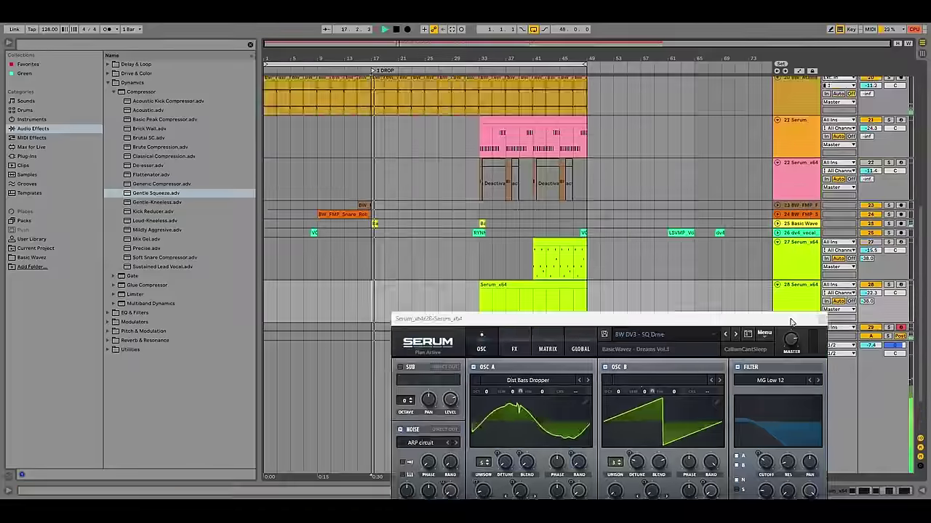
{"action": "left_click_drag", "start_coordinate": [761, 341], "coordinate": [805, 380]}
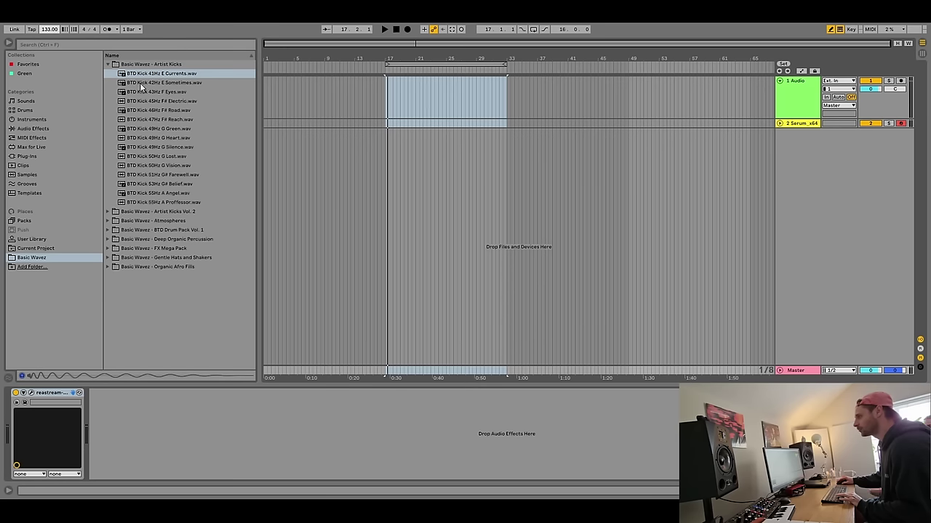
Preview the 41Hz and 42Hz Artist Kicks samples and set the project tempo to 128 BPM.
{"action": "left_click", "coordinate": [184, 83]}
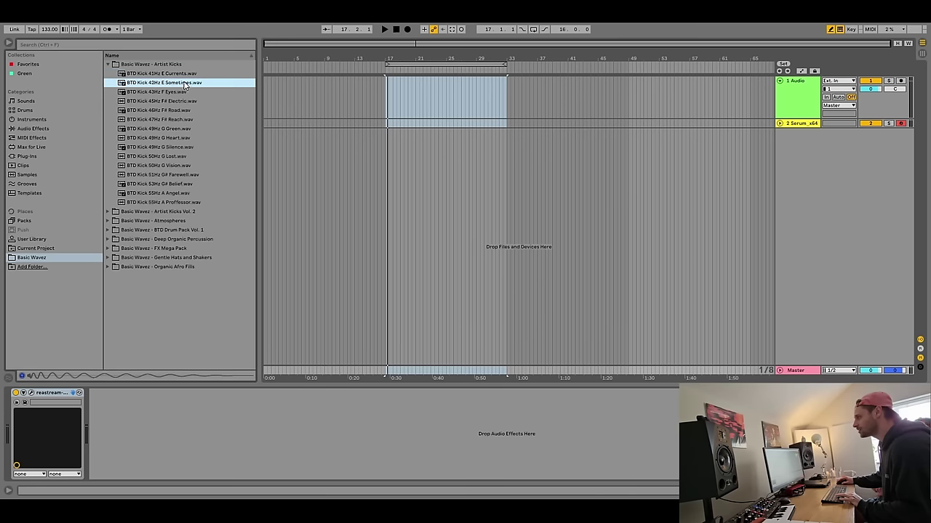
{"action": "key", "text": "Up"}
{"action": "left_click", "coordinate": [42, 29]}
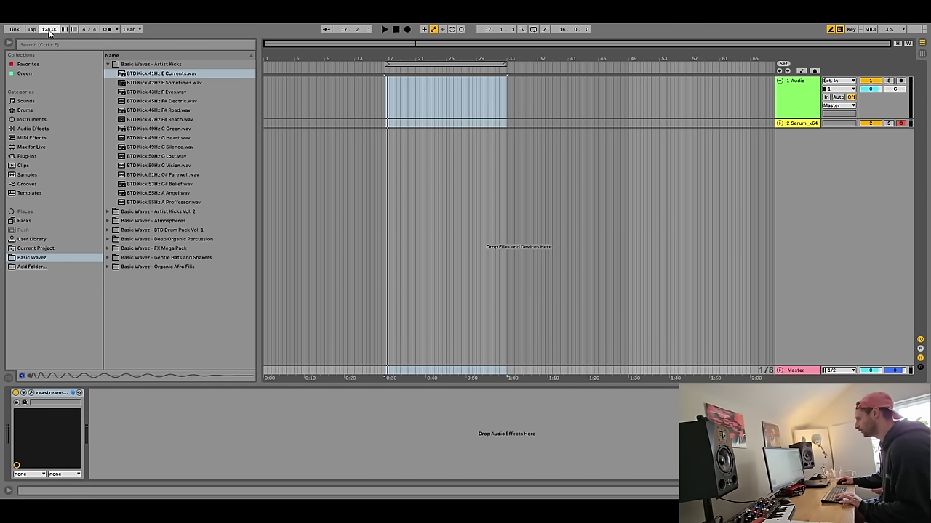
Audition the kick samples in the Basic Wavez - Artist Kicks folder, comparing G Lost, G Vision, G# Farewell and G# Belief.
{"action": "left_click", "coordinate": [161, 77]}
{"action": "key", "text": "Down"}
{"action": "key", "text": "Down"}
{"action": "key", "text": "Down"}
{"action": "key", "text": "Down"}
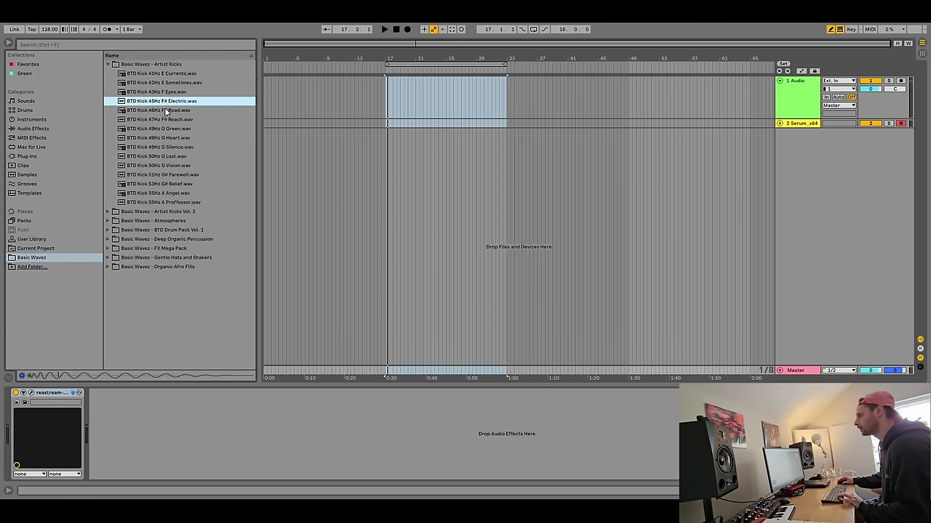
{"action": "key", "text": "Down"}
{"action": "key", "text": "Down"}
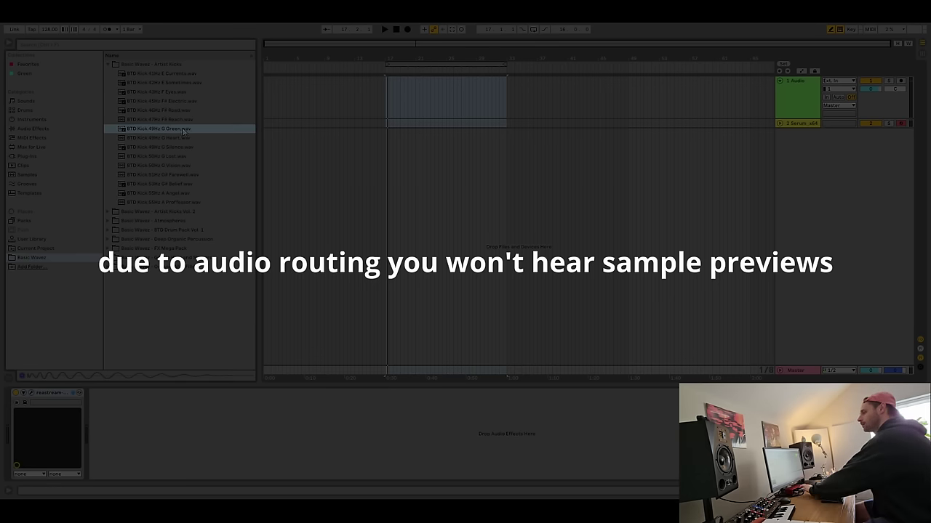
{"action": "left_click", "coordinate": [181, 138]}
{"action": "left_click", "coordinate": [179, 149]}
{"action": "left_click", "coordinate": [174, 158]}
{"action": "left_click", "coordinate": [170, 168]}
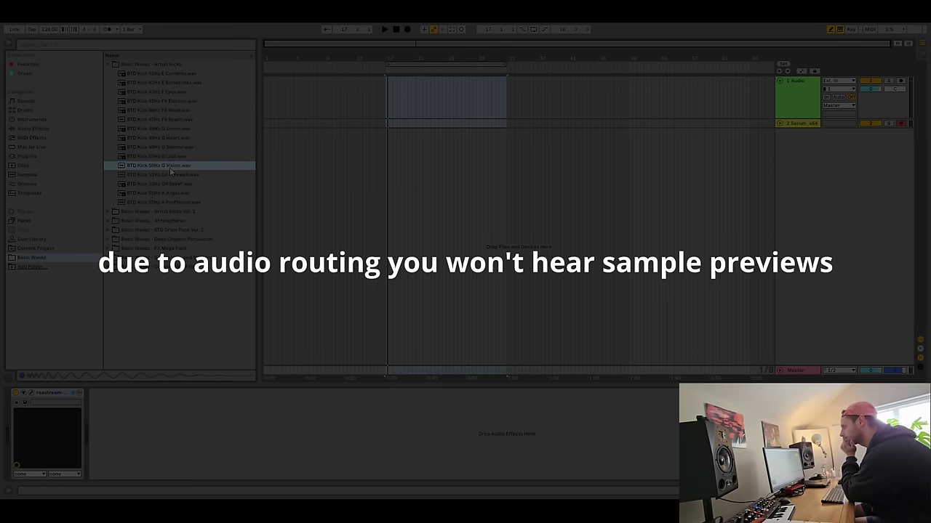
{"action": "left_click", "coordinate": [175, 157]}
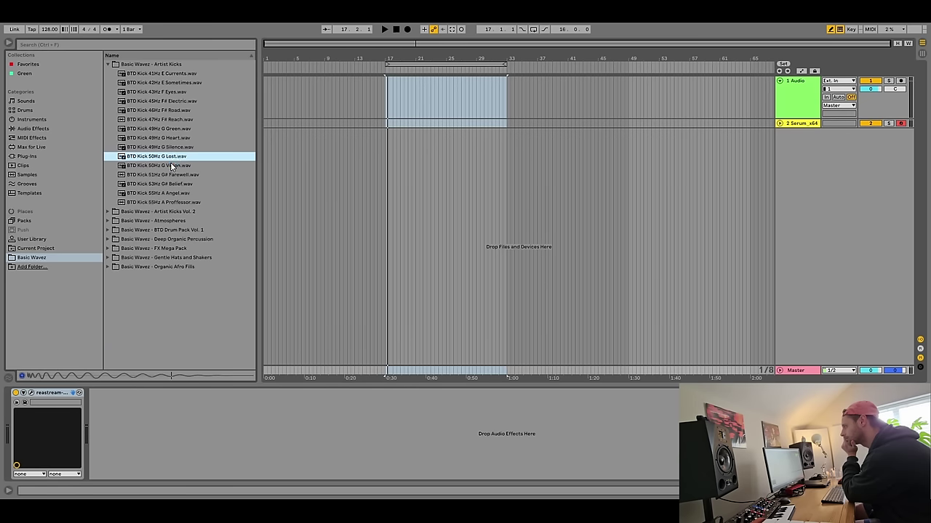
{"action": "left_click", "coordinate": [171, 167]}
{"action": "left_click", "coordinate": [171, 158]}
{"action": "left_click", "coordinate": [171, 175]}
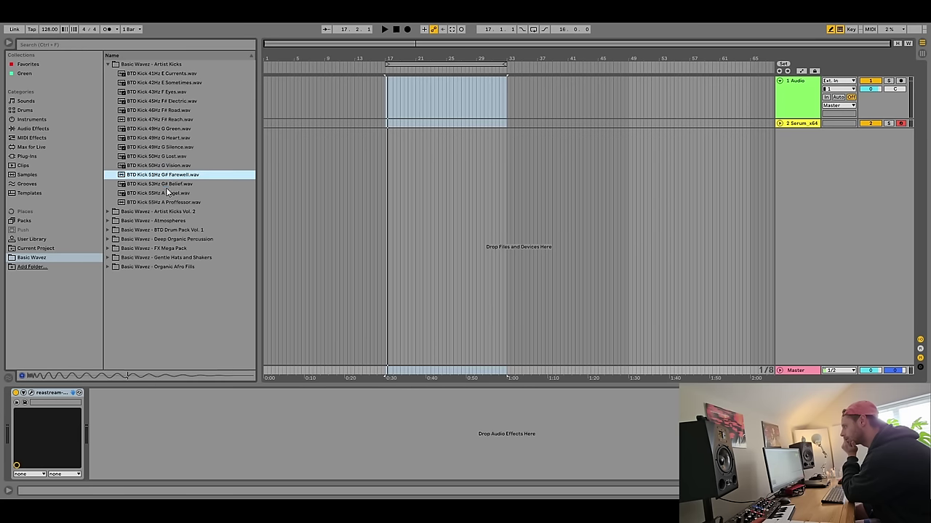
{"action": "left_click", "coordinate": [169, 185]}
Place BTD Kick 50Hz G Lost.wav on the first audio track at bar 17.
{"action": "left_click", "coordinate": [171, 158]}
{"action": "left_click_drag", "start_coordinate": [166, 158], "coordinate": [387, 109]}
{"action": "scroll", "coordinate": [387, 109], "scroll_direction": "up", "scroll_amount": 5}
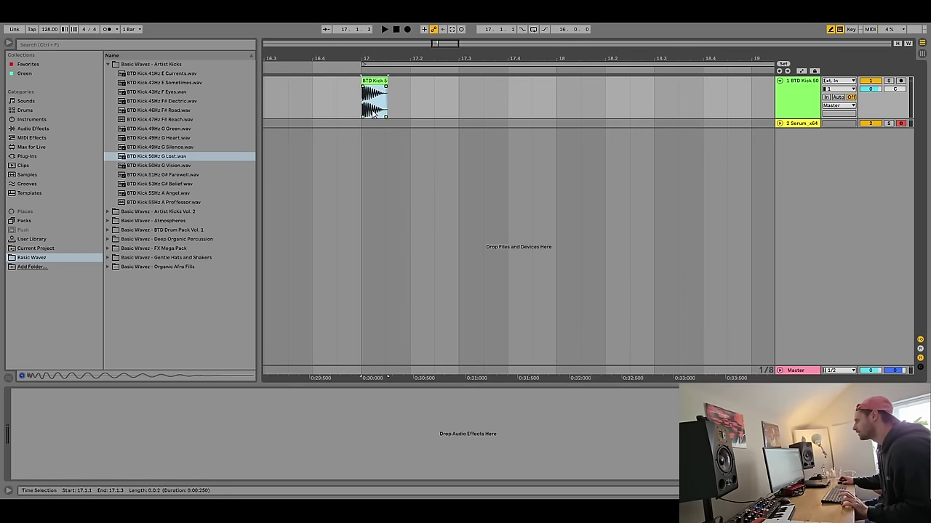
Copy the kick clip onto beats 2, 3 and 4 of bar 17.
{"action": "scroll", "coordinate": [373, 111], "scroll_direction": "down", "scroll_amount": 5}
{"action": "scroll", "coordinate": [371, 107], "scroll_direction": "up", "scroll_amount": 5}
{"action": "left_click_drag", "start_coordinate": [363, 80], "coordinate": [462, 92]}
{"action": "left_click", "coordinate": [509, 91]}
{"action": "key", "text": "ctrl+v"}
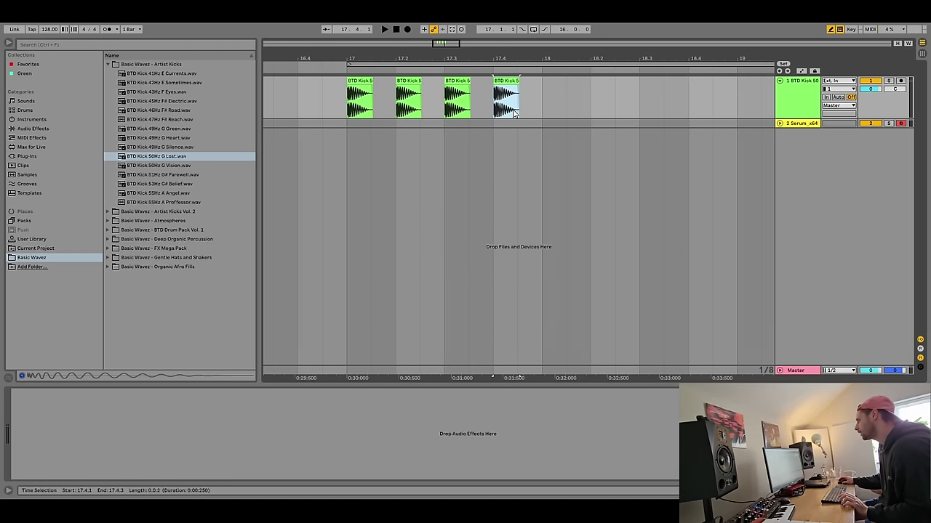
Duplicate the whole bar of four kicks repeatedly until the pattern fills bars 17 to 33.
{"action": "scroll", "coordinate": [512, 109], "scroll_direction": "down", "scroll_amount": 3}
{"action": "scroll", "coordinate": [441, 108], "scroll_direction": "down", "scroll_amount": 2}
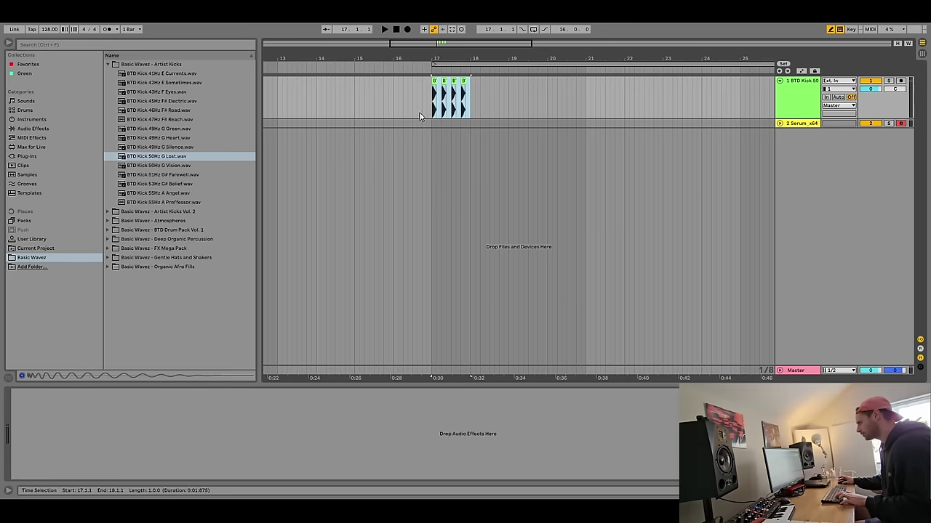
{"action": "key", "text": "ctrl+d"}
{"action": "key", "text": "ctrl+d"}
{"action": "key", "text": "ctrl+d"}
{"action": "key", "text": "ctrl+d"}
{"action": "key", "text": "ctrl+d"}
{"action": "key", "text": "ctrl+d"}
{"action": "key", "text": "ctrl+d"}
{"action": "scroll", "coordinate": [419, 116], "scroll_direction": "down", "scroll_amount": 3}
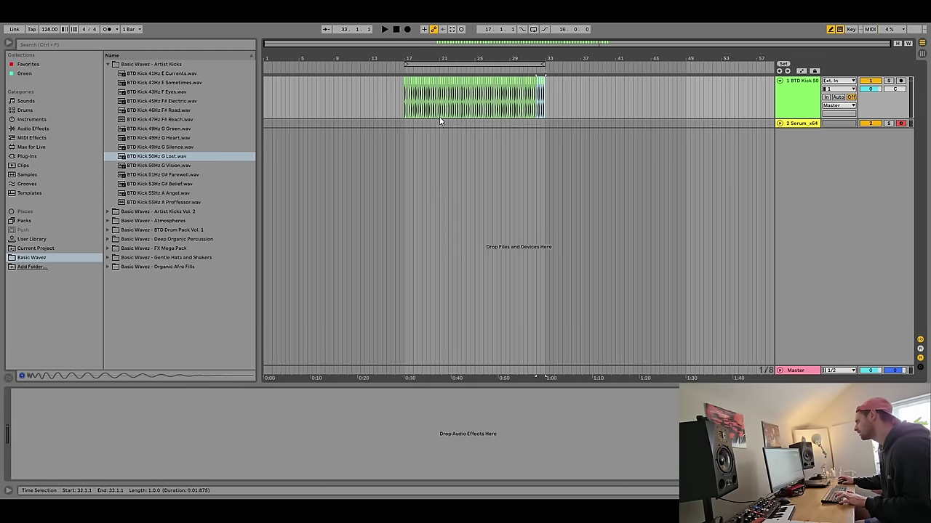
Play back the kick pattern and check the kicks at the start of bar 17.
{"action": "key", "text": "space"}
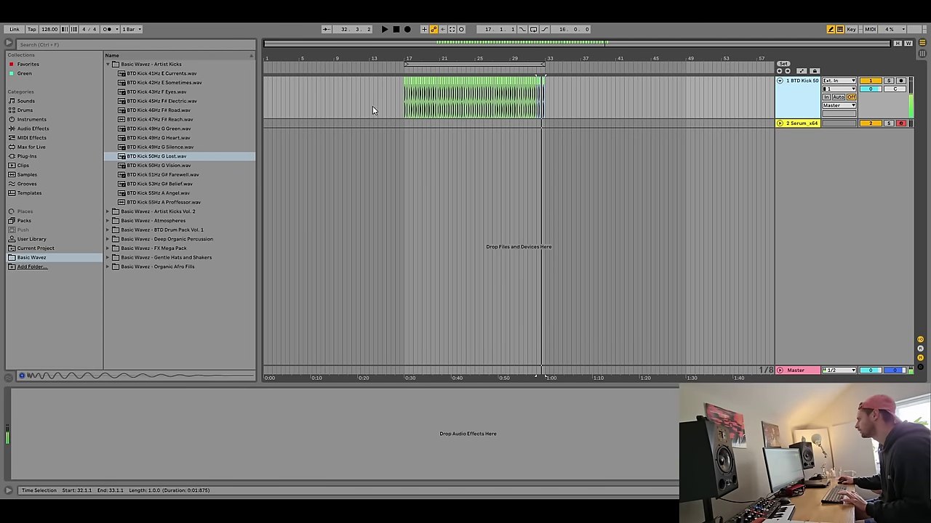
{"action": "scroll", "coordinate": [399, 97], "scroll_direction": "up", "scroll_amount": 7}
{"action": "scroll", "coordinate": [599, 101], "scroll_direction": "down", "scroll_amount": 4}
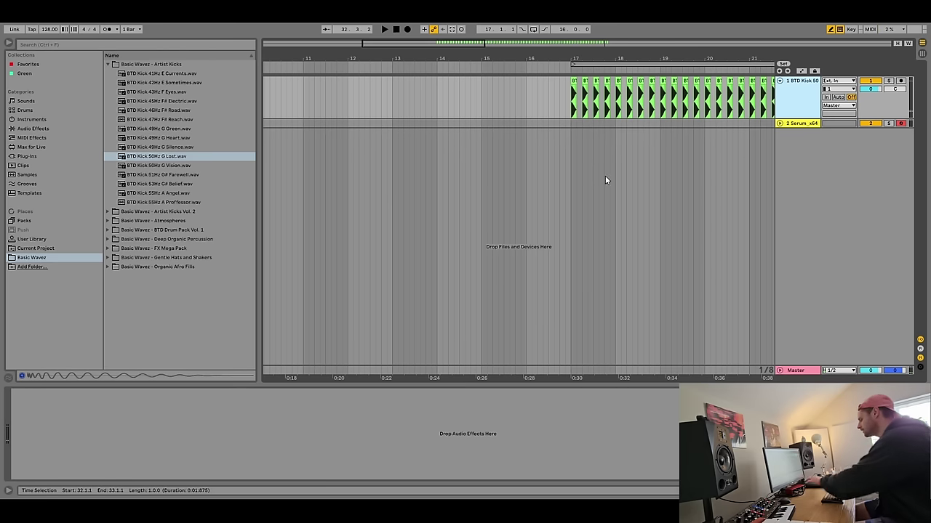
{"action": "left_click", "coordinate": [577, 104]}
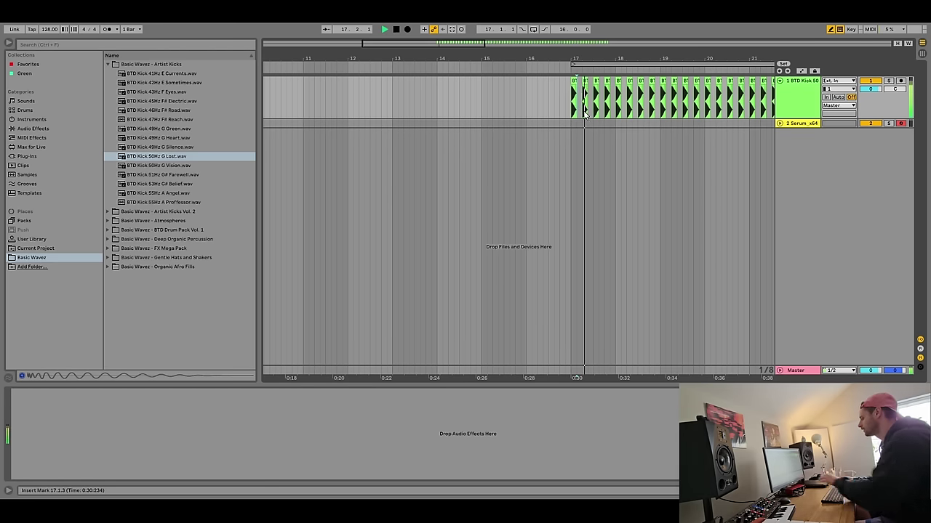
{"action": "scroll", "coordinate": [576, 104], "scroll_direction": "up", "scroll_amount": 5}
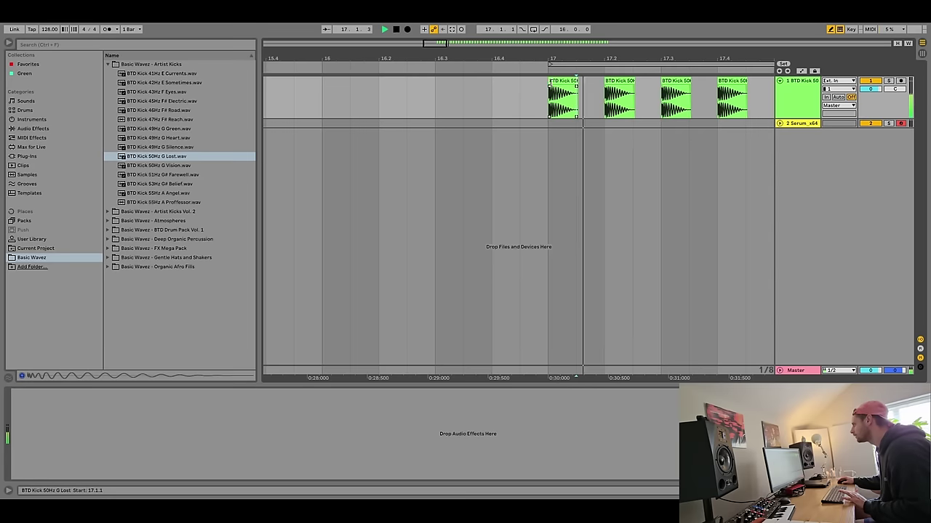
{"action": "key", "text": "space"}
{"action": "key", "text": "space"}
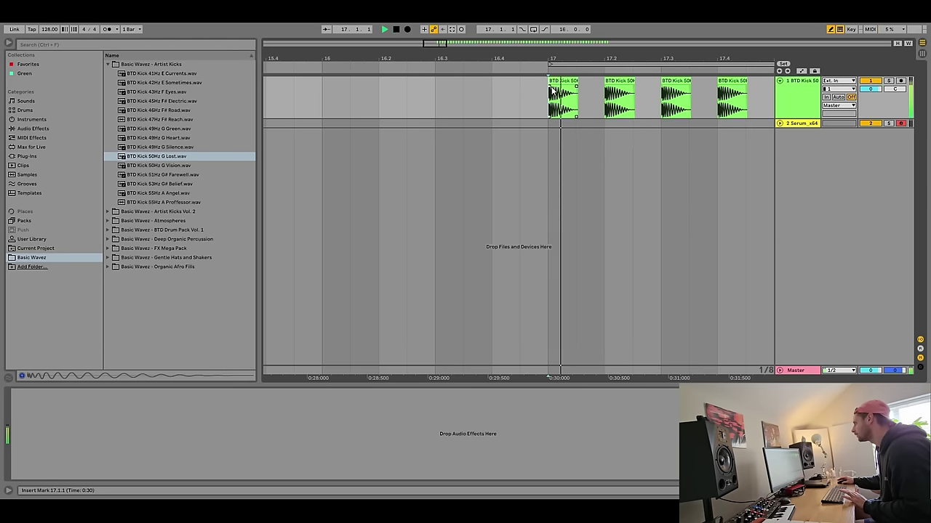
{"action": "key", "text": "space"}
Select the first two kicks of bar 17 and duplicate that half bar repeatedly over the existing pattern up to bar 33.
{"action": "left_click", "coordinate": [559, 81]}
{"action": "left_click", "coordinate": [618, 82]}
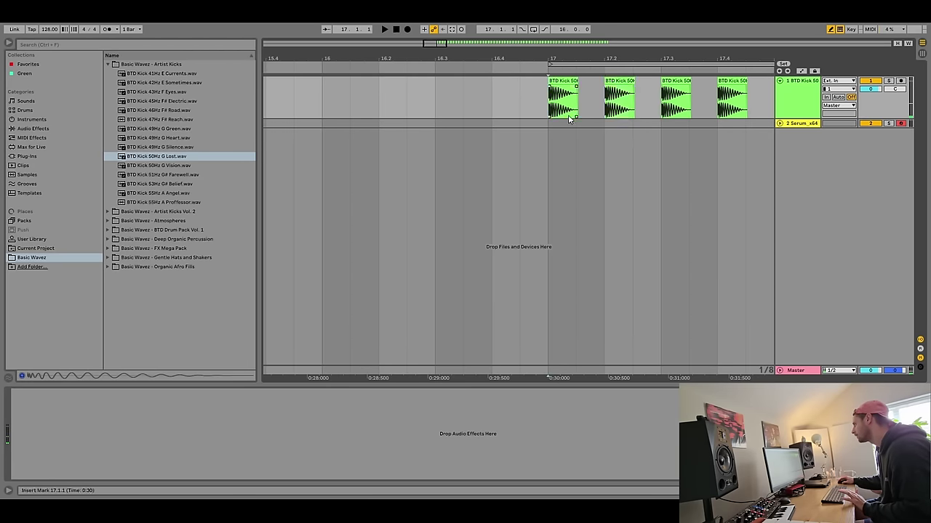
{"action": "left_click_drag", "start_coordinate": [568, 117], "coordinate": [660, 117]}
{"action": "scroll", "coordinate": [604, 119], "scroll_direction": "down", "scroll_amount": 2}
{"action": "key", "text": "ctrl+d"}
{"action": "key", "text": "ctrl+d"}
{"action": "key", "text": "ctrl+d"}
{"action": "scroll", "coordinate": [464, 129], "scroll_direction": "down", "scroll_amount": 2}
{"action": "key", "text": "ctrl+d"}
{"action": "key", "text": "ctrl+d"}
{"action": "key", "text": "ctrl+d"}
{"action": "key", "text": "ctrl+d"}
{"action": "scroll", "coordinate": [464, 129], "scroll_direction": "down", "scroll_amount": 2}
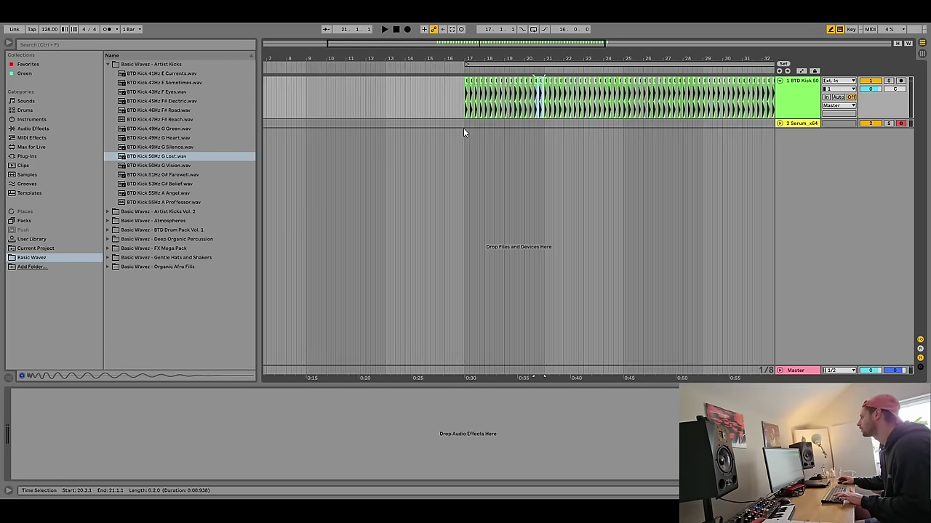
{"action": "key", "text": "ctrl+d"}
{"action": "key", "text": "ctrl+d"}
{"action": "key", "text": "ctrl+d"}
{"action": "key", "text": "ctrl+d"}
{"action": "key", "text": "ctrl+d"}
{"action": "key", "text": "ctrl+d"}
{"action": "key", "text": "ctrl+d"}
{"action": "key", "text": "ctrl+d"}
{"action": "key", "text": "ctrl+d"}
{"action": "key", "text": "ctrl+d"}
{"action": "key", "text": "ctrl+d"}
{"action": "key", "text": "ctrl+d"}
{"action": "key", "text": "ctrl+d"}
{"action": "key", "text": "ctrl+d"}
{"action": "key", "text": "ctrl+d"}
{"action": "key", "text": "ctrl+d"}
{"action": "key", "text": "ctrl+d"}
{"action": "scroll", "coordinate": [463, 128], "scroll_direction": "down", "scroll_amount": 3}
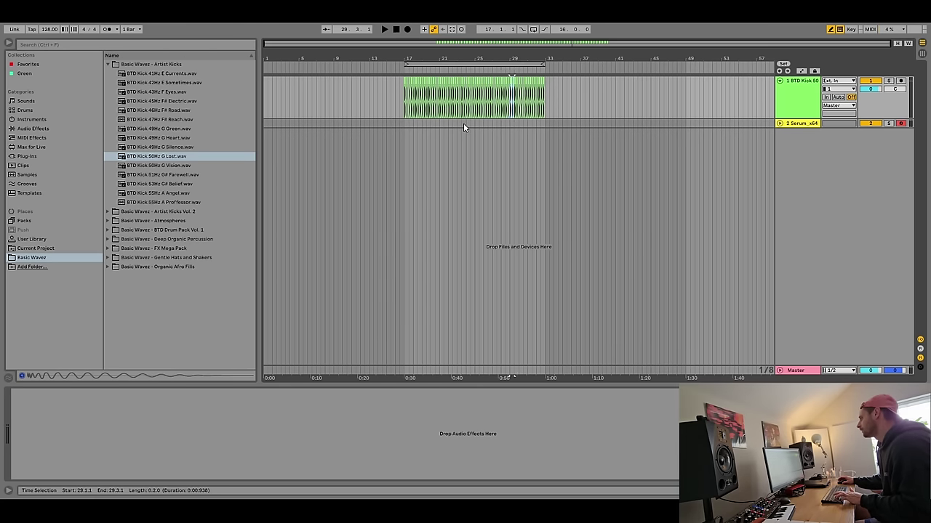
{"action": "key", "text": "ctrl+d"}
{"action": "key", "text": "ctrl+d"}
{"action": "key", "text": "ctrl+d"}
{"action": "key", "text": "ctrl+d"}
{"action": "key", "text": "ctrl+d"}
{"action": "key", "text": "ctrl+d"}
{"action": "key", "text": "ctrl+d"}
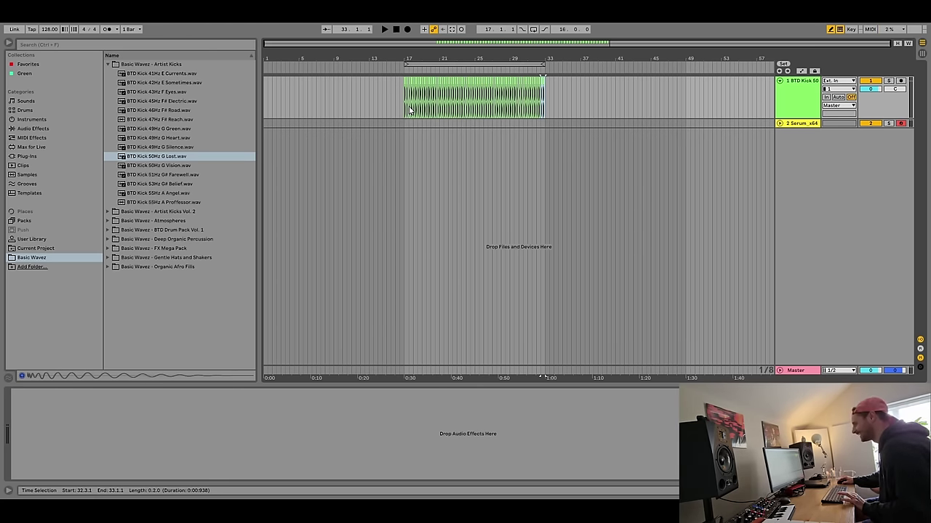
Play the kick pattern from bar 17 and insert a new audio track below the kick track.
{"action": "left_click", "coordinate": [409, 109]}
{"action": "key", "text": "space"}
{"action": "left_click", "coordinate": [798, 107]}
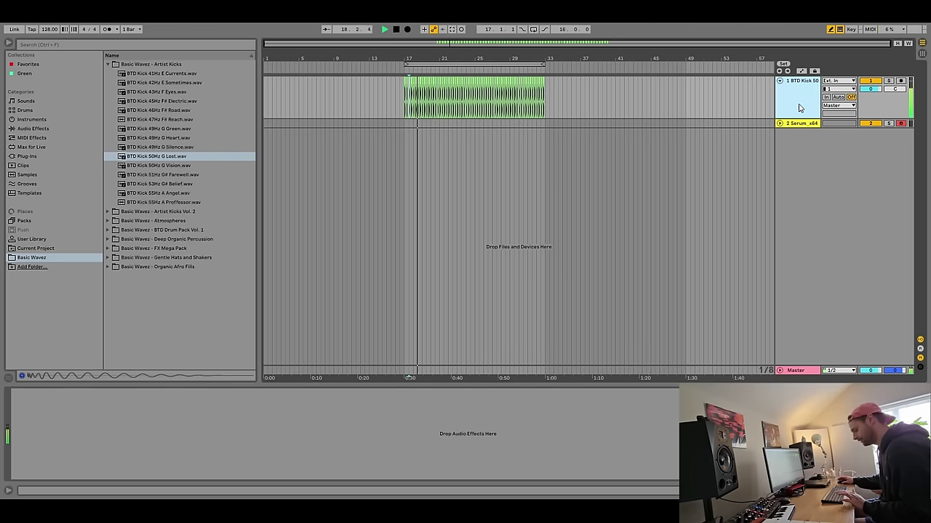
{"action": "right_click", "coordinate": [809, 102]}
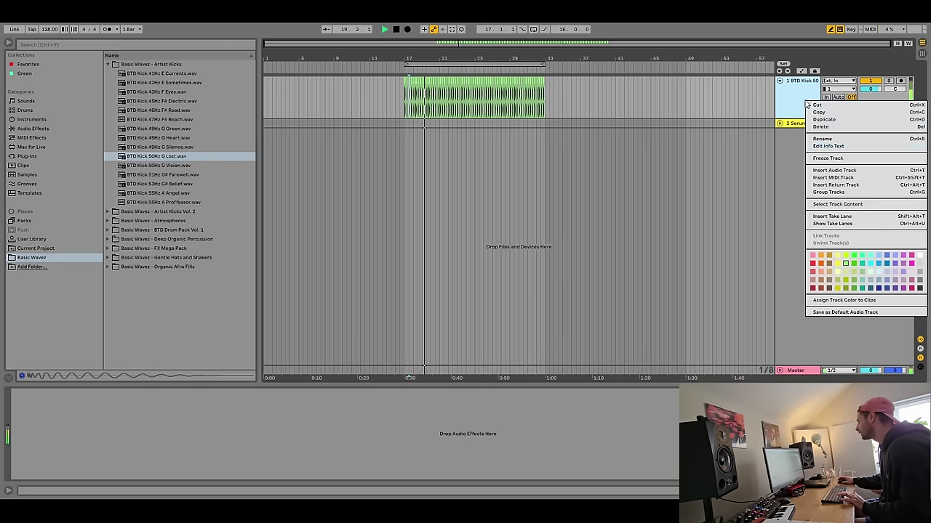
{"action": "left_click", "coordinate": [833, 172]}
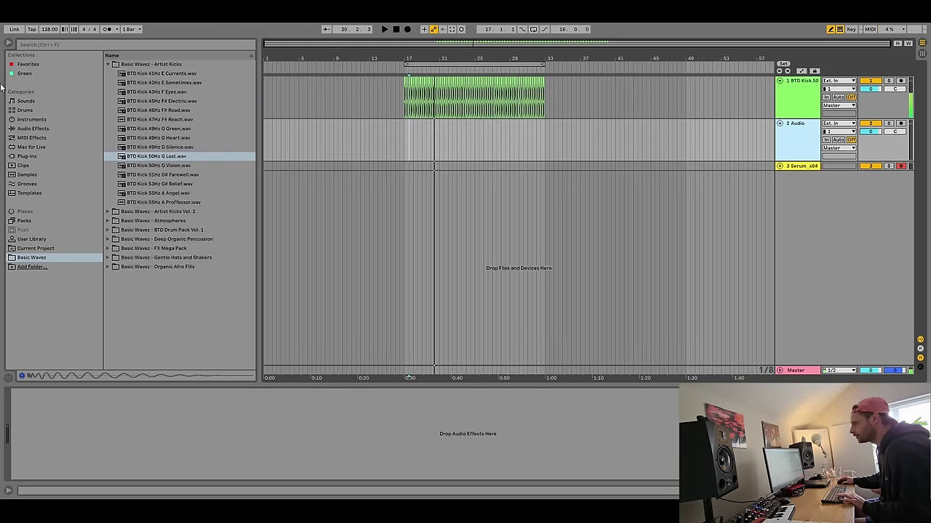
Collapse the Artist Kicks folder and open the Hat loop folder of Basic Wavez - BTD Drum Pack Vol. 1.
{"action": "left_click", "coordinate": [113, 65]}
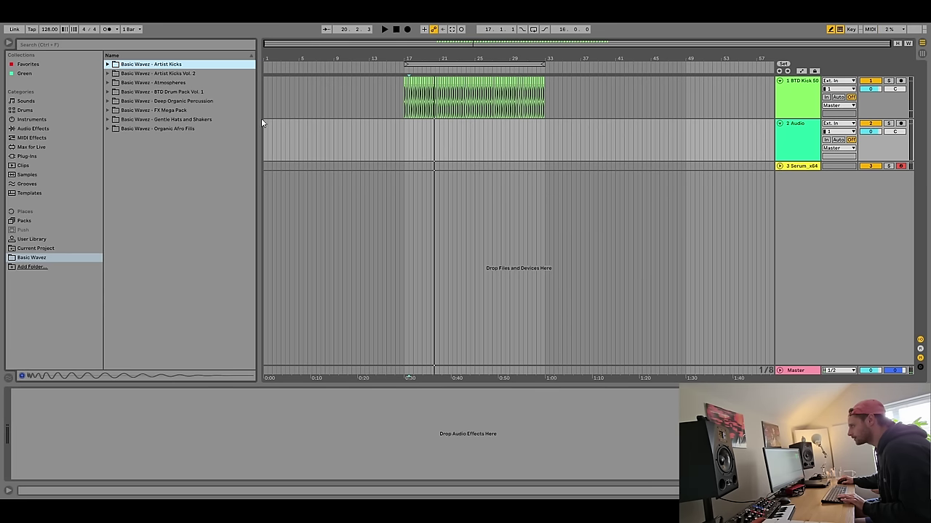
{"action": "left_click", "coordinate": [109, 83]}
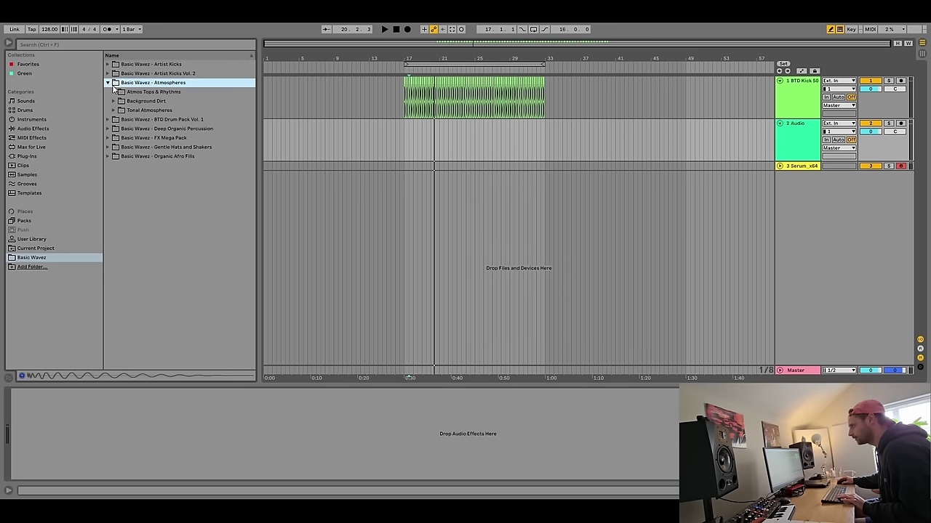
{"action": "left_click", "coordinate": [108, 83]}
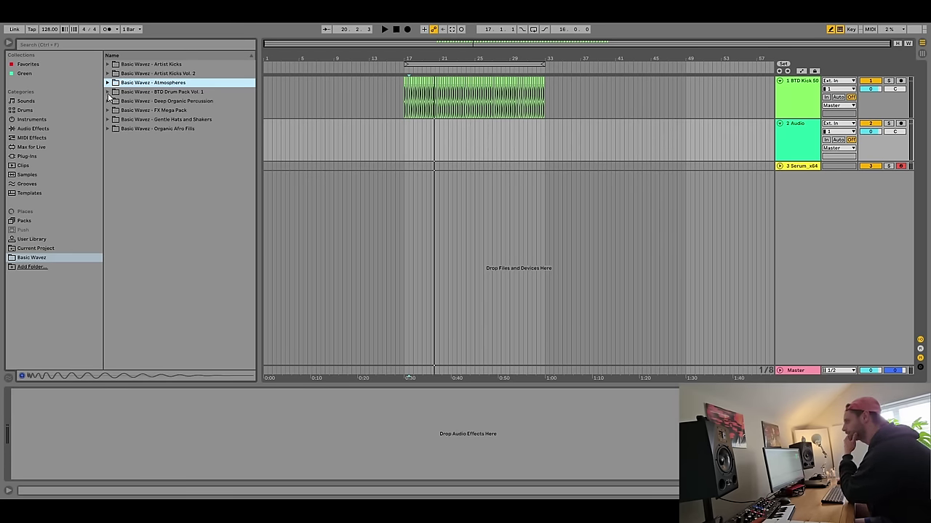
{"action": "left_click", "coordinate": [108, 93]}
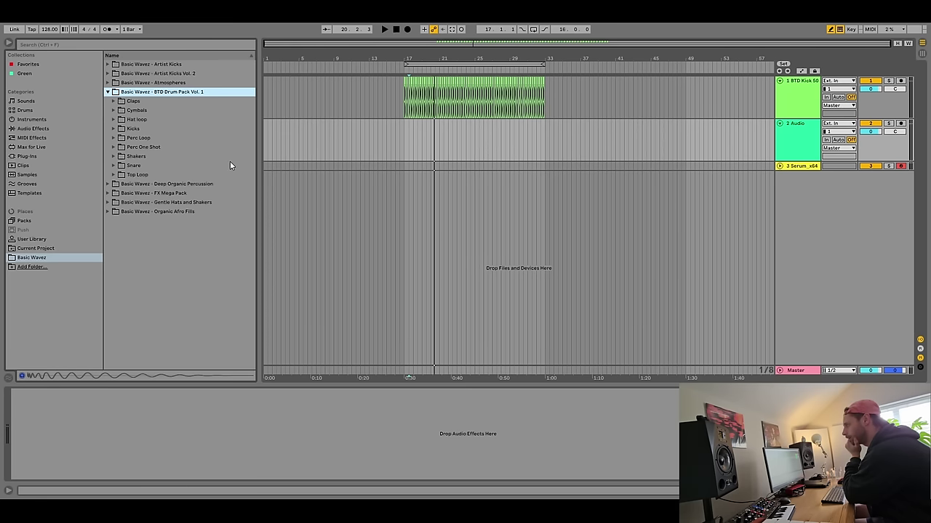
{"action": "left_click", "coordinate": [113, 119]}
Audition Hat Loops 01 to 05, starting the kick pattern from bar 17 to hear them together.
{"action": "key", "text": "Down"}
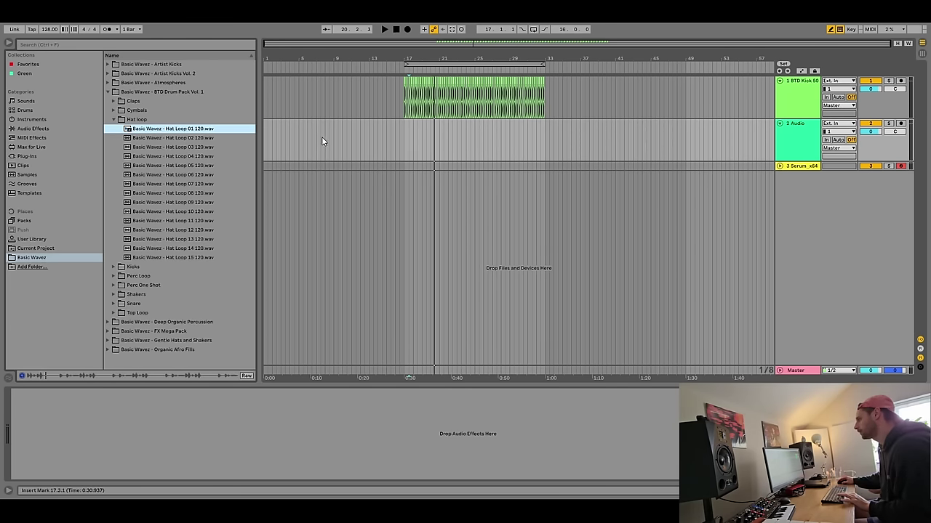
{"action": "key", "text": "Down"}
{"action": "key", "text": "Down"}
{"action": "key", "text": "Down"}
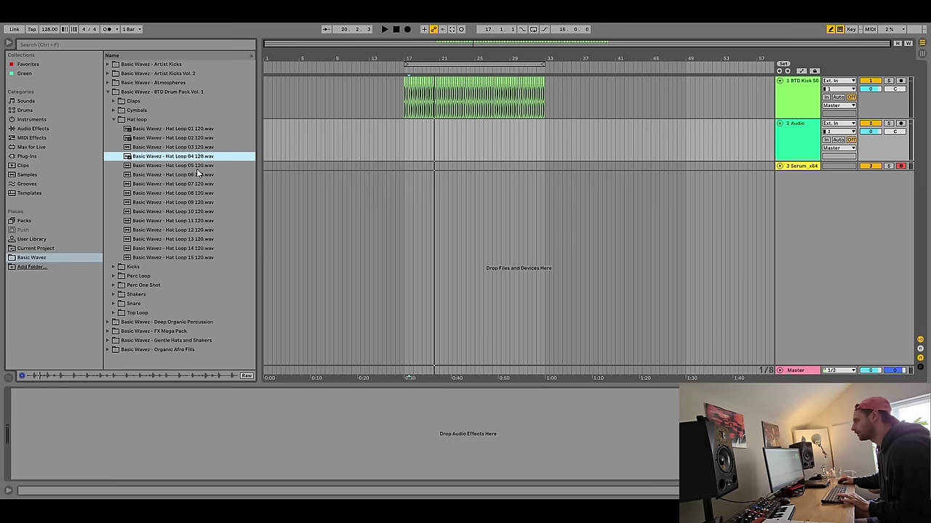
{"action": "left_click", "coordinate": [406, 135]}
{"action": "left_click", "coordinate": [203, 158]}
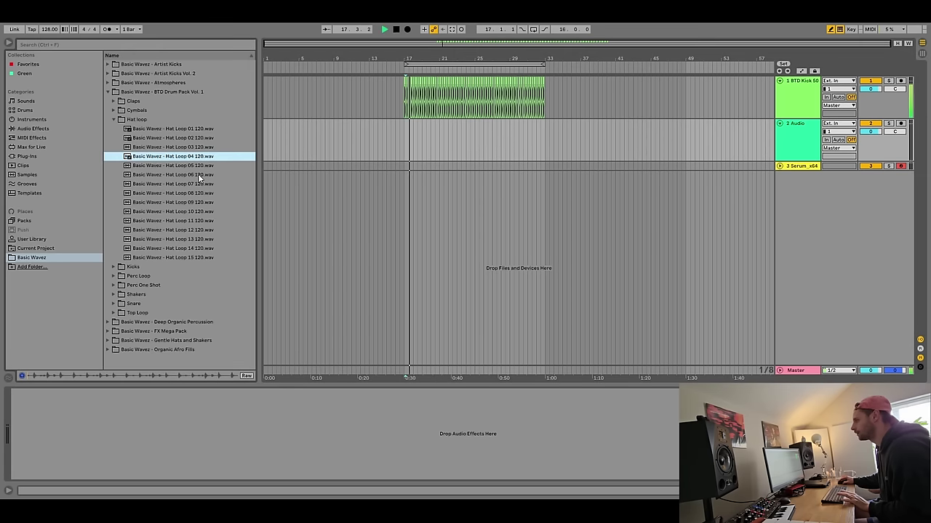
{"action": "key", "text": "Down"}
Select the loop range from bar 17 to 33 and turn on looping for it.
{"action": "left_click", "coordinate": [482, 64]}
{"action": "right_click", "coordinate": [485, 65]}
{"action": "left_click", "coordinate": [496, 73]}
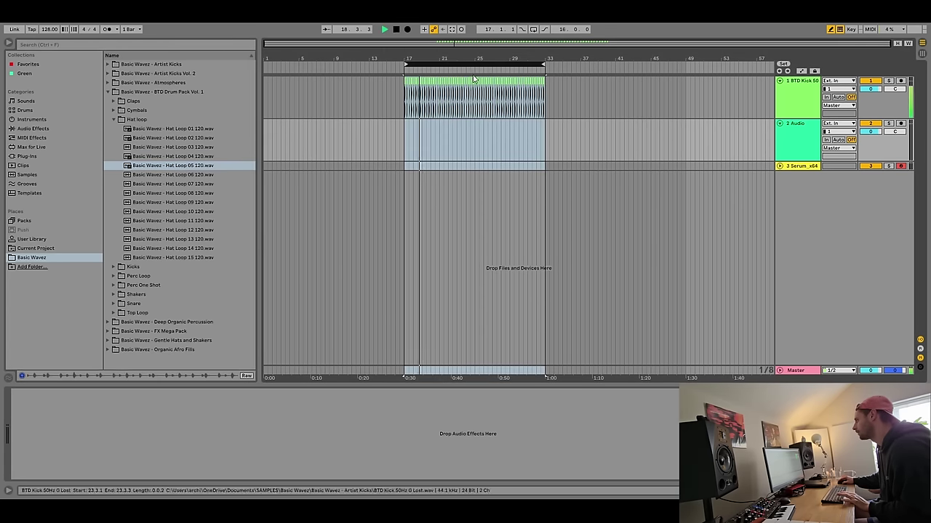
{"action": "right_click", "coordinate": [497, 62]}
{"action": "left_click", "coordinate": [504, 67]}
Compare Hat Loop 05 and Hat Loop 06 against the playing kick pattern.
{"action": "left_click", "coordinate": [197, 166]}
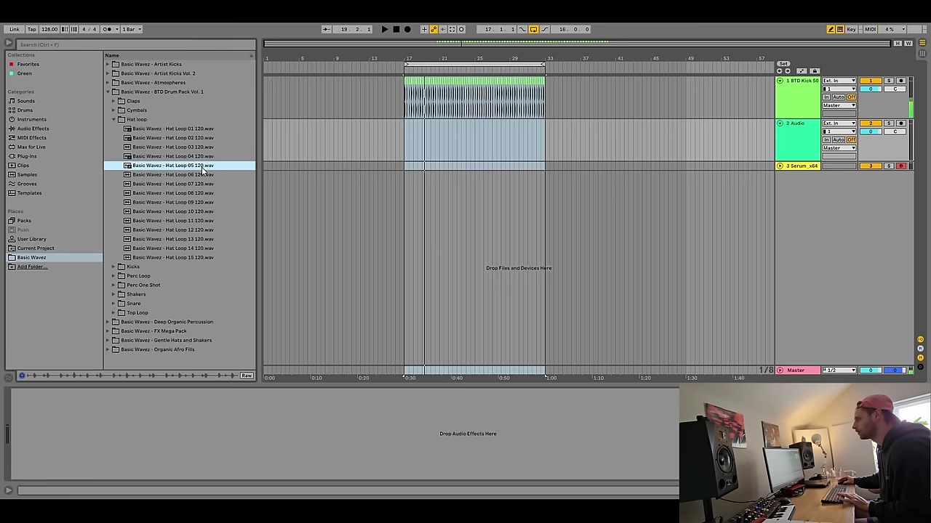
{"action": "key", "text": "space"}
{"action": "left_click", "coordinate": [192, 175]}
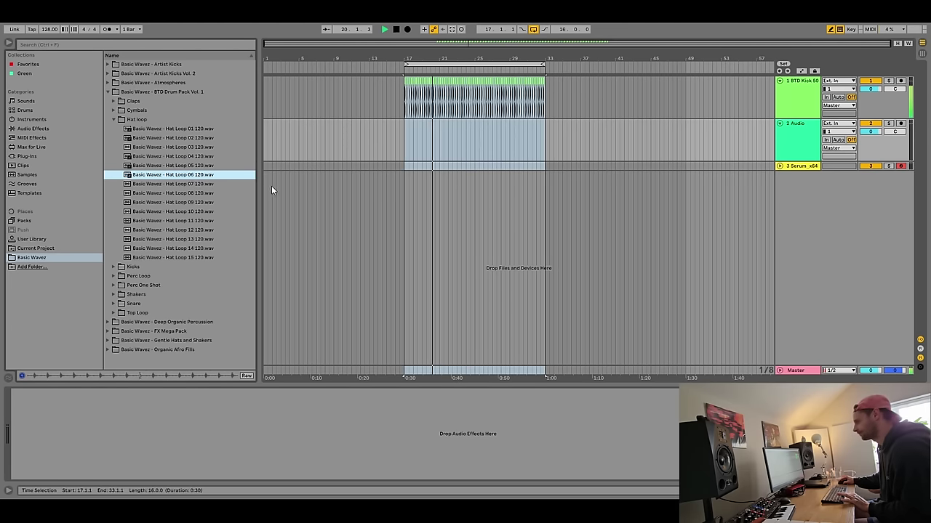
{"action": "left_click", "coordinate": [294, 188]}
{"action": "key", "text": "space"}
Place Basic Wavez - Hat Loop 05 120.wav on the second audio track at bar 17 and play it with the kick.
{"action": "left_click_drag", "start_coordinate": [224, 169], "coordinate": [421, 140]}
{"action": "left_click", "coordinate": [240, 165]}
{"action": "left_click_drag", "start_coordinate": [239, 165], "coordinate": [402, 126]}
{"action": "key", "text": "space"}
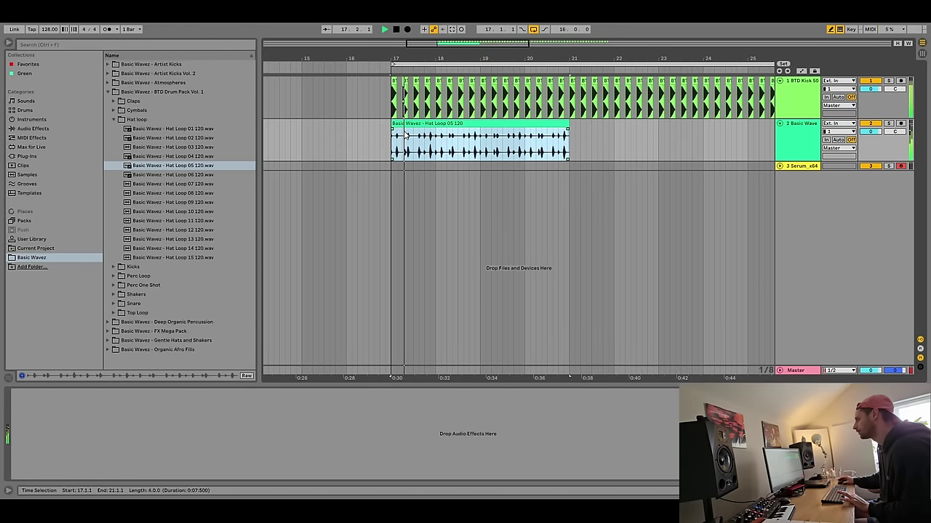
Replace the hat clip at bar 17 with Hat Loop 07, repeat it up to bar 33 and set the hat track's volume to -3.0 dB.
{"action": "left_click", "coordinate": [220, 177]}
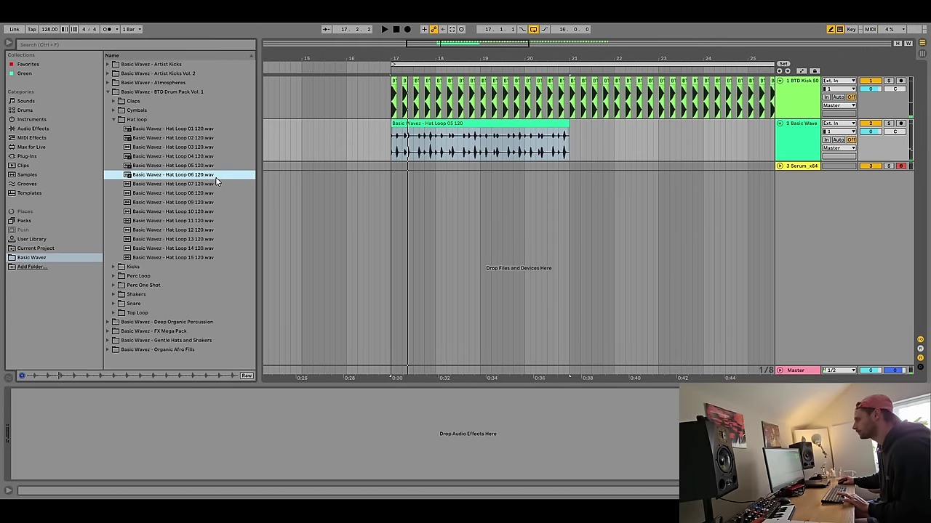
{"action": "left_click", "coordinate": [208, 186]}
{"action": "left_click_drag", "start_coordinate": [208, 184], "coordinate": [413, 125]}
{"action": "key", "text": "ctrl+d"}
{"action": "key", "text": "ctrl+d"}
{"action": "key", "text": "ctrl+d"}
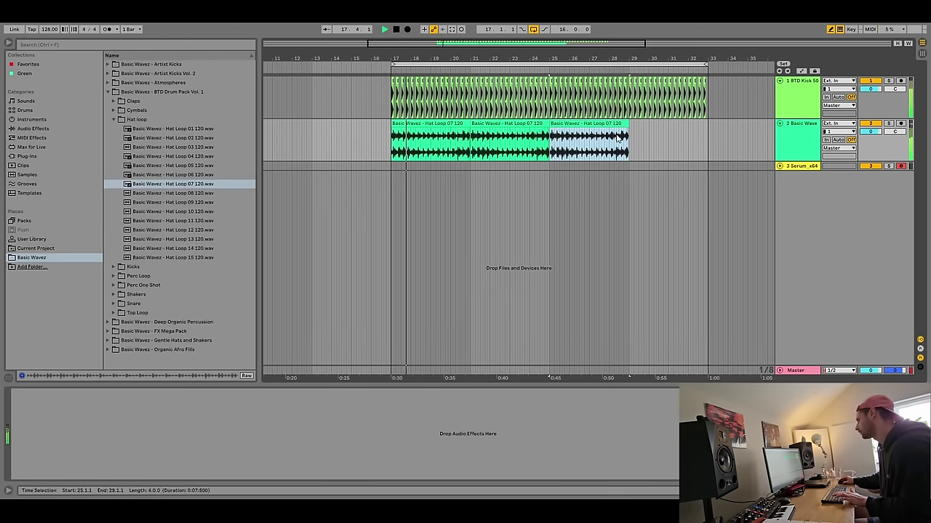
{"action": "left_click_drag", "start_coordinate": [873, 131], "coordinate": [863, 140]}
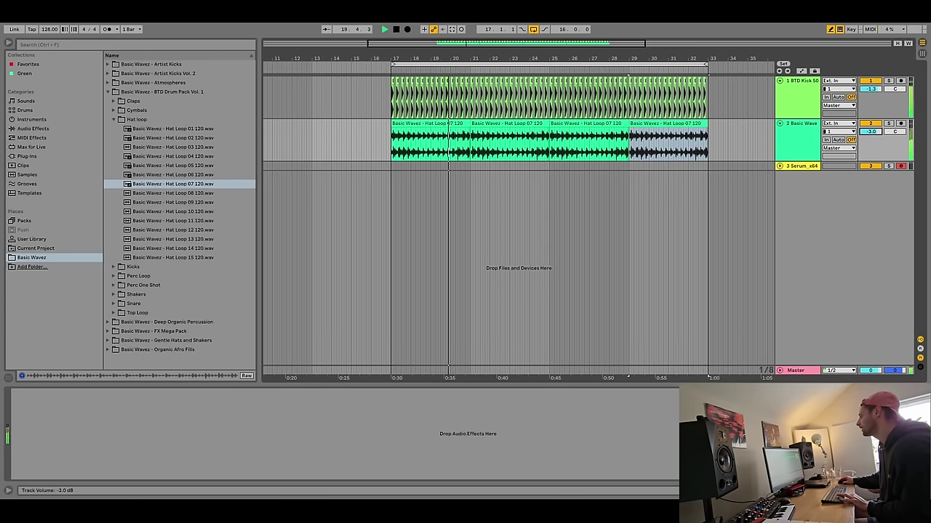
Audition further hat loops between Hat Loop 08 and Hat Loop 12 in the sample browser.
{"action": "left_click", "coordinate": [197, 193]}
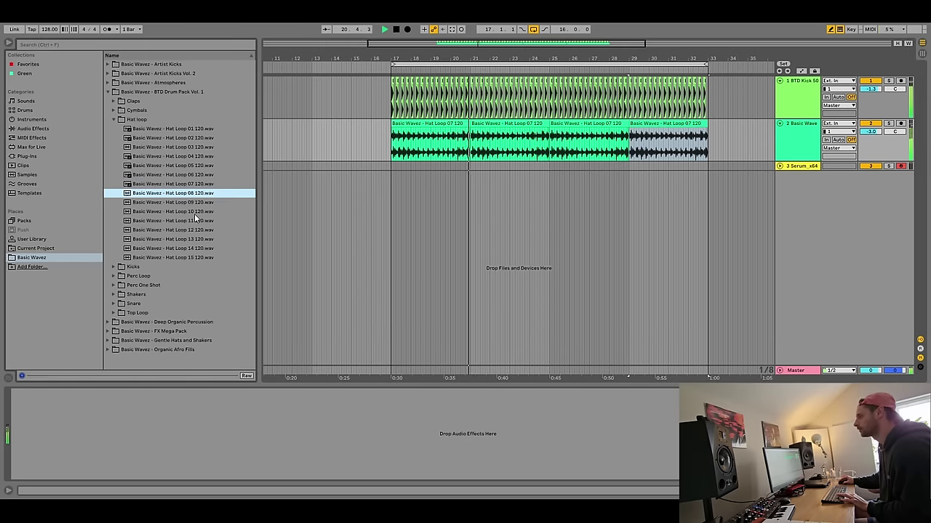
{"action": "left_click", "coordinate": [193, 205]}
{"action": "left_click", "coordinate": [189, 231]}
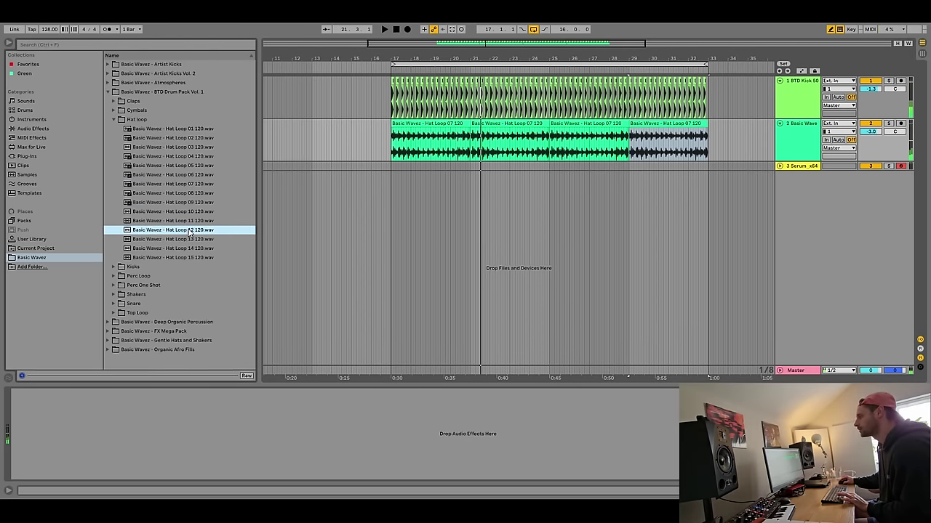
{"action": "left_click", "coordinate": [195, 212]}
{"action": "key", "text": "Up"}
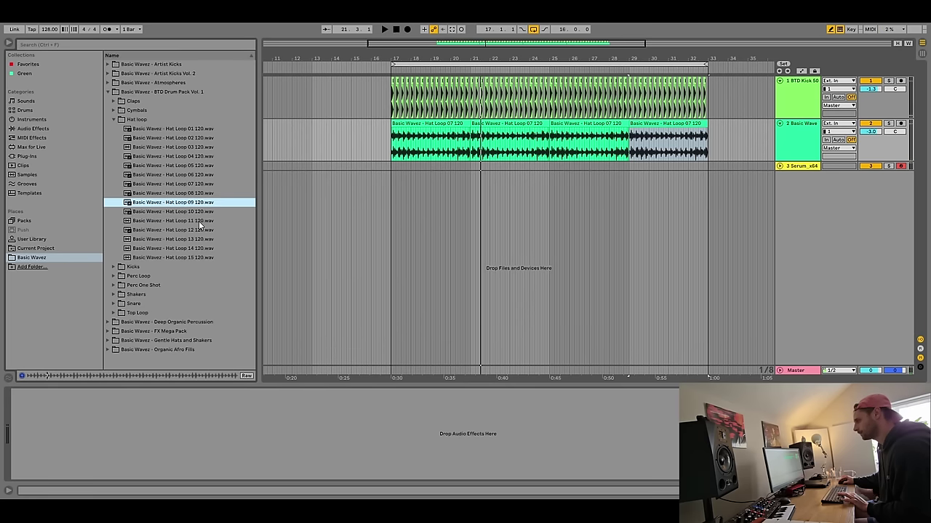
Play from bar 17 and lower the volumes to about -3.9 dB on the master, -2.9 dB on the kick and -4.6 dB on the hats.
{"action": "left_click", "coordinate": [392, 171]}
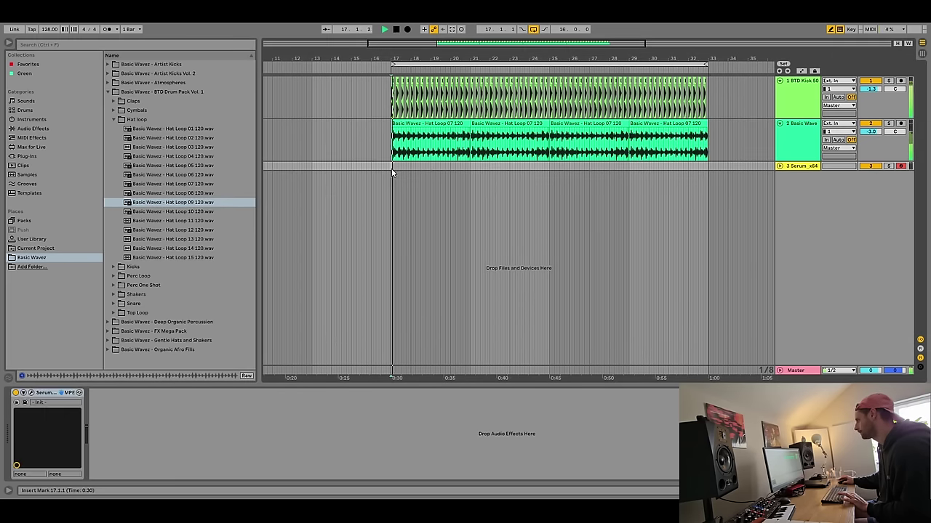
{"action": "left_click", "coordinate": [795, 370]}
{"action": "left_click_drag", "start_coordinate": [870, 246], "coordinate": [870, 256]}
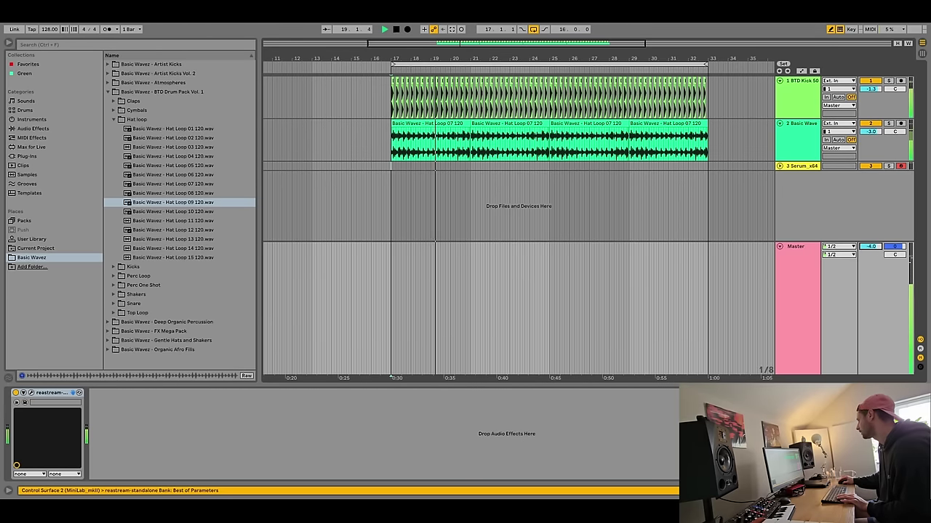
{"action": "left_click", "coordinate": [808, 90]}
{"action": "left_click", "coordinate": [806, 129], "text": "shift"}
{"action": "left_click_drag", "start_coordinate": [870, 131], "coordinate": [870, 135]}
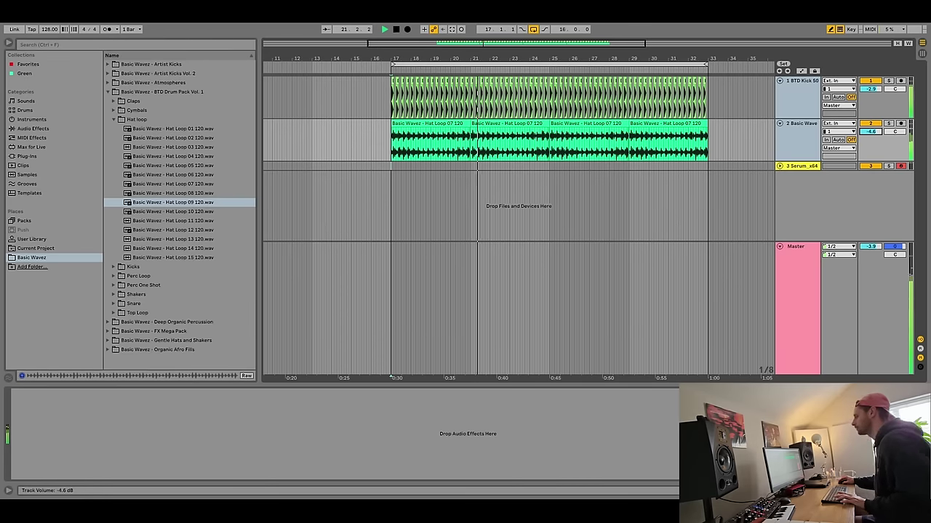
Look through the Cymbals folder and preview Shaker Loop 120 01 in the Shakers folder.
{"action": "left_click", "coordinate": [208, 275]}
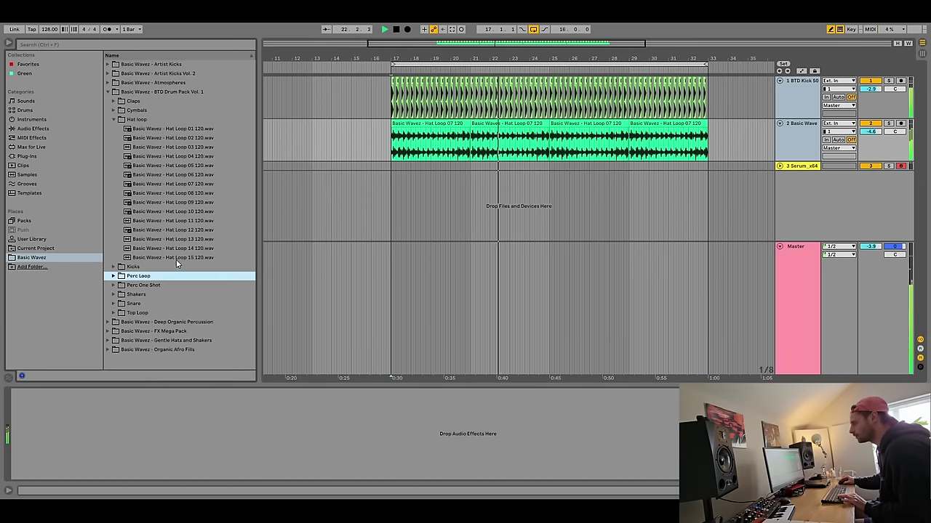
{"action": "left_click", "coordinate": [114, 120]}
{"action": "left_click", "coordinate": [114, 110]}
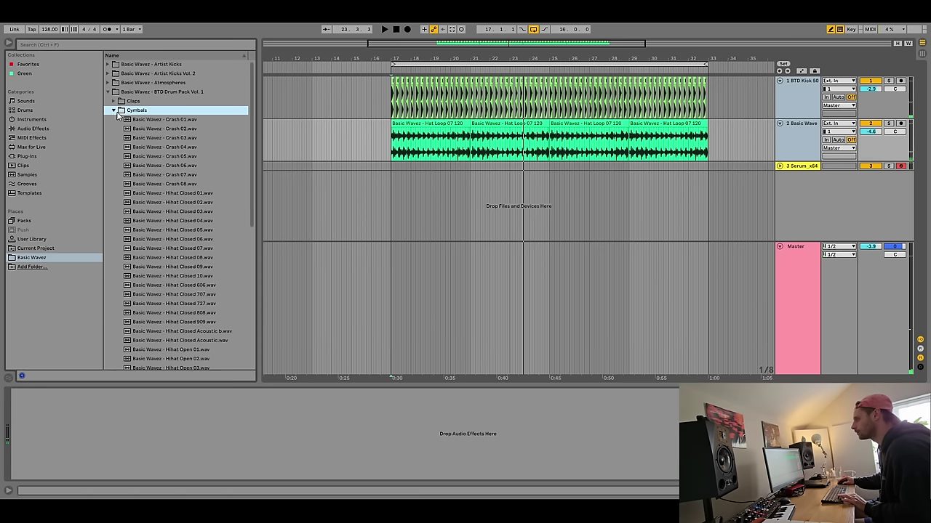
{"action": "left_click", "coordinate": [113, 110]}
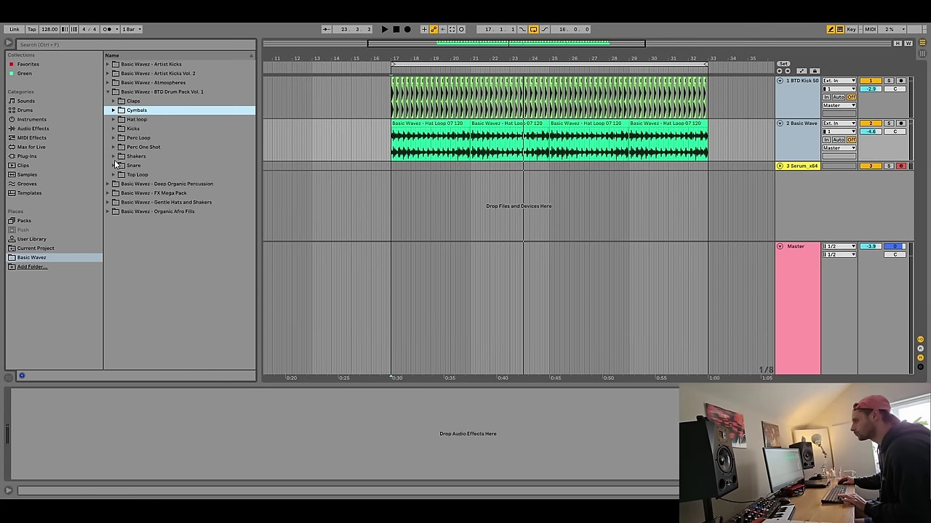
{"action": "left_click", "coordinate": [114, 156]}
{"action": "key", "text": "Down"}
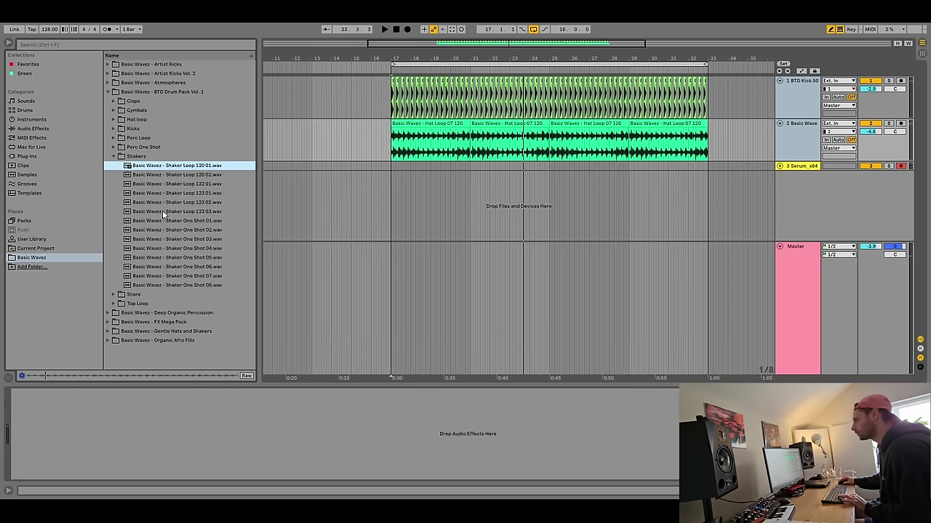
Play the groove from bar 17 and insert a new audio track below the hat loop track.
{"action": "left_click", "coordinate": [391, 183]}
{"action": "key", "text": "space"}
{"action": "left_click", "coordinate": [798, 142]}
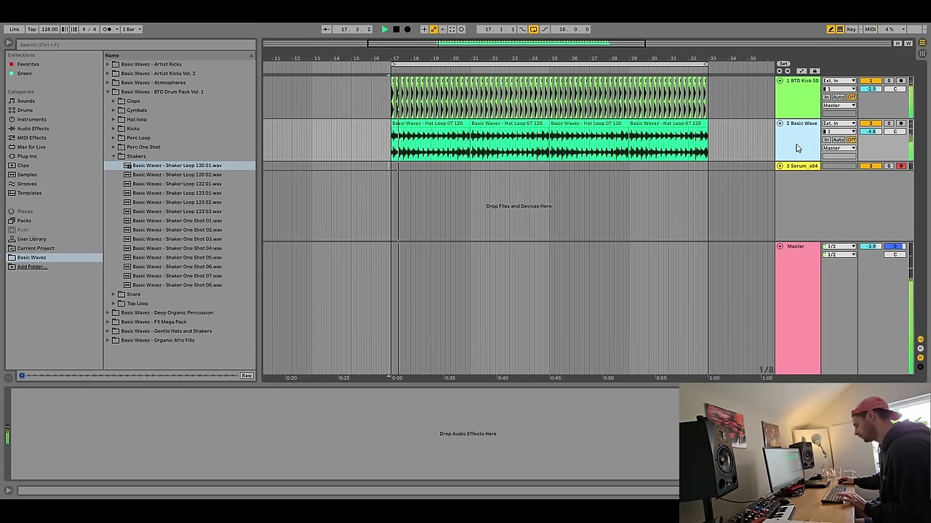
{"action": "right_click", "coordinate": [796, 148]}
{"action": "left_click", "coordinate": [825, 218]}
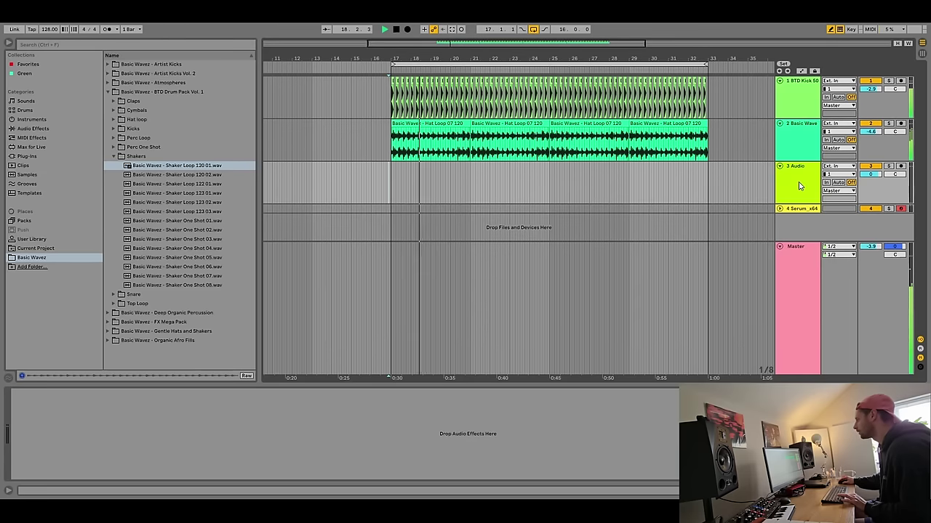
Compare Shaker Loop 120 01 and 120 02 against the groove and listen to the hat loop track soloed.
{"action": "left_click", "coordinate": [165, 169]}
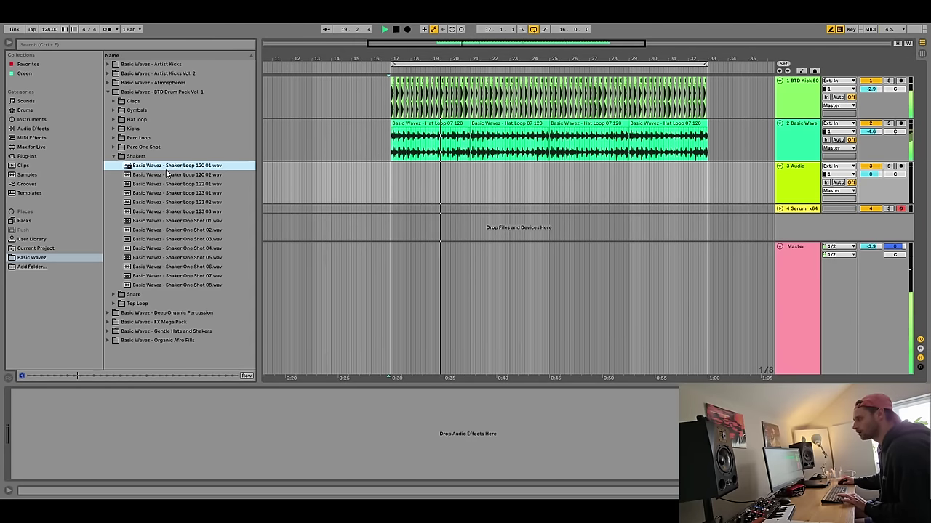
{"action": "left_click", "coordinate": [167, 173]}
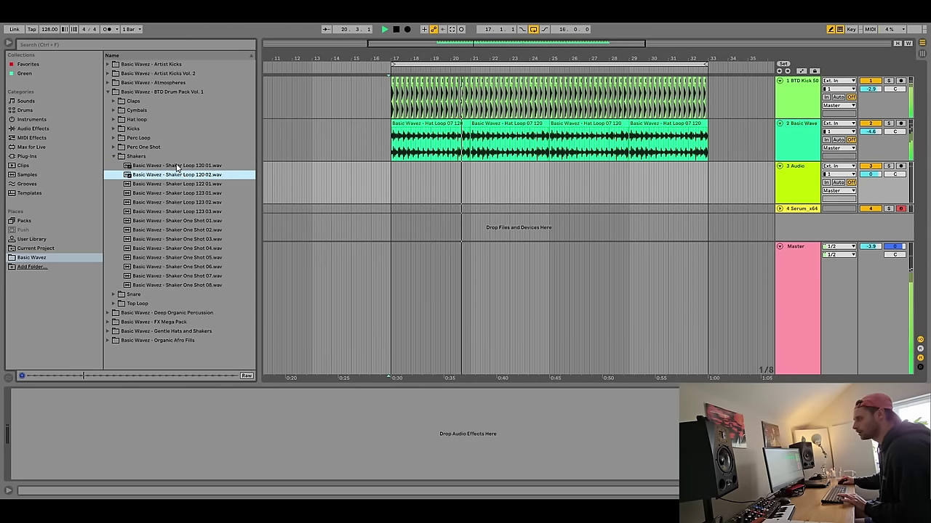
{"action": "left_click", "coordinate": [177, 167]}
{"action": "left_click", "coordinate": [889, 125]}
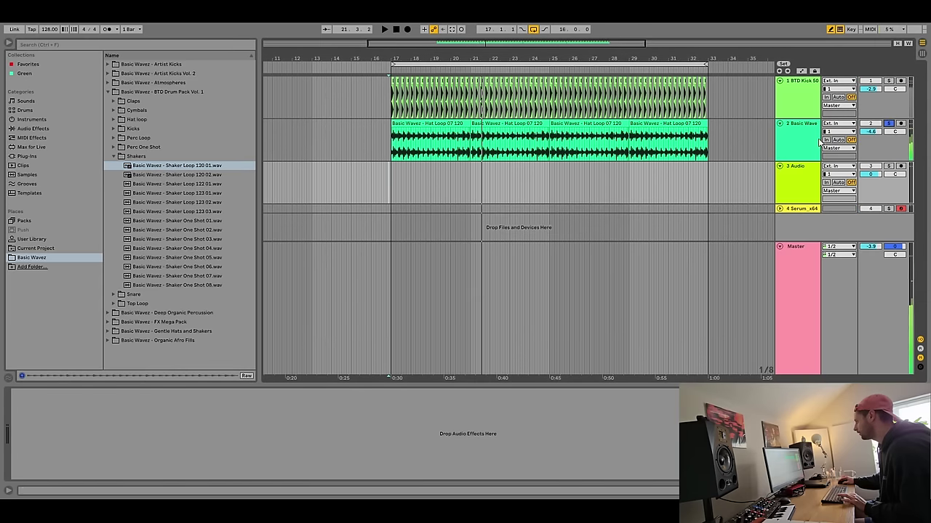
{"action": "key", "text": "space"}
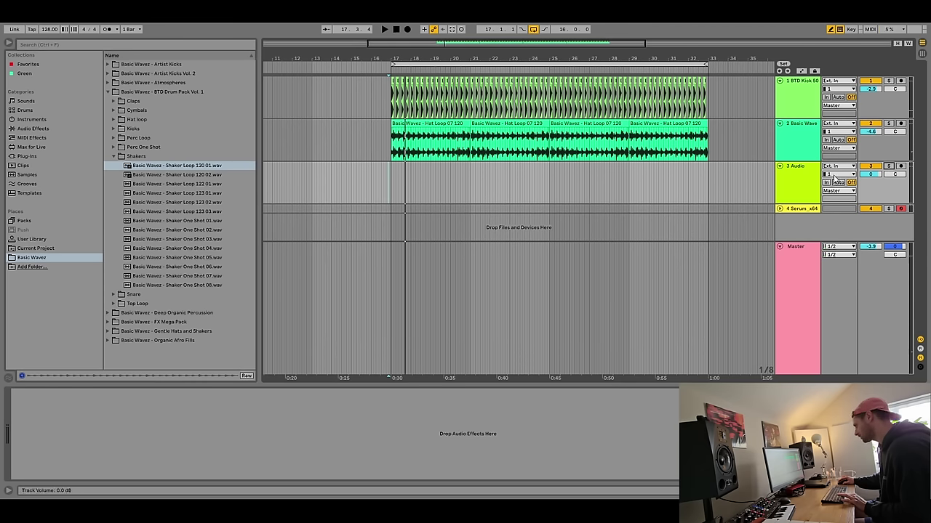
Audition Shaker Loop 120 01 against Shaker Loop 123 02 and Shaker One Shot 02 over the playing groove.
{"action": "left_click", "coordinate": [175, 167]}
{"action": "key", "text": "space"}
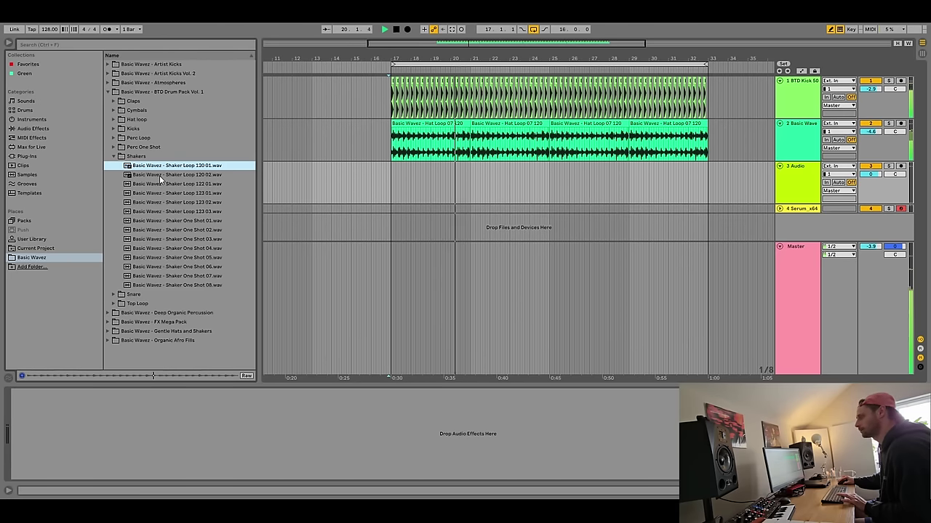
{"action": "left_click", "coordinate": [168, 204]}
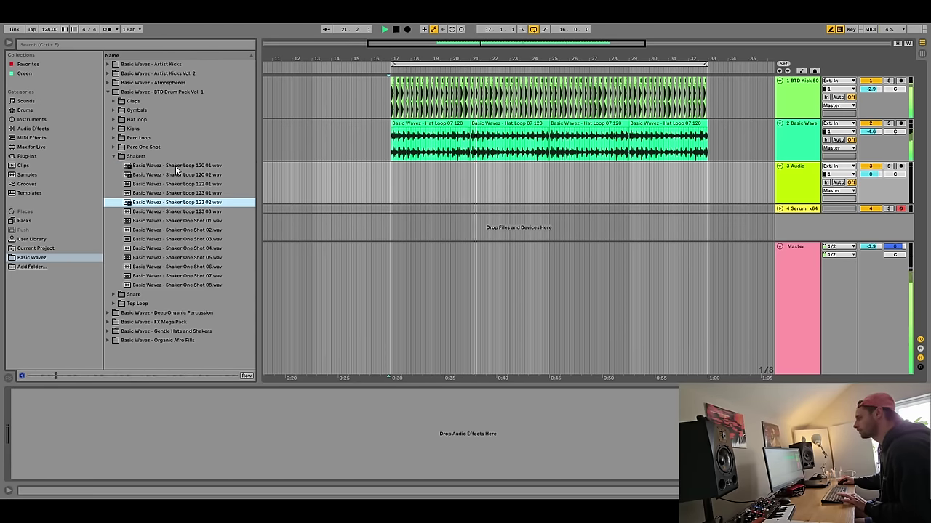
{"action": "left_click", "coordinate": [175, 166]}
{"action": "left_click", "coordinate": [181, 232]}
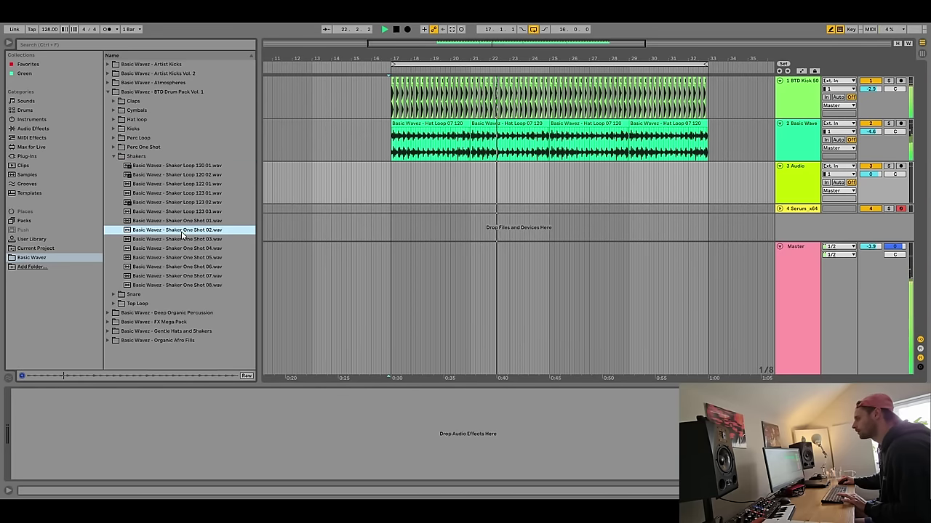
{"action": "left_click", "coordinate": [166, 166]}
{"action": "key", "text": "space"}
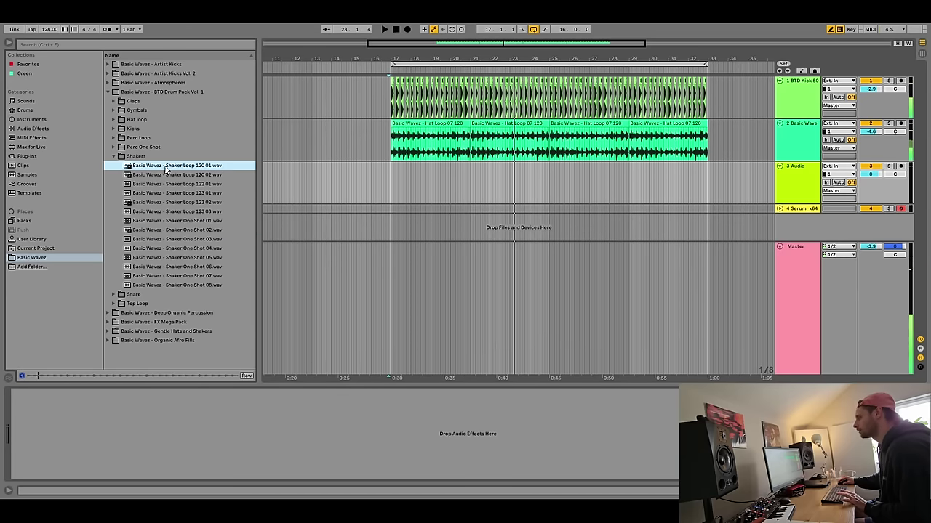
Place Shaker Loop 120 01 on the third audio track, set the fixed grid to 2 bars and align the clip to bar 17.
{"action": "left_click_drag", "start_coordinate": [167, 167], "coordinate": [405, 178]}
{"action": "right_click", "coordinate": [473, 183]}
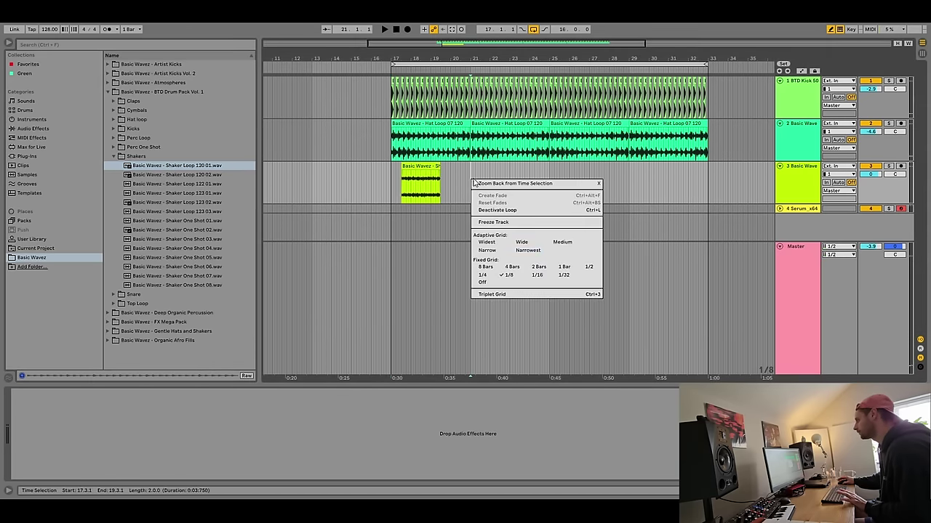
{"action": "left_click", "coordinate": [540, 266]}
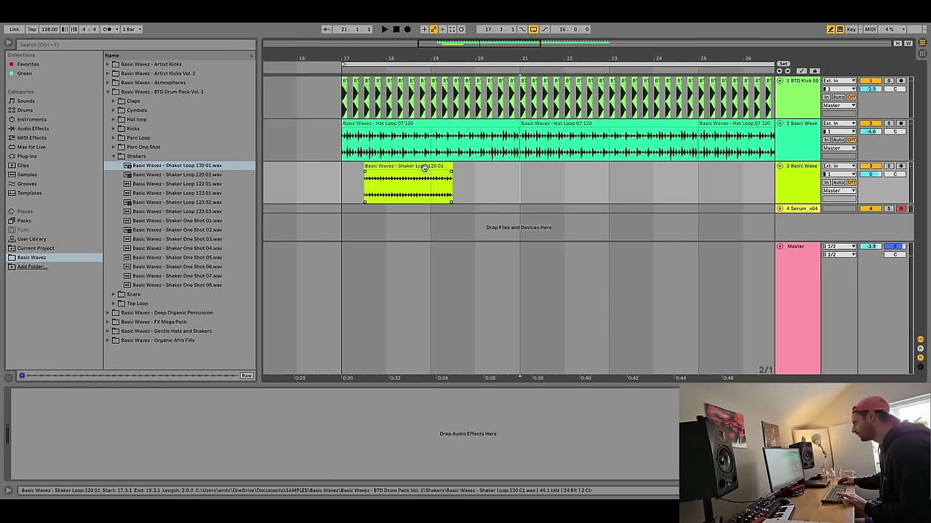
{"action": "left_click_drag", "start_coordinate": [423, 167], "coordinate": [392, 179]}
Duplicate the two-bar shaker clip repeatedly so it fills the track up to bar 33.
{"action": "key", "text": "w"}
{"action": "key", "text": "ctrl+d"}
{"action": "key", "text": "ctrl+d"}
{"action": "key", "text": "ctrl+d"}
{"action": "key", "text": "ctrl+d"}
{"action": "key", "text": "ctrl+d"}
{"action": "key", "text": "ctrl+d"}
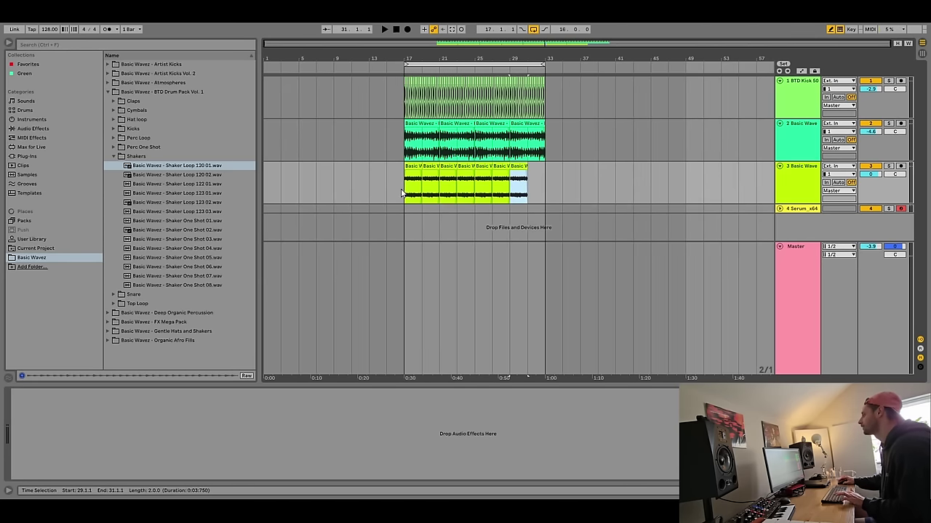
Play from bar 17 and balance the track volumes to -8.3 dB for the shaker, -4.7 dB for the hats and -3.0 dB for the kick.
{"action": "left_click", "coordinate": [404, 191]}
{"action": "key", "text": "space"}
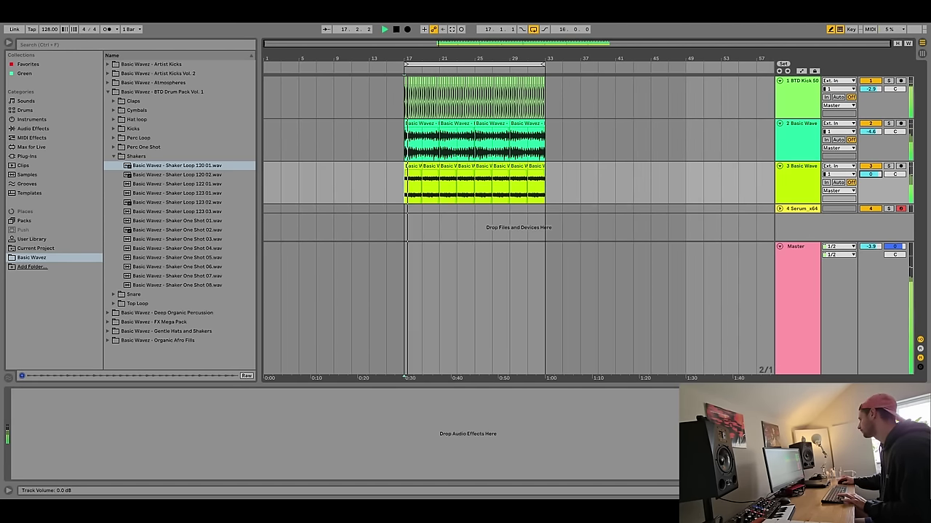
{"action": "left_click_drag", "start_coordinate": [870, 175], "coordinate": [866, 178]}
{"action": "left_click", "coordinate": [799, 143]}
{"action": "left_click", "coordinate": [799, 179], "text": "shift"}
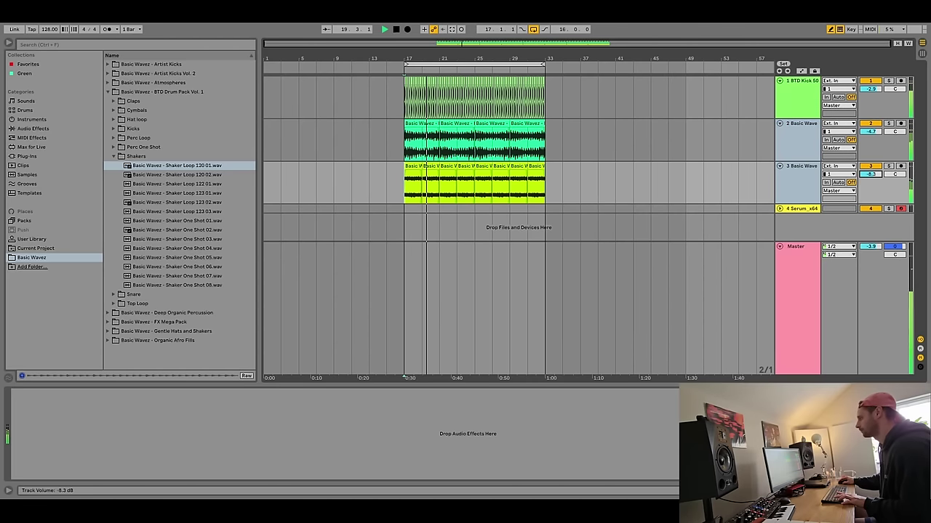
{"action": "left_click", "coordinate": [870, 102]}
{"action": "left_click", "coordinate": [870, 88]}
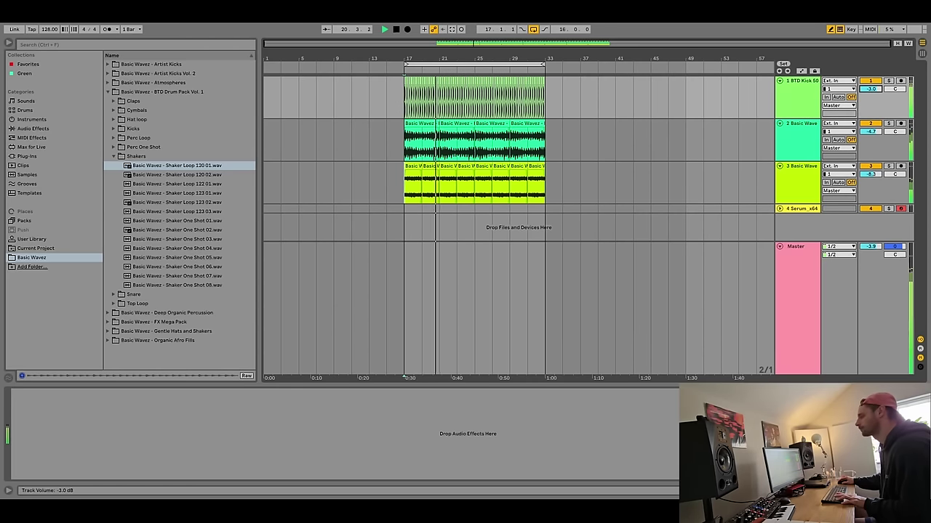
Collapse the Shakers folder and look through the samples in the Snare folder.
{"action": "left_click", "coordinate": [114, 157]}
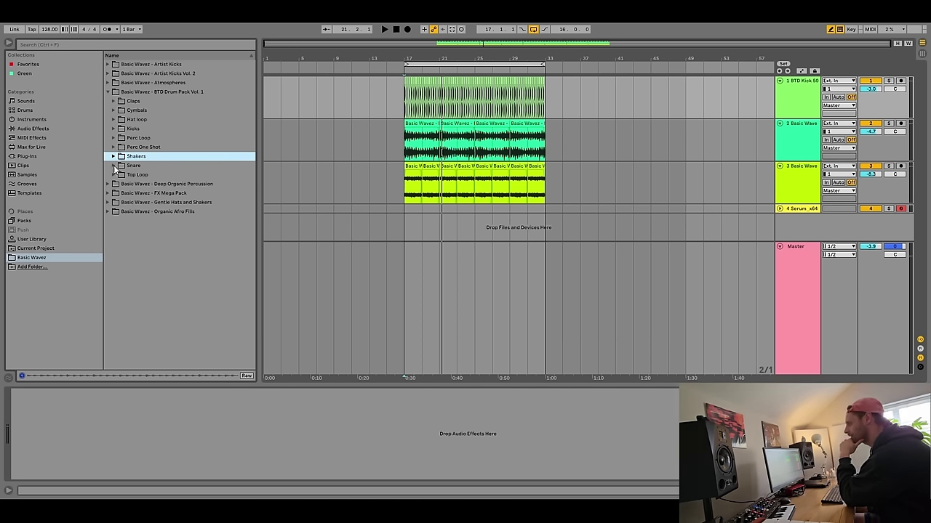
{"action": "left_click", "coordinate": [113, 165]}
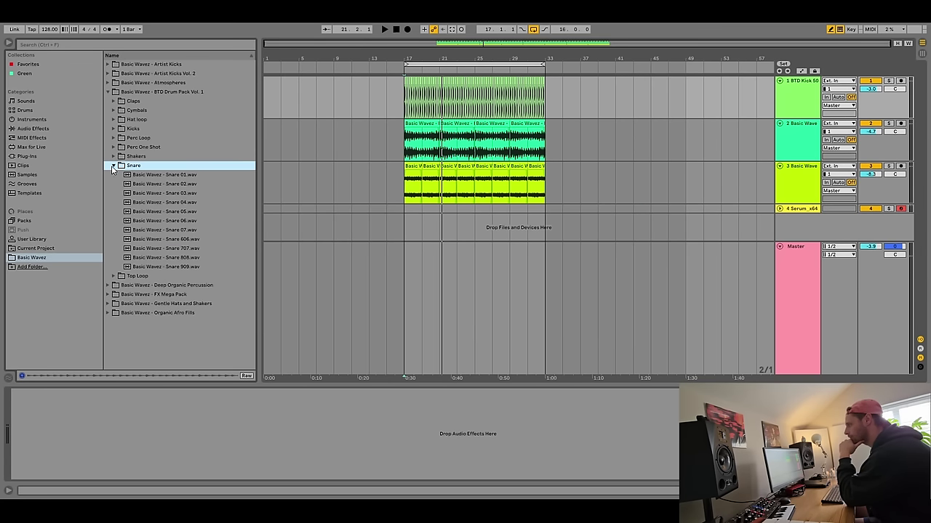
{"action": "left_click", "coordinate": [114, 166]}
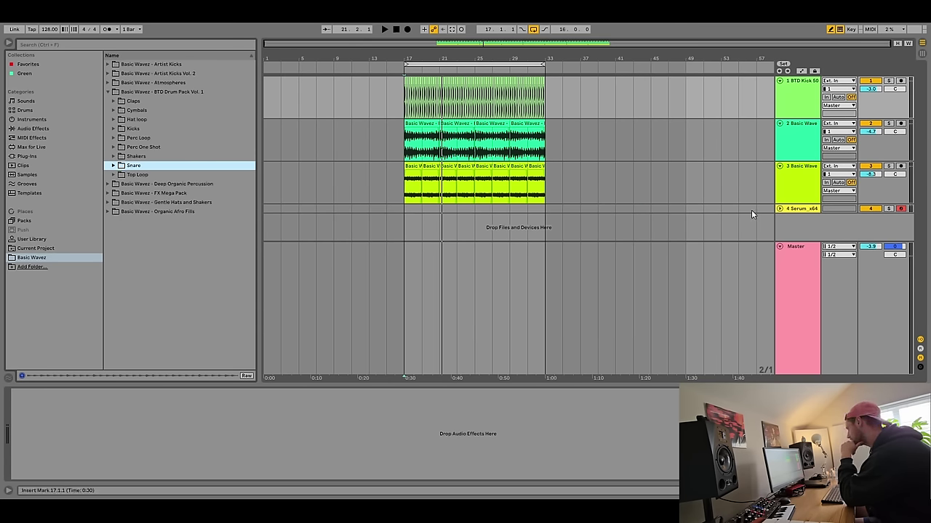
Insert a new audio track directly below the shaker track.
{"action": "left_click", "coordinate": [787, 191]}
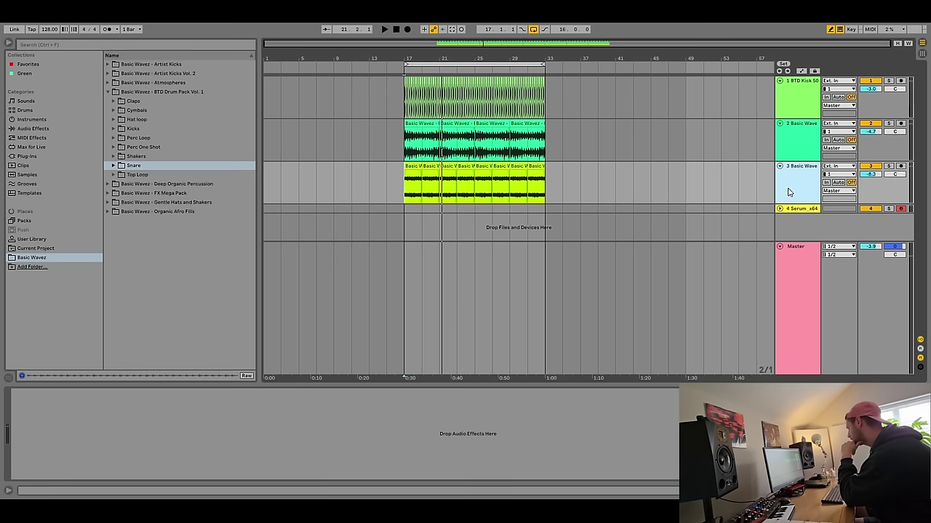
{"action": "right_click", "coordinate": [788, 192]}
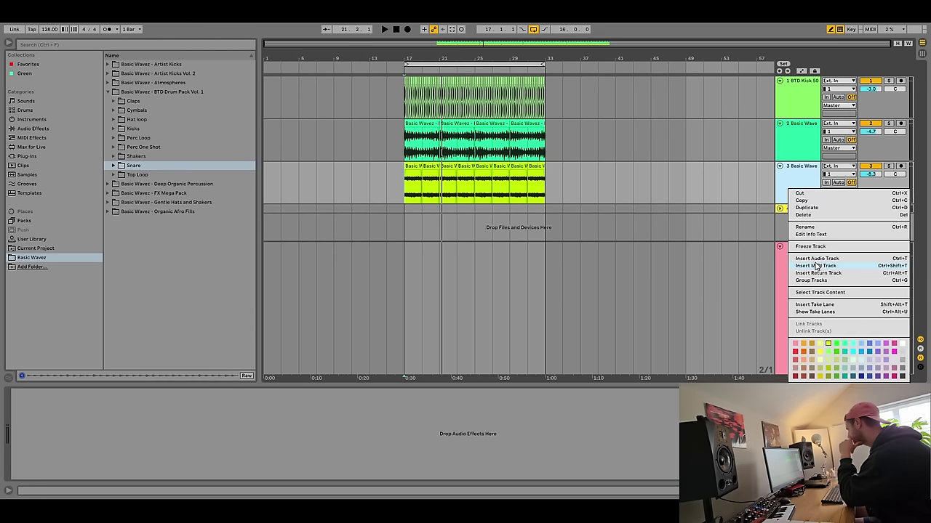
{"action": "left_click", "coordinate": [791, 129]}
{"action": "right_click", "coordinate": [800, 183]}
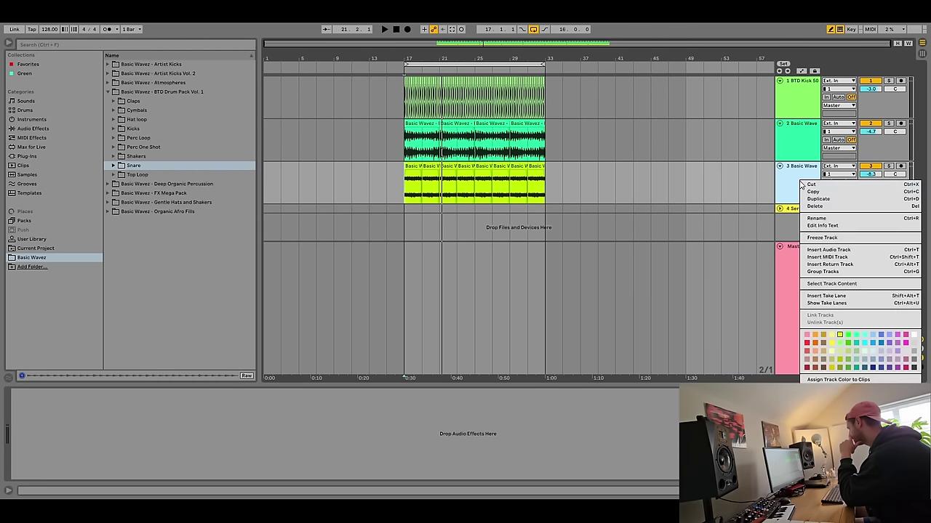
{"action": "left_click", "coordinate": [828, 251]}
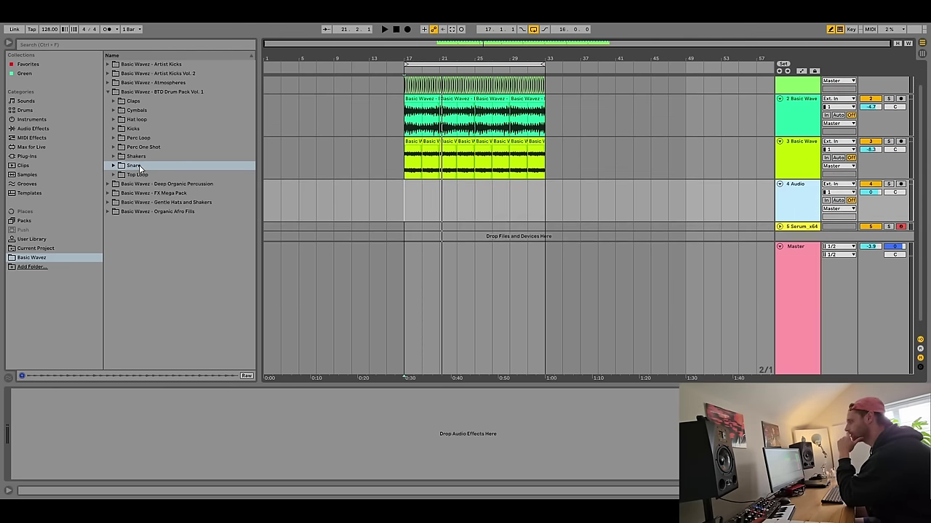
Play the groove from bar 17 and lower the shaker track's volume to -10.9 dB.
{"action": "left_click", "coordinate": [393, 210]}
{"action": "key", "text": "space"}
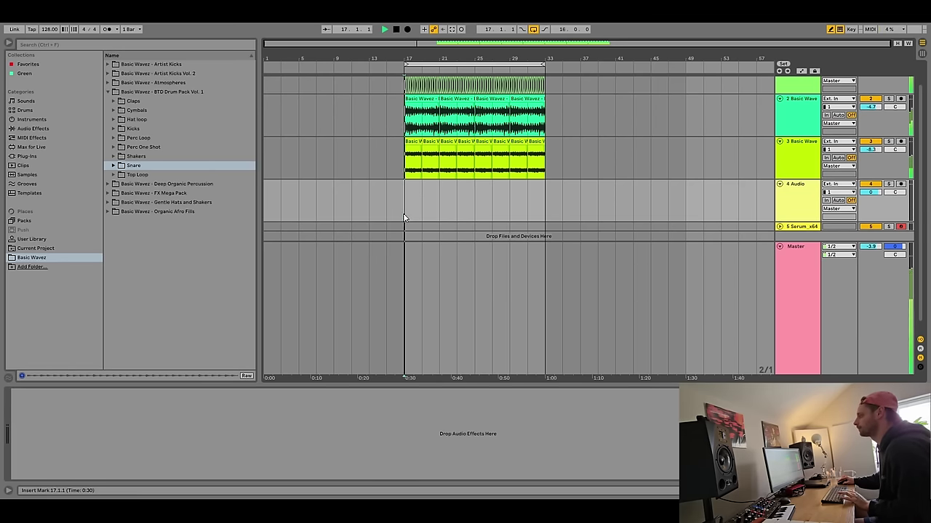
{"action": "scroll", "coordinate": [731, 126], "scroll_direction": "up", "scroll_amount": 2}
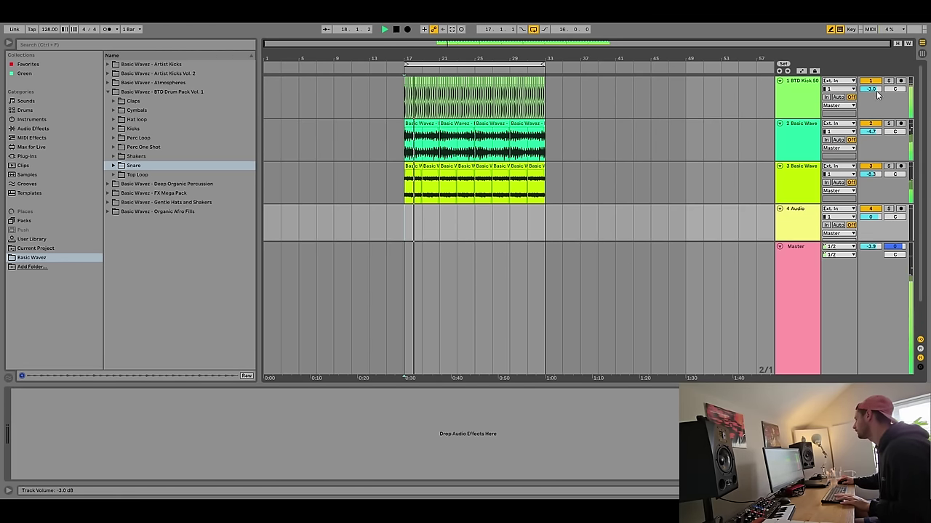
{"action": "scroll", "coordinate": [869, 105], "scroll_direction": "down", "scroll_amount": 2}
{"action": "right_click", "coordinate": [868, 137]}
{"action": "left_click", "coordinate": [868, 138]}
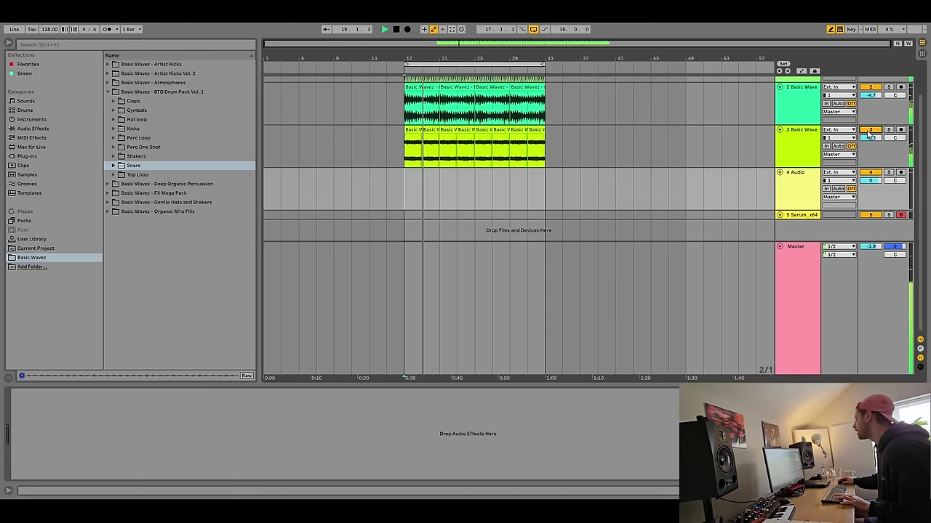
{"action": "left_click_drag", "start_coordinate": [869, 138], "coordinate": [869, 141]}
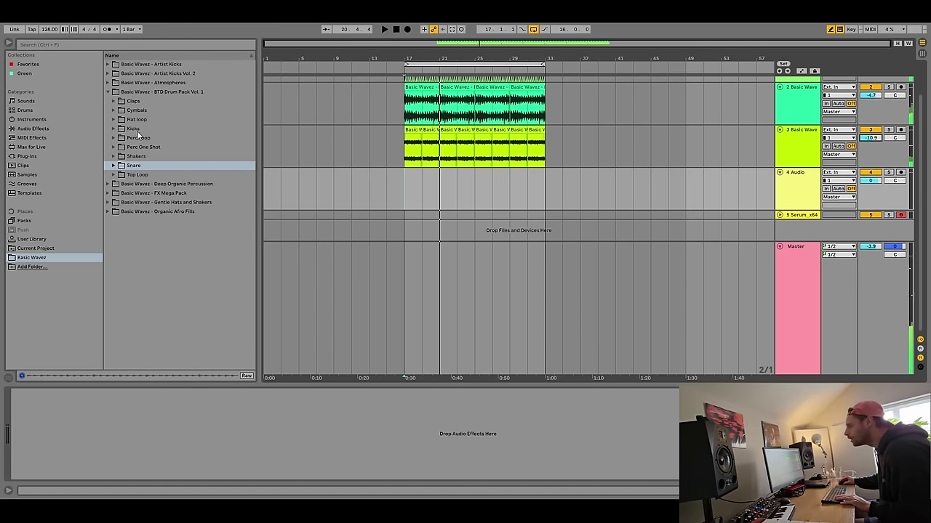
Open the Claps folder of BTD Drum Pack Vol. 1 and preview Clap 01 to Clap 04.
{"action": "left_click", "coordinate": [130, 85]}
{"action": "left_click", "coordinate": [129, 101]}
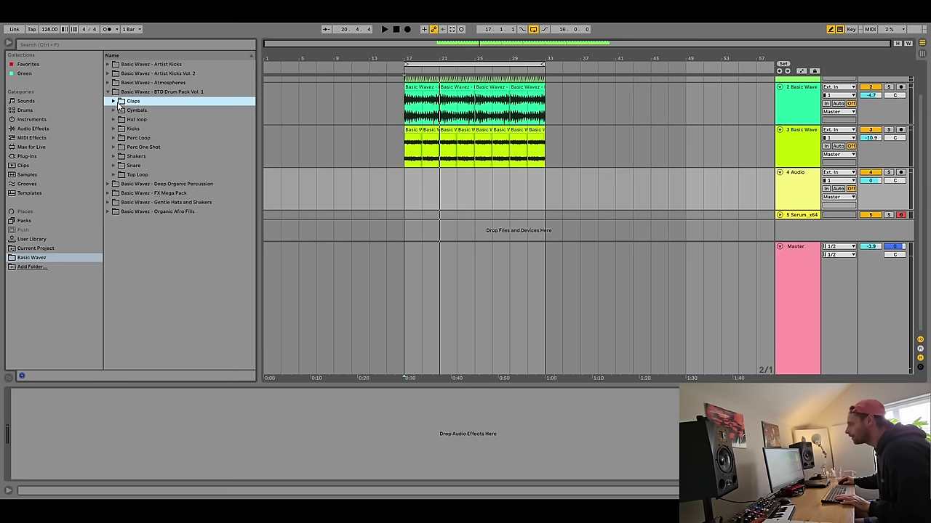
{"action": "left_click", "coordinate": [114, 102]}
{"action": "left_click", "coordinate": [149, 113]}
{"action": "key", "text": "Down"}
{"action": "key", "text": "Down"}
{"action": "key", "text": "Down"}
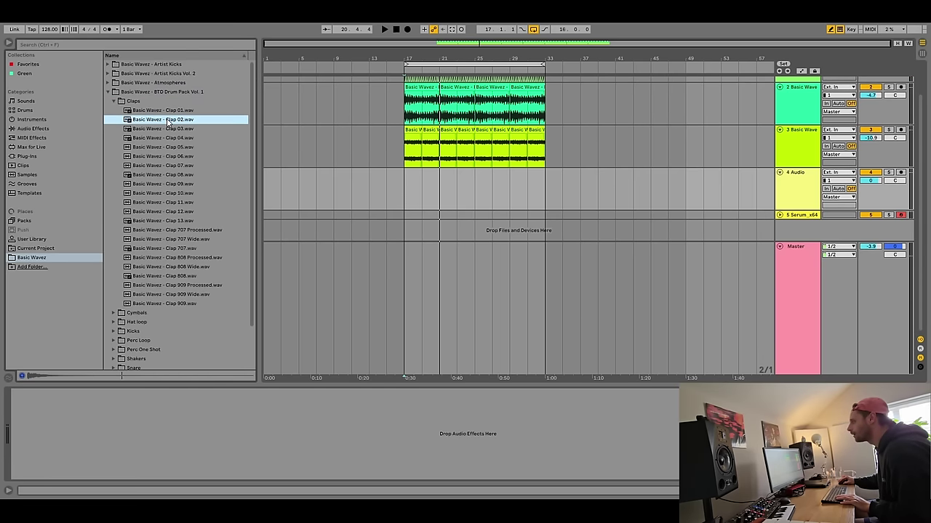
Play from bar 17 and audition the numbered claps up to Clap 13 against the running groove.
{"action": "left_click", "coordinate": [410, 198]}
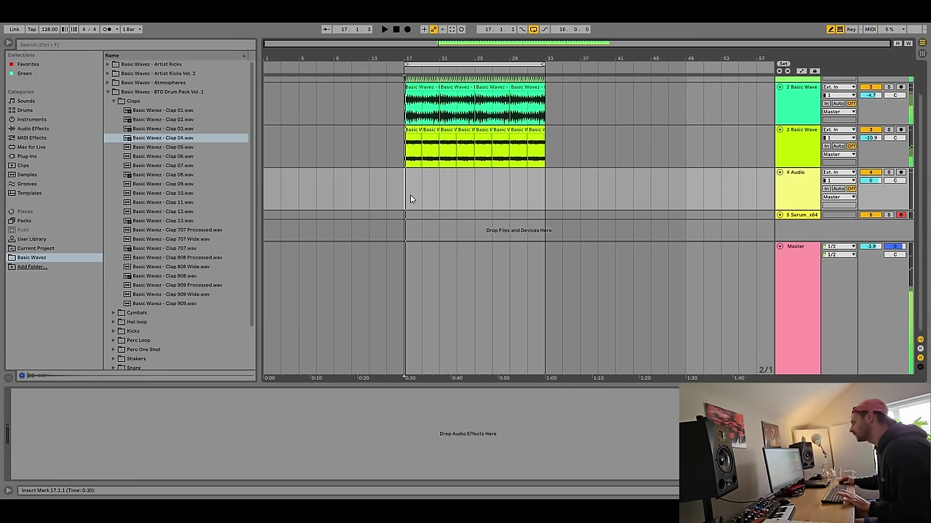
{"action": "left_click", "coordinate": [160, 138]}
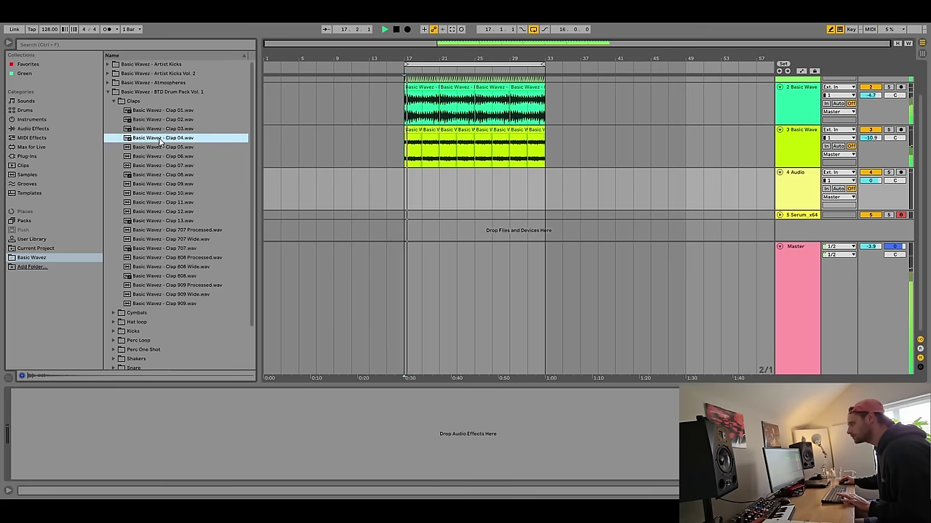
{"action": "left_click", "coordinate": [170, 128]}
{"action": "left_click", "coordinate": [174, 111]}
{"action": "left_click", "coordinate": [180, 156]}
{"action": "left_click", "coordinate": [183, 165]}
{"action": "left_click", "coordinate": [187, 148]}
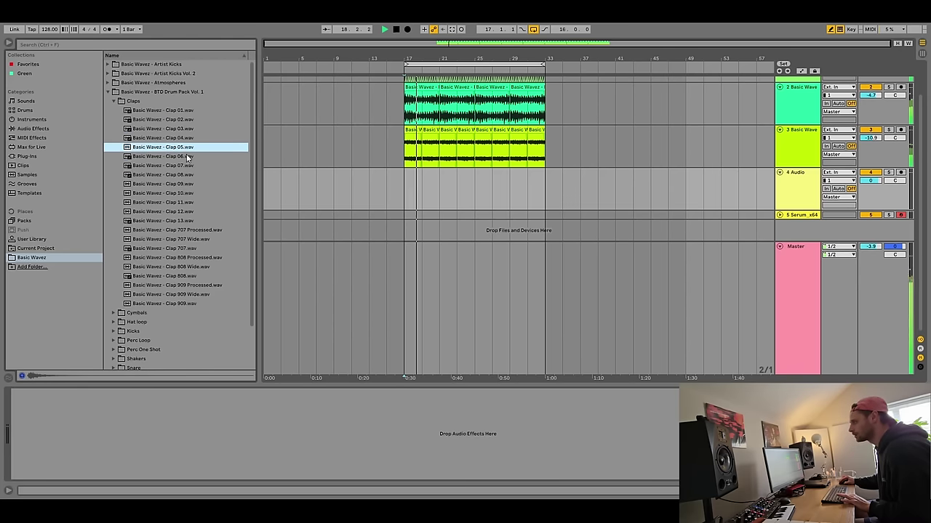
{"action": "left_click", "coordinate": [186, 175]}
{"action": "left_click", "coordinate": [187, 185]}
{"action": "left_click", "coordinate": [189, 194]}
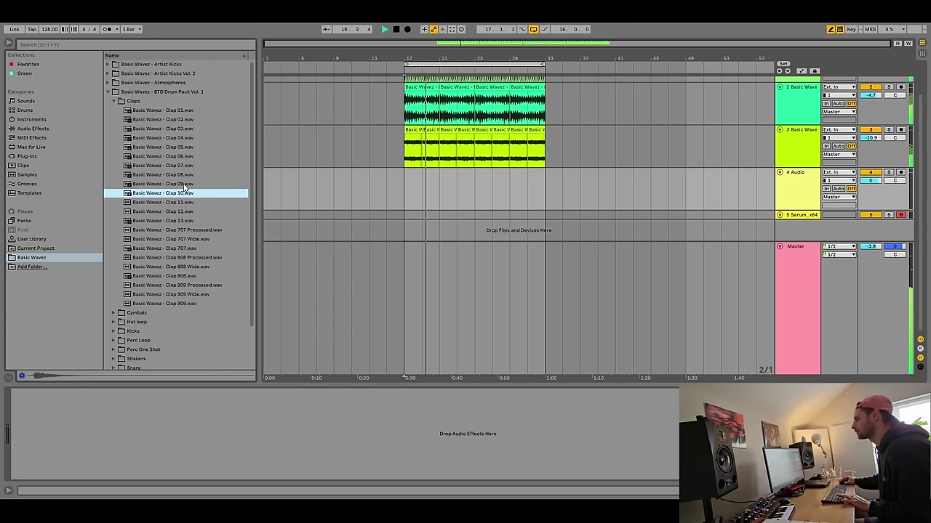
{"action": "left_click", "coordinate": [186, 184]}
{"action": "left_click", "coordinate": [185, 203]}
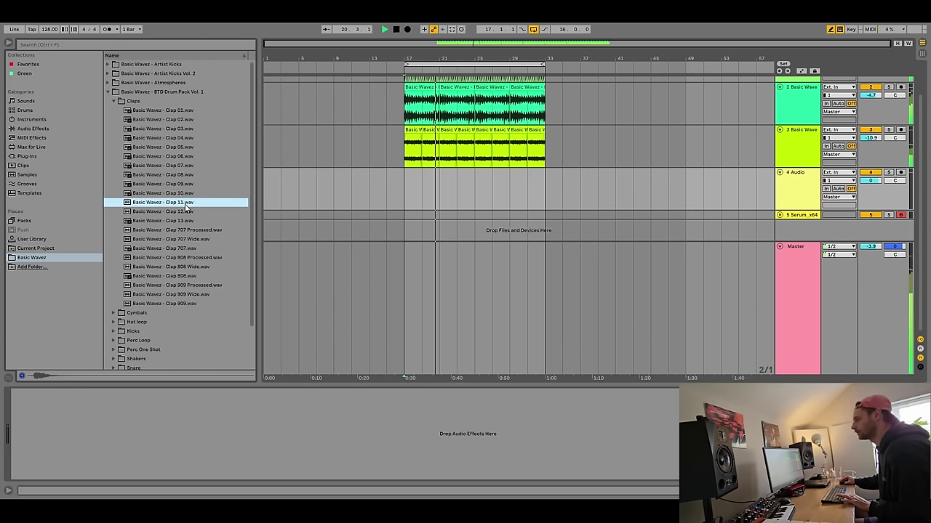
{"action": "left_click", "coordinate": [186, 212]}
{"action": "left_click", "coordinate": [187, 220]}
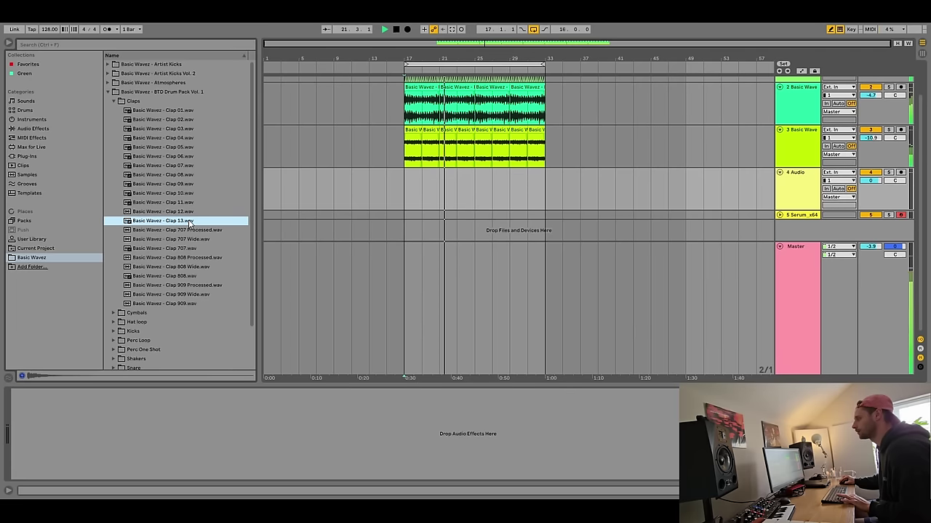
Place Clap 13 on the fourth track with a 1/8 fixed grid, on beats 2 and 4 of bar 17.
{"action": "left_click_drag", "start_coordinate": [187, 223], "coordinate": [420, 189]}
{"action": "key", "text": "space"}
{"action": "right_click", "coordinate": [455, 196]}
{"action": "left_click", "coordinate": [499, 295]}
{"action": "scroll", "coordinate": [424, 194], "scroll_direction": "up", "scroll_amount": 6}
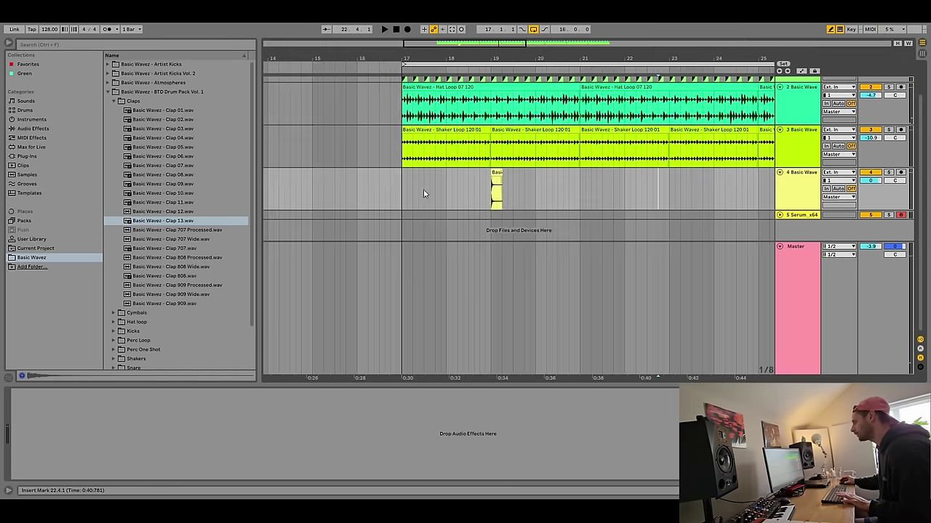
{"action": "mouse_move", "coordinate": [584, 174]}
{"action": "left_mouse_down"}
{"action": "mouse_move", "coordinate": [396, 182]}
{"action": "mouse_move", "coordinate": [455, 188]}
{"action": "mouse_move", "coordinate": [387, 195]}
{"action": "left_mouse_up"}
{"action": "left_click", "coordinate": [372, 197]}
{"action": "key", "text": "space"}
{"action": "key", "text": "space"}
Trim both Clap 13 clips to exactly one beat, ending at 17.3 and 18.
{"action": "scroll", "coordinate": [474, 177], "scroll_direction": "up", "scroll_amount": 3}
{"action": "left_click", "coordinate": [471, 188]}
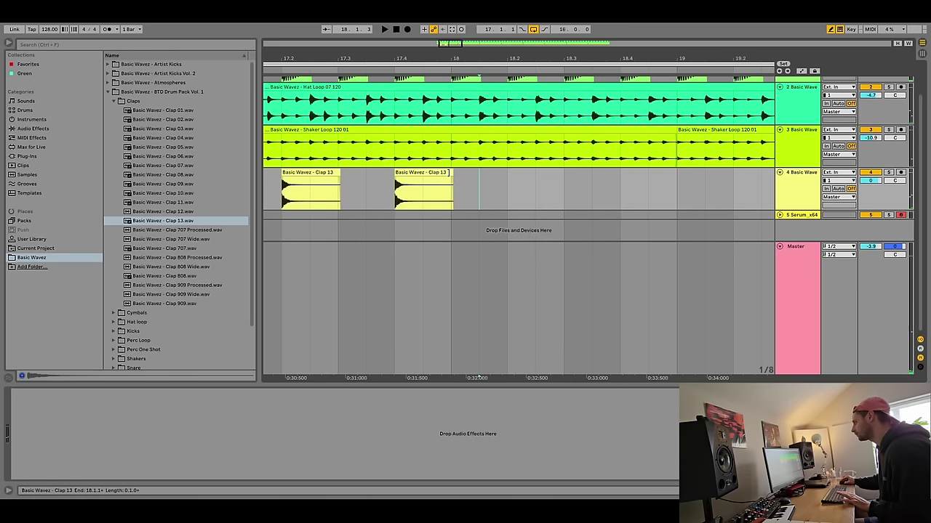
{"action": "left_click", "coordinate": [342, 177]}
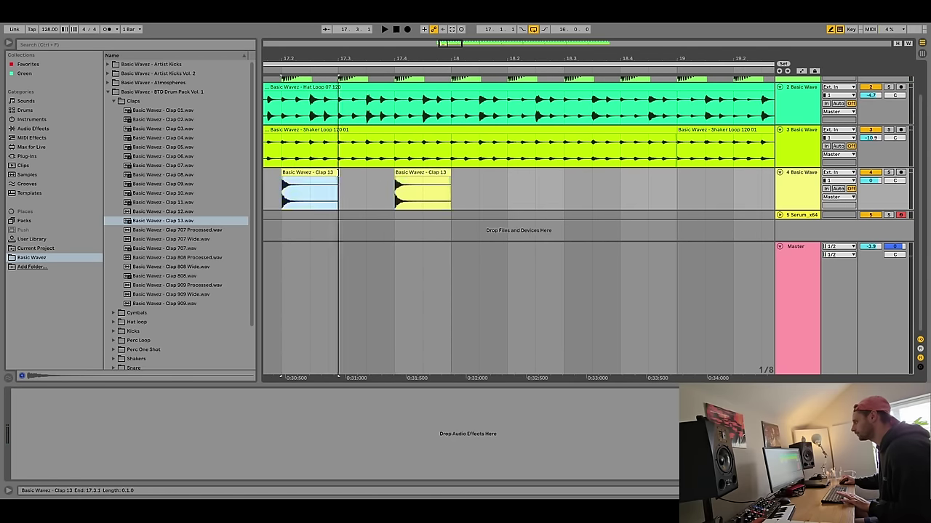
Select the clap track's full bar 17 and duplicate it bar by bar up to bar 33.
{"action": "scroll", "coordinate": [392, 199], "scroll_direction": "down", "scroll_amount": 3}
{"action": "left_click_drag", "start_coordinate": [391, 205], "coordinate": [309, 195]}
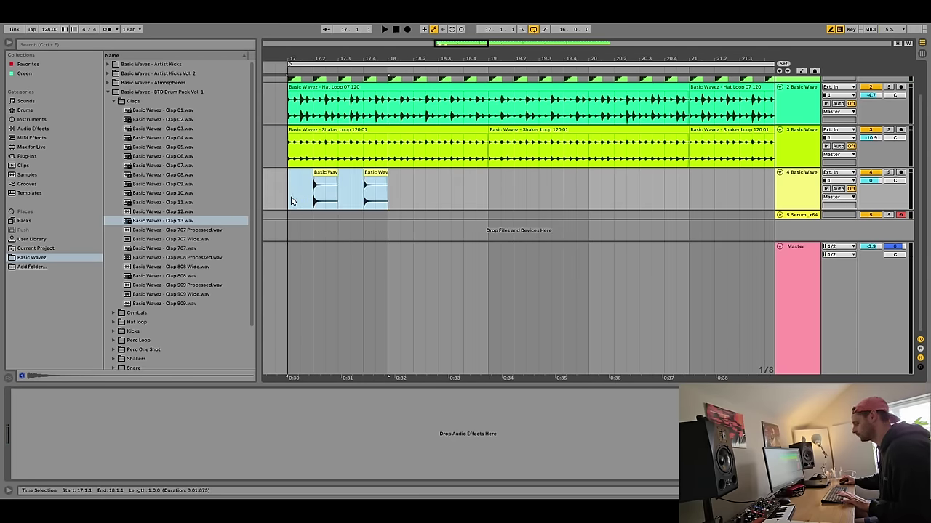
{"action": "scroll", "coordinate": [291, 201], "scroll_direction": "down", "scroll_amount": 3}
{"action": "key", "text": "ctrl+d"}
{"action": "key", "text": "ctrl+d"}
{"action": "key", "text": "ctrl+d"}
{"action": "key", "text": "ctrl+d"}
{"action": "key", "text": "ctrl+d"}
{"action": "key", "text": "ctrl+d"}
{"action": "key", "text": "ctrl+d"}
{"action": "key", "text": "ctrl+d"}
{"action": "key", "text": "ctrl+d"}
{"action": "key", "text": "ctrl+d"}
{"action": "key", "text": "ctrl+d"}
{"action": "key", "text": "ctrl+d"}
{"action": "key", "text": "ctrl+d"}
{"action": "key", "text": "ctrl+d"}
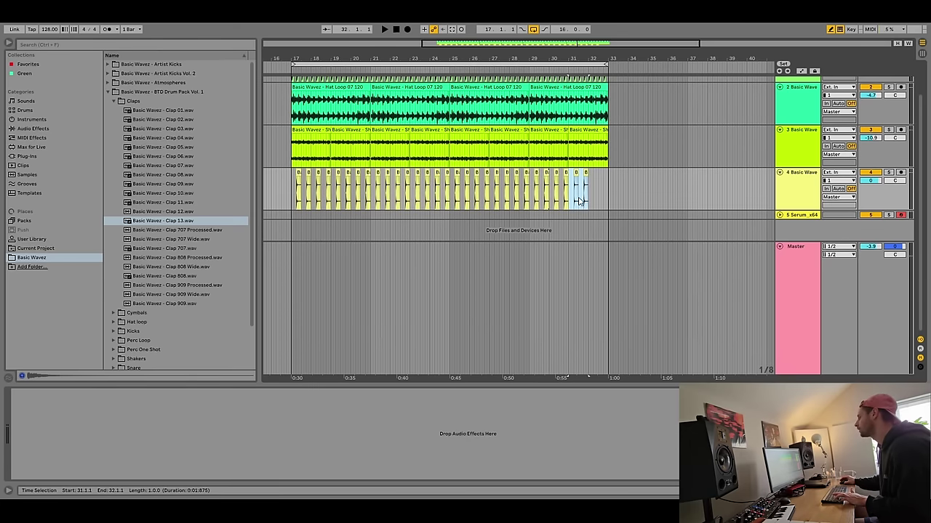
Play the arrangement to hear the claps together with the hats and shaker.
{"action": "scroll", "coordinate": [341, 202], "scroll_direction": "up", "scroll_amount": 3}
{"action": "left_click", "coordinate": [436, 216]}
{"action": "key", "text": "space"}
{"action": "scroll", "coordinate": [314, 194], "scroll_direction": "down", "scroll_amount": 5}
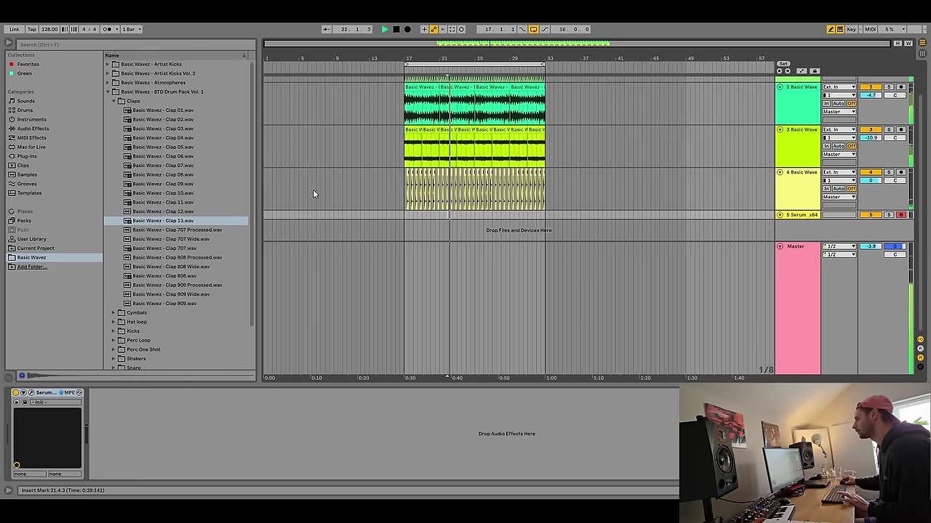
{"action": "left_click", "coordinate": [401, 205]}
Duplicate the clap track and delete all copied clips from the new fifth track.
{"action": "scroll", "coordinate": [465, 221], "scroll_direction": "up", "scroll_amount": 5}
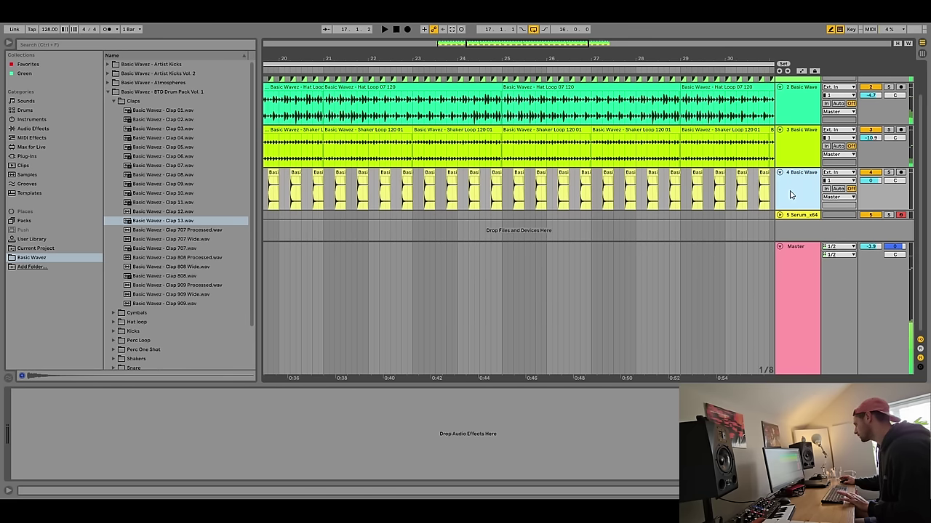
{"action": "scroll", "coordinate": [471, 225], "scroll_direction": "down", "scroll_amount": 5}
{"action": "left_click_drag", "start_coordinate": [611, 218], "coordinate": [369, 224]}
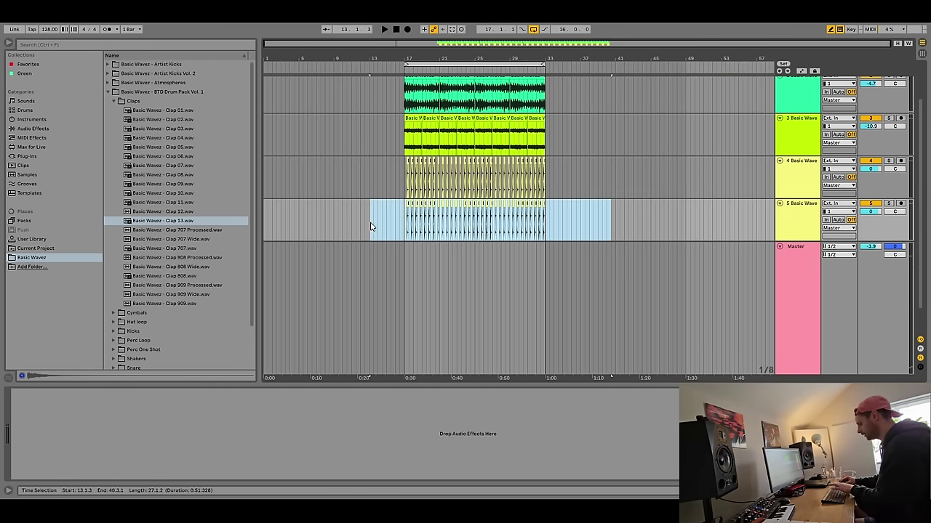
Play from bar 17 and audition further claps, including the 808 variants and Clap 02, for a second clap layer.
{"action": "scroll", "coordinate": [413, 233], "scroll_direction": "up", "scroll_amount": 6}
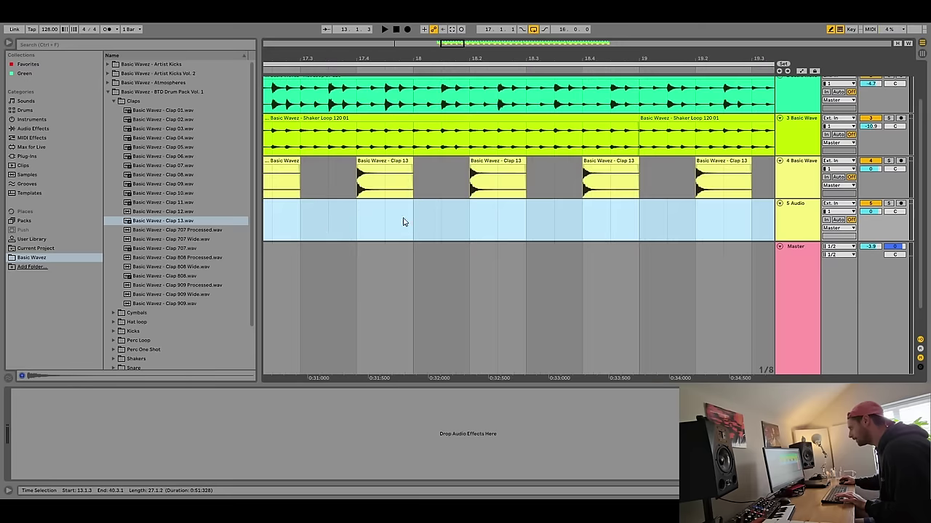
{"action": "scroll", "coordinate": [305, 224], "scroll_direction": "down", "scroll_amount": 3}
{"action": "left_click", "coordinate": [271, 226]}
{"action": "key", "text": "space"}
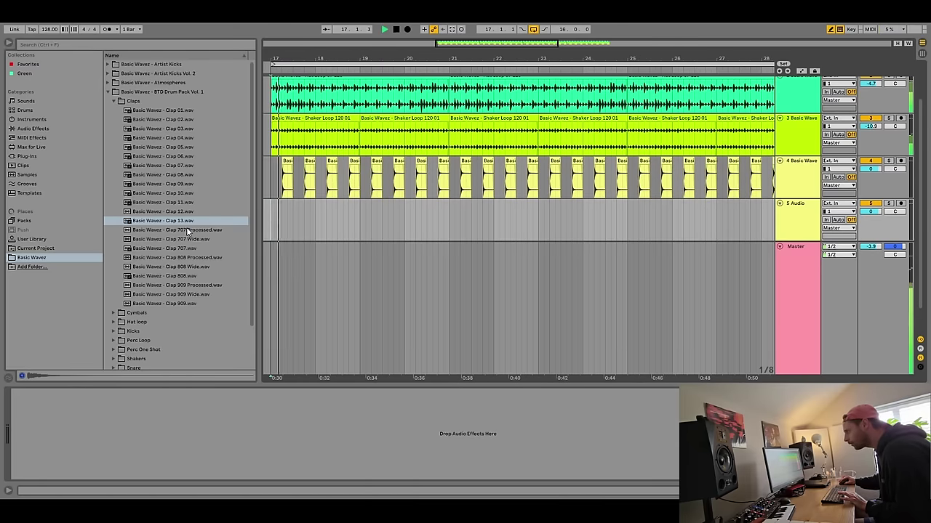
{"action": "left_click", "coordinate": [170, 230]}
{"action": "left_click", "coordinate": [176, 203]}
{"action": "key", "text": "Up"}
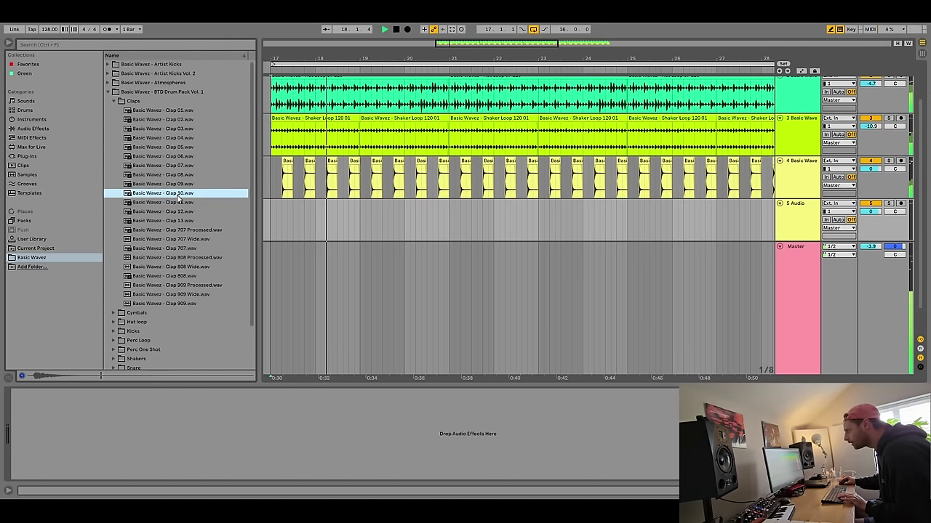
{"action": "key", "text": "Up"}
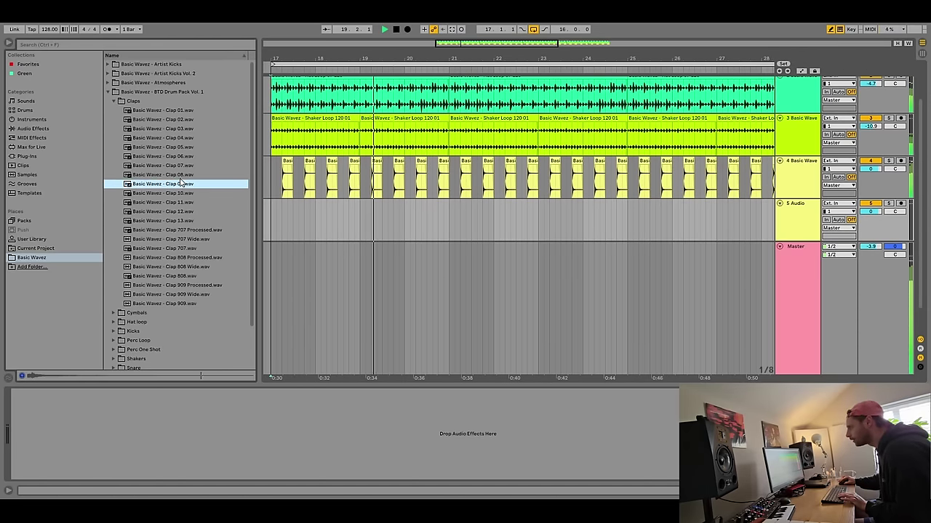
{"action": "key", "text": "Up"}
{"action": "key", "text": "Up"}
{"action": "key", "text": "Up"}
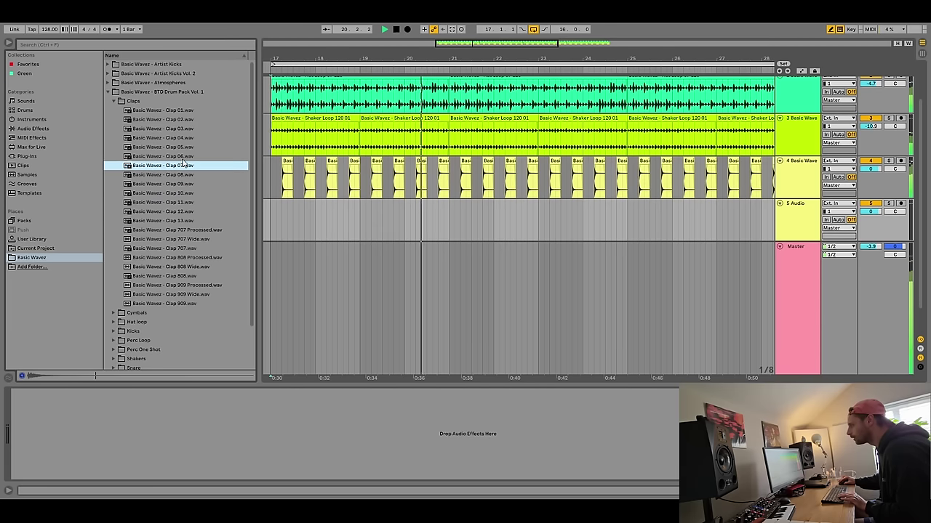
{"action": "left_click", "coordinate": [186, 267]}
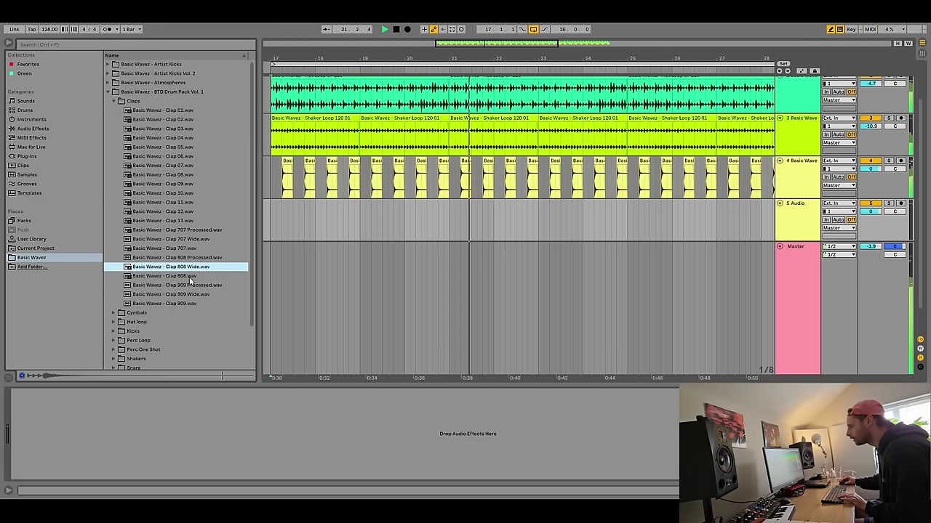
{"action": "left_click", "coordinate": [191, 277]}
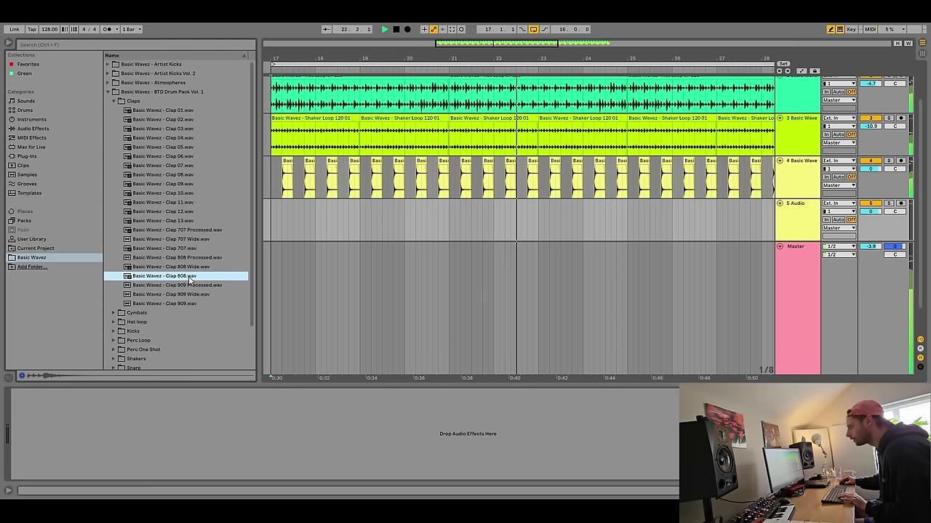
{"action": "left_click", "coordinate": [185, 120]}
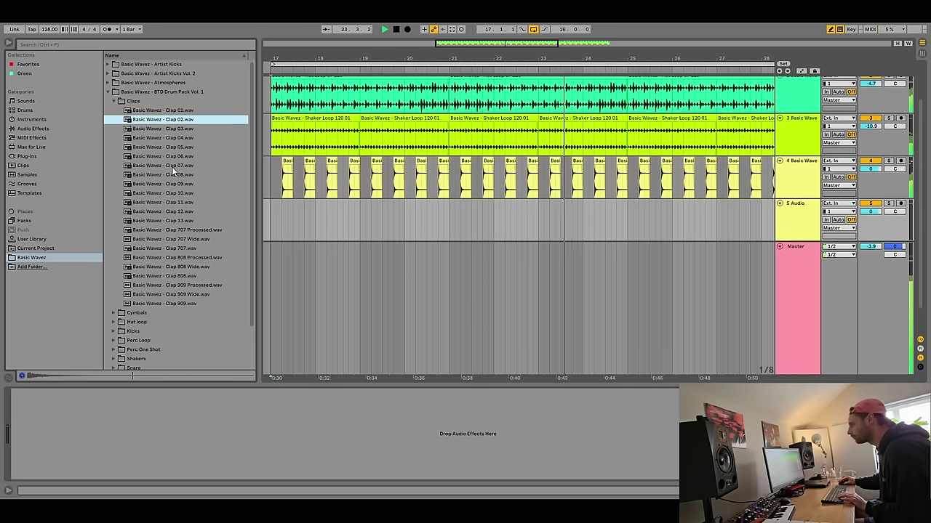
{"action": "key", "text": "space"}
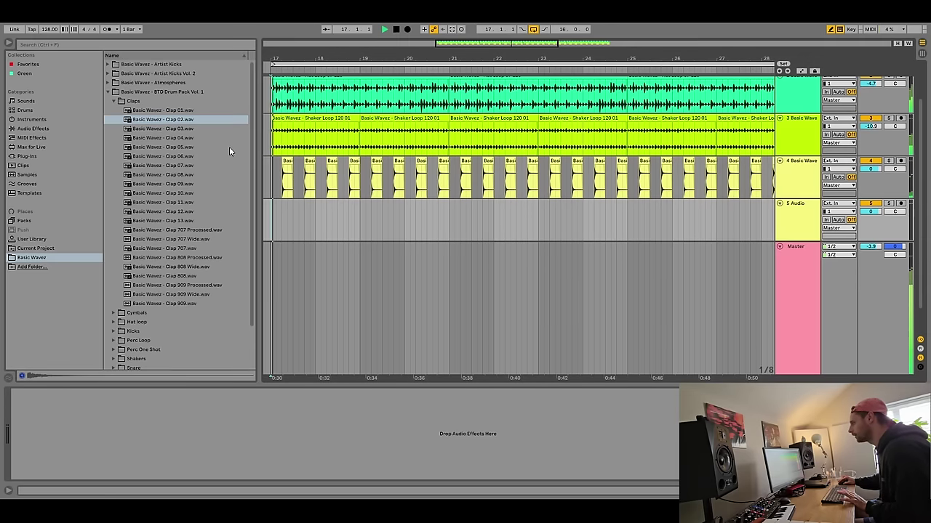
Place Clap 02 on the fifth track with a 1/16 fixed grid, one sixteenth before beat 4 of bar 19.
{"action": "left_click_drag", "start_coordinate": [181, 120], "coordinate": [395, 178]}
{"action": "scroll", "coordinate": [400, 195], "scroll_direction": "up", "scroll_amount": 4}
{"action": "right_click", "coordinate": [455, 223]}
{"action": "left_click", "coordinate": [523, 307]}
Play from just before the Clap 02 clip and lower the fifth track's volume to -9.7 dB.
{"action": "scroll", "coordinate": [380, 182], "scroll_direction": "down", "scroll_amount": 4}
{"action": "left_click", "coordinate": [347, 188]}
{"action": "key", "text": "space"}
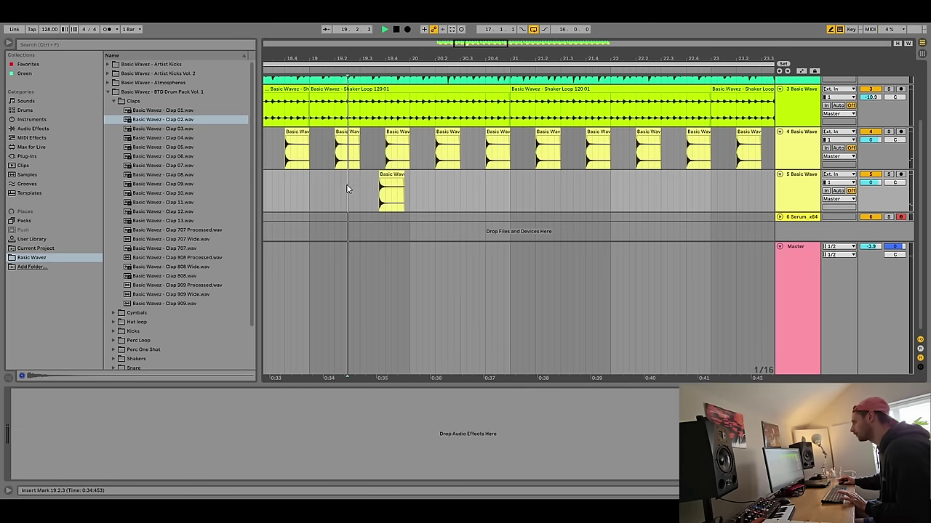
{"action": "left_click", "coordinate": [385, 197]}
{"action": "left_click_drag", "start_coordinate": [874, 185], "coordinate": [875, 203]}
{"action": "key", "text": "space"}
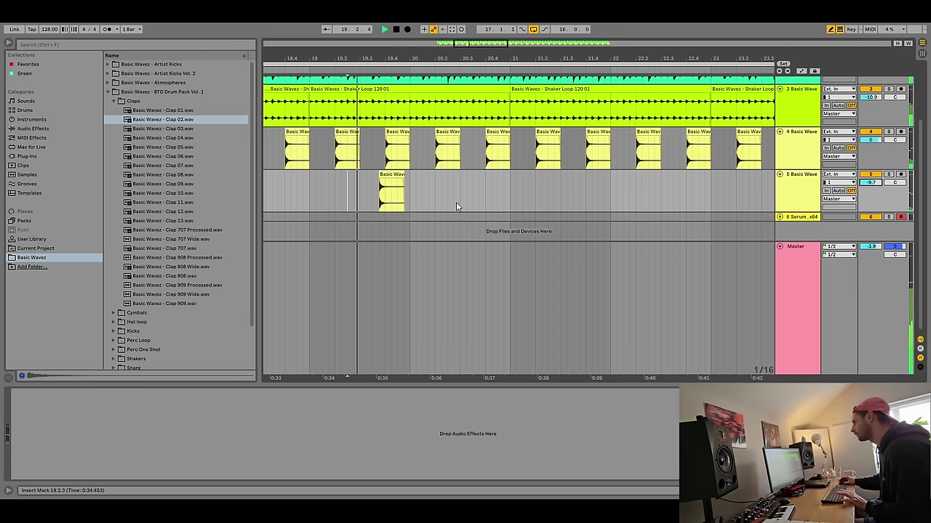
Place a copy of the Clap 02 clip at about 19.4.3 on the fifth track and play the pair.
{"action": "scroll", "coordinate": [385, 189], "scroll_direction": "up", "scroll_amount": 3}
{"action": "key", "text": "space"}
{"action": "left_click_drag", "start_coordinate": [387, 176], "coordinate": [437, 191]}
{"action": "left_click", "coordinate": [272, 191]}
{"action": "key", "text": "space"}
{"action": "left_click", "coordinate": [374, 192]}
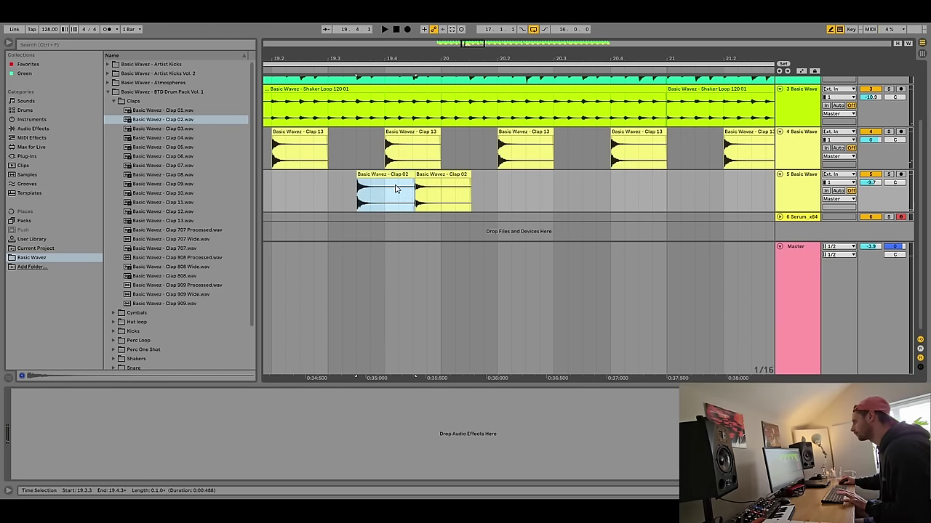
Shorten the first Clap 02 clip to about two sixteenths and play it back from just before beat 4 of bar 19.
{"action": "left_click_drag", "start_coordinate": [370, 177], "coordinate": [401, 176]}
{"action": "key", "text": "space"}
{"action": "left_click", "coordinate": [323, 194]}
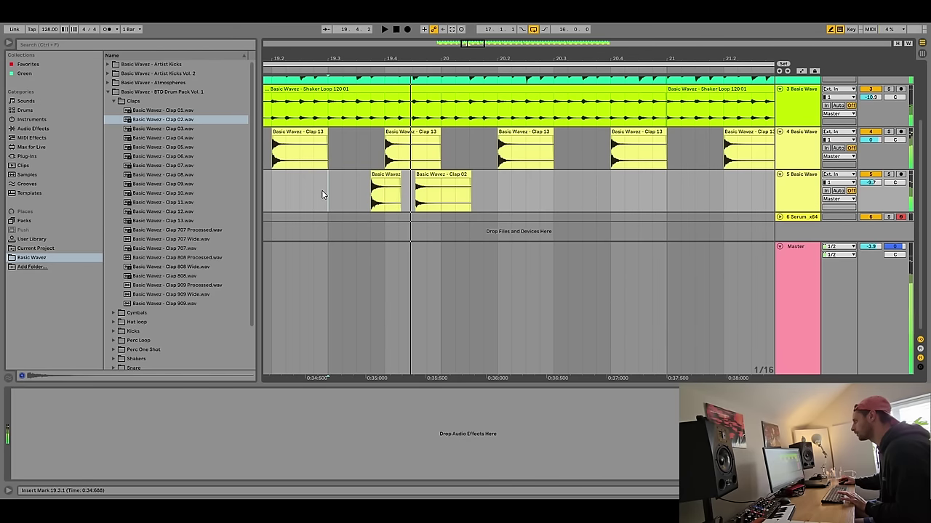
{"action": "key", "text": "space"}
{"action": "key", "text": "space"}
Delete the second Clap 02 clip and try moving the shortened one a beat later.
{"action": "left_click", "coordinate": [419, 183]}
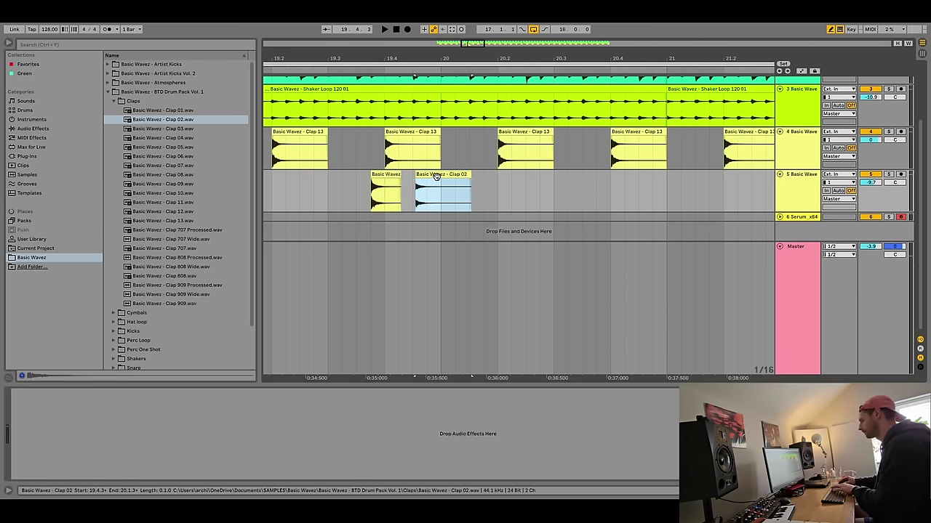
{"action": "key", "text": "Delete"}
{"action": "left_click_drag", "start_coordinate": [384, 177], "coordinate": [441, 198]}
{"action": "left_click", "coordinate": [316, 189]}
{"action": "key", "text": "space"}
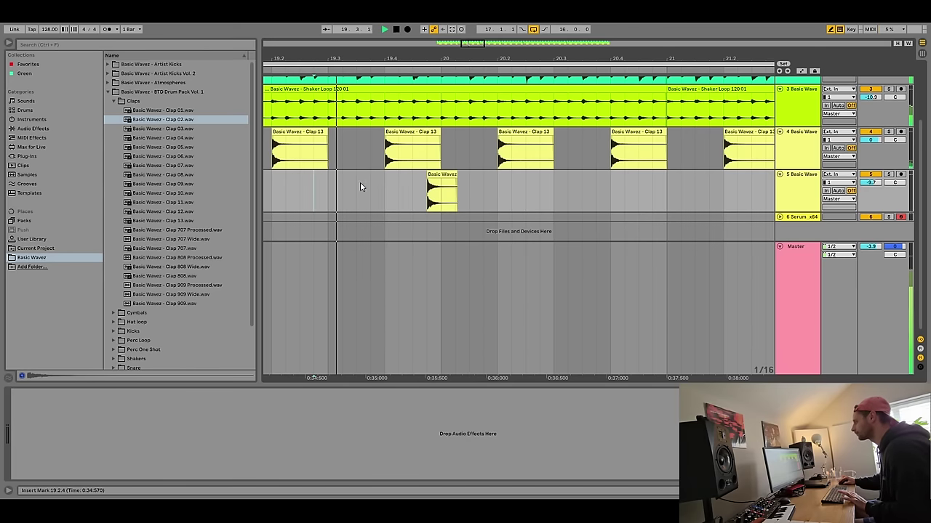
{"action": "key", "text": "space"}
{"action": "key", "text": "ctrl+z"}
Copy the shortened Clap 02 clip one beat later on the fifth track and play the pair from 19.2.4.
{"action": "left_click", "coordinate": [393, 199]}
{"action": "left_click_drag", "start_coordinate": [381, 175], "coordinate": [439, 195], "text": "ctrl"}
{"action": "left_click", "coordinate": [333, 181]}
{"action": "key", "text": "space"}
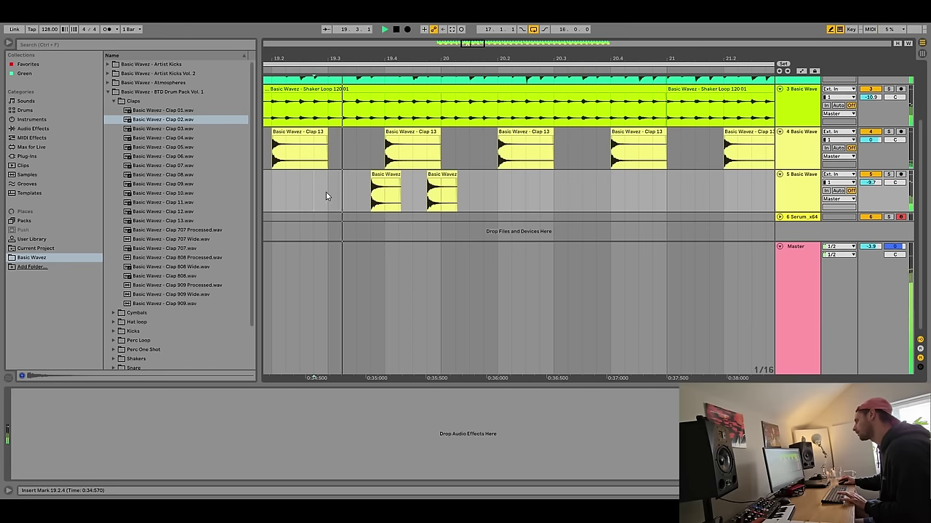
{"action": "key", "text": "space"}
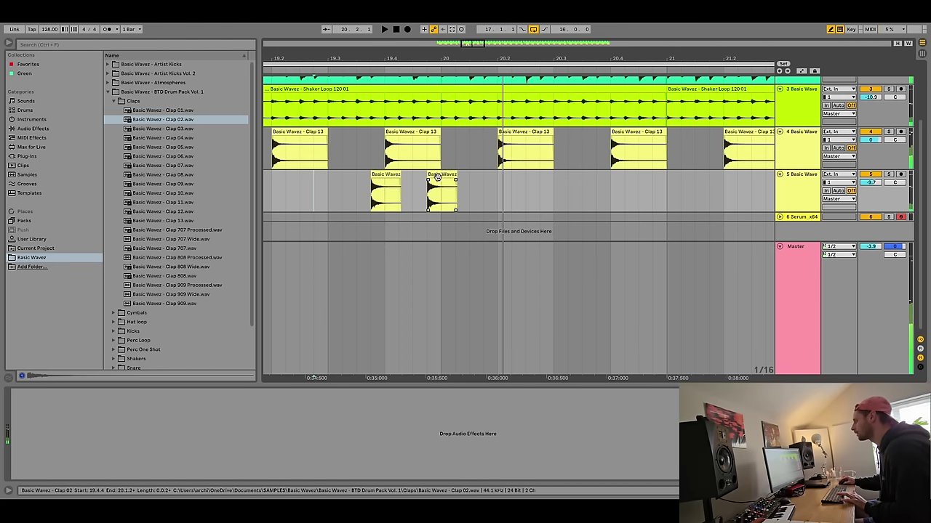
Move the second Clap 02 clip one sixteenth earlier, to about 19.4.3, and play the pair from 19.3.1.
{"action": "left_click_drag", "start_coordinate": [430, 177], "coordinate": [416, 177]}
{"action": "left_click", "coordinate": [328, 182]}
{"action": "key", "text": "space"}
{"action": "scroll", "coordinate": [418, 180], "scroll_direction": "down", "scroll_amount": 2}
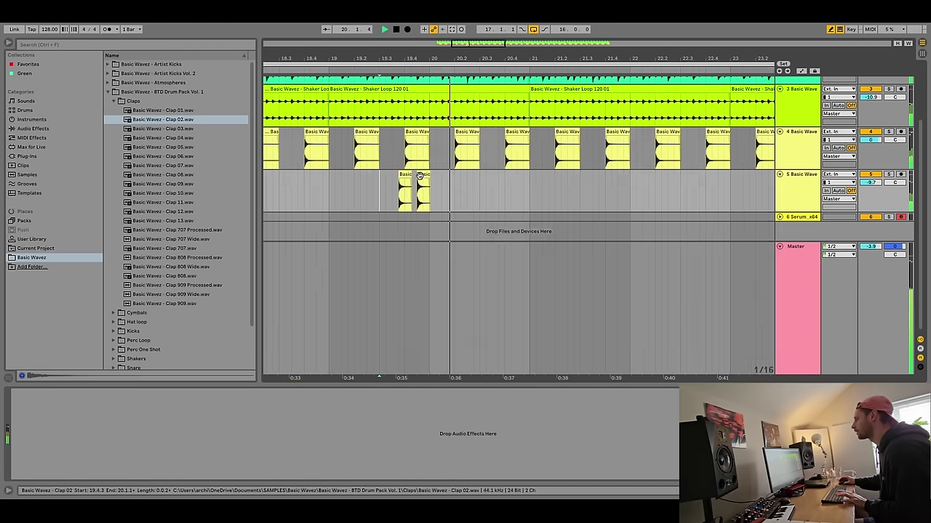
{"action": "key", "text": "space"}
Lower the fifth track's volume to -10.5 dB and play the clap pair again from 19.3.1.
{"action": "scroll", "coordinate": [393, 196], "scroll_direction": "down", "scroll_amount": 4}
{"action": "left_click_drag", "start_coordinate": [870, 183], "coordinate": [870, 186]}
{"action": "key", "text": "space"}
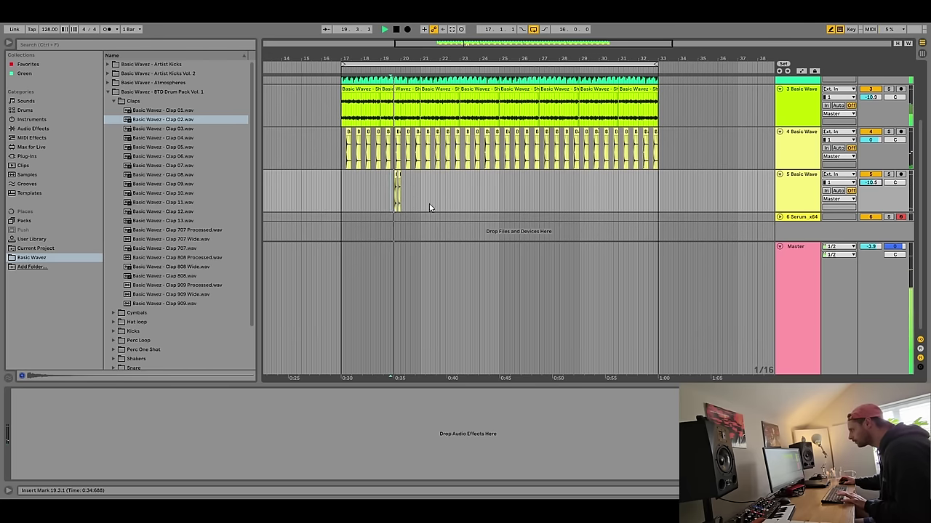
{"action": "scroll", "coordinate": [368, 204], "scroll_direction": "up", "scroll_amount": 4}
{"action": "scroll", "coordinate": [424, 197], "scroll_direction": "down", "scroll_amount": 4}
{"action": "key", "text": "plus"}
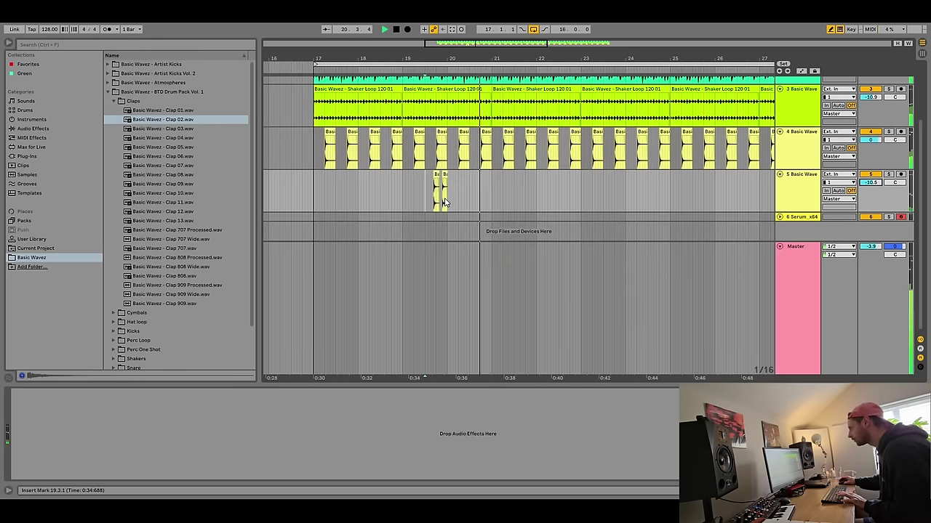
{"action": "key", "text": "plus"}
{"action": "scroll", "coordinate": [557, 221], "scroll_direction": "up", "scroll_amount": 2}
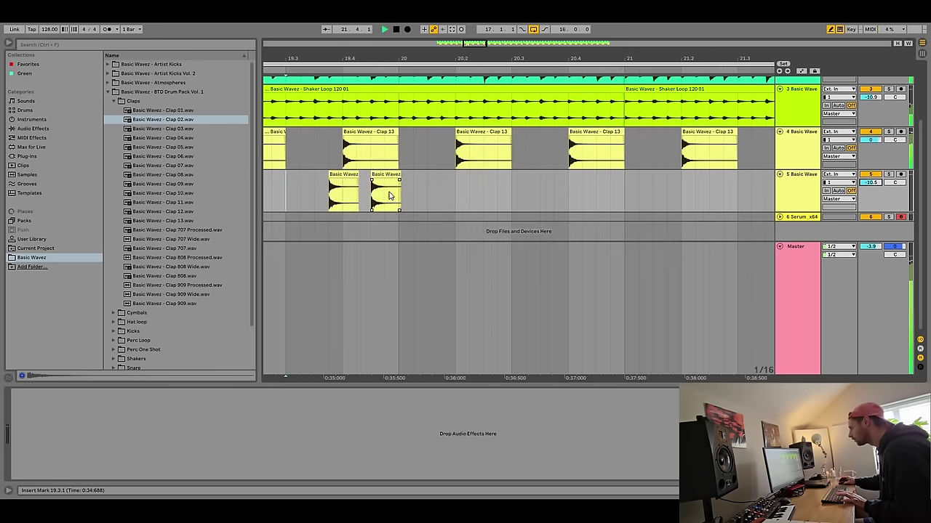
Stop playback and trim the end of the second Clap 02 clip to the start of bar 20.
{"action": "scroll", "coordinate": [389, 195], "scroll_direction": "up", "scroll_amount": 2}
{"action": "key", "text": "space"}
{"action": "left_click_drag", "start_coordinate": [421, 175], "coordinate": [413, 175]}
{"action": "scroll", "coordinate": [394, 217], "scroll_direction": "down", "scroll_amount": 6}
{"action": "key", "text": "plus"}
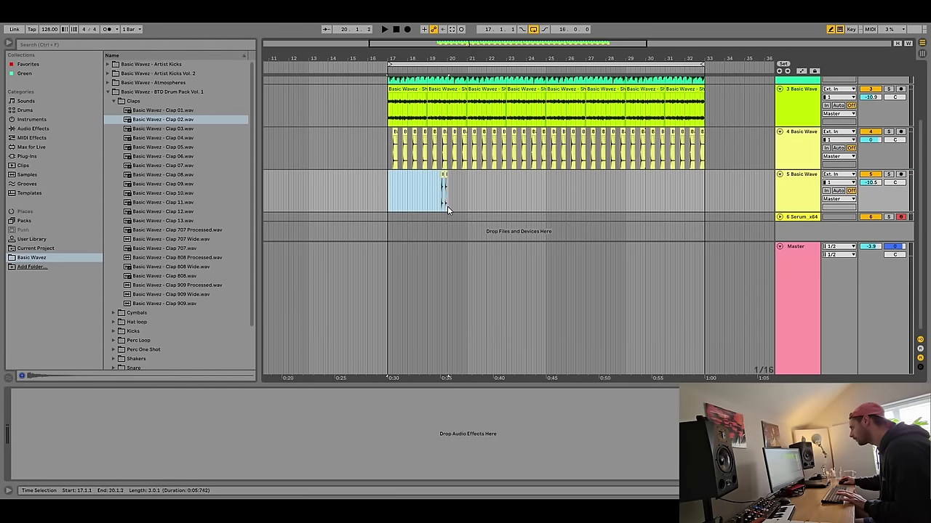
{"action": "key", "text": "z"}
With a 1 Bar fixed grid, duplicate the fifth track's three-bar section from bar 17 to 20 four times.
{"action": "right_click", "coordinate": [469, 208]}
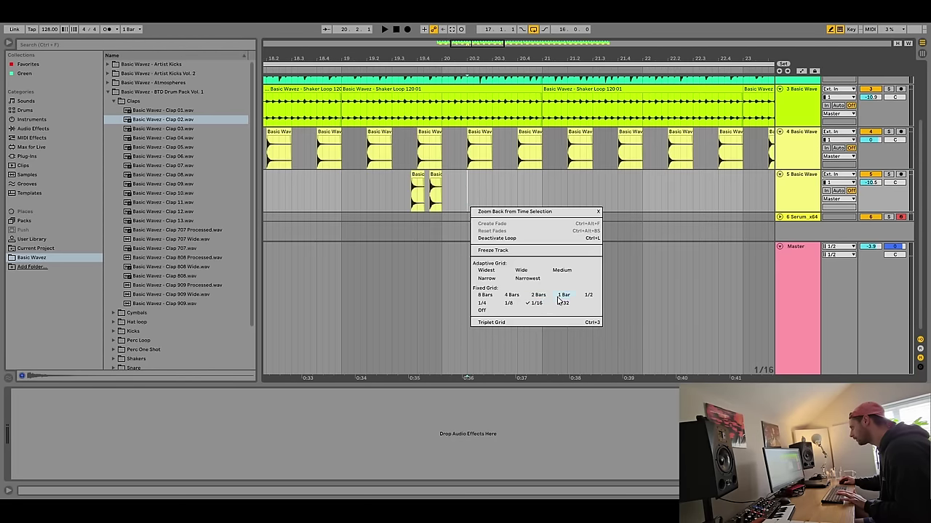
{"action": "left_click", "coordinate": [561, 295]}
{"action": "key", "text": "minus"}
{"action": "left_click_drag", "start_coordinate": [304, 204], "coordinate": [430, 218]}
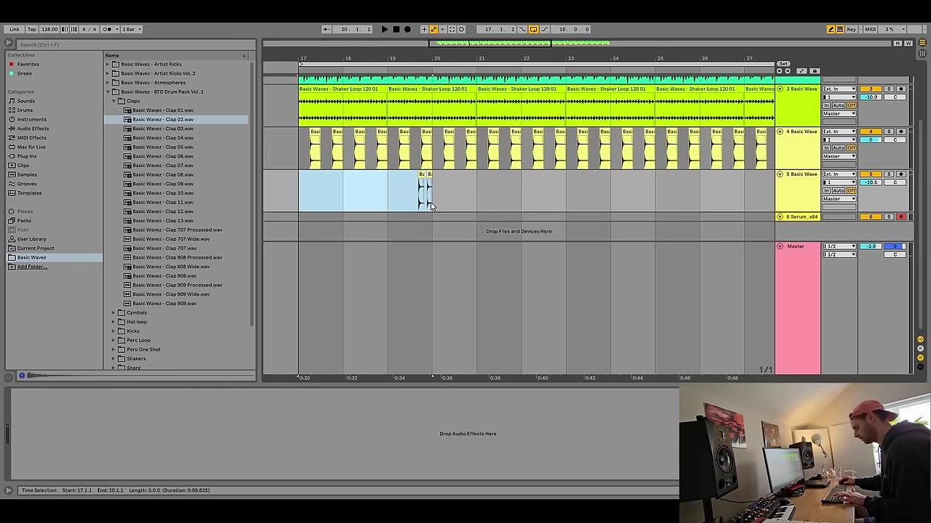
{"action": "key", "text": "minus"}
{"action": "key", "text": "ctrl+d"}
{"action": "key", "text": "ctrl+d"}
{"action": "key", "text": "ctrl+d"}
{"action": "key", "text": "ctrl+d"}
{"action": "left_click", "coordinate": [335, 205]}
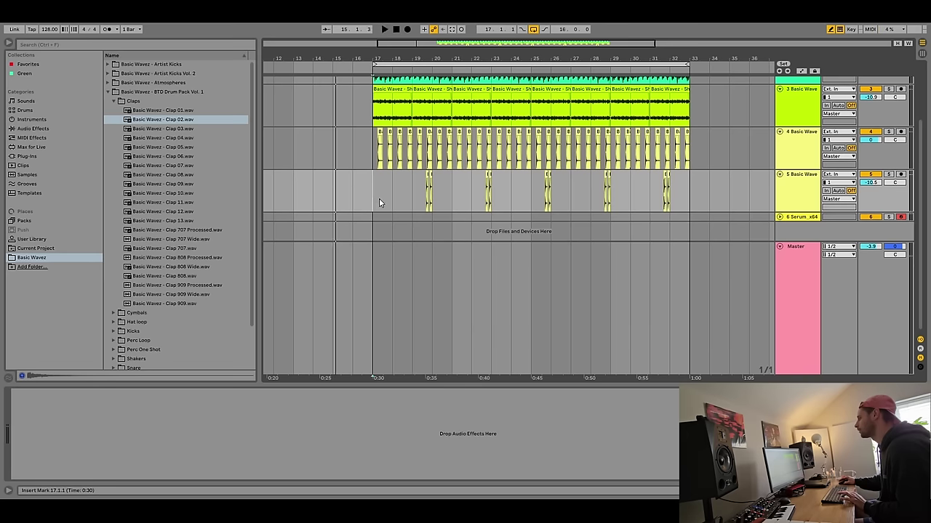
Play from bar 17 and lower the fifth track's volume to -12.2 dB.
{"action": "key", "text": "space"}
{"action": "left_click_drag", "start_coordinate": [870, 182], "coordinate": [870, 185]}
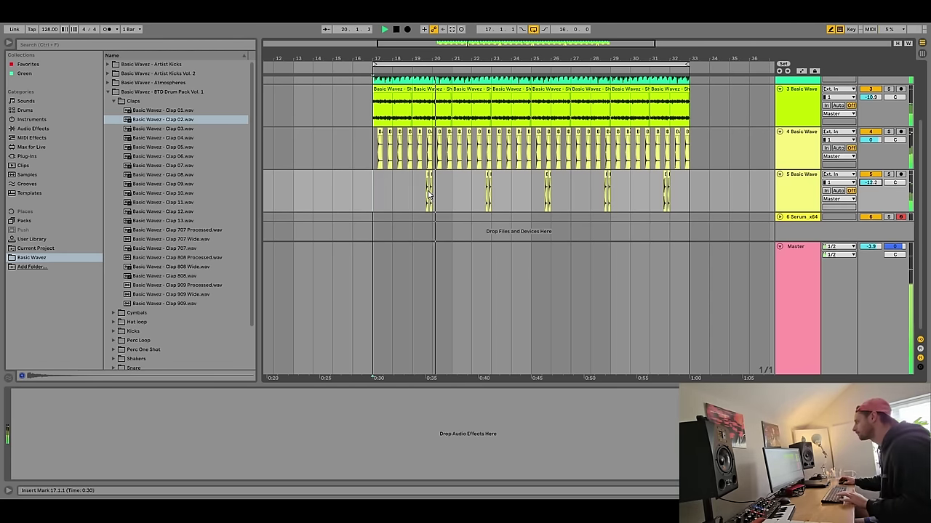
{"action": "scroll", "coordinate": [427, 199], "scroll_direction": "up", "scroll_amount": 5}
{"action": "scroll", "coordinate": [441, 180], "scroll_direction": "up", "scroll_amount": 2}
Set the arrangement's fixed grid back to 1/16.
{"action": "right_click", "coordinate": [485, 194]}
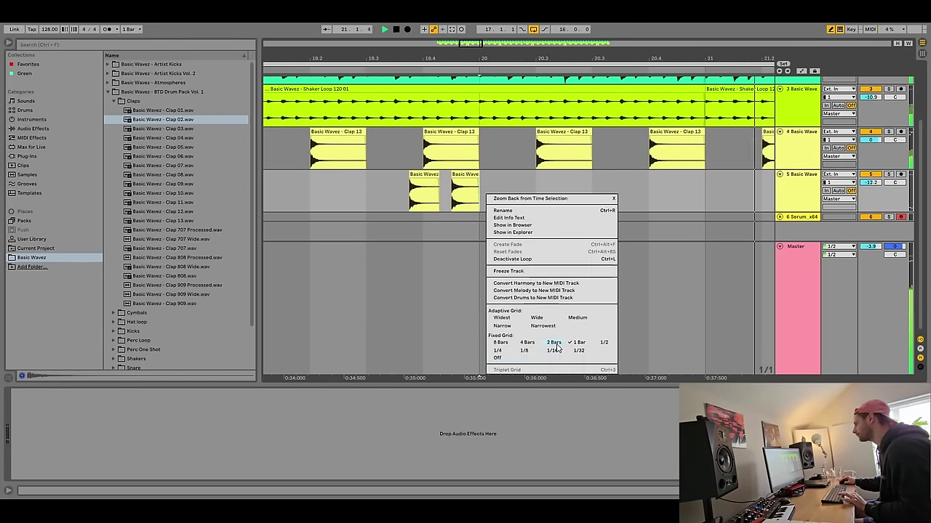
{"action": "left_click", "coordinate": [553, 344]}
{"action": "scroll", "coordinate": [402, 182], "scroll_direction": "down", "scroll_amount": 2}
{"action": "right_click", "coordinate": [461, 201]}
{"action": "left_click", "coordinate": [532, 299]}
{"action": "scroll", "coordinate": [391, 193], "scroll_direction": "up", "scroll_amount": 3}
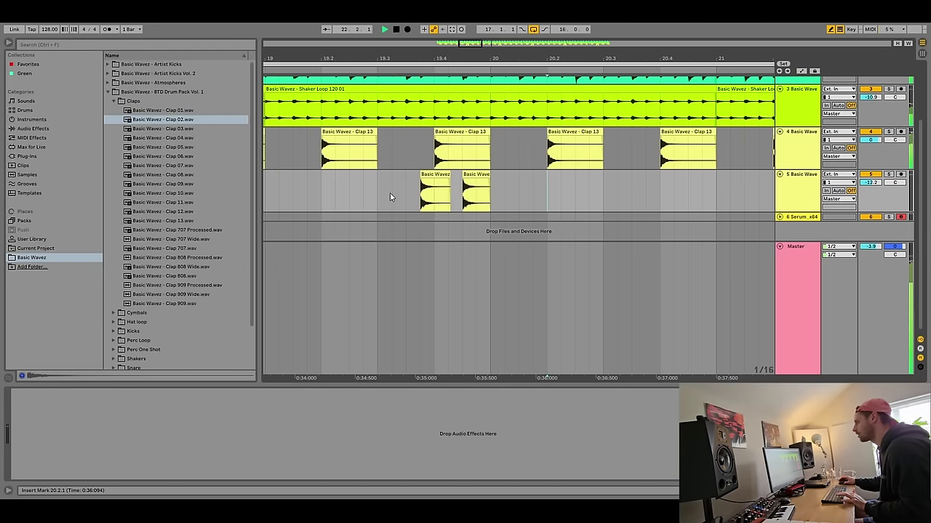
Play the Clap 02 pair from within bar 19 and lower the fifth track's volume to -12.6 dB.
{"action": "left_click", "coordinate": [419, 191]}
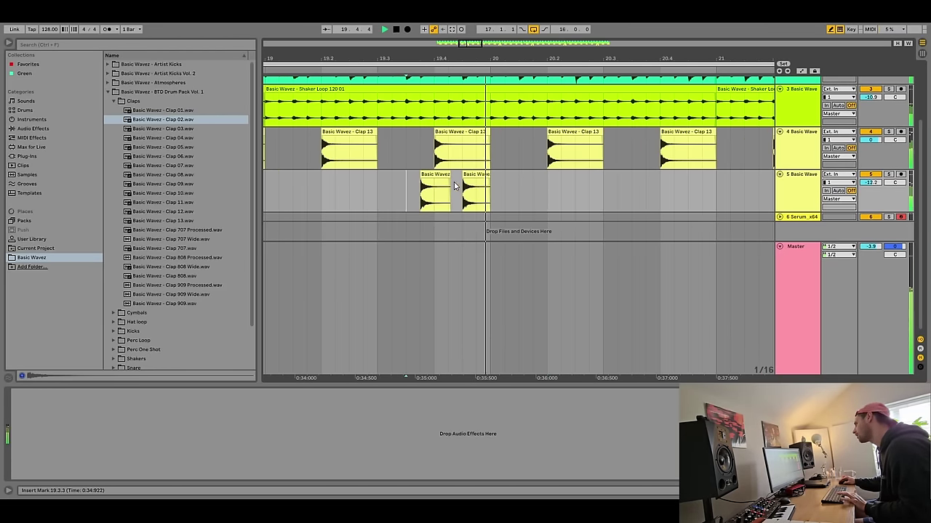
{"action": "scroll", "coordinate": [428, 182], "scroll_direction": "up", "scroll_amount": 2}
{"action": "left_click_drag", "start_coordinate": [427, 177], "coordinate": [389, 176]}
{"action": "scroll", "coordinate": [342, 188], "scroll_direction": "down", "scroll_amount": 2}
{"action": "left_click", "coordinate": [291, 200]}
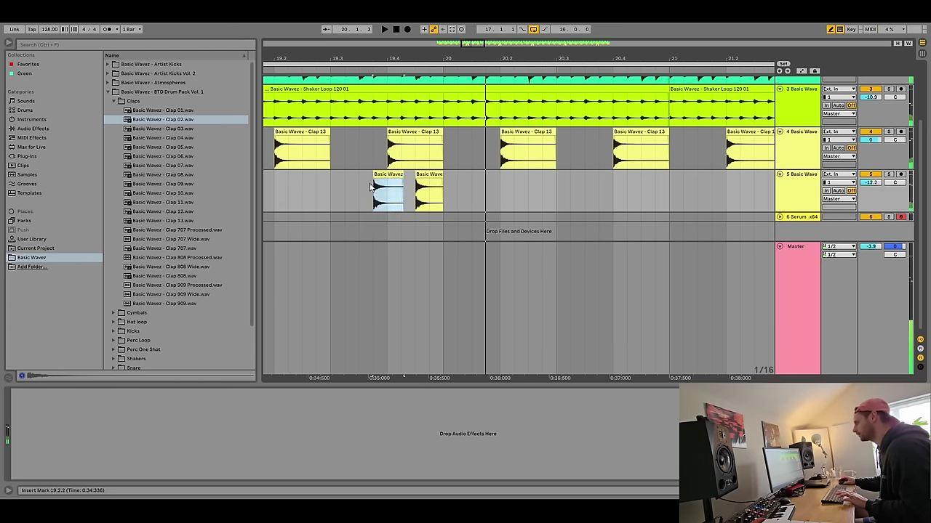
{"action": "scroll", "coordinate": [349, 191], "scroll_direction": "down", "scroll_amount": 3}
{"action": "left_click_drag", "start_coordinate": [326, 199], "coordinate": [324, 199]}
{"action": "key", "text": "minus"}
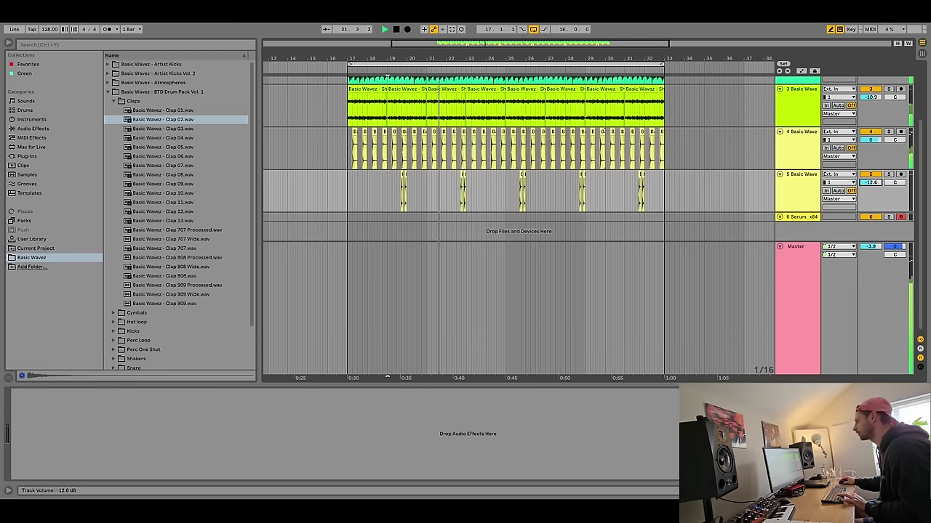
While playing, lower the fourth track's volume to -1.8 dB and the fifth track's to -13.0 dB.
{"action": "key", "text": "plus"}
{"action": "key", "text": "plus"}
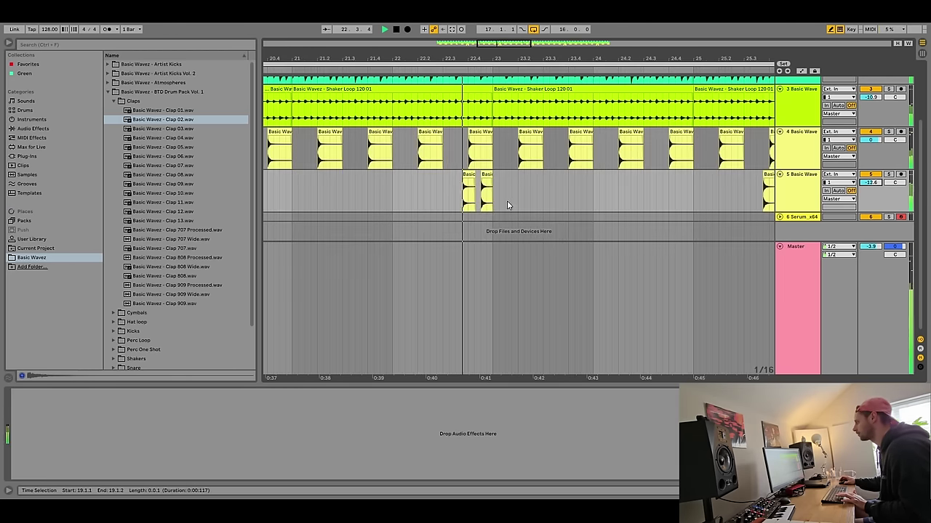
{"action": "key", "text": "minus"}
{"action": "key", "text": "minus"}
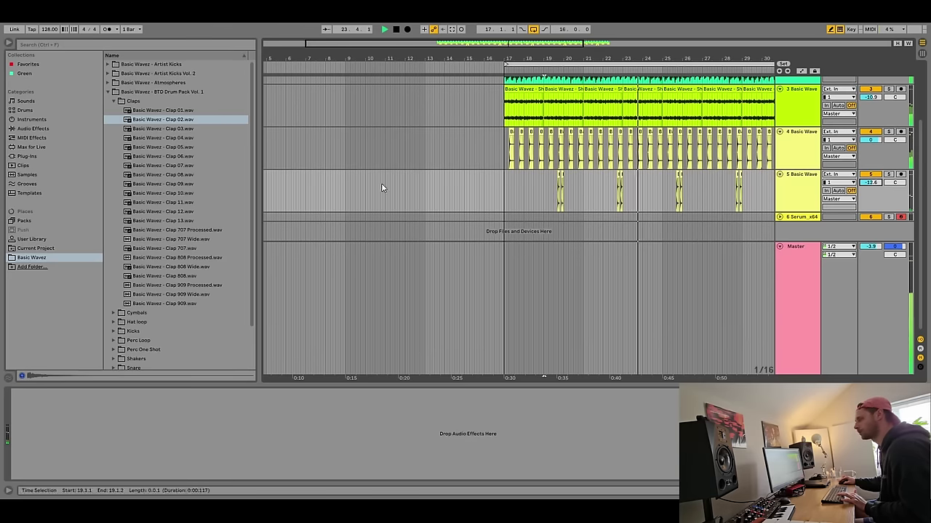
{"action": "left_click_drag", "start_coordinate": [870, 140], "coordinate": [870, 145]}
{"action": "left_click_drag", "start_coordinate": [870, 183], "coordinate": [871, 184]}
Delete all repeated Clap 02 pairs after bar 20 on the fifth track, keeping only the first pair.
{"action": "left_click", "coordinate": [682, 204]}
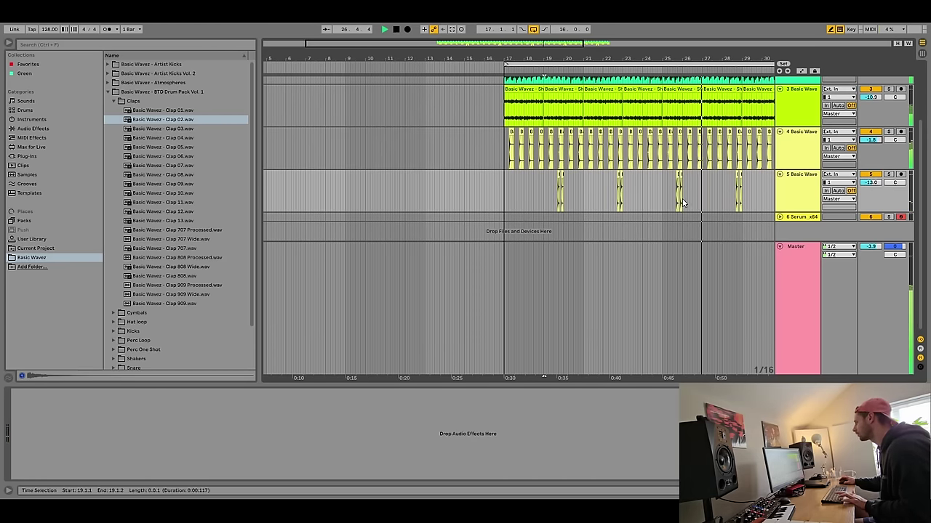
{"action": "scroll", "coordinate": [624, 209], "scroll_direction": "up", "scroll_amount": 1}
{"action": "scroll", "coordinate": [614, 210], "scroll_direction": "down", "scroll_amount": 2}
{"action": "left_click_drag", "start_coordinate": [683, 201], "coordinate": [450, 190]}
{"action": "scroll", "coordinate": [429, 202], "scroll_direction": "up", "scroll_amount": 4}
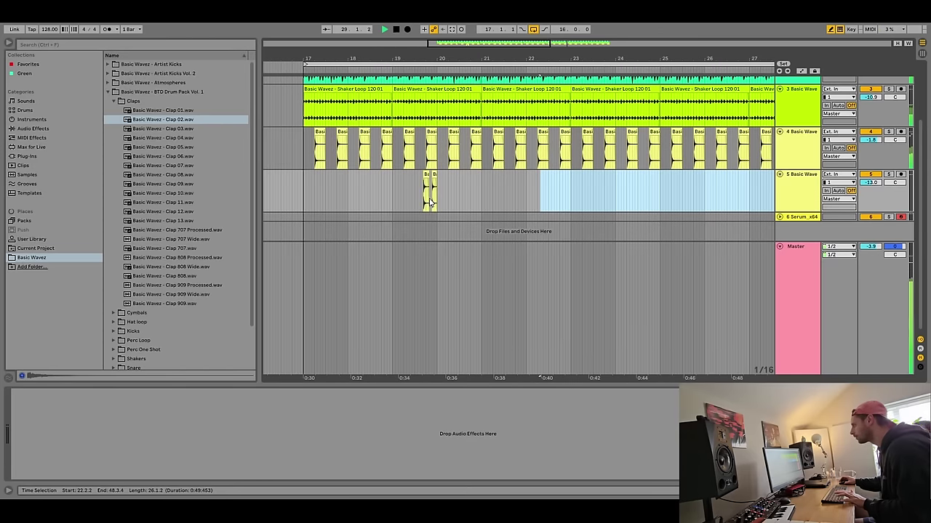
{"action": "left_click", "coordinate": [322, 197]}
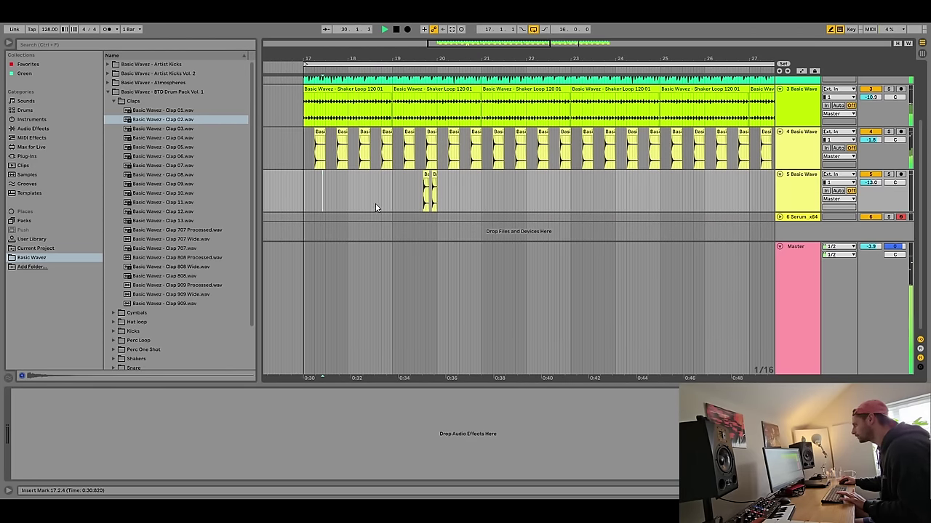
With a 1 Bar fixed grid, move the fifth track's bar 19 section containing the Clap 02 pair to bar 20.
{"action": "right_click", "coordinate": [393, 207]}
{"action": "left_click", "coordinate": [459, 291]}
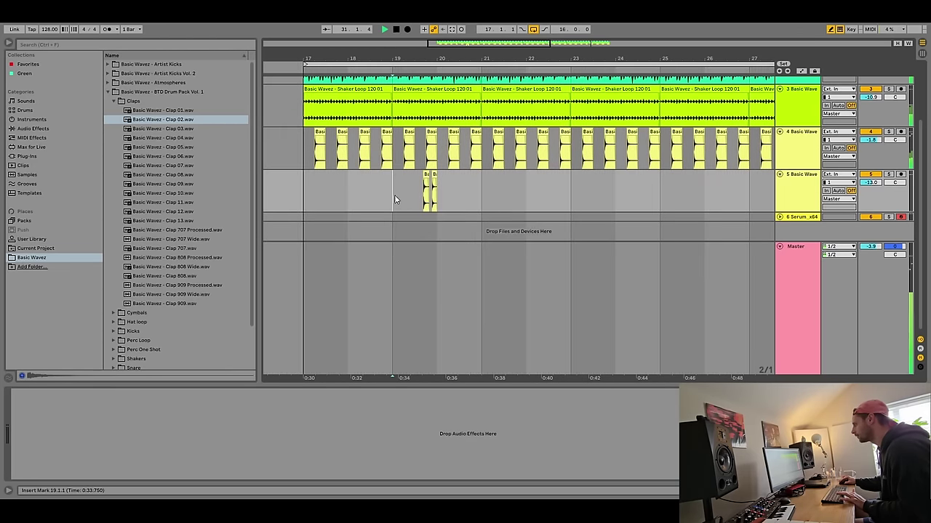
{"action": "left_click_drag", "start_coordinate": [395, 195], "coordinate": [460, 203]}
{"action": "right_click", "coordinate": [461, 204]}
{"action": "left_click", "coordinate": [559, 292]}
{"action": "left_click_drag", "start_coordinate": [391, 192], "coordinate": [457, 205]}
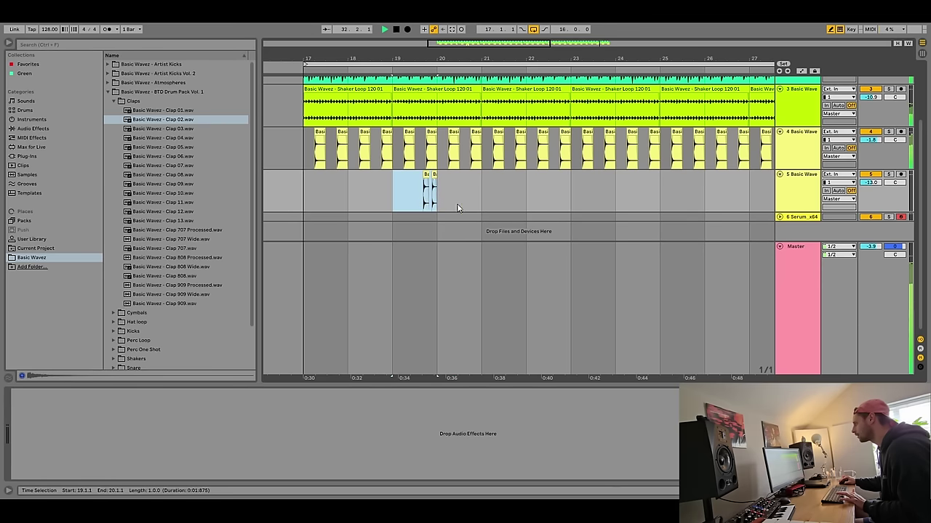
{"action": "key", "text": "Right"}
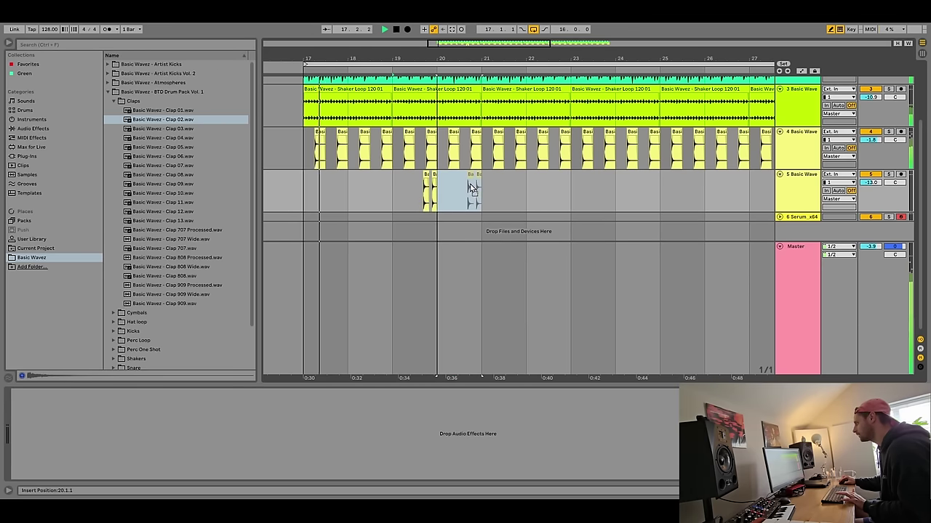
Set the fixed grid to 1/16 and duplicate the fifth track's four-bar section from bar 17 to 21 three times, up to bar 33.
{"action": "left_click_drag", "start_coordinate": [302, 201], "coordinate": [473, 200]}
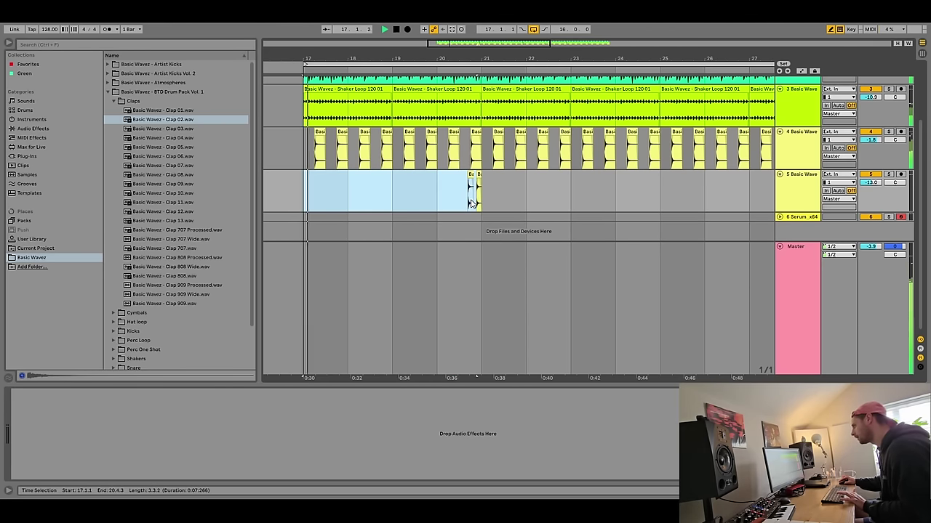
{"action": "left_click_drag", "start_coordinate": [305, 201], "coordinate": [490, 200]}
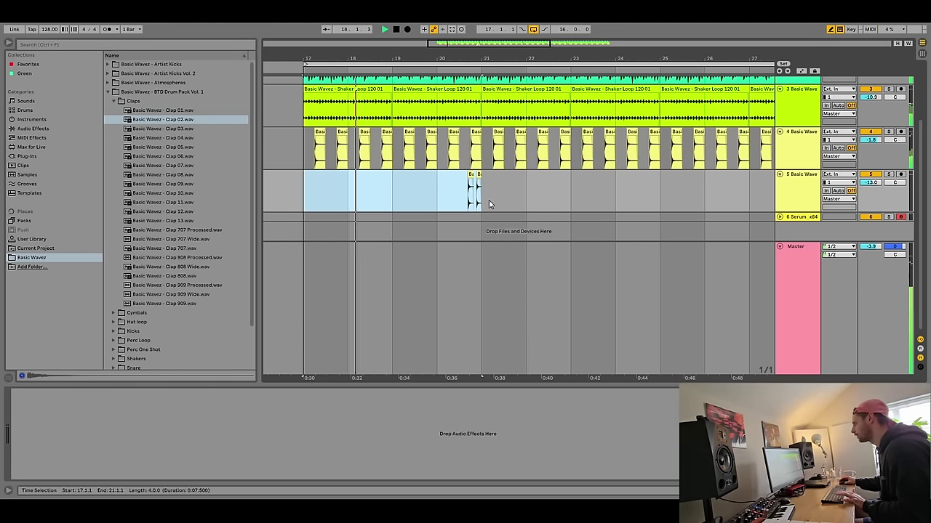
{"action": "scroll", "coordinate": [483, 201], "scroll_direction": "up", "scroll_amount": 2}
{"action": "right_click", "coordinate": [501, 202]}
{"action": "left_click", "coordinate": [567, 391]}
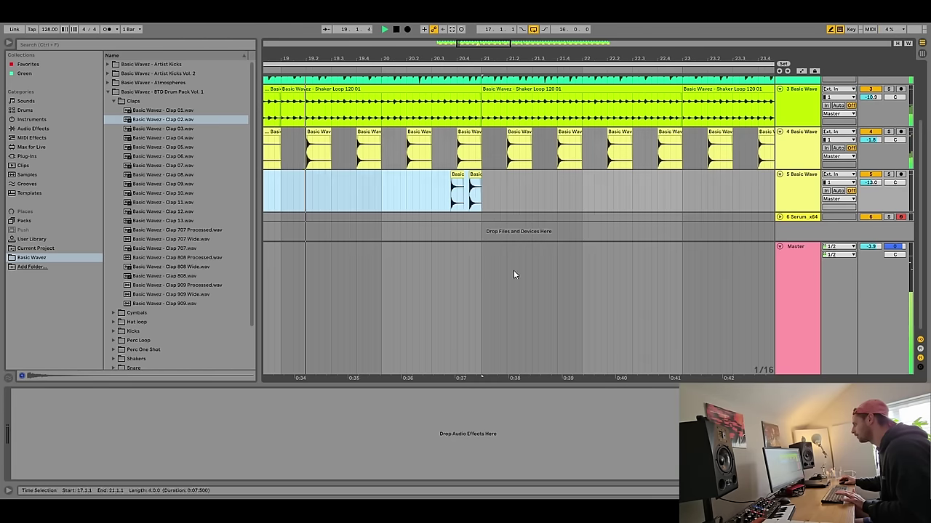
{"action": "scroll", "coordinate": [469, 204], "scroll_direction": "up", "scroll_amount": 3}
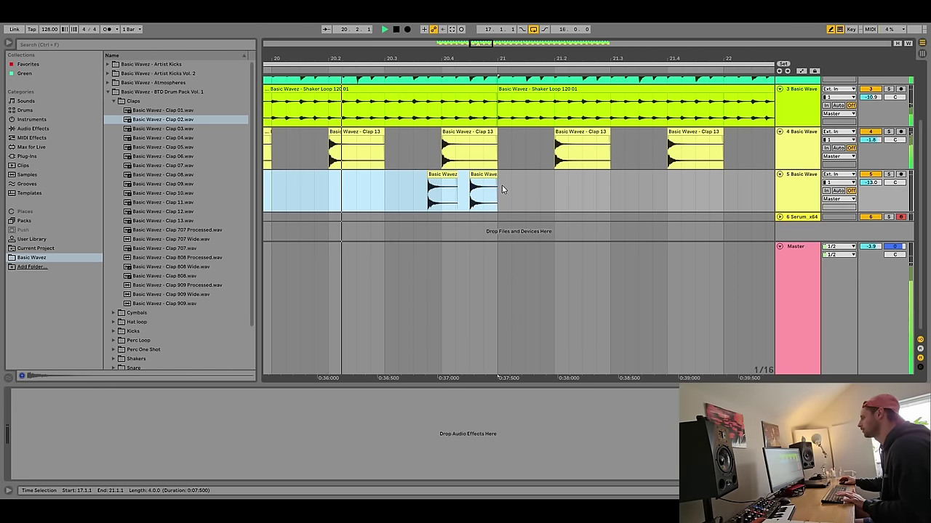
{"action": "scroll", "coordinate": [498, 197], "scroll_direction": "down", "scroll_amount": 5}
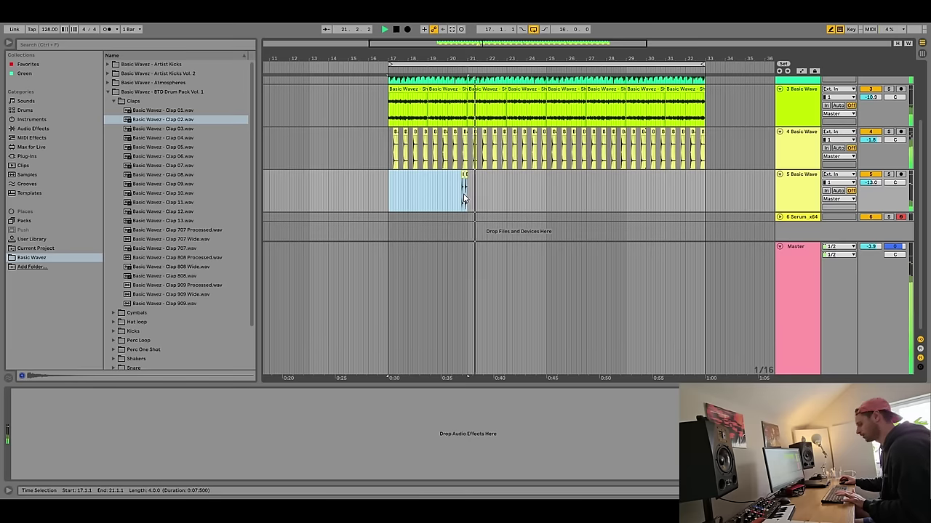
{"action": "key", "text": "ctrl+d"}
{"action": "key", "text": "ctrl+d"}
{"action": "key", "text": "ctrl+d"}
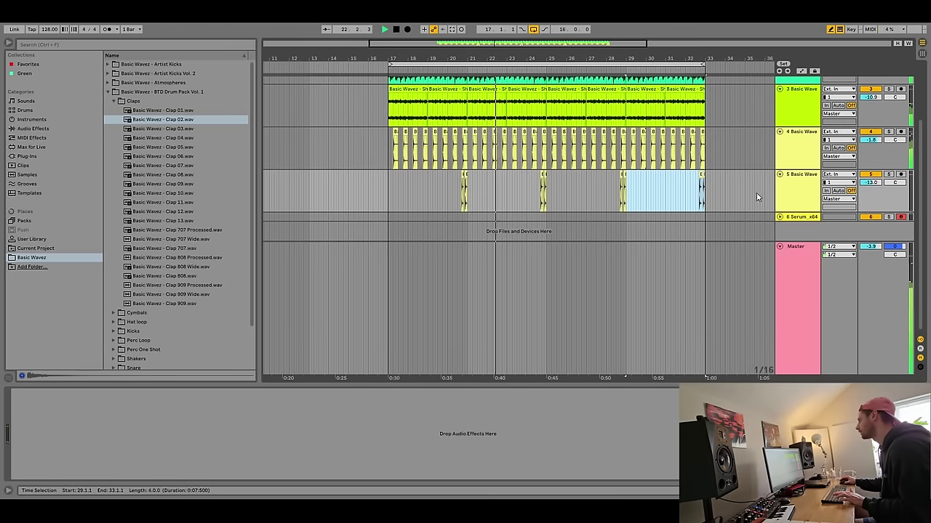
Set the fifth track's monitoring to Auto and its volume to -13.1 dB.
{"action": "left_click", "coordinate": [838, 191]}
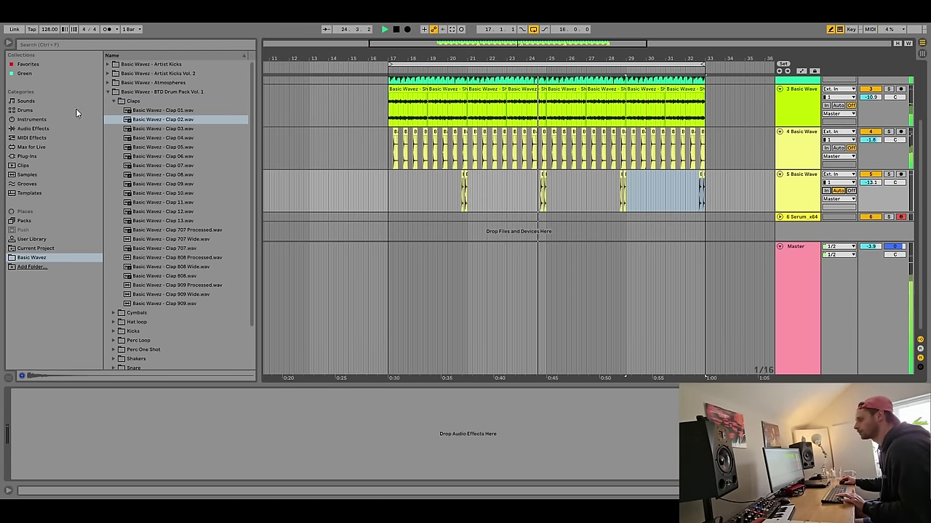
Look through the Top Loop samples in BTD Drum Pack Vol. 1 and the folders of the Deep Organic Percussion pack.
{"action": "left_click", "coordinate": [114, 101]}
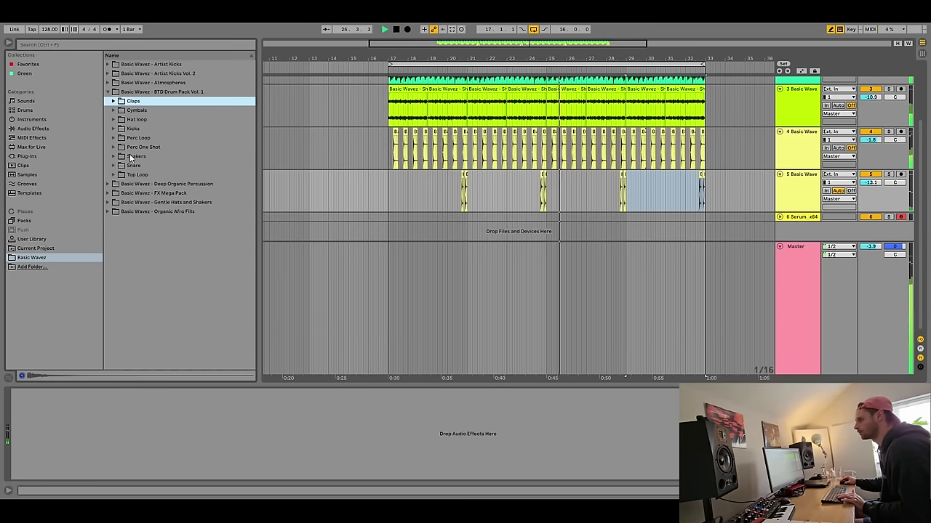
{"action": "left_click", "coordinate": [113, 174]}
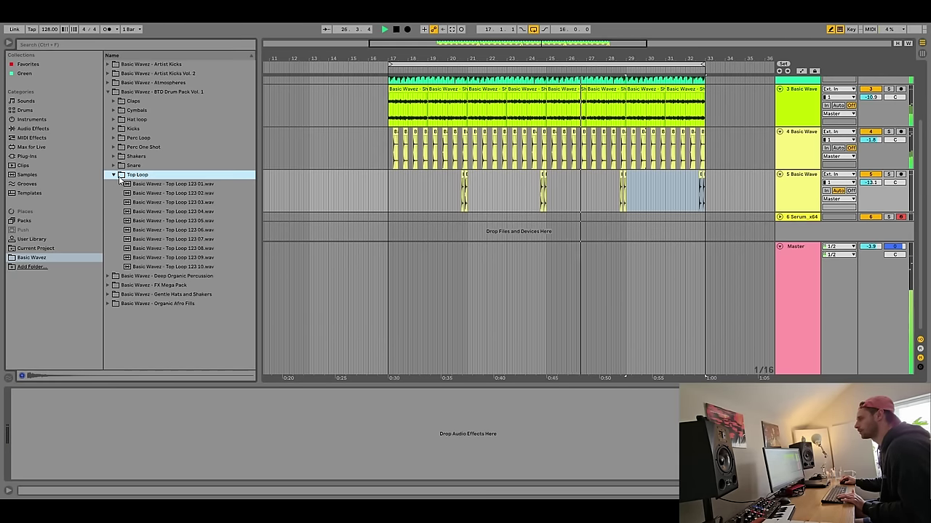
{"action": "key", "text": "Down"}
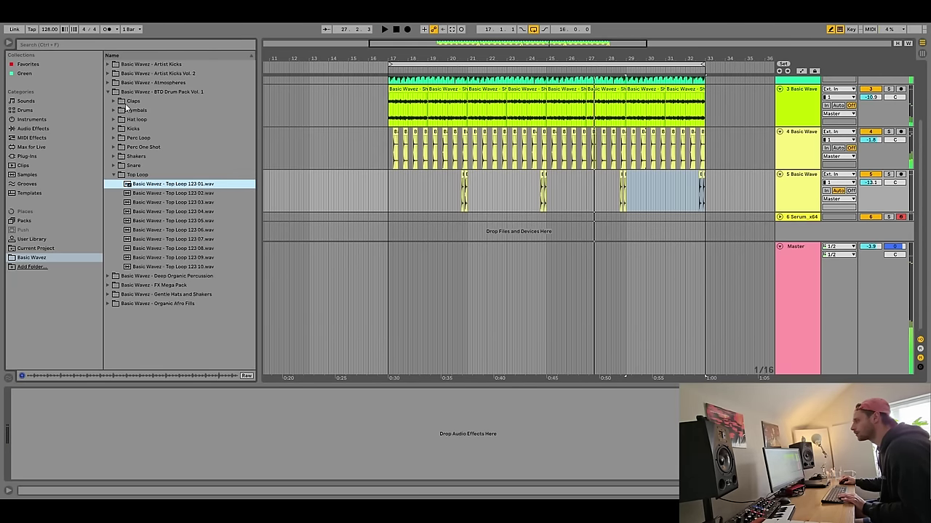
{"action": "left_click", "coordinate": [109, 92]}
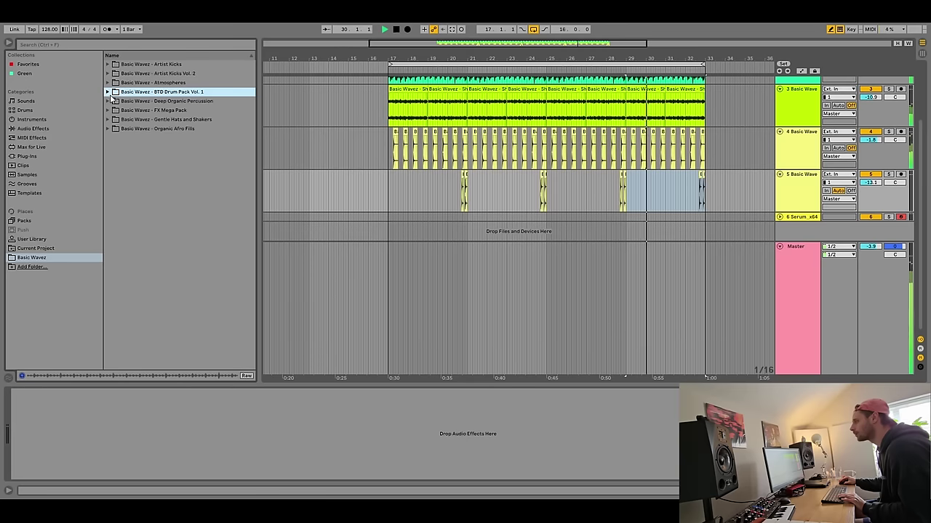
{"action": "key", "text": "Down"}
{"action": "key", "text": "Right"}
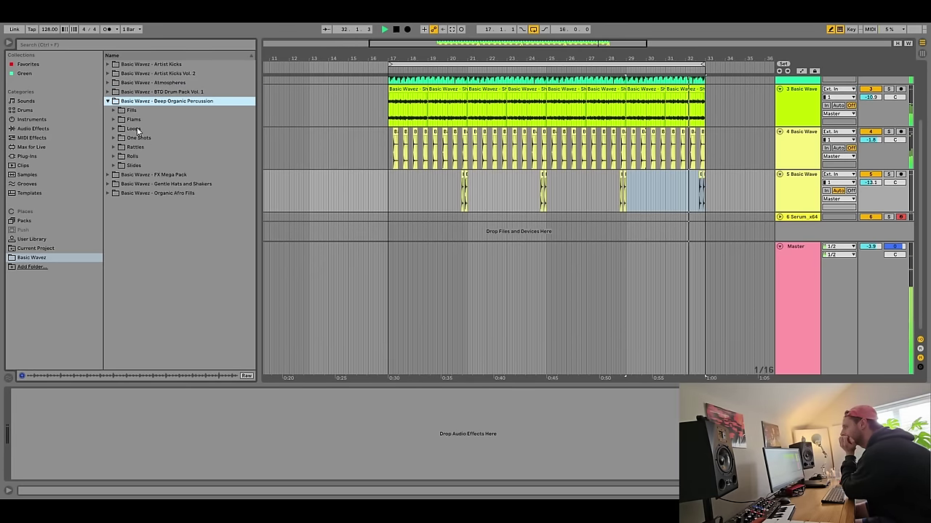
{"action": "left_click", "coordinate": [136, 129]}
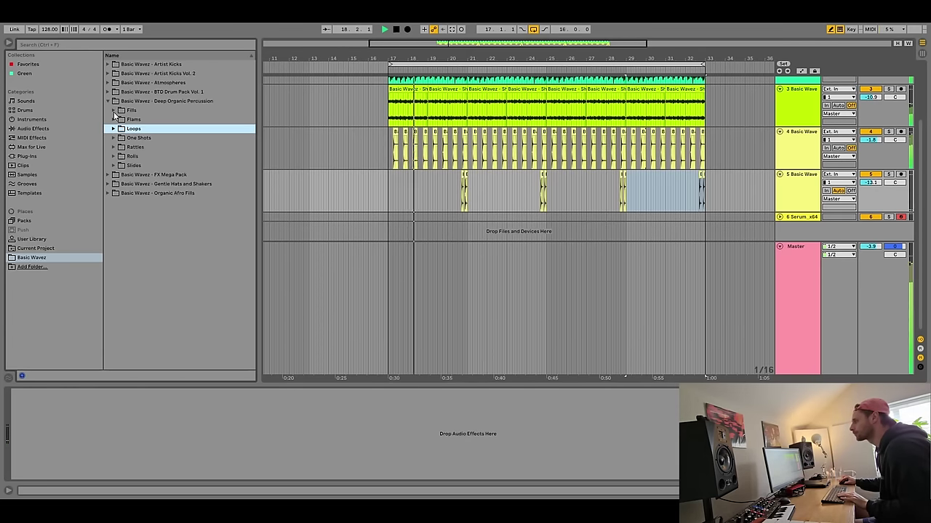
{"action": "key", "text": "space"}
{"action": "left_click", "coordinate": [108, 102]}
{"action": "left_click", "coordinate": [107, 92]}
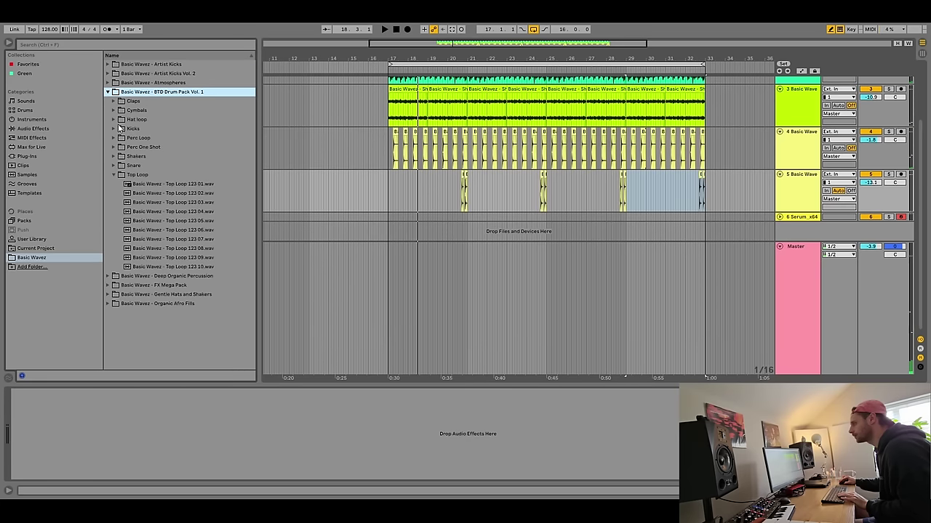
Audition several percussion loops from the Perc Loop folder of BTD Drum Pack Vol. 1, including Perc Loop 14 123 and 17 123.
{"action": "left_click", "coordinate": [115, 138]}
{"action": "left_click", "coordinate": [172, 294]}
{"action": "left_click", "coordinate": [182, 276]}
{"action": "left_click", "coordinate": [178, 268]}
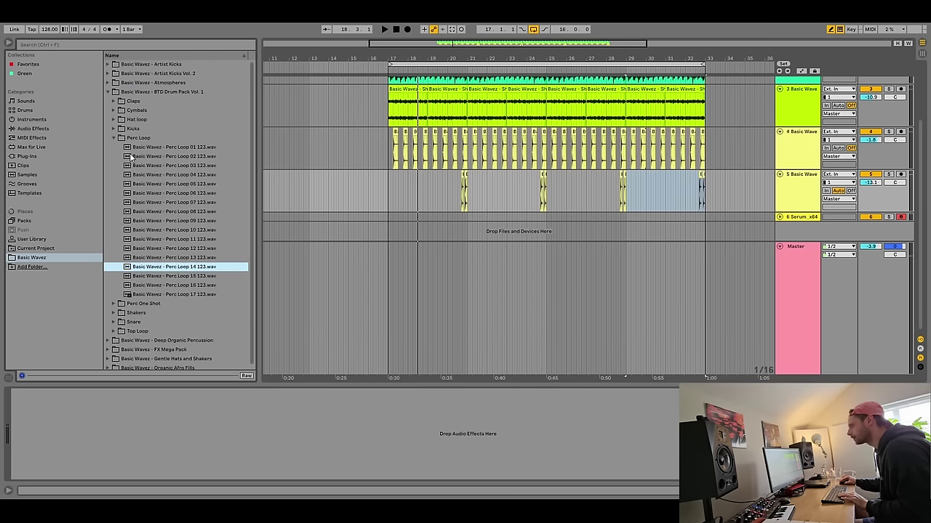
{"action": "left_click", "coordinate": [113, 138]}
Audition percussion one-shots from the Perc One Shot folder, including Cowbell C 01, Rim 03 and Rim 04.
{"action": "left_click", "coordinate": [115, 147]}
{"action": "scroll", "coordinate": [171, 240], "scroll_direction": "down", "scroll_amount": 3}
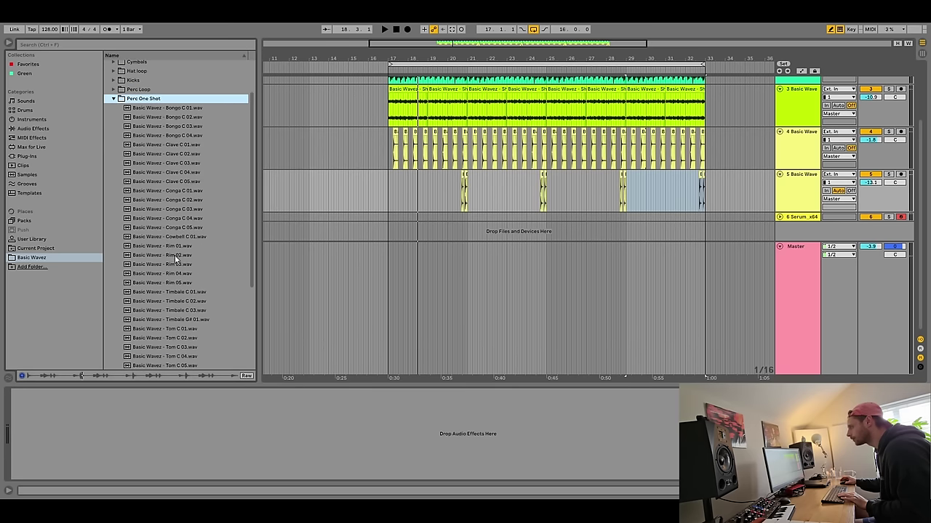
{"action": "scroll", "coordinate": [193, 291], "scroll_direction": "down", "scroll_amount": 2}
{"action": "left_click", "coordinate": [187, 209]}
{"action": "left_click", "coordinate": [194, 245]}
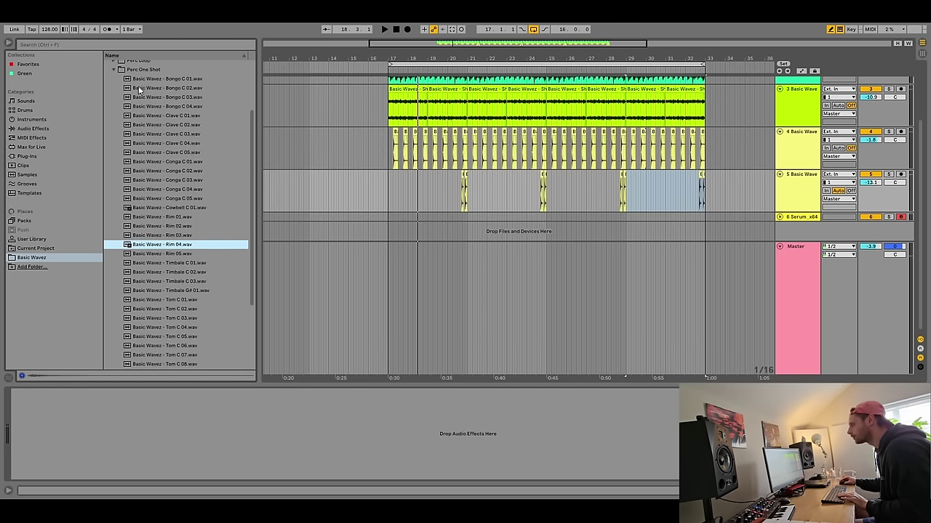
{"action": "scroll", "coordinate": [142, 109], "scroll_direction": "up", "scroll_amount": 2}
{"action": "scroll", "coordinate": [154, 181], "scroll_direction": "down", "scroll_amount": 2}
{"action": "left_click", "coordinate": [171, 239]}
{"action": "left_click", "coordinate": [171, 243]}
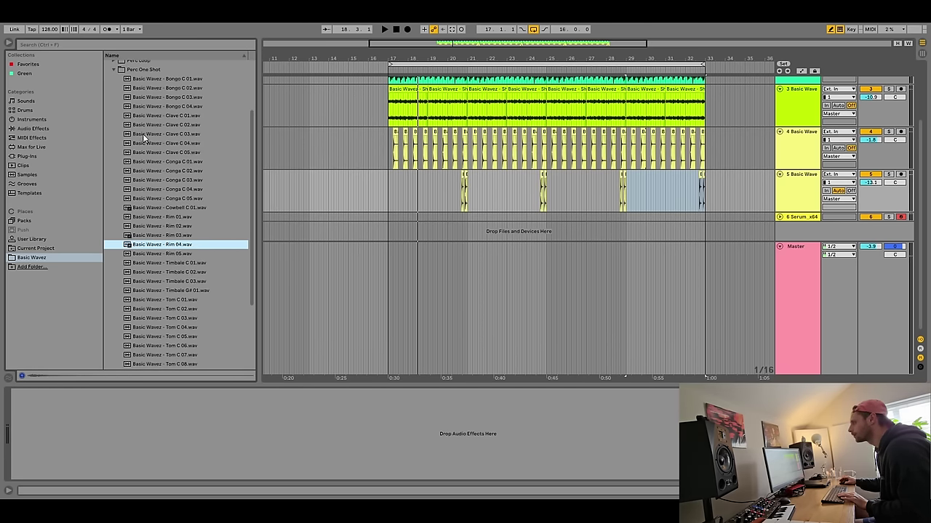
{"action": "scroll", "coordinate": [143, 136], "scroll_direction": "up", "scroll_amount": 3}
{"action": "left_click", "coordinate": [114, 101]}
{"action": "left_click", "coordinate": [114, 138]}
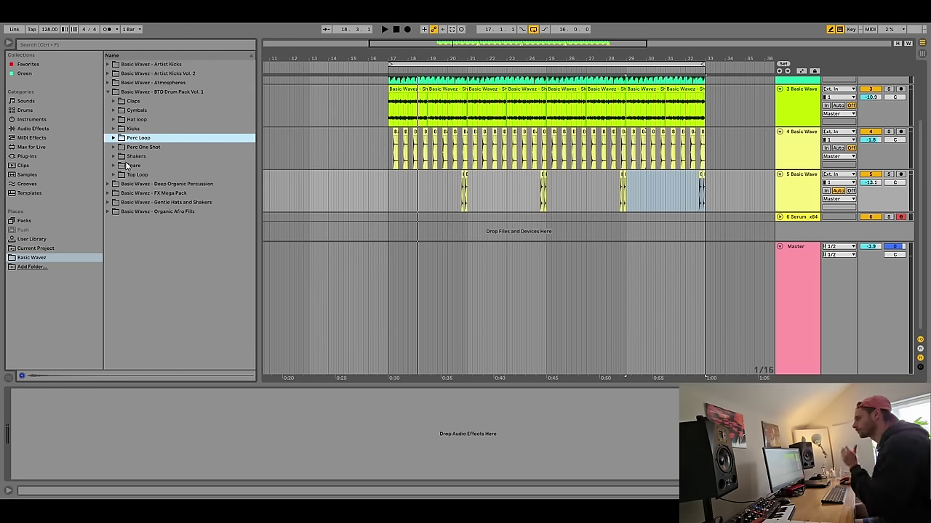
Browse the Deep Organic Percussion, Atmospheres, Artist Kicks and FX Mega Pack folders for another percussion layer.
{"action": "left_click", "coordinate": [110, 184]}
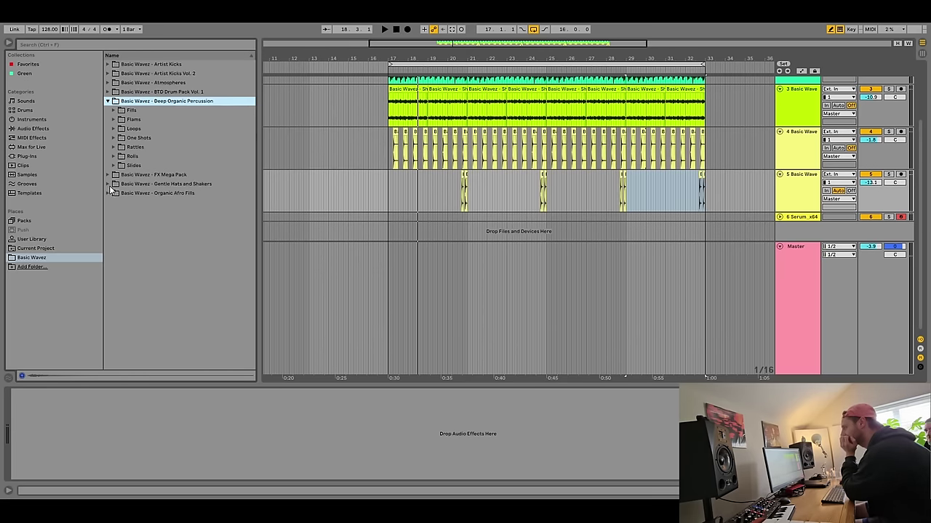
{"action": "left_click", "coordinate": [108, 82]}
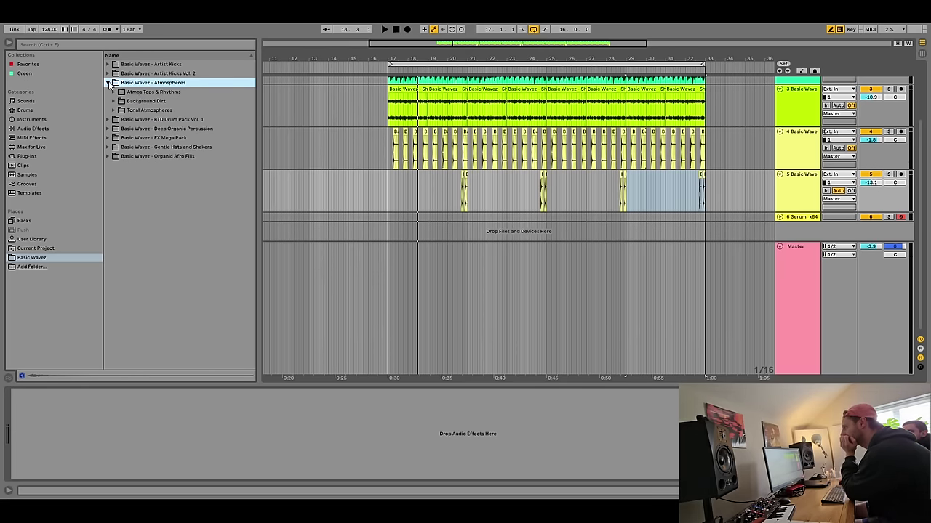
{"action": "left_click", "coordinate": [108, 74]}
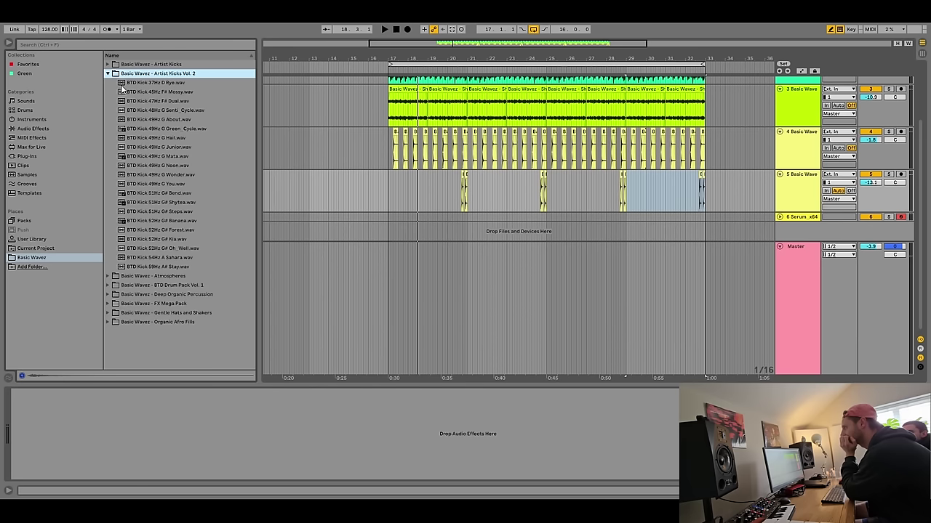
{"action": "left_click", "coordinate": [110, 72]}
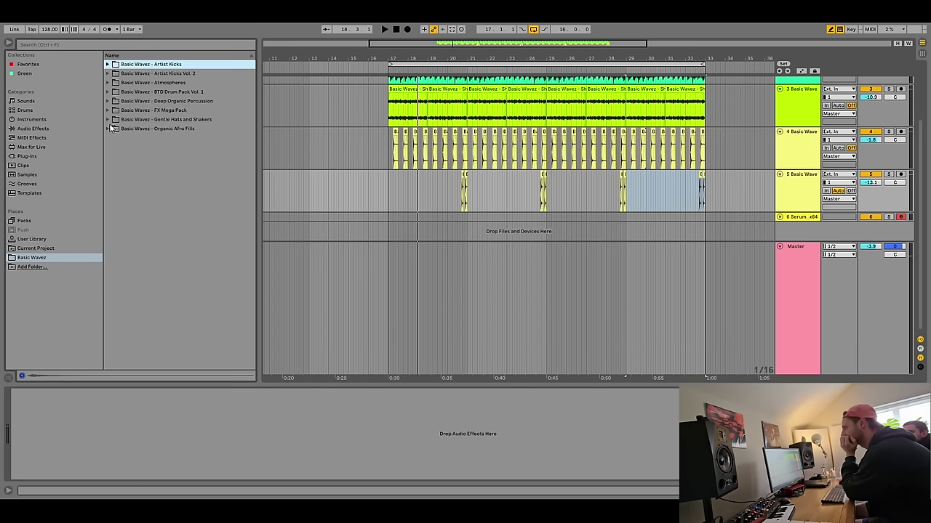
{"action": "left_click", "coordinate": [109, 129]}
{"action": "left_click", "coordinate": [108, 112]}
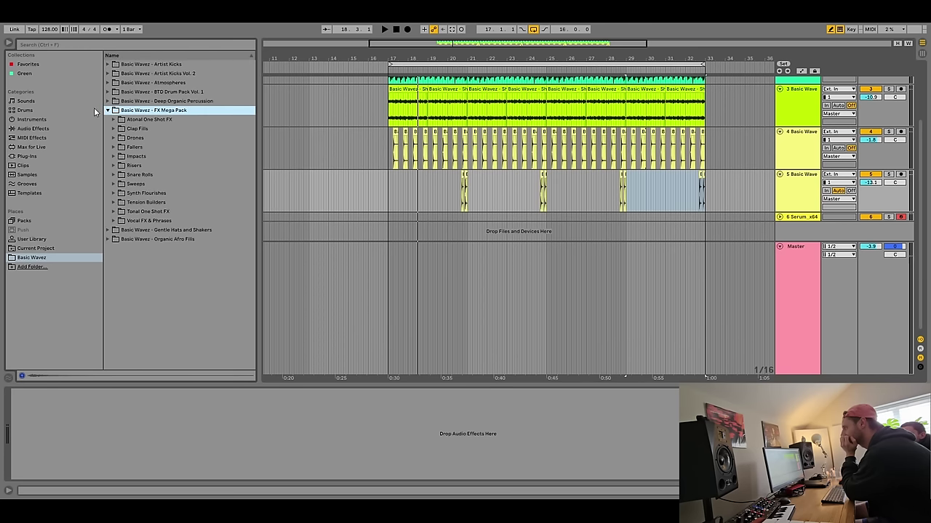
{"action": "left_click", "coordinate": [108, 111]}
{"action": "left_click", "coordinate": [35, 260]}
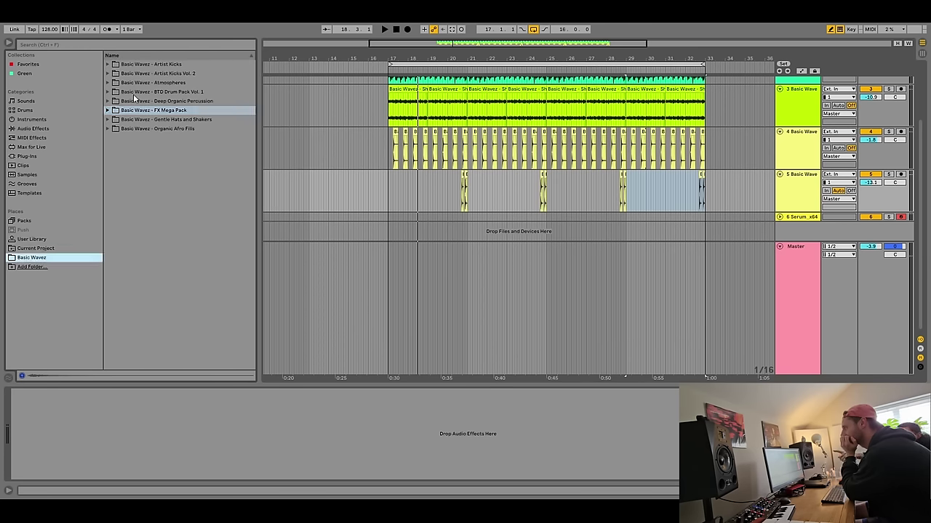
Audition Crash 01 and several closed hi-hats from the Cymbals folder of BTD Drum Pack Vol. 1.
{"action": "left_click", "coordinate": [109, 92]}
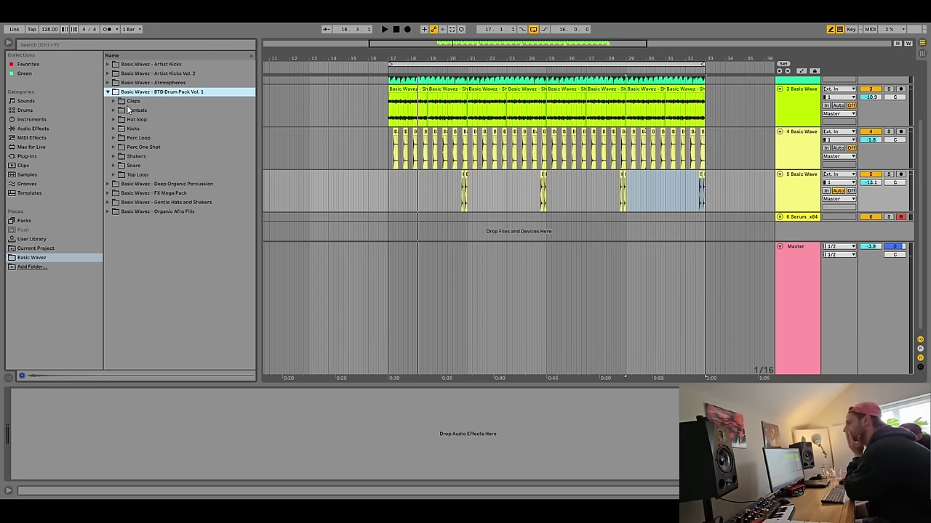
{"action": "left_click", "coordinate": [113, 110]}
{"action": "left_click", "coordinate": [145, 119]}
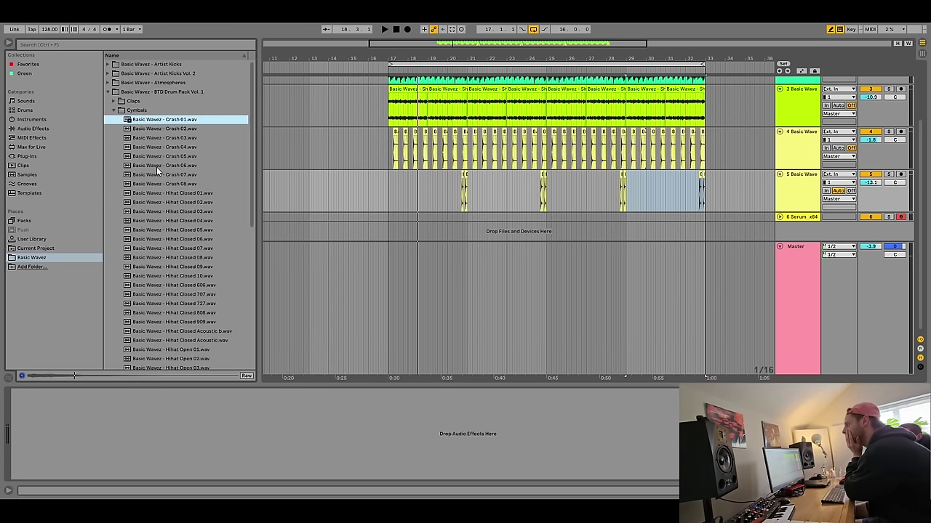
{"action": "left_click", "coordinate": [114, 111]}
{"action": "left_click", "coordinate": [114, 110]}
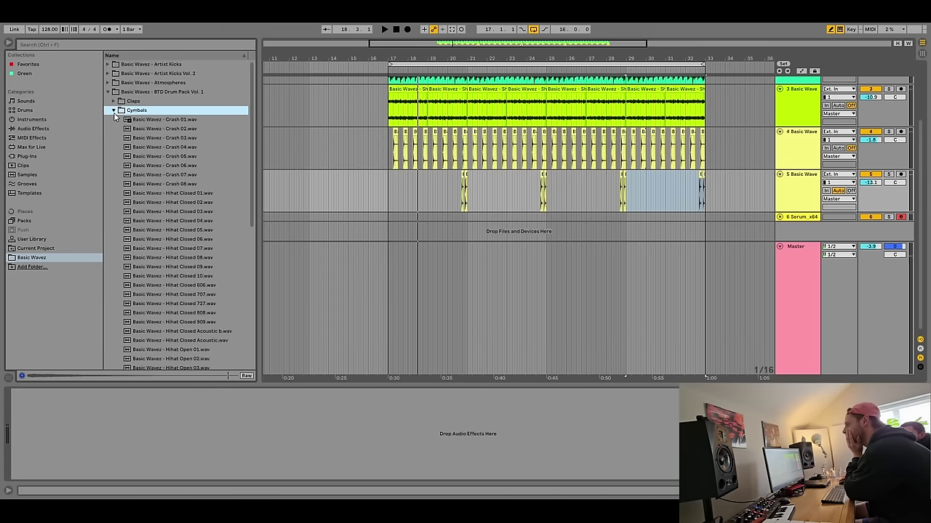
{"action": "scroll", "coordinate": [179, 245], "scroll_direction": "down", "scroll_amount": 2}
{"action": "left_click", "coordinate": [176, 173]}
{"action": "left_click", "coordinate": [181, 218]}
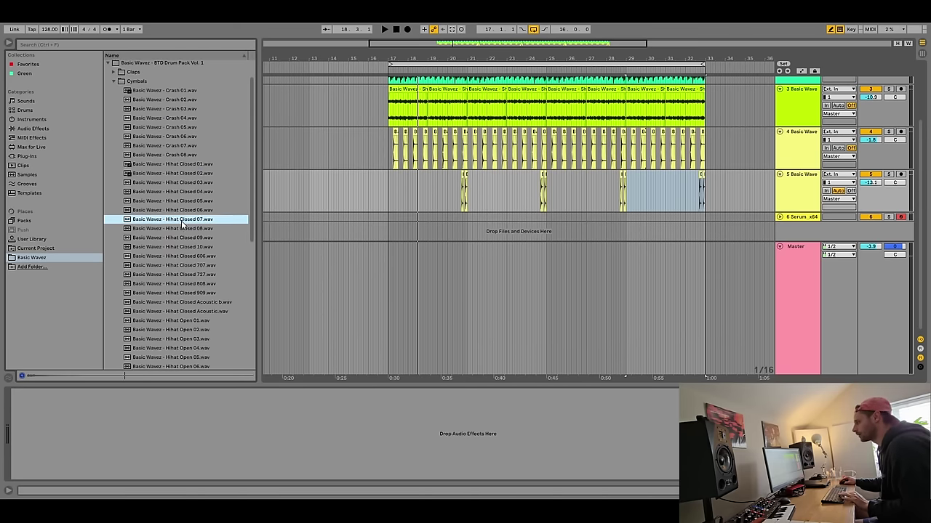
{"action": "left_click", "coordinate": [184, 266]}
Audition the open hi-hat samples in the Cymbals folder, from the numbered ones through the 606, 707, 808 and 909 variants.
{"action": "left_click", "coordinate": [186, 339]}
{"action": "scroll", "coordinate": [195, 326], "scroll_direction": "down", "scroll_amount": 3}
{"action": "left_click", "coordinate": [195, 320]}
{"action": "left_click", "coordinate": [196, 338]}
{"action": "left_click", "coordinate": [199, 355]}
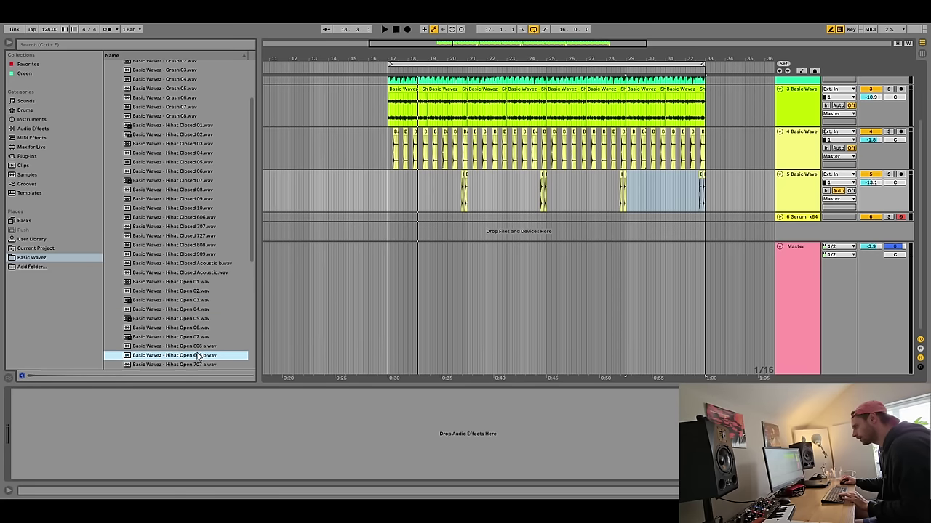
{"action": "left_click", "coordinate": [192, 319]}
{"action": "left_click", "coordinate": [192, 311]}
{"action": "left_click", "coordinate": [190, 299]}
{"action": "scroll", "coordinate": [190, 301], "scroll_direction": "down", "scroll_amount": 2}
{"action": "left_click", "coordinate": [187, 309]}
{"action": "left_click", "coordinate": [194, 336]}
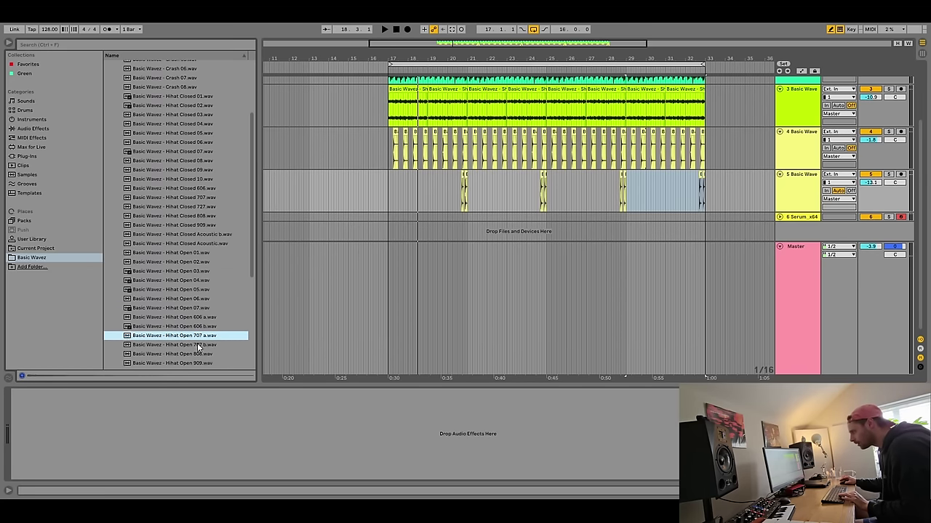
{"action": "left_click", "coordinate": [202, 354]}
{"action": "scroll", "coordinate": [200, 354], "scroll_direction": "down", "scroll_amount": 2}
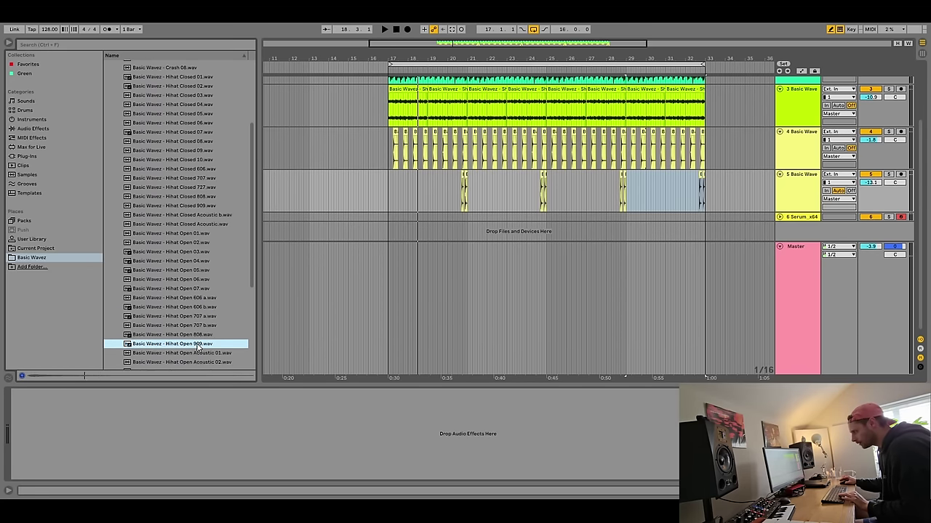
Insert a new audio track above the Serum track and place Hihat Open 909 on it at 17.1.3.
{"action": "left_click_drag", "start_coordinate": [182, 348], "coordinate": [392, 217]}
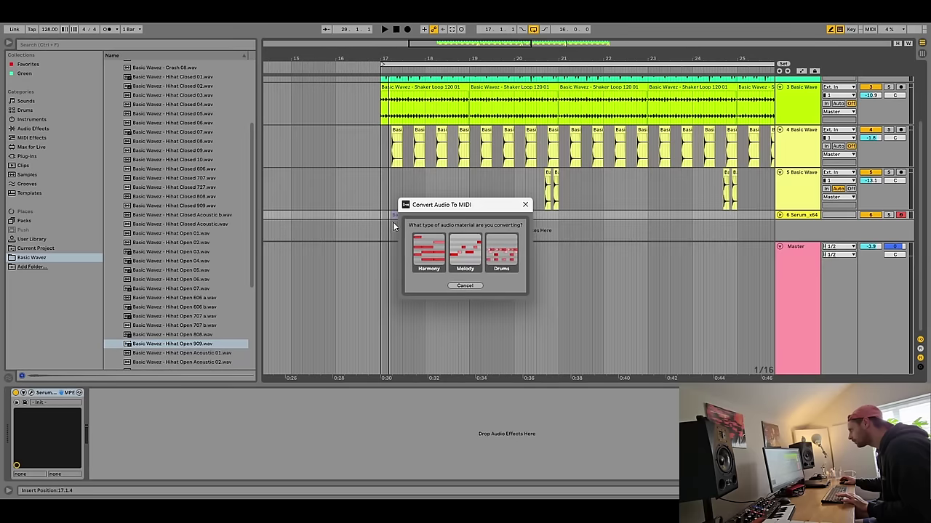
{"action": "left_click", "coordinate": [459, 285]}
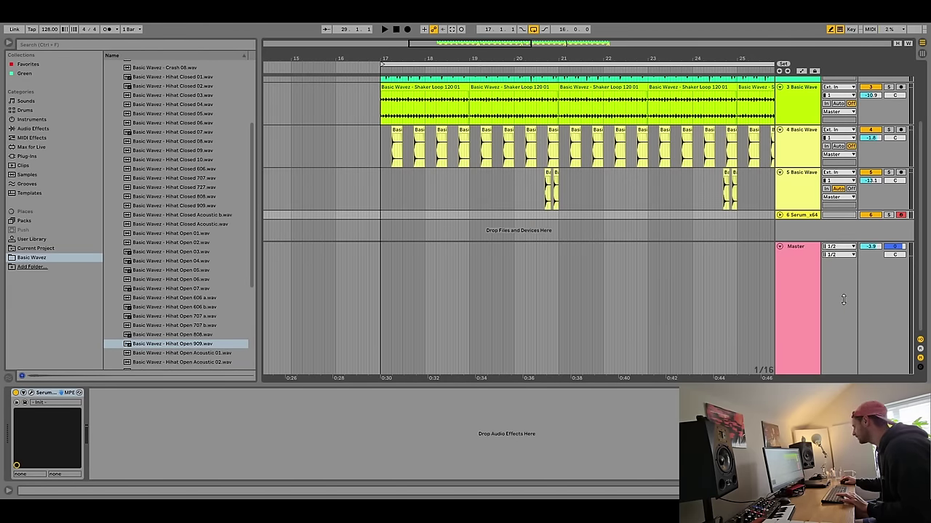
{"action": "right_click", "coordinate": [780, 232]}
{"action": "left_click", "coordinate": [804, 233]}
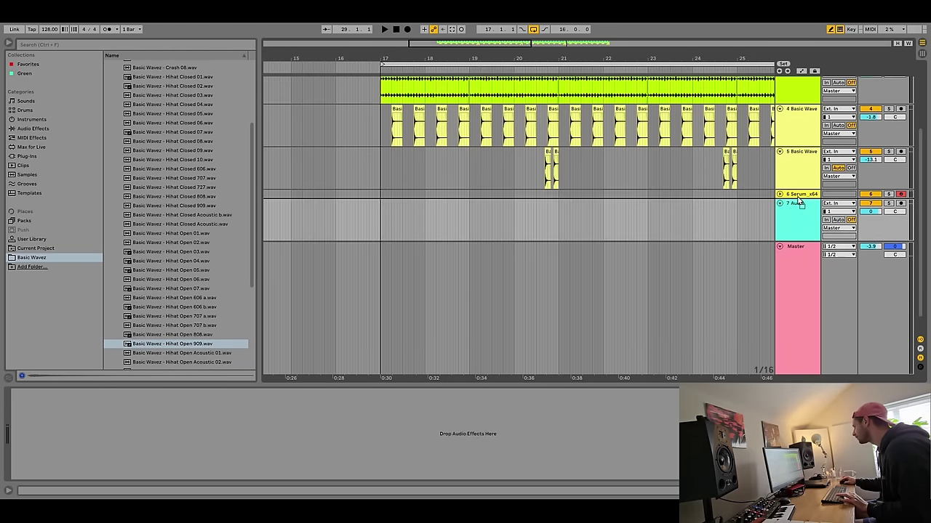
{"action": "left_click_drag", "start_coordinate": [186, 347], "coordinate": [399, 204]}
{"action": "left_click", "coordinate": [341, 207]}
{"action": "key", "text": "space"}
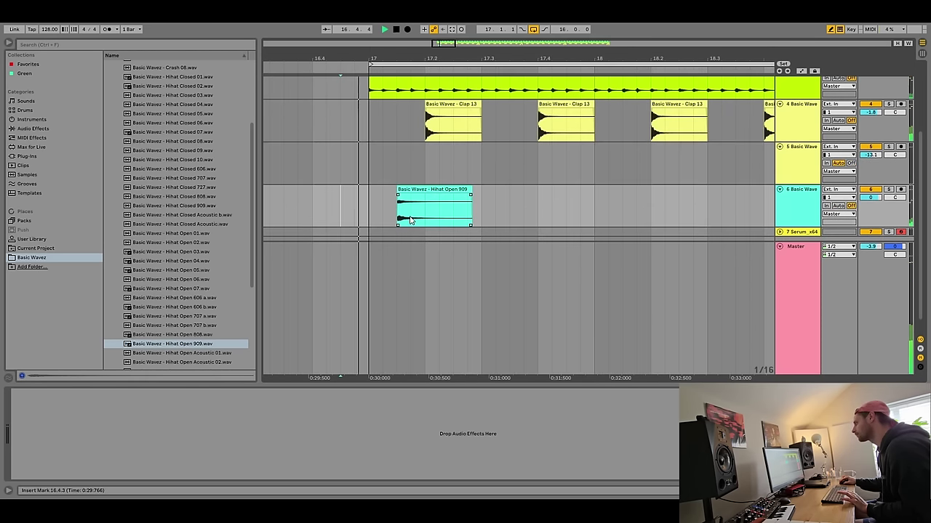
{"action": "key", "text": "space"}
Shorten the open hi-hat clip to a length of 0.0.3 and place a copy of it at 17.2.3.
{"action": "left_click", "coordinate": [466, 190]}
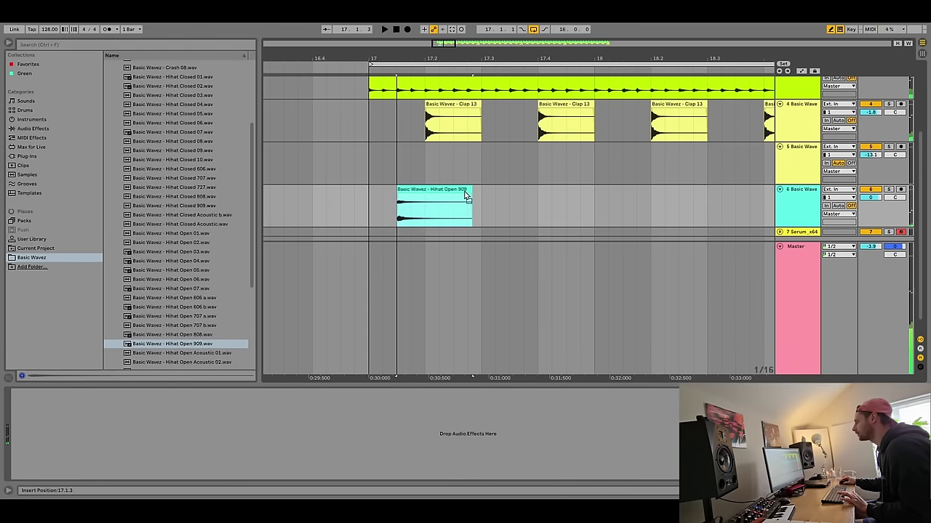
{"action": "mouse_move", "coordinate": [469, 191]}
{"action": "left_mouse_down"}
{"action": "mouse_move", "coordinate": [422, 190]}
{"action": "mouse_move", "coordinate": [473, 206]}
{"action": "left_mouse_up"}
{"action": "left_click", "coordinate": [358, 217]}
{"action": "key", "text": "space"}
{"action": "key", "text": "space"}
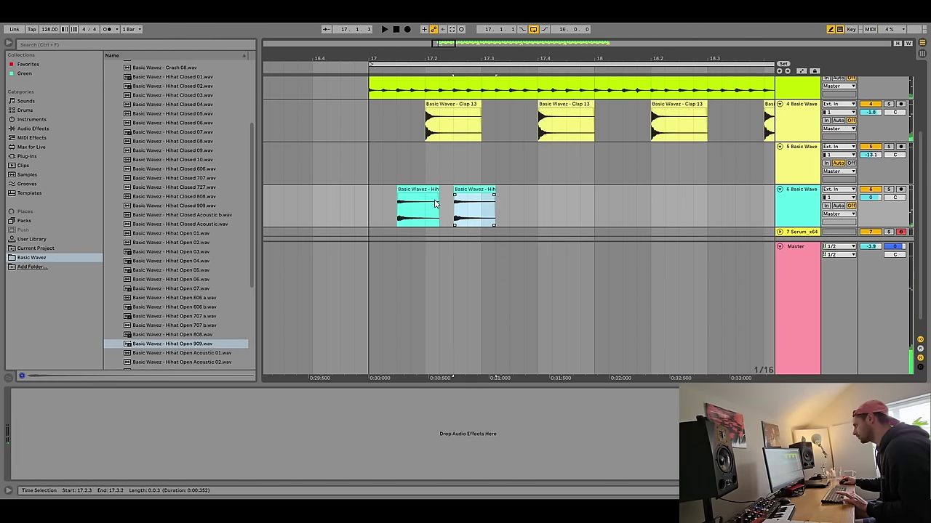
Extend the open hi-hats to every offbeat of bar 17 with copies at 17.3.3 and 17.4.3, ending the last one at 18.1.1.
{"action": "left_click", "coordinate": [342, 216]}
{"action": "key", "text": "space"}
{"action": "key", "text": "space"}
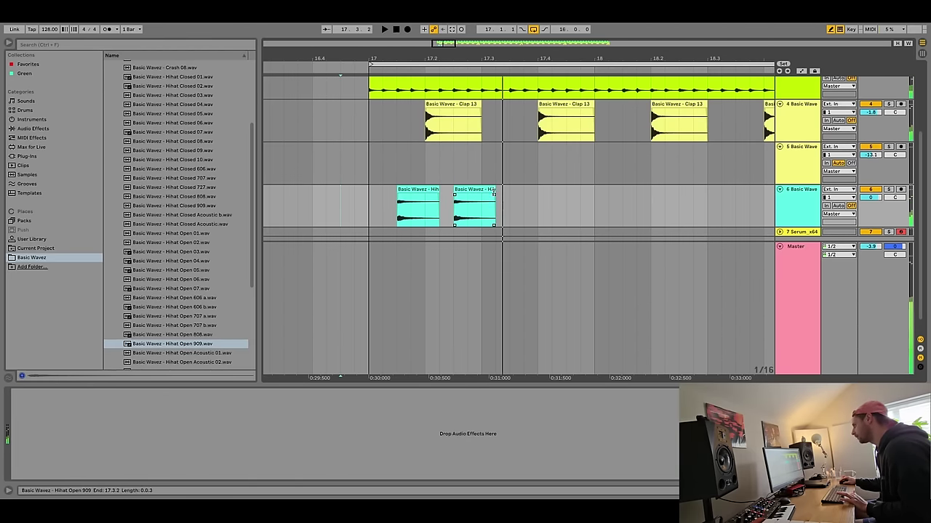
{"action": "left_click", "coordinate": [492, 205]}
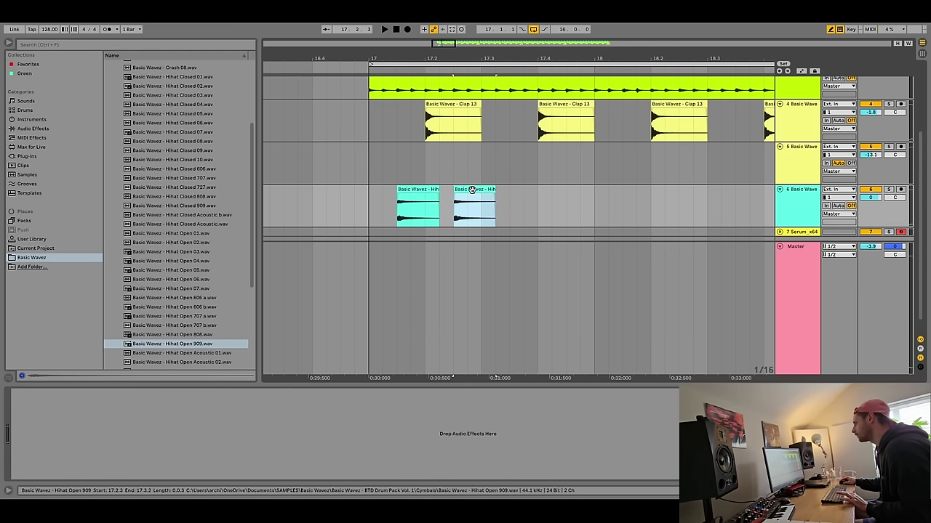
{"action": "left_click_drag", "start_coordinate": [474, 195], "coordinate": [374, 211]}
{"action": "key", "text": "space"}
{"action": "key", "text": "space"}
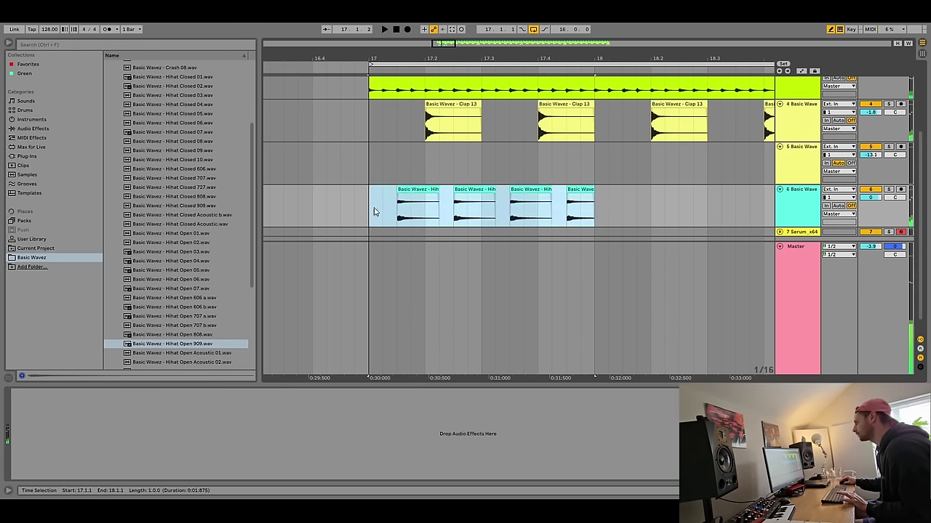
Duplicate the one-bar open hi-hat pattern repeatedly from bar 17 up to bar 33.
{"action": "scroll", "coordinate": [364, 212], "scroll_direction": "down", "scroll_amount": 5}
{"action": "key", "text": "ctrl+d"}
{"action": "key", "text": "ctrl+d"}
{"action": "key", "text": "ctrl+d"}
{"action": "key", "text": "ctrl+d"}
{"action": "key", "text": "ctrl+d"}
{"action": "key", "text": "ctrl+d"}
{"action": "key", "text": "ctrl+d"}
{"action": "key", "text": "ctrl+d"}
{"action": "key", "text": "ctrl+d"}
{"action": "key", "text": "ctrl+d"}
{"action": "key", "text": "ctrl+d"}
{"action": "key", "text": "ctrl+d"}
{"action": "key", "text": "ctrl+d"}
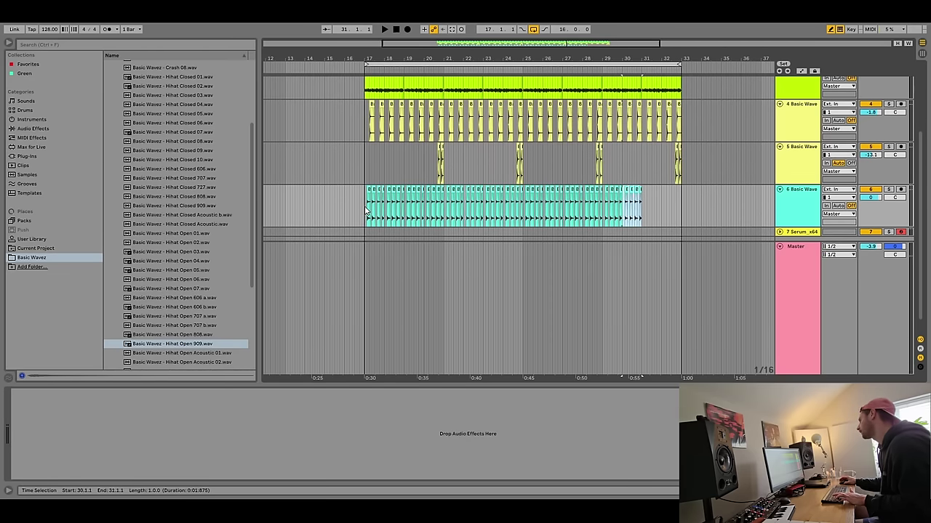
Play the groove from bar 17 and set the open hi-hats to -1.9 dB and the hat loop to about -5.2 dB.
{"action": "left_click_drag", "start_coordinate": [328, 212], "coordinate": [364, 213]}
{"action": "key", "text": "space"}
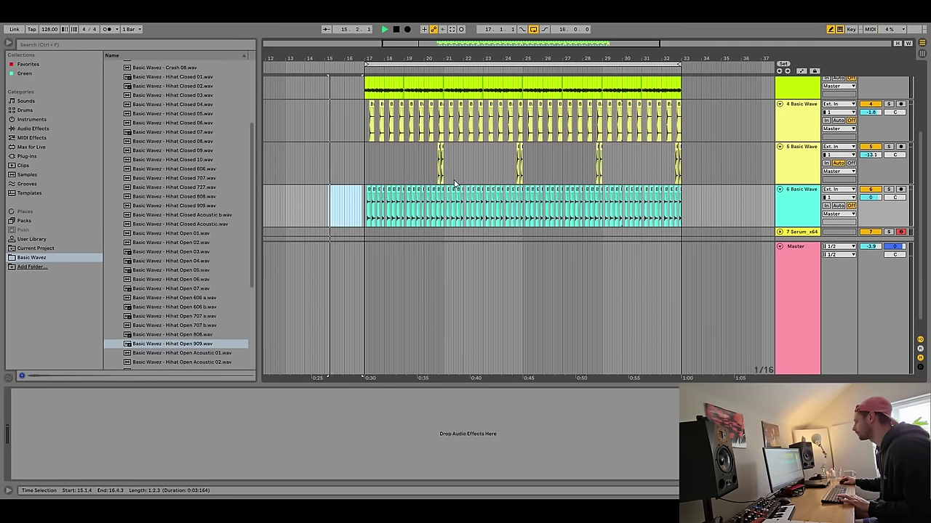
{"action": "key", "text": "space"}
{"action": "left_click", "coordinate": [364, 220]}
{"action": "key", "text": "space"}
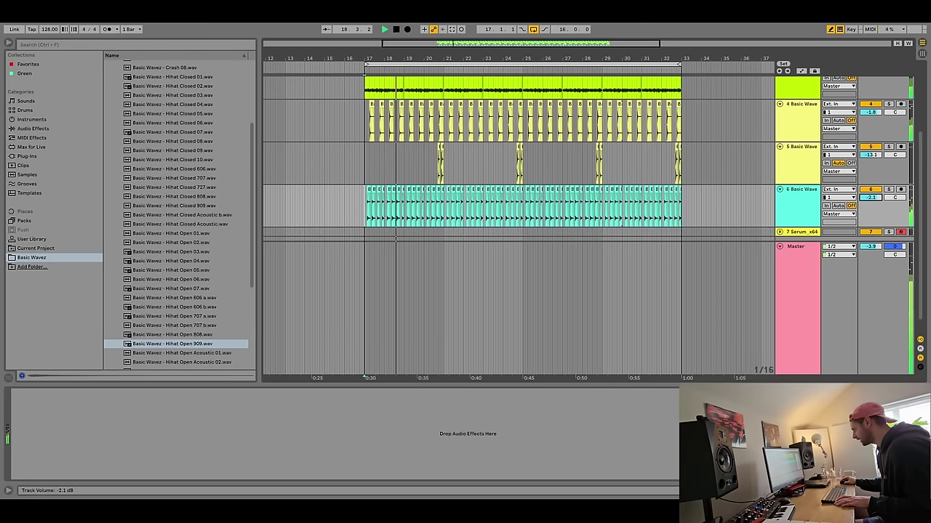
{"action": "scroll", "coordinate": [867, 93], "scroll_direction": "up", "scroll_amount": 5}
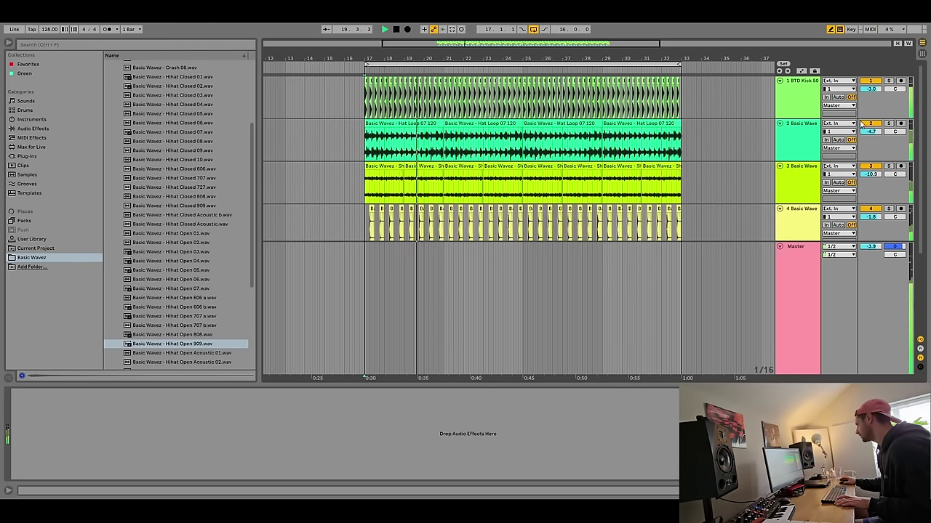
{"action": "scroll", "coordinate": [867, 102], "scroll_direction": "down", "scroll_amount": 3}
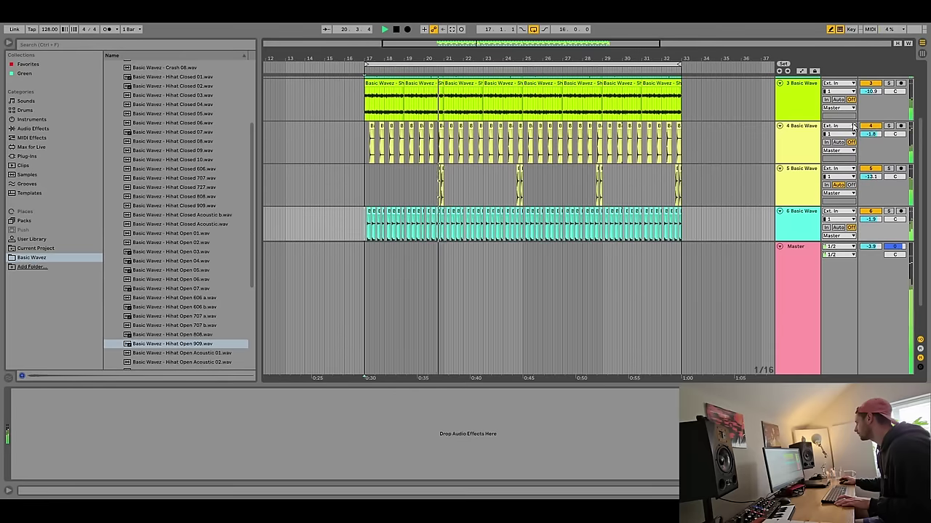
{"action": "scroll", "coordinate": [867, 101], "scroll_direction": "up", "scroll_amount": 1}
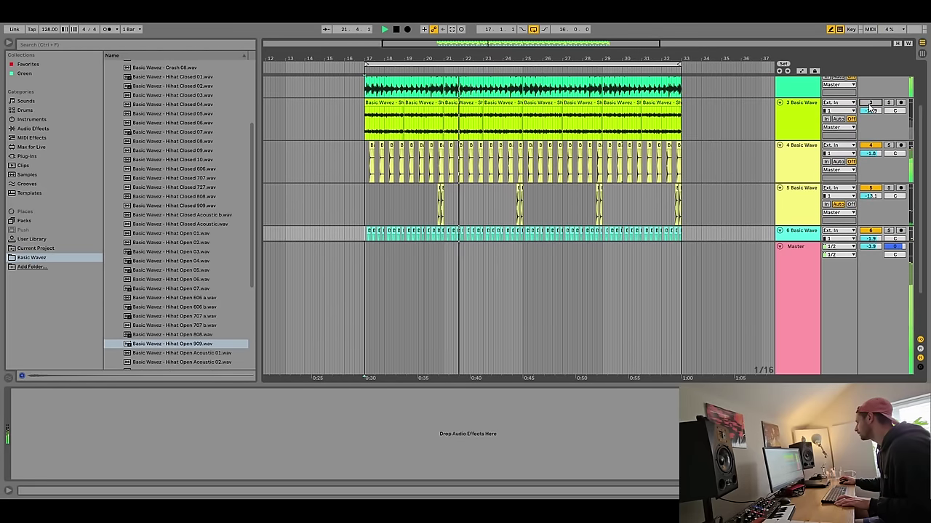
{"action": "scroll", "coordinate": [870, 107], "scroll_direction": "up", "scroll_amount": 2}
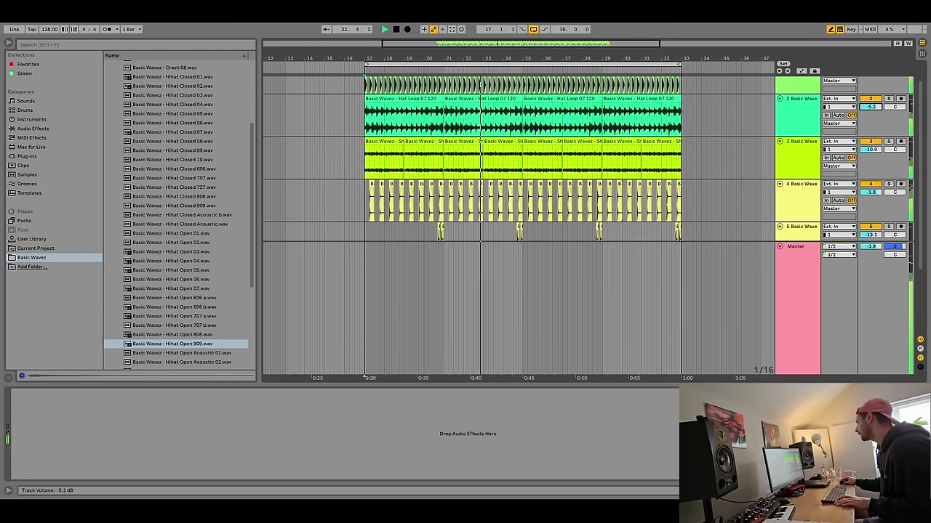
{"action": "left_click_drag", "start_coordinate": [871, 107], "coordinate": [870, 109]}
Load the Gentle Squeeze compressor preset onto the open hi-hat track.
{"action": "scroll", "coordinate": [872, 109], "scroll_direction": "down", "scroll_amount": 5}
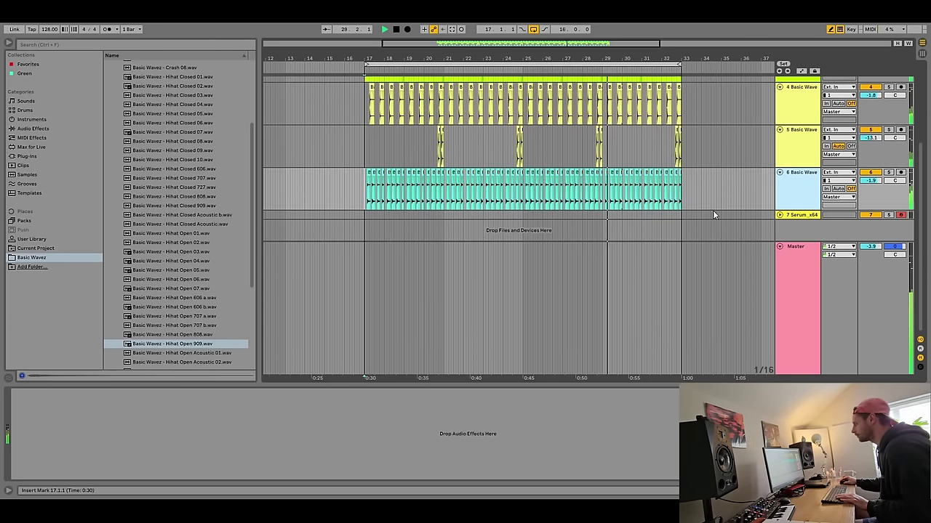
{"action": "left_click", "coordinate": [32, 129]}
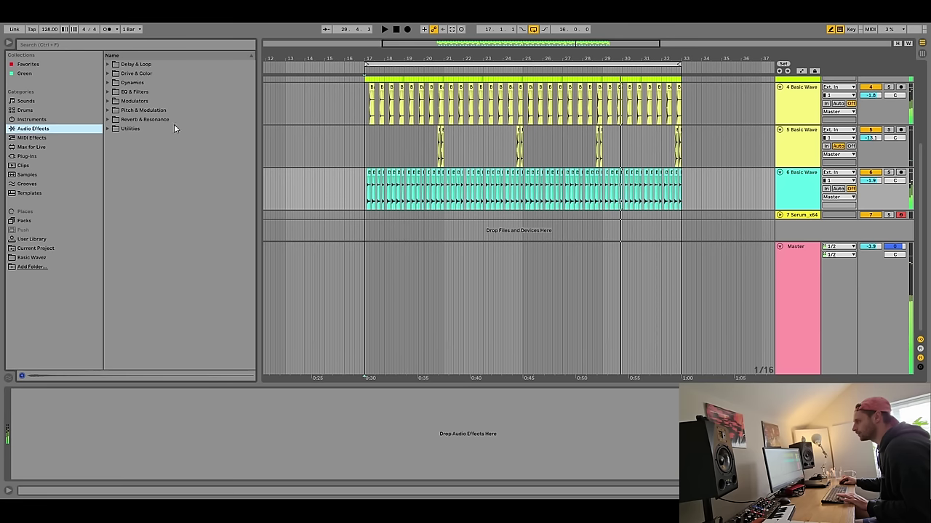
{"action": "left_click", "coordinate": [109, 83]}
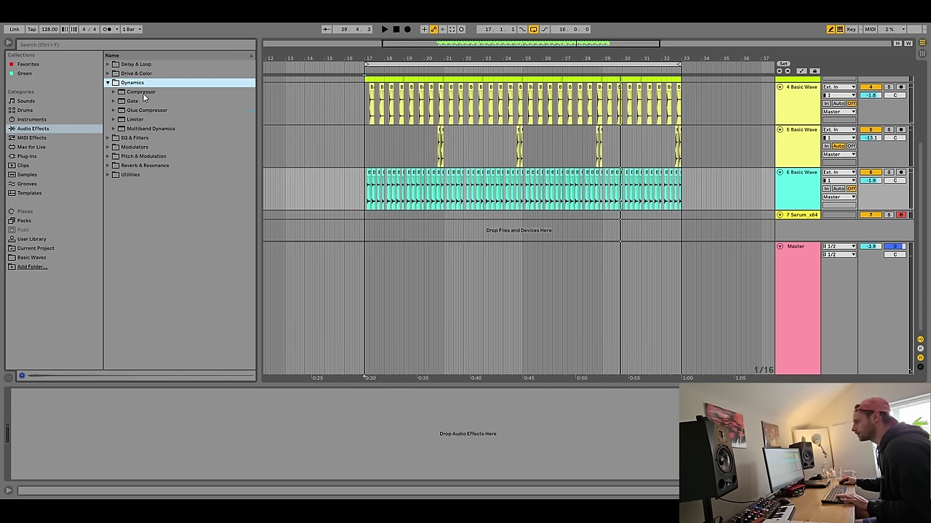
{"action": "left_click_drag", "start_coordinate": [142, 92], "coordinate": [77, 441]}
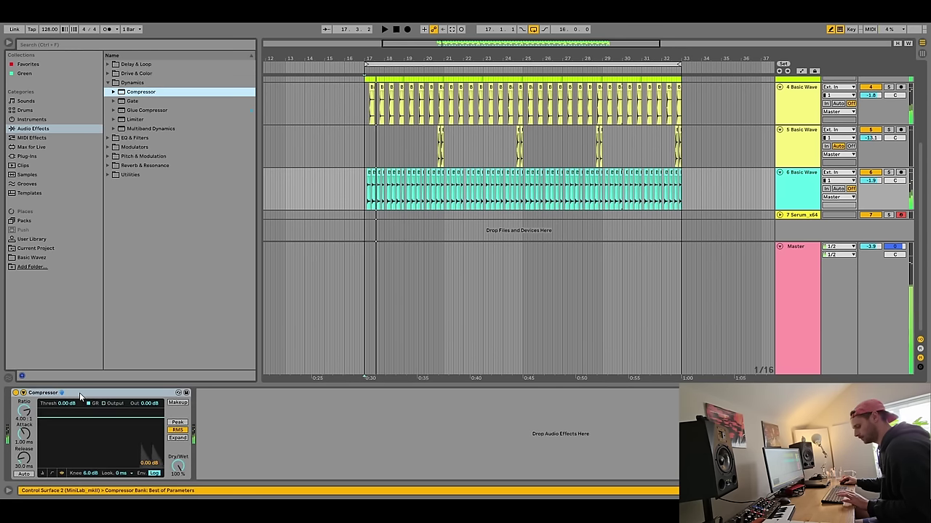
{"action": "key", "text": "Delete"}
{"action": "key", "text": "Right"}
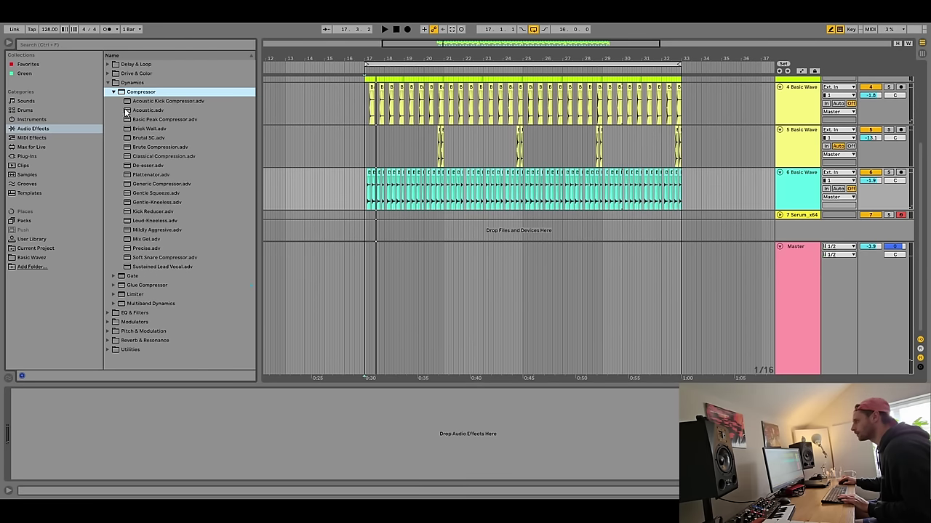
{"action": "double_click", "coordinate": [140, 193]}
During playback, set the compressor to -21.9 dB threshold, 1.75:1 ratio and 0.59 ms attack, and lower the open hi-hats to about -6 dB.
{"action": "key", "text": "space"}
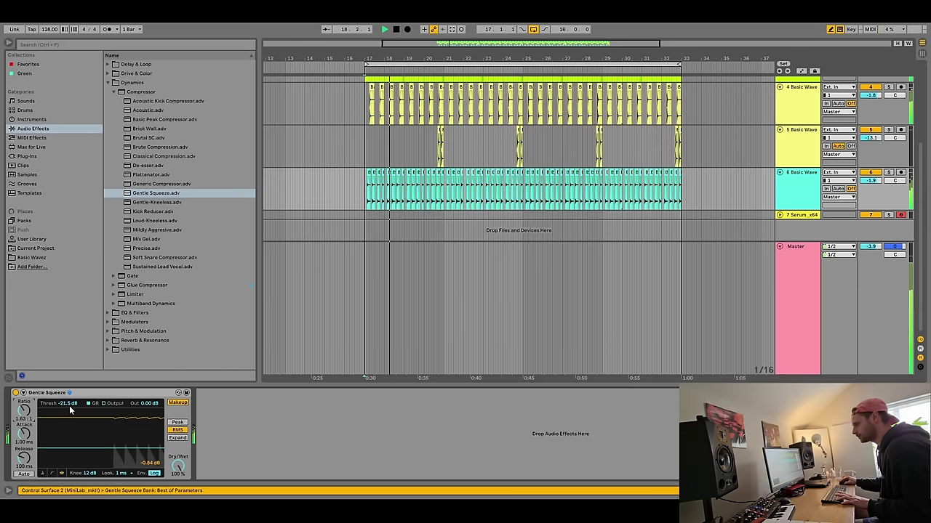
{"action": "left_click_drag", "start_coordinate": [69, 404], "coordinate": [24, 408]}
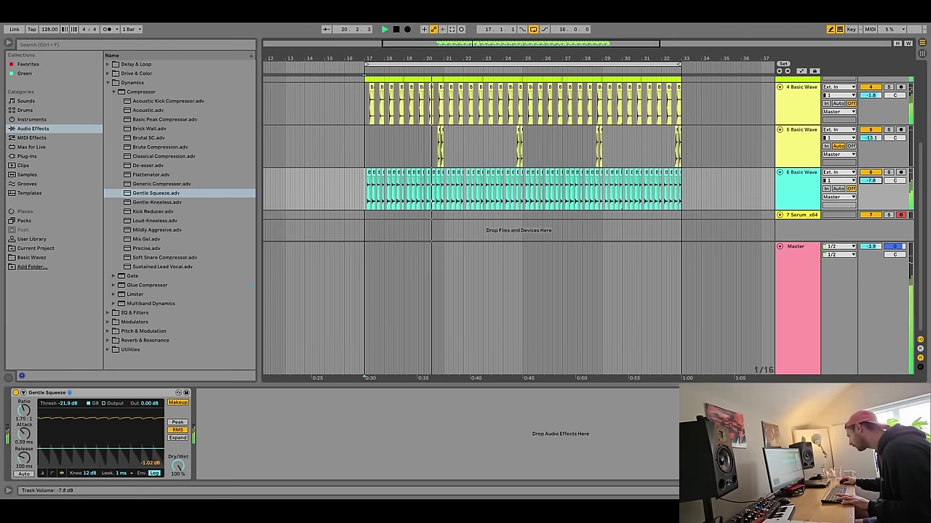
{"action": "left_click_drag", "start_coordinate": [871, 180], "coordinate": [870, 183]}
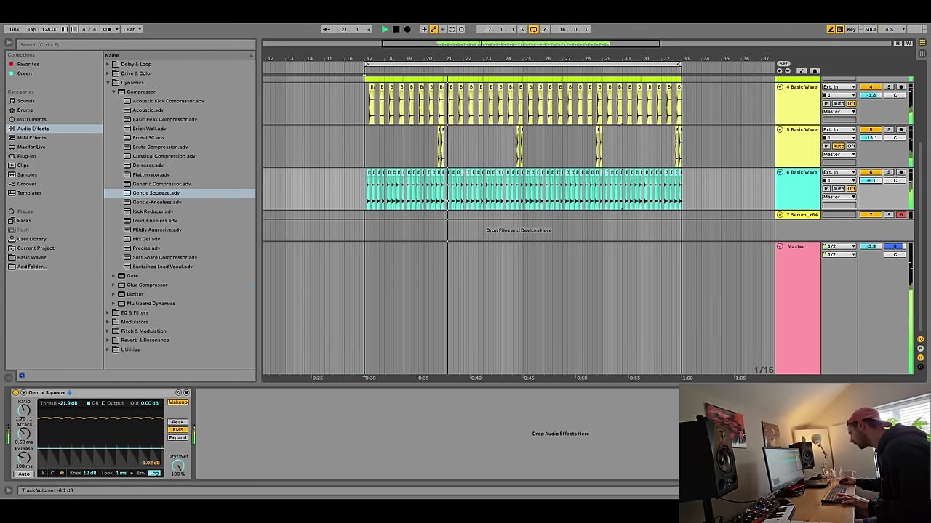
{"action": "left_click", "coordinate": [798, 191]}
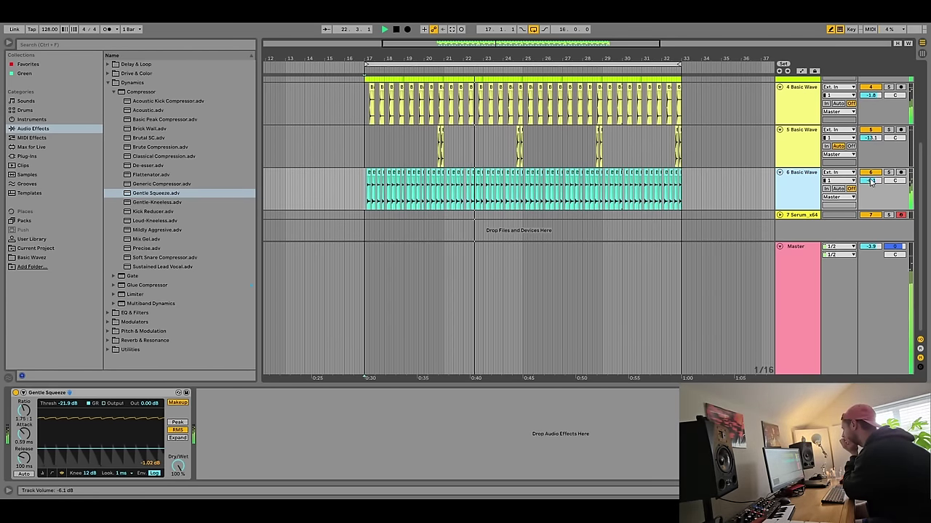
{"action": "left_click_drag", "start_coordinate": [870, 180], "coordinate": [871, 184]}
Rebalance the upper tracks, setting the hat loop to -5.5 dB, the shaker to -7.8 dB and the kick to -3.7 dB.
{"action": "scroll", "coordinate": [879, 168], "scroll_direction": "up", "scroll_amount": 5}
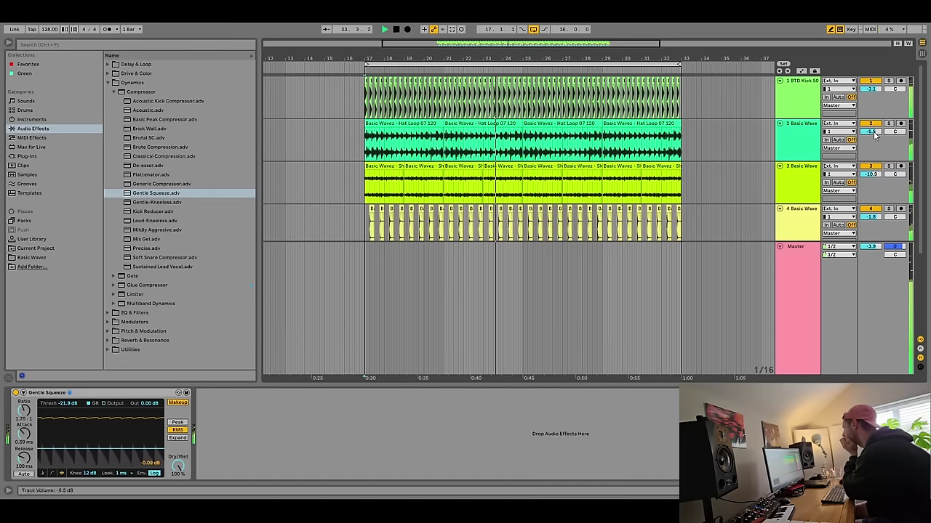
{"action": "left_click", "coordinate": [877, 167]}
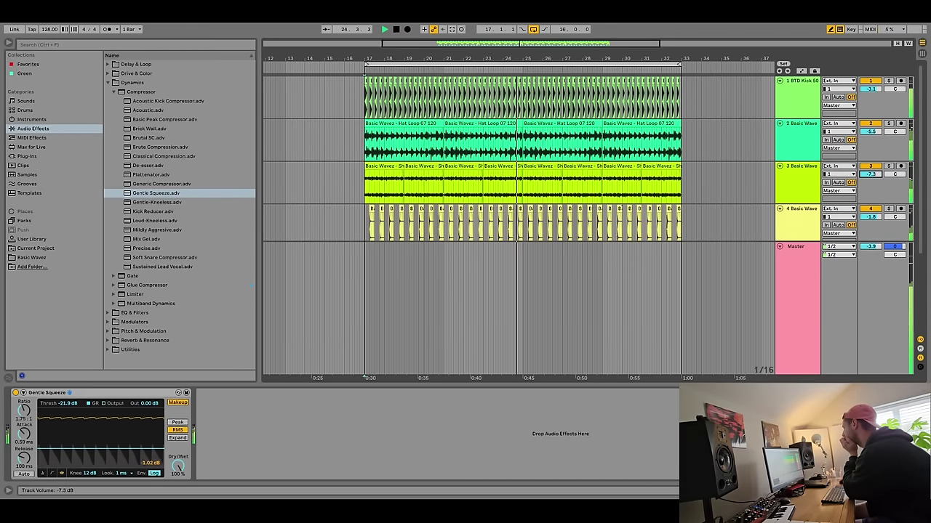
{"action": "left_click_drag", "start_coordinate": [870, 175], "coordinate": [871, 155]}
{"action": "left_click_drag", "start_coordinate": [871, 89], "coordinate": [870, 96]}
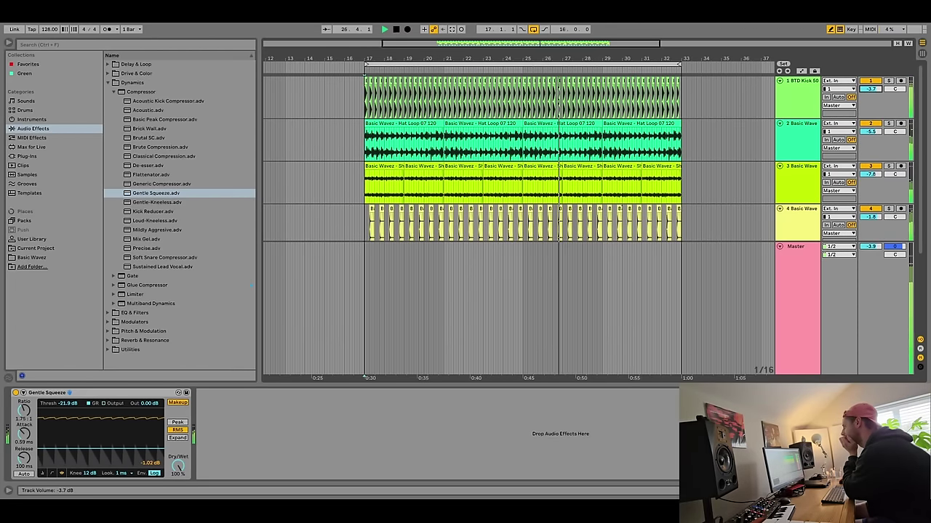
Lower the open hi-hat track's volume to -7.4 dB, collapse the Dynamics effects folder and stop playback.
{"action": "scroll", "coordinate": [797, 204], "scroll_direction": "down", "scroll_amount": 5}
{"action": "left_click_drag", "start_coordinate": [870, 180], "coordinate": [871, 184]}
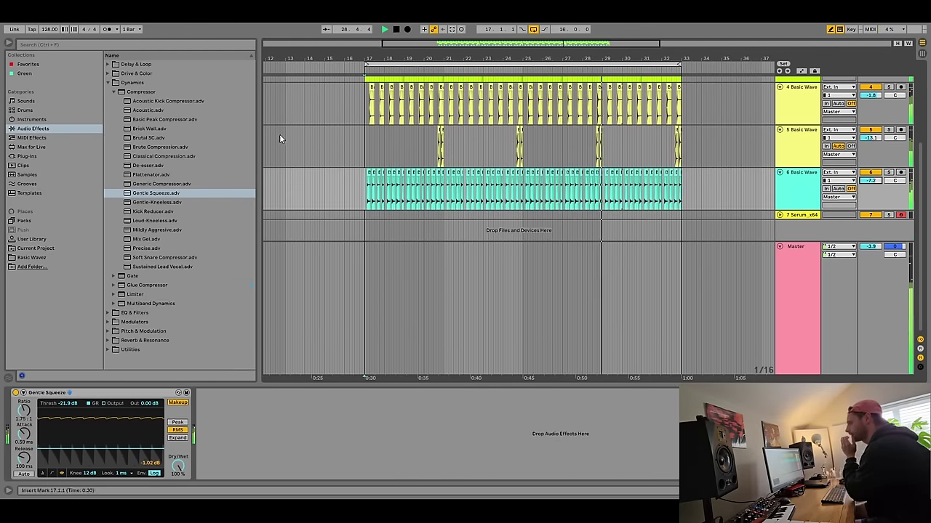
{"action": "left_click", "coordinate": [114, 85]}
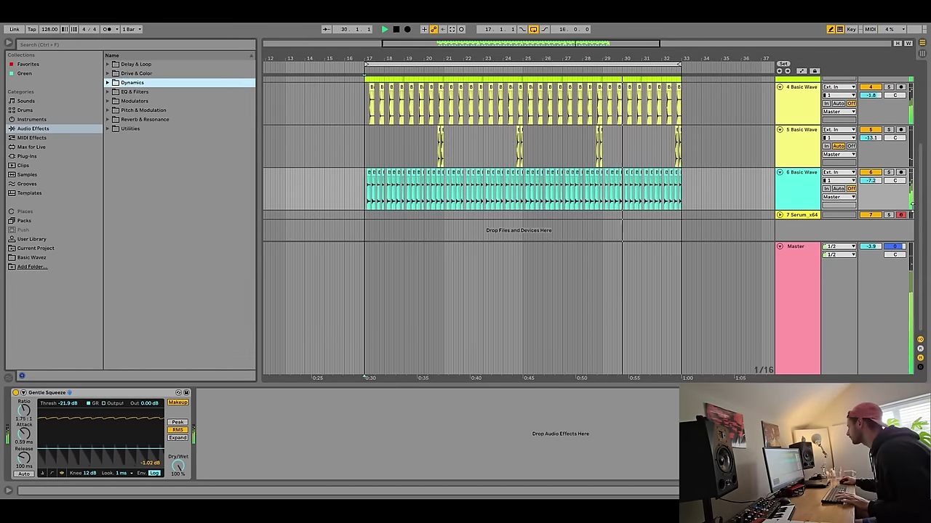
{"action": "left_click_drag", "start_coordinate": [871, 181], "coordinate": [870, 177]}
{"action": "key", "text": "space"}
Insert a new audio track below the open hi-hats and return to the Basic Wavez sample folder.
{"action": "right_click", "coordinate": [803, 194]}
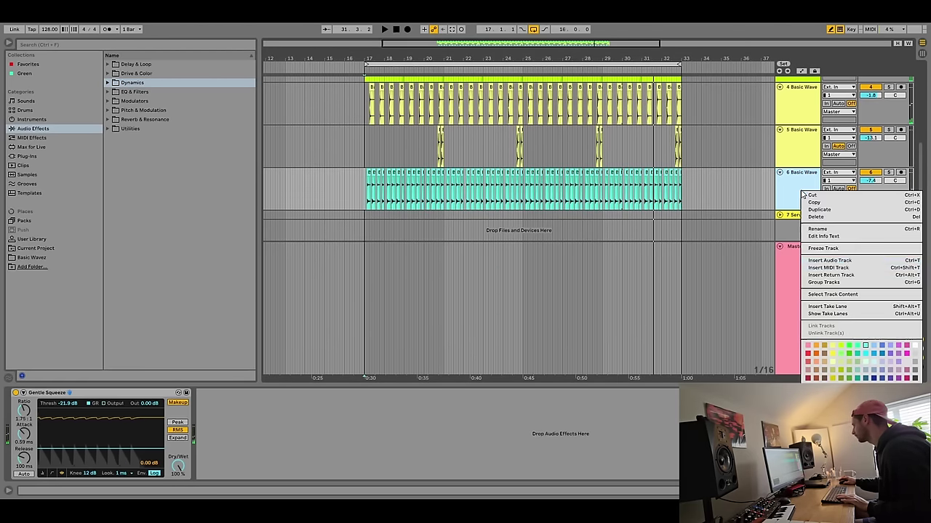
{"action": "left_click", "coordinate": [830, 262]}
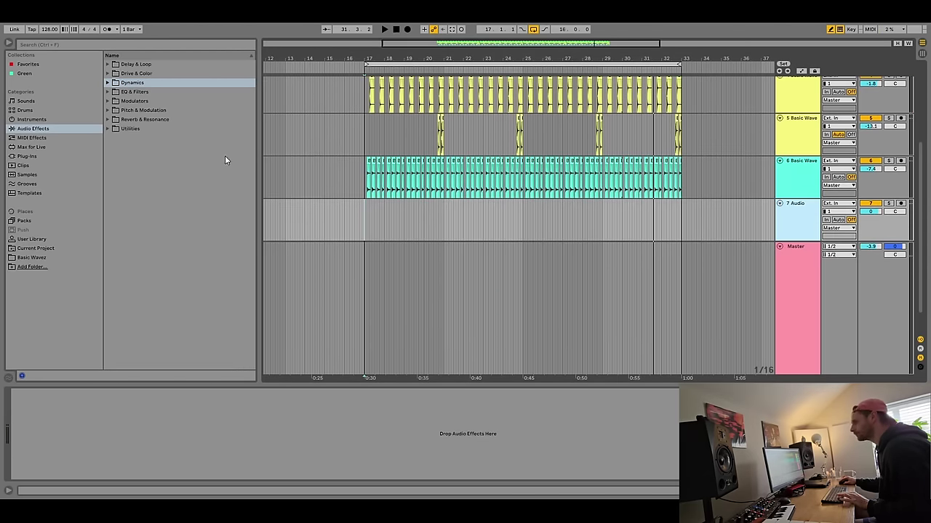
{"action": "left_click", "coordinate": [32, 239]}
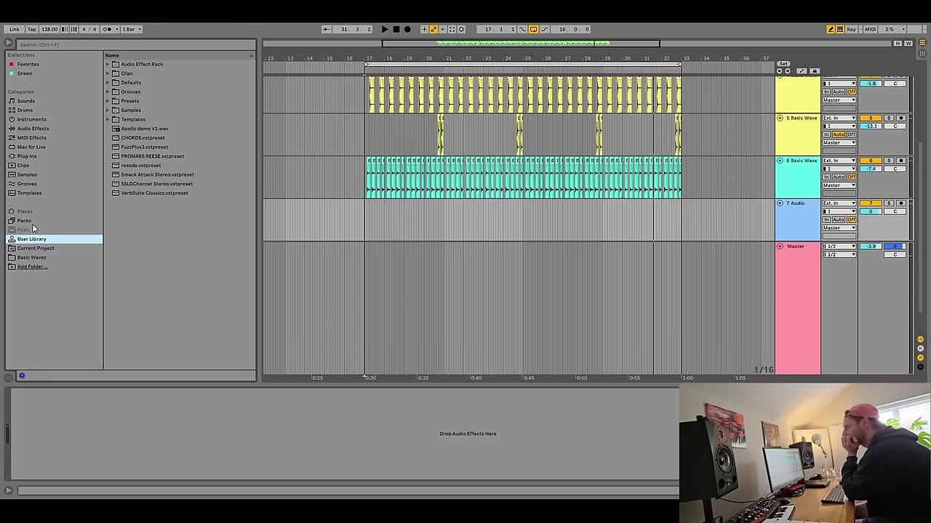
{"action": "left_click", "coordinate": [29, 221]}
{"action": "left_click", "coordinate": [38, 249]}
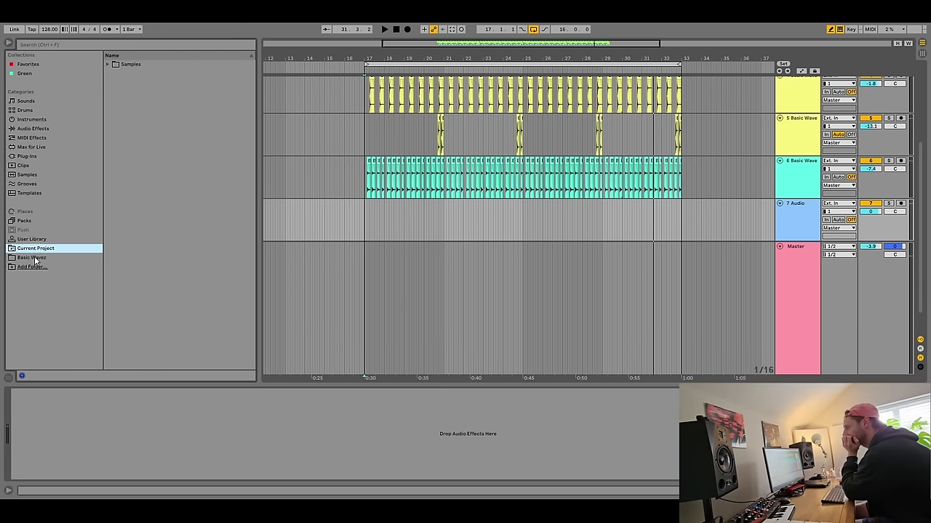
{"action": "left_click", "coordinate": [33, 258]}
Collapse the BTD Drum Pack Vol. 1 folder and open the Deep Organic Percussion pack while the groove plays.
{"action": "scroll", "coordinate": [128, 170], "scroll_direction": "up", "scroll_amount": 4}
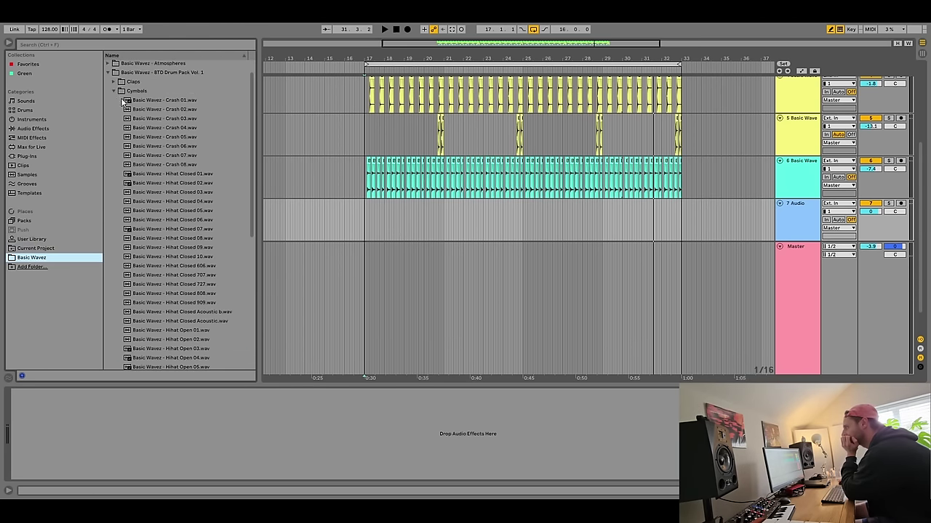
{"action": "left_click", "coordinate": [114, 93]}
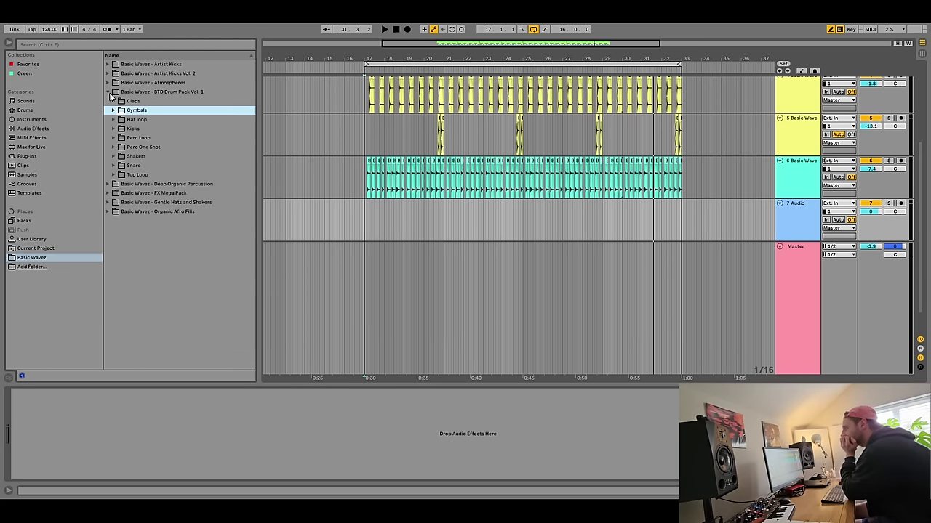
{"action": "left_click", "coordinate": [109, 92]}
{"action": "key", "text": "space"}
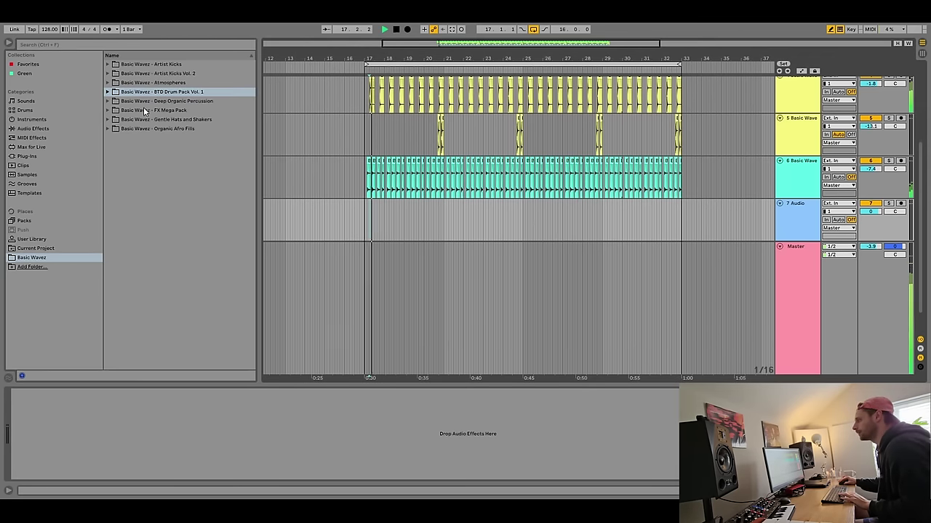
{"action": "left_click", "coordinate": [107, 101]}
{"action": "scroll", "coordinate": [451, 154], "scroll_direction": "up", "scroll_amount": 5}
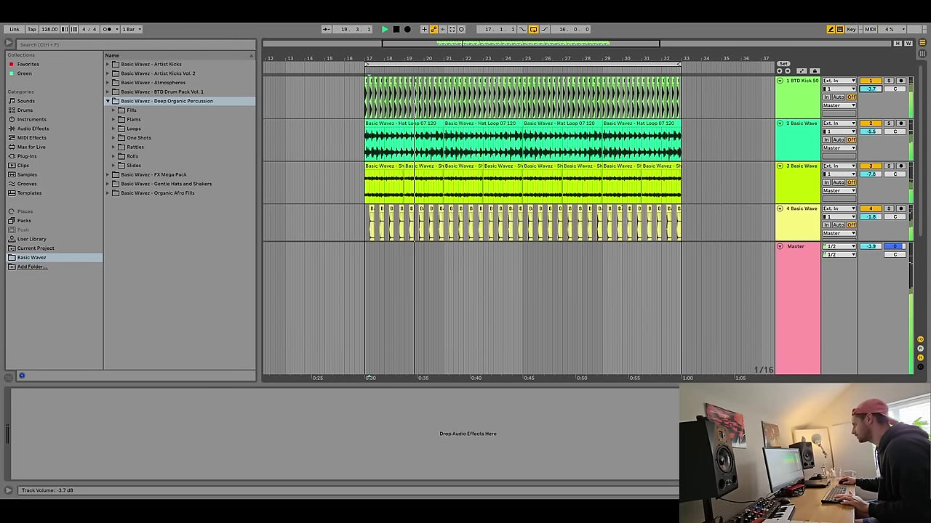
Look through the Loops categories of the Deep Organic Percussion pack and restart the groove from bar 17.
{"action": "left_click", "coordinate": [115, 129]}
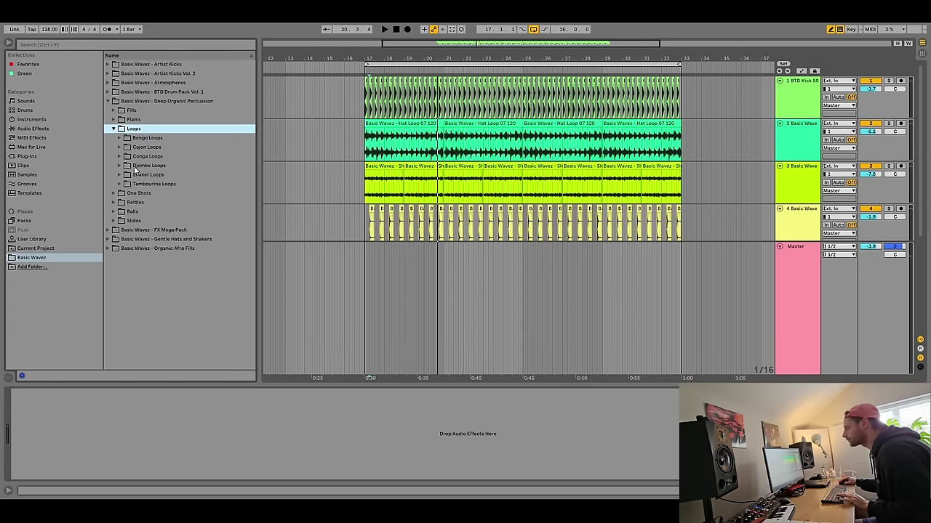
{"action": "left_click", "coordinate": [364, 250]}
{"action": "key", "text": "space"}
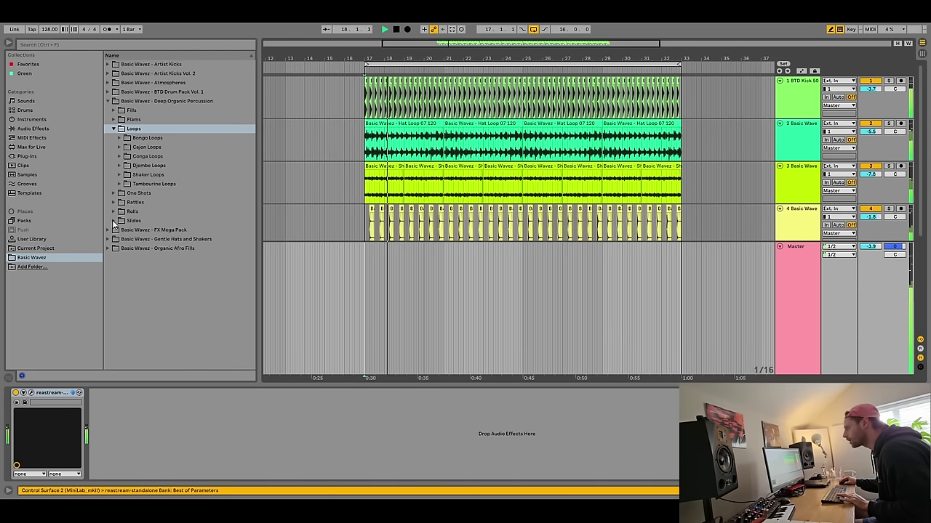
{"action": "left_click", "coordinate": [114, 129]}
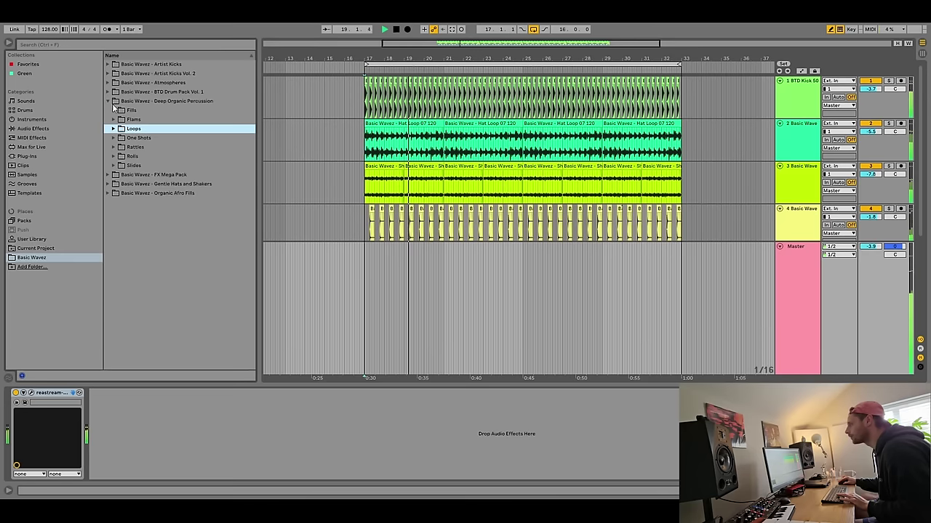
Audition bongo and cajon samples from the Raw folder of the Deep Organic Percussion fills over the groove.
{"action": "left_click", "coordinate": [113, 110]}
{"action": "left_click", "coordinate": [127, 130]}
{"action": "left_click", "coordinate": [176, 148]}
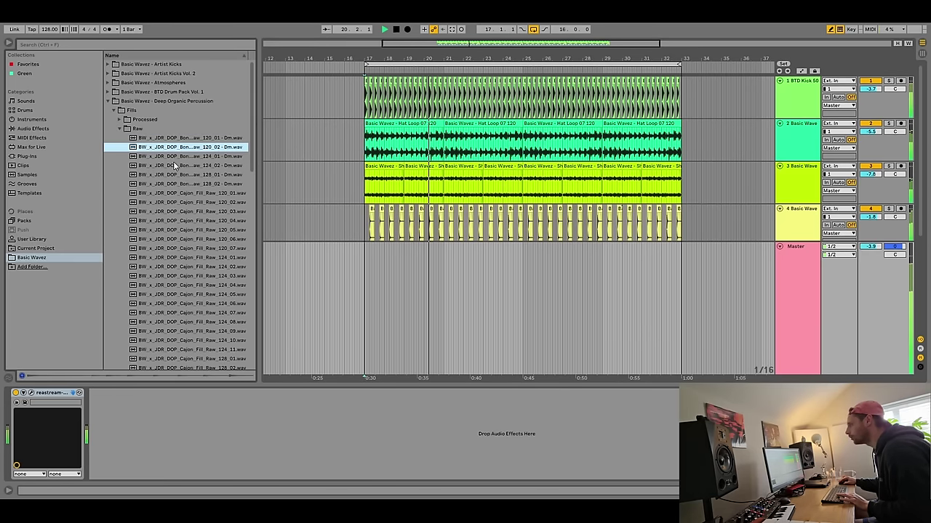
{"action": "left_click", "coordinate": [188, 185]}
{"action": "left_click", "coordinate": [189, 239]}
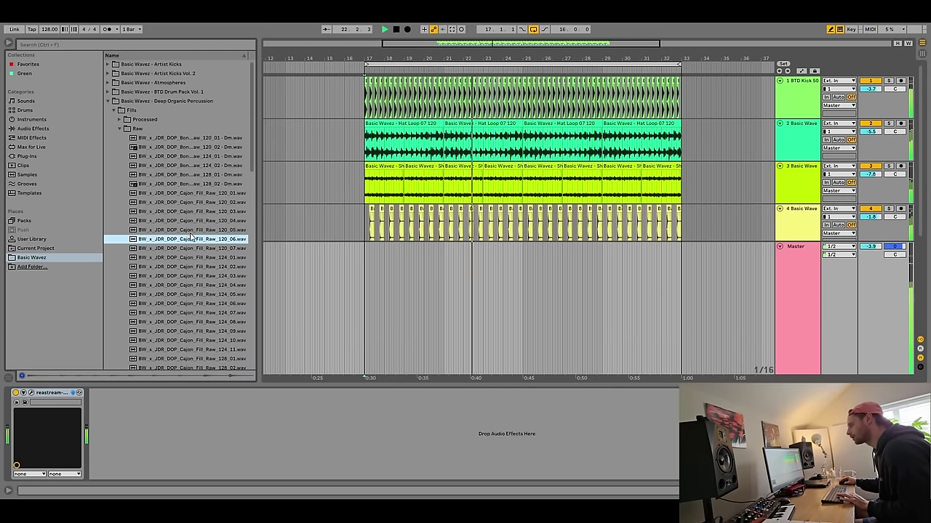
{"action": "left_click", "coordinate": [191, 231]}
{"action": "left_click", "coordinate": [194, 257]}
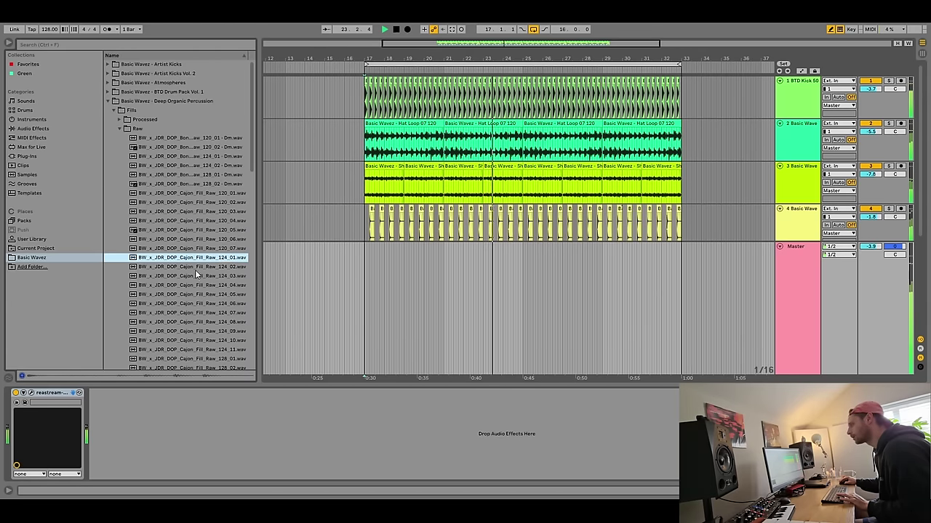
{"action": "scroll", "coordinate": [196, 277], "scroll_direction": "down", "scroll_amount": 1}
{"action": "left_click", "coordinate": [197, 286]}
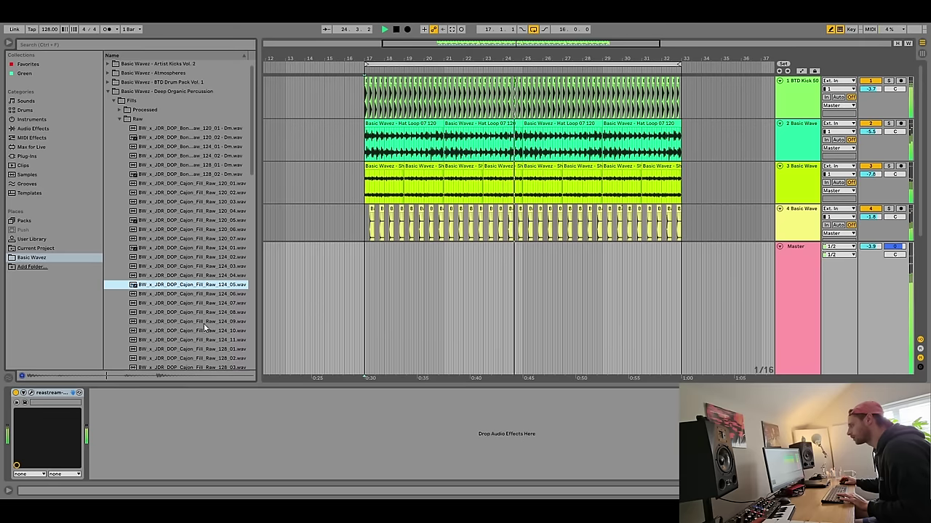
Audition further raw fills in the Deep Organic Percussion pack, from the cajon samples down to the djembe and tom ones.
{"action": "scroll", "coordinate": [204, 323], "scroll_direction": "down", "scroll_amount": 3}
{"action": "left_click", "coordinate": [204, 322]}
{"action": "scroll", "coordinate": [203, 325], "scroll_direction": "down", "scroll_amount": 6}
{"action": "scroll", "coordinate": [203, 324], "scroll_direction": "down", "scroll_amount": 3}
{"action": "left_click", "coordinate": [202, 316]}
{"action": "left_click", "coordinate": [194, 280]}
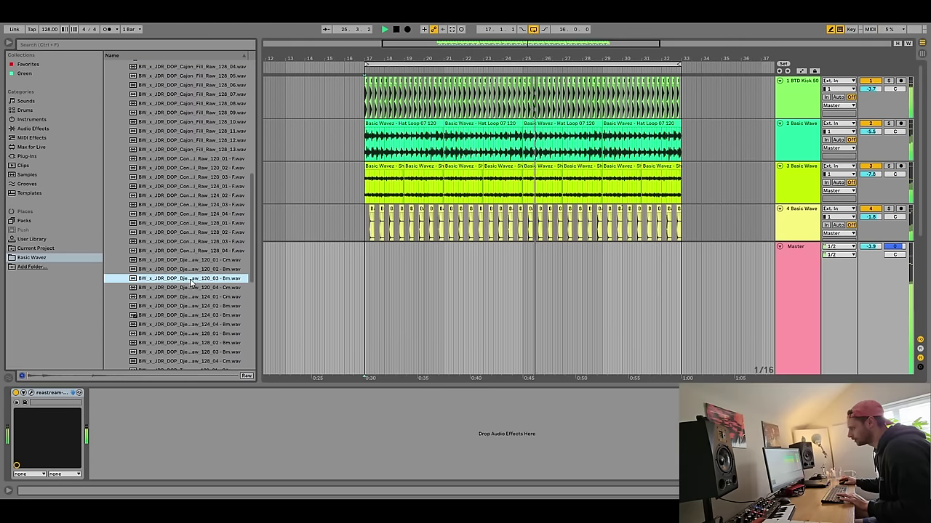
{"action": "left_click_drag", "start_coordinate": [252, 211], "coordinate": [256, 327]}
{"action": "left_click", "coordinate": [188, 275]}
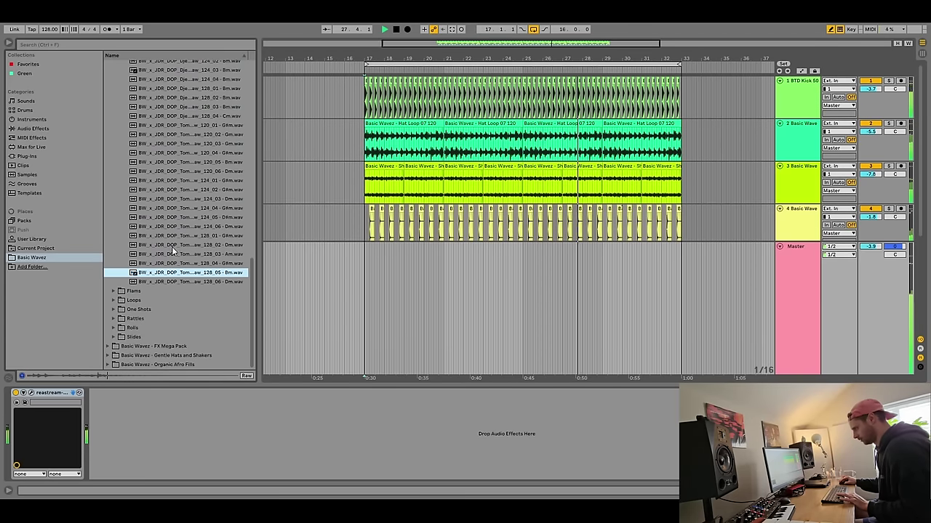
Audition a processed bongo flam from the Deep Organic Percussion pack, collapse the Processed folder and stop playback.
{"action": "left_click", "coordinate": [113, 291]}
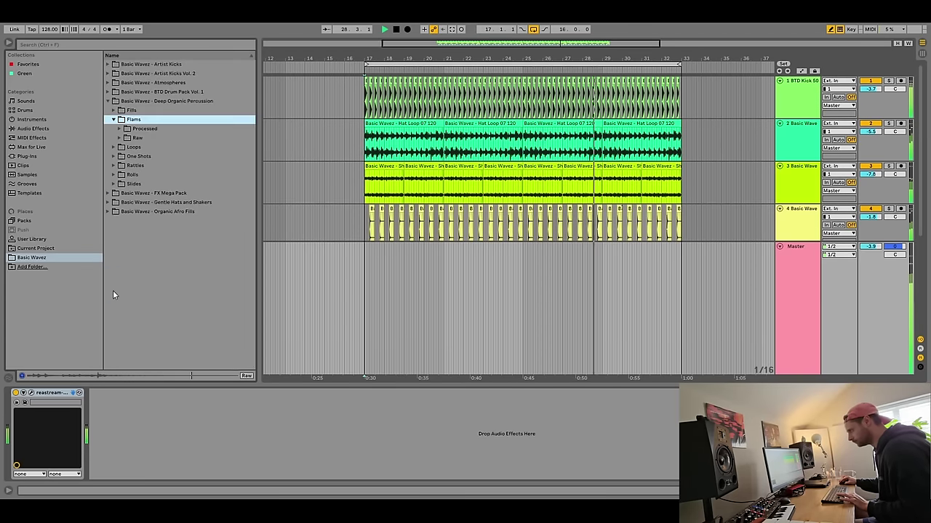
{"action": "left_click", "coordinate": [119, 129]}
{"action": "left_click", "coordinate": [153, 147]}
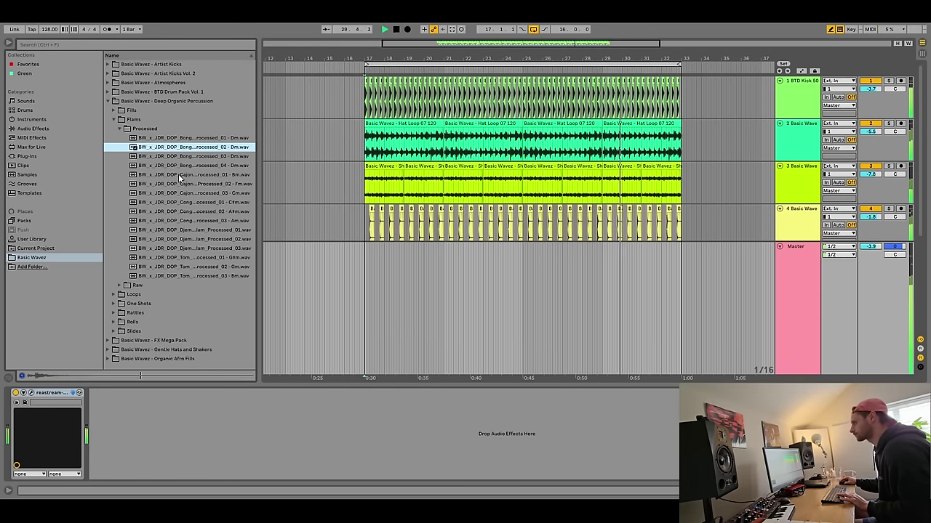
{"action": "left_click", "coordinate": [119, 129]}
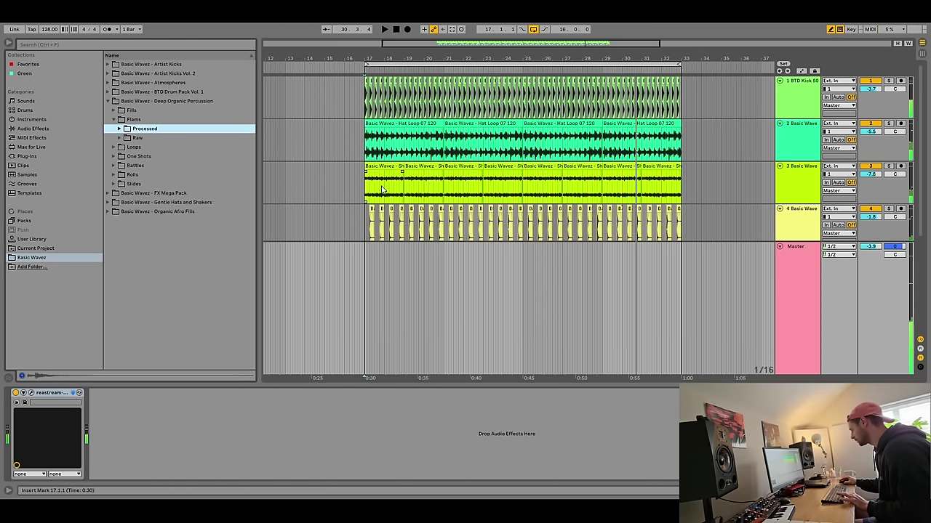
Close the Deep Organic Percussion pack, open the Top Loop folder of BTD Drum Pack Vol. 1 and play the groove from bar 17.
{"action": "left_click", "coordinate": [108, 101]}
{"action": "left_click", "coordinate": [108, 92]}
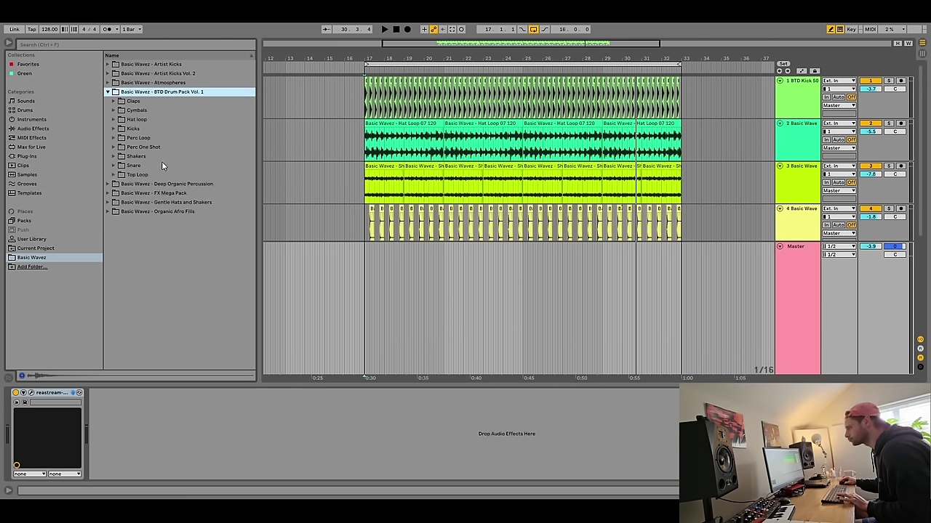
{"action": "left_click", "coordinate": [114, 175]}
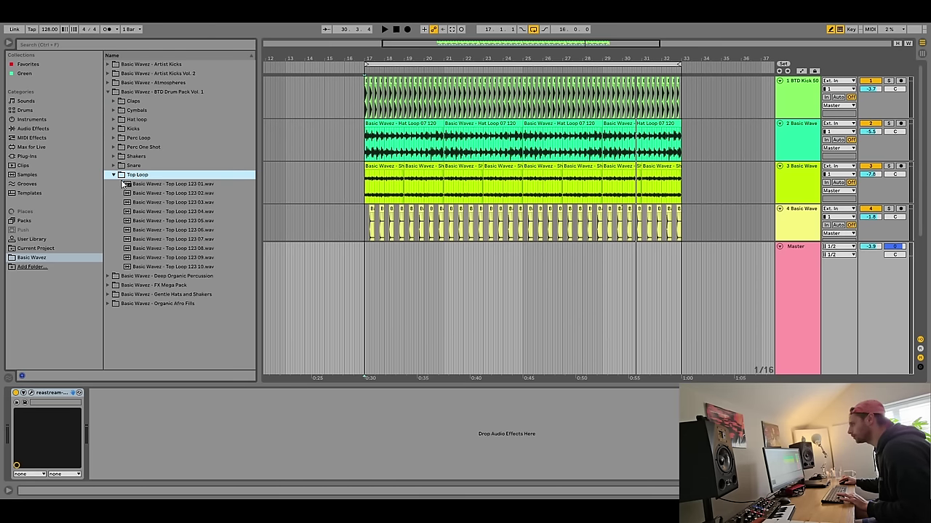
{"action": "key", "text": "Down"}
{"action": "left_click", "coordinate": [371, 262]}
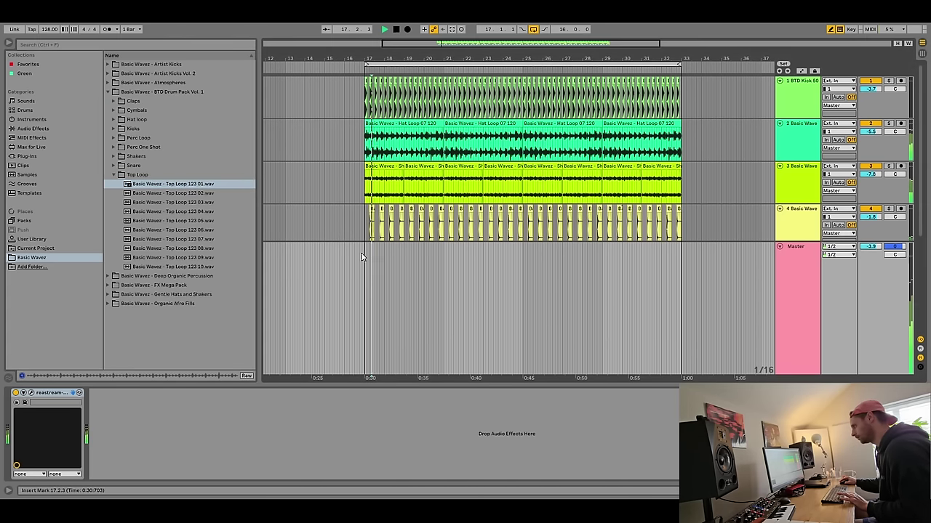
Audition Top Loop 123 samples 01, 02, 03, 10, 09, 08 and 07 against the groove, then return to 01.
{"action": "left_click", "coordinate": [213, 185]}
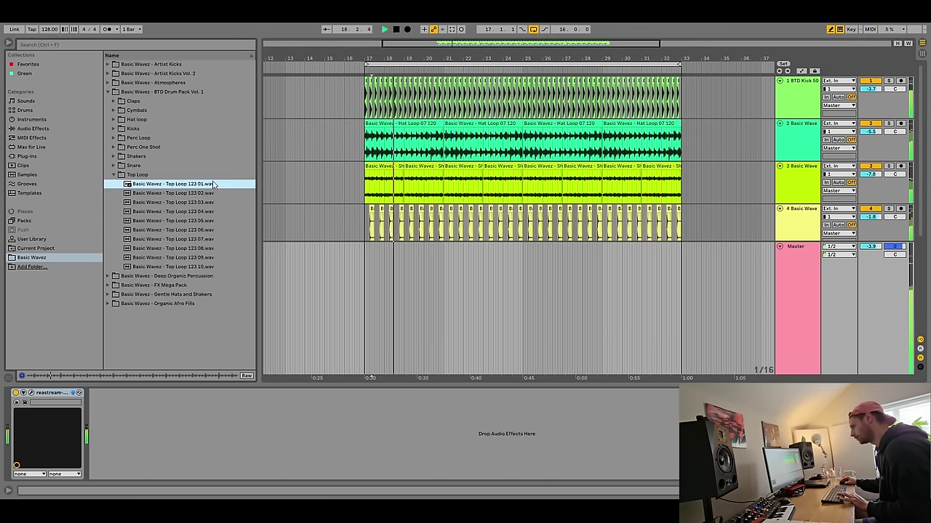
{"action": "scroll", "coordinate": [729, 203], "scroll_direction": "down", "scroll_amount": 3}
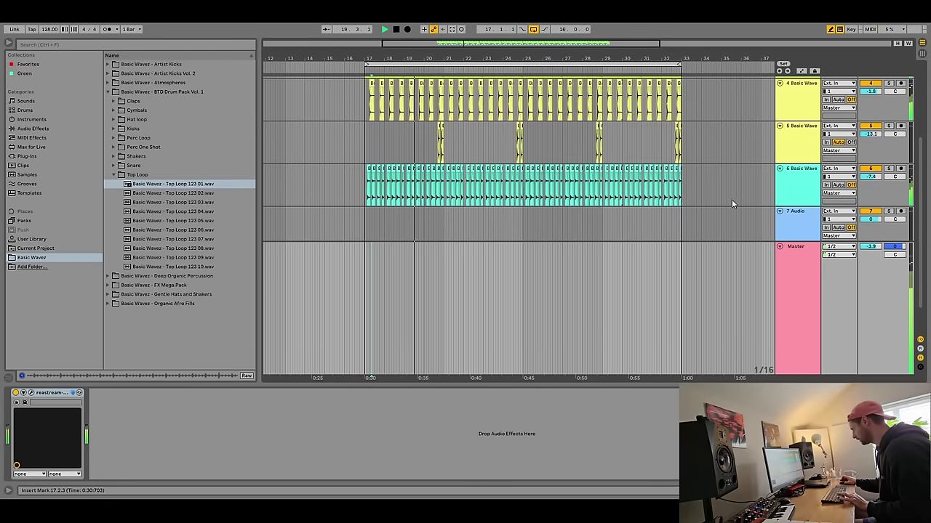
{"action": "scroll", "coordinate": [731, 203], "scroll_direction": "down", "scroll_amount": 1}
{"action": "left_click", "coordinate": [174, 193]}
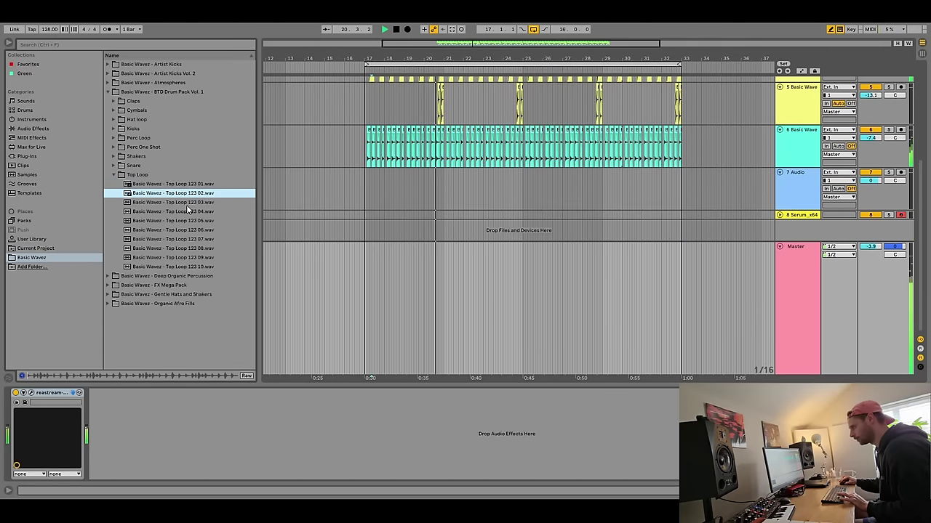
{"action": "left_click", "coordinate": [187, 203]}
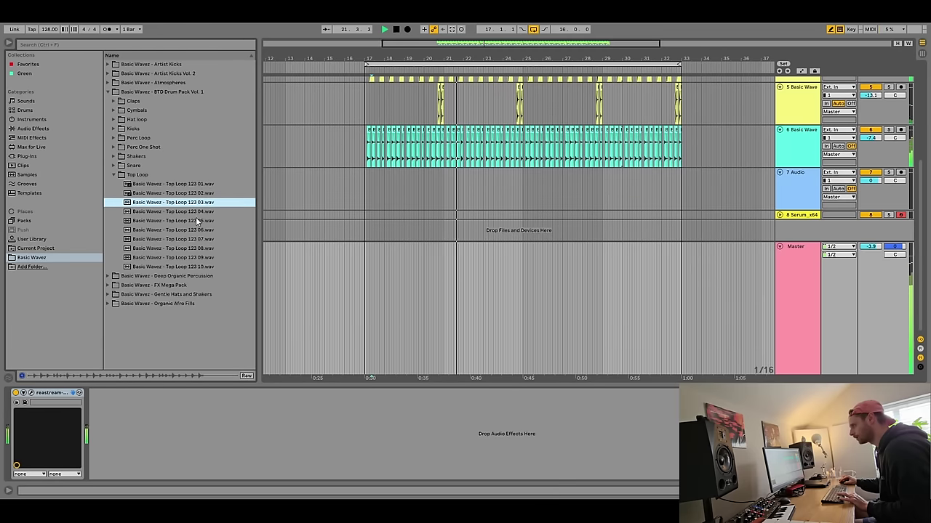
{"action": "left_click", "coordinate": [186, 267]}
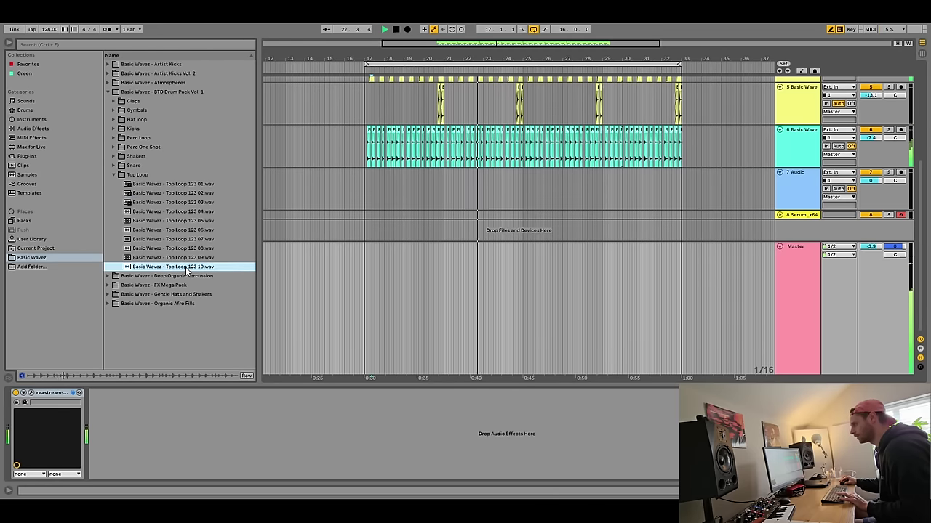
{"action": "left_click", "coordinate": [189, 259]}
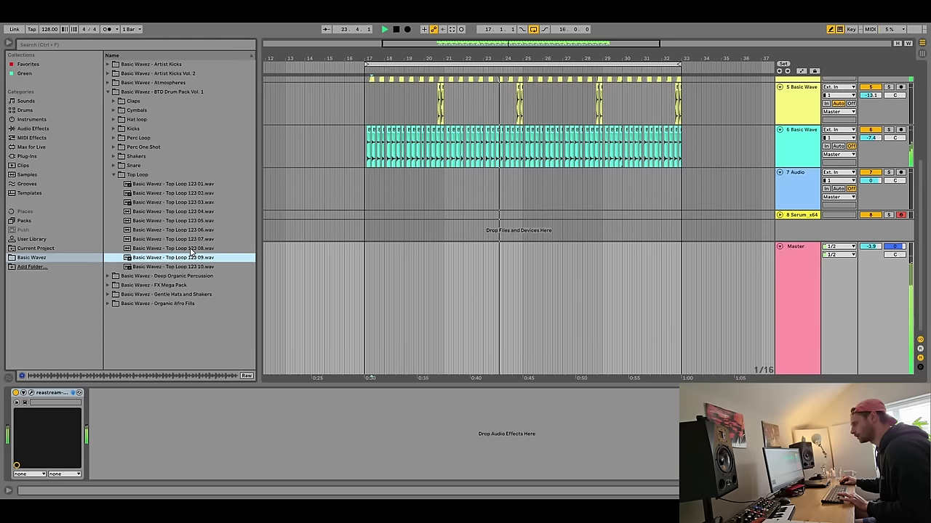
{"action": "left_click", "coordinate": [190, 247]}
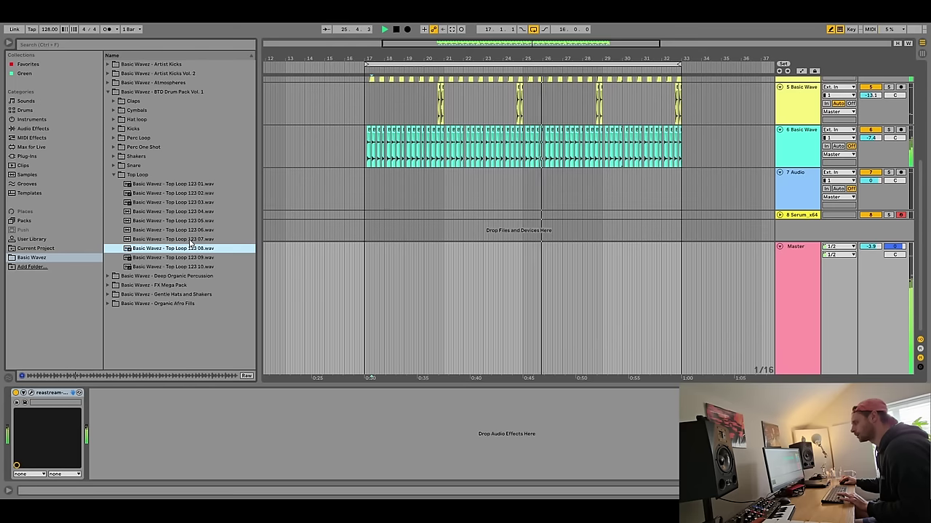
{"action": "left_click", "coordinate": [190, 239]}
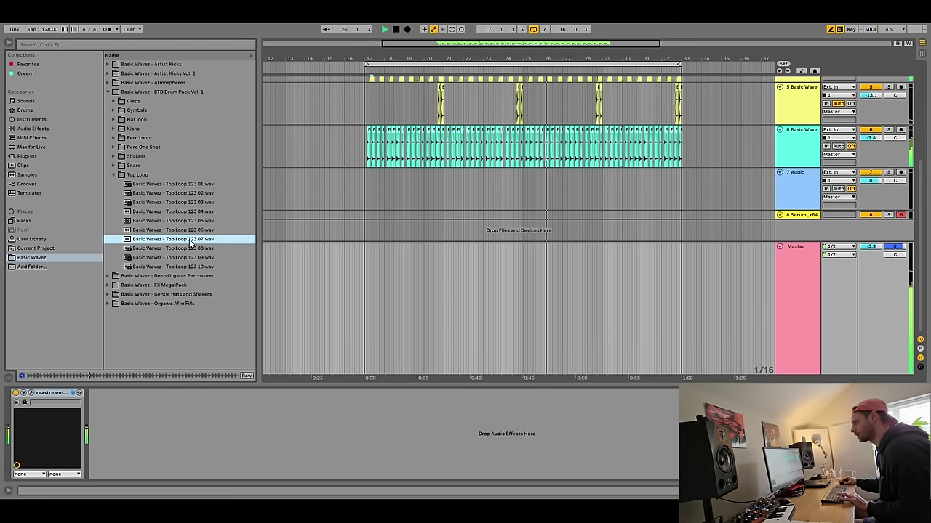
{"action": "left_click", "coordinate": [186, 185]}
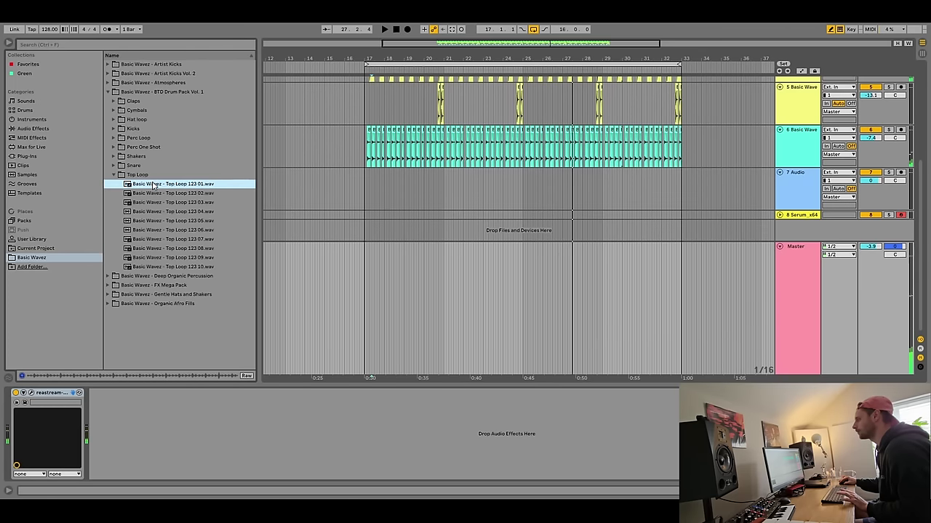
Place Top Loop 123 01 at bar 17 on the empty audio track 7 and lower the track's volume to -7.1 dB during playback.
{"action": "left_click_drag", "start_coordinate": [153, 186], "coordinate": [367, 183]}
{"action": "scroll", "coordinate": [370, 195], "scroll_direction": "up", "scroll_amount": 5}
{"action": "scroll", "coordinate": [596, 211], "scroll_direction": "down", "scroll_amount": 7}
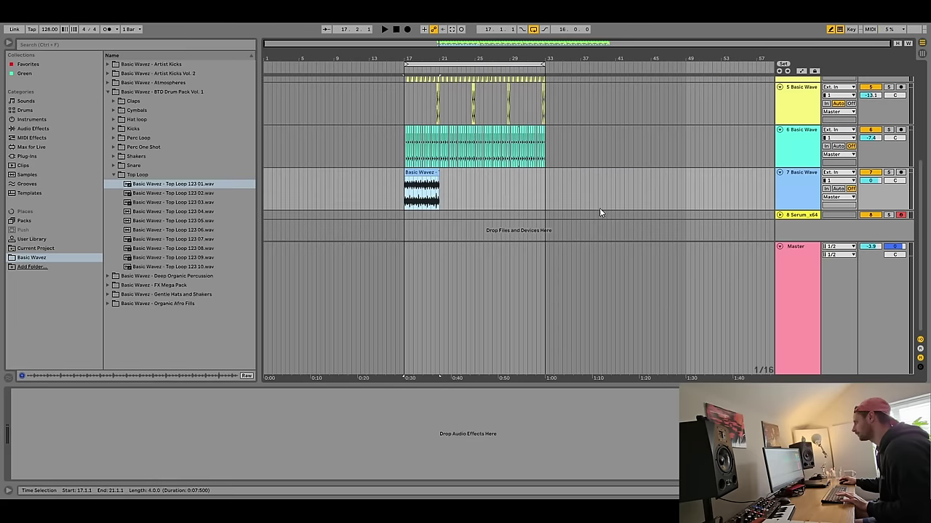
{"action": "key", "text": "space"}
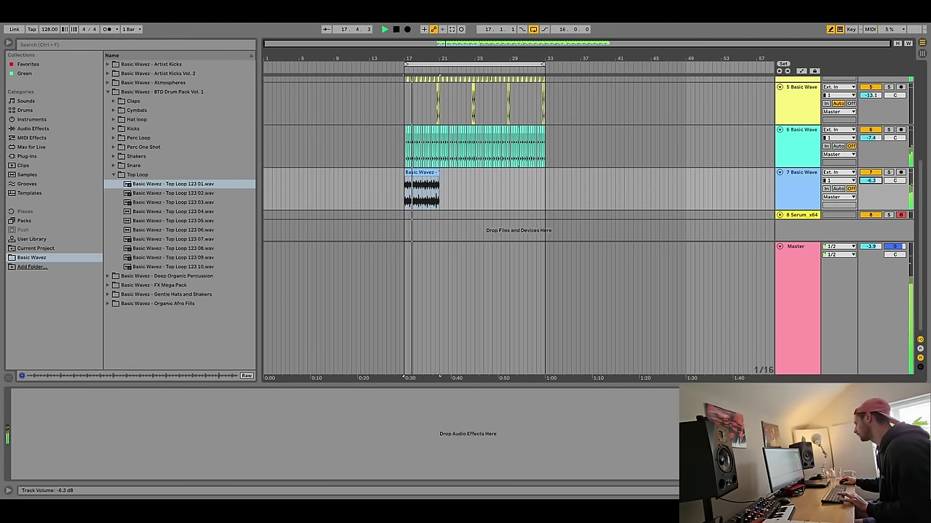
Add an EQ Eight from the EQ & Filters audio effects to the top loop track and restart playback.
{"action": "left_click", "coordinate": [797, 196]}
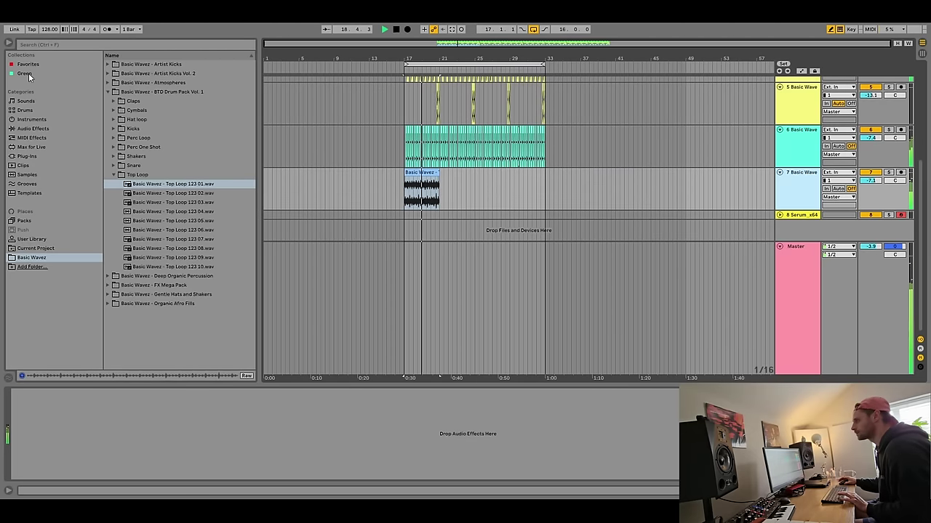
{"action": "left_click", "coordinate": [42, 137]}
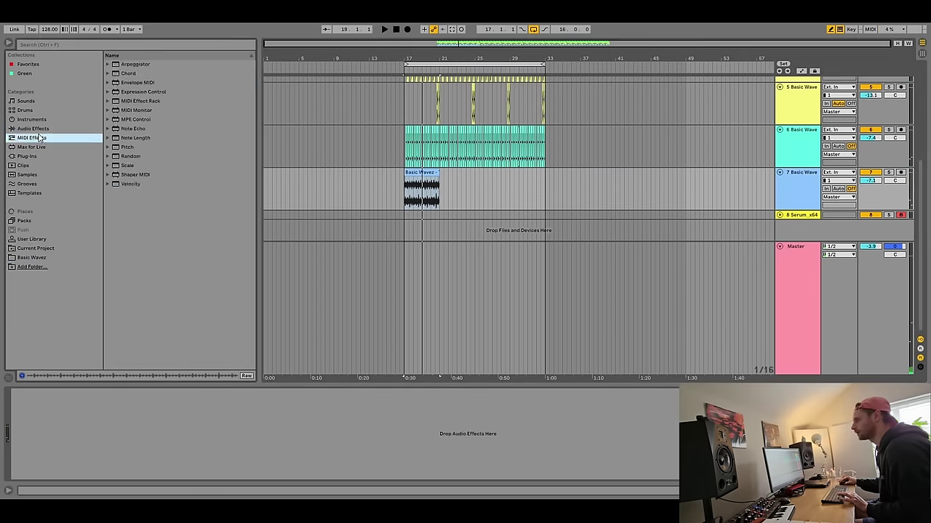
{"action": "left_click", "coordinate": [40, 129]}
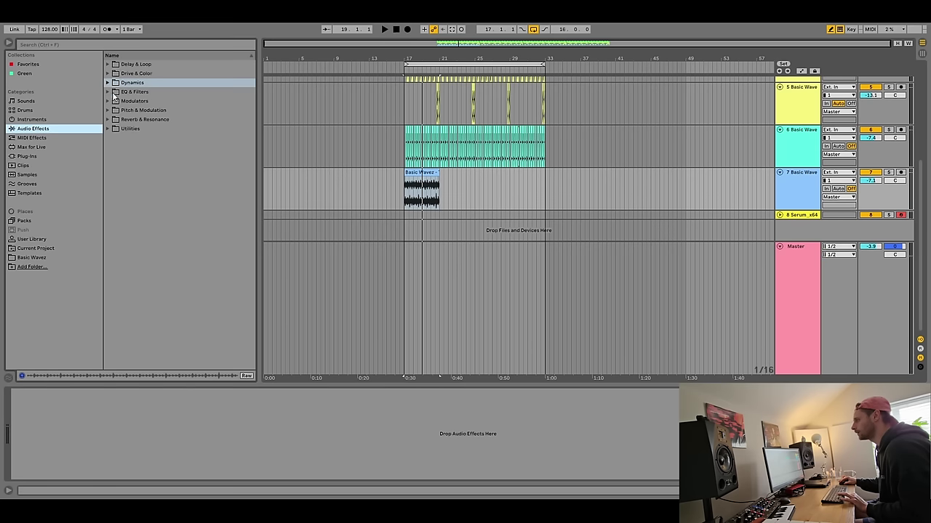
{"action": "left_click", "coordinate": [109, 93]}
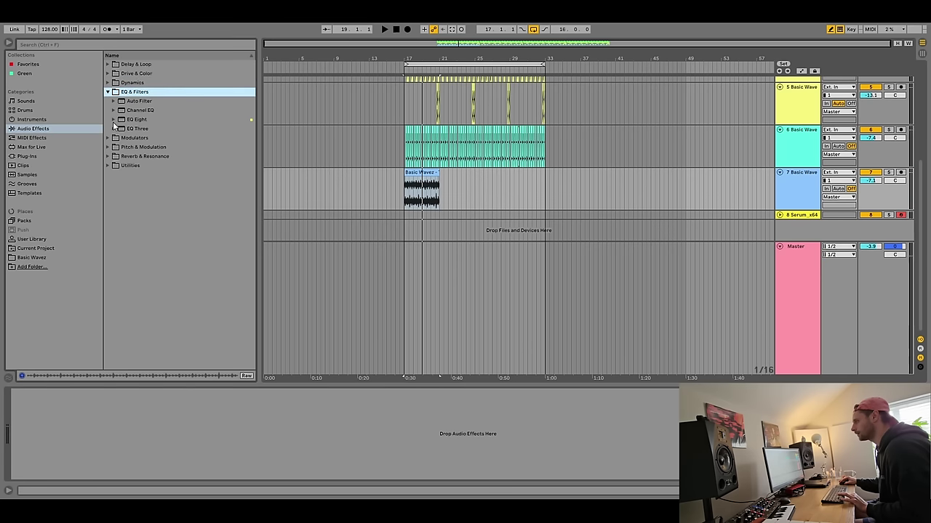
{"action": "left_click", "coordinate": [117, 120]}
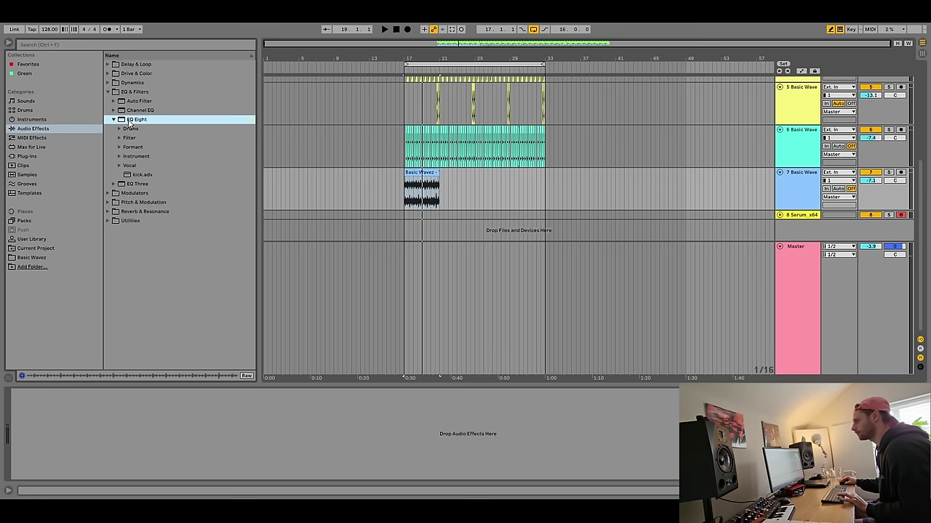
{"action": "double_click", "coordinate": [129, 120]}
{"action": "key", "text": "space"}
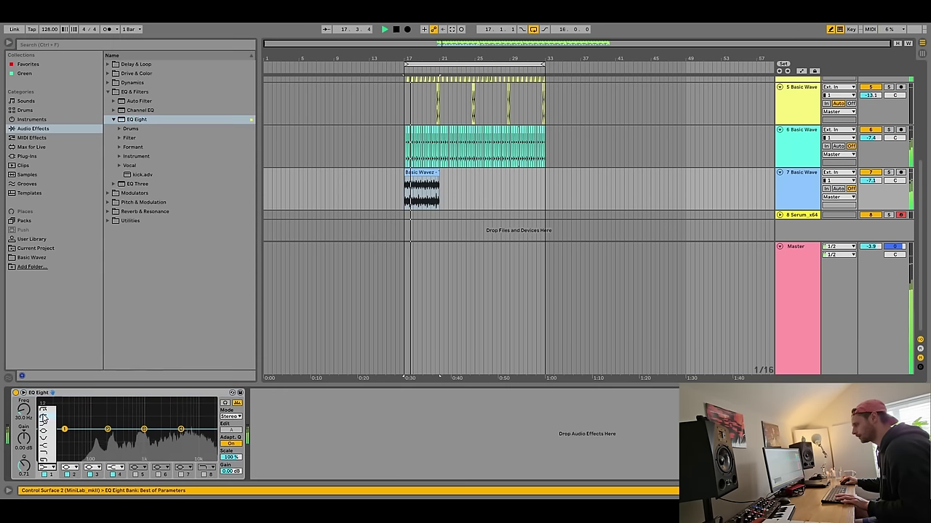
Change EQ Eight's band 1 to a low cut and set its frequency to 391 Hz.
{"action": "left_click_drag", "start_coordinate": [24, 411], "coordinate": [29, 399]}
{"action": "left_click", "coordinate": [47, 468]}
{"action": "left_click", "coordinate": [48, 416]}
{"action": "key", "text": "space"}
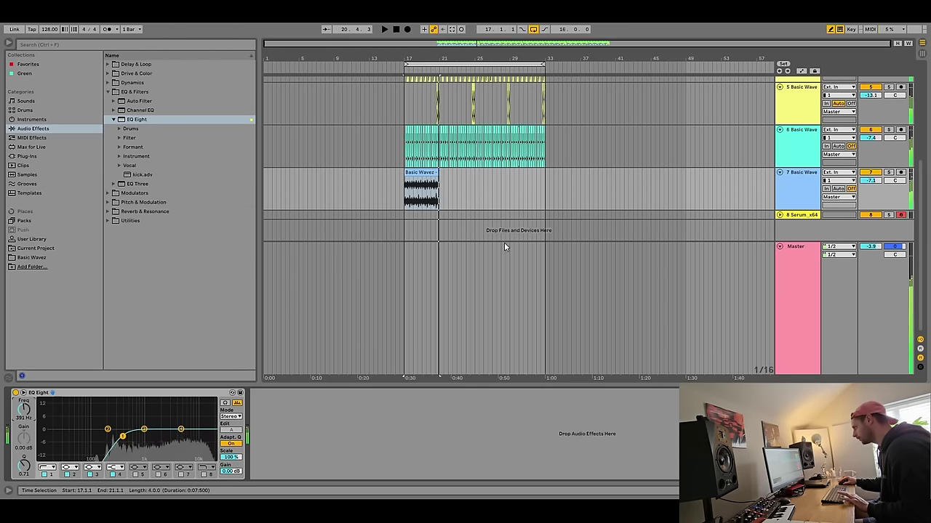
Duplicate the four-bar top loop clip three times so that it fills the section up to bar 33.
{"action": "left_click", "coordinate": [482, 198]}
{"action": "left_click", "coordinate": [433, 175]}
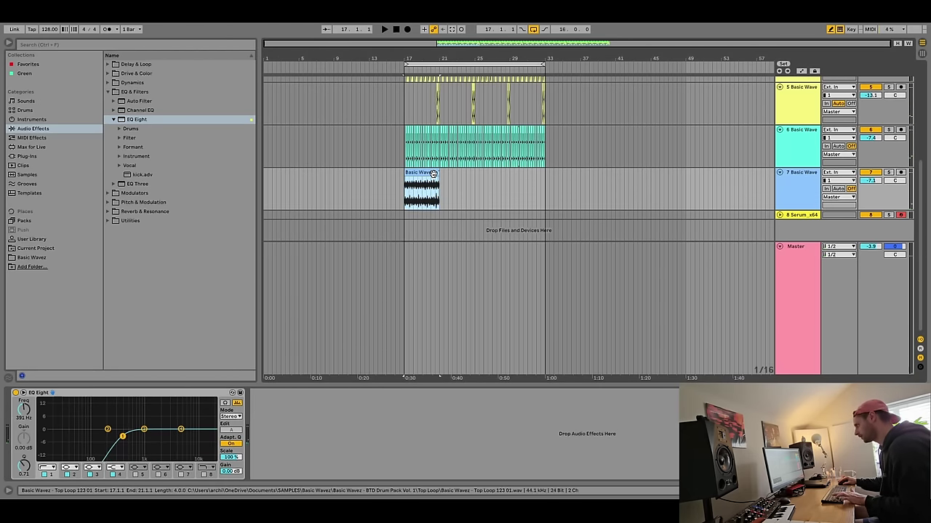
{"action": "key", "text": "ctrl+d"}
{"action": "key", "text": "ctrl+d"}
{"action": "key", "text": "ctrl+d"}
Lower the top loop track's volume to -10.5 dB while listening to the full groove.
{"action": "key", "text": "space"}
{"action": "left_click_drag", "start_coordinate": [874, 181], "coordinate": [875, 188]}
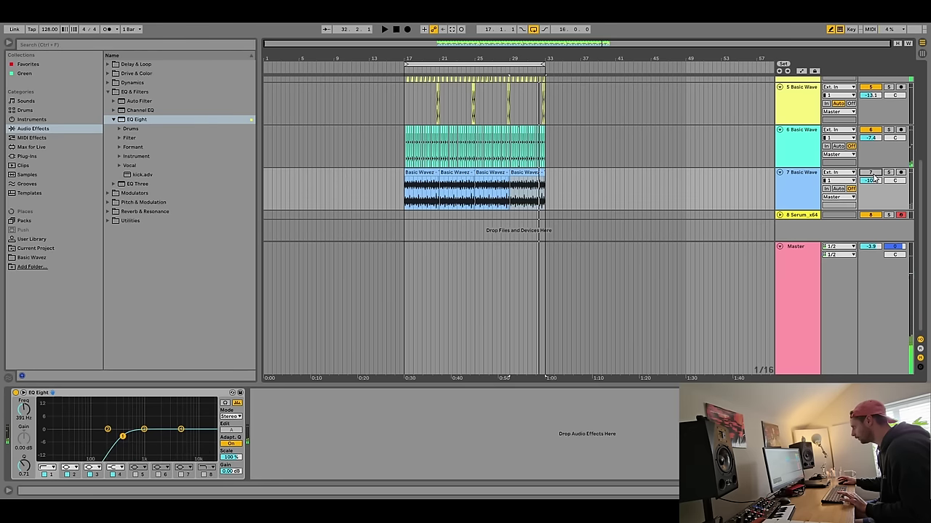
{"action": "key", "text": "space"}
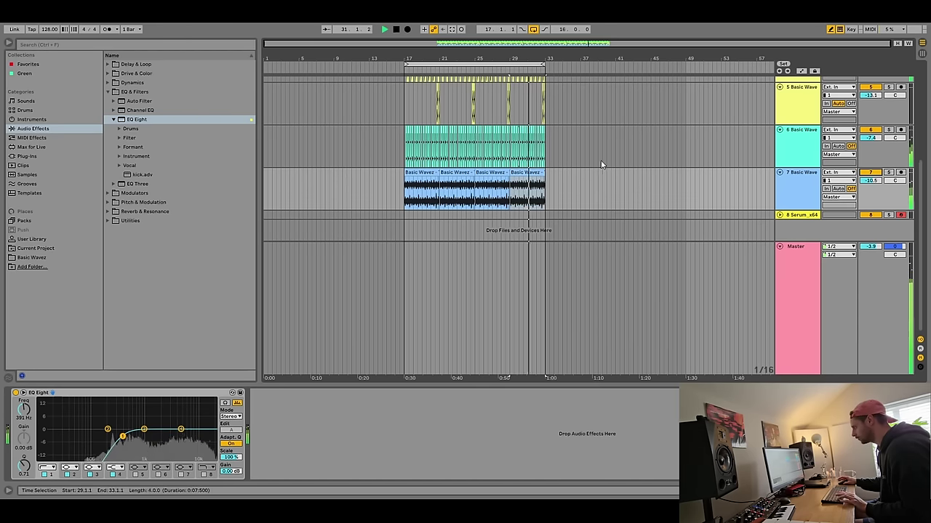
{"action": "scroll", "coordinate": [431, 184], "scroll_direction": "up", "scroll_amount": 10}
{"action": "scroll", "coordinate": [465, 194], "scroll_direction": "down", "scroll_amount": 8}
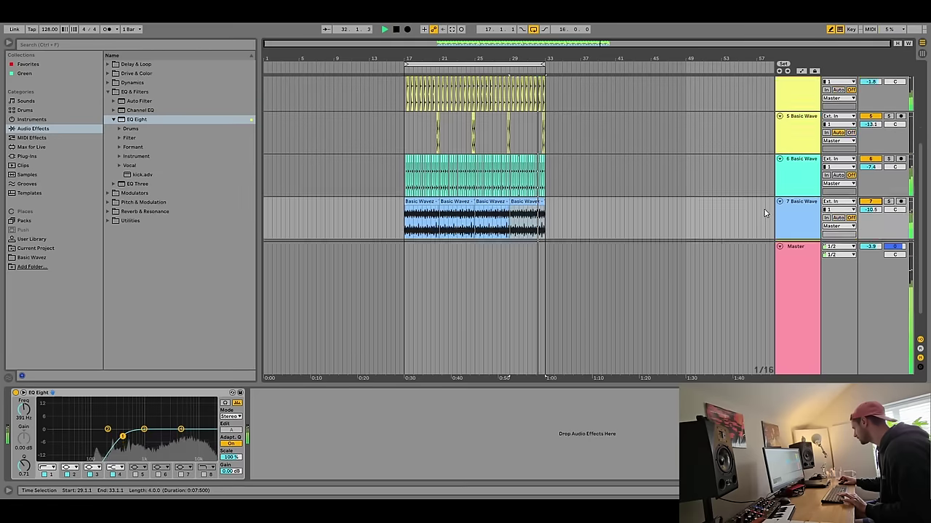
{"action": "scroll", "coordinate": [763, 212], "scroll_direction": "up", "scroll_amount": 1}
{"action": "scroll", "coordinate": [638, 190], "scroll_direction": "down", "scroll_amount": 2}
{"action": "scroll", "coordinate": [815, 193], "scroll_direction": "up", "scroll_amount": 6}
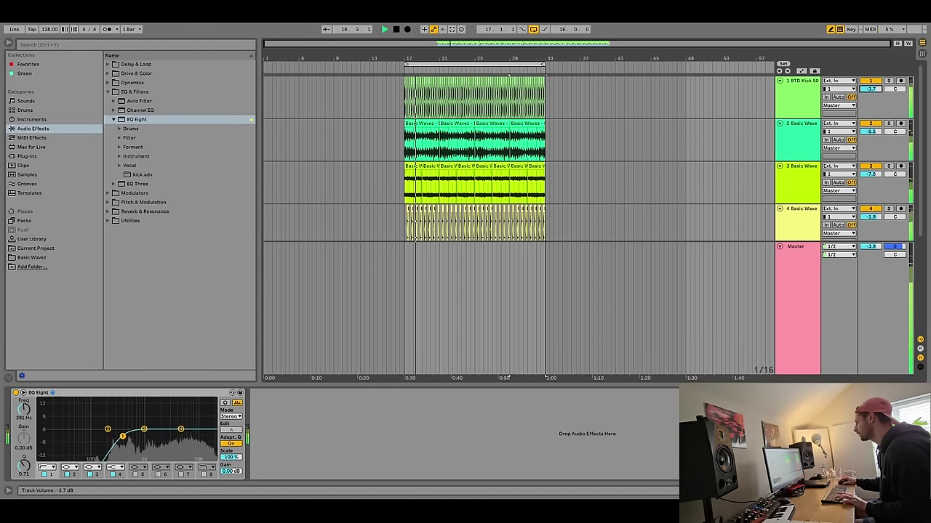
Lower the top loop track's volume to -11.1 dB while the groove plays.
{"action": "scroll", "coordinate": [795, 197], "scroll_direction": "down", "scroll_amount": 5}
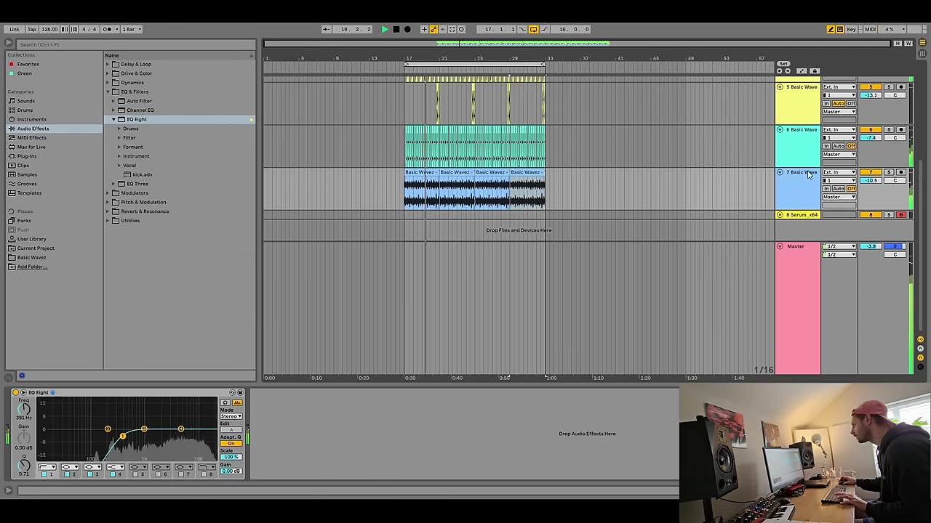
{"action": "scroll", "coordinate": [808, 174], "scroll_direction": "up", "scroll_amount": 1}
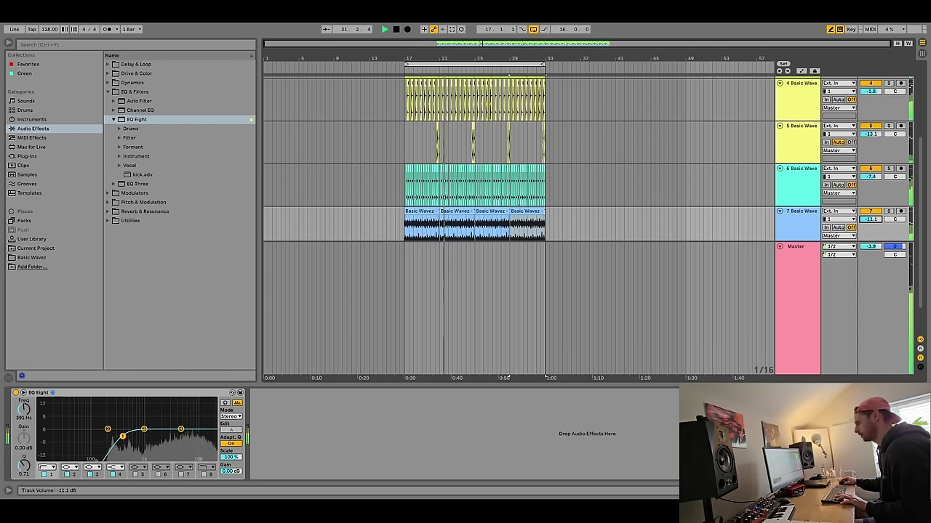
{"action": "scroll", "coordinate": [820, 130], "scroll_direction": "up", "scroll_amount": 1}
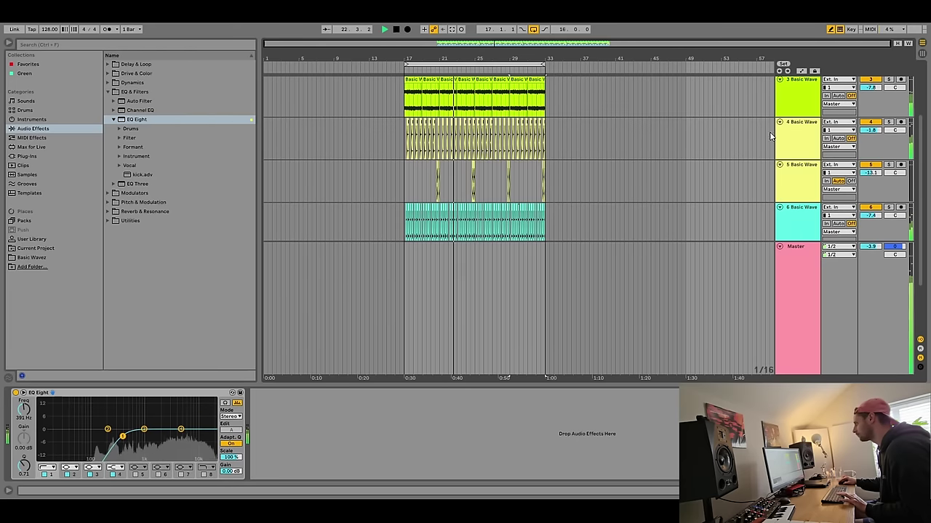
Solo the clap track 4 to hear it alone, and return to the full mix.
{"action": "left_click", "coordinate": [887, 122]}
{"action": "left_click", "coordinate": [798, 147]}
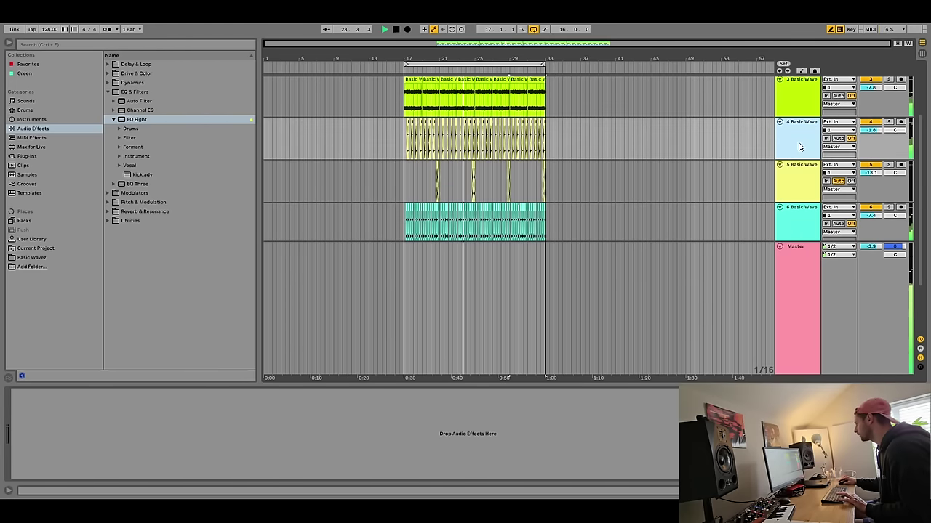
{"action": "left_click", "coordinate": [889, 122]}
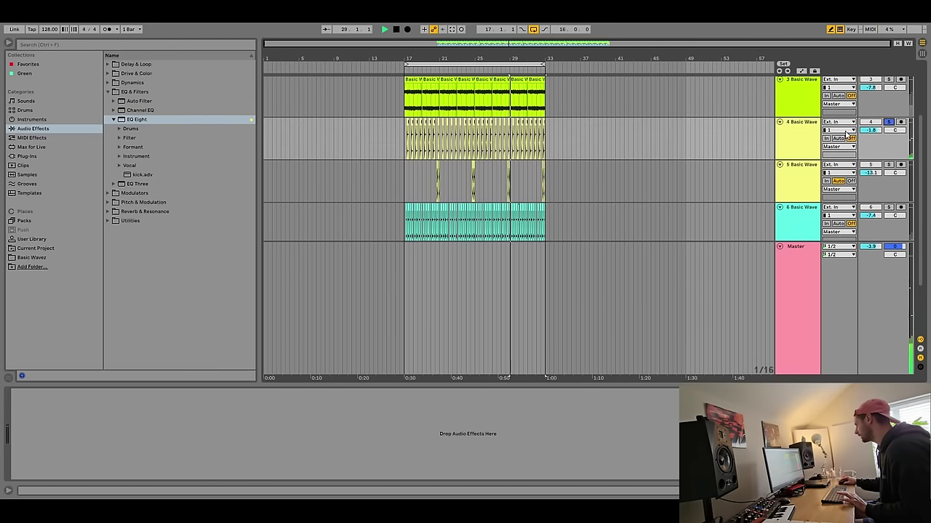
{"action": "left_click", "coordinate": [888, 123]}
Duplicate the clap track and delete all clips from the copy to make room for a layered clap.
{"action": "left_click", "coordinate": [798, 147]}
{"action": "key", "text": "ctrl+d"}
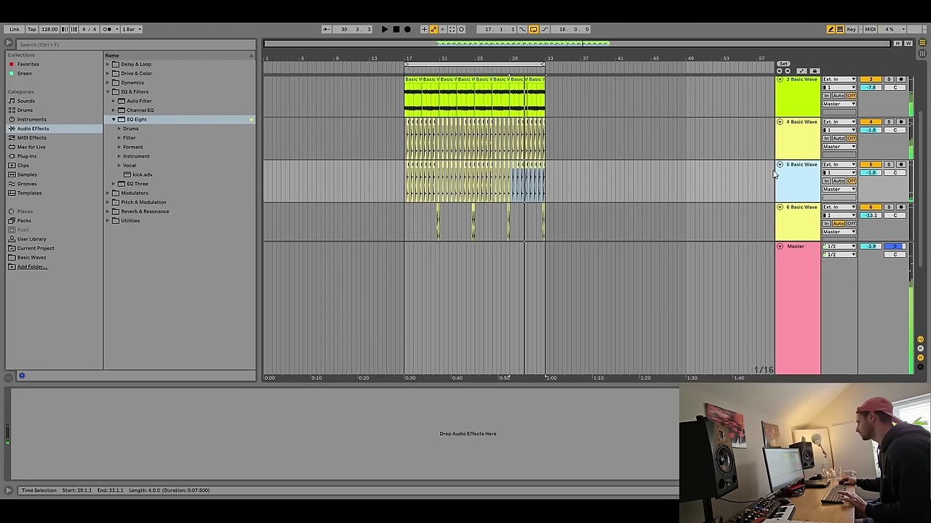
{"action": "key", "text": "space"}
{"action": "left_click_drag", "start_coordinate": [660, 180], "coordinate": [397, 177]}
{"action": "key", "text": "Delete"}
{"action": "left_click", "coordinate": [787, 183]}
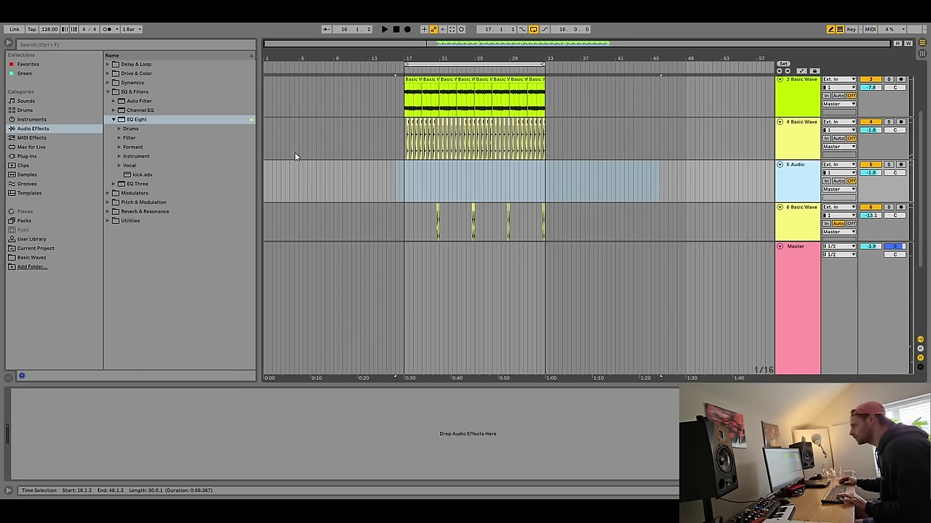
Open the Claps folder in Basic Wavez - BTD Drum Pack Vol. 1 and start playback from bar 17.
{"action": "left_click", "coordinate": [107, 92]}
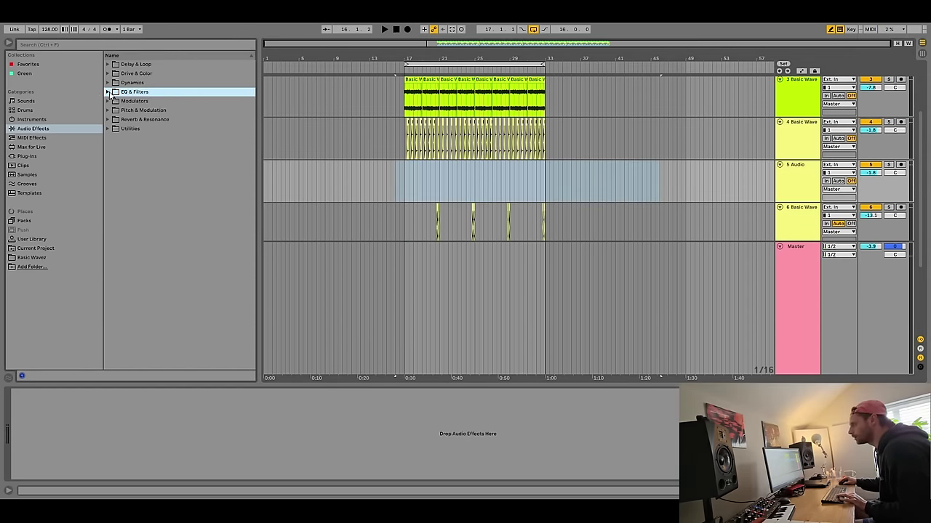
{"action": "left_click", "coordinate": [32, 239]}
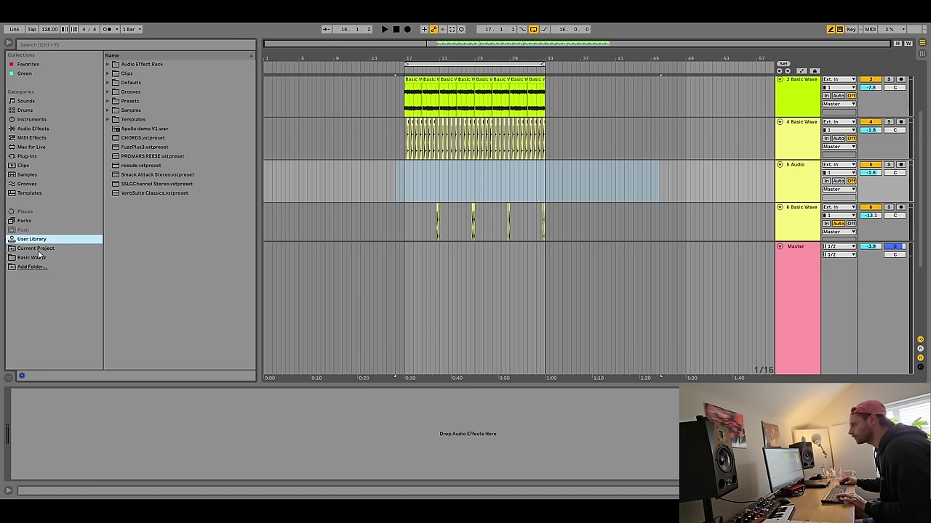
{"action": "left_click", "coordinate": [38, 257]}
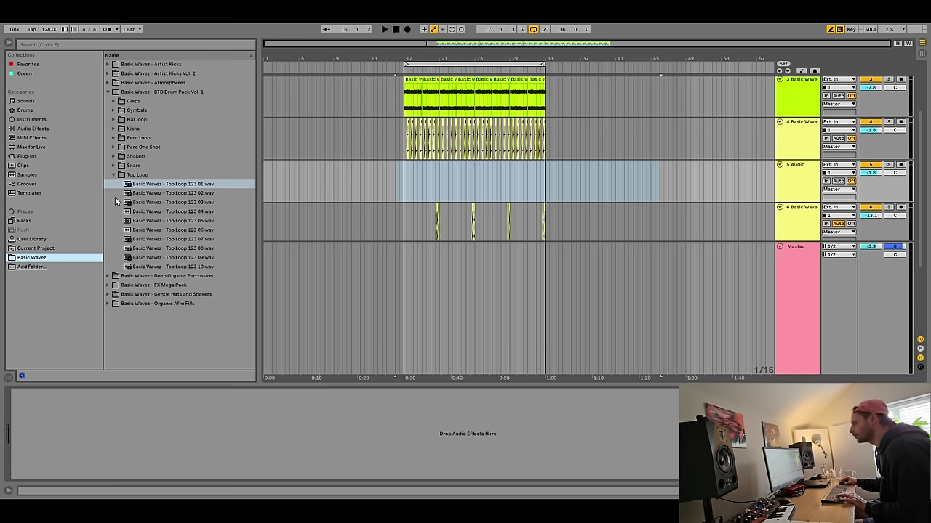
{"action": "left_click", "coordinate": [115, 102]}
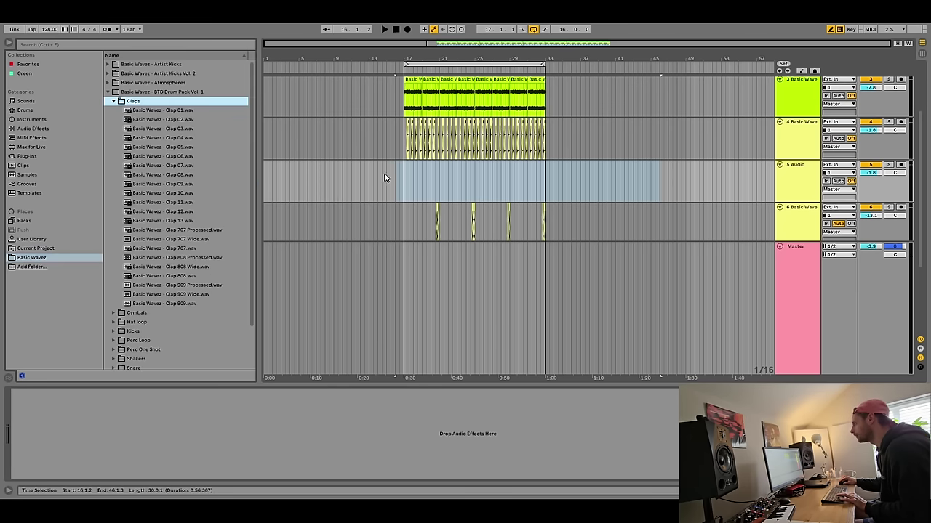
{"action": "left_click", "coordinate": [405, 188]}
{"action": "key", "text": "space"}
Audition the 808 and 909 clap samples over the groove and lower the empty clap track's volume to -10.4 dB.
{"action": "left_click", "coordinate": [154, 260]}
{"action": "left_click", "coordinate": [175, 249]}
{"action": "left_click", "coordinate": [178, 276]}
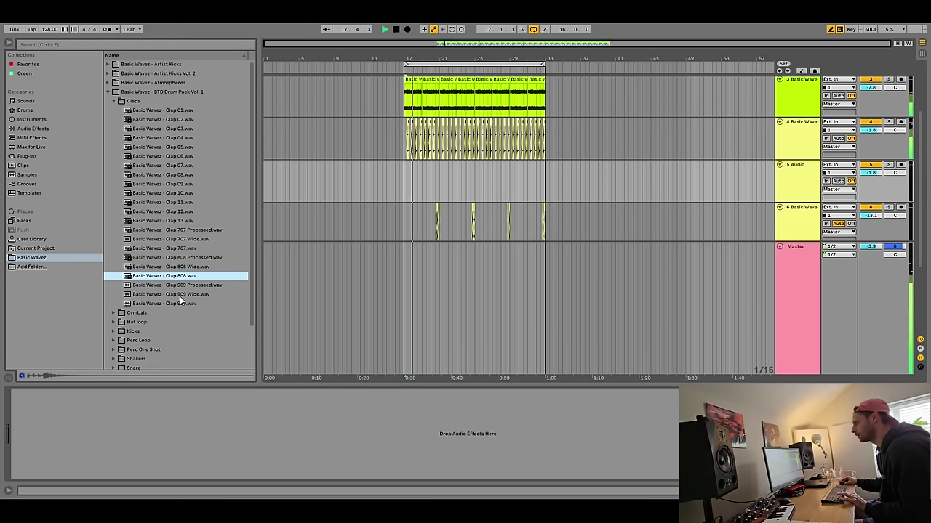
{"action": "key", "text": "Down"}
{"action": "key", "text": "Down"}
{"action": "key", "text": "Down"}
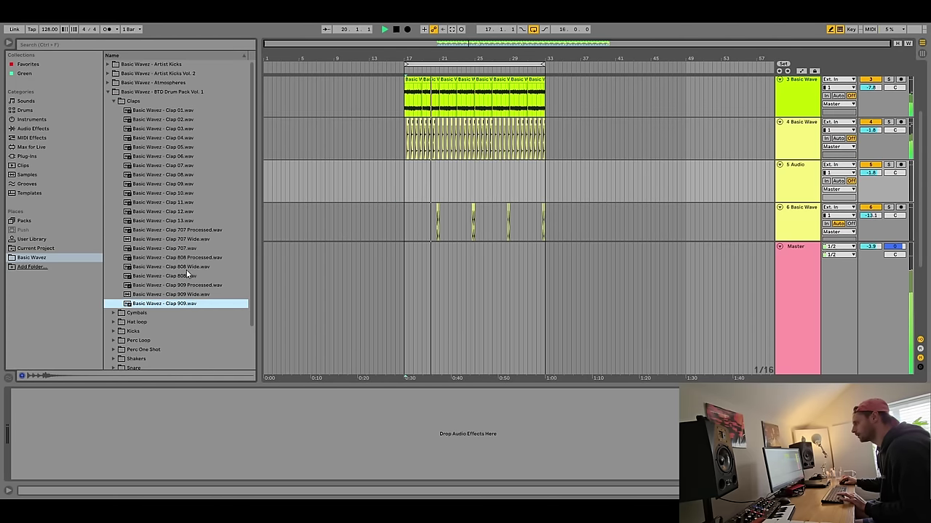
{"action": "left_click", "coordinate": [183, 267]}
{"action": "left_click", "coordinate": [189, 303]}
{"action": "left_click", "coordinate": [184, 255]}
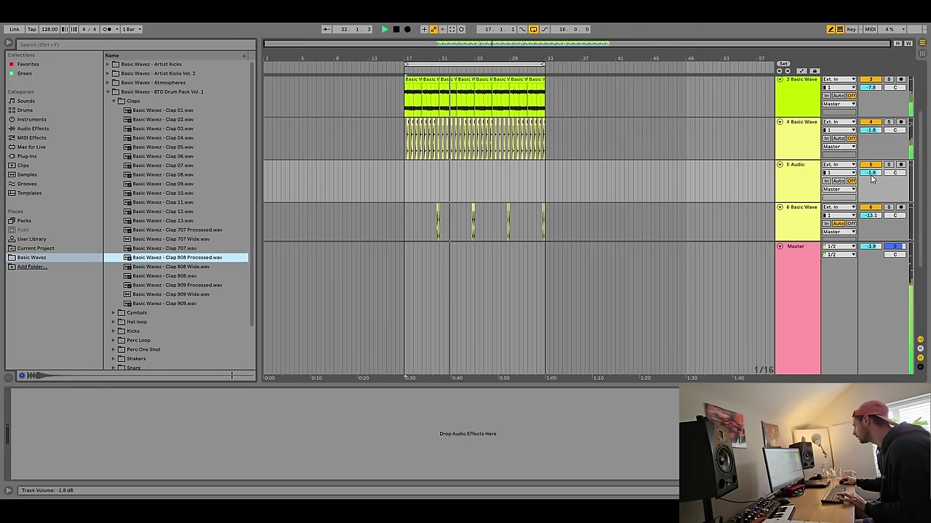
{"action": "left_click_drag", "start_coordinate": [871, 173], "coordinate": [870, 189]}
Audition the remaining clap samples over the groove, from Clap 808 Processed back to Clap 03, and select Clap 04.
{"action": "left_click", "coordinate": [209, 258]}
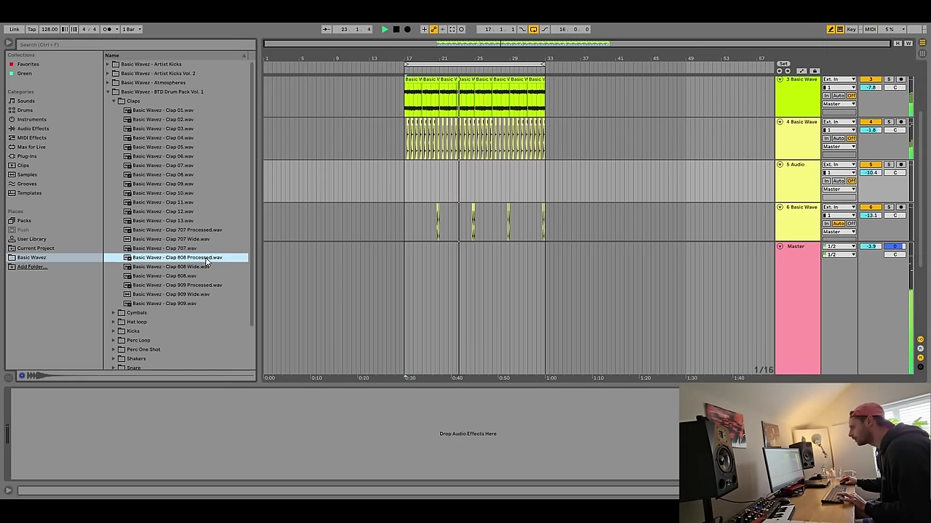
{"action": "key", "text": "Up"}
{"action": "key", "text": "Up"}
{"action": "key", "text": "Up"}
{"action": "key", "text": "Up"}
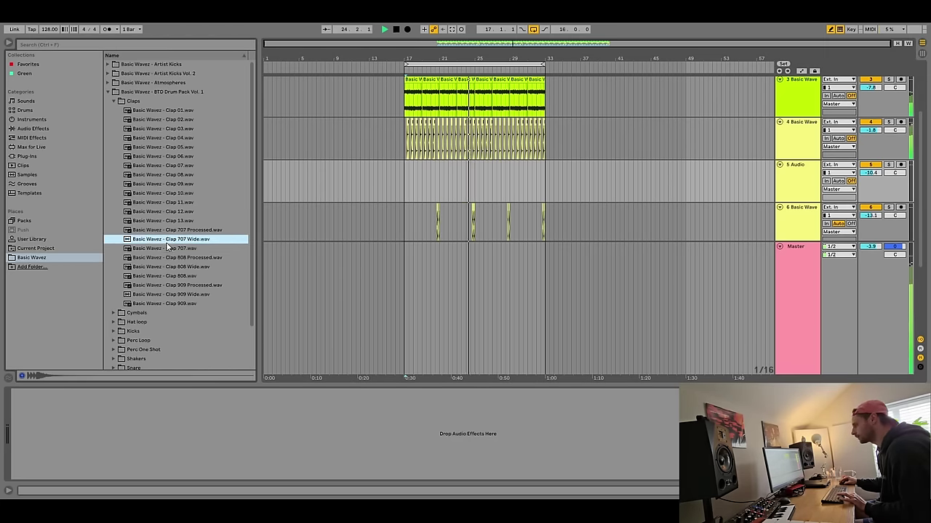
{"action": "key", "text": "Up"}
{"action": "key", "text": "Up"}
{"action": "key", "text": "Up"}
{"action": "key", "text": "Up"}
{"action": "key", "text": "Up"}
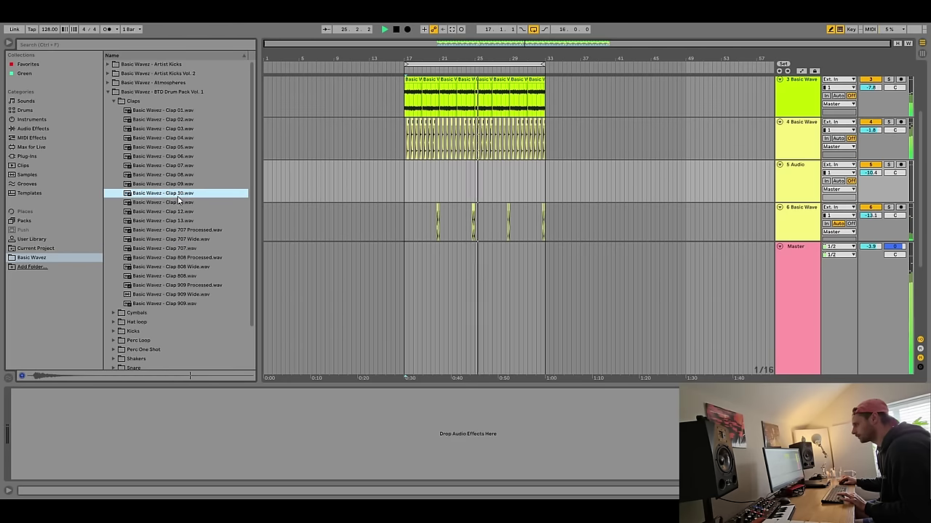
{"action": "key", "text": "Up"}
{"action": "key", "text": "Up"}
{"action": "key", "text": "Up"}
{"action": "key", "text": "Up"}
{"action": "key", "text": "Up"}
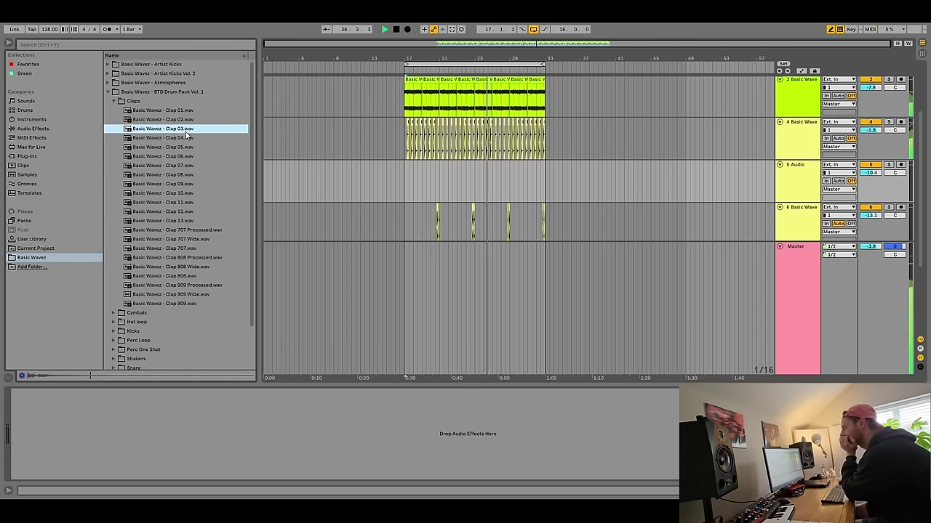
{"action": "key", "text": "Down"}
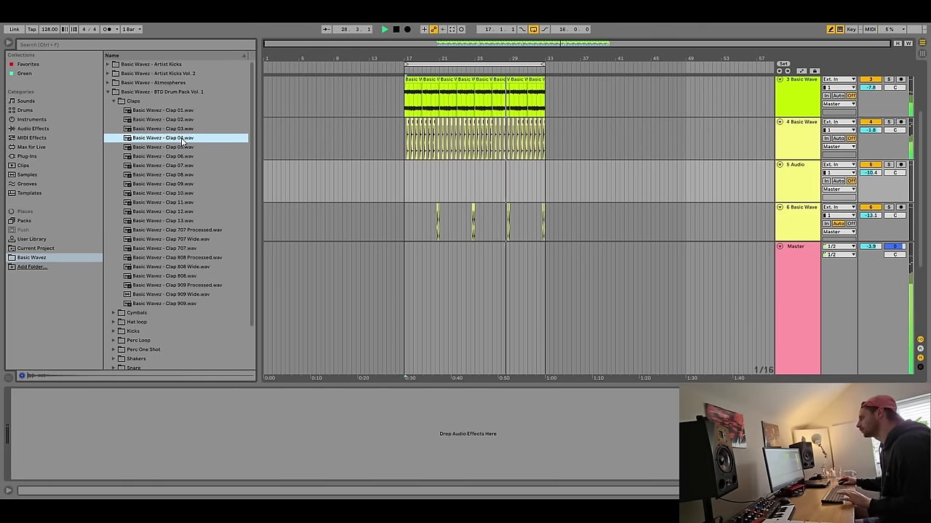
Place the Clap 04 sample on track 5 at beats 2 and 4 of bar 17, matching the original claps.
{"action": "key", "text": "space"}
{"action": "left_click_drag", "start_coordinate": [185, 139], "coordinate": [490, 180]}
{"action": "scroll", "coordinate": [403, 194], "scroll_direction": "up", "scroll_amount": 5}
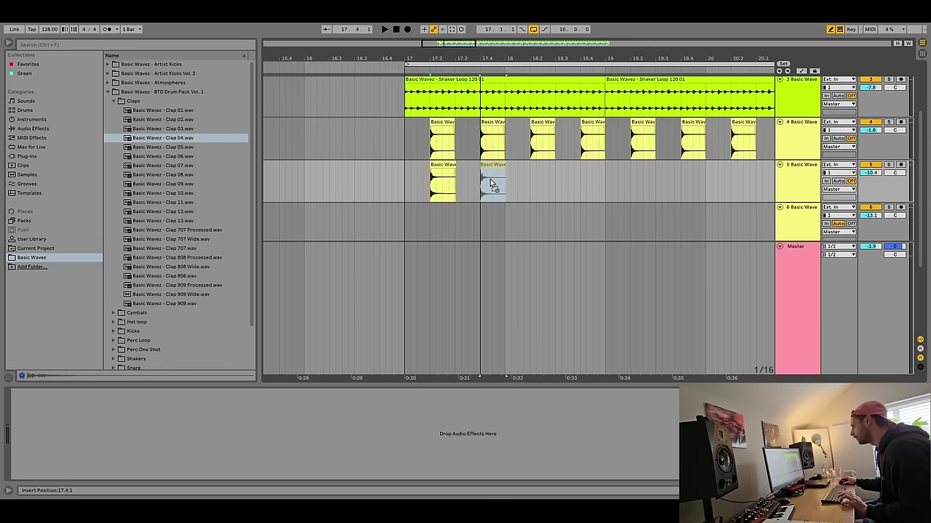
Select the Clap 04 pattern from bar 17 to 18 and duplicate it repeatedly up to bar 33.
{"action": "left_click", "coordinate": [453, 169]}
{"action": "left_click_drag", "start_coordinate": [408, 189], "coordinate": [500, 198]}
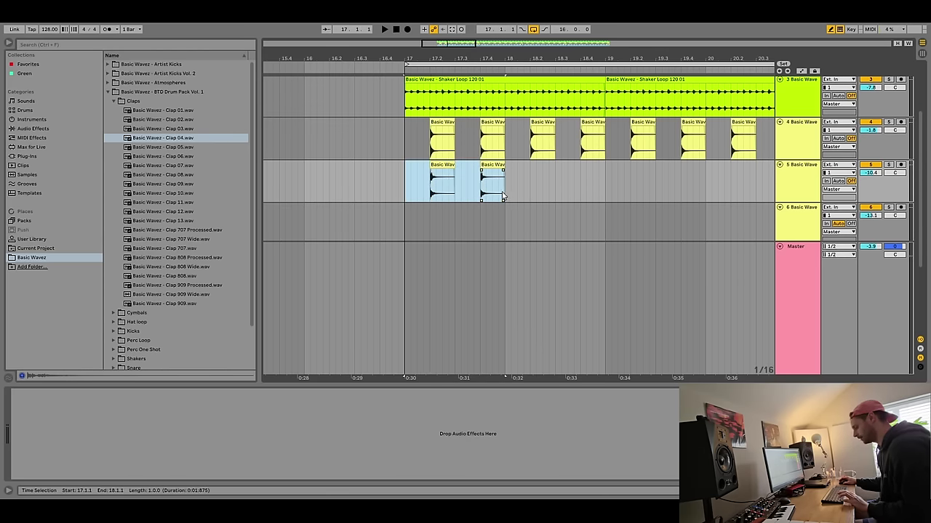
{"action": "key", "text": "ctrl+d"}
{"action": "key", "text": "ctrl+d"}
{"action": "scroll", "coordinate": [472, 198], "scroll_direction": "down", "scroll_amount": 6}
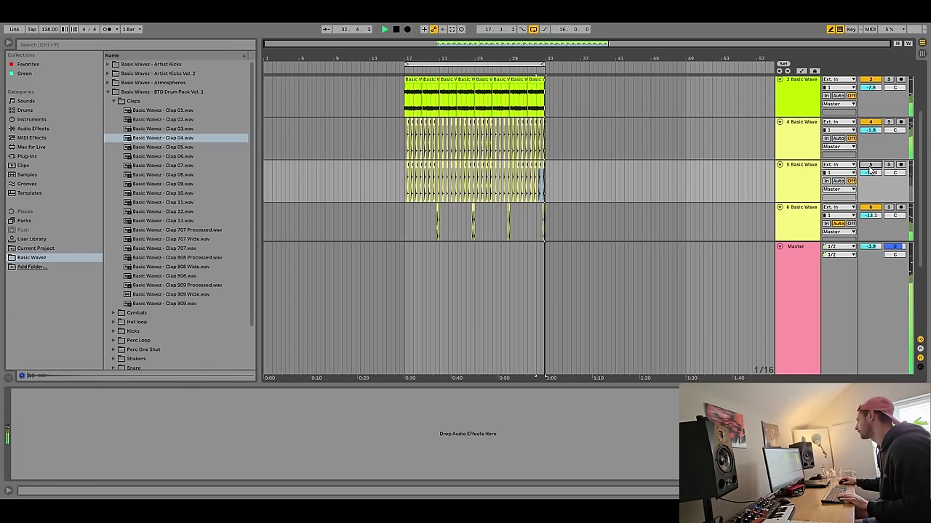
Raise the layered clap track's volume to -5.9 dB and mute the original clap track.
{"action": "left_click_drag", "start_coordinate": [876, 175], "coordinate": [876, 161]}
{"action": "left_click", "coordinate": [797, 183]}
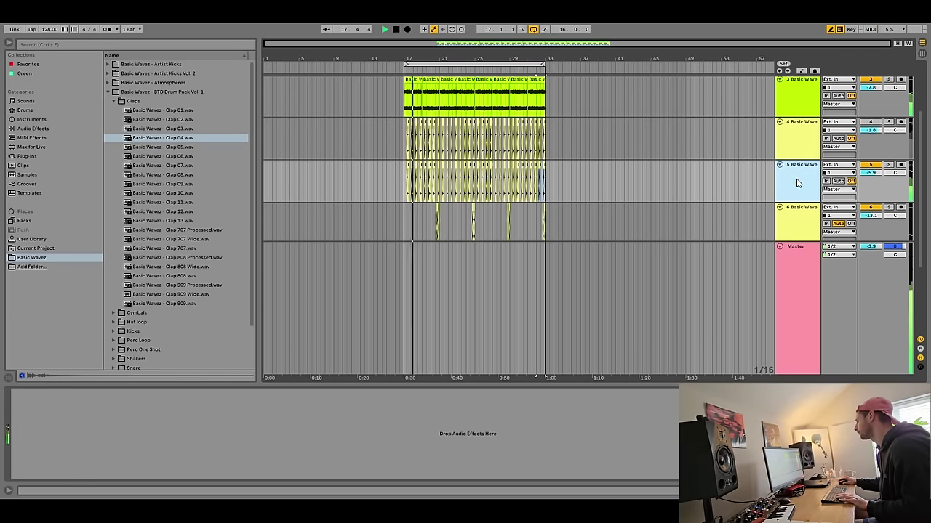
Add the Compressor preset Gentle Squeeze to the layered clap track and set its ratio to 1.63:1.
{"action": "left_click", "coordinate": [33, 128]}
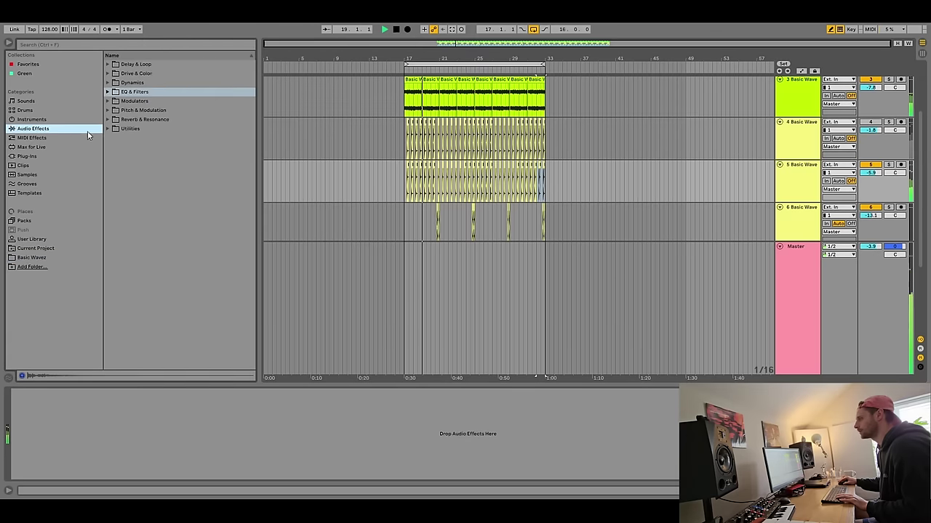
{"action": "left_click", "coordinate": [107, 83]}
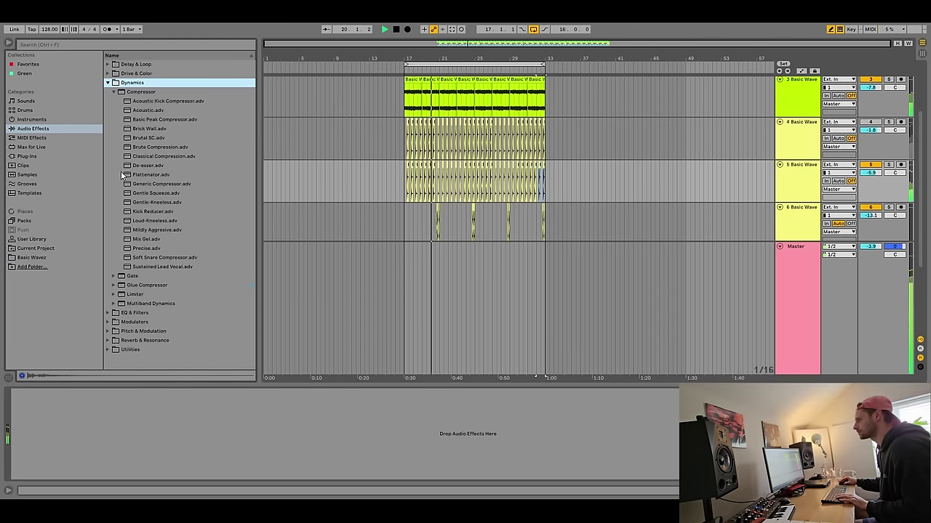
{"action": "double_click", "coordinate": [155, 193]}
{"action": "left_click_drag", "start_coordinate": [24, 411], "coordinate": [24, 404]}
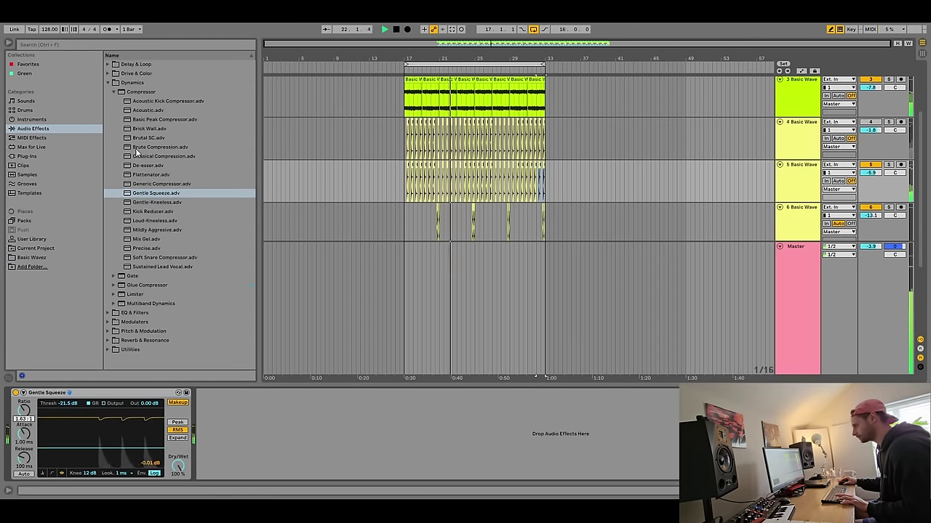
Add an EQ Eight after the compressor and make band 1 a low cut at 359 Hz.
{"action": "left_click", "coordinate": [114, 93]}
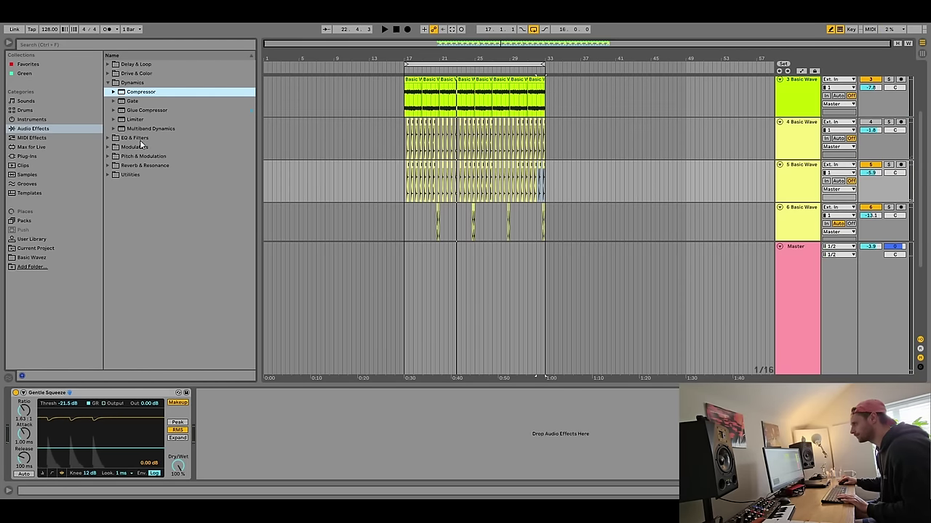
{"action": "left_click", "coordinate": [108, 138]}
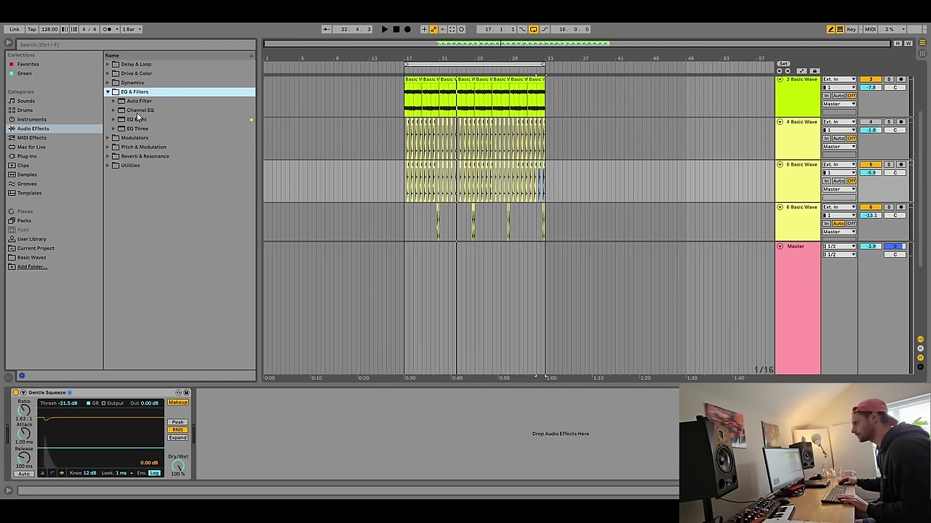
{"action": "double_click", "coordinate": [138, 118]}
{"action": "left_click", "coordinate": [240, 467]}
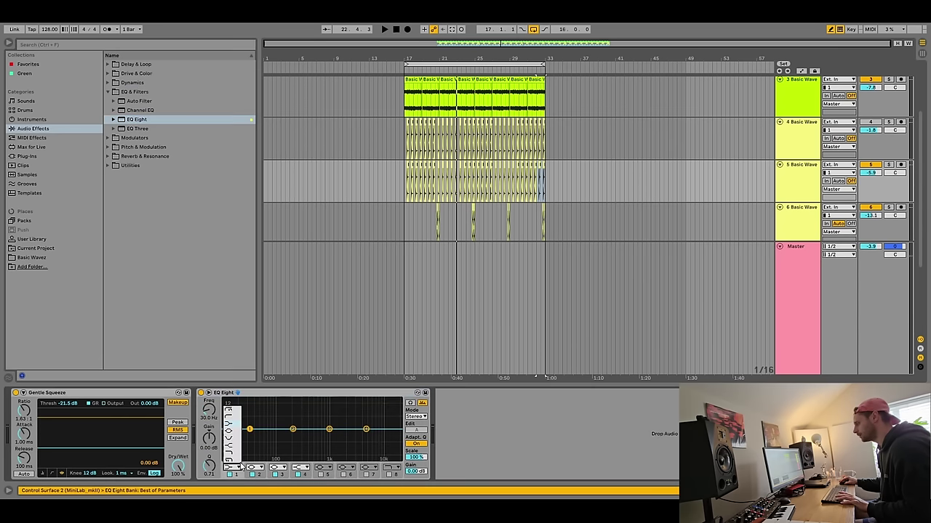
{"action": "left_click", "coordinate": [229, 418]}
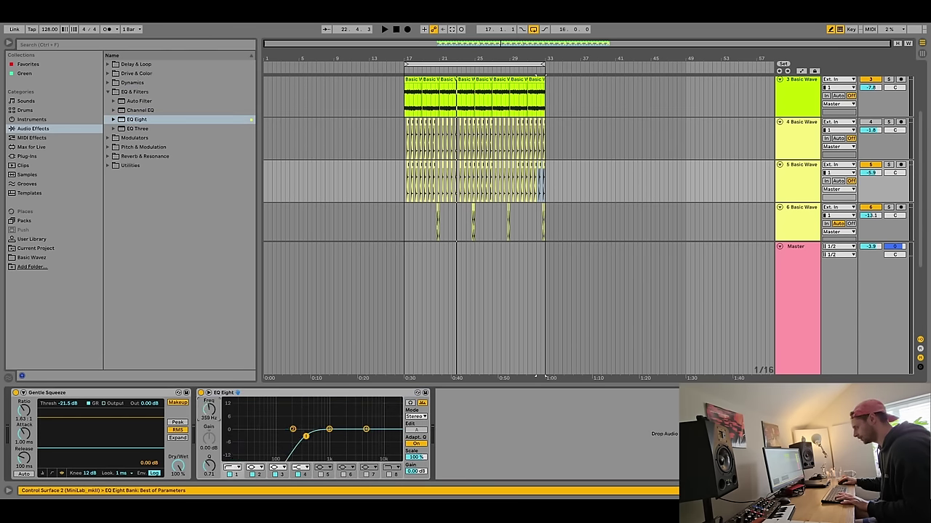
Raise the layered clap's low-cut frequency to 648 Hz while listening to the loop.
{"action": "key", "text": "space"}
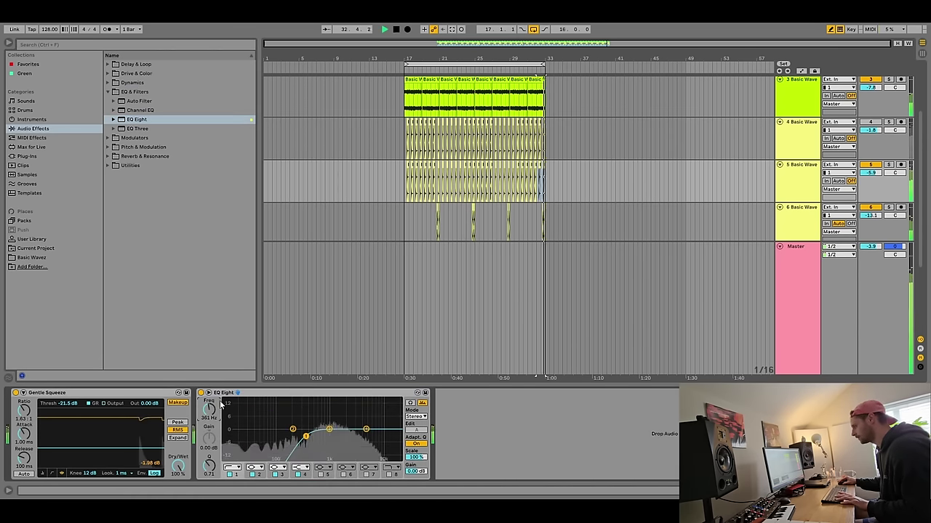
{"action": "left_click_drag", "start_coordinate": [221, 404], "coordinate": [222, 394]}
{"action": "key", "text": "space"}
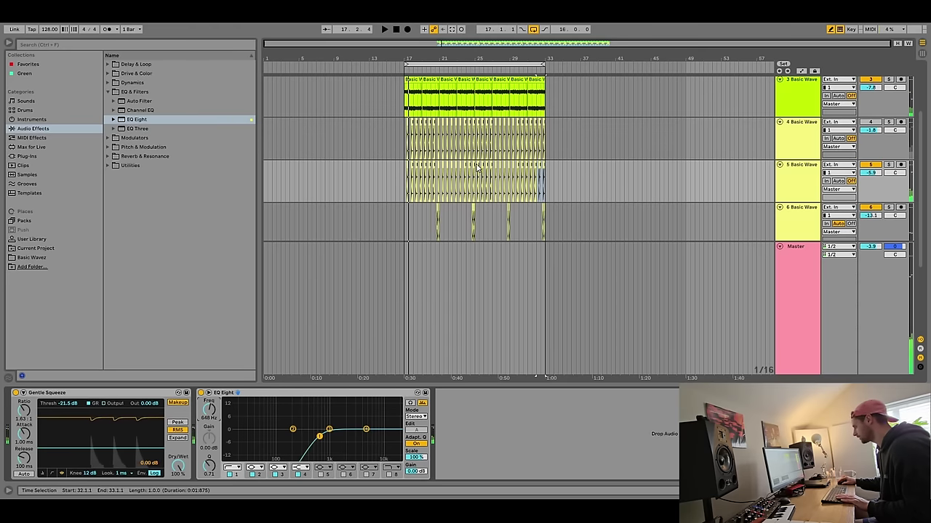
Unmute the original clap track and balance both clap layers to -2.5 dB and -6.4 dB during playback.
{"action": "left_click", "coordinate": [875, 125]}
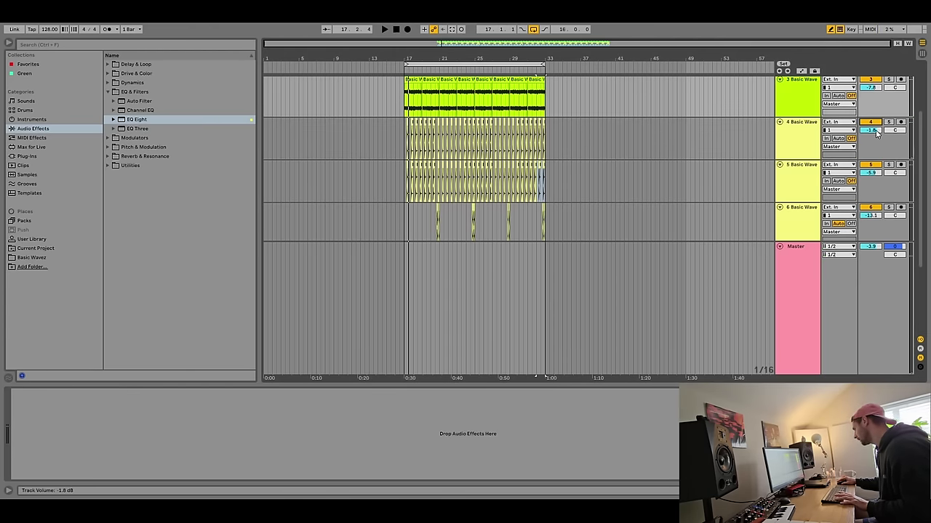
{"action": "left_click_drag", "start_coordinate": [874, 131], "coordinate": [874, 132]}
{"action": "key", "text": "space"}
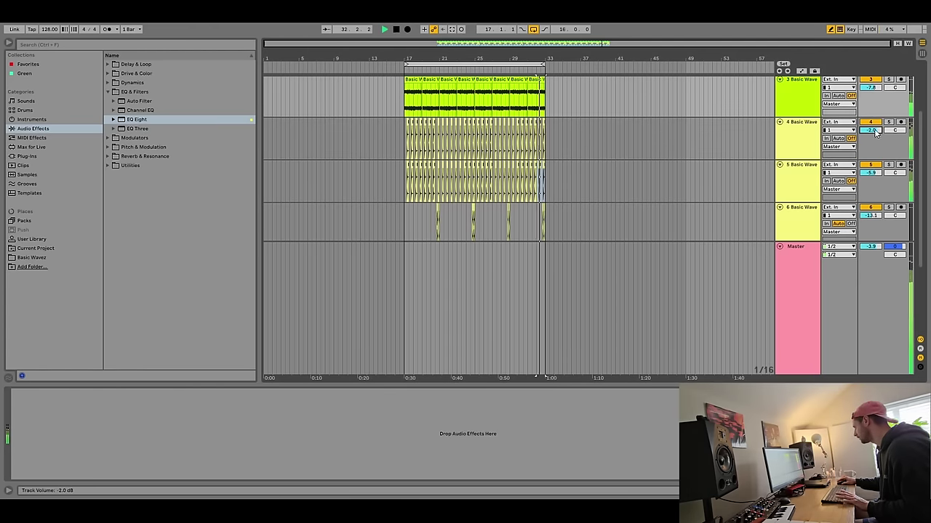
{"action": "left_click", "coordinate": [803, 176], "text": "shift"}
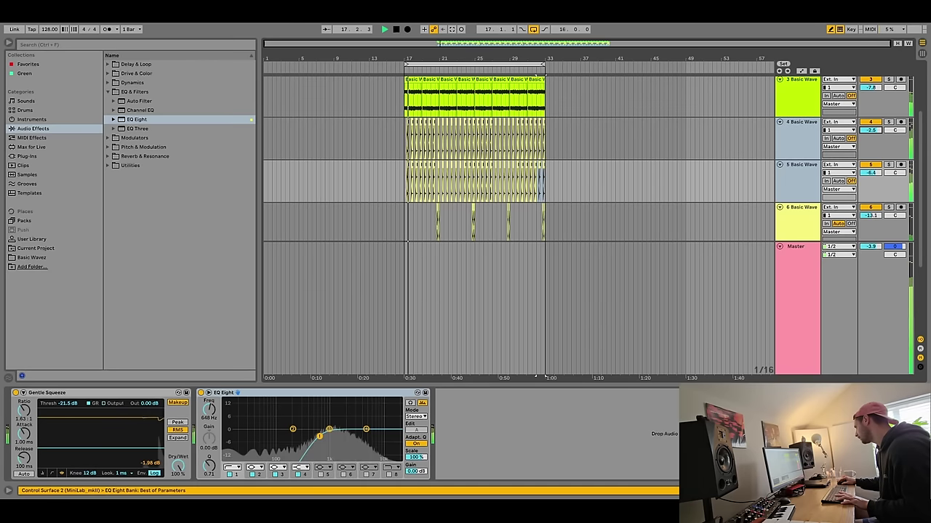
Lower the two clap layers to -2.9 dB and -6.8 dB and set track 7 to -7.8 dB during playback.
{"action": "left_click_drag", "start_coordinate": [866, 132], "coordinate": [865, 134]}
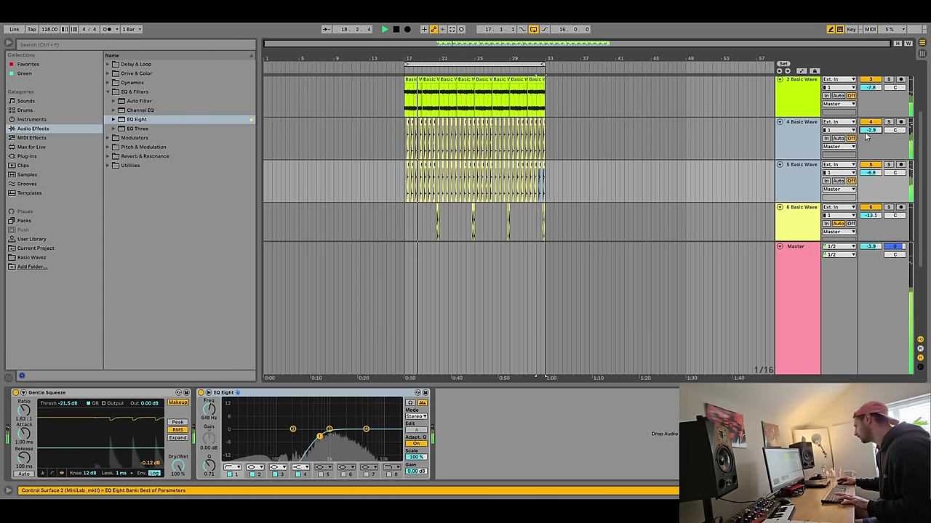
{"action": "scroll", "coordinate": [750, 198], "scroll_direction": "down", "scroll_amount": 5}
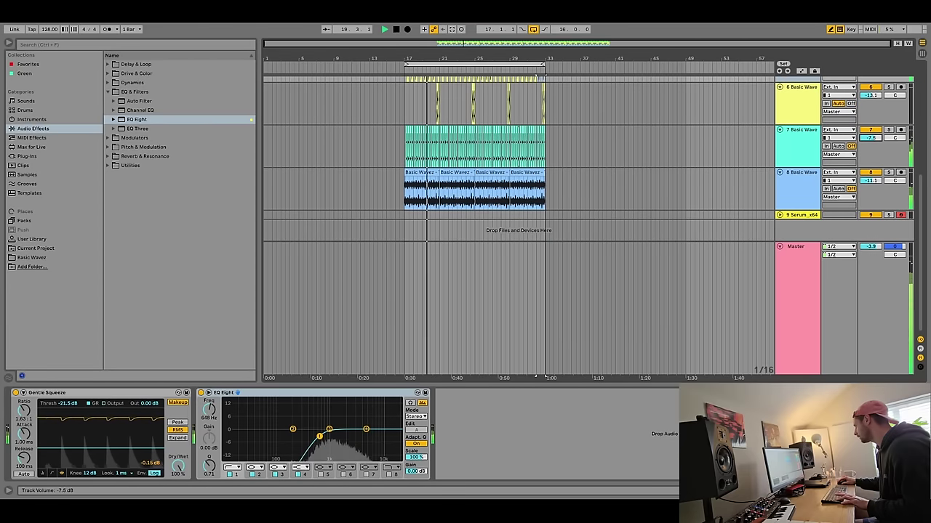
{"action": "scroll", "coordinate": [857, 173], "scroll_direction": "up", "scroll_amount": 5}
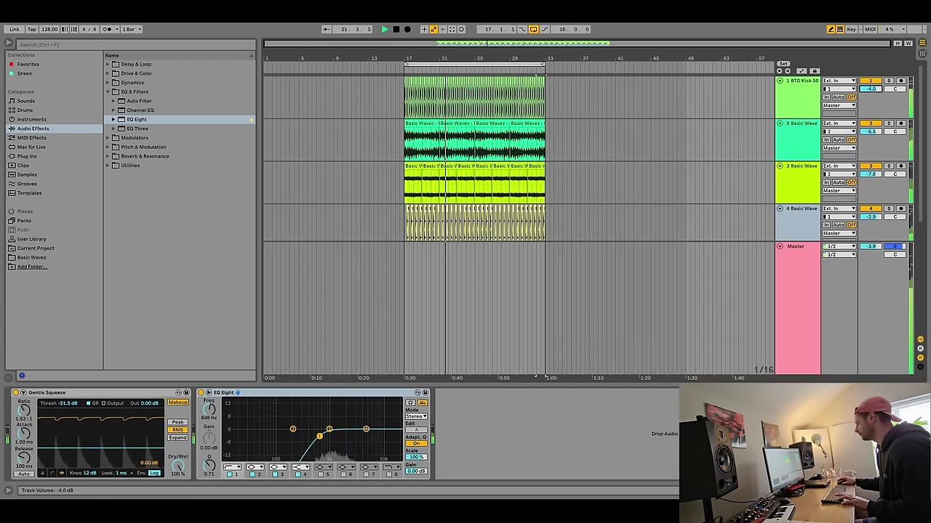
{"action": "scroll", "coordinate": [692, 195], "scroll_direction": "down", "scroll_amount": 5}
Lower the EQ Eight low cut on the top loop track to 599 Hz while listening to the loop.
{"action": "left_click", "coordinate": [811, 191]}
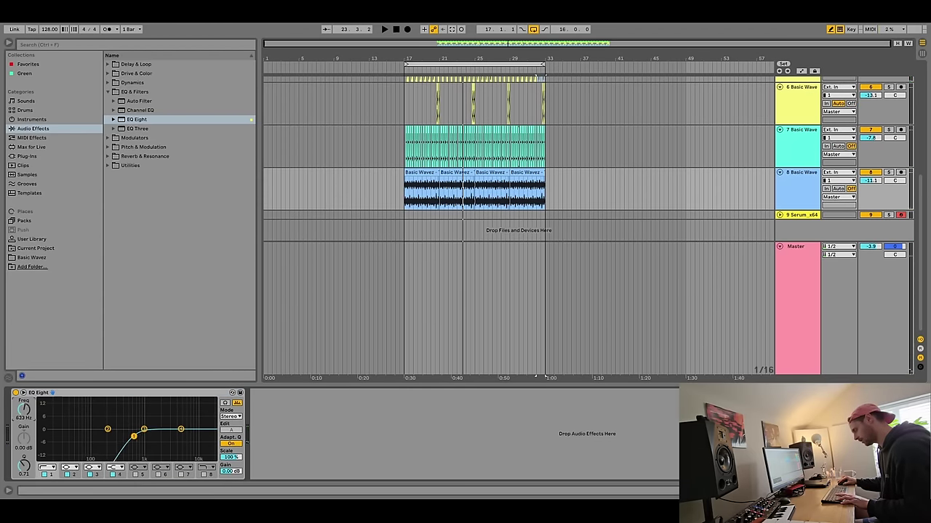
{"action": "key", "text": "space"}
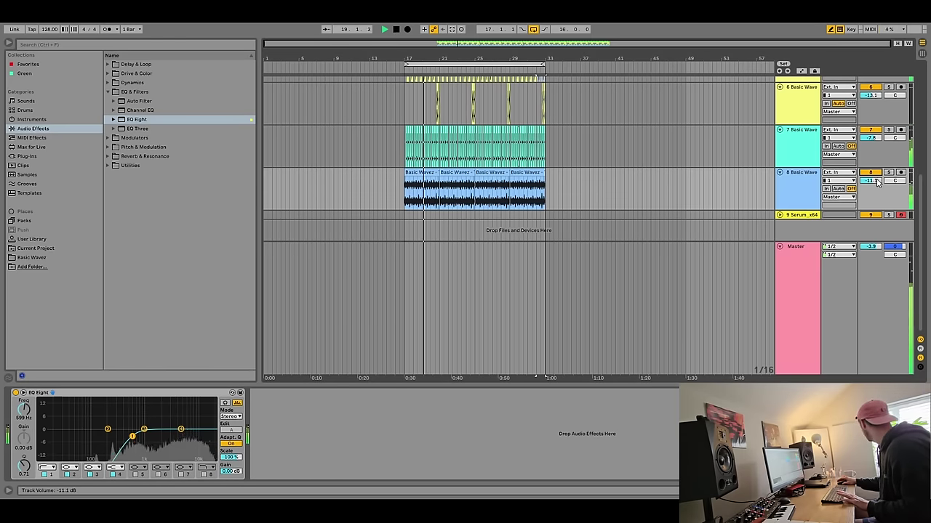
{"action": "scroll", "coordinate": [474, 216], "scroll_direction": "up", "scroll_amount": 2}
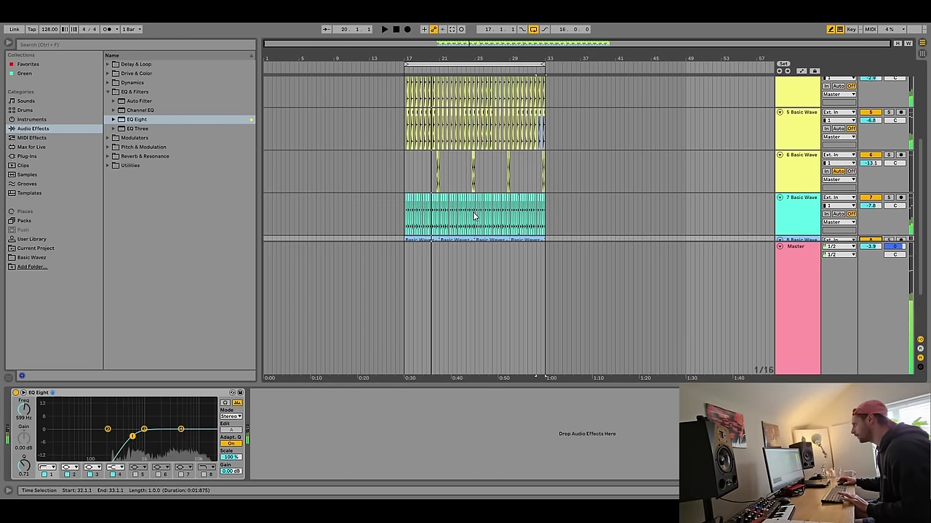
{"action": "scroll", "coordinate": [473, 216], "scroll_direction": "up", "scroll_amount": 5}
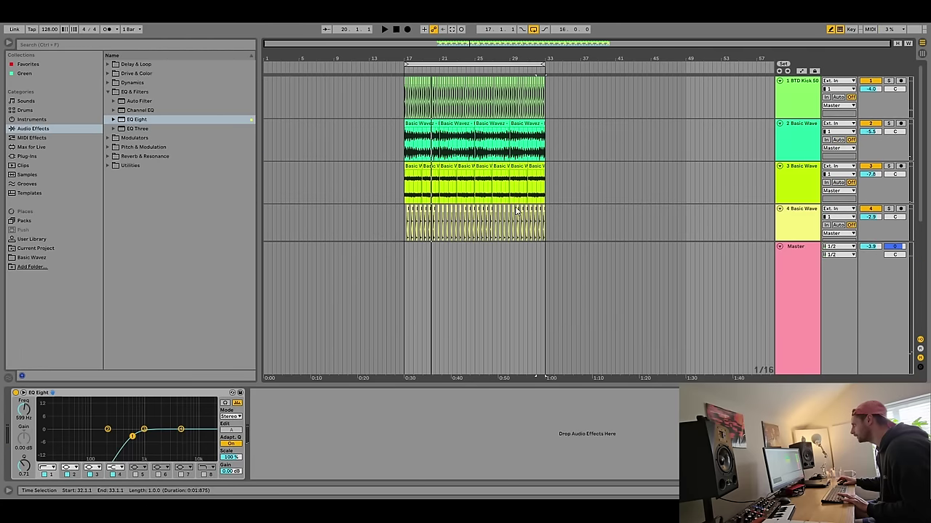
Collapse the EQ & Filters folder and look over all the drum tracks in the arrangement.
{"action": "scroll", "coordinate": [517, 218], "scroll_direction": "down", "scroll_amount": 6}
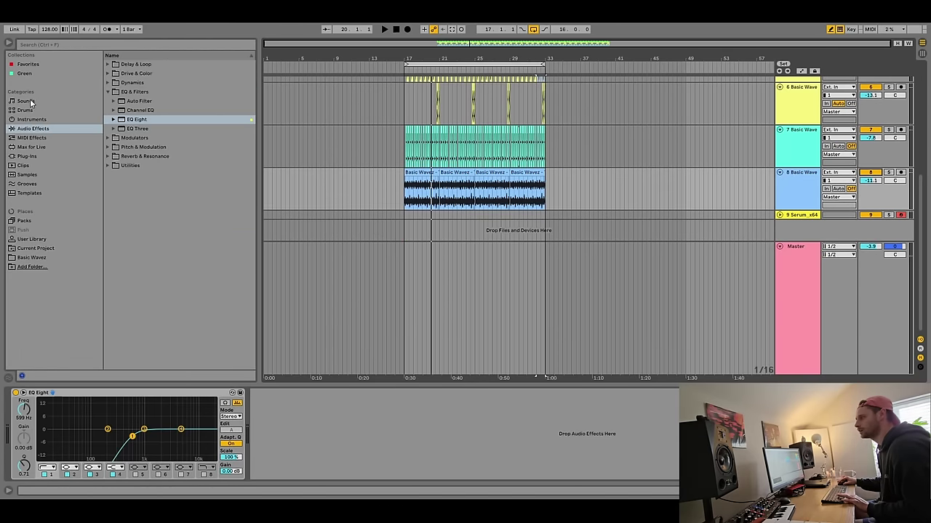
{"action": "left_click", "coordinate": [108, 92]}
{"action": "scroll", "coordinate": [575, 208], "scroll_direction": "up", "scroll_amount": 2}
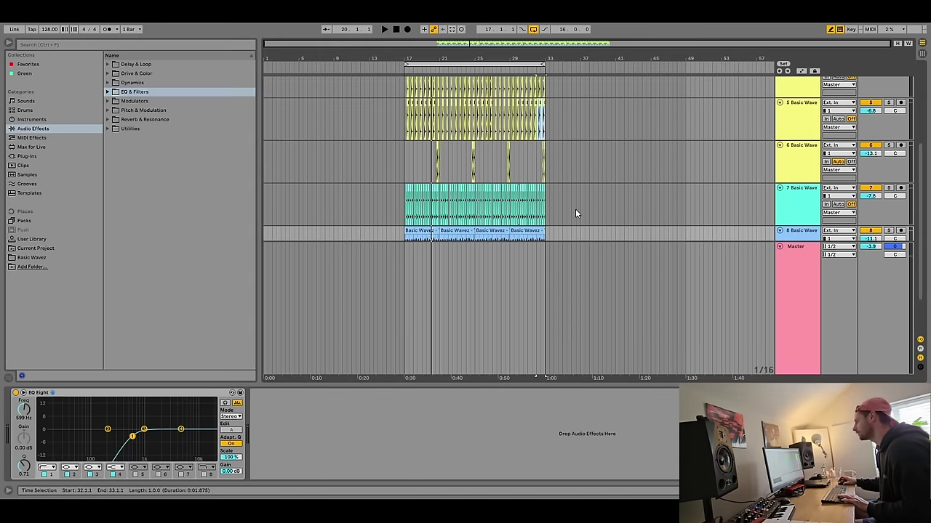
{"action": "scroll", "coordinate": [482, 193], "scroll_direction": "down", "scroll_amount": 1}
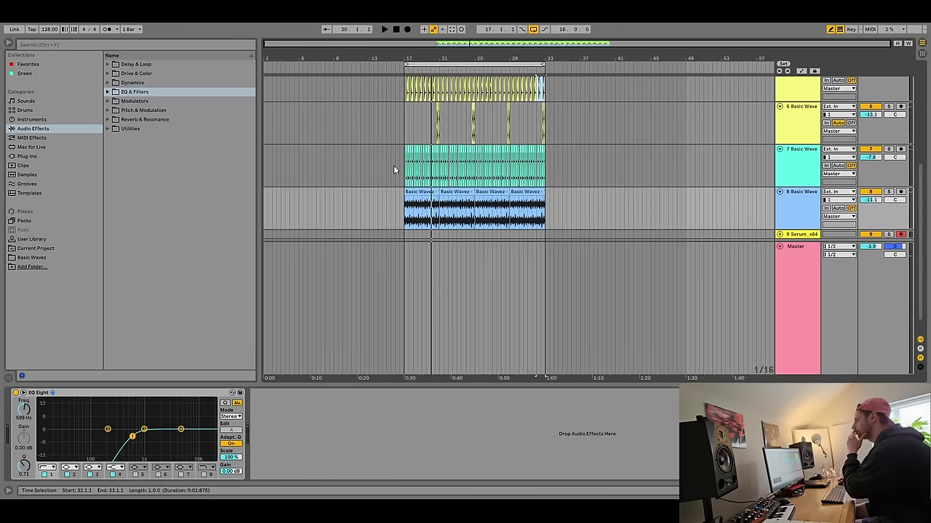
{"action": "scroll", "coordinate": [547, 159], "scroll_direction": "up", "scroll_amount": 5}
{"action": "scroll", "coordinate": [571, 193], "scroll_direction": "down", "scroll_amount": 4}
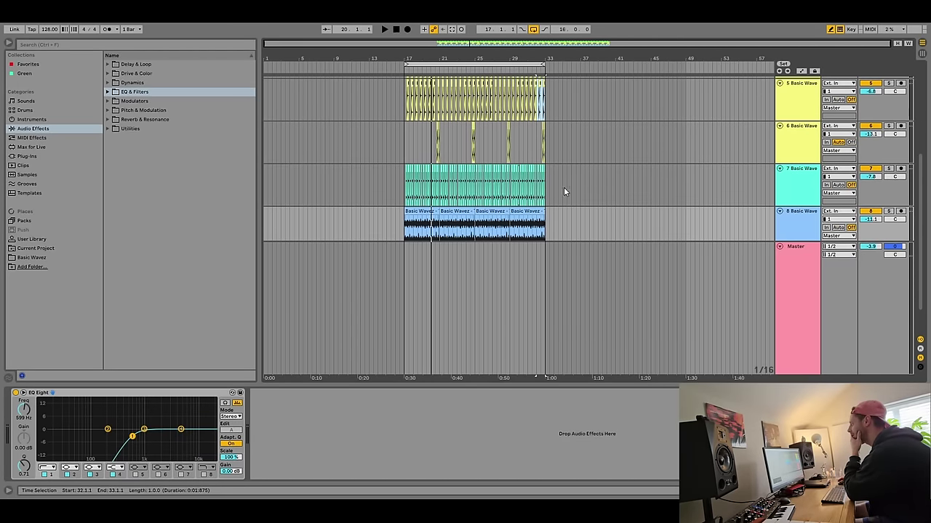
{"action": "scroll", "coordinate": [447, 187], "scroll_direction": "down", "scroll_amount": 2}
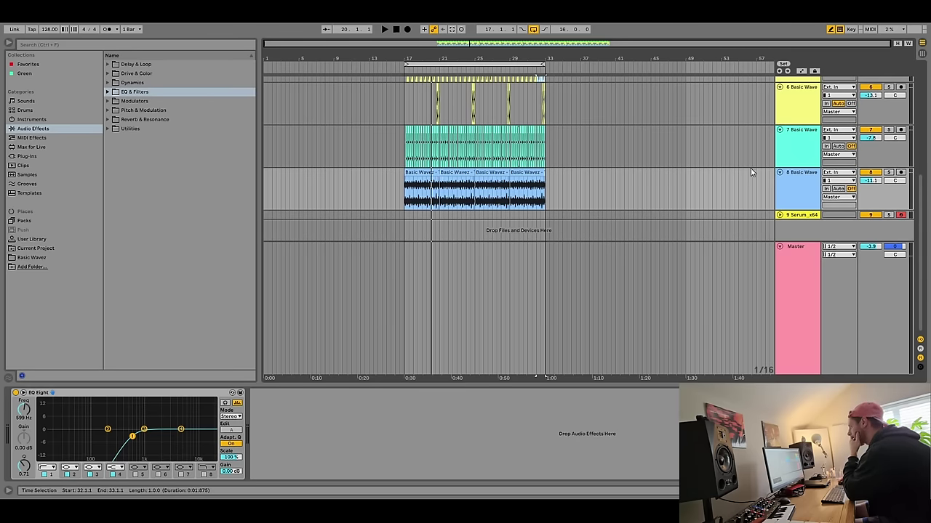
{"action": "scroll", "coordinate": [496, 158], "scroll_direction": "up", "scroll_amount": 6}
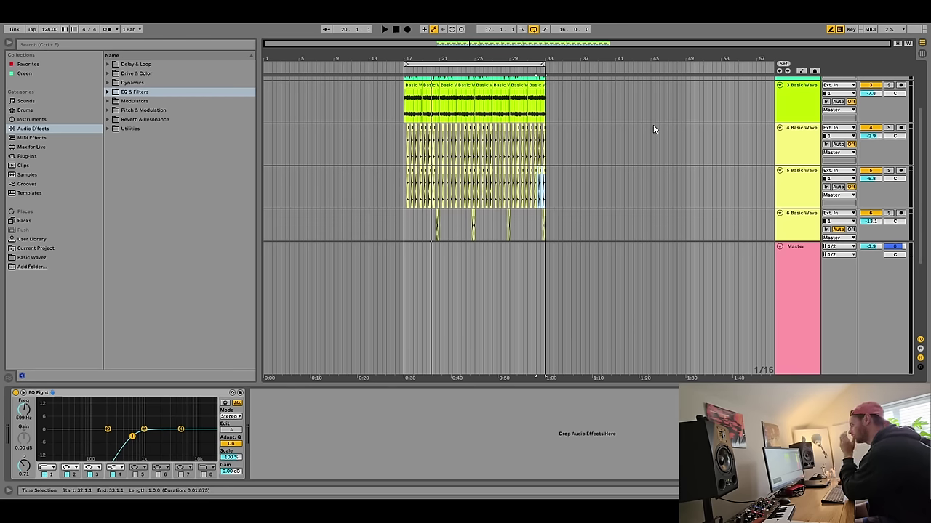
Change the arrangement's fixed grid to 4 Bars.
{"action": "right_click", "coordinate": [725, 131]}
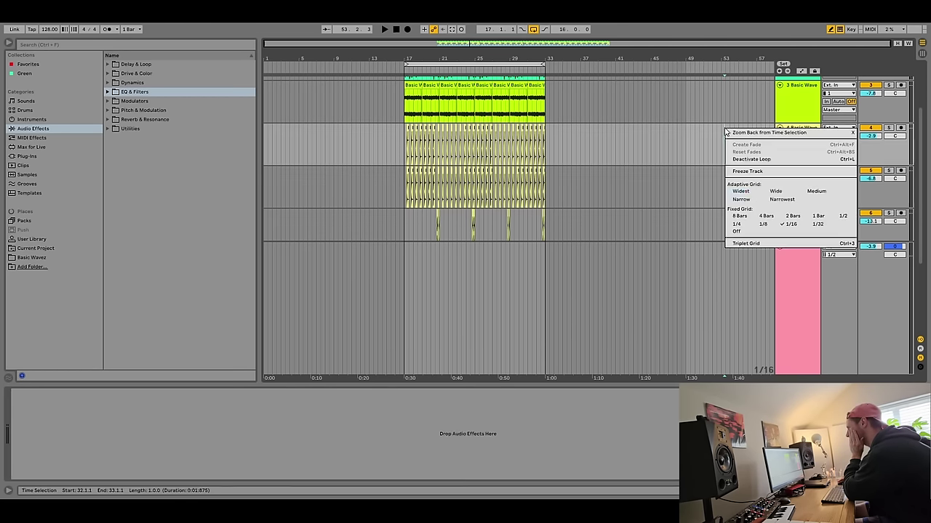
{"action": "left_click", "coordinate": [769, 216]}
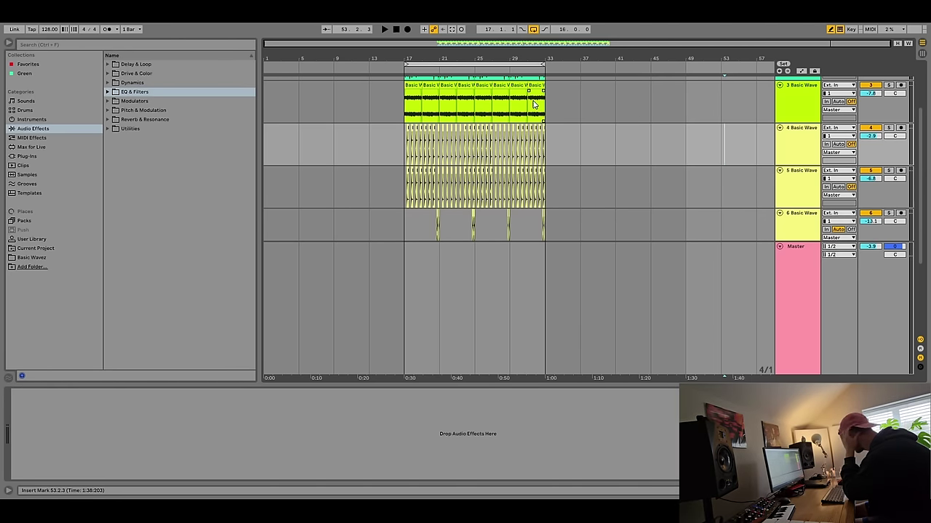
{"action": "scroll", "coordinate": [545, 117], "scroll_direction": "down", "scroll_amount": 3}
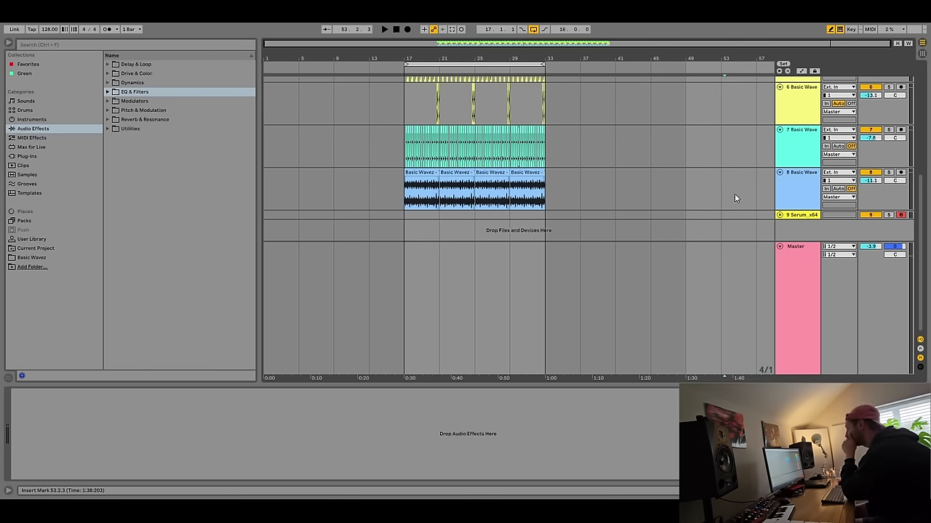
{"action": "scroll", "coordinate": [792, 201], "scroll_direction": "up", "scroll_amount": 4}
{"action": "scroll", "coordinate": [791, 203], "scroll_direction": "down", "scroll_amount": 4}
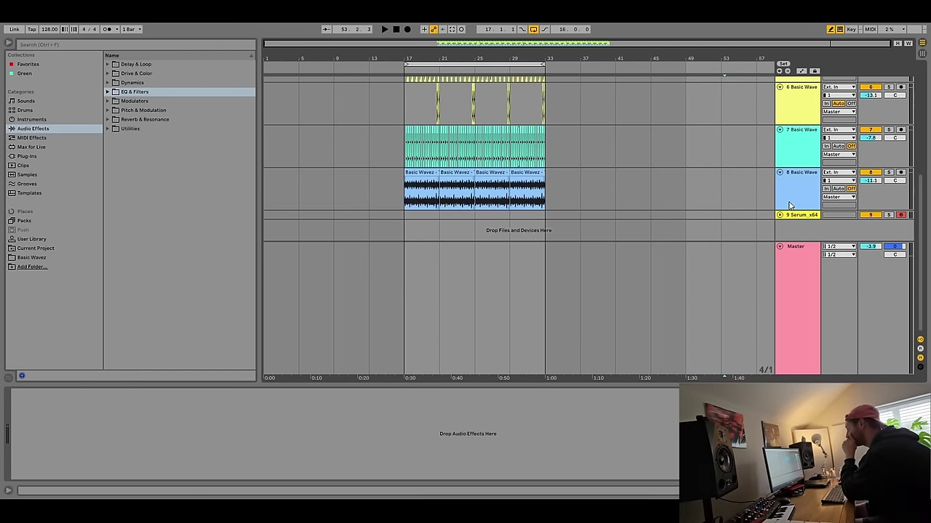
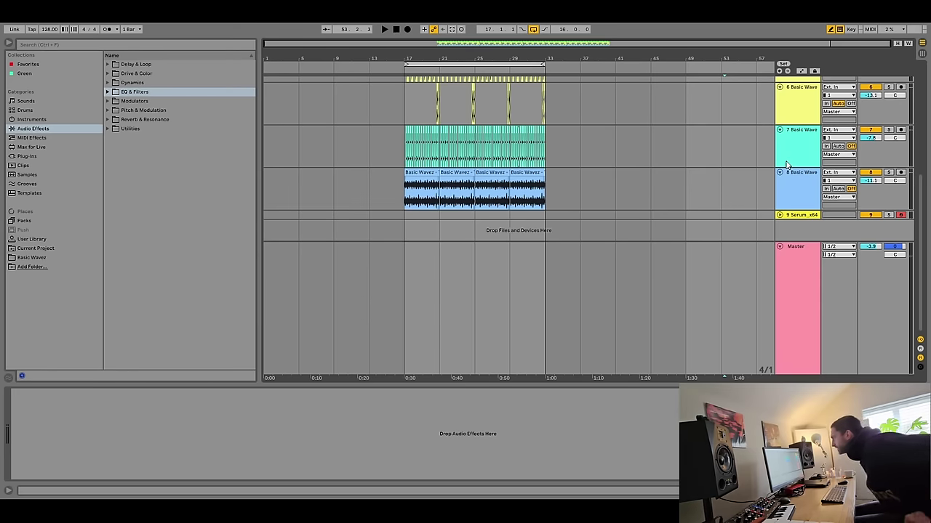
Play the groove from bar 17 and review all drum tracks with the device view hidden.
{"action": "left_click", "coordinate": [402, 218]}
{"action": "key", "text": "space"}
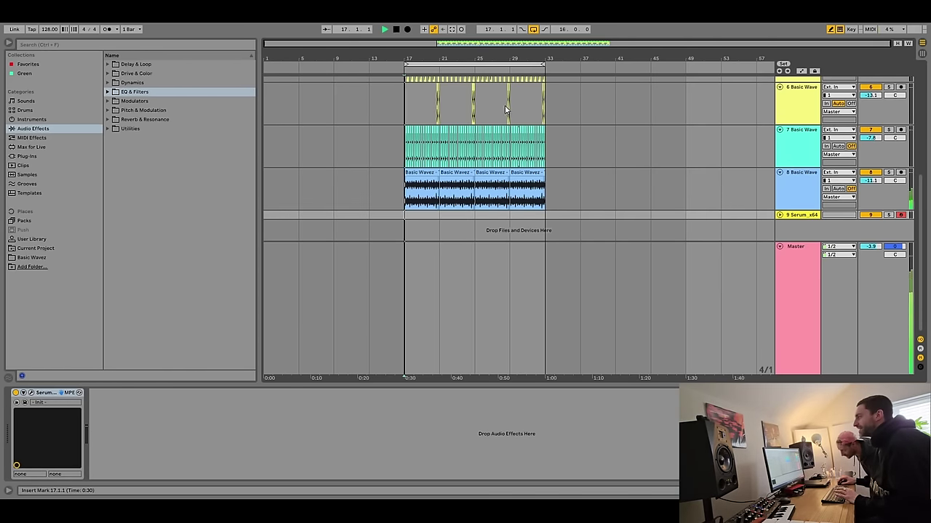
{"action": "scroll", "coordinate": [417, 87], "scroll_direction": "up", "scroll_amount": 5}
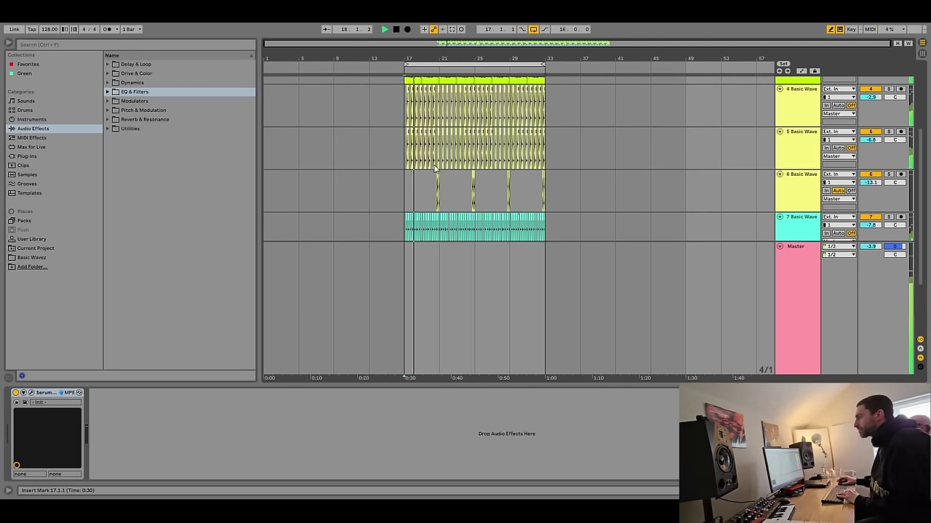
{"action": "left_click", "coordinate": [922, 491]}
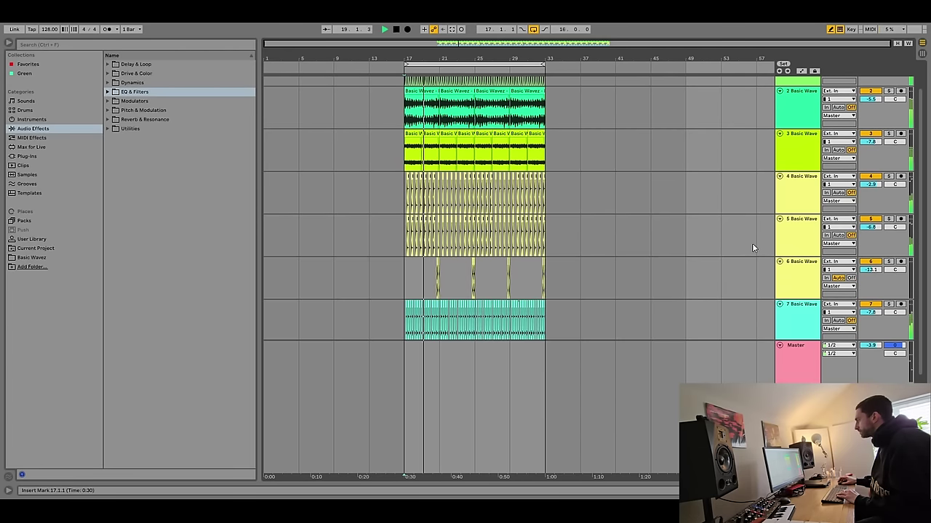
{"action": "scroll", "coordinate": [763, 269], "scroll_direction": "down", "scroll_amount": 3}
{"action": "scroll", "coordinate": [769, 253], "scroll_direction": "up", "scroll_amount": 3}
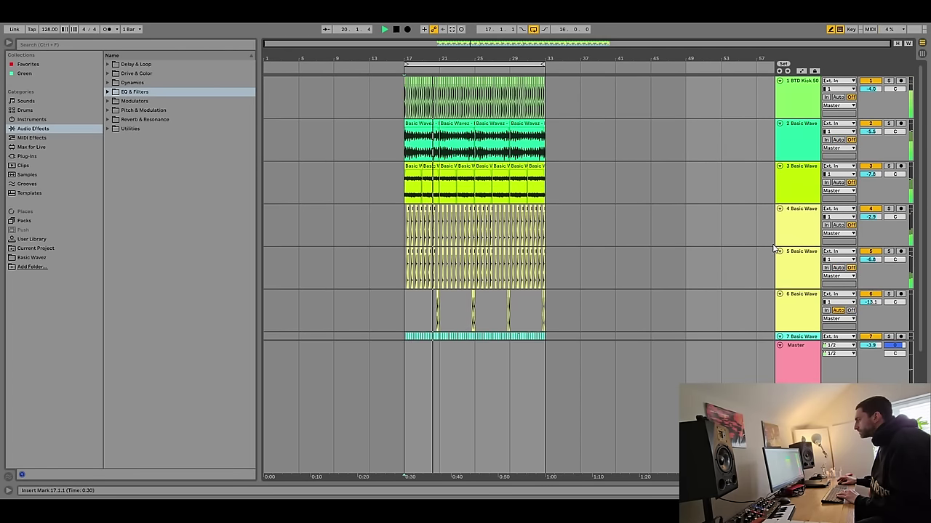
{"action": "scroll", "coordinate": [581, 175], "scroll_direction": "down", "scroll_amount": 3}
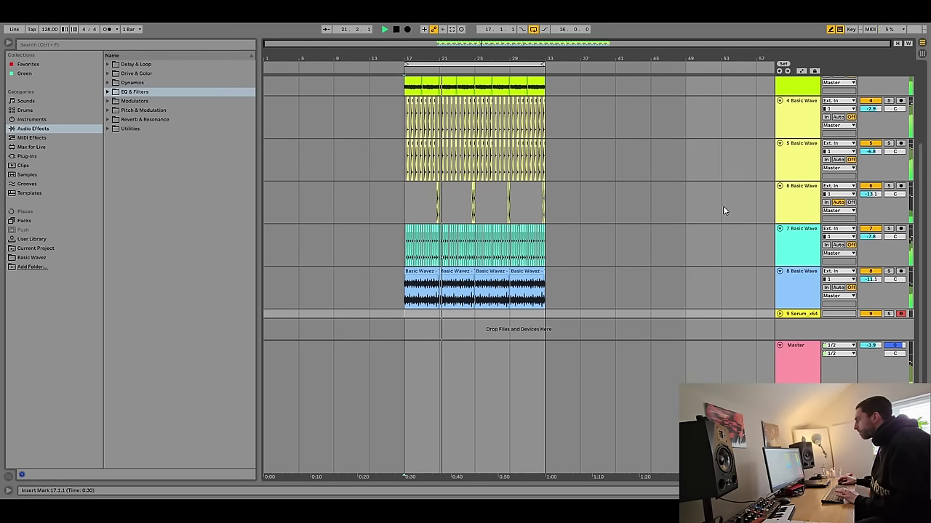
Check the mixer levels in Session View and insert a new audio track below the top loop track.
{"action": "left_click", "coordinate": [815, 263]}
{"action": "left_click", "coordinate": [814, 283]}
{"action": "key", "text": "Tab"}
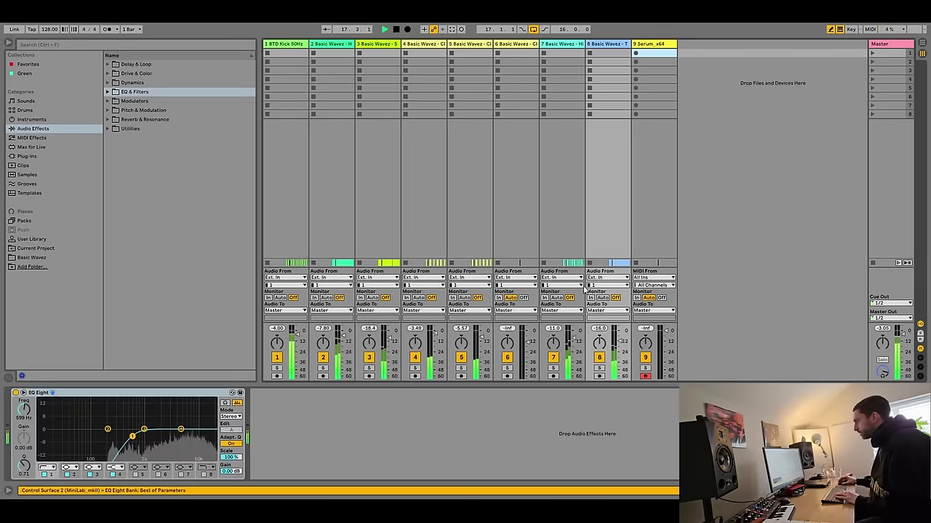
{"action": "key", "text": "Tab"}
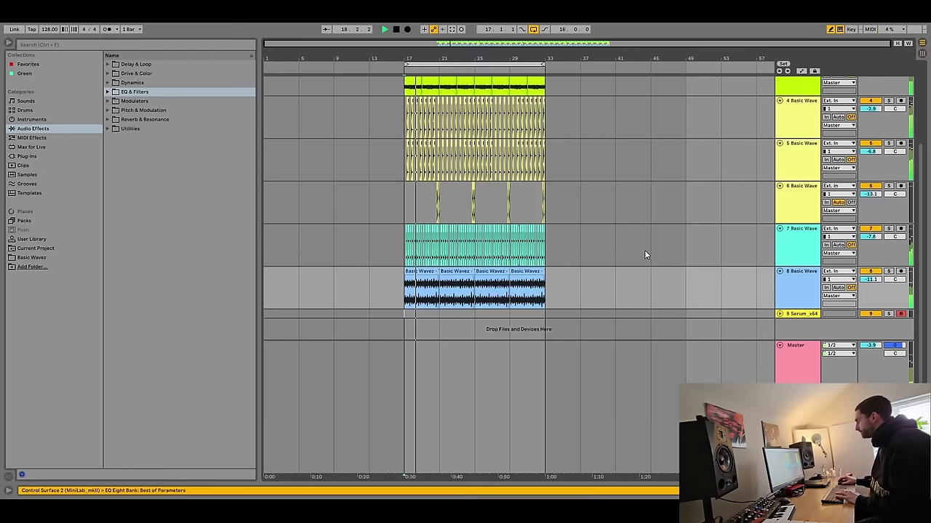
{"action": "right_click", "coordinate": [785, 288]}
{"action": "left_click", "coordinate": [813, 144]}
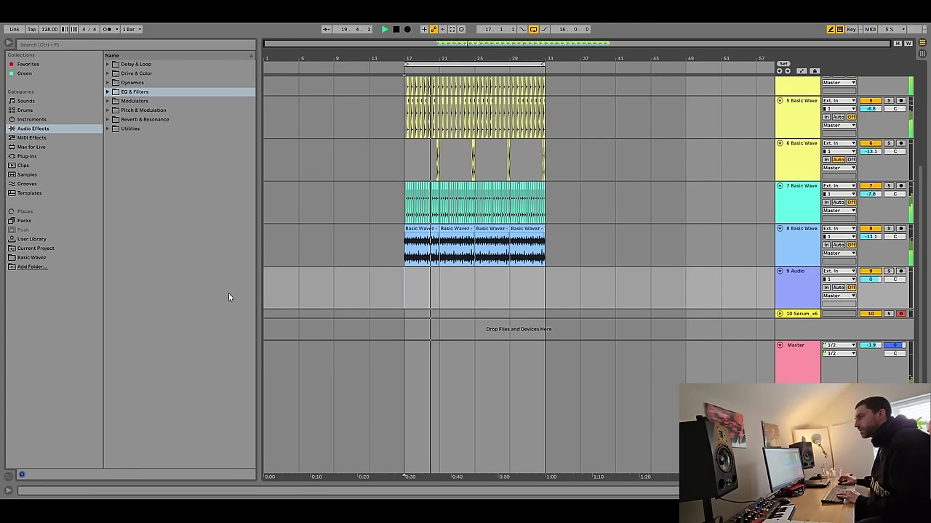
Stop playback and load the Impulse instrument onto a new track.
{"action": "left_click", "coordinate": [31, 257]}
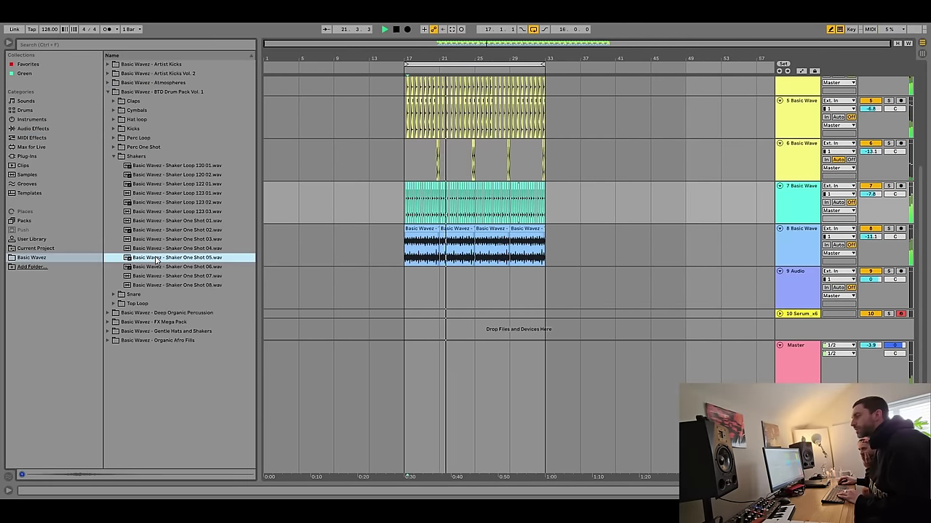
{"action": "left_click", "coordinate": [700, 301]}
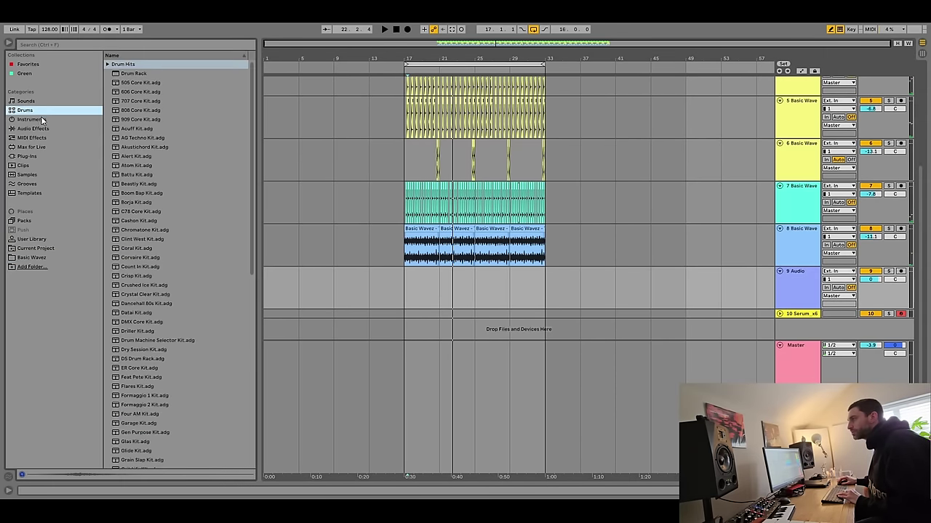
{"action": "left_click", "coordinate": [42, 119]}
{"action": "left_click", "coordinate": [158, 129]}
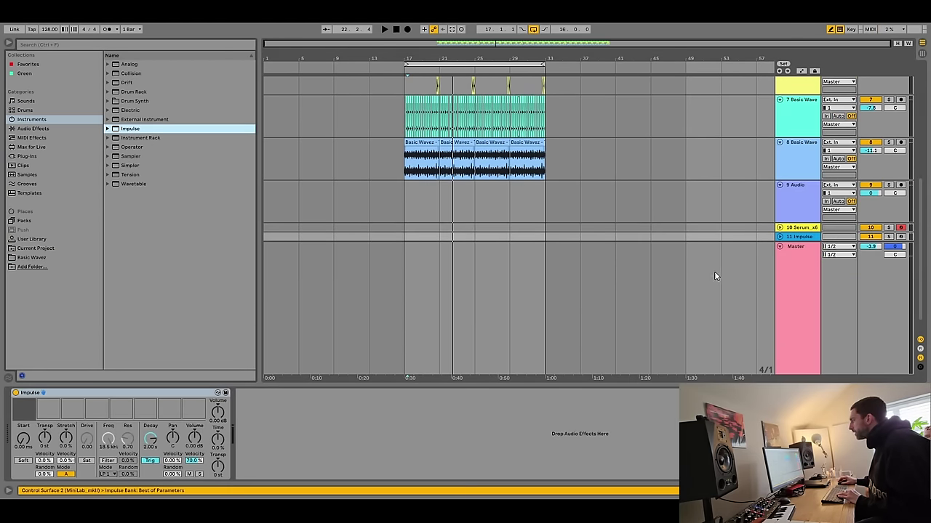
{"action": "scroll", "coordinate": [711, 201], "scroll_direction": "down", "scroll_amount": 1}
Load Basic Wavez - Shaker One Shot 05.wav into the first sample slot of Impulse.
{"action": "left_click", "coordinate": [785, 175]}
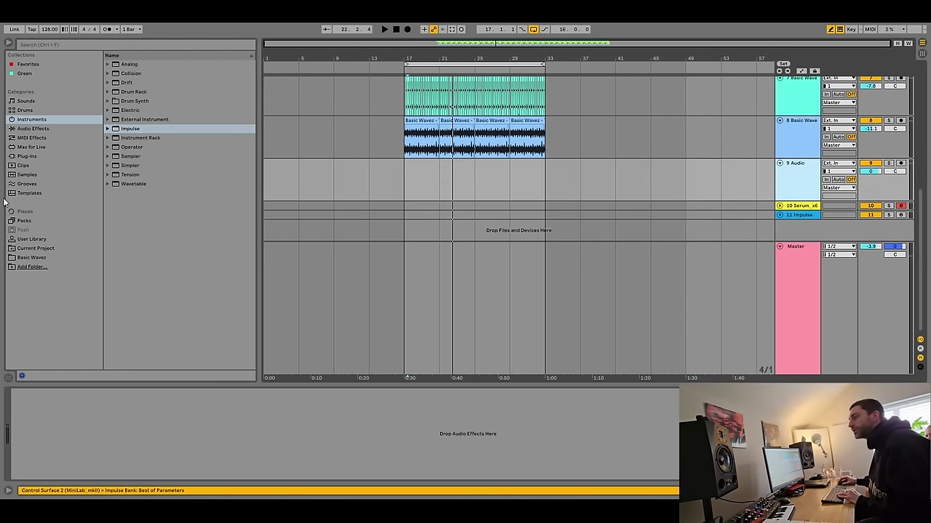
{"action": "left_click", "coordinate": [31, 258]}
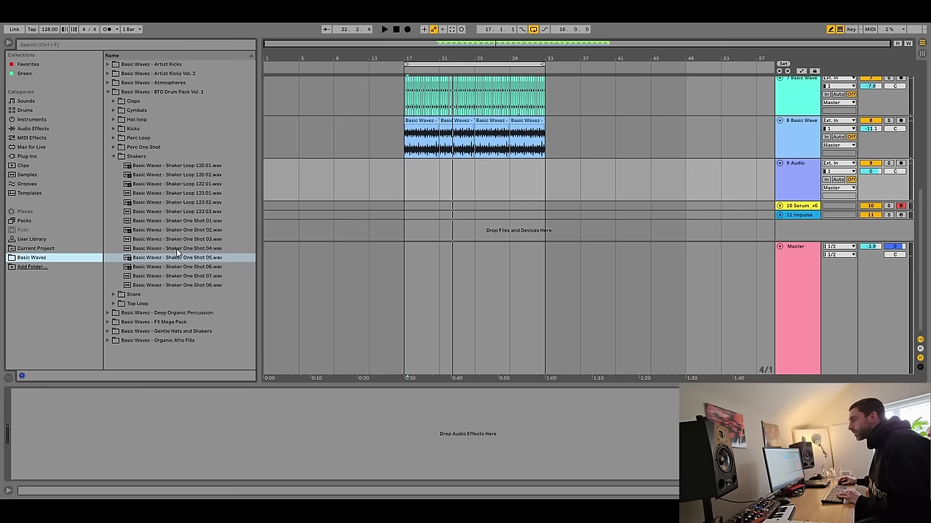
{"action": "left_click_drag", "start_coordinate": [178, 257], "coordinate": [798, 220]}
{"action": "left_click_drag", "start_coordinate": [184, 261], "coordinate": [24, 411]}
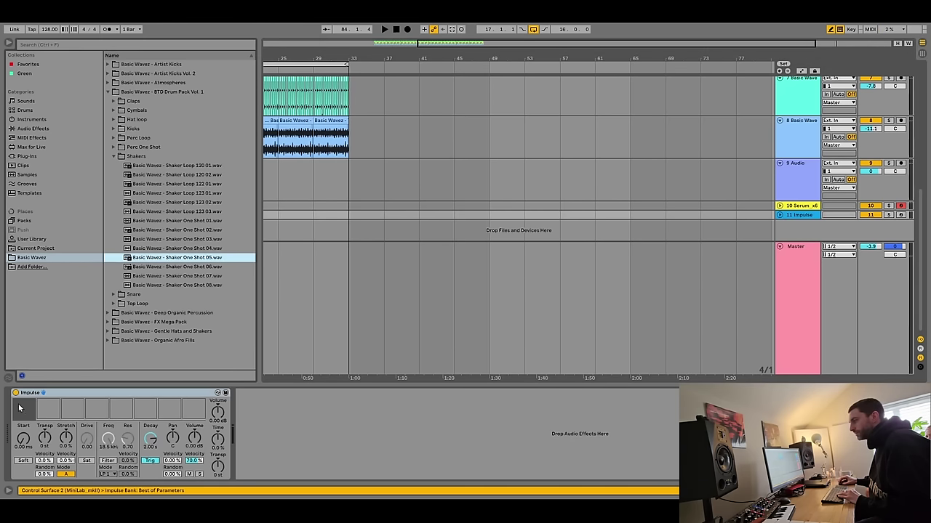
Set the Impulse output volume to -11.4 dB, arm its track to play the sample, and collapse the Shakers folder.
{"action": "left_click_drag", "start_coordinate": [217, 413], "coordinate": [217, 436]}
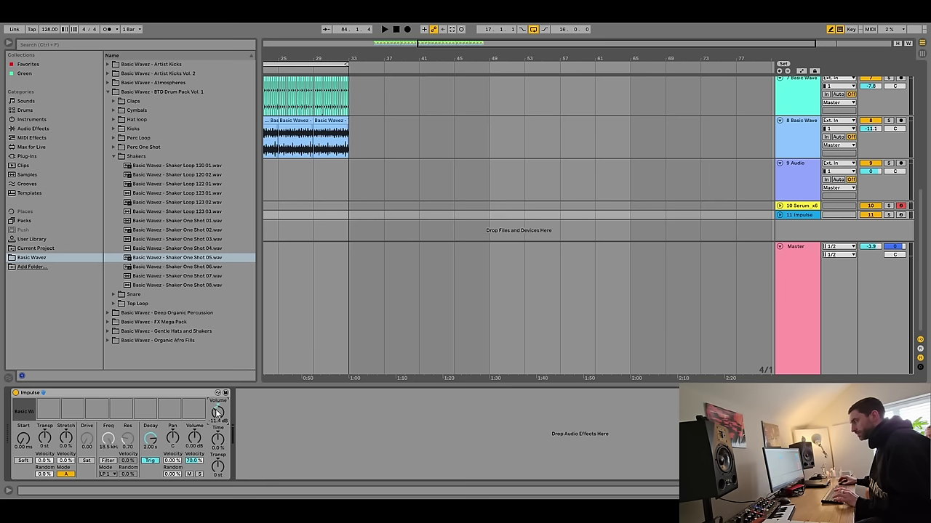
{"action": "left_click", "coordinate": [900, 207]}
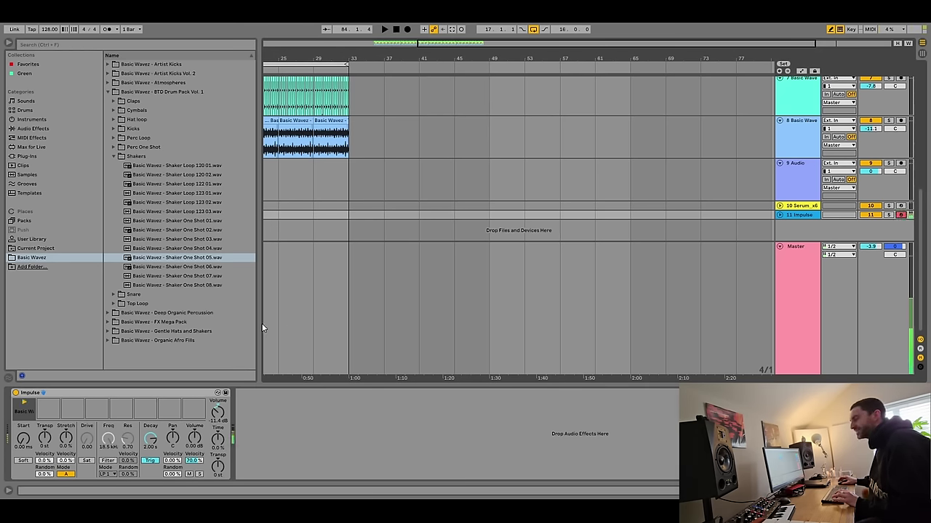
{"action": "left_click", "coordinate": [114, 156]}
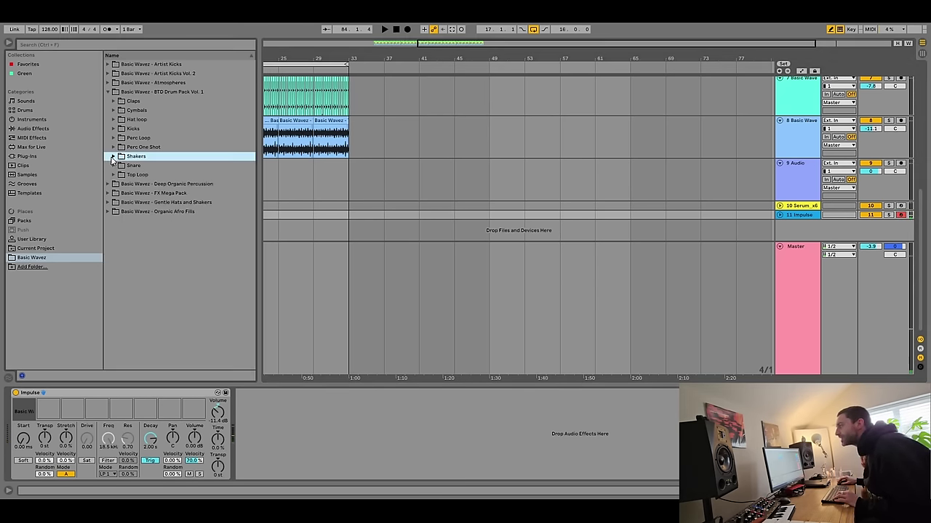
Audition the rim samples in the Perc One Shot folder and load Basic Wavez - Rim 02.wav into Impulse's second sample slot.
{"action": "left_click", "coordinate": [114, 147]}
{"action": "scroll", "coordinate": [168, 176], "scroll_direction": "down", "scroll_amount": 5}
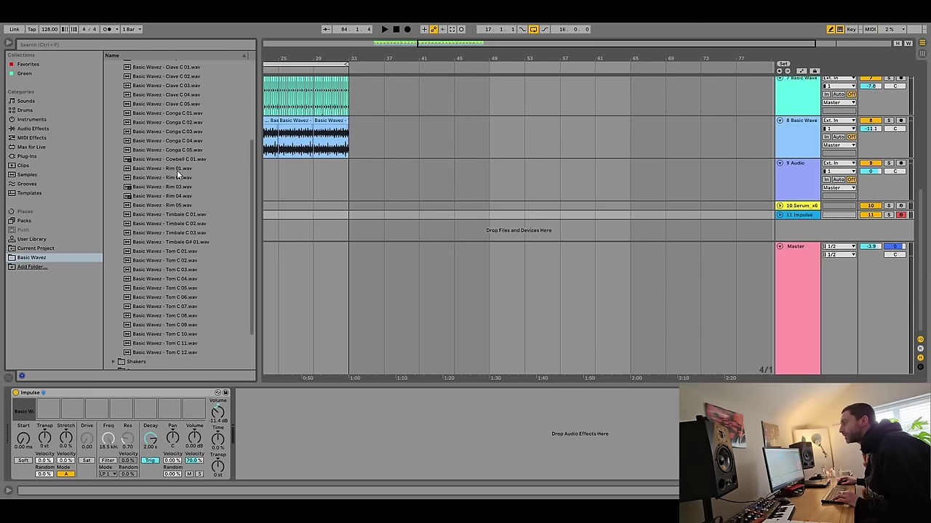
{"action": "left_click", "coordinate": [177, 170]}
{"action": "left_click", "coordinate": [179, 177]}
{"action": "scroll", "coordinate": [178, 170], "scroll_direction": "down", "scroll_amount": 1}
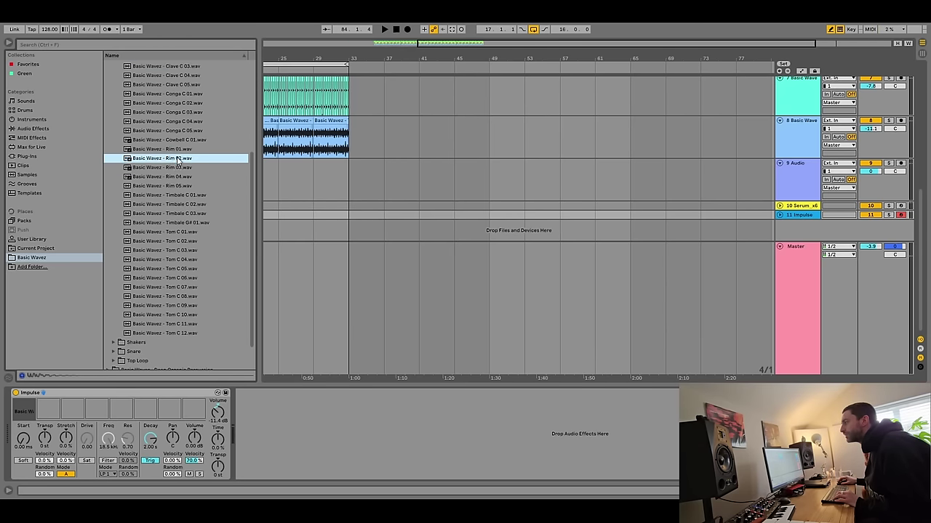
{"action": "left_click", "coordinate": [178, 151]}
{"action": "left_click", "coordinate": [177, 158]}
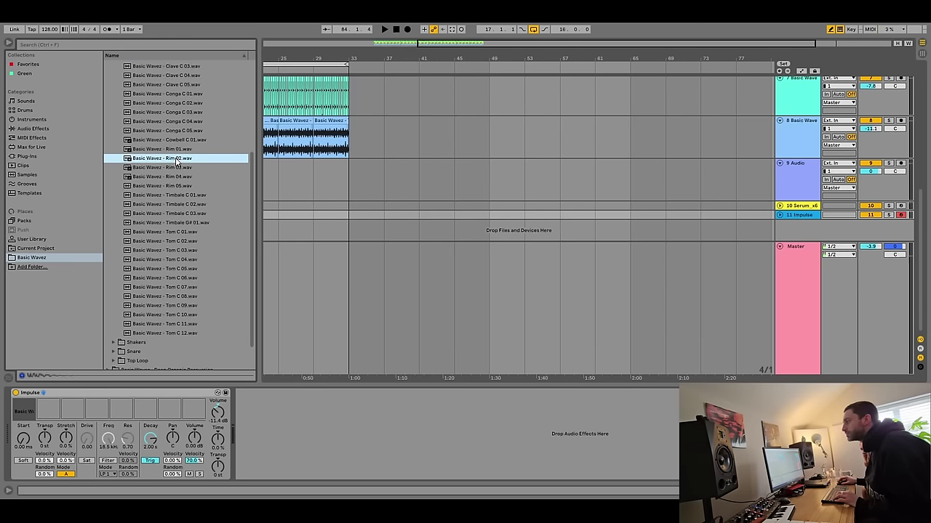
{"action": "left_click_drag", "start_coordinate": [176, 163], "coordinate": [49, 407]}
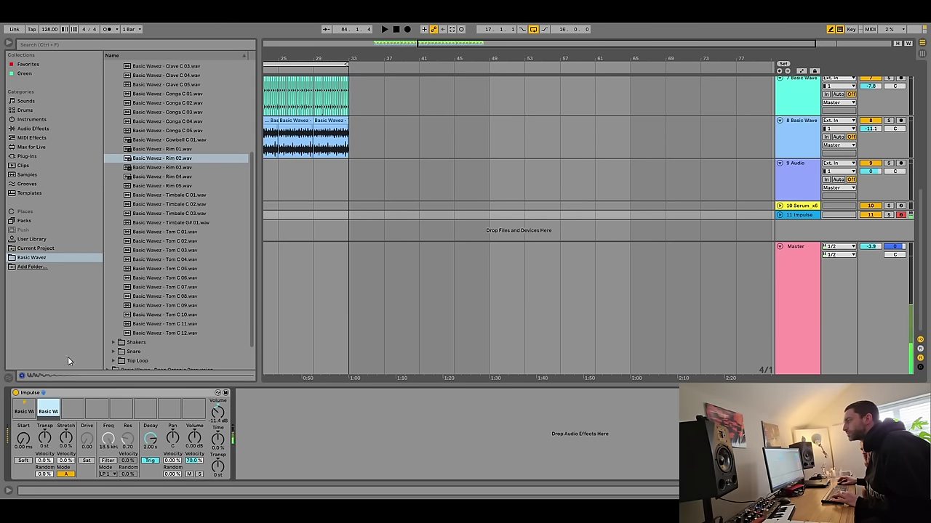
Audition the timbale one-shots up to Basic Wavez - Timbale C 03.wav and collapse the Perc One Shot folder.
{"action": "left_click", "coordinate": [173, 204]}
{"action": "key", "text": "Down"}
{"action": "scroll", "coordinate": [176, 218], "scroll_direction": "up", "scroll_amount": 5}
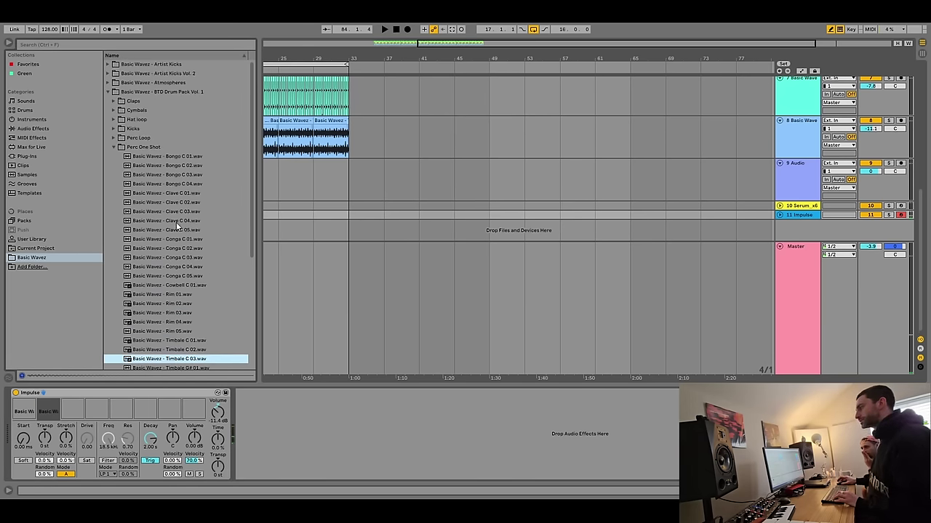
{"action": "left_click", "coordinate": [114, 148]}
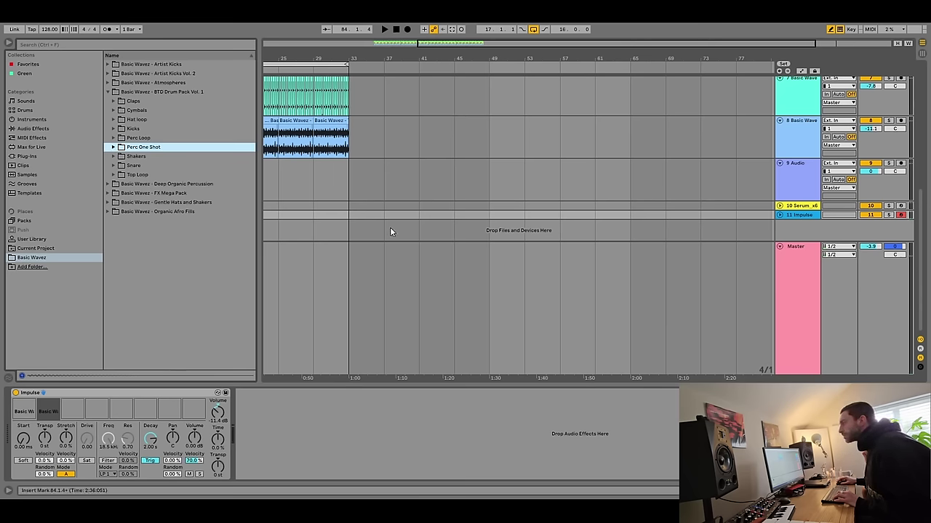
Insert an empty four-bar MIDI clip on the Impulse track from bar 17 to 21 and enlarge its note editor.
{"action": "left_click_drag", "start_coordinate": [445, 46], "coordinate": [318, 58]}
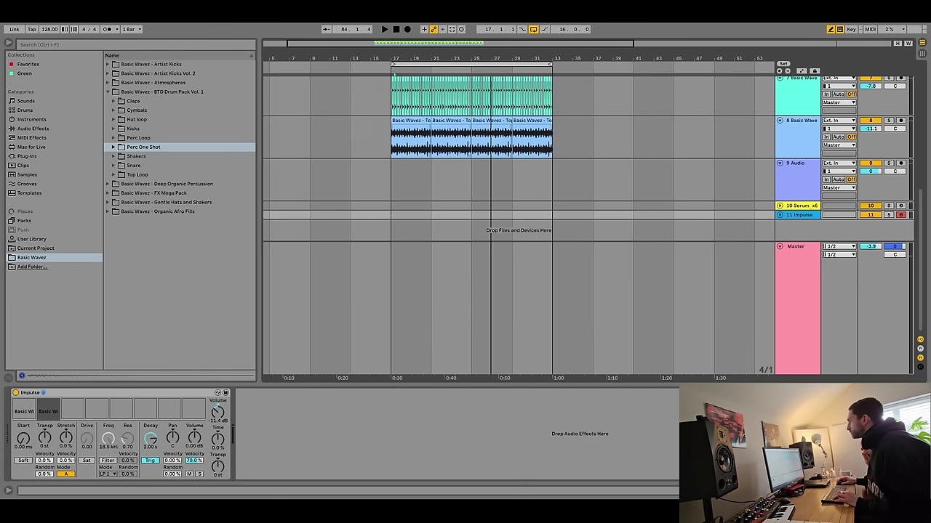
{"action": "left_click_drag", "start_coordinate": [400, 210], "coordinate": [442, 213]}
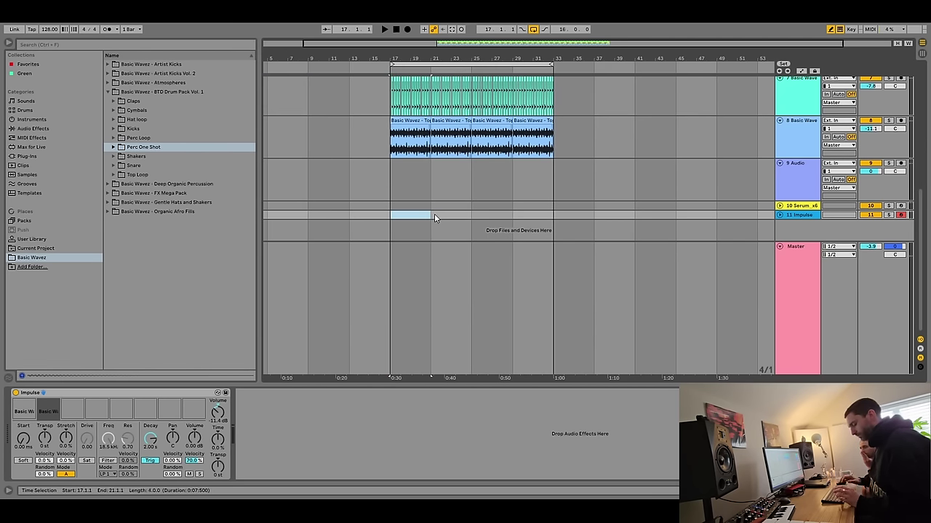
{"action": "key", "text": "ctrl+shift+m"}
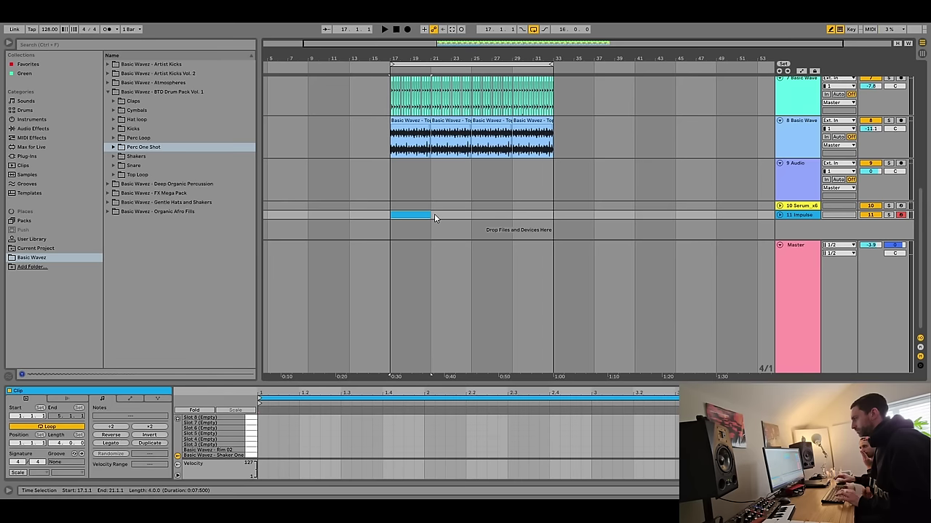
{"action": "left_click_drag", "start_coordinate": [360, 383], "coordinate": [357, 298]}
{"action": "right_click", "coordinate": [298, 407]}
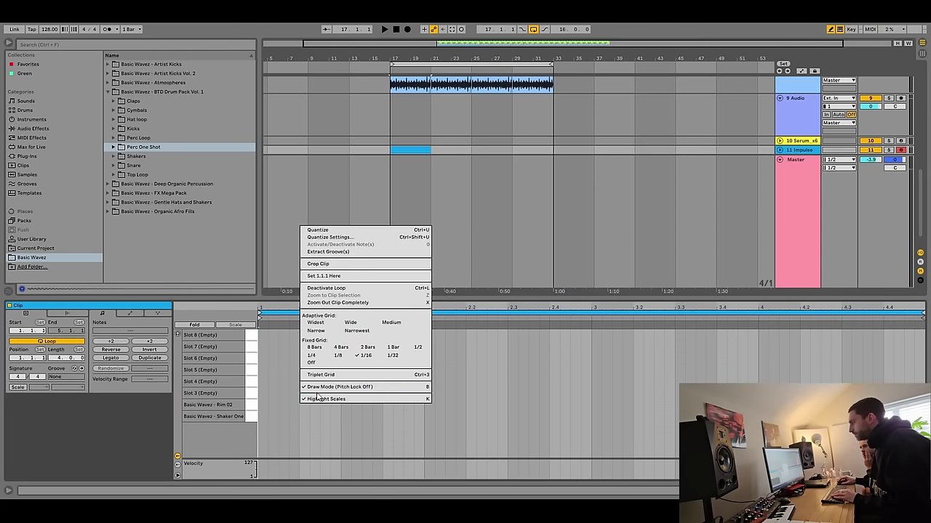
{"action": "left_click", "coordinate": [288, 389]}
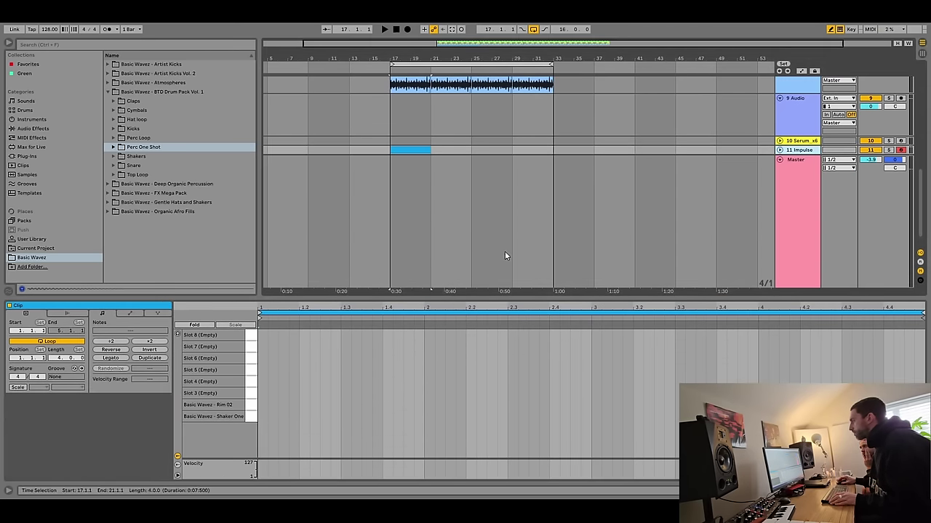
{"action": "key", "text": "Tab"}
{"action": "left_click", "coordinate": [716, 46]}
{"action": "left_click", "coordinate": [743, 46]}
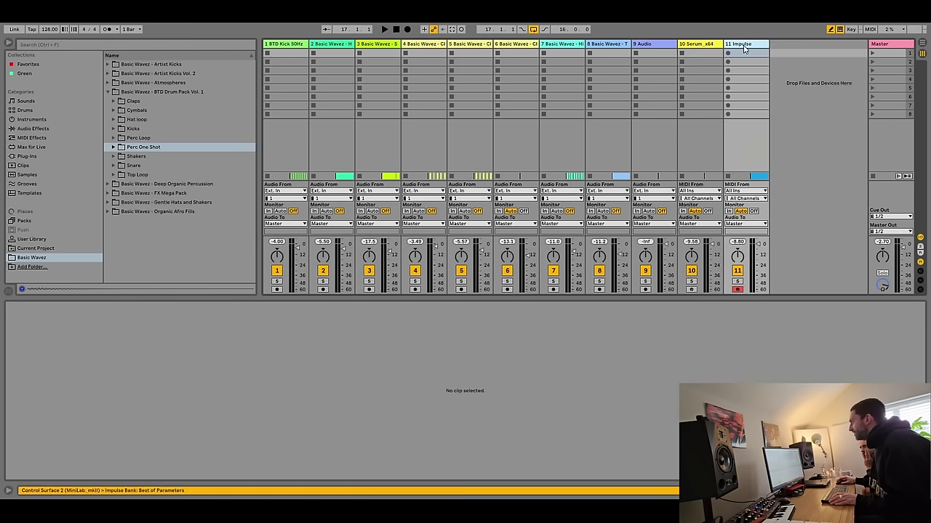
{"action": "key", "text": "Tab"}
{"action": "scroll", "coordinate": [411, 152], "scroll_direction": "up", "scroll_amount": 5}
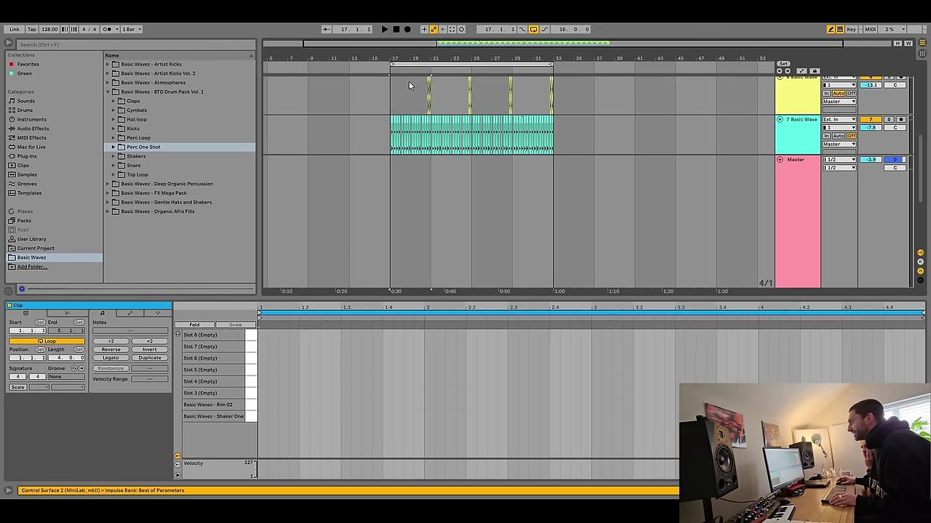
{"action": "scroll", "coordinate": [444, 109], "scroll_direction": "down", "scroll_amount": 5}
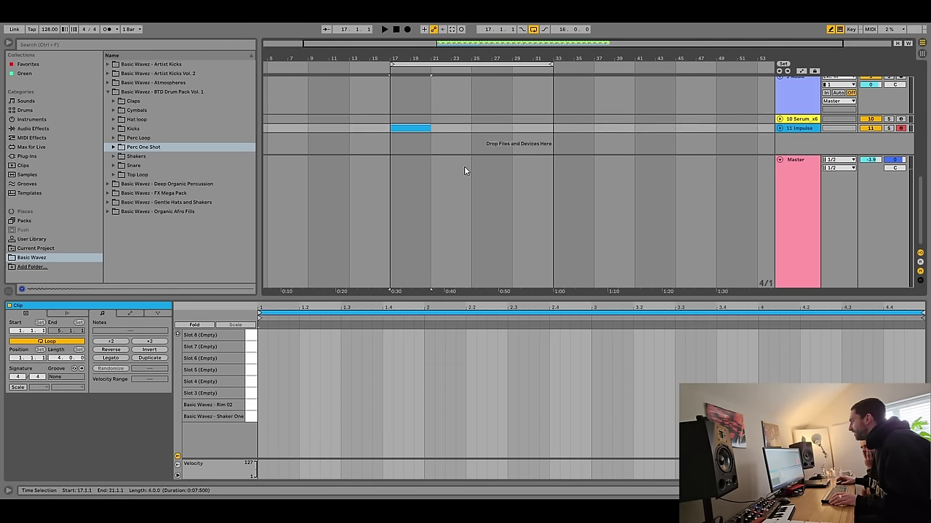
{"action": "left_click_drag", "start_coordinate": [412, 44], "coordinate": [453, 97]}
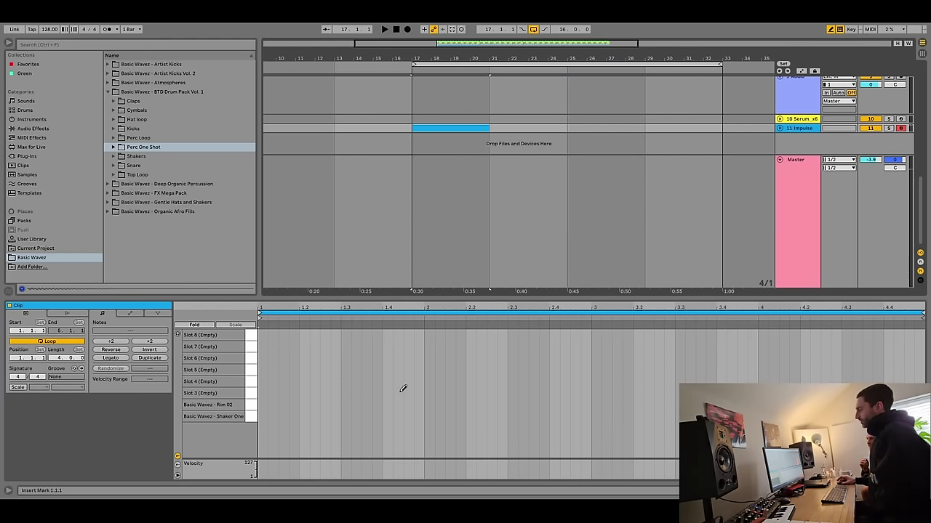
During playback, draw shaker notes at 1.1.3, 1.2.3, 1.3.3, 1.4.2 and 1.4.3, plus a Rim 02 note at 1.4.4.
{"action": "left_click", "coordinate": [279, 416]}
{"action": "key", "text": "space"}
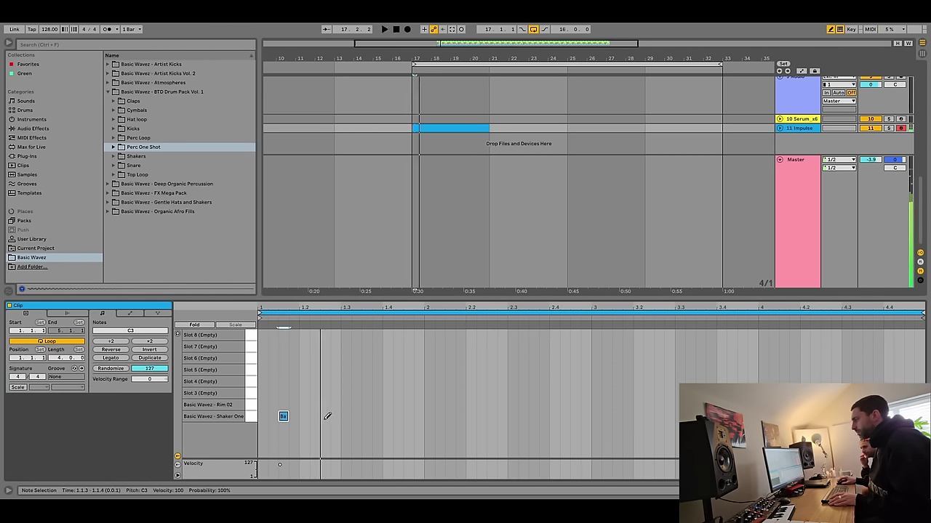
{"action": "left_click", "coordinate": [325, 416]}
{"action": "left_click", "coordinate": [366, 416]}
{"action": "left_click", "coordinate": [398, 416]}
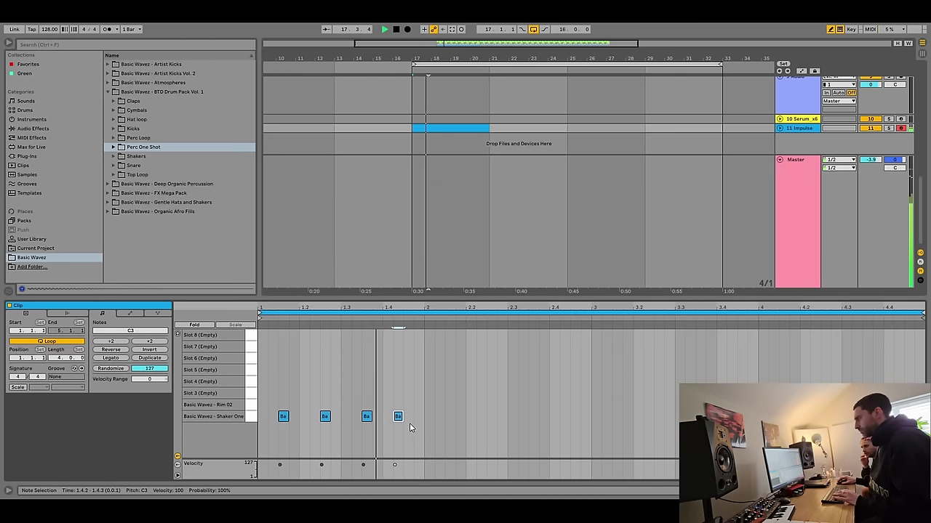
{"action": "left_click", "coordinate": [408, 416]}
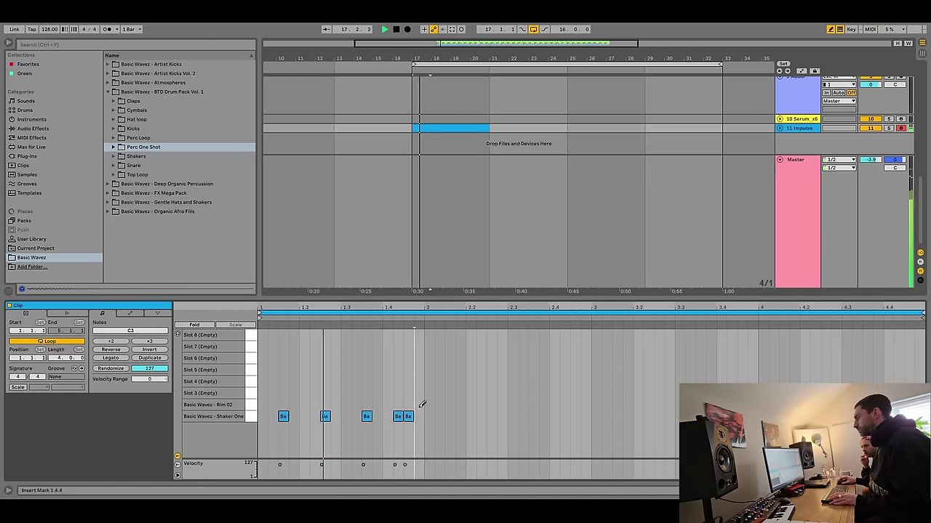
{"action": "left_click", "coordinate": [420, 404]}
Turn off Draw Mode and duplicate the first bar's shaker and rim notes into bar 2, starting at 2.1.3.
{"action": "right_click", "coordinate": [438, 395]}
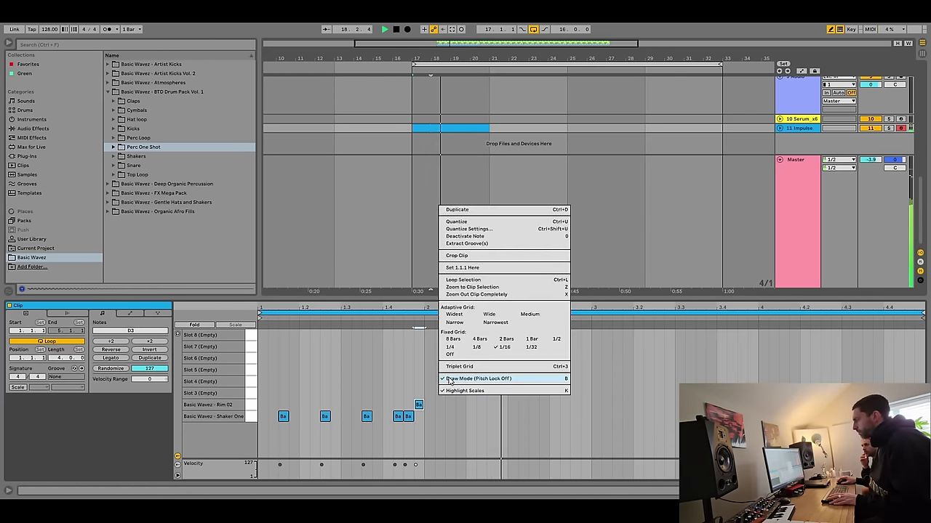
{"action": "left_click", "coordinate": [449, 379]}
{"action": "key", "text": "space"}
{"action": "left_click_drag", "start_coordinate": [434, 423], "coordinate": [227, 388]}
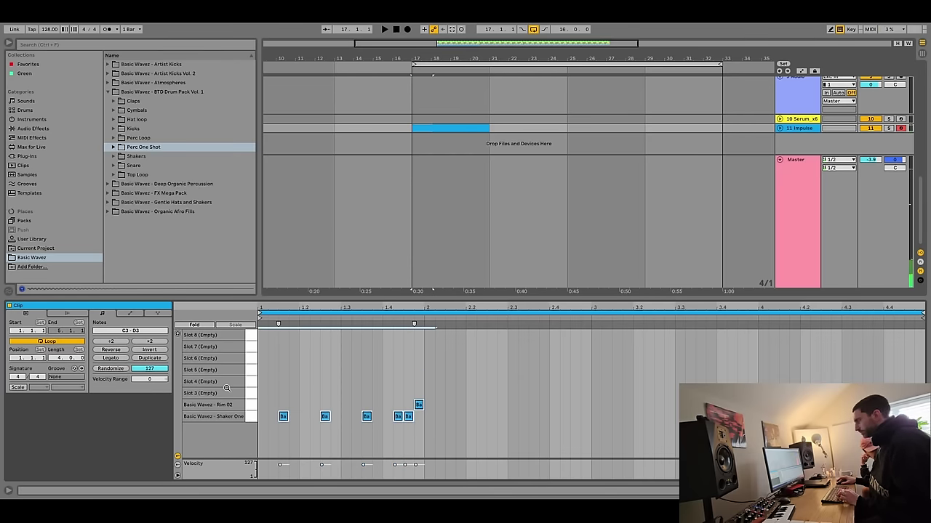
{"action": "key", "text": "ctrl+d"}
{"action": "key", "text": "space"}
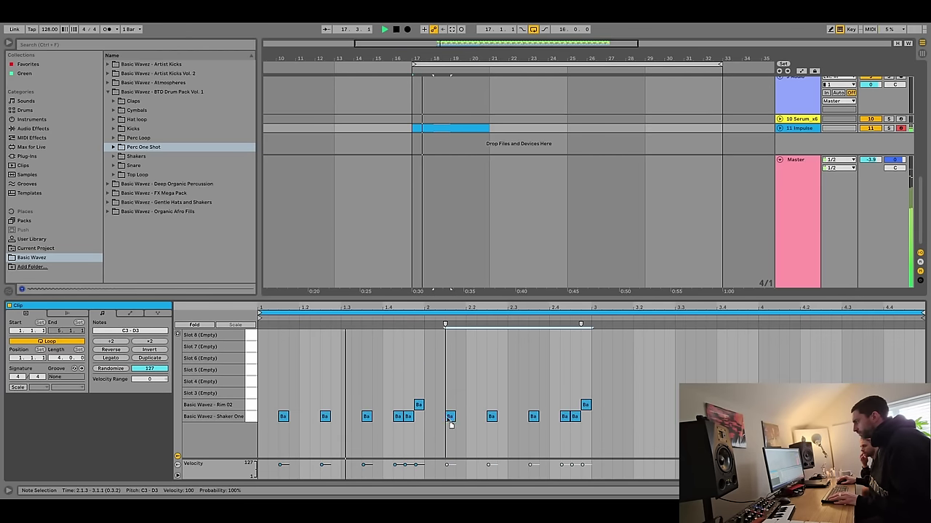
{"action": "left_click_drag", "start_coordinate": [440, 416], "coordinate": [450, 418]}
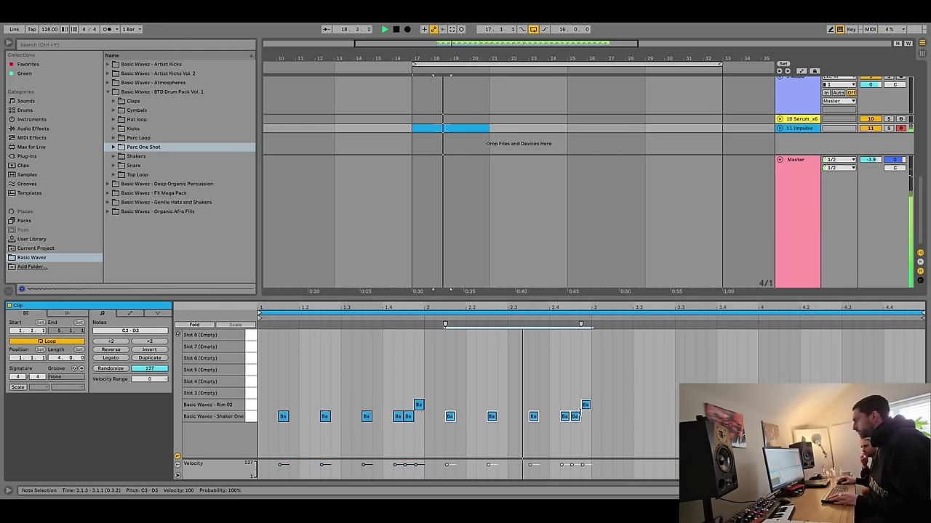
Add a Rim 02 note at 2.4.2 and duplicate the two-bar pattern into bars 3 and 4 of the clip.
{"action": "left_click", "coordinate": [569, 411]}
{"action": "left_click", "coordinate": [564, 405]}
{"action": "left_click_drag", "start_coordinate": [595, 428], "coordinate": [259, 363]}
{"action": "key", "text": "ctrl+d"}
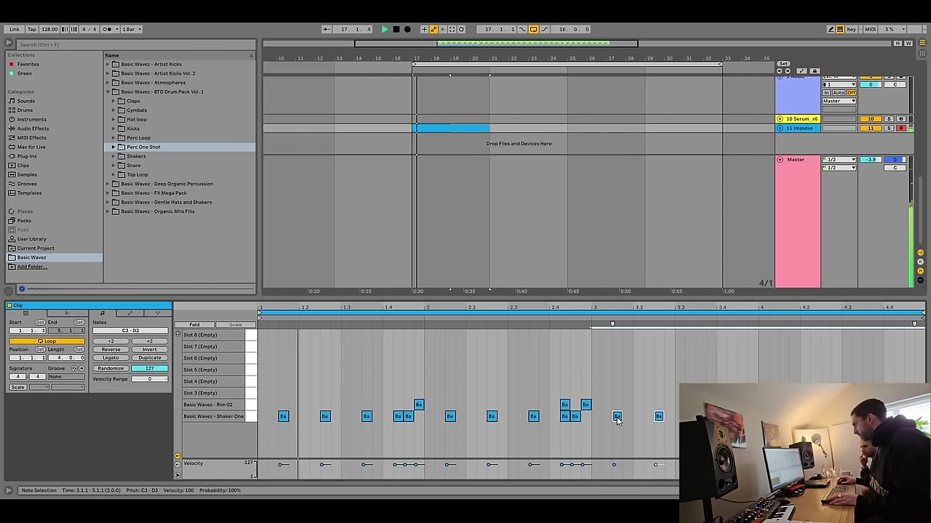
{"action": "left_click", "coordinate": [601, 386]}
Set the Rim 02 sample's volume in Impulse to -4.57 dB and play the groove in Session View.
{"action": "key", "text": "Tab"}
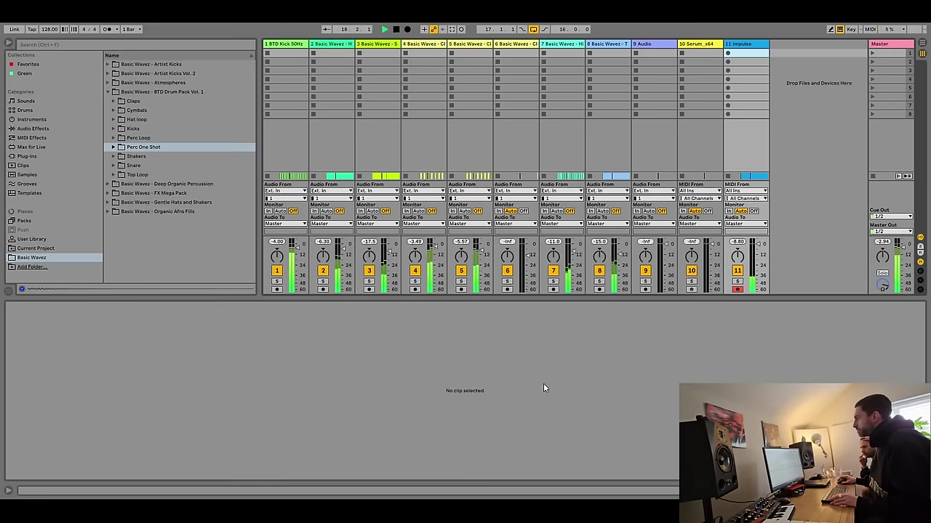
{"action": "key", "text": "shift+Tab"}
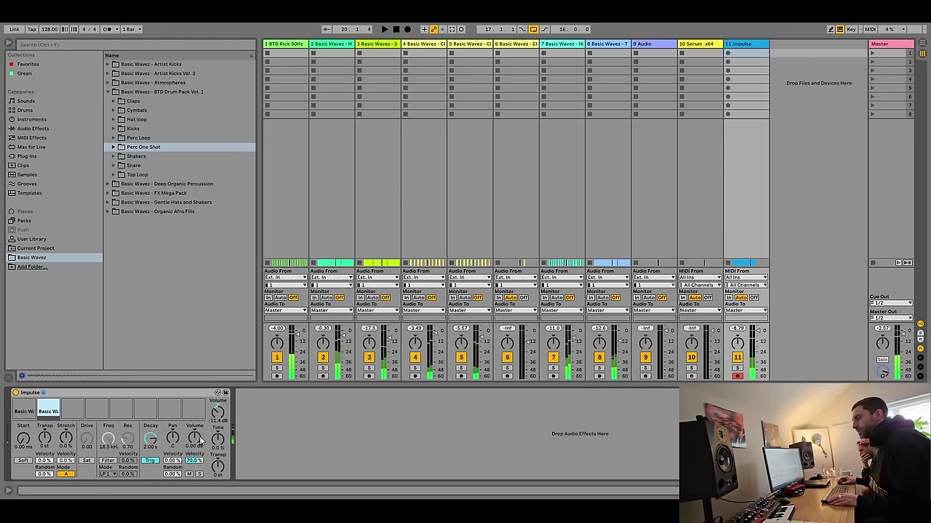
{"action": "key", "text": "space"}
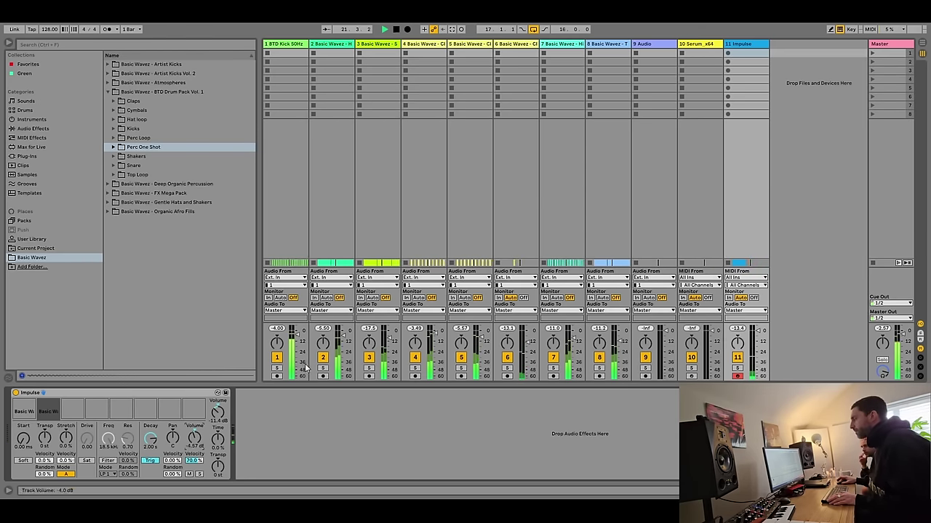
Extend the looped Impulse clip in the arrangement so that it ends at bar 33.
{"action": "key", "text": "Tab"}
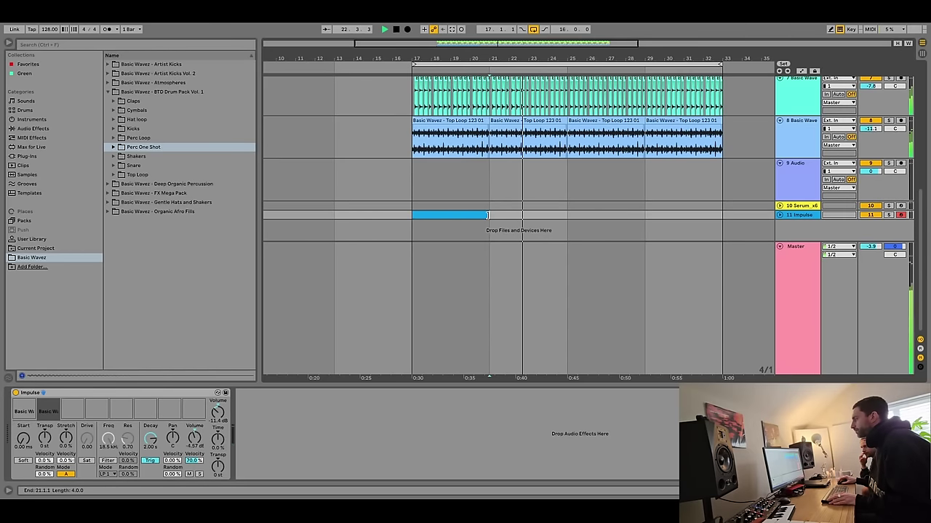
{"action": "left_click_drag", "start_coordinate": [487, 216], "coordinate": [723, 215]}
{"action": "key", "text": "Tab"}
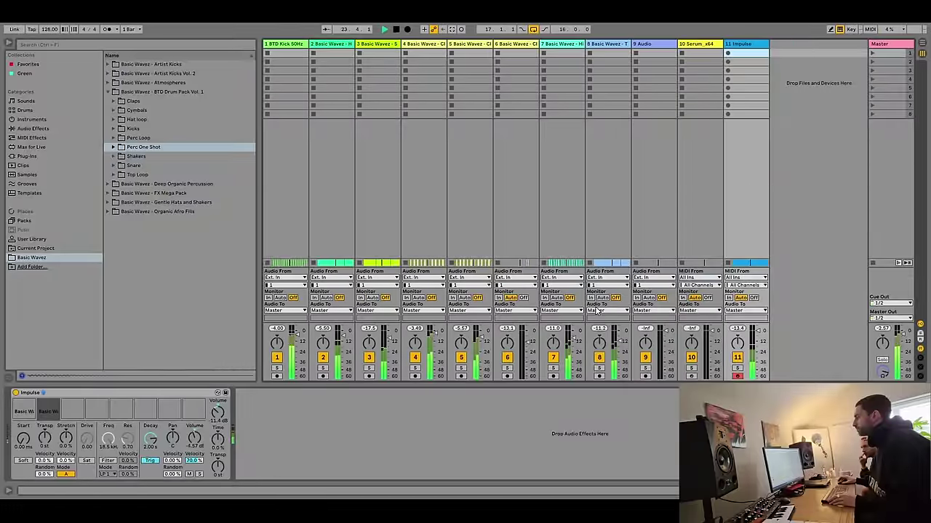
{"action": "key", "text": "Tab"}
{"action": "key", "text": "Tab"}
{"action": "key", "text": "Tab"}
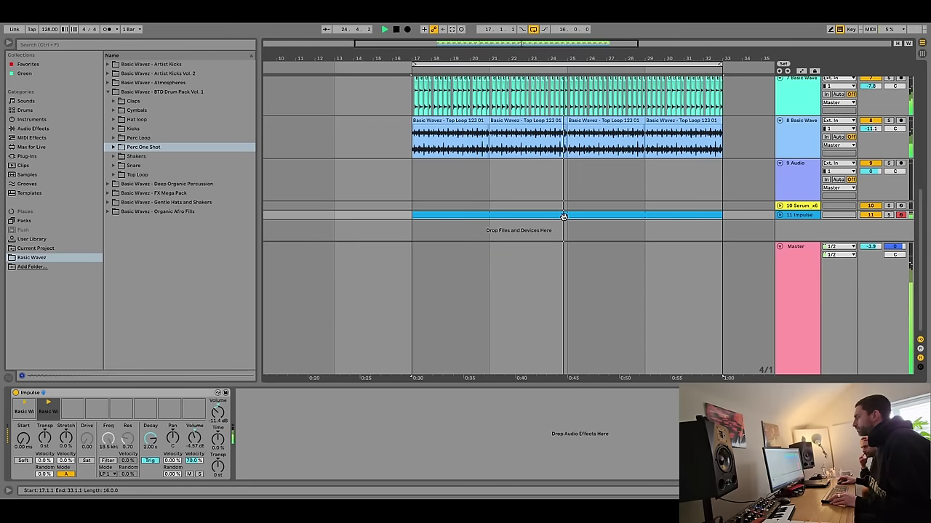
{"action": "key", "text": "Tab"}
{"action": "key", "text": "Tab"}
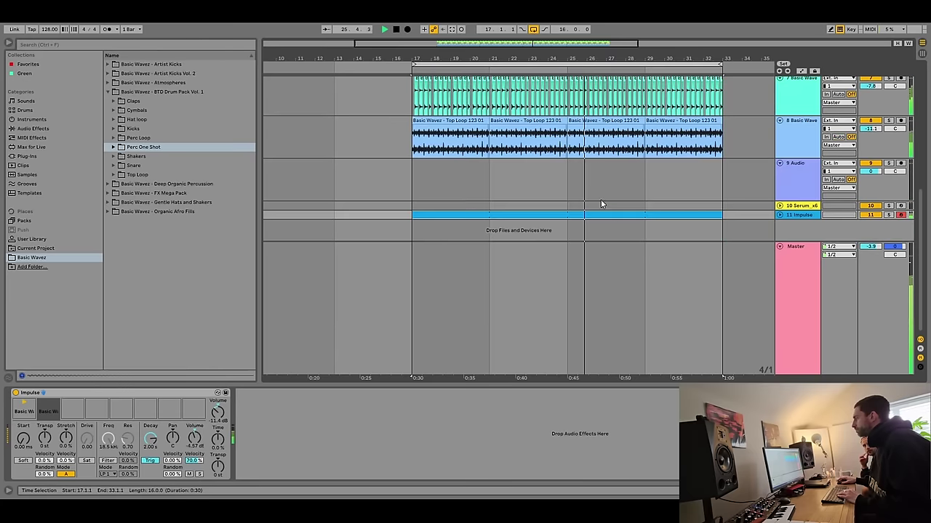
Enlarge the Session View mixer, set the Impulse track volume to -3.4 dB, and return to the upper drum tracks in the arrangement.
{"action": "key", "text": "Tab"}
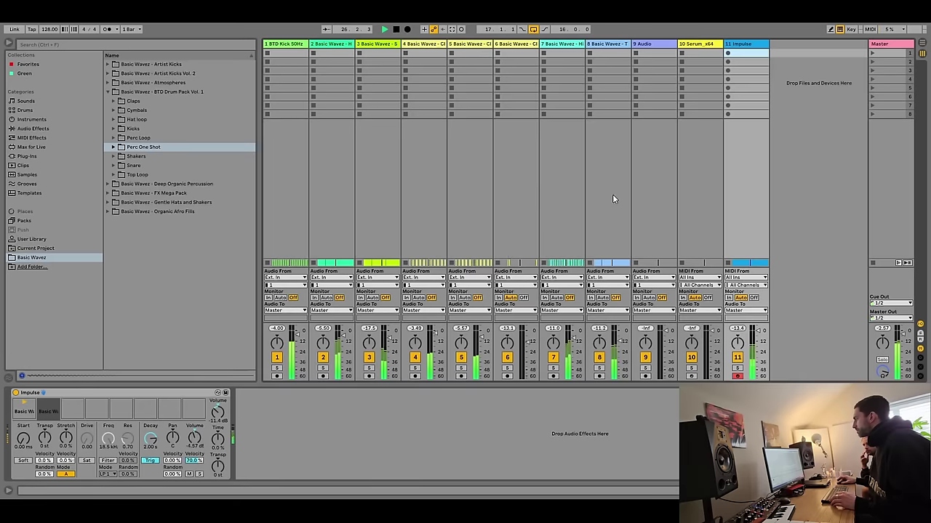
{"action": "left_click", "coordinate": [753, 44]}
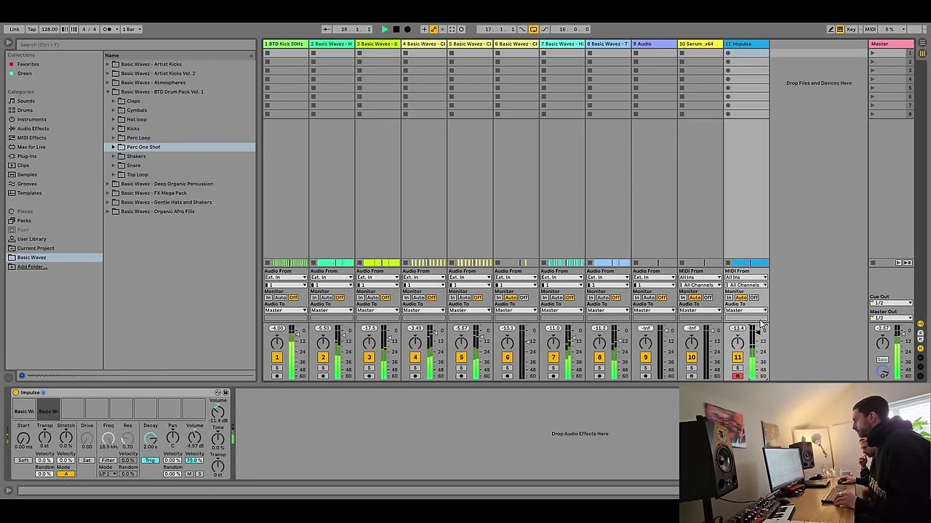
{"action": "left_click_drag", "start_coordinate": [761, 324], "coordinate": [757, 268]}
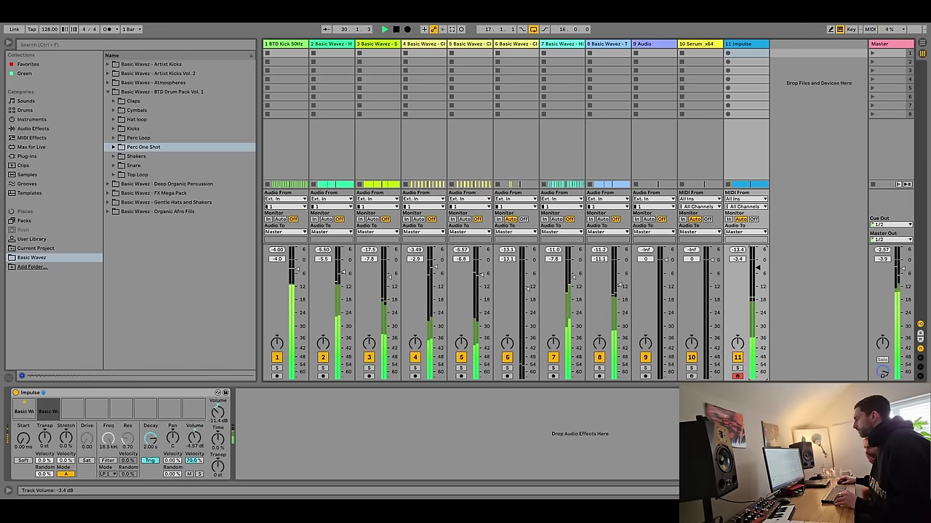
{"action": "key", "text": "Tab"}
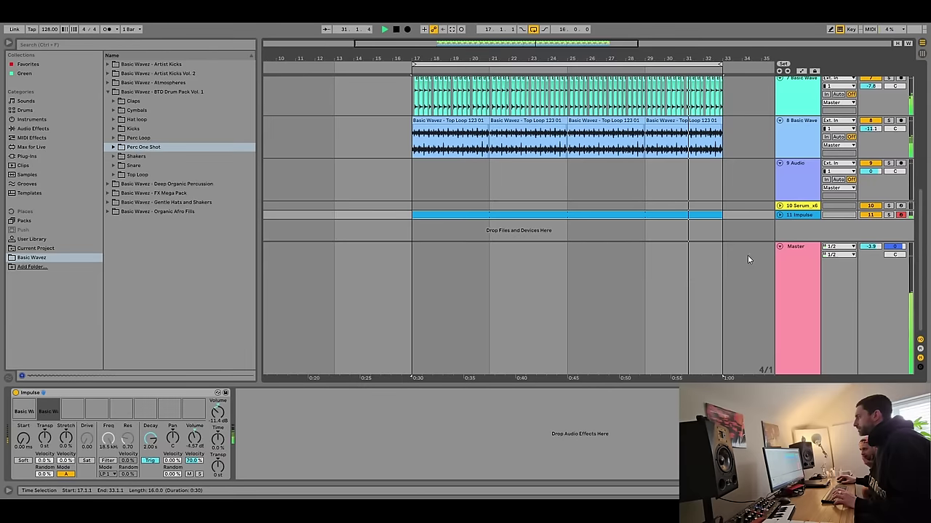
{"action": "scroll", "coordinate": [634, 234], "scroll_direction": "up", "scroll_amount": 5}
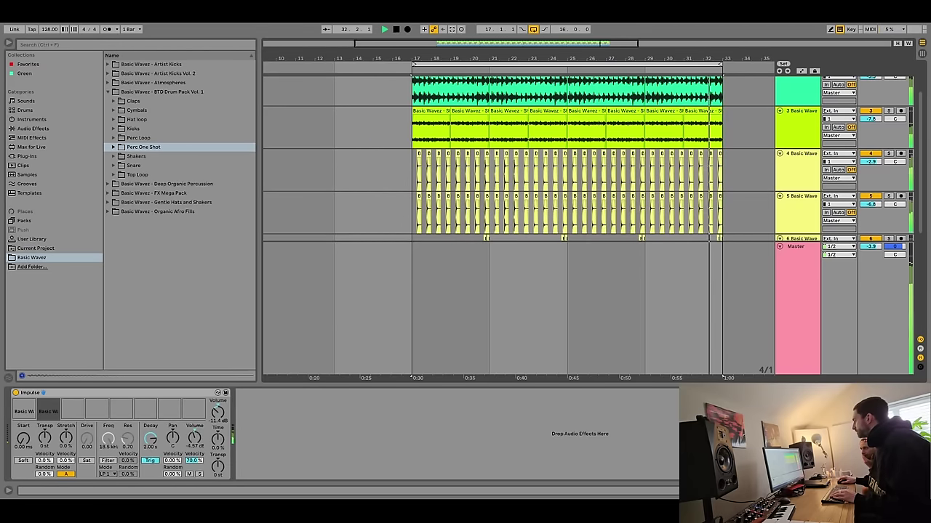
Hide the device view and delete the empty ninth audio track from the arrangement.
{"action": "left_click", "coordinate": [922, 491]}
{"action": "scroll", "coordinate": [735, 253], "scroll_direction": "down", "scroll_amount": 4}
{"action": "left_click", "coordinate": [805, 286]}
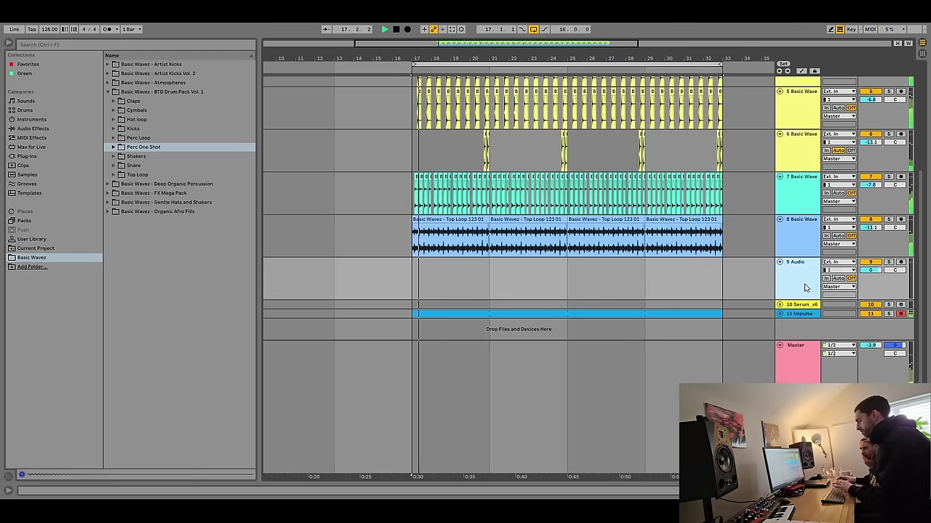
{"action": "key", "text": "Delete"}
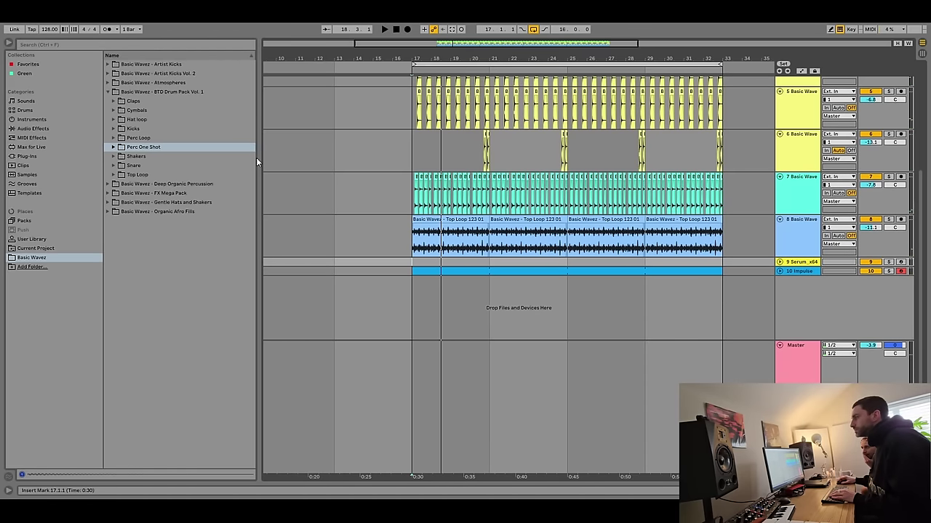
Browse the Atmospheres pack's Background Dirt and Tonal Atmospheres folders, and list the Atmos Tops & Rhythms loops.
{"action": "left_click", "coordinate": [108, 93]}
{"action": "left_click", "coordinate": [108, 92]}
{"action": "left_click", "coordinate": [108, 92]}
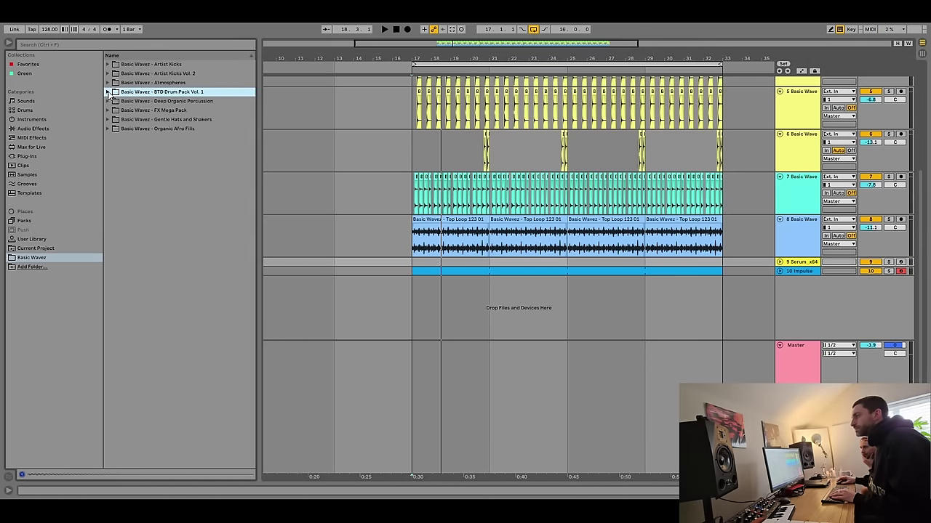
{"action": "left_click", "coordinate": [109, 101]}
{"action": "left_click", "coordinate": [109, 101]}
{"action": "left_click", "coordinate": [108, 83]}
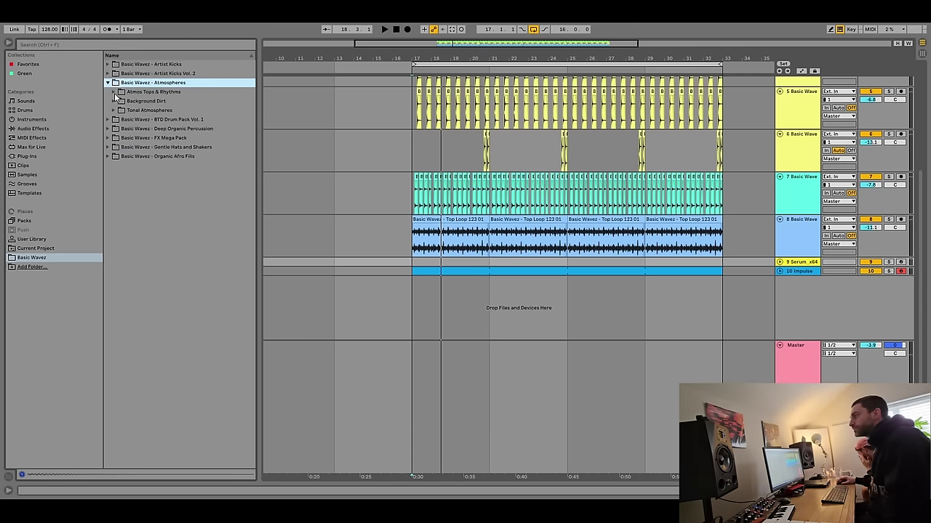
{"action": "left_click", "coordinate": [114, 92]}
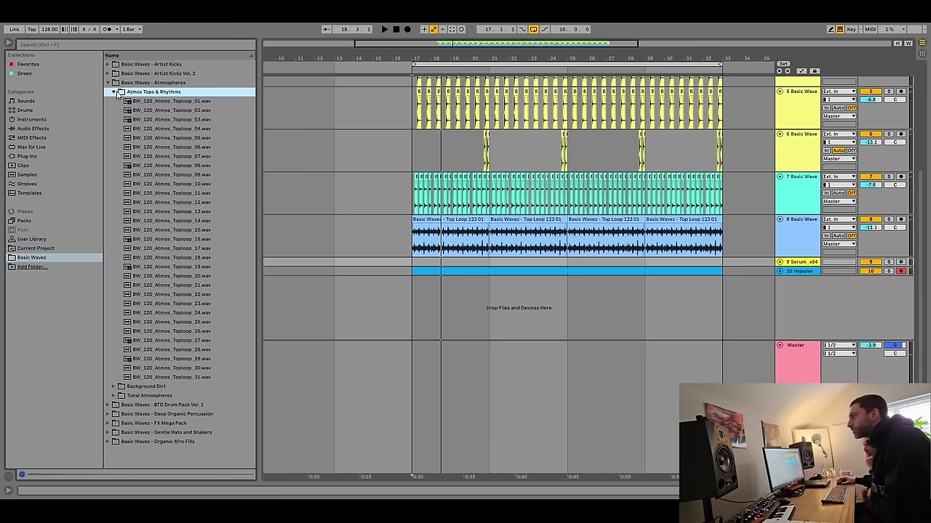
{"action": "left_click", "coordinate": [114, 92]}
{"action": "left_click", "coordinate": [115, 101]}
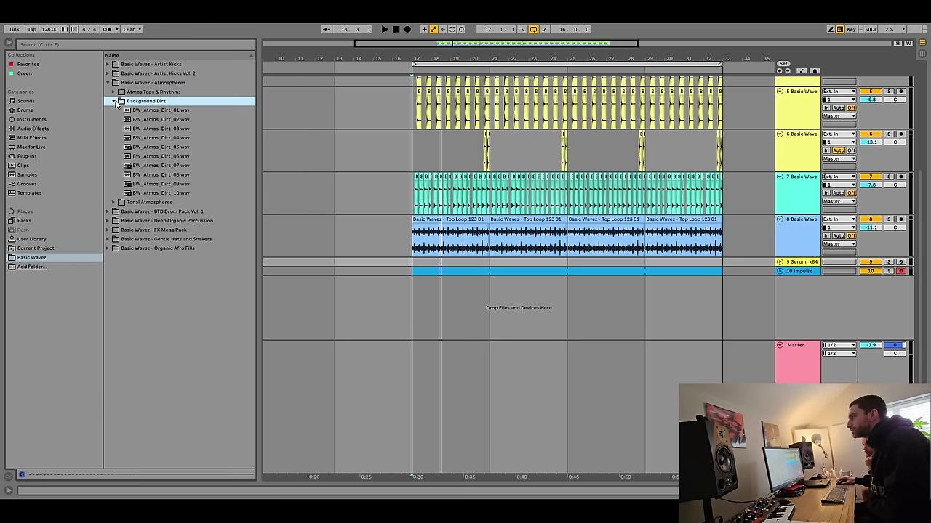
{"action": "left_click", "coordinate": [116, 102]}
{"action": "left_click", "coordinate": [116, 109]}
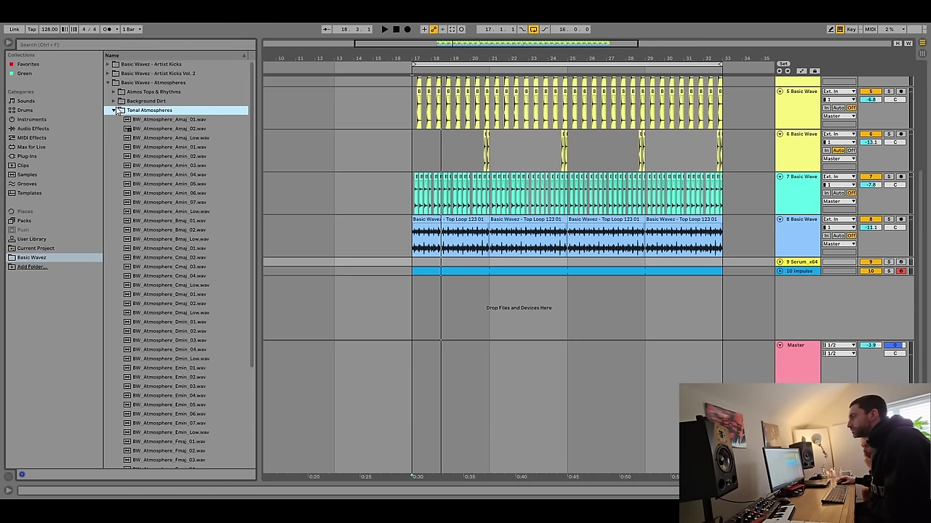
{"action": "left_click", "coordinate": [116, 104]}
{"action": "left_click", "coordinate": [114, 93]}
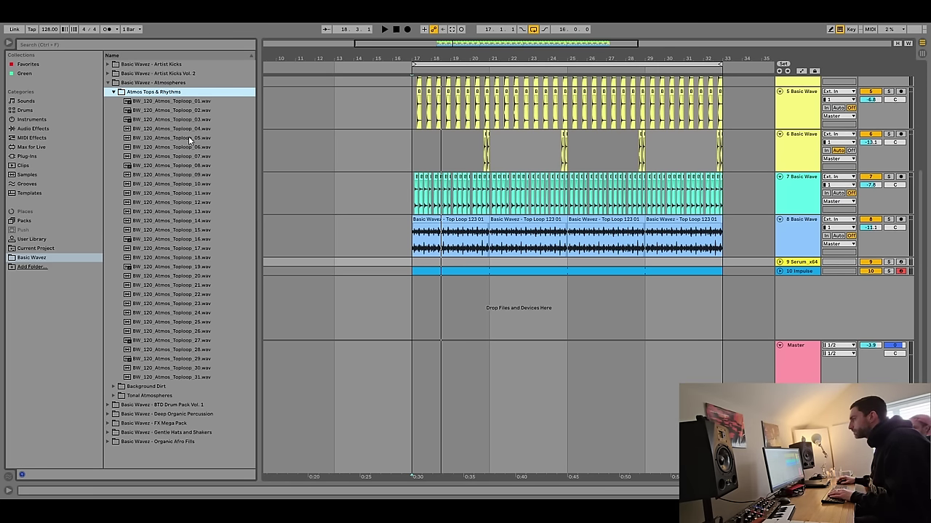
Audition BW_120_Atmos_Toploop_04, 05 and 06, and return to loop 05.
{"action": "left_click", "coordinate": [802, 270]}
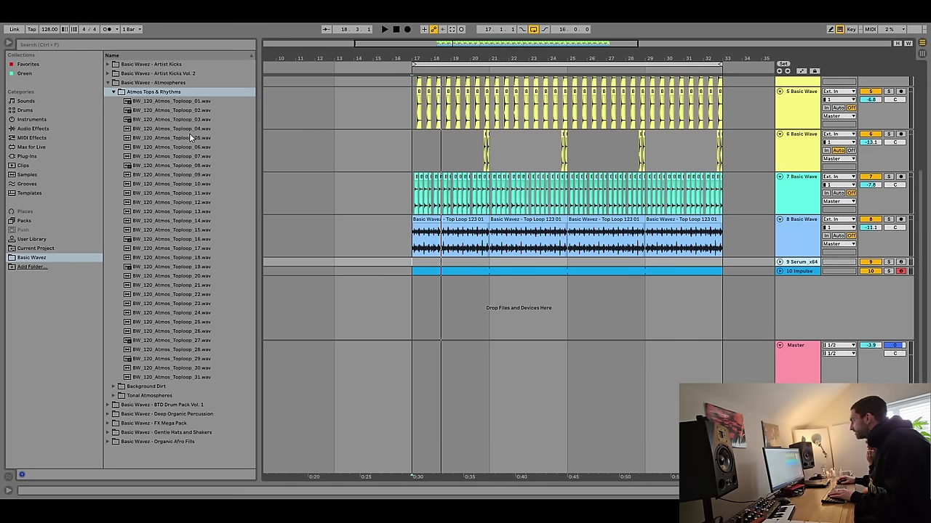
{"action": "left_click", "coordinate": [166, 130]}
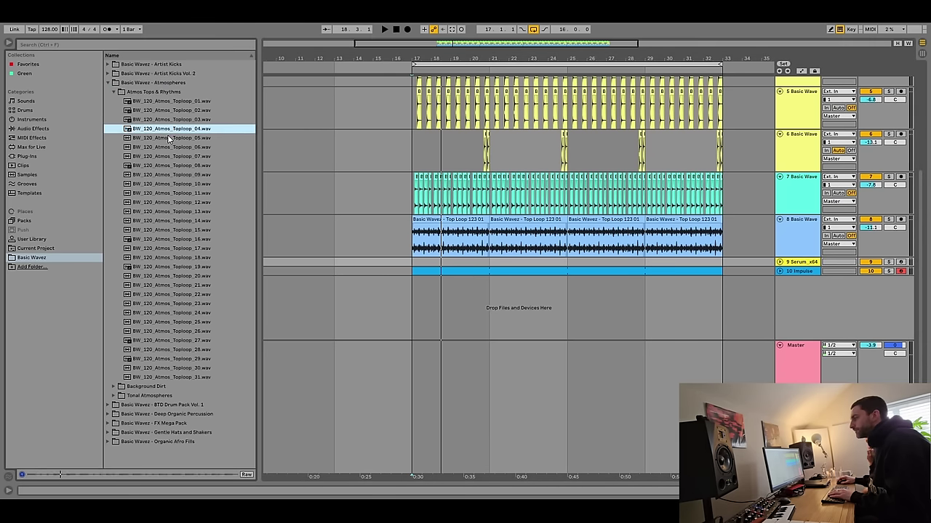
{"action": "left_click", "coordinate": [168, 139]}
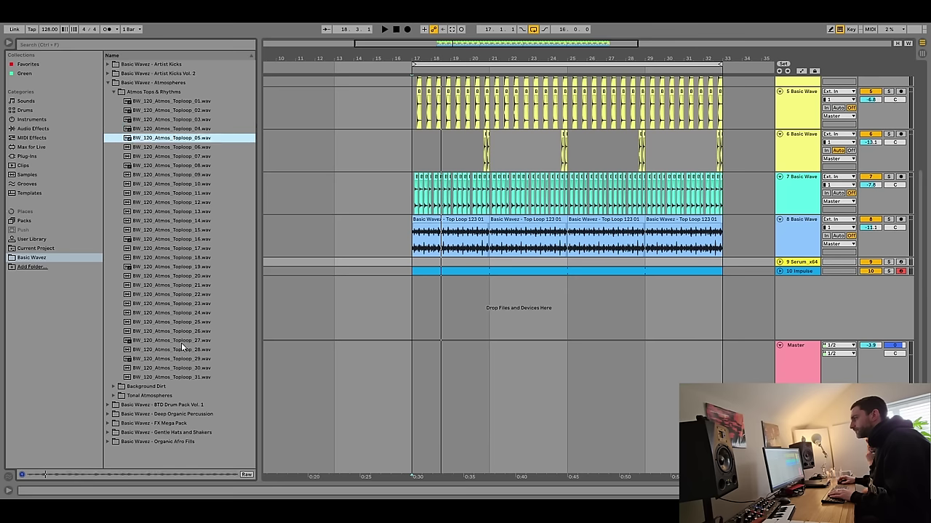
{"action": "left_click", "coordinate": [163, 148]}
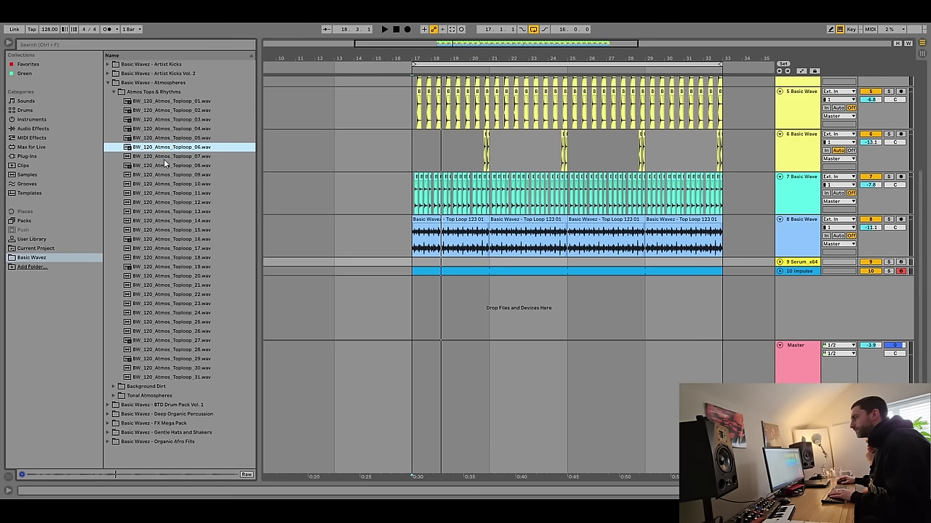
{"action": "key", "text": "Up"}
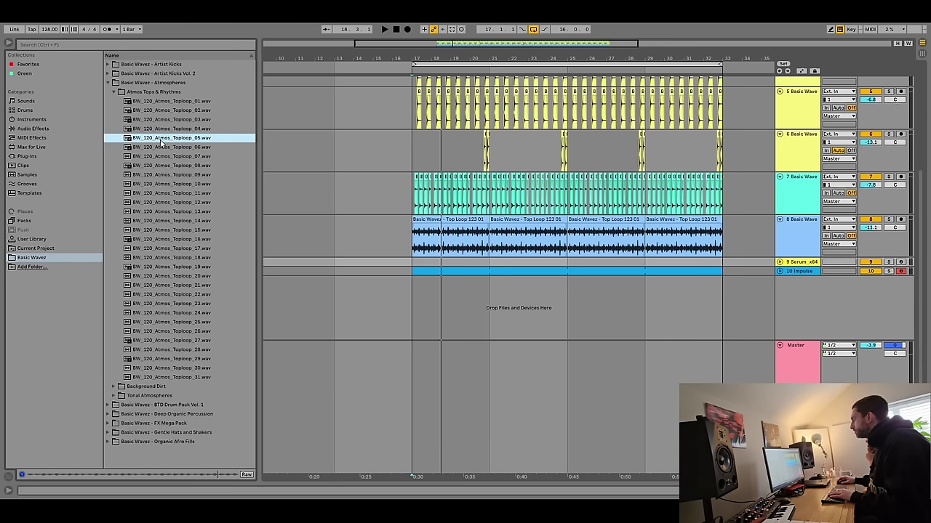
Place BW_120_Atmos_Toploop_05 on a new audio track from bar 17 to 33 and set its warp mode to Complex.
{"action": "left_click_drag", "start_coordinate": [153, 143], "coordinate": [713, 277]}
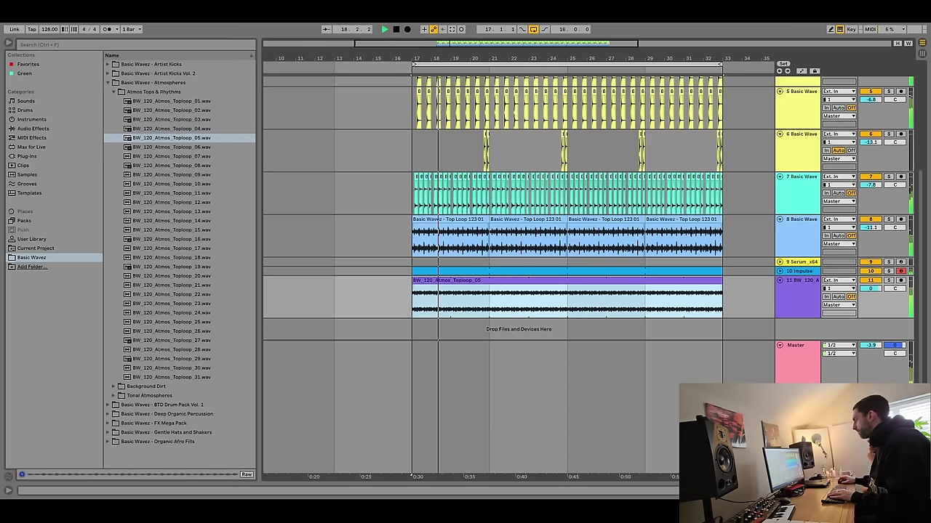
{"action": "double_click", "coordinate": [712, 279]}
{"action": "left_click", "coordinate": [113, 330]}
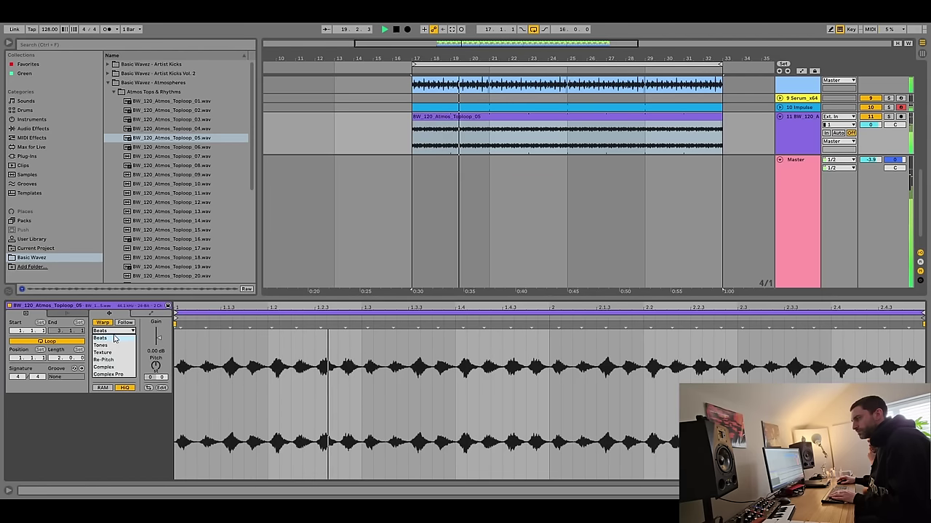
{"action": "left_click", "coordinate": [109, 366]}
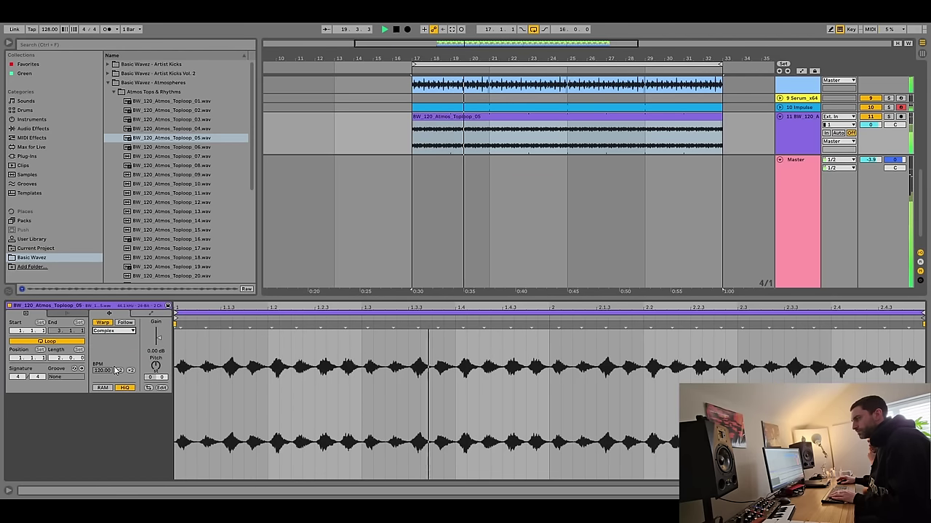
Set the Atmos Toploop track's volume to -3.2 dB in the Session View mixer and return to the arrangement.
{"action": "left_click", "coordinate": [433, 396]}
{"action": "key", "text": "Tab"}
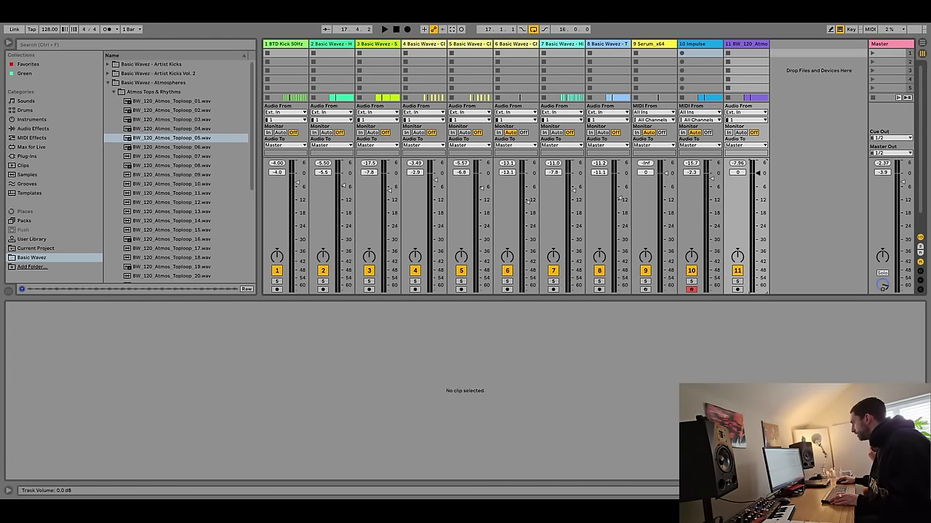
{"action": "key", "text": "Tab"}
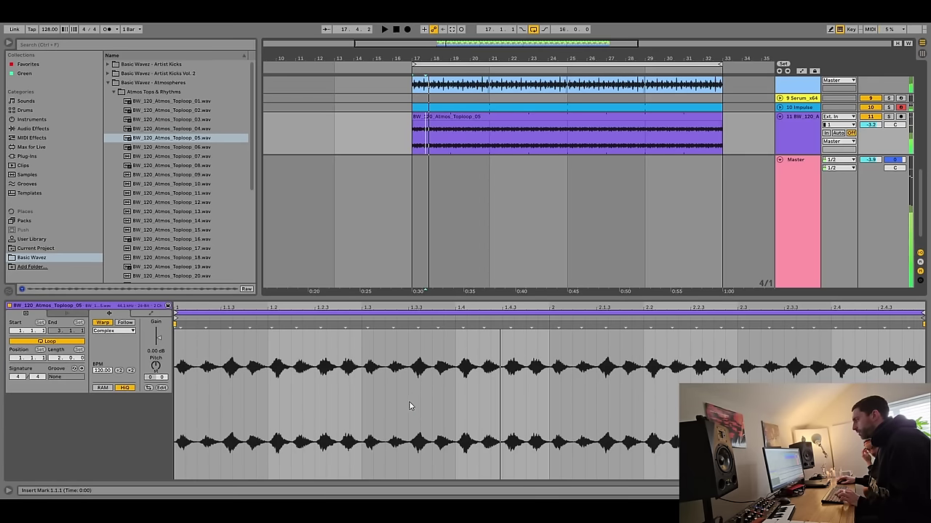
Quantize the entire BW_120_Atmos_Toploop_05 sample to the grid, then select its whole clip in the arrangement.
{"action": "key", "text": "ctrl+a"}
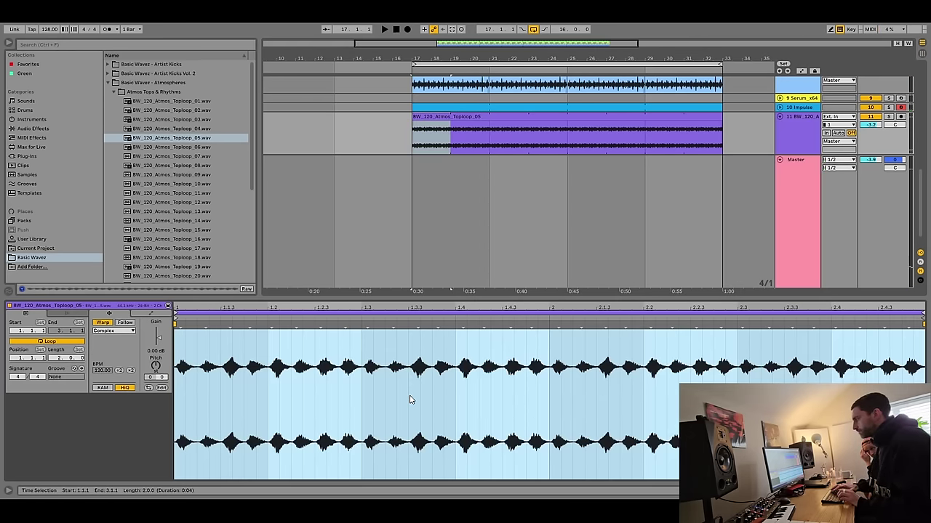
{"action": "key", "text": "ctrl+u"}
{"action": "left_click", "coordinate": [409, 286]}
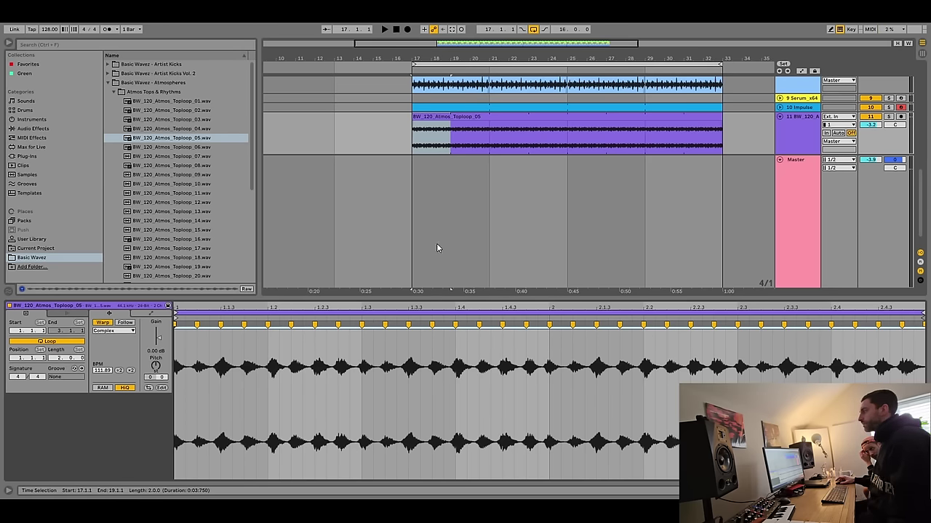
{"action": "left_click", "coordinate": [496, 115]}
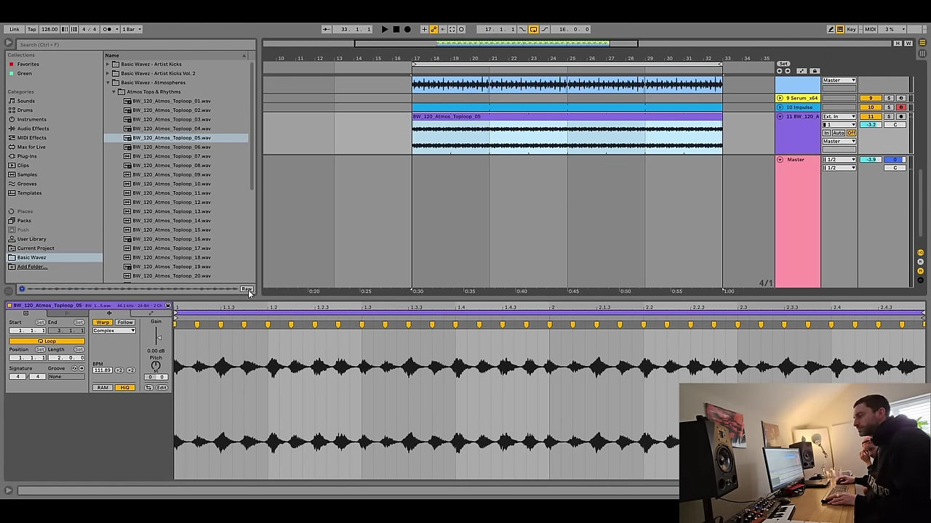
Review the project's tracks in both the session mixer and the arrangement.
{"action": "key", "text": "Tab"}
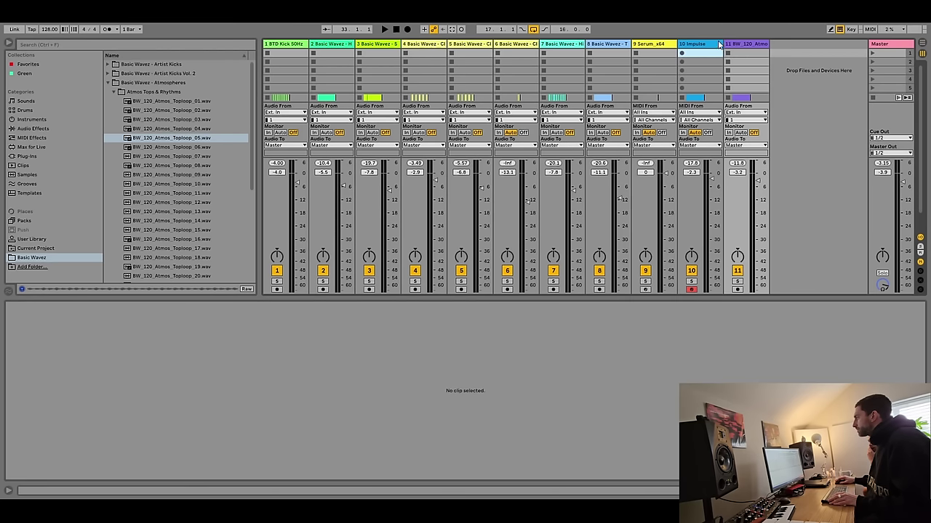
{"action": "key", "text": "Tab"}
{"action": "key", "text": "ctrl+alt+l"}
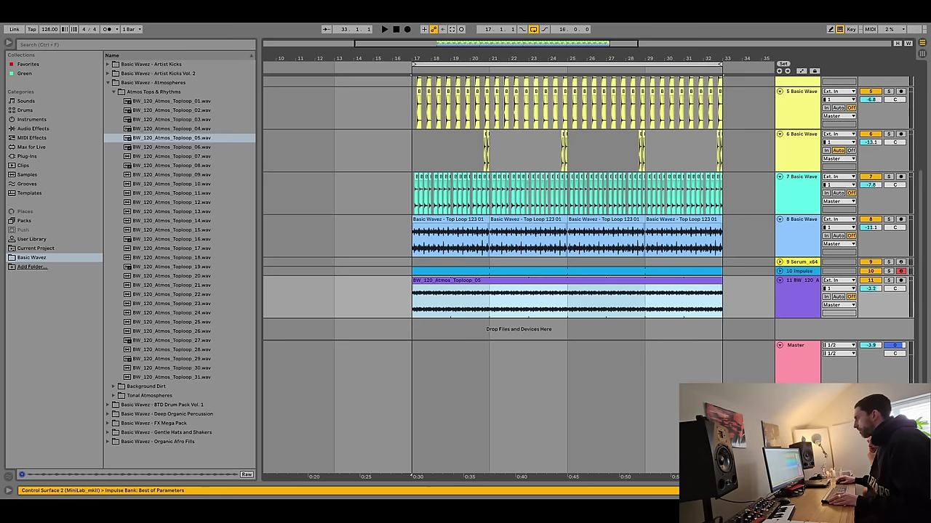
{"action": "left_click_drag", "start_coordinate": [547, 44], "coordinate": [566, 42]}
{"action": "scroll", "coordinate": [555, 177], "scroll_direction": "up", "scroll_amount": 3}
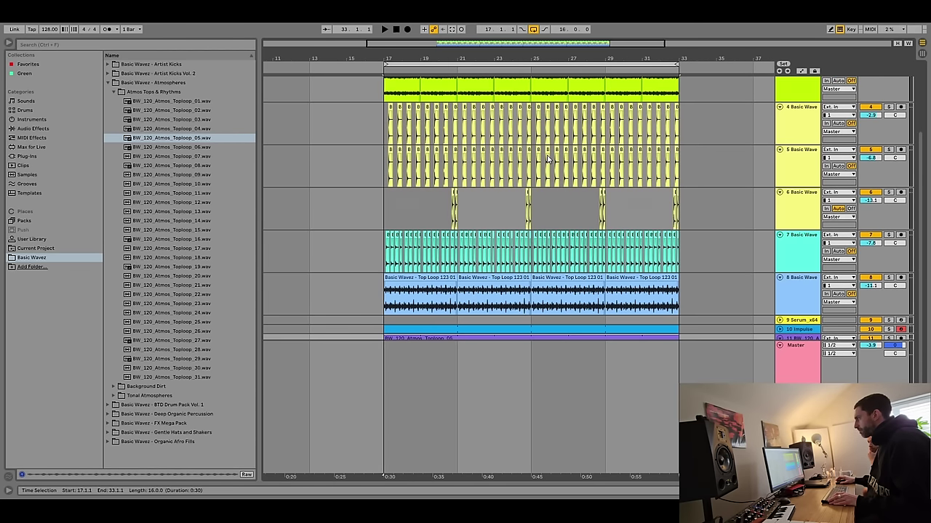
{"action": "scroll", "coordinate": [555, 176], "scroll_direction": "down", "scroll_amount": 3}
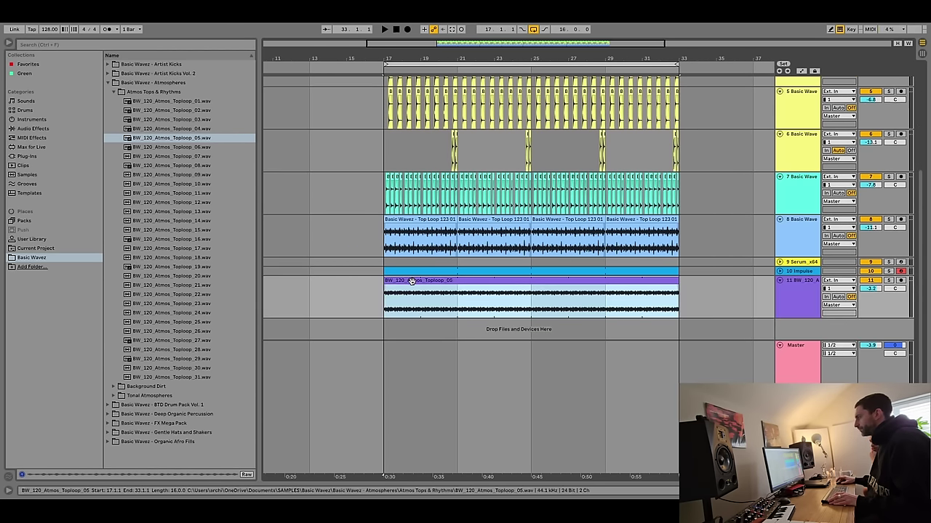
{"action": "key", "text": "Tab"}
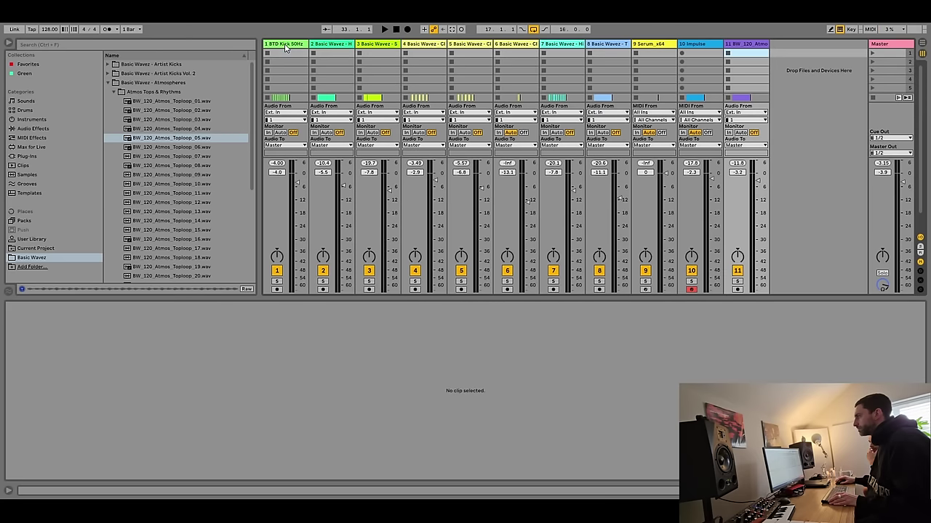
{"action": "key", "text": "Tab"}
Move the Serum_x64 track to the end of the track list, below the BW_120_Atmos track.
{"action": "scroll", "coordinate": [611, 208], "scroll_direction": "down", "scroll_amount": 2}
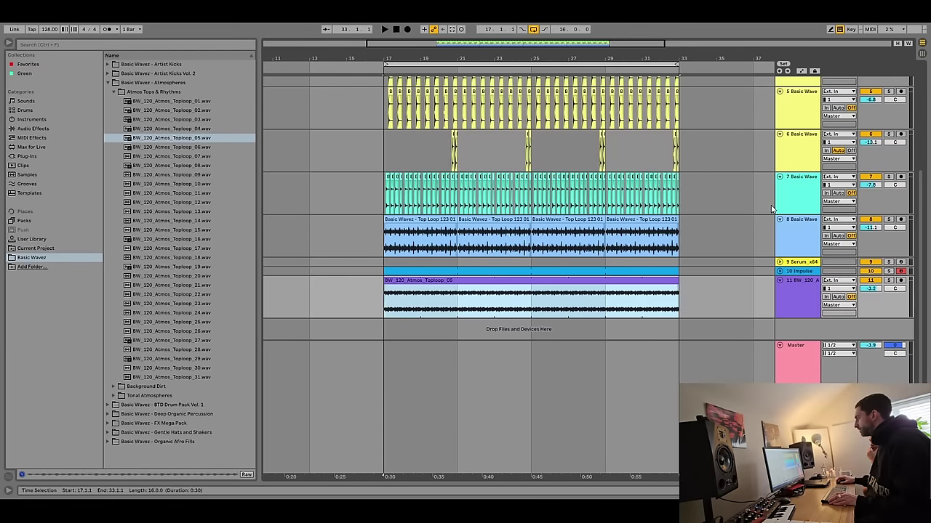
{"action": "left_click", "coordinate": [798, 271]}
{"action": "left_click", "coordinate": [803, 262]}
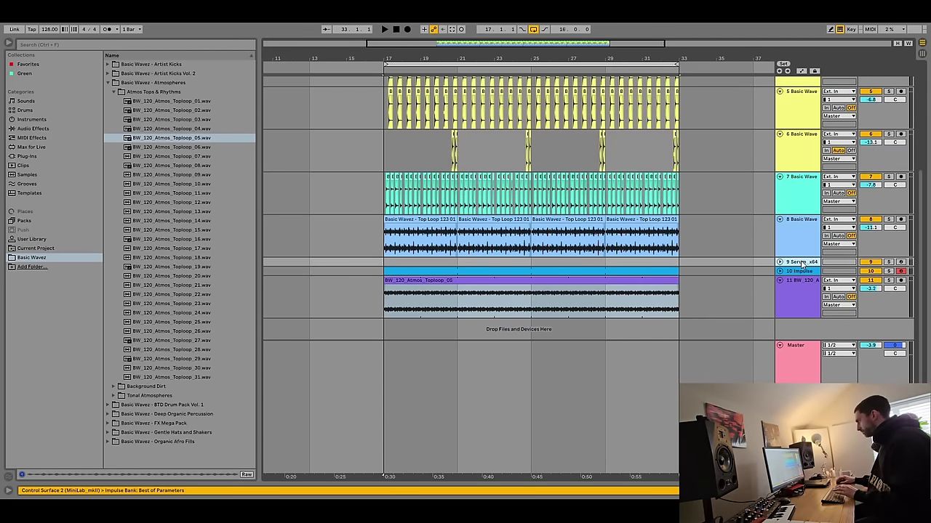
Group all the drum and percussion tracks, from BTD Kick 50Hz through Impulse.
{"action": "scroll", "coordinate": [705, 224], "scroll_direction": "up", "scroll_amount": 4}
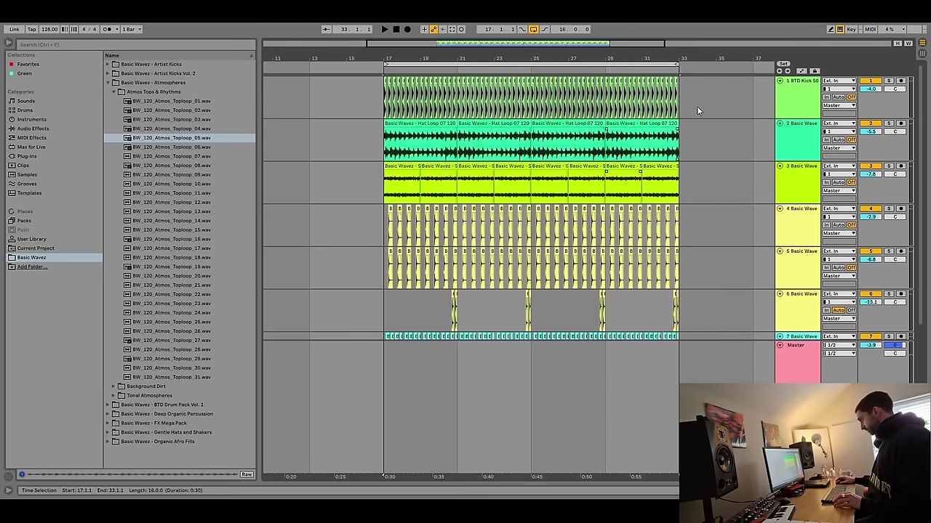
{"action": "left_click", "coordinate": [807, 93]}
{"action": "scroll", "coordinate": [800, 175], "scroll_direction": "down", "scroll_amount": 3}
{"action": "left_click", "coordinate": [797, 242]}
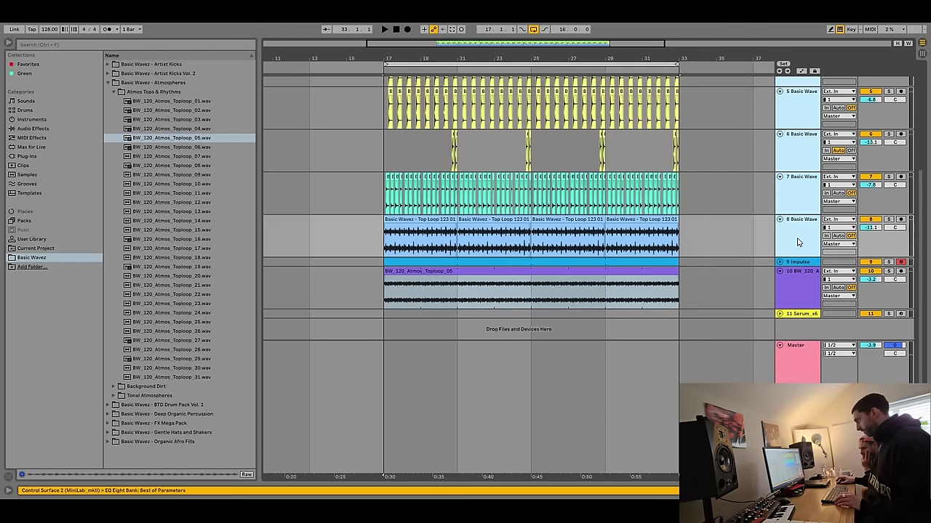
{"action": "left_click", "coordinate": [804, 261]}
{"action": "scroll", "coordinate": [791, 175], "scroll_direction": "up", "scroll_amount": 4}
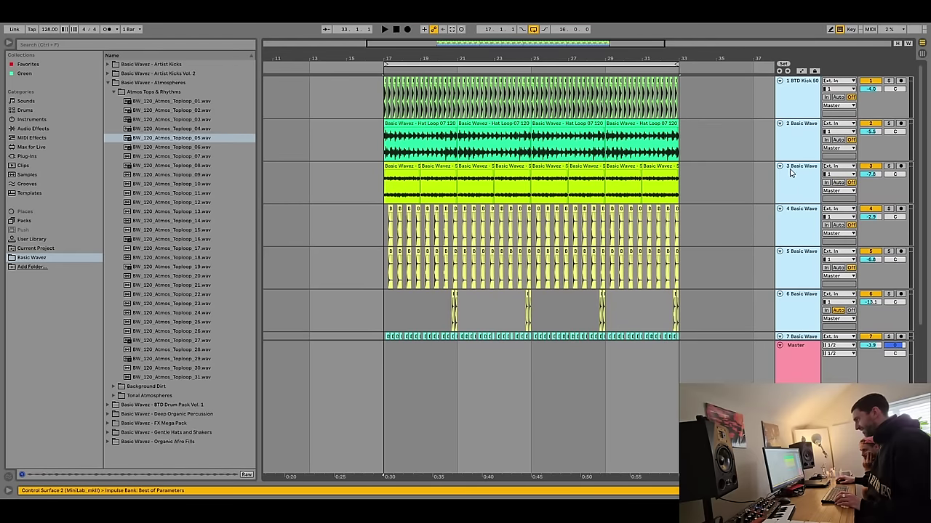
{"action": "right_click", "coordinate": [799, 110]}
{"action": "left_click", "coordinate": [815, 194]}
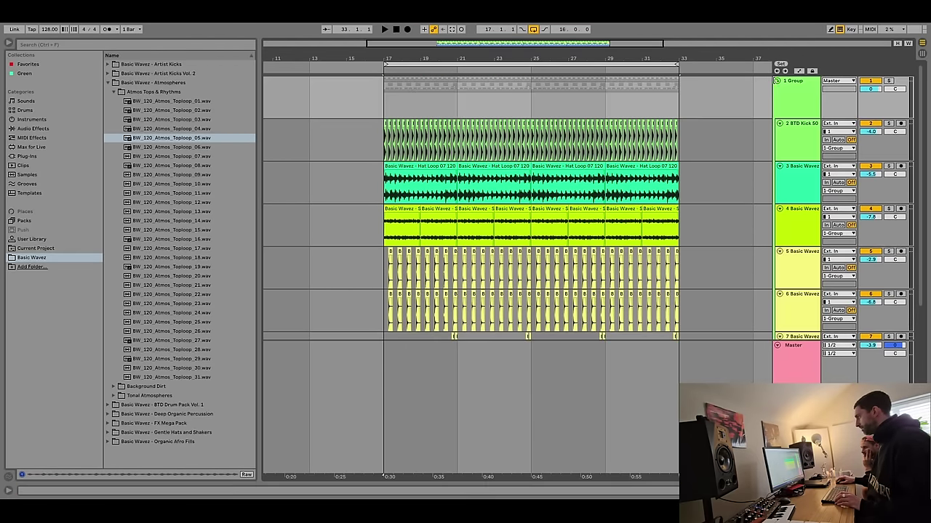
Collapse the new track group and rename it DRUMS.
{"action": "left_click", "coordinate": [777, 83]}
{"action": "right_click", "coordinate": [796, 83]}
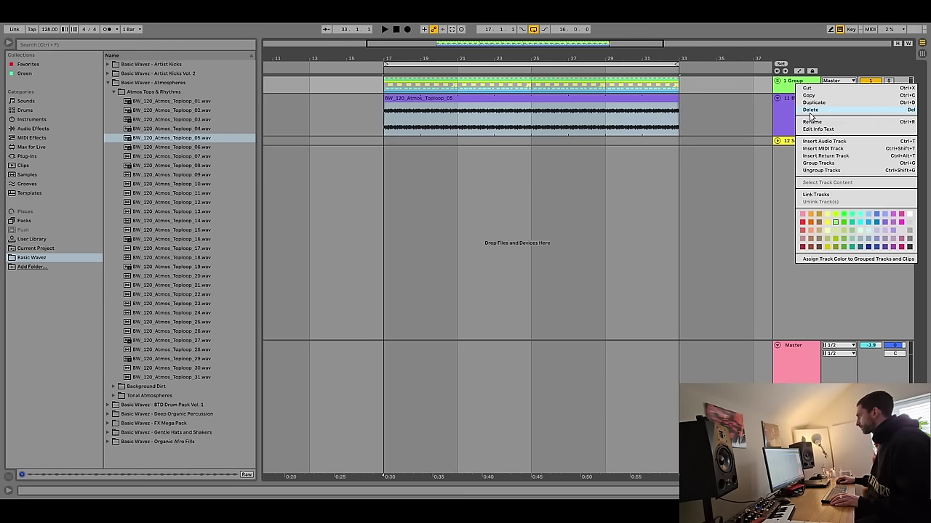
{"action": "left_click", "coordinate": [812, 122]}
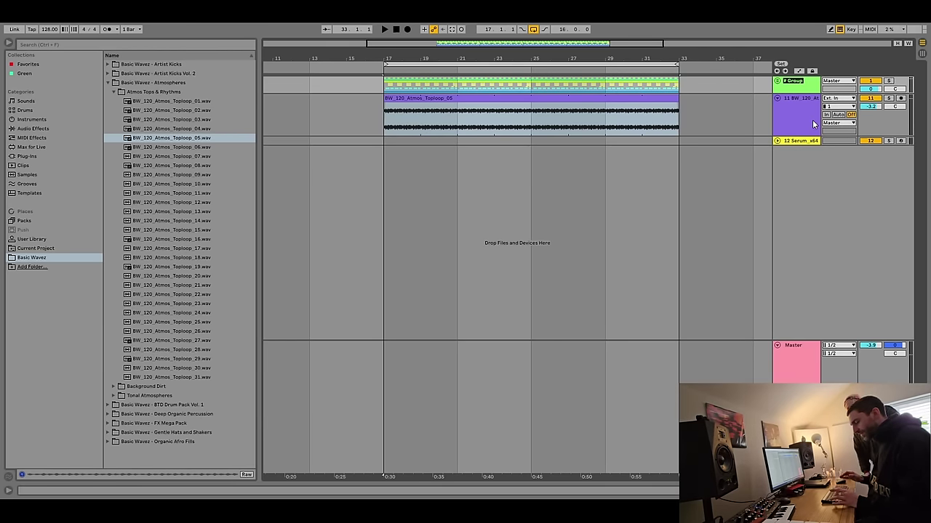
{"action": "type", "text": "drums"}
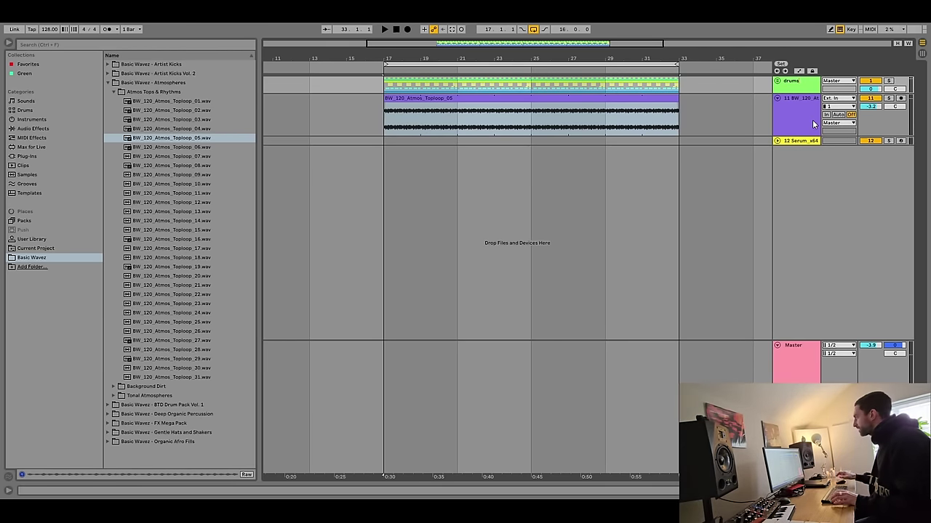
{"action": "key", "text": "BackSpace"}
{"action": "key", "text": "BackSpace"}
{"action": "key", "text": "BackSpace"}
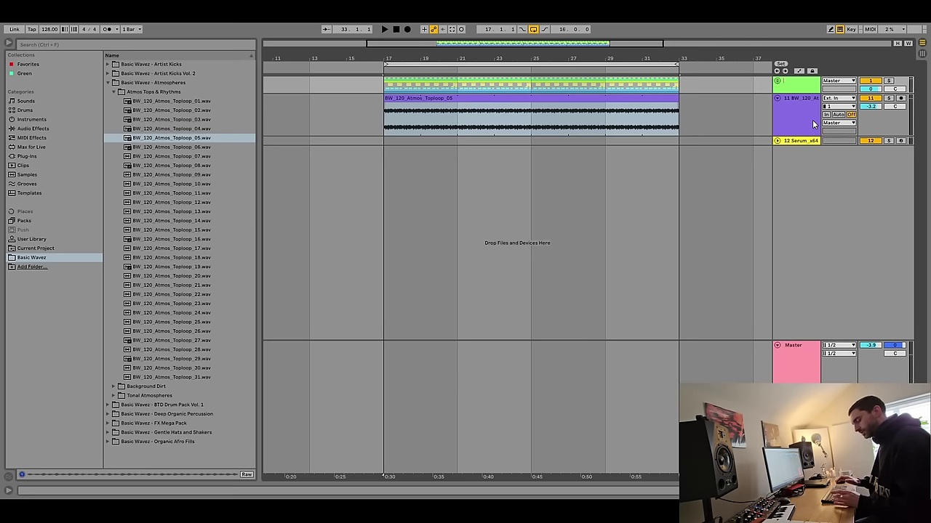
{"action": "type", "text": "DRUMNS"}
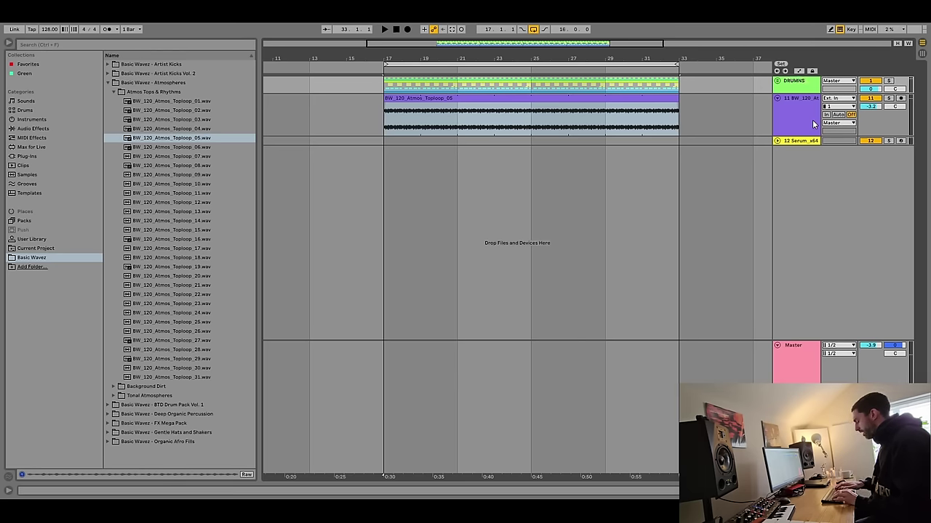
{"action": "key", "text": "BackSpace"}
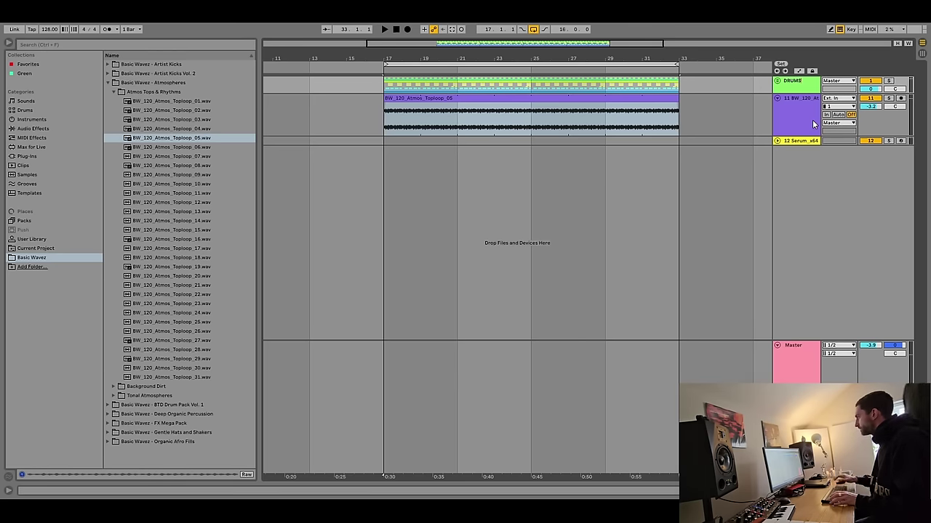
{"action": "left_click", "coordinate": [533, 96]}
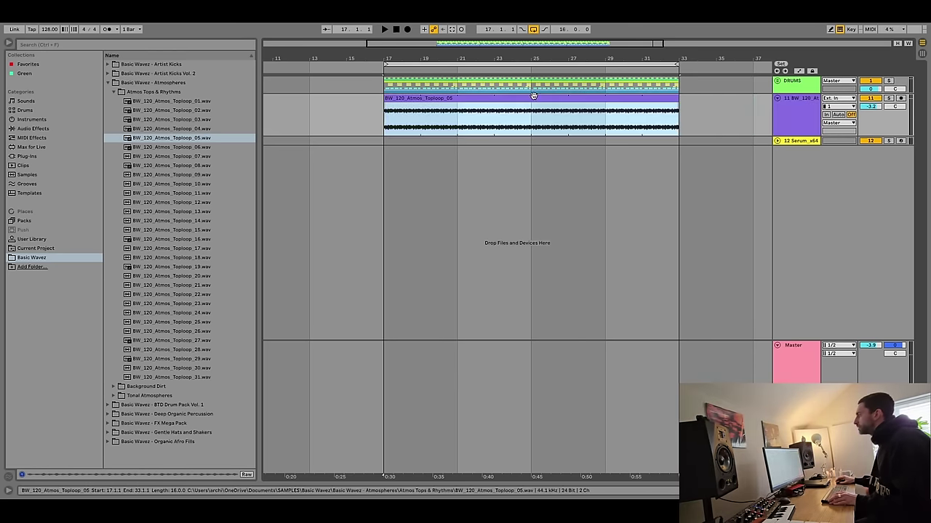
During playback, lower all the tracks in DRUMS together, bringing BTD Kick to -8.7 dB, and raise the master volume to -1.5 dB.
{"action": "key", "text": "Tab"}
{"action": "key", "text": "space"}
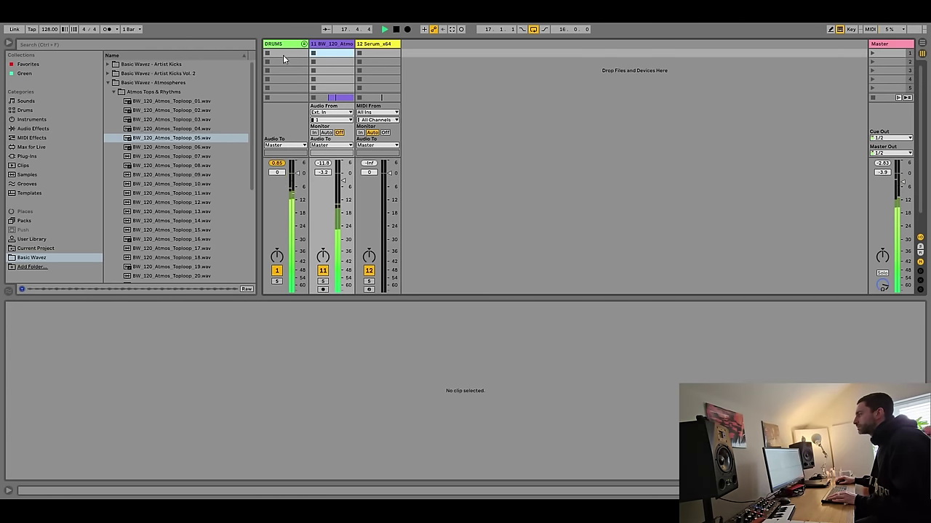
{"action": "left_click", "coordinate": [304, 44]}
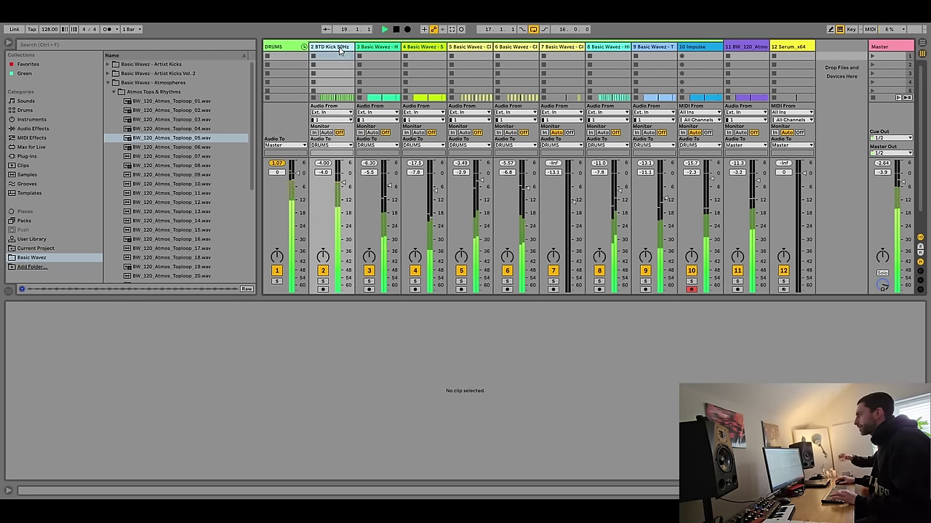
{"action": "left_click", "coordinate": [690, 48], "text": "shift"}
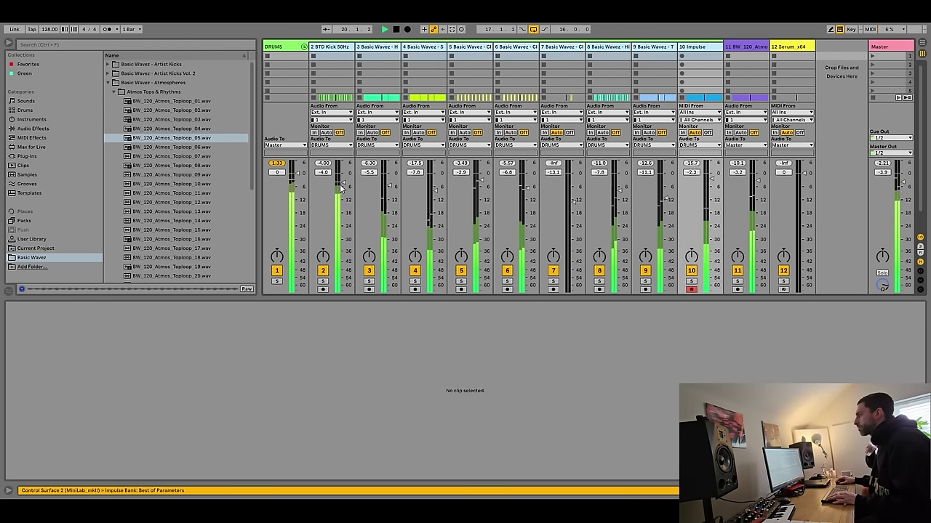
{"action": "left_click_drag", "start_coordinate": [342, 184], "coordinate": [342, 194]}
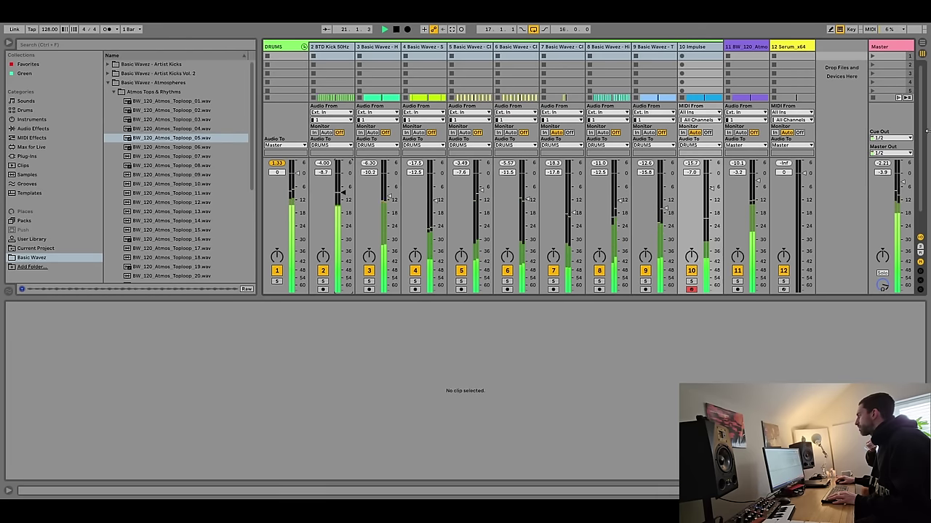
{"action": "left_click_drag", "start_coordinate": [903, 182], "coordinate": [903, 176]}
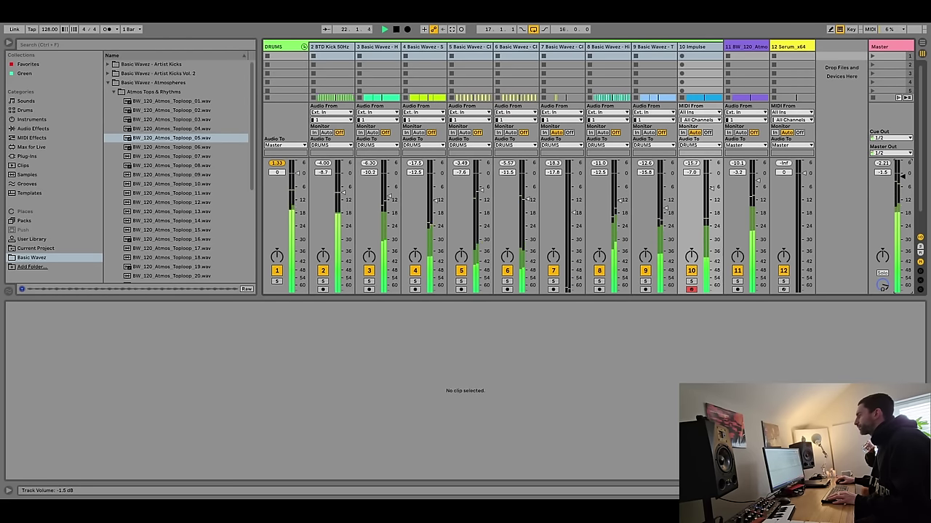
{"action": "left_click", "coordinate": [304, 46]}
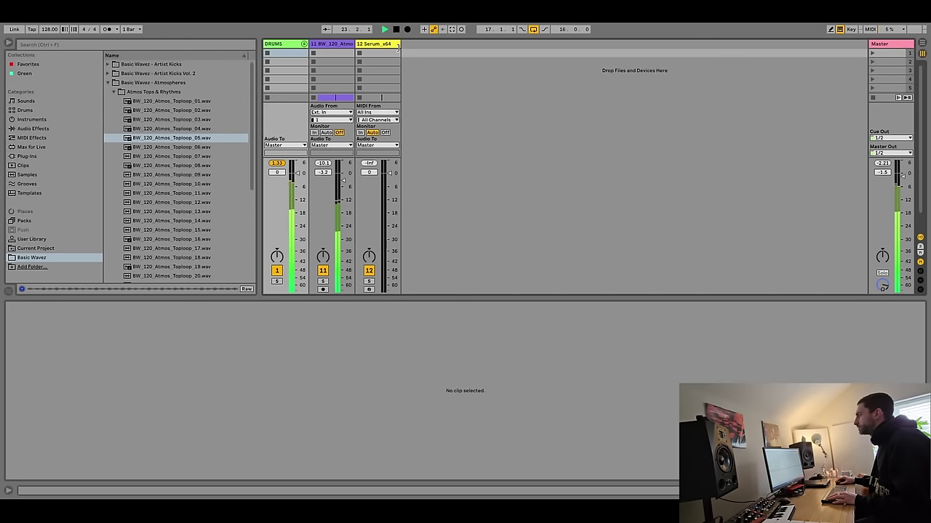
{"action": "key", "text": "Tab"}
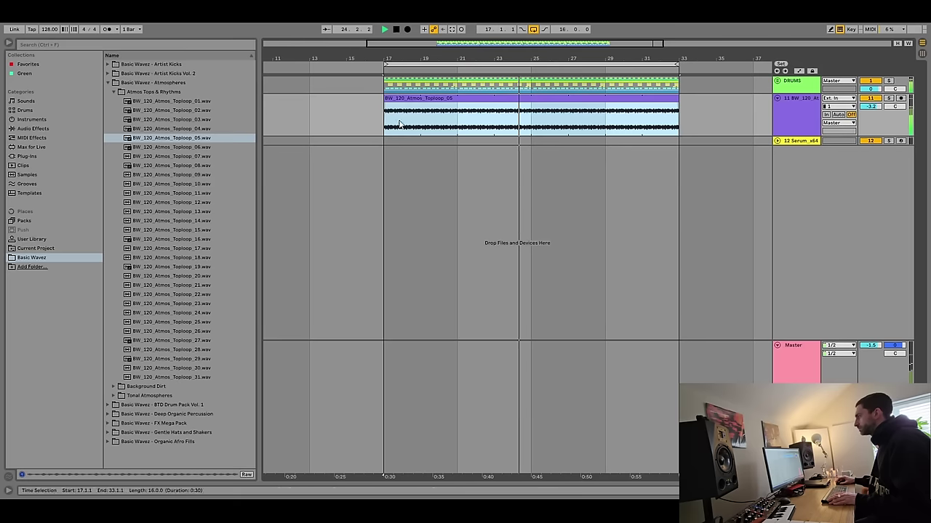
{"action": "double_click", "coordinate": [398, 124]}
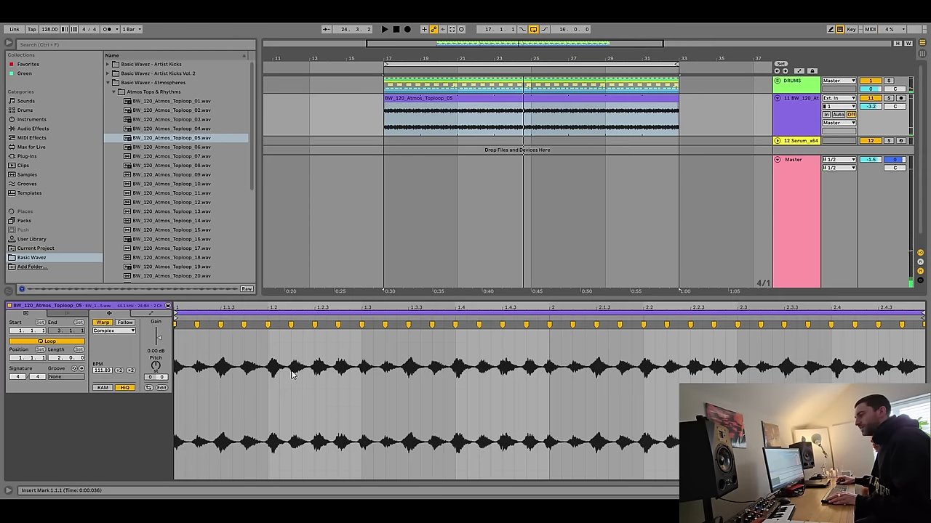
{"action": "key", "text": "Tab"}
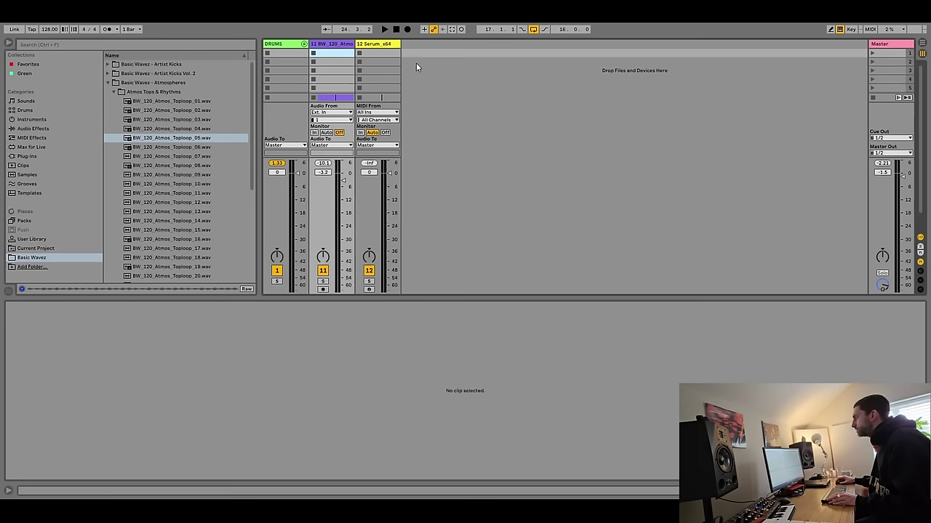
Add the Brutal SC Compressor preset to the BW_120_Atmos track, leaving it as the track's only effect.
{"action": "left_click", "coordinate": [325, 45]}
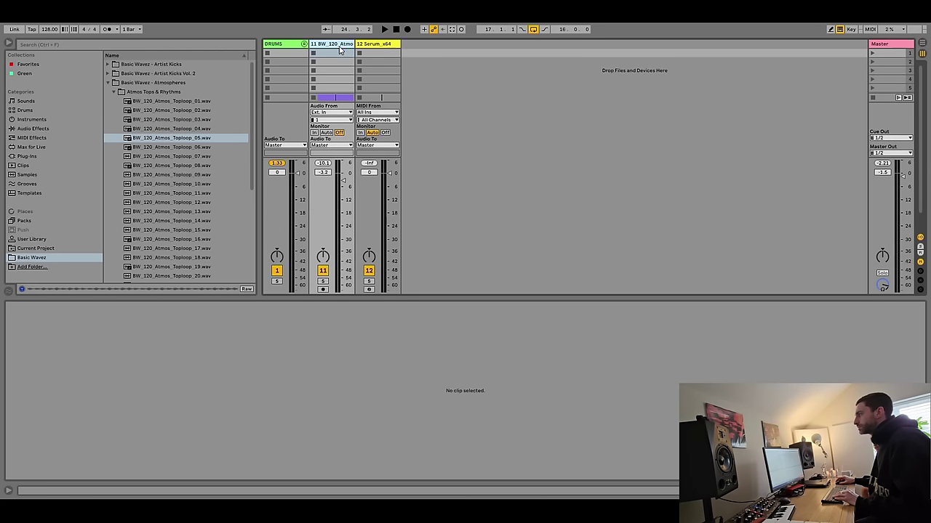
{"action": "left_click", "coordinate": [109, 83]}
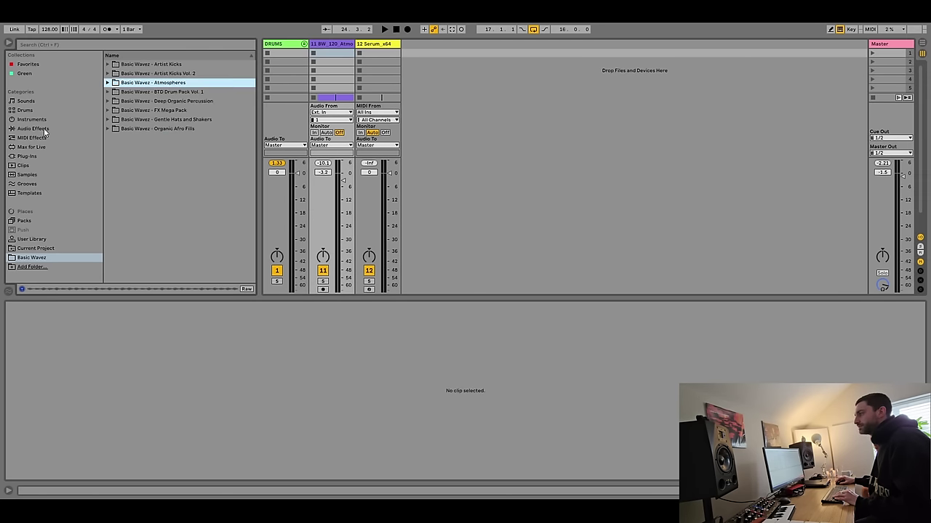
{"action": "left_click", "coordinate": [44, 130]}
{"action": "double_click", "coordinate": [132, 82]}
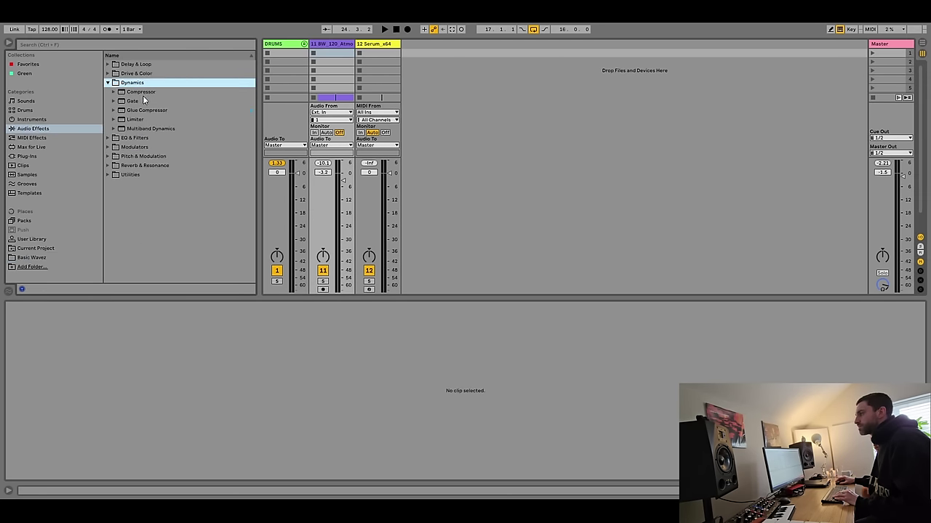
{"action": "double_click", "coordinate": [141, 93]}
{"action": "double_click", "coordinate": [152, 130]}
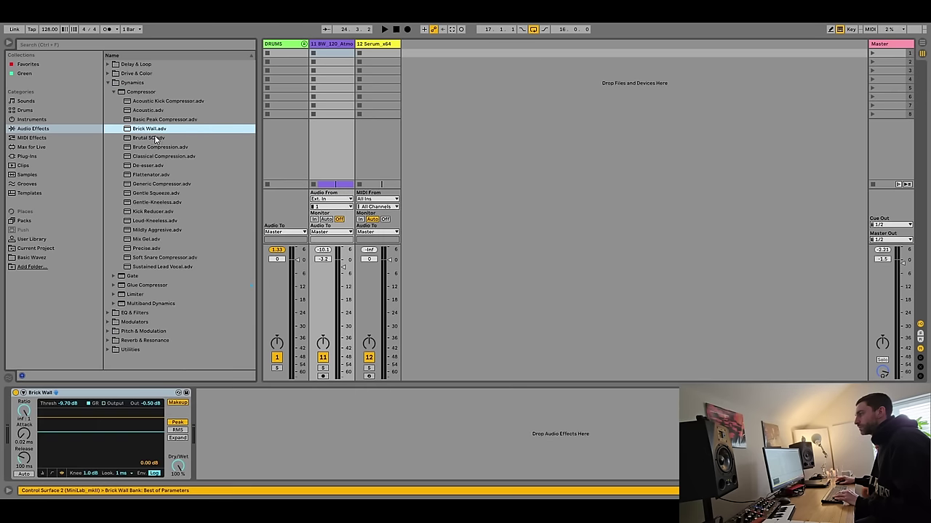
{"action": "double_click", "coordinate": [155, 138]}
{"action": "left_click", "coordinate": [125, 393]}
{"action": "key", "text": "Delete"}
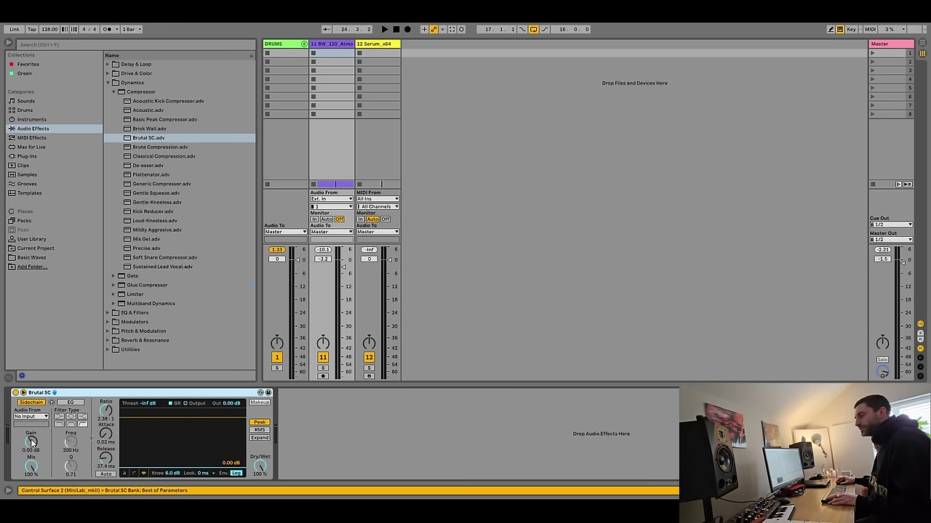
Set the compressor's sidechain source to the BTD Kick track and its threshold to -23.2 dB during playback.
{"action": "left_click", "coordinate": [29, 417]}
{"action": "left_click", "coordinate": [64, 322]}
{"action": "key", "text": "space"}
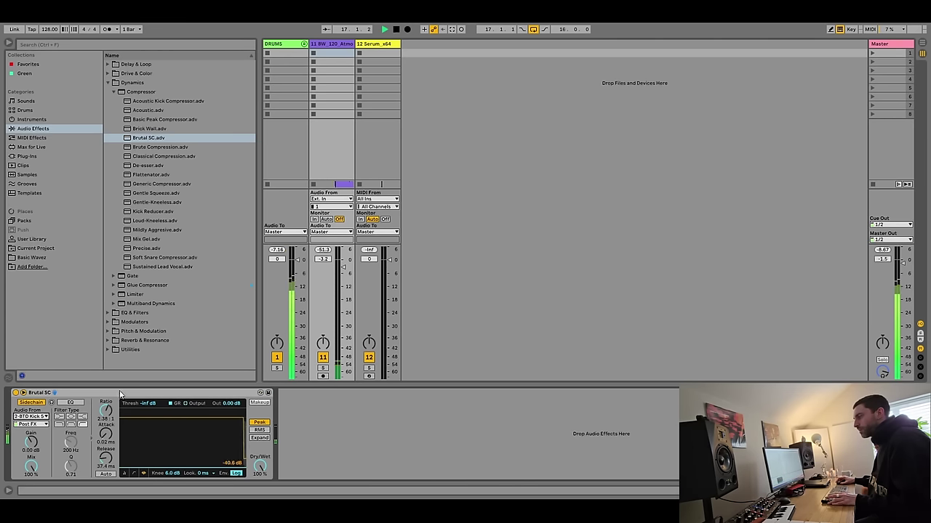
{"action": "left_click_drag", "start_coordinate": [150, 403], "coordinate": [150, 397]}
{"action": "key", "text": "space"}
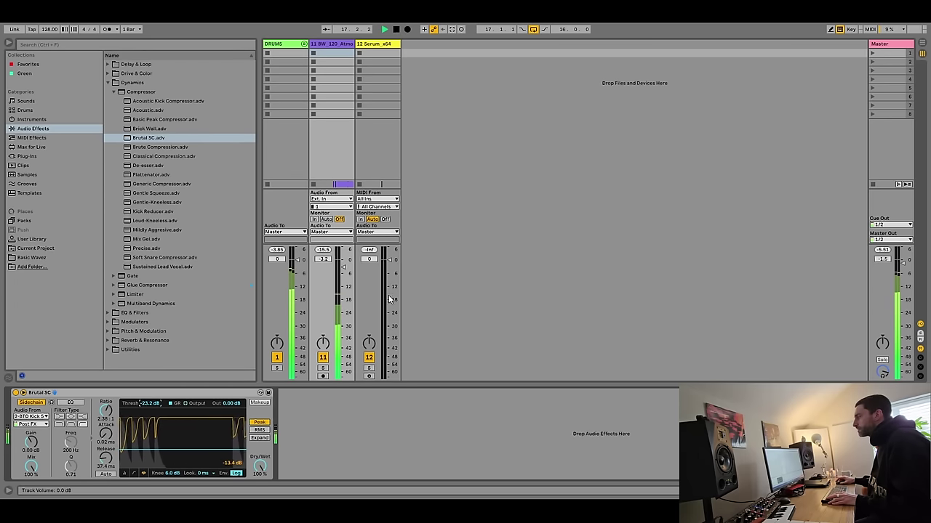
Lower the BW_120_Atmos track volume to -8.0 dB while listening to the loop.
{"action": "left_click_drag", "start_coordinate": [343, 268], "coordinate": [343, 270]}
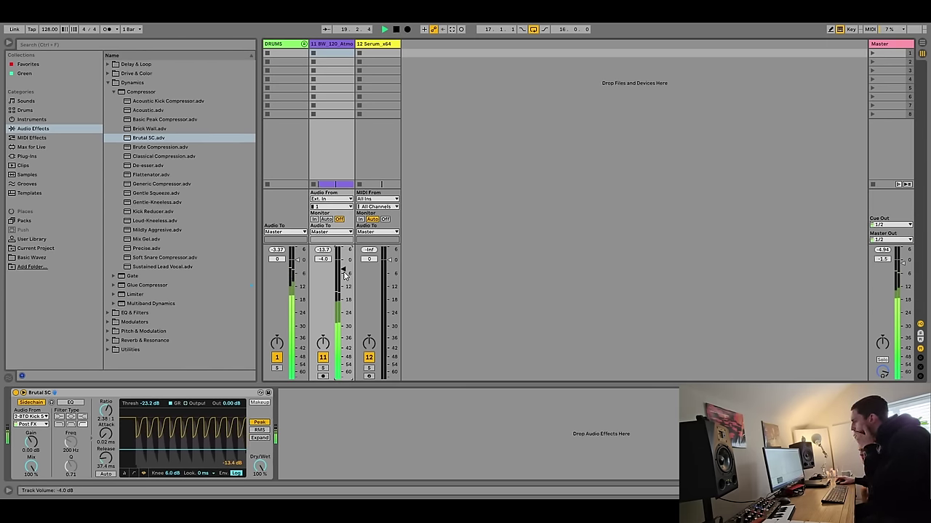
{"action": "left_click_drag", "start_coordinate": [345, 275], "coordinate": [344, 278]}
{"action": "key", "text": "space"}
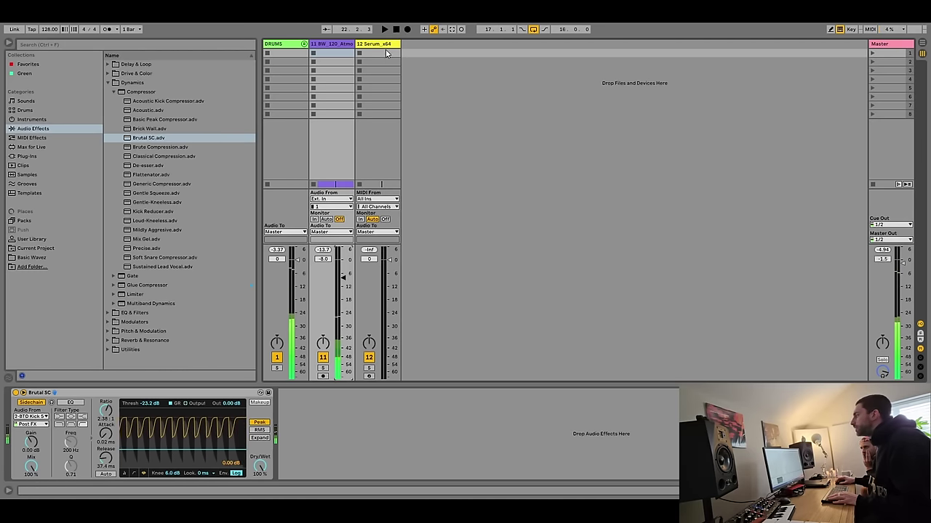
Insert a new MIDI track after Serum_x64, load Operator on it and arm it for recording.
{"action": "right_click", "coordinate": [412, 43]}
{"action": "left_click", "coordinate": [431, 56]}
{"action": "left_click", "coordinate": [337, 46]}
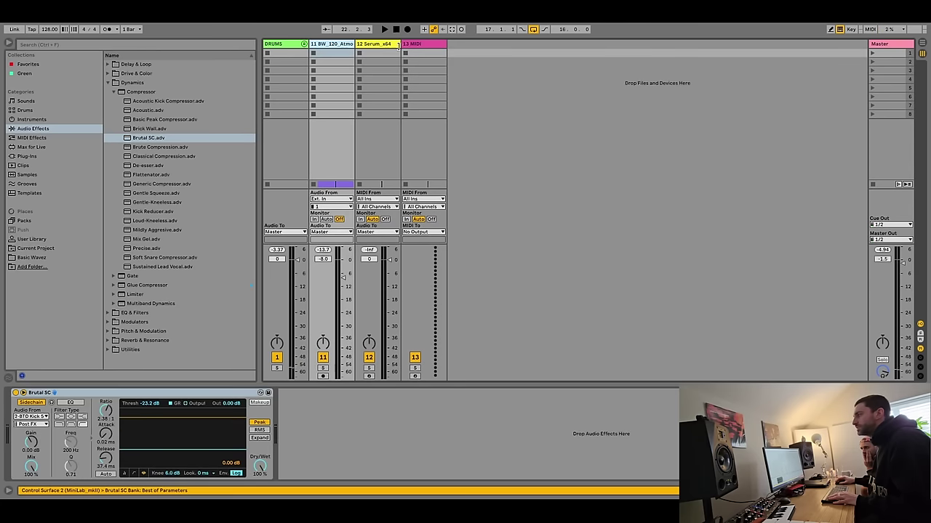
{"action": "left_click", "coordinate": [407, 44]}
{"action": "left_click", "coordinate": [45, 121]}
{"action": "double_click", "coordinate": [131, 147]}
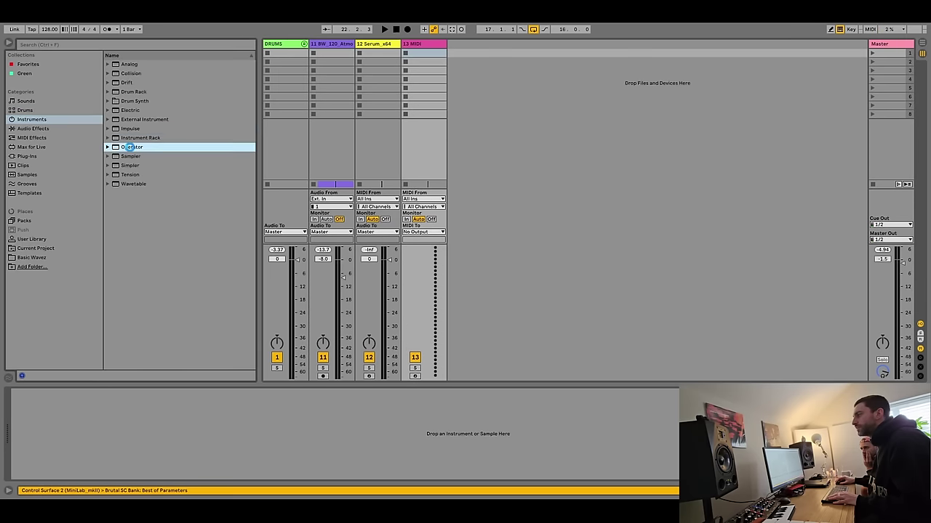
{"action": "left_click", "coordinate": [416, 376]}
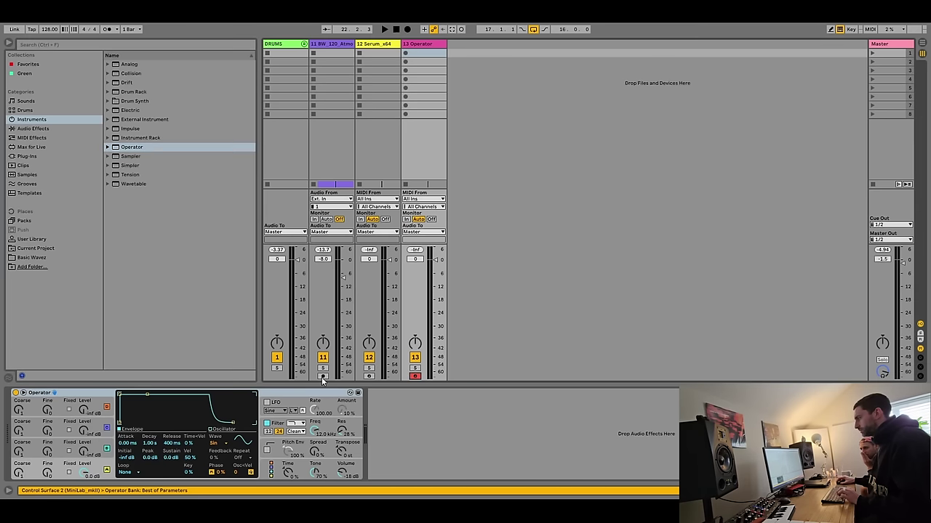
Play the atmos track soloed together with Operator to compare their pitch, ending with both tracks unsoloed.
{"action": "key", "text": "space"}
{"action": "left_click", "coordinate": [323, 368]}
{"action": "left_click", "coordinate": [415, 368]}
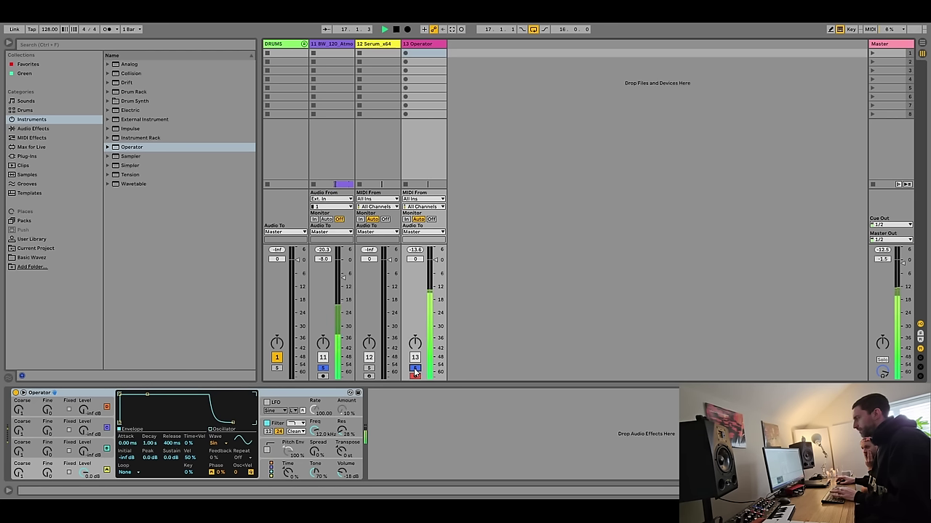
{"action": "left_click", "coordinate": [414, 368]}
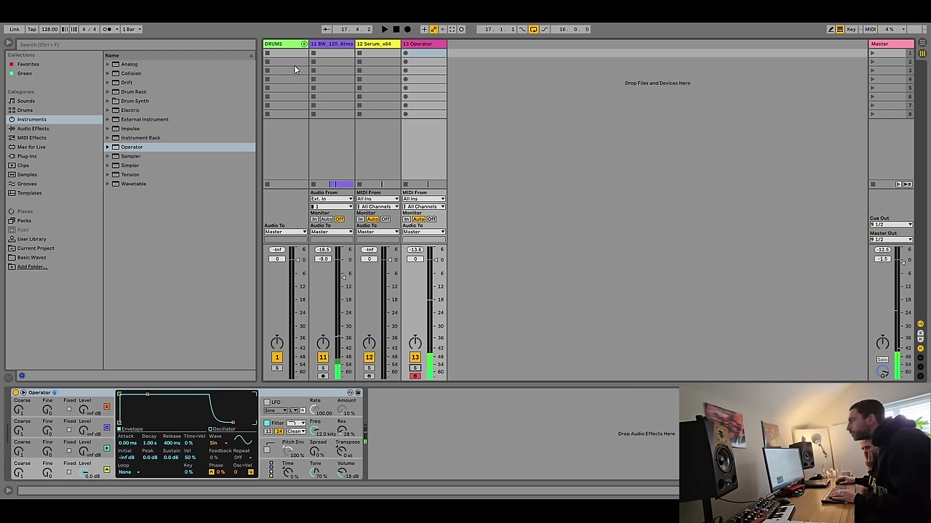
Transpose the BW_120_Atmos_Toploop_05 clip to -5 semitones and listen to it.
{"action": "left_click", "coordinate": [340, 45]}
{"action": "key", "text": "Tab"}
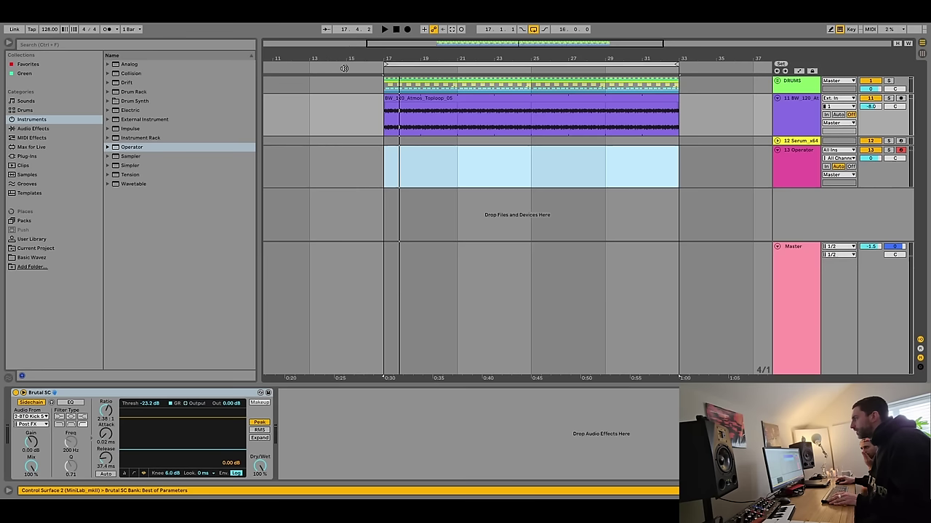
{"action": "double_click", "coordinate": [435, 113]}
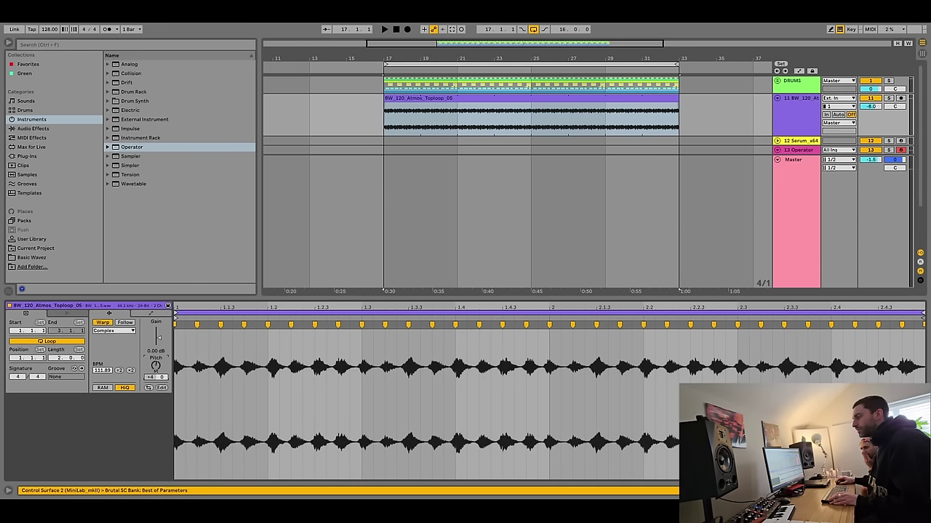
{"action": "key", "text": "space"}
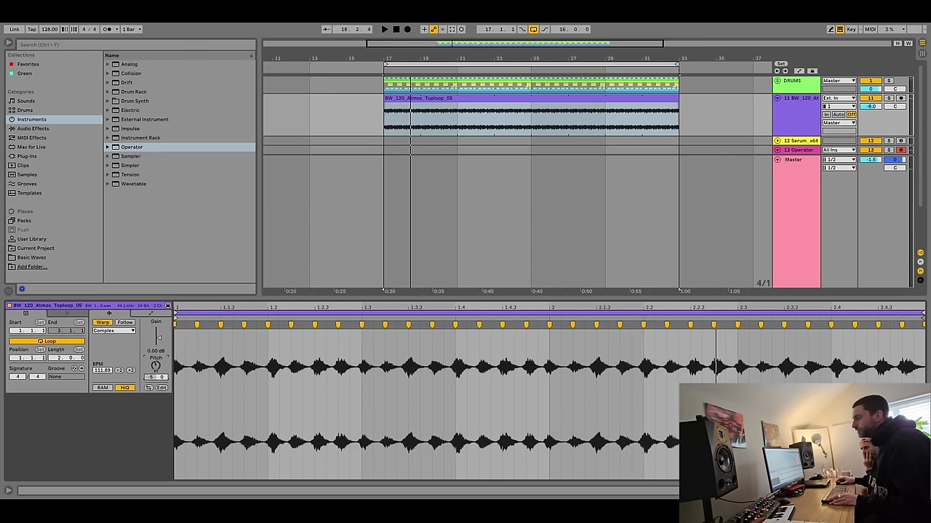
Add EQ Eight after the compressor on the BW_120_Atmos track.
{"action": "key", "text": "Tab"}
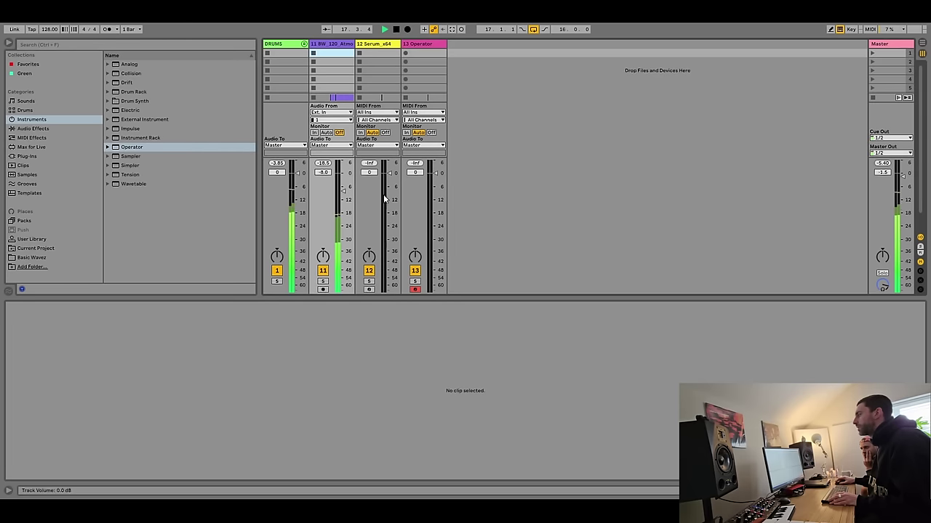
{"action": "left_click", "coordinate": [344, 43]}
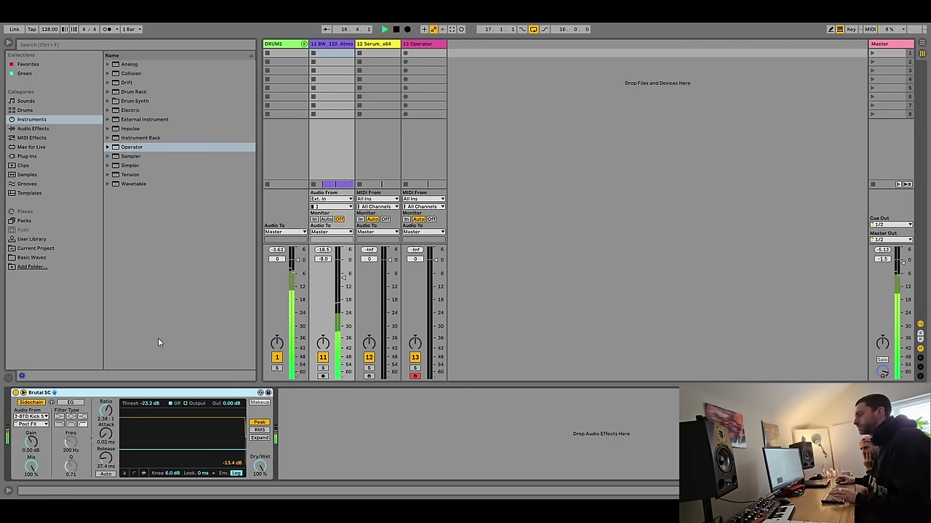
{"action": "key", "text": "shift+Tab"}
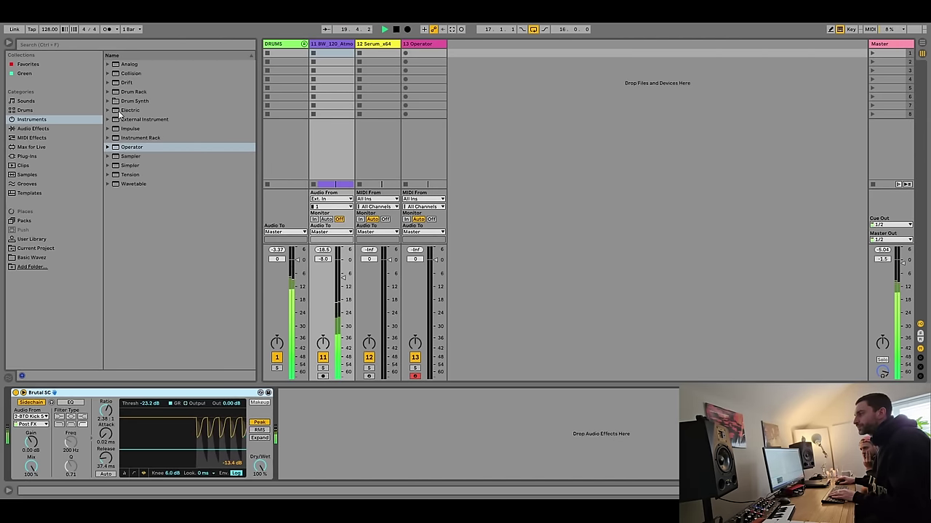
{"action": "left_click", "coordinate": [57, 129]}
{"action": "left_click", "coordinate": [114, 92]}
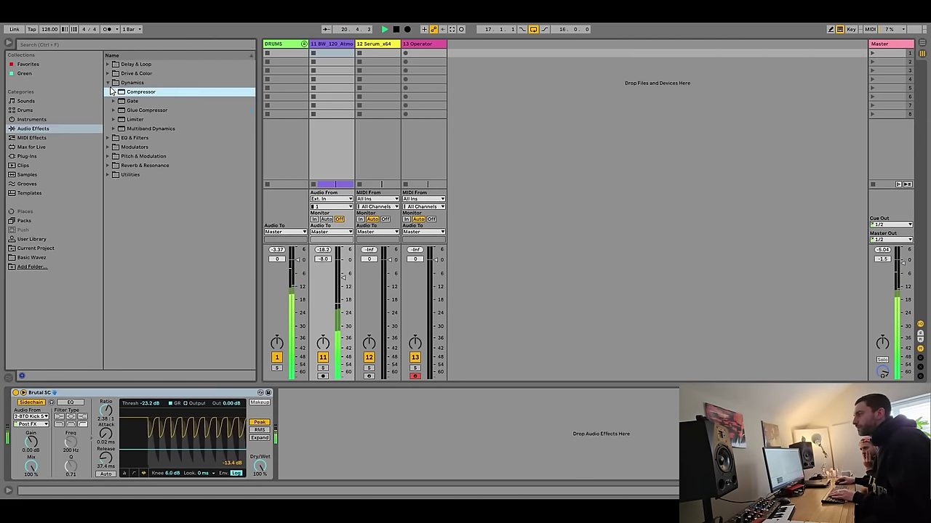
{"action": "left_click", "coordinate": [109, 83]}
{"action": "left_click", "coordinate": [110, 93]}
{"action": "key", "text": "space"}
{"action": "double_click", "coordinate": [148, 121]}
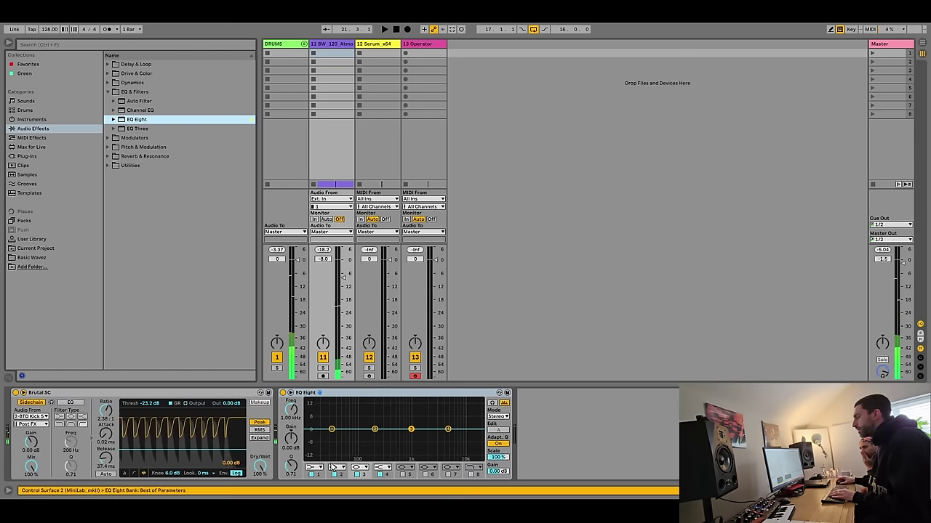
Make EQ Eight's band 1 a low-cut filter at 114 Hz and lower the atmos track volume to -11.0 dB.
{"action": "left_click", "coordinate": [314, 468]}
{"action": "left_click", "coordinate": [312, 410]}
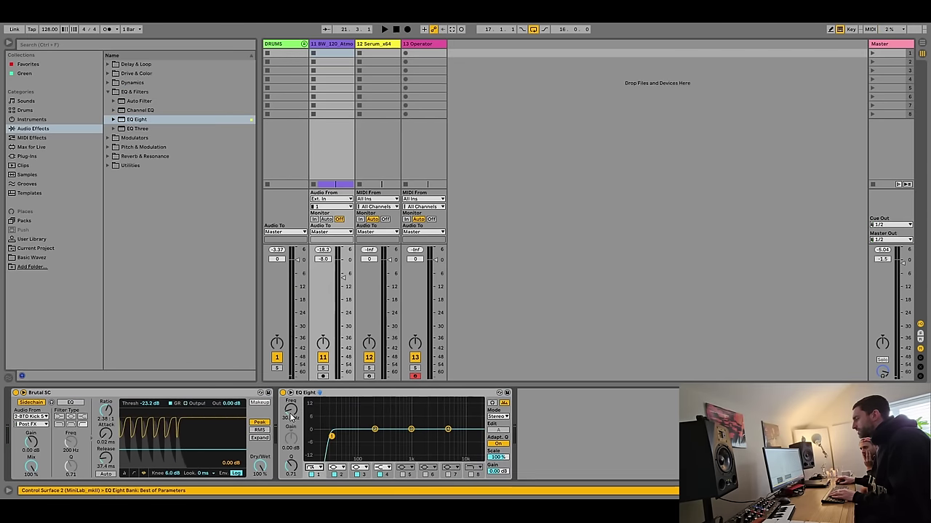
{"action": "left_click_drag", "start_coordinate": [291, 410], "coordinate": [291, 400]}
{"action": "left_click_drag", "start_coordinate": [352, 436], "coordinate": [354, 437]}
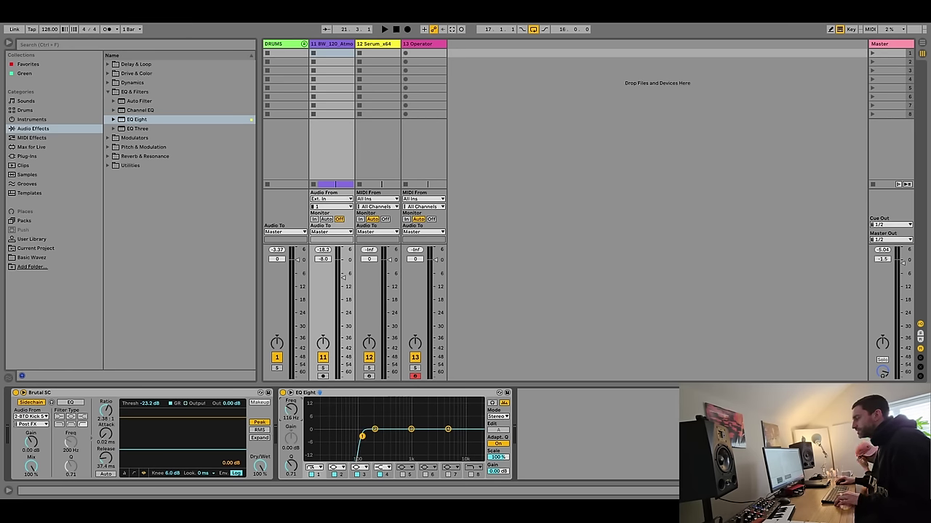
{"action": "key", "text": "space"}
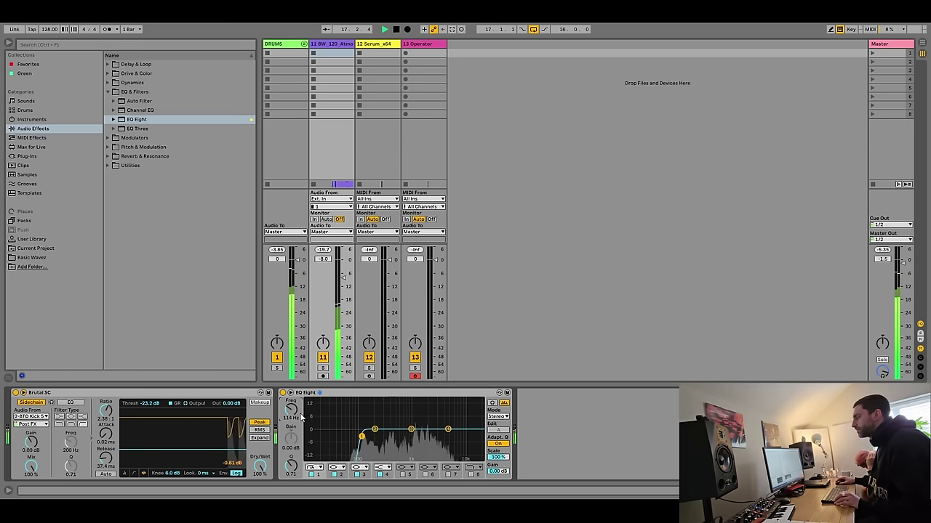
{"action": "left_click_drag", "start_coordinate": [343, 278], "coordinate": [343, 285]}
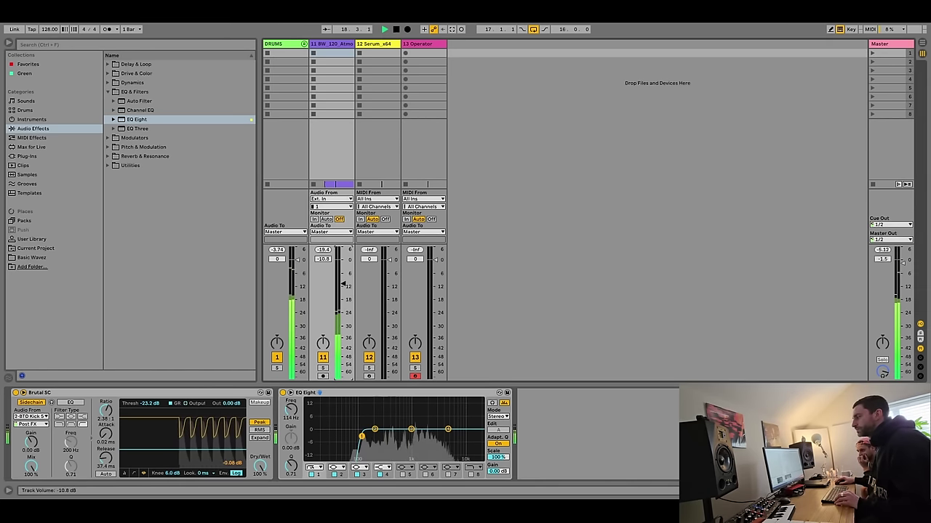
Insert a Delay before the compressor on the atmos track and play the loop.
{"action": "left_click", "coordinate": [107, 64]}
{"action": "key", "text": "space"}
{"action": "left_click_drag", "start_coordinate": [134, 83], "coordinate": [33, 424]}
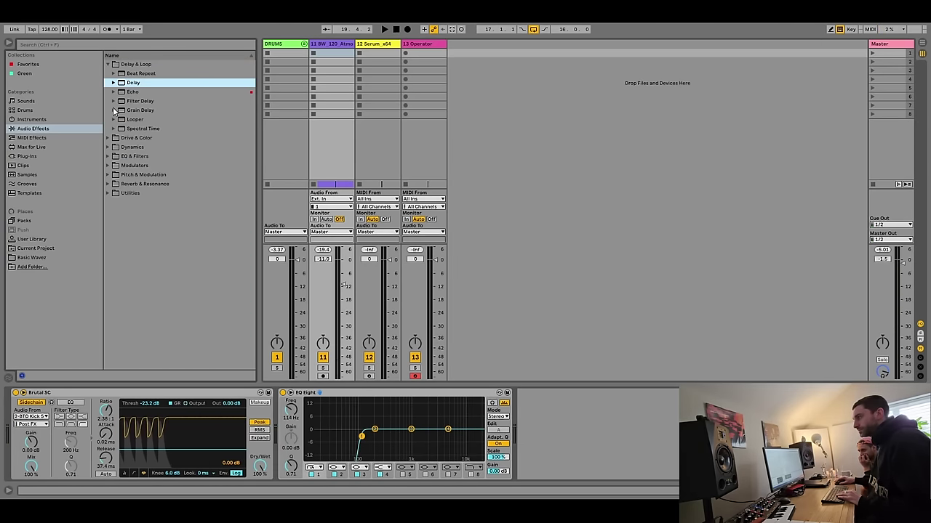
{"action": "key", "text": "space"}
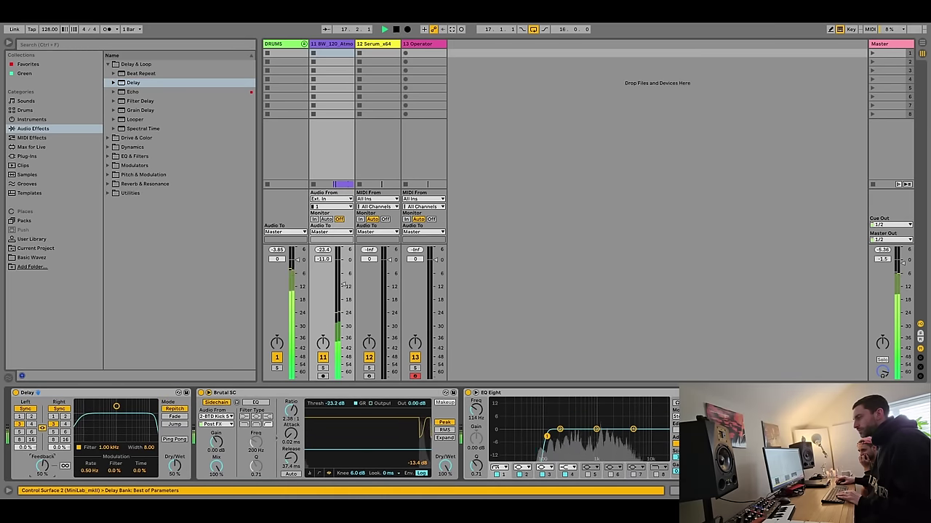
Set the Delay to 35% dry/wet and 68% feedback, with its filter at 1.73 kHz and width 4.53.
{"action": "left_click_drag", "start_coordinate": [180, 469], "coordinate": [181, 481]}
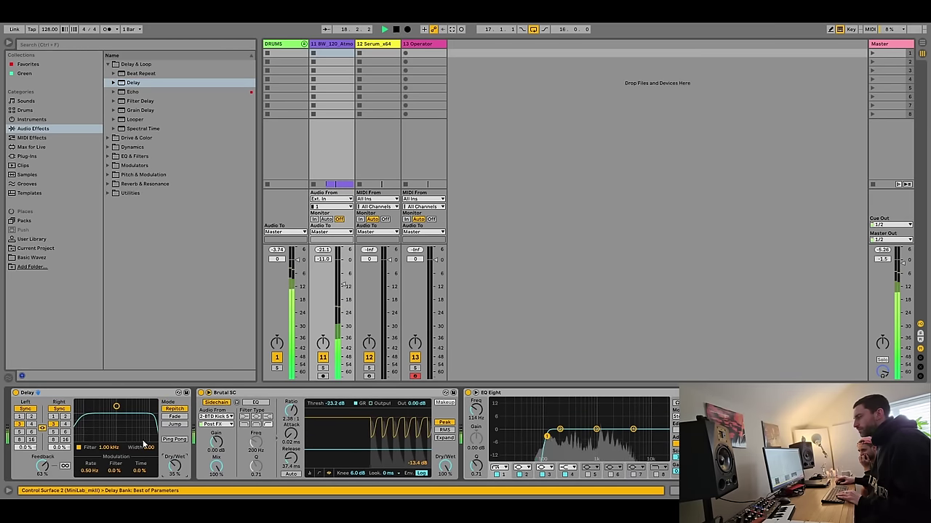
{"action": "left_click_drag", "start_coordinate": [116, 407], "coordinate": [124, 422]}
{"action": "left_click_drag", "start_coordinate": [42, 466], "coordinate": [42, 462]}
Insert a Reverb between the Delay and the compressor and restart playback.
{"action": "left_click", "coordinate": [106, 183]}
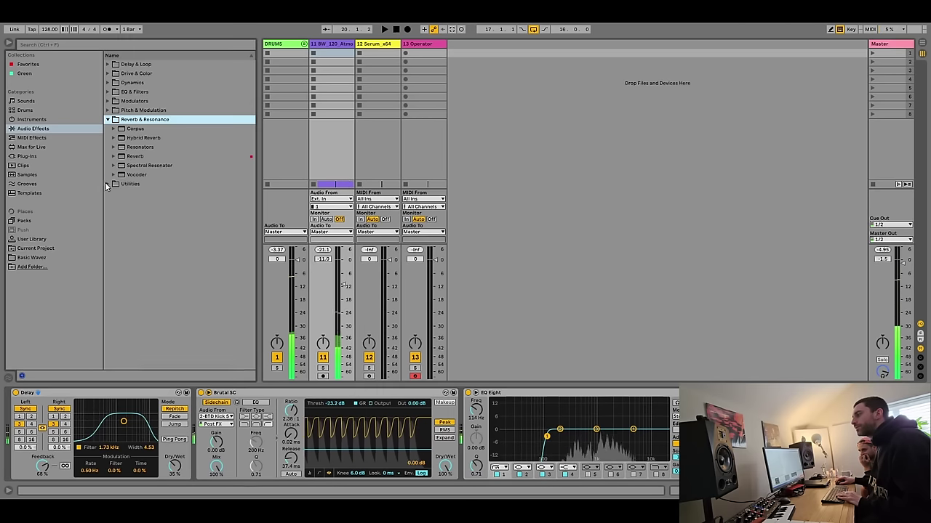
{"action": "left_click", "coordinate": [131, 156]}
{"action": "left_click_drag", "start_coordinate": [198, 421], "coordinate": [216, 441]}
{"action": "key", "text": "space"}
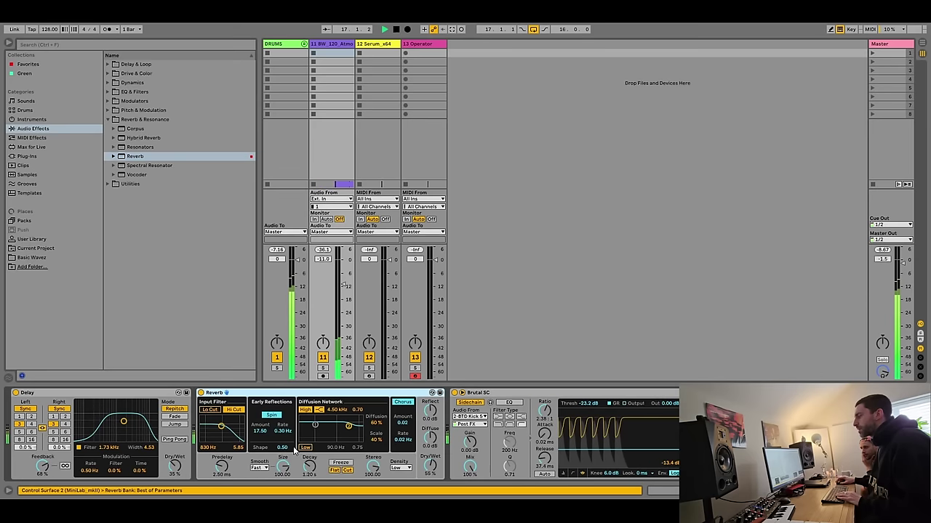
During playback, set the Reverb to 2.93 s decay and 40% dry/wet, and lower the atmos track volume to -15.5 dB.
{"action": "left_click_drag", "start_coordinate": [310, 467], "coordinate": [309, 461]}
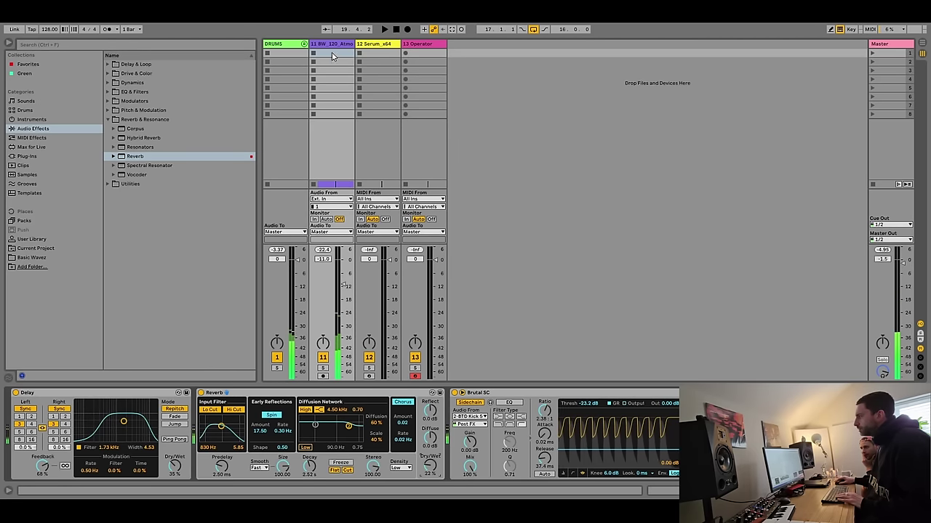
{"action": "key", "text": "space"}
{"action": "left_click_drag", "start_coordinate": [344, 285], "coordinate": [345, 287]}
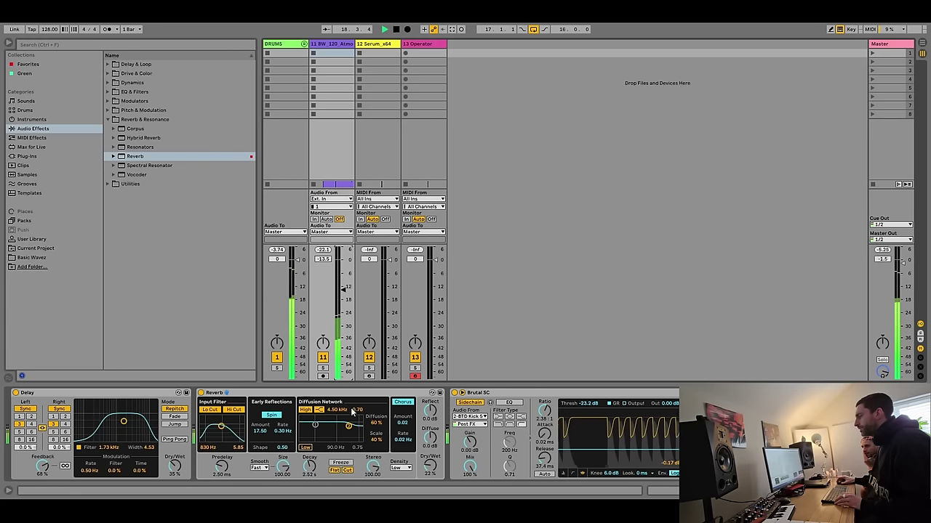
{"action": "left_click_drag", "start_coordinate": [439, 471], "coordinate": [440, 465]}
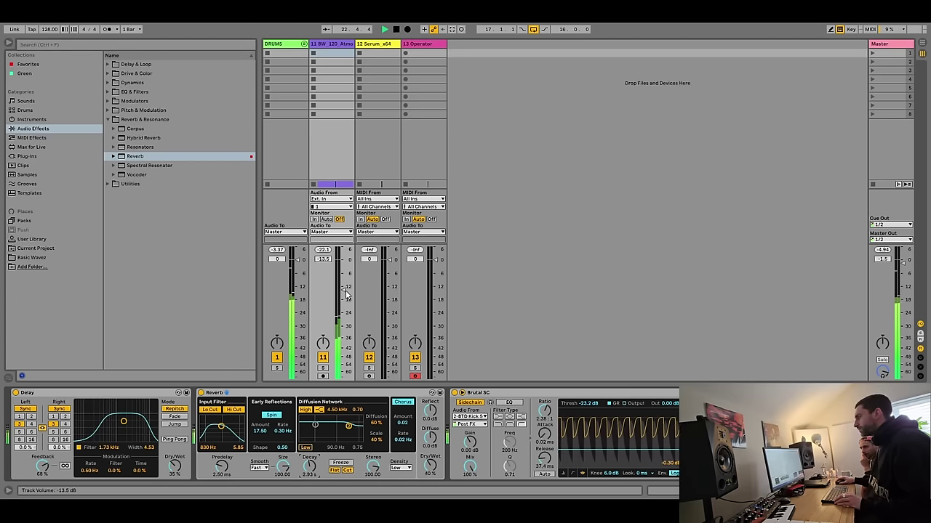
{"action": "left_click_drag", "start_coordinate": [347, 294], "coordinate": [347, 296]}
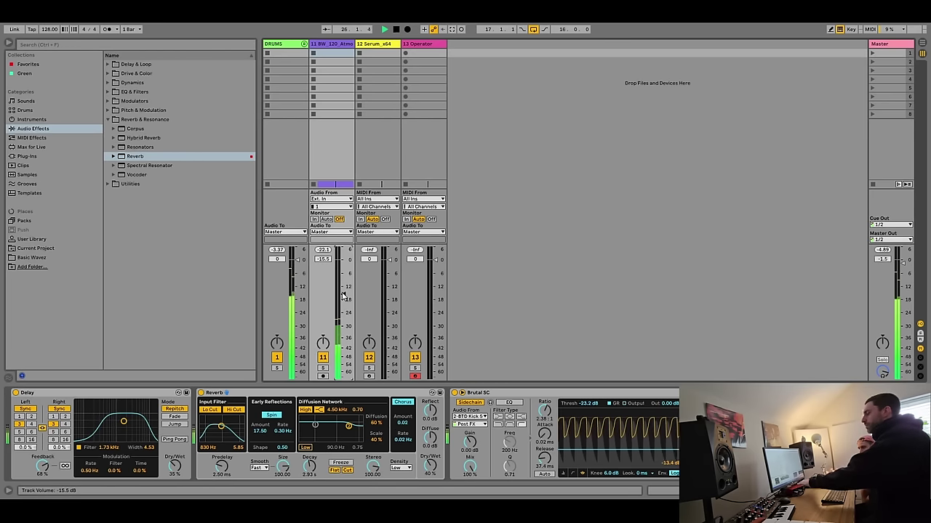
Open Serum on the Serum track and load the preset BW DV3 - CHRD Chalk from Dreams Vol. 3.
{"action": "key", "text": "Tab"}
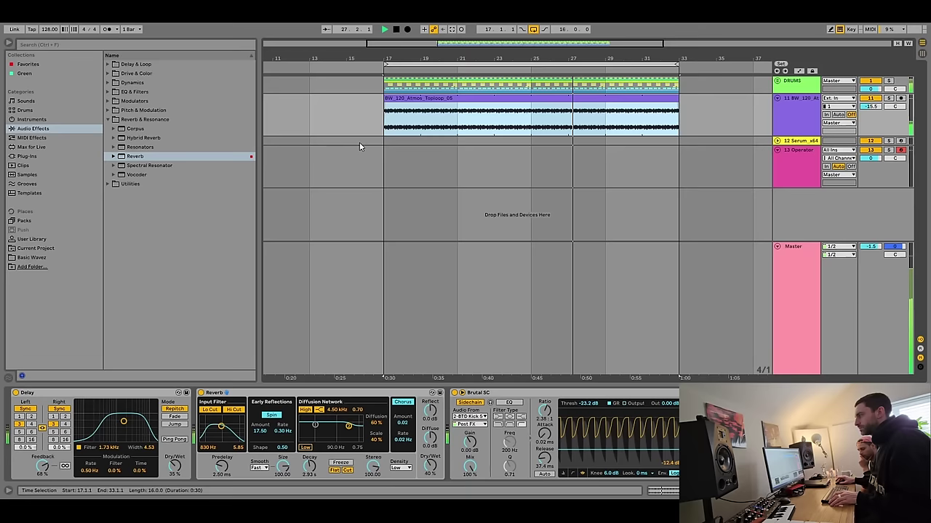
{"action": "left_click", "coordinate": [386, 142]}
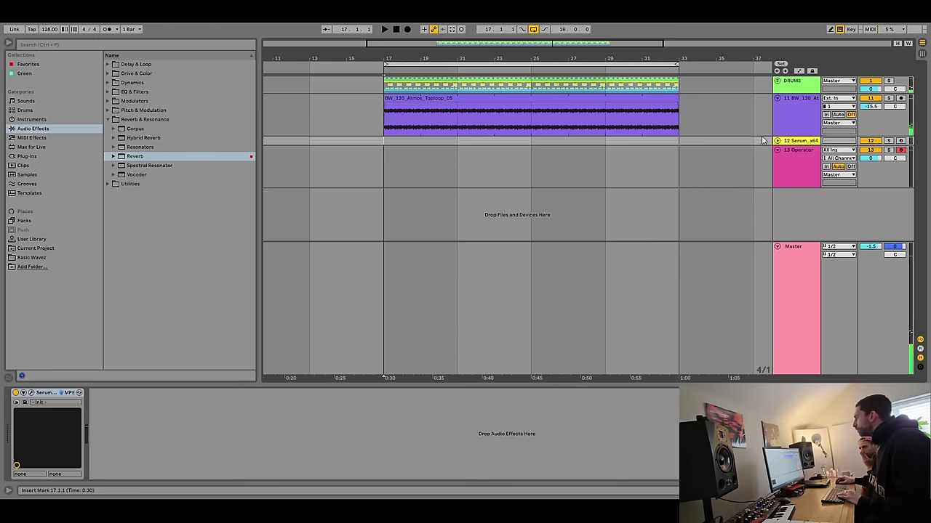
{"action": "left_click", "coordinate": [808, 153]}
{"action": "left_click", "coordinate": [800, 141]}
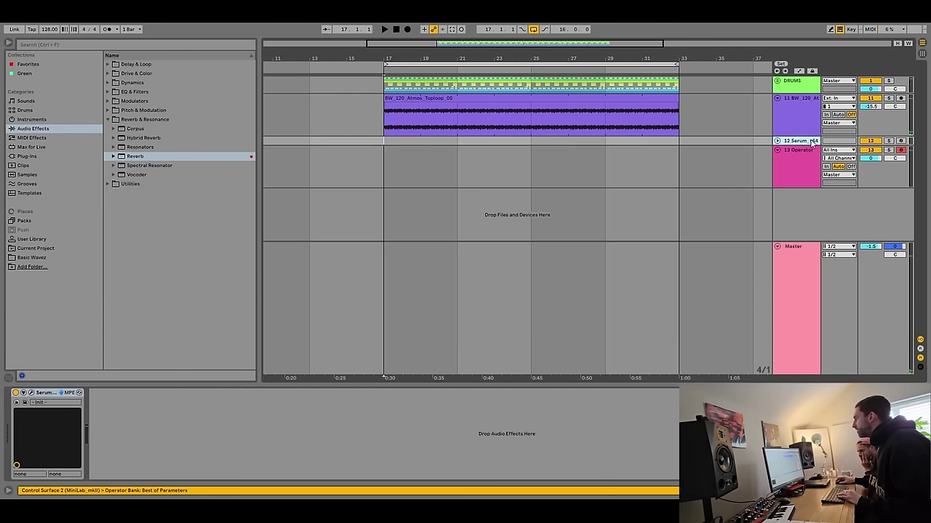
{"action": "left_click", "coordinate": [31, 392]}
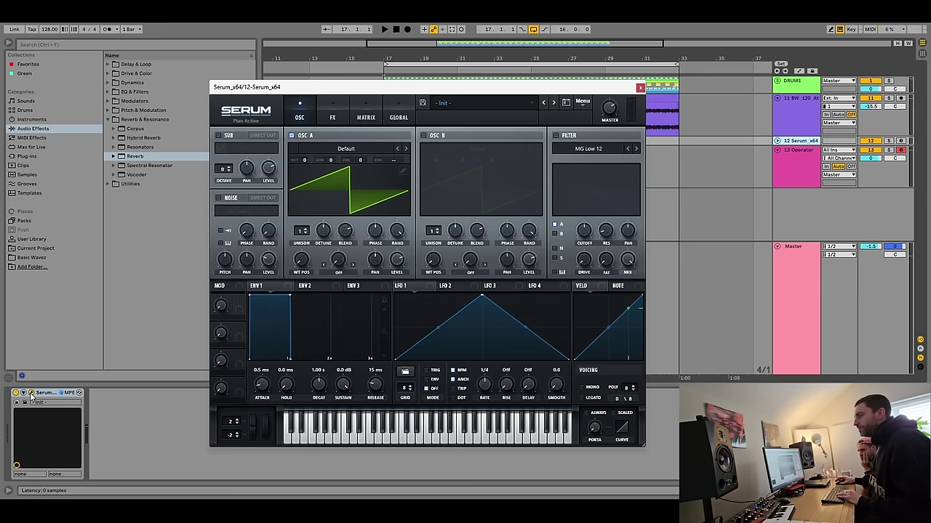
{"action": "left_click", "coordinate": [454, 102]}
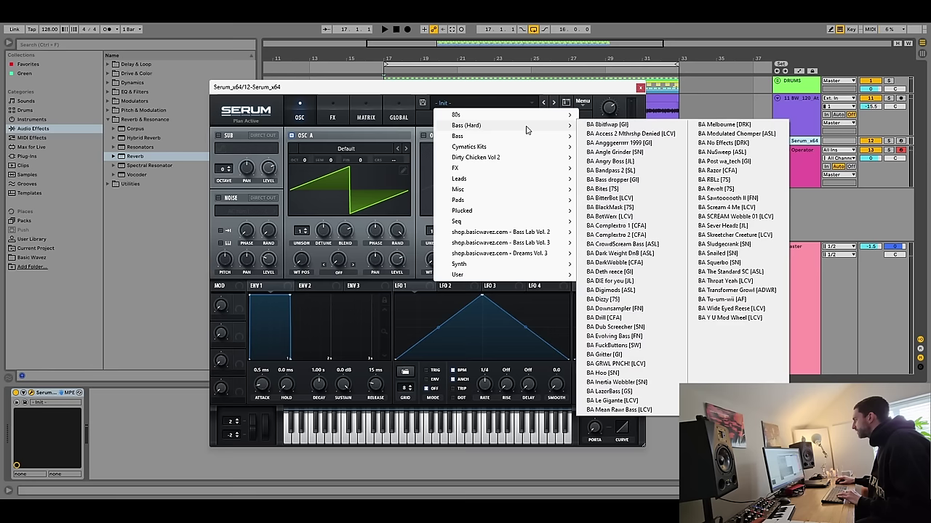
{"action": "mouse_move", "coordinate": [525, 258]}
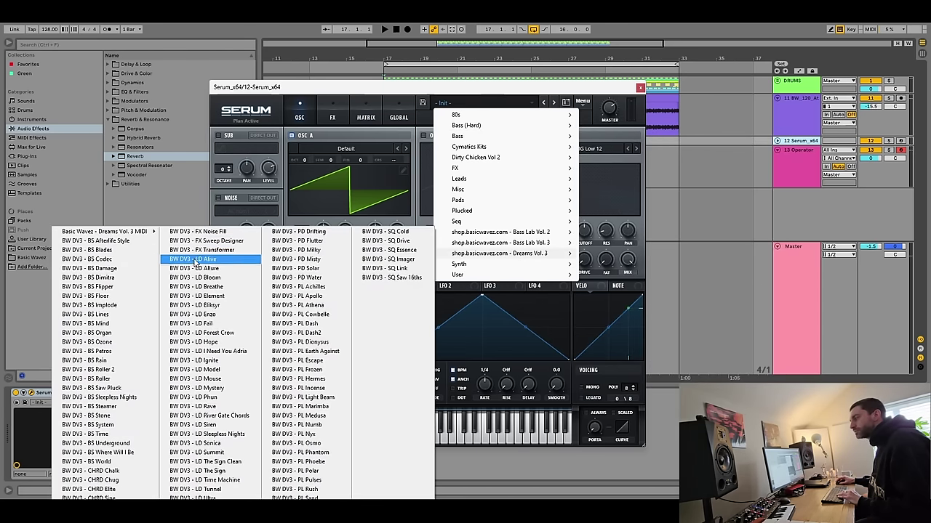
{"action": "left_click", "coordinate": [111, 474]}
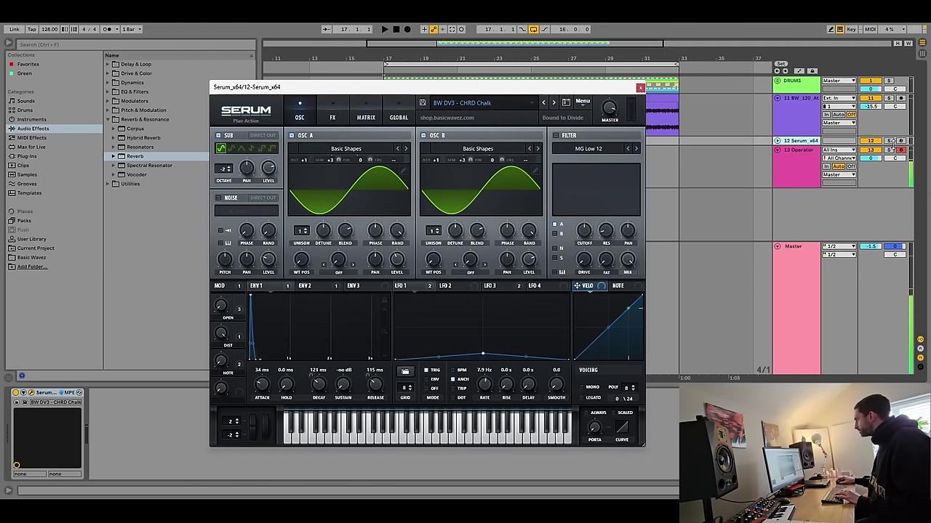
Arm the Serum track for recording and delete the Operator track.
{"action": "left_click", "coordinate": [805, 154]}
{"action": "left_click", "coordinate": [900, 151]}
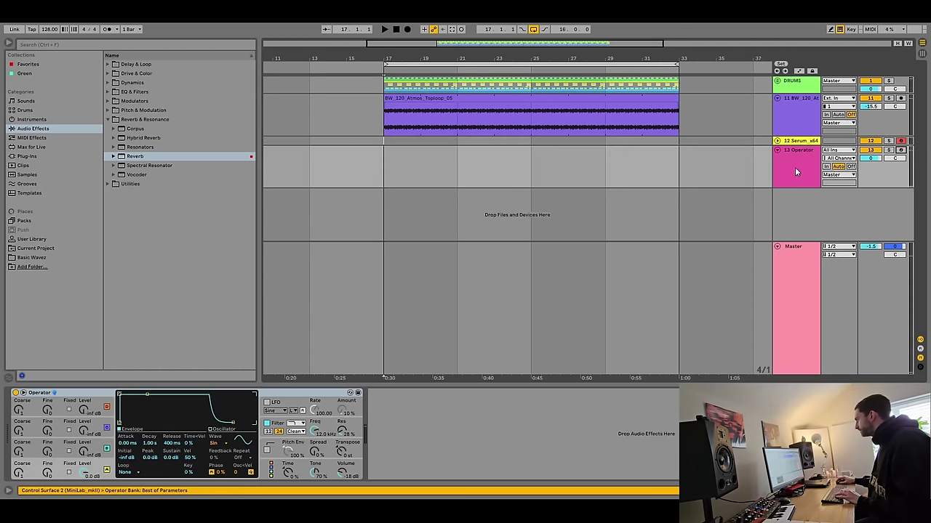
{"action": "key", "text": "Delete"}
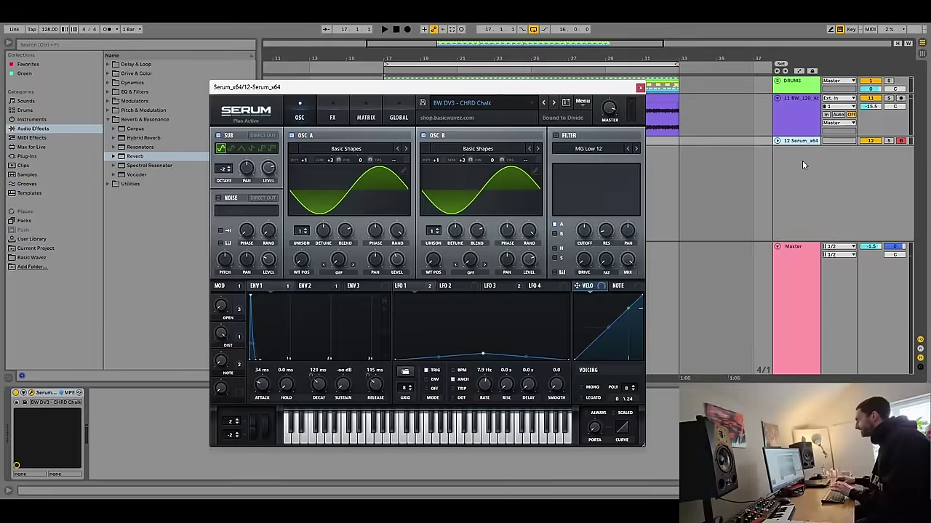
Lower the computer keyboard octave, play a test note and set the Serum track volume to -7.0 dB.
{"action": "key", "text": "a"}
{"action": "key", "text": "z"}
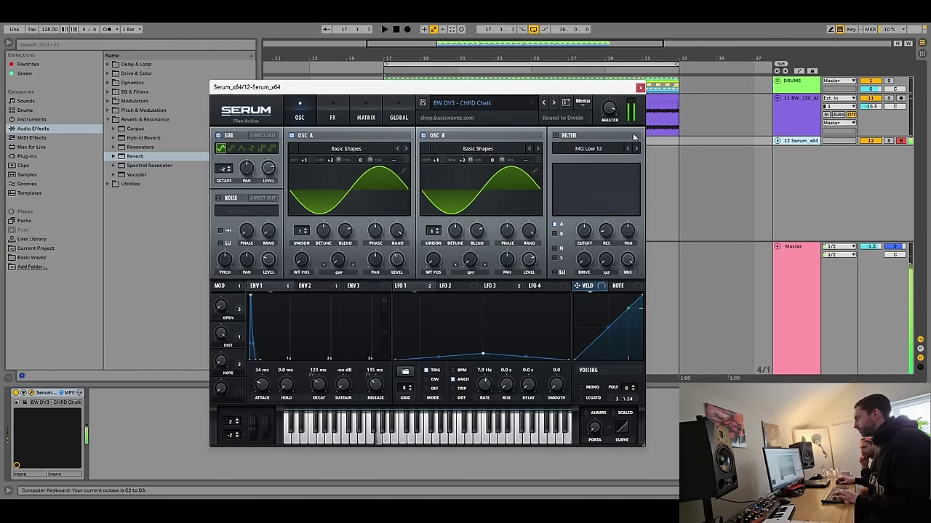
{"action": "left_click", "coordinate": [922, 57]}
{"action": "left_click_drag", "start_coordinate": [327, 87], "coordinate": [527, 116]}
{"action": "left_click_drag", "start_coordinate": [380, 285], "coordinate": [389, 277]}
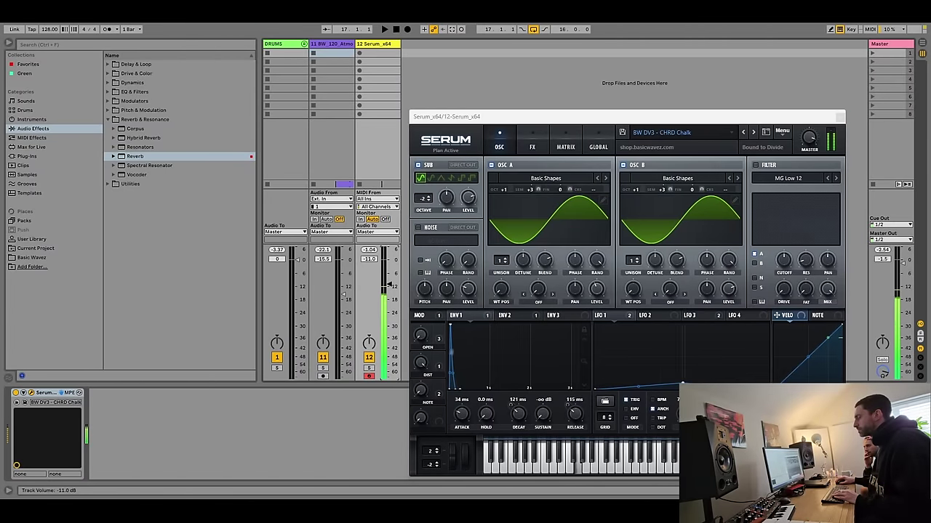
Audition the Dreams Vol. 3 presets CHRD Chug, CHRD Elite and CHRD Sine in Serum, settling on BW DV3 - CHRD Elite.
{"action": "left_click_drag", "start_coordinate": [656, 121], "coordinate": [497, 78]}
{"action": "left_click", "coordinate": [509, 89]}
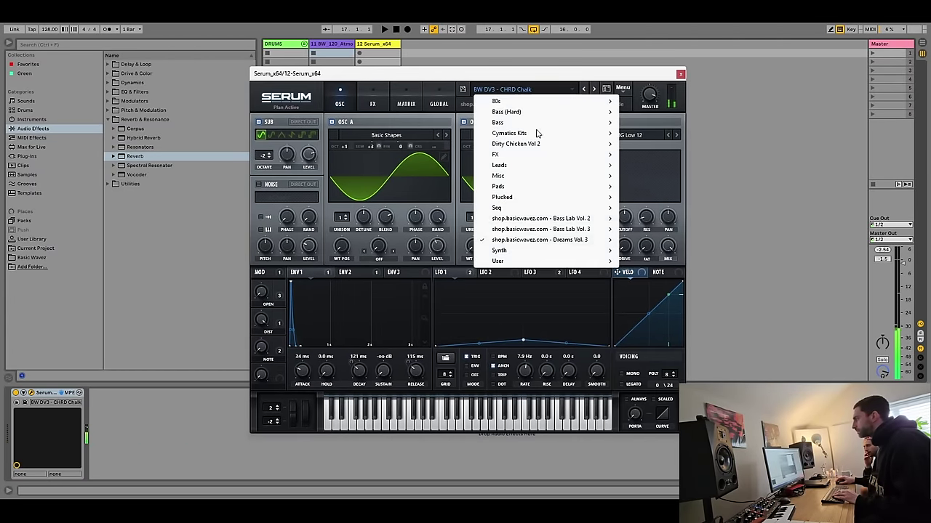
{"action": "mouse_move", "coordinate": [528, 242]}
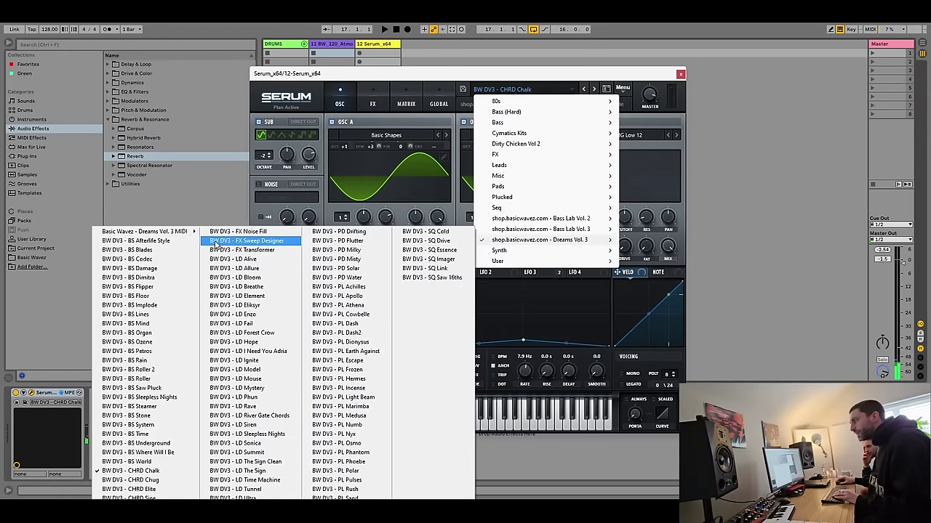
{"action": "left_click", "coordinate": [150, 481]}
{"action": "left_click", "coordinate": [594, 89]}
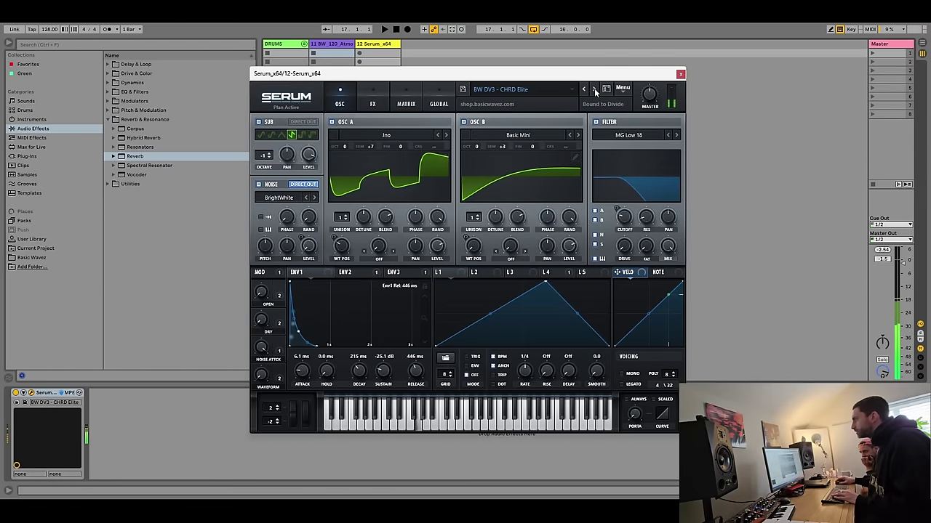
{"action": "left_click", "coordinate": [594, 89]}
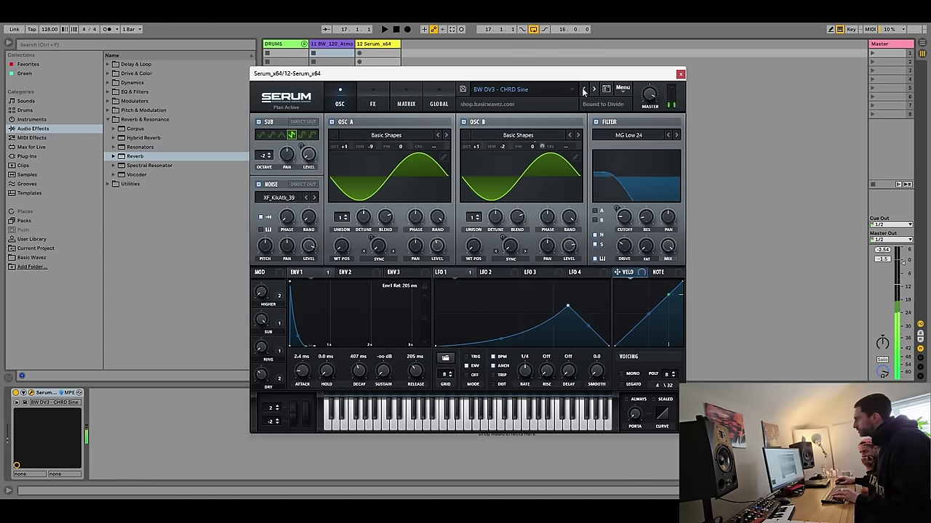
{"action": "left_click", "coordinate": [584, 89]}
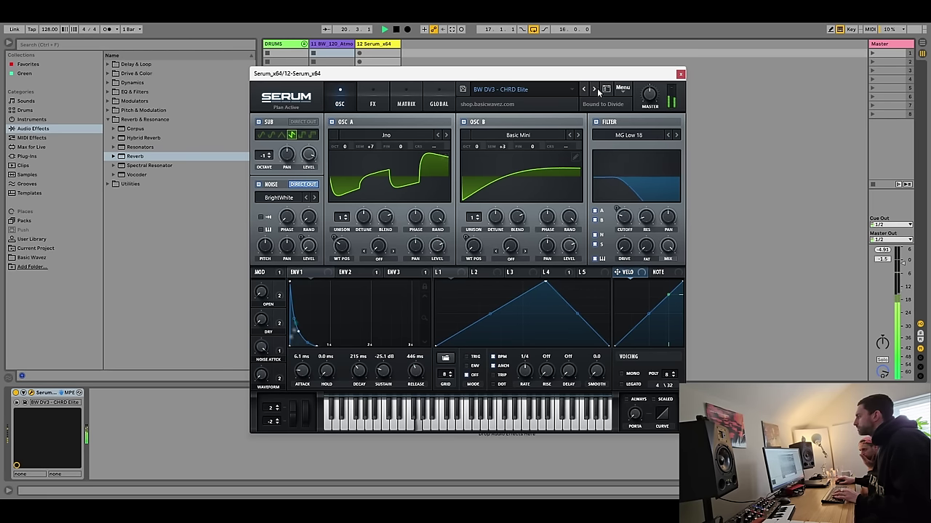
Close Serum and create an empty four-bar MIDI clip on the Serum track from bar 17 to bar 21.
{"action": "left_click", "coordinate": [681, 75]}
{"action": "key", "text": "Tab"}
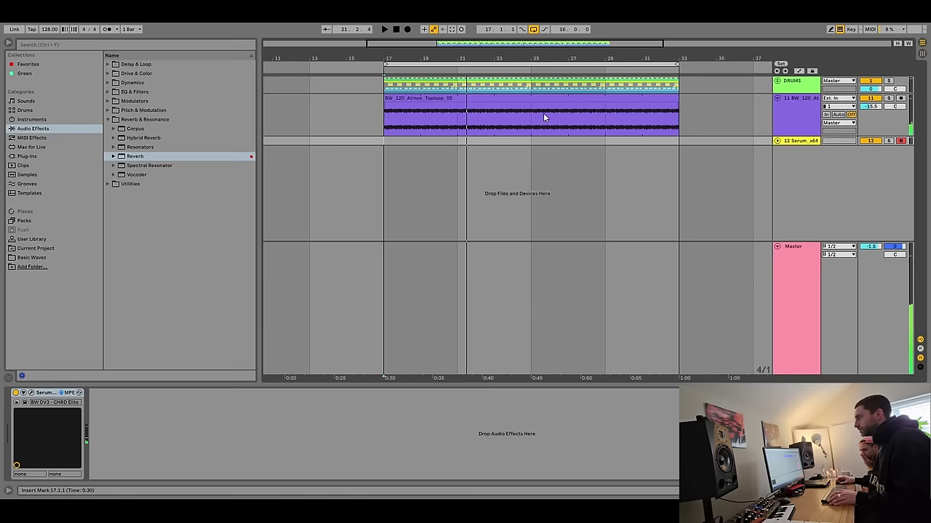
{"action": "key", "text": "space"}
{"action": "left_click_drag", "start_coordinate": [394, 134], "coordinate": [376, 144]}
{"action": "key", "text": "ctrl+shift+m"}
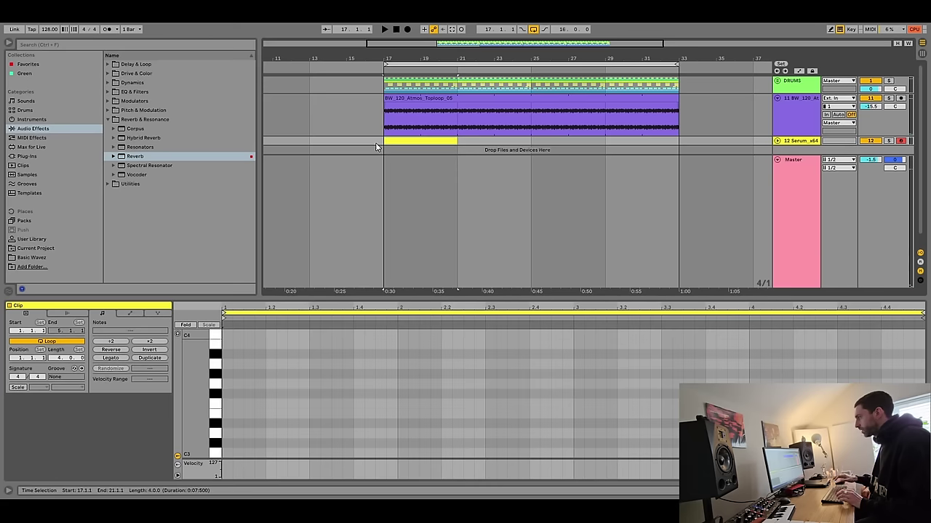
Turn on Draw Mode and place sixteenth-length G2 notes at 1.2.4, 2.2.4 and 2.3.3 in the Serum clip.
{"action": "key", "text": "space"}
{"action": "right_click", "coordinate": [348, 389]}
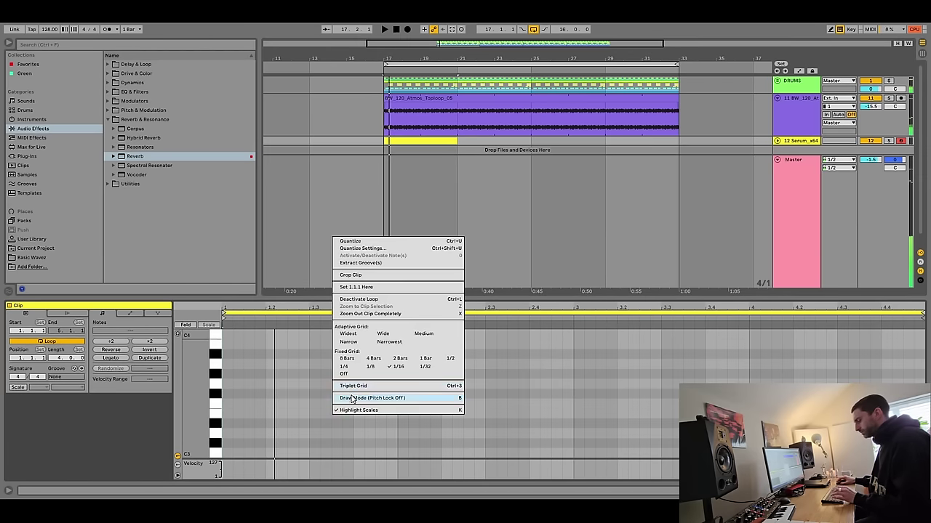
{"action": "left_click", "coordinate": [352, 398]}
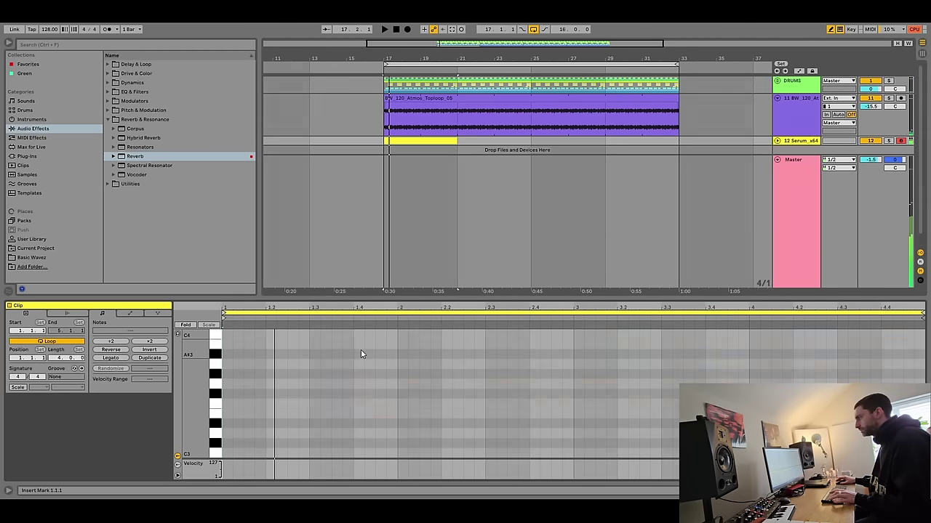
{"action": "key", "text": "Tab"}
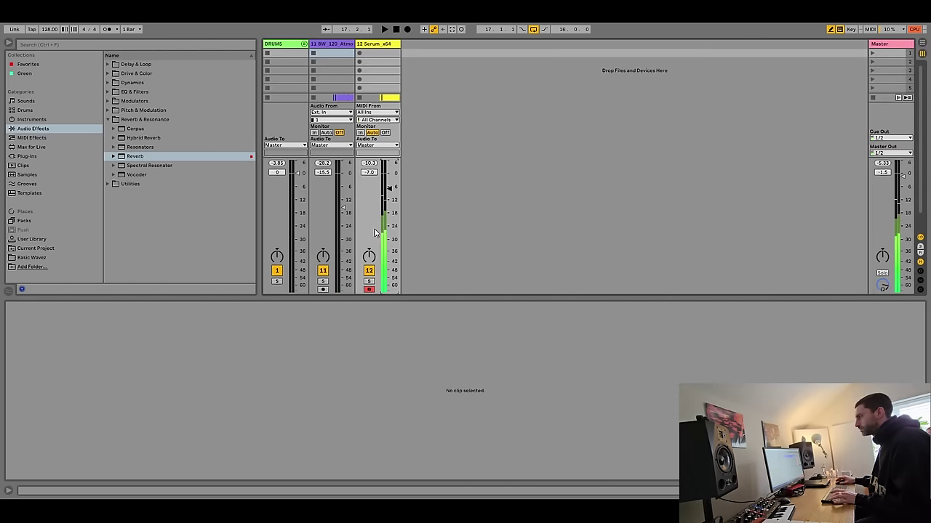
{"action": "key", "text": "Tab"}
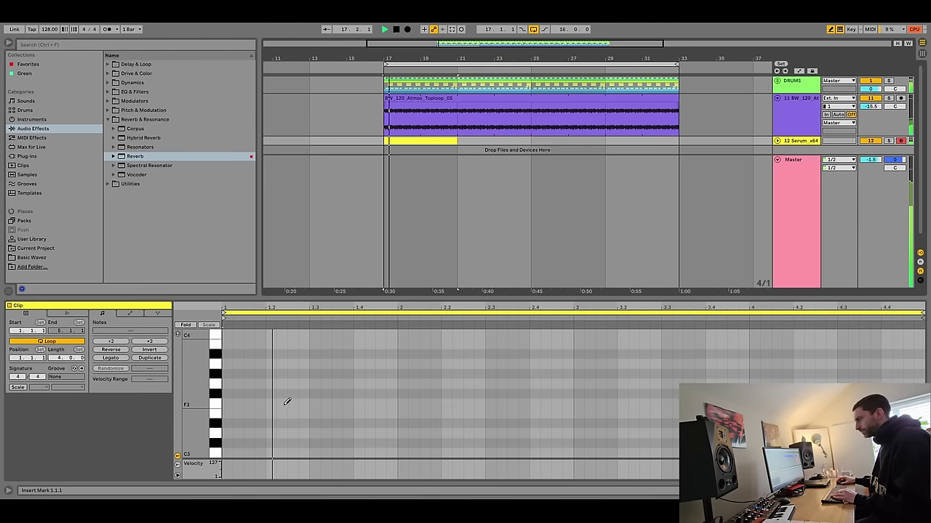
{"action": "scroll", "coordinate": [291, 398], "scroll_direction": "up", "scroll_amount": 1}
{"action": "scroll", "coordinate": [292, 399], "scroll_direction": "down", "scroll_amount": 5}
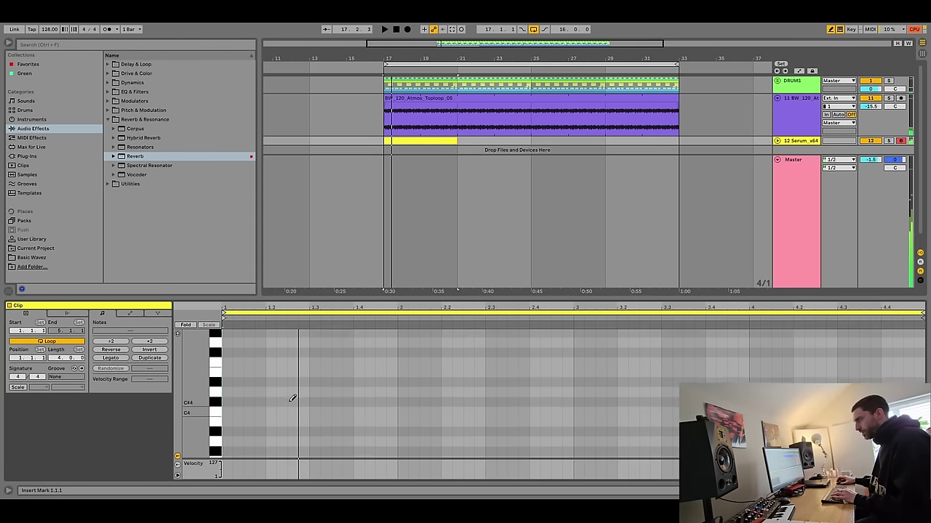
{"action": "scroll", "coordinate": [297, 391], "scroll_direction": "down", "scroll_amount": 2}
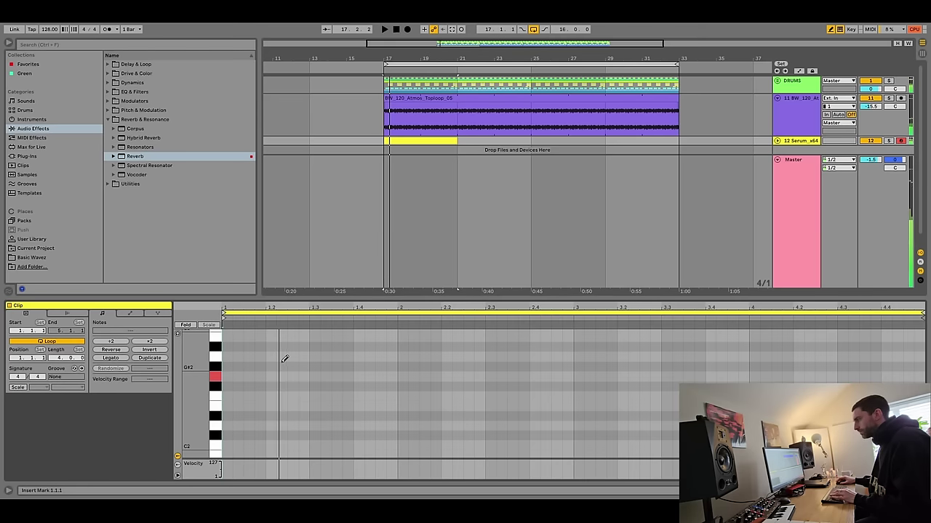
{"action": "left_click", "coordinate": [304, 375]}
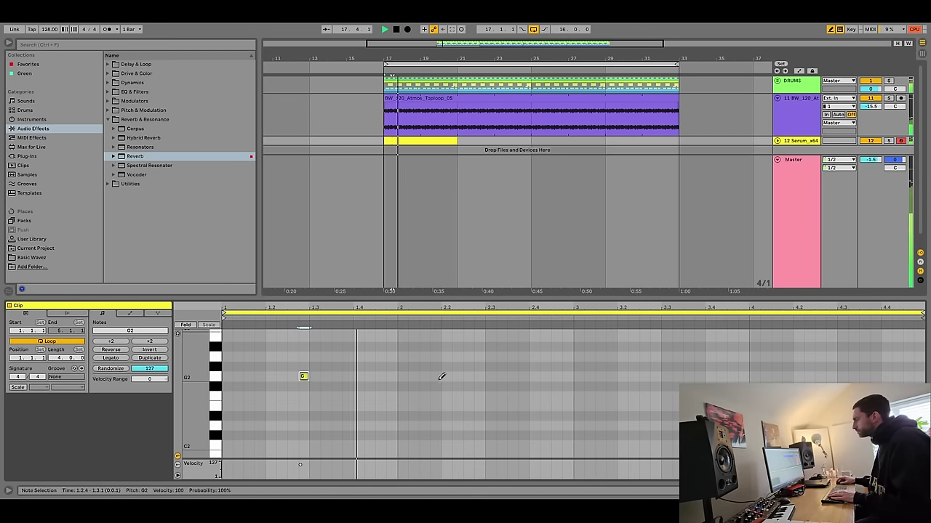
{"action": "left_click", "coordinate": [479, 376]}
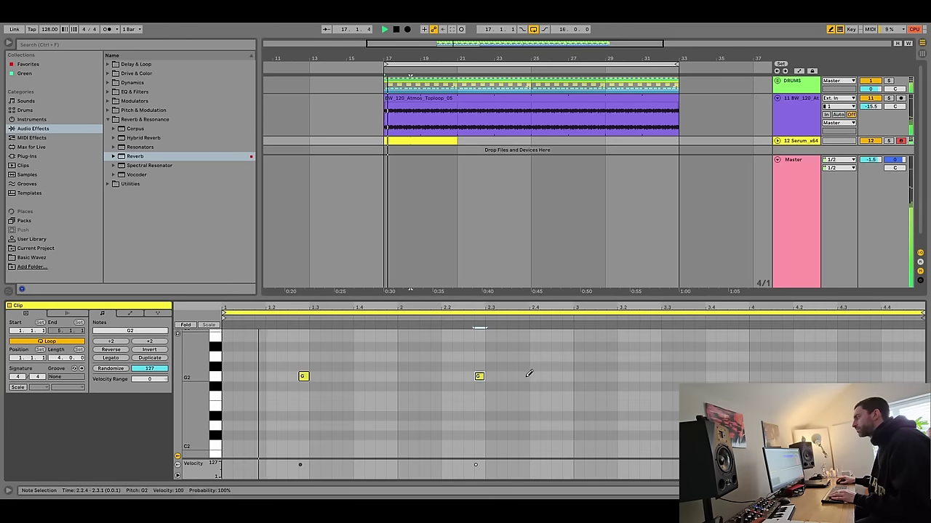
{"action": "left_click", "coordinate": [524, 376]}
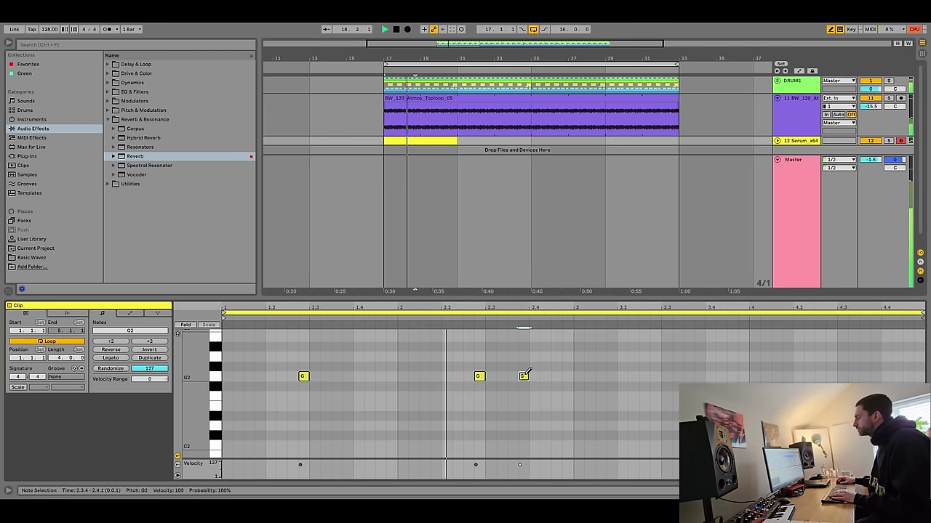
{"action": "left_click_drag", "start_coordinate": [526, 375], "coordinate": [518, 374]}
Turn off Draw Mode and duplicate the clip's first two bars of G2 notes into bars 3 and 4.
{"action": "right_click", "coordinate": [542, 361]}
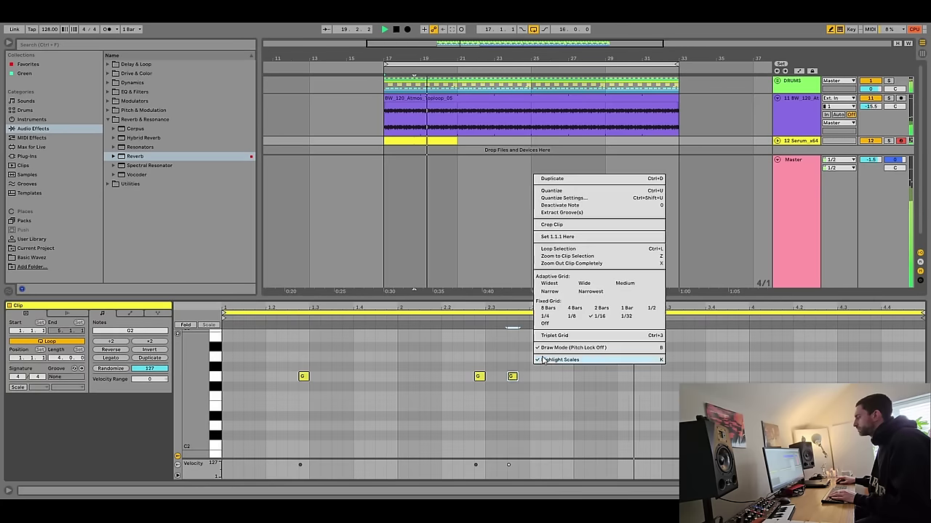
{"action": "left_click", "coordinate": [545, 347]}
{"action": "mouse_move", "coordinate": [573, 380]}
{"action": "left_mouse_down"}
{"action": "mouse_move", "coordinate": [278, 386]}
{"action": "mouse_move", "coordinate": [192, 370]}
{"action": "left_mouse_up"}
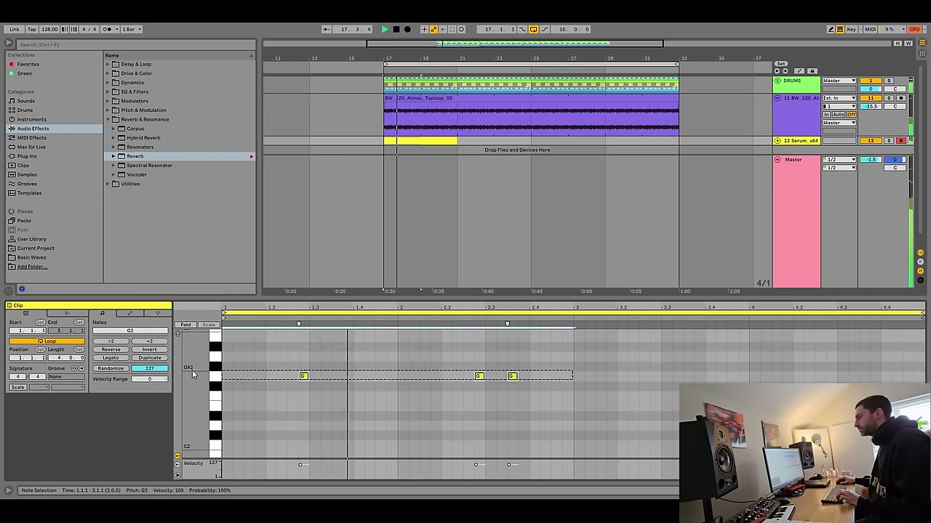
{"action": "key", "text": "ctrl+d"}
{"action": "left_click", "coordinate": [609, 406]}
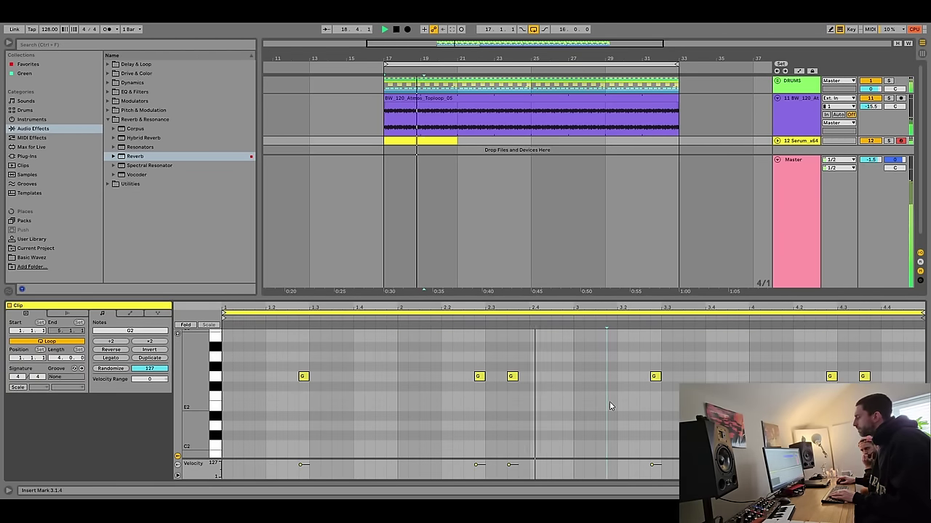
Stop playback and extend the looped Serum clip in the arrangement to bar 33, matching the atmos clip's end.
{"action": "key", "text": "Tab"}
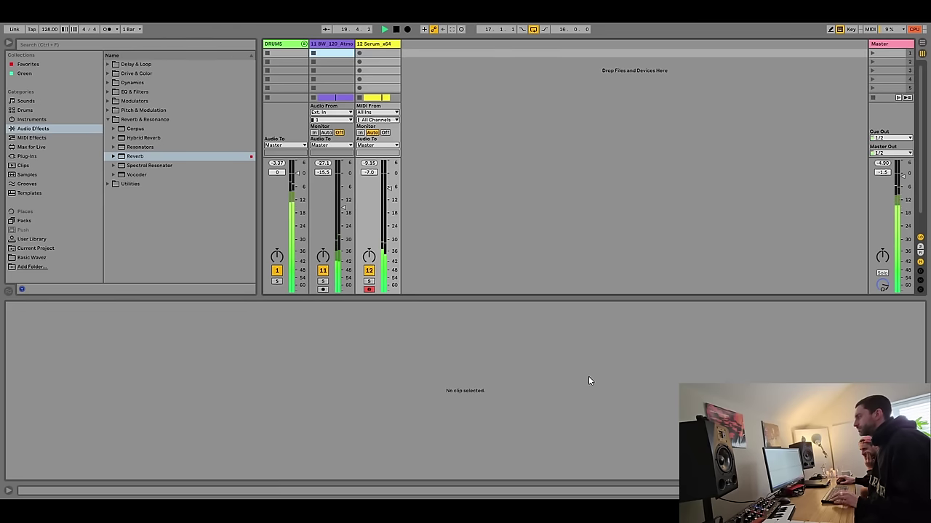
{"action": "key", "text": "shift+Tab"}
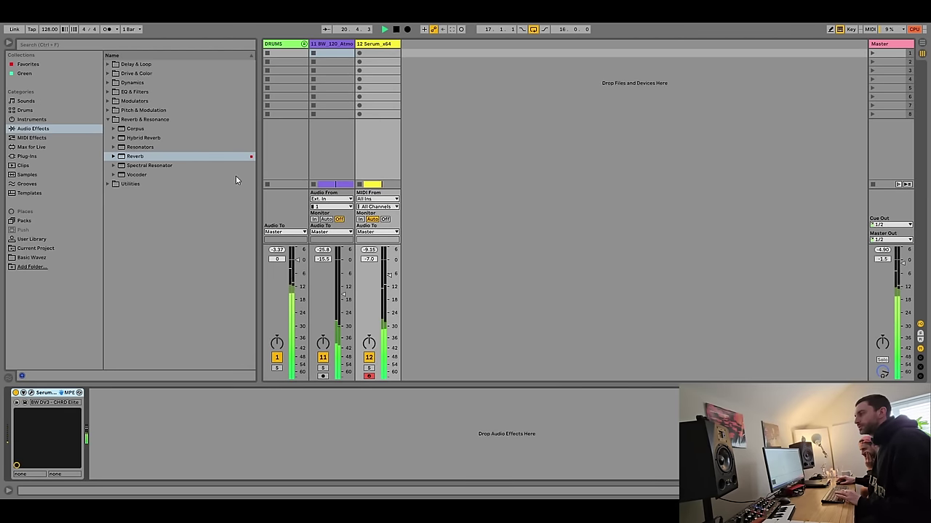
{"action": "left_click", "coordinate": [108, 83]}
{"action": "key", "text": "space"}
{"action": "key", "text": "Tab"}
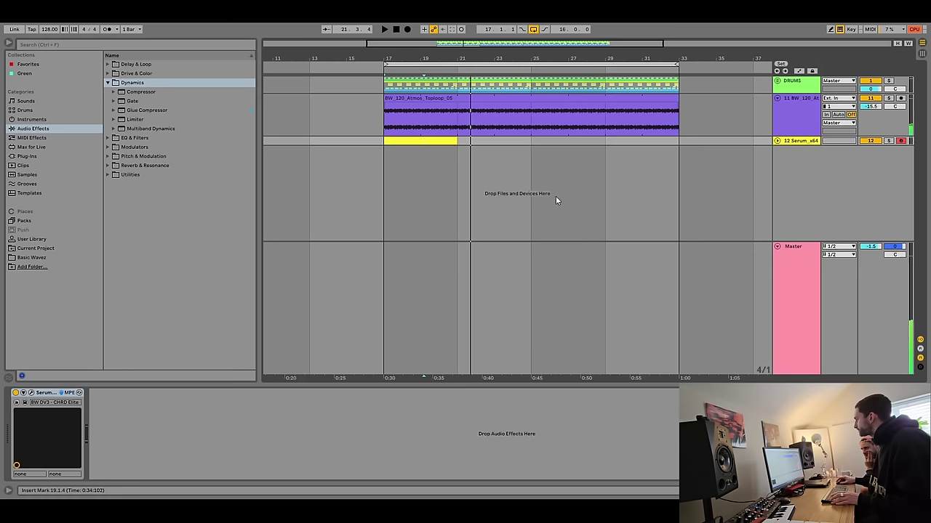
{"action": "left_click", "coordinate": [450, 142]}
{"action": "left_click_drag", "start_coordinate": [454, 140], "coordinate": [678, 141]}
Play the loop and add the Gentle Squeeze compressor preset after Serum on the Serum track.
{"action": "key", "text": "Tab"}
{"action": "key", "text": "space"}
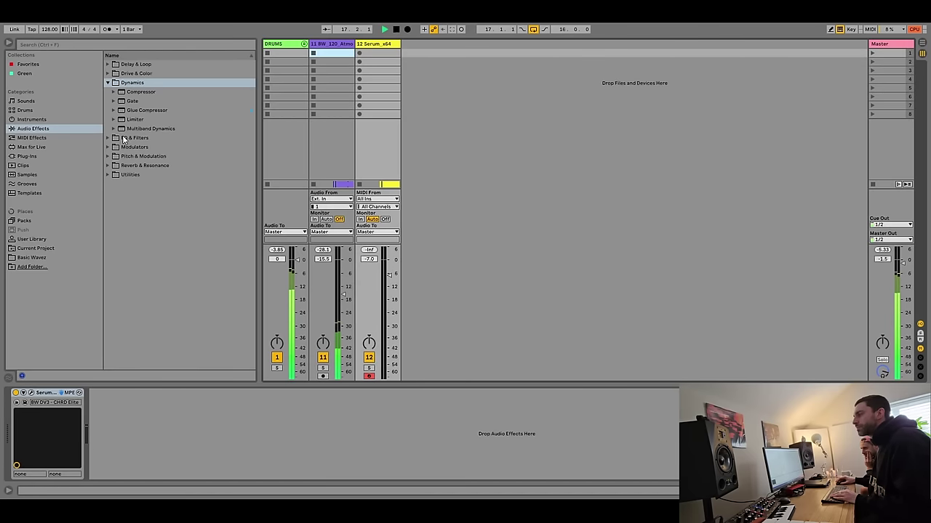
{"action": "left_click", "coordinate": [115, 93]}
{"action": "double_click", "coordinate": [154, 194]}
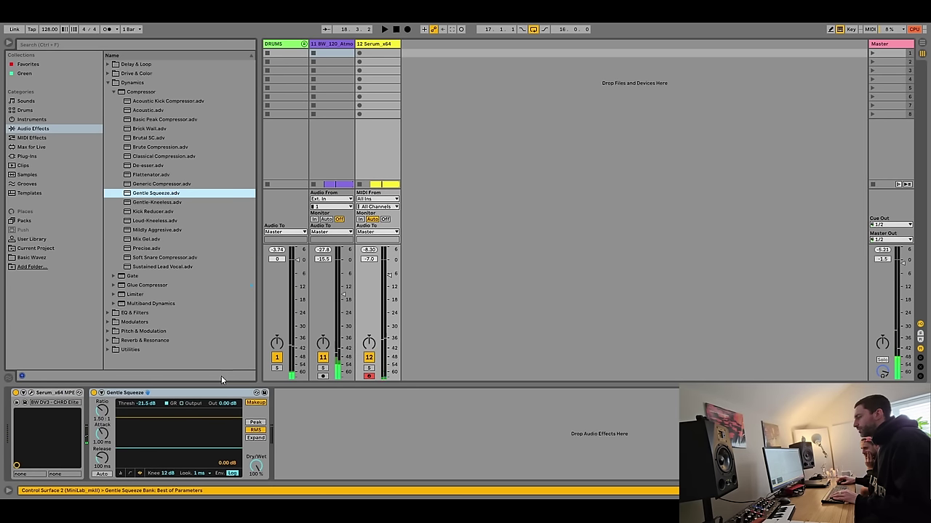
Set the Gentle Squeeze compressor's ratio to 2.00:1, play the loop, and lower the Serum track's volume to -10.0 dB.
{"action": "left_click_drag", "start_coordinate": [100, 412], "coordinate": [100, 408]}
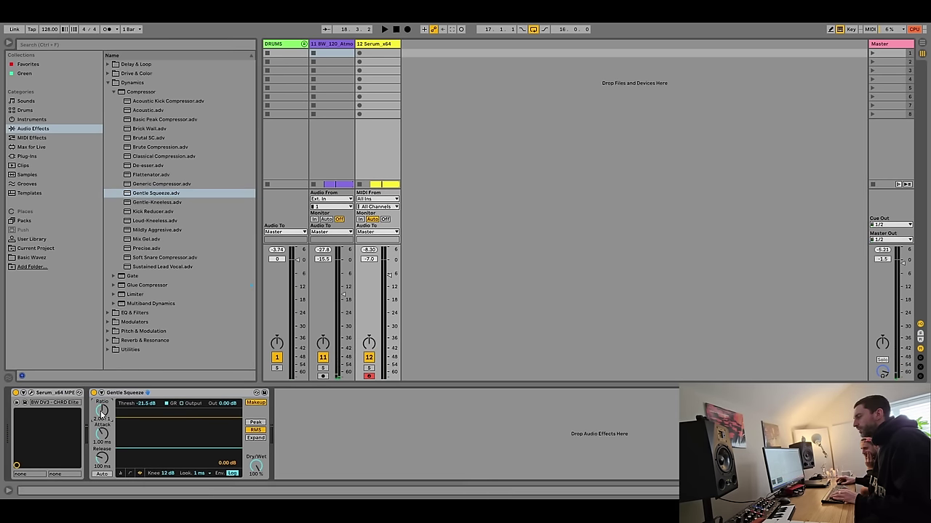
{"action": "key", "text": "space"}
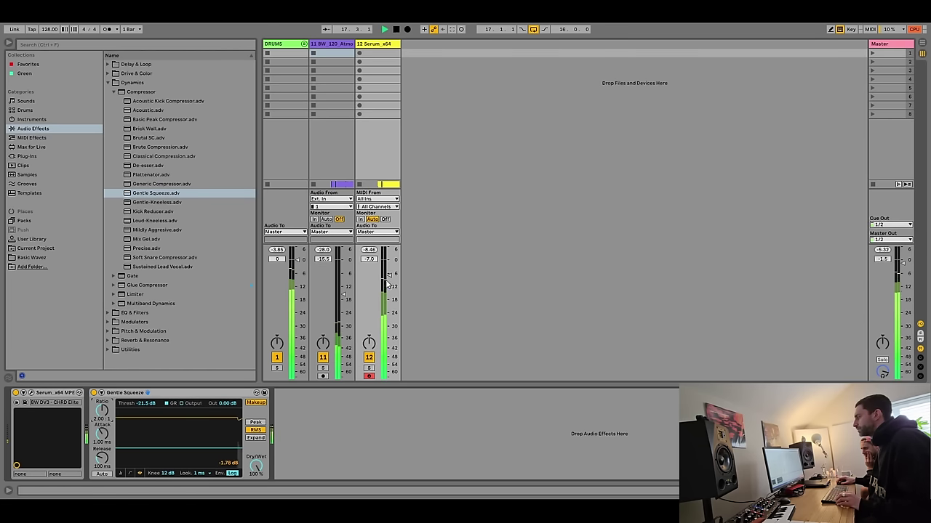
{"action": "left_click_drag", "start_coordinate": [389, 275], "coordinate": [370, 275]}
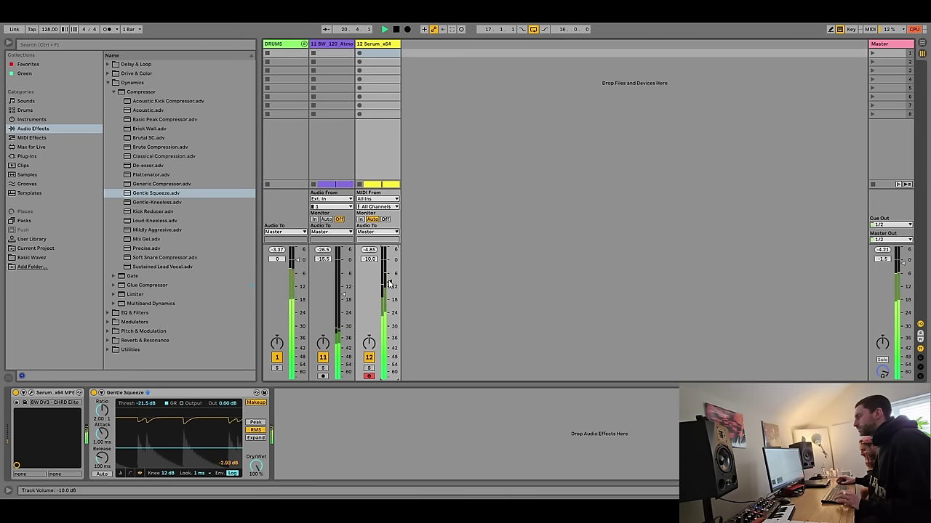
Add EQ Eight after the compressor on the Serum track and change band 1 to a low-cut filter.
{"action": "left_click", "coordinate": [114, 92]}
{"action": "left_click", "coordinate": [108, 82]}
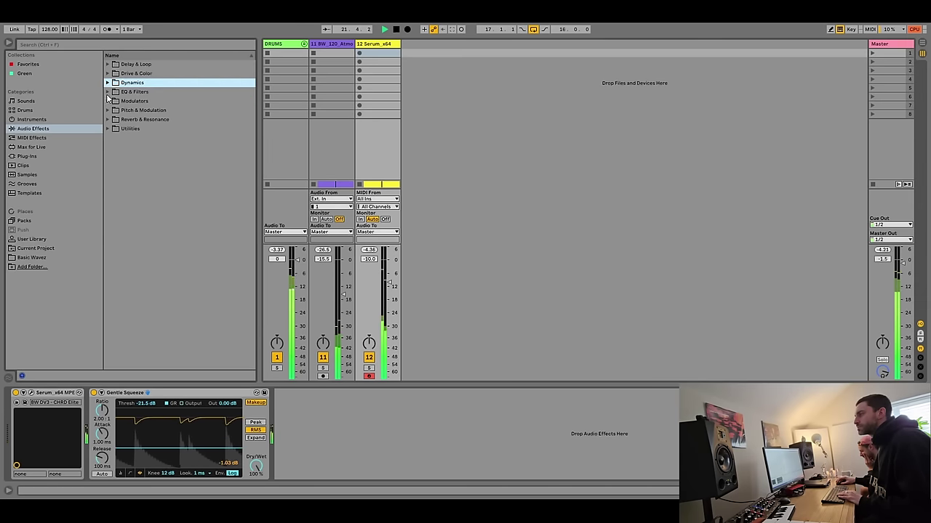
{"action": "left_click", "coordinate": [134, 92]}
{"action": "double_click", "coordinate": [168, 119]}
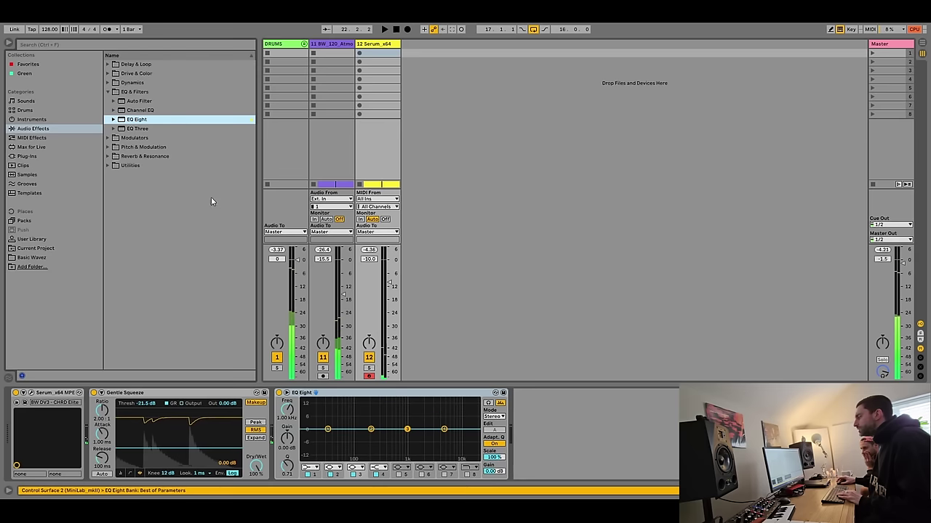
{"action": "left_click", "coordinate": [310, 468]}
Play the loop, raise EQ Eight's low-cut frequency to 245 Hz, and set the Serum track's volume to -10.5 dB.
{"action": "left_click", "coordinate": [311, 416]}
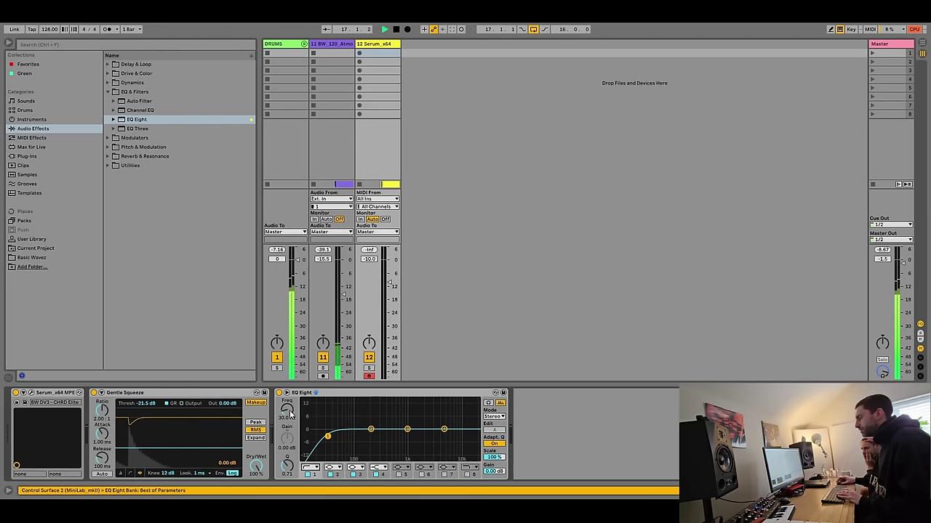
{"action": "key", "text": "space"}
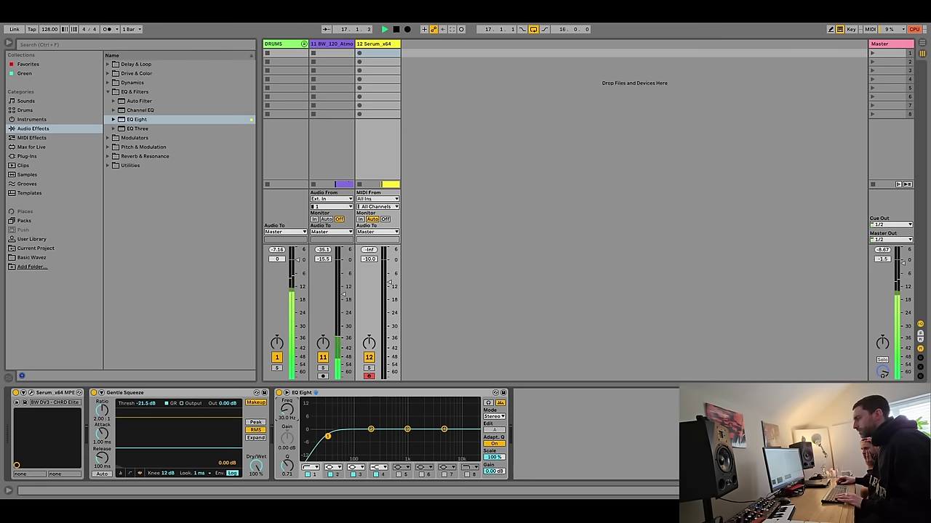
{"action": "left_click_drag", "start_coordinate": [288, 417], "coordinate": [289, 407]}
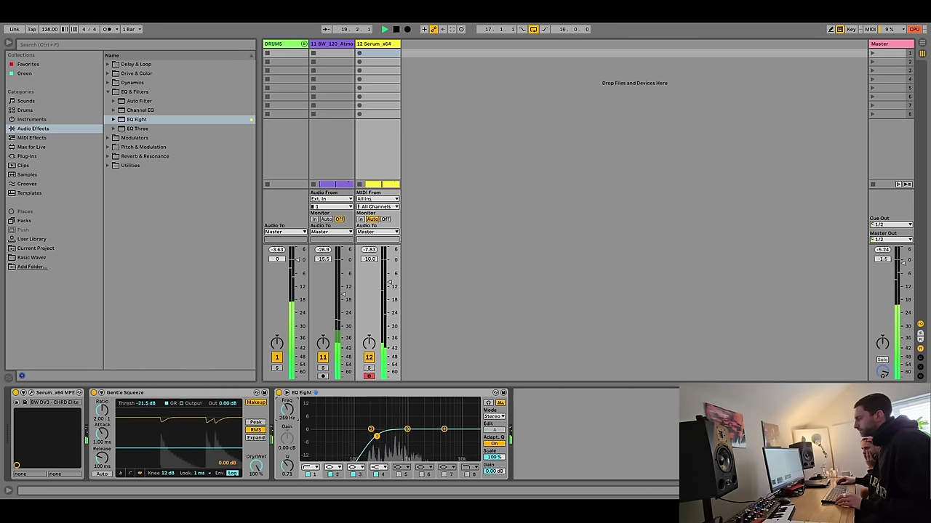
{"action": "left_click_drag", "start_coordinate": [288, 410], "coordinate": [288, 405]}
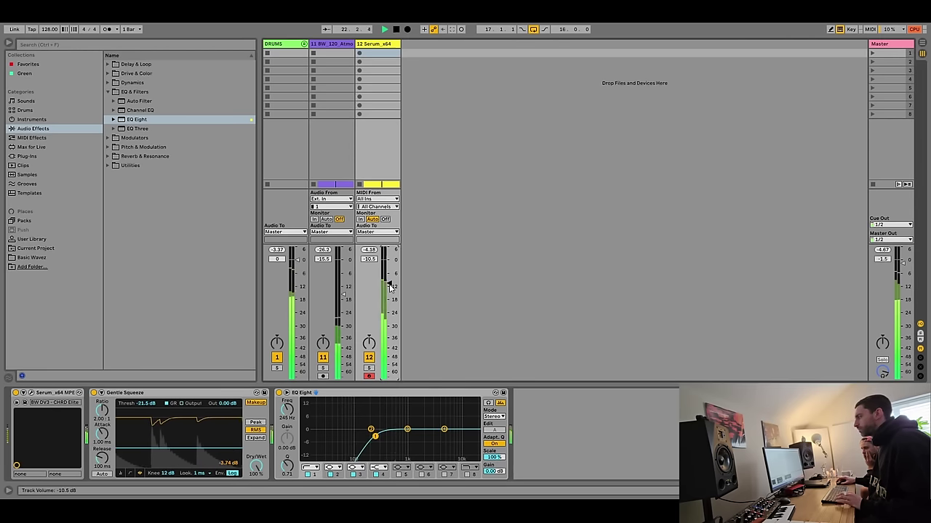
Copy the Brutal SC sidechain compressor from the atmos track and paste it after EQ Eight on the Serum track.
{"action": "left_click", "coordinate": [320, 48]}
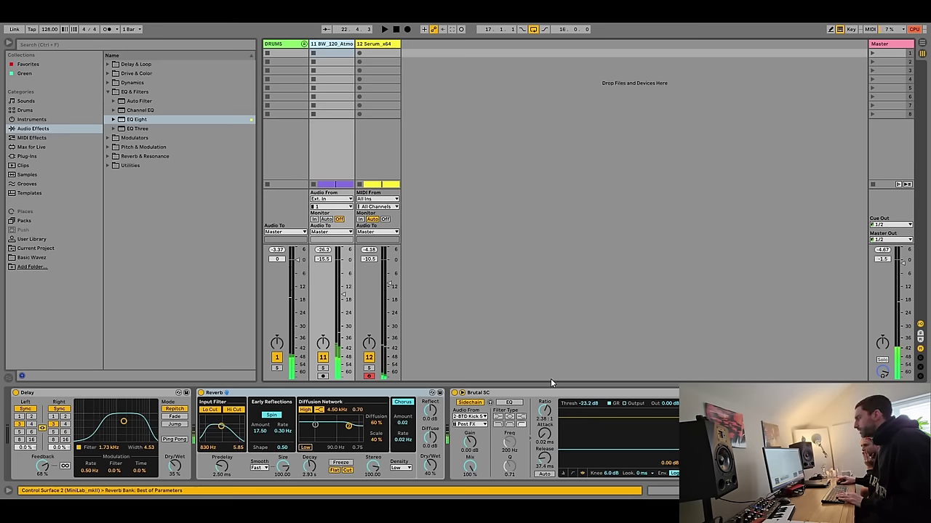
{"action": "left_click", "coordinate": [508, 394]}
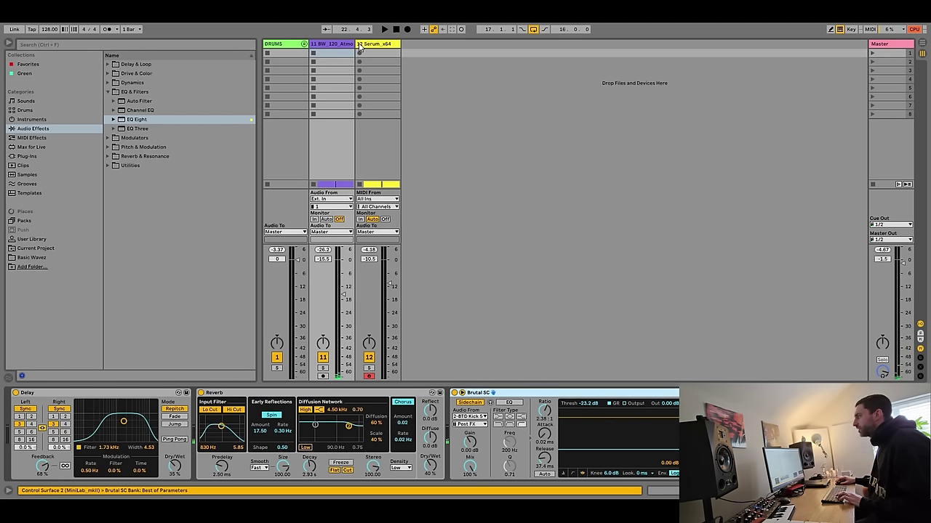
{"action": "left_click", "coordinate": [359, 46]}
{"action": "left_click", "coordinate": [543, 420]}
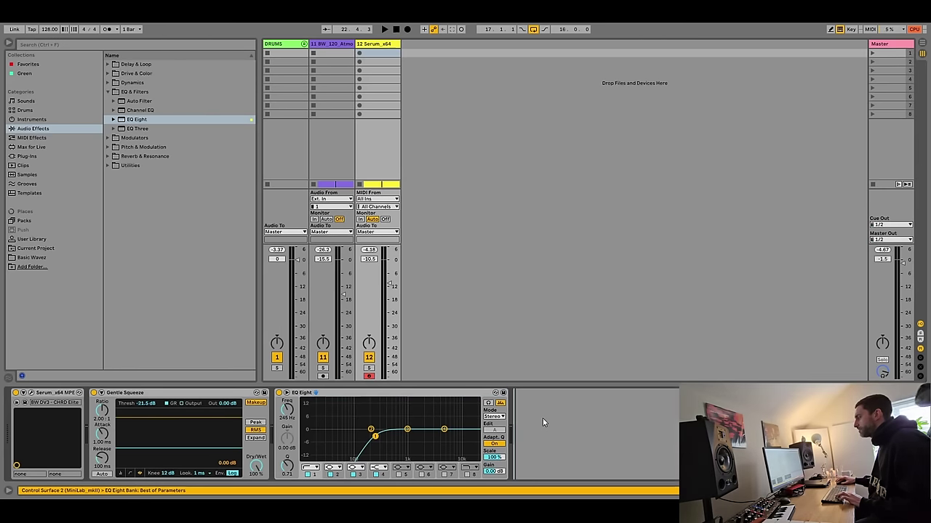
{"action": "key", "text": "ctrl+v"}
Play the loop and raise the pasted Brutal SC compressor's threshold to -12.3 dB.
{"action": "key", "text": "space"}
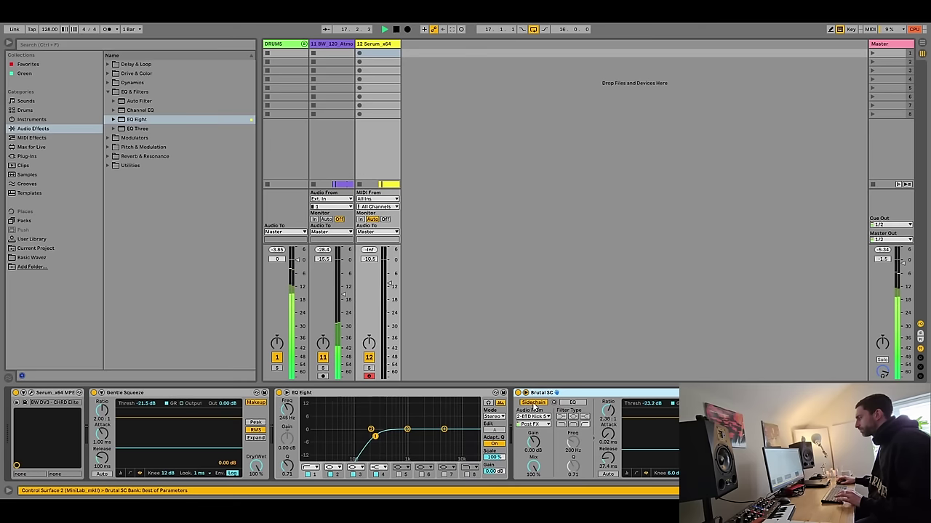
{"action": "left_click_drag", "start_coordinate": [654, 404], "coordinate": [653, 395]}
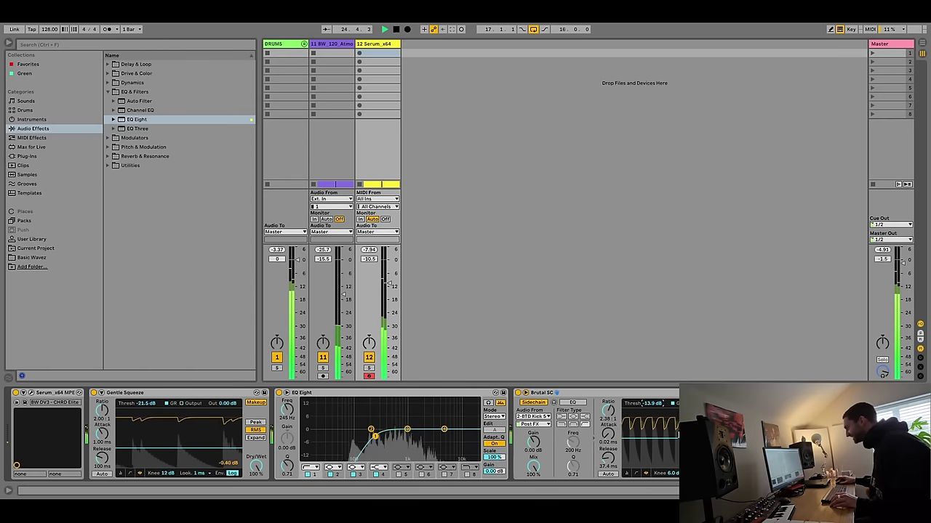
{"action": "left_click_drag", "start_coordinate": [655, 406], "coordinate": [655, 400]}
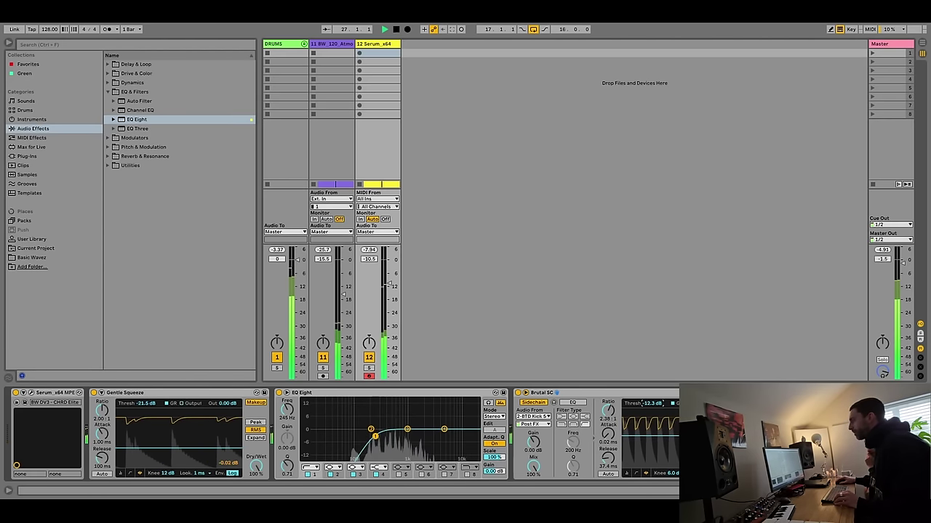
Check the atmos track's devices, set the Serum track's volume to -9.5 dB, and stop playback.
{"action": "left_click", "coordinate": [380, 46]}
{"action": "left_click", "coordinate": [340, 46]}
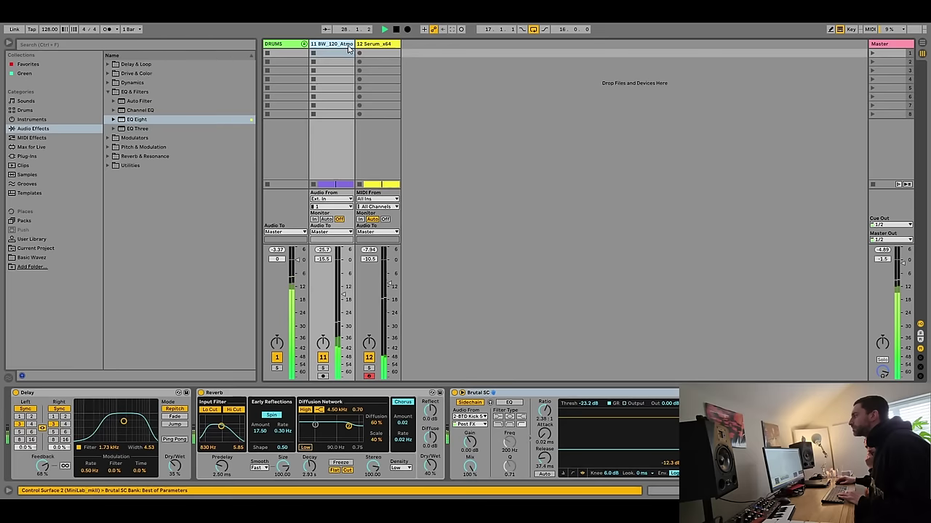
{"action": "left_click", "coordinate": [378, 45]}
{"action": "left_click_drag", "start_coordinate": [387, 283], "coordinate": [387, 280]}
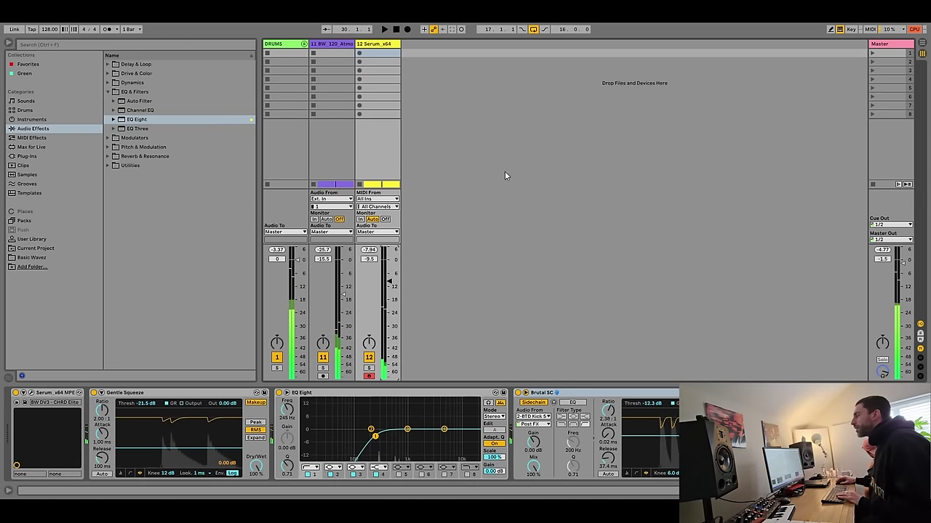
{"action": "key", "text": "space"}
Insert a new MIDI track after the Serum track and load a second Serum_x64 instance on it.
{"action": "right_click", "coordinate": [424, 45]}
{"action": "left_click", "coordinate": [450, 55]}
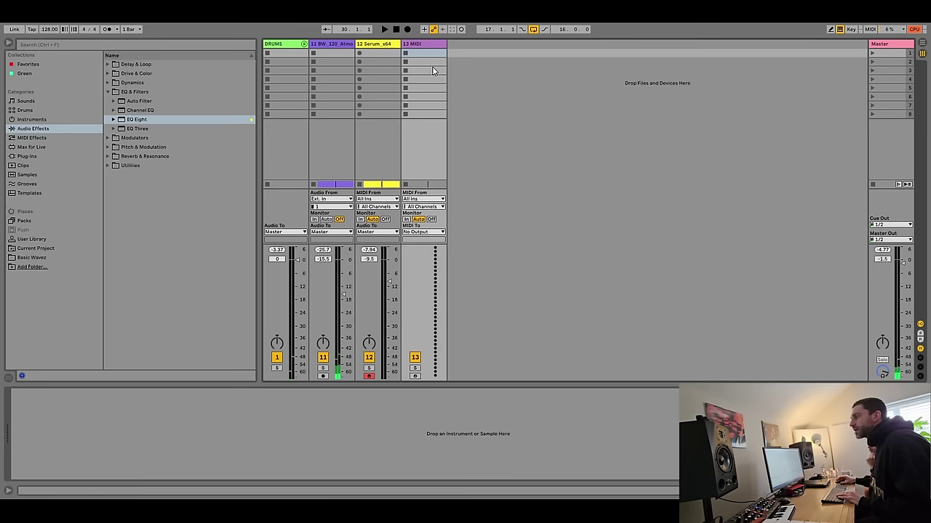
{"action": "left_click", "coordinate": [28, 156]}
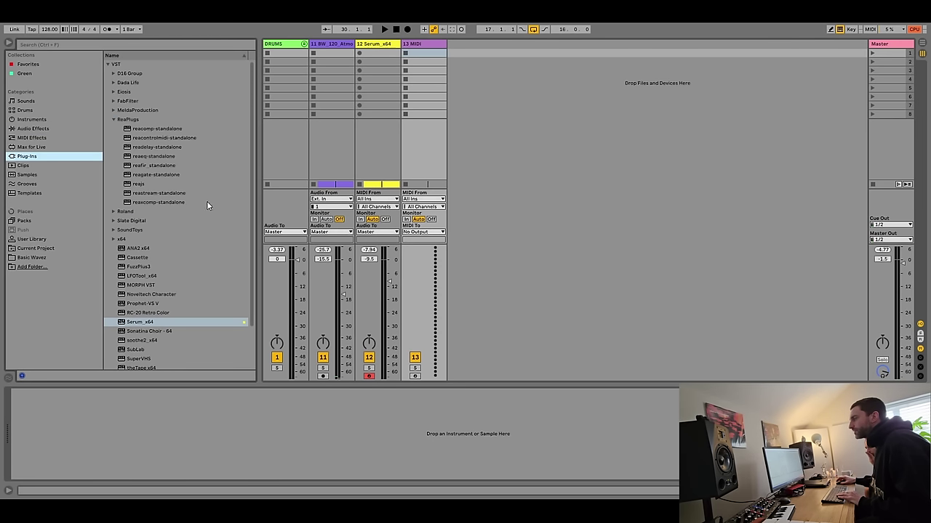
{"action": "double_click", "coordinate": [145, 323]}
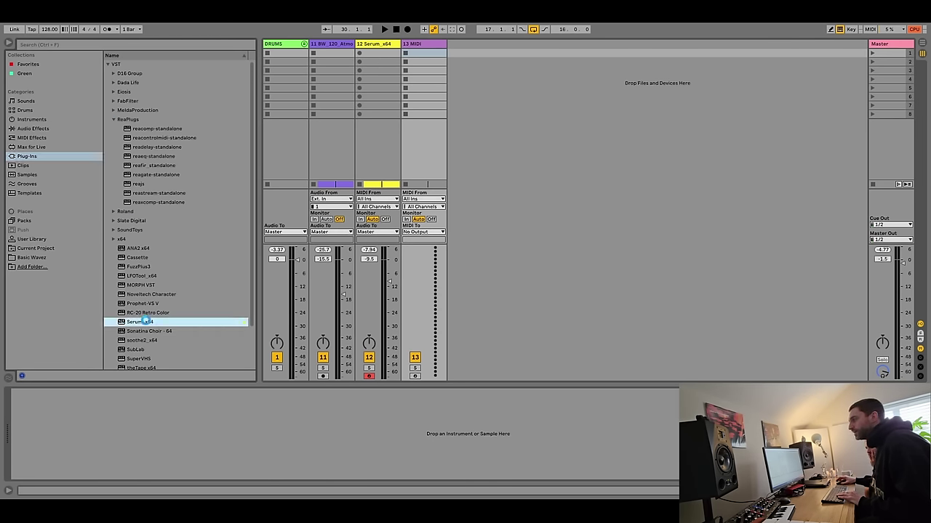
Load the BW DV3 - PD Drifting preset from the Dreams Vol. 3 folder in the new Serum instance.
{"action": "left_click", "coordinate": [524, 104]}
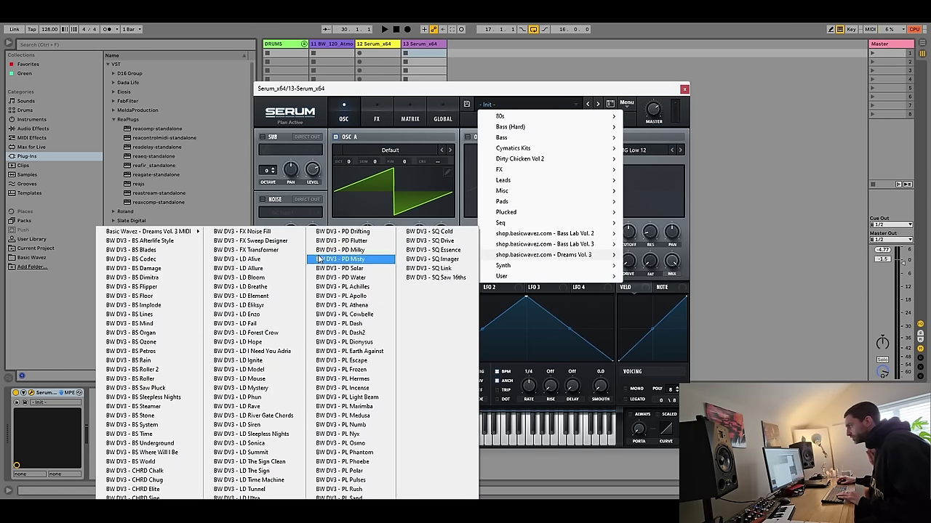
{"action": "left_click", "coordinate": [322, 232]}
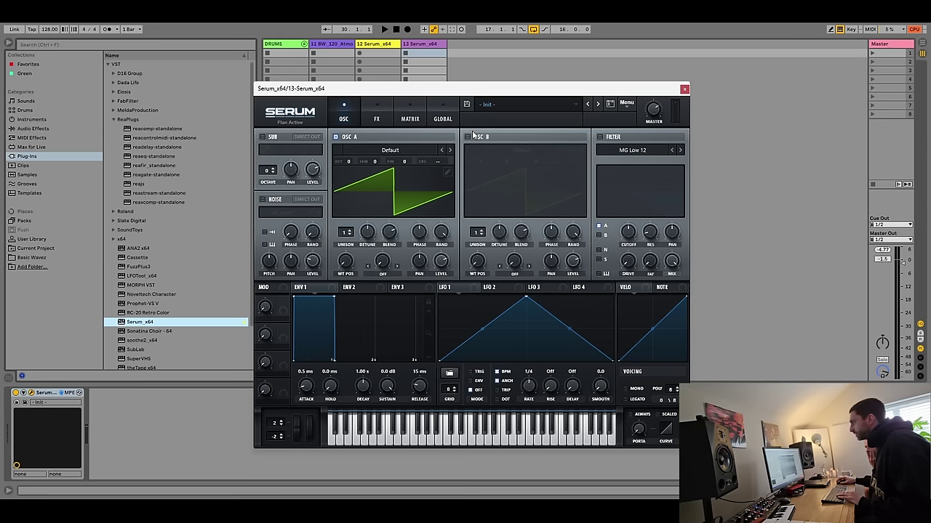
{"action": "left_click", "coordinate": [510, 105]}
{"action": "left_click", "coordinate": [511, 93]}
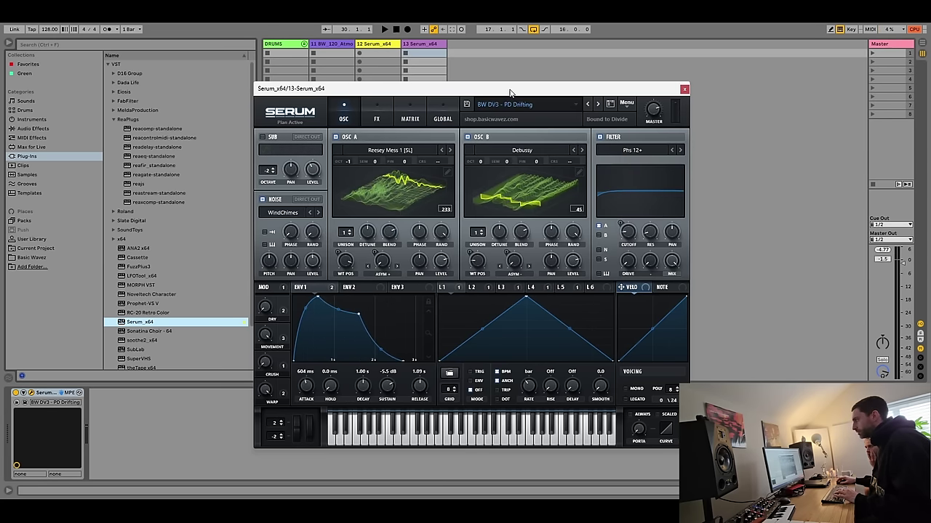
Reposition the Serum window and audition the PD Drifting pad over the loop in the C2 and C3 keyboard octaves.
{"action": "left_click_drag", "start_coordinate": [516, 91], "coordinate": [711, 24]}
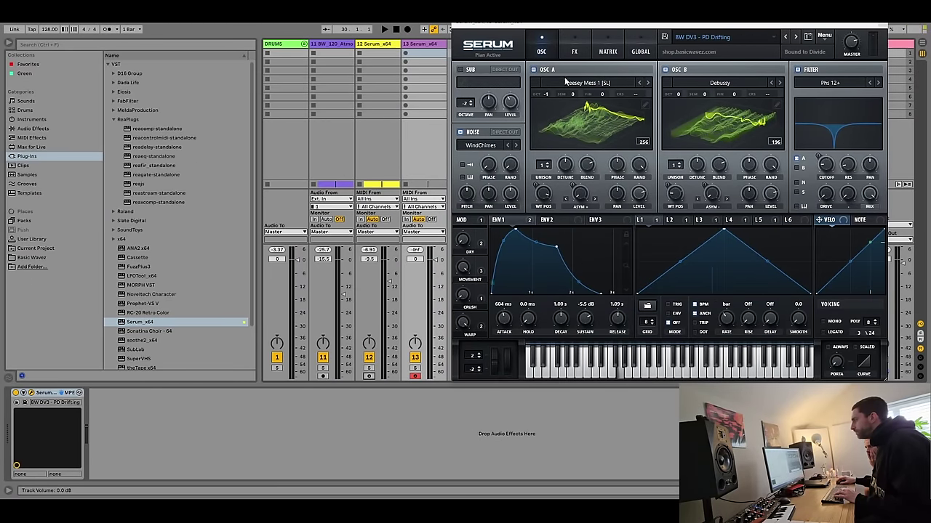
{"action": "left_click_drag", "start_coordinate": [605, 28], "coordinate": [415, 50]}
{"action": "left_click", "coordinate": [512, 60]}
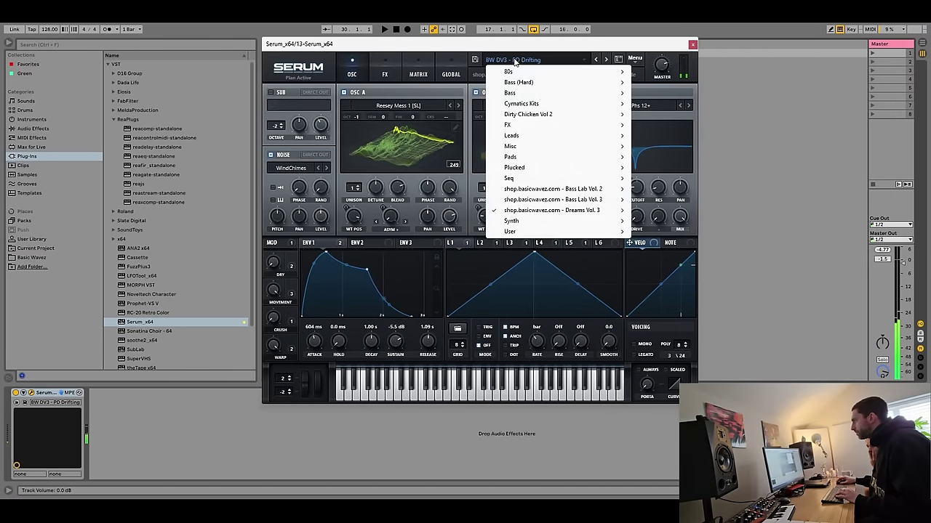
{"action": "mouse_move", "coordinate": [521, 212]}
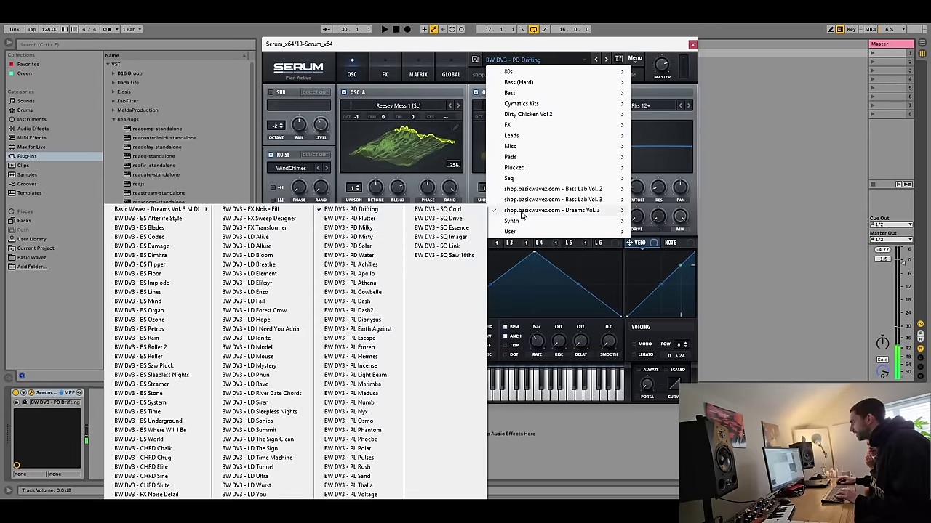
{"action": "left_click", "coordinate": [355, 210]}
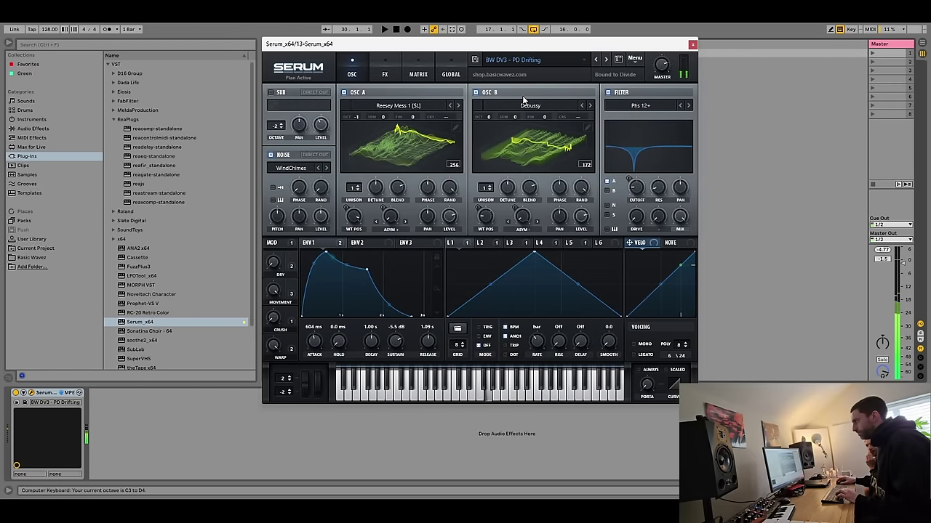
{"action": "key", "text": "space"}
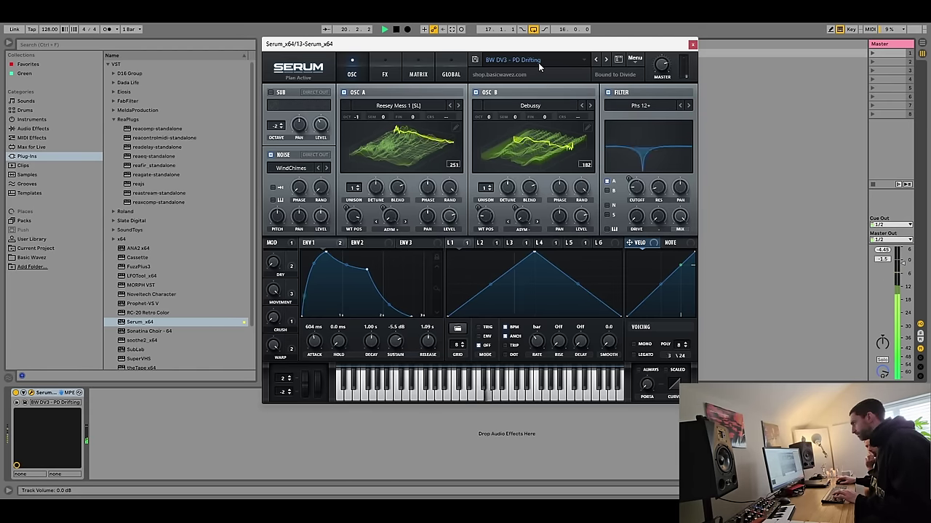
{"action": "key", "text": "z"}
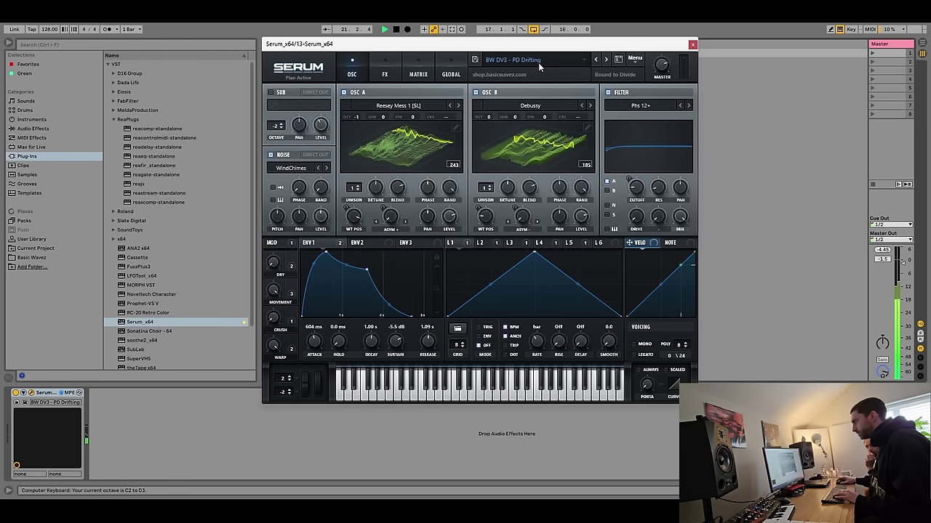
{"action": "key", "text": "x"}
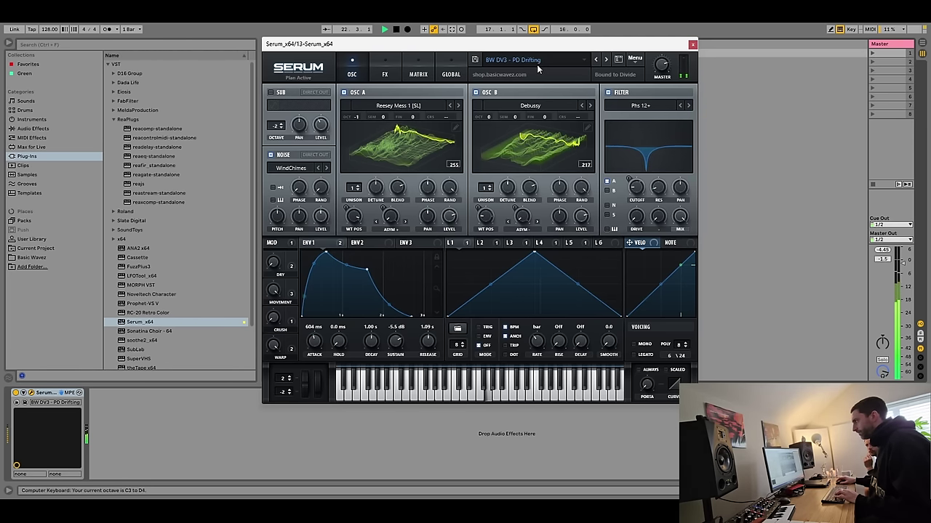
Close Serum, stop playback in Arrangement View, and select bars 17 to 21 on the new Serum track.
{"action": "left_click", "coordinate": [692, 44]}
{"action": "key", "text": "Tab"}
{"action": "key", "text": "space"}
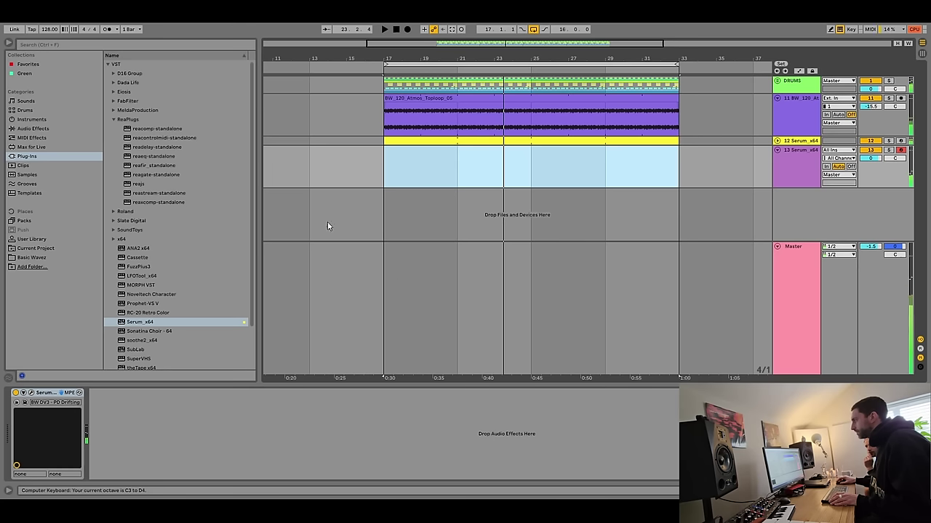
{"action": "left_click_drag", "start_coordinate": [377, 174], "coordinate": [457, 174]}
Reopen Serum on the new track and load the BW DV3 - PD Flutter preset from Dreams Vol. 3.
{"action": "left_click", "coordinate": [781, 171]}
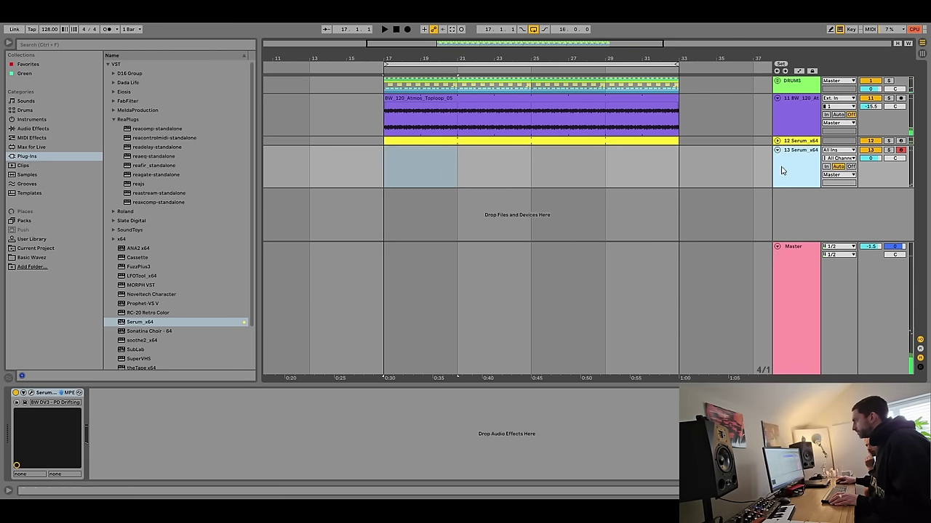
{"action": "left_click", "coordinate": [31, 393]}
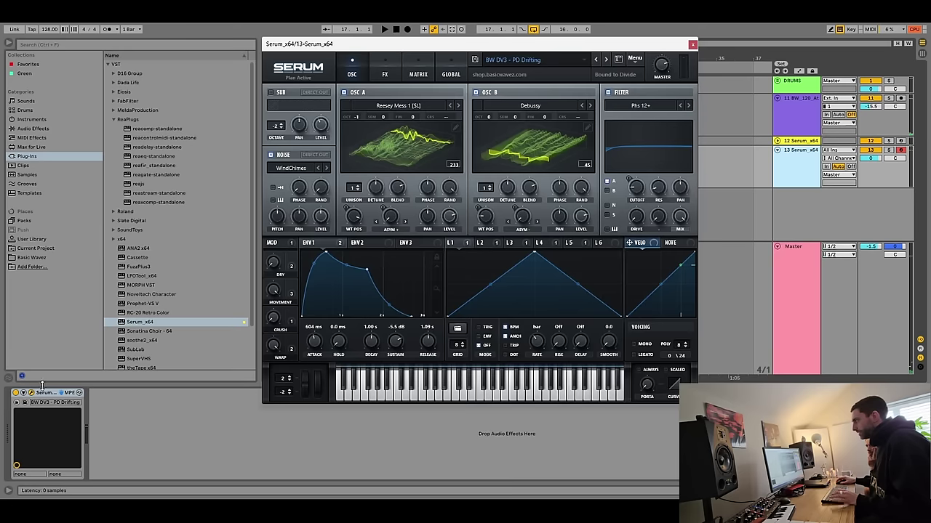
{"action": "left_click", "coordinate": [490, 73]}
{"action": "mouse_move", "coordinate": [542, 213]}
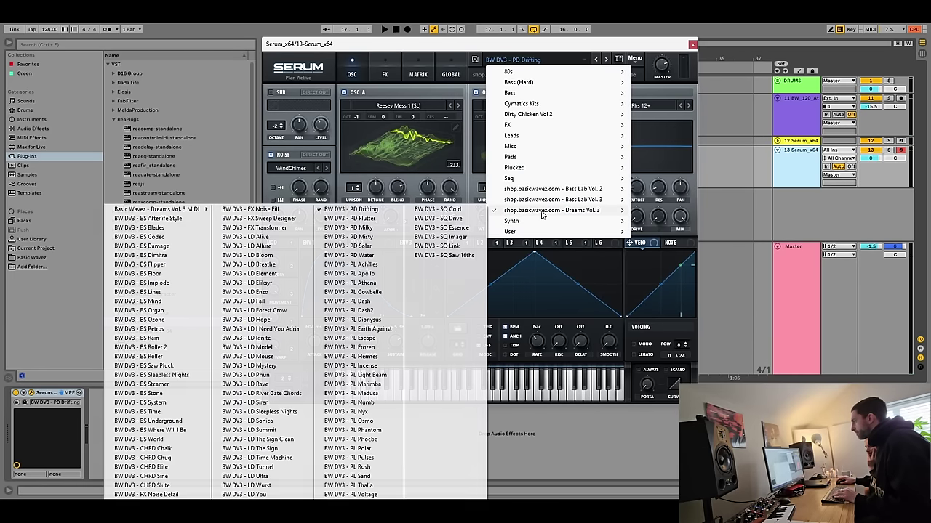
{"action": "left_click", "coordinate": [353, 211]}
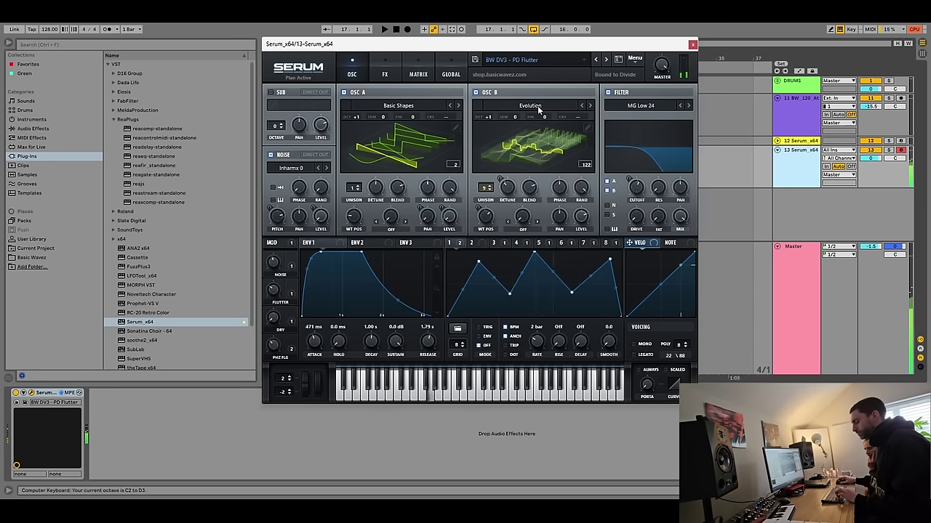
Play the loop, close Serum, and lower the second Serum track's volume to -14.0 dB in Session View.
{"action": "key", "text": "space"}
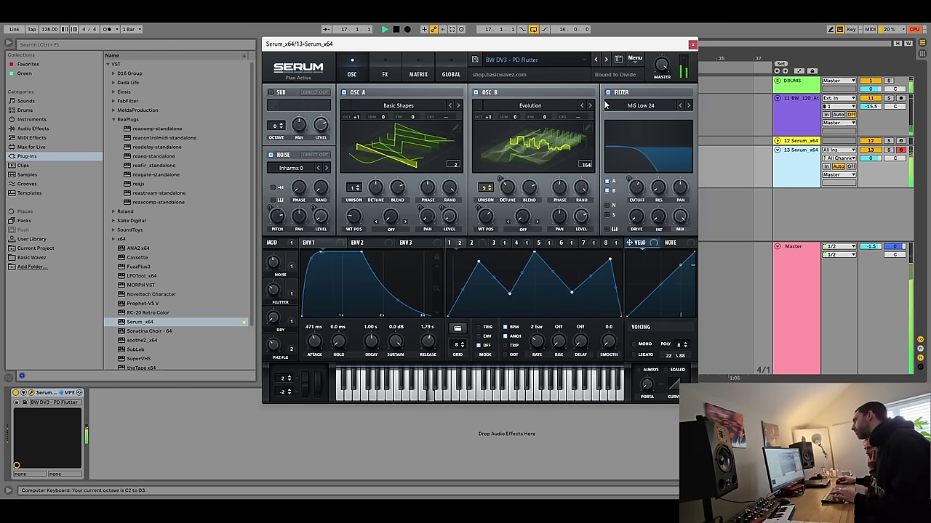
{"action": "left_click", "coordinate": [922, 54]}
{"action": "left_click", "coordinate": [692, 45]}
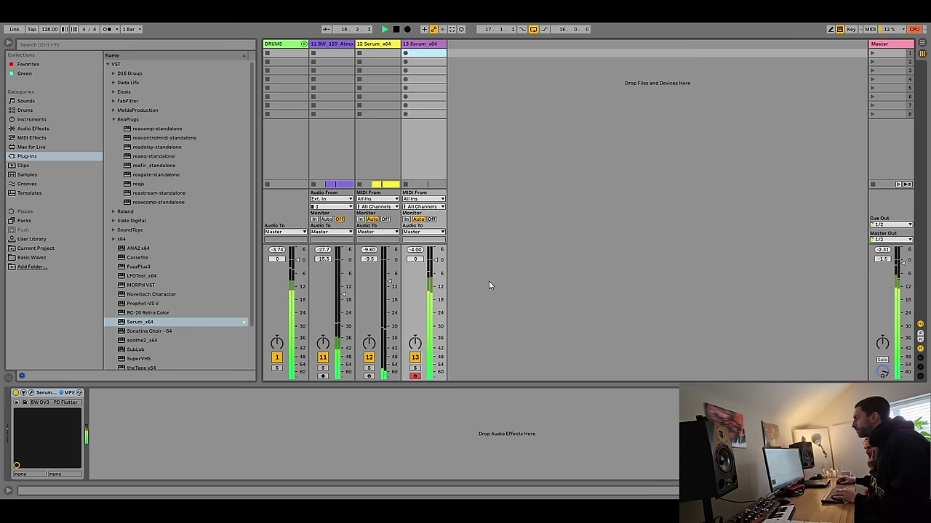
{"action": "left_click_drag", "start_coordinate": [437, 260], "coordinate": [437, 290]}
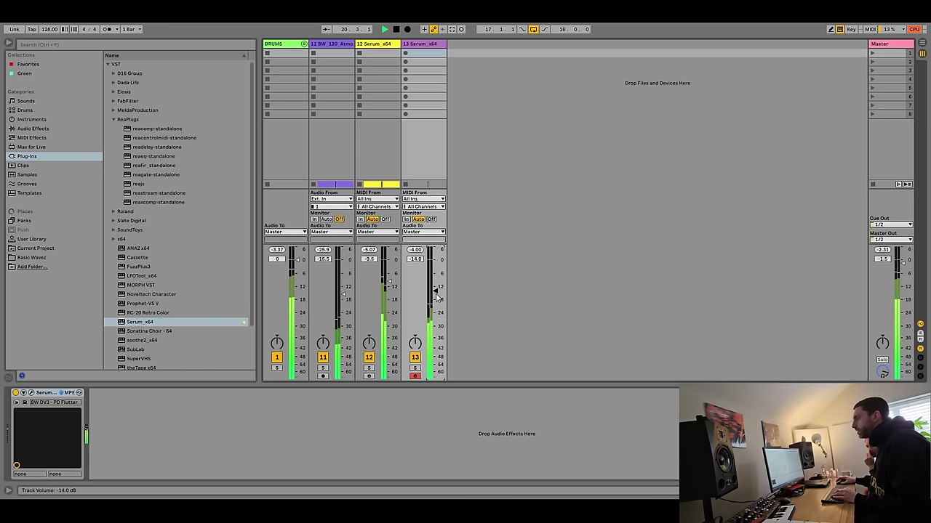
{"action": "key", "text": "space"}
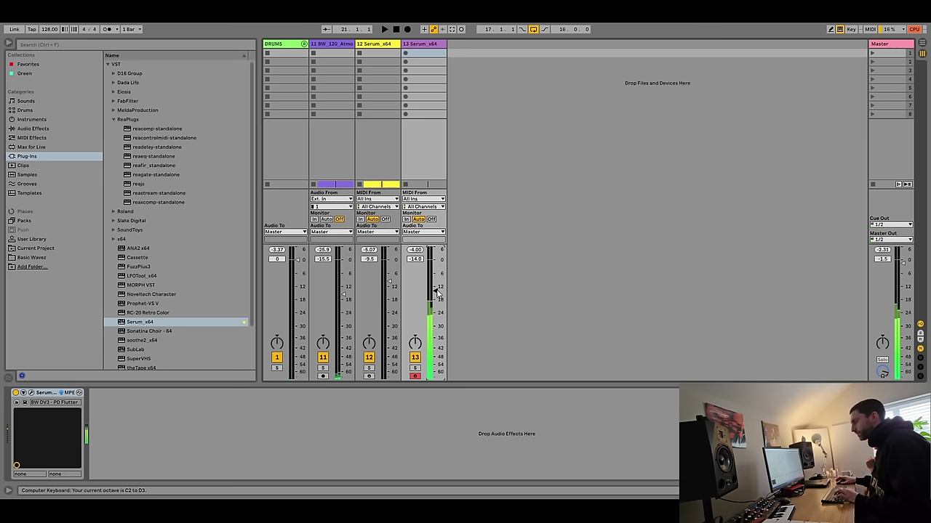
Create an empty four-bar MIDI clip over bars 17 to 21 on the second Serum track in Arrangement View.
{"action": "key", "text": "Tab"}
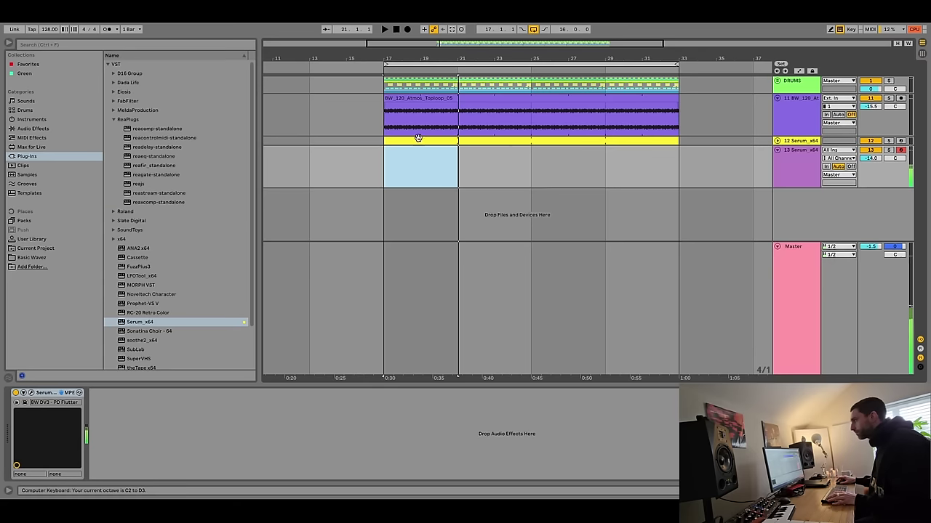
{"action": "left_click_drag", "start_coordinate": [389, 179], "coordinate": [473, 167]}
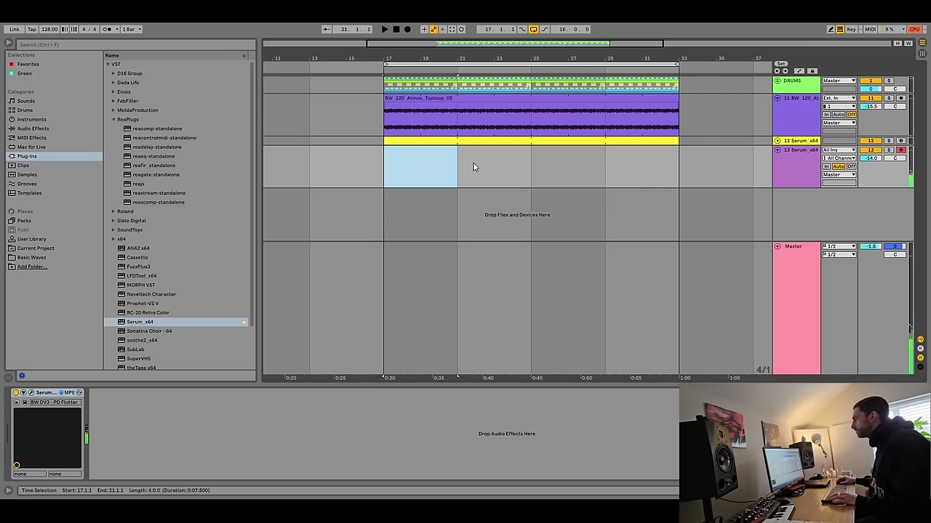
{"action": "key", "text": "ctrl+shift+m"}
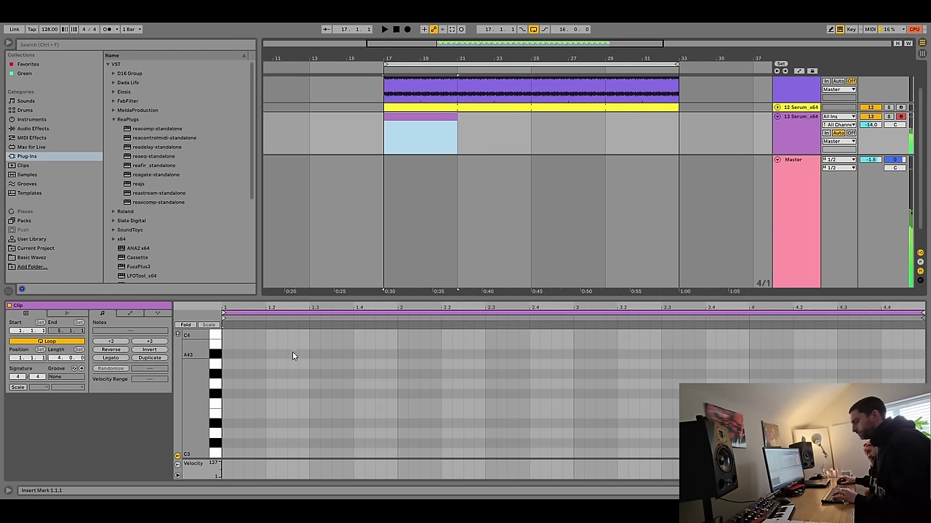
Draw a single sustained note below C3 across the full four bars of the clip while the loop plays.
{"action": "left_click_drag", "start_coordinate": [201, 369], "coordinate": [201, 304]}
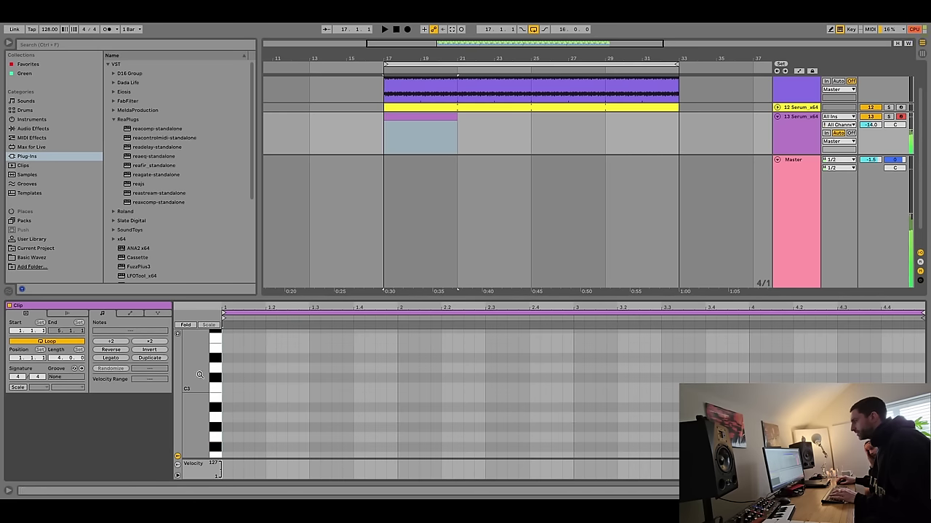
{"action": "key", "text": "space"}
{"action": "double_click", "coordinate": [229, 438]}
{"action": "left_click_drag", "start_coordinate": [231, 437], "coordinate": [924, 419]}
Set the second Serum track's volume to -15.0 dB in Session View and stop playback.
{"action": "key", "text": "Tab"}
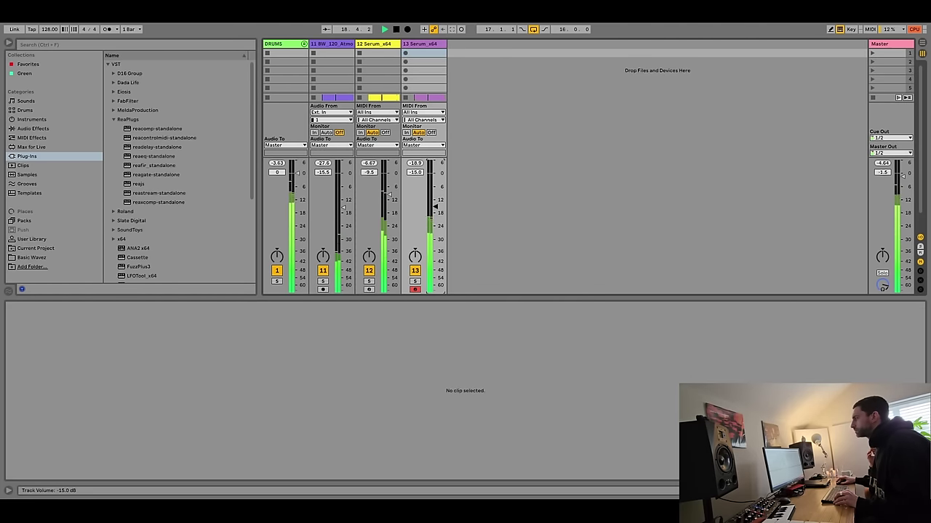
{"action": "key", "text": "Tab"}
{"action": "key", "text": "Tab"}
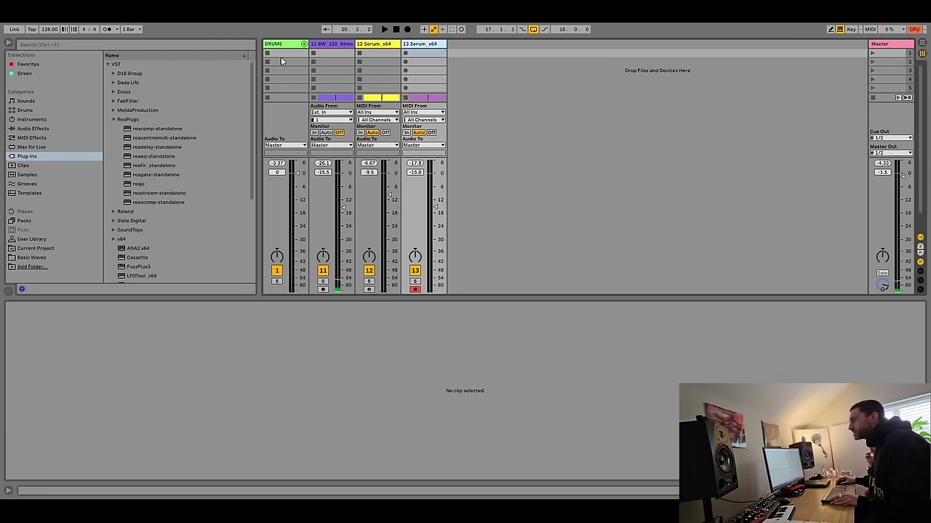
Search the plug-ins for RC-20 and add RC-20 Retro Color after Serum on the pad track.
{"action": "scroll", "coordinate": [173, 149], "scroll_direction": "down", "scroll_amount": 5}
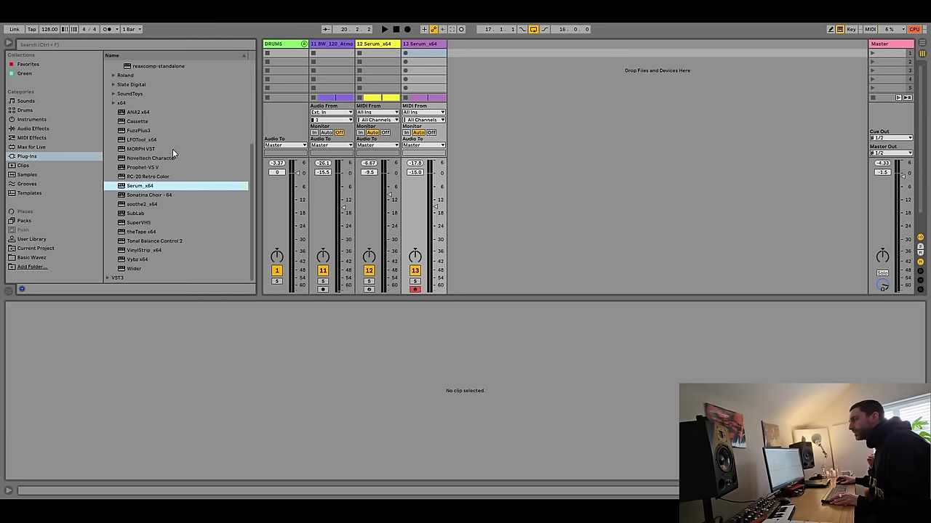
{"action": "scroll", "coordinate": [166, 191], "scroll_direction": "up", "scroll_amount": 5}
{"action": "left_click", "coordinate": [130, 45]}
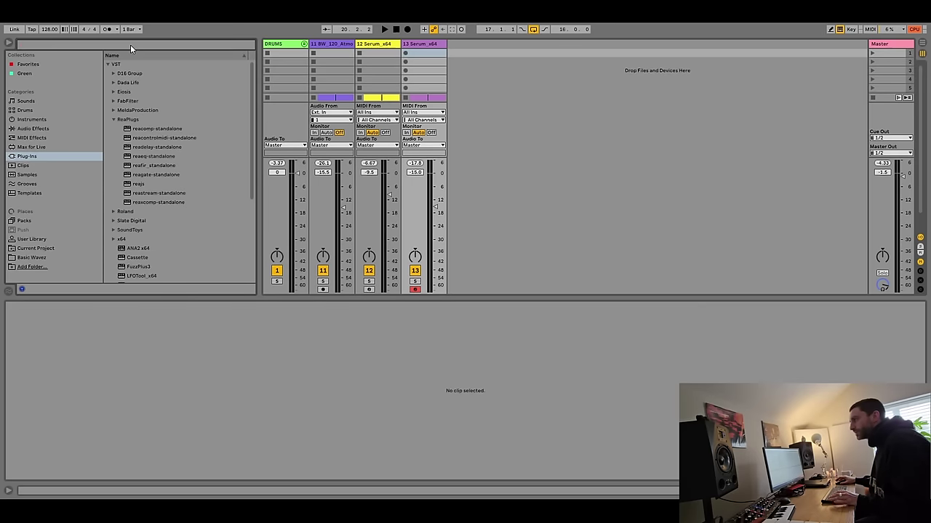
{"action": "type", "text": "RC-20"}
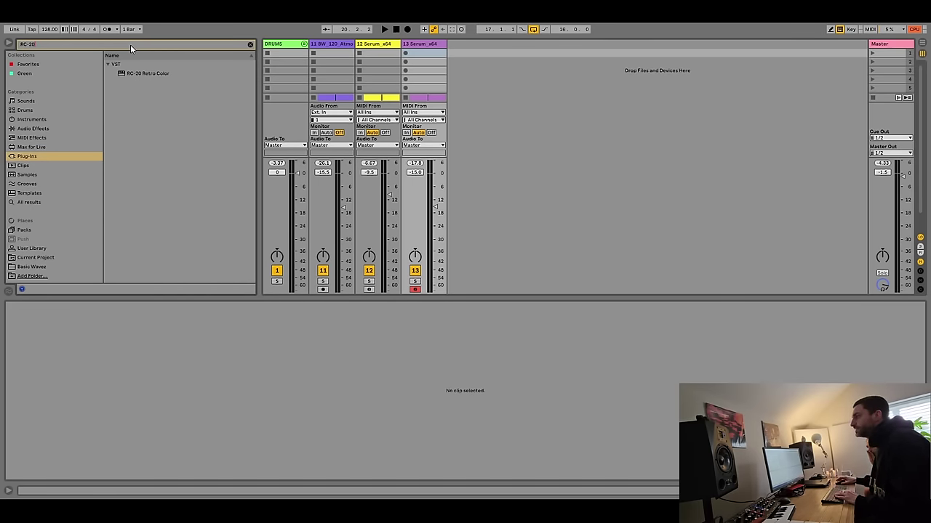
{"action": "left_click", "coordinate": [138, 73]}
{"action": "double_click", "coordinate": [172, 86]}
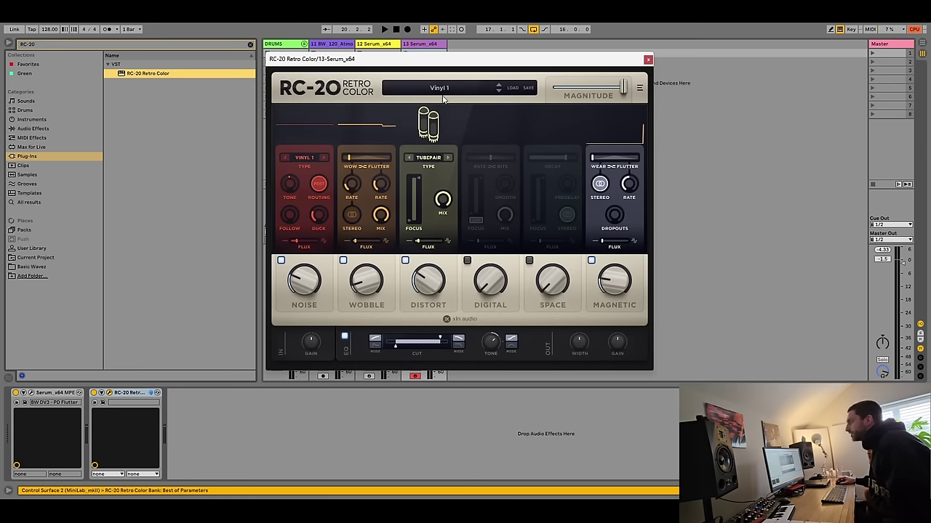
Load the Pad Magic preset in RC-20 Retro Color.
{"action": "left_click", "coordinate": [439, 88]}
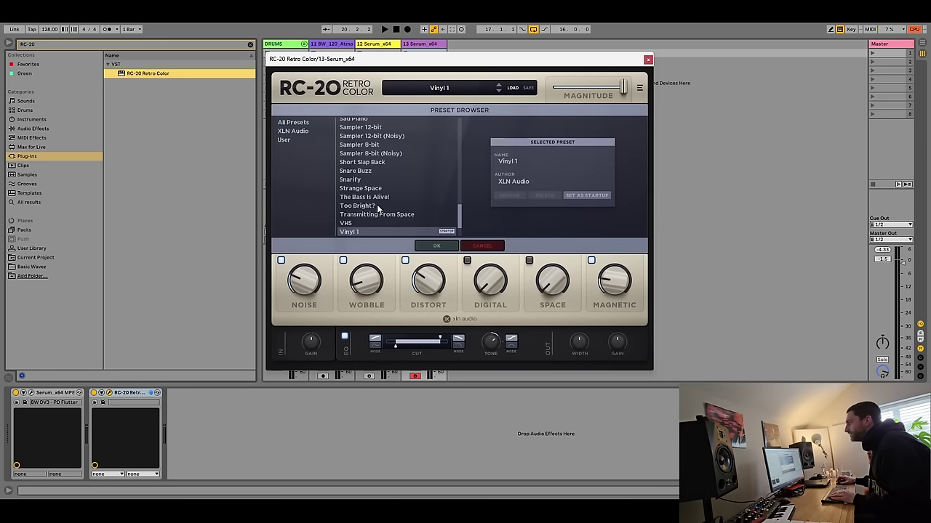
{"action": "scroll", "coordinate": [377, 204], "scroll_direction": "up", "scroll_amount": 4}
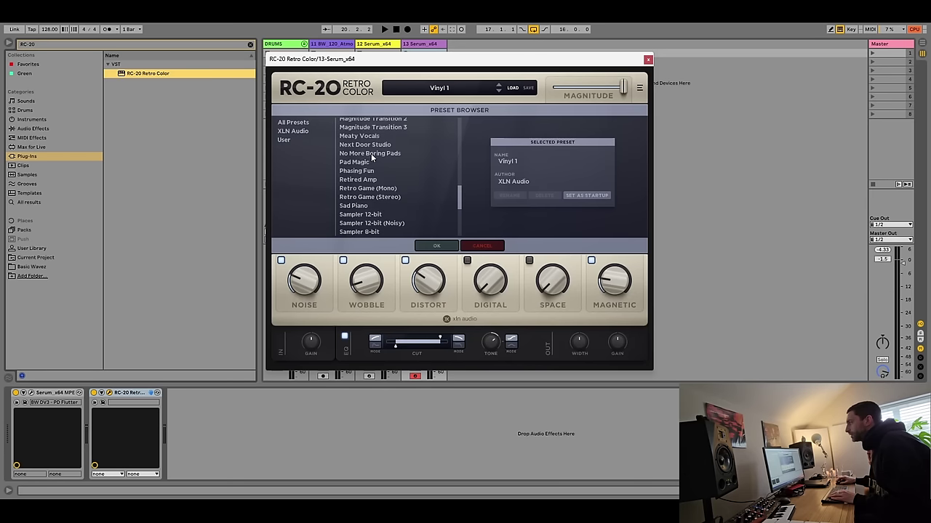
{"action": "left_click", "coordinate": [371, 153]}
{"action": "left_click", "coordinate": [359, 162]}
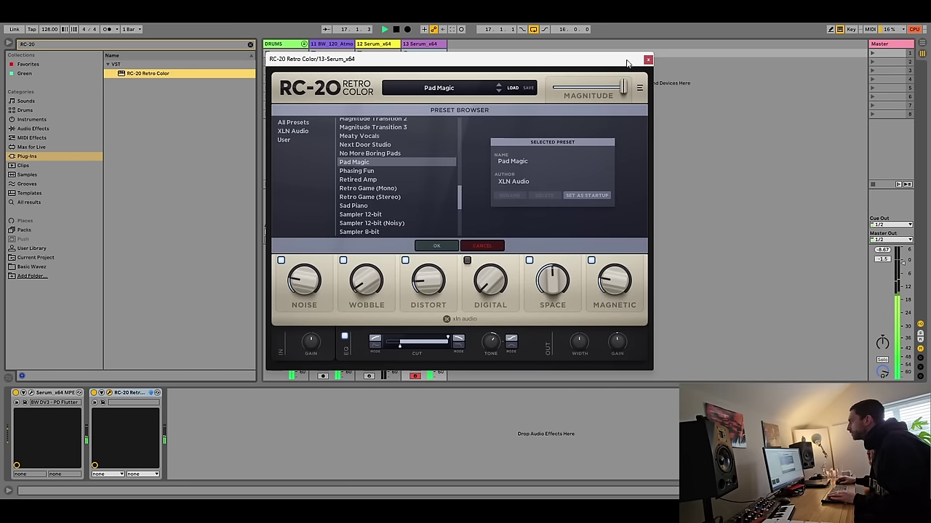
Uncover the mixer from behind RC-20, play the loop, reduce the plug-in's Noise to 10%, and close its window.
{"action": "left_click_drag", "start_coordinate": [627, 63], "coordinate": [779, 73]}
{"action": "key", "text": "space"}
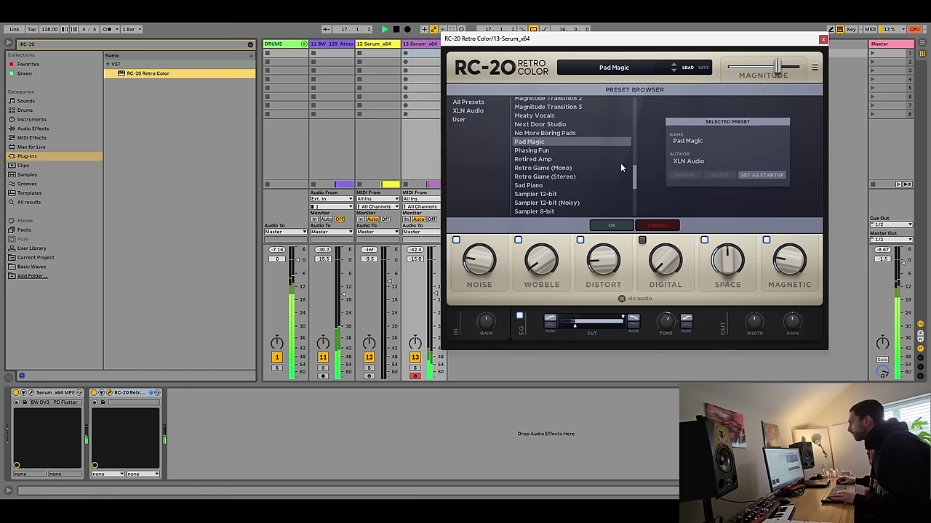
{"action": "left_click_drag", "start_coordinate": [469, 267], "coordinate": [473, 292]}
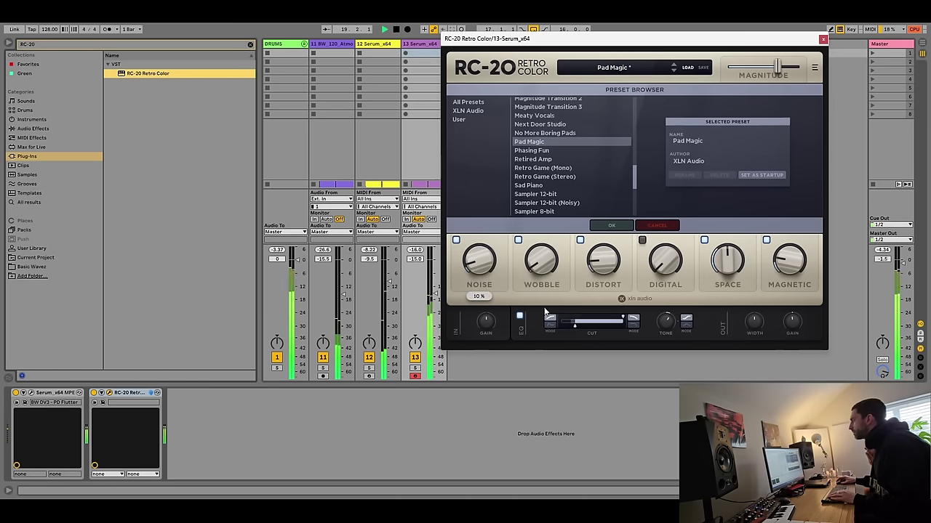
{"action": "left_click", "coordinate": [823, 39]}
Copy the Brutal SC sidechain compressor from the atmosphere track to the end of the Serum pad track's chain.
{"action": "left_click", "coordinate": [323, 65]}
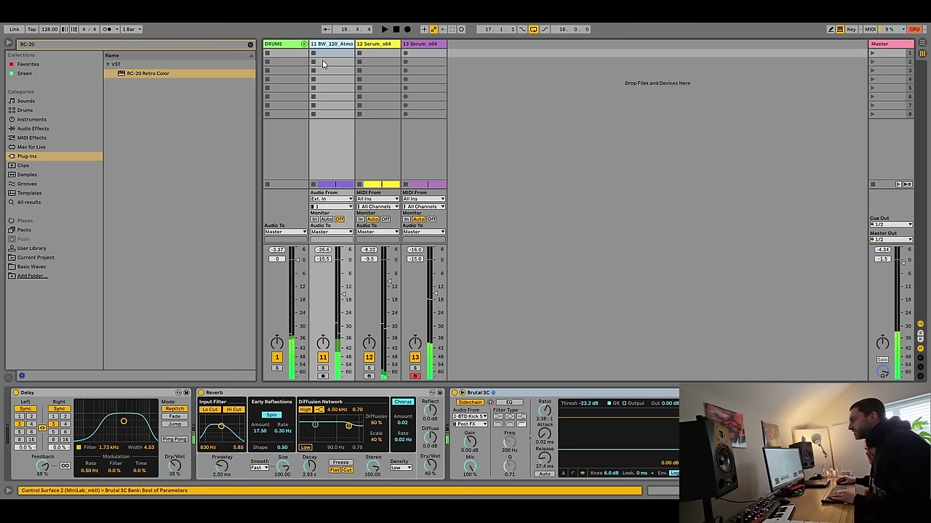
{"action": "left_click", "coordinate": [292, 46]}
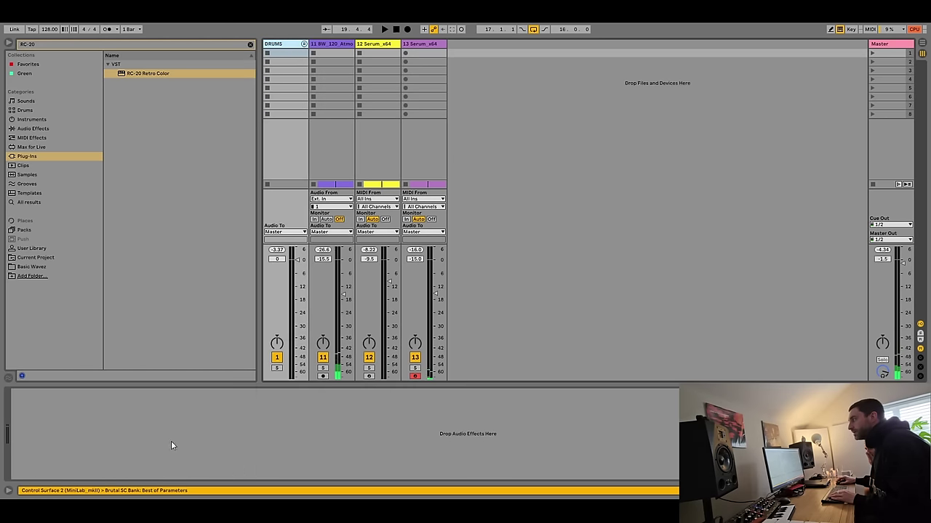
{"action": "left_click", "coordinate": [335, 52]}
{"action": "left_click", "coordinate": [491, 393]}
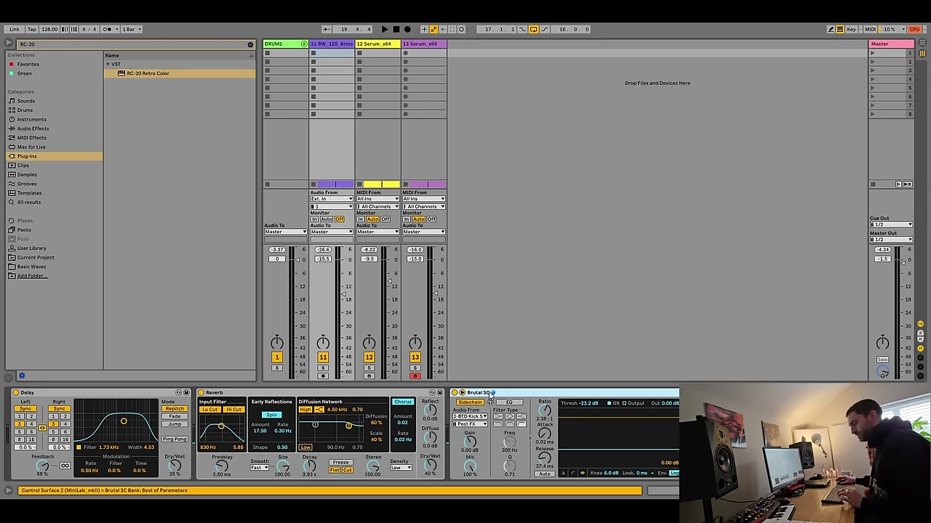
{"action": "left_click", "coordinate": [424, 46]}
{"action": "key", "text": "ctrl+v"}
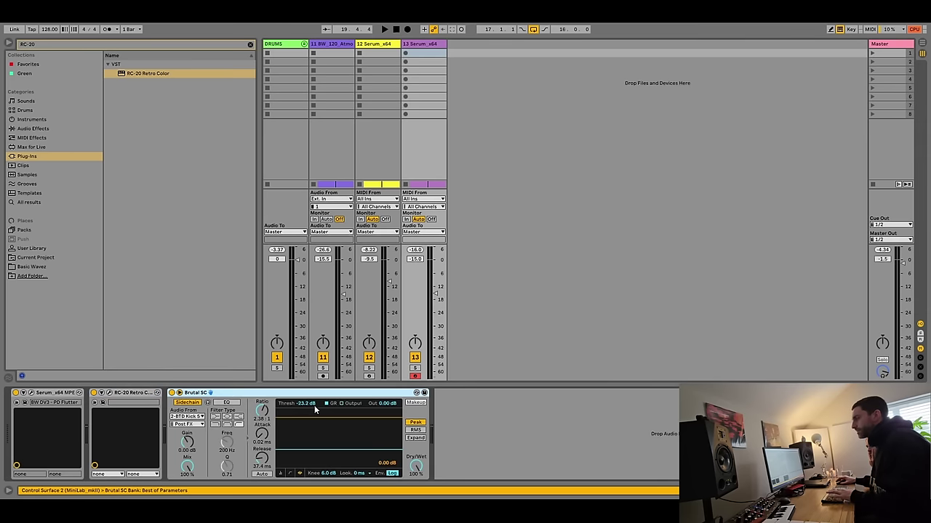
Audition the sidechained pad in the loop and lower its track volume to -17.0 dB.
{"action": "key", "text": "space"}
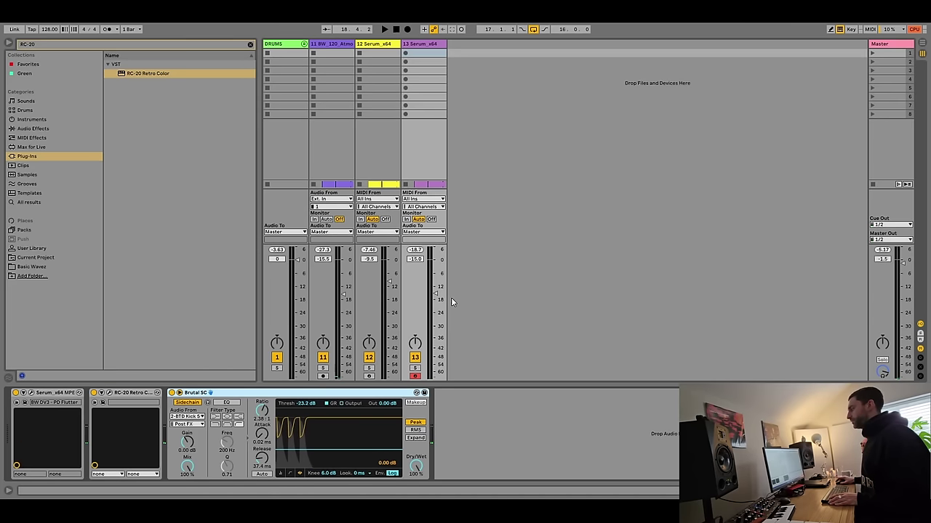
{"action": "key", "text": "space"}
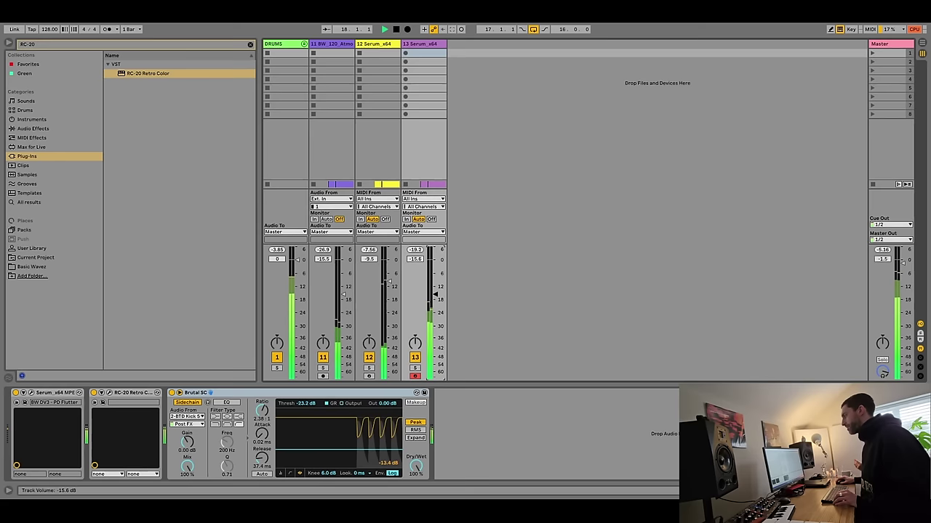
{"action": "left_click_drag", "start_coordinate": [436, 293], "coordinate": [436, 297]}
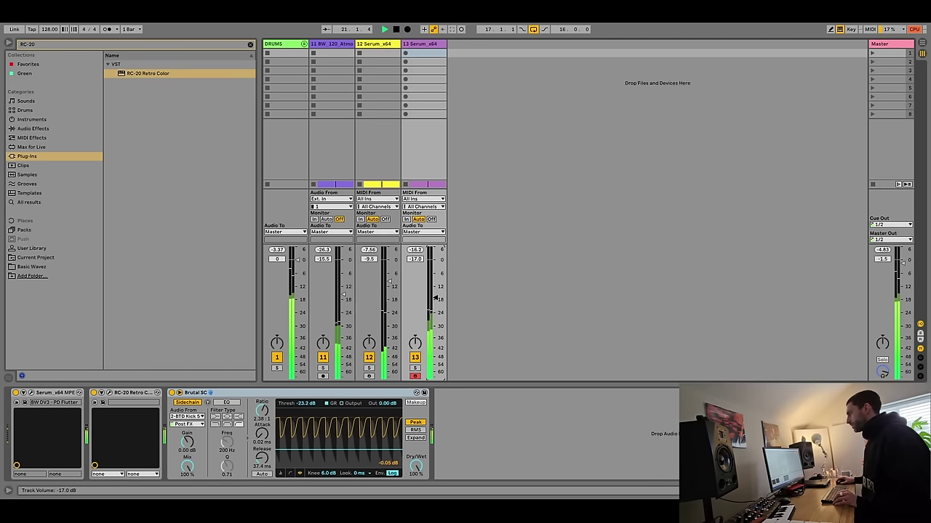
{"action": "key", "text": "space"}
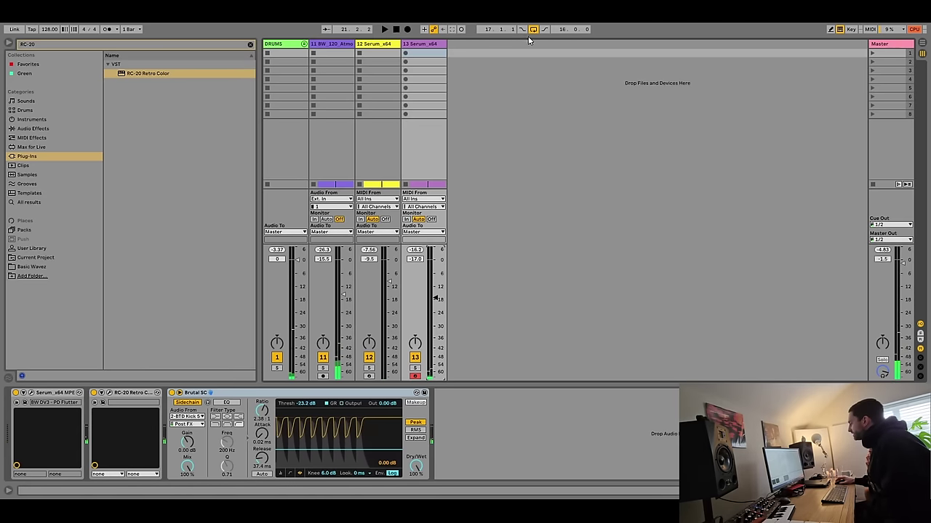
Insert a new MIDI track after the pad track, search the plug-ins for Serum, and load Serum_x64 on it.
{"action": "right_click", "coordinate": [480, 49]}
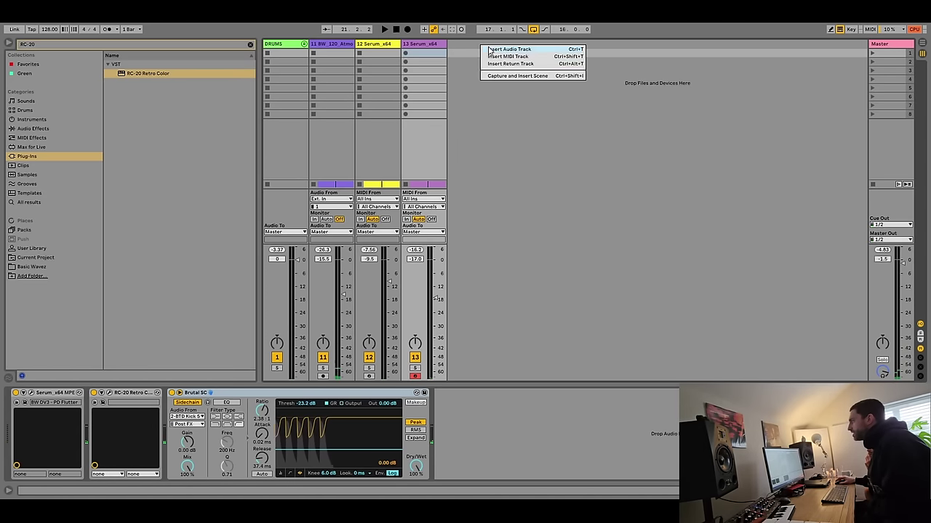
{"action": "left_click", "coordinate": [535, 58]}
{"action": "left_click", "coordinate": [85, 46]}
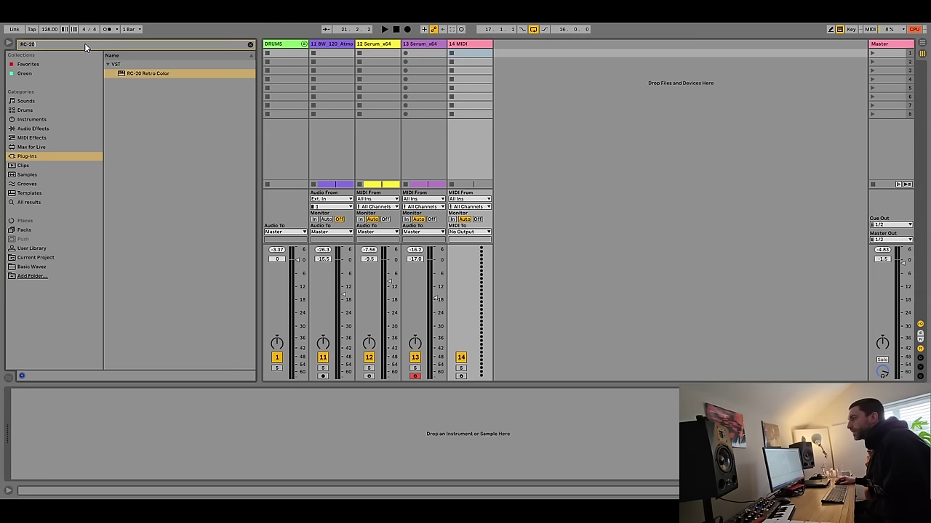
{"action": "type", "text": "s"}
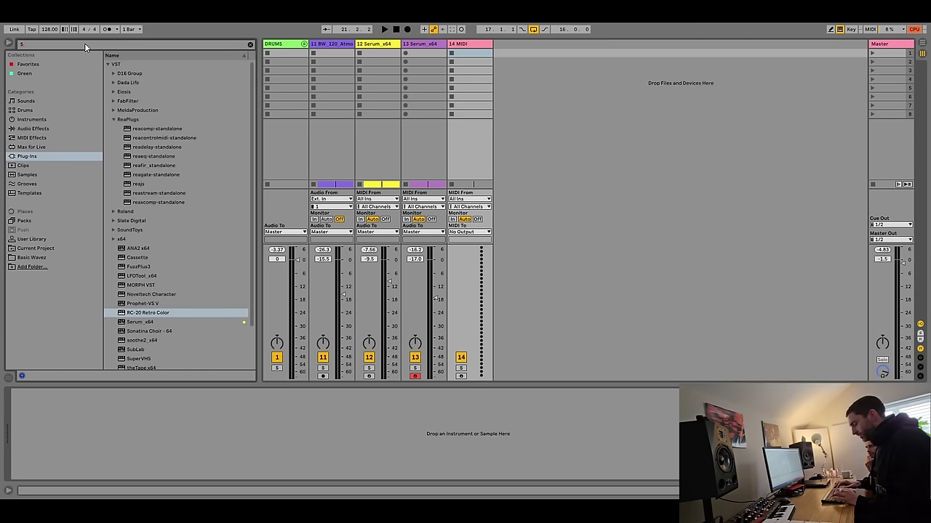
{"action": "type", "text": "ERUM"}
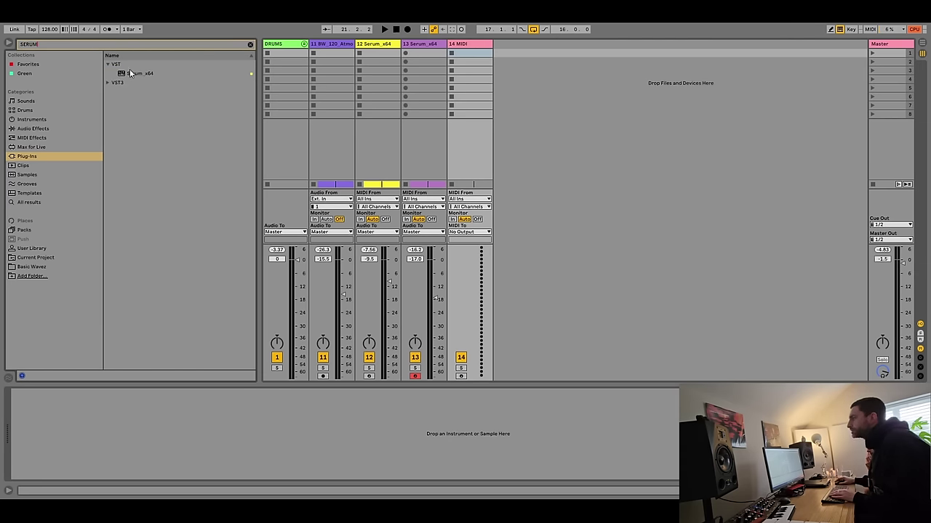
{"action": "double_click", "coordinate": [131, 73]}
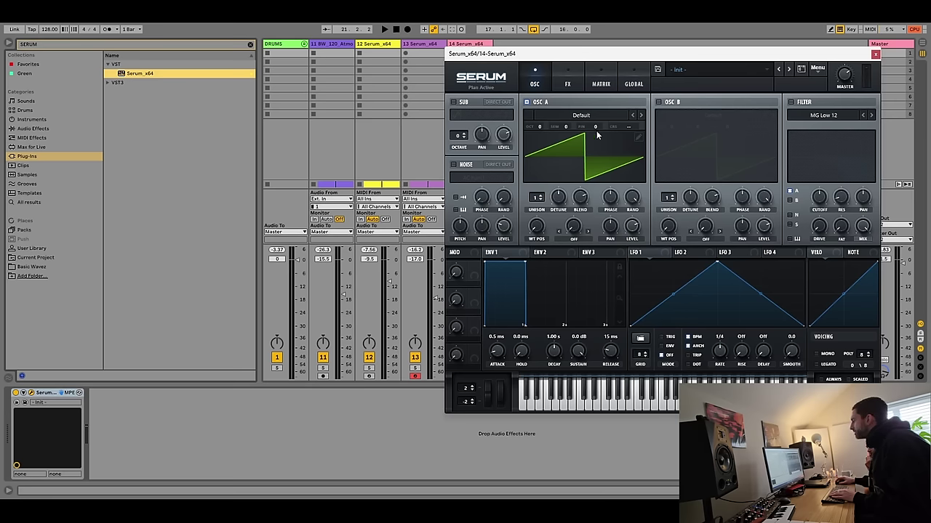
Load the BTD Bass - Acid - Achilles preset from the Bass Lab Vol. 2 folder in the new Serum instance.
{"action": "left_click", "coordinate": [672, 69]}
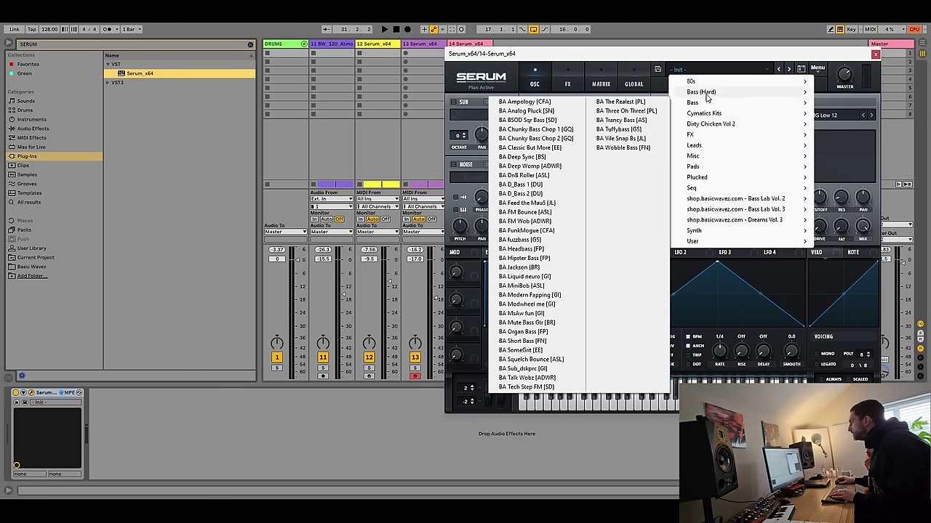
{"action": "mouse_move", "coordinate": [736, 210]}
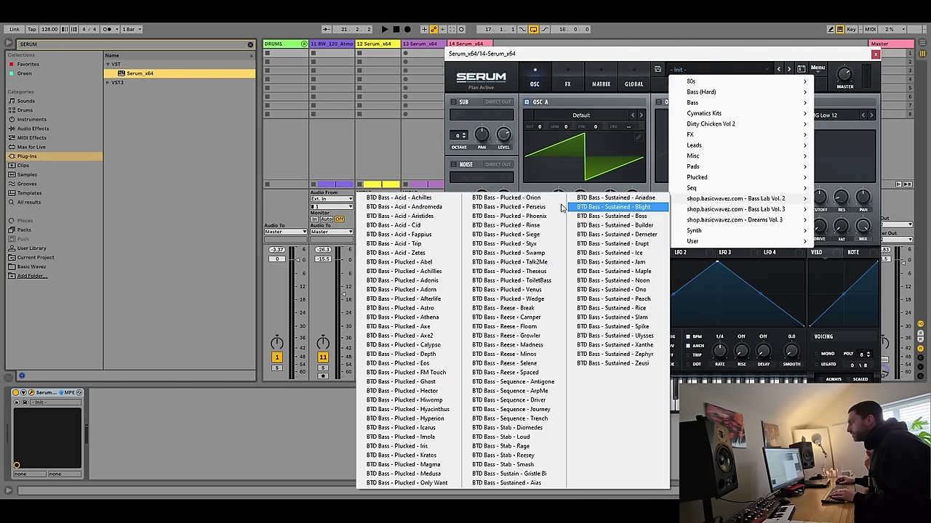
{"action": "left_click", "coordinate": [446, 202]}
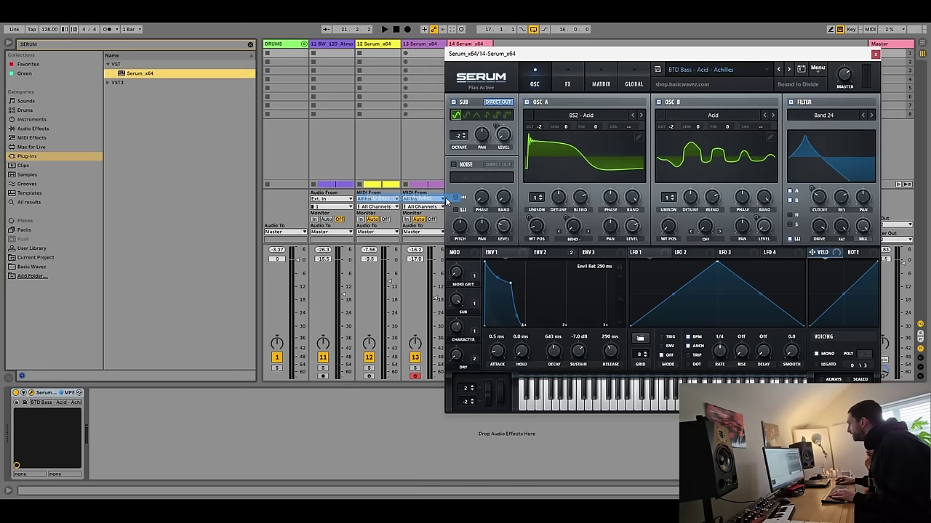
Disarm the pad track, audition the Acid - Achilles bass on track 14 over the loop, and close its Serum window.
{"action": "left_click", "coordinate": [416, 376]}
{"action": "left_click_drag", "start_coordinate": [519, 59], "coordinate": [596, 49]}
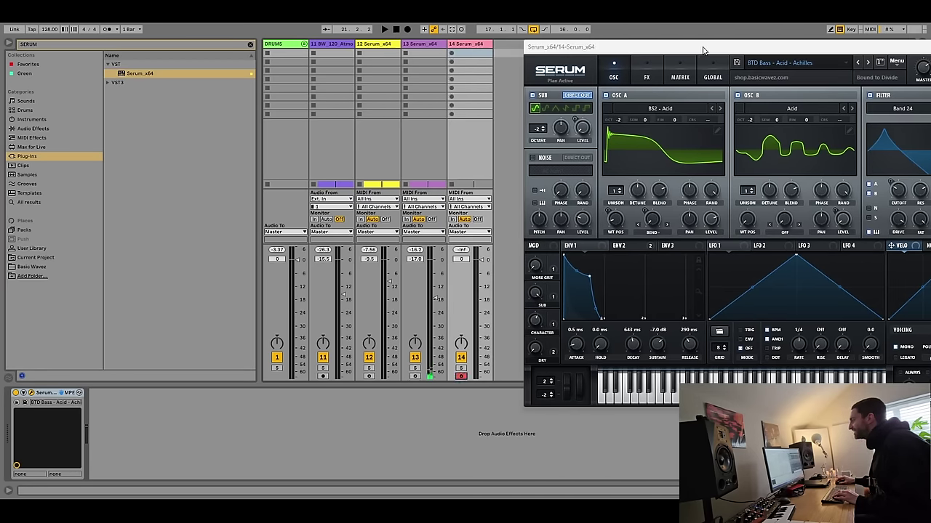
{"action": "left_click_drag", "start_coordinate": [703, 50], "coordinate": [405, 45]}
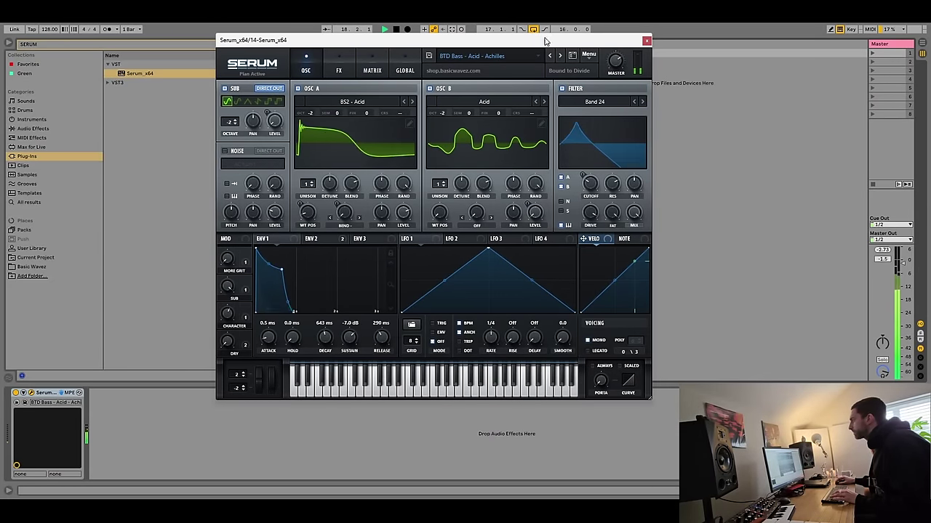
{"action": "left_click_drag", "start_coordinate": [546, 39], "coordinate": [582, 128]}
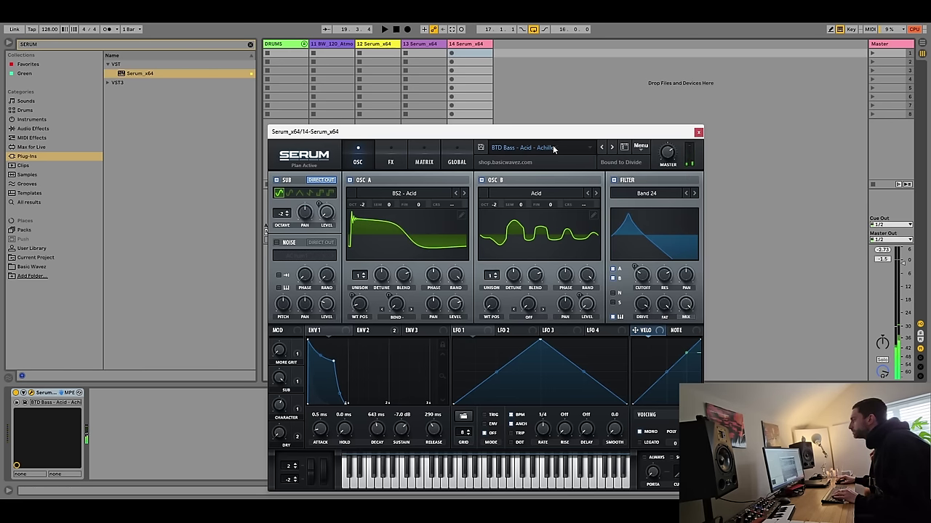
{"action": "left_click", "coordinate": [698, 134]}
Duplicate the Serum bass track 14, deactivate the original, and select the duplicate.
{"action": "right_click", "coordinate": [466, 44]}
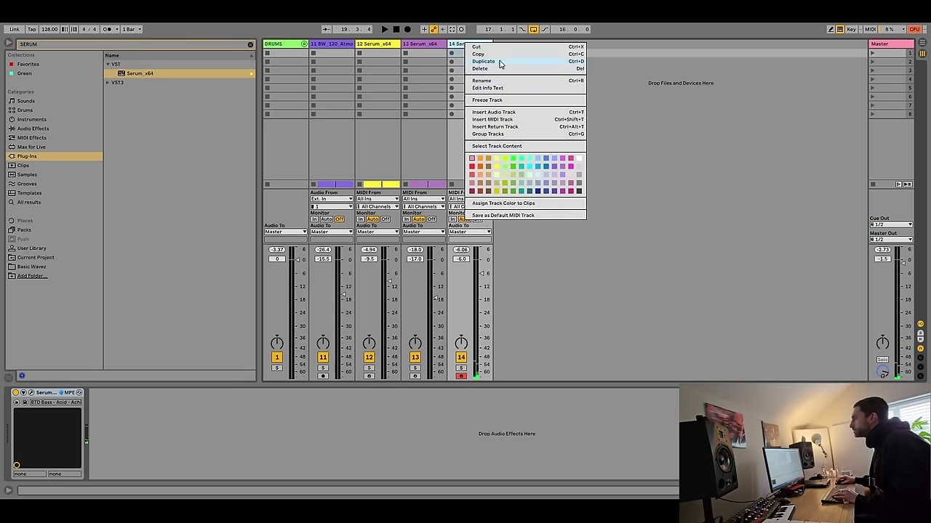
{"action": "left_click", "coordinate": [498, 62]}
{"action": "left_click", "coordinate": [477, 354]}
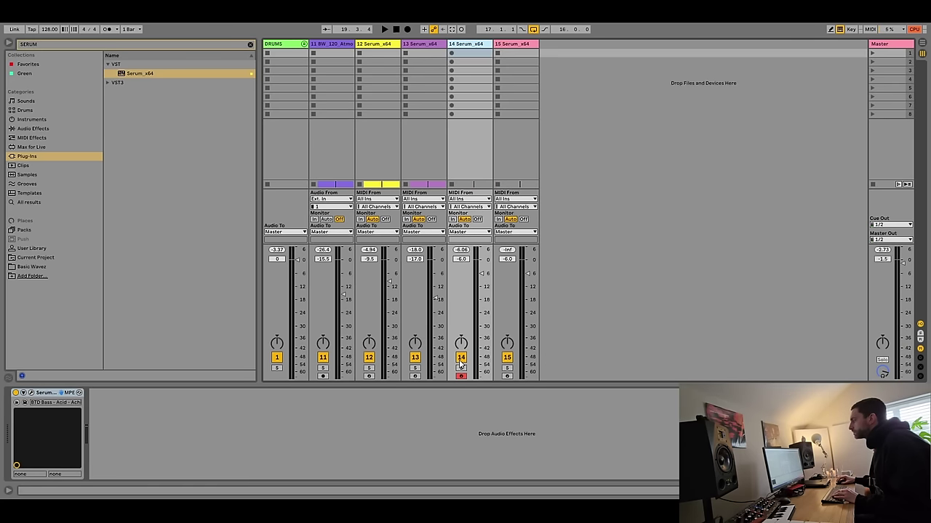
{"action": "left_click", "coordinate": [516, 45]}
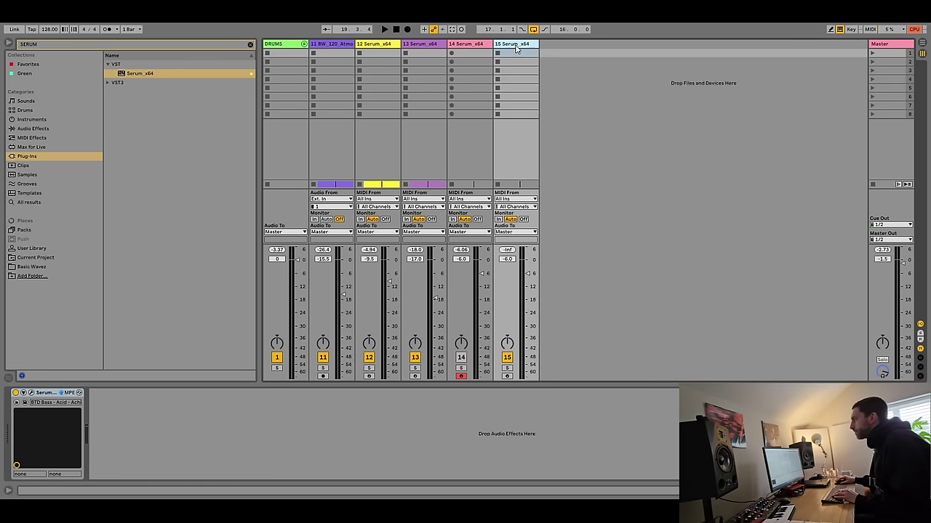
Open Serum on the duplicated bass track 15 and arm that track for playing.
{"action": "left_click", "coordinate": [32, 394]}
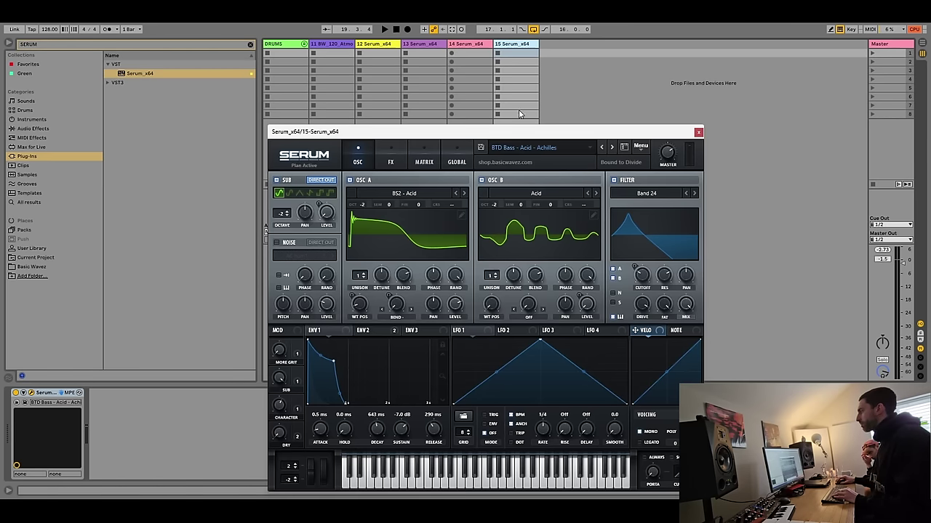
{"action": "left_click_drag", "start_coordinate": [527, 132], "coordinate": [548, 71]}
{"action": "left_click", "coordinate": [507, 376]}
Audition the BTD Bass - Acid presets one by one from Andromeda through Zetes.
{"action": "left_click", "coordinate": [564, 66]}
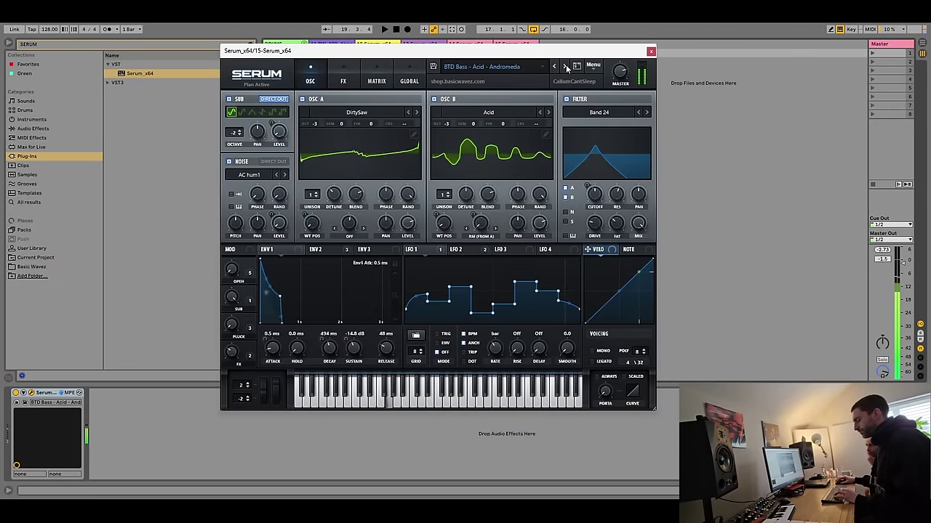
{"action": "left_click", "coordinate": [566, 66]}
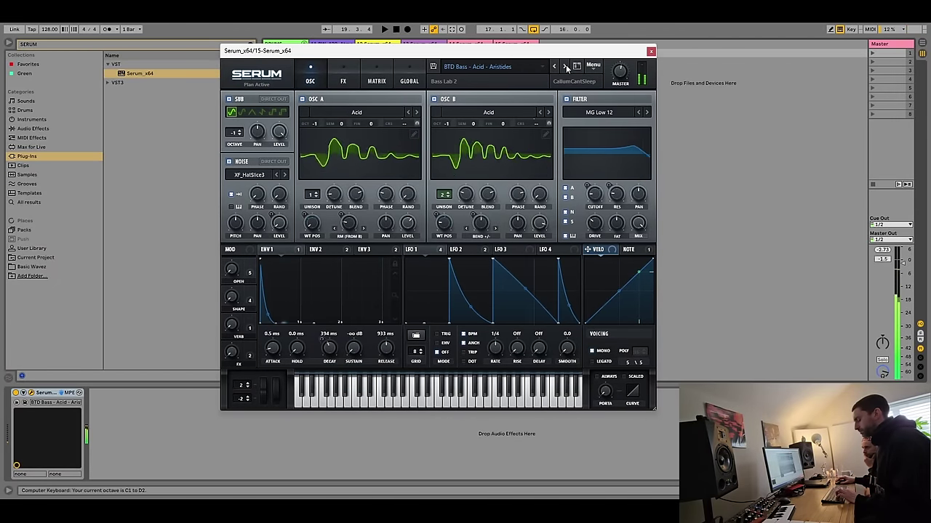
{"action": "left_click", "coordinate": [566, 67]}
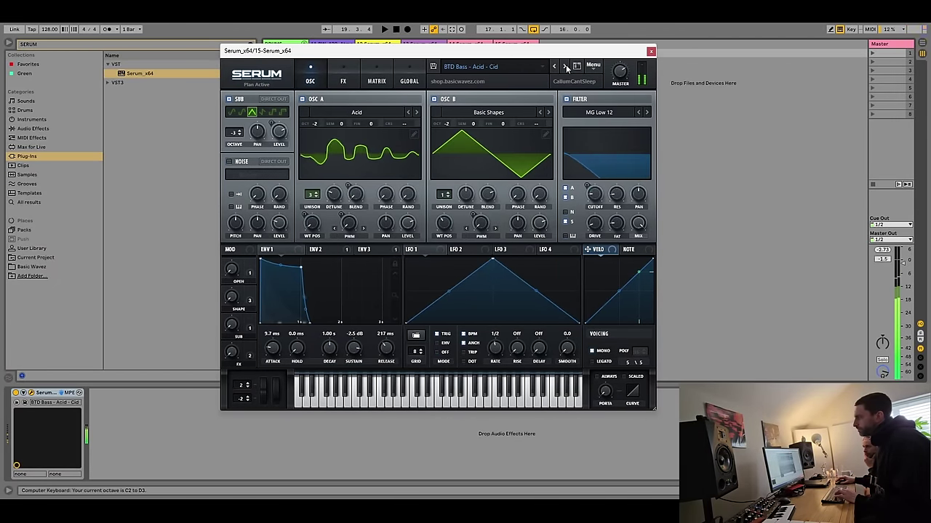
{"action": "left_click", "coordinate": [567, 67]}
{"action": "left_click", "coordinate": [564, 67]}
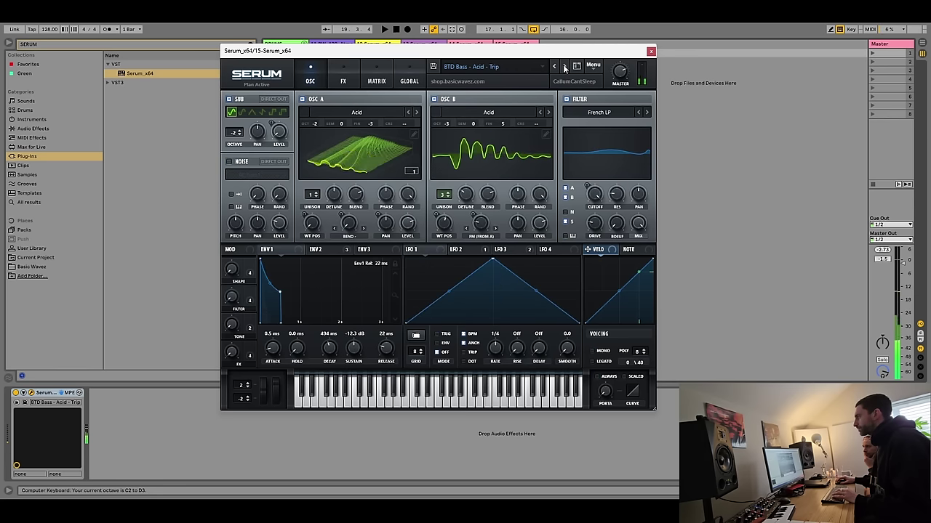
{"action": "left_click", "coordinate": [564, 67]}
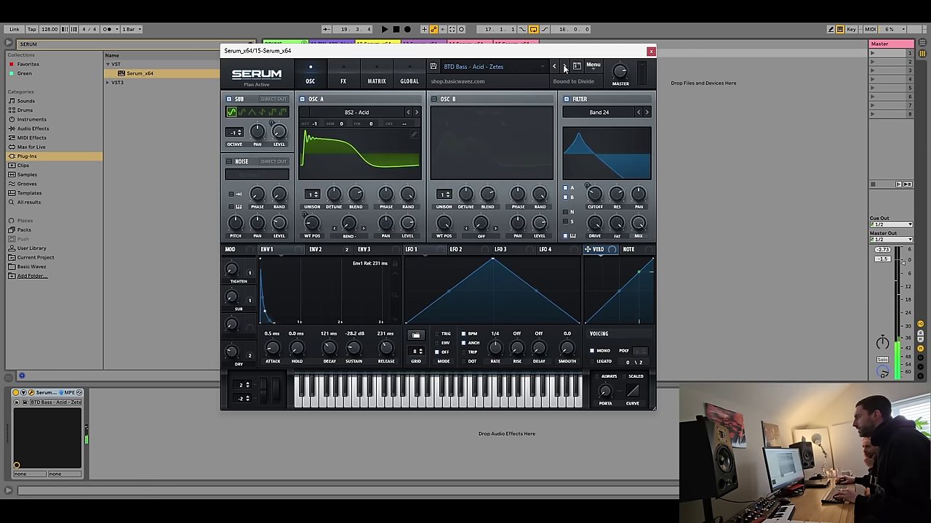
Audition the BTD Bass - Plucked presets Abel, Achillies, Adonis and Adorn in different keyboard octaves.
{"action": "left_click", "coordinate": [564, 67]}
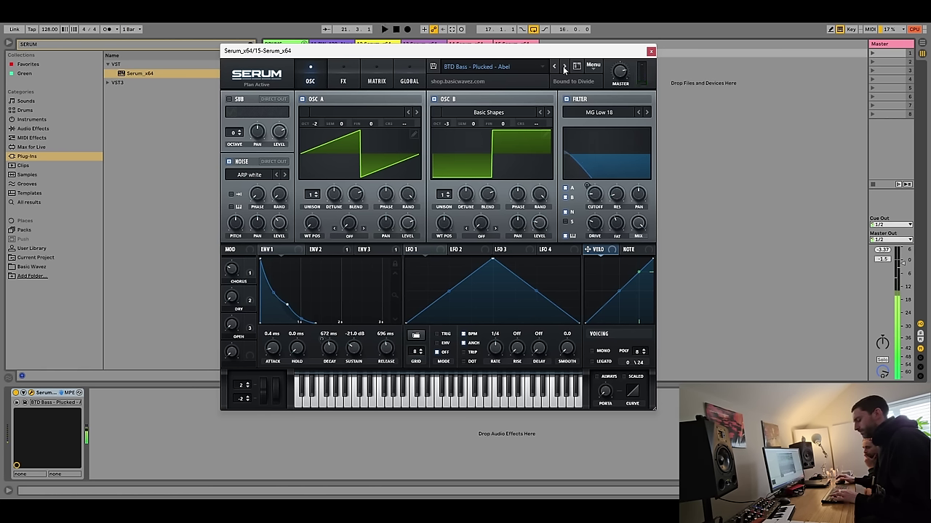
{"action": "left_click", "coordinate": [565, 66]}
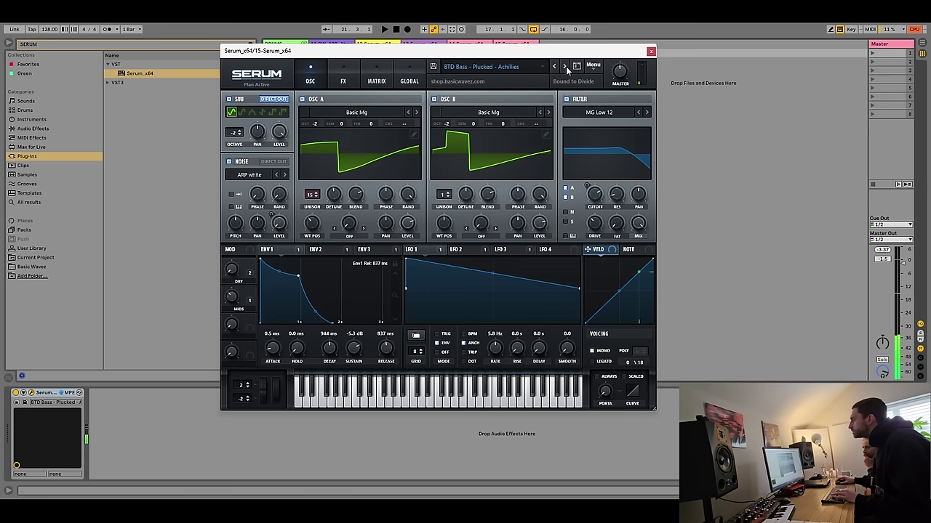
{"action": "left_click", "coordinate": [565, 66]}
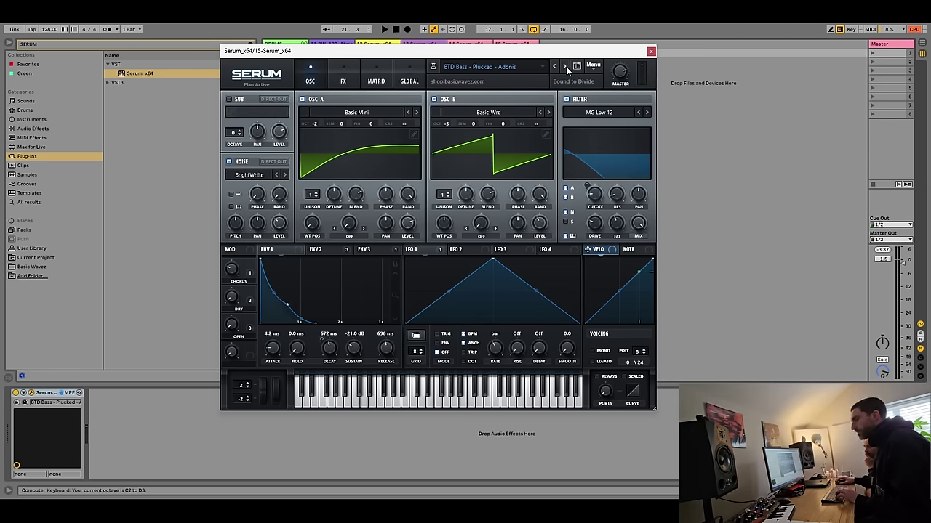
{"action": "key", "text": "z"}
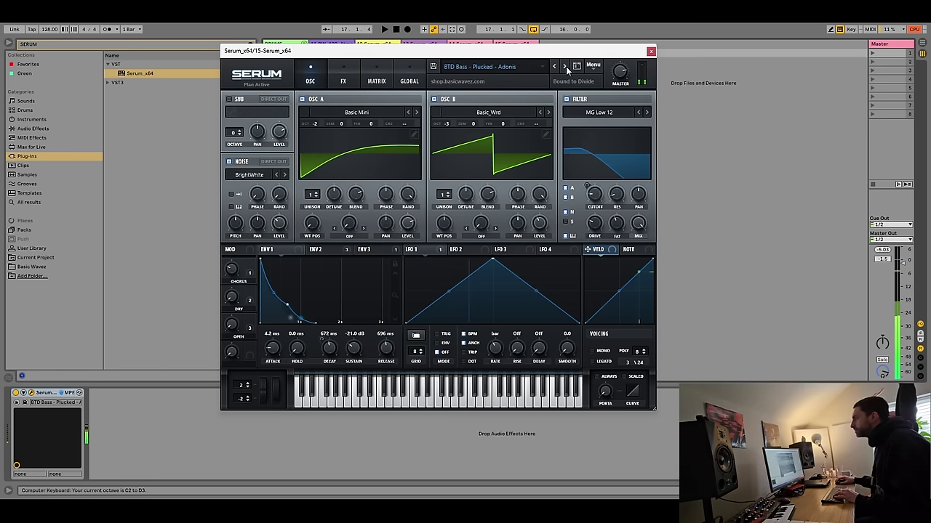
{"action": "left_click", "coordinate": [565, 66]}
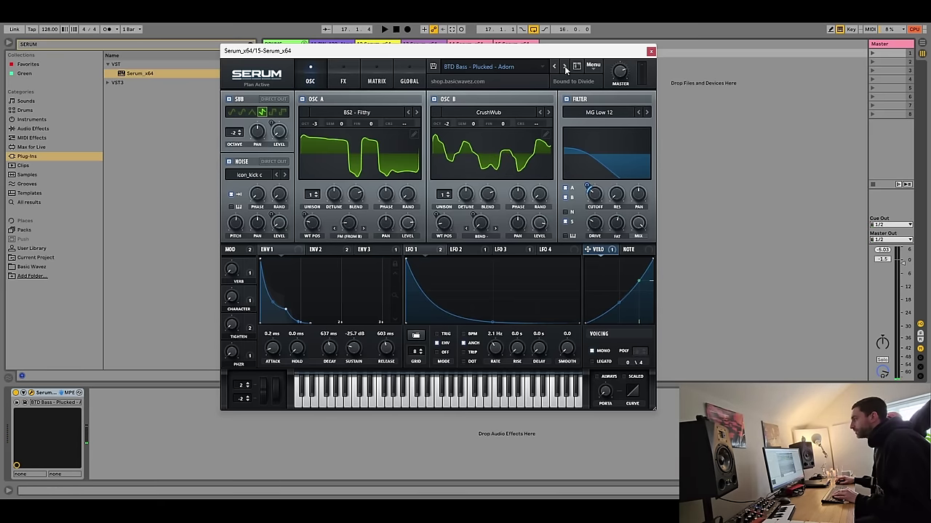
{"action": "key", "text": "x"}
{"action": "key", "text": "x"}
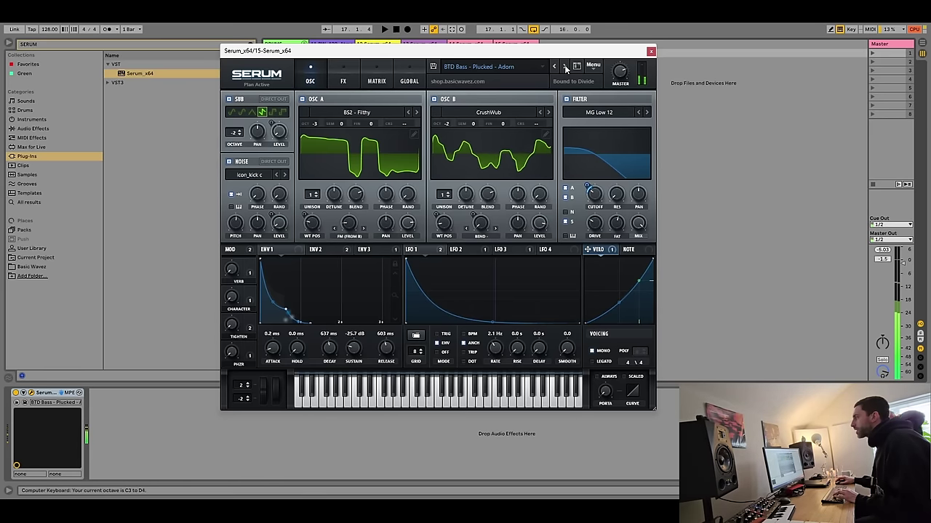
Step through the following Plucked presets, comparing octaves, and load BTD Bass - Plucked - Axe2 on track 15.
{"action": "left_click", "coordinate": [565, 66]}
{"action": "key", "text": "z"}
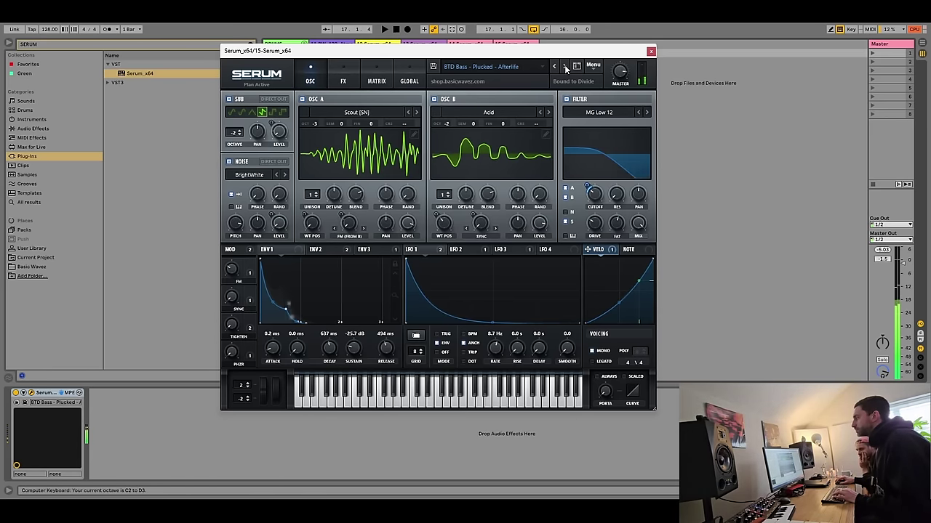
{"action": "left_click", "coordinate": [565, 66]}
{"action": "key", "text": "x"}
{"action": "key", "text": "z"}
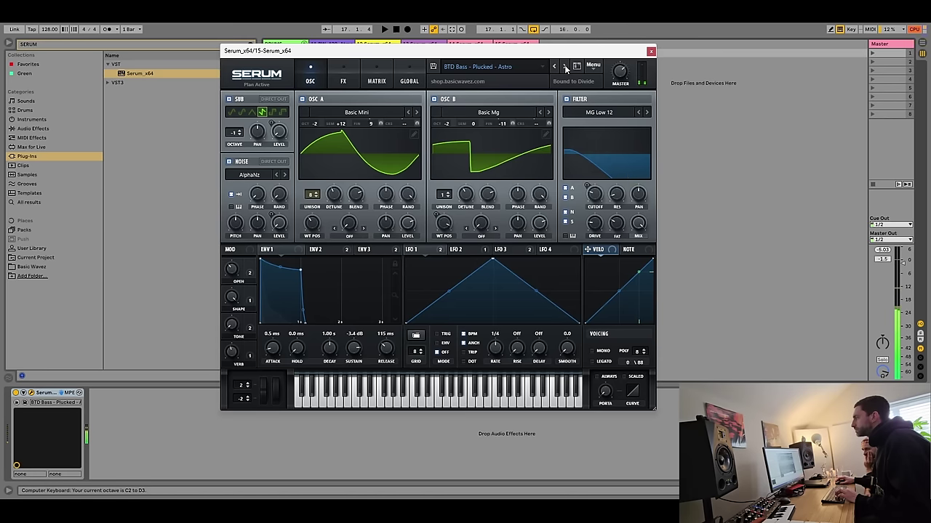
{"action": "left_click", "coordinate": [565, 66]}
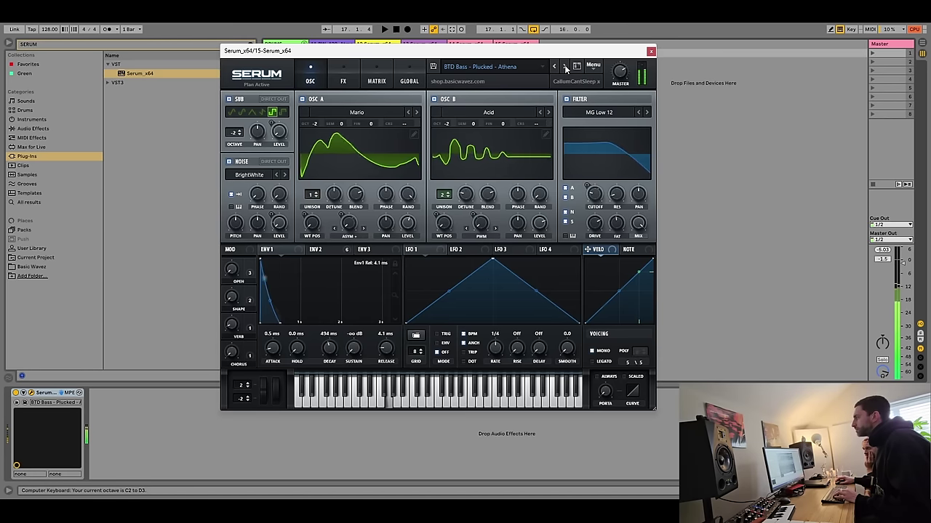
{"action": "left_click", "coordinate": [565, 66]}
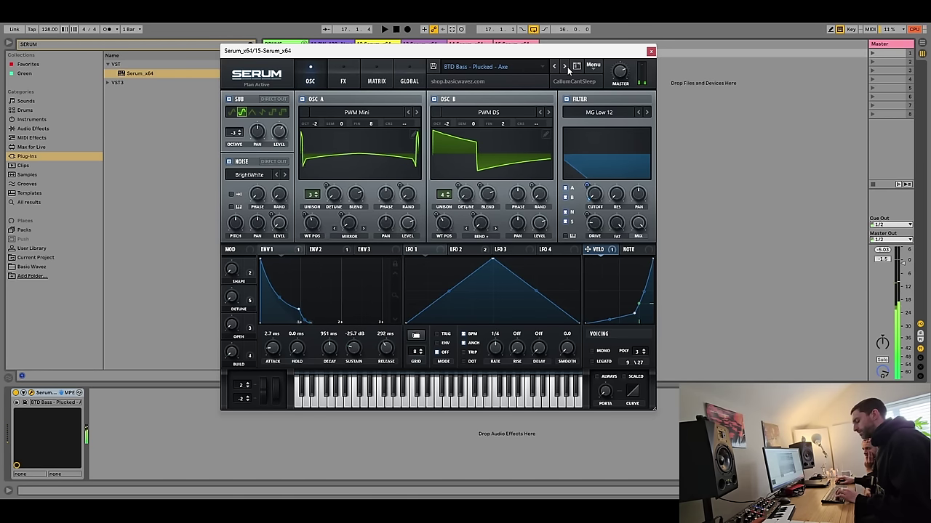
{"action": "key", "text": "z"}
{"action": "left_click", "coordinate": [568, 66]}
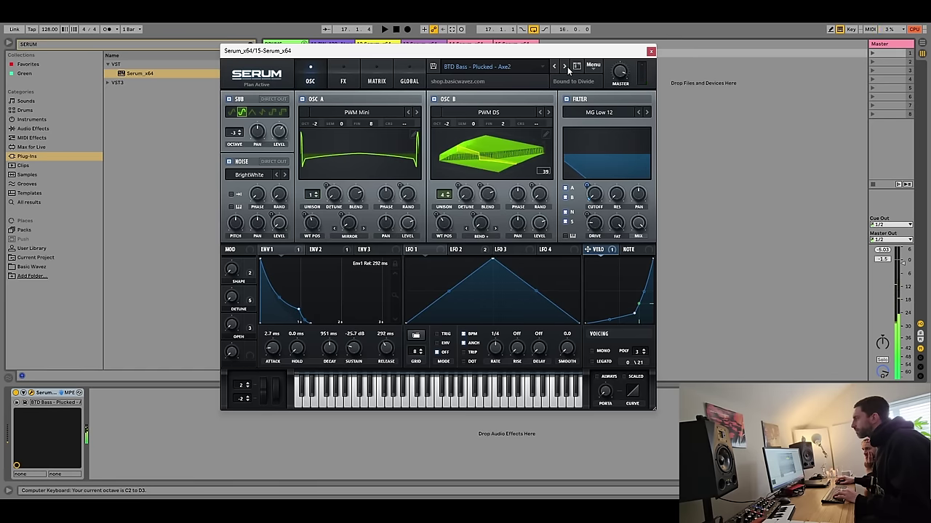
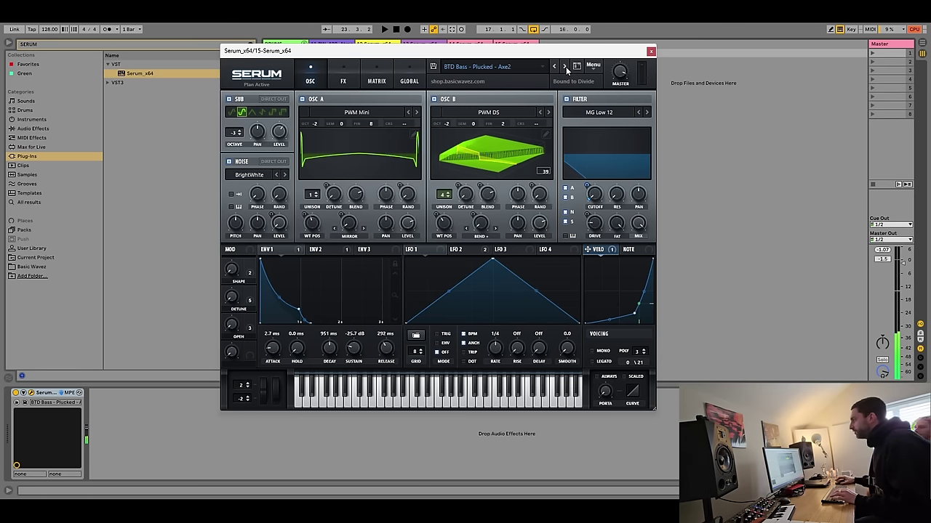
Insert an empty four-bar MIDI clip at bar 17 of track 15 in the arrangement and enable Draw Mode.
{"action": "left_click", "coordinate": [651, 51]}
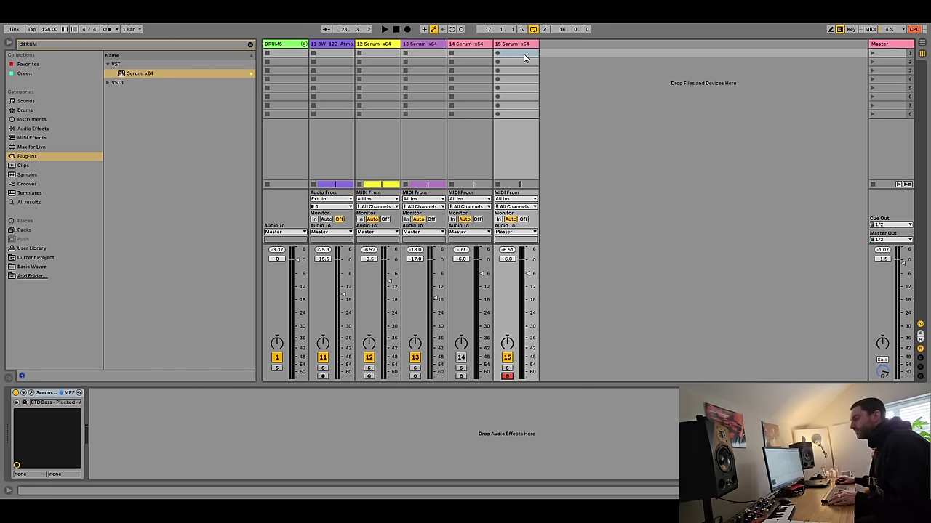
{"action": "key", "text": "Tab"}
{"action": "key", "text": "Tab"}
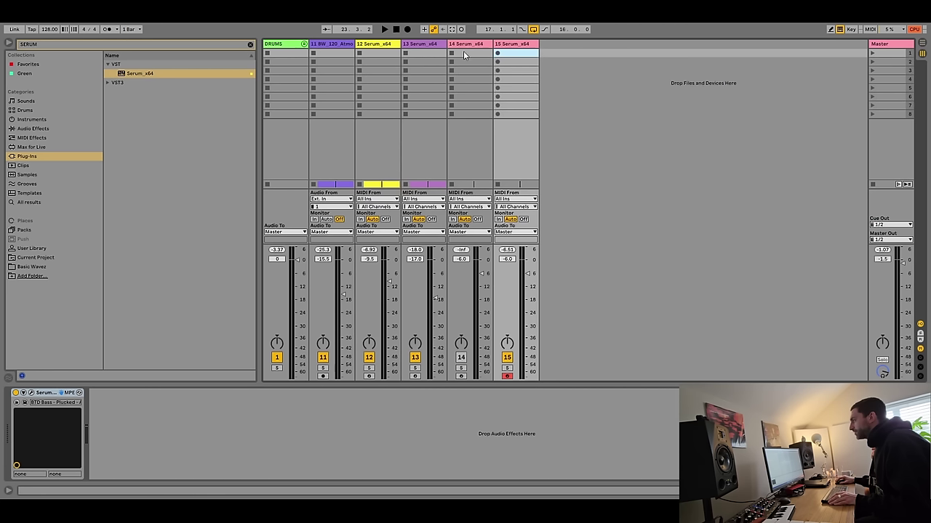
{"action": "key", "text": "Tab"}
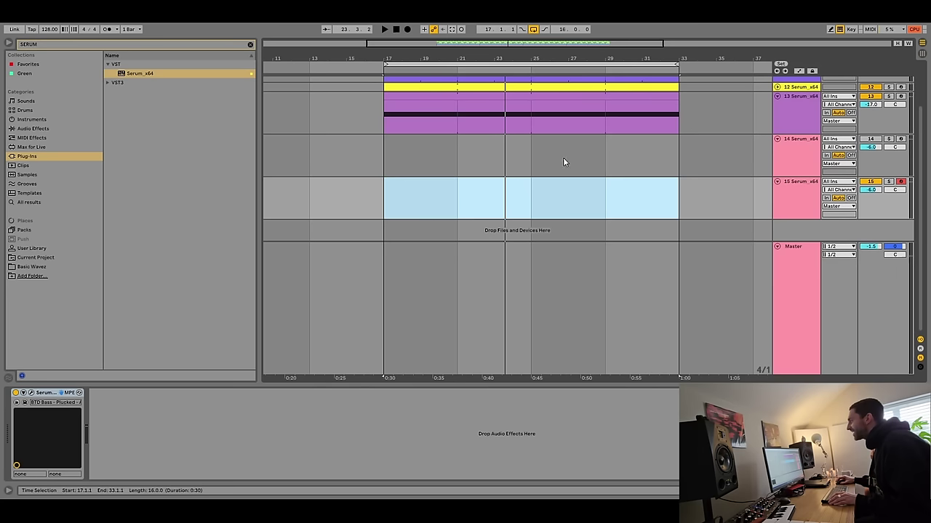
{"action": "left_click_drag", "start_coordinate": [395, 196], "coordinate": [472, 195]}
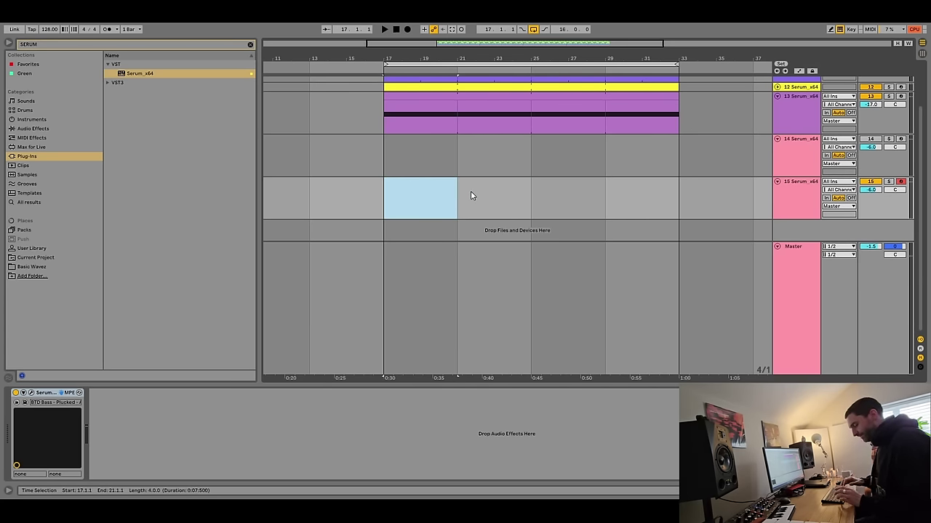
{"action": "key", "text": "ctrl+shift+m"}
{"action": "right_click", "coordinate": [295, 399]}
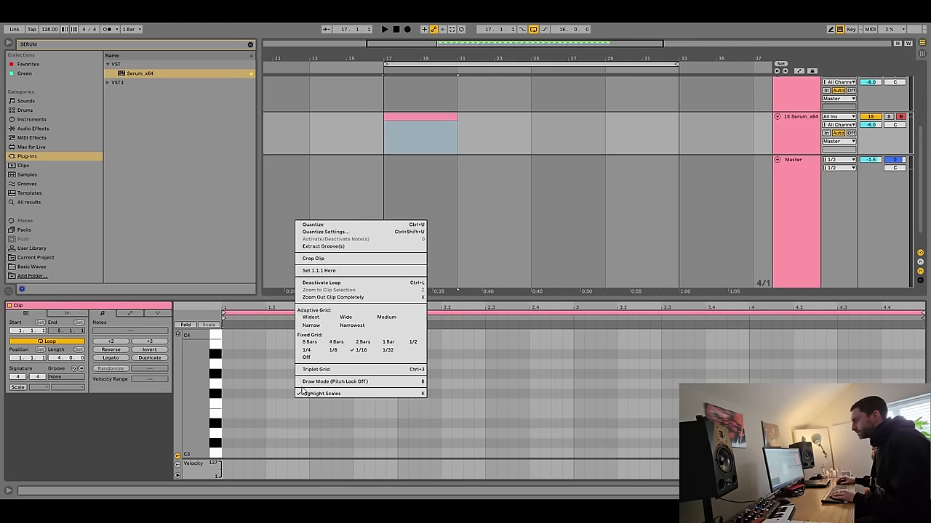
{"action": "left_click", "coordinate": [320, 382]}
Draw sixteenth-note G3 hits at 1.1.2, 1.2.1 and 1.2.3 in the bass clip while checking them in playback.
{"action": "key", "text": "space"}
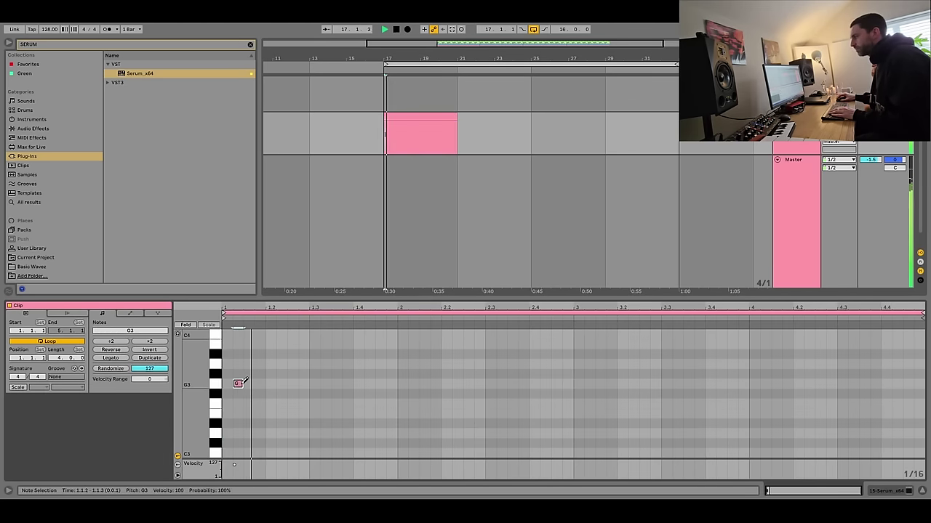
{"action": "key", "text": "Tab"}
{"action": "key", "text": "Tab"}
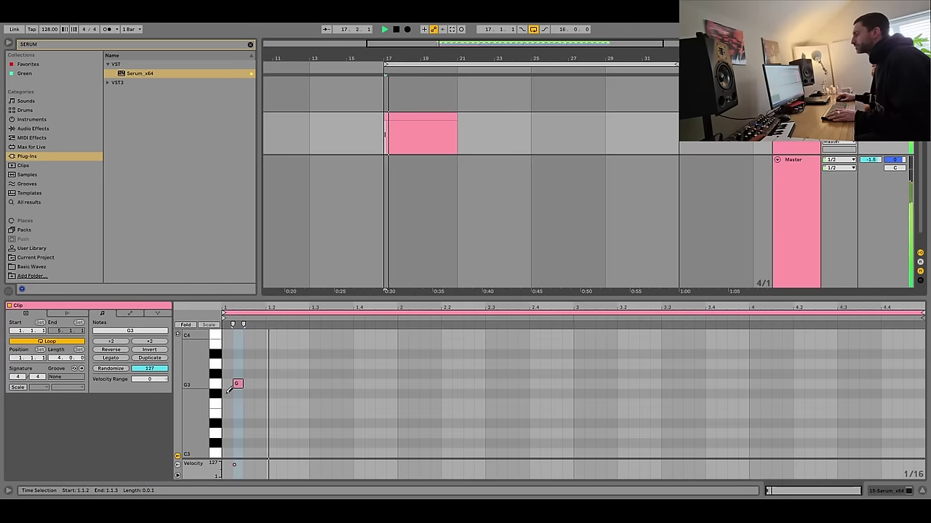
{"action": "key", "text": "space"}
{"action": "left_click", "coordinate": [271, 383]}
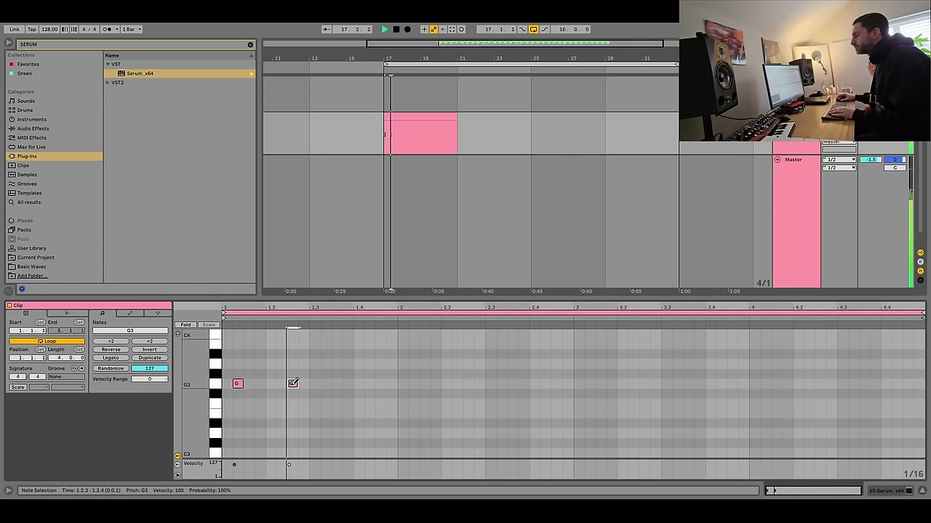
{"action": "left_click", "coordinate": [292, 383]}
{"action": "left_click", "coordinate": [272, 383]}
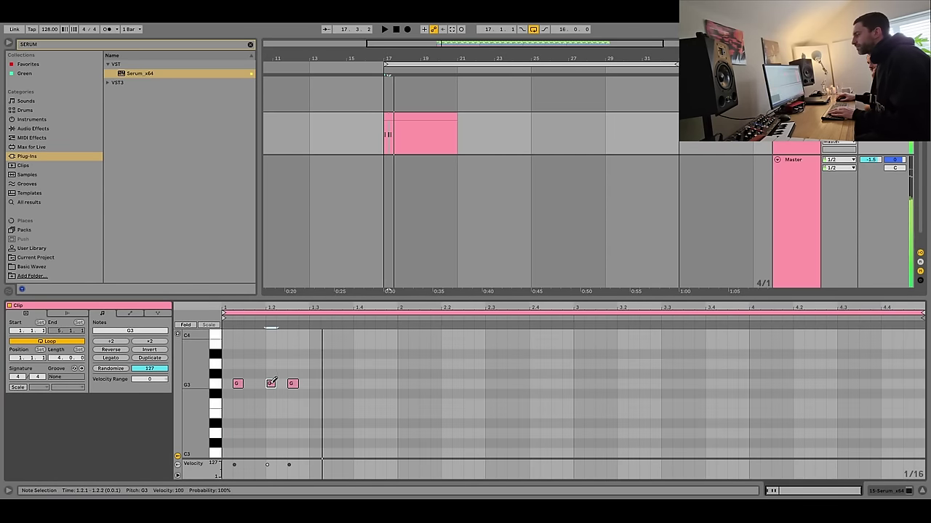
Try G3 hits at 1.2.4, 1.3.2 and 1.3.3 in place of the 1.2.1 and 1.2.3 hits, checking each in playback.
{"action": "left_click", "coordinate": [326, 383]}
{"action": "key", "text": "space"}
{"action": "left_click", "coordinate": [294, 383]}
{"action": "key", "text": "space"}
{"action": "left_click", "coordinate": [305, 384]}
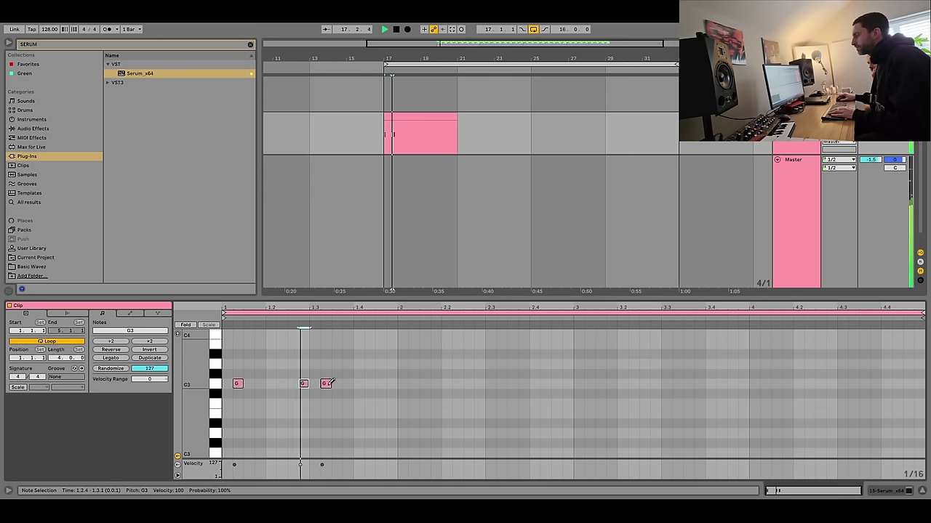
{"action": "left_click", "coordinate": [326, 384]}
{"action": "key", "text": "space"}
{"action": "key", "text": "space"}
{"action": "left_click", "coordinate": [337, 384]}
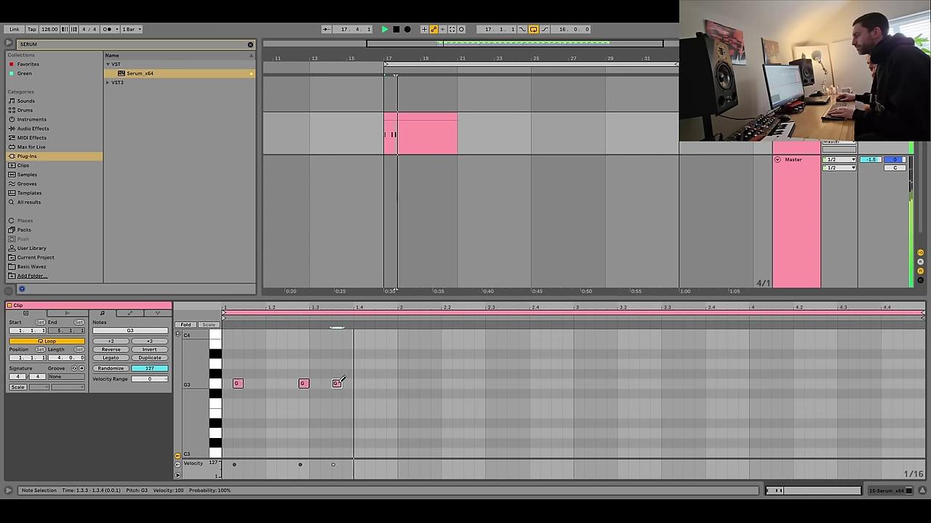
{"action": "key", "text": "space"}
{"action": "left_click", "coordinate": [336, 383]}
{"action": "key", "text": "space"}
Rework the opening of the bass clip with G3 hits at 1.1.4 and 1.2.3, removing the hit at 1.2.4.
{"action": "left_click", "coordinate": [259, 383]}
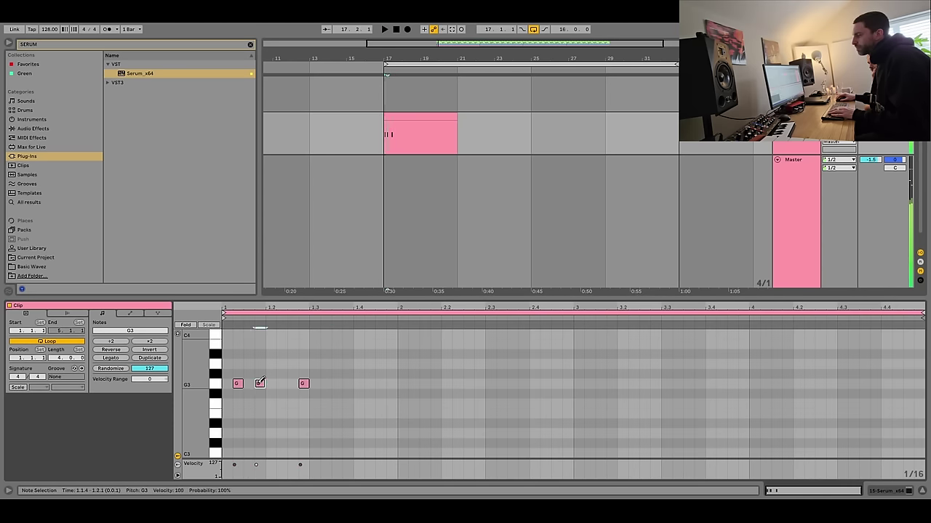
{"action": "left_click", "coordinate": [302, 383]}
{"action": "key", "text": "space"}
{"action": "key", "text": "space"}
{"action": "left_click", "coordinate": [292, 383]}
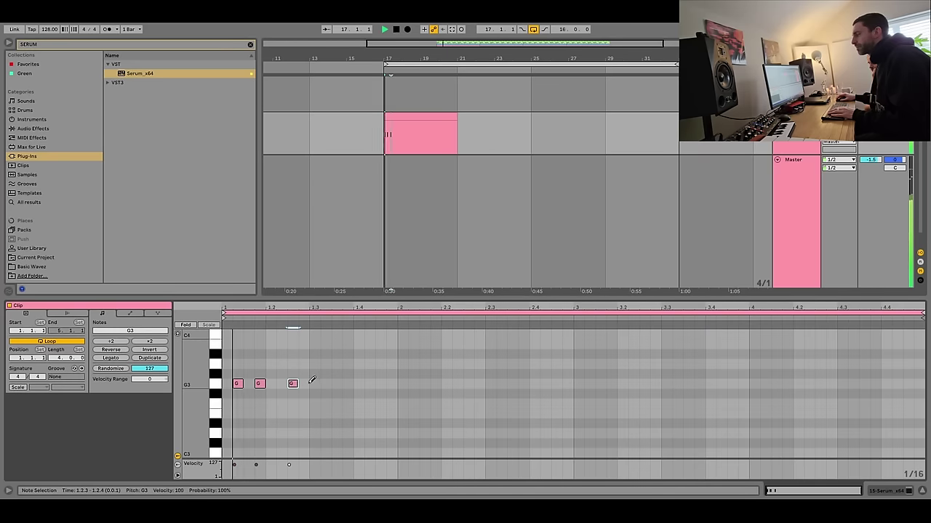
Complete the first bar with sixteenth-note G3 hits at 1.3.2, 1.4.1 and 1.4.4, checking them in playback.
{"action": "left_click", "coordinate": [325, 384]}
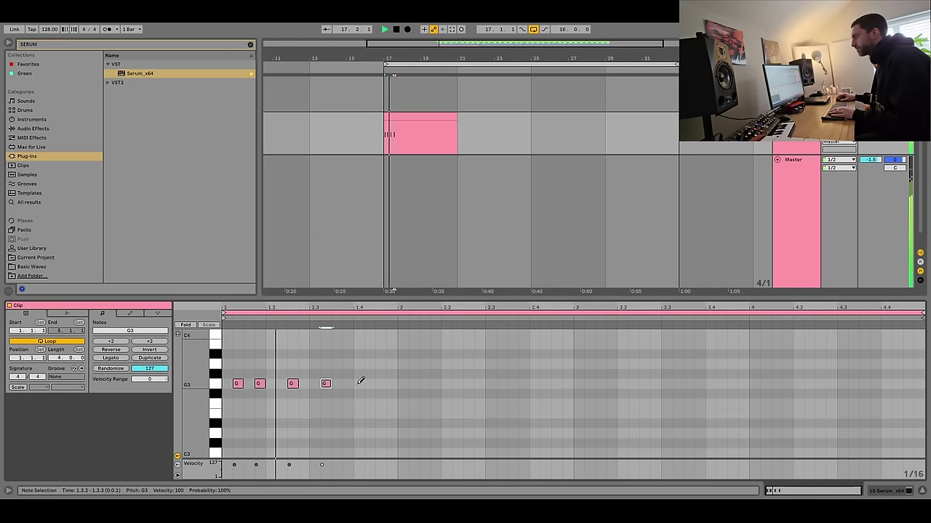
{"action": "left_click", "coordinate": [359, 383]}
{"action": "left_click", "coordinate": [381, 383]}
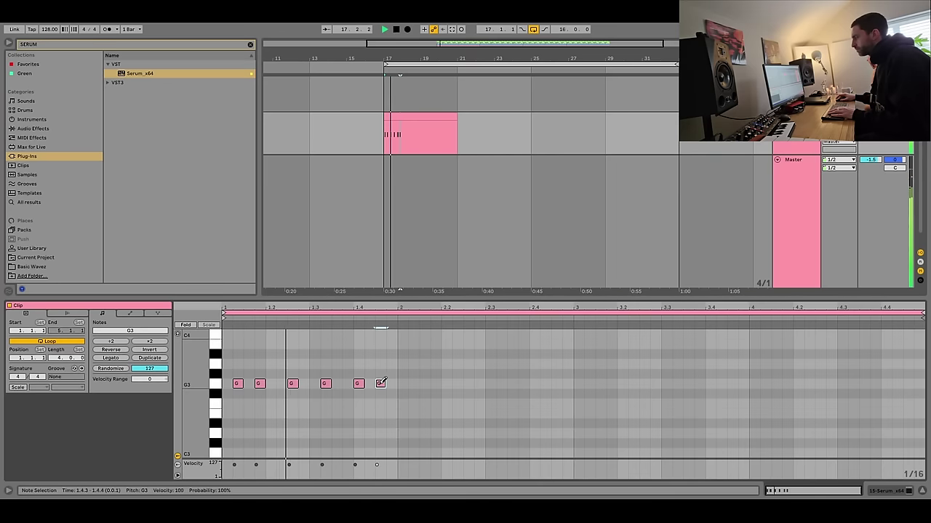
{"action": "left_click", "coordinate": [381, 384]}
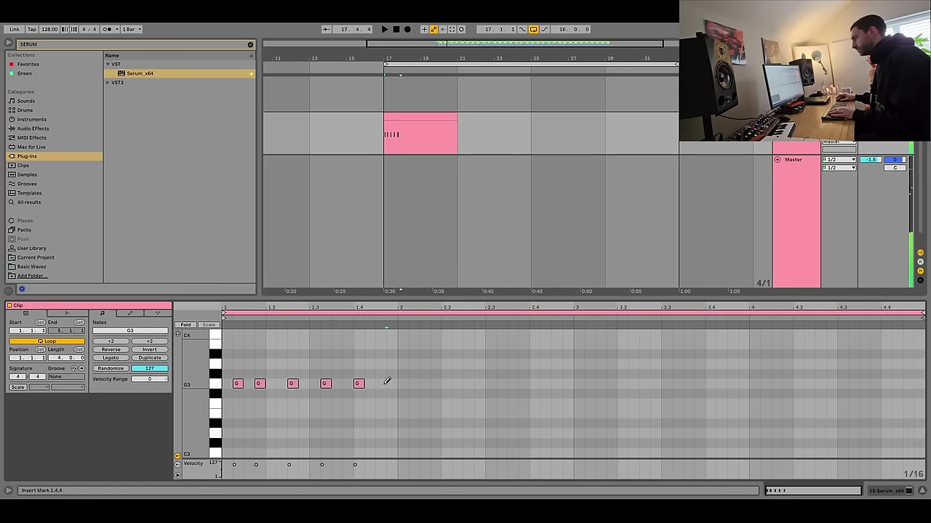
{"action": "left_click", "coordinate": [391, 383]}
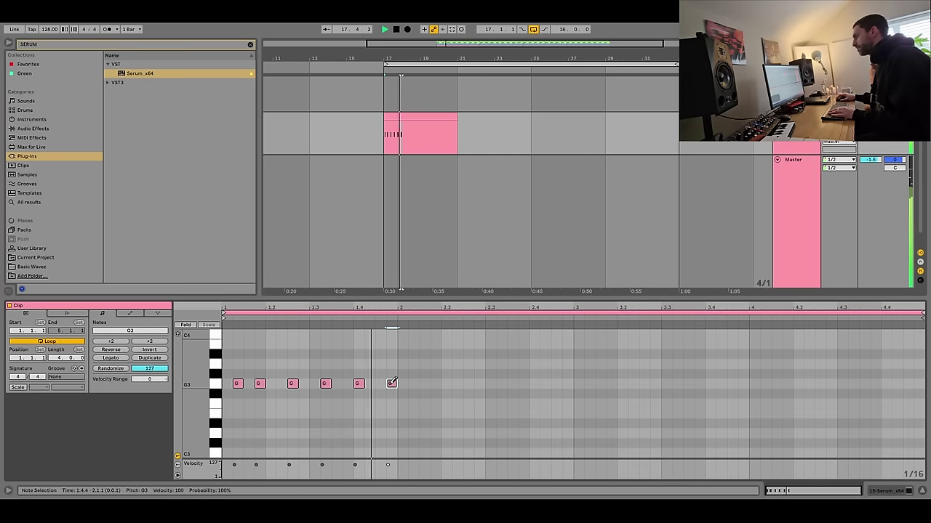
{"action": "right_click", "coordinate": [391, 372]}
{"action": "left_click", "coordinate": [374, 360]}
{"action": "key", "text": "space"}
{"action": "key", "text": "space"}
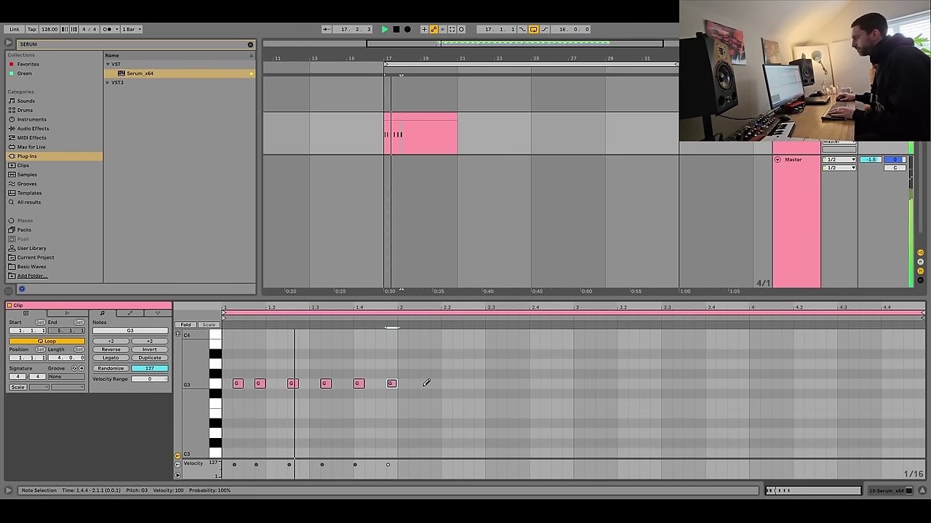
Draw G3 hits through the second bar at 2.1.3, 2.2.2, 2.3.1, 2.3.4 and 2.4.3, and leave Draw Mode.
{"action": "left_click", "coordinate": [424, 383]}
{"action": "left_click", "coordinate": [457, 383]}
{"action": "left_click", "coordinate": [491, 383]}
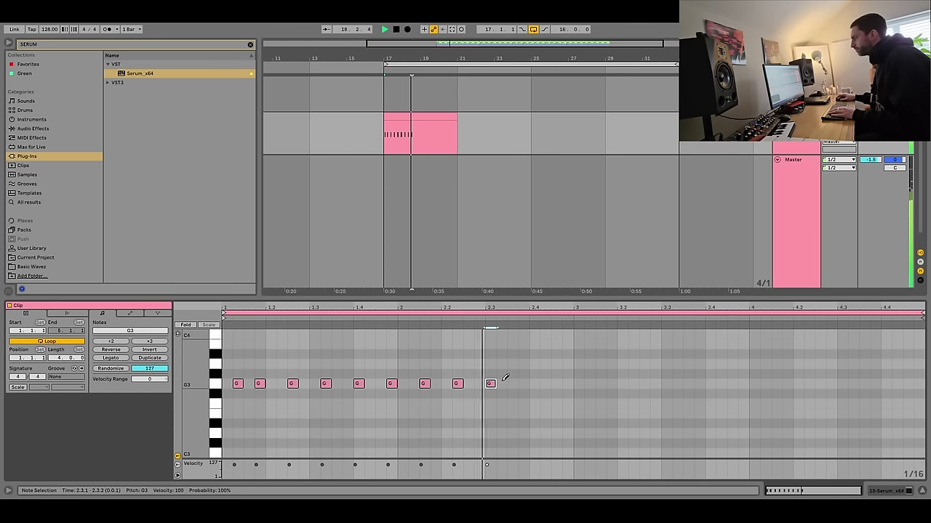
{"action": "left_click", "coordinate": [523, 383]}
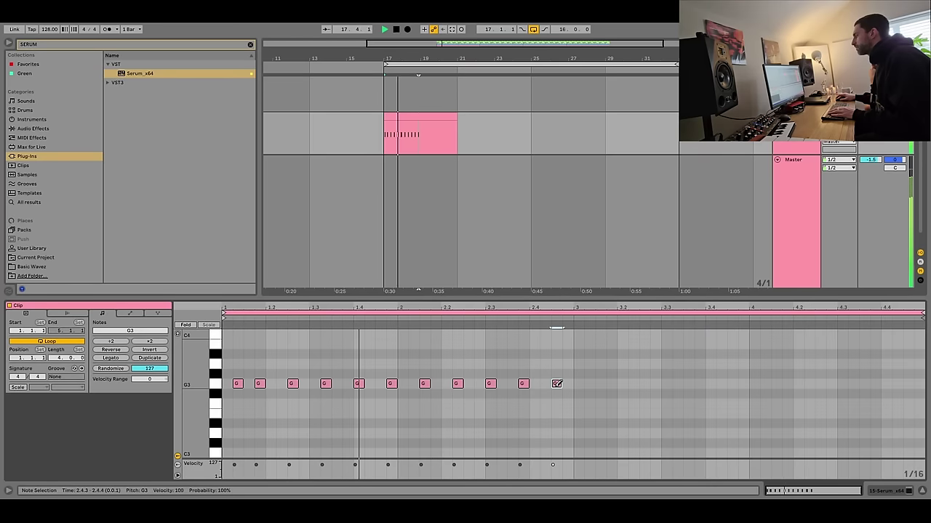
{"action": "left_click", "coordinate": [557, 383]}
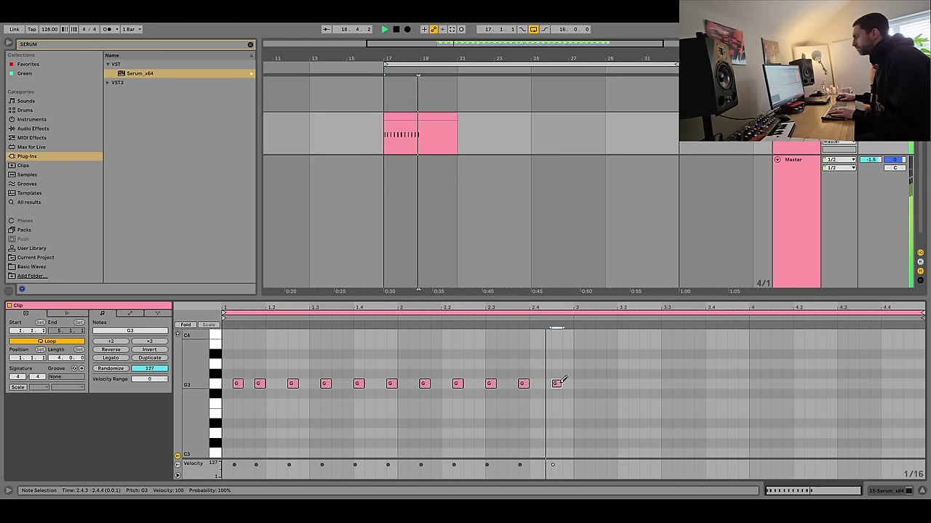
{"action": "right_click", "coordinate": [556, 378]}
{"action": "left_click", "coordinate": [557, 353]}
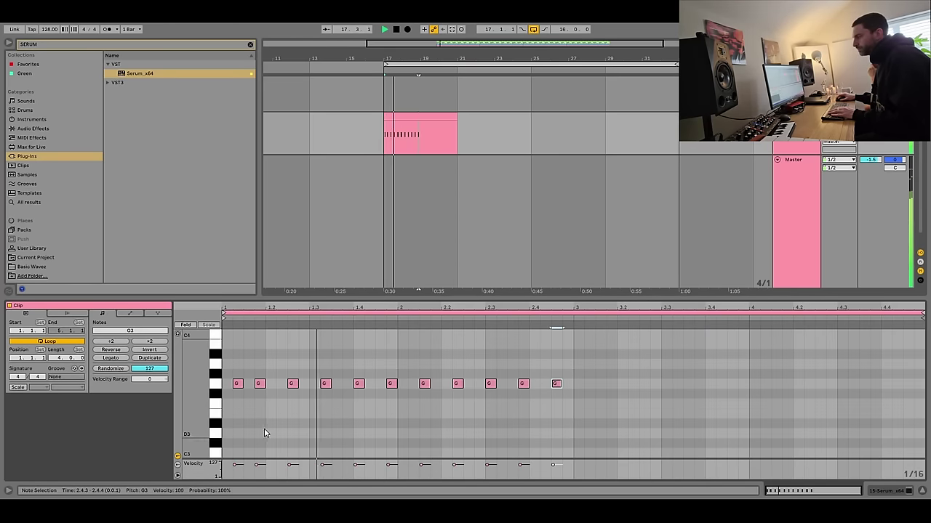
Try the second bass hit at 1.2.1 during playback and return it to 1.1.4.
{"action": "left_click_drag", "start_coordinate": [261, 388], "coordinate": [270, 390]}
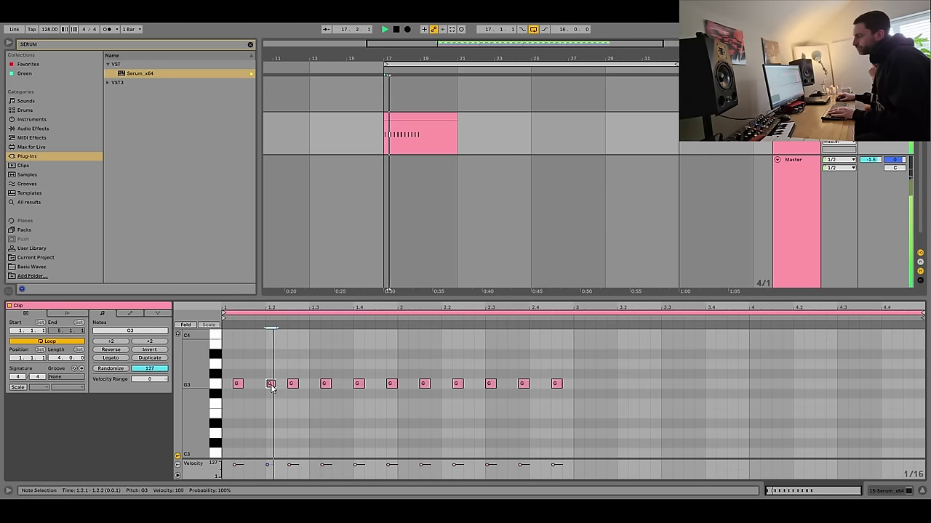
{"action": "left_click_drag", "start_coordinate": [268, 388], "coordinate": [258, 389]}
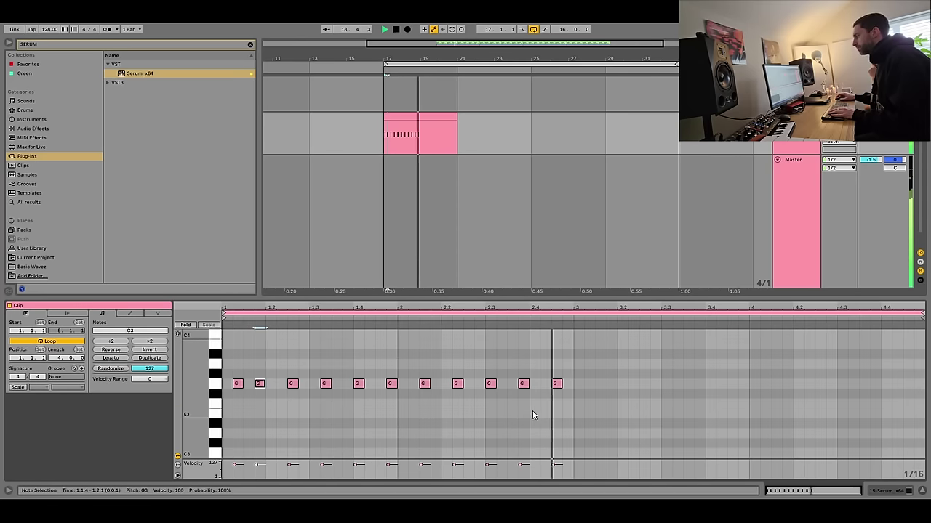
{"action": "key", "text": "space"}
Play back the two-bar G3 pattern, select all its notes and duplicate them into bars 3 and 4.
{"action": "left_click_drag", "start_coordinate": [585, 391], "coordinate": [228, 378]}
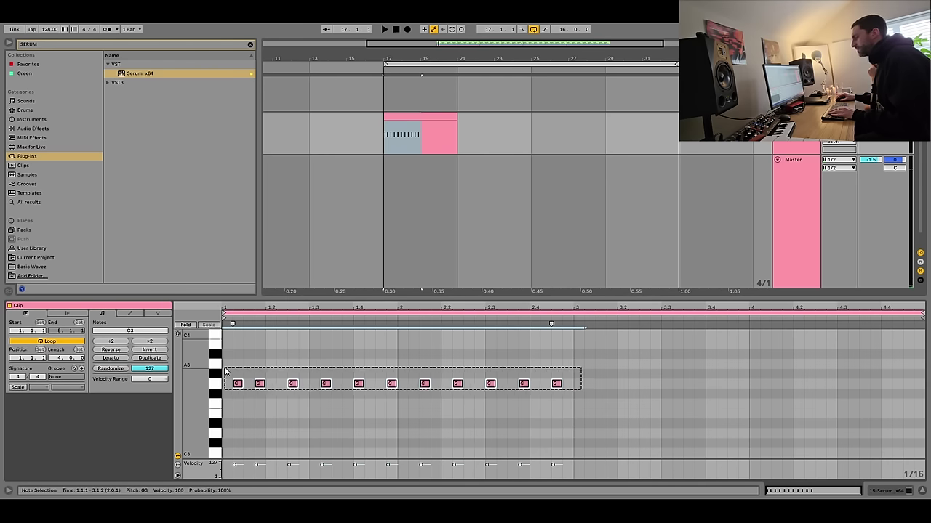
{"action": "key", "text": "space"}
{"action": "left_click", "coordinate": [540, 405]}
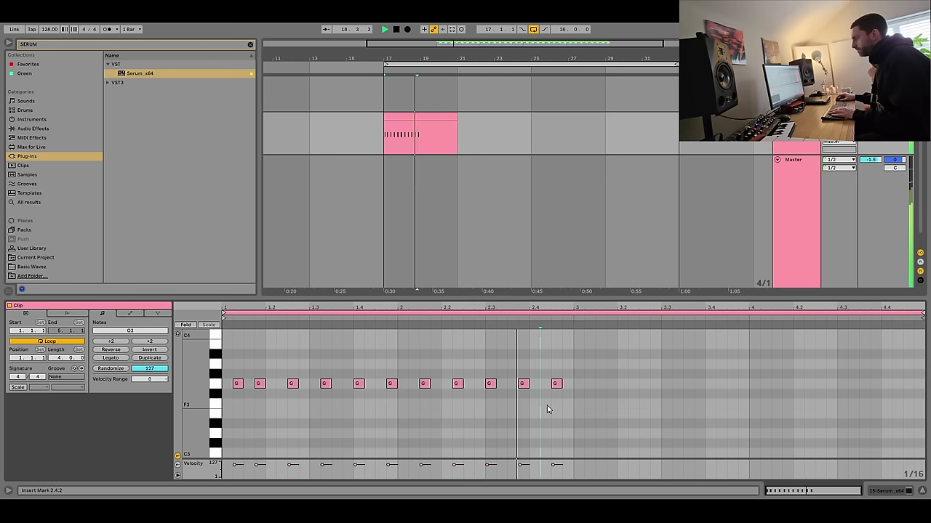
{"action": "key", "text": "space"}
{"action": "left_click_drag", "start_coordinate": [574, 406], "coordinate": [169, 380]}
{"action": "key", "text": "ctrl+d"}
{"action": "key", "text": "space"}
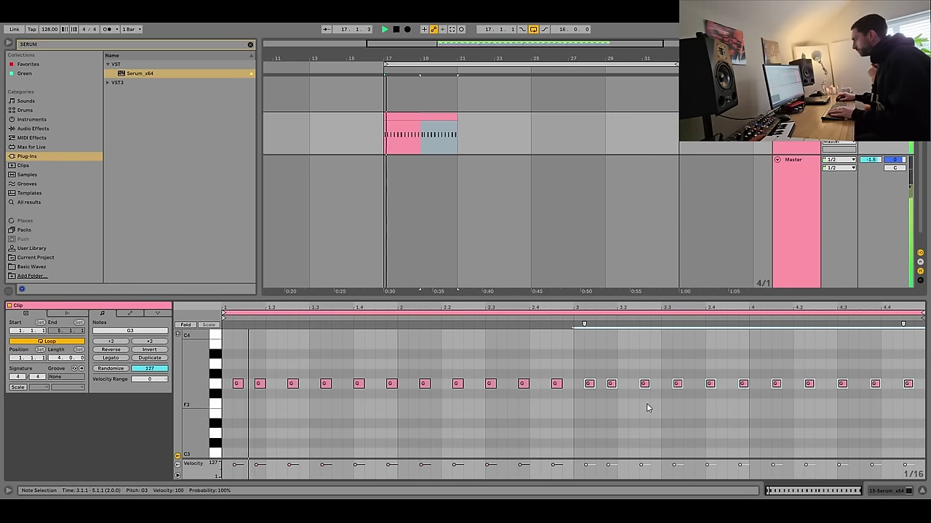
Transpose the duplicated notes in bar 3 up to G#3 and the notes in bar 4 down to D#3.
{"action": "left_click_drag", "start_coordinate": [591, 388], "coordinate": [919, 362]}
{"action": "key", "text": "space"}
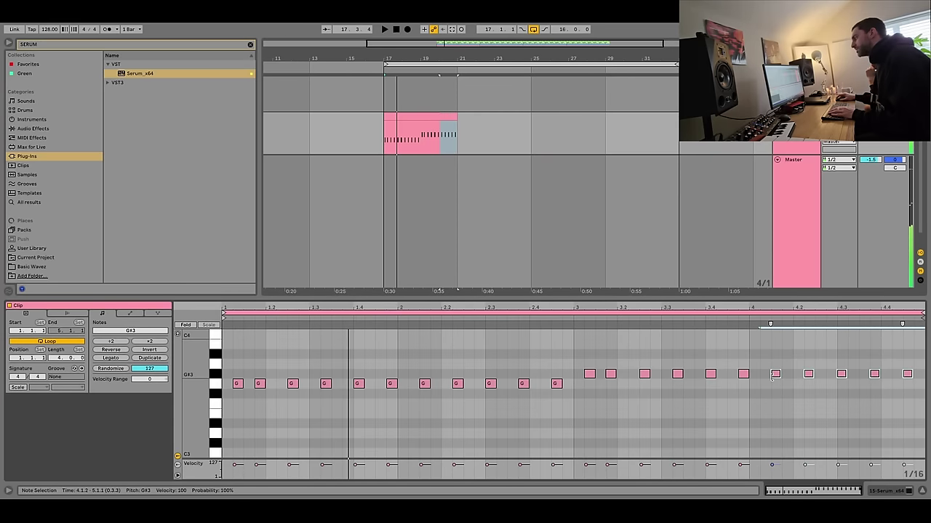
{"action": "key", "text": "space"}
{"action": "left_click_drag", "start_coordinate": [776, 378], "coordinate": [775, 423]}
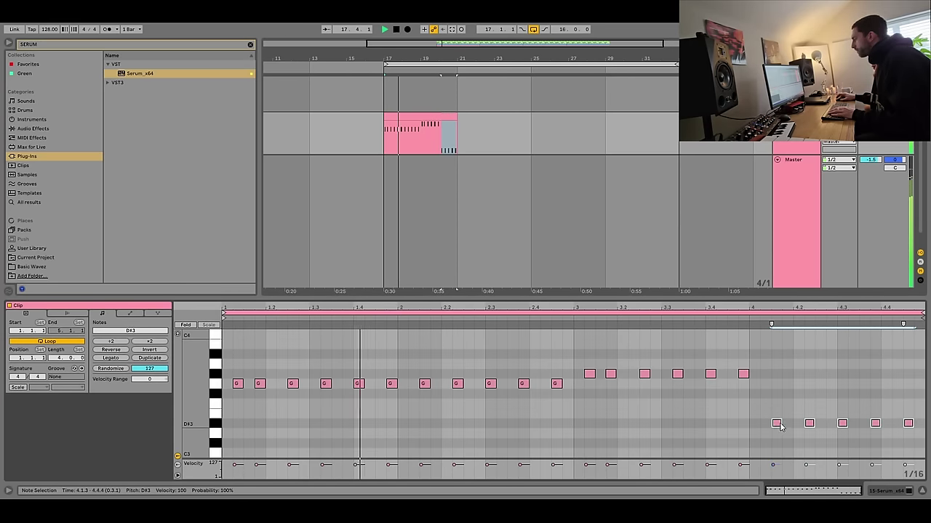
Listen to the four-bar bassline and examine the D#3 notes in bar 4.
{"action": "scroll", "coordinate": [781, 403], "scroll_direction": "up", "scroll_amount": 2}
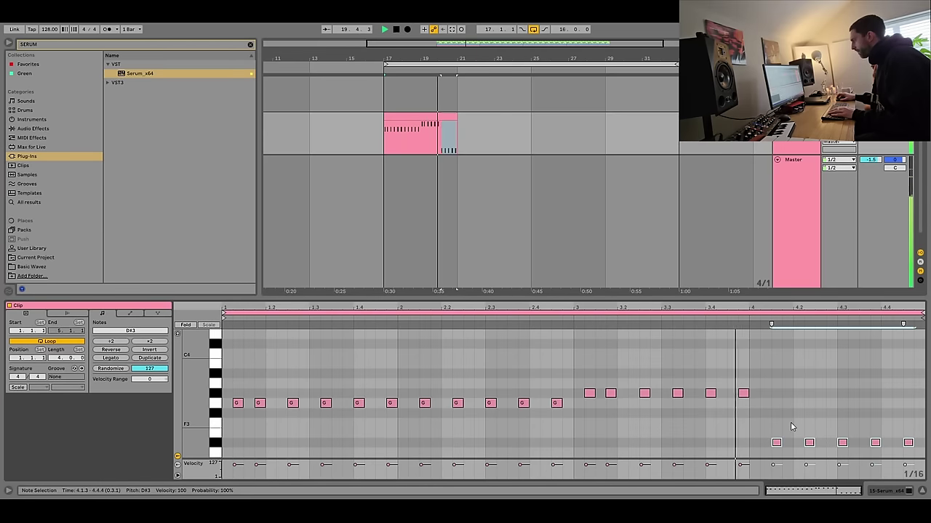
{"action": "scroll", "coordinate": [789, 414], "scroll_direction": "down", "scroll_amount": 4}
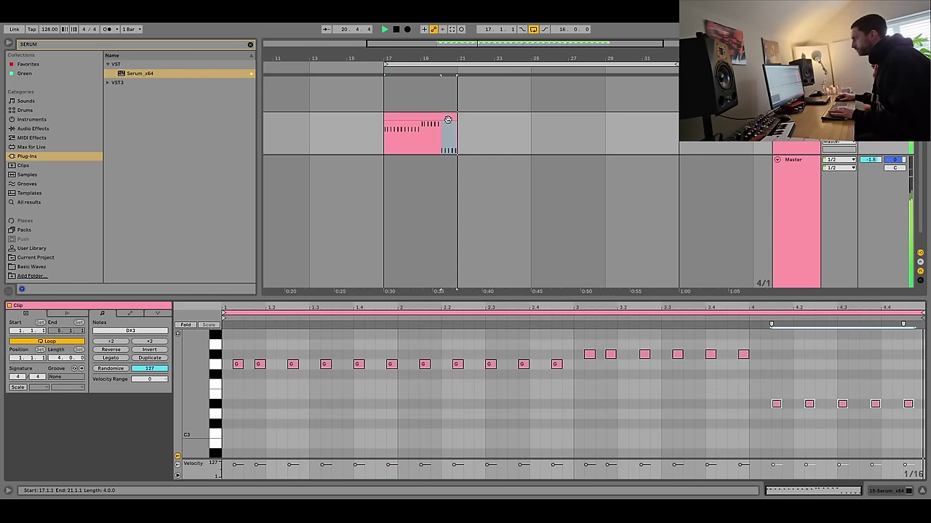
{"action": "key", "text": "space"}
{"action": "left_click", "coordinate": [776, 404]}
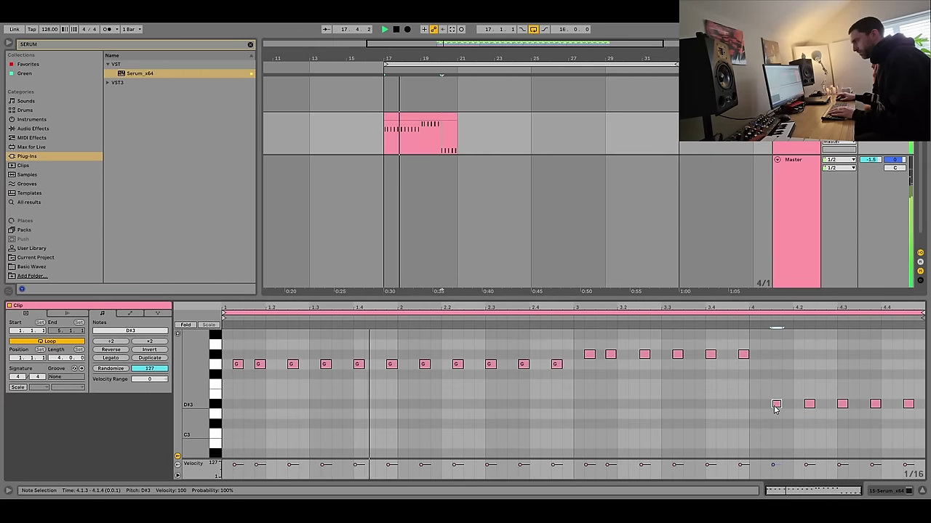
{"action": "left_click_drag", "start_coordinate": [748, 408], "coordinate": [919, 396]}
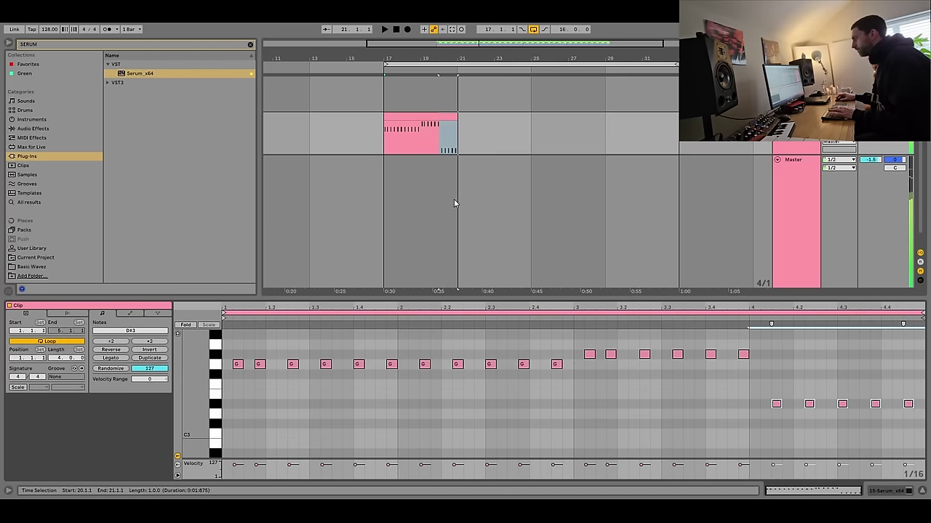
{"action": "left_click", "coordinate": [748, 418]}
{"action": "left_click_drag", "start_coordinate": [748, 419], "coordinate": [922, 384]}
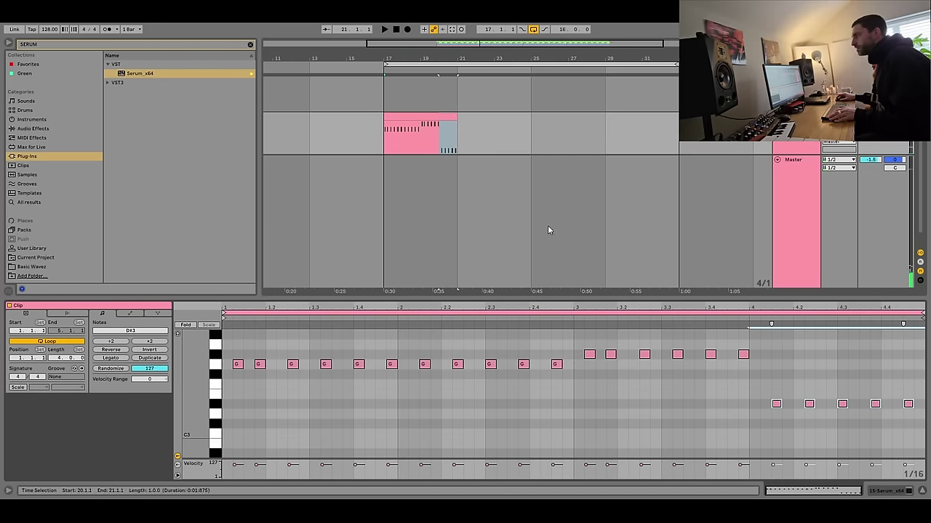
Switch to the session mixer and show the device chain of track 15 during playback.
{"action": "key", "text": "Tab"}
{"action": "key", "text": "space"}
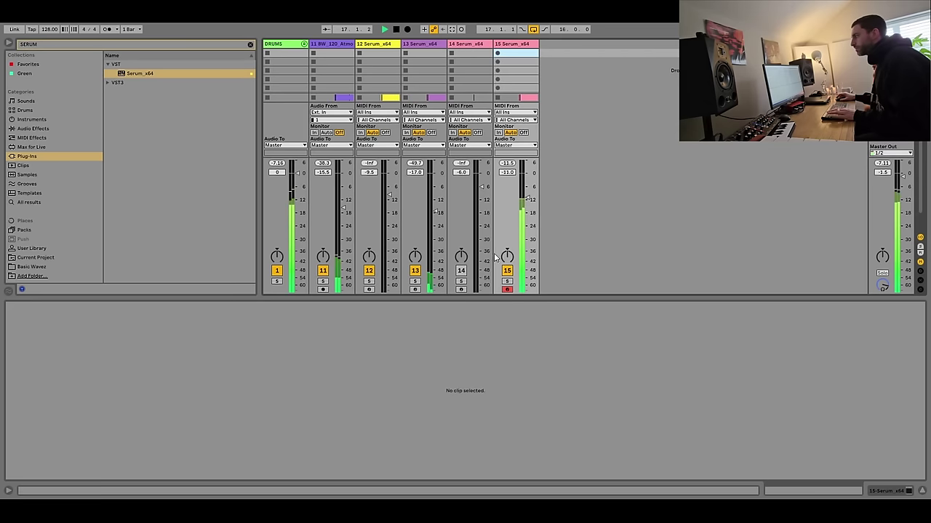
{"action": "left_click", "coordinate": [884, 489]}
Search the plug-ins for CLA and load the Waves CLA-2A Stereo compressor after Serum on track 15.
{"action": "left_click", "coordinate": [42, 131]}
{"action": "key", "text": "space"}
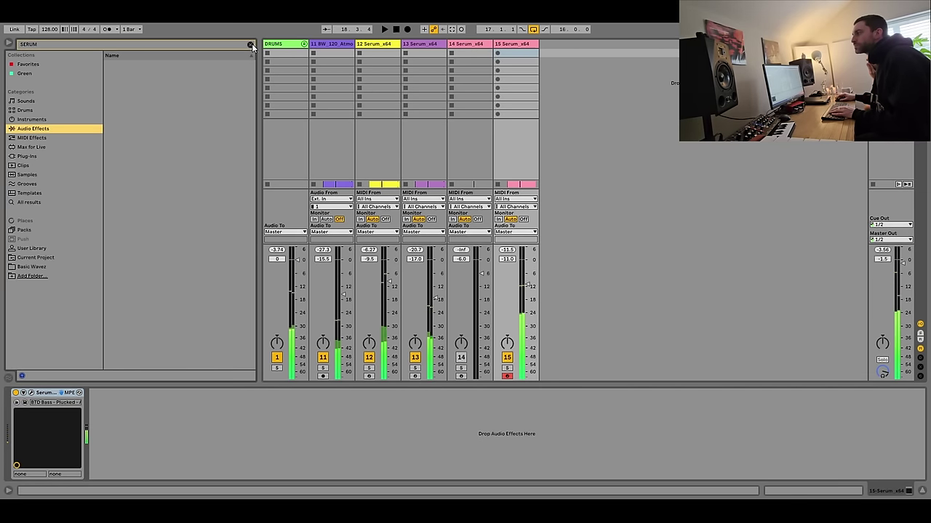
{"action": "left_click", "coordinate": [250, 45]}
{"action": "left_click", "coordinate": [41, 156]}
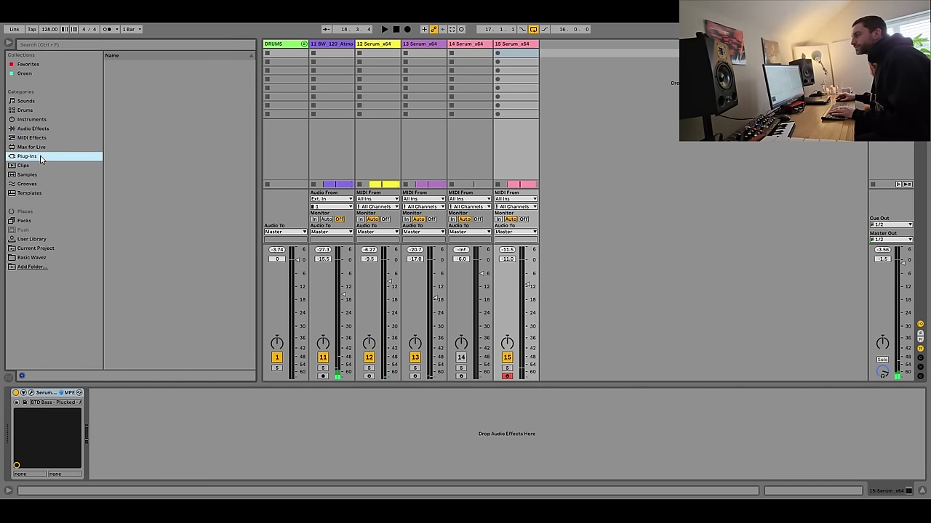
{"action": "type", "text": "CLA"}
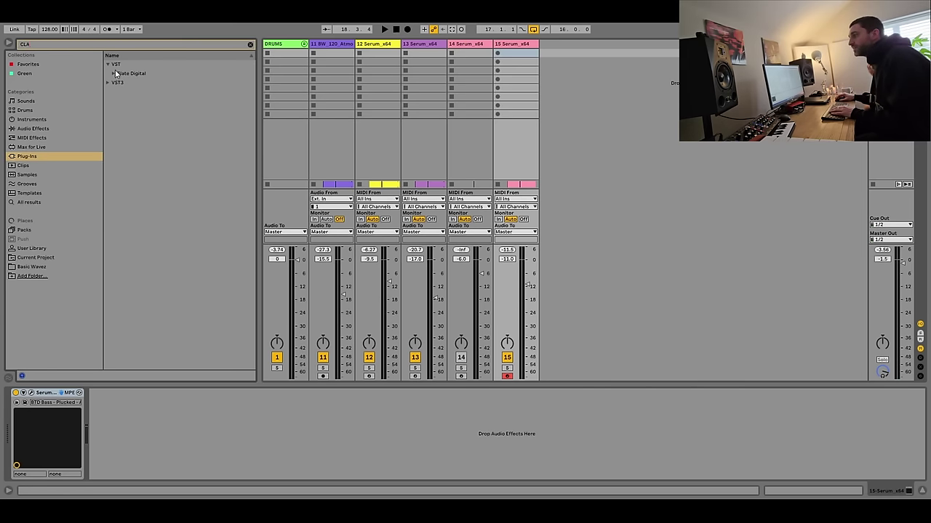
{"action": "left_click", "coordinate": [113, 74]}
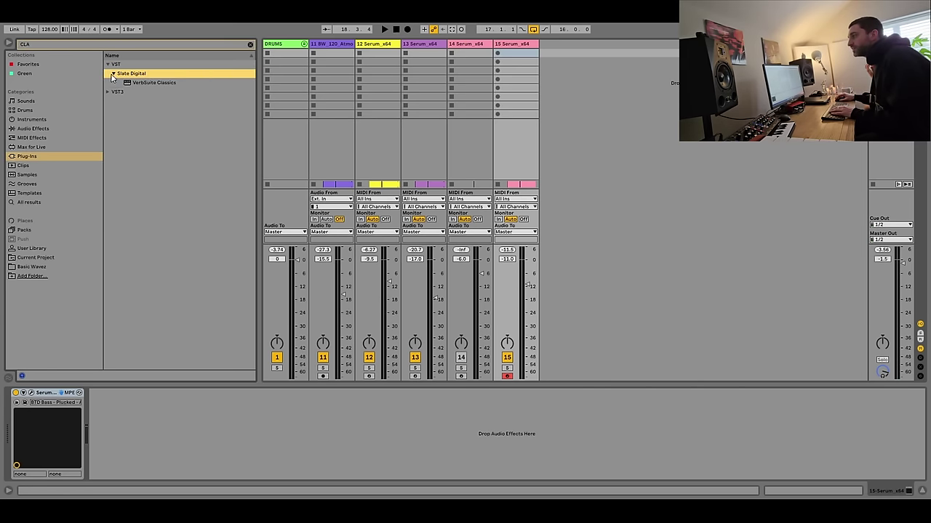
{"action": "left_click", "coordinate": [113, 92]}
{"action": "scroll", "coordinate": [187, 211], "scroll_direction": "down", "scroll_amount": 3}
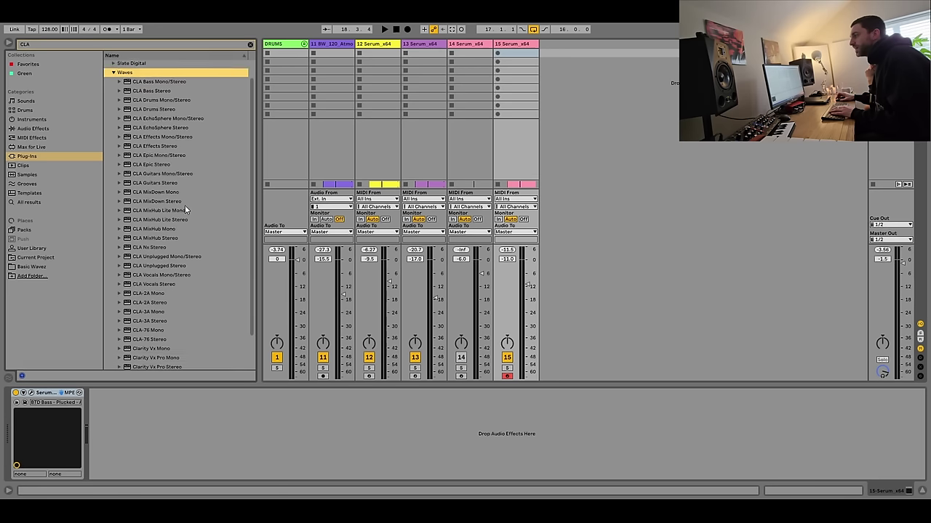
{"action": "left_click", "coordinate": [150, 265]}
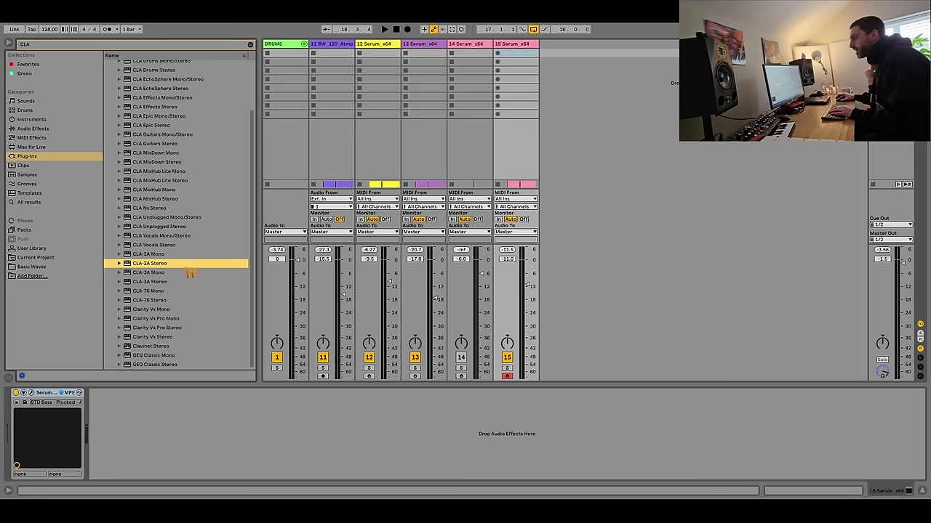
{"action": "double_click", "coordinate": [184, 269]}
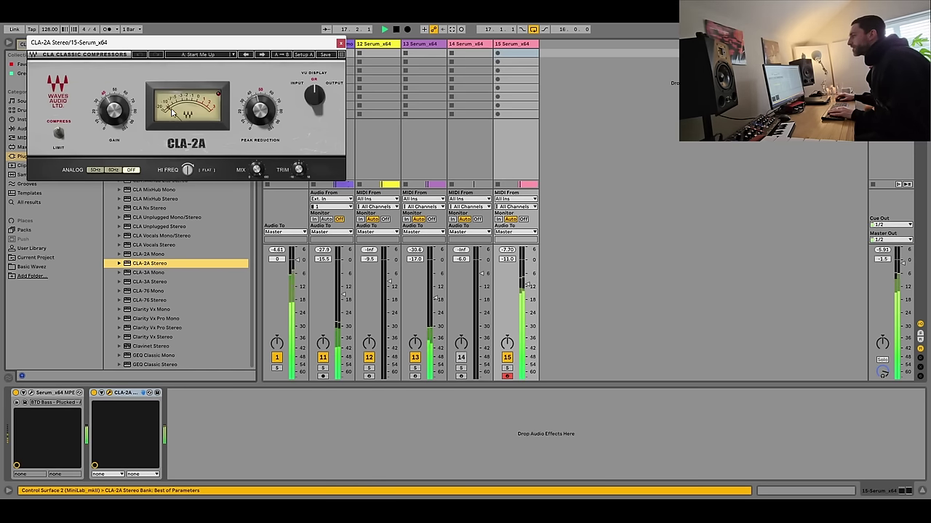
Set the CLA-2A's Peak Reduction to about 43 and adjust its Gain while the bass plays.
{"action": "left_click_drag", "start_coordinate": [276, 110], "coordinate": [276, 120]}
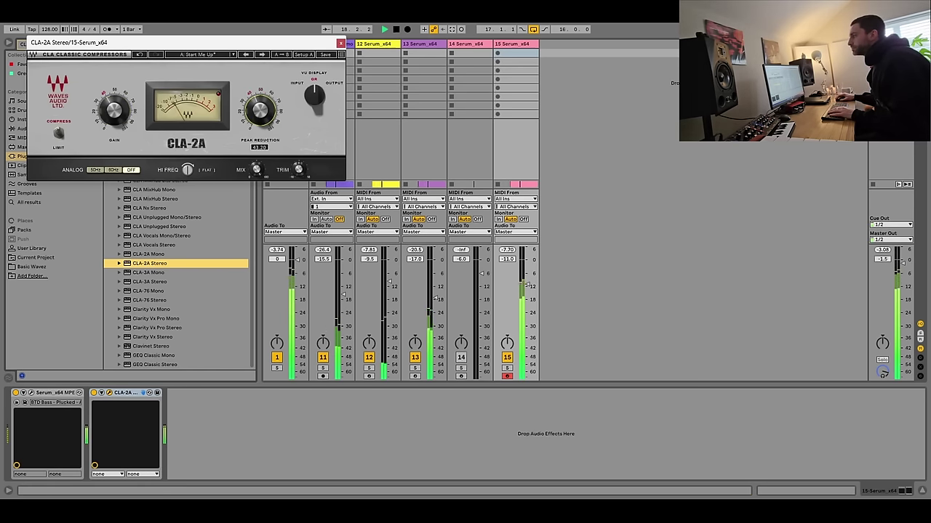
{"action": "left_click", "coordinate": [114, 112]}
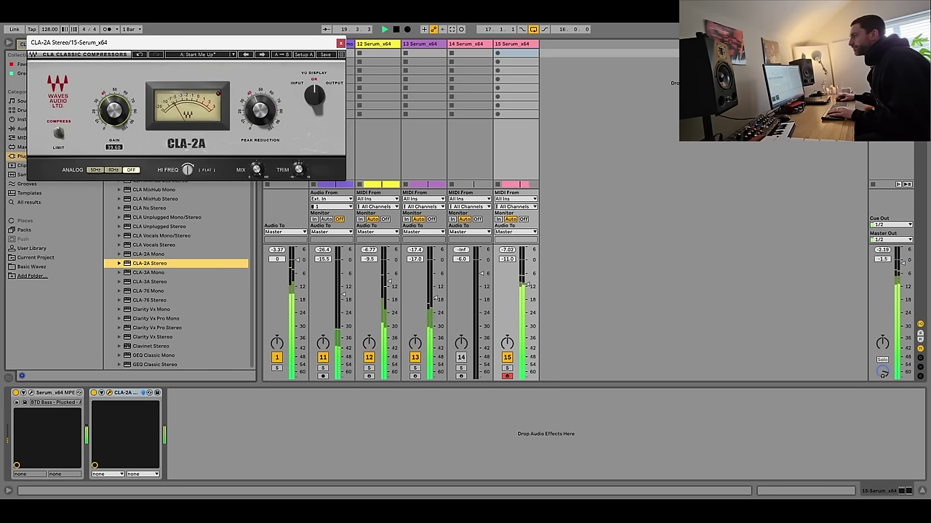
Close the compressor window, then consolidate the four-bar bassline on track 15 and duplicate it to fill bars 17 to 24.
{"action": "left_click", "coordinate": [340, 44]}
{"action": "key", "text": "Tab"}
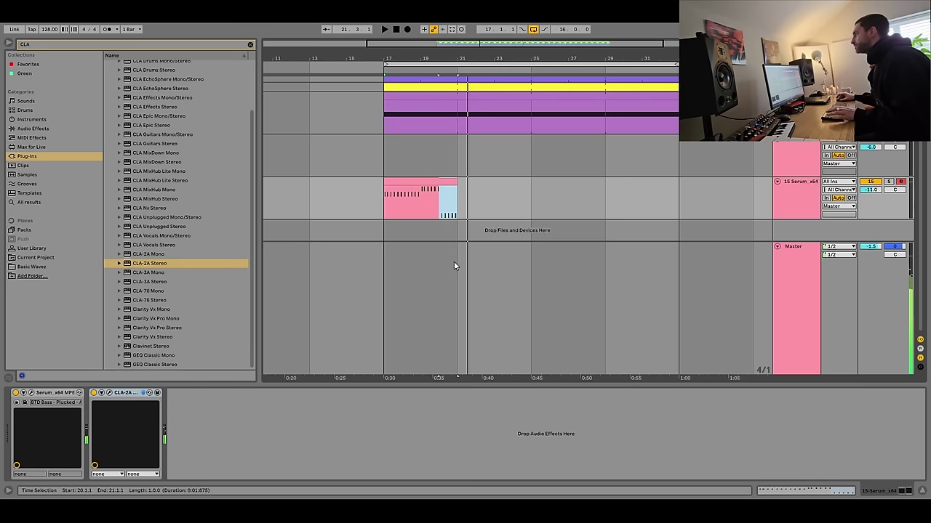
{"action": "left_click", "coordinate": [446, 191]}
{"action": "right_click", "coordinate": [448, 191]}
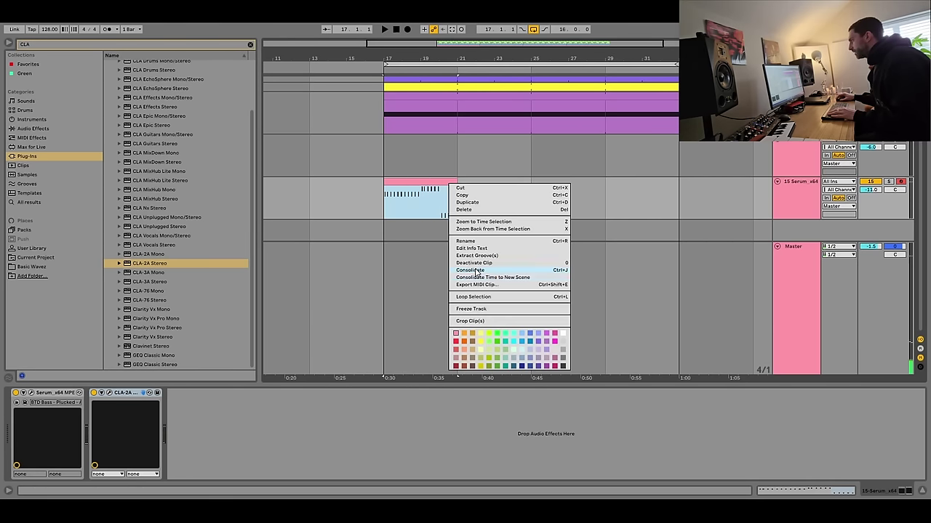
{"action": "left_click", "coordinate": [439, 195]}
{"action": "key", "text": "ctrl+d"}
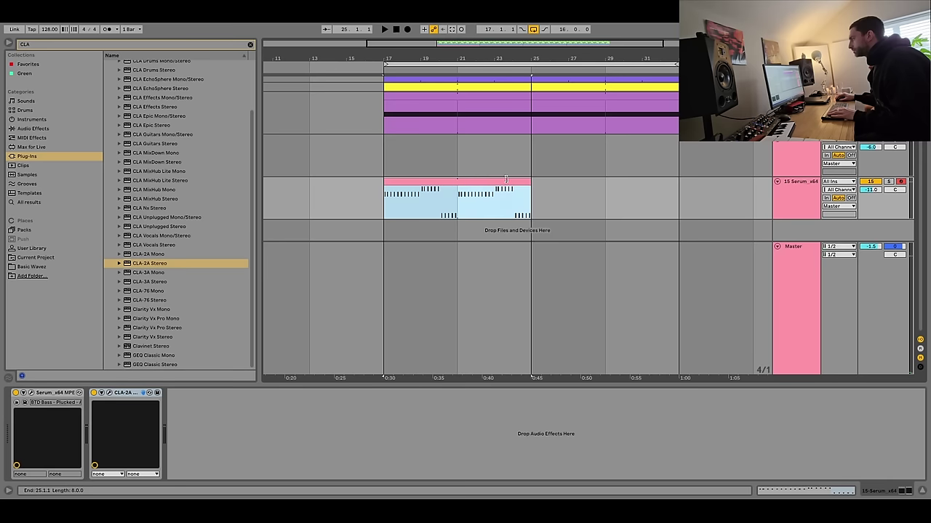
Consolidate the two bassline clips into one eight-bar clip and lower track 15's volume to about -12.5 dB during playback.
{"action": "right_click", "coordinate": [509, 181]}
{"action": "left_click", "coordinate": [540, 266]}
{"action": "key", "text": "Tab"}
{"action": "key", "text": "space"}
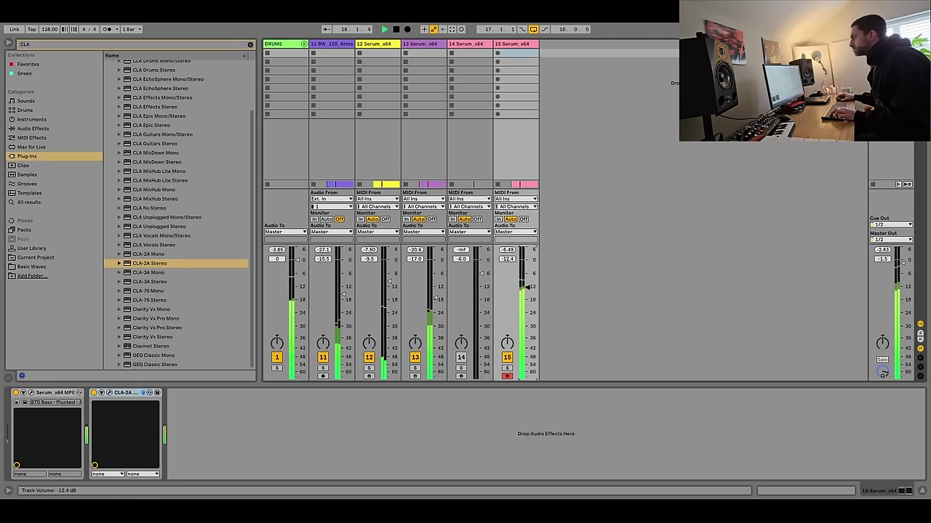
{"action": "key", "text": "Tab"}
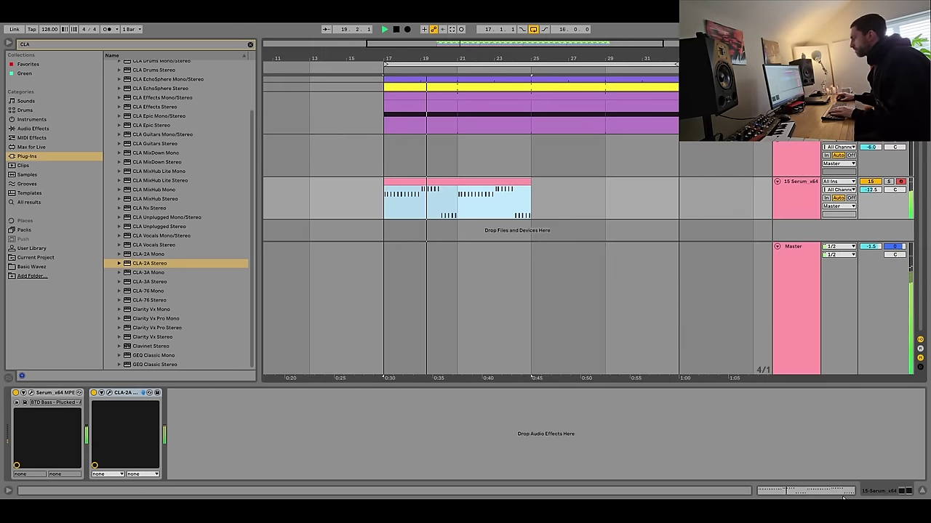
Raise the last three notes in bar 8 of the bassline clip to A#3 and listen to the changed ending.
{"action": "double_click", "coordinate": [438, 181]}
{"action": "left_click", "coordinate": [695, 422]}
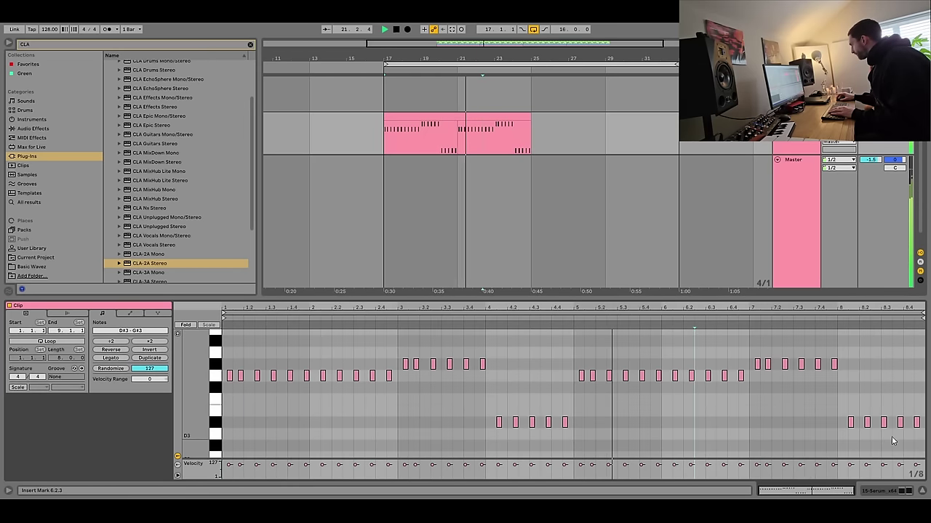
{"action": "left_click_drag", "start_coordinate": [893, 439], "coordinate": [927, 423]}
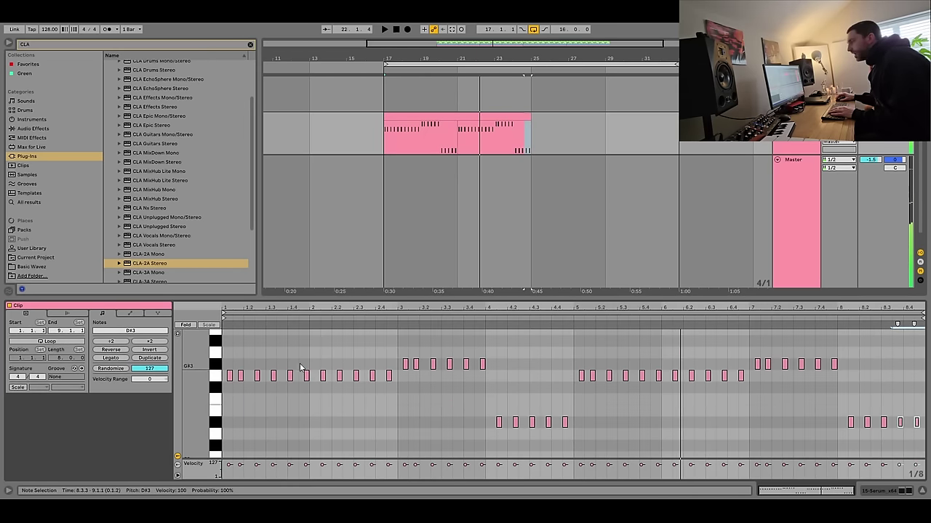
{"action": "scroll", "coordinate": [882, 399], "scroll_direction": "up", "scroll_amount": 3}
{"action": "scroll", "coordinate": [882, 399], "scroll_direction": "down", "scroll_amount": 3}
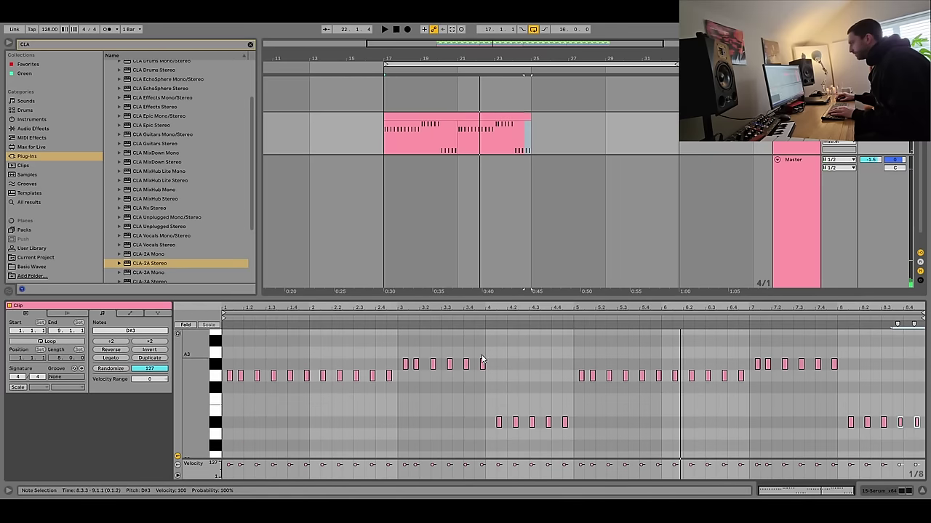
{"action": "scroll", "coordinate": [543, 445], "scroll_direction": "up", "scroll_amount": 1}
{"action": "key", "text": "space"}
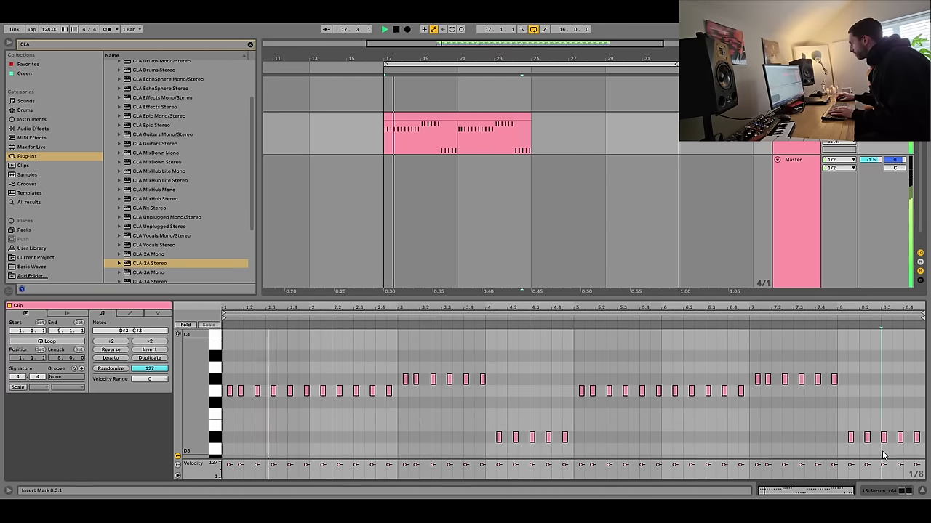
{"action": "key", "text": "Up"}
{"action": "key", "text": "Up"}
{"action": "key", "text": "Up"}
{"action": "key", "text": "Up"}
{"action": "key", "text": "Up"}
{"action": "key", "text": "Up"}
{"action": "key", "text": "Up"}
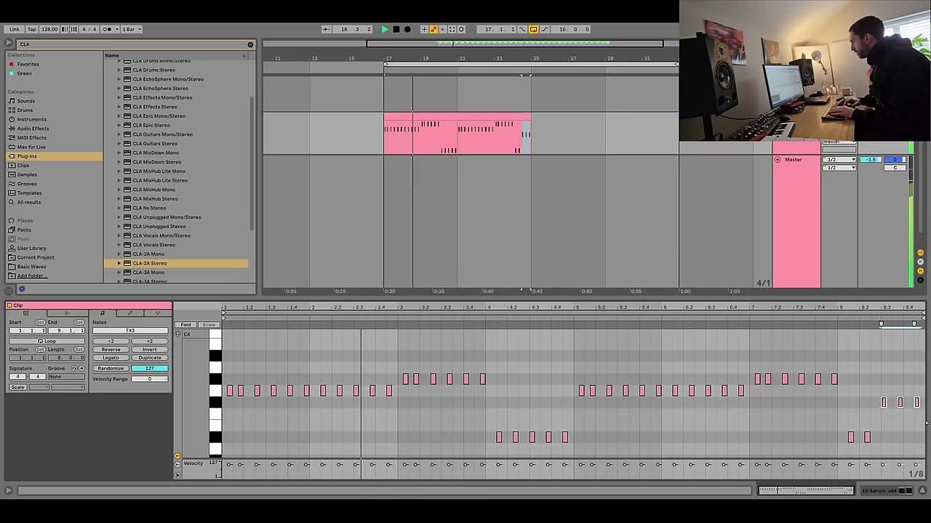
{"action": "key", "text": "ctrl+a"}
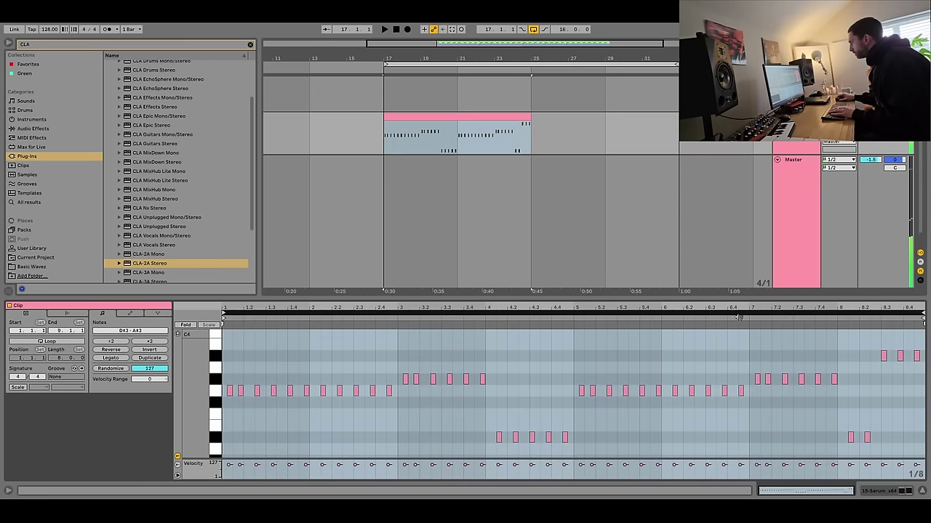
{"action": "scroll", "coordinate": [863, 379], "scroll_direction": "down", "scroll_amount": 3}
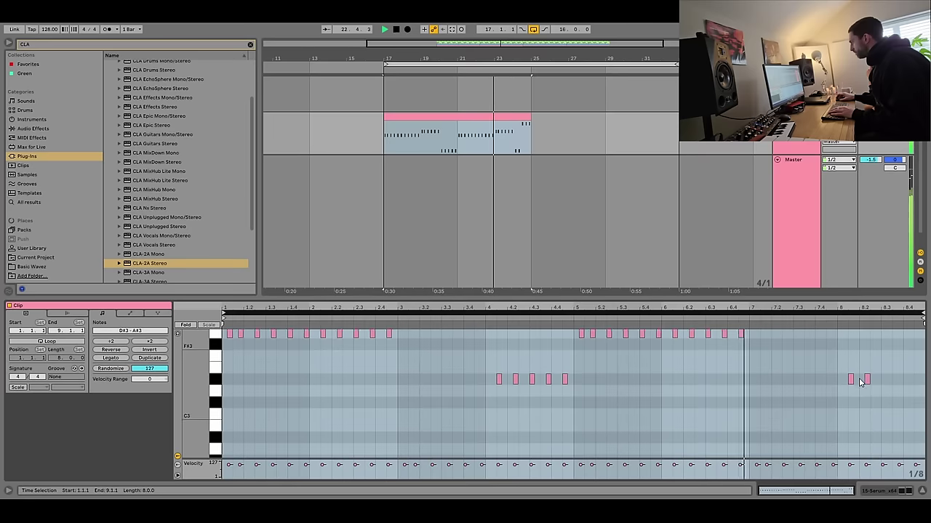
{"action": "scroll", "coordinate": [863, 383], "scroll_direction": "up", "scroll_amount": 3}
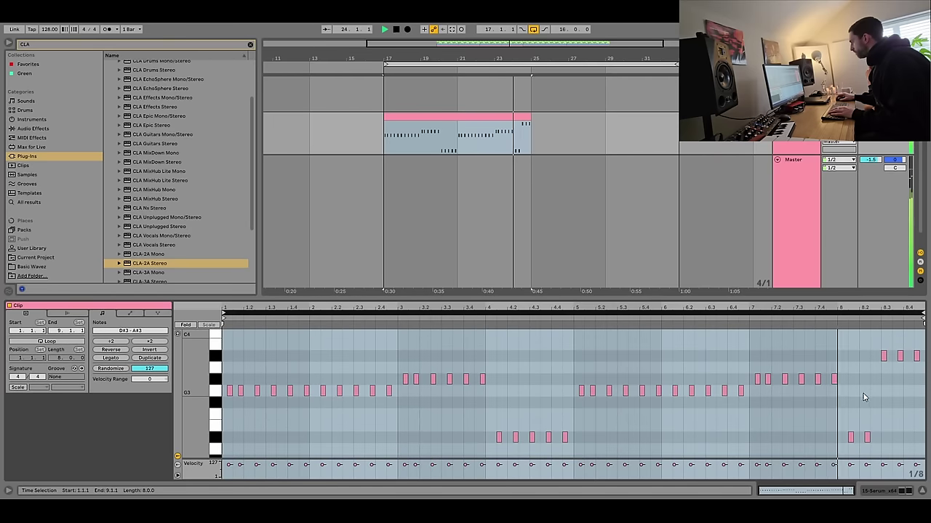
Turn on looping for the eight-bar bassline clip and extend it to bar 33 to match the other tracks.
{"action": "left_click", "coordinate": [439, 133]}
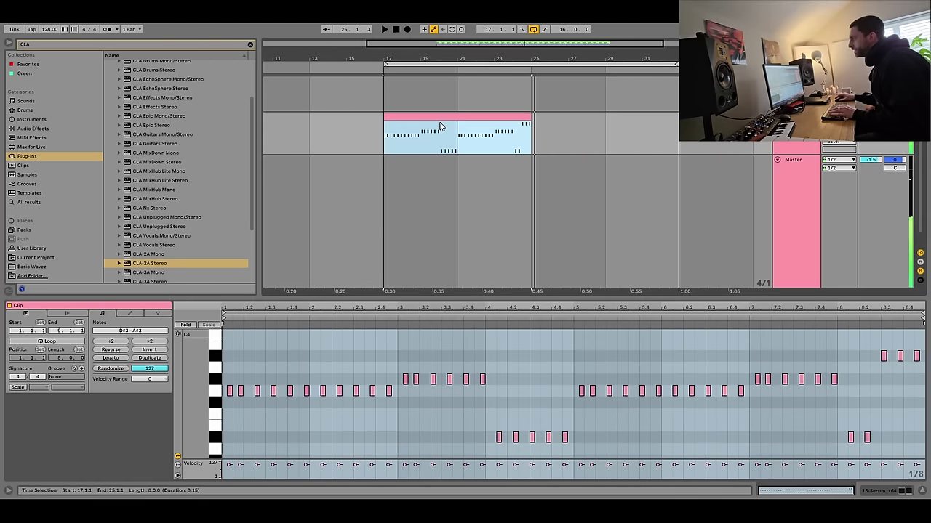
{"action": "right_click", "coordinate": [512, 119]}
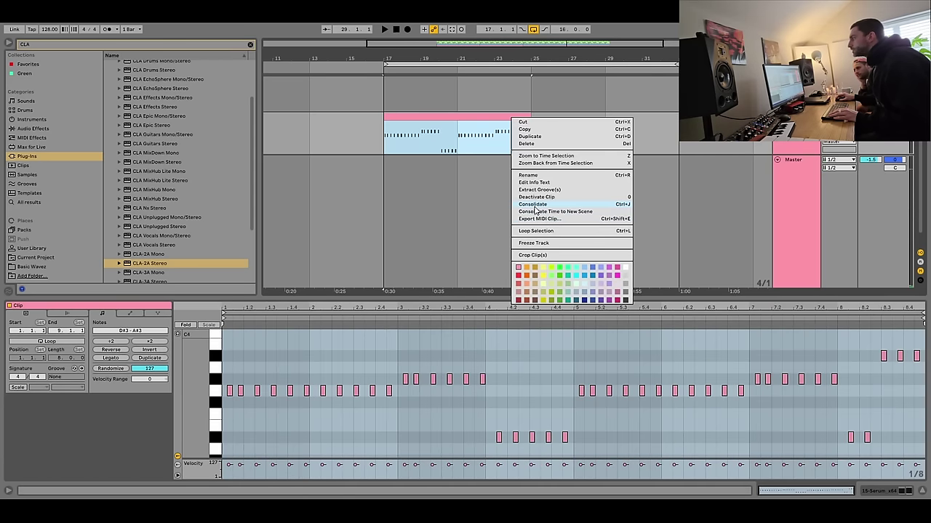
{"action": "left_click", "coordinate": [54, 341]}
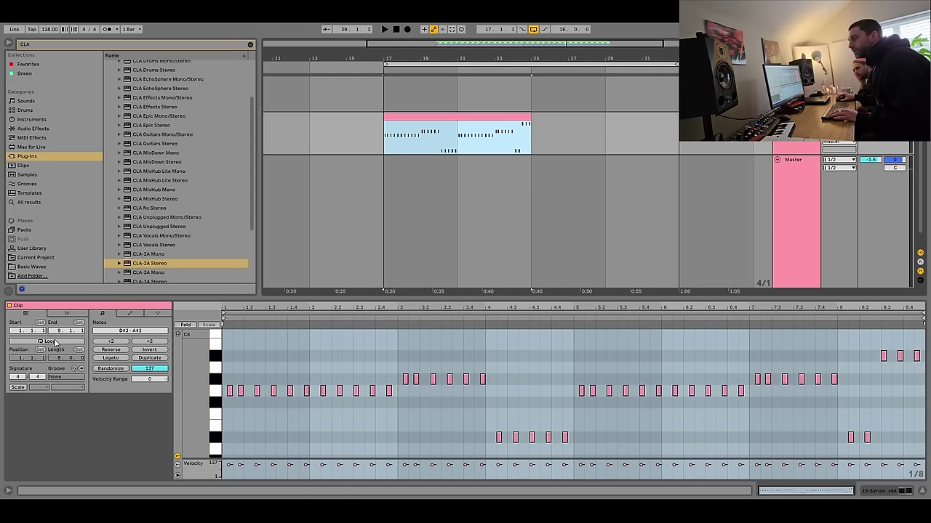
{"action": "left_click", "coordinate": [56, 342]}
{"action": "left_click_drag", "start_coordinate": [530, 116], "coordinate": [648, 116]}
{"action": "key", "text": "space"}
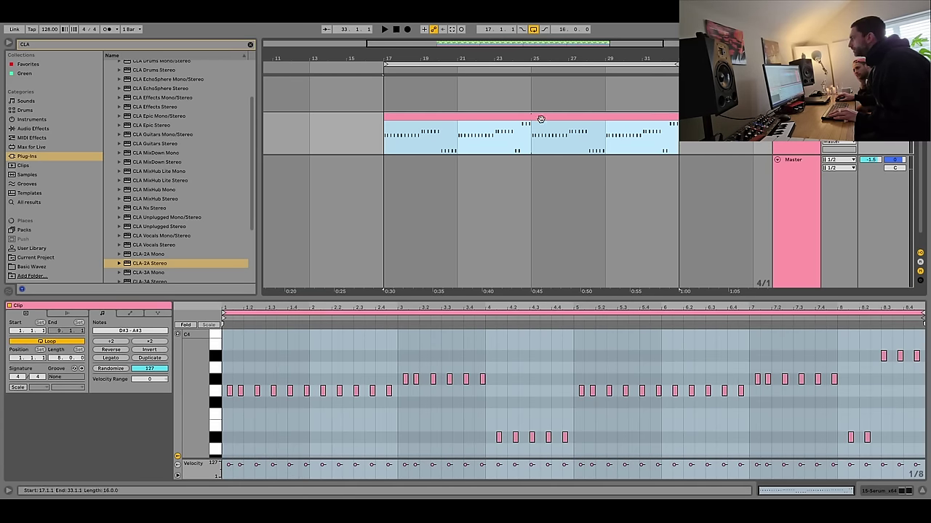
Lower track 15's volume to about -13.6 dB during playback and show its device chain in the session mixer.
{"action": "key", "text": "Tab"}
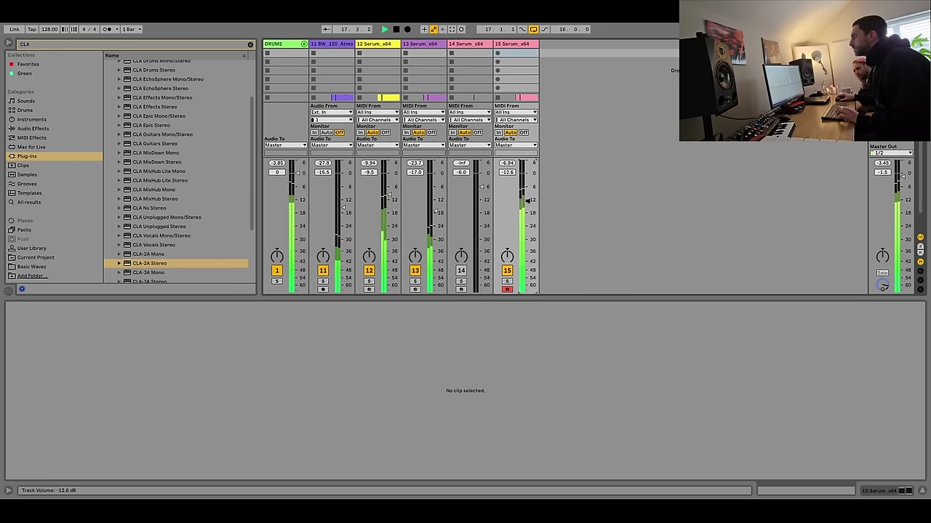
{"action": "left_click_drag", "start_coordinate": [529, 201], "coordinate": [527, 203]}
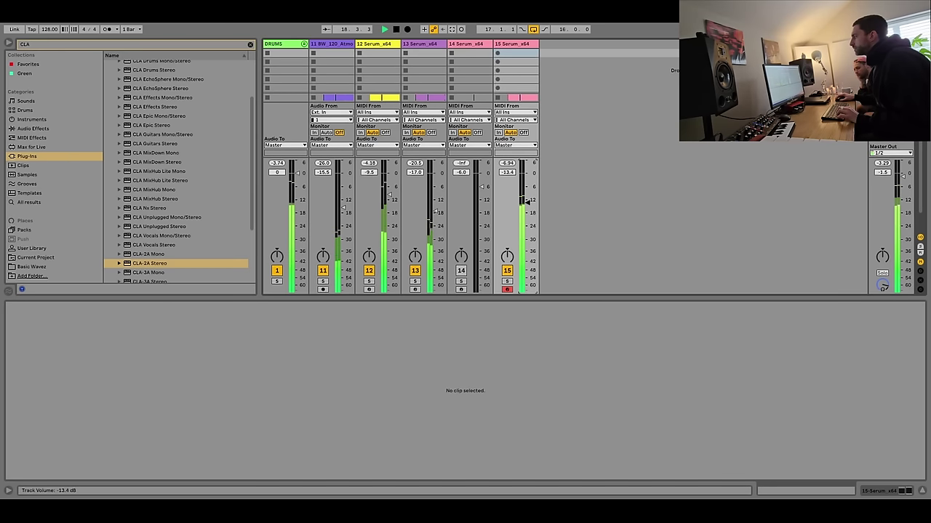
{"action": "left_click", "coordinate": [513, 45]}
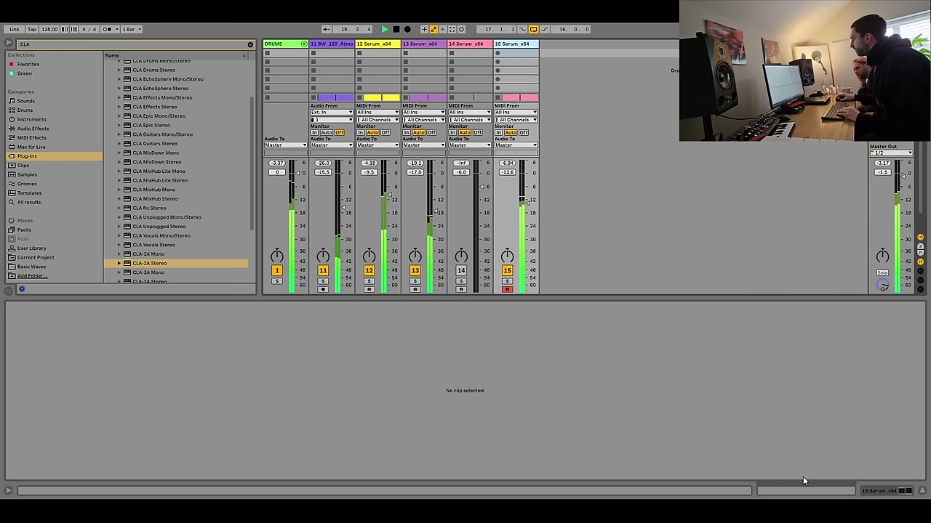
{"action": "left_click", "coordinate": [877, 483]}
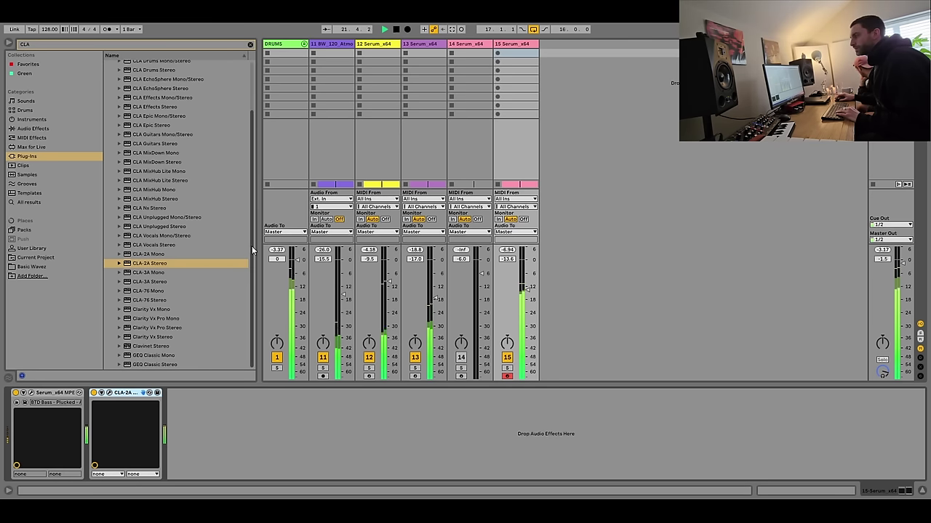
{"action": "mouse_move", "coordinate": [251, 246]}
{"action": "left_mouse_down"}
{"action": "mouse_move", "coordinate": [251, 163]}
{"action": "mouse_move", "coordinate": [251, 246]}
{"action": "left_mouse_up"}
{"action": "key", "text": "space"}
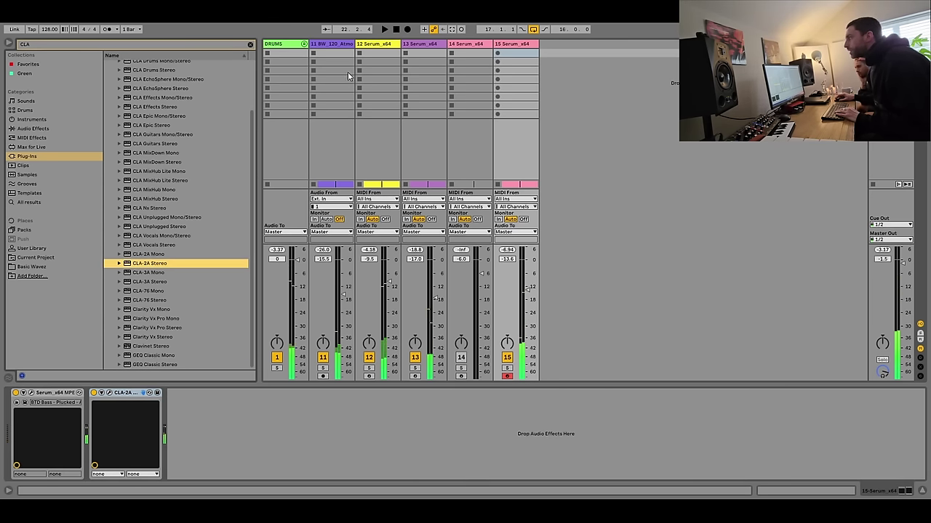
Copy the Brutal SC sidechain compressor from track 12 to the end of track 15's device chain.
{"action": "left_click", "coordinate": [373, 45]}
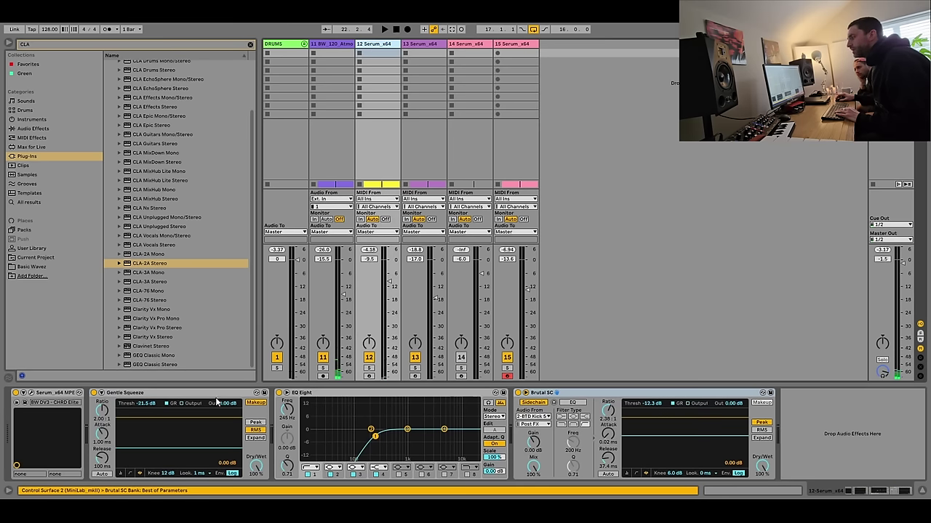
{"action": "left_click", "coordinate": [615, 394]}
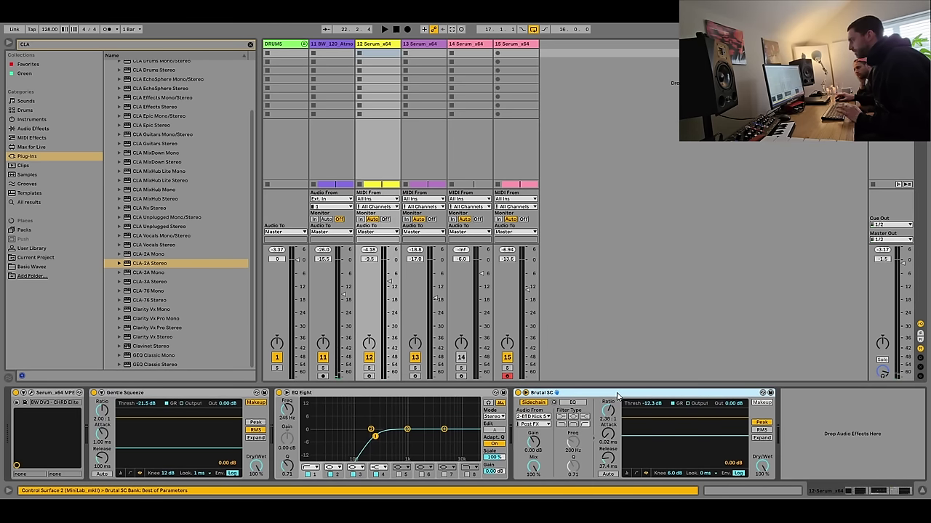
{"action": "left_click", "coordinate": [523, 52]}
{"action": "key", "text": "ctrl+v"}
Set the bass's Brutal SC threshold to -14.0 dB and track 15's volume to -12.0 dB while the loop plays.
{"action": "key", "text": "space"}
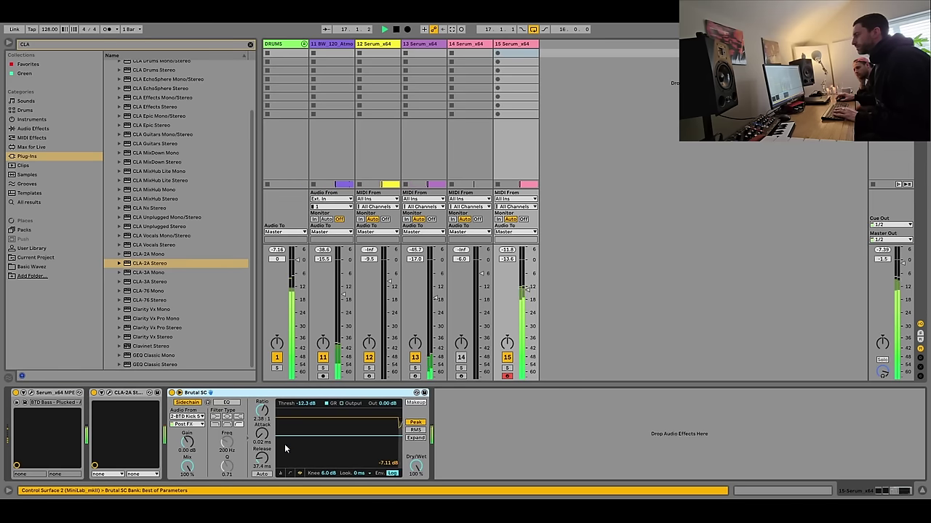
{"action": "left_click_drag", "start_coordinate": [311, 404], "coordinate": [311, 416]}
{"action": "left_click_drag", "start_coordinate": [528, 290], "coordinate": [527, 286]}
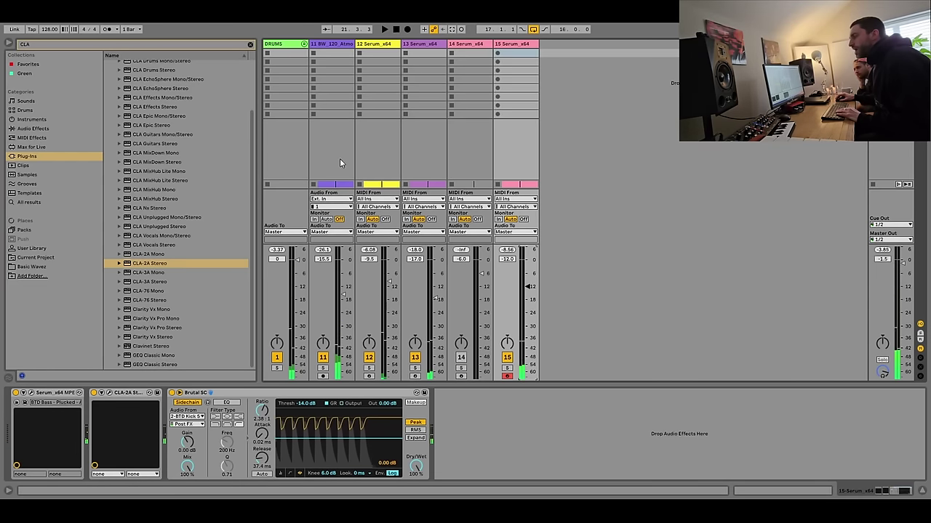
Insert a return track and disarm recording on track 15.
{"action": "left_click", "coordinate": [890, 44]}
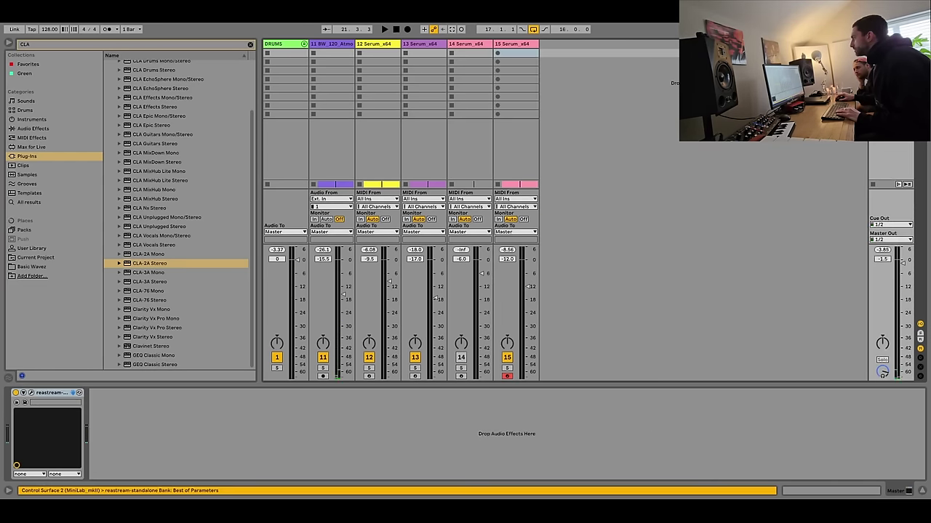
{"action": "key", "text": "ctrl+alt+t"}
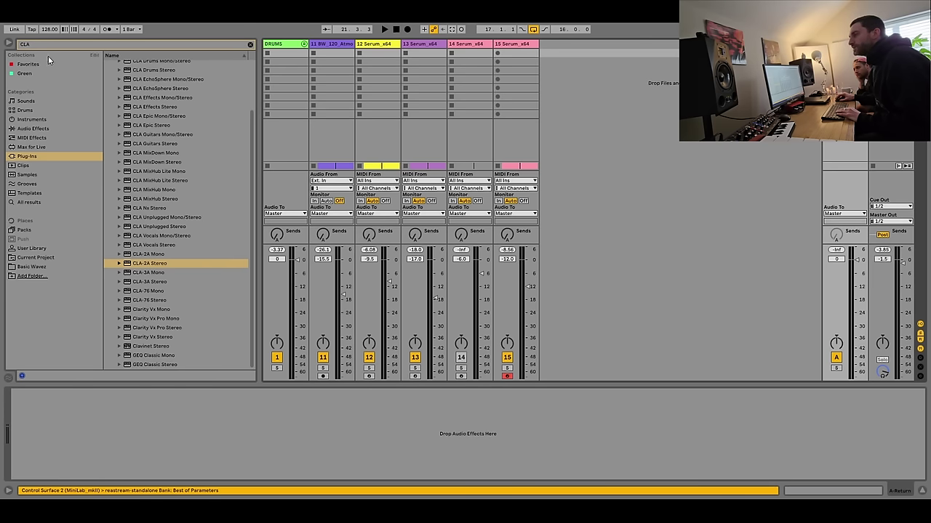
{"action": "left_click_drag", "start_coordinate": [251, 136], "coordinate": [259, 61]}
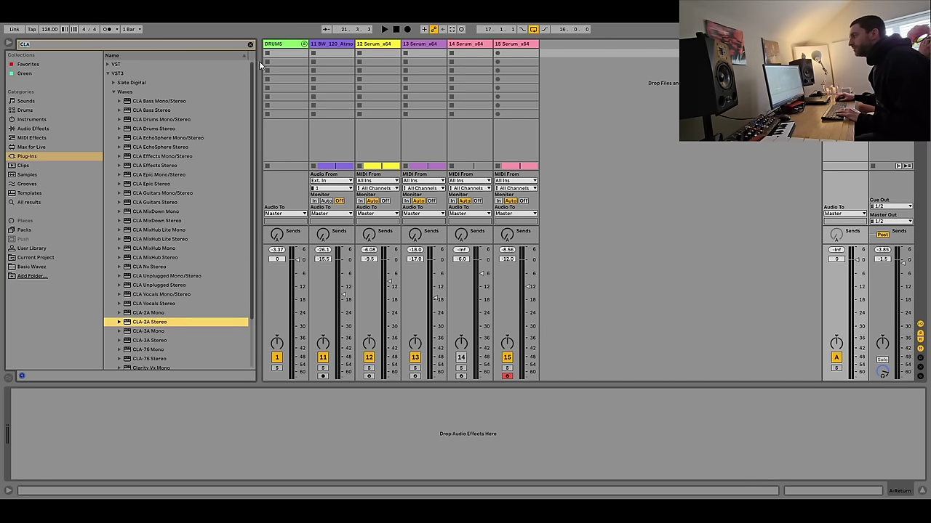
{"action": "key", "text": "a"}
{"action": "key", "text": "z"}
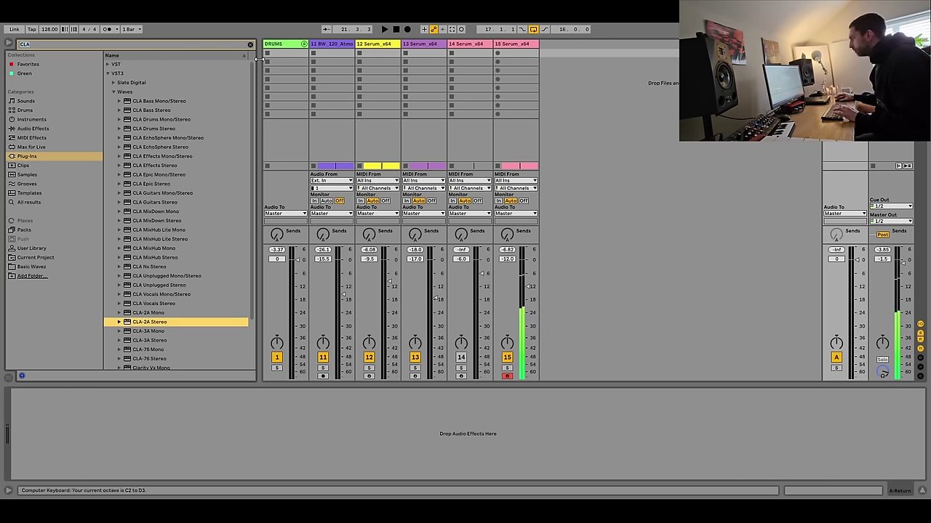
{"action": "left_click", "coordinate": [510, 377]}
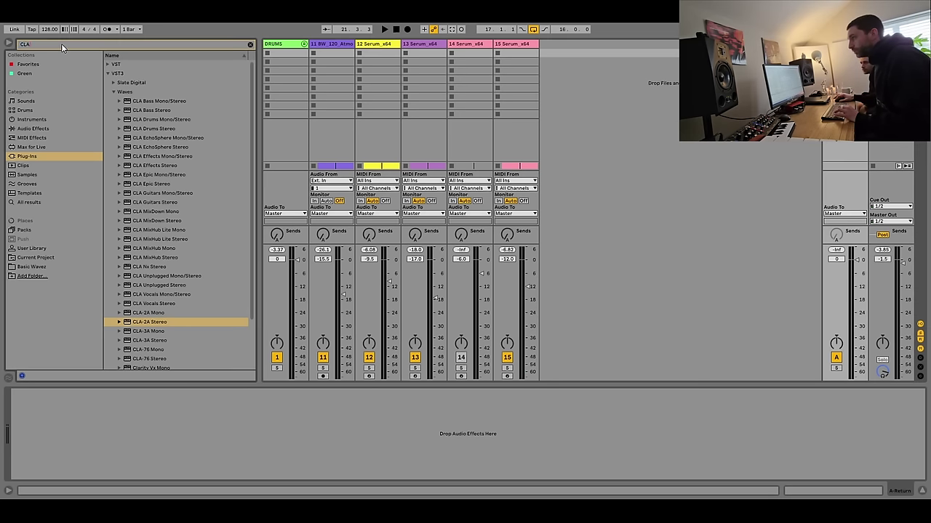
Search the plug-ins for FUZZ, load Audio Damage's FuzzPlus3 on return track A, and reselect track 15.
{"action": "key", "text": "BackSpace"}
{"action": "key", "text": "BackSpace"}
{"action": "key", "text": "BackSpace"}
{"action": "type", "text": "FUZZ"}
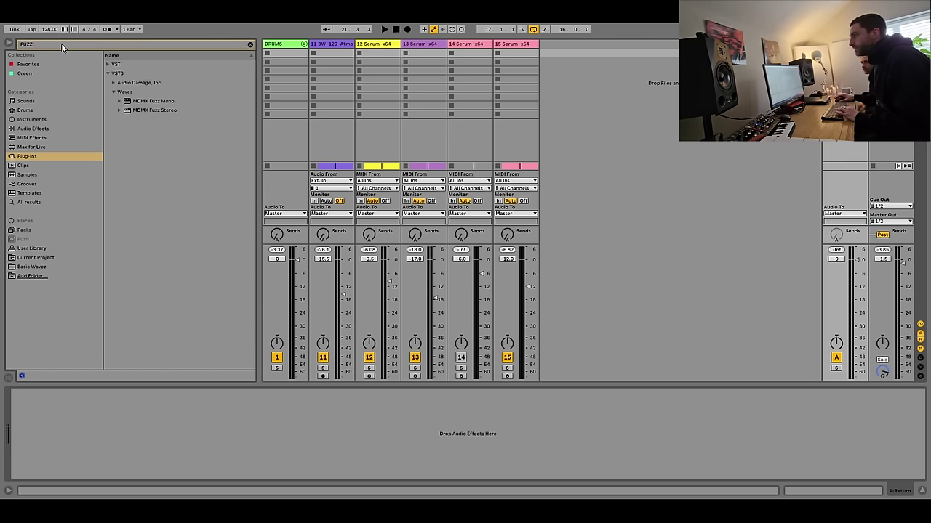
{"action": "left_click", "coordinate": [115, 84]}
{"action": "double_click", "coordinate": [149, 92]}
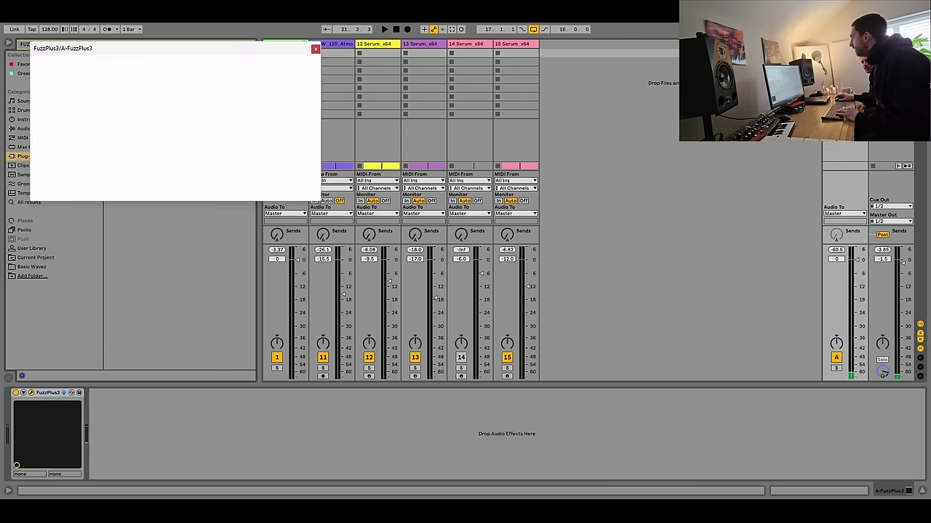
{"action": "left_click", "coordinate": [315, 50]}
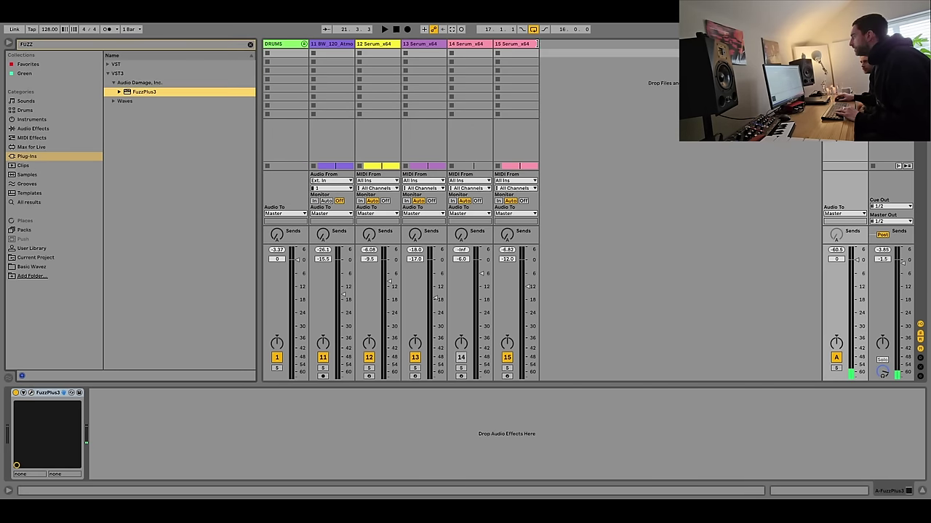
{"action": "left_click", "coordinate": [513, 46]}
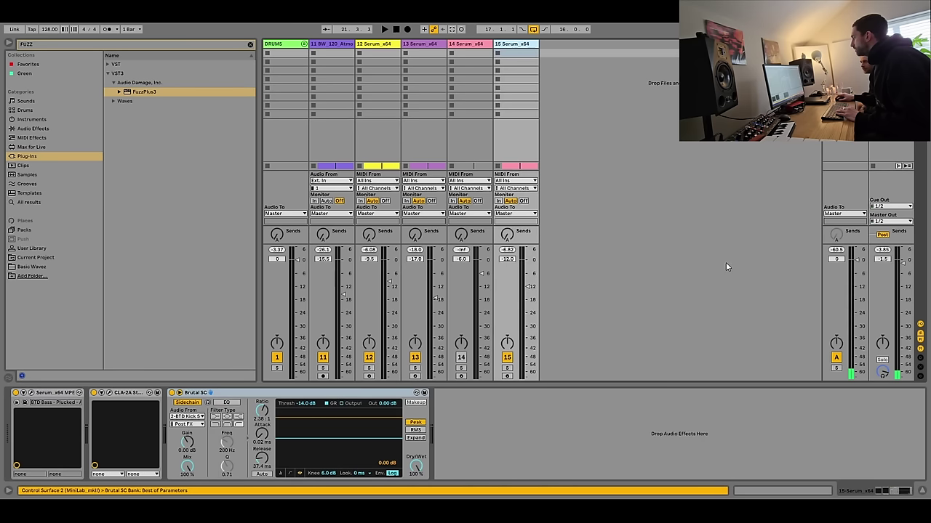
Add an EQ Eight after FuzzPlus3 on return track A and cut the lows below about 46 Hz with band 1.
{"action": "left_click", "coordinate": [842, 44]}
{"action": "left_click", "coordinate": [59, 128]}
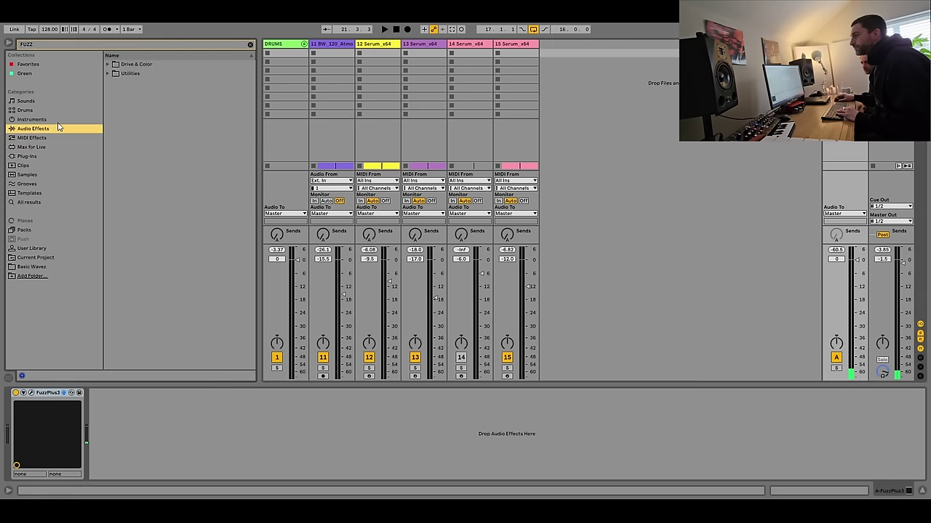
{"action": "left_click", "coordinate": [250, 45]}
{"action": "left_click_drag", "start_coordinate": [136, 119], "coordinate": [172, 474]}
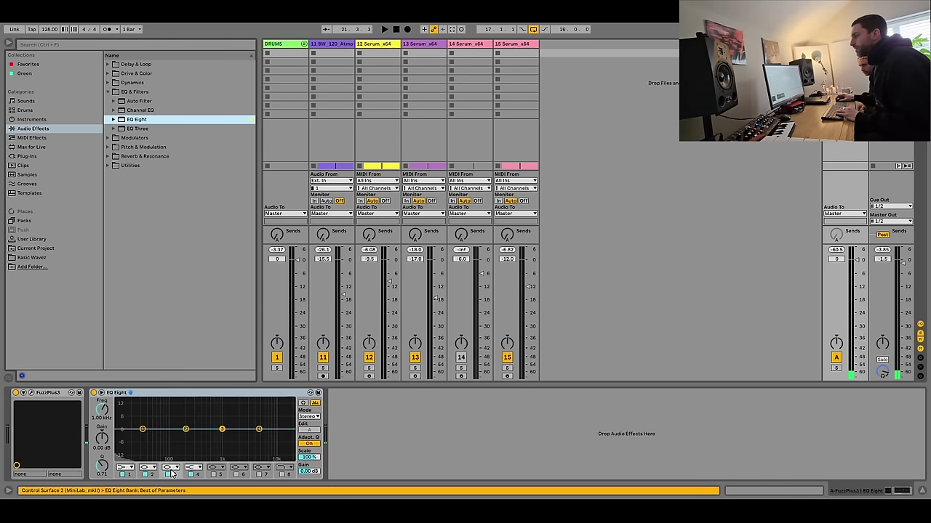
{"action": "left_click", "coordinate": [131, 466]}
{"action": "left_click", "coordinate": [121, 412]}
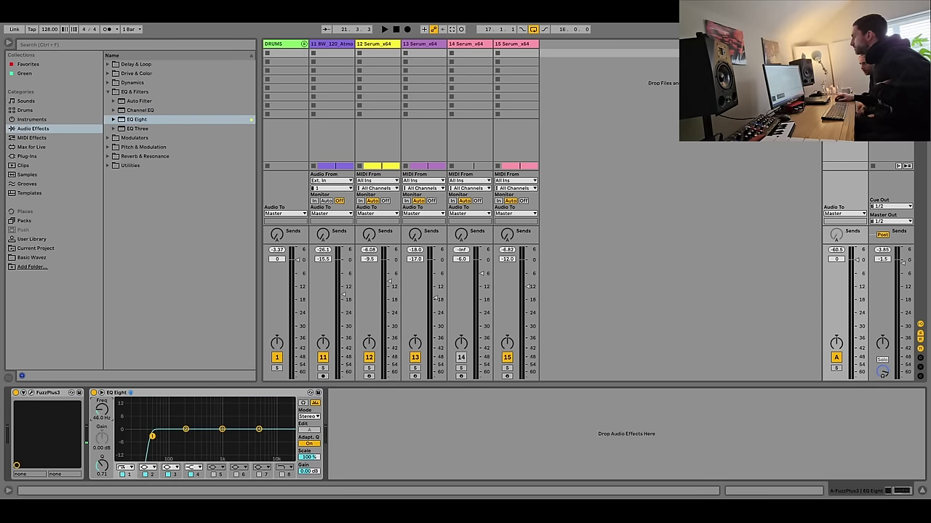
{"action": "left_click", "coordinate": [480, 45]}
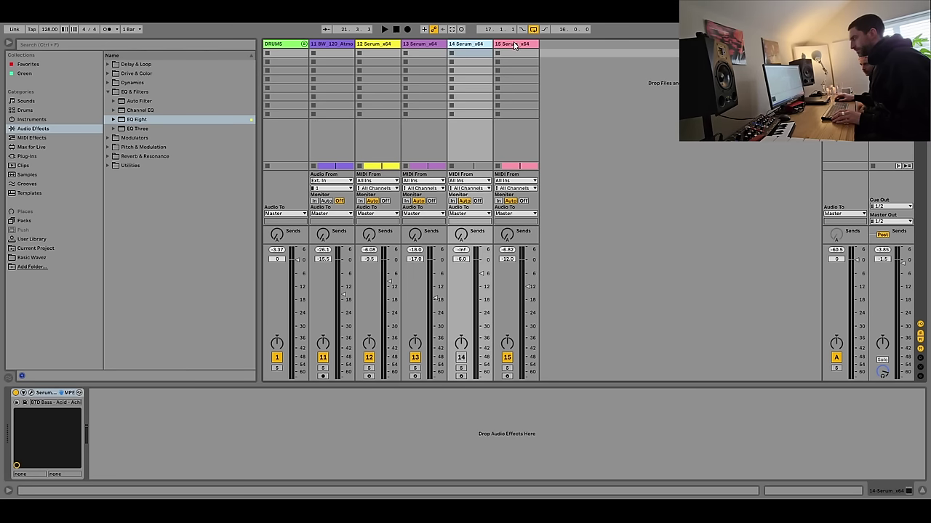
{"action": "left_click", "coordinate": [842, 44]}
{"action": "key", "text": "Tab"}
{"action": "left_click", "coordinate": [447, 174]}
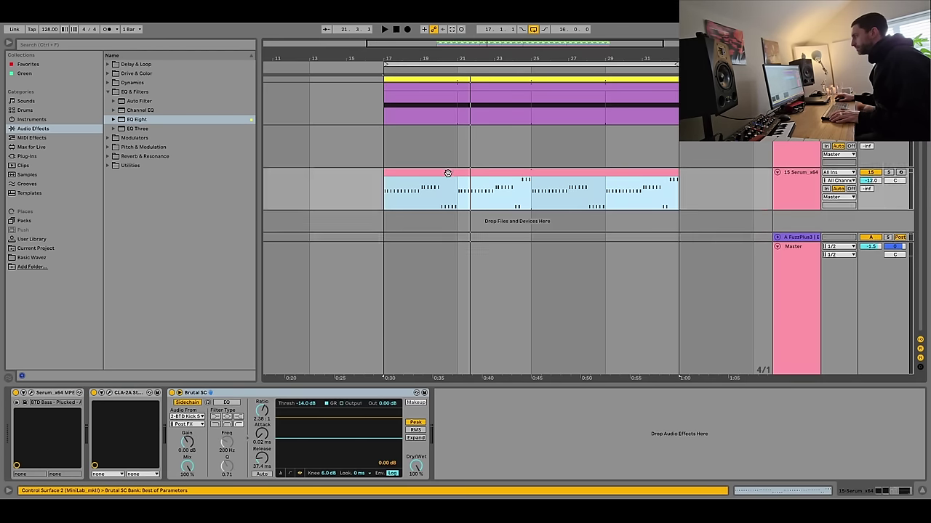
{"action": "key", "text": "Tab"}
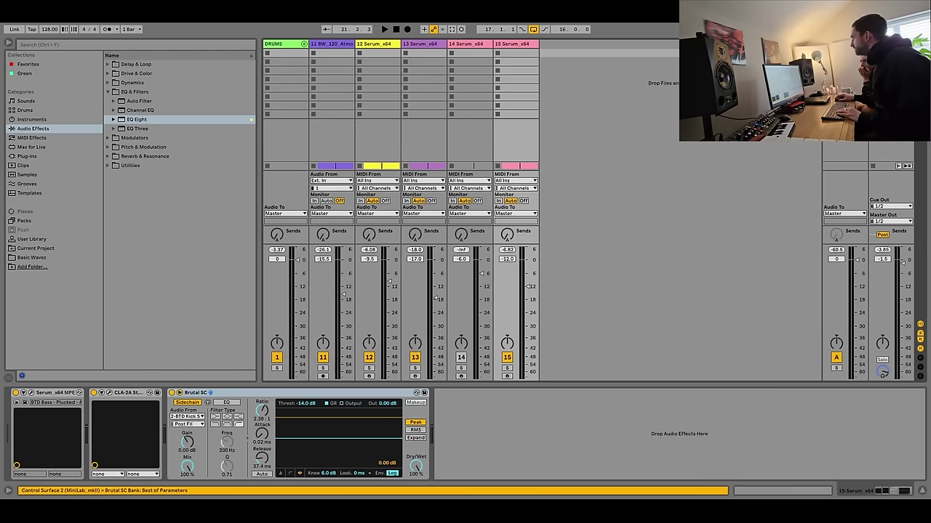
{"action": "left_click", "coordinate": [842, 44]}
{"action": "left_click", "coordinate": [486, 45]}
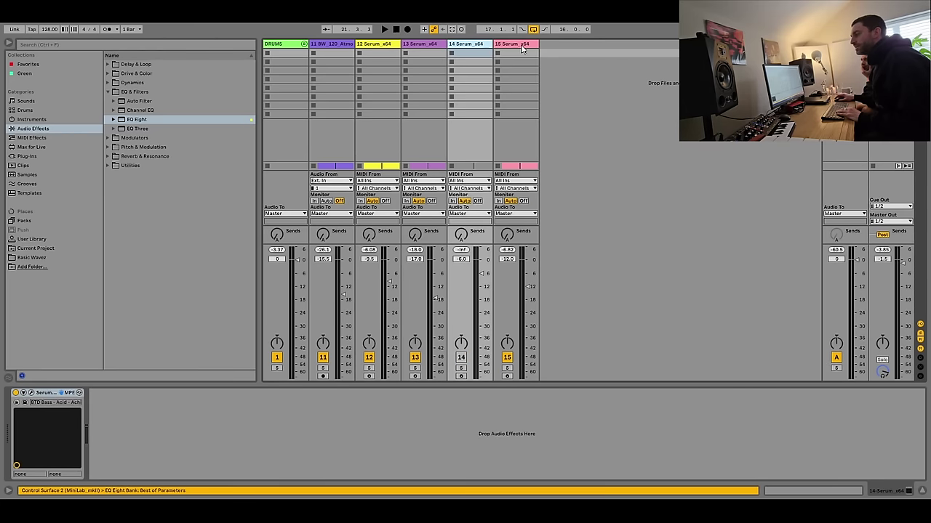
Raise track 15's send to return A and set its volume to -13.4 dB while the loop plays.
{"action": "key", "text": "space"}
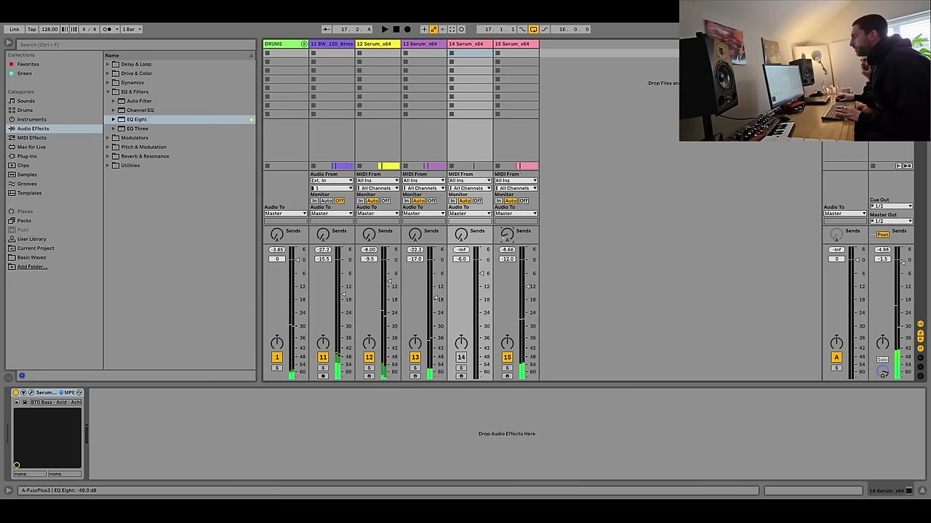
{"action": "left_click_drag", "start_coordinate": [511, 238], "coordinate": [511, 232]}
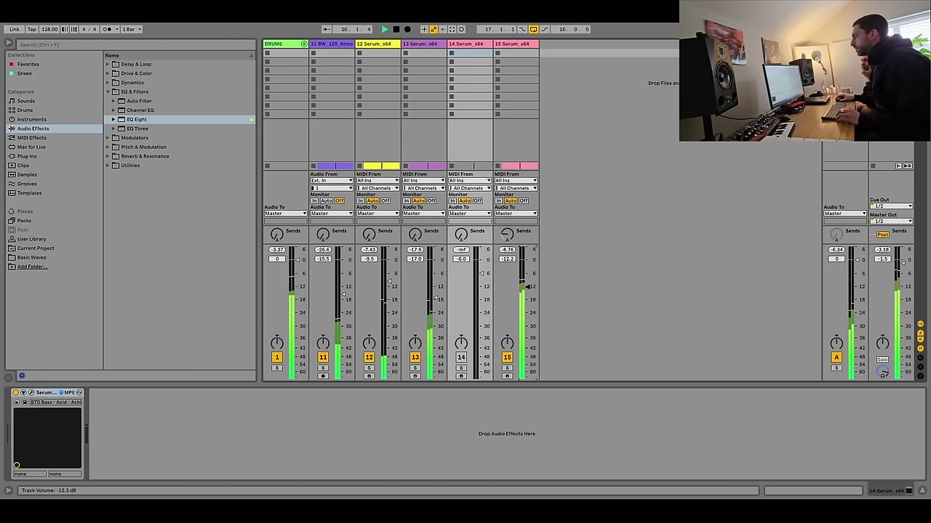
{"action": "left_click_drag", "start_coordinate": [527, 288], "coordinate": [527, 288]}
{"action": "left_click_drag", "start_coordinate": [527, 289], "coordinate": [527, 288]}
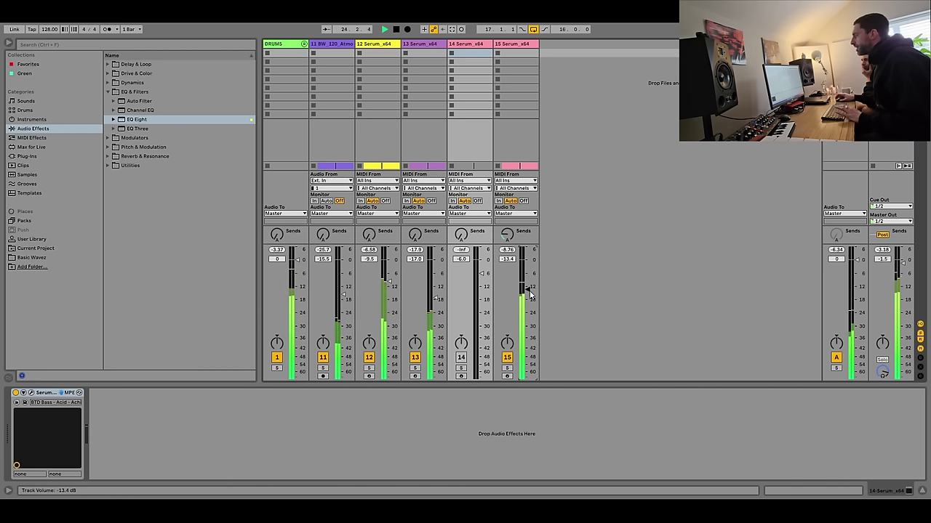
{"action": "key", "text": "space"}
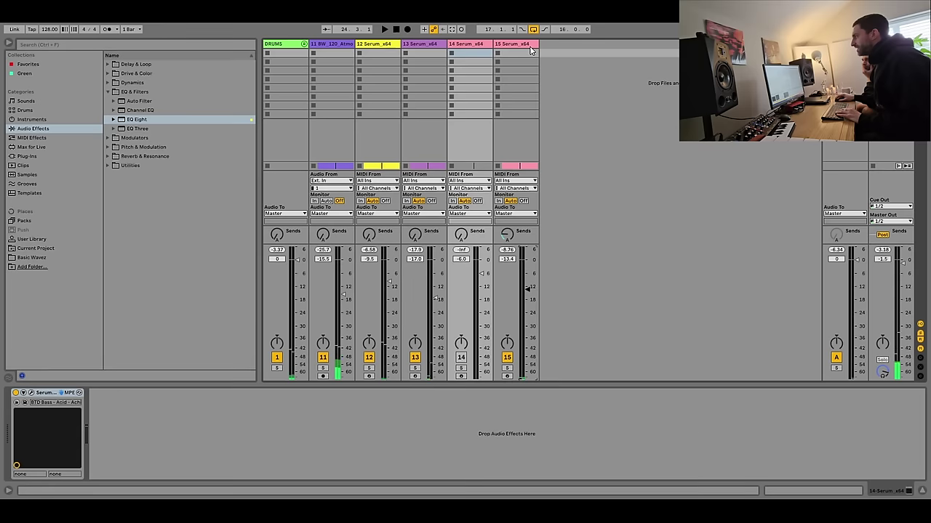
Insert a MIDI track after track 15.
{"action": "left_click", "coordinate": [529, 45]}
{"action": "right_click", "coordinate": [564, 46]}
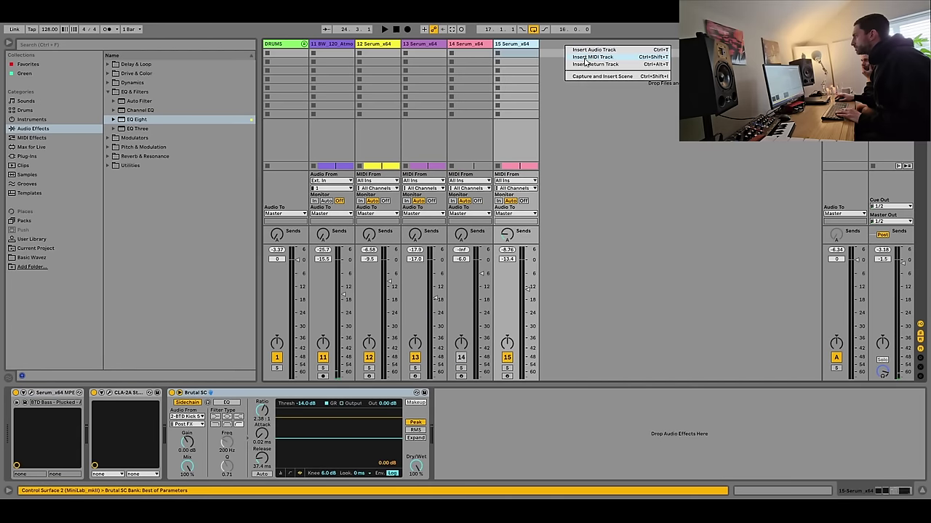
{"action": "left_click", "coordinate": [585, 61]}
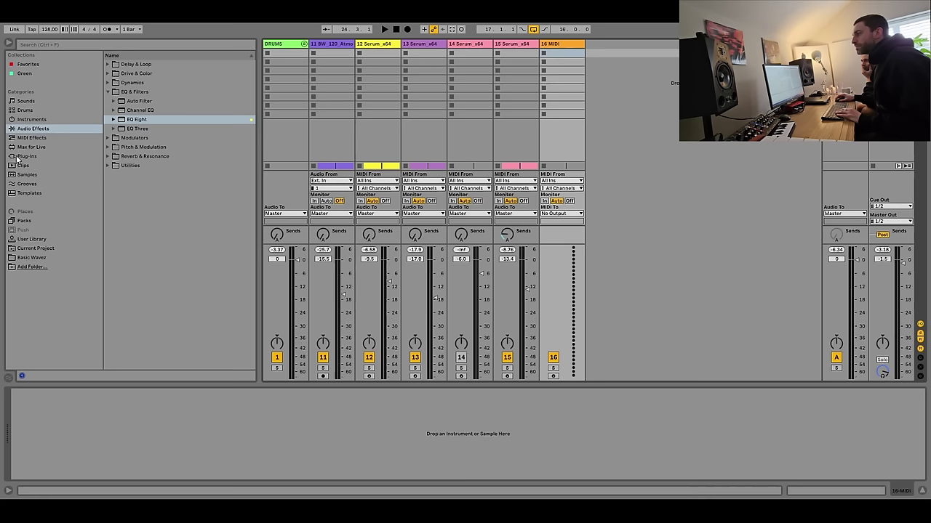
Search the plug-ins for SERUM and load Xfer Records' VST3 Serum on MIDI track 16.
{"action": "left_click", "coordinate": [22, 156]}
{"action": "left_click", "coordinate": [83, 46]}
{"action": "type", "text": "SERUM"}
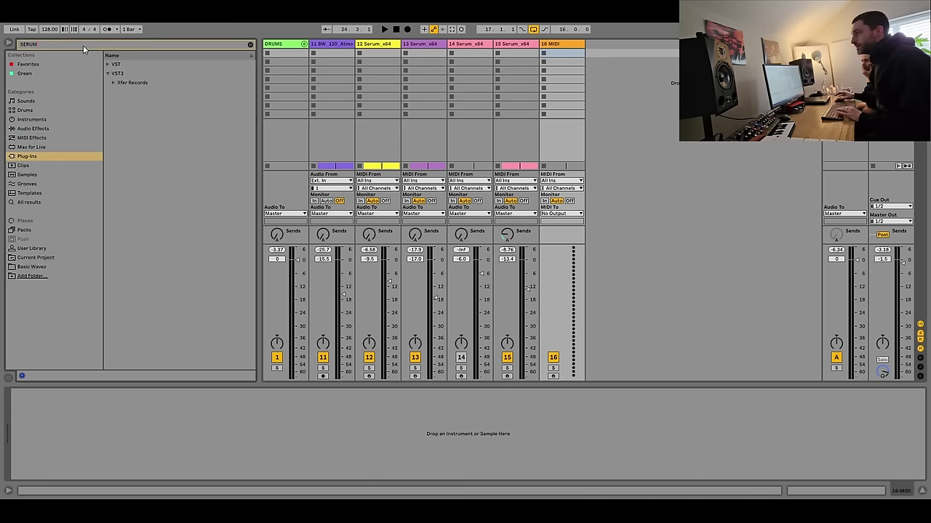
{"action": "left_click", "coordinate": [115, 82]}
{"action": "left_click", "coordinate": [140, 92]}
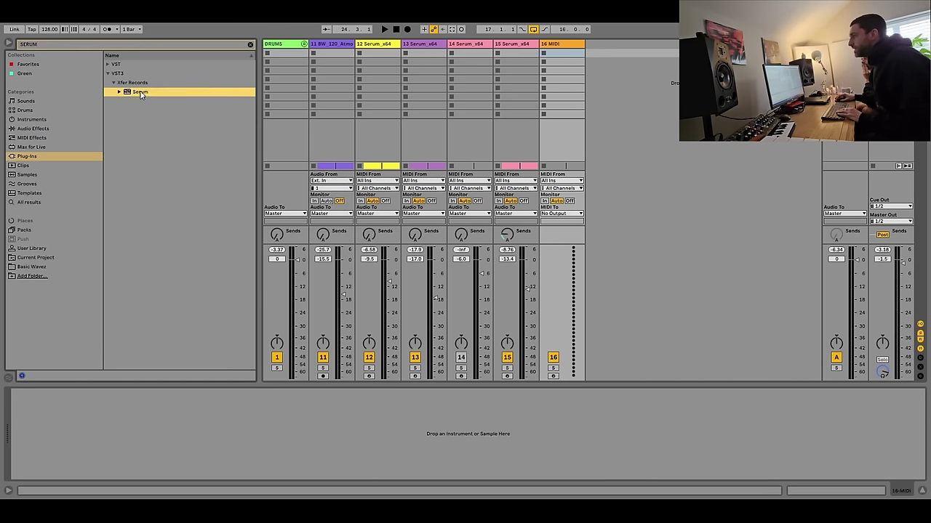
{"action": "left_click_drag", "start_coordinate": [313, 113], "coordinate": [547, 79]}
{"action": "left_click_drag", "start_coordinate": [349, 59], "coordinate": [465, 67]}
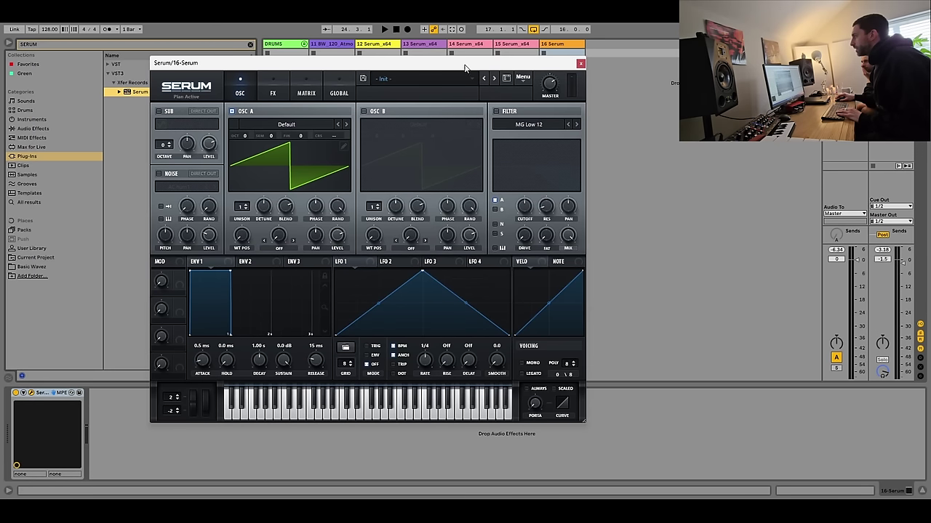
Load the BW DV3 - PL Achilles preset from Dreams Vol. 3 into track 16's Serum and arm the track.
{"action": "left_click", "coordinate": [393, 78]}
{"action": "mouse_move", "coordinate": [455, 207]}
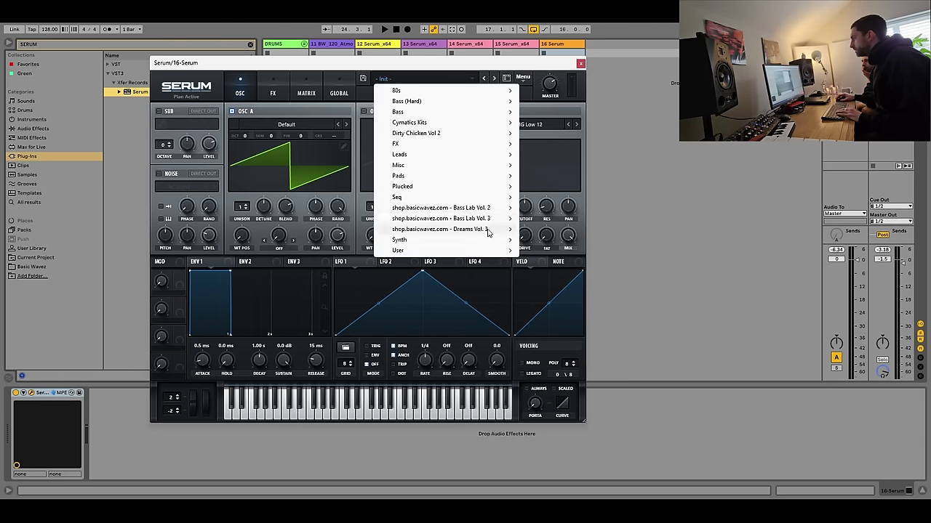
{"action": "mouse_move", "coordinate": [488, 232]}
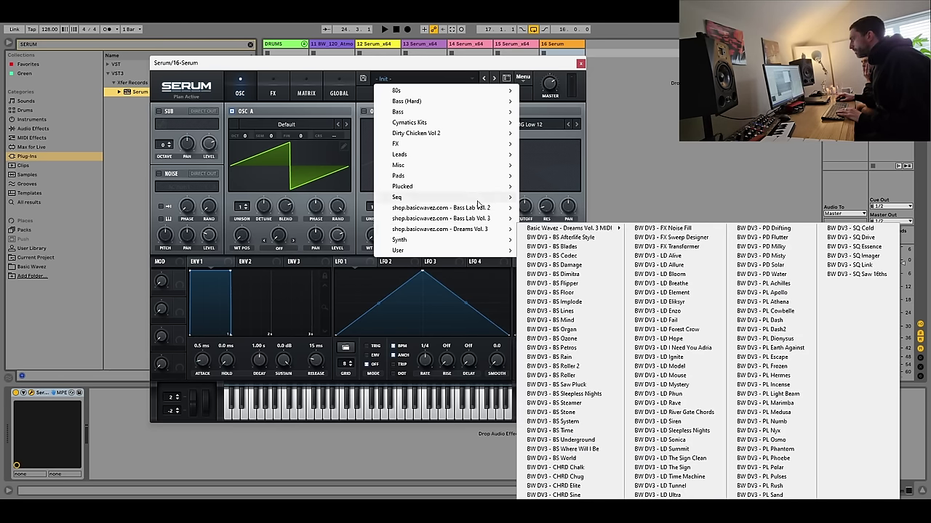
{"action": "left_click", "coordinate": [781, 283]}
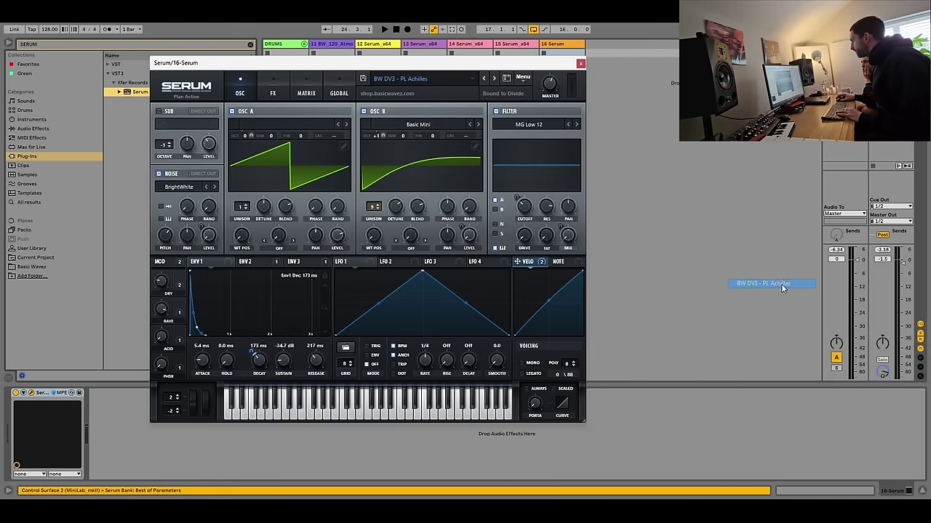
{"action": "left_click", "coordinate": [581, 64]}
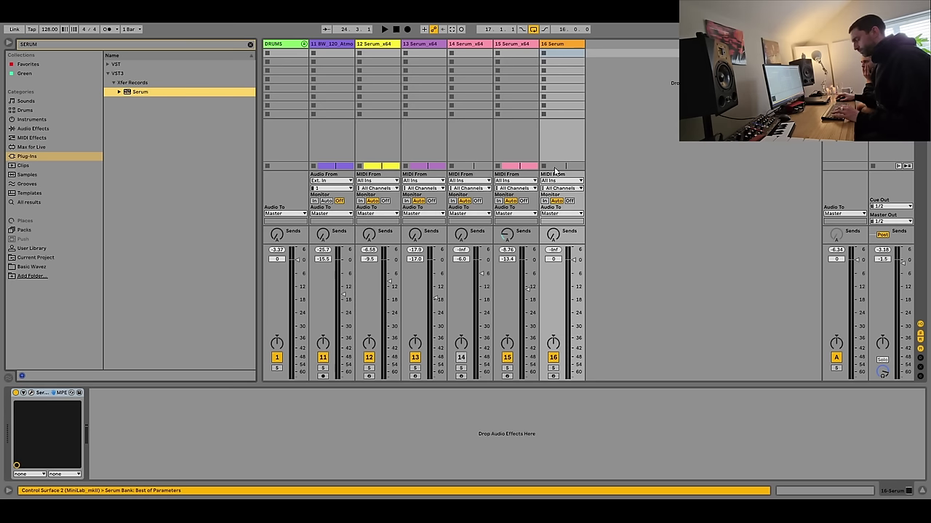
{"action": "left_click", "coordinate": [553, 376]}
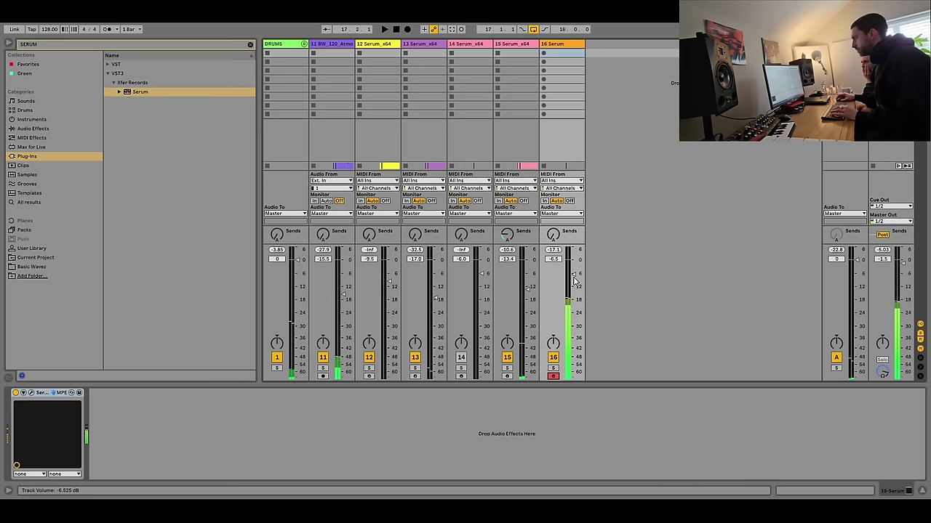
Copy track 15's bassline clips onto track 16, starting at bar 17.
{"action": "key", "text": "Tab"}
{"action": "left_click", "coordinate": [471, 154]}
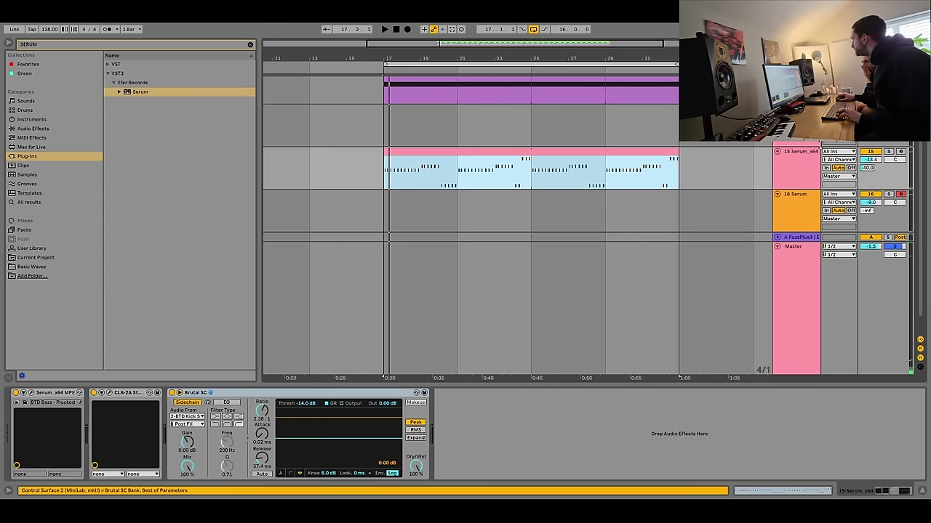
{"action": "left_click", "coordinate": [805, 158]}
{"action": "left_click", "coordinate": [605, 152]}
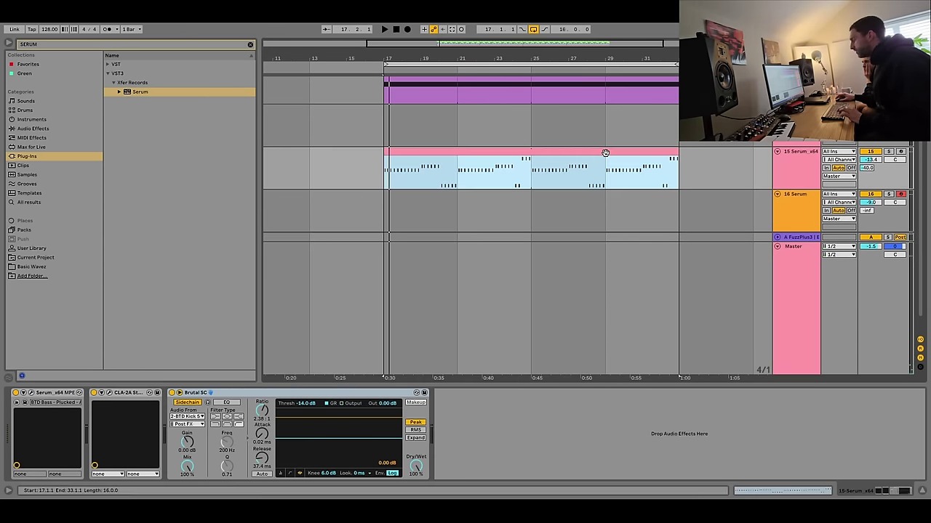
{"action": "left_click", "coordinate": [393, 202]}
{"action": "key", "text": "ctrl+v"}
{"action": "key", "text": "Tab"}
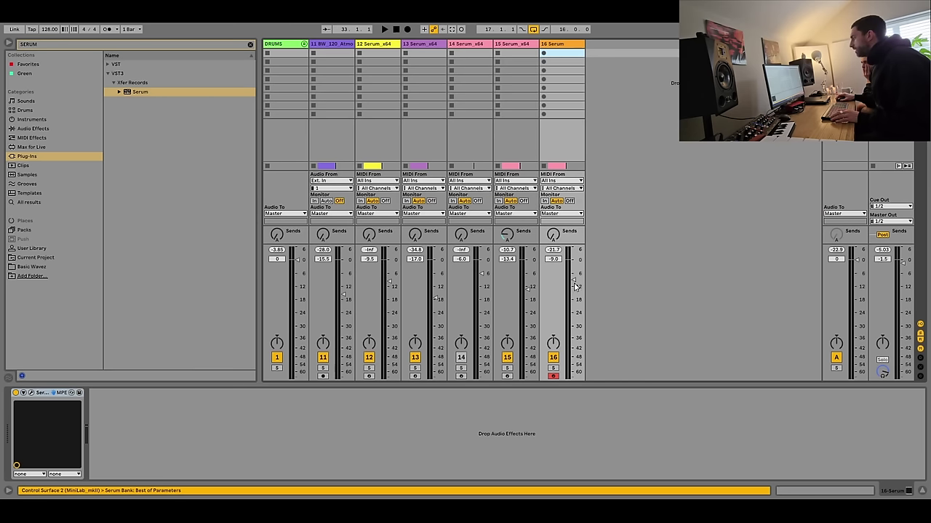
Play the loop and set track 16's volume to -10.5 dB.
{"action": "key", "text": "space"}
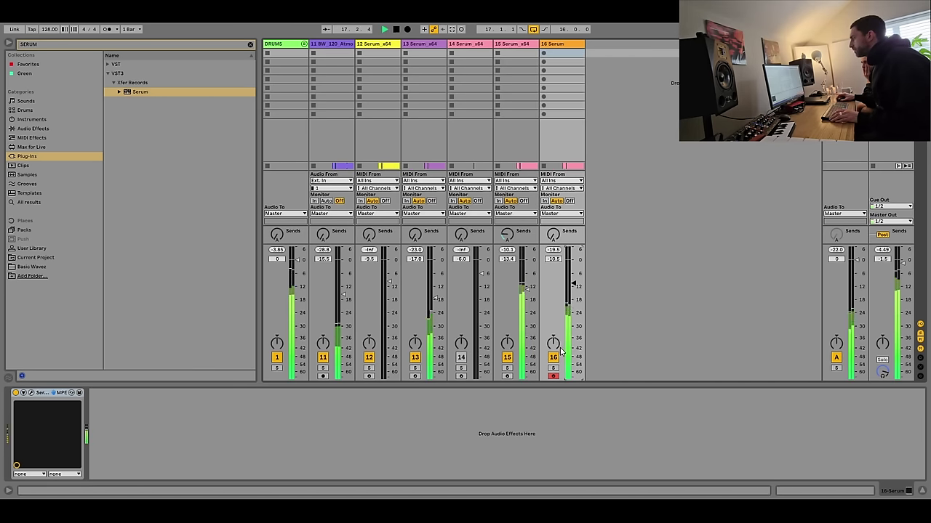
{"action": "key", "text": "Tab"}
{"action": "key", "text": "Tab"}
{"action": "key", "text": "Tab"}
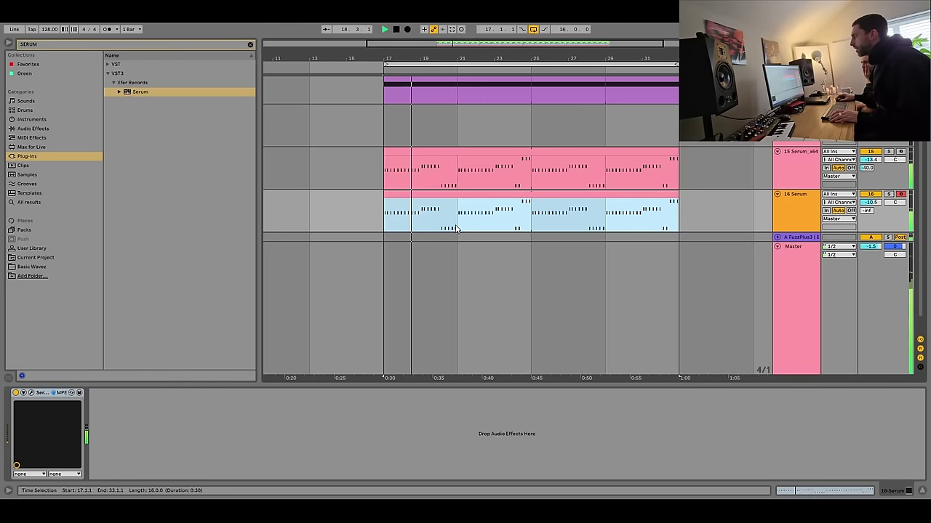
{"action": "key", "text": "Tab"}
{"action": "key", "text": "Tab"}
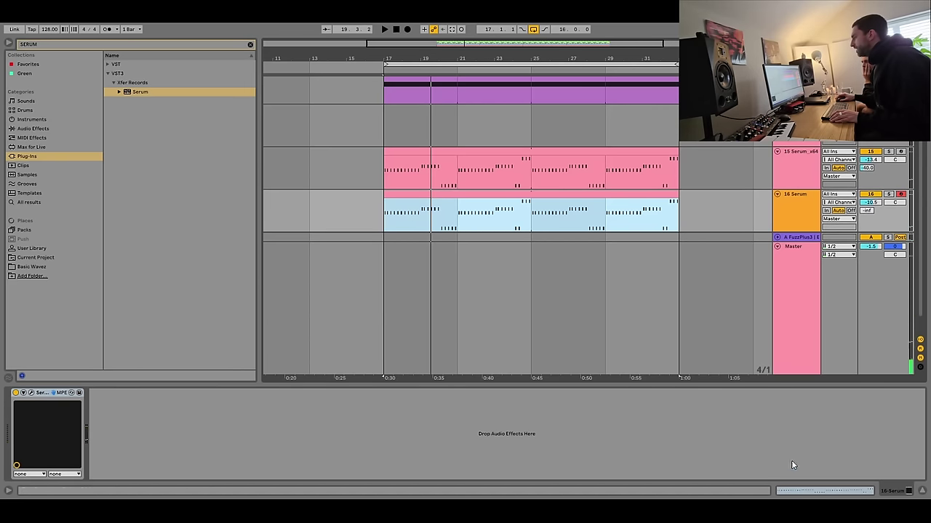
{"action": "key", "text": "Tab"}
{"action": "key", "text": "Tab"}
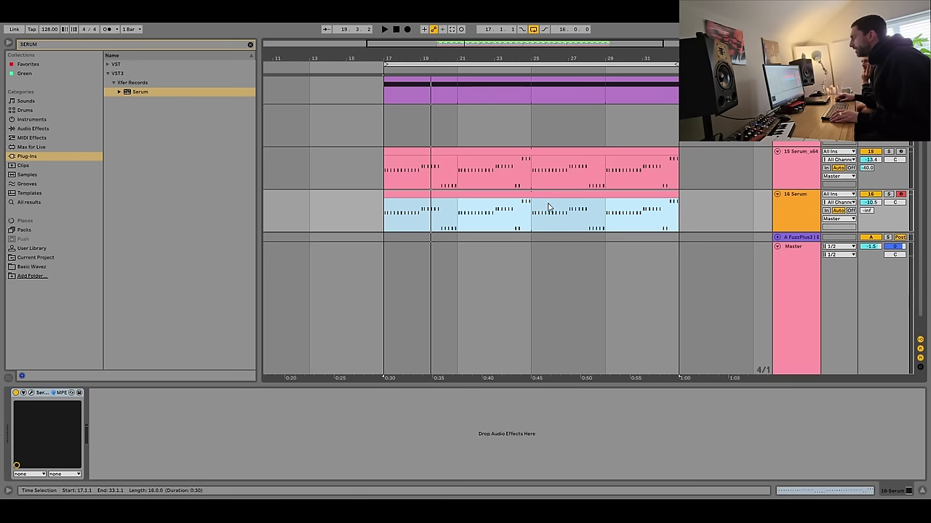
Shorten the Env 1 release in track 16's Serum to 2.0 ms while the loop plays.
{"action": "key", "text": "space"}
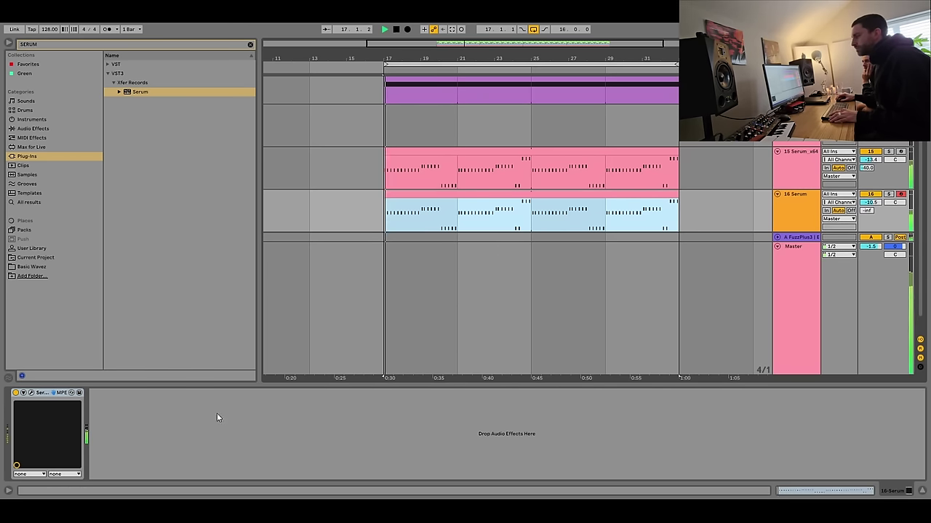
{"action": "left_click", "coordinate": [30, 394]}
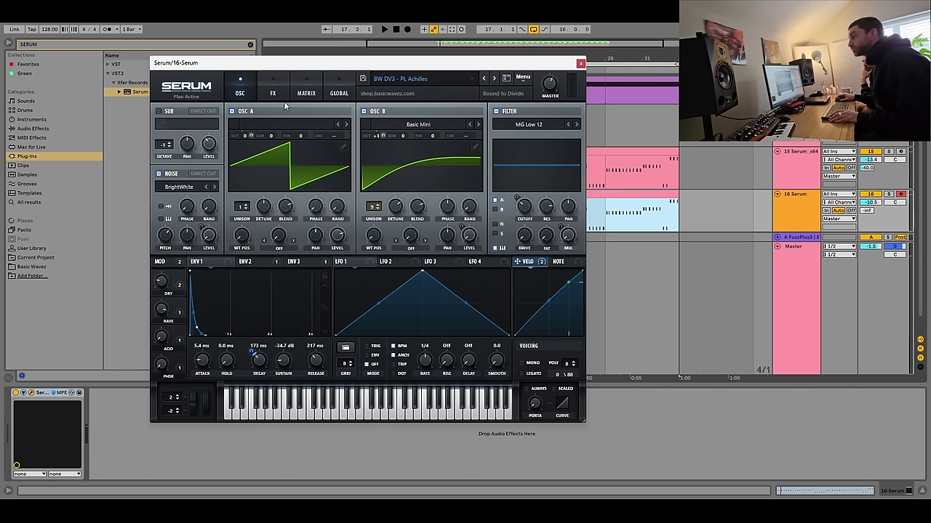
{"action": "key", "text": "space"}
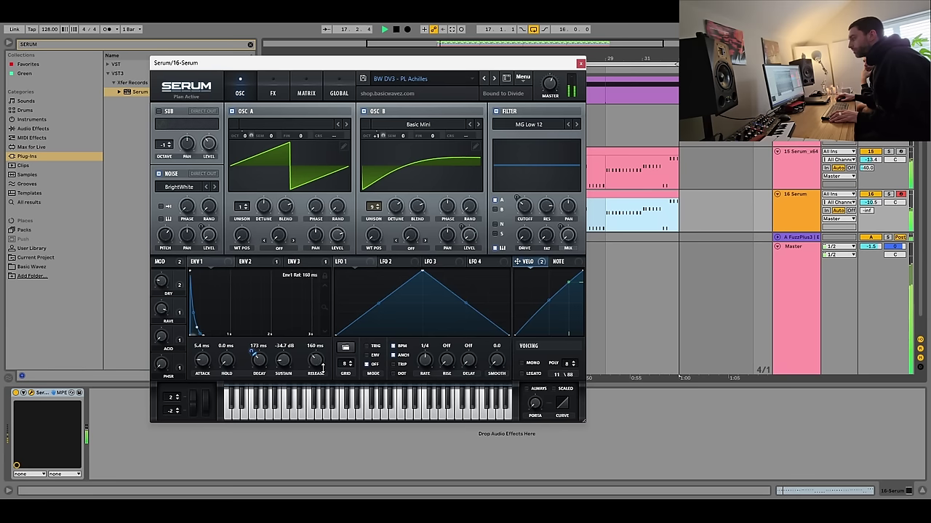
{"action": "left_click_drag", "start_coordinate": [323, 368], "coordinate": [321, 379]}
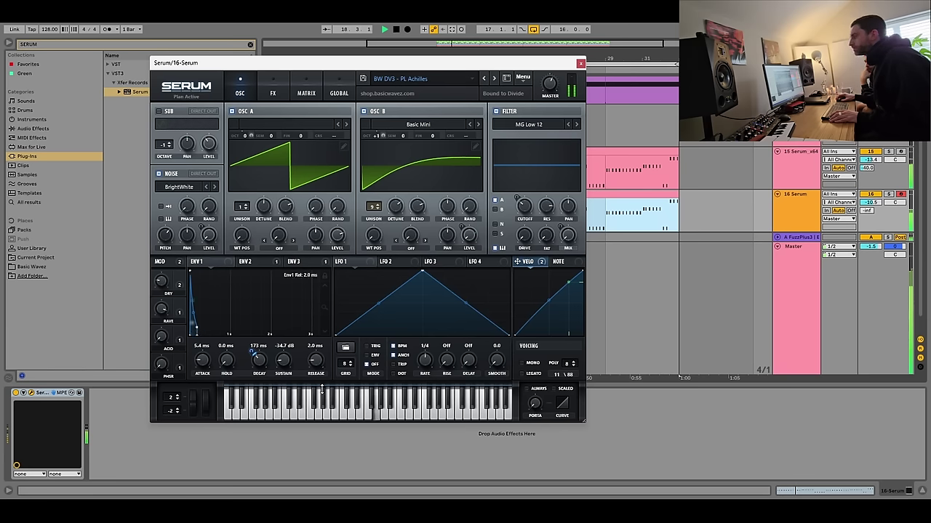
{"action": "key", "text": "space"}
{"action": "left_click", "coordinate": [580, 63]}
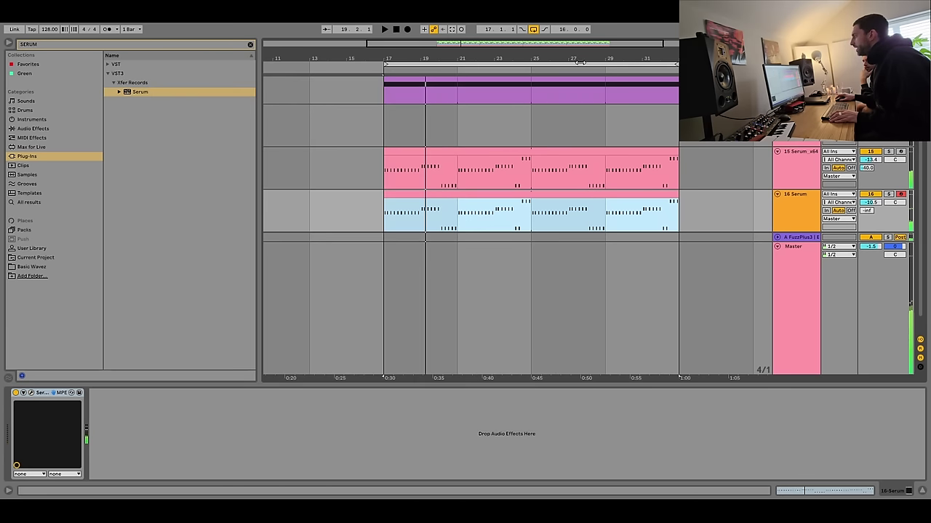
Open track 16's lead clip, move the bar 3 G#3 notes down to G3 and play the loop.
{"action": "left_click", "coordinate": [788, 490]}
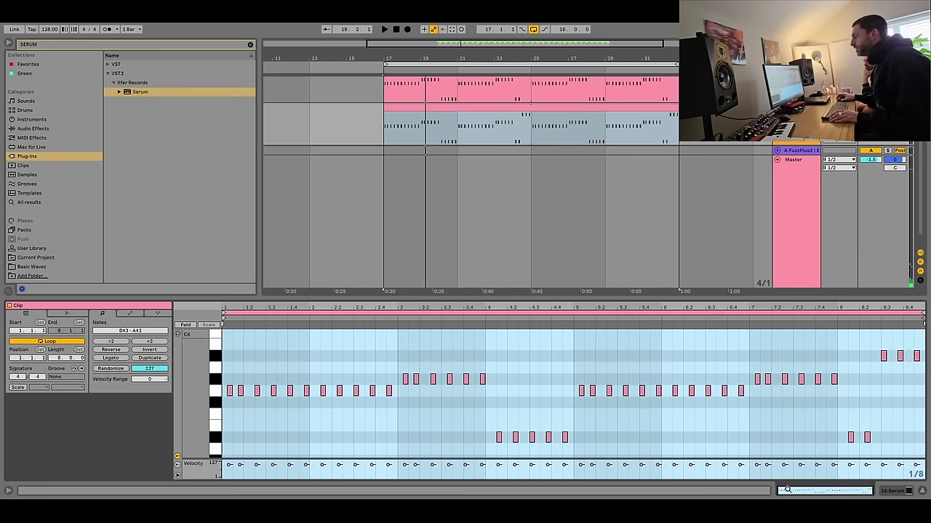
{"action": "left_click_drag", "start_coordinate": [508, 382], "coordinate": [412, 393]}
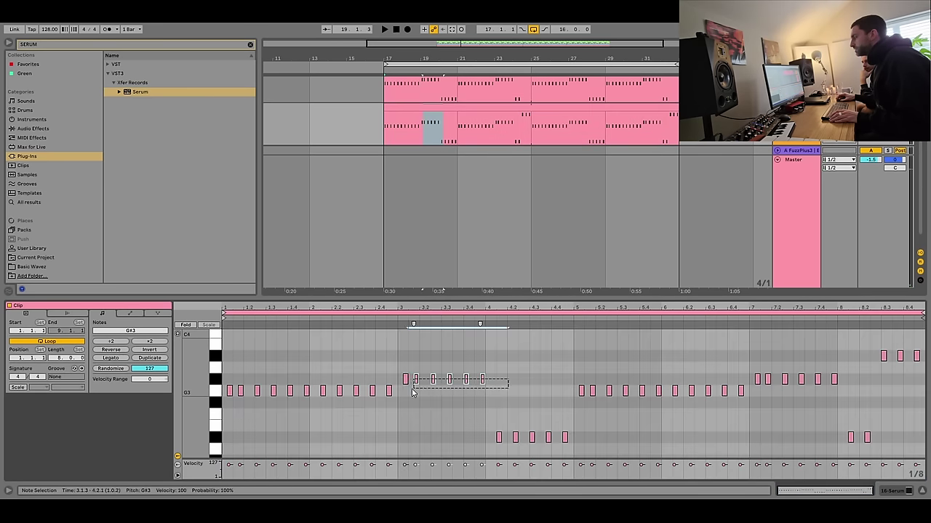
{"action": "key", "text": "Down"}
{"action": "key", "text": "space"}
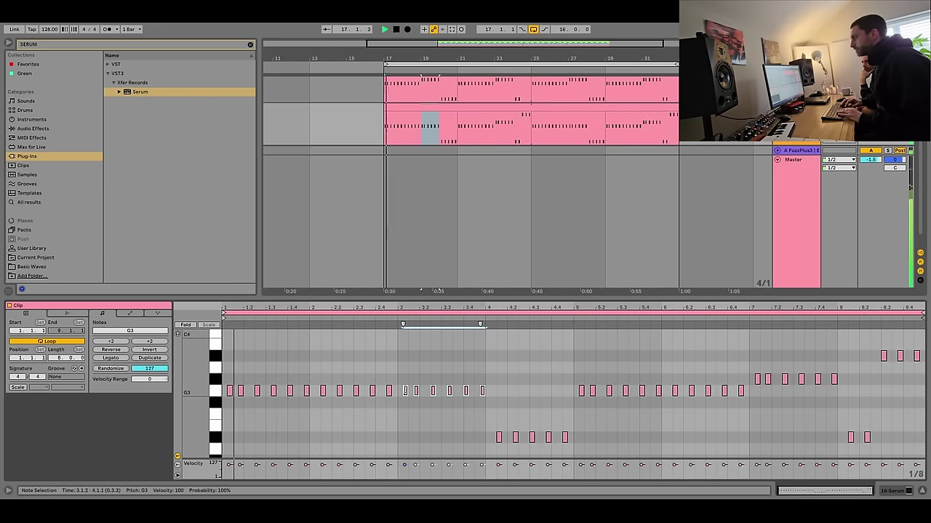
Raise the five D#3 notes in bar 4 of the lead clip to A#3.
{"action": "left_click_drag", "start_coordinate": [492, 434], "coordinate": [582, 437]}
{"action": "key", "text": "Up"}
{"action": "key", "text": "Up"}
{"action": "key", "text": "Up"}
{"action": "key", "text": "Up"}
{"action": "key", "text": "Up"}
{"action": "key", "text": "Up"}
{"action": "key", "text": "Up"}
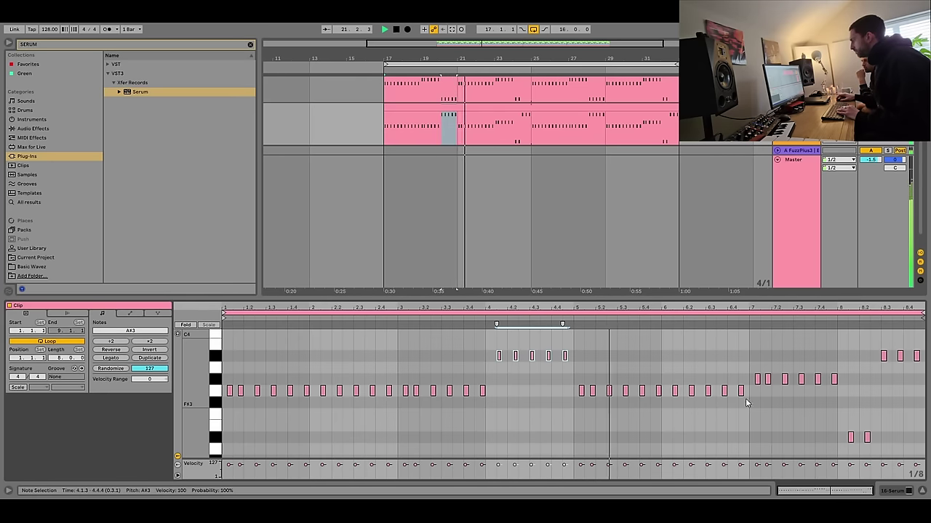
Lower the bar 7 G#3 notes of the lead clip to G3 and raise the two D#3 notes in bar 8 to G#3.
{"action": "left_click_drag", "start_coordinate": [872, 396], "coordinate": [759, 383]}
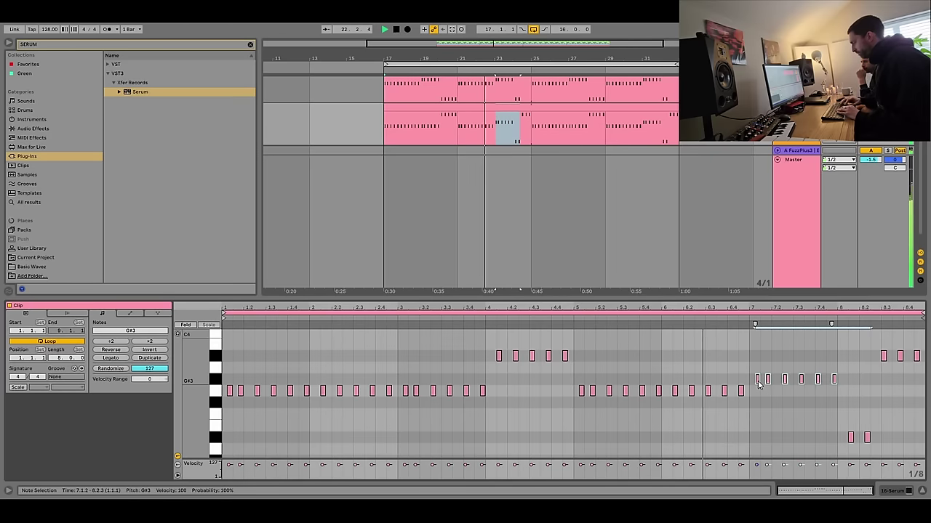
{"action": "key", "text": "Down"}
{"action": "left_click_drag", "start_coordinate": [885, 438], "coordinate": [835, 434]}
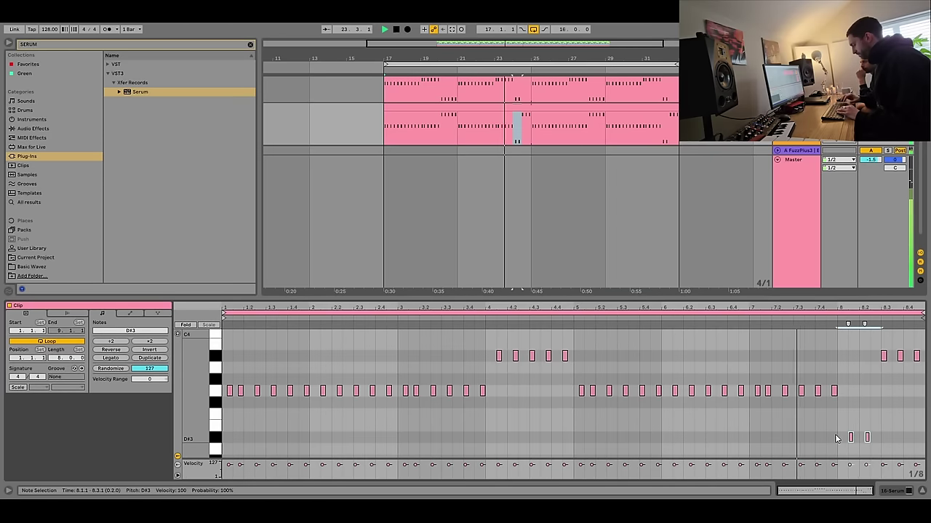
{"action": "key", "text": "Up"}
{"action": "key", "text": "Up"}
{"action": "key", "text": "Up"}
{"action": "key", "text": "Up"}
{"action": "key", "text": "Up"}
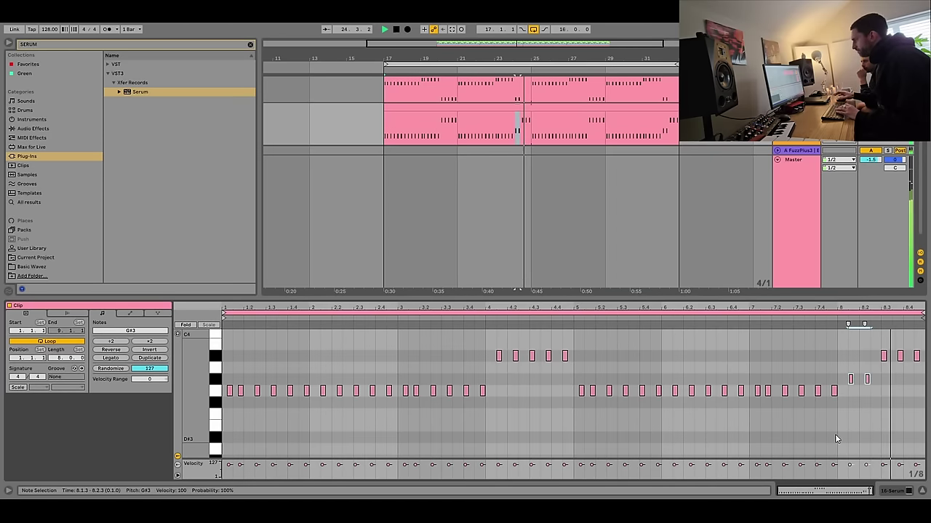
Try the first two notes of bar 8 at C4 and play back that passage.
{"action": "left_click", "coordinate": [505, 107]}
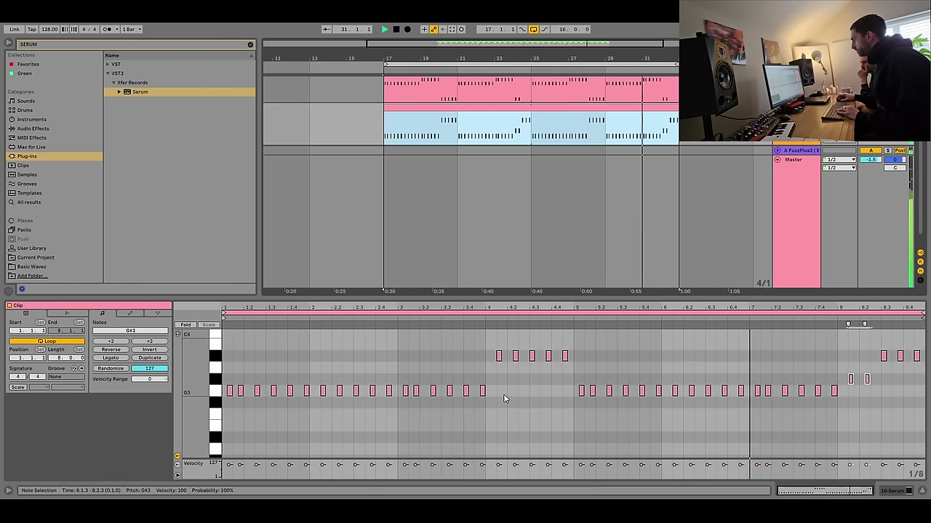
{"action": "key", "text": "ctrl+z"}
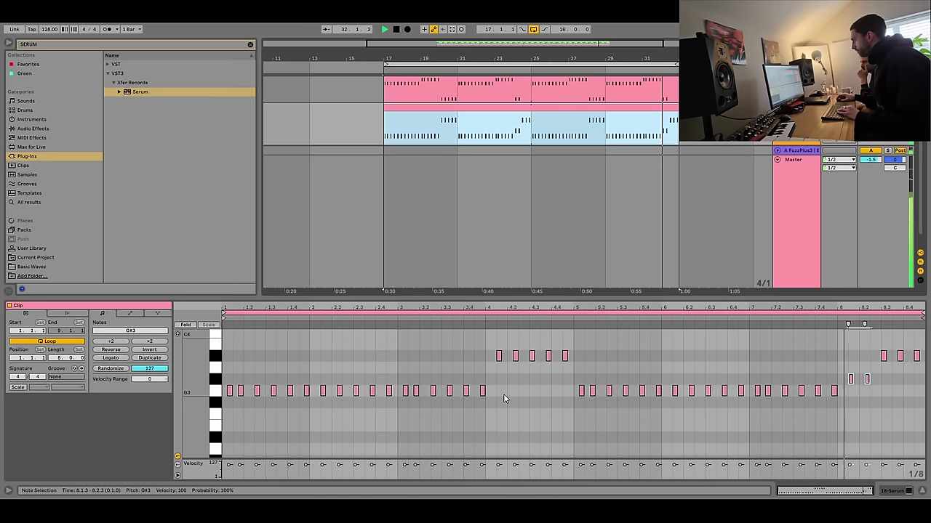
{"action": "key", "text": "space"}
{"action": "left_click_drag", "start_coordinate": [906, 392], "coordinate": [851, 381]}
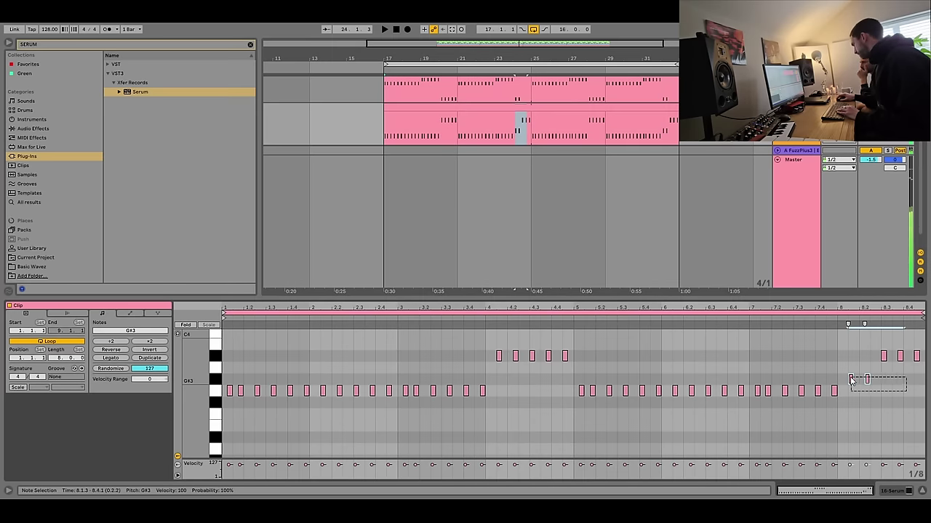
{"action": "key", "text": "Up"}
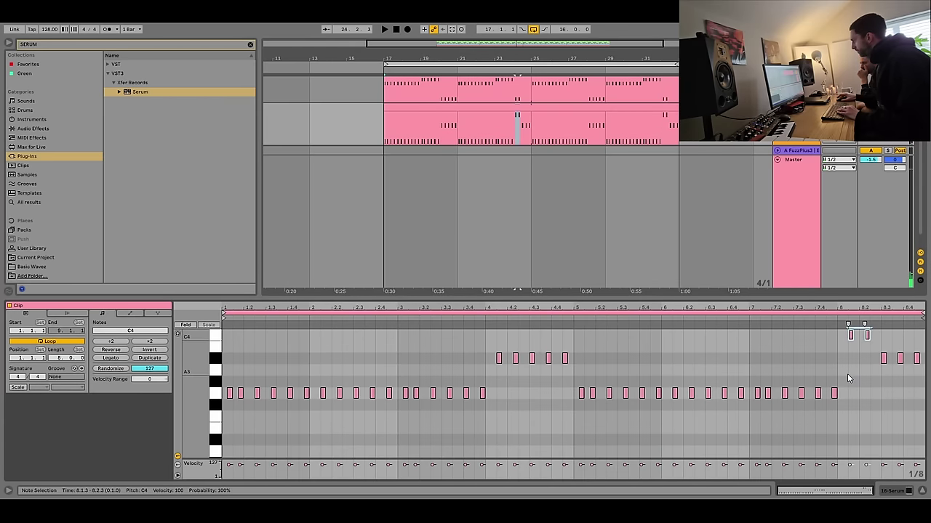
{"action": "left_click", "coordinate": [712, 318]}
{"action": "scroll", "coordinate": [727, 353], "scroll_direction": "up", "scroll_amount": 2}
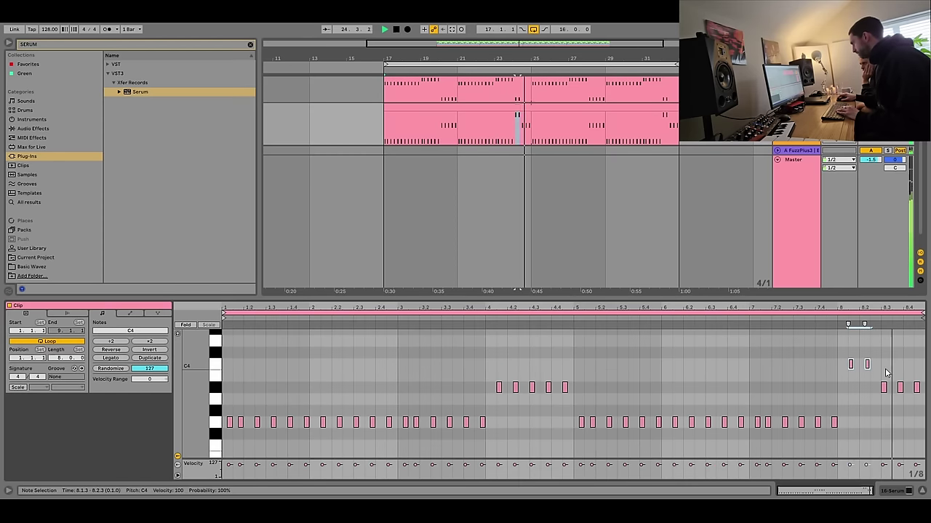
Stop playback and lower the two C4 notes in bar 8 to G#3.
{"action": "left_click_drag", "start_coordinate": [885, 373], "coordinate": [831, 370]}
{"action": "key", "text": "space"}
{"action": "key", "text": "Down"}
{"action": "key", "text": "Down"}
{"action": "key", "text": "Down"}
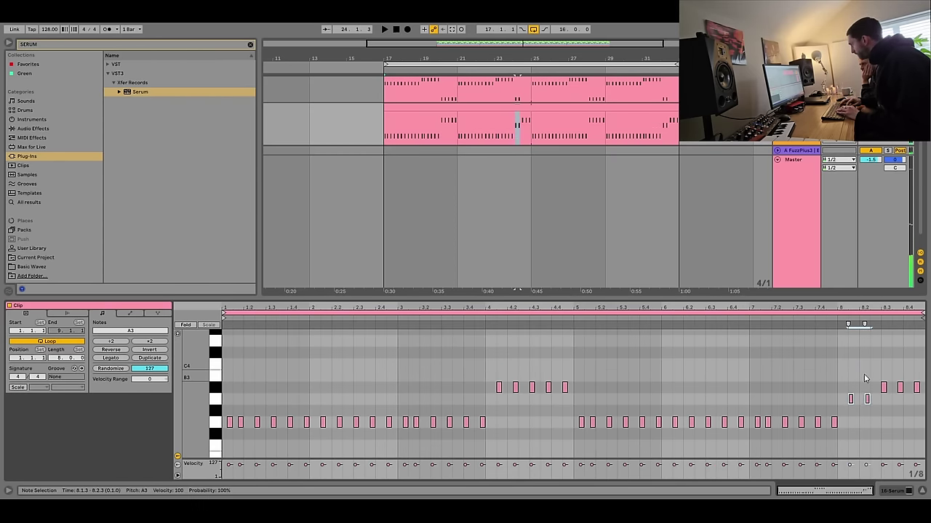
{"action": "left_click", "coordinate": [776, 314]}
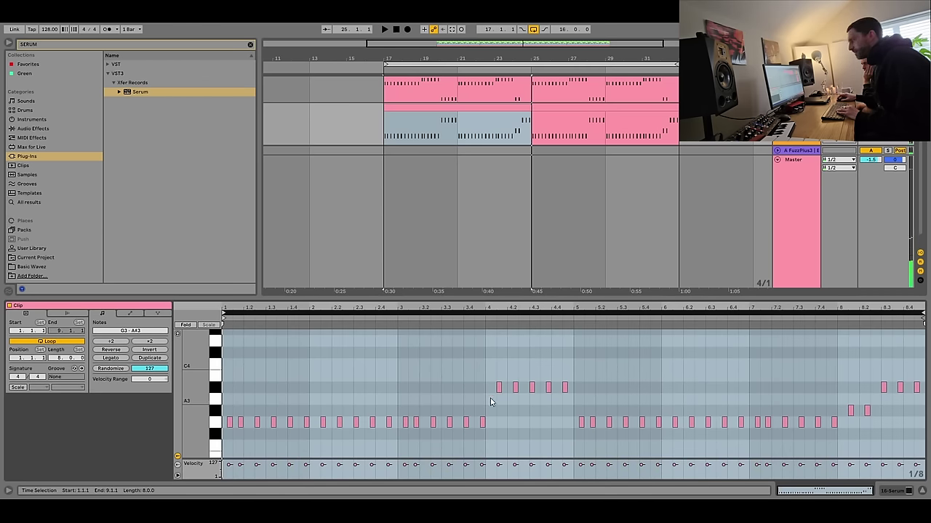
Switch to Session View, search the plug-ins for RC-20 and add RC-20 Retro Color after Serum on track 16.
{"action": "left_click", "coordinate": [888, 492]}
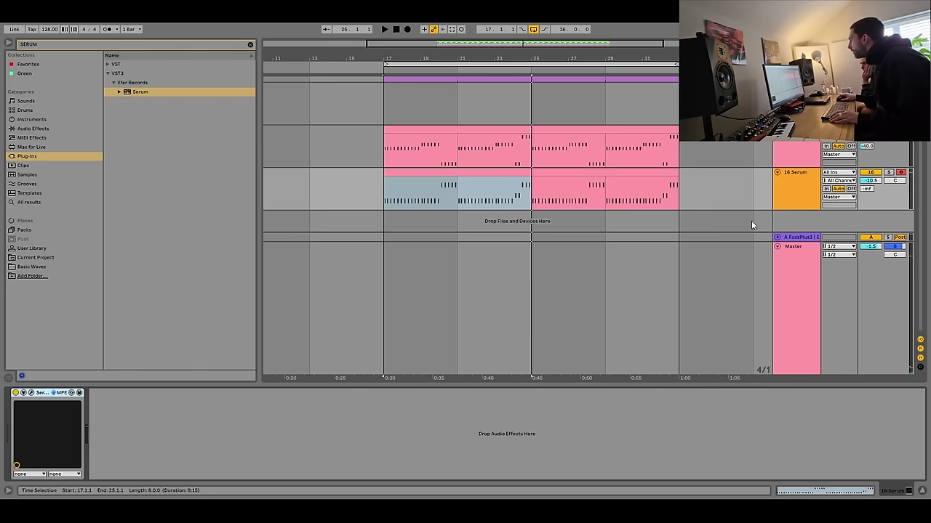
{"action": "key", "text": "Tab"}
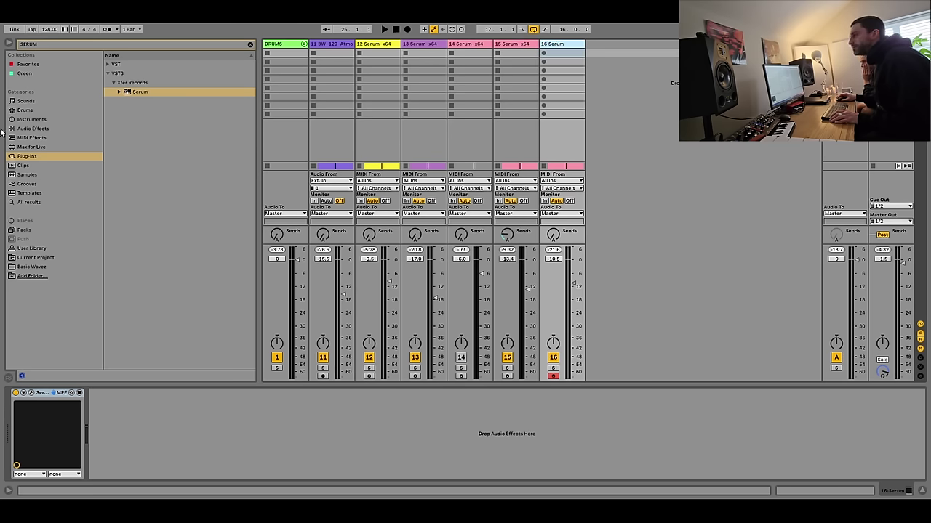
{"action": "left_click", "coordinate": [29, 46]}
{"action": "type", "text": "RC-20"}
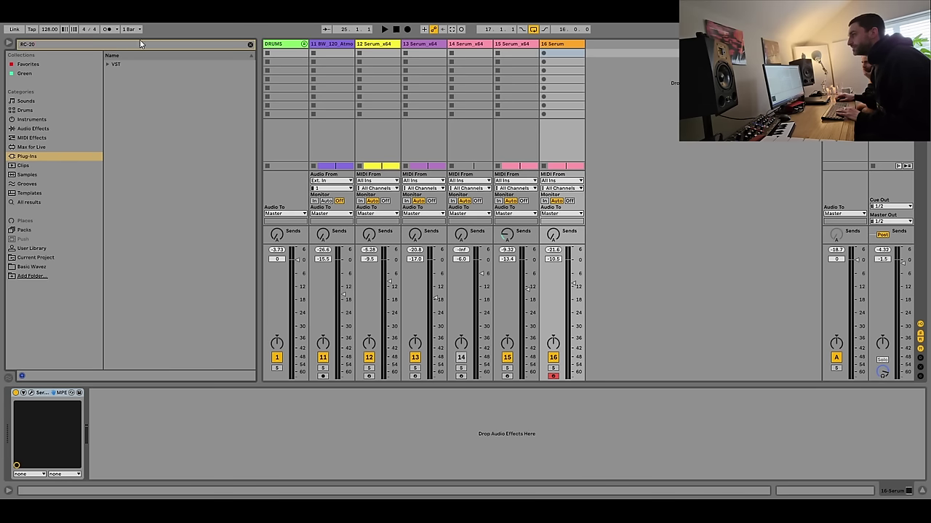
{"action": "left_click", "coordinate": [108, 64]}
{"action": "double_click", "coordinate": [127, 75]}
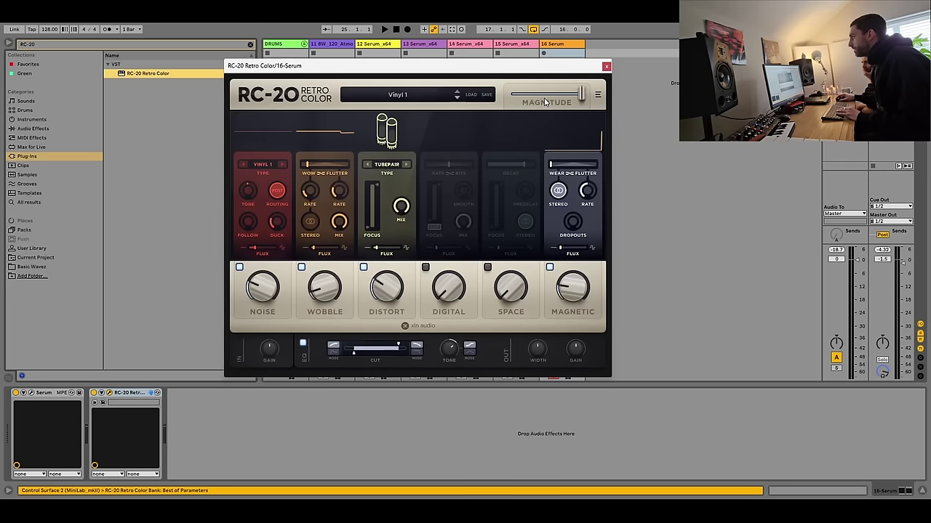
Load RC-20's Depth for Plucks preset and lower track 16's volume to -12.0 dB while the loop plays.
{"action": "left_click", "coordinate": [431, 96]}
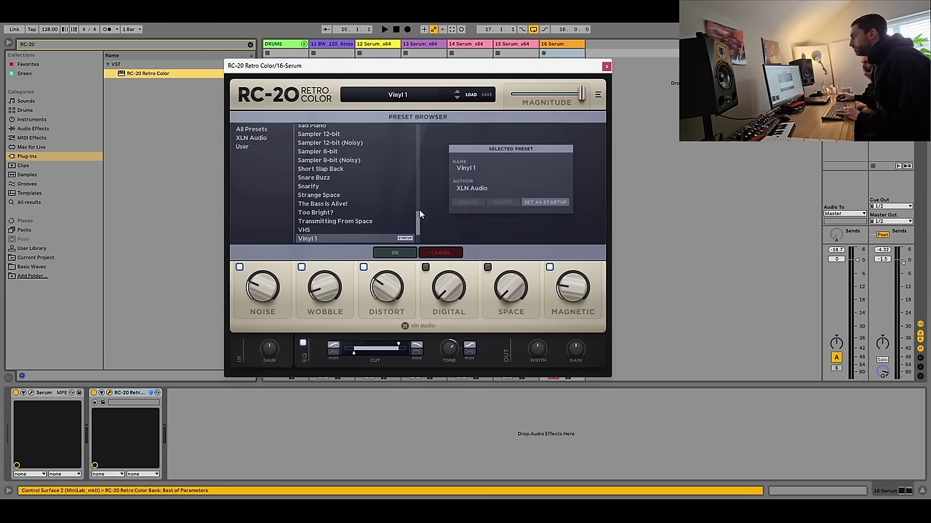
{"action": "left_click_drag", "start_coordinate": [418, 213], "coordinate": [418, 145]}
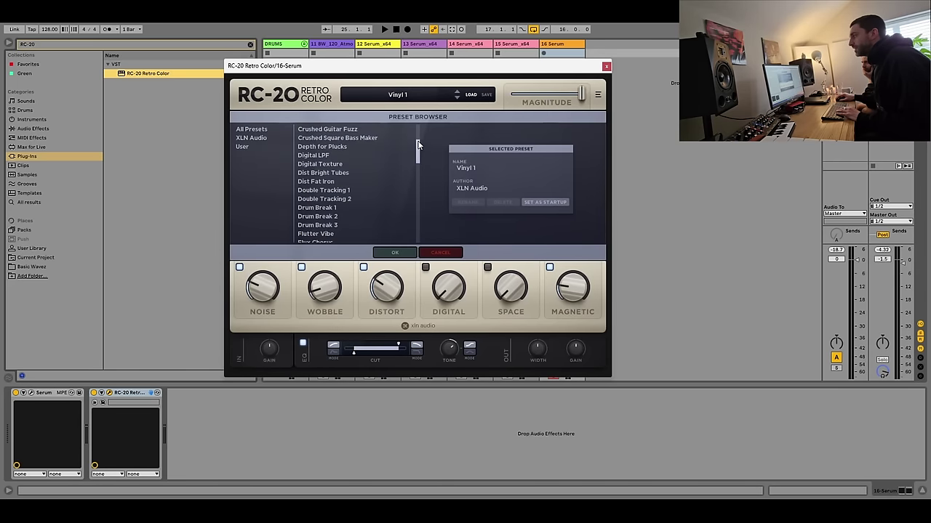
{"action": "left_click", "coordinate": [321, 148]}
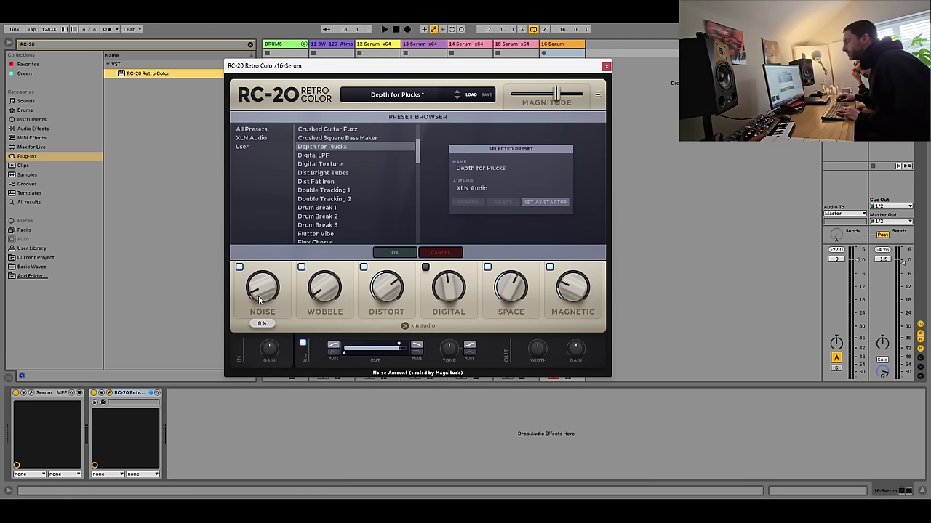
{"action": "key", "text": "space"}
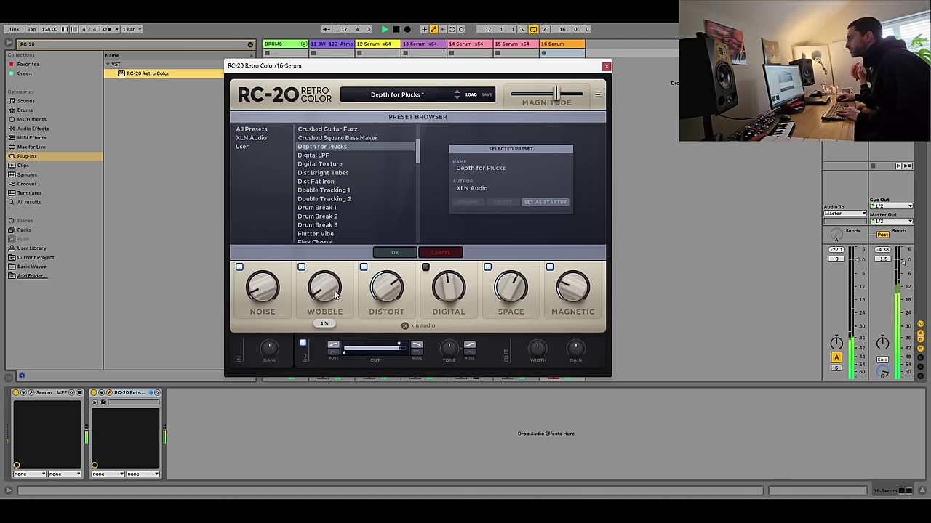
{"action": "left_click", "coordinate": [606, 67]}
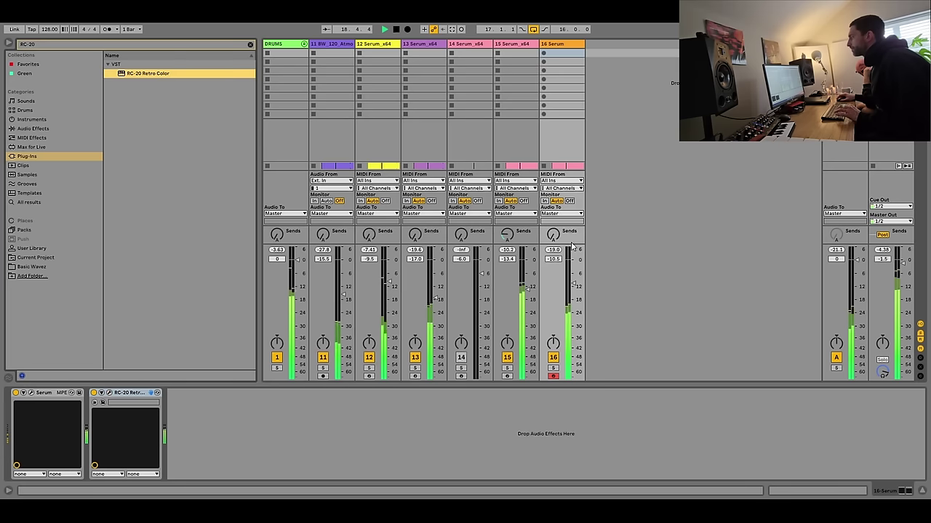
{"action": "left_click_drag", "start_coordinate": [578, 287], "coordinate": [578, 288]}
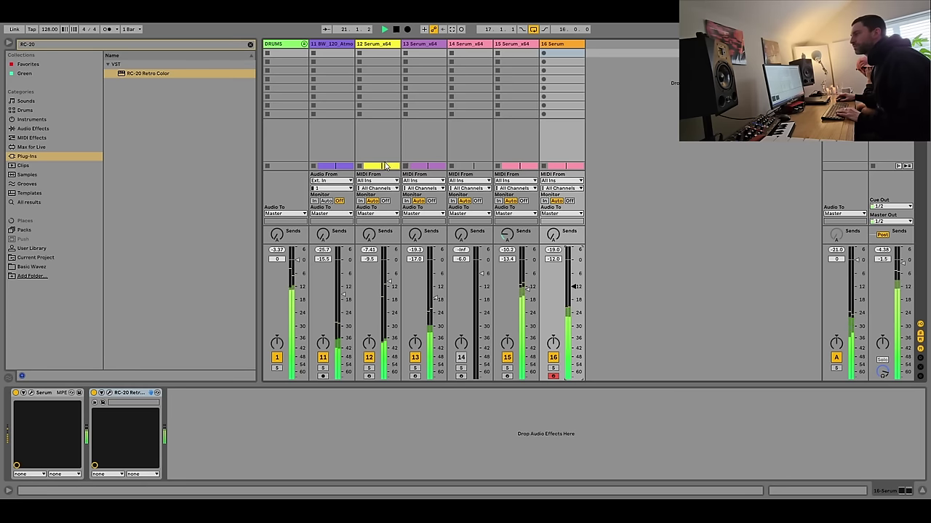
Clear the browser search, add Live's Delay audio effect after RC-20 on track 16 and play the loop.
{"action": "left_click", "coordinate": [249, 45]}
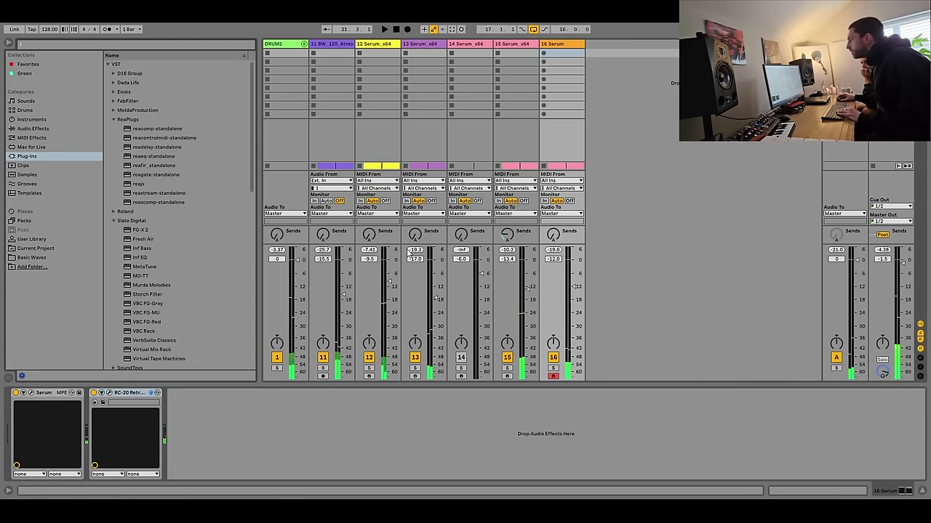
{"action": "left_click", "coordinate": [38, 120]}
{"action": "left_click", "coordinate": [39, 129]}
{"action": "left_click", "coordinate": [108, 65]}
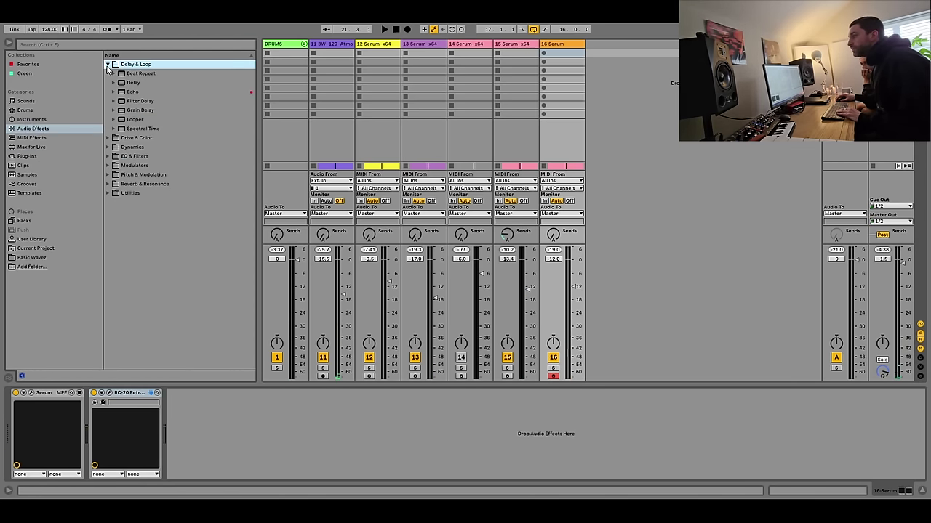
{"action": "left_click", "coordinate": [131, 85]}
{"action": "double_click", "coordinate": [131, 86]}
{"action": "key", "text": "space"}
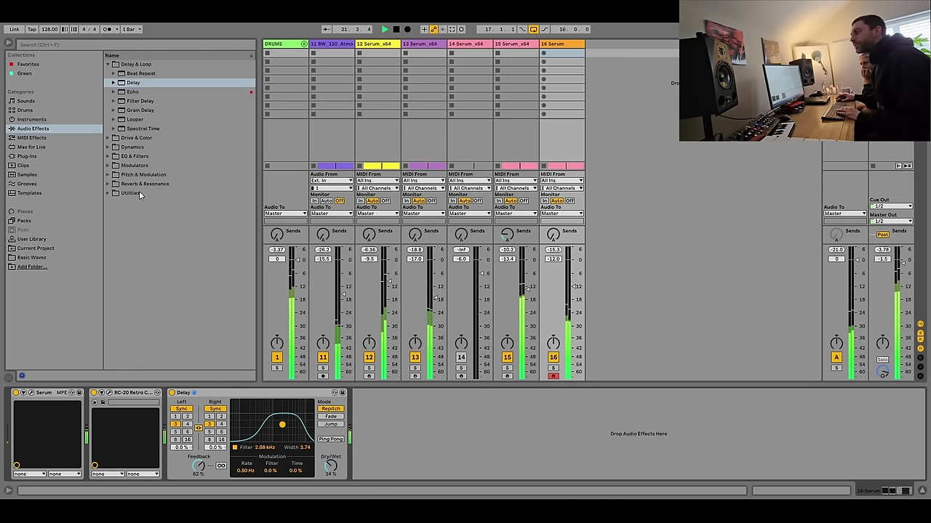
Add EQ Eight after the Delay with band 1 as a low cut at 212 Hz, and trim track 16's volume to -12.4 dB.
{"action": "left_click", "coordinate": [120, 157]}
{"action": "double_click", "coordinate": [136, 120]}
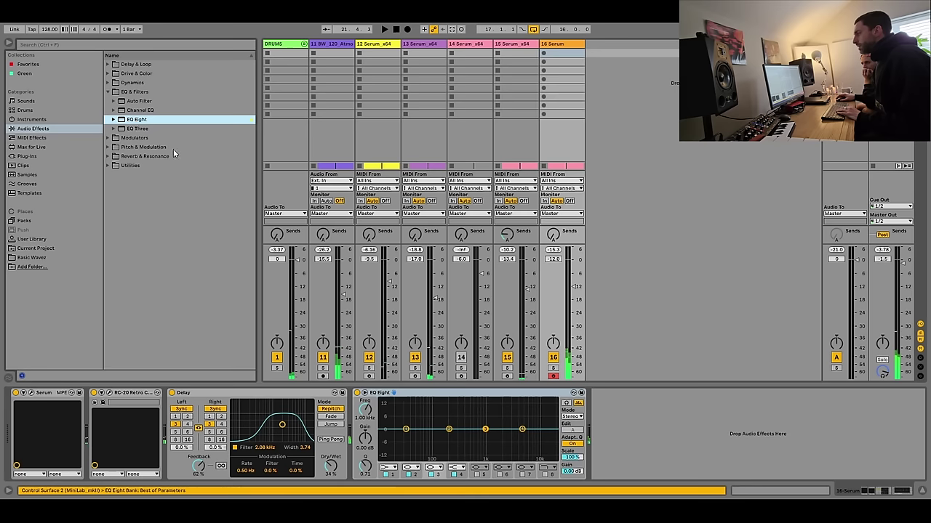
{"action": "key", "text": "space"}
{"action": "left_click", "coordinate": [389, 467]}
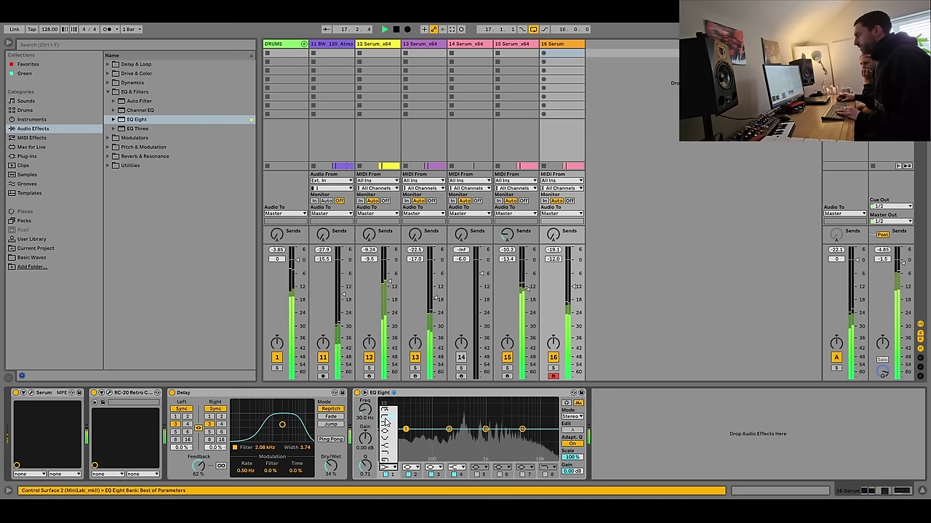
{"action": "left_click", "coordinate": [385, 420]}
{"action": "left_click_drag", "start_coordinate": [406, 436], "coordinate": [450, 437]}
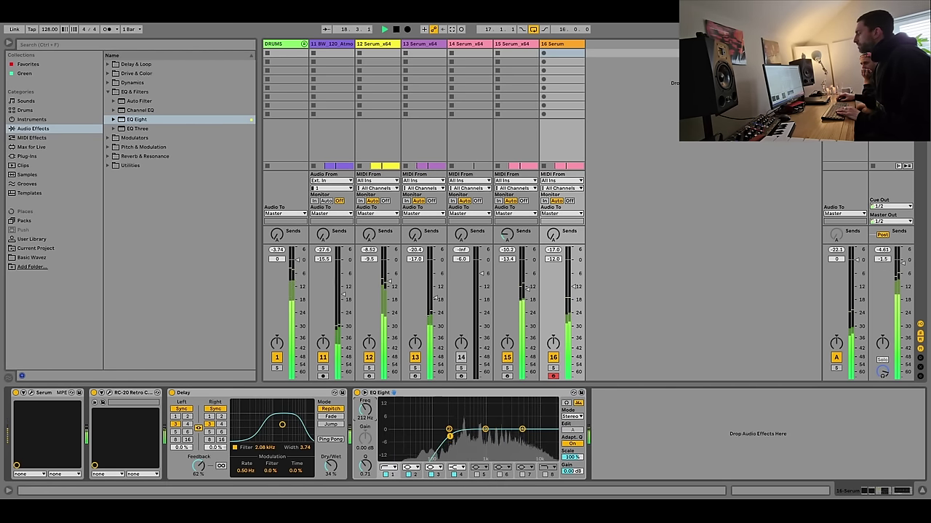
{"action": "left_click_drag", "start_coordinate": [574, 288], "coordinate": [574, 289]}
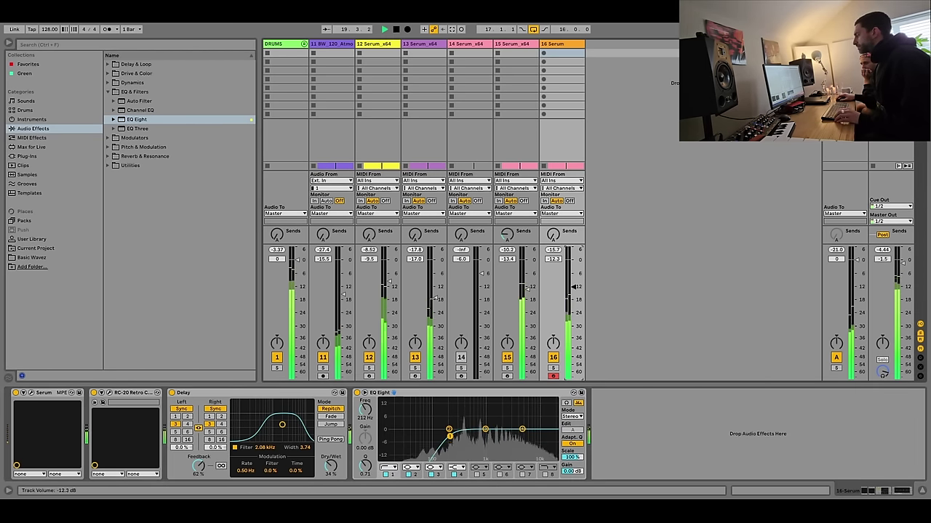
Copy the Brutal SC sidechain compressor from track 15 to the end of track 16's device chain and play the loop.
{"action": "left_click", "coordinate": [518, 44]}
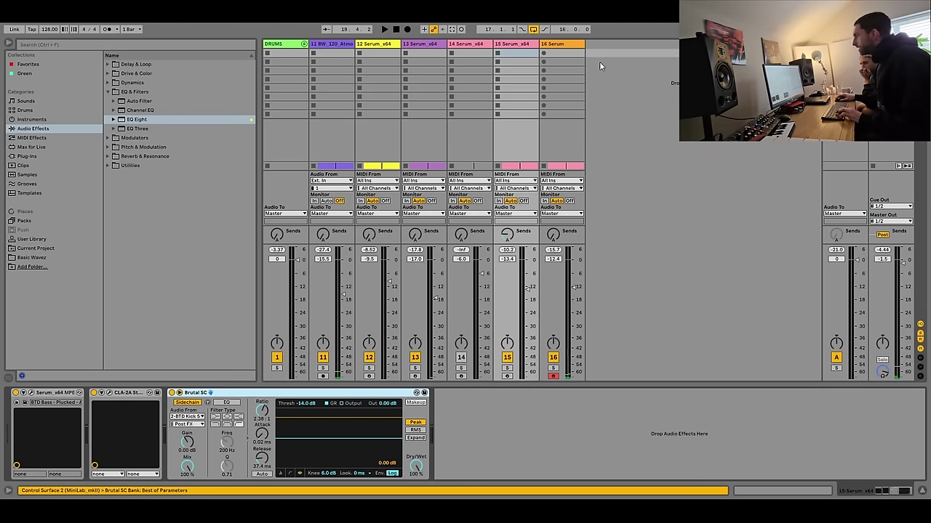
{"action": "left_click", "coordinate": [571, 55]}
{"action": "left_click", "coordinate": [630, 405]}
{"action": "key", "text": "ctrl+v"}
{"action": "key", "text": "space"}
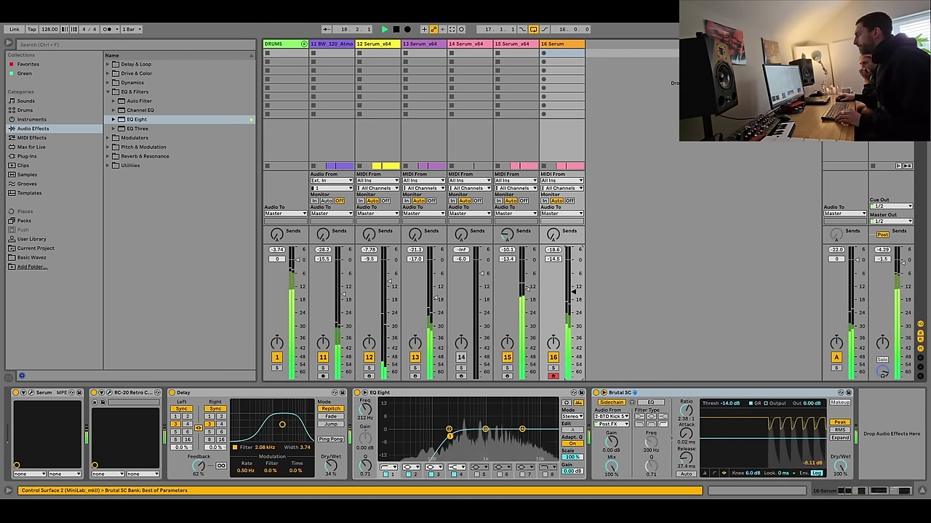
Lower track 16's volume to -15.5 dB and raise its EQ Eight low cut to 302 Hz.
{"action": "left_click_drag", "start_coordinate": [575, 288], "coordinate": [573, 294]}
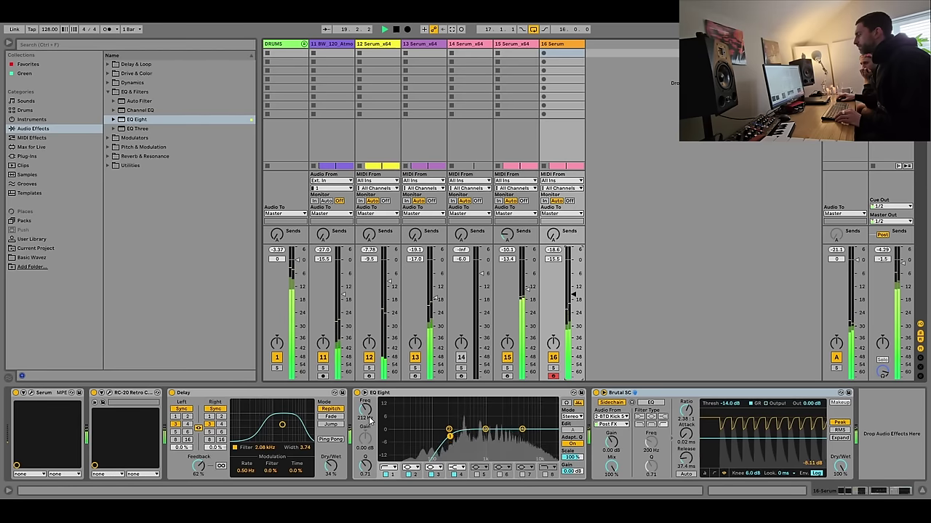
{"action": "left_click_drag", "start_coordinate": [449, 437], "coordinate": [456, 437]}
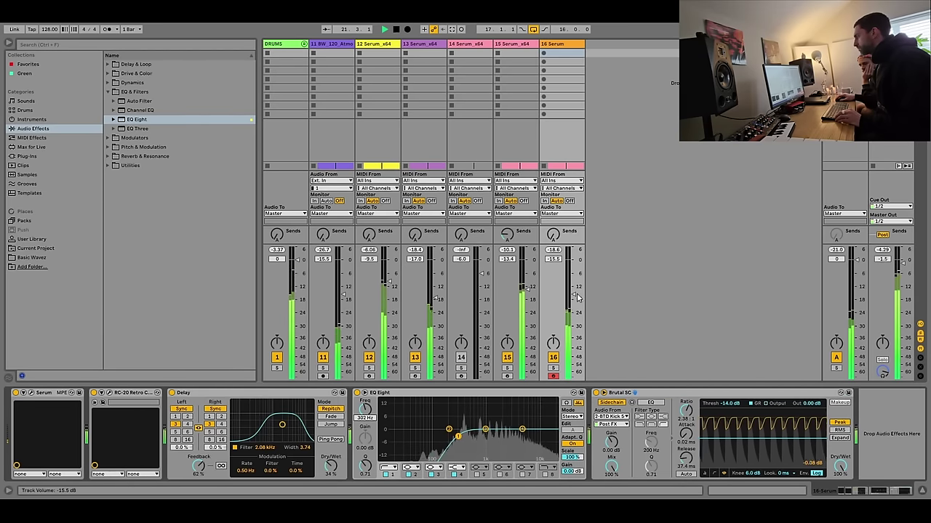
Play the loop again from bar 17 and look over the lower Serum tracks in the Arrangement View.
{"action": "left_click_drag", "start_coordinate": [578, 297], "coordinate": [573, 296]}
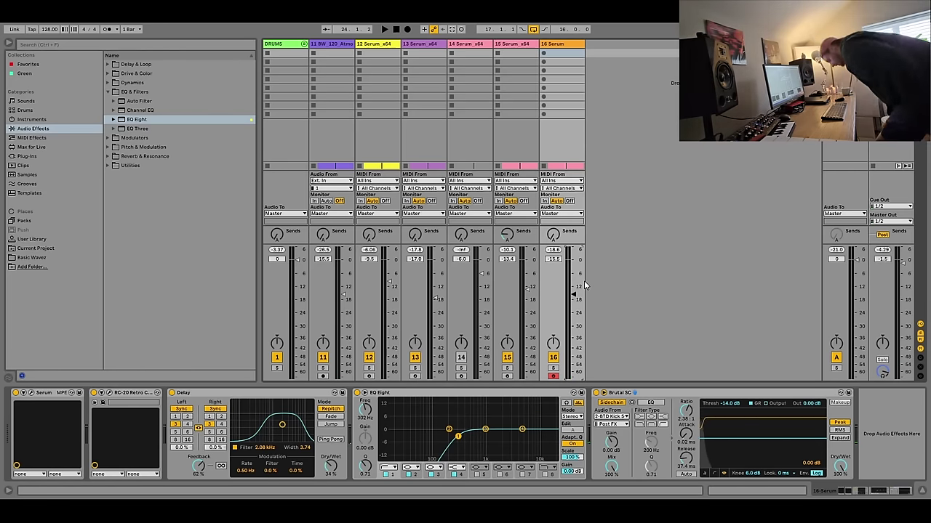
{"action": "key", "text": "space"}
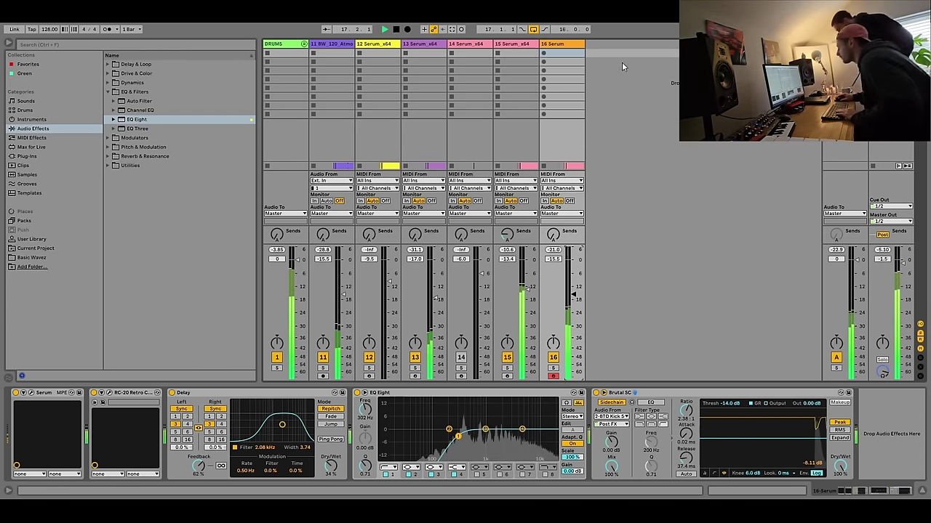
{"action": "key", "text": "Tab"}
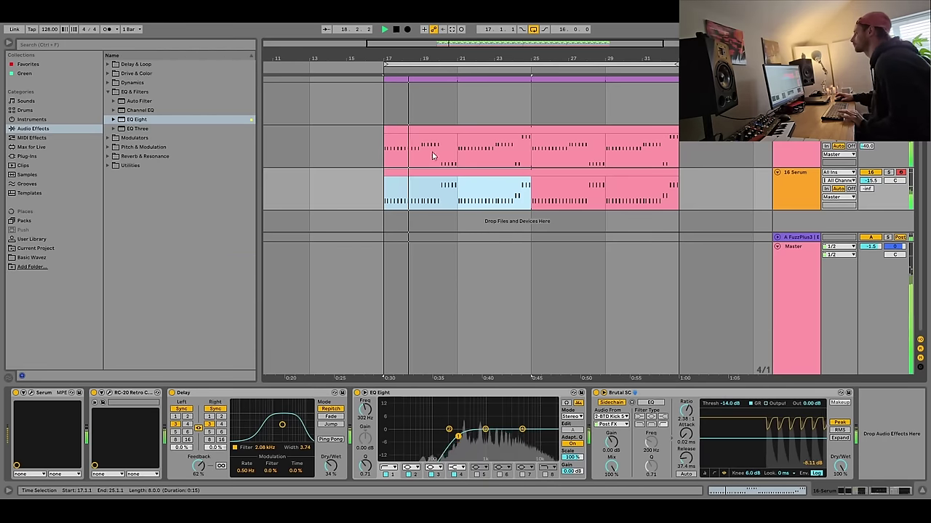
{"action": "scroll", "coordinate": [448, 180], "scroll_direction": "up", "scroll_amount": 3}
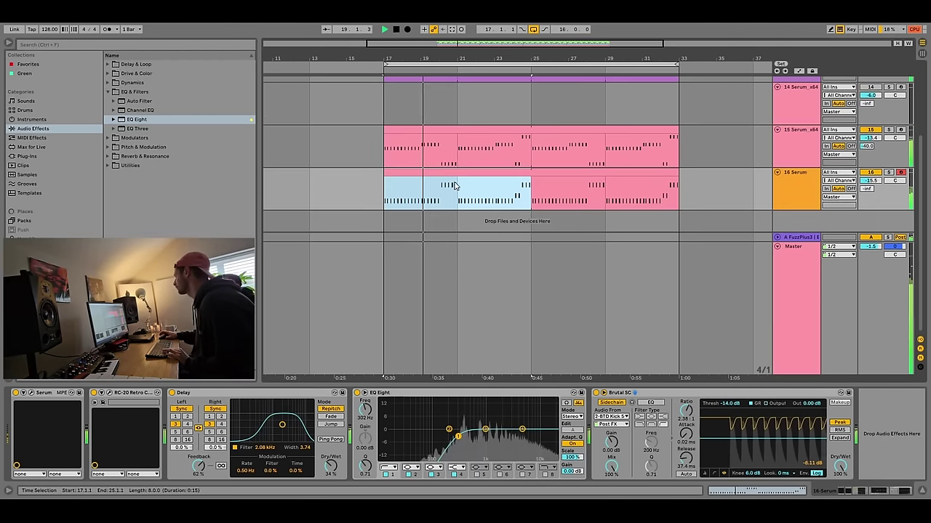
{"action": "scroll", "coordinate": [454, 186], "scroll_direction": "up", "scroll_amount": 2}
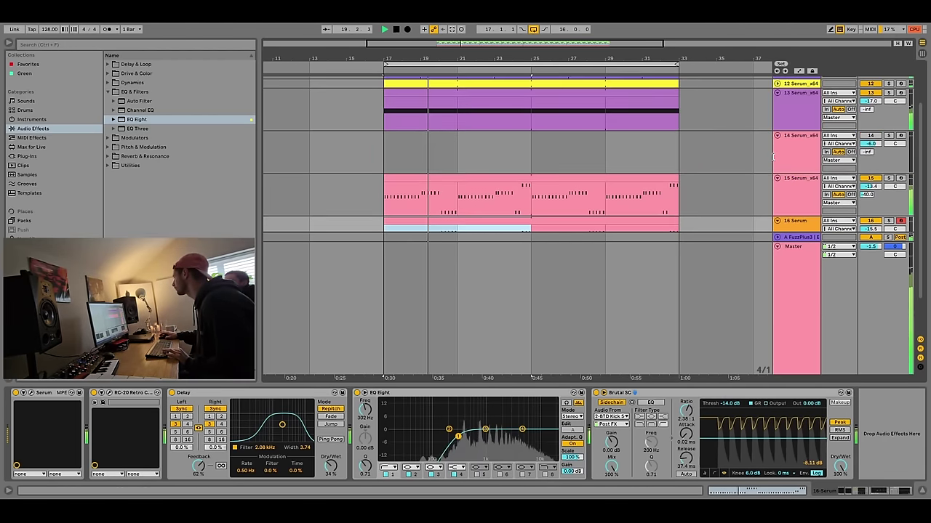
{"action": "scroll", "coordinate": [714, 143], "scroll_direction": "down", "scroll_amount": 2}
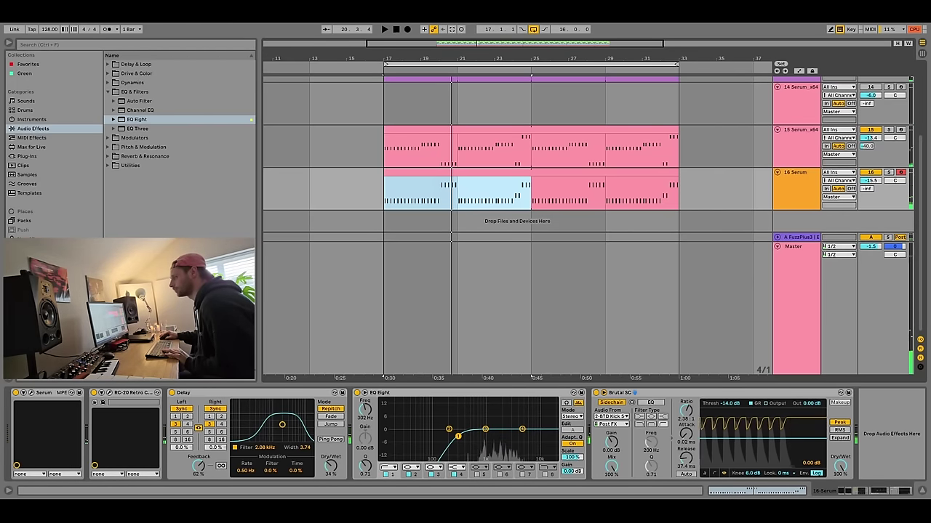
Show the Basic Wavez sample packs in the browser, play the loop from bar 17 and lower track 16's volume to -16.1 dB.
{"action": "left_click", "coordinate": [35, 267]}
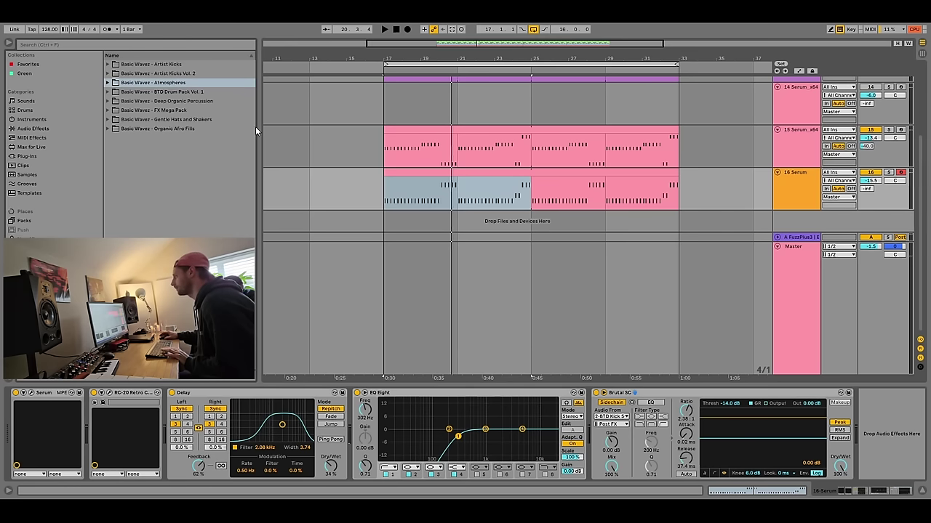
{"action": "left_click", "coordinate": [378, 185]}
{"action": "key", "text": "space"}
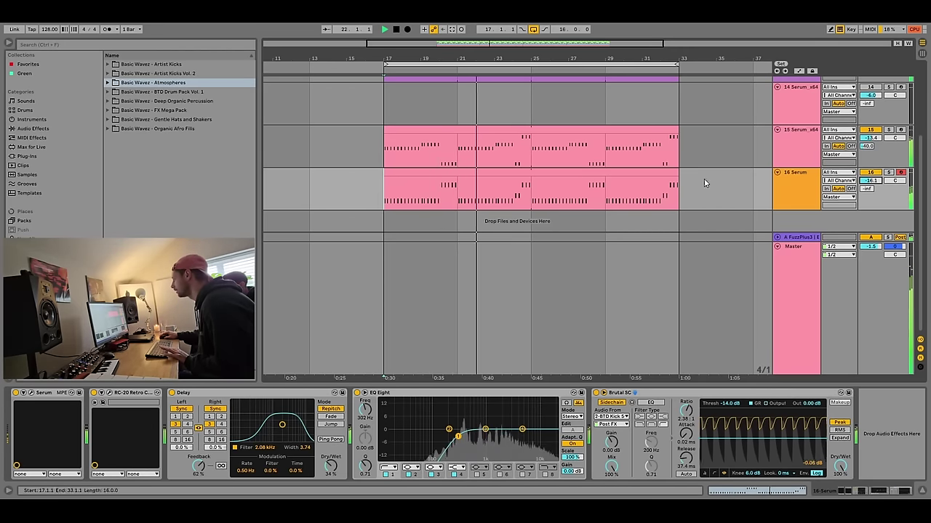
Play the loop from bar 17 and compare it with the track 11 atmosphere top loop muted and unmuted.
{"action": "scroll", "coordinate": [523, 167], "scroll_direction": "up", "scroll_amount": 2}
{"action": "scroll", "coordinate": [357, 131], "scroll_direction": "up", "scroll_amount": 3}
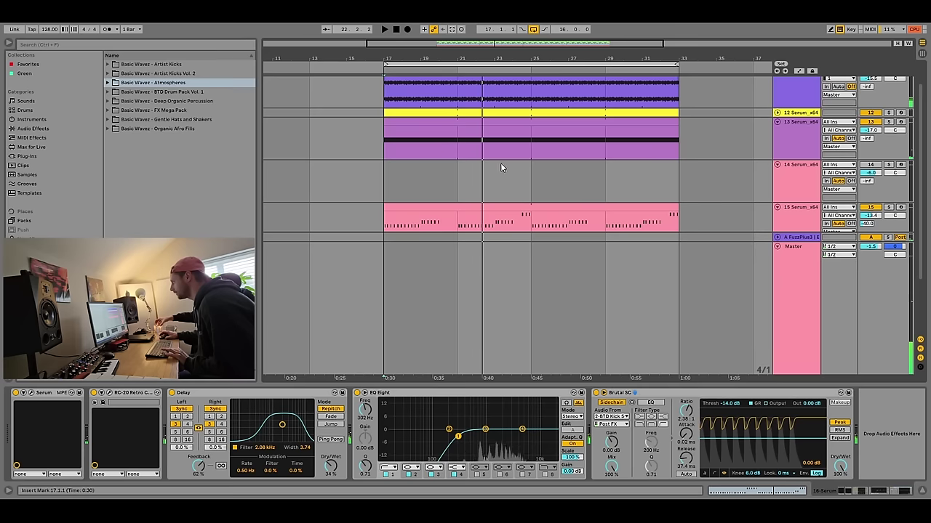
{"action": "scroll", "coordinate": [744, 191], "scroll_direction": "up", "scroll_amount": 3}
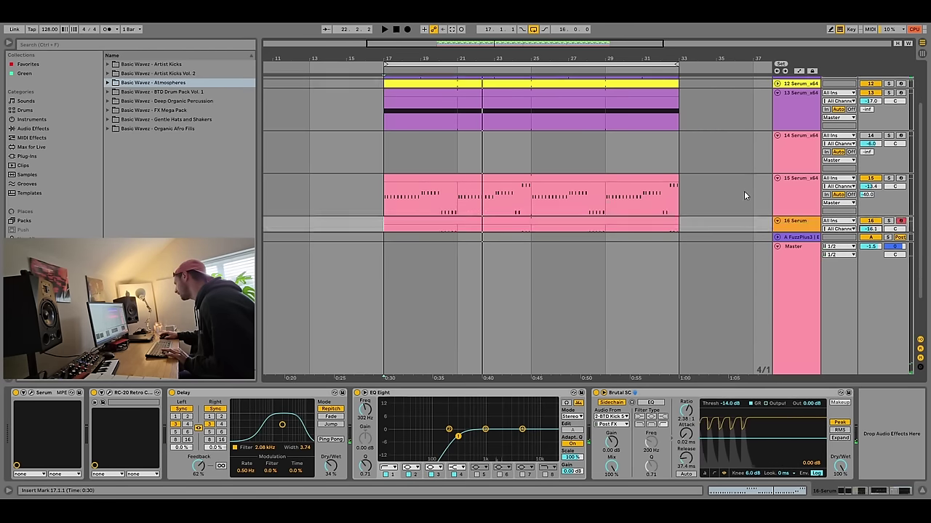
{"action": "left_click", "coordinate": [393, 199]}
{"action": "key", "text": "space"}
{"action": "key", "text": "space"}
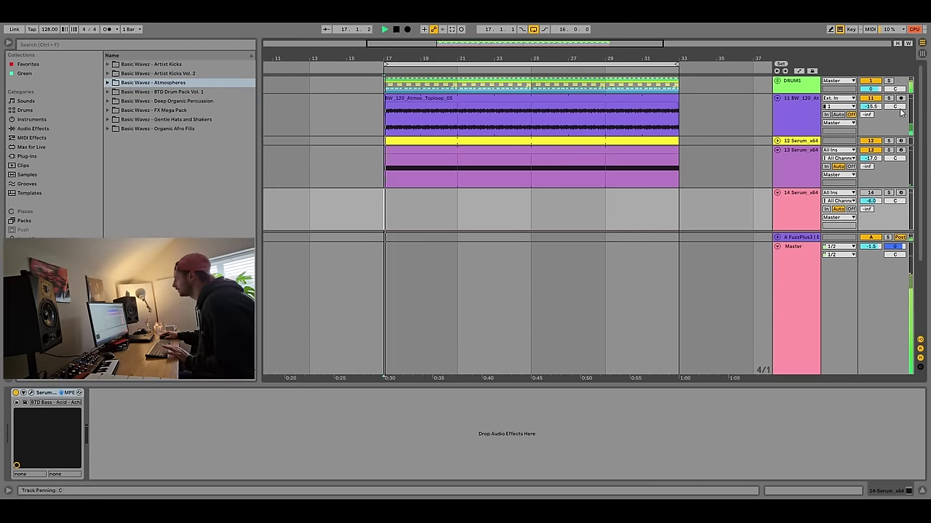
{"action": "left_click", "coordinate": [889, 100]}
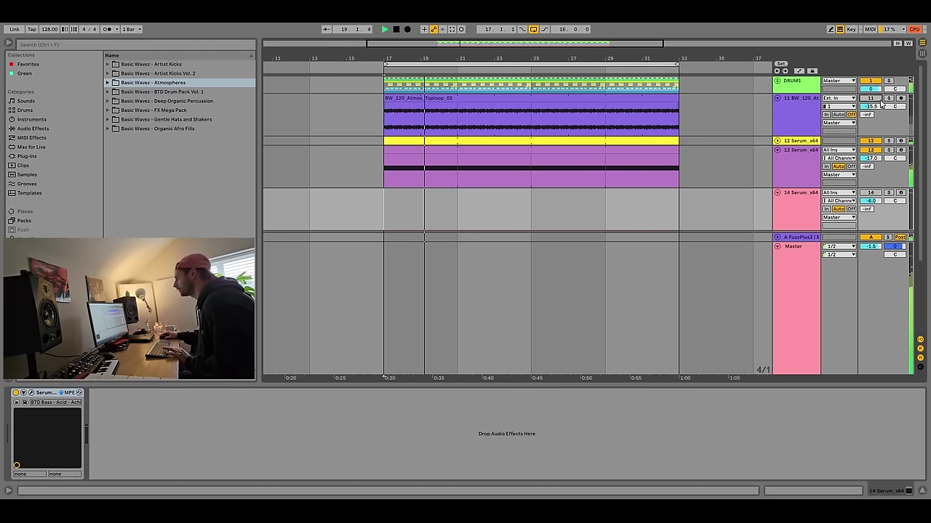
{"action": "left_click", "coordinate": [878, 99]}
{"action": "key", "text": "space"}
{"action": "key", "text": "space"}
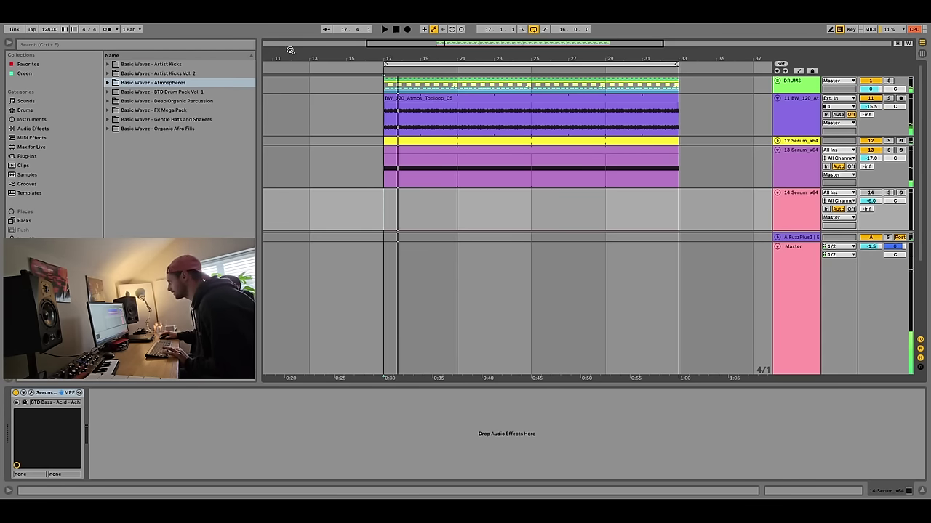
Listen to the full loop once more from bar 17 with all active layers playing.
{"action": "scroll", "coordinate": [758, 160], "scroll_direction": "down", "scroll_amount": 2}
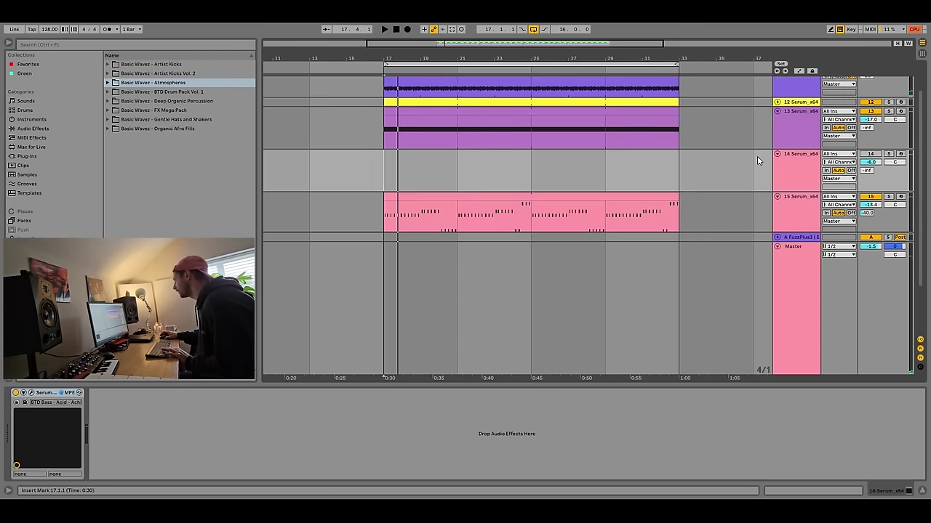
{"action": "scroll", "coordinate": [758, 162], "scroll_direction": "up", "scroll_amount": 1}
{"action": "key", "text": "space"}
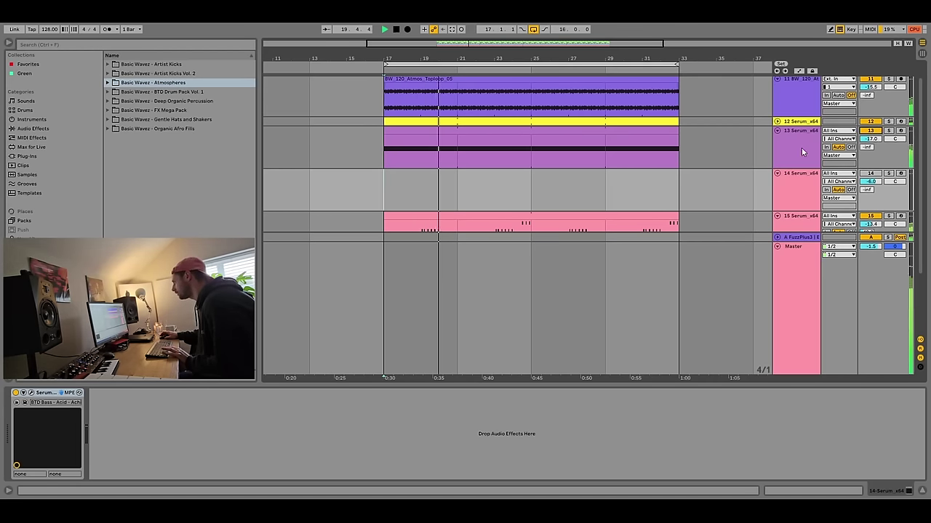
{"action": "scroll", "coordinate": [814, 151], "scroll_direction": "up", "scroll_amount": 1}
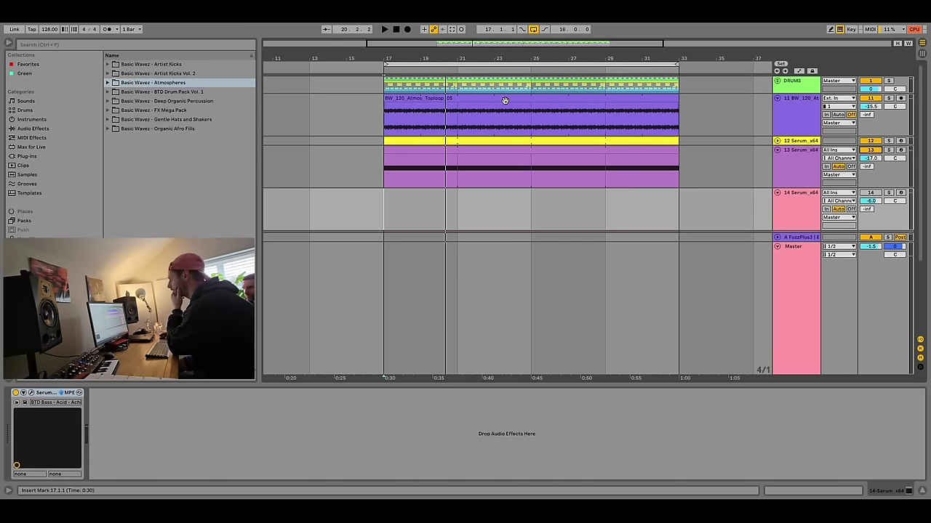
Move the empty, deactivated Serum track 14 below the plucked lead track, to the end of the track list.
{"action": "scroll", "coordinate": [652, 156], "scroll_direction": "down", "scroll_amount": 3}
{"action": "scroll", "coordinate": [759, 157], "scroll_direction": "up", "scroll_amount": 1}
{"action": "scroll", "coordinate": [651, 128], "scroll_direction": "down", "scroll_amount": 1}
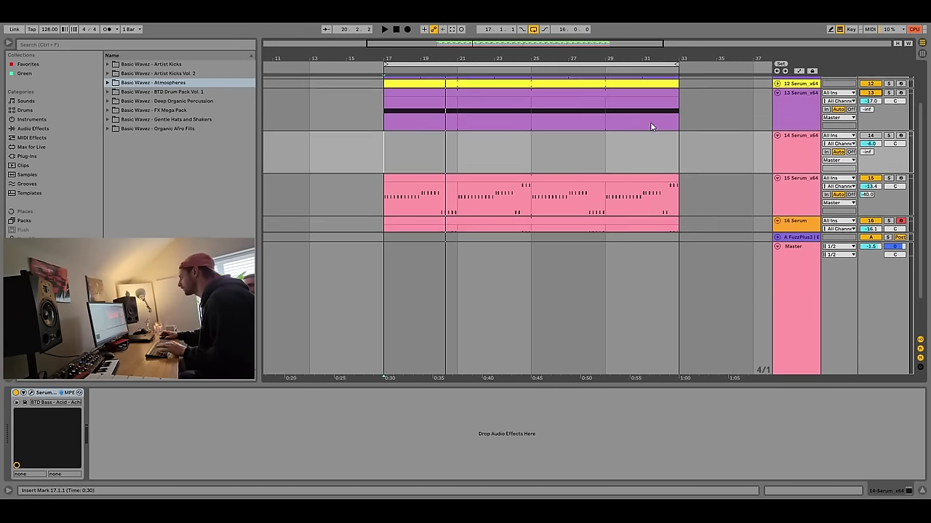
{"action": "key", "text": "minus"}
{"action": "scroll", "coordinate": [386, 157], "scroll_direction": "up", "scroll_amount": 3}
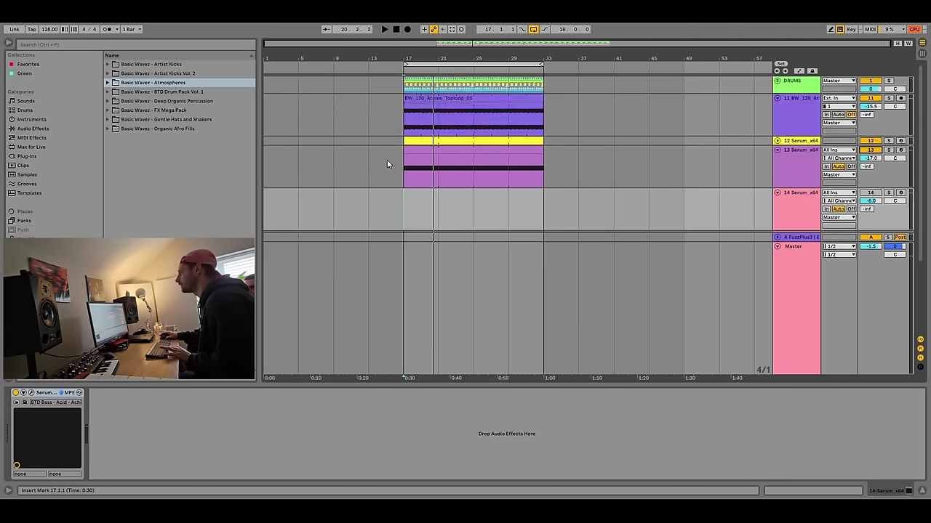
{"action": "scroll", "coordinate": [386, 159], "scroll_direction": "down", "scroll_amount": 3}
{"action": "scroll", "coordinate": [396, 160], "scroll_direction": "up", "scroll_amount": 2}
{"action": "scroll", "coordinate": [793, 167], "scroll_direction": "down", "scroll_amount": 1}
{"action": "left_click_drag", "start_coordinate": [796, 122], "coordinate": [820, 203]}
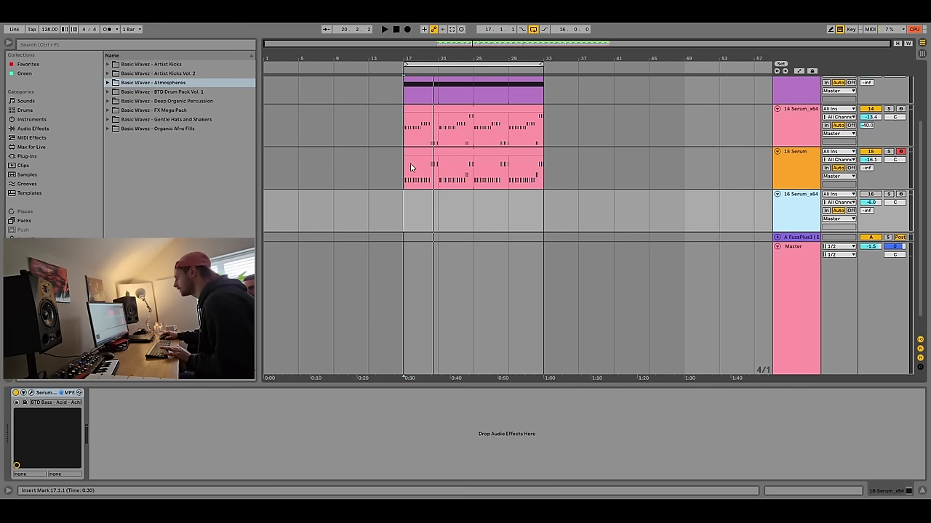
Select the loop's content on all tracks from bar 17 to bar 33, from the empty Serum track up to DRUMS.
{"action": "left_click_drag", "start_coordinate": [405, 199], "coordinate": [557, 64]}
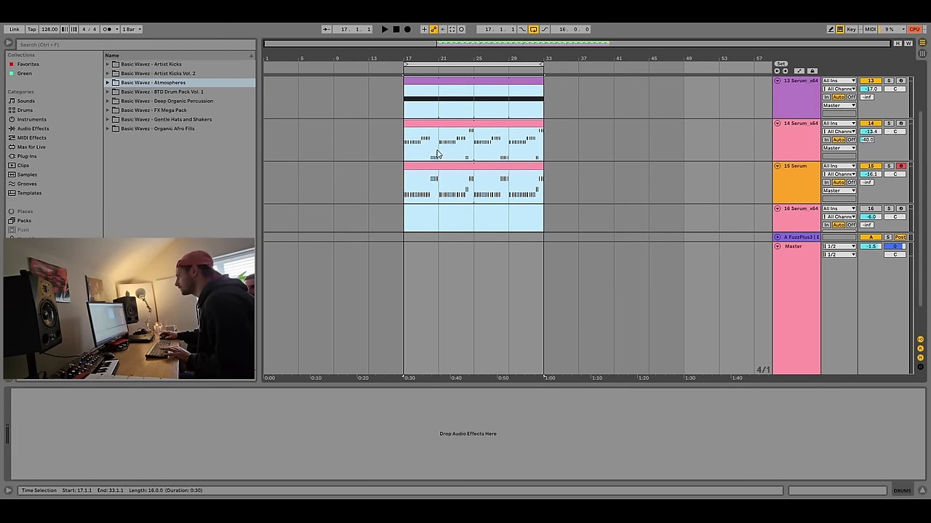
Duplicate the 16-bar section starting at bar 17 to bar 1 across all tracks.
{"action": "left_click_drag", "start_coordinate": [430, 186], "coordinate": [310, 180]}
{"action": "scroll", "coordinate": [361, 179], "scroll_direction": "up", "scroll_amount": 1}
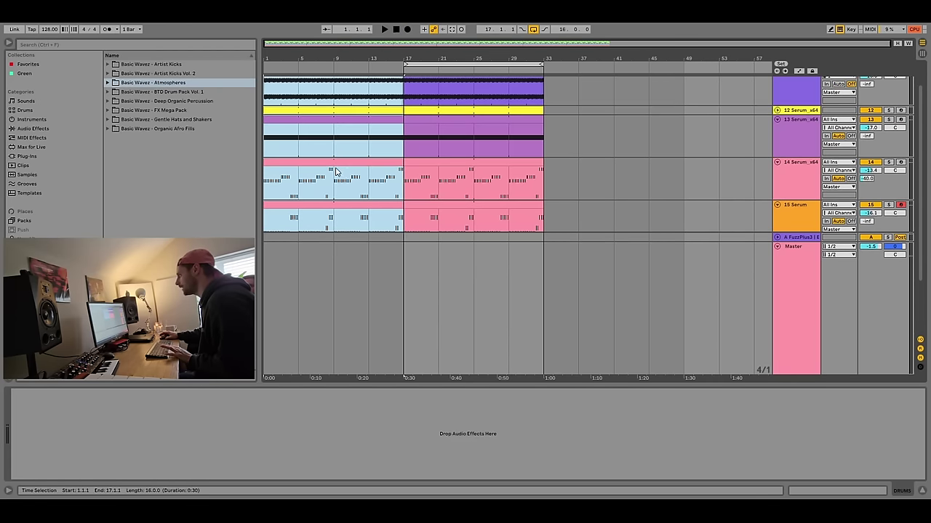
{"action": "scroll", "coordinate": [383, 189], "scroll_direction": "up", "scroll_amount": 1}
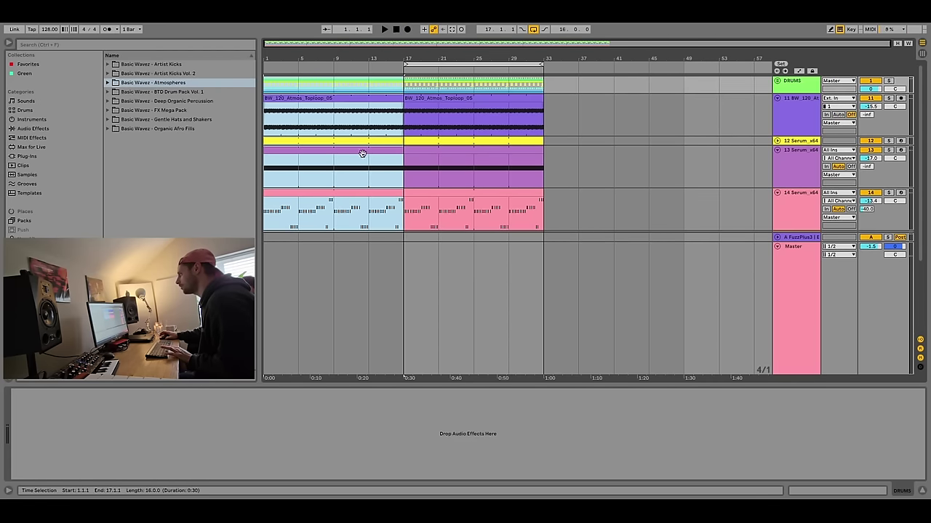
Unfold the DRUMS group and delete the BTD Kick clips from bar 1 to bar 17.
{"action": "left_click", "coordinate": [777, 82]}
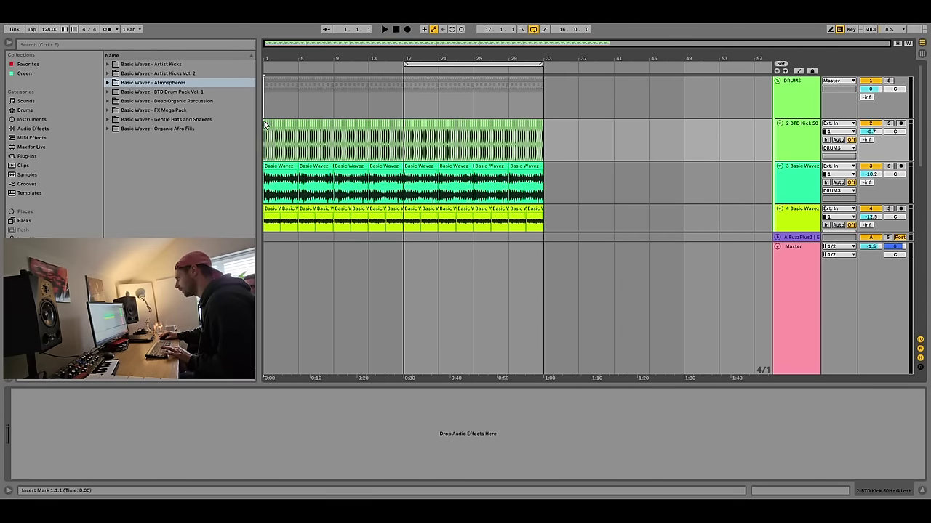
{"action": "left_click_drag", "start_coordinate": [265, 123], "coordinate": [402, 149]}
{"action": "key", "text": "Delete"}
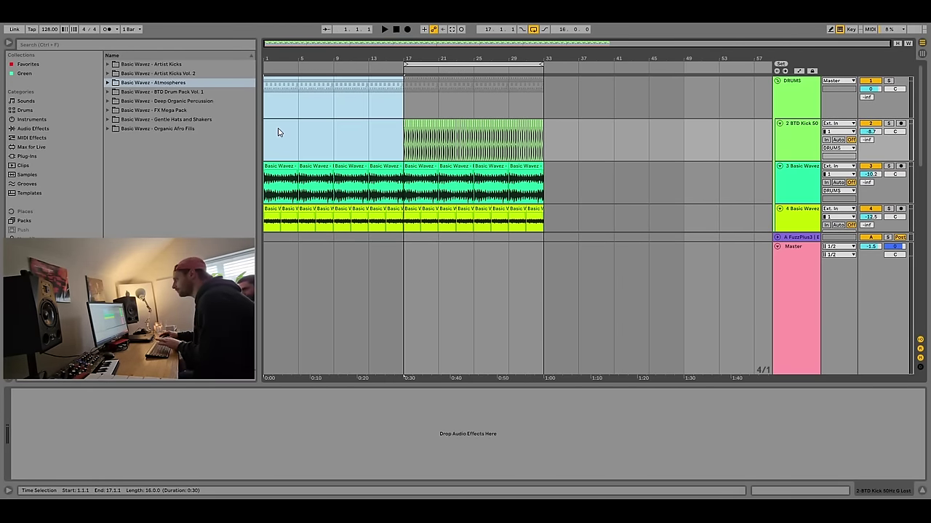
Audition the kickless section from bar 9 and set the arrangement's fixed grid to 1/16.
{"action": "left_click", "coordinate": [336, 109]}
{"action": "scroll", "coordinate": [466, 140], "scroll_direction": "down", "scroll_amount": 4}
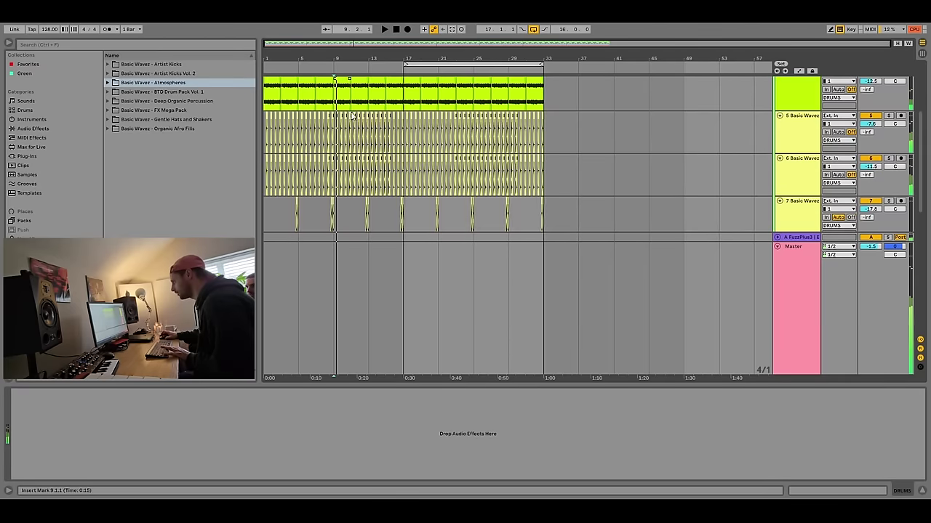
{"action": "scroll", "coordinate": [356, 118], "scroll_direction": "down", "scroll_amount": 4}
{"action": "scroll", "coordinate": [400, 133], "scroll_direction": "up", "scroll_amount": 4}
{"action": "scroll", "coordinate": [432, 157], "scroll_direction": "down", "scroll_amount": 1}
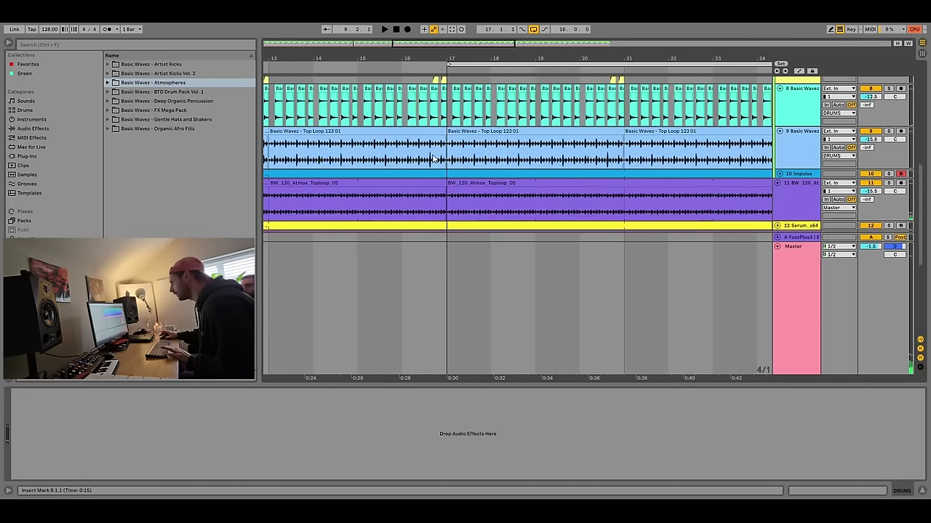
{"action": "scroll", "coordinate": [432, 157], "scroll_direction": "down", "scroll_amount": 2}
{"action": "scroll", "coordinate": [435, 170], "scroll_direction": "up", "scroll_amount": 1}
{"action": "right_click", "coordinate": [476, 267]}
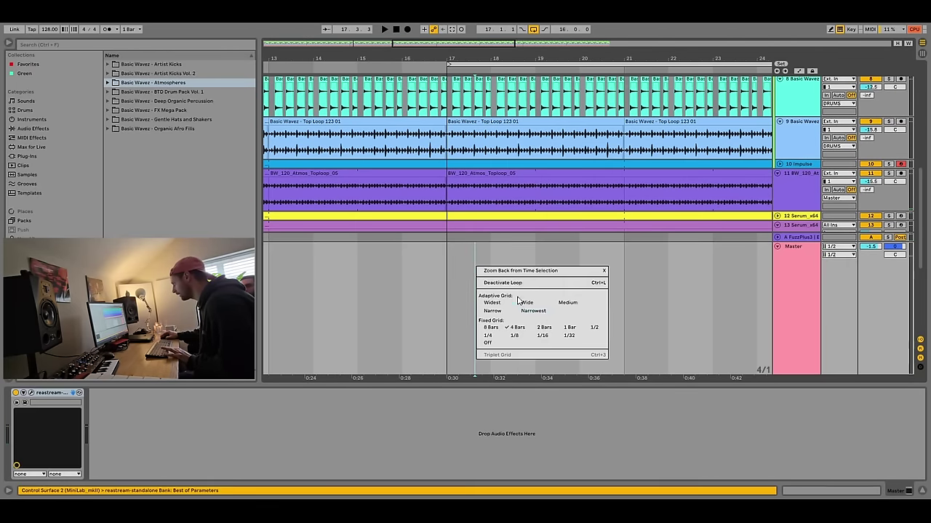
{"action": "left_click", "coordinate": [543, 335]}
Deactivate the clips on tracks 7, 8 and 9 in the last beat before bar 17, from 16.4.1 to 17.1.1.
{"action": "scroll", "coordinate": [457, 185], "scroll_direction": "down", "scroll_amount": 4}
{"action": "scroll", "coordinate": [465, 178], "scroll_direction": "up", "scroll_amount": 3}
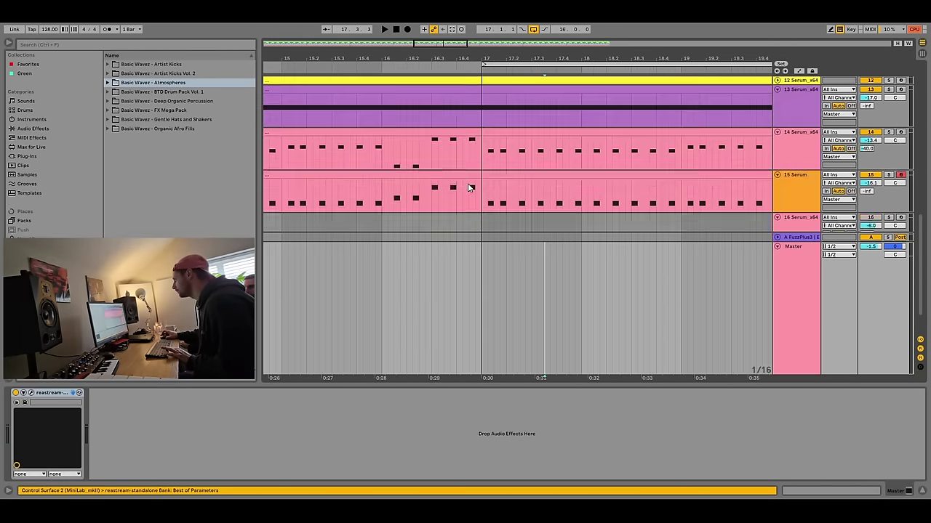
{"action": "scroll", "coordinate": [479, 172], "scroll_direction": "up", "scroll_amount": 2}
{"action": "scroll", "coordinate": [474, 173], "scroll_direction": "up", "scroll_amount": 2}
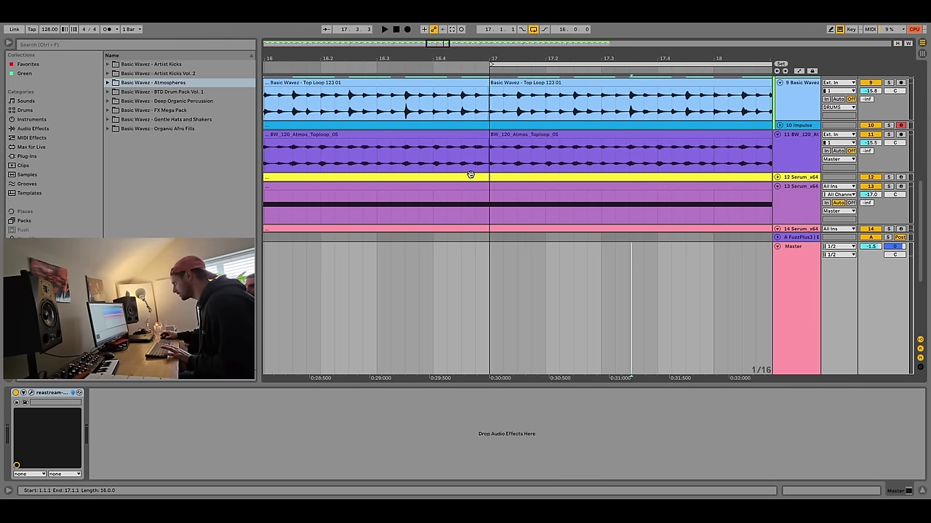
{"action": "scroll", "coordinate": [431, 170], "scroll_direction": "up", "scroll_amount": 3}
{"action": "left_click_drag", "start_coordinate": [435, 182], "coordinate": [484, 100]}
{"action": "scroll", "coordinate": [481, 107], "scroll_direction": "up", "scroll_amount": 1}
{"action": "key", "text": "0"}
{"action": "scroll", "coordinate": [470, 152], "scroll_direction": "up", "scroll_amount": 2}
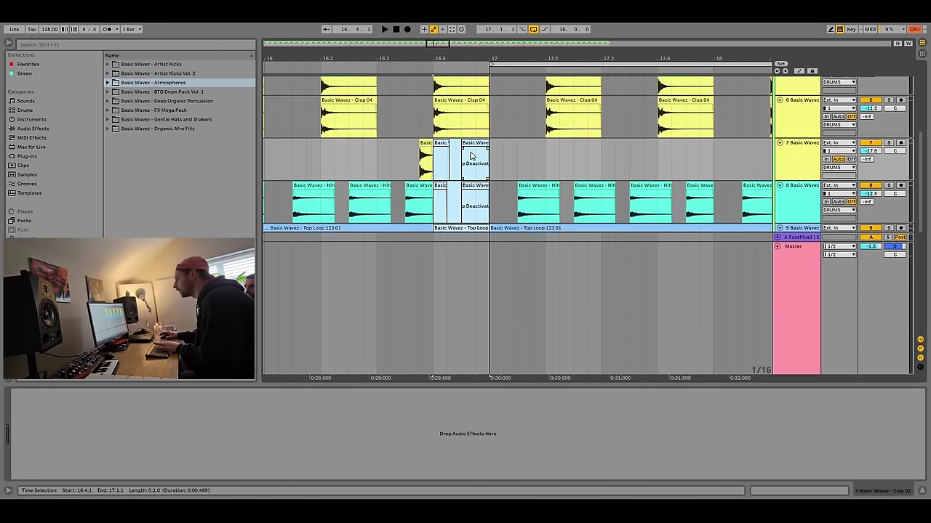
Deactivate the Clap 13 and Clap 04 clips from 16.4.1 to bar 17 and play the transition from 16.3.
{"action": "left_click_drag", "start_coordinate": [435, 174], "coordinate": [478, 130]}
{"action": "key", "text": "0"}
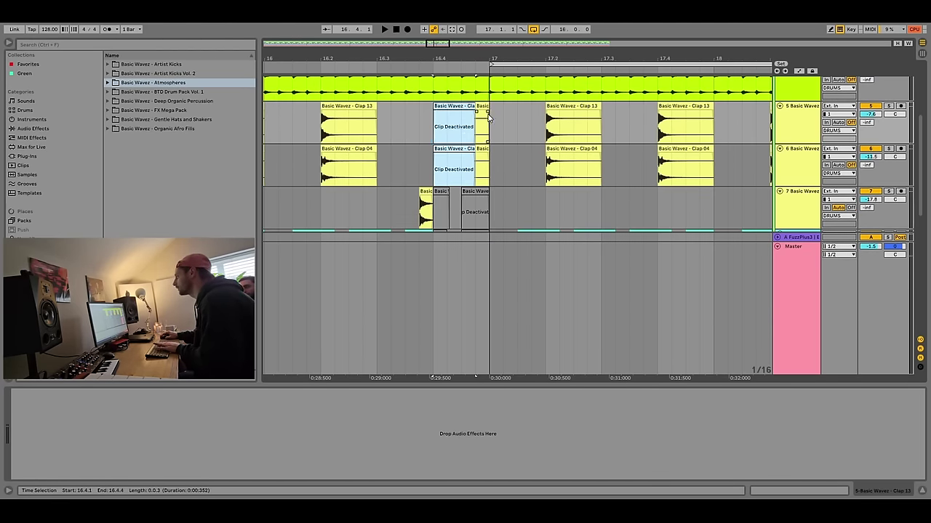
{"action": "left_click", "coordinate": [406, 150]}
{"action": "key", "text": "space"}
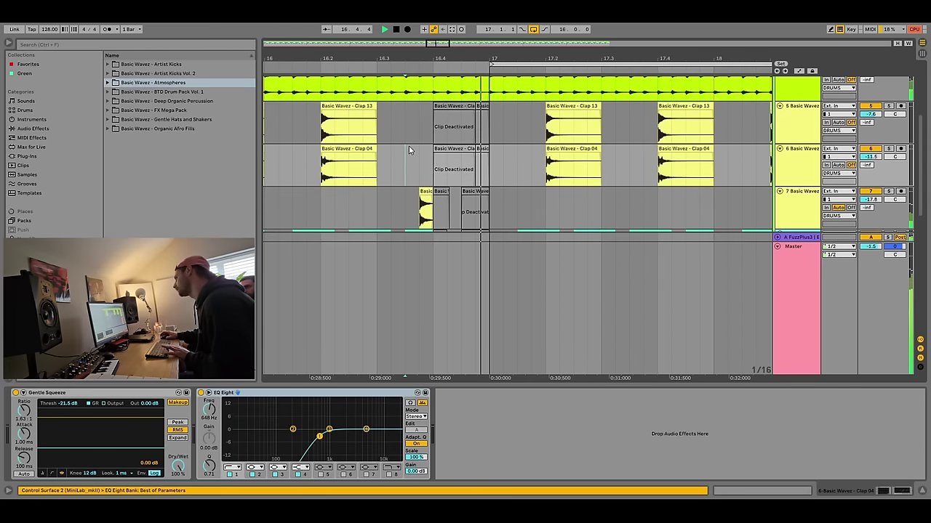
Trim the Hat Loop and Shaker Loop clips before bar 17 so both end at 16.4.1.
{"action": "scroll", "coordinate": [437, 146], "scroll_direction": "up", "scroll_amount": 4}
{"action": "left_click_drag", "start_coordinate": [486, 127], "coordinate": [420, 127]}
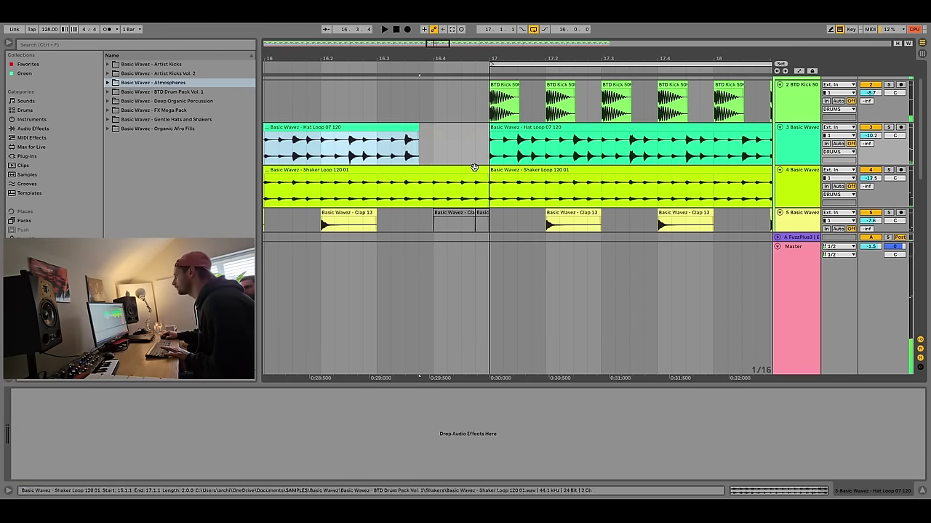
{"action": "left_click_drag", "start_coordinate": [487, 176], "coordinate": [435, 177]}
{"action": "key", "text": "space"}
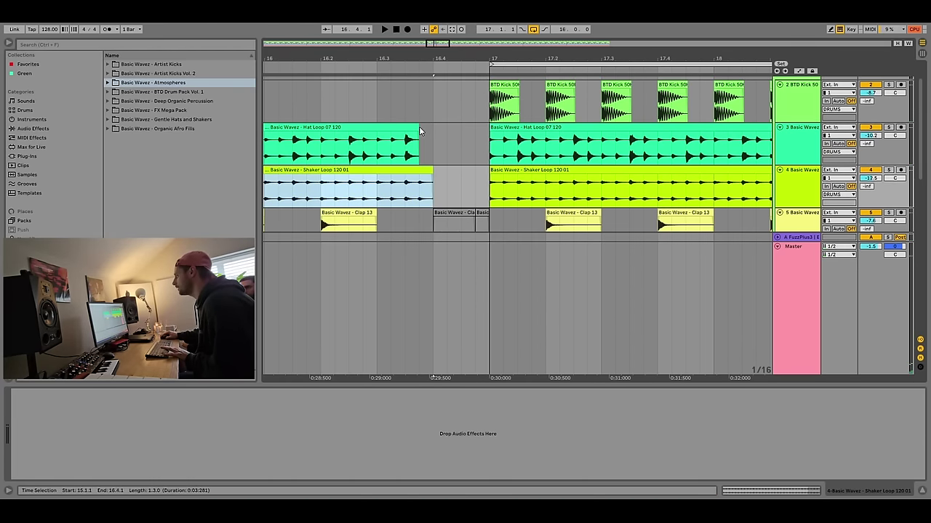
{"action": "left_click_drag", "start_coordinate": [419, 127], "coordinate": [434, 128]}
Set the fixed grid to 2 bars and move the loop start back to bar 9.
{"action": "scroll", "coordinate": [435, 138], "scroll_direction": "down", "scroll_amount": 5}
{"action": "scroll", "coordinate": [435, 140], "scroll_direction": "down", "scroll_amount": 4}
{"action": "scroll", "coordinate": [434, 139], "scroll_direction": "down", "scroll_amount": 10}
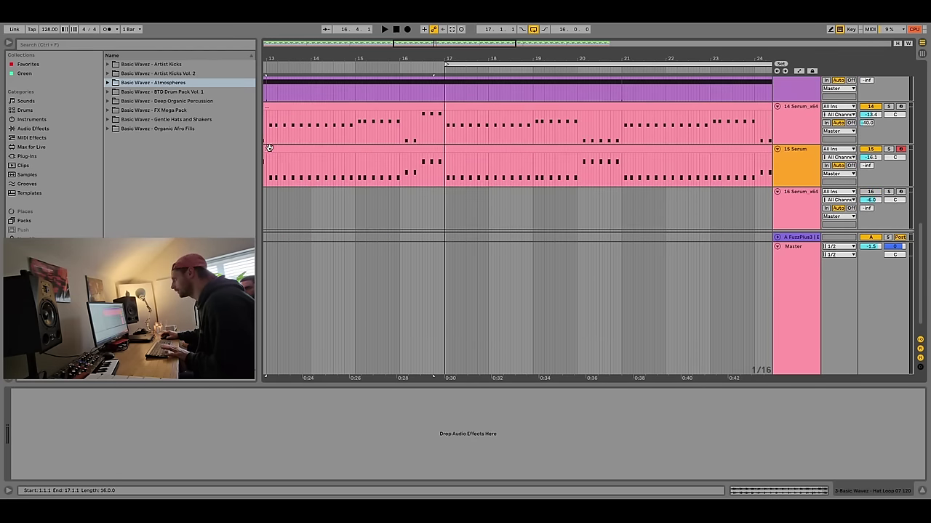
{"action": "scroll", "coordinate": [272, 152], "scroll_direction": "down", "scroll_amount": 5}
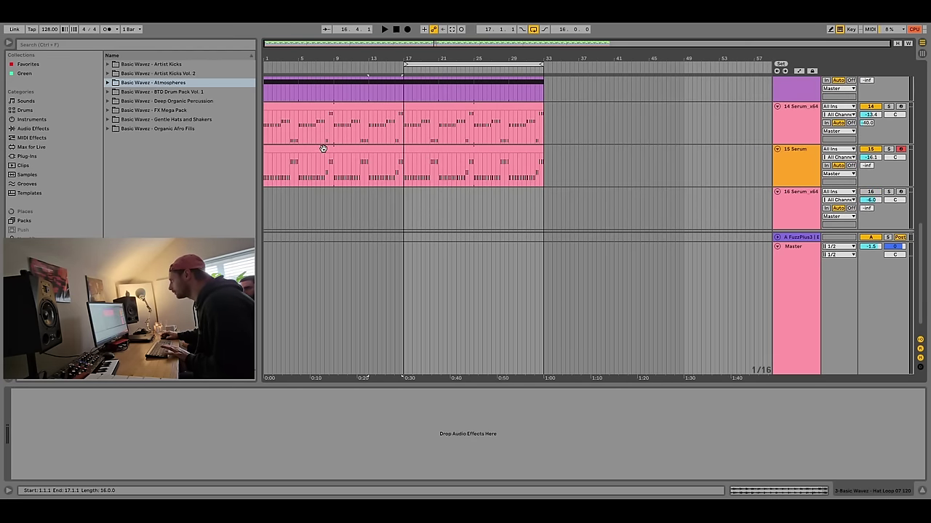
{"action": "scroll", "coordinate": [323, 148], "scroll_direction": "up", "scroll_amount": 2}
{"action": "left_click", "coordinate": [386, 199]}
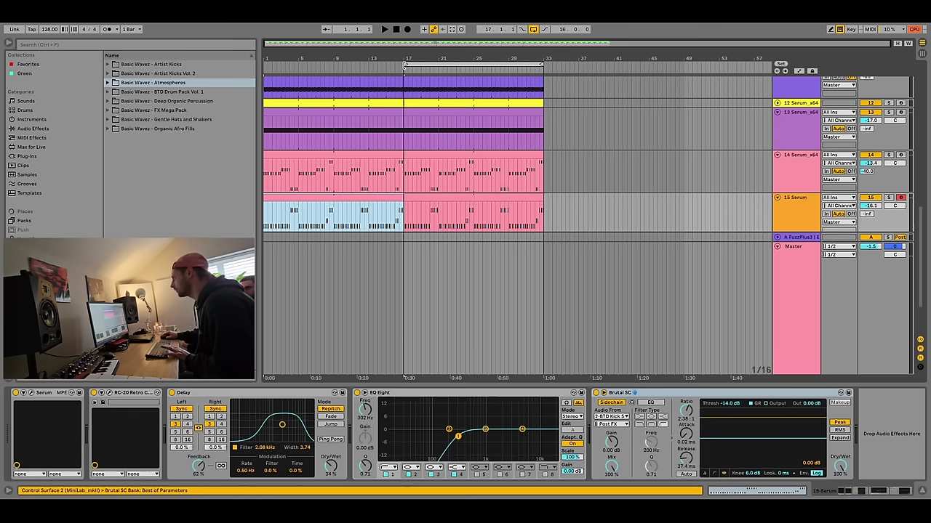
{"action": "left_click", "coordinate": [336, 93]}
{"action": "right_click", "coordinate": [705, 145]}
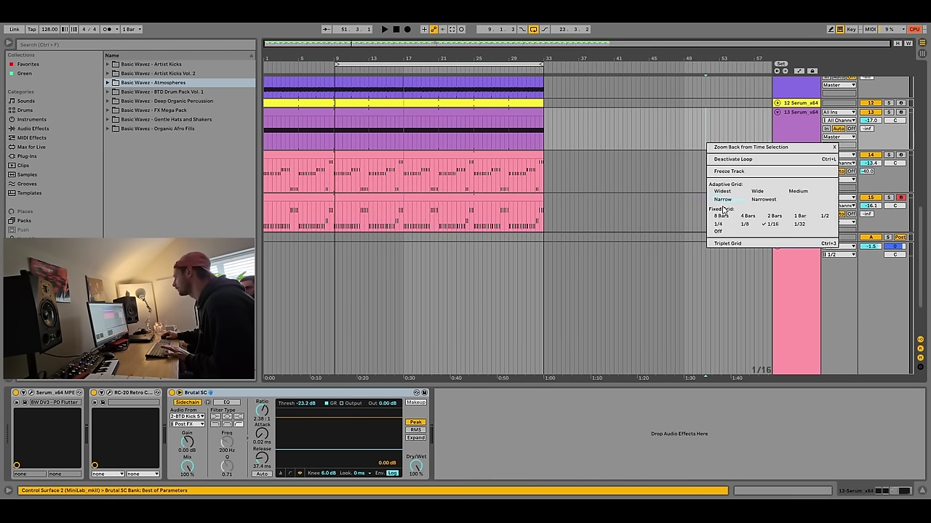
{"action": "left_click", "coordinate": [778, 218]}
{"action": "left_click_drag", "start_coordinate": [340, 63], "coordinate": [333, 68]}
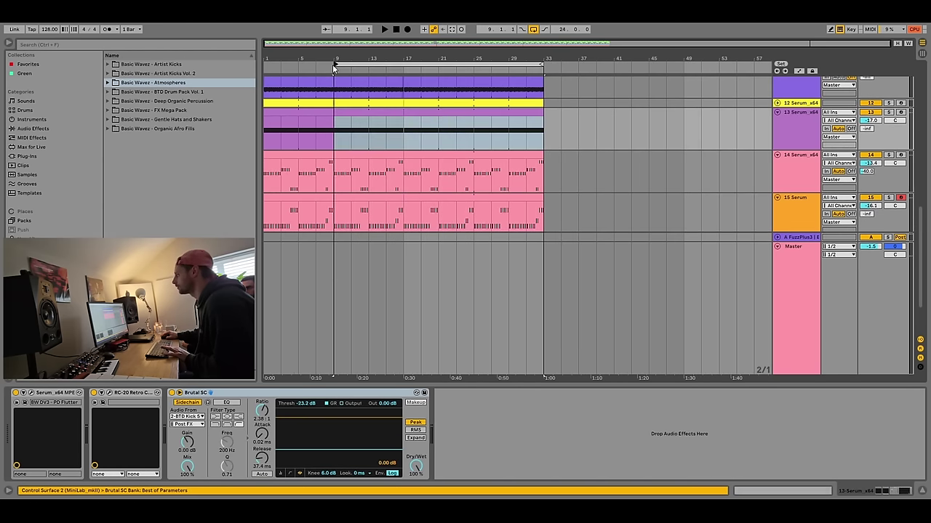
Deactivate the track 15 Serum clips from bar 1 to bar 17 and start playback from bar 11.
{"action": "left_click_drag", "start_coordinate": [336, 229], "coordinate": [400, 228]}
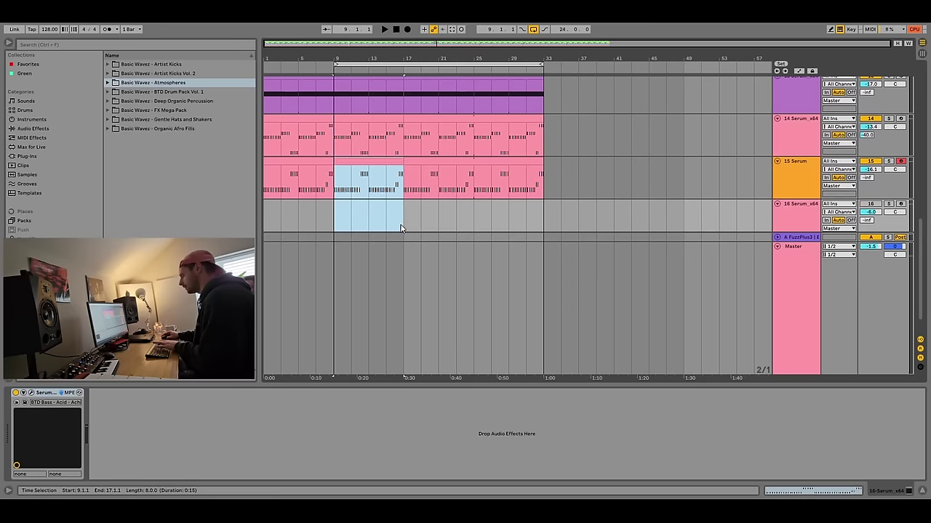
{"action": "left_click_drag", "start_coordinate": [344, 192], "coordinate": [268, 179]}
{"action": "key", "text": "0"}
{"action": "left_click", "coordinate": [354, 182]}
{"action": "key", "text": "space"}
{"action": "scroll", "coordinate": [358, 175], "scroll_direction": "up", "scroll_amount": 1}
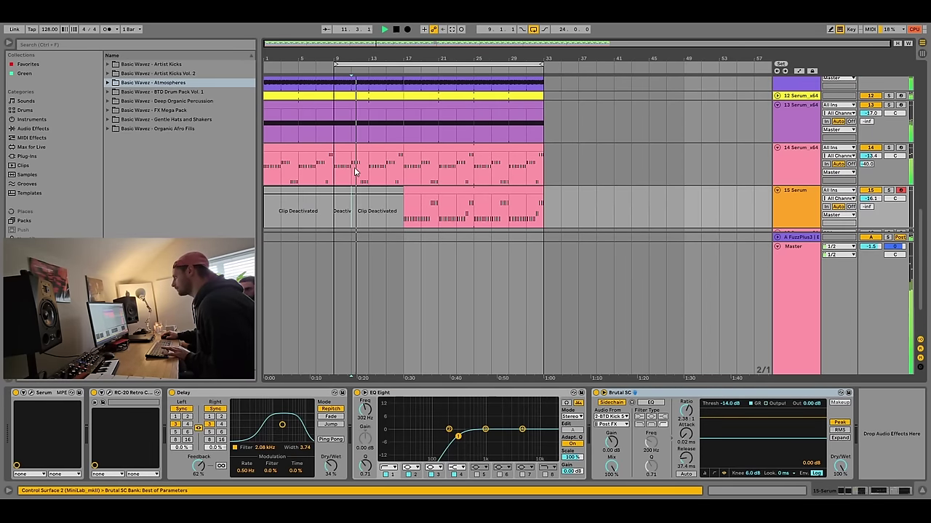
Listen to the arrangement past bar 17 while examining tracks 9 to 15, with the track 12 Serum lane unfolded.
{"action": "left_click", "coordinate": [812, 168]}
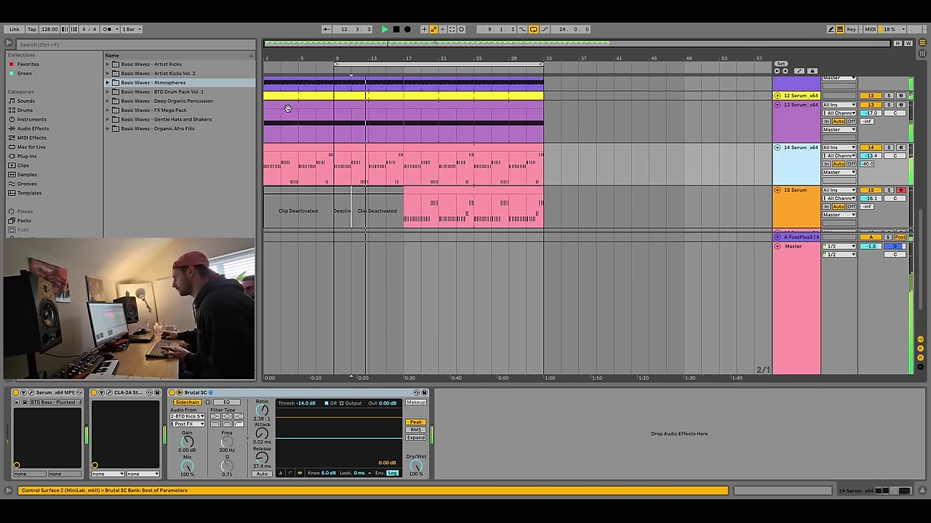
{"action": "scroll", "coordinate": [291, 110], "scroll_direction": "up", "scroll_amount": 3}
{"action": "scroll", "coordinate": [427, 166], "scroll_direction": "down", "scroll_amount": 1}
{"action": "scroll", "coordinate": [426, 165], "scroll_direction": "up", "scroll_amount": 2}
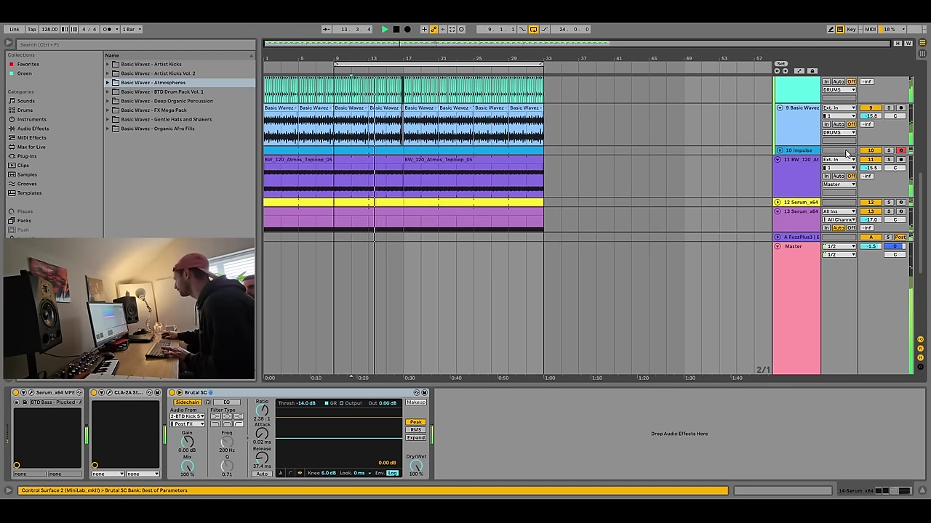
{"action": "scroll", "coordinate": [846, 153], "scroll_direction": "down", "scroll_amount": 2}
{"action": "left_click", "coordinate": [777, 164]}
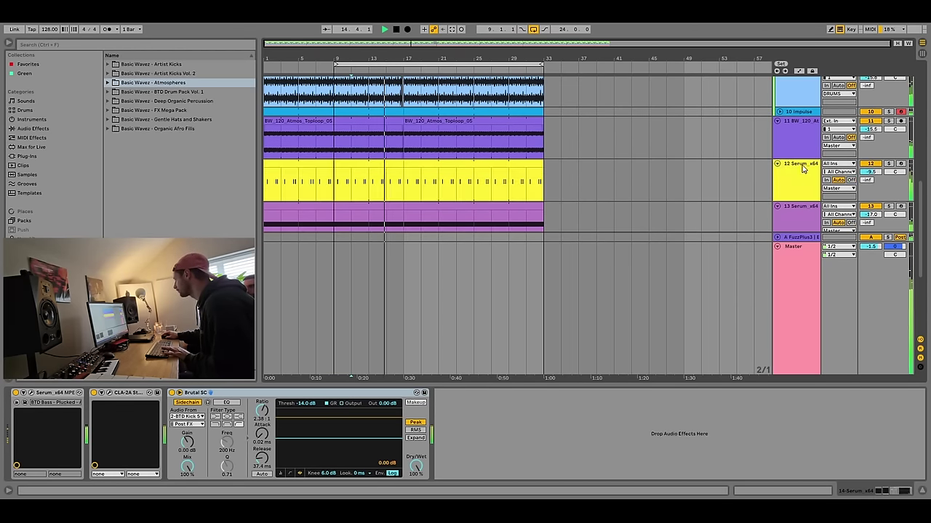
{"action": "scroll", "coordinate": [372, 141], "scroll_direction": "up", "scroll_amount": 3}
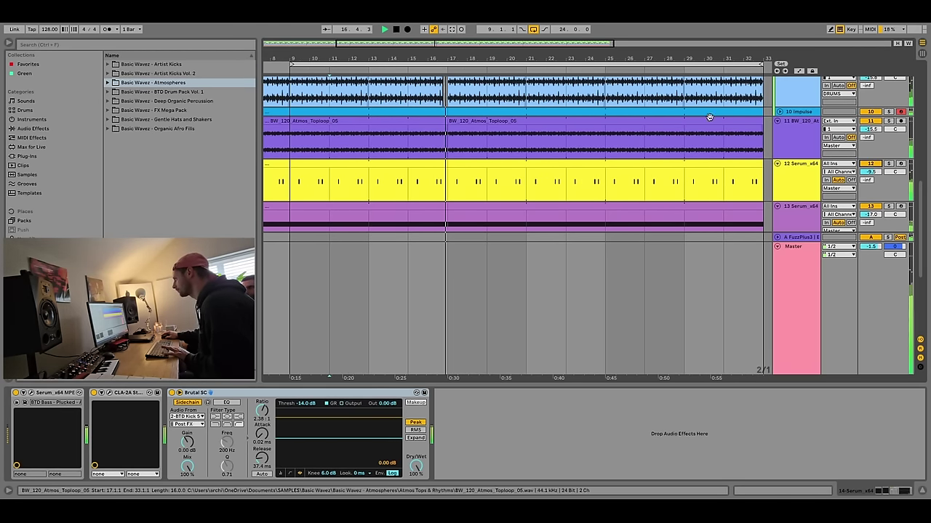
{"action": "scroll", "coordinate": [453, 146], "scroll_direction": "down", "scroll_amount": 2}
{"action": "scroll", "coordinate": [454, 145], "scroll_direction": "down", "scroll_amount": 2}
{"action": "key", "text": "space"}
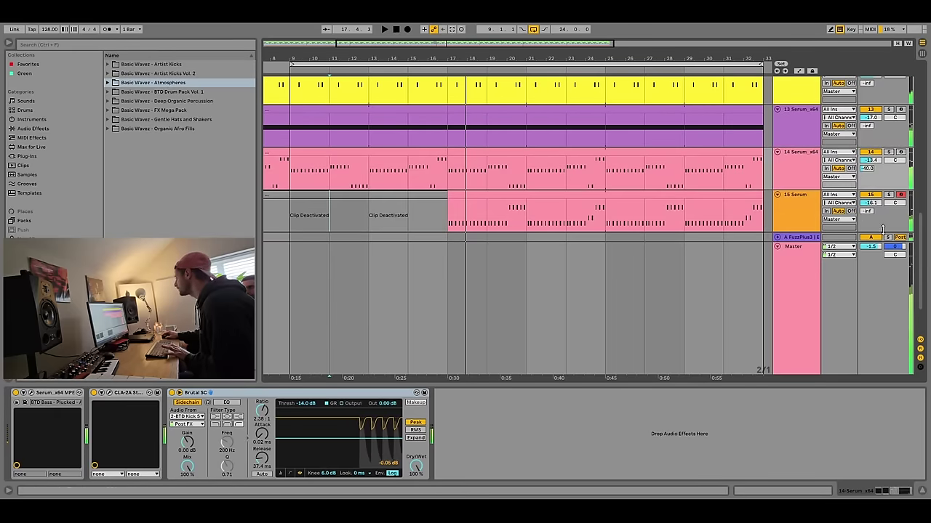
Trim the start of the active track 15 Serum clip to bar 25 and play from bar 15.
{"action": "scroll", "coordinate": [510, 165], "scroll_direction": "down", "scroll_amount": 3}
{"action": "left_click_drag", "start_coordinate": [407, 196], "coordinate": [477, 196]}
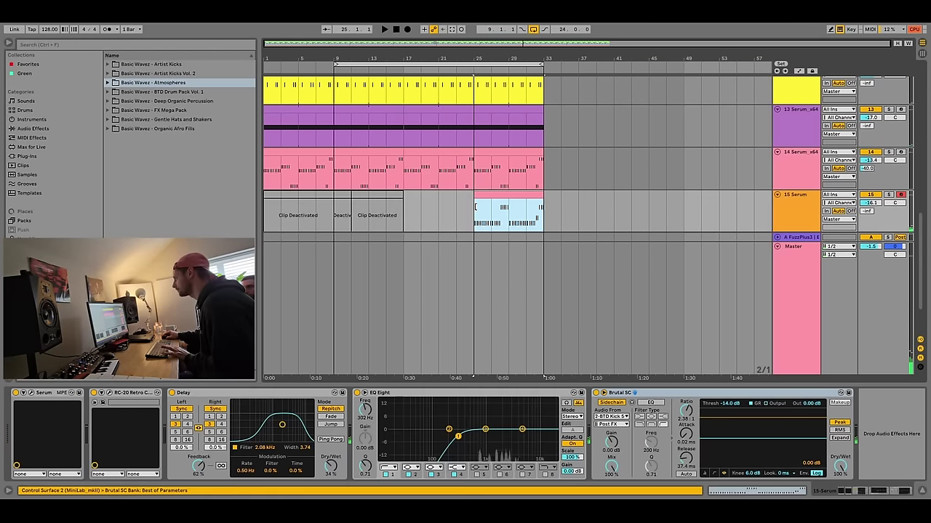
{"action": "scroll", "coordinate": [390, 139], "scroll_direction": "up", "scroll_amount": 4}
{"action": "left_click", "coordinate": [386, 151]}
{"action": "key", "text": "space"}
Unfold the track 10 Impulse lane and examine its notes while listening to the transition into bar 17.
{"action": "scroll", "coordinate": [401, 175], "scroll_direction": "up", "scroll_amount": 3}
{"action": "scroll", "coordinate": [400, 176], "scroll_direction": "up", "scroll_amount": 2}
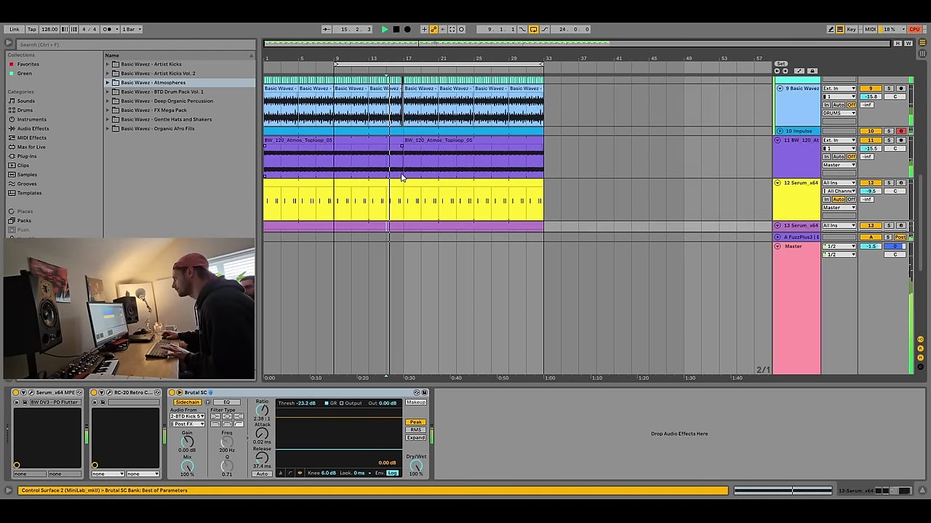
{"action": "scroll", "coordinate": [400, 176], "scroll_direction": "up", "scroll_amount": 5}
{"action": "left_click", "coordinate": [779, 131]}
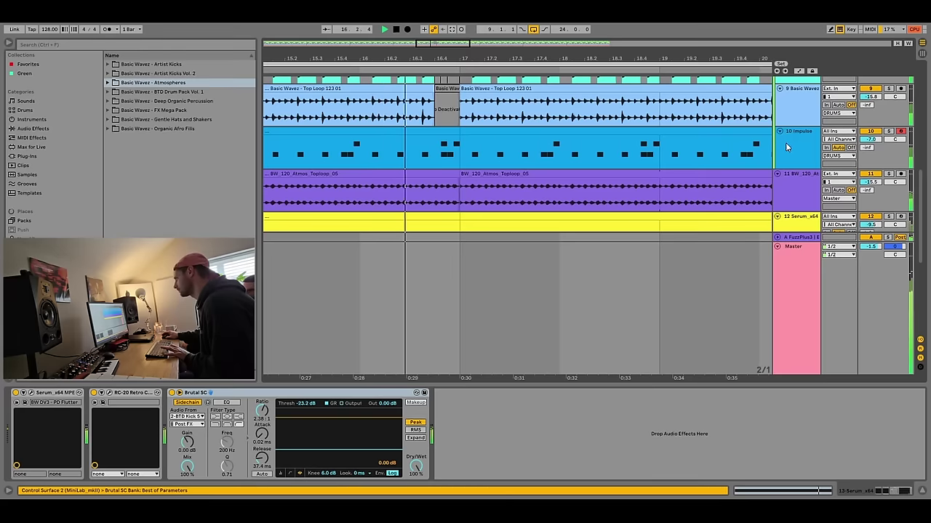
{"action": "scroll", "coordinate": [429, 98], "scroll_direction": "down", "scroll_amount": 1}
{"action": "key", "text": "space"}
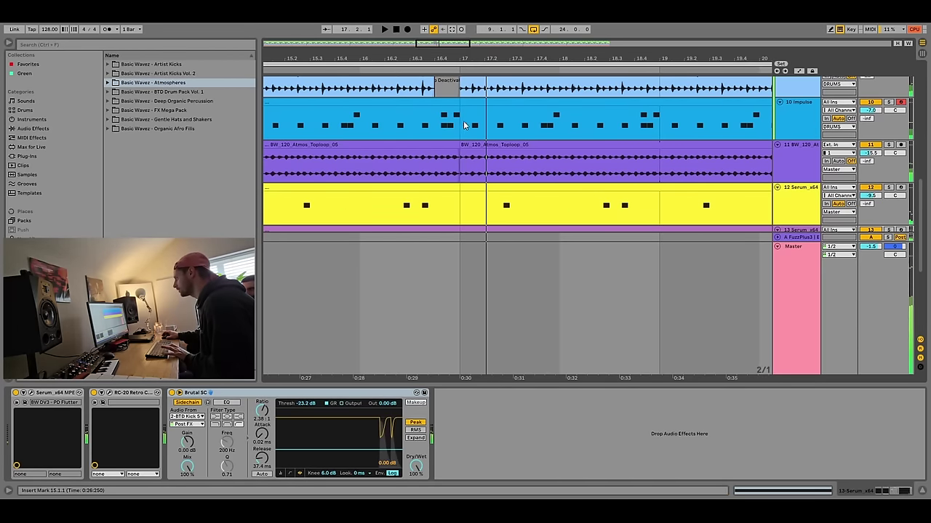
Set the fixed grid to 1/16 and audition the soloed Impulse track from 16.3.1 across bar 17.
{"action": "scroll", "coordinate": [454, 121], "scroll_direction": "up", "scroll_amount": 6}
{"action": "scroll", "coordinate": [459, 138], "scroll_direction": "up", "scroll_amount": 2}
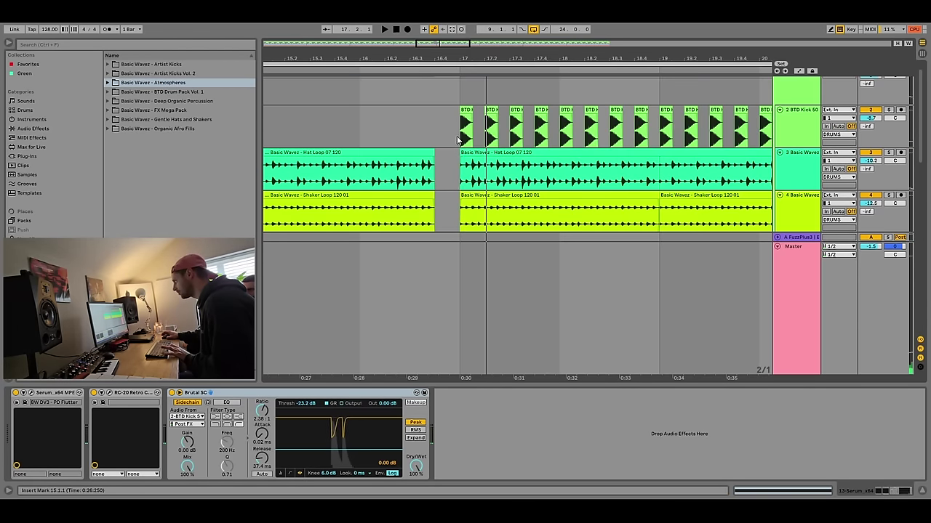
{"action": "scroll", "coordinate": [496, 166], "scroll_direction": "down", "scroll_amount": 5}
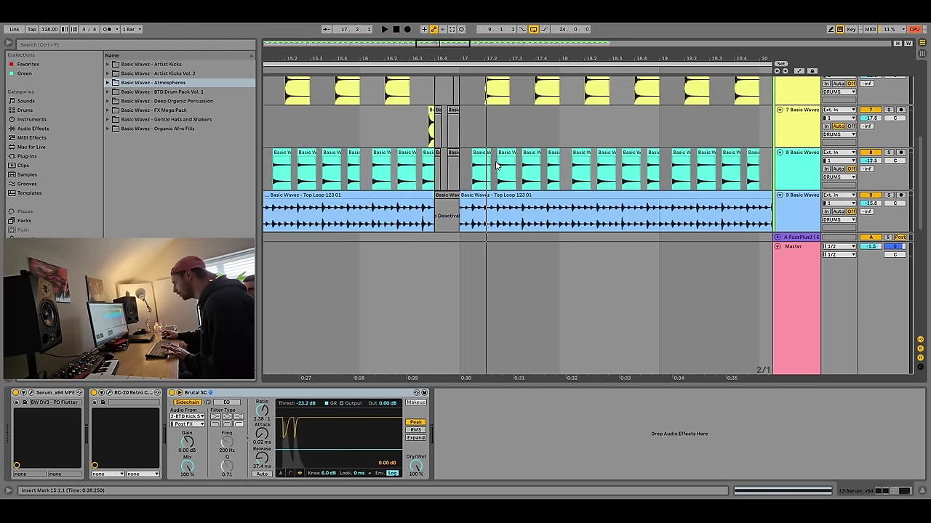
{"action": "scroll", "coordinate": [455, 191], "scroll_direction": "down", "scroll_amount": 2}
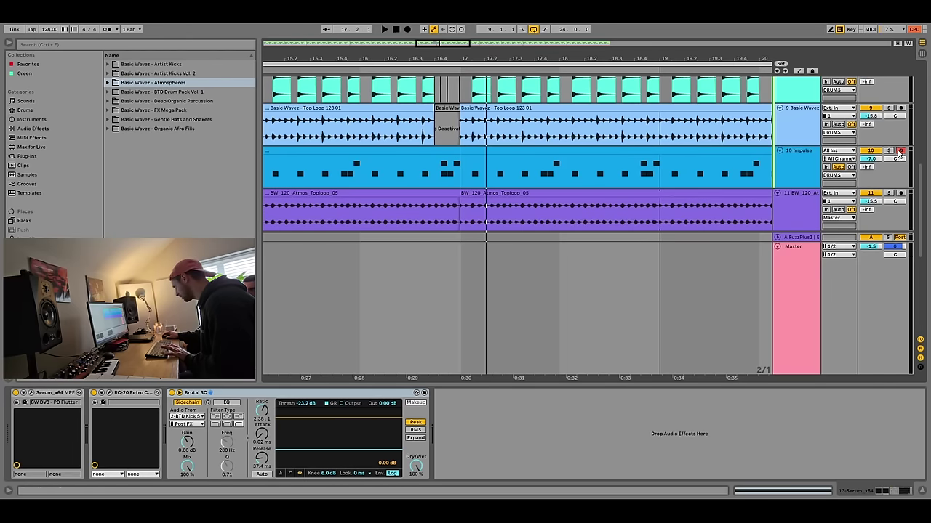
{"action": "right_click", "coordinate": [534, 266]}
{"action": "left_click", "coordinate": [604, 336]}
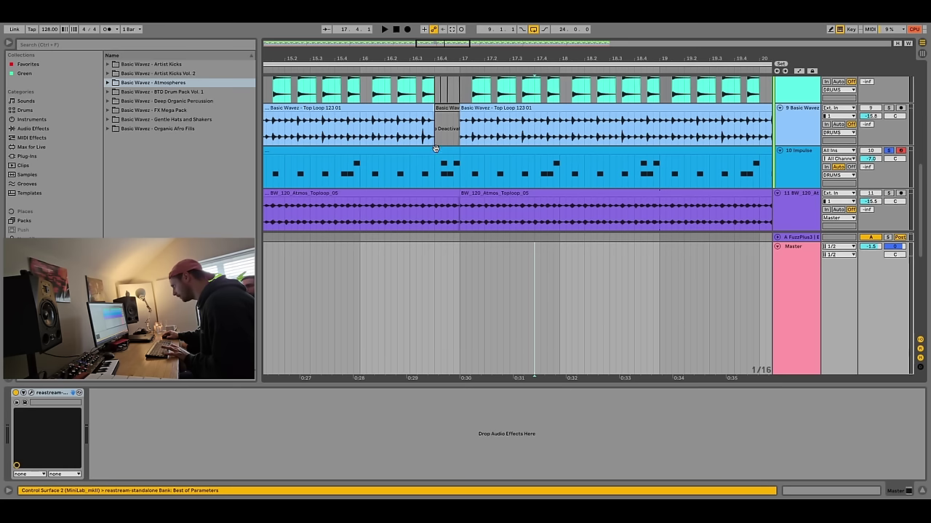
{"action": "left_click", "coordinate": [410, 173]}
{"action": "key", "text": "space"}
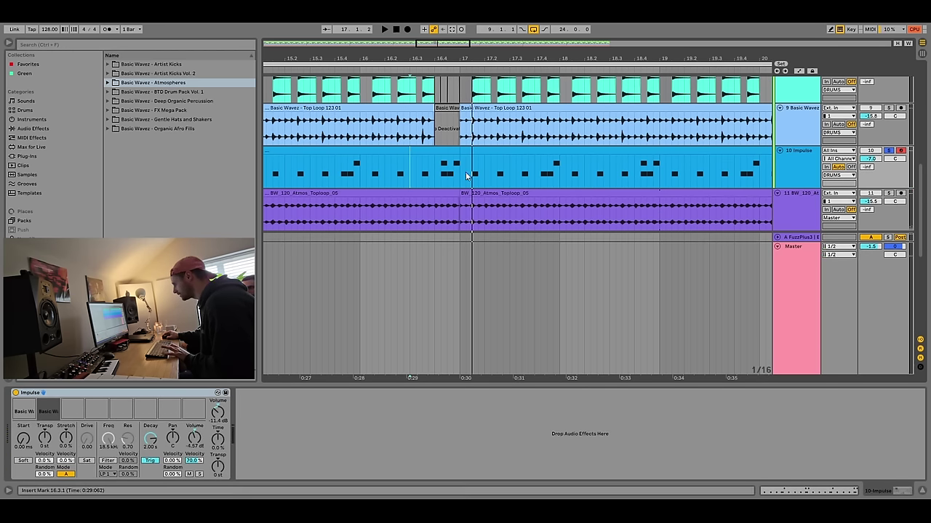
Unsolo the track 10 Impulse and play all tracks from 16.3.1 across the transition into bar 17.
{"action": "left_click", "coordinate": [425, 172]}
{"action": "key", "text": "space"}
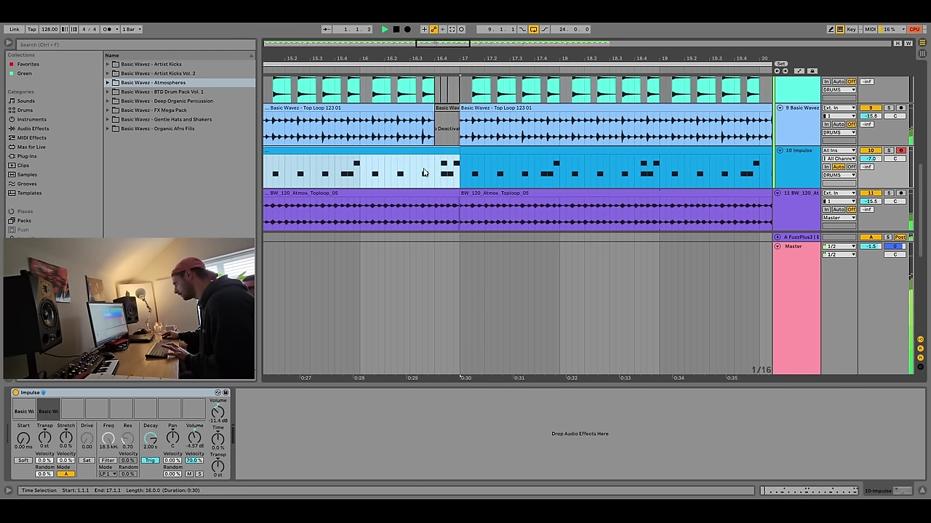
{"action": "left_click", "coordinate": [411, 166]}
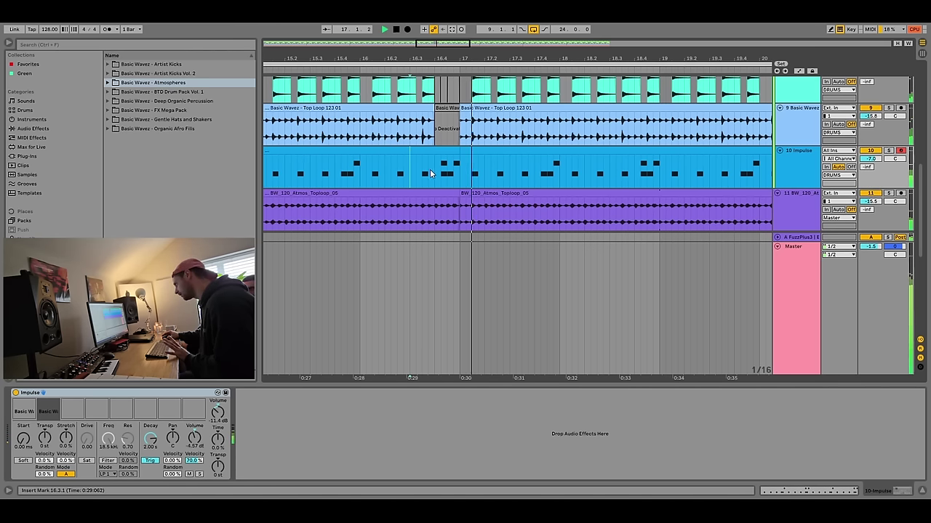
{"action": "scroll", "coordinate": [445, 163], "scroll_direction": "down", "scroll_amount": 3}
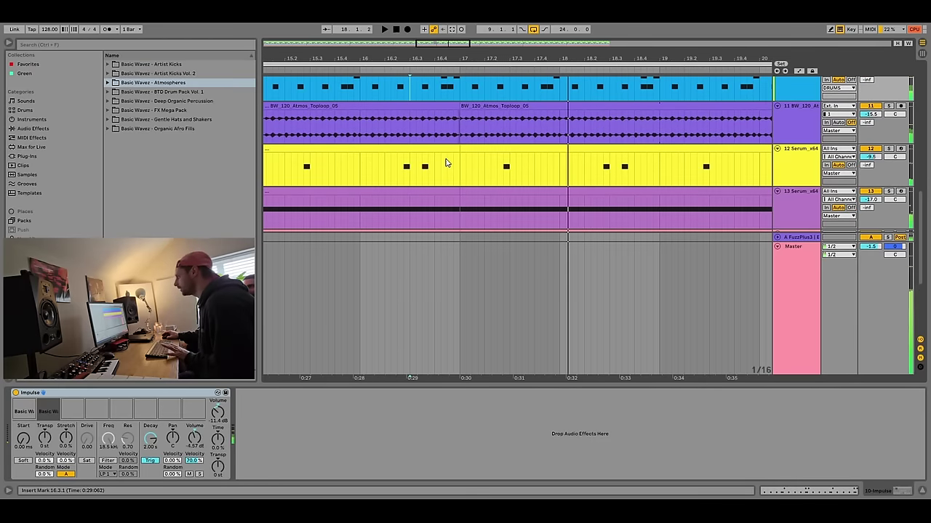
Trim the end of the first BW_120_Atmos_Toploop_05 clip on track 11 back to 16.4.1.
{"action": "scroll", "coordinate": [446, 156], "scroll_direction": "down", "scroll_amount": 3, "text": "ctrl"}
{"action": "scroll", "coordinate": [447, 134], "scroll_direction": "up", "scroll_amount": 5, "text": "ctrl"}
{"action": "left_click", "coordinate": [418, 118]}
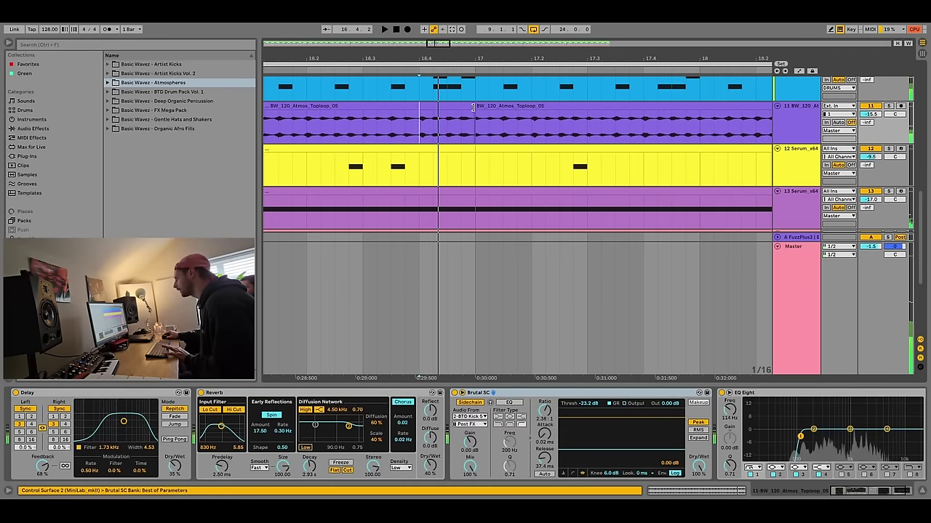
{"action": "left_click_drag", "start_coordinate": [473, 106], "coordinate": [434, 109]}
{"action": "scroll", "coordinate": [446, 137], "scroll_direction": "up", "scroll_amount": 2}
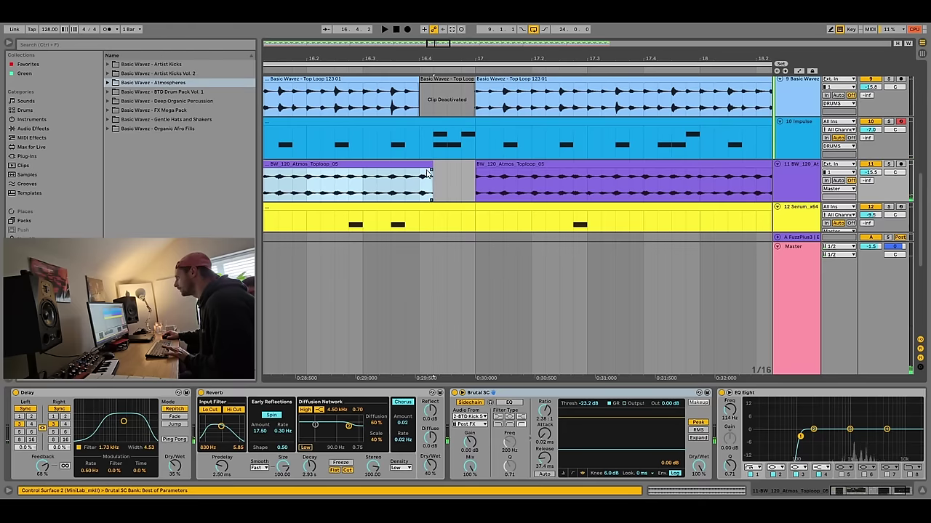
{"action": "left_click_drag", "start_coordinate": [427, 167], "coordinate": [420, 168]}
{"action": "scroll", "coordinate": [430, 174], "scroll_direction": "up", "scroll_amount": 4, "text": "ctrl"}
{"action": "scroll", "coordinate": [430, 175], "scroll_direction": "down", "scroll_amount": 6, "text": "ctrl"}
{"action": "scroll", "coordinate": [462, 182], "scroll_direction": "up", "scroll_amount": 3}
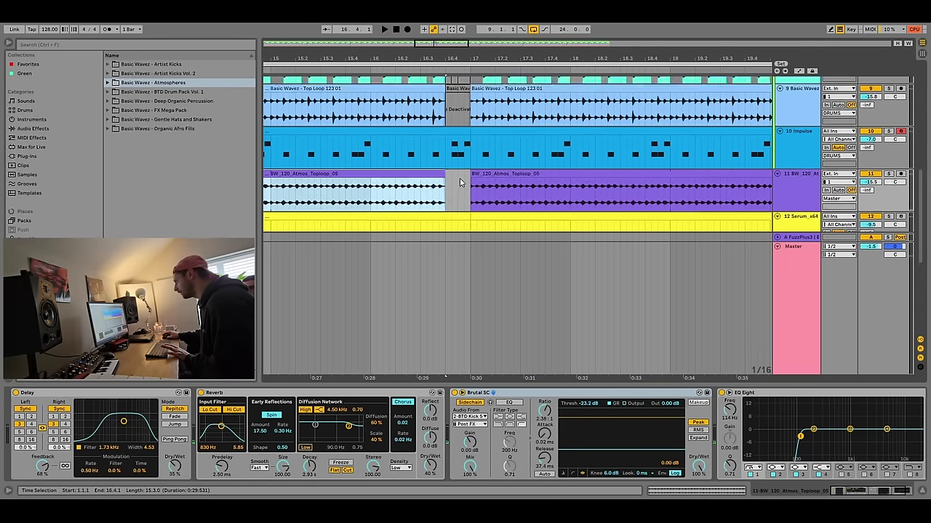
Deactivate the track 13 Serum clip section from 16.4.1 to 17.1.1.
{"action": "scroll", "coordinate": [473, 157], "scroll_direction": "down", "scroll_amount": 5}
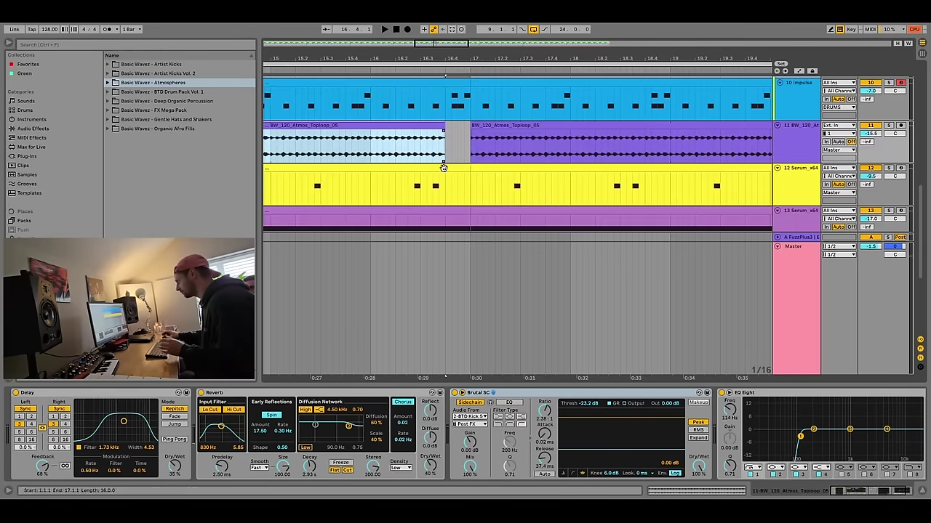
{"action": "scroll", "coordinate": [439, 130], "scroll_direction": "down", "scroll_amount": 2}
{"action": "scroll", "coordinate": [458, 130], "scroll_direction": "up", "scroll_amount": 1}
{"action": "scroll", "coordinate": [462, 125], "scroll_direction": "up", "scroll_amount": 3, "text": "ctrl"}
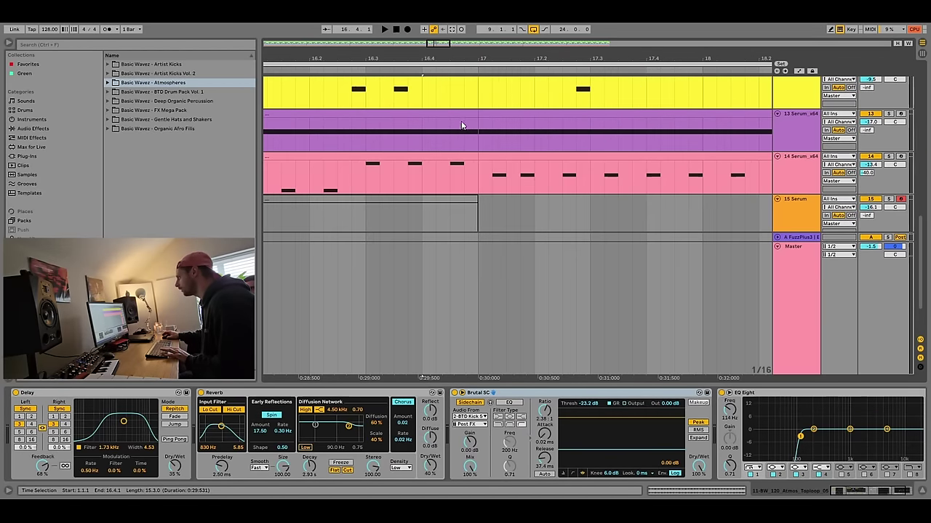
{"action": "left_click_drag", "start_coordinate": [429, 134], "coordinate": [478, 141]}
{"action": "scroll", "coordinate": [478, 145], "scroll_direction": "down", "scroll_amount": 2, "text": "ctrl"}
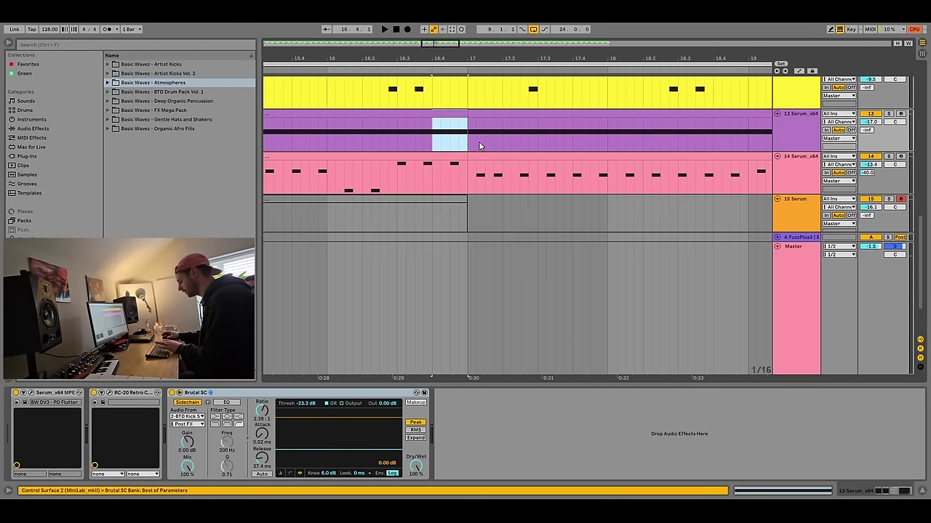
{"action": "scroll", "coordinate": [400, 134], "scroll_direction": "down", "scroll_amount": 1}
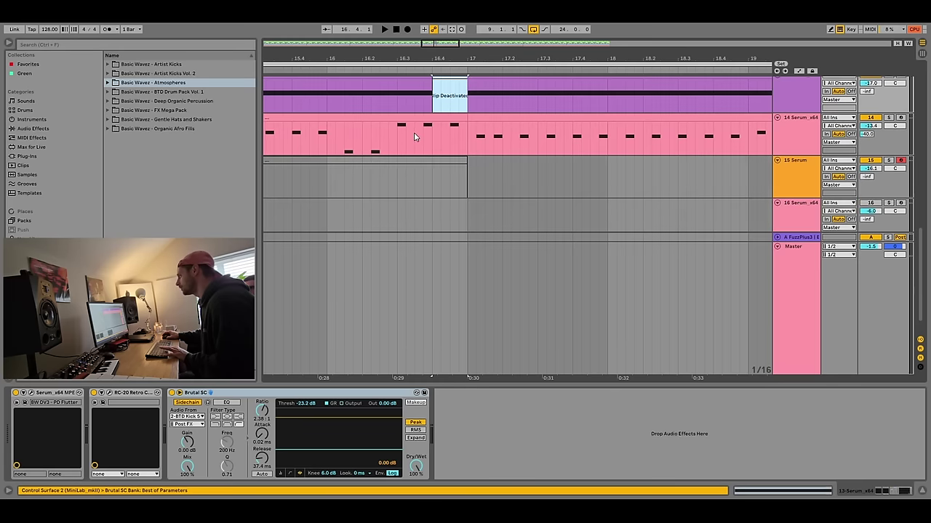
Set the fixed grid to 2 bars and move the arrangement loop start to bar 13, keeping its end at bar 33.
{"action": "scroll", "coordinate": [418, 136], "scroll_direction": "down", "scroll_amount": 4, "text": "ctrl"}
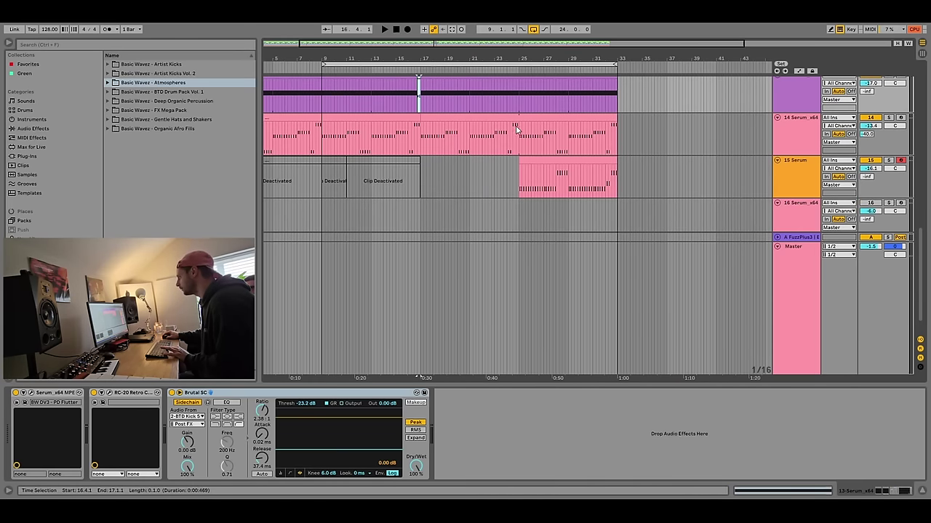
{"action": "scroll", "coordinate": [313, 128], "scroll_direction": "down", "scroll_amount": 1}
{"action": "scroll", "coordinate": [412, 156], "scroll_direction": "up", "scroll_amount": 2}
{"action": "left_click", "coordinate": [373, 166]}
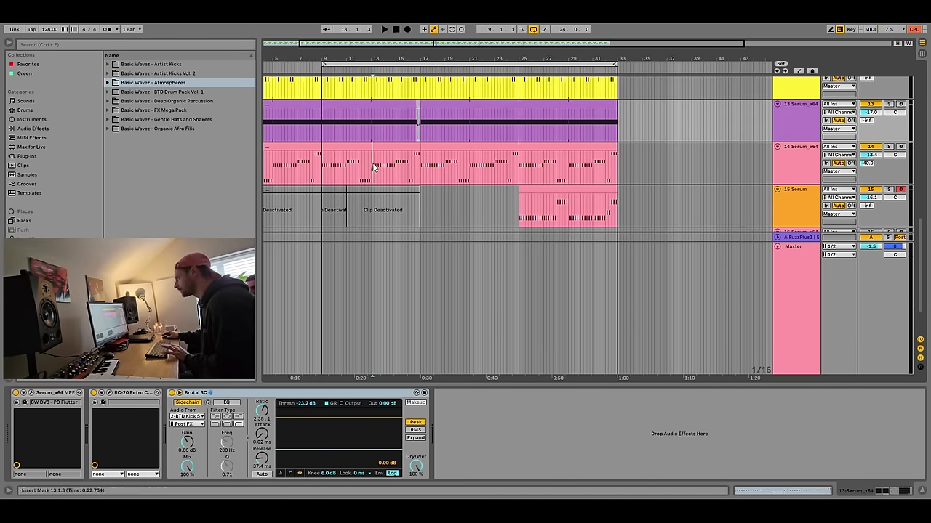
{"action": "key", "text": "space"}
{"action": "left_click_drag", "start_coordinate": [324, 65], "coordinate": [374, 74]}
{"action": "key", "text": "space"}
{"action": "right_click", "coordinate": [718, 170]}
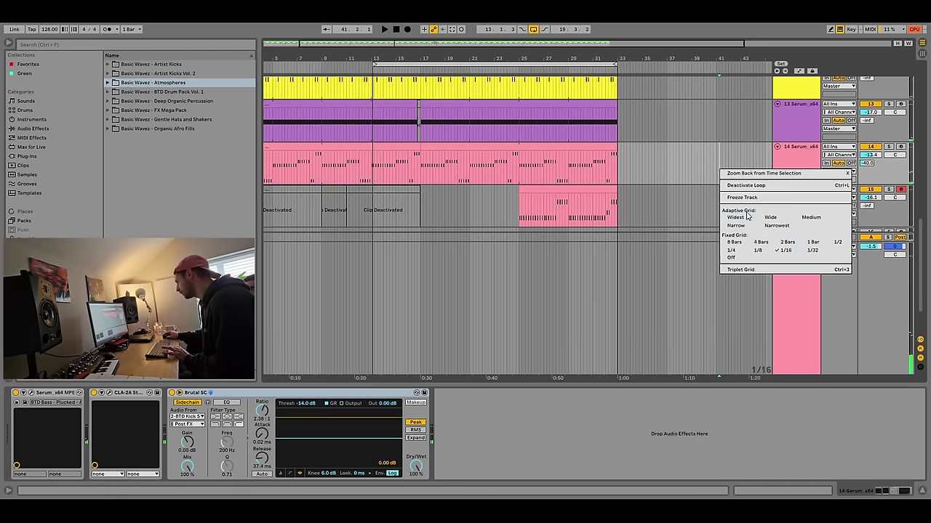
{"action": "left_click", "coordinate": [786, 243]}
{"action": "left_click_drag", "start_coordinate": [374, 64], "coordinate": [369, 64]}
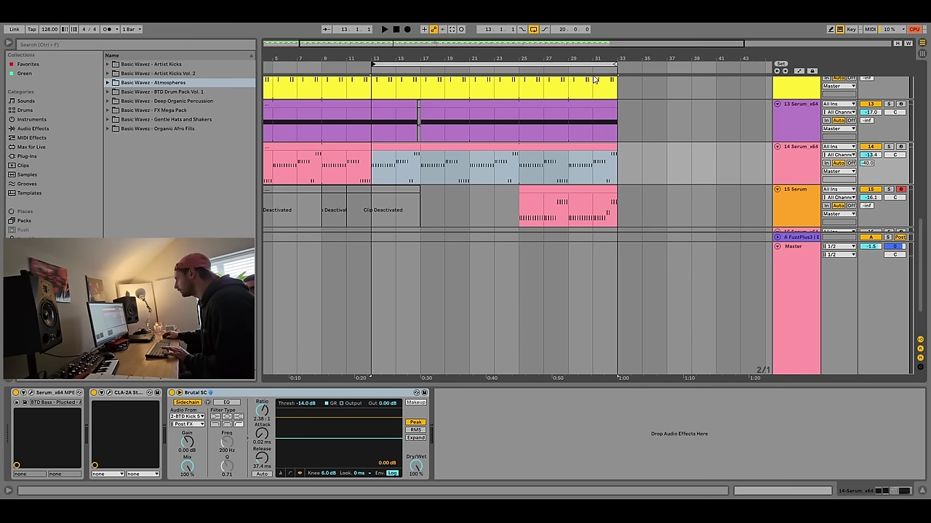
{"action": "left_click_drag", "start_coordinate": [614, 64], "coordinate": [611, 111]}
Delete the deactivated clips before bar 17 on the track 15 Serum.
{"action": "scroll", "coordinate": [428, 122], "scroll_direction": "up", "scroll_amount": 1}
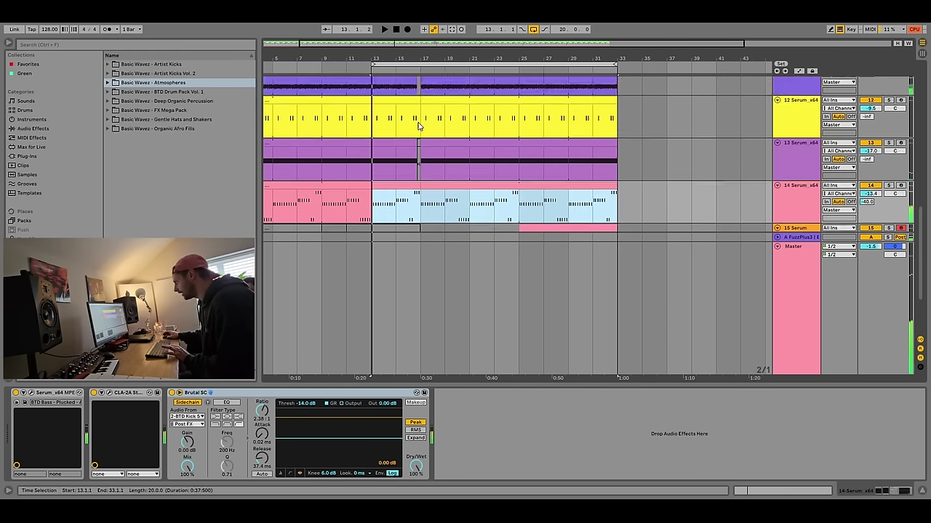
{"action": "scroll", "coordinate": [418, 145], "scroll_direction": "down", "scroll_amount": 3}
{"action": "scroll", "coordinate": [418, 160], "scroll_direction": "up", "scroll_amount": 1}
{"action": "left_click", "coordinate": [417, 169]}
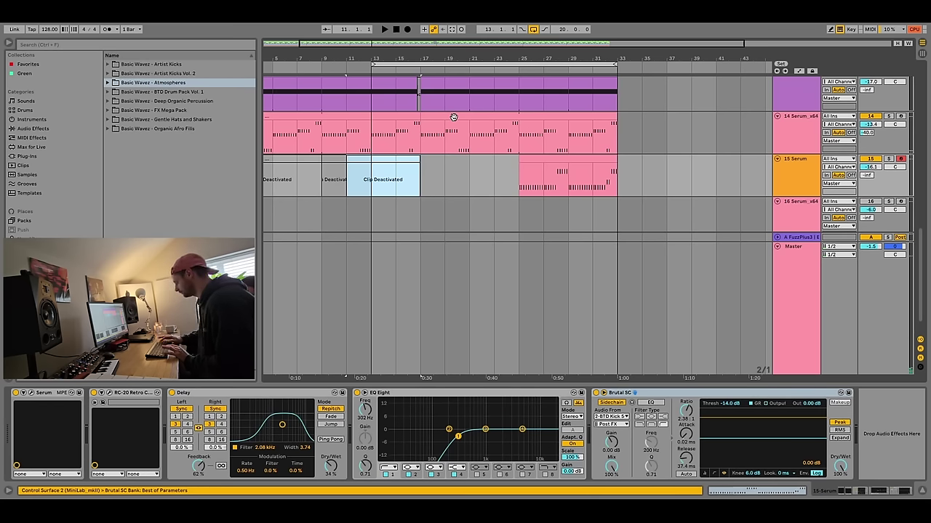
{"action": "left_click_drag", "start_coordinate": [349, 185], "coordinate": [198, 164]}
{"action": "key", "text": "Delete"}
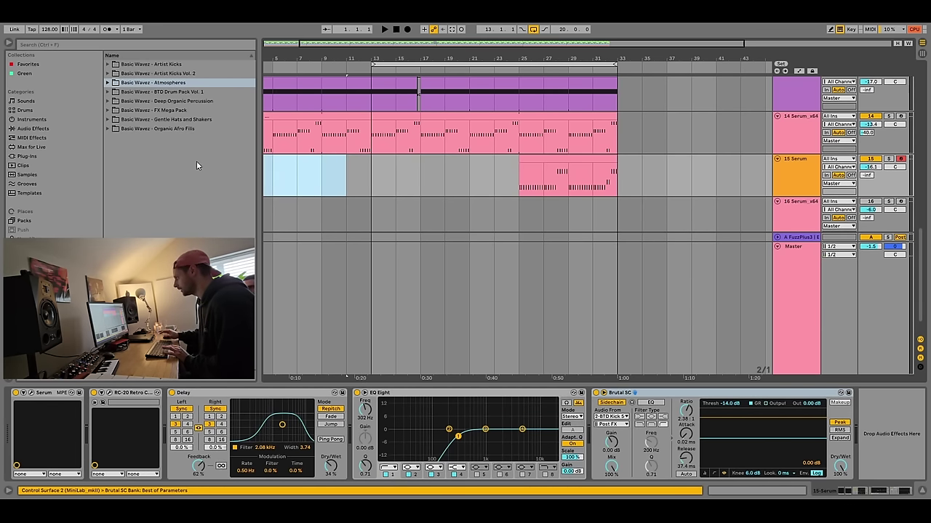
Play from bar 13 and set the fixed grid to 1/16 near the bar 17 transition.
{"action": "key", "text": "space"}
{"action": "left_click", "coordinate": [375, 186]}
{"action": "scroll", "coordinate": [433, 171], "scroll_direction": "up", "scroll_amount": 2}
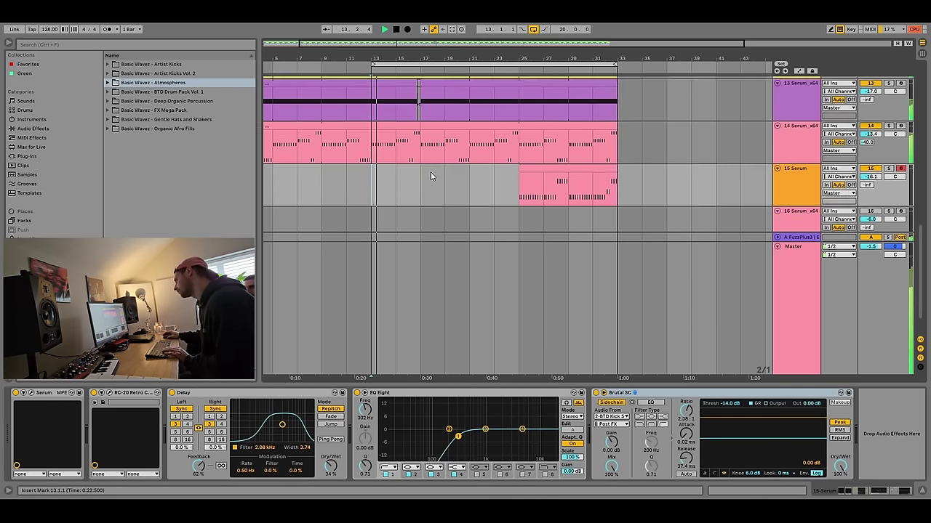
{"action": "left_click", "coordinate": [779, 170]}
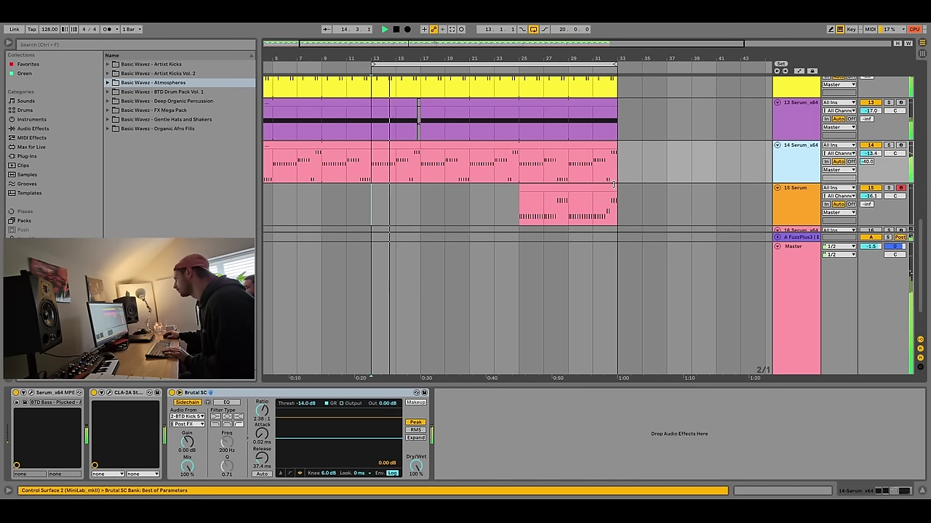
{"action": "scroll", "coordinate": [445, 175], "scroll_direction": "up", "scroll_amount": 10}
{"action": "right_click", "coordinate": [517, 207]}
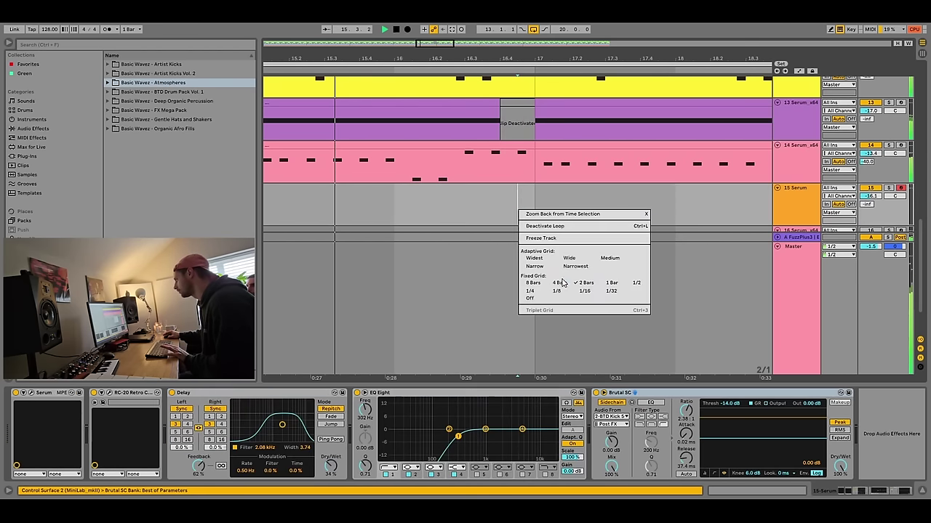
{"action": "left_click", "coordinate": [582, 292]}
Try deactivating the track 14 Serum clip section from 16.4.2 to 17.1.1.
{"action": "left_click_drag", "start_coordinate": [512, 174], "coordinate": [532, 173]}
{"action": "key", "text": "0"}
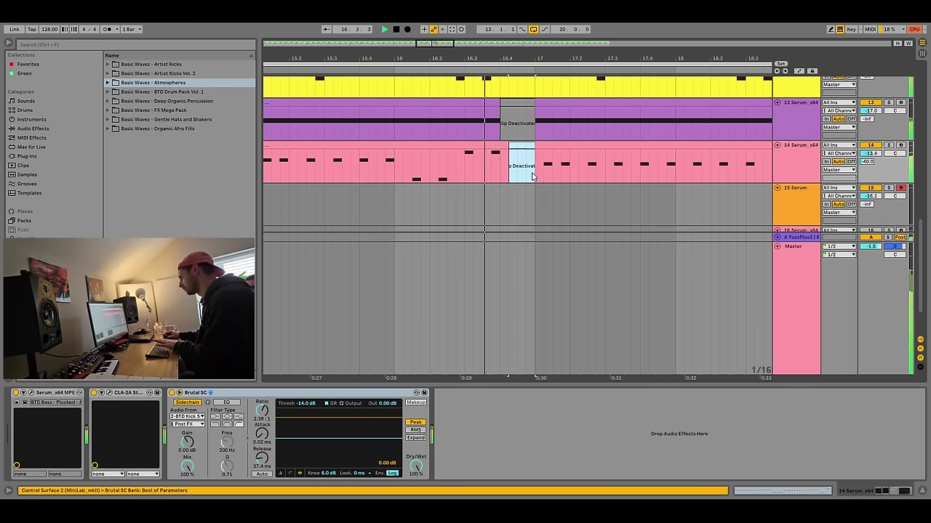
{"action": "key", "text": "minus"}
{"action": "key", "text": "minus"}
{"action": "key", "text": "minus"}
{"action": "key", "text": "minus"}
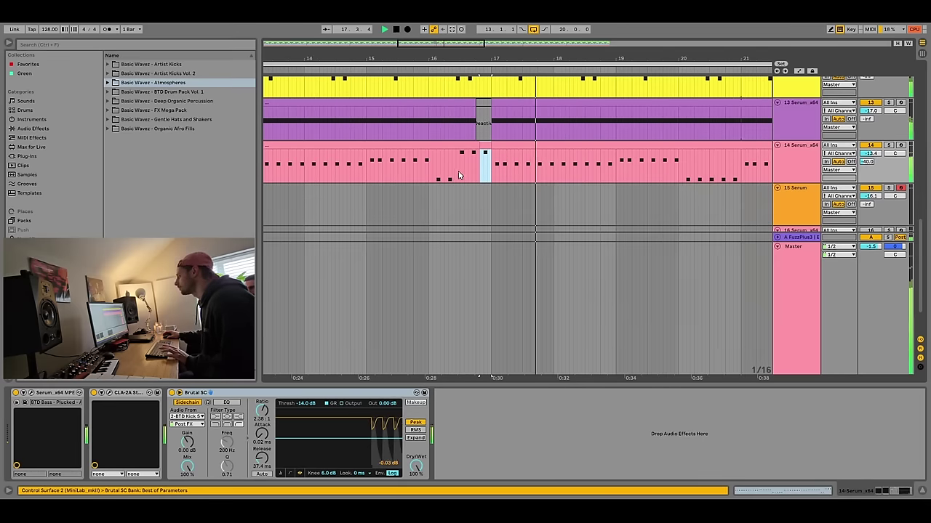
Save the Live Set under a new name and leave the temporary project files in place.
{"action": "scroll", "coordinate": [509, 204], "scroll_direction": "up", "scroll_amount": 5}
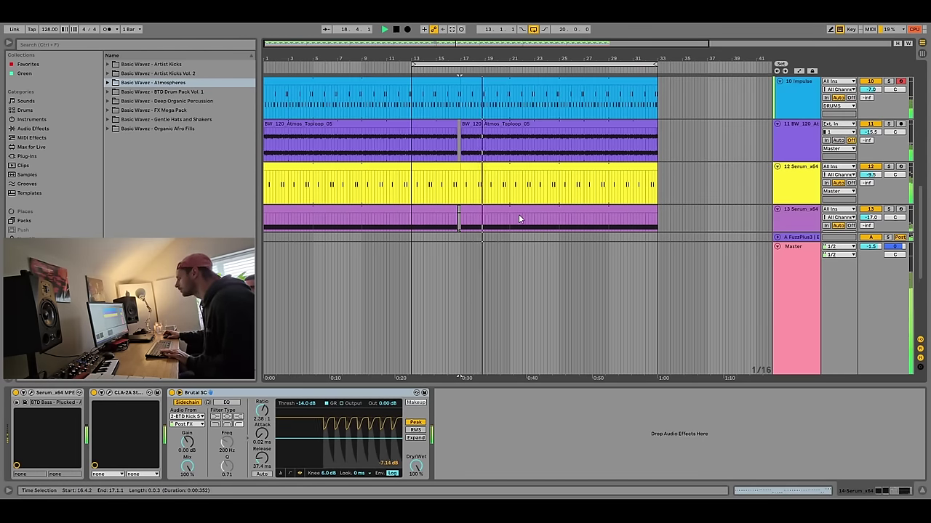
{"action": "scroll", "coordinate": [514, 213], "scroll_direction": "down", "scroll_amount": 5}
{"action": "key", "text": "minus"}
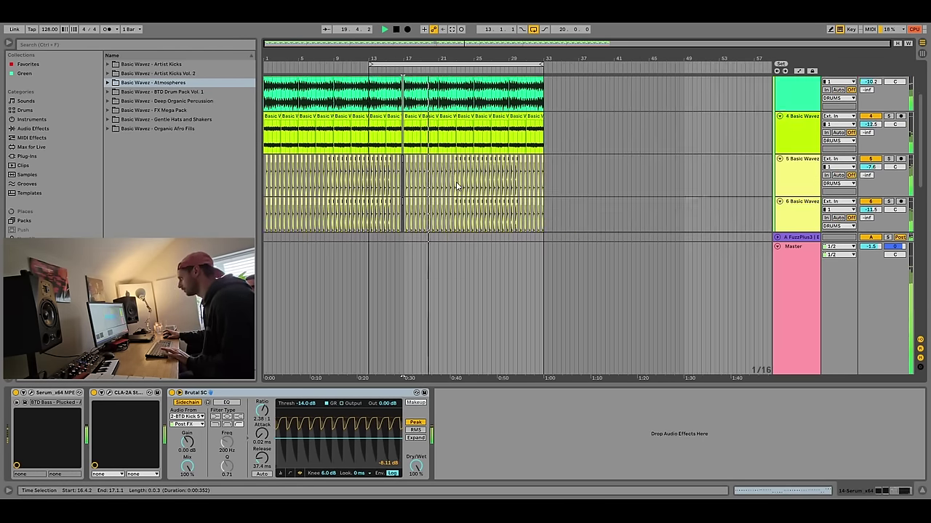
{"action": "scroll", "coordinate": [452, 198], "scroll_direction": "down", "scroll_amount": 3}
{"action": "scroll", "coordinate": [452, 198], "scroll_direction": "up", "scroll_amount": 4}
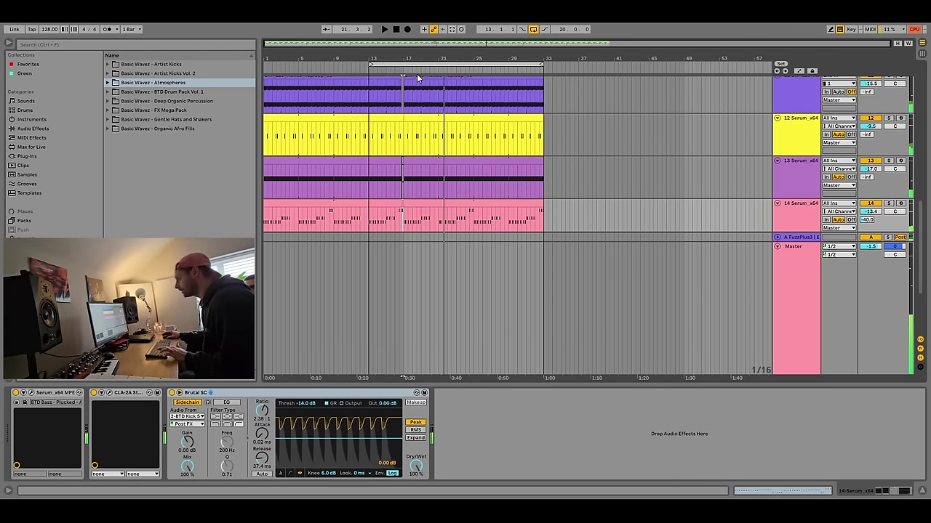
{"action": "key", "text": "ctrl+shift+s"}
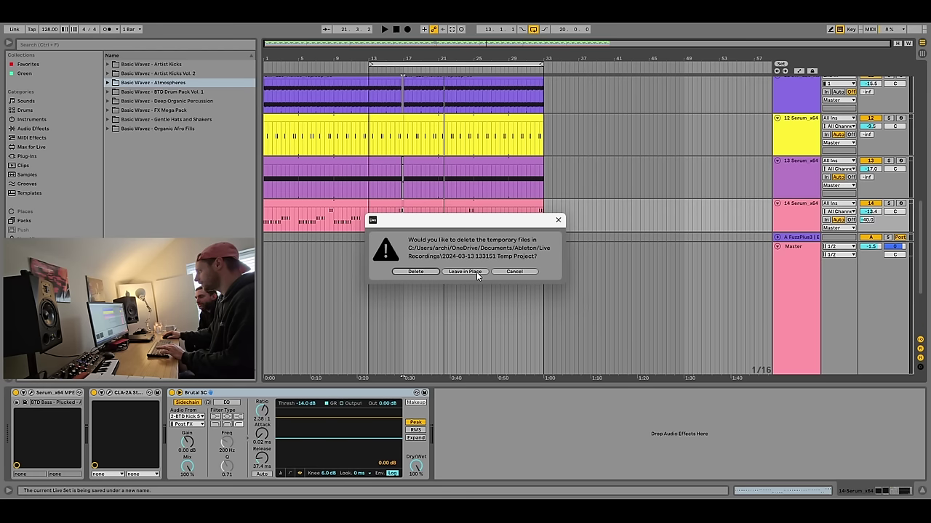
{"action": "left_click", "coordinate": [476, 274]}
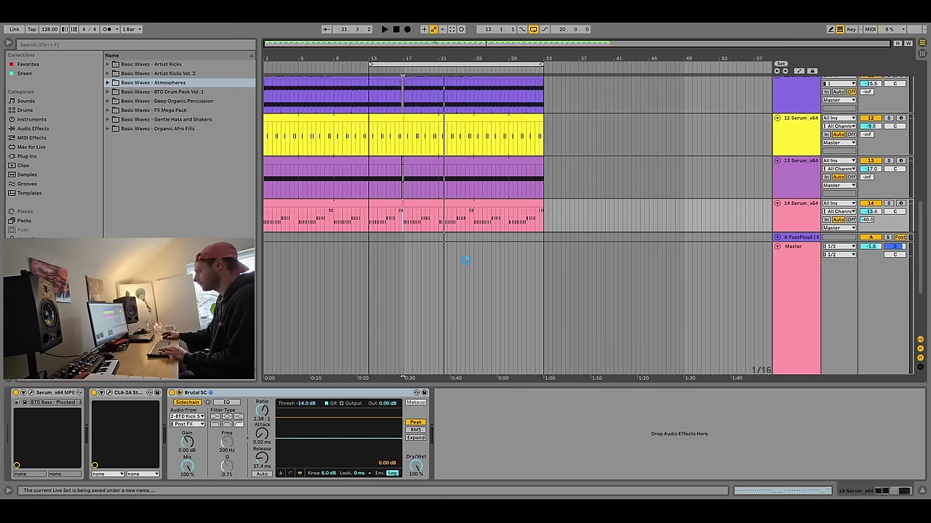
Play from 10.3.2 and select the track 14 Serum while listening to the lead-up to bar 17.
{"action": "left_click", "coordinate": [347, 227]}
{"action": "key", "text": "space"}
{"action": "scroll", "coordinate": [373, 208], "scroll_direction": "up", "scroll_amount": 3}
{"action": "scroll", "coordinate": [385, 204], "scroll_direction": "down", "scroll_amount": 7}
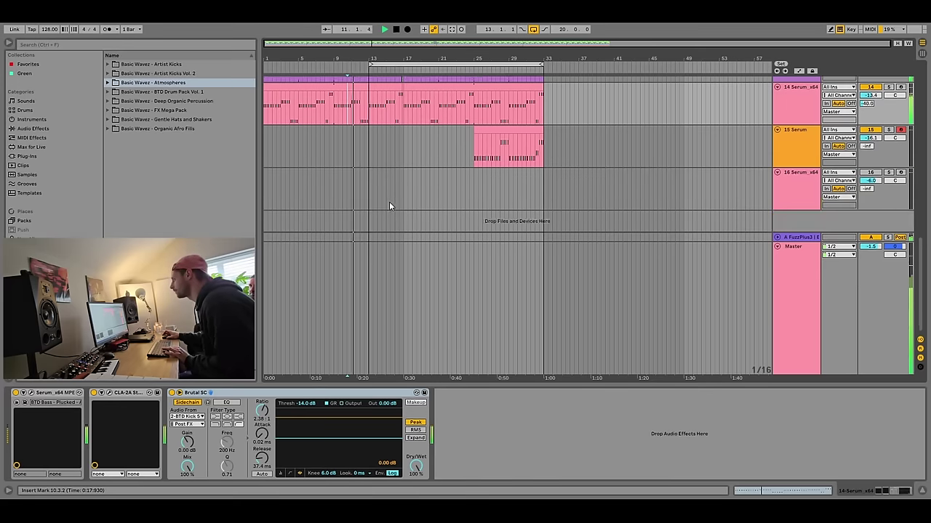
{"action": "scroll", "coordinate": [393, 202], "scroll_direction": "up", "scroll_amount": 1}
{"action": "left_click", "coordinate": [789, 141]}
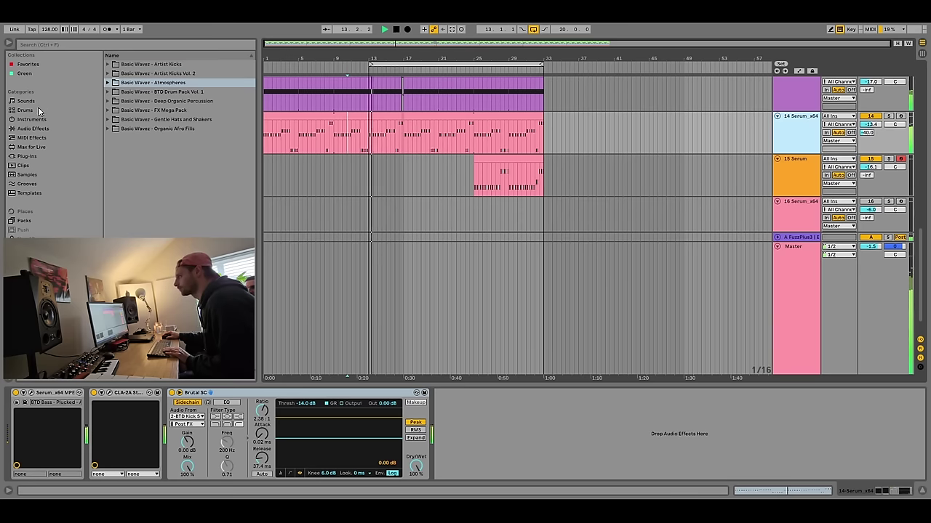
{"action": "scroll", "coordinate": [397, 136], "scroll_direction": "up", "scroll_amount": 3}
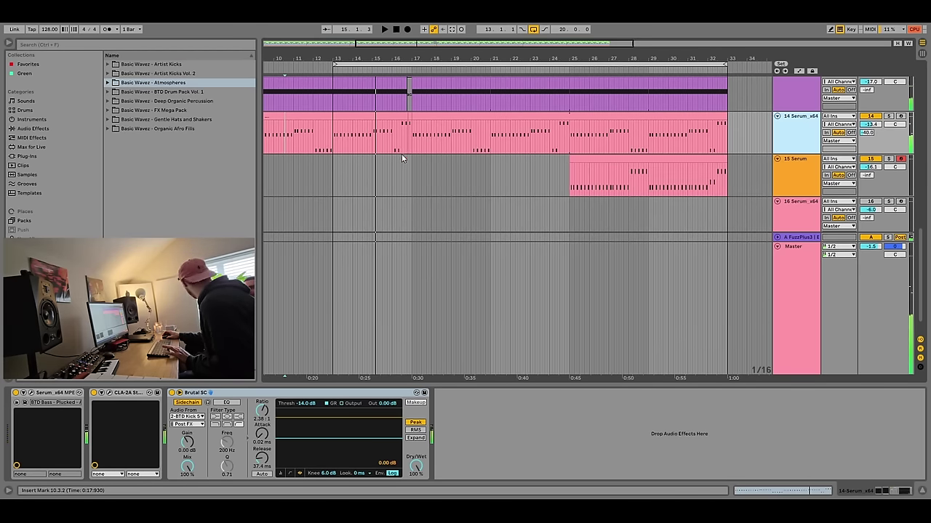
Replay from 10.3.2 and examine the lanes of tracks 9 to 16 around the transition into bar 17.
{"action": "key", "text": "space"}
{"action": "scroll", "coordinate": [400, 146], "scroll_direction": "up", "scroll_amount": 2}
{"action": "scroll", "coordinate": [395, 152], "scroll_direction": "up", "scroll_amount": 2}
{"action": "scroll", "coordinate": [394, 152], "scroll_direction": "down", "scroll_amount": 3}
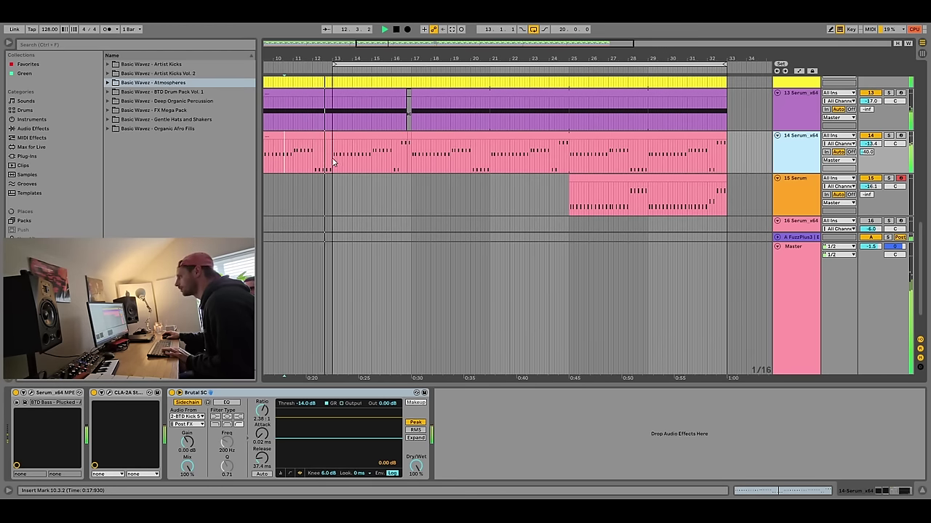
{"action": "scroll", "coordinate": [728, 172], "scroll_direction": "down", "scroll_amount": 3}
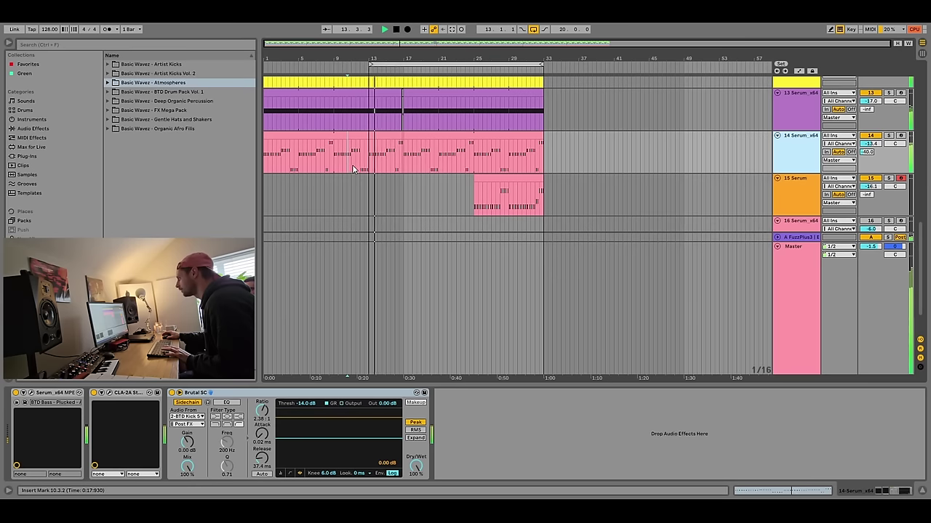
{"action": "scroll", "coordinate": [425, 152], "scroll_direction": "up", "scroll_amount": 5}
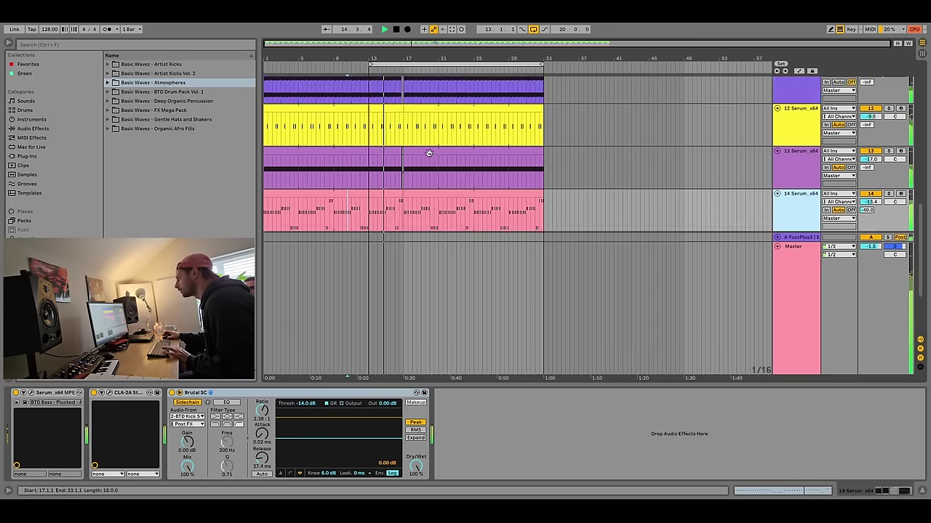
{"action": "scroll", "coordinate": [399, 161], "scroll_direction": "up", "scroll_amount": 4}
{"action": "scroll", "coordinate": [400, 162], "scroll_direction": "up", "scroll_amount": 6}
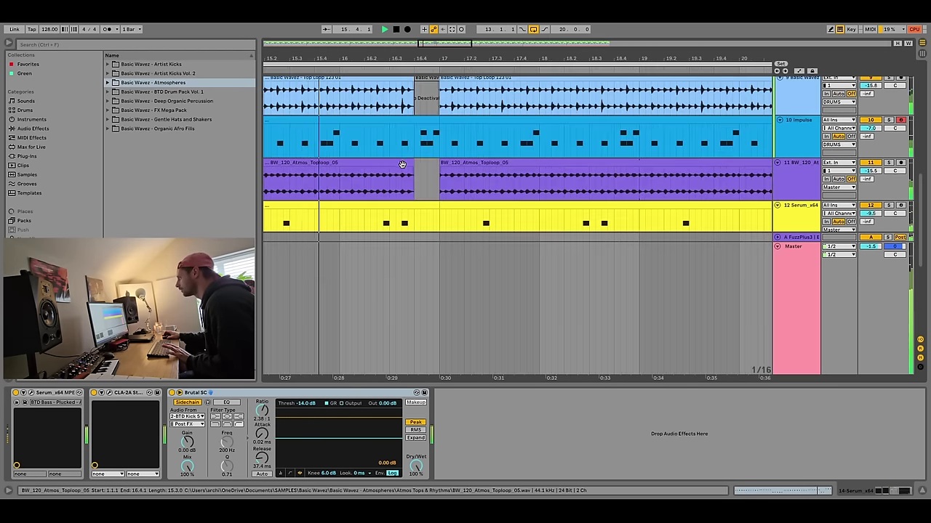
{"action": "scroll", "coordinate": [410, 171], "scroll_direction": "down", "scroll_amount": 5}
{"action": "scroll", "coordinate": [410, 171], "scroll_direction": "up", "scroll_amount": 1}
{"action": "scroll", "coordinate": [409, 170], "scroll_direction": "up", "scroll_amount": 1}
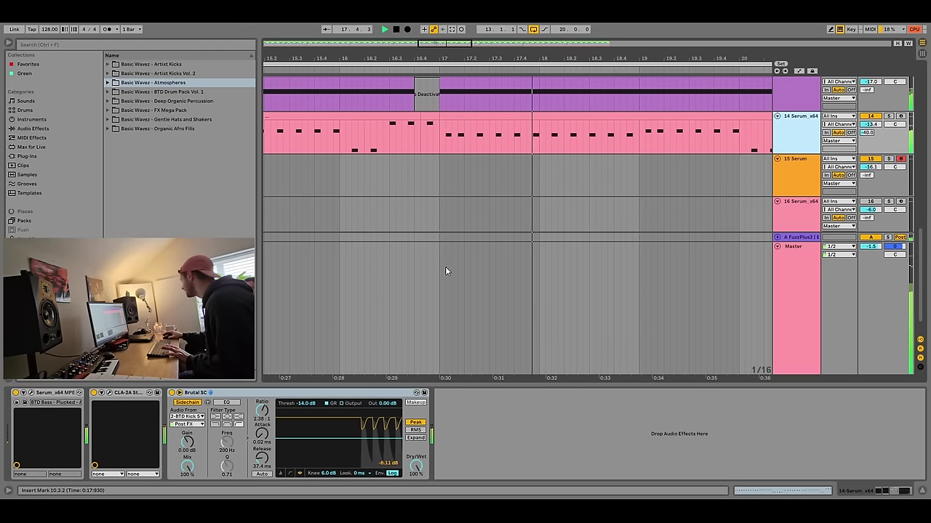
Examine the track 14 and 15 Serum lanes around bar 17 during playback, placing the insert marker at 17.1.1 on track 15.
{"action": "scroll", "coordinate": [425, 211], "scroll_direction": "down", "scroll_amount": 3}
{"action": "right_click", "coordinate": [454, 180]}
{"action": "left_click", "coordinate": [517, 253]}
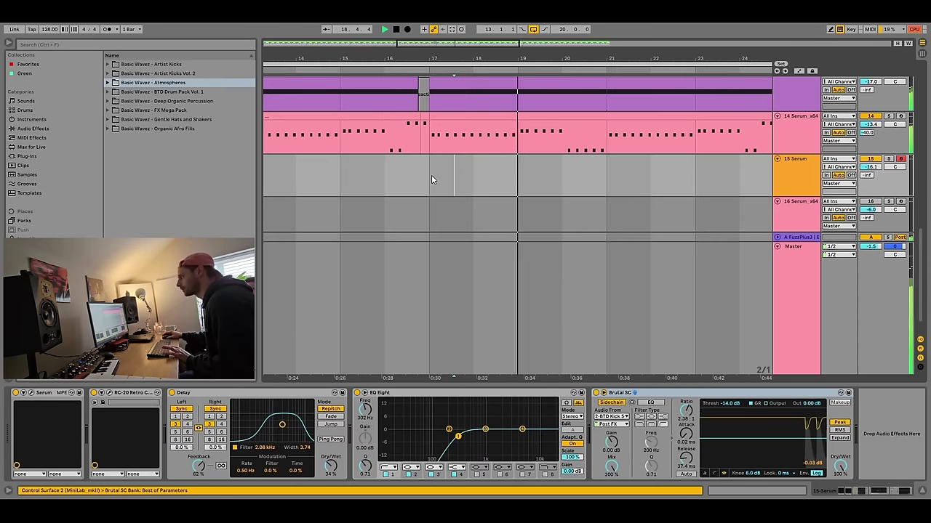
{"action": "left_click", "coordinate": [430, 175]}
{"action": "scroll", "coordinate": [424, 191], "scroll_direction": "down", "scroll_amount": 5}
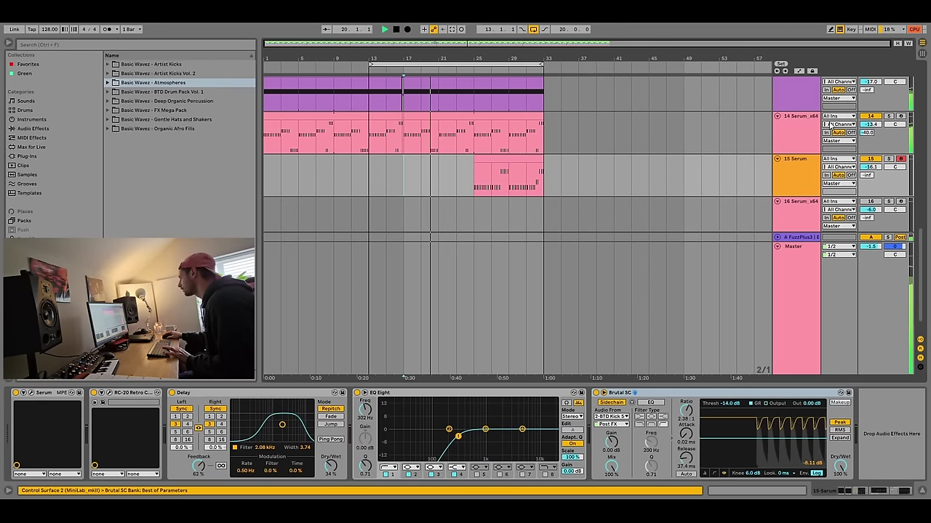
{"action": "left_click", "coordinate": [816, 140]}
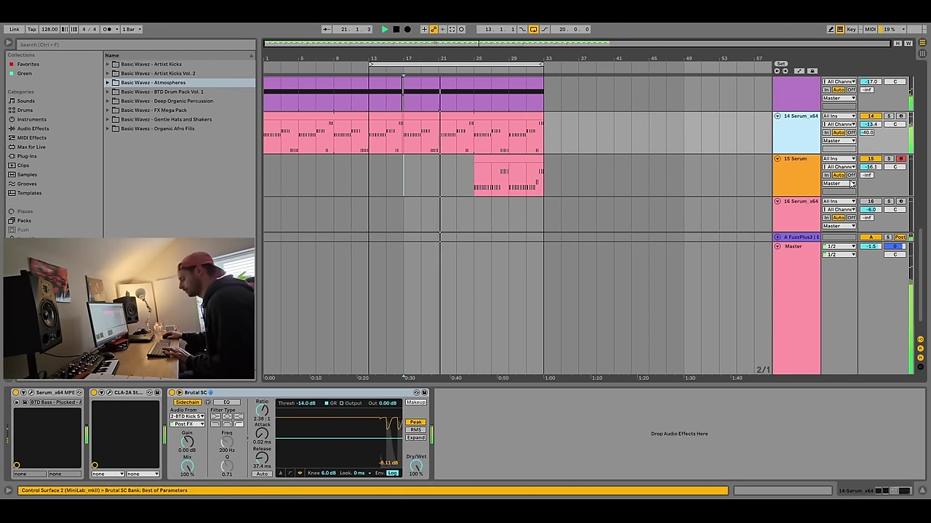
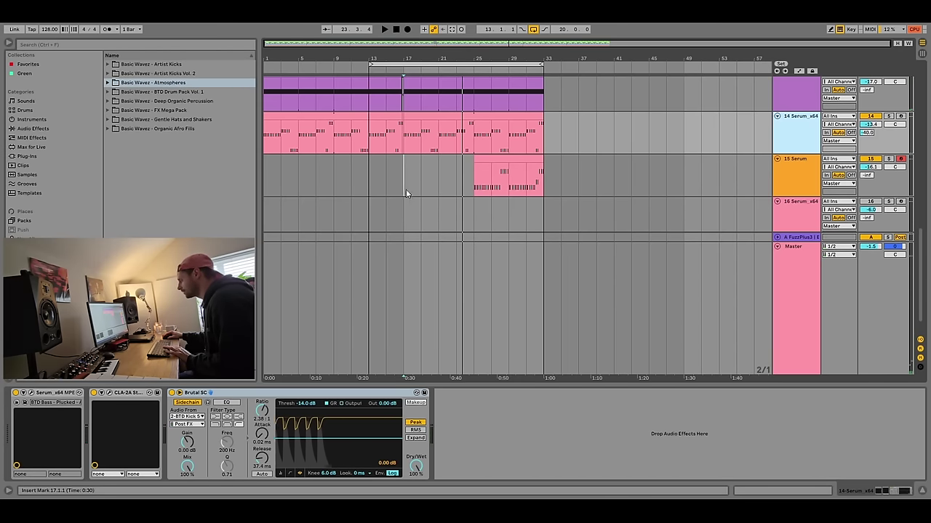
Play the arrangement from 13.1.1 and review the lanes of tracks 11 to 16 while listening through to bar 28.
{"action": "left_click", "coordinate": [375, 222]}
{"action": "key", "text": "space"}
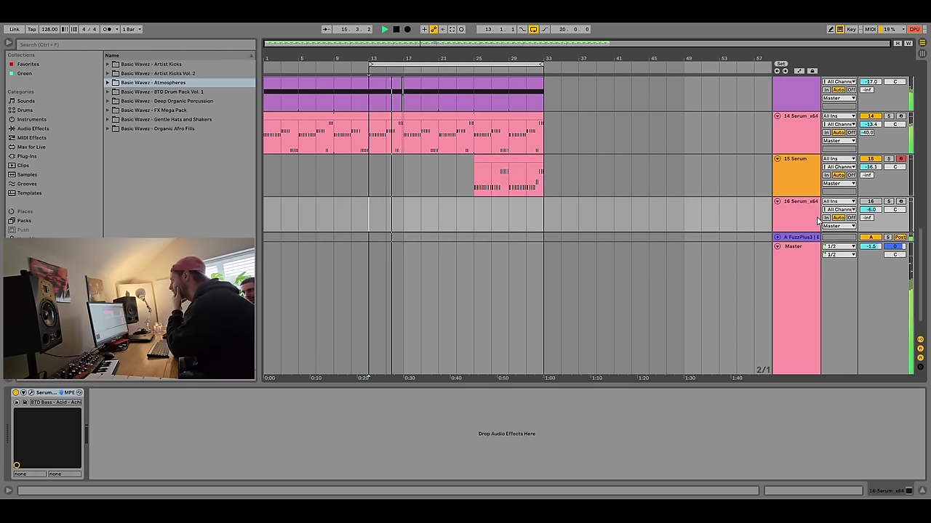
{"action": "scroll", "coordinate": [817, 220], "scroll_direction": "down", "scroll_amount": 1}
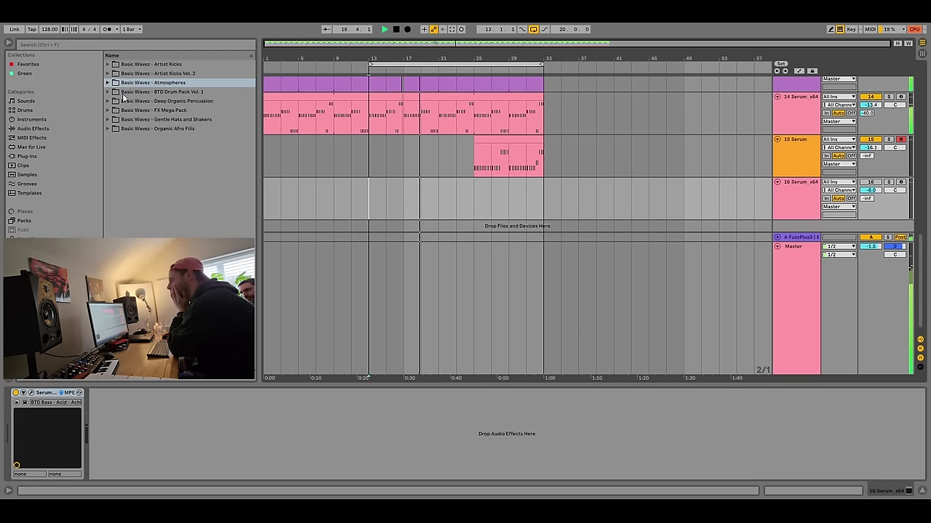
{"action": "scroll", "coordinate": [628, 182], "scroll_direction": "up", "scroll_amount": 5}
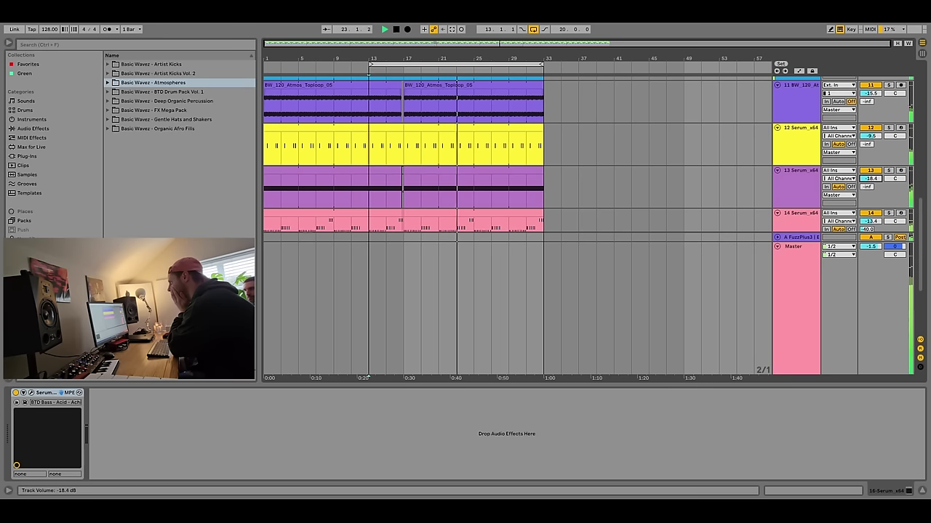
{"action": "scroll", "coordinate": [502, 147], "scroll_direction": "down", "scroll_amount": 4}
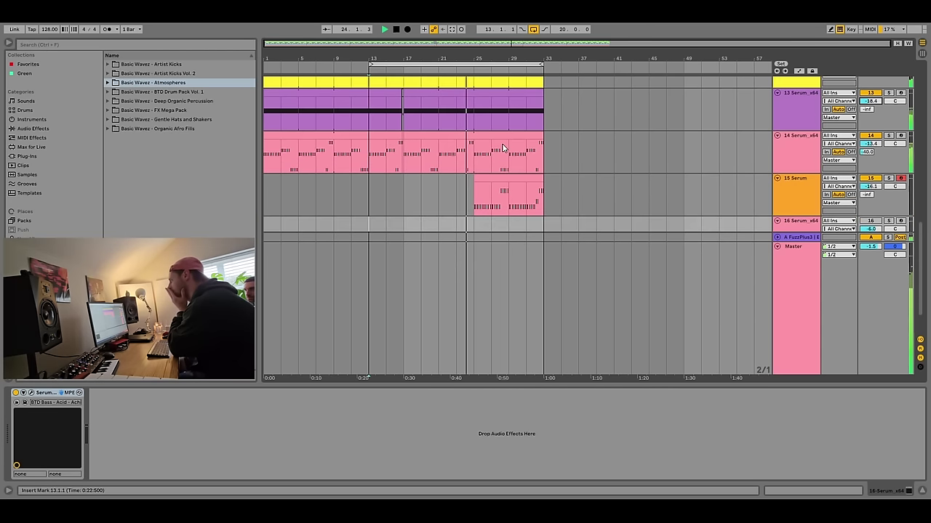
{"action": "scroll", "coordinate": [502, 147], "scroll_direction": "down", "scroll_amount": 2}
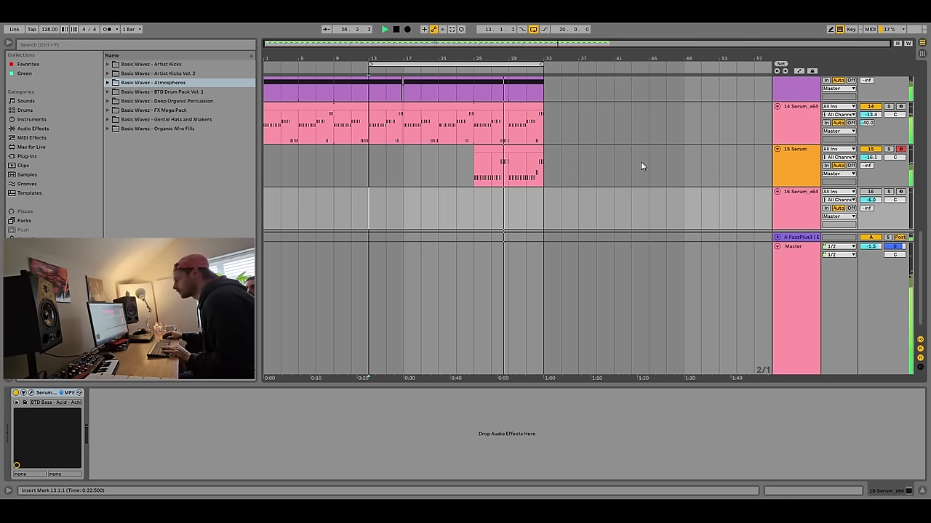
Set the insert marker at 25.1.1 on track 15 Serum and switch off that track's Delay device.
{"action": "left_click", "coordinate": [812, 182]}
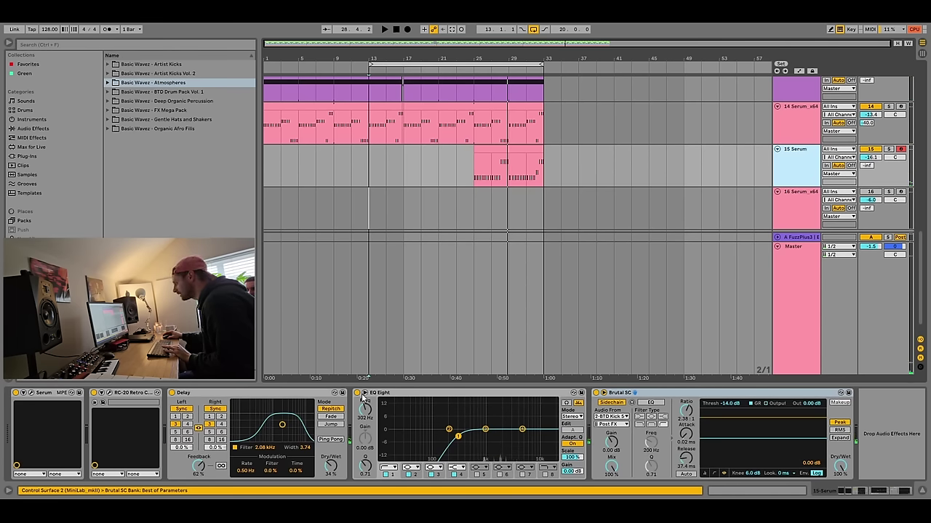
{"action": "left_click", "coordinate": [474, 175]}
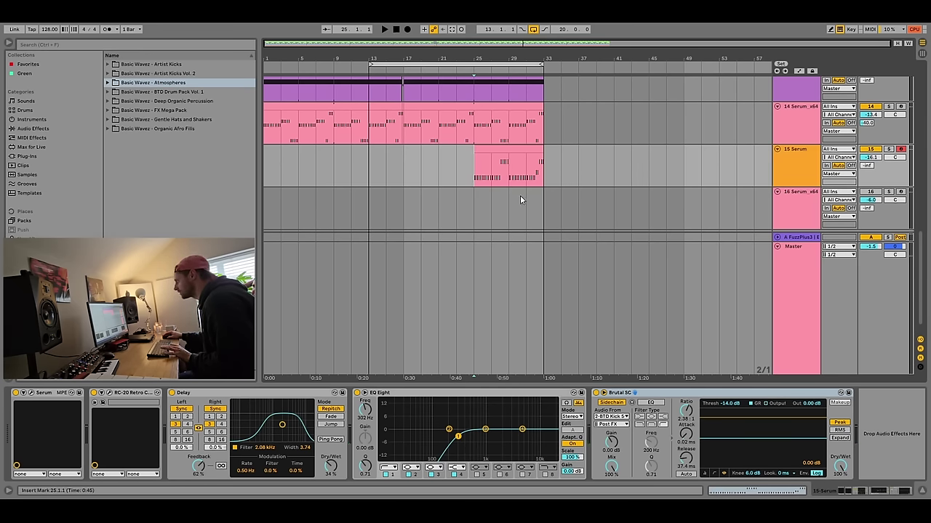
{"action": "scroll", "coordinate": [486, 174], "scroll_direction": "up", "scroll_amount": 3}
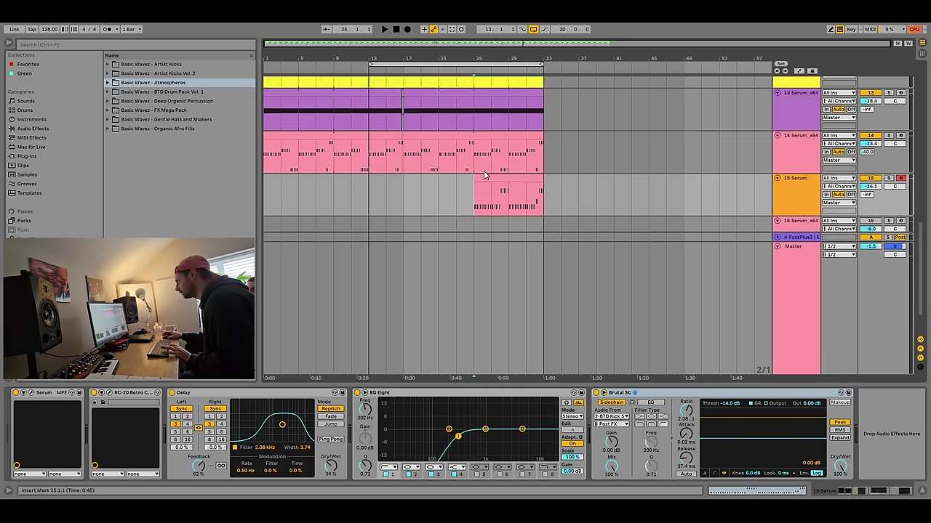
{"action": "scroll", "coordinate": [496, 196], "scroll_direction": "down", "scroll_amount": 3}
{"action": "scroll", "coordinate": [497, 191], "scroll_direction": "up", "scroll_amount": 3}
{"action": "scroll", "coordinate": [495, 190], "scroll_direction": "down", "scroll_amount": 2}
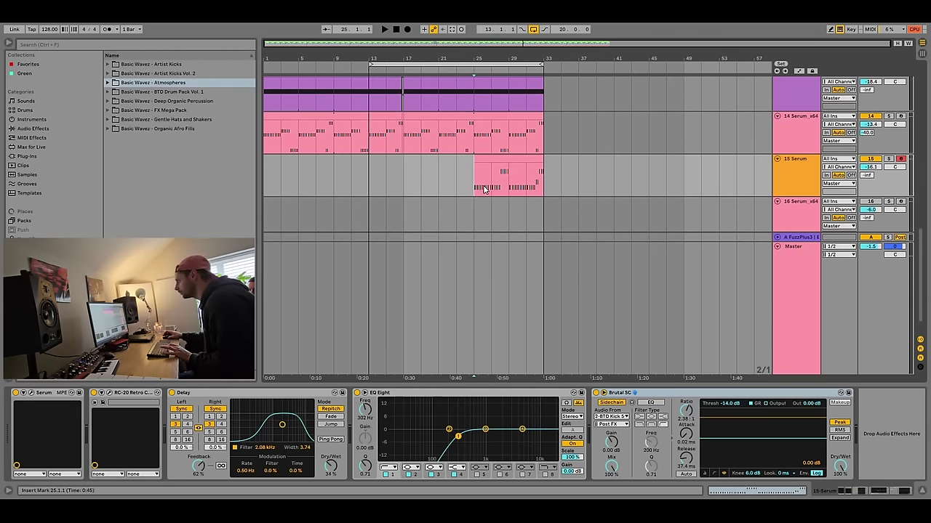
{"action": "key", "text": "plus"}
{"action": "key", "text": "minus"}
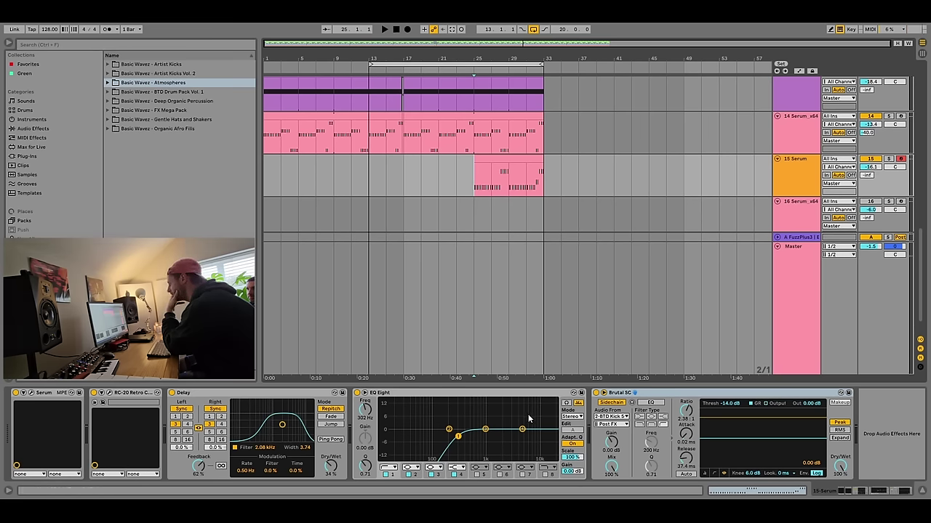
{"action": "left_click", "coordinate": [172, 393]}
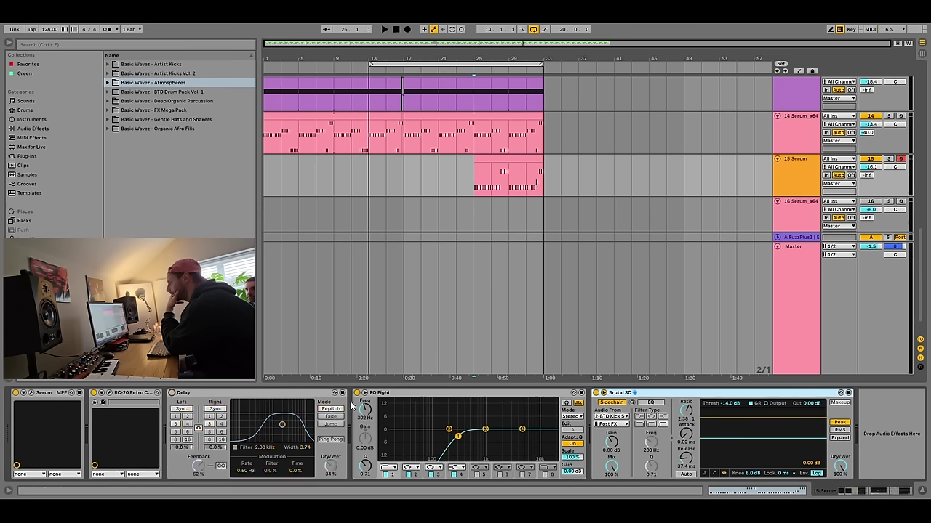
Try the BW DV3 - PL Apollo preset in track 15's Serum, with the Env 1 release shortened to 60 ms.
{"action": "key", "text": "space"}
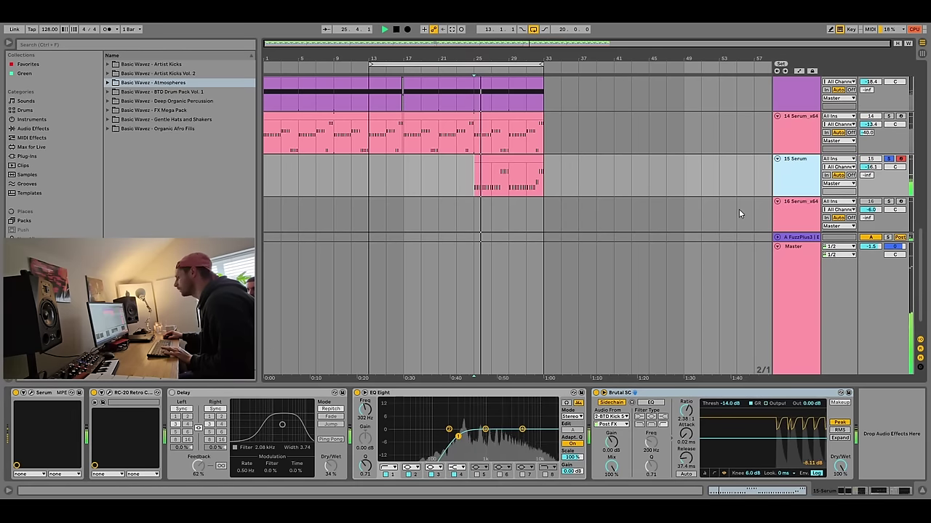
{"action": "key", "text": "space"}
{"action": "left_click", "coordinate": [31, 394]}
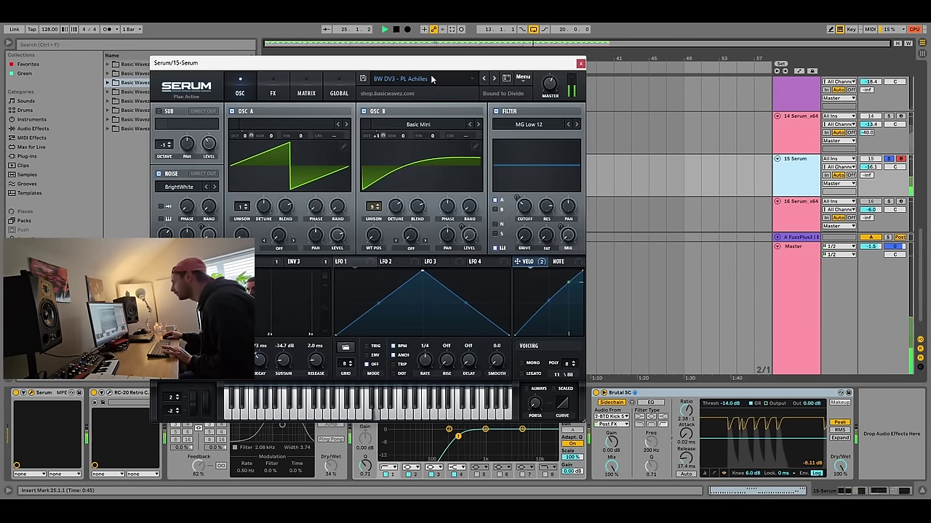
{"action": "left_click", "coordinate": [403, 79]}
{"action": "mouse_move", "coordinate": [429, 231]}
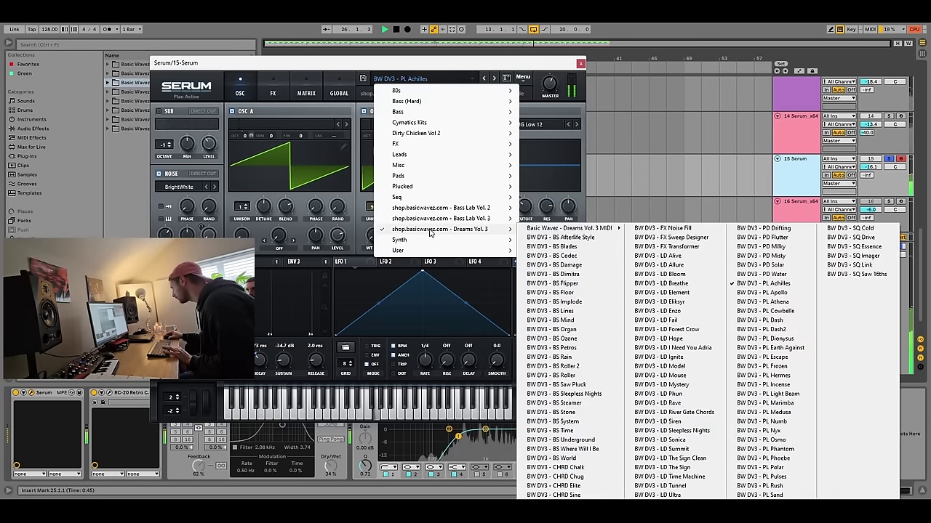
{"action": "left_click", "coordinate": [762, 293]}
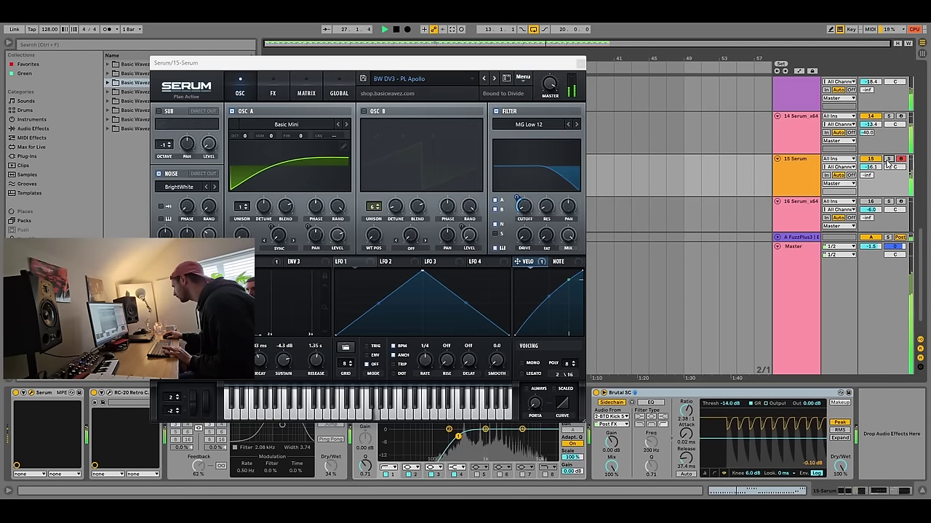
{"action": "left_click_drag", "start_coordinate": [431, 67], "coordinate": [632, 69]}
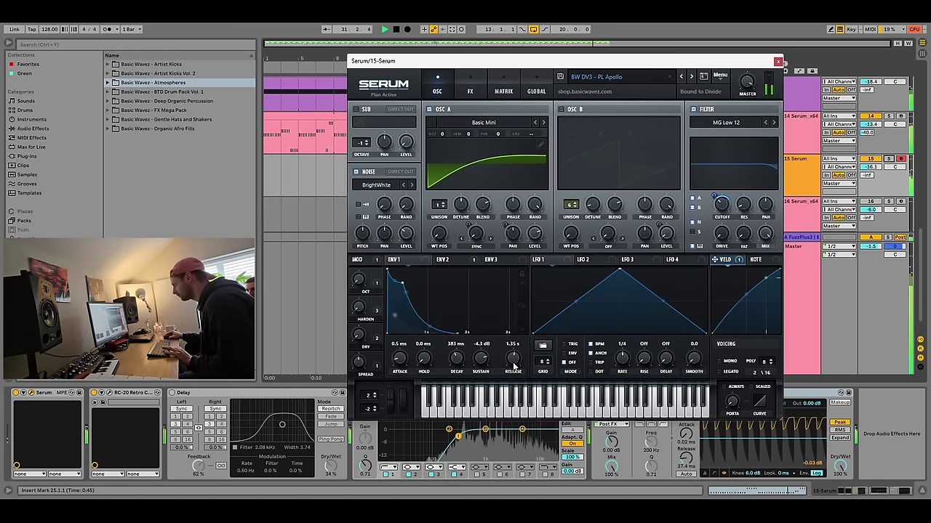
{"action": "left_click_drag", "start_coordinate": [513, 365], "coordinate": [484, 370]}
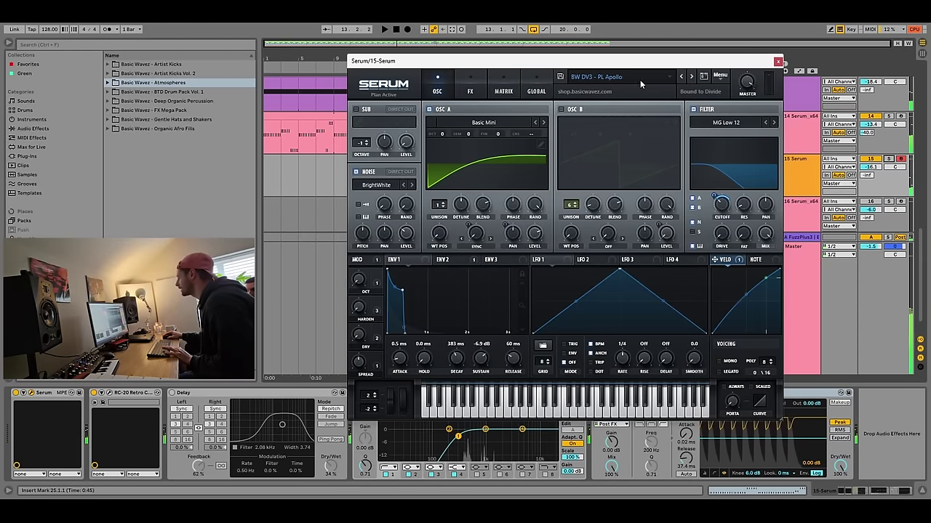
Audition the BW DV3 - PL Athena and PL Cowbelle presets in track 15's Serum and move its window clear of the arrangement.
{"action": "left_click", "coordinate": [690, 78]}
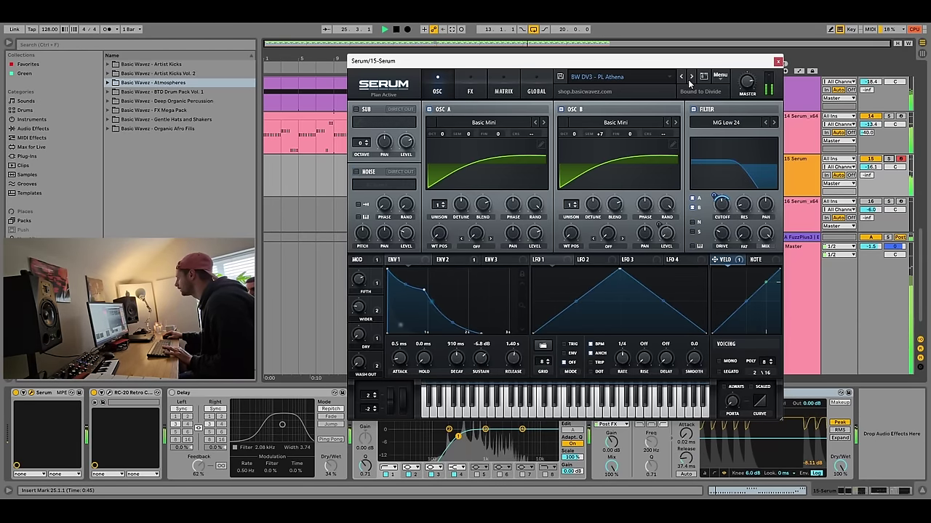
{"action": "left_click", "coordinate": [690, 78]}
{"action": "left_click_drag", "start_coordinate": [618, 61], "coordinate": [621, 311]}
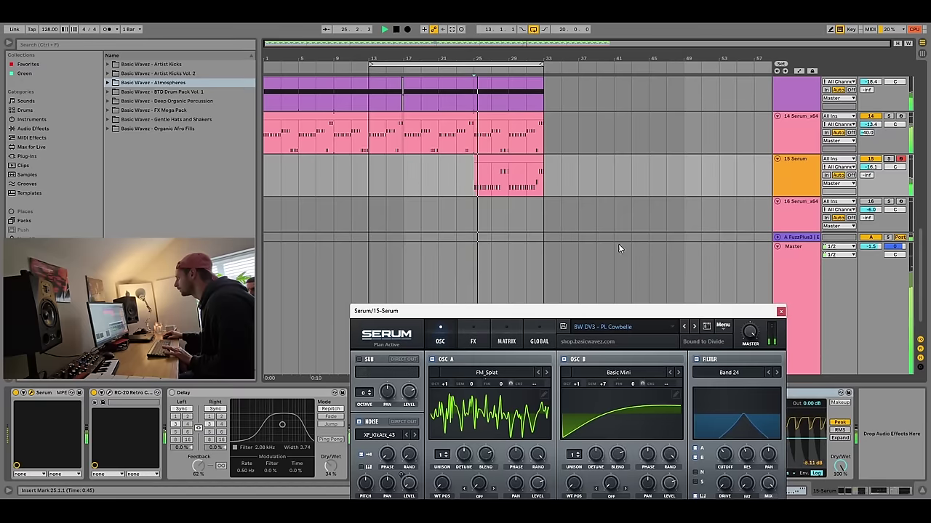
Shorten the loop to the eight bars starting at bar 25 and raise the track 15 volume to -8.4 dB.
{"action": "left_click_drag", "start_coordinate": [369, 66], "coordinate": [476, 66]}
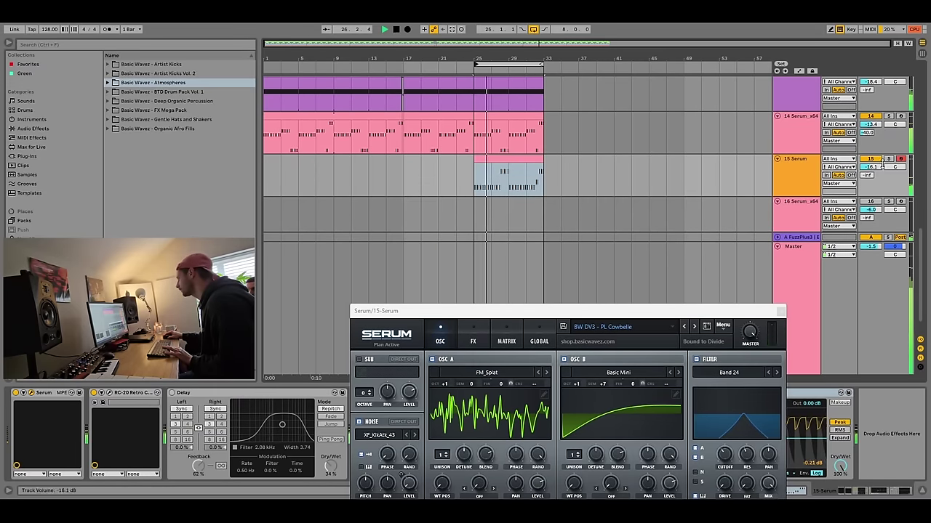
{"action": "left_click_drag", "start_coordinate": [873, 166], "coordinate": [877, 162]}
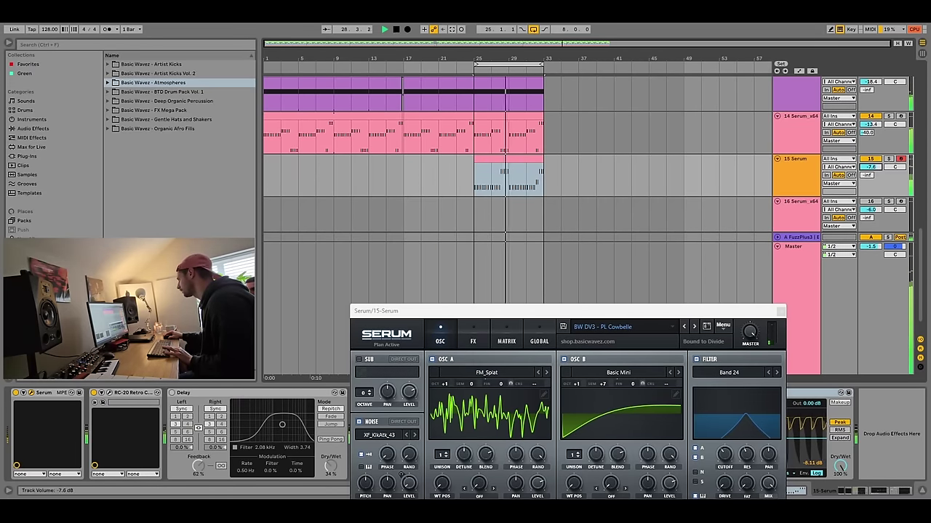
Load the BW DV3 - PL Dash preset in track 15's Serum and close the plug-in window.
{"action": "left_click", "coordinate": [695, 327]}
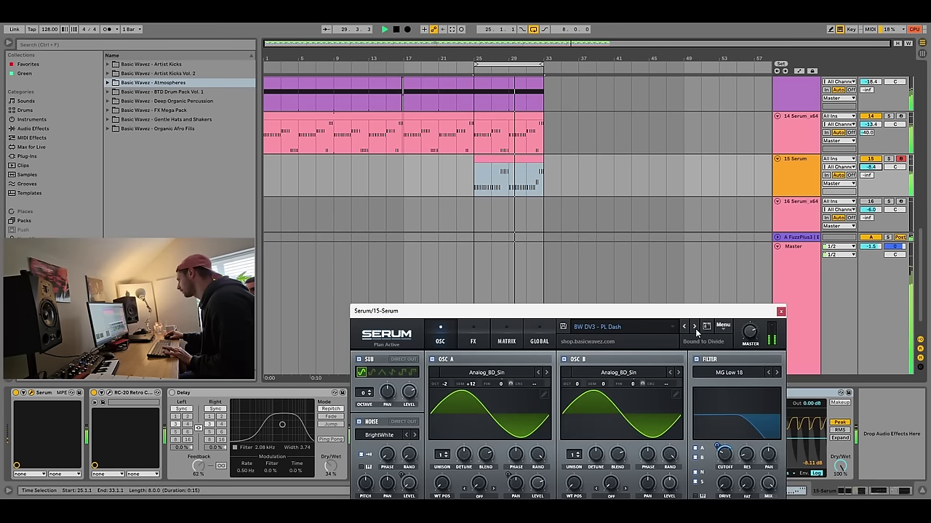
{"action": "right_click", "coordinate": [726, 296]}
{"action": "left_click", "coordinate": [706, 316]}
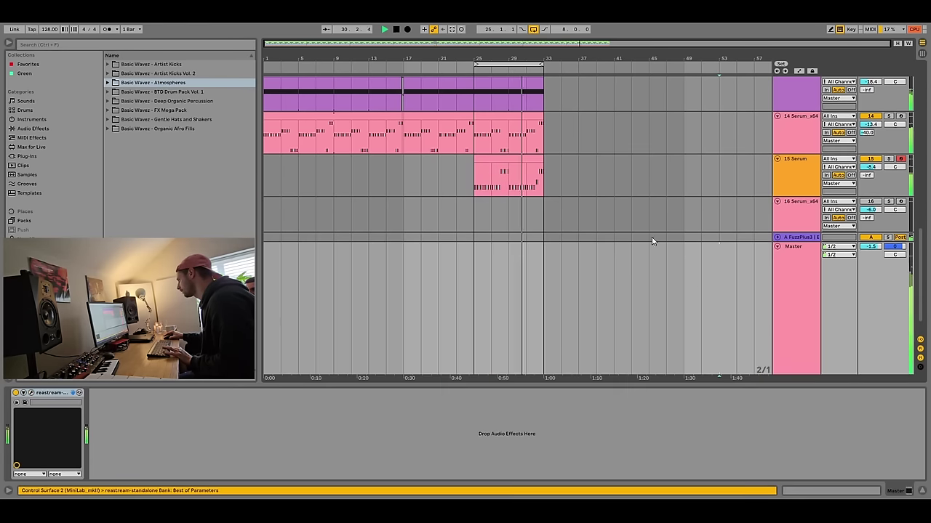
Transpose all notes in the track 15 clip at bar 25 up one octave and play the loop to check them.
{"action": "double_click", "coordinate": [502, 160]}
{"action": "left_click", "coordinate": [780, 141]}
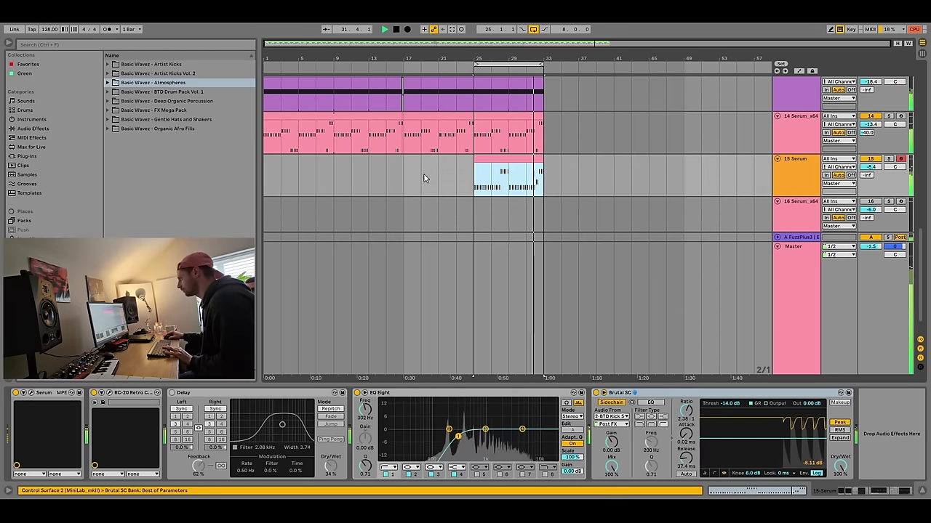
{"action": "double_click", "coordinate": [483, 157]}
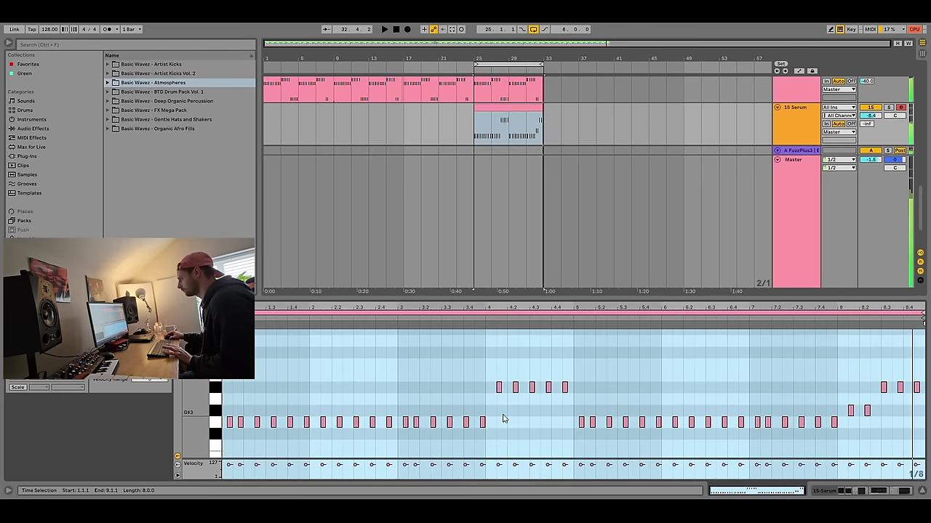
{"action": "left_click", "coordinate": [482, 422]}
{"action": "key", "text": "ctrl+a"}
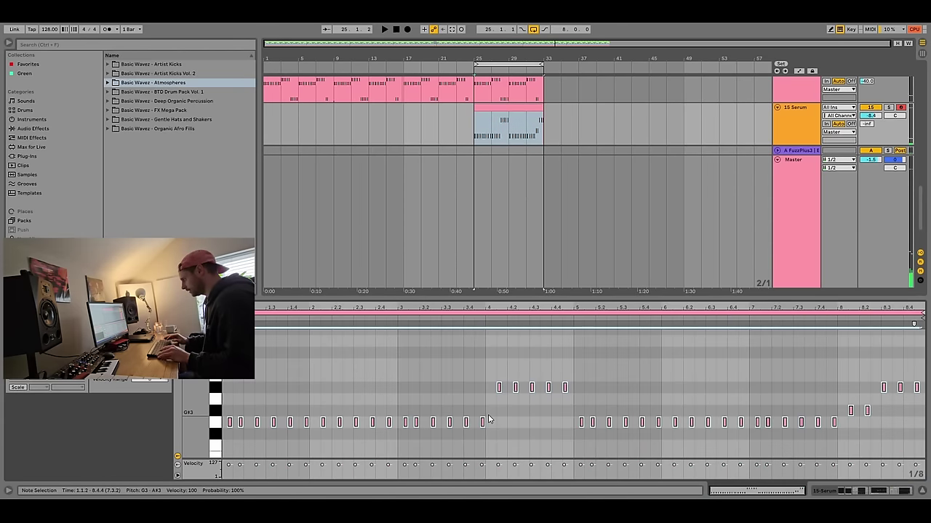
{"action": "key", "text": "shift+Up"}
{"action": "key", "text": "space"}
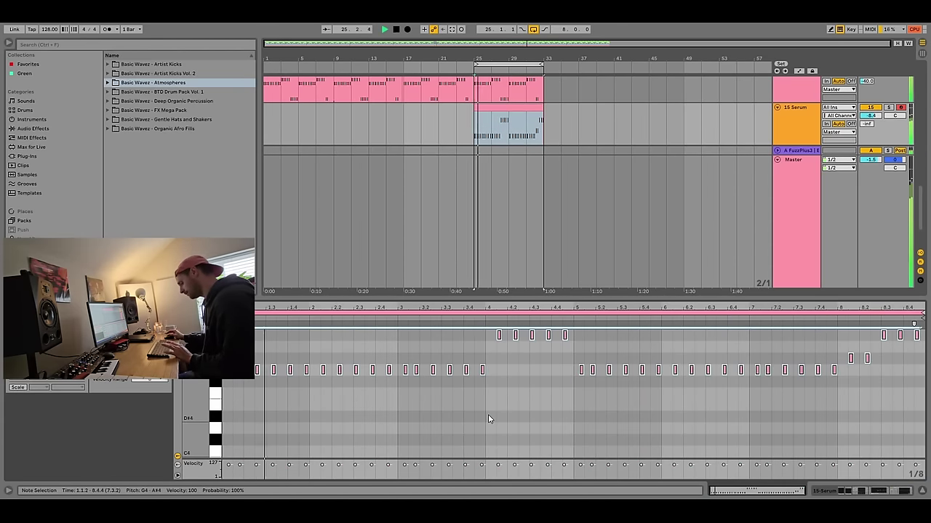
{"action": "key", "text": "space"}
Audition BW DV3 - PL Dash2 in track 15's Serum, load the BW DV3 - PL Dionysus preset instead and play the loop.
{"action": "double_click", "coordinate": [792, 137]}
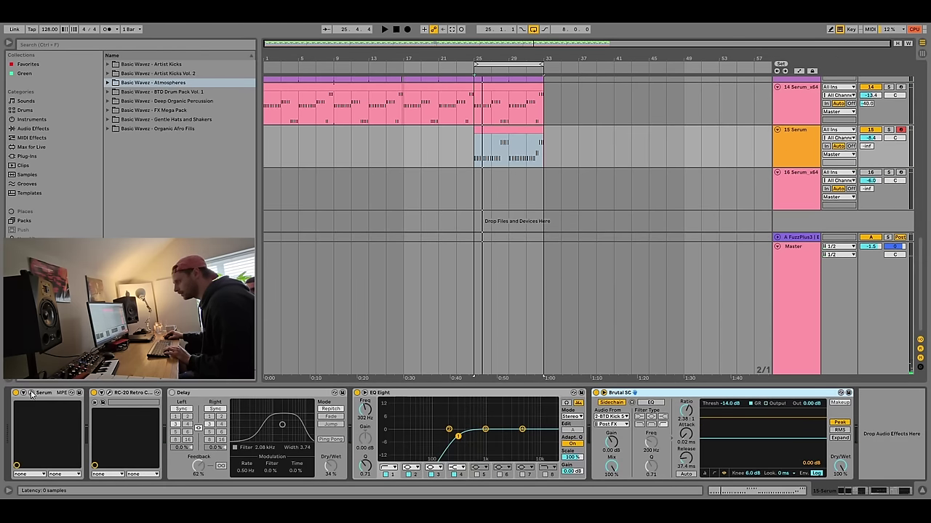
{"action": "left_click", "coordinate": [31, 393]}
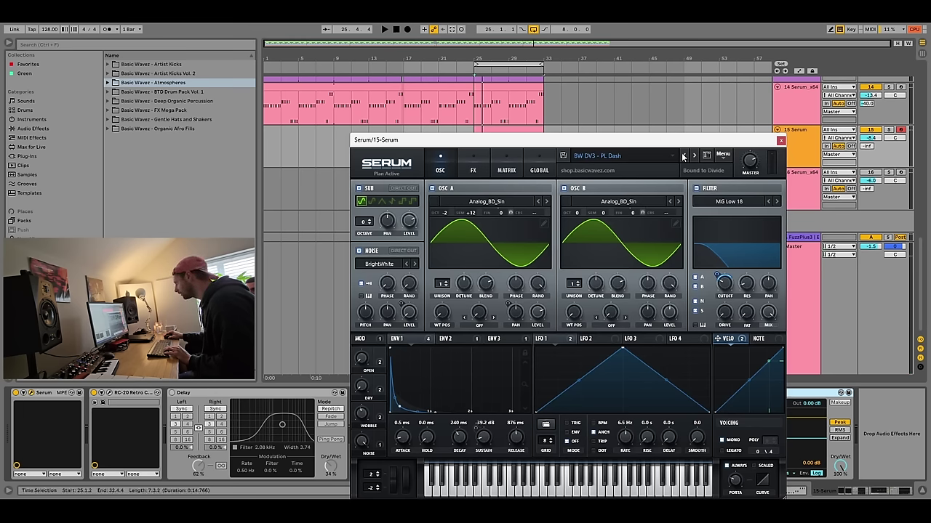
{"action": "left_click", "coordinate": [652, 159]}
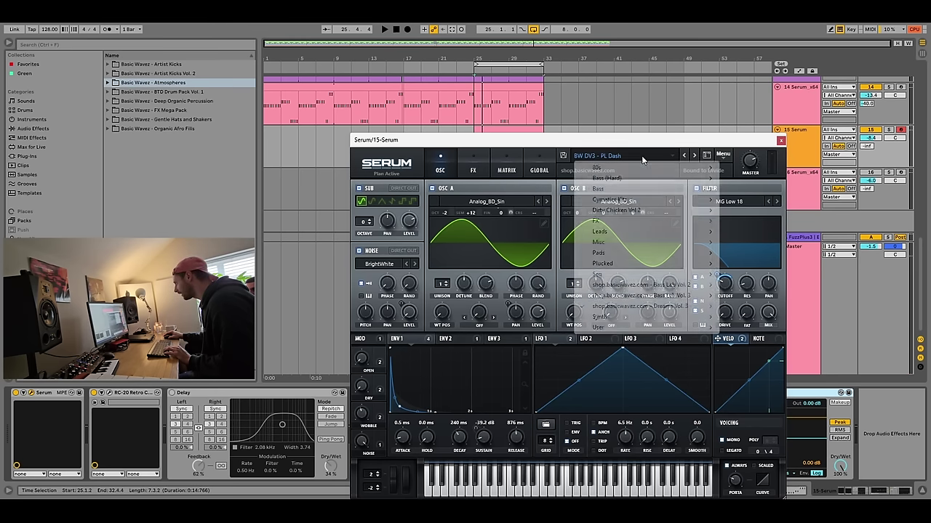
{"action": "mouse_move", "coordinate": [659, 311]}
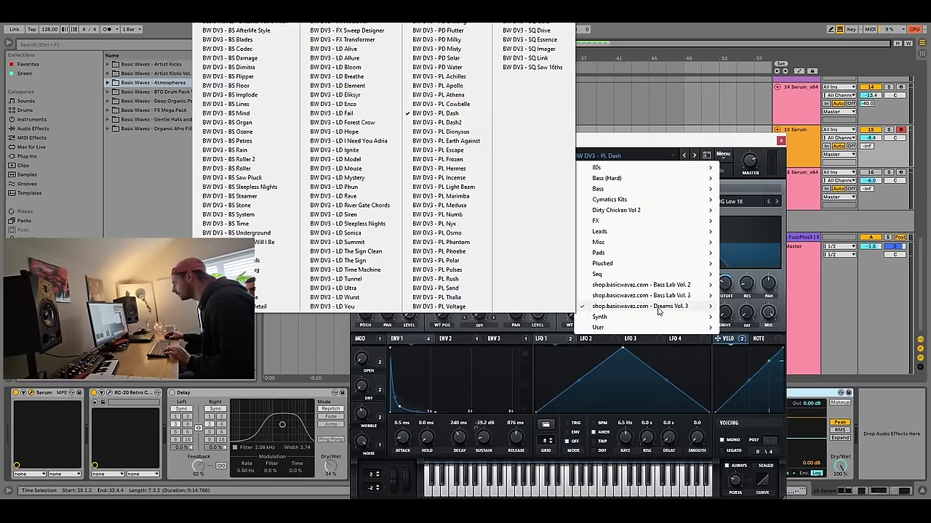
{"action": "left_click", "coordinate": [438, 122]}
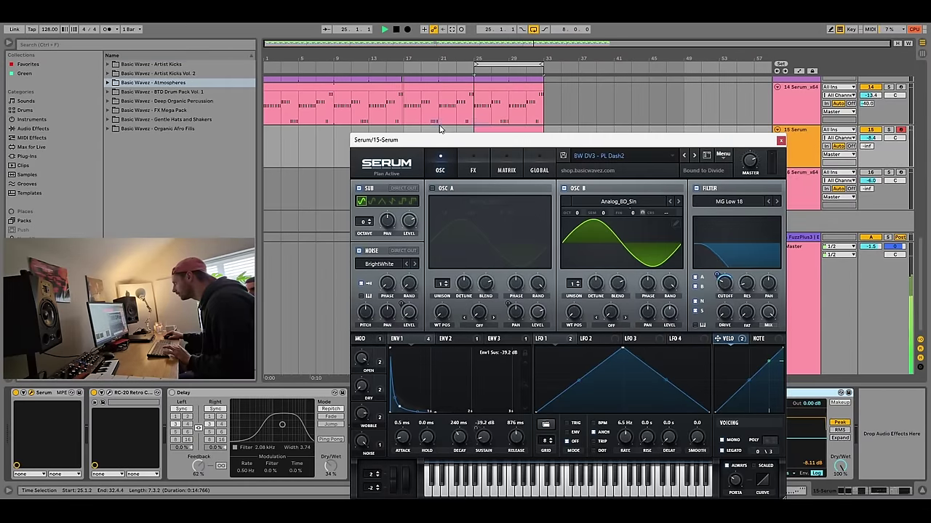
{"action": "left_click", "coordinate": [696, 155]}
{"action": "key", "text": "space"}
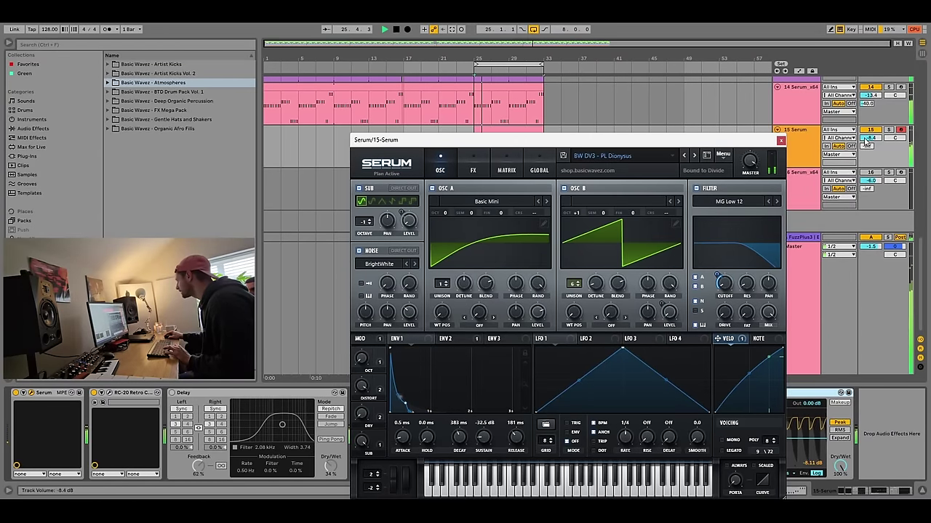
Close the Serum window and lower track 15's volume to -19.1 dB, balancing it against track 14 with both soloed.
{"action": "left_click_drag", "start_coordinate": [868, 137], "coordinate": [869, 185]}
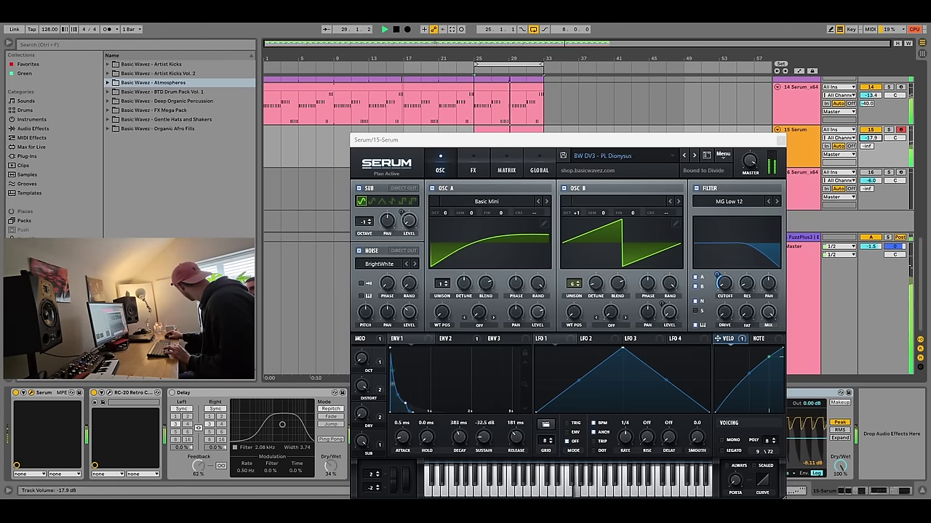
{"action": "left_click", "coordinate": [781, 140]}
{"action": "left_click", "coordinate": [889, 130]}
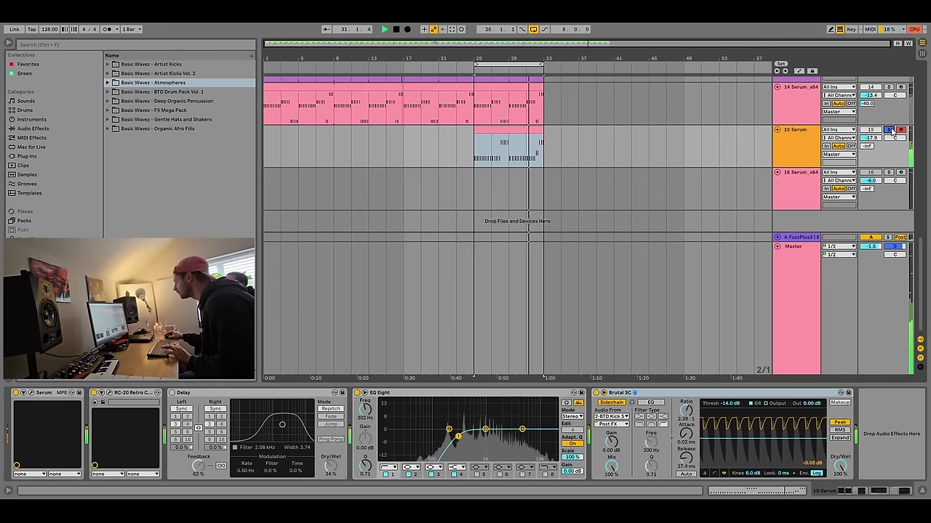
{"action": "left_click", "coordinate": [890, 87], "text": "ctrl"}
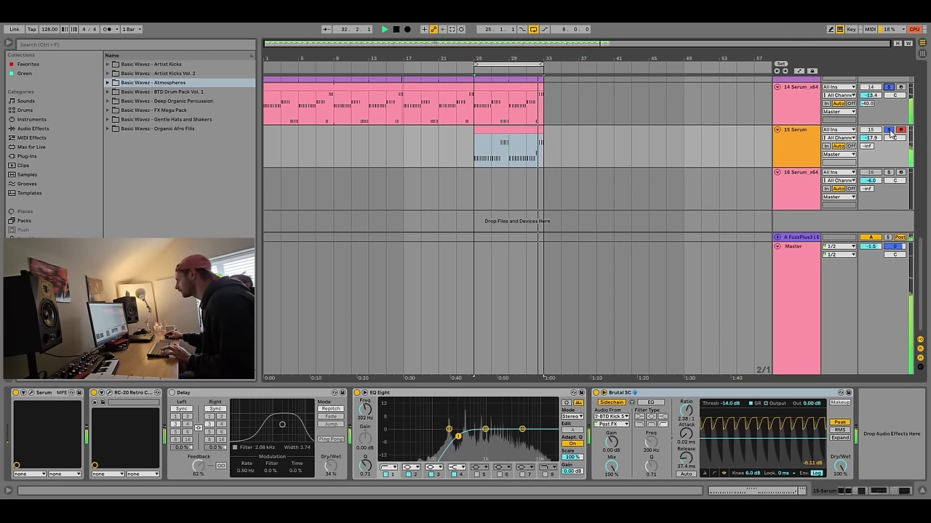
{"action": "left_click", "coordinate": [889, 132]}
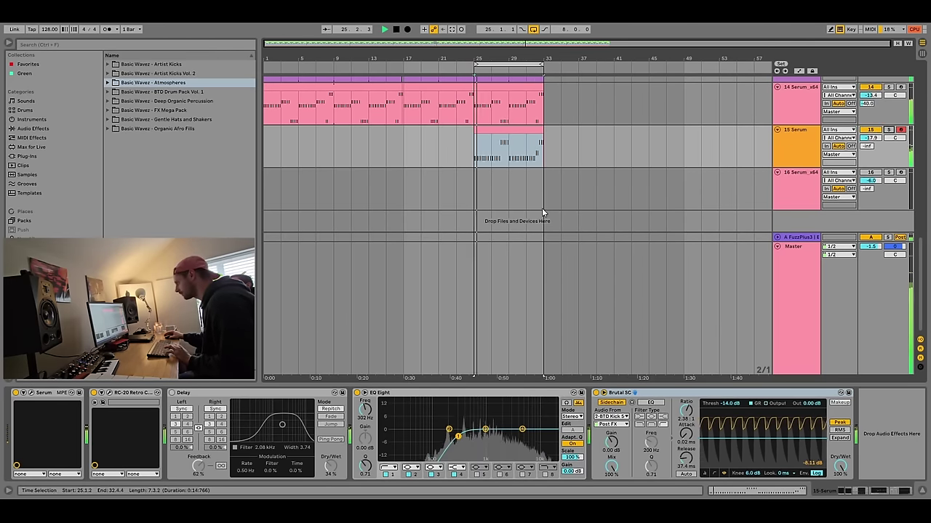
{"action": "left_click_drag", "start_coordinate": [875, 138], "coordinate": [875, 142]}
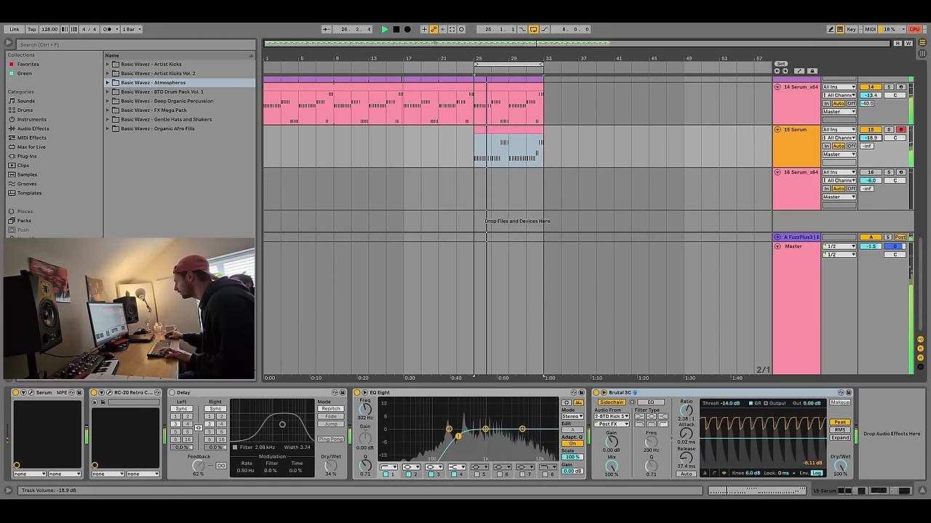
Audition track 15's Delay with and without Ping Pong, set its Dry/Wet to 30 %, and switch the Delay back off.
{"action": "left_click", "coordinate": [261, 435]}
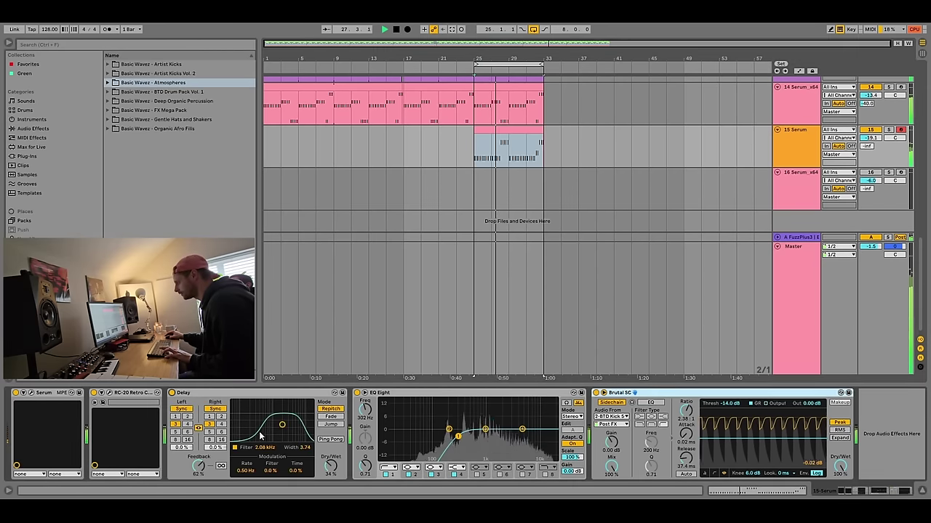
{"action": "left_click", "coordinate": [331, 440]}
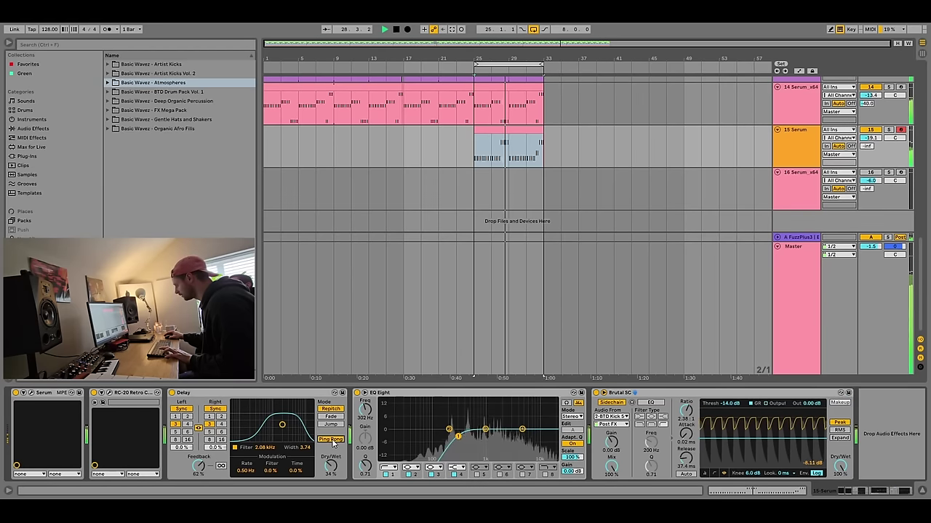
{"action": "left_click", "coordinate": [331, 440]}
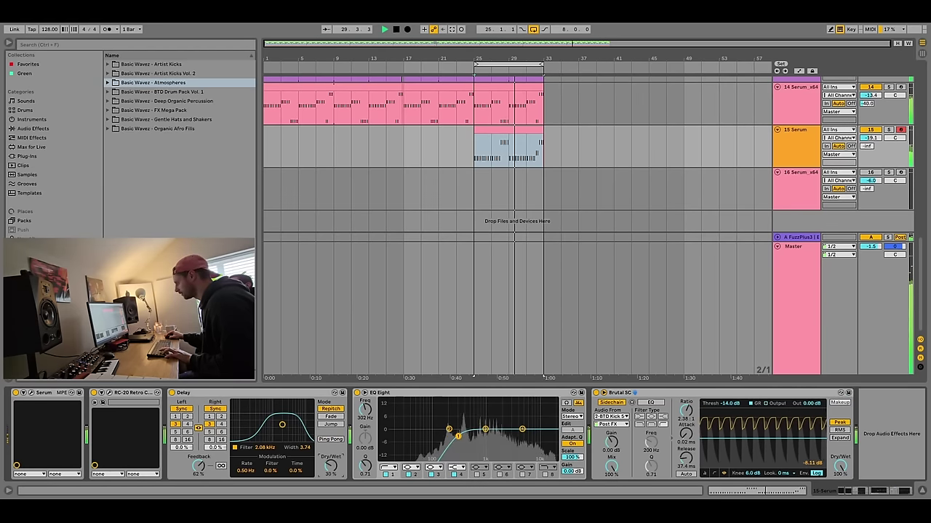
{"action": "left_click", "coordinate": [172, 394]}
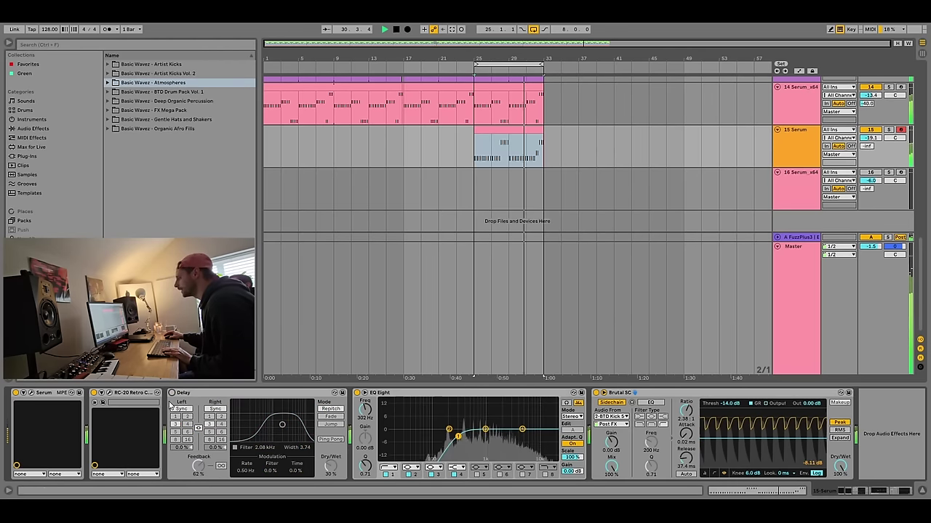
Set the track 15 volume to -20.6 dB and extend the loop to 20 bars starting at bar 13.
{"action": "left_click_drag", "start_coordinate": [870, 138], "coordinate": [871, 145]}
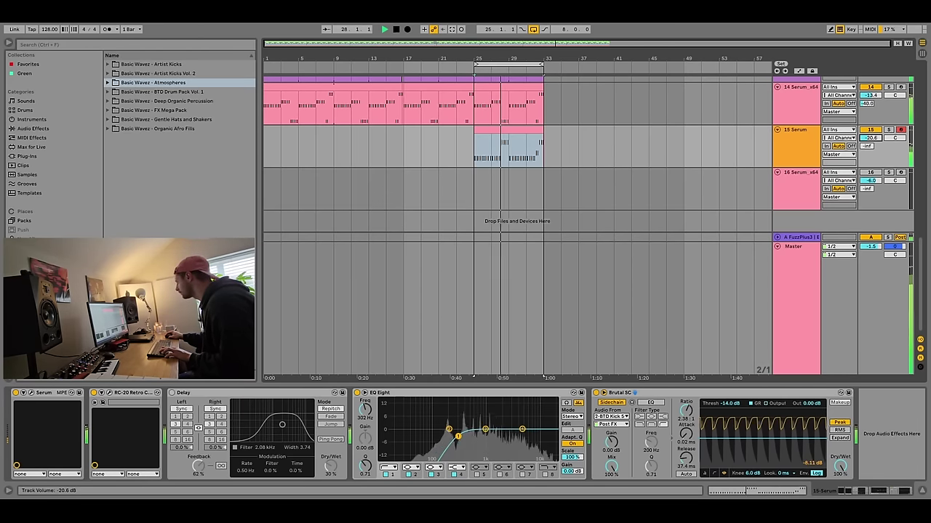
{"action": "left_click", "coordinate": [874, 122]}
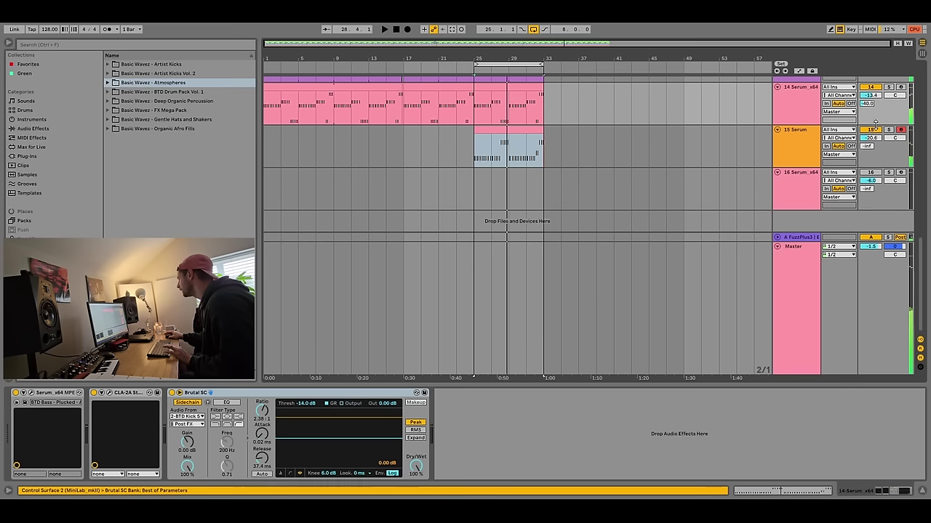
{"action": "scroll", "coordinate": [487, 143], "scroll_direction": "up", "scroll_amount": 1}
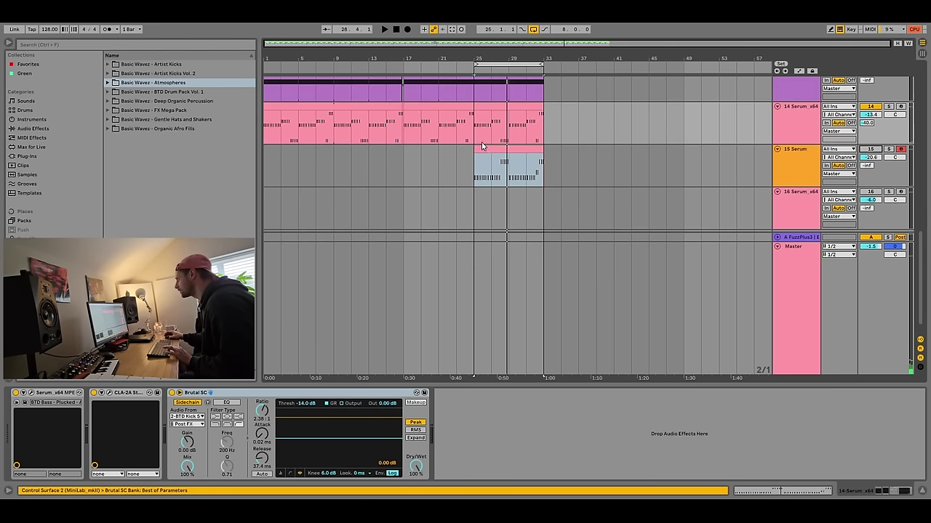
{"action": "left_click_drag", "start_coordinate": [473, 178], "coordinate": [542, 145]}
{"action": "left_click", "coordinate": [579, 168]}
{"action": "scroll", "coordinate": [472, 173], "scroll_direction": "down", "scroll_amount": 1}
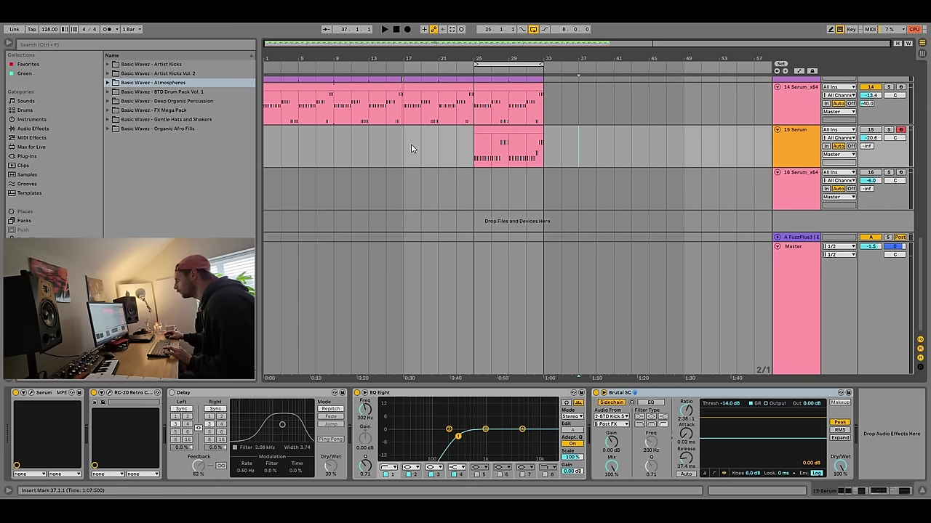
{"action": "key", "text": "space"}
{"action": "left_click_drag", "start_coordinate": [474, 64], "coordinate": [370, 67]}
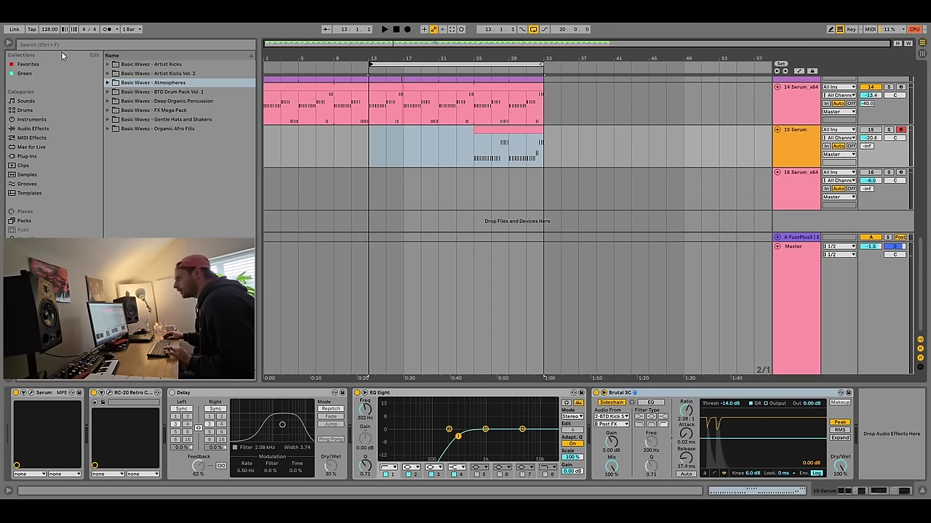
Look through the BTD Drum Pack Vol. 1 and Deep Organic Percussion sample folders for additional material.
{"action": "left_click", "coordinate": [108, 92]}
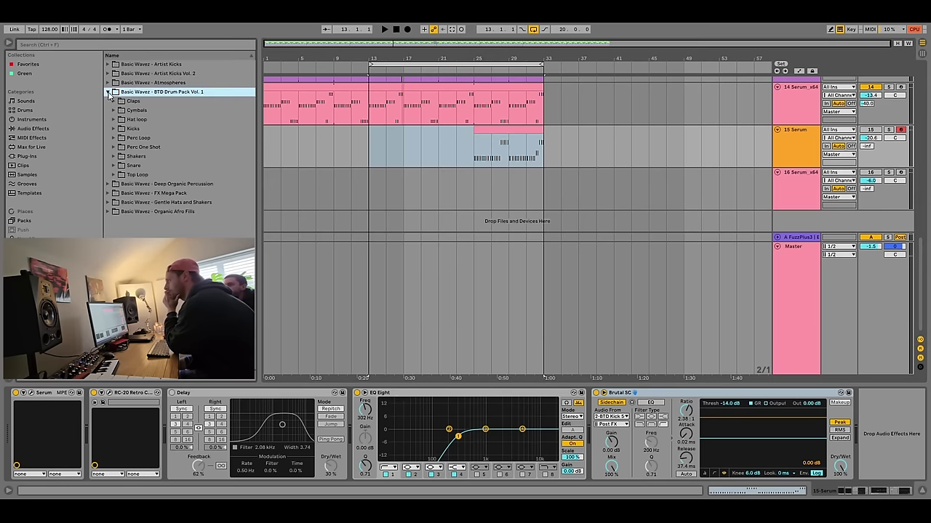
{"action": "left_click", "coordinate": [108, 93]}
{"action": "left_click", "coordinate": [107, 101]}
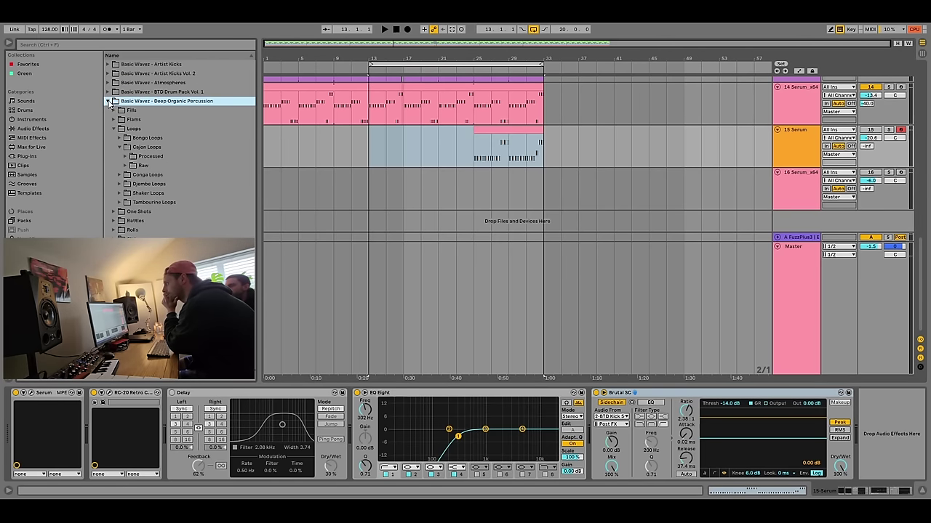
{"action": "left_click", "coordinate": [108, 93]}
{"action": "left_click", "coordinate": [109, 101]}
{"action": "left_click", "coordinate": [110, 102]}
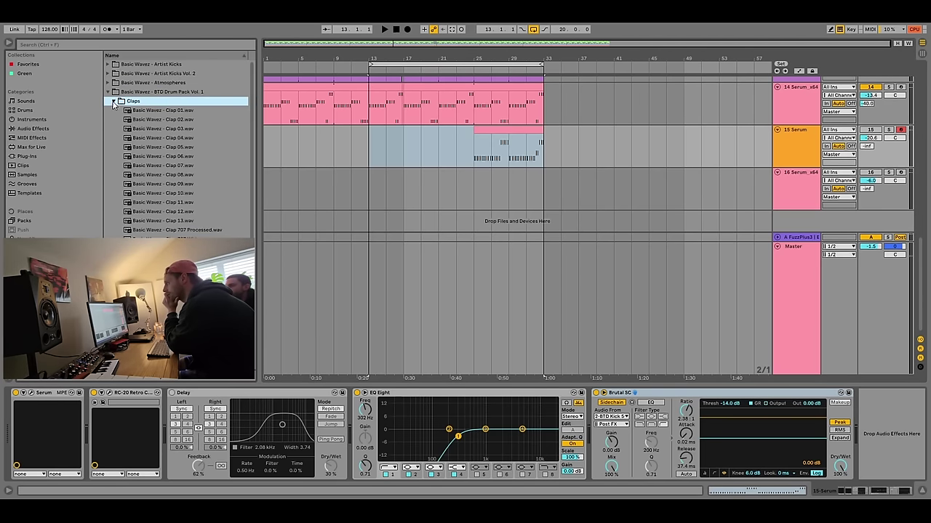
{"action": "left_click", "coordinate": [111, 102]}
{"action": "left_click", "coordinate": [108, 92]}
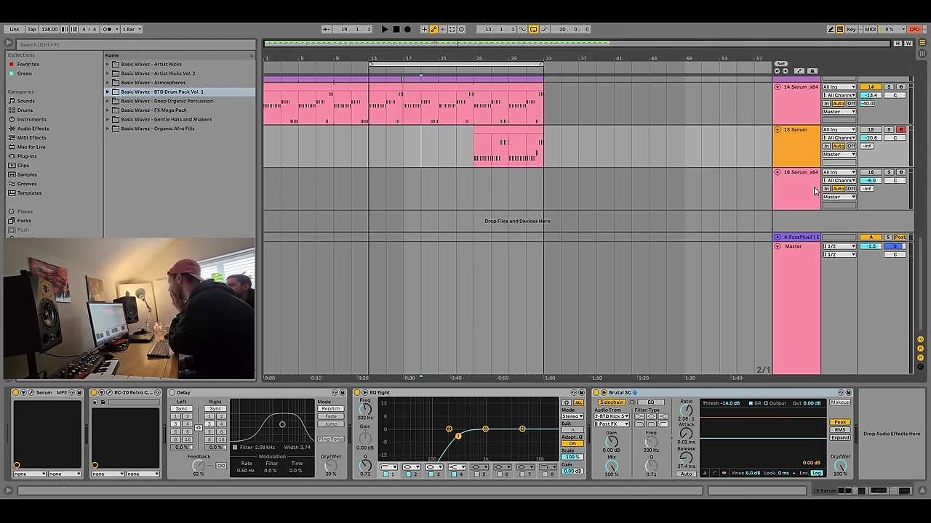
Place the insert marker at bar 13 on track 16 and look through the FX Mega Pack's Atonal One Shot FX folder.
{"action": "left_click", "coordinate": [420, 178]}
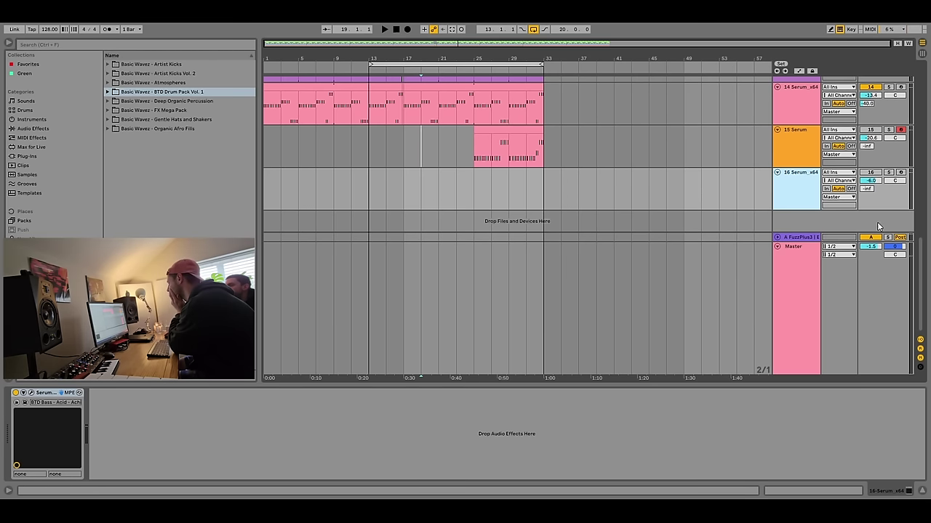
{"action": "left_click", "coordinate": [368, 196]}
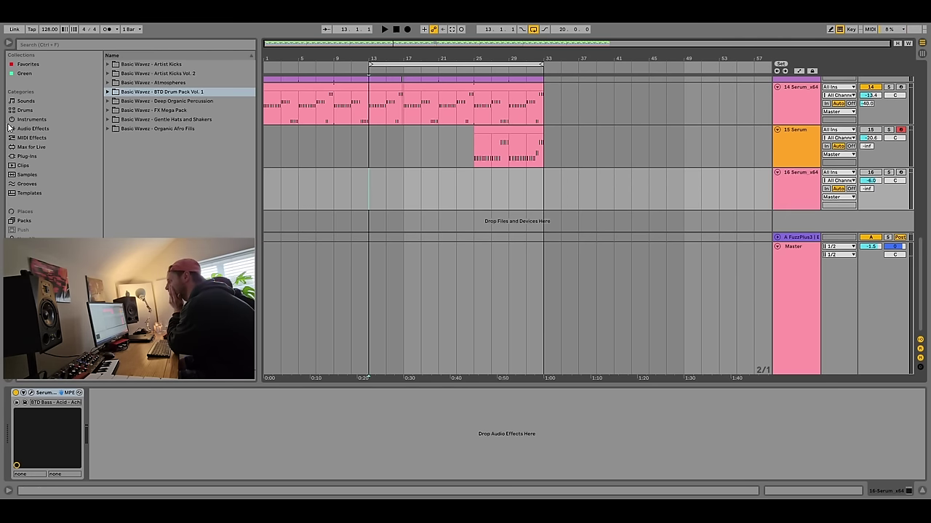
{"action": "left_click", "coordinate": [108, 110]}
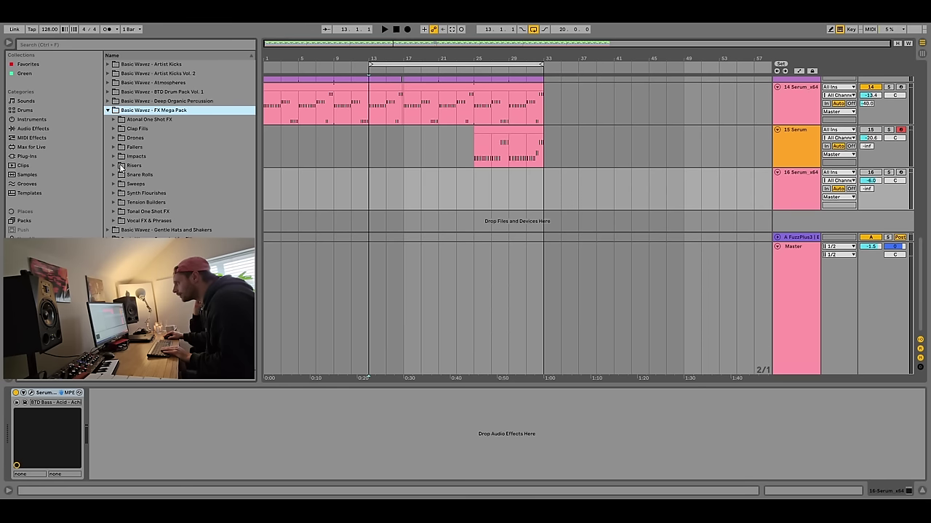
{"action": "left_click", "coordinate": [113, 120]}
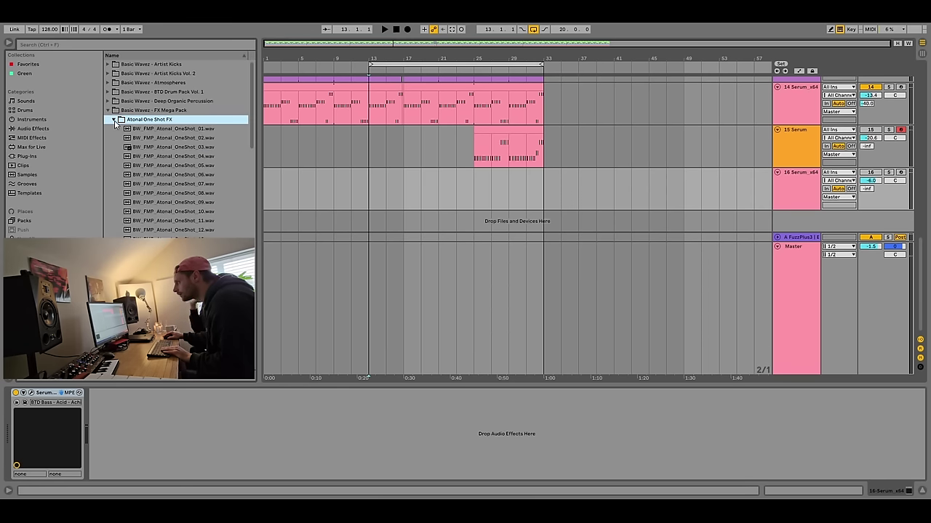
{"action": "left_click", "coordinate": [114, 119]}
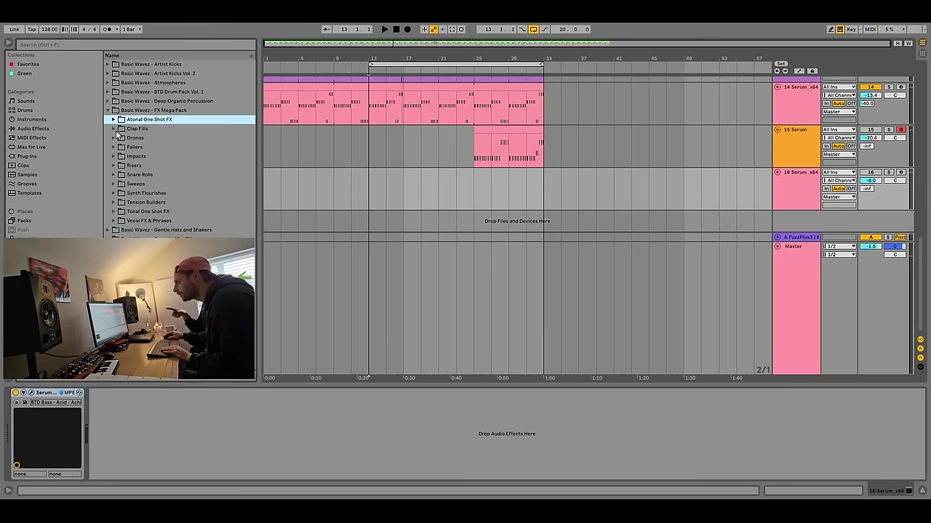
Audition the BW_Atmos_Dirt samples in the Atmospheres pack's Background Dirt folder, ending on BW_Atmos_Dirt_09.wav.
{"action": "left_click", "coordinate": [109, 84]}
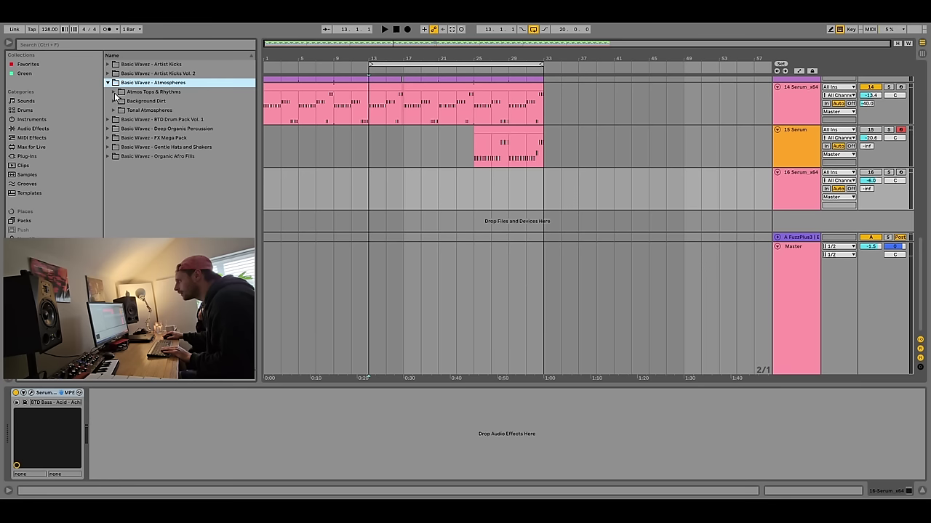
{"action": "left_click", "coordinate": [116, 102]}
{"action": "left_click", "coordinate": [143, 110]}
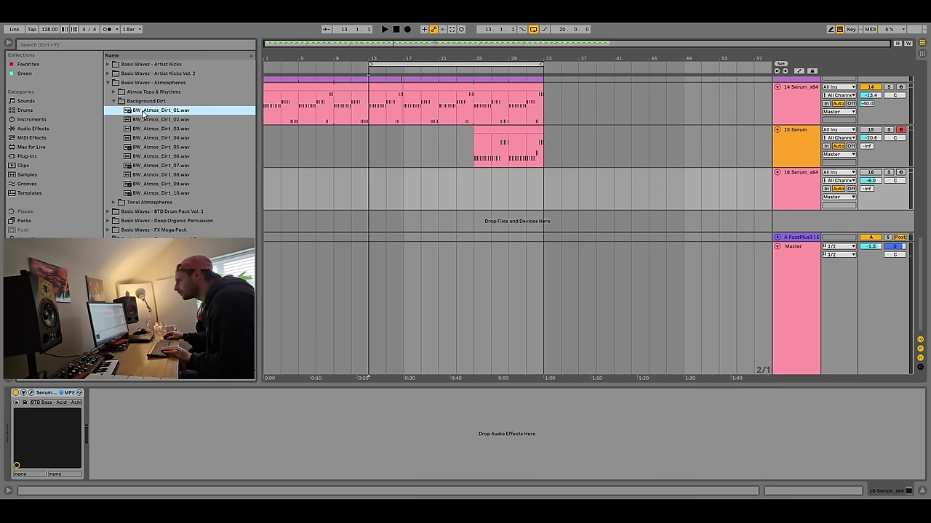
{"action": "left_click", "coordinate": [146, 119]}
{"action": "left_click", "coordinate": [149, 129]}
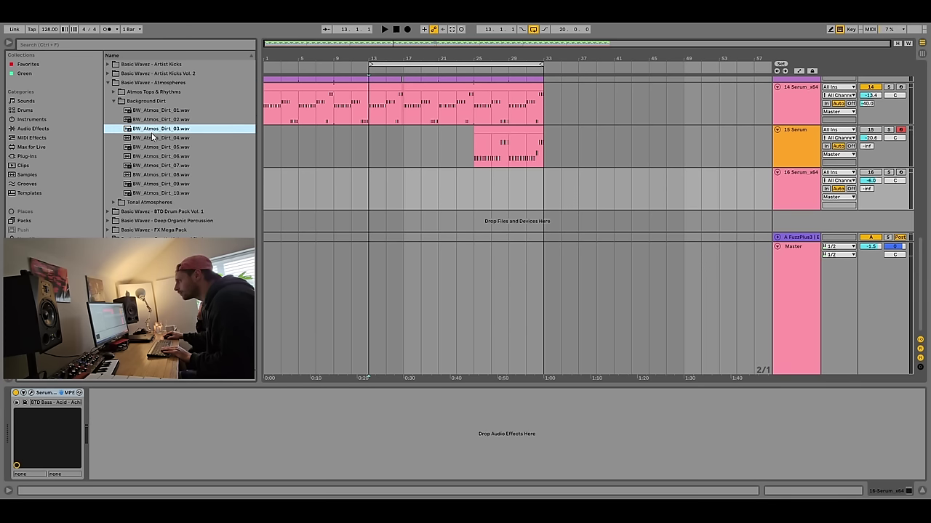
{"action": "left_click", "coordinate": [152, 137]}
{"action": "left_click", "coordinate": [155, 147]}
{"action": "left_click", "coordinate": [160, 157]}
{"action": "key", "text": "Up"}
{"action": "key", "text": "Up"}
{"action": "key", "text": "Up"}
{"action": "key", "text": "Up"}
{"action": "key", "text": "Up"}
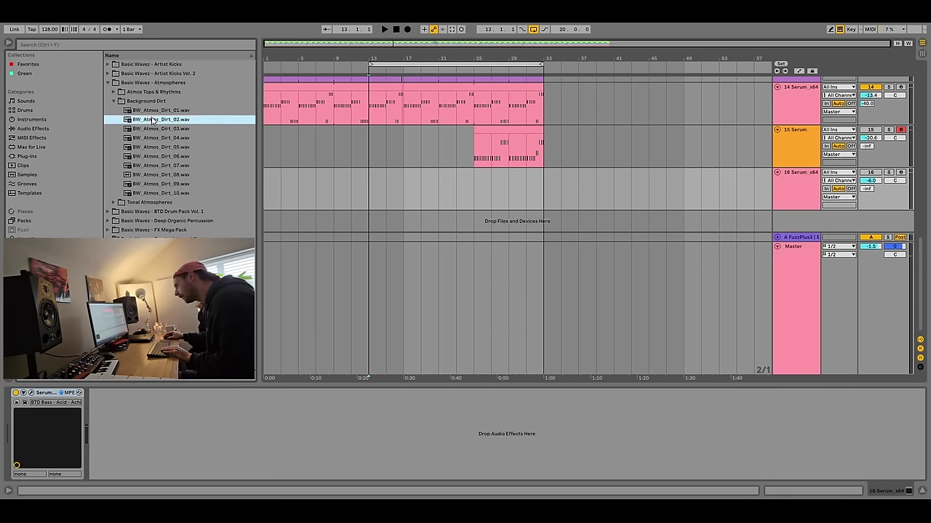
{"action": "left_click", "coordinate": [166, 194]}
{"action": "left_click", "coordinate": [167, 184]}
{"action": "left_click", "coordinate": [167, 175]}
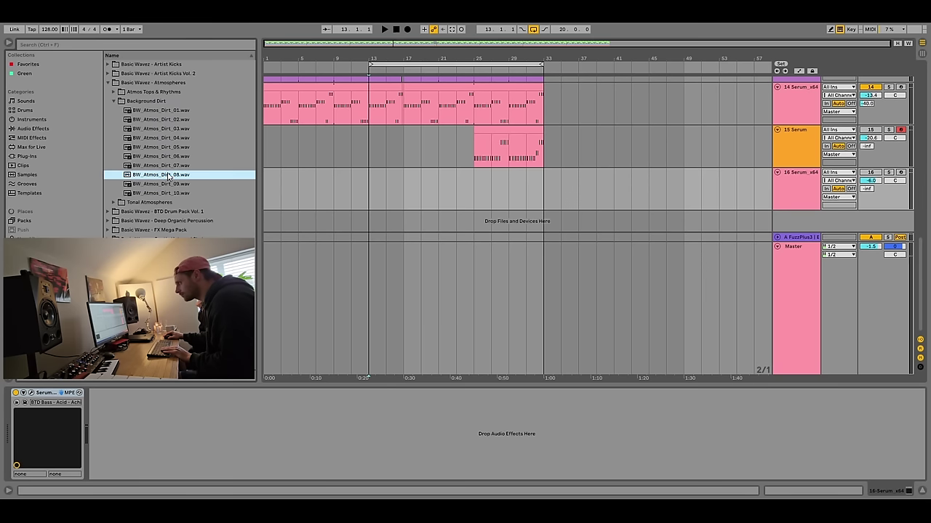
{"action": "left_click", "coordinate": [171, 186]}
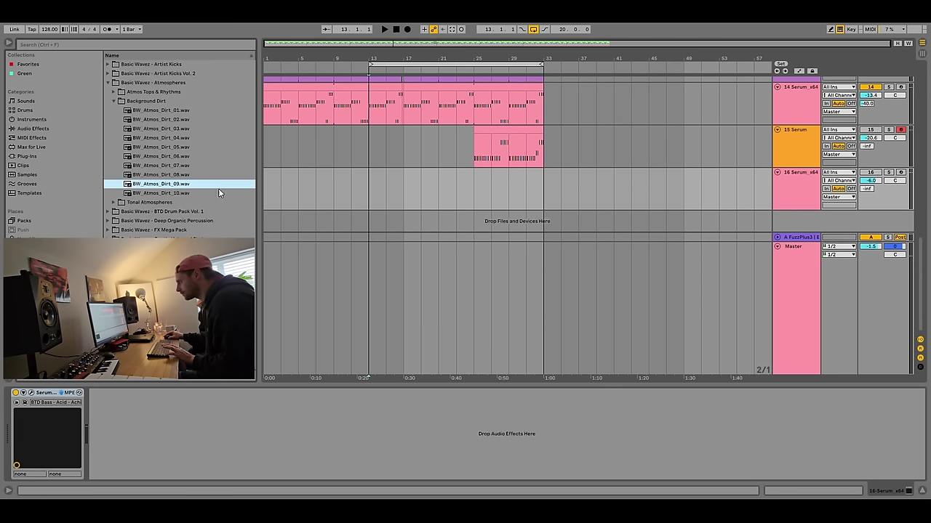
Place BW_Atmos_Dirt_09.wav at bar 1 on a new audio track below track 16 and play it back.
{"action": "left_click_drag", "start_coordinate": [172, 190], "coordinate": [268, 225]}
{"action": "key", "text": "space"}
{"action": "right_click", "coordinate": [752, 210]}
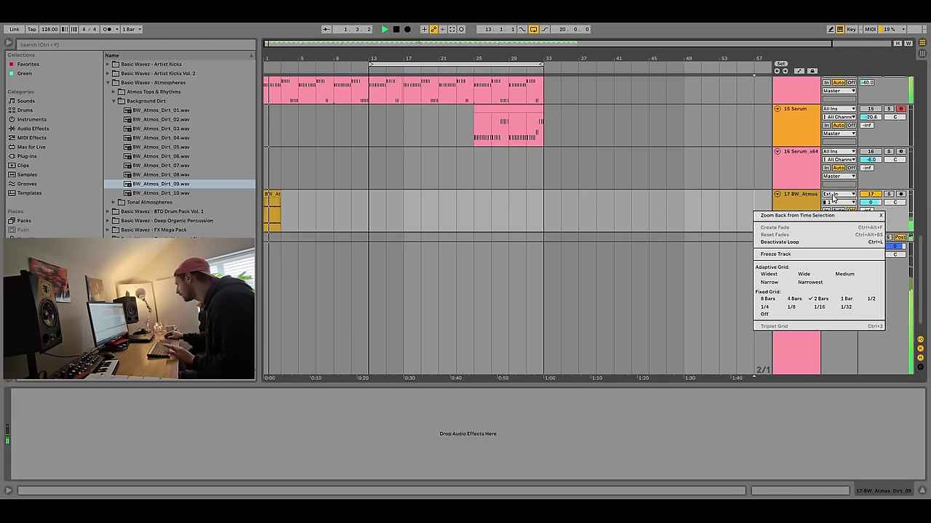
{"action": "left_click", "coordinate": [795, 212]}
{"action": "scroll", "coordinate": [727, 210], "scroll_direction": "down", "scroll_amount": 2}
{"action": "key", "text": "space"}
{"action": "key", "text": "space"}
{"action": "scroll", "coordinate": [624, 202], "scroll_direction": "up", "scroll_amount": 2}
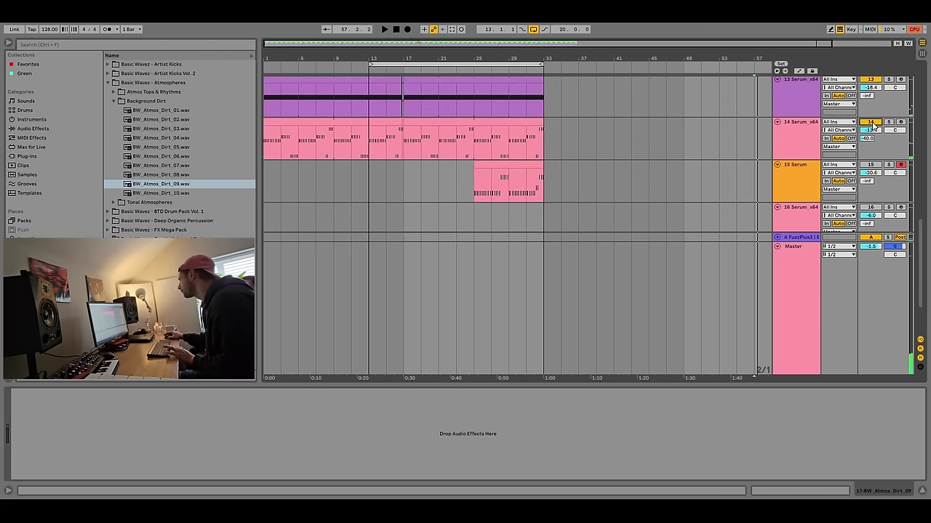
{"action": "key", "text": "ctrl+y"}
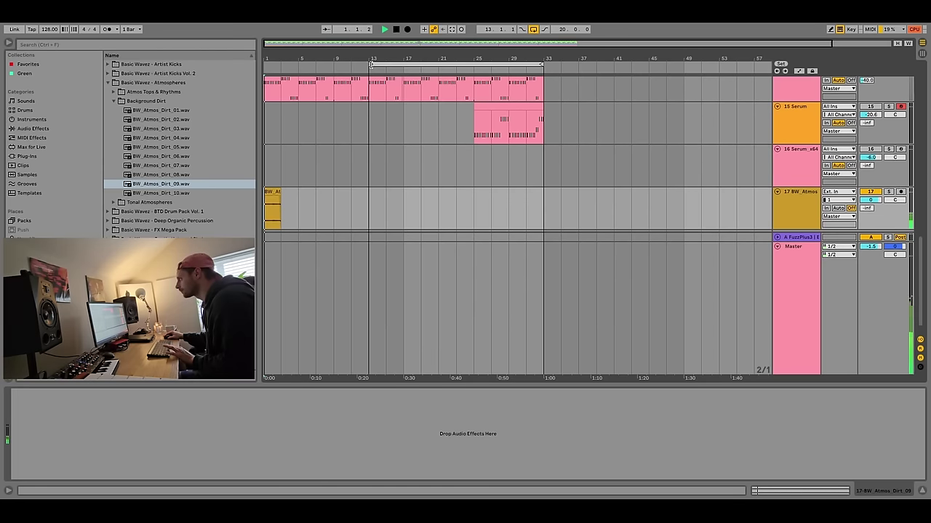
Loop bars 1 to 33 and duplicate the BW_Atmos_Dirt_09 clip along track 17 up to bar 33.
{"action": "left_click", "coordinate": [273, 195]}
{"action": "key", "text": "ctrl+d"}
{"action": "key", "text": "ctrl+d"}
{"action": "key", "text": "ctrl+d"}
{"action": "key", "text": "ctrl+d"}
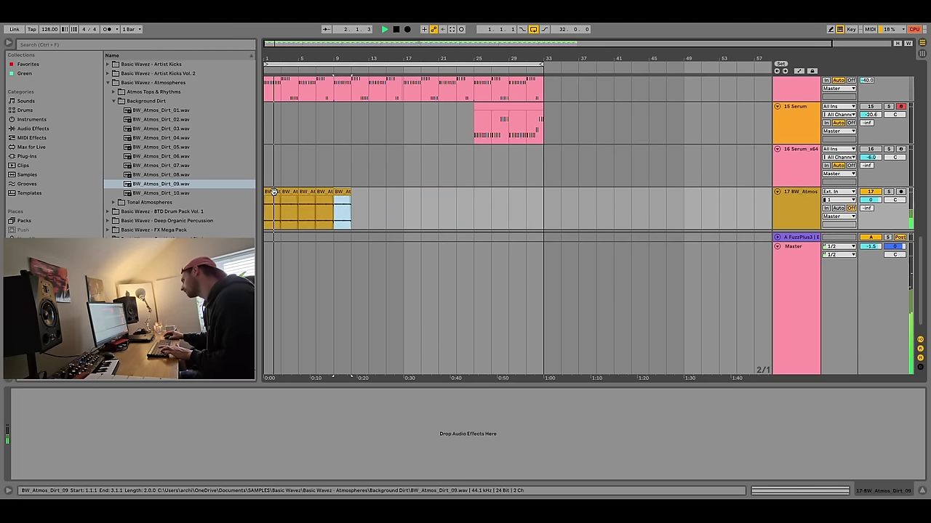
{"action": "key", "text": "ctrl+d"}
{"action": "key", "text": "ctrl+d"}
{"action": "key", "text": "ctrl+d"}
{"action": "key", "text": "ctrl+d"}
{"action": "key", "text": "ctrl+d"}
{"action": "key", "text": "ctrl+d"}
{"action": "key", "text": "ctrl+d"}
{"action": "key", "text": "ctrl+d"}
{"action": "key", "text": "ctrl+d"}
{"action": "key", "text": "ctrl+d"}
{"action": "key", "text": "ctrl+d"}
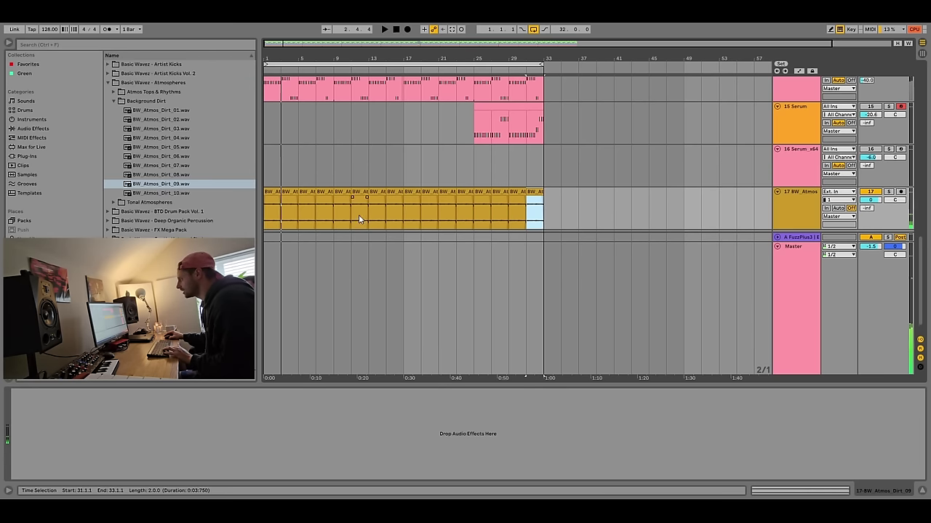
Solo the Atmos Toploop track and track 13 Serum during playback to compare them with the new atmosphere.
{"action": "left_click", "coordinate": [794, 214]}
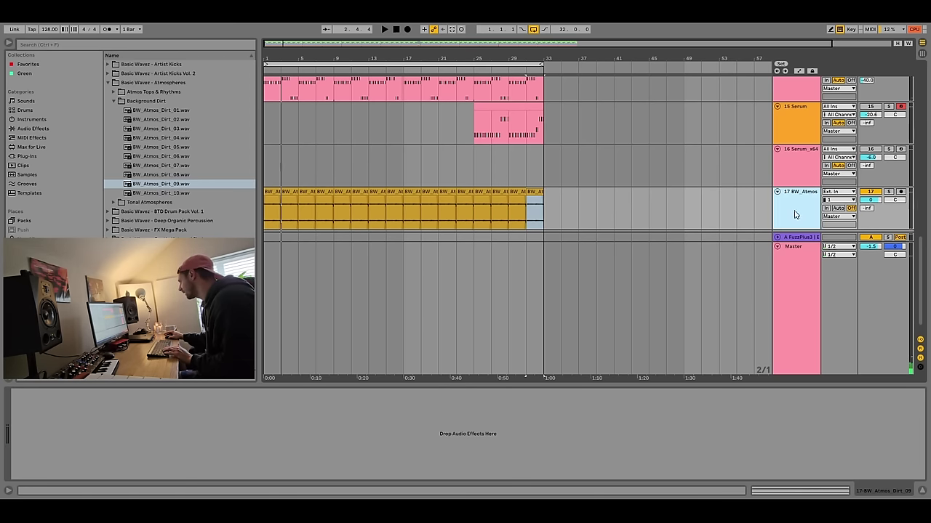
{"action": "scroll", "coordinate": [358, 150], "scroll_direction": "up", "scroll_amount": 8}
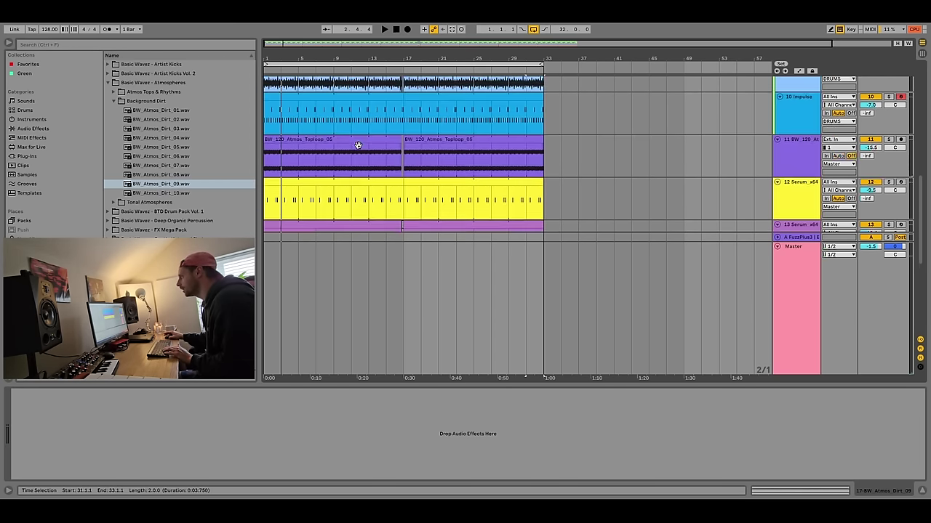
{"action": "left_click", "coordinate": [888, 168]}
{"action": "key", "text": "space"}
{"action": "scroll", "coordinate": [886, 170], "scroll_direction": "down", "scroll_amount": 3}
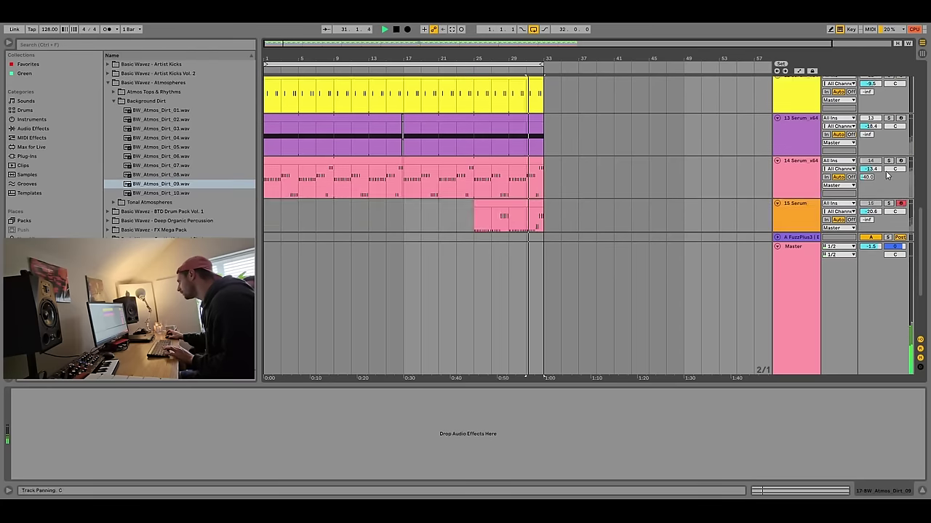
{"action": "scroll", "coordinate": [886, 170], "scroll_direction": "up", "scroll_amount": 1}
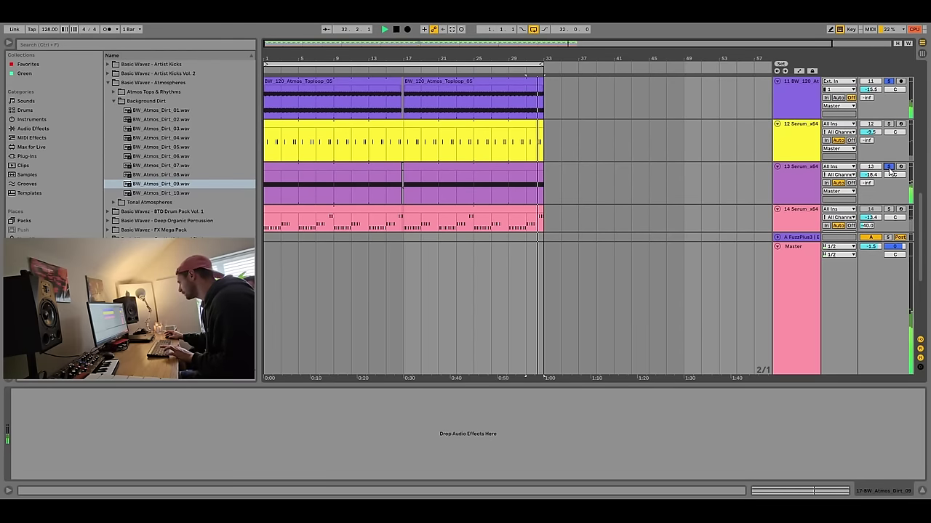
{"action": "scroll", "coordinate": [436, 150], "scroll_direction": "down", "scroll_amount": 5}
{"action": "left_click", "coordinate": [436, 150]}
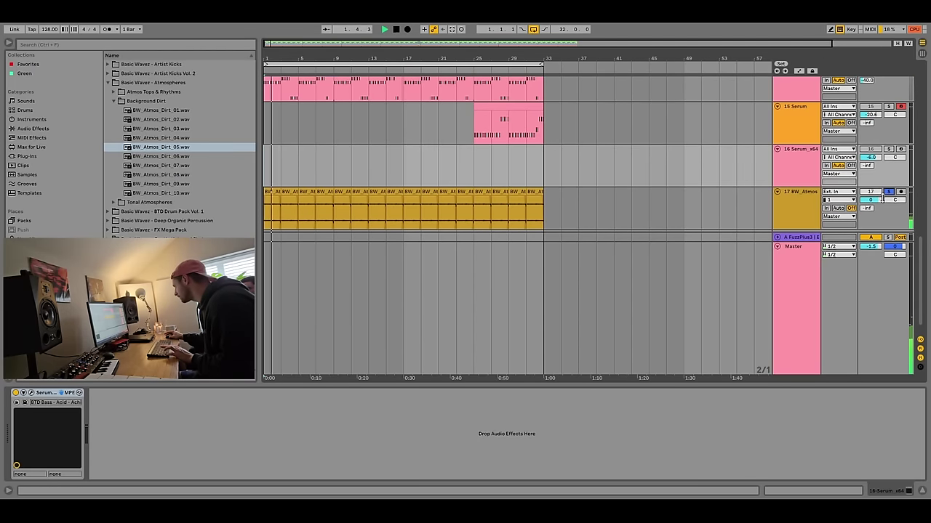
Compare track 17 alone and in the full mix, leaving it soloed and selected.
{"action": "left_click", "coordinate": [804, 212]}
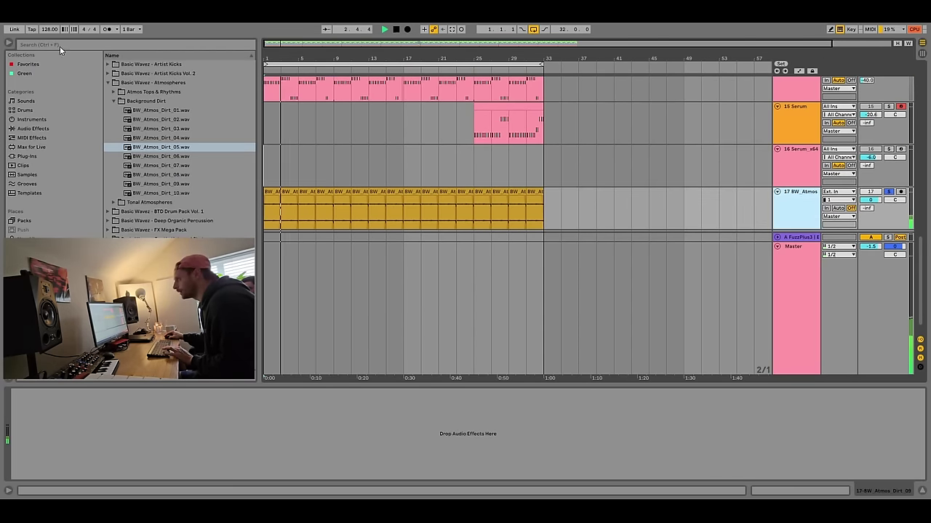
{"action": "left_click", "coordinate": [891, 193]}
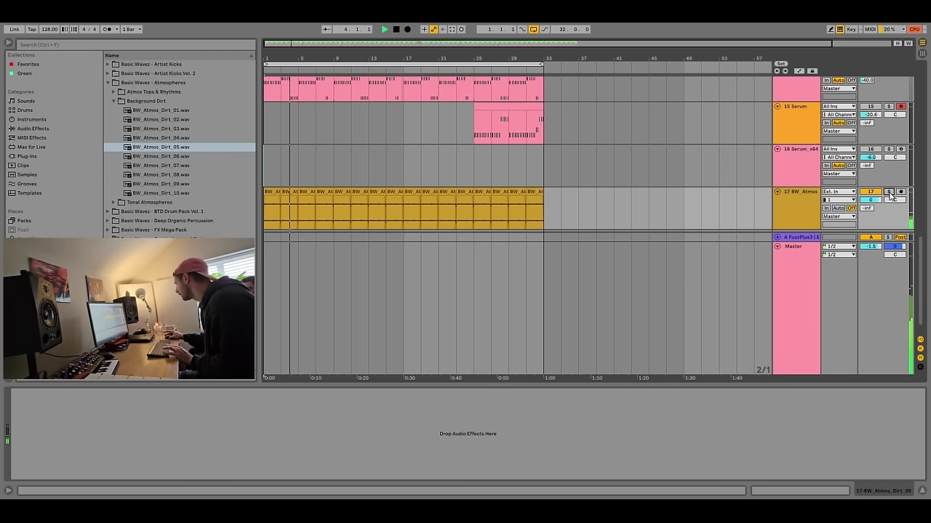
{"action": "scroll", "coordinate": [474, 183], "scroll_direction": "up", "scroll_amount": 1}
{"action": "scroll", "coordinate": [414, 181], "scroll_direction": "down", "scroll_amount": 2}
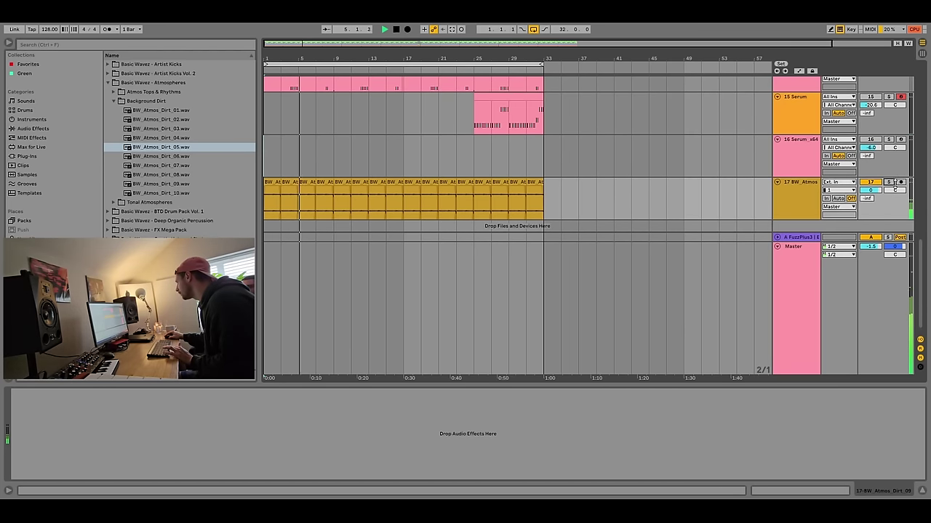
{"action": "left_click", "coordinate": [888, 182]}
{"action": "left_click", "coordinate": [798, 197]}
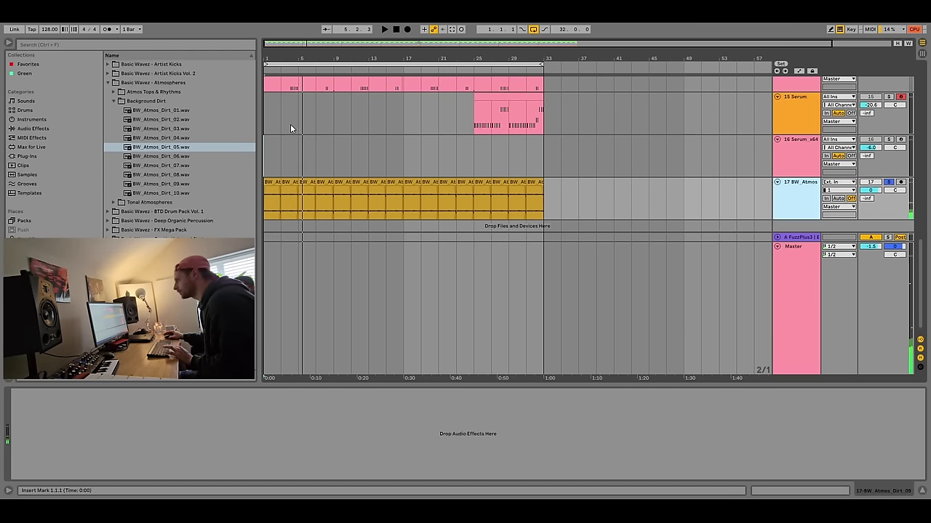
Add EQ Eight to the atmosphere track 17 and start playback.
{"action": "left_click", "coordinate": [44, 120]}
{"action": "key", "text": "Up"}
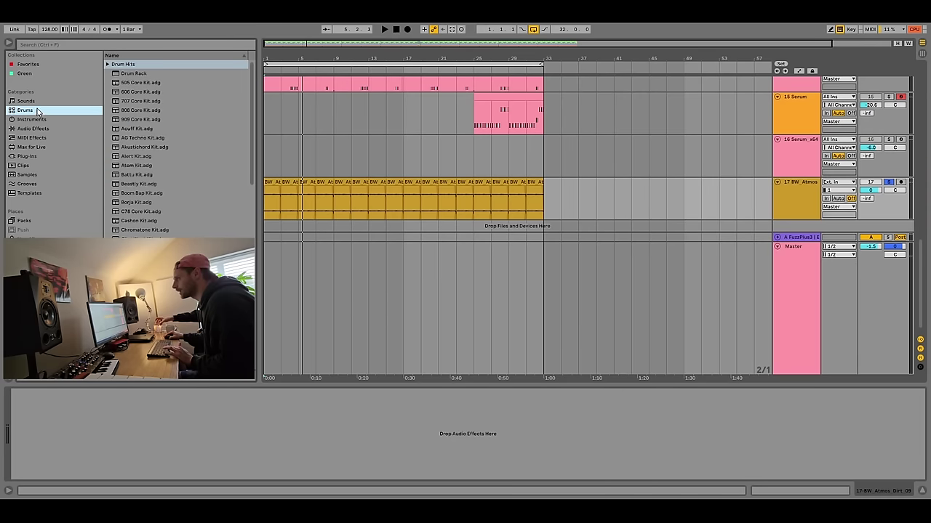
{"action": "left_click", "coordinate": [46, 148]}
{"action": "left_click", "coordinate": [42, 129]}
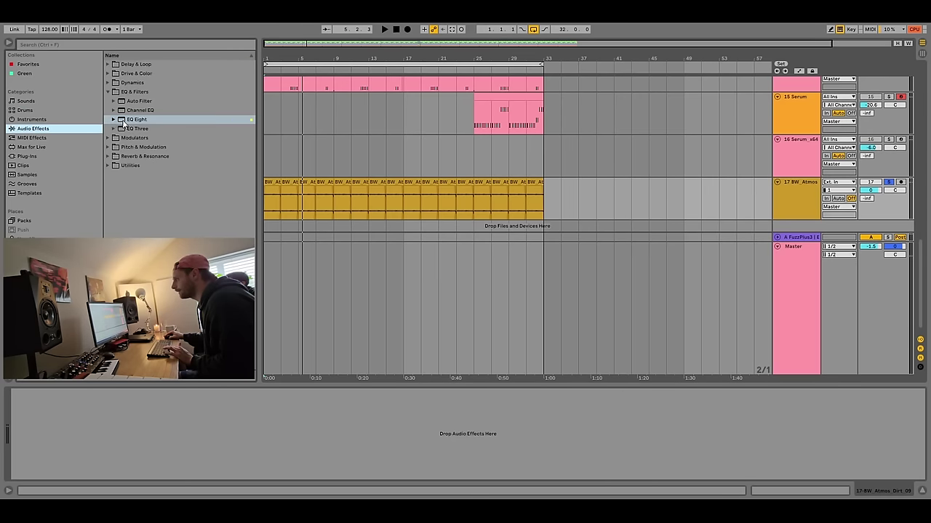
{"action": "double_click", "coordinate": [124, 124]}
{"action": "key", "text": "space"}
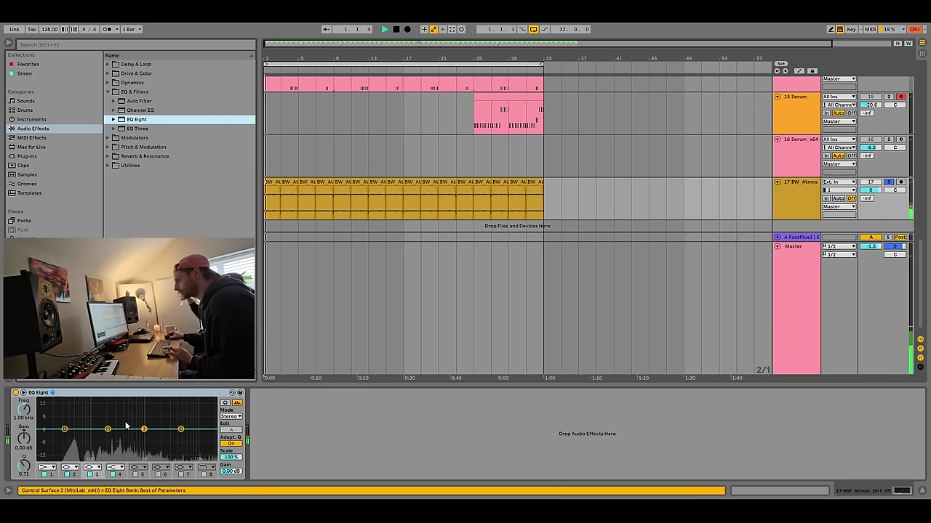
Band-limit the atmosphere with a low cut on EQ band 1 at 258 Hz and a high cut on band 8 near 1.77 kHz.
{"action": "left_click", "coordinate": [48, 467]}
{"action": "left_click", "coordinate": [45, 419]}
{"action": "left_click_drag", "start_coordinate": [65, 435], "coordinate": [104, 437]}
{"action": "left_click", "coordinate": [204, 469]}
{"action": "left_click", "coordinate": [200, 473]}
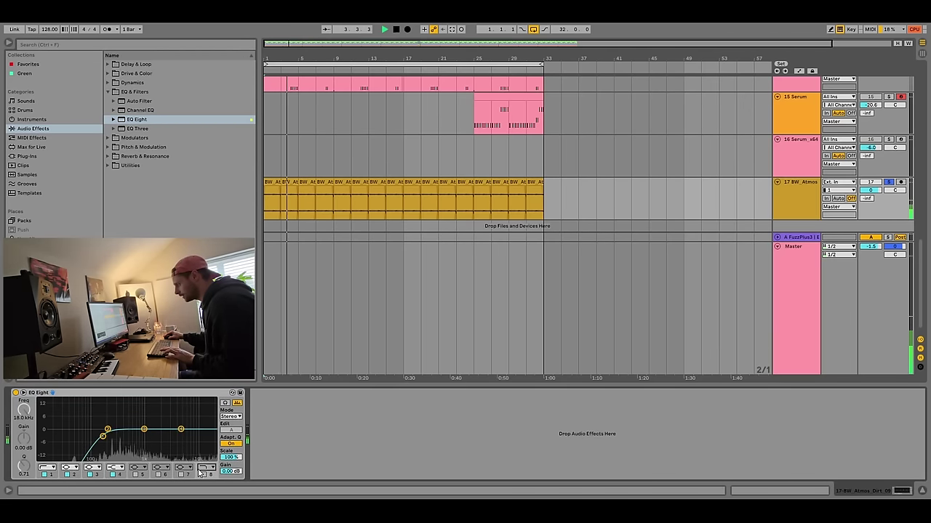
{"action": "left_click", "coordinate": [204, 475]}
{"action": "left_click_drag", "start_coordinate": [212, 436], "coordinate": [155, 437]}
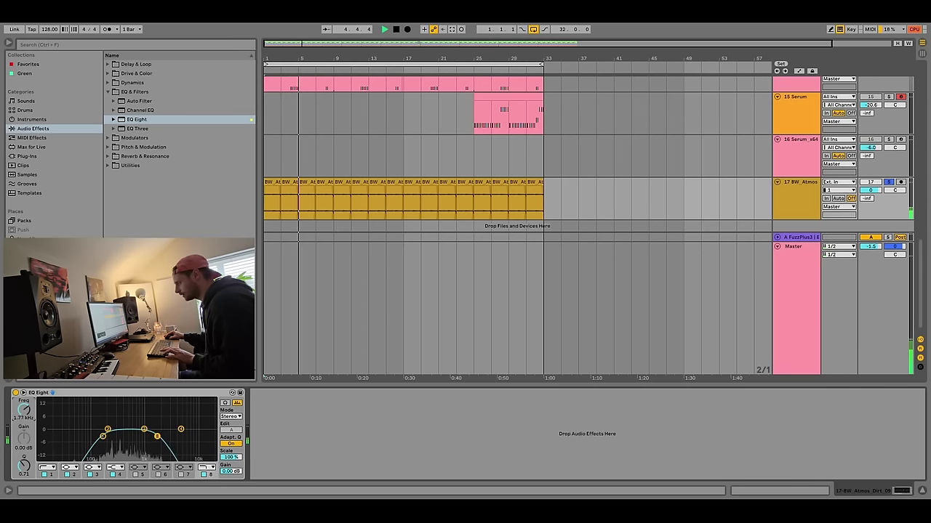
{"action": "left_click", "coordinate": [67, 471]}
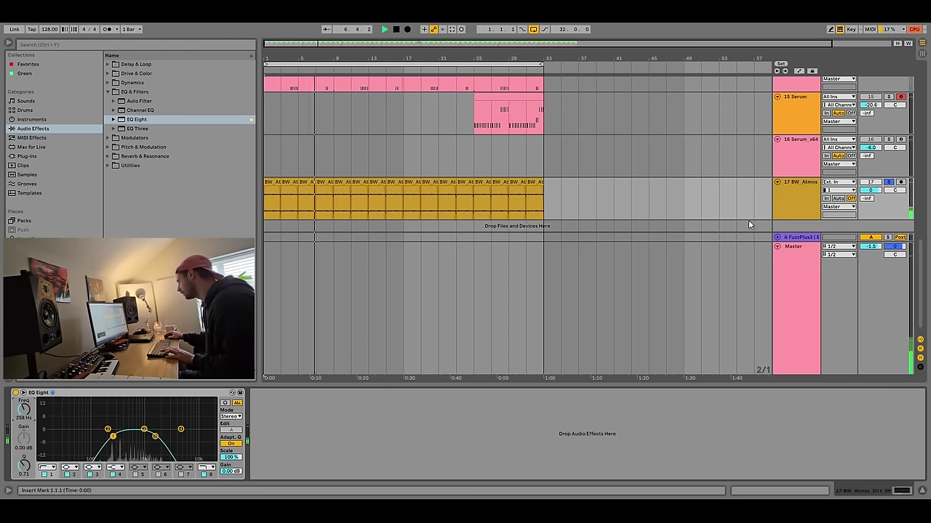
Unsolo track 17 and lower its volume to -5.4 dB.
{"action": "left_click", "coordinate": [889, 182]}
{"action": "left_click", "coordinate": [870, 182]}
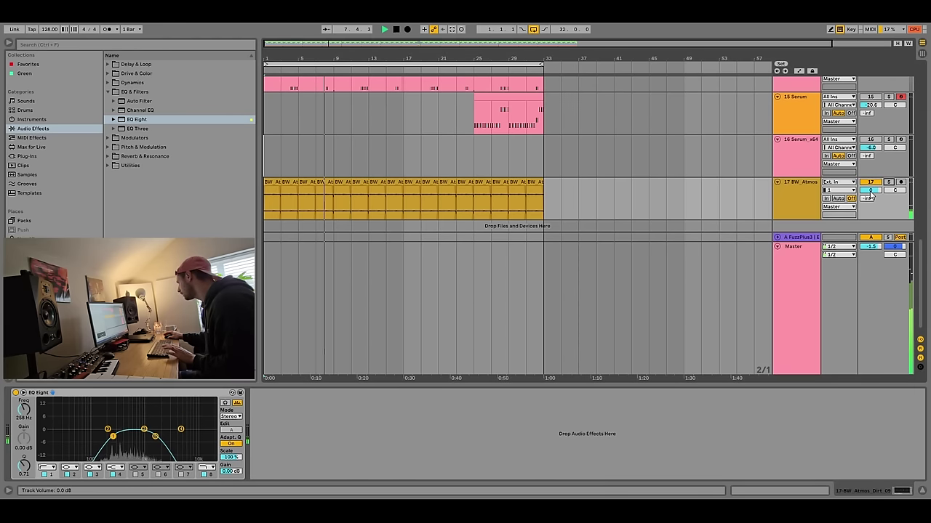
{"action": "left_click_drag", "start_coordinate": [869, 190], "coordinate": [869, 218]}
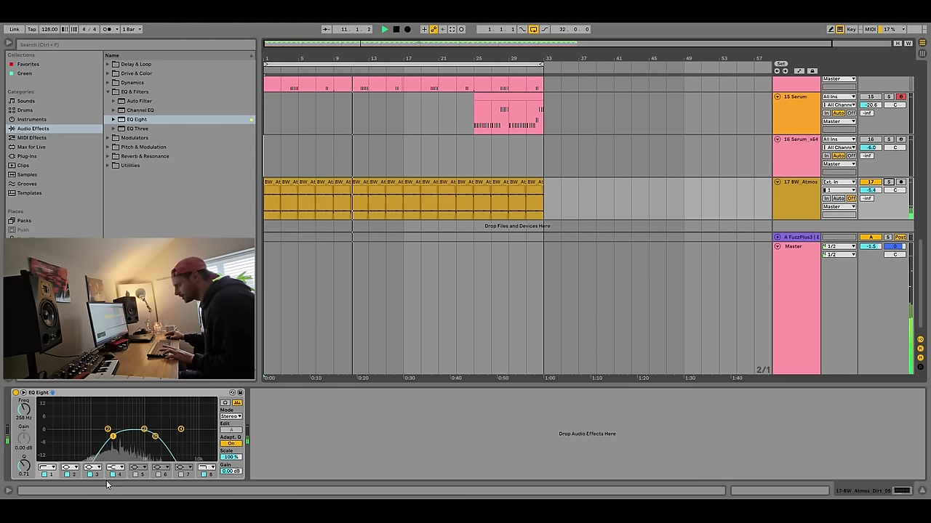
Raise the EQ Eight high cut on band 8 above 2.32 kHz and the low cut on band 1 to 413 Hz.
{"action": "left_click_drag", "start_coordinate": [155, 436], "coordinate": [164, 436]}
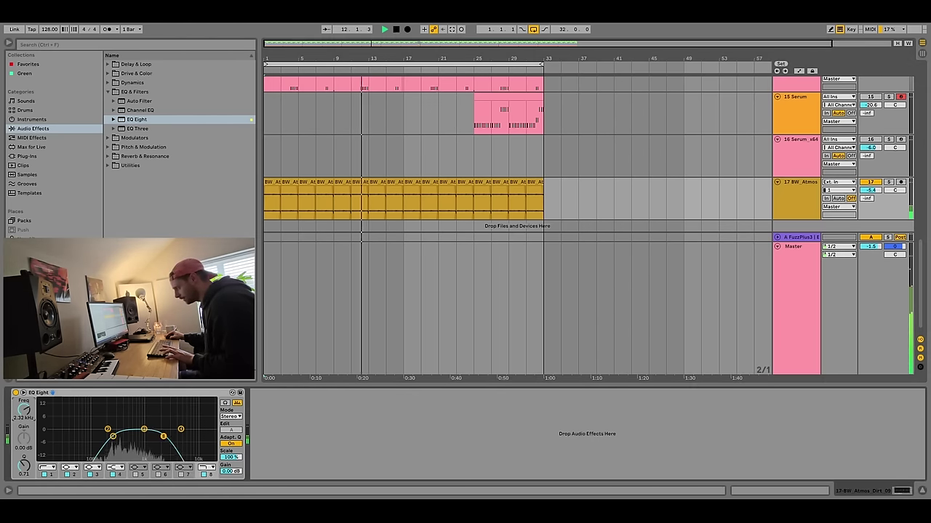
{"action": "left_click_drag", "start_coordinate": [24, 410], "coordinate": [24, 404]}
{"action": "left_click", "coordinate": [50, 474]}
{"action": "key", "text": "space"}
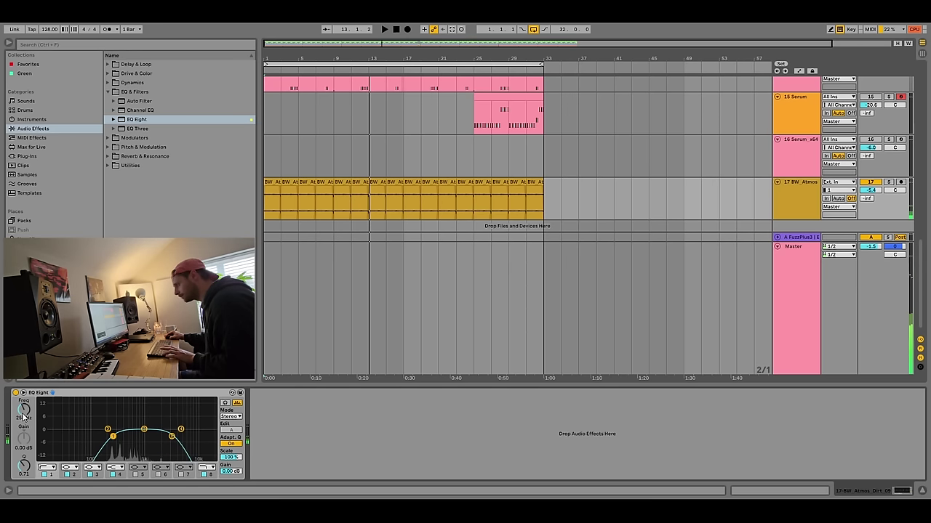
{"action": "key", "text": "space"}
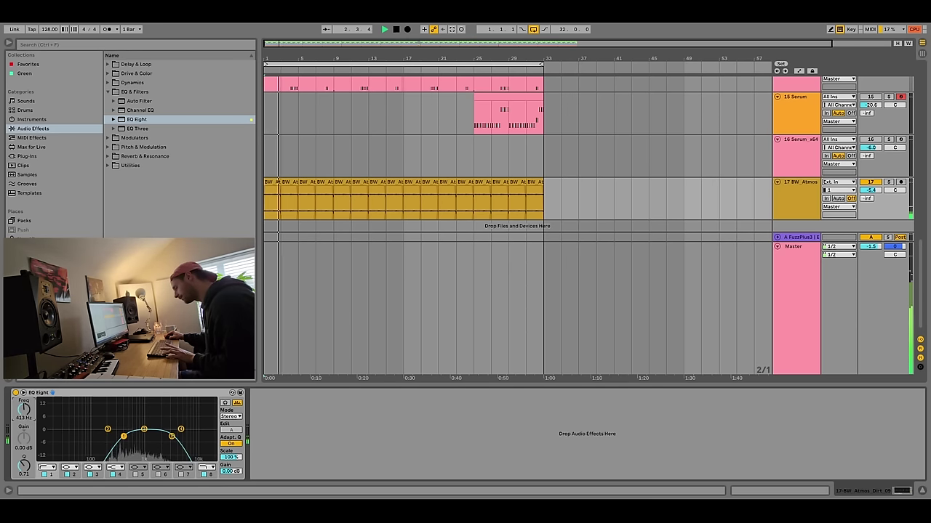
Move the loop start to bar 9 and lower the track 17 volume to -10.0 dB while listening to the mix.
{"action": "scroll", "coordinate": [292, 222], "scroll_direction": "up", "scroll_amount": 5}
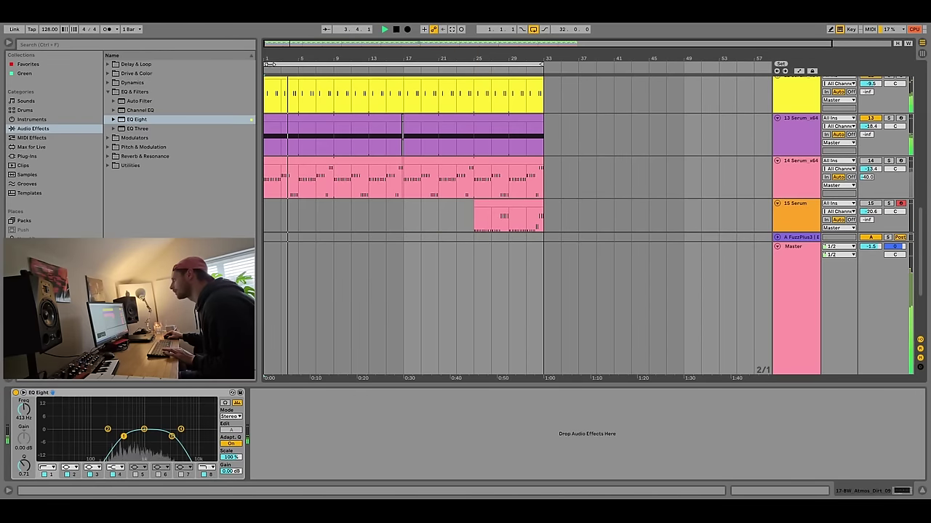
{"action": "left_click_drag", "start_coordinate": [267, 65], "coordinate": [339, 75]}
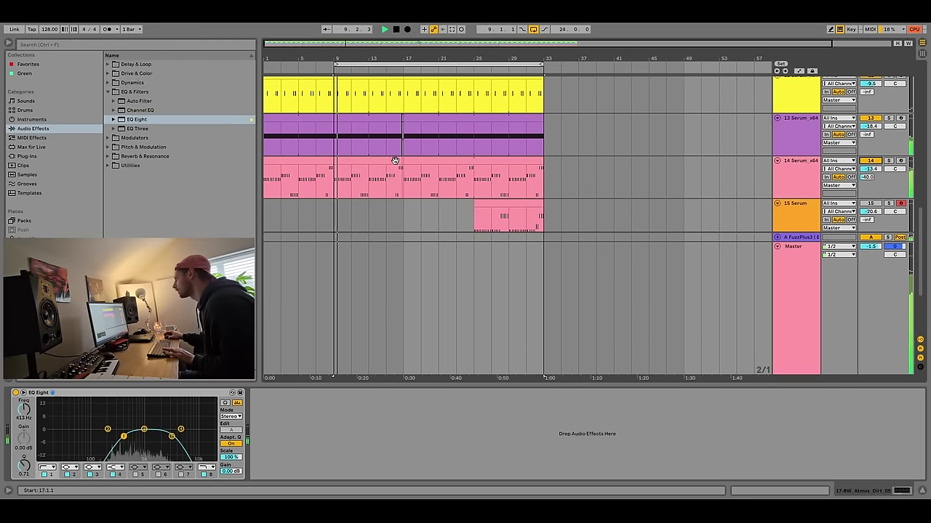
{"action": "scroll", "coordinate": [345, 171], "scroll_direction": "down", "scroll_amount": 5}
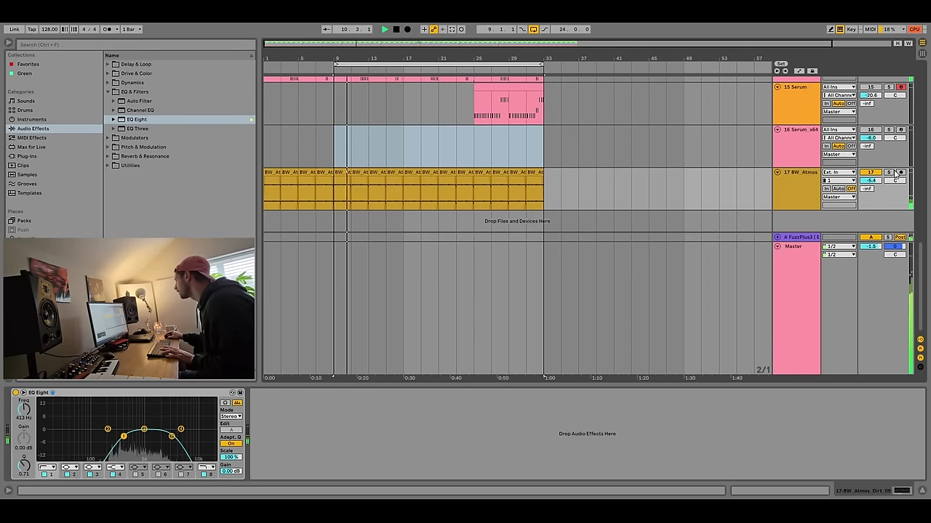
{"action": "mouse_move", "coordinate": [871, 180]}
{"action": "left_mouse_down"}
{"action": "mouse_move", "coordinate": [870, 194]}
{"action": "mouse_move", "coordinate": [870, 184]}
{"action": "left_mouse_up"}
{"action": "scroll", "coordinate": [617, 152], "scroll_direction": "up", "scroll_amount": 3}
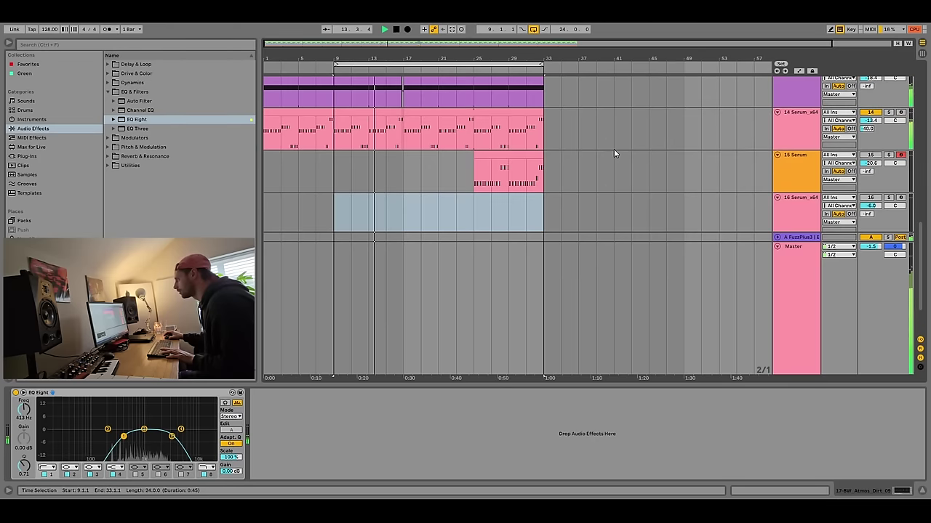
{"action": "scroll", "coordinate": [579, 154], "scroll_direction": "down", "scroll_amount": 3}
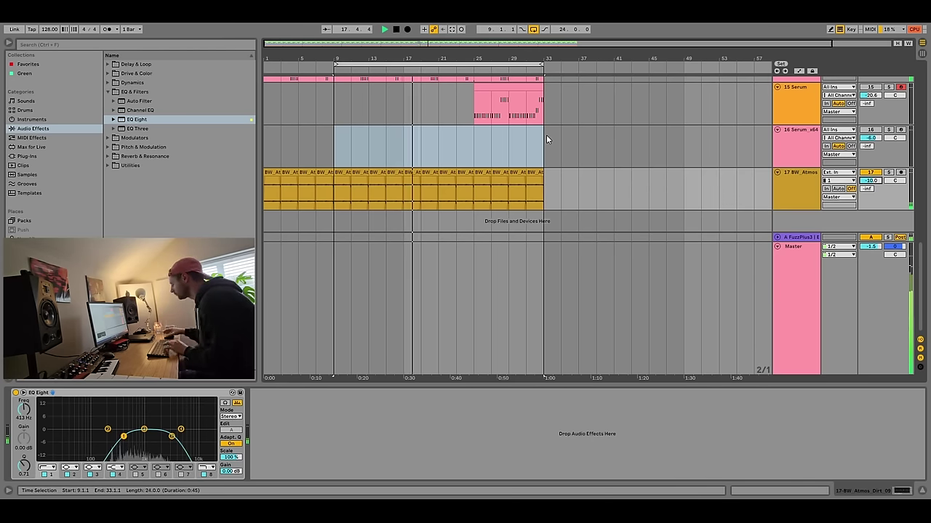
Insert a new audio track below track 17 and place the insert marker at bar 15 on track 15 Serum.
{"action": "right_click", "coordinate": [808, 217]}
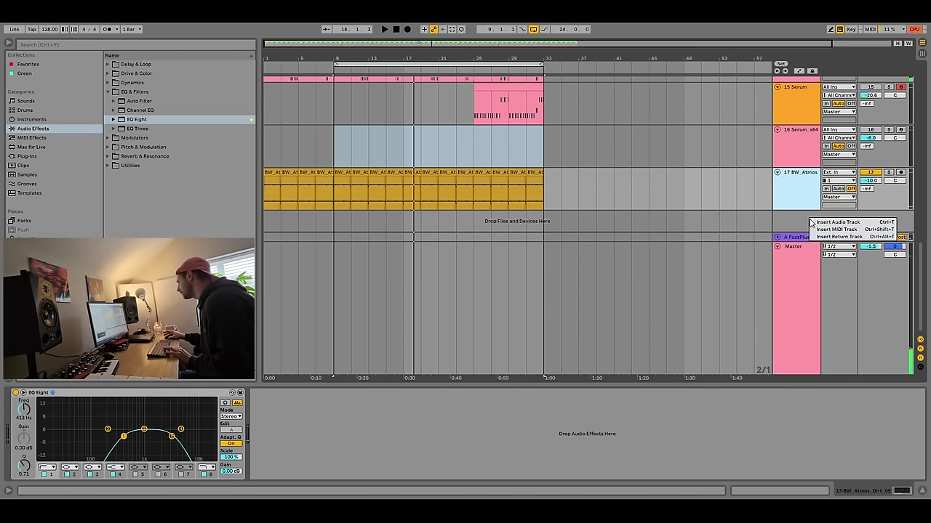
{"action": "left_click", "coordinate": [833, 222]}
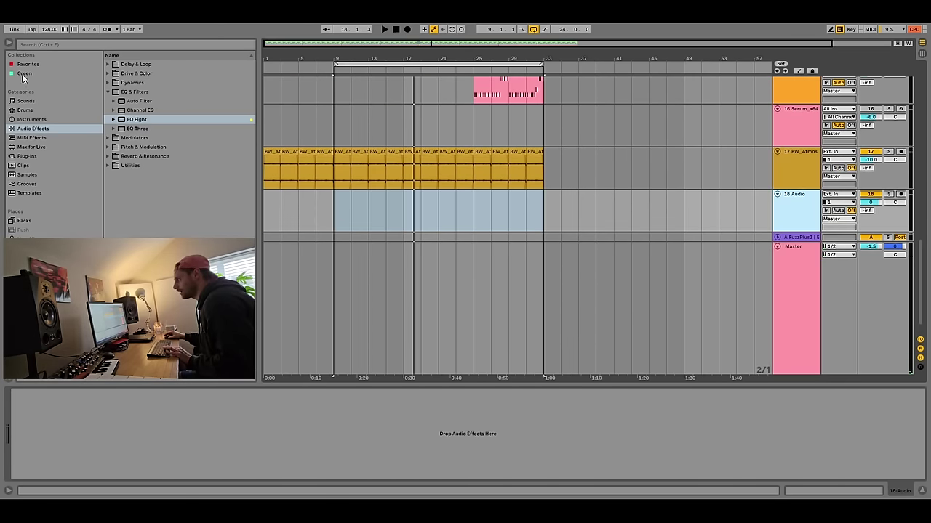
{"action": "scroll", "coordinate": [376, 162], "scroll_direction": "up", "scroll_amount": 2}
{"action": "scroll", "coordinate": [374, 166], "scroll_direction": "up", "scroll_amount": 2}
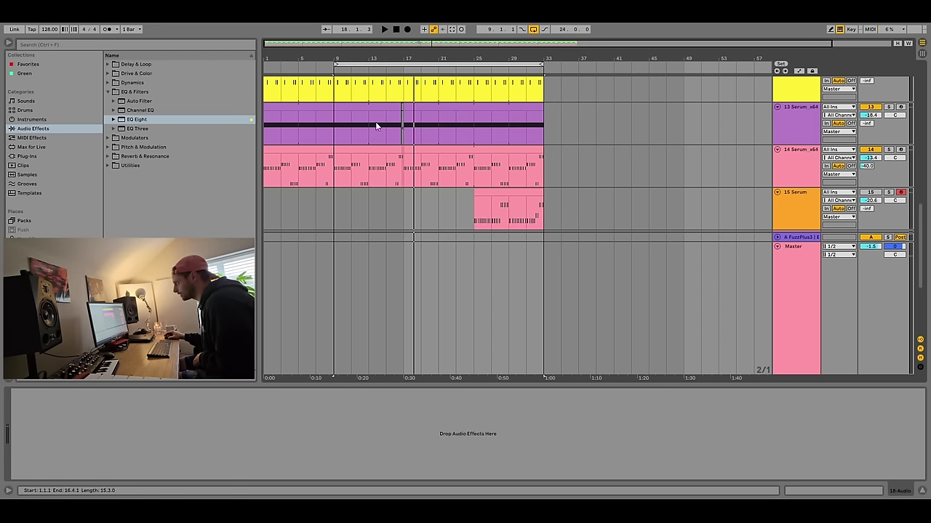
{"action": "scroll", "coordinate": [400, 149], "scroll_direction": "down", "scroll_amount": 3}
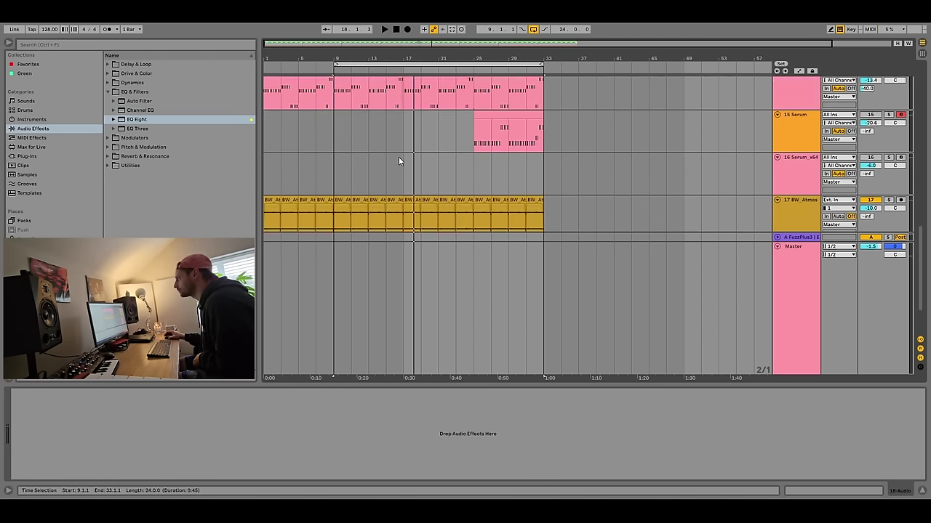
{"action": "left_click", "coordinate": [388, 160]}
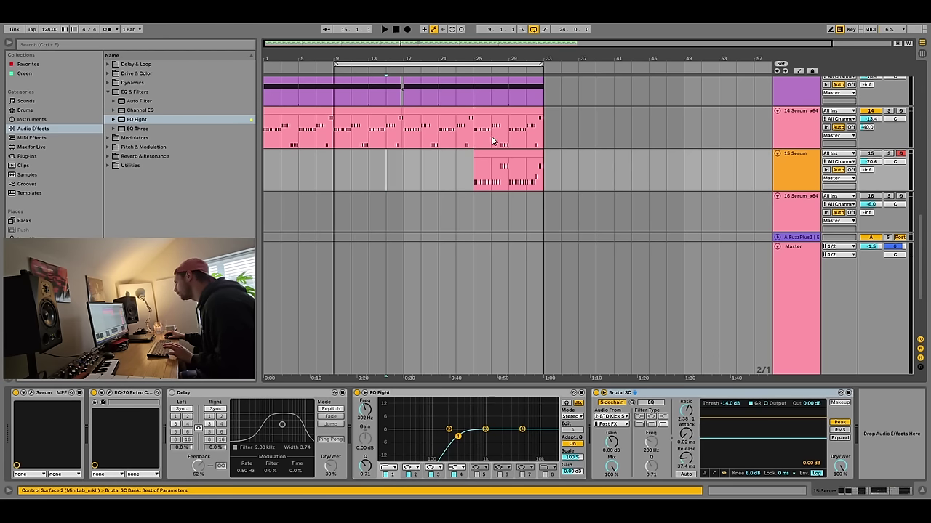
Play the arrangement from bar 15 and lower the track 17 volume to -11.2 dB.
{"action": "scroll", "coordinate": [491, 138], "scroll_direction": "down", "scroll_amount": 1}
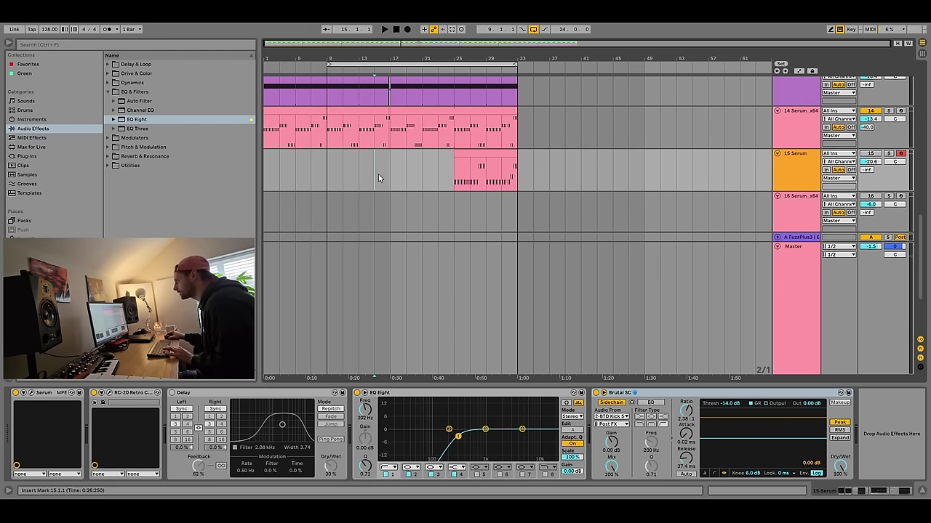
{"action": "key", "text": "space"}
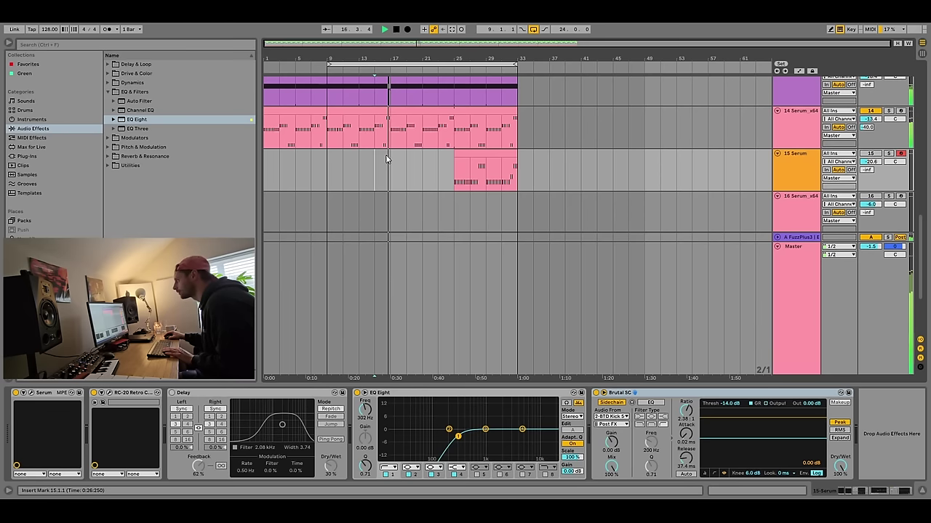
{"action": "scroll", "coordinate": [386, 157], "scroll_direction": "down", "scroll_amount": 5}
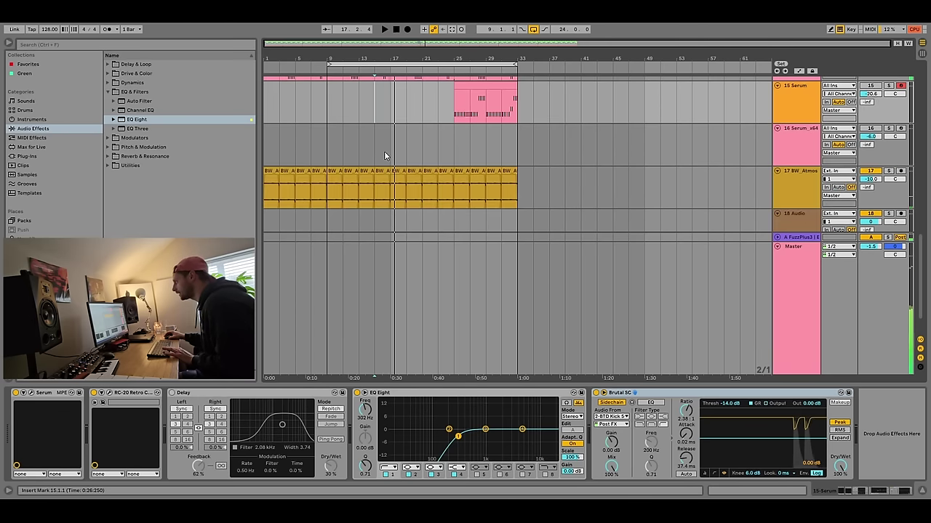
{"action": "left_click", "coordinate": [691, 216]}
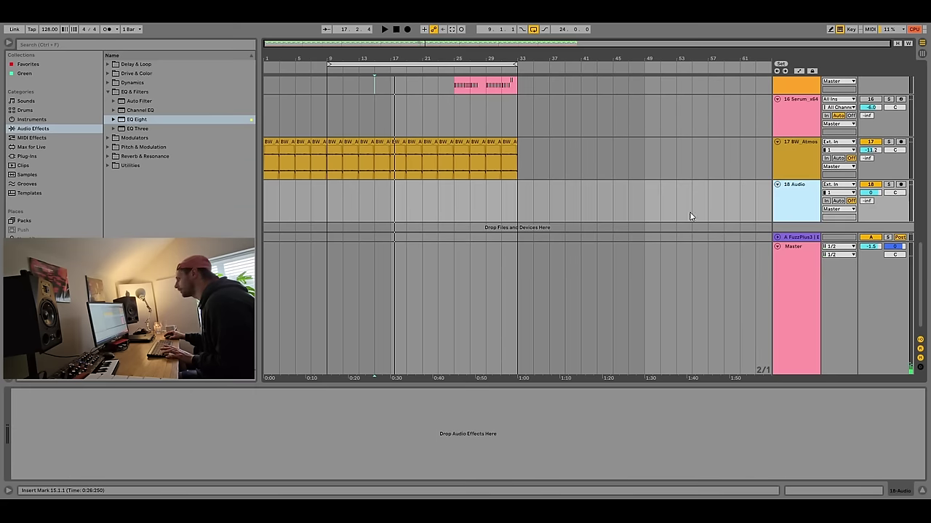
{"action": "scroll", "coordinate": [346, 144], "scroll_direction": "up", "scroll_amount": 1}
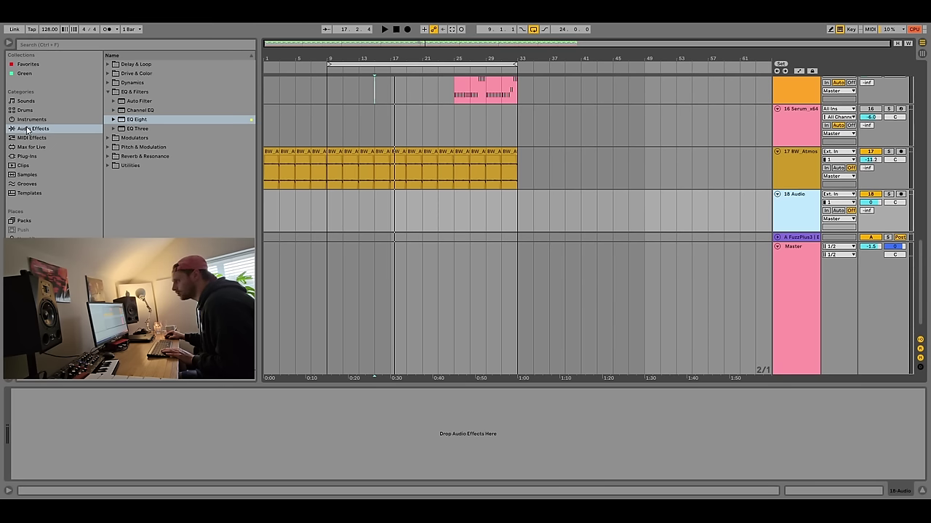
Place the insert marker at bar 17 on track 15 Serum and return the browser to the Basic Wavez sample packs.
{"action": "left_click", "coordinate": [384, 90]}
{"action": "left_click", "coordinate": [34, 147]}
{"action": "left_click", "coordinate": [37, 138]}
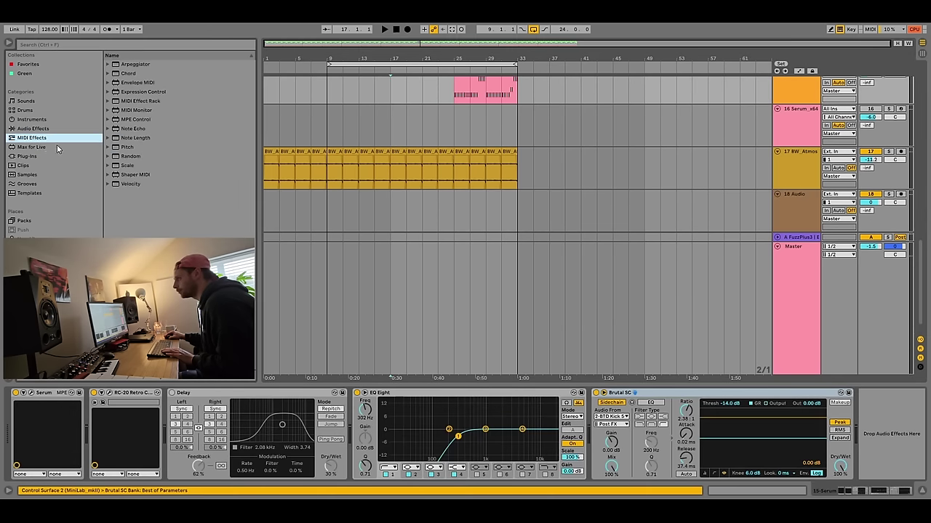
{"action": "left_click", "coordinate": [55, 147]}
{"action": "left_click", "coordinate": [36, 158]}
{"action": "left_click", "coordinate": [37, 174]}
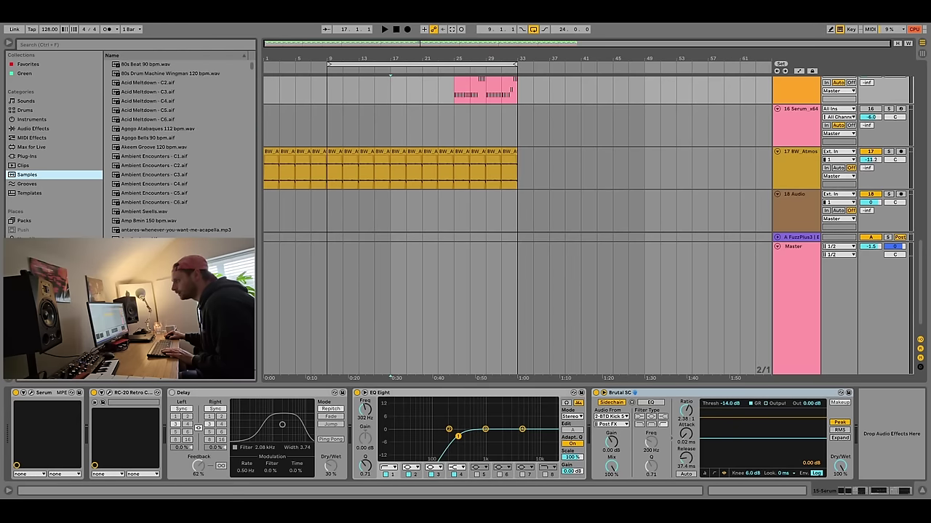
{"action": "left_click", "coordinate": [34, 238]}
{"action": "left_click", "coordinate": [35, 248]}
{"action": "key", "text": "Down"}
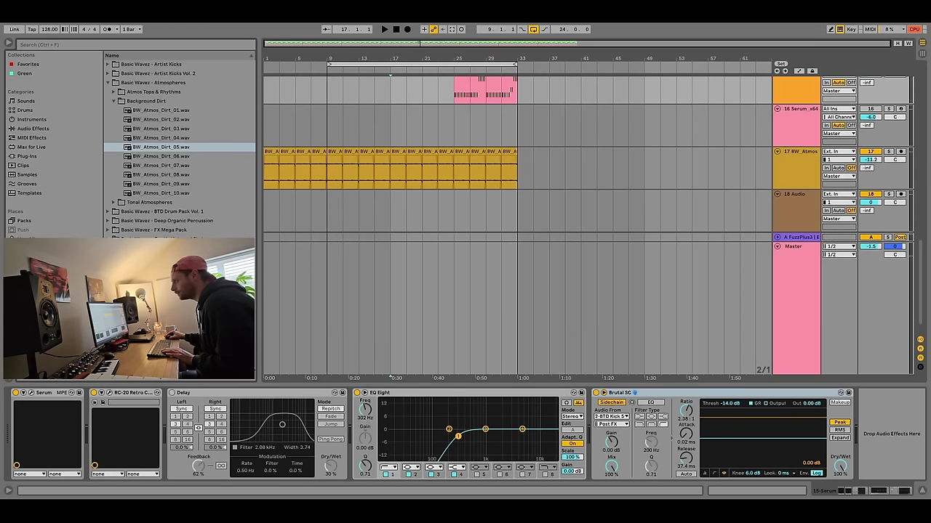
Collapse the Basic Wavez - Atmospheres folder and expand Basic Wavez - FX Mega Pack.
{"action": "left_click", "coordinate": [114, 101]}
{"action": "left_click", "coordinate": [110, 93]}
{"action": "left_click", "coordinate": [107, 84]}
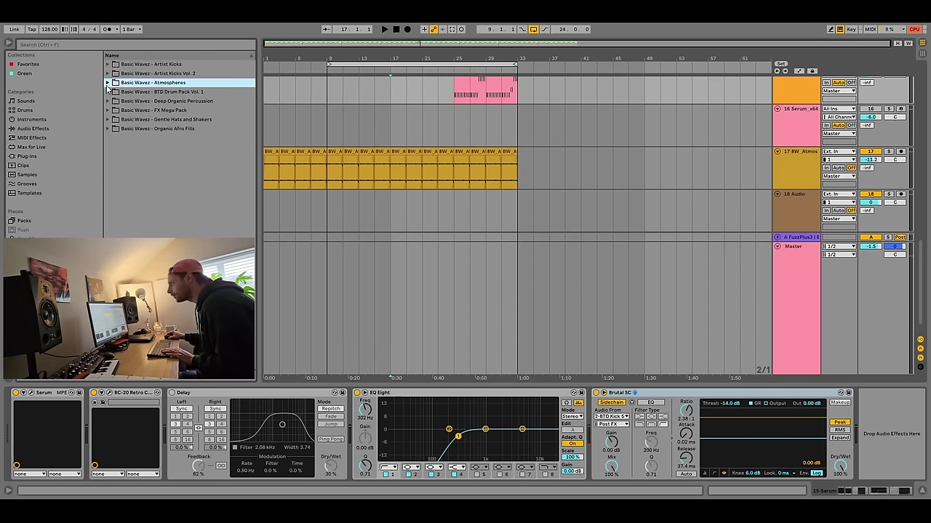
{"action": "key", "text": "Down"}
{"action": "key", "text": "Down"}
{"action": "key", "text": "Down"}
{"action": "key", "text": "Right"}
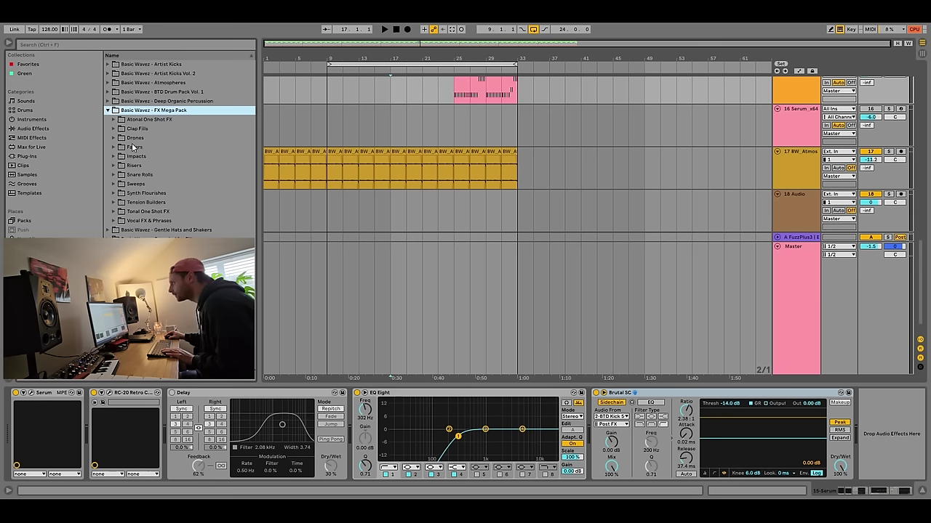
Open the Clap Fills folder and audition its samples one after another from BW_FMP_Clap_Fill_01.
{"action": "left_click", "coordinate": [114, 129]}
{"action": "left_click", "coordinate": [153, 139]}
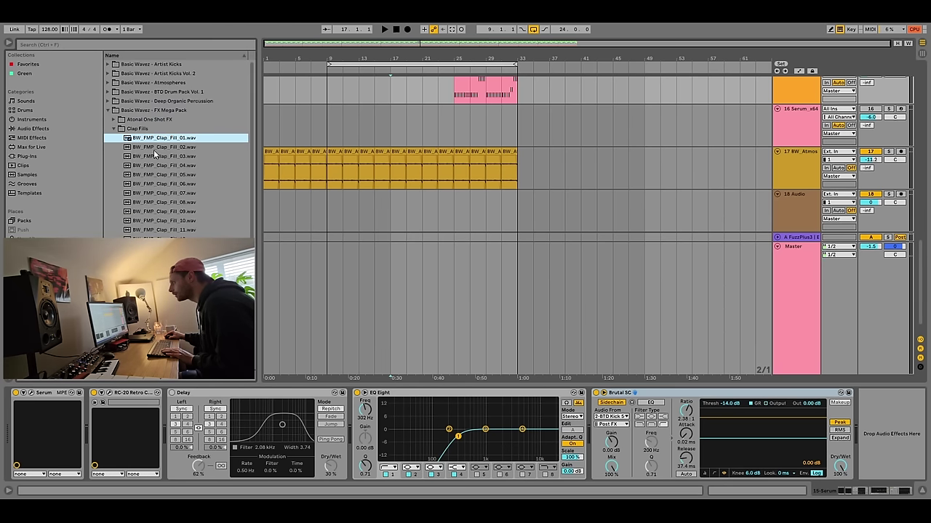
{"action": "left_click", "coordinate": [153, 149]}
{"action": "key", "text": "Down"}
{"action": "key", "text": "Down"}
{"action": "key", "text": "Down"}
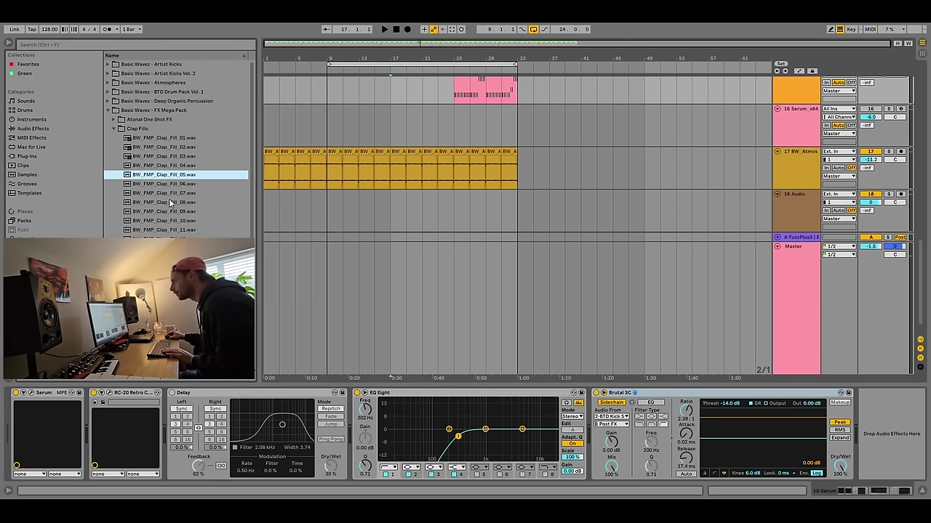
{"action": "key", "text": "Down"}
{"action": "key", "text": "Down"}
{"action": "key", "text": "Down"}
Close Clap Fills, audition the first Atonal One Shot FX samples and collapse that folder.
{"action": "left_click", "coordinate": [122, 131]}
{"action": "key", "text": "Left"}
{"action": "key", "text": "Up"}
{"action": "key", "text": "Right"}
{"action": "key", "text": "Down"}
{"action": "key", "text": "Down"}
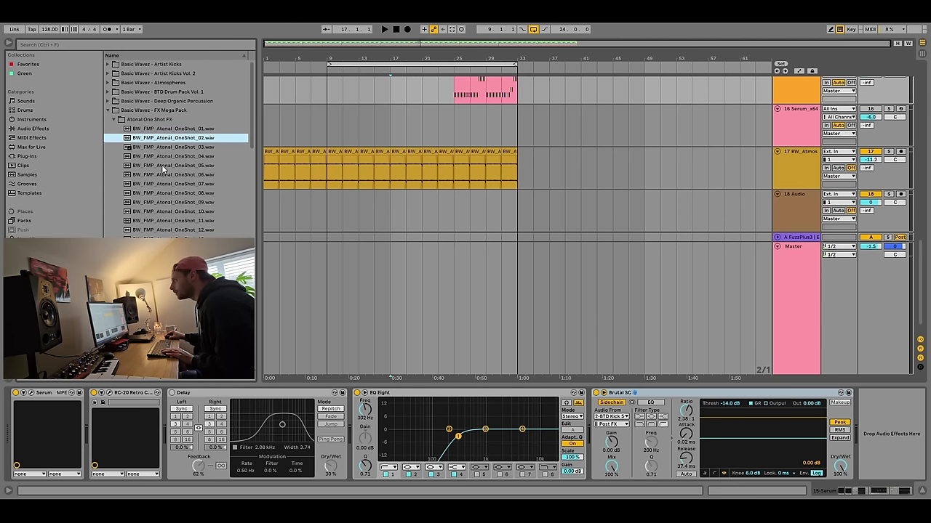
{"action": "key", "text": "Left"}
{"action": "key", "text": "Left"}
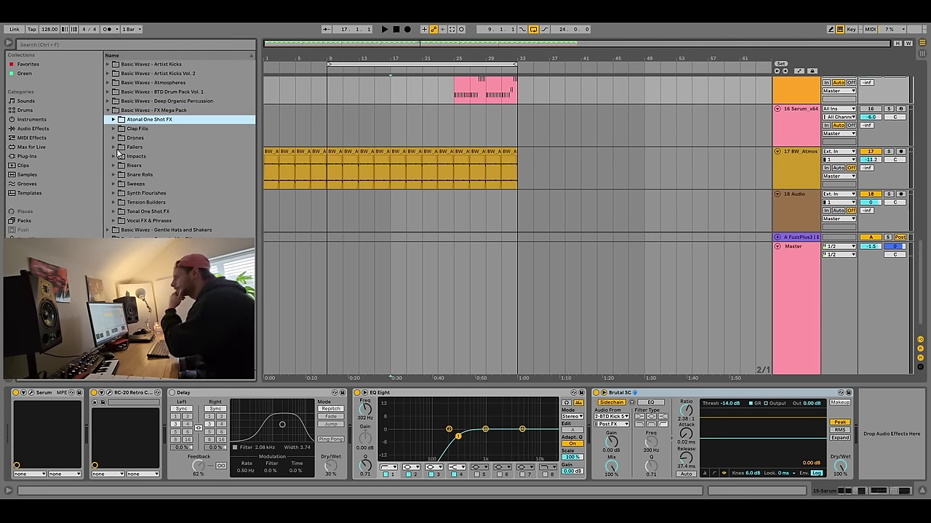
Expand the Fallers folder and audition the first three 4-bar faller samples.
{"action": "key", "text": "Down"}
{"action": "key", "text": "Down"}
{"action": "key", "text": "Down"}
{"action": "key", "text": "Right"}
{"action": "left_click", "coordinate": [165, 157]}
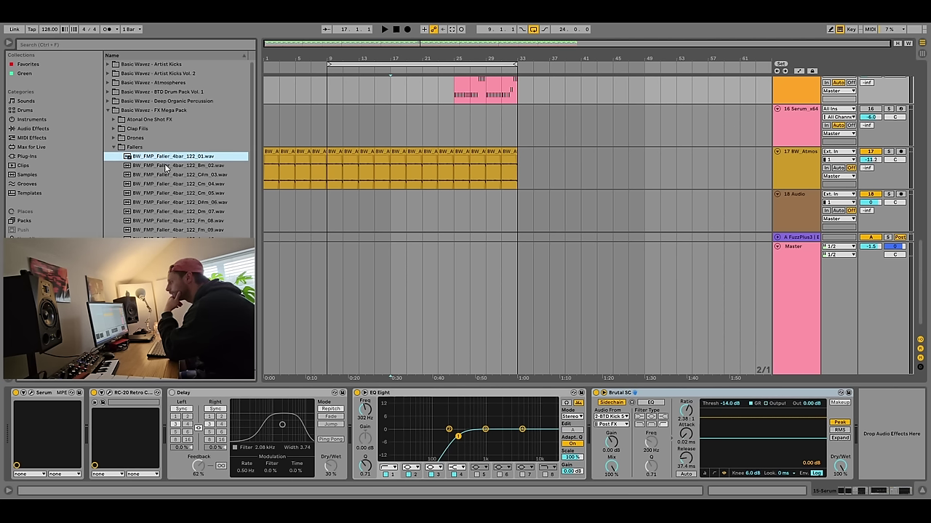
{"action": "left_click", "coordinate": [174, 167]}
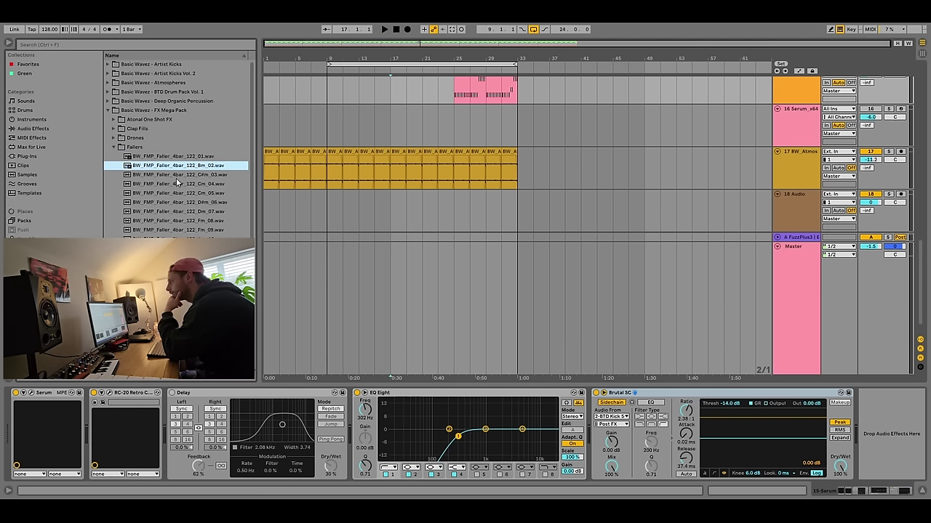
{"action": "key", "text": "Down"}
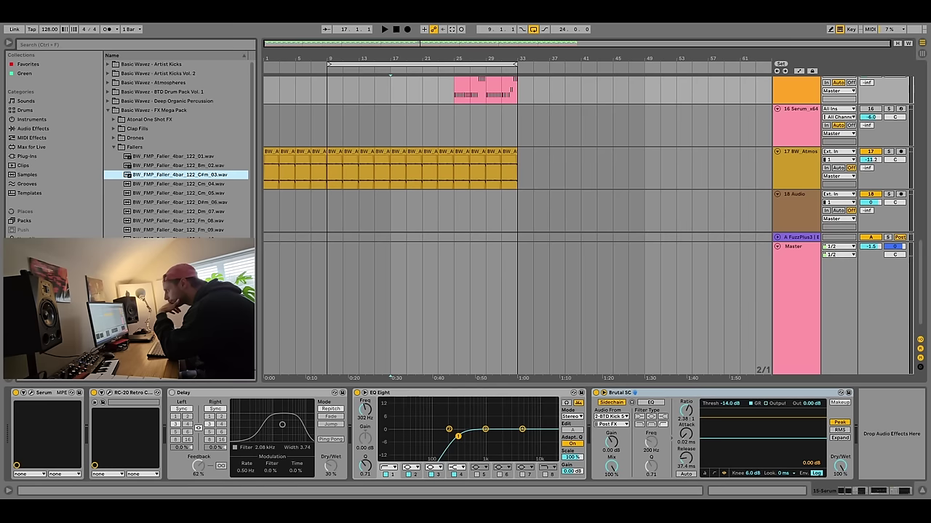
Look further down the Fallers folder for a suitable 8-bar faller sample.
{"action": "scroll", "coordinate": [179, 184], "scroll_direction": "down", "scroll_amount": 2}
{"action": "left_click", "coordinate": [177, 256]}
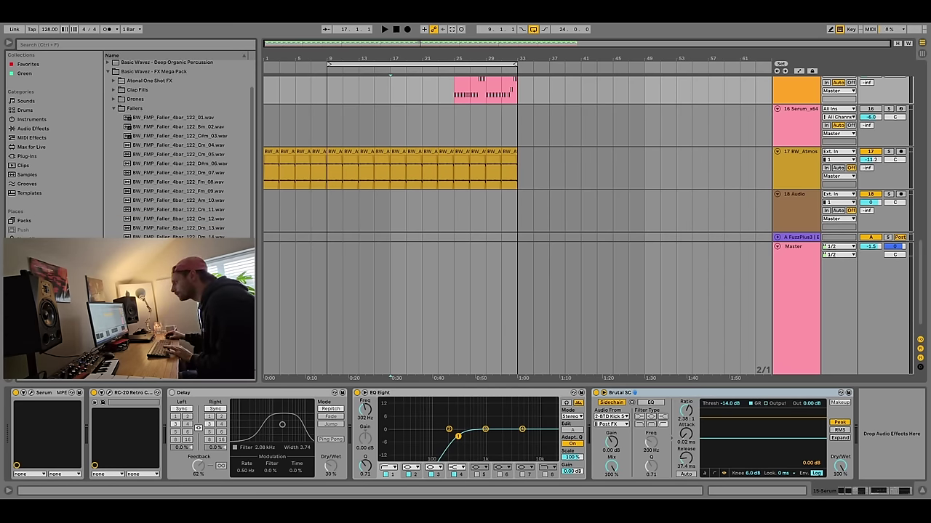
{"action": "scroll", "coordinate": [179, 145], "scroll_direction": "down", "scroll_amount": 2}
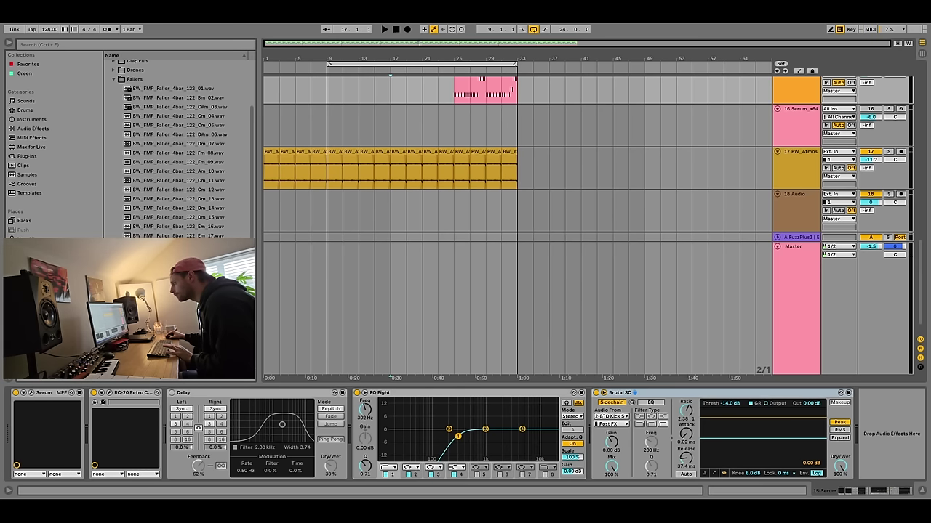
{"action": "scroll", "coordinate": [124, 122], "scroll_direction": "up", "scroll_amount": 2}
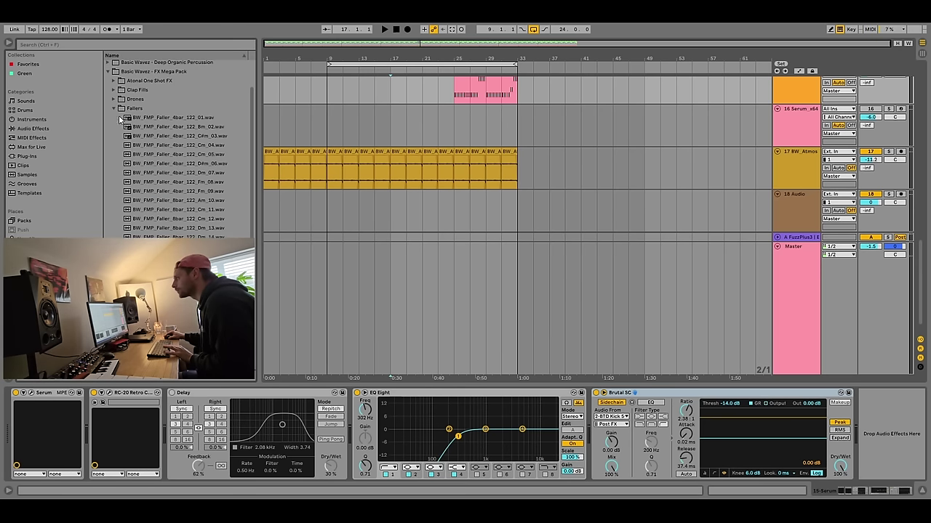
{"action": "left_click", "coordinate": [115, 110]}
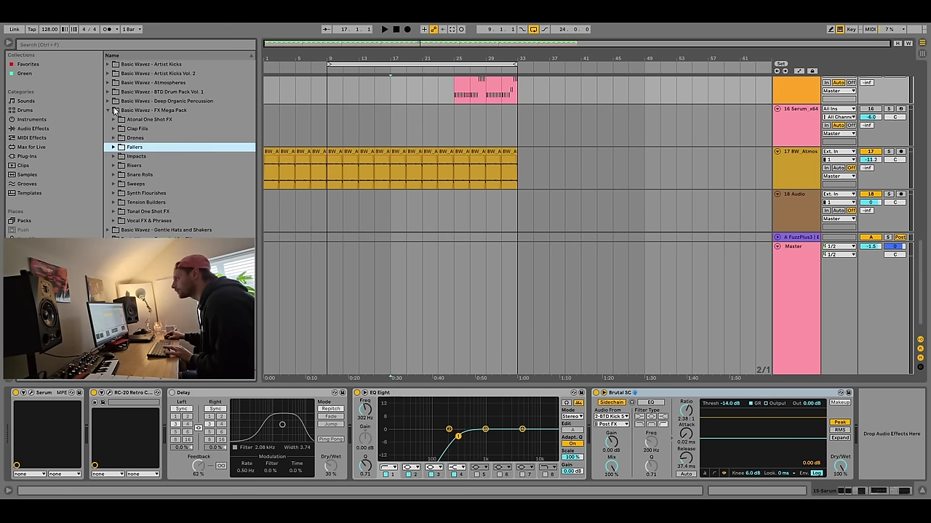
{"action": "left_click", "coordinate": [113, 147]}
{"action": "scroll", "coordinate": [115, 153], "scroll_direction": "down", "scroll_amount": 3}
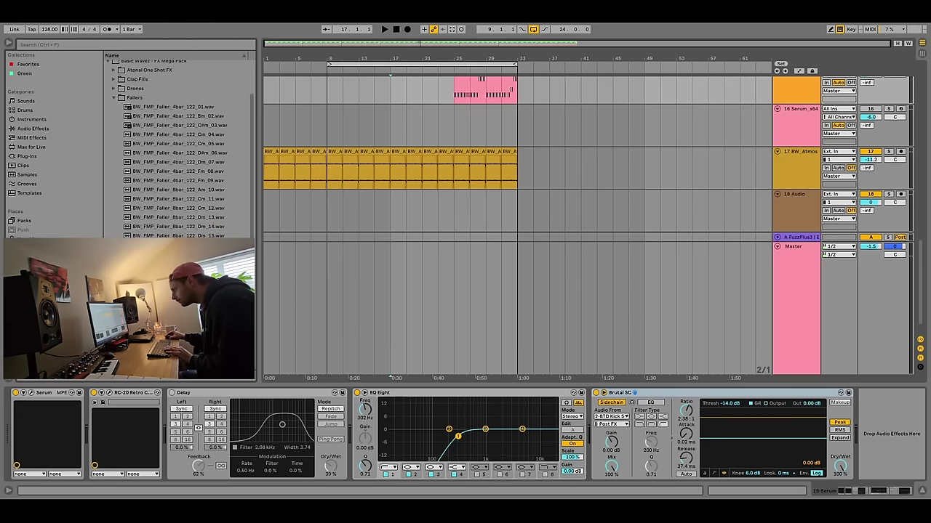
{"action": "scroll", "coordinate": [179, 145], "scroll_direction": "down", "scroll_amount": 2}
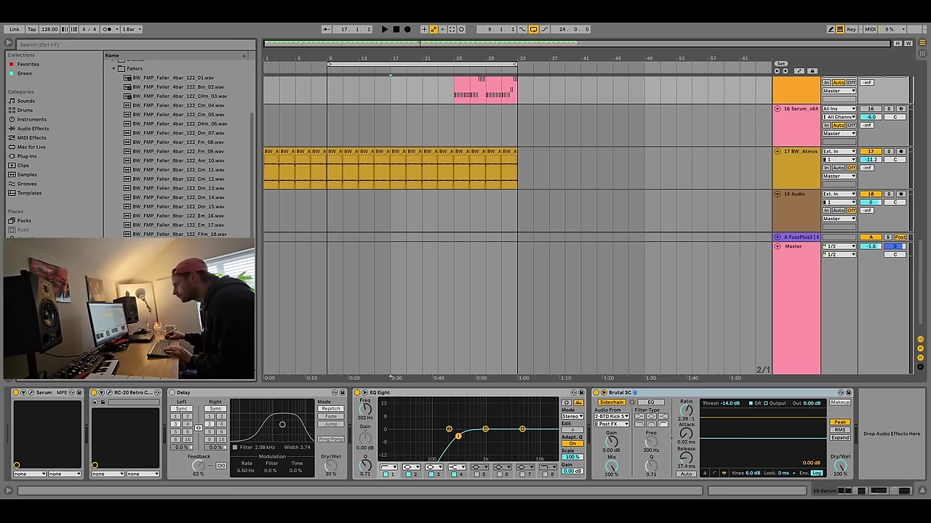
Place BW_FMP_Faller_8bar_122_Gm_24 on track 18 at bar 21 and play it back with the mix.
{"action": "left_click_drag", "start_coordinate": [179, 261], "coordinate": [425, 224]}
{"action": "scroll", "coordinate": [439, 244], "scroll_direction": "up", "scroll_amount": 1}
{"action": "scroll", "coordinate": [440, 245], "scroll_direction": "down", "scroll_amount": 2}
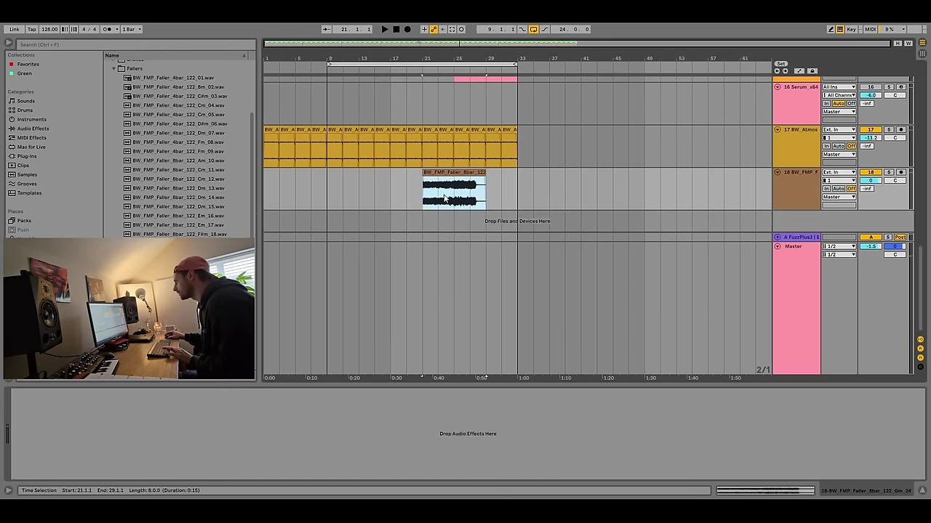
{"action": "double_click", "coordinate": [446, 173]}
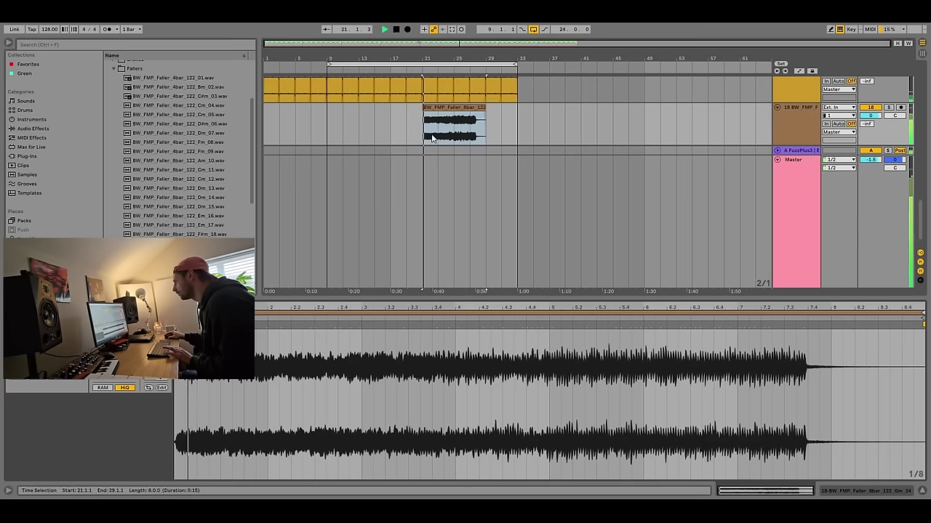
{"action": "left_click", "coordinate": [371, 135]}
Add a locator named 1 DROP and align it to bar 17.
{"action": "scroll", "coordinate": [395, 155], "scroll_direction": "up", "scroll_amount": 3}
{"action": "scroll", "coordinate": [395, 155], "scroll_direction": "up", "scroll_amount": 5}
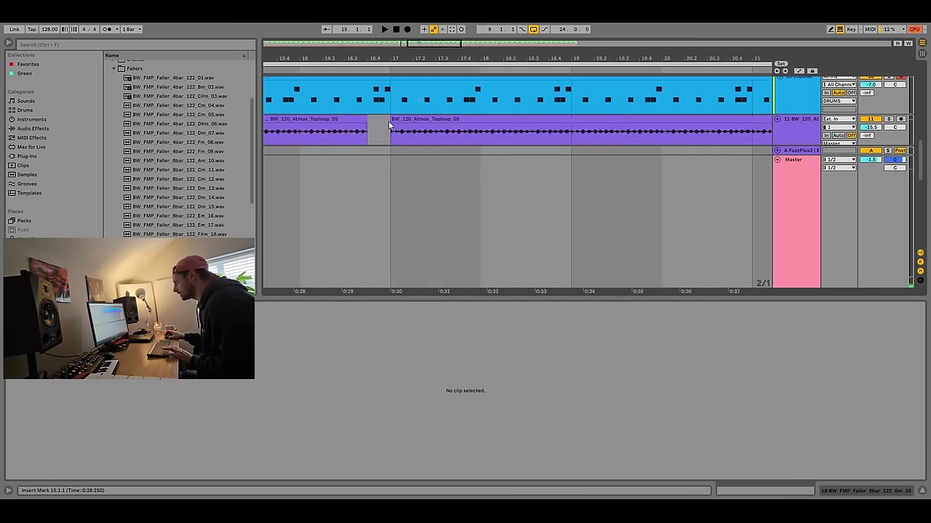
{"action": "scroll", "coordinate": [386, 85], "scroll_direction": "up", "scroll_amount": 2}
{"action": "right_click", "coordinate": [389, 70]}
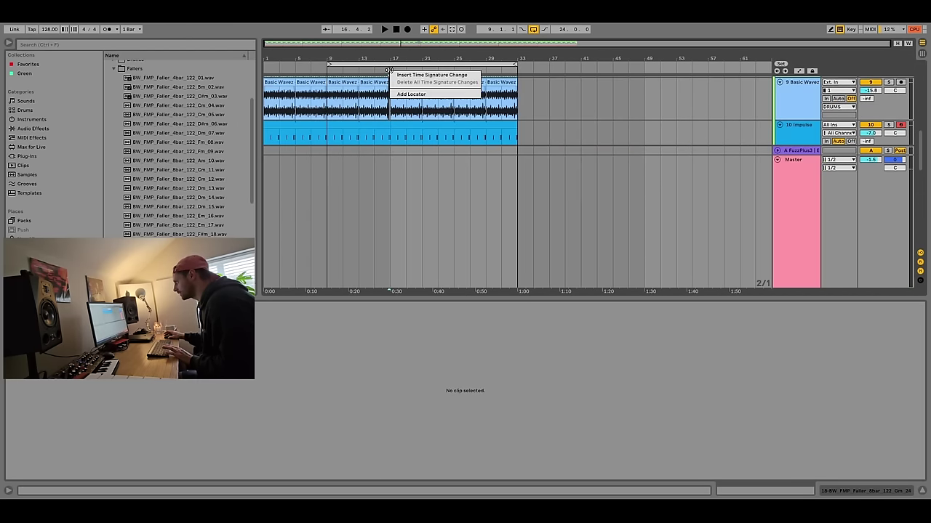
{"action": "left_click", "coordinate": [406, 94]}
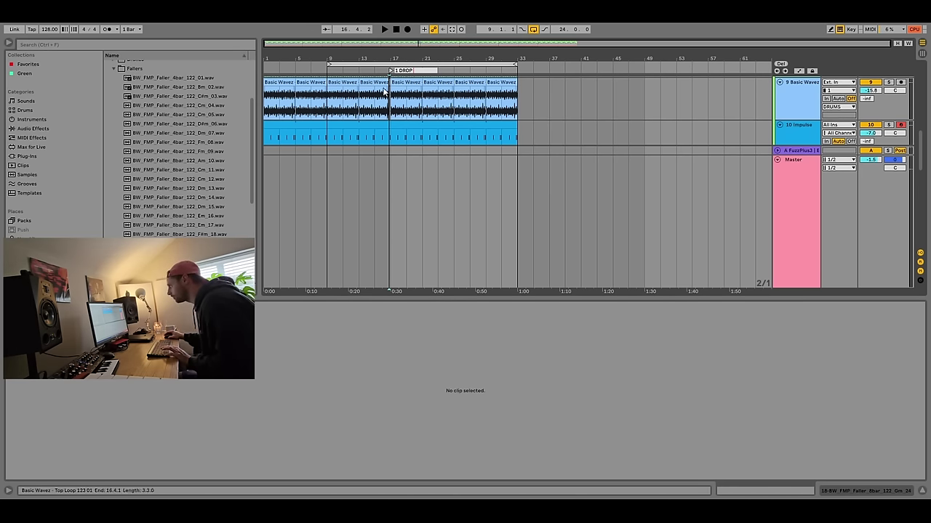
{"action": "scroll", "coordinate": [388, 88], "scroll_direction": "up", "scroll_amount": 5}
{"action": "left_click_drag", "start_coordinate": [389, 72], "coordinate": [396, 72]}
{"action": "scroll", "coordinate": [399, 119], "scroll_direction": "down", "scroll_amount": 5}
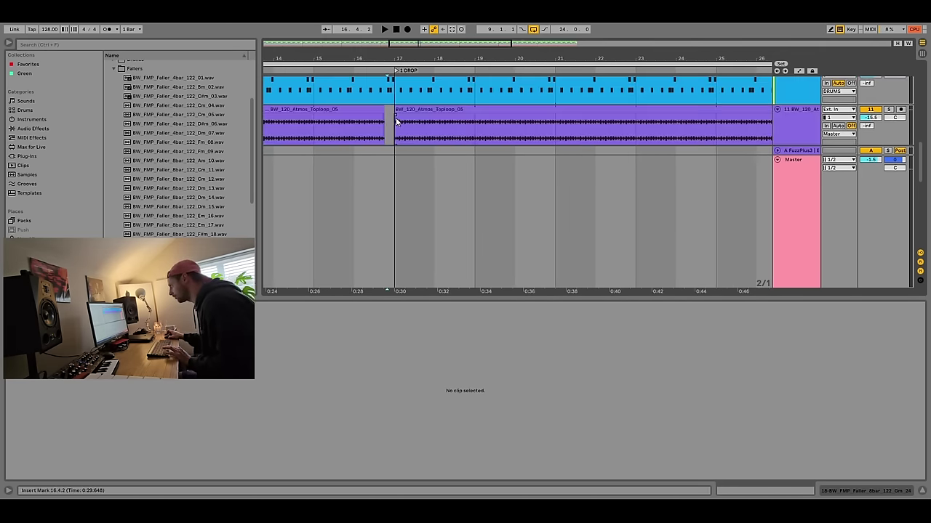
Hide the clip view and move the faller clip on track 18 to start at bar 13.
{"action": "left_click", "coordinate": [922, 490]}
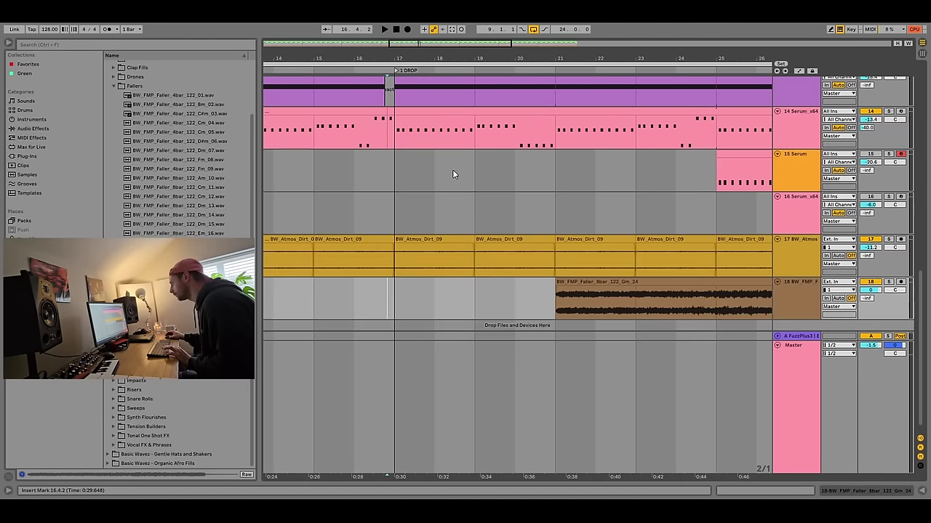
{"action": "scroll", "coordinate": [389, 224], "scroll_direction": "down", "scroll_amount": 5}
{"action": "scroll", "coordinate": [357, 210], "scroll_direction": "up", "scroll_amount": 3}
{"action": "scroll", "coordinate": [400, 228], "scroll_direction": "down", "scroll_amount": 1}
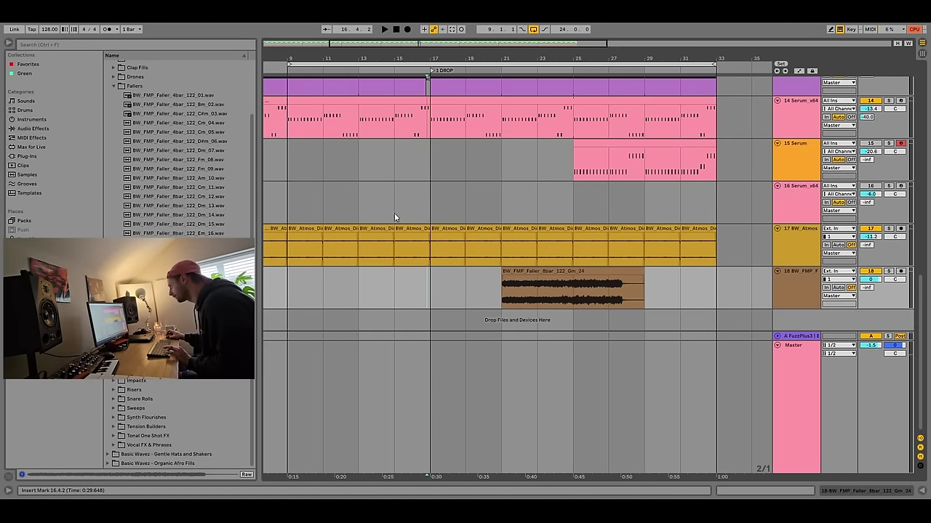
{"action": "left_click_drag", "start_coordinate": [555, 289], "coordinate": [412, 291]}
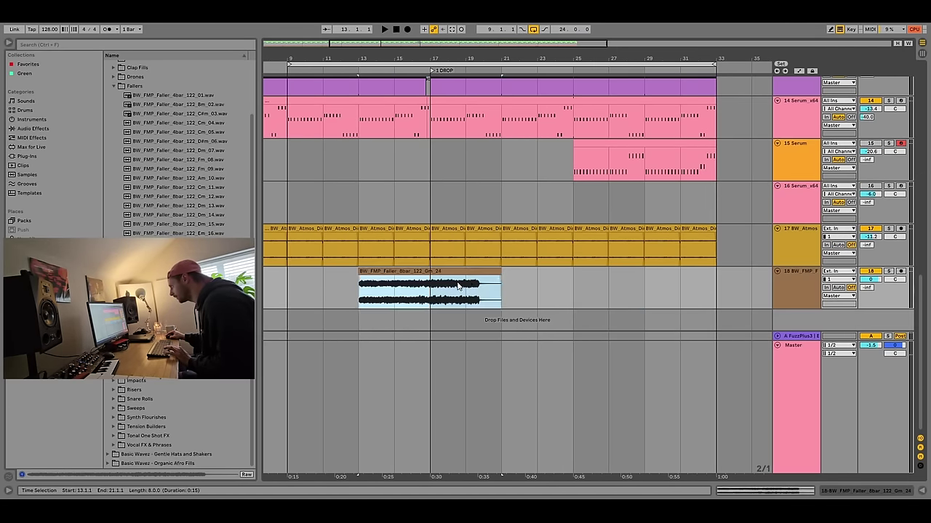
Open the faller clip and try halving and doubling its warp tempo.
{"action": "double_click", "coordinate": [466, 275]}
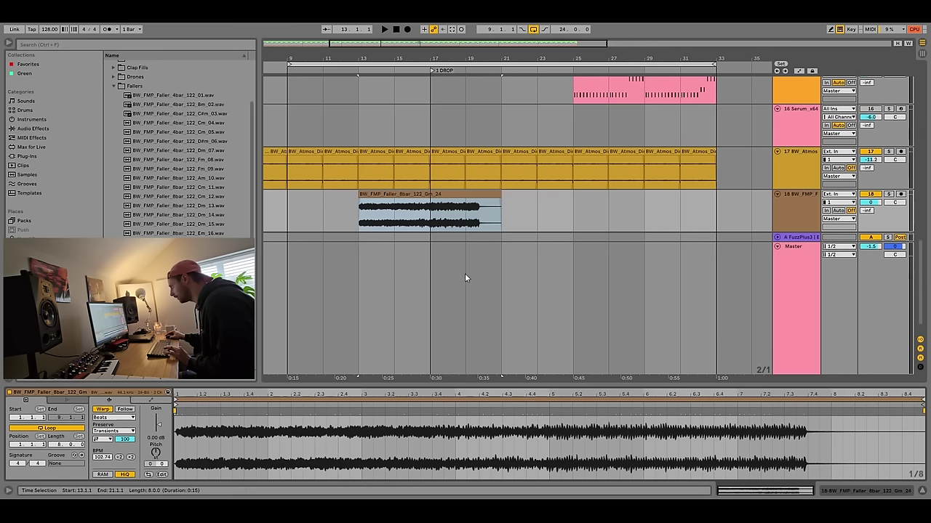
{"action": "left_click", "coordinate": [120, 458]}
{"action": "double_click", "coordinate": [131, 458]}
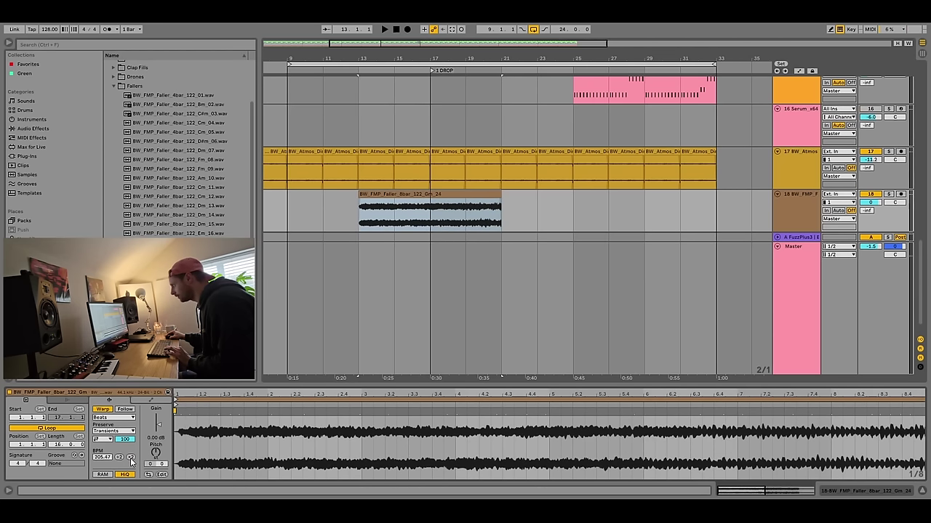
{"action": "left_click", "coordinate": [120, 459]}
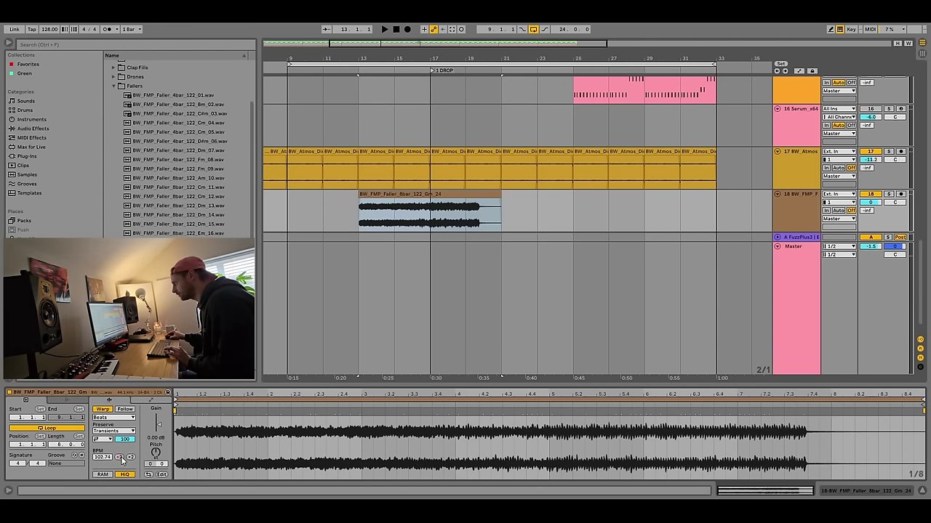
Halve the faller clip's warp tempo to 25.68 BPM and shorten it to a single two-bar pass starting at bar 17.
{"action": "left_click", "coordinate": [120, 458]}
{"action": "left_click", "coordinate": [120, 458]}
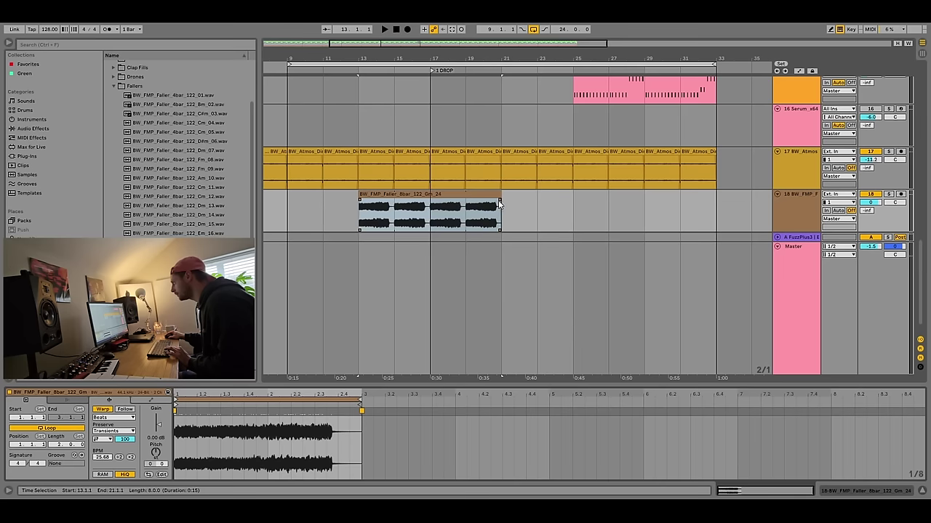
{"action": "left_click_drag", "start_coordinate": [499, 205], "coordinate": [395, 222]}
{"action": "left_click_drag", "start_coordinate": [424, 207], "coordinate": [437, 208]}
Lower track 18's volume to -23.8 dB during playback and set the arrangement grid to 1/16.
{"action": "right_click", "coordinate": [533, 226]}
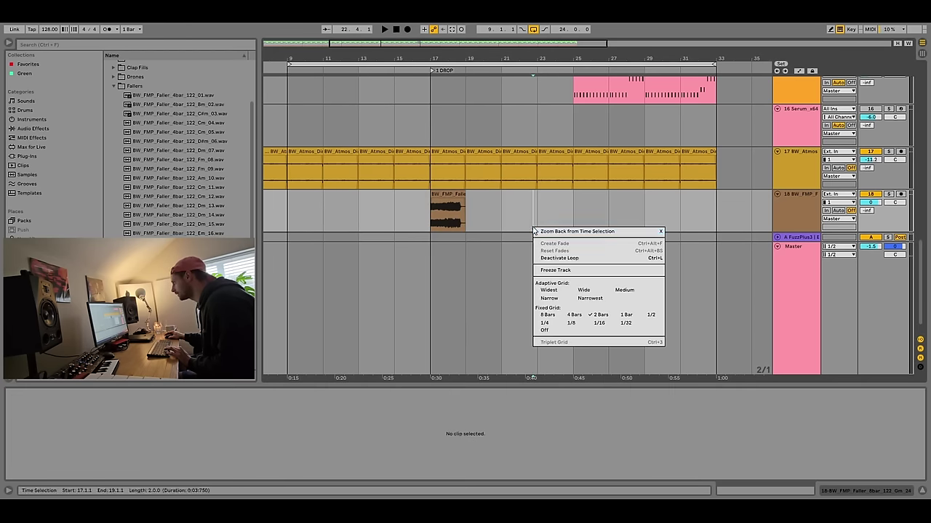
{"action": "left_click", "coordinate": [871, 206]}
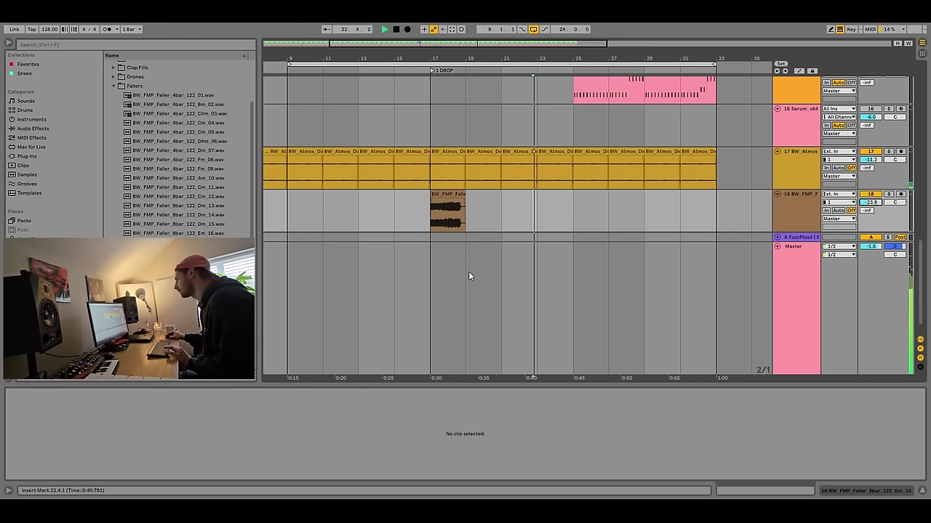
{"action": "left_click", "coordinate": [393, 211]}
{"action": "right_click", "coordinate": [562, 256]}
{"action": "left_click", "coordinate": [628, 326]}
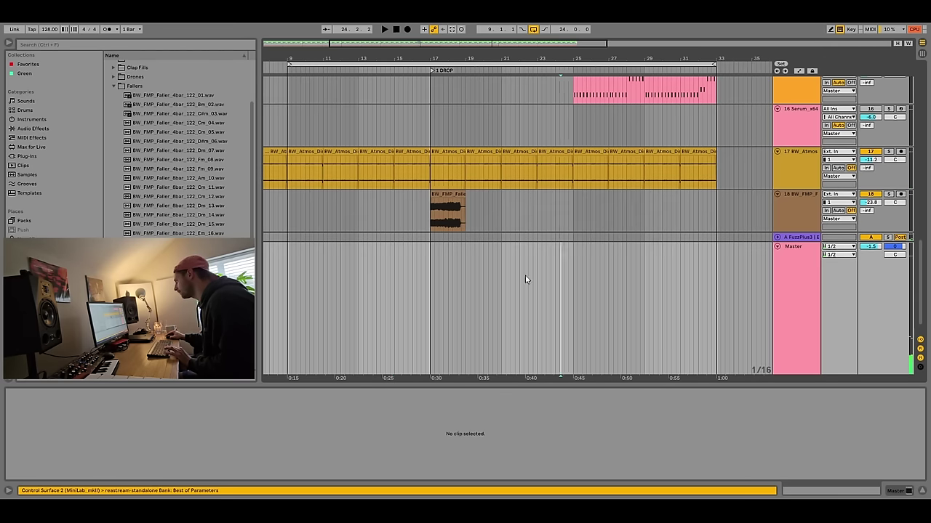
Move the faller clip on track 18 to start at bar 16, playing it back to check its timing against the drop.
{"action": "left_click_drag", "start_coordinate": [440, 194], "coordinate": [414, 195]}
{"action": "key", "text": "space"}
{"action": "left_click", "coordinate": [407, 207]}
{"action": "key", "text": "space"}
{"action": "key", "text": "space"}
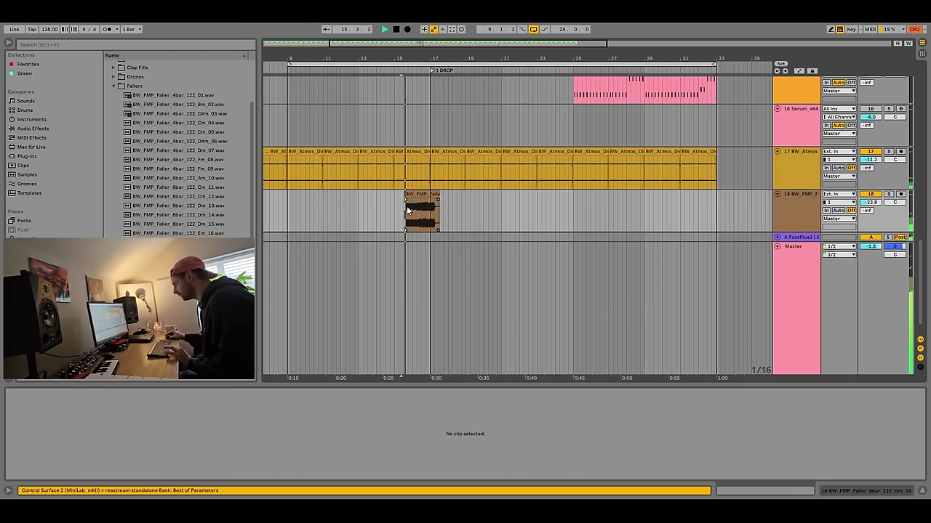
{"action": "left_click", "coordinate": [413, 195]}
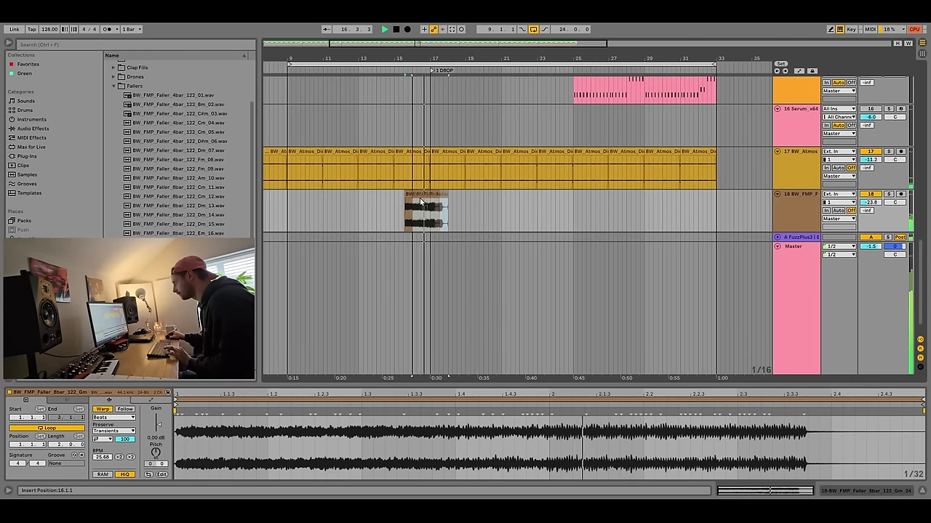
{"action": "left_click_drag", "start_coordinate": [412, 195], "coordinate": [425, 207]}
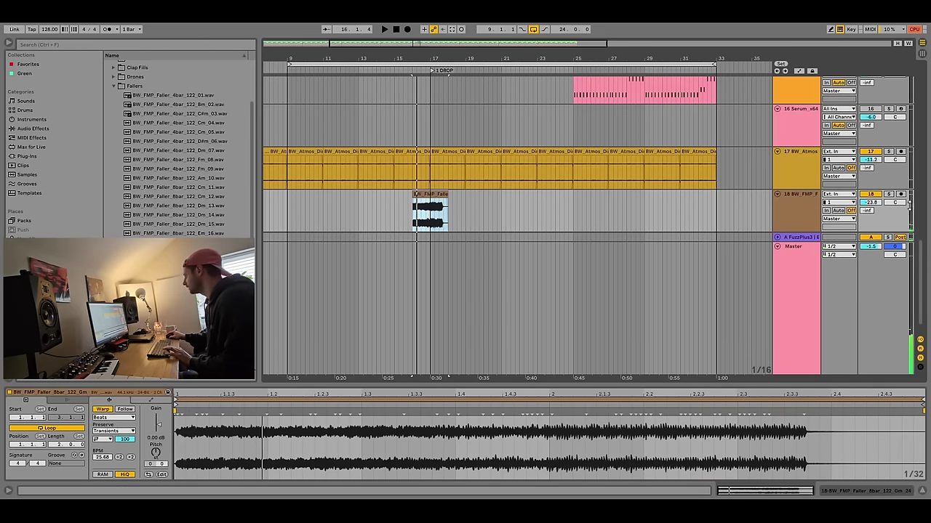
Raise track 18's volume to -15.5 dB and set the faller clip's warp mode to Complex while playing it.
{"action": "key", "text": "space"}
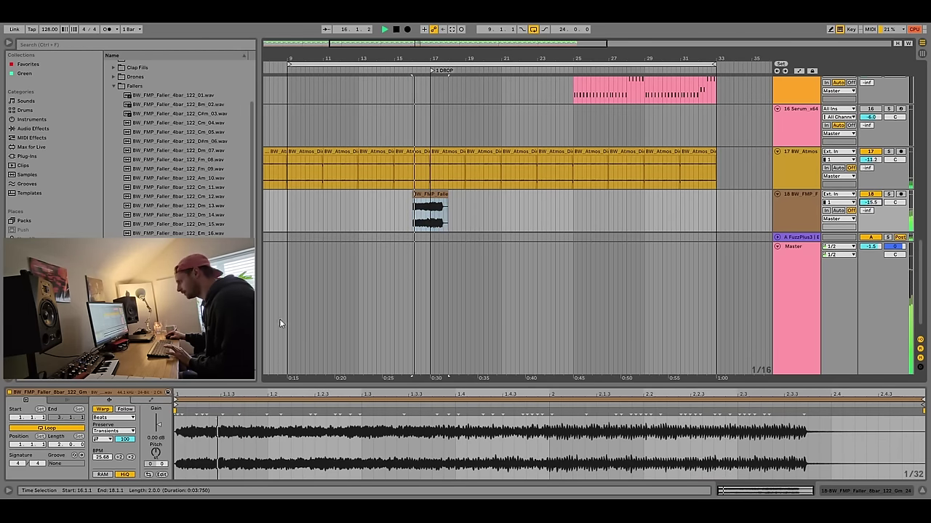
{"action": "left_click", "coordinate": [112, 418]}
{"action": "left_click", "coordinate": [110, 458]}
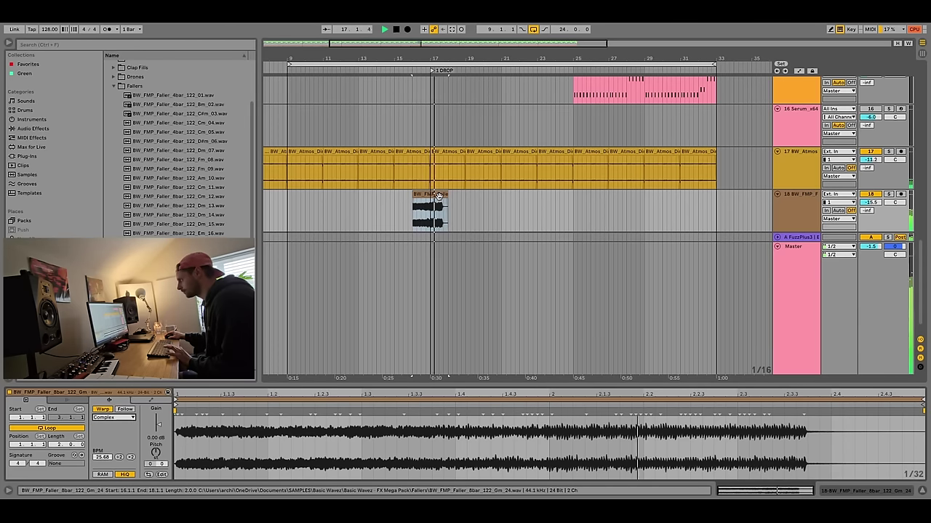
{"action": "left_click", "coordinate": [814, 220]}
{"action": "key", "text": "space"}
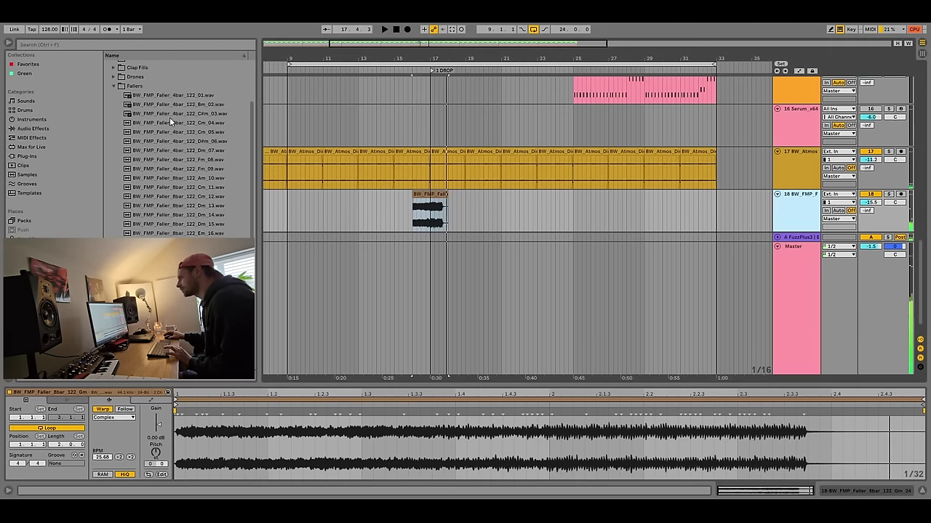
Audition samples from the Impacts, Risers and Snare Rolls folders of the FX Mega Pack.
{"action": "left_click", "coordinate": [113, 88]}
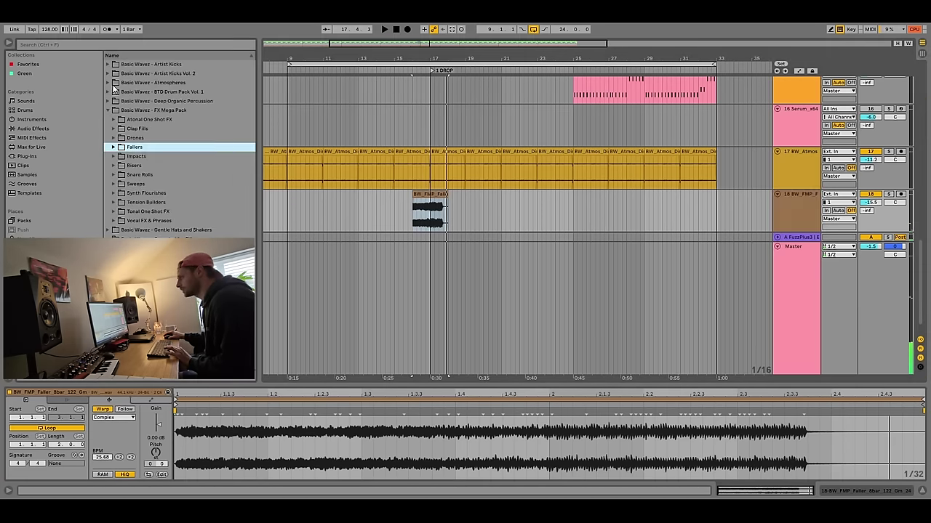
{"action": "left_click", "coordinate": [125, 157]}
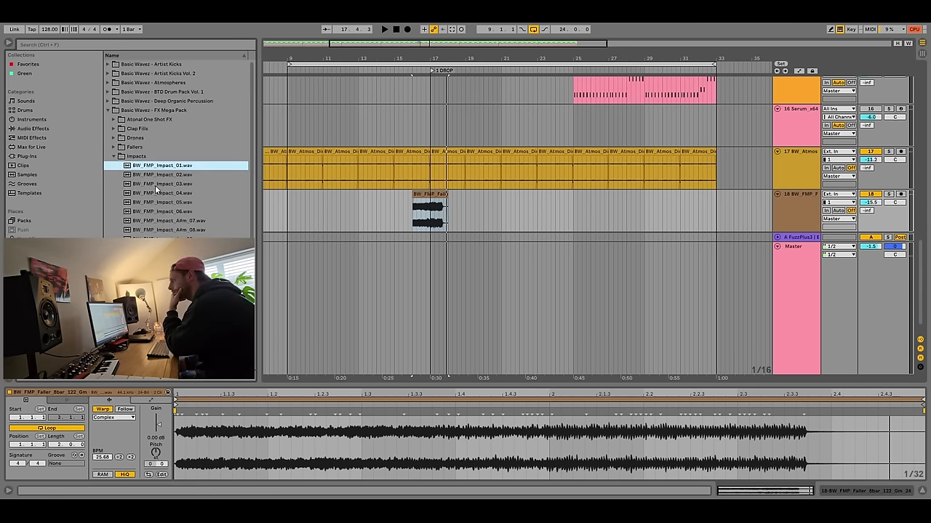
{"action": "scroll", "coordinate": [178, 226], "scroll_direction": "down", "scroll_amount": 4}
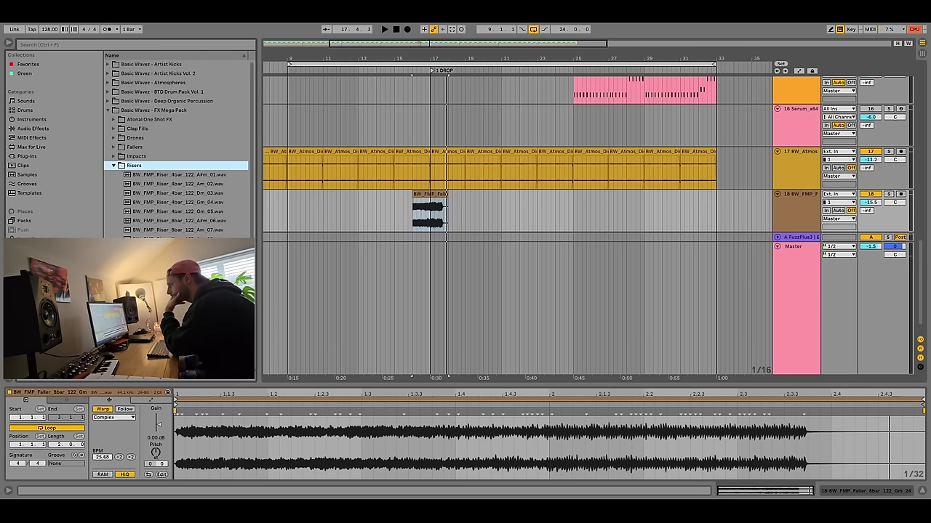
{"action": "left_click", "coordinate": [163, 176]}
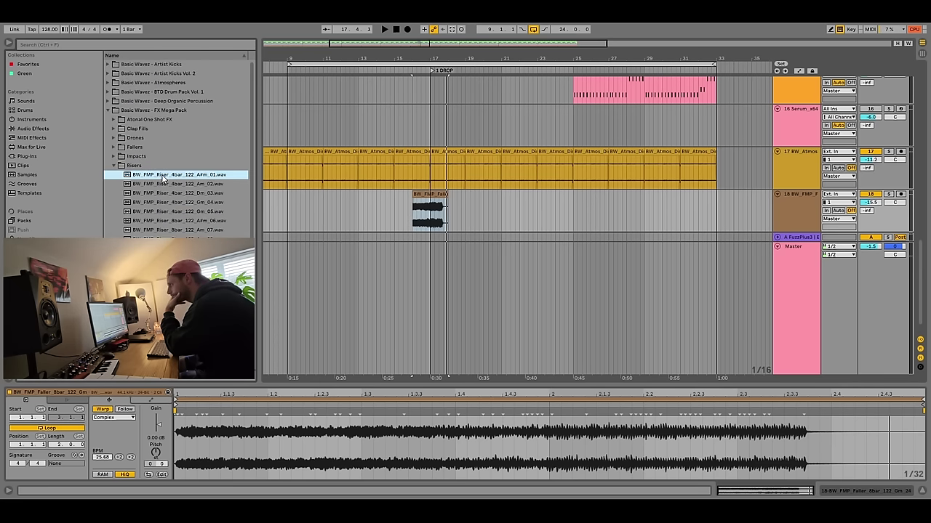
{"action": "scroll", "coordinate": [163, 175], "scroll_direction": "down", "scroll_amount": 5}
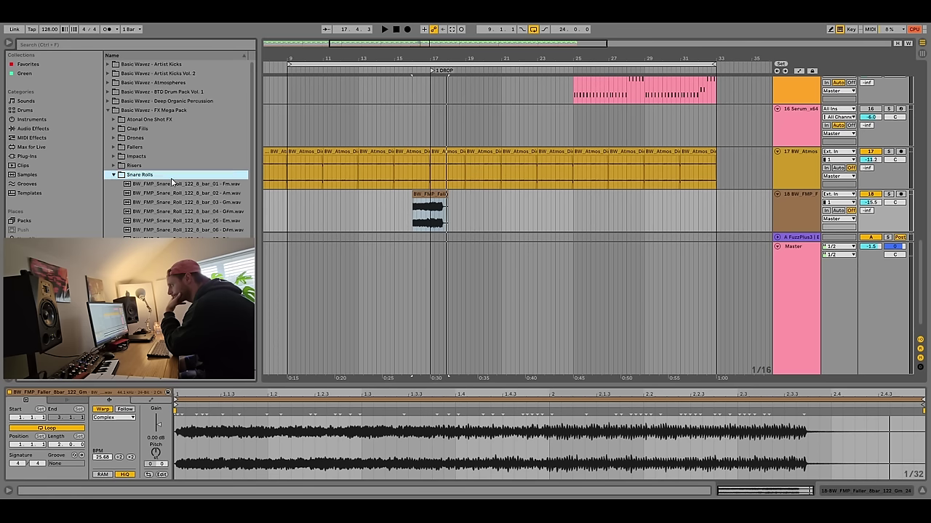
{"action": "left_click", "coordinate": [177, 187]}
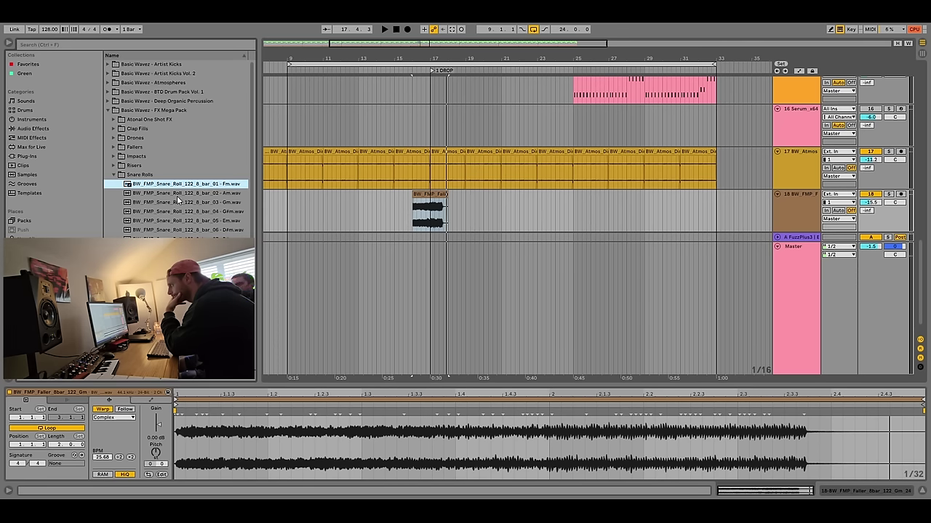
{"action": "key", "text": "Down"}
{"action": "key", "text": "Down"}
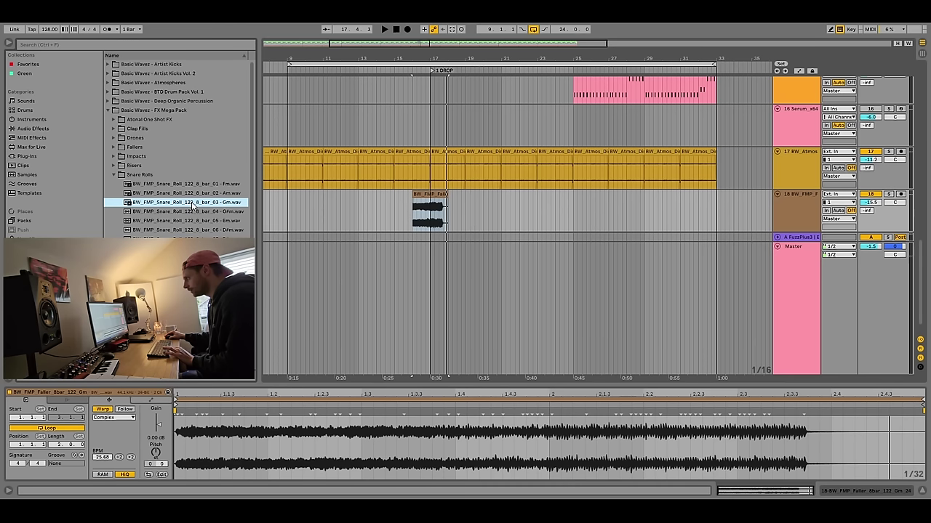
Place BW_FMP_Snare_Roll_122_8_bar_03 - Gm on a new track 19 at bar 9.
{"action": "mouse_move", "coordinate": [194, 207]}
{"action": "left_mouse_down"}
{"action": "mouse_move", "coordinate": [335, 211]}
{"action": "mouse_move", "coordinate": [306, 233]}
{"action": "mouse_move", "coordinate": [301, 221]}
{"action": "mouse_move", "coordinate": [288, 226]}
{"action": "left_mouse_up"}
{"action": "left_click", "coordinate": [443, 209]}
{"action": "scroll", "coordinate": [416, 206], "scroll_direction": "up", "scroll_amount": 4}
{"action": "scroll", "coordinate": [428, 201], "scroll_direction": "down", "scroll_amount": 4}
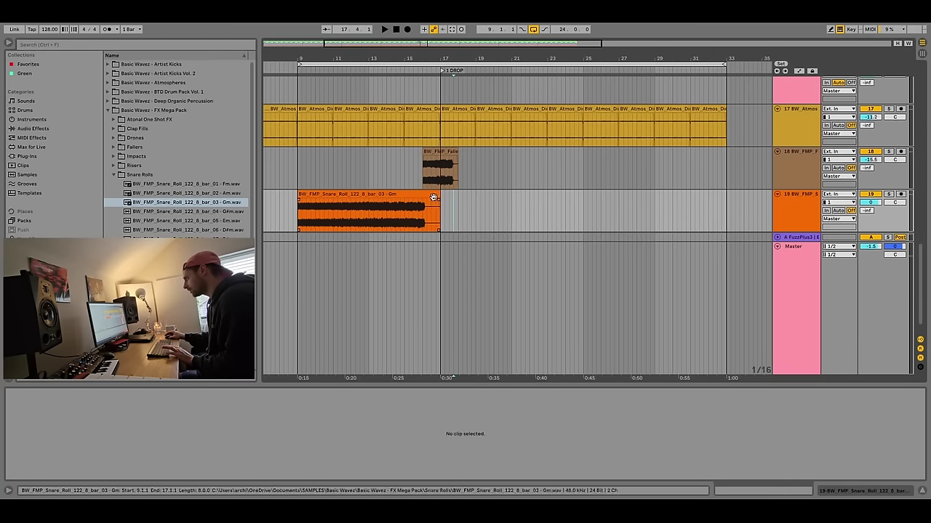
Set the grid to 1/8 and shift the snare roll clip to start at 9.4.3 so its audio ends at bar 17.
{"action": "left_click_drag", "start_coordinate": [433, 197], "coordinate": [453, 201]}
{"action": "right_click", "coordinate": [444, 215]}
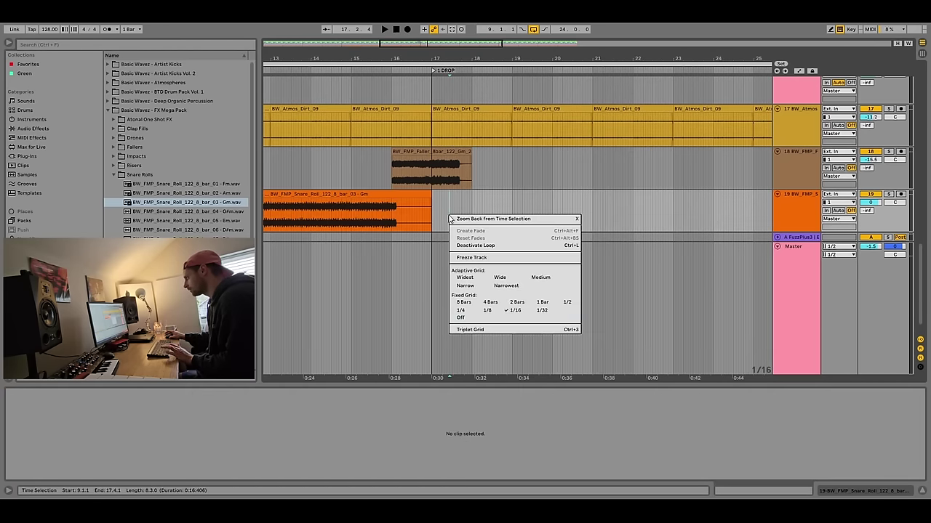
{"action": "left_click", "coordinate": [489, 311]}
{"action": "scroll", "coordinate": [398, 204], "scroll_direction": "up", "scroll_amount": 3}
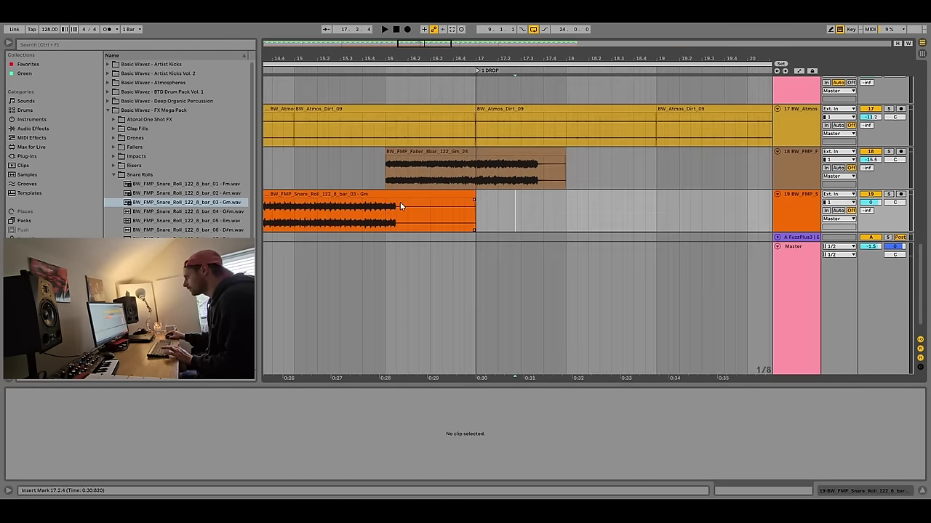
{"action": "left_click_drag", "start_coordinate": [404, 196], "coordinate": [481, 203]}
{"action": "scroll", "coordinate": [385, 217], "scroll_direction": "down", "scroll_amount": 8}
{"action": "key", "text": "plus"}
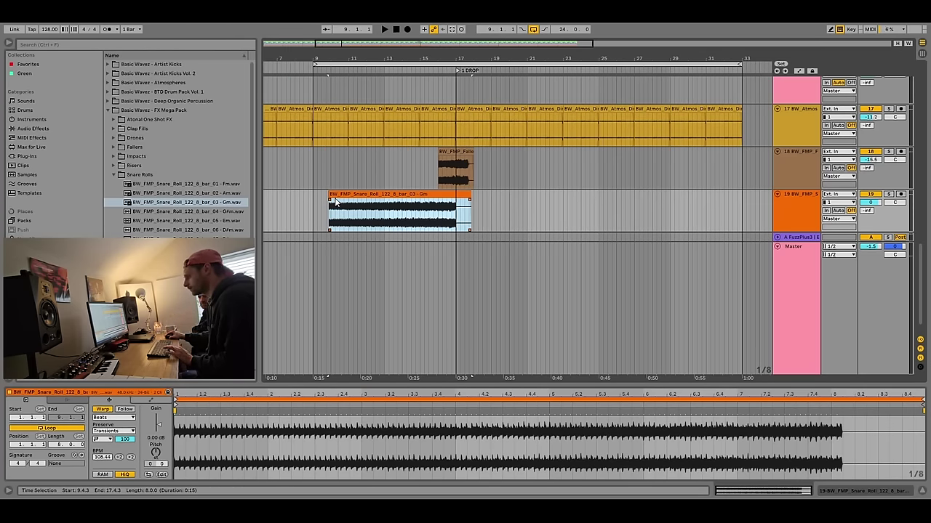
Try trimming the snare roll clip's start to bar 13 and undo the trim.
{"action": "left_click_drag", "start_coordinate": [331, 195], "coordinate": [384, 202]}
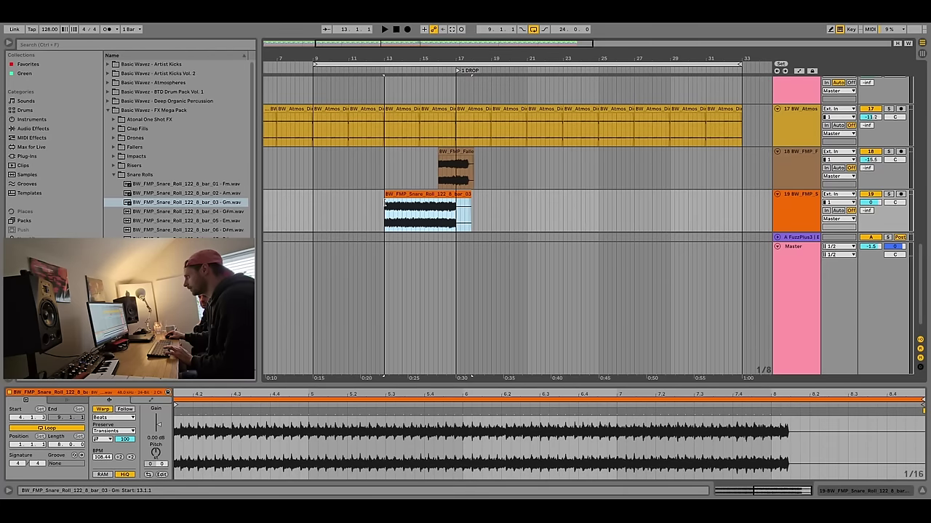
{"action": "left_click", "coordinate": [387, 205]}
{"action": "key", "text": "ctrl+z"}
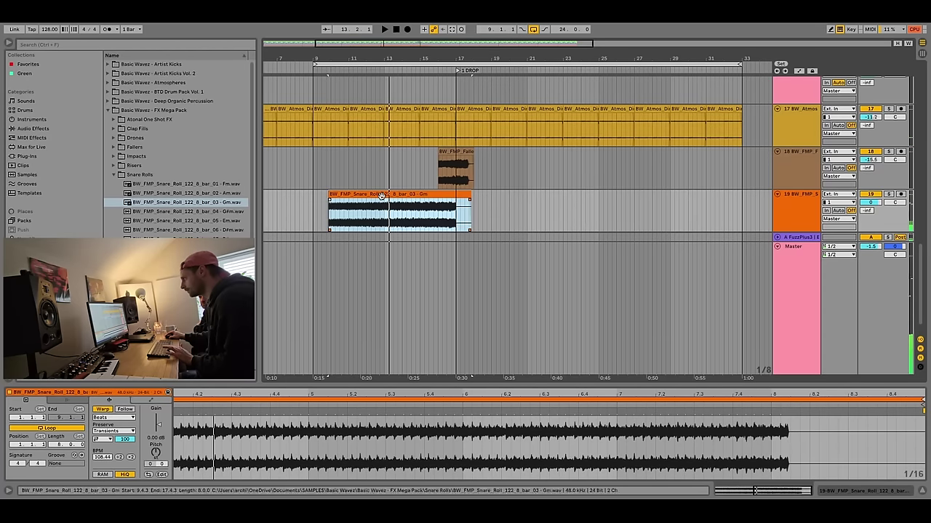
Set the snare roll's warp tempo to 122 BPM and fit the clip from bar 9 to the drop at bar 17.
{"action": "scroll", "coordinate": [362, 209], "scroll_direction": "up", "scroll_amount": 3}
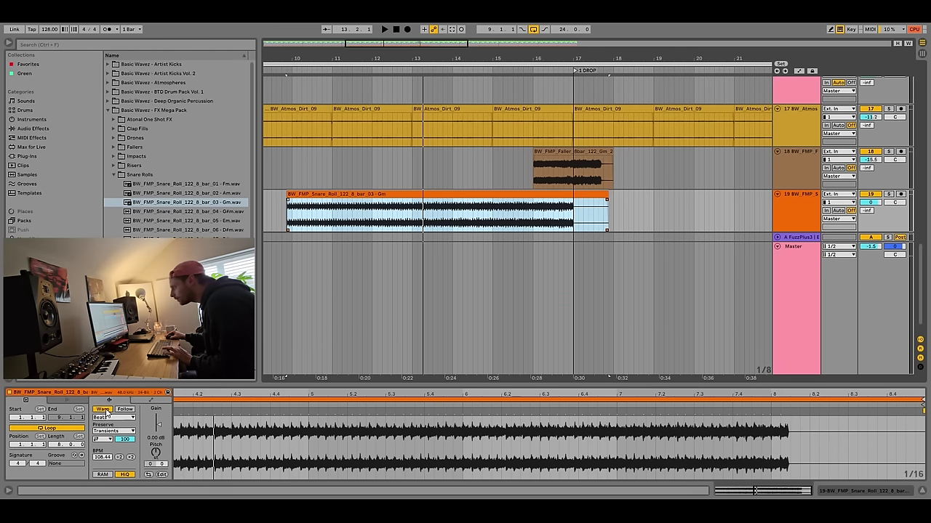
{"action": "left_click", "coordinate": [103, 410]}
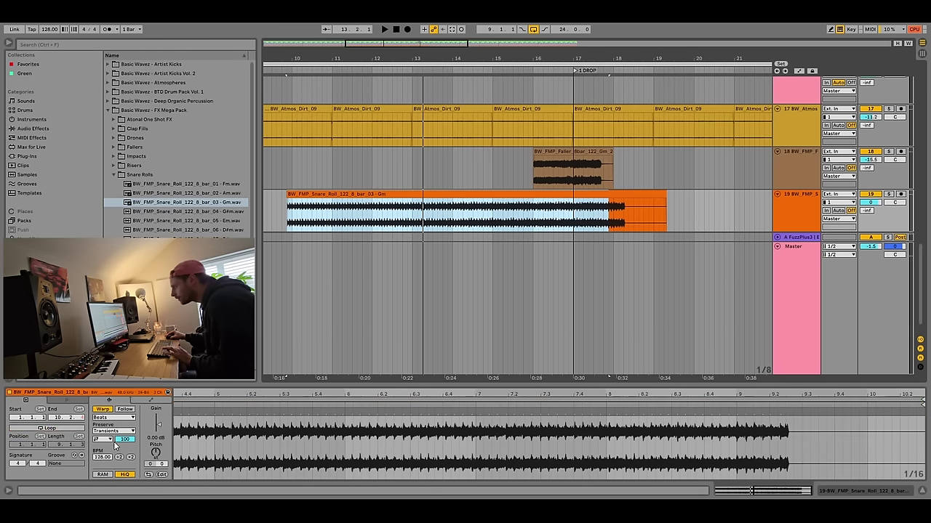
{"action": "left_click", "coordinate": [328, 219]}
{"action": "key", "text": "space"}
{"action": "scroll", "coordinate": [332, 219], "scroll_direction": "down", "scroll_amount": 3}
{"action": "key", "text": "space"}
{"action": "left_click_drag", "start_coordinate": [383, 193], "coordinate": [367, 194]}
{"action": "left_click_drag", "start_coordinate": [464, 211], "coordinate": [438, 215]}
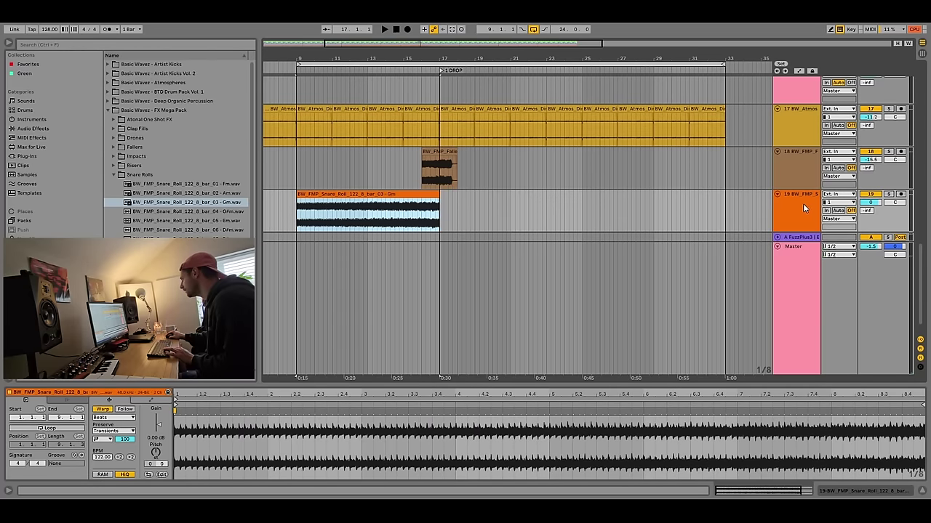
Lower track 19's volume to -14.0 dB and add a fade-in across the snare roll clip's full length.
{"action": "key", "text": "space"}
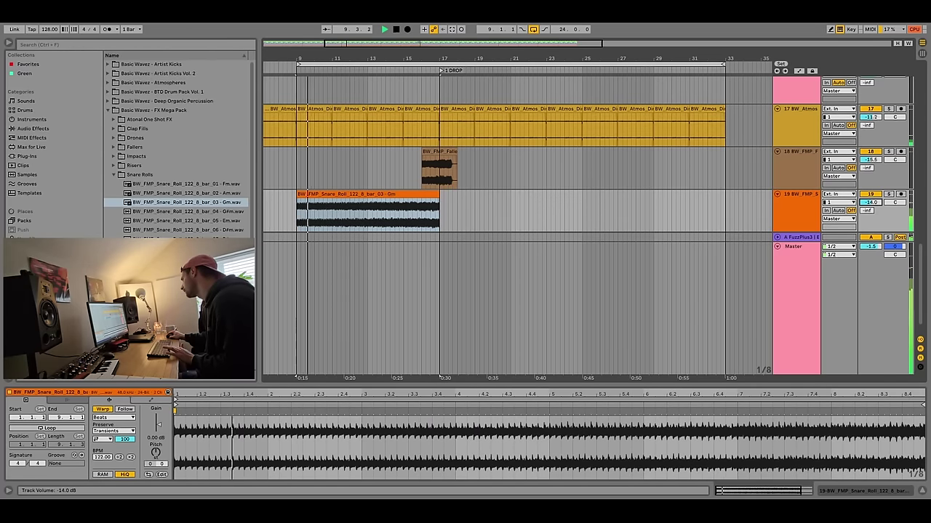
{"action": "key", "text": "space"}
{"action": "left_click_drag", "start_coordinate": [297, 200], "coordinate": [445, 218]}
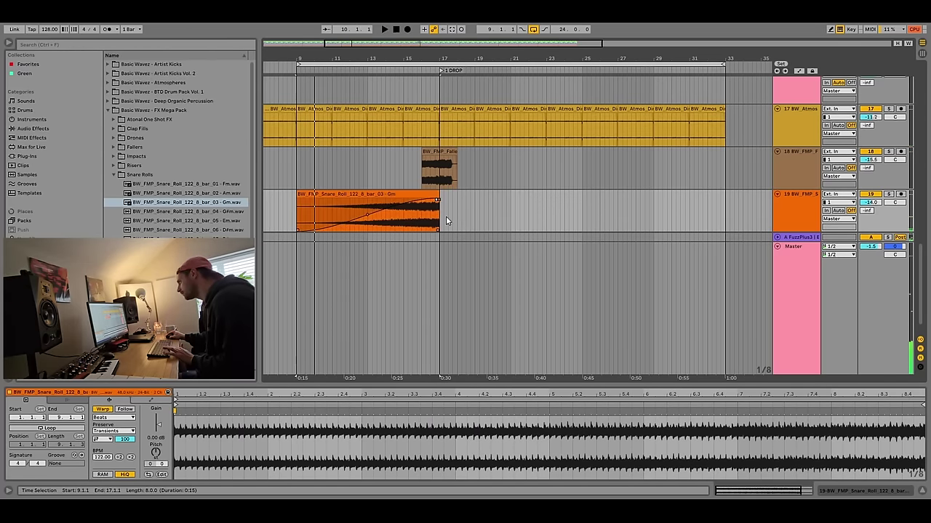
Play the faded snare roll and lower track 18's volume to -16.7 dB.
{"action": "key", "text": "space"}
{"action": "key", "text": "space"}
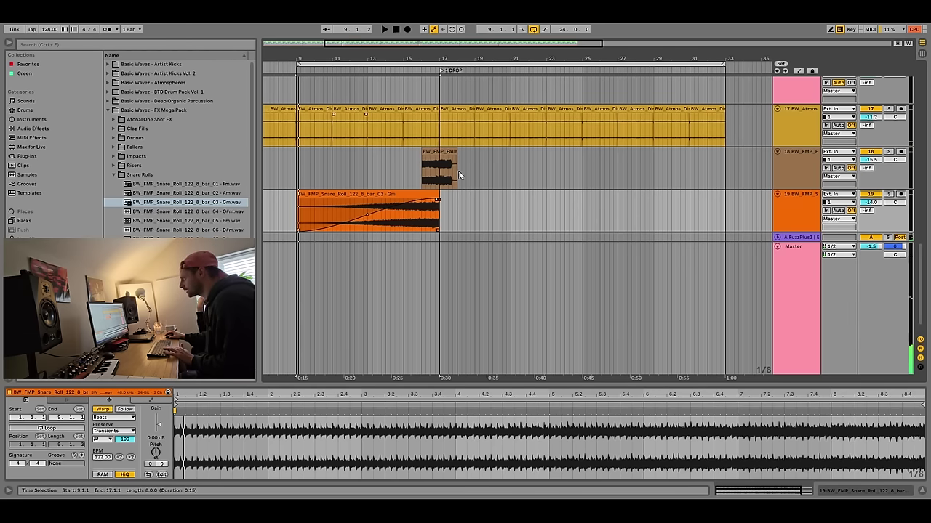
{"action": "key", "text": "a"}
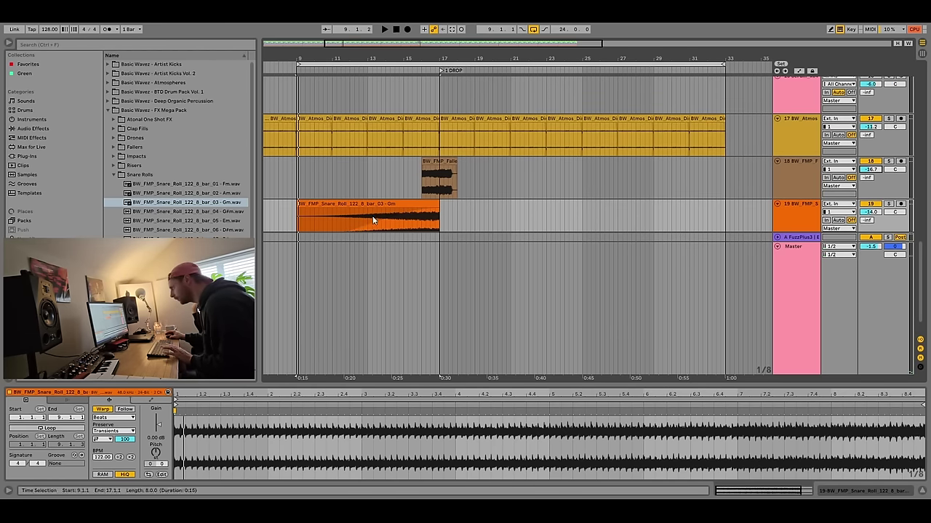
Look through the Impacts samples, then collapse the Snare Rolls, Impacts and FX Mega Pack folders.
{"action": "left_click", "coordinate": [114, 177]}
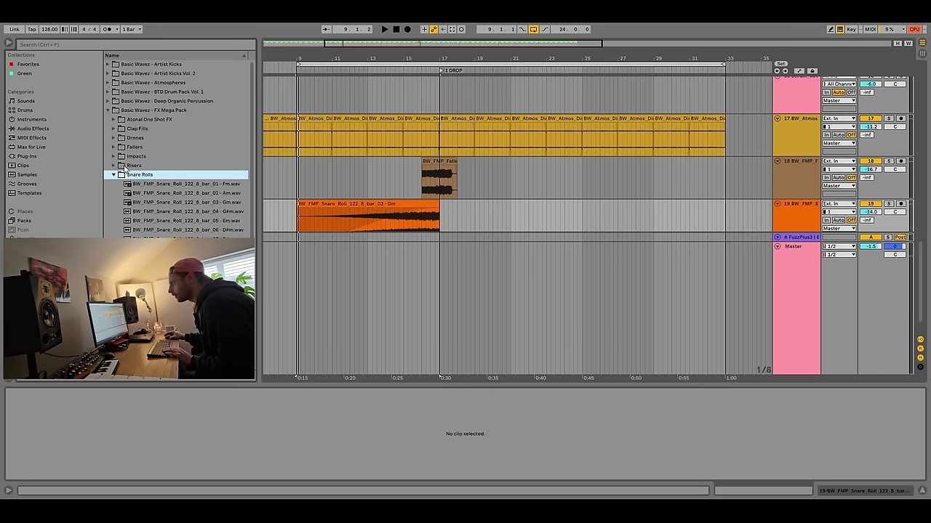
{"action": "left_click", "coordinate": [113, 175]}
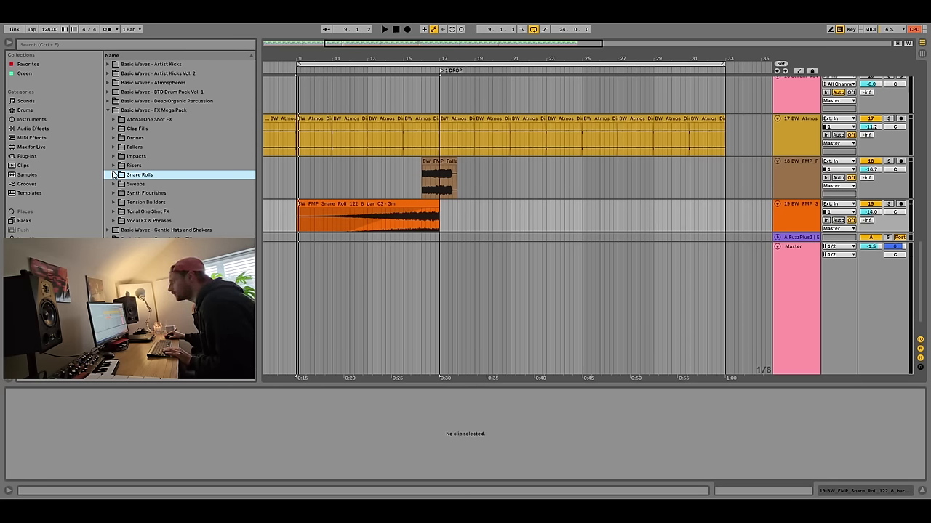
{"action": "left_click", "coordinate": [113, 157]}
{"action": "scroll", "coordinate": [113, 157], "scroll_direction": "down", "scroll_amount": 4}
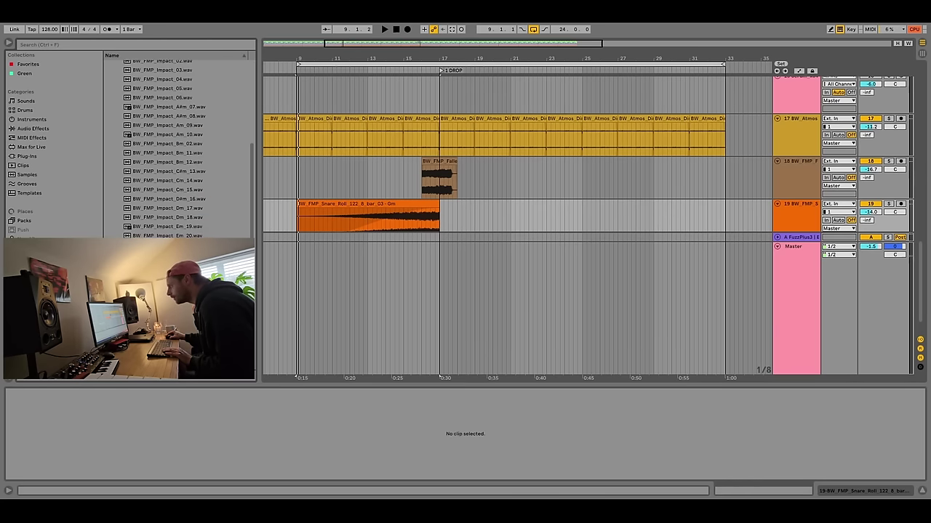
{"action": "scroll", "coordinate": [145, 145], "scroll_direction": "up", "scroll_amount": 5}
{"action": "left_click", "coordinate": [112, 156]}
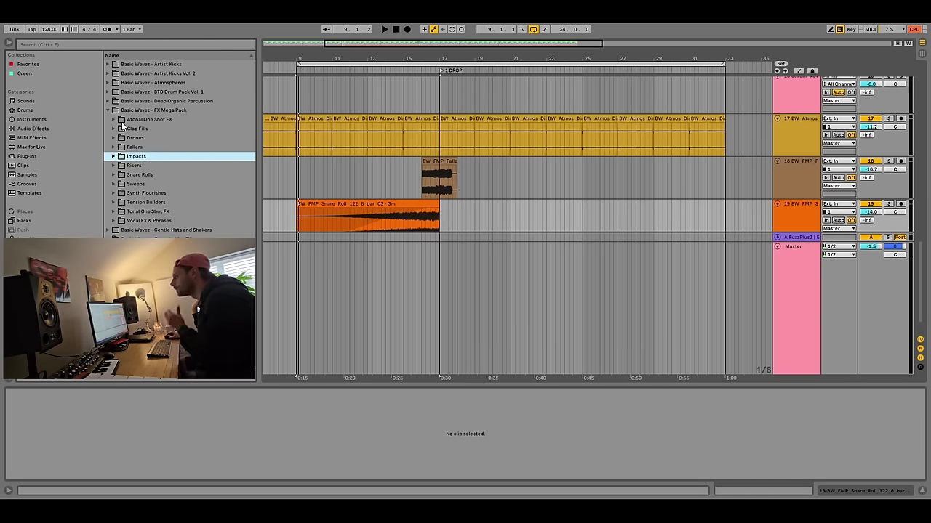
{"action": "left_click", "coordinate": [108, 112]}
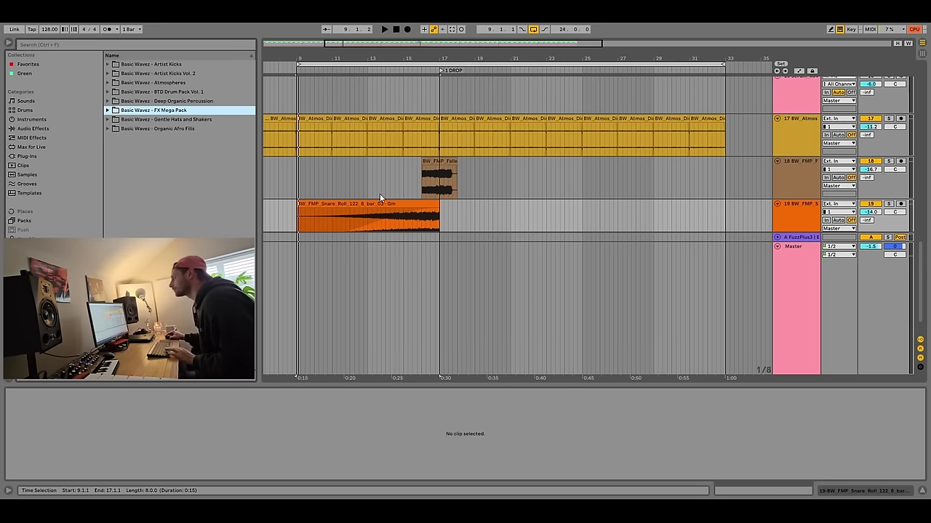
Look through the Organic Afro Fills, Gentle Hats and Shakers, FX Mega Pack and Deep Organic Percussion packs.
{"action": "left_click", "coordinate": [108, 130]}
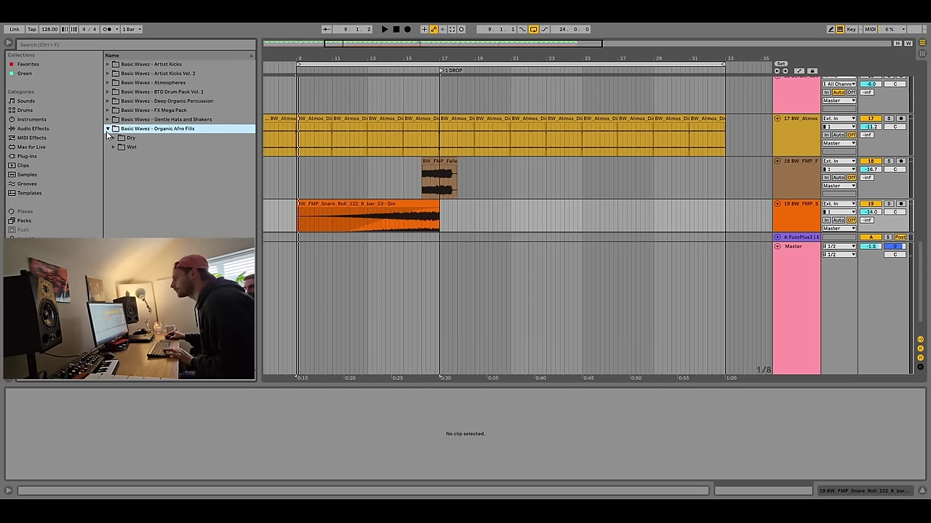
{"action": "left_click", "coordinate": [108, 129]}
{"action": "left_click", "coordinate": [108, 119]}
{"action": "left_click", "coordinate": [108, 120]}
{"action": "left_click", "coordinate": [108, 110]}
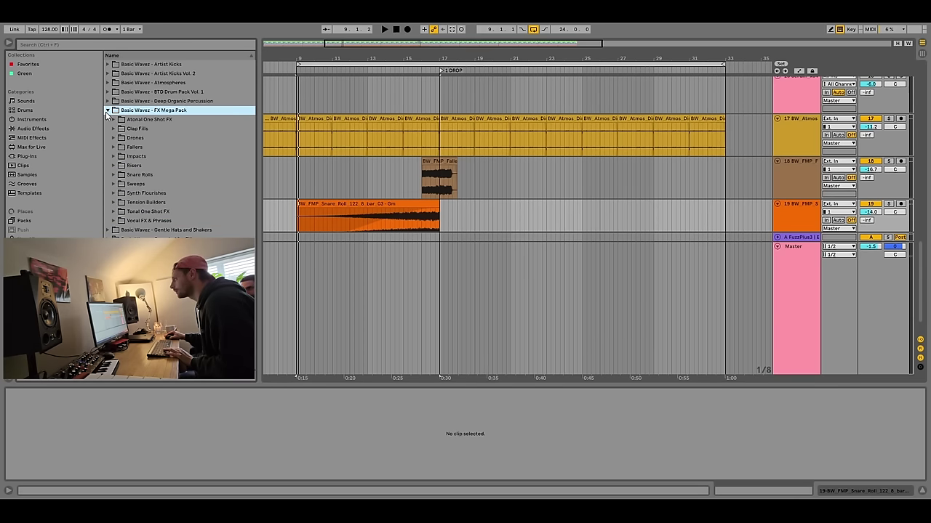
{"action": "left_click", "coordinate": [106, 110]}
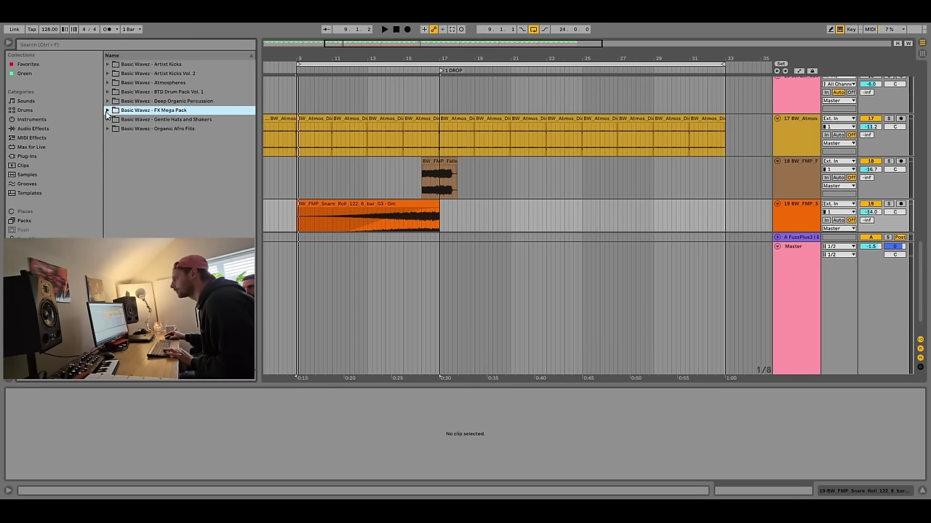
{"action": "left_click", "coordinate": [108, 102]}
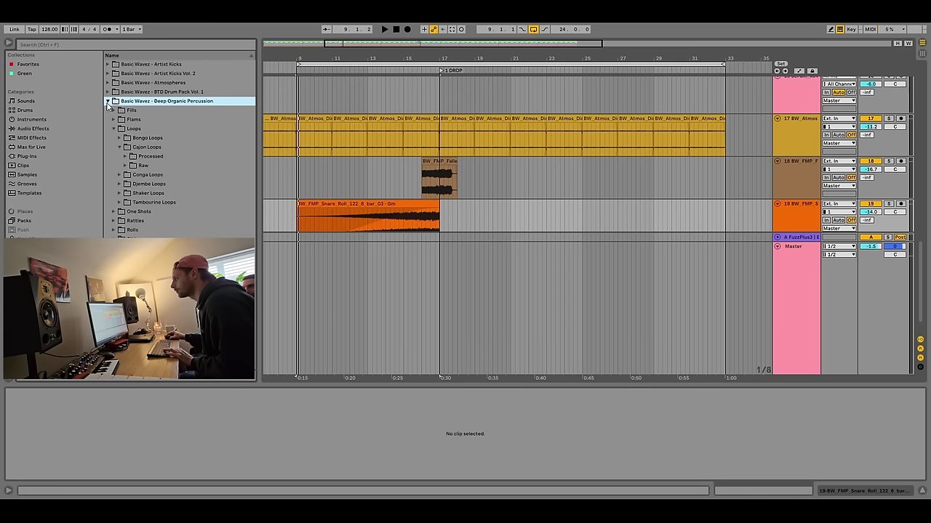
{"action": "left_click", "coordinate": [107, 102]}
Audition the Crash 02, 05, 04 and 01 samples in the BTD Drum Pack Vol. 1 Cymbals folder.
{"action": "left_click", "coordinate": [108, 93]}
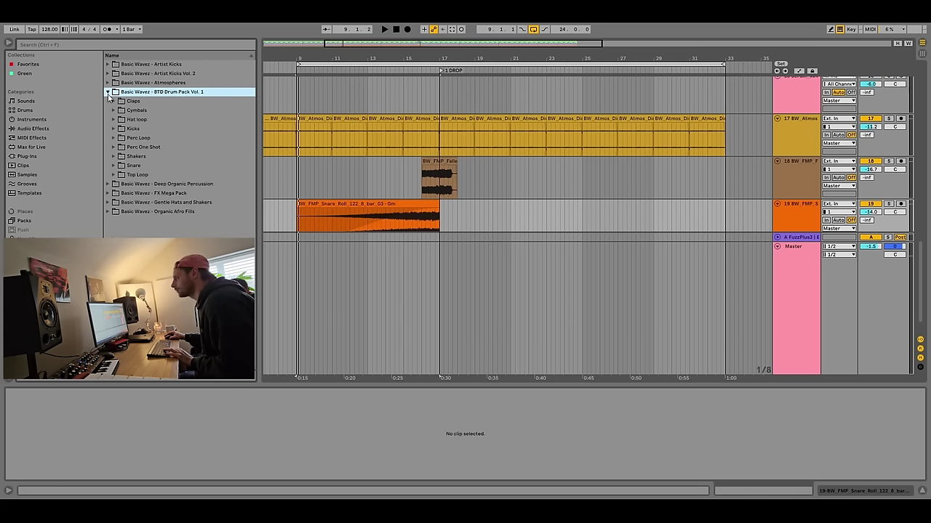
{"action": "left_click", "coordinate": [109, 93]}
{"action": "left_click", "coordinate": [109, 93]}
{"action": "left_click", "coordinate": [132, 110]}
{"action": "left_click", "coordinate": [113, 110]}
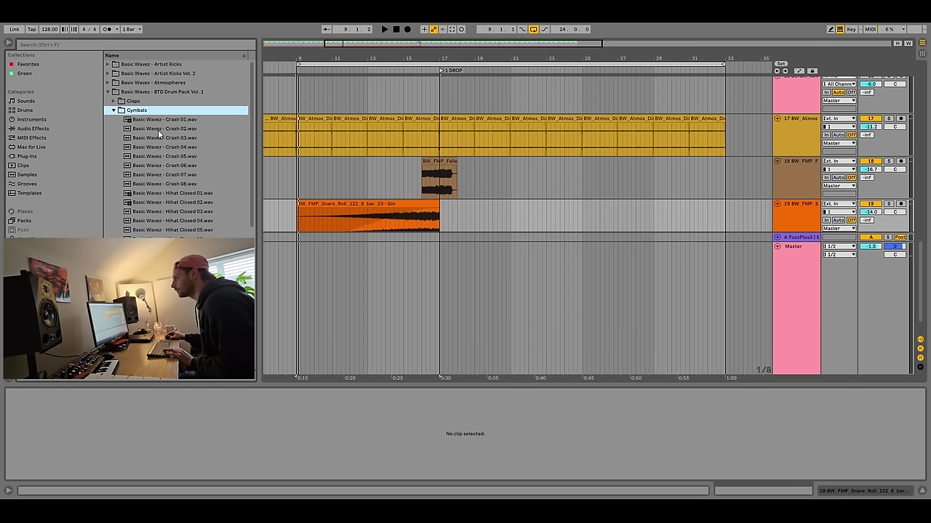
{"action": "left_click", "coordinate": [158, 129]}
{"action": "left_click", "coordinate": [178, 156]}
{"action": "left_click", "coordinate": [178, 147]}
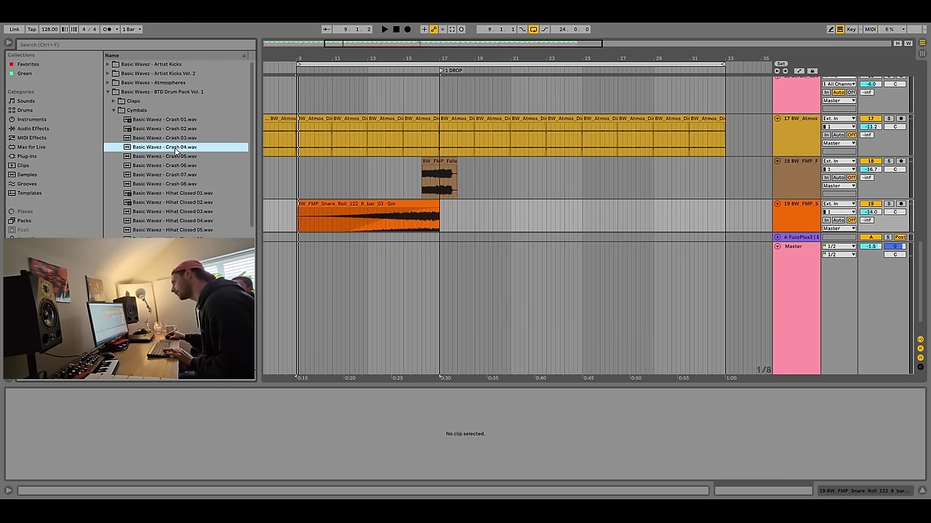
{"action": "left_click", "coordinate": [175, 119]}
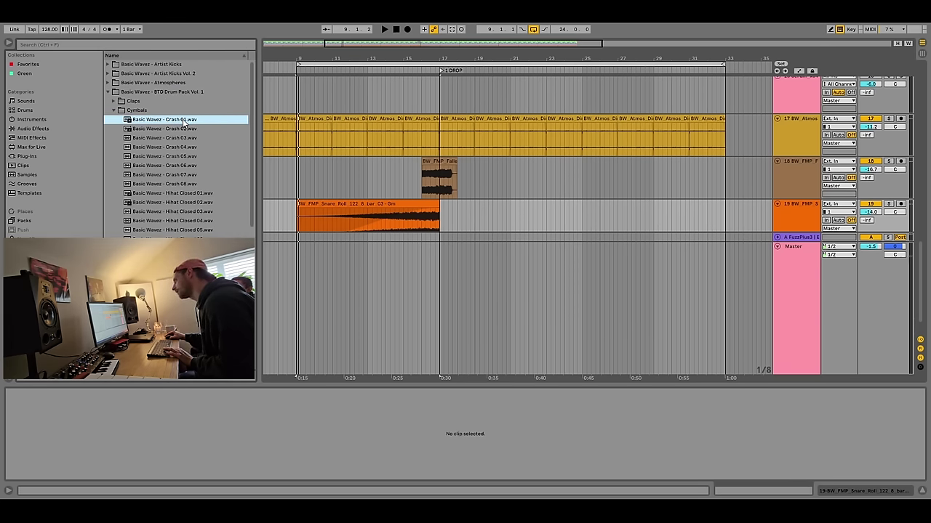
Place the Crash 01 sample on a new track at the bar 17 drop, play it and lower its volume.
{"action": "left_click_drag", "start_coordinate": [184, 122], "coordinate": [455, 236]}
{"action": "scroll", "coordinate": [440, 237], "scroll_direction": "up", "scroll_amount": 5}
{"action": "left_click_drag", "start_coordinate": [186, 118], "coordinate": [375, 179]}
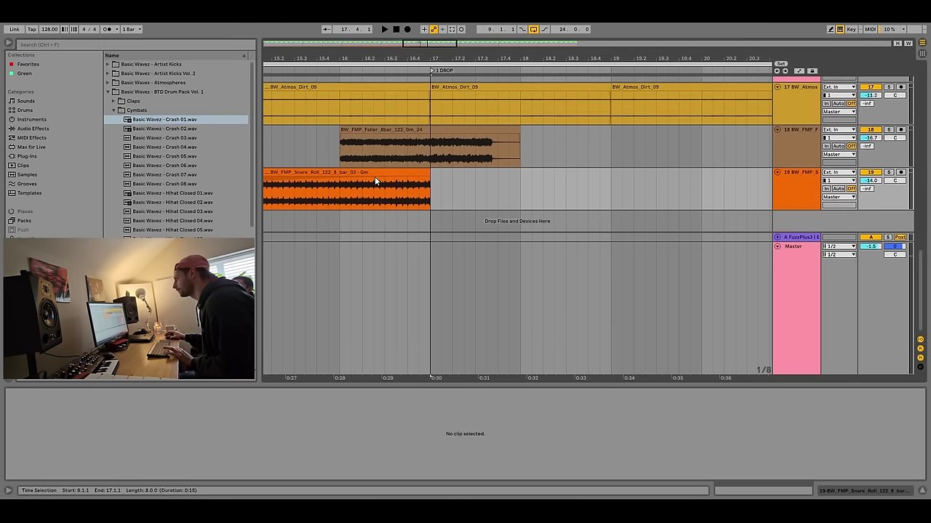
{"action": "left_click_drag", "start_coordinate": [164, 119], "coordinate": [403, 212]}
{"action": "scroll", "coordinate": [398, 211], "scroll_direction": "down", "scroll_amount": 5}
{"action": "key", "text": "space"}
{"action": "left_click_drag", "start_coordinate": [870, 203], "coordinate": [871, 219]}
Shorten the snare roll clip so it ends at 16.4, leaving a one-beat gap before the drop.
{"action": "scroll", "coordinate": [434, 180], "scroll_direction": "up", "scroll_amount": 4}
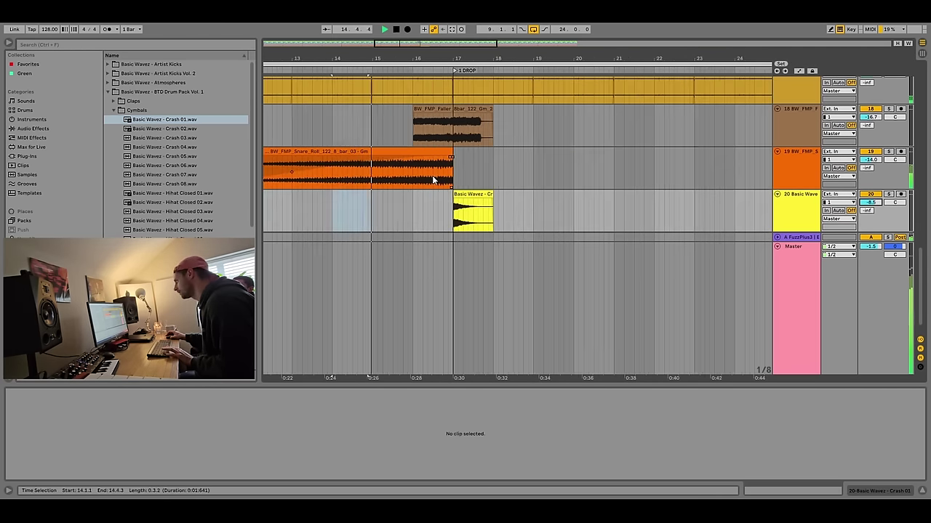
{"action": "scroll", "coordinate": [434, 180], "scroll_direction": "up", "scroll_amount": 5}
{"action": "left_click", "coordinate": [434, 180]}
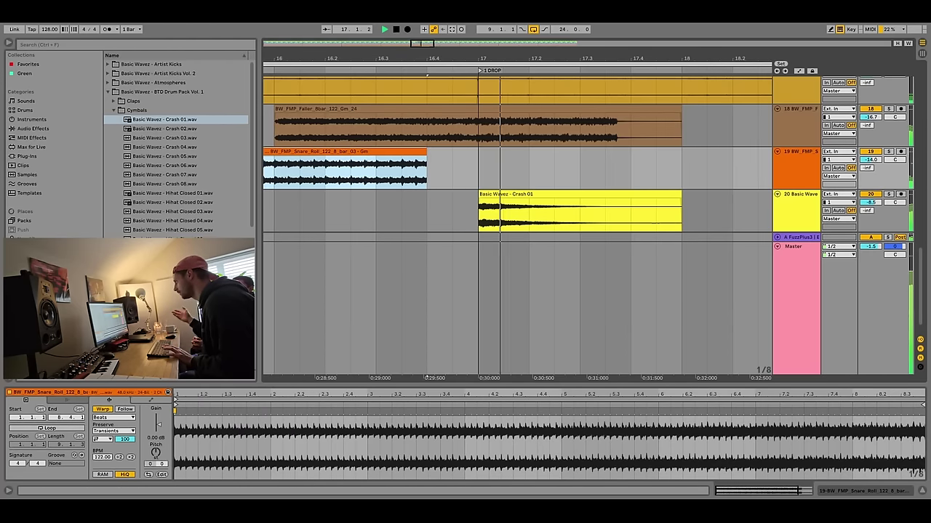
Lower the crash track's volume to -11.5 dB and restart playback from bar 9.
{"action": "left_click_drag", "start_coordinate": [871, 203], "coordinate": [870, 209]}
{"action": "key", "text": "space"}
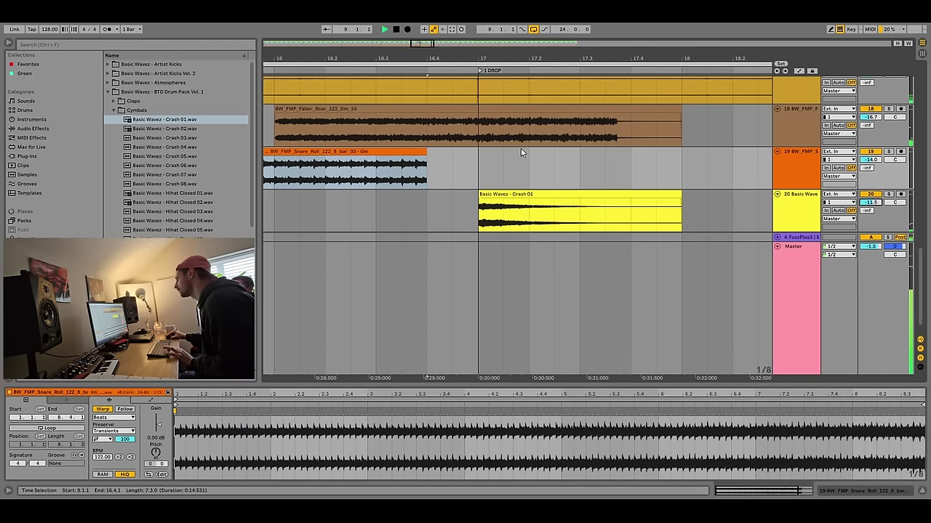
{"action": "scroll", "coordinate": [540, 126], "scroll_direction": "down", "scroll_amount": 3}
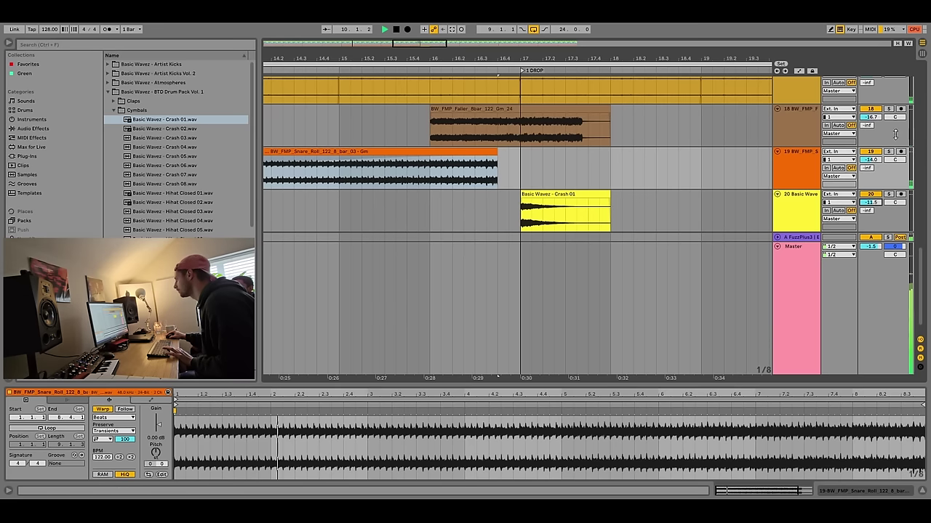
Move the faller clip on track 18 one bar earlier, to start at bar 15 and end at the drop.
{"action": "left_click", "coordinate": [802, 133]}
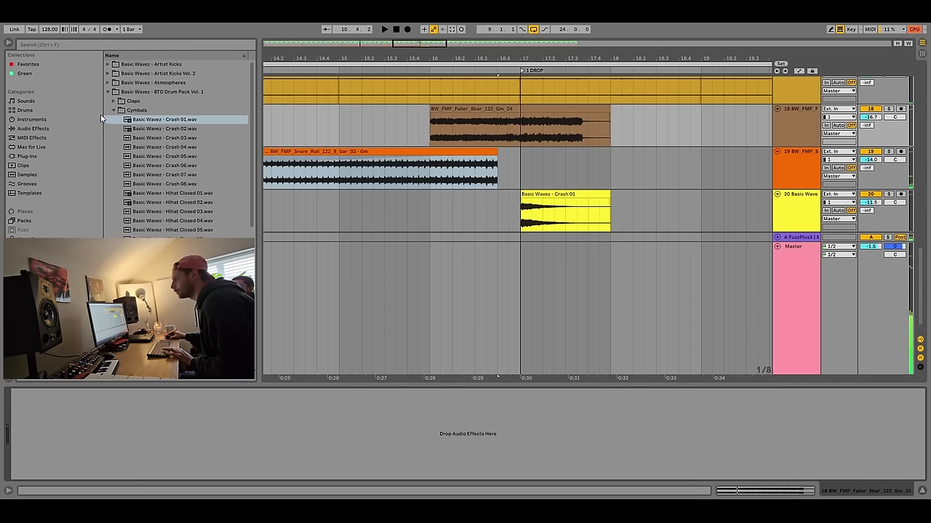
{"action": "left_click", "coordinate": [129, 113]}
{"action": "left_click", "coordinate": [791, 133]}
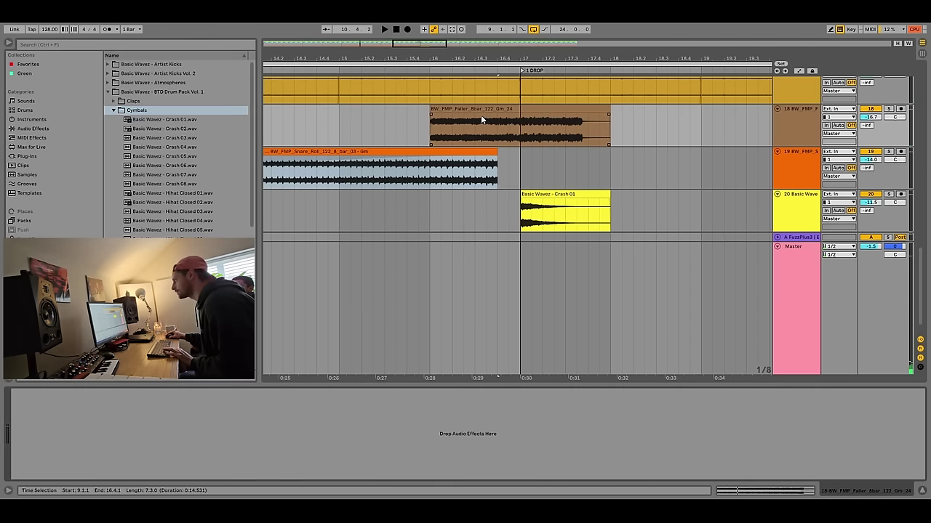
{"action": "left_click_drag", "start_coordinate": [480, 115], "coordinate": [392, 128]}
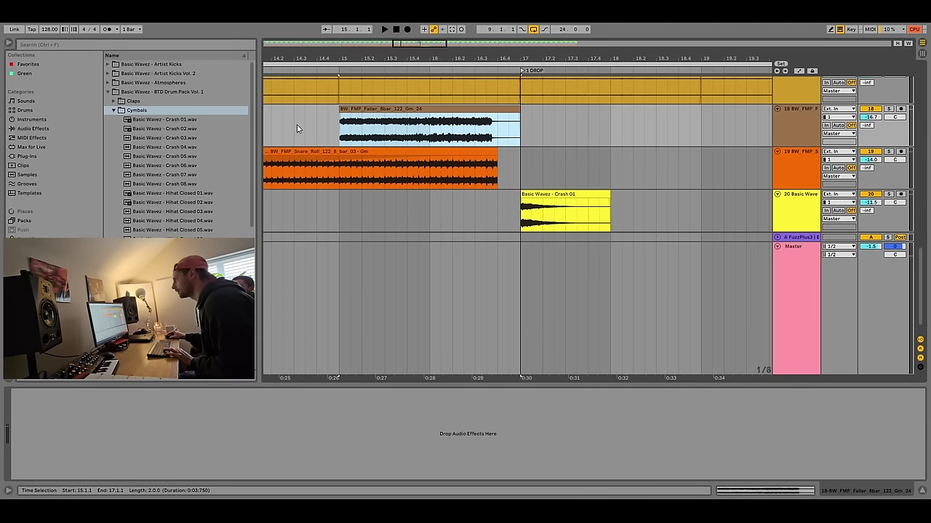
Add an EQ Eight to the faller track 18.
{"action": "left_click", "coordinate": [781, 136]}
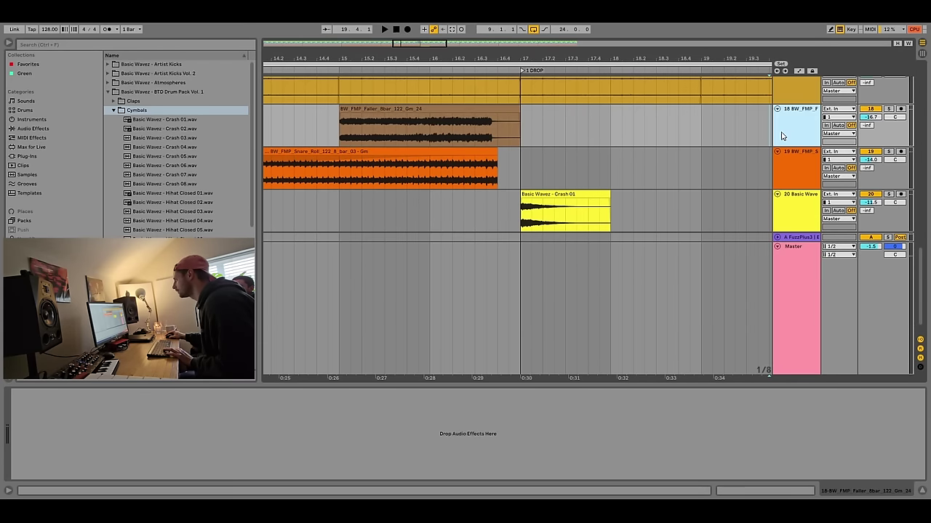
{"action": "left_click", "coordinate": [38, 129]}
{"action": "double_click", "coordinate": [136, 120]}
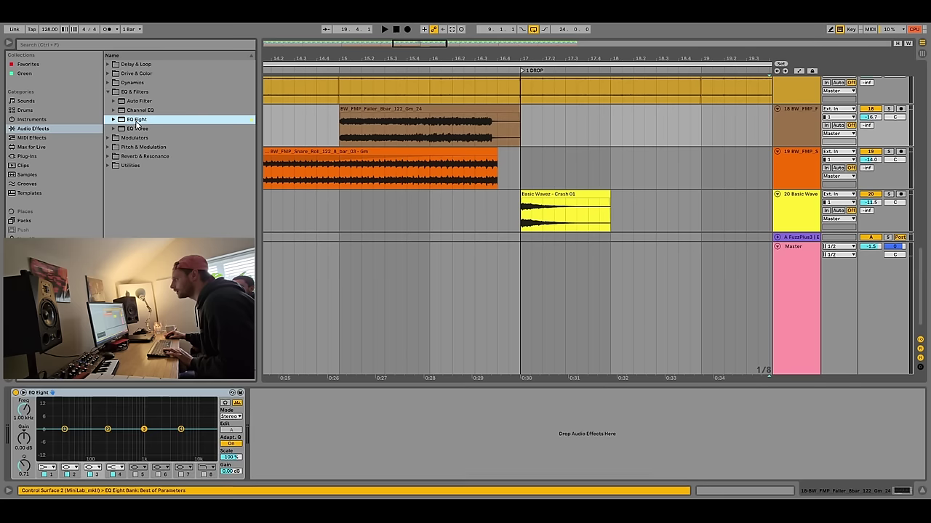
Find the Delay effect under Delay & Loop and add it after the EQ Eight on track 18.
{"action": "left_click", "coordinate": [126, 93]}
{"action": "left_click", "coordinate": [111, 85]}
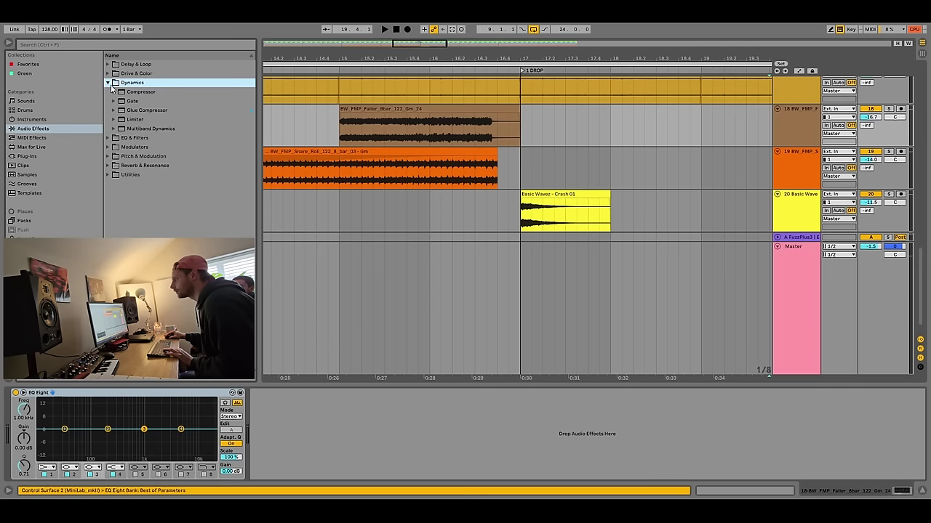
{"action": "left_click", "coordinate": [108, 74]}
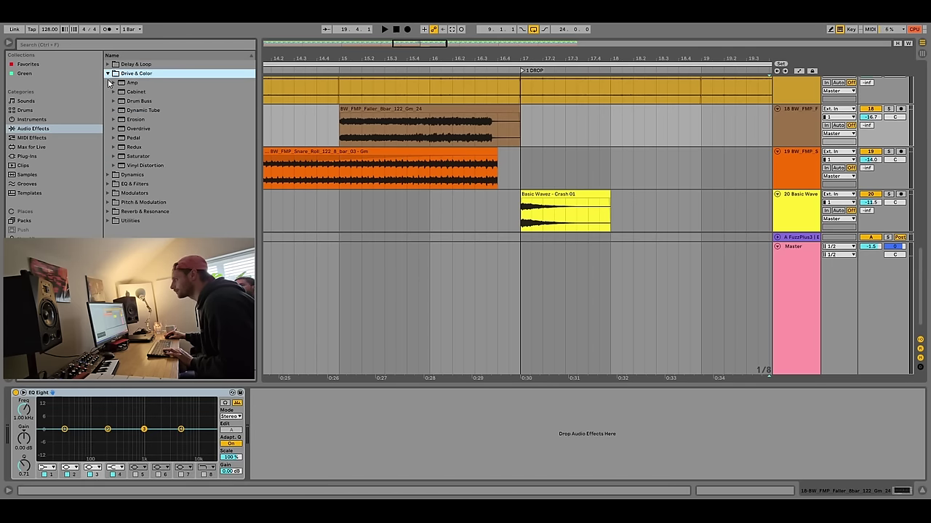
{"action": "left_click", "coordinate": [108, 75]}
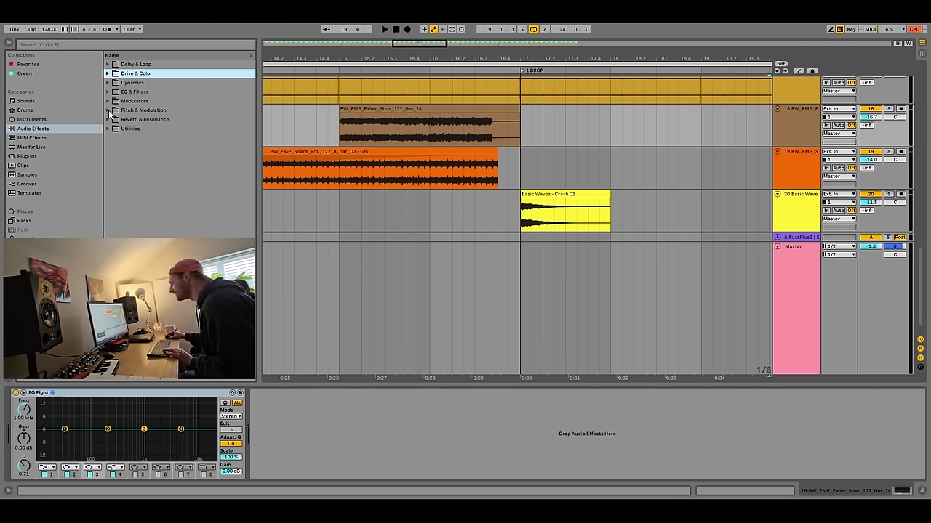
{"action": "left_click", "coordinate": [108, 64]}
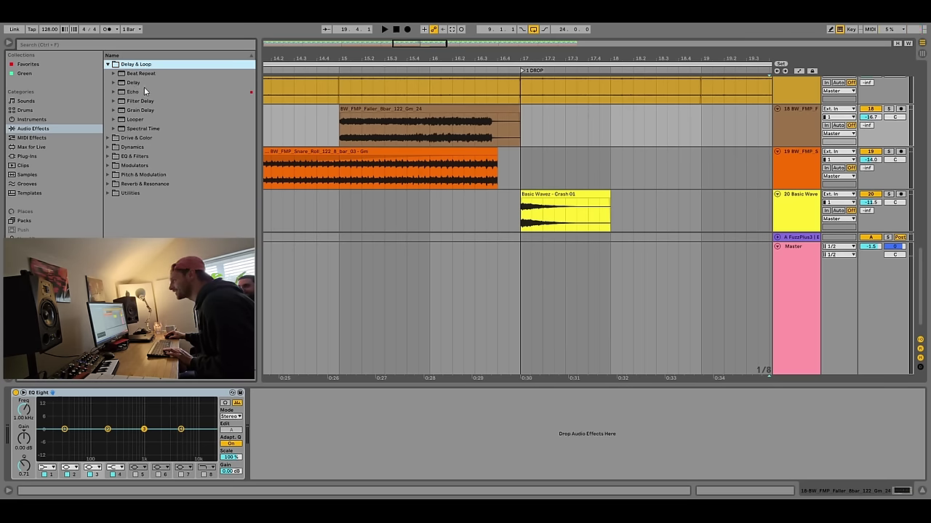
{"action": "left_click", "coordinate": [135, 83]}
{"action": "double_click", "coordinate": [134, 83]}
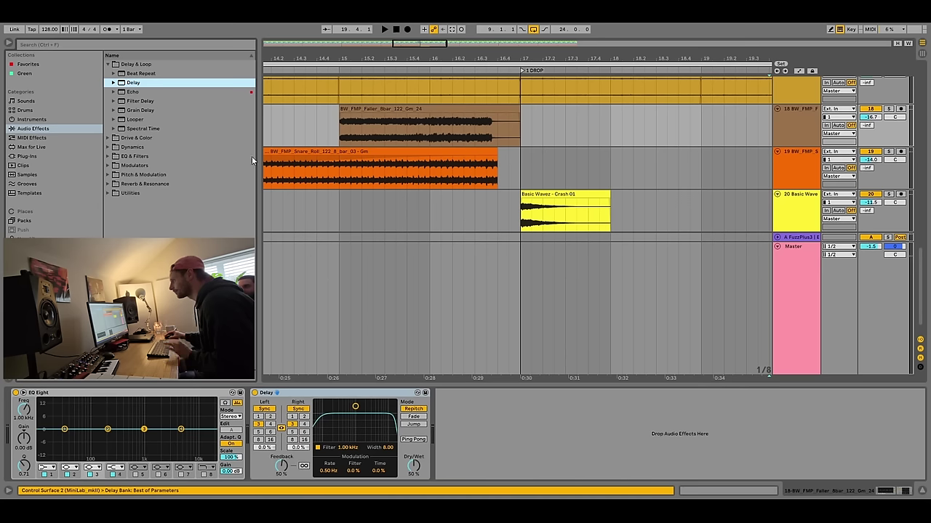
Find the Saturator preset A Bit Warmer and insert it between the EQ Eight and the Delay.
{"action": "left_click", "coordinate": [112, 148]}
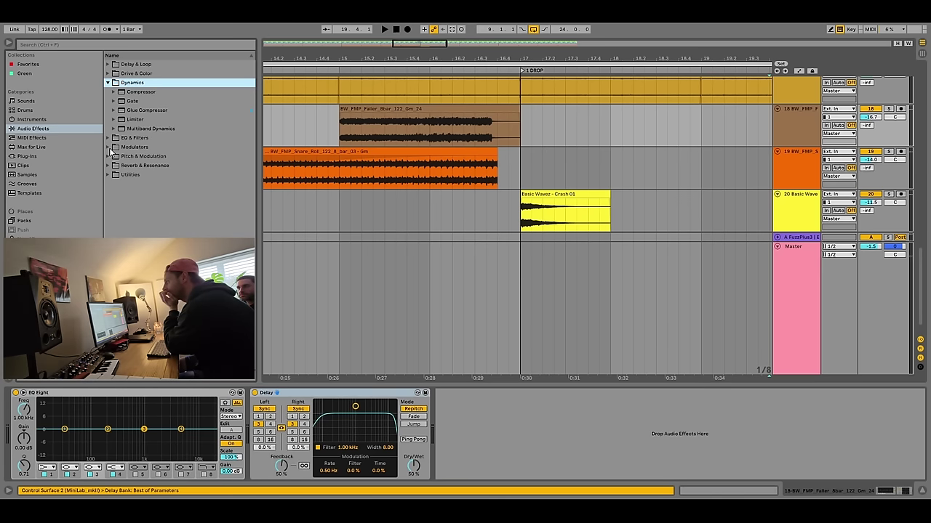
{"action": "left_click", "coordinate": [109, 83]}
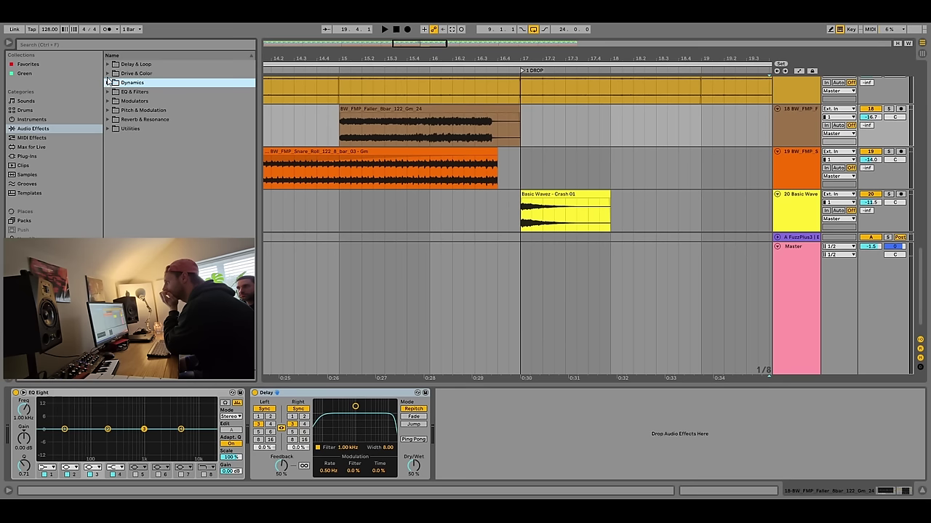
{"action": "left_click", "coordinate": [108, 92]}
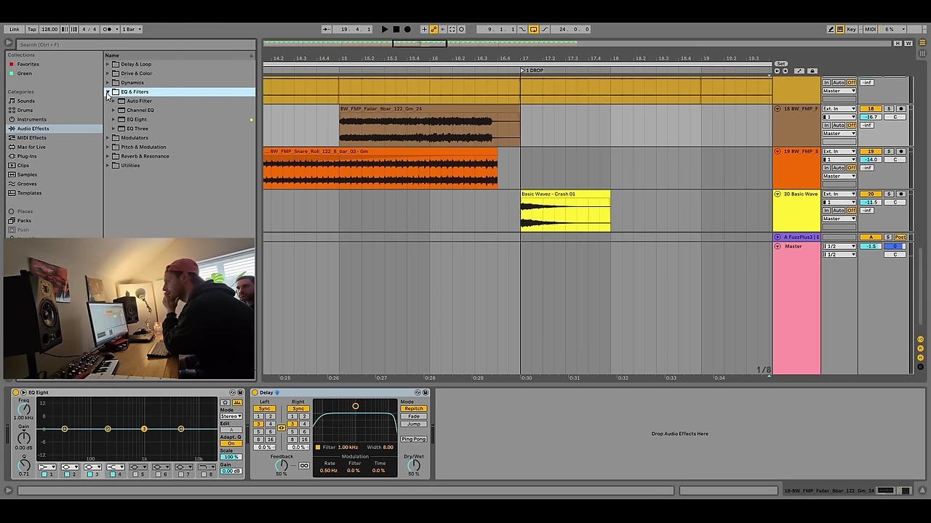
{"action": "left_click", "coordinate": [107, 93]}
{"action": "left_click", "coordinate": [107, 83]}
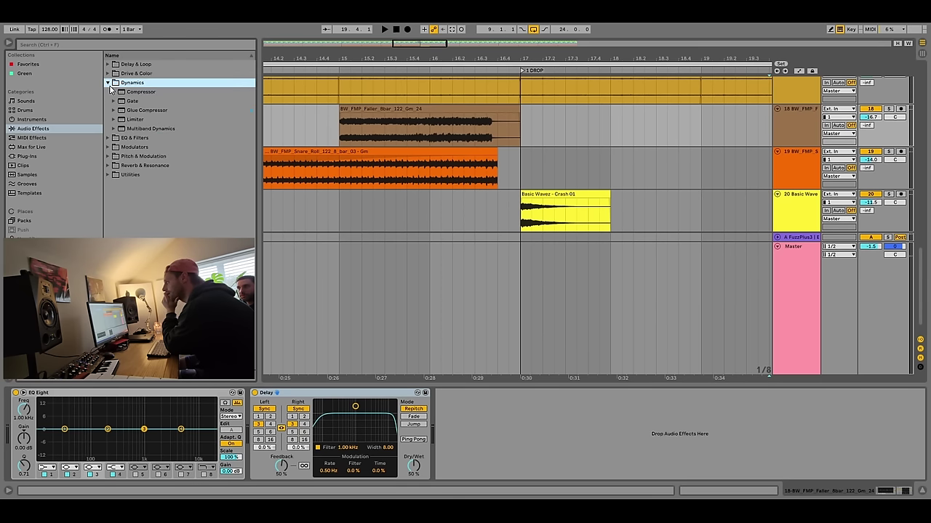
{"action": "left_click", "coordinate": [109, 83]}
{"action": "left_click", "coordinate": [108, 74]}
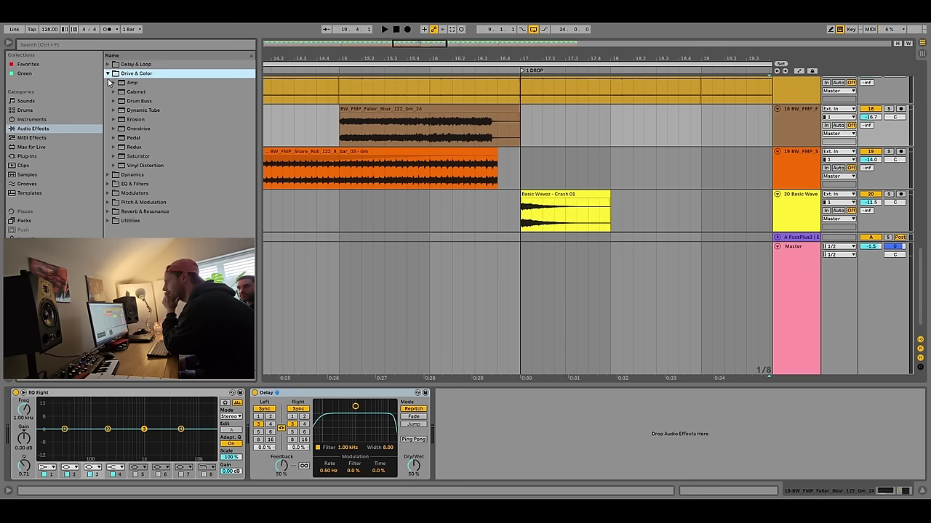
{"action": "left_click", "coordinate": [114, 157]}
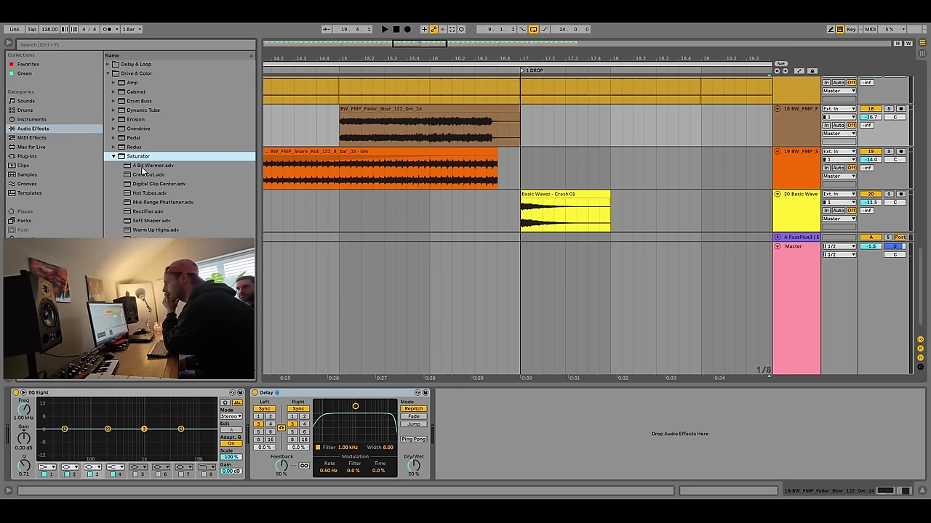
{"action": "left_click_drag", "start_coordinate": [143, 167], "coordinate": [253, 420]}
While playing the faller, enable the Delay's Ping Pong, set its filter to 1.73 kHz with width 3.63, and set feedback to 68%.
{"action": "key", "text": "space"}
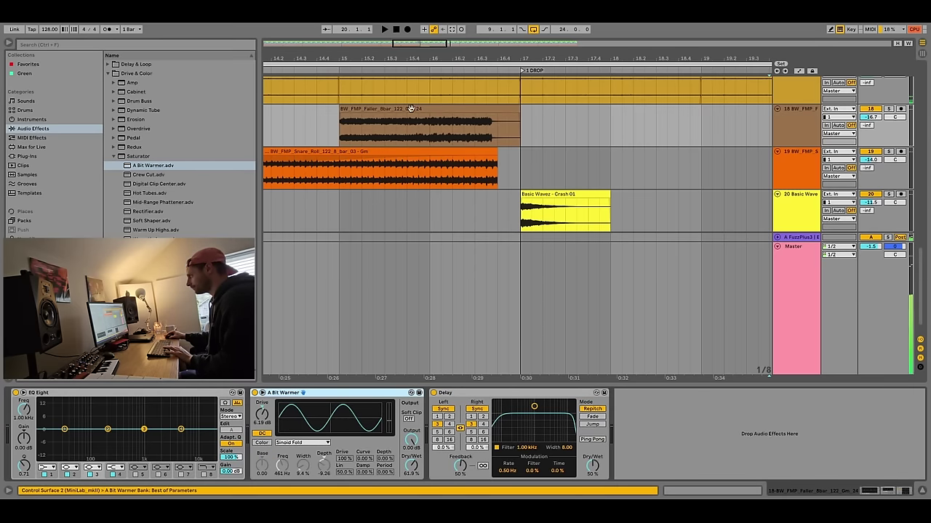
{"action": "left_click", "coordinate": [317, 129]}
{"action": "key", "text": "space"}
{"action": "key", "text": "space"}
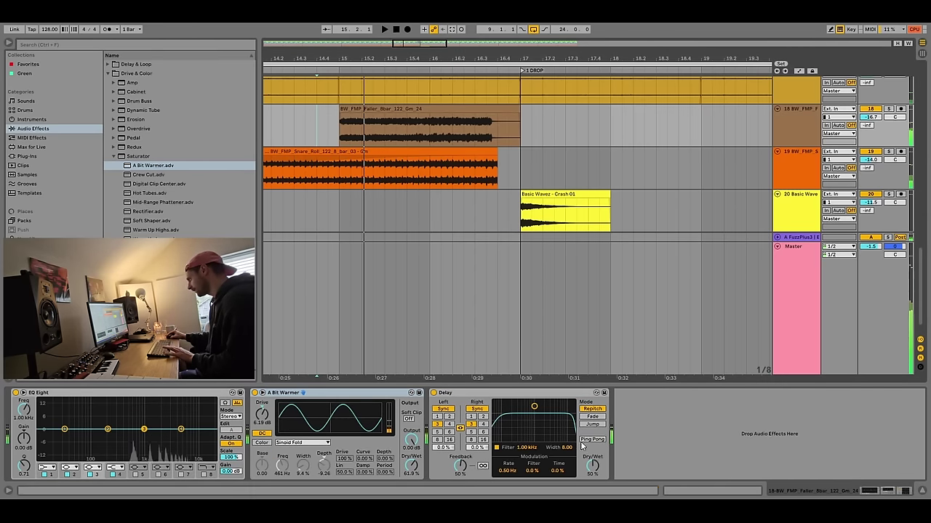
{"action": "left_click", "coordinate": [582, 440]}
{"action": "key", "text": "space"}
{"action": "left_click_drag", "start_coordinate": [535, 407], "coordinate": [541, 425]}
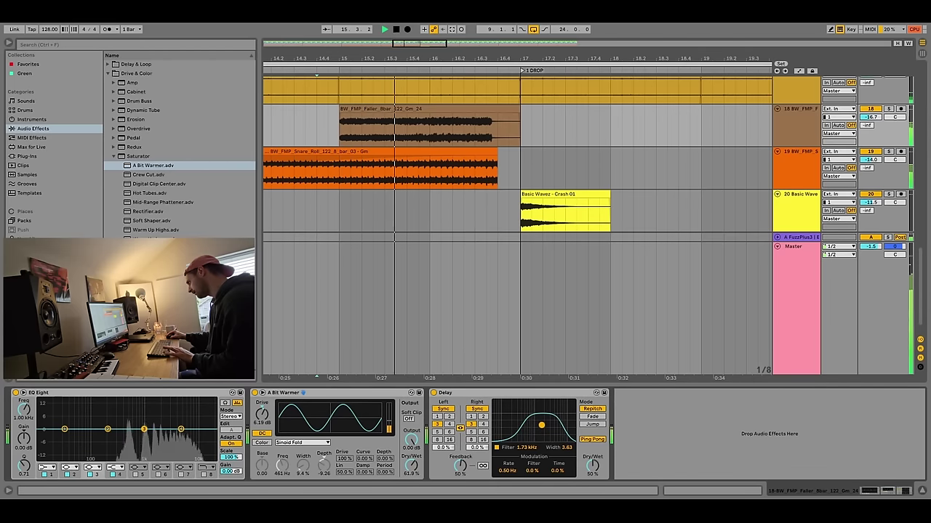
{"action": "left_click_drag", "start_coordinate": [460, 466], "coordinate": [461, 447]}
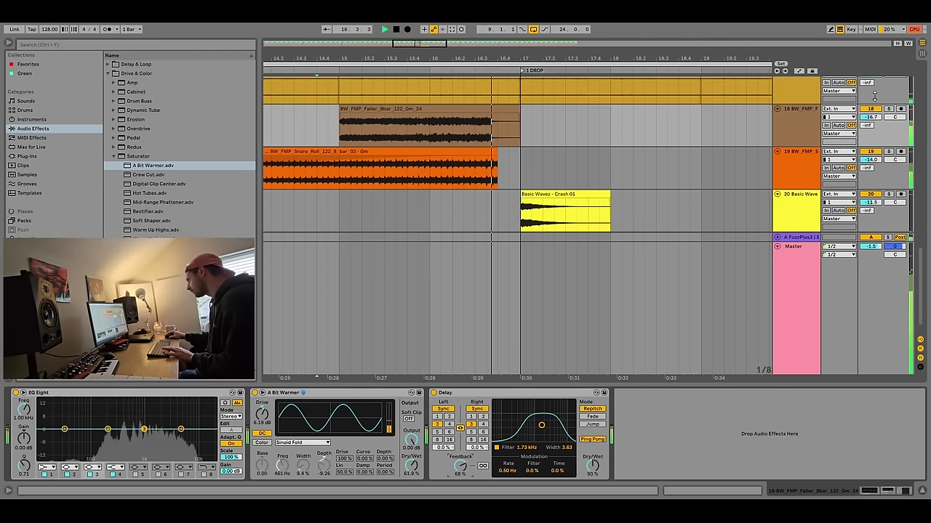
{"action": "scroll", "coordinate": [612, 148], "scroll_direction": "down", "scroll_amount": 2}
{"action": "left_click", "coordinate": [470, 130]}
{"action": "key", "text": "space"}
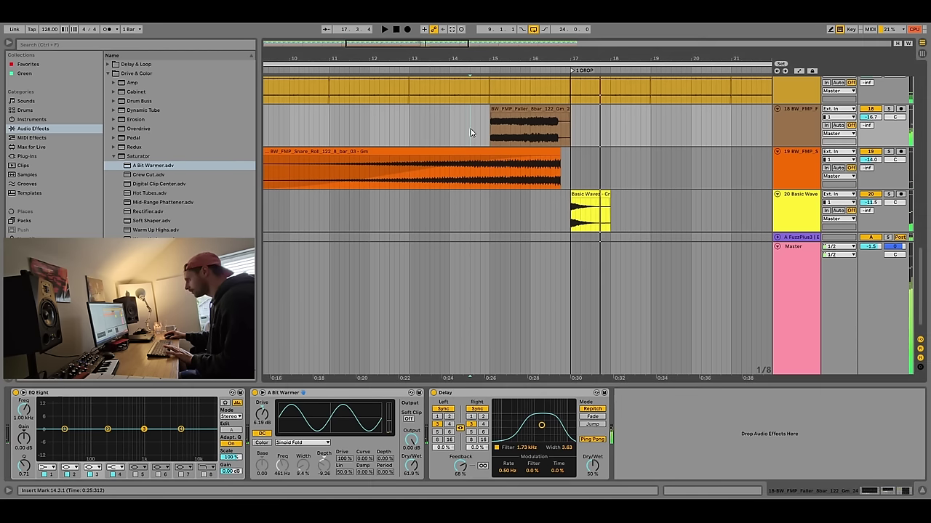
Apply a low cut at 310 Hz in the faller's EQ Eight and lower track 18 to -19.1 dB.
{"action": "key", "text": "space"}
{"action": "key", "text": "space"}
{"action": "left_click", "coordinate": [54, 468]}
{"action": "left_click", "coordinate": [48, 418]}
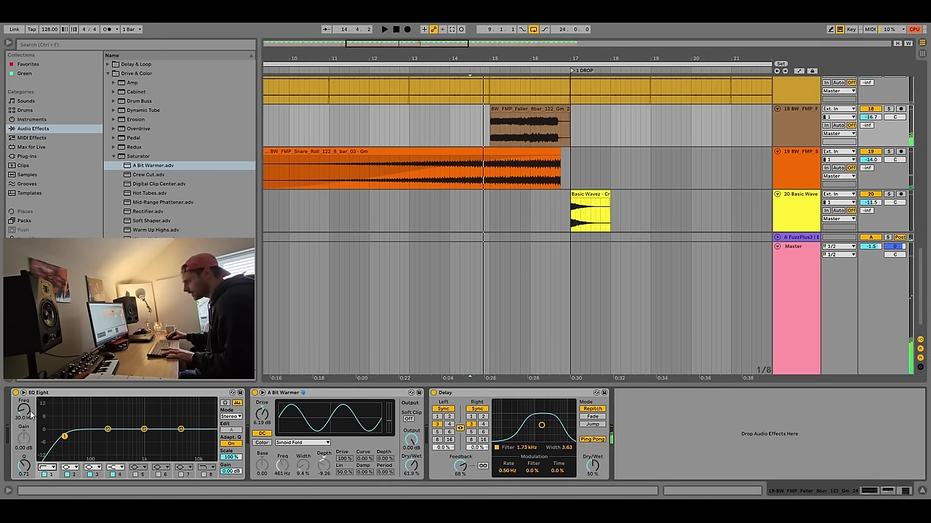
{"action": "left_click_drag", "start_coordinate": [868, 114], "coordinate": [867, 138]}
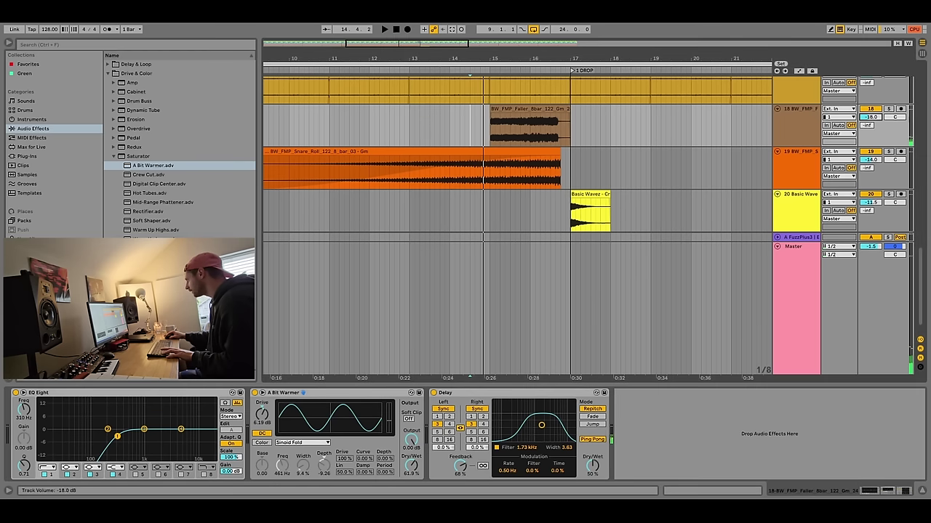
{"action": "left_click", "coordinate": [430, 127]}
{"action": "key", "text": "space"}
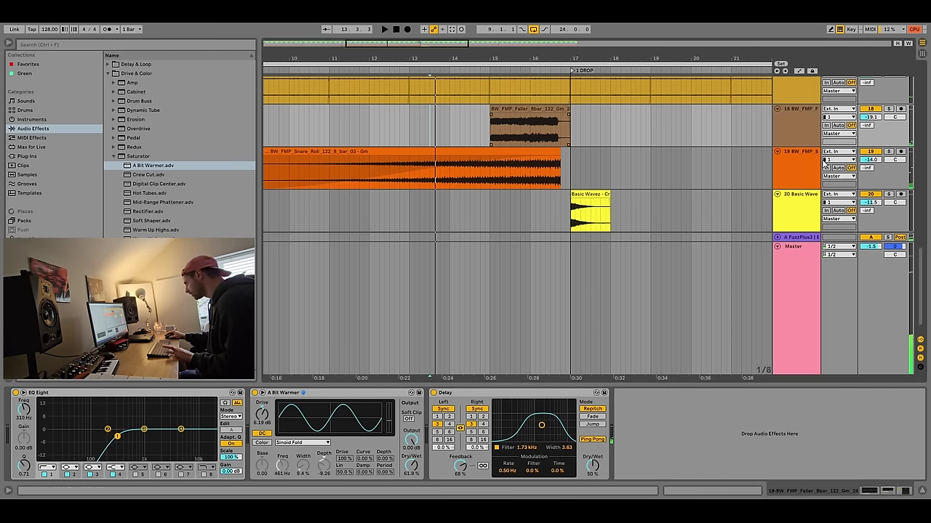
Lower tracks 18 to 20 together, with the snare roll at -14.7 dB, and bring the faller down to -22.0 dB.
{"action": "left_click", "coordinate": [812, 123]}
{"action": "left_click", "coordinate": [813, 197], "text": "shift"}
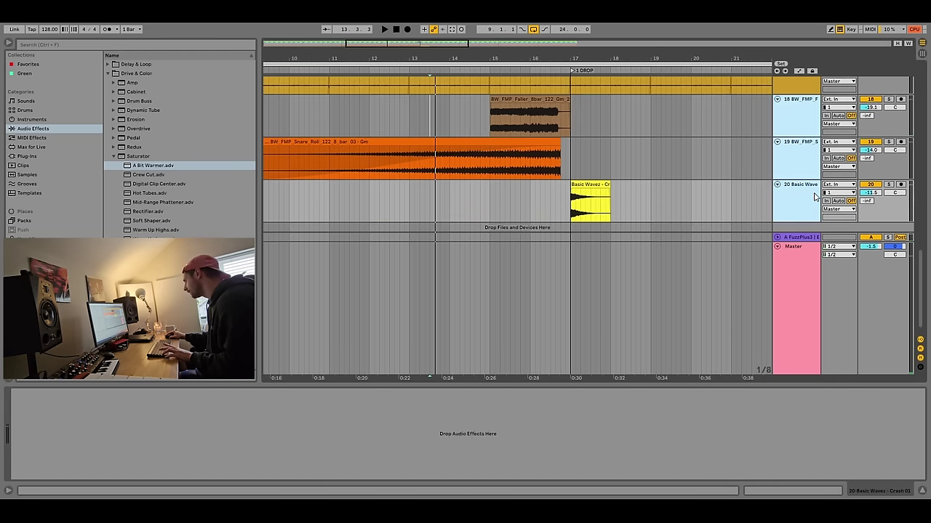
{"action": "key", "text": "space"}
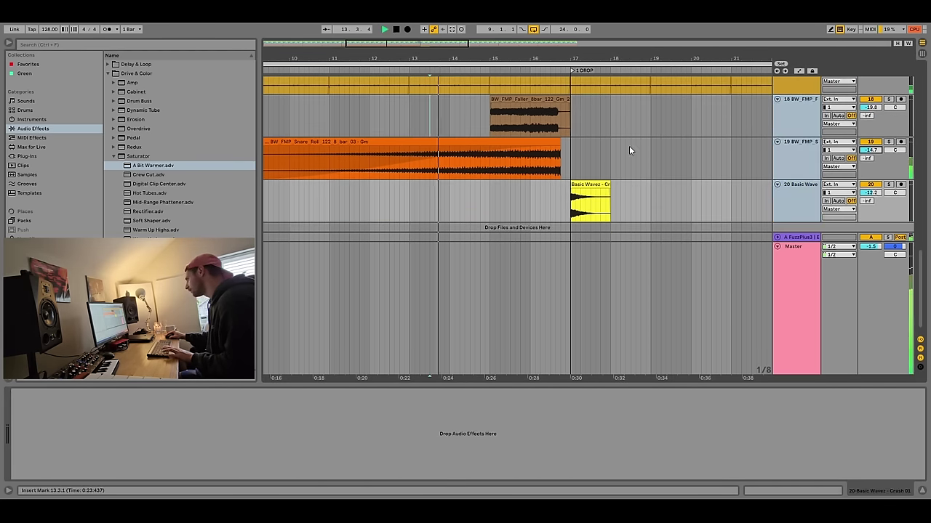
{"action": "left_click", "coordinate": [803, 128]}
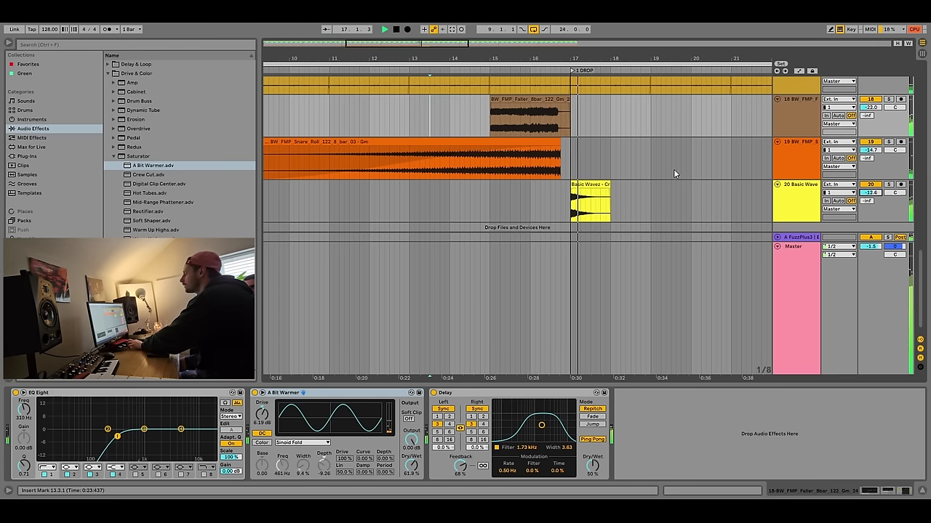
Set the arrangement grid to a fixed 2 bars while the drop plays.
{"action": "key", "text": "shift+w"}
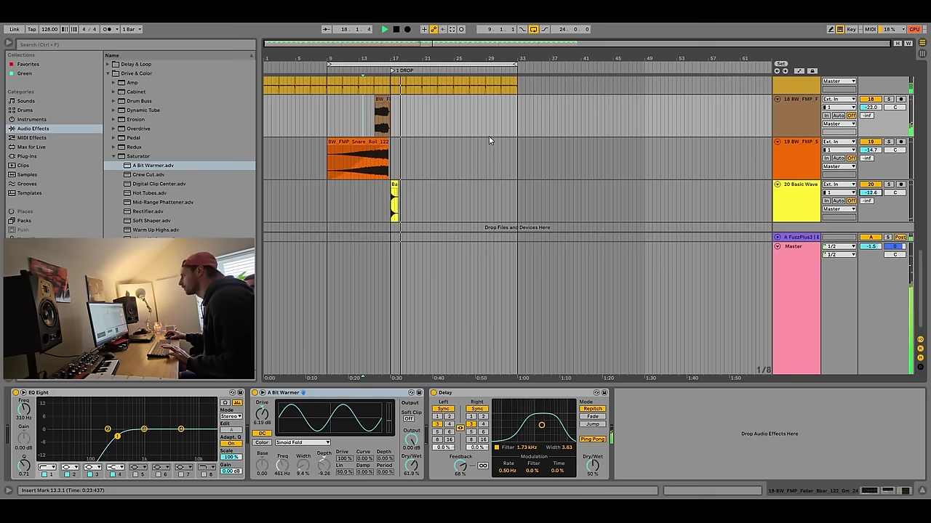
{"action": "scroll", "coordinate": [436, 101], "scroll_direction": "up", "scroll_amount": 2}
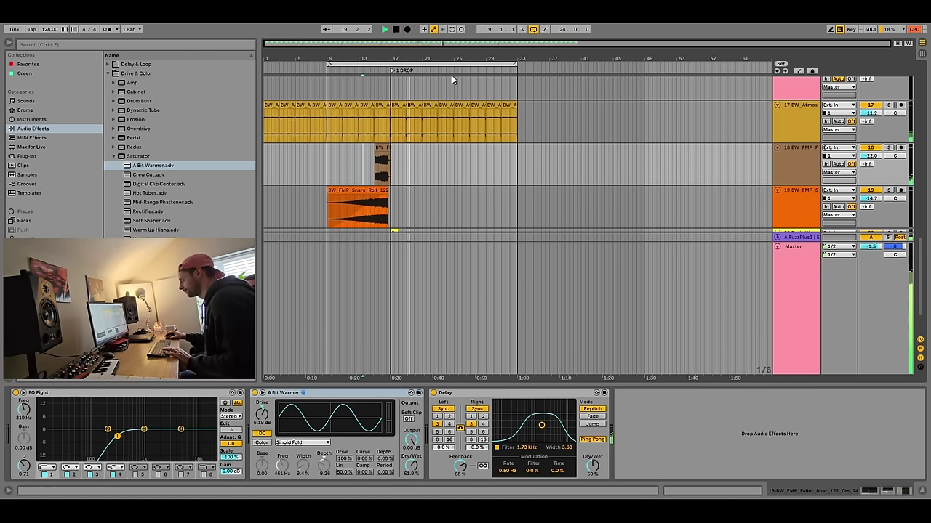
{"action": "scroll", "coordinate": [454, 90], "scroll_direction": "up", "scroll_amount": 3}
{"action": "scroll", "coordinate": [455, 100], "scroll_direction": "up", "scroll_amount": 5}
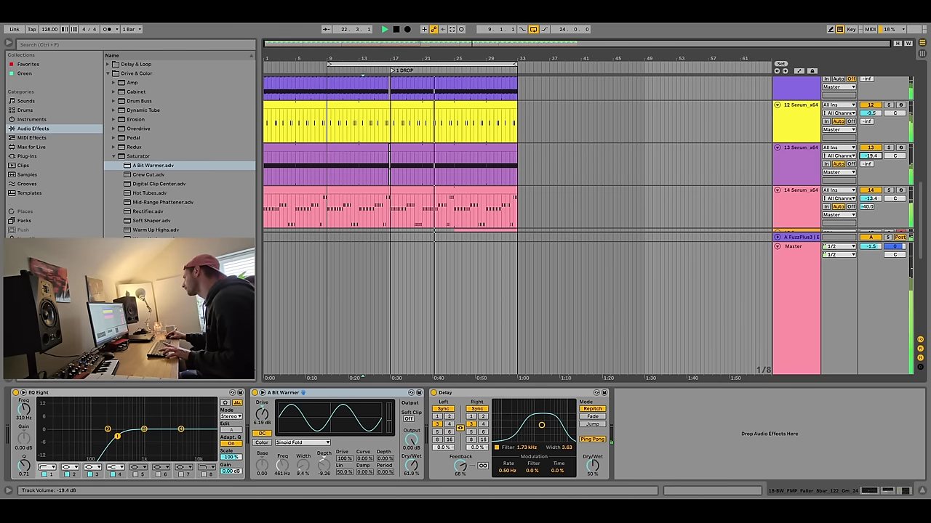
{"action": "right_click", "coordinate": [528, 88]}
{"action": "left_click", "coordinate": [548, 177]}
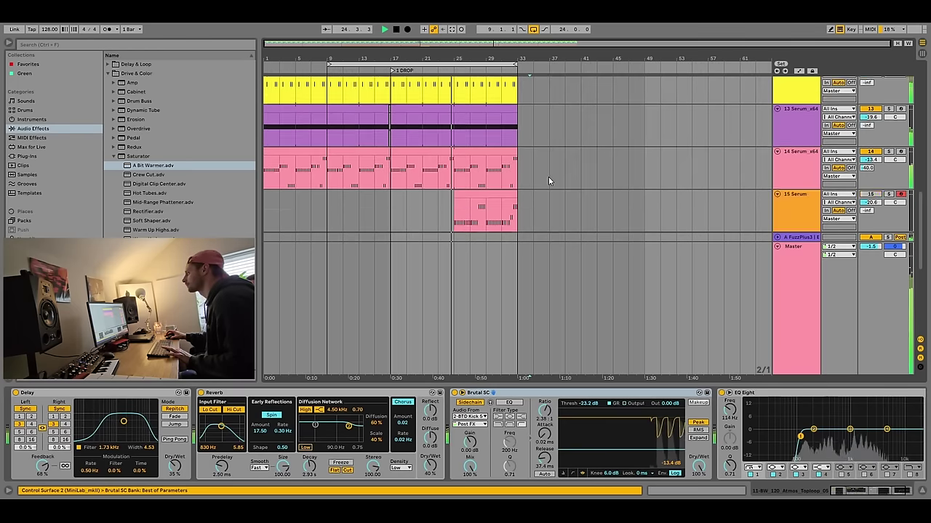
Examine the clap and hi-hat tracks in the drum section from bar 25 to bar 33.
{"action": "scroll", "coordinate": [552, 179], "scroll_direction": "up", "scroll_amount": 5}
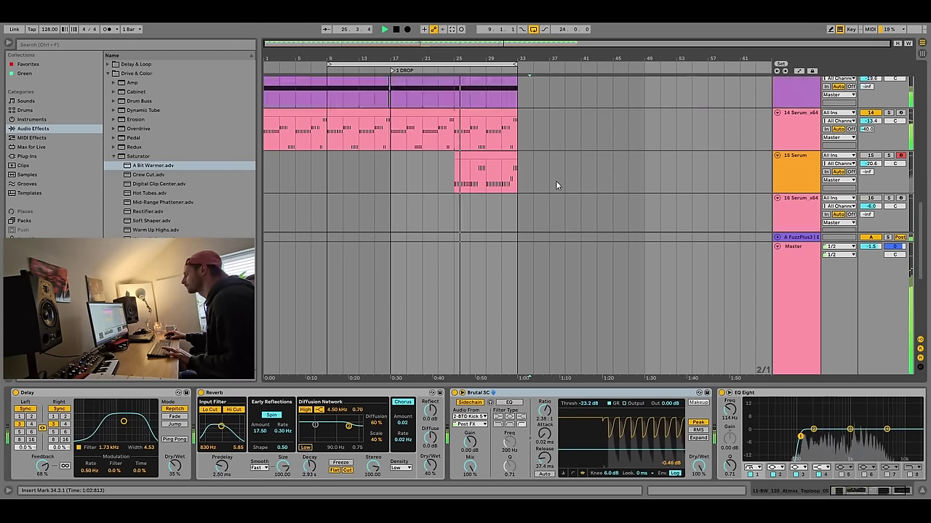
{"action": "scroll", "coordinate": [564, 178], "scroll_direction": "up", "scroll_amount": 6}
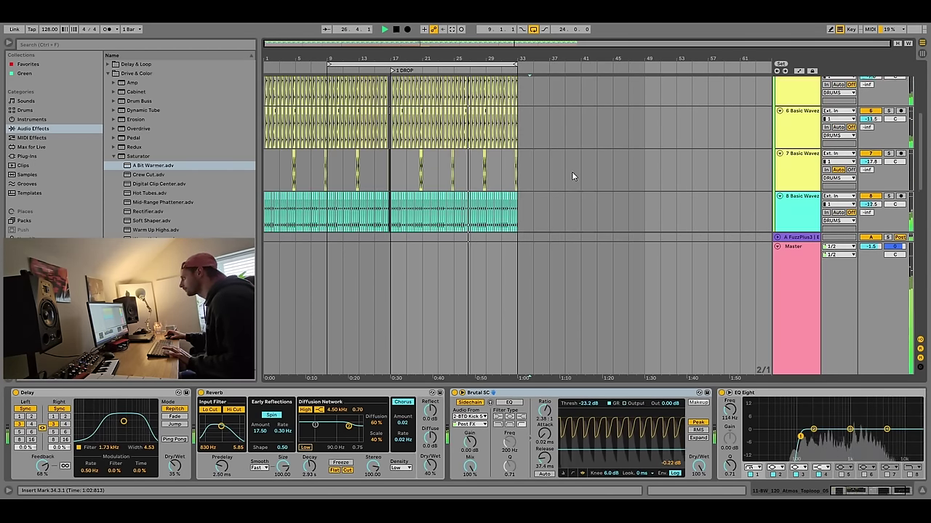
{"action": "left_click", "coordinate": [462, 212]}
{"action": "key", "text": "space"}
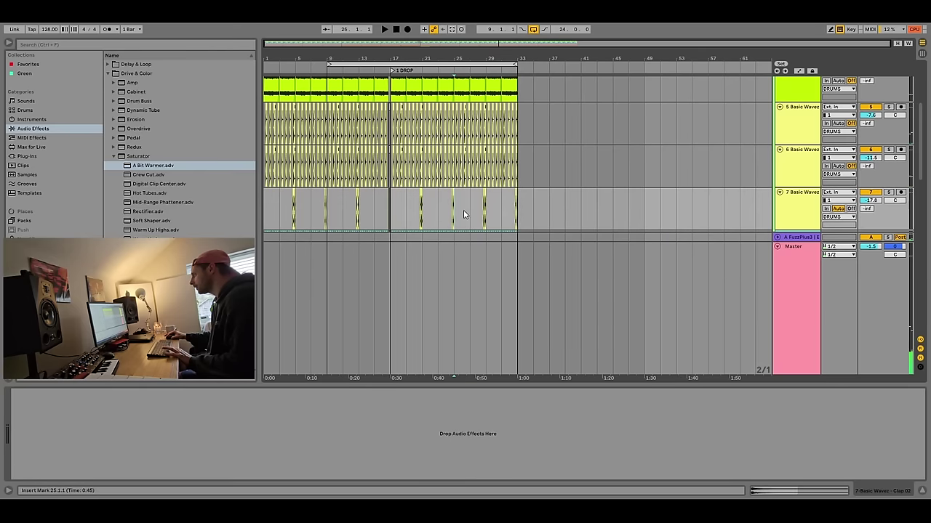
{"action": "left_click_drag", "start_coordinate": [518, 218], "coordinate": [456, 213]}
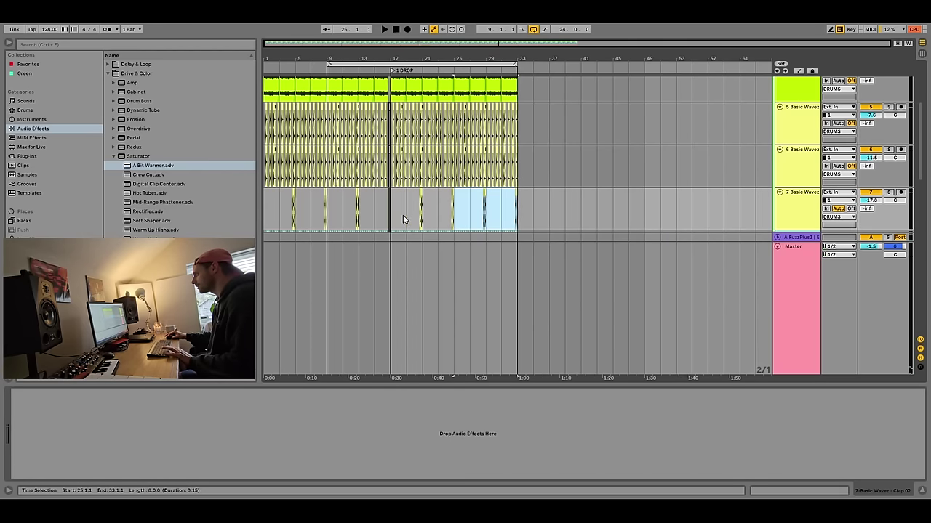
{"action": "scroll", "coordinate": [454, 212], "scroll_direction": "down", "scroll_amount": 4}
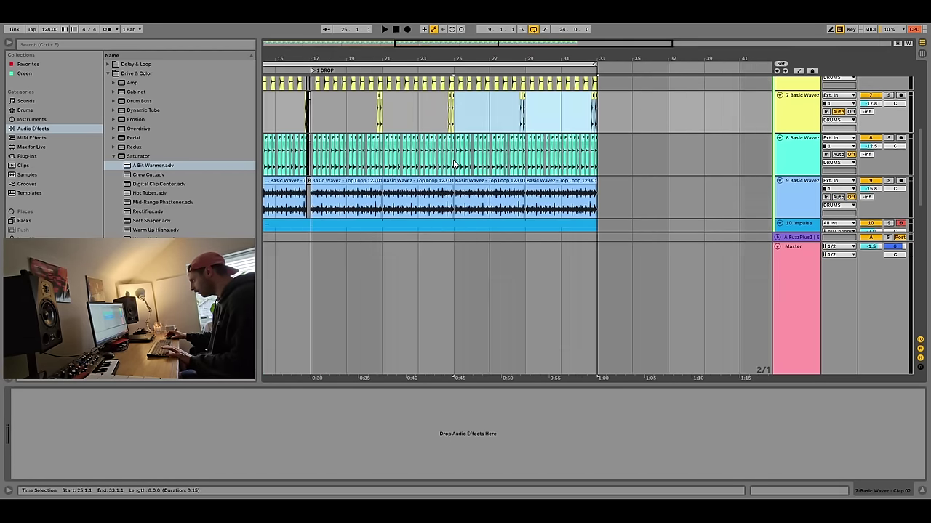
{"action": "left_click", "coordinate": [454, 155]}
{"action": "key", "text": "space"}
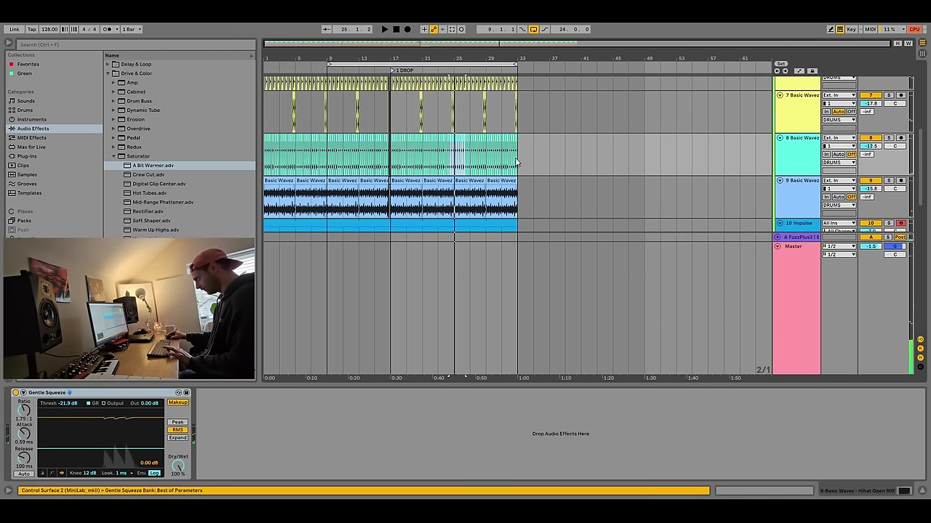
Duplicate bars 17 to 33 across the tracks and extend the loop to bar 49.
{"action": "left_click_drag", "start_coordinate": [516, 161], "coordinate": [396, 157]}
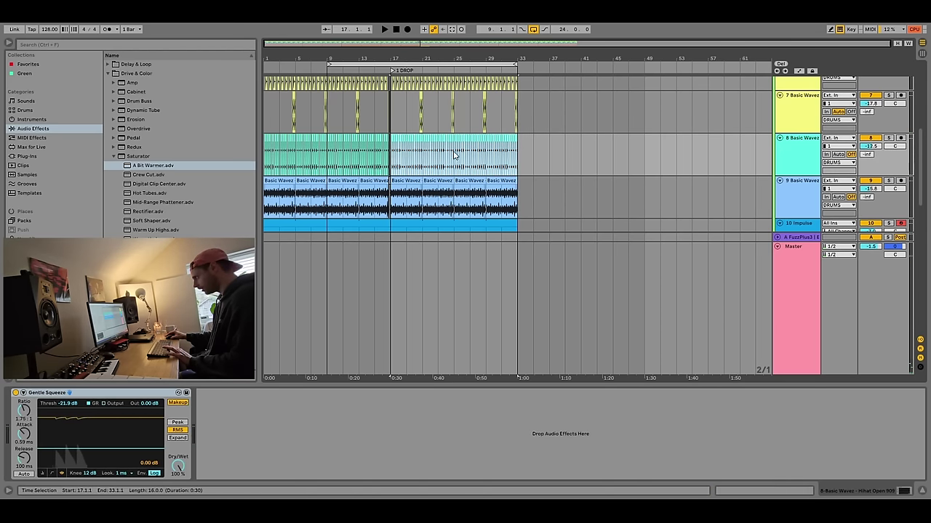
{"action": "scroll", "coordinate": [528, 167], "scroll_direction": "down", "scroll_amount": 15}
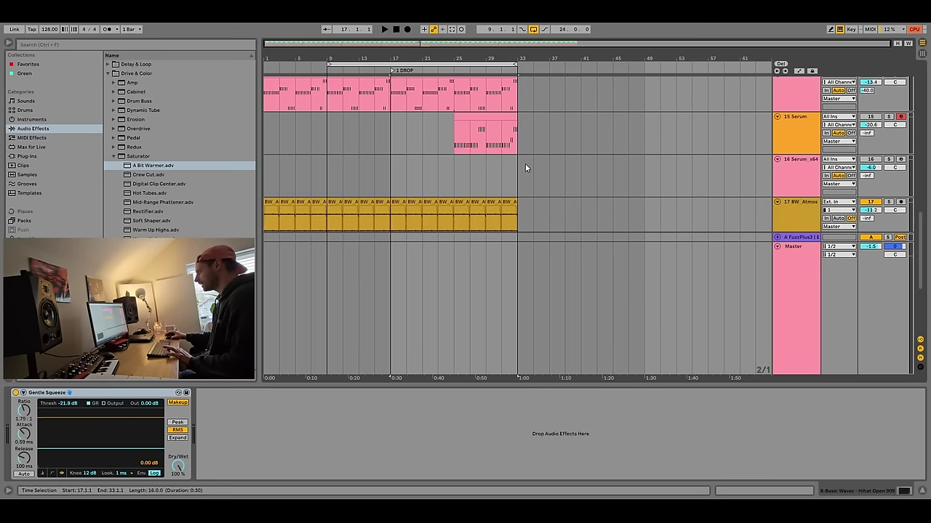
{"action": "left_click_drag", "start_coordinate": [515, 175], "coordinate": [390, 94]}
{"action": "key", "text": "ctrl+d"}
{"action": "scroll", "coordinate": [482, 118], "scroll_direction": "up", "scroll_amount": 3}
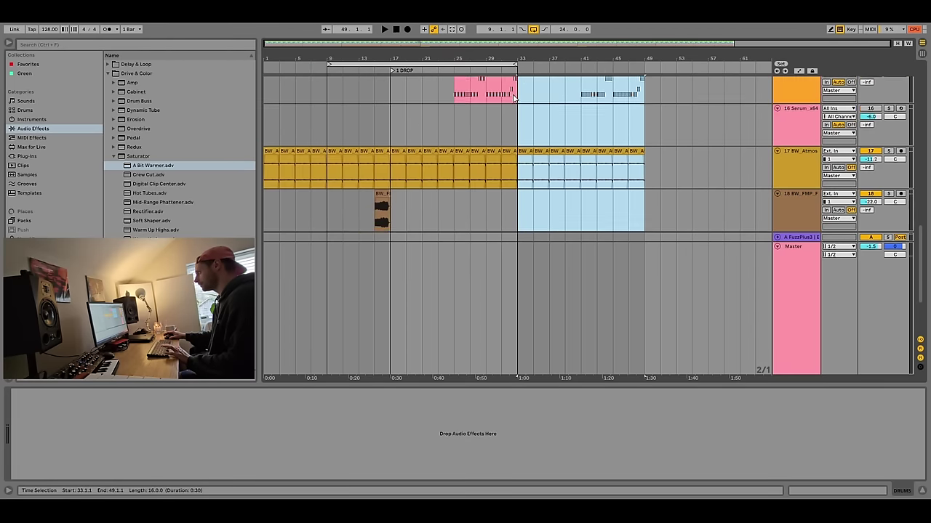
{"action": "left_click", "coordinate": [513, 65]}
{"action": "left_click_drag", "start_coordinate": [513, 65], "coordinate": [642, 65]}
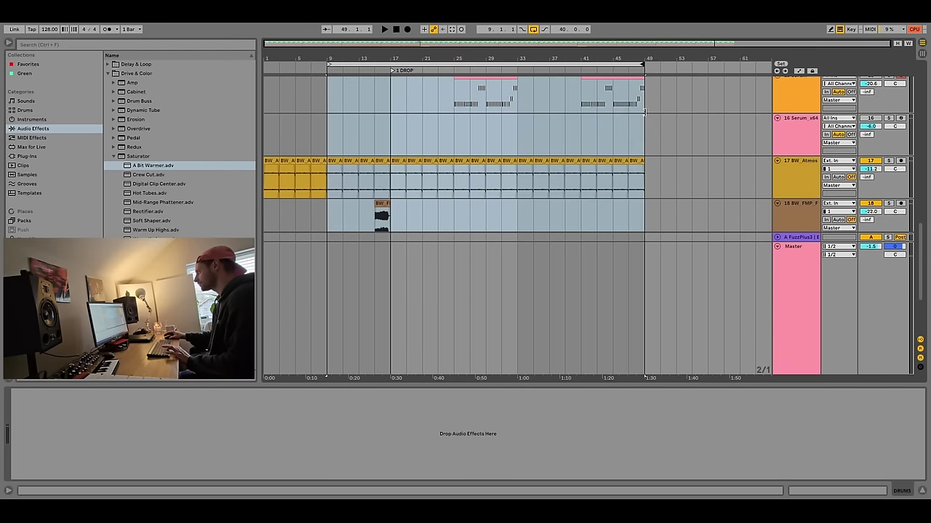
Set the loop to cover bars 17 to 49 and play from the drop.
{"action": "left_click", "coordinate": [499, 95]}
{"action": "scroll", "coordinate": [498, 95], "scroll_direction": "up", "scroll_amount": 2}
{"action": "left_click_drag", "start_coordinate": [483, 121], "coordinate": [550, 140]}
{"action": "scroll", "coordinate": [540, 150], "scroll_direction": "up", "scroll_amount": 3}
{"action": "scroll", "coordinate": [540, 150], "scroll_direction": "up", "scroll_amount": 4}
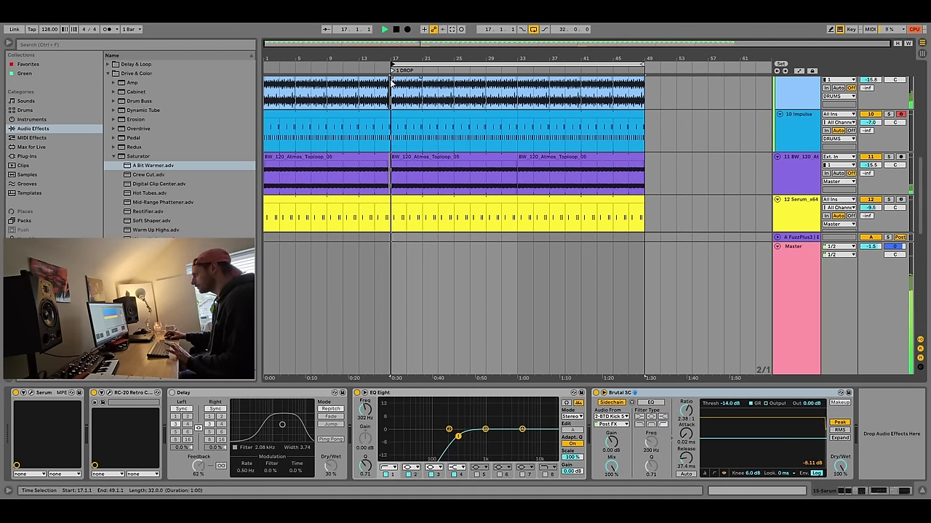
{"action": "scroll", "coordinate": [651, 148], "scroll_direction": "up", "scroll_amount": 5}
{"action": "key", "text": "space"}
{"action": "scroll", "coordinate": [615, 128], "scroll_direction": "up", "scroll_amount": 1}
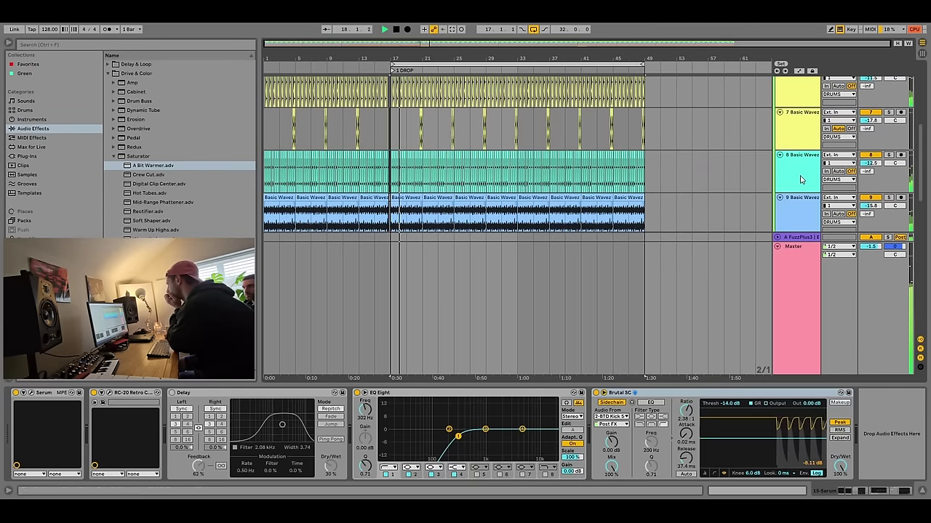
Duplicate the open hi-hat track 8 and delete all clips from the copy, leaving an empty track 9.
{"action": "left_click", "coordinate": [791, 182]}
{"action": "right_click", "coordinate": [790, 187]}
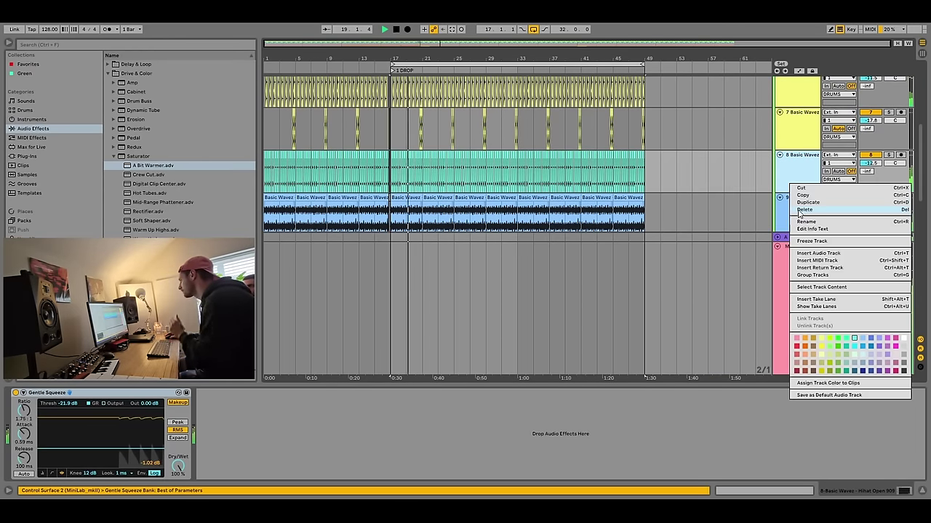
{"action": "left_click", "coordinate": [872, 364]}
{"action": "key", "text": "ctrl+d"}
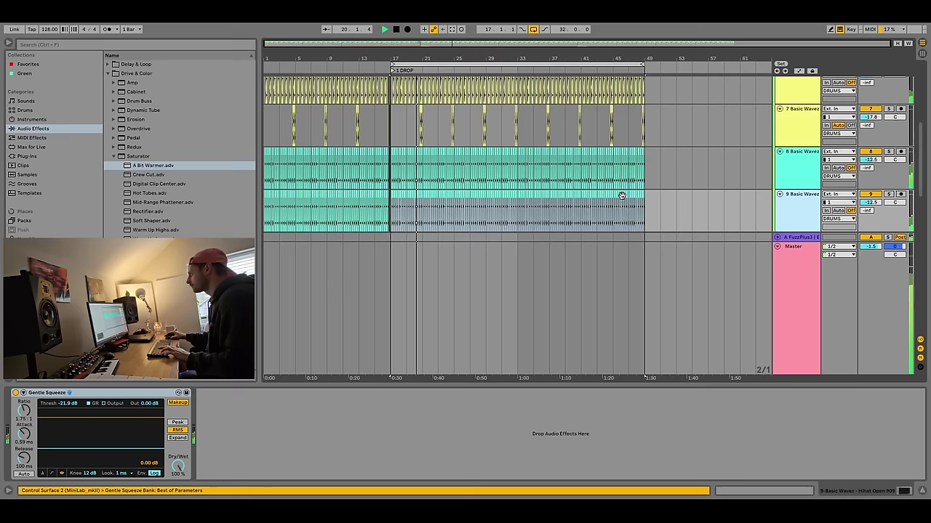
{"action": "left_click_drag", "start_coordinate": [660, 206], "coordinate": [165, 233]}
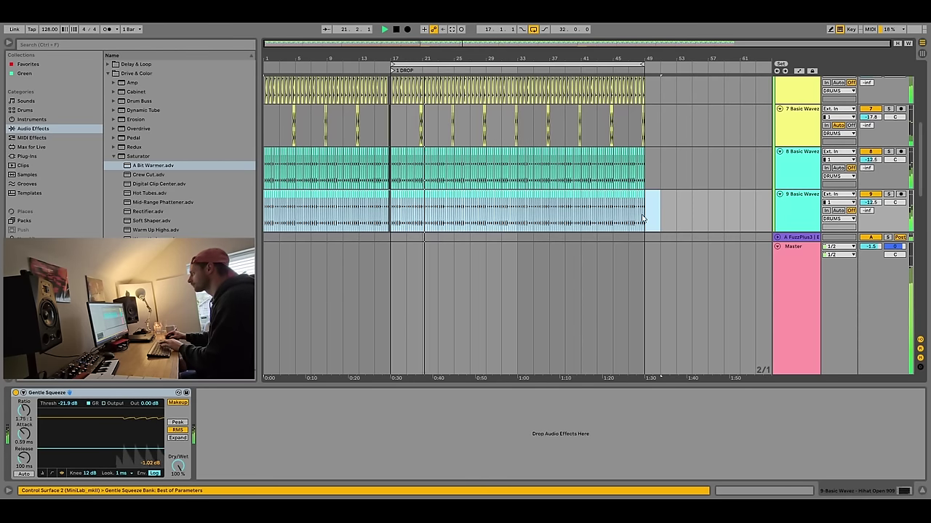
{"action": "left_click_drag", "start_coordinate": [676, 211], "coordinate": [236, 208]}
{"action": "key", "text": "ctrl+j"}
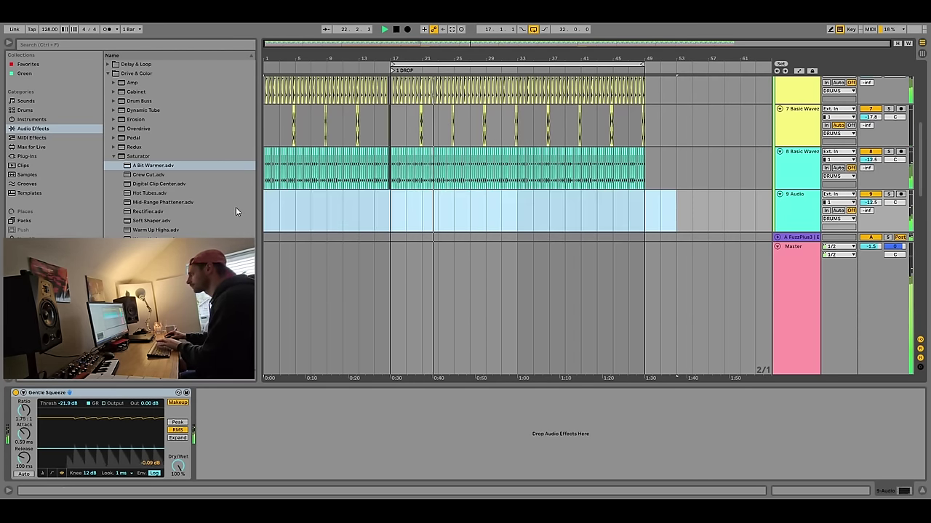
Raise the open hi-hat track 8 to -10.9 dB and set the arrangement grid to 1/8 notes.
{"action": "left_click_drag", "start_coordinate": [870, 164], "coordinate": [870, 157]}
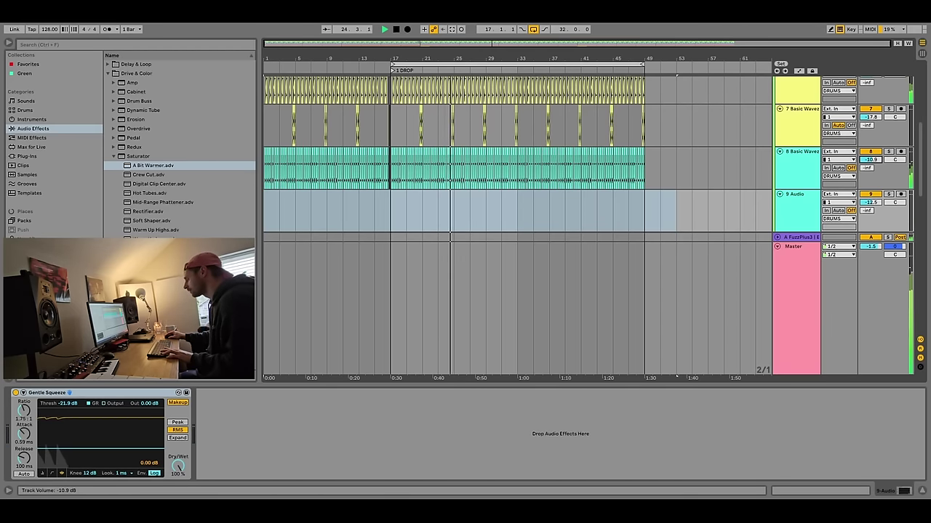
{"action": "left_click", "coordinate": [458, 224]}
{"action": "key", "text": "Delete"}
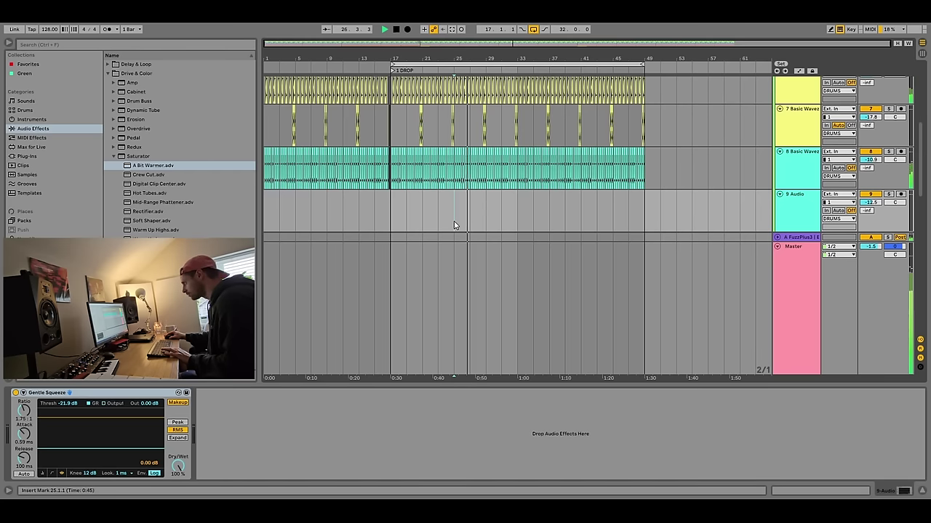
{"action": "key", "text": "space"}
{"action": "left_click_drag", "start_coordinate": [454, 224], "coordinate": [525, 224]}
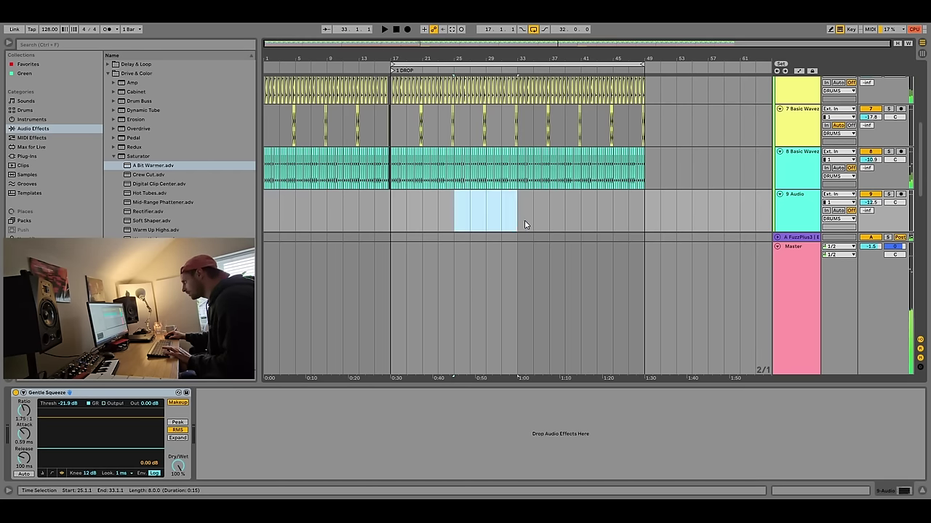
{"action": "right_click", "coordinate": [543, 225]}
{"action": "left_click", "coordinate": [579, 317]}
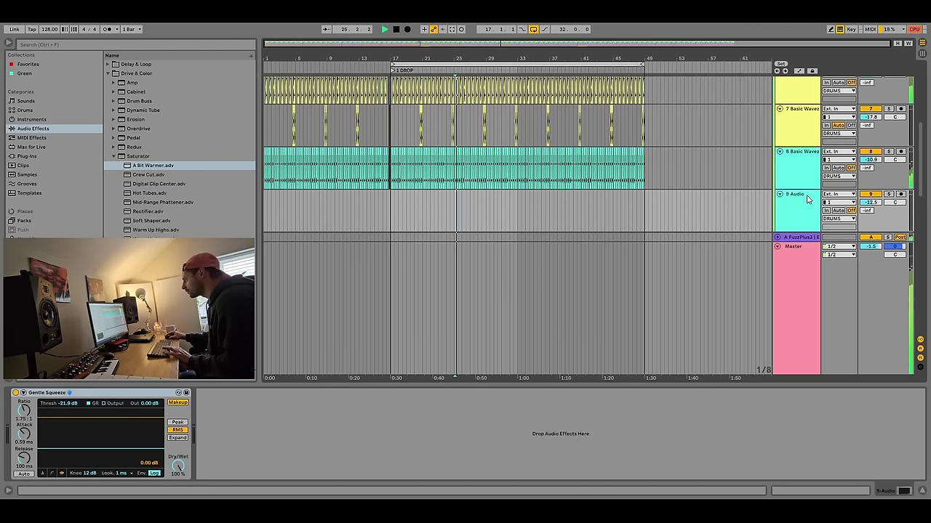
{"action": "right_click", "coordinate": [281, 216]}
Open the Cymbals folder of the Basic Wavez - BTD Drum Pack Vol. 1 samples and reach the open hi-hats.
{"action": "left_click", "coordinate": [110, 108]}
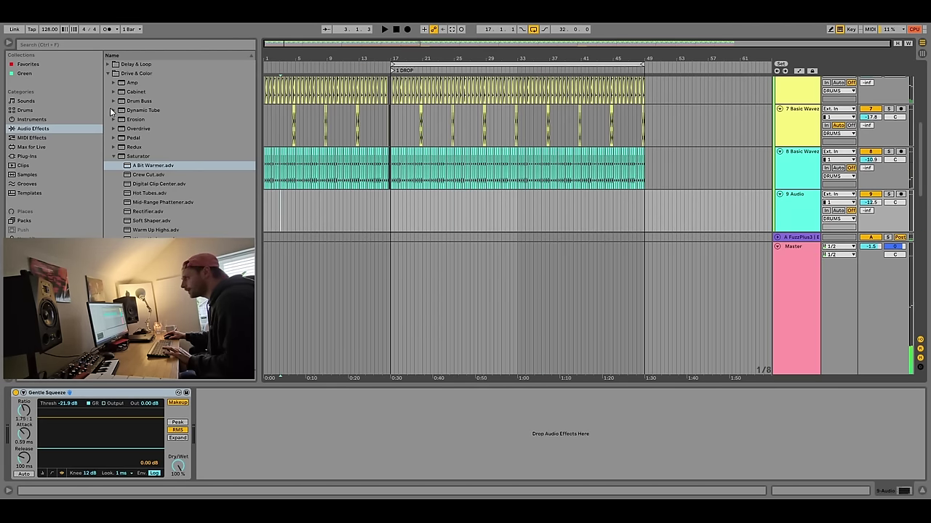
{"action": "left_click", "coordinate": [108, 65]}
{"action": "left_click", "coordinate": [31, 240]}
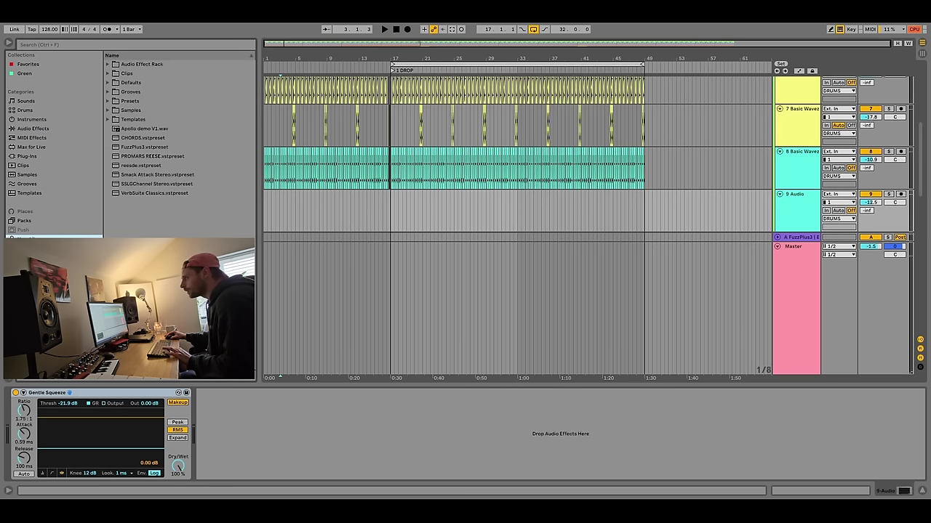
{"action": "left_click", "coordinate": [30, 249]}
{"action": "left_click", "coordinate": [31, 258]}
{"action": "left_click", "coordinate": [114, 111]}
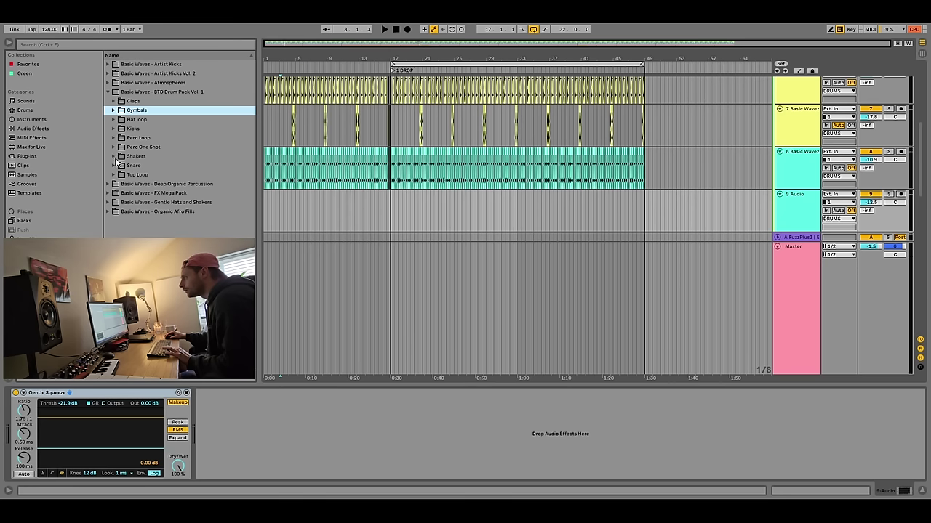
{"action": "left_click", "coordinate": [114, 112]}
{"action": "scroll", "coordinate": [178, 149], "scroll_direction": "down", "scroll_amount": 5}
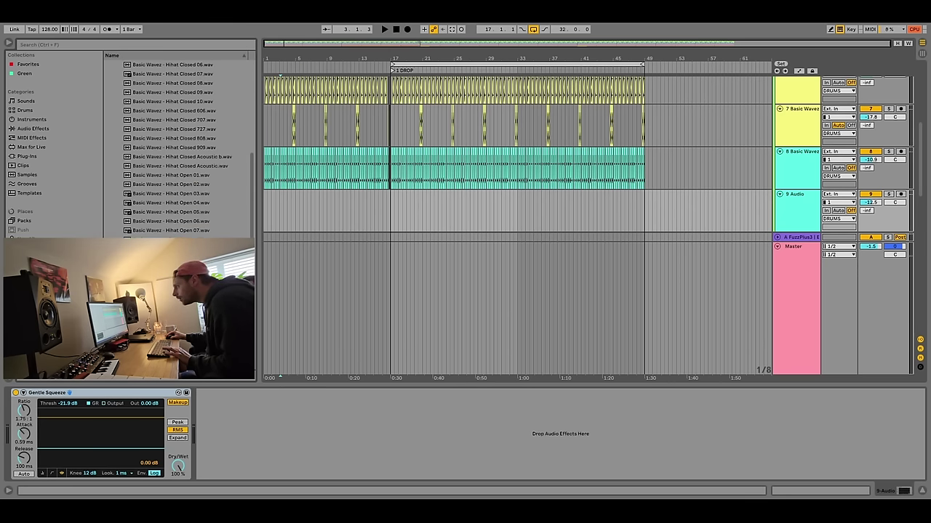
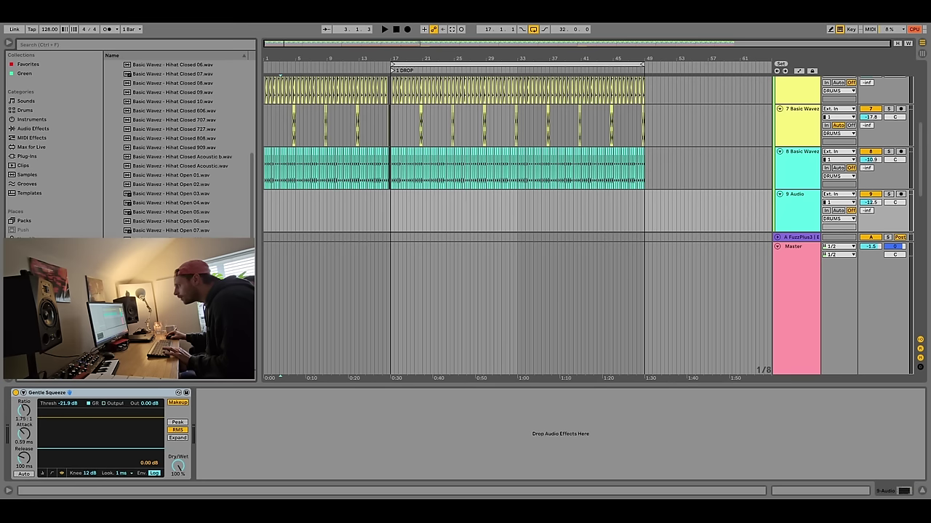
Audition the open hi-hat samples, including Hihat Open Acoustic 03, Open 05 and Open 06, against the playing drop.
{"action": "left_click", "coordinate": [390, 220]}
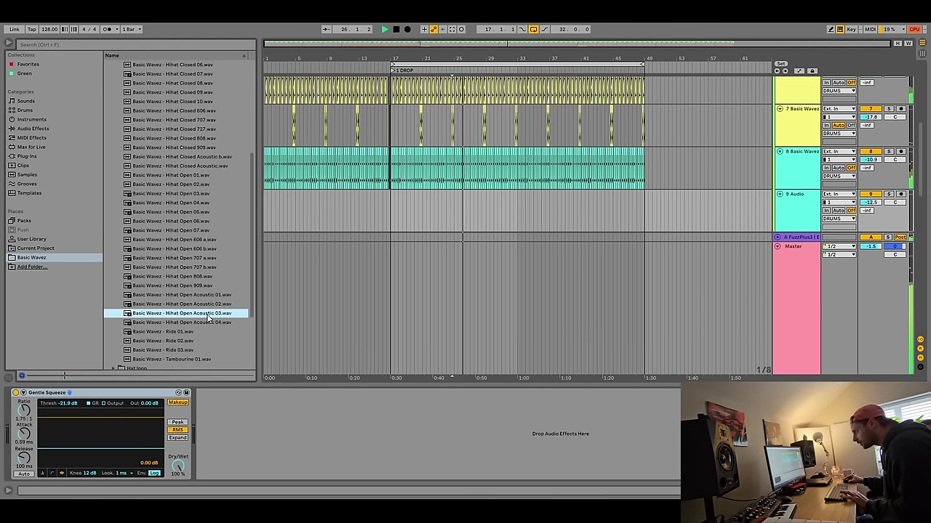
{"action": "left_click", "coordinate": [202, 222]}
{"action": "key", "text": "Up"}
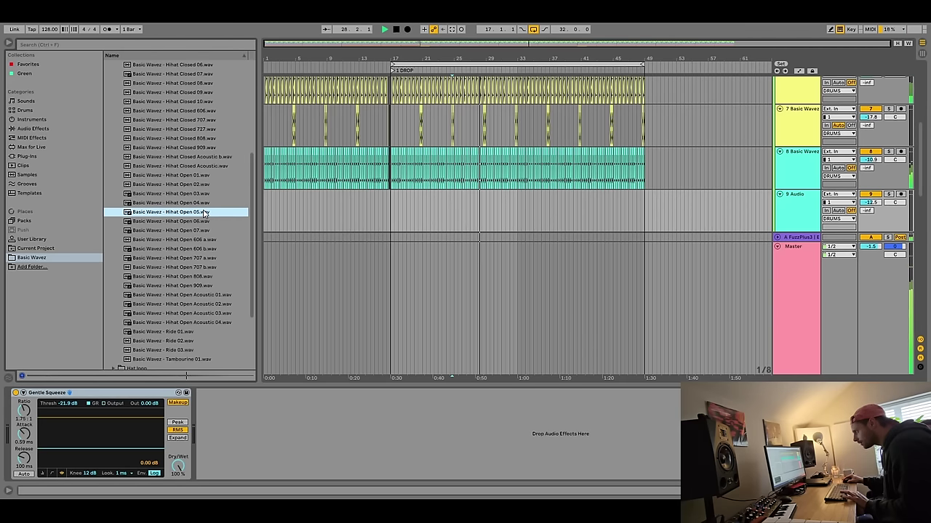
{"action": "left_click", "coordinate": [203, 205]}
{"action": "left_click", "coordinate": [204, 214]}
{"action": "left_click", "coordinate": [204, 224]}
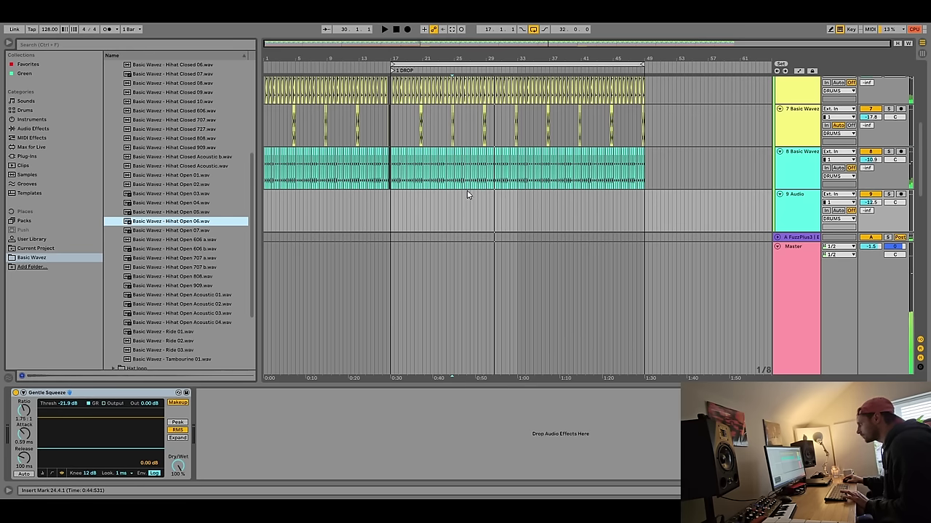
Place Basic Wavez - Hihat Open 06.wav on track 9 at 28.2.1 and play briefly from bar 28.
{"action": "left_click_drag", "start_coordinate": [212, 230], "coordinate": [482, 216]}
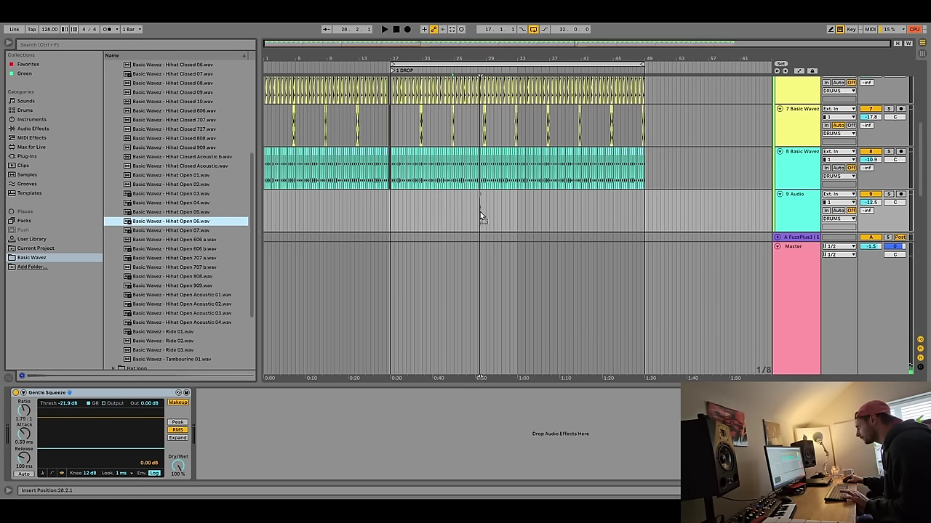
{"action": "key", "text": "z"}
{"action": "scroll", "coordinate": [436, 222], "scroll_direction": "up", "scroll_amount": 3}
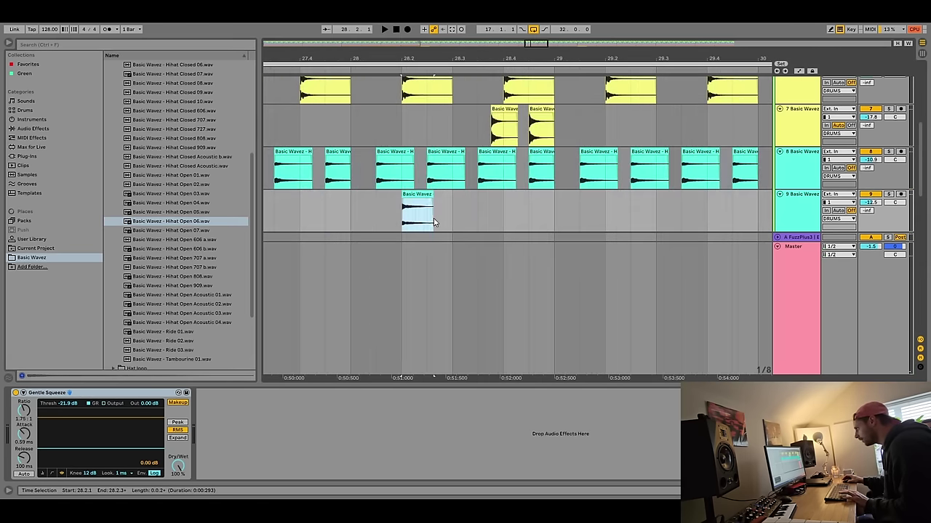
{"action": "scroll", "coordinate": [367, 214], "scroll_direction": "down", "scroll_amount": 3}
{"action": "left_click", "coordinate": [366, 214]}
{"action": "key", "text": "space"}
{"action": "key", "text": "space"}
{"action": "scroll", "coordinate": [336, 212], "scroll_direction": "down", "scroll_amount": 10}
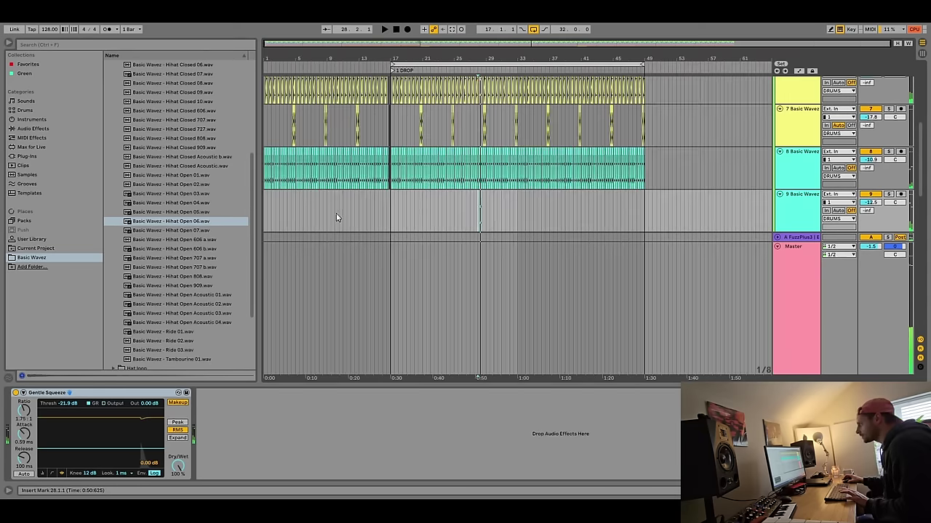
Play from just before the drop and raise track 7's volume to -16.2 dB.
{"action": "scroll", "coordinate": [390, 216], "scroll_direction": "up", "scroll_amount": 3}
{"action": "left_click", "coordinate": [389, 218]}
{"action": "key", "text": "space"}
{"action": "scroll", "coordinate": [578, 241], "scroll_direction": "up", "scroll_amount": 3}
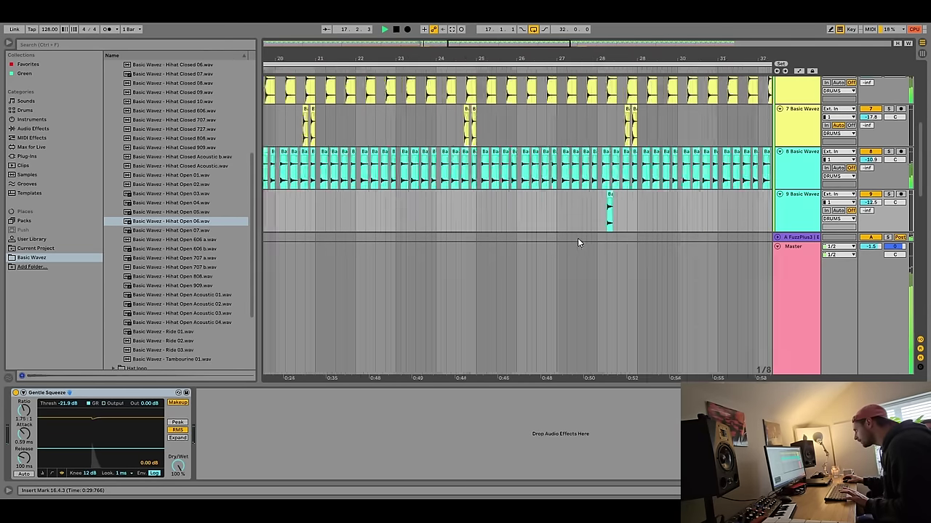
{"action": "scroll", "coordinate": [578, 238], "scroll_direction": "up", "scroll_amount": 3}
{"action": "scroll", "coordinate": [581, 215], "scroll_direction": "down", "scroll_amount": 3}
{"action": "scroll", "coordinate": [538, 212], "scroll_direction": "down", "scroll_amount": 3}
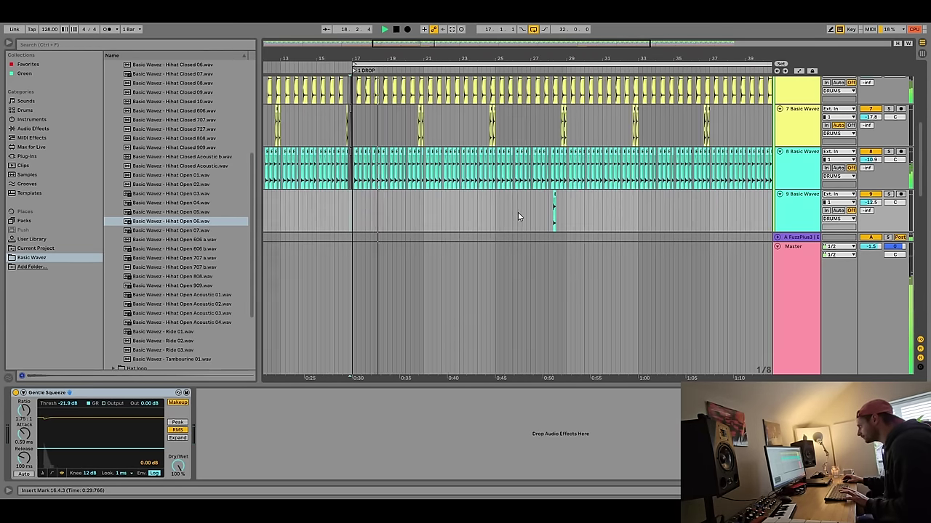
{"action": "scroll", "coordinate": [548, 218], "scroll_direction": "up", "scroll_amount": 3}
{"action": "scroll", "coordinate": [553, 216], "scroll_direction": "down", "scroll_amount": 6}
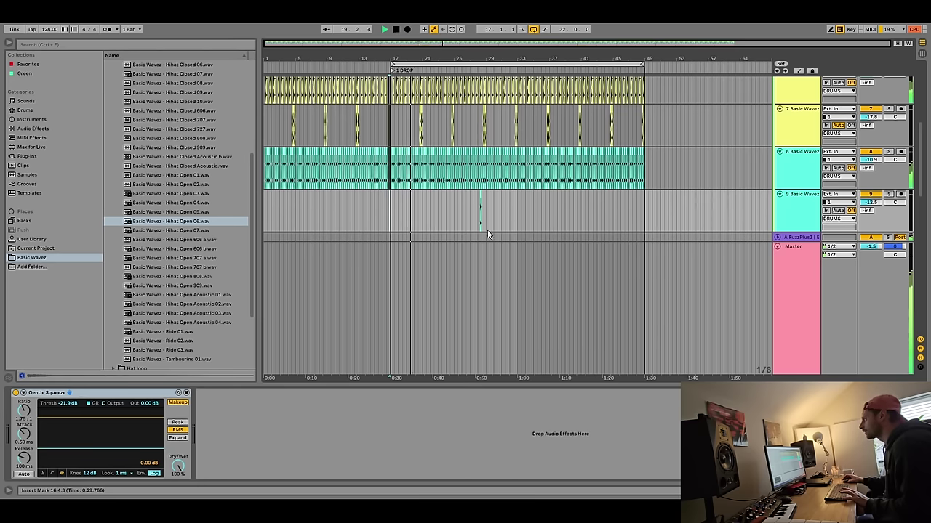
{"action": "scroll", "coordinate": [434, 219], "scroll_direction": "up", "scroll_amount": 3}
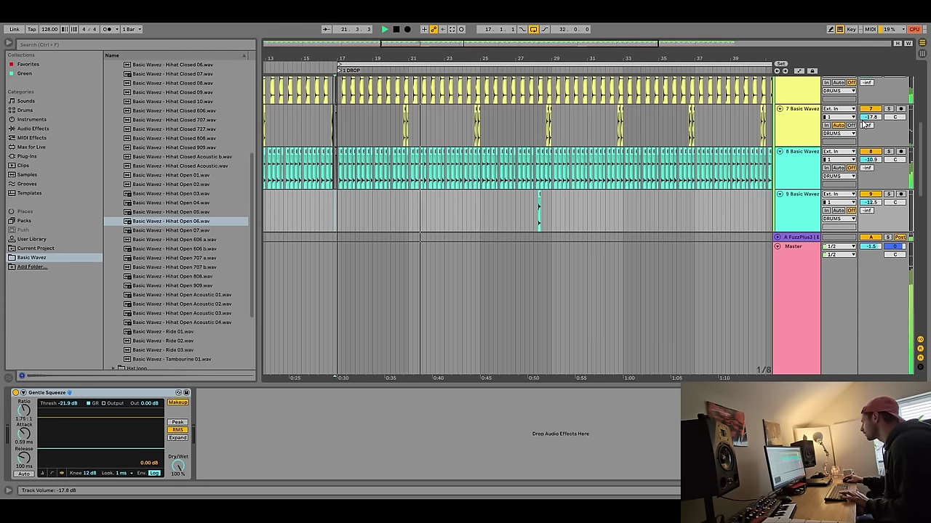
{"action": "left_click_drag", "start_coordinate": [868, 118], "coordinate": [870, 109]}
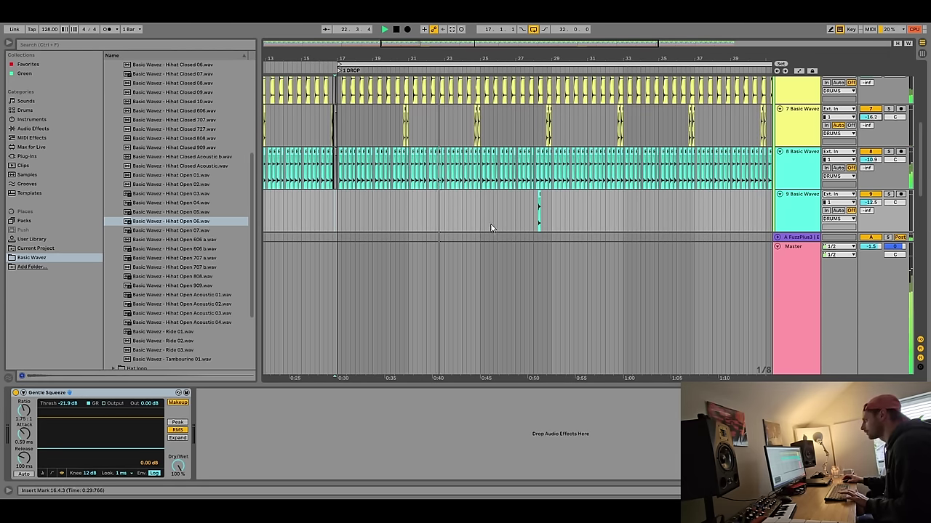
Arrange four copies of the open hi-hat on the offbeats of bar 25 on track 9, and duplicate them into bar 26.
{"action": "scroll", "coordinate": [502, 231], "scroll_direction": "up", "scroll_amount": 2}
{"action": "scroll", "coordinate": [600, 211], "scroll_direction": "up", "scroll_amount": 3}
{"action": "left_click_drag", "start_coordinate": [620, 195], "coordinate": [429, 209]}
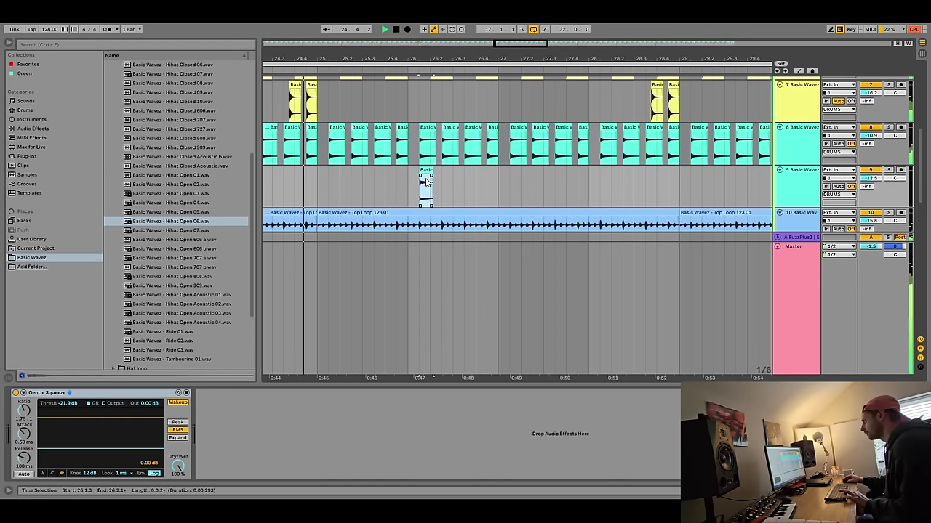
{"action": "left_click_drag", "start_coordinate": [425, 171], "coordinate": [405, 178]}
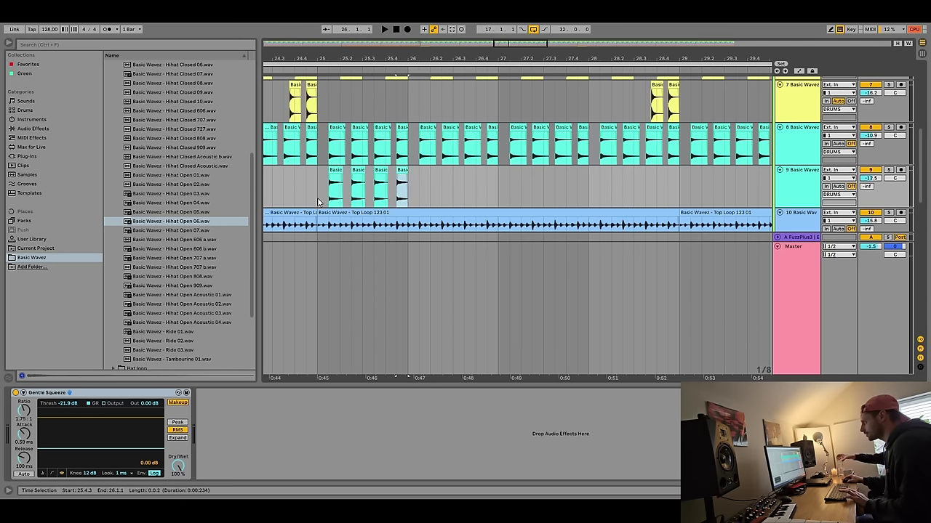
{"action": "left_click_drag", "start_coordinate": [318, 203], "coordinate": [404, 197]}
{"action": "scroll", "coordinate": [396, 198], "scroll_direction": "down", "scroll_amount": 8}
{"action": "key", "text": "ctrl+d"}
{"action": "key", "text": "ctrl+f"}
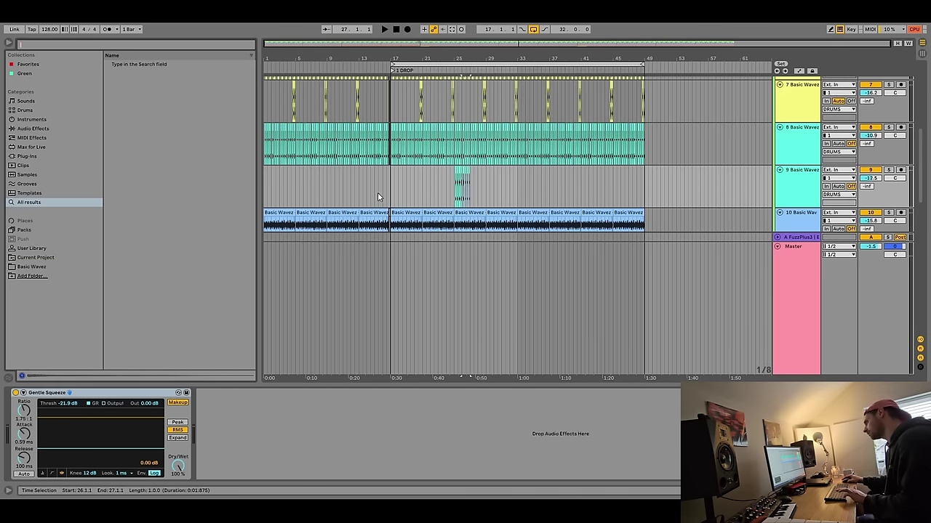
Duplicate the hi-hat pattern of bars 25 and 26 on track 9 repeatedly up to bar 49.
{"action": "left_click", "coordinate": [378, 192]}
{"action": "key", "text": "plus"}
{"action": "key", "text": "plus"}
{"action": "key", "text": "plus"}
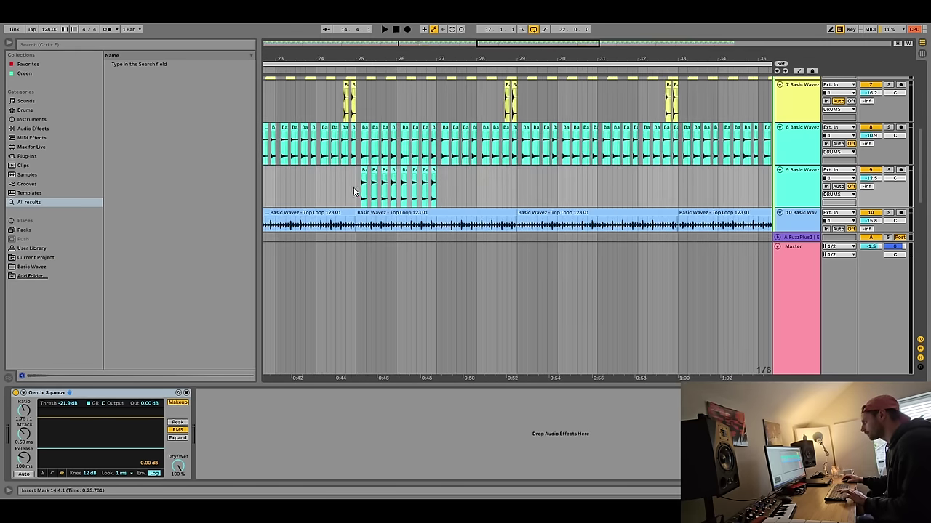
{"action": "left_click_drag", "start_coordinate": [357, 196], "coordinate": [430, 200]}
{"action": "key", "text": "minus"}
{"action": "key", "text": "minus"}
{"action": "key", "text": "minus"}
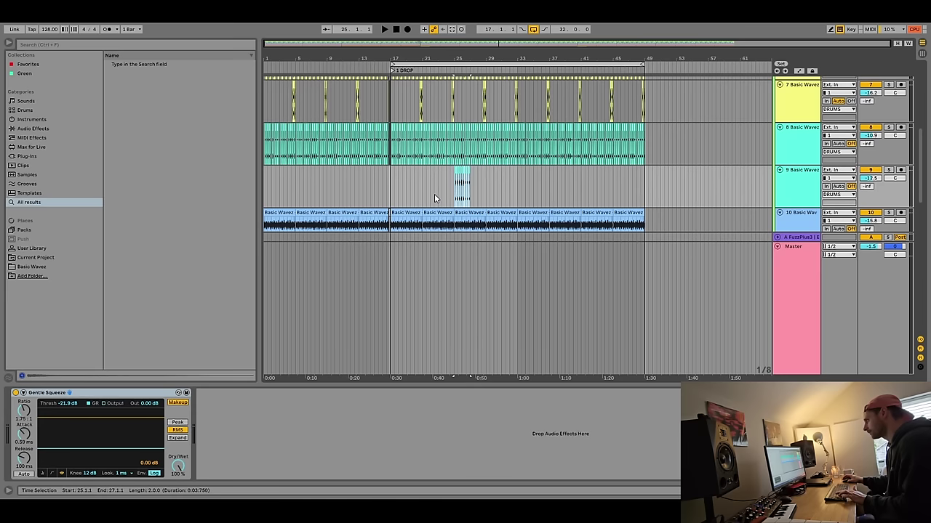
{"action": "key", "text": "ctrl+d"}
{"action": "key", "text": "ctrl+d"}
{"action": "key", "text": "ctrl+d"}
{"action": "key", "text": "ctrl+d"}
{"action": "key", "text": "ctrl+d"}
{"action": "key", "text": "ctrl+d"}
{"action": "key", "text": "ctrl+d"}
{"action": "key", "text": "ctrl+d"}
{"action": "key", "text": "ctrl+d"}
{"action": "key", "text": "ctrl+d"}
{"action": "key", "text": "ctrl+d"}
Play into bar 25, toggle tracks 8 and 9 off and on to compare, and set track 9's volume to -14.1 dB.
{"action": "left_click", "coordinate": [448, 189]}
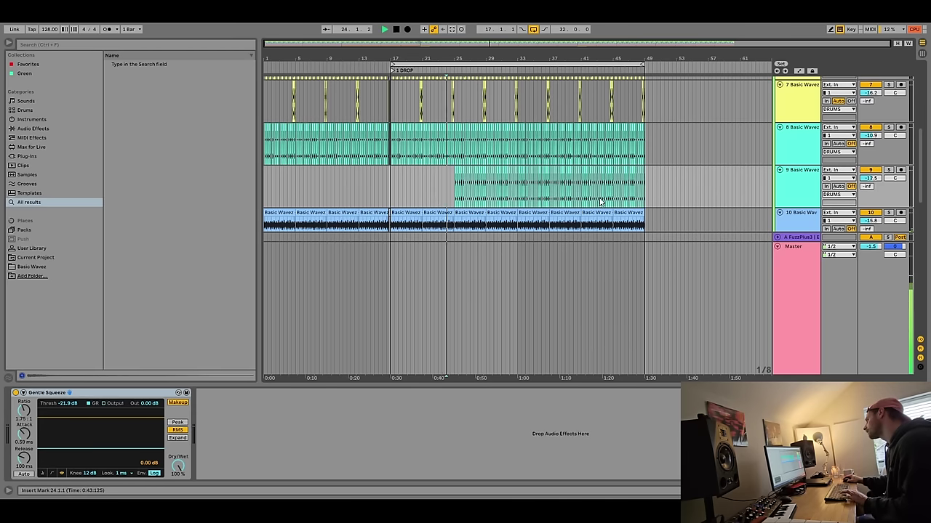
{"action": "key", "text": "space"}
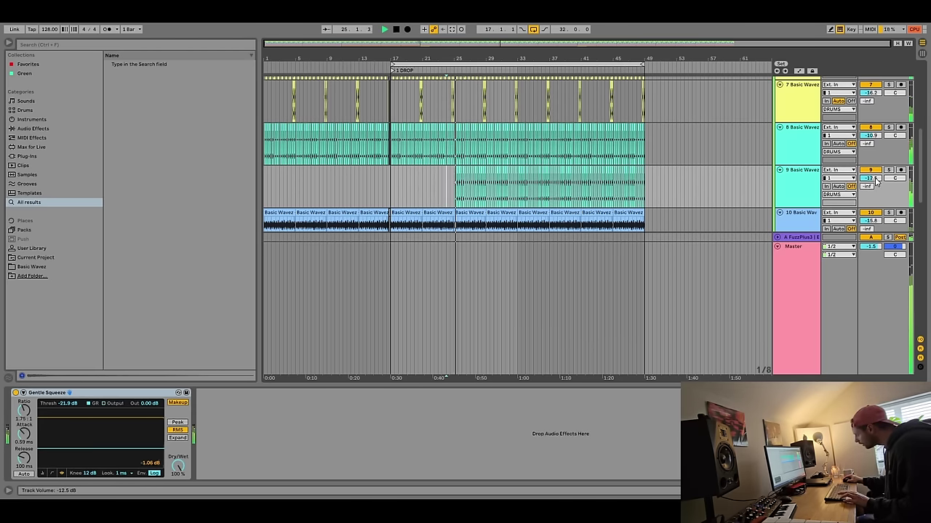
{"action": "left_click", "coordinate": [872, 128]}
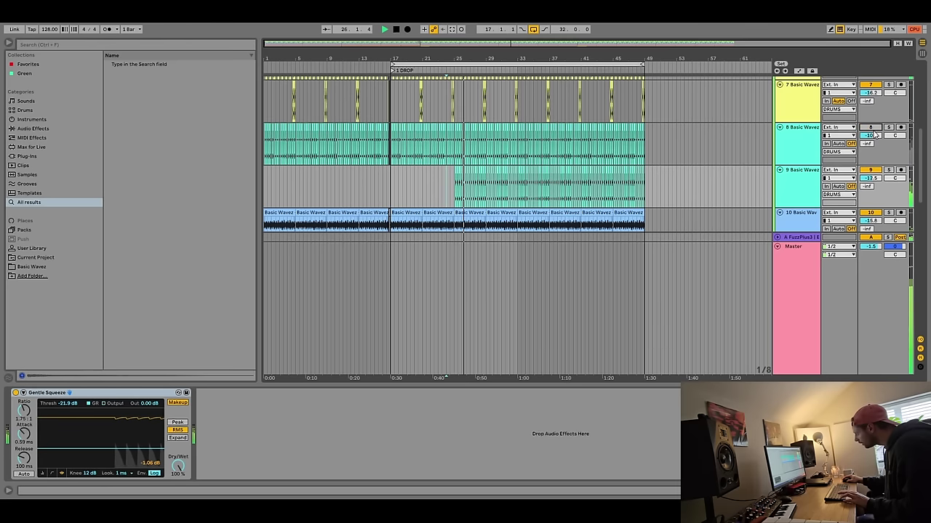
{"action": "left_click_drag", "start_coordinate": [871, 178], "coordinate": [871, 177]}
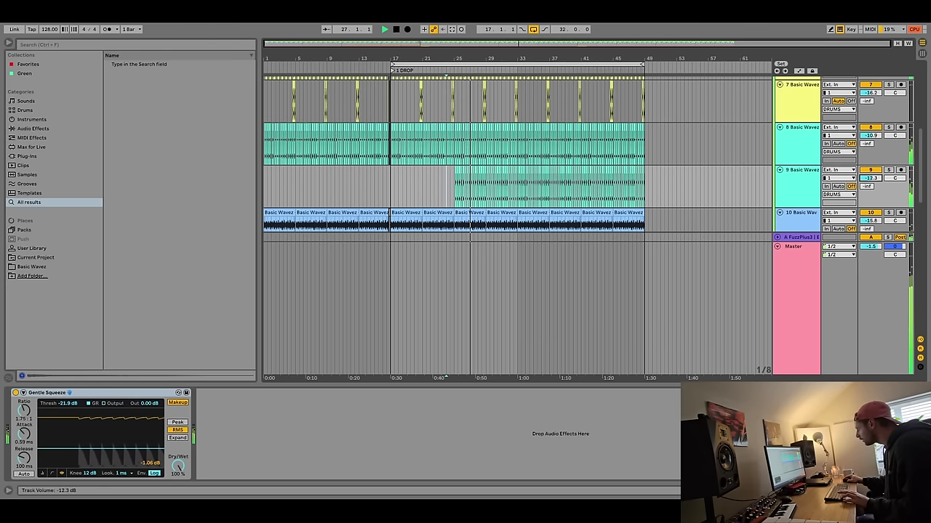
{"action": "left_click", "coordinate": [872, 170]}
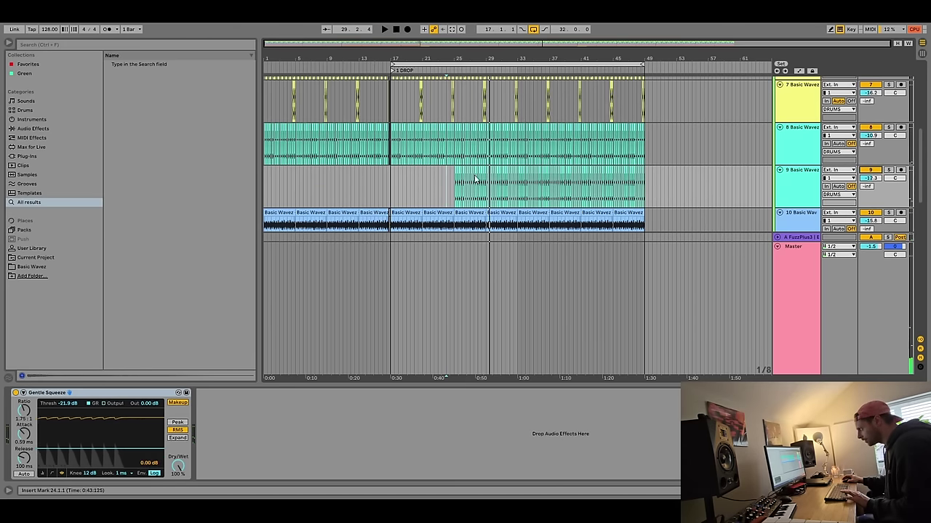
{"action": "key", "text": "space"}
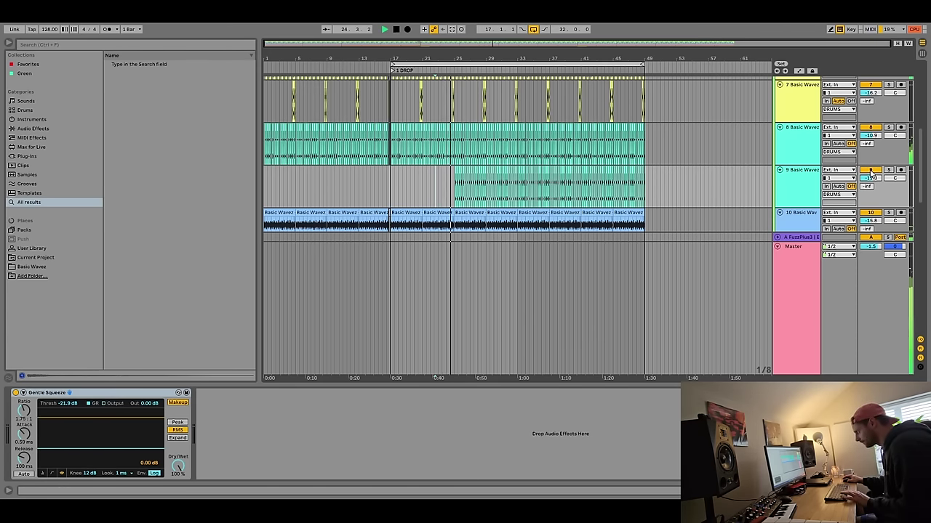
{"action": "left_click_drag", "start_coordinate": [871, 173], "coordinate": [870, 170]}
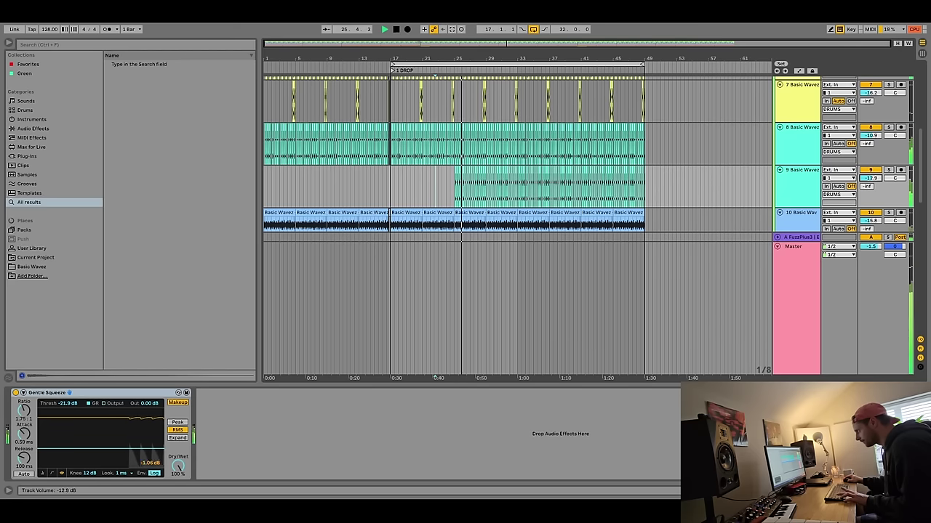
{"action": "left_click", "coordinate": [875, 172]}
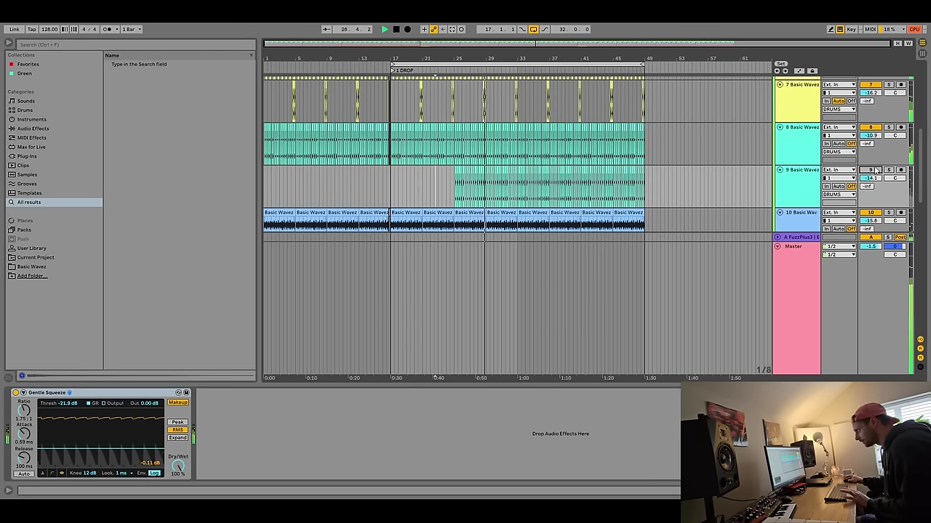
{"action": "left_click", "coordinate": [875, 172]}
{"action": "key", "text": "space"}
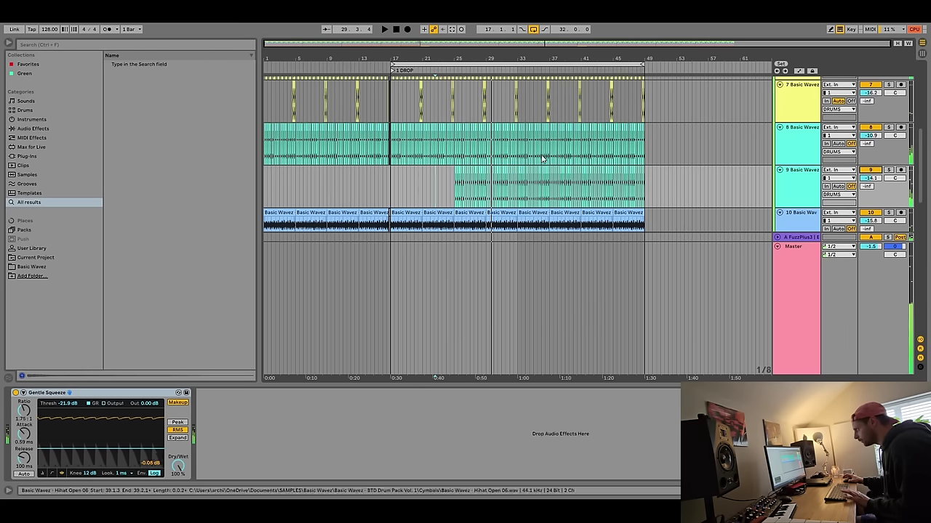
Review the arrangement's tracks and play from the start of the drop to check the drum layers.
{"action": "scroll", "coordinate": [482, 181], "scroll_direction": "down", "scroll_amount": 5}
{"action": "scroll", "coordinate": [545, 160], "scroll_direction": "down", "scroll_amount": 10}
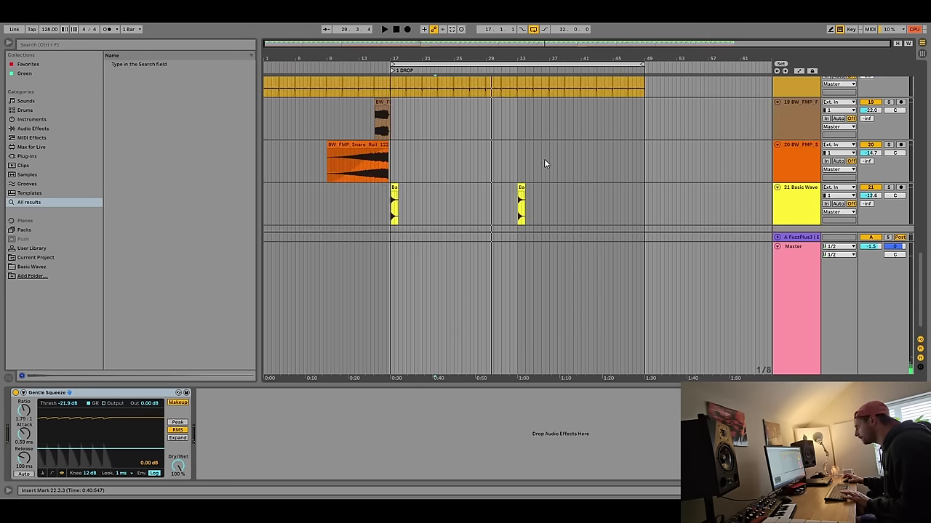
{"action": "scroll", "coordinate": [547, 134], "scroll_direction": "up", "scroll_amount": 10}
{"action": "scroll", "coordinate": [548, 131], "scroll_direction": "up", "scroll_amount": 5}
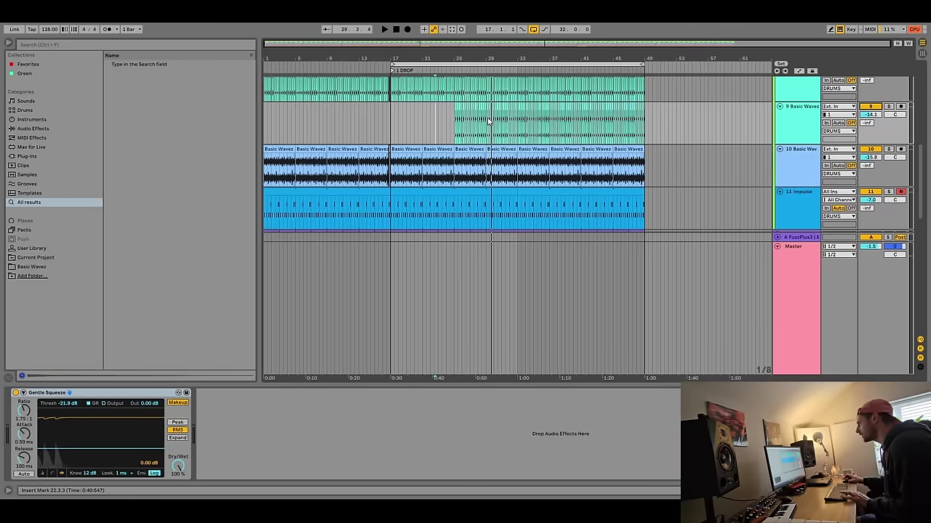
{"action": "key", "text": "space"}
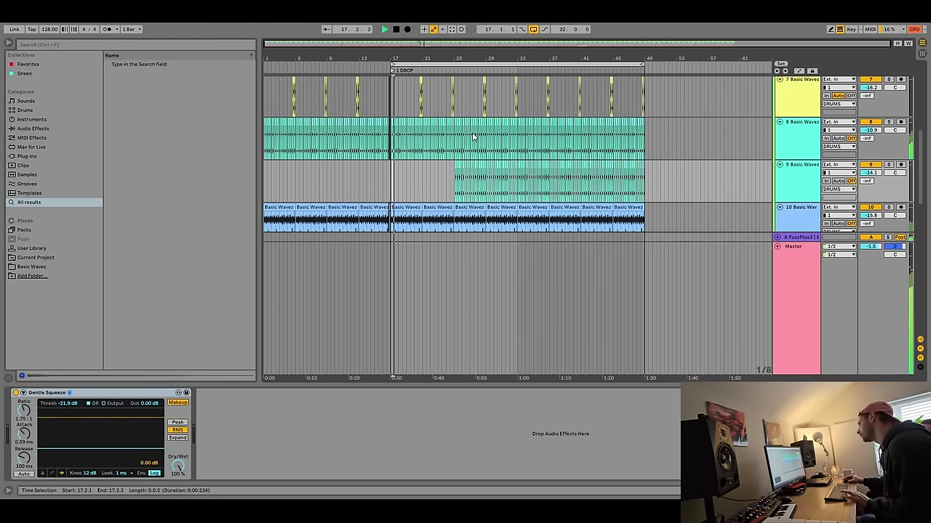
{"action": "left_click", "coordinate": [797, 178]}
{"action": "scroll", "coordinate": [796, 178], "scroll_direction": "up", "scroll_amount": 4}
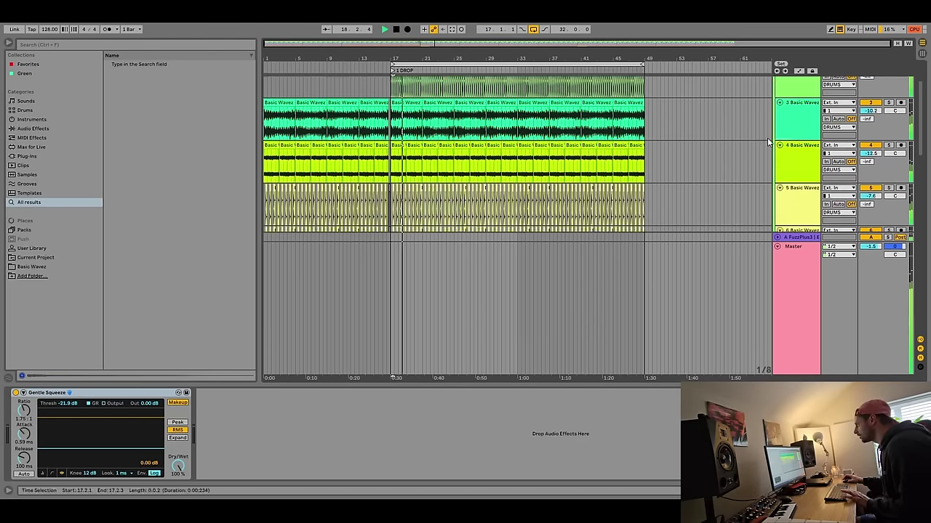
{"action": "scroll", "coordinate": [798, 111], "scroll_direction": "up", "scroll_amount": 2}
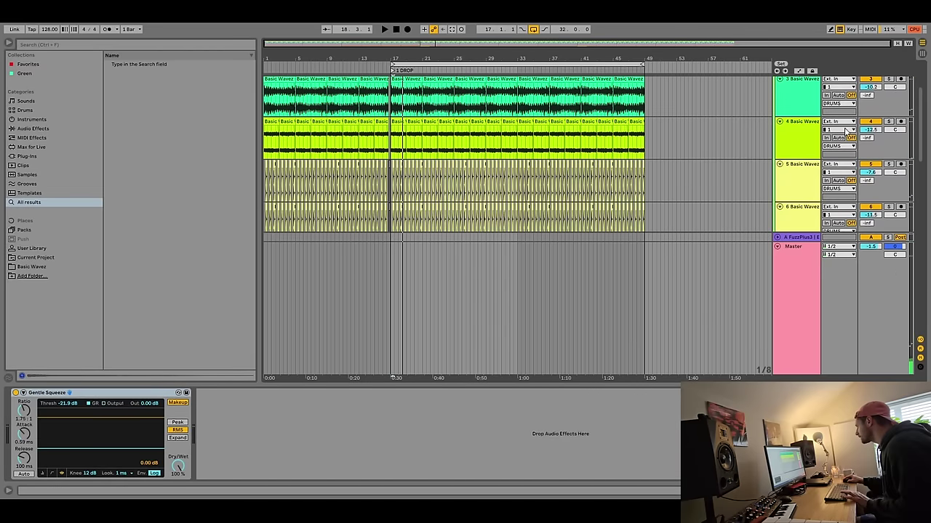
Solo track 4 and play it from the drop, and insert a new audio track directly below it.
{"action": "left_click", "coordinate": [889, 122]}
{"action": "left_click", "coordinate": [393, 138]}
{"action": "key", "text": "space"}
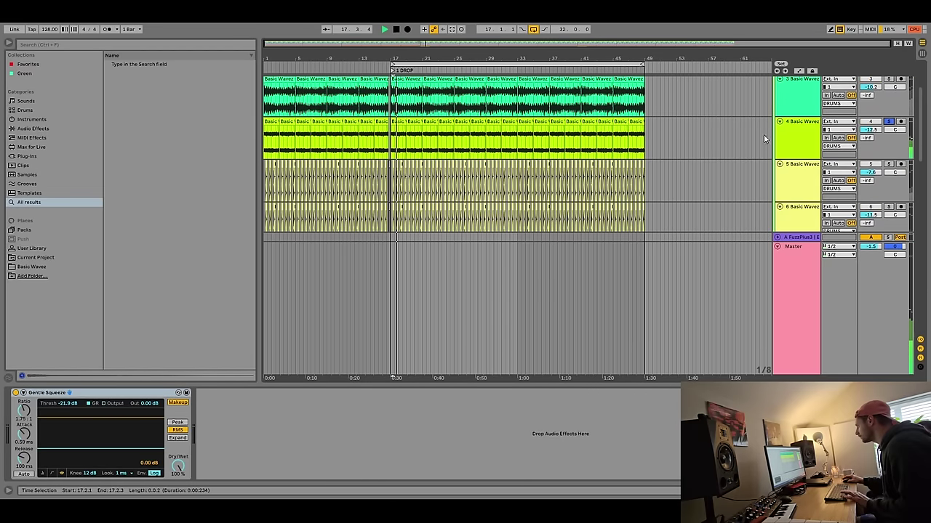
{"action": "right_click", "coordinate": [783, 142]}
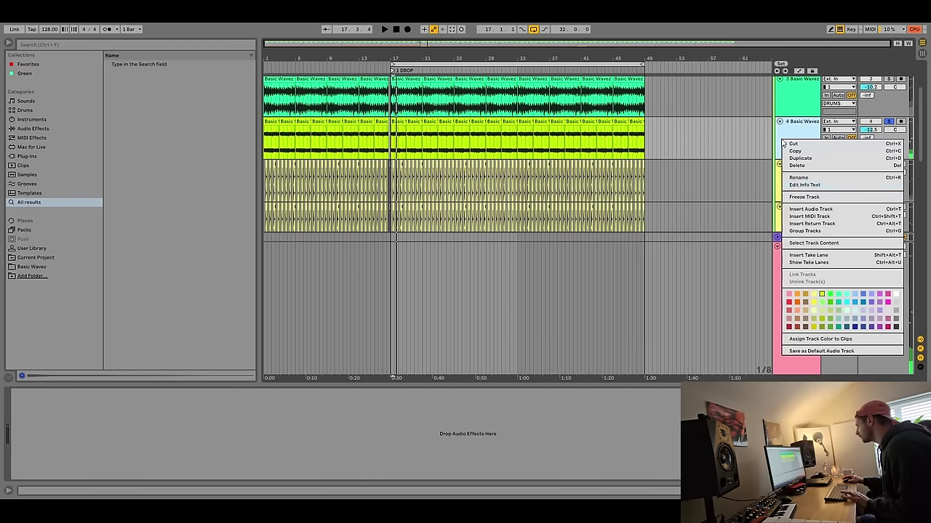
{"action": "left_click", "coordinate": [809, 209]}
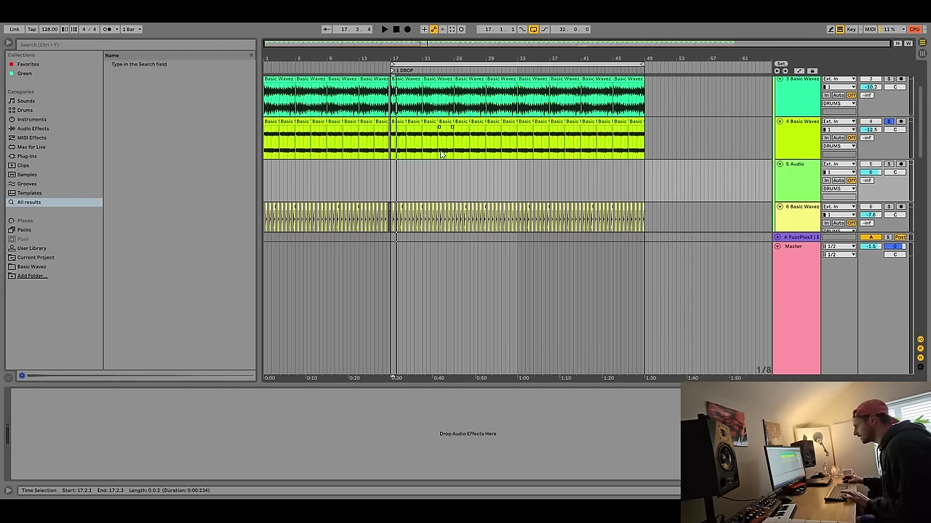
{"action": "left_click", "coordinate": [799, 181]}
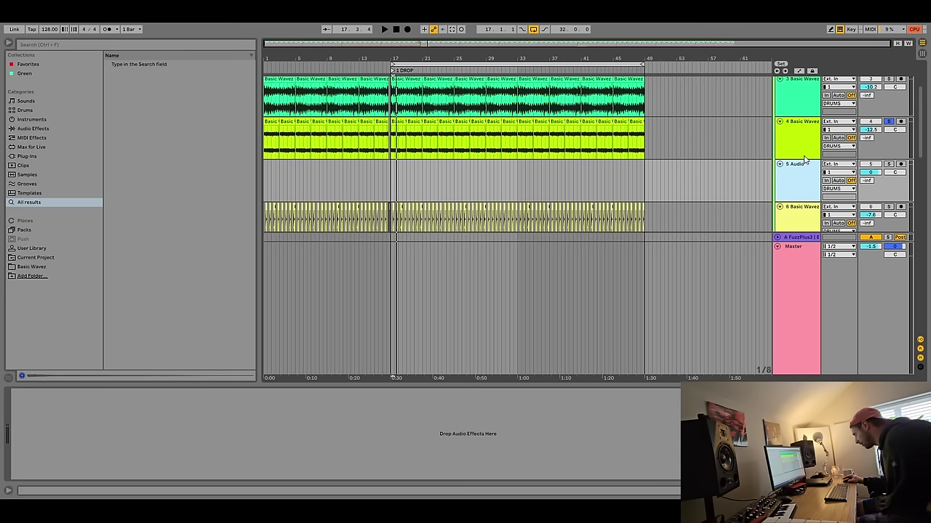
Solo track 3 to listen to its loop from the drop, clear the solo, and select the new audio track 5.
{"action": "scroll", "coordinate": [429, 149], "scroll_direction": "up", "scroll_amount": 1}
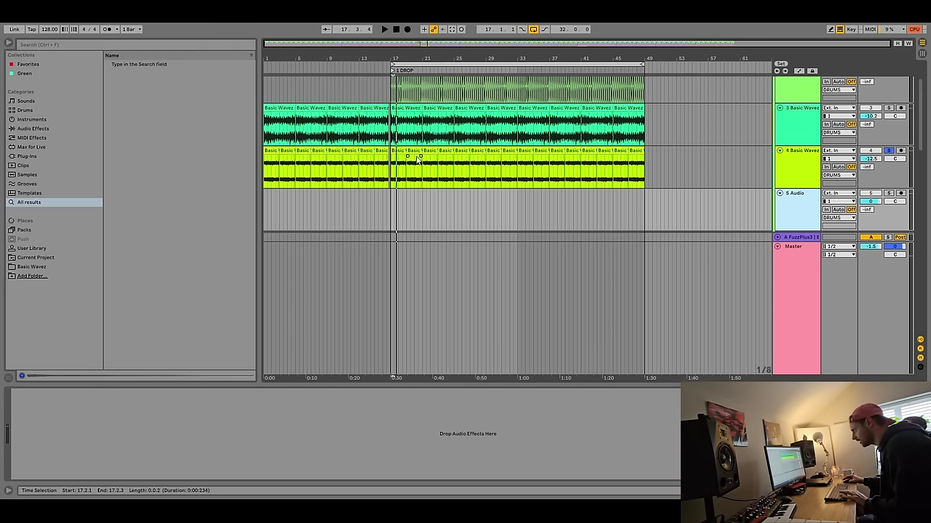
{"action": "left_click", "coordinate": [888, 108]}
{"action": "key", "text": "space"}
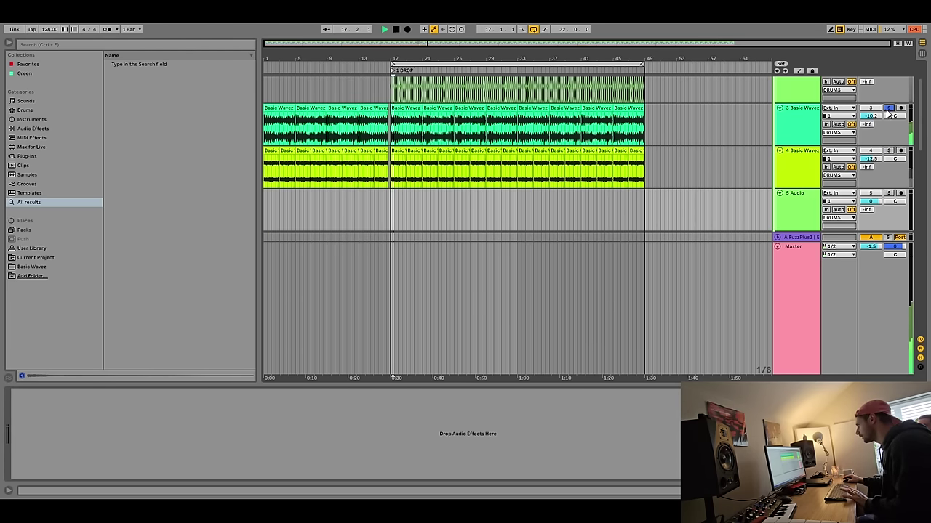
{"action": "left_click", "coordinate": [888, 109]}
{"action": "left_click", "coordinate": [785, 196]}
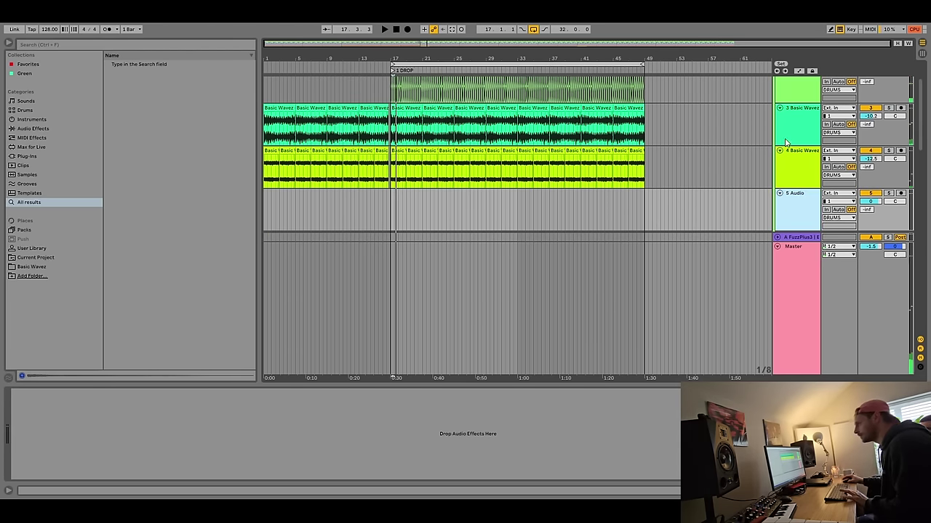
Browse the Basic Wavez sample folder and open the Shakers folder of BTD Drum Pack Vol. 1.
{"action": "left_click", "coordinate": [29, 119]}
{"action": "left_click", "coordinate": [26, 109]}
{"action": "left_click", "coordinate": [31, 137]}
{"action": "left_click", "coordinate": [27, 183]}
{"action": "left_click", "coordinate": [31, 239]}
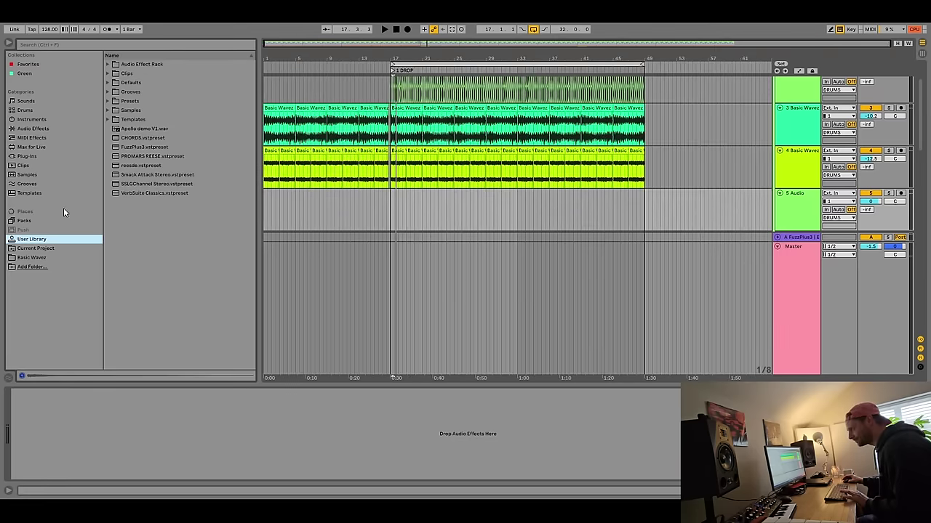
{"action": "left_click", "coordinate": [32, 257]}
{"action": "scroll", "coordinate": [133, 99], "scroll_direction": "up", "scroll_amount": 10}
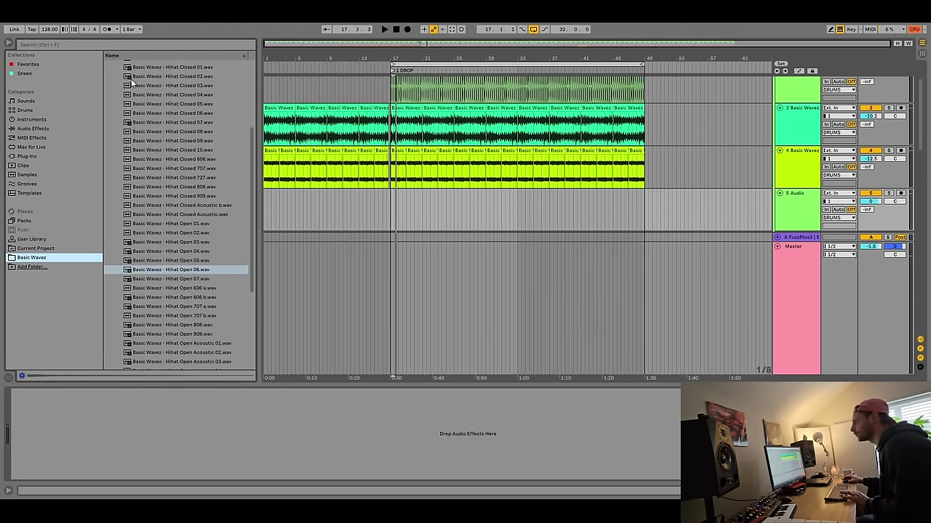
{"action": "left_click", "coordinate": [113, 110]}
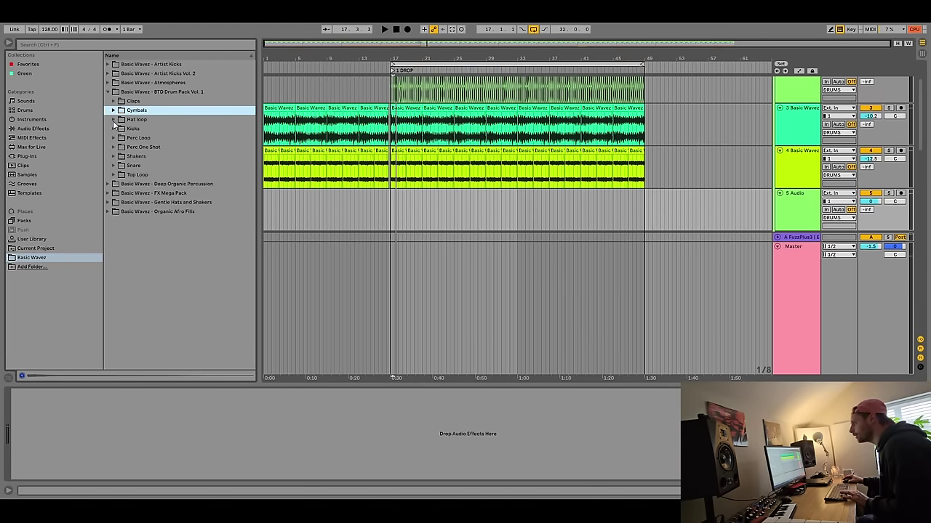
{"action": "left_click", "coordinate": [114, 156]}
Play the drop, set the arrangement grid to 2/1, and place the insert mark at bar 25 on track 5.
{"action": "left_click", "coordinate": [412, 226]}
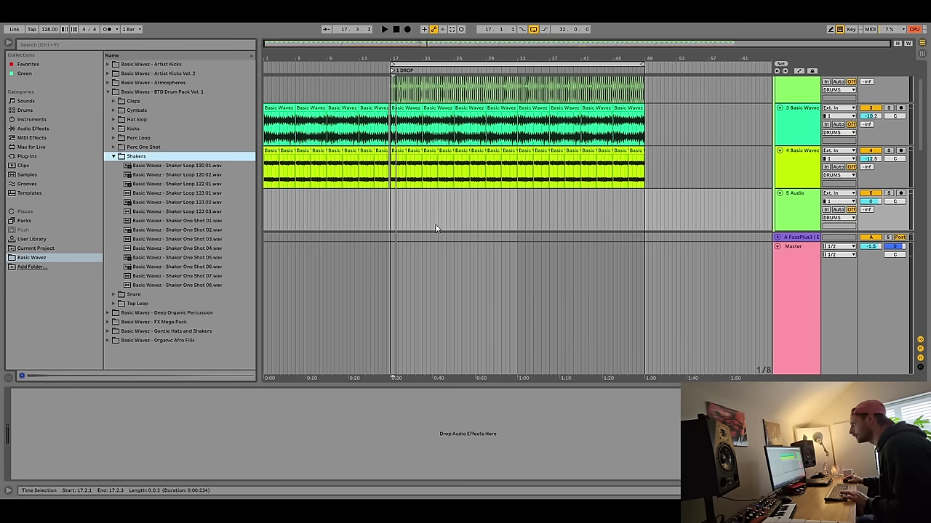
{"action": "key", "text": "space"}
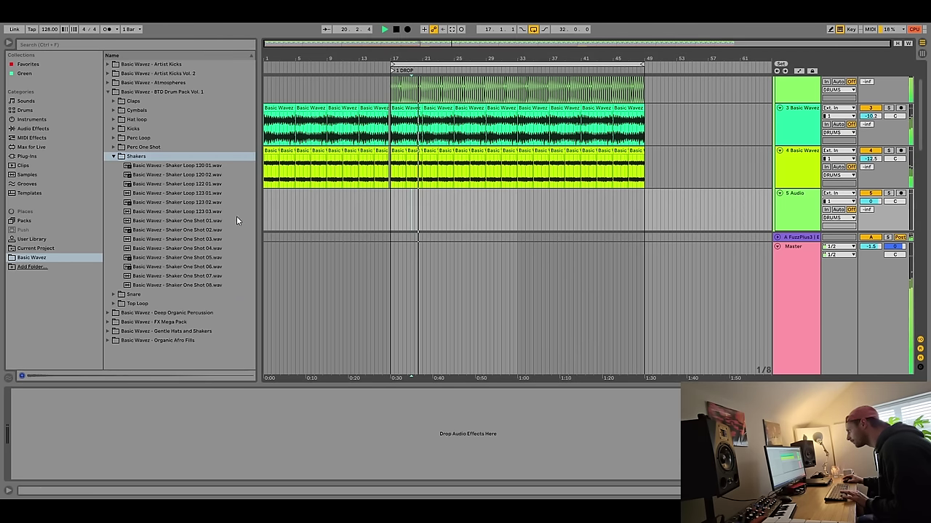
{"action": "scroll", "coordinate": [414, 193], "scroll_direction": "down", "scroll_amount": 5}
{"action": "scroll", "coordinate": [414, 193], "scroll_direction": "up", "scroll_amount": 3}
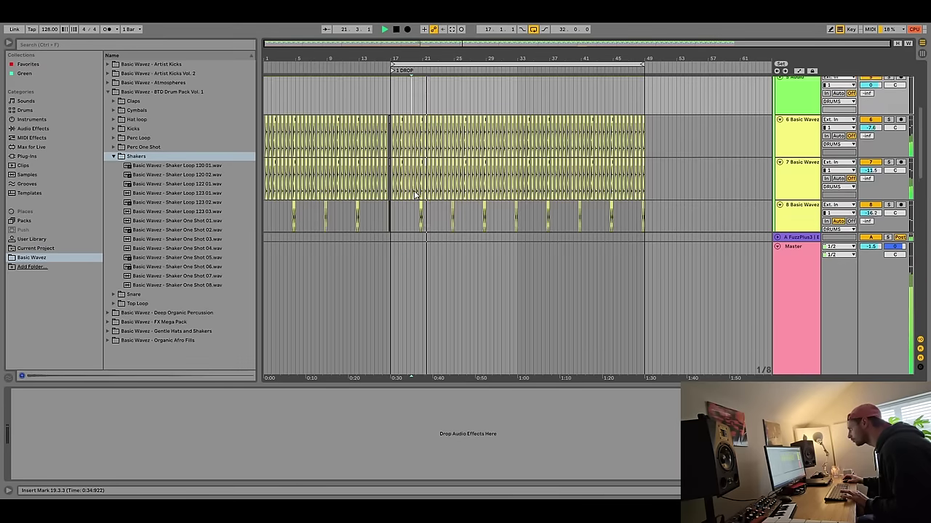
{"action": "right_click", "coordinate": [450, 138]}
{"action": "left_click", "coordinate": [514, 223]}
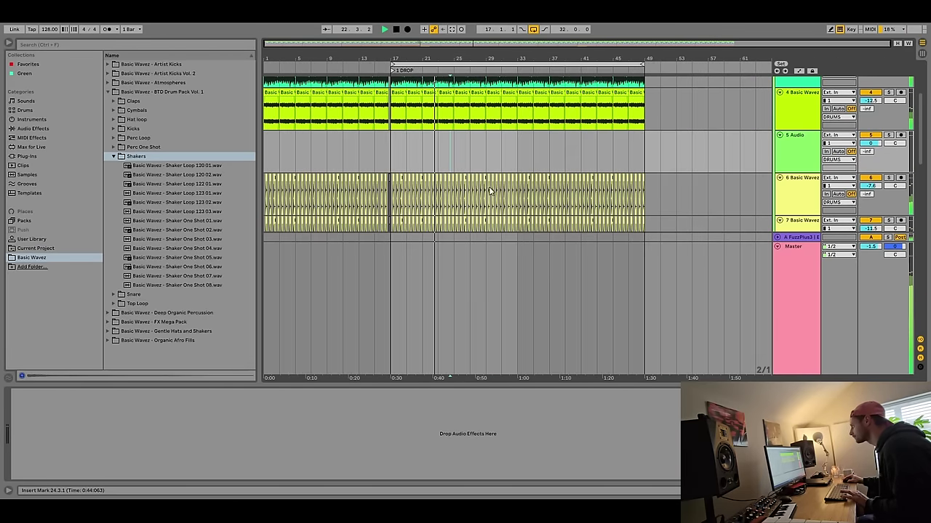
{"action": "left_click", "coordinate": [451, 162]}
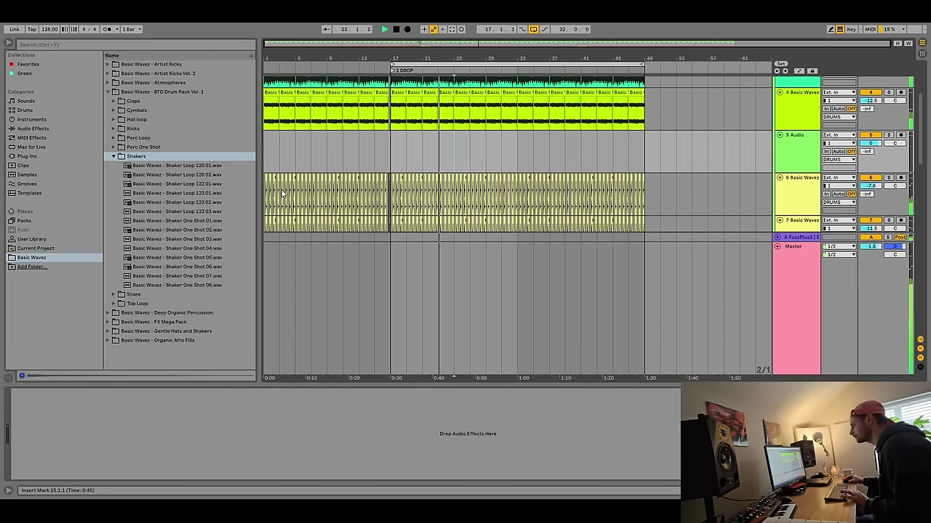
Audition Shaker Loops 120 01, 120 02, 122 01 and 123 01 against the drums playing from bar 25.
{"action": "left_click", "coordinate": [186, 286]}
{"action": "left_click", "coordinate": [156, 166]}
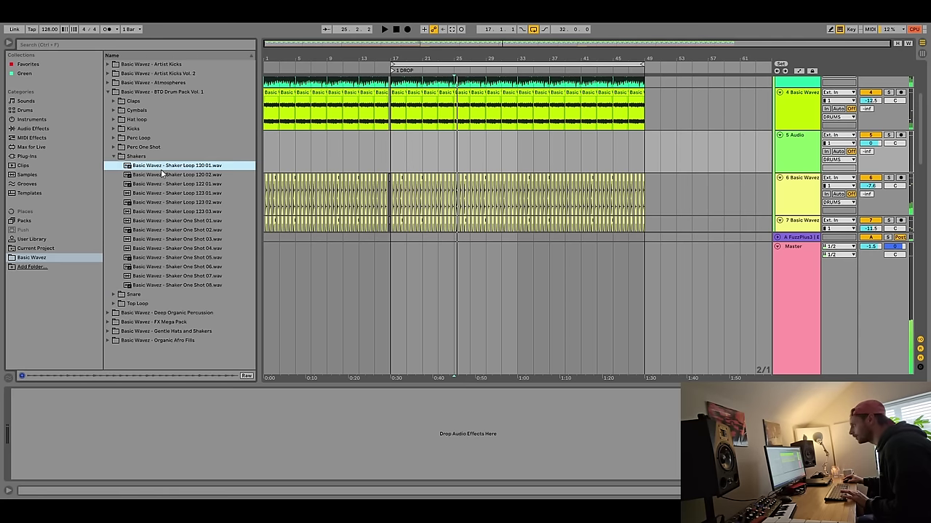
{"action": "key", "text": "space"}
{"action": "left_click", "coordinate": [218, 174]}
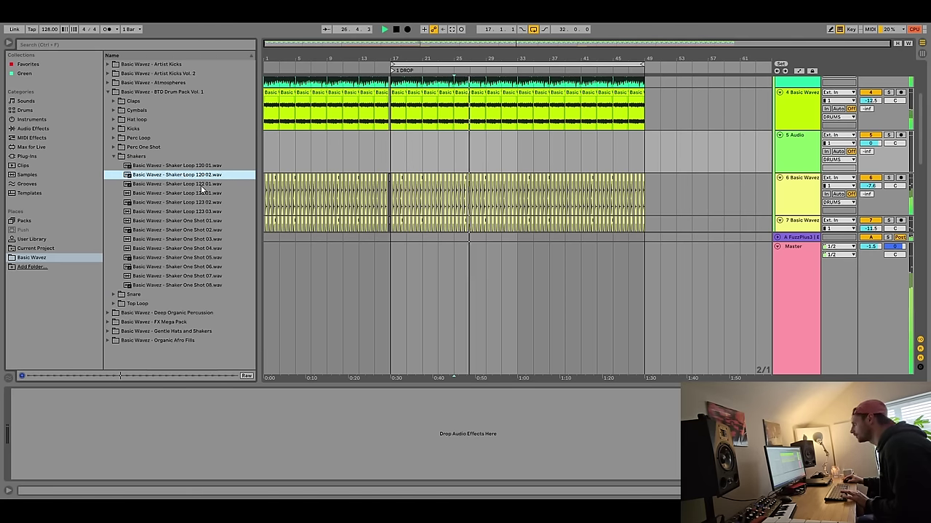
{"action": "left_click", "coordinate": [202, 186]}
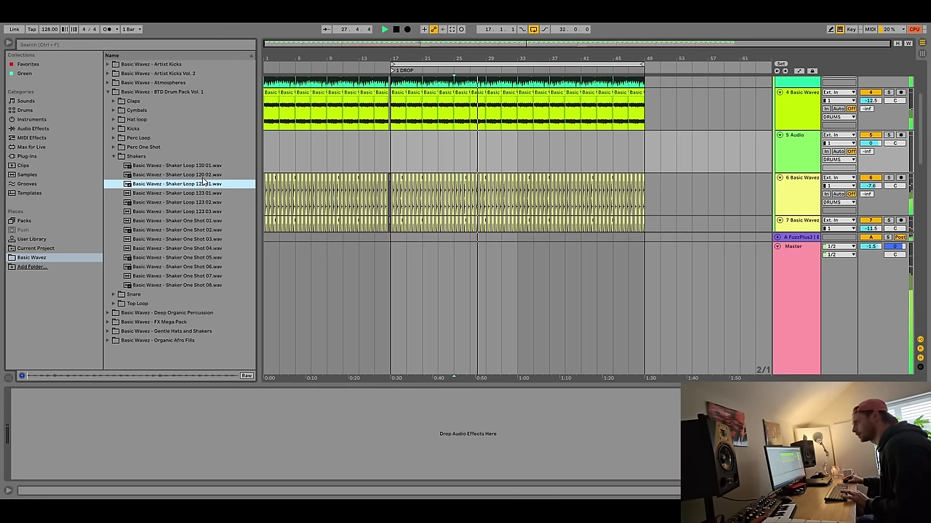
{"action": "key", "text": "Down"}
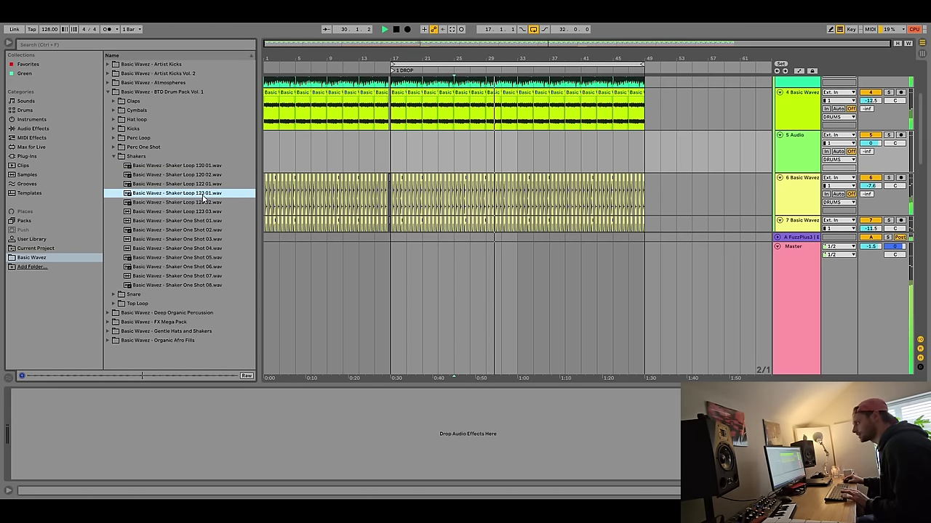
{"action": "key", "text": "space"}
Place Shaker Loop 123 01 at bar 25 on track 5, duplicate it up to bar 49, and play from bar 25.
{"action": "left_click_drag", "start_coordinate": [203, 197], "coordinate": [450, 166]}
{"action": "left_click_drag", "start_coordinate": [187, 199], "coordinate": [460, 154]}
{"action": "key", "text": "ctrl+d"}
{"action": "key", "text": "ctrl+d"}
{"action": "key", "text": "ctrl+d"}
{"action": "key", "text": "ctrl+d"}
{"action": "key", "text": "ctrl+d"}
{"action": "key", "text": "ctrl+d"}
{"action": "key", "text": "ctrl+d"}
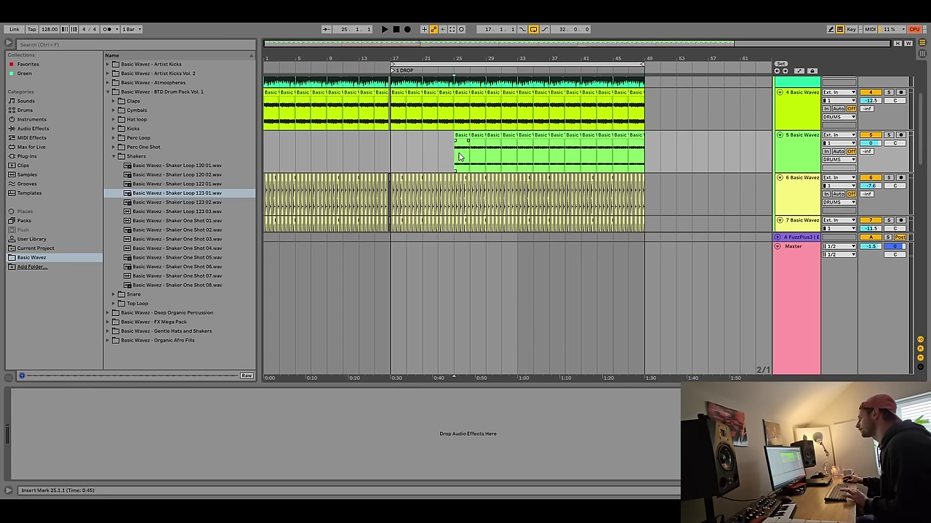
{"action": "key", "text": "space"}
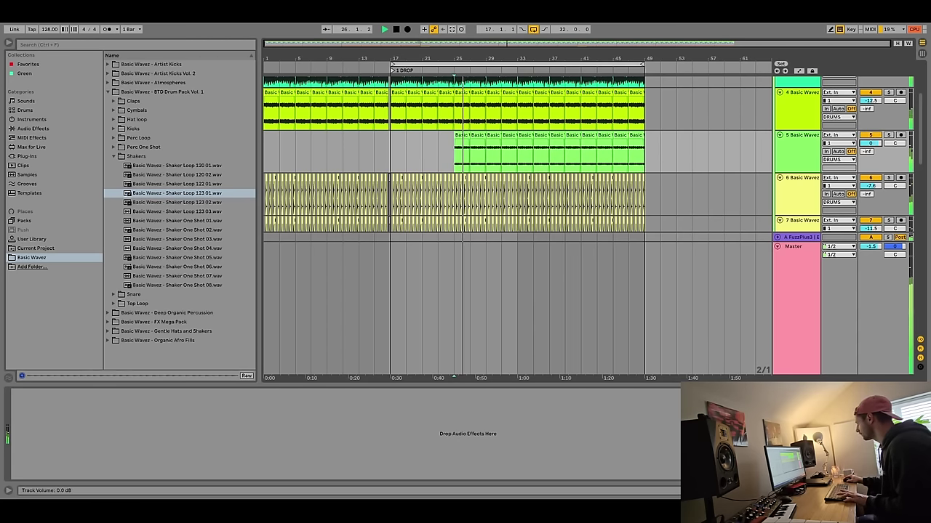
Play the drop and solo percussion tracks 3, 4 and 5 in turn to compare them, checking track 5 from bar 29.
{"action": "scroll", "coordinate": [877, 121], "scroll_direction": "up", "scroll_amount": 2}
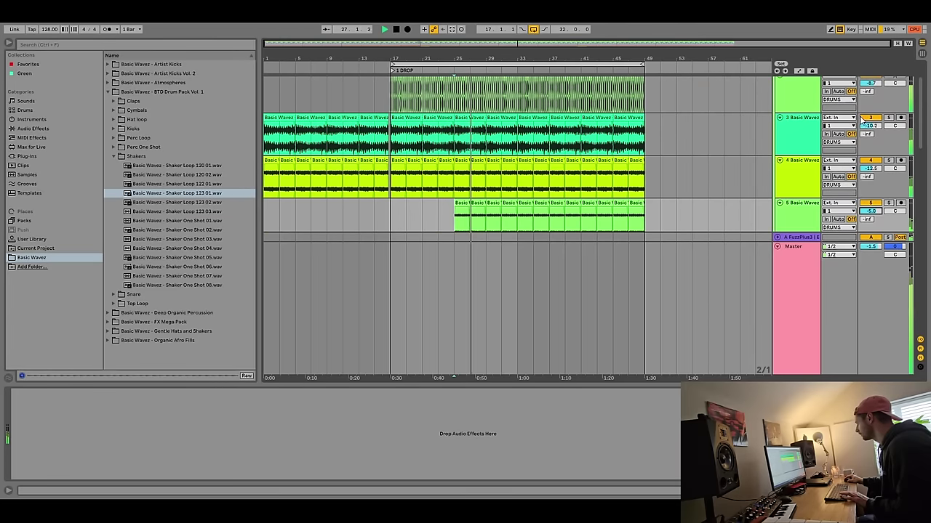
{"action": "left_click", "coordinate": [394, 151]}
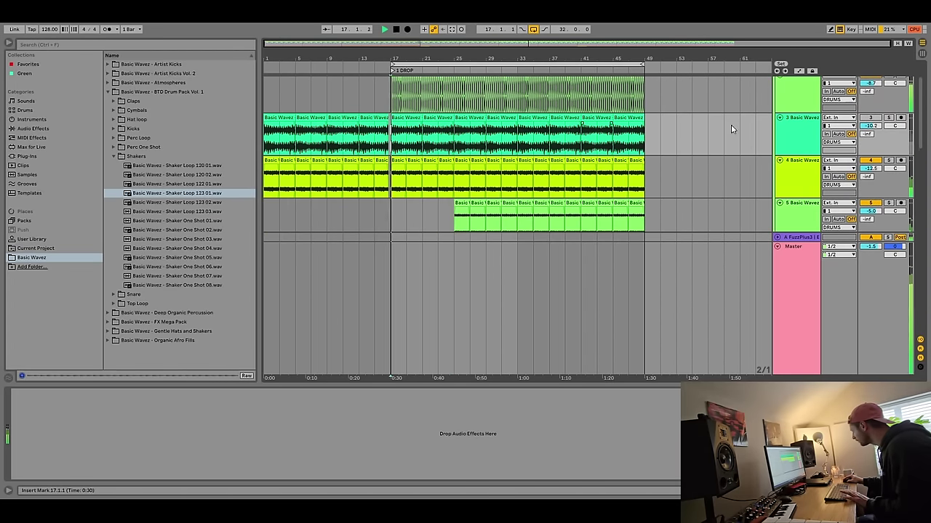
{"action": "left_click", "coordinate": [873, 117]}
{"action": "left_click", "coordinate": [889, 118]}
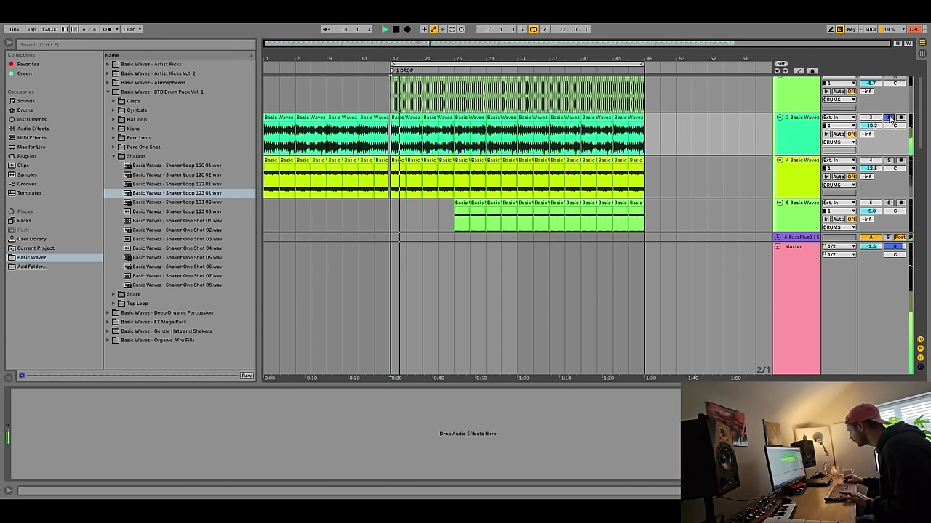
{"action": "left_click", "coordinate": [890, 160]}
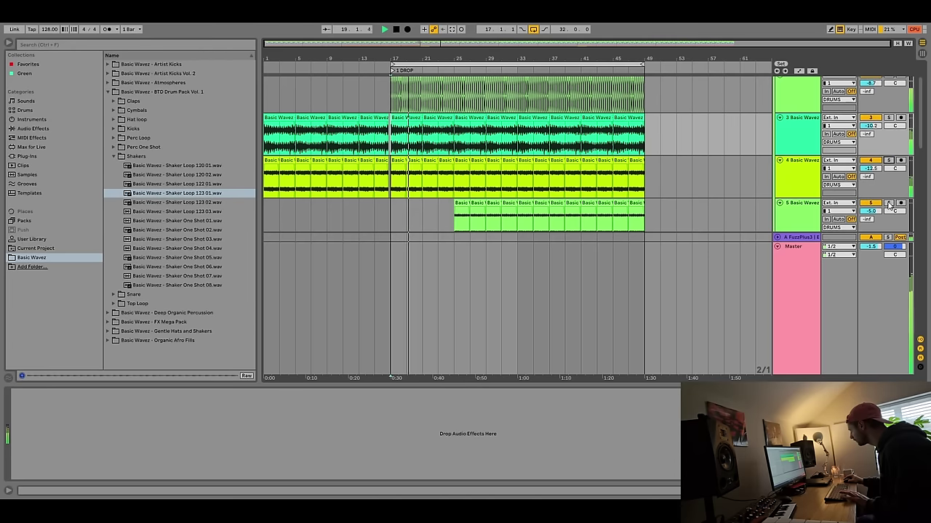
{"action": "left_click", "coordinate": [889, 203]}
{"action": "left_click", "coordinate": [492, 212]}
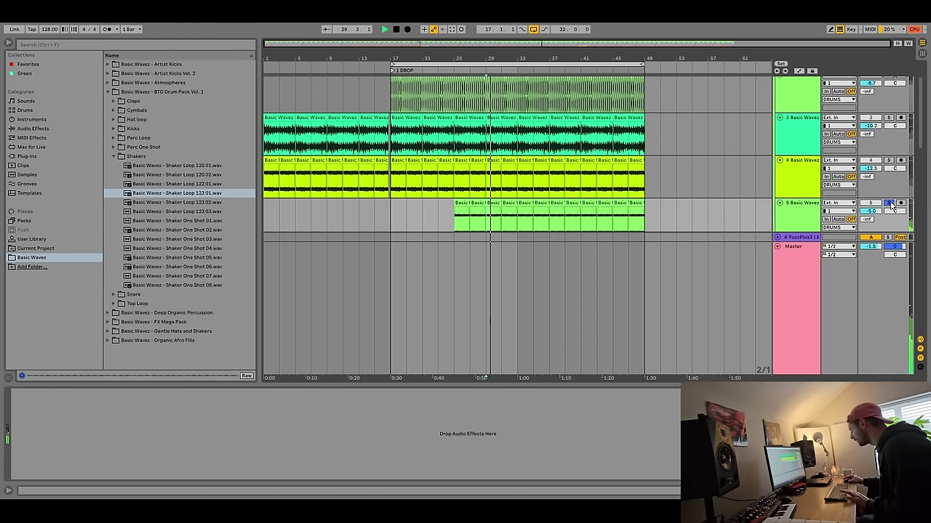
{"action": "left_click", "coordinate": [890, 203]}
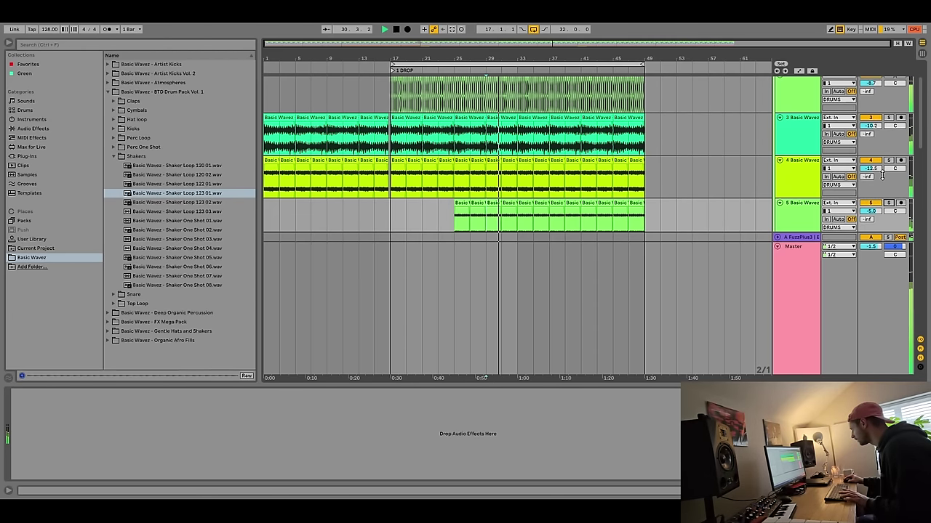
Pan track 4 to 11R, checking the stereo balance against percussion tracks 3 and 5 with solo during playback.
{"action": "left_click_drag", "start_coordinate": [893, 168], "coordinate": [894, 163]}
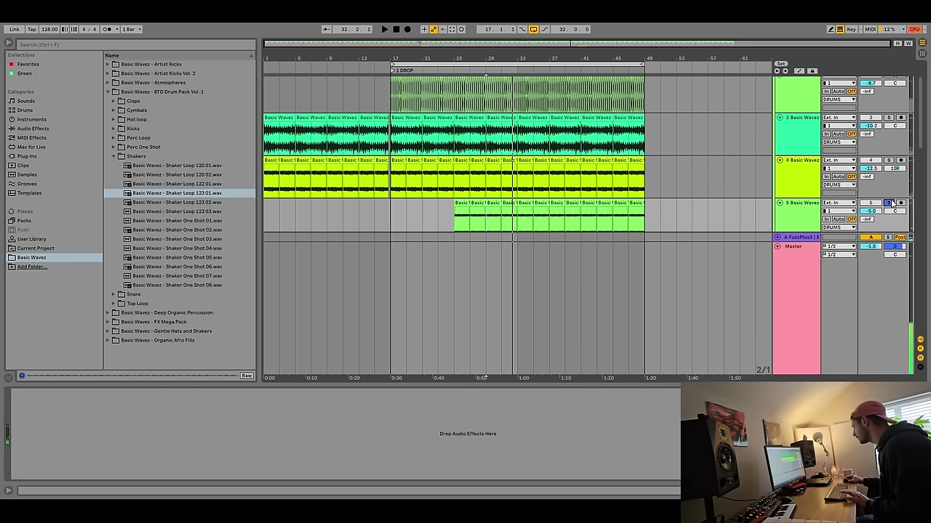
{"action": "key", "text": "space"}
{"action": "key", "text": "space"}
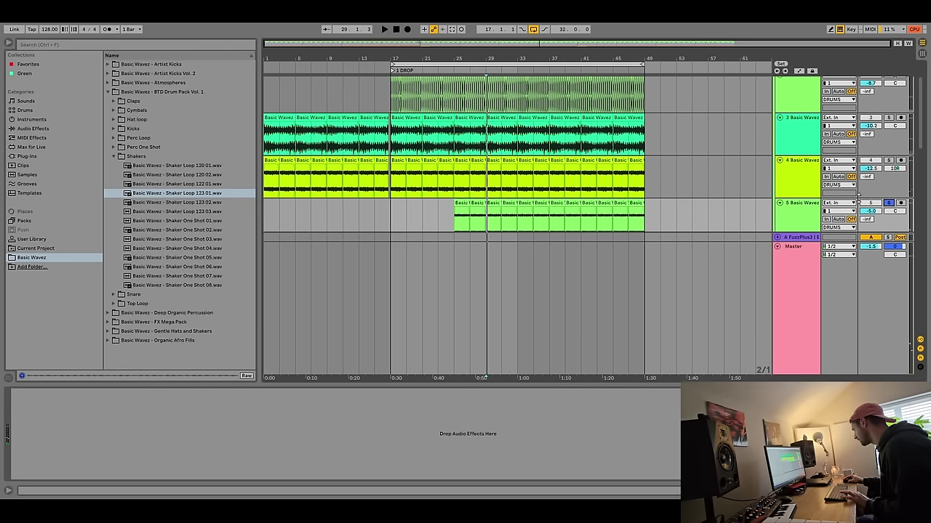
{"action": "scroll", "coordinate": [870, 206], "scroll_direction": "down", "scroll_amount": 2}
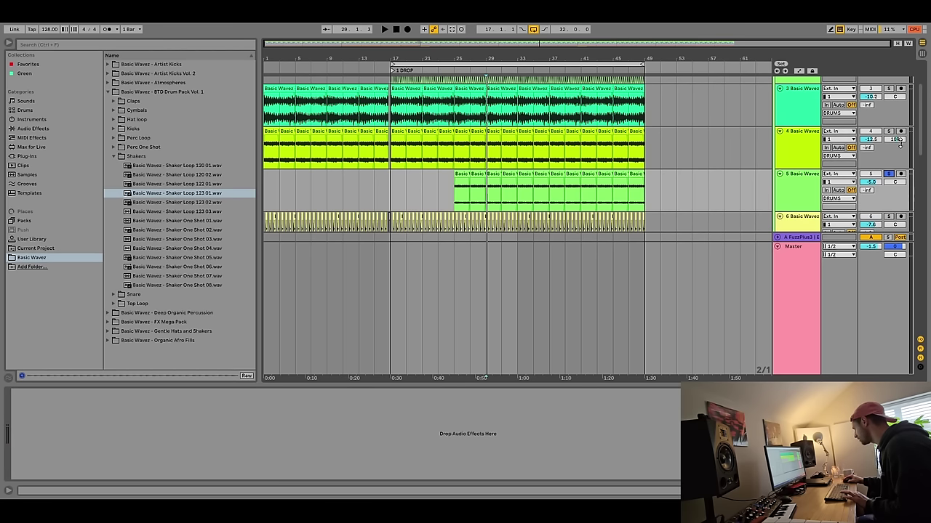
{"action": "key", "text": "space"}
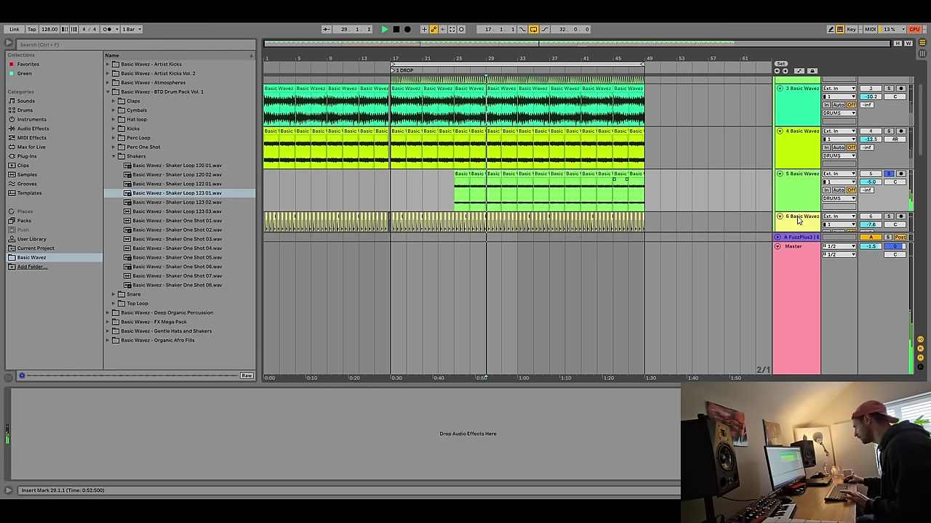
{"action": "left_click", "coordinate": [888, 132]}
{"action": "left_click_drag", "start_coordinate": [895, 143], "coordinate": [895, 138]}
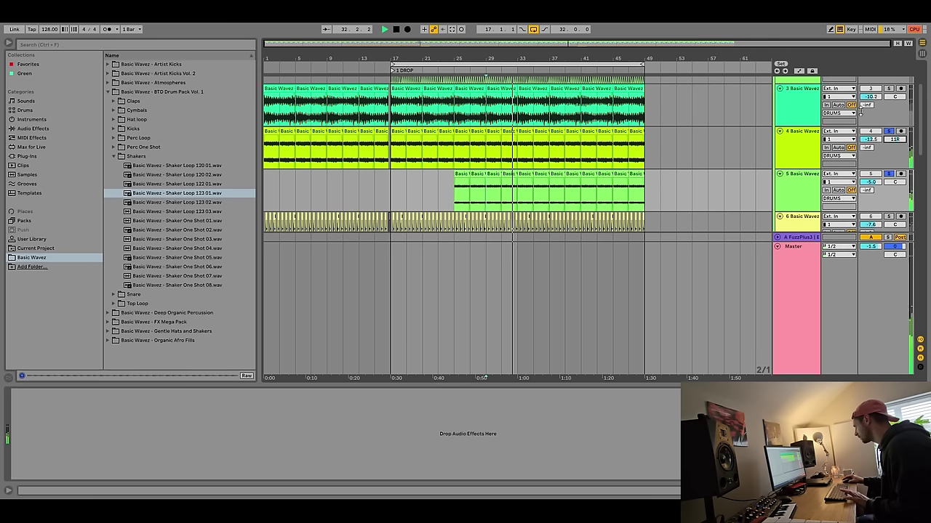
{"action": "left_click", "coordinate": [888, 89]}
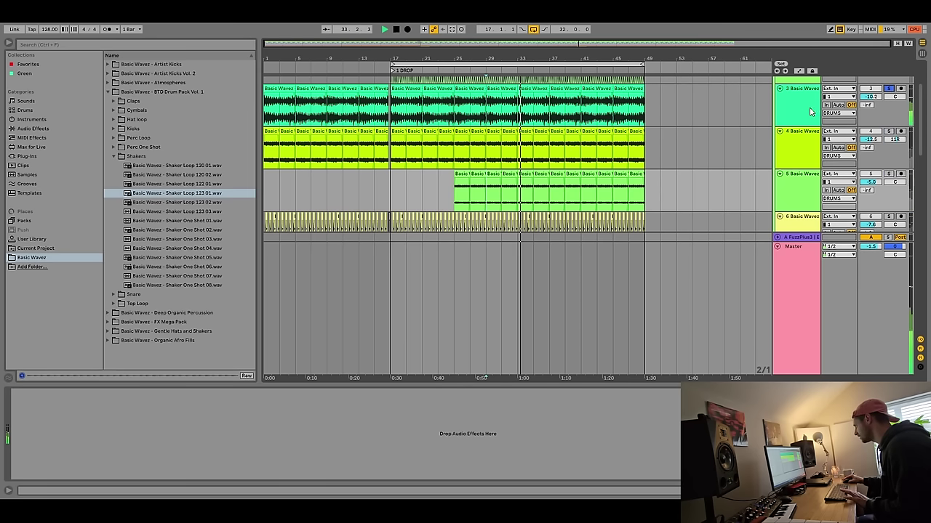
Lower the volumes of tracks 4 and 5 together to -13.4 dB and -5.9 dB.
{"action": "scroll", "coordinate": [865, 131], "scroll_direction": "down", "scroll_amount": 3}
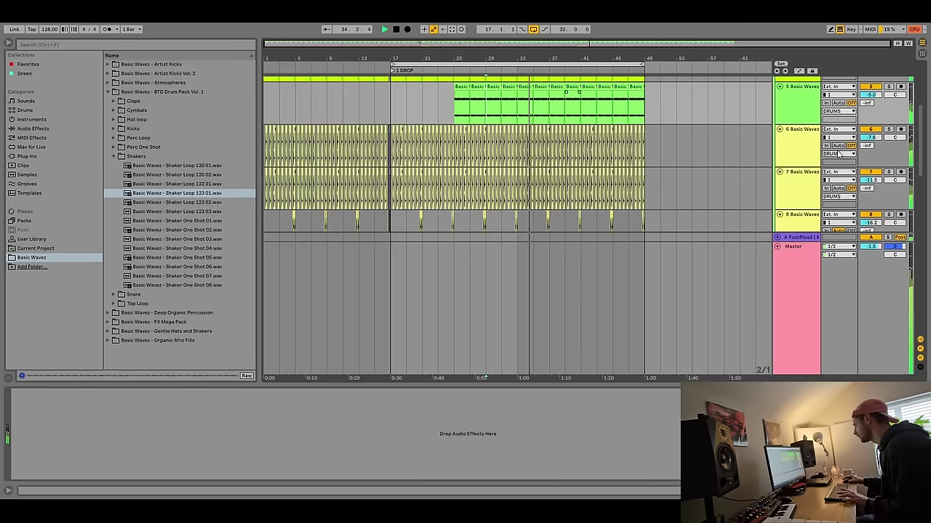
{"action": "left_click", "coordinate": [871, 143]}
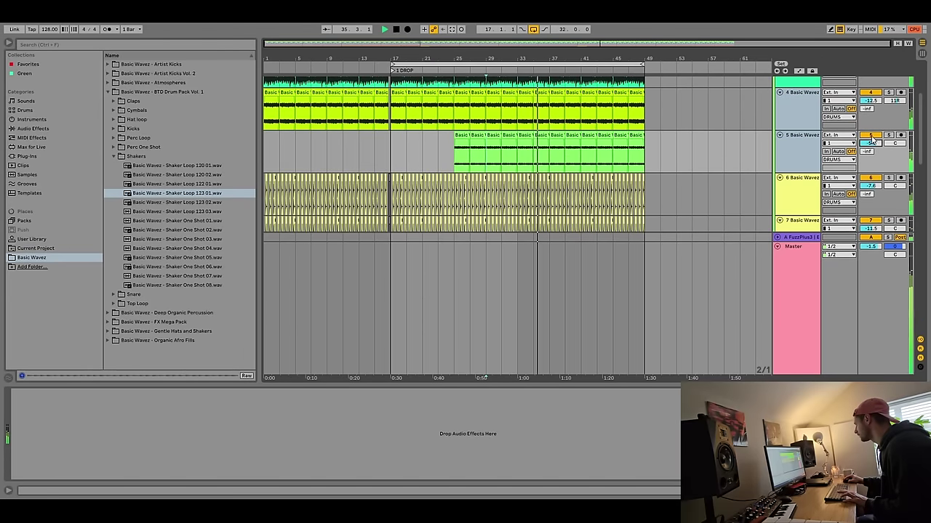
{"action": "left_click_drag", "start_coordinate": [870, 143], "coordinate": [870, 145]}
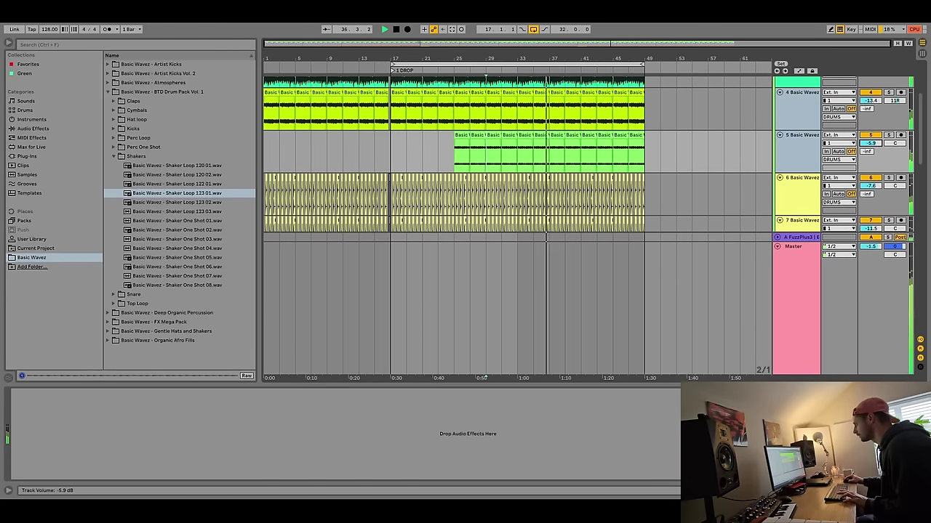
Play the 17 Serum part from bar 33 and set its track volume to -18.2 dB.
{"action": "scroll", "coordinate": [652, 119], "scroll_direction": "down", "scroll_amount": 6}
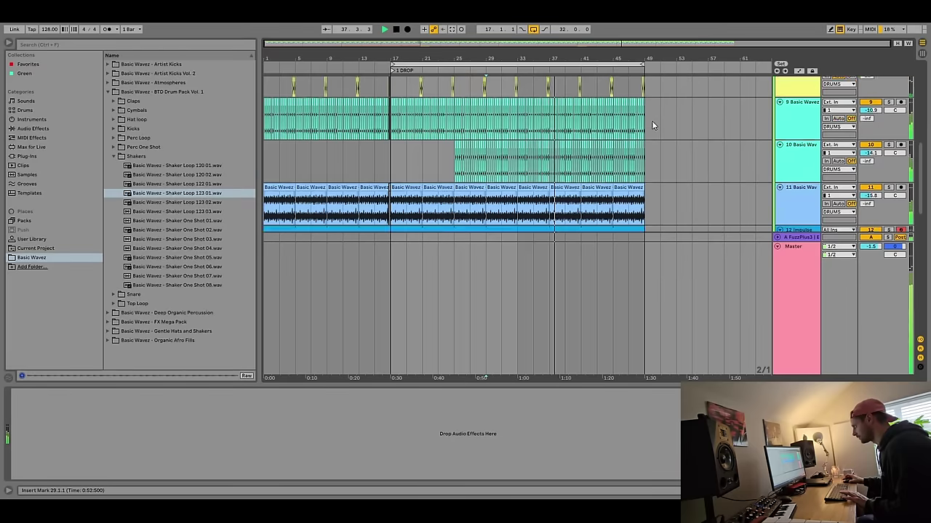
{"action": "scroll", "coordinate": [652, 118], "scroll_direction": "down", "scroll_amount": 4}
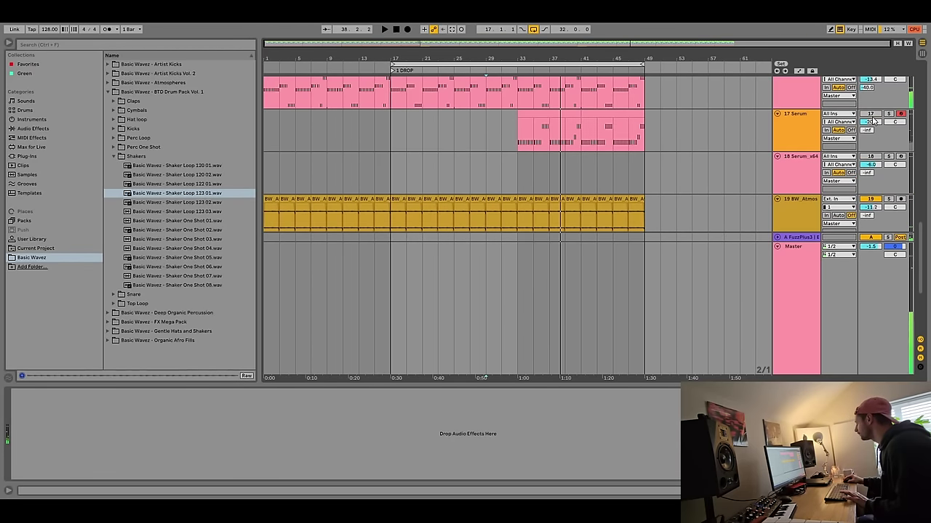
{"action": "key", "text": "space"}
{"action": "left_click", "coordinate": [497, 132]}
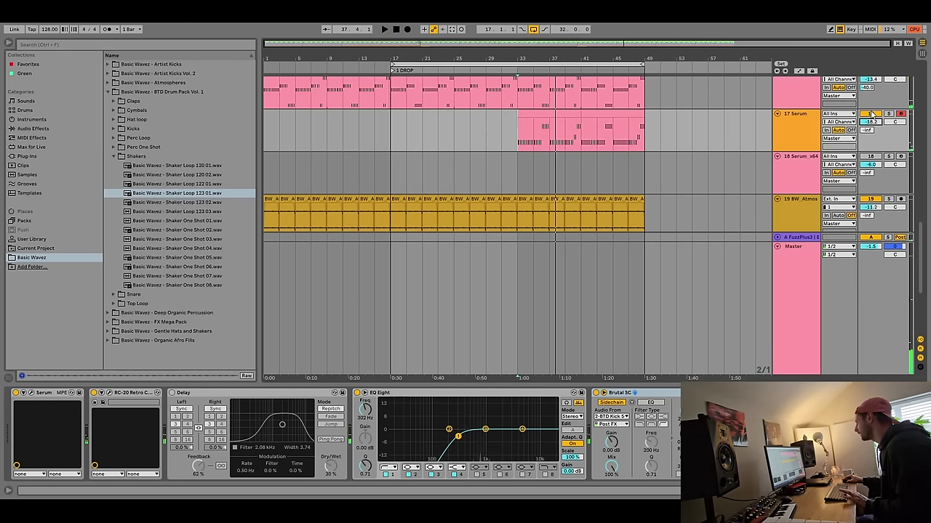
Play the clip on track 20 from bar 15 and set the track's volume to -21.3 dB.
{"action": "scroll", "coordinate": [585, 142], "scroll_direction": "down", "scroll_amount": 3}
{"action": "scroll", "coordinate": [582, 144], "scroll_direction": "up", "scroll_amount": 1}
{"action": "scroll", "coordinate": [582, 145], "scroll_direction": "down", "scroll_amount": 1}
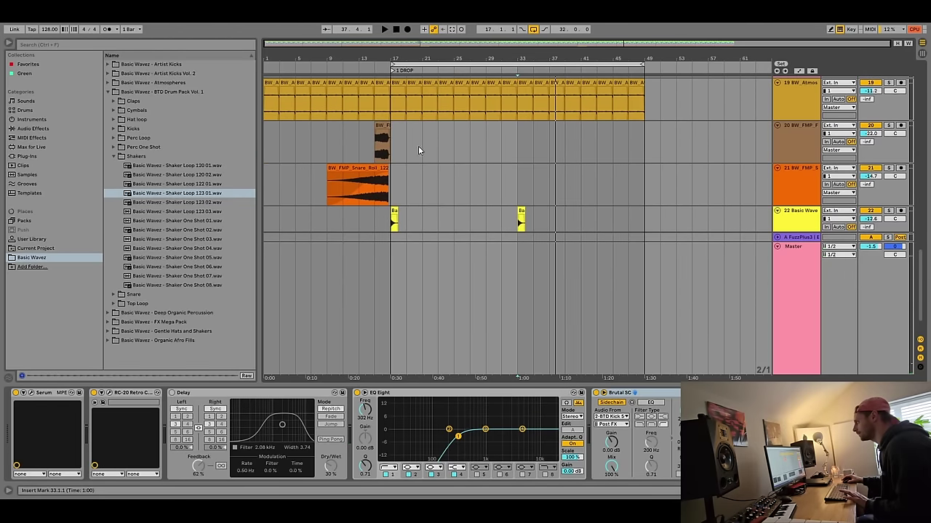
{"action": "left_click", "coordinate": [373, 156]}
{"action": "key", "text": "space"}
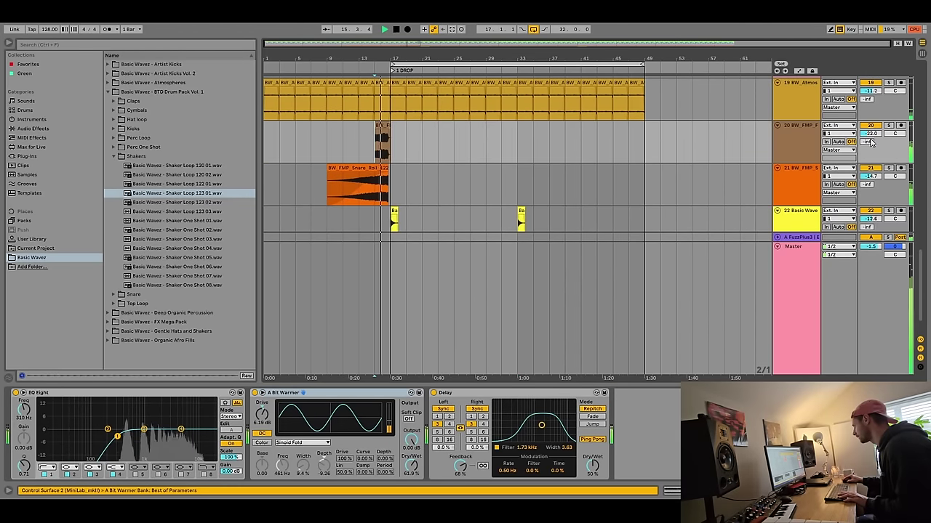
{"action": "left_click", "coordinate": [801, 135]}
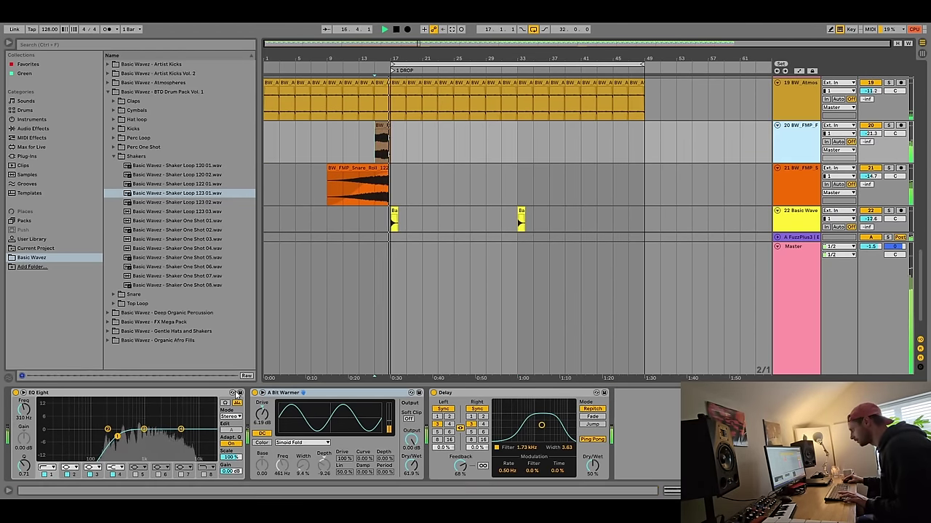
On track 20, set A Bit Warmer's Drive to 6.97 dB and Delay to 47% Dry/Wet, 2.08 kHz filter, width 4.08 and 0.4% left offset.
{"action": "left_click_drag", "start_coordinate": [262, 416], "coordinate": [263, 413]}
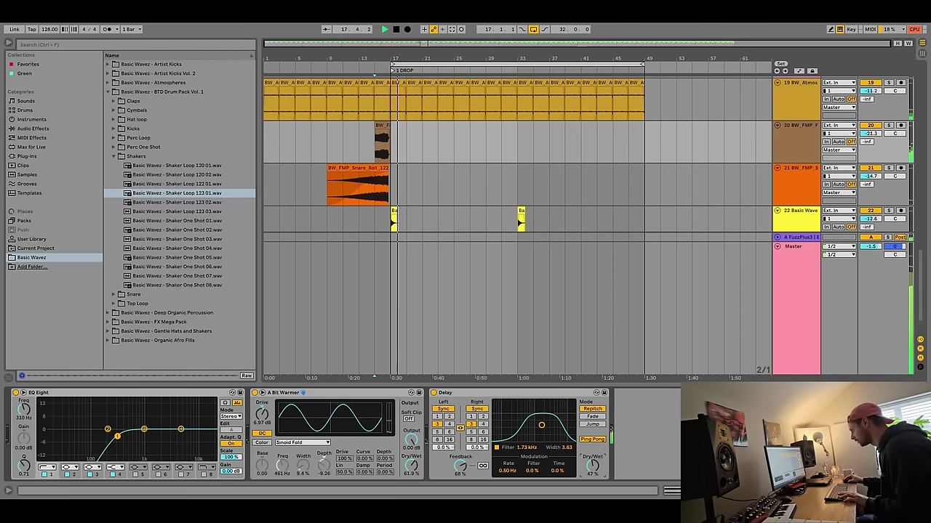
{"action": "left_click_drag", "start_coordinate": [542, 425], "coordinate": [544, 423]}
{"action": "left_click", "coordinate": [453, 467]}
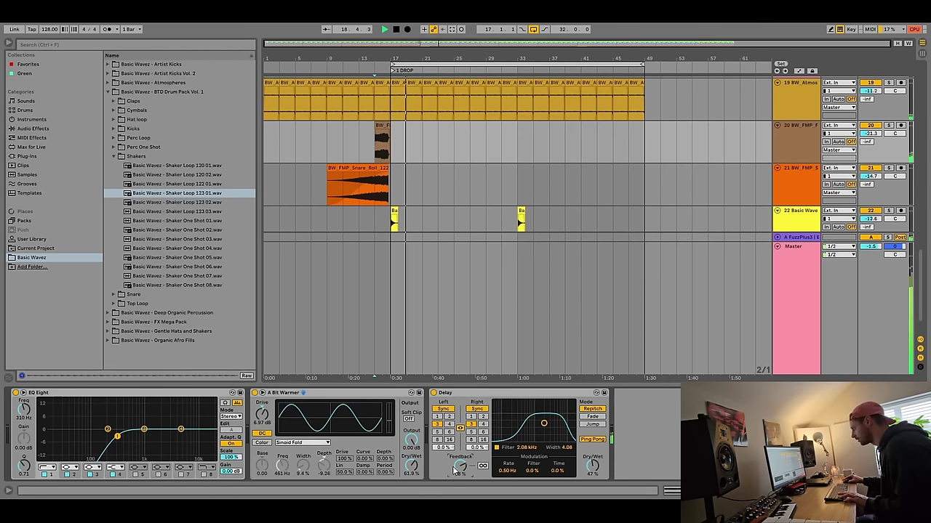
{"action": "left_click_drag", "start_coordinate": [443, 448], "coordinate": [443, 446]}
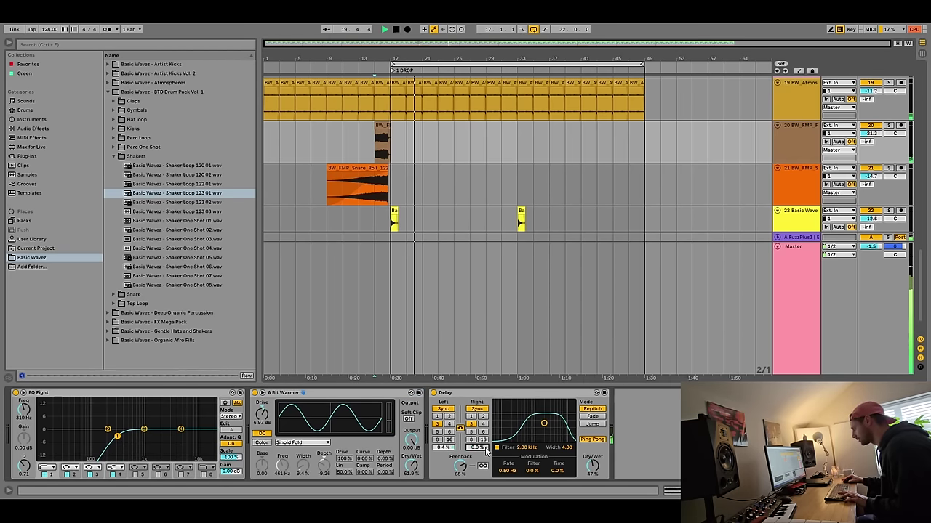
Review the arrangement during playback, from the effects tracks up through the synths to the percussion tracks.
{"action": "scroll", "coordinate": [356, 255], "scroll_direction": "up", "scroll_amount": 1}
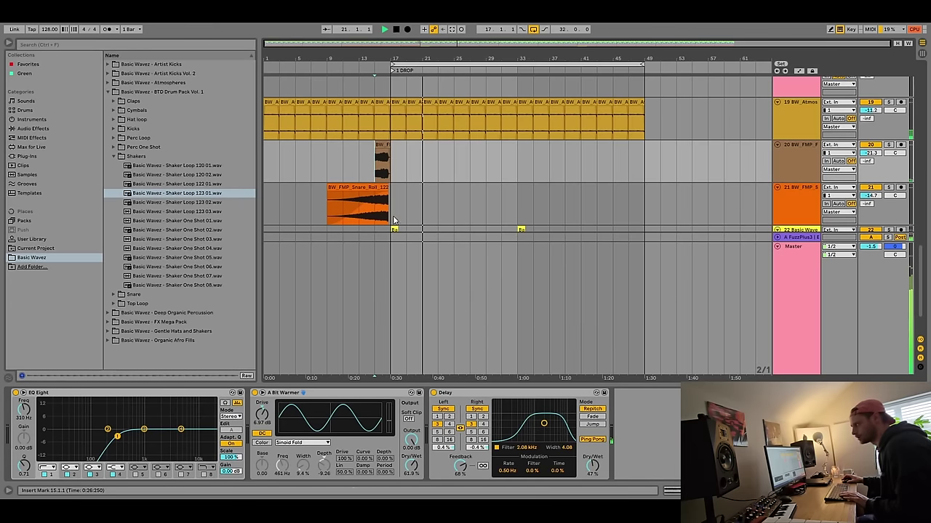
{"action": "scroll", "coordinate": [395, 219], "scroll_direction": "down", "scroll_amount": 2}
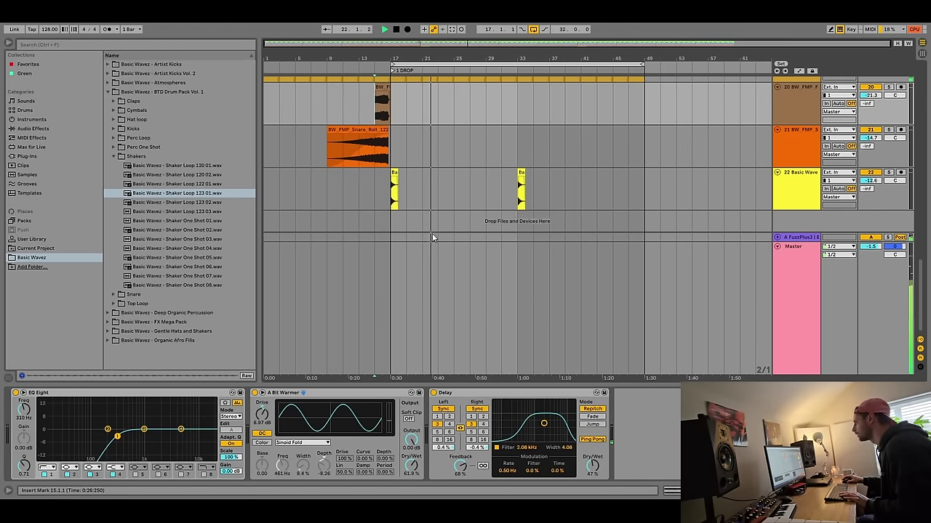
{"action": "scroll", "coordinate": [547, 188], "scroll_direction": "up", "scroll_amount": 2}
{"action": "scroll", "coordinate": [509, 175], "scroll_direction": "down", "scroll_amount": 2}
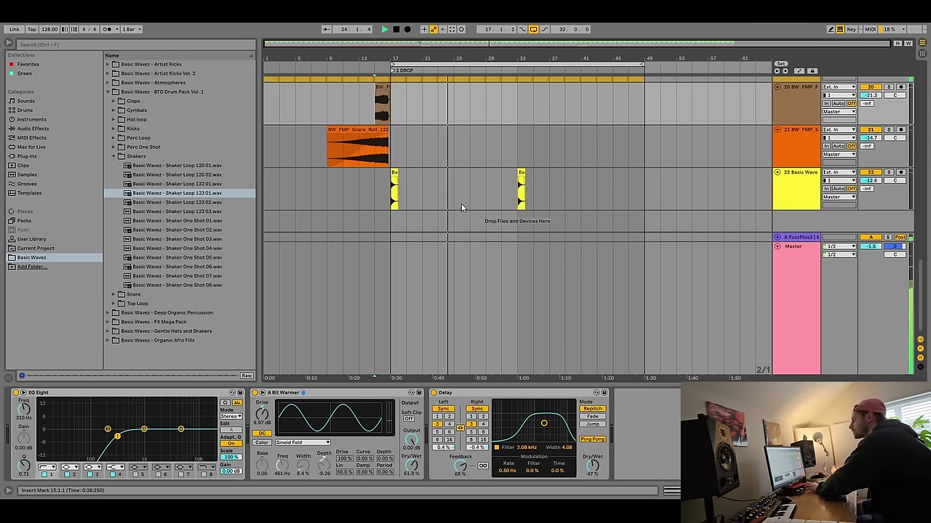
{"action": "scroll", "coordinate": [496, 219], "scroll_direction": "up", "scroll_amount": 4}
{"action": "scroll", "coordinate": [495, 215], "scroll_direction": "down", "scroll_amount": 4}
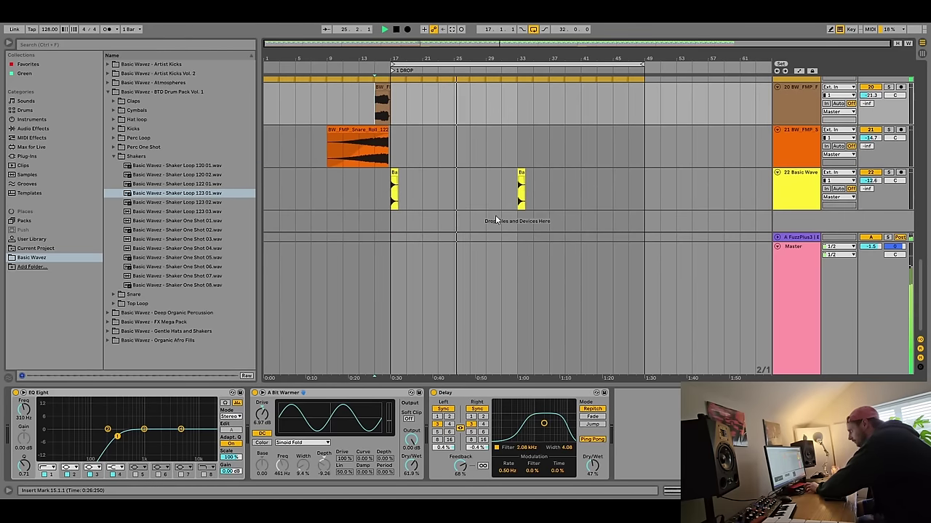
{"action": "scroll", "coordinate": [494, 218], "scroll_direction": "up", "scroll_amount": 6}
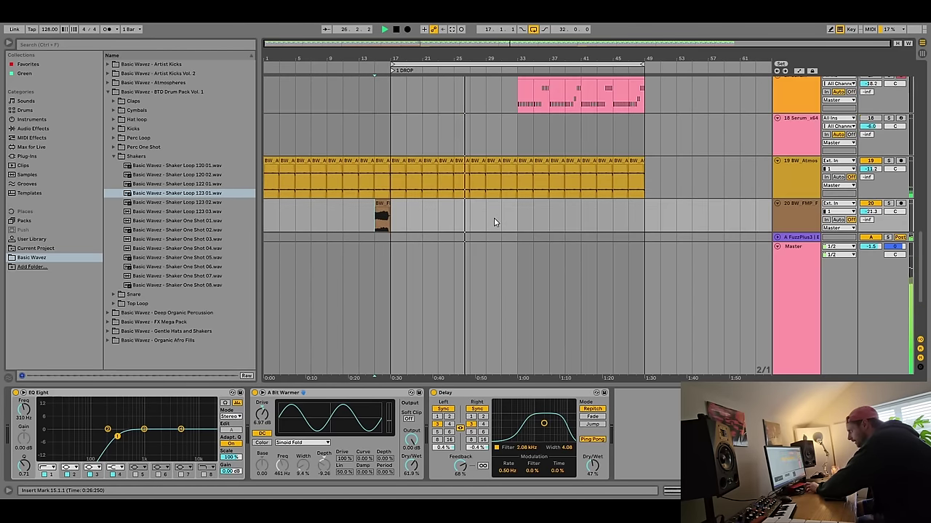
{"action": "scroll", "coordinate": [494, 218], "scroll_direction": "up", "scroll_amount": 10}
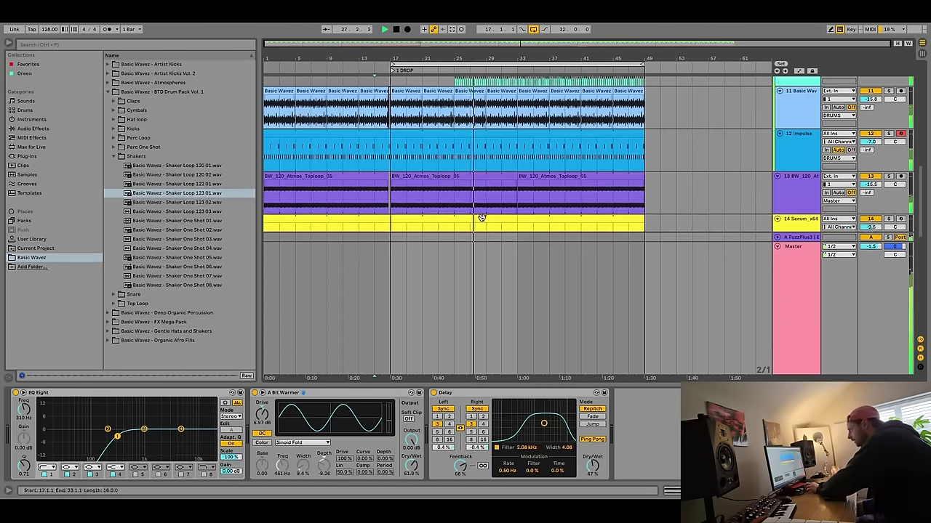
{"action": "scroll", "coordinate": [478, 205], "scroll_direction": "up", "scroll_amount": 6}
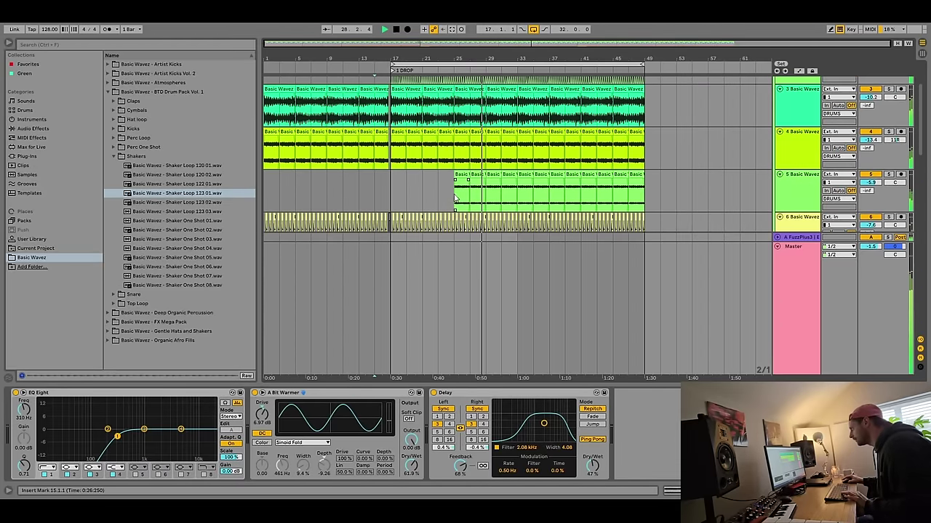
Audition track 5 where its clips enter at bar 25, soloed and with the track toggled on and off in the mix.
{"action": "left_click", "coordinate": [452, 197]}
{"action": "key", "text": "space"}
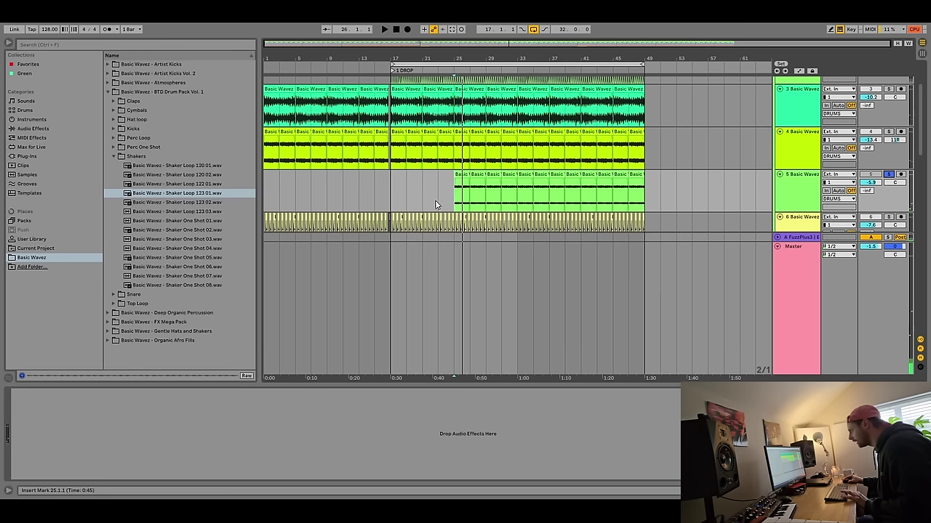
{"action": "key", "text": "space"}
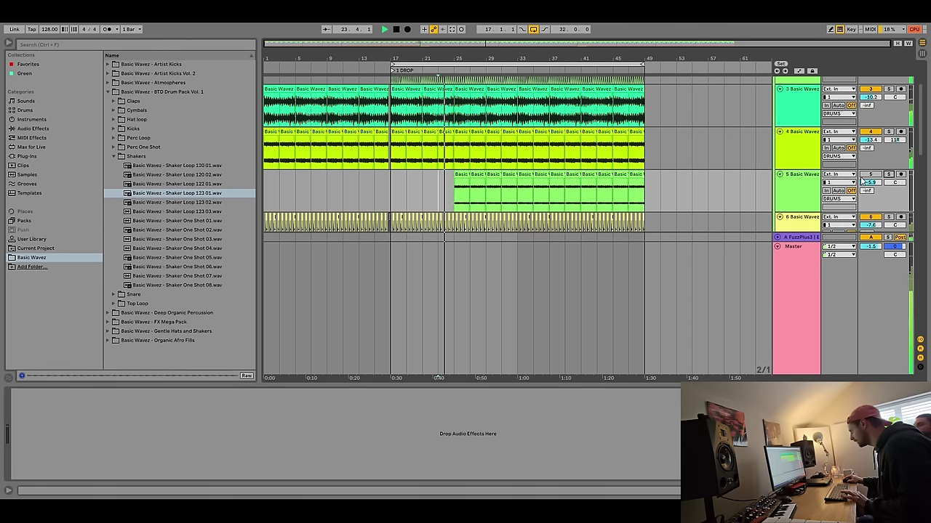
{"action": "left_click", "coordinate": [876, 175]}
Browse the audio effects and delete track 5's shaker clips between bars 25 and 33.
{"action": "left_click", "coordinate": [796, 193]}
{"action": "left_click", "coordinate": [24, 73]}
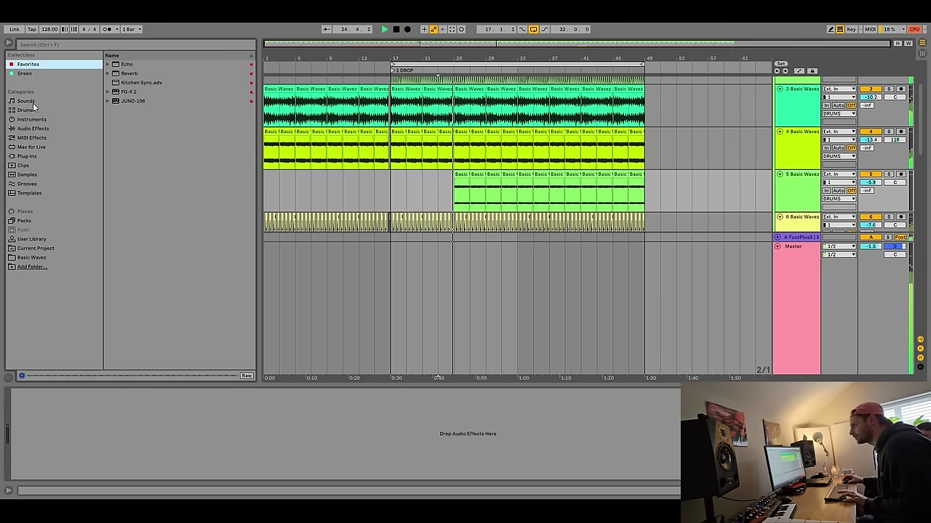
{"action": "left_click", "coordinate": [26, 110]}
{"action": "left_click", "coordinate": [33, 128]}
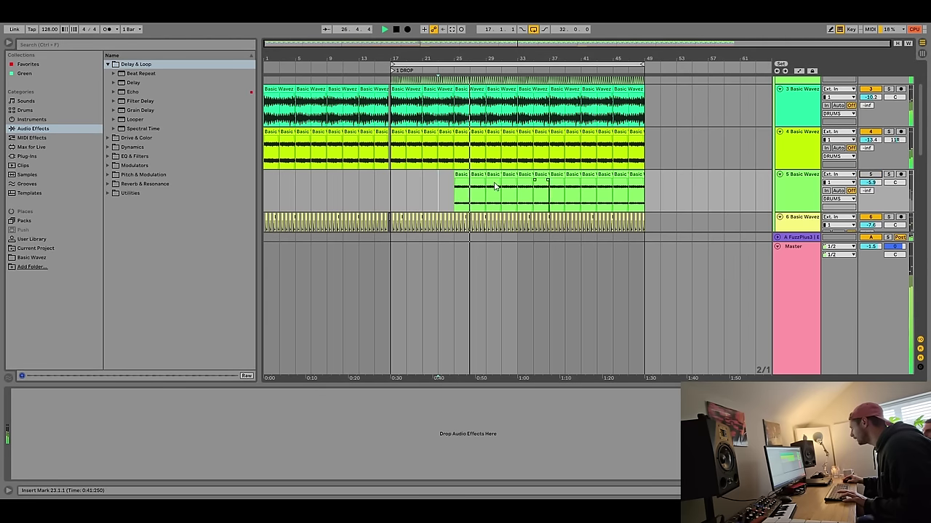
{"action": "left_click_drag", "start_coordinate": [456, 193], "coordinate": [513, 195]}
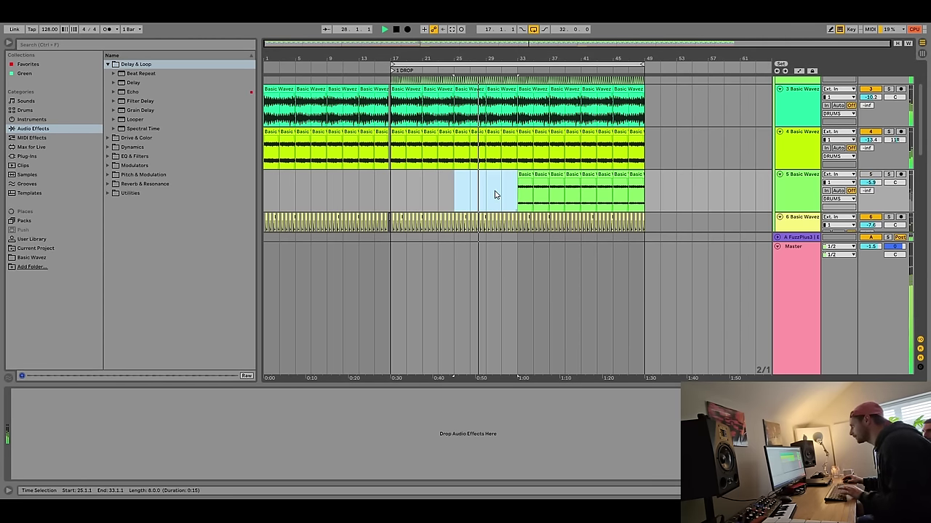
Review the percussion tracks and play the arrangement from bar 31 into track 5's entry at bar 33.
{"action": "scroll", "coordinate": [495, 191], "scroll_direction": "down", "scroll_amount": 5}
{"action": "key", "text": "space"}
{"action": "scroll", "coordinate": [462, 182], "scroll_direction": "down", "scroll_amount": 1}
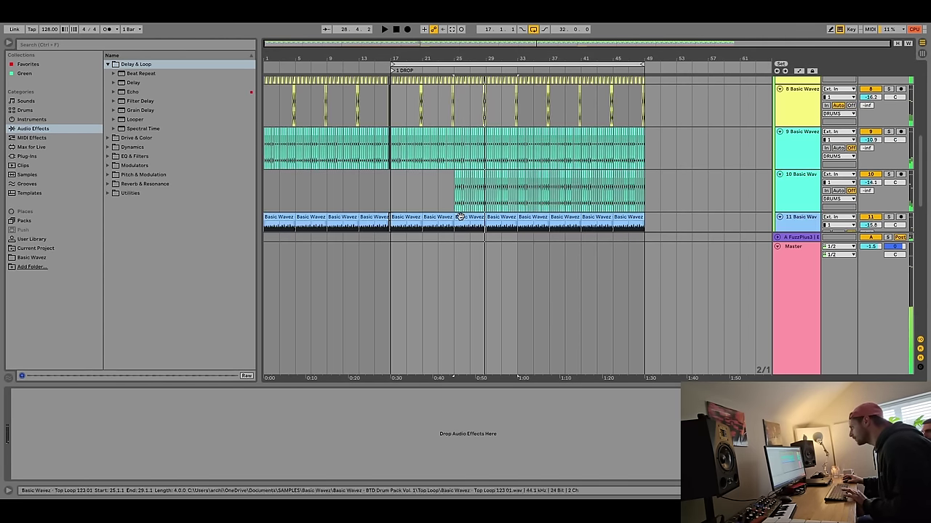
{"action": "scroll", "coordinate": [615, 202], "scroll_direction": "up", "scroll_amount": 4}
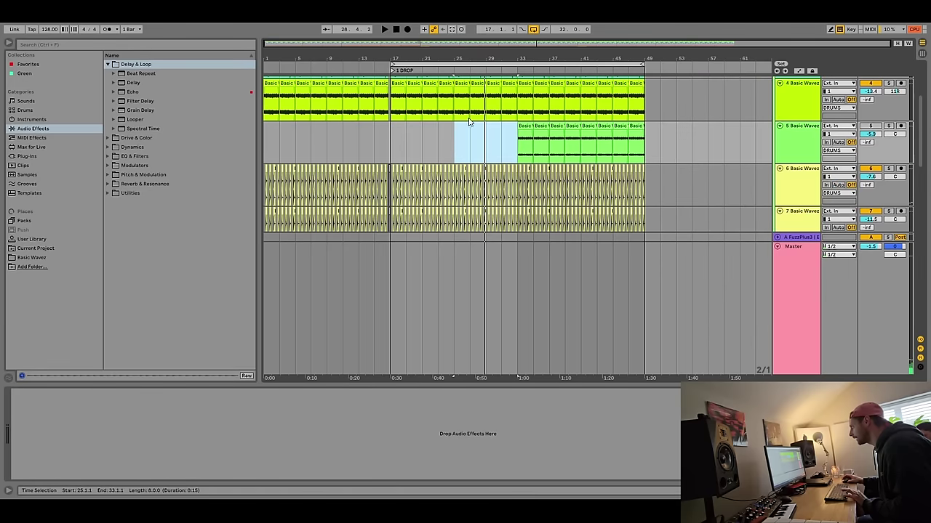
{"action": "scroll", "coordinate": [456, 154], "scroll_direction": "down", "scroll_amount": 2}
{"action": "scroll", "coordinate": [594, 140], "scroll_direction": "up", "scroll_amount": 1}
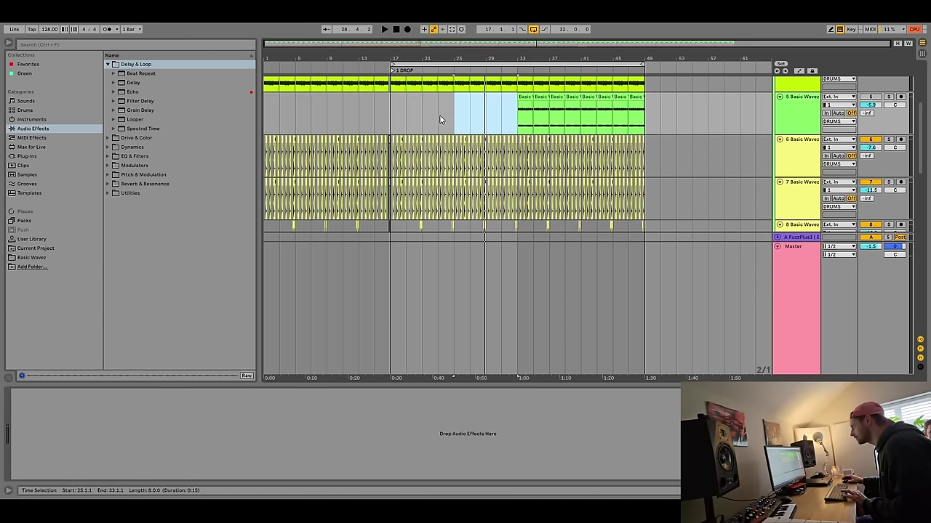
{"action": "left_click_drag", "start_coordinate": [402, 133], "coordinate": [644, 138]}
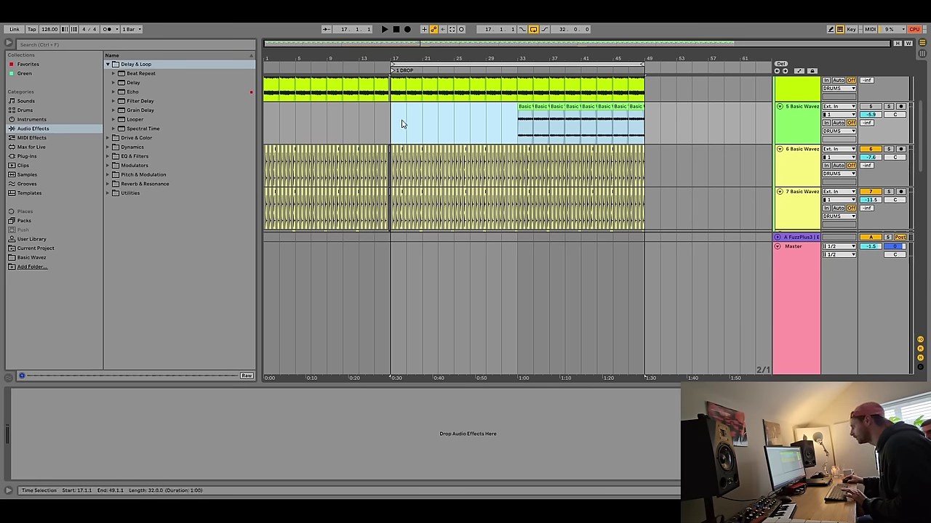
{"action": "left_click", "coordinate": [511, 135]}
{"action": "key", "text": "space"}
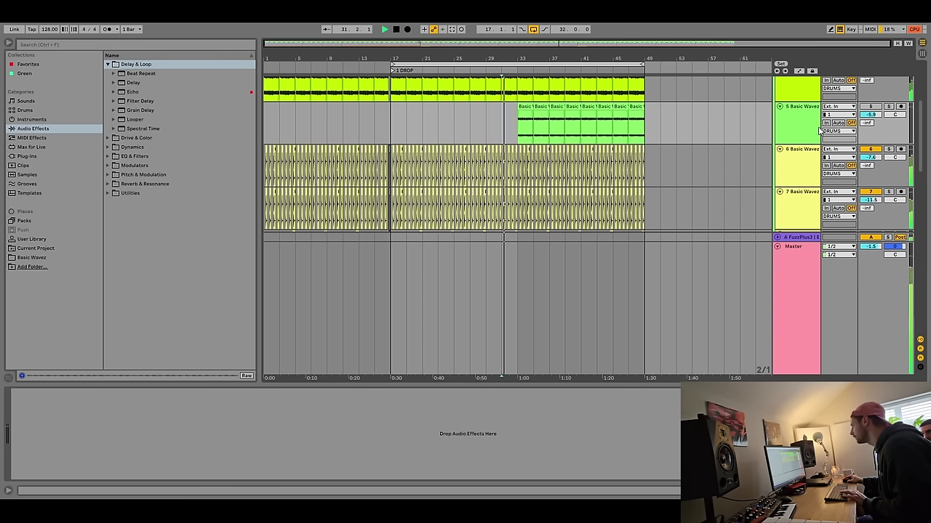
Add an EQ Eight to track 5 with band 1 as a low cut at 5.47 kHz, and set the track's volume to -7.5 dB.
{"action": "left_click", "coordinate": [112, 156]}
{"action": "double_click", "coordinate": [136, 111]}
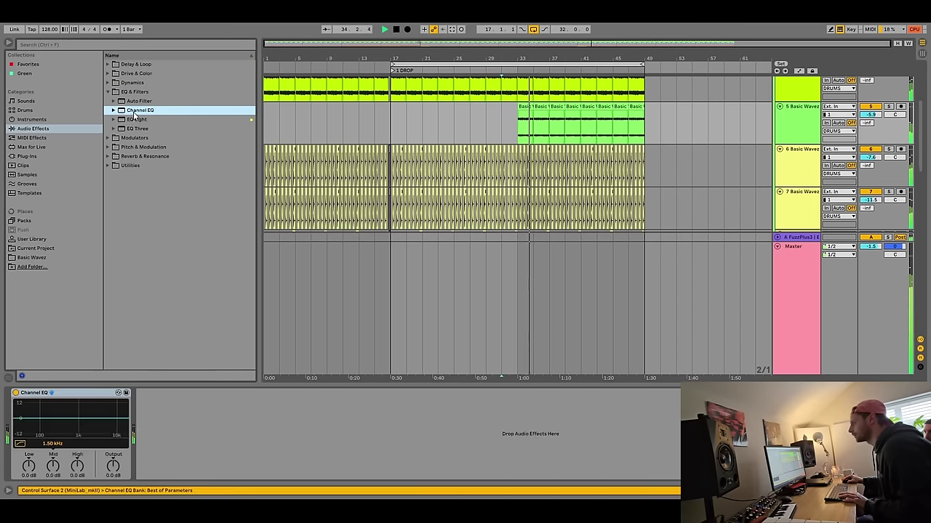
{"action": "key", "text": "Delete"}
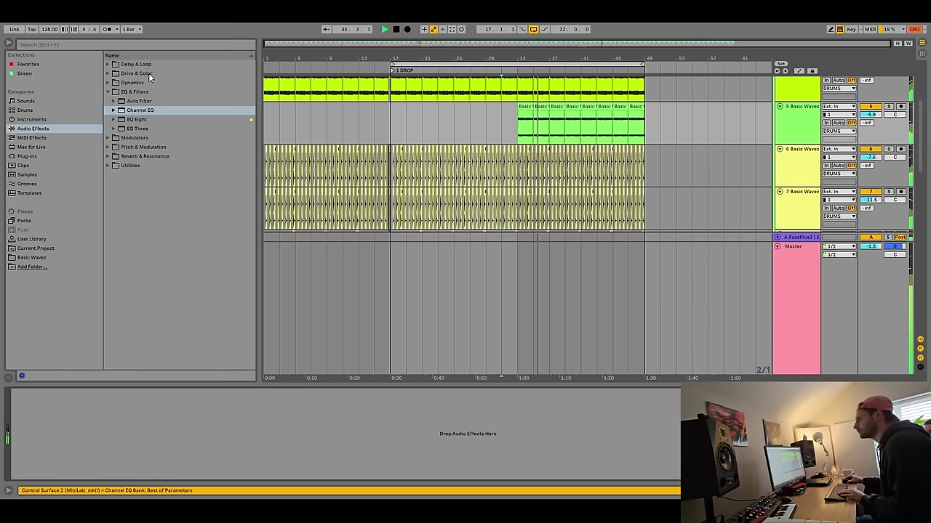
{"action": "double_click", "coordinate": [137, 119]}
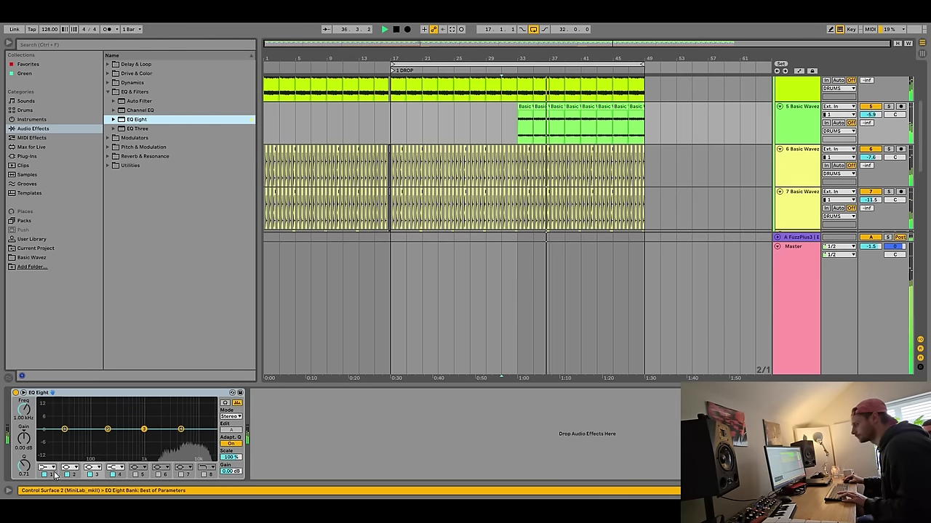
{"action": "left_click", "coordinate": [47, 468]}
{"action": "left_click", "coordinate": [47, 417]}
{"action": "left_click_drag", "start_coordinate": [65, 436], "coordinate": [135, 436]}
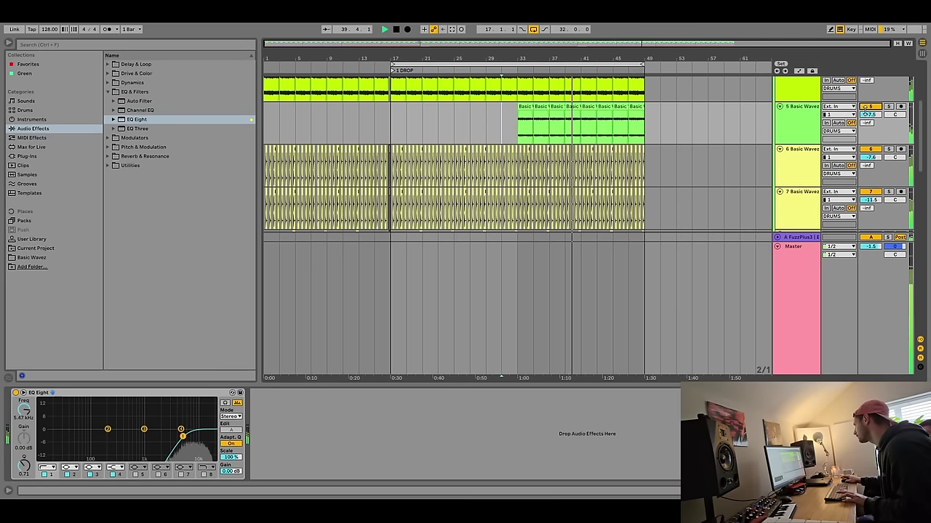
{"action": "left_click", "coordinate": [869, 114]}
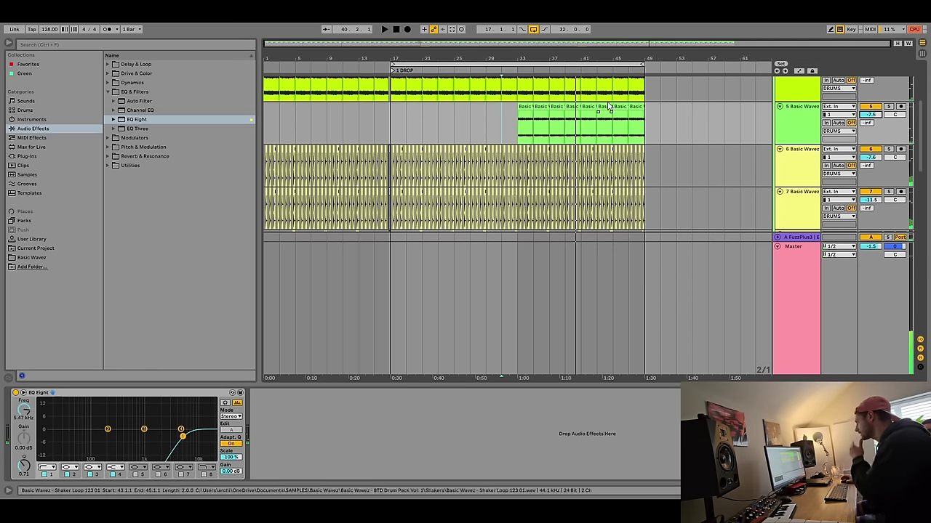
Set the grid to 1/16 and deactivate the four kick clips in bar 32 on track 2.
{"action": "scroll", "coordinate": [514, 122], "scroll_direction": "up", "scroll_amount": 3}
{"action": "scroll", "coordinate": [514, 121], "scroll_direction": "up", "scroll_amount": 10}
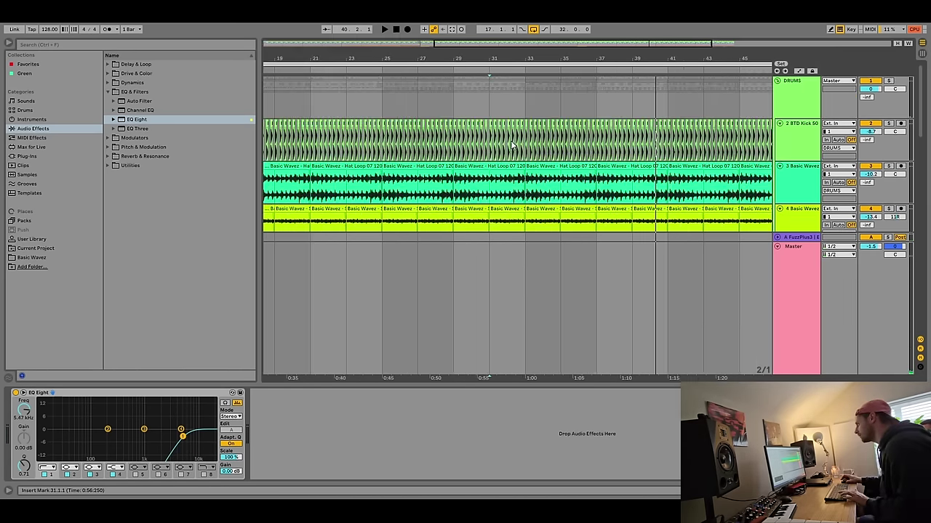
{"action": "right_click", "coordinate": [530, 109]}
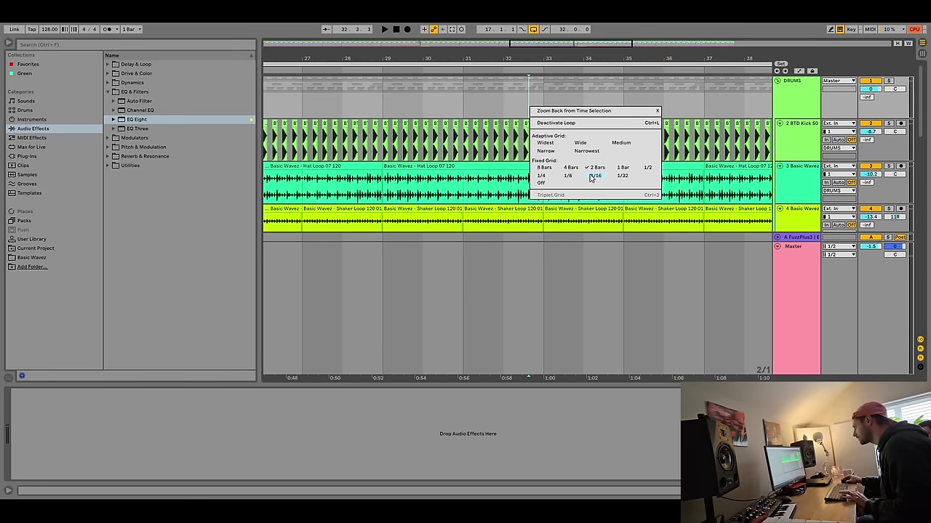
{"action": "left_click", "coordinate": [596, 176]}
{"action": "scroll", "coordinate": [538, 143], "scroll_direction": "up", "scroll_amount": 3}
{"action": "left_click", "coordinate": [538, 143]}
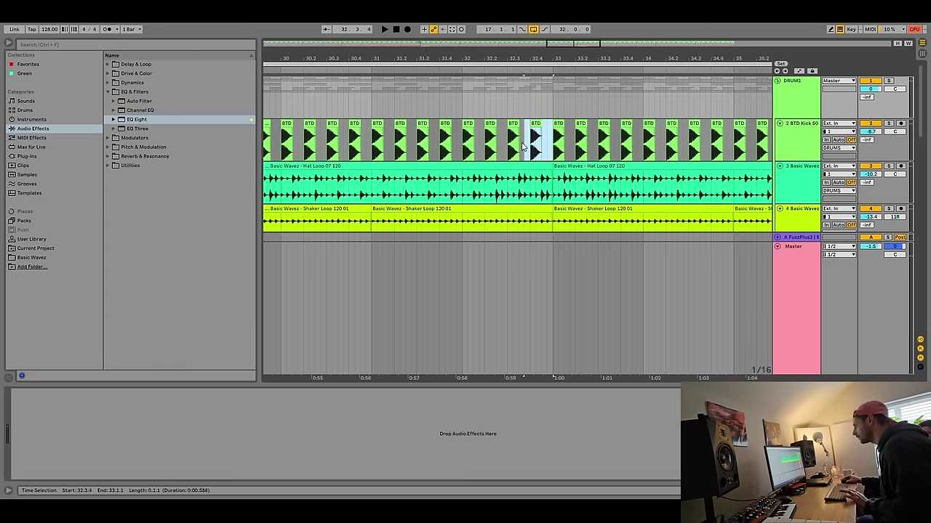
{"action": "key", "text": "0"}
Play from 31.2.4 to audition the kick break in bar 32 against the other drum tracks.
{"action": "left_click", "coordinate": [411, 106]}
{"action": "key", "text": "space"}
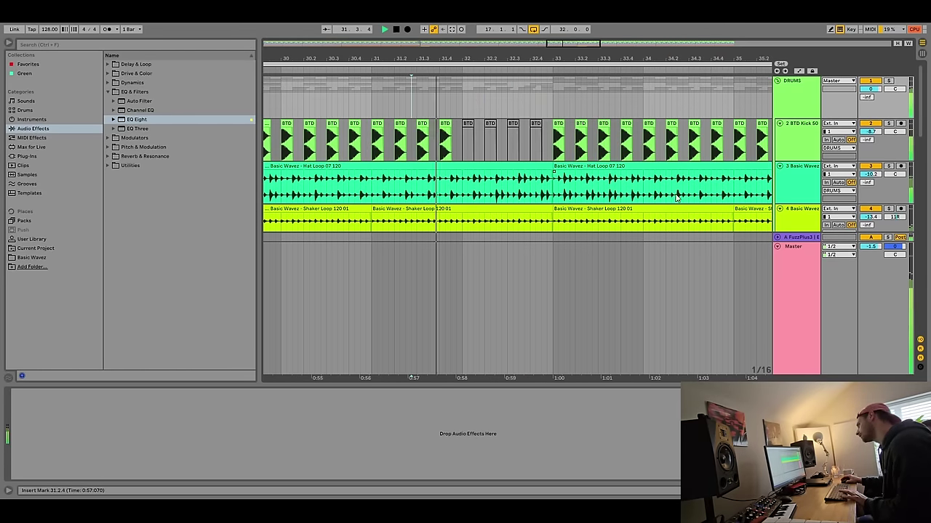
{"action": "scroll", "coordinate": [537, 163], "scroll_direction": "down", "scroll_amount": 3}
{"action": "scroll", "coordinate": [531, 161], "scroll_direction": "down", "scroll_amount": 2}
{"action": "scroll", "coordinate": [531, 160], "scroll_direction": "up", "scroll_amount": 4}
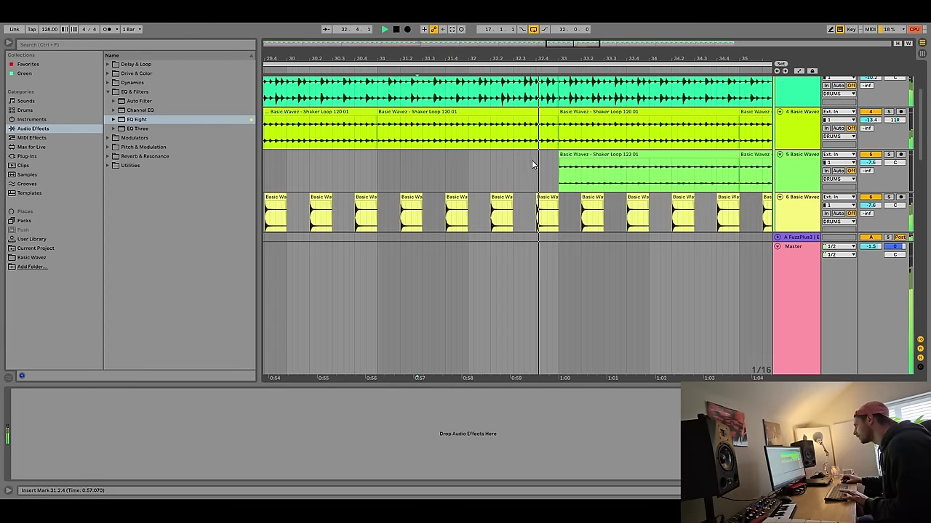
{"action": "scroll", "coordinate": [575, 182], "scroll_direction": "up", "scroll_amount": 1}
{"action": "key", "text": "space"}
Trim the hat loop on track 3, the shaker loop on track 4 and the top loop on track 11 to end at 32.4.3.
{"action": "left_click_drag", "start_coordinate": [590, 192], "coordinate": [175, 178]}
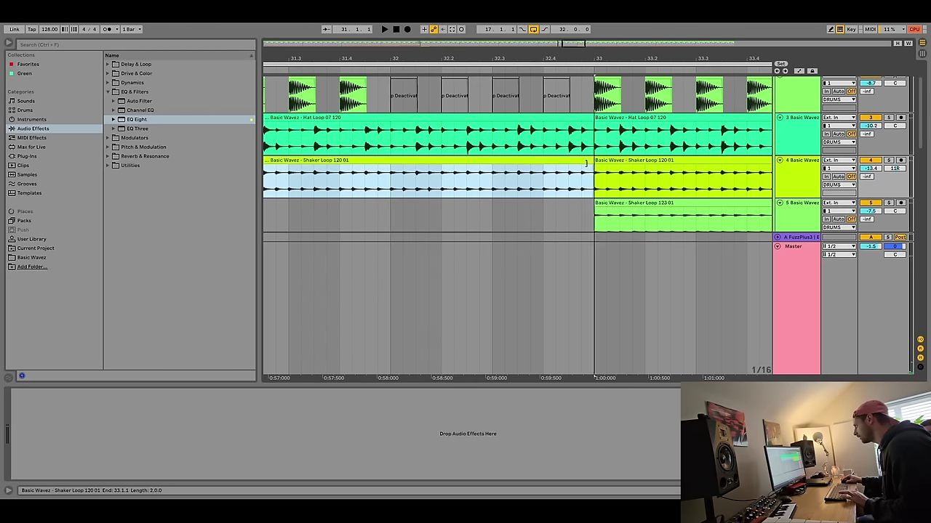
{"action": "left_click_drag", "start_coordinate": [590, 168], "coordinate": [568, 168]}
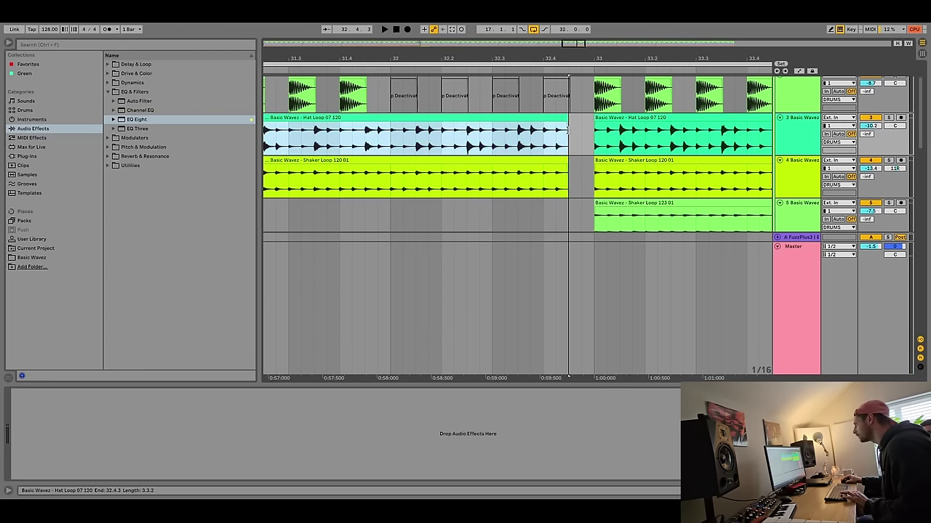
{"action": "scroll", "coordinate": [580, 166], "scroll_direction": "down", "scroll_amount": 6}
{"action": "scroll", "coordinate": [580, 166], "scroll_direction": "down", "scroll_amount": 3}
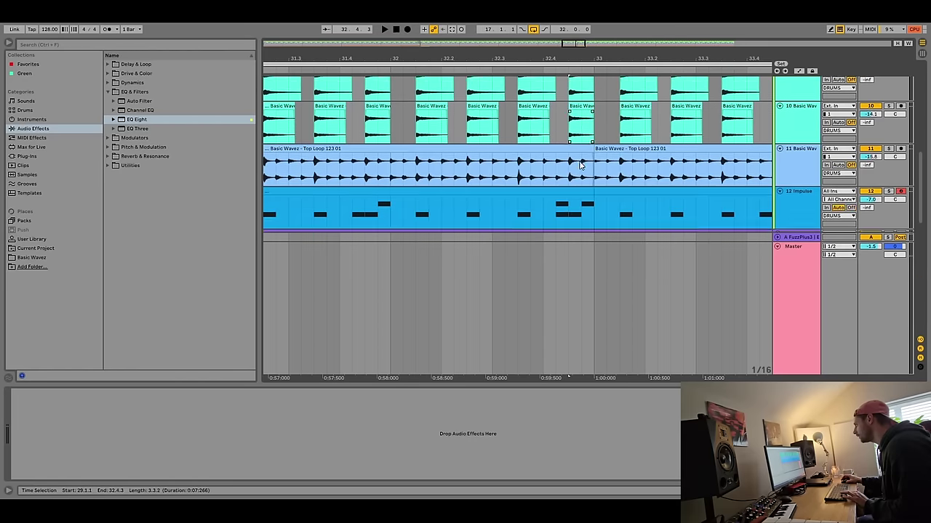
{"action": "left_click_drag", "start_coordinate": [590, 142], "coordinate": [568, 167]}
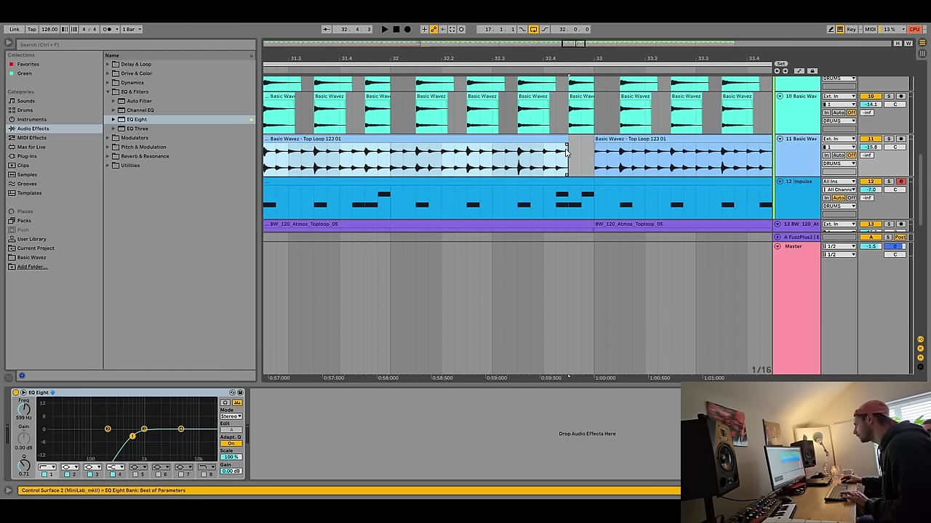
Play the break from 31.4.4 and extend track 11's top loop back to bar 33 to close the gap.
{"action": "key", "text": "space"}
{"action": "scroll", "coordinate": [587, 172], "scroll_direction": "down", "scroll_amount": 4}
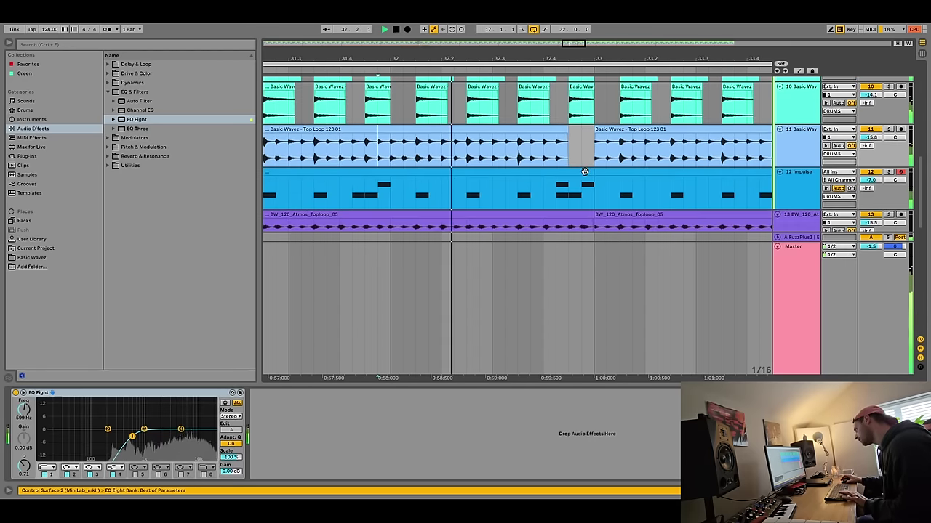
{"action": "scroll", "coordinate": [588, 172], "scroll_direction": "up", "scroll_amount": 2}
{"action": "scroll", "coordinate": [550, 168], "scroll_direction": "down", "scroll_amount": 5}
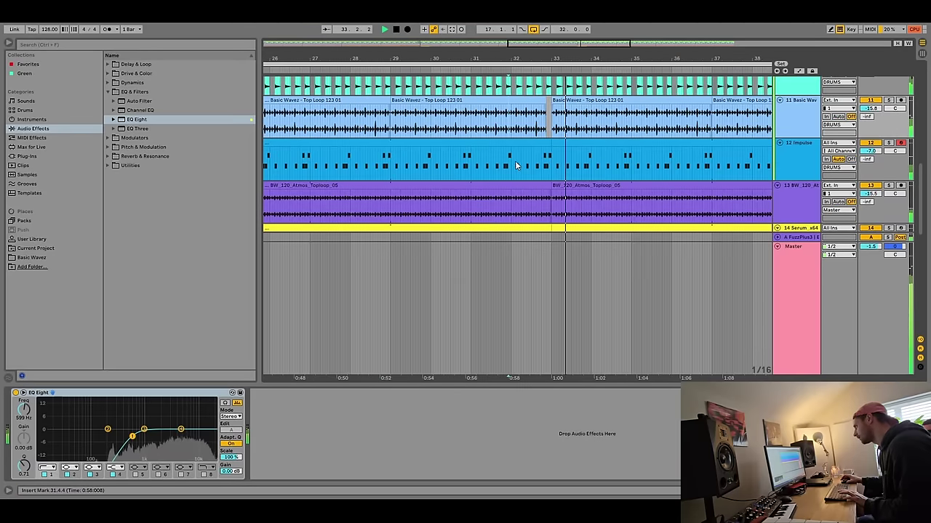
{"action": "scroll", "coordinate": [557, 138], "scroll_direction": "up", "scroll_amount": 3}
{"action": "left_click_drag", "start_coordinate": [546, 110], "coordinate": [559, 108]}
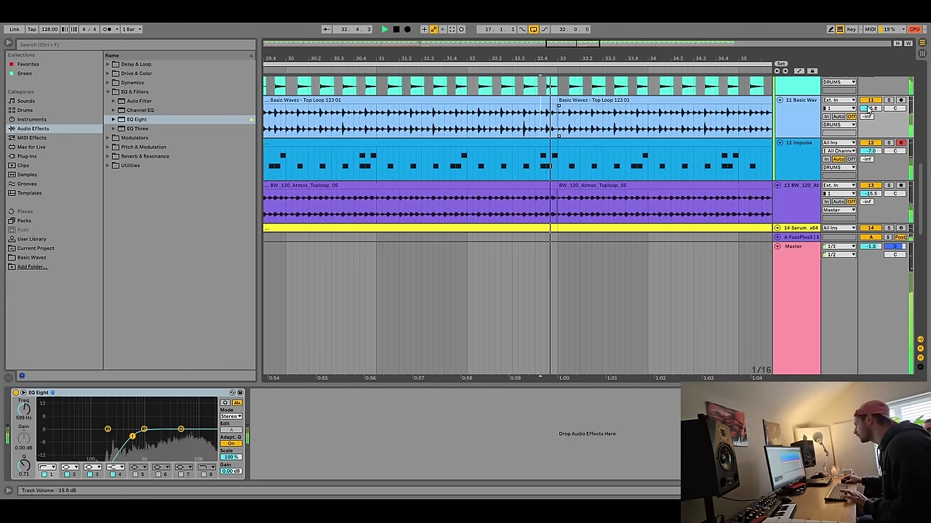
{"action": "left_click", "coordinate": [889, 99]}
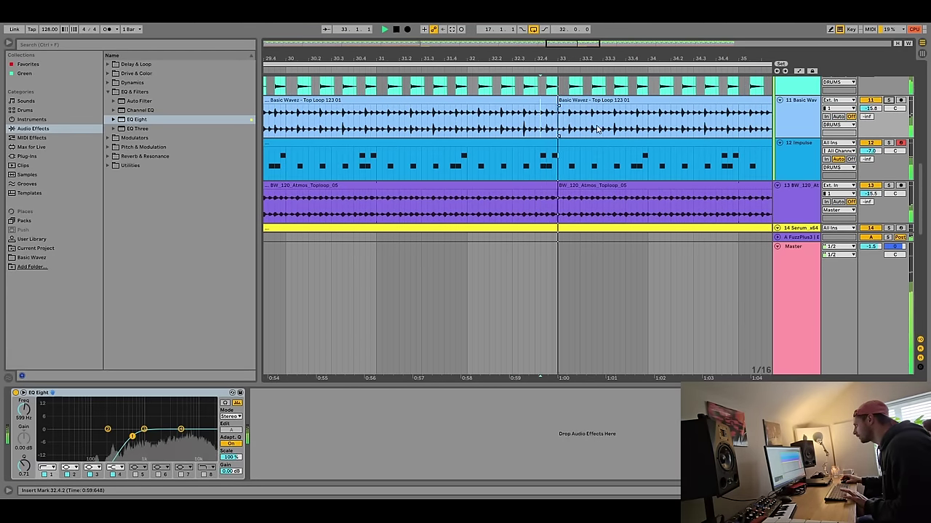
Shorten the hat loop on track 3 and the shaker loop on track 4 to end at 32.4.1.
{"action": "scroll", "coordinate": [535, 148], "scroll_direction": "up", "scroll_amount": 8}
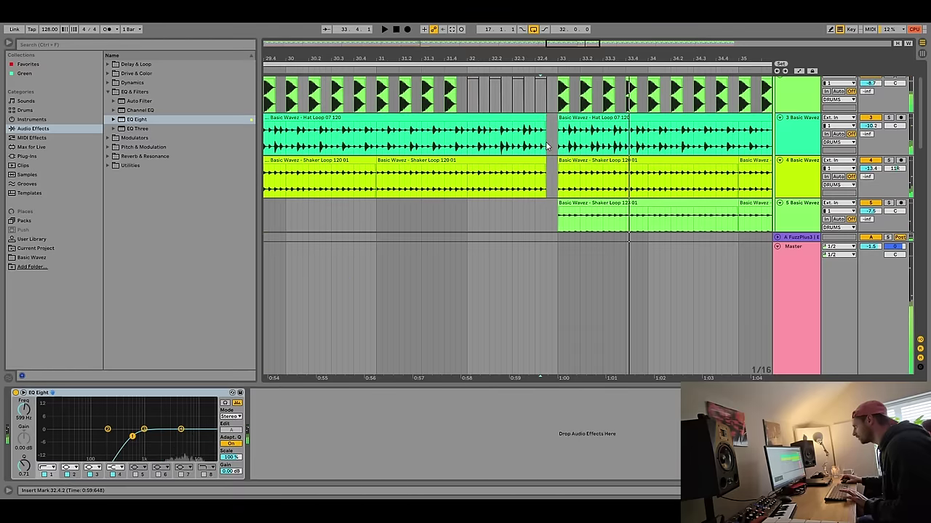
{"action": "left_click_drag", "start_coordinate": [546, 120], "coordinate": [534, 120]}
{"action": "left_click_drag", "start_coordinate": [546, 165], "coordinate": [535, 169]}
Duplicate the Serum bass on track 16 together with its clips and effects.
{"action": "scroll", "coordinate": [535, 169], "scroll_direction": "down", "scroll_amount": 12}
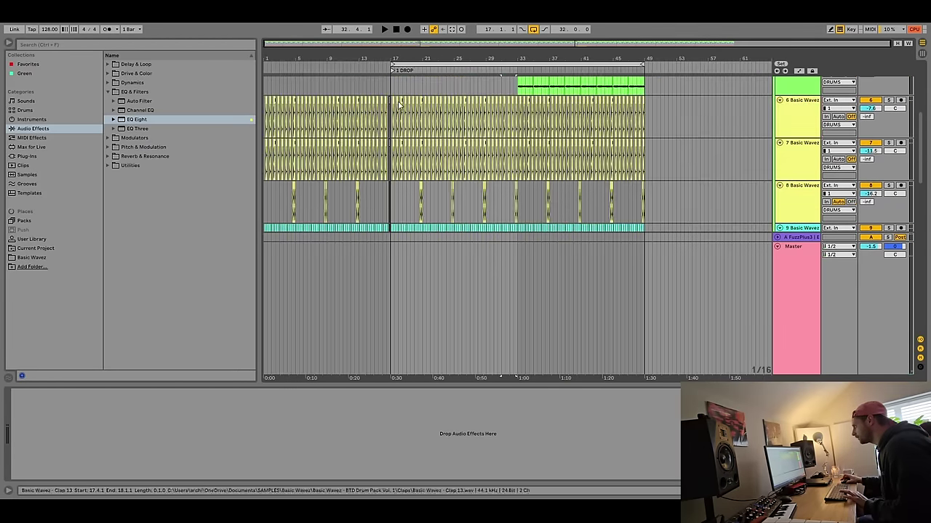
{"action": "scroll", "coordinate": [503, 142], "scroll_direction": "down", "scroll_amount": 8}
{"action": "scroll", "coordinate": [656, 224], "scroll_direction": "down", "scroll_amount": 3}
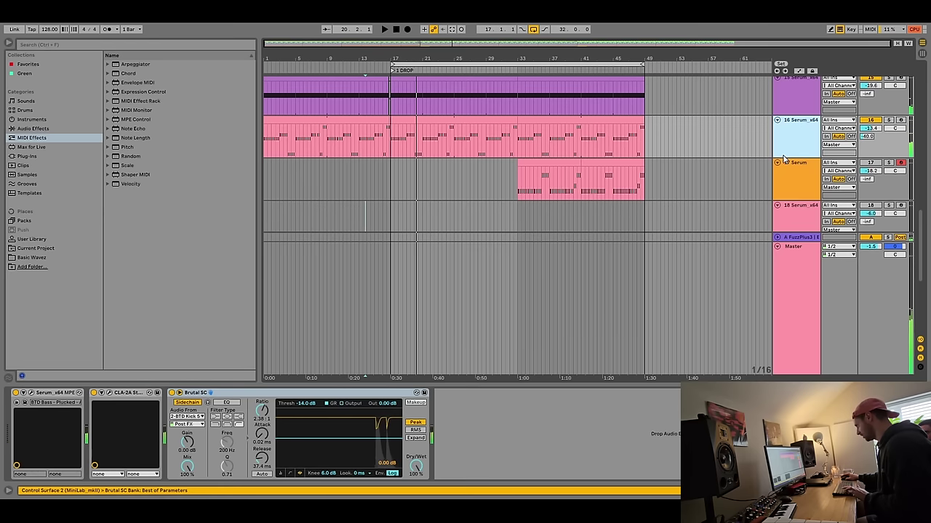
{"action": "key", "text": "ctrl+d"}
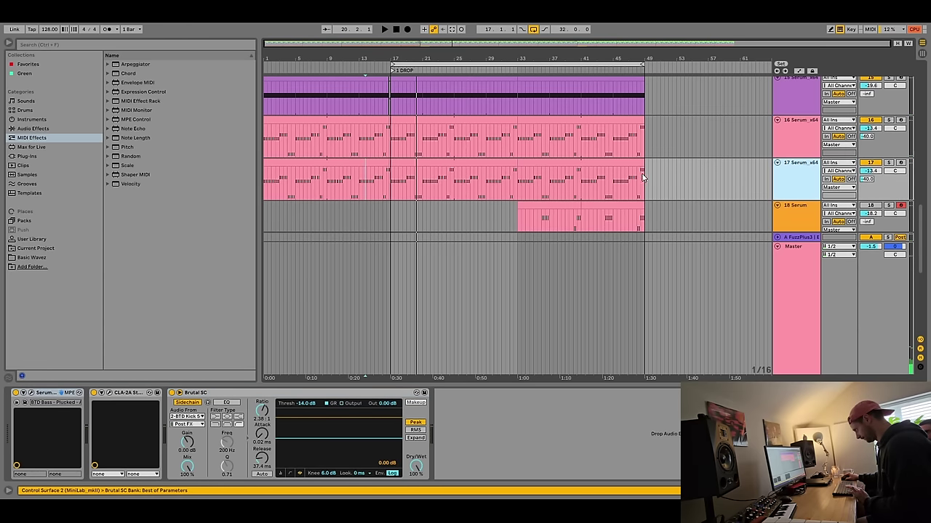
Set the grid to 4 bars and delete the duplicated Serum track's clips from bar 1 to bar 17.
{"action": "left_click_drag", "start_coordinate": [651, 177], "coordinate": [275, 161]}
{"action": "right_click", "coordinate": [678, 159]}
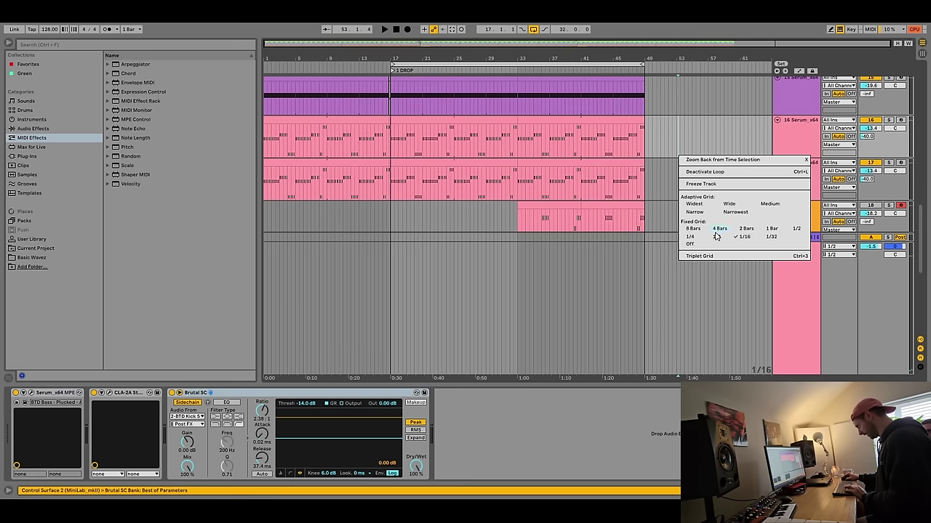
{"action": "left_click", "coordinate": [705, 229]}
{"action": "left_click_drag", "start_coordinate": [382, 193], "coordinate": [248, 183]}
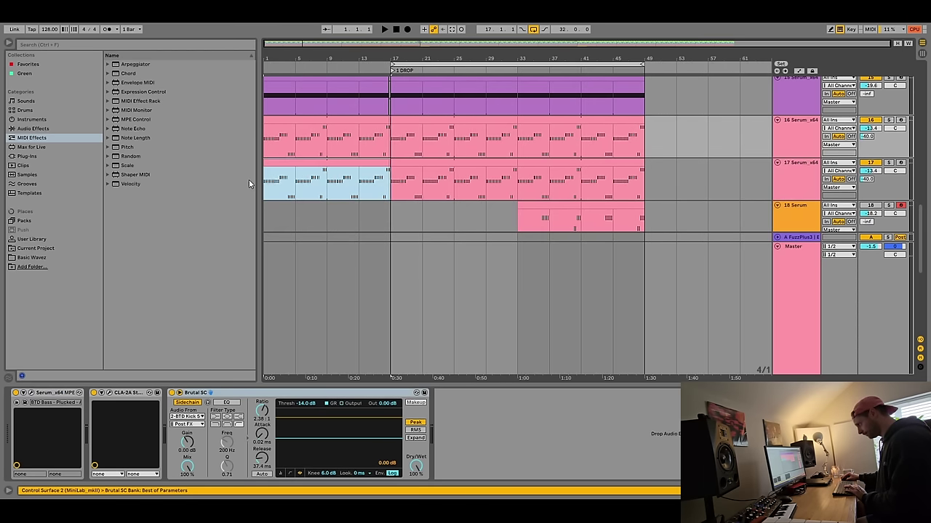
{"action": "key", "text": "Delete"}
Open track 17's clip at bar 17 and replace its first run of G3 notes with one sustained G3 across bars 1 and 2.
{"action": "left_click", "coordinate": [405, 164]}
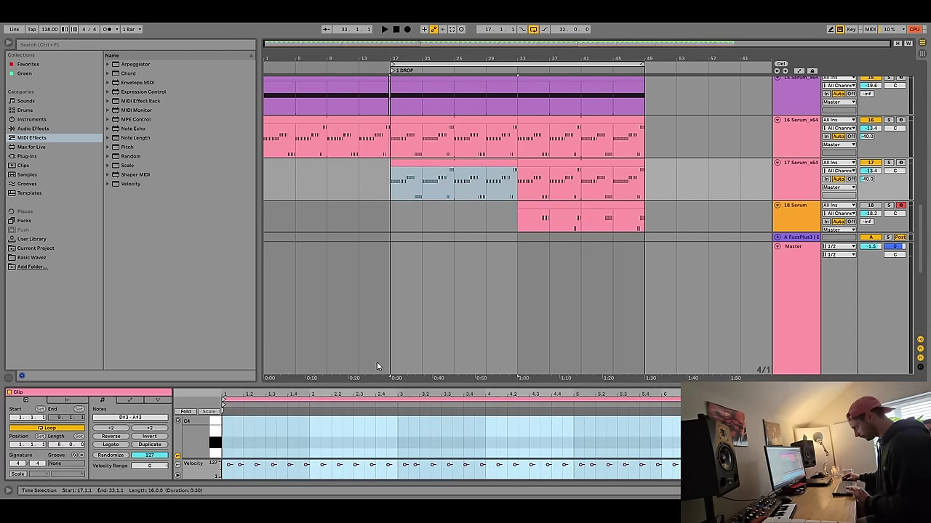
{"action": "left_click_drag", "start_coordinate": [277, 382], "coordinate": [273, 226]}
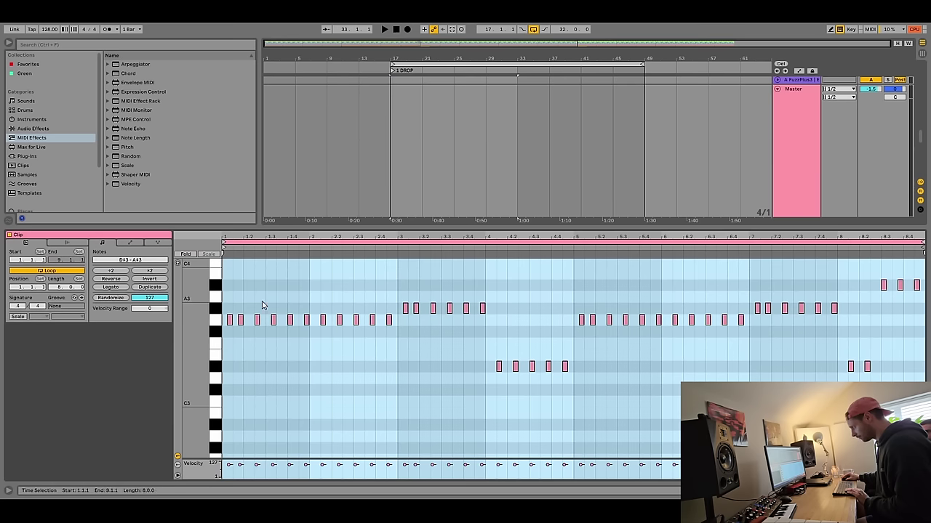
{"action": "left_click", "coordinate": [227, 321]}
{"action": "scroll", "coordinate": [224, 326], "scroll_direction": "up", "scroll_amount": 6}
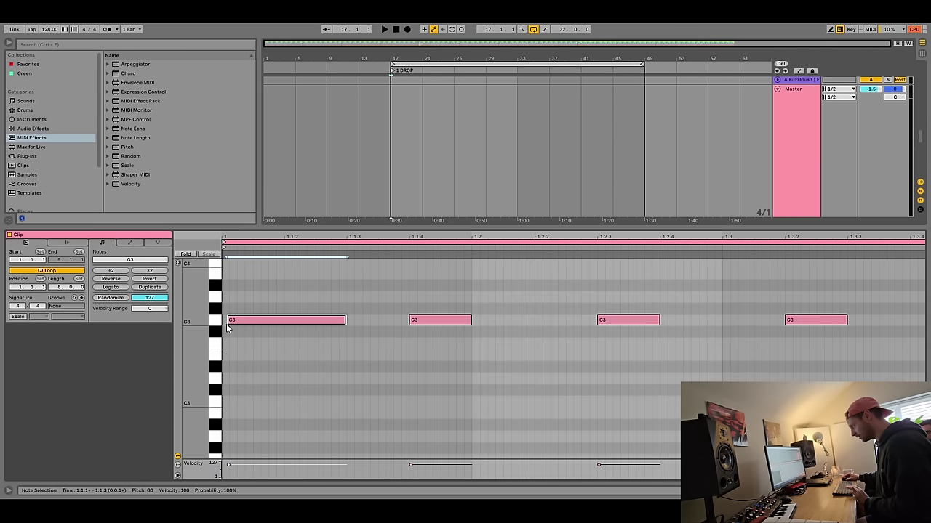
{"action": "left_click_drag", "start_coordinate": [228, 321], "coordinate": [617, 320]}
{"action": "key", "text": "minus"}
{"action": "key", "text": "minus"}
{"action": "key", "text": "minus"}
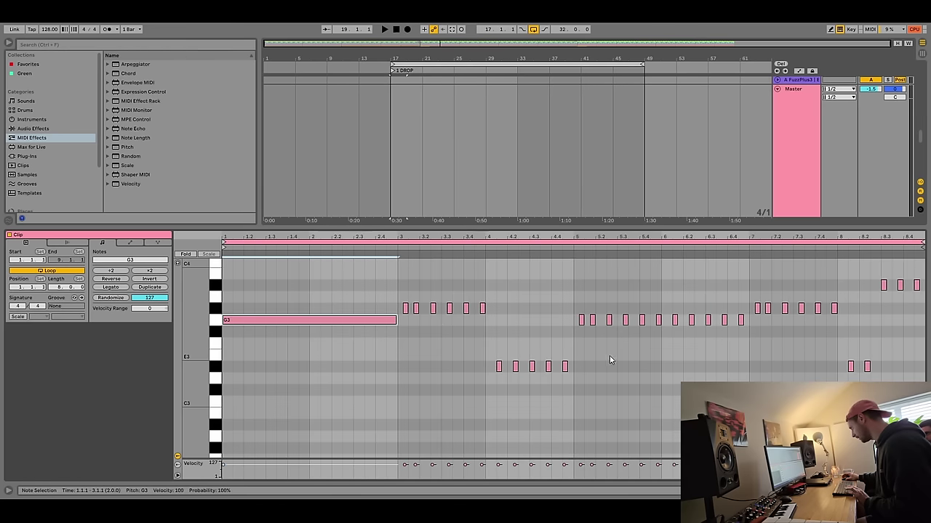
Replace the repeated G#3 notes in bar 3 and D#3 notes in bar 4 with one sustained note each.
{"action": "scroll", "coordinate": [388, 330], "scroll_direction": "up", "scroll_amount": 1}
{"action": "scroll", "coordinate": [393, 333], "scroll_direction": "up", "scroll_amount": 3}
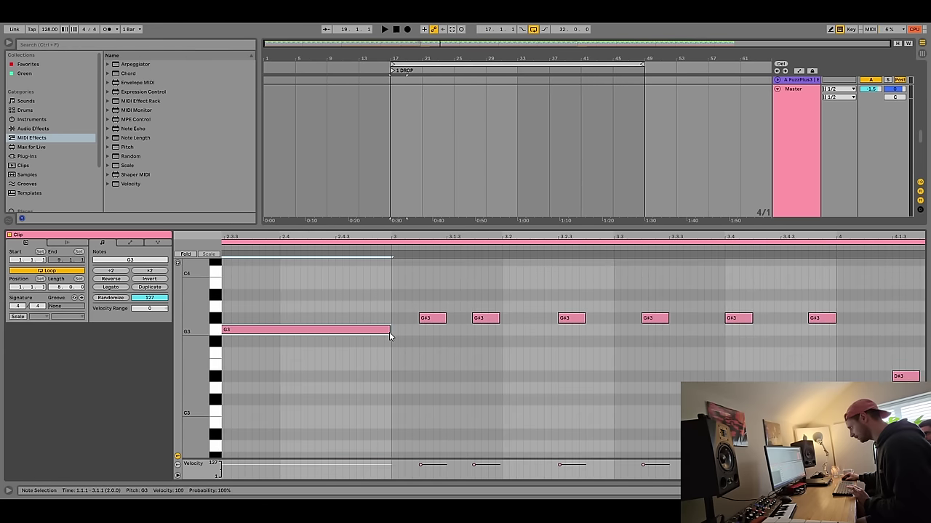
{"action": "left_click_drag", "start_coordinate": [402, 332], "coordinate": [610, 342]}
{"action": "scroll", "coordinate": [447, 325], "scroll_direction": "down", "scroll_amount": 3}
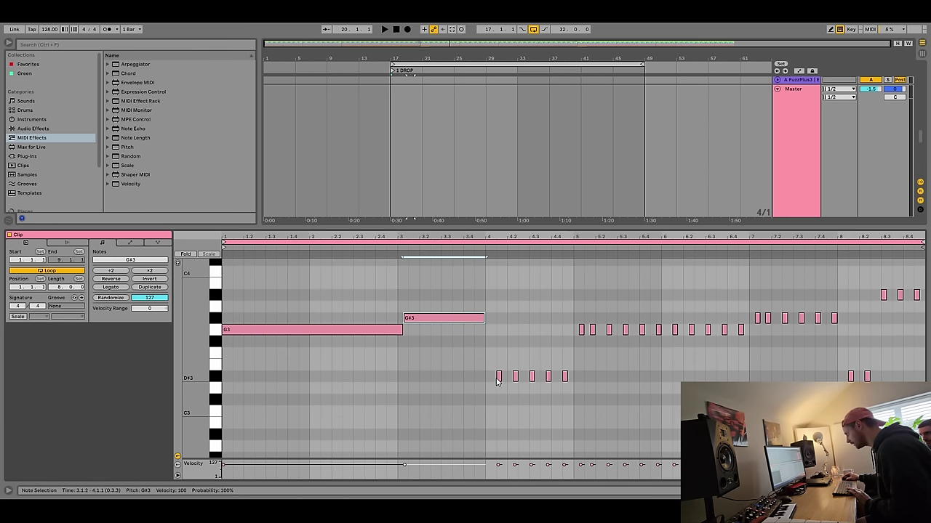
{"action": "left_click_drag", "start_coordinate": [498, 376], "coordinate": [580, 337]}
{"action": "key", "text": "ctrl+u"}
Replace the repeated G3 notes in bars 5 and 6 and the G#3 notes in bar 7 with one sustained note each.
{"action": "scroll", "coordinate": [577, 334], "scroll_direction": "up", "scroll_amount": 2}
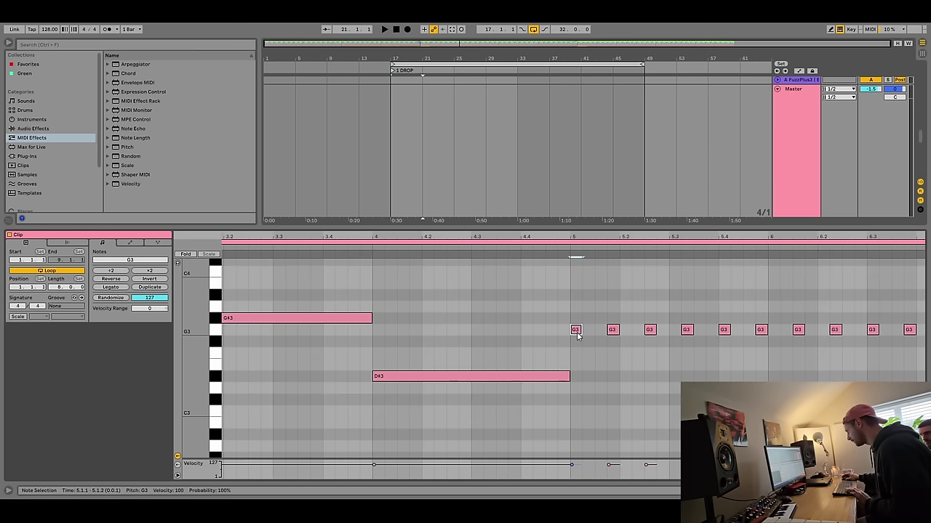
{"action": "scroll", "coordinate": [578, 334], "scroll_direction": "down", "scroll_amount": 2}
{"action": "left_click_drag", "start_coordinate": [576, 330], "coordinate": [749, 353]}
{"action": "left_click", "coordinate": [756, 323]}
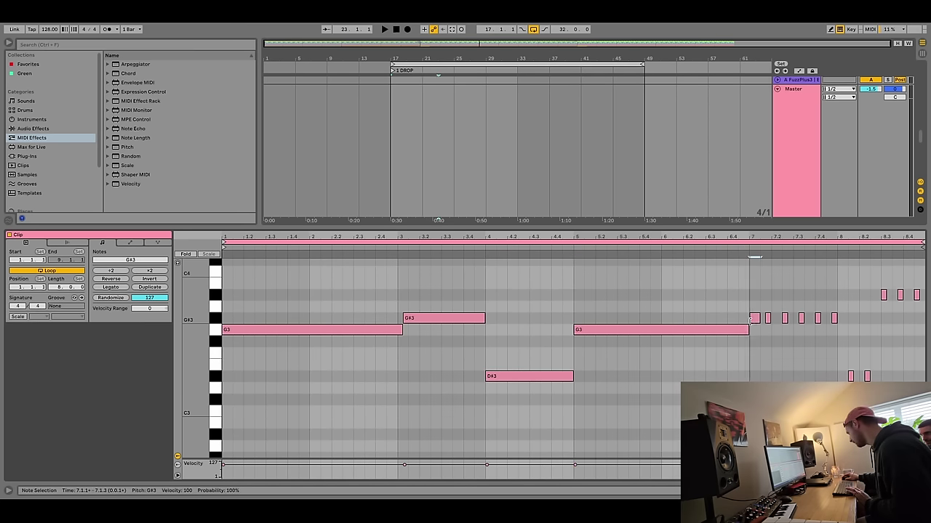
{"action": "scroll", "coordinate": [754, 327], "scroll_direction": "up", "scroll_amount": 3, "text": "ctrl"}
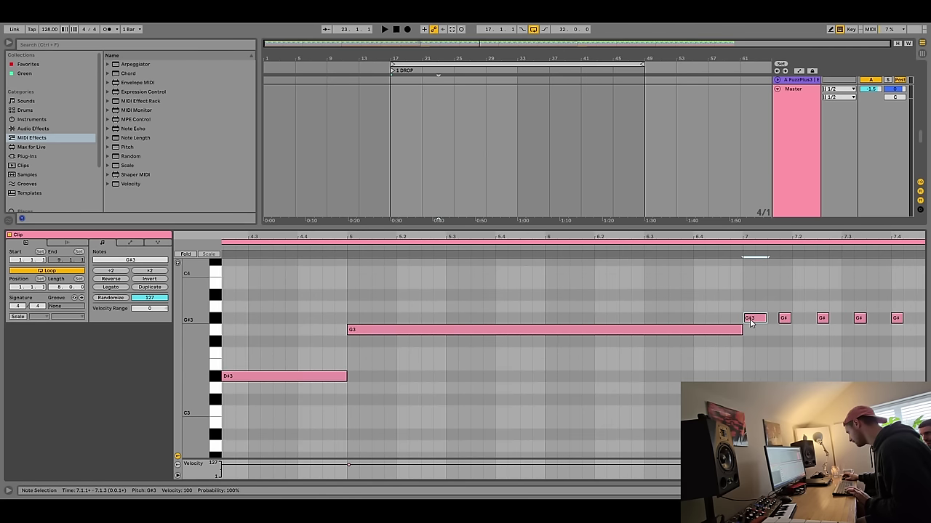
{"action": "scroll", "coordinate": [751, 323], "scroll_direction": "down", "scroll_amount": 4, "text": "ctrl"}
{"action": "left_click_drag", "start_coordinate": [754, 321], "coordinate": [845, 340]}
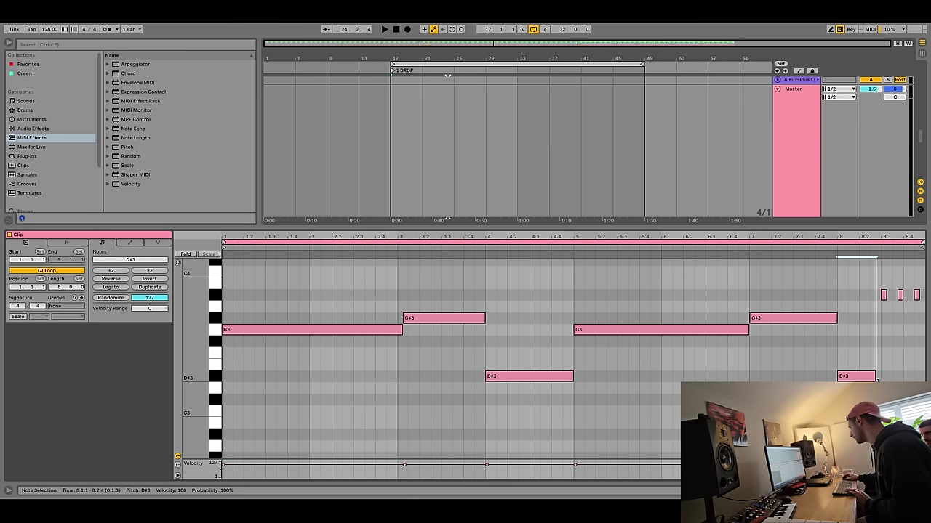
Sustain the D#3 note from 8.1.1 to 8.3.1 and the A#3 note from 8.3.1 to the clip's end at 9.1.1.
{"action": "scroll", "coordinate": [876, 379], "scroll_direction": "up", "scroll_amount": 5, "text": "ctrl"}
{"action": "left_click_drag", "start_coordinate": [852, 375], "coordinate": [884, 376]}
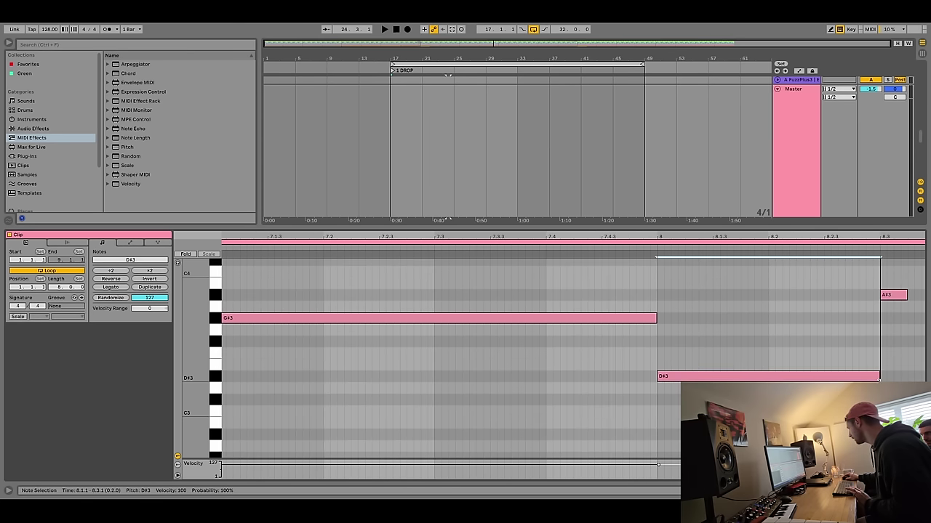
{"action": "scroll", "coordinate": [792, 322], "scroll_direction": "down", "scroll_amount": 5, "text": "ctrl"}
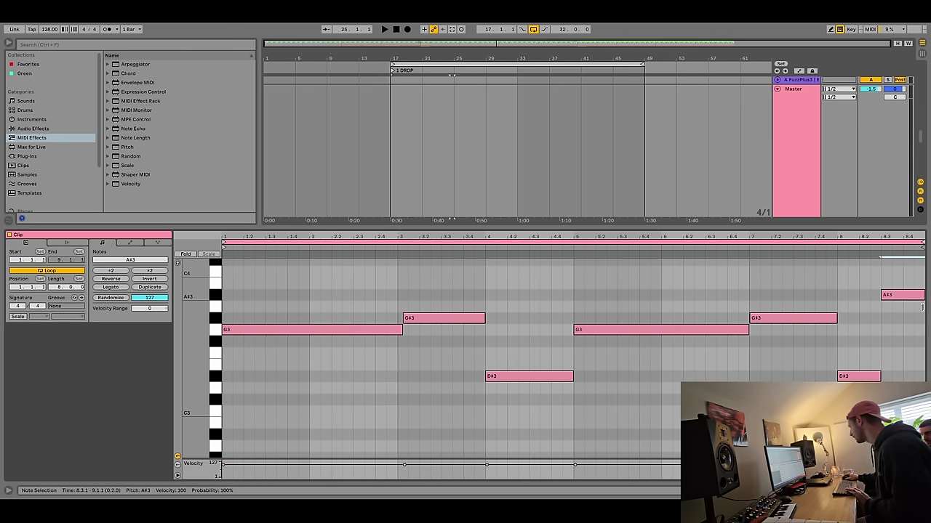
Duplicate track 17's sustained-note clips from bars 17–33 onto bars 33–49, replacing the clips there.
{"action": "left_click_drag", "start_coordinate": [723, 227], "coordinate": [742, 408]}
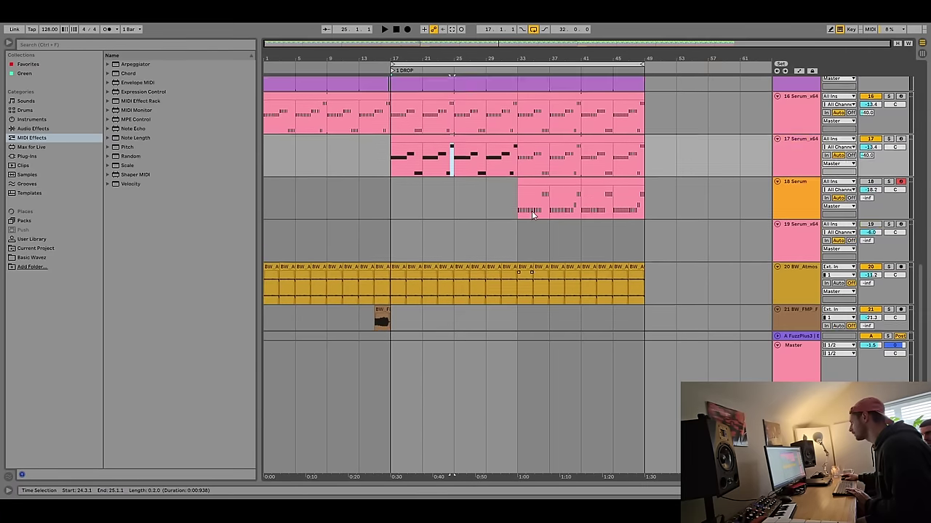
{"action": "scroll", "coordinate": [723, 177], "scroll_direction": "up", "scroll_amount": 1}
{"action": "left_click", "coordinate": [452, 150]}
{"action": "key", "text": "ctrl+d"}
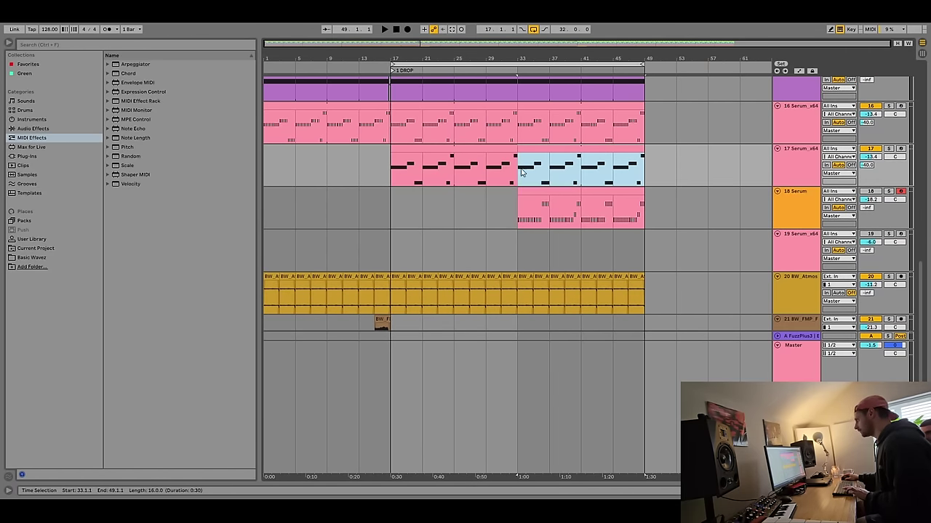
Select track 17 and show the plug-ins in the browser with the VST folder collapsed.
{"action": "left_click", "coordinate": [814, 159]}
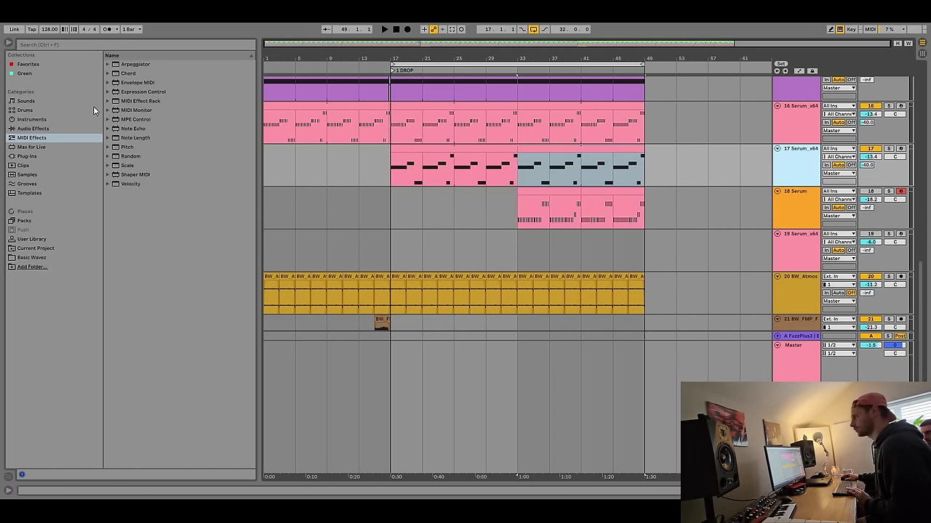
{"action": "left_click", "coordinate": [30, 121]}
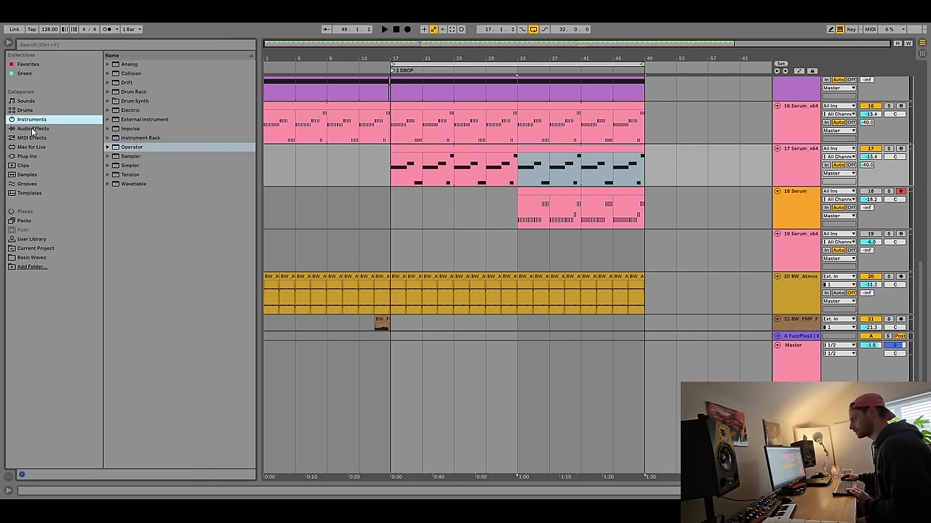
{"action": "left_click", "coordinate": [32, 138]}
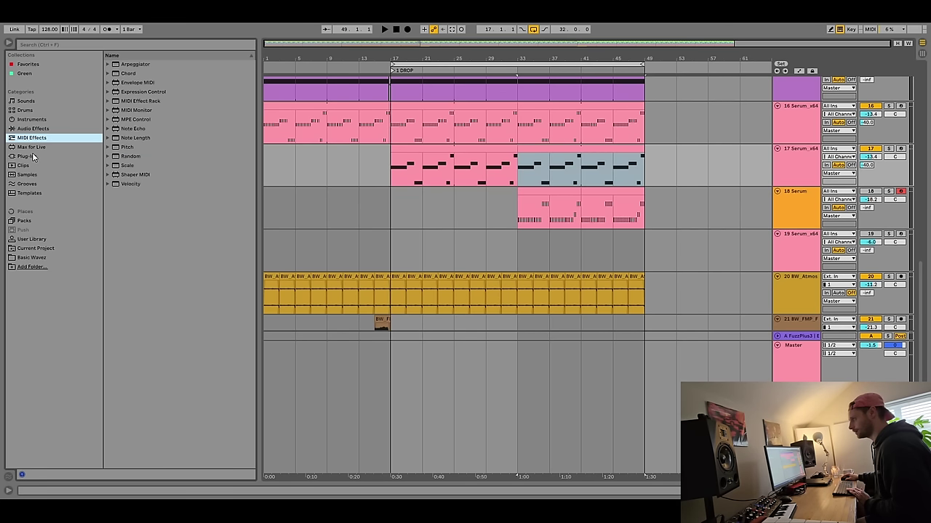
{"action": "left_click", "coordinate": [32, 148]}
{"action": "left_click", "coordinate": [32, 156]}
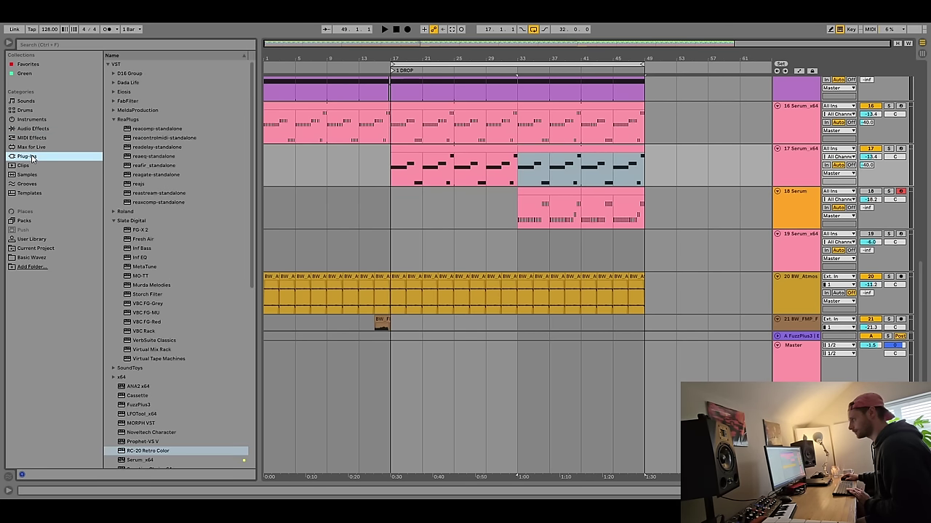
{"action": "left_click", "coordinate": [110, 64]}
Search the plug-ins for "SUB" and load SubLab onto track 17 in place of Serum.
{"action": "left_click", "coordinate": [87, 43]}
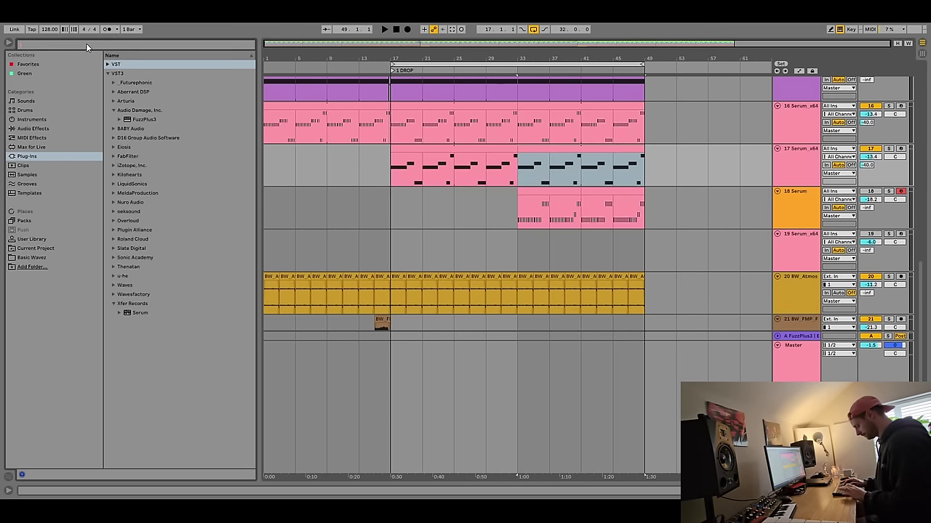
{"action": "type", "text": "SUB"}
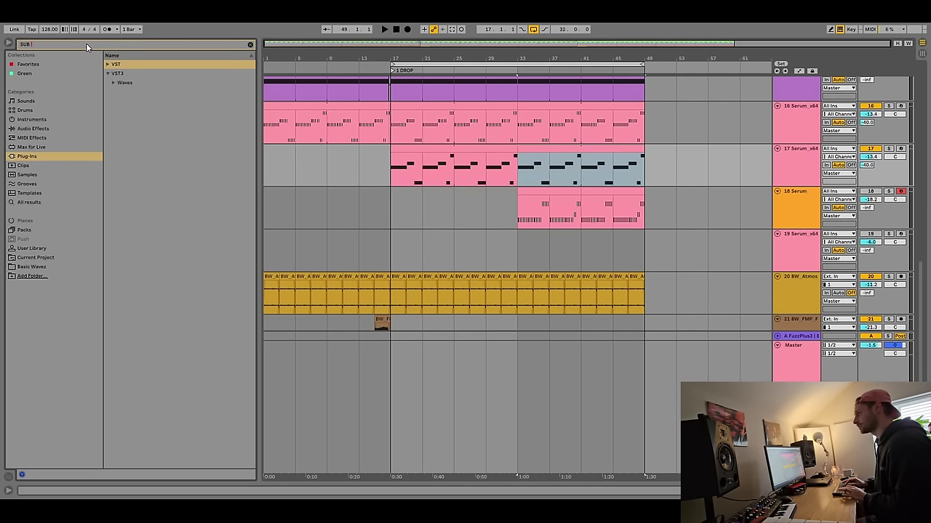
{"action": "type", "text": " LA"}
{"action": "key", "text": "BackSpace"}
{"action": "key", "text": "BackSpace"}
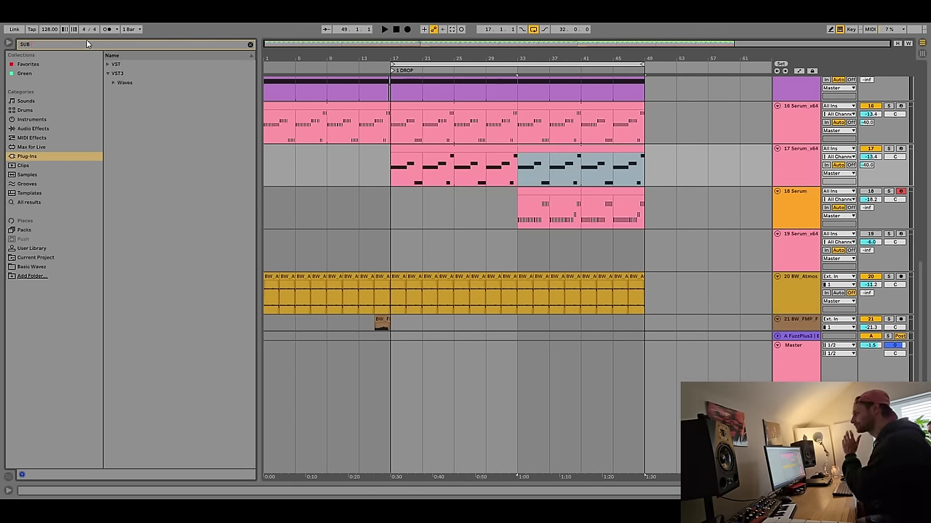
{"action": "left_click", "coordinate": [109, 74]}
{"action": "left_click", "coordinate": [109, 73]}
{"action": "left_click", "coordinate": [108, 64]}
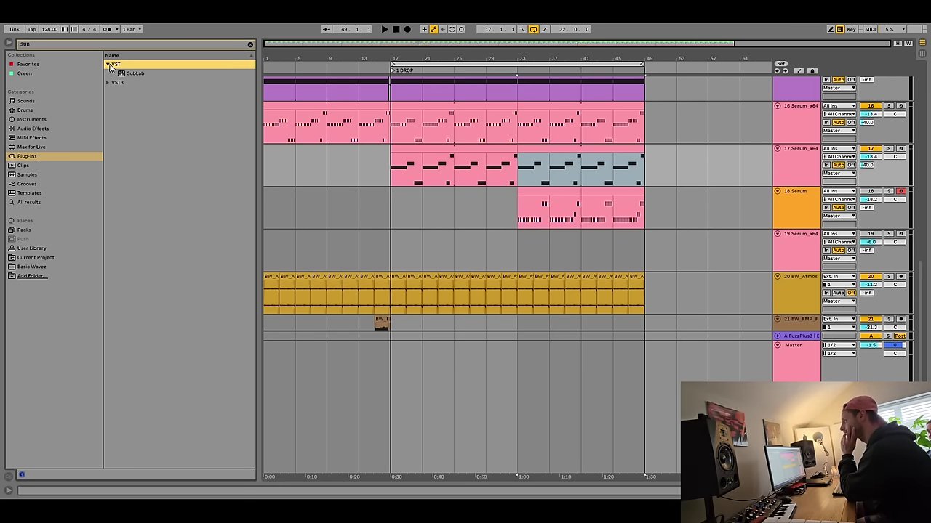
{"action": "left_click", "coordinate": [128, 74]}
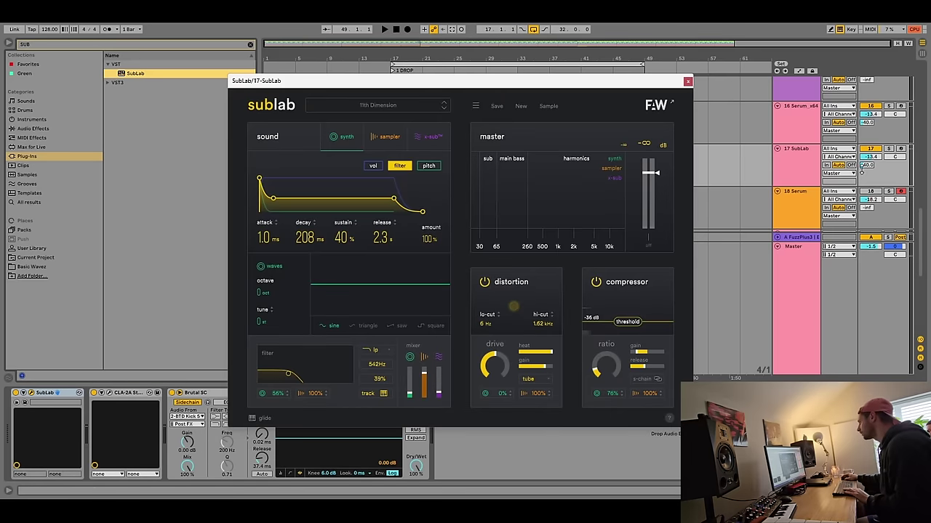
Lower the SubLab track's volume to -30.0 dB, solo it and play it from bar 17.
{"action": "left_click_drag", "start_coordinate": [678, 84], "coordinate": [791, 231]}
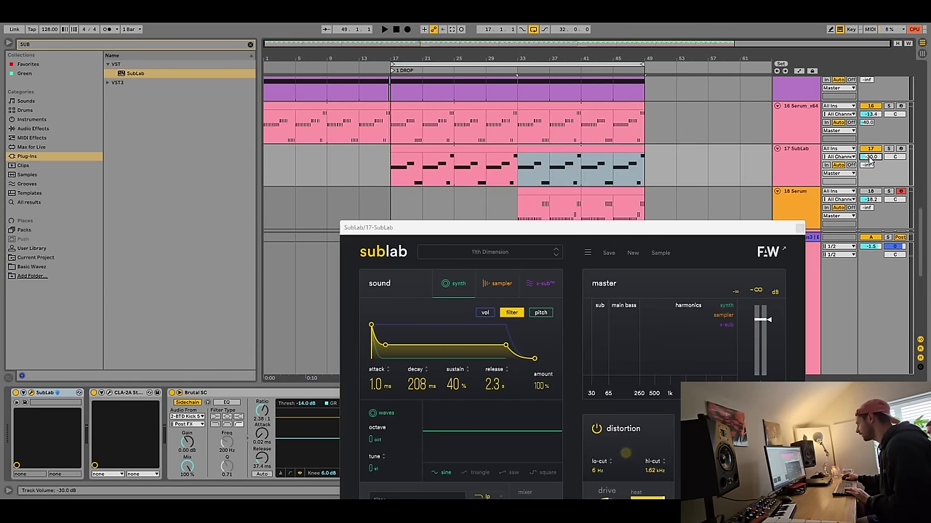
{"action": "key", "text": "space"}
{"action": "left_click", "coordinate": [391, 169]}
{"action": "key", "text": "space"}
{"action": "key", "text": "space"}
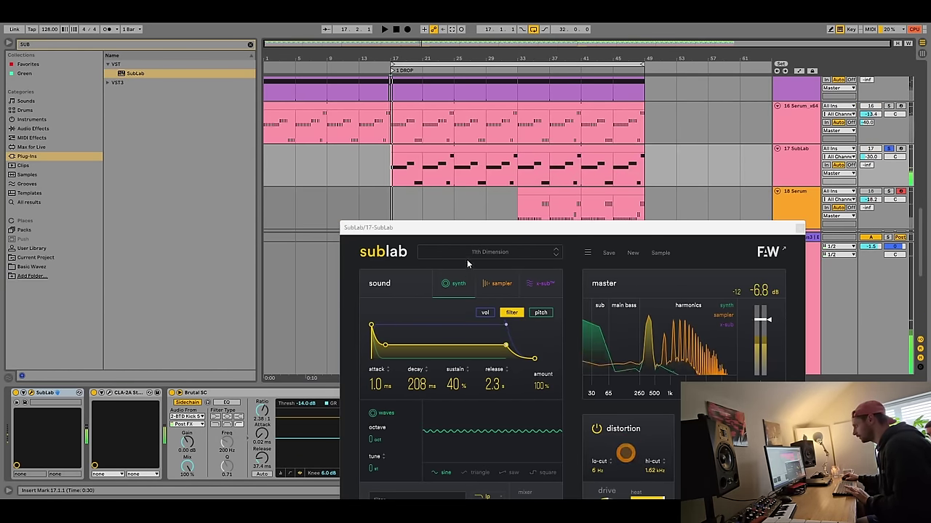
Load the X-Sub Full Harmonics preset from Pure Subs in SubLab.
{"action": "left_click", "coordinate": [468, 253]}
{"action": "scroll", "coordinate": [473, 400], "scroll_direction": "down", "scroll_amount": 10}
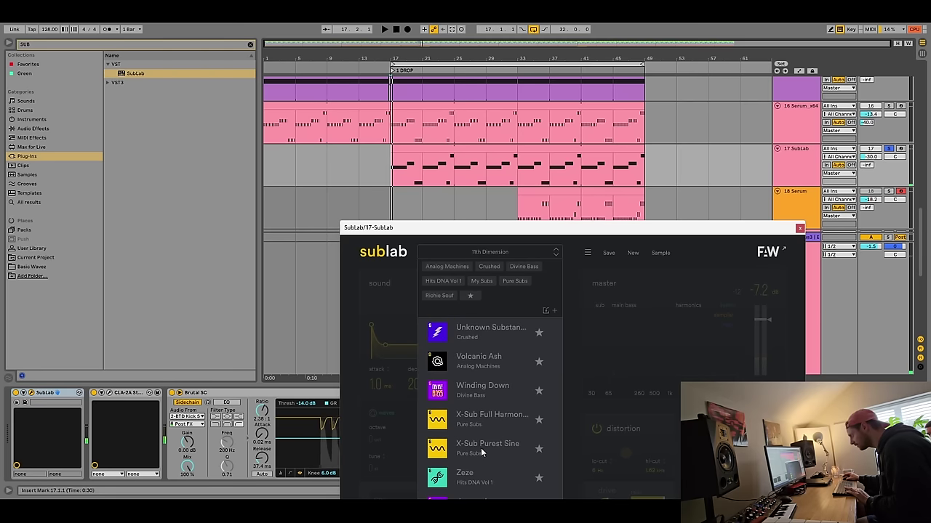
{"action": "left_click", "coordinate": [484, 418]}
{"action": "left_click_drag", "start_coordinate": [560, 231], "coordinate": [543, 217]}
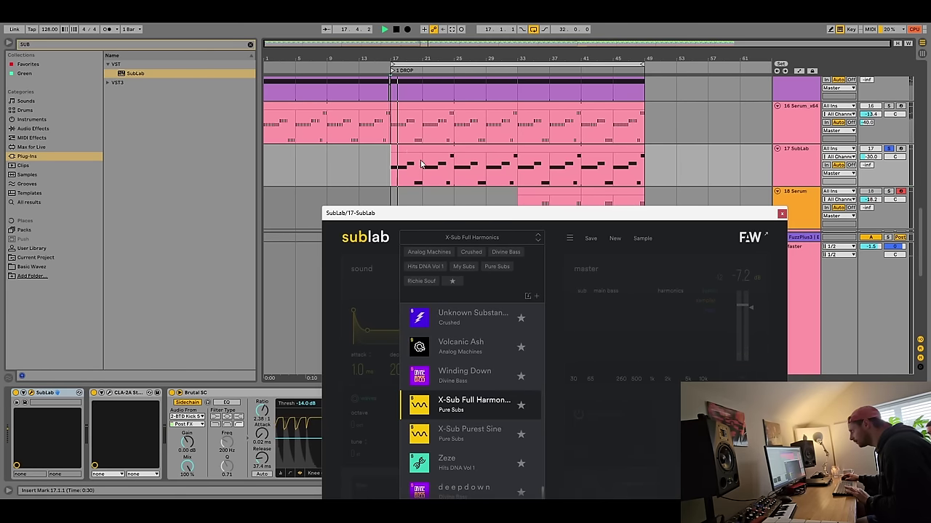
Transpose all notes in the SubLab clip at bar 17 down one octave, to D#2–A#2, and play it.
{"action": "left_click", "coordinate": [411, 151]}
{"action": "left_click_drag", "start_coordinate": [457, 210], "coordinate": [717, 116]}
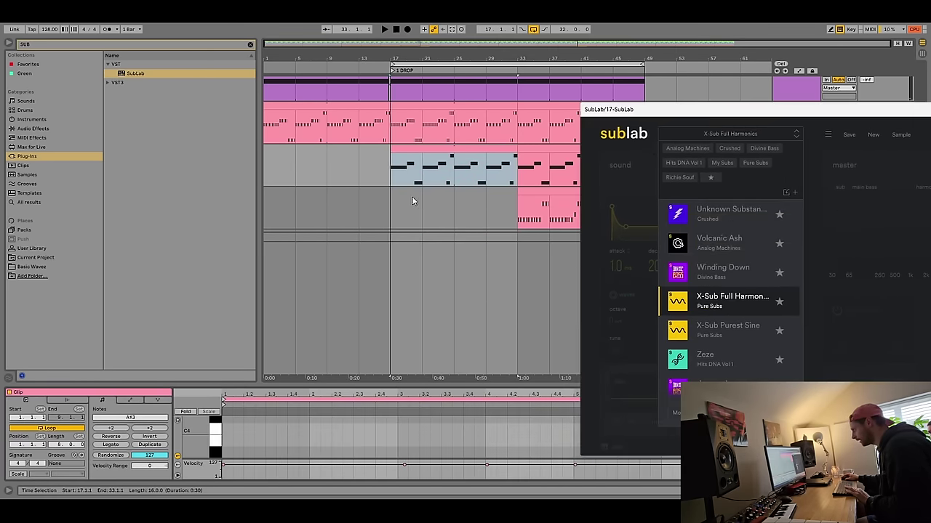
{"action": "left_click_drag", "start_coordinate": [380, 384], "coordinate": [380, 169]}
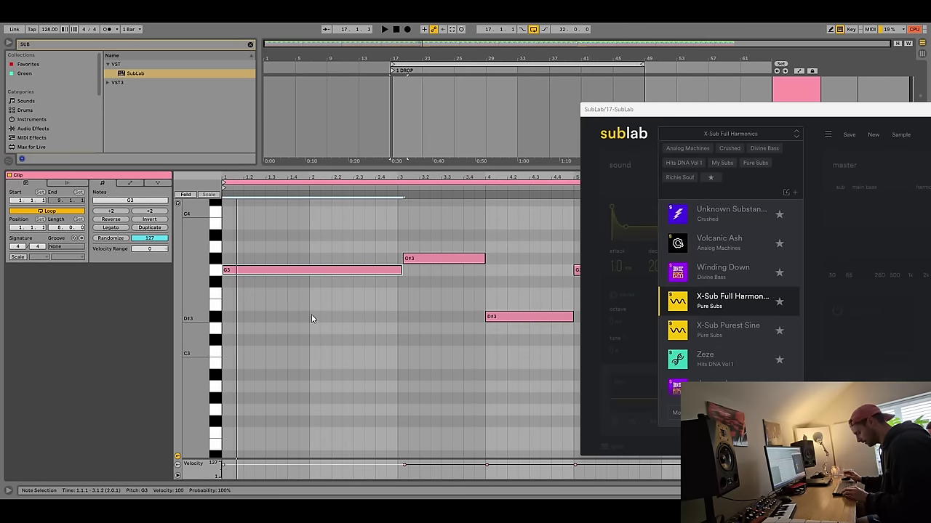
{"action": "scroll", "coordinate": [311, 319], "scroll_direction": "up", "scroll_amount": 5}
{"action": "key", "text": "space"}
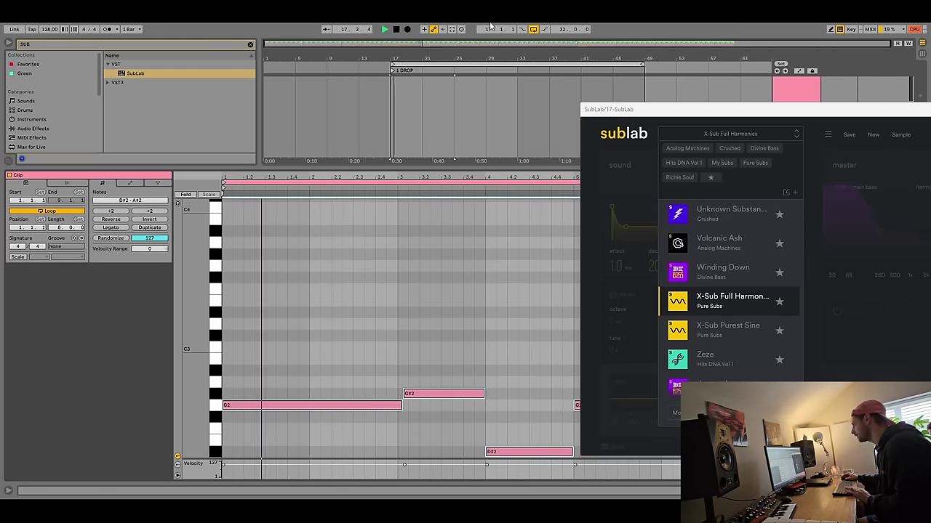
Close SubLab and duplicate track 17's transposed clips from bars 17–33 onto bars 33–49, undoing the extra copy after bar 49.
{"action": "left_click_drag", "start_coordinate": [547, 166], "coordinate": [484, 405]}
{"action": "scroll", "coordinate": [538, 320], "scroll_direction": "up", "scroll_amount": 2}
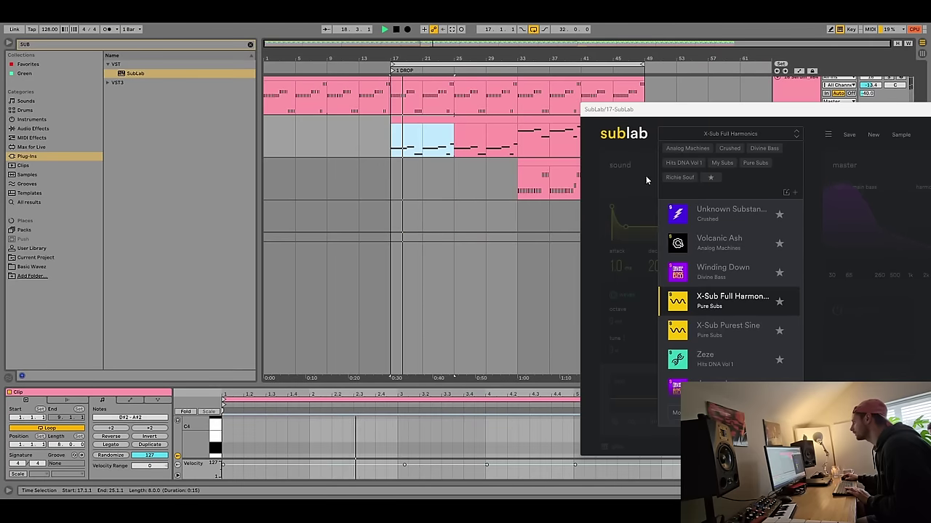
{"action": "key", "text": "Escape"}
{"action": "left_click", "coordinate": [428, 119]}
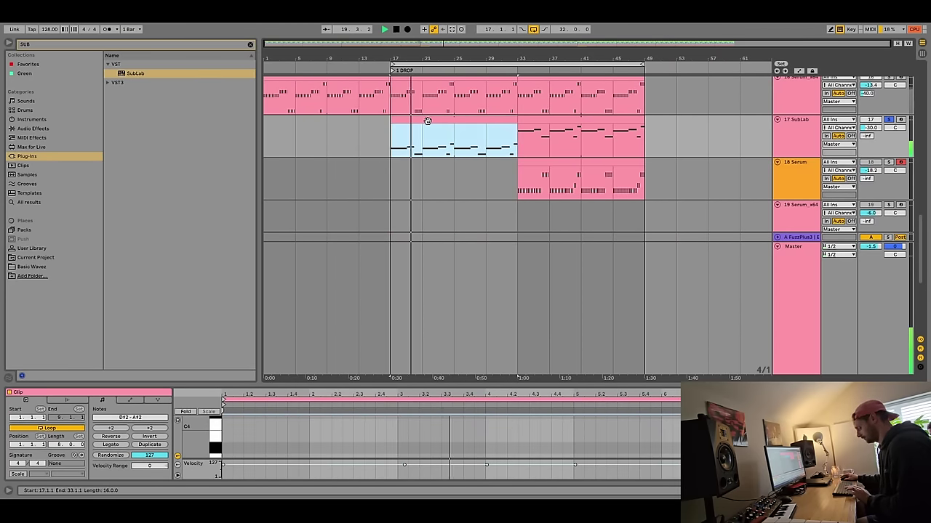
{"action": "key", "text": "ctrl+d"}
{"action": "key", "text": "ctrl+d"}
{"action": "key", "text": "ctrl+z"}
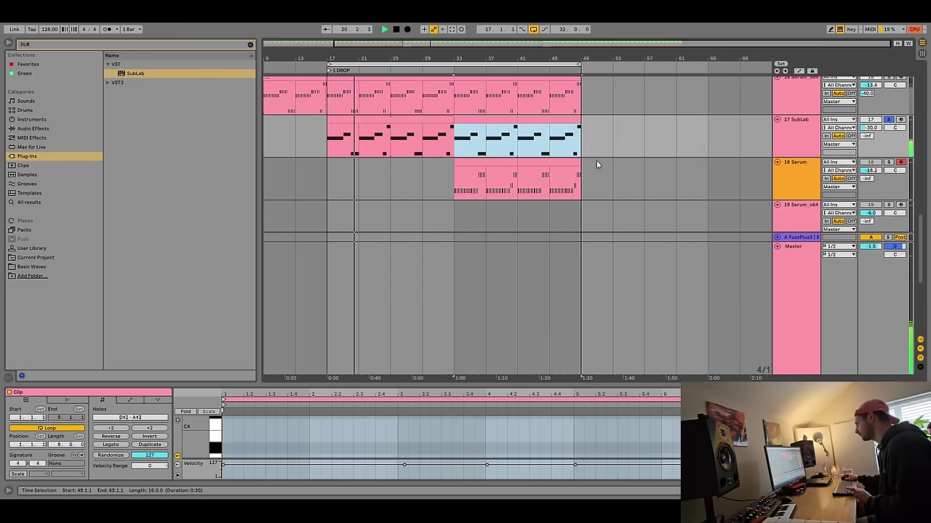
Raise the SubLab track's volume to -24.4 dB and unsolo it so it plays with the full mix.
{"action": "left_click", "coordinate": [878, 128]}
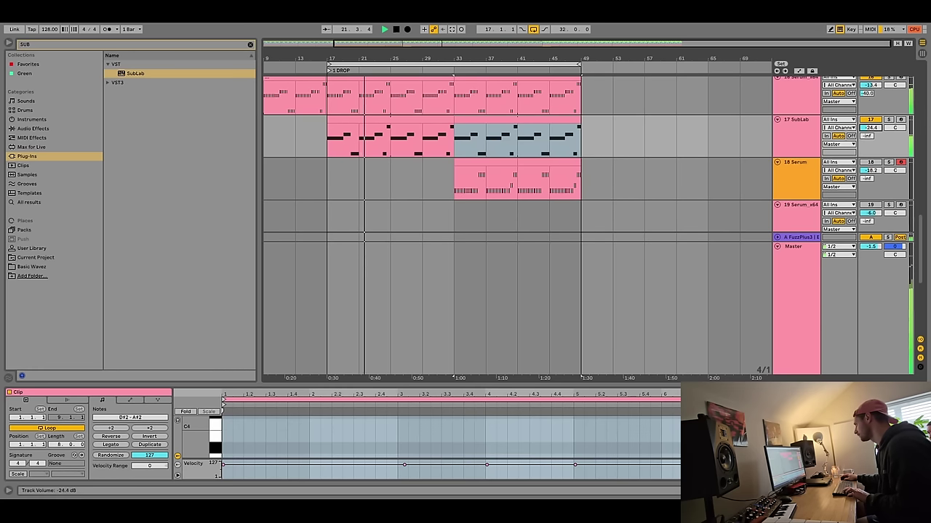
{"action": "left_click", "coordinate": [887, 120]}
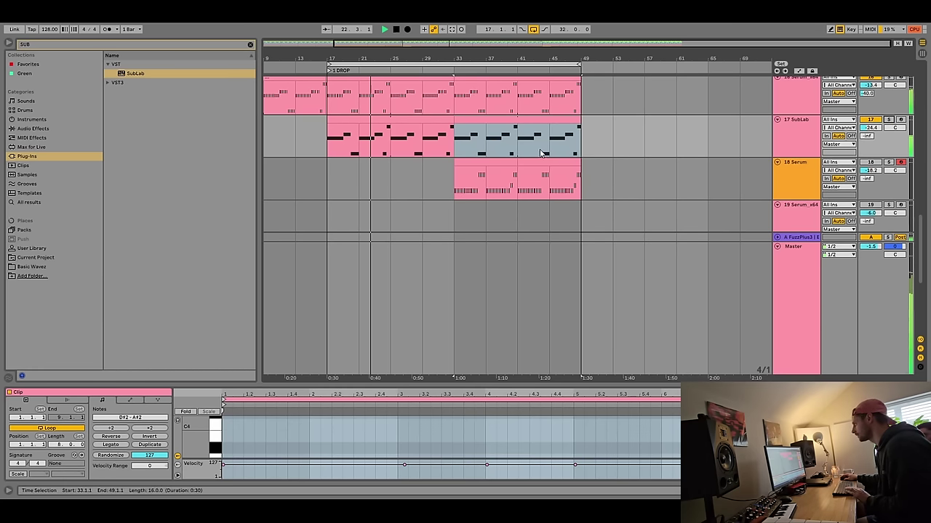
Set the Brutal SC sidechain compressor's threshold on the SubLab track to -17.9 dB and the track's volume to -25.9 dB with solo off.
{"action": "double_click", "coordinate": [780, 142]}
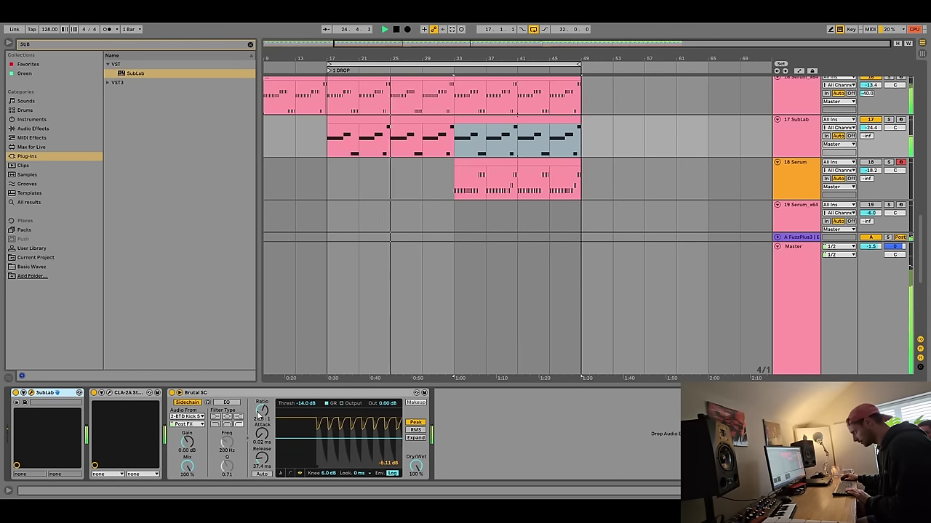
{"action": "left_click_drag", "start_coordinate": [263, 411], "coordinate": [301, 412]}
{"action": "key", "text": "s"}
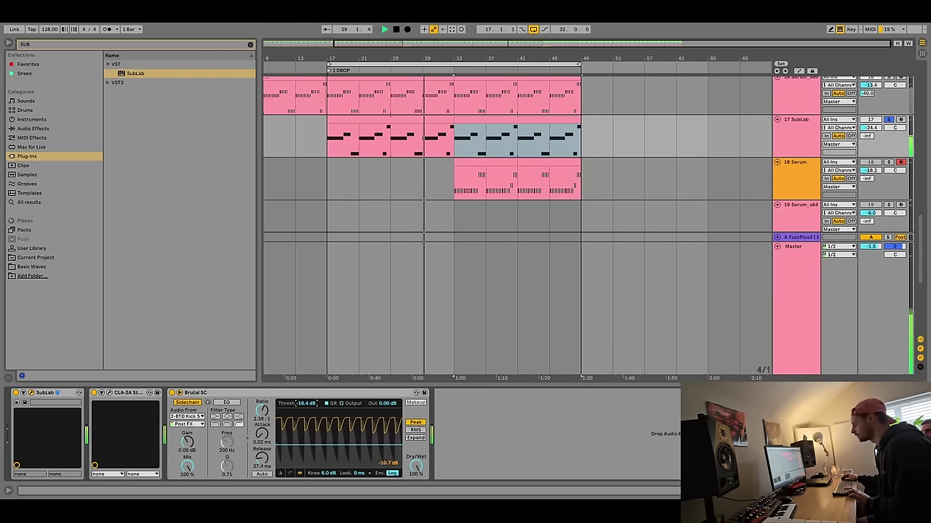
{"action": "left_click", "coordinate": [889, 120]}
{"action": "left_click_drag", "start_coordinate": [878, 128], "coordinate": [878, 134]}
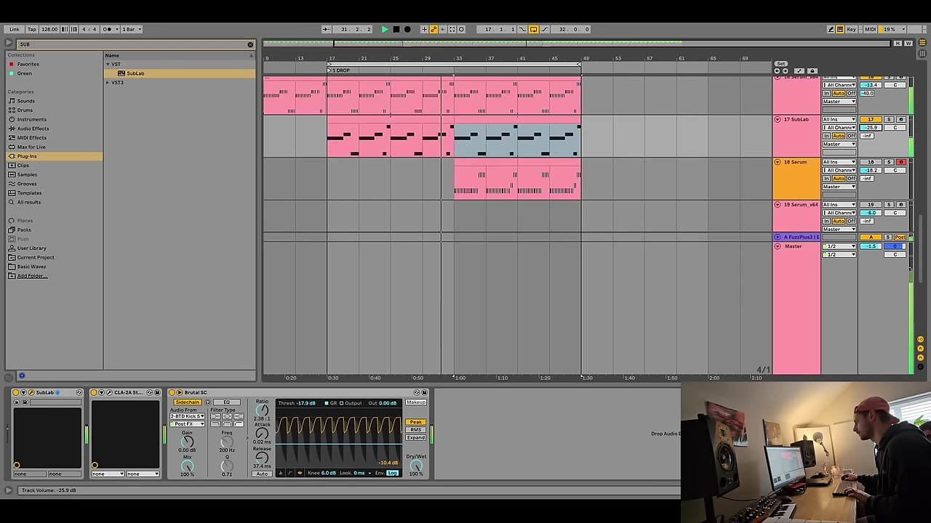
Set the arrangement's fixed grid to 1/16 and play the clap tracks just before bar 37.
{"action": "scroll", "coordinate": [485, 200], "scroll_direction": "up", "scroll_amount": 1}
{"action": "scroll", "coordinate": [485, 200], "scroll_direction": "down", "scroll_amount": 1}
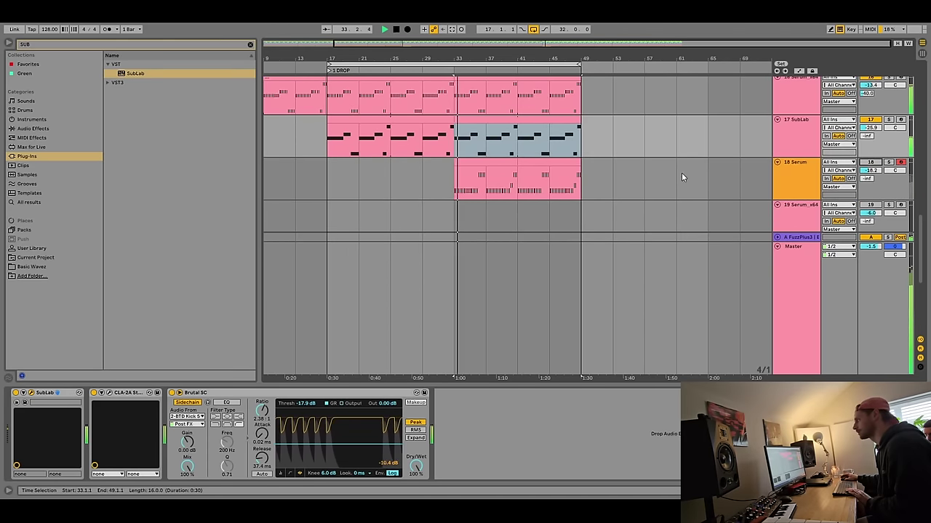
{"action": "scroll", "coordinate": [571, 209], "scroll_direction": "up", "scroll_amount": 1}
{"action": "scroll", "coordinate": [571, 208], "scroll_direction": "up", "scroll_amount": 10}
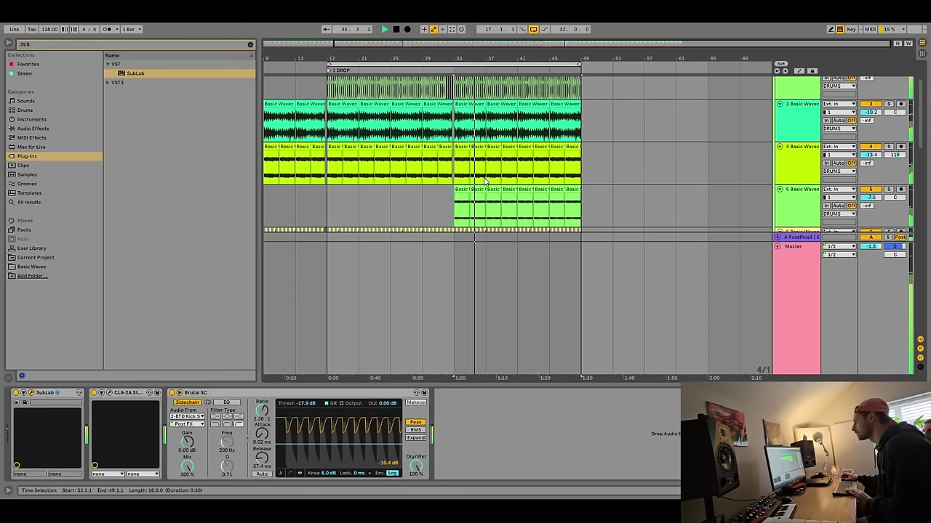
{"action": "scroll", "coordinate": [509, 197], "scroll_direction": "down", "scroll_amount": 3}
{"action": "scroll", "coordinate": [472, 183], "scroll_direction": "up", "scroll_amount": 5}
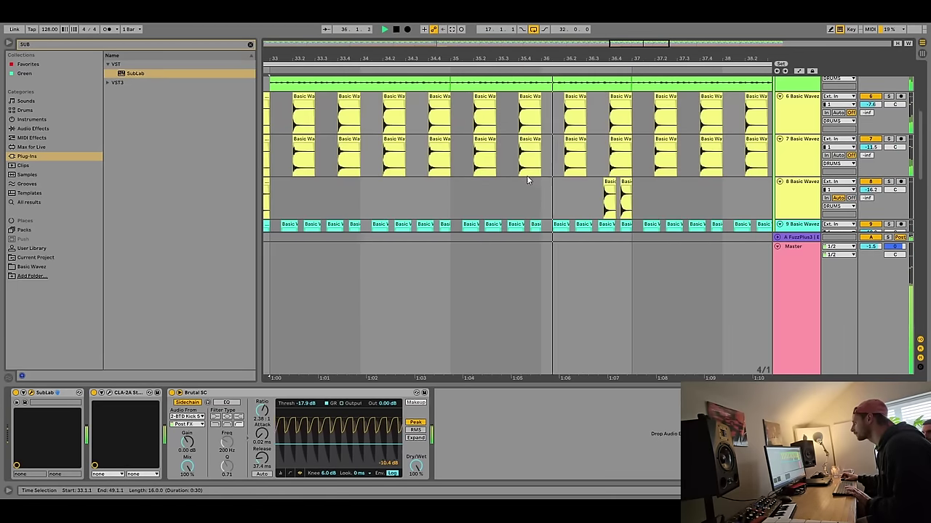
{"action": "scroll", "coordinate": [640, 192], "scroll_direction": "up", "scroll_amount": 3}
{"action": "right_click", "coordinate": [645, 194]}
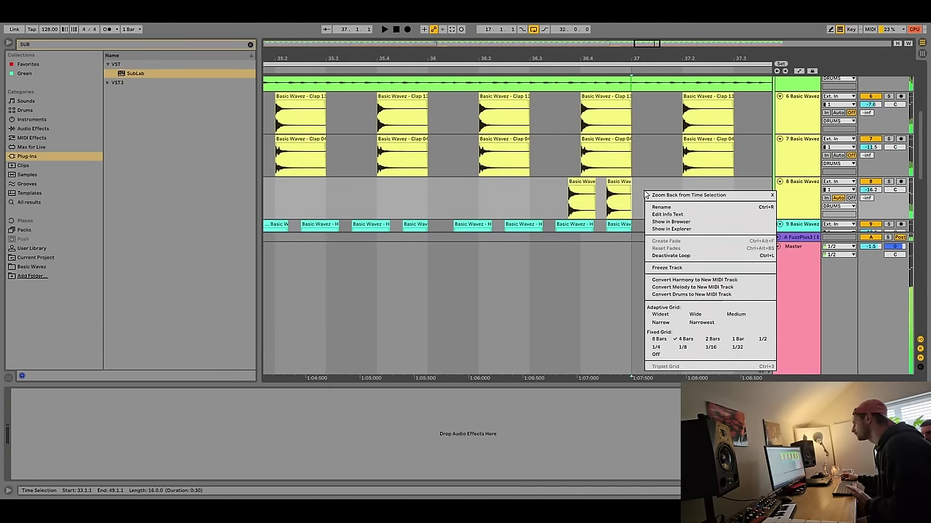
{"action": "left_click", "coordinate": [711, 348]}
{"action": "scroll", "coordinate": [615, 182], "scroll_direction": "up", "scroll_amount": 2}
{"action": "left_click", "coordinate": [472, 154]}
{"action": "key", "text": "space"}
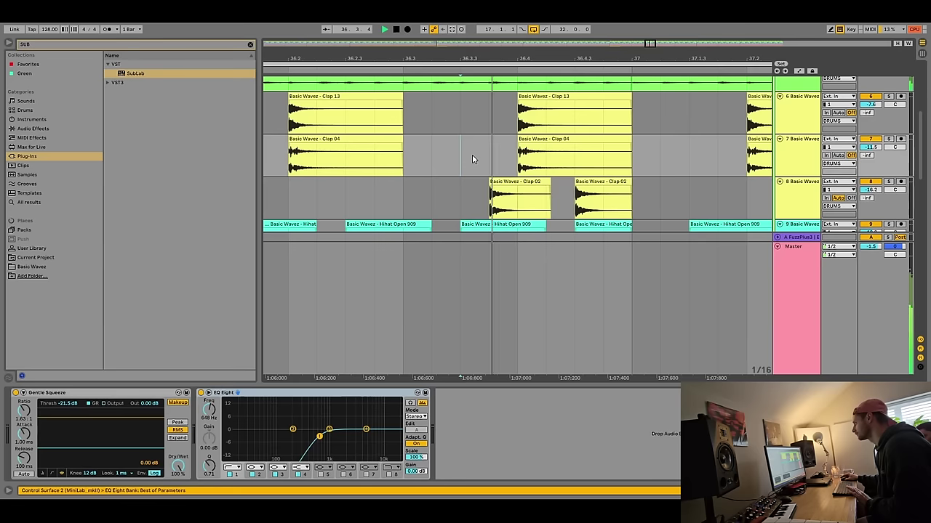
{"action": "left_click", "coordinate": [373, 152]}
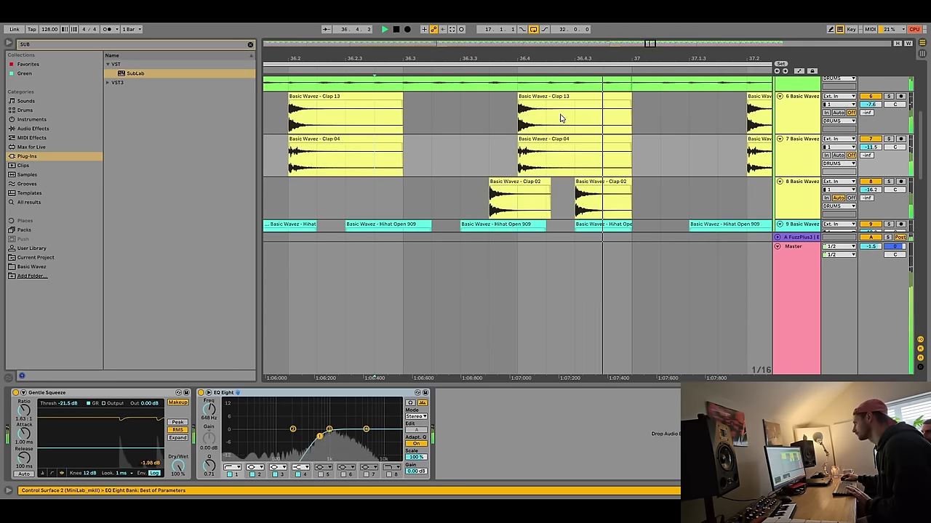
Copy the Clap 13 hit at 36.4 on track 6 to 36.4.4 and play it from about beat 36.2.
{"action": "left_click_drag", "start_coordinate": [560, 118], "coordinate": [608, 106]}
{"action": "left_click", "coordinate": [409, 123]}
{"action": "left_click_drag", "start_coordinate": [347, 120], "coordinate": [375, 120]}
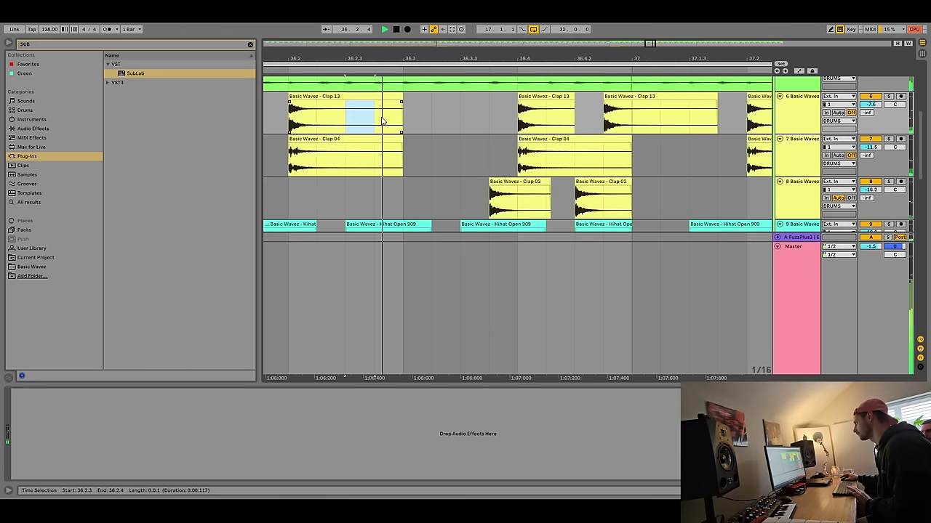
{"action": "key", "text": "minus"}
{"action": "key", "text": "minus"}
{"action": "key", "text": "minus"}
{"action": "key", "text": "minus"}
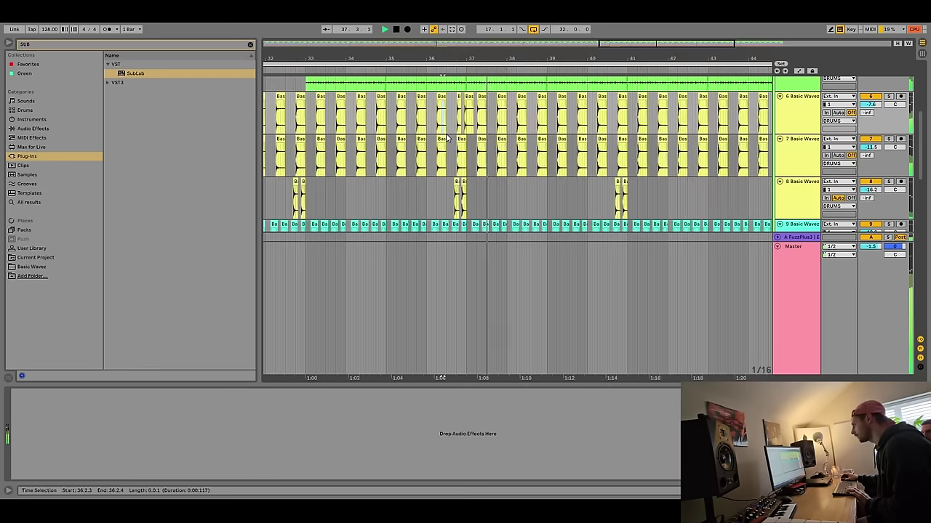
Play the arrangement from around bar 30 to 40 to check the extra clap and examine the clap fills every four bars.
{"action": "scroll", "coordinate": [469, 139], "scroll_direction": "up", "scroll_amount": 2}
{"action": "scroll", "coordinate": [469, 138], "scroll_direction": "down", "scroll_amount": 3}
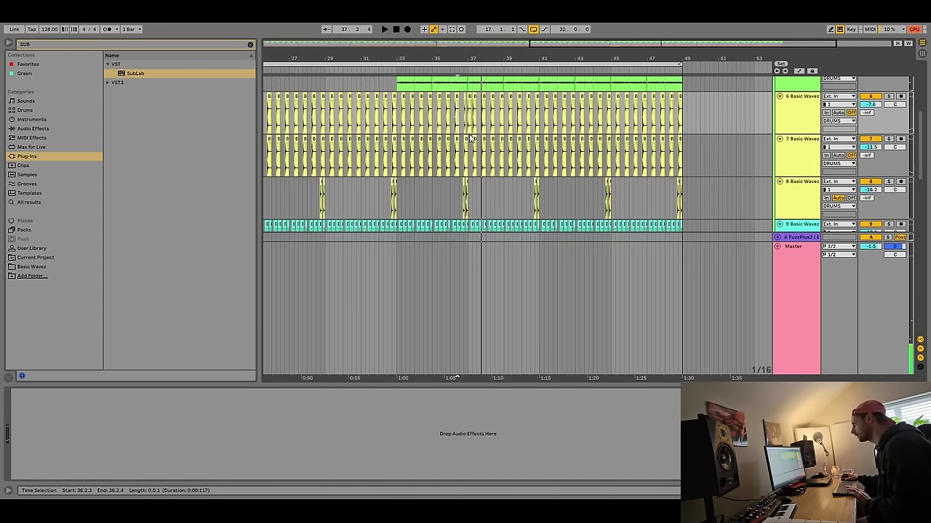
{"action": "key", "text": "minus"}
{"action": "key", "text": "minus"}
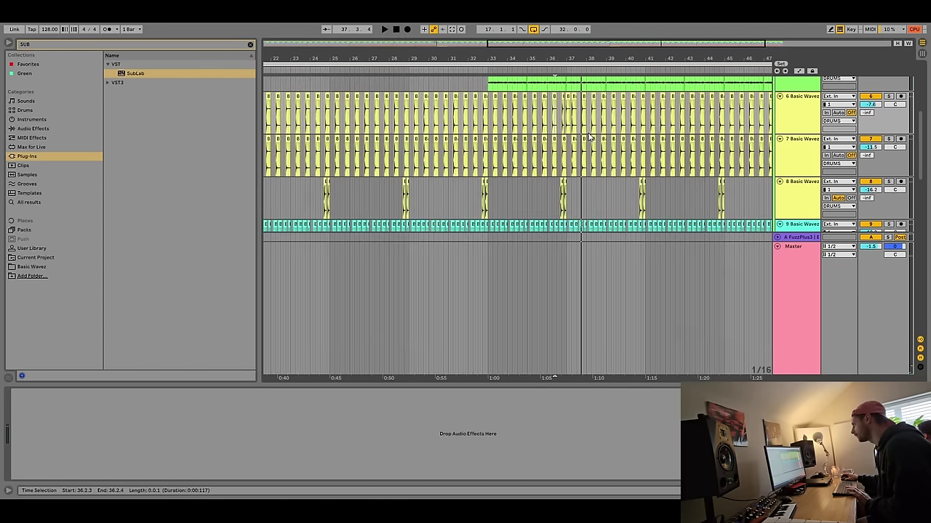
{"action": "key", "text": "plus"}
{"action": "left_click", "coordinate": [519, 83]}
{"action": "key", "text": "space"}
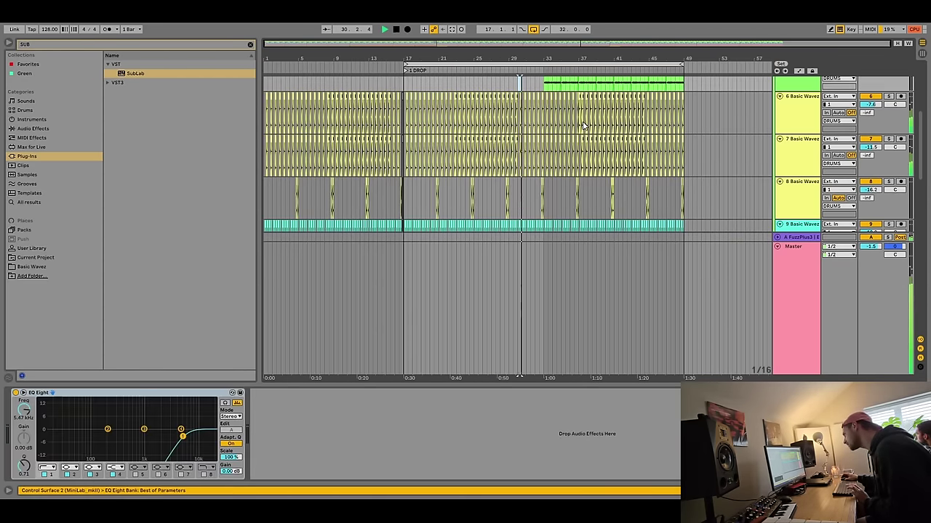
{"action": "key", "text": "plus"}
{"action": "key", "text": "plus"}
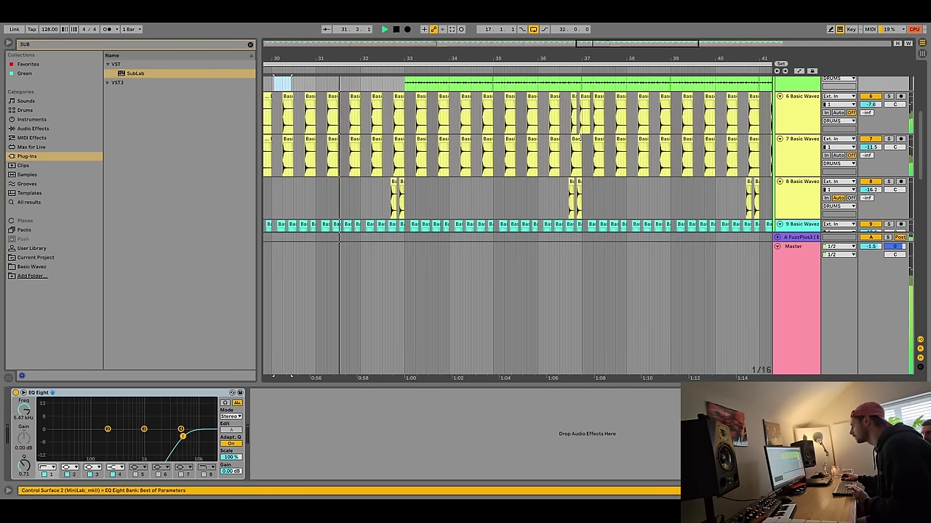
{"action": "scroll", "coordinate": [611, 160], "scroll_direction": "down", "scroll_amount": 2}
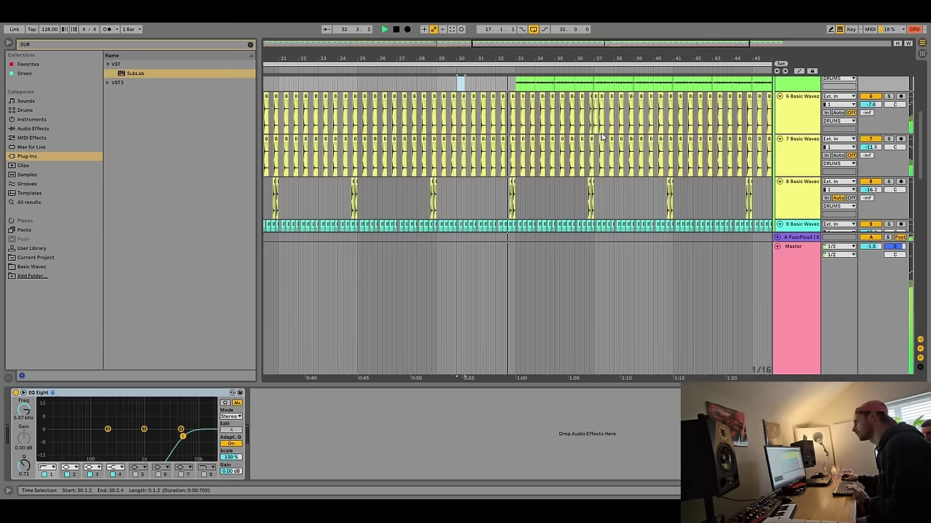
{"action": "scroll", "coordinate": [618, 160], "scroll_direction": "up", "scroll_amount": 2}
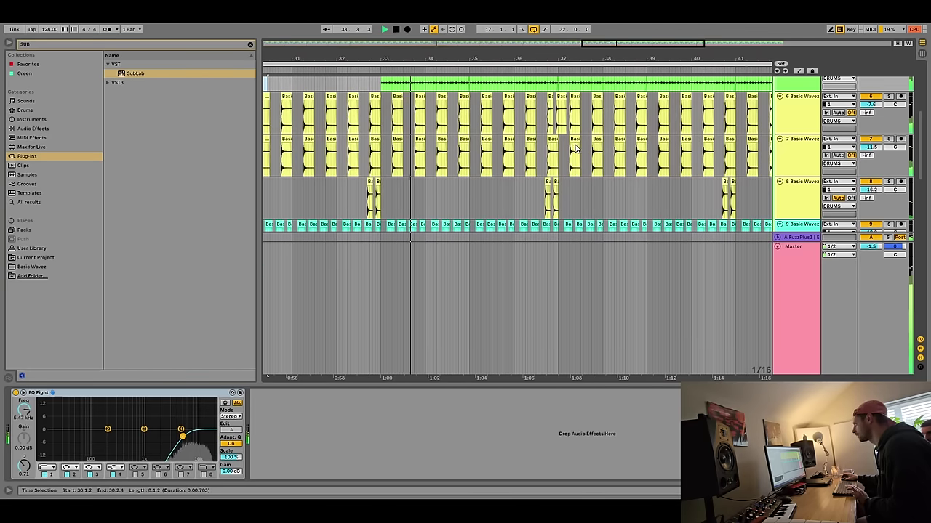
{"action": "key", "text": "minus"}
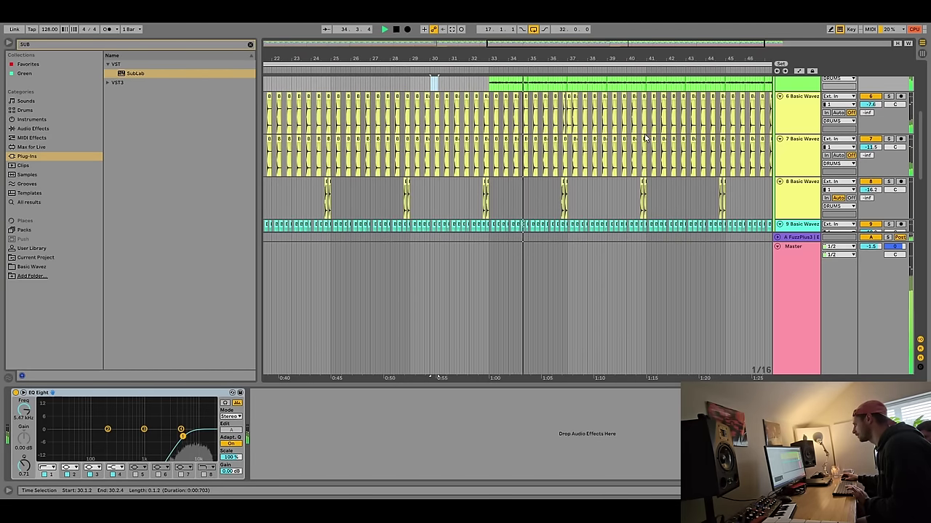
{"action": "key", "text": "plus"}
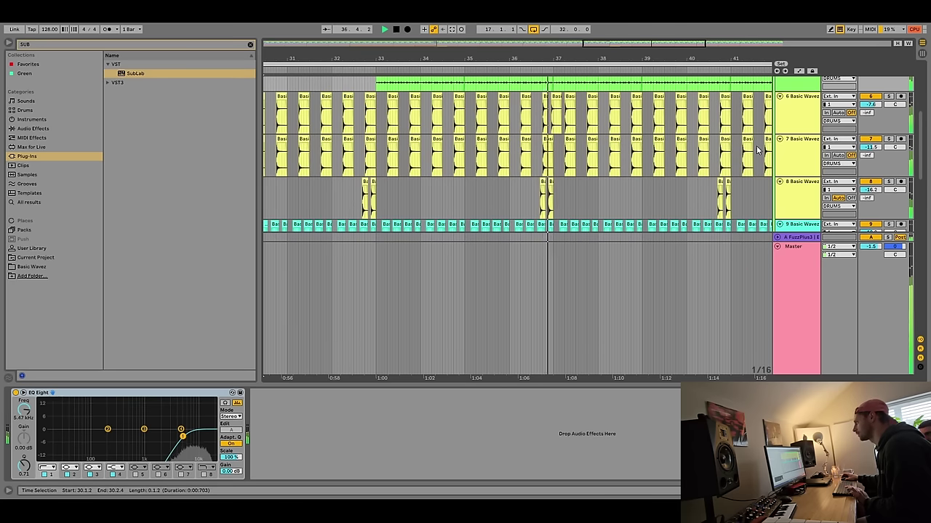
{"action": "key", "text": "plus"}
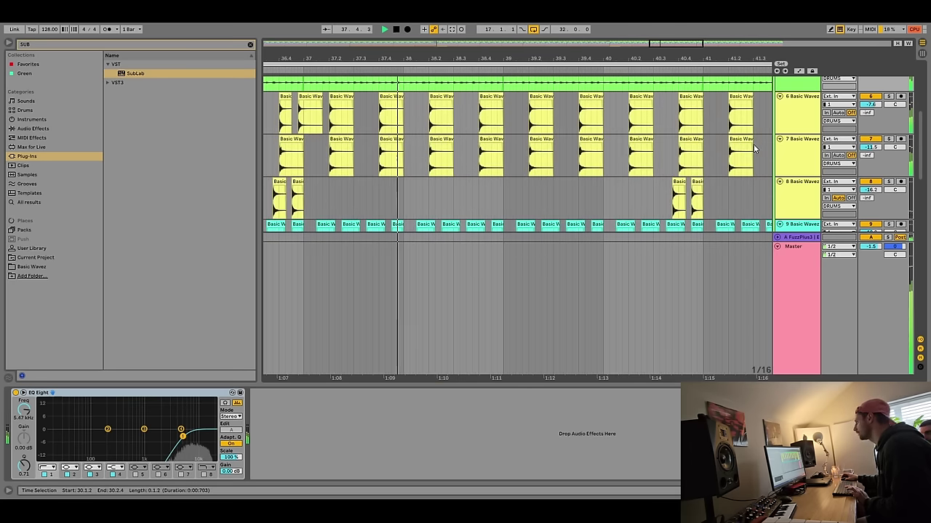
{"action": "key", "text": "minus"}
{"action": "key", "text": "plus"}
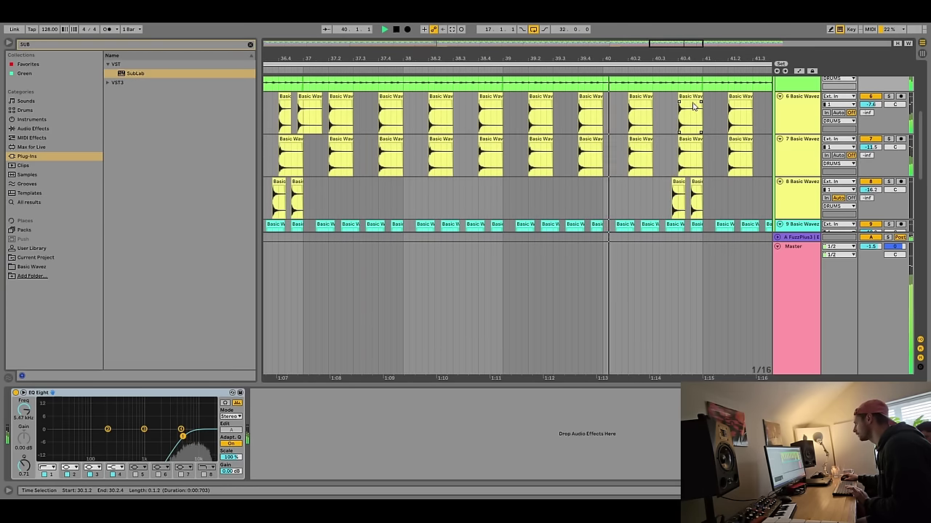
Copy the Clap 13 hit at 40.4 on track 6 to 40.4.4, play it, and delete the extra hit at 41.1.2.
{"action": "left_click_drag", "start_coordinate": [695, 96], "coordinate": [722, 109]}
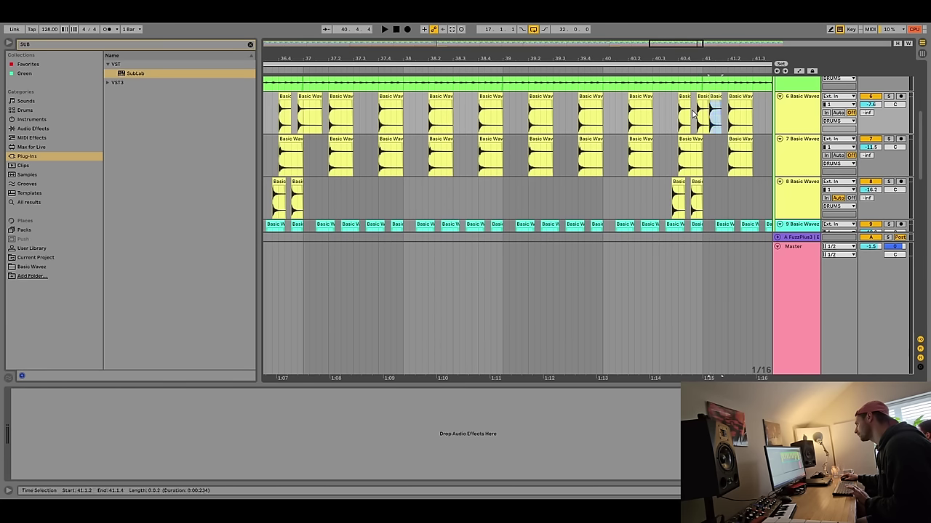
{"action": "left_click", "coordinate": [654, 117]}
{"action": "key", "text": "space"}
{"action": "scroll", "coordinate": [477, 123], "scroll_direction": "right", "scroll_amount": 1}
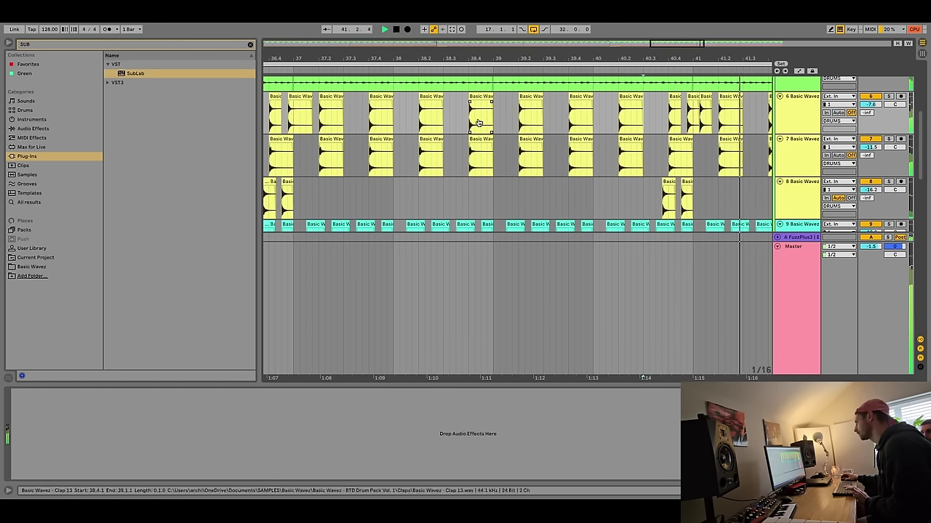
{"action": "scroll", "coordinate": [730, 131], "scroll_direction": "up", "scroll_amount": 4}
{"action": "key", "text": "space"}
{"action": "left_click", "coordinate": [672, 100]}
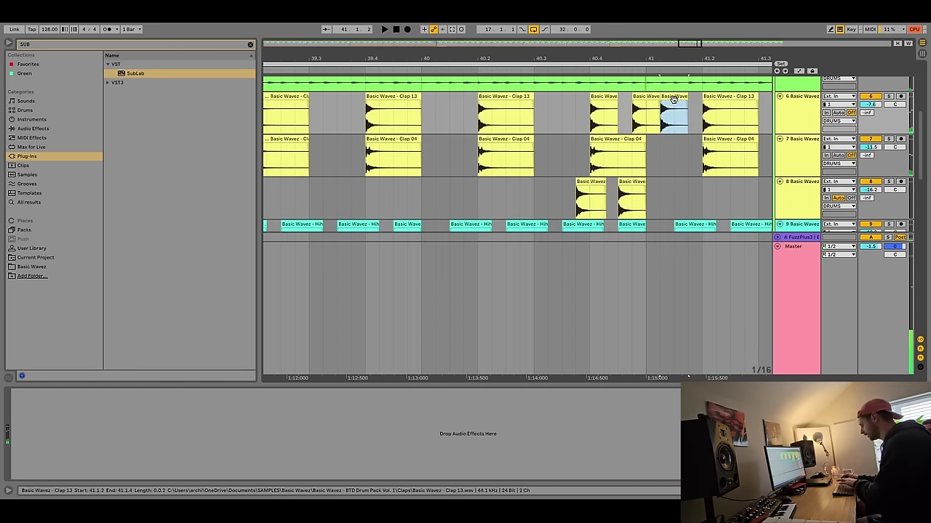
{"action": "key", "text": "Delete"}
Shorten the Clap 04 clip at 41.2 on track 7, copy it to 41.1.2, and play the fill from 40.2.
{"action": "left_click", "coordinate": [753, 140]}
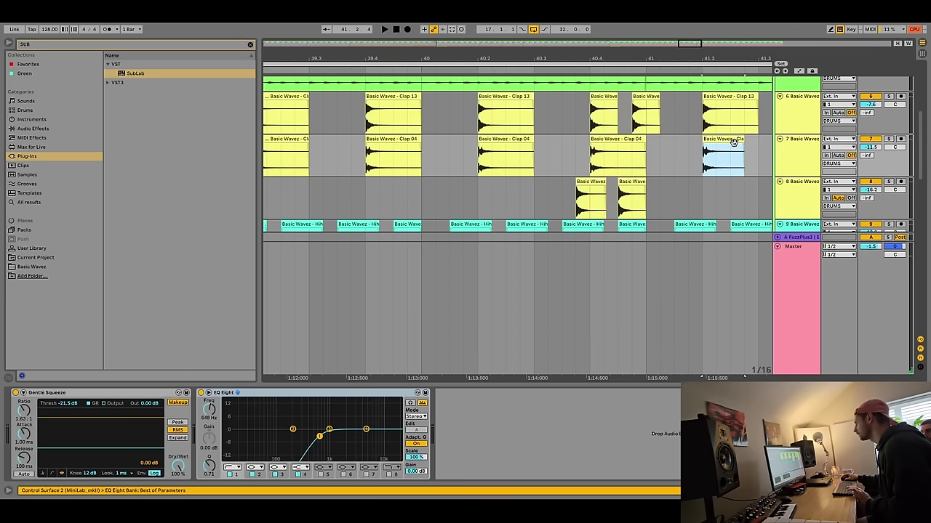
{"action": "left_click_drag", "start_coordinate": [734, 141], "coordinate": [693, 142]}
{"action": "left_click", "coordinate": [518, 138], "text": "shift"}
{"action": "key", "text": "space"}
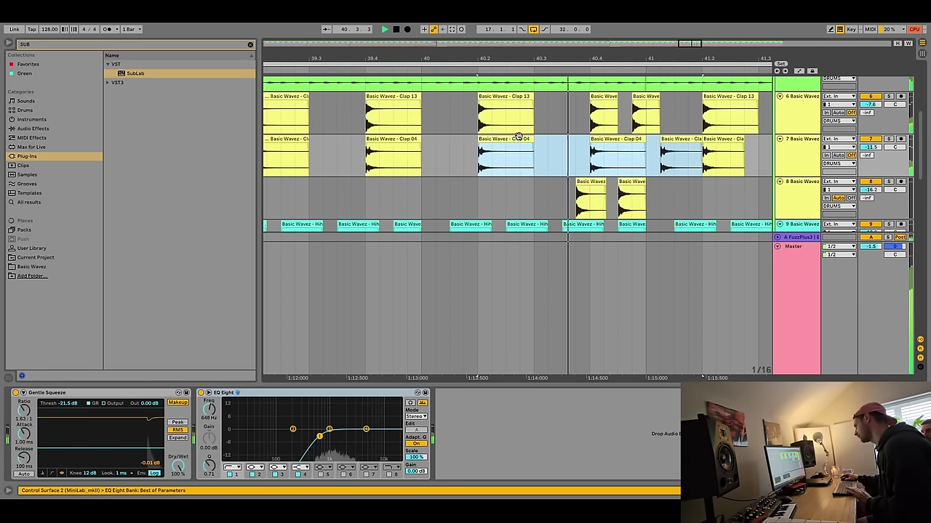
{"action": "key", "text": "minus"}
{"action": "key", "text": "minus"}
{"action": "key", "text": "minus"}
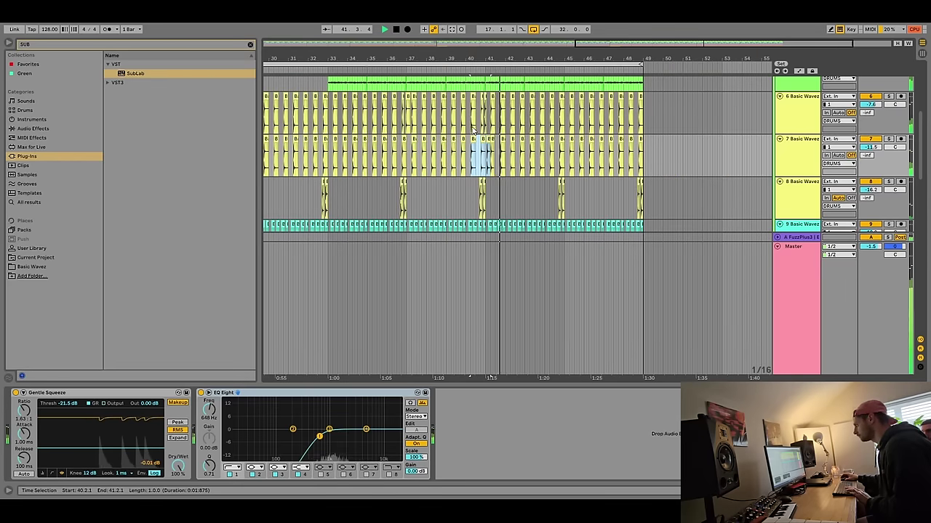
{"action": "left_click", "coordinate": [324, 152]}
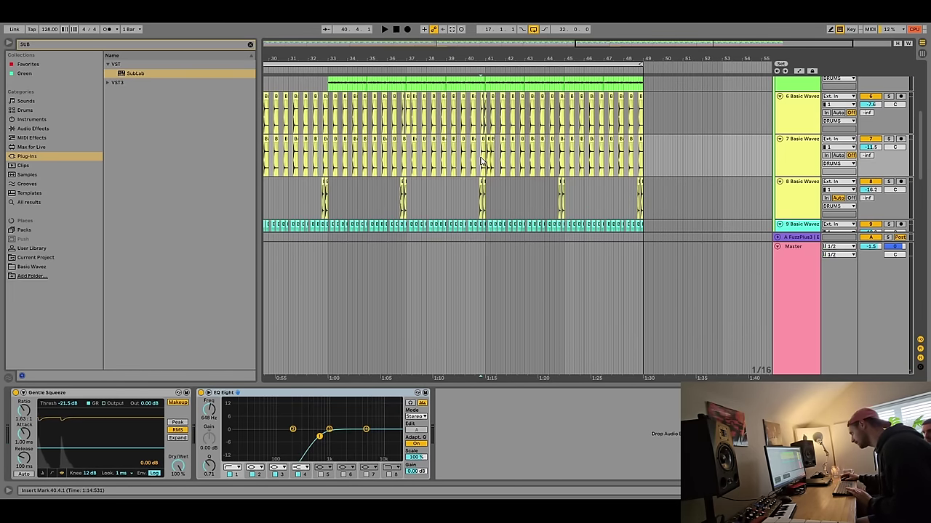
Play from 40.4 and copy the Clap 13 hit at 44.4 on track 6 to 44.4.4.
{"action": "key", "text": "space"}
{"action": "scroll", "coordinate": [570, 134], "scroll_direction": "up", "scroll_amount": 5}
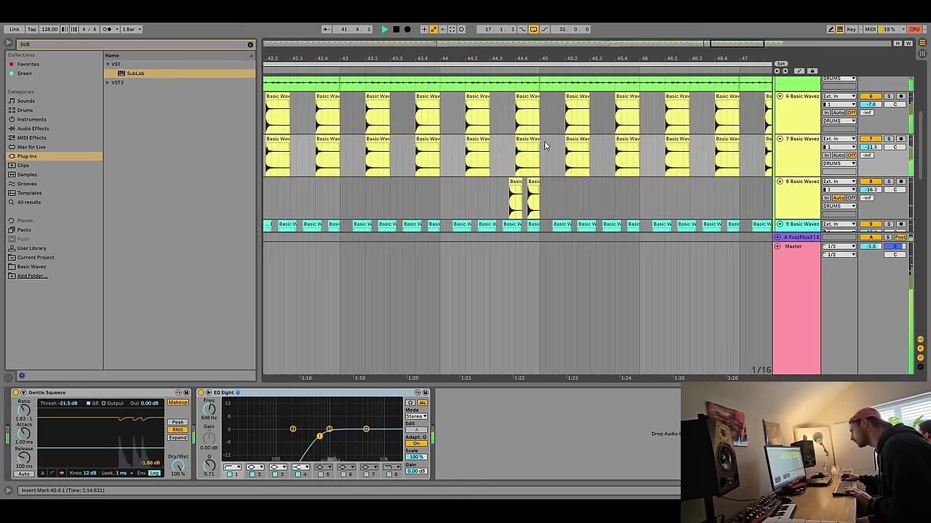
{"action": "scroll", "coordinate": [542, 142], "scroll_direction": "down", "scroll_amount": 3}
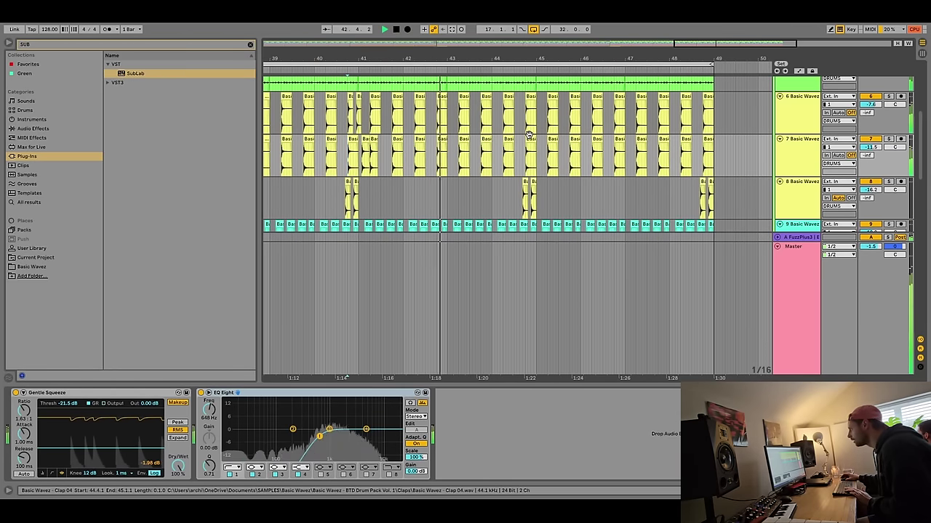
{"action": "scroll", "coordinate": [529, 135], "scroll_direction": "up", "scroll_amount": 5}
{"action": "left_click_drag", "start_coordinate": [529, 97], "coordinate": [570, 110]}
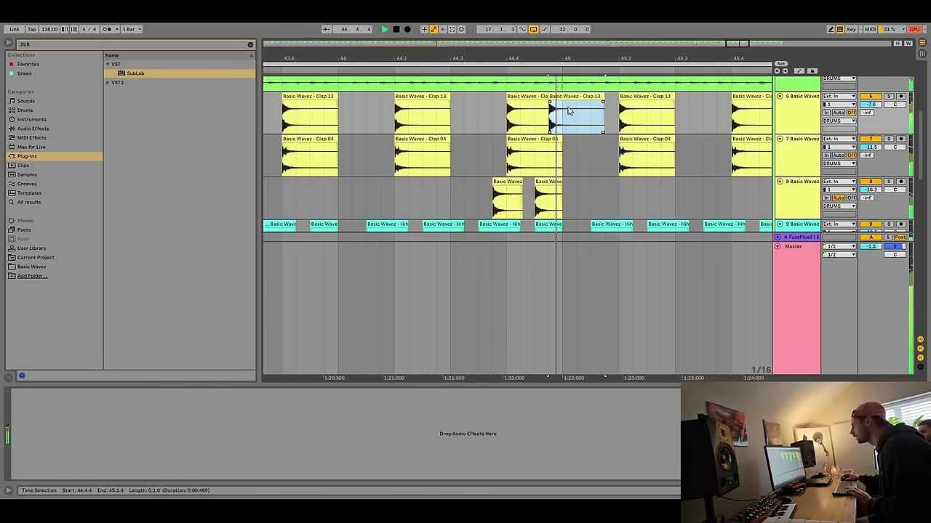
{"action": "scroll", "coordinate": [570, 111], "scroll_direction": "down", "scroll_amount": 5}
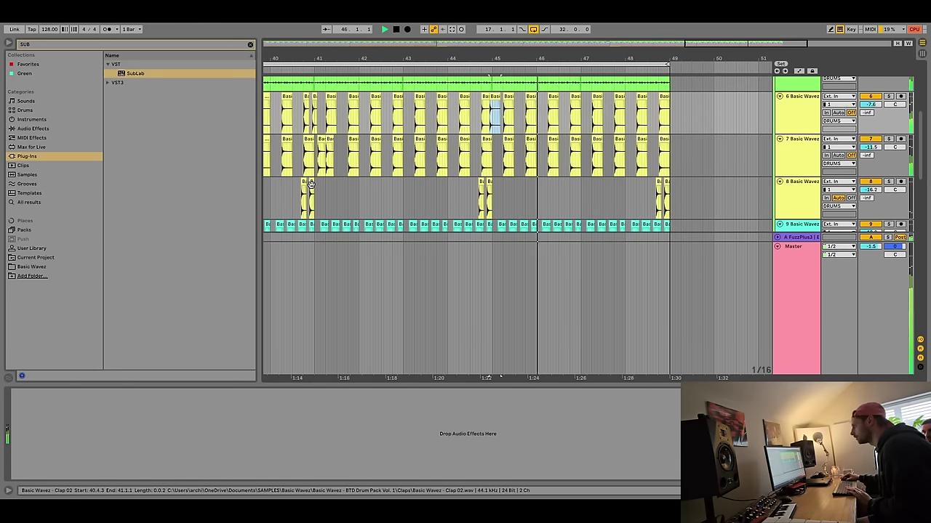
Copy the last Clap 13 hit at 48.4 on track 6 to 48.4.4 and play the end of the section.
{"action": "scroll", "coordinate": [648, 155], "scroll_direction": "up", "scroll_amount": 2}
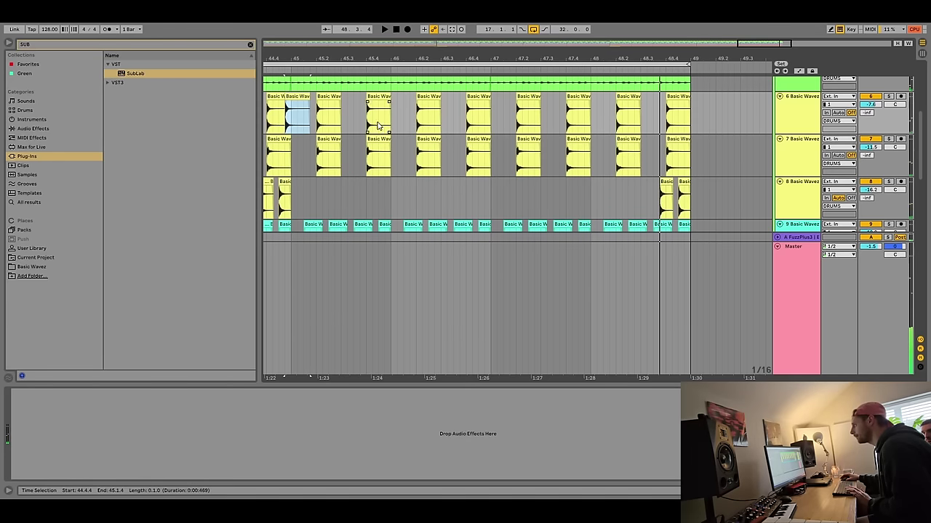
{"action": "left_click_drag", "start_coordinate": [679, 99], "coordinate": [700, 105]}
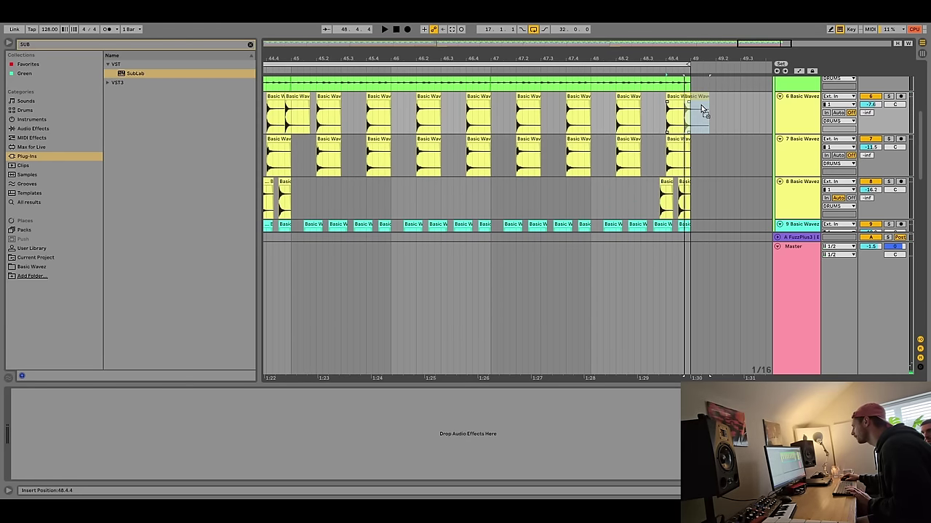
{"action": "key", "text": "space"}
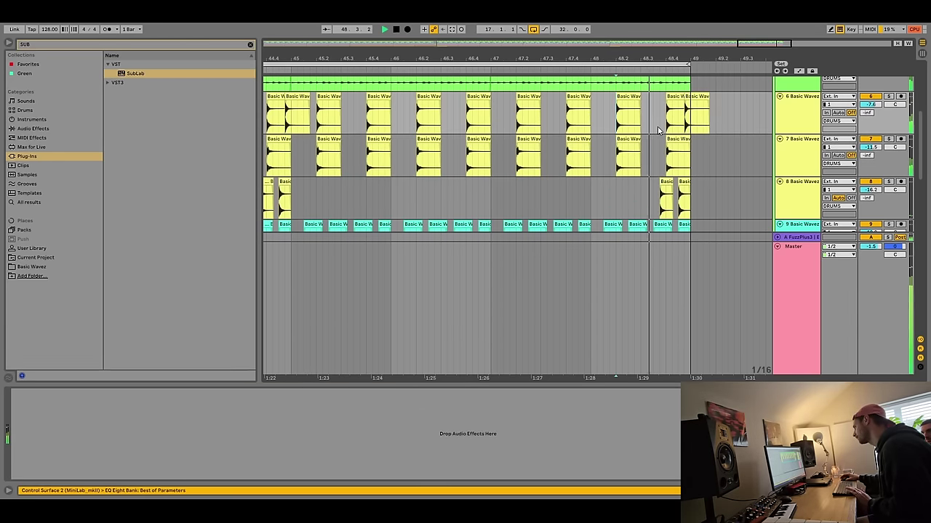
Stop playback, show the whole arrangement, and look over all the tracks from the drums down to the synths.
{"action": "key", "text": "w"}
{"action": "key", "text": "space"}
{"action": "scroll", "coordinate": [795, 175], "scroll_direction": "down", "scroll_amount": 10}
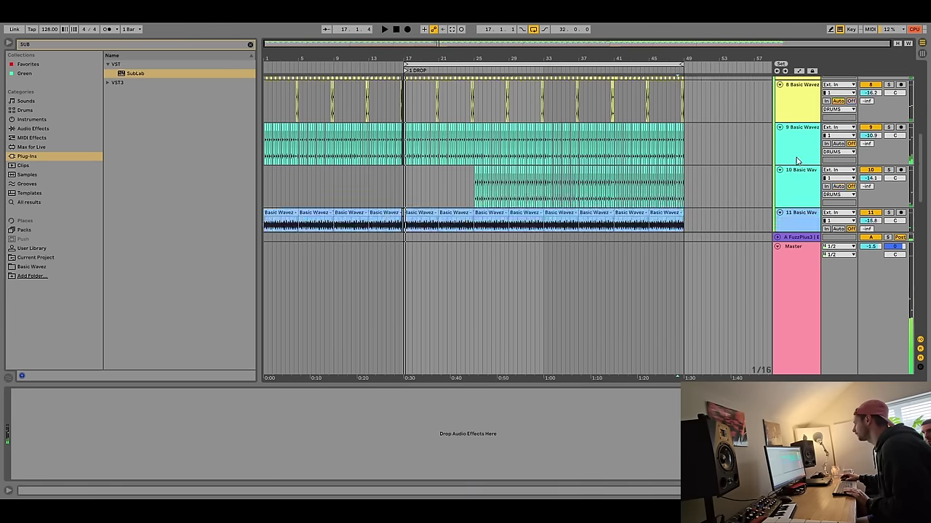
{"action": "scroll", "coordinate": [794, 169], "scroll_direction": "up", "scroll_amount": 10}
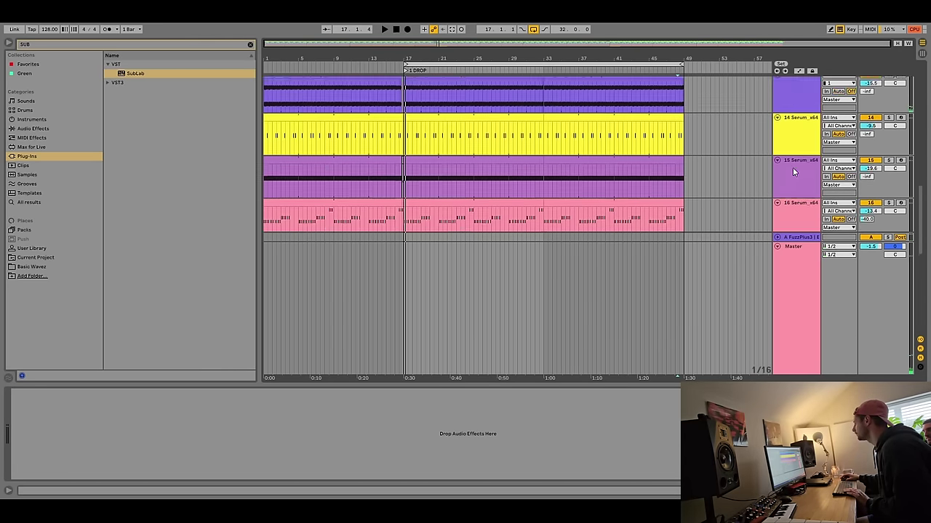
{"action": "scroll", "coordinate": [792, 163], "scroll_direction": "down", "scroll_amount": 5}
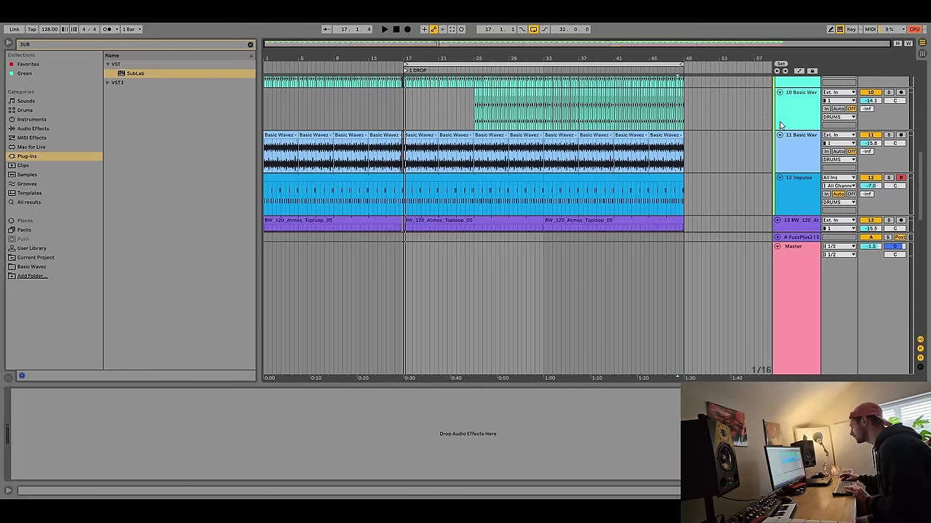
{"action": "scroll", "coordinate": [742, 100], "scroll_direction": "up", "scroll_amount": 2}
{"action": "scroll", "coordinate": [615, 133], "scroll_direction": "up", "scroll_amount": 3}
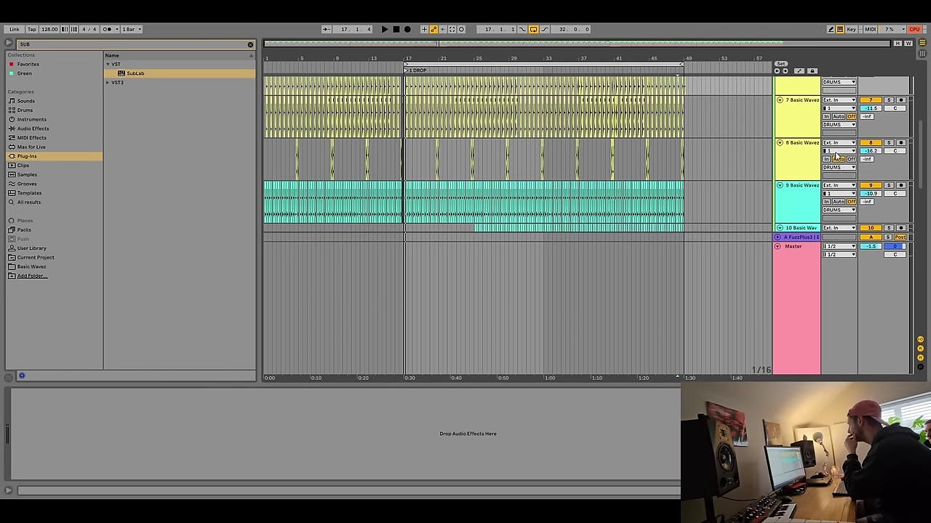
{"action": "scroll", "coordinate": [465, 179], "scroll_direction": "down", "scroll_amount": 4}
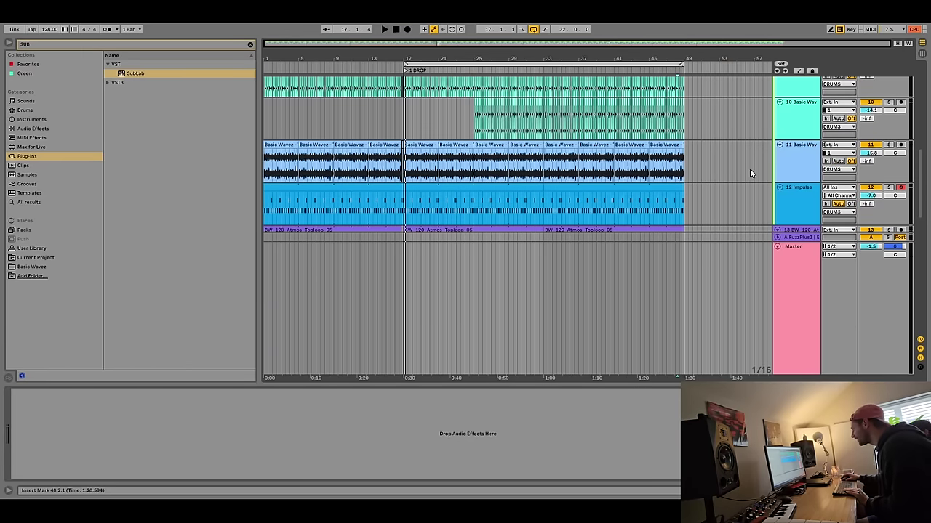
{"action": "scroll", "coordinate": [799, 157], "scroll_direction": "up", "scroll_amount": 12}
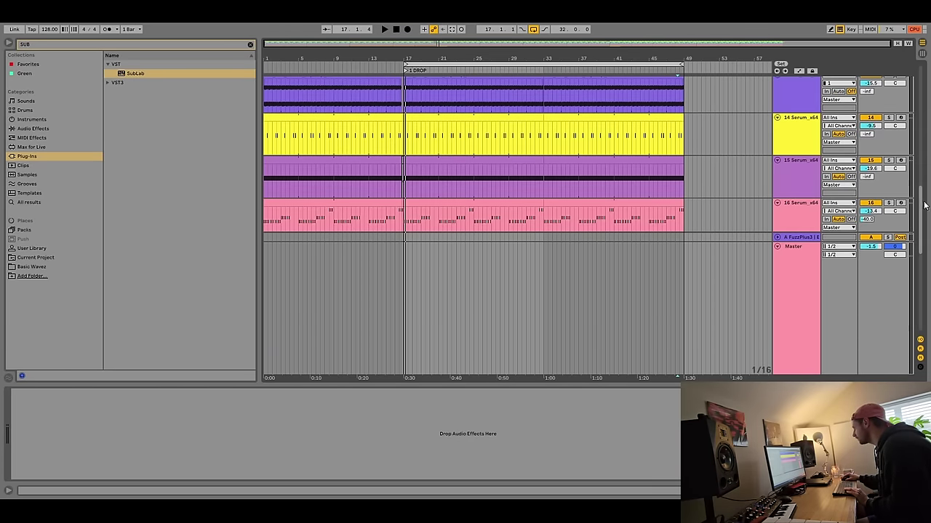
{"action": "scroll", "coordinate": [797, 113], "scroll_direction": "down", "scroll_amount": 2}
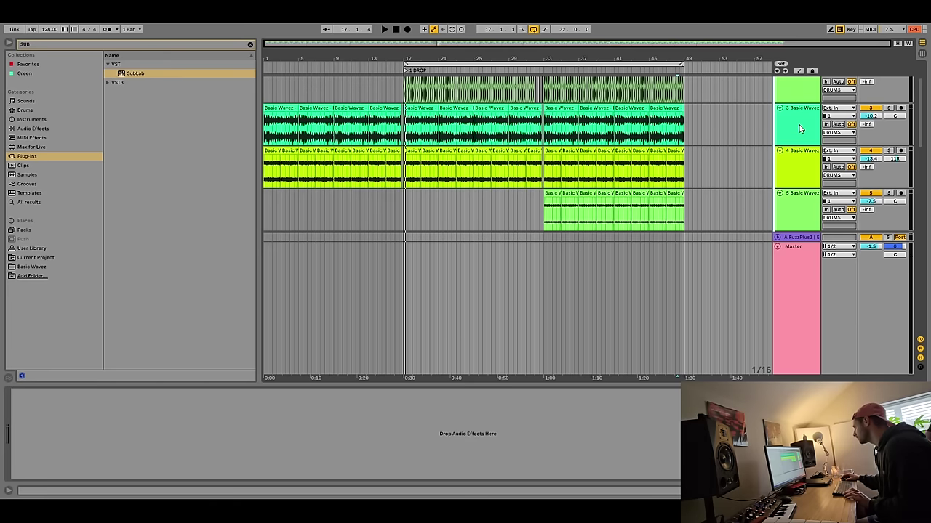
{"action": "scroll", "coordinate": [799, 129], "scroll_direction": "up", "scroll_amount": 2}
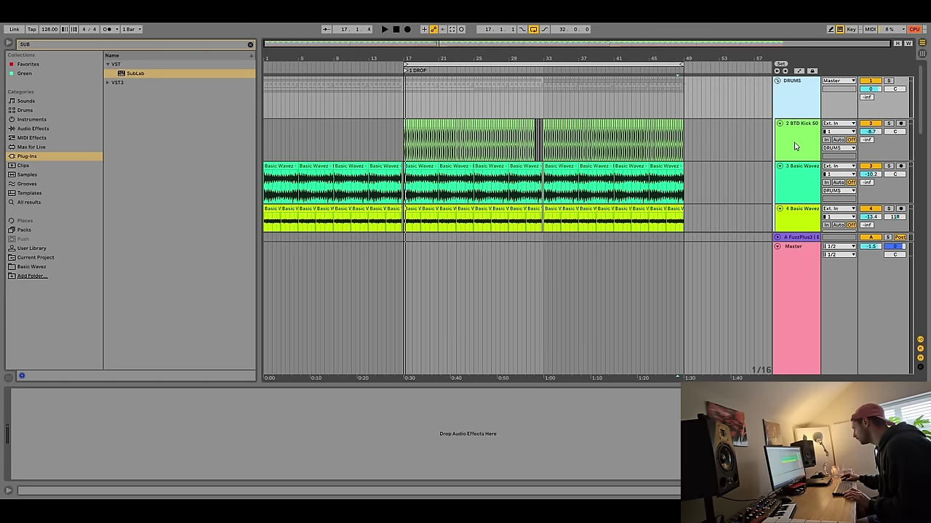
Select every track from the DRUMS group through 12 Impulse and set their track color to red.
{"action": "scroll", "coordinate": [794, 150], "scroll_direction": "down", "scroll_amount": 4}
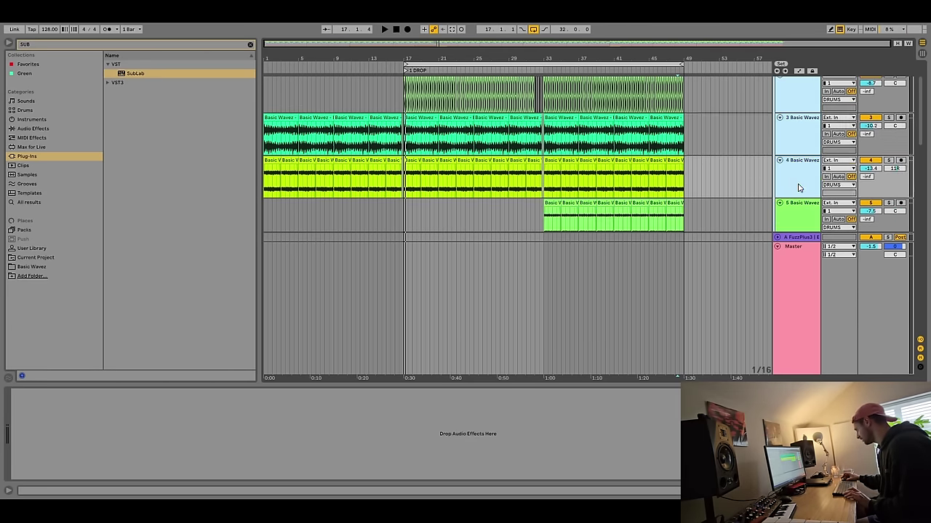
{"action": "scroll", "coordinate": [797, 182], "scroll_direction": "down", "scroll_amount": 3}
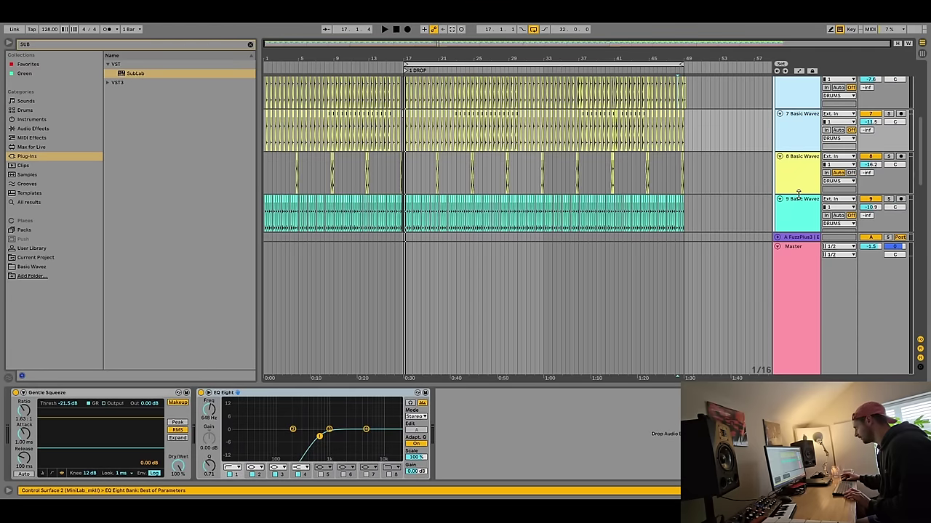
{"action": "scroll", "coordinate": [795, 182], "scroll_direction": "down", "scroll_amount": 2}
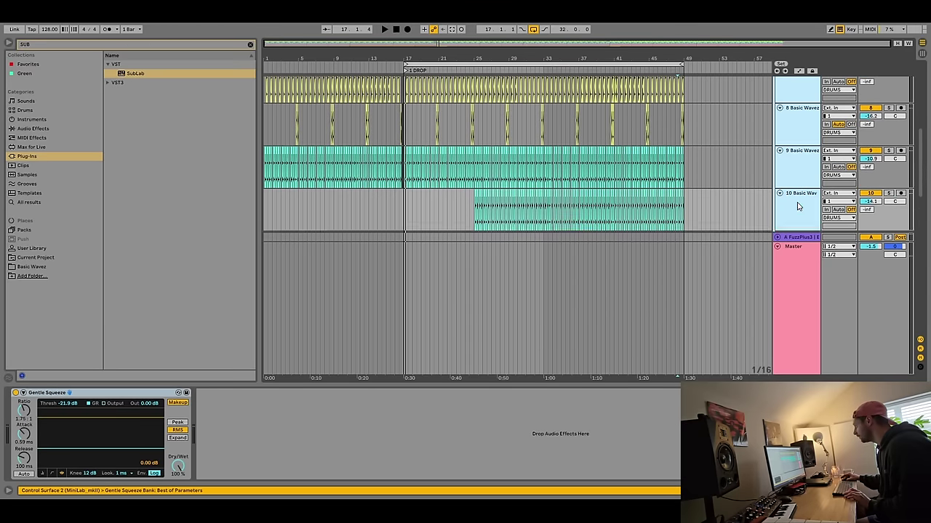
{"action": "scroll", "coordinate": [796, 200], "scroll_direction": "down", "scroll_amount": 3}
{"action": "scroll", "coordinate": [796, 200], "scroll_direction": "down", "scroll_amount": 2}
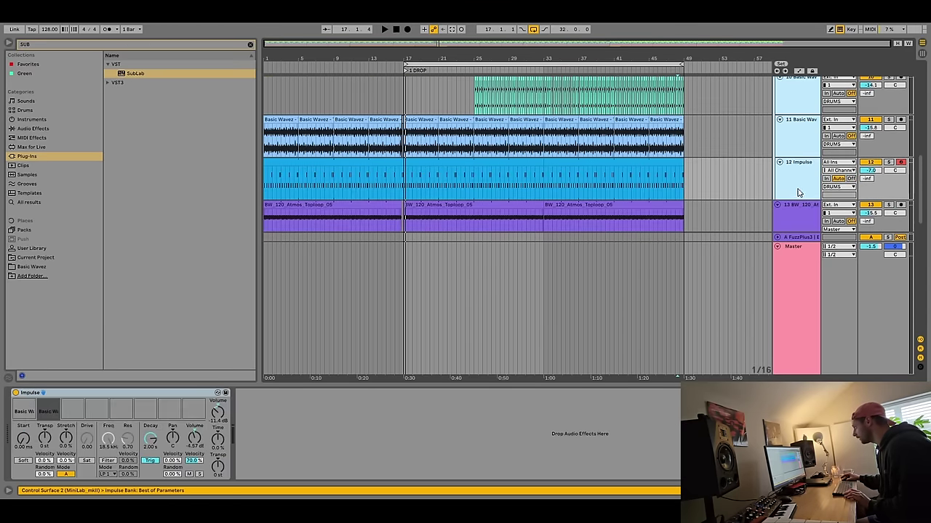
{"action": "scroll", "coordinate": [798, 192], "scroll_direction": "down", "scroll_amount": 1}
{"action": "scroll", "coordinate": [799, 190], "scroll_direction": "up", "scroll_amount": 1}
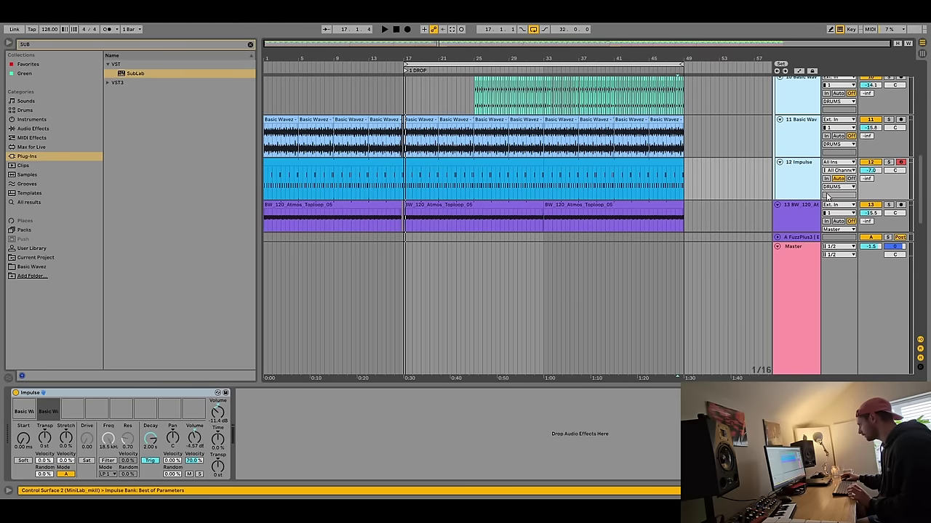
{"action": "right_click", "coordinate": [800, 193]}
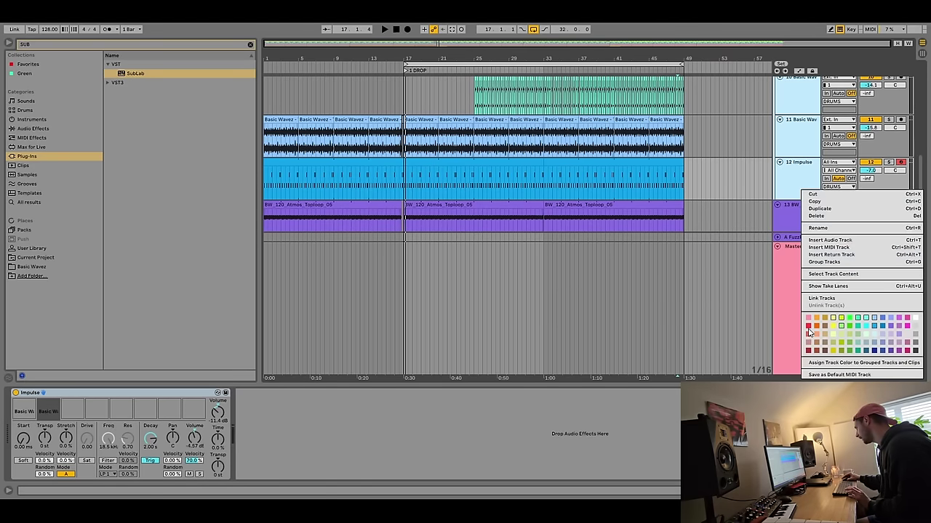
{"action": "left_click", "coordinate": [808, 328]}
Color all clips on the drum tracks red to match, and fold the tracks inside the DRUMS group.
{"action": "scroll", "coordinate": [788, 170], "scroll_direction": "up", "scroll_amount": 2}
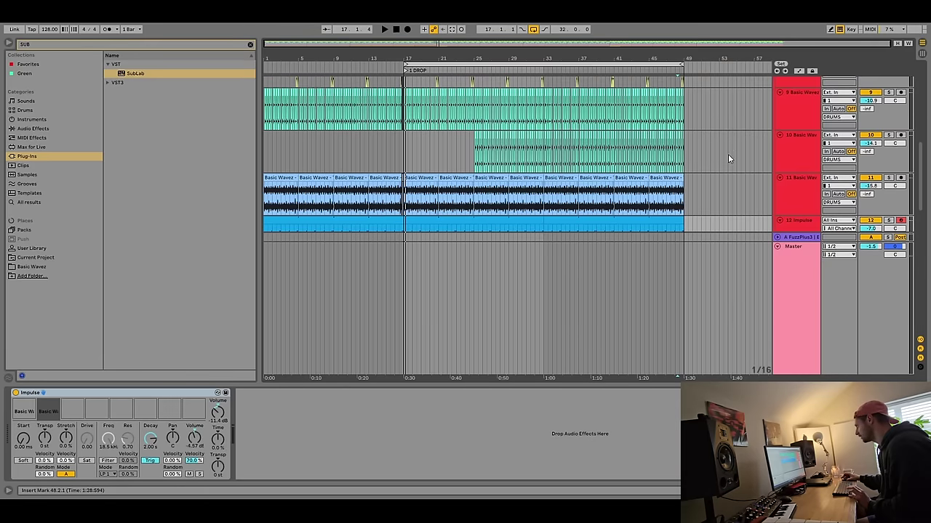
{"action": "scroll", "coordinate": [726, 156], "scroll_direction": "down", "scroll_amount": 2}
{"action": "left_click_drag", "start_coordinate": [736, 156], "coordinate": [264, 102]}
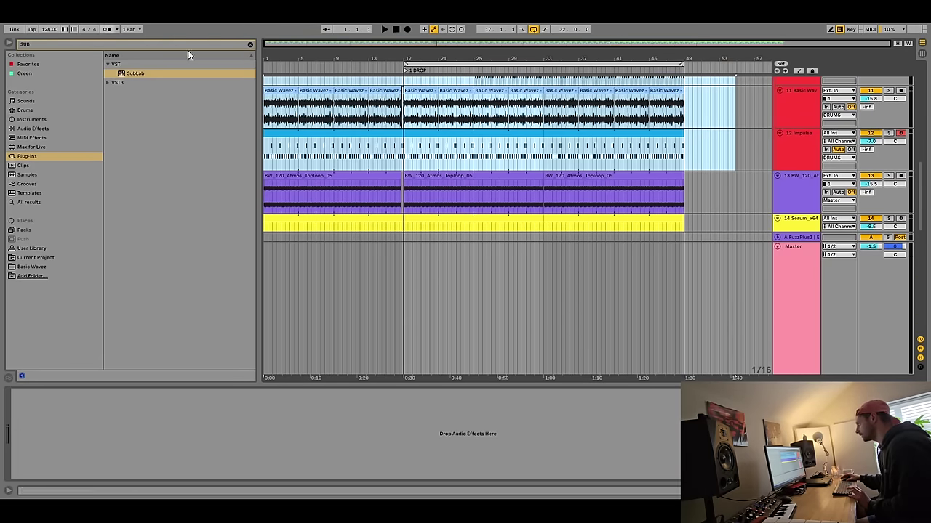
{"action": "right_click", "coordinate": [522, 138]}
{"action": "left_click", "coordinate": [532, 285]}
{"action": "scroll", "coordinate": [774, 143], "scroll_direction": "up", "scroll_amount": 3}
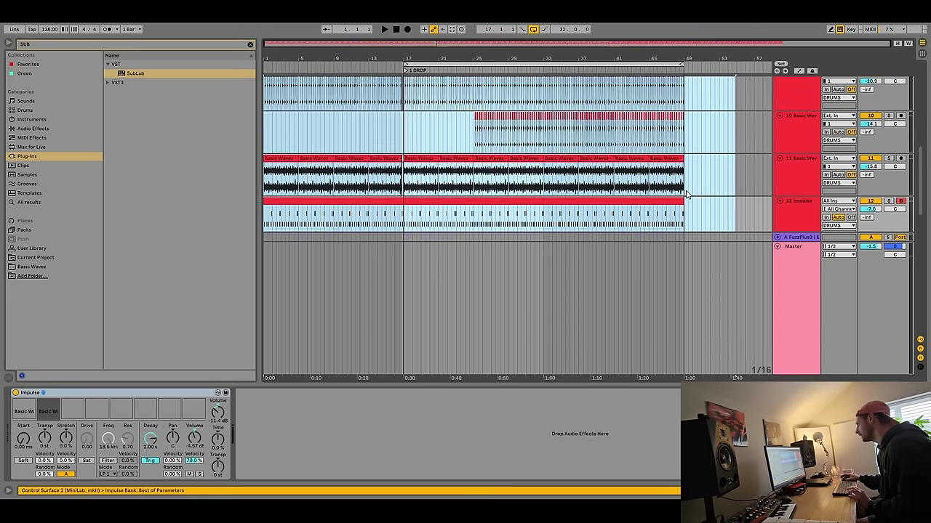
{"action": "left_click", "coordinate": [781, 164], "text": "alt"}
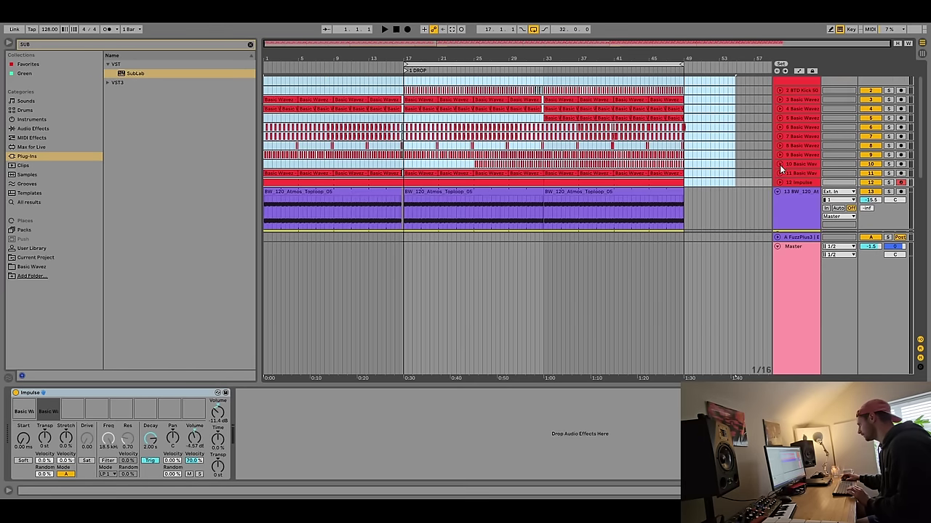
Move the bass tracks 16 Serum_x64 and 17 SubLab together to directly below 12 Impulse, above the BW_120_Atmos track.
{"action": "scroll", "coordinate": [783, 175], "scroll_direction": "down", "scroll_amount": 10}
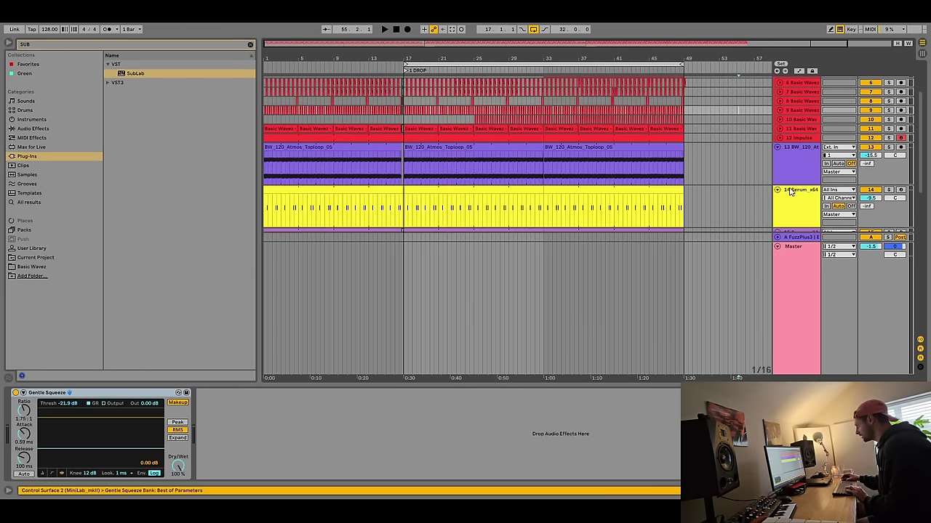
{"action": "left_click", "coordinate": [805, 173]}
{"action": "scroll", "coordinate": [804, 205], "scroll_direction": "down", "scroll_amount": 1}
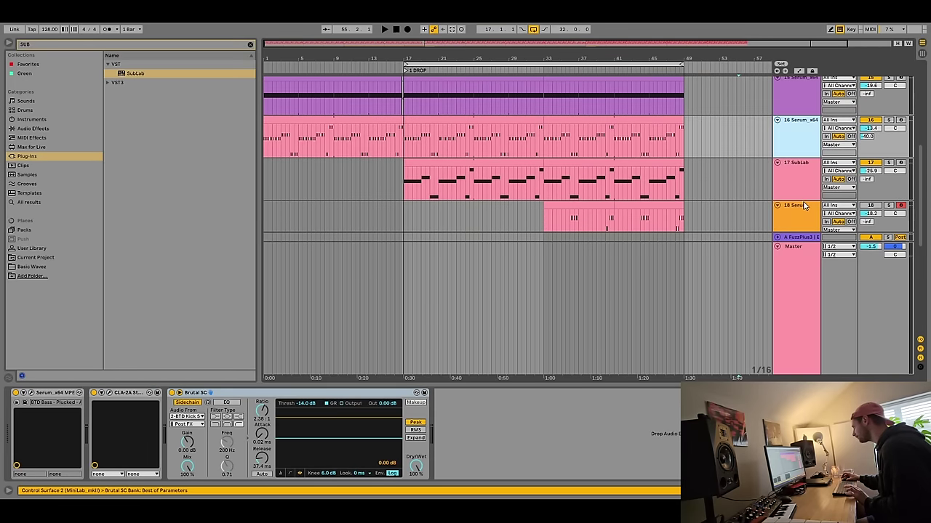
{"action": "left_click", "coordinate": [799, 185]}
{"action": "left_click", "coordinate": [783, 138]}
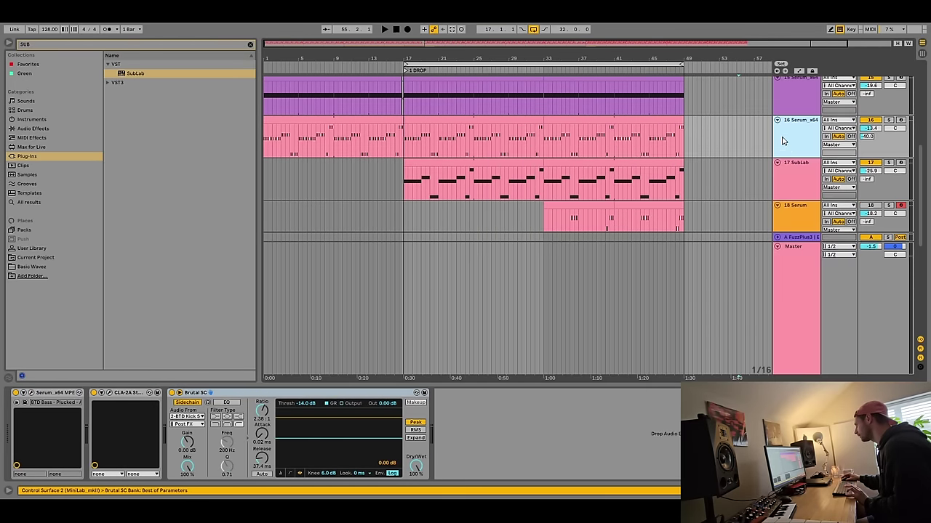
{"action": "left_click", "coordinate": [797, 188]}
{"action": "left_click", "coordinate": [924, 159]}
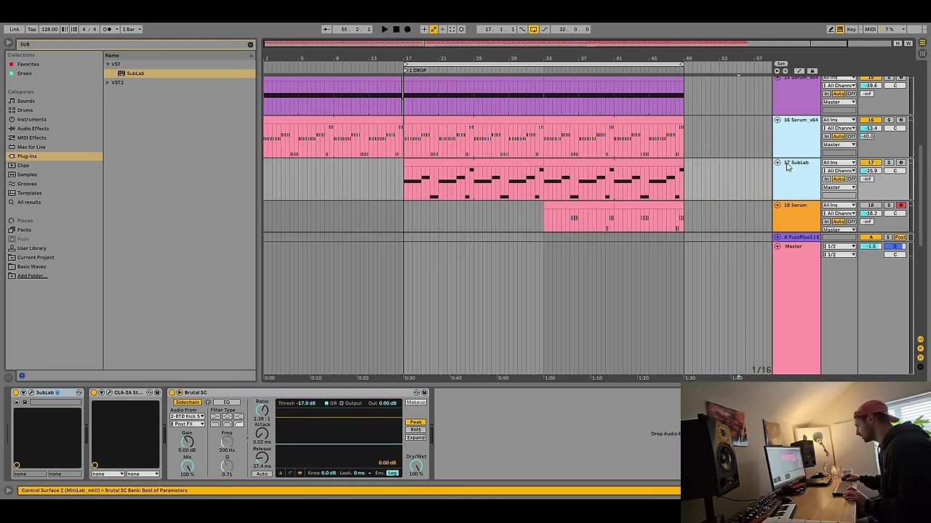
{"action": "scroll", "coordinate": [770, 182], "scroll_direction": "up", "scroll_amount": 2}
{"action": "scroll", "coordinate": [757, 195], "scroll_direction": "down", "scroll_amount": 4}
{"action": "scroll", "coordinate": [764, 204], "scroll_direction": "up", "scroll_amount": 4}
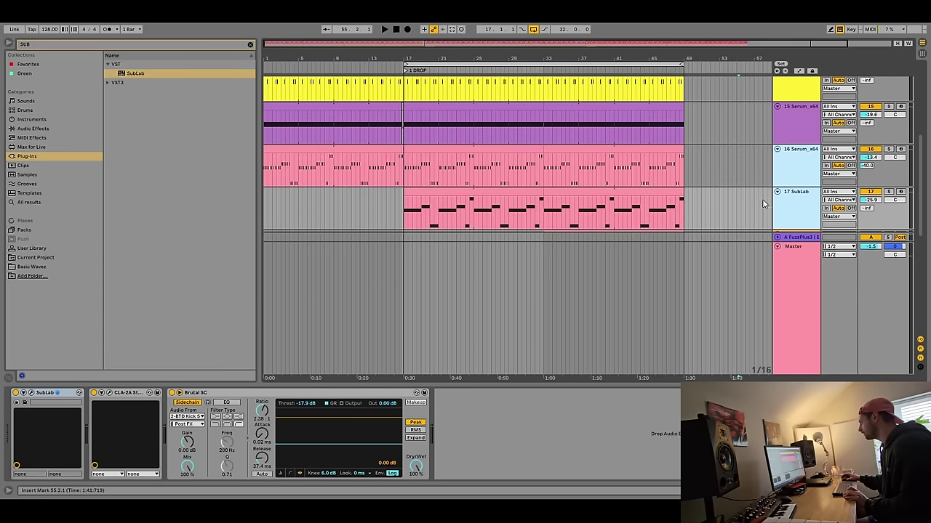
{"action": "scroll", "coordinate": [763, 203], "scroll_direction": "up", "scroll_amount": 3}
{"action": "left_click", "coordinate": [794, 121]}
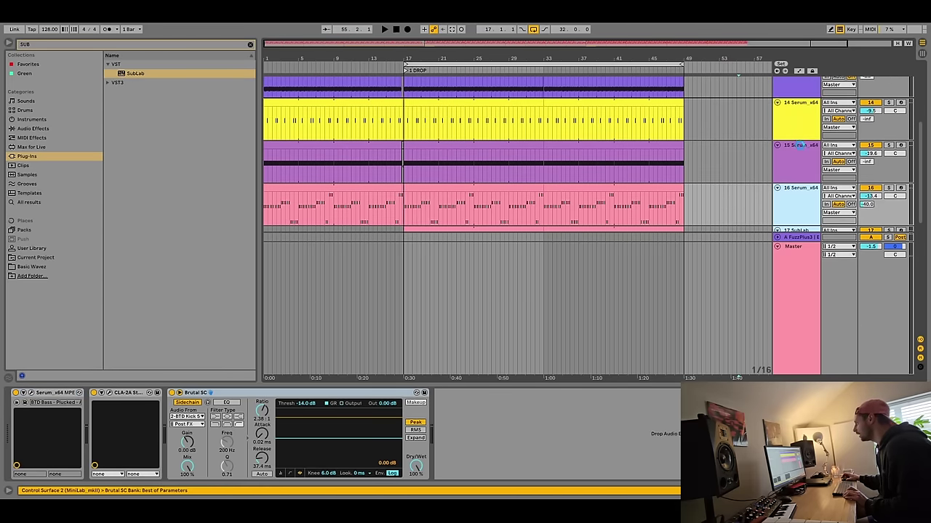
{"action": "key", "text": "Delete"}
{"action": "left_click_drag", "start_coordinate": [797, 165], "coordinate": [793, 113]}
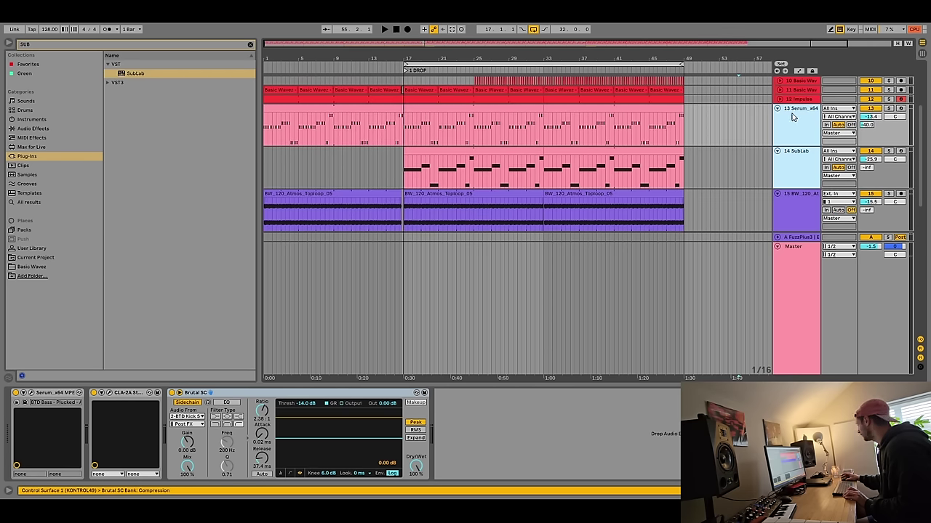
Color all clips on the tracks 13 Serum_x64 and 14 SubLab brown.
{"action": "scroll", "coordinate": [687, 142], "scroll_direction": "down", "scroll_amount": 1}
{"action": "left_click_drag", "start_coordinate": [685, 116], "coordinate": [134, 155]}
{"action": "right_click", "coordinate": [403, 151]}
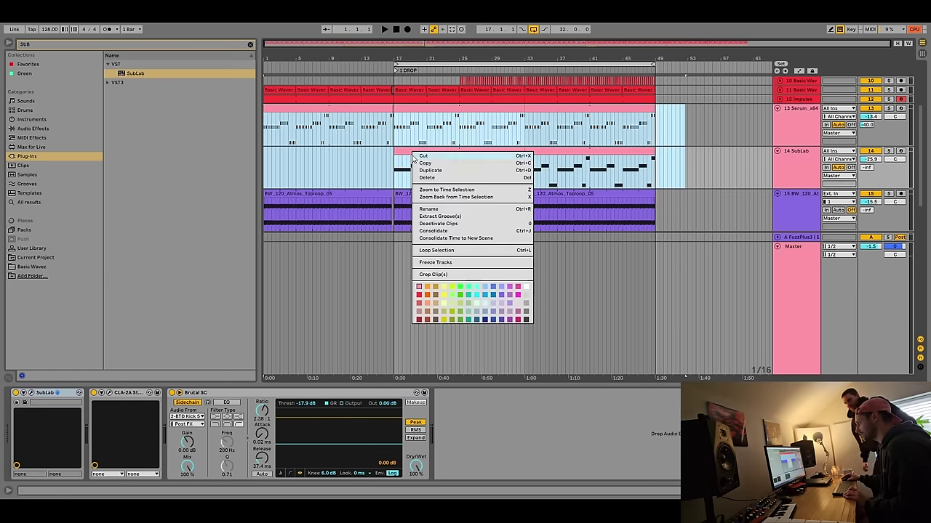
{"action": "left_click", "coordinate": [438, 295]}
{"action": "left_click", "coordinate": [696, 156]}
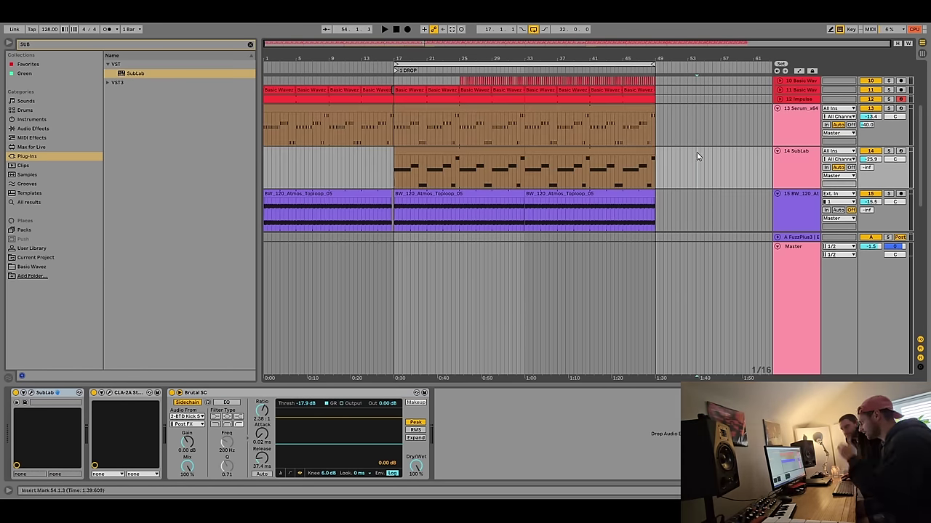
Set the track color of 13 Serum_x64 and 14 SubLab to the same brown as their clips.
{"action": "left_click", "coordinate": [794, 134]}
{"action": "left_click", "coordinate": [802, 161], "text": "shift"}
{"action": "right_click", "coordinate": [803, 162]}
{"action": "left_click", "coordinate": [826, 325]}
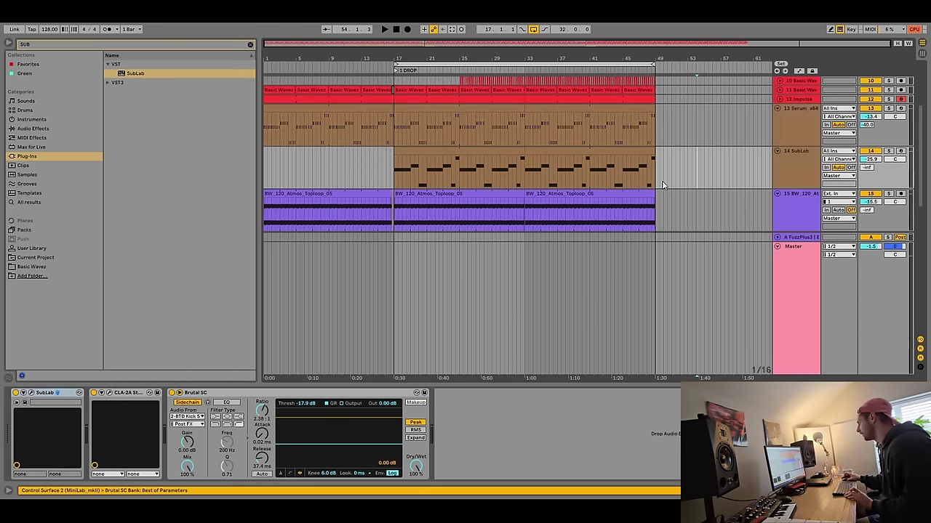
Play the drop with the yellow track 16 Serum_x64 soloed, and move that track above the BW_120_Atmos track.
{"action": "scroll", "coordinate": [809, 138], "scroll_direction": "down", "scroll_amount": 5}
{"action": "scroll", "coordinate": [808, 138], "scroll_direction": "up", "scroll_amount": 2}
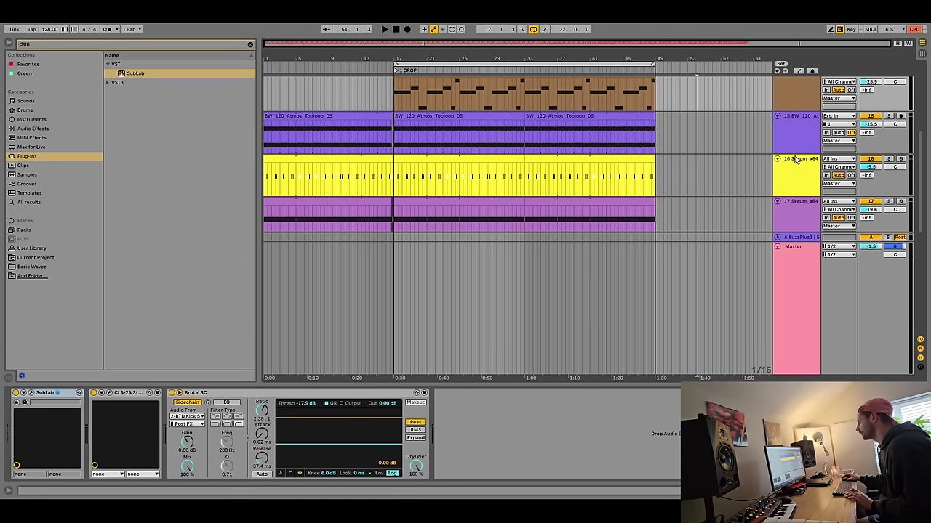
{"action": "left_click", "coordinate": [497, 158]}
{"action": "key", "text": "space"}
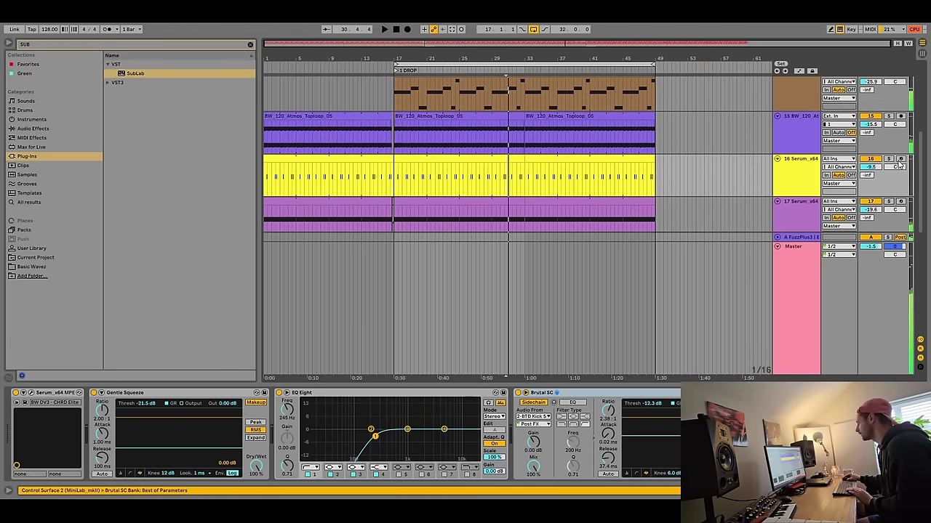
{"action": "left_click", "coordinate": [888, 159]}
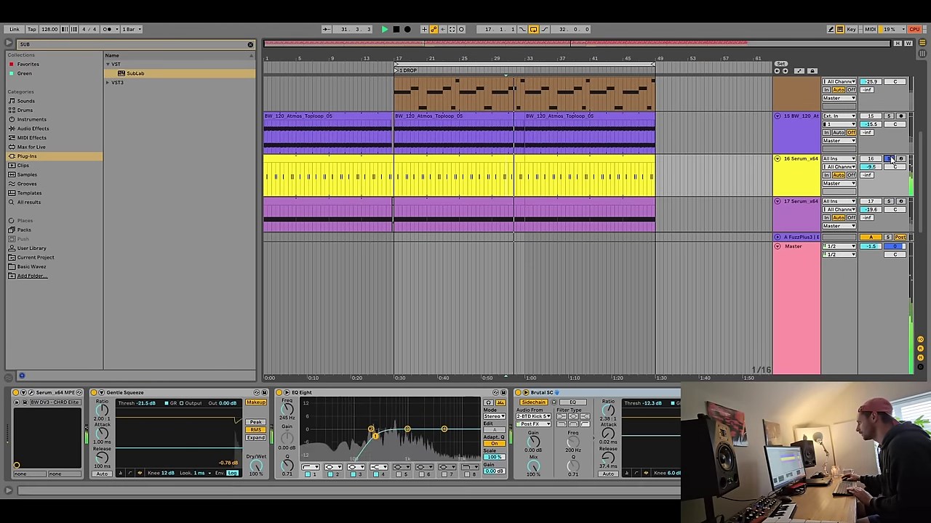
{"action": "left_click_drag", "start_coordinate": [809, 171], "coordinate": [797, 129]}
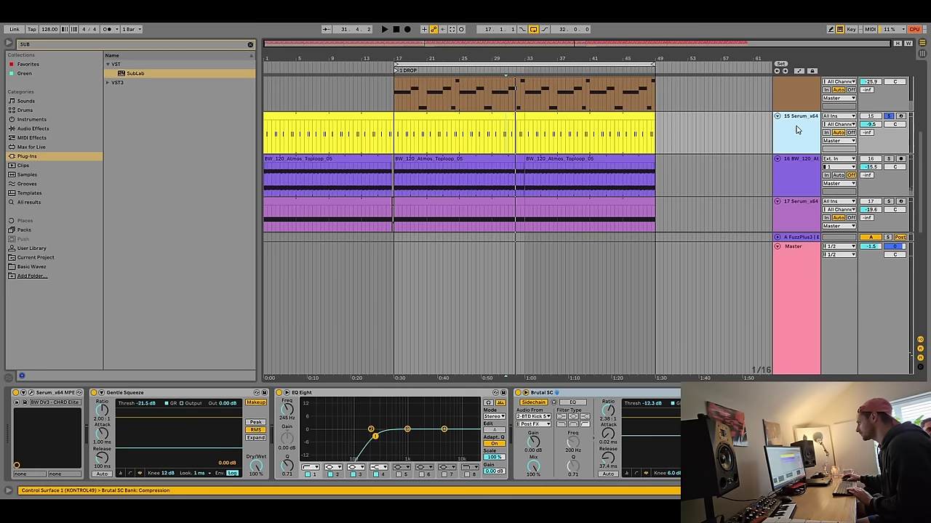
Look over the atmos and Serum tracks below the yellow Serum_x64 track.
{"action": "scroll", "coordinate": [797, 129], "scroll_direction": "down", "scroll_amount": 3}
{"action": "scroll", "coordinate": [796, 128], "scroll_direction": "up", "scroll_amount": 1}
{"action": "scroll", "coordinate": [796, 127], "scroll_direction": "down", "scroll_amount": 3}
{"action": "scroll", "coordinate": [796, 127], "scroll_direction": "up", "scroll_amount": 2}
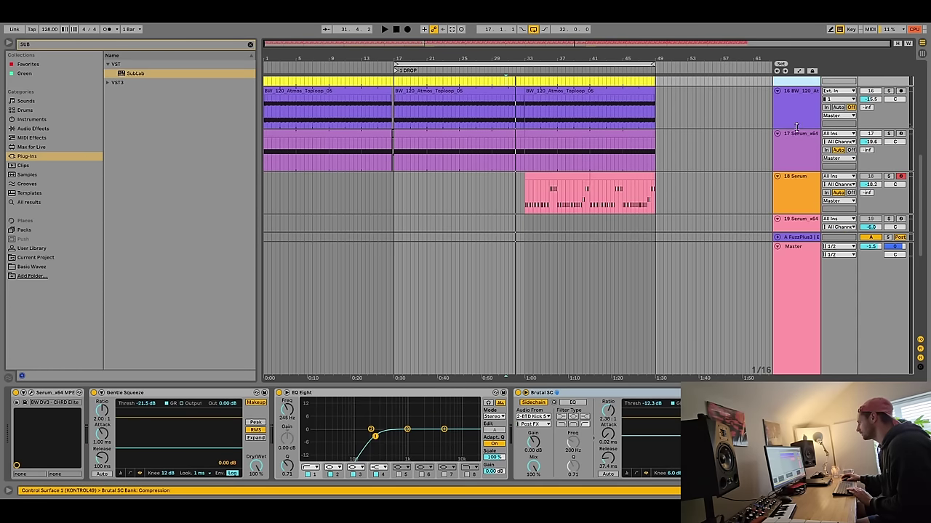
{"action": "scroll", "coordinate": [792, 178], "scroll_direction": "up", "scroll_amount": 2}
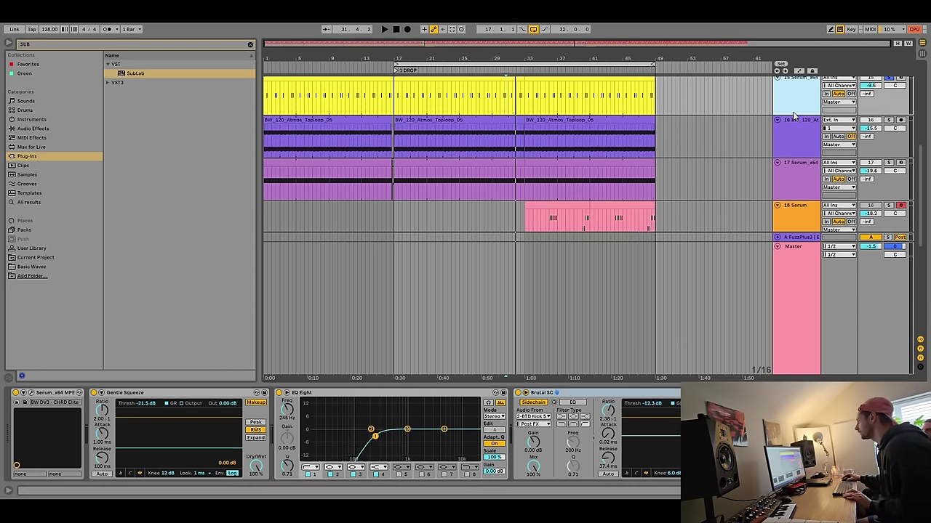
{"action": "scroll", "coordinate": [796, 131], "scroll_direction": "up", "scroll_amount": 2}
{"action": "scroll", "coordinate": [795, 139], "scroll_direction": "down", "scroll_amount": 1}
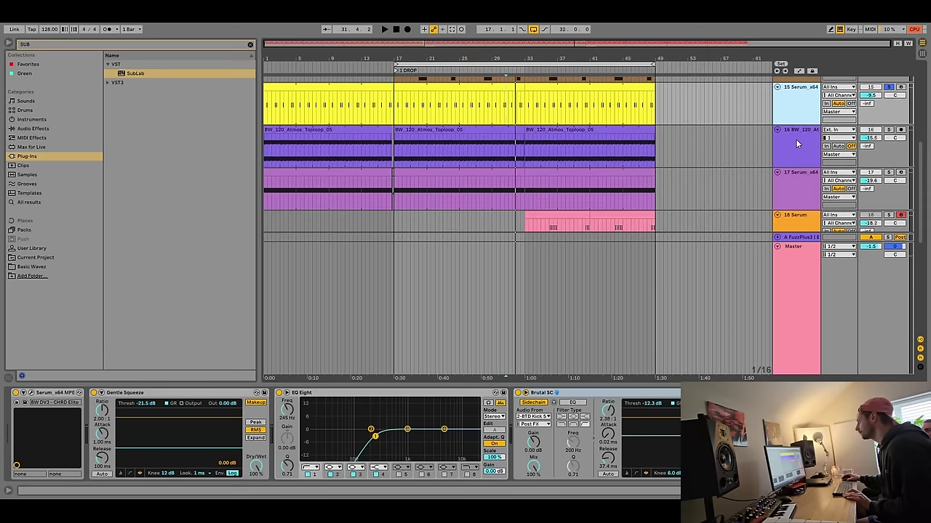
Solo the BW_120_Atmos_Toploop track and move it directly below the purple Serum_x64 track.
{"action": "left_click", "coordinate": [887, 130]}
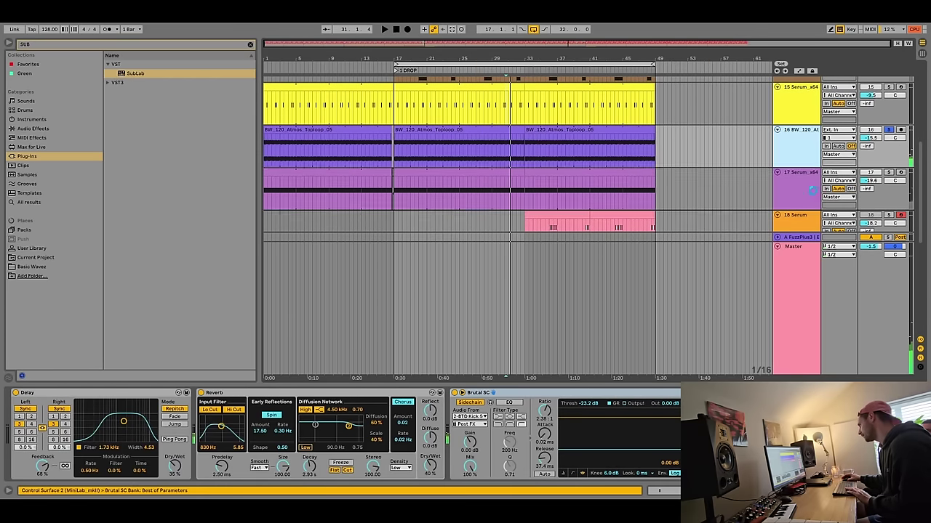
{"action": "scroll", "coordinate": [810, 191], "scroll_direction": "down", "scroll_amount": 9}
{"action": "left_click_drag", "start_coordinate": [798, 138], "coordinate": [794, 165]}
{"action": "scroll", "coordinate": [807, 192], "scroll_direction": "up", "scroll_amount": 3}
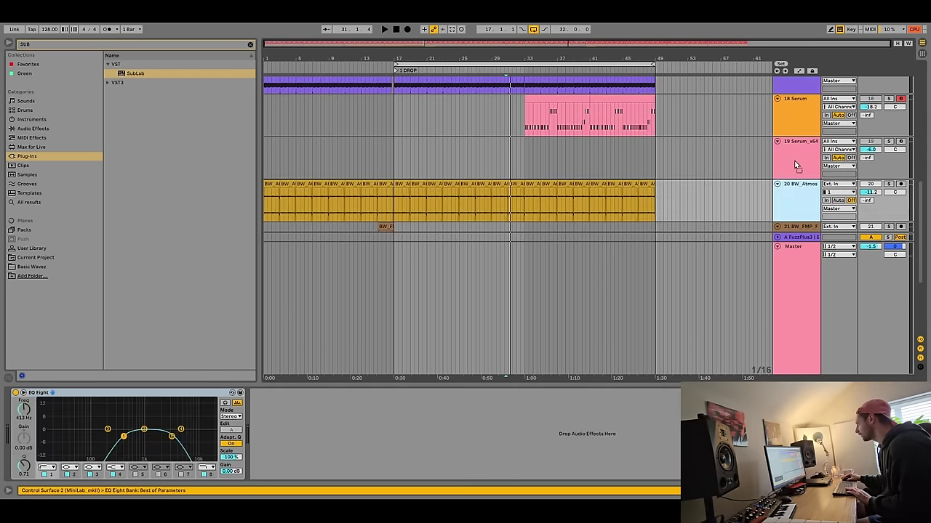
{"action": "scroll", "coordinate": [798, 163], "scroll_direction": "up", "scroll_amount": 4}
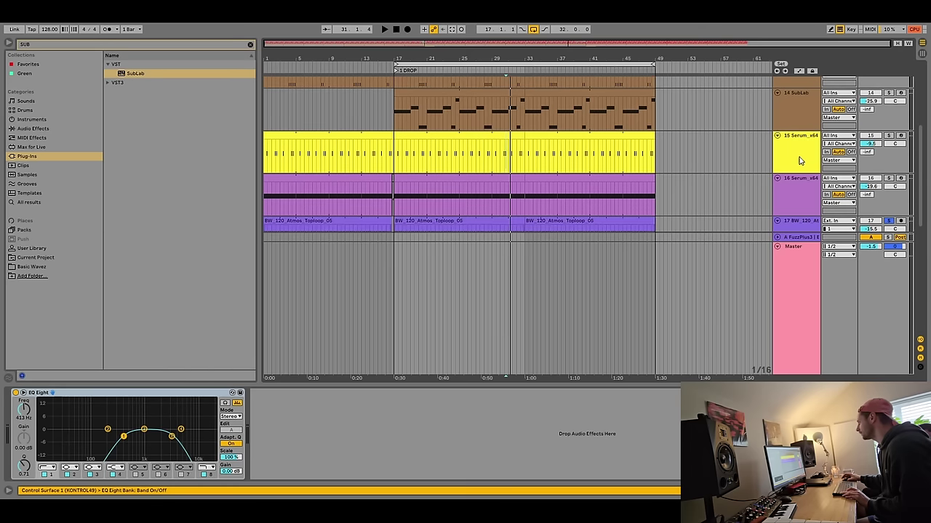
Set the track color of 15 Serum_x64 and 16 Serum_x64 to turquoise.
{"action": "left_click", "coordinate": [800, 160]}
{"action": "left_click", "coordinate": [801, 192], "text": "shift"}
{"action": "right_click", "coordinate": [822, 202]}
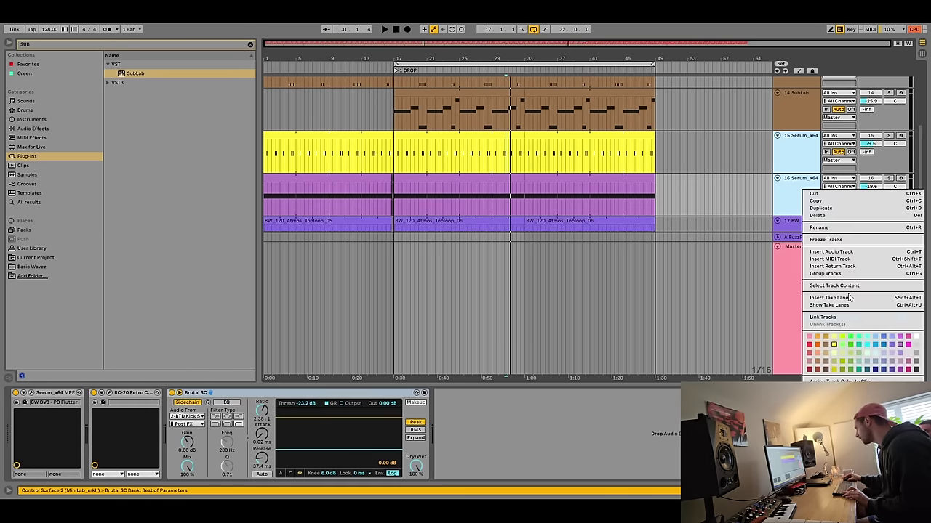
{"action": "left_click", "coordinate": [866, 340]}
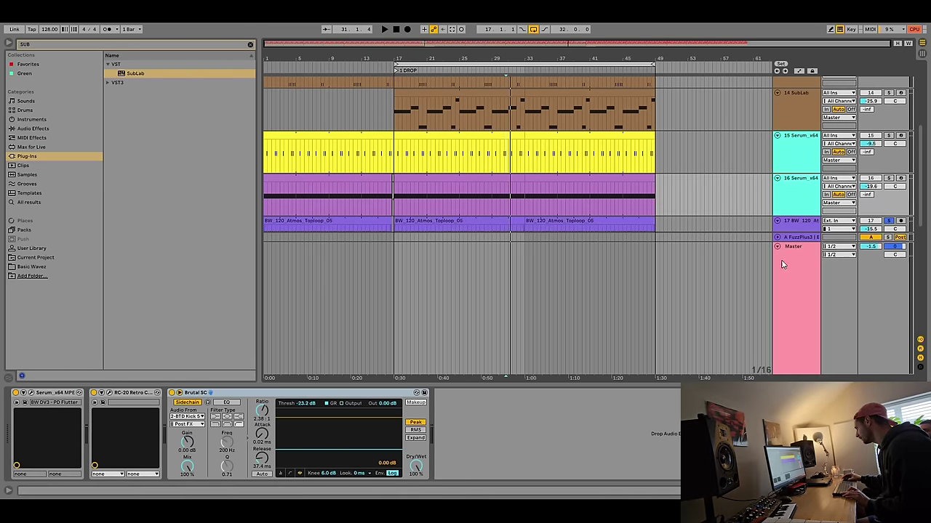
Color all clips on the tracks 15 Serum_x64 and 16 Serum_x64 turquoise to match their tracks.
{"action": "scroll", "coordinate": [697, 169], "scroll_direction": "down", "scroll_amount": 2}
{"action": "left_click_drag", "start_coordinate": [679, 149], "coordinate": [268, 209]}
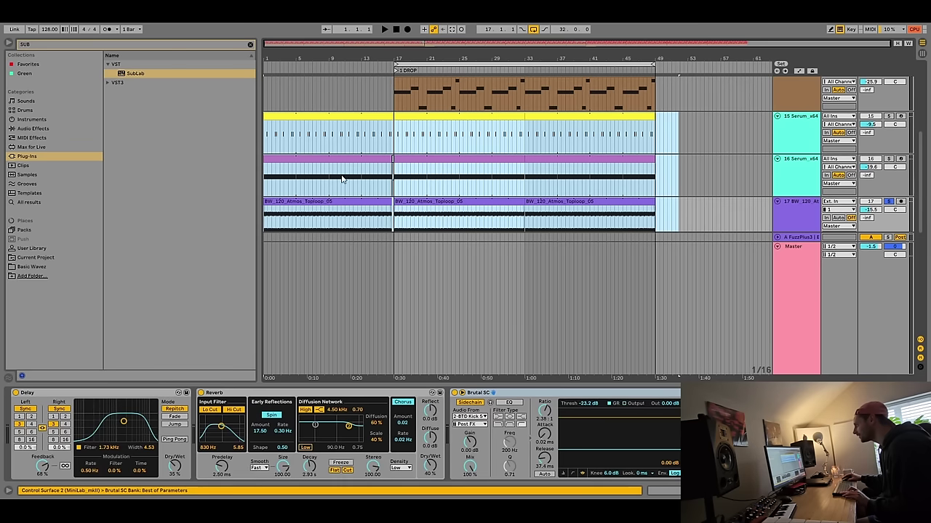
{"action": "left_click", "coordinate": [678, 169]}
{"action": "left_click_drag", "start_coordinate": [678, 169], "coordinate": [240, 187]}
{"action": "right_click", "coordinate": [352, 160]}
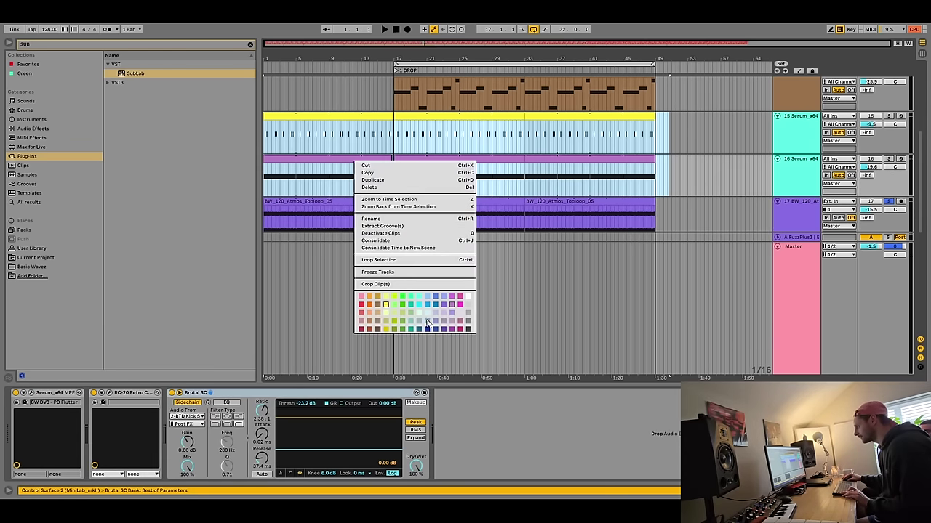
{"action": "left_click", "coordinate": [419, 296]}
Play the drop's second half from bar 33, soloing 13 Serum_x64 and then returning to the full mix.
{"action": "scroll", "coordinate": [701, 167], "scroll_direction": "up", "scroll_amount": 3}
{"action": "key", "text": "space"}
{"action": "left_click", "coordinate": [536, 162]}
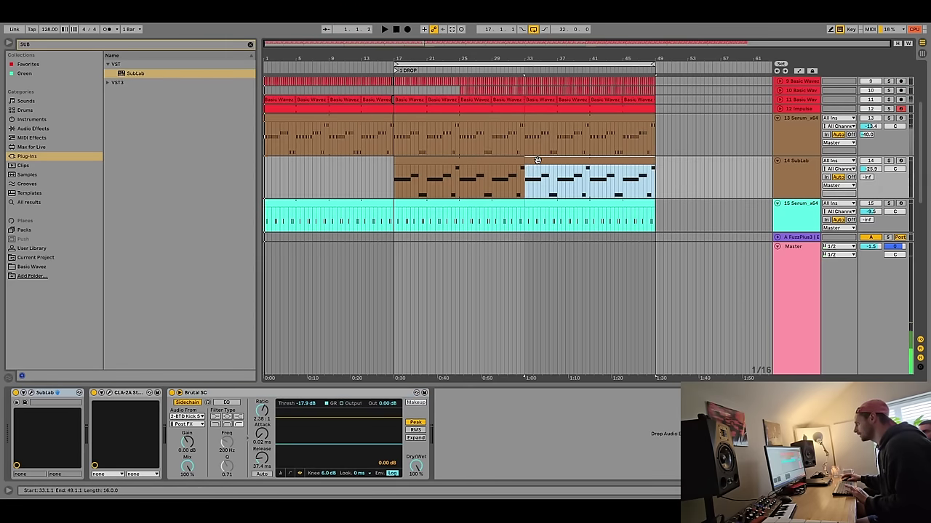
{"action": "key", "text": "space"}
{"action": "key", "text": "space"}
{"action": "scroll", "coordinate": [536, 170], "scroll_direction": "up", "scroll_amount": 2}
{"action": "left_click", "coordinate": [889, 176]}
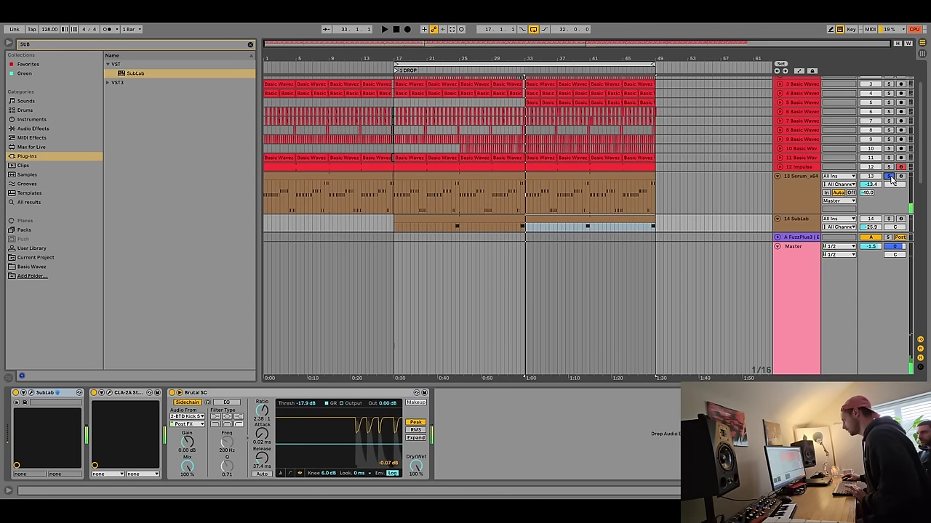
{"action": "left_click", "coordinate": [890, 178]}
{"action": "key", "text": "space"}
{"action": "key", "text": "space"}
Insert a new audio track directly below the 12 Impulse track.
{"action": "scroll", "coordinate": [597, 132], "scroll_direction": "down", "scroll_amount": 3}
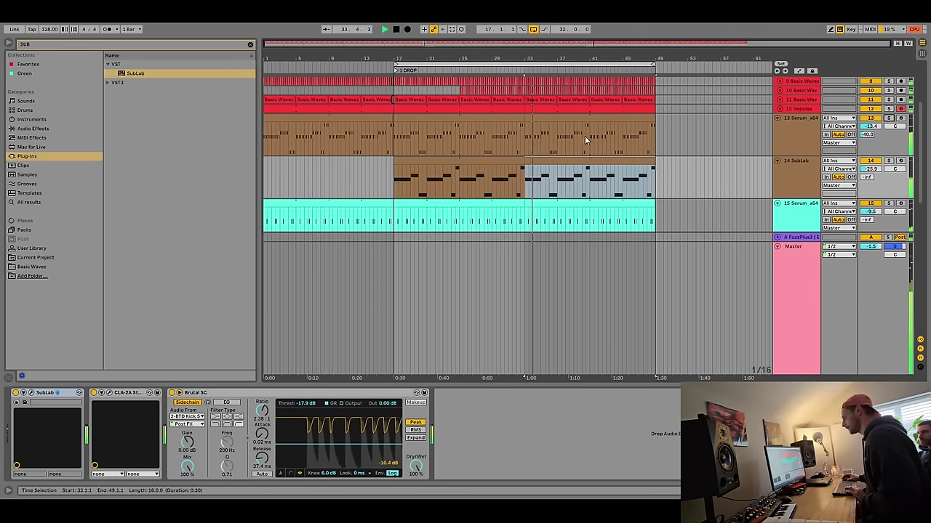
{"action": "scroll", "coordinate": [585, 135], "scroll_direction": "down", "scroll_amount": 3}
{"action": "scroll", "coordinate": [690, 144], "scroll_direction": "up", "scroll_amount": 3}
{"action": "right_click", "coordinate": [803, 117]}
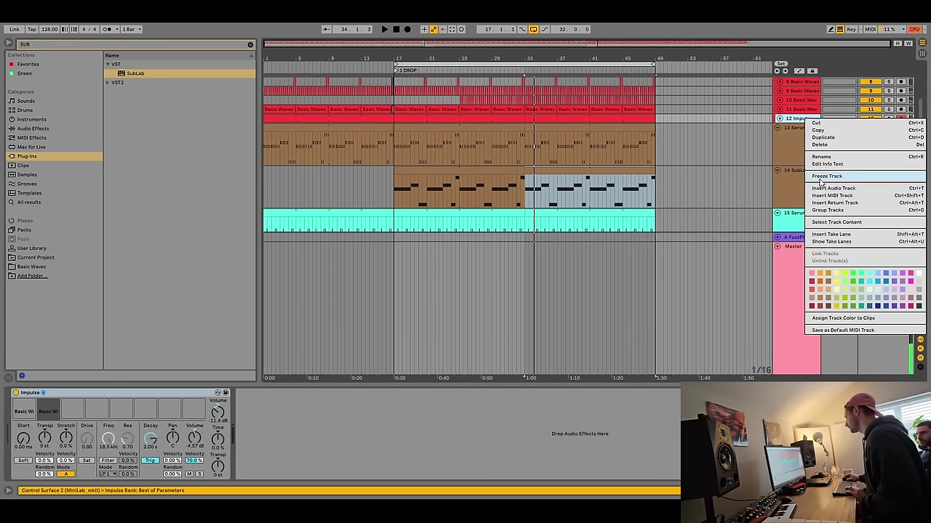
{"action": "left_click", "coordinate": [834, 189]}
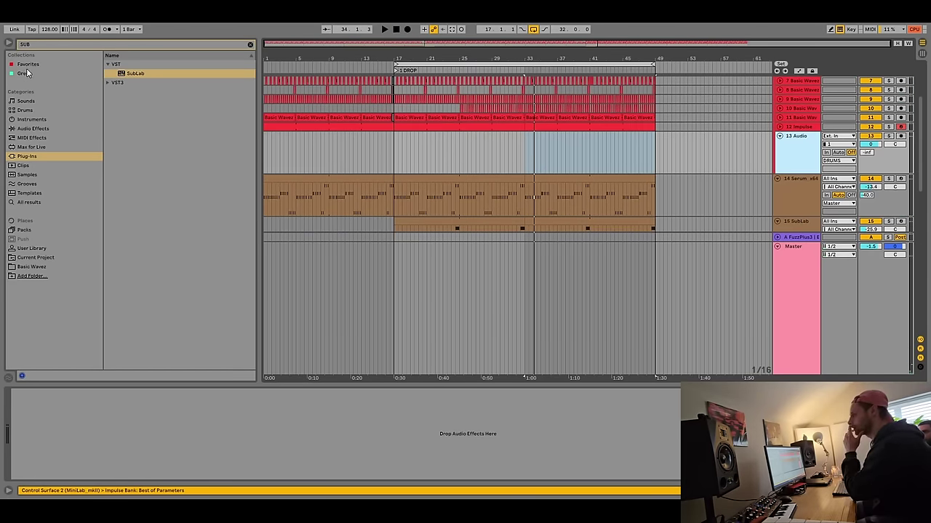
Clear the browser's search text and select bars 33 to 49 on the new audio track.
{"action": "left_click_drag", "start_coordinate": [33, 45], "coordinate": [9, 43]}
{"action": "key", "text": "BackSpace"}
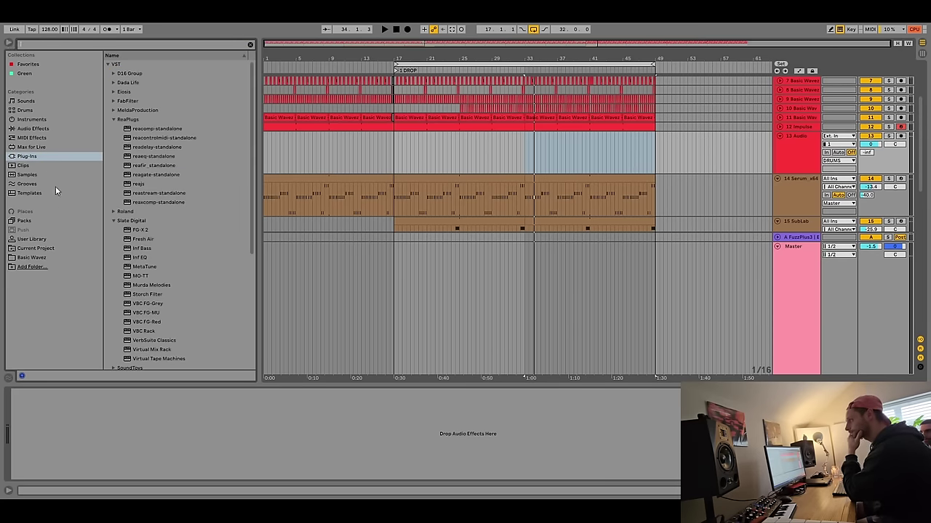
{"action": "left_click", "coordinate": [32, 239]}
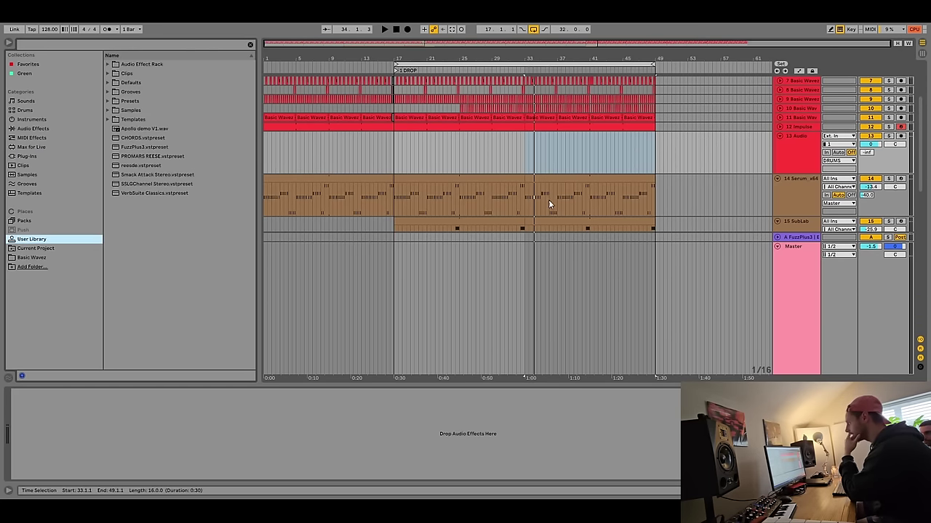
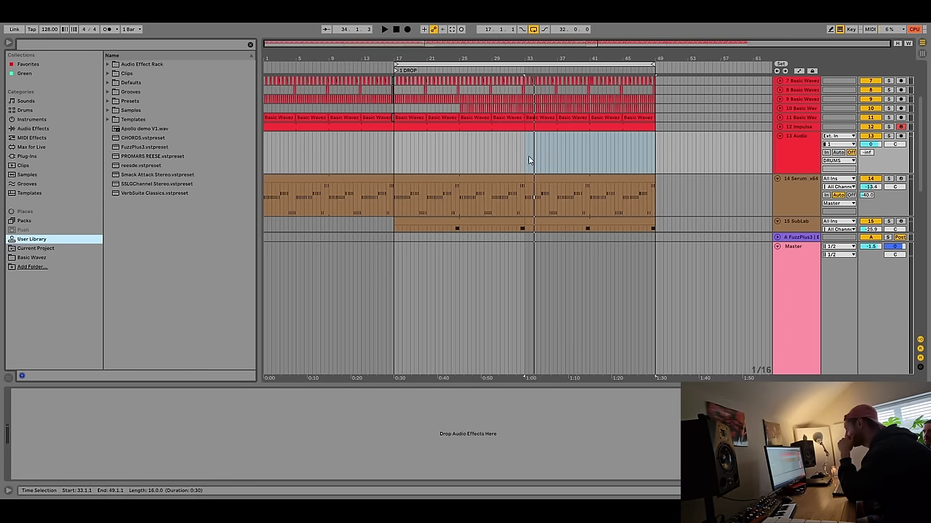
{"action": "left_click_drag", "start_coordinate": [529, 160], "coordinate": [653, 160]}
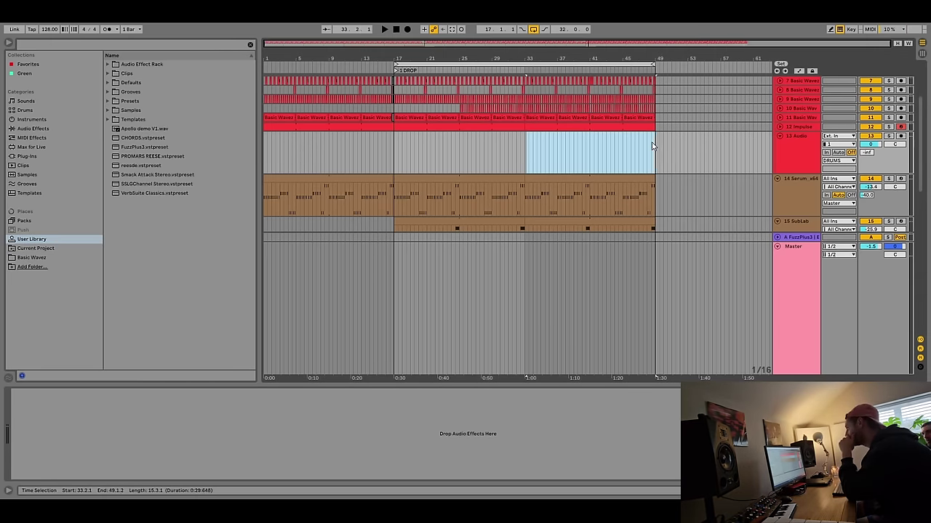
{"action": "left_click_drag", "start_coordinate": [527, 160], "coordinate": [631, 167]}
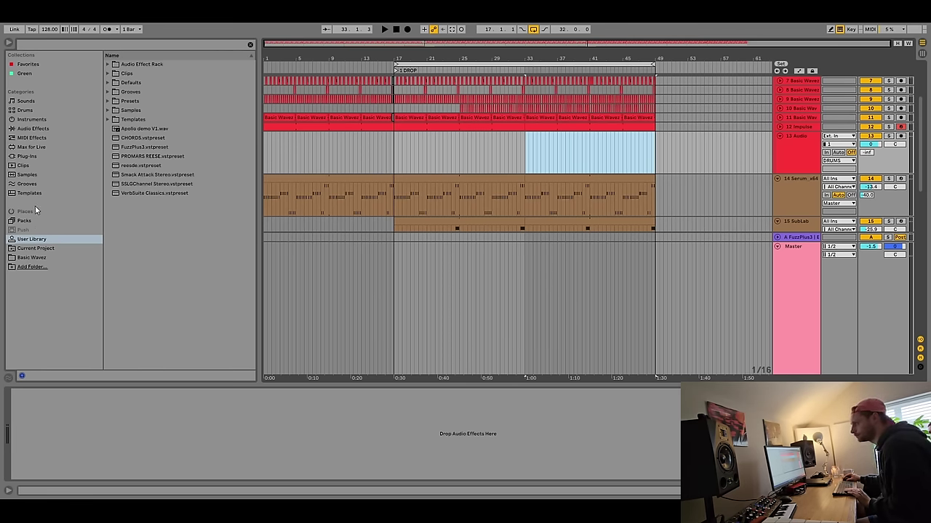
Open the Cymbals folder of Basic Wavez - BTD Drum Pack Vol. 1 in the browser and preview Crash 04.
{"action": "left_click", "coordinate": [35, 258]}
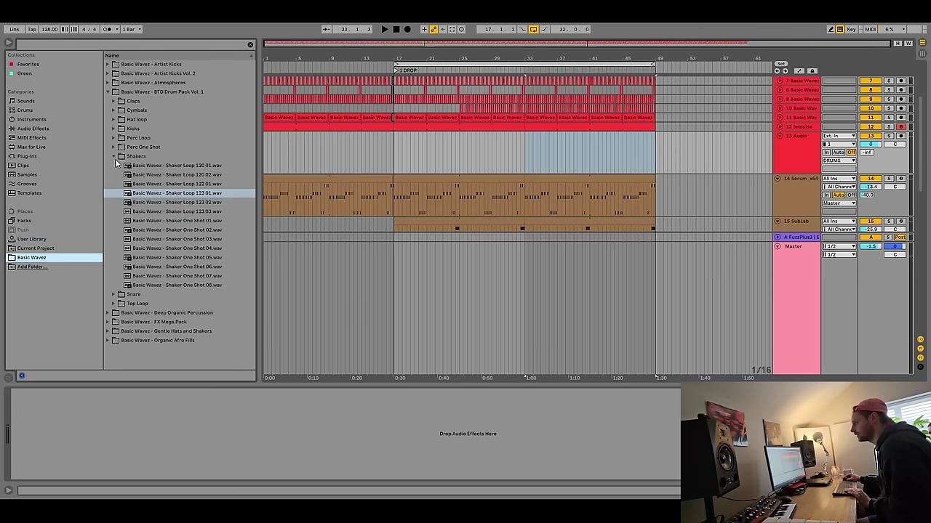
{"action": "left_click", "coordinate": [113, 156]}
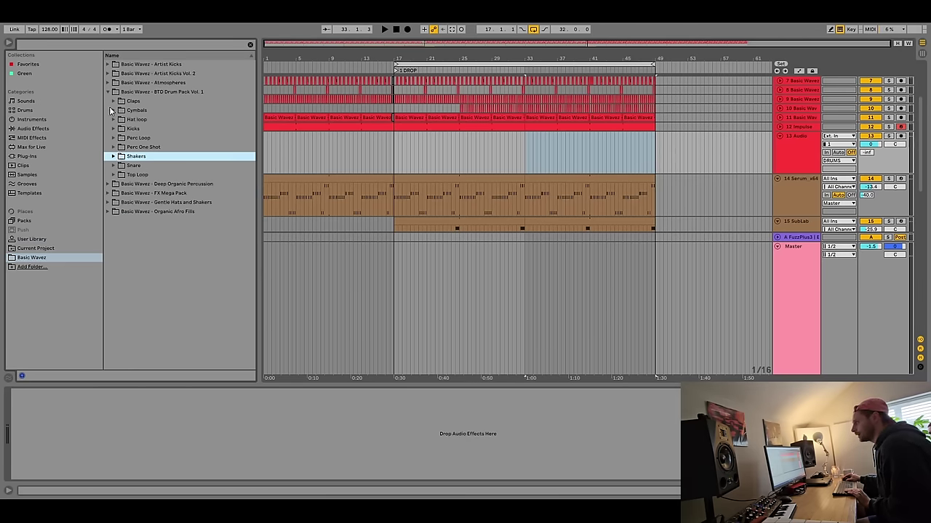
{"action": "left_click", "coordinate": [113, 110]}
{"action": "left_click", "coordinate": [147, 146]}
{"action": "scroll", "coordinate": [171, 207], "scroll_direction": "down", "scroll_amount": 2}
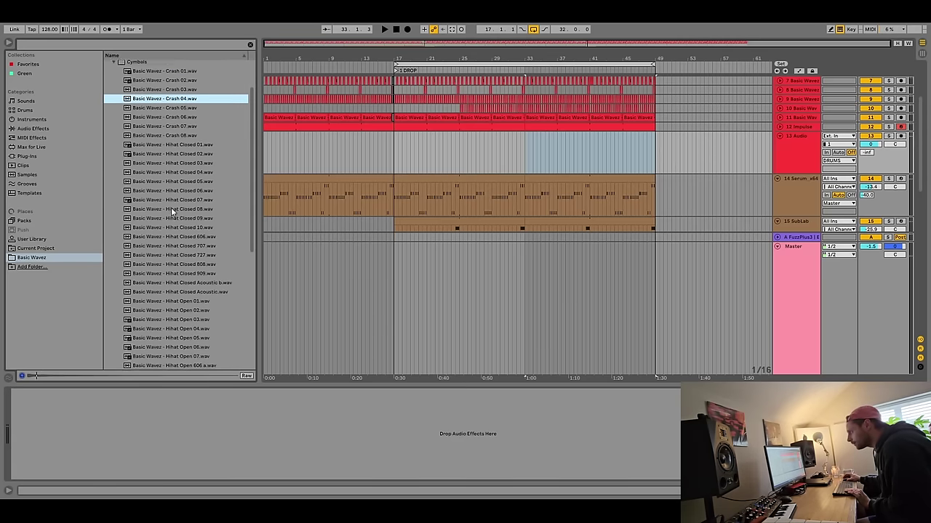
{"action": "scroll", "coordinate": [173, 210], "scroll_direction": "down", "scroll_amount": 6}
Preview the samples Ride 01, Ride 02, Ride 03 and Tambourine 01.
{"action": "left_click", "coordinate": [182, 263]}
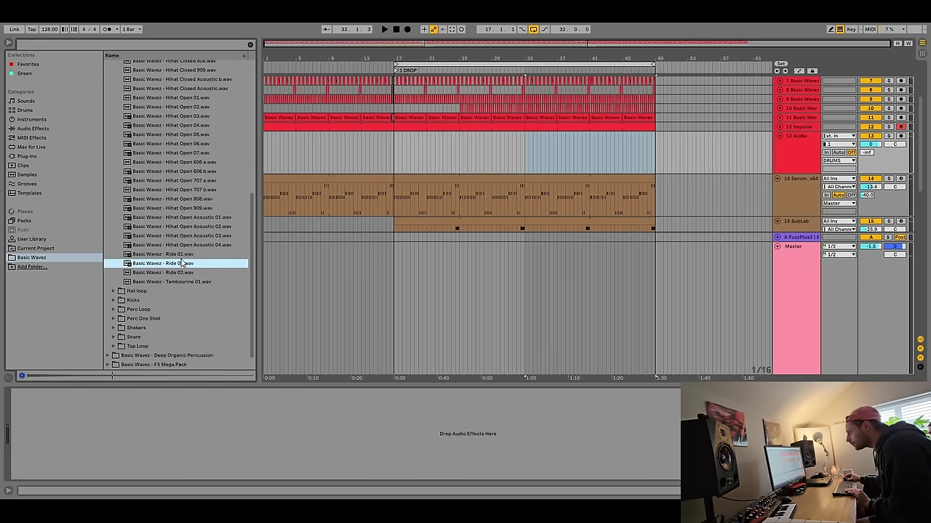
{"action": "key", "text": "Up"}
{"action": "left_click", "coordinate": [184, 273]}
{"action": "left_click", "coordinate": [176, 281]}
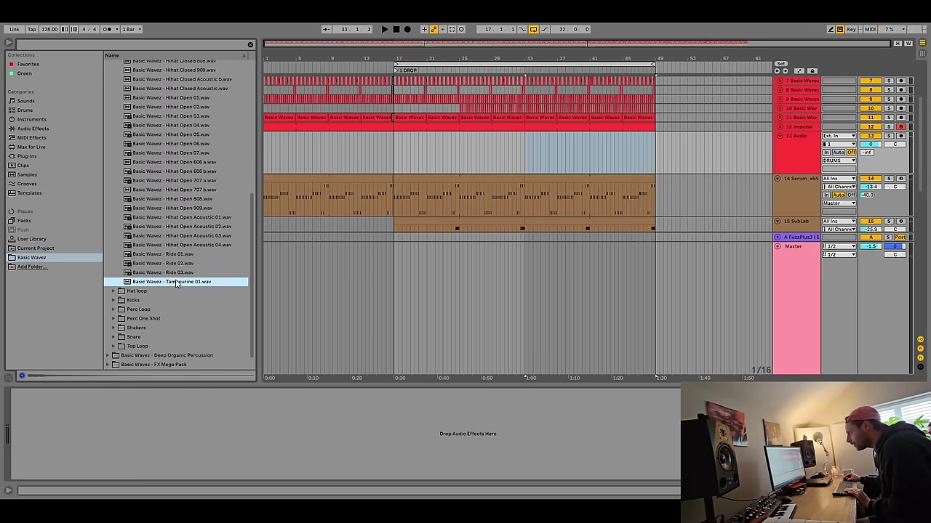
{"action": "left_click", "coordinate": [180, 272]}
{"action": "left_click", "coordinate": [180, 265]}
{"action": "left_click", "coordinate": [181, 274]}
{"action": "left_click", "coordinate": [177, 264]}
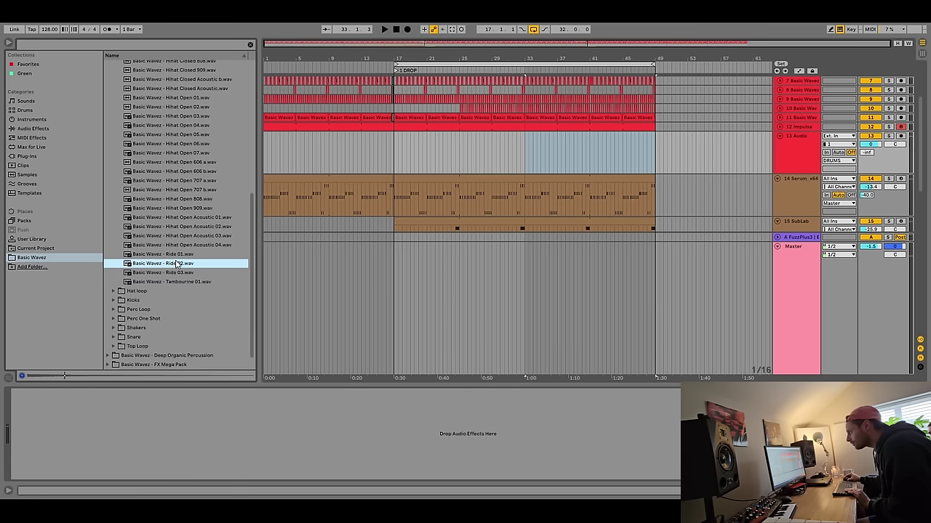
Play the drop from just before bar 33 and preview the three ride samples against it.
{"action": "left_click", "coordinate": [512, 160]}
{"action": "key", "text": "space"}
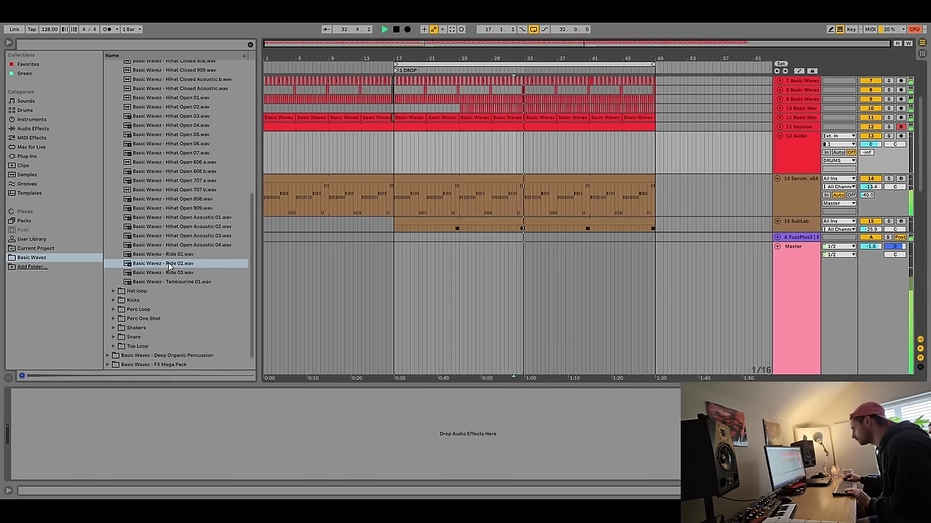
{"action": "left_click", "coordinate": [168, 264]}
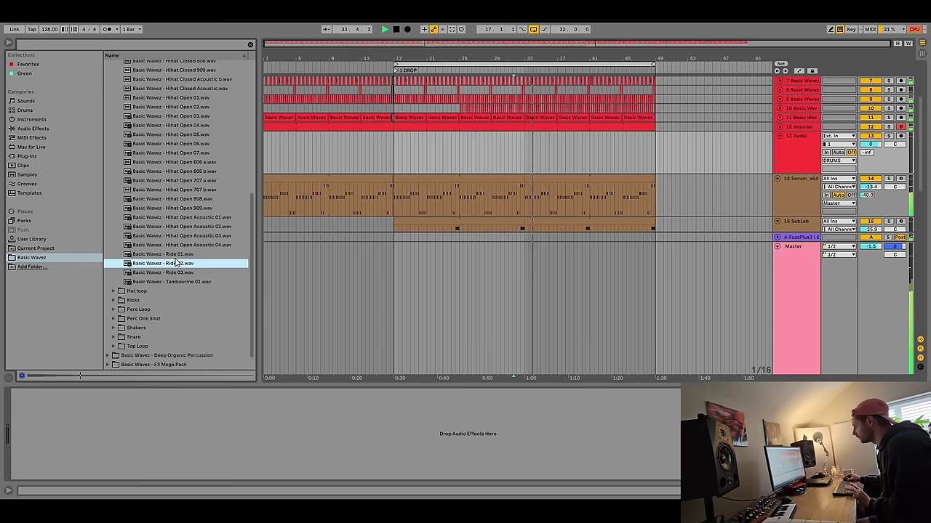
{"action": "key", "text": "Up"}
{"action": "left_click", "coordinate": [179, 274]}
{"action": "left_click", "coordinate": [177, 265]}
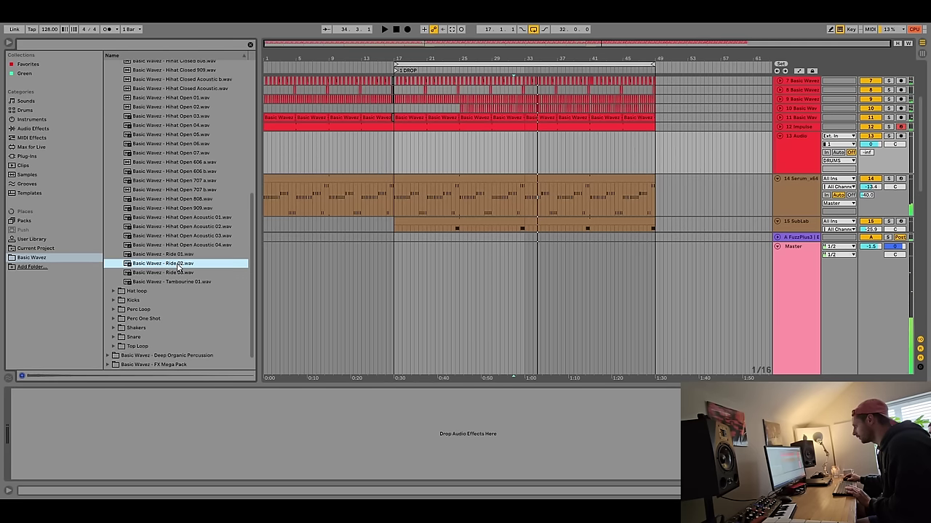
Place the Ride 02 sample on the new audio track with its start on the offbeat at 33.1.3.
{"action": "left_click", "coordinate": [832, 161]}
{"action": "left_click", "coordinate": [794, 158]}
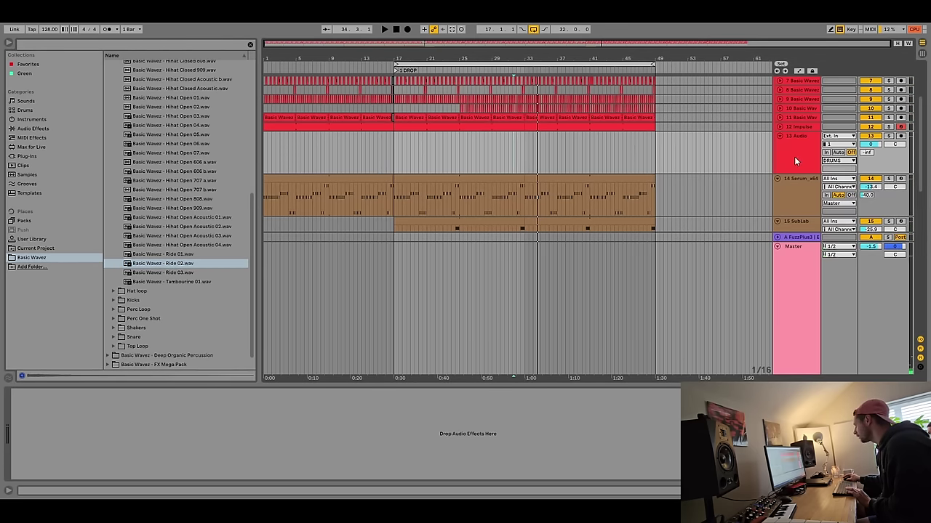
{"action": "left_click_drag", "start_coordinate": [168, 264], "coordinate": [528, 157]}
{"action": "scroll", "coordinate": [527, 156], "scroll_direction": "up", "scroll_amount": 7}
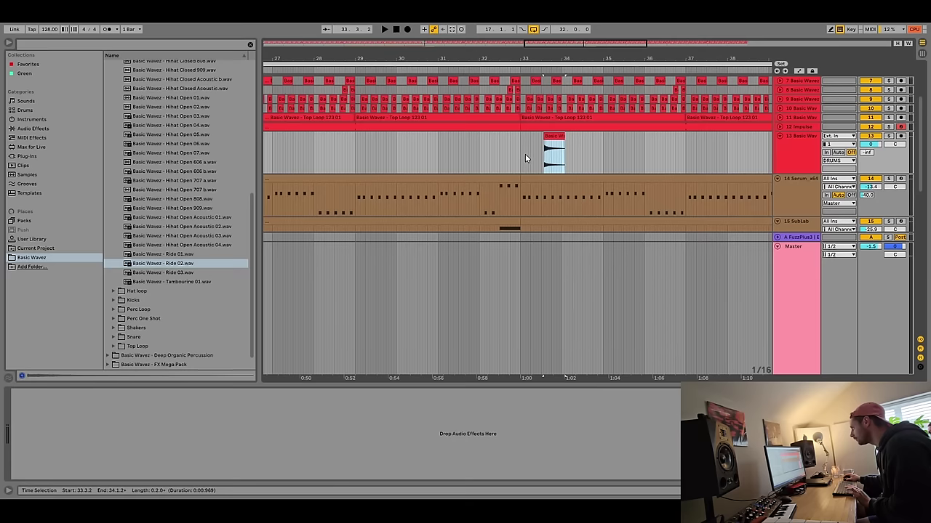
{"action": "mouse_move", "coordinate": [647, 138]}
{"action": "left_mouse_down"}
{"action": "mouse_move", "coordinate": [517, 152]}
{"action": "mouse_move", "coordinate": [601, 138]}
{"action": "mouse_move", "coordinate": [575, 146]}
{"action": "left_mouse_up"}
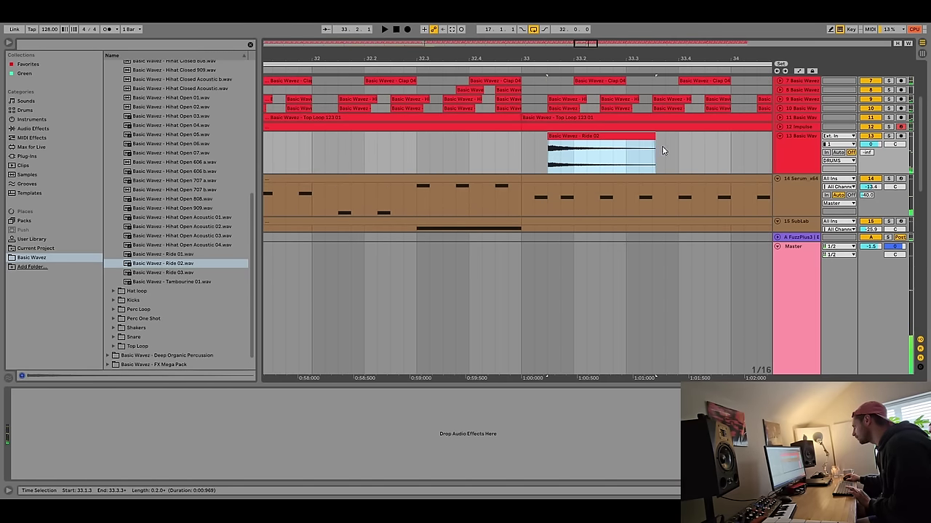
Trim the Ride 02 clip to one beat and duplicate it into four consecutive hits from 33.1.3 to 34.1.3.
{"action": "mouse_move", "coordinate": [652, 137]}
{"action": "left_mouse_down"}
{"action": "mouse_move", "coordinate": [626, 137]}
{"action": "mouse_move", "coordinate": [668, 147]}
{"action": "mouse_move", "coordinate": [652, 149]}
{"action": "left_mouse_up"}
{"action": "left_click", "coordinate": [495, 159]}
{"action": "key", "text": "space"}
{"action": "key", "text": "space"}
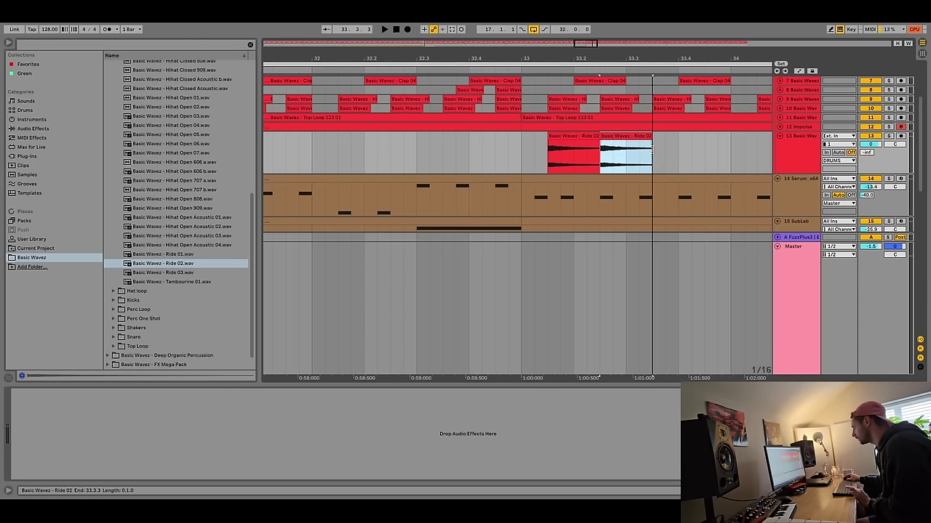
{"action": "left_click_drag", "start_coordinate": [550, 169], "coordinate": [651, 168]}
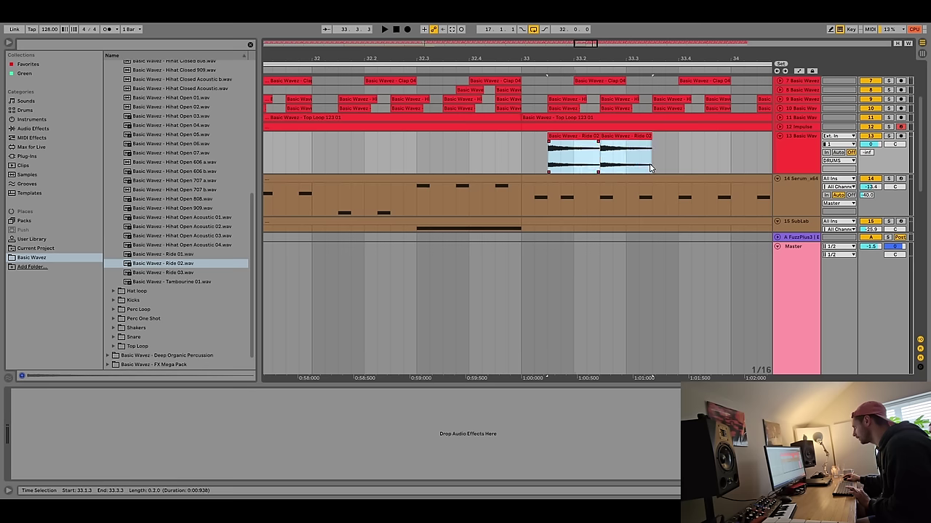
{"action": "key", "text": "ctrl+d"}
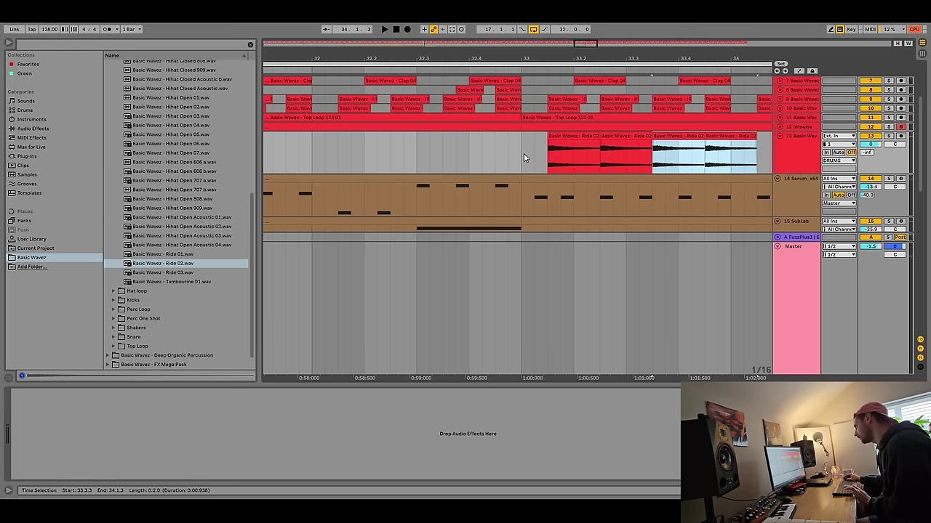
Play from just before bar 33 and lower the ride track's volume to -8.4 dB.
{"action": "left_click", "coordinate": [496, 155]}
{"action": "key", "text": "space"}
{"action": "left_click_drag", "start_coordinate": [870, 144], "coordinate": [870, 161]}
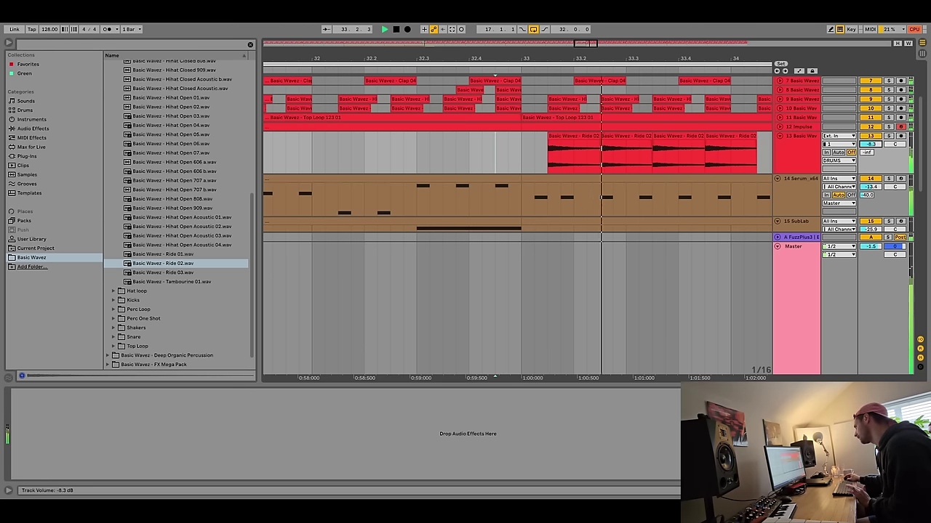
Duplicate the one-bar group of four Ride 02 hits repeatedly to fill the drop's second half up to 49.1.3.
{"action": "scroll", "coordinate": [391, 156], "scroll_direction": "down", "scroll_amount": 3}
{"action": "left_click_drag", "start_coordinate": [564, 156], "coordinate": [471, 162]}
{"action": "scroll", "coordinate": [470, 164], "scroll_direction": "down", "scroll_amount": 5}
{"action": "key", "text": "ctrl+d"}
{"action": "key", "text": "ctrl+d"}
{"action": "scroll", "coordinate": [467, 166], "scroll_direction": "down", "scroll_amount": 3}
{"action": "key", "text": "ctrl+d"}
{"action": "key", "text": "ctrl+d"}
{"action": "key", "text": "ctrl+d"}
{"action": "key", "text": "ctrl+d"}
{"action": "key", "text": "ctrl+d"}
{"action": "key", "text": "ctrl+d"}
{"action": "key", "text": "ctrl+d"}
{"action": "key", "text": "ctrl+d"}
{"action": "key", "text": "ctrl+d"}
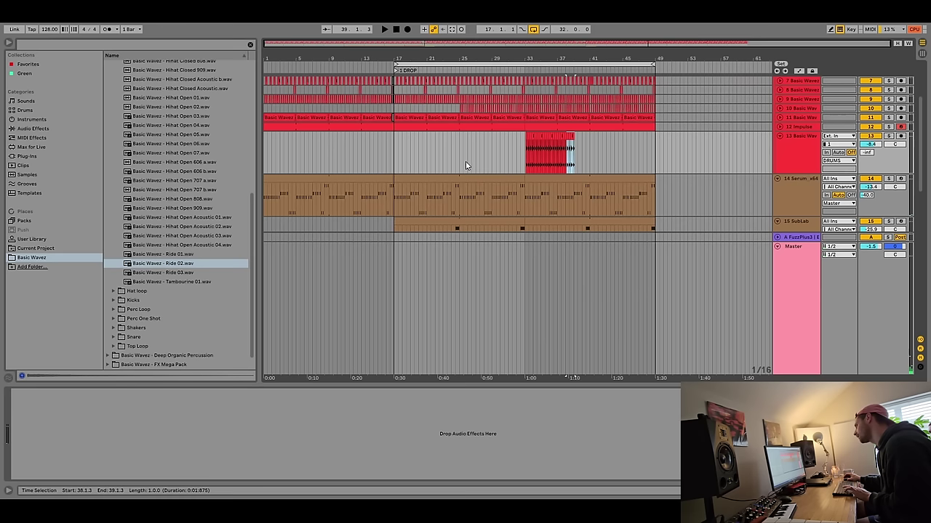
{"action": "key", "text": "ctrl+d"}
{"action": "key", "text": "ctrl+d"}
{"action": "key", "text": "ctrl+d"}
{"action": "key", "text": "ctrl+d"}
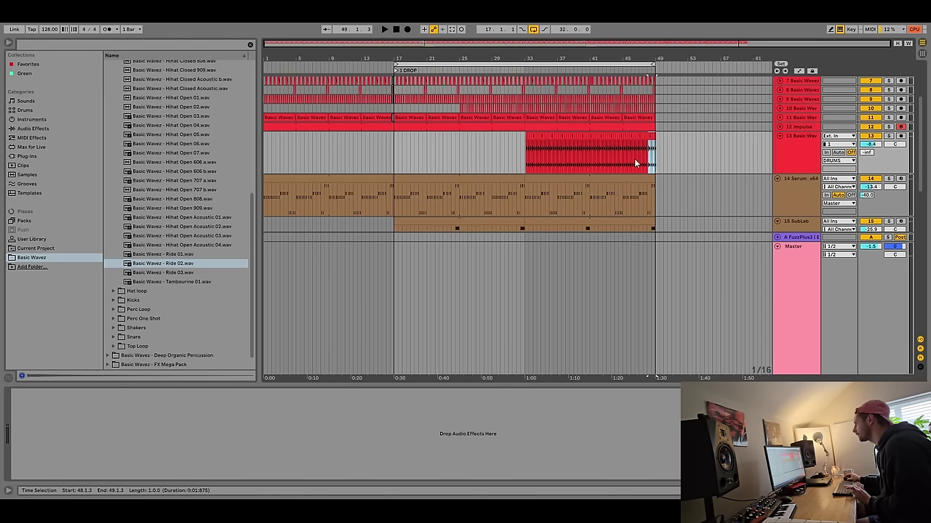
Play from just before bar 33 and lower the ride track's volume to -16.1 dB.
{"action": "left_click", "coordinate": [513, 150]}
{"action": "key", "text": "space"}
{"action": "left_click_drag", "start_coordinate": [867, 145], "coordinate": [869, 161]}
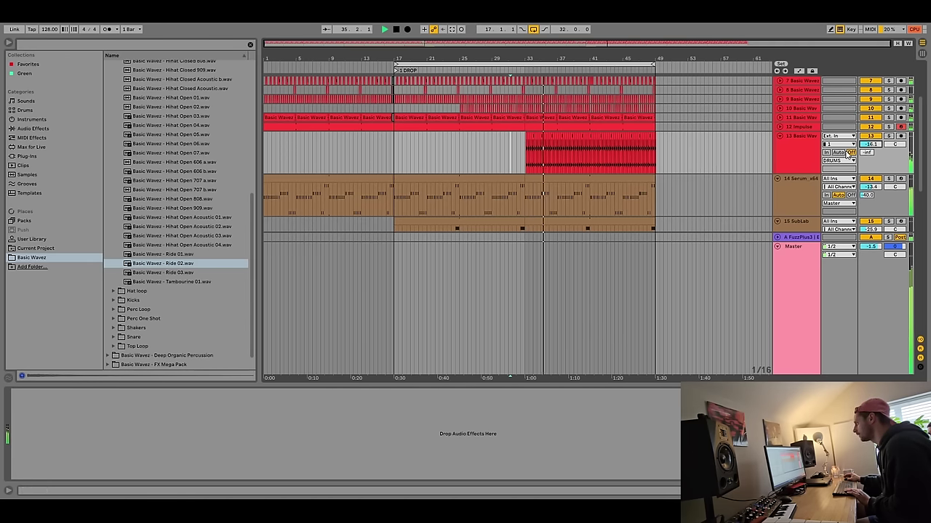
Delete the ride hits between 33.1.1 and 40.3.3.
{"action": "scroll", "coordinate": [585, 149], "scroll_direction": "up", "scroll_amount": 3}
{"action": "scroll", "coordinate": [585, 148], "scroll_direction": "down", "scroll_amount": 3}
{"action": "scroll", "coordinate": [543, 157], "scroll_direction": "up", "scroll_amount": 3}
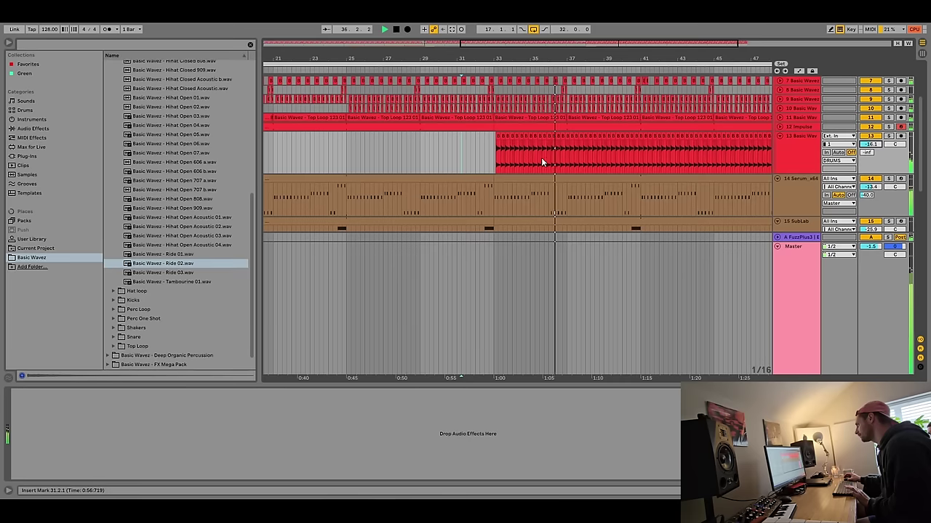
{"action": "right_click", "coordinate": [465, 156]}
{"action": "left_click", "coordinate": [533, 244]}
{"action": "scroll", "coordinate": [503, 158], "scroll_direction": "down", "scroll_amount": 3}
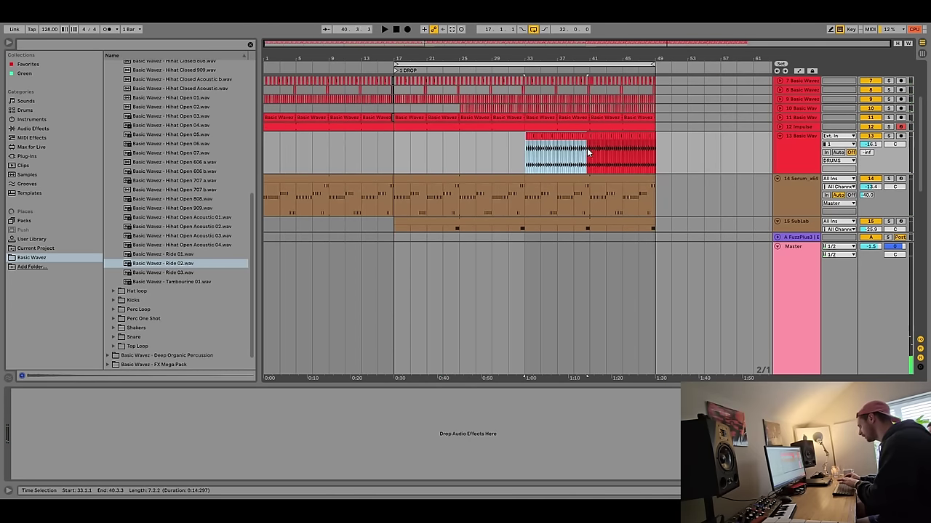
{"action": "key", "text": "Delete"}
Delete the stray ride hits before 41.1.3 so the ride starts on that offbeat.
{"action": "left_click_drag", "start_coordinate": [588, 148], "coordinate": [659, 164]}
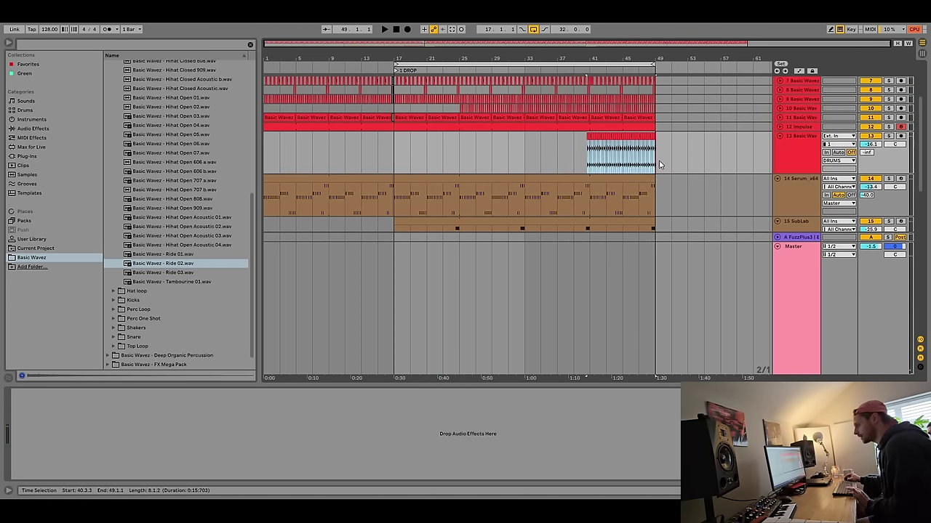
{"action": "scroll", "coordinate": [656, 168], "scroll_direction": "up", "scroll_amount": 1}
{"action": "scroll", "coordinate": [537, 161], "scroll_direction": "up", "scroll_amount": 1}
{"action": "scroll", "coordinate": [446, 156], "scroll_direction": "up", "scroll_amount": 1}
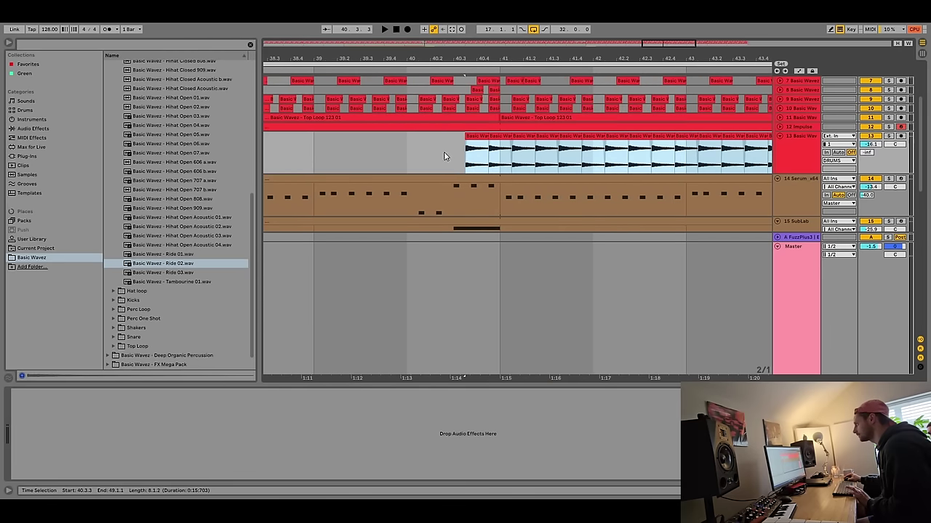
{"action": "left_click", "coordinate": [448, 157]}
{"action": "left_click", "coordinate": [470, 137]}
{"action": "key", "text": "Delete"}
{"action": "left_click", "coordinate": [503, 138]}
{"action": "key", "text": "Delete"}
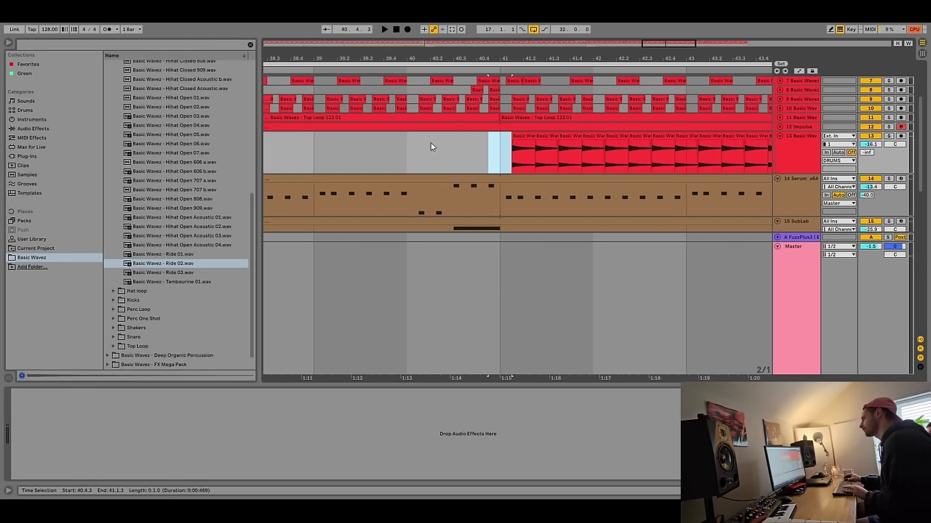
Look through the lower tracks of the arrangement and play the drop from bar 25.
{"action": "scroll", "coordinate": [425, 145], "scroll_direction": "down", "scroll_amount": 3}
{"action": "scroll", "coordinate": [436, 143], "scroll_direction": "down", "scroll_amount": 10}
{"action": "scroll", "coordinate": [458, 142], "scroll_direction": "down", "scroll_amount": 4}
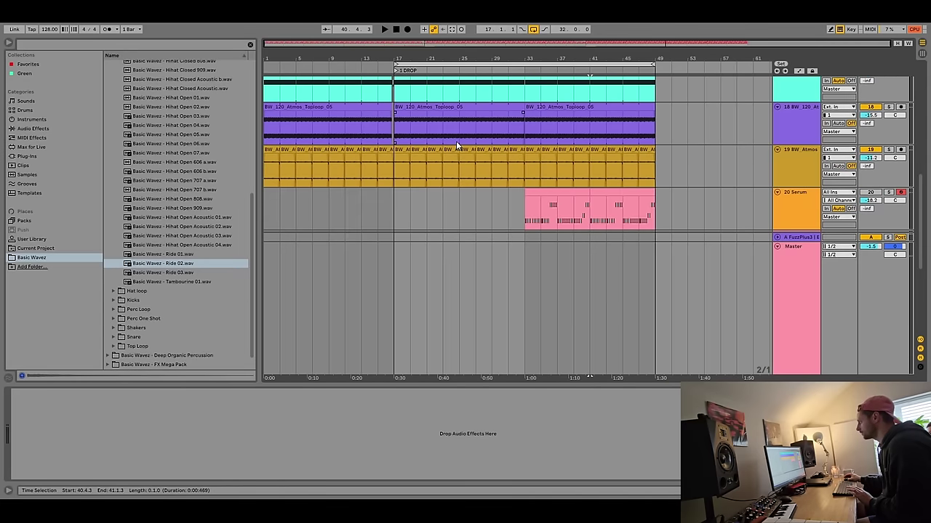
{"action": "scroll", "coordinate": [456, 141], "scroll_direction": "down", "scroll_amount": 5}
{"action": "scroll", "coordinate": [464, 145], "scroll_direction": "down", "scroll_amount": 2}
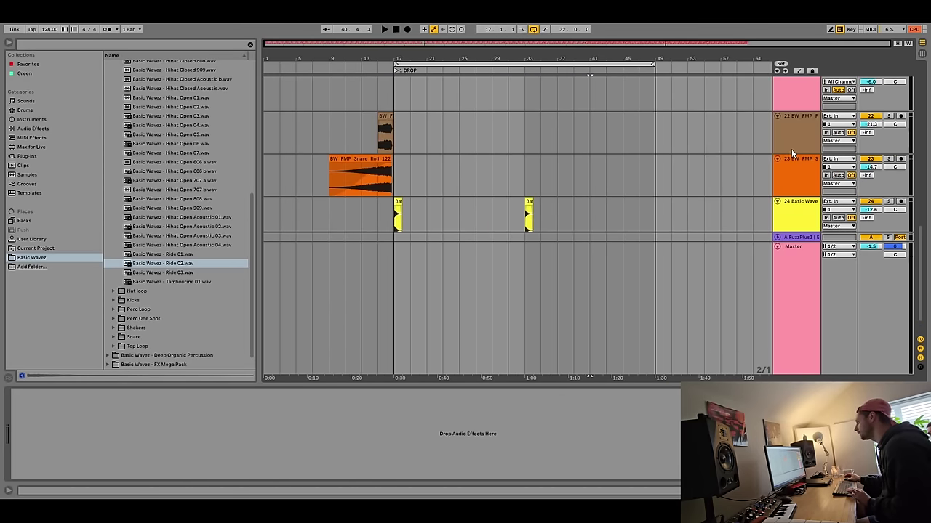
{"action": "scroll", "coordinate": [793, 153], "scroll_direction": "up", "scroll_amount": 8}
{"action": "scroll", "coordinate": [497, 124], "scroll_direction": "down", "scroll_amount": 10}
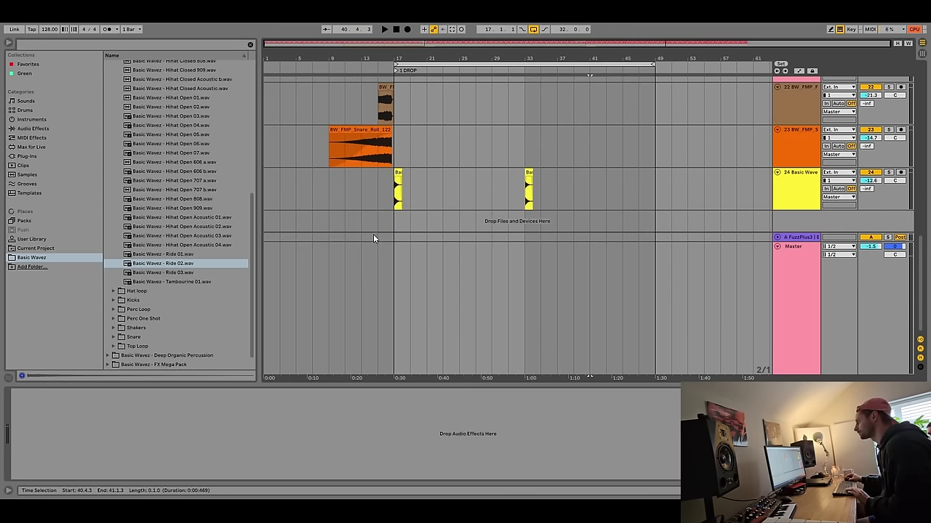
{"action": "left_click", "coordinate": [393, 223]}
{"action": "key", "text": "space"}
{"action": "left_click", "coordinate": [456, 226]}
{"action": "key", "text": "space"}
{"action": "key", "text": "space"}
Activate the muted 21 Serum_x64 track and arm it for recording.
{"action": "scroll", "coordinate": [762, 159], "scroll_direction": "up", "scroll_amount": 1}
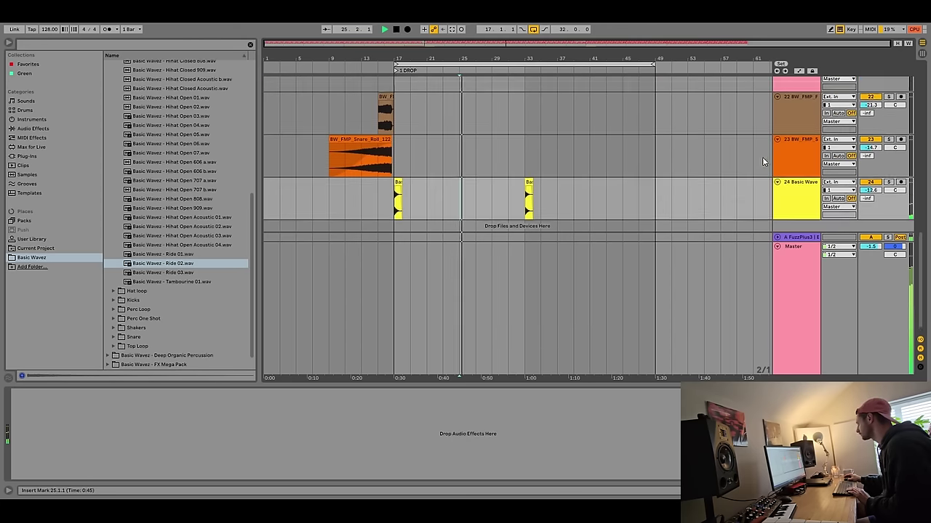
{"action": "scroll", "coordinate": [785, 149], "scroll_direction": "up", "scroll_amount": 2}
{"action": "left_click", "coordinate": [803, 137]}
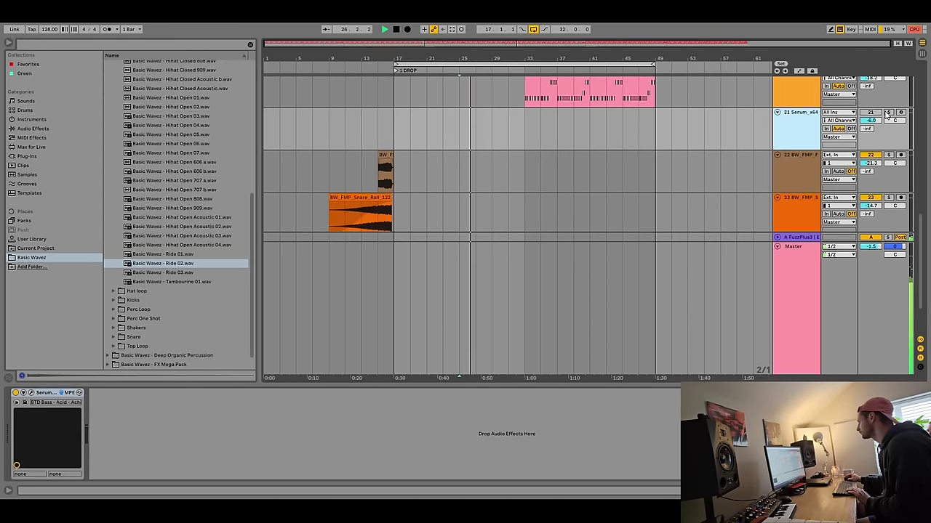
{"action": "scroll", "coordinate": [687, 136], "scroll_direction": "up", "scroll_amount": 2}
{"action": "left_click", "coordinate": [864, 172]}
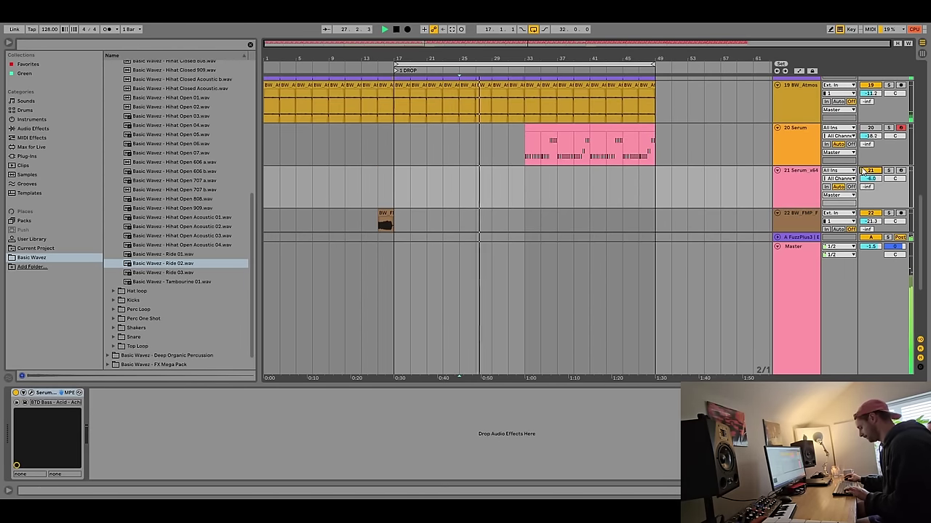
{"action": "left_click", "coordinate": [901, 170]}
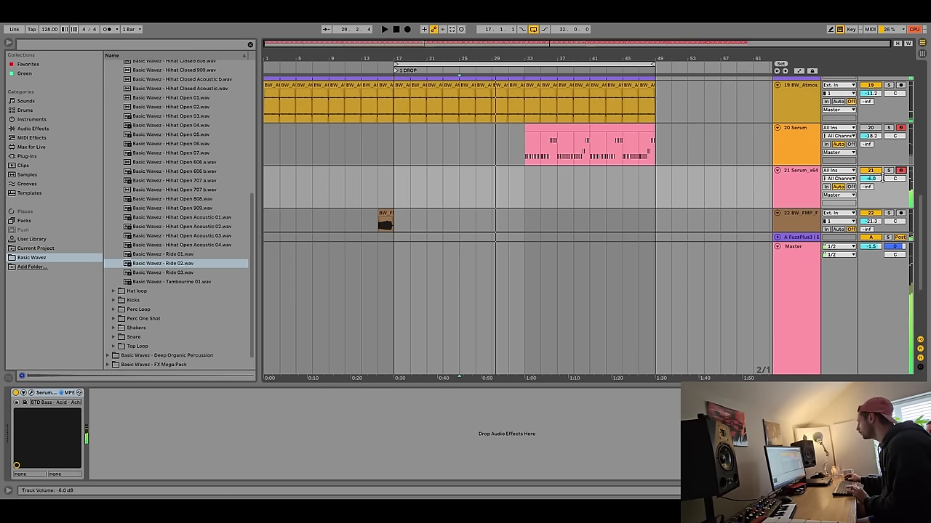
Copy the 14 Serum_x64 bass part from bars 33 to 49 onto the 21 Serum_x64 track at the same position.
{"action": "scroll", "coordinate": [511, 144], "scroll_direction": "up", "scroll_amount": 3}
{"action": "scroll", "coordinate": [533, 157], "scroll_direction": "down", "scroll_amount": 2}
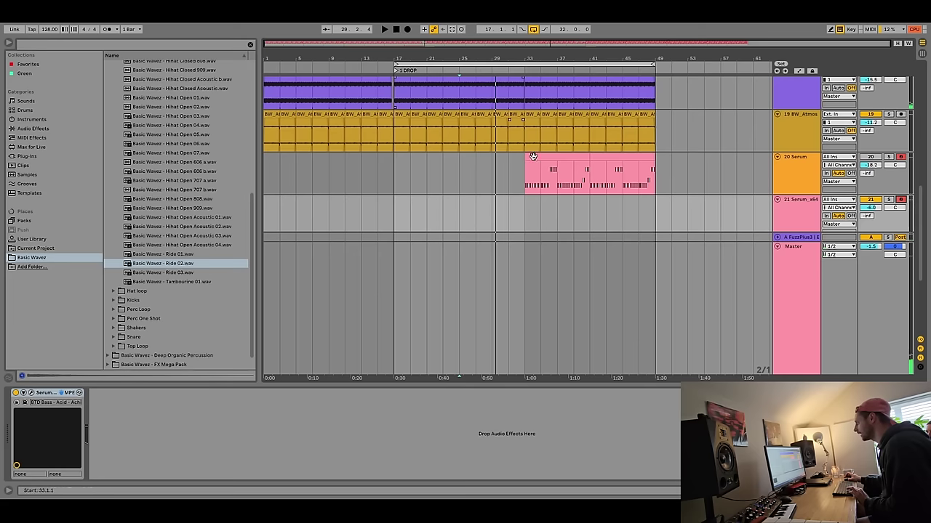
{"action": "left_click_drag", "start_coordinate": [542, 158], "coordinate": [544, 180]}
{"action": "scroll", "coordinate": [710, 198], "scroll_direction": "down", "scroll_amount": 1}
{"action": "scroll", "coordinate": [669, 178], "scroll_direction": "up", "scroll_amount": 3}
{"action": "scroll", "coordinate": [653, 166], "scroll_direction": "up", "scroll_amount": 5}
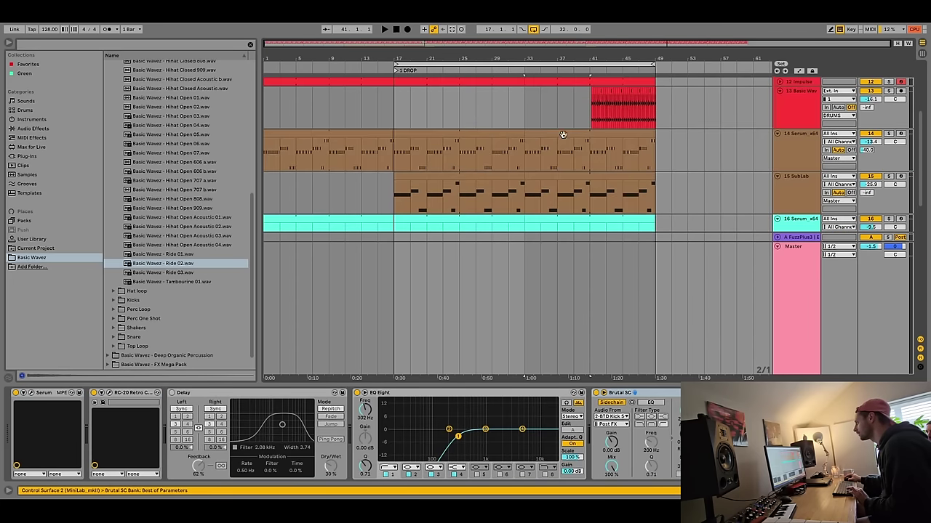
{"action": "left_click_drag", "start_coordinate": [526, 149], "coordinate": [614, 156]}
{"action": "left_click", "coordinate": [552, 257]}
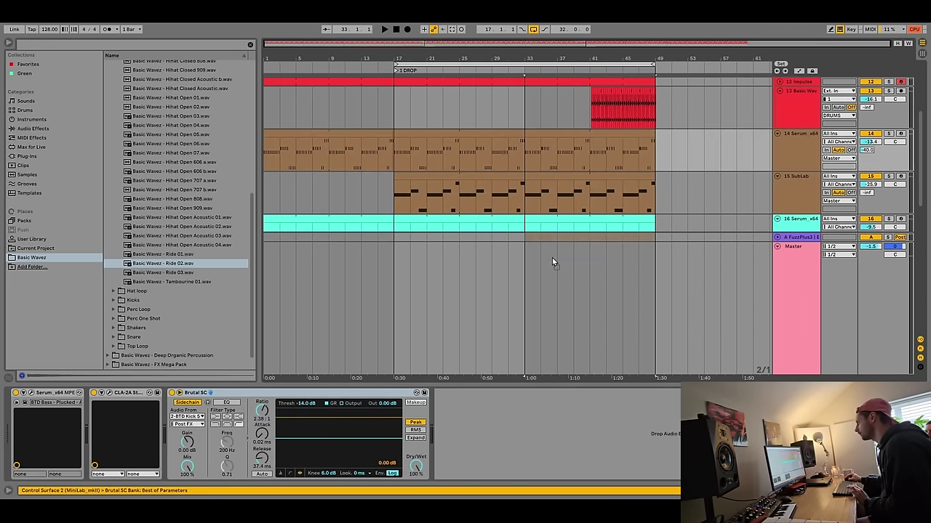
{"action": "scroll", "coordinate": [552, 259], "scroll_direction": "down", "scroll_amount": 3}
{"action": "scroll", "coordinate": [552, 260], "scroll_direction": "down", "scroll_amount": 6}
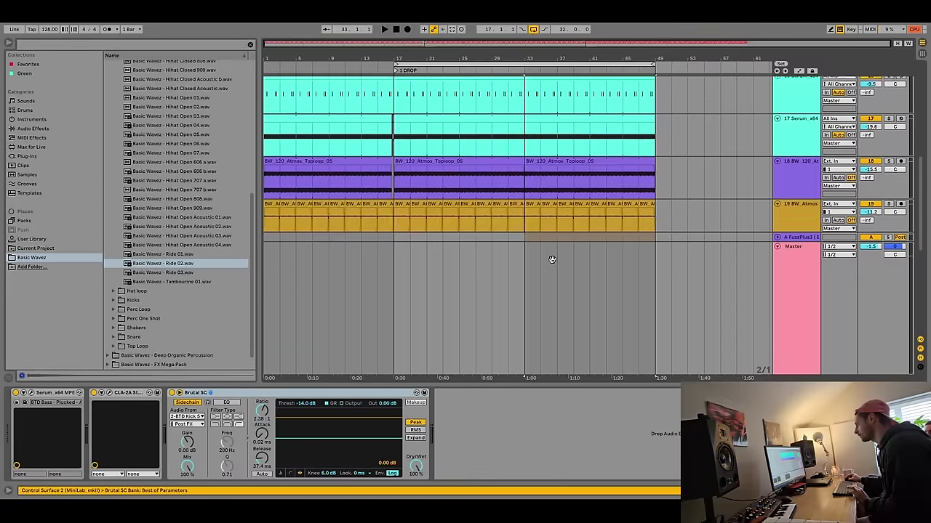
{"action": "left_click_drag", "start_coordinate": [552, 260], "coordinate": [545, 192]}
Play the copied bass part and transpose all its notes down one octave to D#2–A#2.
{"action": "key", "text": "space"}
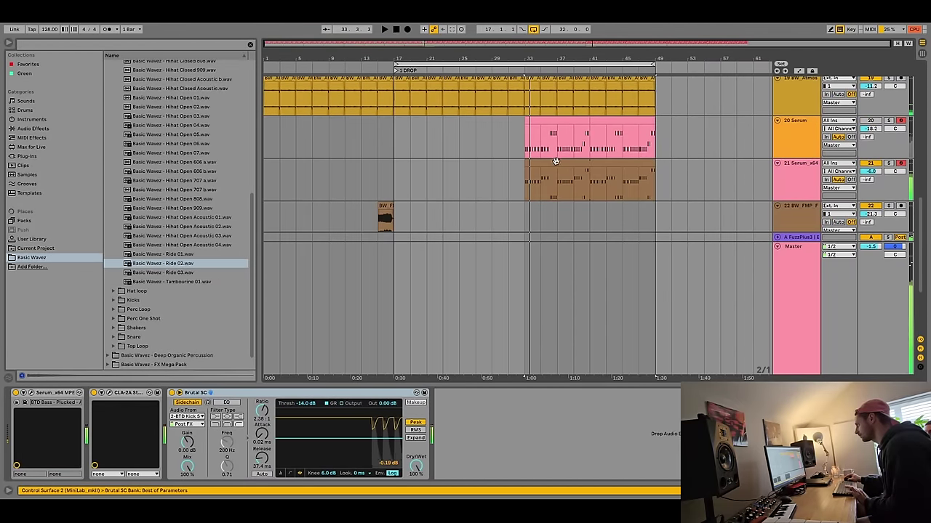
{"action": "left_click", "coordinate": [621, 194]}
{"action": "left_click_drag", "start_coordinate": [447, 383], "coordinate": [453, 189]}
{"action": "key", "text": "space"}
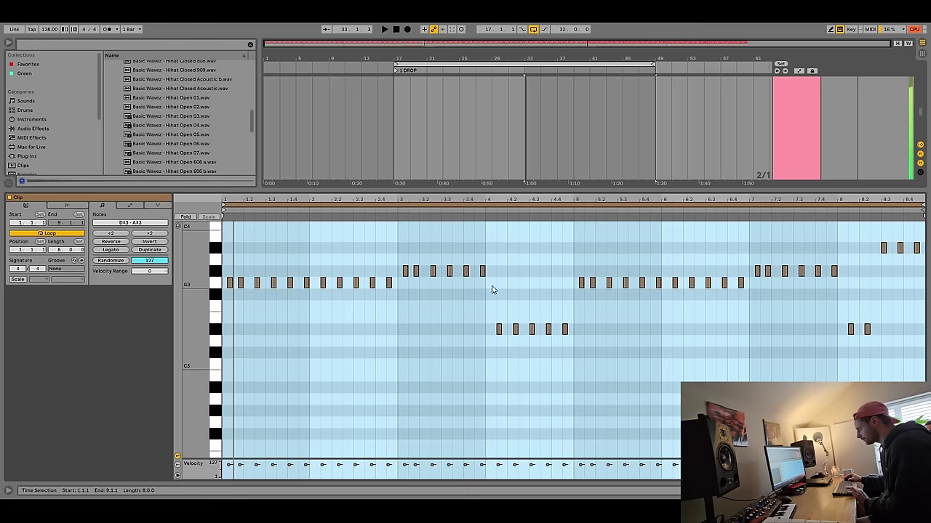
{"action": "key", "text": "space"}
{"action": "left_click_drag", "start_coordinate": [506, 288], "coordinate": [472, 276]}
{"action": "key", "text": "ctrl+a"}
{"action": "key", "text": "shift+Down"}
{"action": "key", "text": "space"}
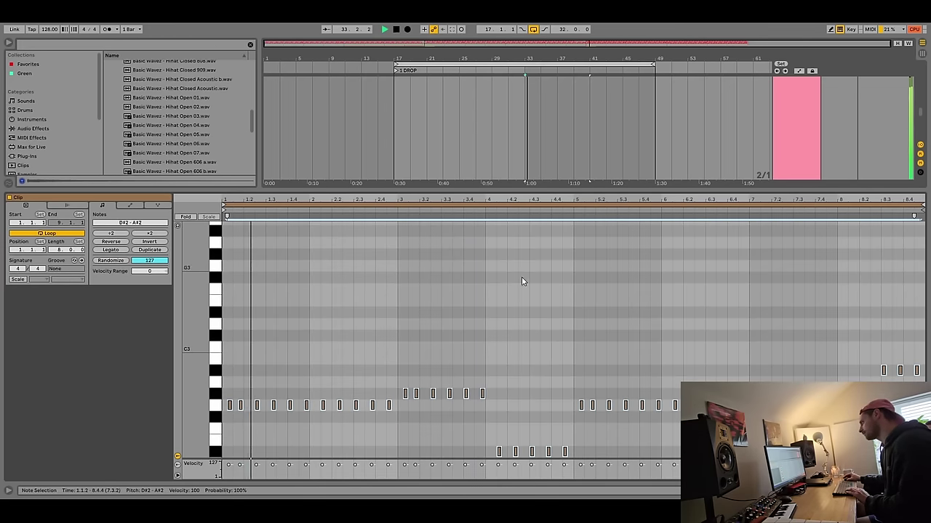
{"action": "left_click_drag", "start_coordinate": [529, 189], "coordinate": [629, 481]}
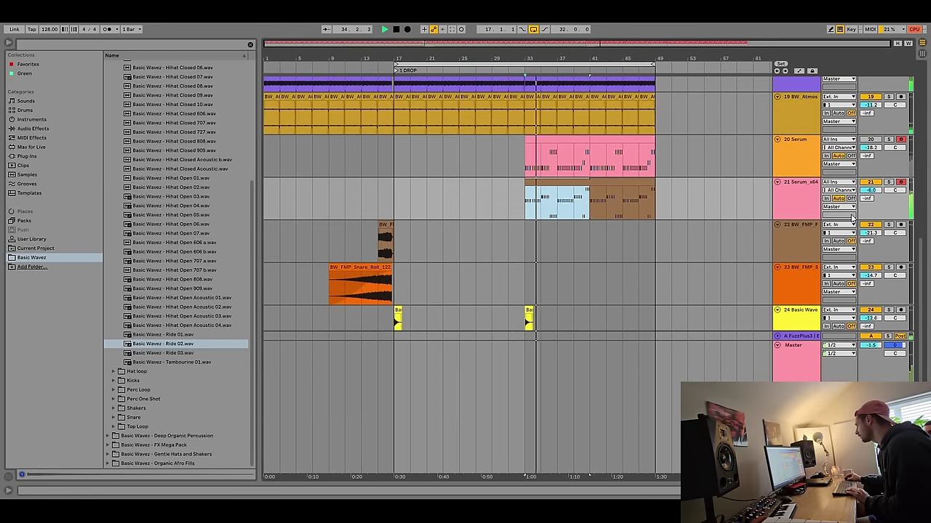
Lower the 21 Serum_x64 track's volume to -13.3 dB and solo it during playback from bar 33.
{"action": "left_click_drag", "start_coordinate": [869, 190], "coordinate": [868, 213]}
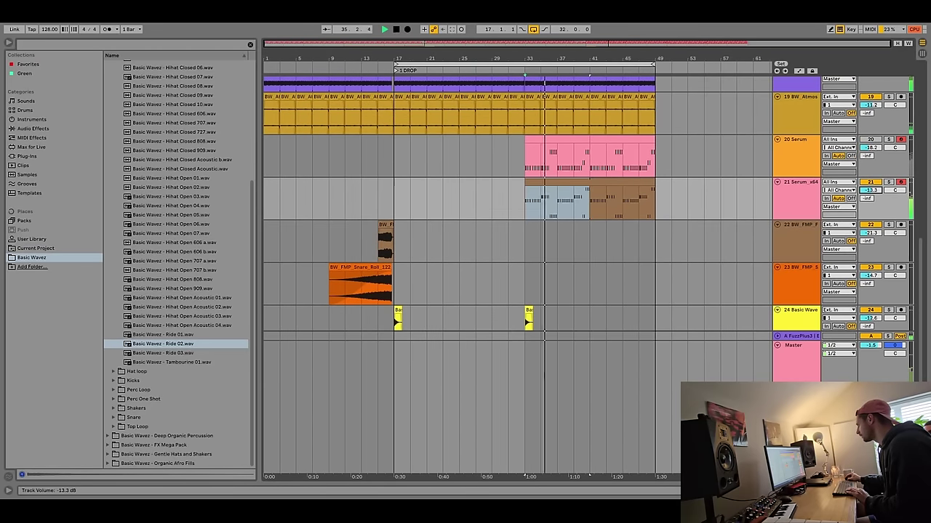
{"action": "key", "text": "space"}
{"action": "left_click", "coordinate": [888, 182]}
{"action": "key", "text": "space"}
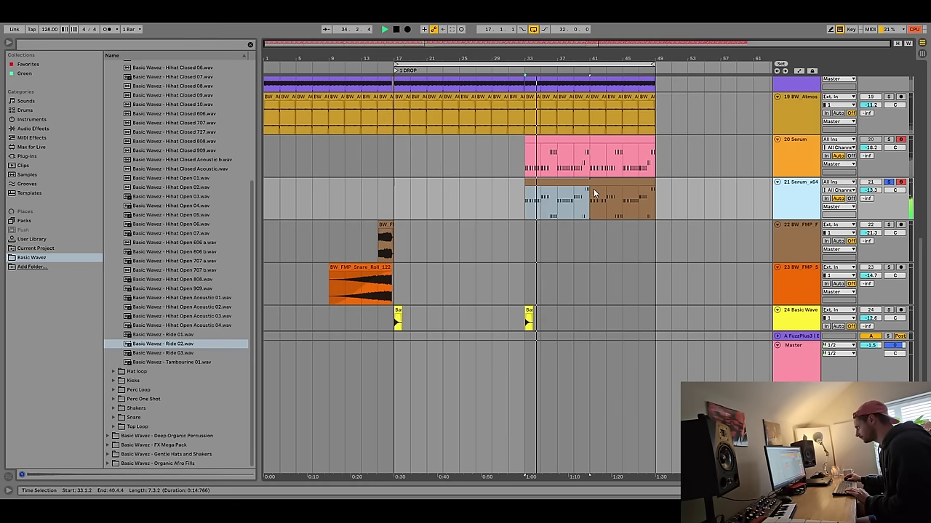
Open the Serum acid bass patch on track 21 and adjust its distortion drive, trying it at up to 100%.
{"action": "double_click", "coordinate": [567, 186]}
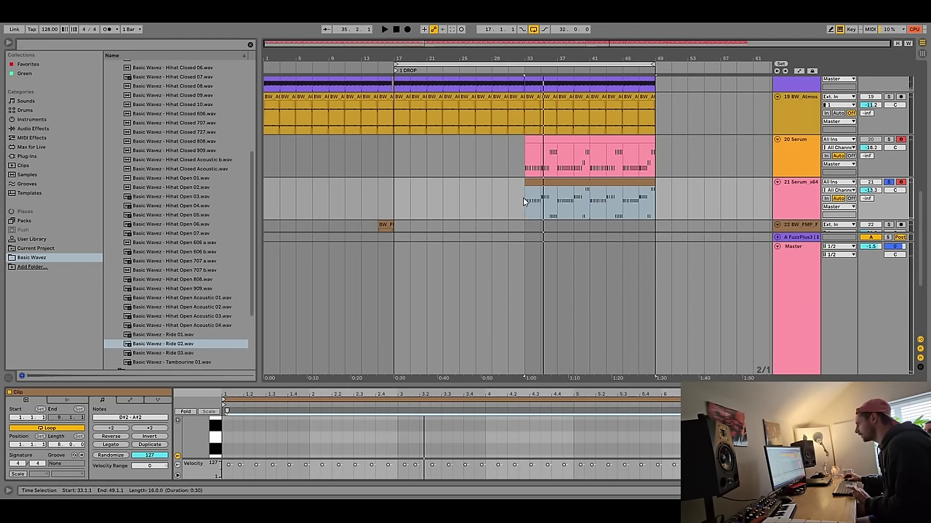
{"action": "scroll", "coordinate": [524, 198], "scroll_direction": "up", "scroll_amount": 5}
{"action": "left_click", "coordinate": [787, 203]}
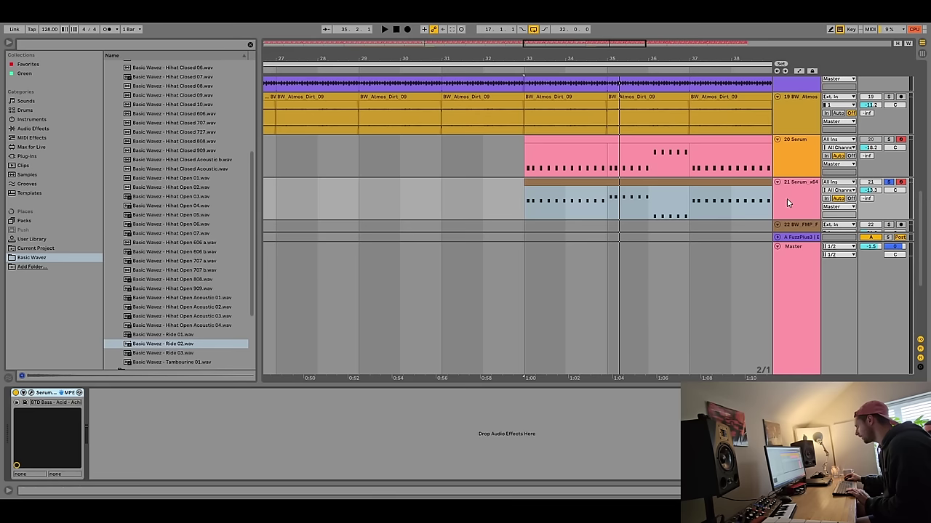
{"action": "left_click", "coordinate": [30, 394]}
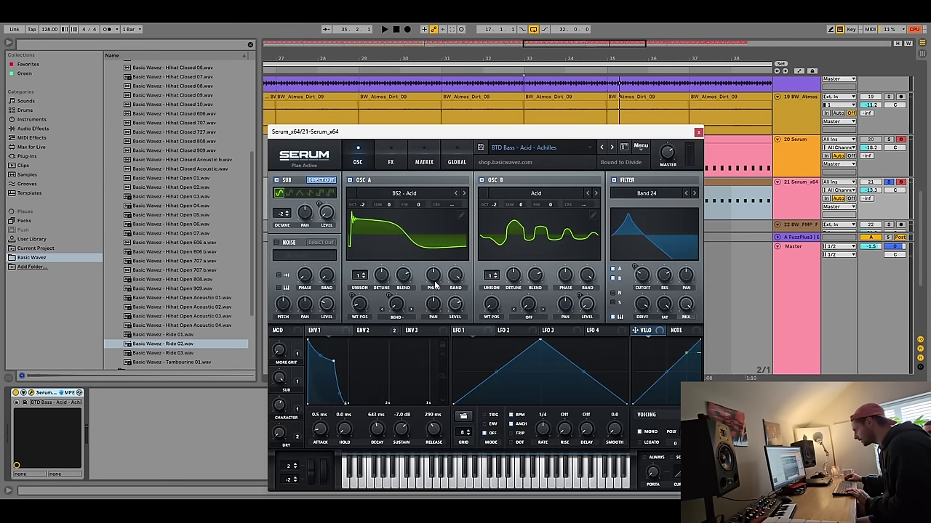
{"action": "left_click_drag", "start_coordinate": [534, 137], "coordinate": [509, 158]}
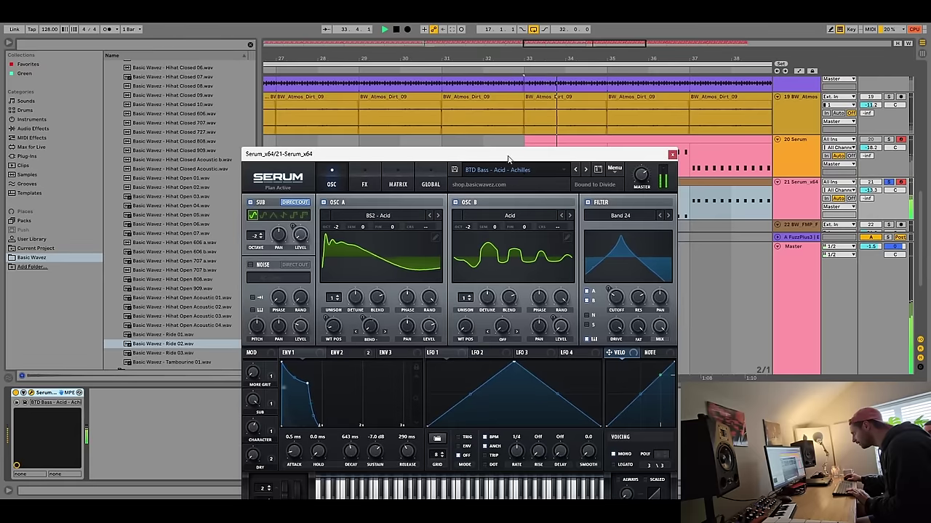
{"action": "left_click", "coordinate": [364, 183]}
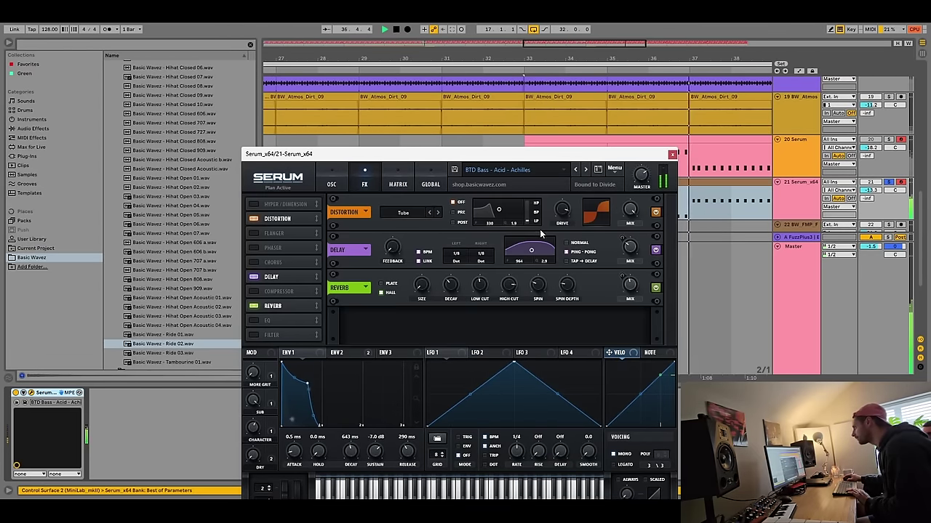
{"action": "left_click_drag", "start_coordinate": [562, 216], "coordinate": [557, 136]}
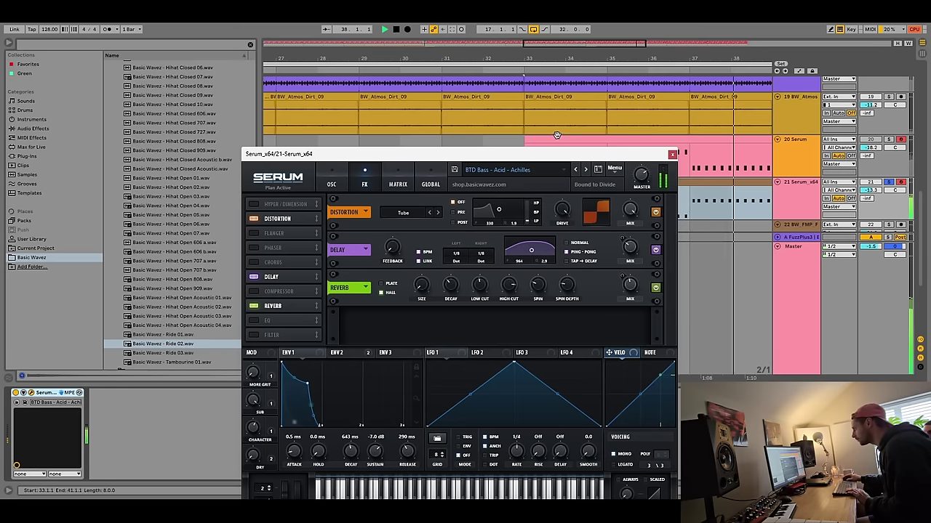
{"action": "left_click_drag", "start_coordinate": [563, 212], "coordinate": [568, 238]}
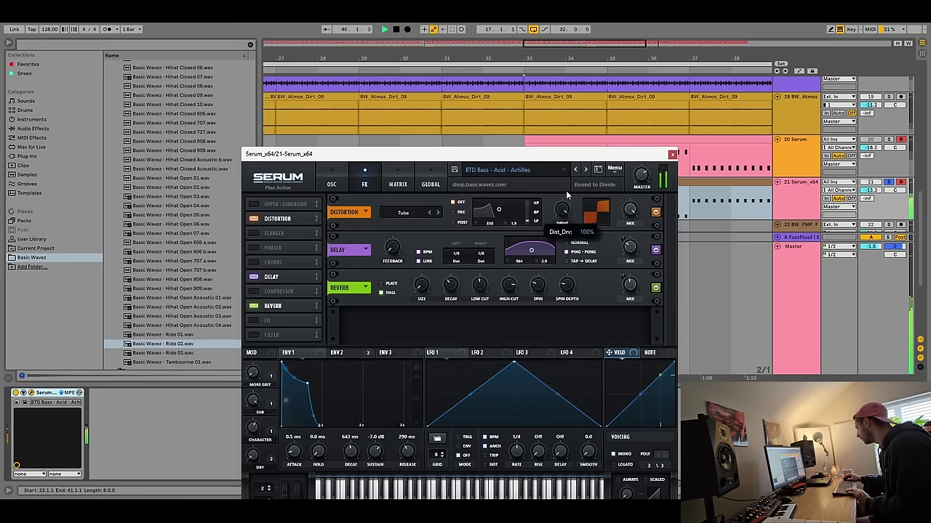
{"action": "left_click_drag", "start_coordinate": [566, 190], "coordinate": [565, 210]}
Set the acid bass patch's Env 1 release to 324 ms and sustain to -7.6 dB, and close the synth.
{"action": "left_click", "coordinate": [345, 187]}
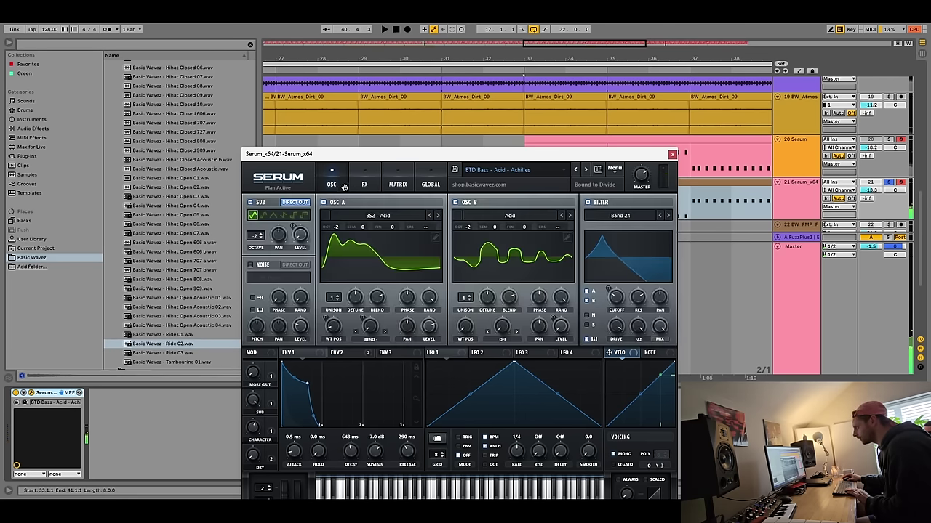
{"action": "key", "text": "space"}
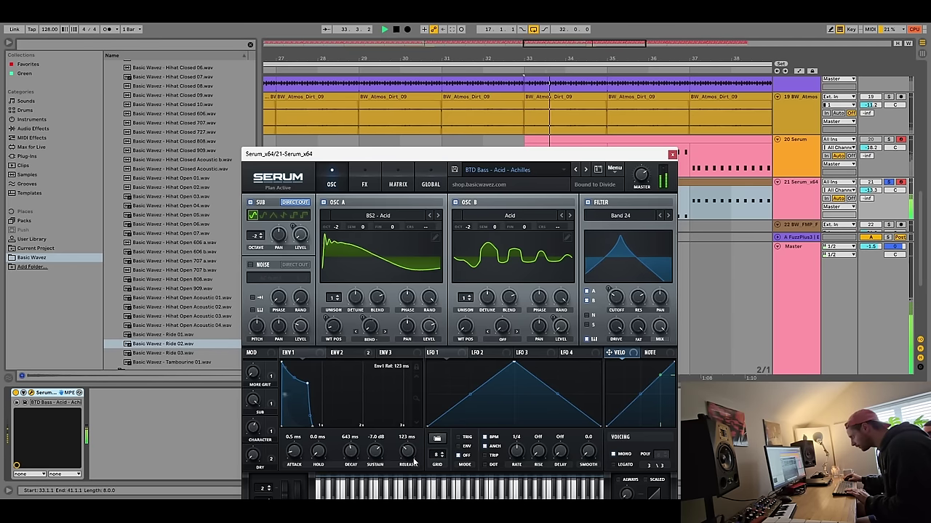
{"action": "left_click_drag", "start_coordinate": [413, 462], "coordinate": [375, 462]}
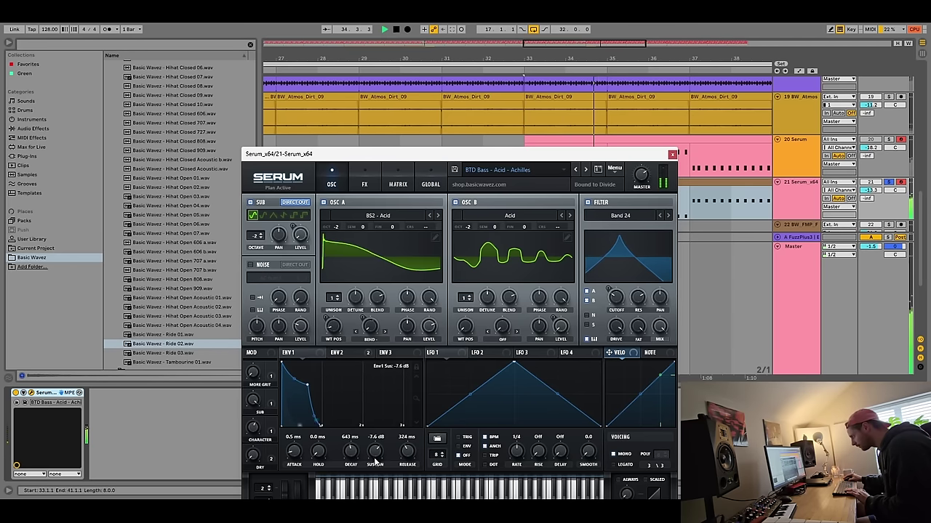
{"action": "left_click", "coordinate": [673, 155]}
Unsolo the 21 Serum_x64 track and play the full mix from bar 29.
{"action": "key", "text": "w"}
{"action": "left_click_drag", "start_coordinate": [505, 207], "coordinate": [495, 208]}
{"action": "key", "text": "space"}
{"action": "key", "text": "space"}
{"action": "left_click", "coordinate": [889, 183]}
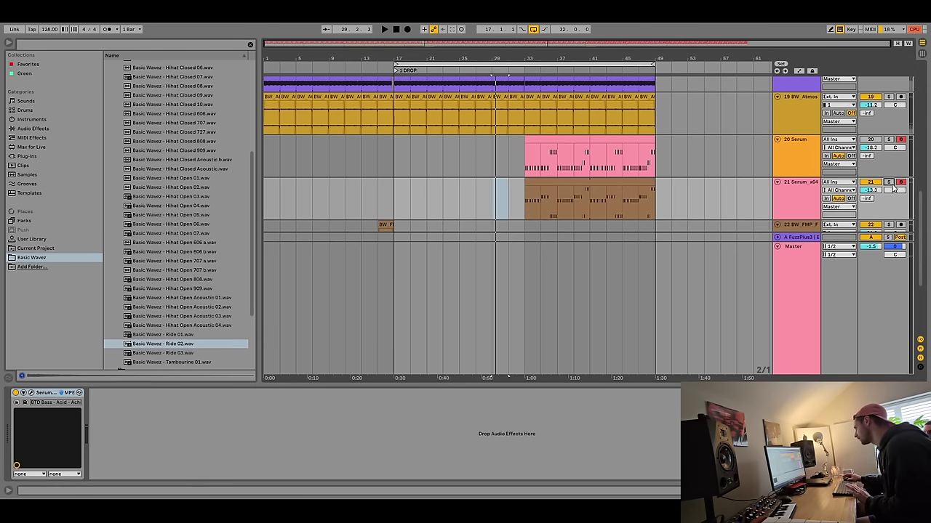
{"action": "key", "text": "z"}
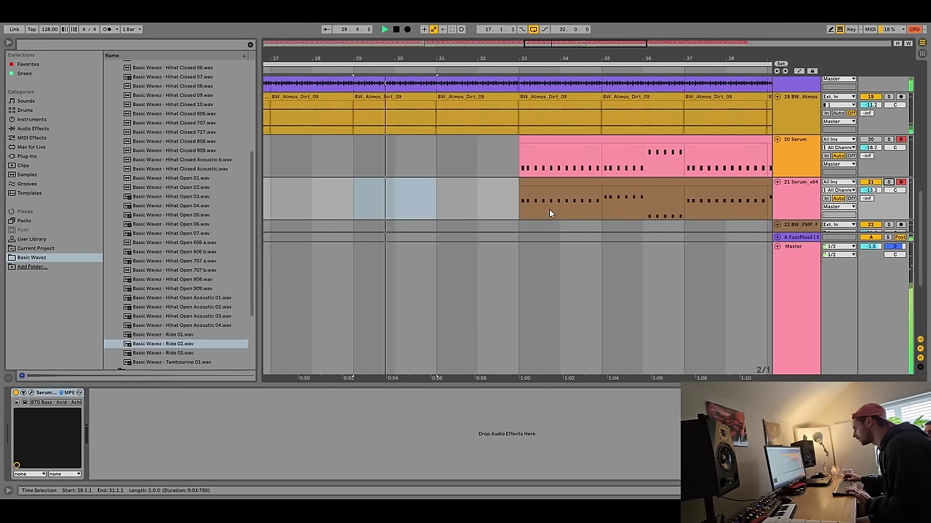
On a 1/16 grid, deactivate the acid bass clip on the 21 Serum_x64 track from 33.3.1 to 36.4.4.
{"action": "right_click", "coordinate": [556, 219]}
{"action": "left_click", "coordinate": [622, 332]}
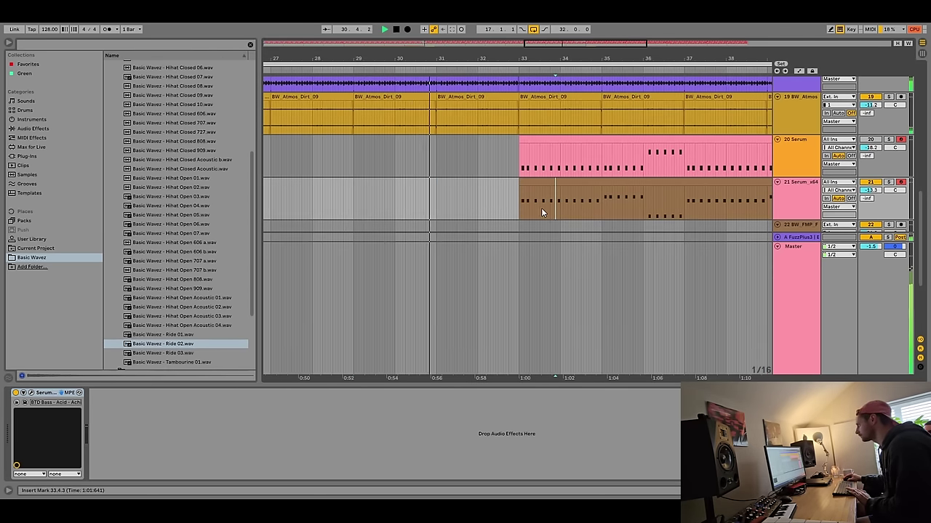
{"action": "scroll", "coordinate": [542, 209], "scroll_direction": "up", "scroll_amount": 4}
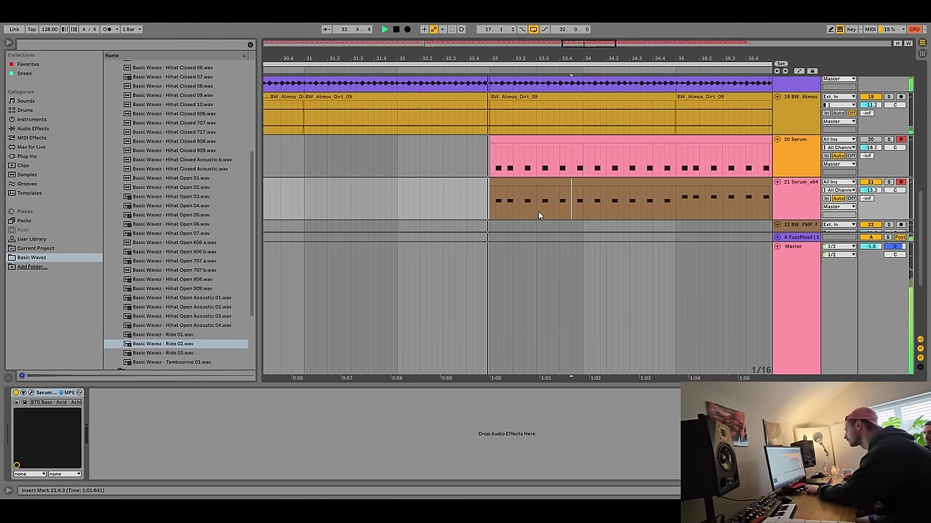
{"action": "left_click_drag", "start_coordinate": [535, 209], "coordinate": [680, 211]}
{"action": "key", "text": "0"}
{"action": "key", "text": "minus"}
{"action": "left_click", "coordinate": [478, 206]}
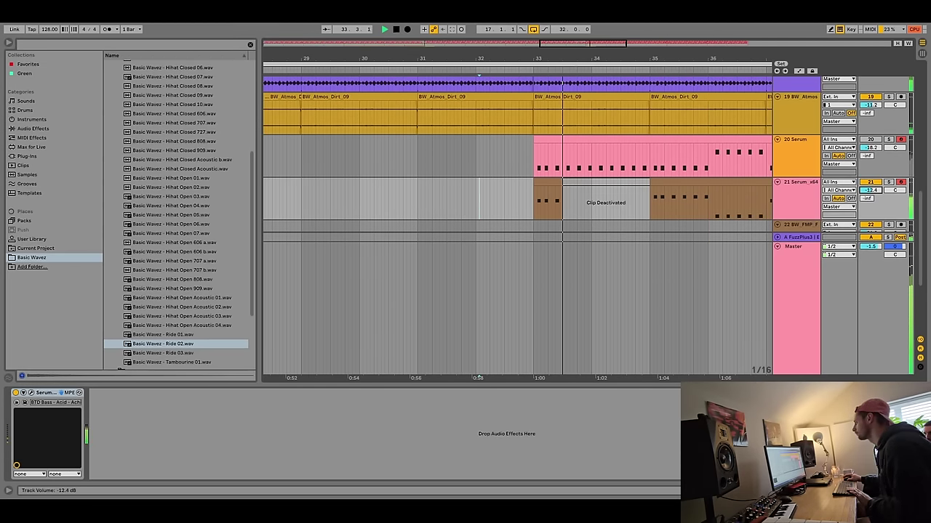
{"action": "scroll", "coordinate": [531, 204], "scroll_direction": "down", "scroll_amount": 4}
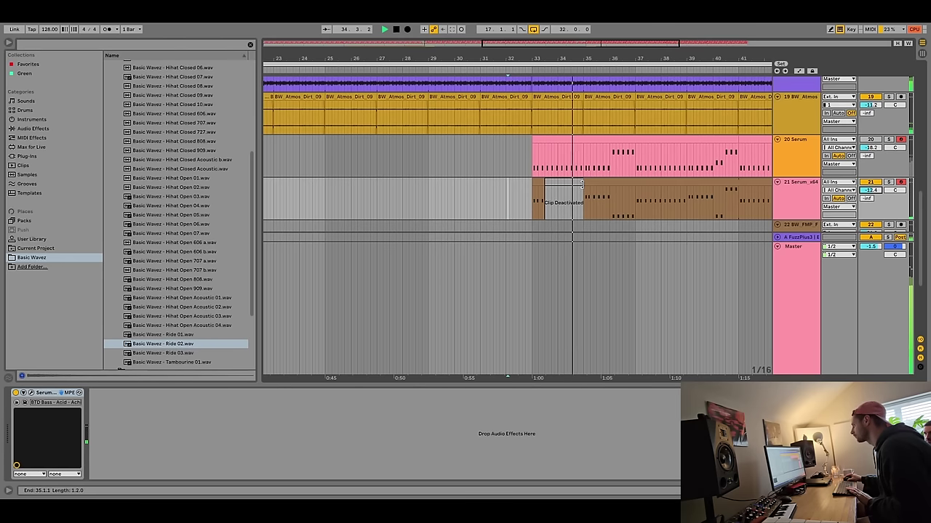
{"action": "left_click_drag", "start_coordinate": [582, 186], "coordinate": [632, 197]}
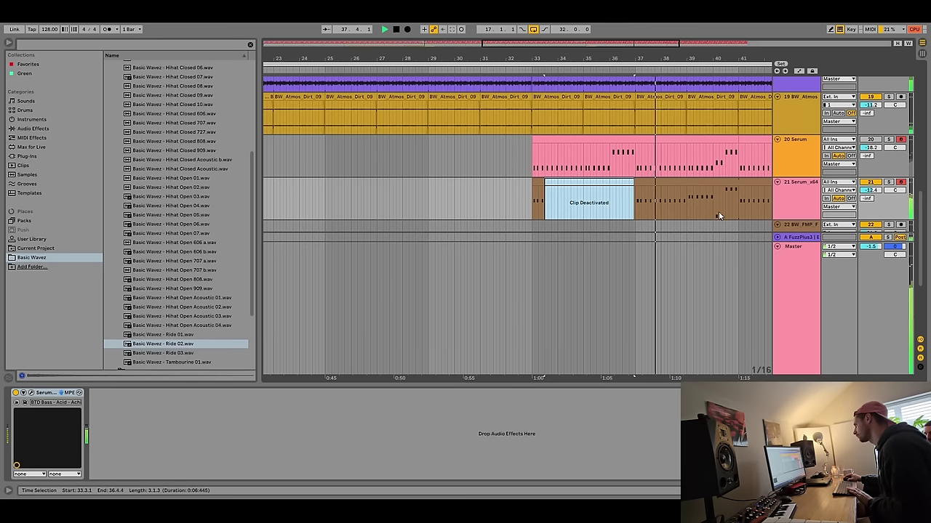
Deactivate the acid bass section from 37.4.3 to 38.4.4 and raise the 21 Serum_x64 track's volume to -8.1 dB.
{"action": "left_click", "coordinate": [659, 213]}
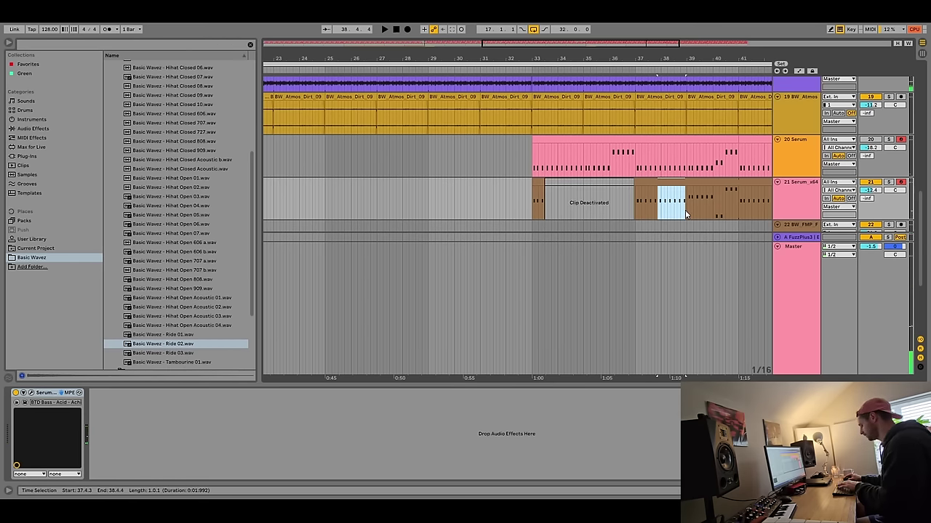
{"action": "left_click", "coordinate": [515, 208]}
{"action": "key", "text": "space"}
{"action": "left_click_drag", "start_coordinate": [870, 191], "coordinate": [870, 179]}
Remove the rest of the acid bass clip from 38.4.4 to 49.1.1.
{"action": "scroll", "coordinate": [594, 230], "scroll_direction": "down", "scroll_amount": 3}
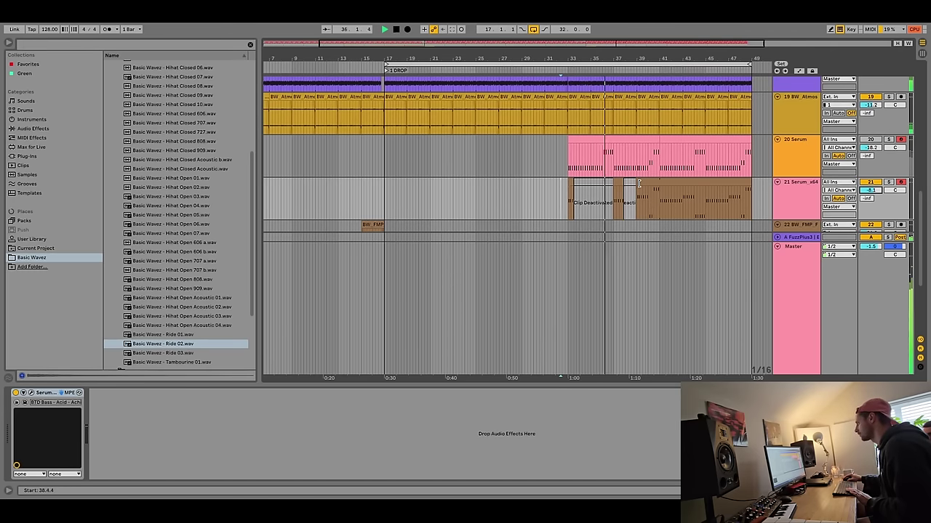
{"action": "left_click_drag", "start_coordinate": [639, 184], "coordinate": [658, 193]}
{"action": "right_click", "coordinate": [648, 206]}
{"action": "left_click", "coordinate": [713, 285]}
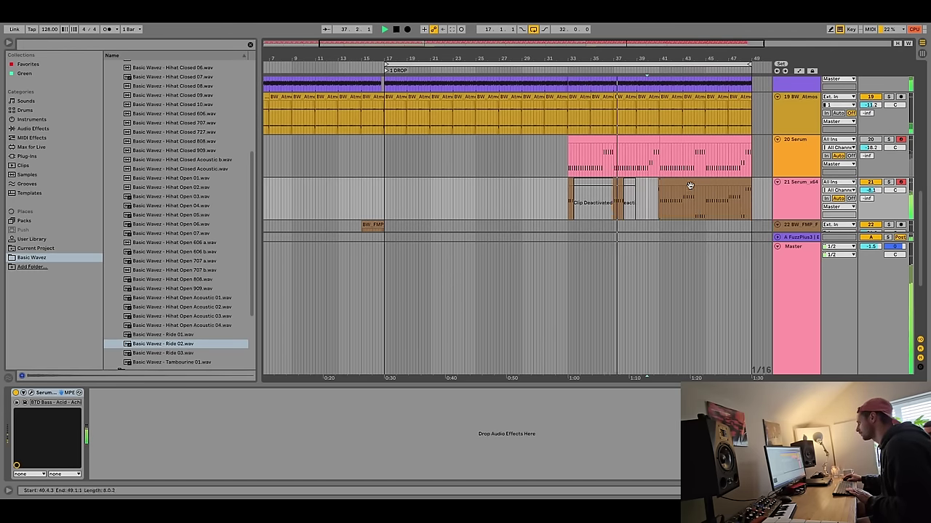
{"action": "left_click", "coordinate": [689, 183]}
{"action": "key", "text": "Delete"}
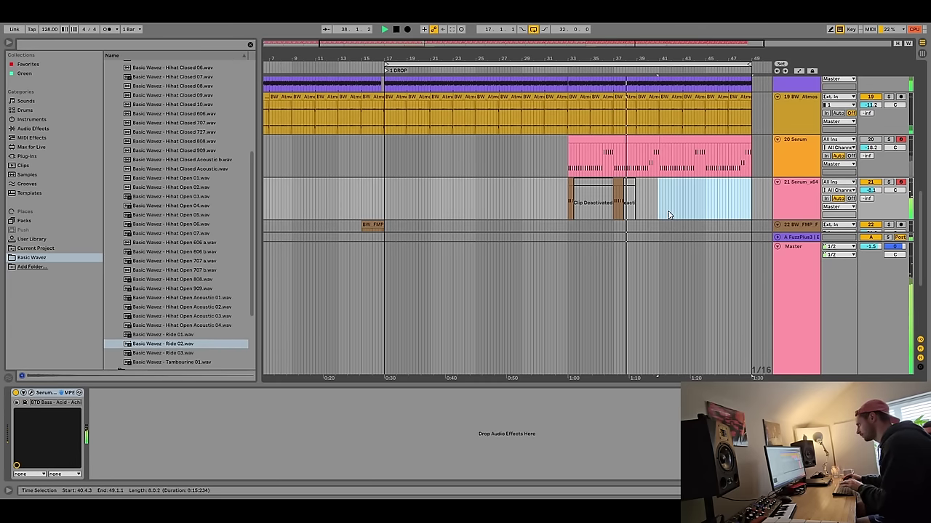
Set the grid to 2 bars and duplicate the acid bass section from 33.1.1 to 41.1.1 into the following eight bars.
{"action": "left_click_drag", "start_coordinate": [660, 213], "coordinate": [591, 218]}
{"action": "right_click", "coordinate": [630, 212]}
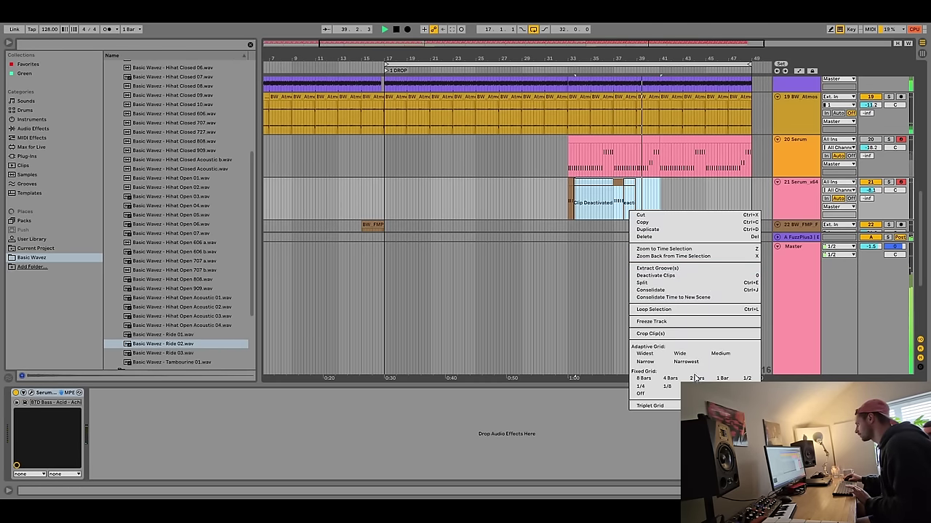
{"action": "left_click", "coordinate": [696, 378]}
{"action": "left_click_drag", "start_coordinate": [659, 211], "coordinate": [567, 210]}
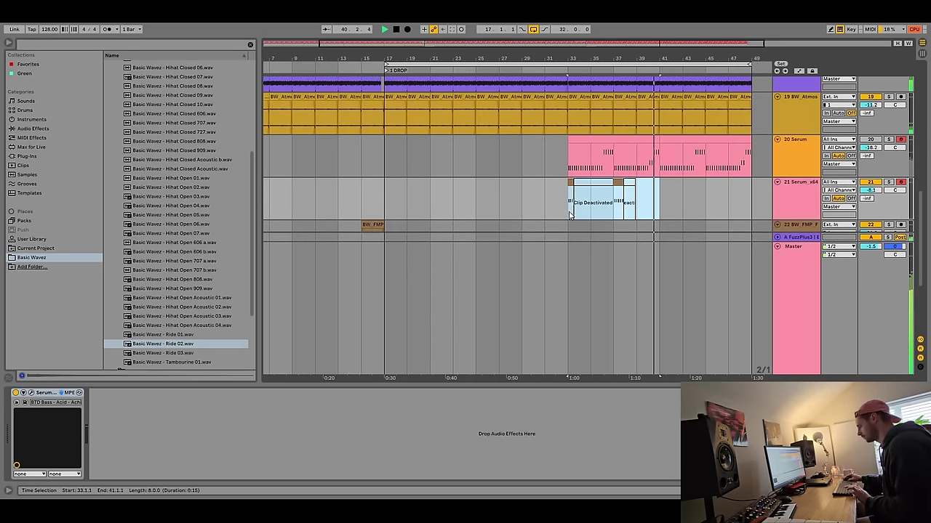
{"action": "key", "text": "ctrl+d"}
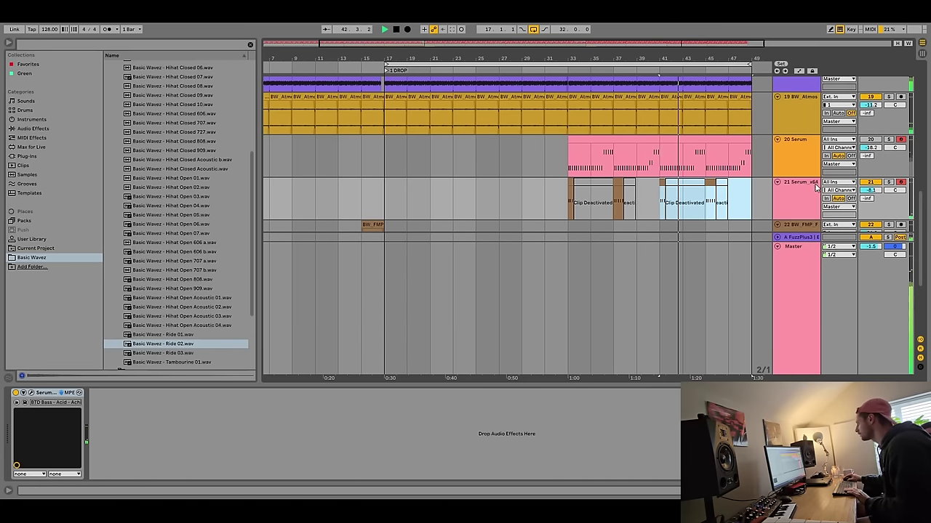
Open the Serum acid bass patch on track 21 and adjust its distortion drive while playing from bar 33.
{"action": "double_click", "coordinate": [801, 200]}
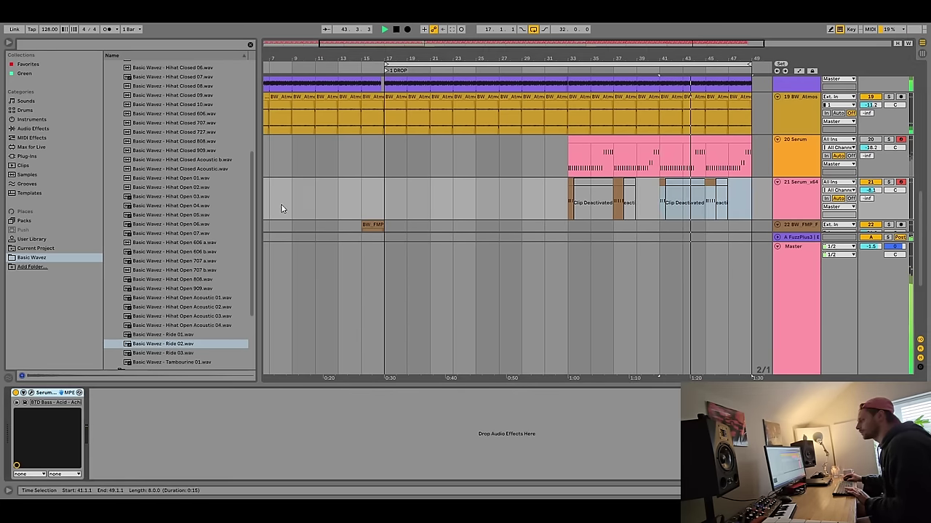
{"action": "scroll", "coordinate": [105, 119], "scroll_direction": "up", "scroll_amount": 2}
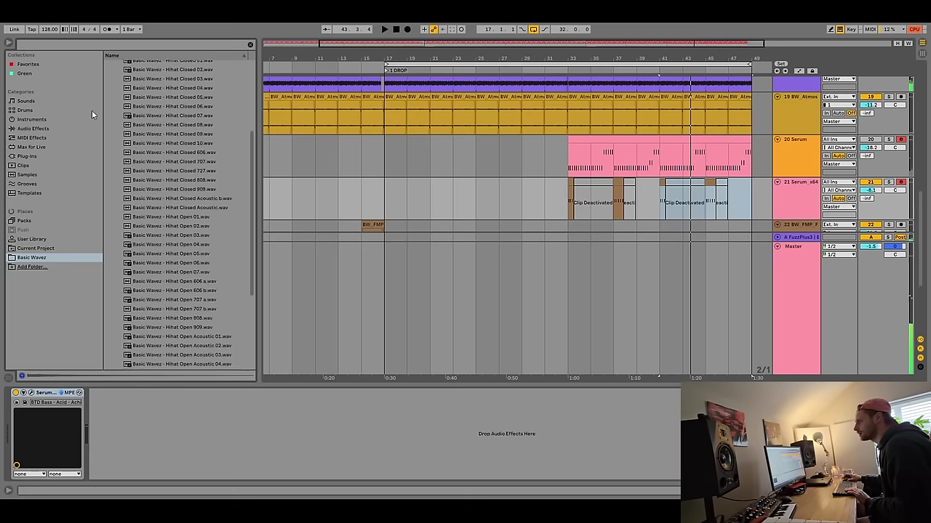
{"action": "left_click", "coordinate": [570, 213]}
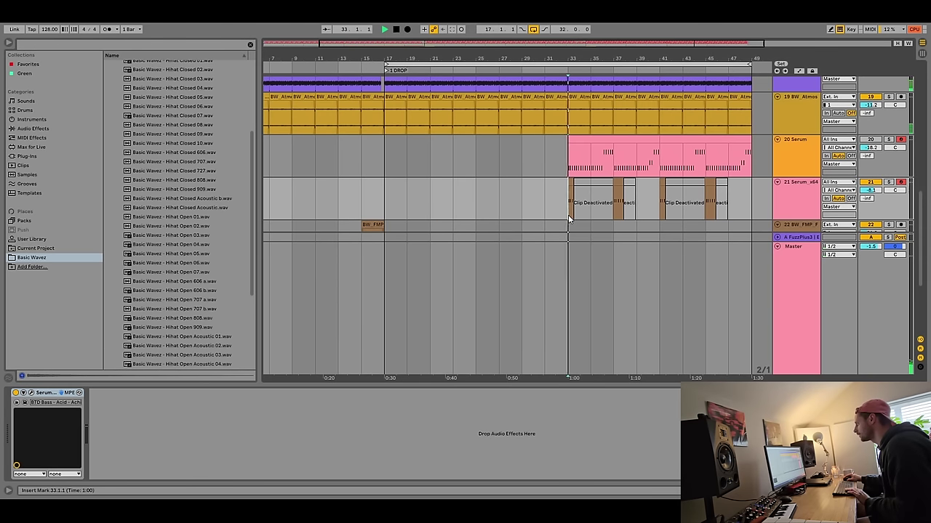
{"action": "left_click", "coordinate": [32, 392]}
{"action": "key", "text": "space"}
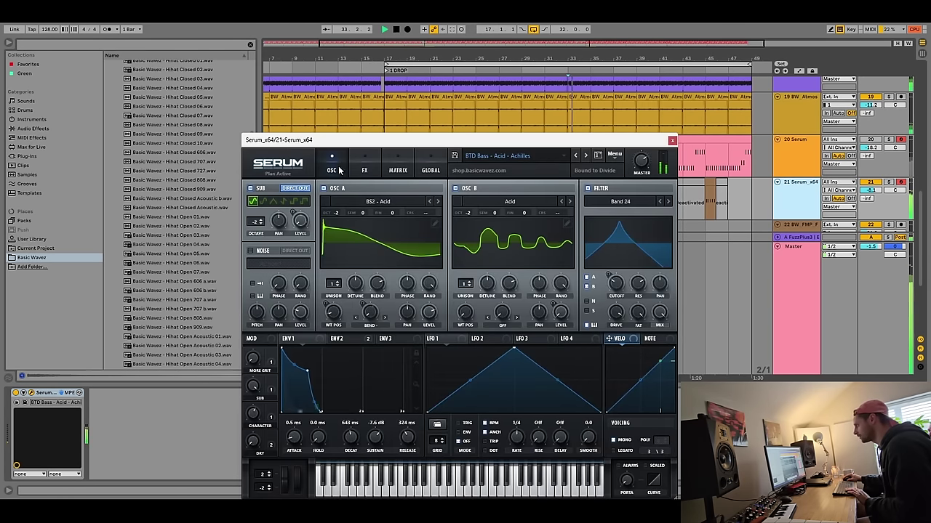
{"action": "left_click", "coordinate": [364, 171]}
{"action": "left_click_drag", "start_coordinate": [565, 210], "coordinate": [570, 83]}
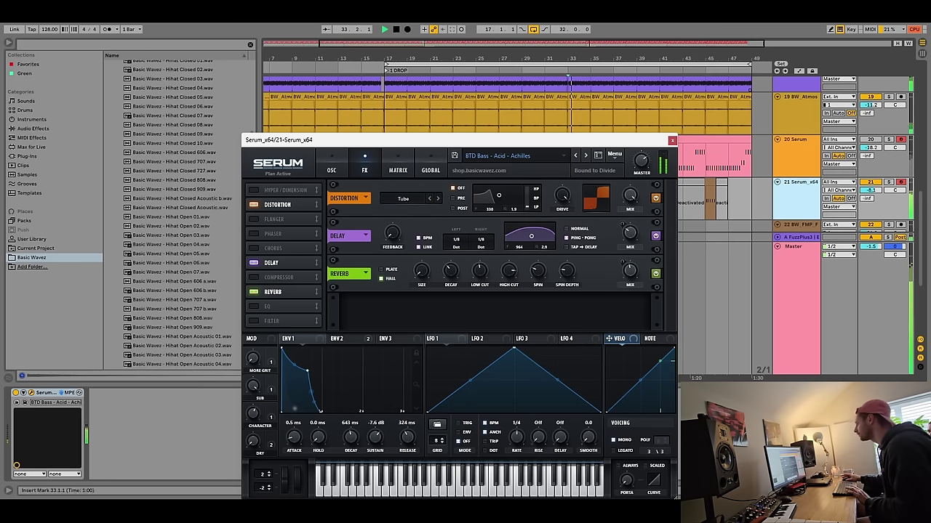
{"action": "left_click", "coordinate": [334, 172]}
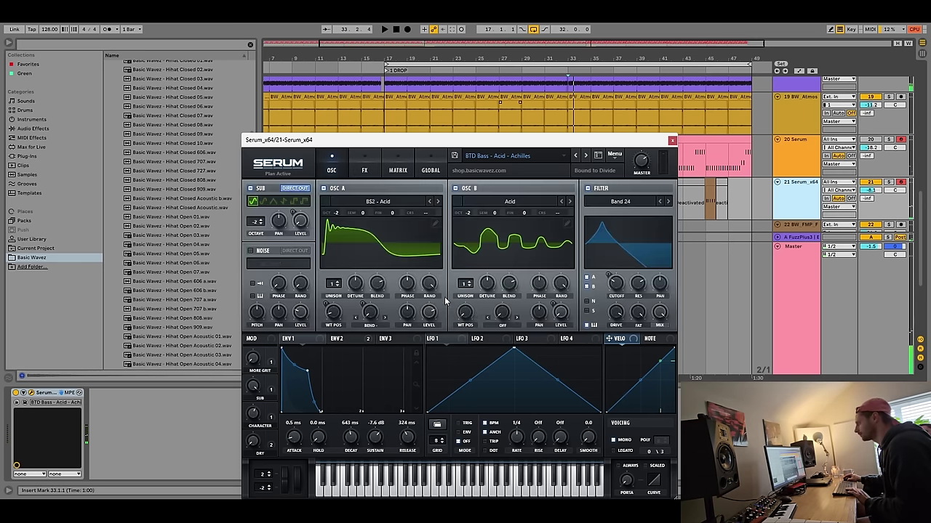
Move the synth window aside, open the bar-33 acid clip's notes, delete its last G2 note at 1.2.3 and resume playback.
{"action": "left_click_drag", "start_coordinate": [632, 143], "coordinate": [629, 363]}
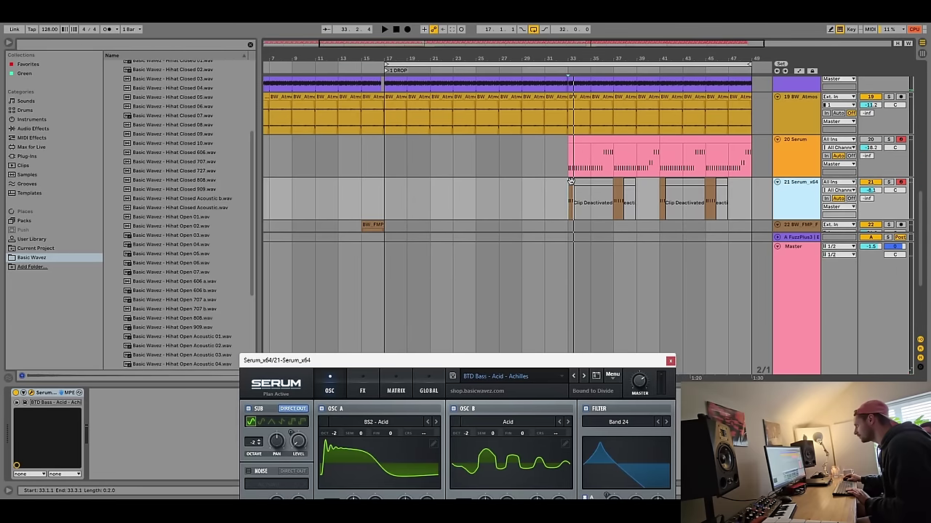
{"action": "left_click", "coordinate": [571, 182]}
{"action": "left_click_drag", "start_coordinate": [572, 365], "coordinate": [587, 500]}
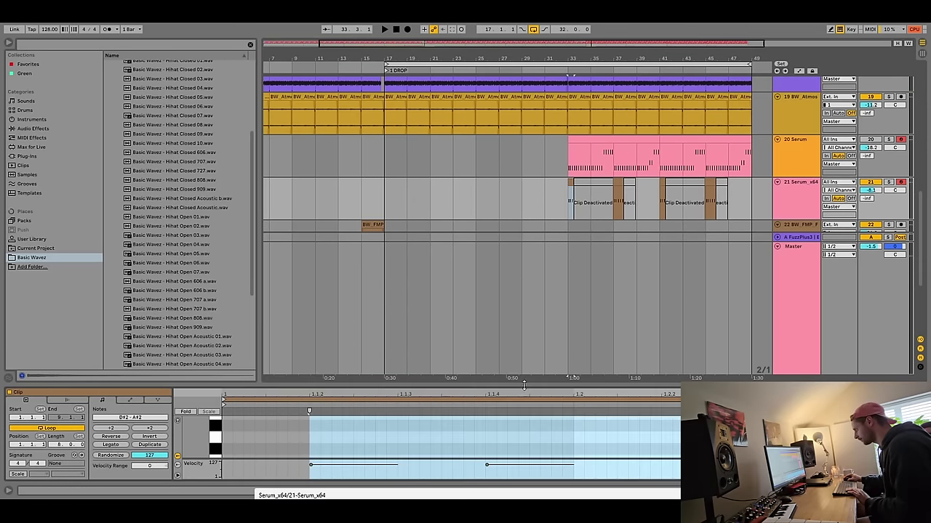
{"action": "left_click_drag", "start_coordinate": [524, 385], "coordinate": [552, 171]}
{"action": "left_click", "coordinate": [772, 349]}
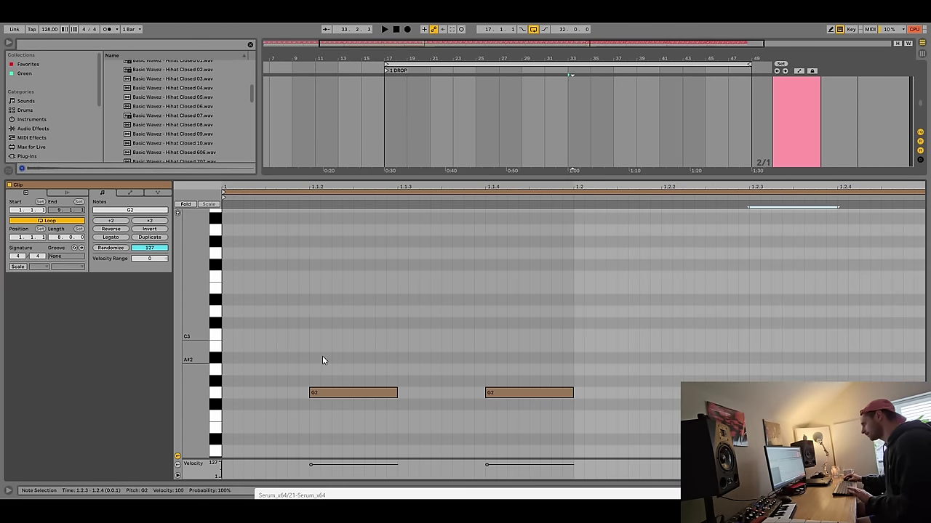
{"action": "key", "text": "space"}
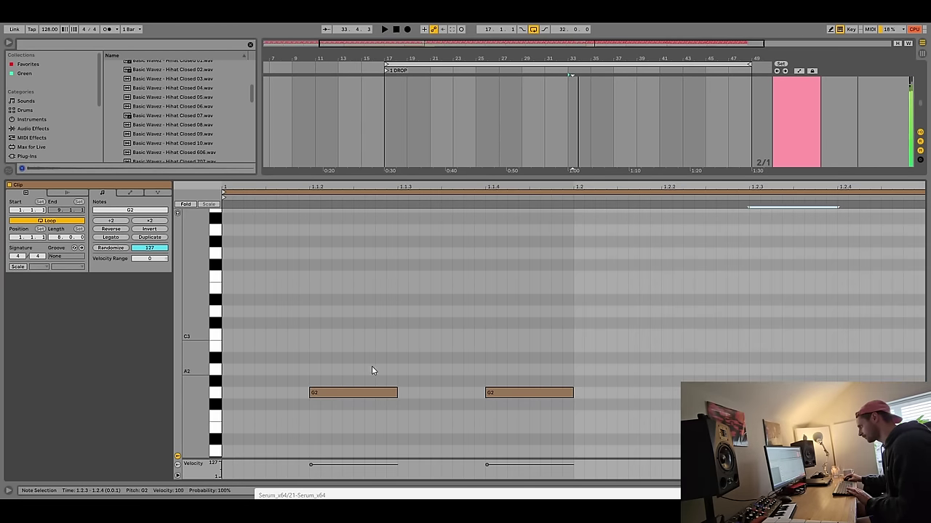
Try shifting the clip's two G2 notes slightly later in time, and undo the move.
{"action": "key", "text": "ctrl+a"}
{"action": "left_click_drag", "start_coordinate": [498, 396], "coordinate": [568, 397]}
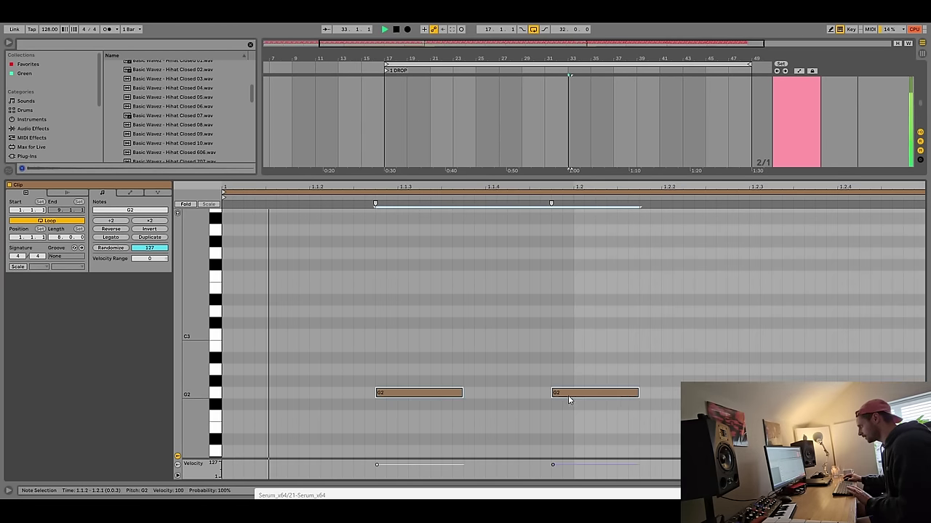
{"action": "key", "text": "ctrl+z"}
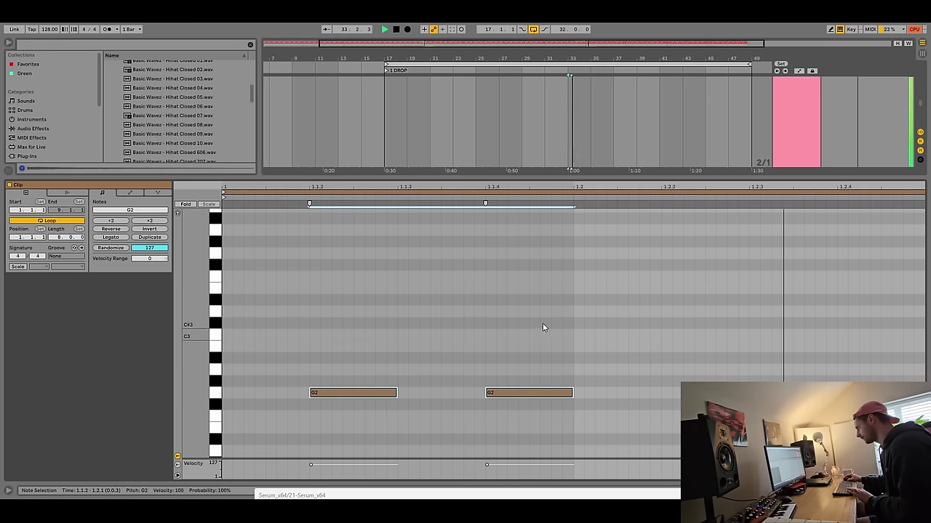
Open the acid bass clip at bar 41 for note editing and locate the matching clip near bar 37.
{"action": "left_click_drag", "start_coordinate": [563, 178], "coordinate": [555, 369]}
{"action": "scroll", "coordinate": [556, 364], "scroll_direction": "down", "scroll_amount": 1}
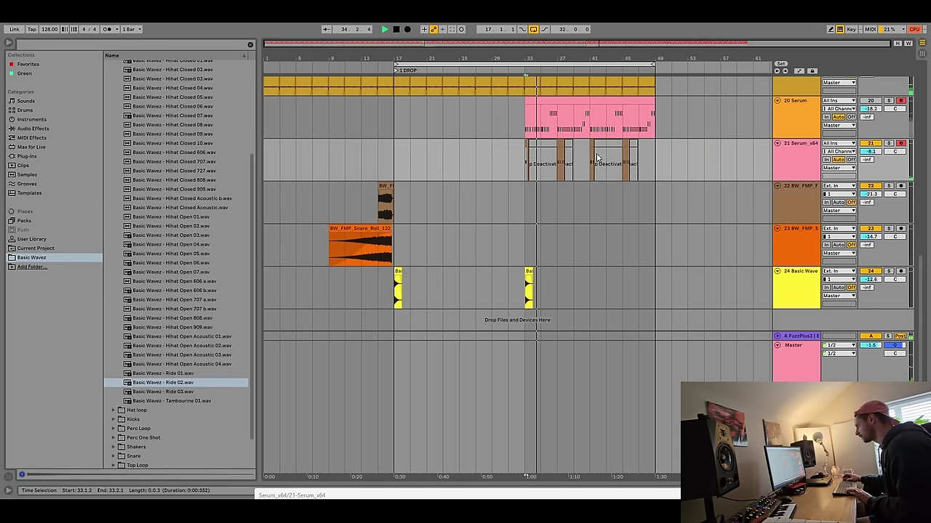
{"action": "scroll", "coordinate": [590, 158], "scroll_direction": "up", "scroll_amount": 5}
{"action": "double_click", "coordinate": [601, 143]}
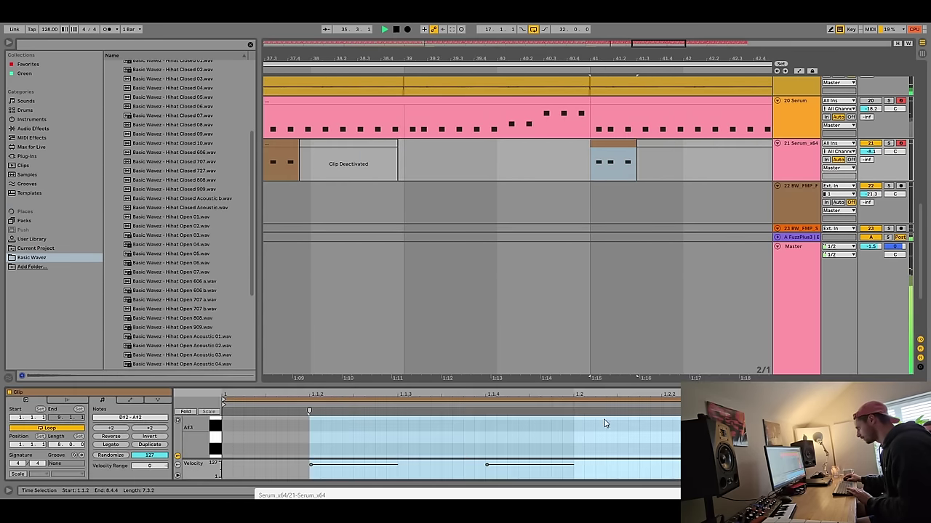
{"action": "mouse_move", "coordinate": [597, 379]}
{"action": "left_mouse_down"}
{"action": "mouse_move", "coordinate": [618, 220]}
{"action": "mouse_move", "coordinate": [603, 370]}
{"action": "left_mouse_up"}
{"action": "scroll", "coordinate": [508, 182], "scroll_direction": "down", "scroll_amount": 5}
{"action": "scroll", "coordinate": [453, 133], "scroll_direction": "up", "scroll_amount": 5}
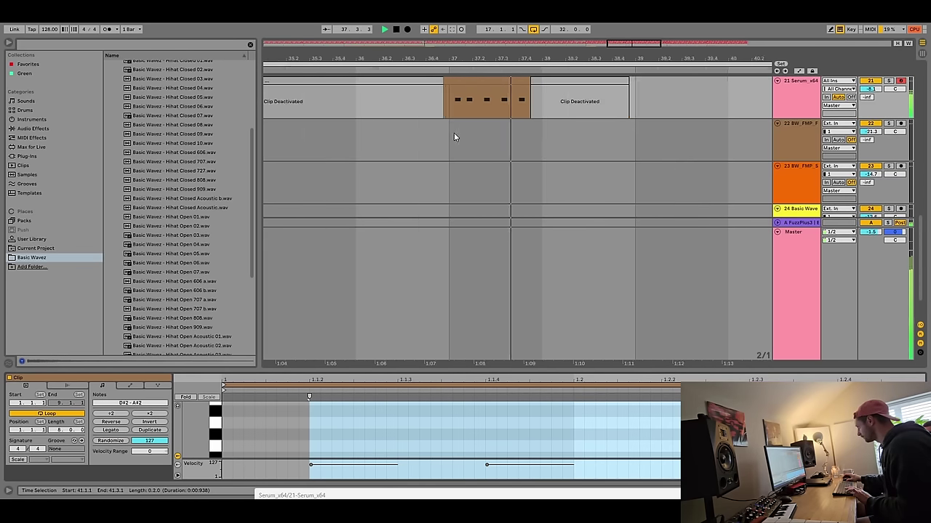
Delete the last G2 note at 5.4.1 from the acid bass clip near bar 37 and play from bar 33.
{"action": "scroll", "coordinate": [453, 136], "scroll_direction": "up", "scroll_amount": 3}
{"action": "left_click", "coordinate": [541, 85]}
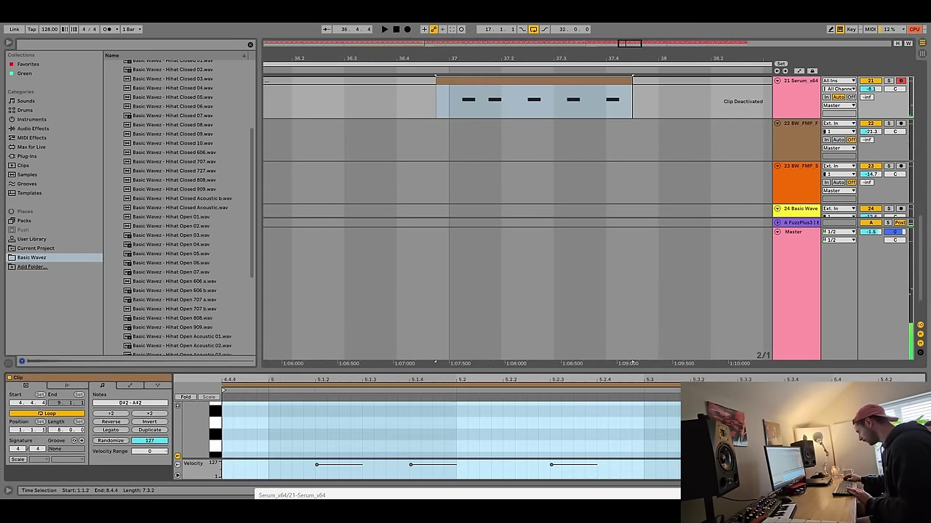
{"action": "left_click_drag", "start_coordinate": [702, 370], "coordinate": [689, 228]}
{"action": "left_click_drag", "start_coordinate": [830, 349], "coordinate": [851, 458]}
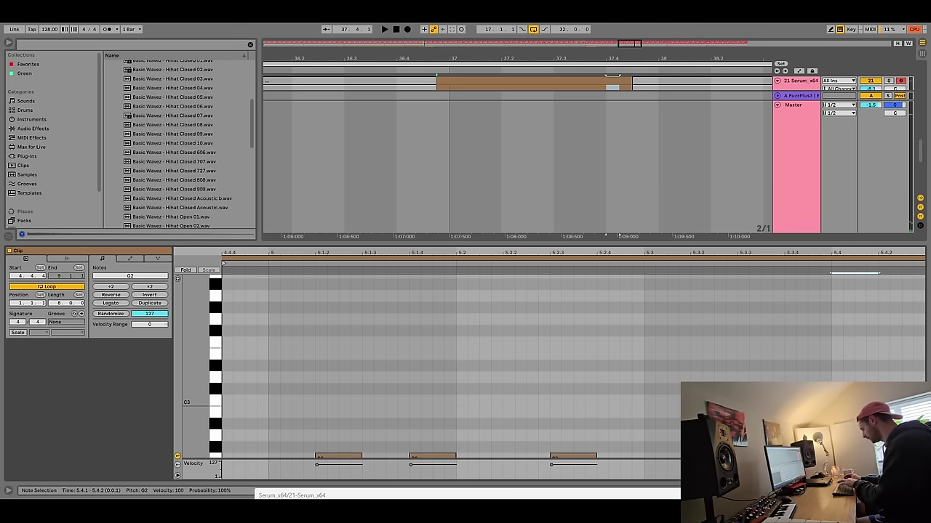
{"action": "key", "text": "space"}
{"action": "left_click_drag", "start_coordinate": [559, 241], "coordinate": [603, 491]}
{"action": "scroll", "coordinate": [521, 232], "scroll_direction": "down", "scroll_amount": 5}
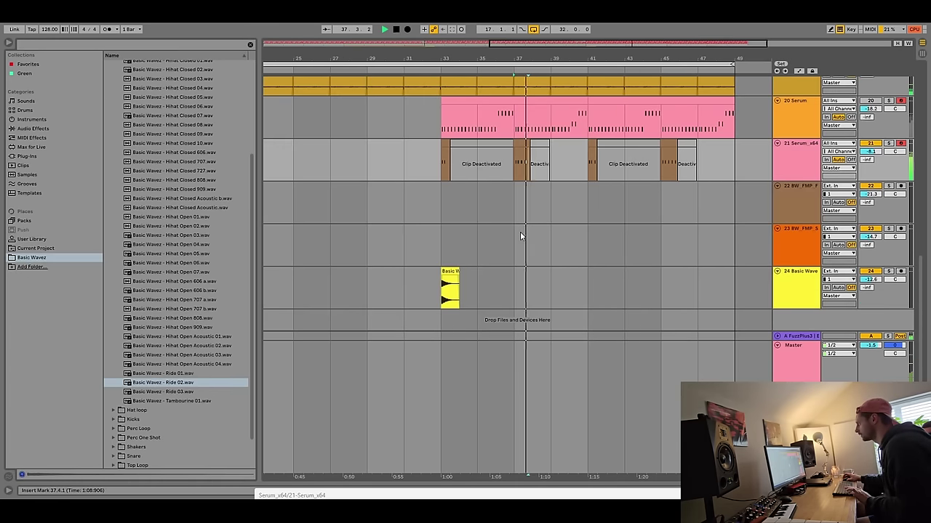
{"action": "left_click", "coordinate": [439, 167]}
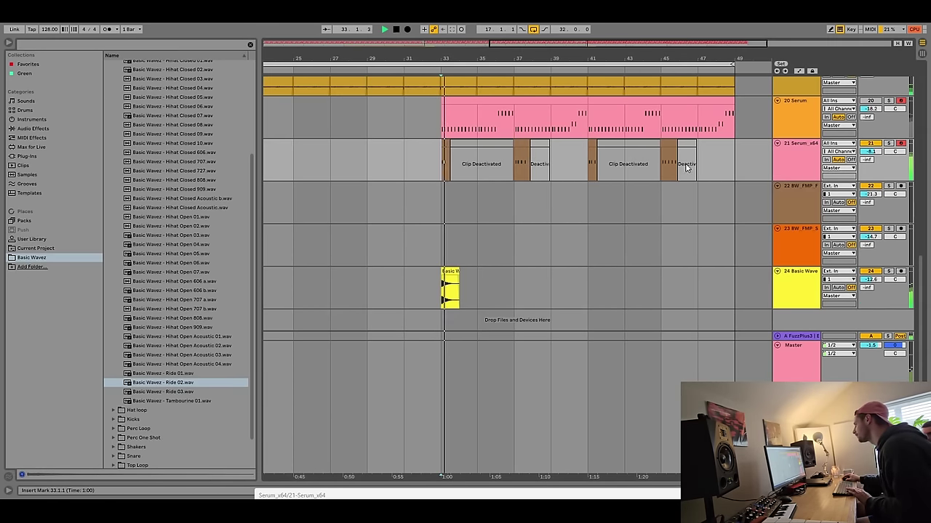
Copy the shortened bar-33 acid clip over the one at bar 41, and delete the last note from the clip near bar 45.
{"action": "left_click", "coordinate": [587, 156]}
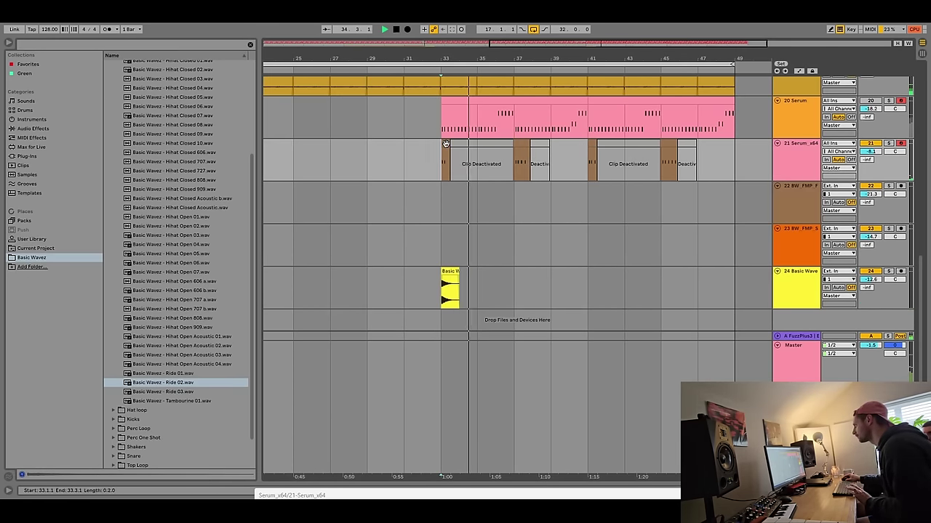
{"action": "left_click", "coordinate": [591, 163]}
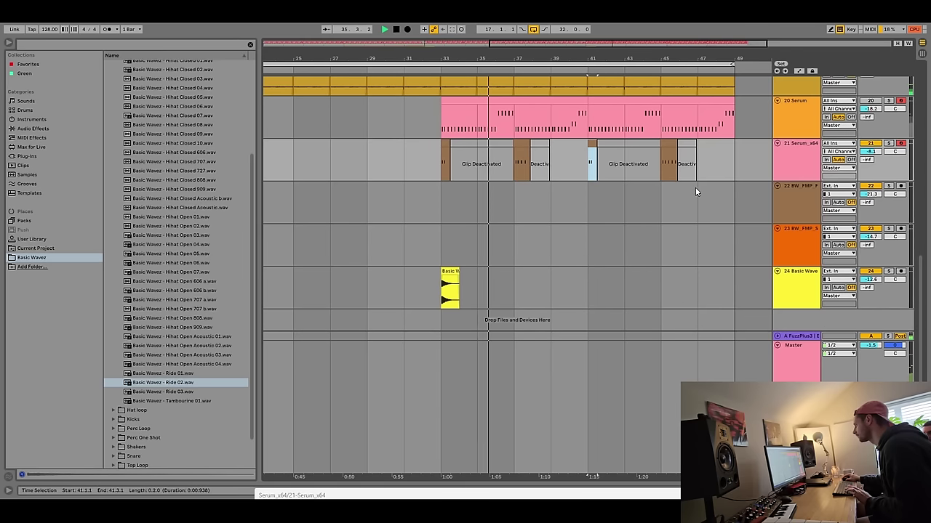
{"action": "double_click", "coordinate": [667, 145]}
{"action": "left_click_drag", "start_coordinate": [706, 386], "coordinate": [709, 465]}
{"action": "left_click", "coordinate": [855, 364]}
{"action": "key", "text": "Delete"}
Solo the 21 Serum_x64 track, show its device chain, and play from bar 33.
{"action": "left_click", "coordinate": [800, 177]}
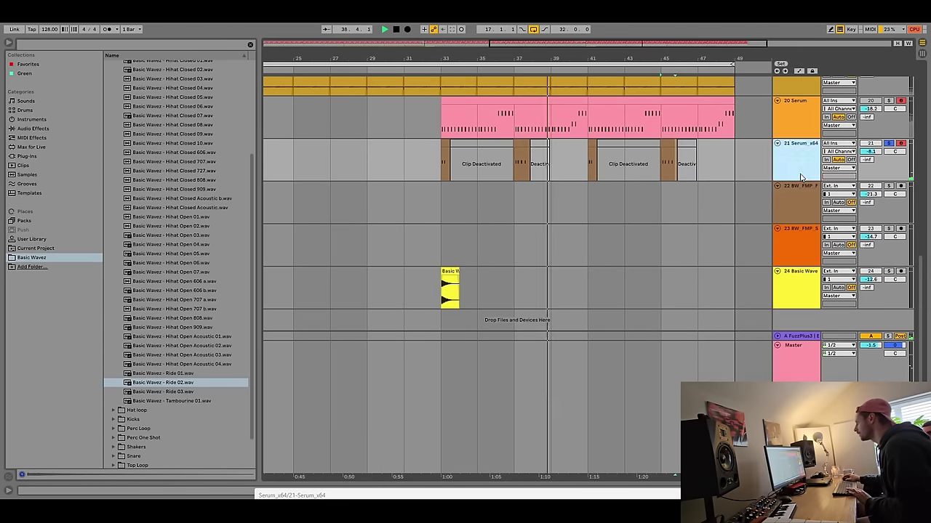
{"action": "key", "text": "ctrl+alt+l"}
{"action": "left_click", "coordinate": [442, 168]}
{"action": "key", "text": "space"}
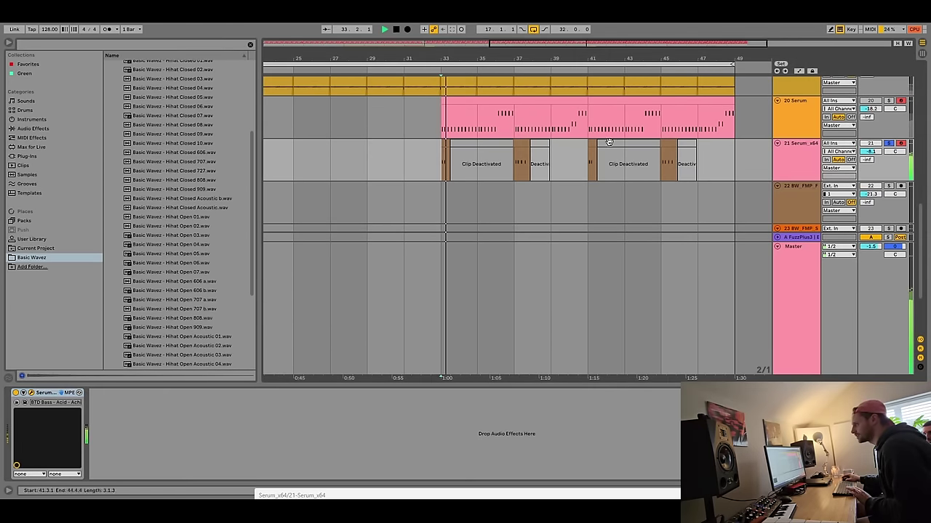
Take the 21 Serum_x64 track out of solo and play the full mix from bar 33.
{"action": "left_click", "coordinate": [33, 119]}
{"action": "key", "text": "space"}
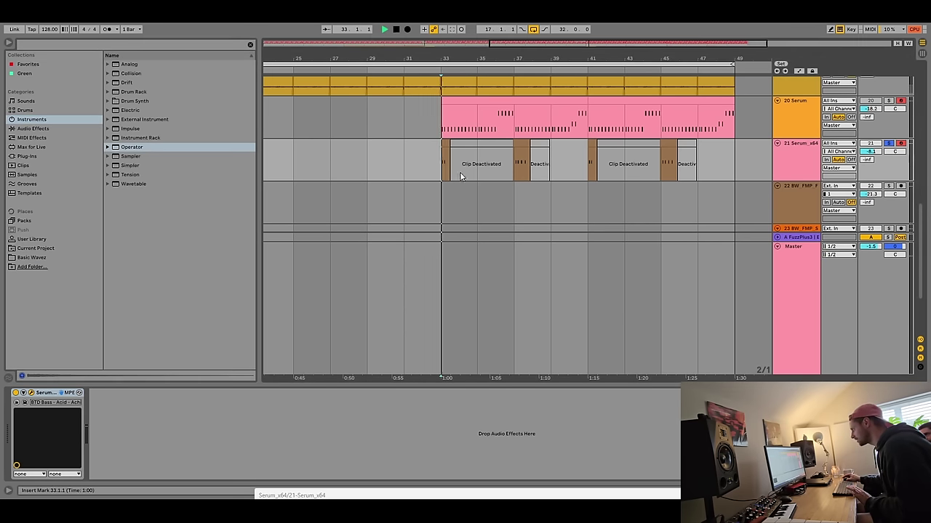
{"action": "left_click", "coordinate": [888, 143]}
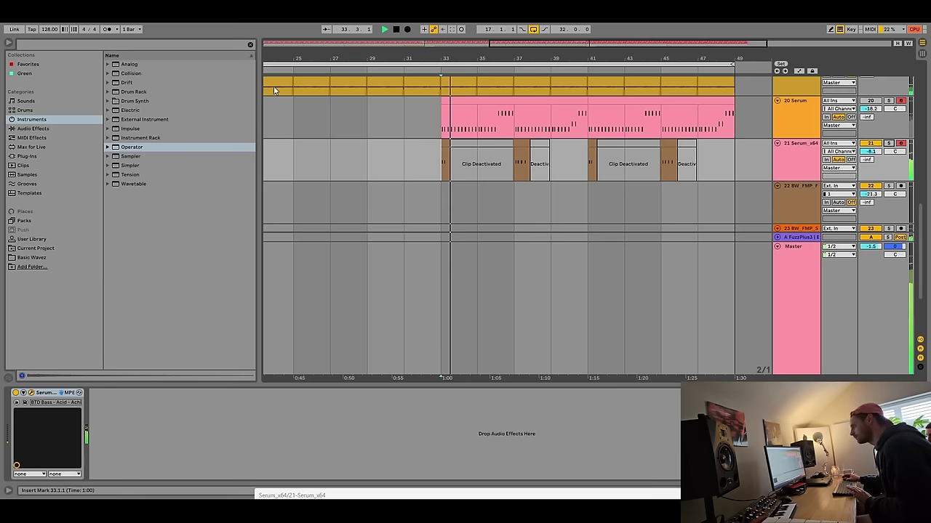
Browse the device categories and search the plug-ins for "CLA".
{"action": "left_click", "coordinate": [35, 128]}
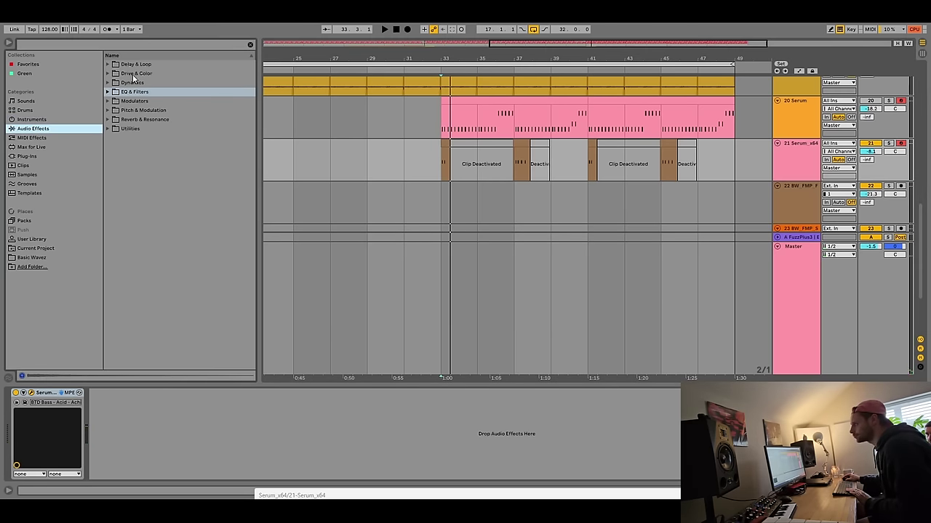
{"action": "left_click", "coordinate": [29, 148]}
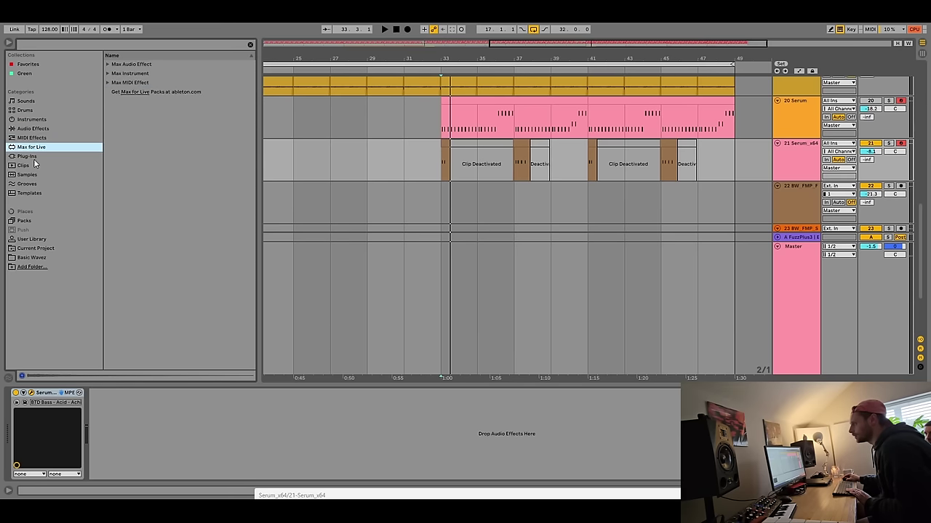
{"action": "left_click", "coordinate": [29, 156]}
{"action": "left_click", "coordinate": [66, 45]}
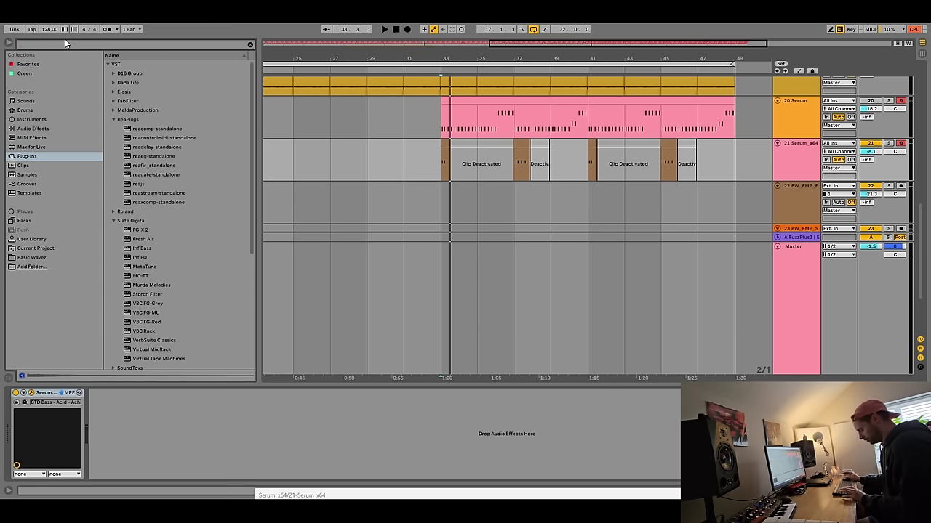
{"action": "type", "text": "CLA"}
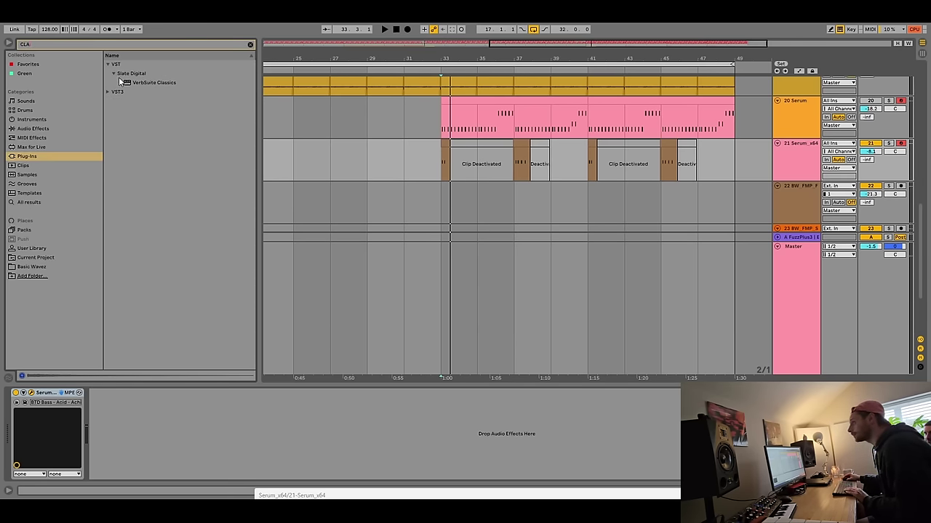
Add the Waves CLA-2A Stereo compressor after Serum on the 21 Serum_x64 track and close its window.
{"action": "left_click", "coordinate": [107, 92]}
{"action": "left_click", "coordinate": [114, 92]}
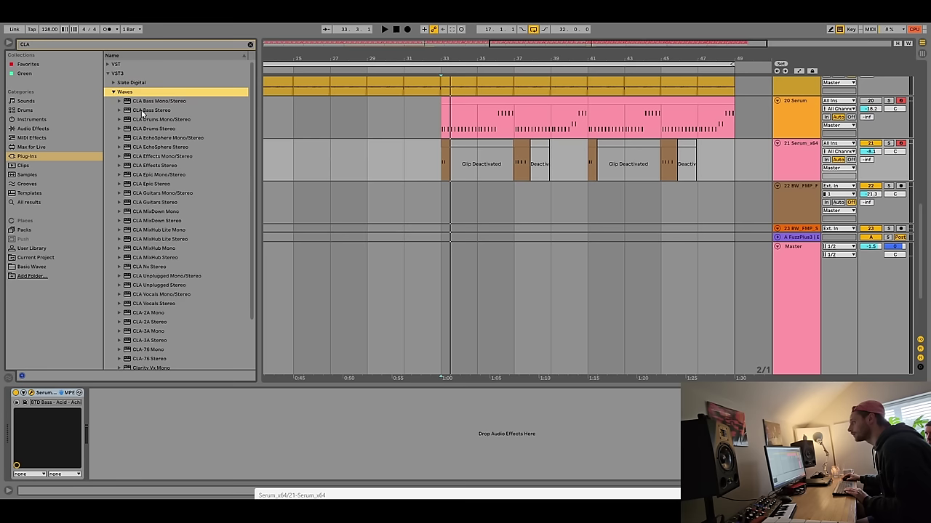
{"action": "scroll", "coordinate": [168, 298], "scroll_direction": "down", "scroll_amount": 3}
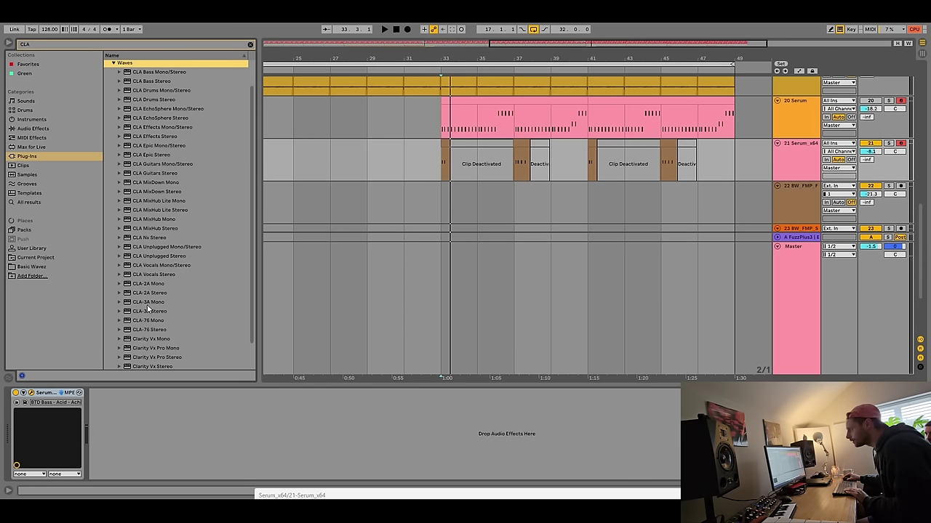
{"action": "double_click", "coordinate": [151, 293]}
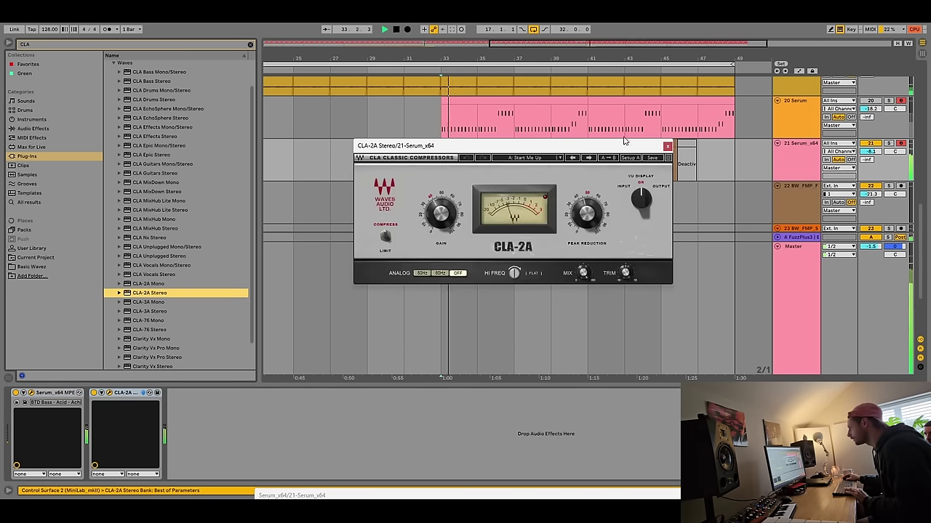
{"action": "left_click", "coordinate": [667, 147]}
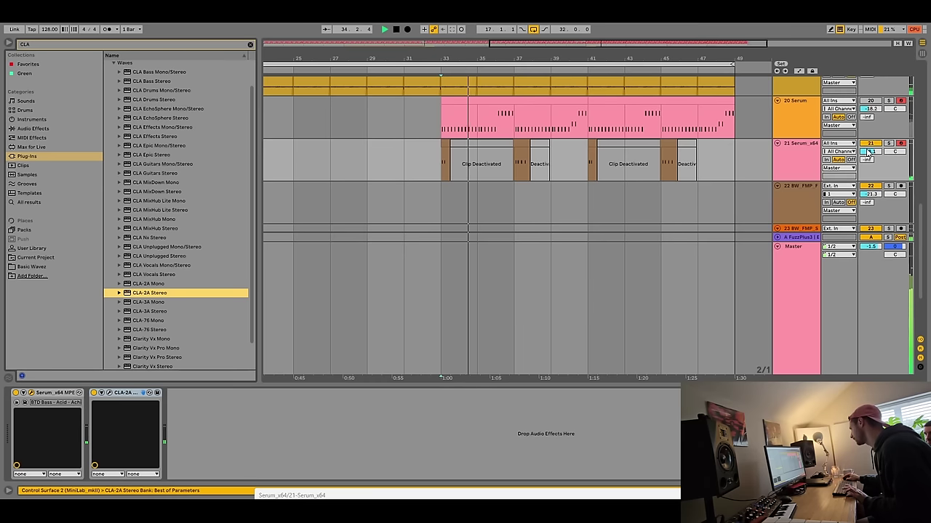
Audition the 21 Serum_x64 track from bar 37 in solo and back in the full mix.
{"action": "left_click", "coordinate": [889, 143]}
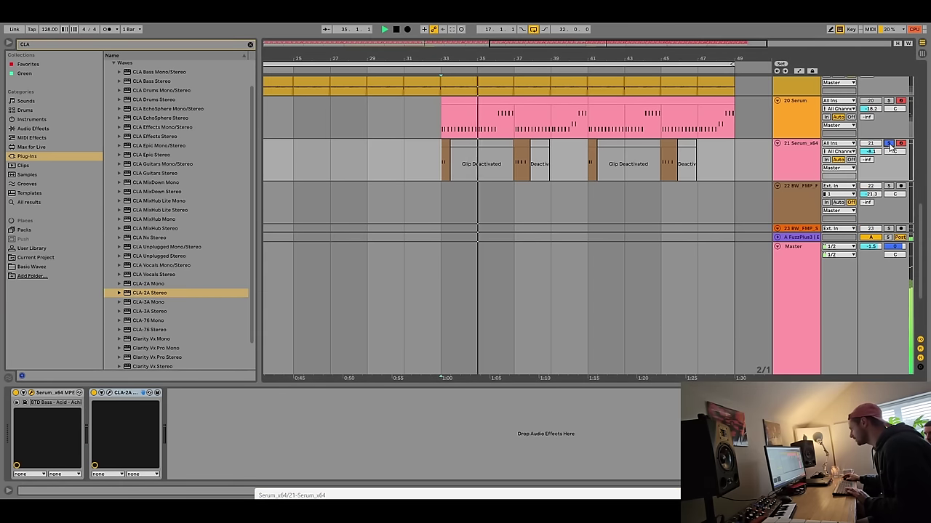
{"action": "left_click", "coordinate": [514, 170]}
{"action": "left_click", "coordinate": [889, 144]}
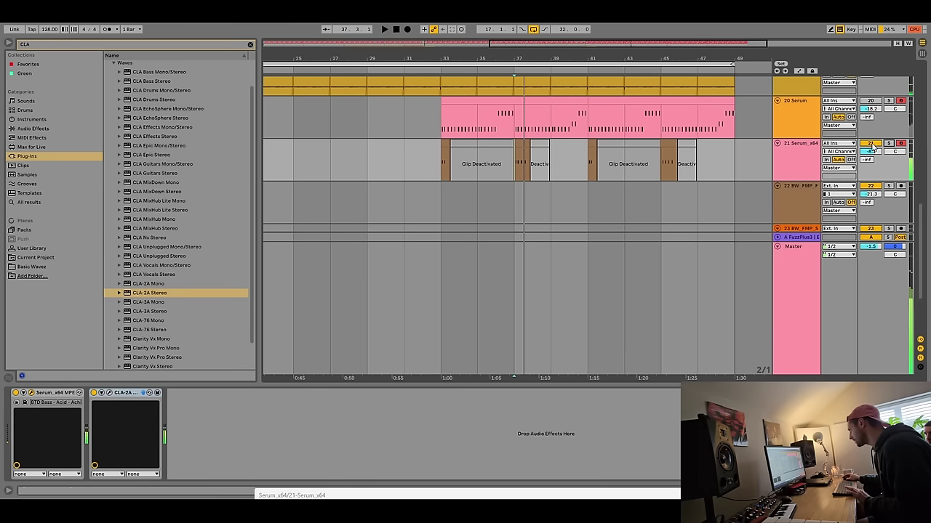
{"action": "left_click", "coordinate": [796, 160]}
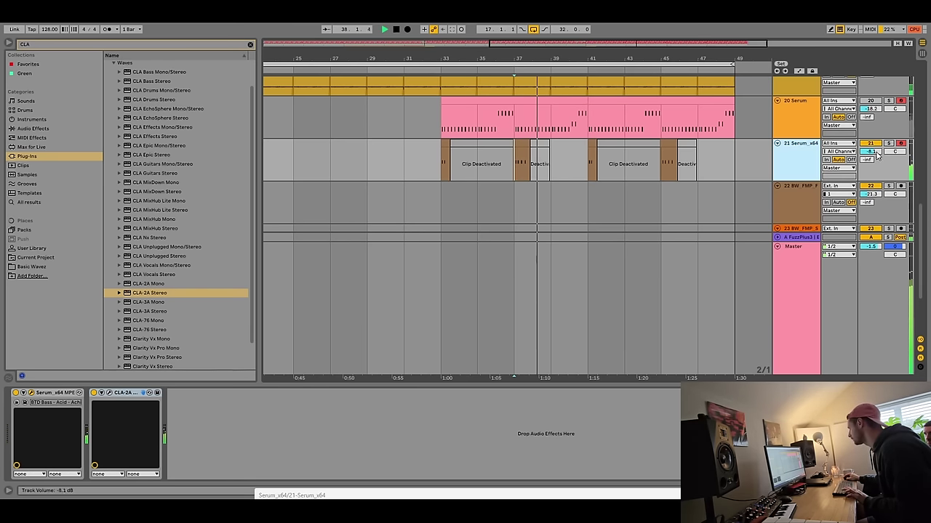
Open the acid bass Serum's FX page, switch off its delay, and play from bar 37.
{"action": "left_click", "coordinate": [31, 394]}
{"action": "left_click", "coordinate": [380, 163]}
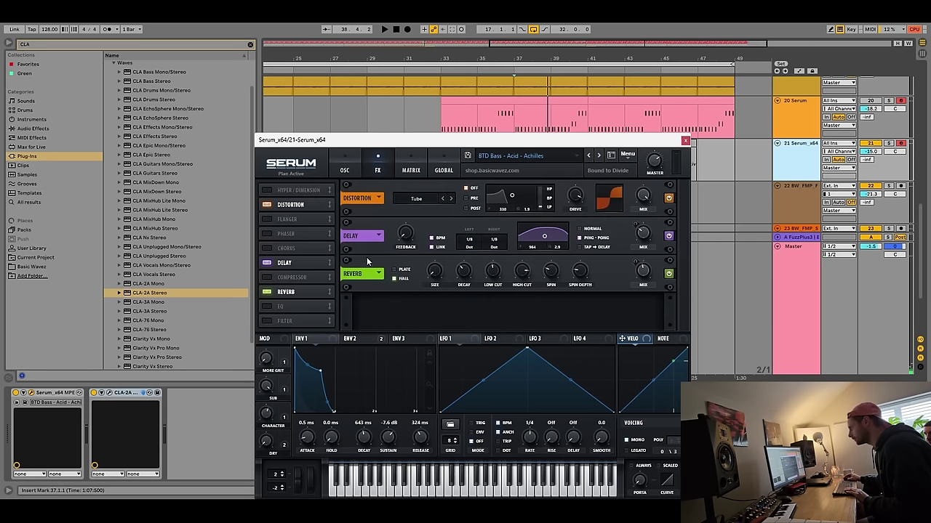
{"action": "left_click", "coordinate": [669, 235]}
{"action": "key", "text": "space"}
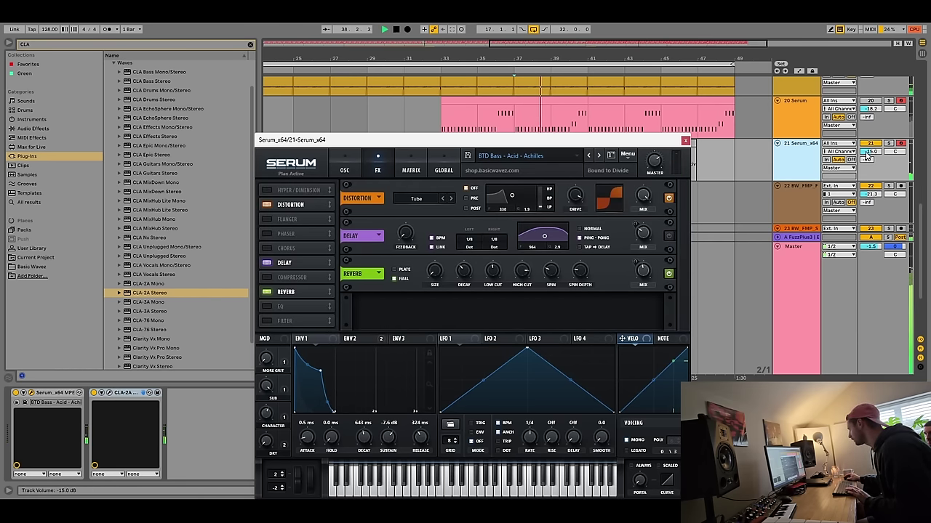
Move the Serum window clear of the track and fine-tune the distortion drive during playback, trying 50%.
{"action": "left_click_drag", "start_coordinate": [639, 142], "coordinate": [644, 198]}
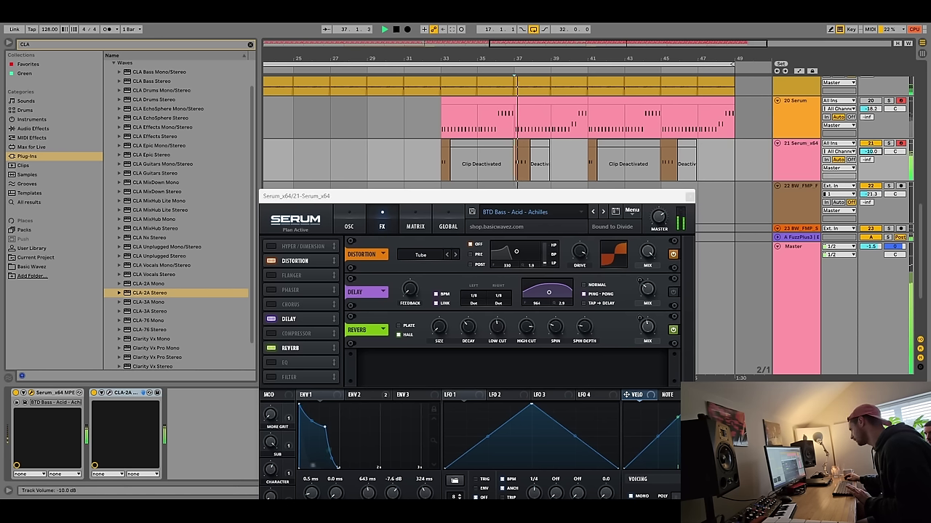
{"action": "left_click_drag", "start_coordinate": [581, 262], "coordinate": [577, 305]}
{"action": "key", "text": "space"}
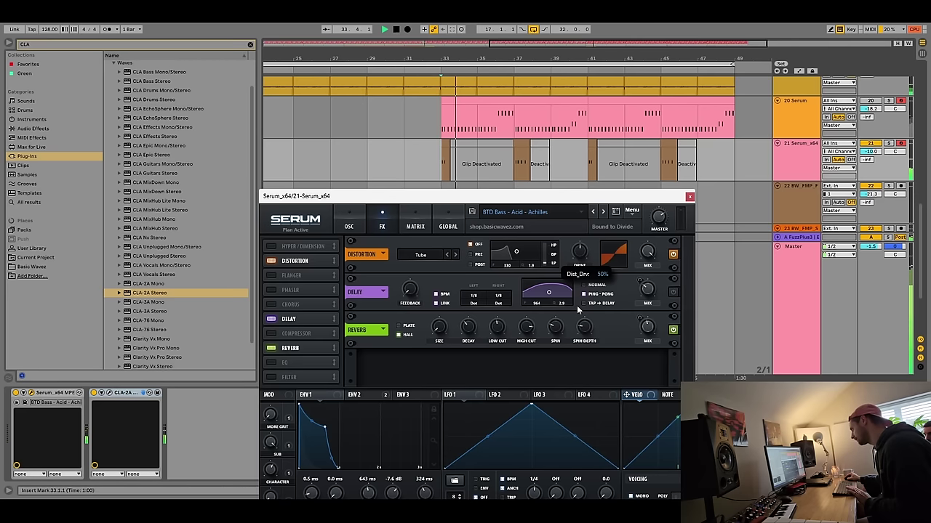
{"action": "left_click_drag", "start_coordinate": [578, 309], "coordinate": [579, 304]}
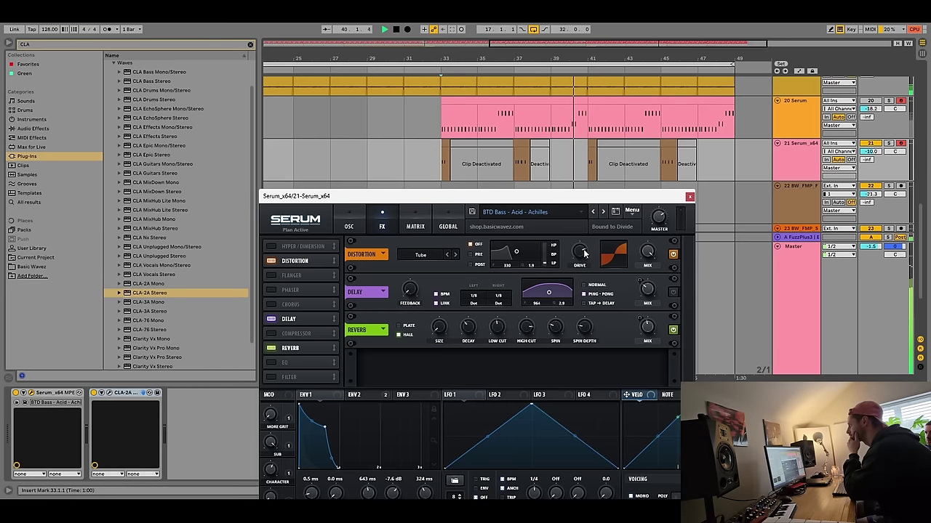
{"action": "mouse_move", "coordinate": [580, 254]}
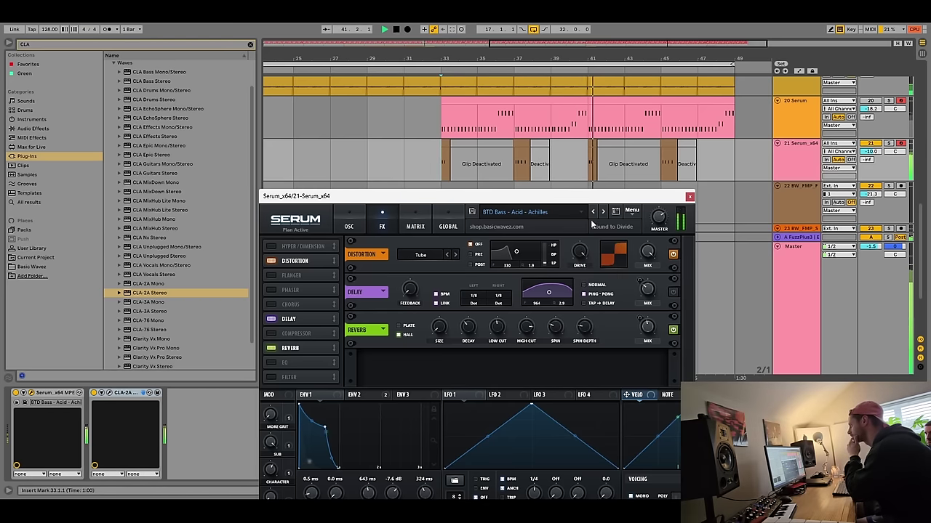
{"action": "left_click_drag", "start_coordinate": [584, 255], "coordinate": [582, 265]}
Lower the 21 Serum_x64 track's volume to -11.4 dB while playing from bar 33, and close the Serum window.
{"action": "left_click_drag", "start_coordinate": [871, 151], "coordinate": [871, 156]}
{"action": "key", "text": "space"}
{"action": "key", "text": "space"}
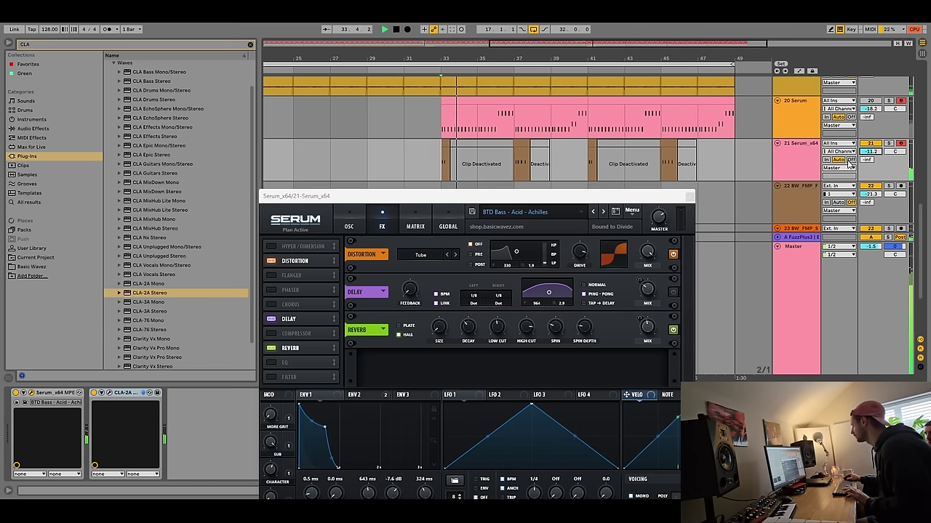
{"action": "left_click", "coordinate": [690, 197]}
{"action": "scroll", "coordinate": [677, 201], "scroll_direction": "down", "scroll_amount": 2}
{"action": "scroll", "coordinate": [875, 110], "scroll_direction": "up", "scroll_amount": 1}
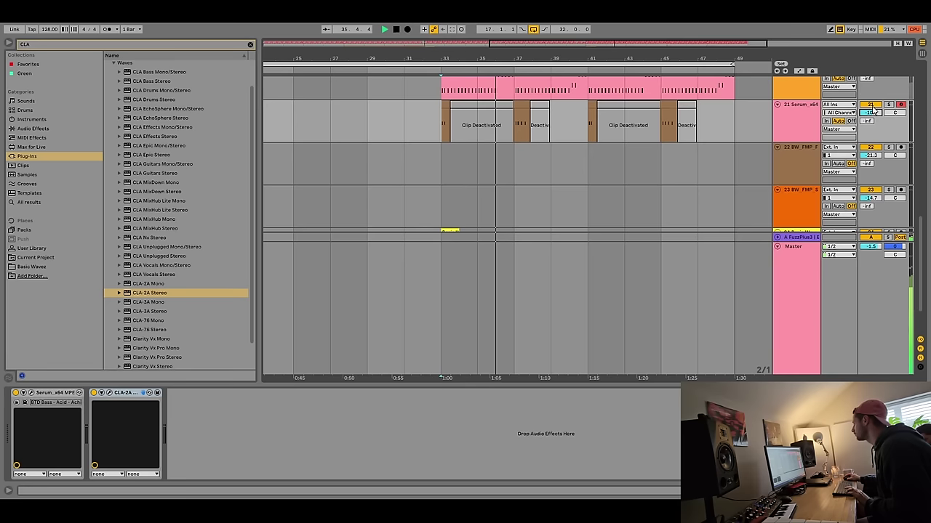
{"action": "scroll", "coordinate": [875, 111], "scroll_direction": "down", "scroll_amount": 2}
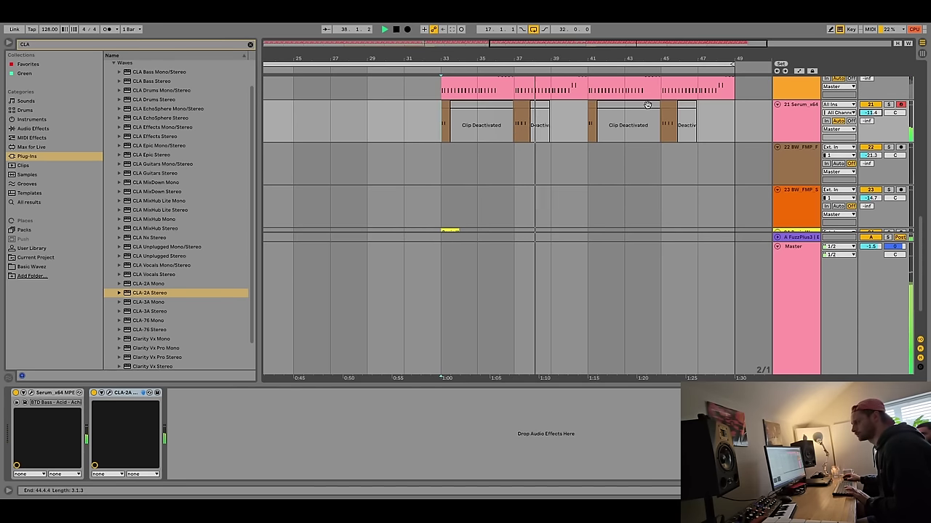
Clear the plug-in search and show the device chain of the 20 Serum track.
{"action": "key", "text": "ctrl+f"}
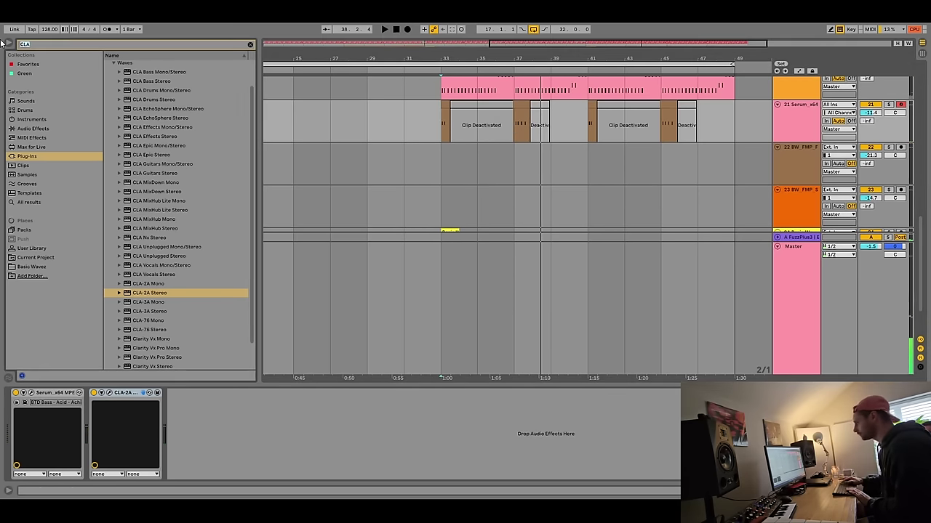
{"action": "key", "text": "BackSpace"}
{"action": "scroll", "coordinate": [462, 189], "scroll_direction": "up", "scroll_amount": 1}
{"action": "left_click", "coordinate": [812, 186]}
{"action": "scroll", "coordinate": [793, 186], "scroll_direction": "down", "scroll_amount": 2}
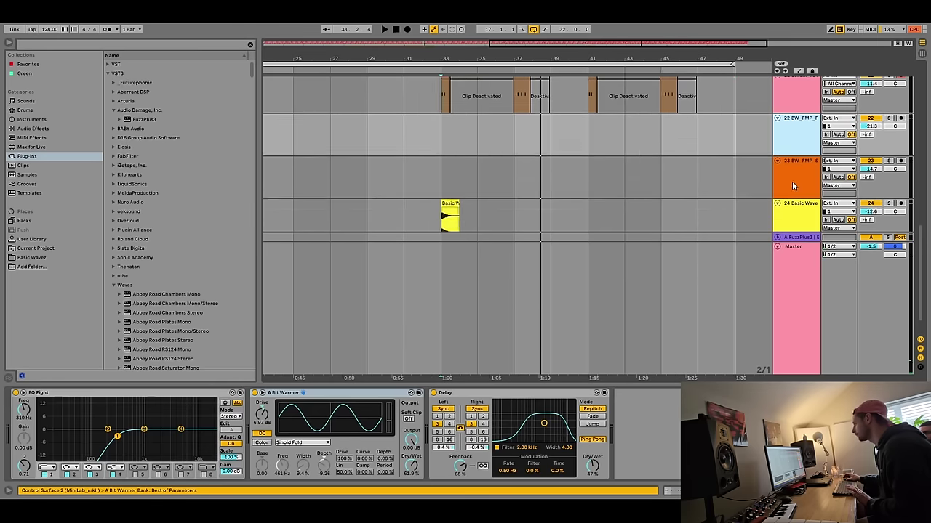
{"action": "scroll", "coordinate": [593, 177], "scroll_direction": "down", "scroll_amount": 2}
{"action": "scroll", "coordinate": [743, 178], "scroll_direction": "up", "scroll_amount": 3}
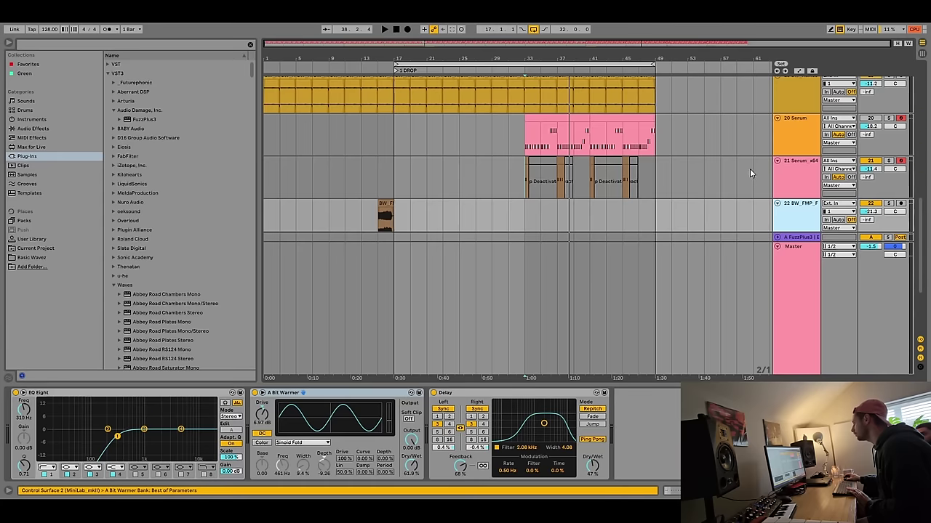
{"action": "scroll", "coordinate": [757, 171], "scroll_direction": "up", "scroll_amount": 3}
{"action": "left_click", "coordinate": [792, 180]}
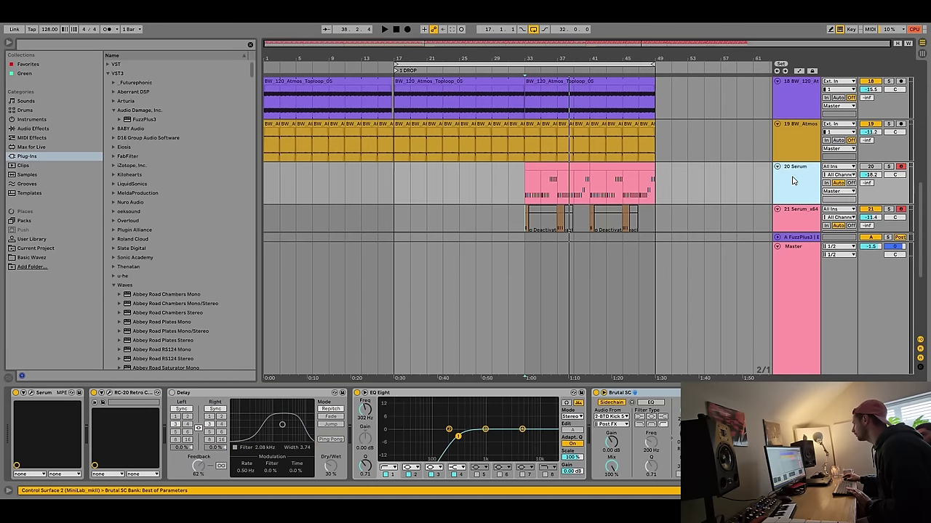
Solo the 20 Serum track and play it from bar 33.
{"action": "key", "text": "space"}
{"action": "left_click", "coordinate": [888, 167]}
{"action": "key", "text": "space"}
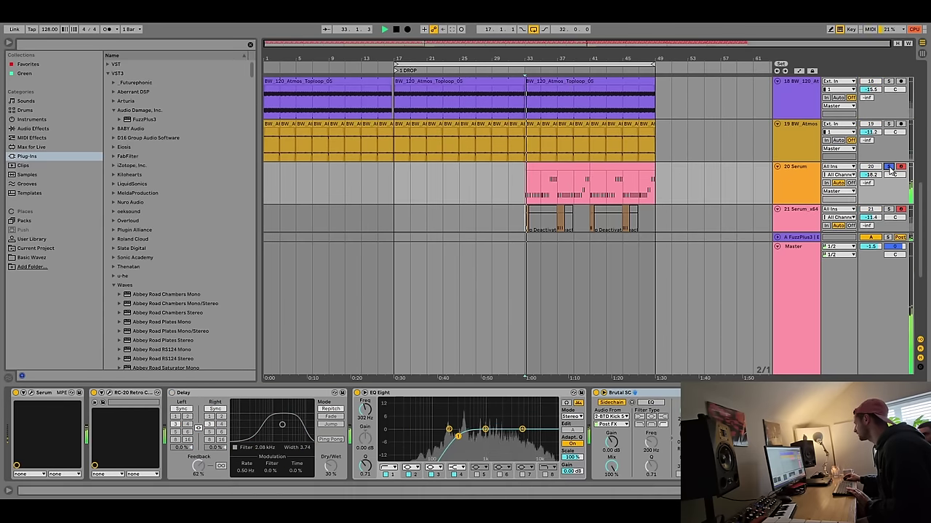
{"action": "key", "text": "space"}
{"action": "key", "text": "space"}
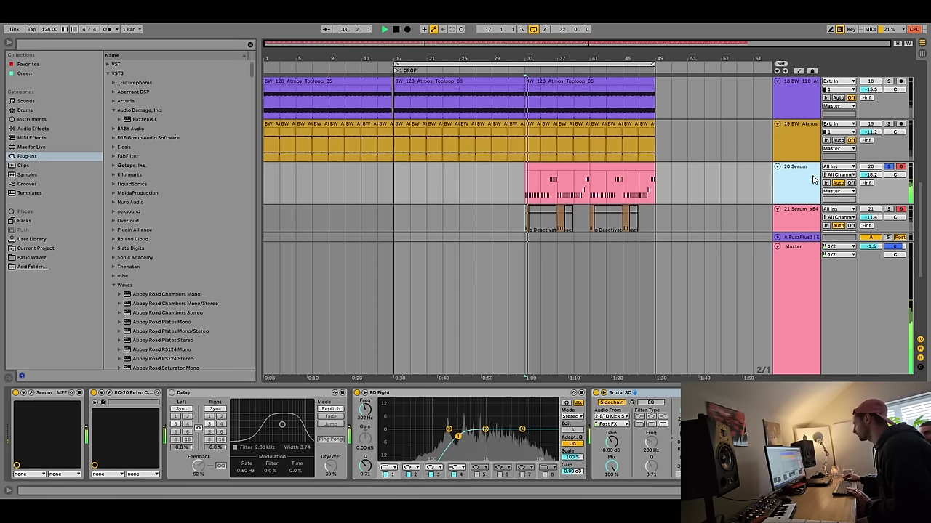
Unsolo the 20 Serum track and lower its volume to -25.3 dB while listening to the full mix.
{"action": "left_click", "coordinate": [888, 167]}
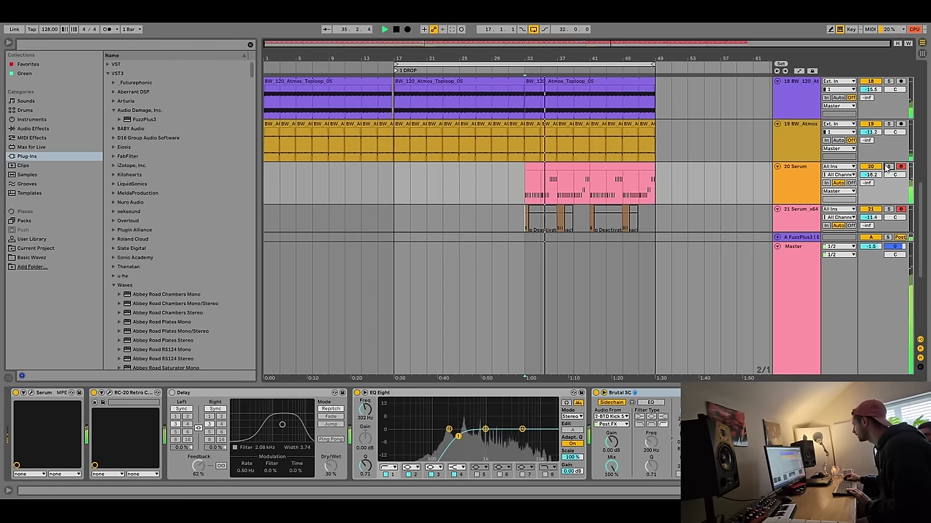
{"action": "left_click_drag", "start_coordinate": [871, 175], "coordinate": [870, 196]}
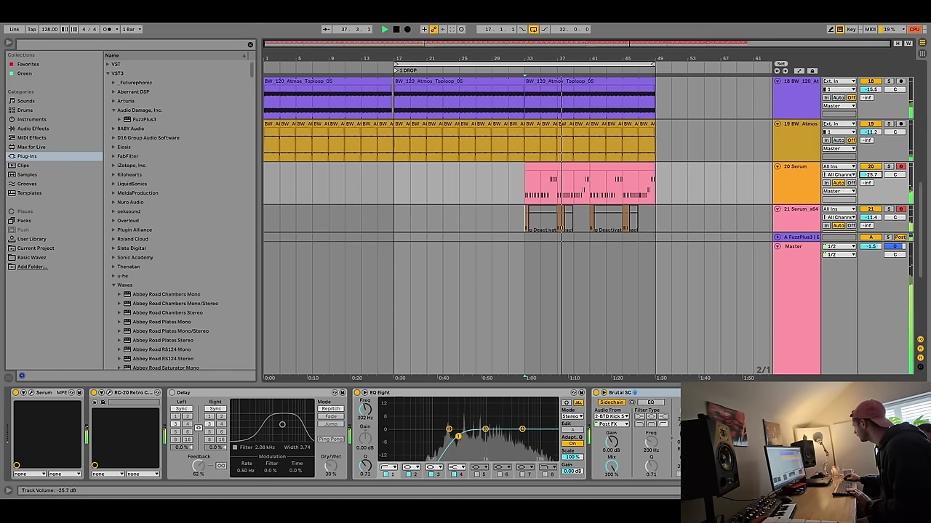
{"action": "key", "text": "space"}
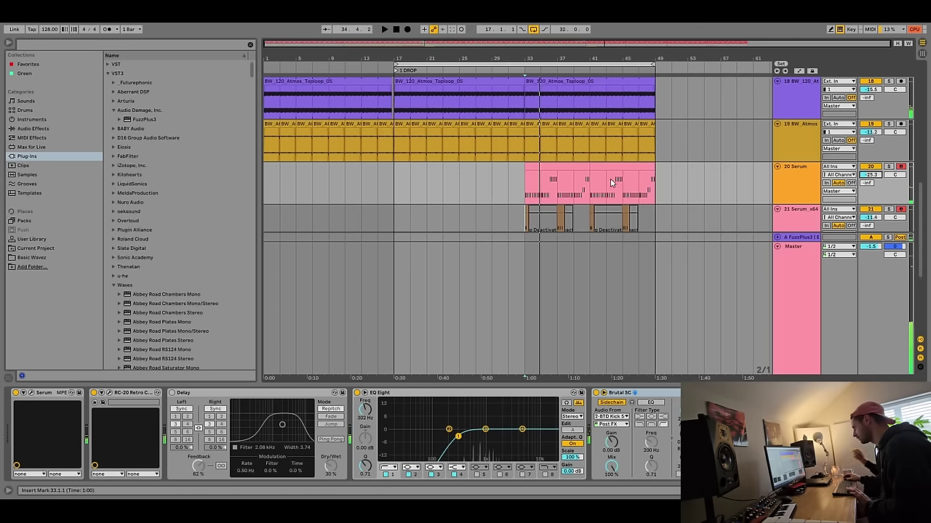
Open the 20 Serum clip starting at bar 33 in an enlarged note editor.
{"action": "scroll", "coordinate": [550, 209], "scroll_direction": "down", "scroll_amount": 3}
{"action": "scroll", "coordinate": [555, 193], "scroll_direction": "up", "scroll_amount": 2}
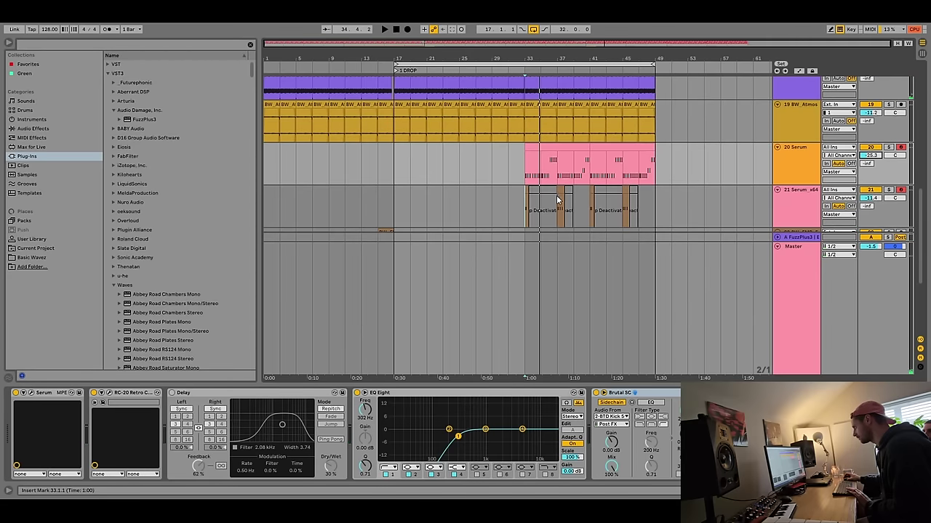
{"action": "scroll", "coordinate": [557, 195], "scroll_direction": "up", "scroll_amount": 3}
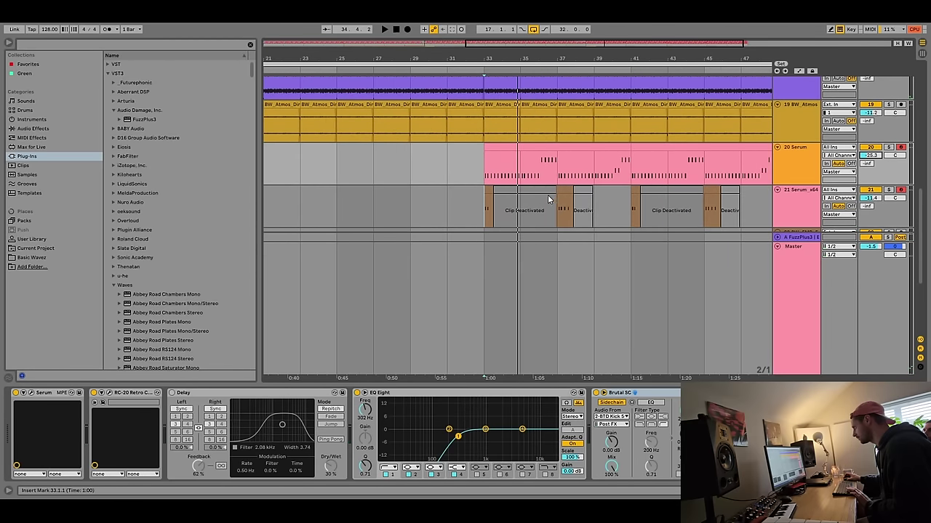
{"action": "left_click", "coordinate": [552, 147]}
{"action": "double_click", "coordinate": [549, 148]}
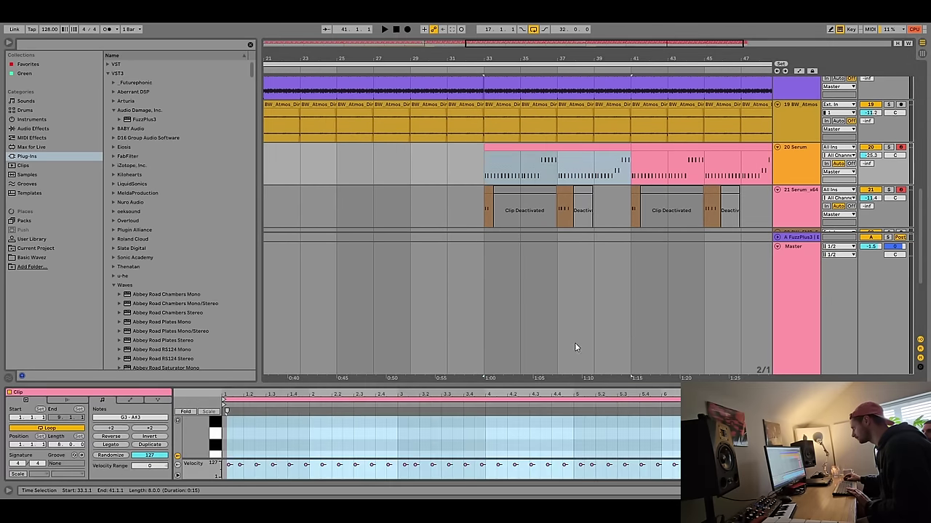
{"action": "left_click_drag", "start_coordinate": [576, 381], "coordinate": [577, 174]}
Try lowering the five A#3 notes in the clip's bar 4 to G3 while playing from bar 33.
{"action": "left_click_drag", "start_coordinate": [487, 318], "coordinate": [569, 358]}
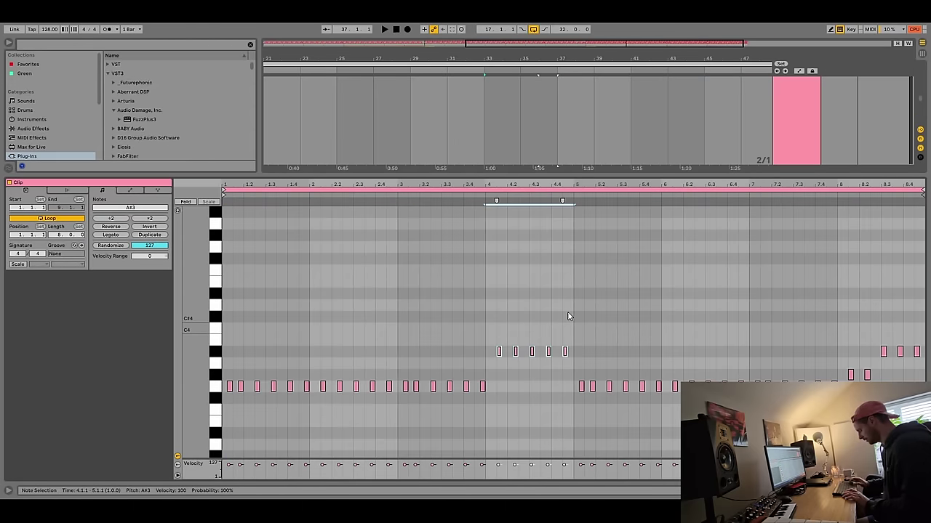
{"action": "key", "text": "Down"}
{"action": "key", "text": "Down"}
{"action": "key", "text": "Down"}
{"action": "key", "text": "space"}
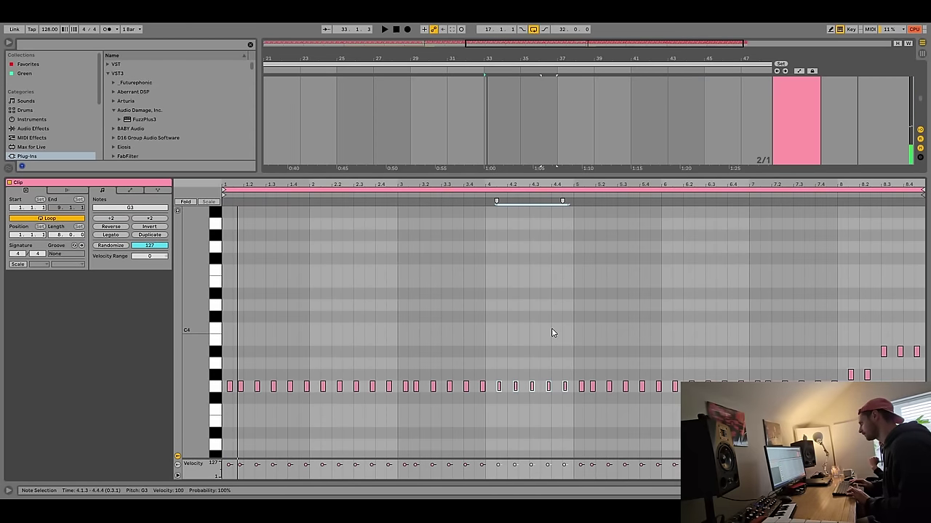
{"action": "key", "text": "Up"}
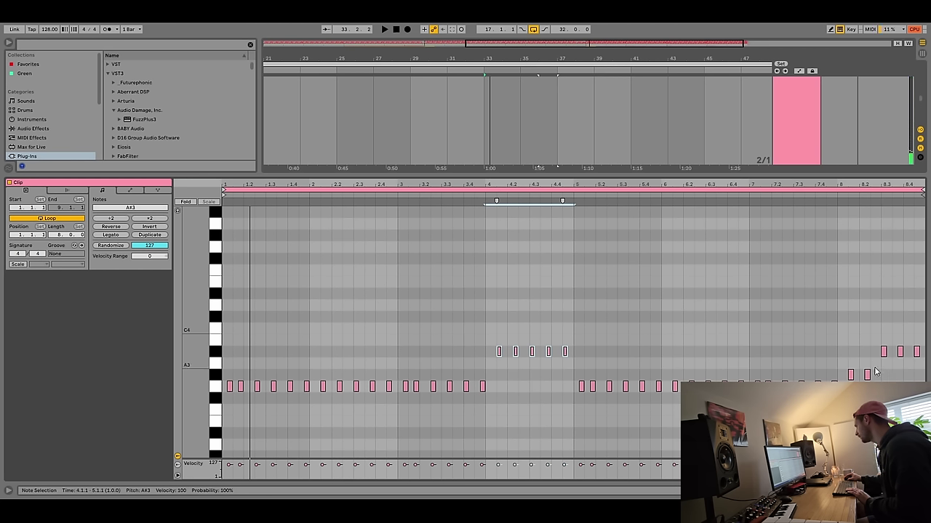
Raise the two notes at the start of the clip's bar 8 to A#3 and play from bar 33.
{"action": "left_click_drag", "start_coordinate": [822, 346], "coordinate": [867, 375]}
{"action": "key", "text": "Up"}
{"action": "key", "text": "Up"}
{"action": "key", "text": "space"}
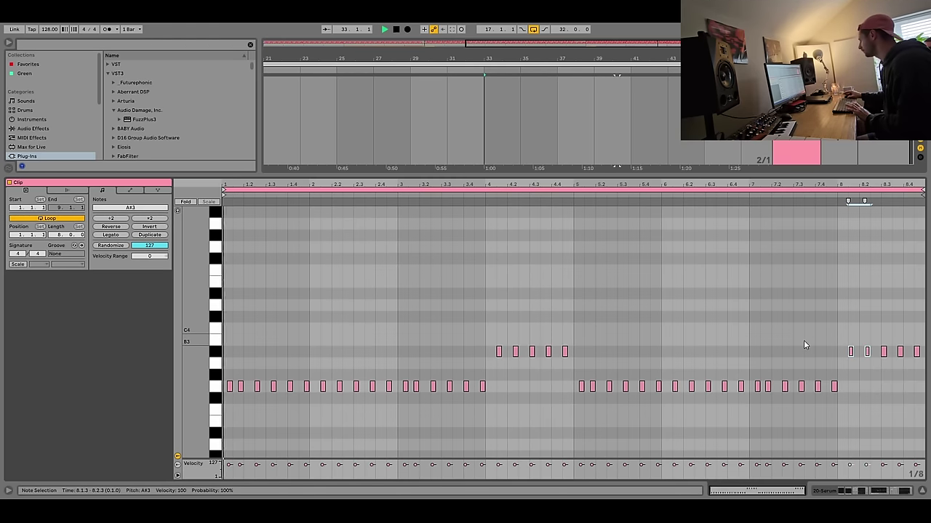
Duplicate the edited 20 Serum clip onto bars 41 to 49 and set the track's volume to -24.1 dB.
{"action": "left_click_drag", "start_coordinate": [588, 179], "coordinate": [578, 458]}
{"action": "scroll", "coordinate": [582, 327], "scroll_direction": "up", "scroll_amount": 2}
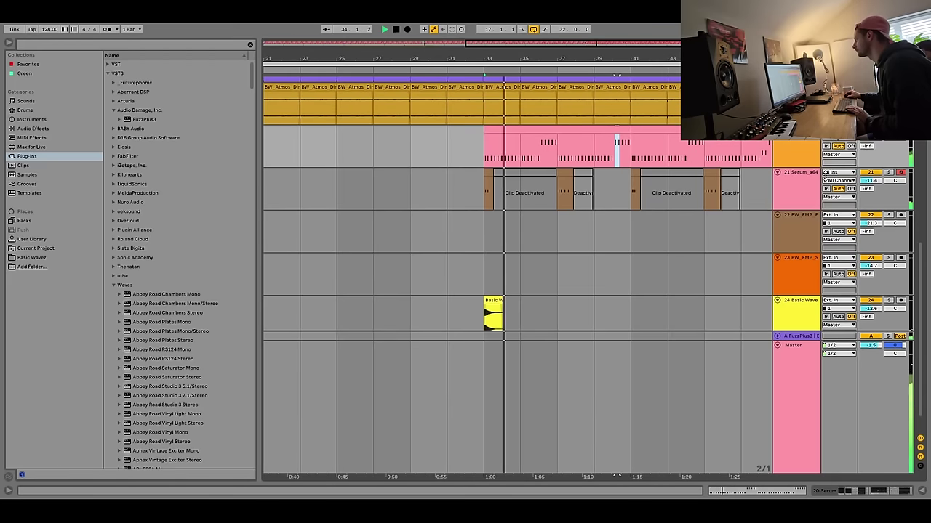
{"action": "key", "text": "minus"}
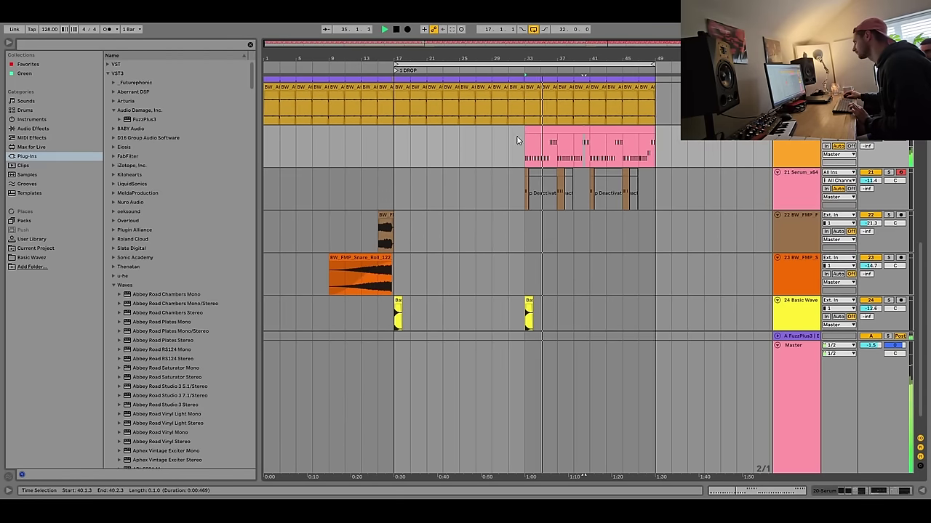
{"action": "left_click", "coordinate": [533, 133]}
{"action": "key", "text": "ctrl+d"}
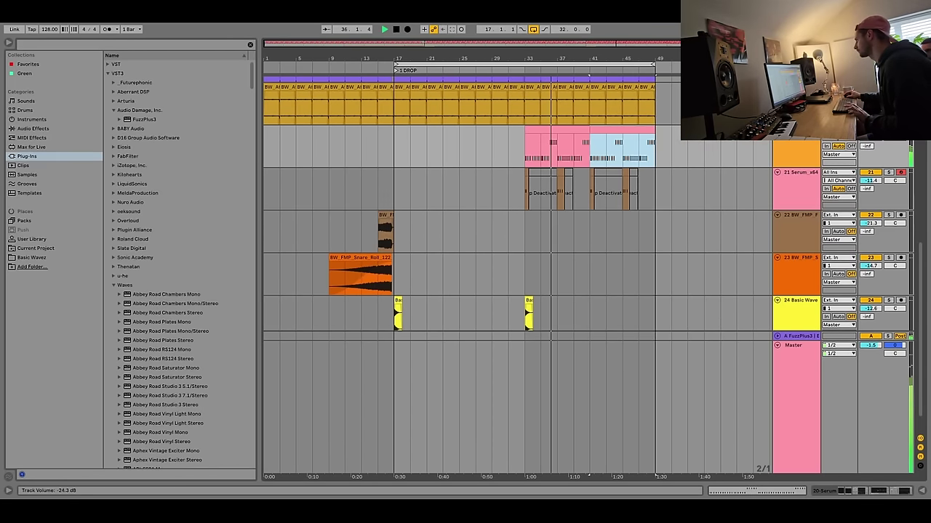
{"action": "left_click", "coordinate": [870, 138]}
Examine all tracks from the drums down to the crash while listening to the second half of the drop.
{"action": "scroll", "coordinate": [498, 211], "scroll_direction": "up", "scroll_amount": 2}
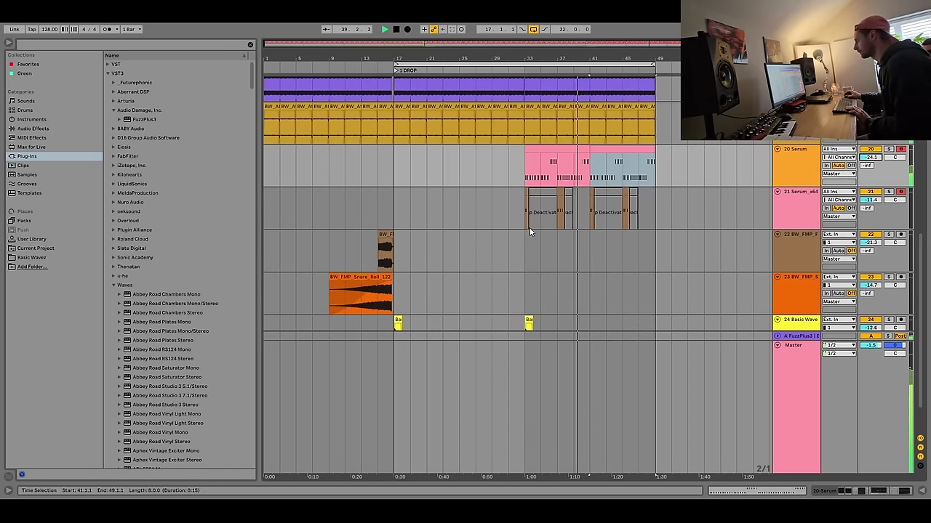
{"action": "scroll", "coordinate": [513, 236], "scroll_direction": "up", "scroll_amount": 4}
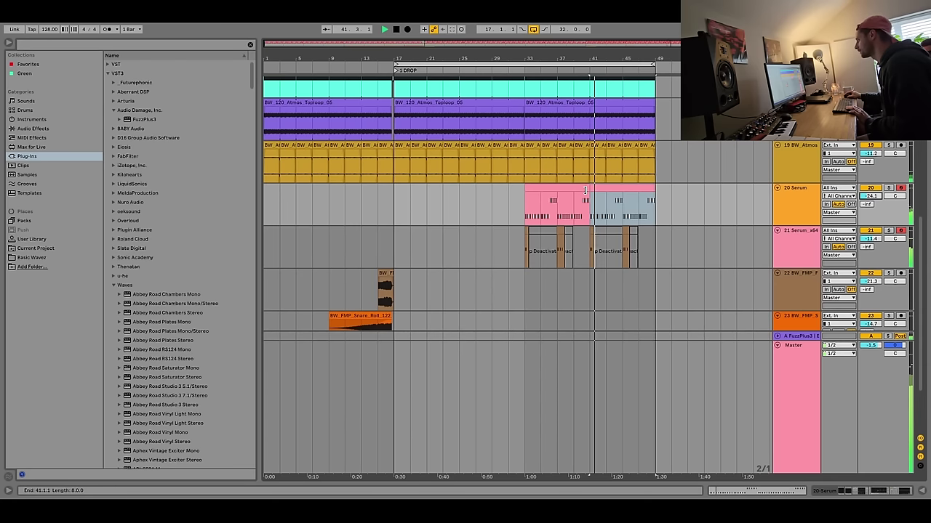
{"action": "scroll", "coordinate": [572, 207], "scroll_direction": "up", "scroll_amount": 10}
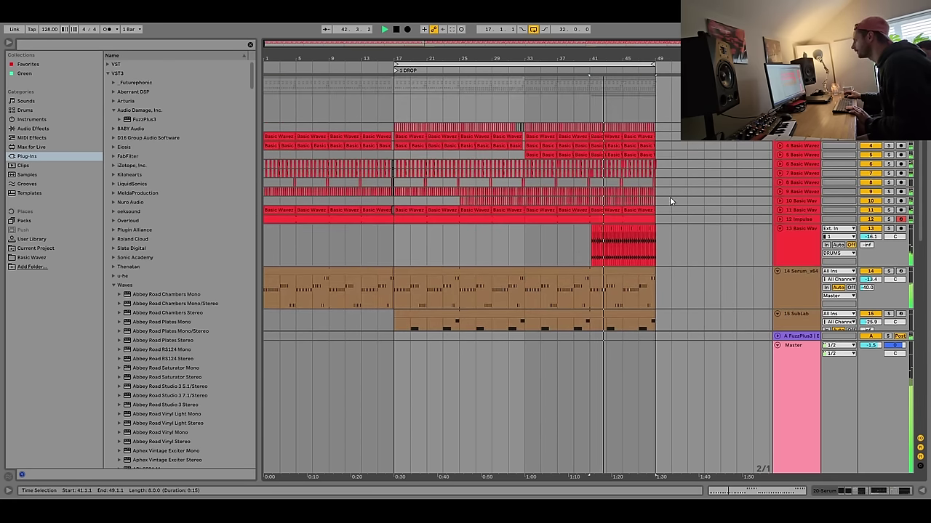
{"action": "scroll", "coordinate": [655, 275], "scroll_direction": "down", "scroll_amount": 6}
{"action": "scroll", "coordinate": [632, 264], "scroll_direction": "up", "scroll_amount": 3}
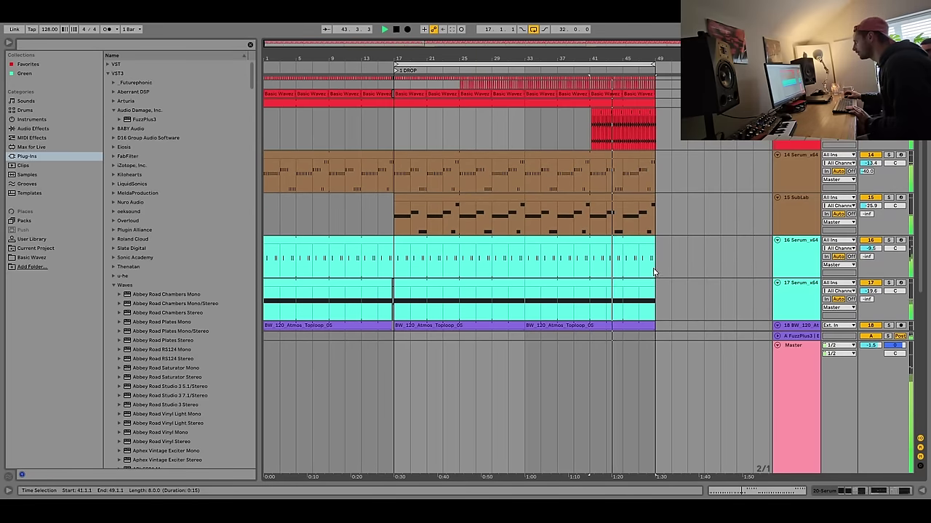
{"action": "scroll", "coordinate": [466, 304], "scroll_direction": "down", "scroll_amount": 7}
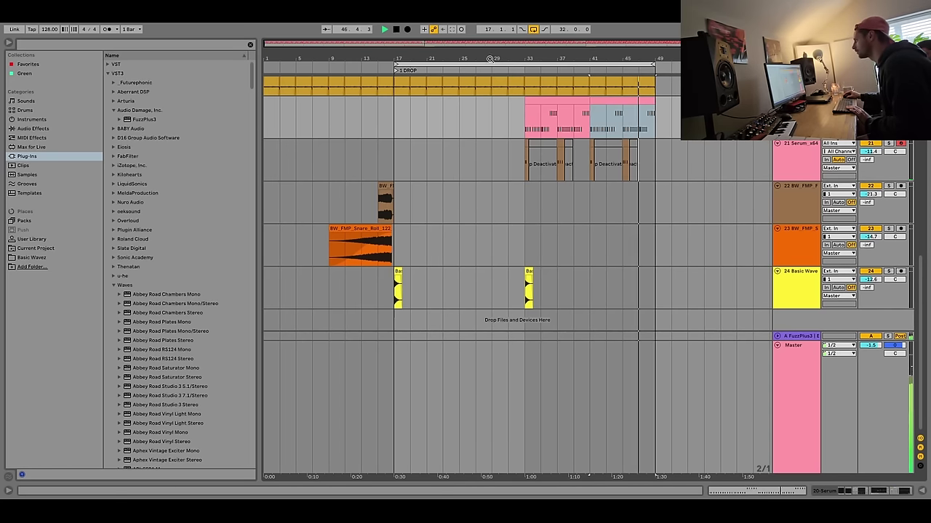
{"action": "scroll", "coordinate": [420, 86], "scroll_direction": "up", "scroll_amount": 10}
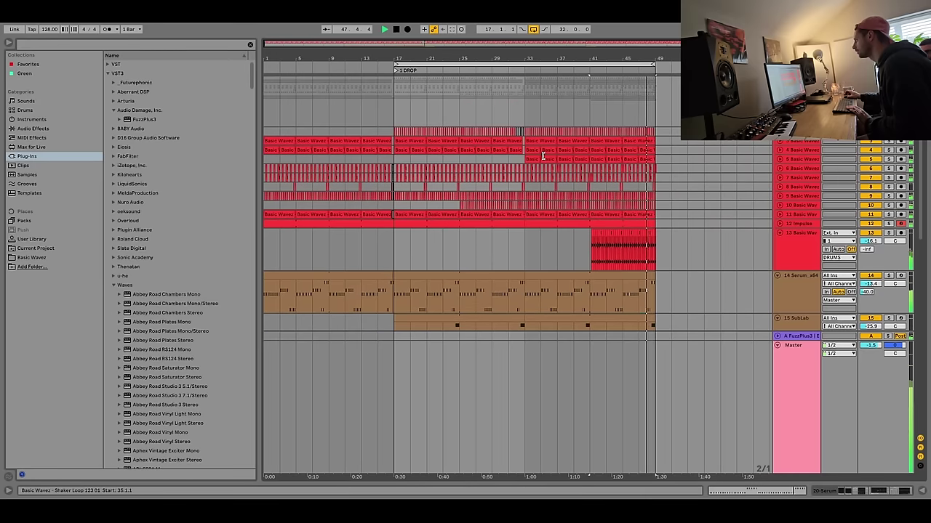
{"action": "scroll", "coordinate": [575, 167], "scroll_direction": "down", "scroll_amount": 3}
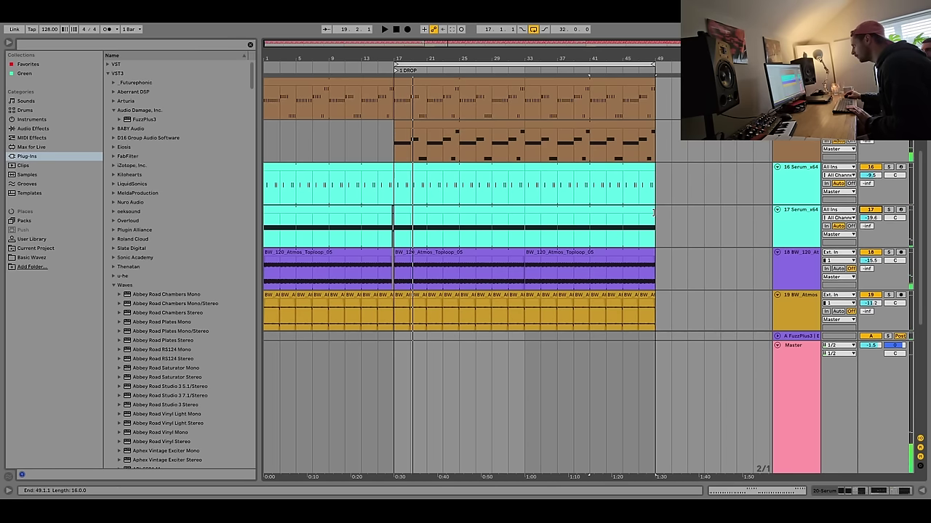
Try ending the last 17 Serum_x64 clip at bar 41 and listen from bar 39.
{"action": "mouse_move", "coordinate": [653, 212]}
{"action": "left_mouse_down"}
{"action": "mouse_move", "coordinate": [590, 224]}
{"action": "mouse_move", "coordinate": [650, 222]}
{"action": "mouse_move", "coordinate": [587, 225]}
{"action": "left_mouse_up"}
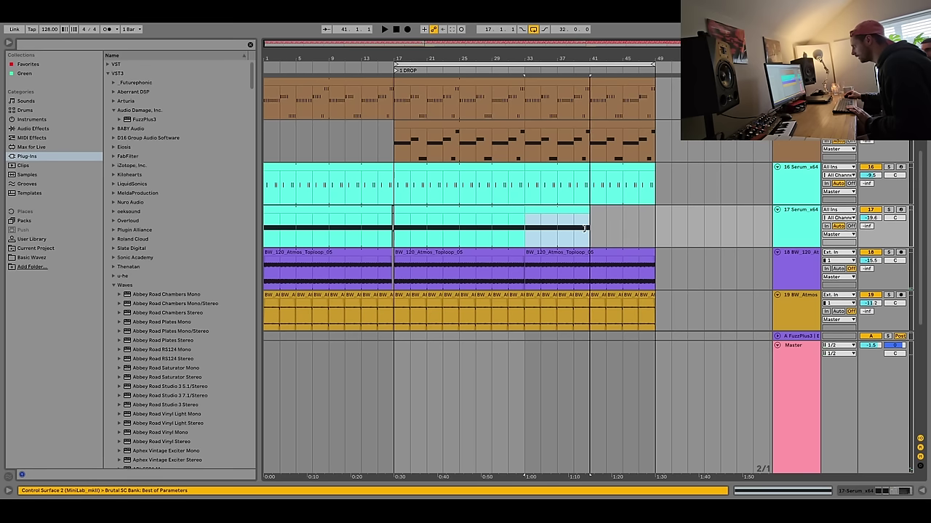
{"action": "left_click", "coordinate": [573, 239]}
{"action": "key", "text": "space"}
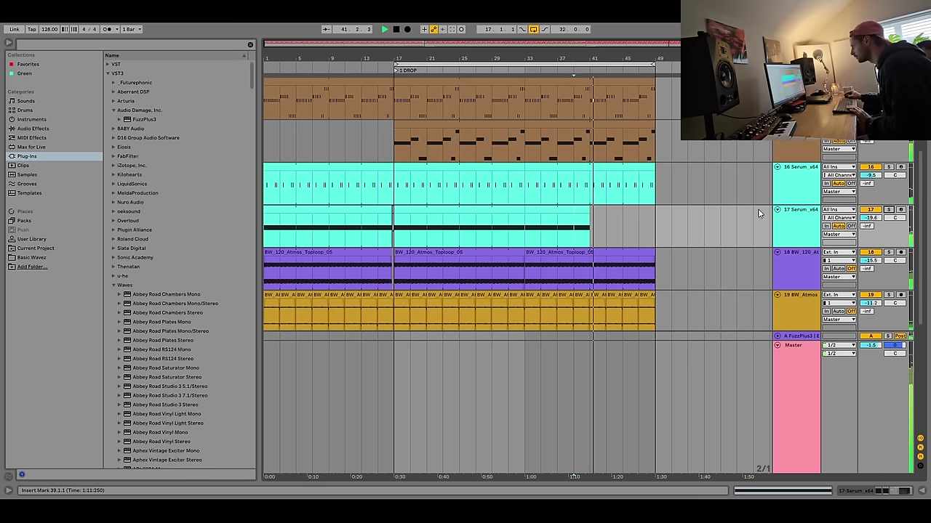
{"action": "left_click_drag", "start_coordinate": [586, 210], "coordinate": [655, 210]}
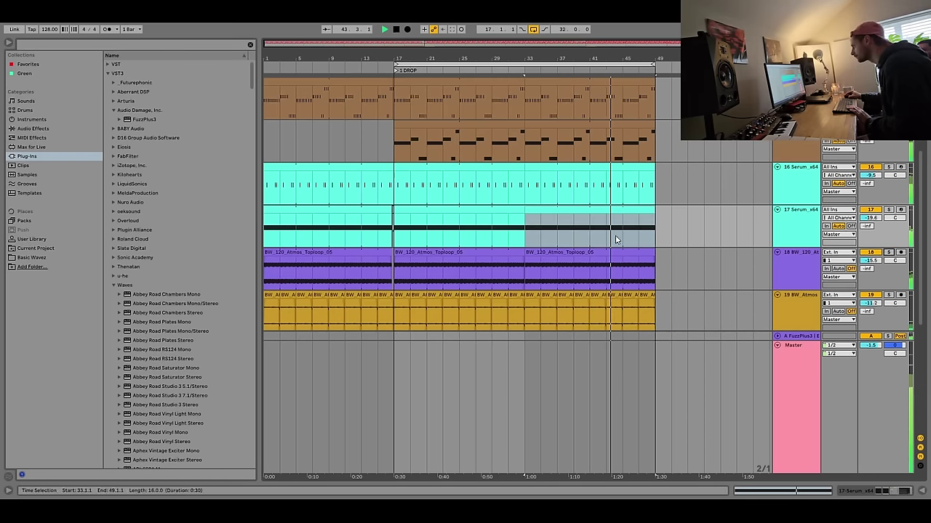
Show the device chain of the 20 Serum track and set the track's volume to -24.3 dB.
{"action": "mouse_move", "coordinate": [654, 254]}
{"action": "left_mouse_down"}
{"action": "mouse_move", "coordinate": [587, 256]}
{"action": "mouse_move", "coordinate": [654, 256]}
{"action": "left_mouse_up"}
{"action": "scroll", "coordinate": [714, 259], "scroll_direction": "down", "scroll_amount": 5}
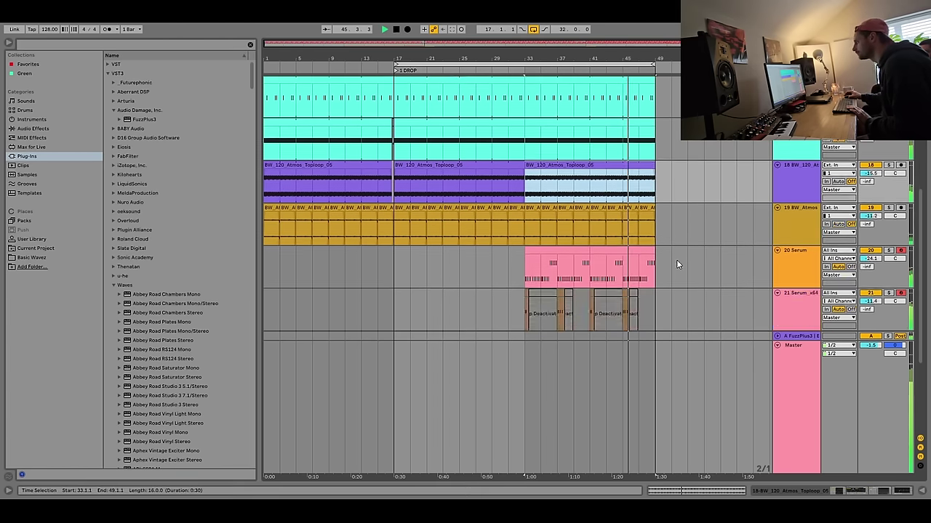
{"action": "scroll", "coordinate": [665, 242], "scroll_direction": "down", "scroll_amount": 4}
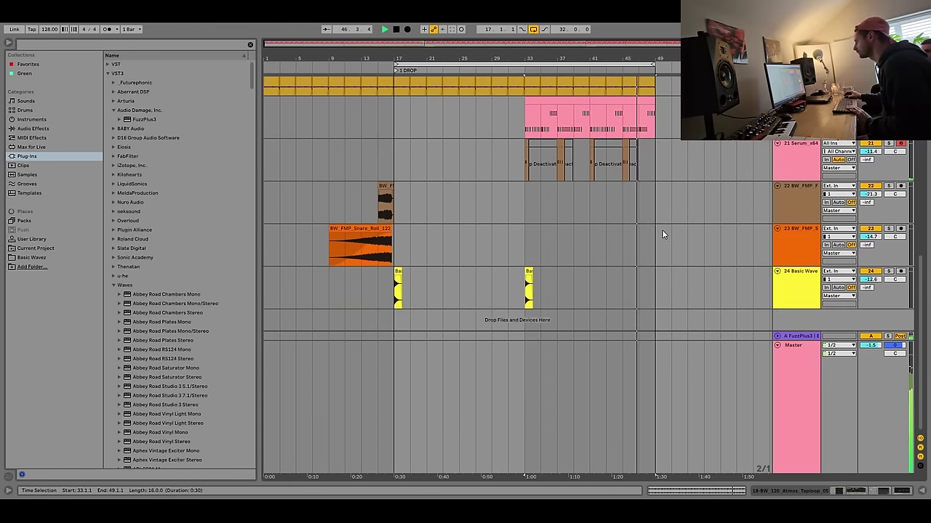
{"action": "scroll", "coordinate": [663, 234], "scroll_direction": "up", "scroll_amount": 3}
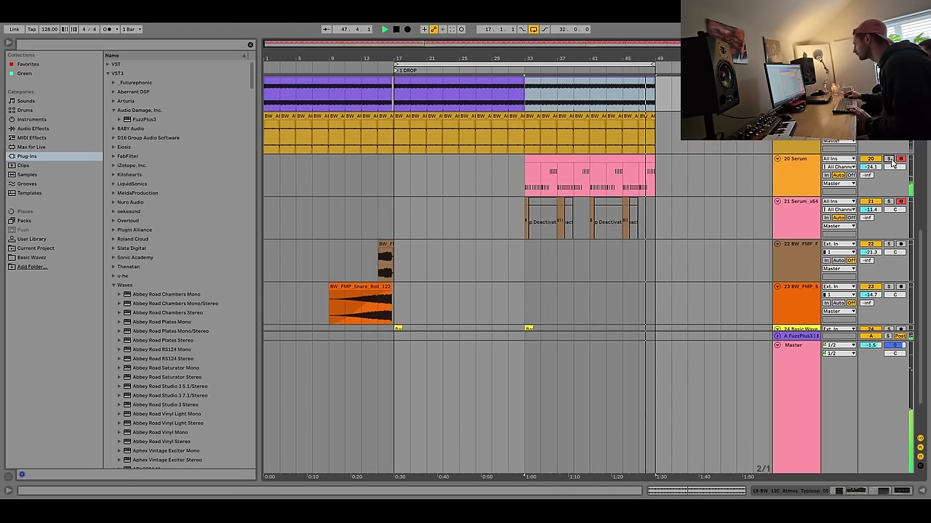
{"action": "left_click", "coordinate": [782, 165]}
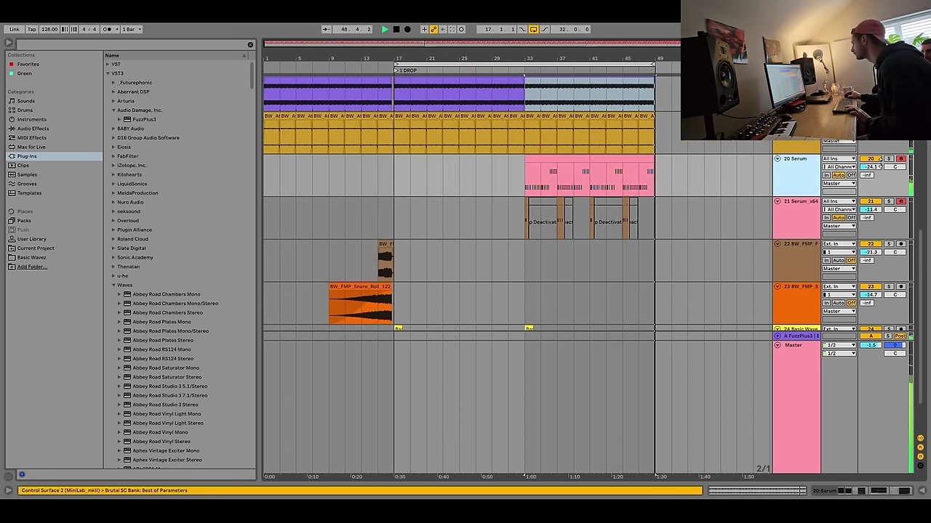
{"action": "double_click", "coordinate": [794, 164]}
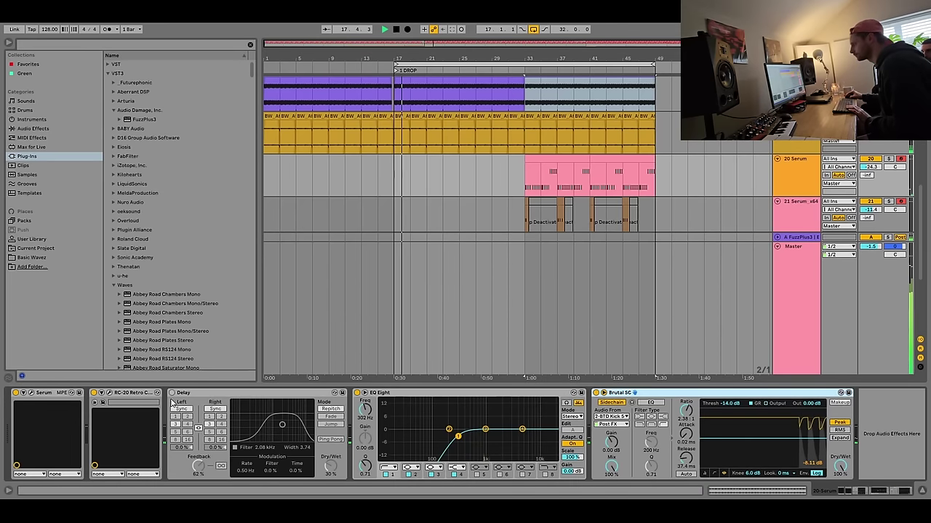
Turn on the 20 Serum track's Delay with Ping Pong, filter at 3.60 kHz and width 3.07, checking it from bar 33, soloed and in the mix.
{"action": "left_click", "coordinate": [519, 178]}
{"action": "key", "text": "space"}
{"action": "key", "text": "space"}
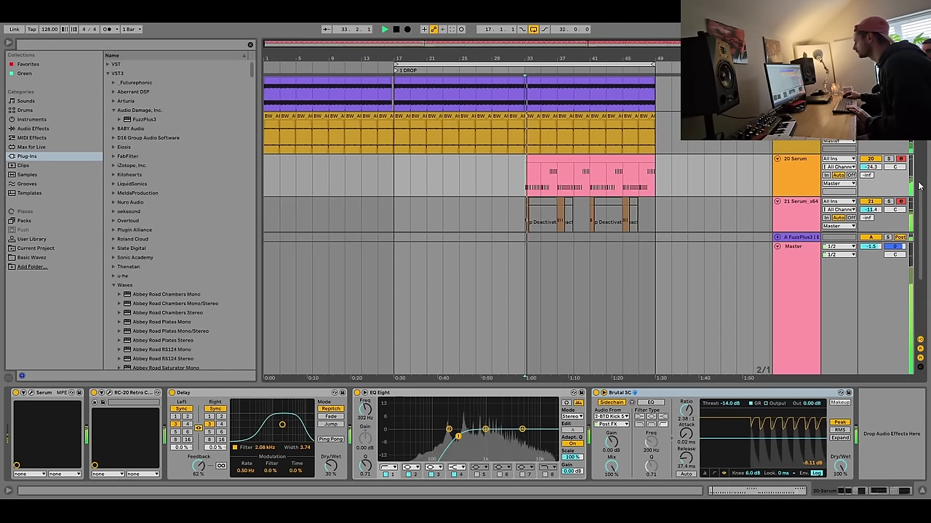
{"action": "left_click", "coordinate": [889, 160]}
{"action": "left_click", "coordinate": [888, 160]}
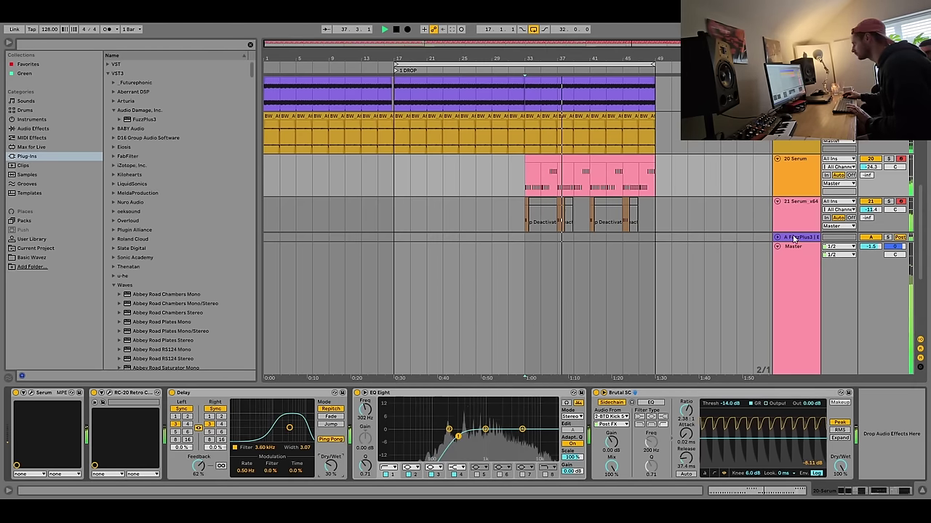
Stop playback and look through the arrangement's tracks from 24 Basic Waves up to the synth tracks.
{"action": "scroll", "coordinate": [799, 202], "scroll_direction": "down", "scroll_amount": 3}
{"action": "scroll", "coordinate": [798, 202], "scroll_direction": "down", "scroll_amount": 4}
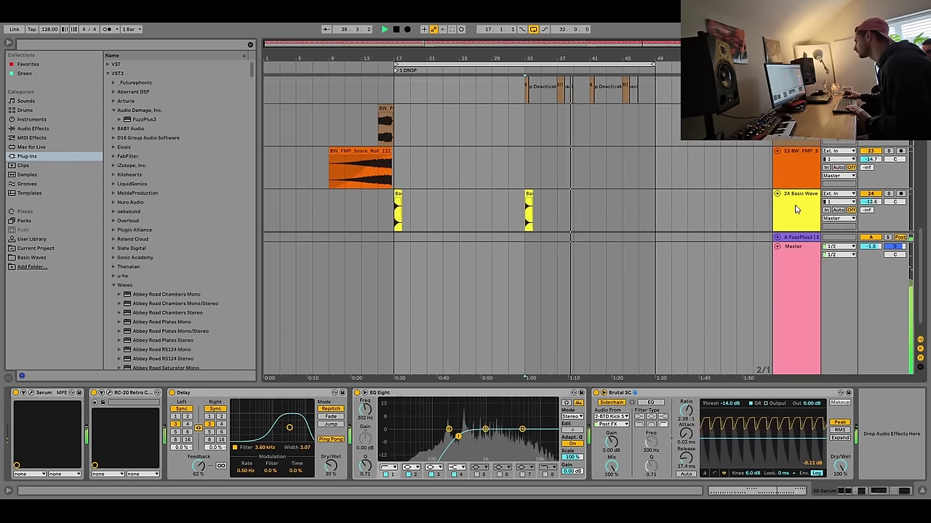
{"action": "key", "text": "space"}
{"action": "right_click", "coordinate": [810, 229]}
{"action": "scroll", "coordinate": [796, 220], "scroll_direction": "up", "scroll_amount": 20}
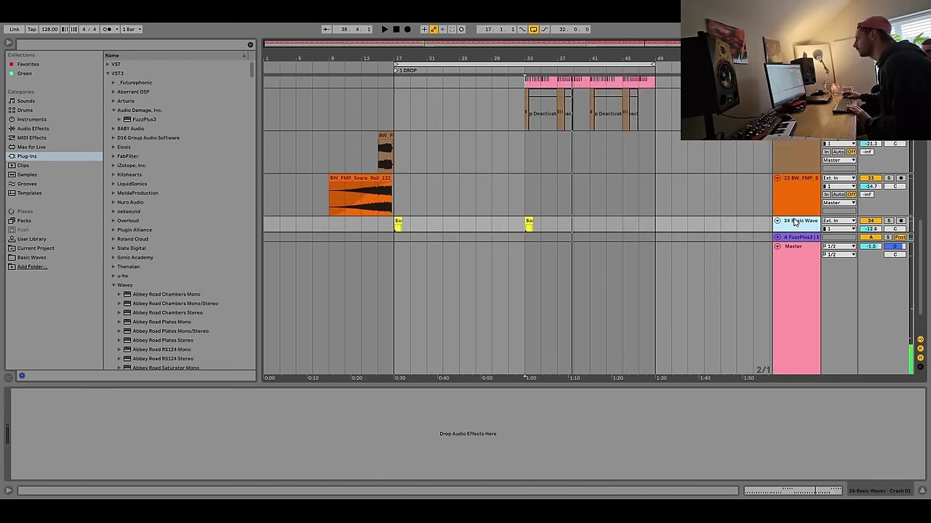
{"action": "scroll", "coordinate": [792, 222], "scroll_direction": "down", "scroll_amount": 8}
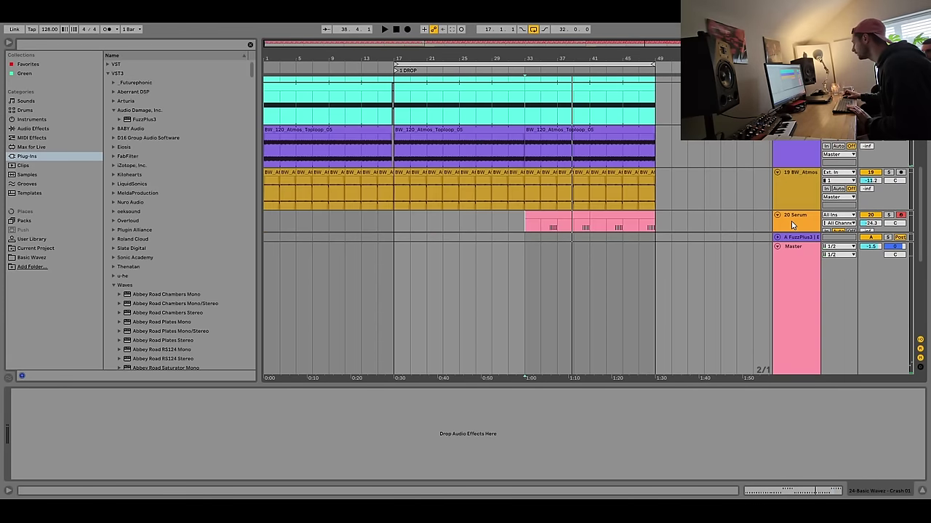
{"action": "scroll", "coordinate": [792, 224], "scroll_direction": "up", "scroll_amount": 3}
{"action": "scroll", "coordinate": [793, 224], "scroll_direction": "down", "scroll_amount": 3}
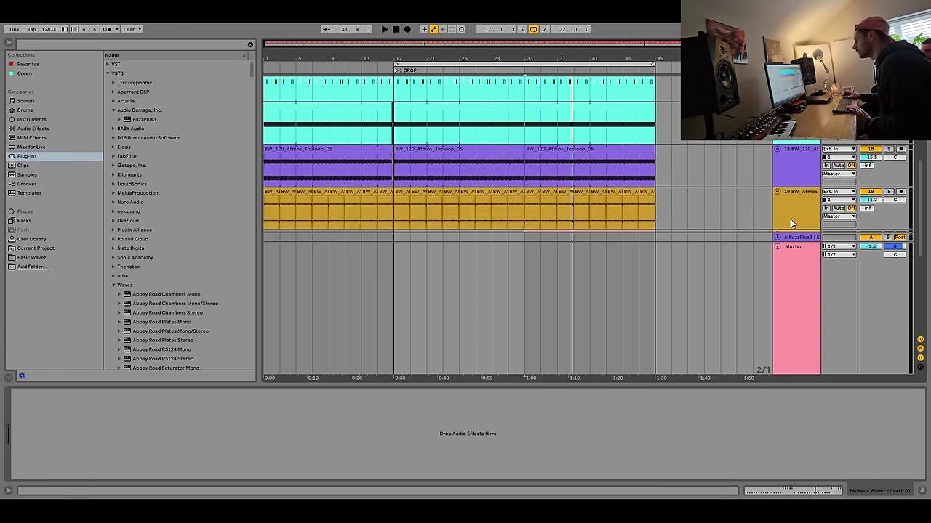
{"action": "scroll", "coordinate": [796, 204], "scroll_direction": "up", "scroll_amount": 4}
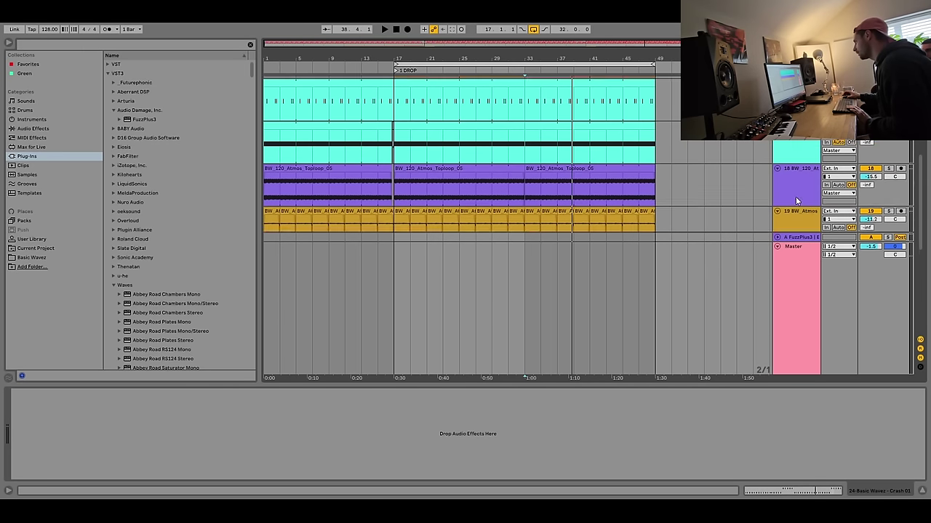
Show the device chain of the 17 Serum_x64 track.
{"action": "left_click", "coordinate": [793, 180]}
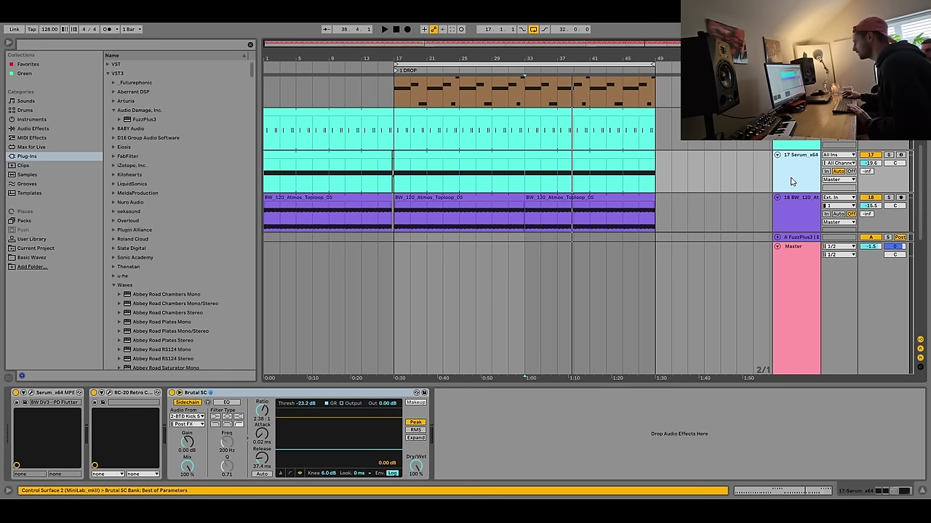
{"action": "right_click", "coordinate": [793, 181]}
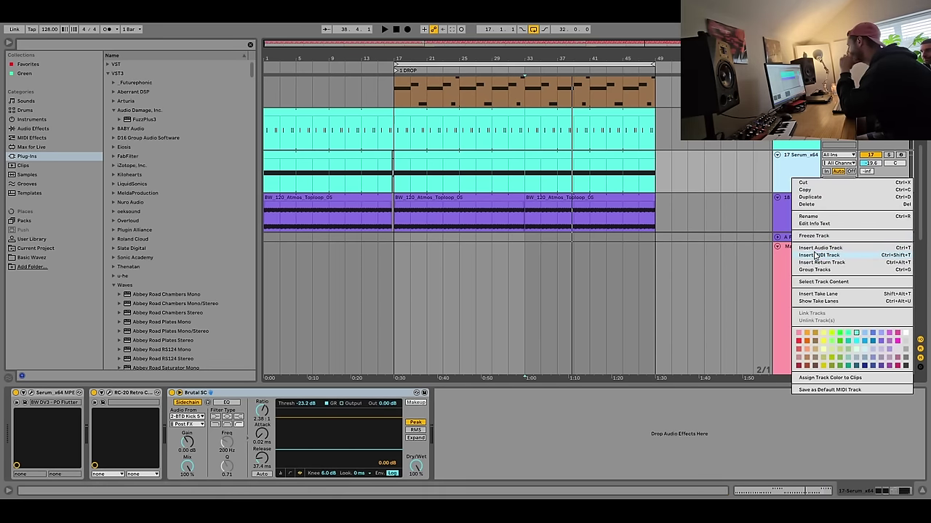
{"action": "left_click", "coordinate": [781, 169]}
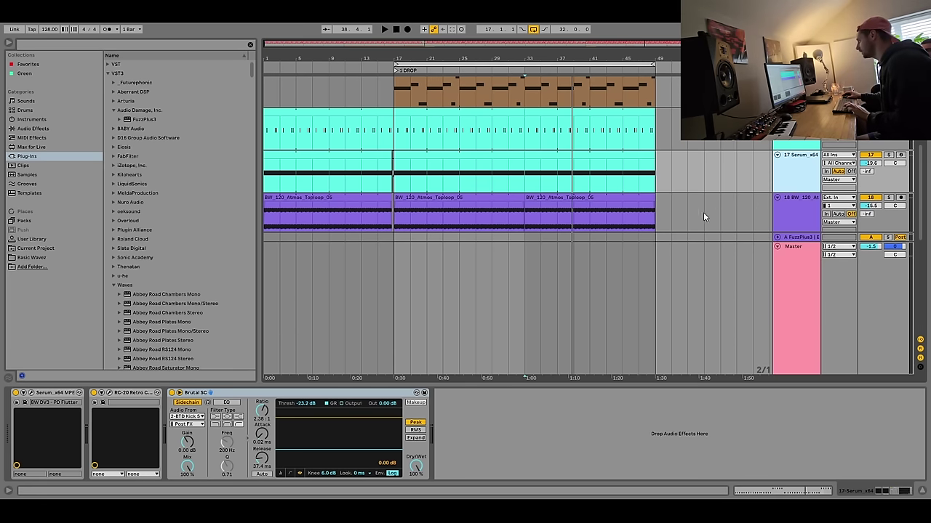
Duplicate the 17 Serum_x64 track and delete all clips from the copy.
{"action": "key", "text": "ctrl+d"}
{"action": "left_click_drag", "start_coordinate": [685, 214], "coordinate": [223, 215]}
{"action": "key", "text": "Delete"}
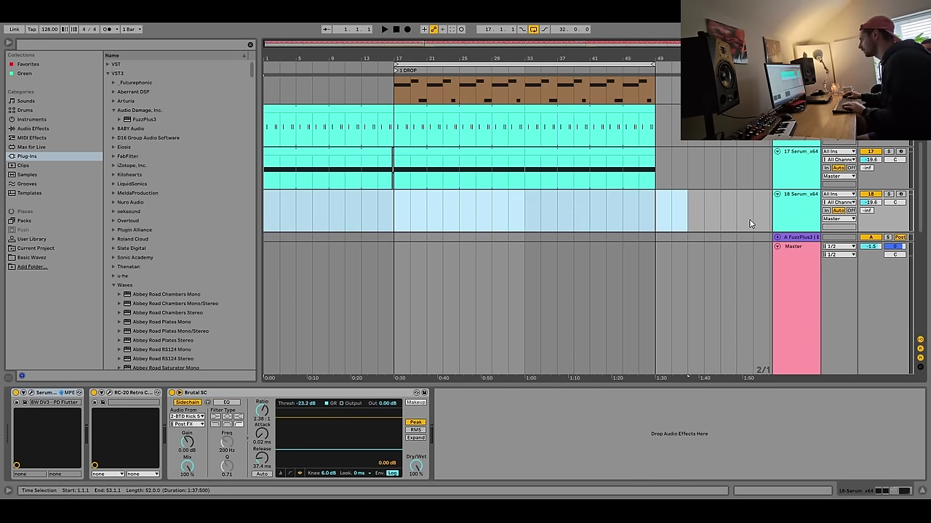
Turn off Brutal SC and RC-20 on the 18 Serum_x64 track and open its Serum instrument.
{"action": "left_click", "coordinate": [791, 217]}
{"action": "left_click", "coordinate": [171, 393]}
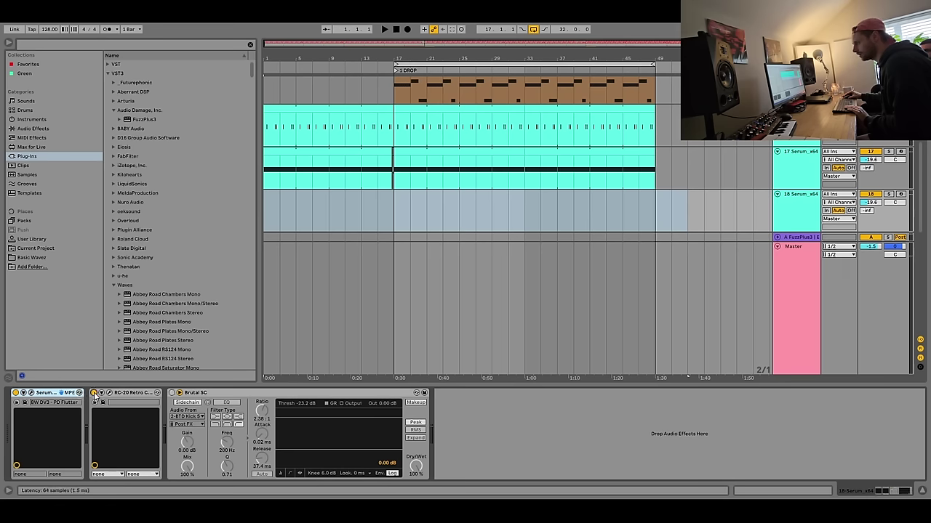
{"action": "left_click", "coordinate": [31, 393]}
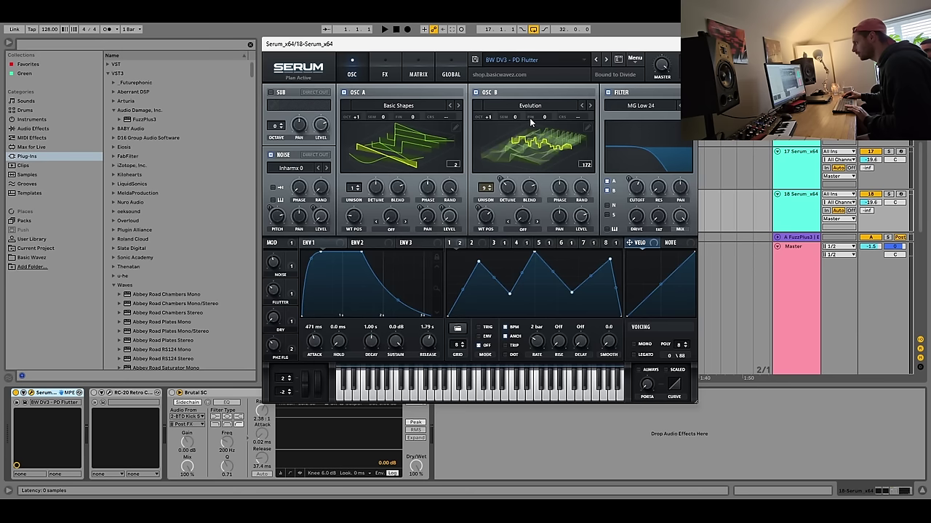
Load the BW DV3 - LD Allure preset from the Dreams Vol. 3 bank into the 18 Serum_x64 track's Serum.
{"action": "left_click", "coordinate": [502, 60]}
{"action": "mouse_move", "coordinate": [533, 213]}
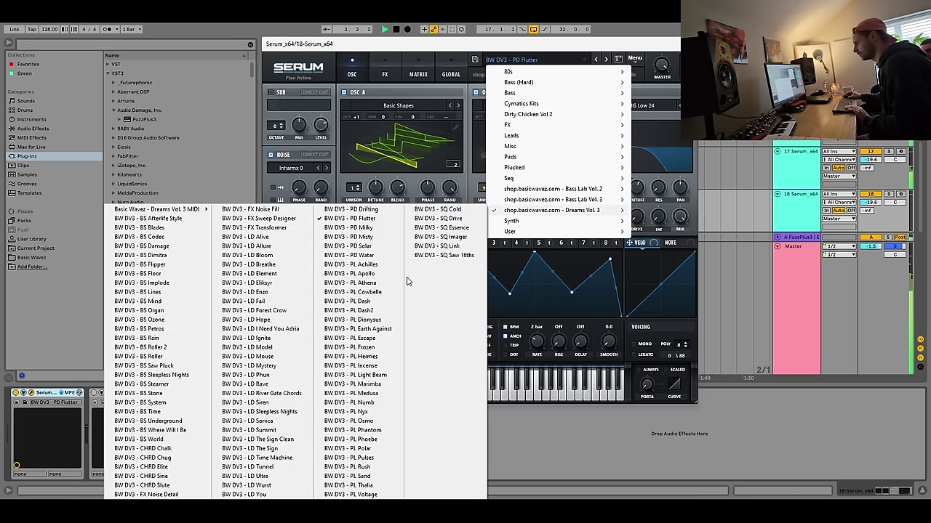
{"action": "left_click", "coordinate": [270, 246]}
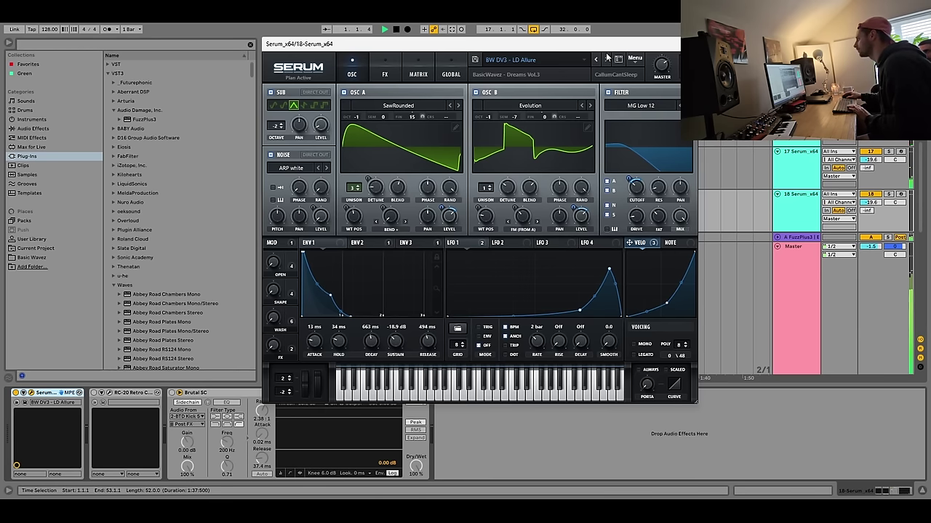
Arm the 18 Serum_x64 track for recording and stop playback.
{"action": "left_click", "coordinate": [548, 61]}
{"action": "mouse_move", "coordinate": [521, 211]}
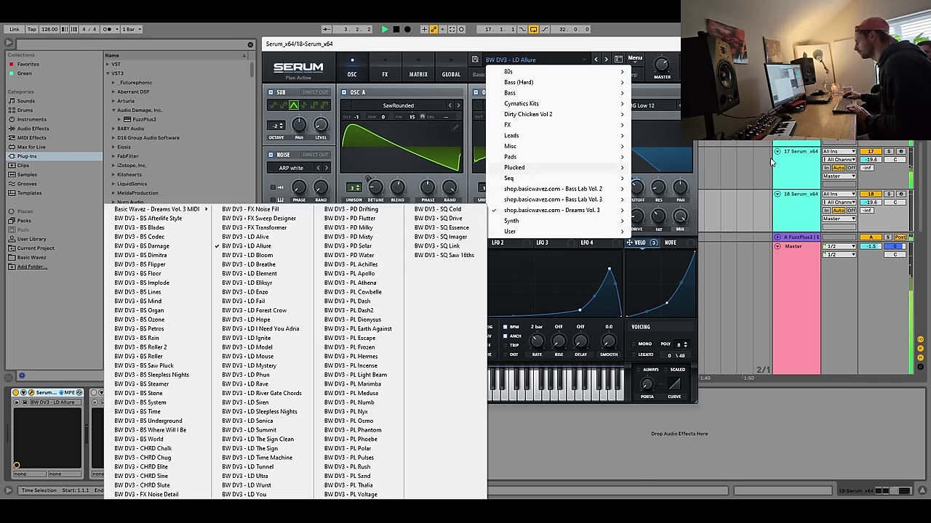
{"action": "left_click", "coordinate": [902, 210]}
{"action": "left_click", "coordinate": [900, 195]}
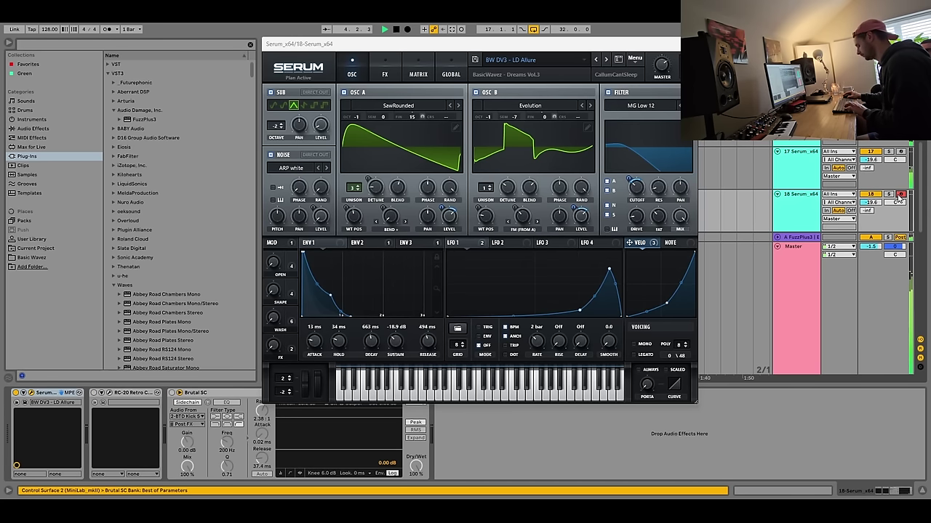
{"action": "left_click", "coordinate": [801, 208]}
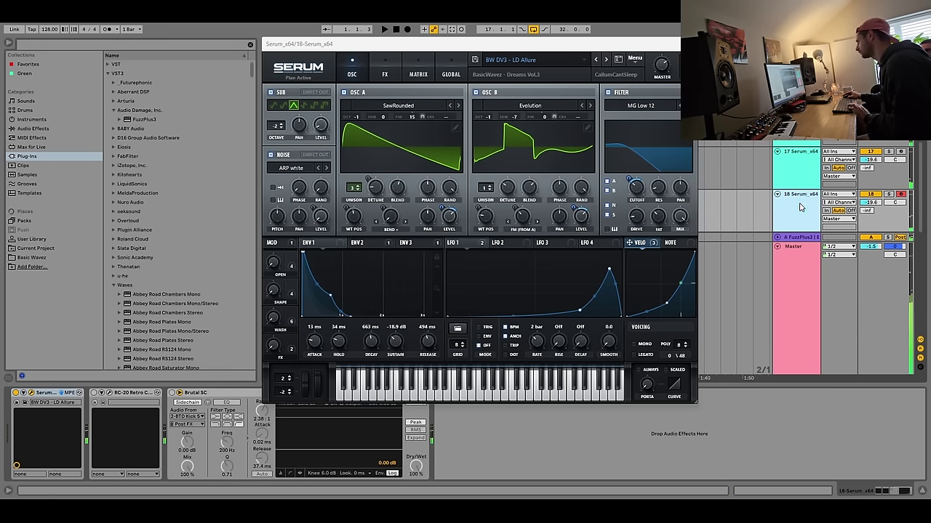
Load the Dreams Vol. 3 preset BW DV3 - LD I Need You Adria and close the Serum window.
{"action": "left_click", "coordinate": [514, 59]}
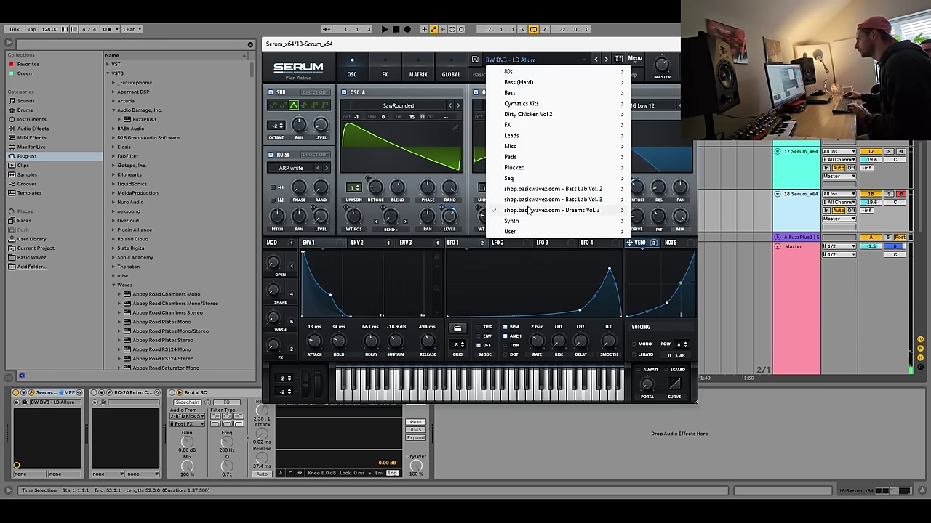
{"action": "mouse_move", "coordinate": [528, 210]}
{"action": "left_click", "coordinate": [276, 333]}
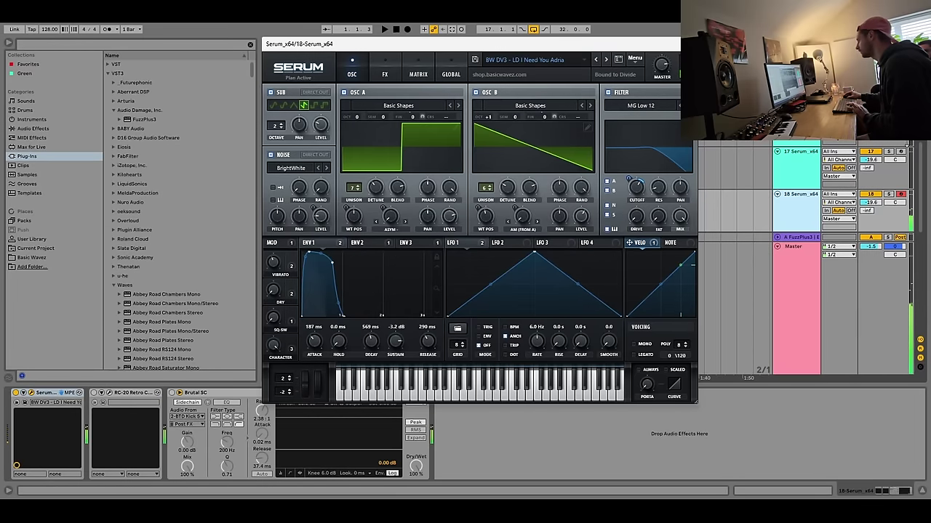
{"action": "left_click", "coordinate": [687, 44]}
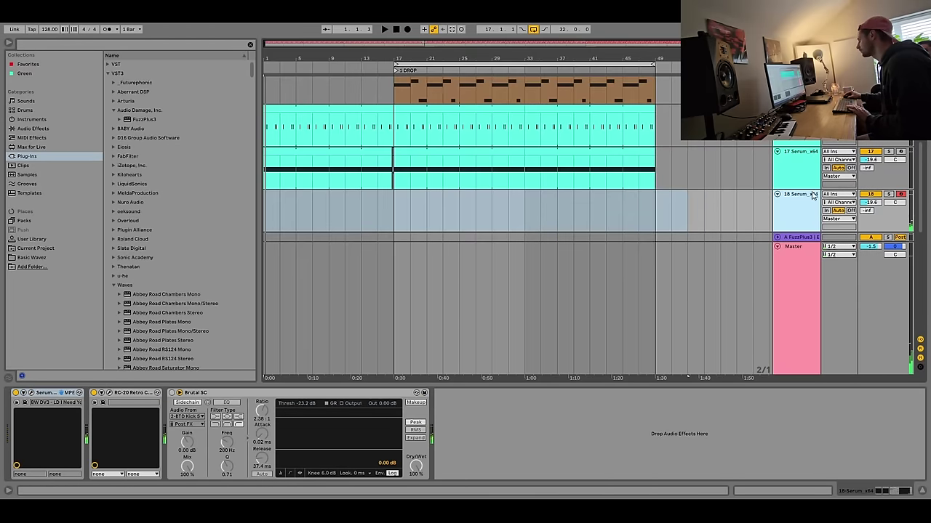
Compare the device chains of the 17 and 18 Serum_x64 tracks and look through the surrounding tracks down to 23 BW_FMP.
{"action": "left_click", "coordinate": [806, 208]}
{"action": "scroll", "coordinate": [454, 154], "scroll_direction": "down", "scroll_amount": 3}
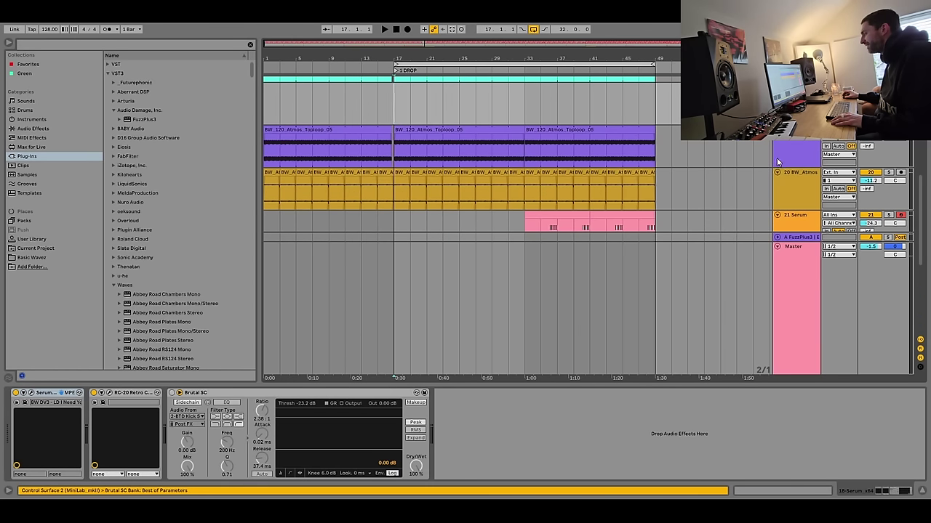
{"action": "scroll", "coordinate": [775, 163], "scroll_direction": "down", "scroll_amount": 3}
{"action": "scroll", "coordinate": [789, 157], "scroll_direction": "up", "scroll_amount": 6}
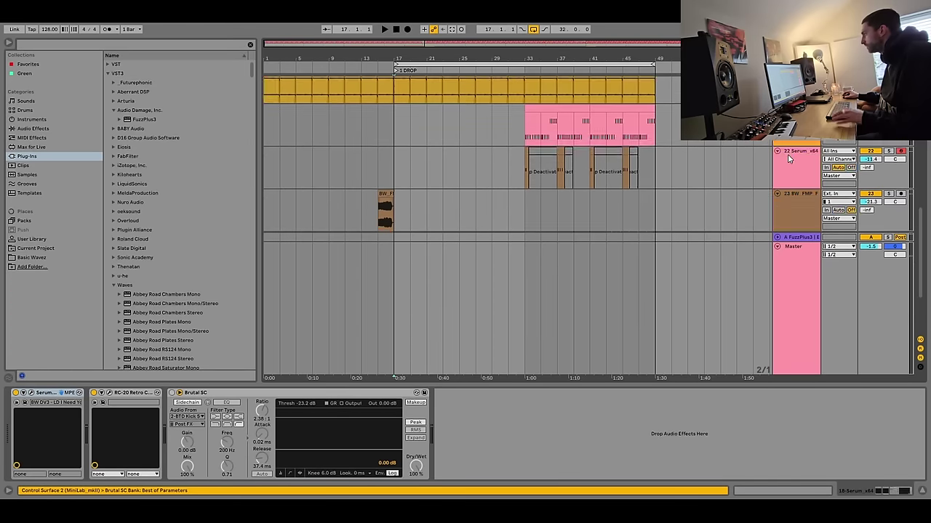
{"action": "left_click", "coordinate": [793, 158]}
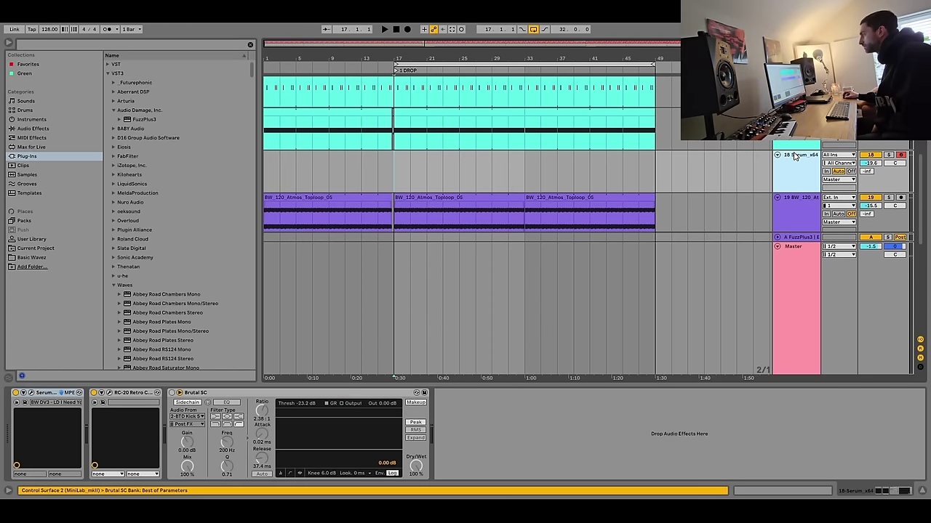
{"action": "left_click", "coordinate": [792, 146]}
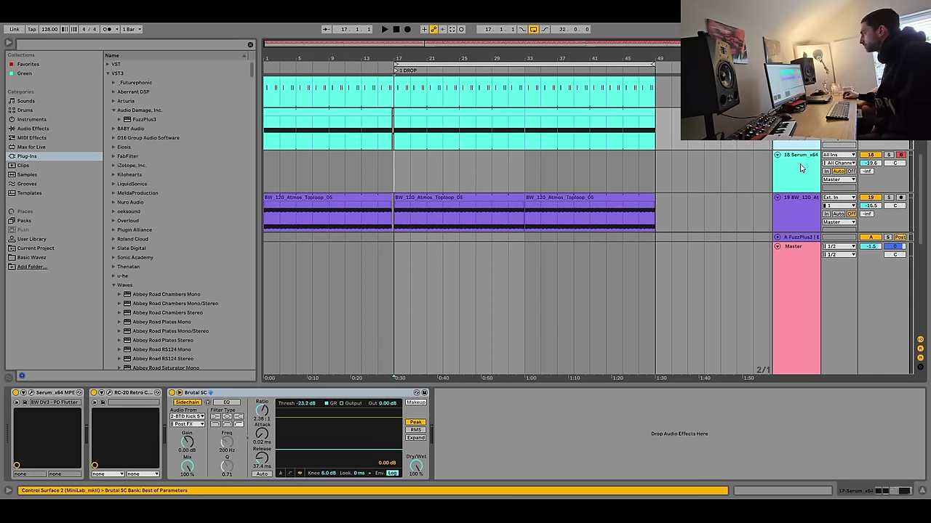
{"action": "left_click", "coordinate": [800, 168]}
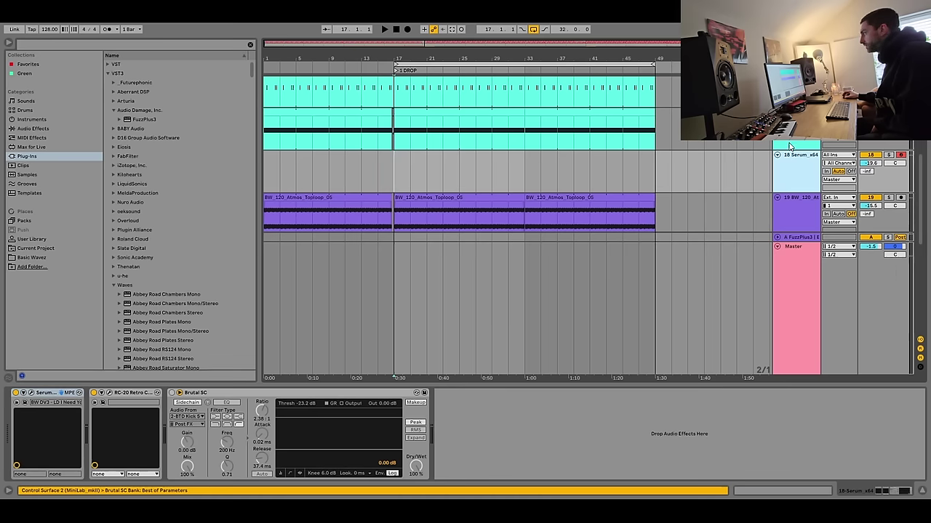
{"action": "scroll", "coordinate": [652, 176], "scroll_direction": "down", "scroll_amount": 3}
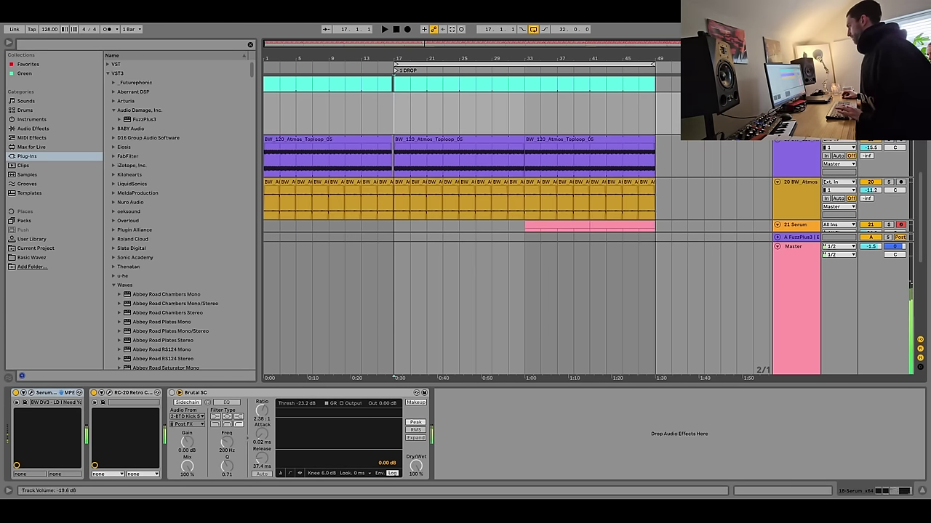
{"action": "scroll", "coordinate": [588, 120], "scroll_direction": "up", "scroll_amount": 6}
{"action": "scroll", "coordinate": [611, 116], "scroll_direction": "down", "scroll_amount": 8}
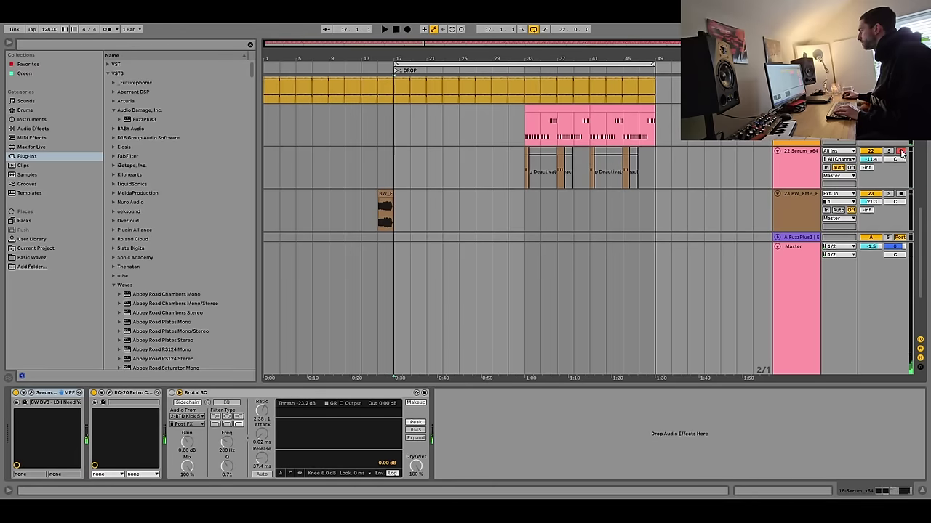
Disarm the 18 Serum_x64 track and play the drop with the device view hidden.
{"action": "key", "text": "ctrl+z"}
{"action": "key", "text": "ctrl+z"}
{"action": "key", "text": "ctrl+z"}
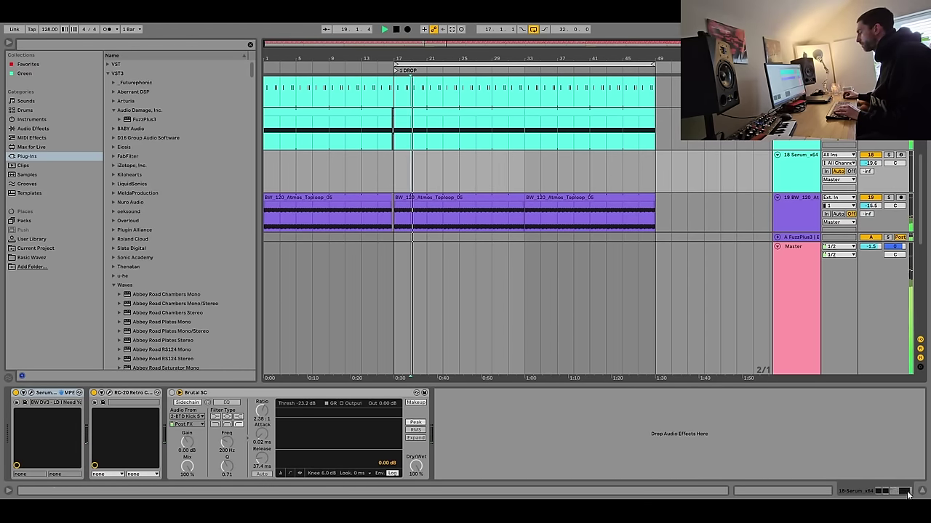
{"action": "key", "text": "ctrl+y"}
{"action": "key", "text": "ctrl+z"}
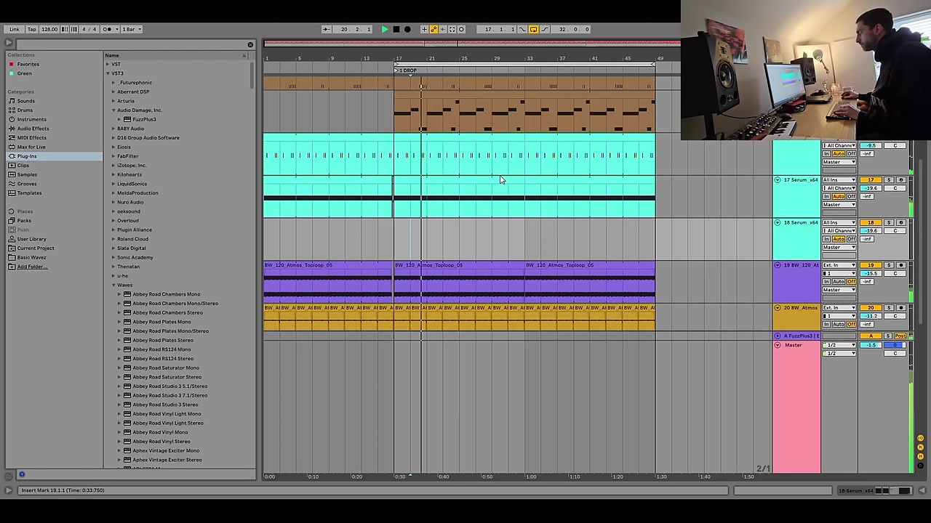
Play the drop from bar 17 and delete the Brutal SC and RC-20 Retro Color effects from track 18's device chain.
{"action": "left_click", "coordinate": [394, 227]}
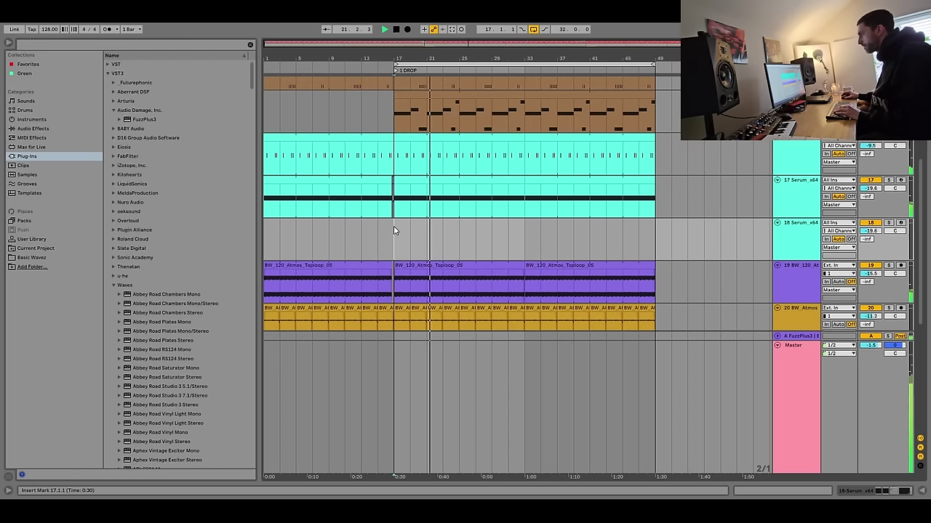
{"action": "key", "text": "space"}
{"action": "key", "text": "space"}
{"action": "left_click", "coordinate": [806, 246]}
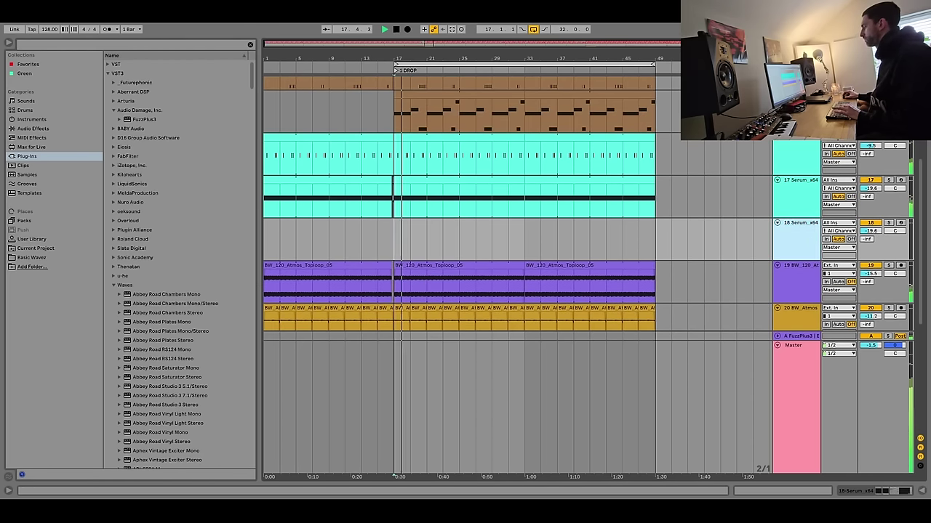
{"action": "left_click", "coordinate": [889, 492]}
{"action": "left_click", "coordinate": [210, 392]}
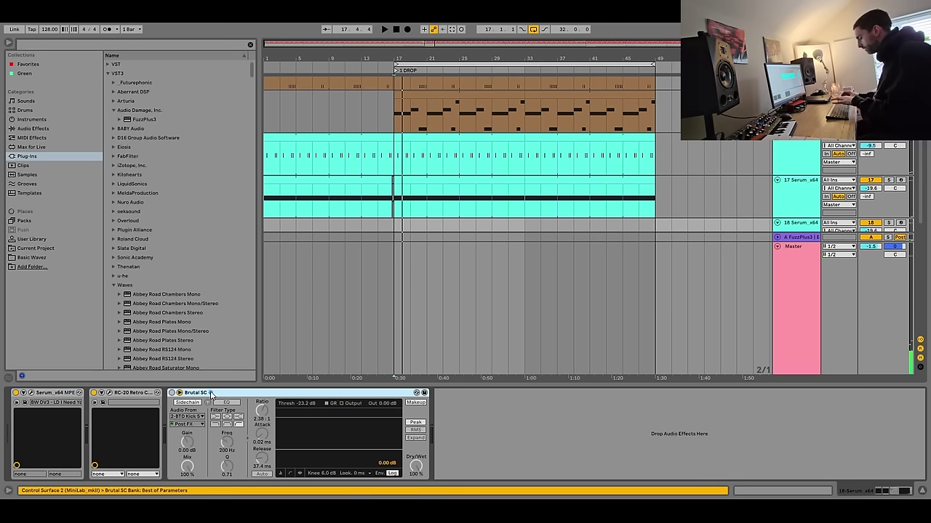
{"action": "key", "text": "Delete"}
{"action": "key", "text": "Delete"}
{"action": "scroll", "coordinate": [463, 185], "scroll_direction": "down", "scroll_amount": 3}
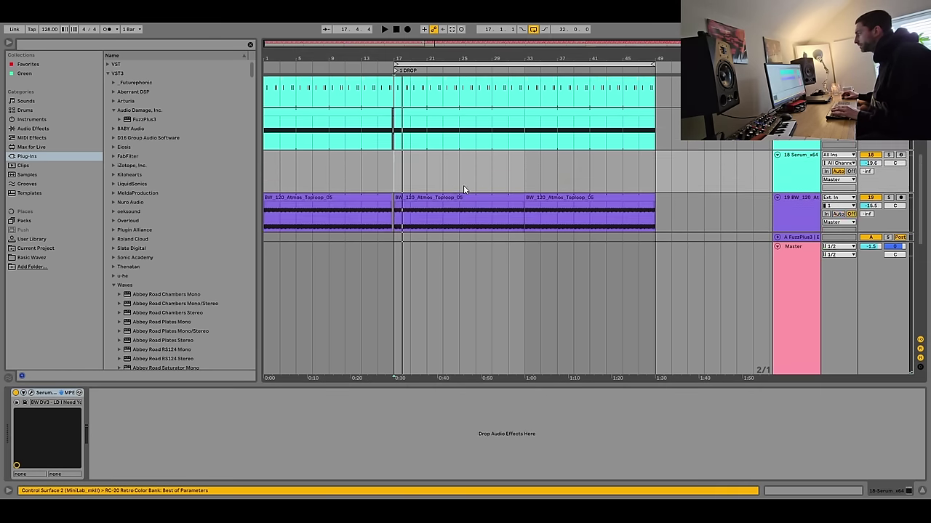
Load the BW DV3 - PD Drifting preset from the Dreams Vol. 3 folder into Serum on track 18.
{"action": "key", "text": "space"}
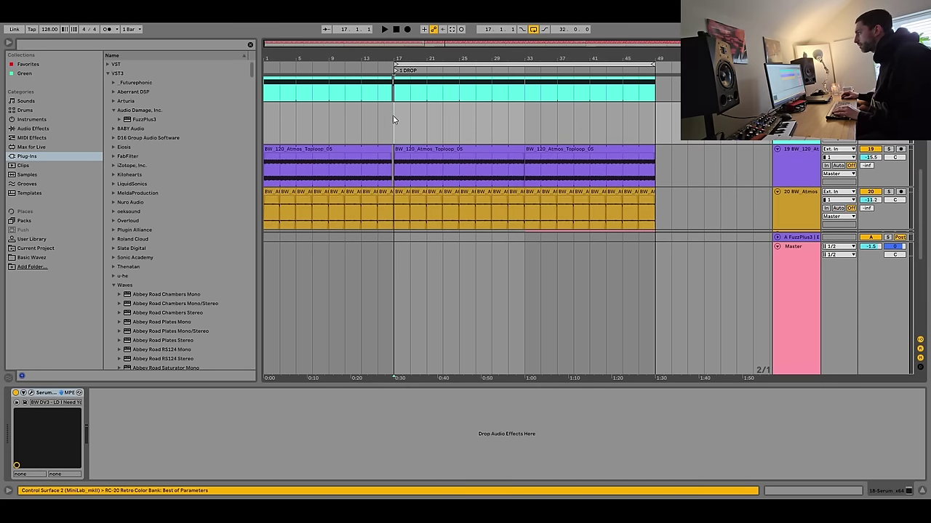
{"action": "left_click", "coordinate": [30, 393]}
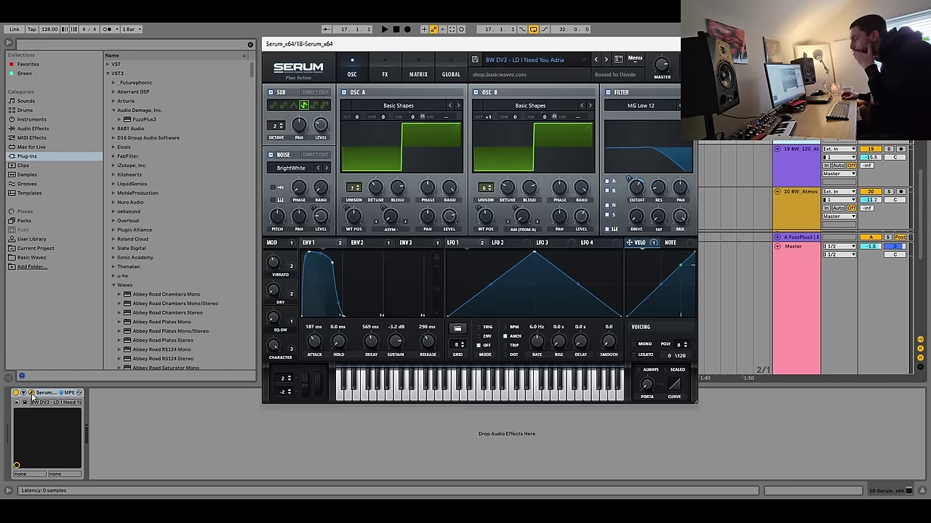
{"action": "left_click", "coordinate": [507, 63]}
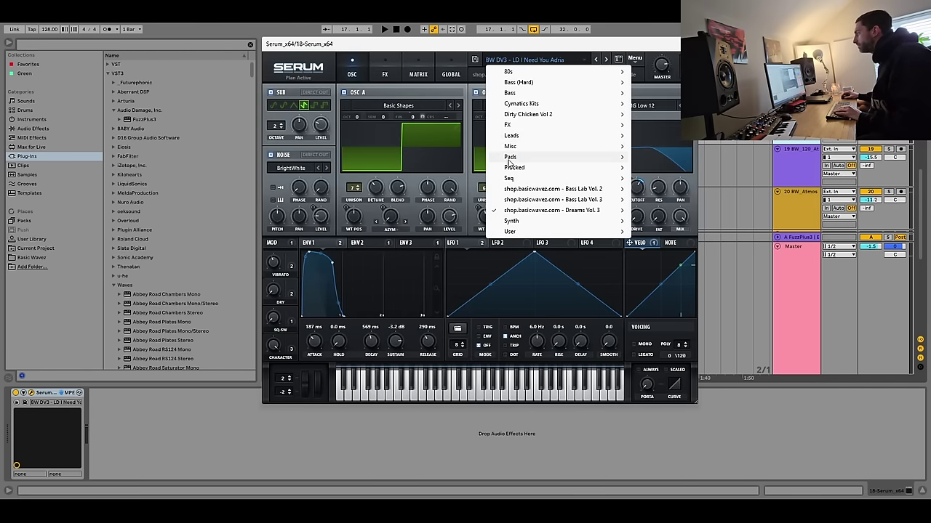
{"action": "mouse_move", "coordinate": [552, 157]}
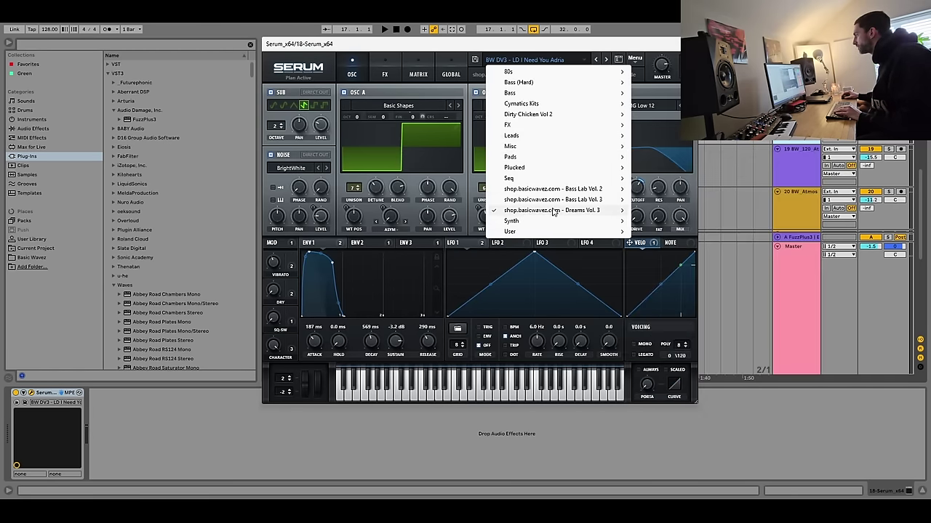
{"action": "mouse_move", "coordinate": [552, 210]}
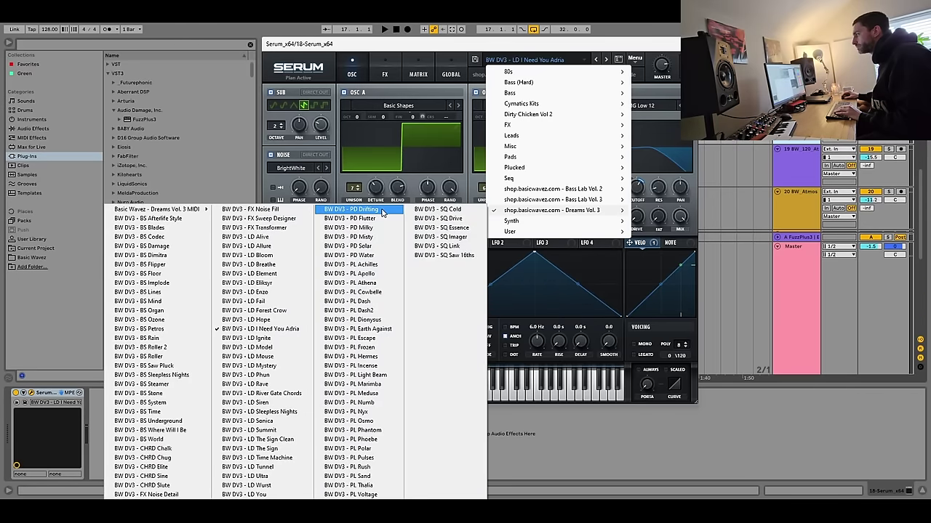
{"action": "left_click", "coordinate": [339, 210]}
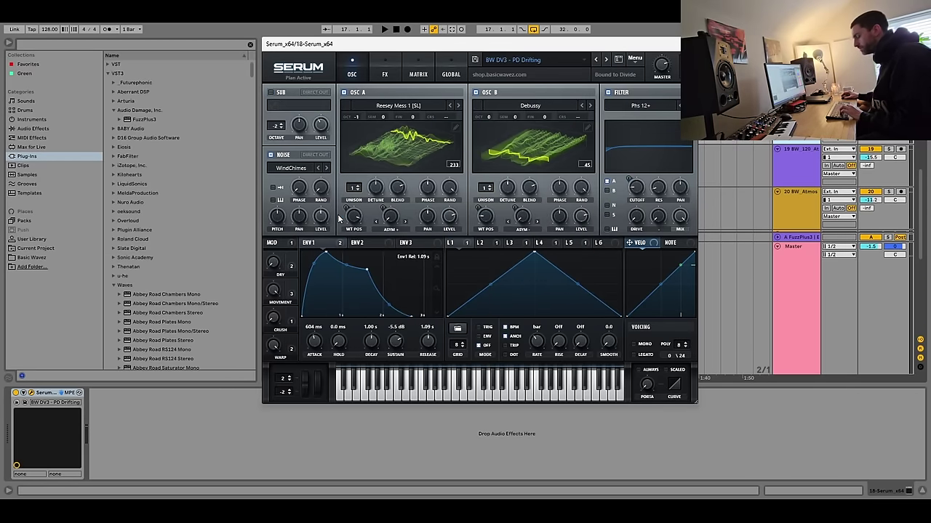
{"action": "left_click", "coordinate": [687, 43]}
Copy the SubLab track's MIDI clips from bars 17 to 33 onto track 18 at bar 17.
{"action": "scroll", "coordinate": [430, 154], "scroll_direction": "up", "scroll_amount": 3}
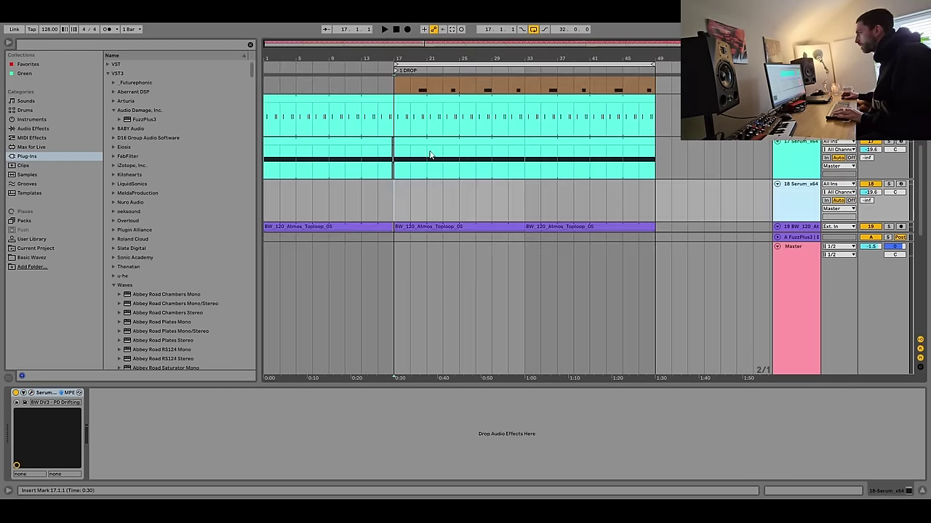
{"action": "left_click", "coordinate": [418, 138]}
{"action": "scroll", "coordinate": [419, 142], "scroll_direction": "up", "scroll_amount": 1}
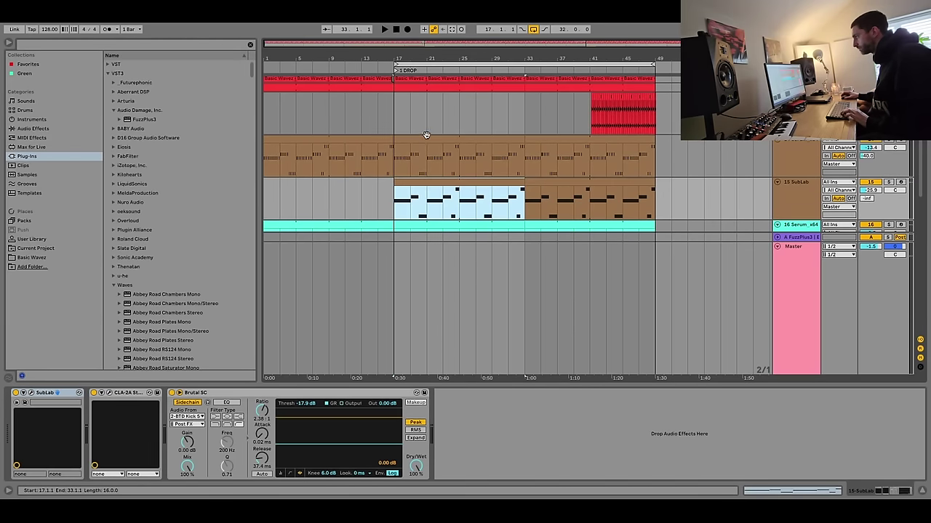
{"action": "left_click", "coordinate": [426, 142]}
{"action": "scroll", "coordinate": [425, 131], "scroll_direction": "down", "scroll_amount": 2}
{"action": "left_click", "coordinate": [412, 85]}
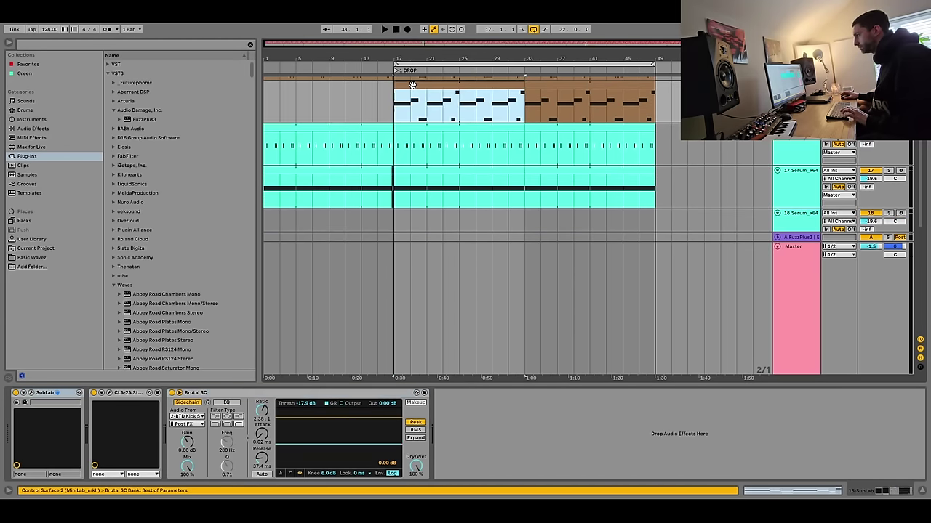
{"action": "scroll", "coordinate": [415, 98], "scroll_direction": "down", "scroll_amount": 2}
{"action": "left_click", "coordinate": [440, 111]}
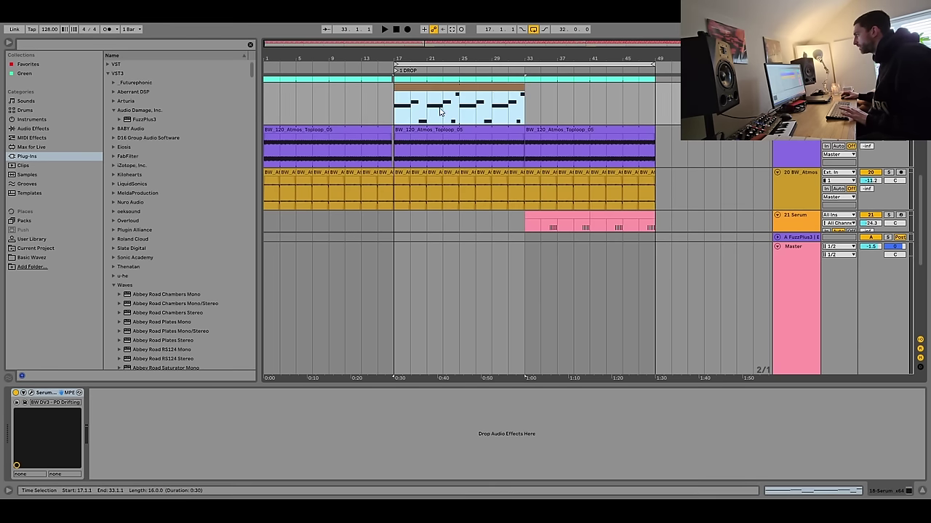
Audition track 18 in solo and advance its Serum preset through PD Flutter and PD Milky to BW DV3 - PD Misty.
{"action": "key", "text": "space"}
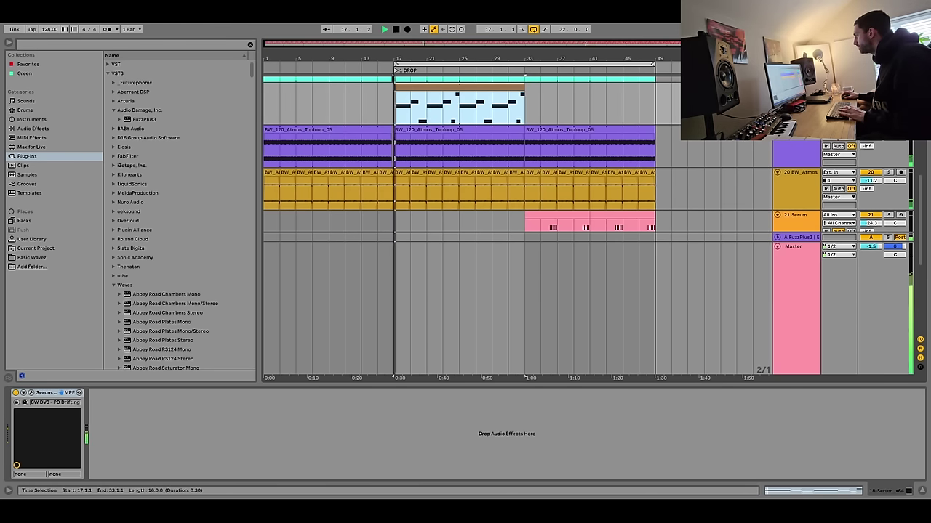
{"action": "left_click", "coordinate": [30, 393]}
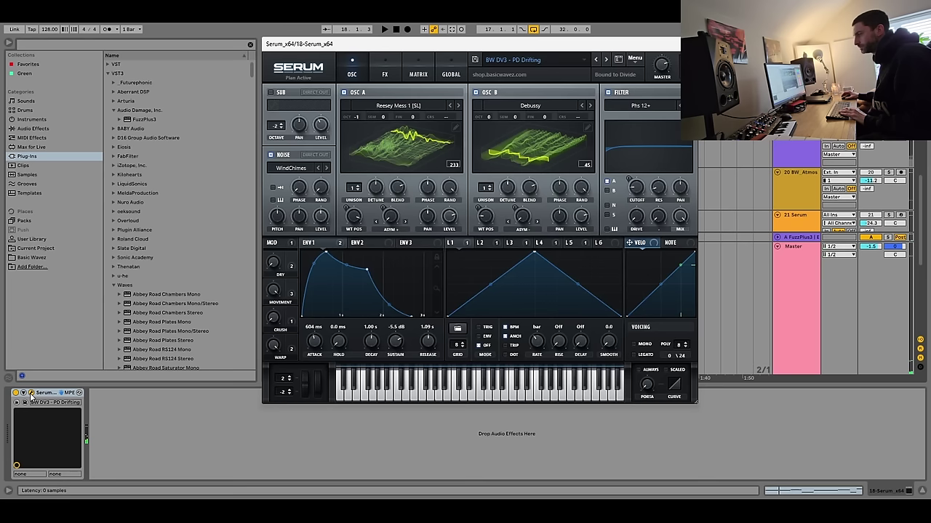
{"action": "left_click", "coordinate": [607, 61]}
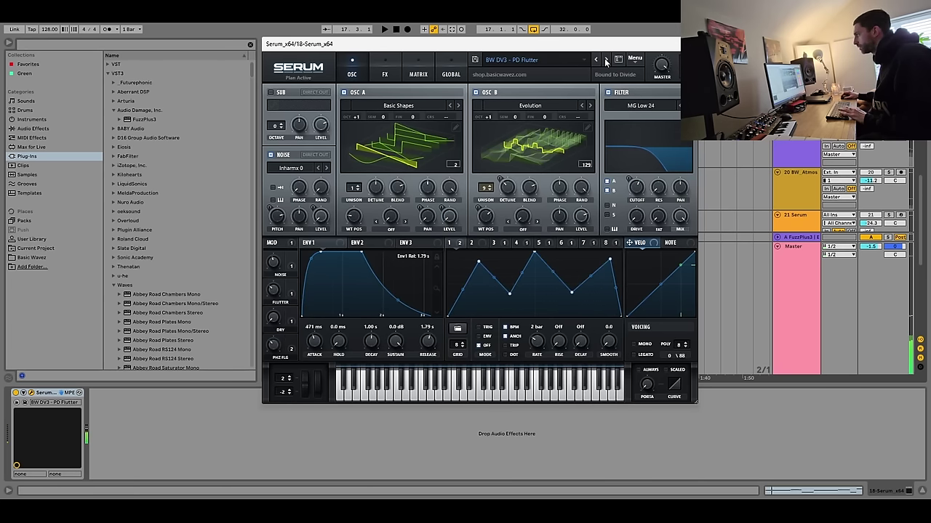
{"action": "left_click", "coordinate": [606, 61]}
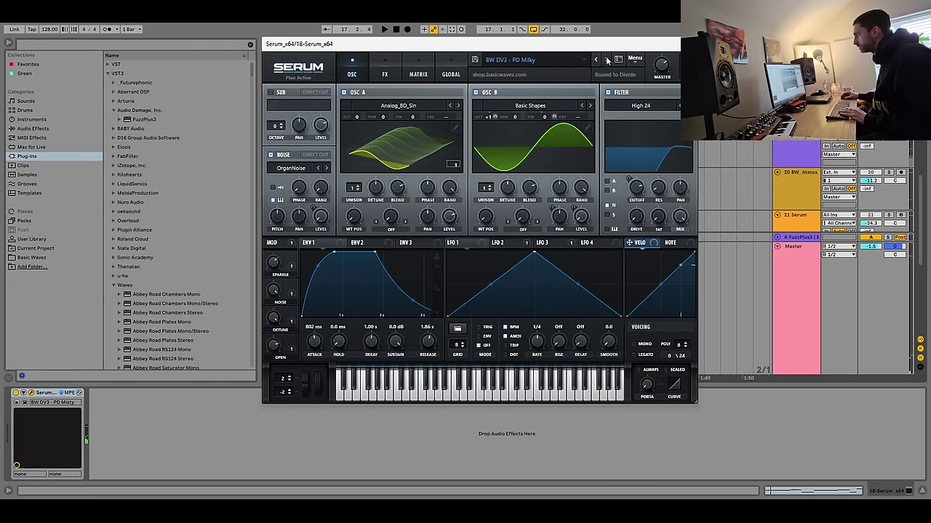
{"action": "left_click", "coordinate": [607, 61]}
{"action": "left_click", "coordinate": [687, 43]}
Raise the volume of track 18 in the mixer, then return to the arrangement.
{"action": "key", "text": "Tab"}
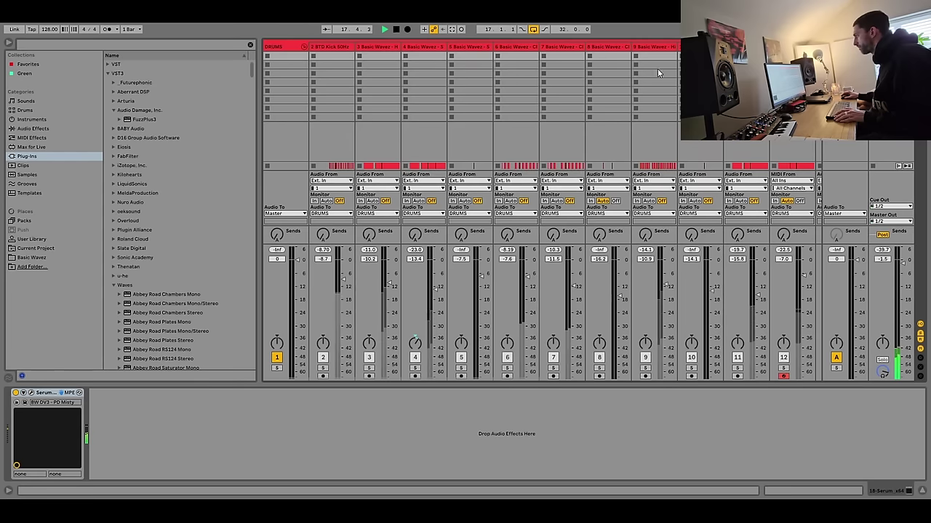
{"action": "key", "text": "space"}
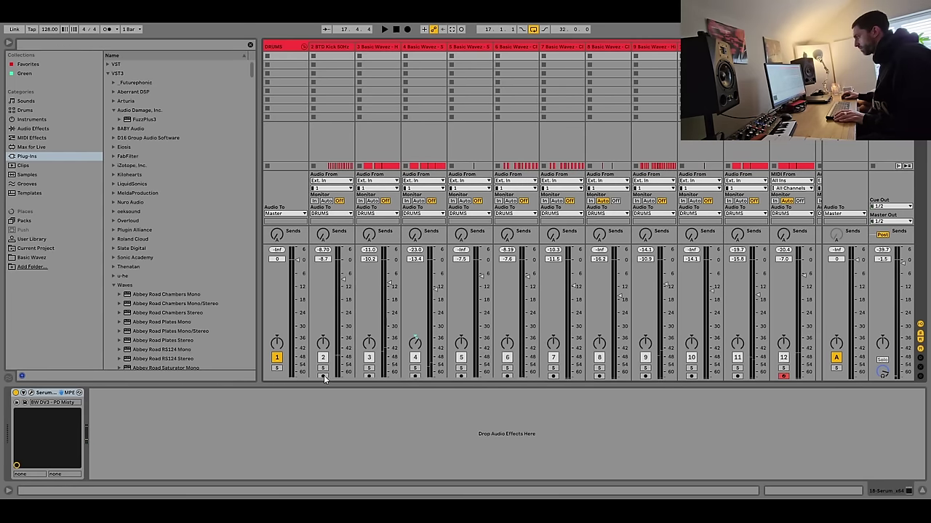
{"action": "left_click_drag", "start_coordinate": [307, 376], "coordinate": [592, 377]}
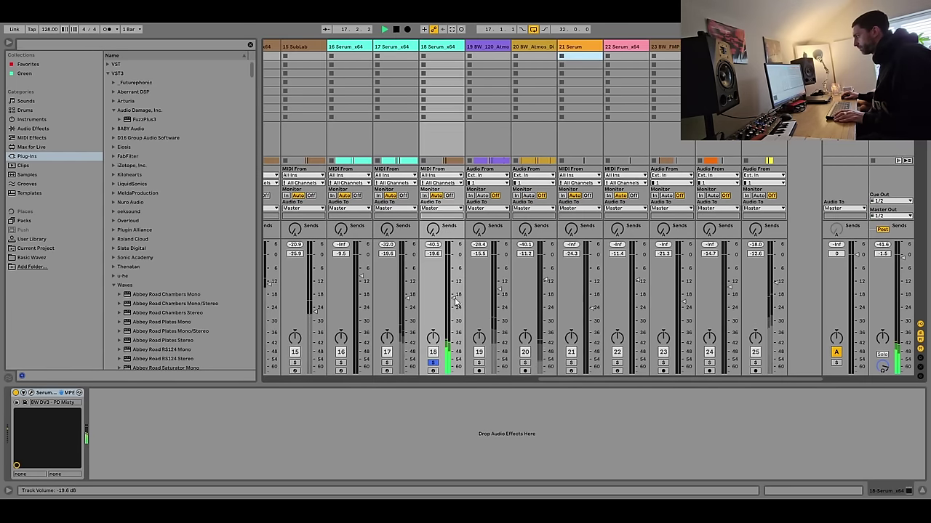
{"action": "left_click_drag", "start_coordinate": [455, 302], "coordinate": [456, 275]}
{"action": "key", "text": "Tab"}
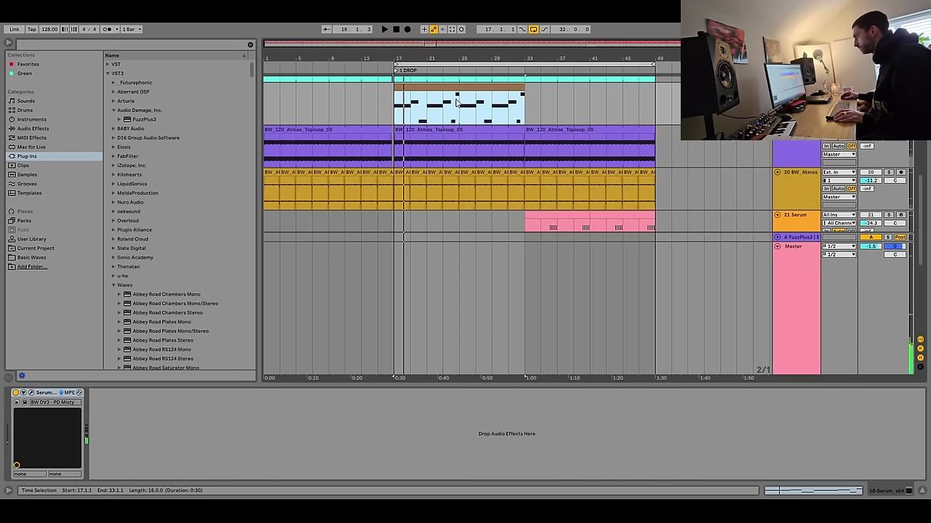
Transpose all notes of track 18's clip at bar 17 up one octave to D#3–A#3 and play it back.
{"action": "key", "text": "shift+Tab"}
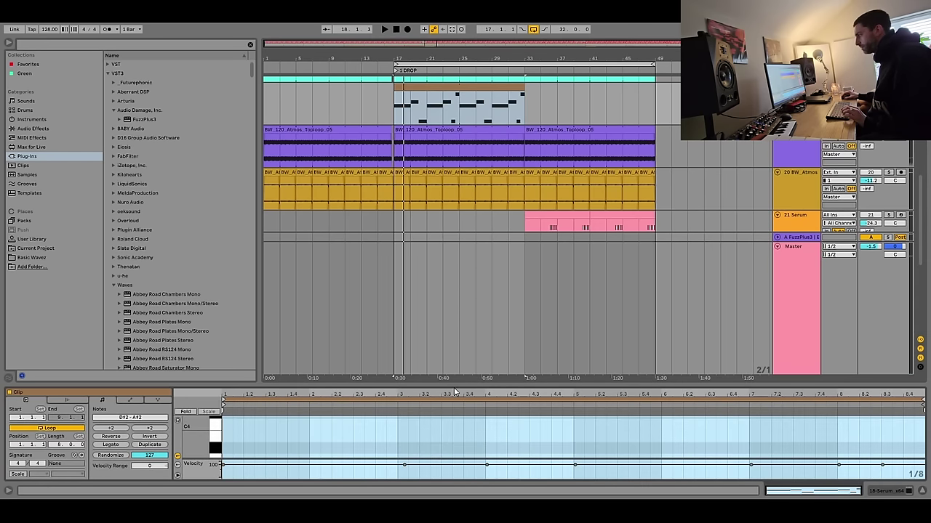
{"action": "left_click_drag", "start_coordinate": [455, 393], "coordinate": [442, 235]}
{"action": "scroll", "coordinate": [263, 428], "scroll_direction": "down", "scroll_amount": 5}
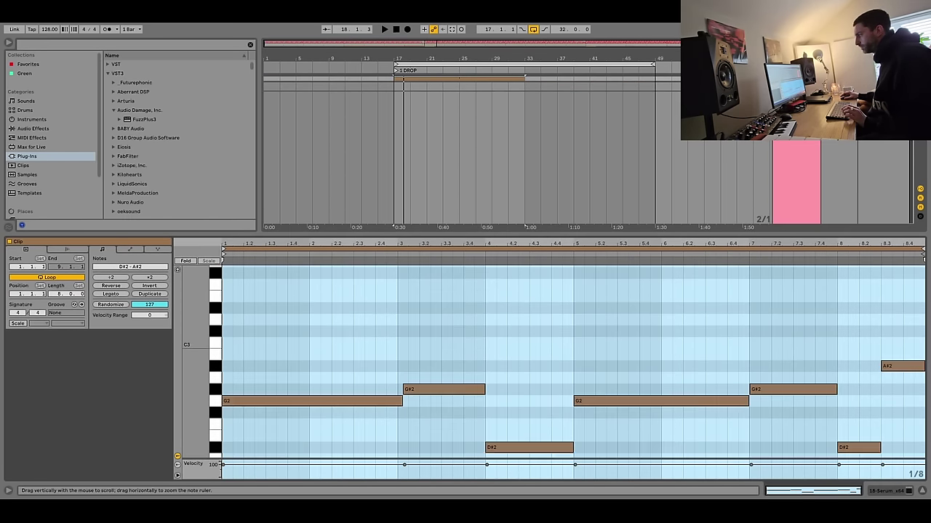
{"action": "key", "text": "ctrl+a"}
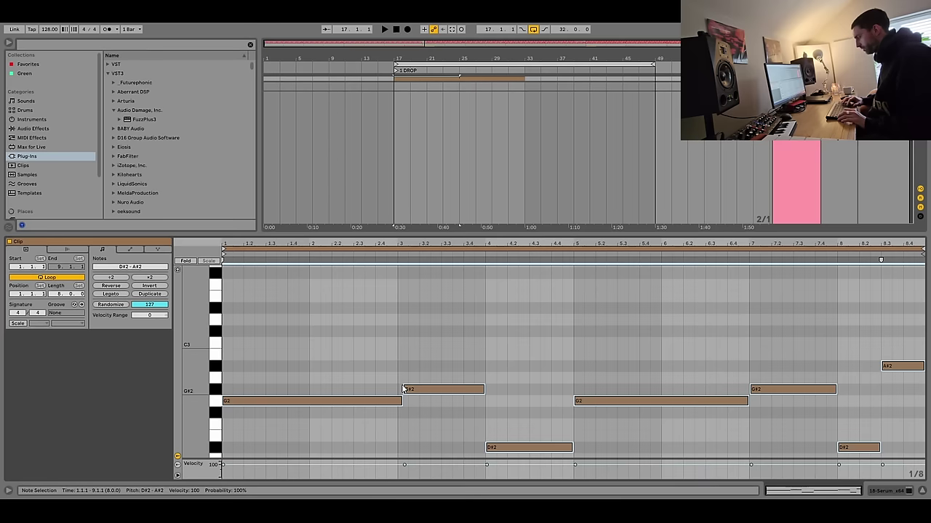
{"action": "key", "text": "shift+Up"}
{"action": "key", "text": "space"}
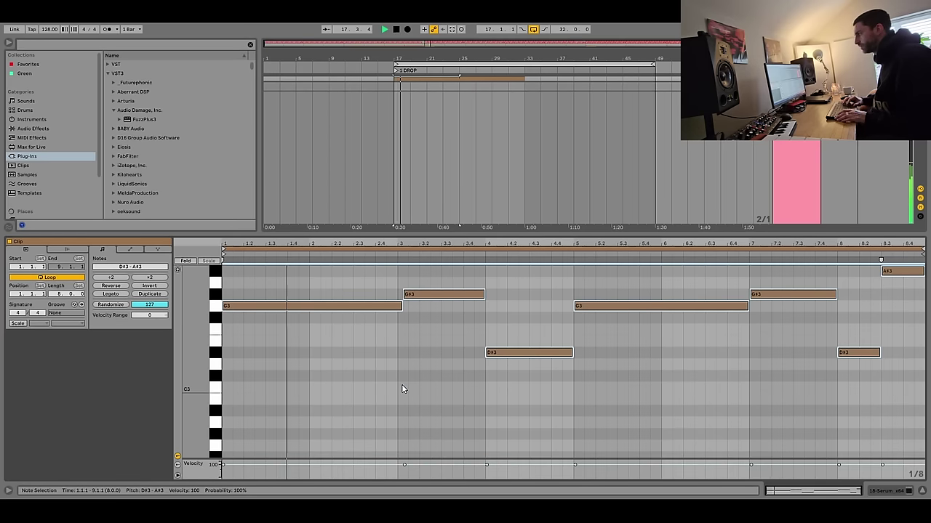
Audition the Serum presets PD Solar, PD Water and PL Achilles on track 18 during playback.
{"action": "left_click", "coordinate": [899, 491]}
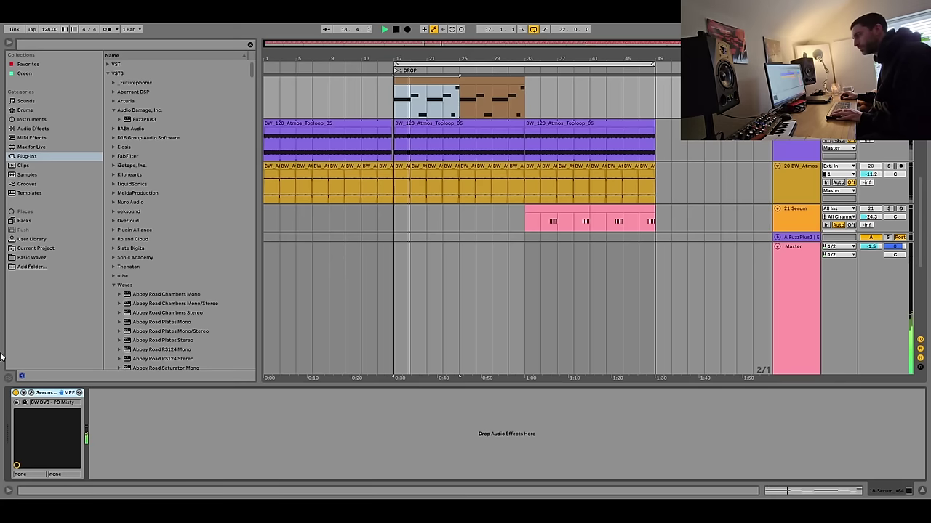
{"action": "left_click", "coordinate": [31, 393]}
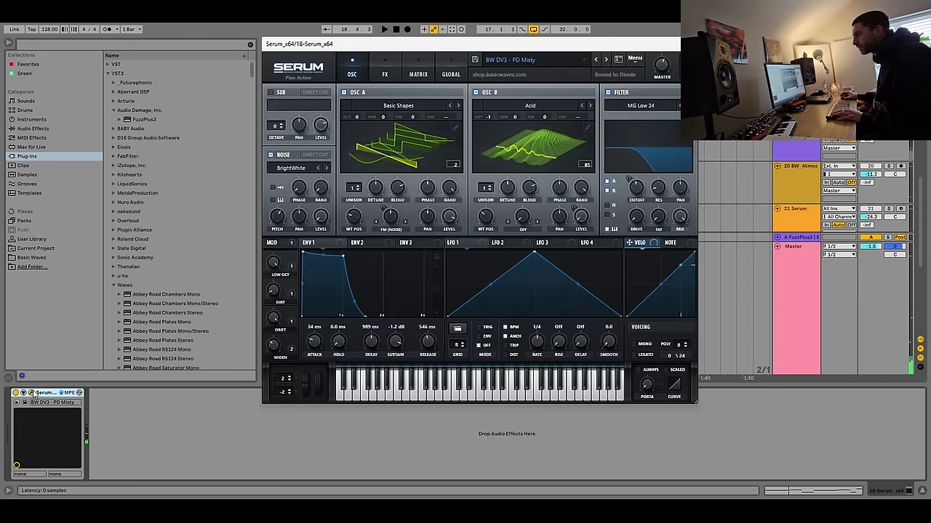
{"action": "left_click", "coordinate": [606, 62]}
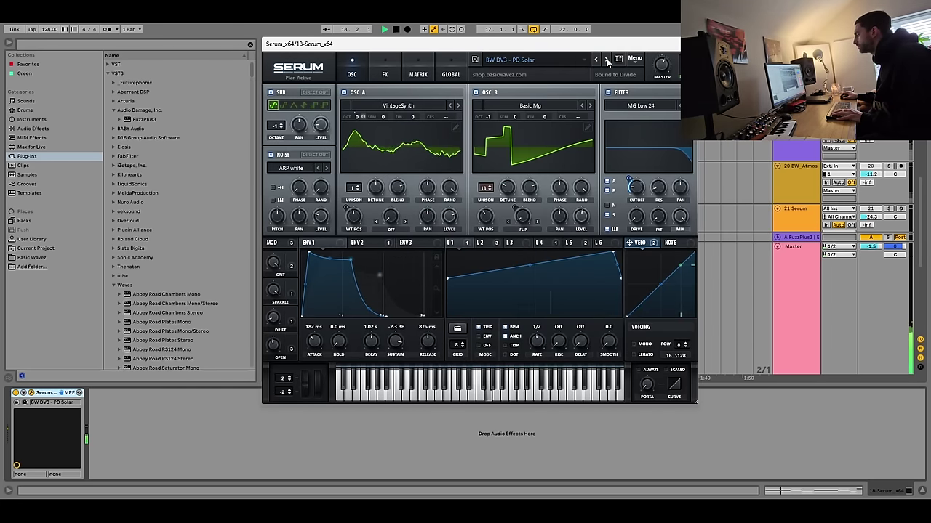
{"action": "left_click", "coordinate": [606, 61]}
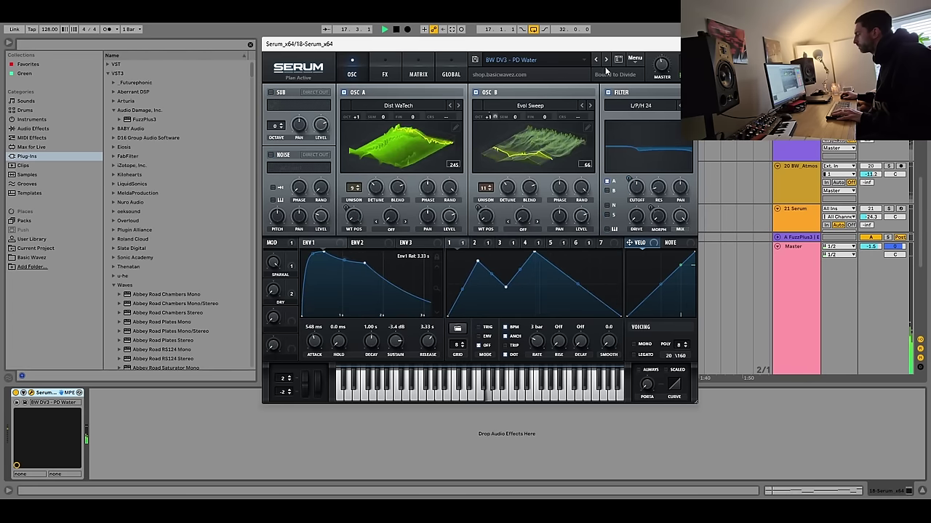
{"action": "left_click", "coordinate": [607, 61]}
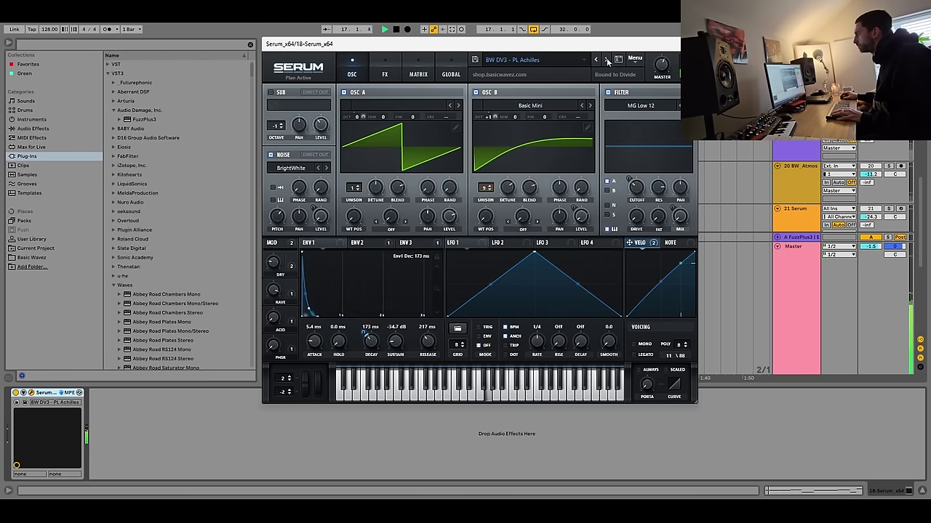
Step track 18's Serum preset back from PL Achilles through PD Solar and PD Misty to PD Milky, auditioning each sound.
{"action": "left_click", "coordinate": [596, 61]}
{"action": "left_click", "coordinate": [596, 61]}
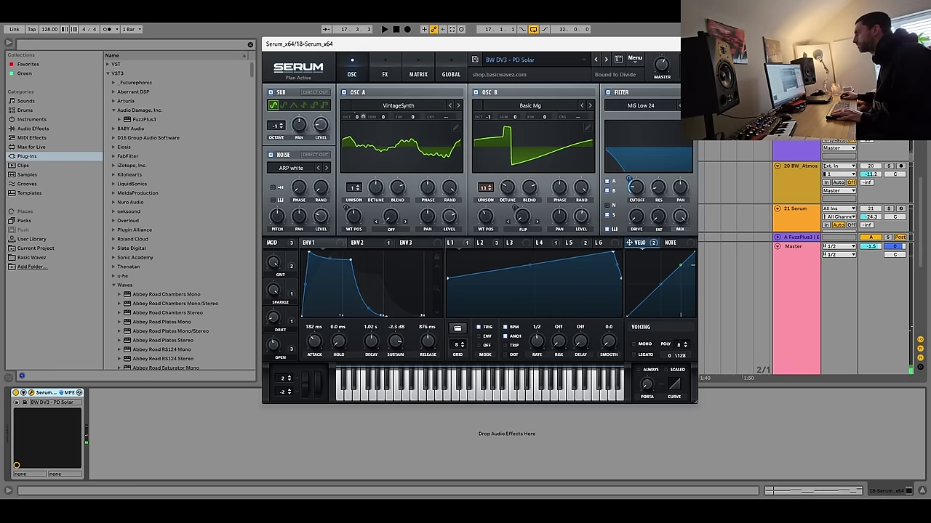
{"action": "left_click", "coordinate": [598, 61]}
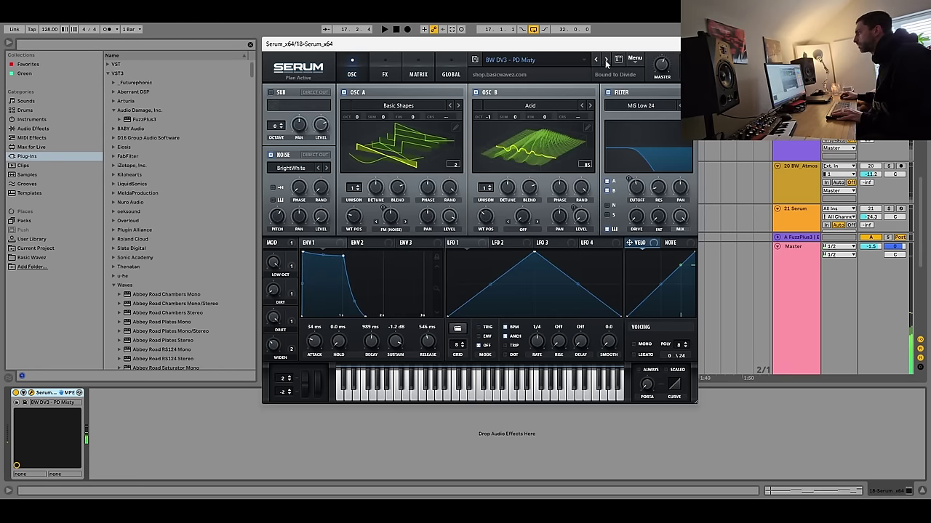
{"action": "left_click", "coordinate": [607, 61]}
{"action": "left_click", "coordinate": [597, 61]}
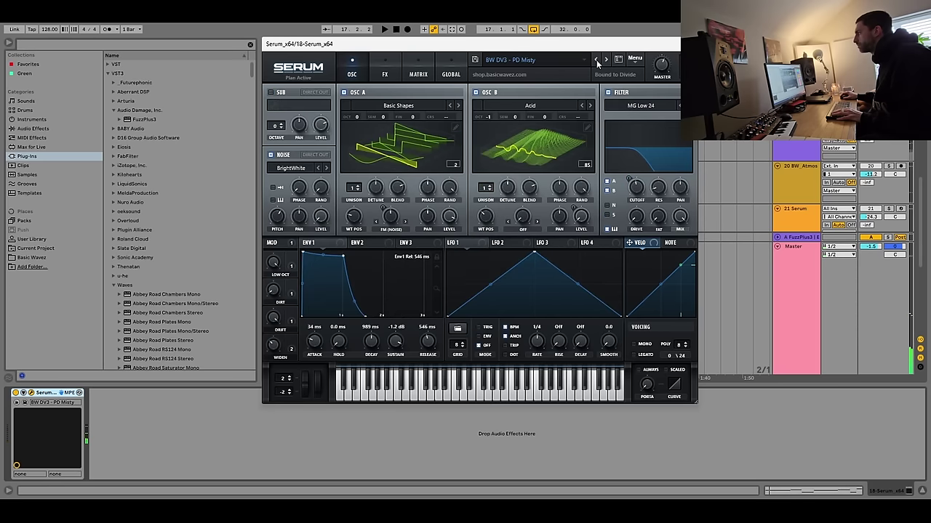
{"action": "left_click", "coordinate": [597, 61]}
Load the Serum preset BW DV3 - PD Drifting from the Dreams Vol. 3 bank, audition it and close the plug-in window.
{"action": "left_click", "coordinate": [530, 59]}
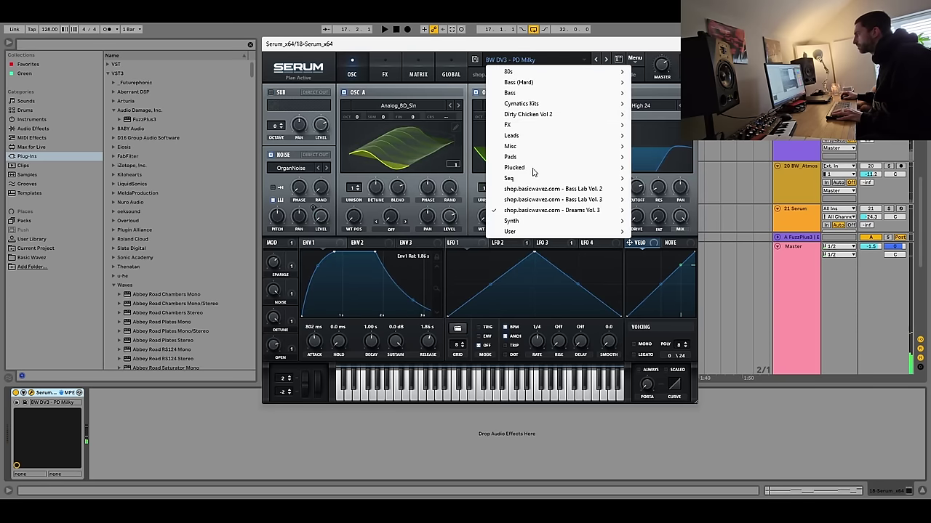
{"action": "mouse_move", "coordinate": [535, 211]}
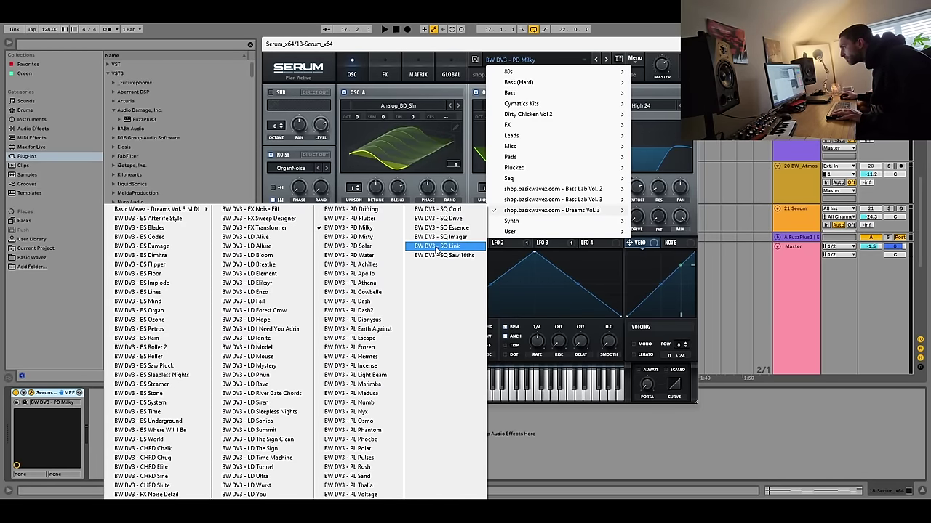
{"action": "left_click", "coordinate": [351, 208]}
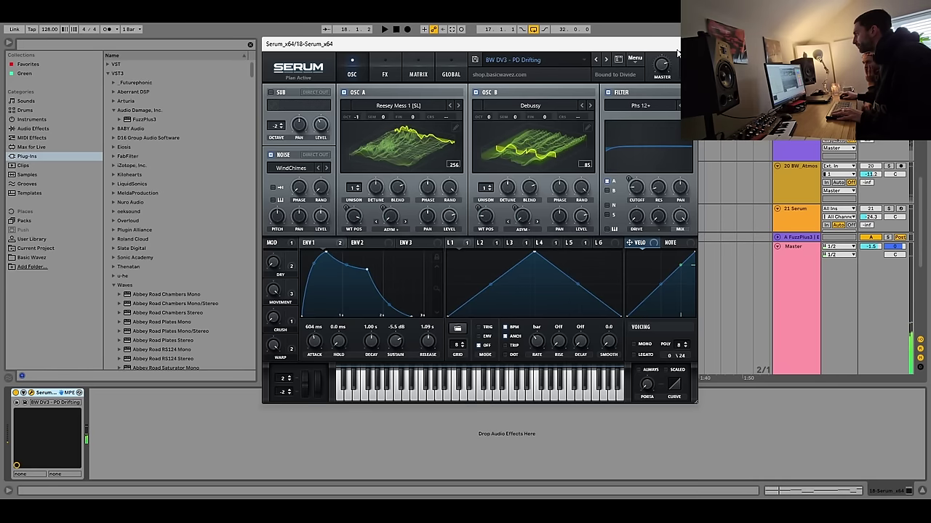
{"action": "key", "text": "space"}
{"action": "left_click_drag", "start_coordinate": [641, 192], "coordinate": [642, 175]}
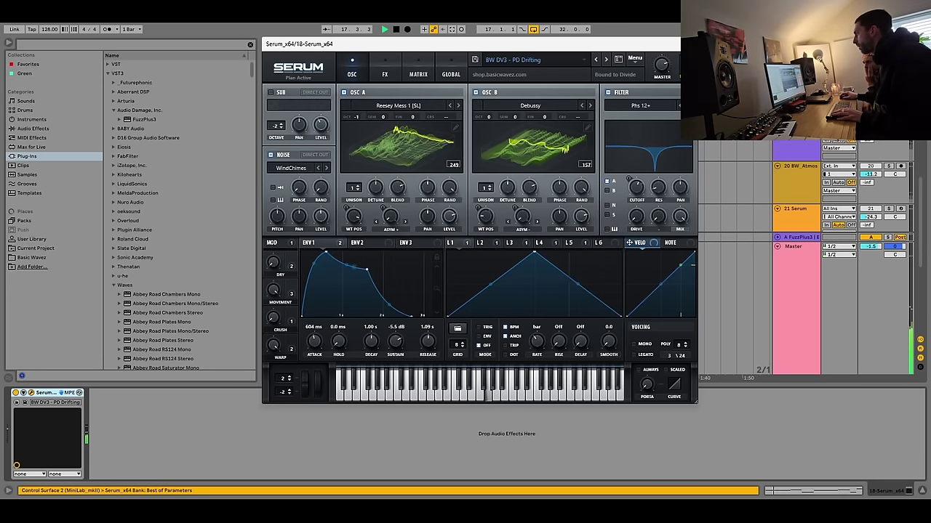
{"action": "key", "text": "space"}
{"action": "left_click", "coordinate": [685, 44]}
Transpose all notes of track 18's clip at bar 17 up one octave to D#4–A#4 and play it back.
{"action": "double_click", "coordinate": [430, 89]}
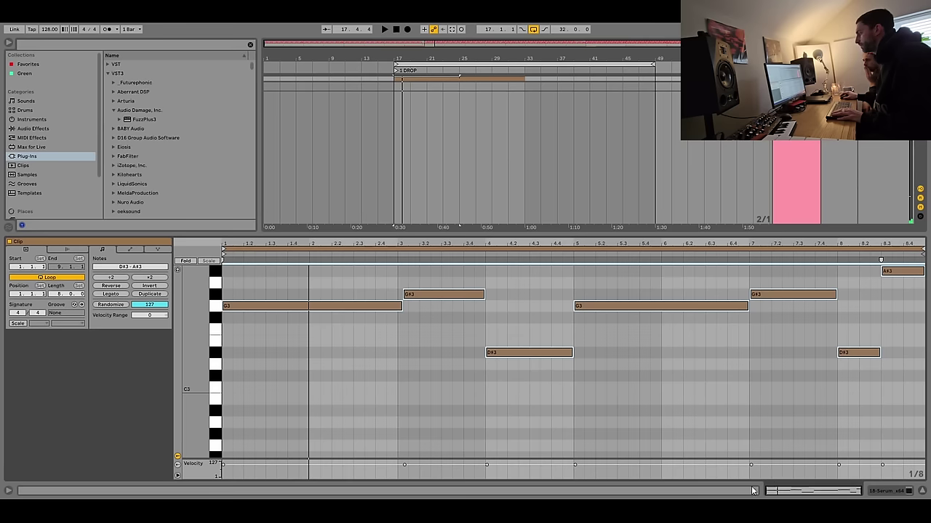
{"action": "left_click", "coordinate": [359, 385]}
{"action": "key", "text": "ctrl+a"}
{"action": "key", "text": "space"}
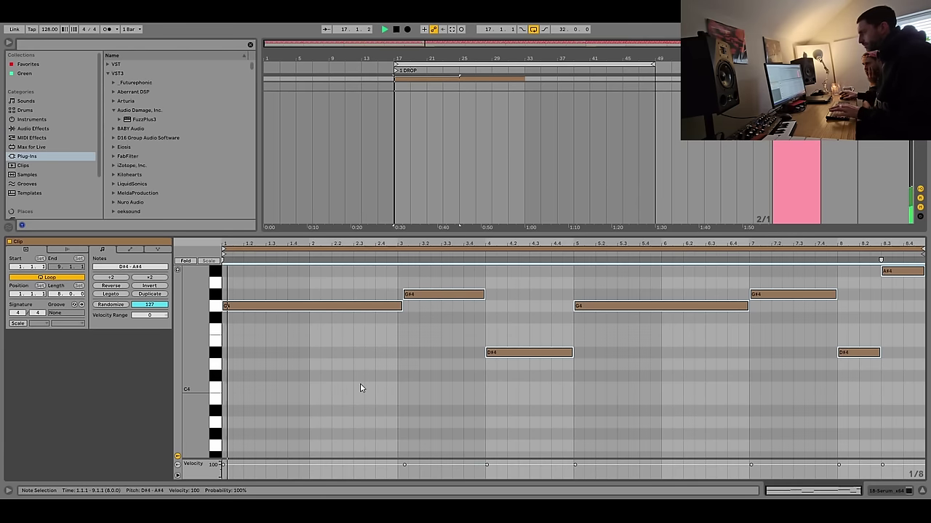
{"action": "key", "text": "shift+Up"}
Add a two-bar D5 note above the first G4 in track 18's clip and play it back.
{"action": "double_click", "coordinate": [228, 329]}
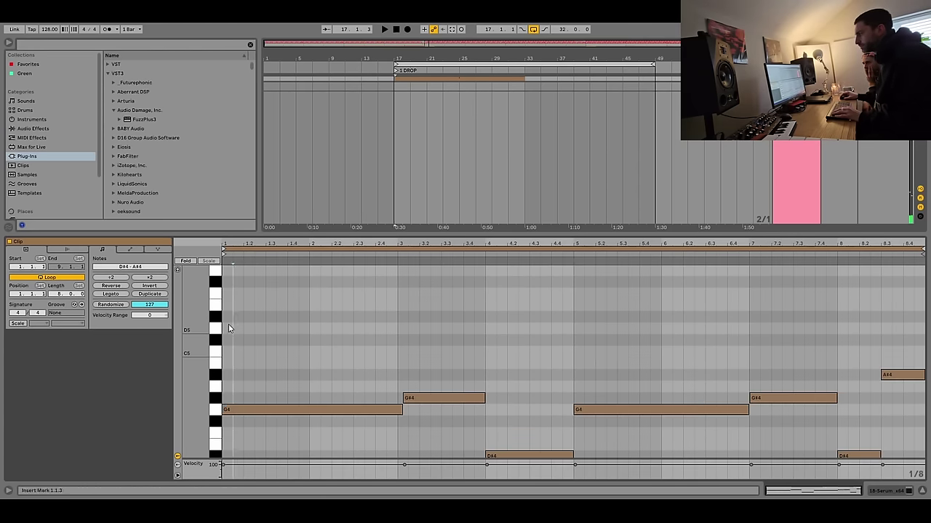
{"action": "left_click_drag", "start_coordinate": [230, 329], "coordinate": [399, 328]}
{"action": "key", "text": "space"}
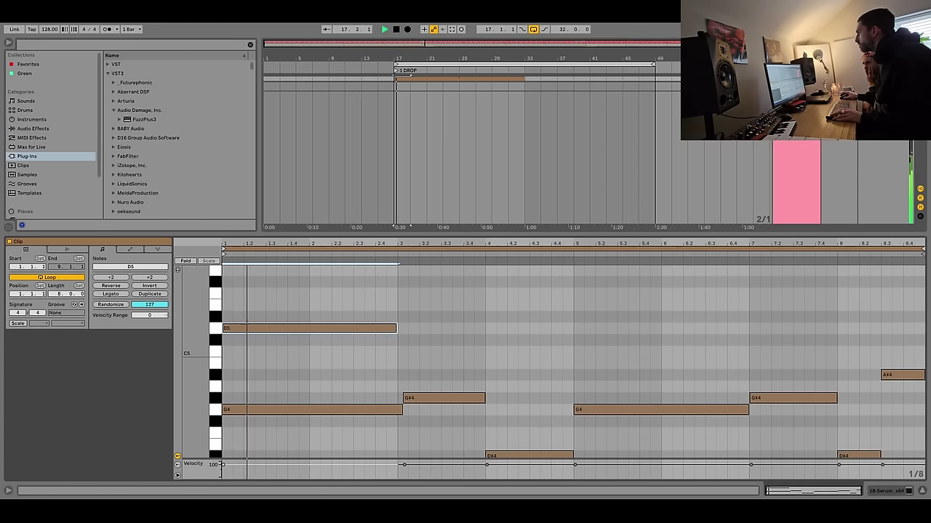
Turn off solo on track 18 in the mixer and listen to the pad with the full mix from the arrangement.
{"action": "key", "text": "Tab"}
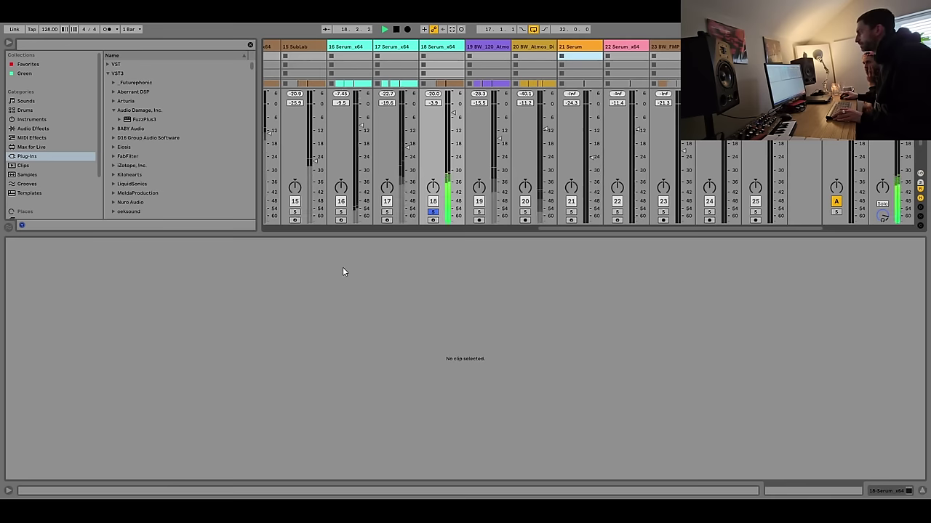
{"action": "left_click", "coordinate": [429, 213]}
{"action": "key", "text": "Tab"}
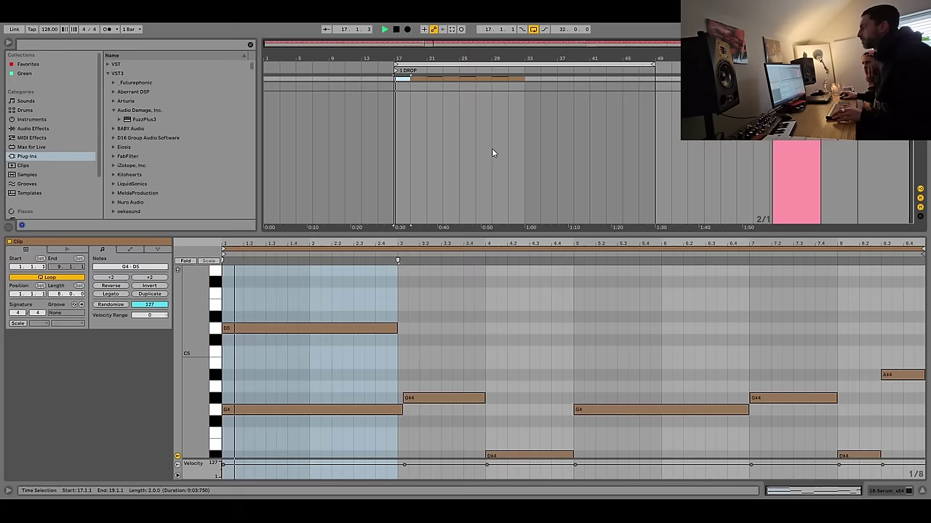
{"action": "left_click", "coordinate": [907, 491]}
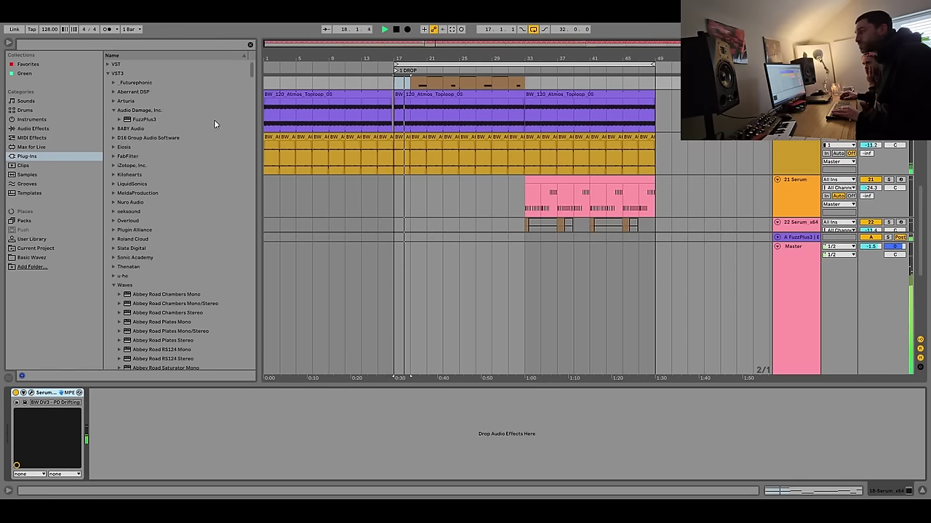
{"action": "key", "text": "Tab"}
{"action": "key", "text": "Tab"}
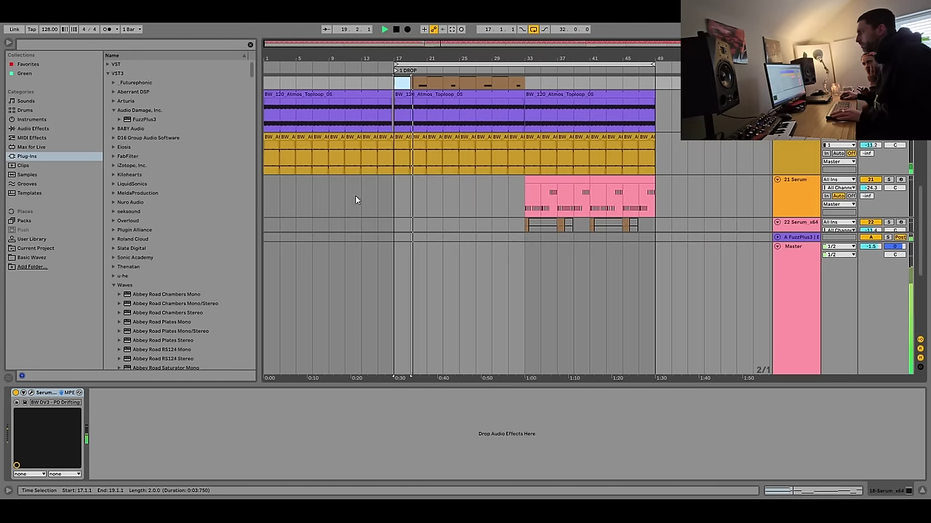
In track 18's clip, end the first G4 at 3.1.1 and start the following G#4 exactly there, then play it back.
{"action": "scroll", "coordinate": [443, 159], "scroll_direction": "up", "scroll_amount": 3}
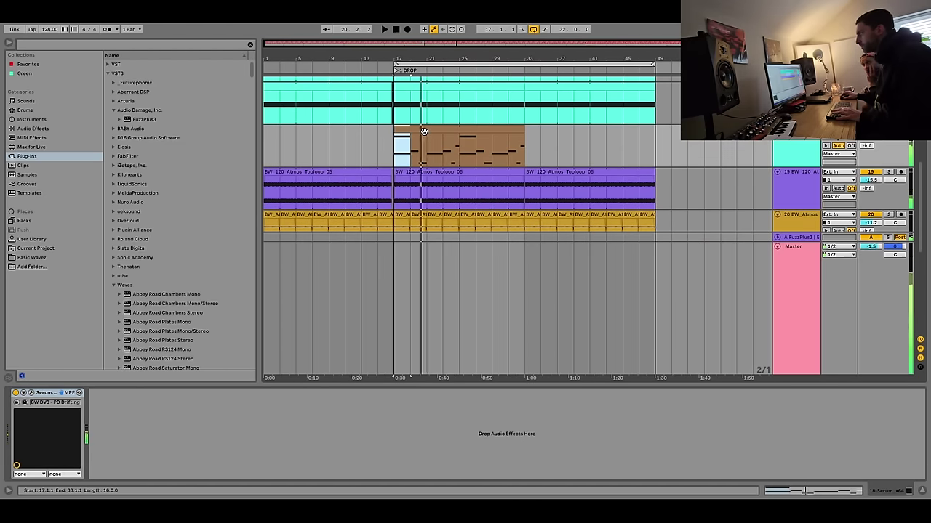
{"action": "left_click", "coordinate": [424, 131]}
{"action": "key", "text": "shift+Tab"}
{"action": "left_click", "coordinate": [437, 400]}
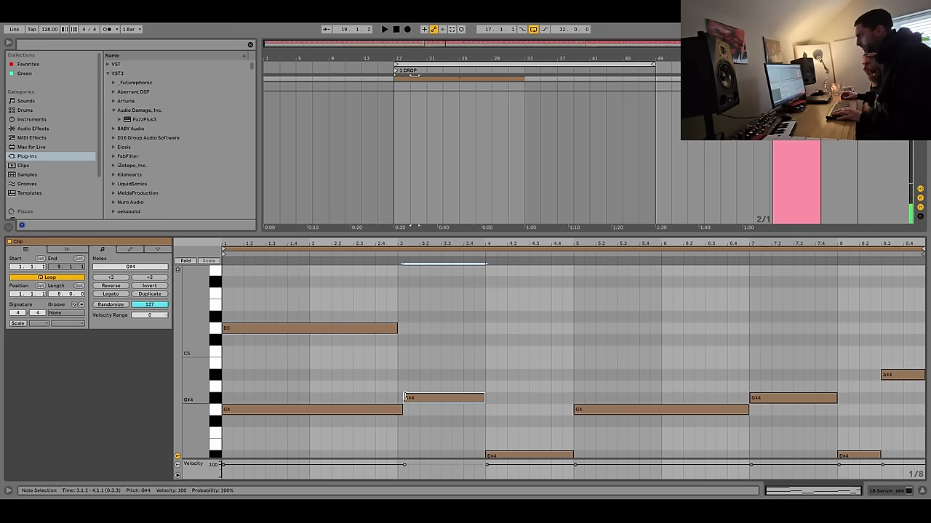
{"action": "left_click_drag", "start_coordinate": [405, 412], "coordinate": [485, 399]}
{"action": "key", "text": "space"}
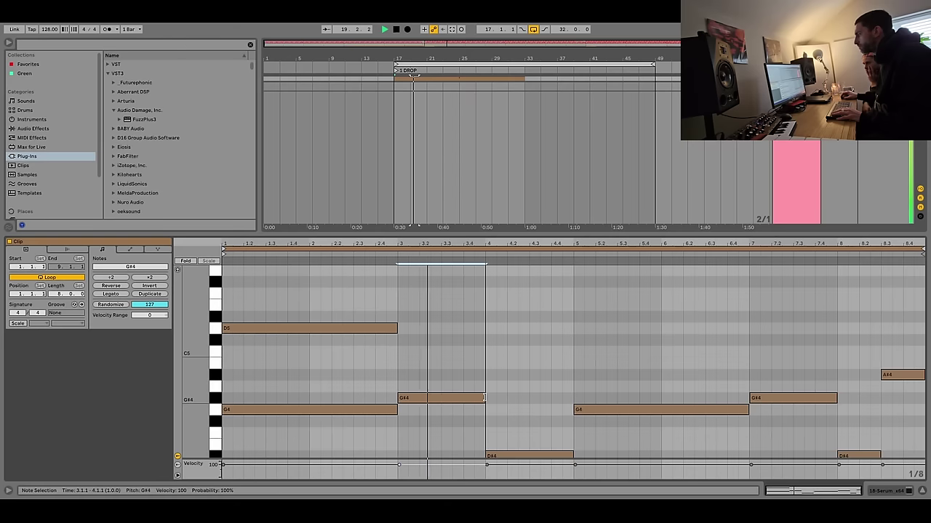
Add one-bar D5 notes above the G#4 in bar 3 and the D#4 in bar 4 of the clip during playback.
{"action": "key", "text": "space"}
{"action": "double_click", "coordinate": [402, 327]}
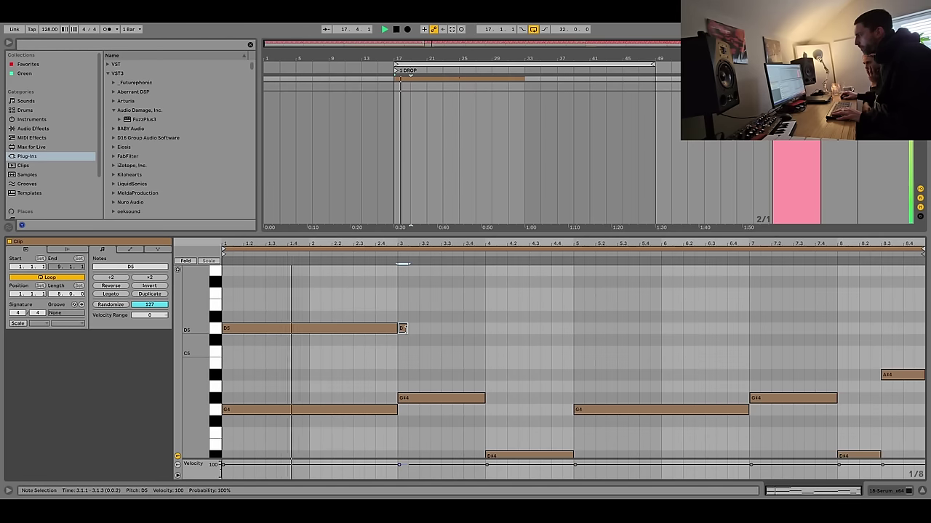
{"action": "left_click_drag", "start_coordinate": [406, 327], "coordinate": [573, 348]}
{"action": "scroll", "coordinate": [507, 407], "scroll_direction": "down", "scroll_amount": 2}
{"action": "scroll", "coordinate": [505, 402], "scroll_direction": "up", "scroll_amount": 3}
{"action": "double_click", "coordinate": [490, 348]}
{"action": "scroll", "coordinate": [440, 363], "scroll_direction": "down", "scroll_amount": 3}
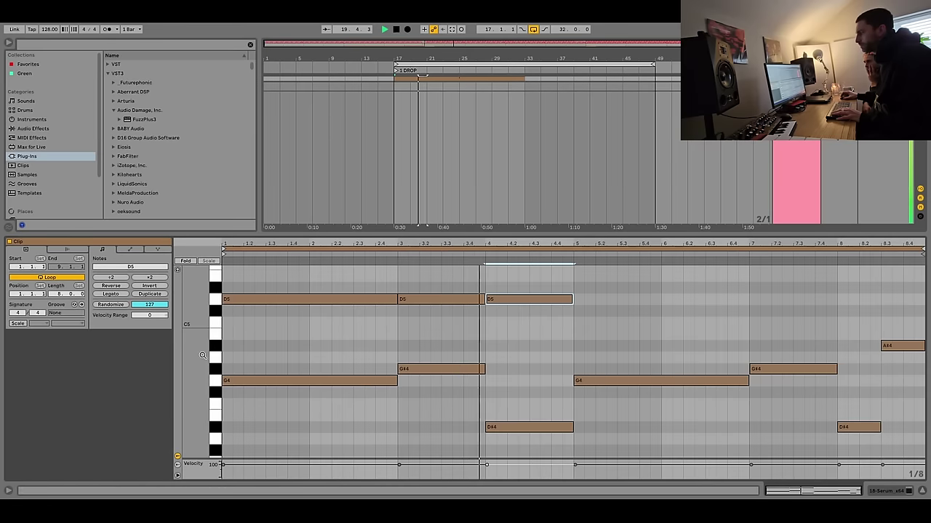
Try D#5 for the upper note in the clip's bar 3, move it down to C5 and replay the clip.
{"action": "mouse_move", "coordinate": [194, 362]}
{"action": "left_mouse_down"}
{"action": "mouse_move", "coordinate": [186, 361]}
{"action": "mouse_move", "coordinate": [209, 359]}
{"action": "left_mouse_up"}
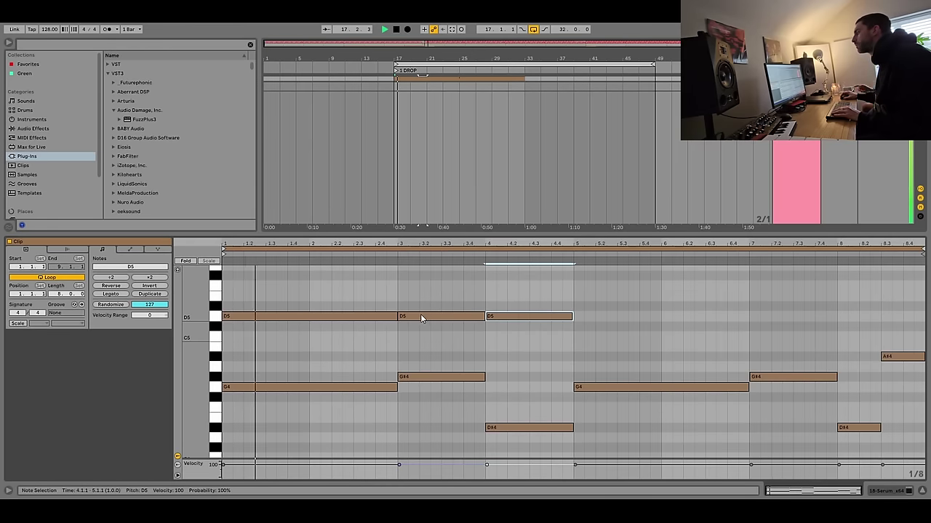
{"action": "left_click", "coordinate": [420, 318]}
{"action": "key", "text": "Up"}
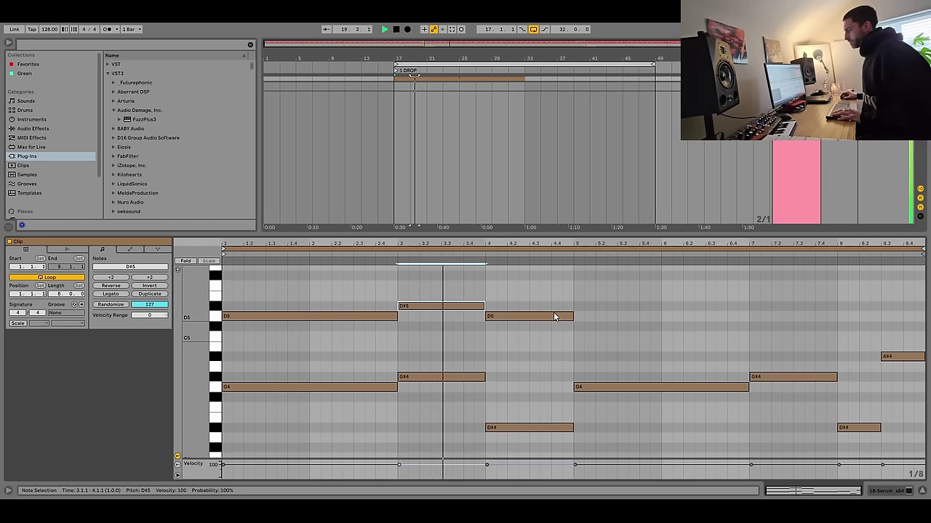
{"action": "left_click_drag", "start_coordinate": [424, 309], "coordinate": [424, 340]}
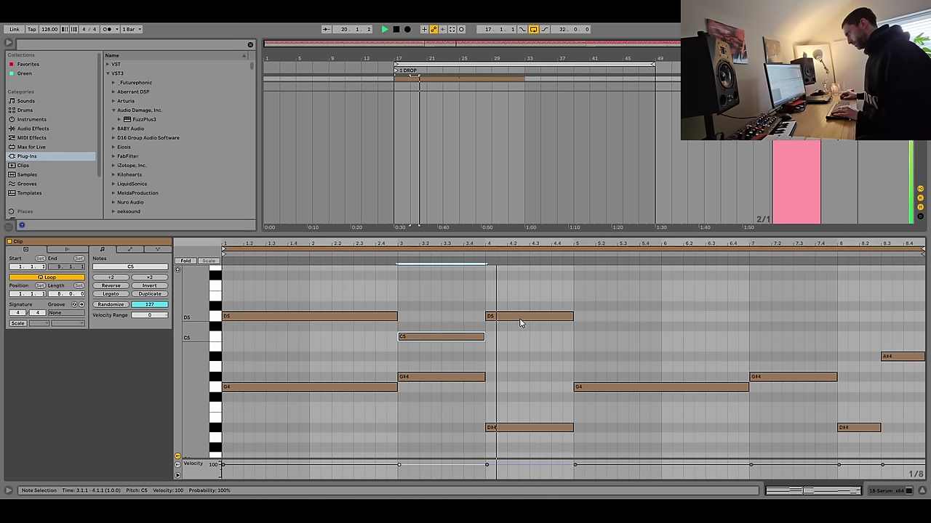
{"action": "key", "text": "space"}
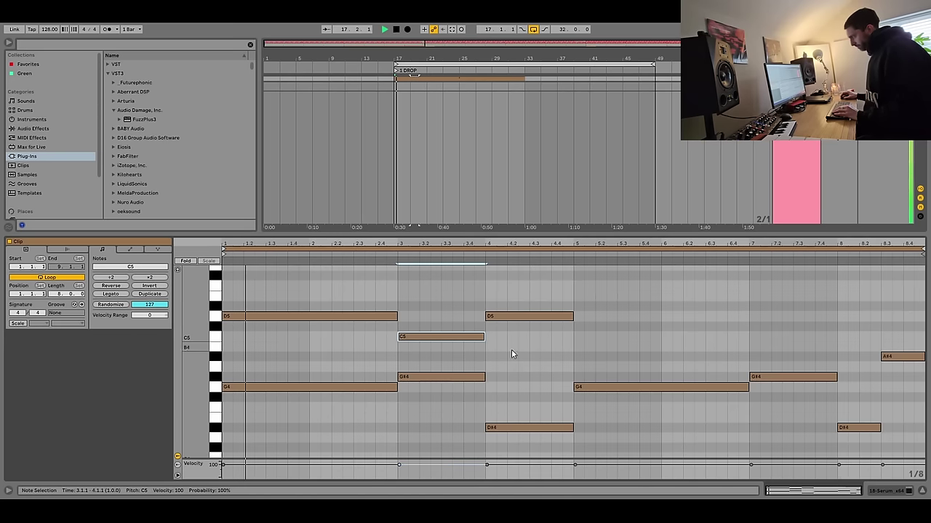
Try the lower note in the clip's bar 4 at G#4 and at F4.
{"action": "left_click_drag", "start_coordinate": [514, 428], "coordinate": [515, 379]}
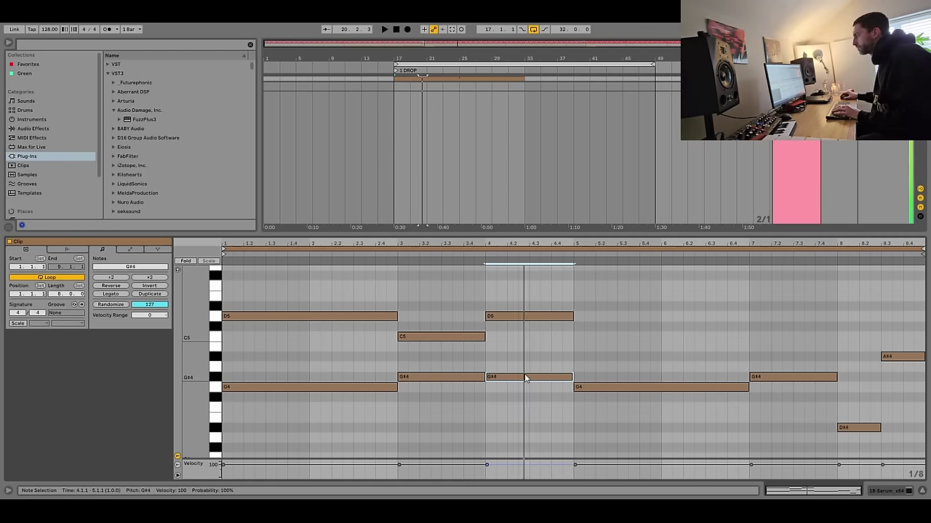
{"action": "left_click_drag", "start_coordinate": [526, 378], "coordinate": [540, 413]}
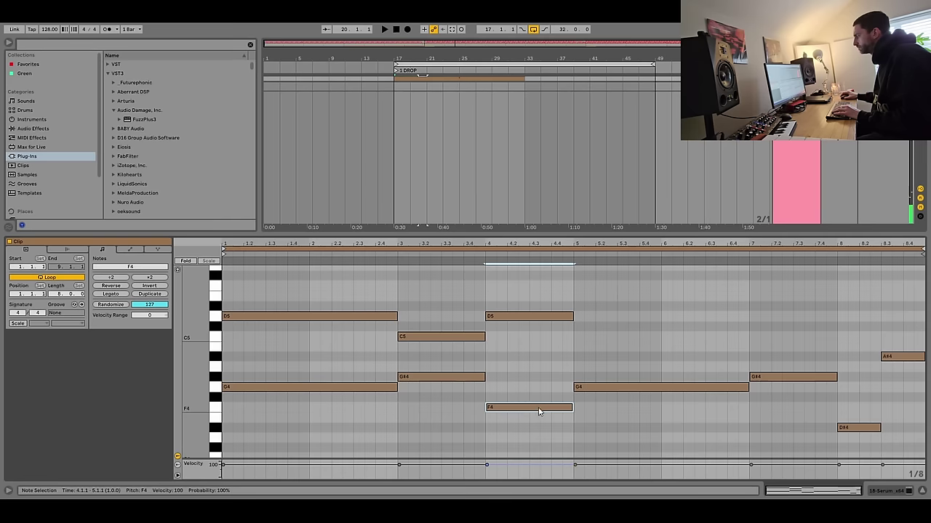
Delete all notes from bar 5 onward in the clip and play back the first four bars.
{"action": "left_click_drag", "start_coordinate": [922, 313], "coordinate": [732, 440]}
{"action": "key", "text": "Delete"}
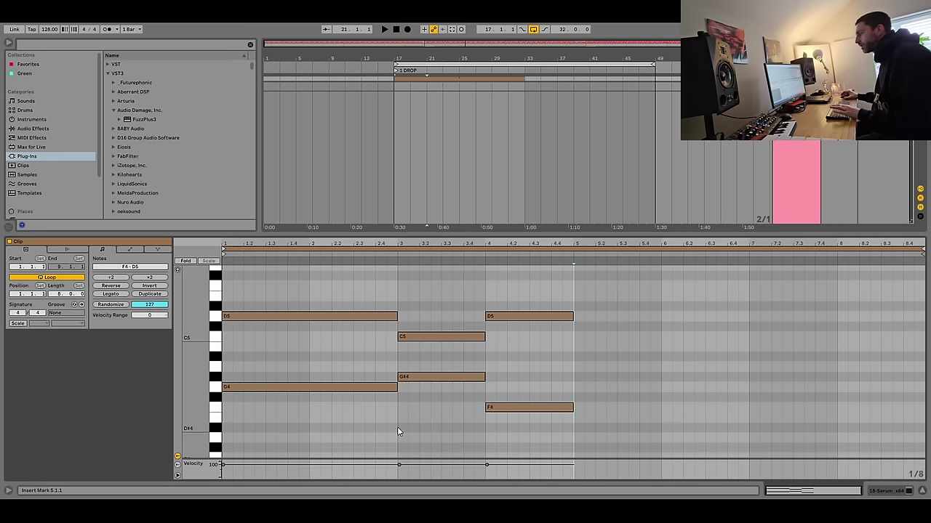
{"action": "key", "text": "space"}
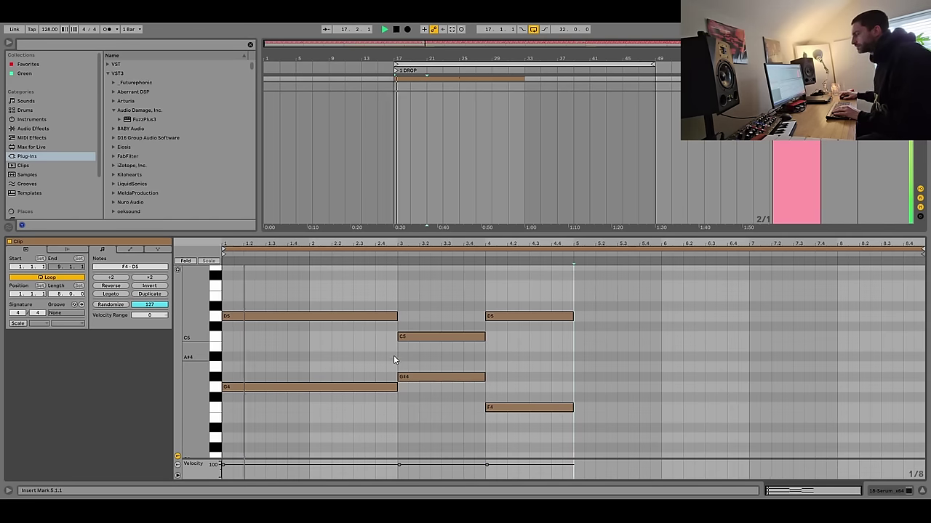
Move the clip's bar 4 notes to D#4 for the lower one and C5 for the upper one.
{"action": "left_click", "coordinate": [506, 407]}
{"action": "left_click_drag", "start_coordinate": [507, 411], "coordinate": [507, 434]}
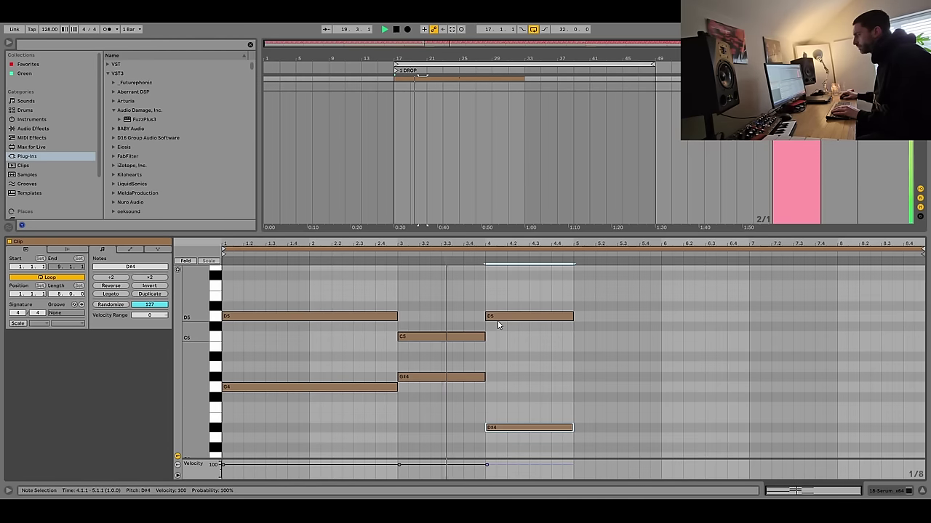
{"action": "left_click_drag", "start_coordinate": [498, 318], "coordinate": [499, 339]}
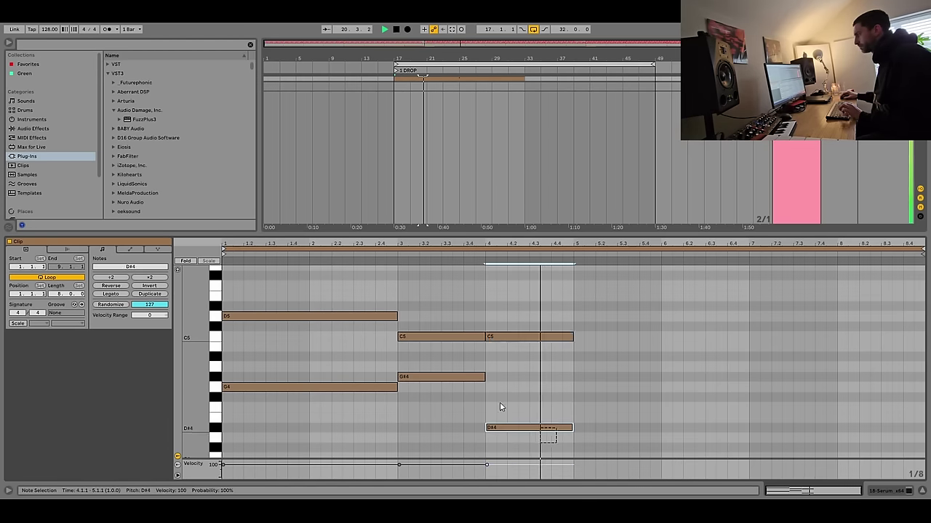
Duplicate the four-bar chord pattern into bars 5–8 of the clip and select the C5 in bar 8.
{"action": "key", "text": "ctrl+a"}
{"action": "key", "text": "ctrl+d"}
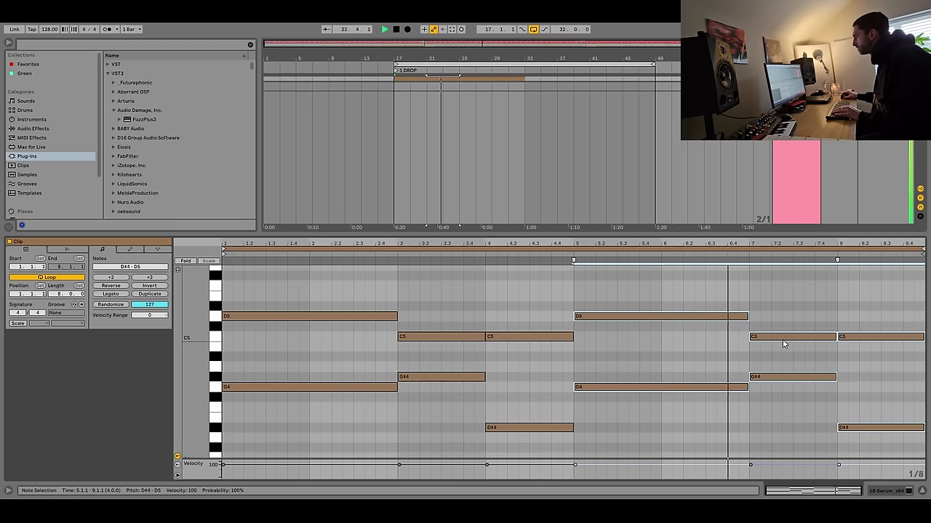
{"action": "left_click", "coordinate": [847, 338]}
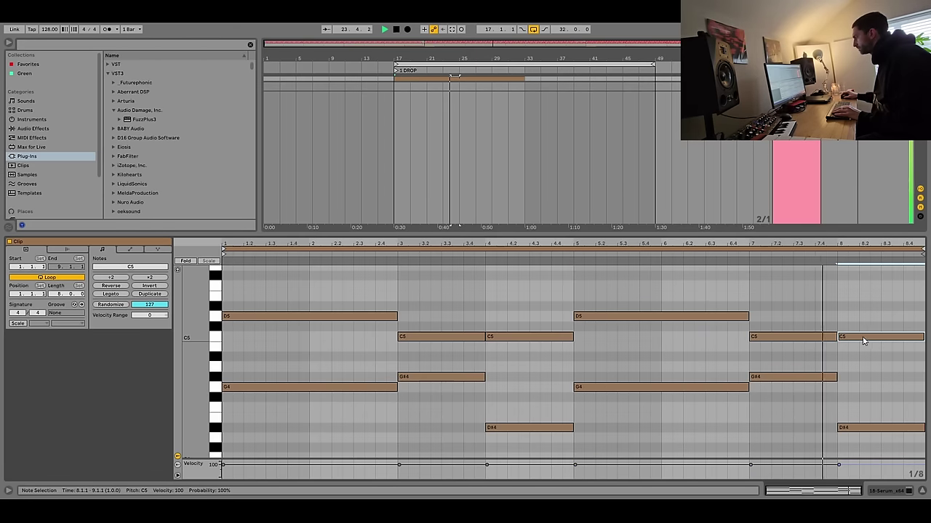
Check track 18's level in the mixer, then return to the arrangement and hide the clip editor.
{"action": "key", "text": "Tab"}
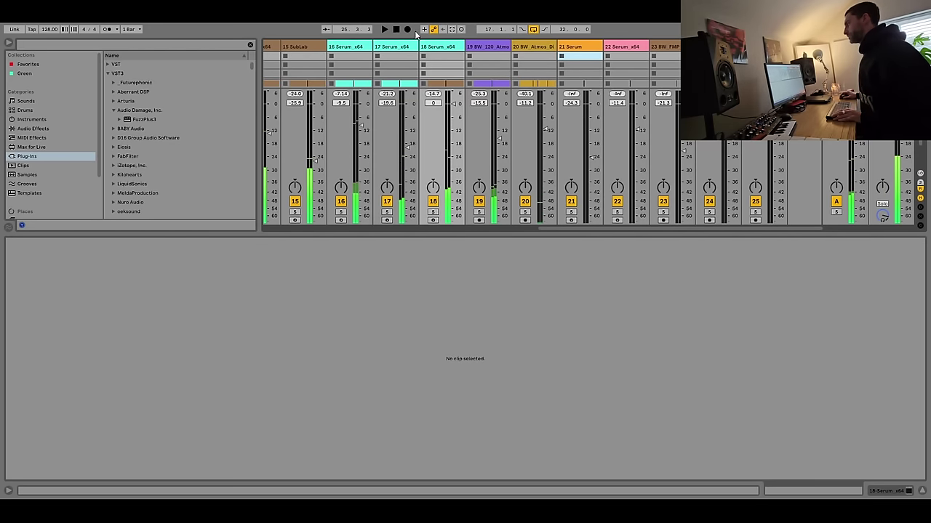
{"action": "key", "text": "Tab"}
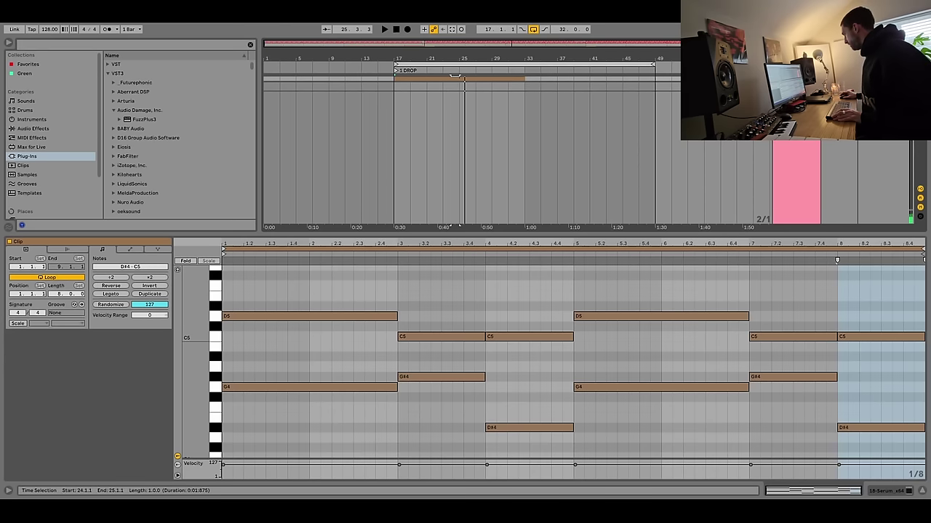
{"action": "left_click", "coordinate": [925, 491]}
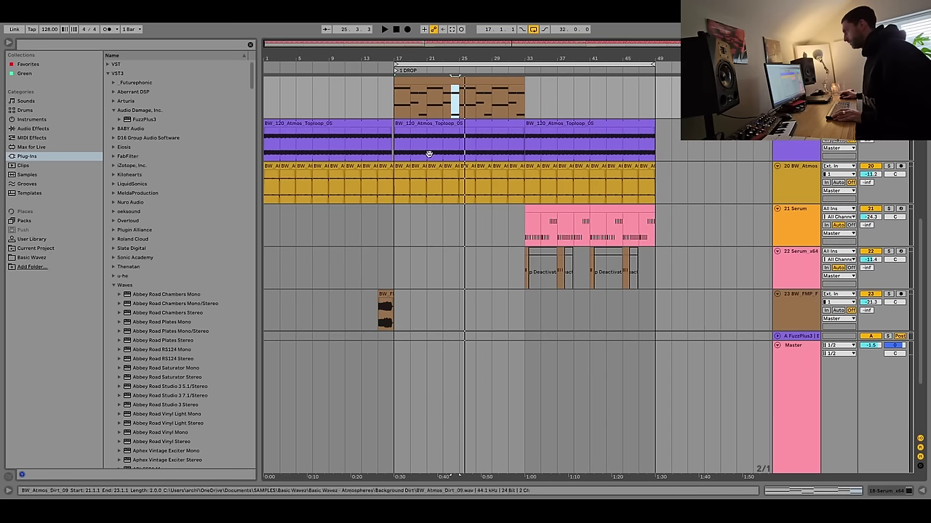
Play the drop from bar 17, open track 18's chord clip and select the C5 in bar 4.
{"action": "scroll", "coordinate": [441, 140], "scroll_direction": "up", "scroll_amount": 3}
{"action": "left_click", "coordinate": [437, 132]}
{"action": "key", "text": "space"}
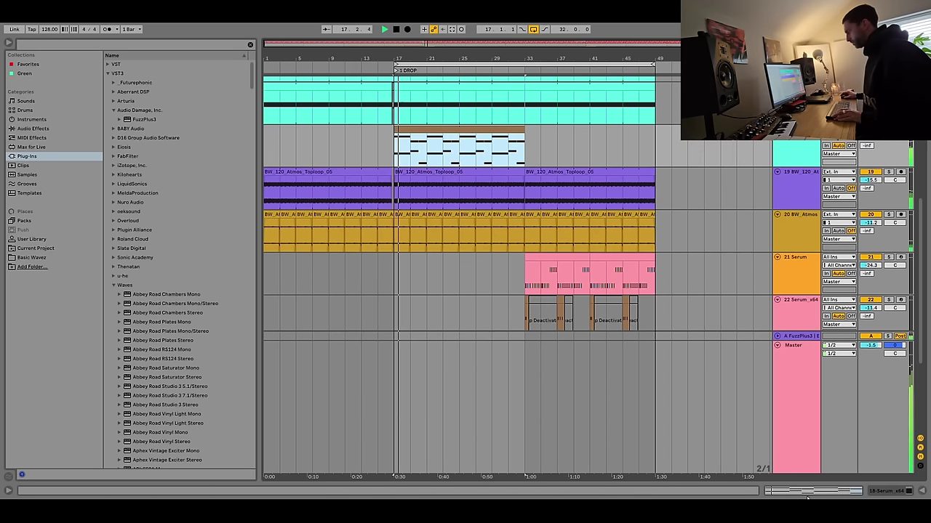
{"action": "double_click", "coordinate": [437, 131]}
{"action": "left_click_drag", "start_coordinate": [193, 340], "coordinate": [176, 340]}
{"action": "left_click", "coordinate": [532, 337]}
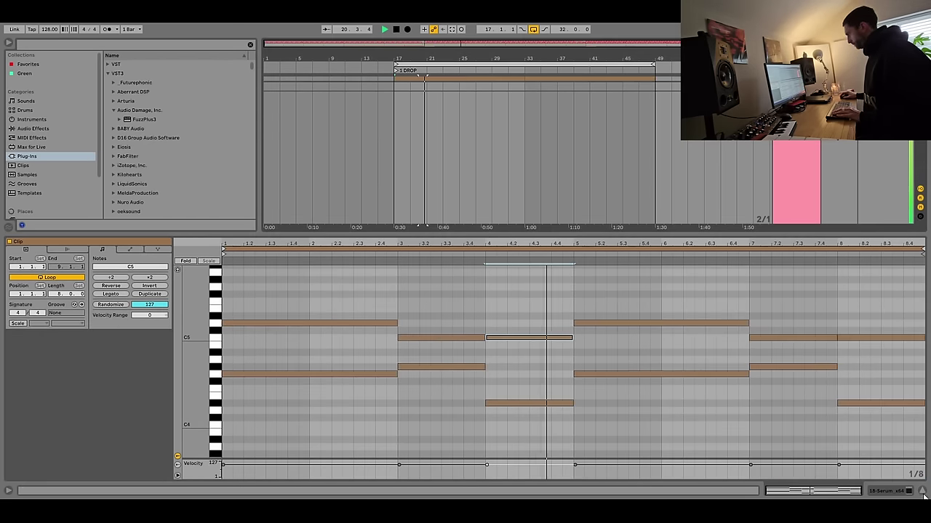
Open the SubLab bass clip on track 15 to examine its notes, then return to the arrangement.
{"action": "key", "text": "ctrl+alt+l"}
{"action": "left_click", "coordinate": [449, 210]}
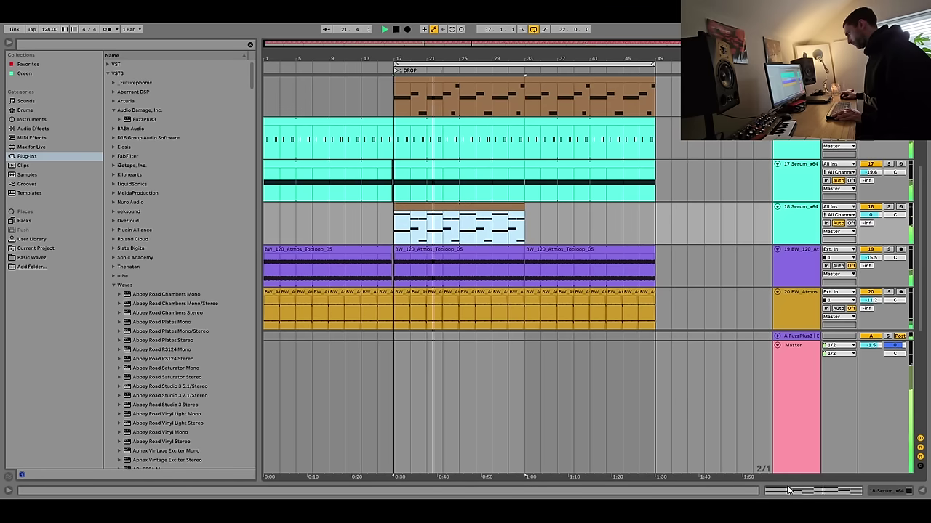
{"action": "left_click", "coordinate": [472, 78]}
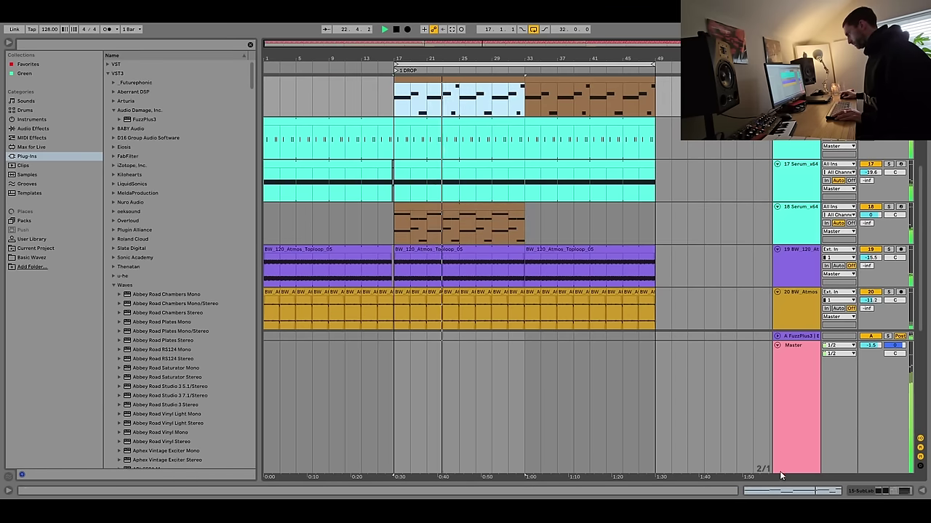
{"action": "left_click", "coordinate": [813, 491]}
{"action": "scroll", "coordinate": [815, 442], "scroll_direction": "down", "scroll_amount": 4}
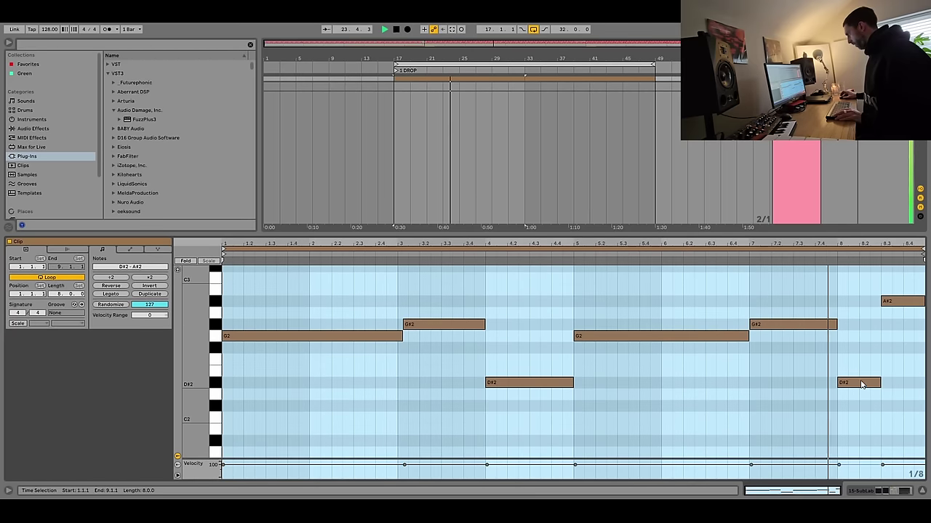
{"action": "left_click", "coordinate": [468, 78]}
{"action": "scroll", "coordinate": [469, 144], "scroll_direction": "down", "scroll_amount": 3}
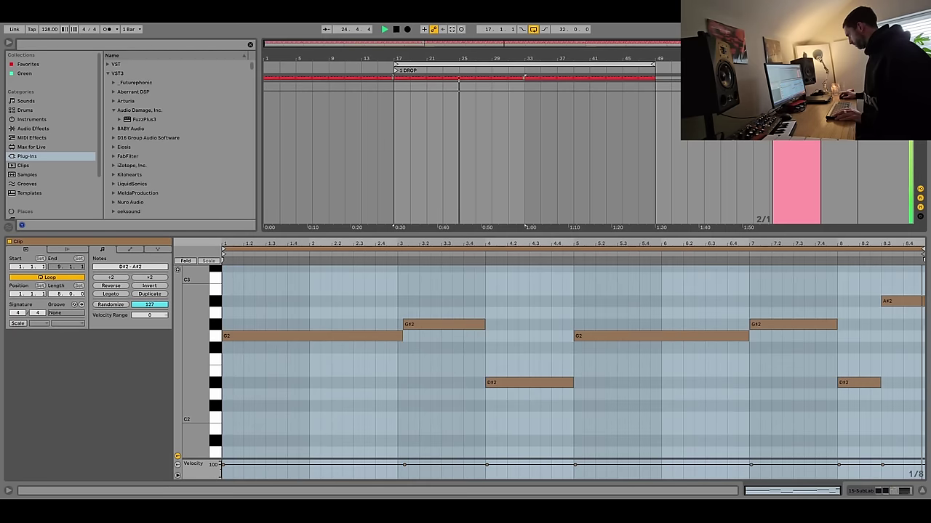
{"action": "key", "text": "ctrl+alt+l"}
{"action": "left_click", "coordinate": [490, 249]}
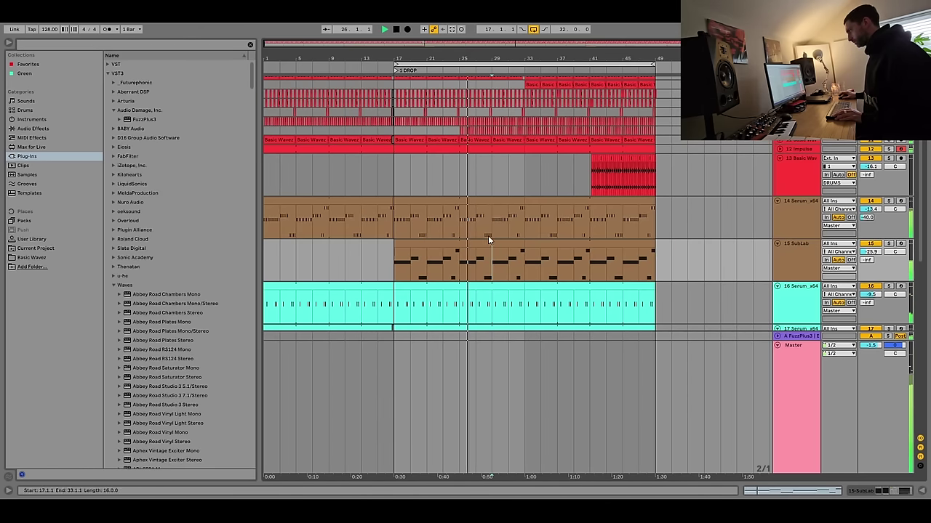
Add a one-bar A#4 note to track 18's chord clip in bar 4 and move it to bar 8.
{"action": "scroll", "coordinate": [472, 218], "scroll_direction": "down", "scroll_amount": 5}
{"action": "left_click", "coordinate": [450, 191]}
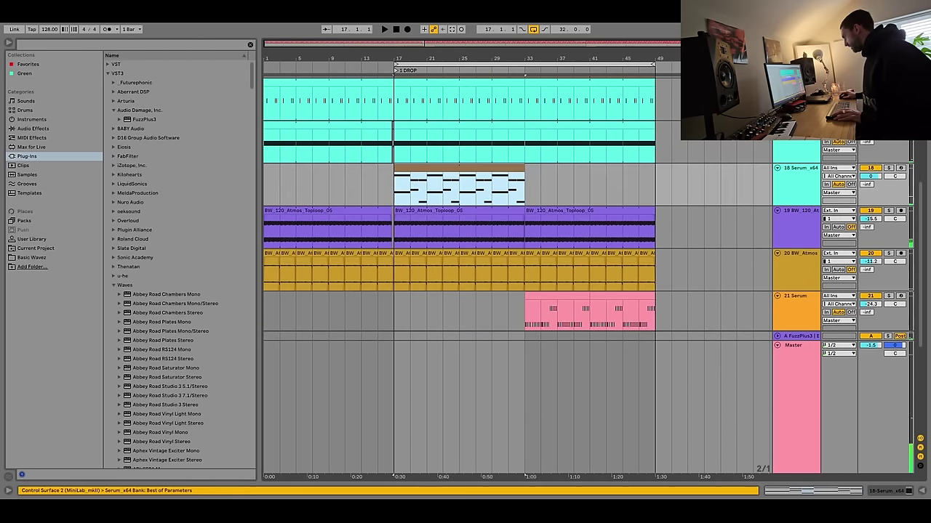
{"action": "key", "text": "ctrl+alt+l"}
{"action": "key", "text": "space"}
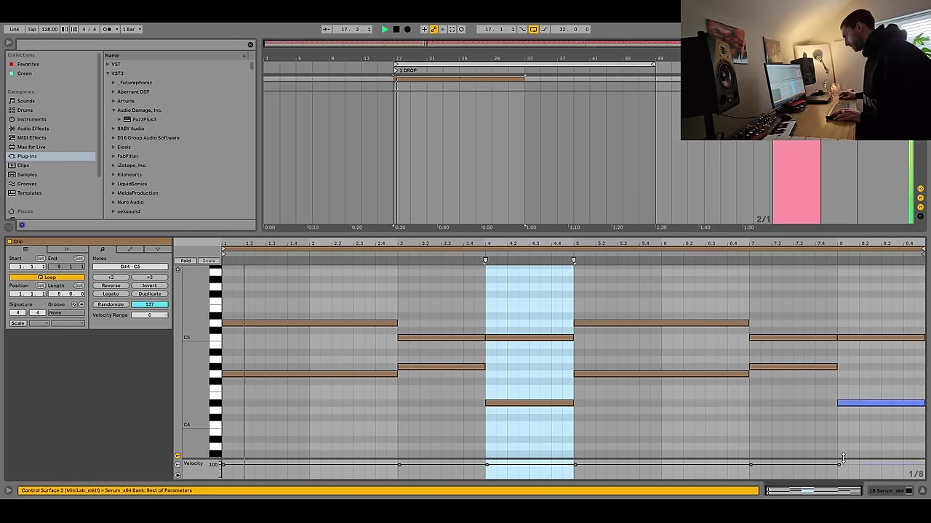
{"action": "double_click", "coordinate": [490, 353]}
{"action": "left_click_drag", "start_coordinate": [495, 353], "coordinate": [573, 352]}
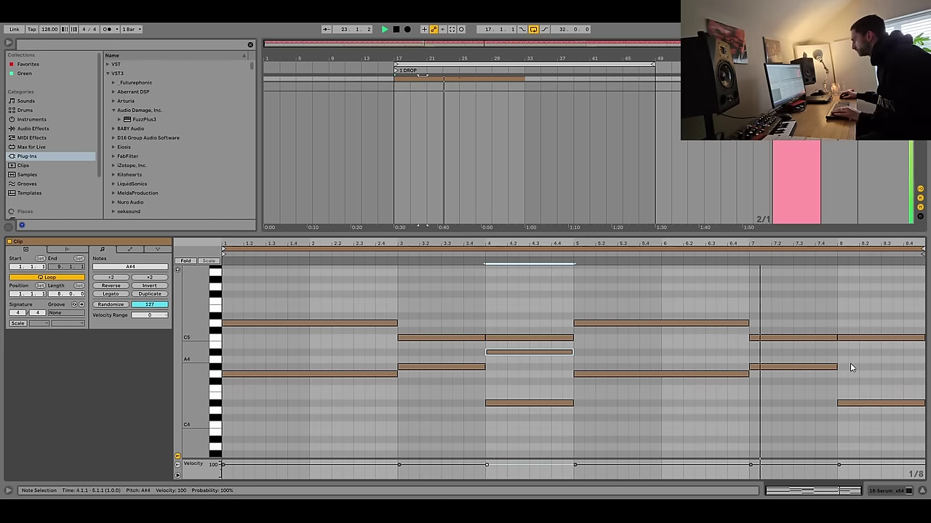
{"action": "left_click_drag", "start_coordinate": [504, 355], "coordinate": [859, 356]}
{"action": "key", "text": "space"}
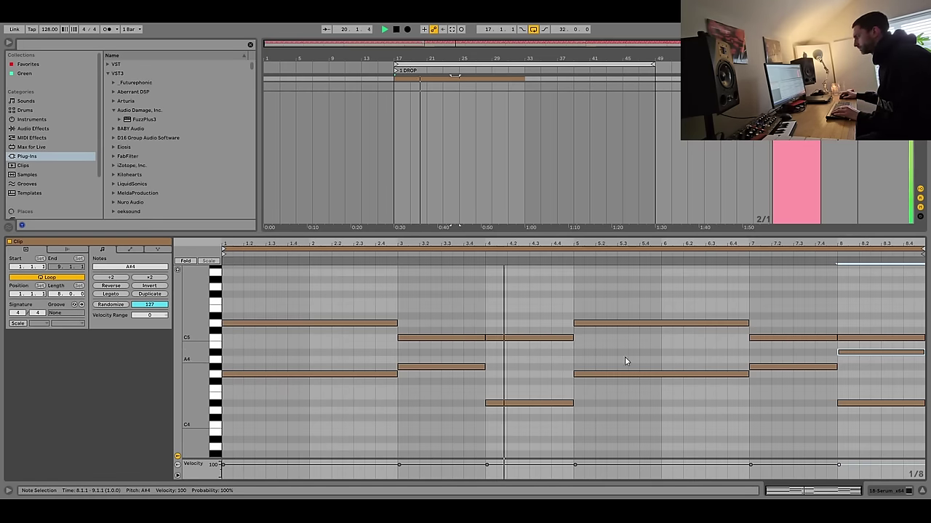
Check track 18's level against the other tracks in the mixer while the drop plays.
{"action": "key", "text": "Tab"}
{"action": "key", "text": "Tab"}
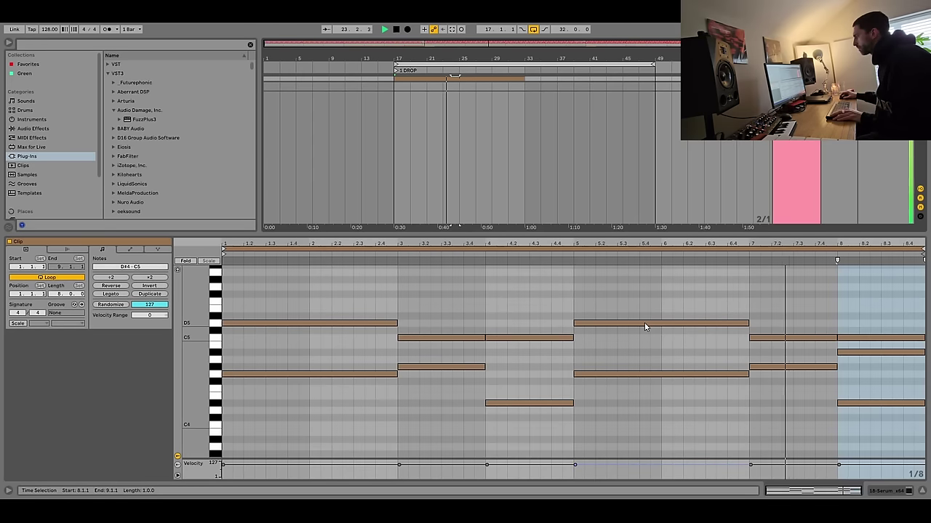
{"action": "key", "text": "Tab"}
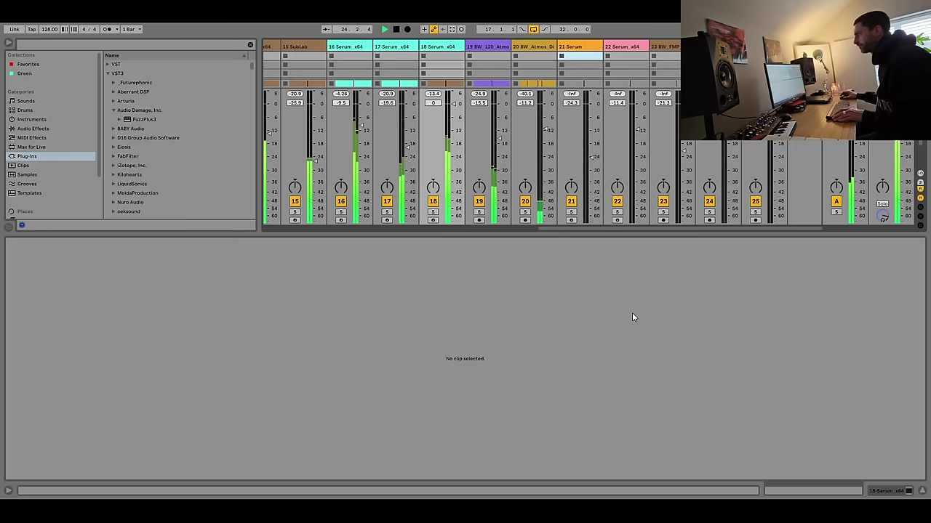
{"action": "key", "text": "Tab"}
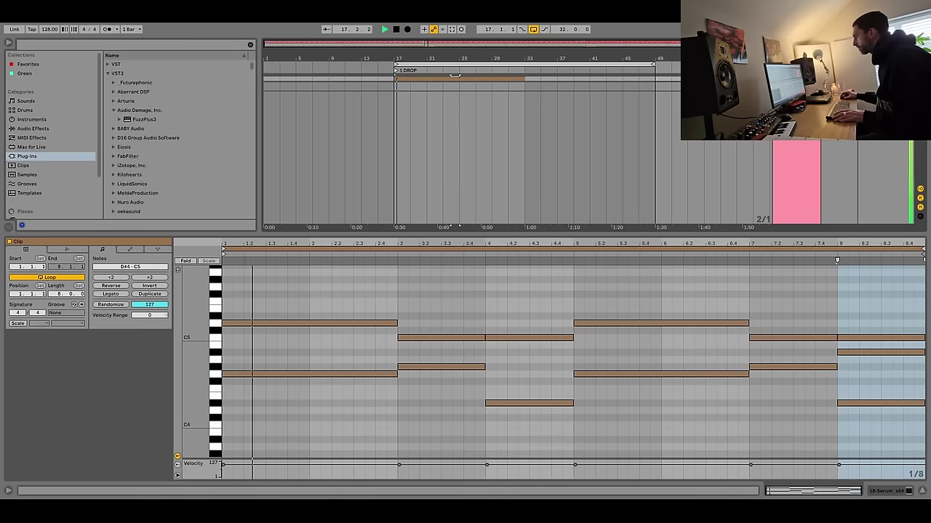
Show track 18's device chain and add the Gentle Squeeze compressor preset after Serum.
{"action": "key", "text": "shift+Tab"}
{"action": "scroll", "coordinate": [446, 78], "scroll_direction": "up", "scroll_amount": 1}
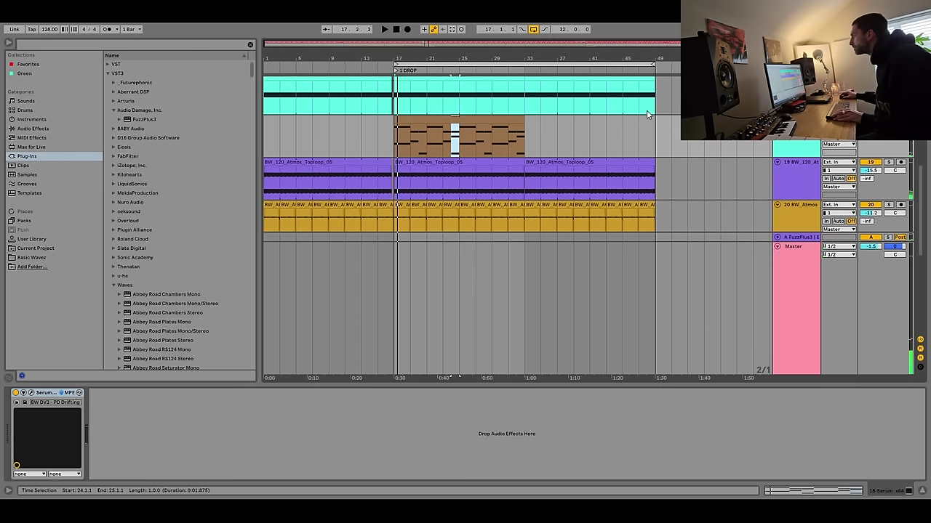
{"action": "left_click", "coordinate": [42, 128]}
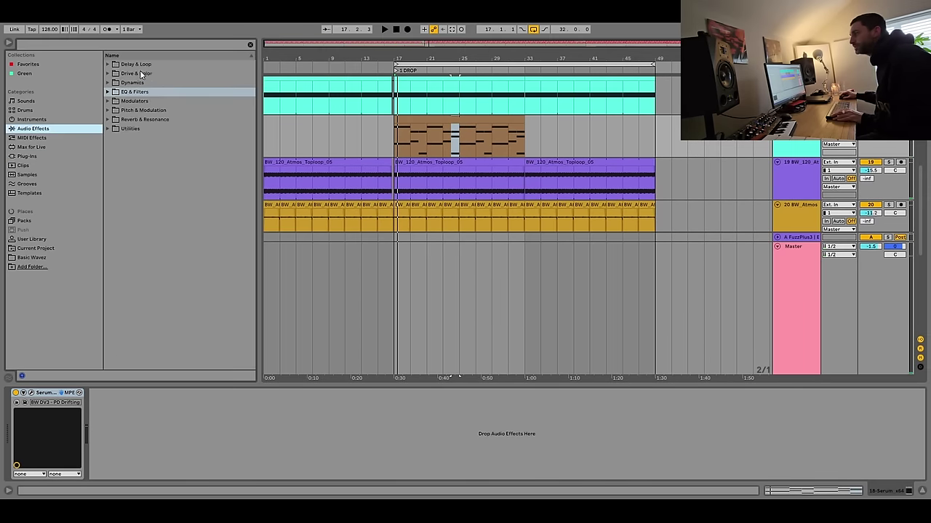
{"action": "left_click", "coordinate": [108, 82]}
{"action": "left_click", "coordinate": [114, 92]}
{"action": "left_click", "coordinate": [149, 185]}
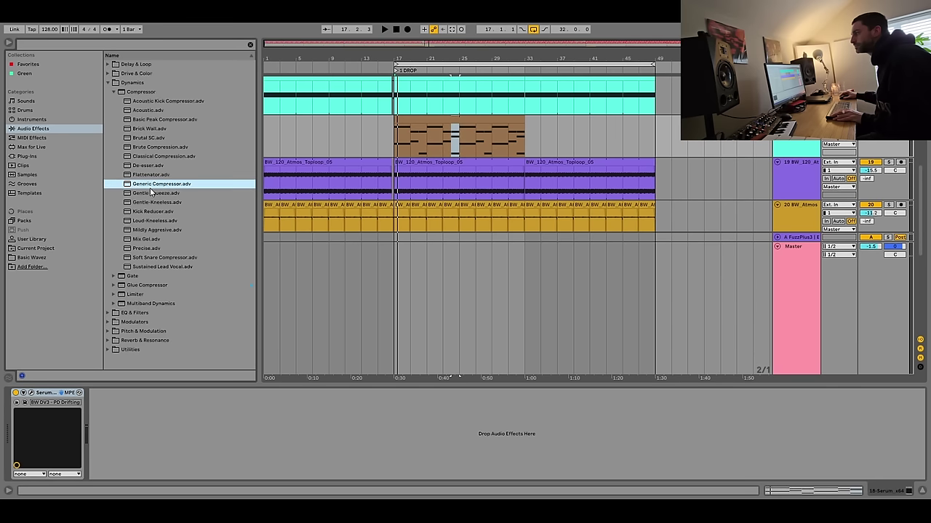
{"action": "double_click", "coordinate": [151, 193]}
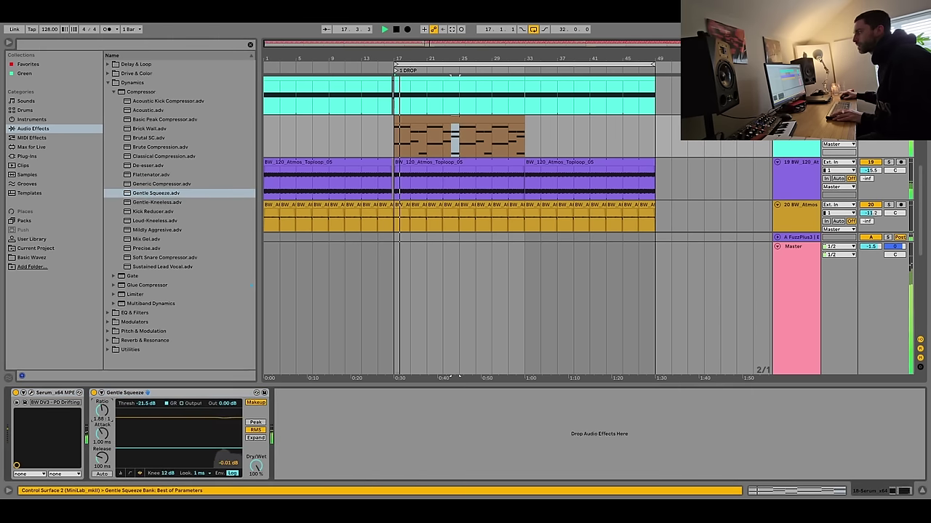
Lower track 18's volume to -6.5 dB in the mixer while the drop plays.
{"action": "key", "text": "Tab"}
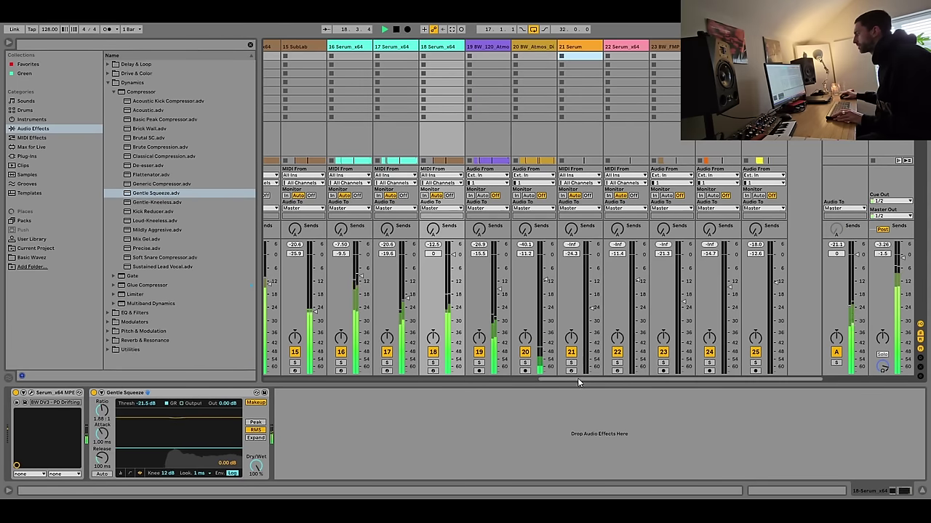
{"action": "left_click_drag", "start_coordinate": [580, 379], "coordinate": [501, 385]}
{"action": "key", "text": "Tab"}
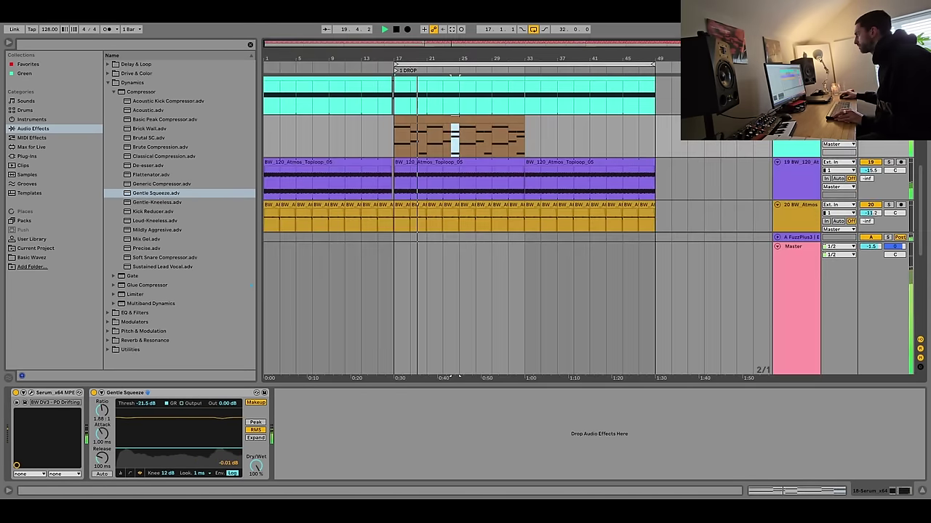
{"action": "key", "text": "Tab"}
{"action": "left_click", "coordinate": [528, 48]}
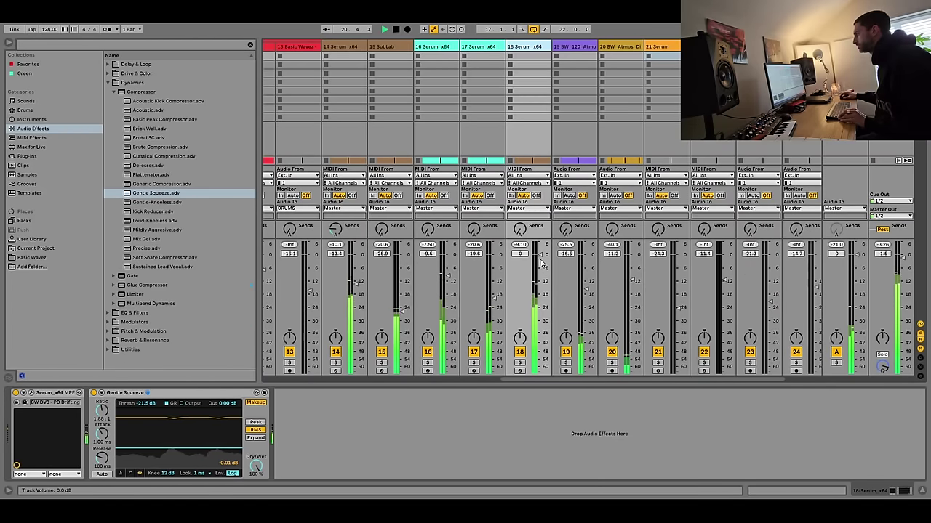
{"action": "left_click_drag", "start_coordinate": [541, 263], "coordinate": [540, 267]}
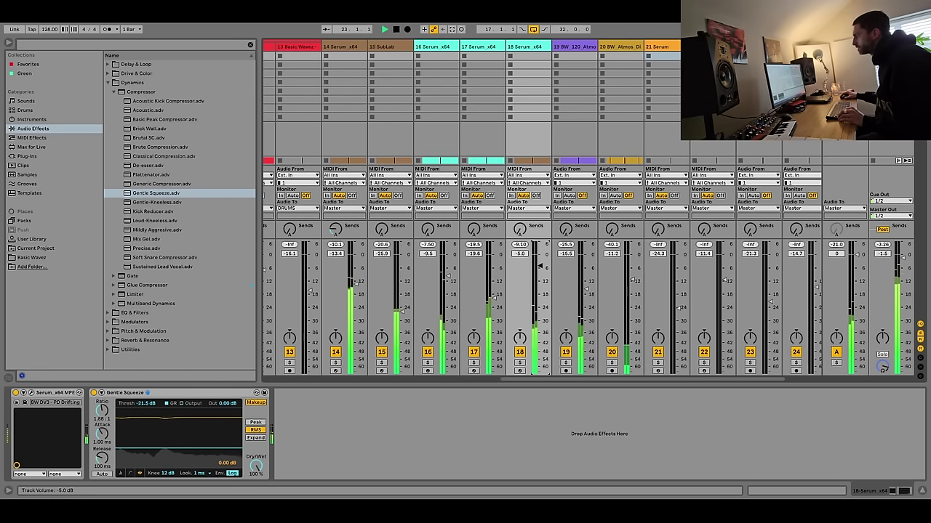
{"action": "key", "text": "Tab"}
{"action": "key", "text": "Tab"}
{"action": "key", "text": "Tab"}
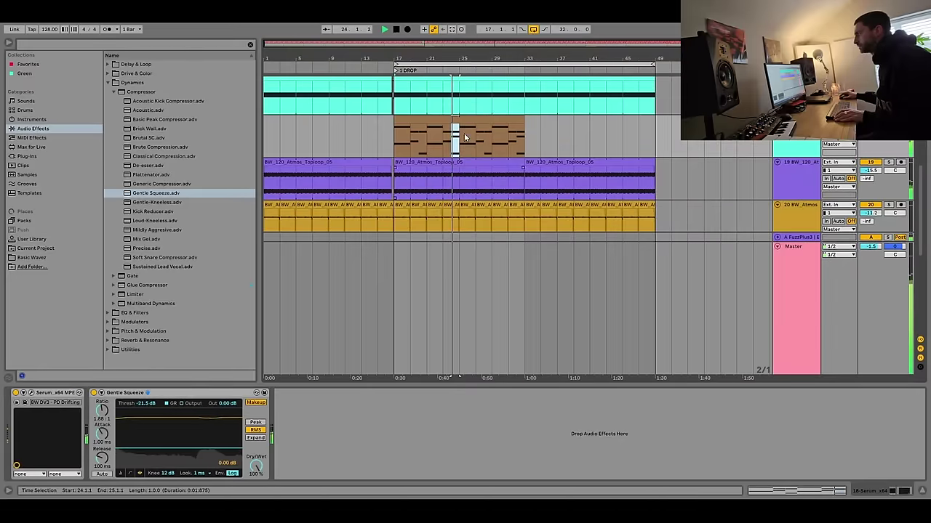
{"action": "left_click", "coordinate": [466, 118]}
{"action": "key", "text": "Tab"}
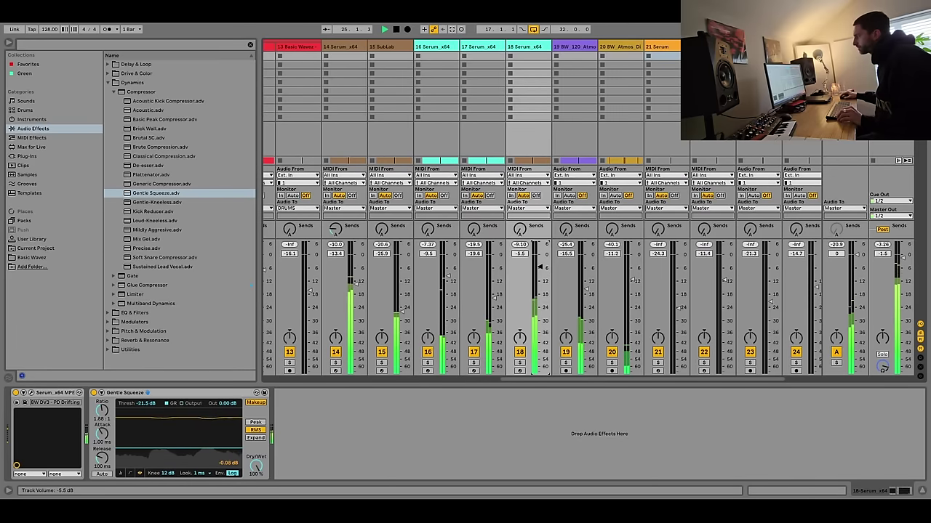
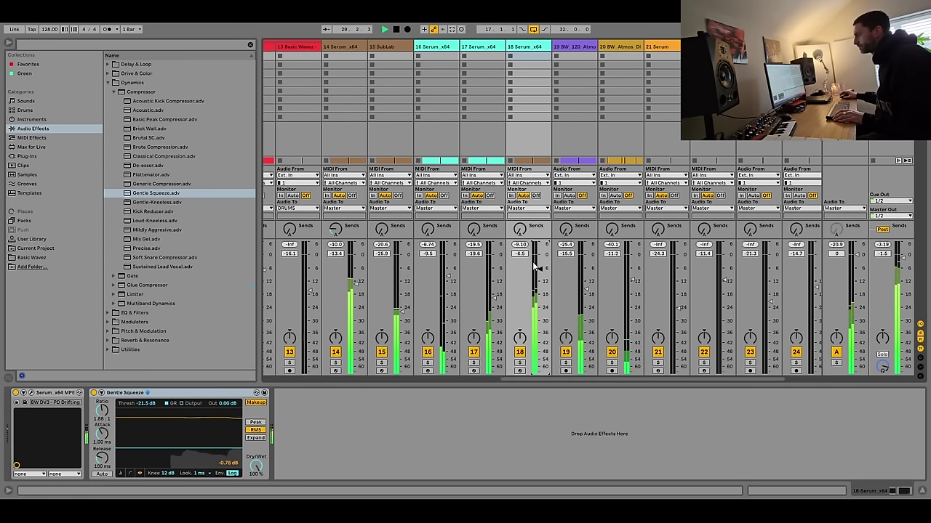
Search the plug-ins for rc-20 and add RC-20 Retro Color after the compressor on track 18.
{"action": "left_click", "coordinate": [28, 156]}
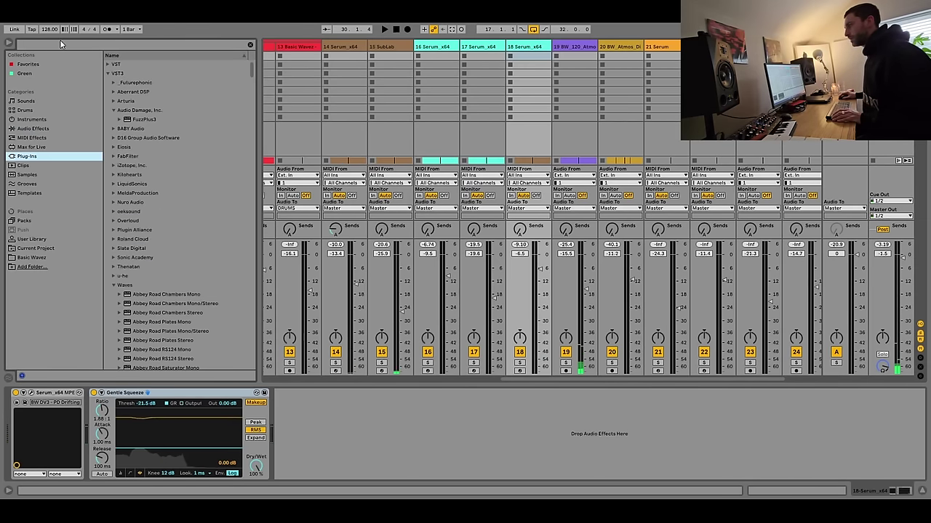
{"action": "left_click", "coordinate": [62, 45]}
{"action": "type", "text": "rc-20"}
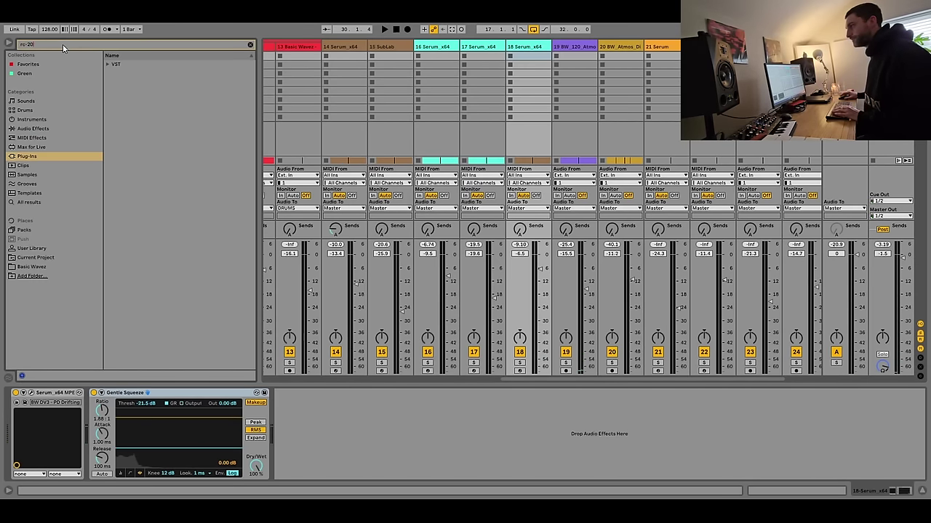
{"action": "left_click", "coordinate": [108, 66]}
{"action": "double_click", "coordinate": [141, 74]}
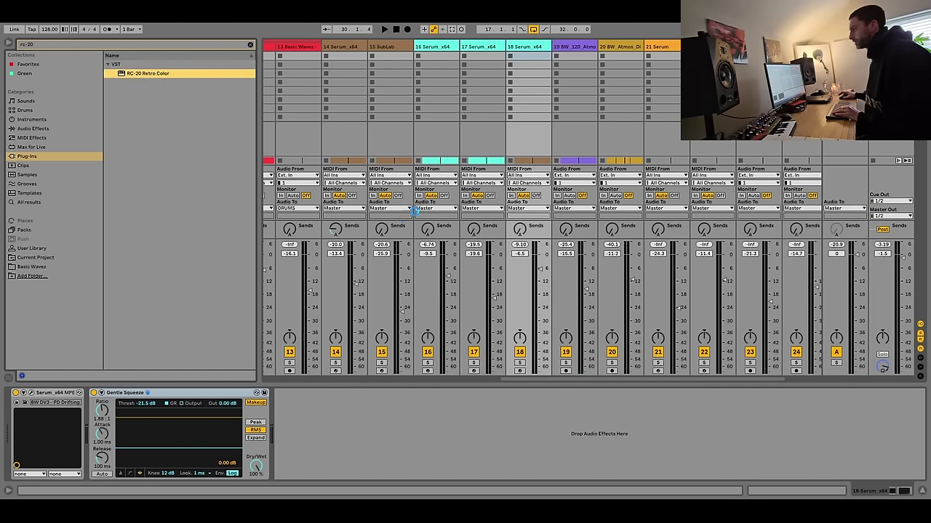
Browse the RC-20 Retro Color presets while the drop plays and load No More Boring Pads.
{"action": "key", "text": "space"}
{"action": "left_click", "coordinate": [441, 93]}
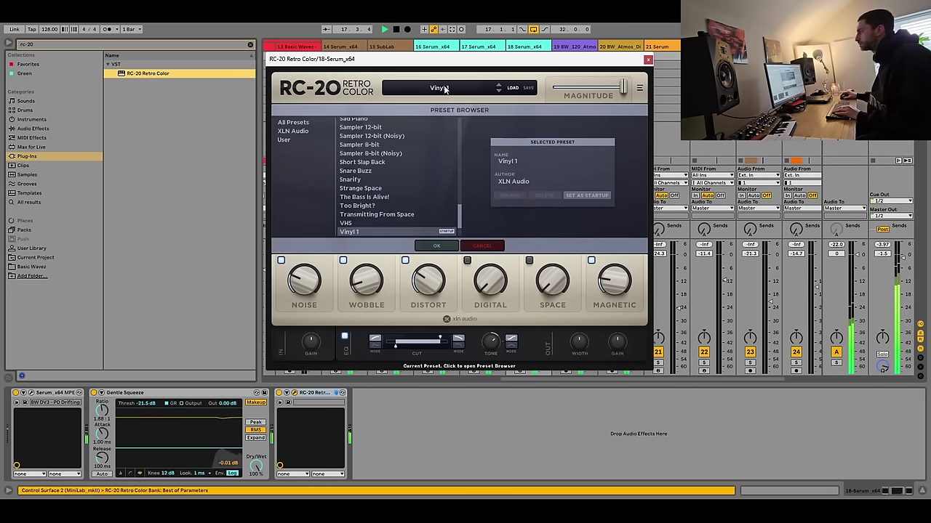
{"action": "scroll", "coordinate": [415, 186], "scroll_direction": "down", "scroll_amount": 5}
{"action": "scroll", "coordinate": [387, 181], "scroll_direction": "up", "scroll_amount": 3}
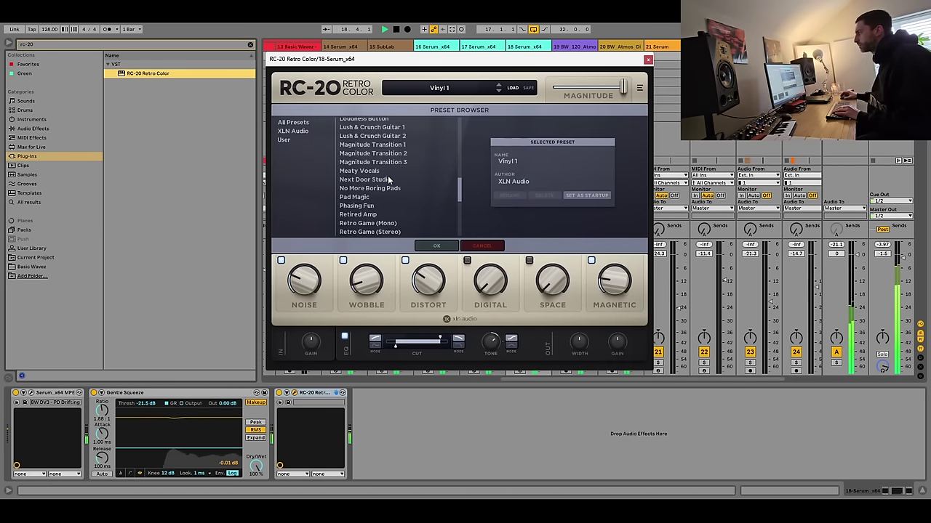
{"action": "scroll", "coordinate": [383, 191], "scroll_direction": "down", "scroll_amount": 9}
{"action": "scroll", "coordinate": [388, 191], "scroll_direction": "up", "scroll_amount": 13}
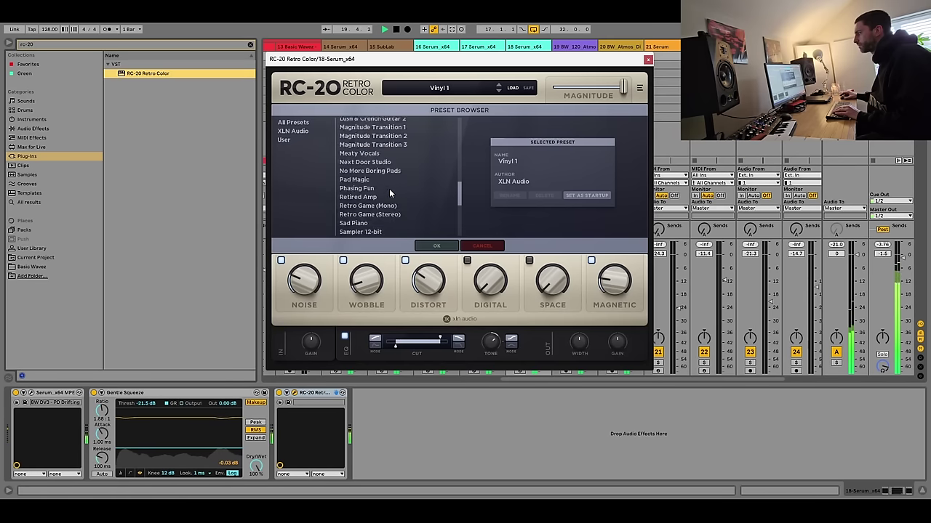
{"action": "scroll", "coordinate": [387, 191], "scroll_direction": "up", "scroll_amount": 6}
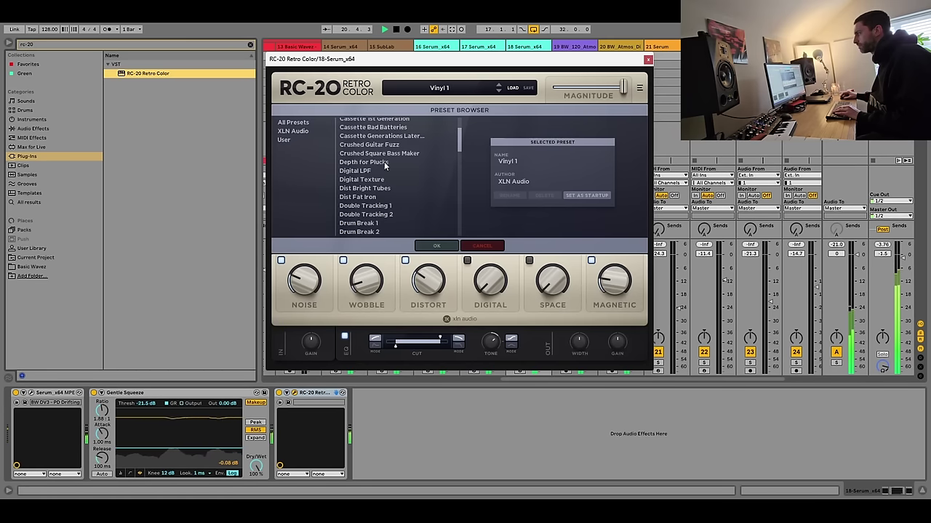
{"action": "scroll", "coordinate": [375, 161], "scroll_direction": "down", "scroll_amount": 8}
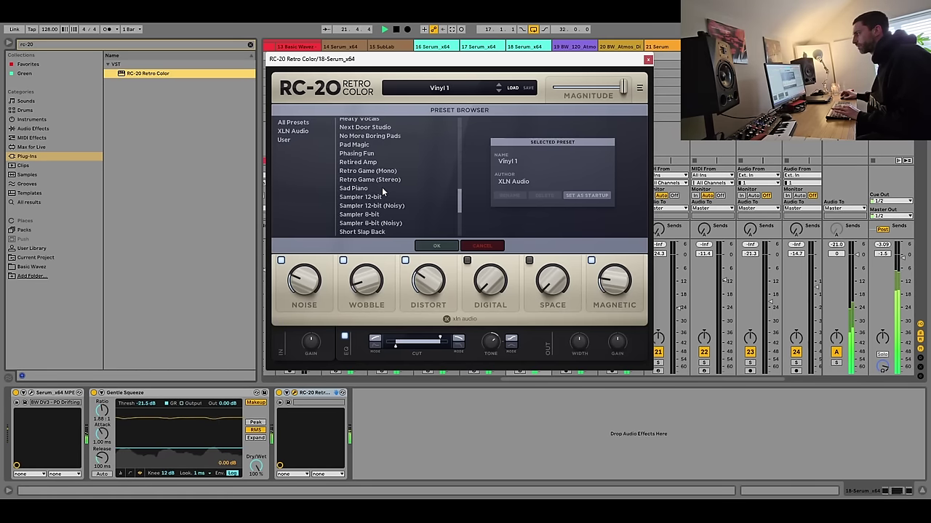
{"action": "scroll", "coordinate": [374, 189], "scroll_direction": "down", "scroll_amount": 4}
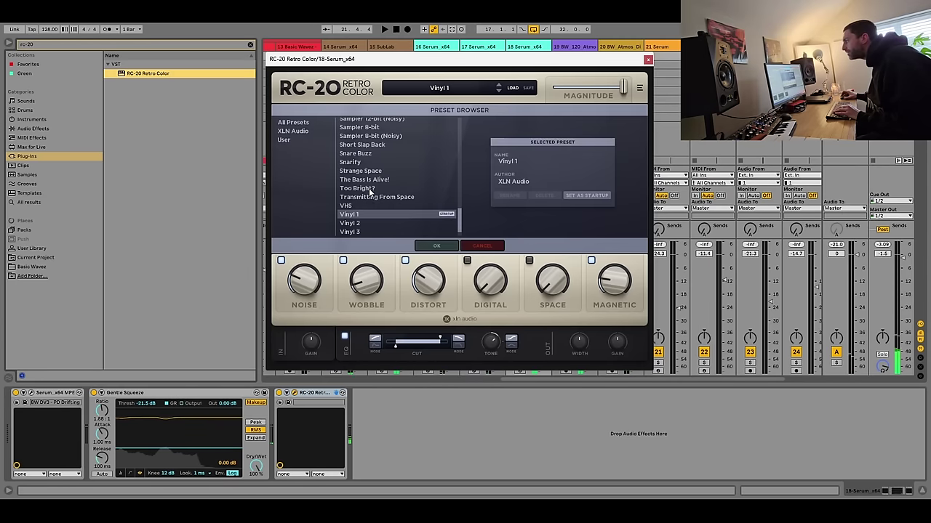
{"action": "scroll", "coordinate": [374, 196], "scroll_direction": "up", "scroll_amount": 6}
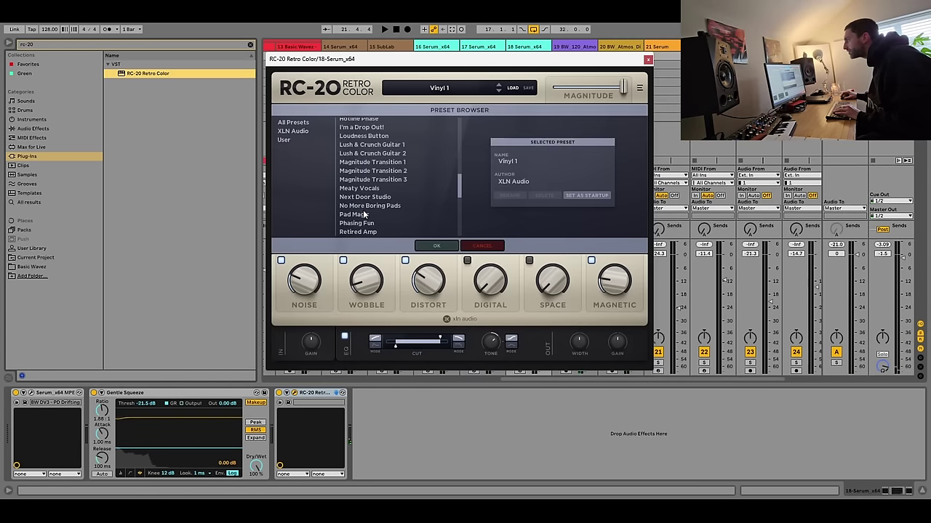
{"action": "left_click", "coordinate": [367, 207]}
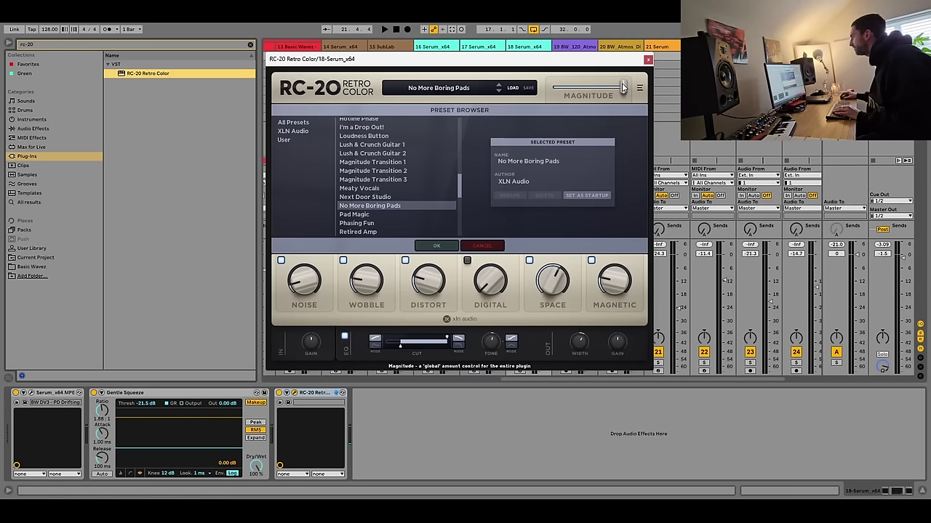
Set RC-20's Magnitude to 66% and Distort to 17%, and turn Wobble down while the drop plays.
{"action": "key", "text": "space"}
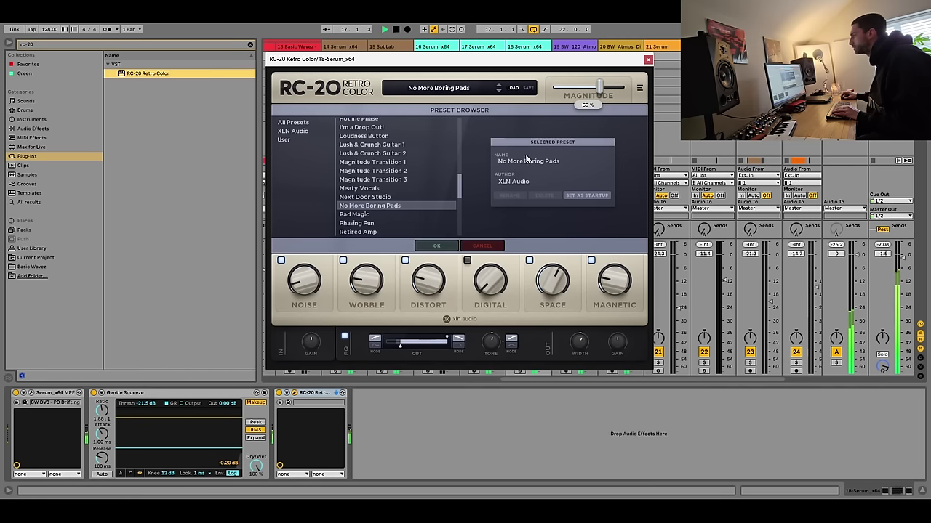
{"action": "left_click_drag", "start_coordinate": [308, 284], "coordinate": [308, 285]}
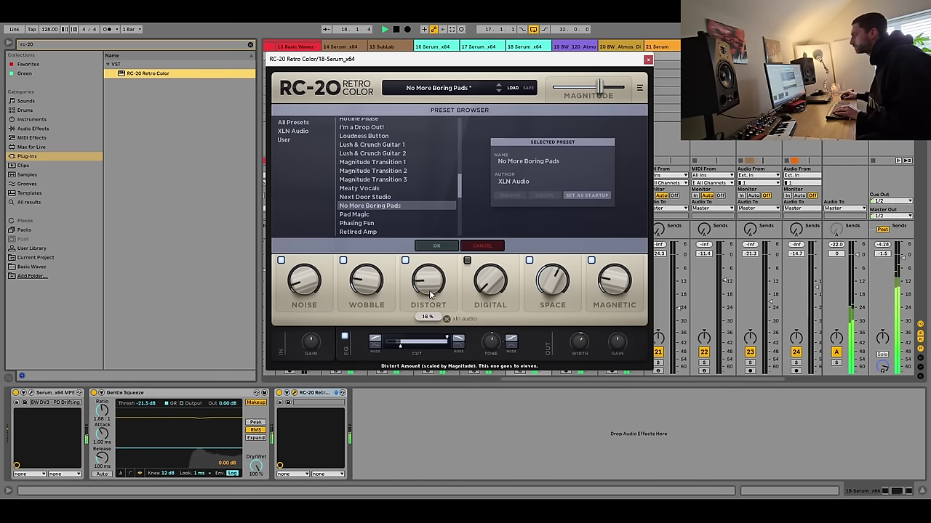
{"action": "left_click_drag", "start_coordinate": [365, 285], "coordinate": [366, 303]}
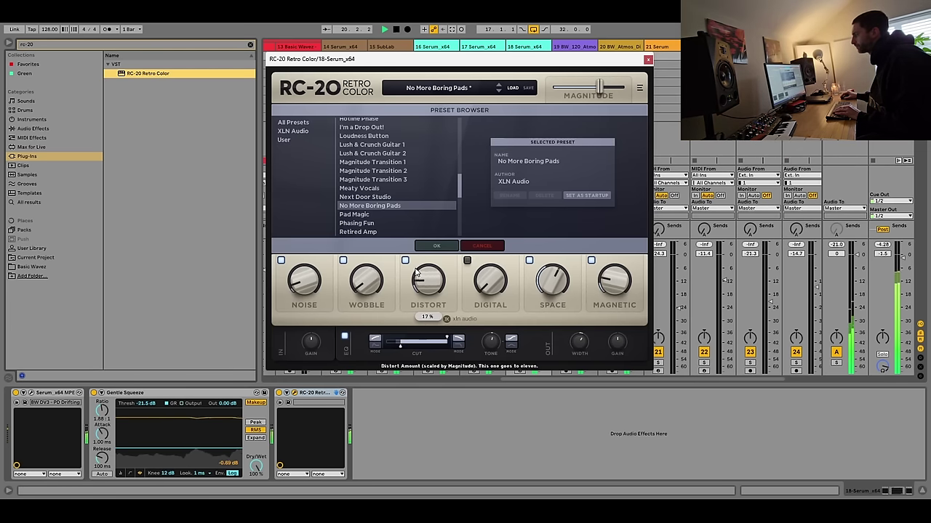
{"action": "left_click", "coordinate": [648, 60]}
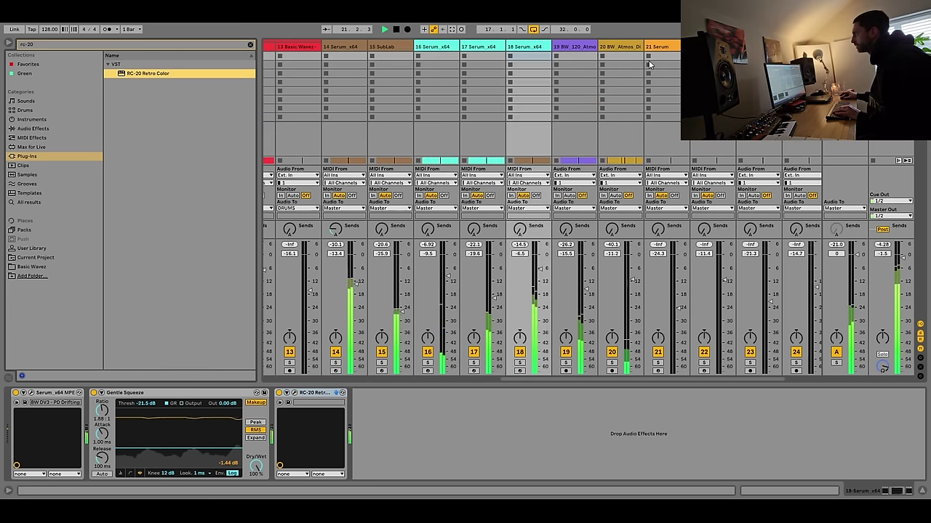
Lower track 18's volume to -7.5 dB in the mixer while listening to the drop.
{"action": "key", "text": "Tab"}
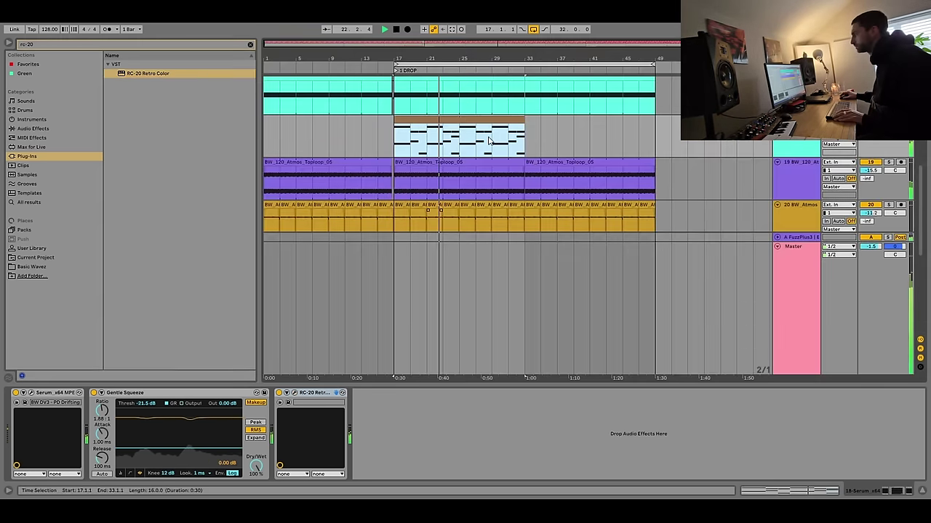
{"action": "key", "text": "Tab"}
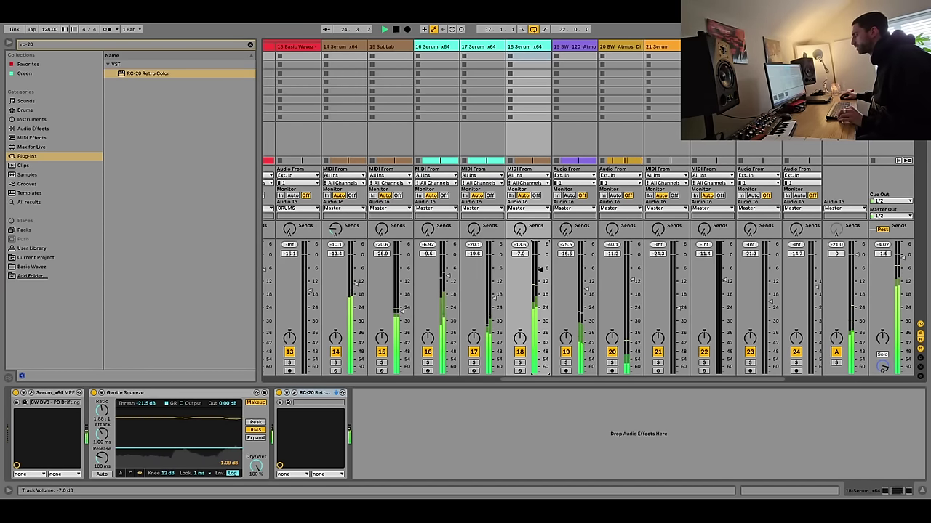
{"action": "key", "text": "Tab"}
{"action": "key", "text": "Tab"}
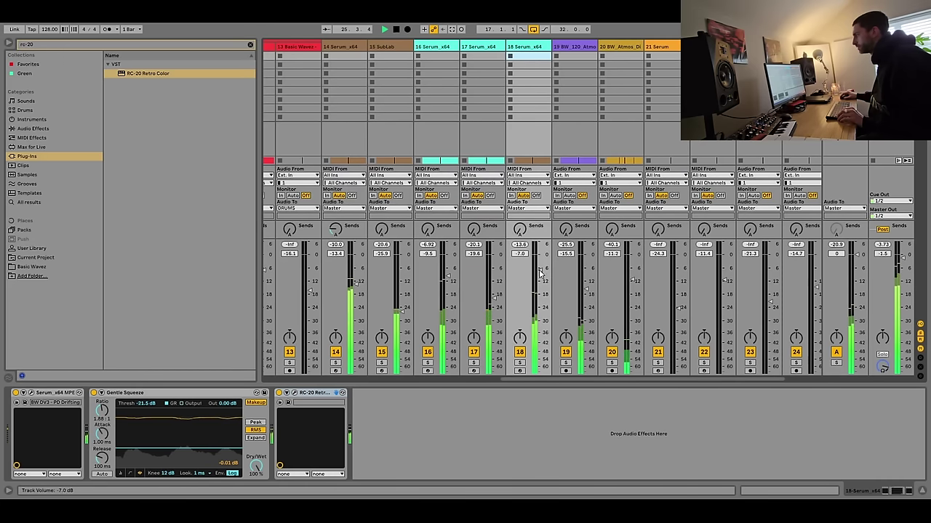
{"action": "key", "text": "Tab"}
{"action": "key", "text": "Tab"}
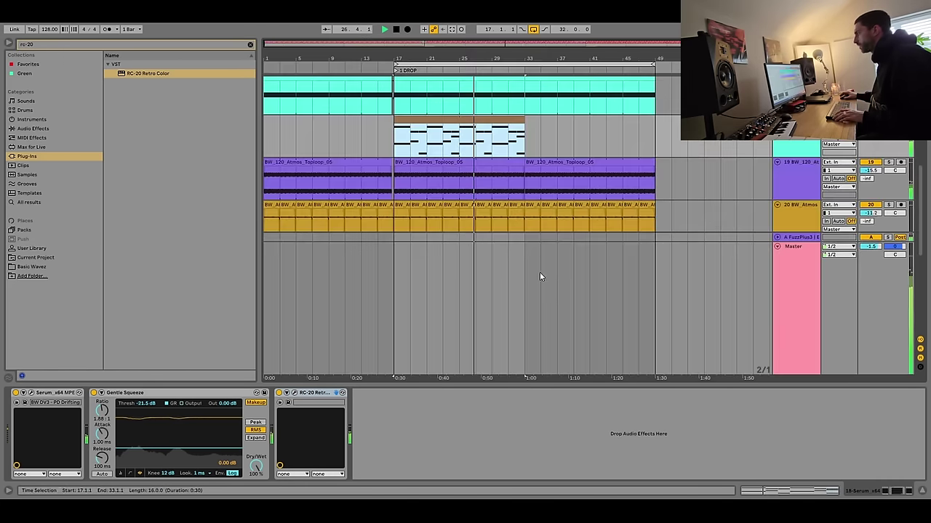
{"action": "key", "text": "Tab"}
{"action": "key", "text": "Tab"}
{"action": "key", "text": "Tab"}
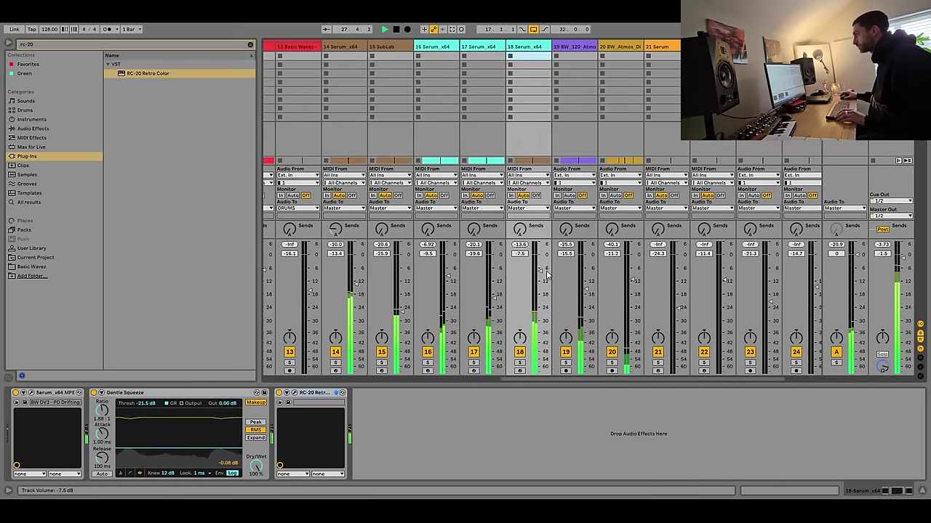
{"action": "key", "text": "Tab"}
{"action": "key", "text": "Tab"}
{"action": "key", "text": "Tab"}
{"action": "key", "text": "Tab"}
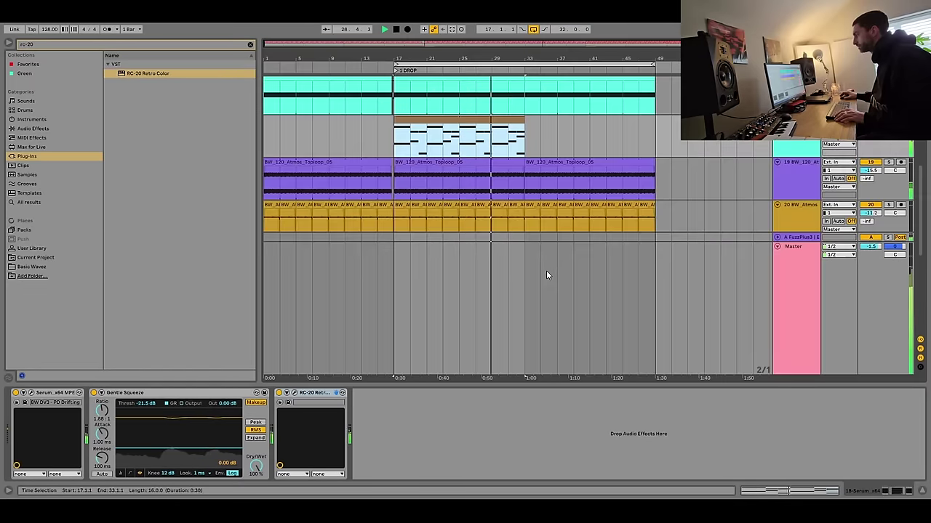
{"action": "key", "text": "Tab"}
{"action": "key", "text": "Tab"}
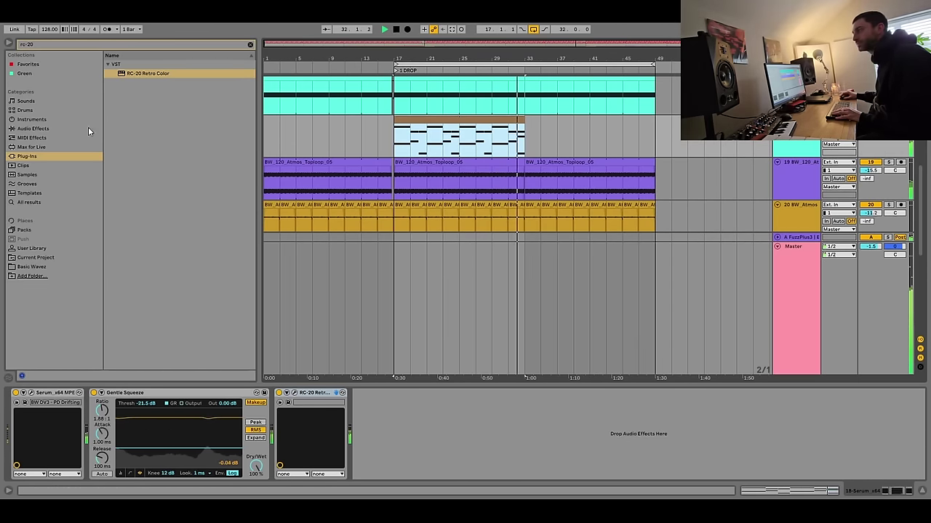
Search the plug-ins for trance and add kHs Trance Gate after RC-20 on track 18.
{"action": "left_click", "coordinate": [49, 45]}
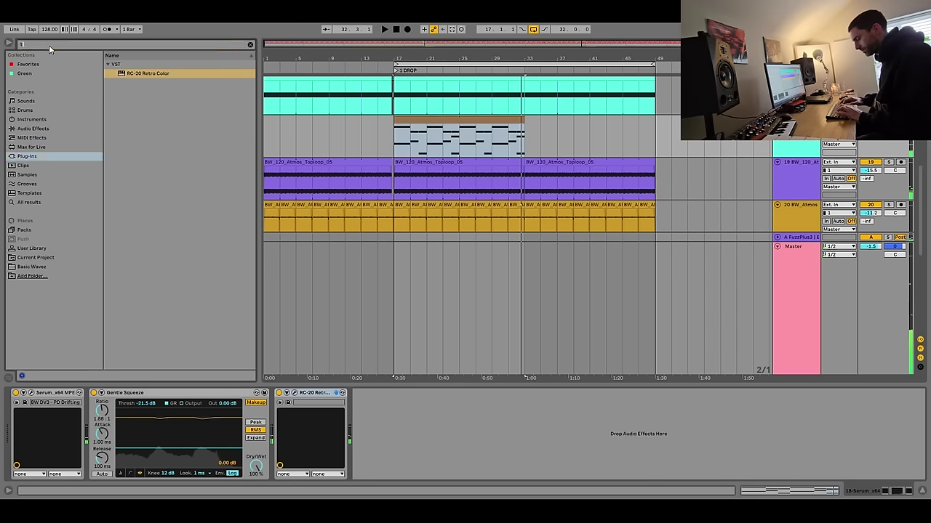
{"action": "type", "text": "tramnce"}
{"action": "key", "text": "BackSpace"}
{"action": "key", "text": "BackSpace"}
{"action": "key", "text": "BackSpace"}
{"action": "key", "text": "BackSpace"}
{"action": "key", "text": "BackSpace"}
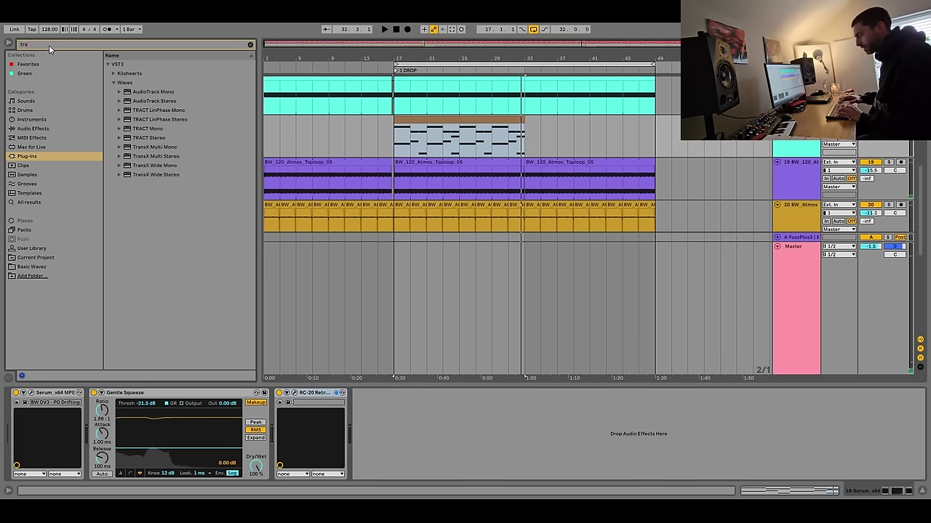
{"action": "left_click", "coordinate": [399, 136]}
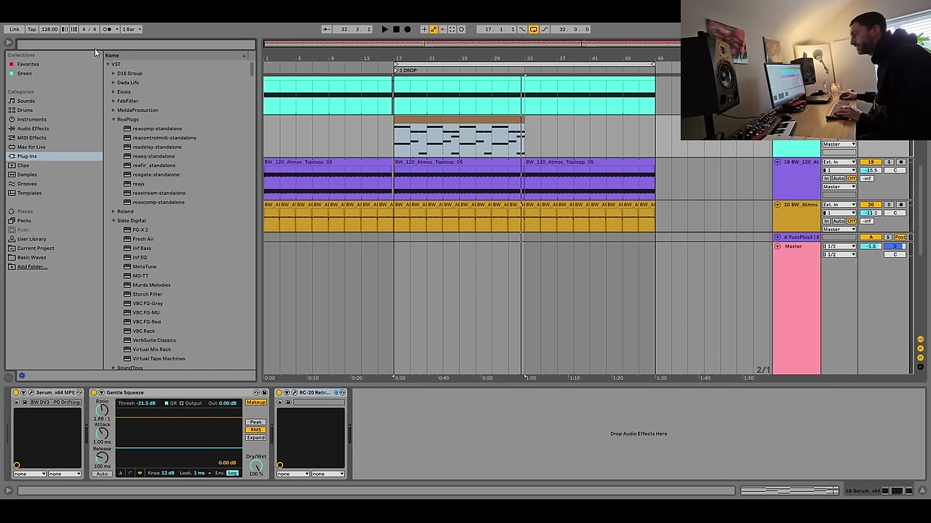
{"action": "type", "text": "tramnc"}
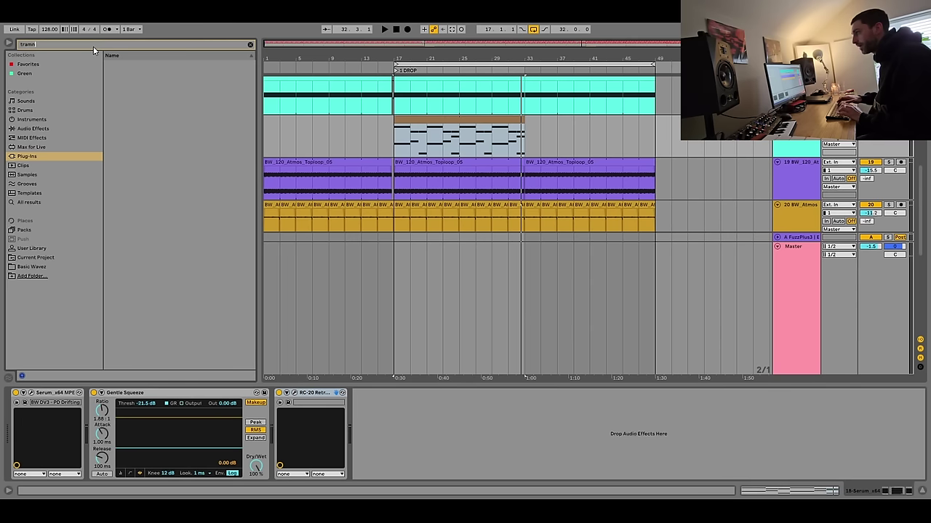
{"action": "key", "text": "BackSpace"}
{"action": "key", "text": "BackSpace"}
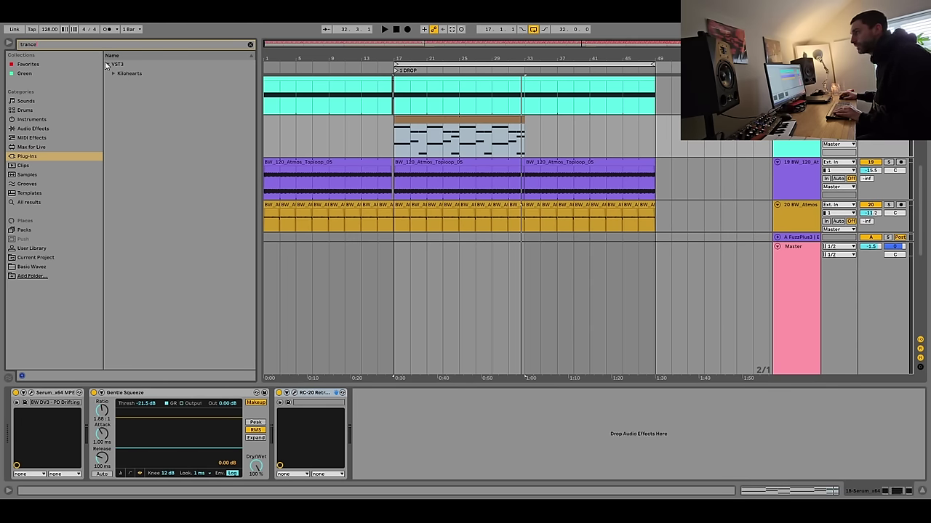
{"action": "left_click", "coordinate": [153, 83]}
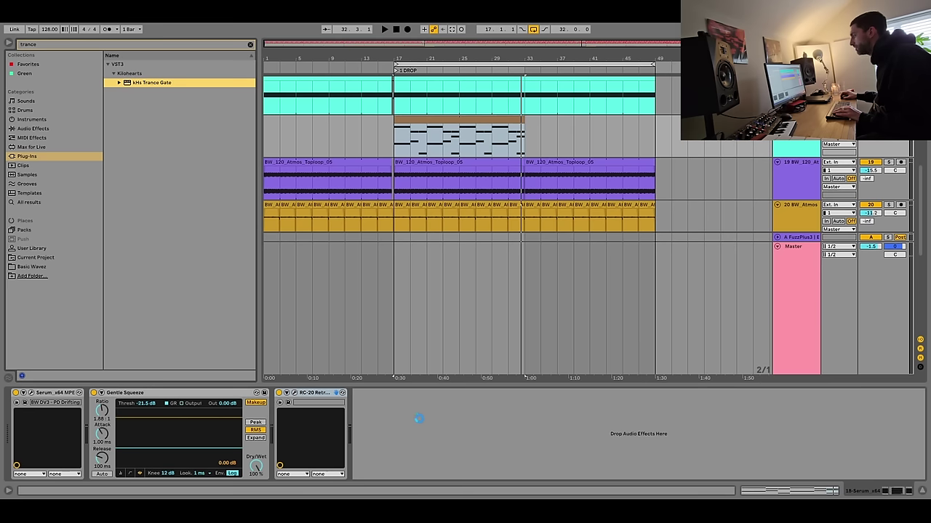
Solo track 18 during playback, raise its volume to -0.7 dB, and unsolo it.
{"action": "key", "text": "space"}
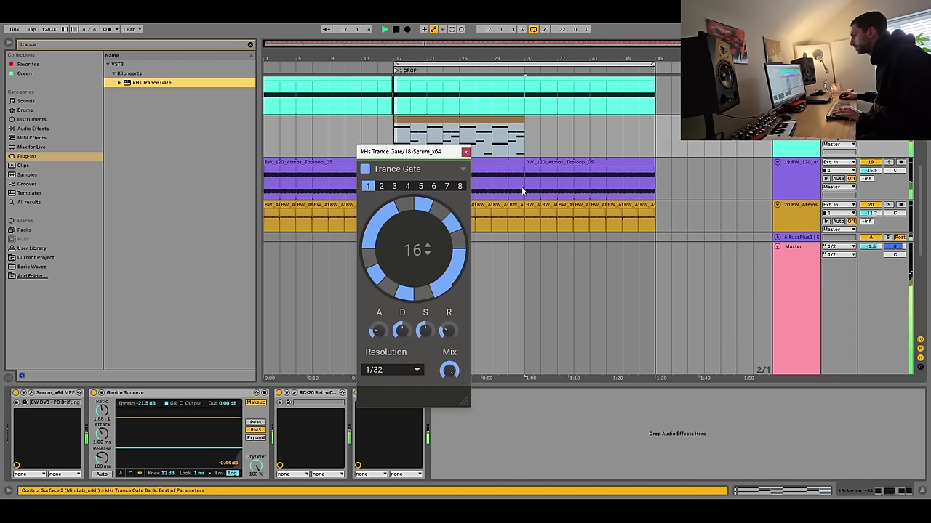
{"action": "left_click", "coordinate": [888, 119]}
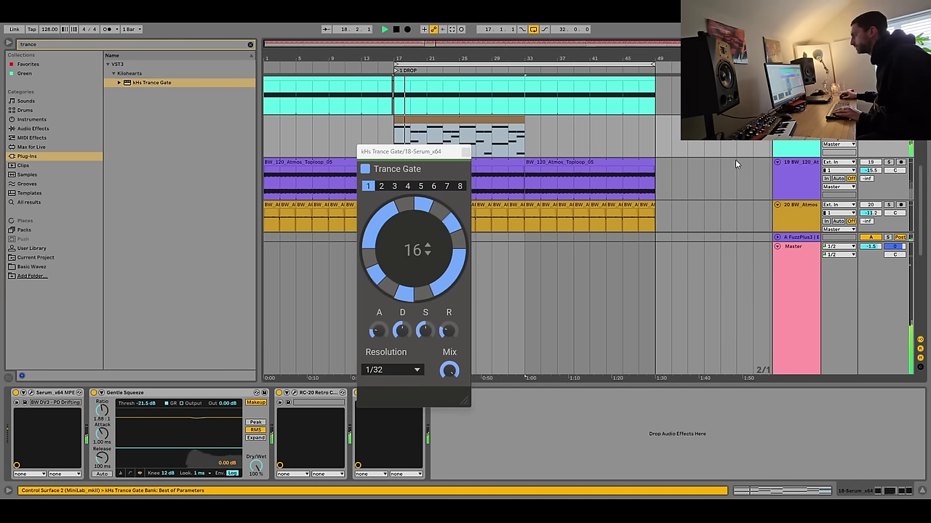
{"action": "key", "text": "Tab"}
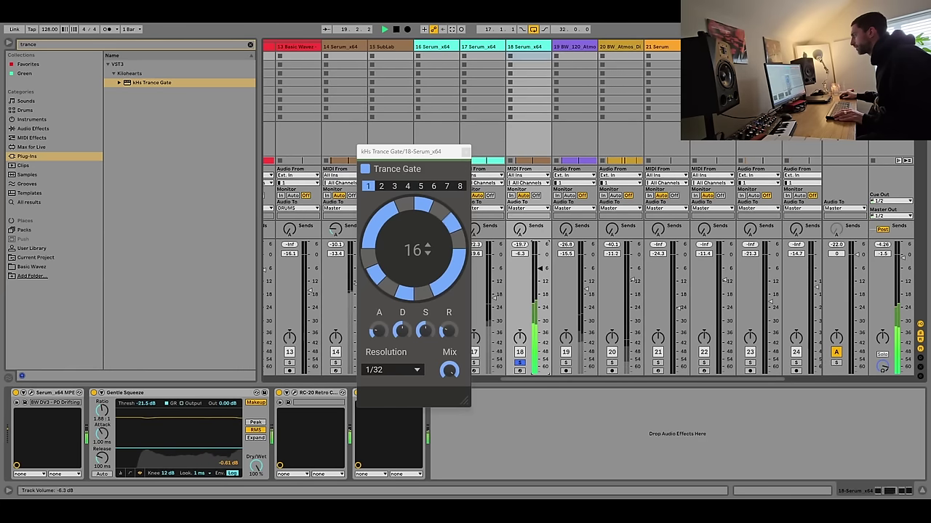
{"action": "left_click_drag", "start_coordinate": [539, 259], "coordinate": [540, 258]}
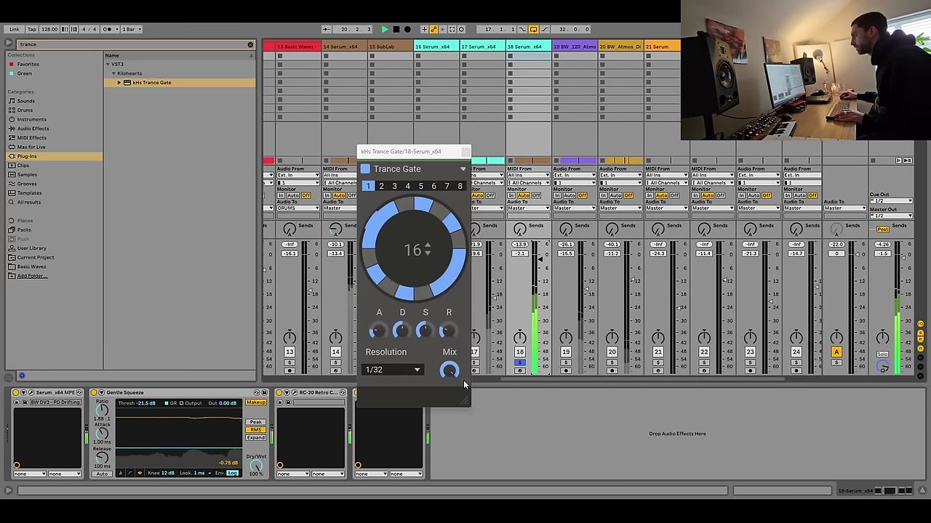
{"action": "left_click", "coordinate": [519, 363]}
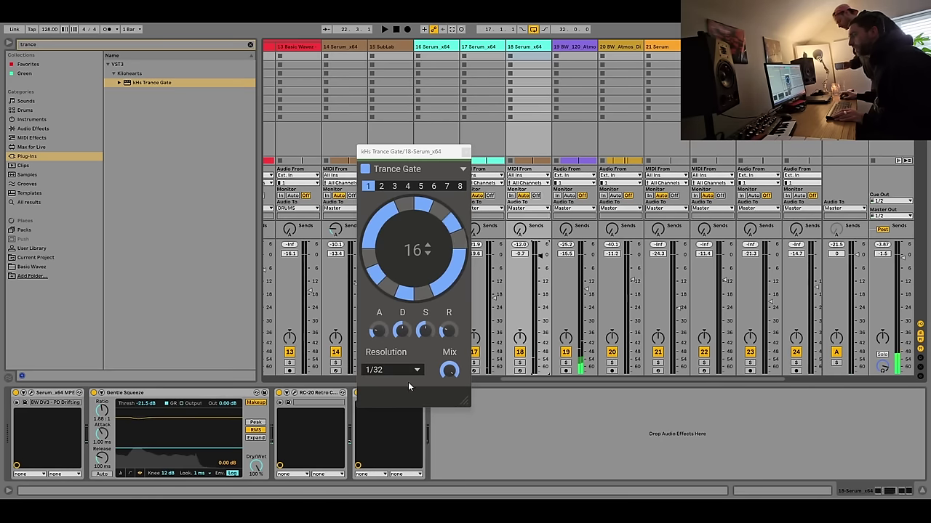
Lower the Trance Gate's Mix to about 65%, listening with the other tracks and with track 18 soloed.
{"action": "key", "text": "space"}
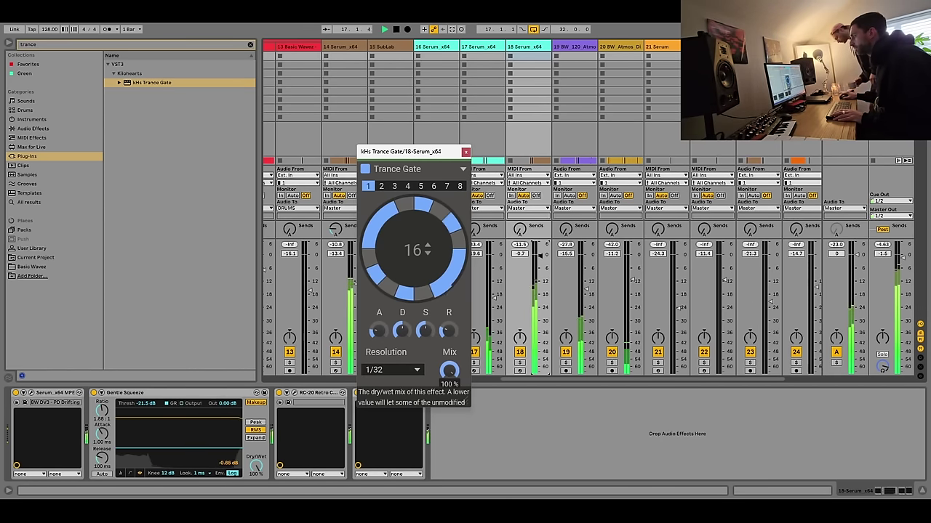
{"action": "left_click_drag", "start_coordinate": [450, 372], "coordinate": [450, 387]}
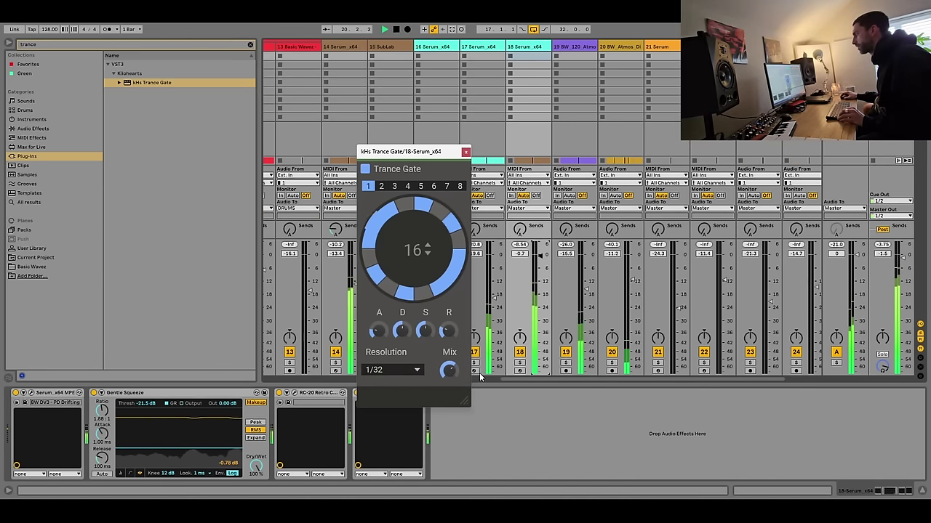
{"action": "left_click", "coordinate": [520, 362]}
{"action": "key", "text": "space"}
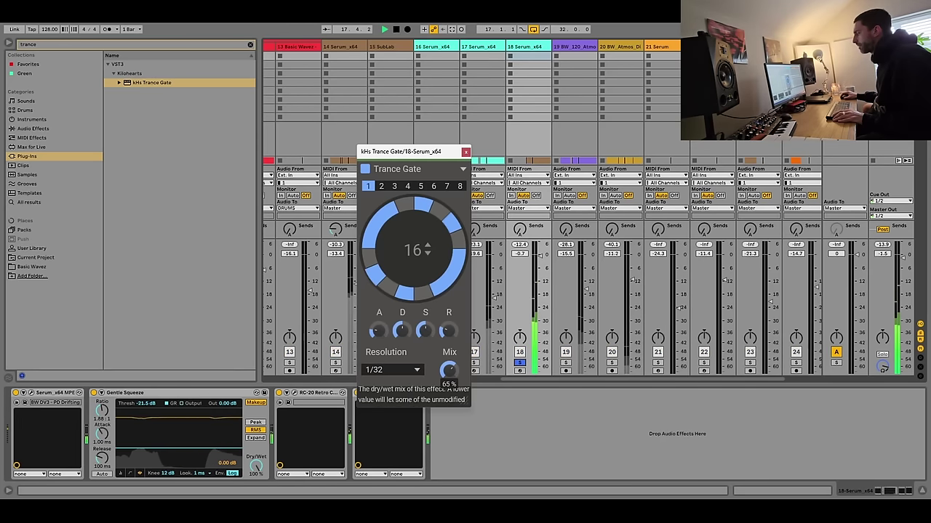
{"action": "left_click_drag", "start_coordinate": [449, 371], "coordinate": [448, 375]}
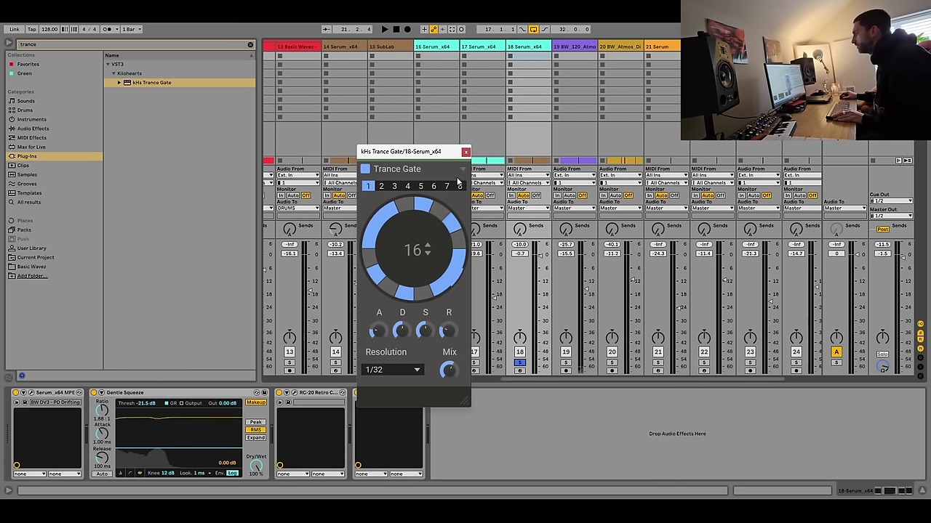
{"action": "left_click", "coordinate": [465, 151]}
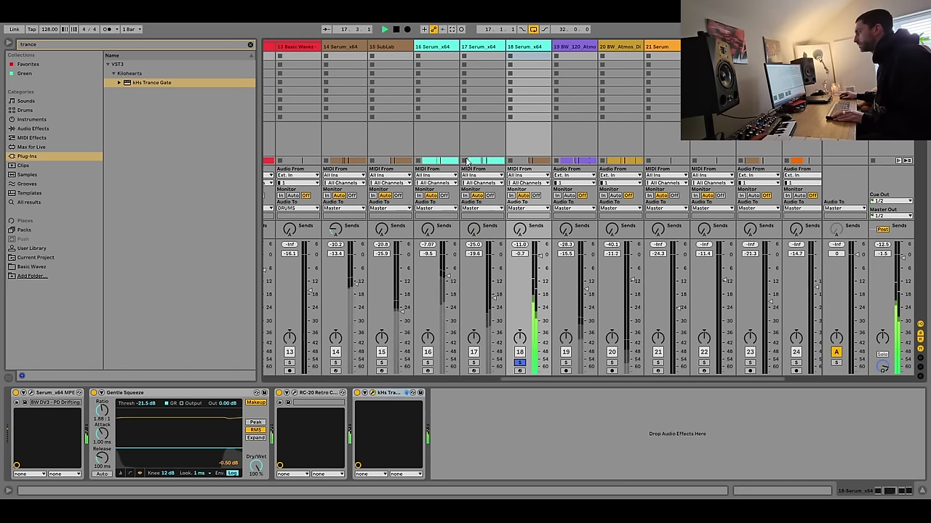
Unsolo track 18 and add EQ Eight from the audio effects after the Trance Gate.
{"action": "left_click", "coordinate": [519, 363]}
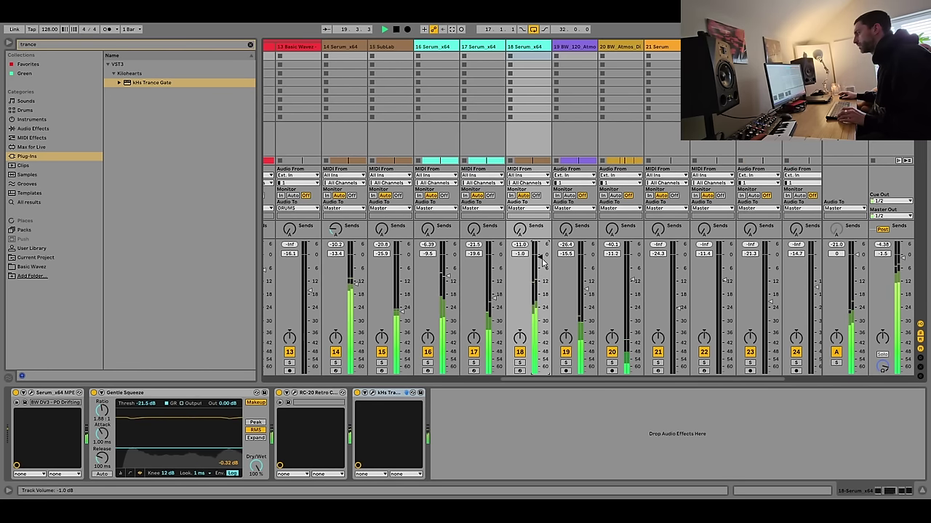
{"action": "left_click", "coordinate": [250, 45]}
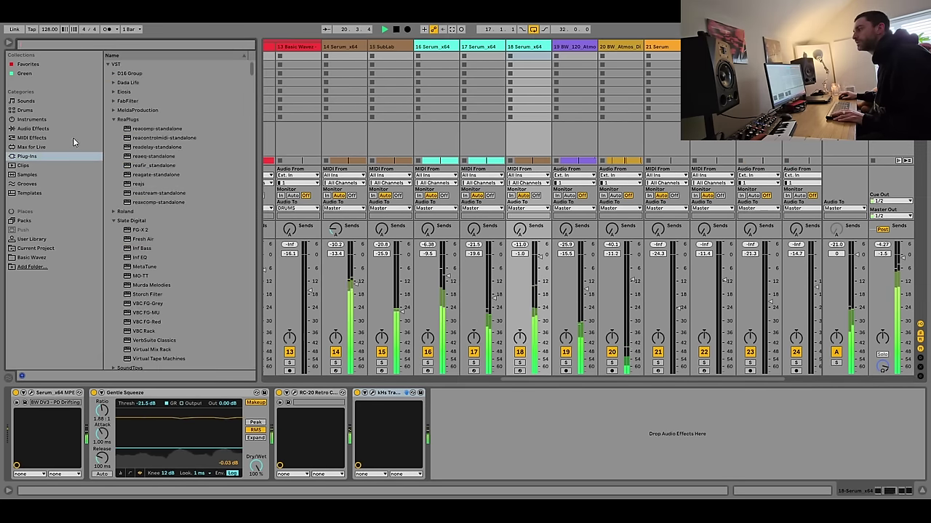
{"action": "left_click", "coordinate": [44, 128]}
{"action": "left_click", "coordinate": [111, 93]}
{"action": "left_click", "coordinate": [108, 83]}
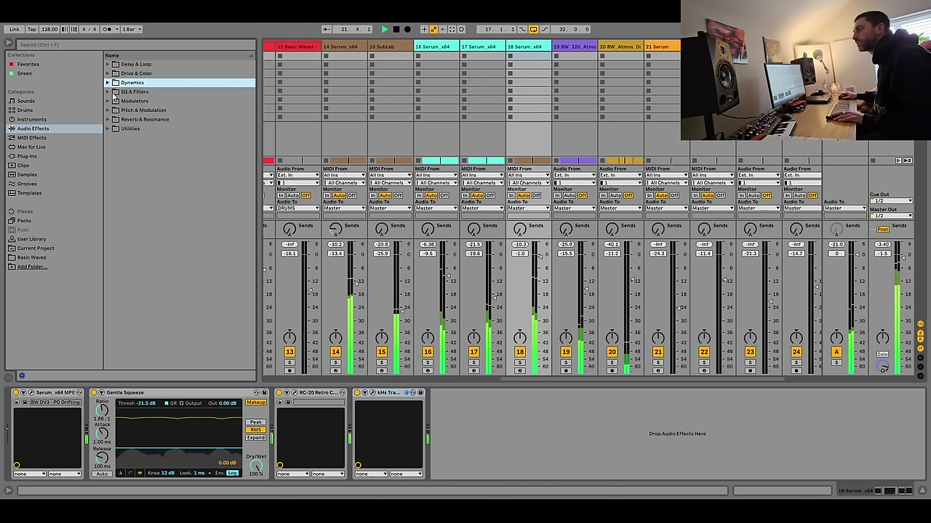
{"action": "left_click", "coordinate": [108, 91]}
{"action": "left_click_drag", "start_coordinate": [148, 120], "coordinate": [538, 436]}
Set EQ Eight's first band as a low cut at 346 Hz and lower track 18's volume to -1.5 dB.
{"action": "left_click", "coordinate": [466, 468]}
{"action": "left_click", "coordinate": [466, 416]}
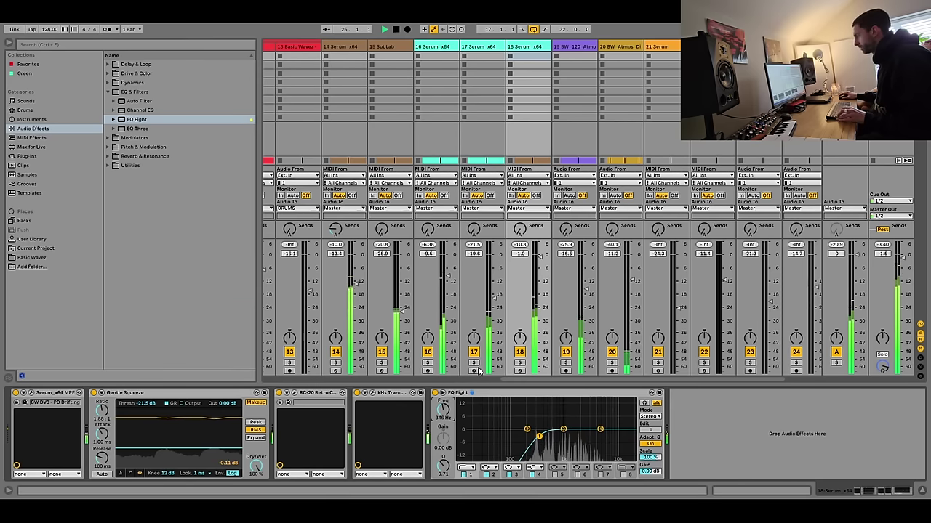
{"action": "left_click_drag", "start_coordinate": [547, 265], "coordinate": [540, 259]}
{"action": "key", "text": "space"}
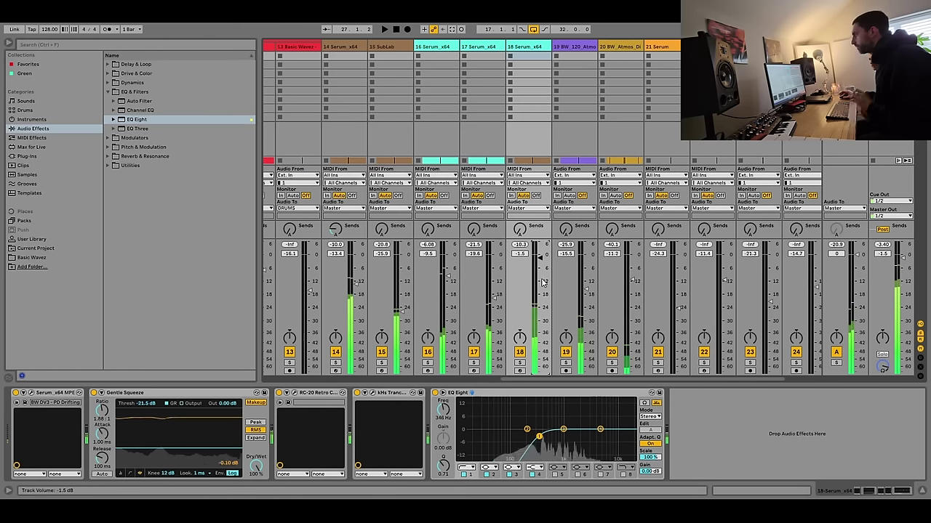
Insert a Delay between RC-20 and the Trance Gate on track 18 and play the drop.
{"action": "left_click", "coordinate": [108, 64]}
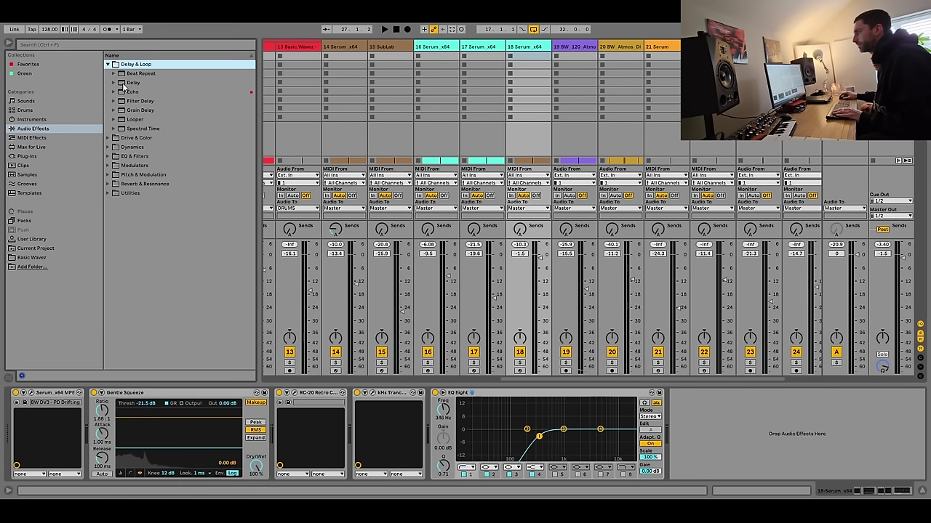
{"action": "left_click", "coordinate": [130, 83]}
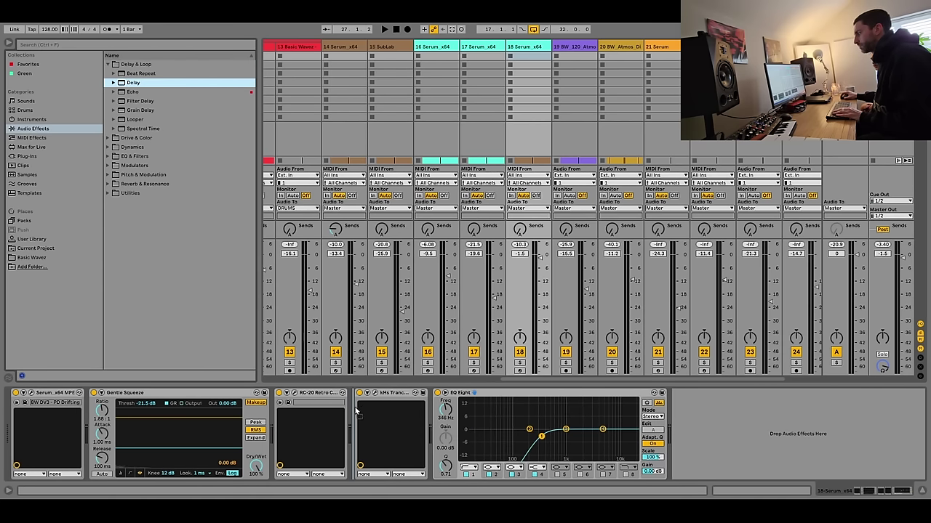
{"action": "left_click_drag", "start_coordinate": [355, 411], "coordinate": [356, 412]}
{"action": "key", "text": "space"}
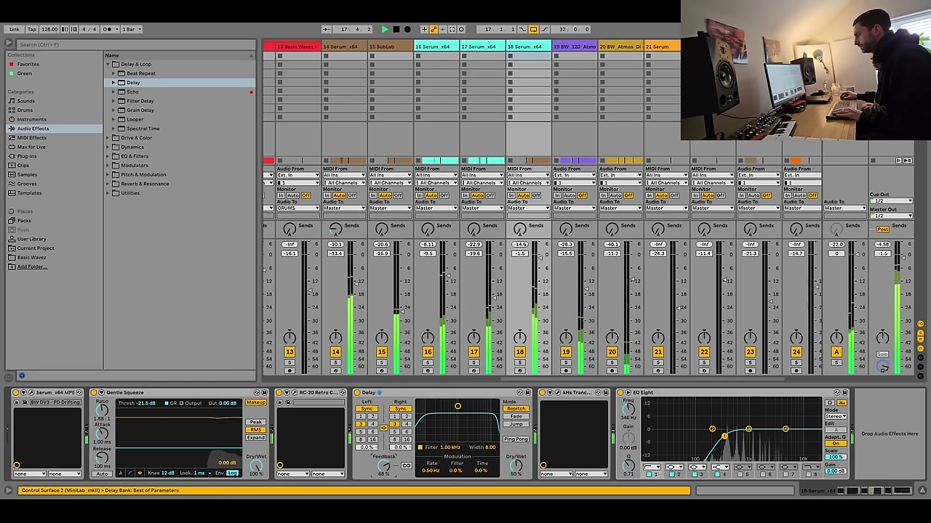
Set the Delay to 30% Dry/Wet, 72% Feedback and a 1.50 kHz filter of width 4.08, and lower track 18 to -2.0 dB.
{"action": "left_click_drag", "start_coordinate": [515, 465], "coordinate": [515, 480]}
{"action": "left_click_drag", "start_coordinate": [457, 407], "coordinate": [451, 425]}
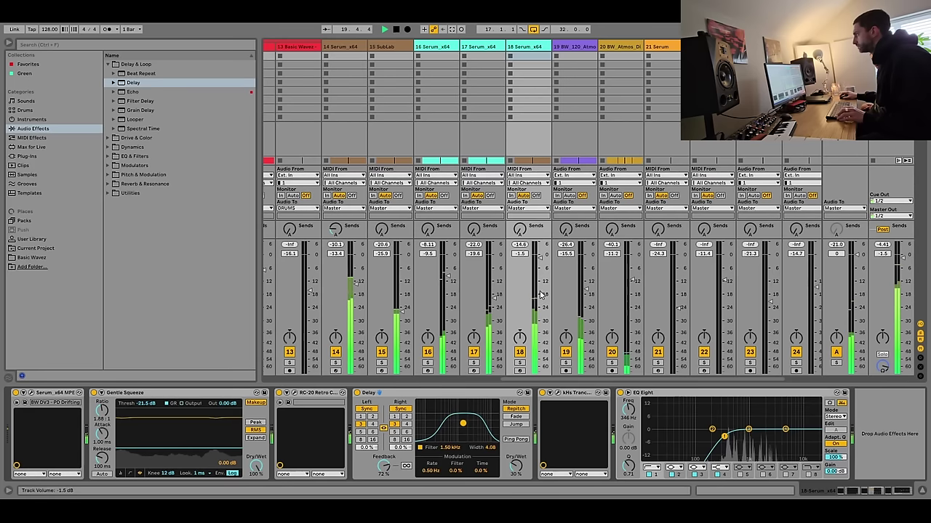
{"action": "left_click_drag", "start_coordinate": [538, 264], "coordinate": [538, 266]}
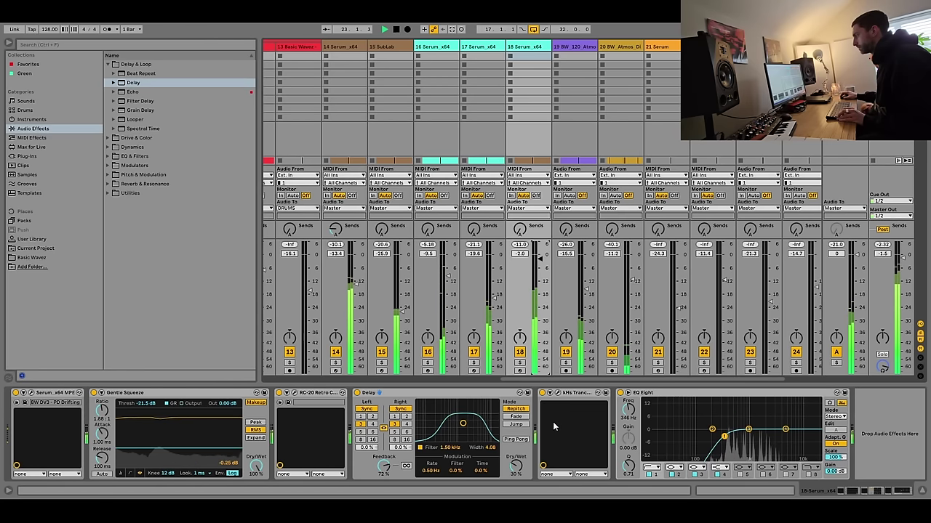
Insert a Reverb before the Trance Gate with 3.46 s Decay and 27% Dry/Wet, and raise track 18 to -1.5 dB.
{"action": "left_click", "coordinate": [115, 186]}
{"action": "left_click_drag", "start_coordinate": [127, 158], "coordinate": [561, 429]}
{"action": "key", "text": "space"}
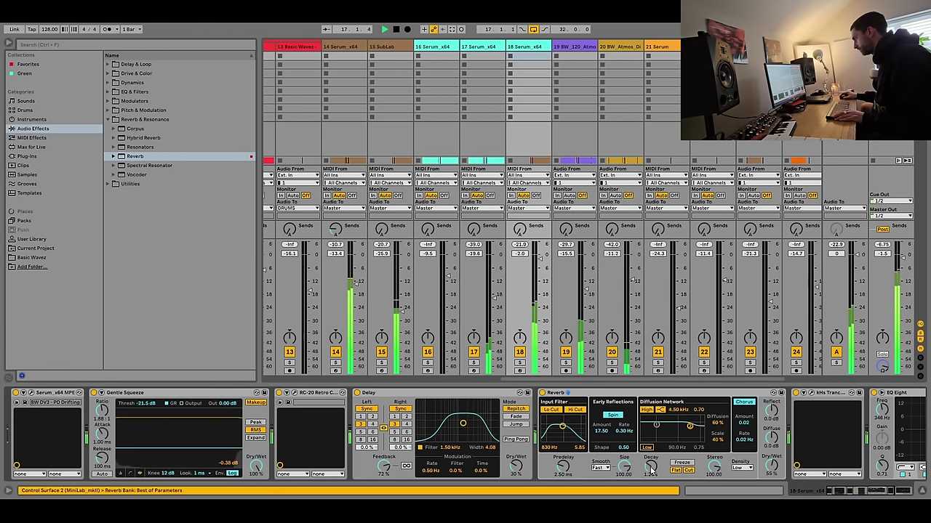
{"action": "left_click_drag", "start_coordinate": [650, 467], "coordinate": [651, 456]}
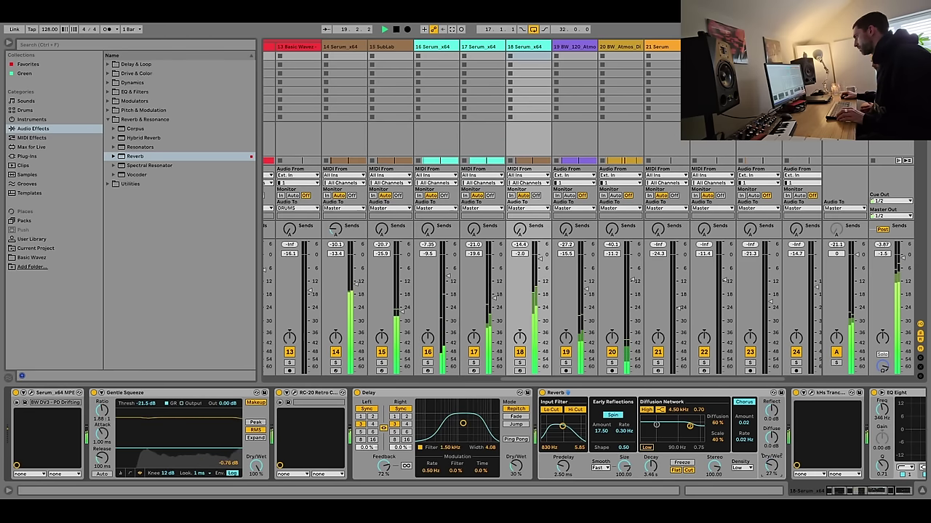
{"action": "left_click_drag", "start_coordinate": [542, 266], "coordinate": [541, 263]}
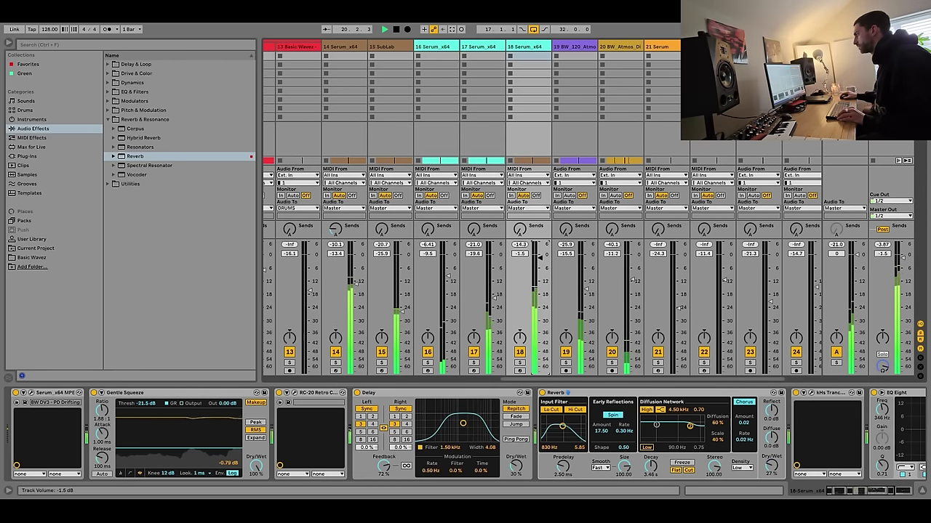
Boost EQ Eight's band 3 by about 4.6 dB at 1.70 kHz and band 4 by 4.83 dB at 5.05 kHz.
{"action": "left_click", "coordinate": [887, 490]}
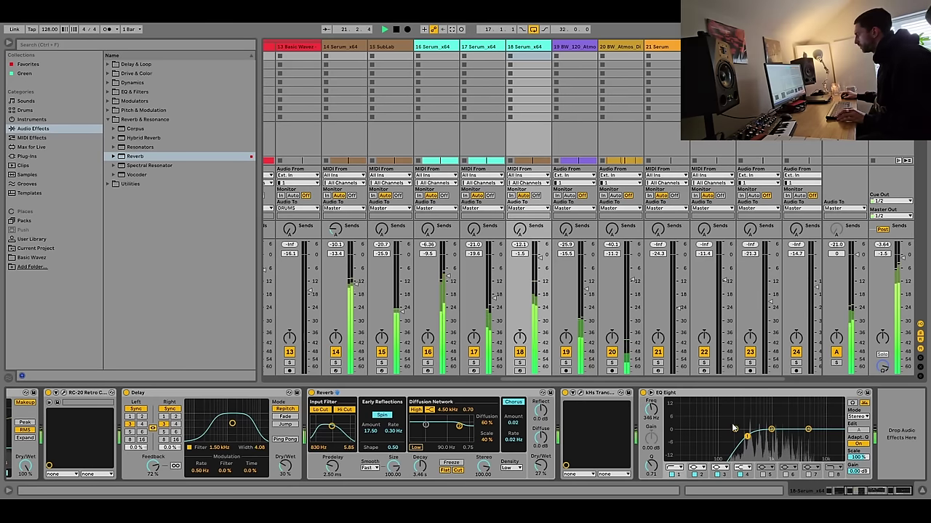
{"action": "left_click_drag", "start_coordinate": [772, 429], "coordinate": [808, 423]}
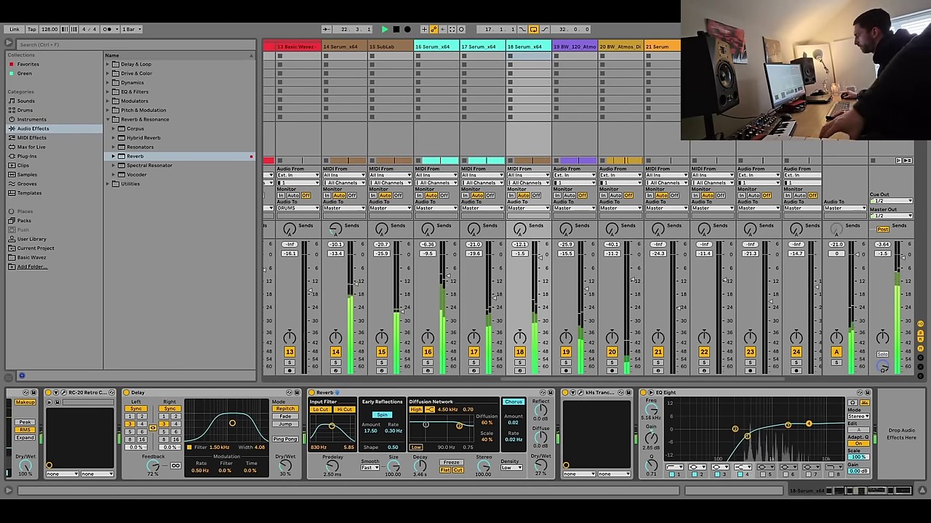
{"action": "left_click", "coordinate": [787, 424]}
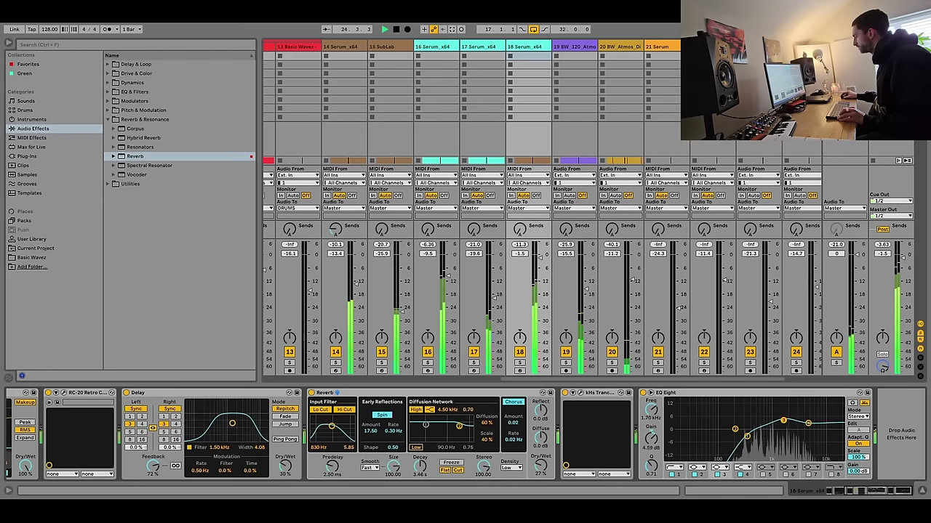
{"action": "left_click_drag", "start_coordinate": [808, 423], "coordinate": [808, 422]}
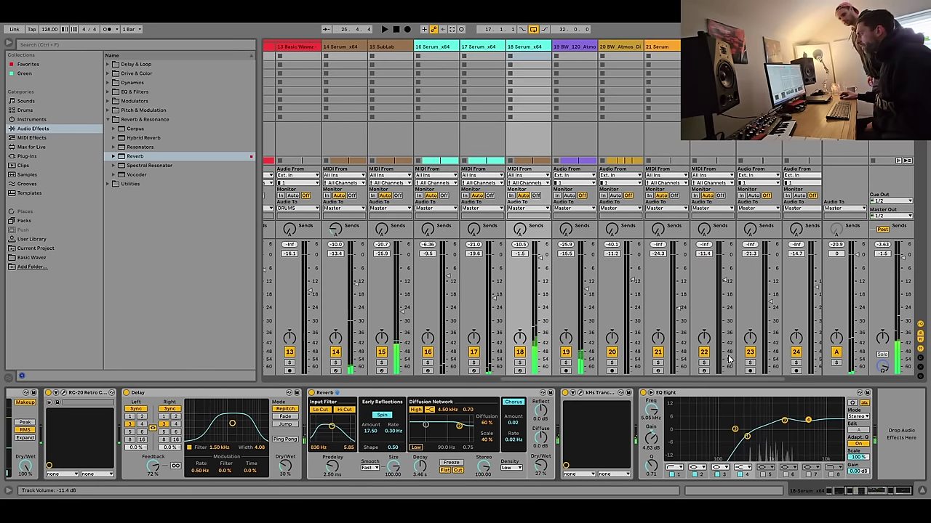
Duplicate track 18's MIDI clip to fill bars 33 to 49 in the arrangement, and play from bar 17.
{"action": "key", "text": "Tab"}
{"action": "left_click", "coordinate": [478, 128]}
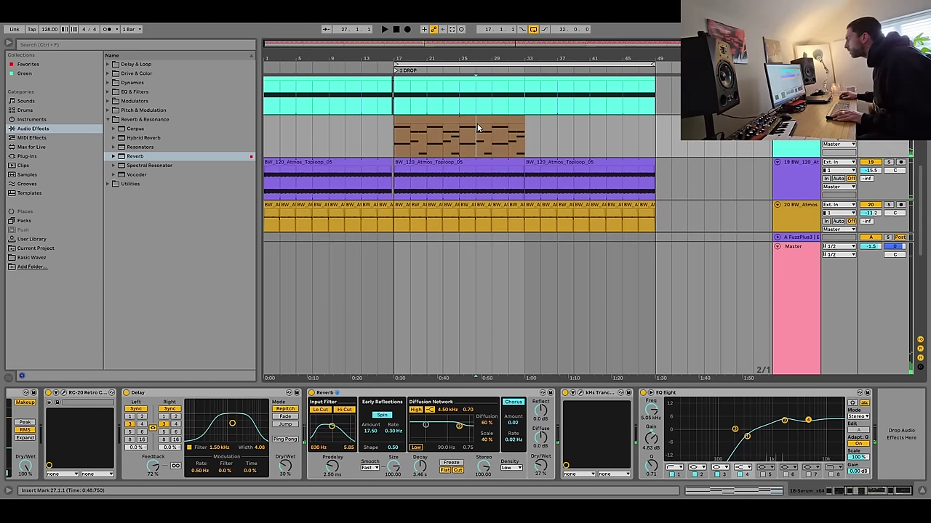
{"action": "left_click", "coordinate": [477, 122]}
{"action": "key", "text": "ctrl+d"}
{"action": "left_click", "coordinate": [395, 131]}
{"action": "key", "text": "space"}
{"action": "key", "text": "Tab"}
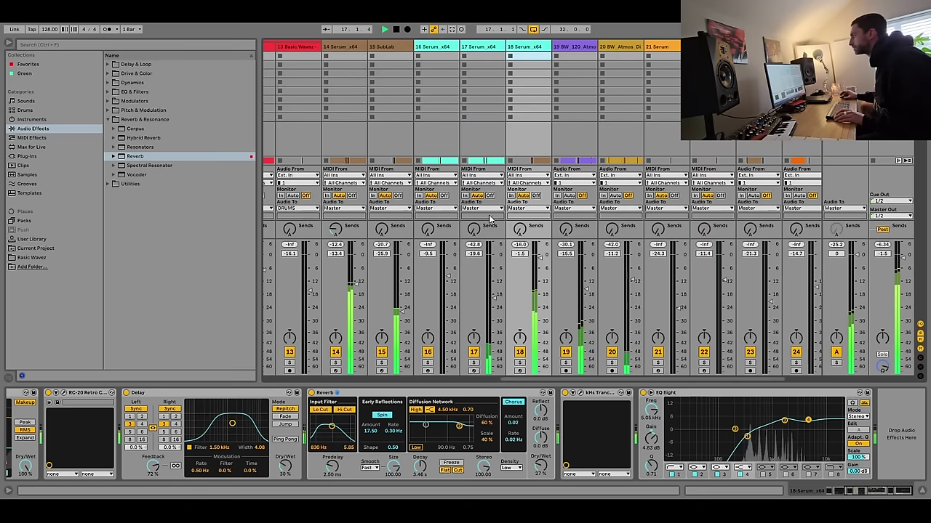
Stop playback and move track 18's first clip from bar 17 to bar 1.
{"action": "key", "text": "Tab"}
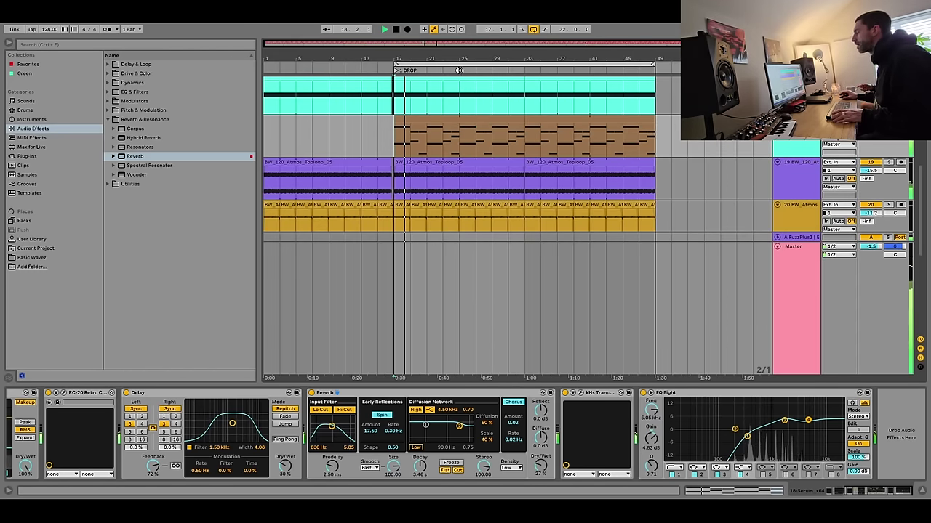
{"action": "key", "text": "space"}
{"action": "left_click_drag", "start_coordinate": [453, 119], "coordinate": [322, 123]}
{"action": "key", "text": "Tab"}
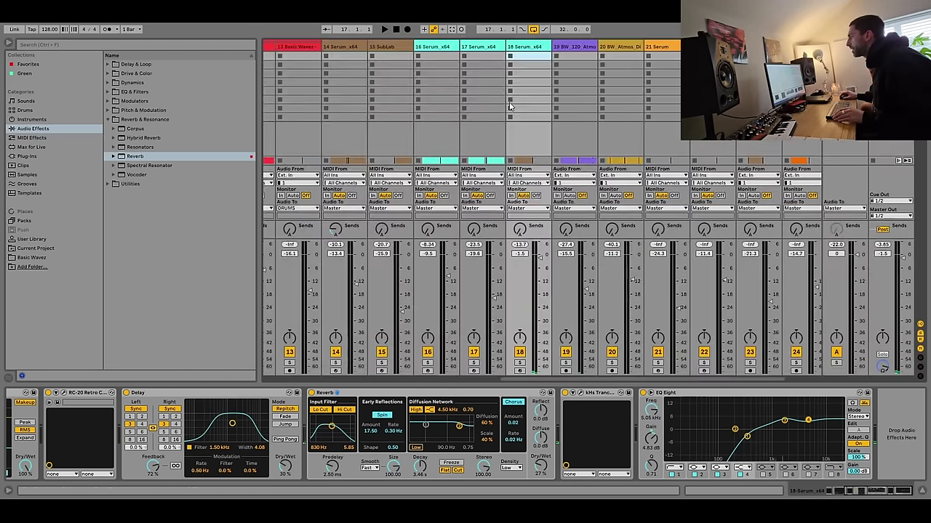
{"action": "key", "text": "Tab"}
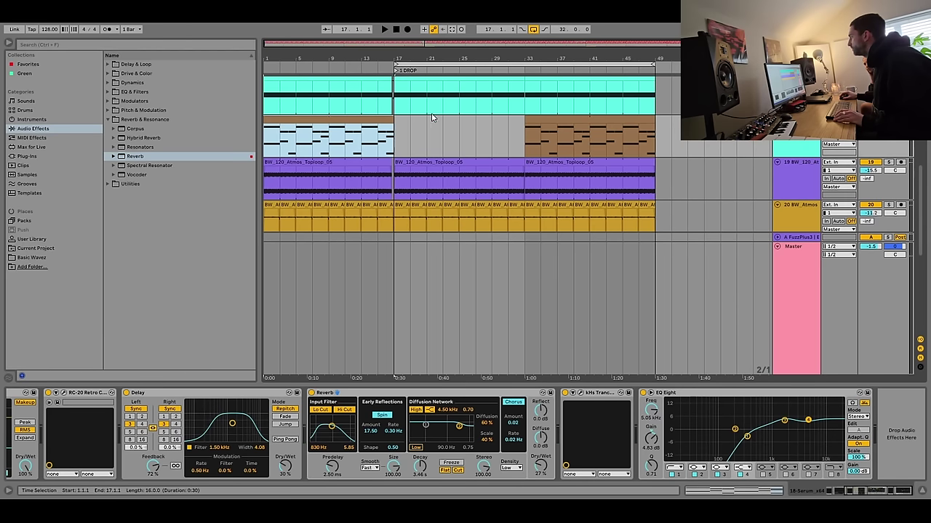
{"action": "key", "text": "Tab"}
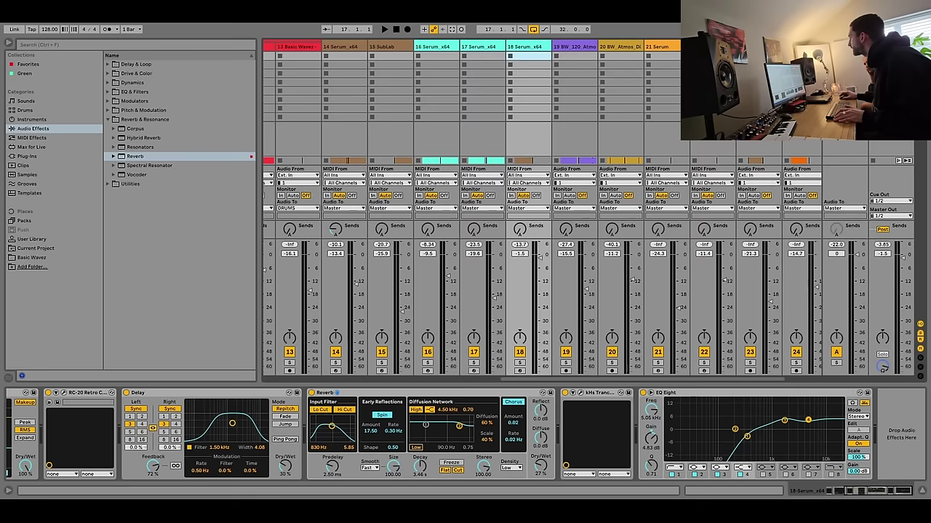
Play the arrangement from bar 1 and check how the pad sits with the other intro tracks.
{"action": "key", "text": "space"}
{"action": "key", "text": "Tab"}
{"action": "left_click_drag", "start_coordinate": [277, 119], "coordinate": [293, 137]}
{"action": "scroll", "coordinate": [293, 136], "scroll_direction": "up", "scroll_amount": 3}
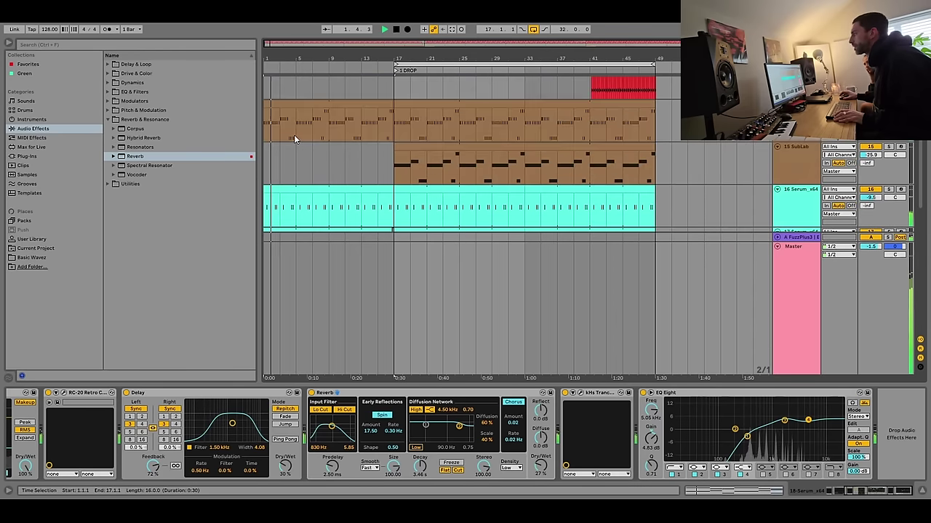
{"action": "scroll", "coordinate": [294, 136], "scroll_direction": "down", "scroll_amount": 7}
{"action": "key", "text": "Tab"}
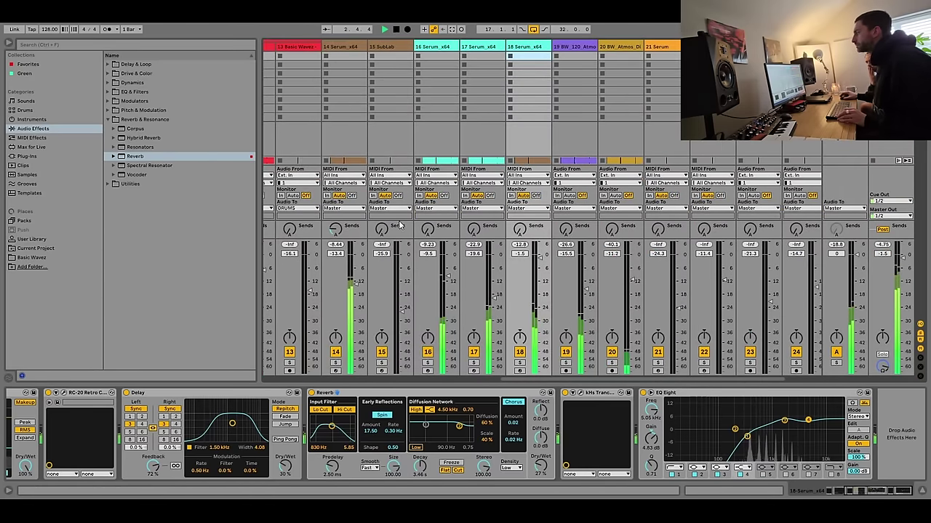
{"action": "key", "text": "Tab"}
{"action": "scroll", "coordinate": [381, 179], "scroll_direction": "up", "scroll_amount": 3}
{"action": "scroll", "coordinate": [381, 180], "scroll_direction": "up", "scroll_amount": 4}
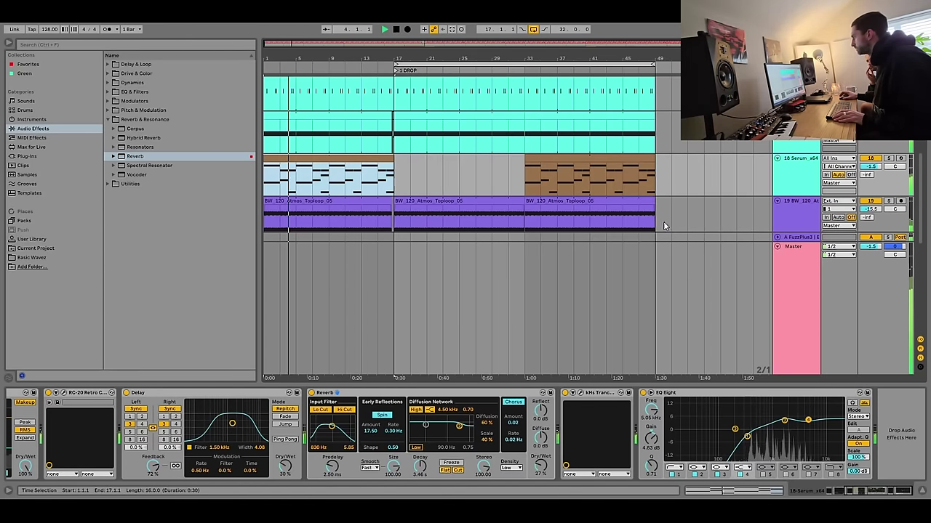
Hide the arrangement's device view and inspect the tracks' clips and the device chains of tracks 14 and 15.
{"action": "key", "text": "ctrl+alt+l"}
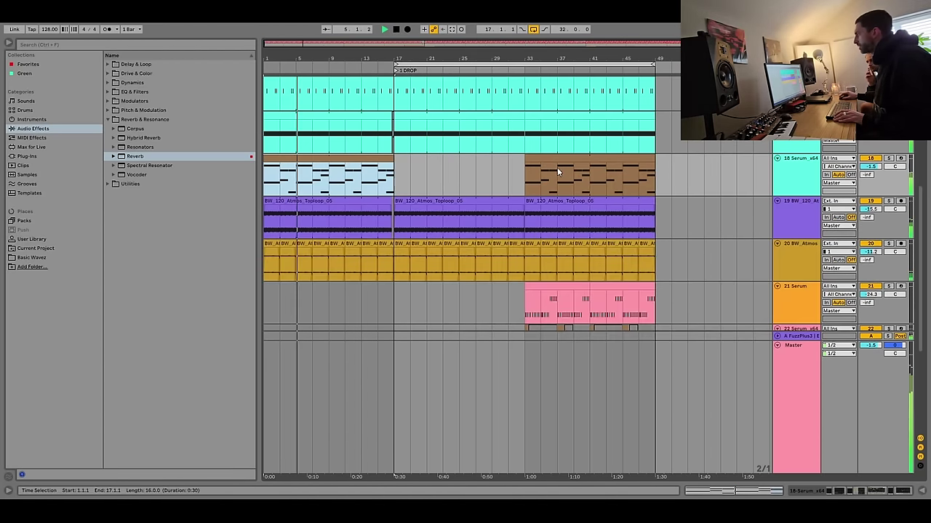
{"action": "key", "text": "Tab"}
{"action": "left_click", "coordinate": [375, 51]}
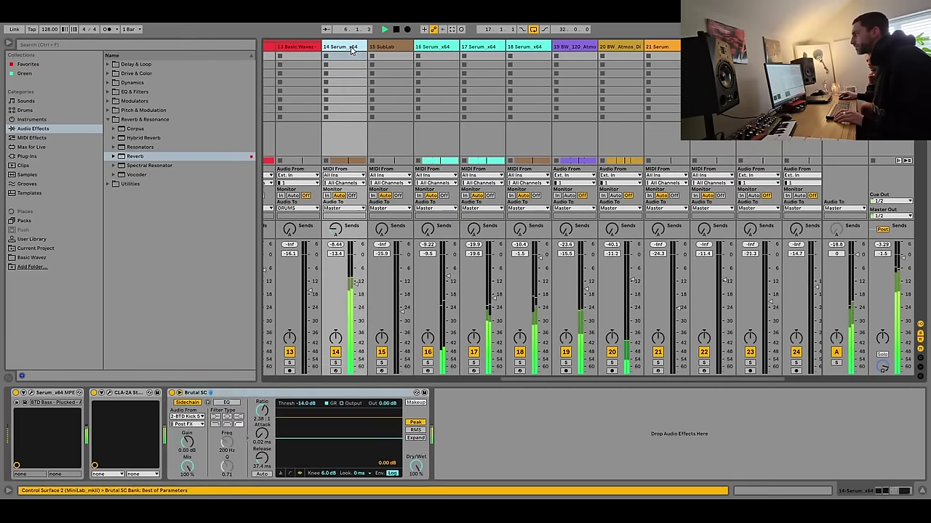
{"action": "key", "text": "Tab"}
{"action": "scroll", "coordinate": [364, 168], "scroll_direction": "down", "scroll_amount": 6}
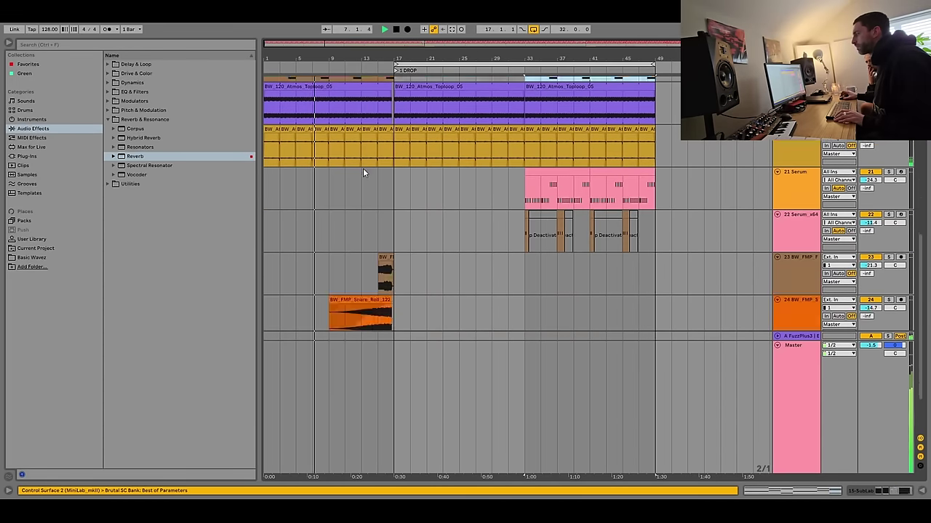
{"action": "scroll", "coordinate": [367, 166], "scroll_direction": "up", "scroll_amount": 2}
{"action": "scroll", "coordinate": [371, 164], "scroll_direction": "up", "scroll_amount": 5}
{"action": "scroll", "coordinate": [373, 168], "scroll_direction": "down", "scroll_amount": 3}
{"action": "key", "text": "Tab"}
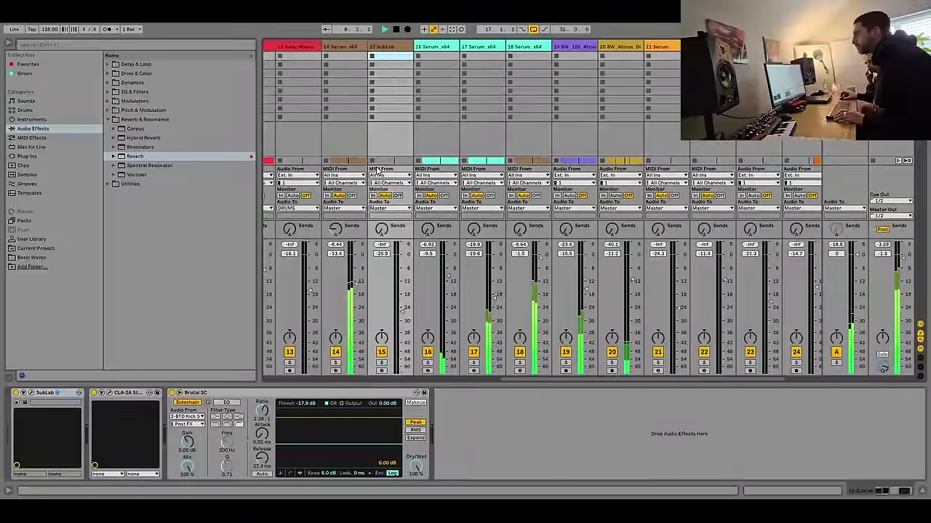
Select track 18 and review its clips and effect chain while listening to the intro.
{"action": "key", "text": "Tab"}
{"action": "scroll", "coordinate": [779, 219], "scroll_direction": "up", "scroll_amount": 2}
{"action": "left_click", "coordinate": [780, 219]}
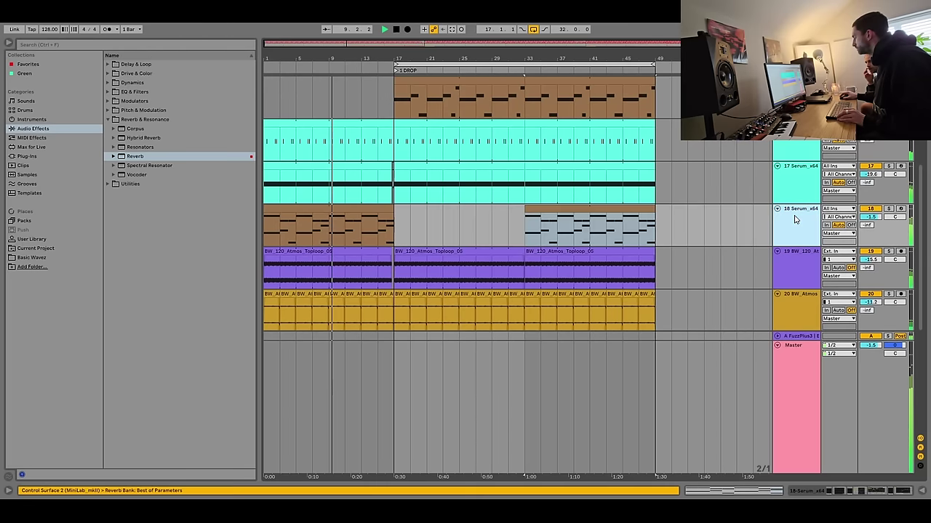
{"action": "key", "text": "Tab"}
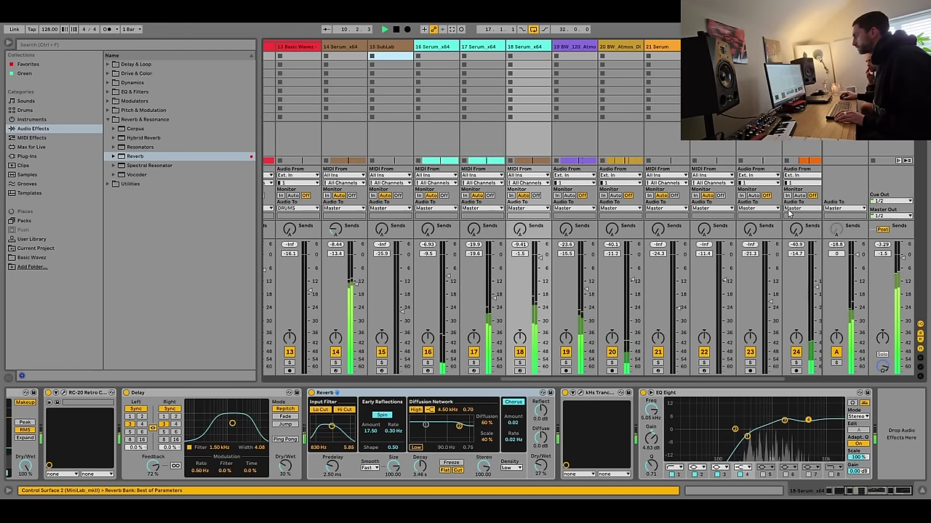
{"action": "key", "text": "Tab"}
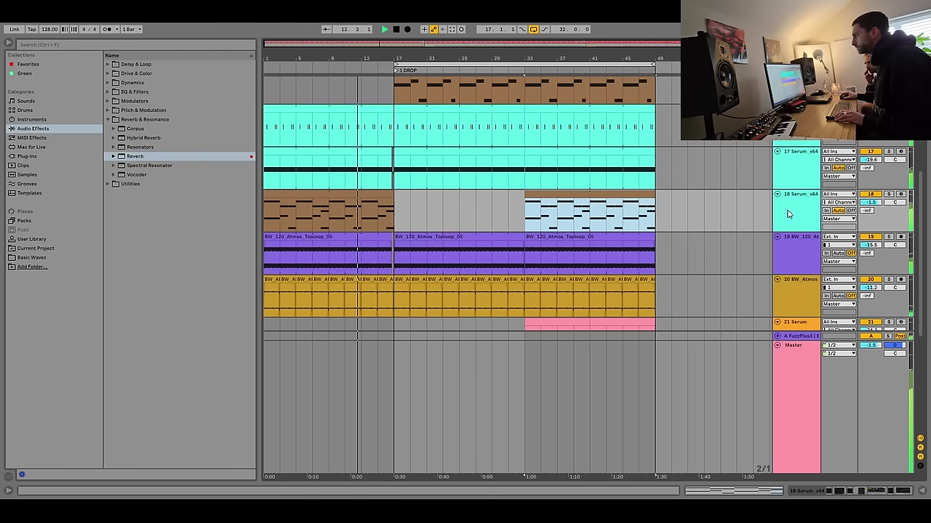
{"action": "key", "text": "Tab"}
{"action": "key", "text": "Tab"}
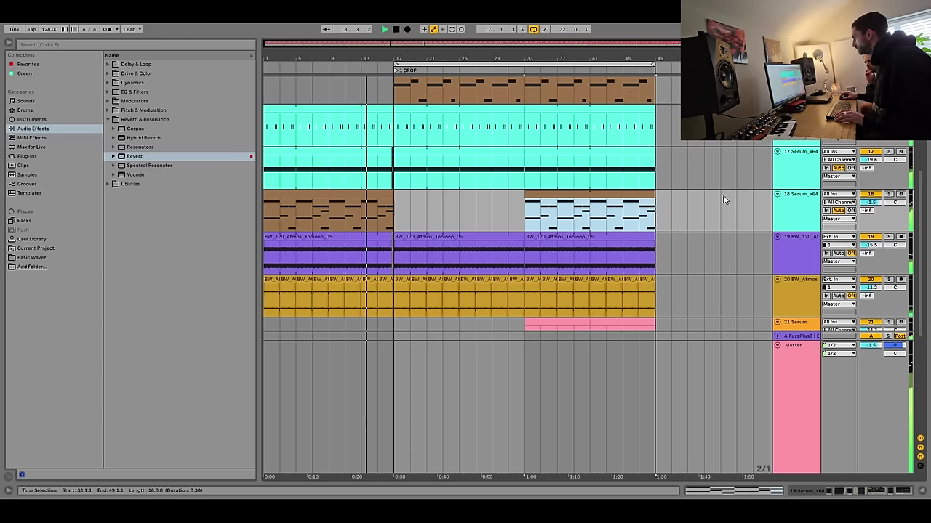
{"action": "left_click", "coordinate": [793, 198]}
{"action": "key", "text": "Tab"}
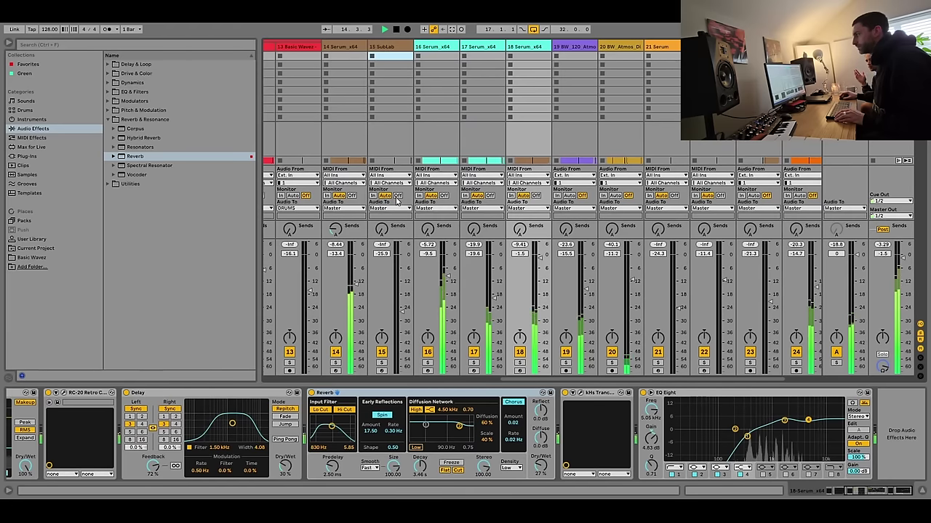
Select track 18's first clip and listen to the transition from the intro into the drop at bar 17.
{"action": "left_click", "coordinate": [436, 48]}
{"action": "left_click", "coordinate": [478, 48]}
{"action": "key", "text": "Tab"}
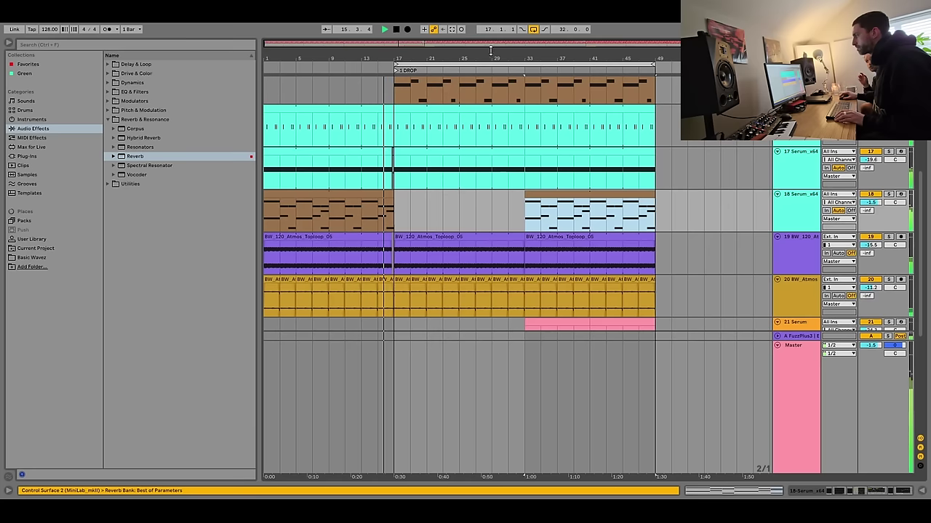
{"action": "left_click", "coordinate": [385, 204]}
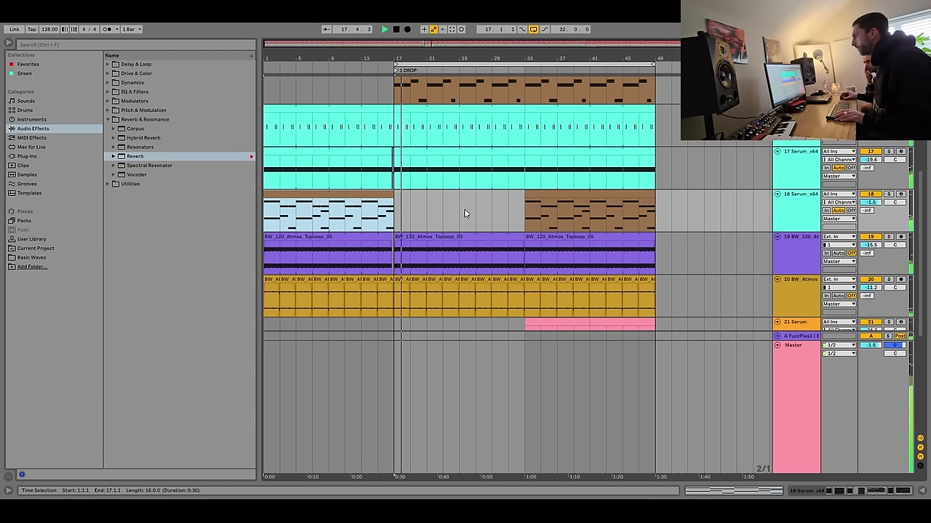
{"action": "scroll", "coordinate": [480, 207], "scroll_direction": "down", "scroll_amount": 3}
{"action": "scroll", "coordinate": [503, 196], "scroll_direction": "up", "scroll_amount": 3}
{"action": "key", "text": "space"}
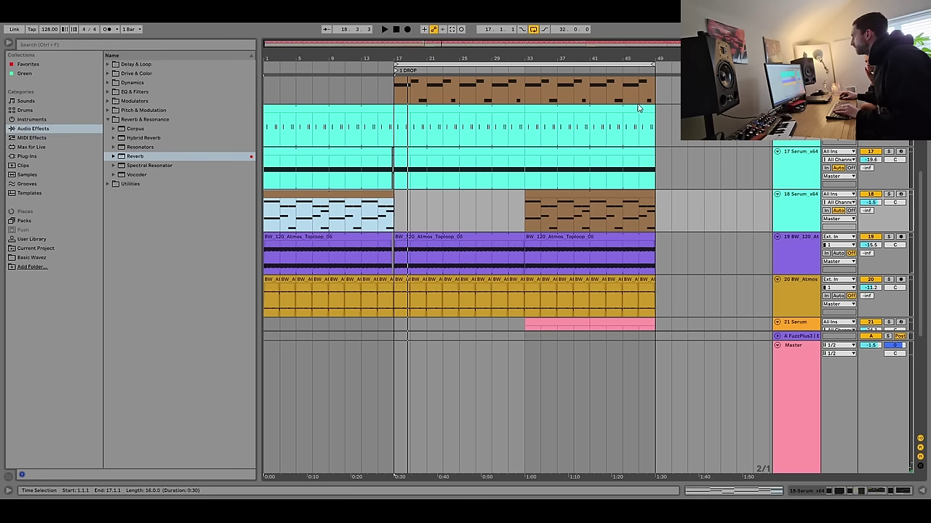
Play from bar 31 into track 18's second clip and check the pad's level against the other tracks.
{"action": "left_click", "coordinate": [505, 212]}
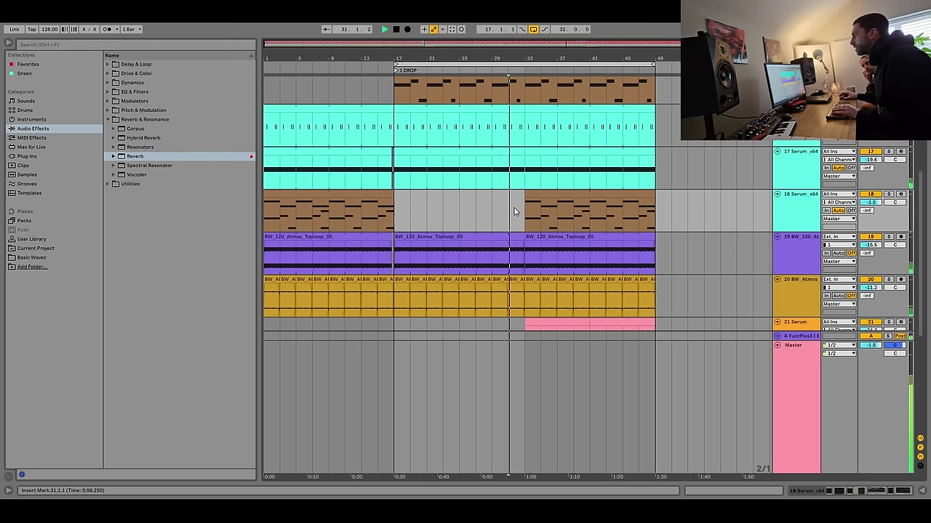
{"action": "key", "text": "space"}
{"action": "left_click", "coordinate": [553, 195]}
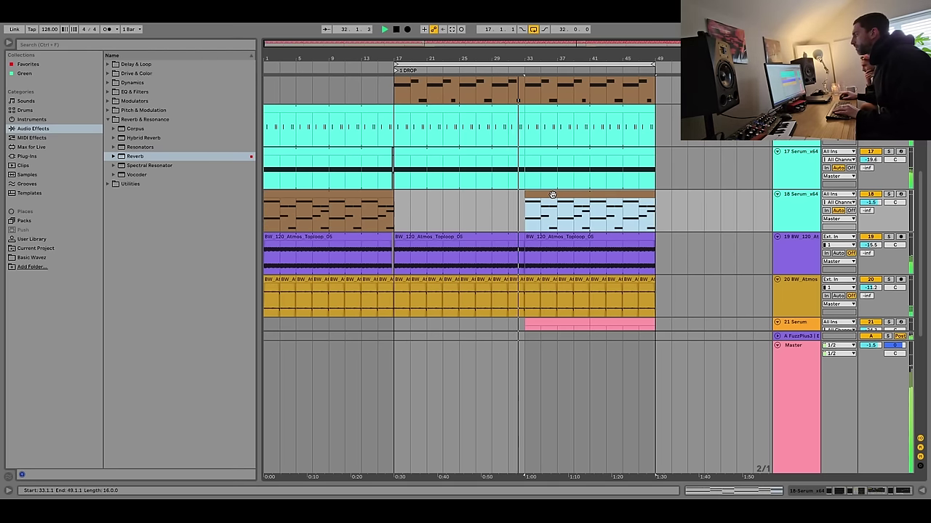
{"action": "key", "text": "Tab"}
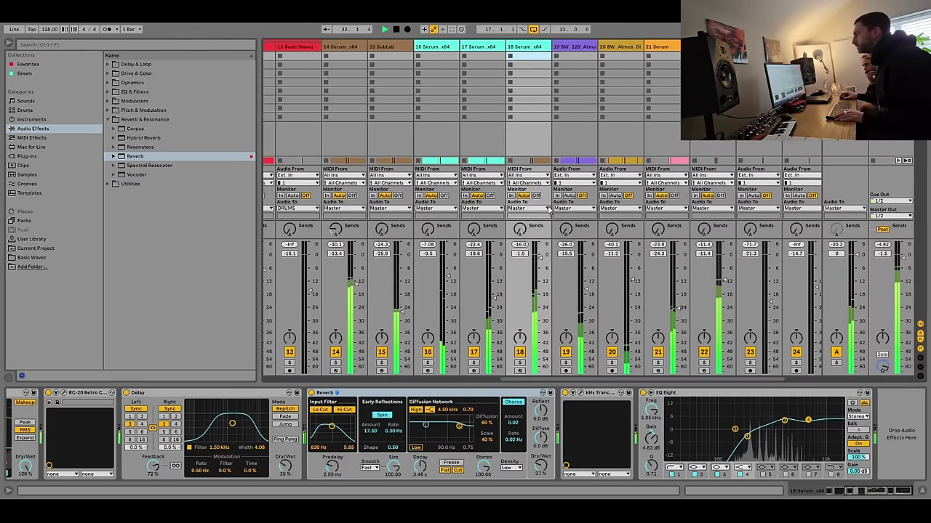
{"action": "key", "text": "Tab"}
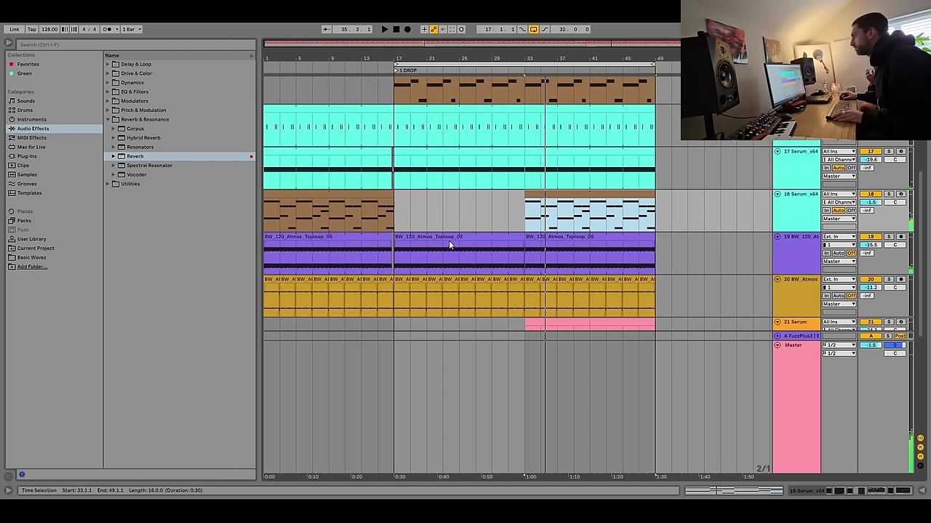
{"action": "key", "text": "Tab"}
{"action": "key", "text": "Tab"}
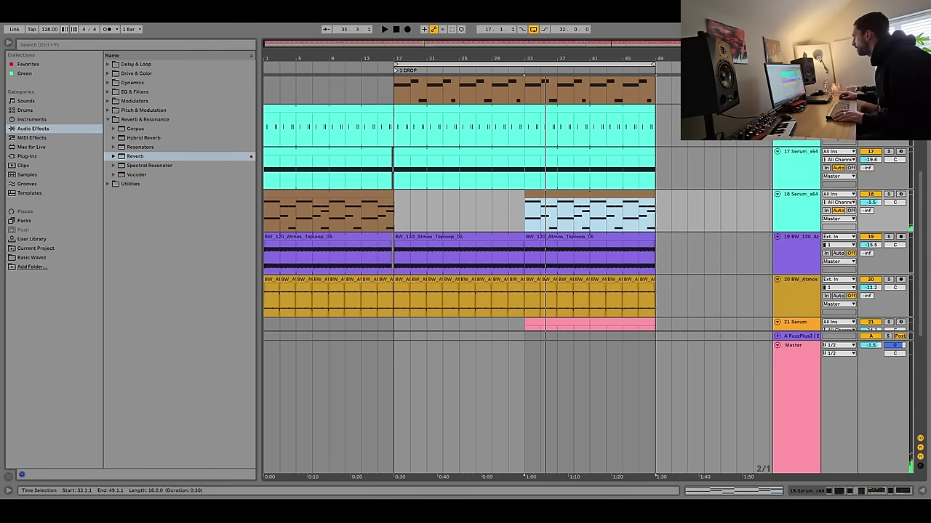
Review the mixer levels and the clips on the tracks below the track 18 pad while playback is stopped.
{"action": "scroll", "coordinate": [781, 160], "scroll_direction": "down", "scroll_amount": 2}
{"action": "key", "text": "Tab"}
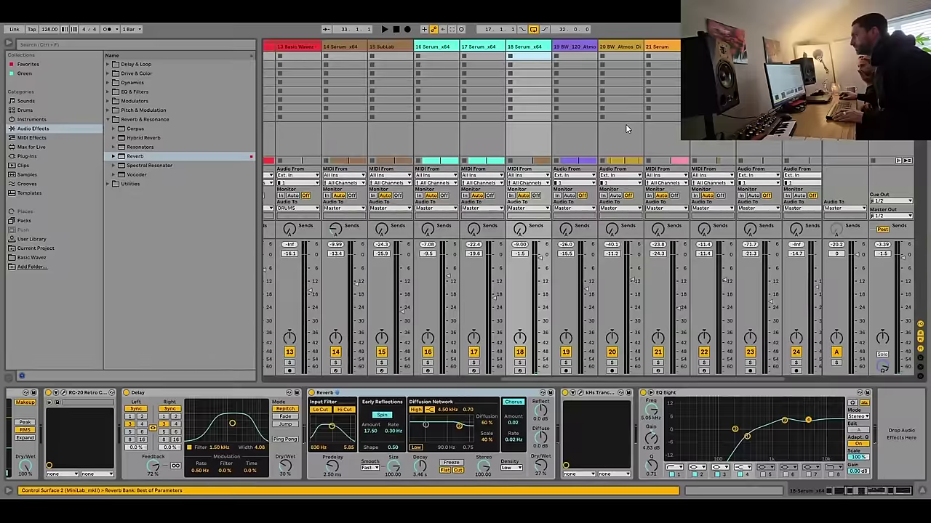
{"action": "key", "text": "Tab"}
{"action": "scroll", "coordinate": [493, 271], "scroll_direction": "down", "scroll_amount": 3}
{"action": "left_click", "coordinate": [521, 240]}
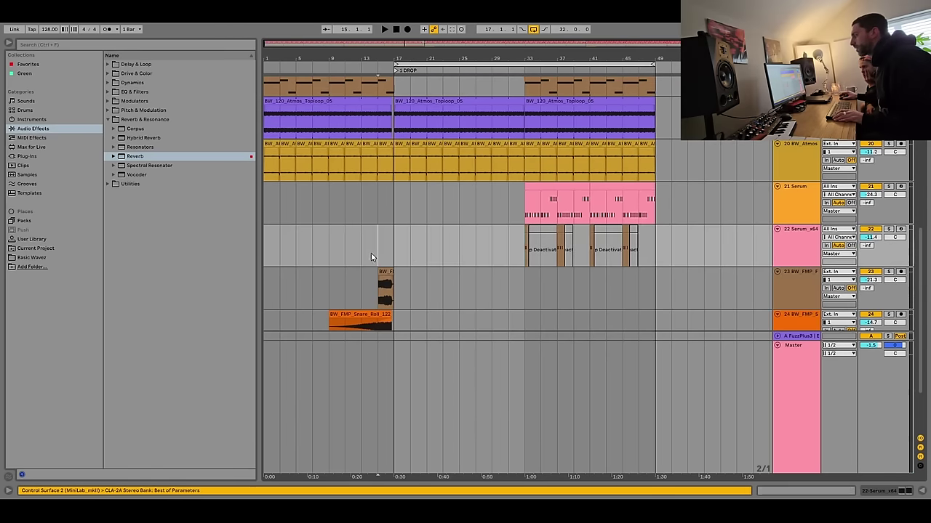
{"action": "scroll", "coordinate": [385, 262], "scroll_direction": "down", "scroll_amount": 2}
{"action": "scroll", "coordinate": [560, 210], "scroll_direction": "up", "scroll_amount": 5}
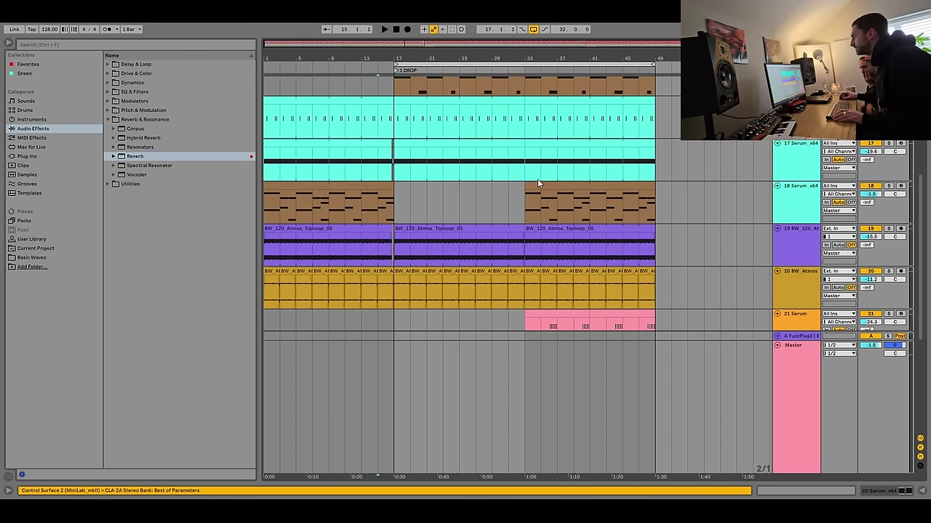
Play the drop from bar 33 and inspect the mixer and the clips on tracks 20 to 25.
{"action": "left_click", "coordinate": [526, 206]}
{"action": "key", "text": "space"}
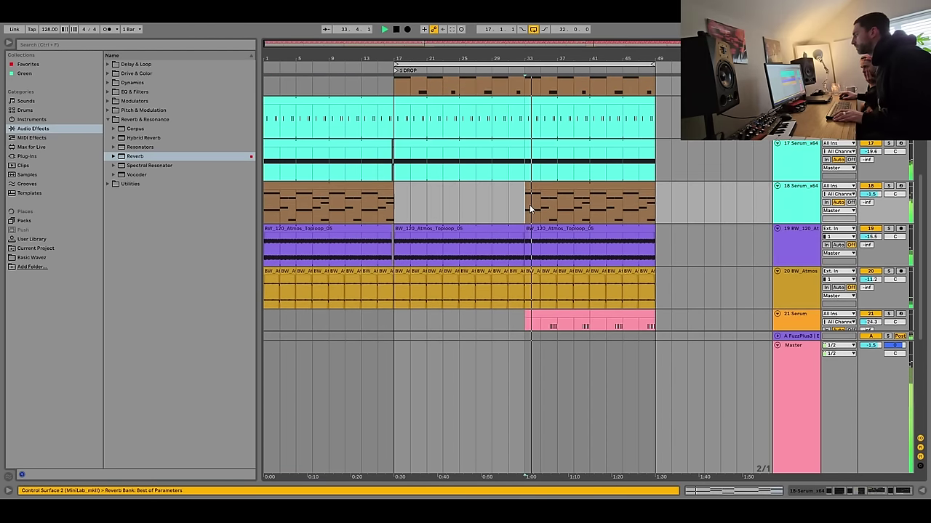
{"action": "key", "text": "Tab"}
{"action": "key", "text": "Tab"}
{"action": "scroll", "coordinate": [532, 211], "scroll_direction": "down", "scroll_amount": 6}
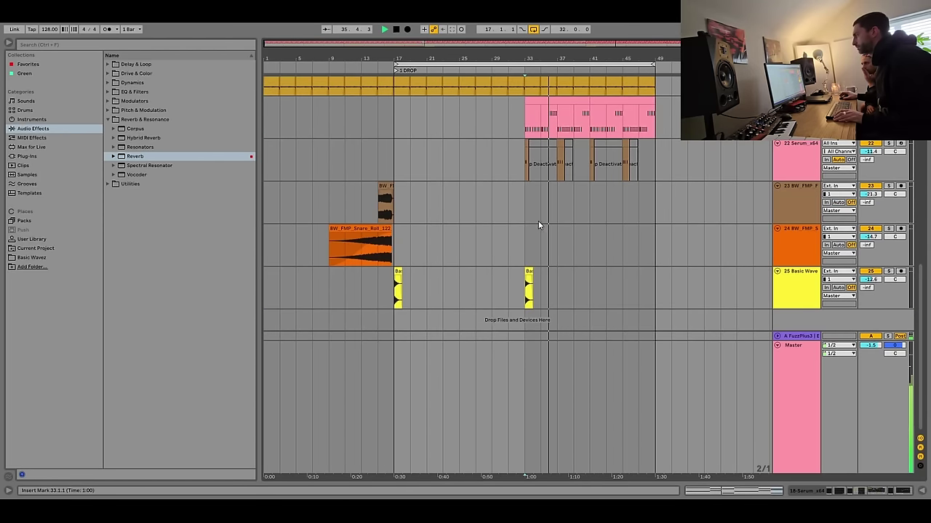
Insert a MIDI track below track 25, search the plug-ins for "serum" and try to load Serum_x64 onto it.
{"action": "right_click", "coordinate": [791, 315]}
{"action": "left_click", "coordinate": [807, 325]}
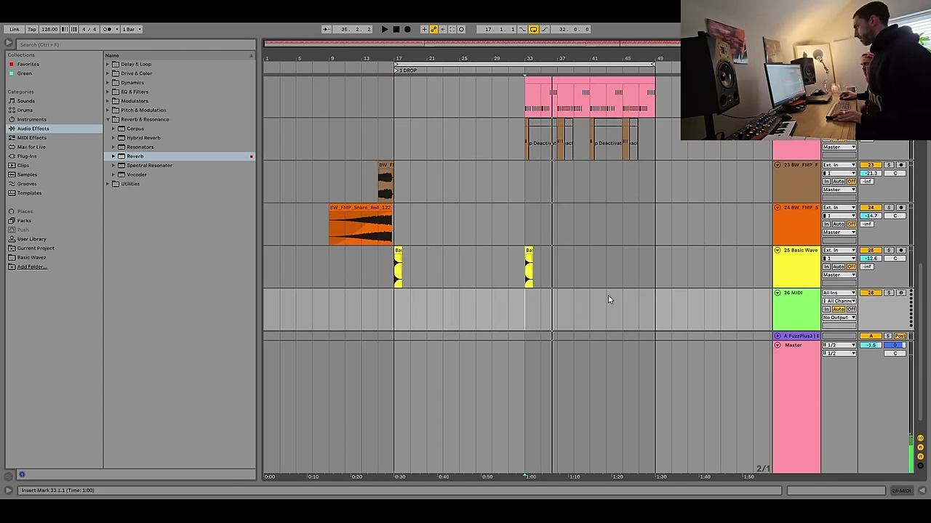
{"action": "left_click", "coordinate": [45, 157]}
{"action": "left_click", "coordinate": [79, 46]}
{"action": "type", "text": "serum"}
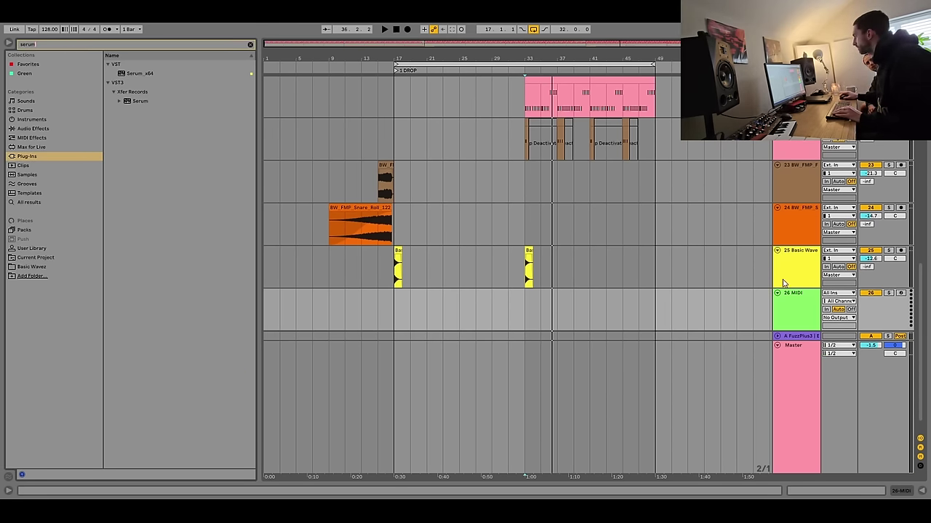
{"action": "left_click", "coordinate": [804, 305]}
{"action": "left_click_drag", "start_coordinate": [145, 78], "coordinate": [804, 303]}
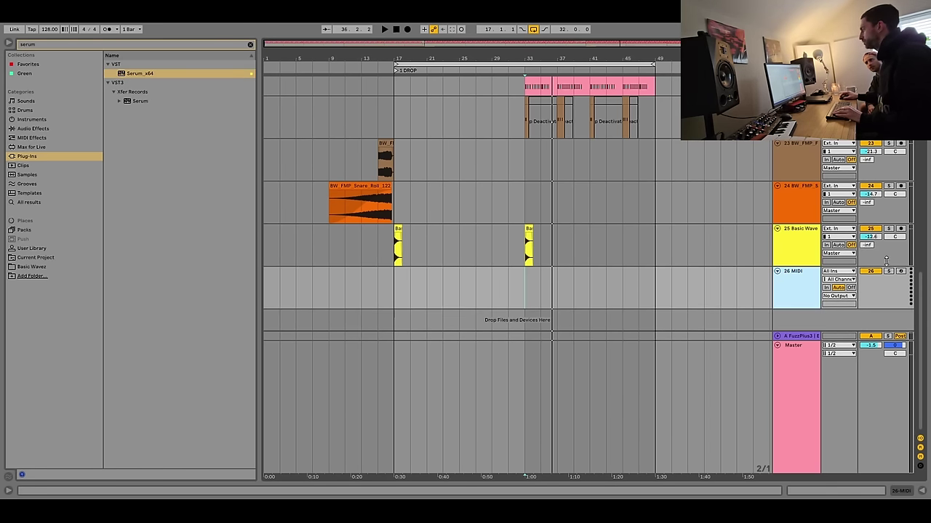
Delete the empty MIDI track 26.
{"action": "left_click", "coordinate": [817, 264]}
{"action": "left_click", "coordinate": [807, 280]}
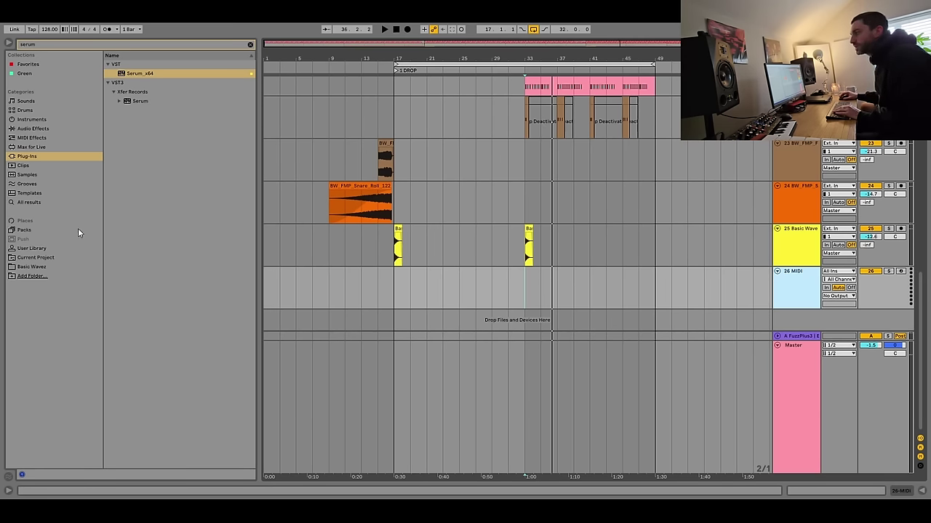
{"action": "left_click", "coordinate": [791, 246]}
{"action": "left_click", "coordinate": [803, 277]}
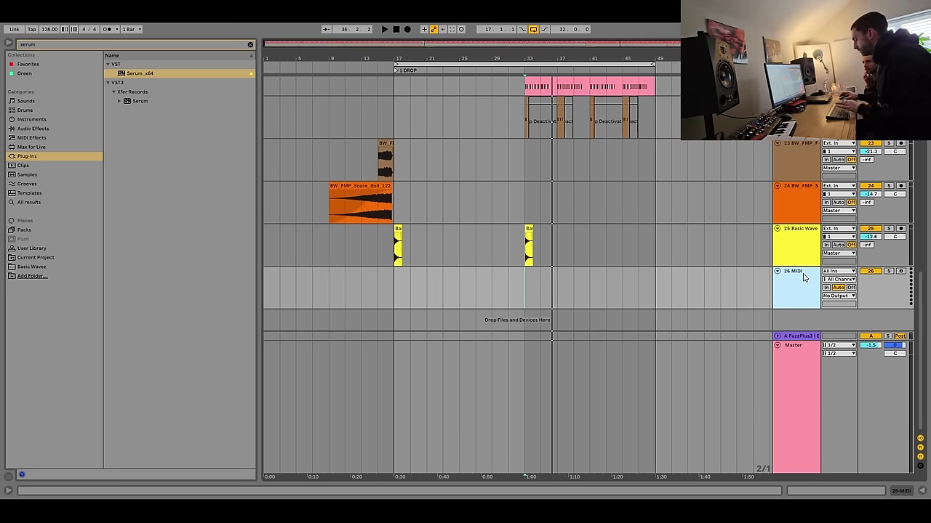
{"action": "key", "text": "Delete"}
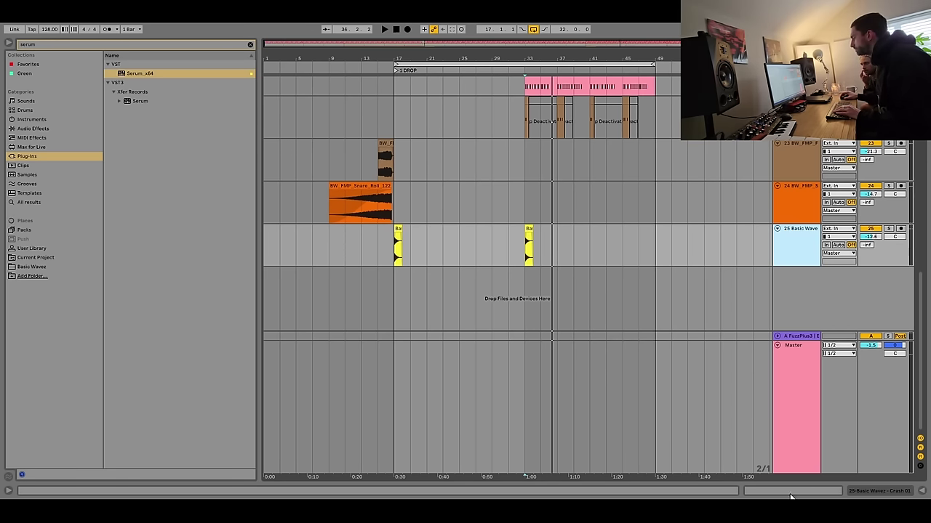
Look over the clips on tracks 16 to 25, switch to the Splice app and show the library's sounds.
{"action": "left_click", "coordinate": [773, 510]}
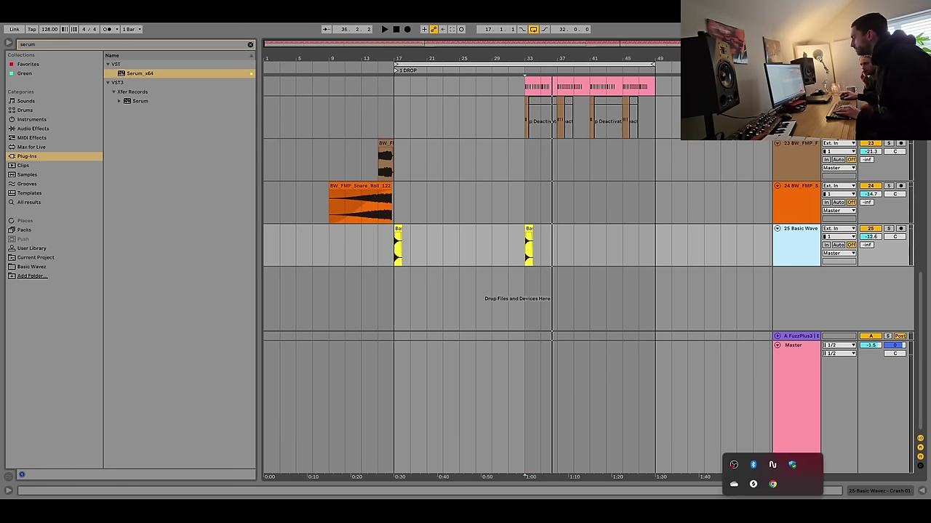
{"action": "left_click", "coordinate": [374, 267]}
{"action": "scroll", "coordinate": [404, 235], "scroll_direction": "up", "scroll_amount": 6}
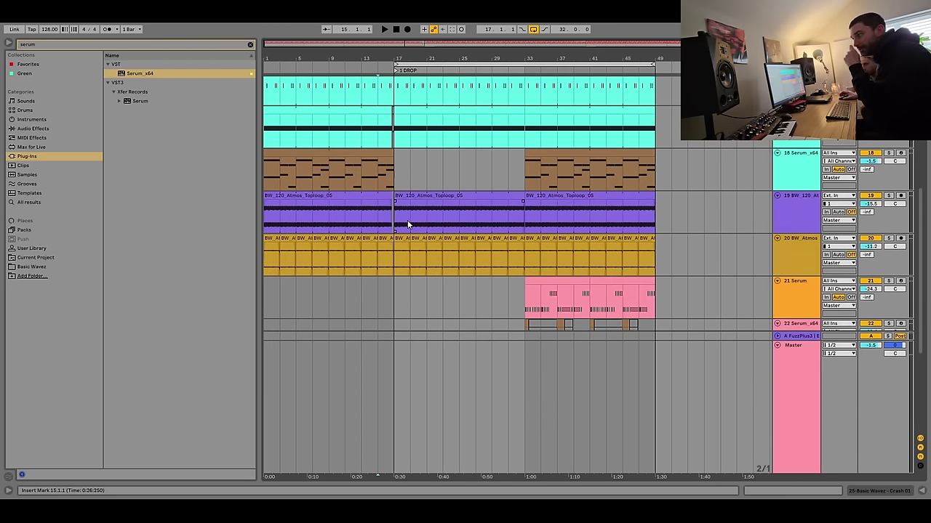
{"action": "scroll", "coordinate": [500, 278], "scroll_direction": "down", "scroll_amount": 6}
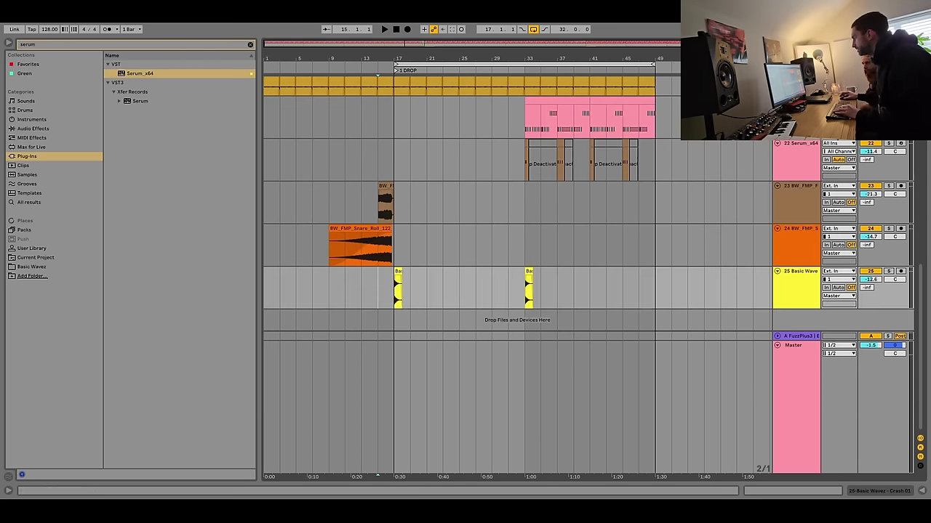
{"action": "left_click", "coordinate": [772, 510]}
{"action": "left_click", "coordinate": [754, 483]}
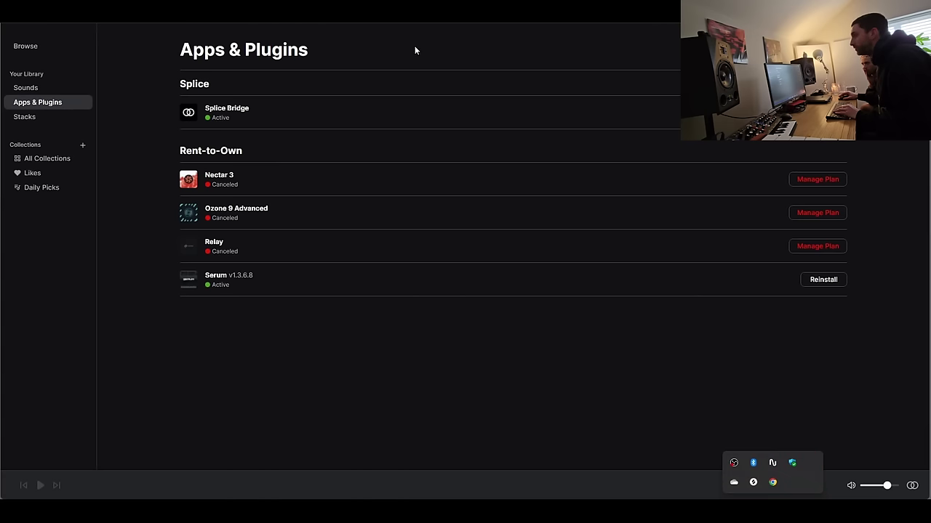
{"action": "left_click", "coordinate": [35, 90]}
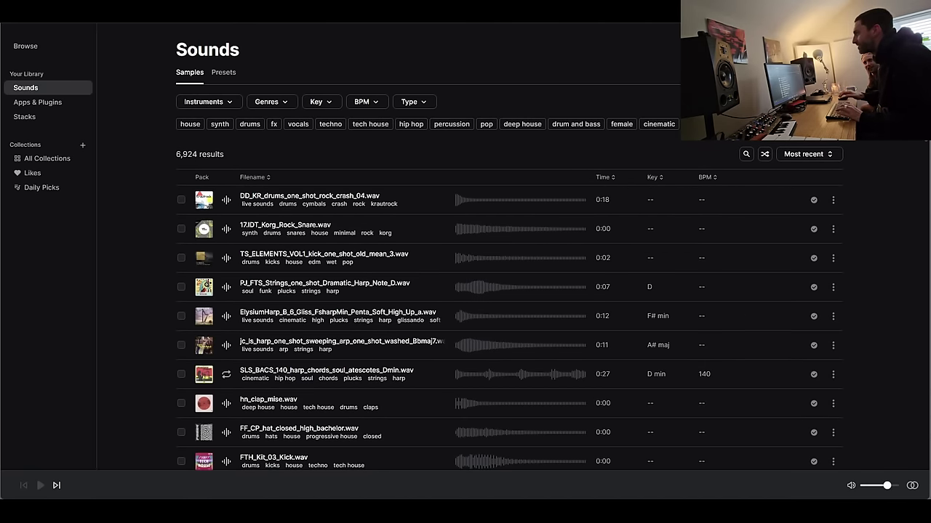
Search Splice for vocals, limiting the samples to the owned library and the key of G minor.
{"action": "left_click", "coordinate": [298, 124]}
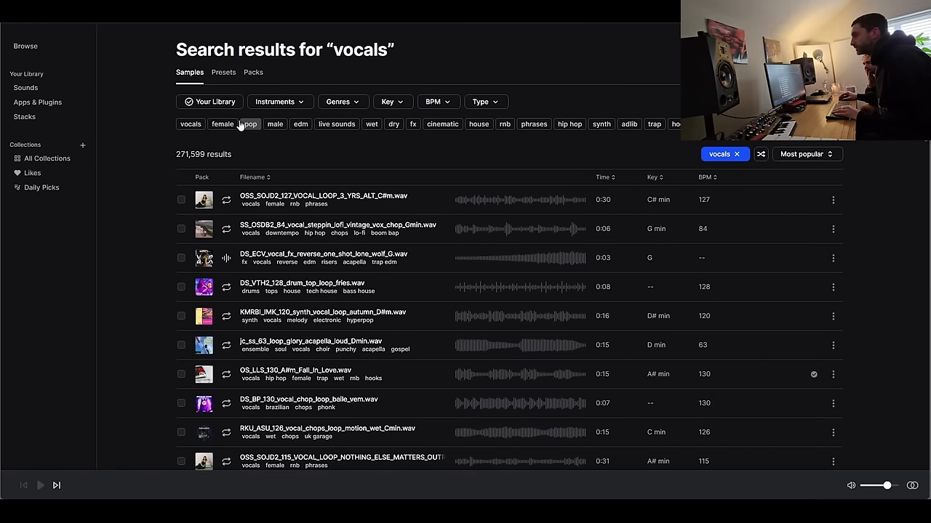
{"action": "left_click", "coordinate": [218, 102]}
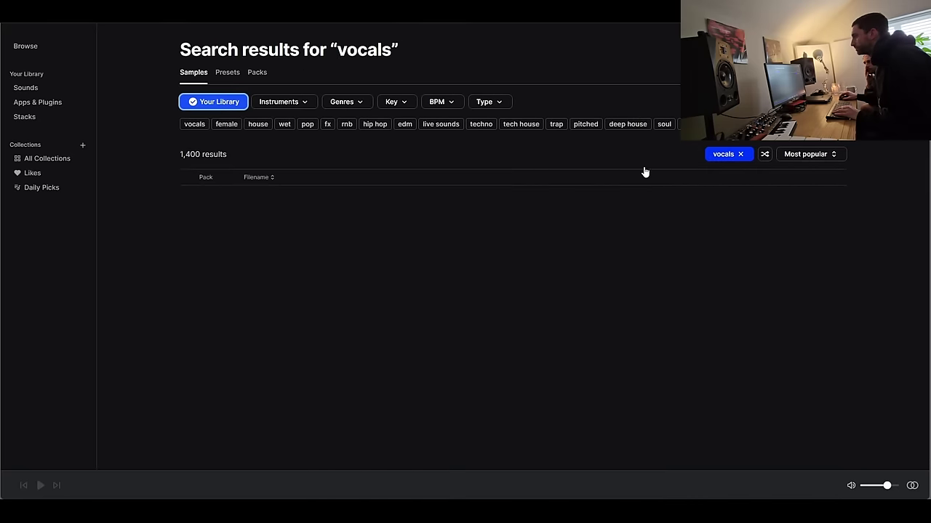
{"action": "left_click", "coordinate": [386, 103]}
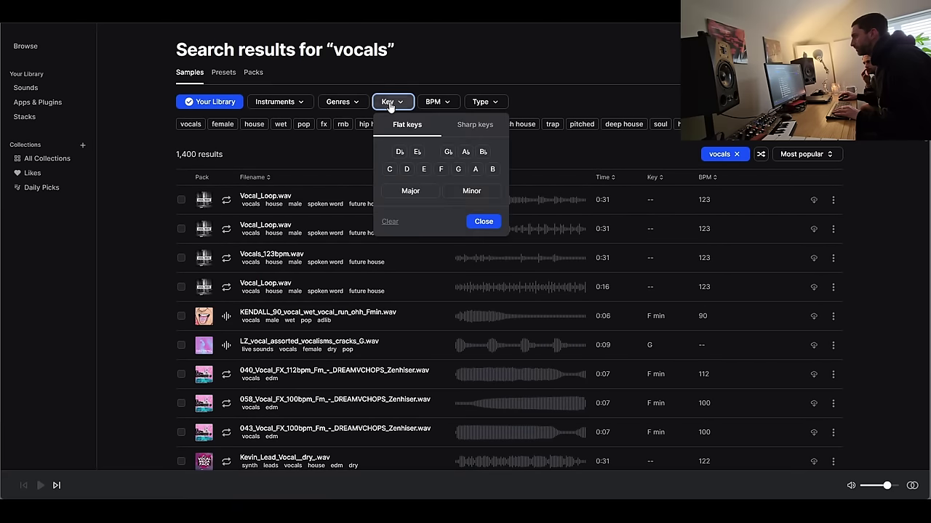
{"action": "left_click", "coordinate": [458, 169]}
{"action": "left_click", "coordinate": [472, 191]}
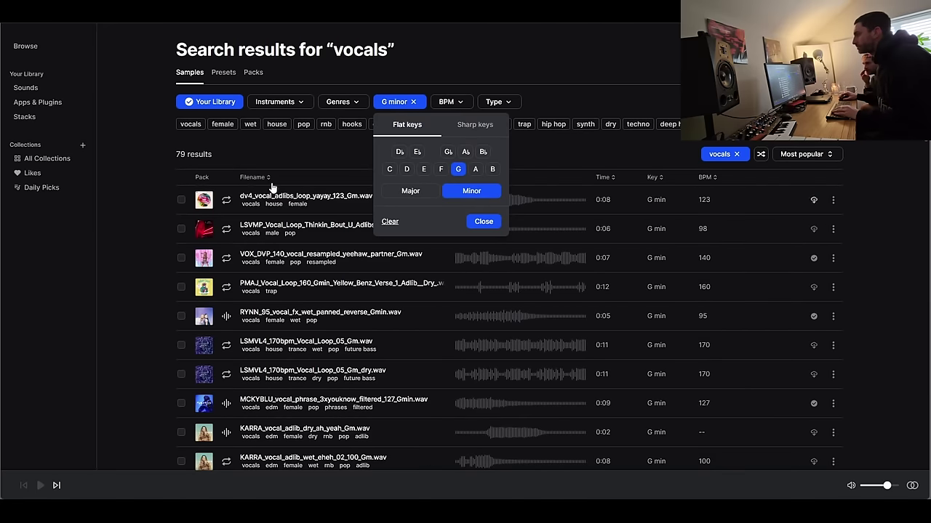
{"action": "left_click", "coordinate": [165, 172]}
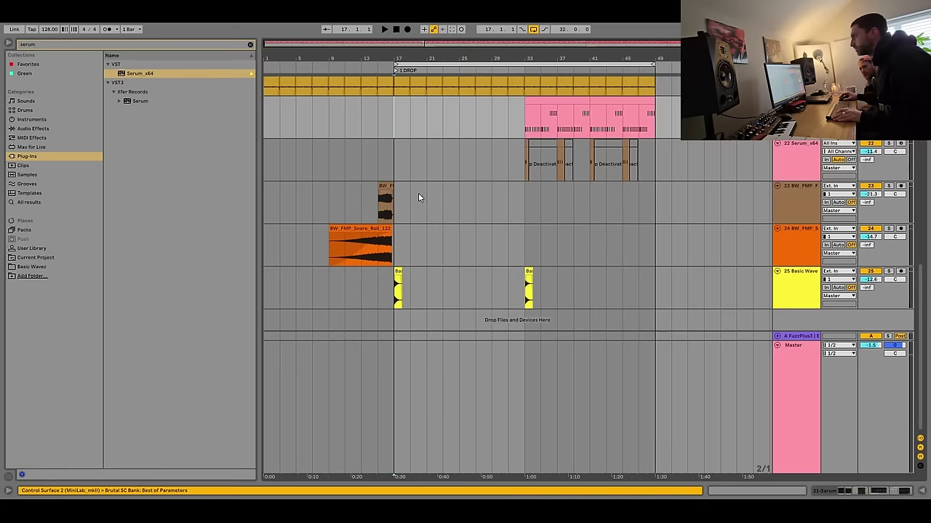
Switch back to Ableton Live, review the arrangement's clips from the drums to track 25, and return the playhead to bar 1.
{"action": "left_click", "coordinate": [344, 166]}
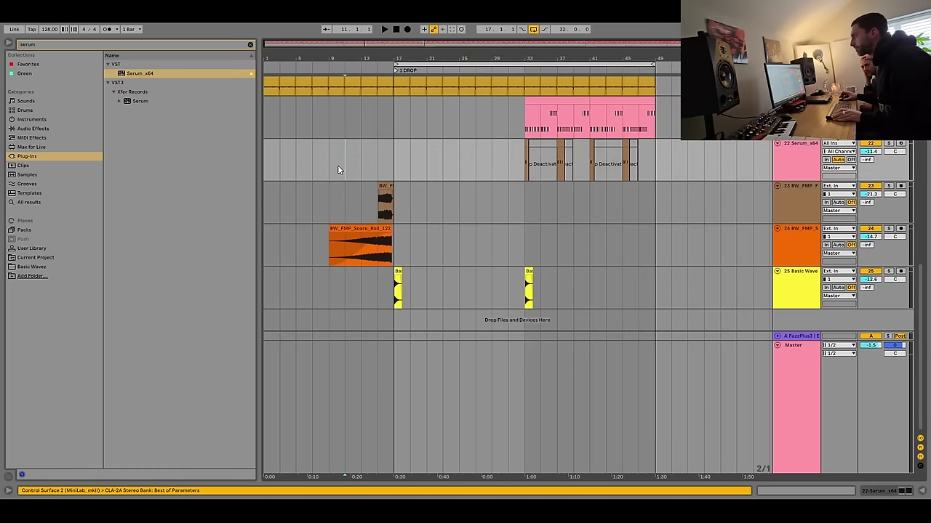
{"action": "scroll", "coordinate": [337, 165], "scroll_direction": "up", "scroll_amount": 3}
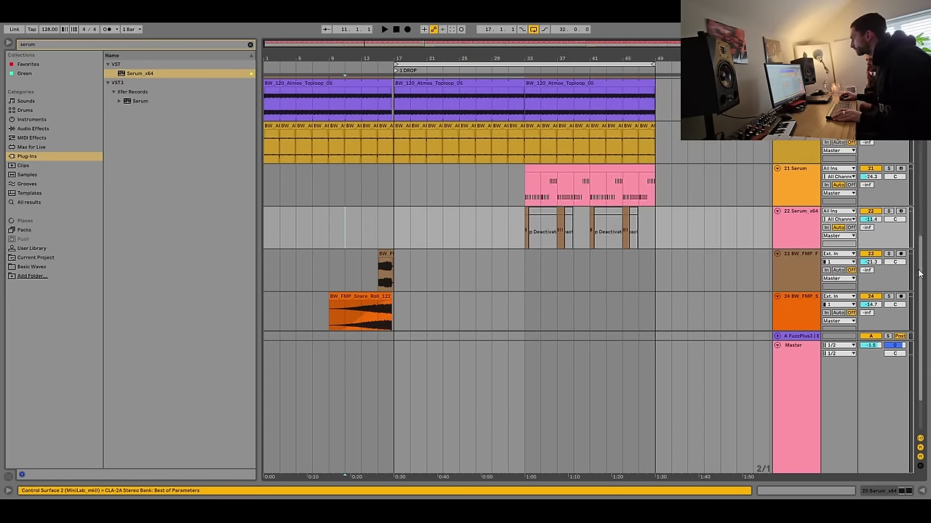
{"action": "scroll", "coordinate": [884, 274], "scroll_direction": "up", "scroll_amount": 10}
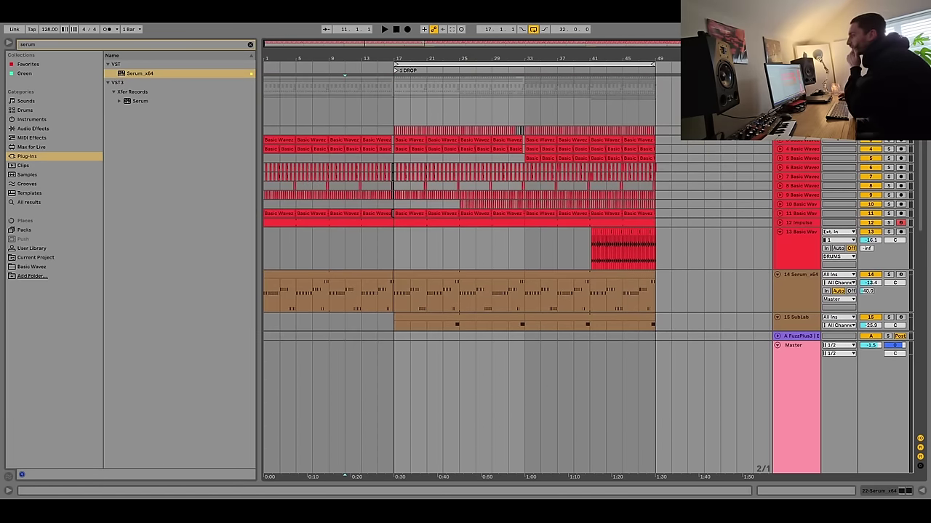
{"action": "scroll", "coordinate": [388, 272], "scroll_direction": "down", "scroll_amount": 10}
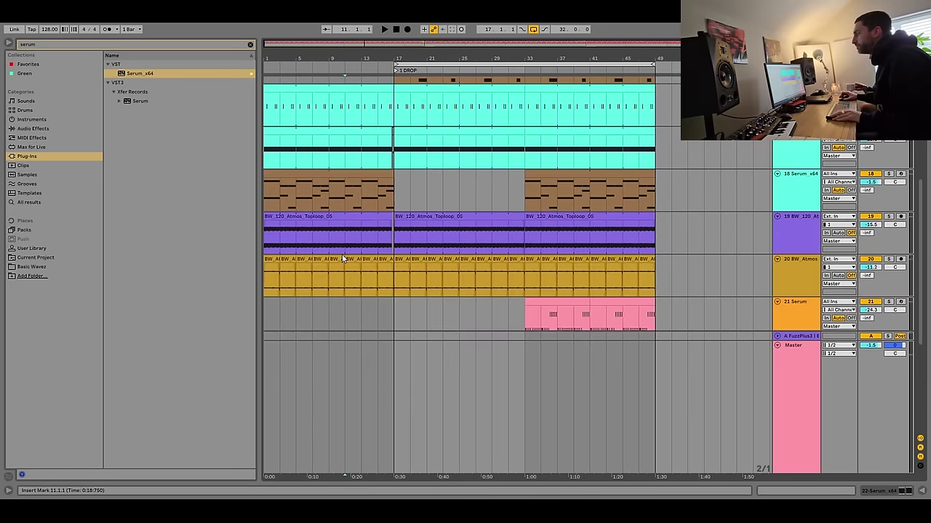
{"action": "left_click", "coordinate": [331, 260]}
{"action": "scroll", "coordinate": [342, 258], "scroll_direction": "down", "scroll_amount": 3}
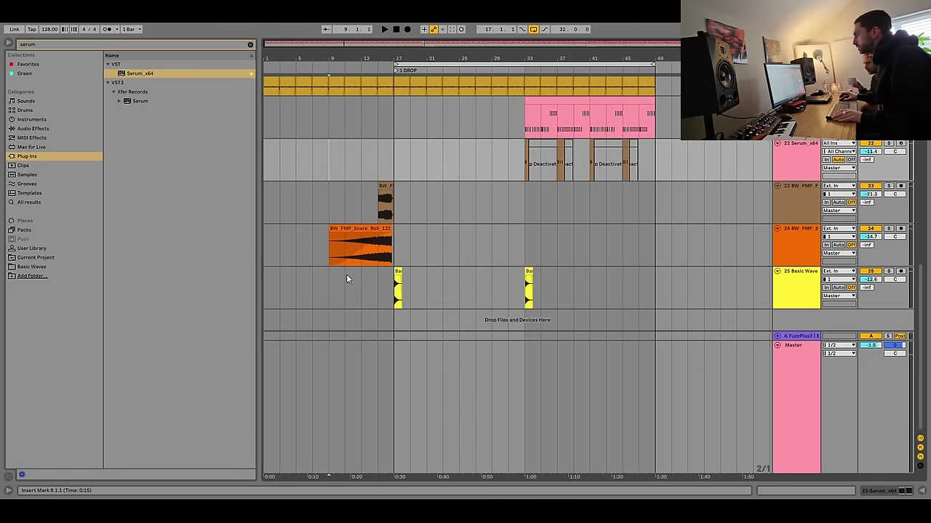
{"action": "left_click", "coordinate": [397, 30]}
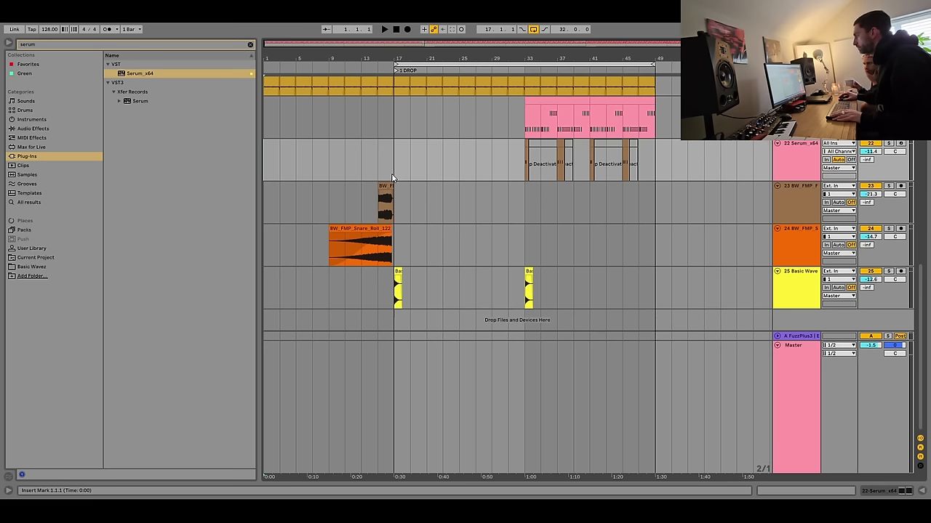
Play the arrangement from bar 1 and look over the clips from the drum tracks down to track 19.
{"action": "left_click", "coordinate": [270, 192]}
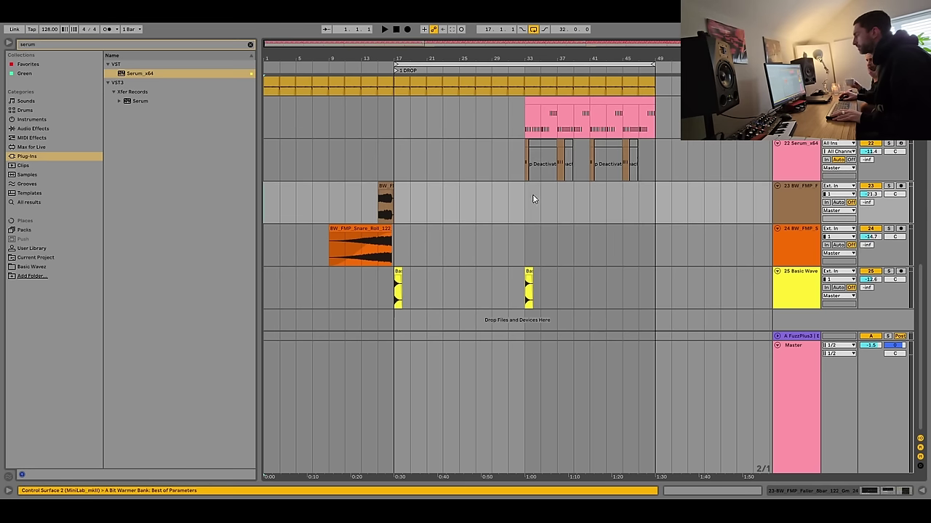
{"action": "key", "text": "Tab"}
{"action": "key", "text": "Tab"}
{"action": "key", "text": "Tab"}
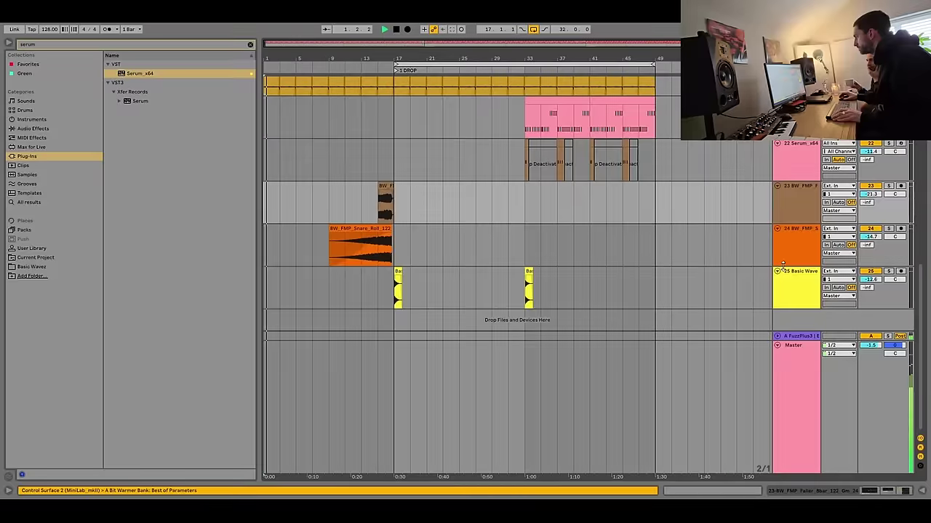
{"action": "key", "text": "Tab"}
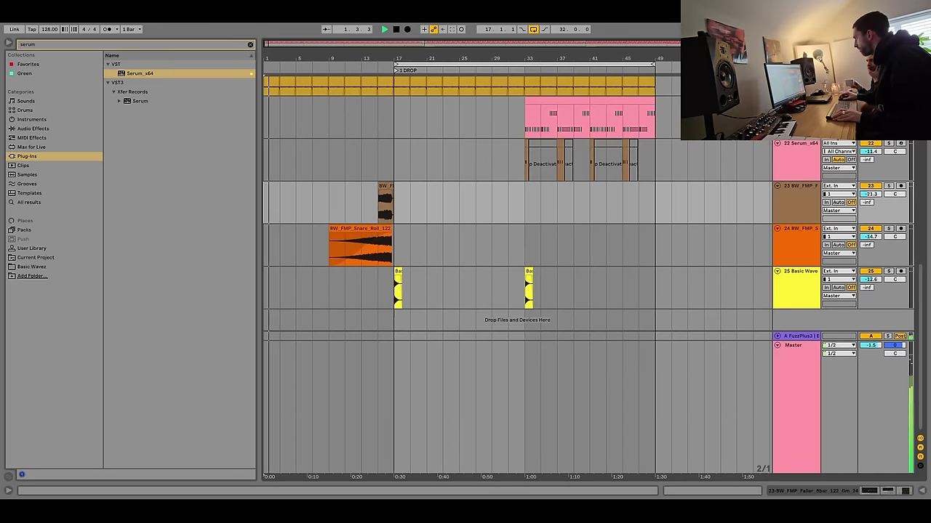
{"action": "left_click_drag", "start_coordinate": [921, 280], "coordinate": [922, 90]}
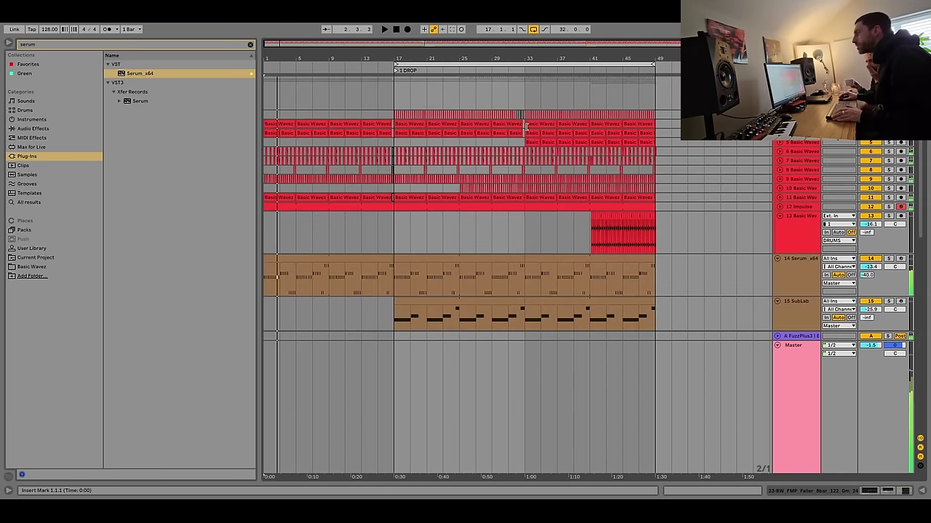
{"action": "scroll", "coordinate": [451, 218], "scroll_direction": "down", "scroll_amount": 3}
Extend the arrangement loop back to bar 1 so it spans 48 bars, and play from the start.
{"action": "left_click", "coordinate": [386, 28]}
{"action": "left_click_drag", "start_coordinate": [397, 67], "coordinate": [261, 68]}
{"action": "right_click", "coordinate": [609, 64]}
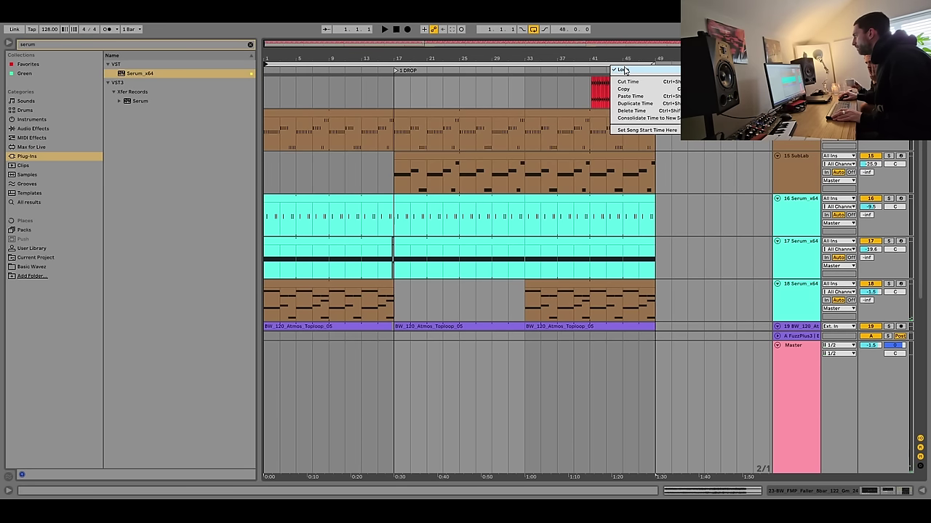
{"action": "left_click", "coordinate": [594, 75]}
{"action": "right_click", "coordinate": [604, 65]}
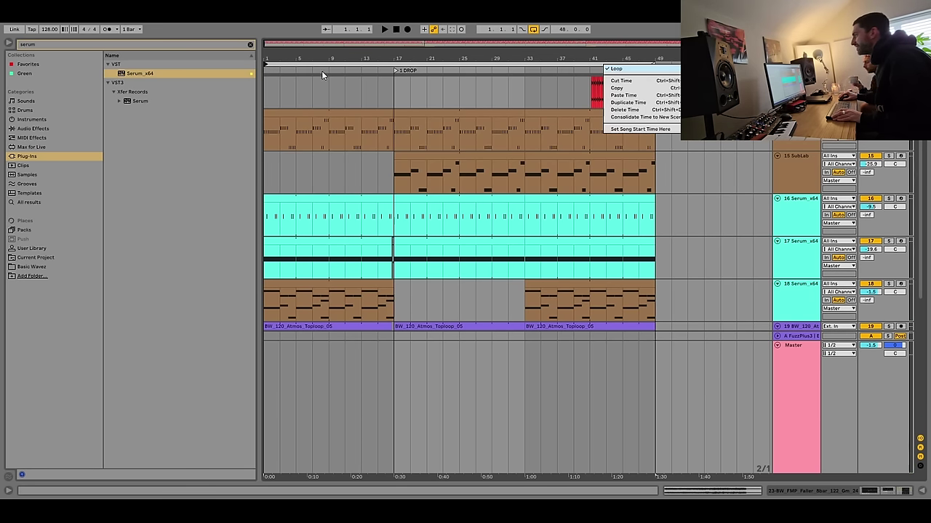
{"action": "left_click", "coordinate": [322, 71]}
{"action": "left_click", "coordinate": [385, 29]}
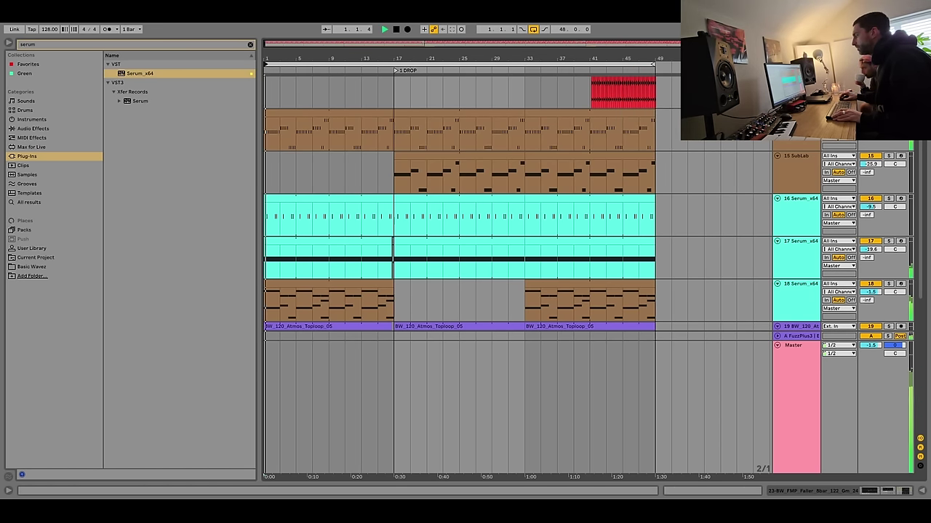
Switch to Splice, preview dv4_vocal_adlibs_loop_yayay_123_Gm.wav, add it to the library and copy it to the clipboard.
{"action": "key", "text": "Tab"}
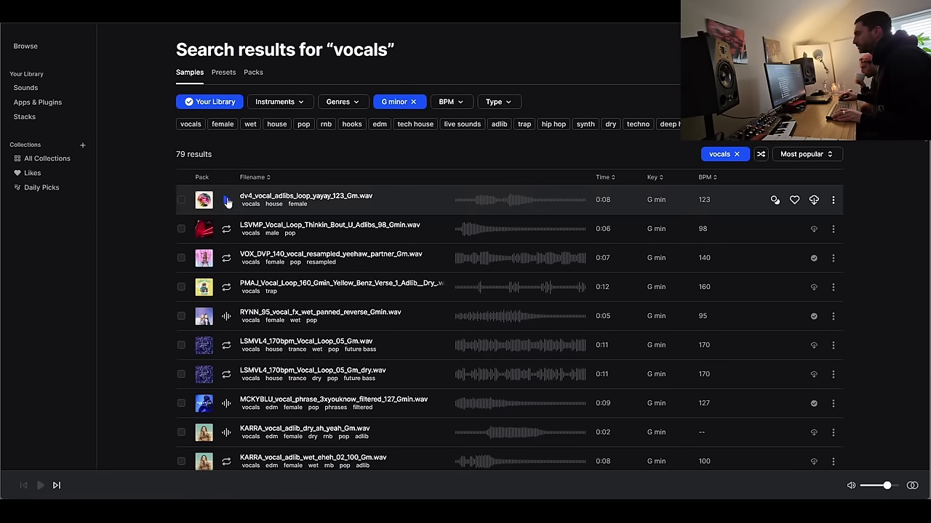
{"action": "left_click", "coordinate": [227, 201]}
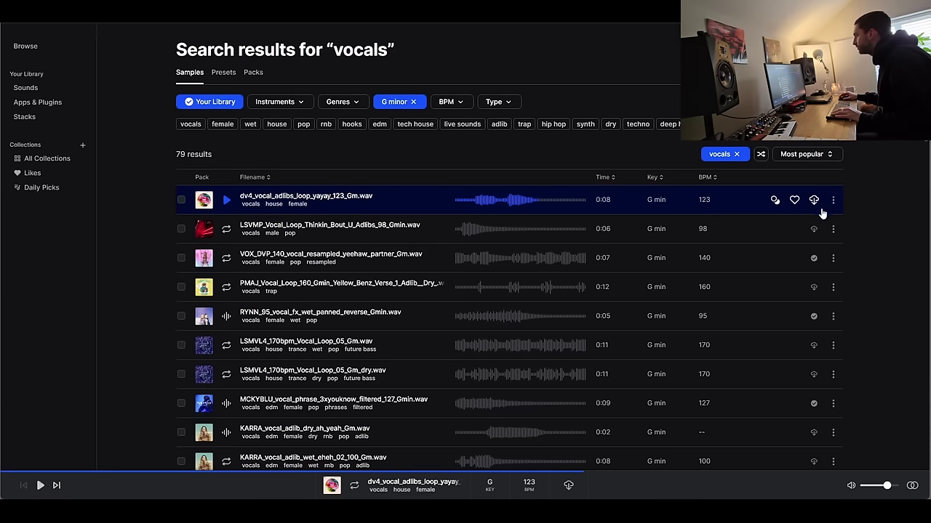
{"action": "left_click", "coordinate": [813, 200]}
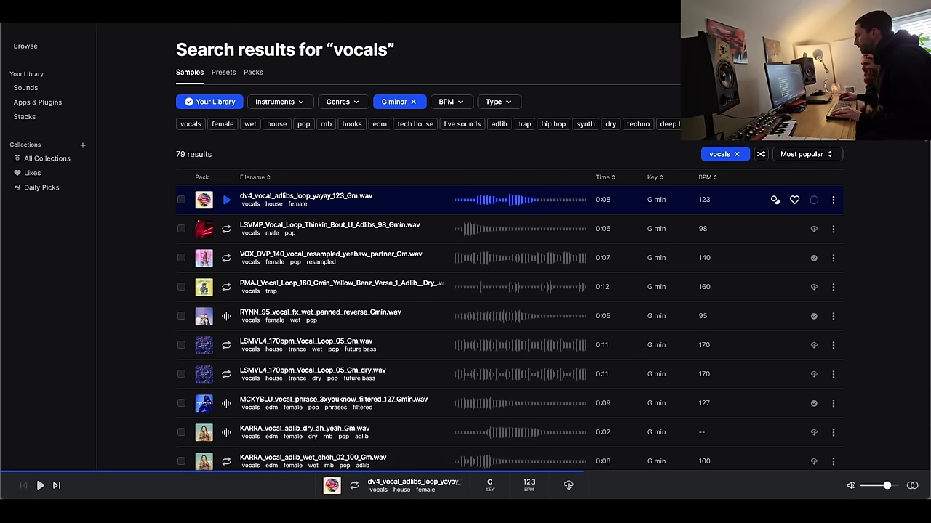
{"action": "left_click", "coordinate": [833, 199]}
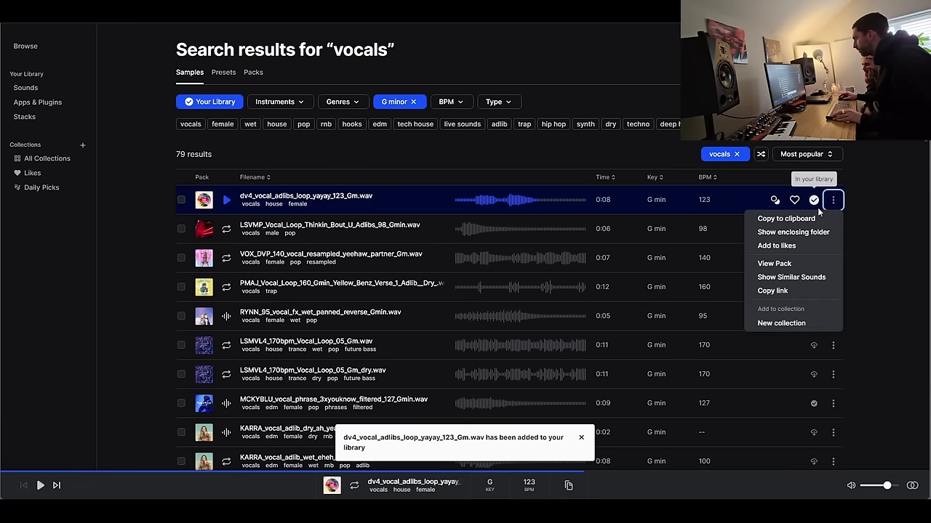
{"action": "left_click", "coordinate": [781, 216]}
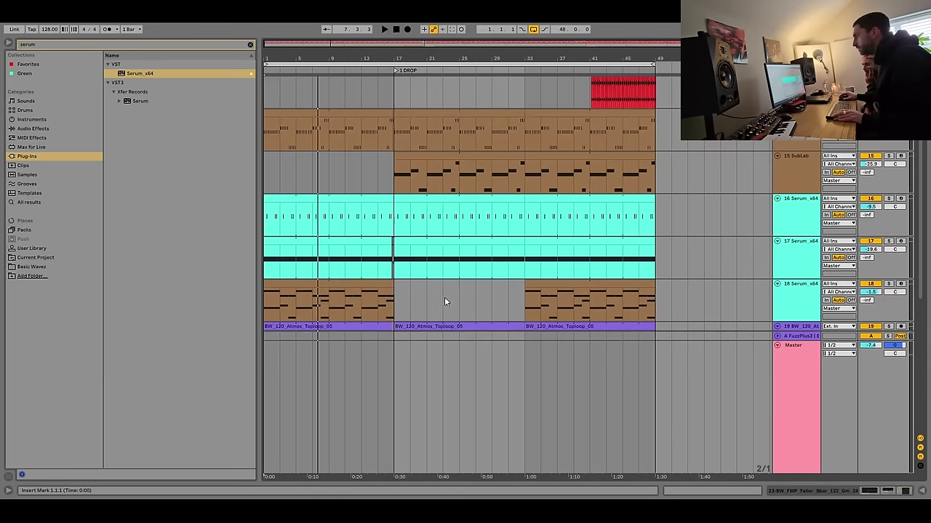
Switch to Ableton Live and paste the copied vocal adlib loop at bar 7 on a new track below track 25.
{"action": "scroll", "coordinate": [444, 296], "scroll_direction": "down", "scroll_amount": 3}
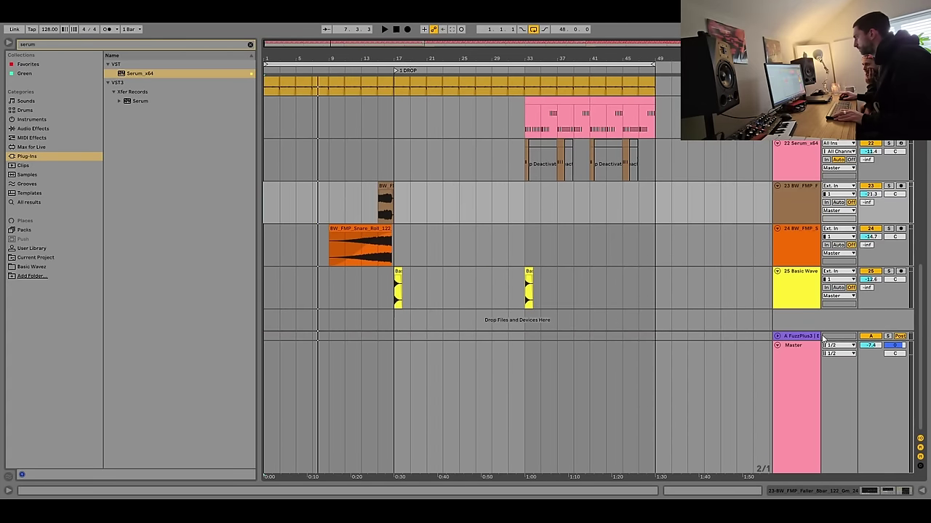
{"action": "right_click", "coordinate": [823, 329]}
{"action": "left_click", "coordinate": [837, 327]}
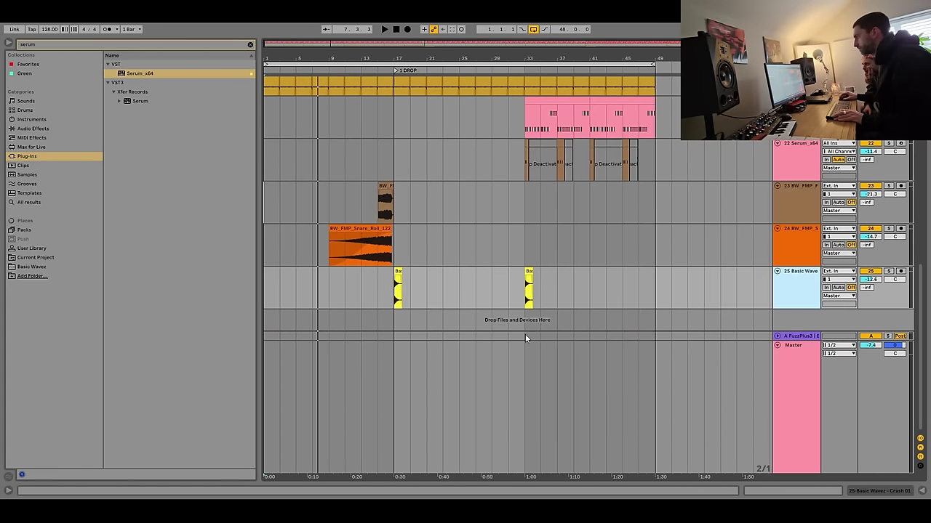
{"action": "left_click", "coordinate": [314, 301]}
{"action": "key", "text": "ctrl+v"}
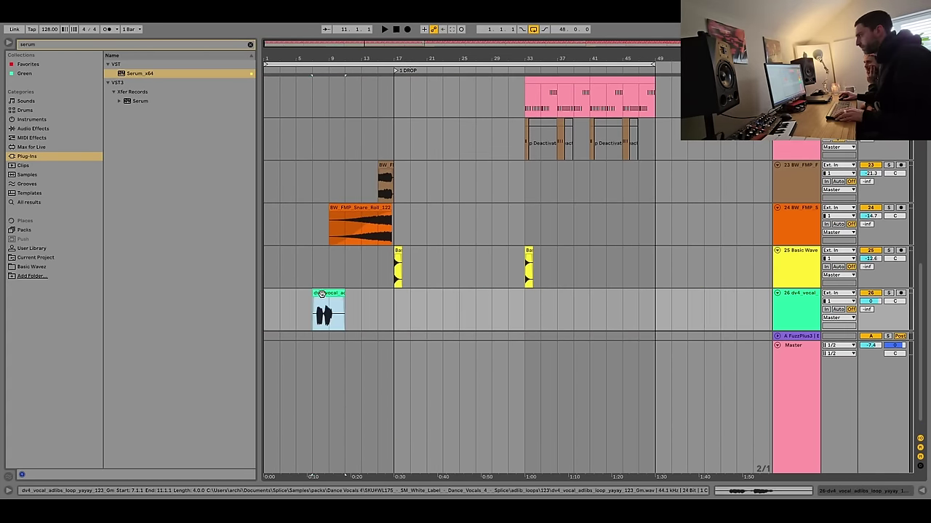
Lower track 26's volume to -7.8, deactivate the track and play the arrangement from bar 1.
{"action": "key", "text": "Tab"}
{"action": "left_click_drag", "start_coordinate": [710, 379], "coordinate": [771, 380]}
{"action": "key", "text": "Tab"}
{"action": "key", "text": "Tab"}
{"action": "key", "text": "Tab"}
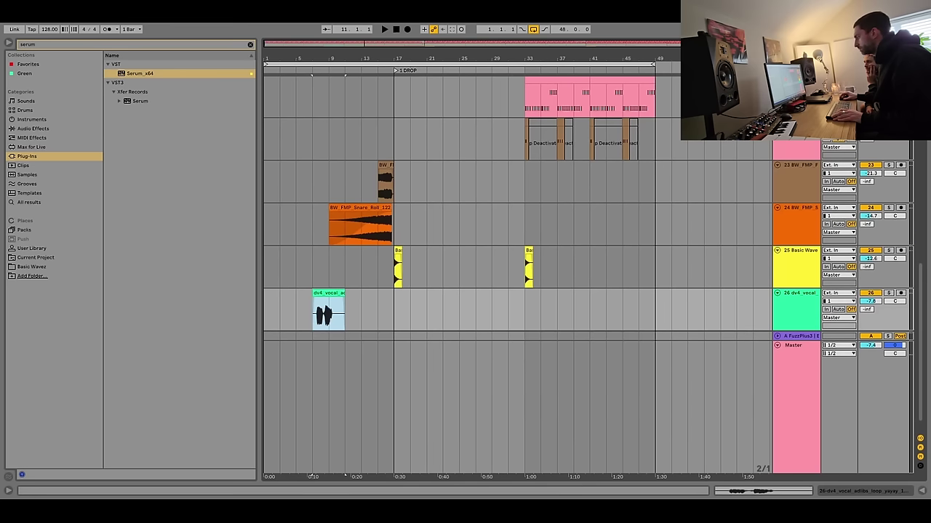
{"action": "left_click", "coordinate": [874, 293]}
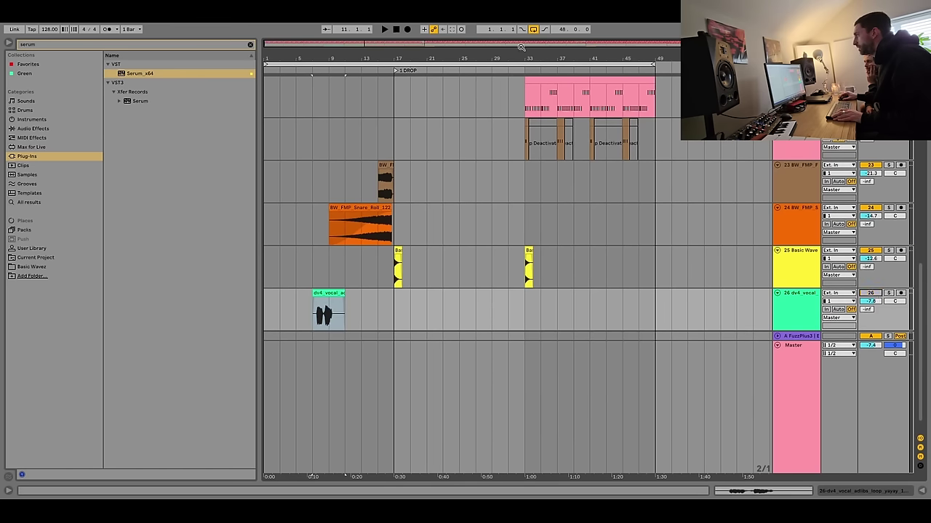
{"action": "left_click", "coordinate": [399, 31]}
{"action": "key", "text": "space"}
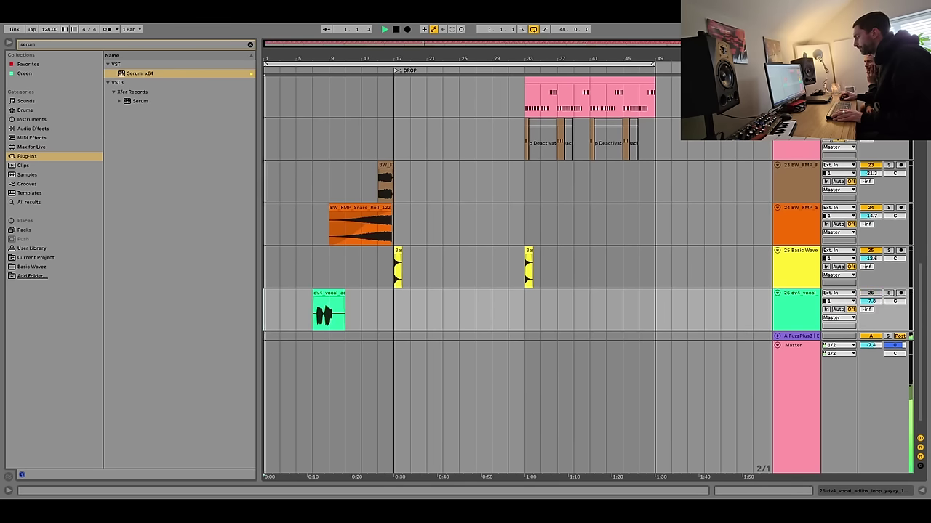
Switch to Splice, preview the LSVMP Thinkin_Bout_U and VOX_DVP_140 yeehaw_partner loops, and add the LSVMP loop to the library.
{"action": "key", "text": "alt+Tab"}
{"action": "left_click", "coordinate": [226, 229]}
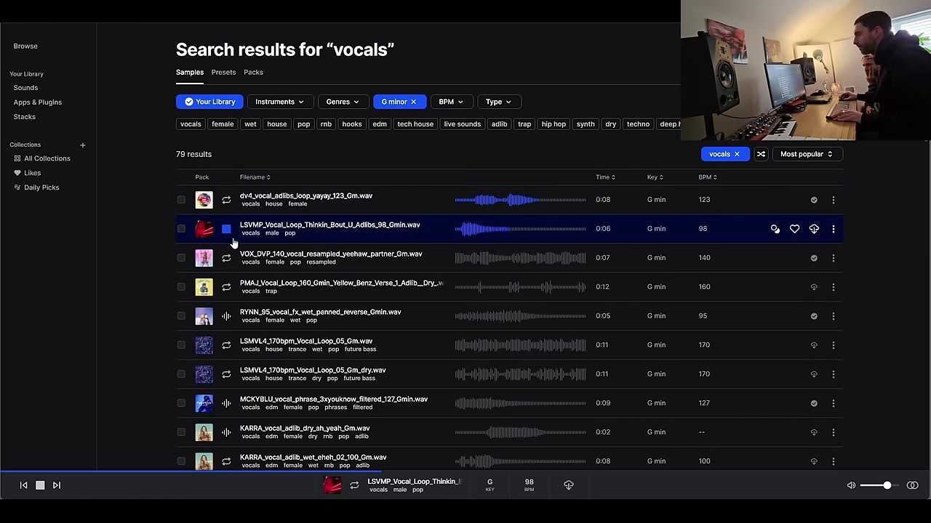
{"action": "left_click", "coordinate": [226, 257]}
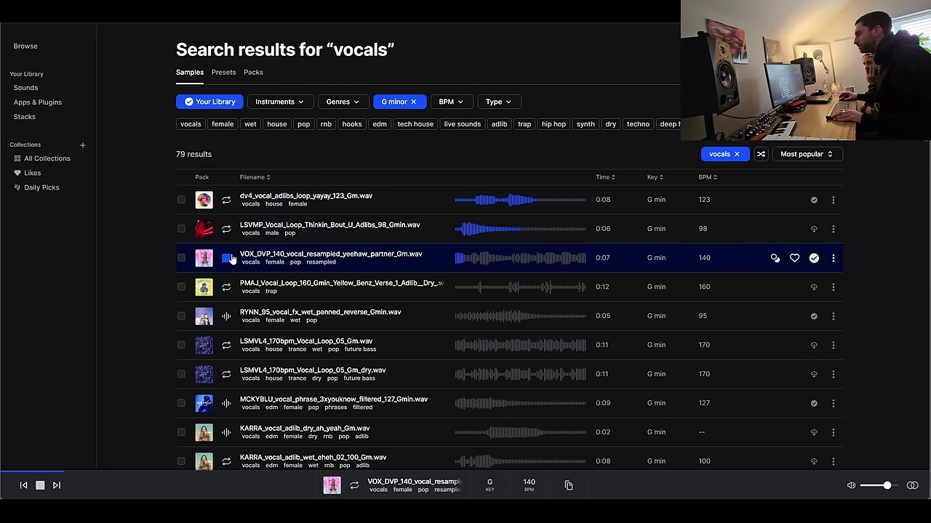
{"action": "left_click", "coordinate": [813, 229]}
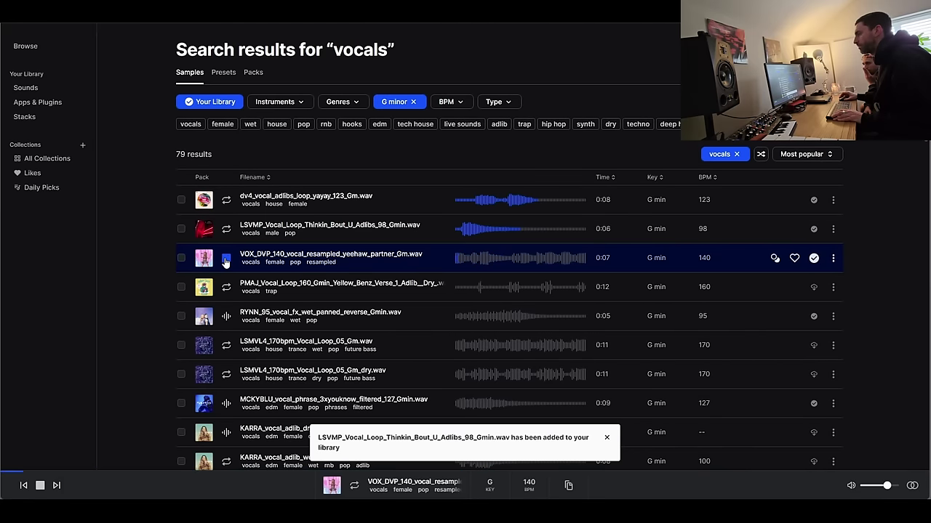
Copy VOX_DVP_140_vocal_resampled_yeehaw_partner_Gm.wav and paste it at bar 13 on track 26 in Ableton Live.
{"action": "left_click", "coordinate": [833, 257]}
{"action": "left_click", "coordinate": [789, 274]}
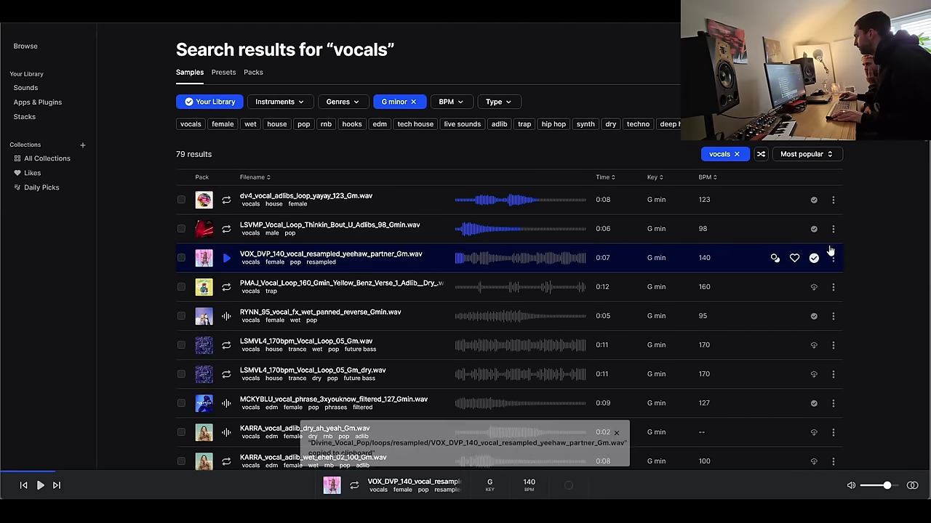
{"action": "left_click", "coordinate": [833, 229]}
{"action": "left_click", "coordinate": [864, 237]}
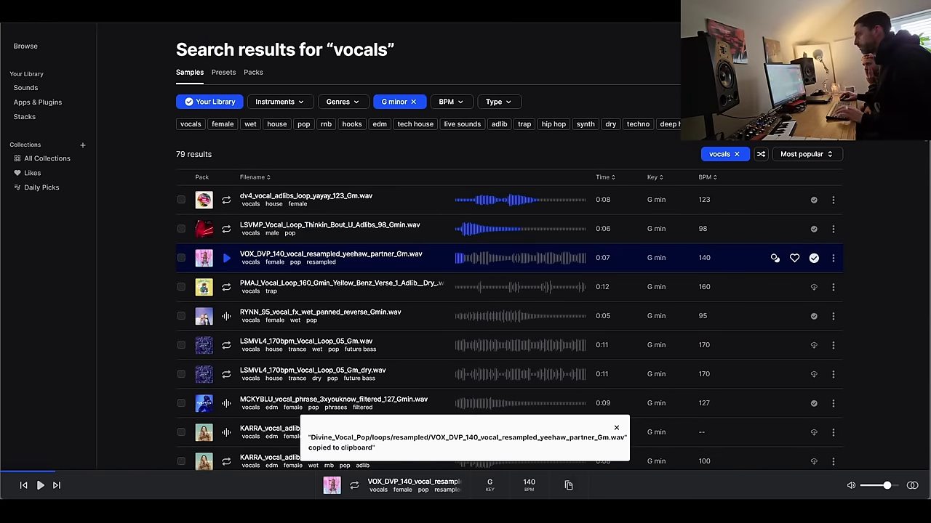
{"action": "left_click", "coordinate": [569, 509]}
{"action": "key", "text": "super+v"}
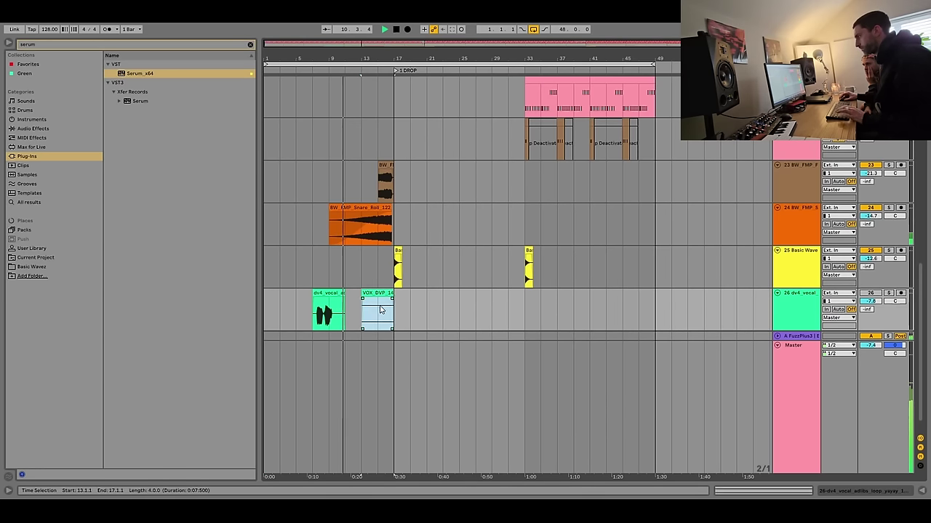
Copy LSVMP_Vocal_Loop_Thinkin_Bout_U_Adlibs_98_Gmin.wav from Splice and paste it at bar 3 on track 26 in Ableton Live.
{"action": "key", "text": "super+Tab"}
{"action": "left_click", "coordinate": [833, 229]}
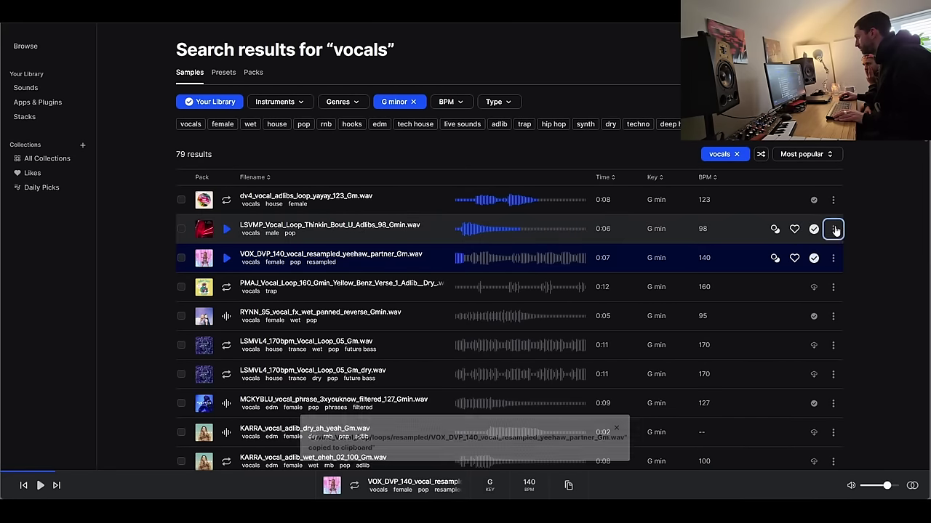
{"action": "left_click", "coordinate": [778, 245]}
{"action": "key", "text": "super+Tab"}
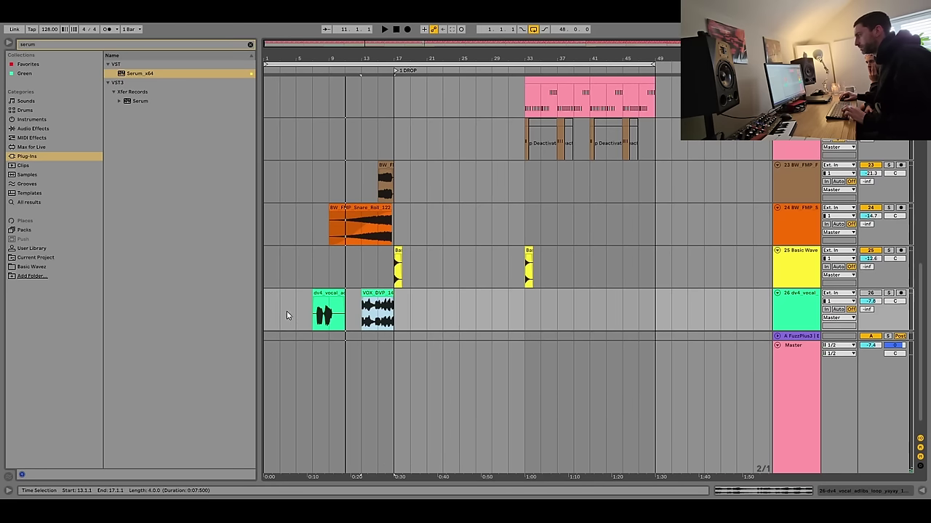
{"action": "key", "text": "super+v"}
Preview the PMAJ Yellow_Benz vocal loop and RYNN_95_vocal_fx_wet_panned_reverse_Gmin.wav in Splice against the playing arrangement.
{"action": "key", "text": "super+Tab"}
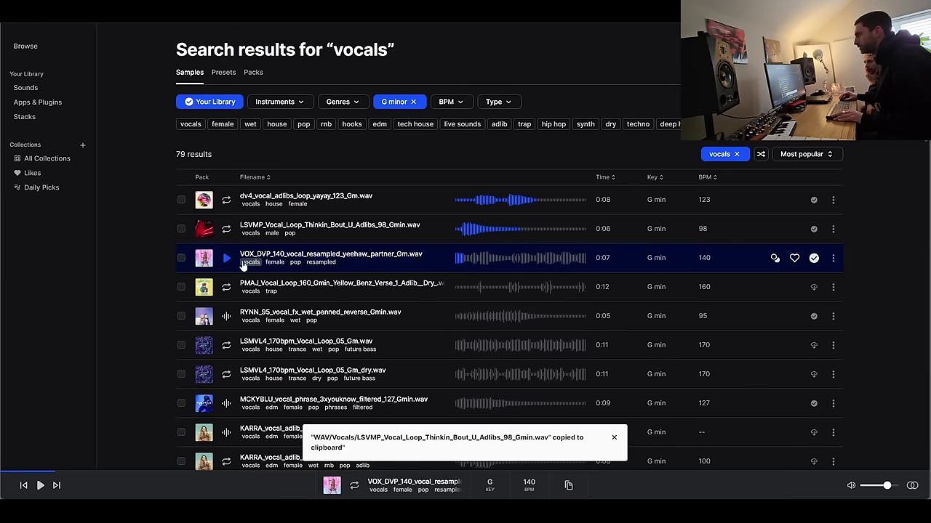
{"action": "left_click", "coordinate": [226, 287]}
{"action": "key", "text": "super+Tab"}
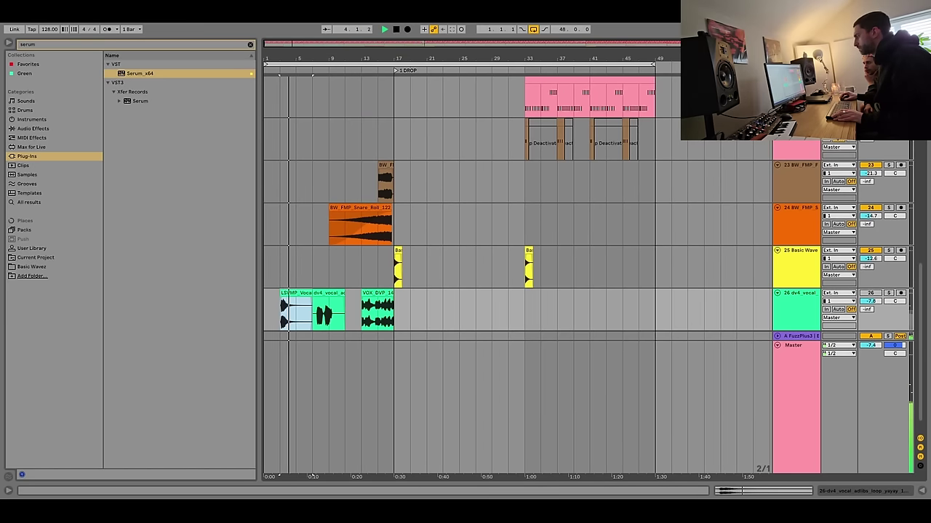
{"action": "key", "text": "super+Tab"}
{"action": "left_click", "coordinate": [226, 317]}
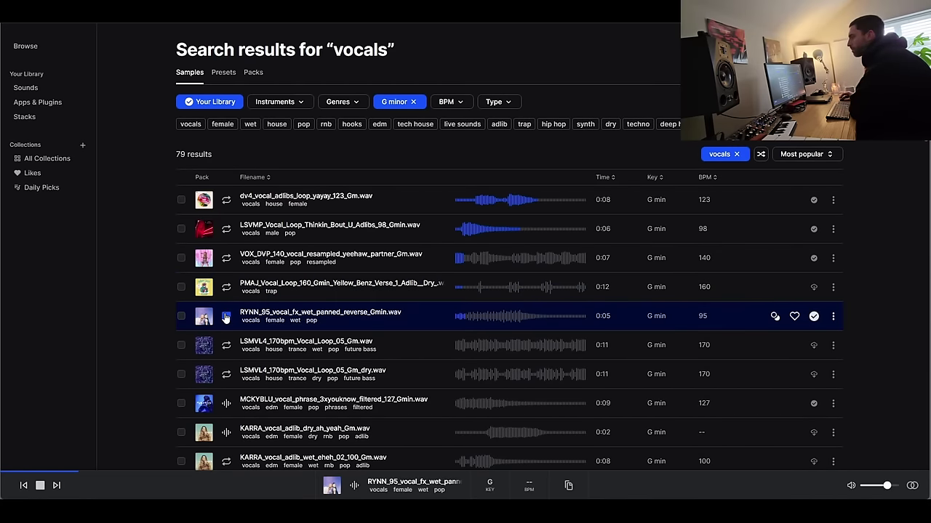
{"action": "left_click", "coordinate": [227, 317]}
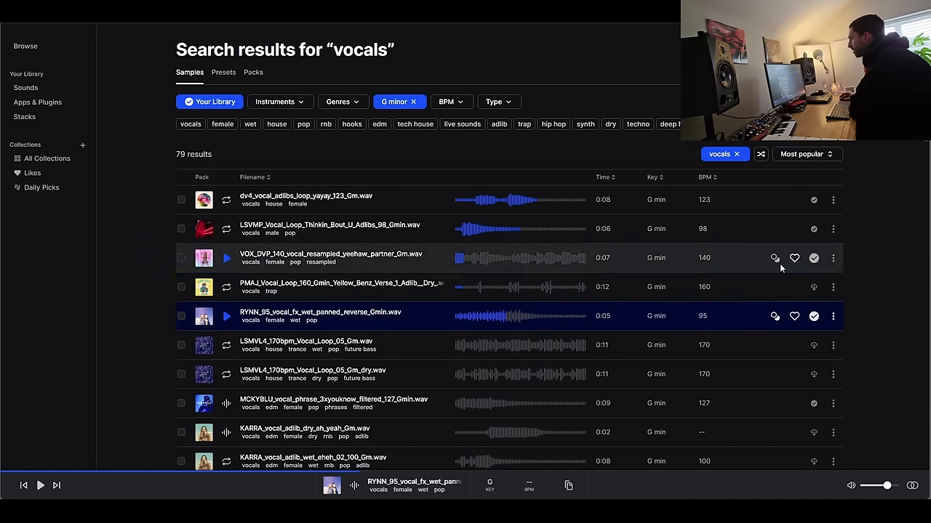
Copy RYNN_95_vocal_fx_wet_panned_reverse_Gmin.wav and paste it at bar 11 on track 26 in Ableton Live.
{"action": "left_click", "coordinate": [832, 315]}
{"action": "left_click", "coordinate": [825, 332]}
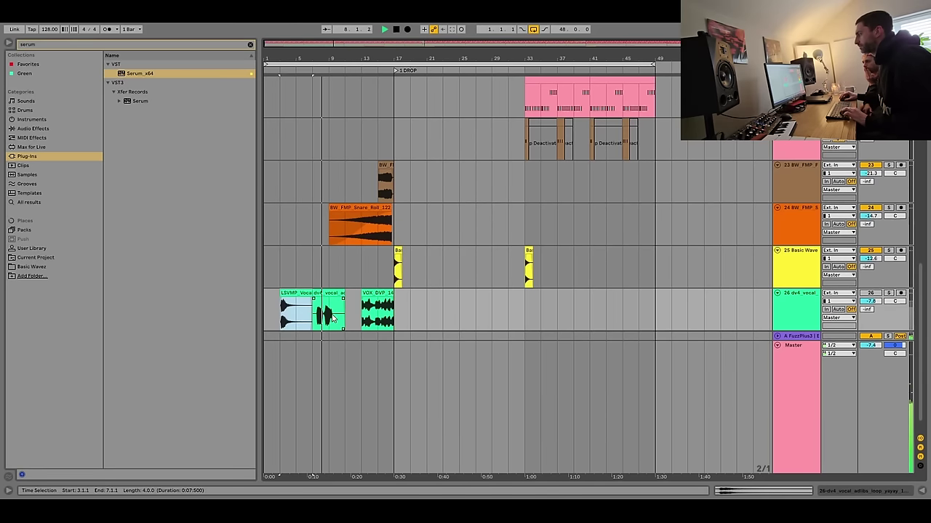
{"action": "left_click", "coordinate": [347, 306]}
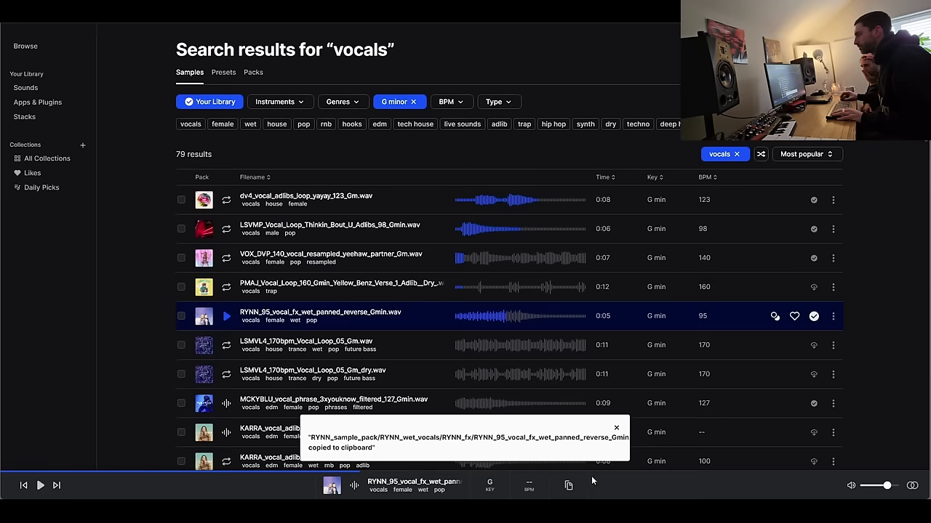
Preview the wet and dry LSMVL4_170bpm_Vocal_Loop_05 samples in Splice, and return to the intro's vocal clips in Ableton Live.
{"action": "key", "text": "super+Tab"}
{"action": "left_click", "coordinate": [197, 353]}
{"action": "scroll", "coordinate": [232, 263], "scroll_direction": "down", "scroll_amount": 2}
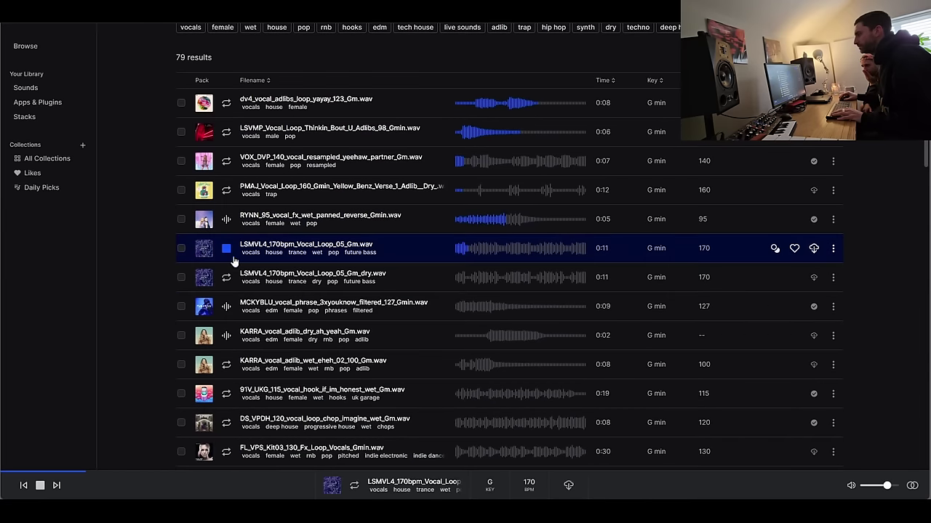
{"action": "left_click", "coordinate": [226, 287]}
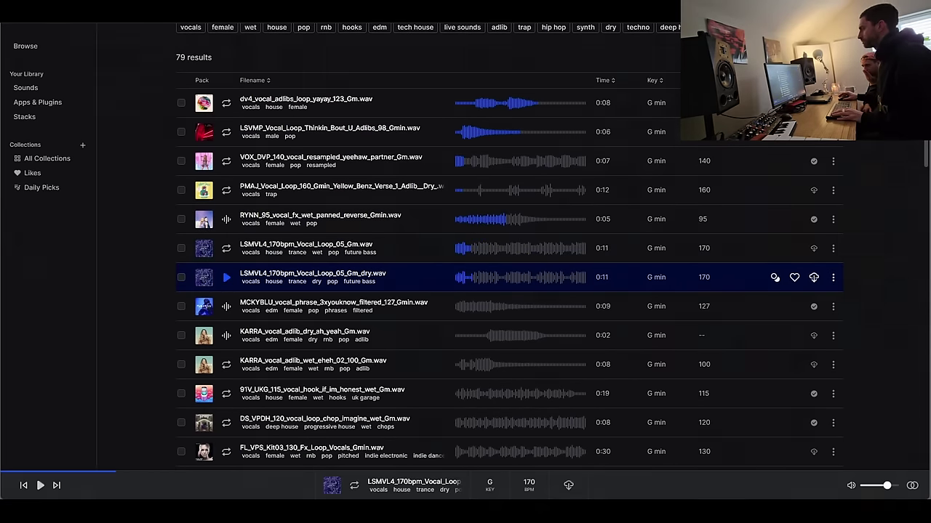
{"action": "key", "text": "super+Tab"}
{"action": "left_click_drag", "start_coordinate": [380, 43], "coordinate": [334, 45]}
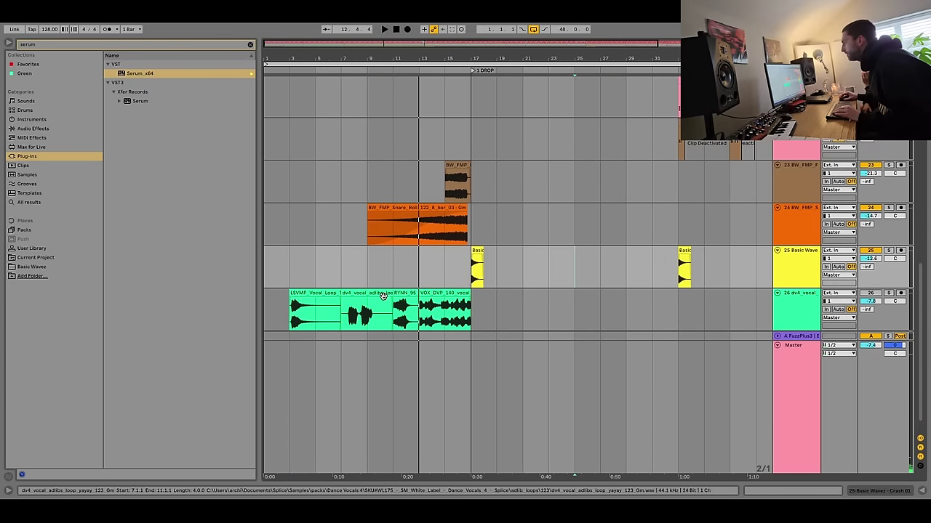
Move the dv4, RYNN and VOX vocal clips on track 26 to start at bar 25, and reactivate the track while playing them back.
{"action": "left_click_drag", "start_coordinate": [471, 300], "coordinate": [595, 304]}
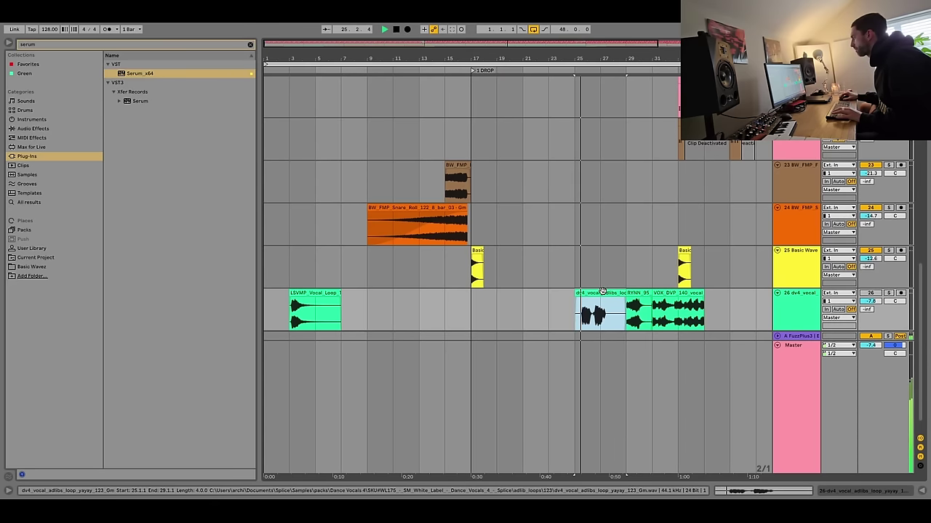
{"action": "left_click", "coordinate": [870, 293]}
{"action": "key", "text": "space"}
{"action": "key", "text": "space"}
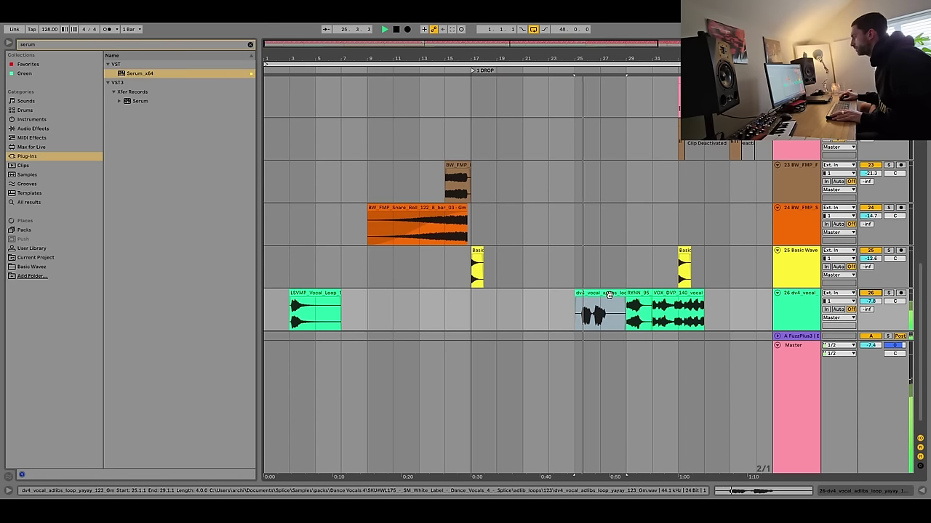
{"action": "key", "text": "space"}
Move the dv4_vocal_adlibs_loop clip to bar 15 on track 26 and inspect its waveform.
{"action": "left_click_drag", "start_coordinate": [613, 293], "coordinate": [493, 292]}
{"action": "double_click", "coordinate": [489, 293]}
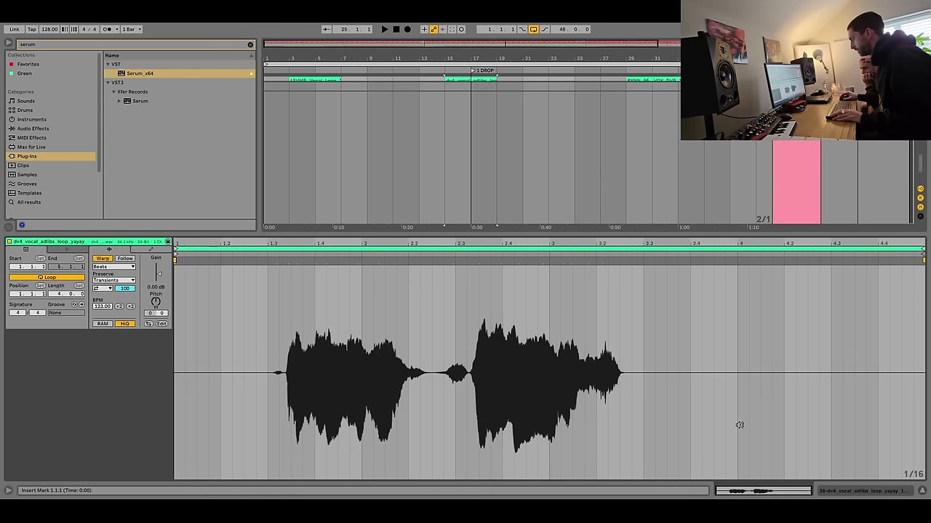
{"action": "left_click", "coordinate": [920, 492]}
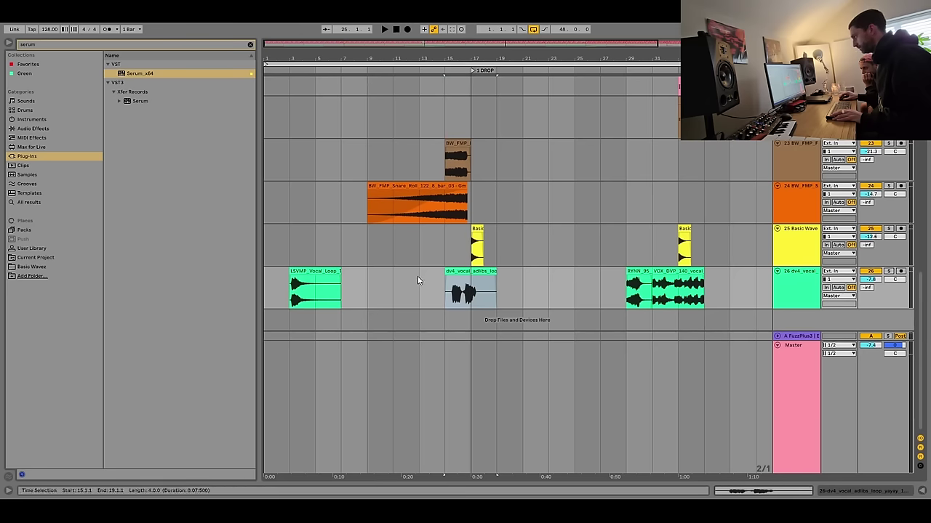
Using a 1/16 grid, trim the dv4 vocal clip to a length of 1.1.3 and shift it to start at 15.2.4.
{"action": "left_click", "coordinate": [419, 280]}
{"action": "key", "text": "space"}
{"action": "right_click", "coordinate": [427, 279]}
{"action": "left_click", "coordinate": [495, 384]}
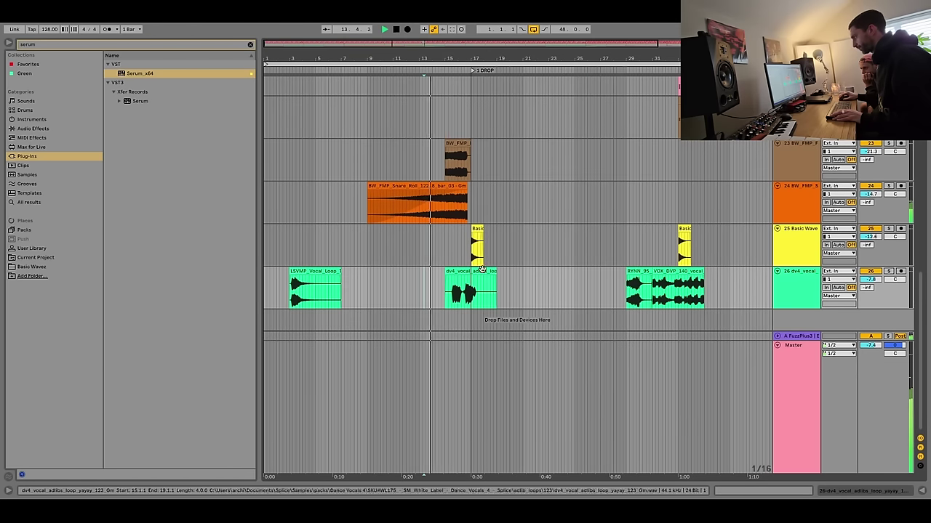
{"action": "left_click_drag", "start_coordinate": [496, 272], "coordinate": [464, 272]}
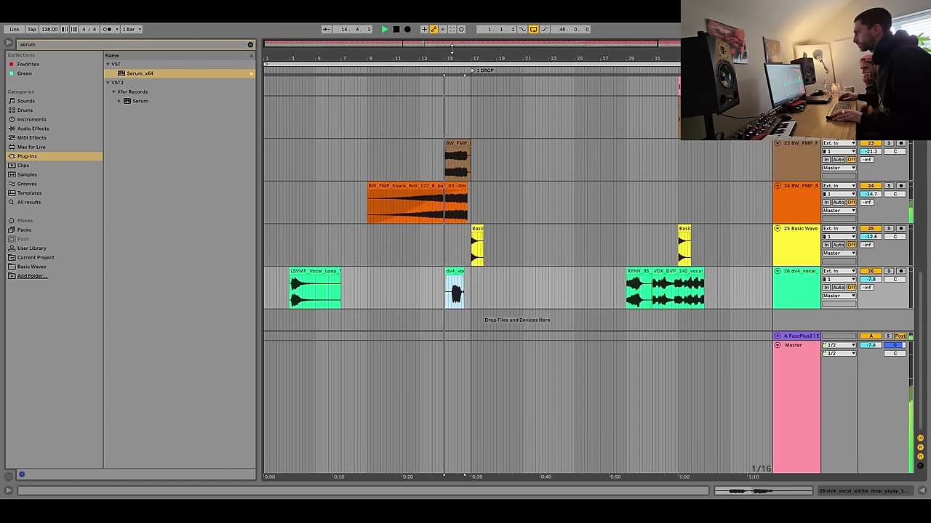
{"action": "left_click_drag", "start_coordinate": [451, 46], "coordinate": [451, 85]}
{"action": "left_click_drag", "start_coordinate": [353, 271], "coordinate": [392, 271]}
{"action": "key", "text": "Tab"}
{"action": "key", "text": "Tab"}
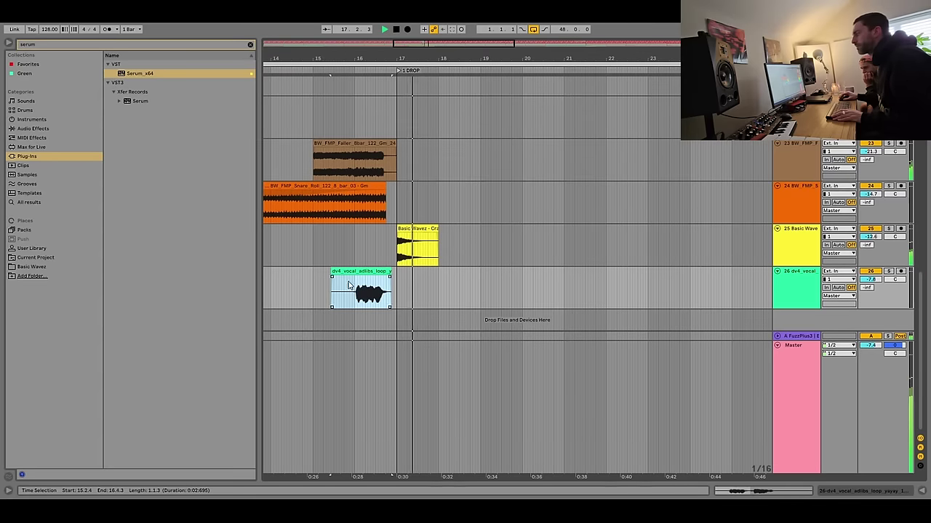
Add the Saturator preset A Bit Warmer to track 26.
{"action": "key", "text": "Tab"}
{"action": "left_click", "coordinate": [877, 487]}
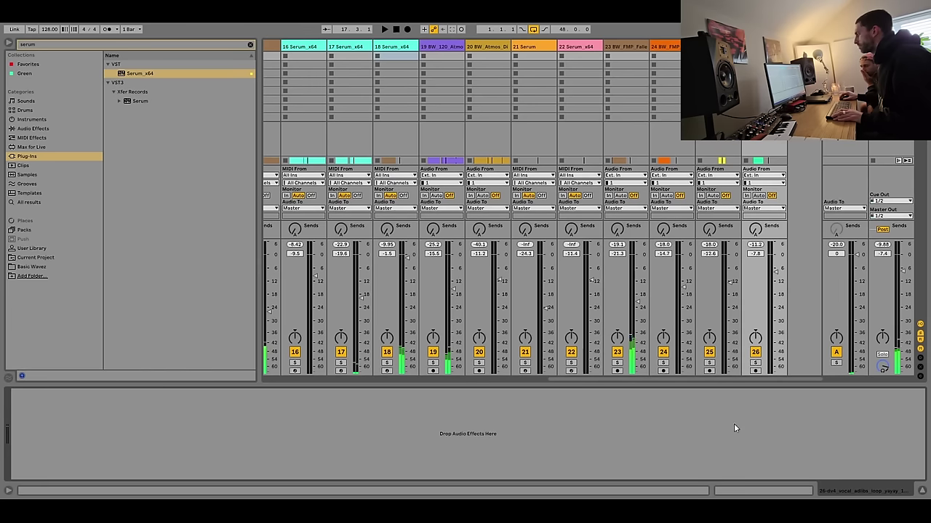
{"action": "left_click", "coordinate": [33, 128]}
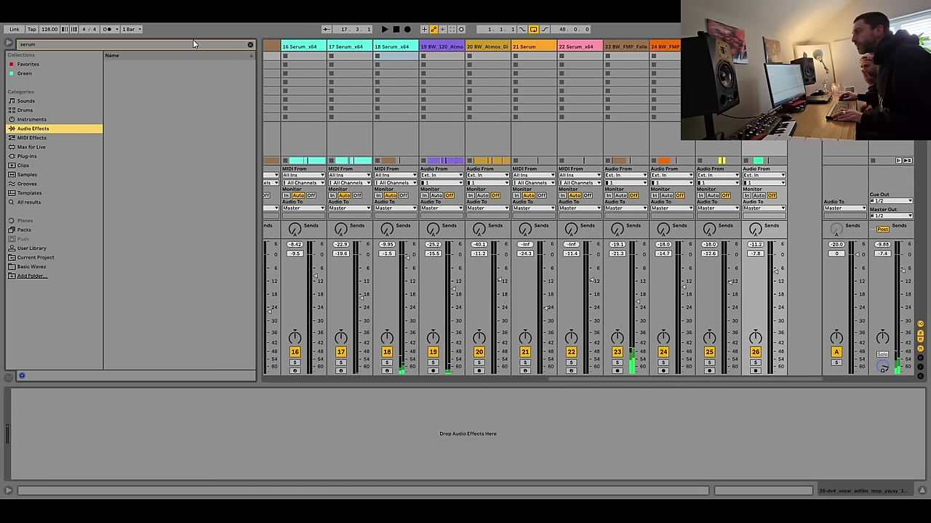
{"action": "left_click", "coordinate": [249, 45]}
{"action": "left_click", "coordinate": [107, 65]}
{"action": "left_click", "coordinate": [108, 75]}
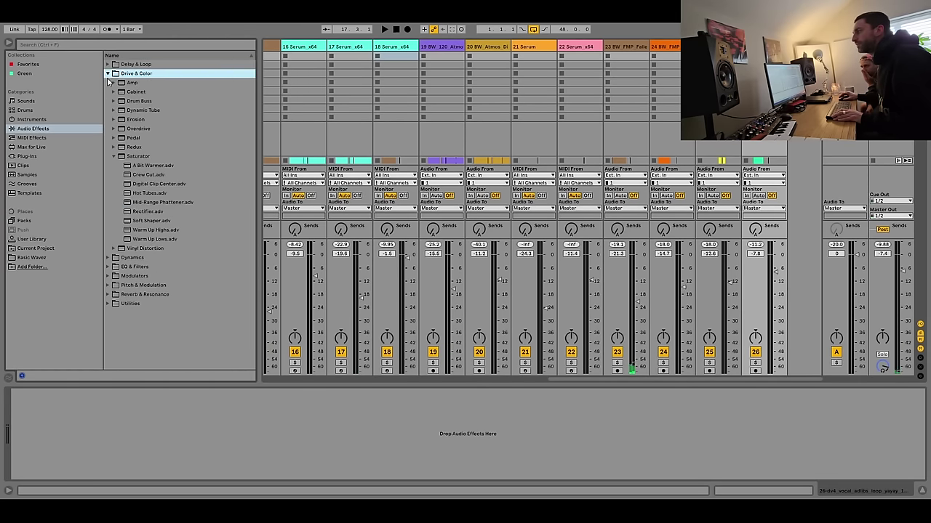
{"action": "double_click", "coordinate": [139, 167]}
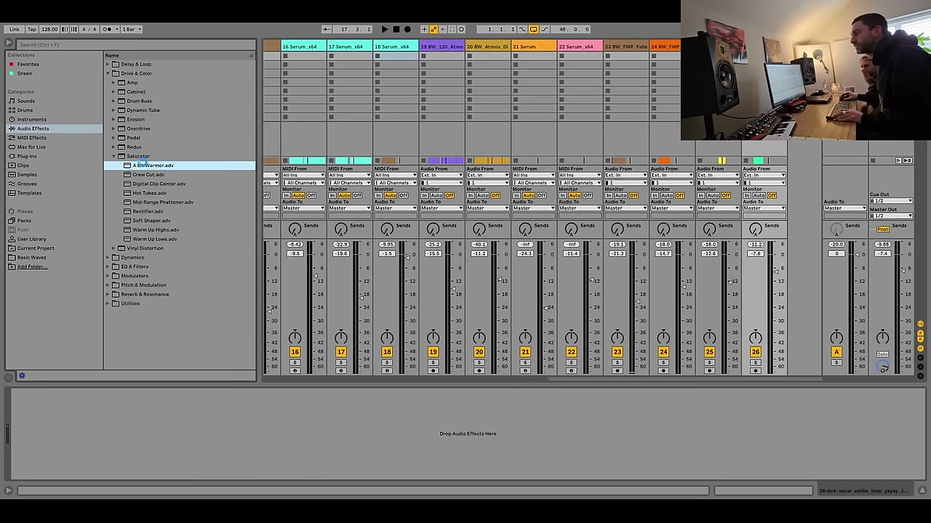
Solo track 26 at -8.7 dB and set the Saturator's Drive to 6.86 dB while listening to the vocal.
{"action": "key", "text": "space"}
{"action": "left_click", "coordinate": [755, 362]}
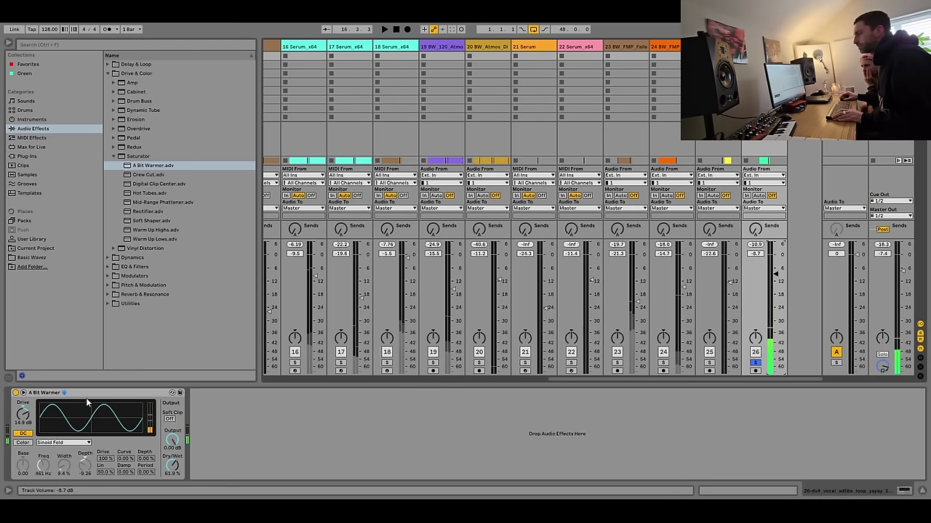
{"action": "left_click_drag", "start_coordinate": [23, 414], "coordinate": [23, 429]}
{"action": "key", "text": "space"}
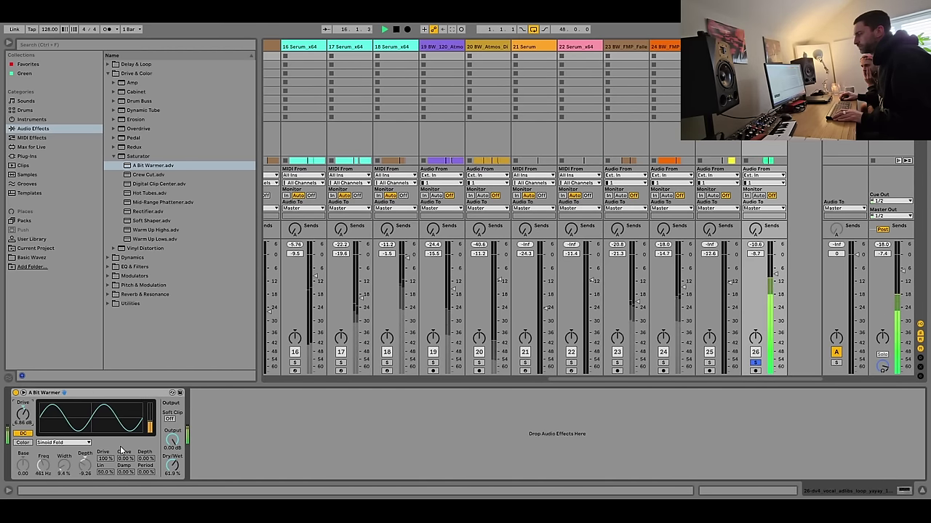
{"action": "key", "text": "space"}
Add a Delay after the Saturator on track 26 and set its Feedback to 77%.
{"action": "left_click", "coordinate": [108, 74]}
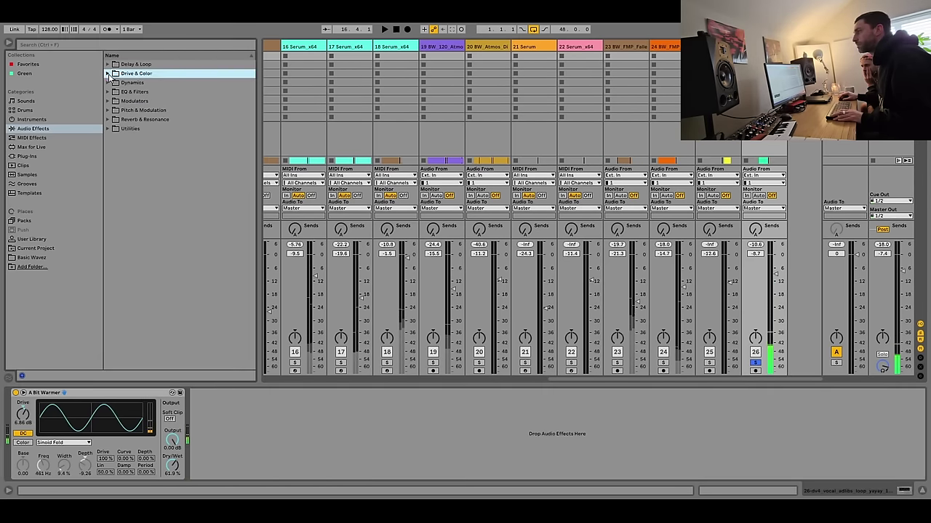
{"action": "left_click", "coordinate": [108, 64]}
{"action": "left_click", "coordinate": [134, 85]}
{"action": "left_click_drag", "start_coordinate": [135, 86], "coordinate": [198, 435]}
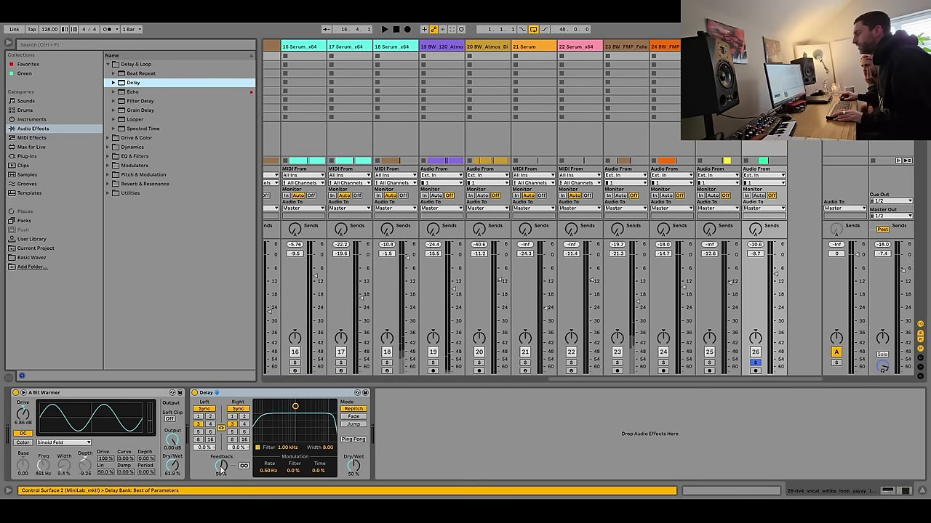
{"action": "left_click_drag", "start_coordinate": [220, 469], "coordinate": [220, 454]}
{"action": "key", "text": "space"}
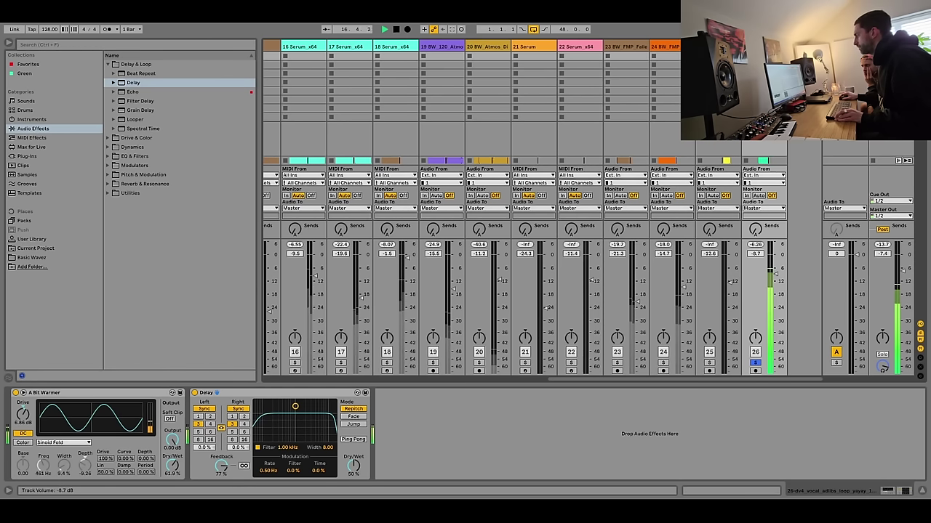
Unsolo track 26, play the mix from just before bar 15, and lower the track's volume to -14.0 dB.
{"action": "left_click_drag", "start_coordinate": [775, 274], "coordinate": [776, 276]}
{"action": "key", "text": "Tab"}
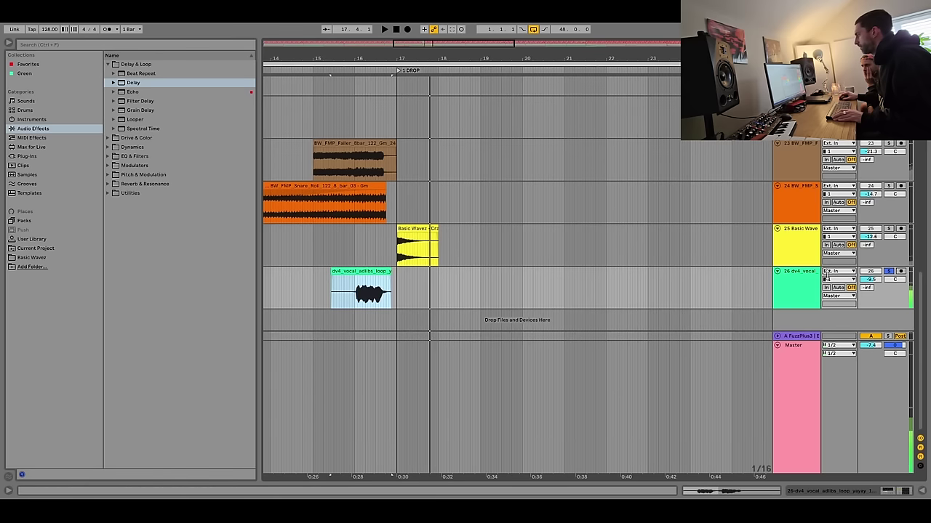
{"action": "left_click", "coordinate": [290, 285]}
{"action": "key", "text": "Tab"}
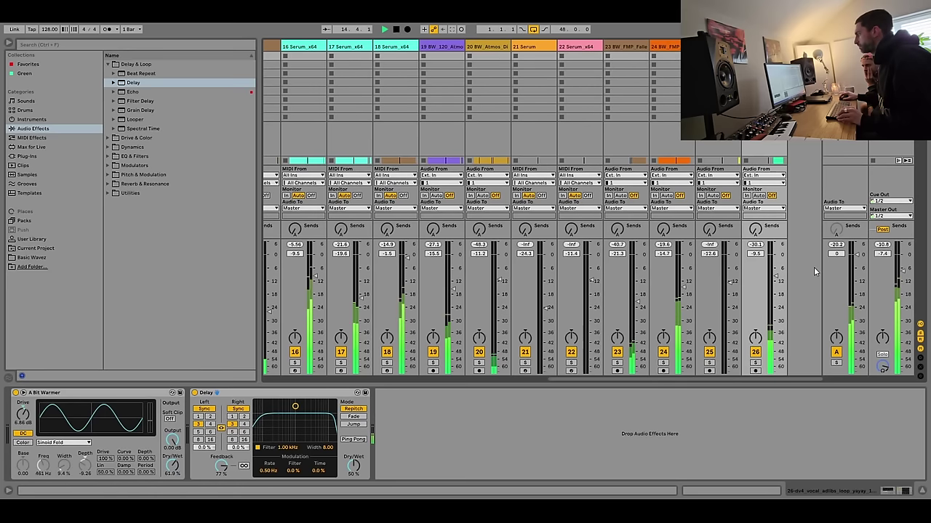
{"action": "left_click_drag", "start_coordinate": [778, 284], "coordinate": [776, 286]}
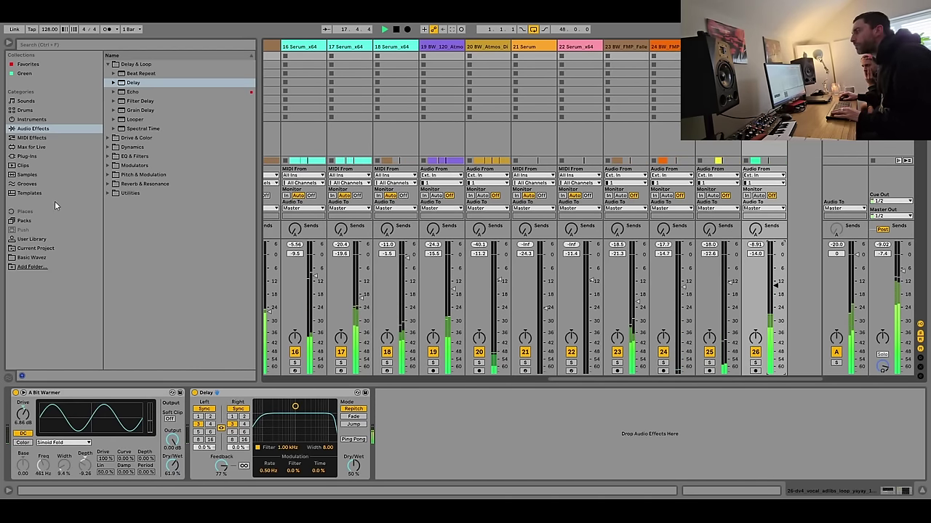
Add a Reverb after the Delay with Decay 9.38 s, Dry/Wet 31% and Lo Cut enabled.
{"action": "left_click", "coordinate": [107, 183]}
{"action": "left_click_drag", "start_coordinate": [134, 156], "coordinate": [553, 453]}
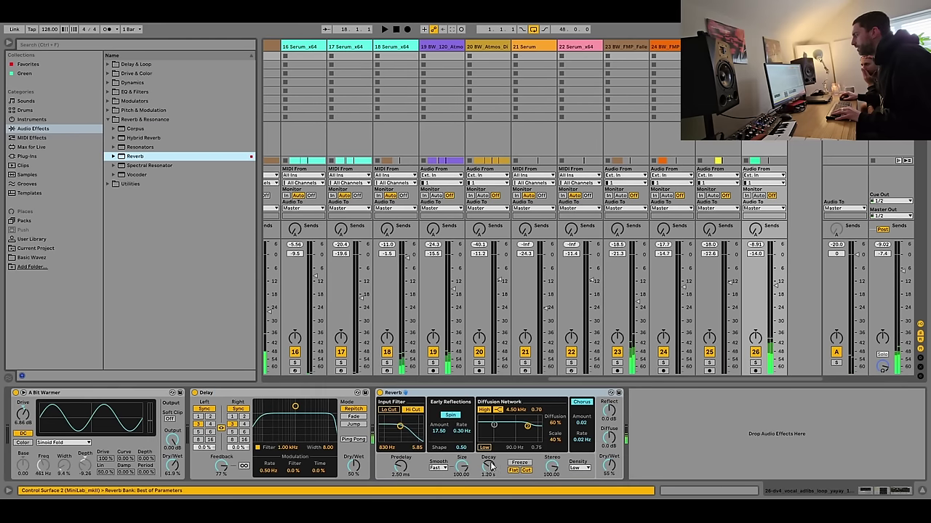
{"action": "left_click_drag", "start_coordinate": [491, 468], "coordinate": [491, 459]}
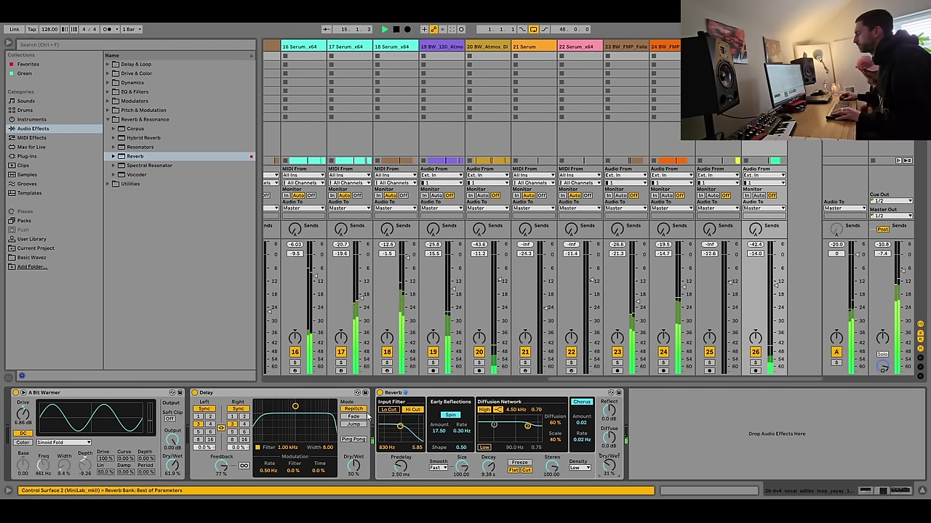
{"action": "left_click", "coordinate": [389, 410]}
Set the Delay's filter to 3.11 kHz with width 4.41, and lower track 26's volume to -15.8 dB.
{"action": "left_click_drag", "start_coordinate": [295, 407], "coordinate": [310, 421]}
{"action": "key", "text": "Tab"}
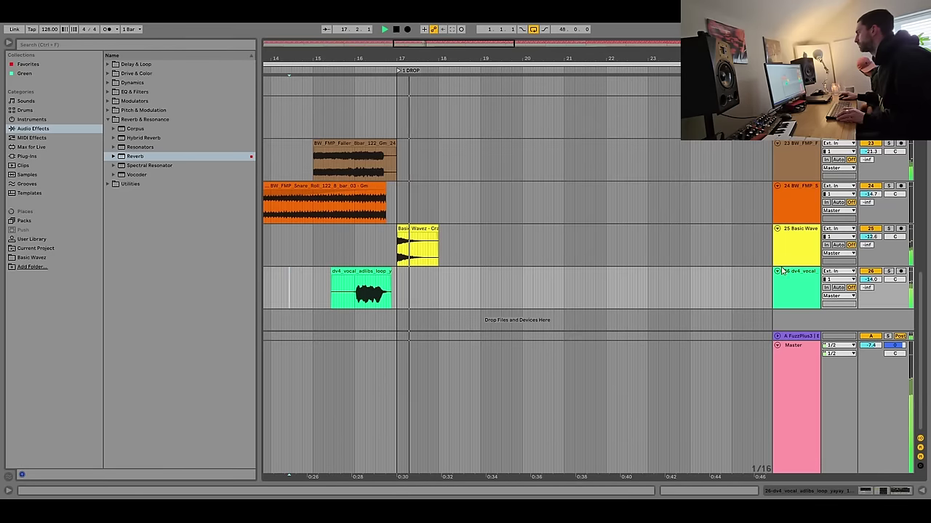
{"action": "key", "text": "Tab"}
{"action": "left_click_drag", "start_coordinate": [775, 291], "coordinate": [775, 295]}
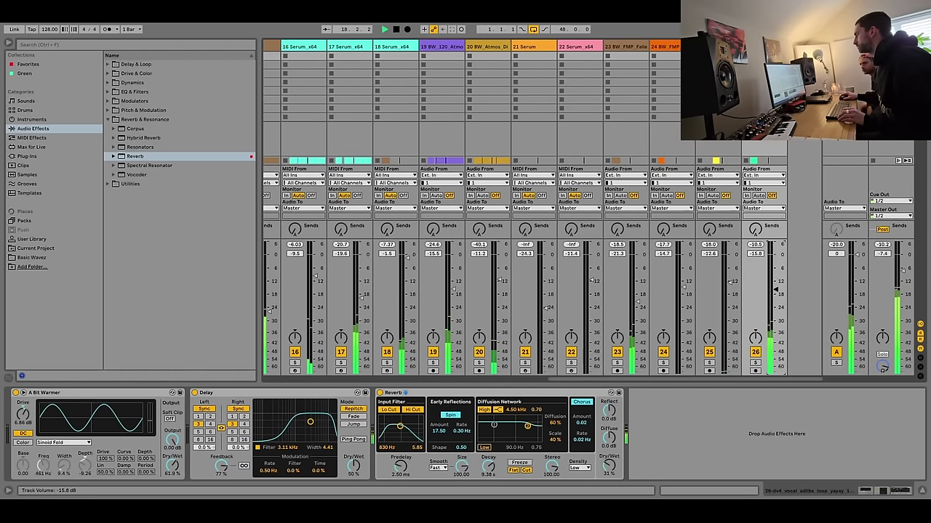
Set the arrangement's fixed grid to 1 Bar.
{"action": "key", "text": "Tab"}
{"action": "right_click", "coordinate": [364, 283]}
{"action": "right_click", "coordinate": [326, 272]}
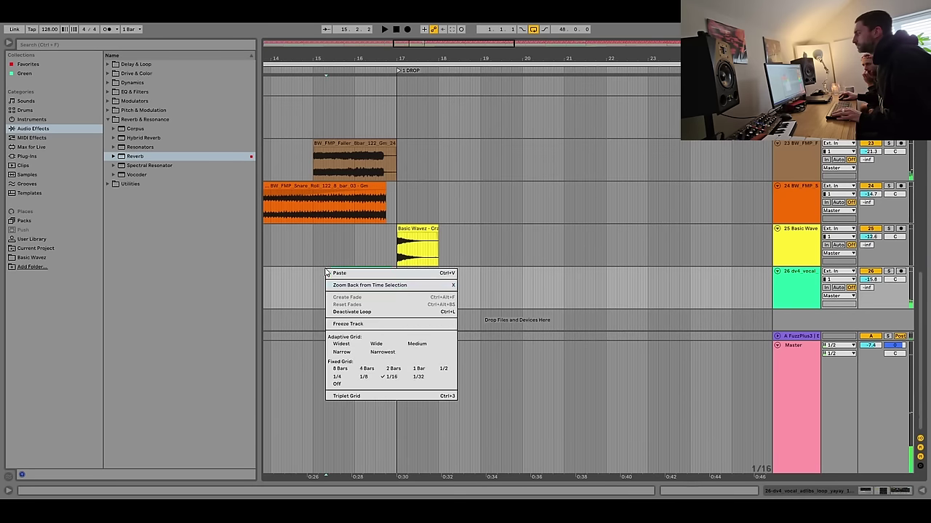
{"action": "left_click", "coordinate": [397, 368]}
{"action": "left_click_drag", "start_coordinate": [425, 47], "coordinate": [409, 24]}
{"action": "right_click", "coordinate": [366, 293]}
{"action": "left_click", "coordinate": [454, 394]}
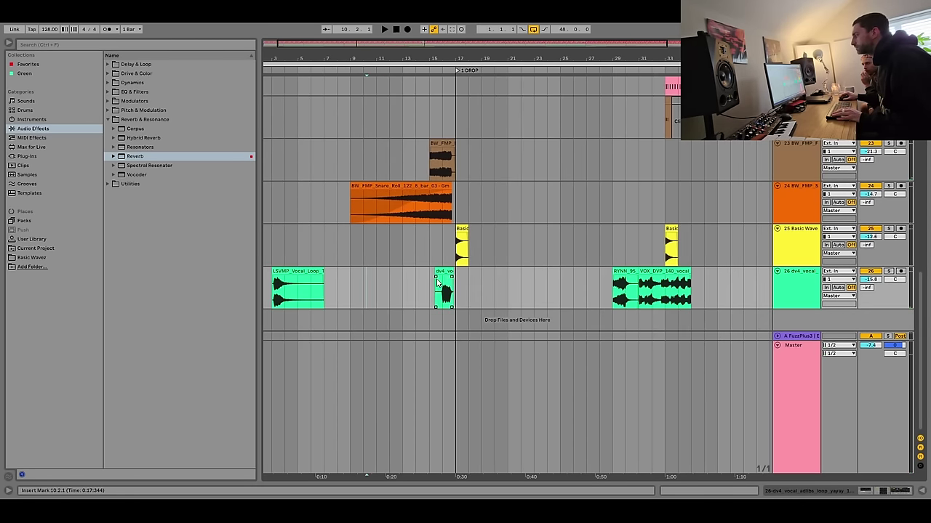
{"action": "left_click_drag", "start_coordinate": [438, 282], "coordinate": [457, 285]}
{"action": "left_click", "coordinate": [496, 281]}
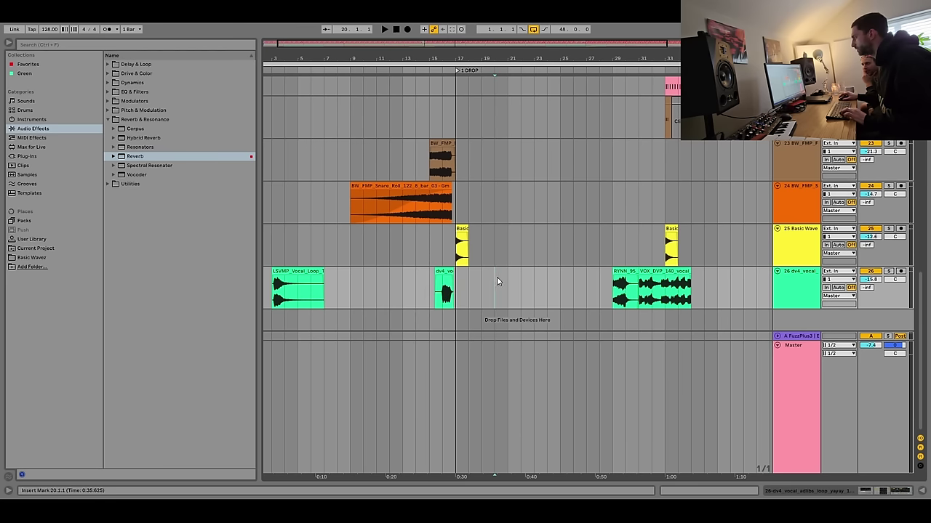
Set the BPM of the LSVMP_Vocal_Loop_Thinkin_Bout_U clip to 98.
{"action": "left_click", "coordinate": [288, 274]}
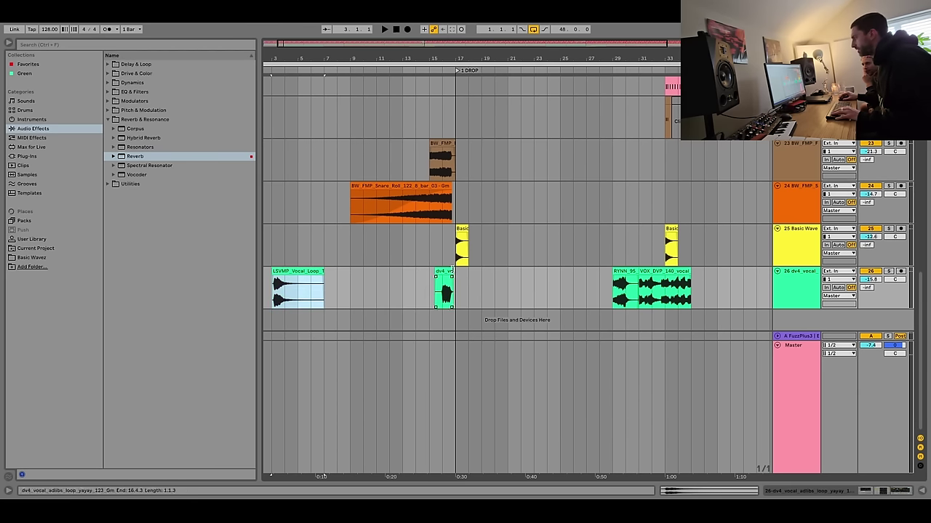
{"action": "left_click", "coordinate": [713, 490]}
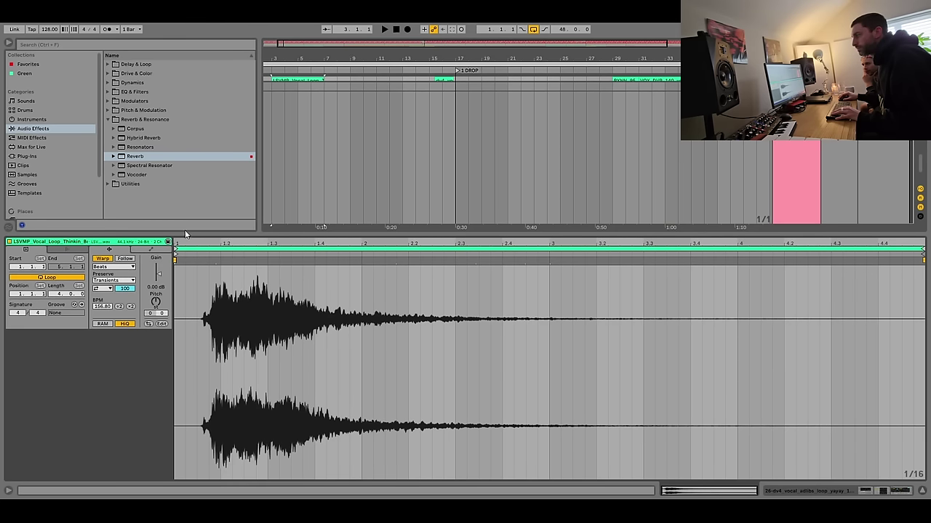
{"action": "left_click_drag", "start_coordinate": [193, 236], "coordinate": [194, 304]}
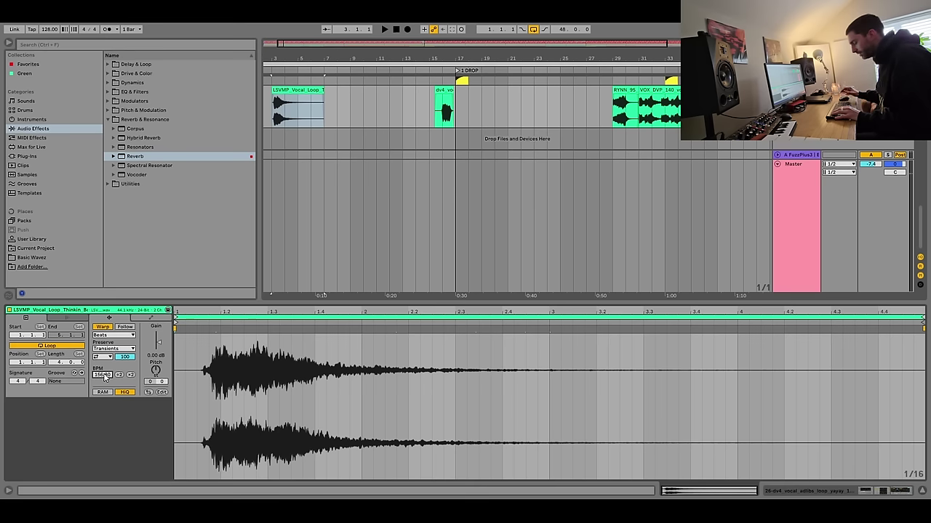
{"action": "type", "text": "98"}
{"action": "key", "text": "Return"}
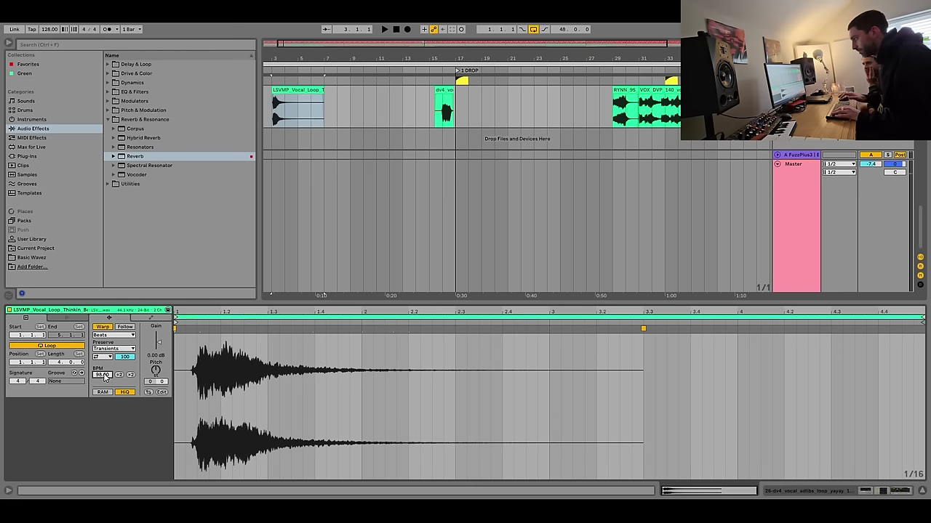
Move the dv4 vocal clip to about bar 23 and the LSVMP vocal clip to bar 16 on track 26.
{"action": "left_click", "coordinate": [922, 492]}
{"action": "left_click_drag", "start_coordinate": [321, 46], "coordinate": [318, 57]}
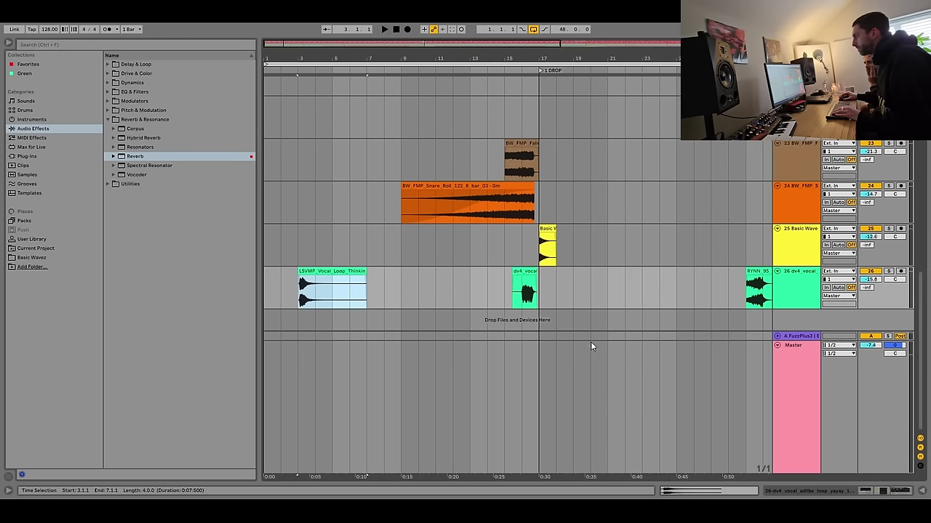
{"action": "left_click_drag", "start_coordinate": [521, 272], "coordinate": [650, 273]}
{"action": "left_click_drag", "start_coordinate": [309, 270], "coordinate": [534, 284]}
Play the build-up into the drop and lower track 26's volume to -18.0 dB to balance the LSVMP vocal.
{"action": "key", "text": "space"}
{"action": "key", "text": "Tab"}
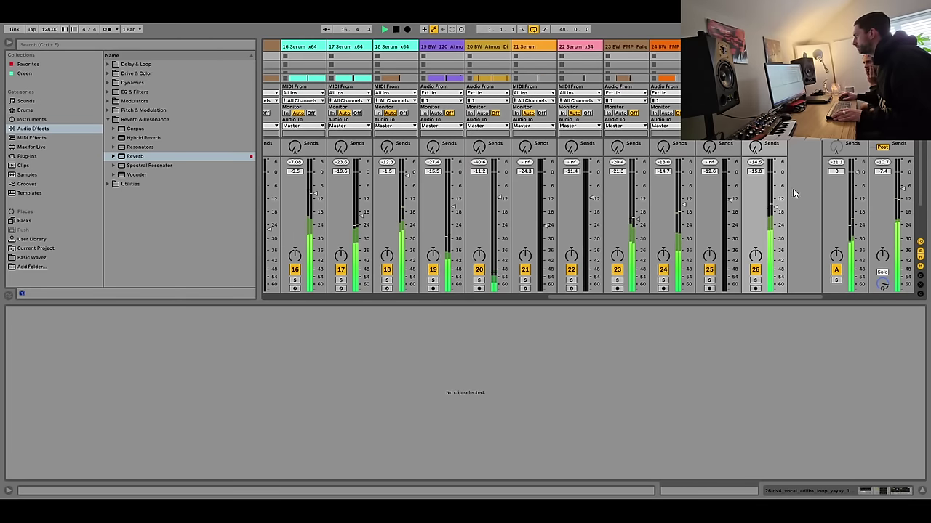
{"action": "key", "text": "Tab"}
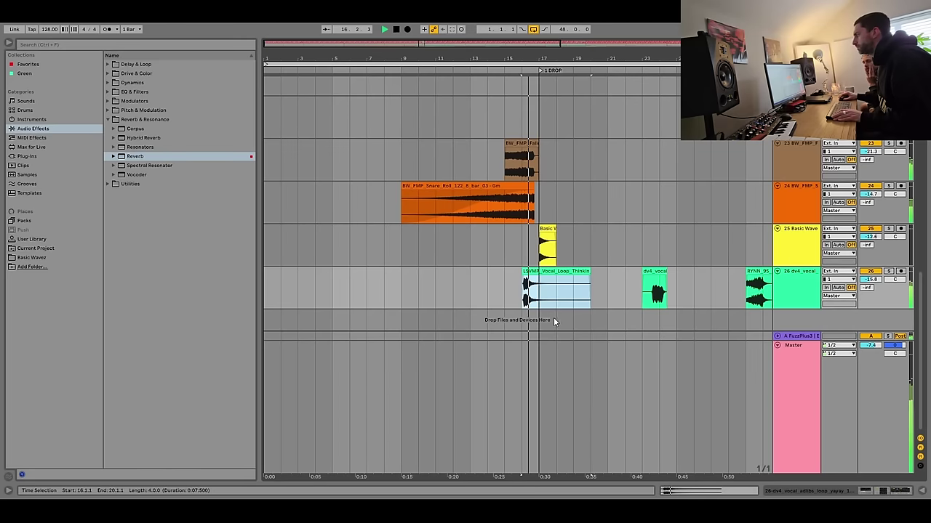
{"action": "left_click", "coordinate": [475, 284]}
{"action": "key", "text": "Tab"}
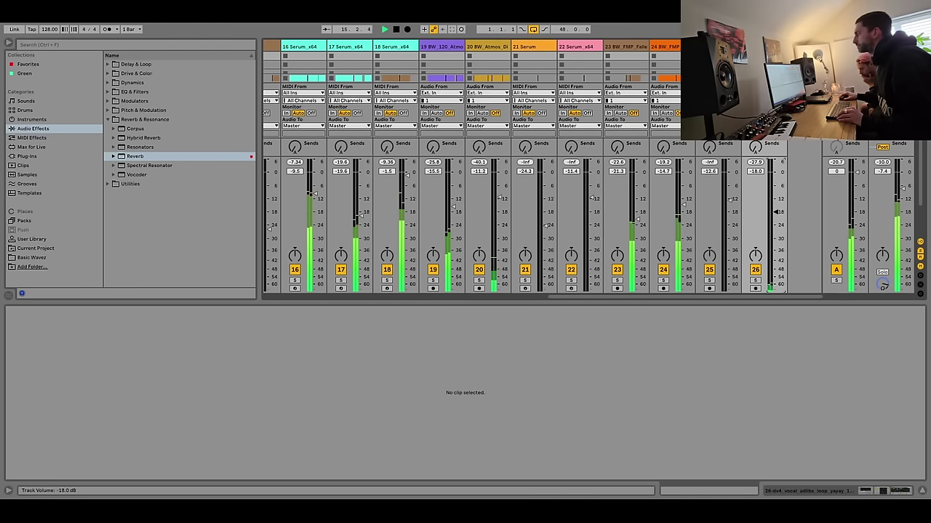
{"action": "key", "text": "Tab"}
{"action": "key", "text": "Tab"}
{"action": "key", "text": "Tab"}
{"action": "key", "text": "Tab"}
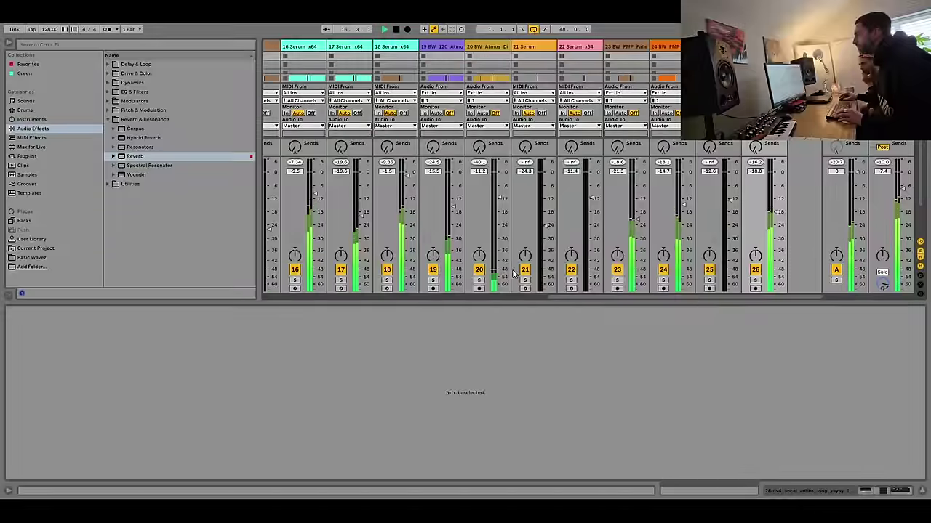
Move the LSVMP and dv4 vocal clips on track 26 together so that the LSVMP clip starts at bar 51.
{"action": "key", "text": "Tab"}
{"action": "left_click_drag", "start_coordinate": [541, 56], "coordinate": [542, 36]}
{"action": "key", "text": "space"}
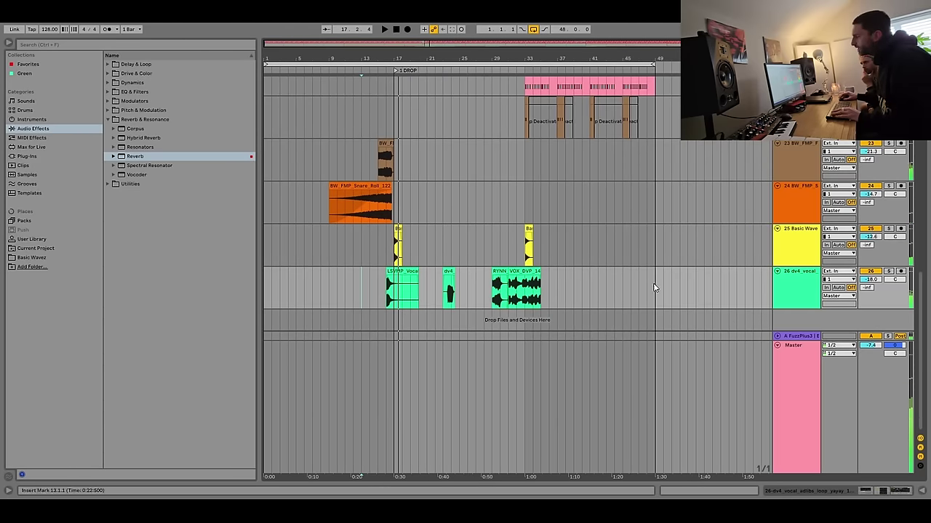
{"action": "left_click", "coordinate": [396, 271]}
{"action": "left_click", "coordinate": [447, 271], "text": "shift"}
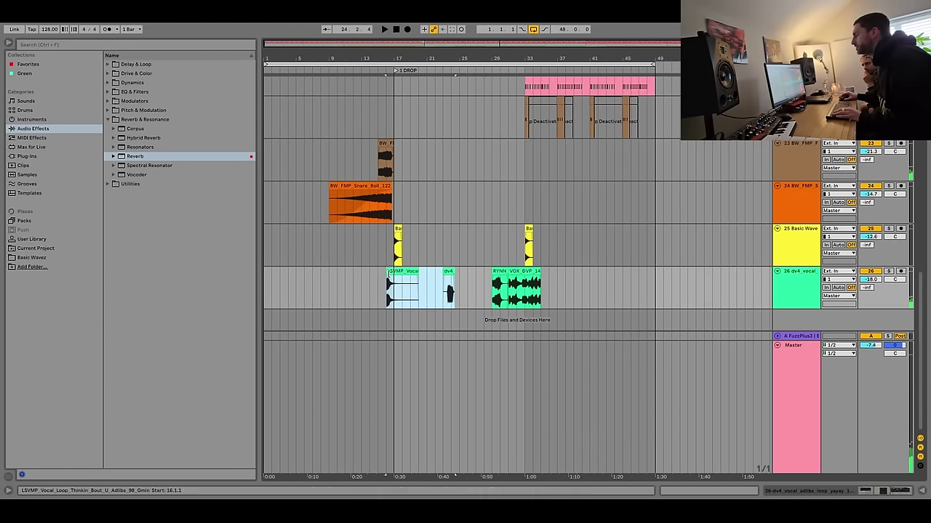
{"action": "left_click_drag", "start_coordinate": [392, 271], "coordinate": [677, 271]}
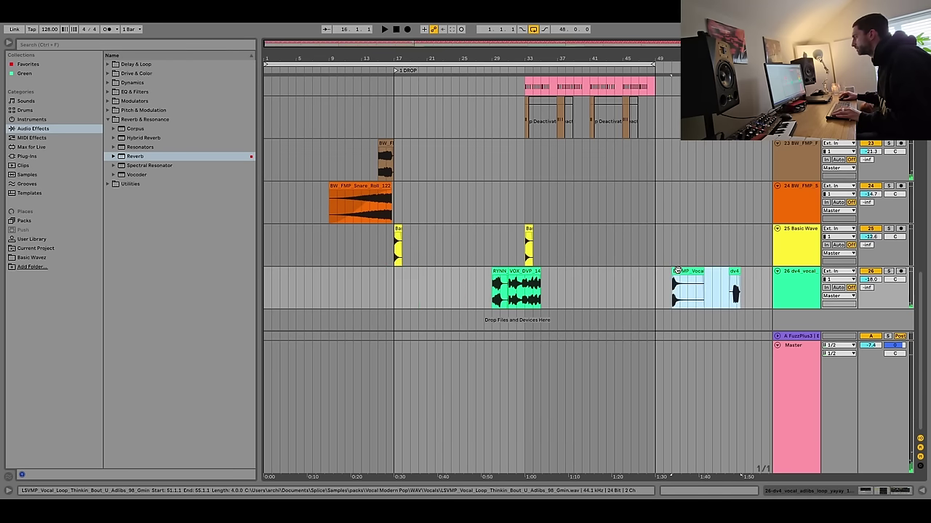
Move the RYNN vocal clip to bar 16, play it into the drop and set track 26's volume to -13.1 dB.
{"action": "left_click_drag", "start_coordinate": [496, 272], "coordinate": [392, 272]}
{"action": "key", "text": "space"}
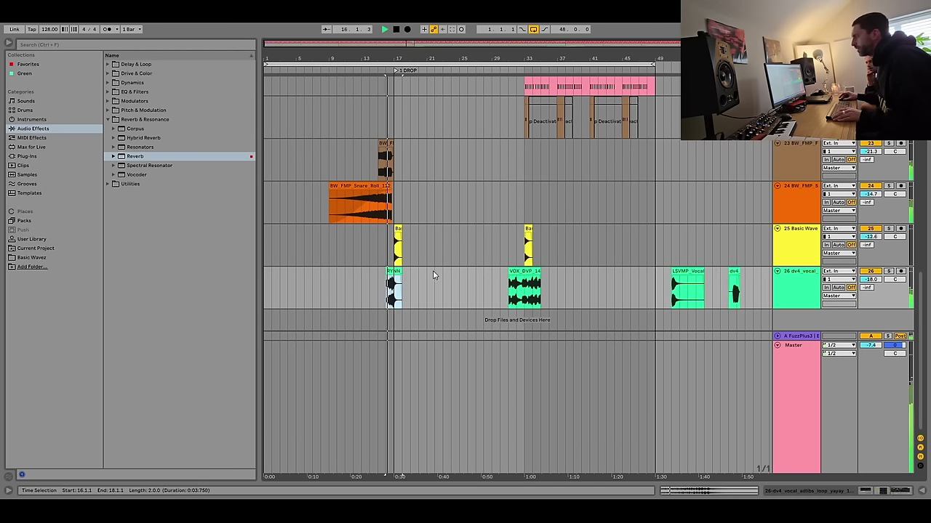
{"action": "key", "text": "Tab"}
{"action": "key", "text": "Tab"}
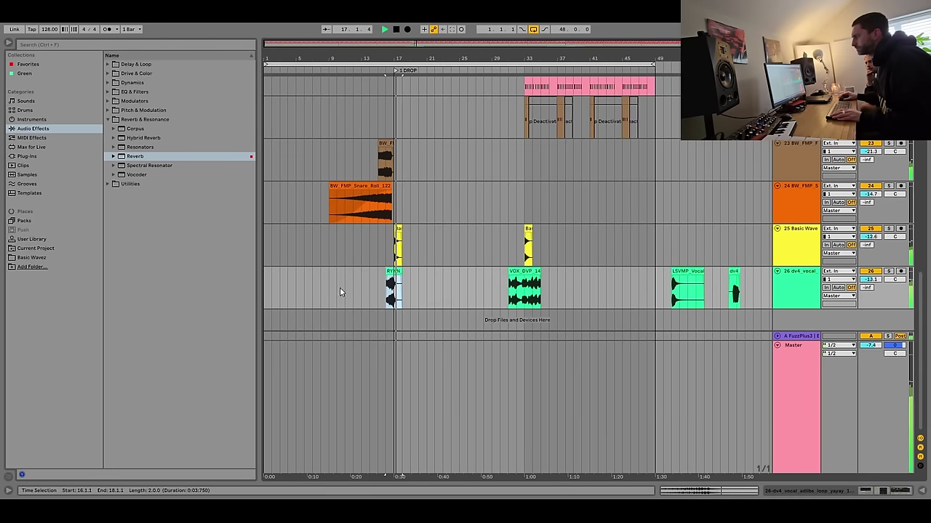
Move the RYNN clip to bar 41, place the VOX_DVP clip as one bar at bar 8, and audition it with track 26 soloed.
{"action": "left_click_drag", "start_coordinate": [395, 272], "coordinate": [601, 275]}
{"action": "left_click_drag", "start_coordinate": [524, 273], "coordinate": [336, 275]}
{"action": "key", "text": "Tab"}
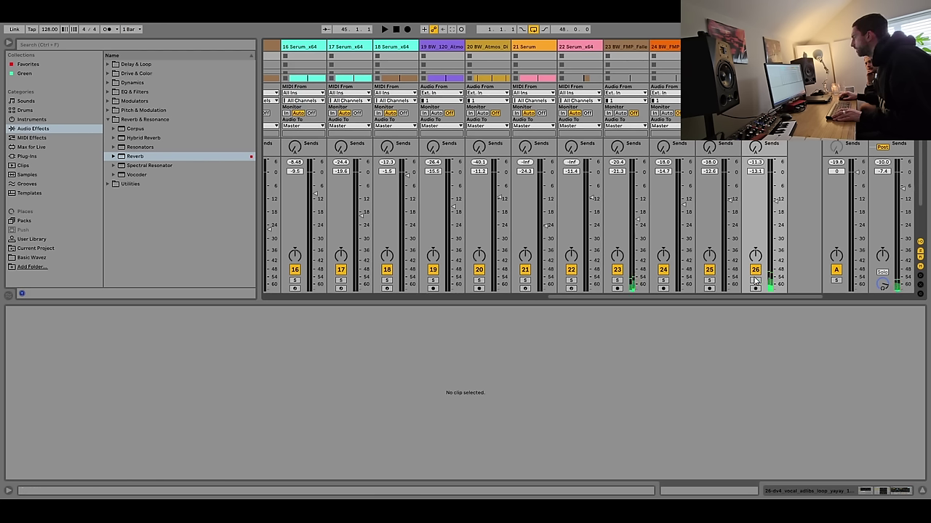
{"action": "key", "text": "space"}
{"action": "key", "text": "Tab"}
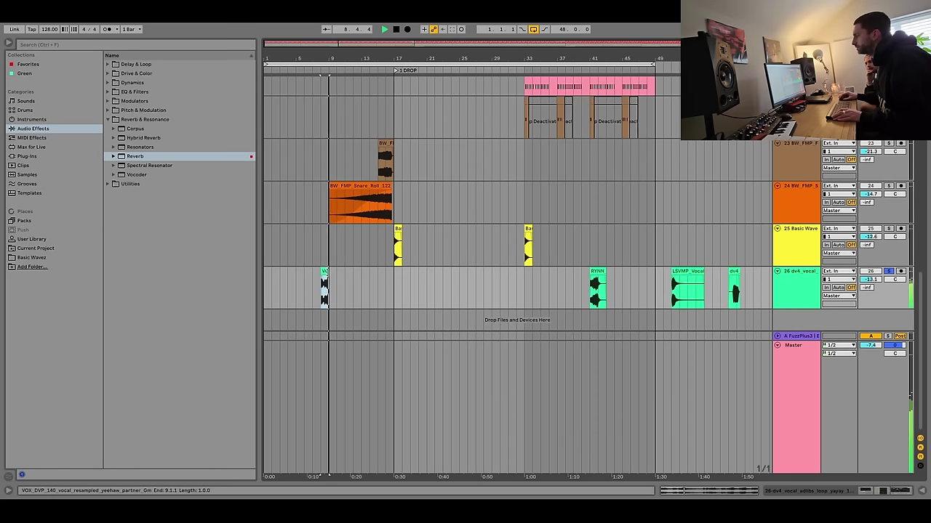
Move the VOX_DVP clip to bar 44, unsolo track 26 and play the transition into the drop.
{"action": "key", "text": "space"}
{"action": "left_click_drag", "start_coordinate": [327, 273], "coordinate": [620, 277]}
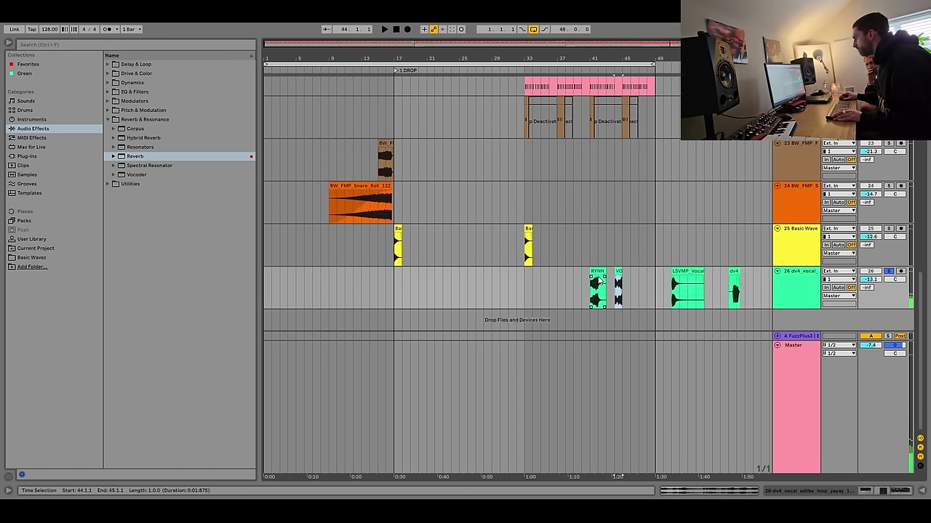
{"action": "left_click", "coordinate": [396, 284]}
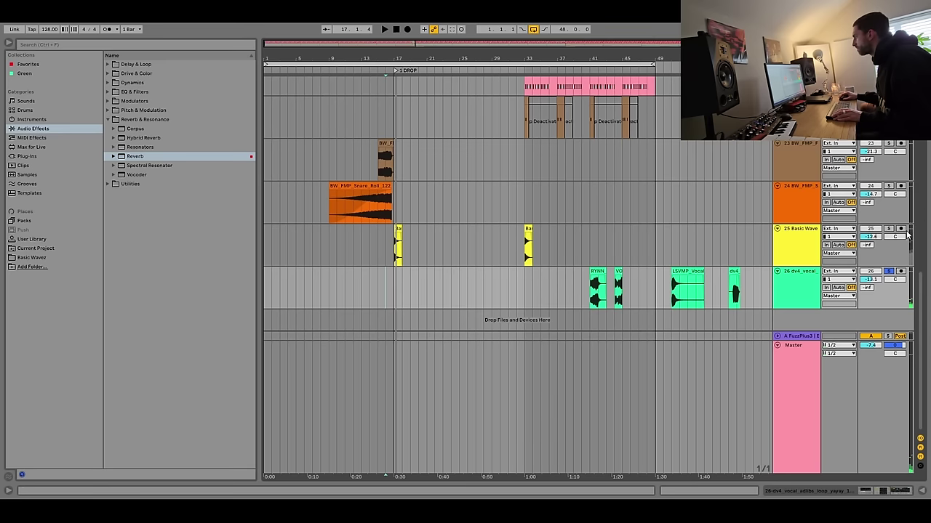
{"action": "left_click", "coordinate": [890, 272]}
{"action": "key", "text": "space"}
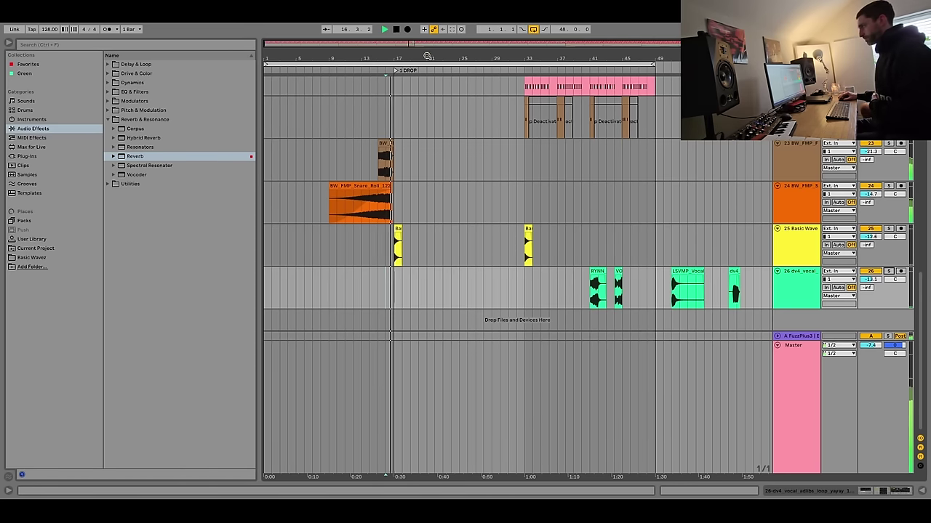
Move the RYNN vocal clip to bar 24 and set track 26's volume to -13.6 dB during playback.
{"action": "left_click_drag", "start_coordinate": [426, 58], "coordinate": [352, 73]}
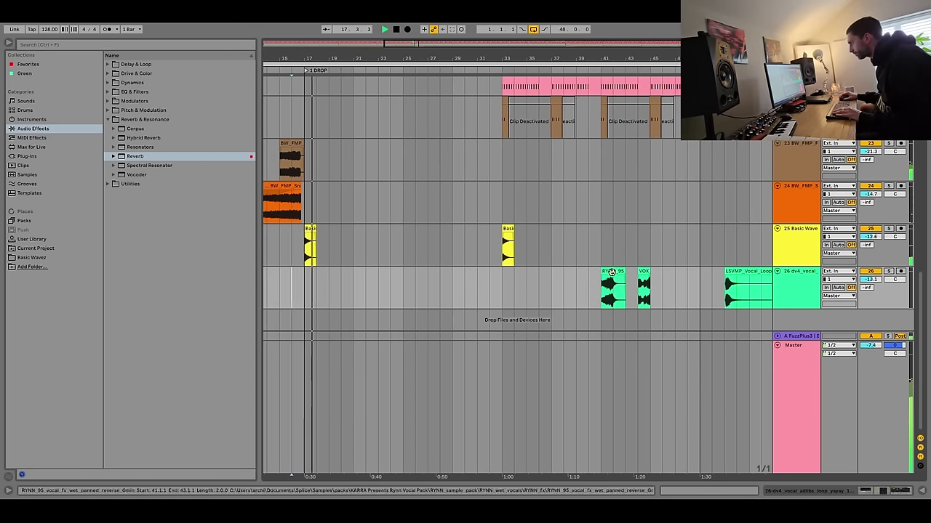
{"action": "left_click_drag", "start_coordinate": [611, 272], "coordinate": [388, 286]}
{"action": "key", "text": "Tab"}
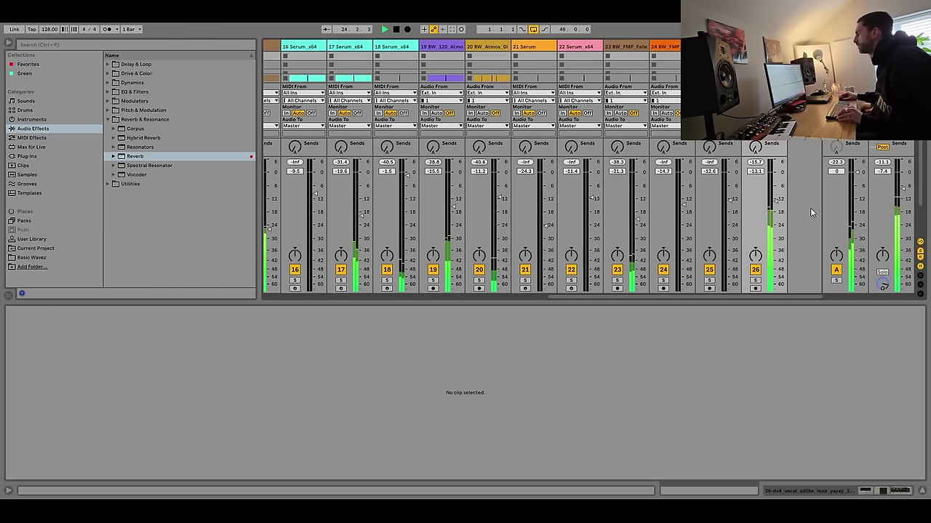
{"action": "key", "text": "Tab"}
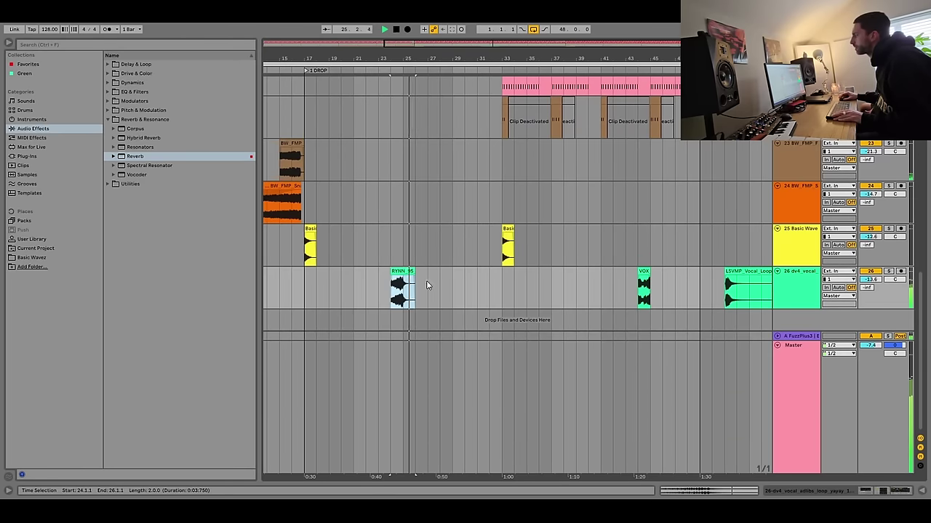
Move the RYNN vocal clip to bar 32 so it leads into the second half of the drop.
{"action": "left_click_drag", "start_coordinate": [438, 272], "coordinate": [500, 287]}
{"action": "left_click", "coordinate": [508, 229]}
{"action": "key", "text": "space"}
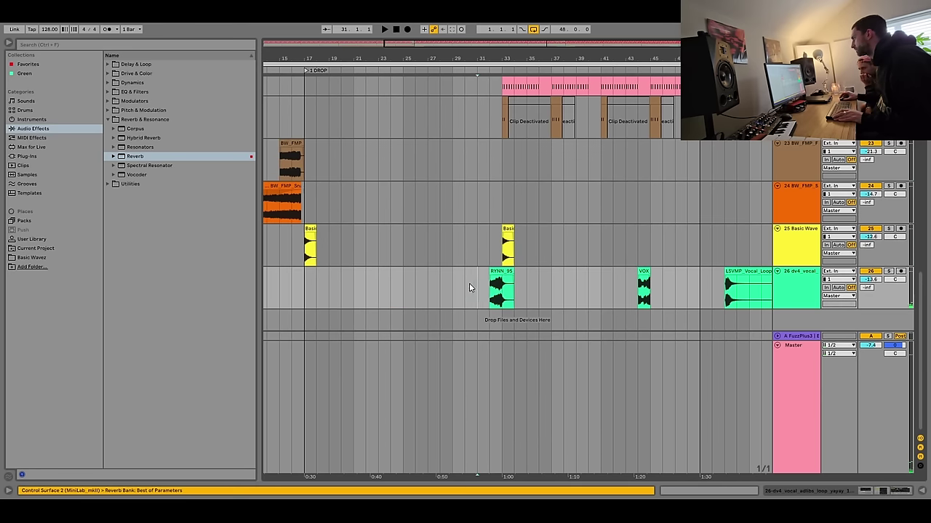
Play from about bar 30 through the RYNN vocal and set track 26's volume to -15.7 dB.
{"action": "key", "text": "Tab"}
{"action": "key", "text": "Tab"}
{"action": "key", "text": "space"}
{"action": "key", "text": "Tab"}
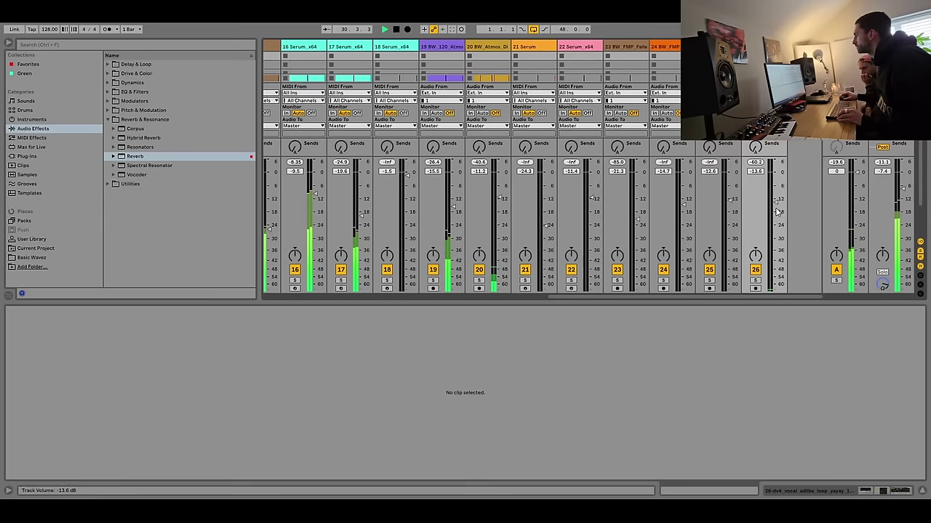
{"action": "key", "text": "Tab"}
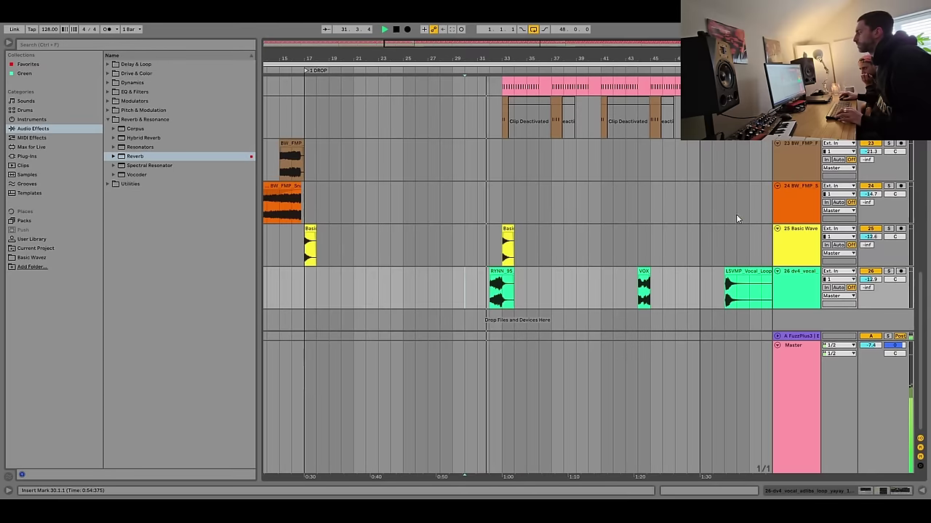
{"action": "key", "text": "Tab"}
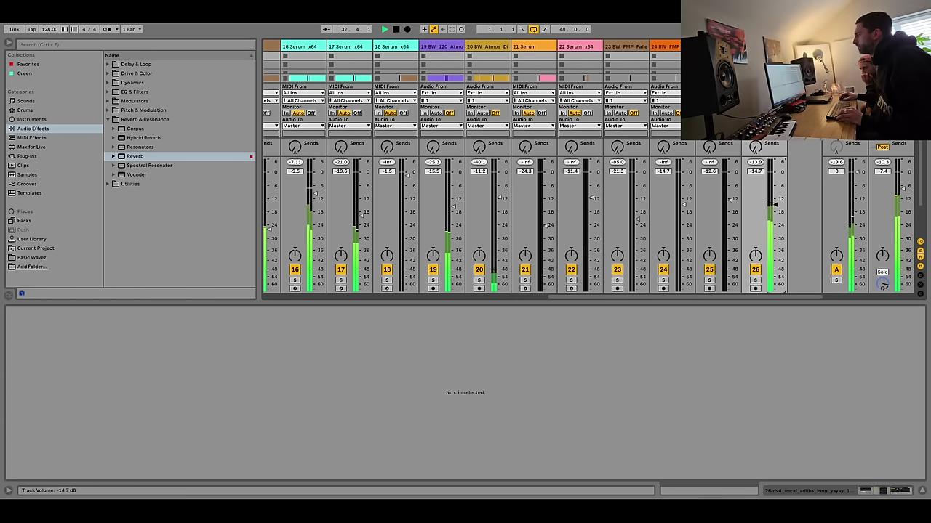
{"action": "key", "text": "Tab"}
Show the device chain of the RYNN clip's track and add an Auto Pan after the Reverb.
{"action": "left_click", "coordinate": [509, 285]}
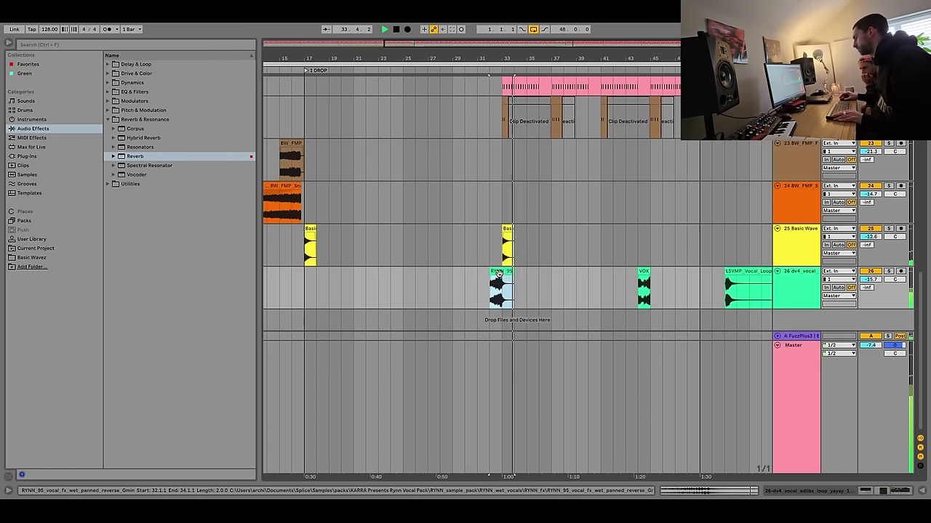
{"action": "left_click", "coordinate": [898, 493]}
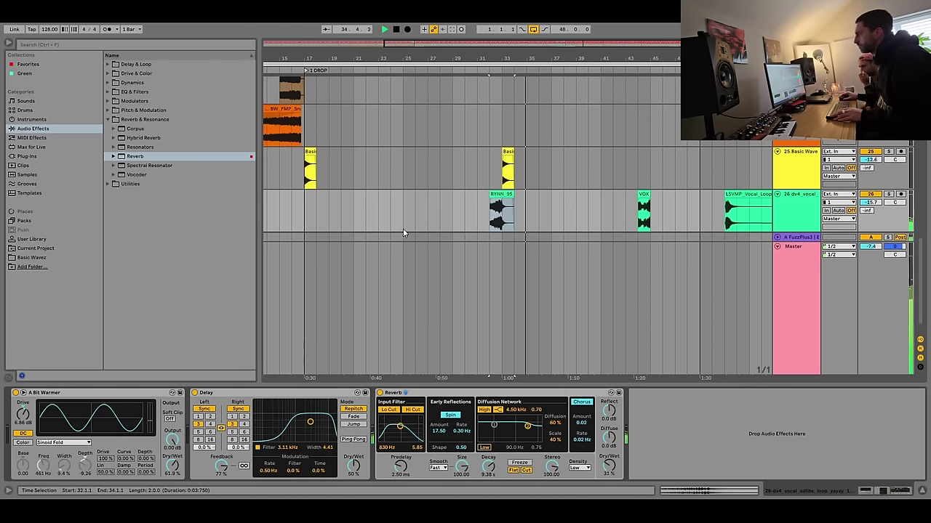
{"action": "left_click", "coordinate": [107, 120]}
{"action": "key", "text": "space"}
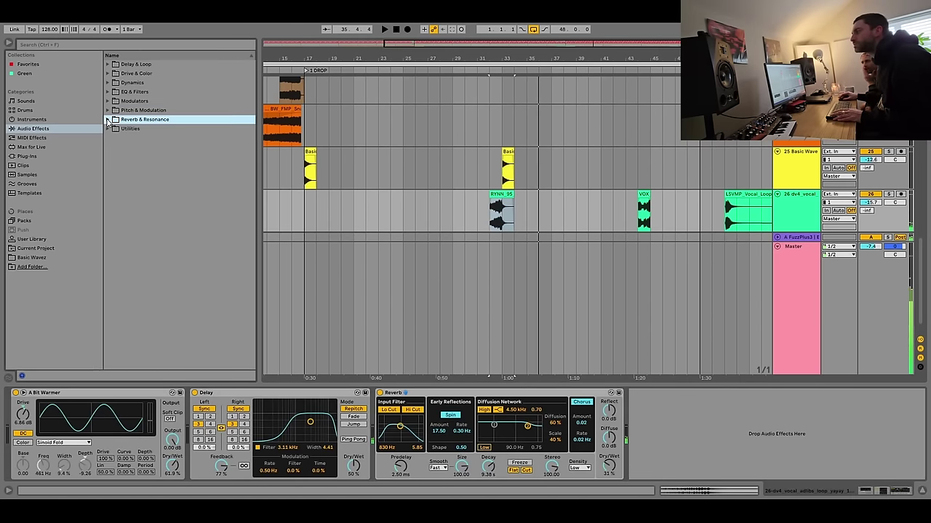
{"action": "left_click", "coordinate": [107, 110]}
{"action": "double_click", "coordinate": [126, 120]}
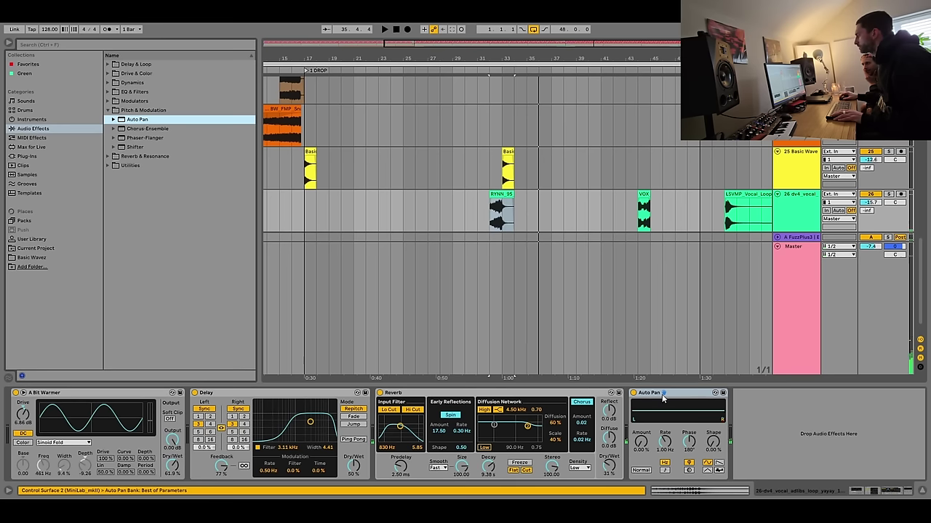
Play the transition from bar 30, deactivate track 22 and set track 26's volume to -14.5 dB.
{"action": "scroll", "coordinate": [497, 206], "scroll_direction": "up", "scroll_amount": 5}
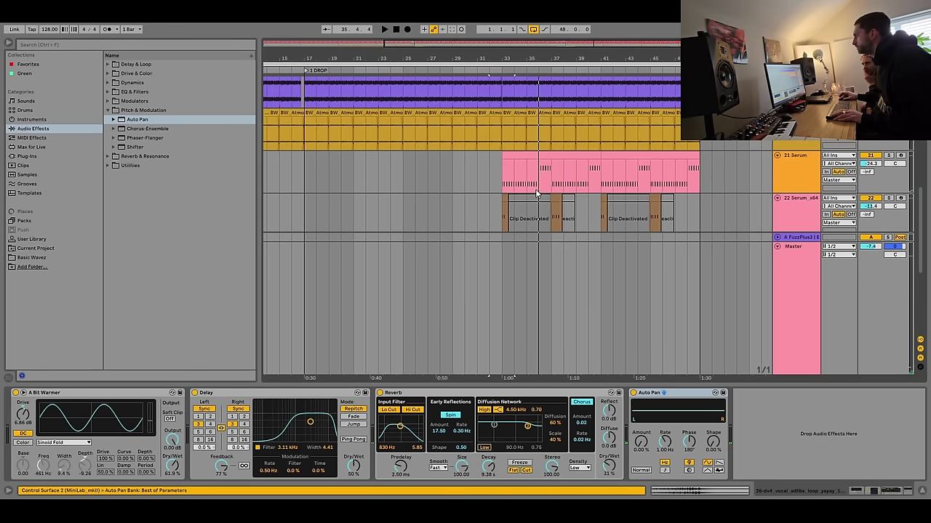
{"action": "scroll", "coordinate": [499, 201], "scroll_direction": "down", "scroll_amount": 3}
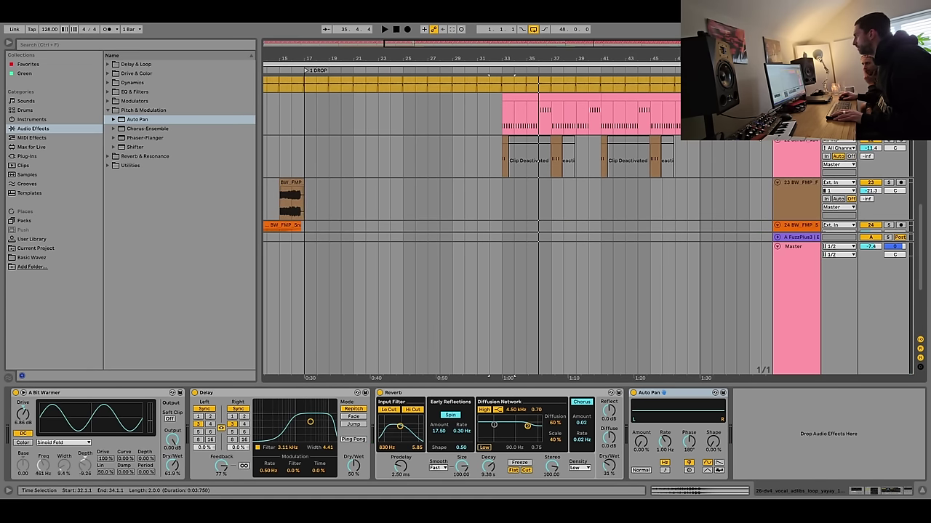
{"action": "left_click", "coordinate": [468, 163]}
{"action": "key", "text": "space"}
{"action": "scroll", "coordinate": [467, 164], "scroll_direction": "down", "scroll_amount": 5}
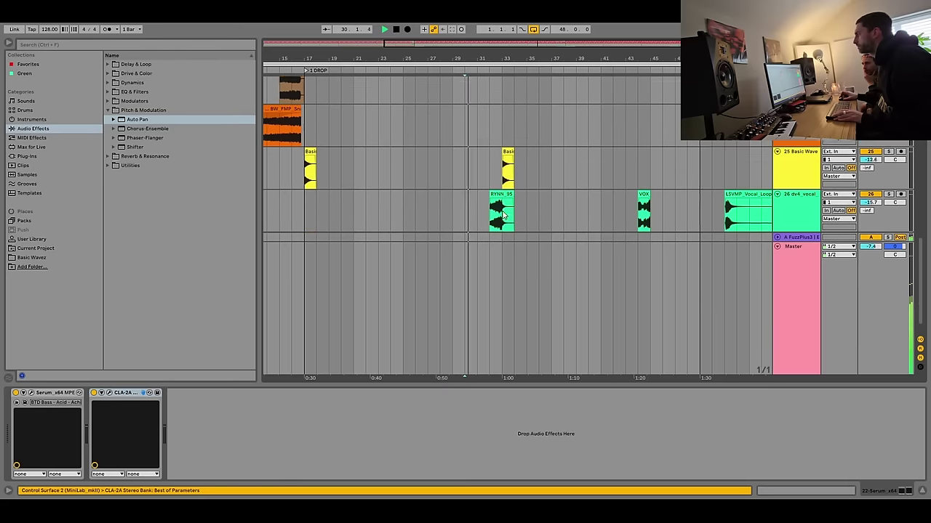
{"action": "left_click", "coordinate": [493, 175]}
{"action": "key", "text": "Tab"}
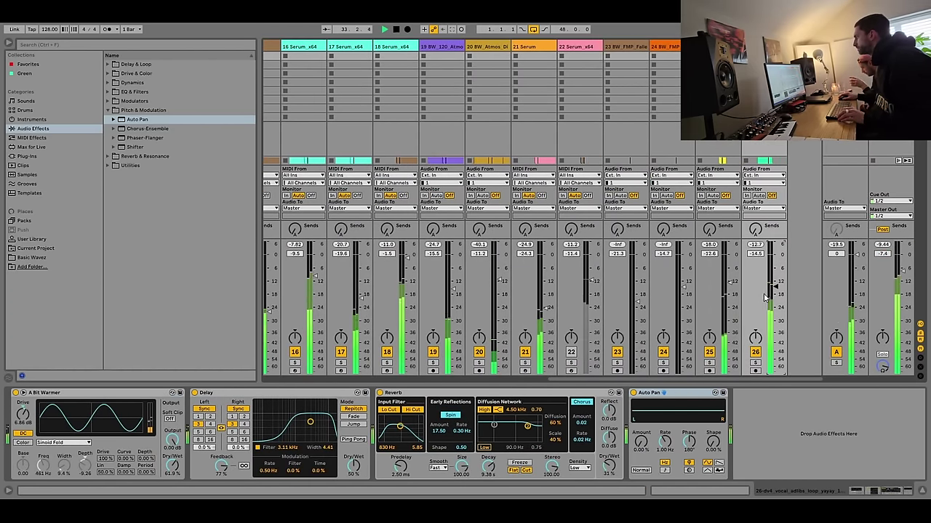
{"action": "key", "text": "Tab"}
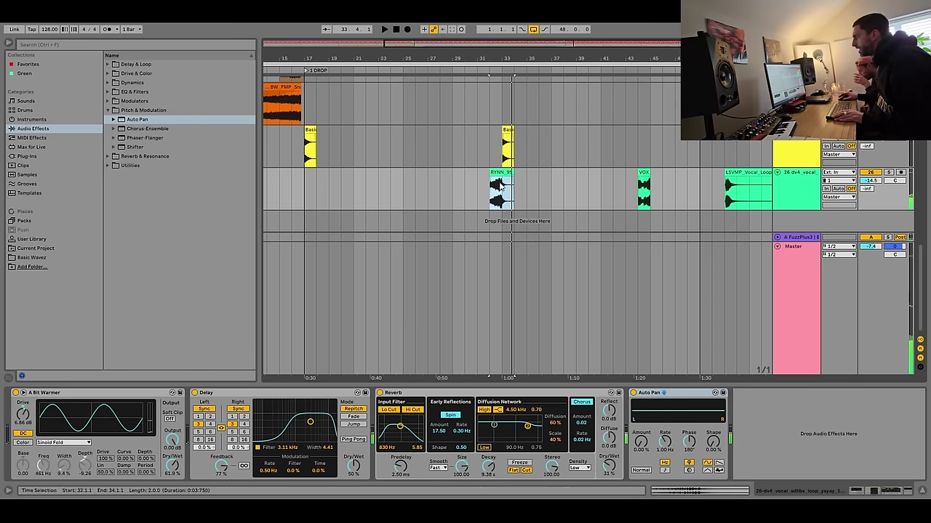
Set the Auto Pan amount to 44.4% and rate to 0.15 Hz, and raise track 26's volume to -13.2 dB.
{"action": "left_click", "coordinate": [641, 442]}
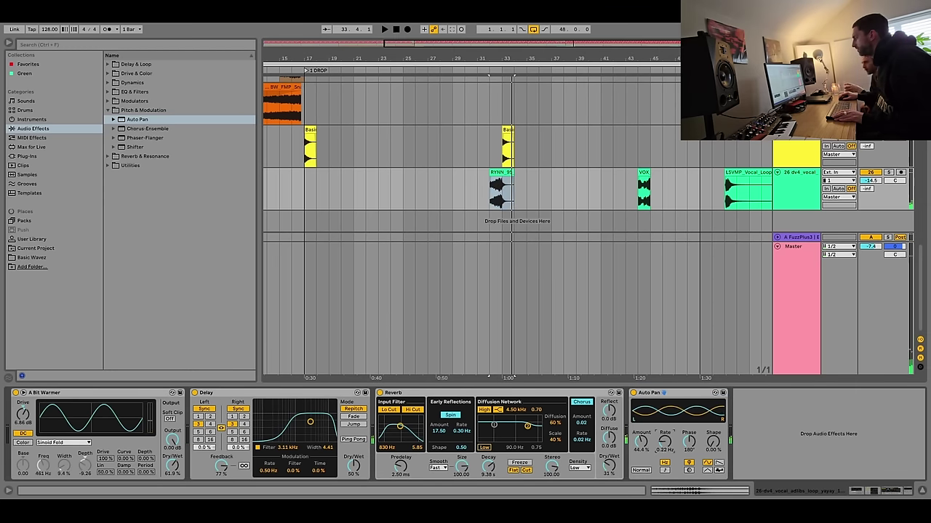
{"action": "key", "text": "Tab"}
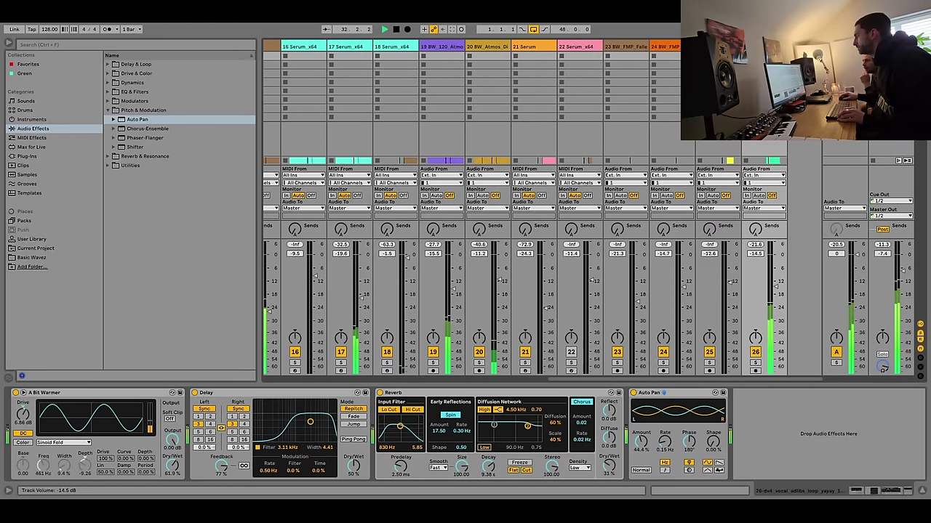
{"action": "key", "text": "Tab"}
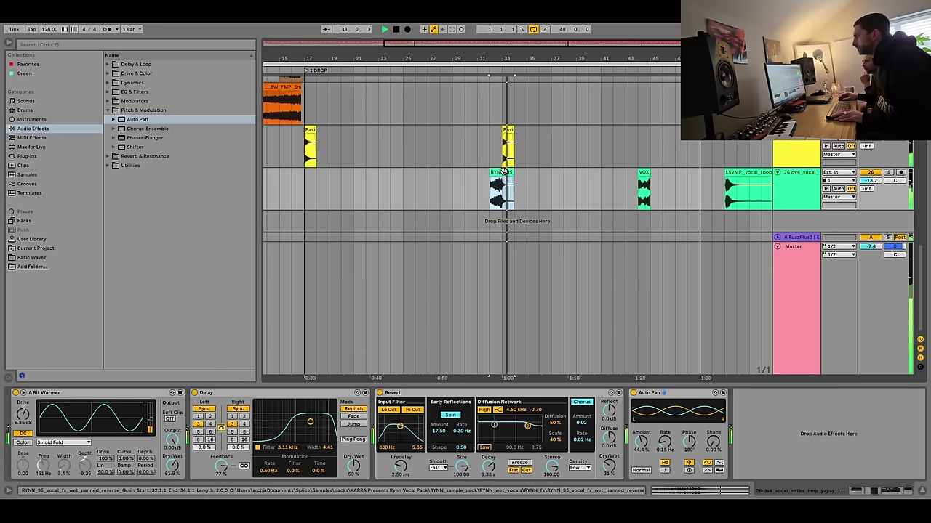
Set the warp mode of the RYNN vocal clip to Complex.
{"action": "key", "text": "shift+Tab"}
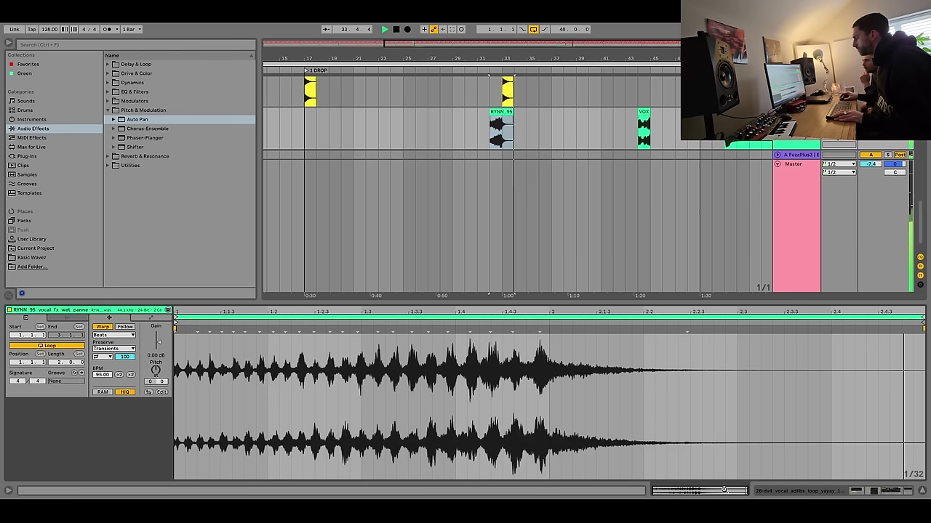
{"action": "left_click", "coordinate": [109, 335]}
{"action": "left_click", "coordinate": [110, 370]}
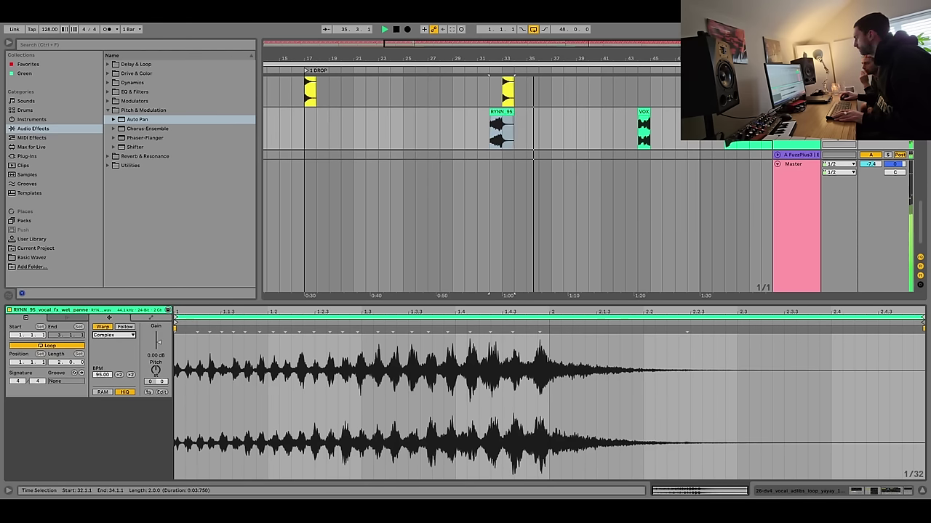
Hide the clip details and audition the VOX_DVP clip at bar 44 and the RYNN clip at bar 32 in the arrangement.
{"action": "left_click", "coordinate": [917, 492]}
{"action": "key", "text": "minus"}
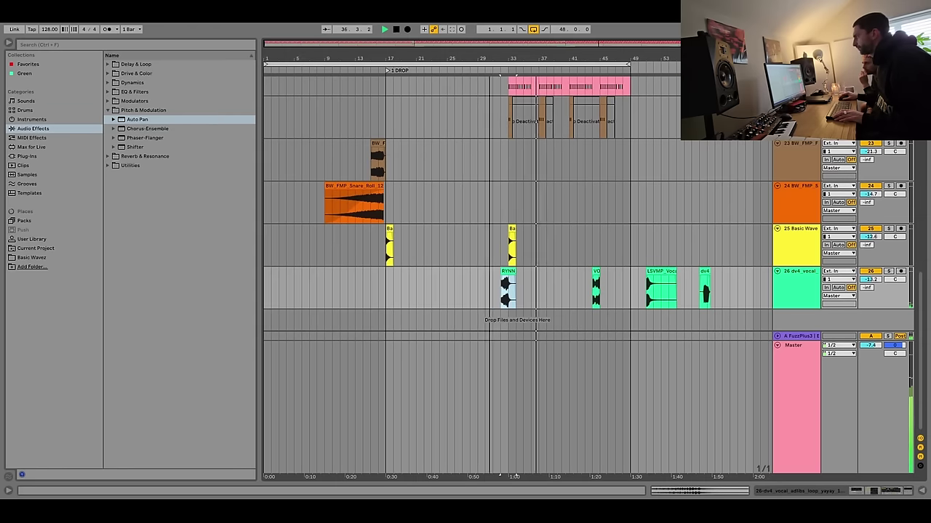
{"action": "left_click", "coordinate": [594, 273]}
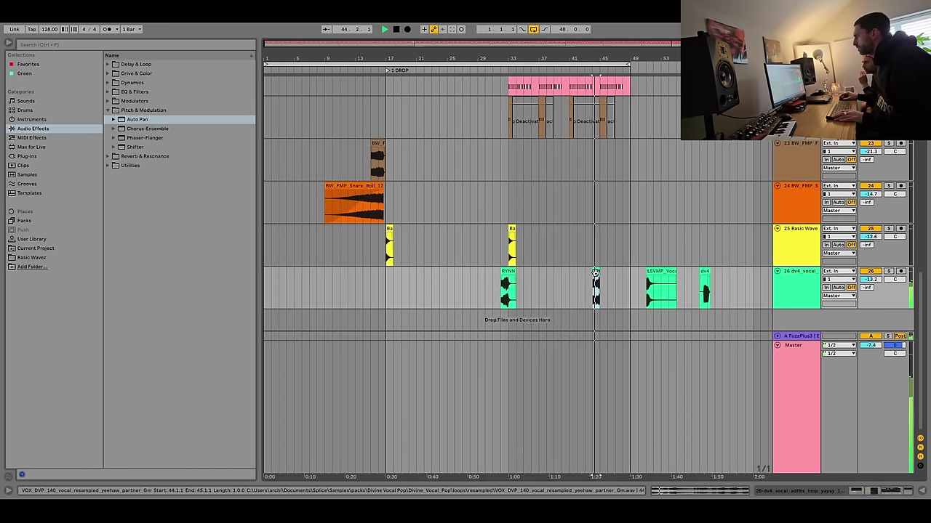
{"action": "left_click", "coordinate": [508, 272]}
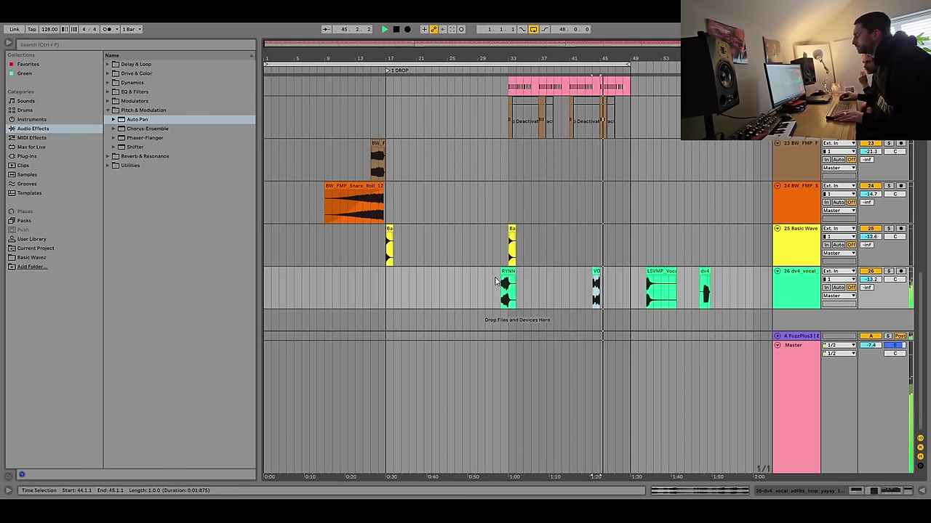
{"action": "left_click", "coordinate": [596, 273]}
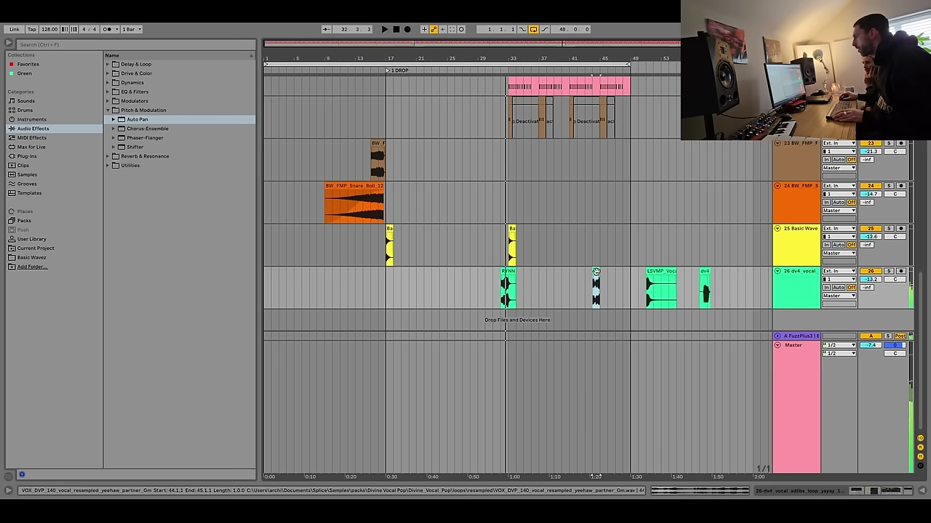
Set the VOX_DVP clip's warp mode to Complex and move the clip from bar 44 to bar 48 on track 26.
{"action": "mouse_move", "coordinate": [597, 272]}
{"action": "left_mouse_down"}
{"action": "mouse_move", "coordinate": [607, 271]}
{"action": "mouse_move", "coordinate": [600, 275]}
{"action": "left_mouse_up"}
{"action": "left_click", "coordinate": [728, 490]}
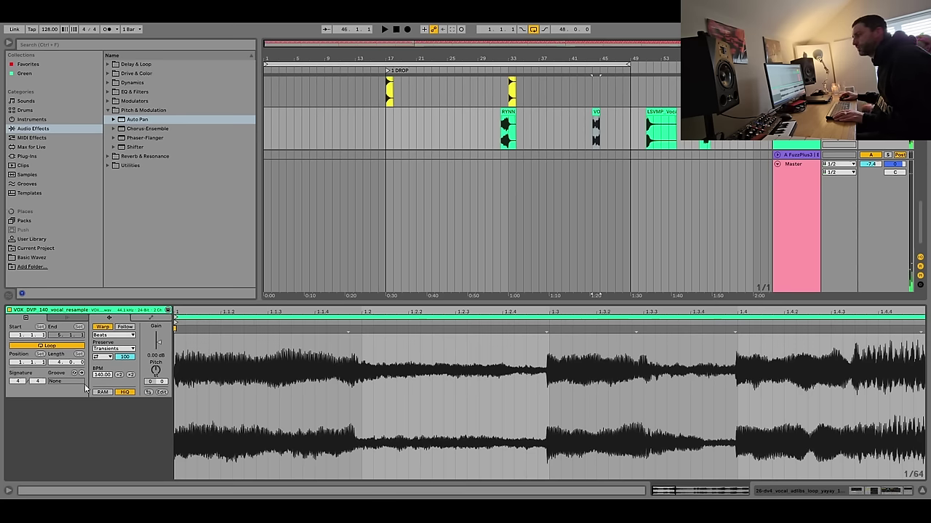
{"action": "left_click", "coordinate": [109, 336]}
{"action": "left_click", "coordinate": [113, 373]}
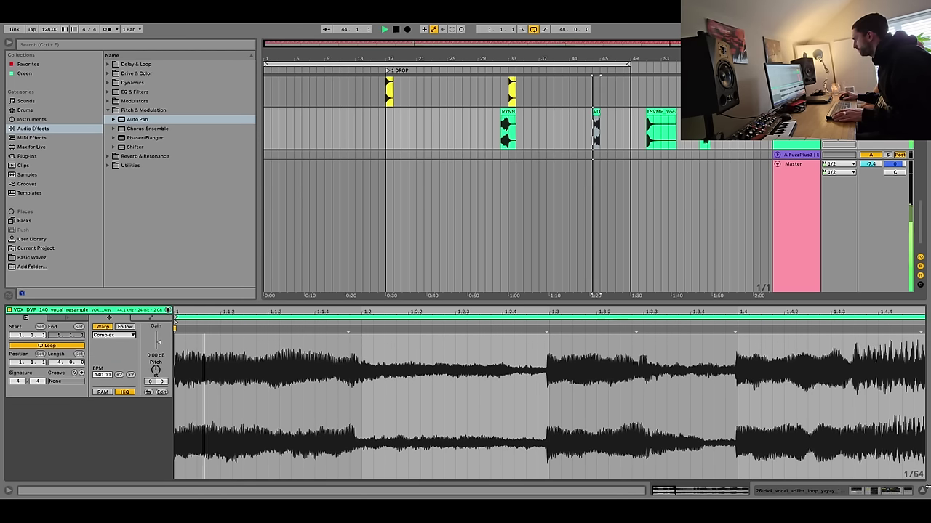
{"action": "key", "text": "shift+Tab"}
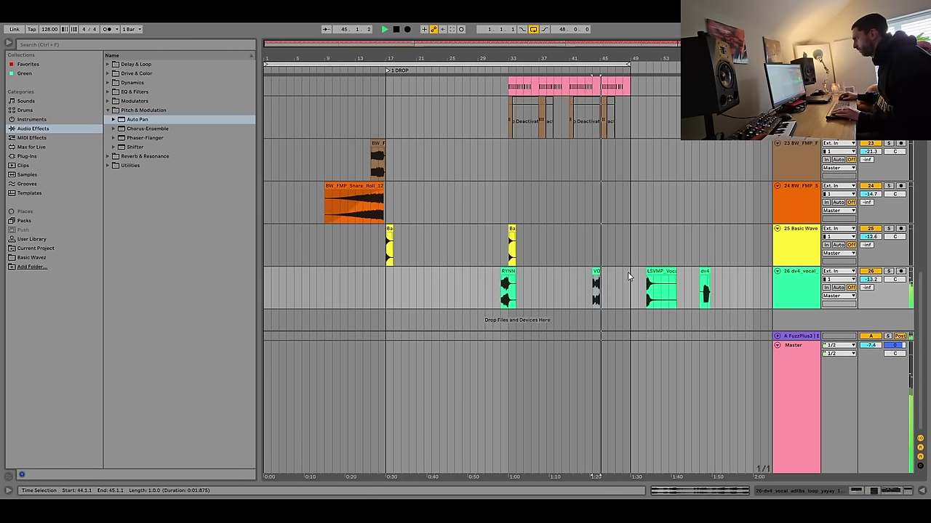
{"action": "left_click_drag", "start_coordinate": [597, 280], "coordinate": [625, 280]}
{"action": "key", "text": "space"}
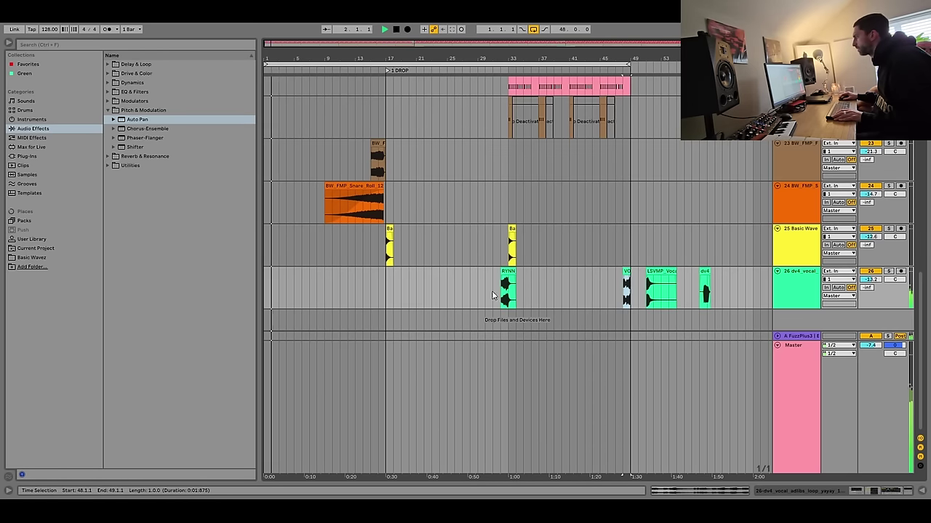
Play the second half of the drop and lower track 26's volume to -15.0 dB.
{"action": "key", "text": "Tab"}
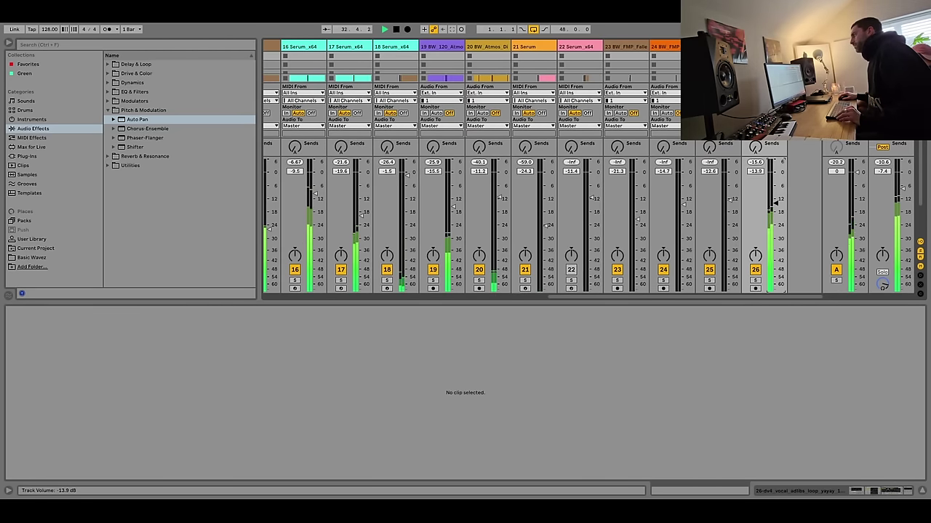
{"action": "key", "text": "Tab"}
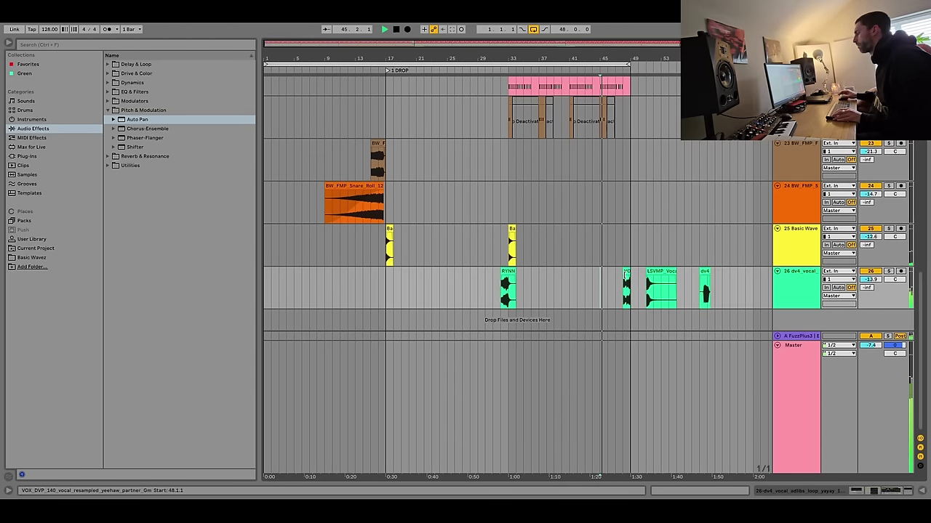
{"action": "key", "text": "Tab"}
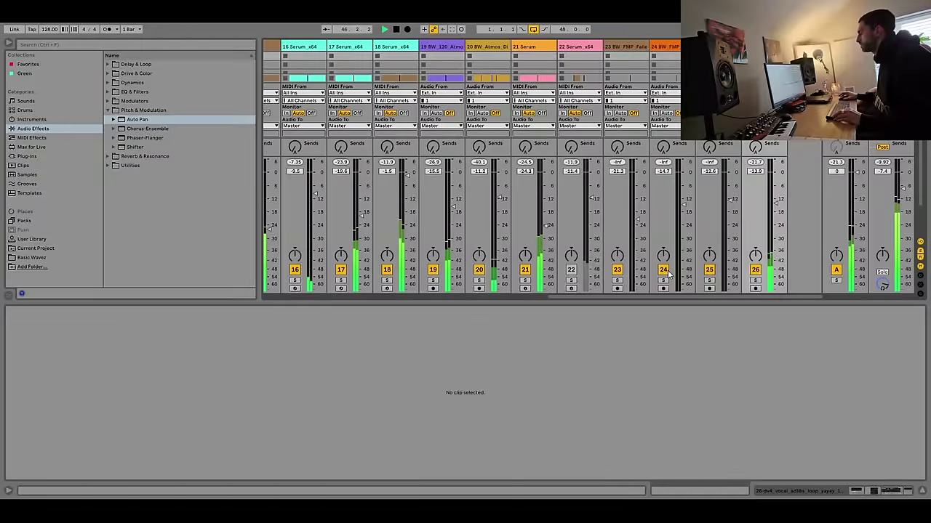
{"action": "key", "text": "Tab"}
{"action": "key", "text": "Tab"}
{"action": "key", "text": "Tab"}
{"action": "key", "text": "Tab"}
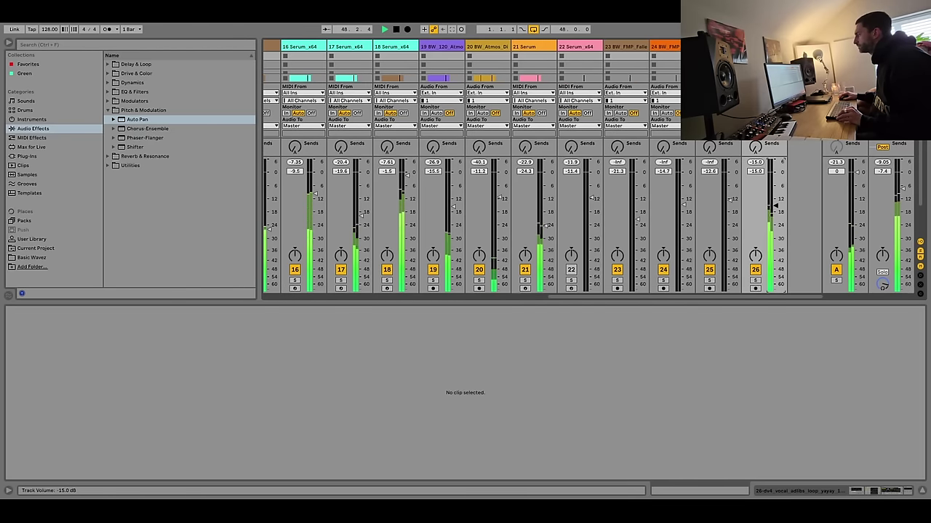
{"action": "key", "text": "Tab"}
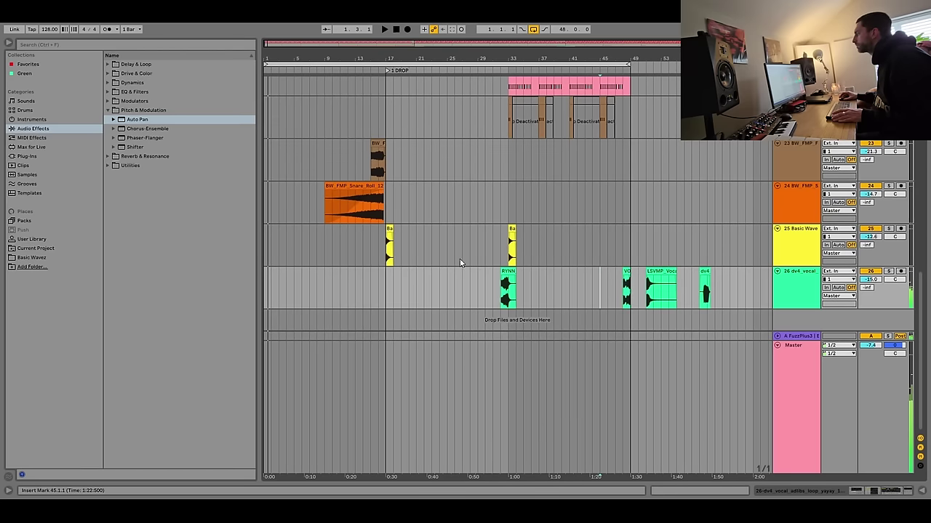
Move the unused LSVMP and dv4 vocal clips on track 26 together so they start at bar 61.
{"action": "left_click", "coordinate": [666, 272]}
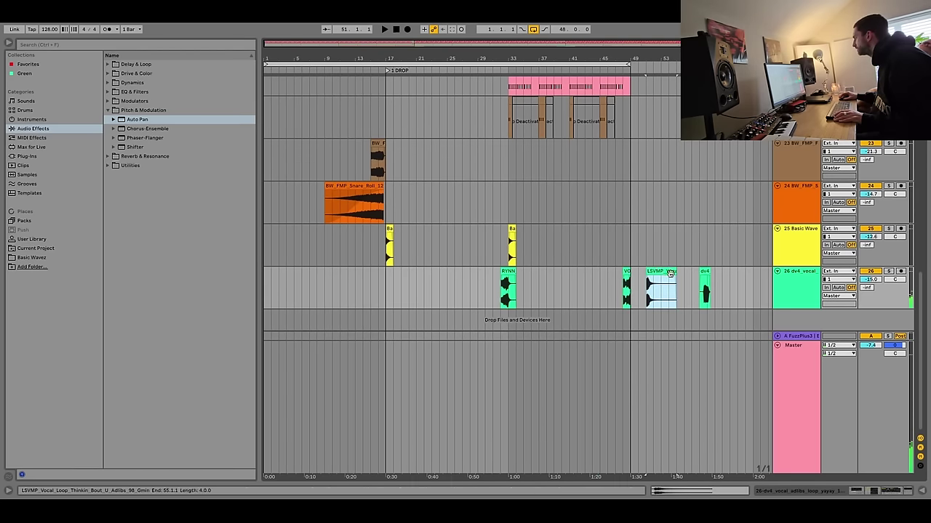
{"action": "left_click", "coordinate": [704, 272], "text": "shift"}
{"action": "left_click_drag", "start_coordinate": [665, 272], "coordinate": [704, 282]}
{"action": "double_click", "coordinate": [603, 43]}
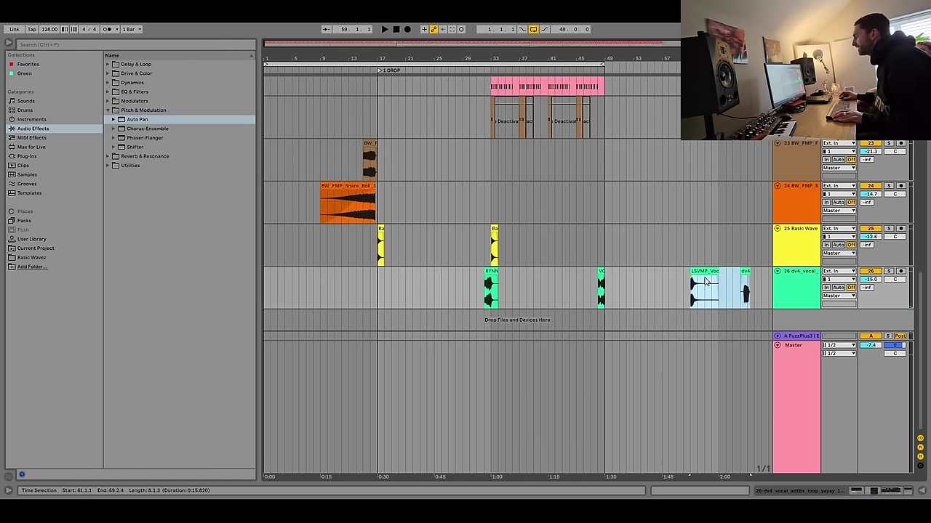
Play the arrangement from bar 9 and set the grid to 2/1.
{"action": "left_click", "coordinate": [324, 243]}
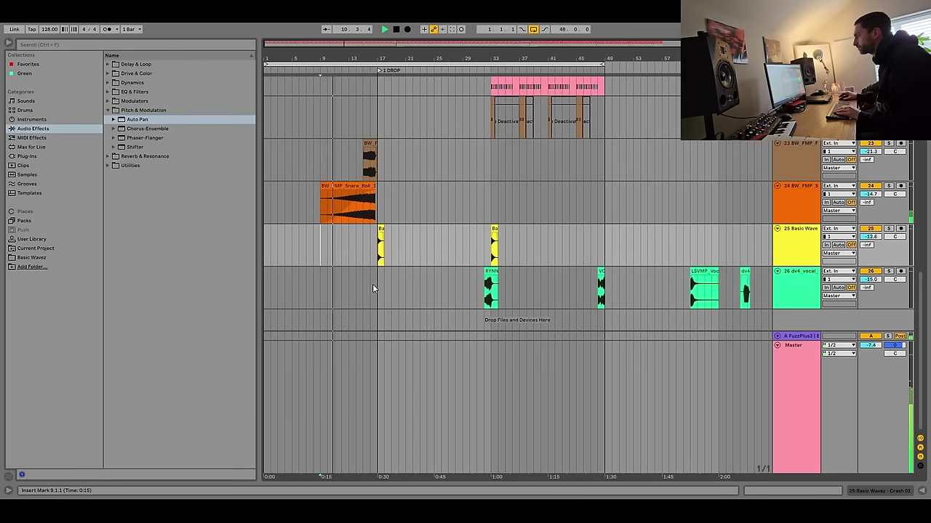
{"action": "right_click", "coordinate": [346, 279]}
{"action": "left_click", "coordinate": [400, 377]}
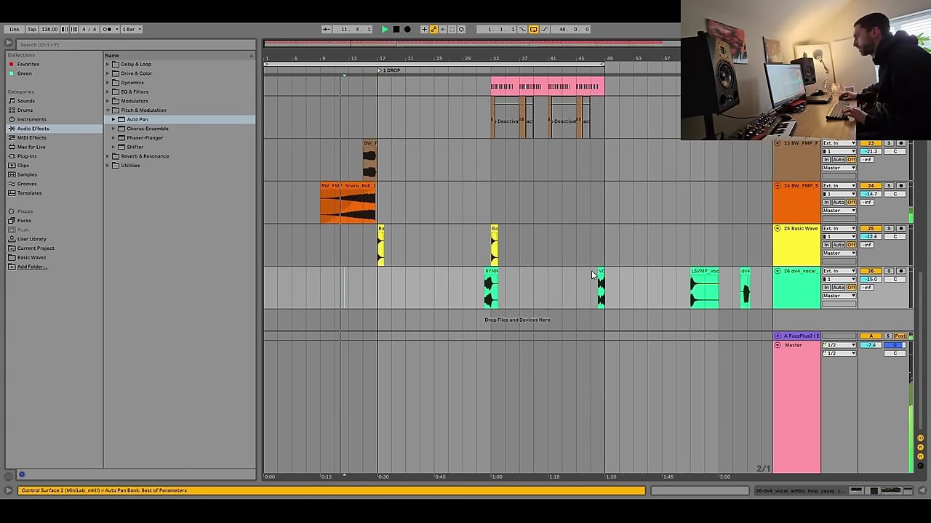
{"action": "left_click", "coordinate": [311, 280]}
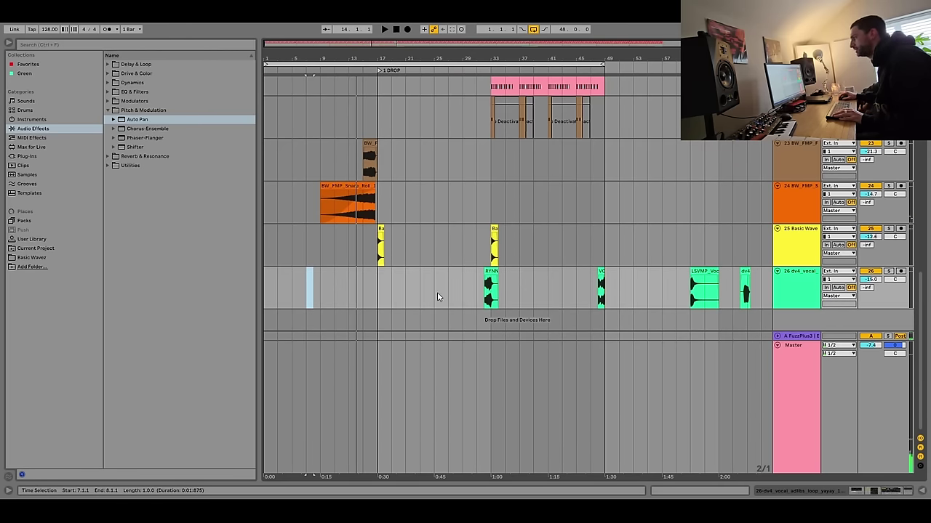
{"action": "key", "text": "space"}
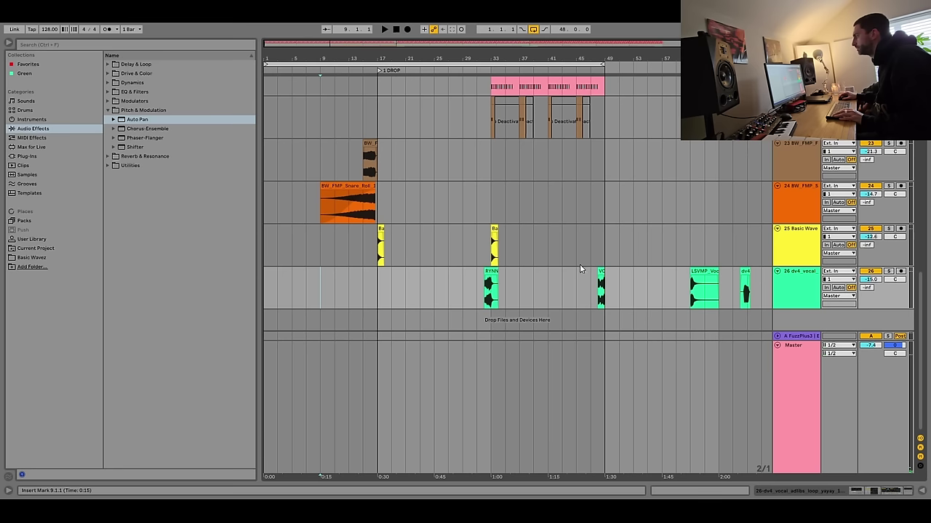
Copy track 26's four-bar section from bar 45 to 49, with the VOX_DVP clip, to bar 5.
{"action": "left_click_drag", "start_coordinate": [580, 271], "coordinate": [606, 276]}
{"action": "left_click", "coordinate": [302, 284]}
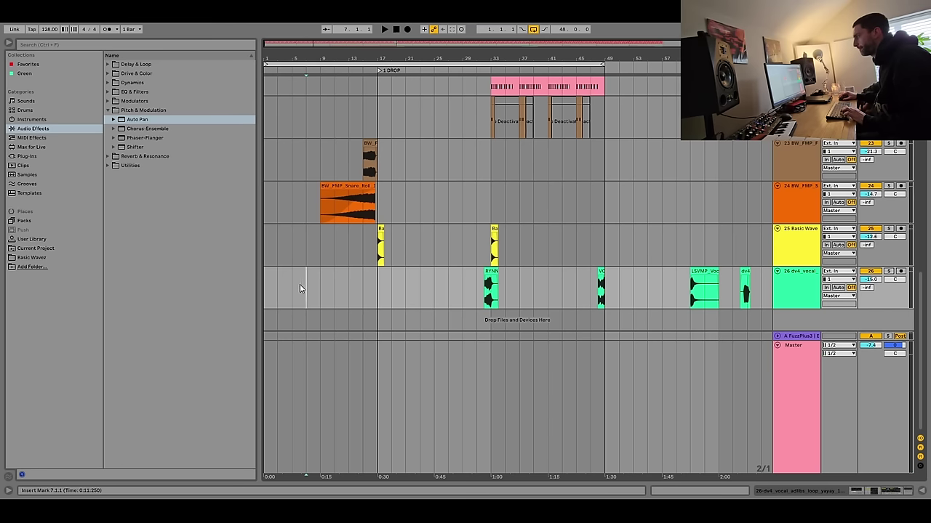
{"action": "key", "text": "ctrl+v"}
{"action": "key", "text": "ctrl+z"}
{"action": "left_click", "coordinate": [291, 280]}
{"action": "key", "text": "ctrl+v"}
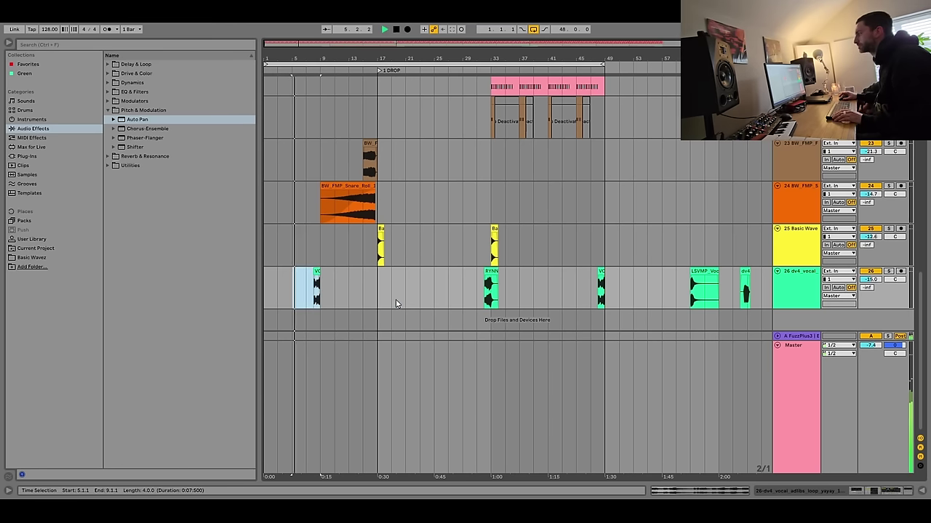
Play the copied vocal before bar 9 and raise track 26's volume to -14.0 dB.
{"action": "key", "text": "Tab"}
{"action": "key", "text": "Tab"}
{"action": "key", "text": "Tab"}
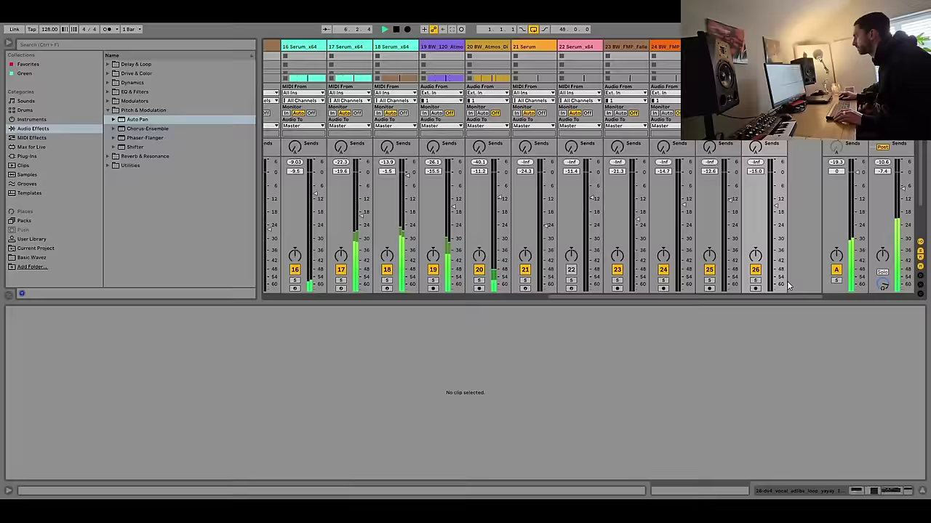
{"action": "key", "text": "Tab"}
{"action": "key", "text": "Tab"}
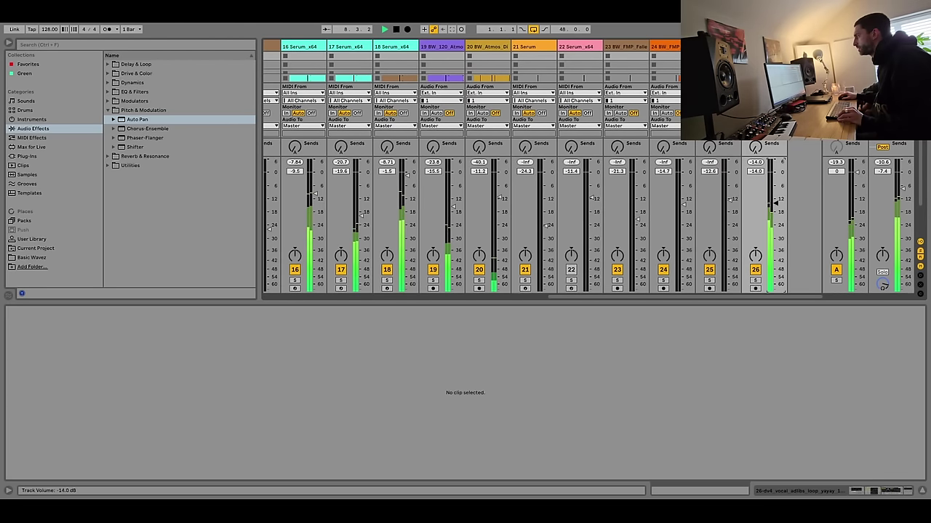
{"action": "key", "text": "Tab"}
{"action": "key", "text": "Tab"}
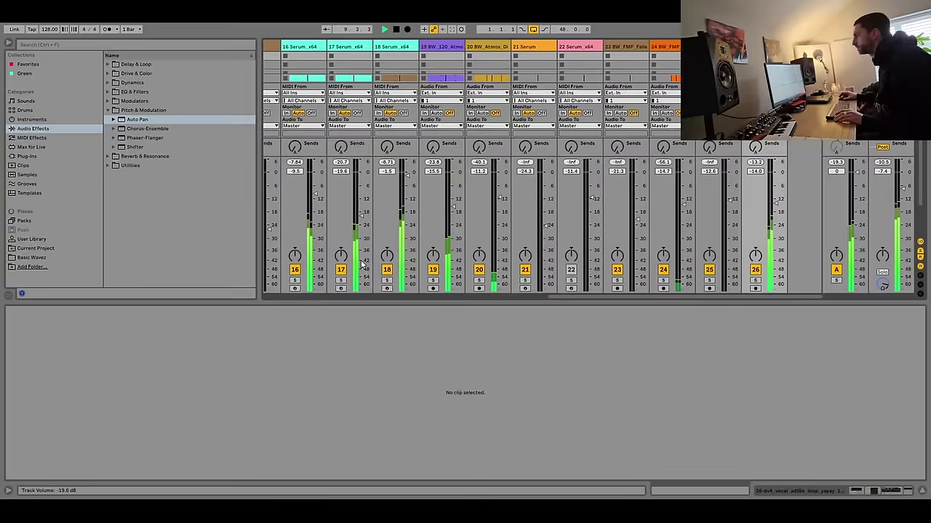
{"action": "key", "text": "Tab"}
Remove the fade-in from the snare roll clip on track 24 and play the build-up from bar 7.
{"action": "scroll", "coordinate": [367, 245], "scroll_direction": "up", "scroll_amount": 2}
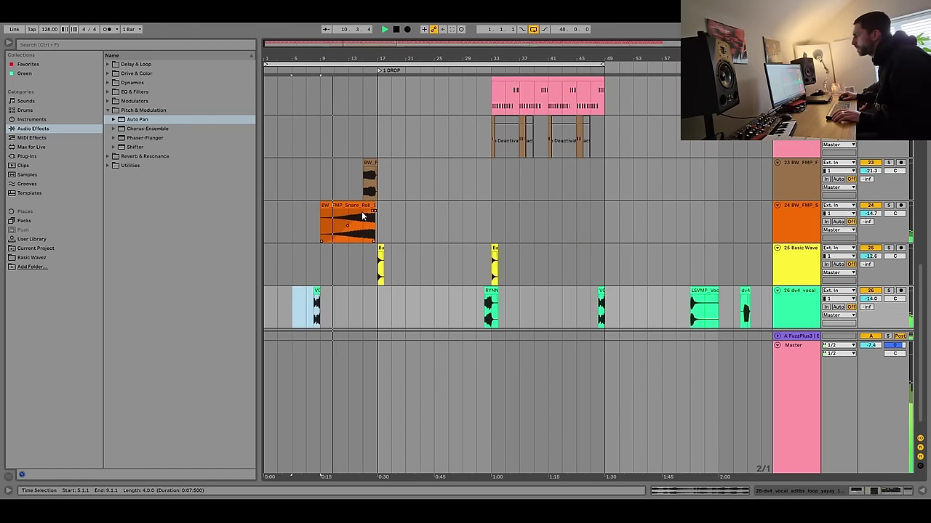
{"action": "left_click_drag", "start_coordinate": [369, 215], "coordinate": [313, 220]}
{"action": "key", "text": "space"}
{"action": "left_click_drag", "start_coordinate": [372, 215], "coordinate": [335, 219]}
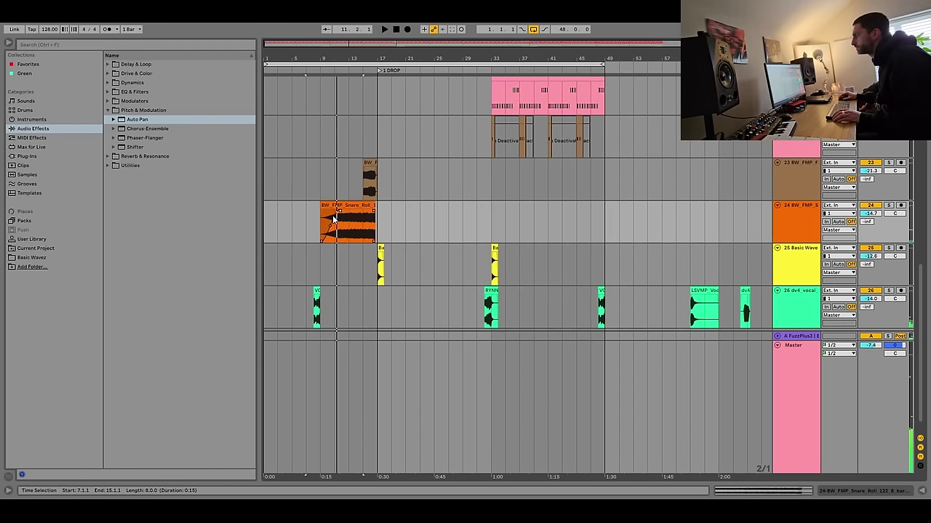
{"action": "left_click", "coordinate": [331, 207]}
{"action": "key", "text": "space"}
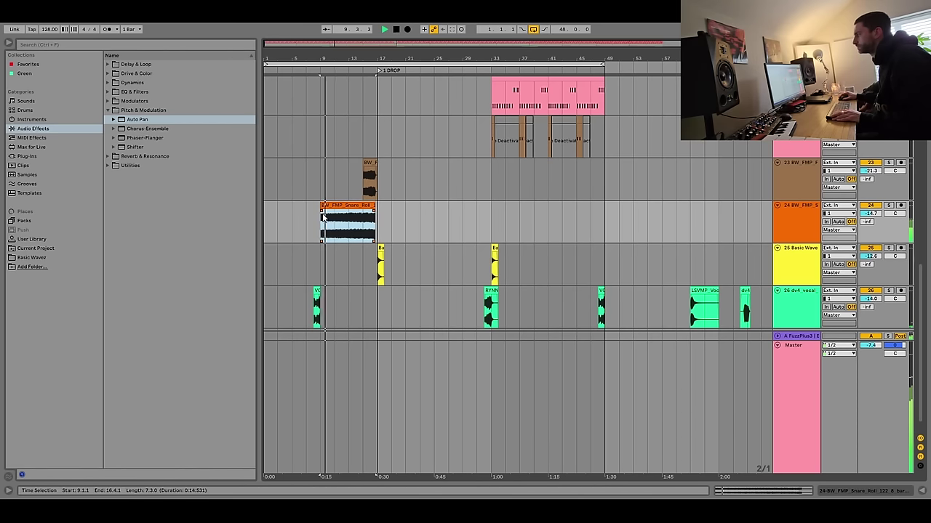
{"action": "left_click", "coordinate": [305, 303]}
{"action": "key", "text": "space"}
{"action": "key", "text": "space"}
{"action": "key", "text": "Tab"}
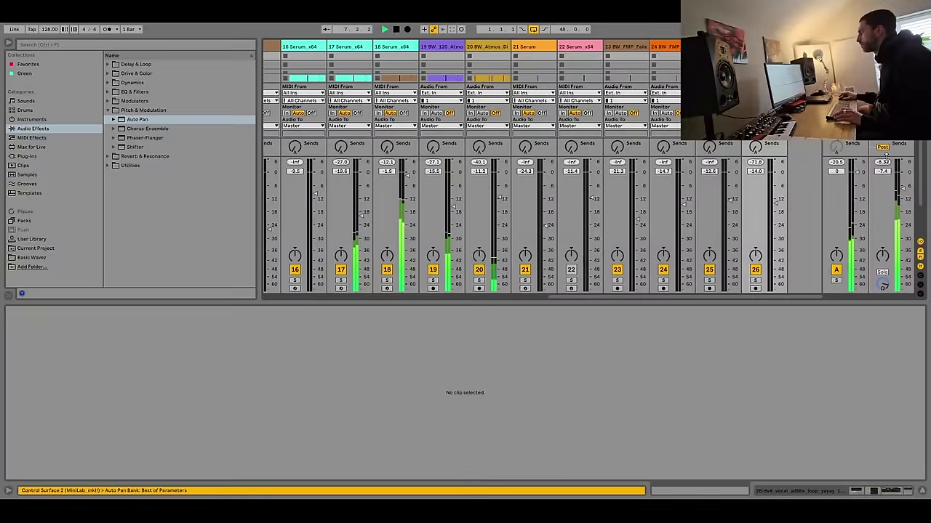
{"action": "key", "text": "Tab"}
Try a copy of the bar 17 crash at bar 9 on track 25, and delete the copy.
{"action": "scroll", "coordinate": [385, 192], "scroll_direction": "up", "scroll_amount": 3}
{"action": "scroll", "coordinate": [407, 300], "scroll_direction": "down", "scroll_amount": 2}
{"action": "left_click", "coordinate": [379, 258]}
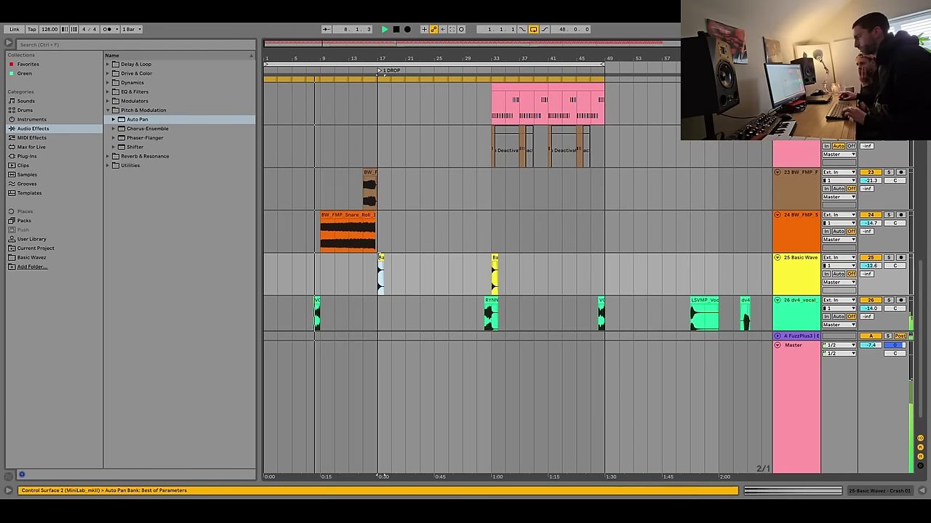
{"action": "left_click", "coordinate": [317, 269]}
{"action": "key", "text": "ctrl+v"}
{"action": "scroll", "coordinate": [364, 284], "scroll_direction": "down", "scroll_amount": 2}
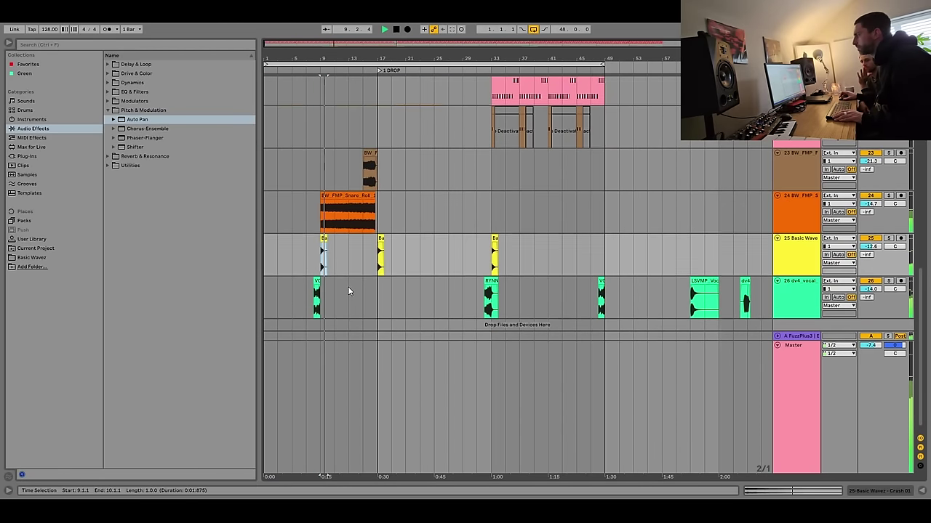
{"action": "left_click_drag", "start_coordinate": [349, 240], "coordinate": [307, 237]}
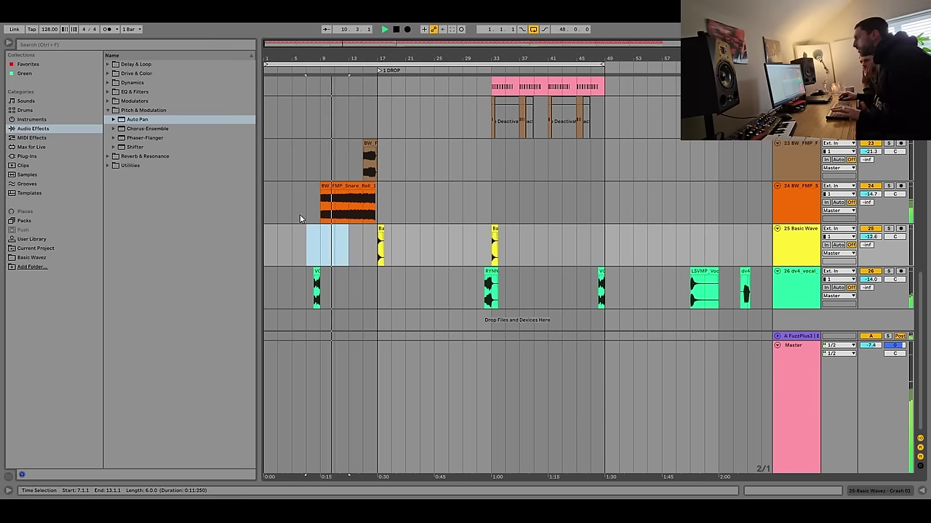
Replay the build-up from bar 7 and set track 26's volume to -15.0 dB.
{"action": "left_click", "coordinate": [327, 195]}
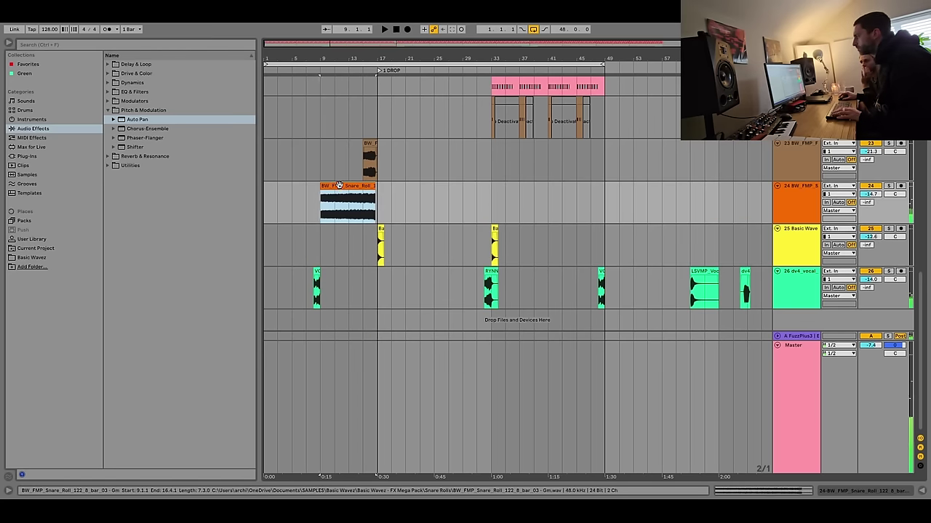
{"action": "left_click", "coordinate": [304, 263]}
{"action": "key", "text": "Tab"}
{"action": "key", "text": "Tab"}
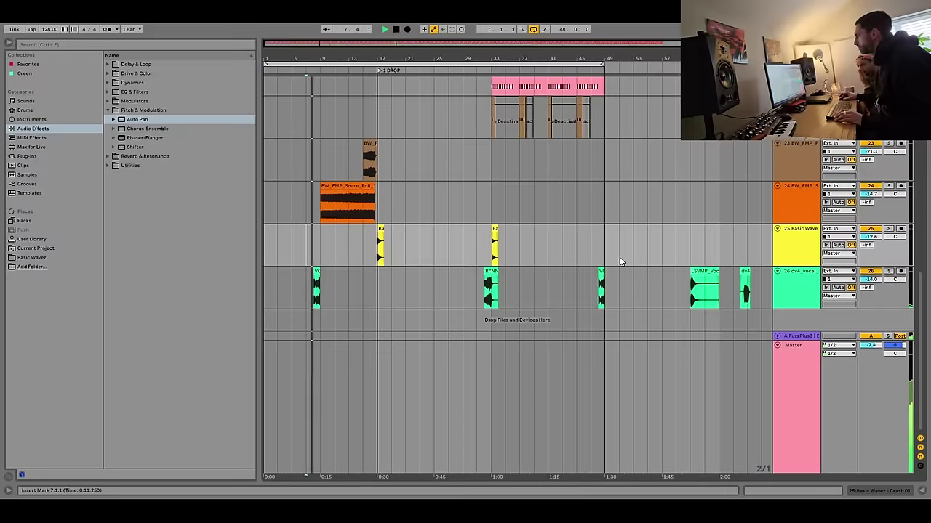
{"action": "key", "text": "Tab"}
{"action": "key", "text": "Tab"}
{"action": "key", "text": "Tab"}
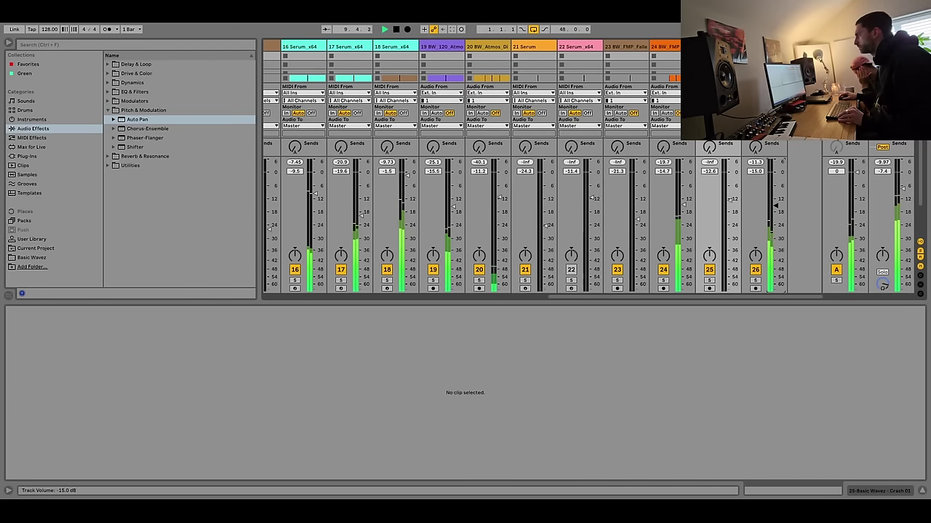
{"action": "key", "text": "Tab"}
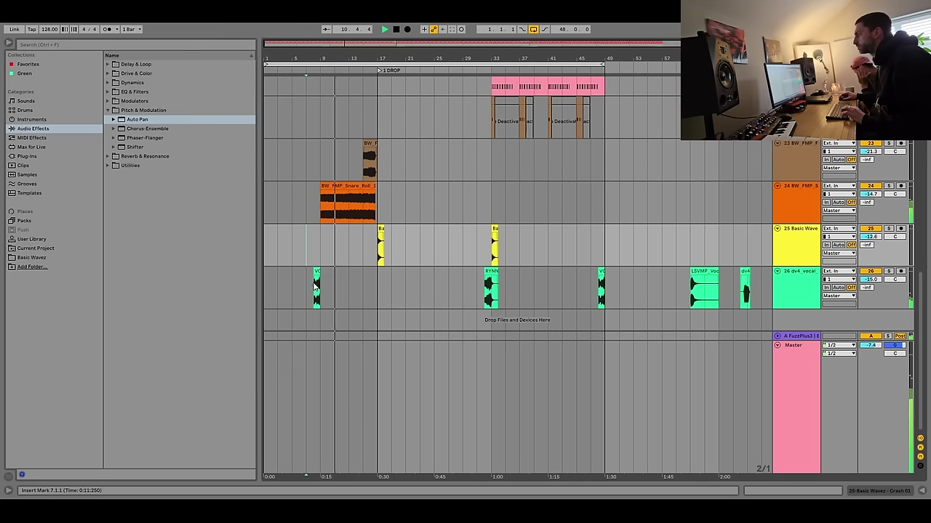
Collapse tracks 23 to 26 in the arrangement.
{"action": "left_click", "coordinate": [483, 288]}
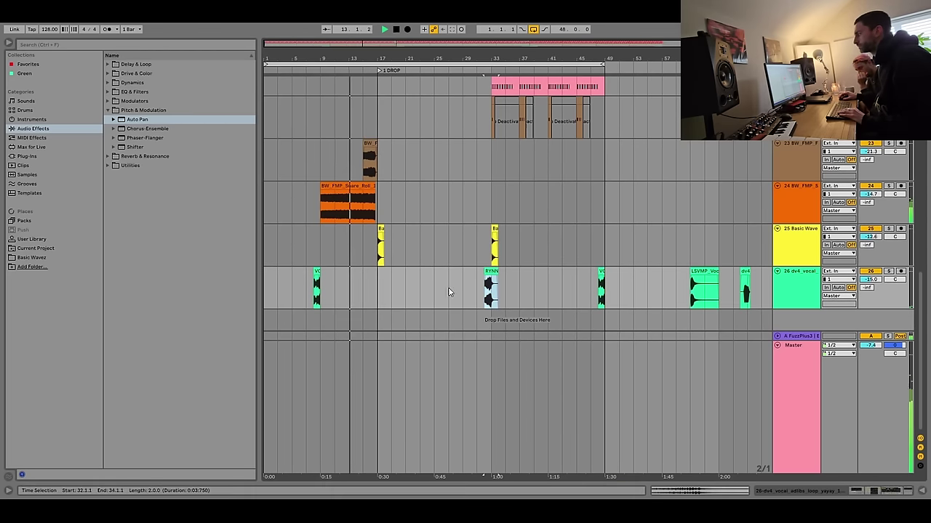
{"action": "left_click_drag", "start_coordinate": [477, 289], "coordinate": [519, 289]}
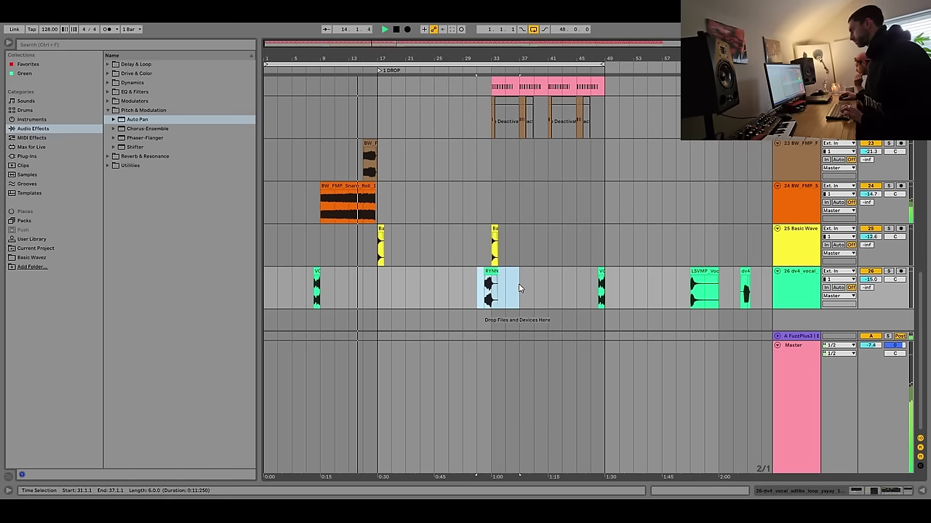
{"action": "left_click", "coordinate": [793, 199]}
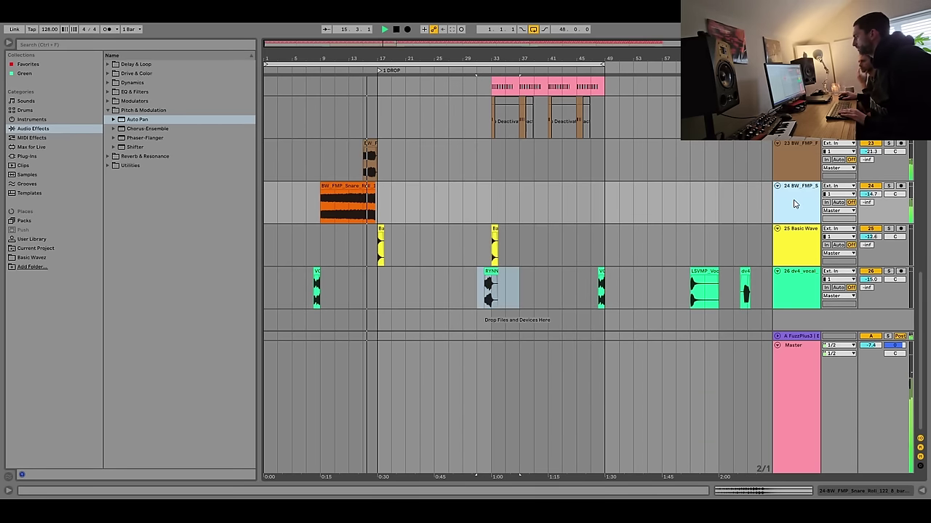
{"action": "left_click", "coordinate": [776, 144]}
{"action": "left_click", "coordinate": [776, 153]}
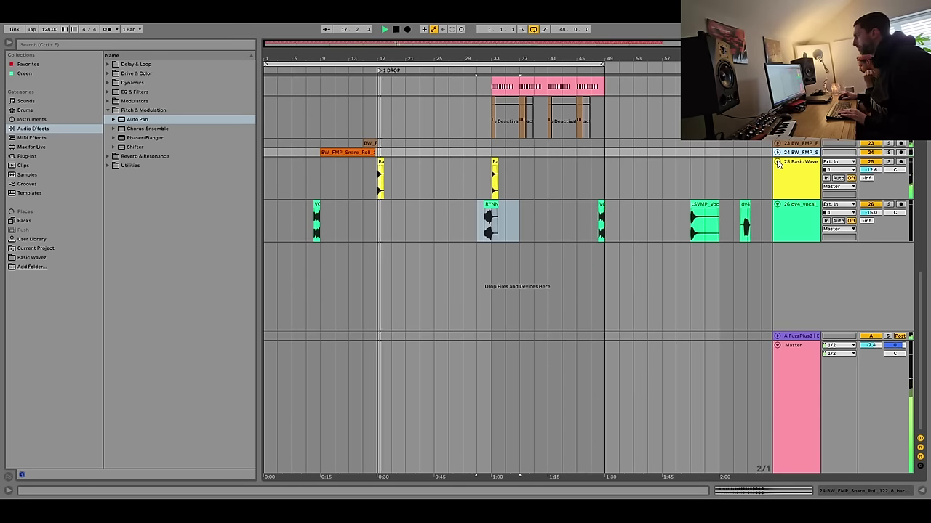
{"action": "left_click", "coordinate": [777, 162]}
{"action": "left_click_drag", "start_coordinate": [471, 48], "coordinate": [482, 45]}
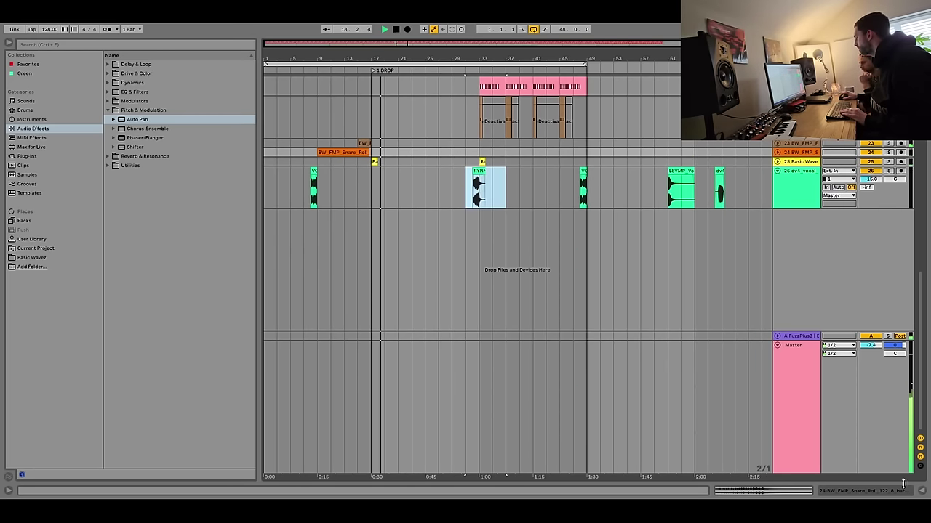
{"action": "left_click", "coordinate": [776, 171]}
Insert a MIDI track below track 26 and load the Serum_x64 plug-in on it.
{"action": "scroll", "coordinate": [557, 244], "scroll_direction": "up", "scroll_amount": 3}
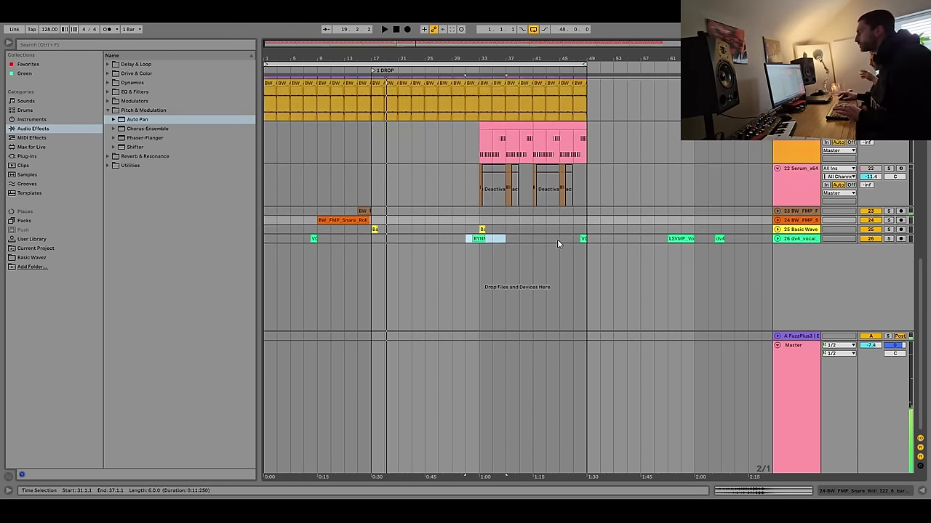
{"action": "scroll", "coordinate": [557, 244], "scroll_direction": "up", "scroll_amount": 3}
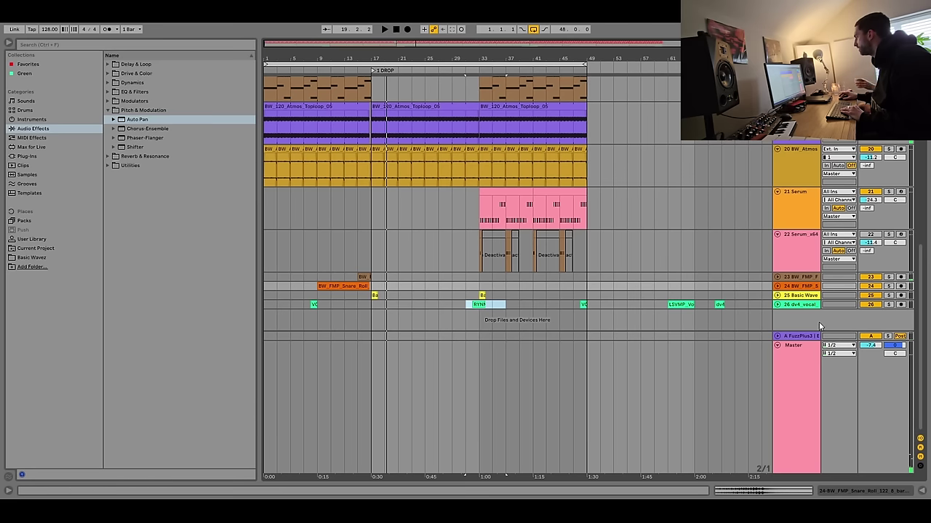
{"action": "right_click", "coordinate": [818, 322]}
{"action": "left_click", "coordinate": [829, 336]}
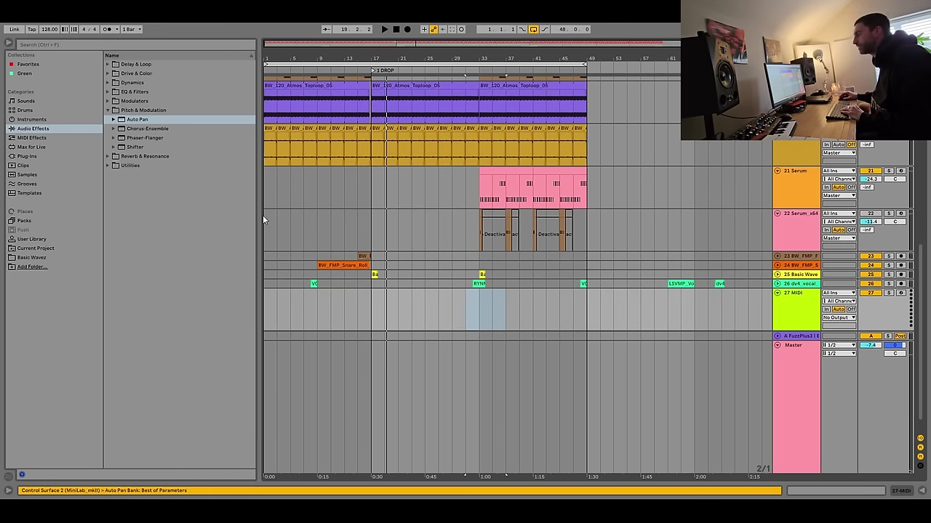
{"action": "left_click", "coordinate": [28, 156]}
{"action": "left_click", "coordinate": [85, 44]}
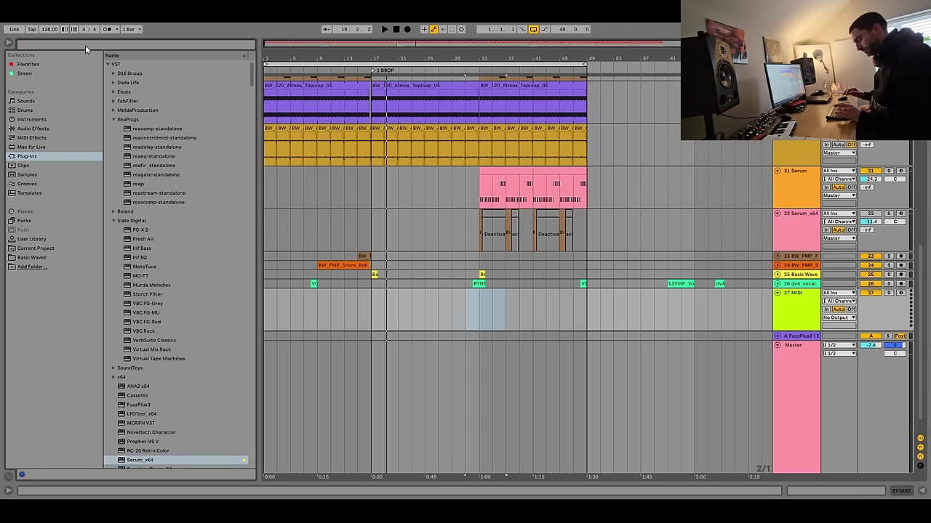
{"action": "scroll", "coordinate": [191, 323], "scroll_direction": "down", "scroll_amount": 2}
{"action": "left_click", "coordinate": [147, 412]}
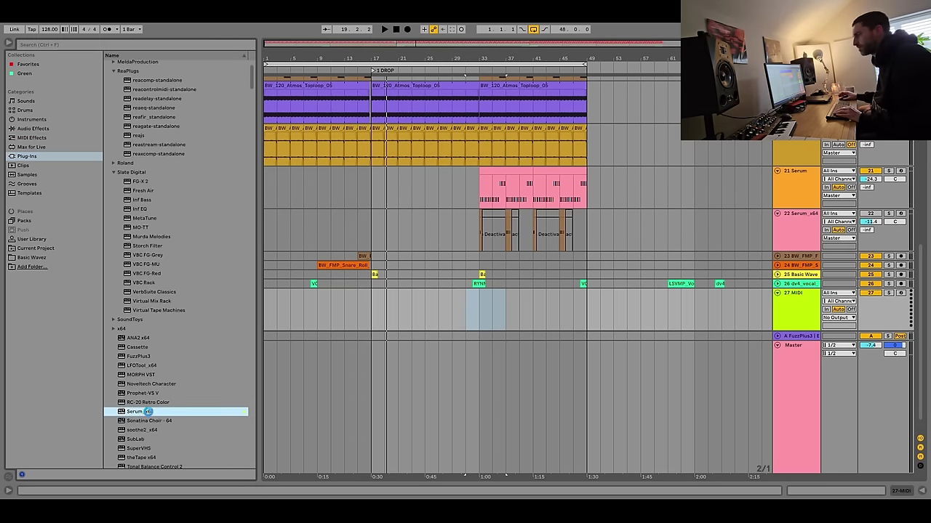
{"action": "double_click", "coordinate": [148, 412]}
Load the BW DV3 - CHRD Chalk preset from the Dreams Vol. 3 folder in Serum and audition it with the arrangement.
{"action": "left_click", "coordinate": [503, 90]}
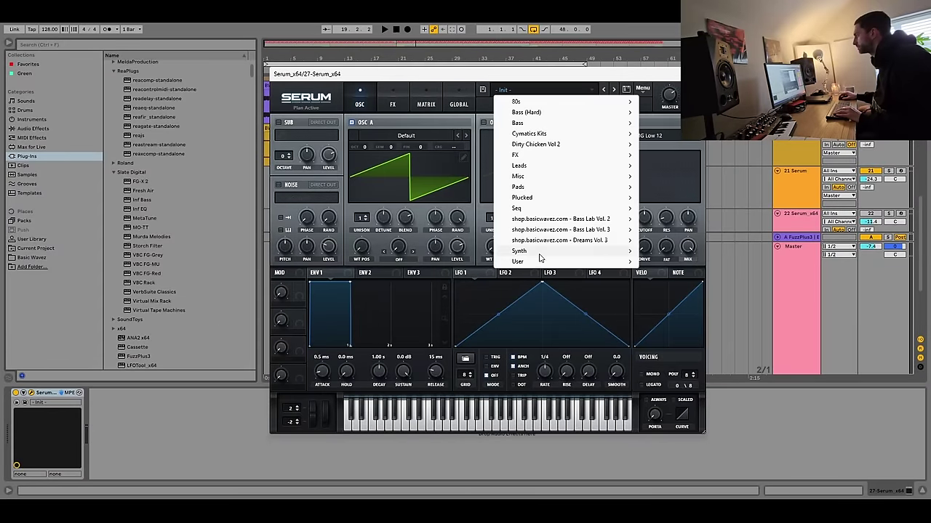
{"action": "mouse_move", "coordinate": [573, 242]}
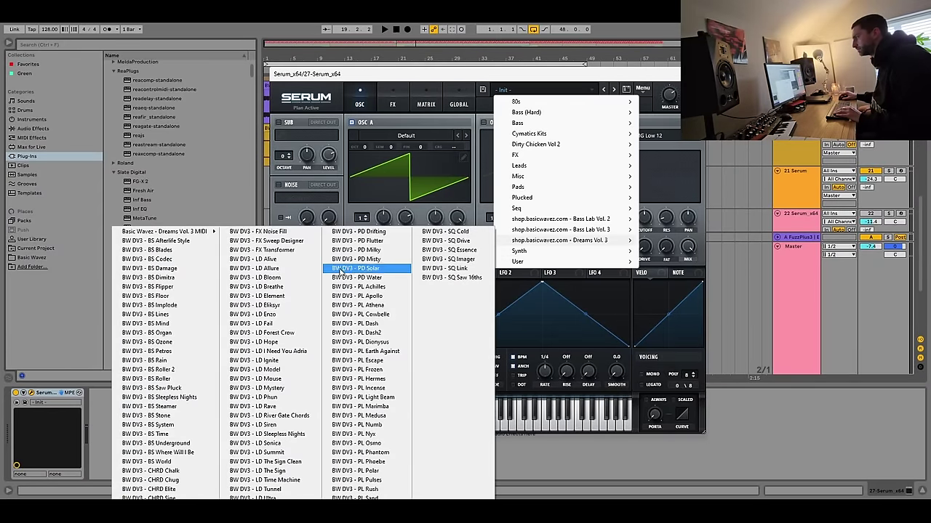
{"action": "left_click", "coordinate": [175, 471]}
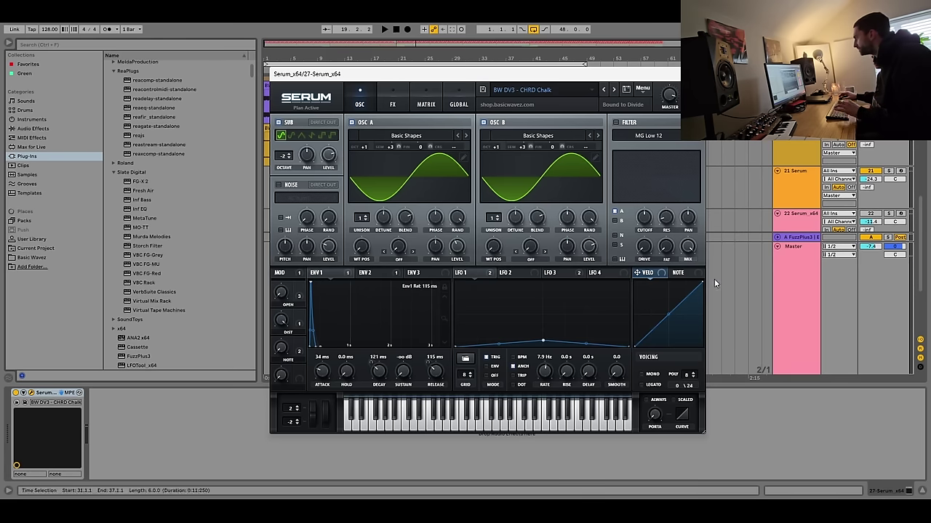
{"action": "scroll", "coordinate": [714, 278], "scroll_direction": "down", "scroll_amount": 3}
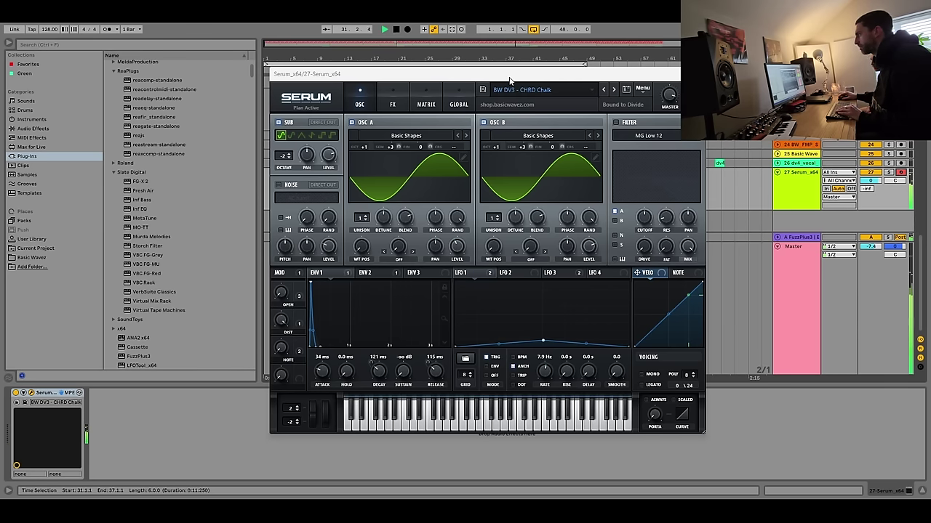
{"action": "left_click_drag", "start_coordinate": [508, 79], "coordinate": [440, 72]}
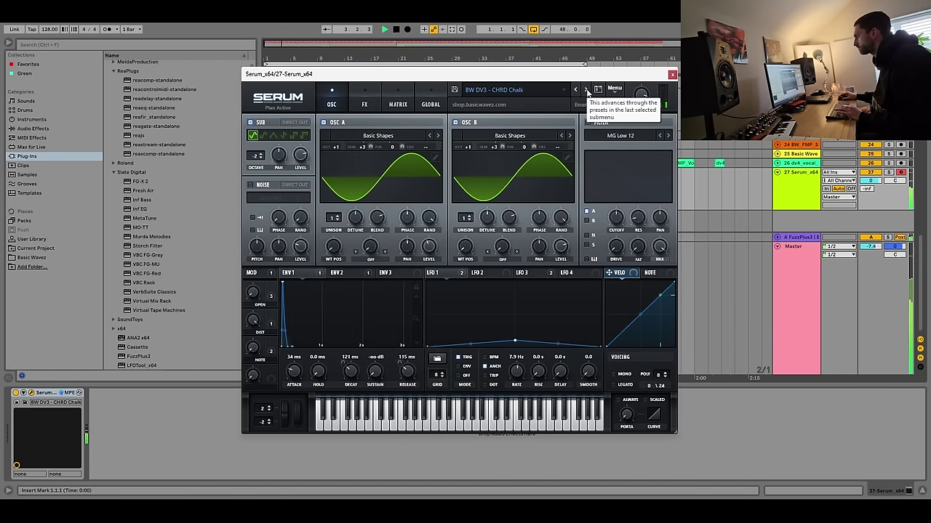
Play the second half of the drop from bar 33 and show the mixer channels with track 27's Serum open.
{"action": "left_click", "coordinate": [672, 74]}
{"action": "left_click", "coordinate": [482, 194]}
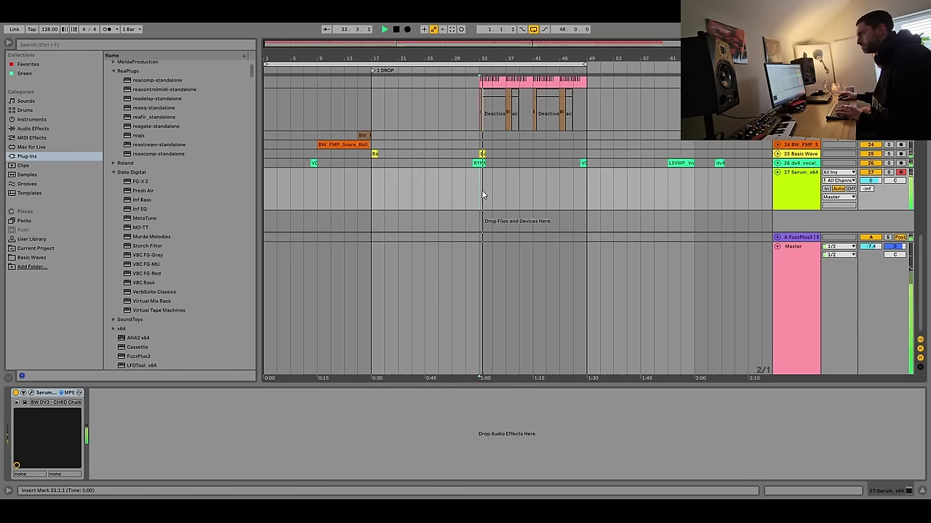
{"action": "key", "text": "Tab"}
{"action": "left_click_drag", "start_coordinate": [546, 379], "coordinate": [551, 379]}
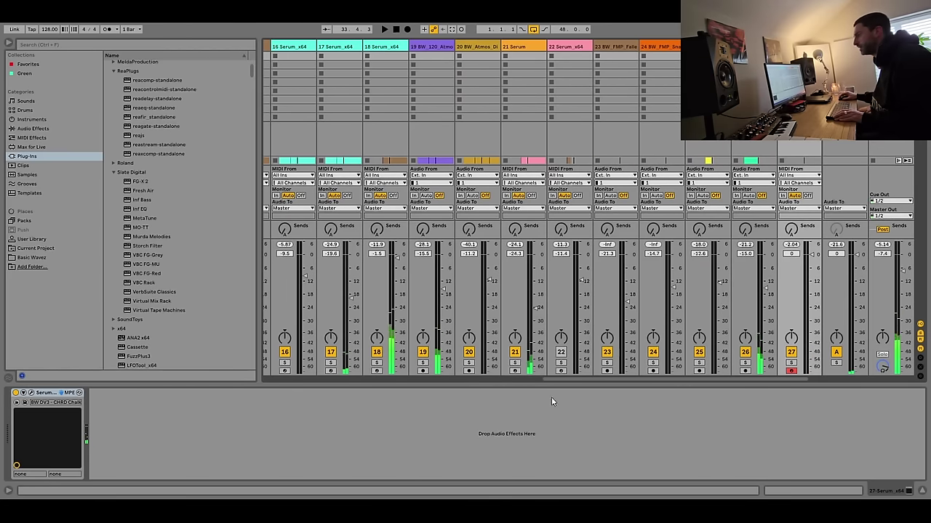
{"action": "left_click", "coordinate": [31, 393]}
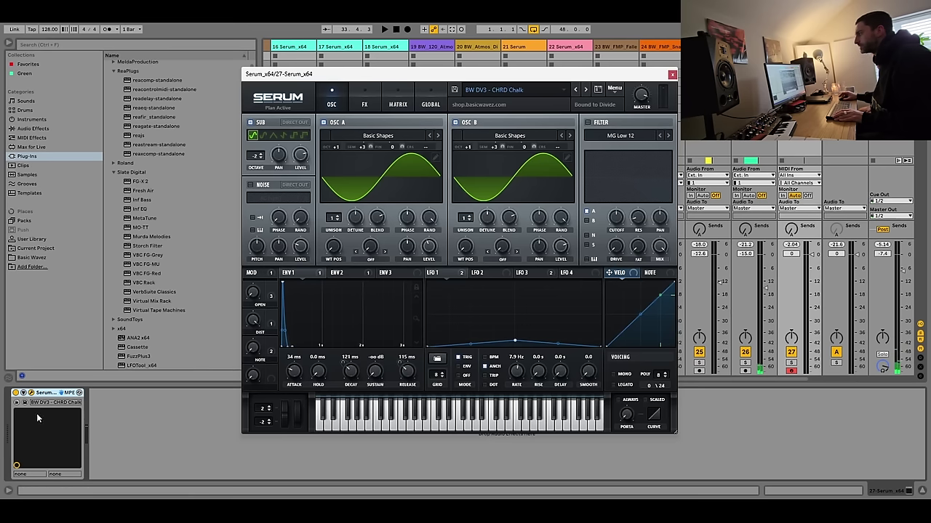
Audition the following Dreams Vol. 3 presets in turn on track 27 and load BW DV3 - LD Allure.
{"action": "left_click", "coordinate": [584, 90]}
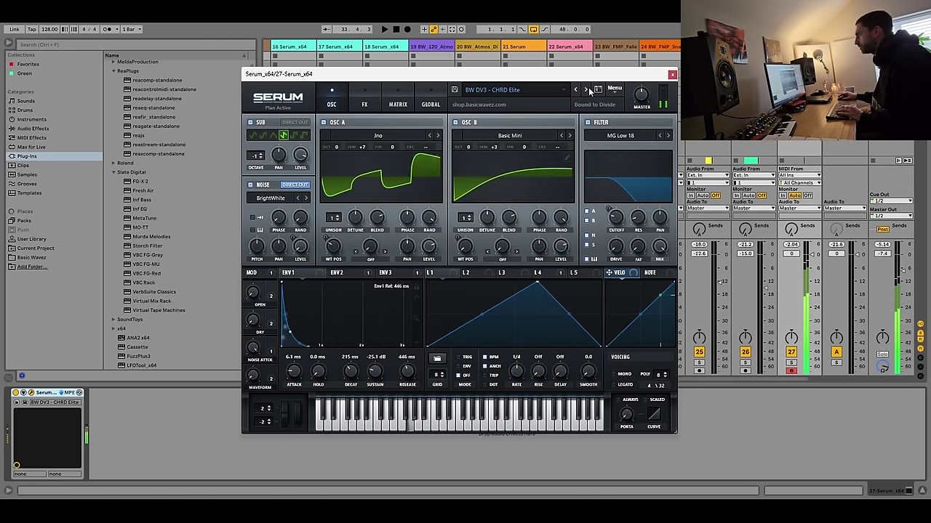
{"action": "left_click", "coordinate": [587, 89]}
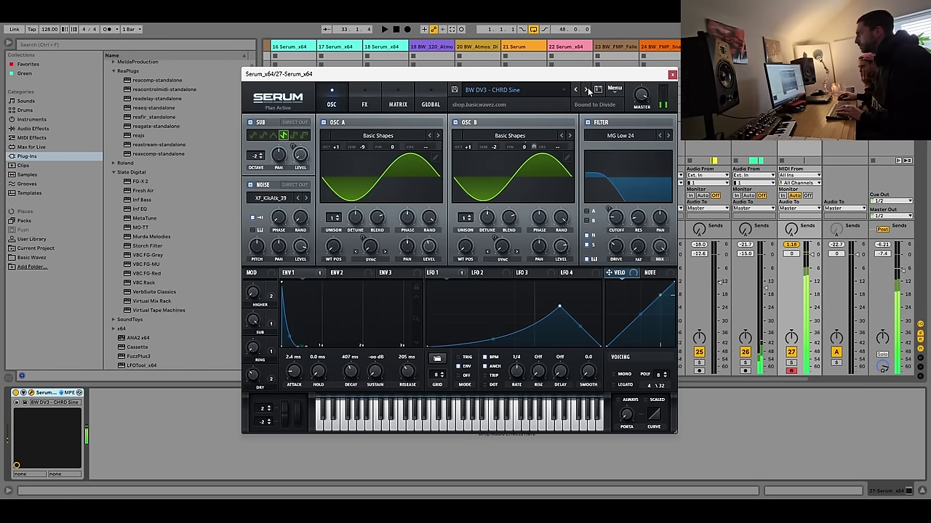
{"action": "left_click", "coordinate": [587, 90]}
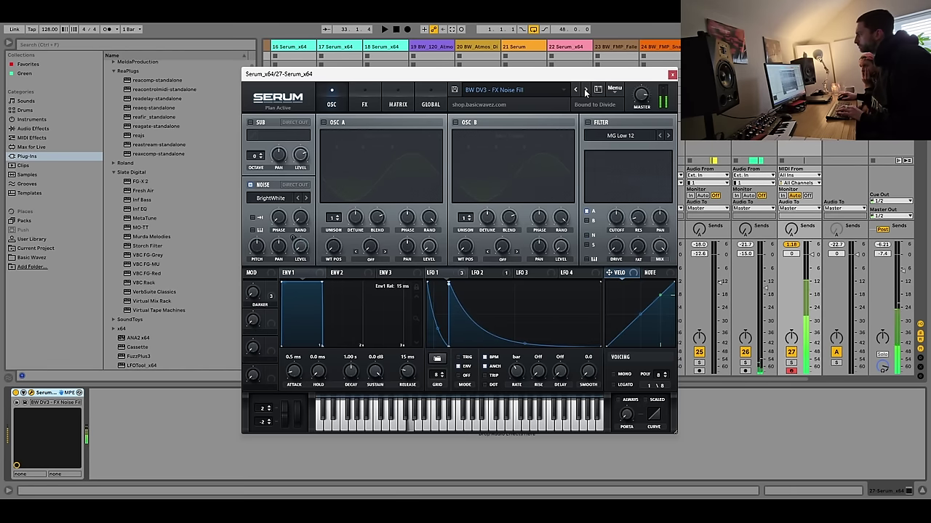
{"action": "left_click", "coordinate": [584, 89]}
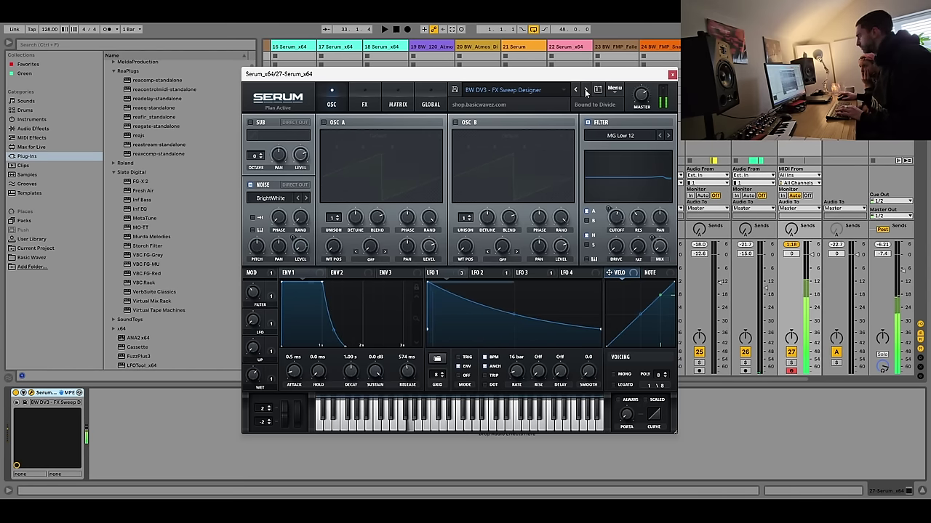
{"action": "left_click", "coordinate": [585, 88]}
{"action": "left_click", "coordinate": [586, 90]}
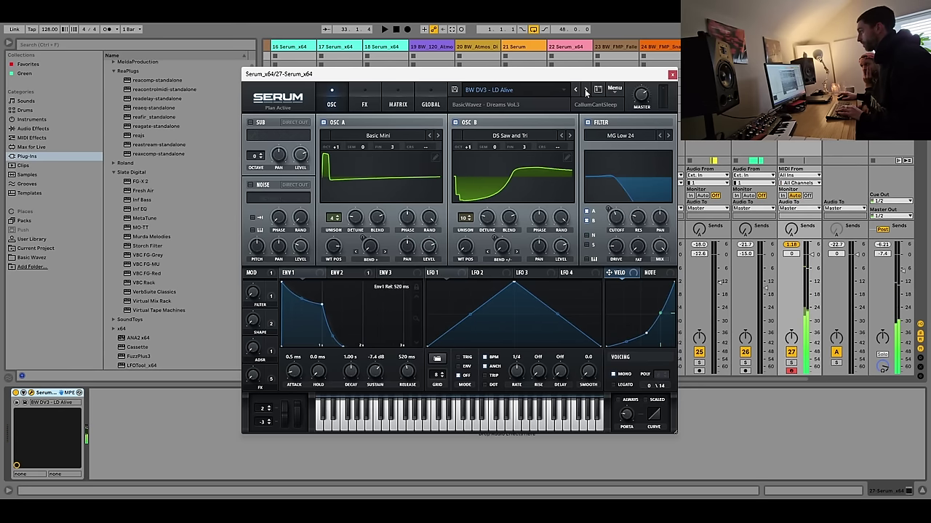
{"action": "left_click", "coordinate": [586, 89]}
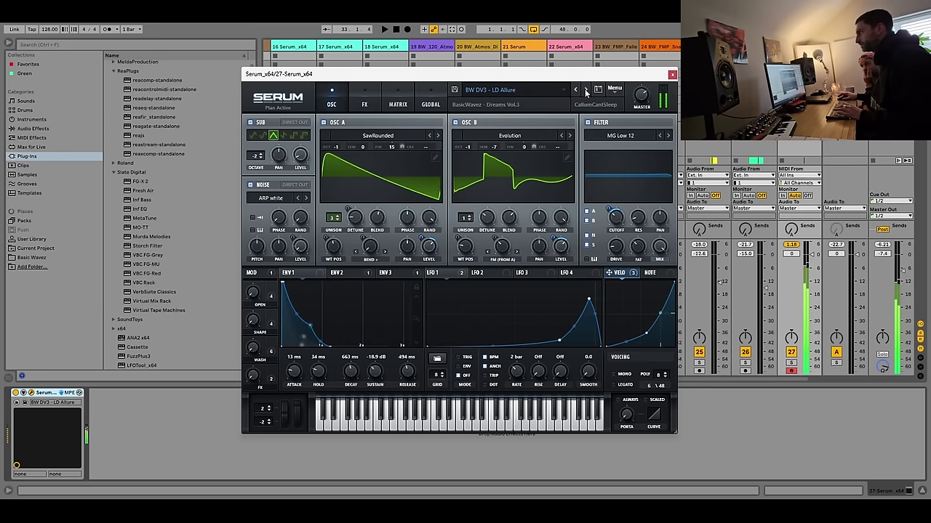
Shift the computer keyboard octave to C3–D4 and audition notes with LD Allure over playback from bar 33.
{"action": "key", "text": "space"}
{"action": "key", "text": "x"}
{"action": "key", "text": "g"}
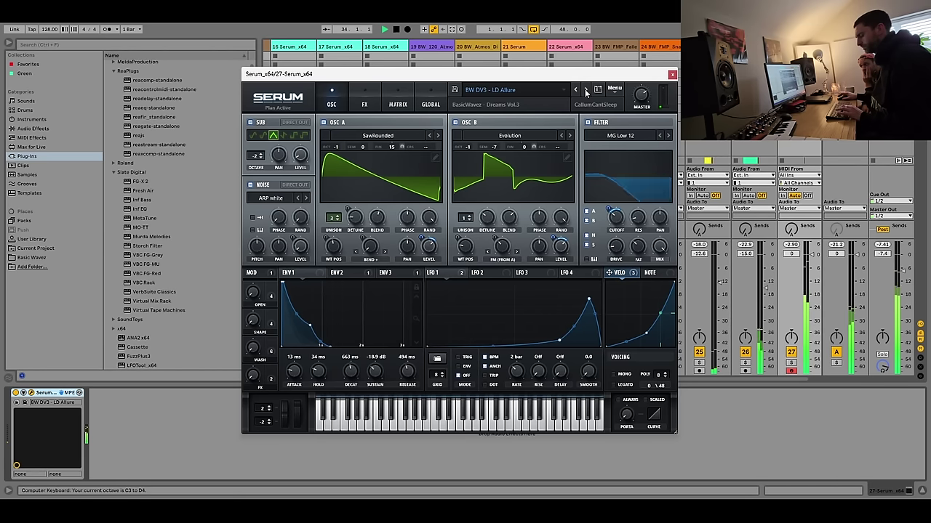
{"action": "key", "text": "g"}
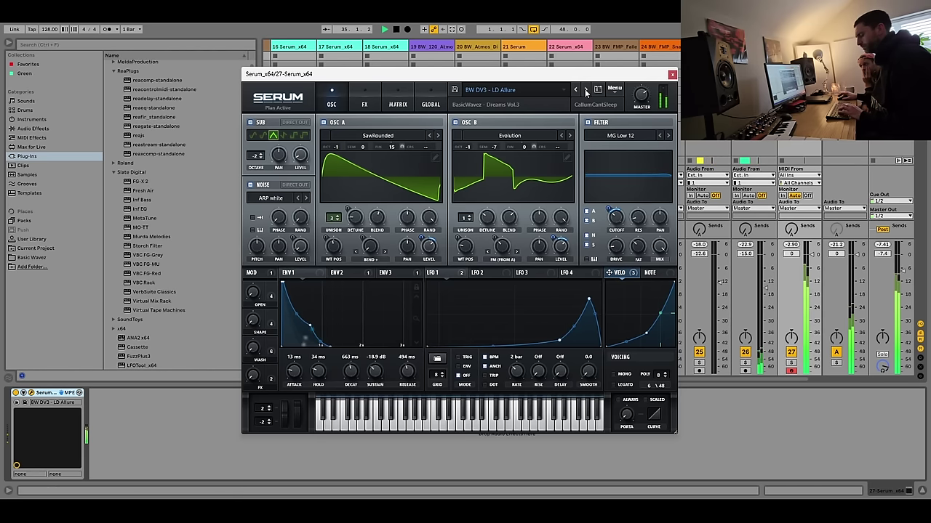
{"action": "key", "text": "space"}
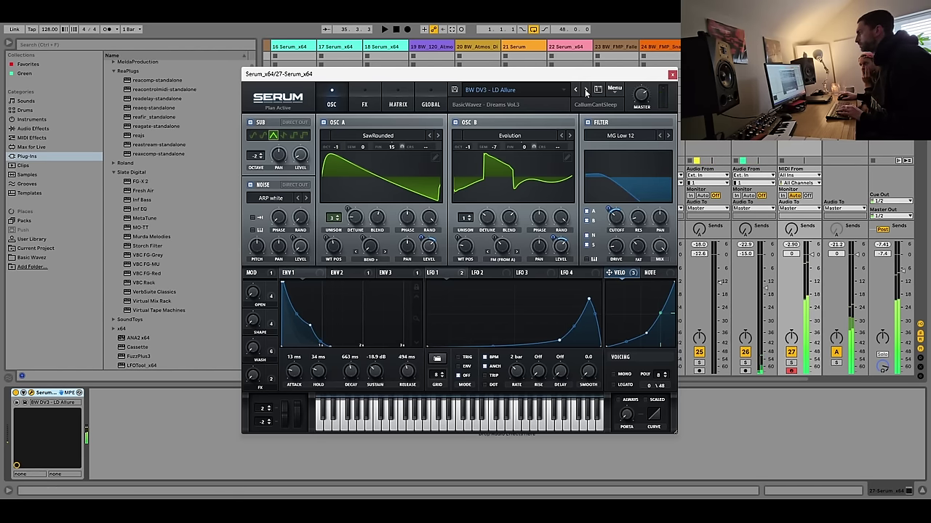
Audition the lead presets LD Bloom and LD Breathe in Serum on track 27.
{"action": "left_click", "coordinate": [586, 91]}
{"action": "key", "text": "a"}
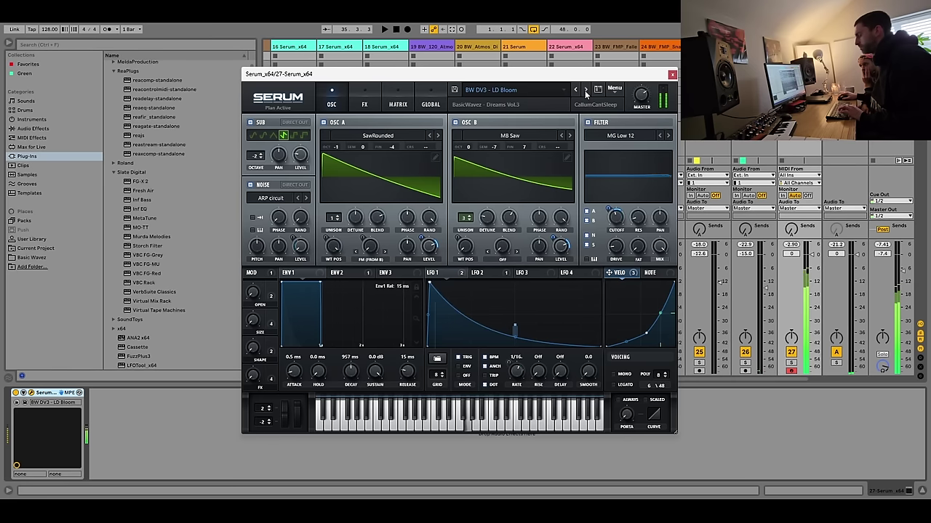
{"action": "left_click", "coordinate": [586, 91]}
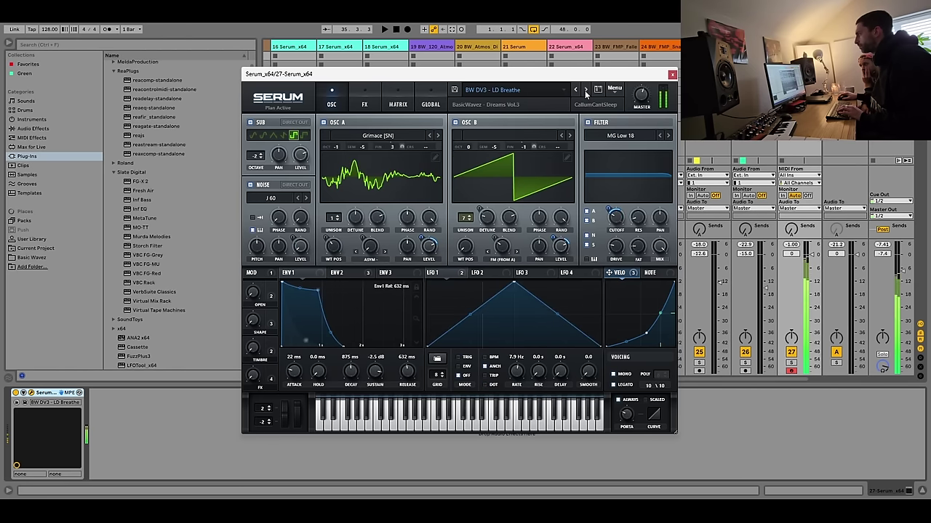
Lower track 27's volume to -7.4 dB and play LD Breathe at higher octaves over the running arrangement.
{"action": "left_click_drag", "start_coordinate": [813, 256], "coordinate": [814, 274]}
{"action": "key", "text": "x"}
{"action": "key", "text": "a"}
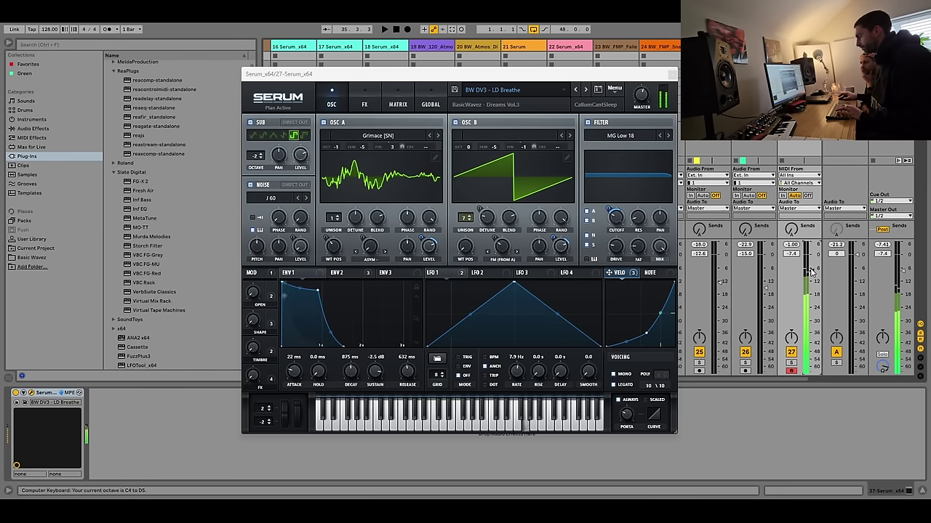
{"action": "key", "text": "space"}
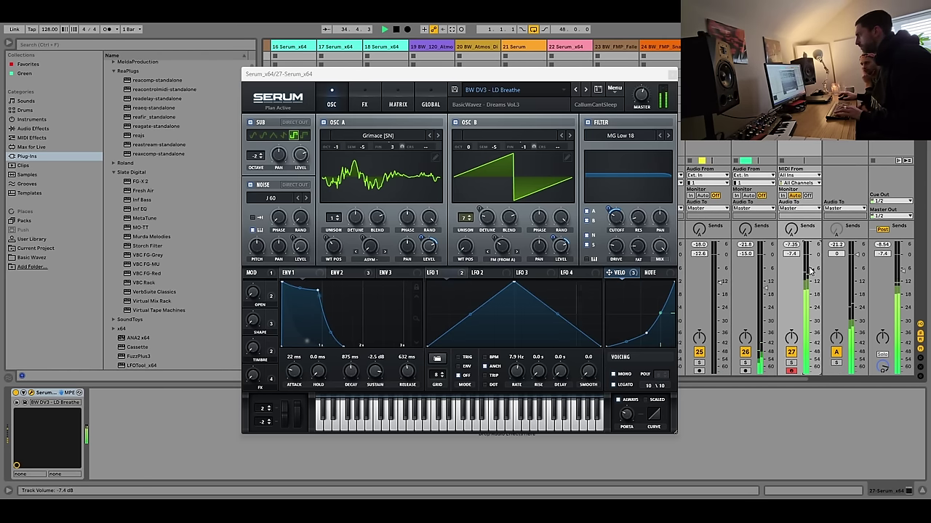
{"action": "key", "text": "x"}
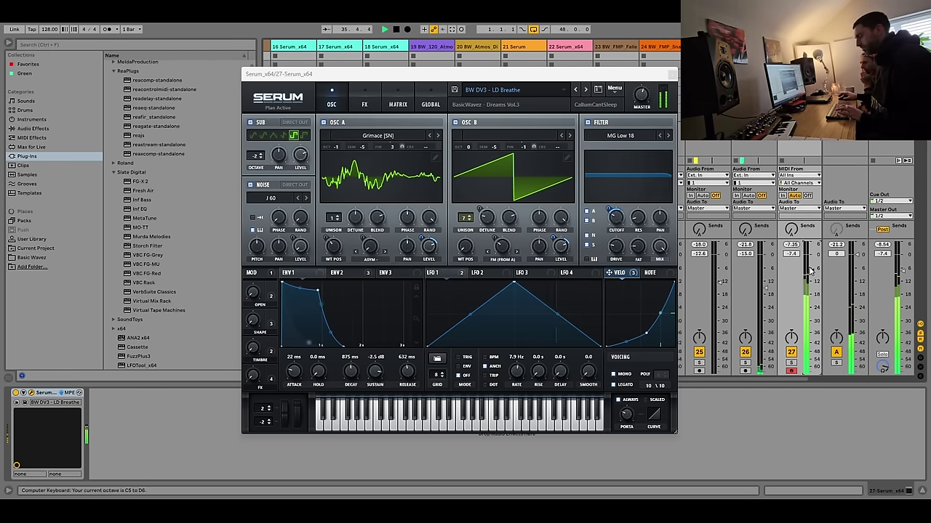
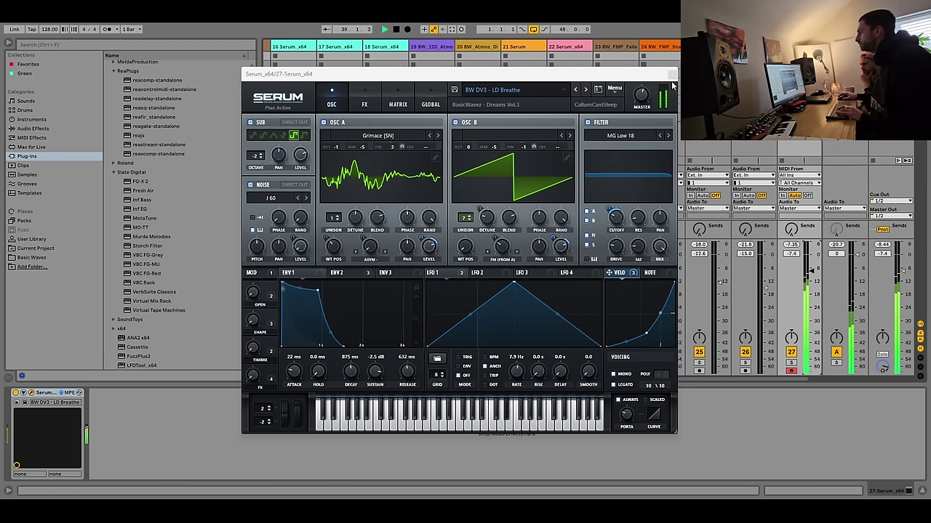
Close and reopen track 27's Serum window and audition the presets LD Element, LD Eliksyr and LD Enzo.
{"action": "left_click", "coordinate": [670, 74]}
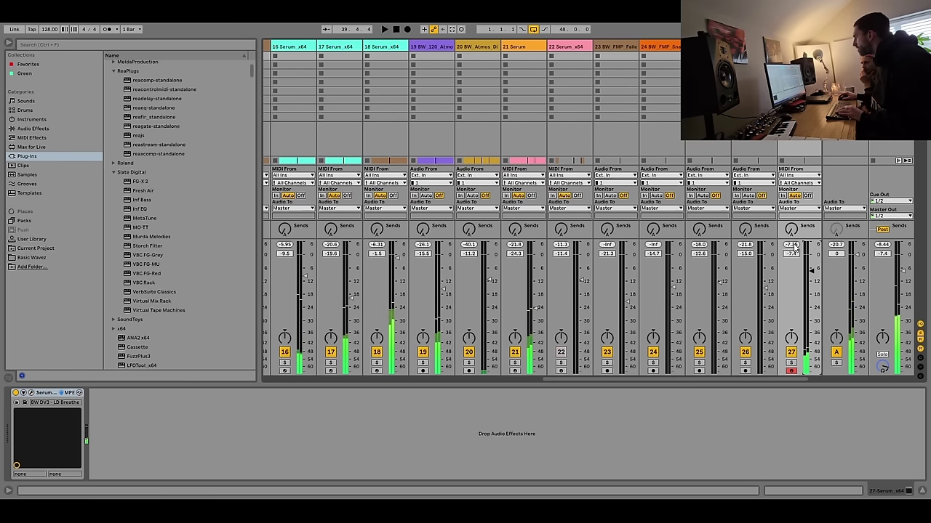
{"action": "left_click", "coordinate": [24, 403]}
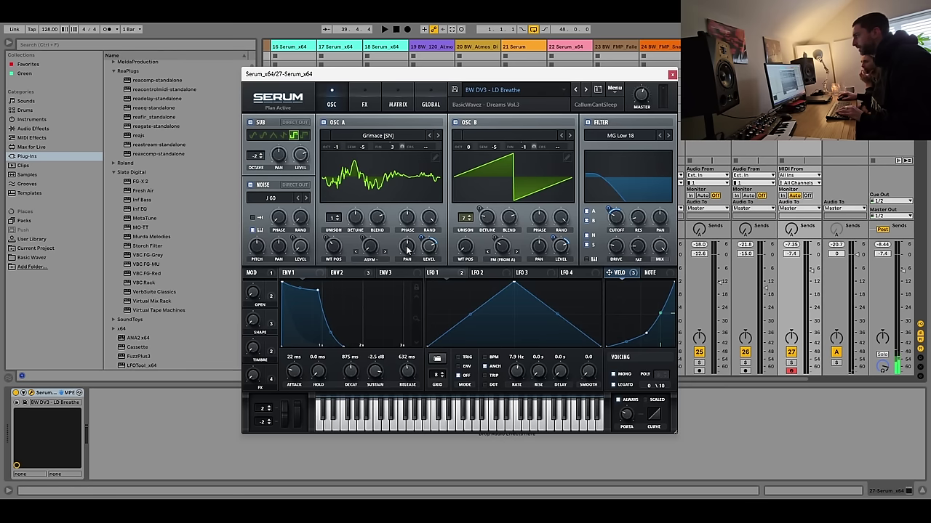
{"action": "left_click", "coordinate": [585, 89]}
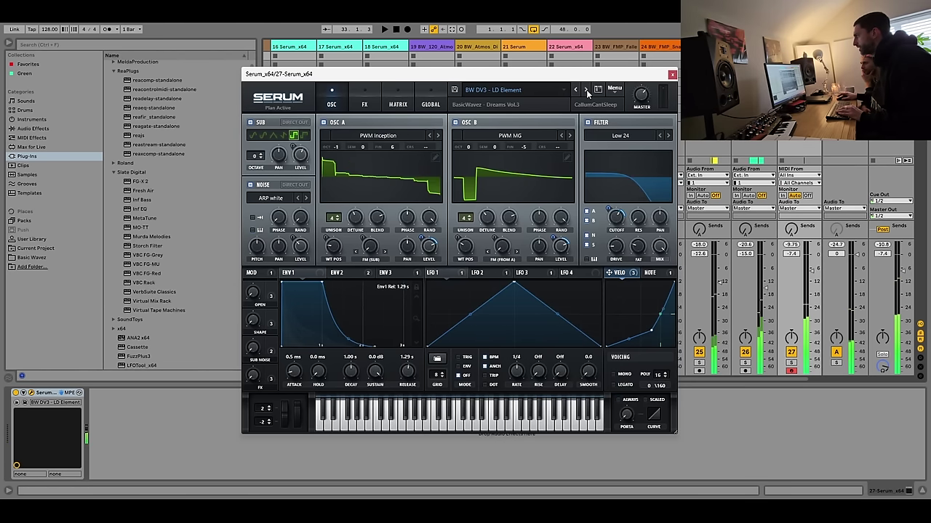
{"action": "left_click", "coordinate": [586, 89]}
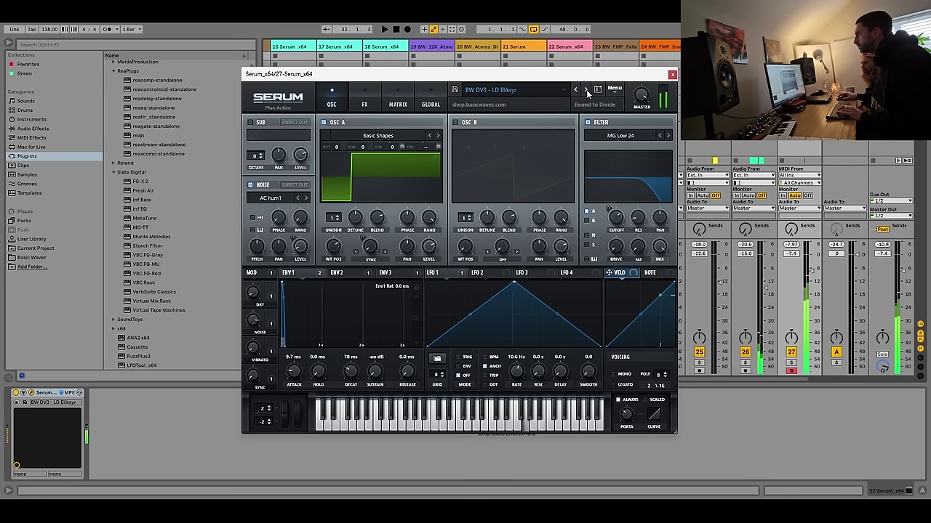
{"action": "left_click", "coordinate": [586, 90]}
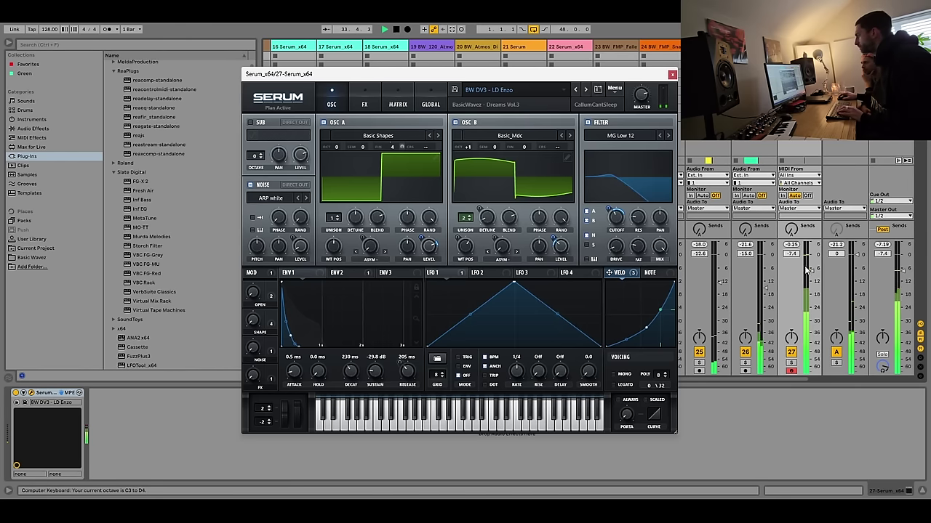
Set track 27's volume to -8.3 dB and audition the presets LD Fail and LD Forest Crow.
{"action": "left_click_drag", "start_coordinate": [810, 272], "coordinate": [809, 277]}
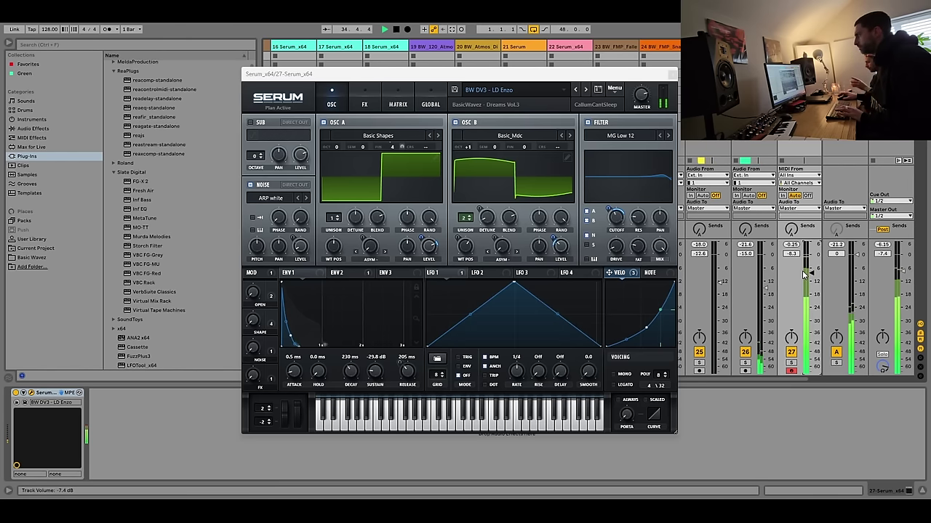
{"action": "left_click", "coordinate": [585, 89]}
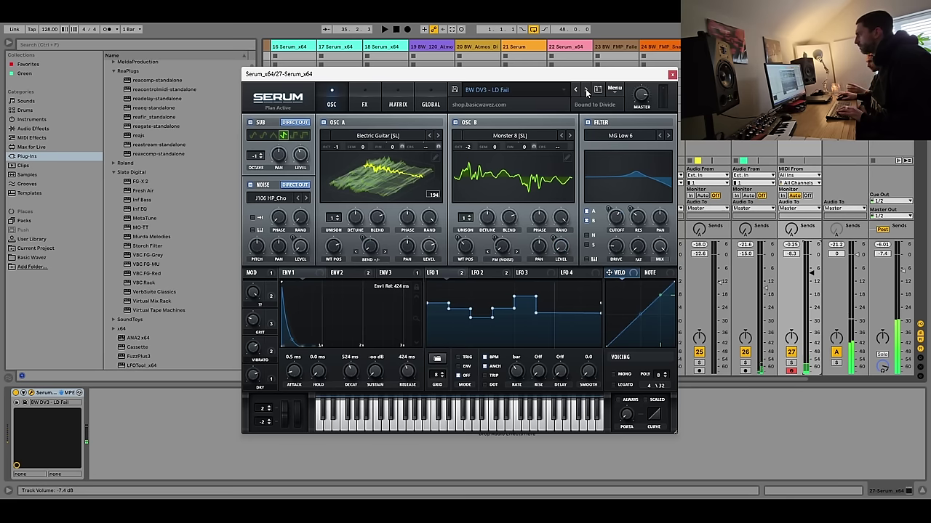
{"action": "left_click", "coordinate": [586, 89]}
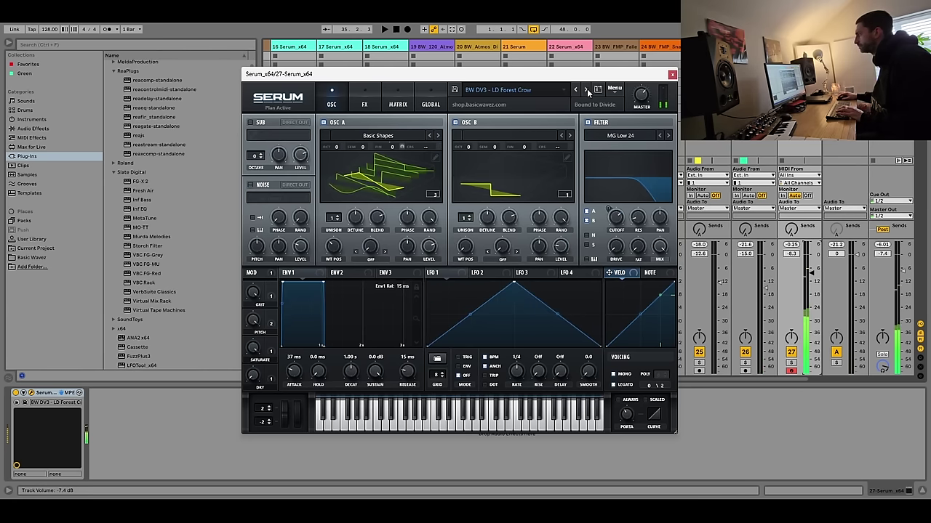
{"action": "key", "text": "x"}
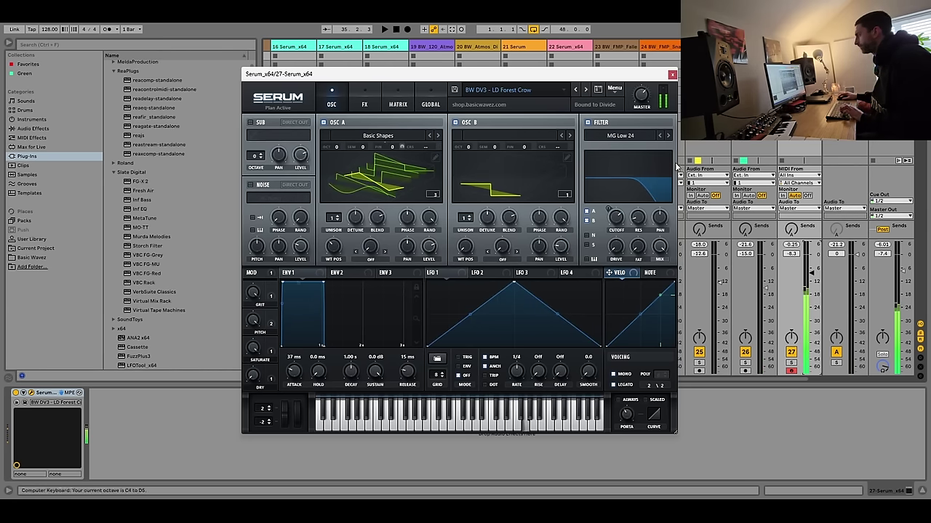
Audition the Serum lead presets from LD Hope through LD Ignite to LD Model, playing them with the arrangement.
{"action": "left_click", "coordinate": [587, 91]}
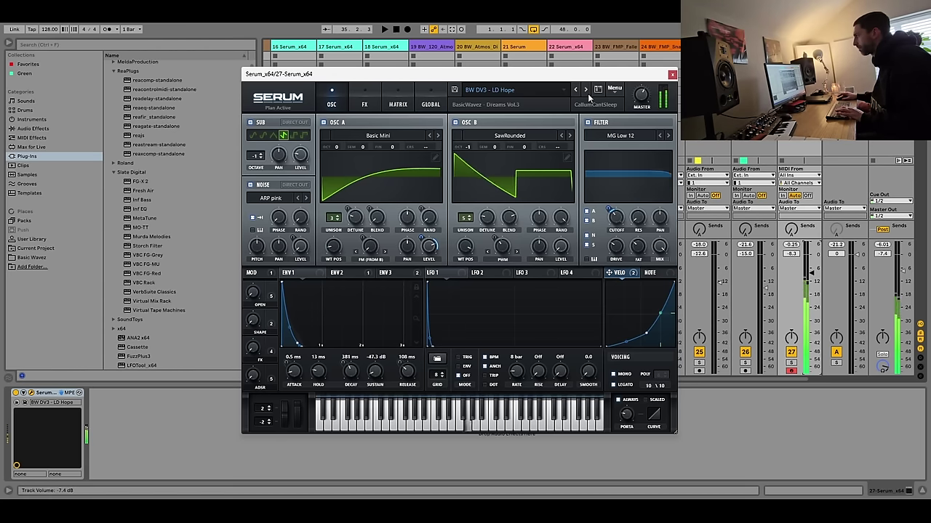
{"action": "left_click", "coordinate": [586, 90]}
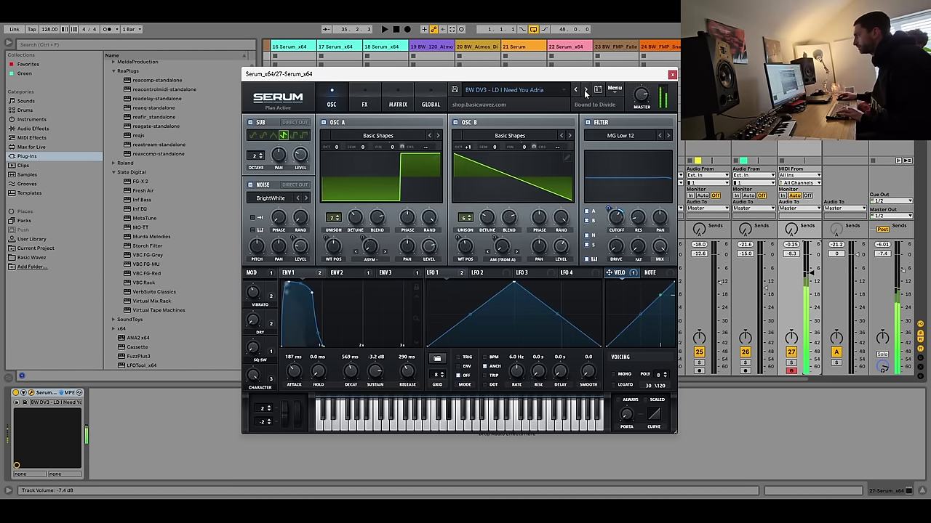
{"action": "key", "text": "space"}
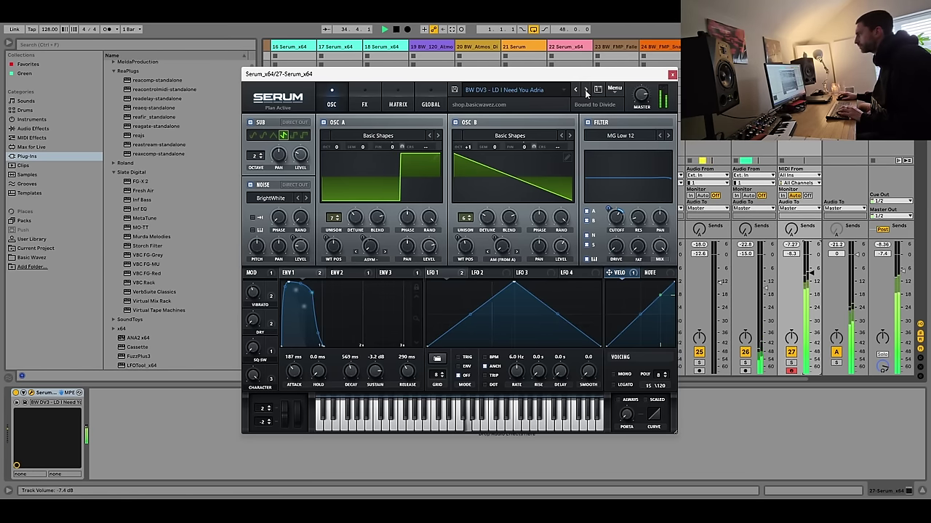
{"action": "left_click", "coordinate": [585, 90]}
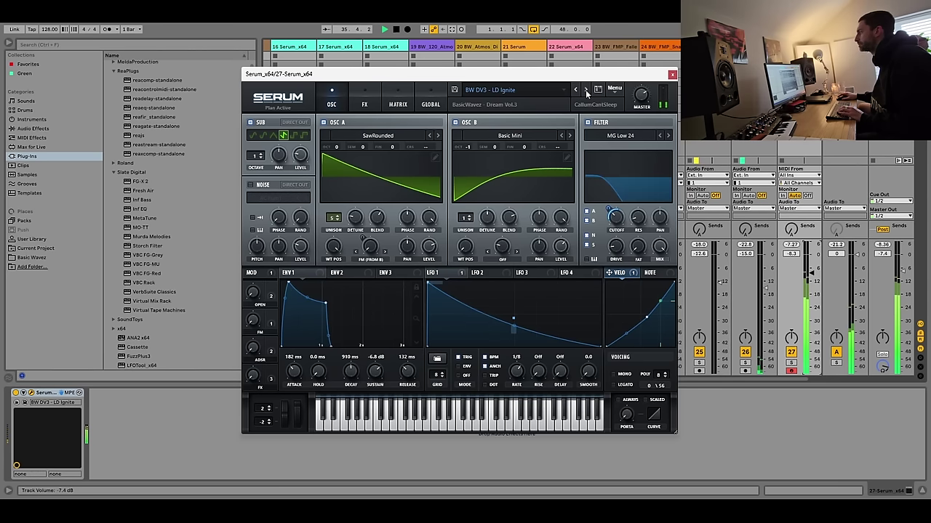
{"action": "left_click", "coordinate": [585, 90]}
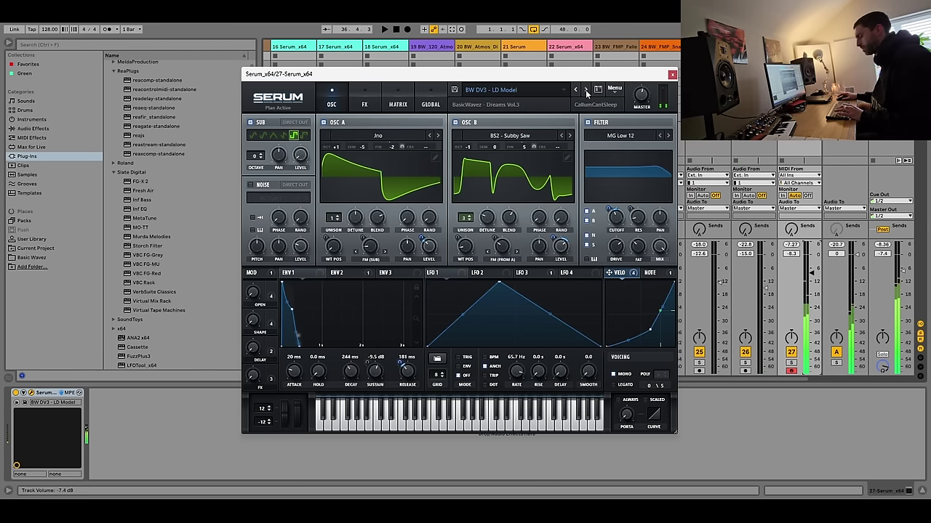
Raise track 27's volume to -4.3 dB and audition the presets LD Mouse and LD Mystery with the arrangement.
{"action": "left_click_drag", "start_coordinate": [811, 273], "coordinate": [812, 264]}
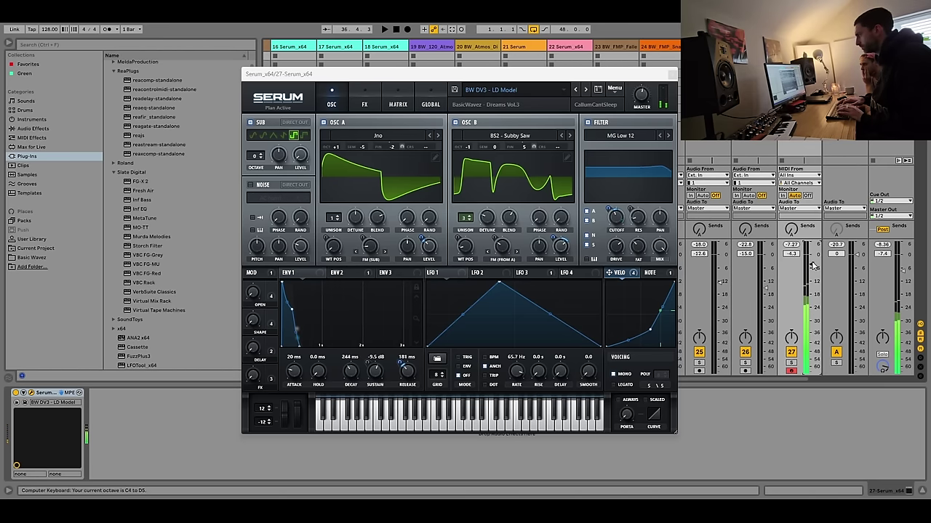
{"action": "key", "text": "space"}
{"action": "left_click", "coordinate": [585, 89]}
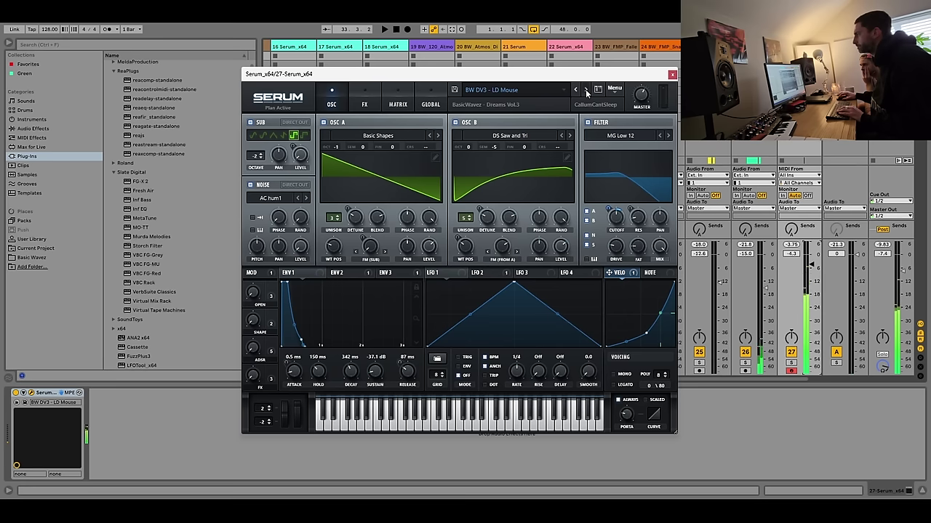
{"action": "left_click", "coordinate": [585, 89]}
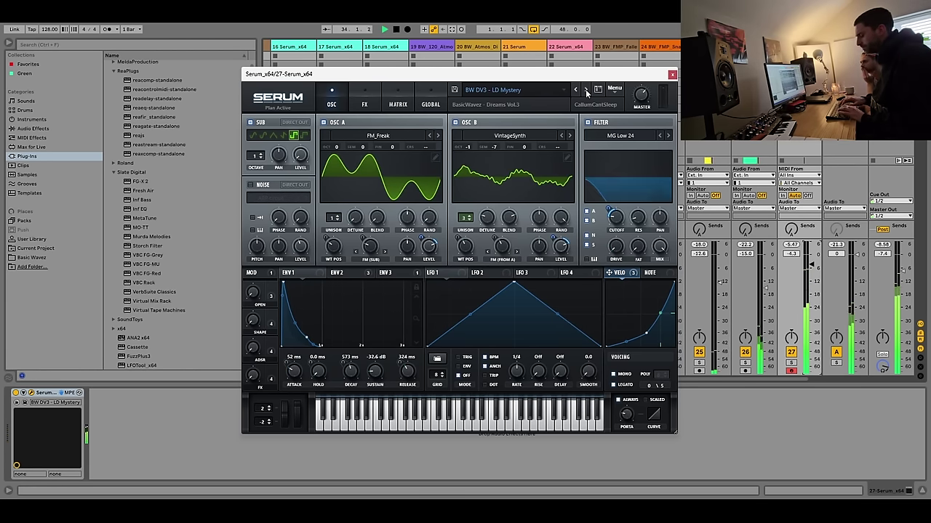
Audition the Serum lead presets LD Phun, LD Rave, LD River Gate Chords and LD Siren.
{"action": "left_click", "coordinate": [585, 88]}
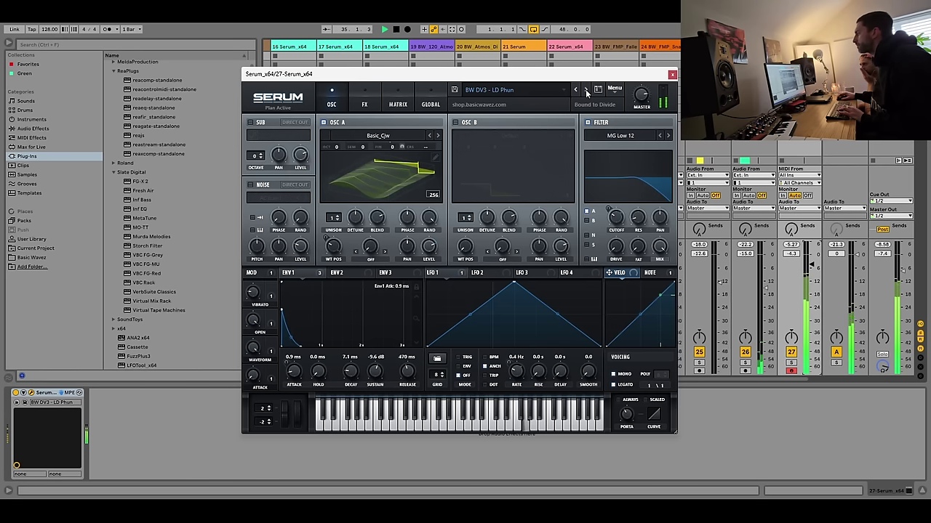
{"action": "left_click", "coordinate": [585, 89]}
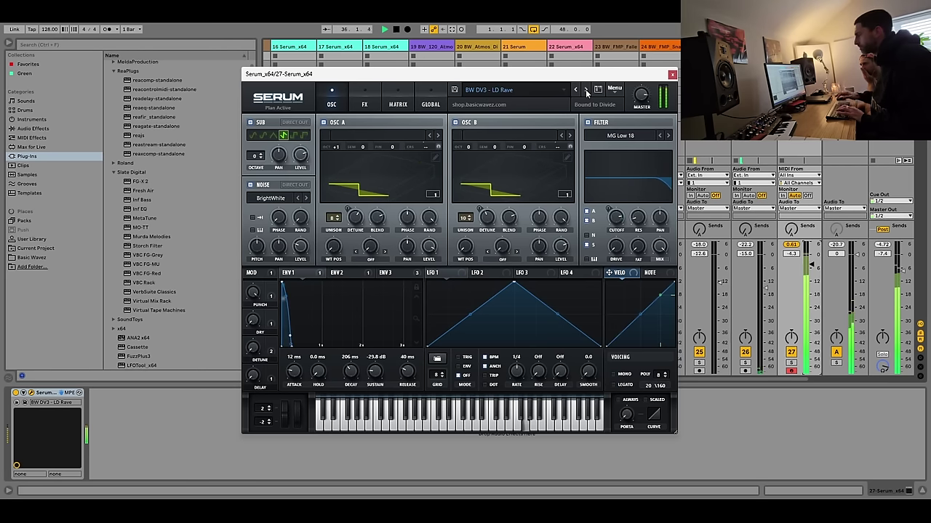
{"action": "left_click", "coordinate": [585, 89]}
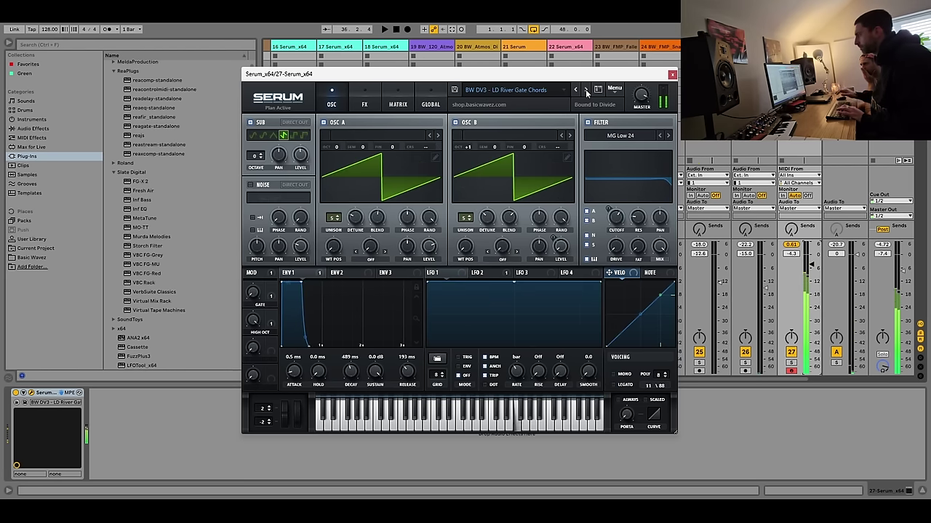
{"action": "left_click", "coordinate": [586, 88]}
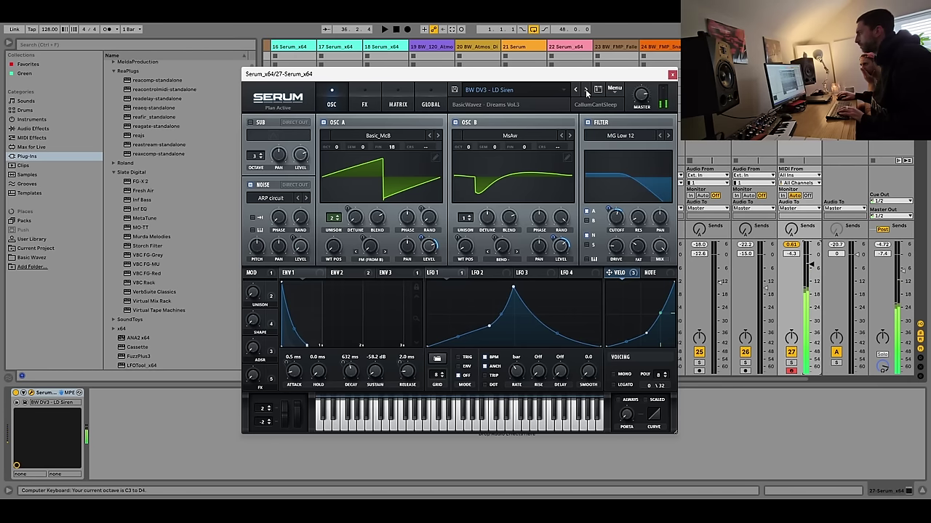
Set track 27's volume to -7.4 dB while auditioning LD Siren over the arrangement.
{"action": "left_click", "coordinate": [833, 280]}
{"action": "key", "text": "space"}
{"action": "left_click_drag", "start_coordinate": [813, 265], "coordinate": [814, 271]}
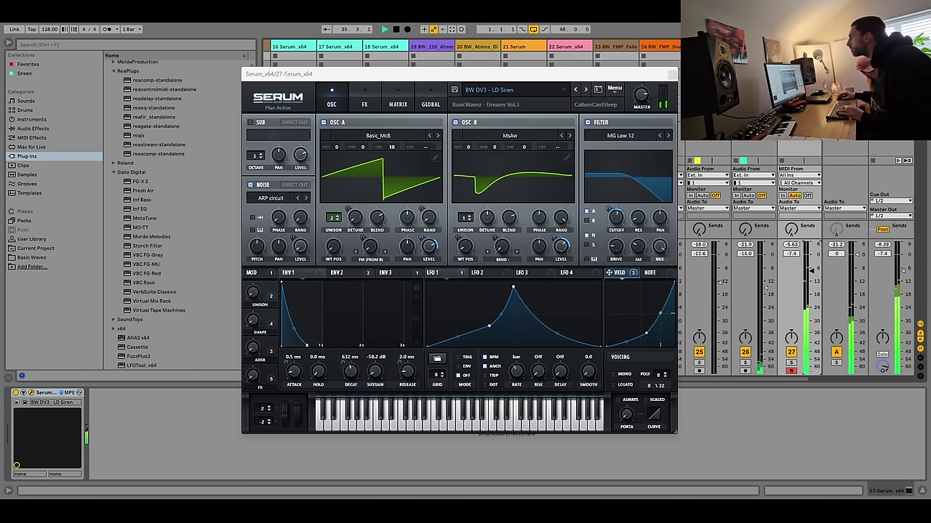
{"action": "key", "text": "space"}
Load the LD Sonica preset and try its filter cutoff at 16 Hz over the playing arrangement.
{"action": "left_click", "coordinate": [586, 89]}
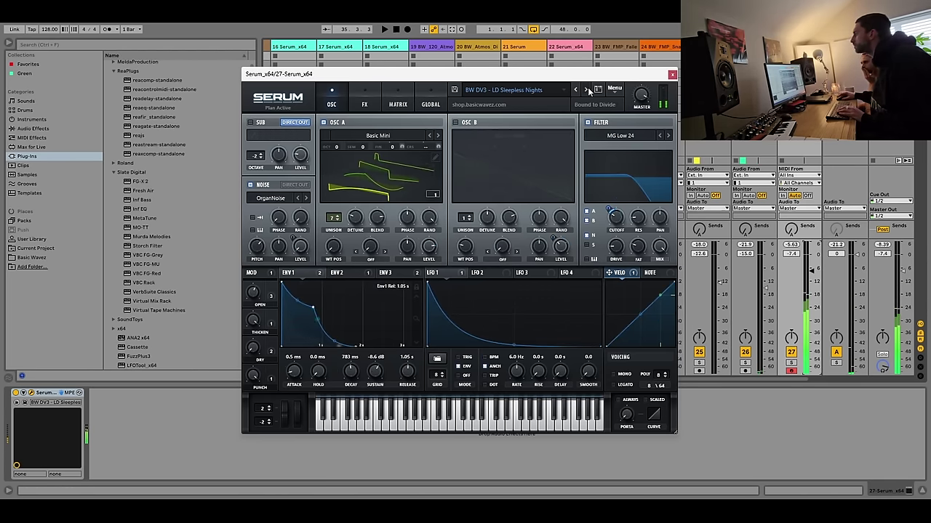
{"action": "left_click", "coordinate": [587, 89]}
{"action": "left_click", "coordinate": [587, 90]}
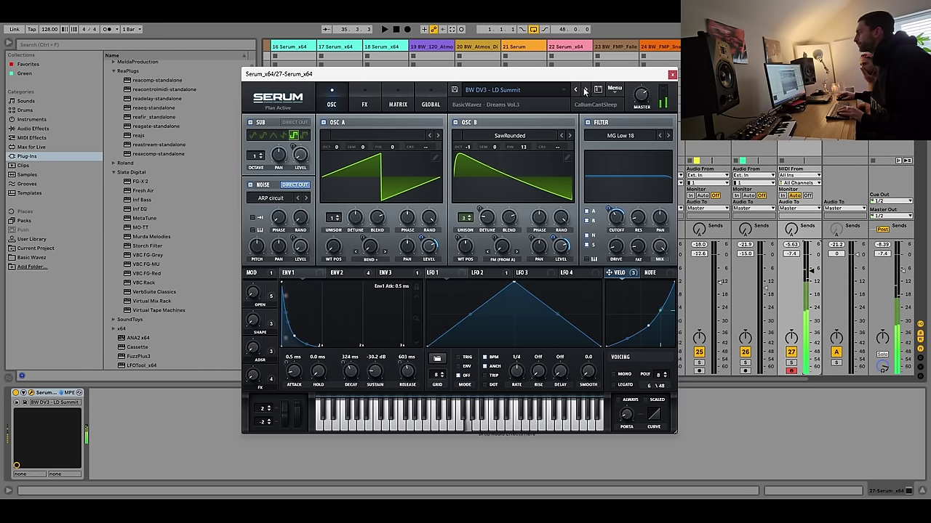
{"action": "left_click", "coordinate": [576, 91]}
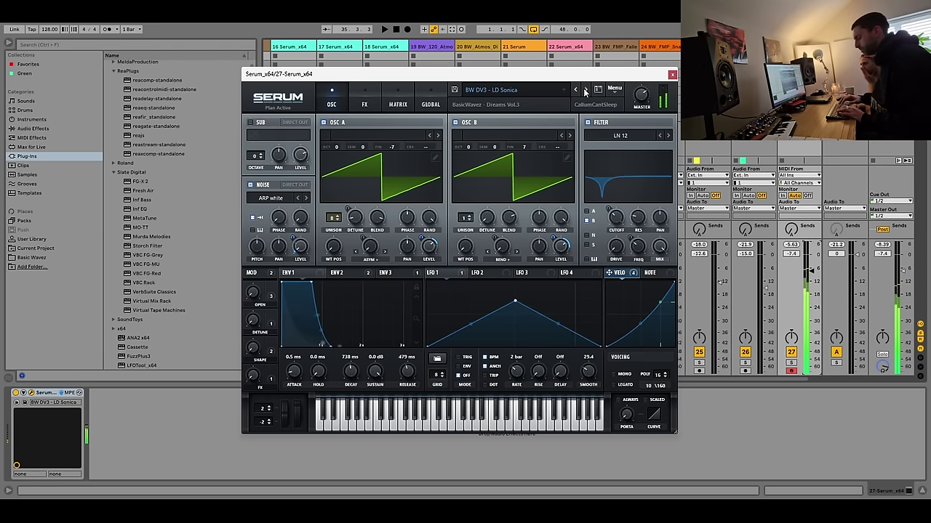
{"action": "key", "text": "space"}
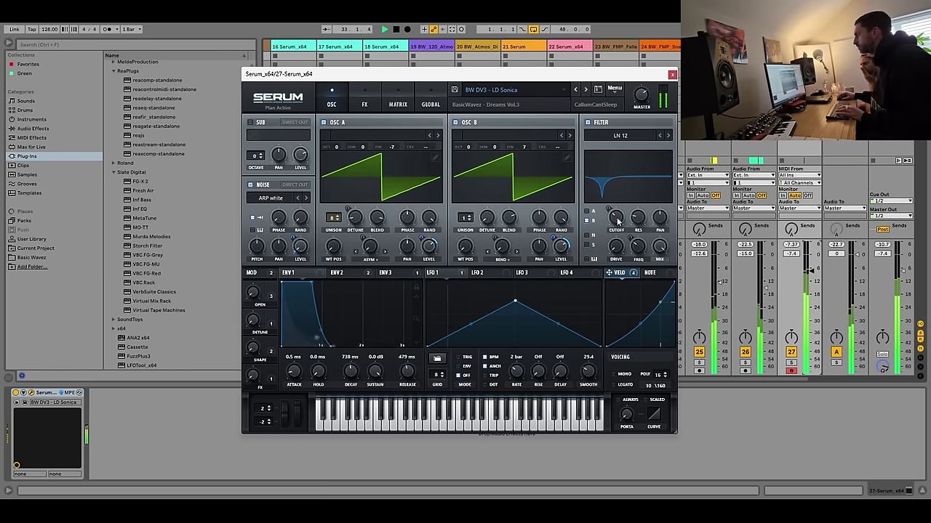
{"action": "left_click_drag", "start_coordinate": [615, 217], "coordinate": [618, 249]}
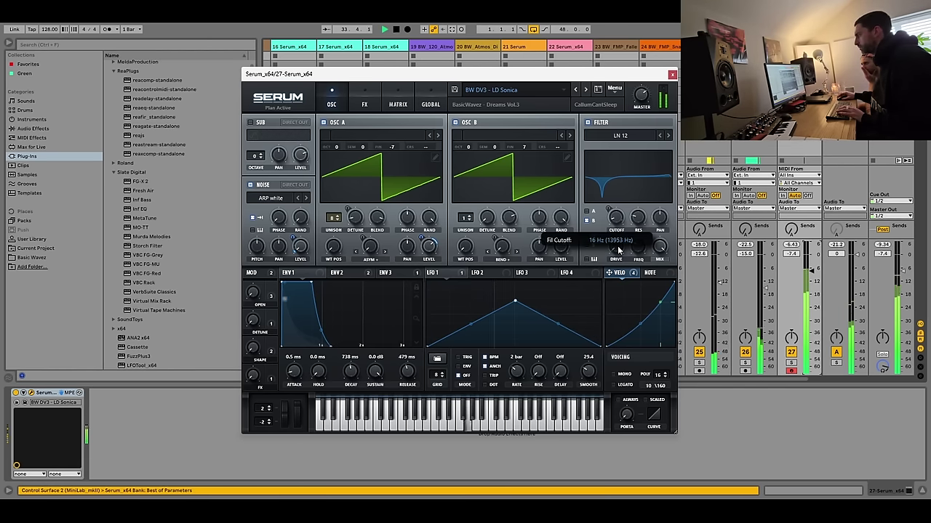
Audition the following Serum lead presets up to LD The Sign Clean and LD The Sign.
{"action": "left_click", "coordinate": [586, 90]}
{"action": "left_click", "coordinate": [586, 89]}
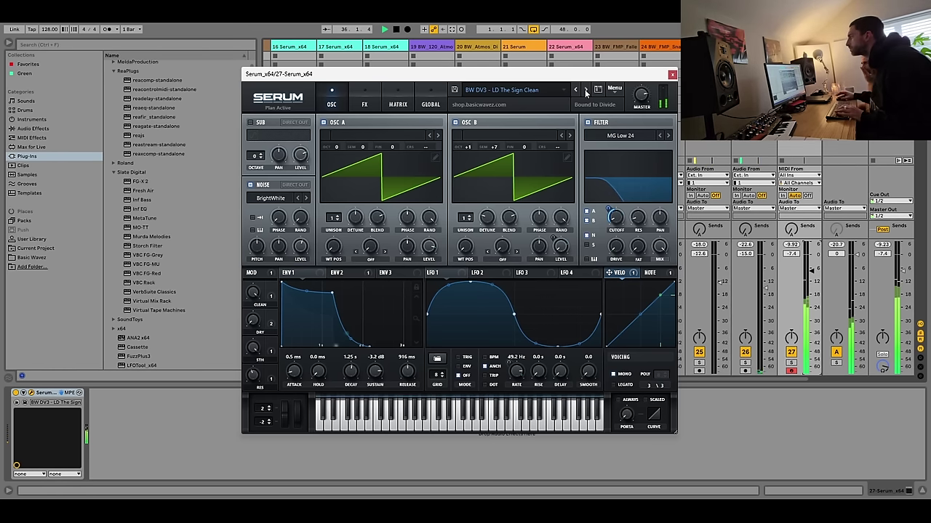
{"action": "left_click", "coordinate": [586, 90]}
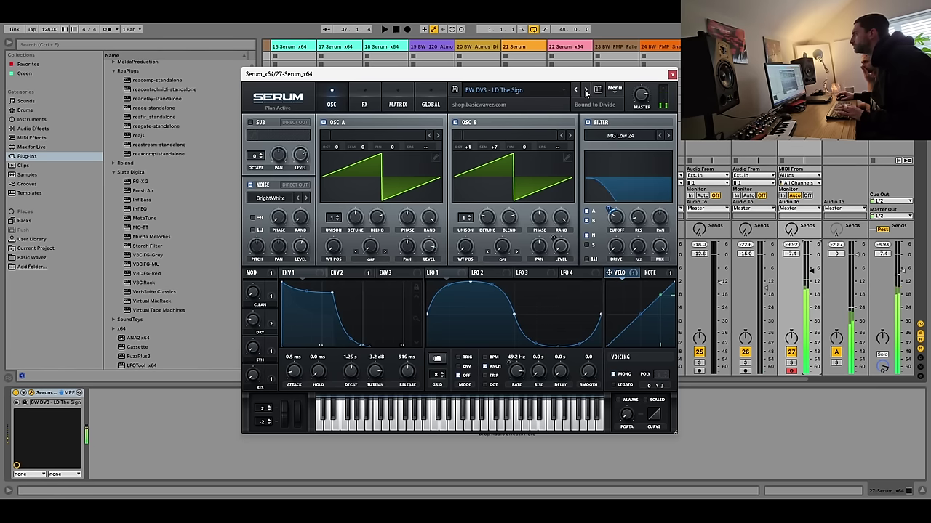
Audition the remaining Serum lead presets from LD Time Machine through LD Ultra and LD Wurst to LD You against the arrangement.
{"action": "left_click", "coordinate": [586, 91]}
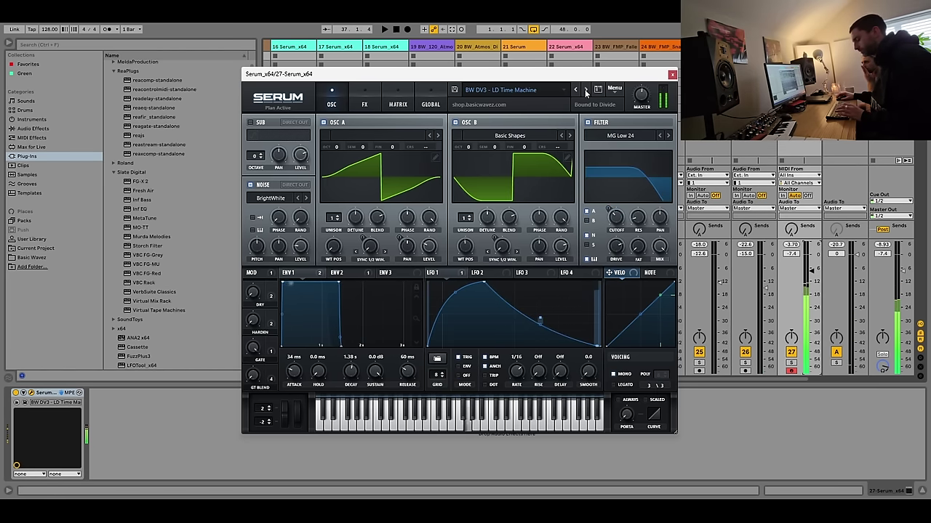
{"action": "key", "text": "space"}
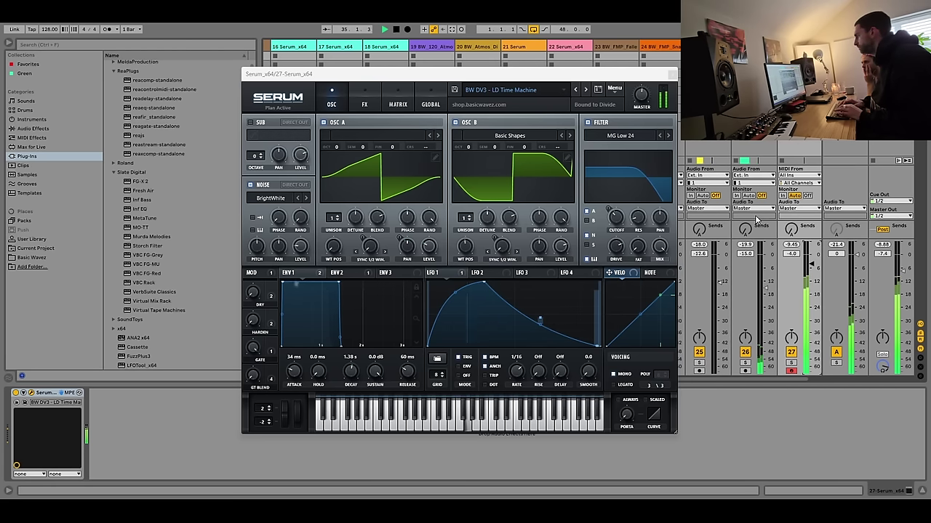
{"action": "left_click", "coordinate": [586, 90]}
{"action": "left_click", "coordinate": [586, 90]}
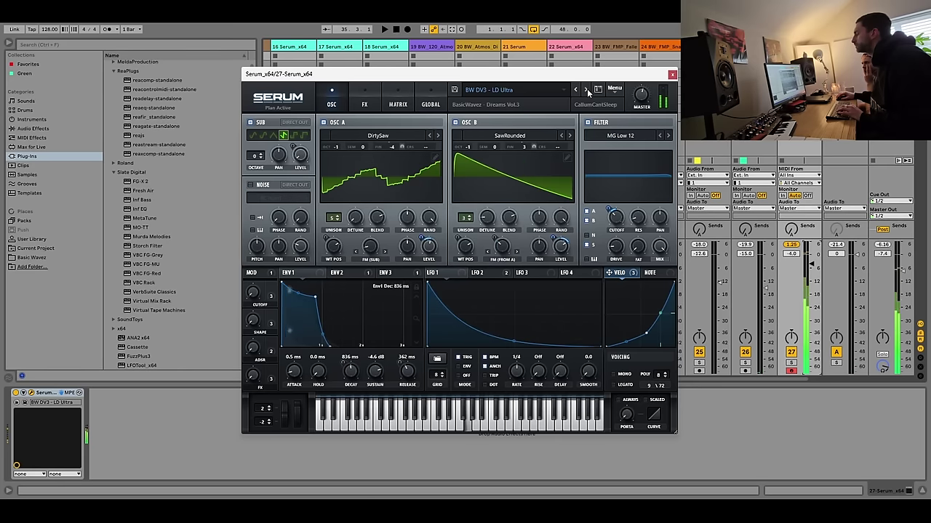
{"action": "left_click", "coordinate": [586, 90]}
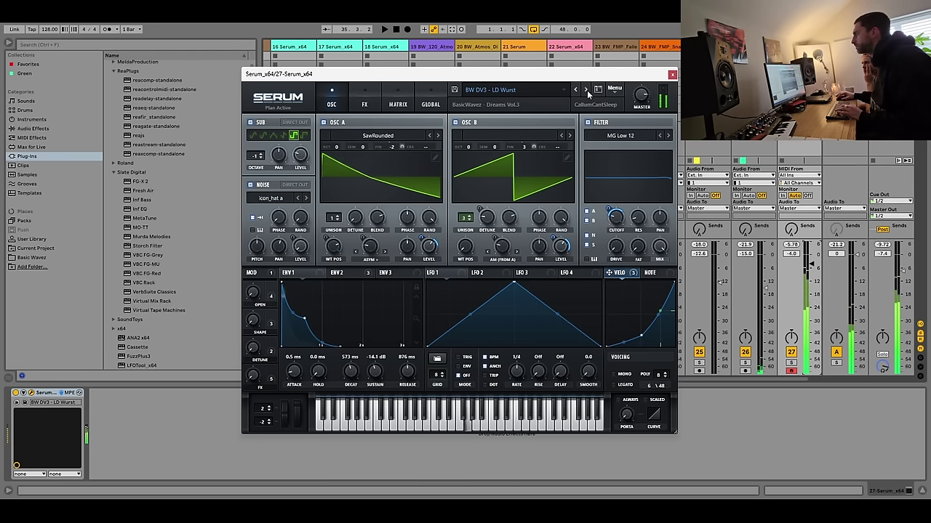
{"action": "left_click", "coordinate": [587, 90]}
{"action": "key", "text": "x"}
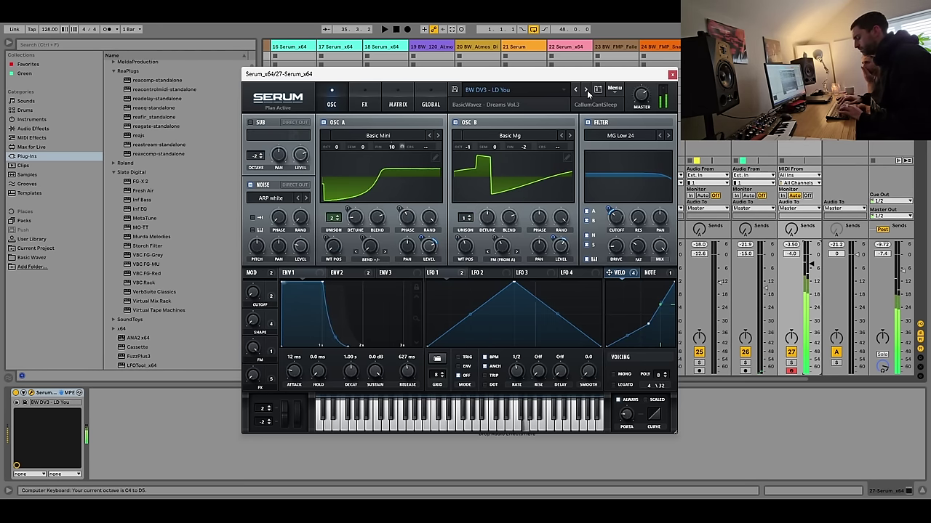
{"action": "key", "text": "space"}
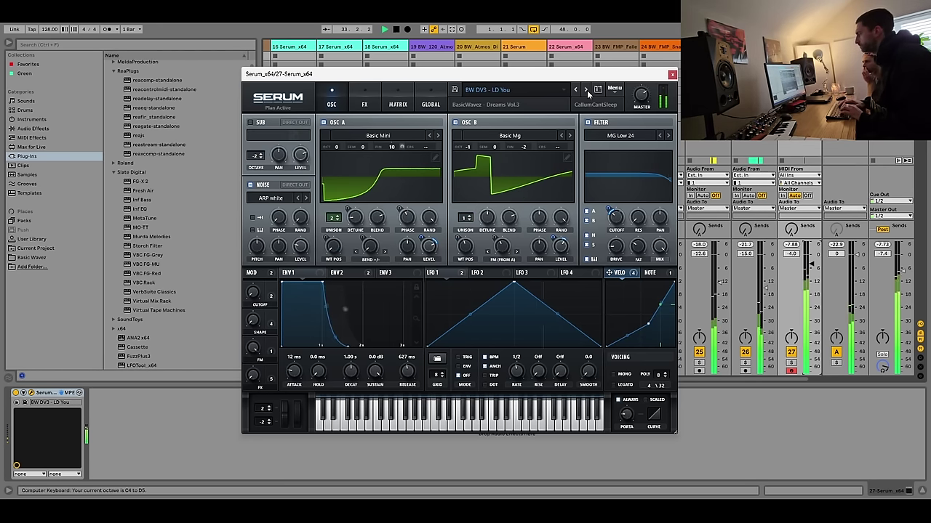
{"action": "key", "text": "z"}
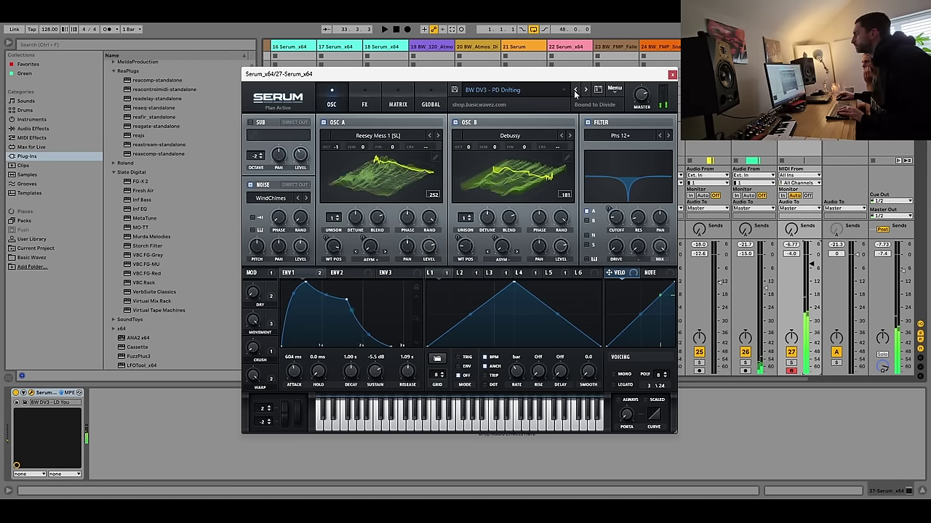
Load PL Achilles from the Dreams Vol. 3 bank, audition PL Apollo, PL Athena and PL Cowbelle over playback, and settle on PL Athena.
{"action": "left_click", "coordinate": [555, 91]}
{"action": "mouse_move", "coordinate": [533, 246]}
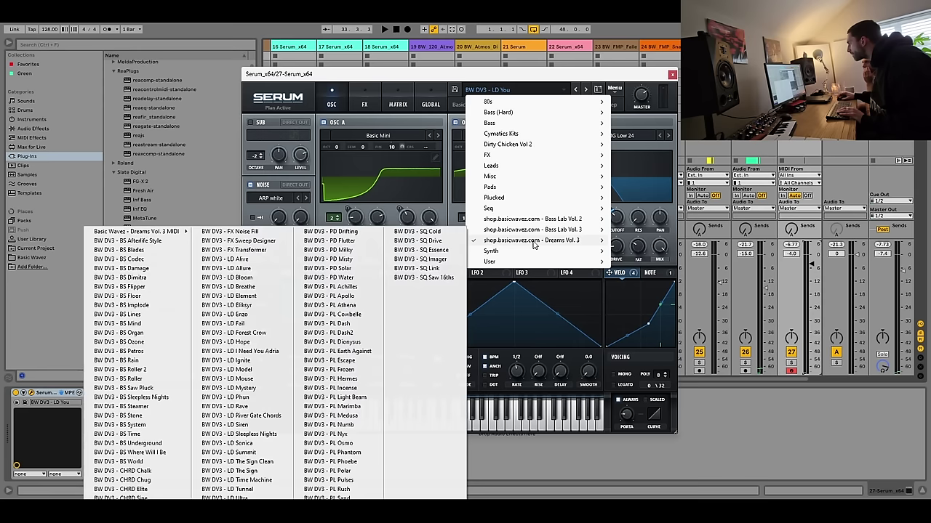
{"action": "left_click", "coordinate": [359, 289]}
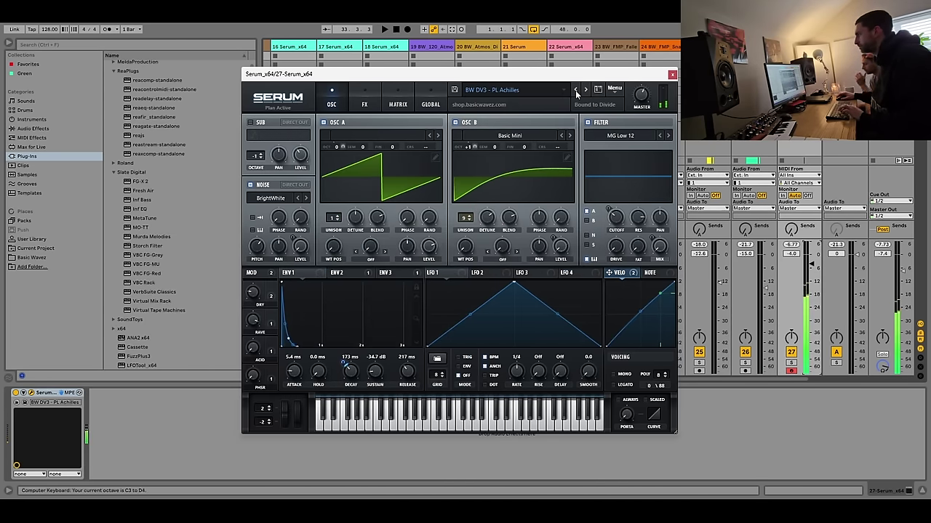
{"action": "key", "text": "space"}
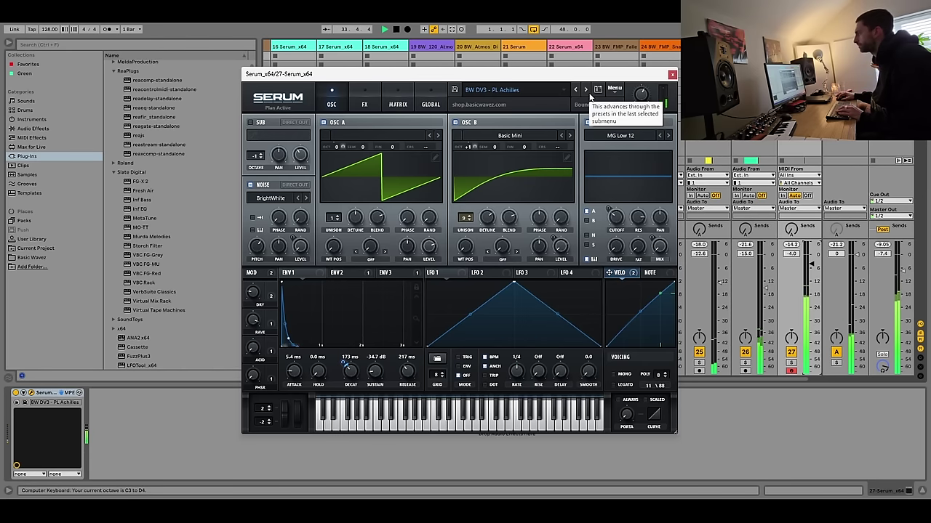
{"action": "left_click", "coordinate": [584, 90]}
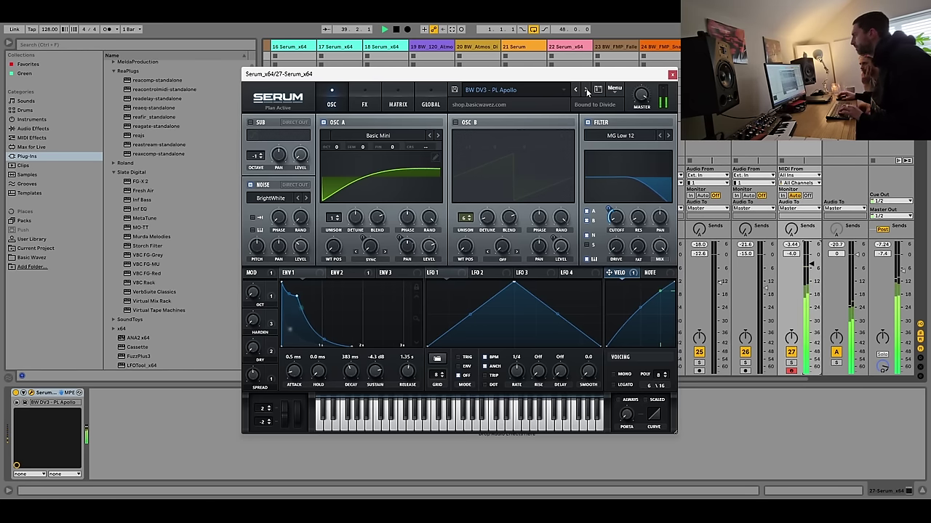
{"action": "left_click", "coordinate": [586, 90]}
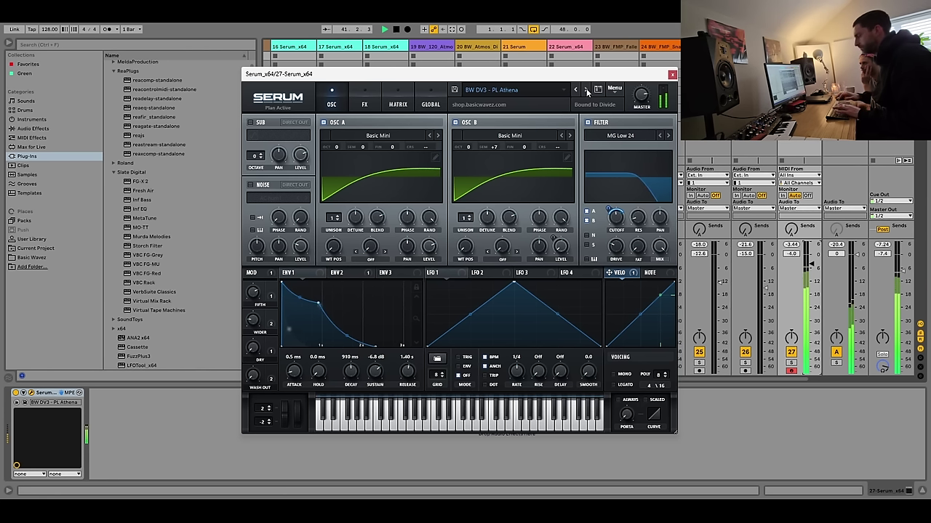
{"action": "left_click", "coordinate": [586, 90]}
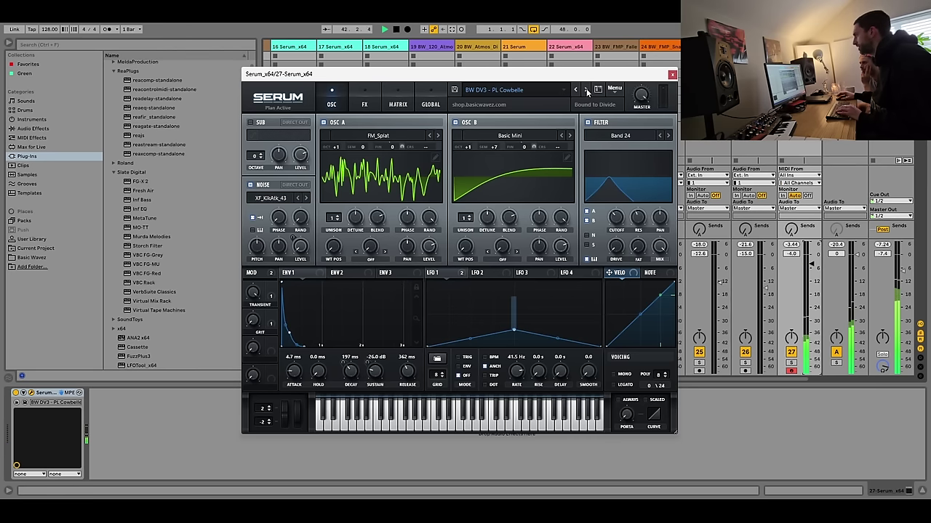
{"action": "left_click", "coordinate": [576, 90]}
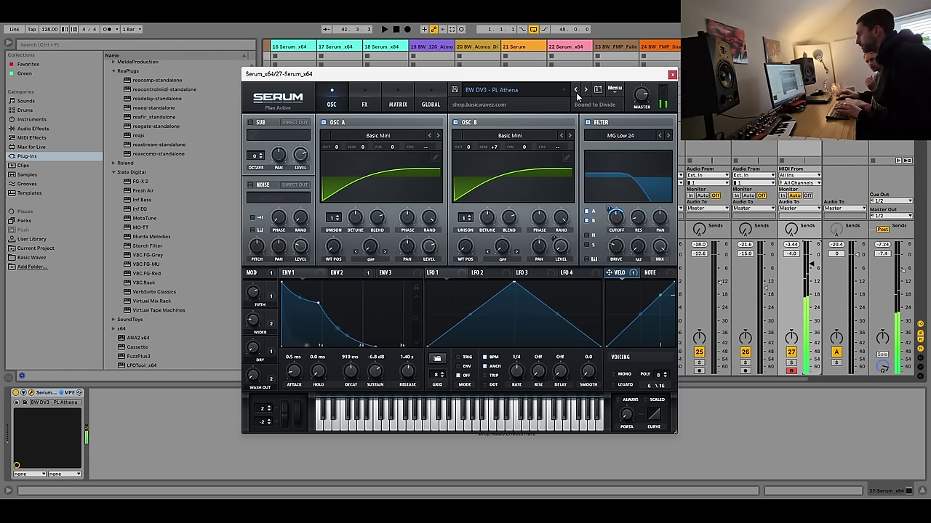
Create an empty 8-bar MIDI clip on track 27 in the arrangement, from 33.1.1 to 41.1.1.
{"action": "left_click", "coordinate": [672, 74]}
{"action": "key", "text": "Tab"}
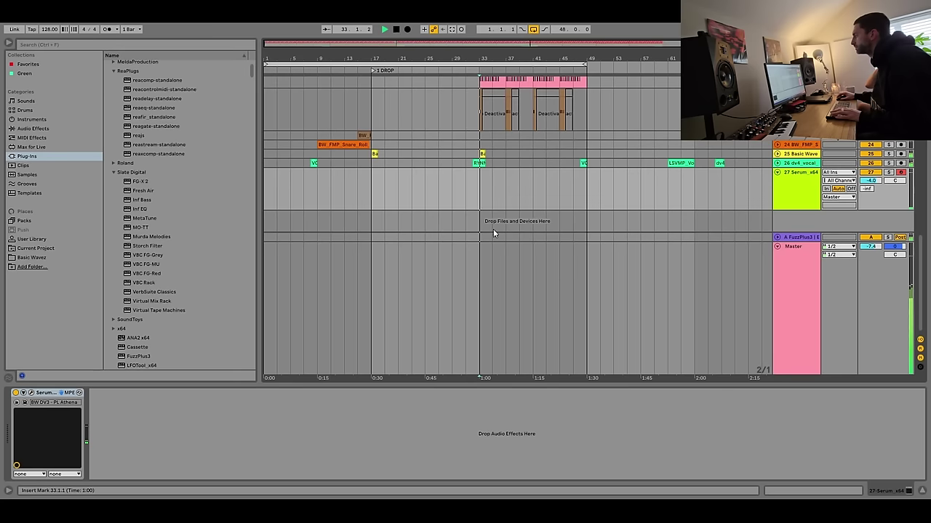
{"action": "left_click_drag", "start_coordinate": [488, 194], "coordinate": [582, 190]}
{"action": "key", "text": "space"}
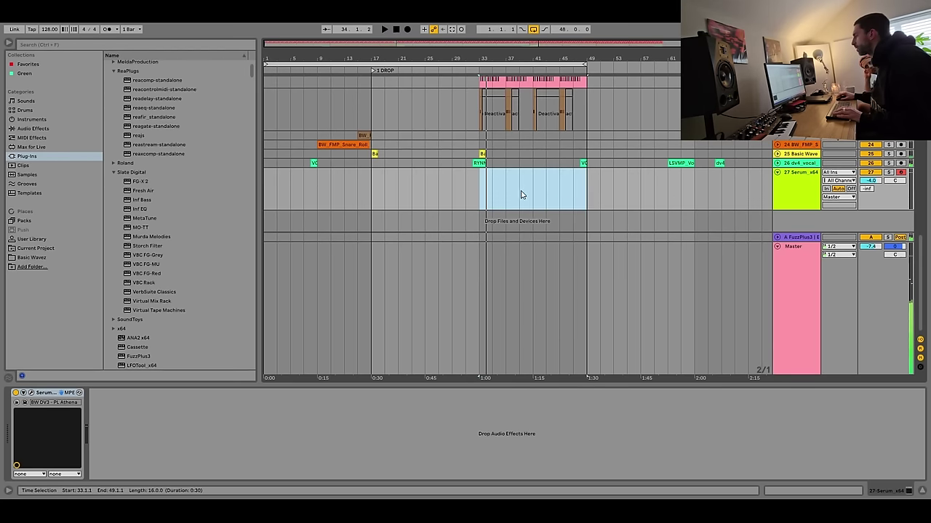
{"action": "mouse_move", "coordinate": [490, 187]}
{"action": "left_mouse_down"}
{"action": "mouse_move", "coordinate": [532, 187]}
{"action": "mouse_move", "coordinate": [477, 191]}
{"action": "left_mouse_up"}
{"action": "left_click", "coordinate": [533, 185]}
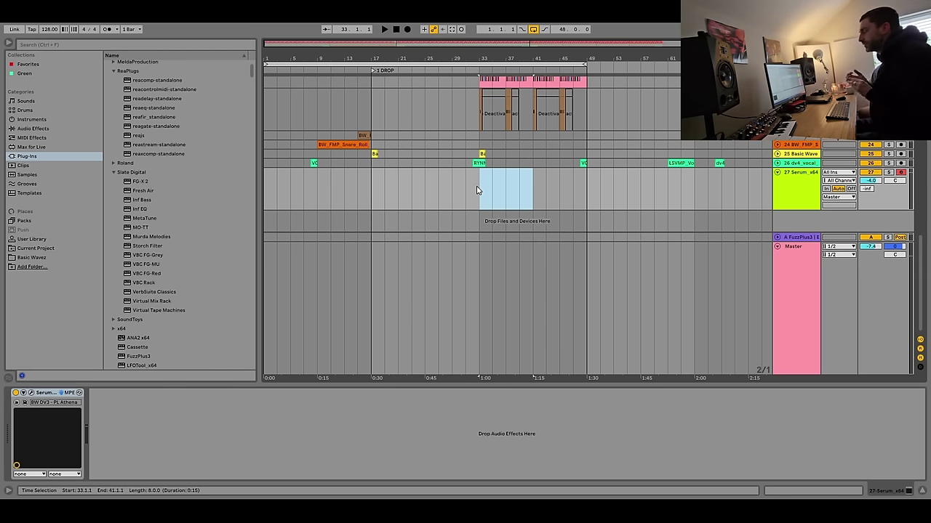
{"action": "key", "text": "ctrl+shift+m"}
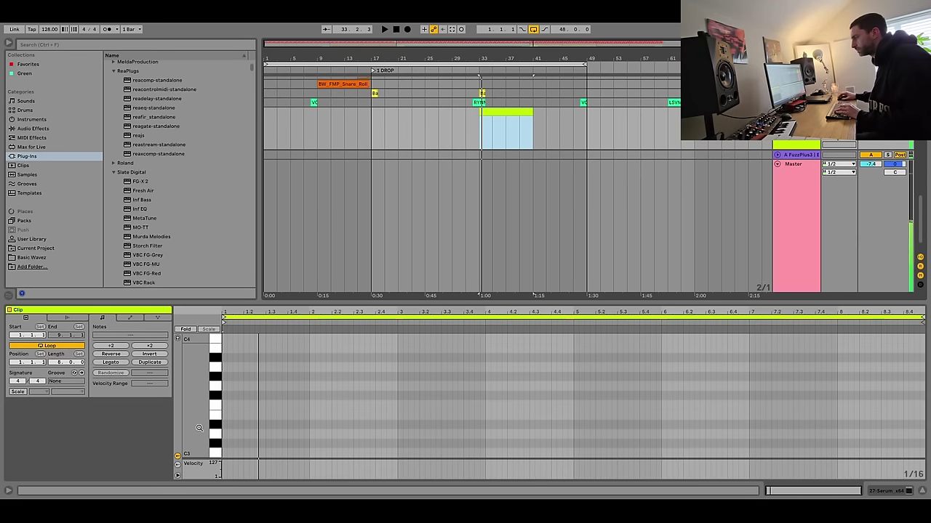
Draw a sixteenth G3 note at 1.1.2 in the new clip and enlarge the note editor.
{"action": "right_click", "coordinate": [241, 404]}
{"action": "left_click", "coordinate": [246, 386]}
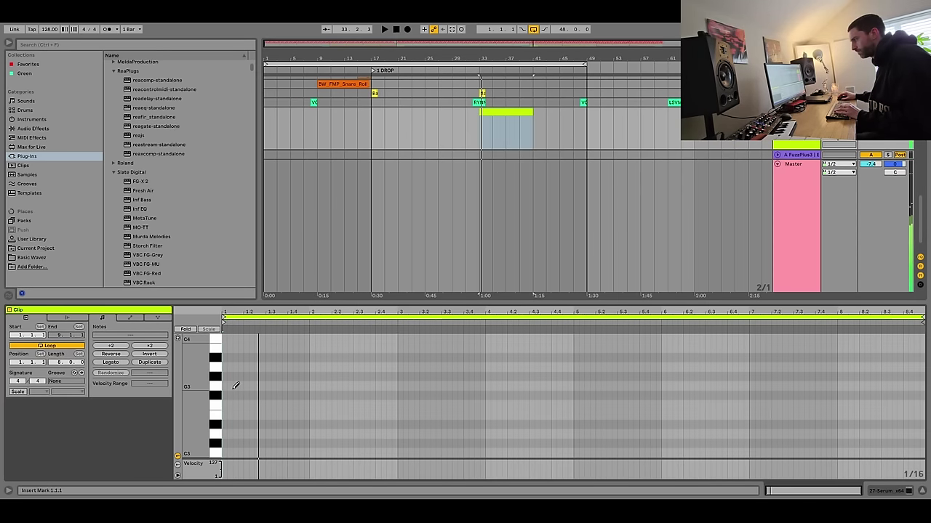
{"action": "left_click", "coordinate": [231, 387]}
{"action": "scroll", "coordinate": [240, 407], "scroll_direction": "up", "scroll_amount": 2}
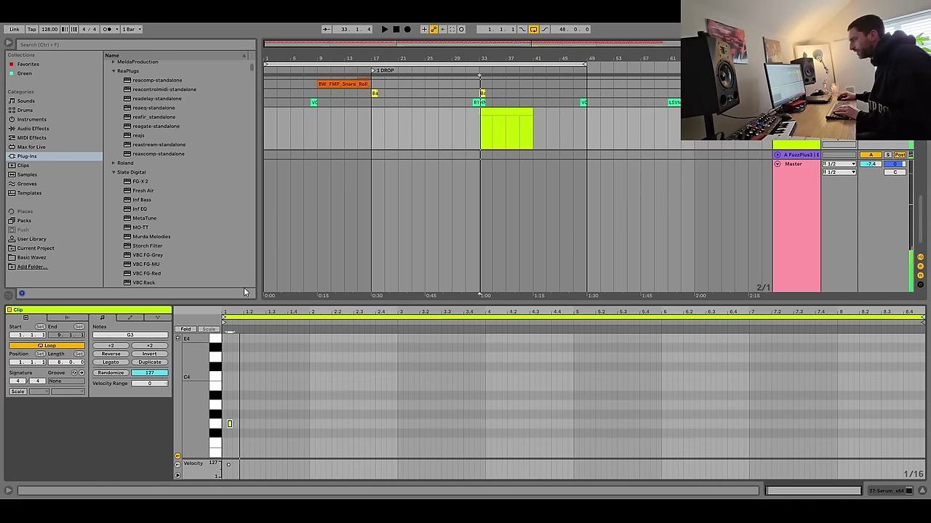
{"action": "left_click_drag", "start_coordinate": [249, 300], "coordinate": [247, 242]}
{"action": "left_click_drag", "start_coordinate": [197, 340], "coordinate": [188, 363]}
Add a sixteenth D4 note at 1.2.1, playing the clip back to check it against the arrangement.
{"action": "key", "text": "space"}
{"action": "key", "text": "space"}
{"action": "key", "text": "space"}
{"action": "key", "text": "space"}
{"action": "key", "text": "g"}
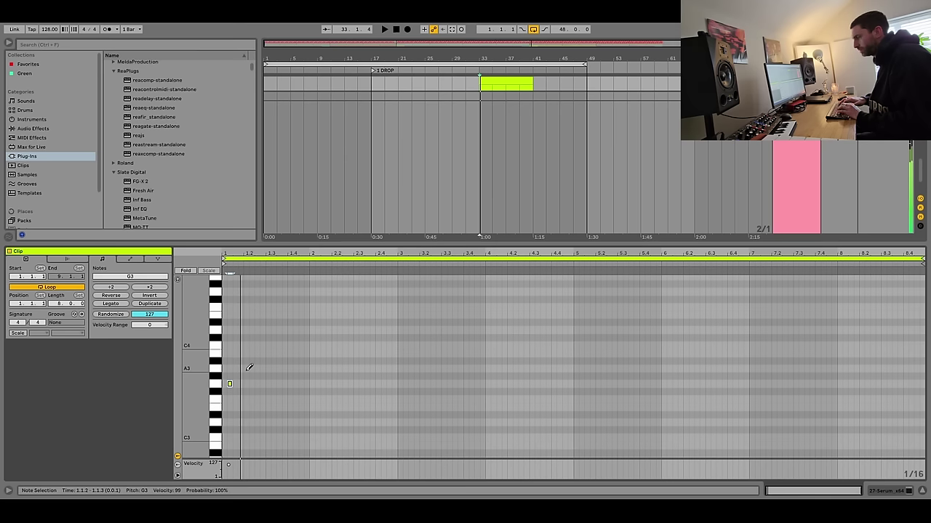
{"action": "key", "text": "space"}
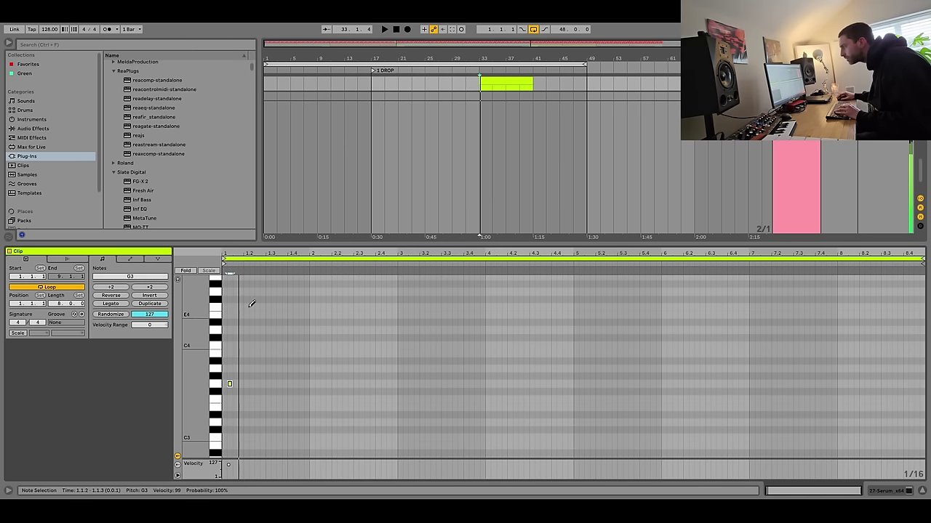
{"action": "key", "text": "space"}
{"action": "key", "text": "space"}
{"action": "left_click", "coordinate": [247, 336]}
{"action": "left_click", "coordinate": [247, 336]}
{"action": "key", "text": "space"}
{"action": "key", "text": "space"}
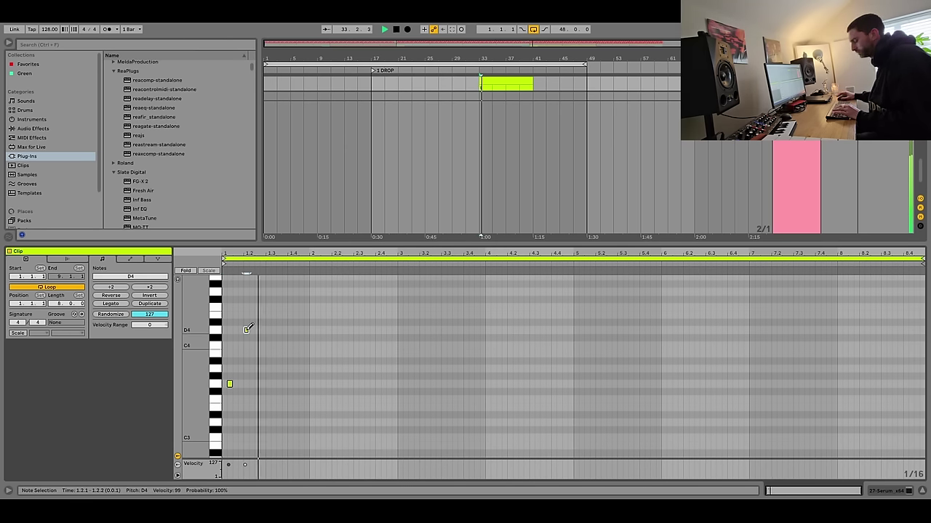
{"action": "left_click", "coordinate": [247, 329]}
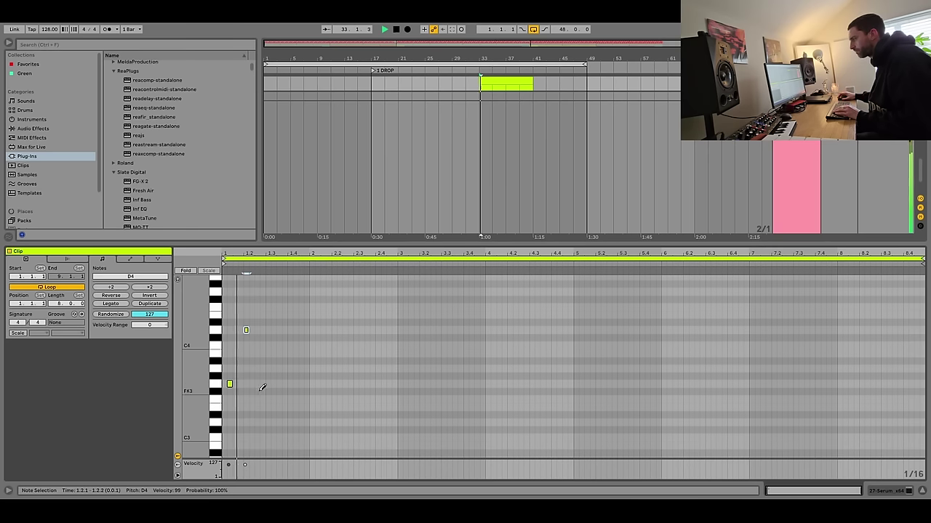
Try a sixteenth D#3 note at 1.2.3, then place it at 1.3.3 instead while listening to playback.
{"action": "scroll", "coordinate": [275, 379], "scroll_direction": "down", "scroll_amount": 2}
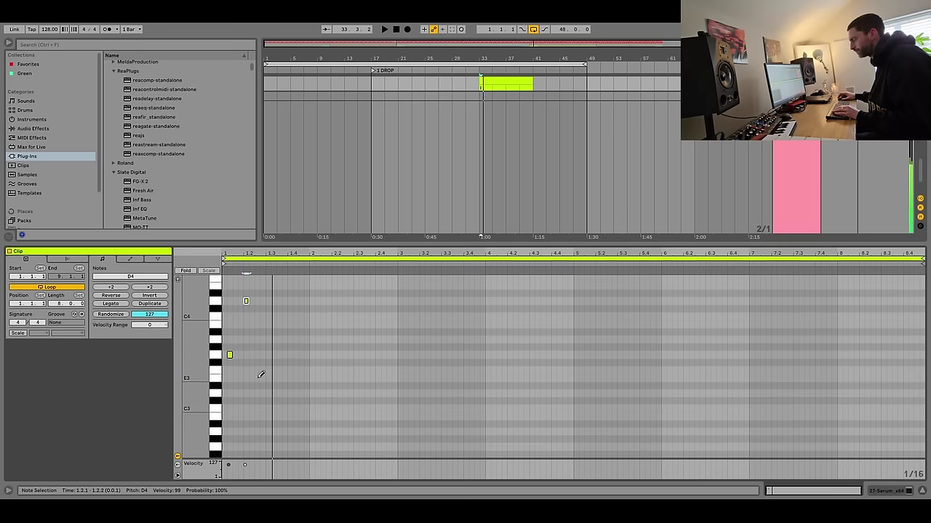
{"action": "key", "text": "space"}
{"action": "left_click", "coordinate": [257, 385]}
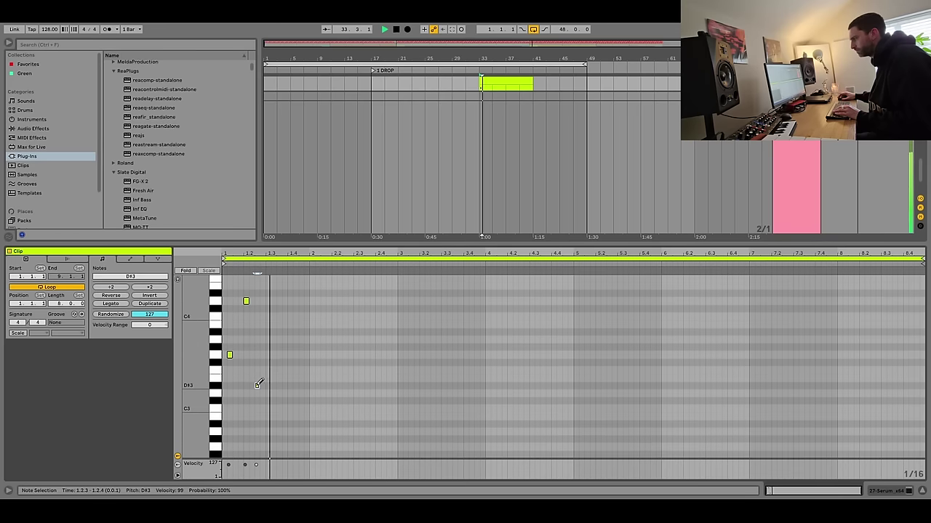
{"action": "left_click", "coordinate": [258, 385]}
{"action": "key", "text": "space"}
{"action": "key", "text": "space"}
{"action": "left_click", "coordinate": [274, 385]}
{"action": "left_click", "coordinate": [277, 384]}
{"action": "key", "text": "space"}
{"action": "key", "text": "space"}
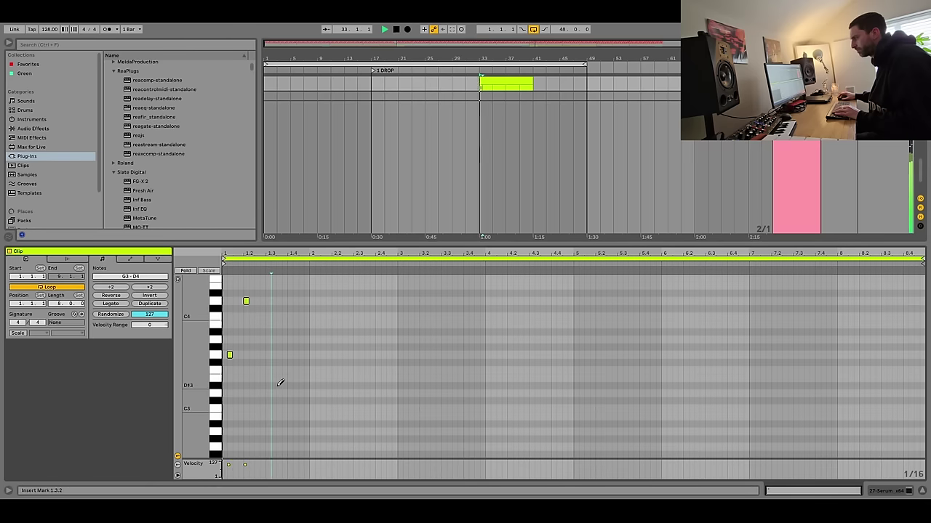
{"action": "left_click", "coordinate": [283, 384]}
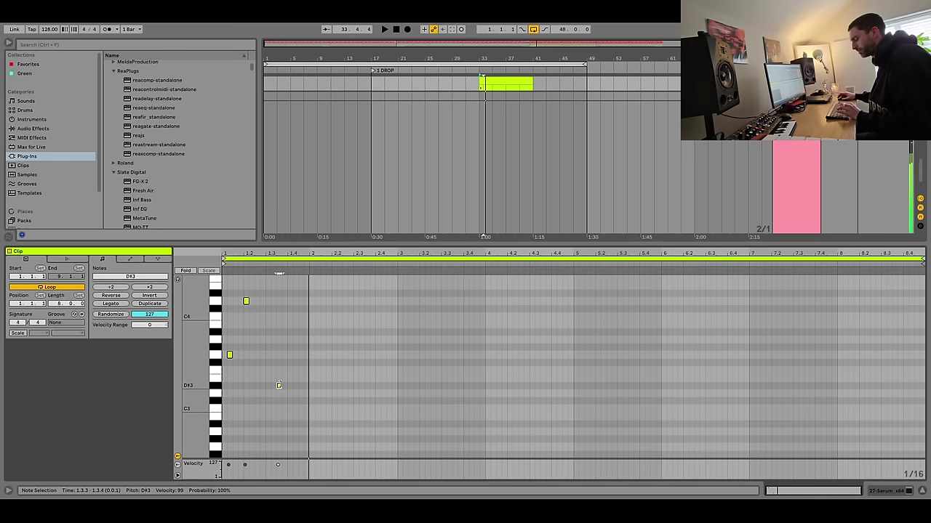
Add sixteenth notes in the clip's second bar: G3 at 2.1.3, D4 at 2.2.2 and F3 at 2.3.1.
{"action": "left_click", "coordinate": [312, 355]}
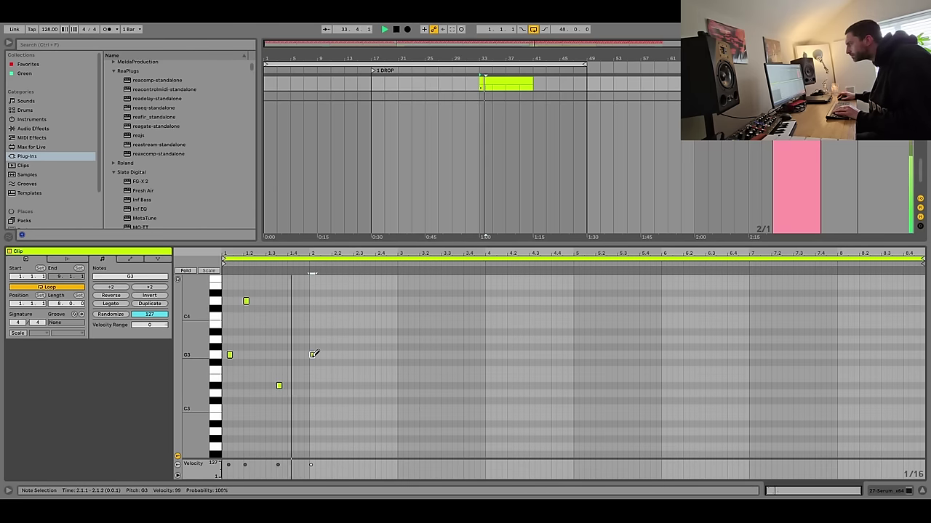
{"action": "left_click", "coordinate": [313, 355]}
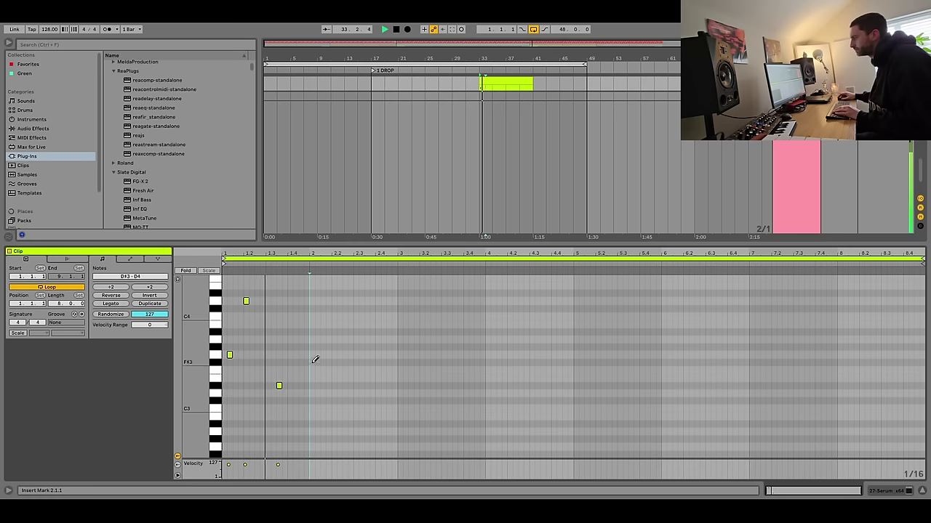
{"action": "left_click", "coordinate": [324, 355]}
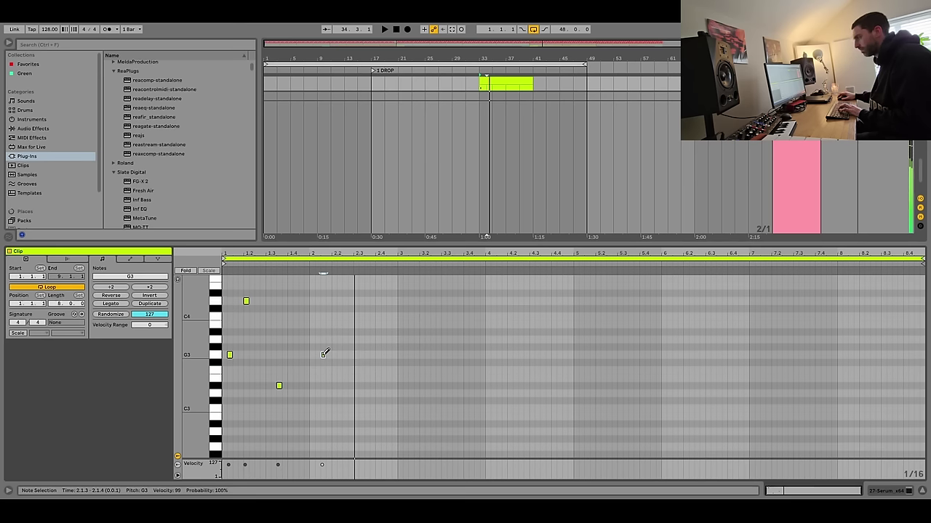
{"action": "left_click", "coordinate": [340, 300]}
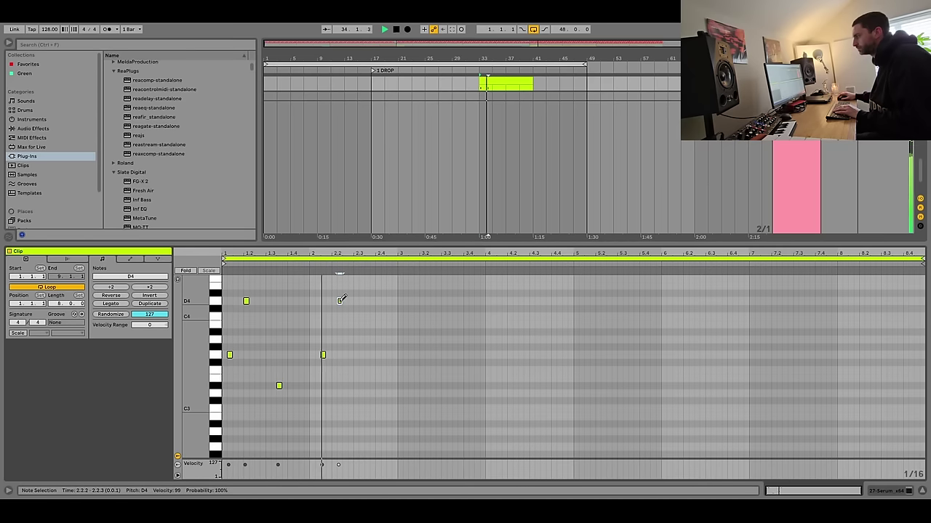
{"action": "left_click", "coordinate": [361, 370]}
{"action": "left_click", "coordinate": [357, 371]}
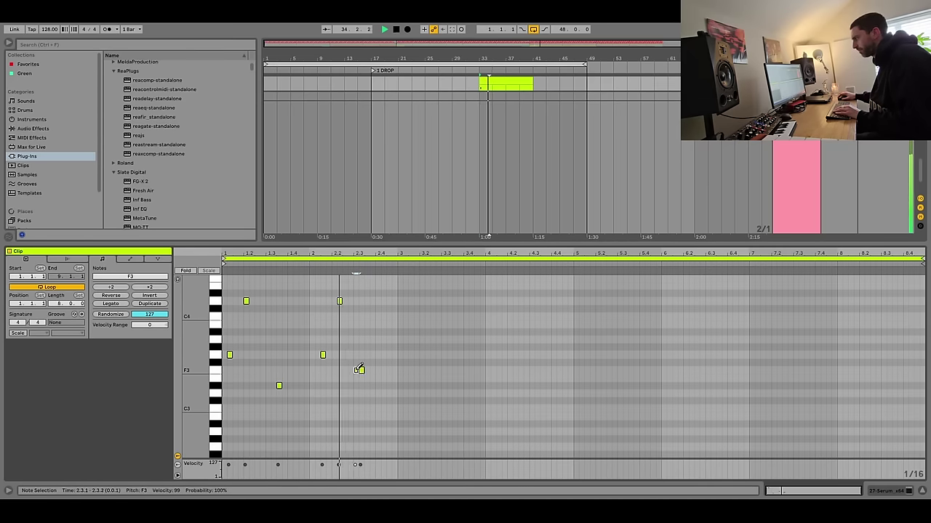
{"action": "left_click", "coordinate": [361, 371]}
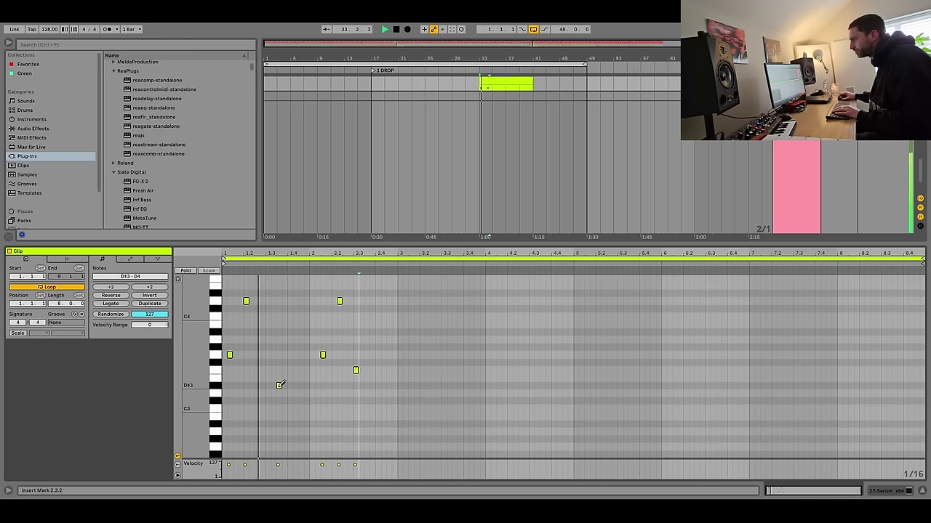
Try the first bar's D#3 note at 1.3.1 and 1.4.1 during playback, then place it back at 1.3.3.
{"action": "left_click_drag", "start_coordinate": [281, 383], "coordinate": [268, 384]}
{"action": "left_click", "coordinate": [269, 384]}
{"action": "key", "text": "space"}
{"action": "key", "text": "space"}
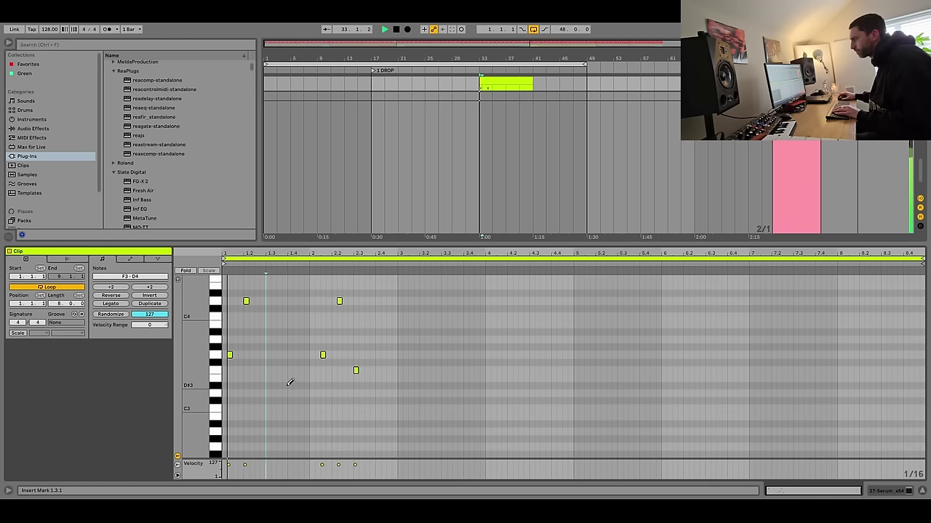
{"action": "left_click", "coordinate": [291, 385]}
{"action": "left_click", "coordinate": [291, 386]}
{"action": "key", "text": "space"}
{"action": "key", "text": "space"}
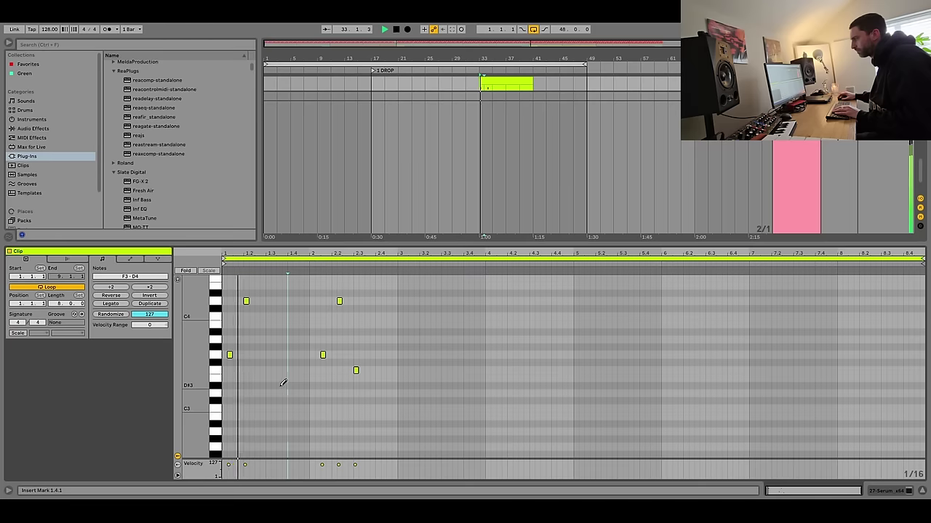
{"action": "left_click", "coordinate": [282, 385]}
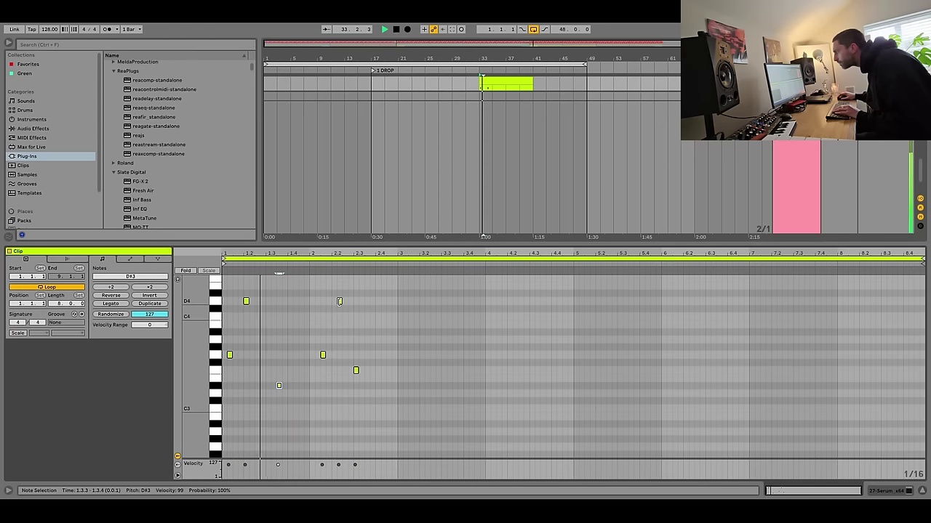
Select all notes of the two-bar phrase and duplicate them into bars 3 and 4 of the clip.
{"action": "left_click", "coordinate": [338, 300]}
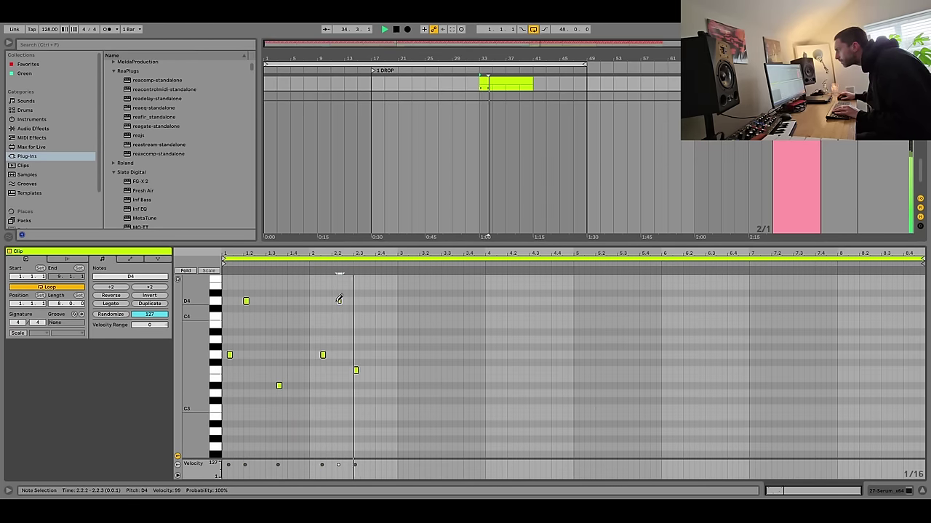
{"action": "right_click", "coordinate": [378, 349]}
{"action": "left_click", "coordinate": [398, 329]}
{"action": "key", "text": "space"}
{"action": "left_click_drag", "start_coordinate": [403, 399], "coordinate": [175, 291]}
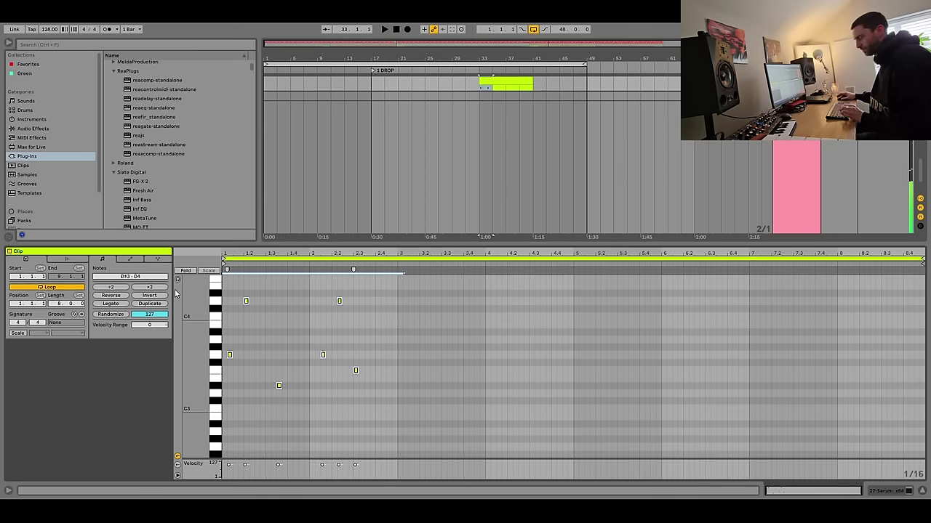
{"action": "key", "text": "space"}
{"action": "key", "text": "ctrl+d"}
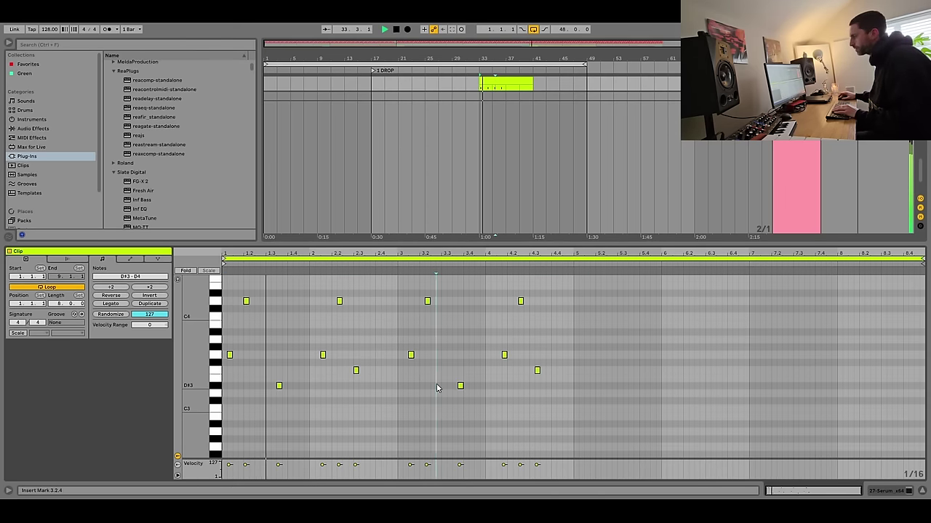
Shift the duplicated notes in bars 3 and 4 one sixteenth earlier so they begin at 3.1.2, checking with playback.
{"action": "left_click", "coordinate": [405, 409]}
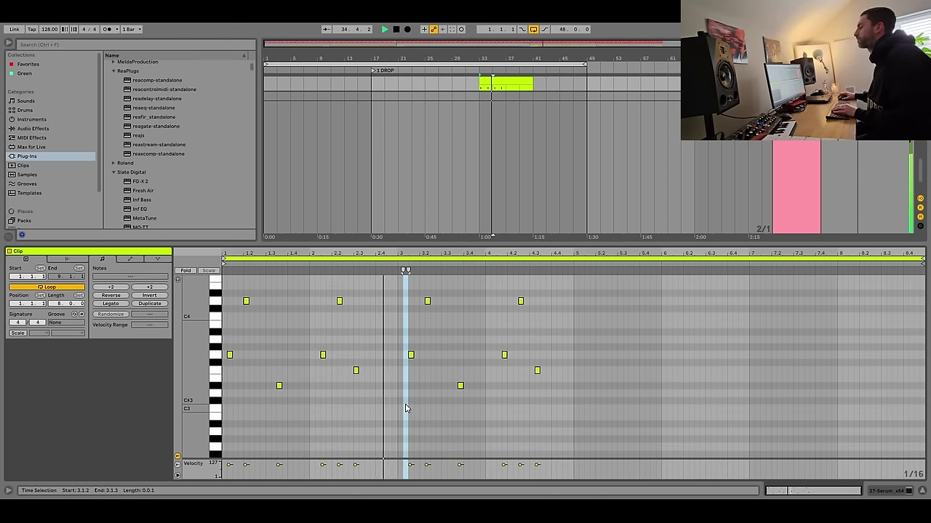
{"action": "left_click", "coordinate": [409, 411]}
{"action": "left_click", "coordinate": [430, 399]}
{"action": "left_click", "coordinate": [468, 400]}
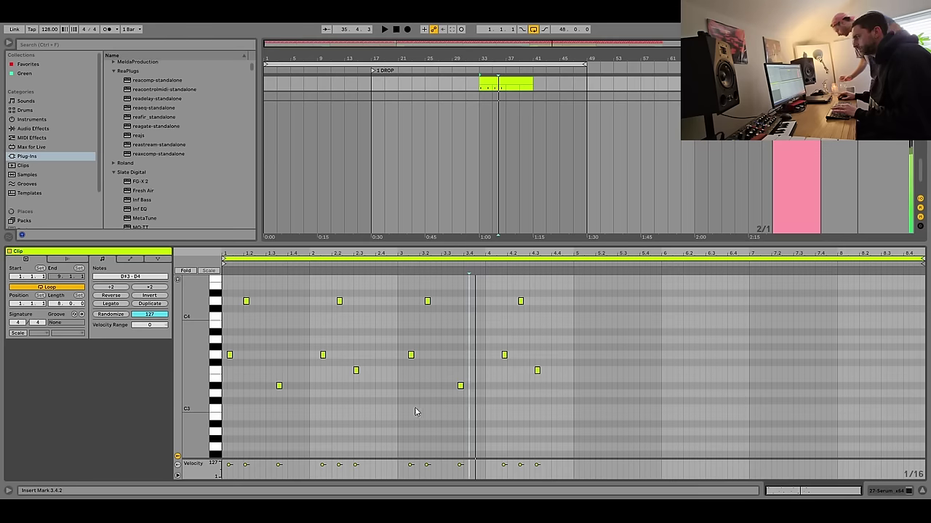
{"action": "left_click_drag", "start_coordinate": [396, 409], "coordinate": [603, 275]}
{"action": "key", "text": "Left"}
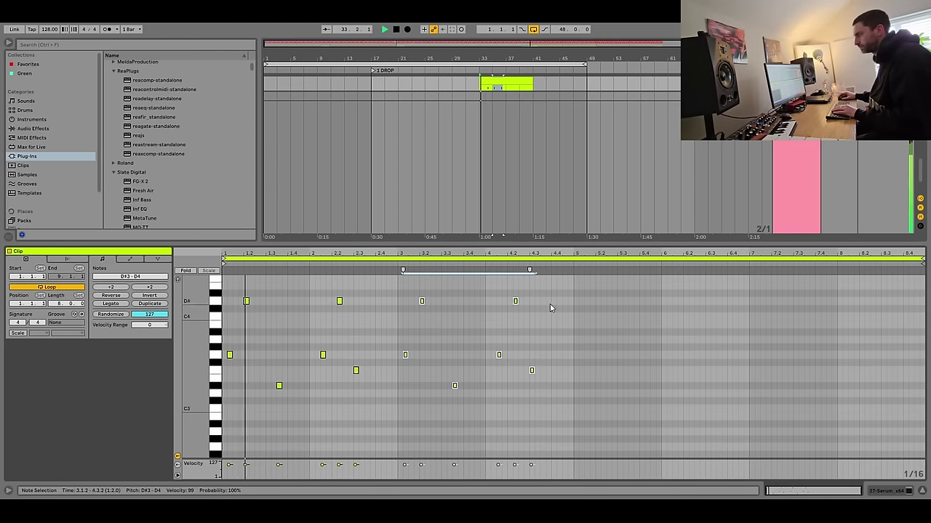
{"action": "left_click", "coordinate": [315, 399]}
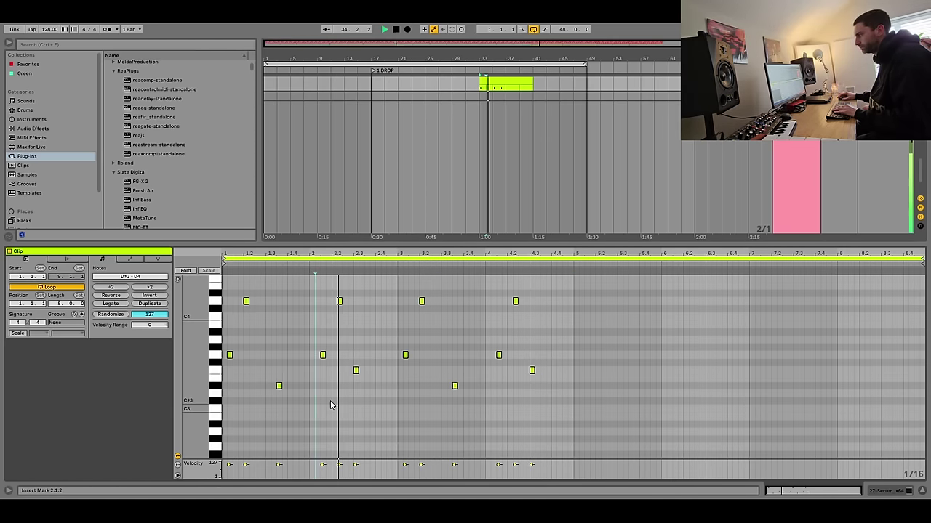
{"action": "left_click_drag", "start_coordinate": [423, 402], "coordinate": [469, 405]}
{"action": "left_click", "coordinate": [437, 406]}
{"action": "left_click", "coordinate": [503, 399]}
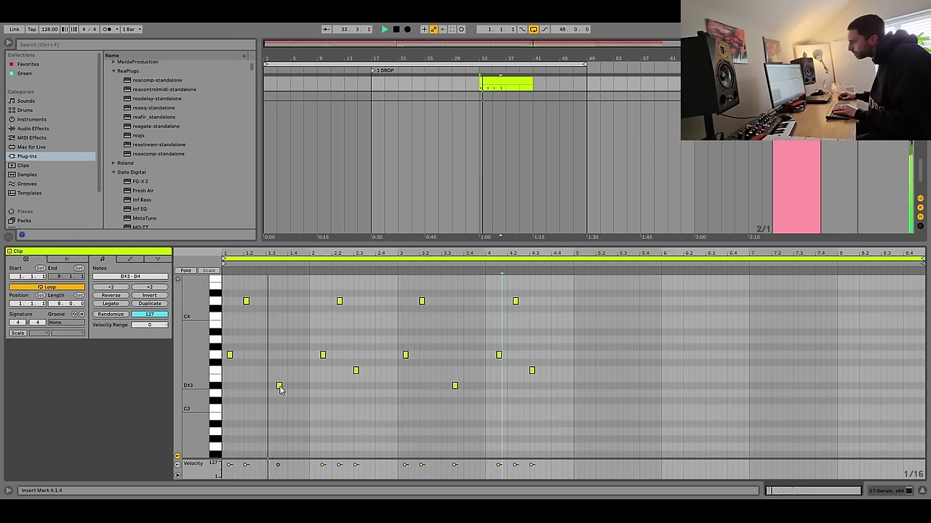
Try the second bar's G3 note one sixteenth earlier at 2.1.2, then return it to 2.1.3.
{"action": "left_click", "coordinate": [323, 356]}
{"action": "left_click_drag", "start_coordinate": [323, 355], "coordinate": [318, 357]}
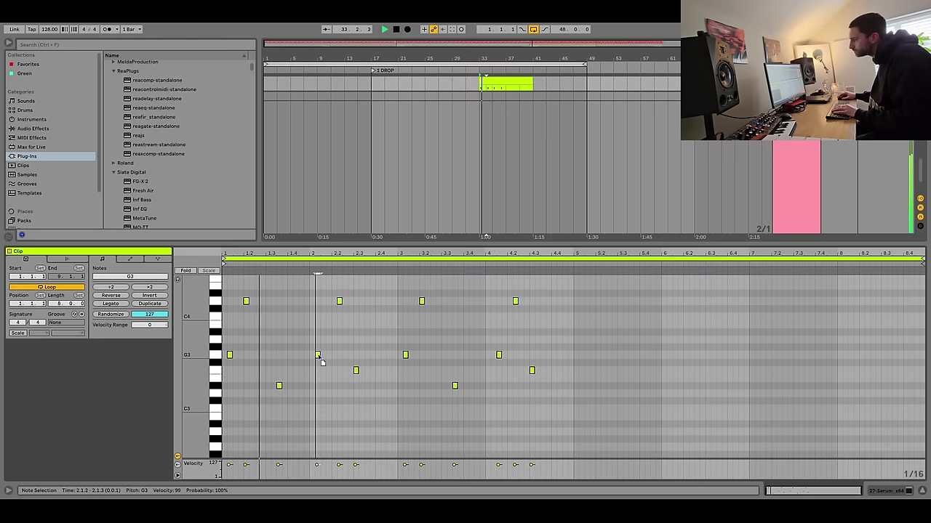
{"action": "left_click", "coordinate": [334, 359]}
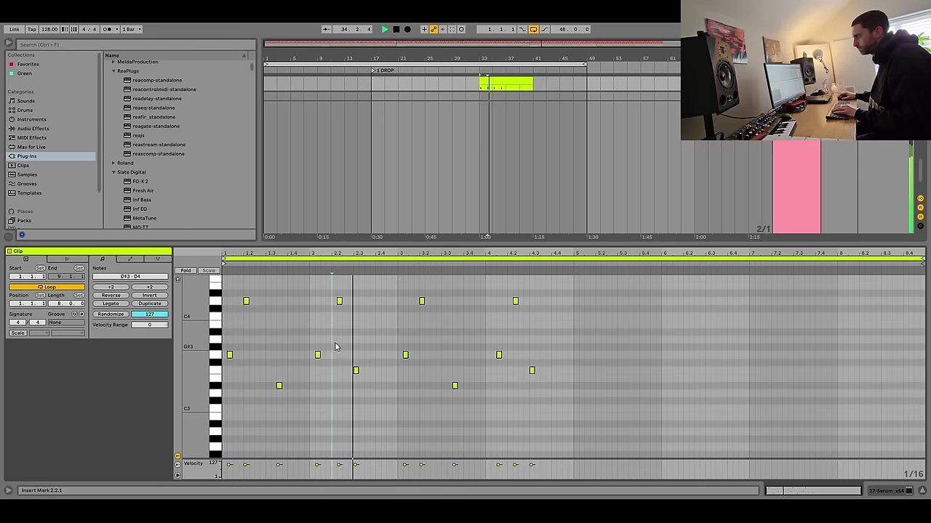
{"action": "left_click", "coordinate": [339, 301]}
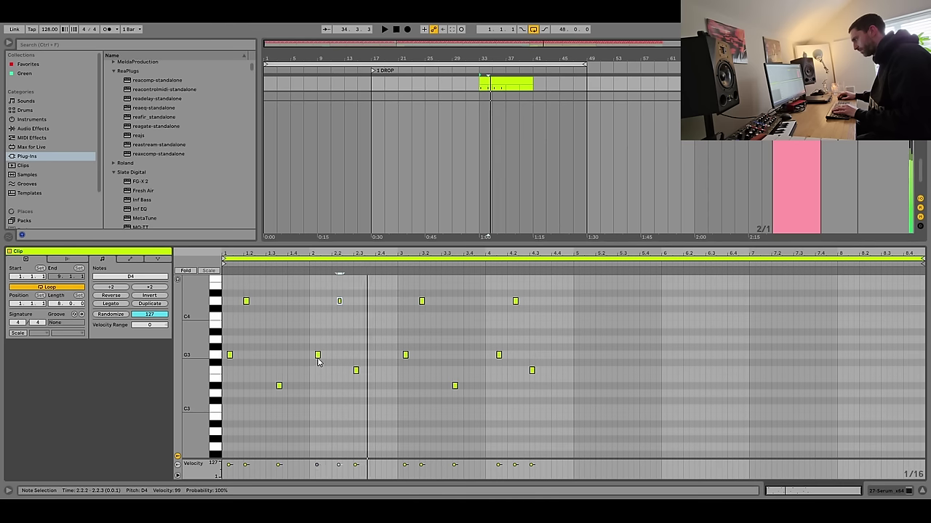
{"action": "left_click_drag", "start_coordinate": [317, 355], "coordinate": [324, 357]}
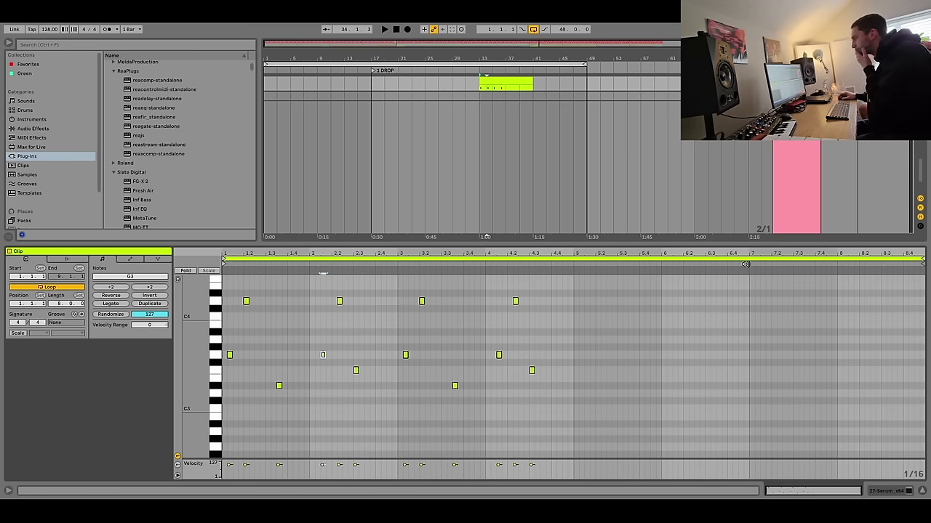
{"action": "key", "text": "space"}
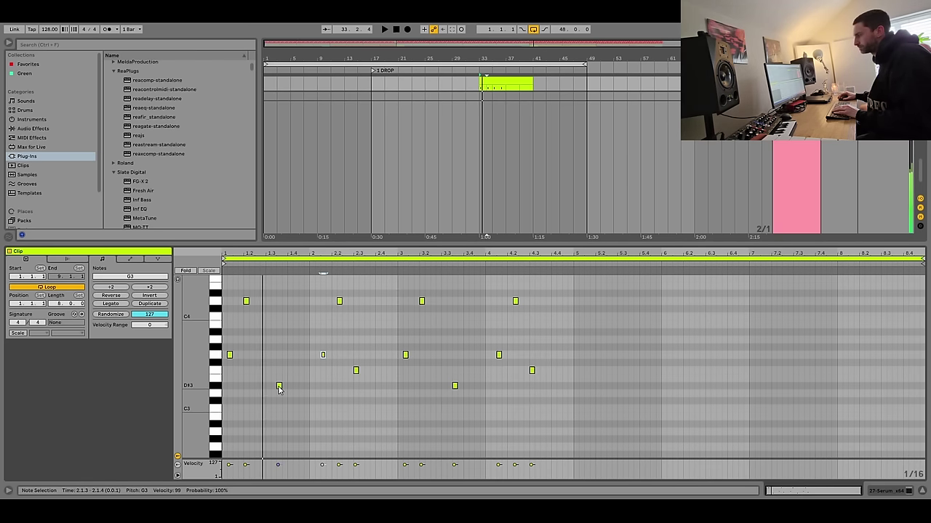
Listen through the four-bar phrase and raise its last note at 4.3.1 from F3 to A#3.
{"action": "left_click", "coordinate": [279, 386]}
{"action": "scroll", "coordinate": [218, 355], "scroll_direction": "up", "scroll_amount": 3}
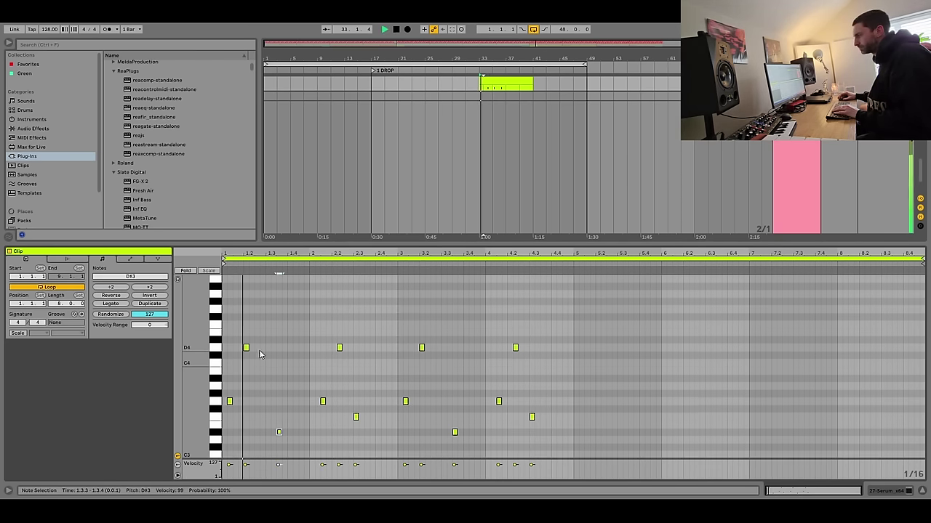
{"action": "left_click", "coordinate": [288, 367]}
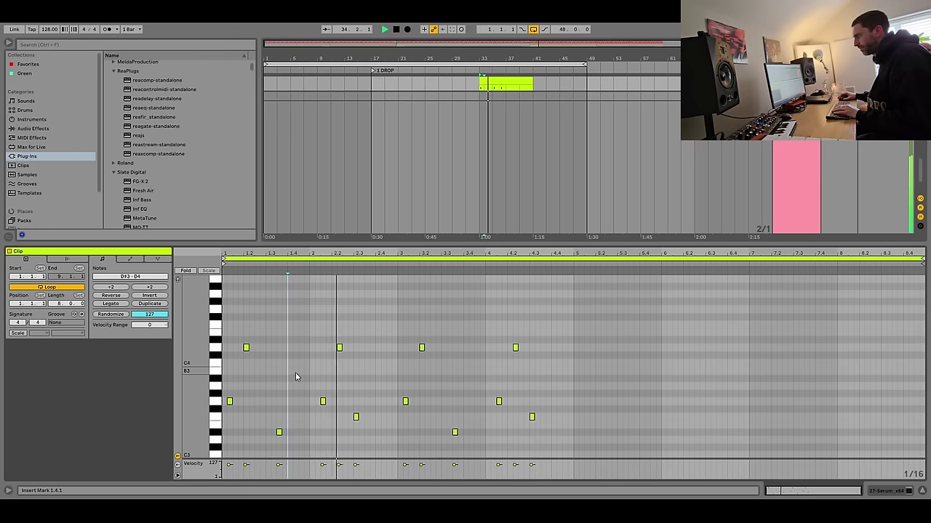
{"action": "left_click", "coordinate": [409, 397]}
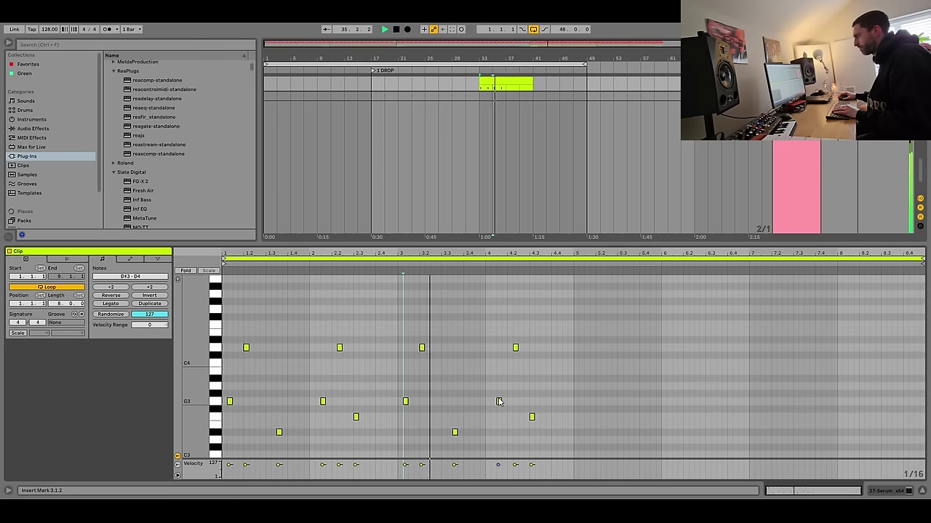
{"action": "left_click", "coordinate": [492, 404]}
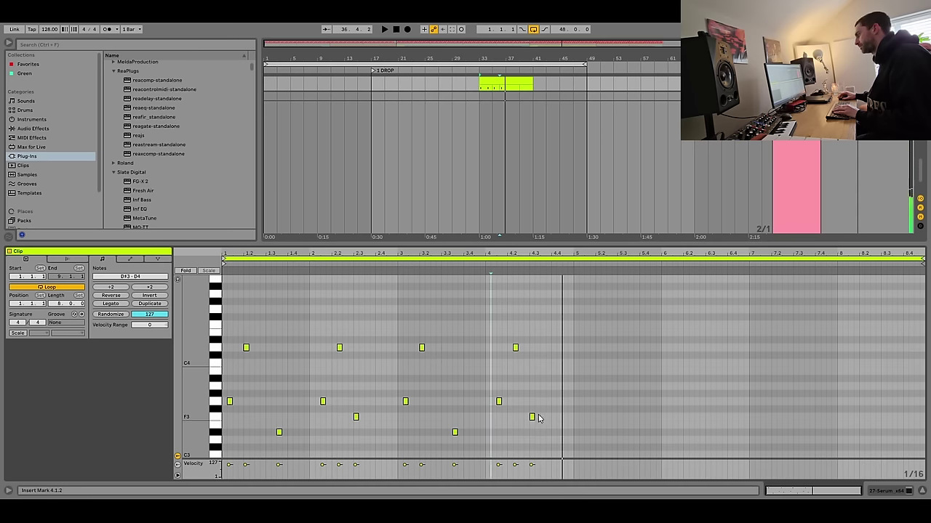
{"action": "left_click_drag", "start_coordinate": [531, 417], "coordinate": [533, 384]}
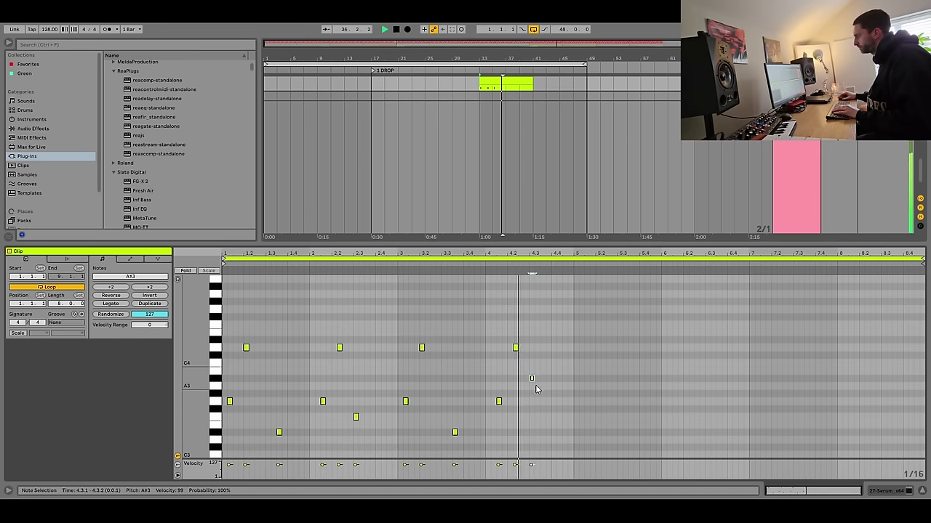
{"action": "key", "text": "space"}
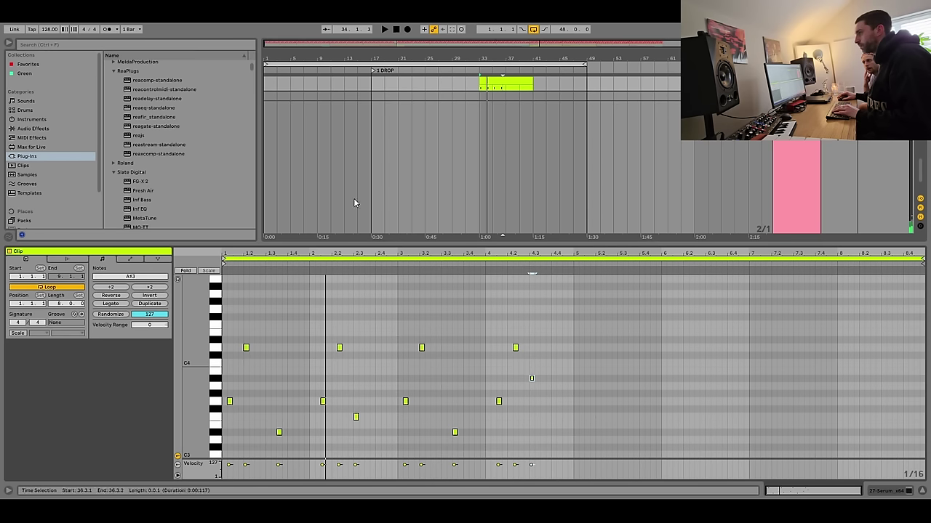
Try the song tempo at 129 BPM while playing the melody.
{"action": "left_click", "coordinate": [47, 29]}
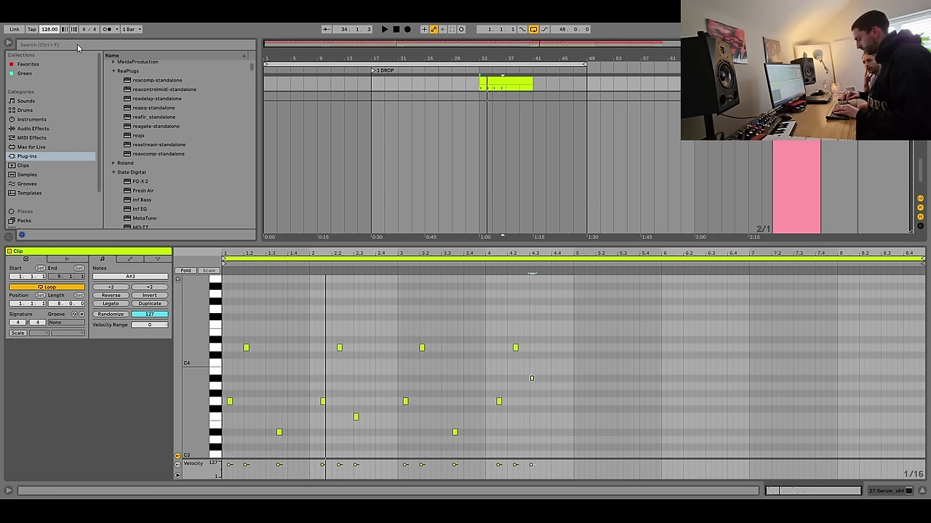
{"action": "key", "text": "space"}
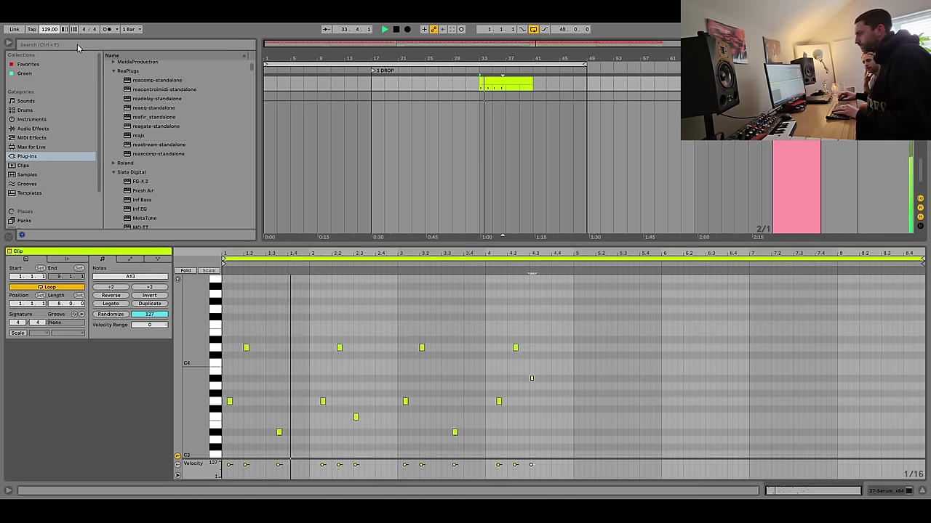
{"action": "left_click", "coordinate": [414, 418]}
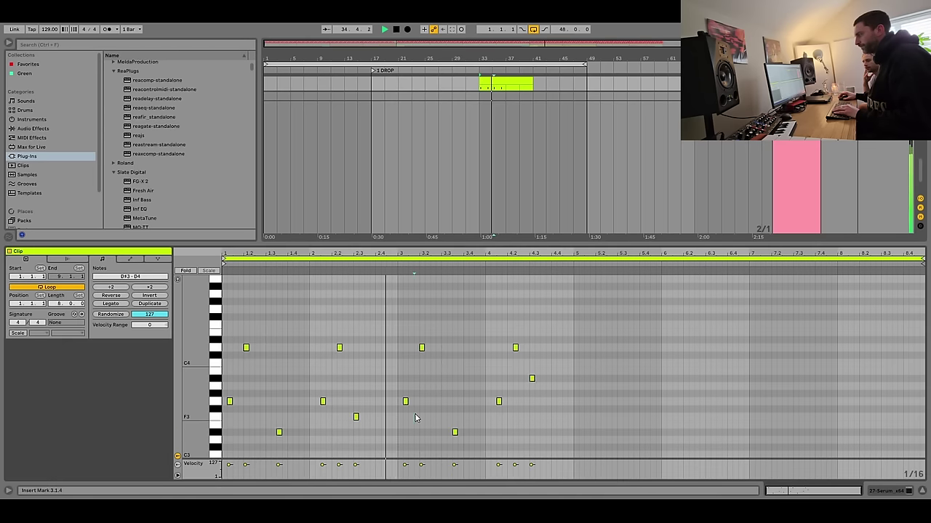
{"action": "left_click", "coordinate": [491, 423]}
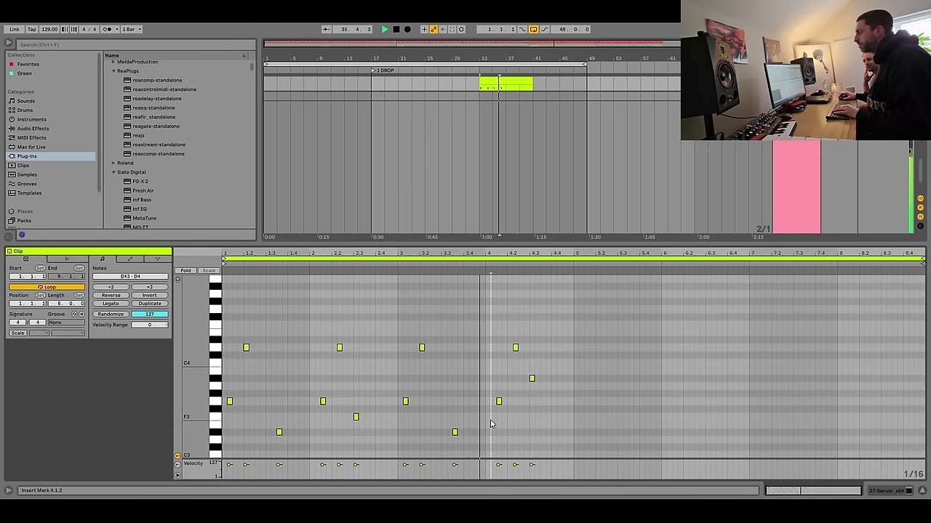
Duplicate the four-bar phrase into bars 5 to 8 and shift the copies one sixteenth later to begin at 5.1.2.
{"action": "left_click_drag", "start_coordinate": [570, 435], "coordinate": [200, 305]}
{"action": "key", "text": "space"}
{"action": "key", "text": "ctrl+d"}
{"action": "key", "text": "space"}
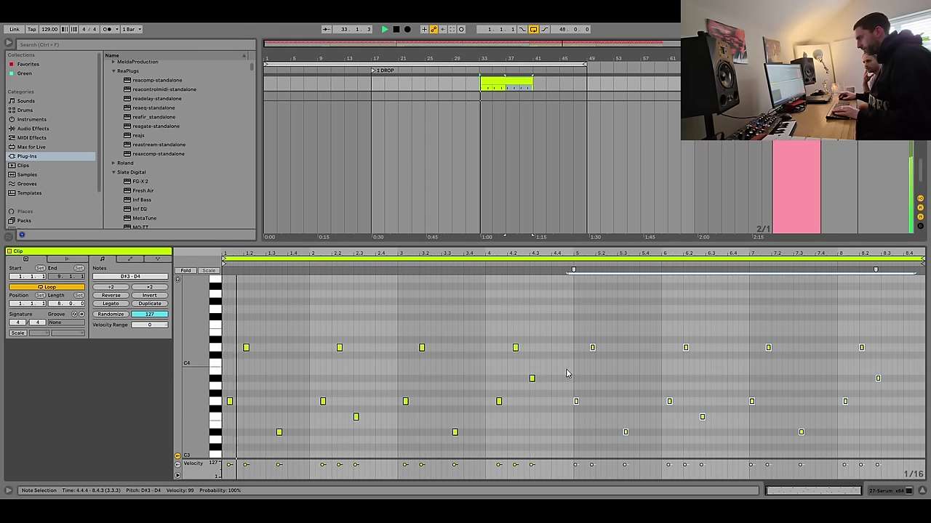
{"action": "left_click_drag", "start_coordinate": [577, 404], "coordinate": [584, 407]}
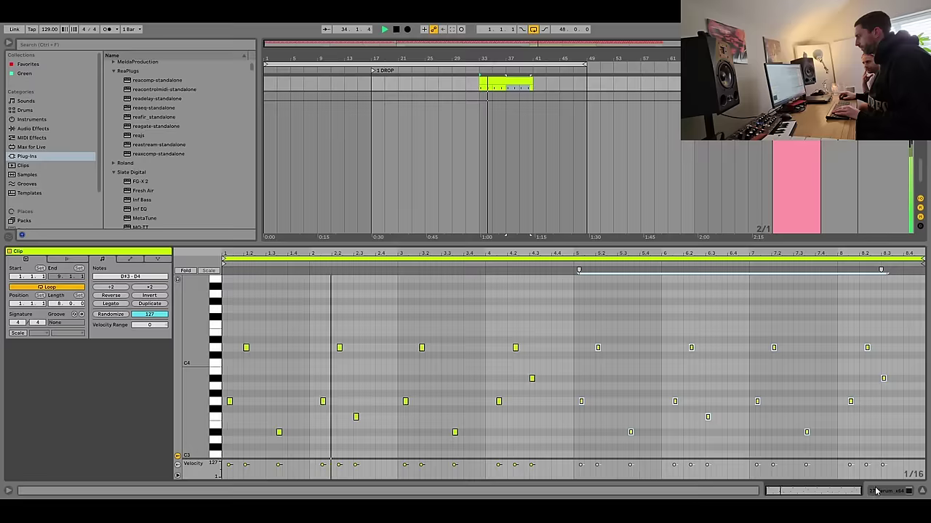
Set the song tempo back to 128 BPM and play the arrangement from the melody clip's start at bar 33.
{"action": "key", "text": "Tab"}
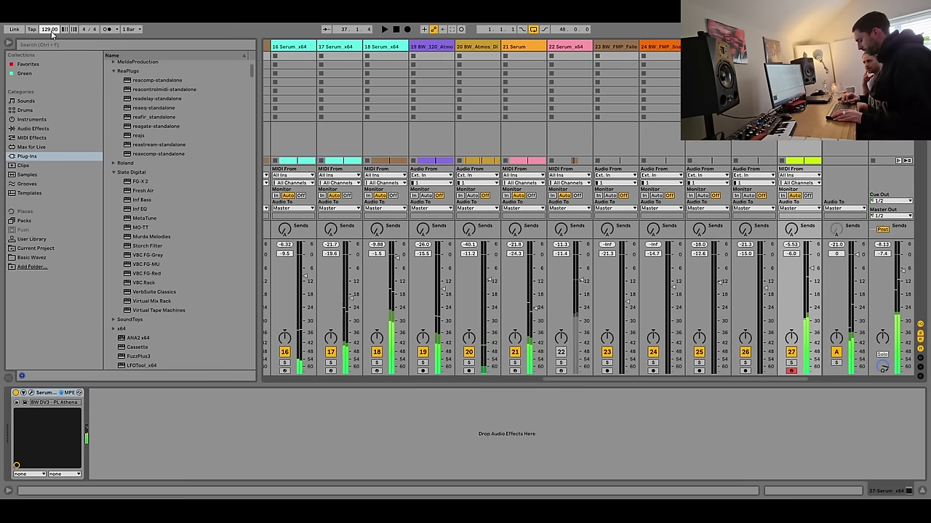
{"action": "key", "text": "Tab"}
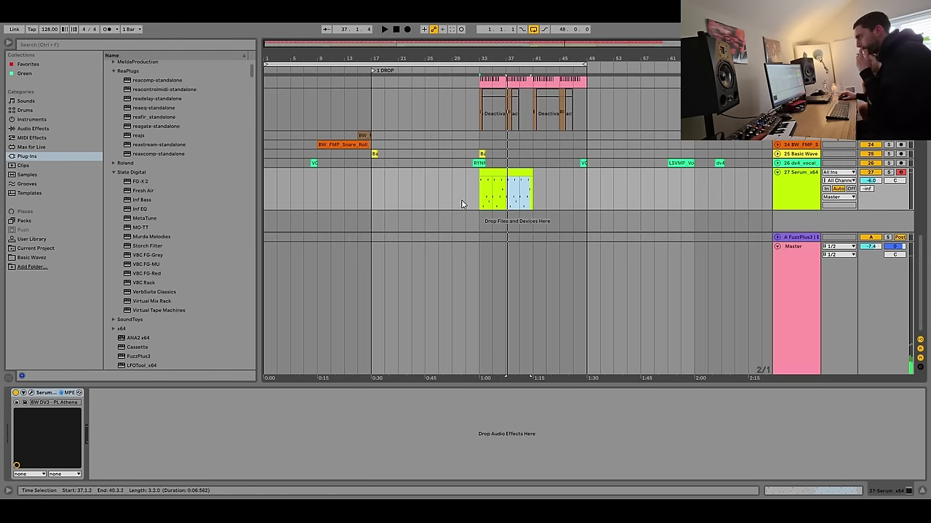
{"action": "left_click", "coordinate": [497, 173]}
{"action": "key", "text": "space"}
Browse the Dreams Vol. 3 presets in track 27's Serum and close the synth without choosing one.
{"action": "key", "text": "Tab"}
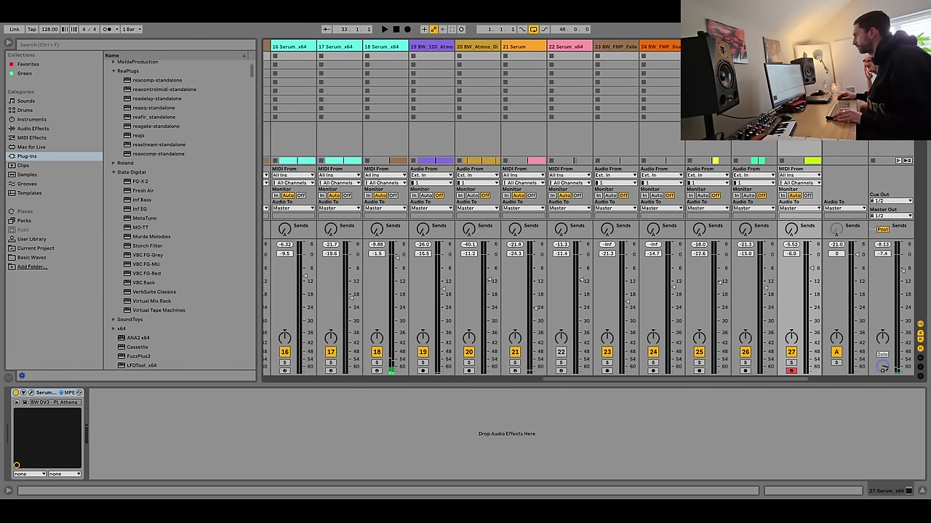
{"action": "left_click_drag", "start_coordinate": [772, 374], "coordinate": [802, 374]}
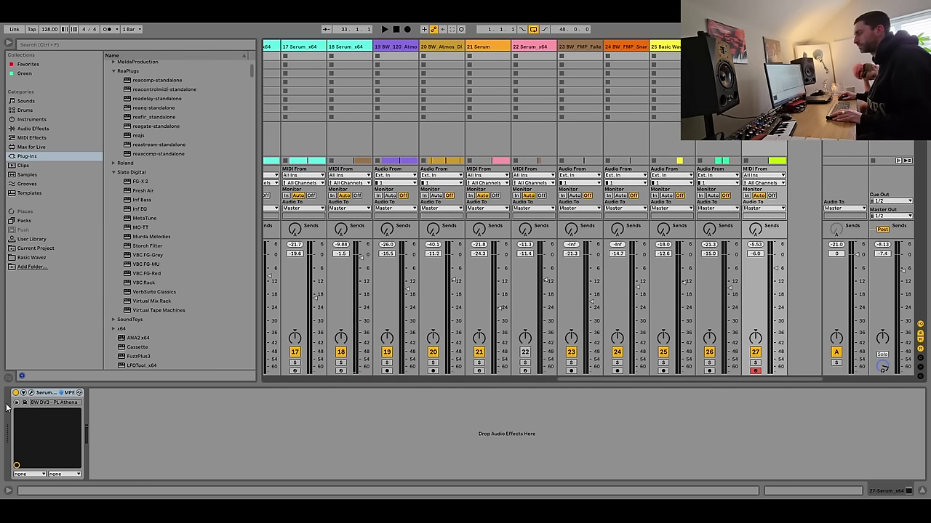
{"action": "left_click", "coordinate": [30, 394]}
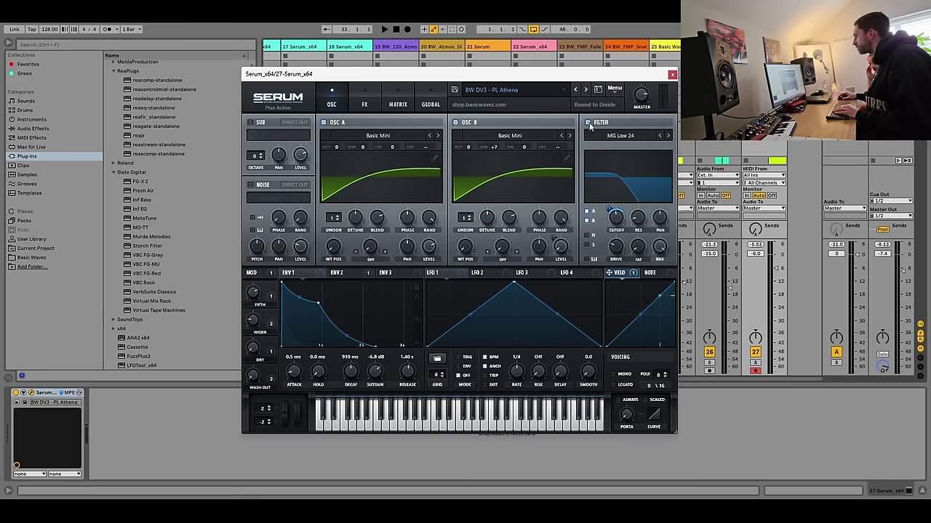
{"action": "left_click", "coordinate": [518, 90]}
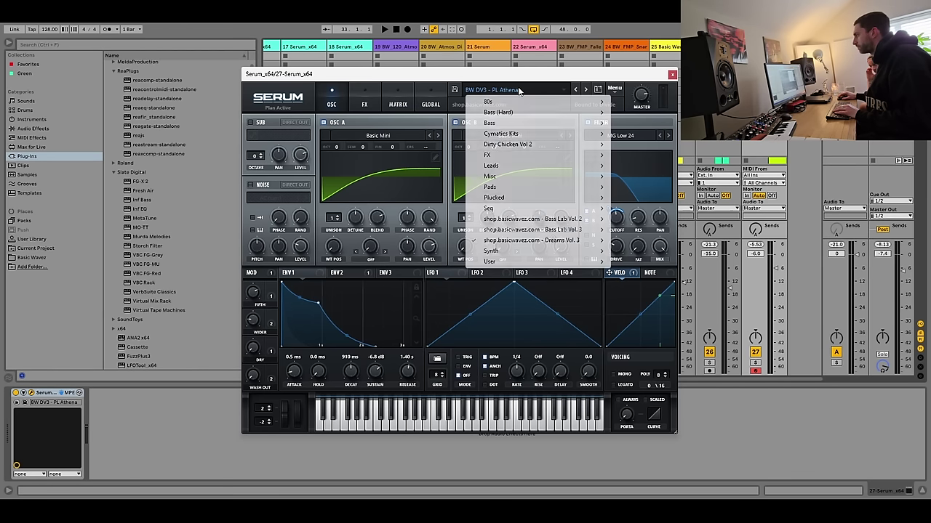
{"action": "mouse_move", "coordinate": [518, 242]}
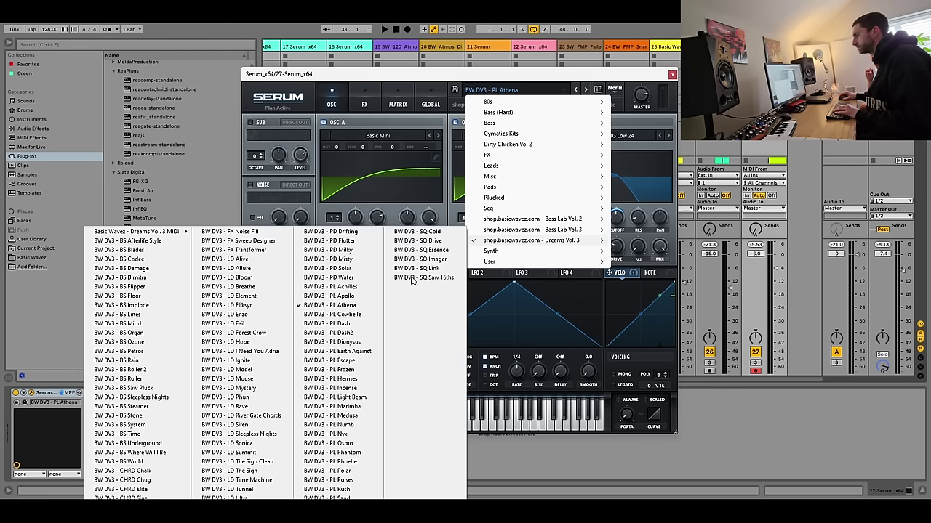
{"action": "left_click", "coordinate": [471, 76]}
{"action": "left_click", "coordinate": [673, 75]}
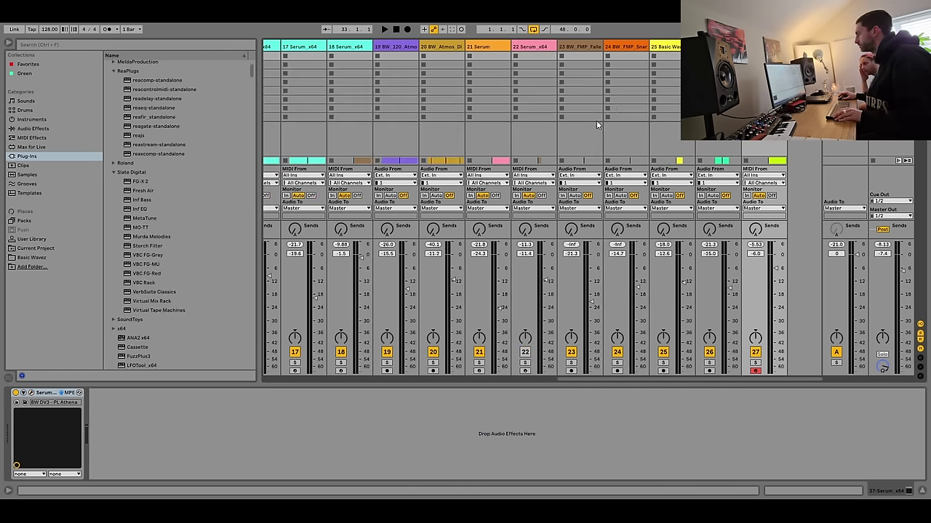
Select the melody clip on track 27 and play the arrangement from bar 33 while watching the mixer levels.
{"action": "key", "text": "Tab"}
{"action": "left_click", "coordinate": [508, 170]}
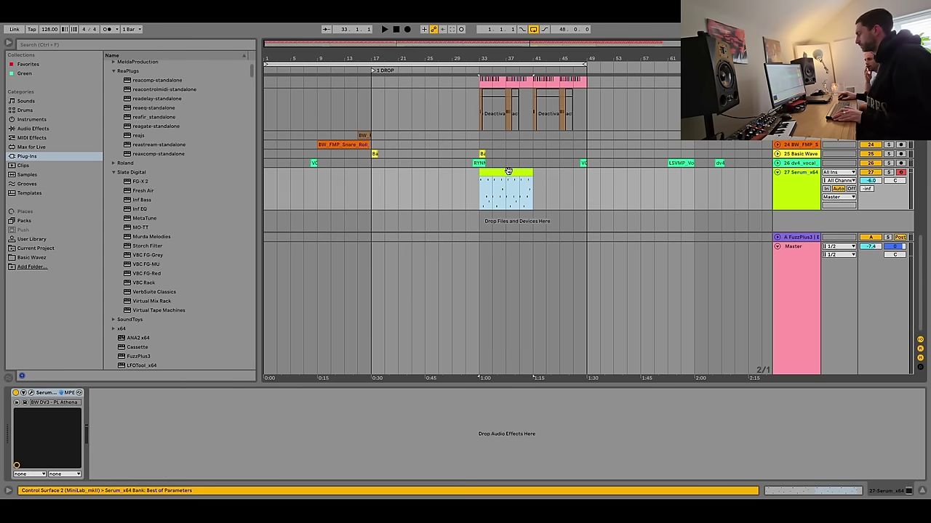
{"action": "key", "text": "Tab"}
{"action": "key", "text": "Tab"}
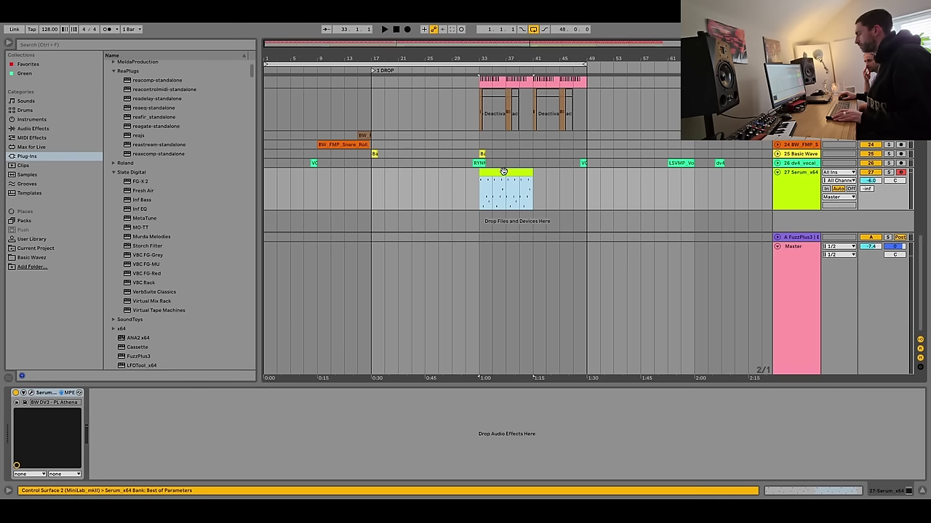
{"action": "key", "text": "Tab"}
{"action": "key", "text": "space"}
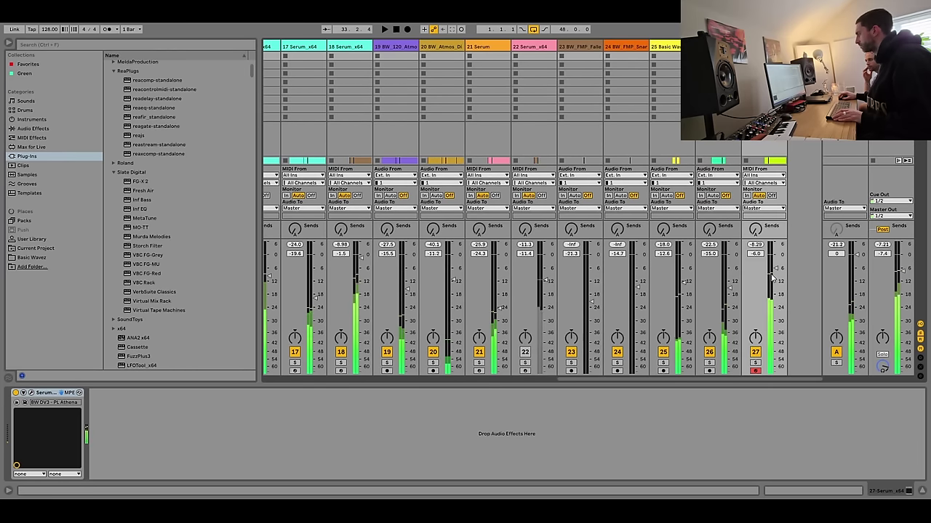
{"action": "key", "text": "Tab"}
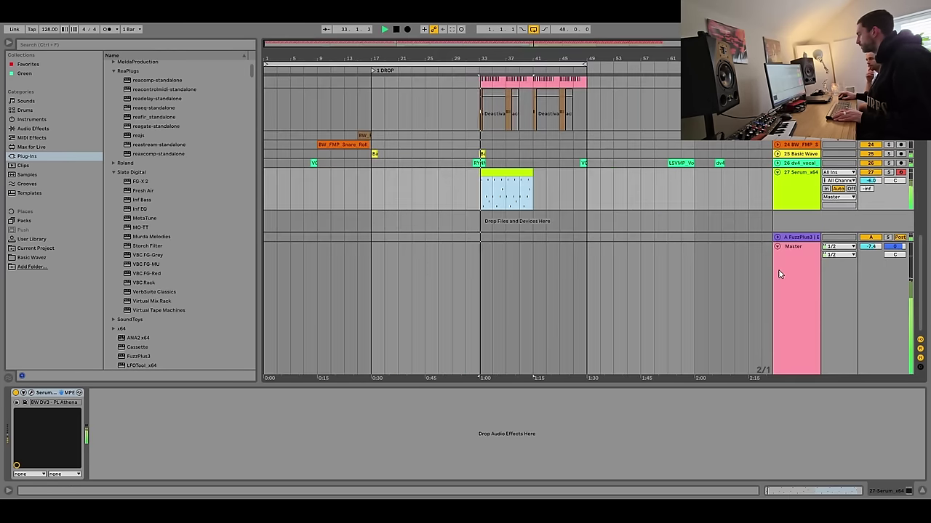
{"action": "key", "text": "Tab"}
Audition the next Dreams Vol. 3 plucks in track 27's Serum during playback and settle on BW DV3 - PL Dash2.
{"action": "left_click", "coordinate": [25, 402]}
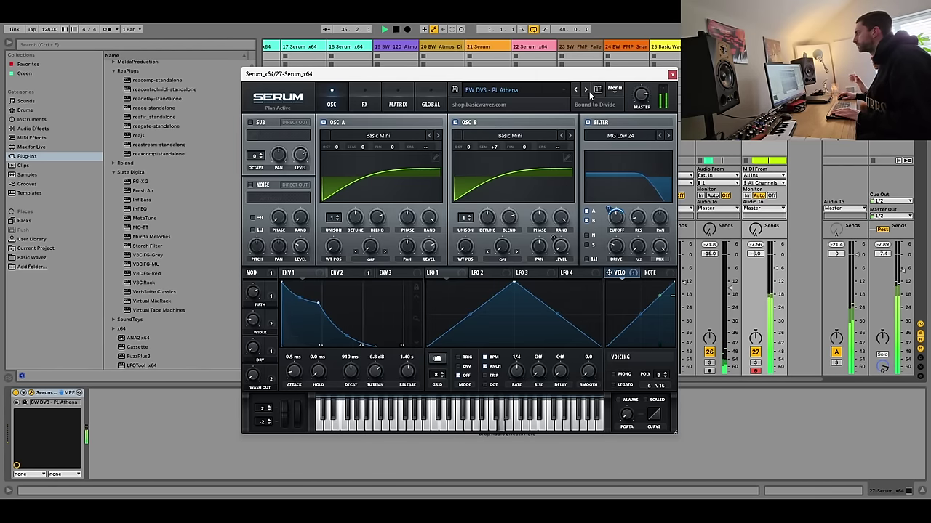
{"action": "left_click", "coordinate": [587, 89]}
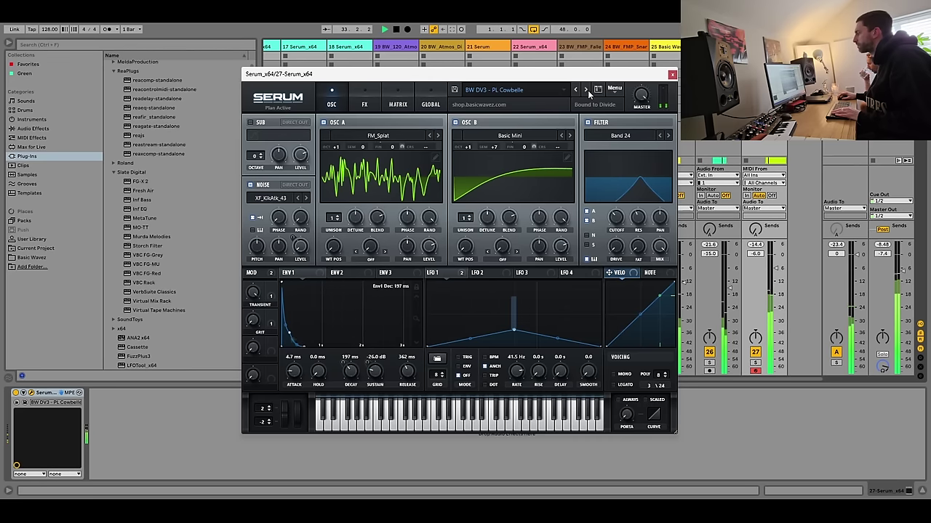
{"action": "left_click", "coordinate": [587, 91]}
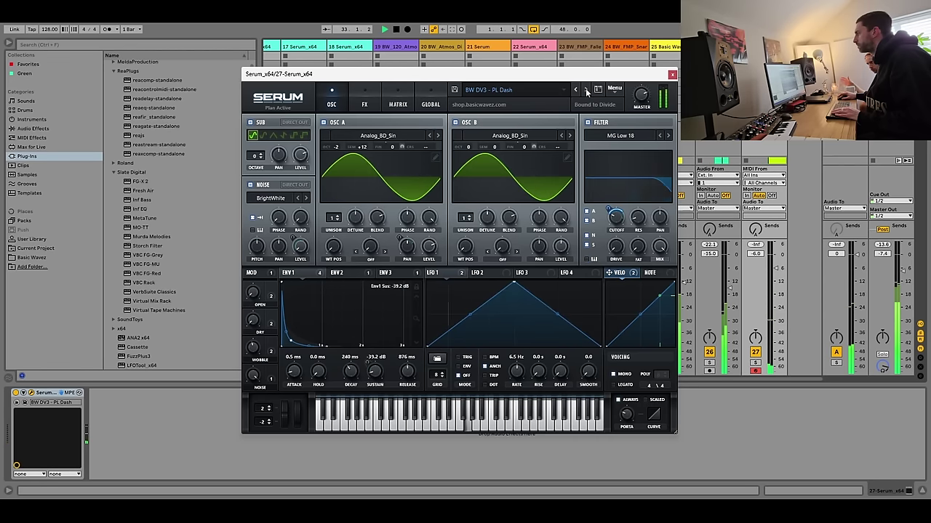
{"action": "left_click_drag", "start_coordinate": [778, 267], "coordinate": [776, 265]}
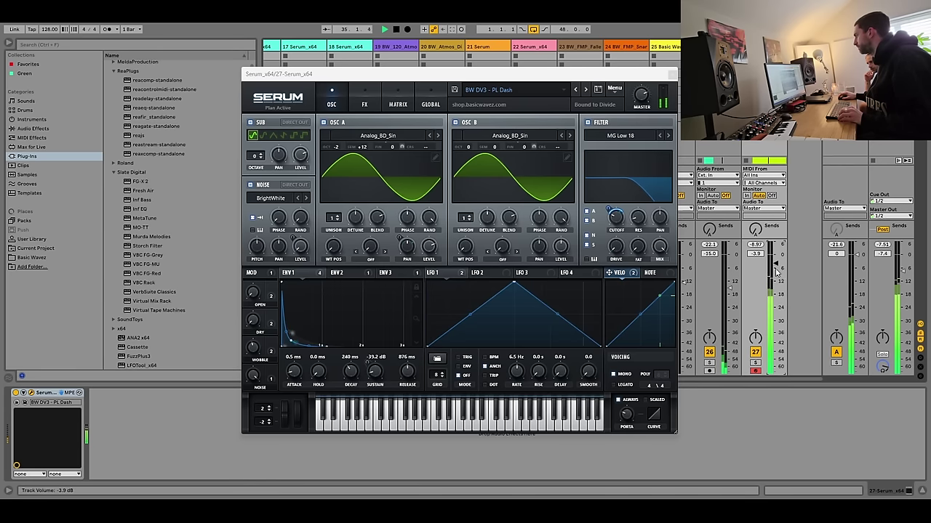
{"action": "key", "text": "space"}
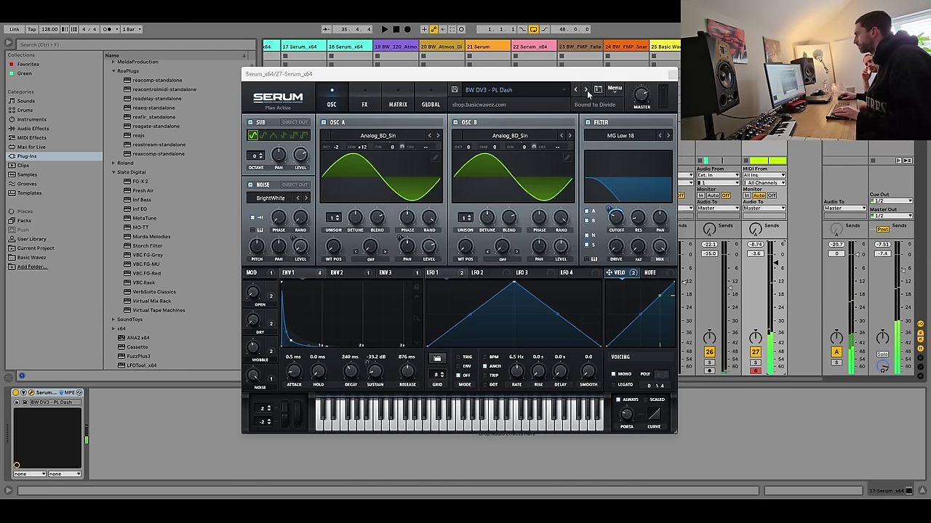
{"action": "left_click", "coordinate": [587, 90]}
{"action": "key", "text": "space"}
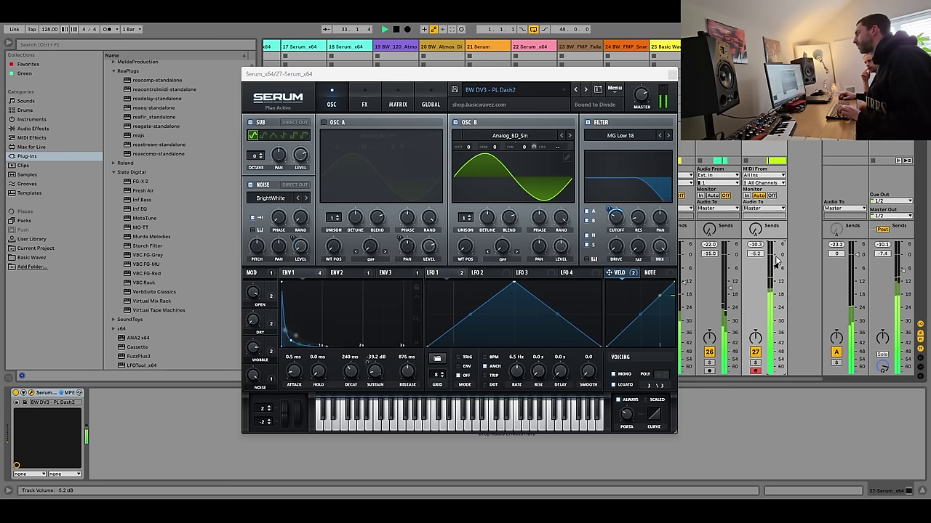
Set track 27's volume to -6.0 dB during playback and close the Serum window.
{"action": "left_click_drag", "start_coordinate": [775, 266], "coordinate": [781, 270]}
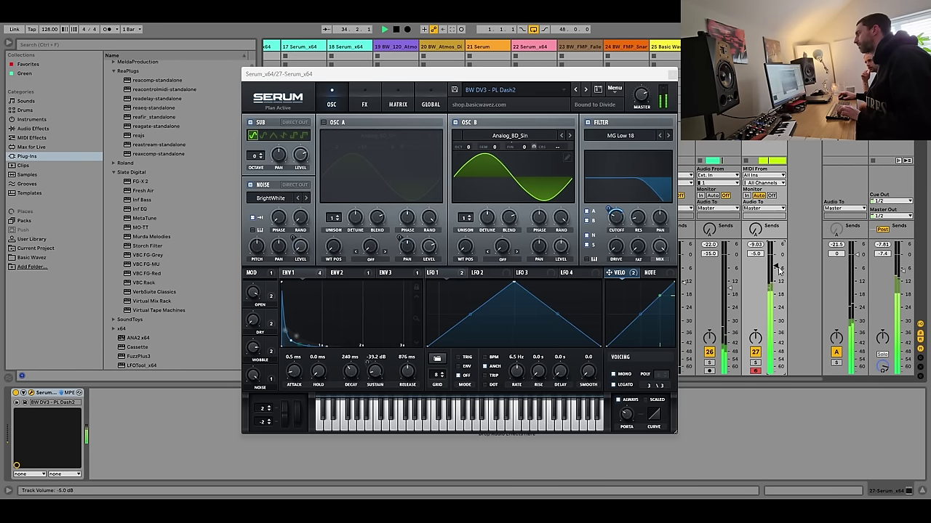
{"action": "left_click", "coordinate": [612, 218]}
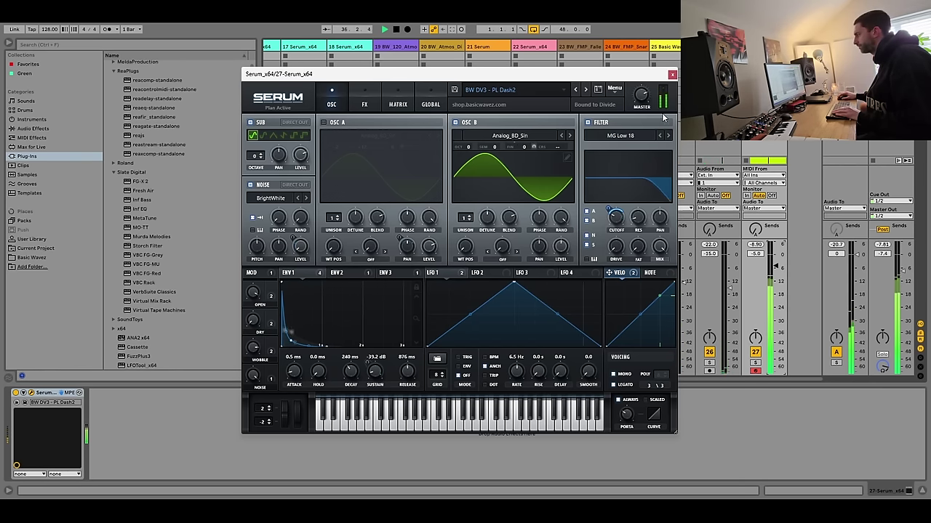
{"action": "left_click", "coordinate": [672, 75]}
{"action": "key", "text": "Tab"}
{"action": "key", "text": "Tab"}
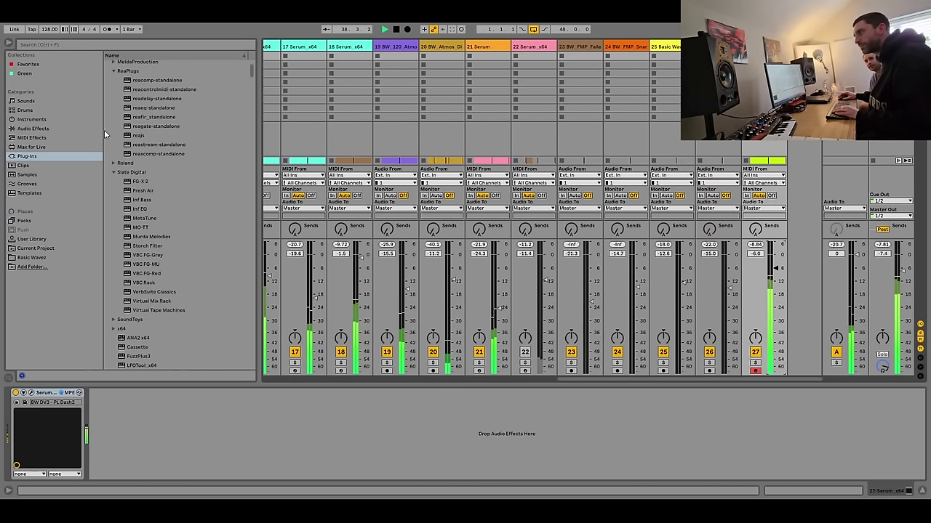
Add the Gentle Squeeze compressor preset to track 27 and set its ratio to 1.97:1.
{"action": "left_click", "coordinate": [40, 138]}
{"action": "left_click", "coordinate": [32, 130]}
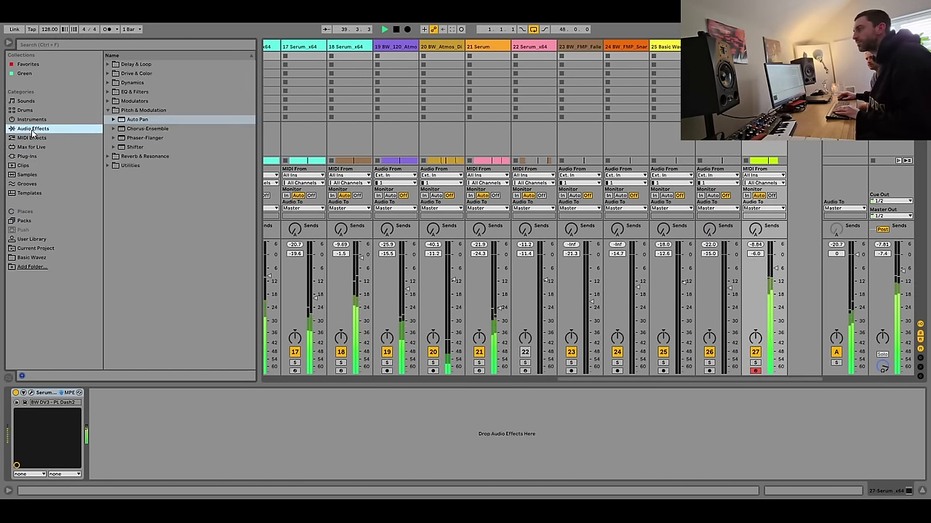
{"action": "left_click", "coordinate": [106, 83]}
{"action": "left_click", "coordinate": [115, 93]}
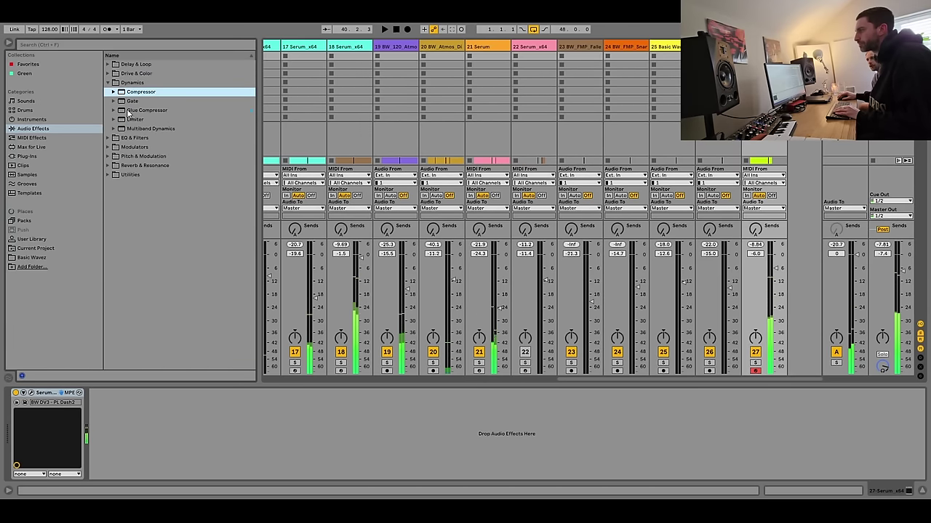
{"action": "double_click", "coordinate": [152, 193]}
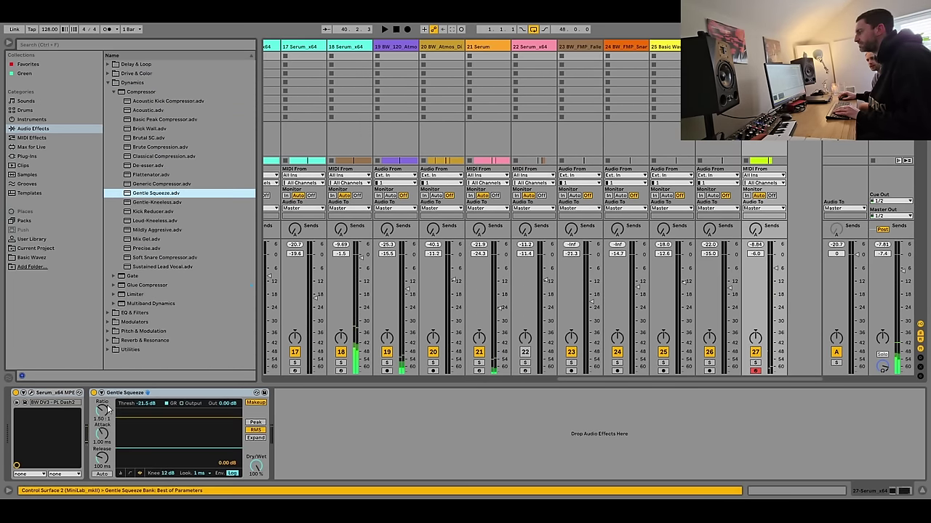
{"action": "left_click_drag", "start_coordinate": [107, 409], "coordinate": [107, 396]}
{"action": "key", "text": "space"}
{"action": "left_click", "coordinate": [113, 93]}
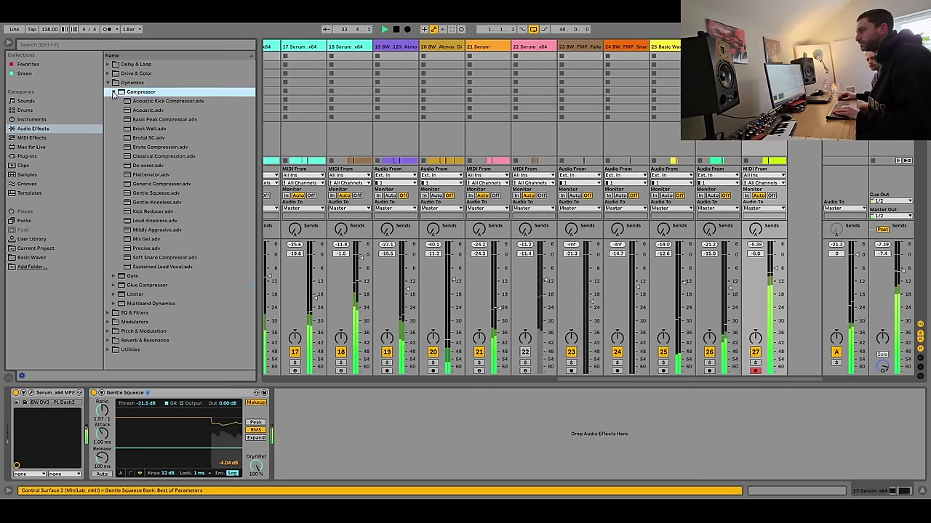
{"action": "left_click", "coordinate": [113, 93]}
Search the plug-ins for rc-20 and add RC-20 Retro Color after the compressor on track 27.
{"action": "left_click", "coordinate": [26, 155]}
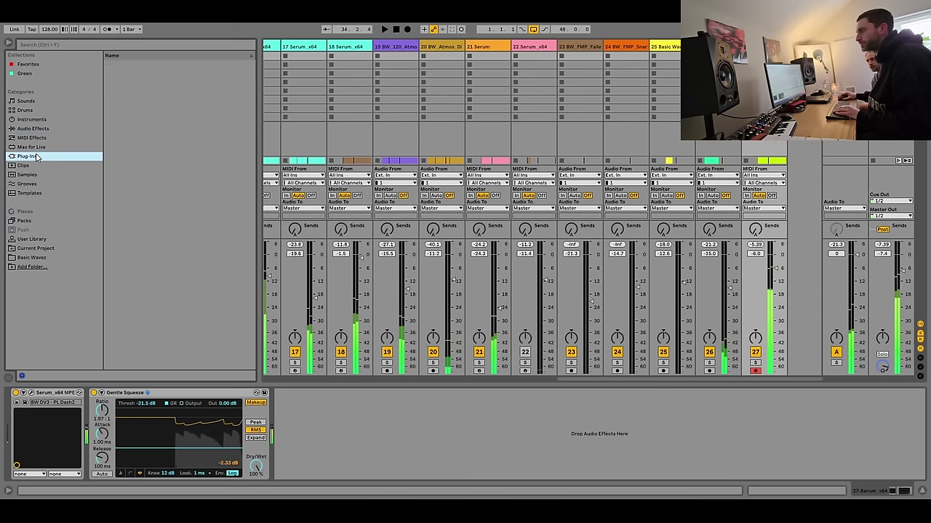
{"action": "left_click", "coordinate": [79, 43]}
{"action": "type", "text": "rc-"}
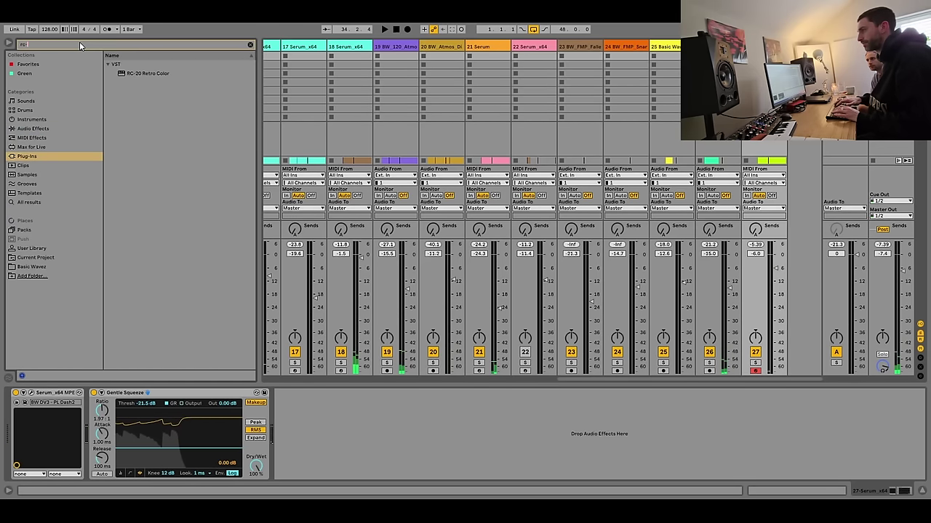
{"action": "type", "text": "20"}
{"action": "double_click", "coordinate": [161, 74]}
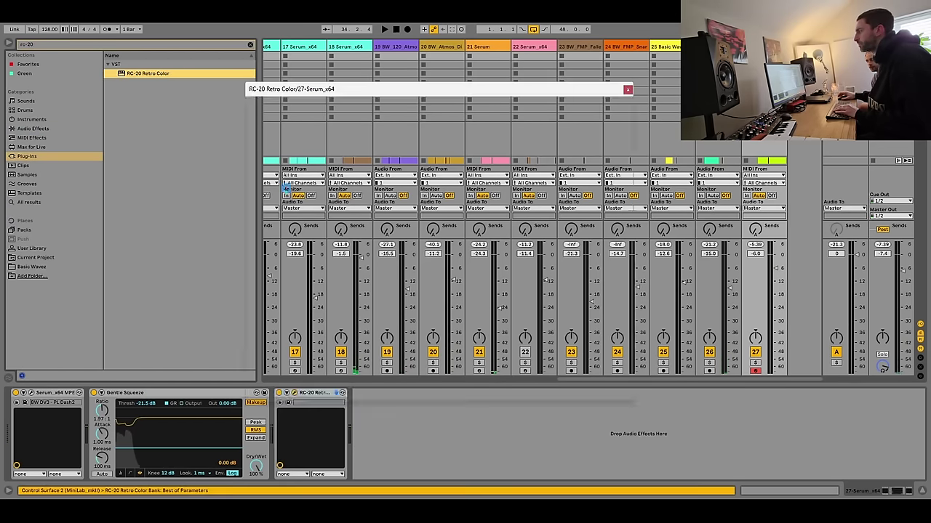
Load RC-20's Depth for Plucks preset with the magnitude at about 76% and lower track 27's volume to -11.6 dB.
{"action": "left_click", "coordinate": [420, 118]}
{"action": "scroll", "coordinate": [393, 213], "scroll_direction": "up", "scroll_amount": 10}
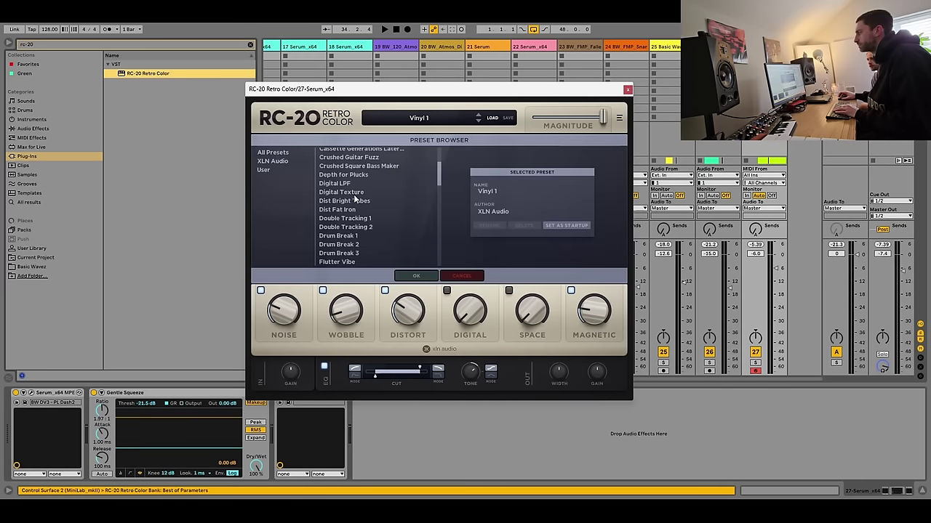
{"action": "left_click", "coordinate": [343, 174]}
{"action": "key", "text": "space"}
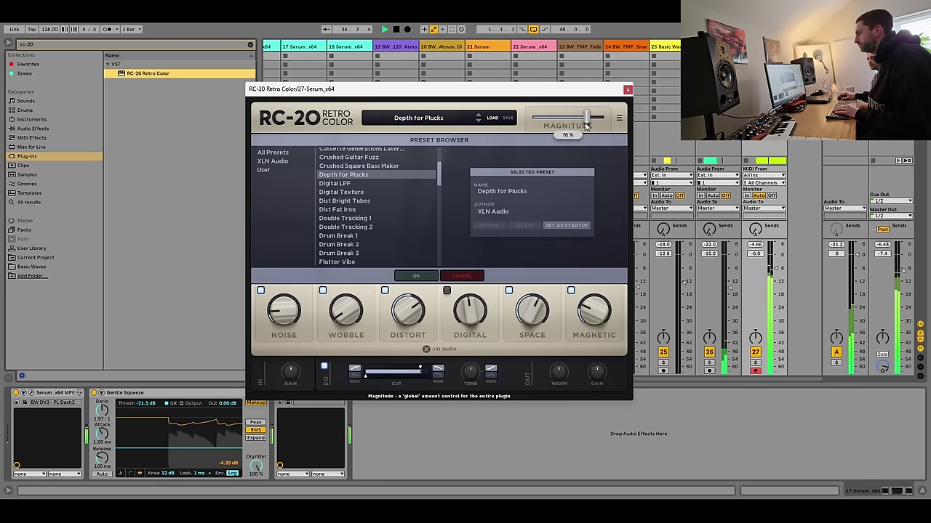
{"action": "left_click", "coordinate": [628, 89]}
{"action": "left_click_drag", "start_coordinate": [776, 268], "coordinate": [775, 270]}
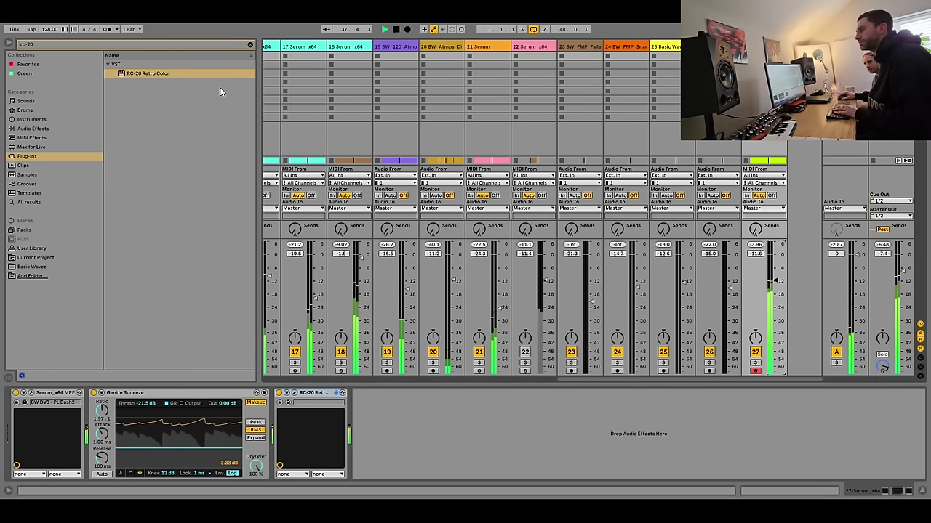
Clear the browser search and add the Delay audio effect after RC-20 on track 27.
{"action": "left_click", "coordinate": [45, 128]}
{"action": "left_click", "coordinate": [251, 44]}
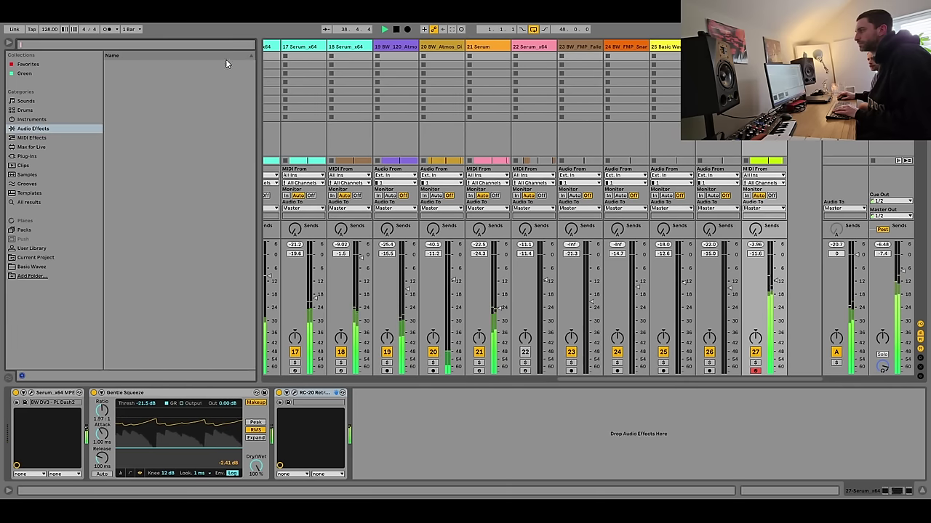
{"action": "left_click", "coordinate": [107, 65]}
{"action": "double_click", "coordinate": [132, 83]}
{"action": "double_click", "coordinate": [133, 82]}
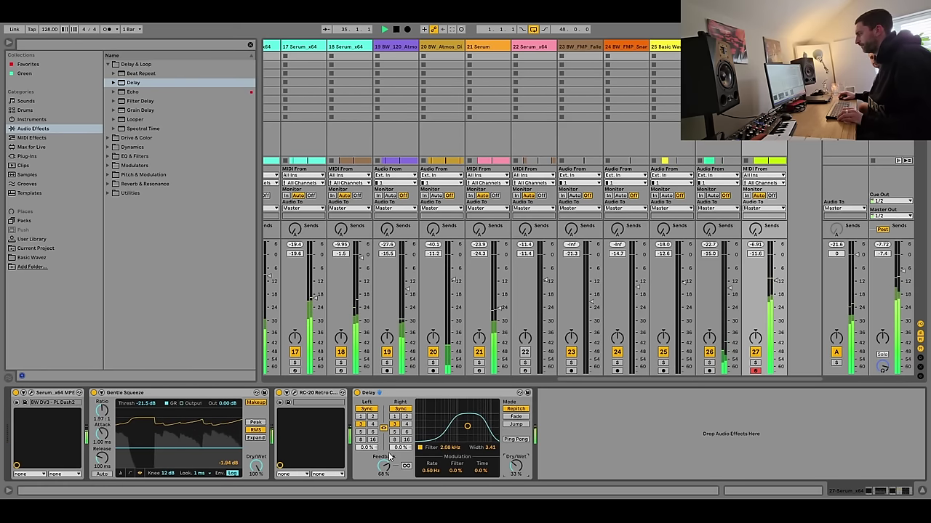
Set the Delay's filter to 2.69 kHz, width 3.63 and feedback 73%, and lower track 27's volume to -12.5 dB.
{"action": "mouse_move", "coordinate": [466, 432]}
{"action": "left_mouse_down"}
{"action": "mouse_move", "coordinate": [465, 410]}
{"action": "mouse_move", "coordinate": [470, 425]}
{"action": "left_mouse_up"}
{"action": "left_click_drag", "start_coordinate": [775, 280], "coordinate": [776, 282]}
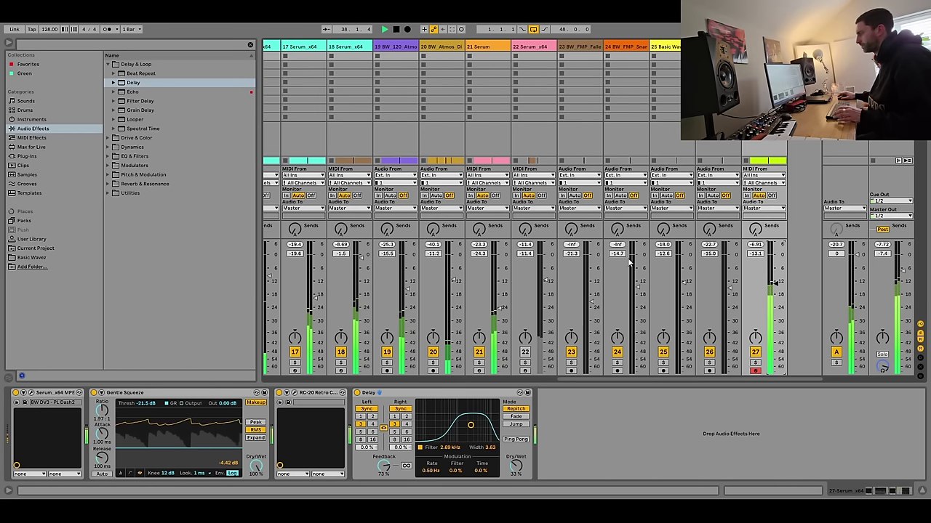
{"action": "left_click", "coordinate": [385, 466]}
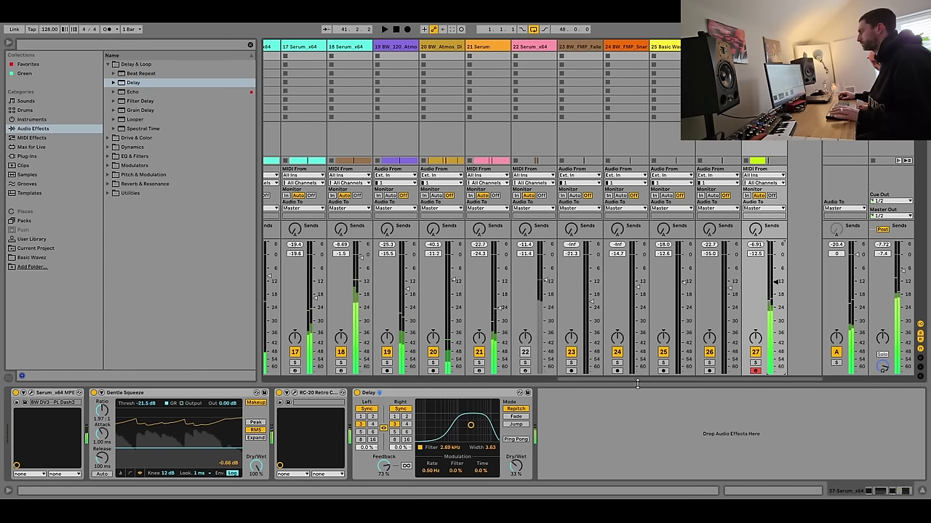
Fold the DRUMS group in the mixer.
{"action": "left_click_drag", "start_coordinate": [561, 380], "coordinate": [346, 115]}
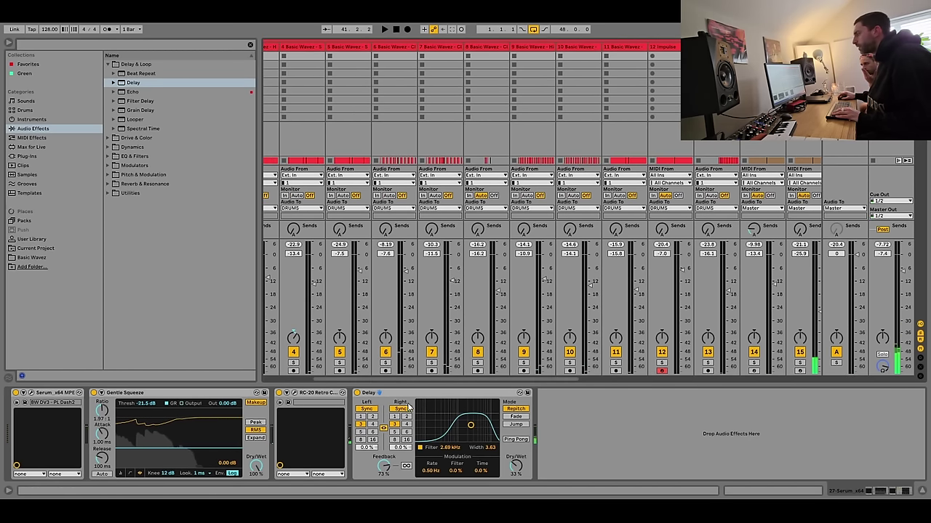
{"action": "left_click_drag", "start_coordinate": [407, 378], "coordinate": [288, 51]}
{"action": "left_click", "coordinate": [304, 46]}
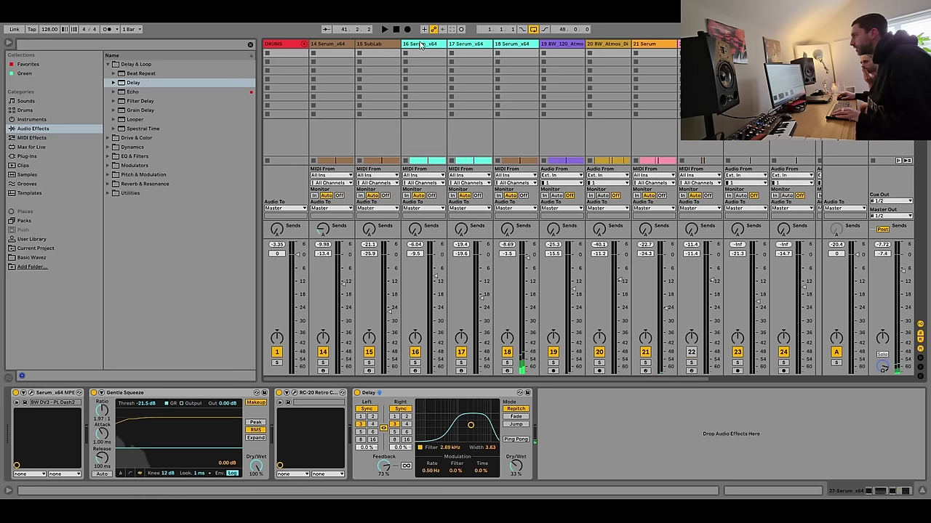
Play back the mix and check the Serum and RC-20 settings on track 27.
{"action": "left_click", "coordinate": [434, 45]}
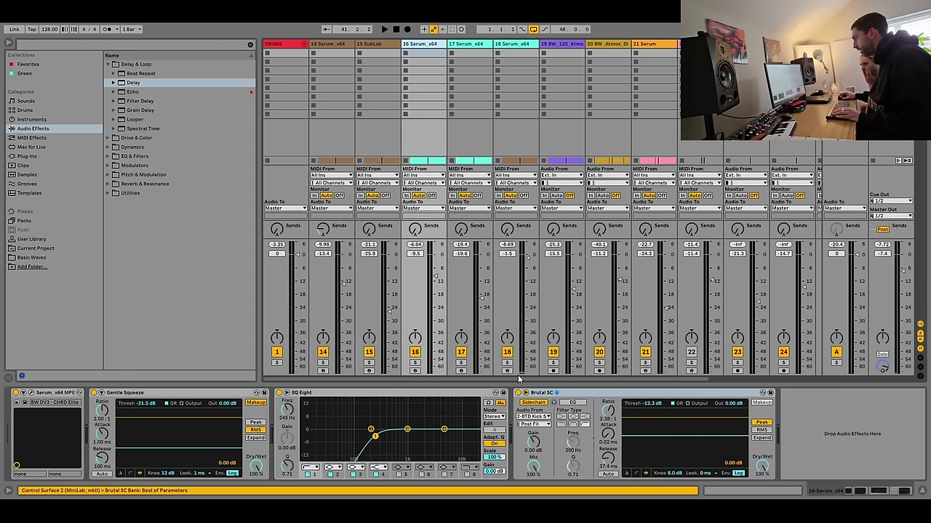
{"action": "left_click_drag", "start_coordinate": [517, 374], "coordinate": [563, 379]}
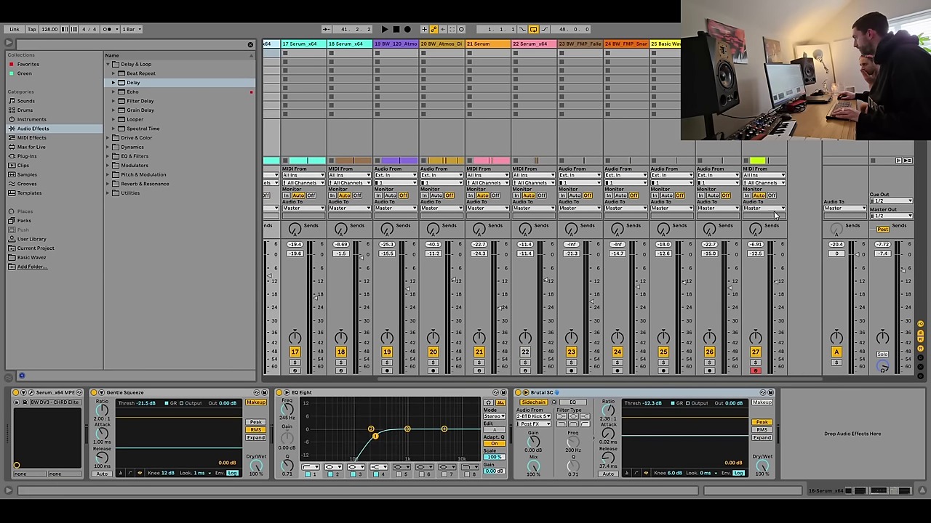
{"action": "key", "text": "space"}
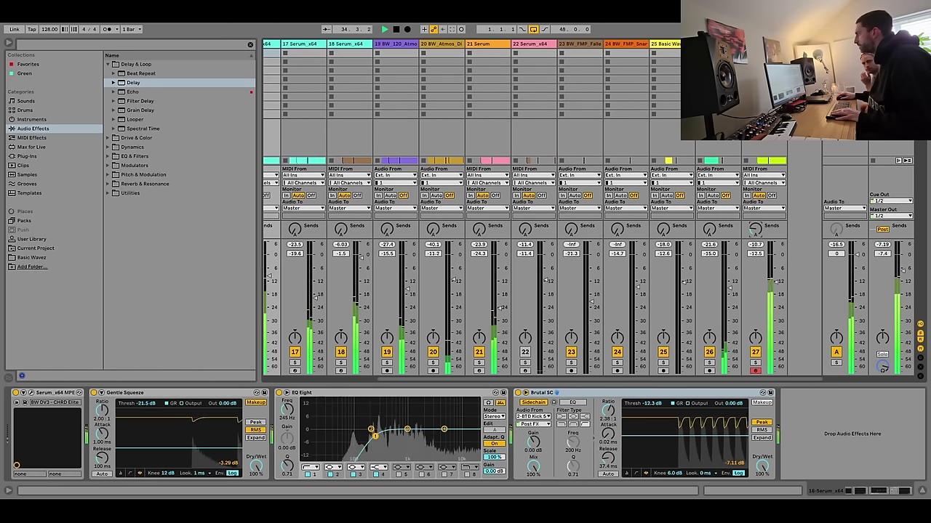
{"action": "left_click", "coordinate": [762, 44]}
{"action": "left_click", "coordinate": [30, 394]}
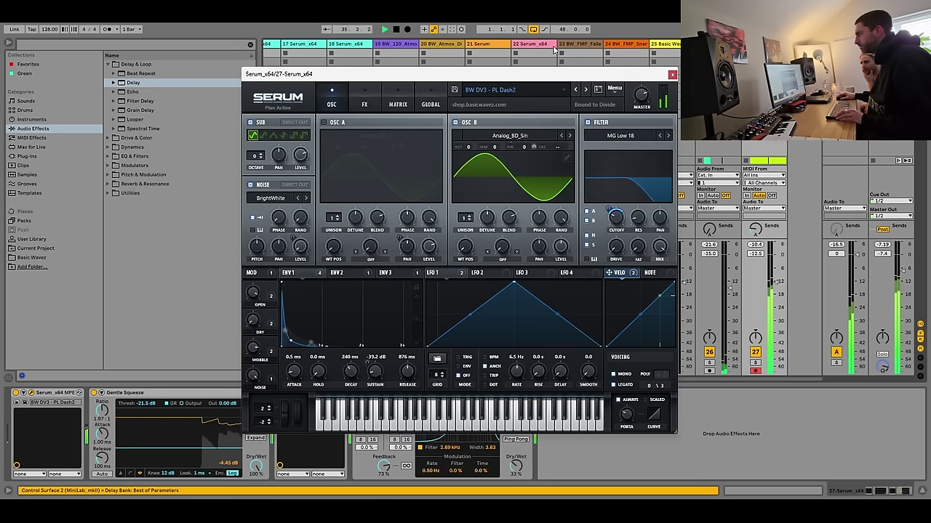
{"action": "left_click", "coordinate": [671, 71]}
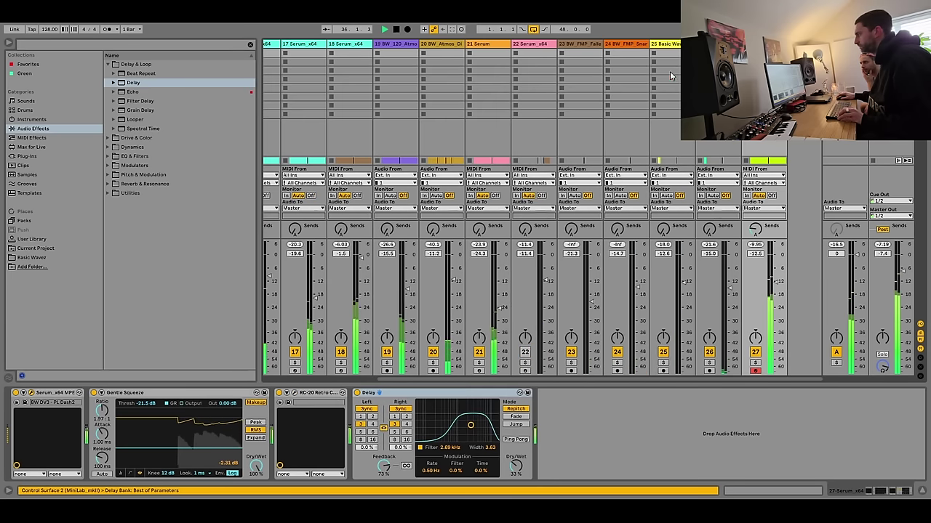
{"action": "left_click", "coordinate": [288, 402]}
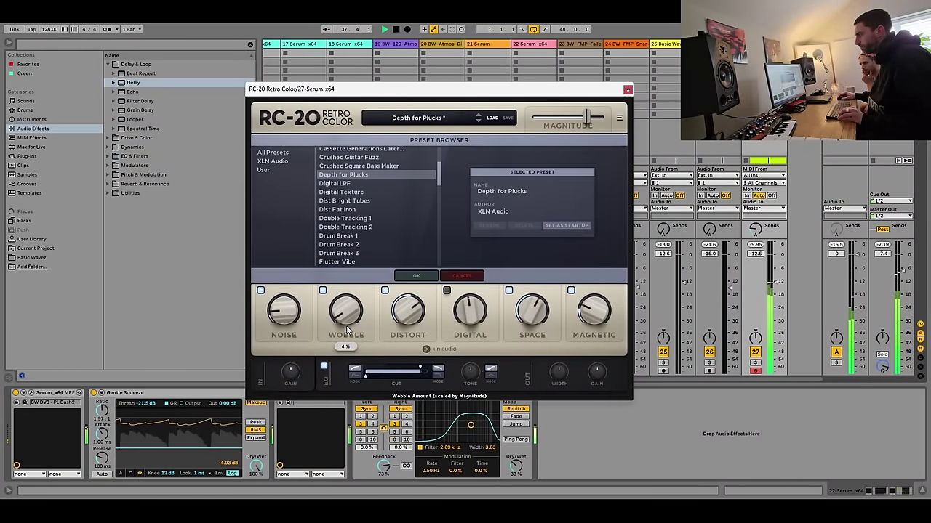
{"action": "left_click", "coordinate": [627, 90]}
{"action": "key", "text": "space"}
Add the Gentle Squeeze compressor preset after the Delay on track 27.
{"action": "left_click", "coordinate": [133, 147]}
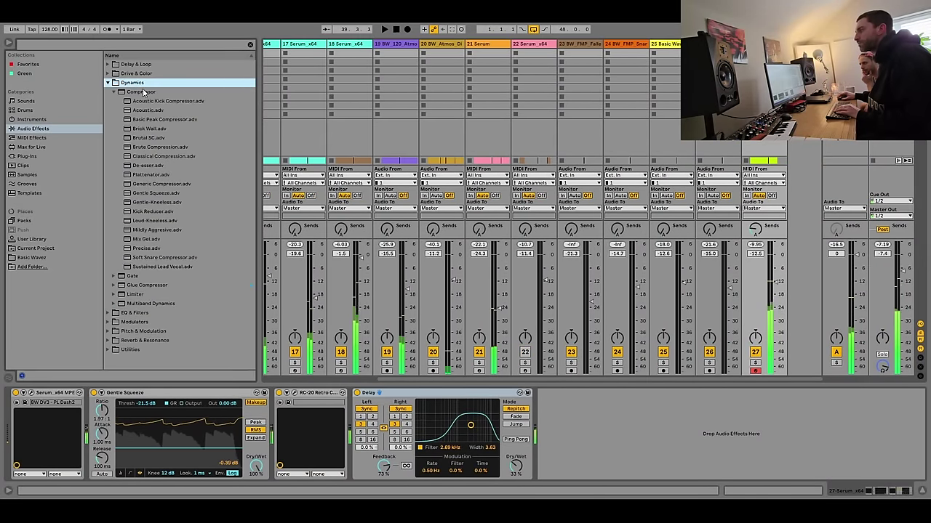
{"action": "double_click", "coordinate": [159, 193]}
{"action": "double_click", "coordinate": [156, 193]}
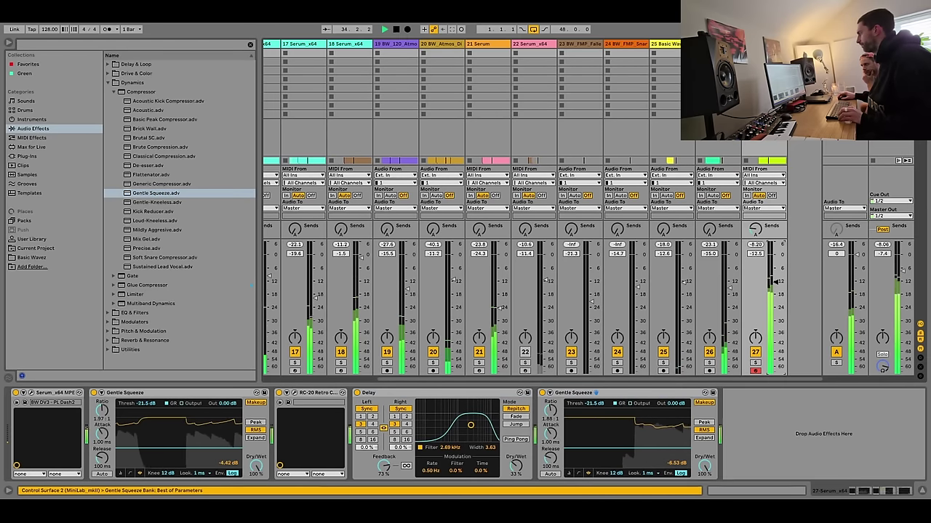
Set the new compressor's ratio to 1.90:1 and lower track 27's volume to -15.1 dB.
{"action": "left_click_drag", "start_coordinate": [775, 282], "coordinate": [776, 288]}
{"action": "key", "text": "space"}
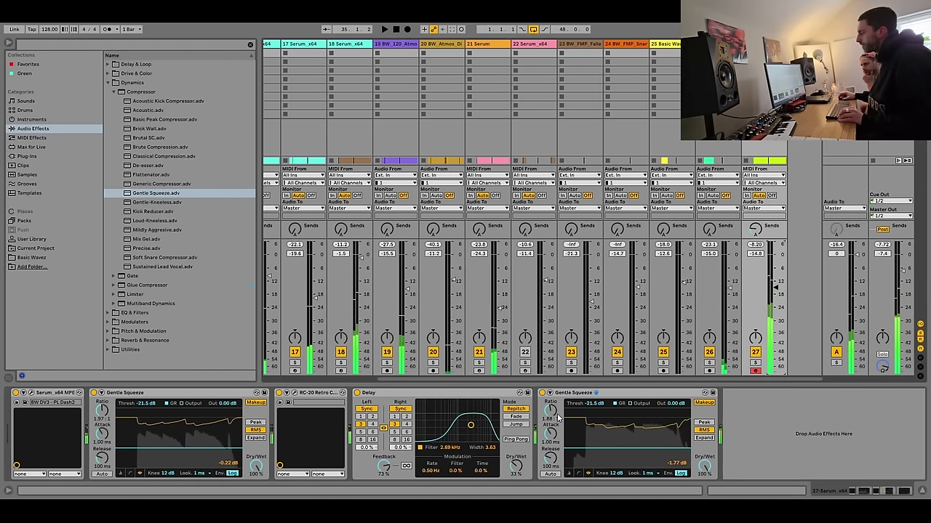
{"action": "left_click_drag", "start_coordinate": [554, 415], "coordinate": [554, 414]}
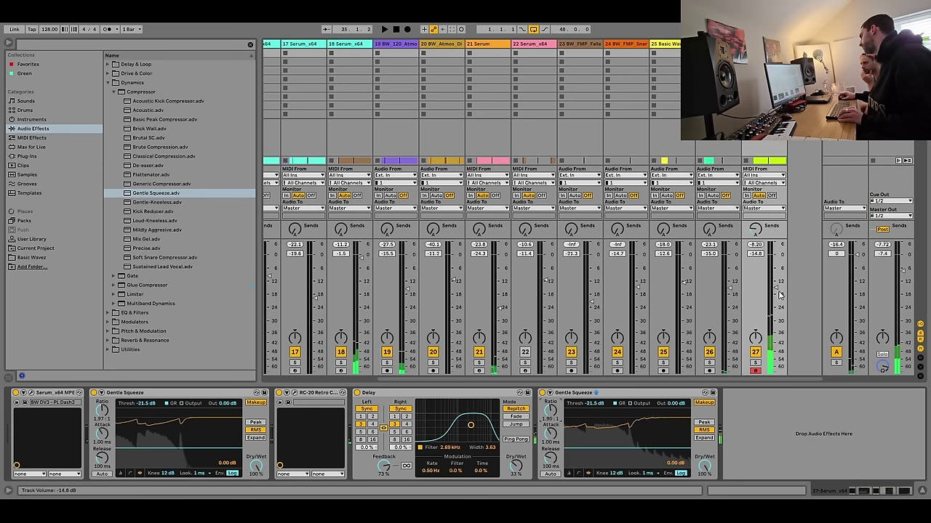
{"action": "left_click_drag", "start_coordinate": [776, 286], "coordinate": [775, 288]}
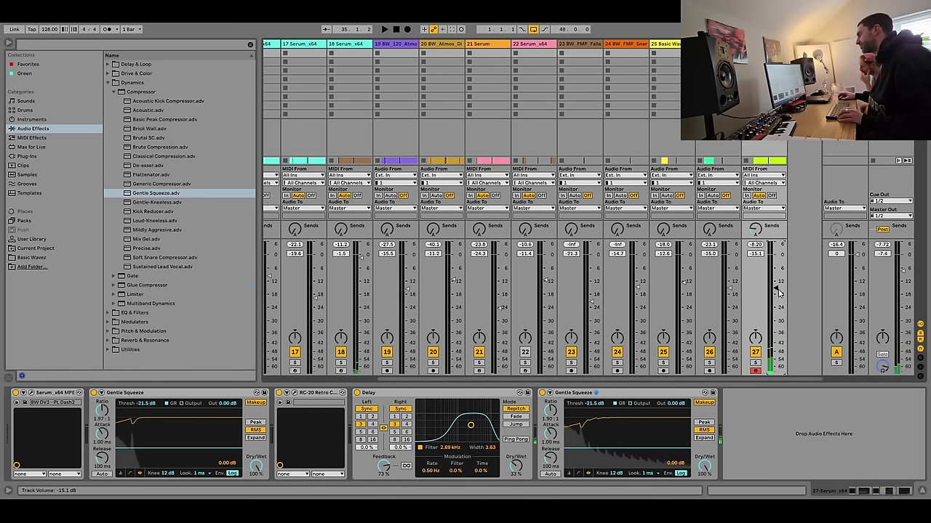
Move track 27's 8-bar melody clip to start at bar 41 and set the track's volume to -15.5 dB during playback.
{"action": "key", "text": "Tab"}
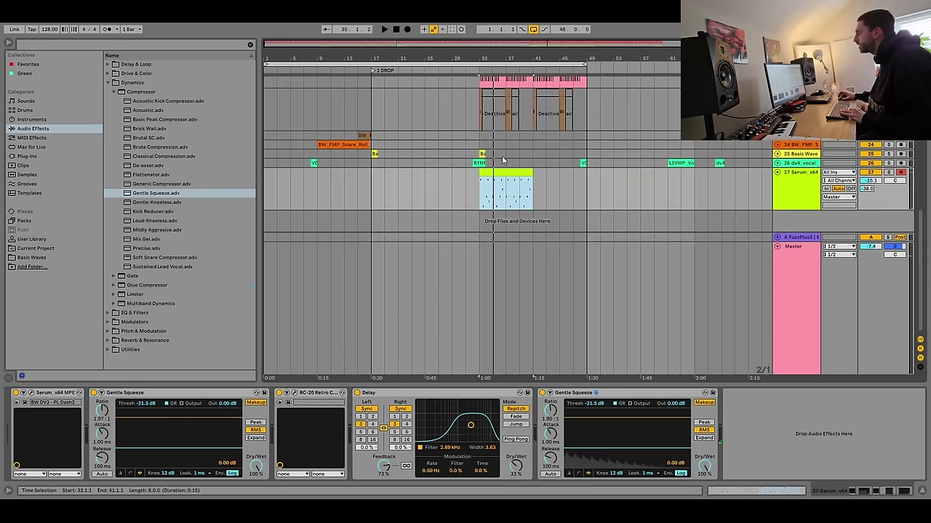
{"action": "left_click", "coordinate": [473, 179]}
{"action": "left_click_drag", "start_coordinate": [495, 173], "coordinate": [521, 172]}
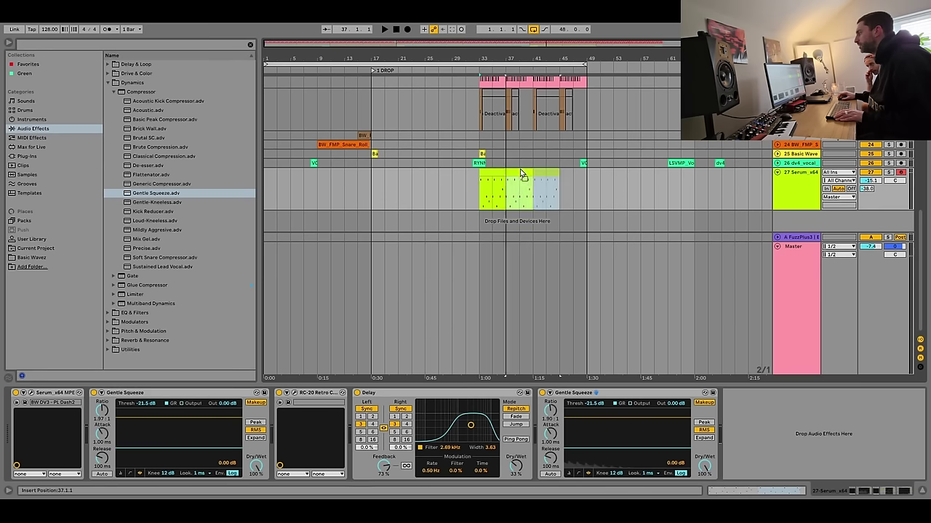
{"action": "key", "text": "space"}
{"action": "key", "text": "Tab"}
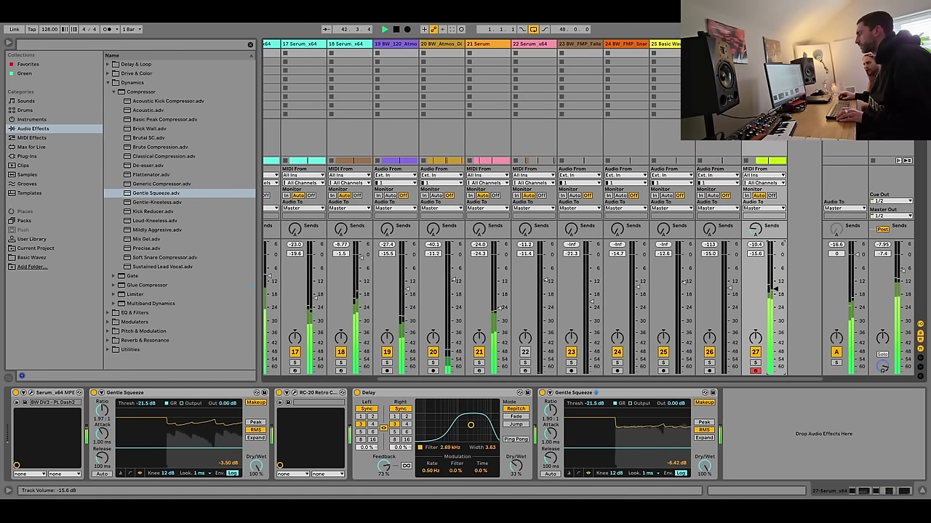
{"action": "key", "text": "Tab"}
{"action": "key", "text": "Tab"}
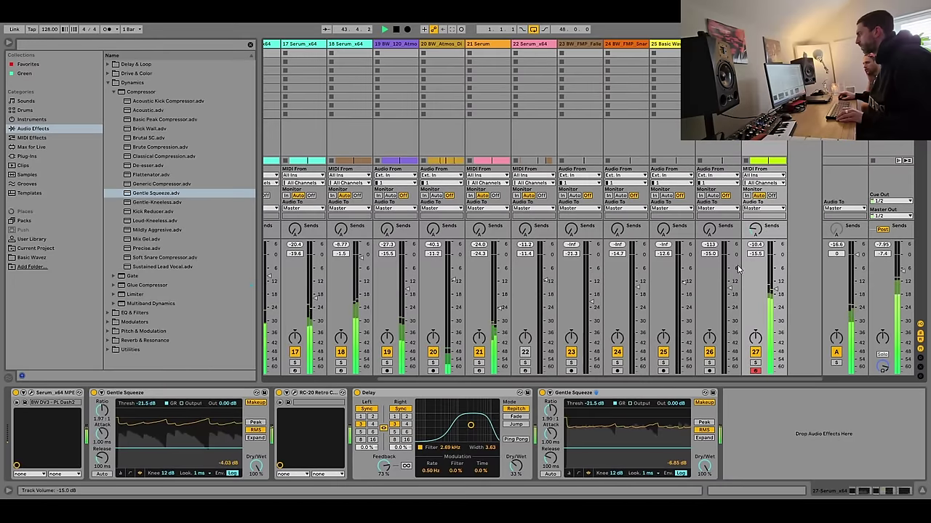
Duplicate track 27 in the arrangement and delete the copied melody clip from the new track 28.
{"action": "key", "text": "Tab"}
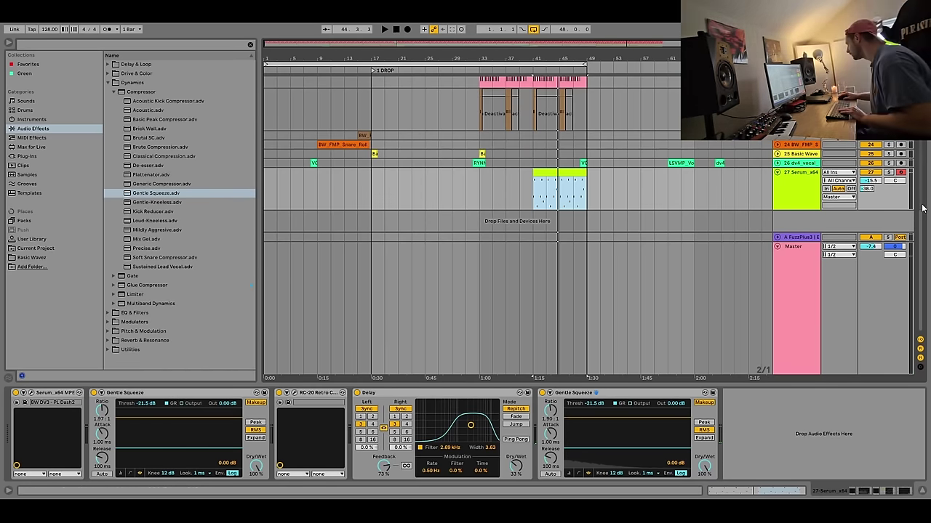
{"action": "left_click", "coordinate": [536, 197]}
{"action": "key", "text": "space"}
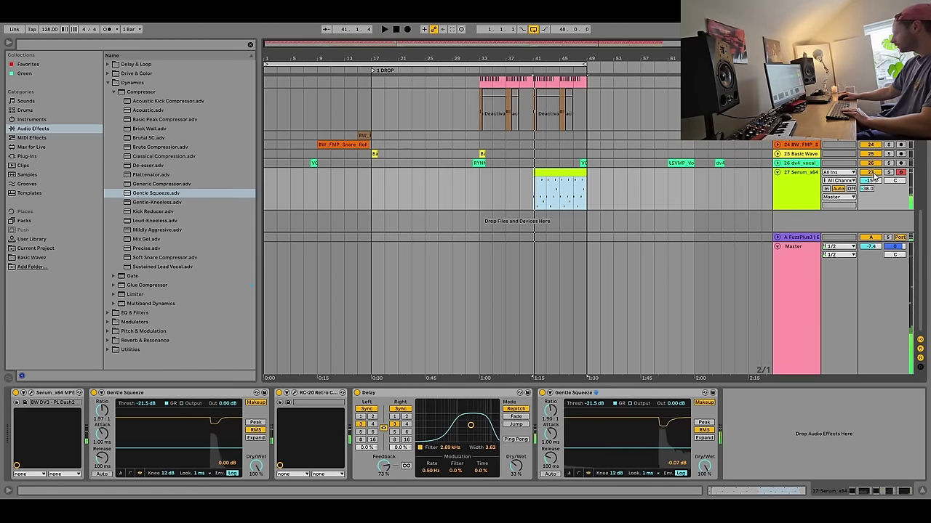
{"action": "left_click", "coordinate": [787, 201]}
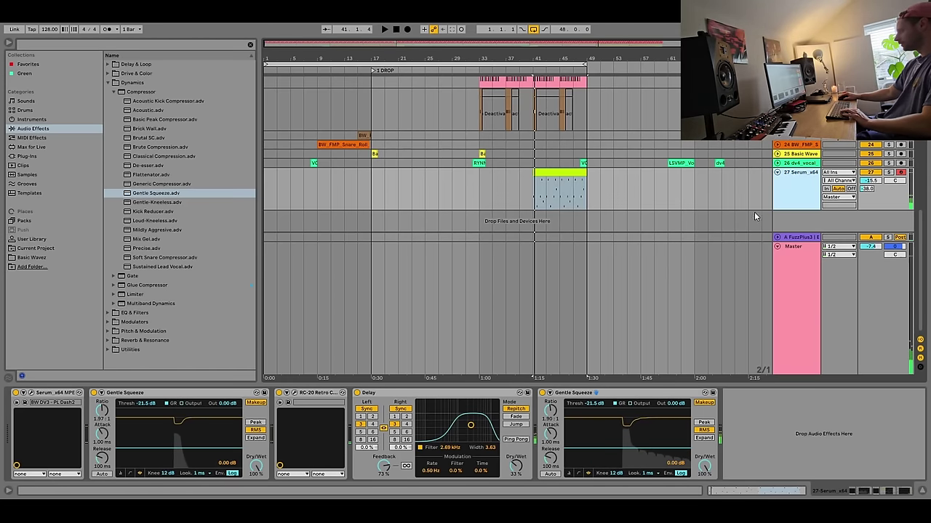
{"action": "key", "text": "ctrl+d"}
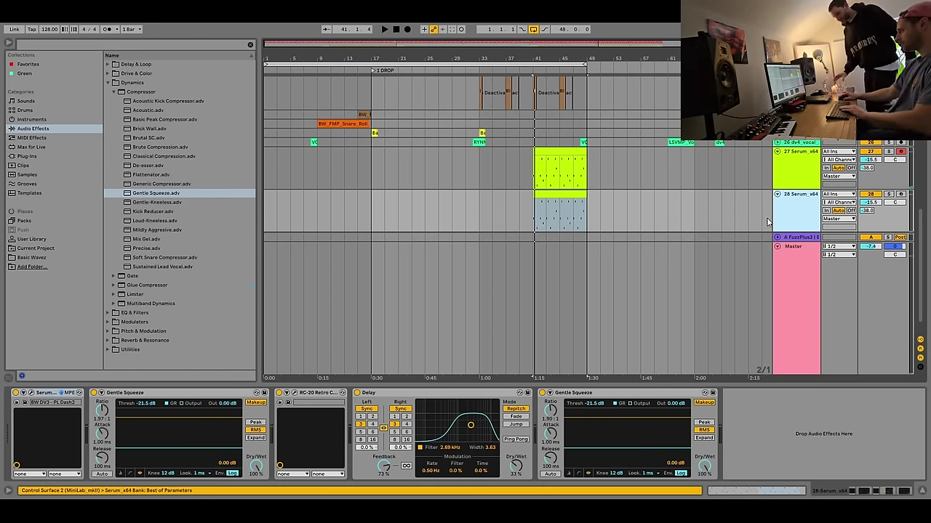
{"action": "left_click_drag", "start_coordinate": [613, 211], "coordinate": [511, 215]}
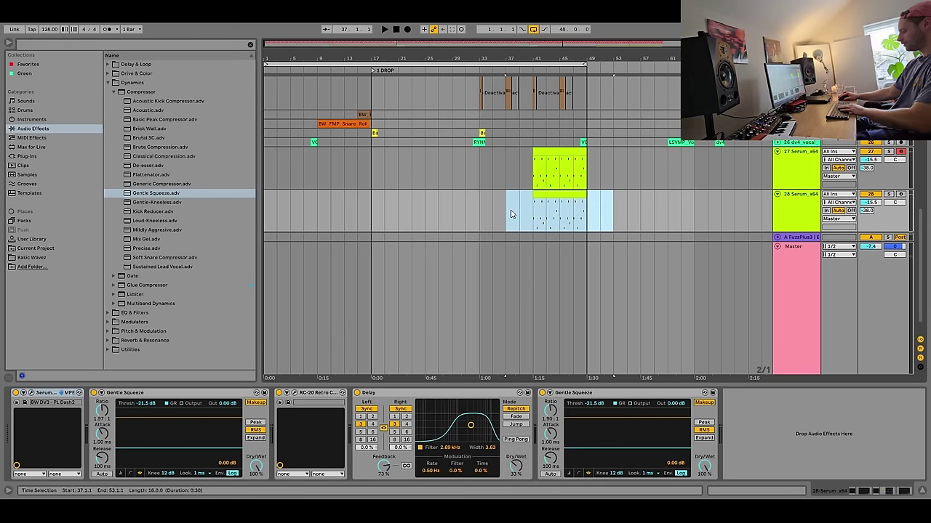
{"action": "left_click", "coordinate": [870, 152]}
{"action": "key", "text": "space"}
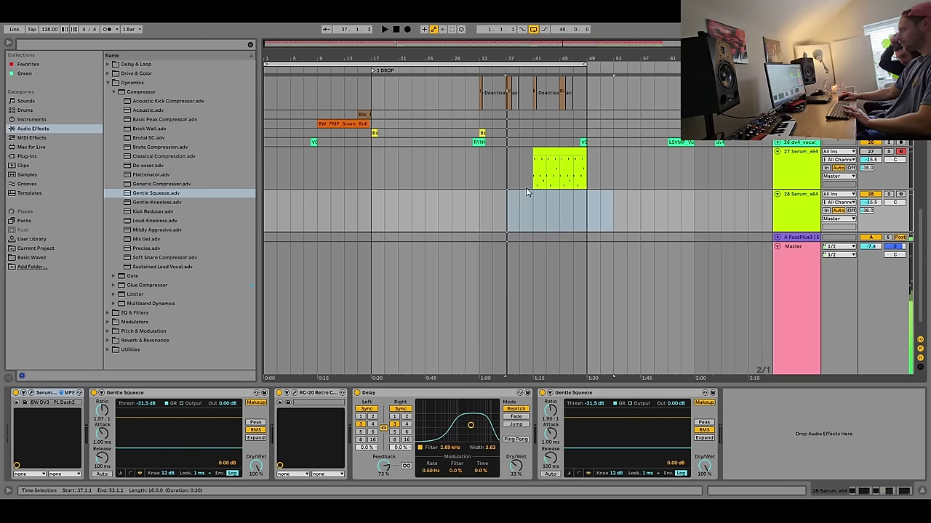
{"action": "left_click", "coordinate": [793, 206]}
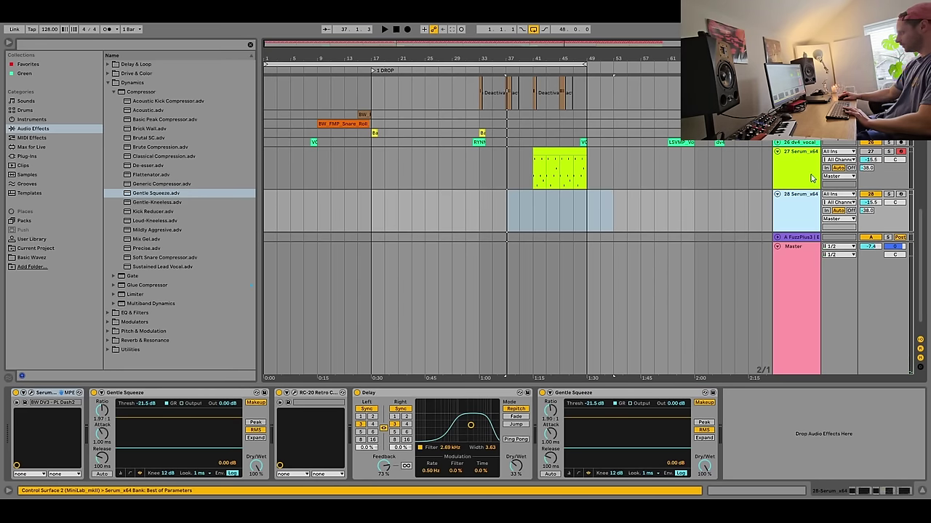
{"action": "left_click", "coordinate": [792, 177]}
{"action": "left_click", "coordinate": [792, 212]}
{"action": "left_click", "coordinate": [791, 184]}
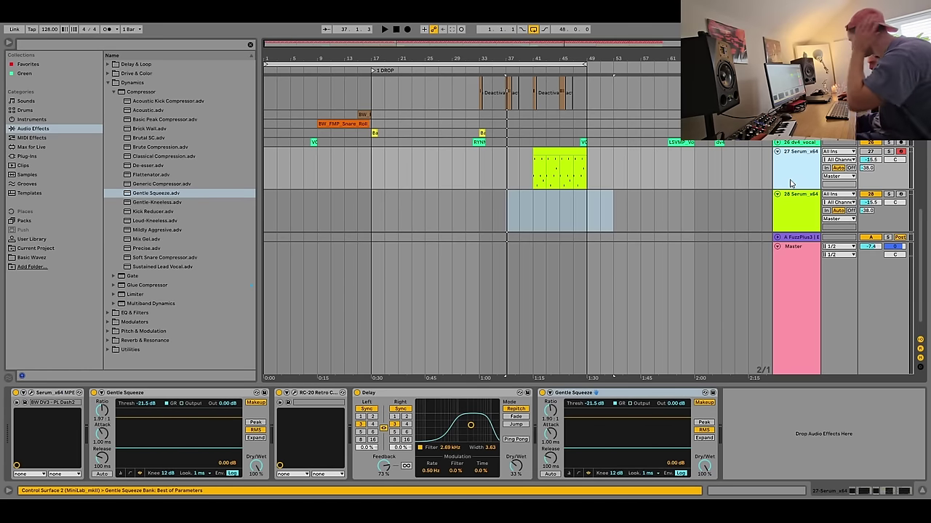
{"action": "left_click", "coordinate": [798, 176]}
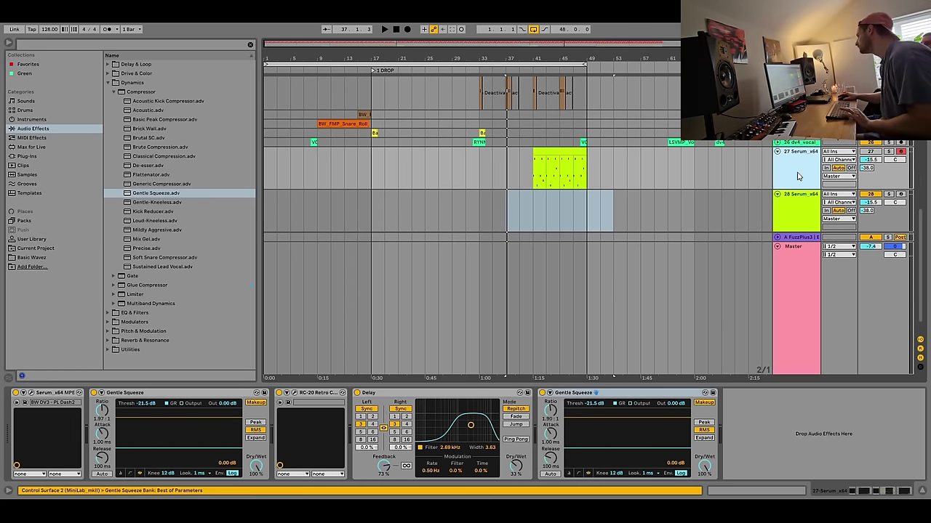
{"action": "left_click", "coordinate": [801, 206]}
{"action": "left_click", "coordinate": [800, 182]}
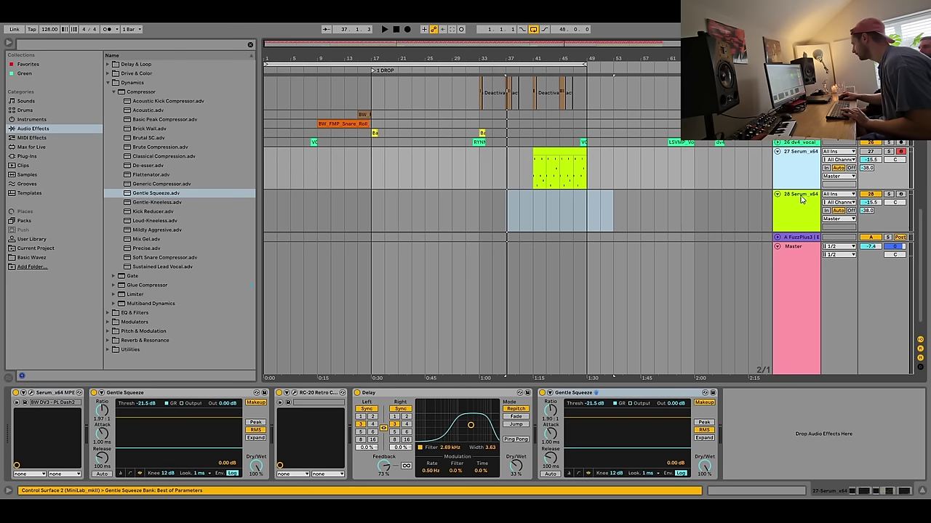
{"action": "left_click", "coordinate": [800, 203]}
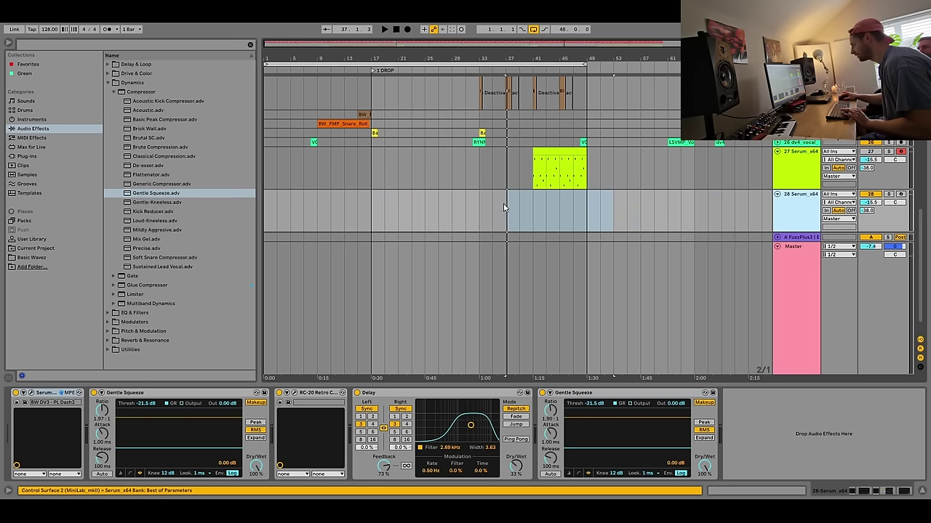
Turn off both Gentle Squeeze compressors, RC-20 and the Delay on track 28, leaving only Serum active.
{"action": "left_click", "coordinate": [506, 210]}
{"action": "left_click", "coordinate": [791, 224]}
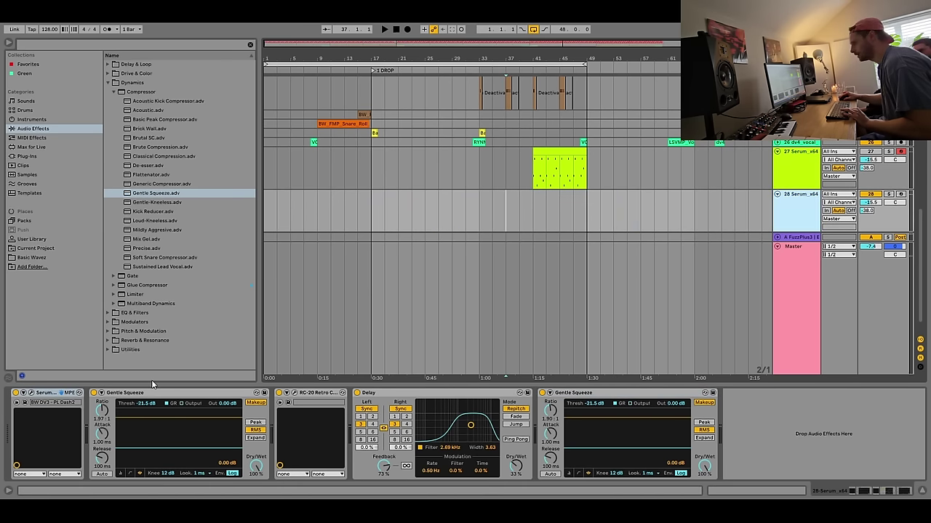
{"action": "left_click", "coordinate": [136, 393]}
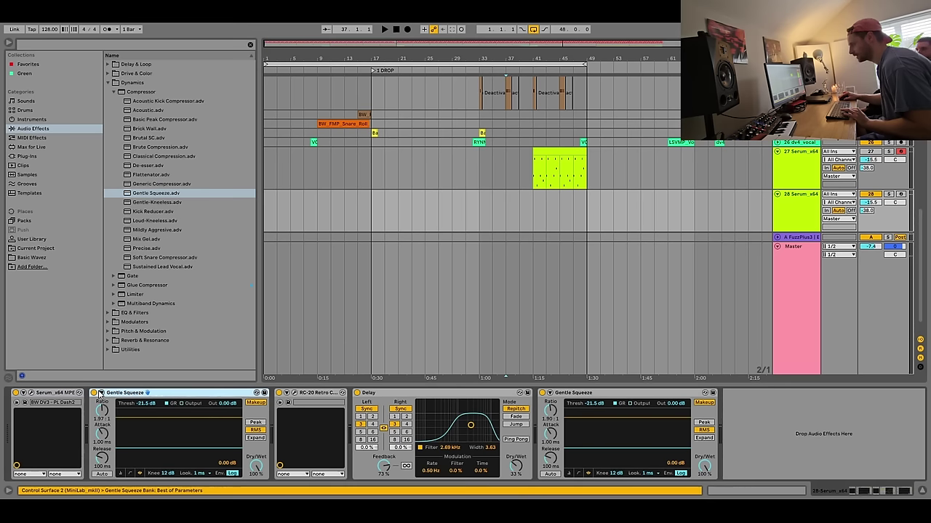
{"action": "left_click", "coordinate": [542, 393]}
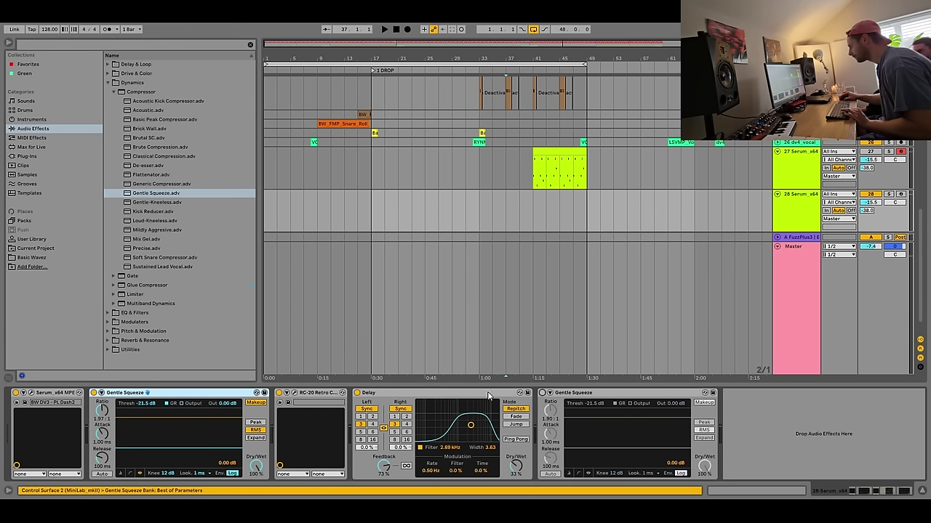
{"action": "left_click", "coordinate": [357, 392]}
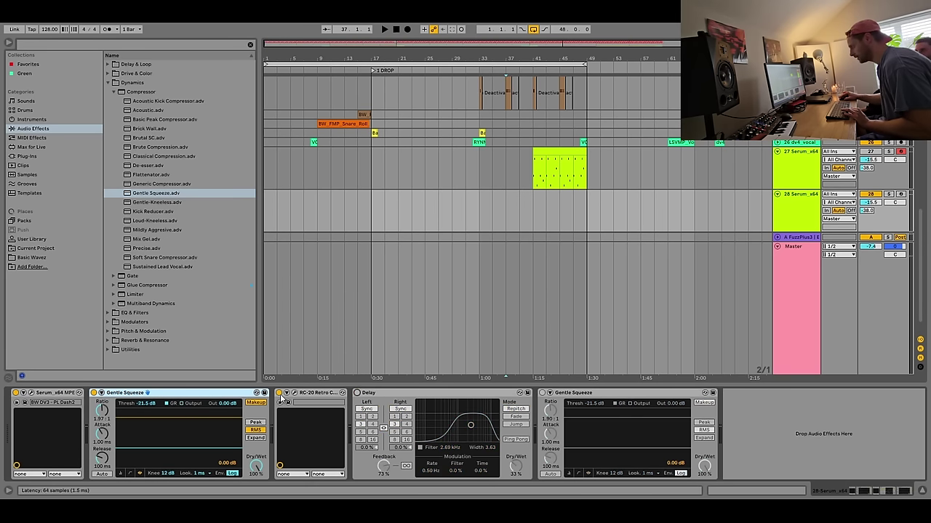
Play from bars 37 and 33, arm track 28 and load the BW DV3 - SQ Cold preset in its Serum.
{"action": "left_click", "coordinate": [506, 193]}
{"action": "key", "text": "space"}
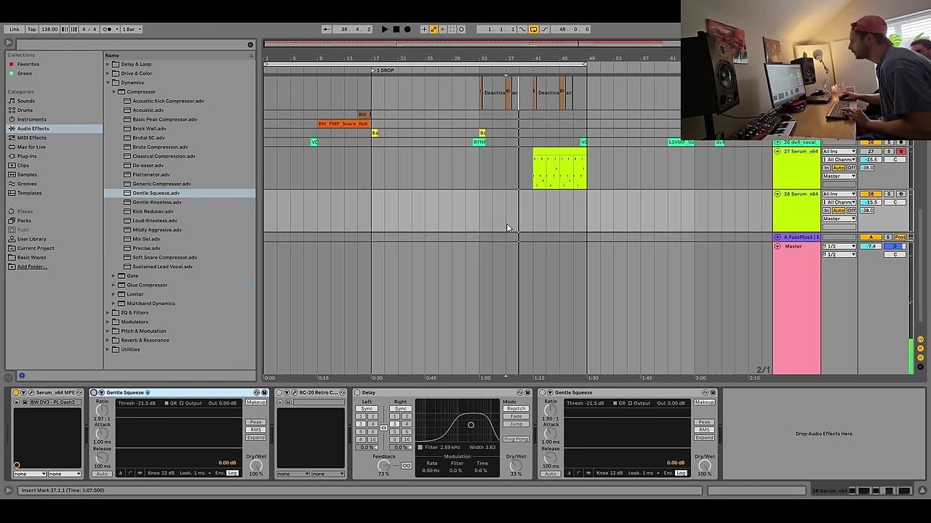
{"action": "left_click", "coordinate": [478, 210]}
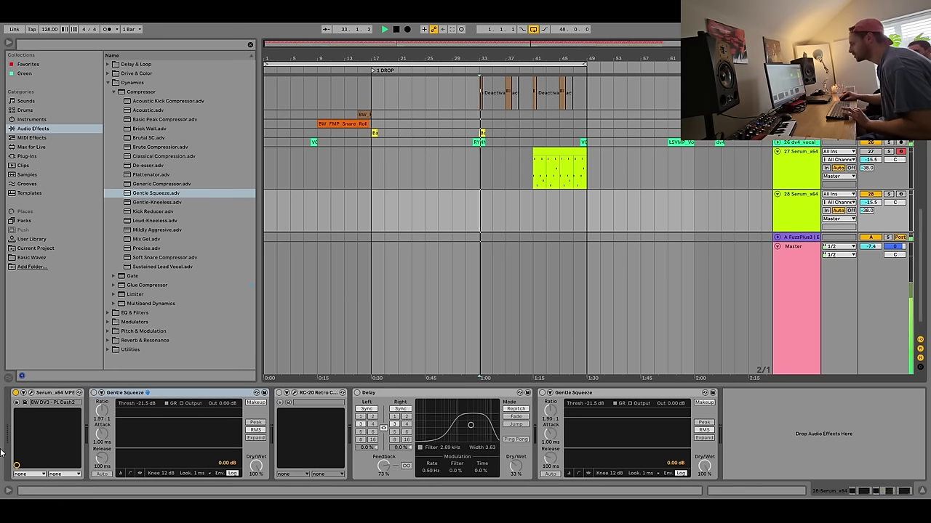
{"action": "left_click", "coordinate": [31, 394]}
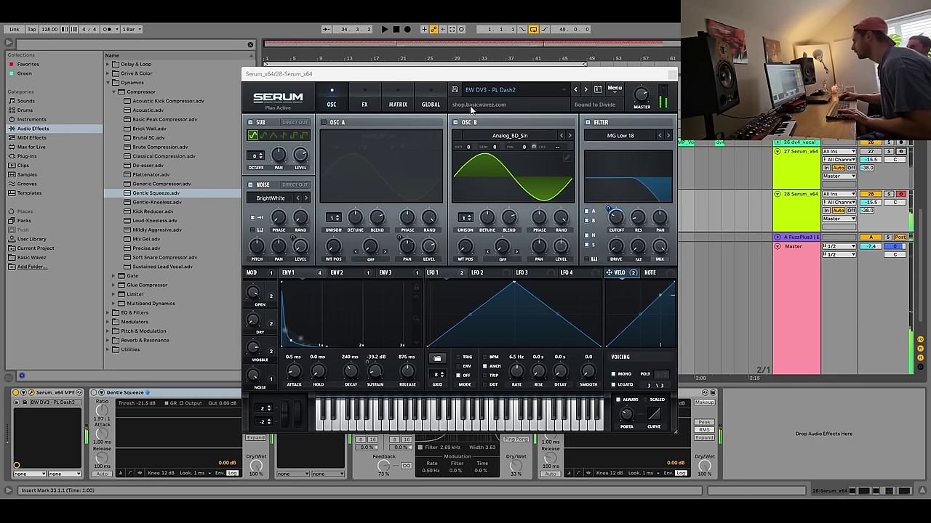
{"action": "left_click", "coordinate": [488, 89]}
{"action": "mouse_move", "coordinate": [507, 246]}
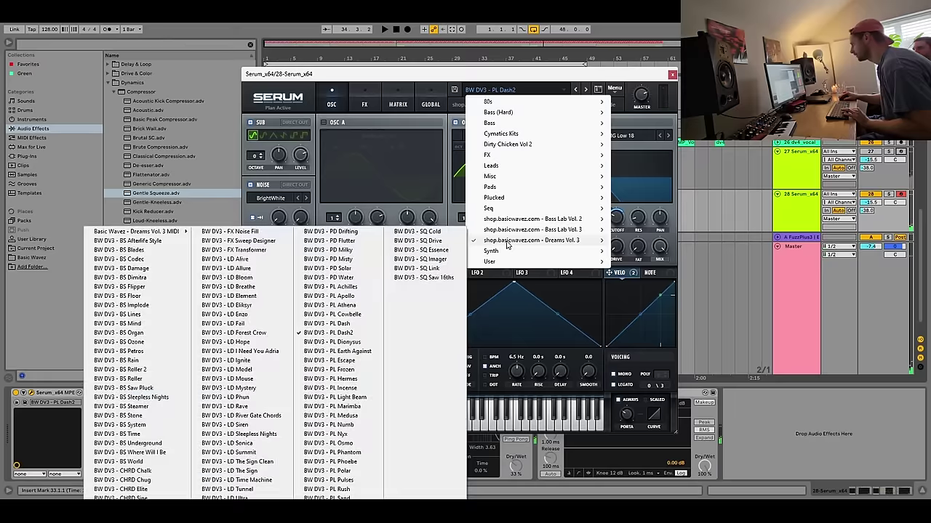
{"action": "left_click", "coordinate": [439, 232]}
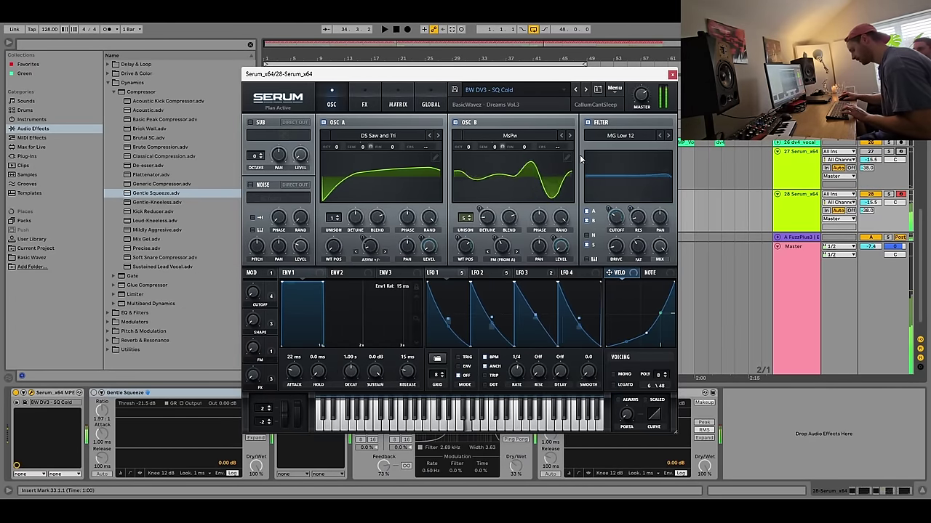
Audition SQ Cold on track 28 over playback while adjusting Serum's filter cutoff.
{"action": "key", "text": "space"}
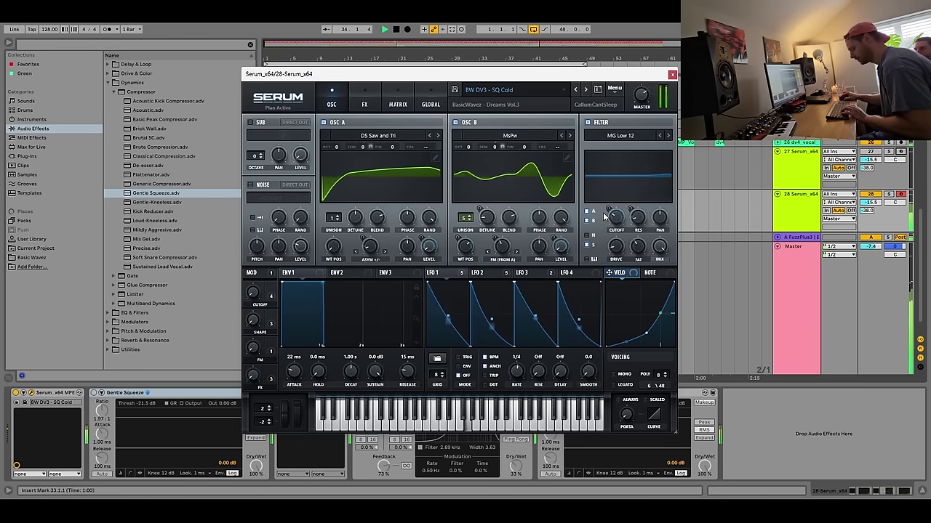
{"action": "key", "text": "x"}
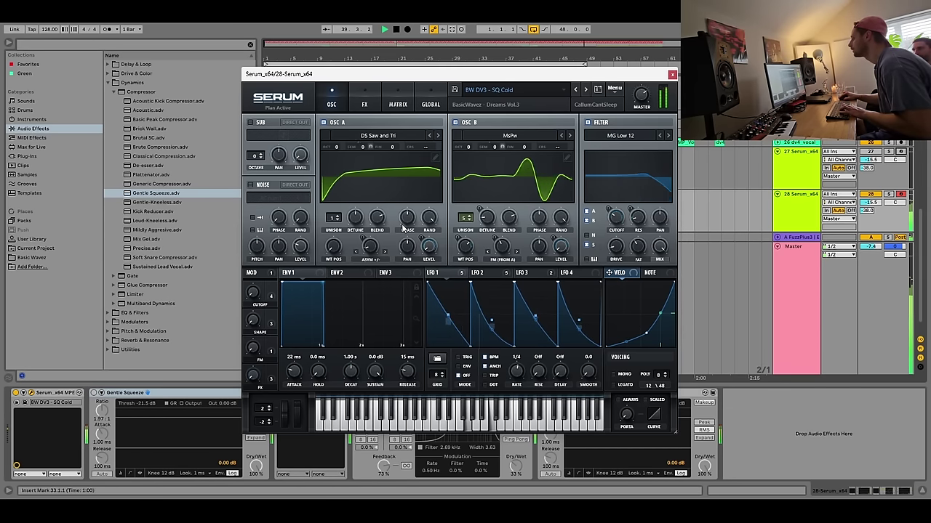
{"action": "left_click_drag", "start_coordinate": [622, 219], "coordinate": [625, 194]}
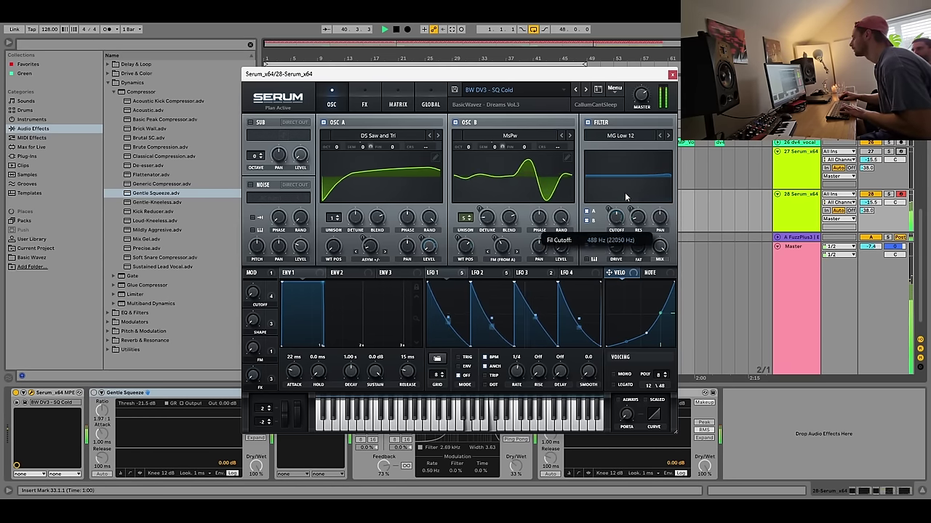
{"action": "left_click_drag", "start_coordinate": [627, 259], "coordinate": [626, 279]}
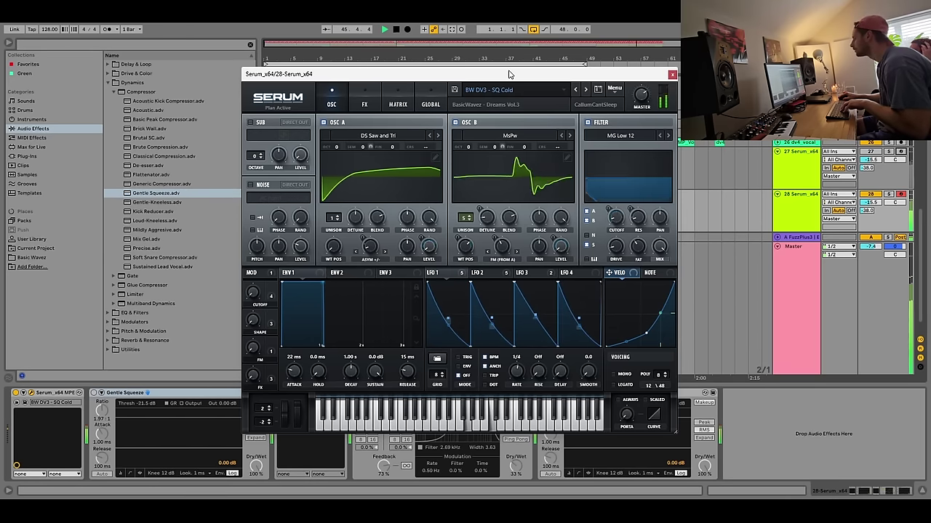
{"action": "left_click_drag", "start_coordinate": [510, 74], "coordinate": [627, 250]}
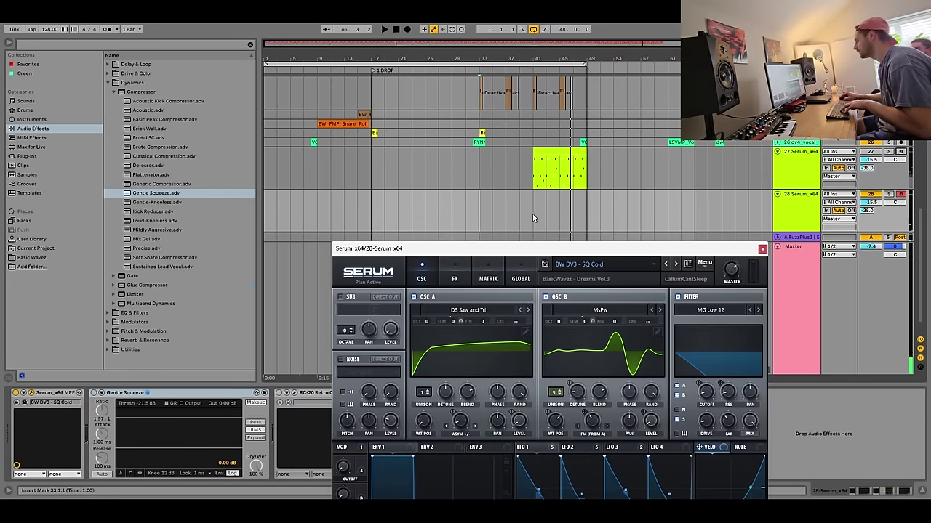
Set track 28's volume to -18.4 dB and record a short C4 and G3 MIDI take starting at bar 33.
{"action": "left_click", "coordinate": [480, 217]}
{"action": "key", "text": "space"}
{"action": "key", "text": "space"}
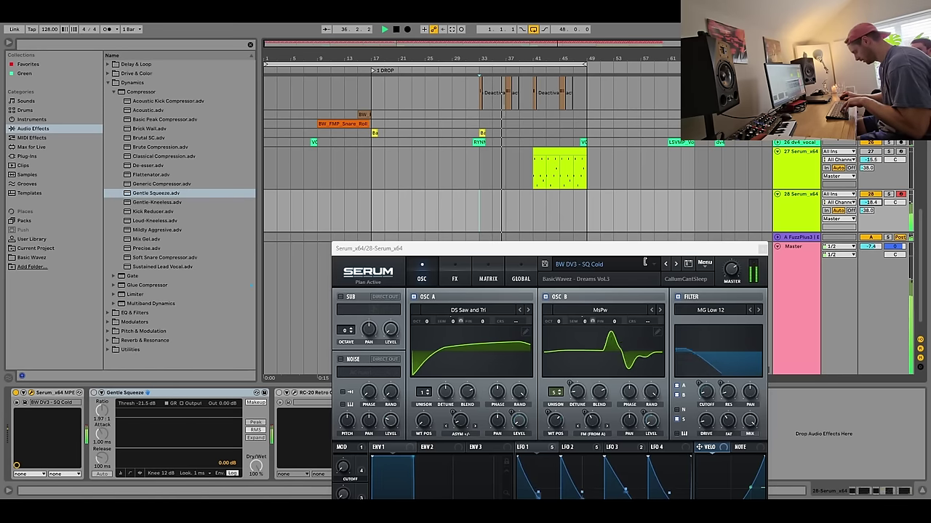
{"action": "key", "text": "space"}
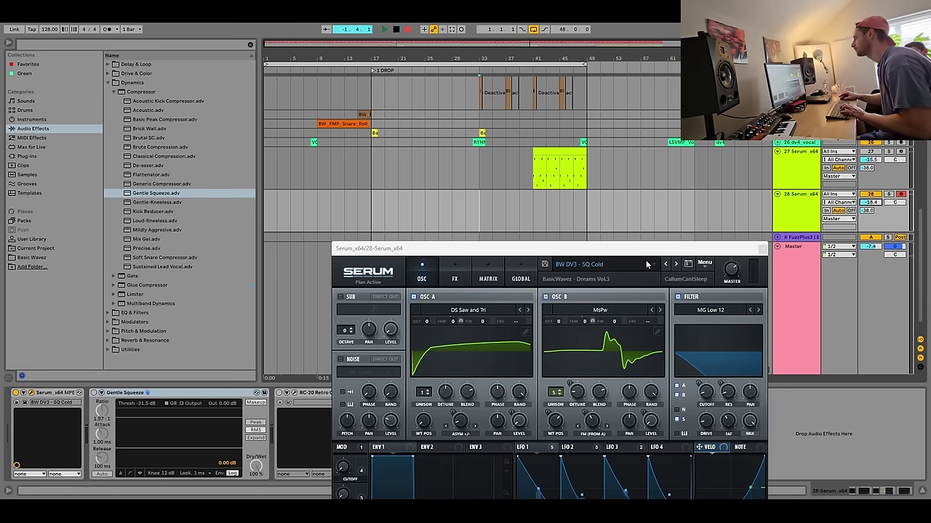
{"action": "key", "text": "space"}
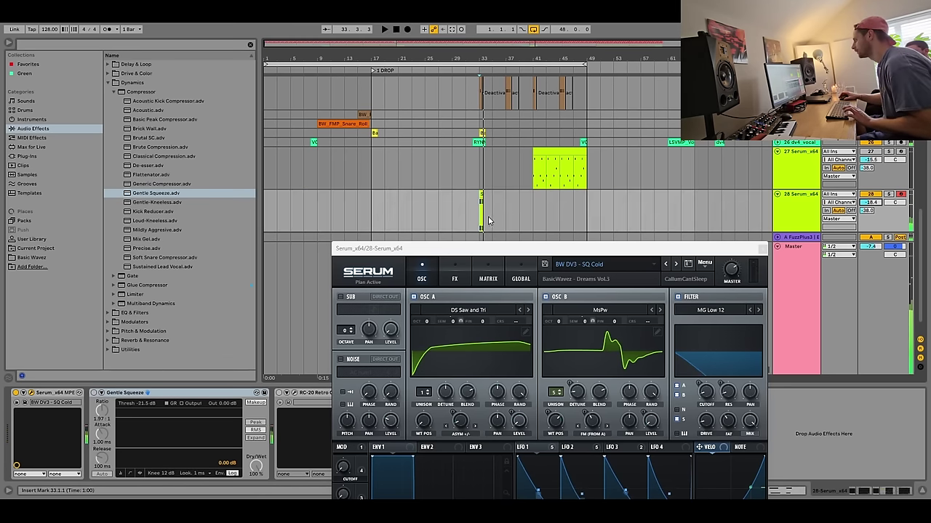
Delete the short trailing C4 and G3 notes from the recorded clip, keep the two long opening notes, and play it back.
{"action": "scroll", "coordinate": [484, 219], "scroll_direction": "up", "scroll_amount": 8}
{"action": "double_click", "coordinate": [472, 195]}
{"action": "left_click_drag", "start_coordinate": [706, 249], "coordinate": [903, 367]}
{"action": "left_click_drag", "start_coordinate": [291, 305], "coordinate": [312, 476]}
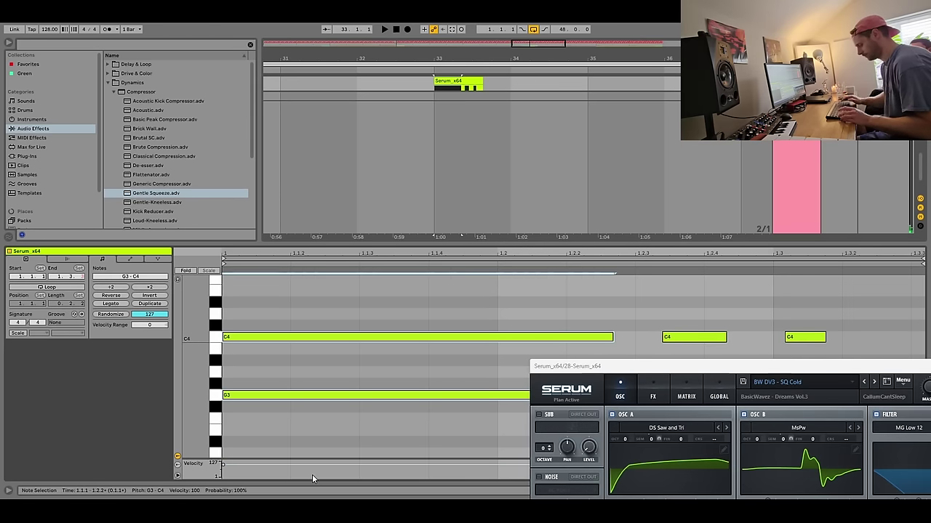
{"action": "left_click_drag", "start_coordinate": [695, 367], "coordinate": [706, 461]}
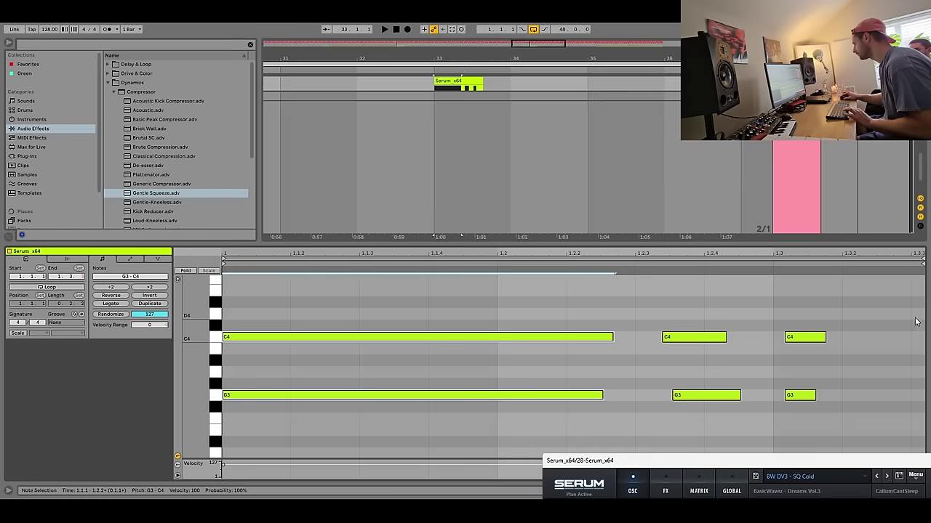
{"action": "left_click_drag", "start_coordinate": [914, 305], "coordinate": [671, 417]}
{"action": "key", "text": "Delete"}
{"action": "left_click", "coordinate": [388, 305]}
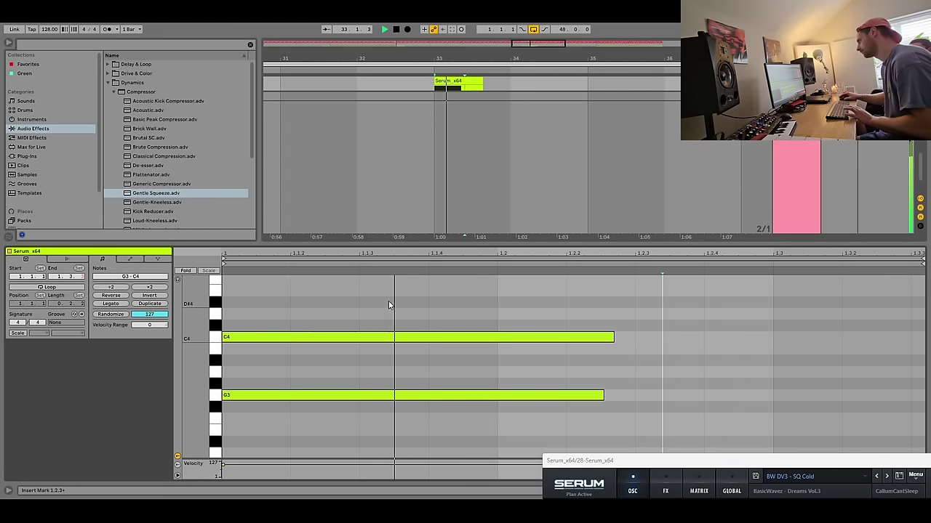
{"action": "key", "text": "space"}
{"action": "key", "text": "space"}
{"action": "scroll", "coordinate": [492, 165], "scroll_direction": "down", "scroll_amount": 5}
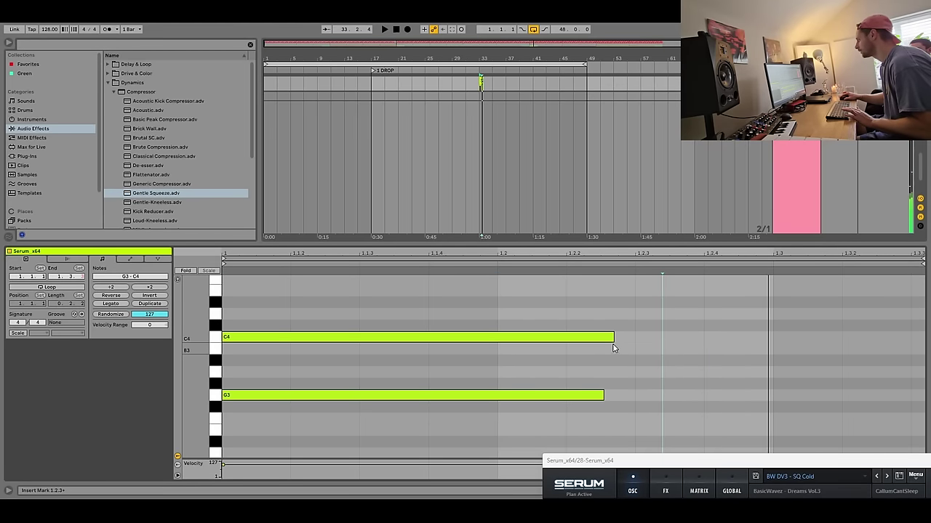
Extend track 28's clip from bar 33 to bar 49 and lengthen the C4 and G3 notes across it.
{"action": "left_click_drag", "start_coordinate": [613, 338], "coordinate": [911, 338]}
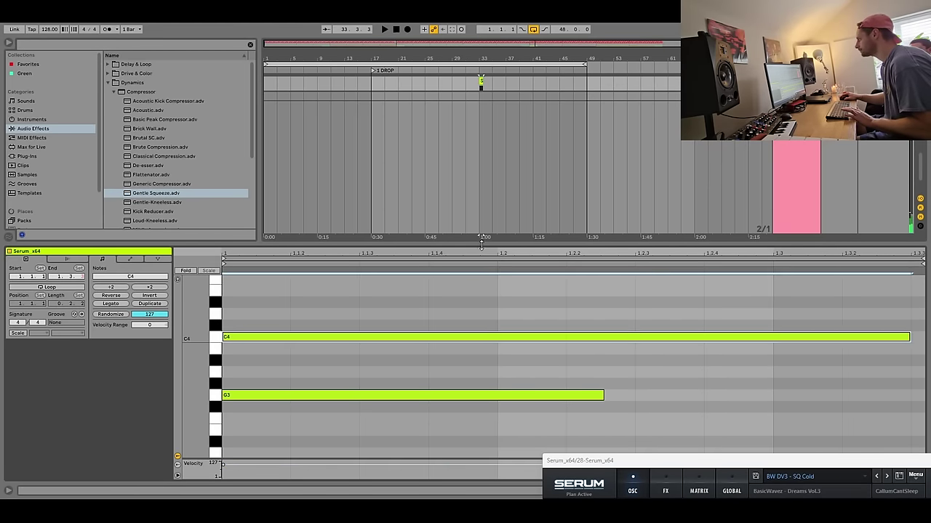
{"action": "left_click_drag", "start_coordinate": [481, 245], "coordinate": [480, 386]}
{"action": "left_click_drag", "start_coordinate": [481, 189], "coordinate": [587, 203]}
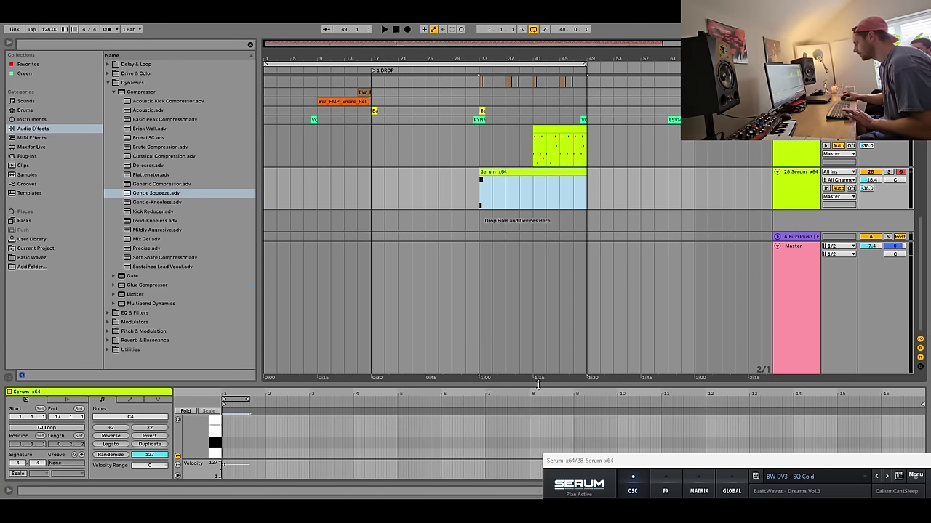
{"action": "left_click_drag", "start_coordinate": [538, 385], "coordinate": [509, 96]}
{"action": "left_click_drag", "start_coordinate": [232, 249], "coordinate": [921, 209]}
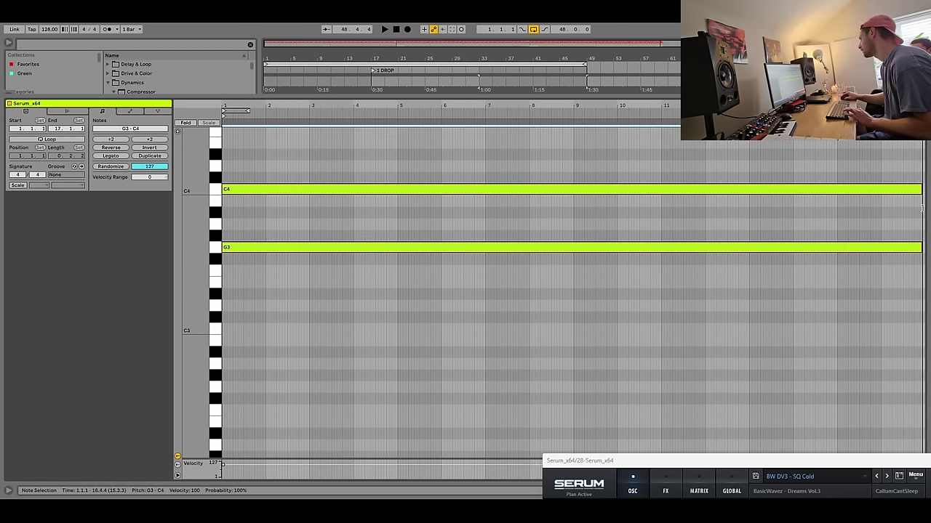
Play the extended clip and set Serum's filter cutoff on track 28 to 9 Hz.
{"action": "key", "text": "space"}
{"action": "left_click_drag", "start_coordinate": [808, 463], "coordinate": [615, 125]}
{"action": "mouse_move", "coordinate": [723, 269]}
{"action": "left_mouse_down"}
{"action": "mouse_move", "coordinate": [727, 234]}
{"action": "mouse_move", "coordinate": [722, 274]}
{"action": "left_mouse_up"}
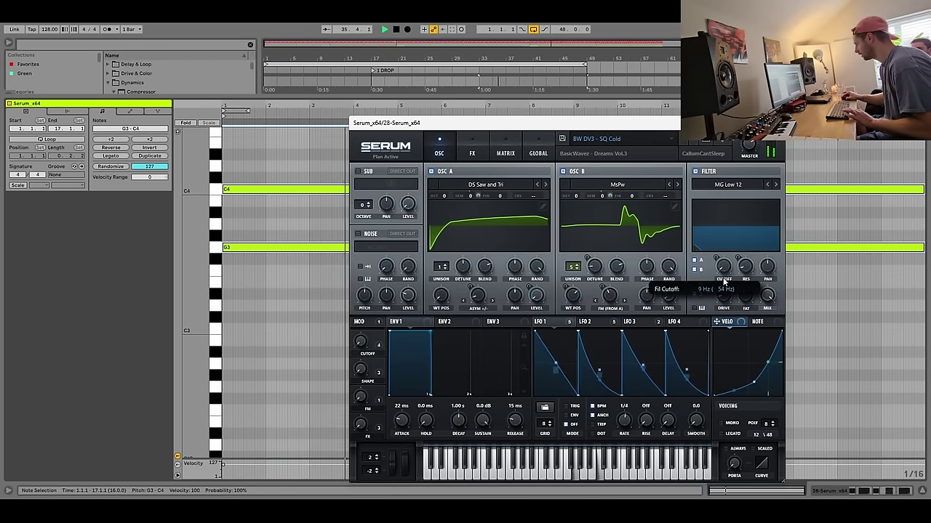
{"action": "left_click_drag", "start_coordinate": [696, 124], "coordinate": [719, 345]}
Deactivate the long C4 note in track 28's clip and play from bar 33 with only G3 sounding.
{"action": "left_click", "coordinate": [667, 190]}
{"action": "key", "text": "space"}
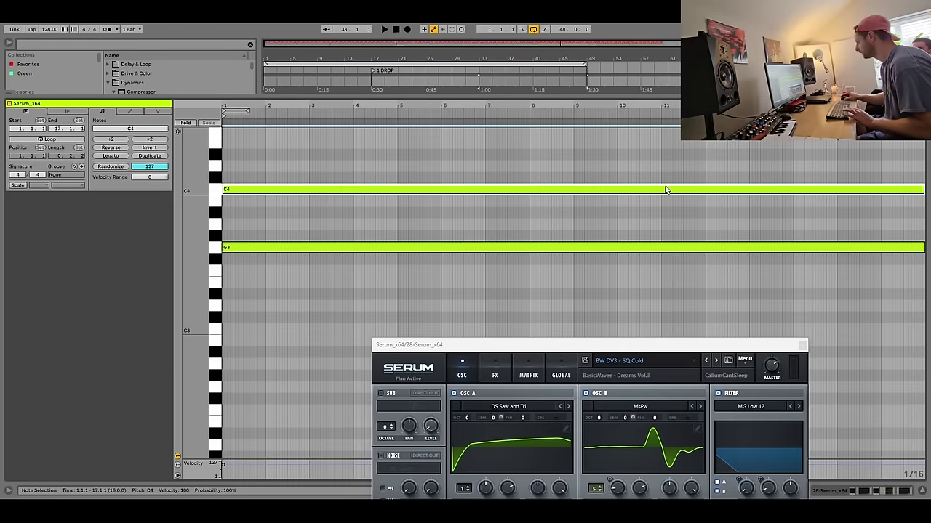
{"action": "key", "text": "0"}
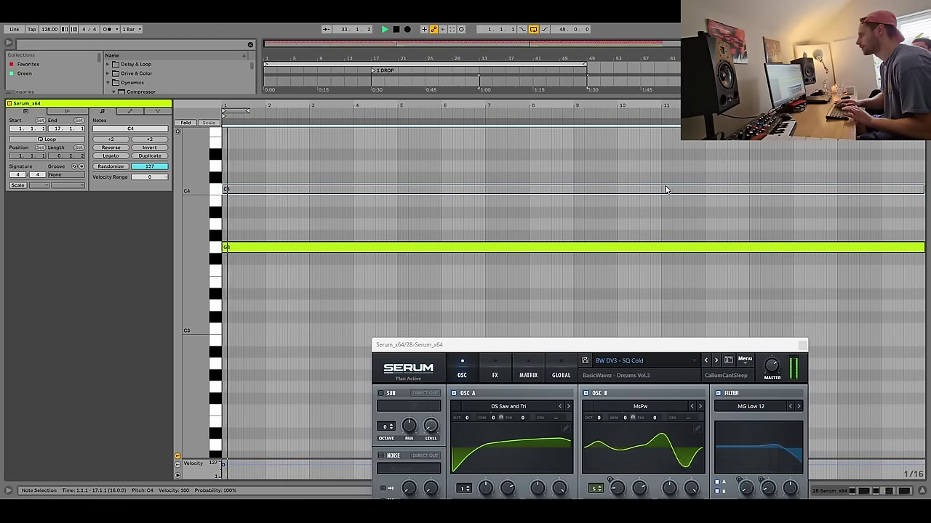
{"action": "key", "text": "space"}
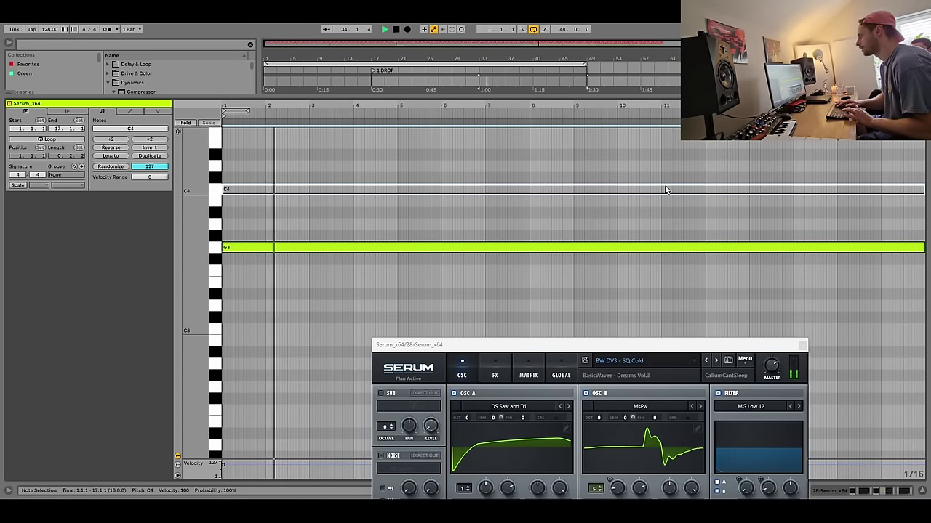
Return to the full arrangement and lower track 28's volume to -22.3 dB during playback.
{"action": "left_click_drag", "start_coordinate": [618, 96], "coordinate": [677, 434]}
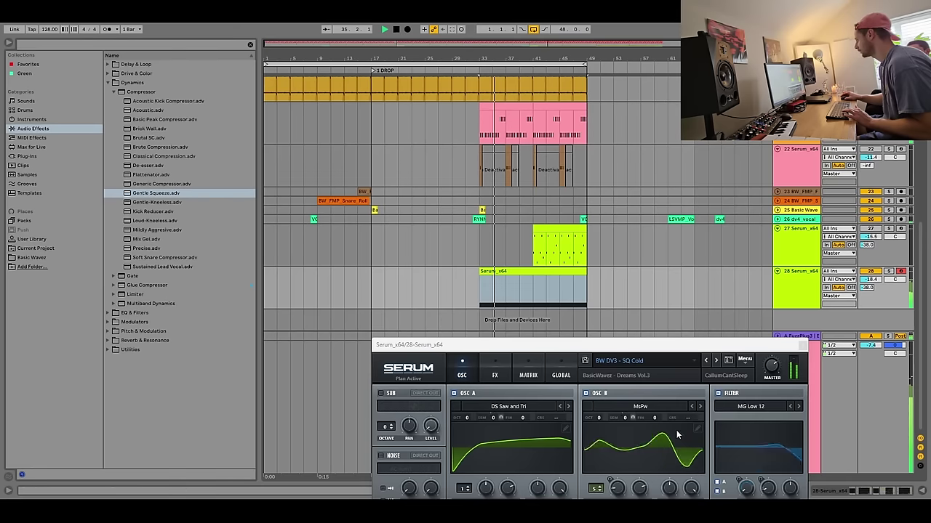
{"action": "left_click", "coordinate": [870, 279]}
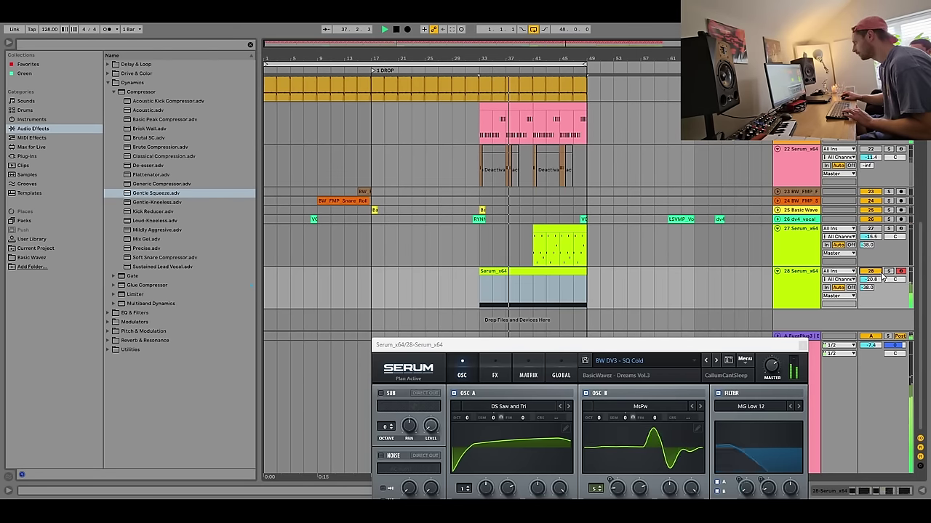
{"action": "left_click_drag", "start_coordinate": [874, 279], "coordinate": [880, 289]}
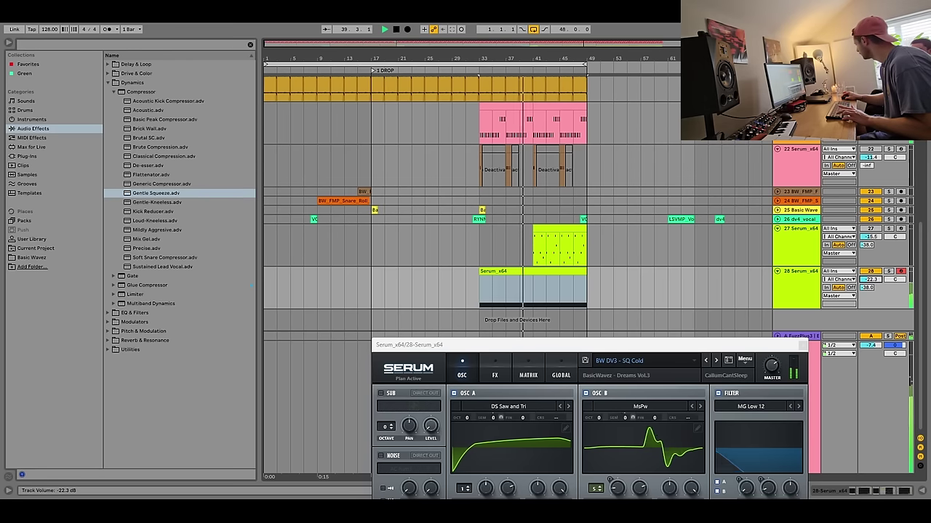
Duplicate track 28 and clear the copied clip from the new track 29.
{"action": "left_click", "coordinate": [812, 300]}
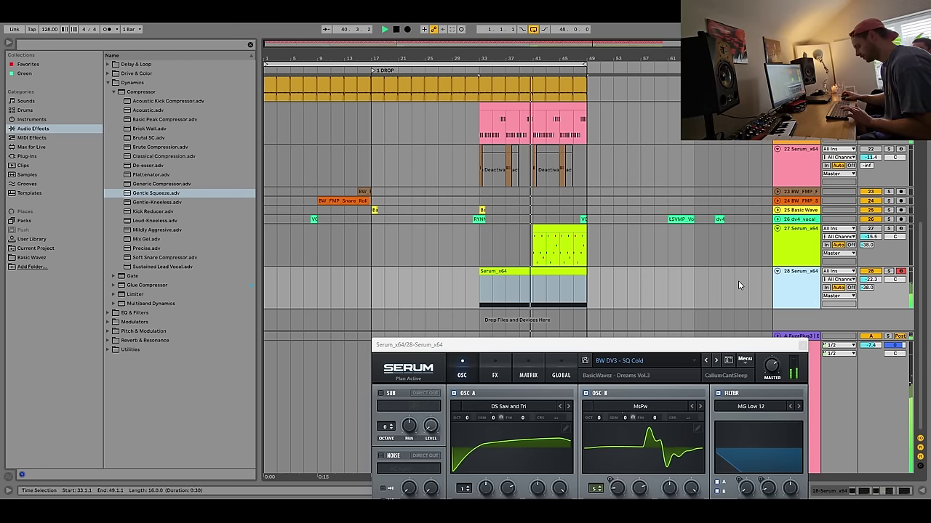
{"action": "key", "text": "ctrl+alt+p"}
{"action": "key", "text": "ctrl+d"}
{"action": "key", "text": "space"}
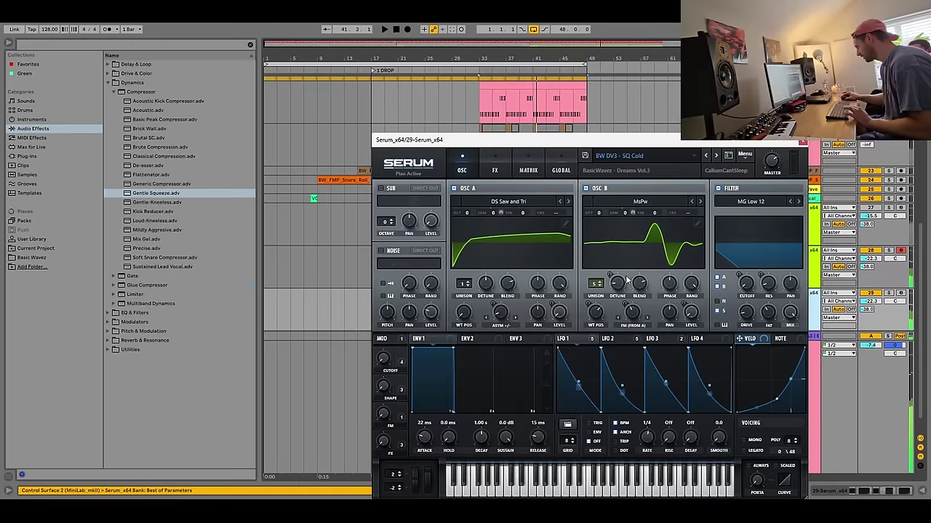
{"action": "left_click", "coordinate": [790, 145]}
{"action": "left_click_drag", "start_coordinate": [600, 313], "coordinate": [412, 309]}
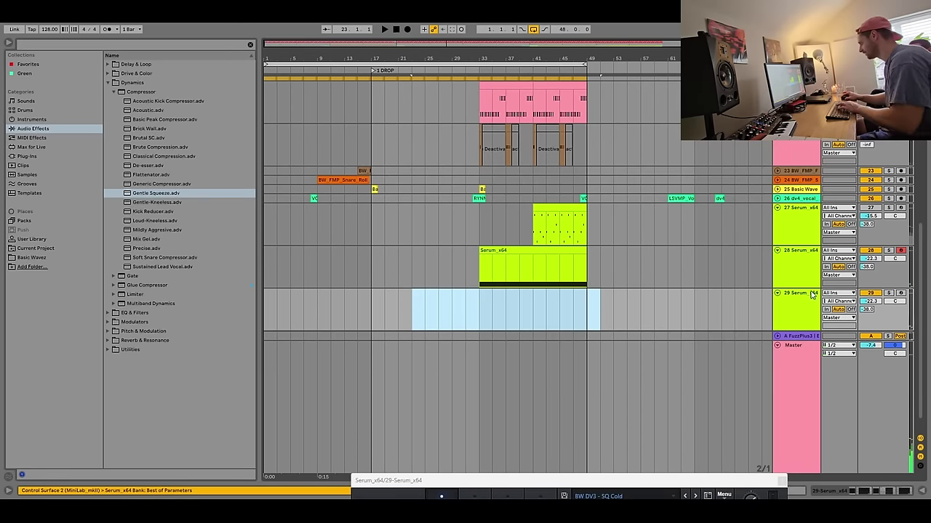
{"action": "left_click", "coordinate": [804, 320]}
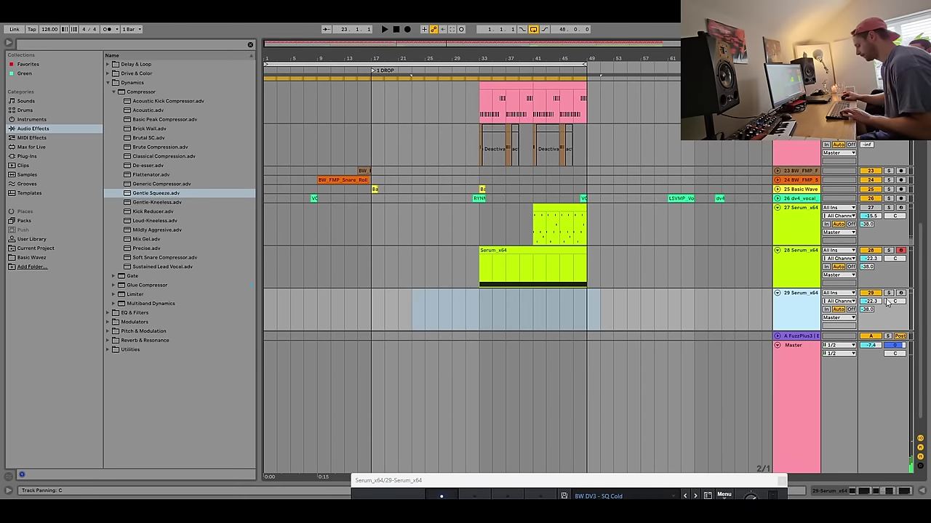
Load the BW DV3 - SQ Drive preset in track 29's Serum and arm the track for recording.
{"action": "double_click", "coordinate": [644, 478]}
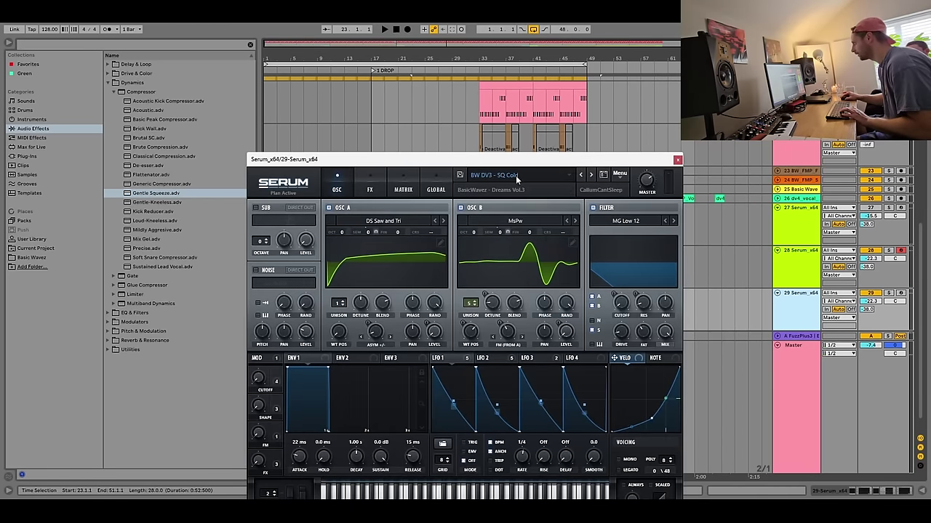
{"action": "left_click", "coordinate": [516, 175]}
{"action": "mouse_move", "coordinate": [542, 327]}
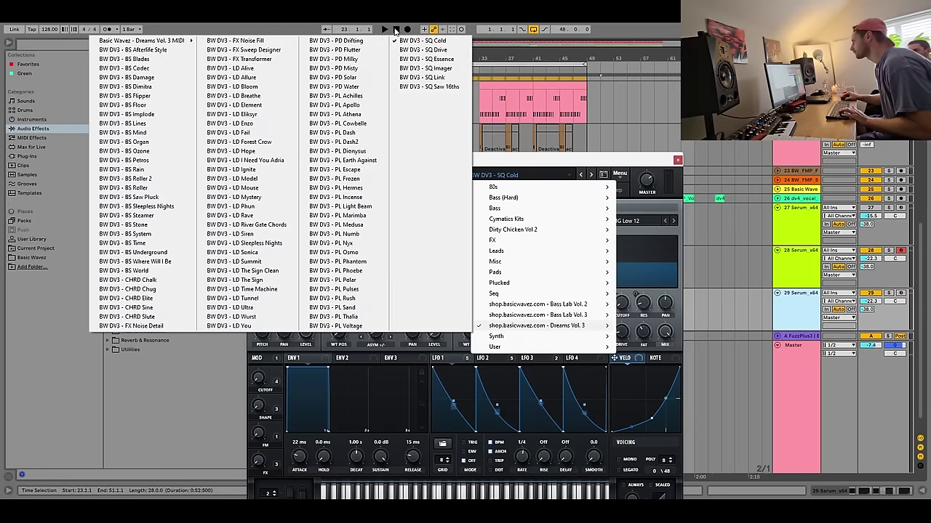
{"action": "left_click", "coordinate": [433, 51]}
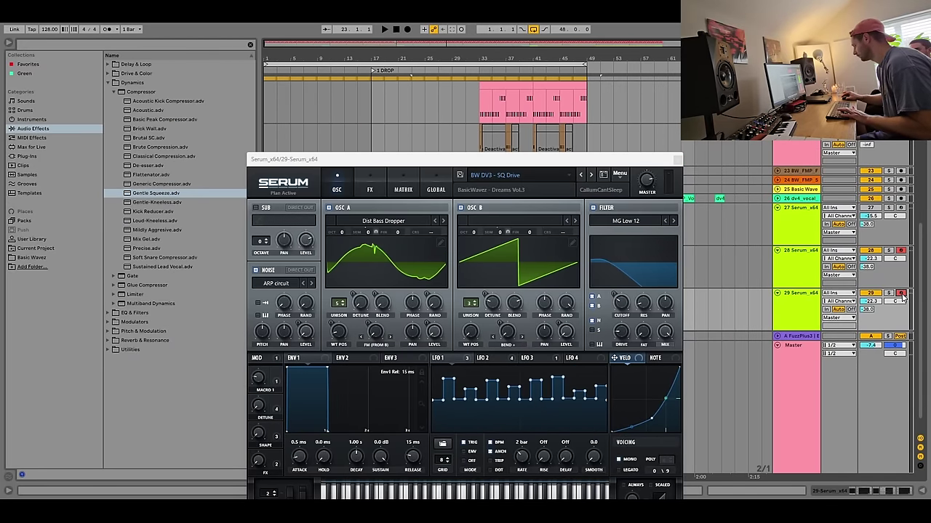
{"action": "left_click", "coordinate": [797, 317]}
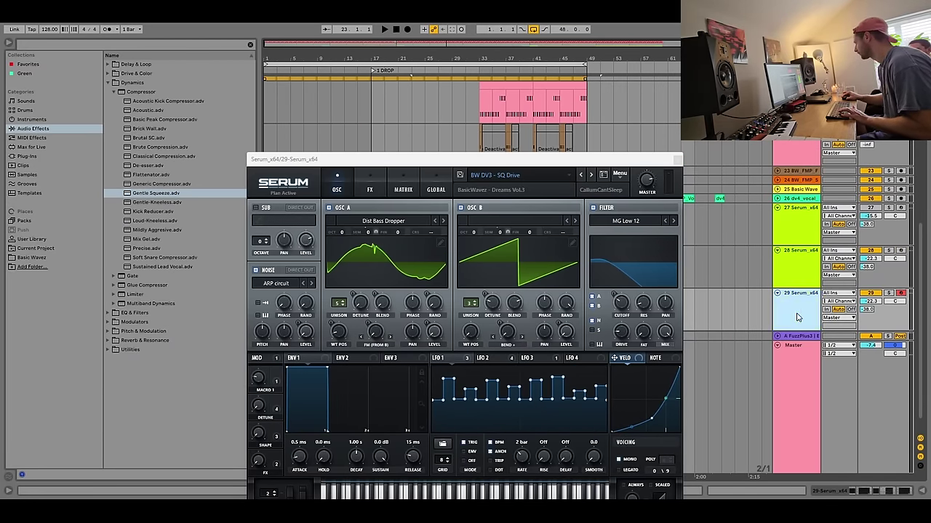
Play the arrangement from bar 23 with track 29 armed and fit the track heights to the arrangement view.
{"action": "left_click_drag", "start_coordinate": [579, 160], "coordinate": [595, 278]}
{"action": "key", "text": "ctrl+alt+p"}
{"action": "right_click", "coordinate": [431, 321]}
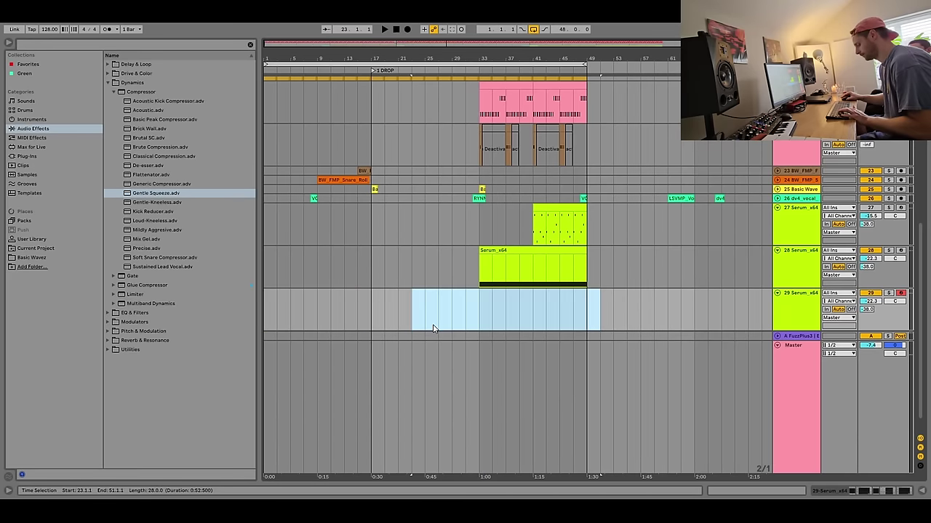
{"action": "left_click_drag", "start_coordinate": [789, 331], "coordinate": [788, 310]}
{"action": "scroll", "coordinate": [664, 275], "scroll_direction": "down", "scroll_amount": 2}
{"action": "key", "text": "space"}
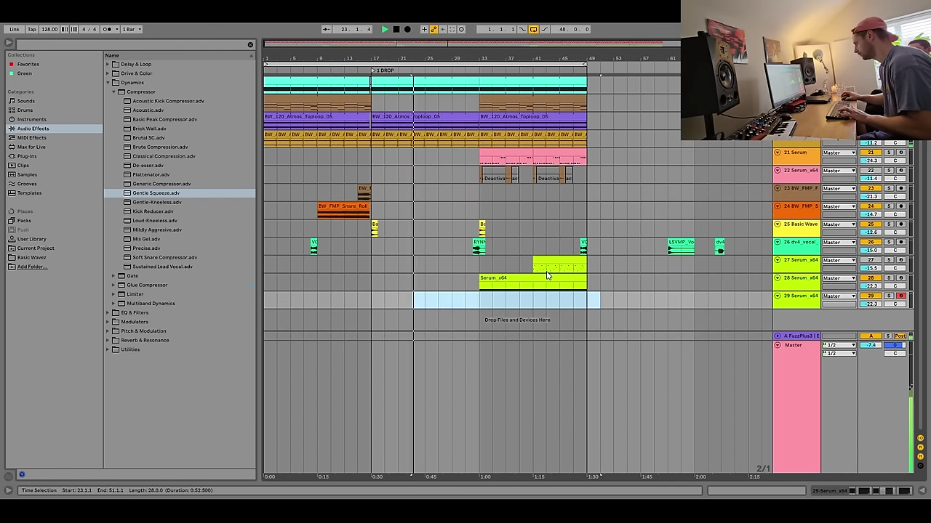
{"action": "left_click", "coordinate": [805, 302]}
{"action": "key", "text": "h"}
{"action": "key", "text": "h"}
{"action": "key", "text": "h"}
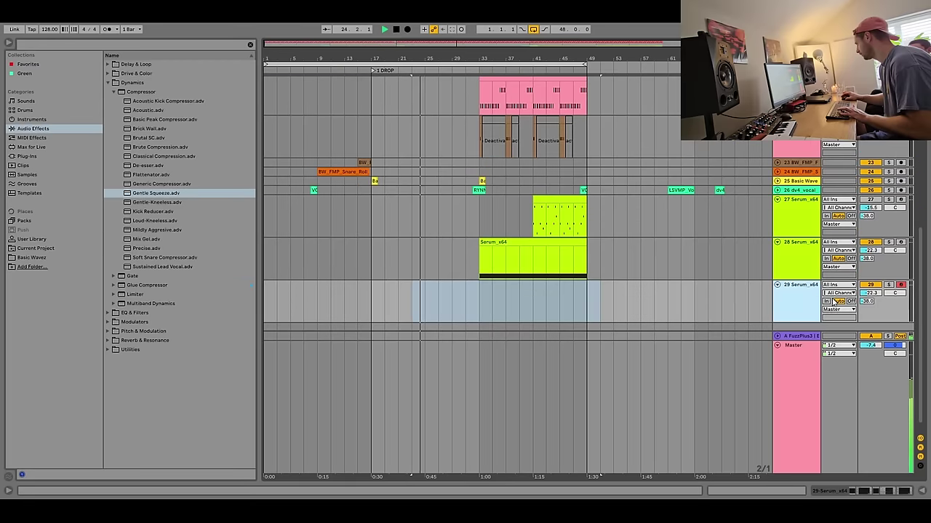
{"action": "key", "text": "h"}
{"action": "key", "text": "h"}
{"action": "scroll", "coordinate": [806, 310], "scroll_direction": "down", "scroll_amount": 1}
{"action": "key", "text": "space"}
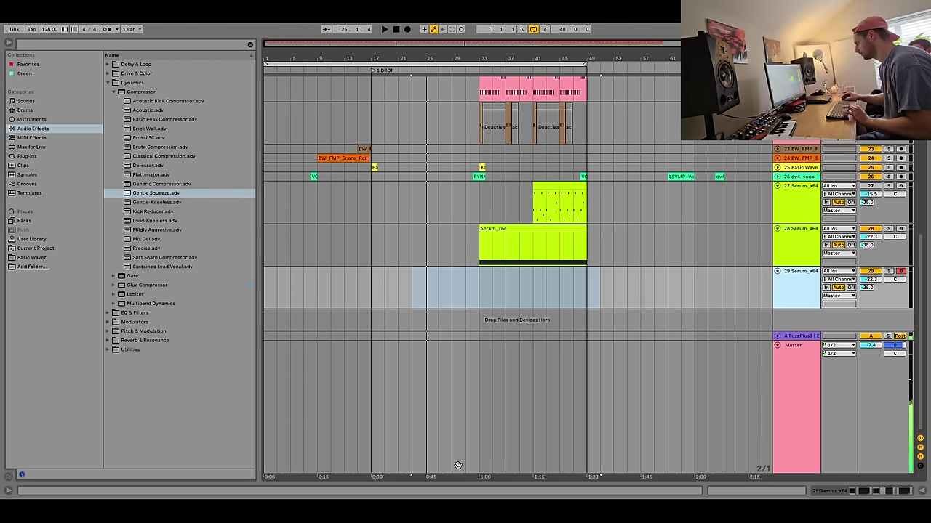
Load the BW DV3 - SQ Drive preset in track 28's Serum and clear its window away from the tracks.
{"action": "left_click", "coordinate": [794, 261]}
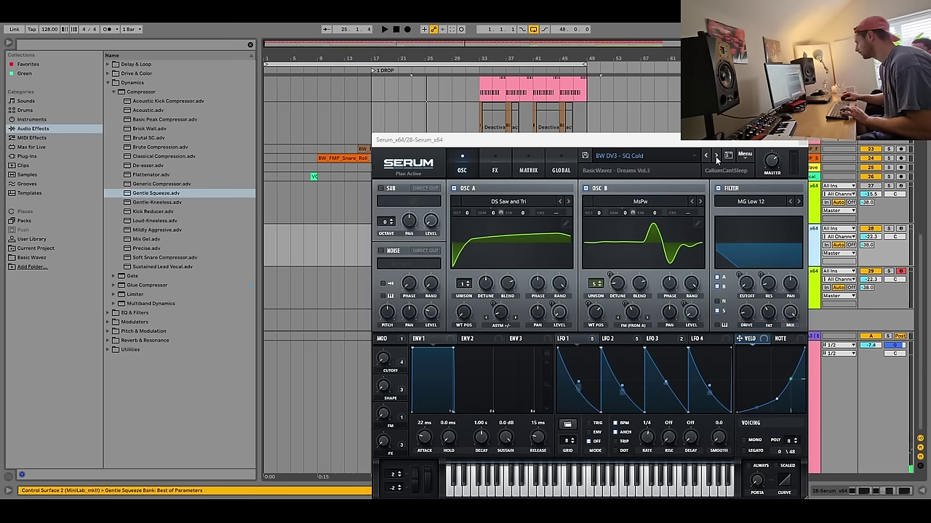
{"action": "left_click", "coordinate": [716, 156]}
{"action": "key", "text": "h"}
{"action": "key", "text": "h"}
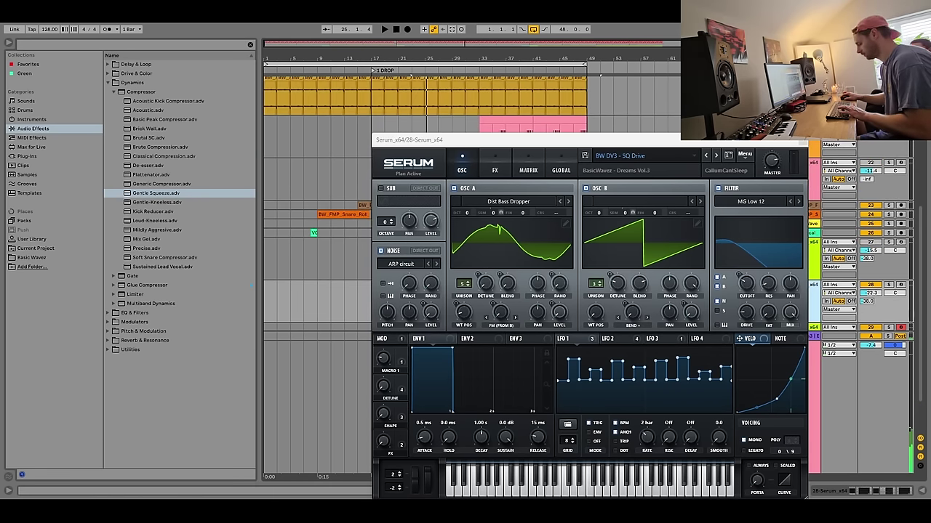
{"action": "left_click_drag", "start_coordinate": [626, 138], "coordinate": [604, 317]}
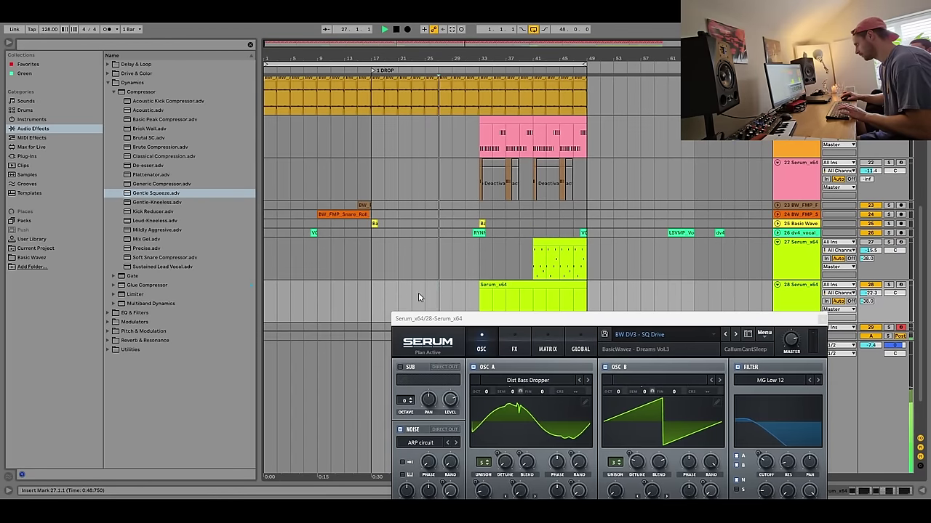
Play the arrangement from bar 17 and raise track 29's volume to -12.9 dB, then stop playback.
{"action": "left_click", "coordinate": [375, 299]}
{"action": "key", "text": "space"}
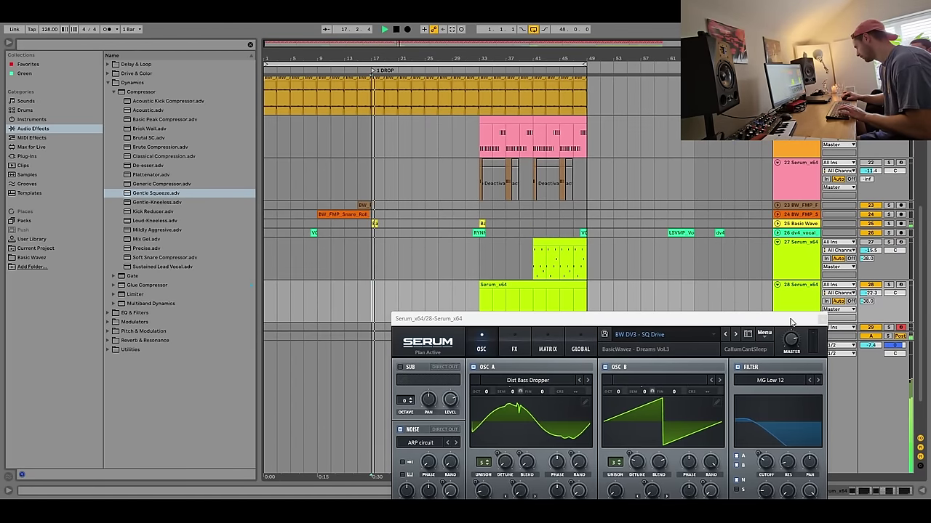
{"action": "left_click_drag", "start_coordinate": [818, 318], "coordinate": [853, 376]}
{"action": "scroll", "coordinate": [870, 279], "scroll_direction": "down", "scroll_amount": 3}
{"action": "left_click_drag", "start_coordinate": [870, 280], "coordinate": [870, 258]}
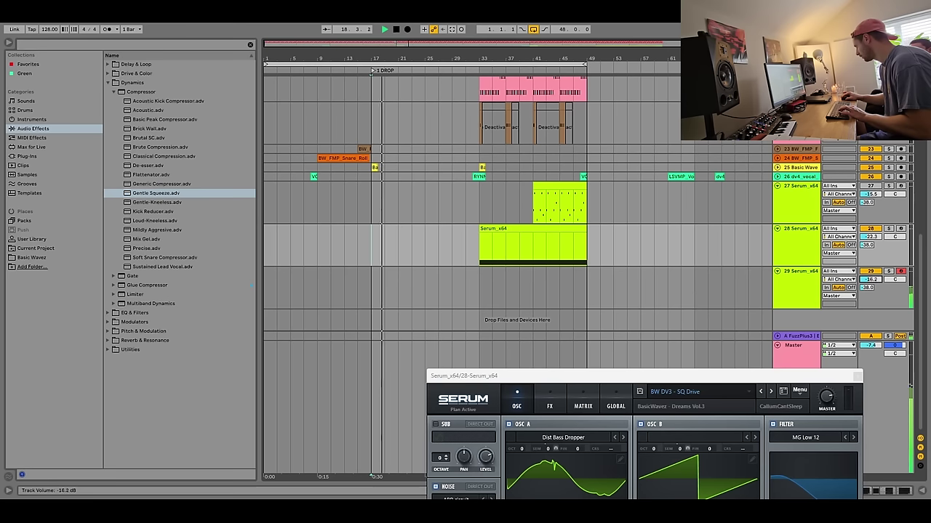
{"action": "key", "text": "space"}
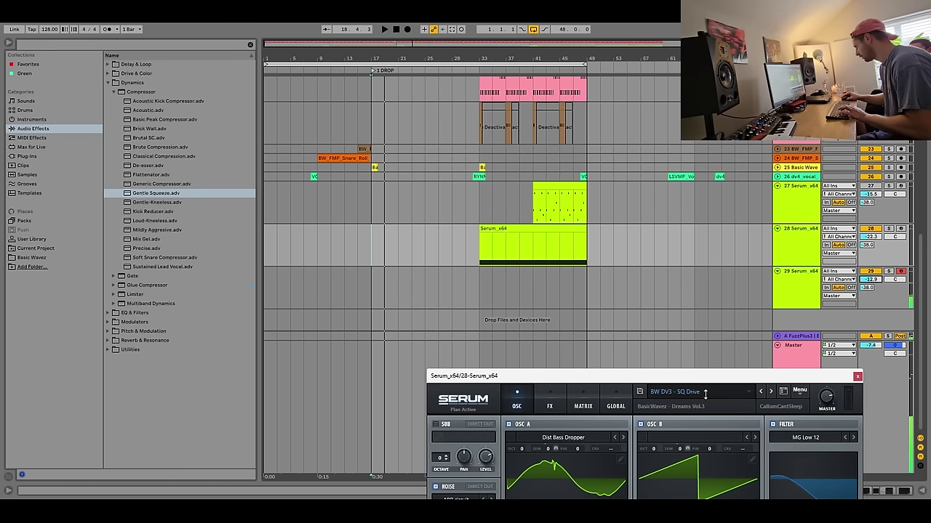
Try the BW DV3 - SQ Essence preset in track 28's Serum and go back to SQ Drive.
{"action": "scroll", "coordinate": [704, 393], "scroll_direction": "down", "scroll_amount": 1}
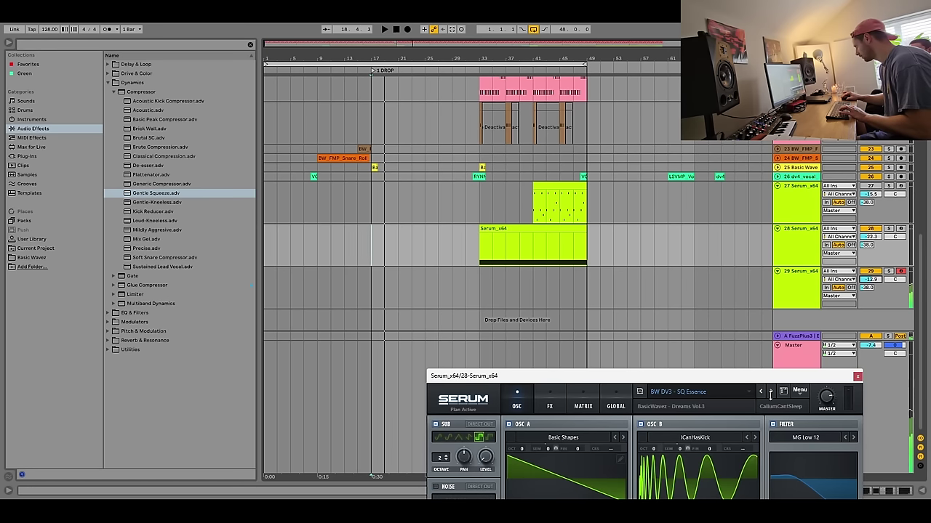
{"action": "left_click", "coordinate": [770, 392]}
{"action": "left_click", "coordinate": [762, 392]}
{"action": "left_click", "coordinate": [761, 392]}
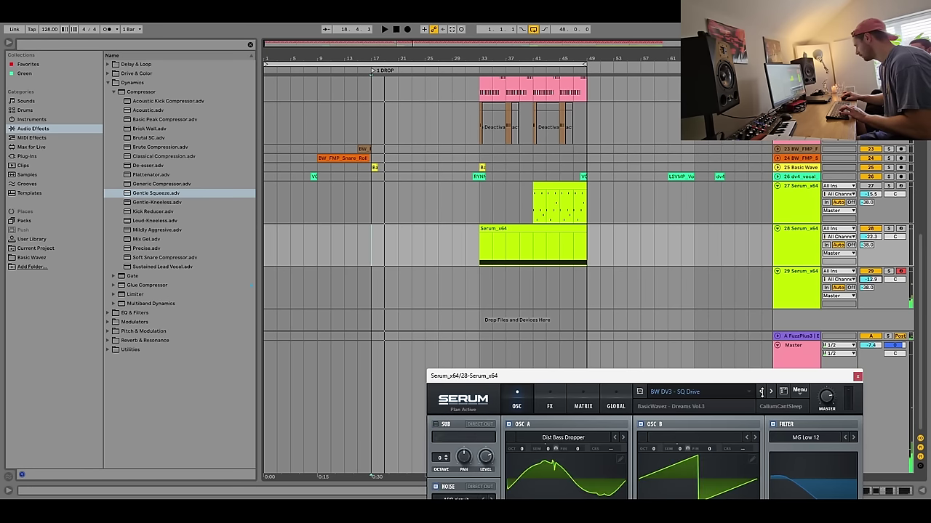
Load BW DV3 - SQ Essence in track 29's Serum and lower that track to -20.0 dB while playing from bar 33.
{"action": "left_click", "coordinate": [799, 301]}
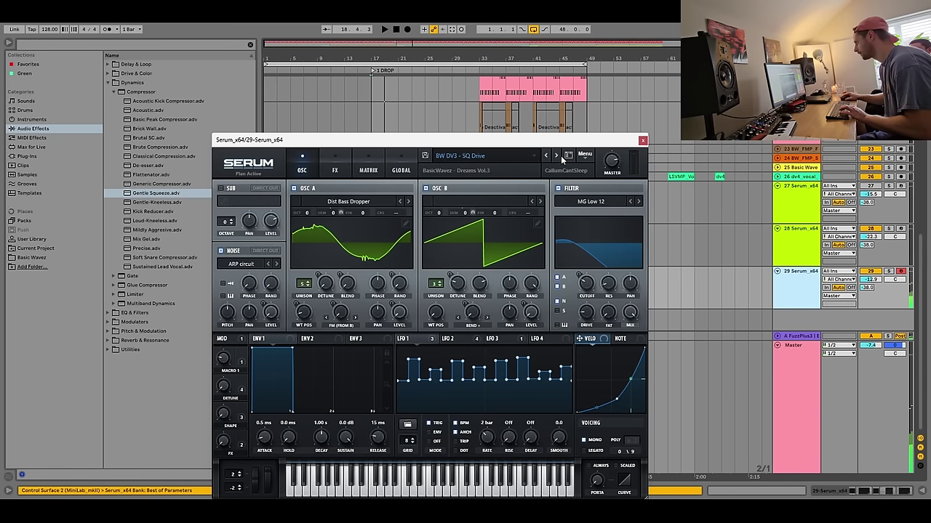
{"action": "left_click", "coordinate": [556, 154]}
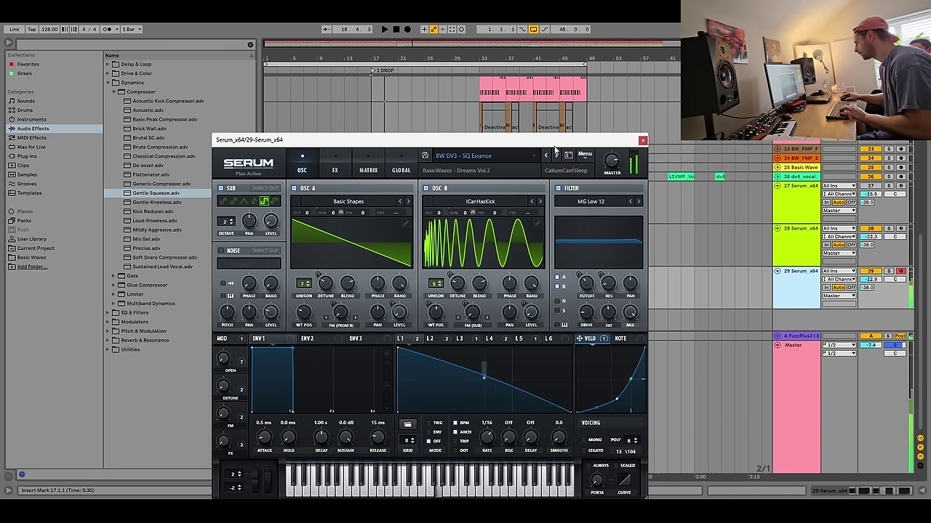
{"action": "left_click_drag", "start_coordinate": [555, 141], "coordinate": [682, 437]}
{"action": "left_click", "coordinate": [478, 303]}
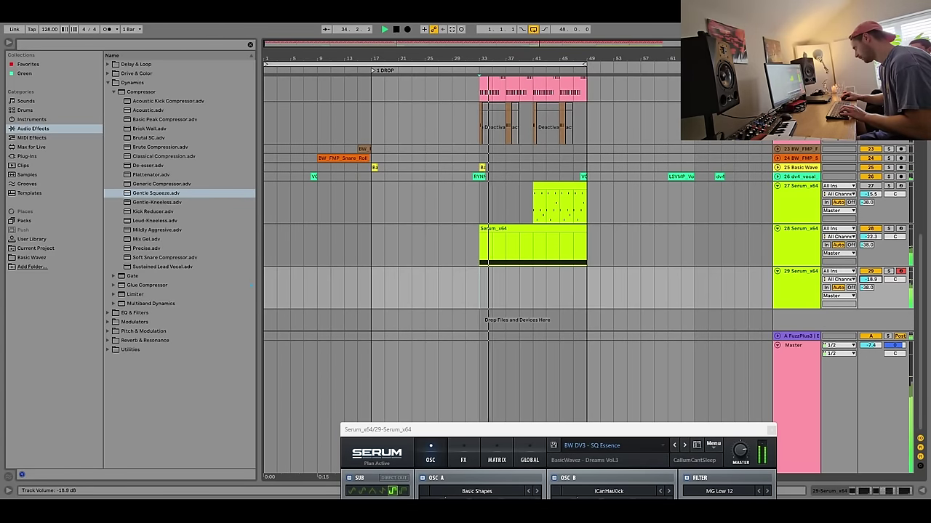
{"action": "left_click_drag", "start_coordinate": [871, 279], "coordinate": [871, 284]}
Solo track 28 briefly, load BW DV3 - SQ Cold in its Serum and restart playback from bar 33.
{"action": "left_click", "coordinate": [887, 230]}
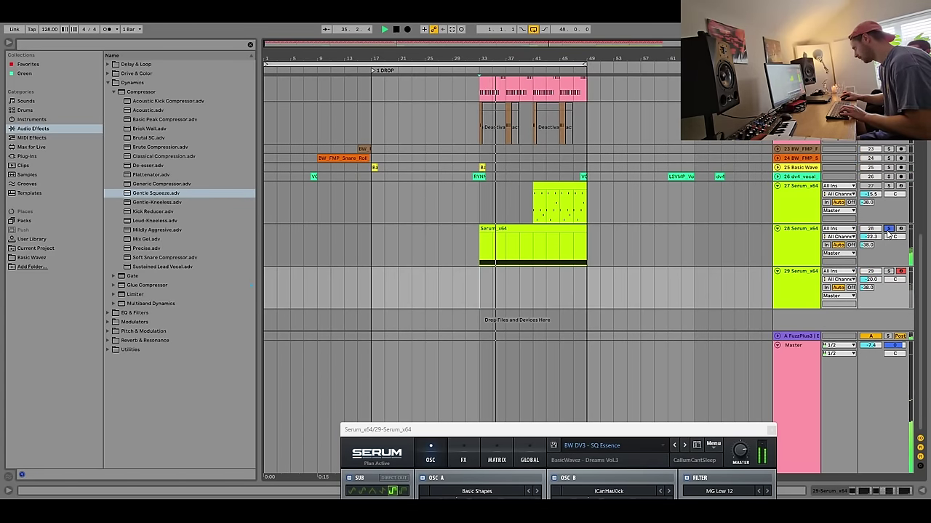
{"action": "left_click", "coordinate": [888, 231]}
{"action": "left_click", "coordinate": [804, 250]}
{"action": "key", "text": "space"}
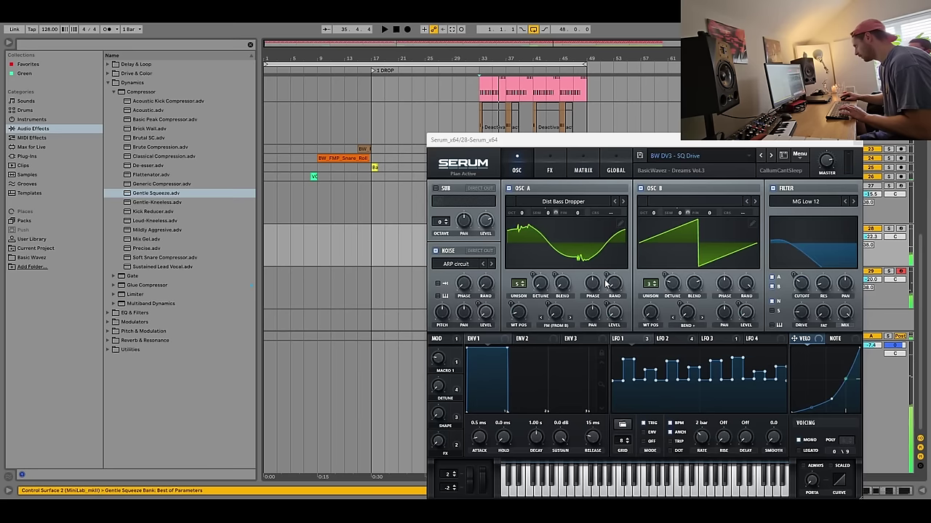
{"action": "left_click", "coordinate": [761, 156]}
{"action": "key", "text": "space"}
{"action": "left_click_drag", "start_coordinate": [748, 142], "coordinate": [763, 384]}
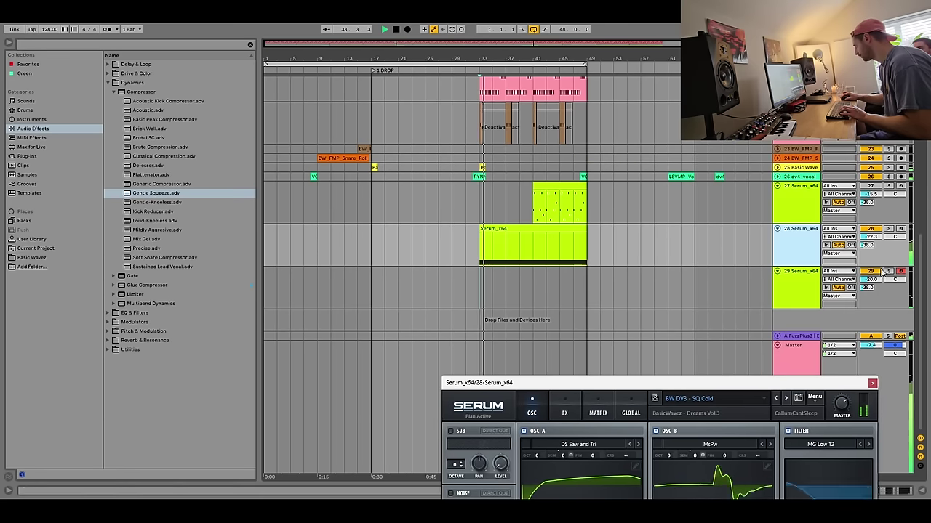
Mute track 28 and raise track 29's volume to -16.9 dB during playback.
{"action": "left_click", "coordinate": [870, 229]}
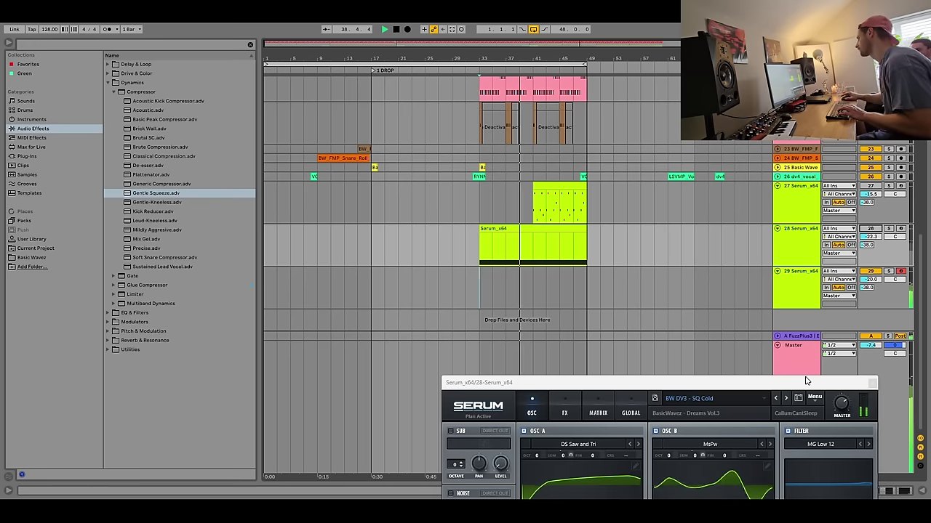
{"action": "left_click_drag", "start_coordinate": [806, 380], "coordinate": [757, 314]}
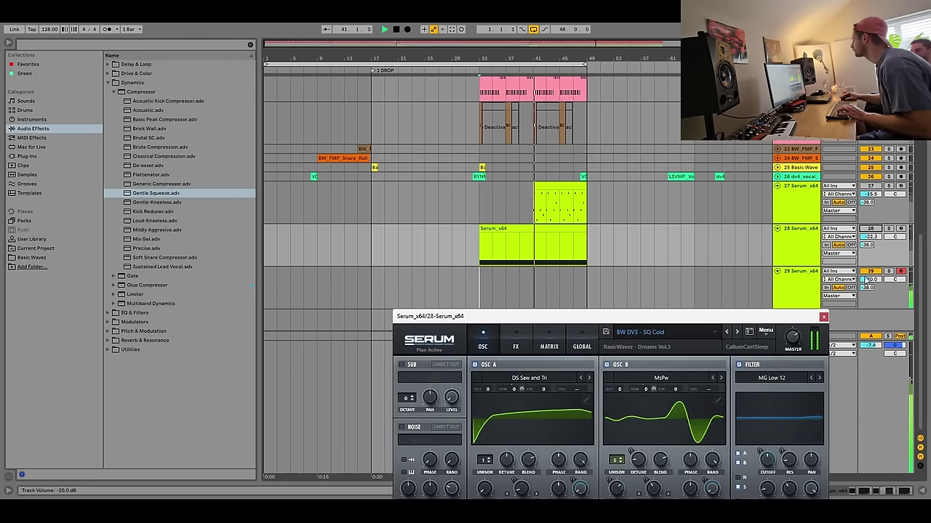
{"action": "left_click_drag", "start_coordinate": [865, 280], "coordinate": [865, 270]}
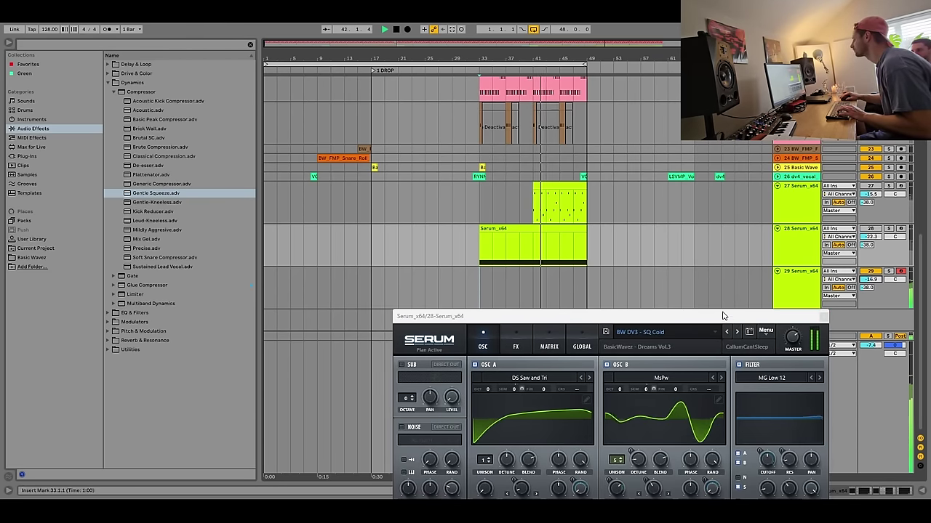
{"action": "key", "text": "space"}
Try BW DV3 - SQ Drive in track 28's Serum, return to SQ Cold and close the plugin window.
{"action": "left_click_drag", "start_coordinate": [723, 316], "coordinate": [670, 201]}
{"action": "left_click", "coordinate": [697, 217]}
{"action": "key", "text": "space"}
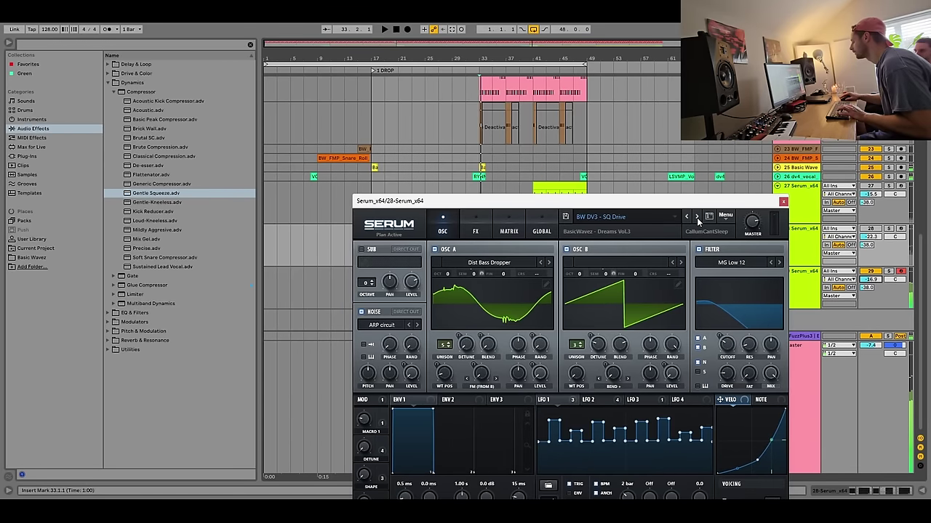
{"action": "left_click", "coordinate": [697, 216]}
{"action": "left_click", "coordinate": [687, 218]}
{"action": "left_click", "coordinate": [687, 217]}
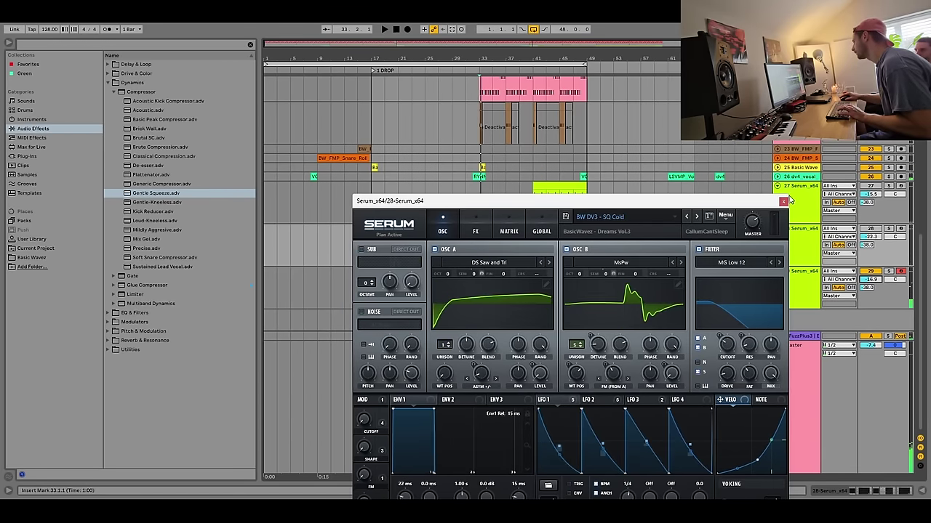
{"action": "left_click", "coordinate": [783, 201]}
Audition the BW DV3 - SQ Imager and SQ Link presets in track 29's Serum, playing SQ Imager against the arrangement from bar 33.
{"action": "left_click", "coordinate": [815, 296]}
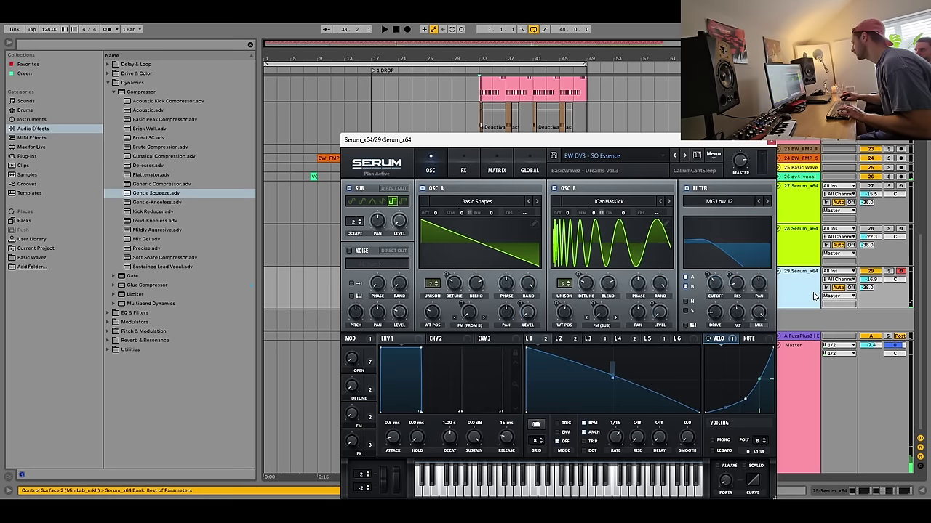
{"action": "left_click", "coordinate": [685, 155]}
{"action": "left_click", "coordinate": [685, 156]}
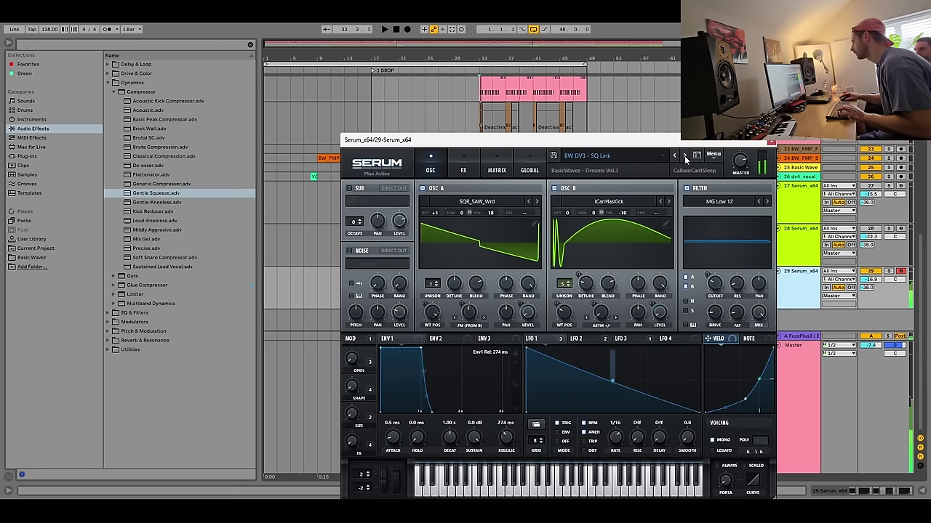
{"action": "left_click", "coordinate": [675, 155]}
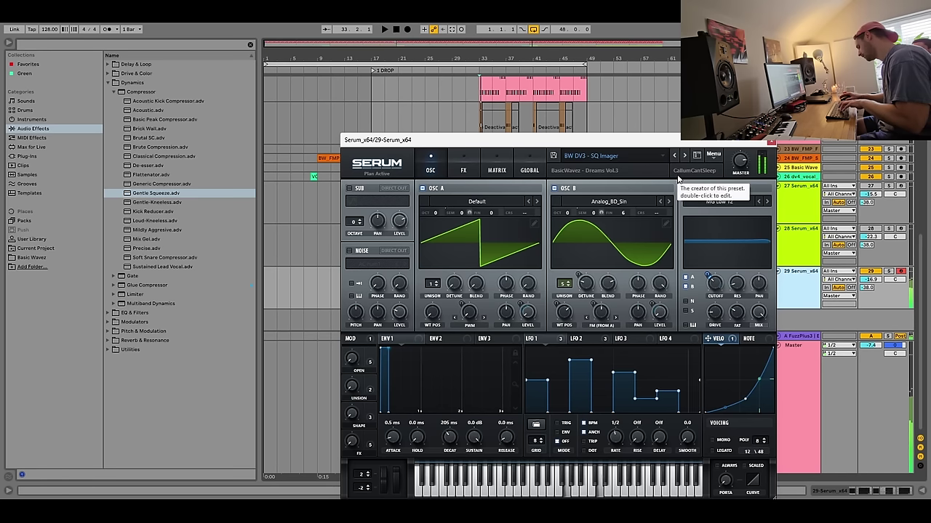
{"action": "key", "text": "space"}
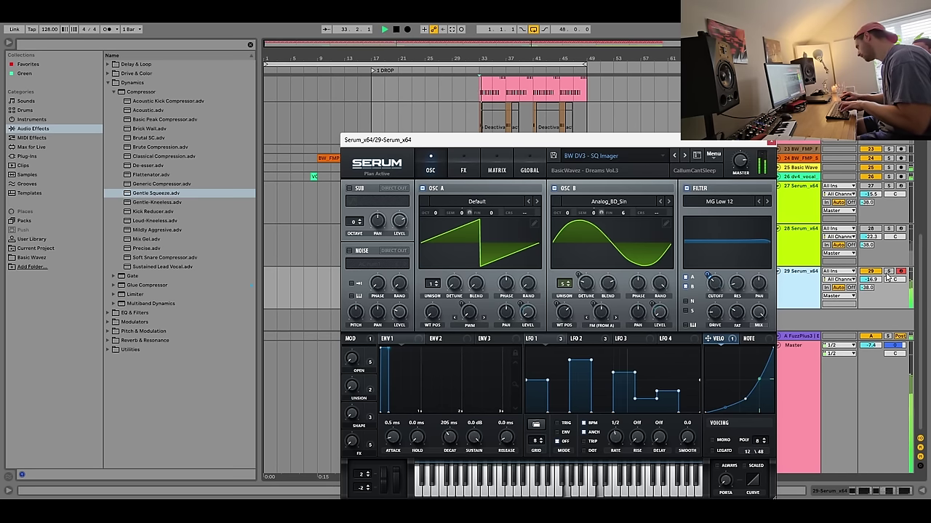
{"action": "mouse_move", "coordinate": [711, 295]}
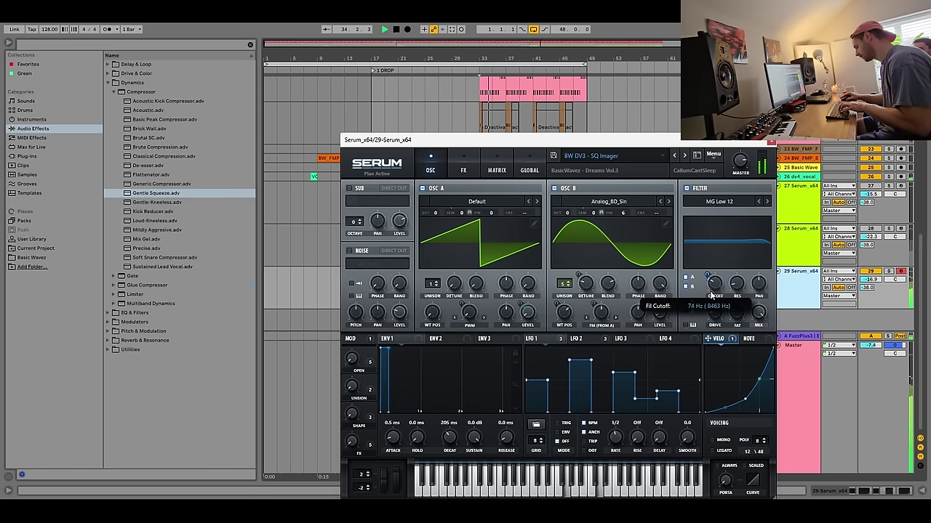
{"action": "key", "text": "space"}
{"action": "left_click", "coordinate": [652, 156]}
{"action": "mouse_move", "coordinate": [634, 307]}
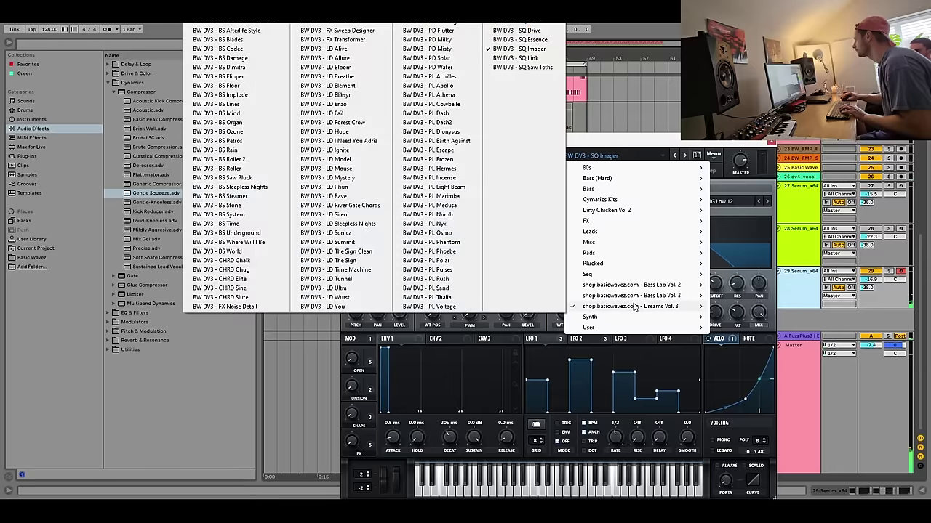
{"action": "left_click", "coordinate": [521, 58]}
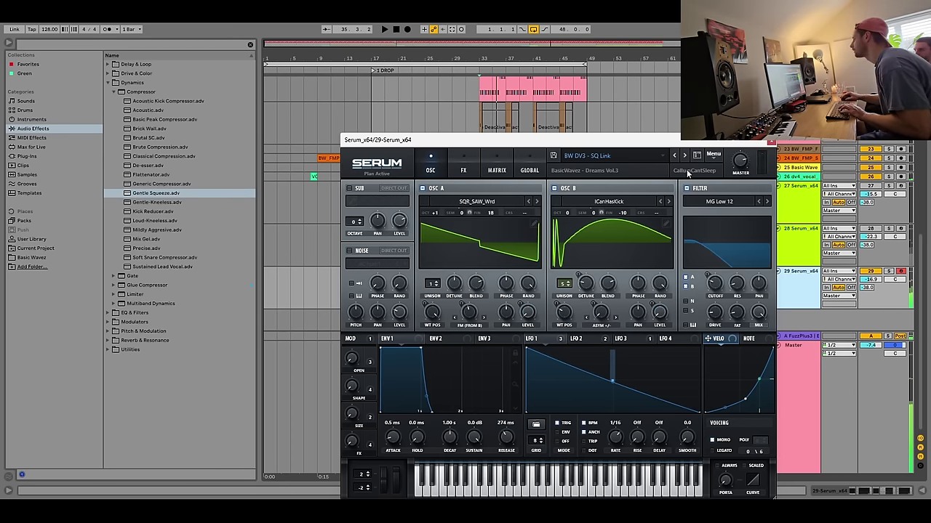
Load BW DV3 - SQ Saw 16ths from the Dreams Vol. 3 bank in track 29's Serum and audition it from bar 33.
{"action": "left_click", "coordinate": [668, 158]}
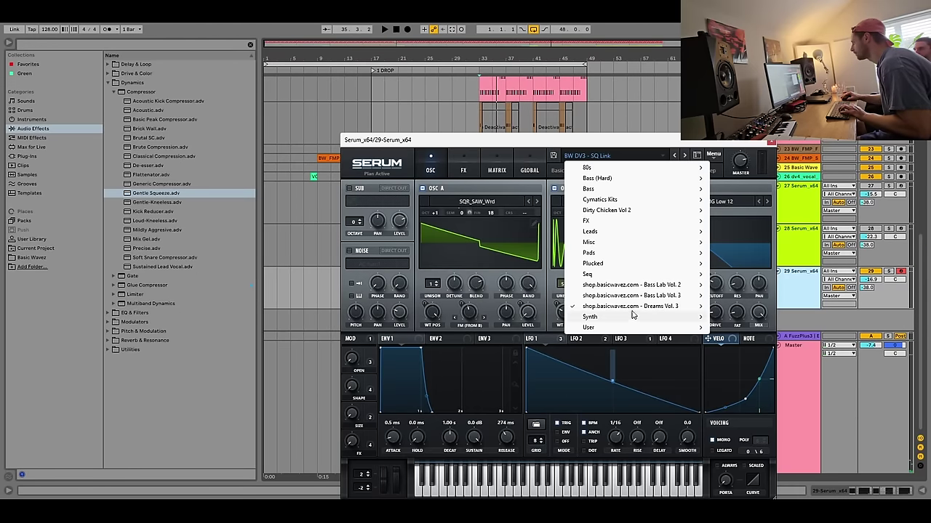
{"action": "mouse_move", "coordinate": [604, 317]}
{"action": "left_click", "coordinate": [507, 68]}
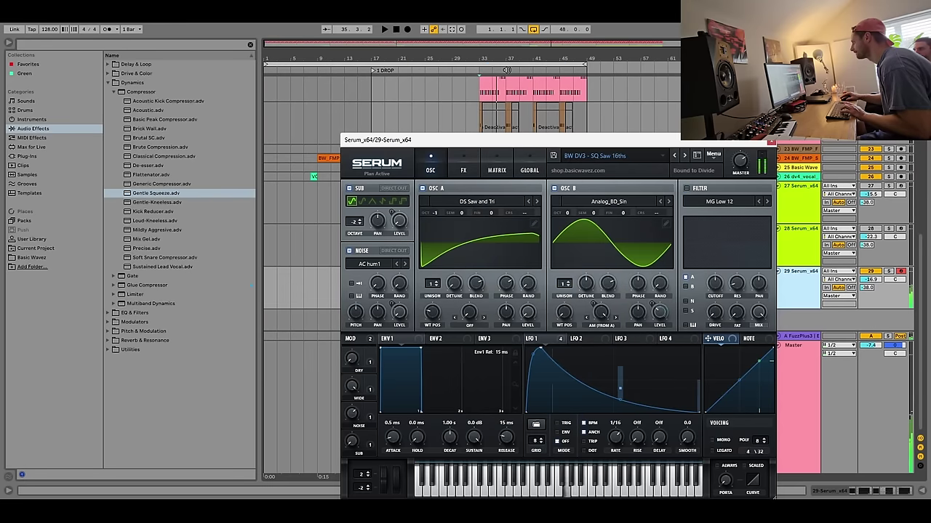
{"action": "left_click", "coordinate": [620, 154]}
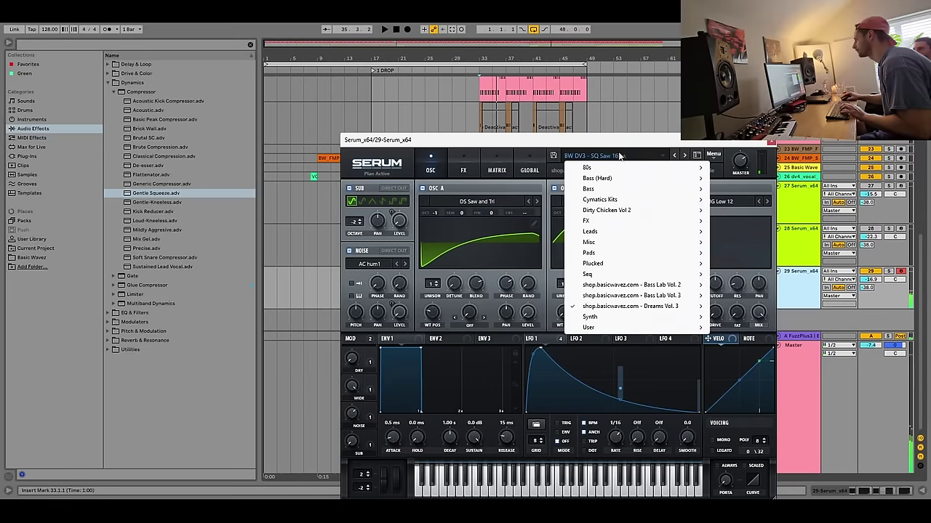
{"action": "left_click", "coordinate": [622, 138]}
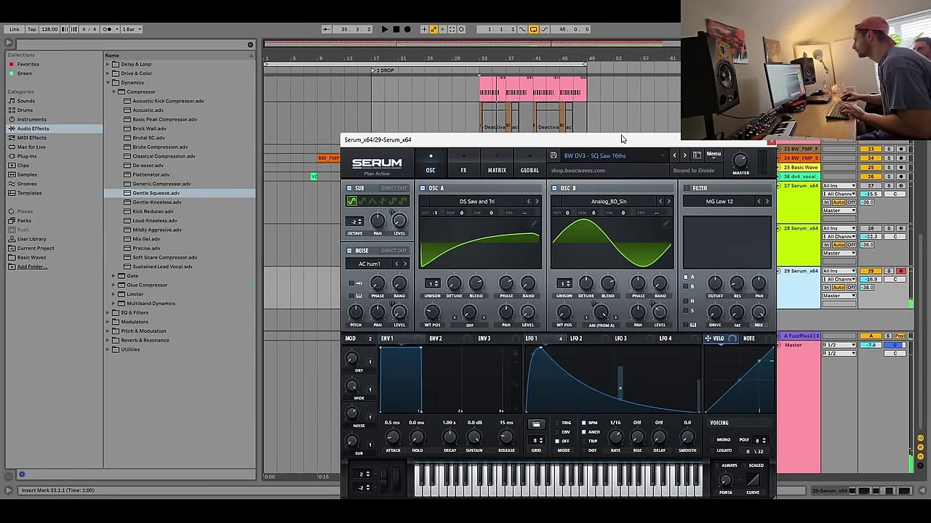
{"action": "left_click", "coordinate": [888, 274]}
{"action": "key", "text": "space"}
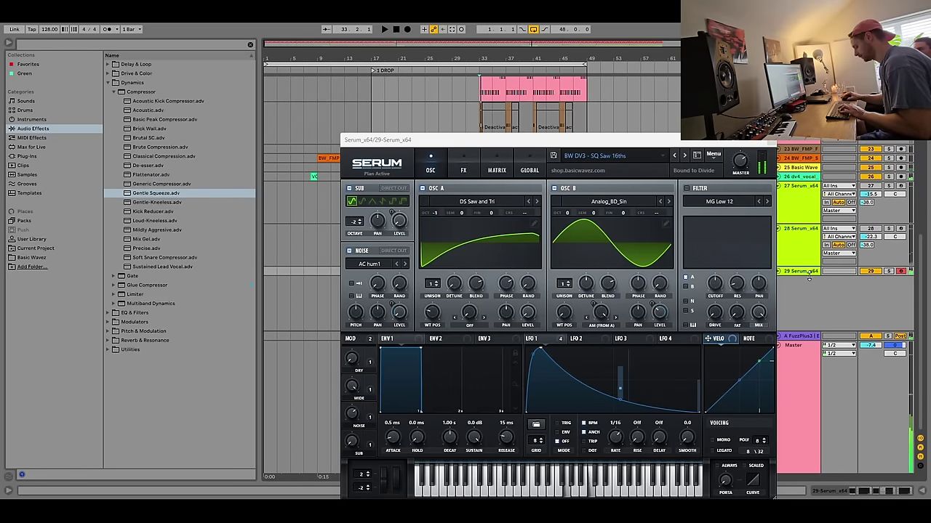
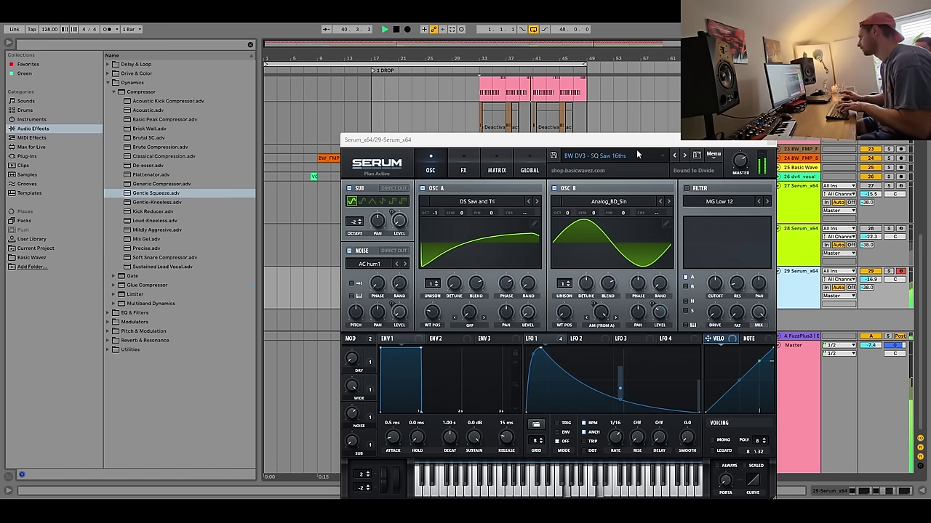
Close the Serum window and record a chord part on track 29 from bar 33.
{"action": "left_click", "coordinate": [768, 141]}
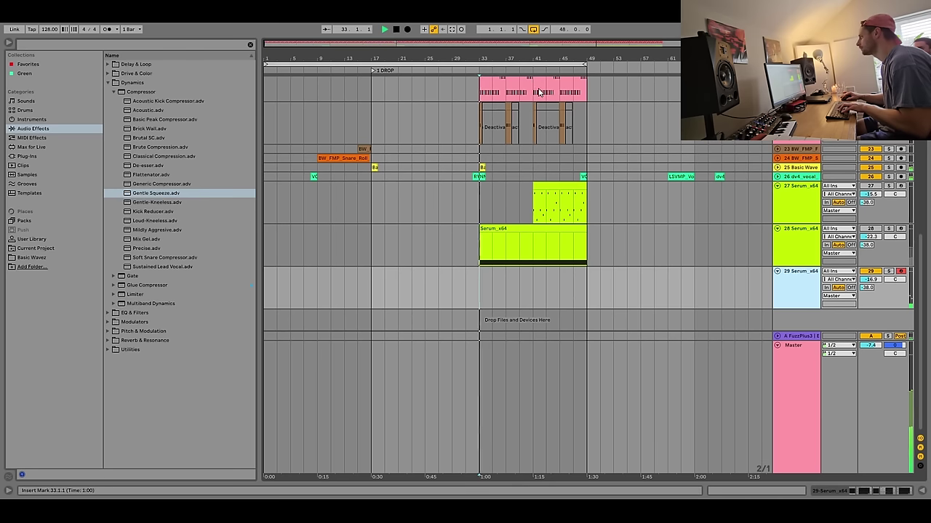
{"action": "key", "text": "space"}
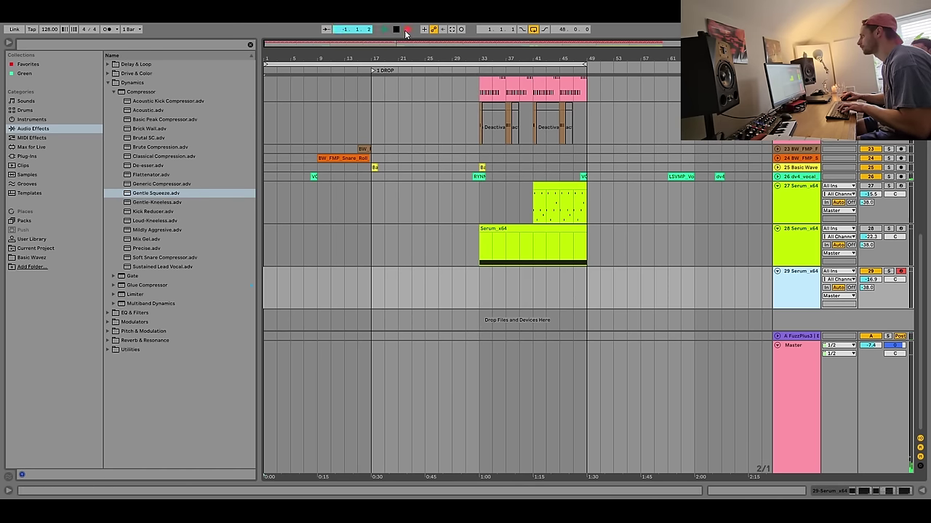
{"action": "left_click", "coordinate": [470, 290]}
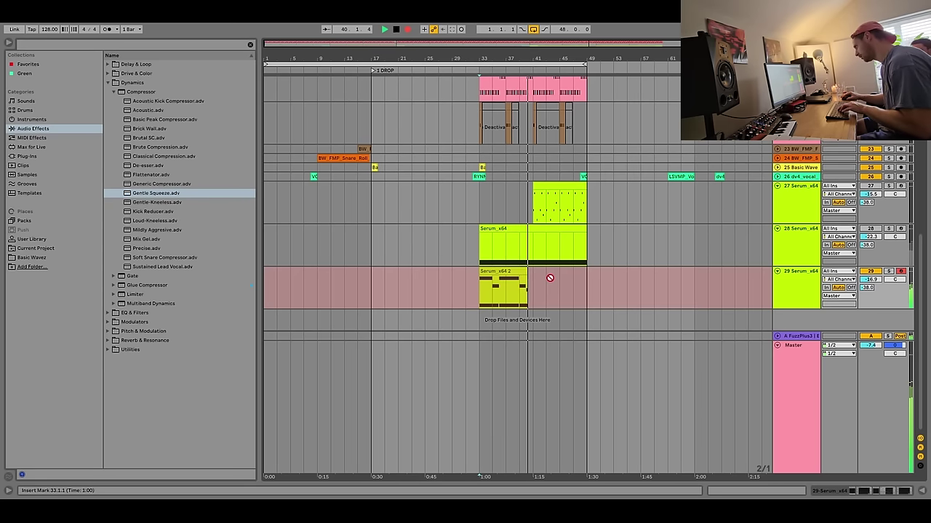
{"action": "key", "text": "space"}
Extend the recorded clip on track 29 to bar 41 and open its notes in an enlarged piano roll.
{"action": "scroll", "coordinate": [498, 288], "scroll_direction": "up", "scroll_amount": 5}
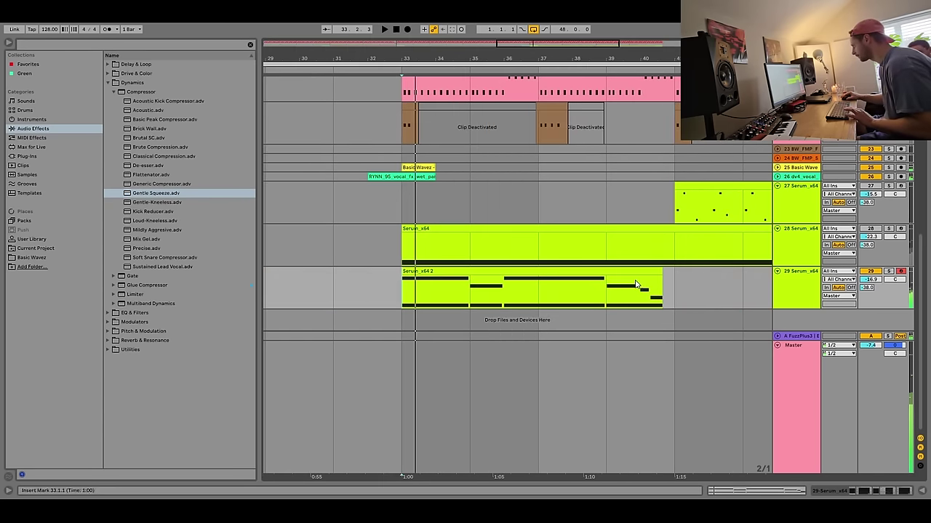
{"action": "left_click_drag", "start_coordinate": [658, 273], "coordinate": [672, 273]}
{"action": "double_click", "coordinate": [628, 272]}
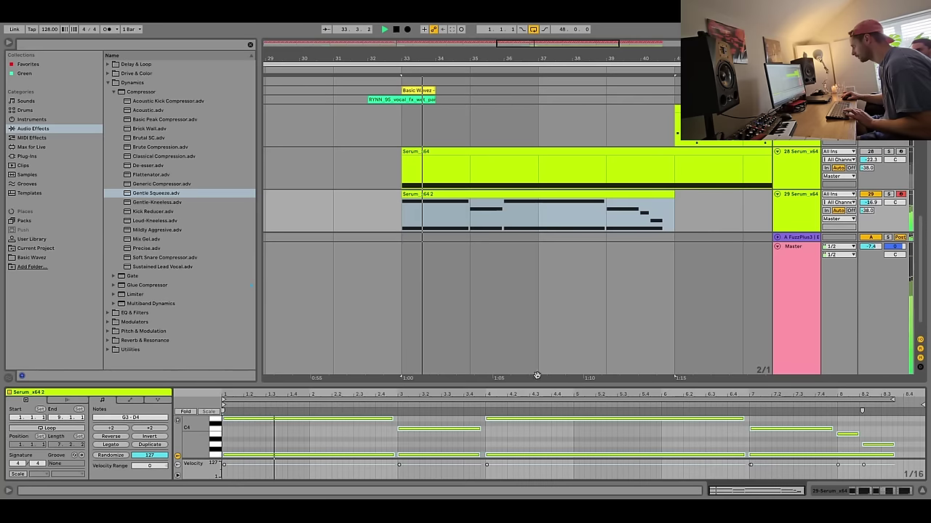
{"action": "left_click_drag", "start_coordinate": [539, 382], "coordinate": [524, 251]}
{"action": "scroll", "coordinate": [475, 348], "scroll_direction": "up", "scroll_amount": 2}
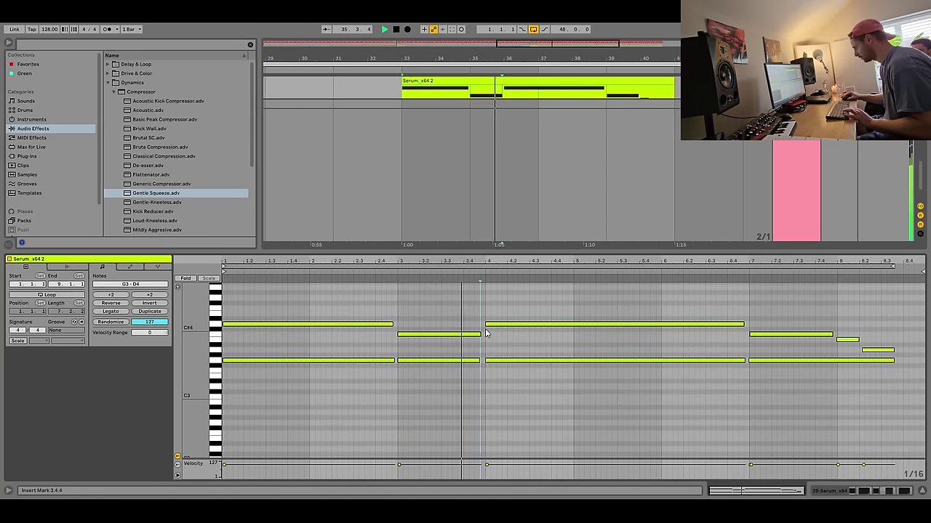
Try the upper note of clip bar 4 at D#4, return it to D4 and audition the C4 note in bar 7.
{"action": "left_click", "coordinate": [517, 325]}
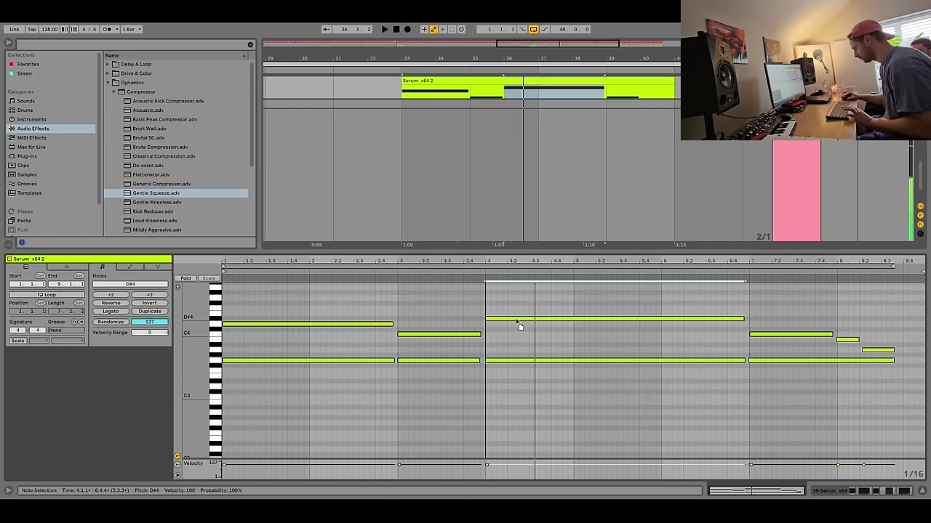
{"action": "key", "text": "0"}
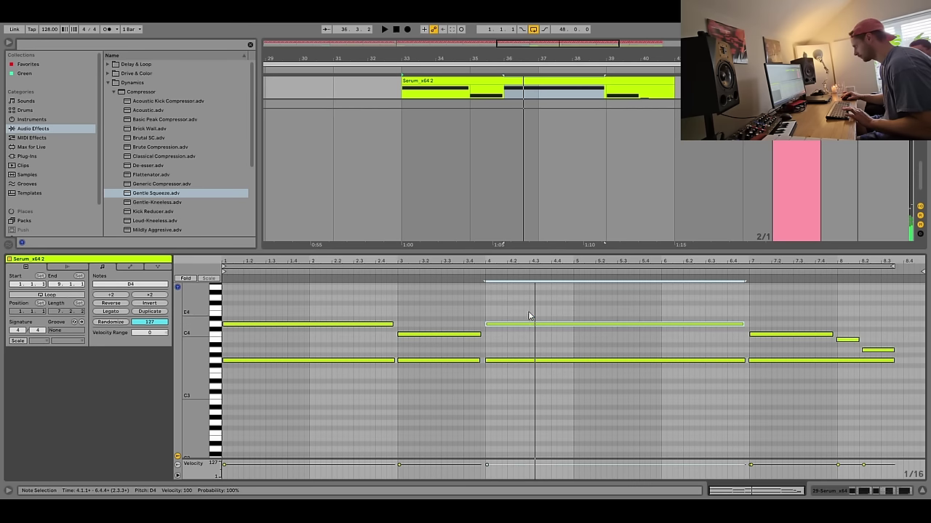
{"action": "key", "text": "0"}
{"action": "left_click", "coordinate": [778, 333]}
{"action": "key", "text": "0"}
{"action": "key", "text": "0"}
Delete the short B3 note at the start of clip bar 8.
{"action": "left_click", "coordinate": [847, 339]}
{"action": "key", "text": "0"}
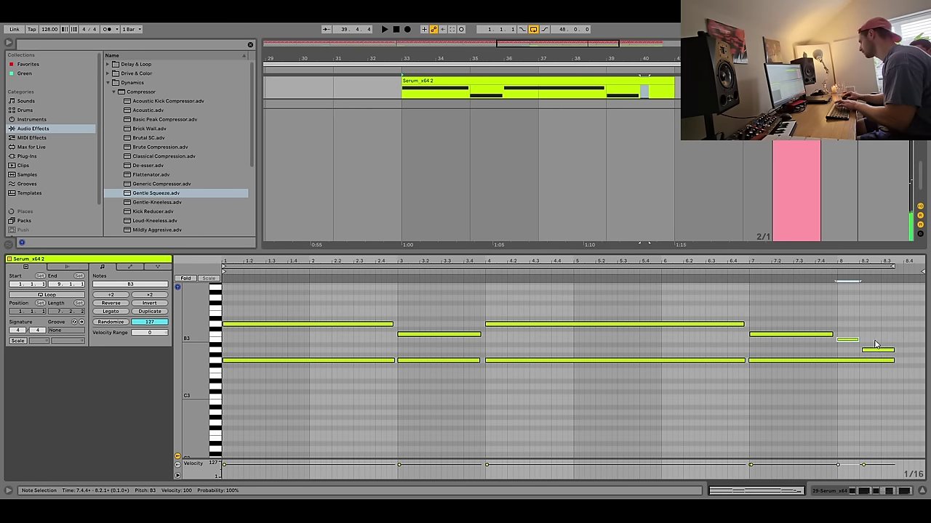
{"action": "key", "text": "Delete"}
Try starting the final A3 note at 8.1.1 and lowering it to G#3.
{"action": "left_click", "coordinate": [876, 350]}
{"action": "key", "text": "0"}
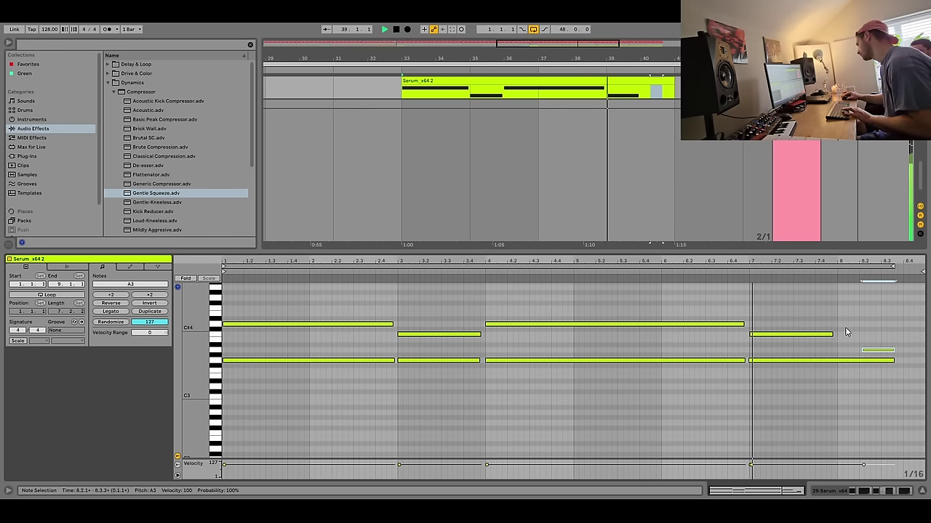
{"action": "key", "text": "0"}
{"action": "mouse_move", "coordinate": [864, 350]}
{"action": "left_mouse_down"}
{"action": "mouse_move", "coordinate": [831, 353]}
{"action": "mouse_move", "coordinate": [841, 352]}
{"action": "left_mouse_up"}
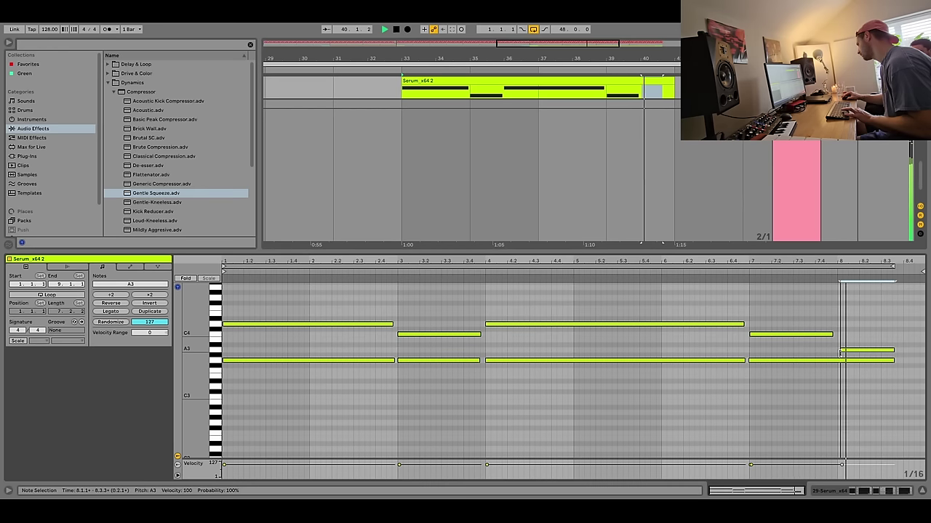
{"action": "key", "text": "0"}
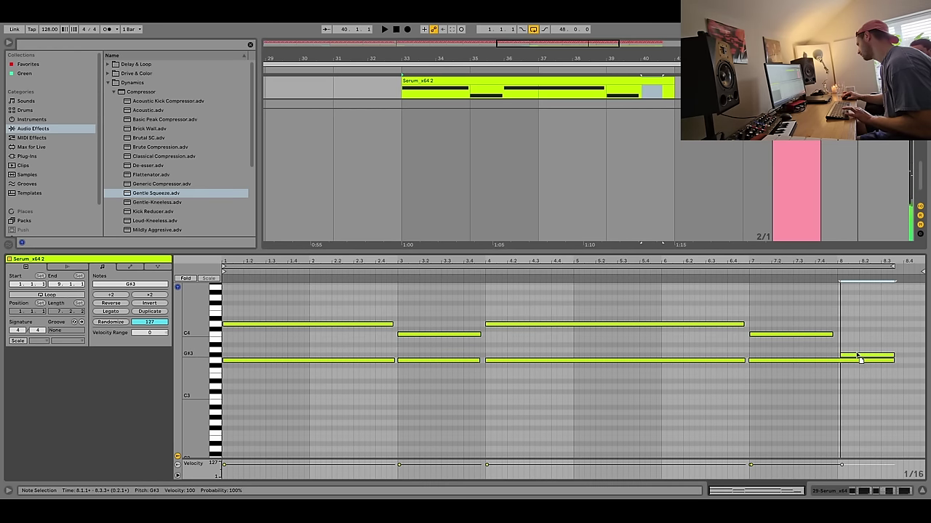
{"action": "left_click", "coordinate": [860, 356]}
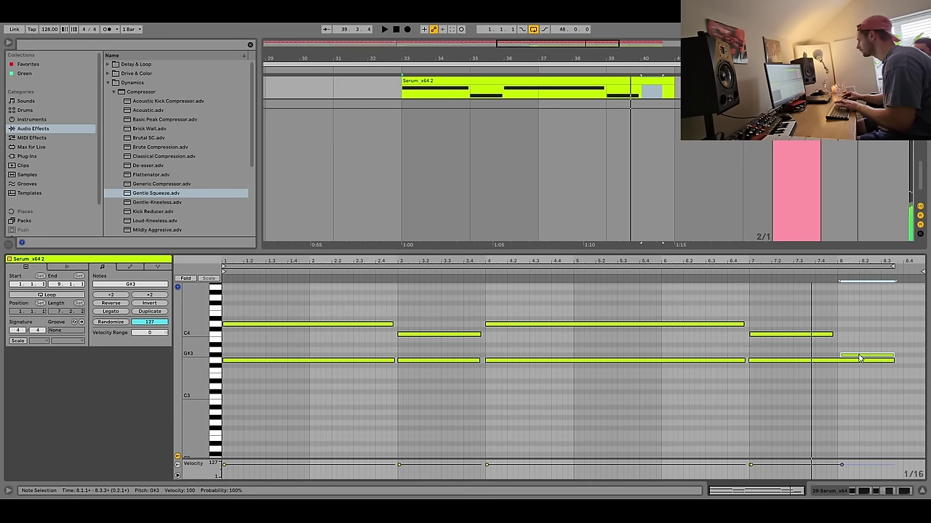
End the last lower G3 note just before clip bar 8, then try a D#3 note at 8.1.1 and remove it.
{"action": "left_click_drag", "start_coordinate": [893, 361], "coordinate": [857, 382]}
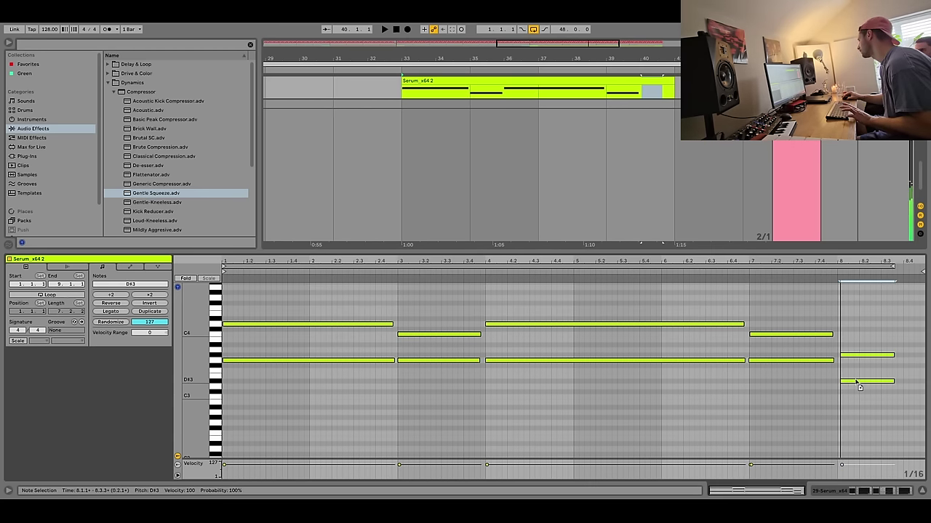
{"action": "key", "text": "Delete"}
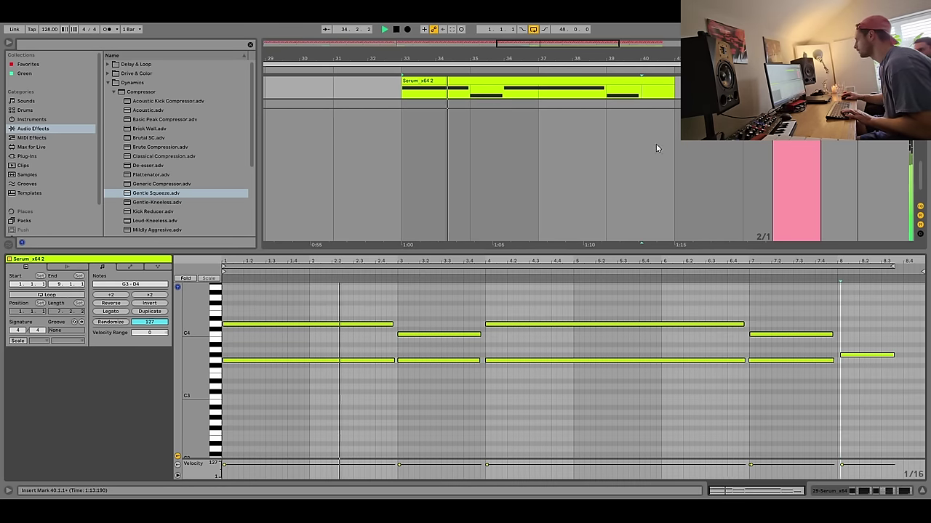
Check the Serum preset on track 29 and close the plugin window.
{"action": "key", "text": "shift+Tab"}
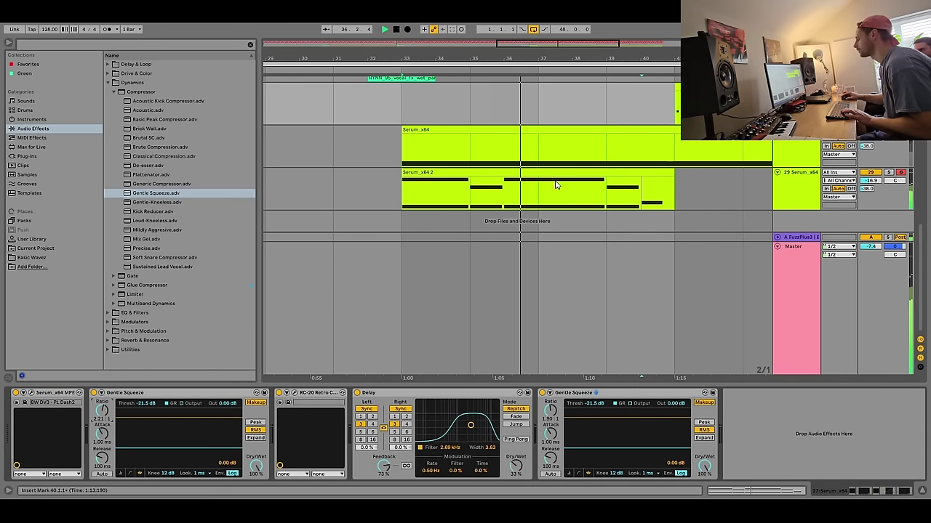
{"action": "left_click", "coordinate": [623, 184]}
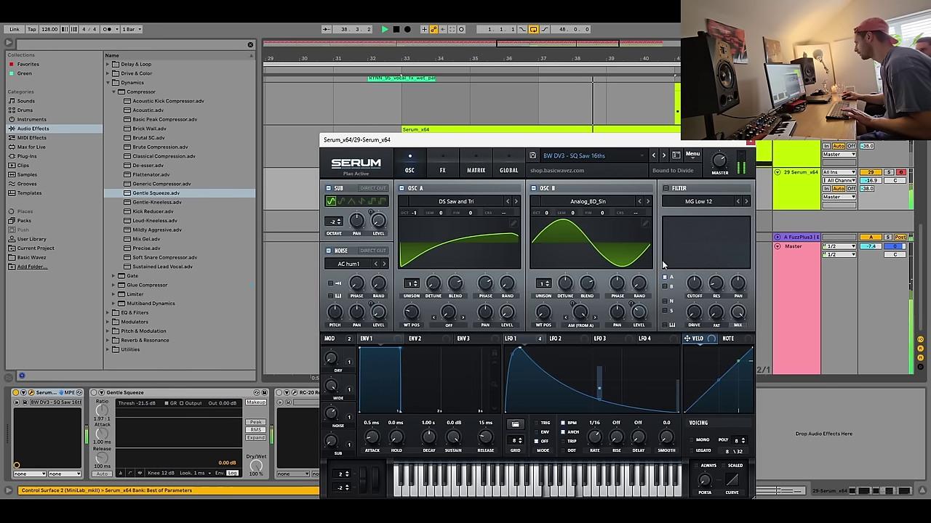
{"action": "left_click", "coordinate": [750, 143]}
Reopen track 29's clip, try the remaining clip bar 8 note at C#4 and delete it.
{"action": "double_click", "coordinate": [652, 172]}
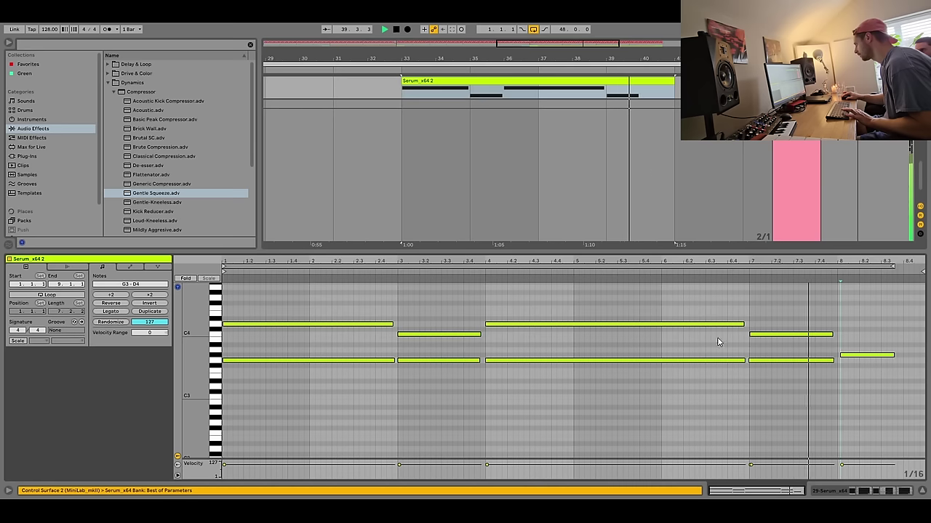
{"action": "left_click", "coordinate": [852, 355]}
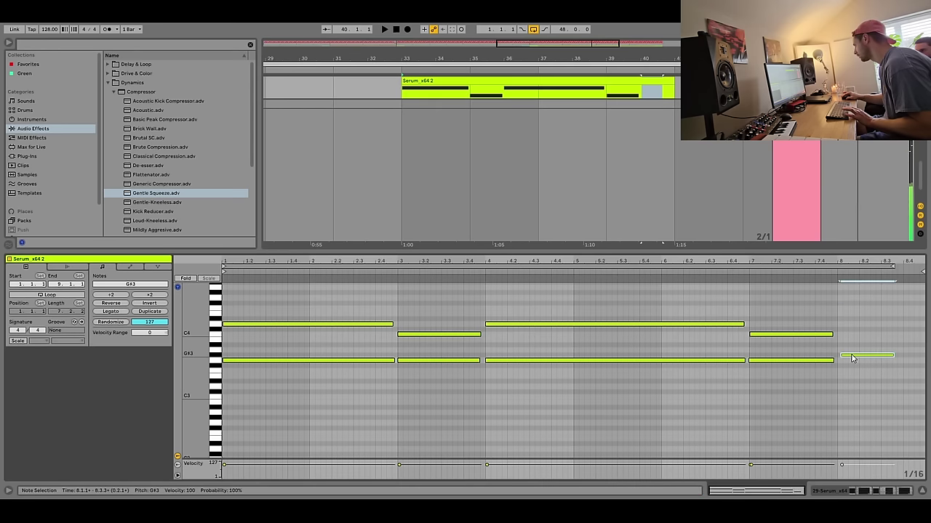
{"action": "left_click_drag", "start_coordinate": [854, 335], "coordinate": [843, 336]}
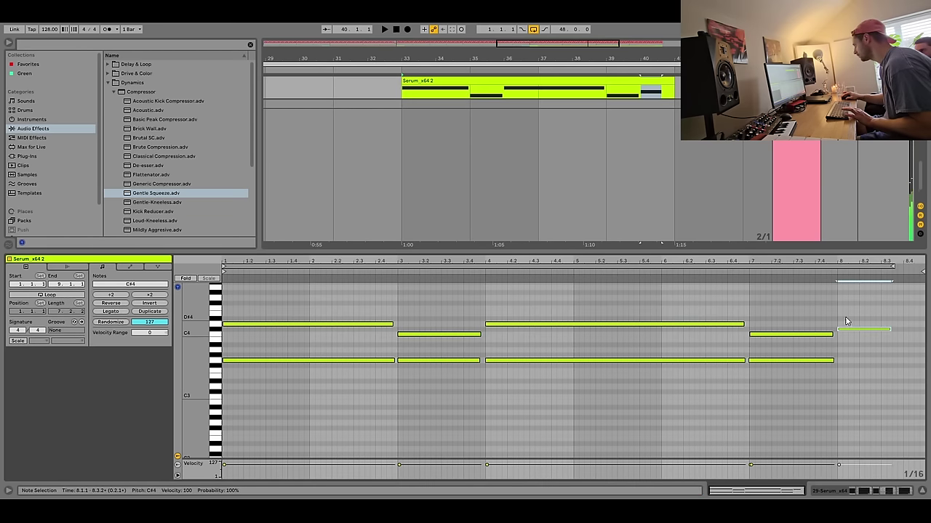
{"action": "key", "text": "Delete"}
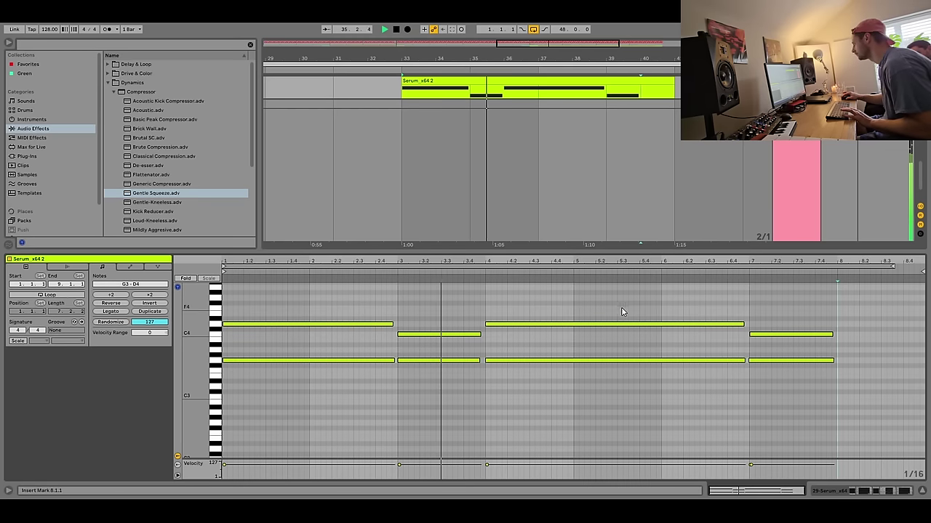
Copy the clip bar 7 notes to make a short G4 at 7.4.3 and long D#4 and G3 notes from 8.1.1, and play them.
{"action": "left_click_drag", "start_coordinate": [767, 336], "coordinate": [846, 301]}
{"action": "left_click_drag", "start_coordinate": [909, 299], "coordinate": [837, 314]}
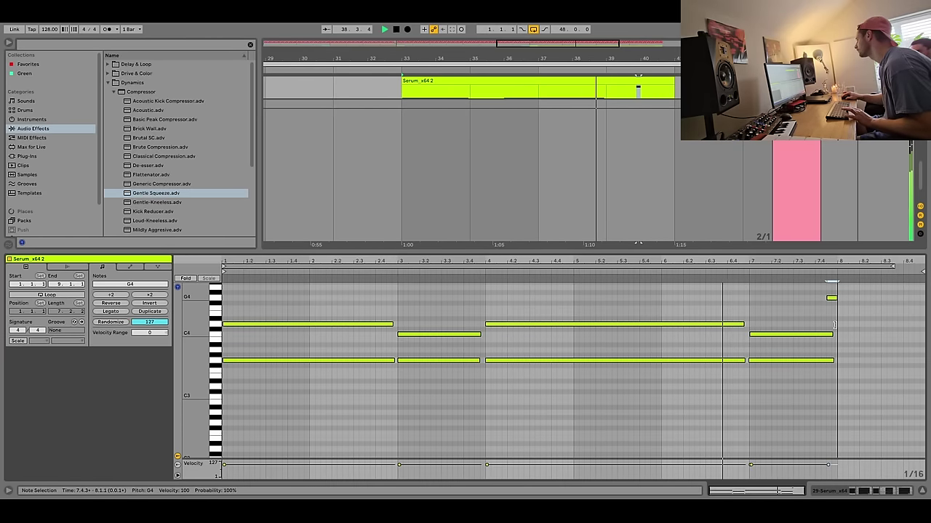
{"action": "left_click_drag", "start_coordinate": [787, 336], "coordinate": [877, 325]}
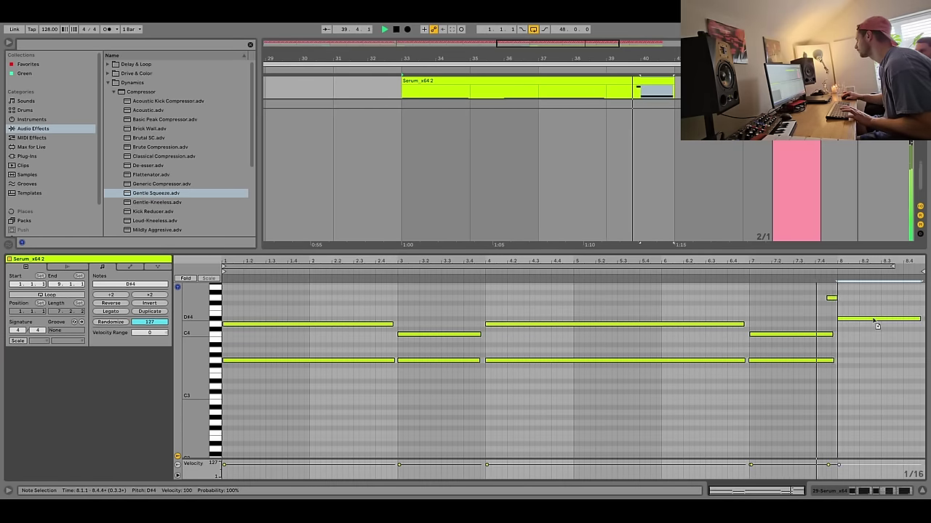
{"action": "left_click_drag", "start_coordinate": [802, 366], "coordinate": [888, 368]}
{"action": "key", "text": "space"}
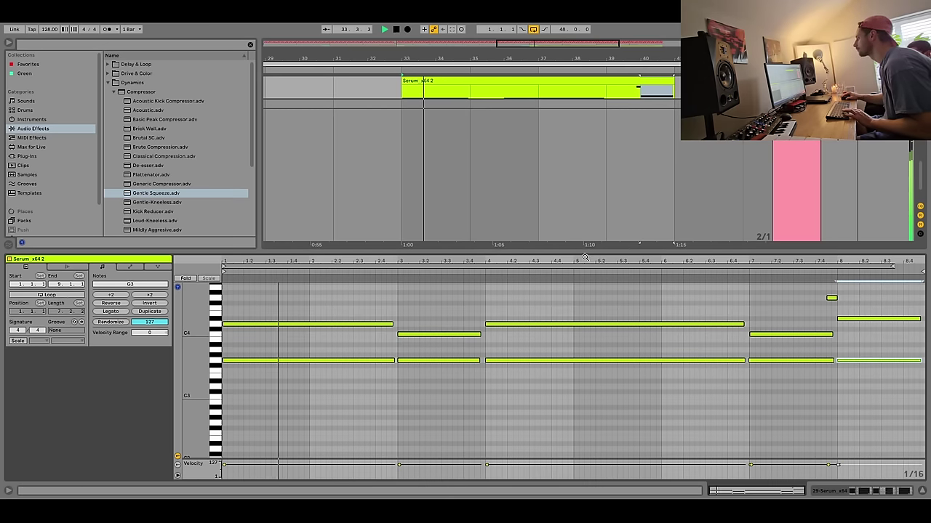
Show track 29's device chain and enable Delay, RC-20 and both Gentle Squeeze compressors.
{"action": "left_click_drag", "start_coordinate": [585, 251], "coordinate": [593, 355]}
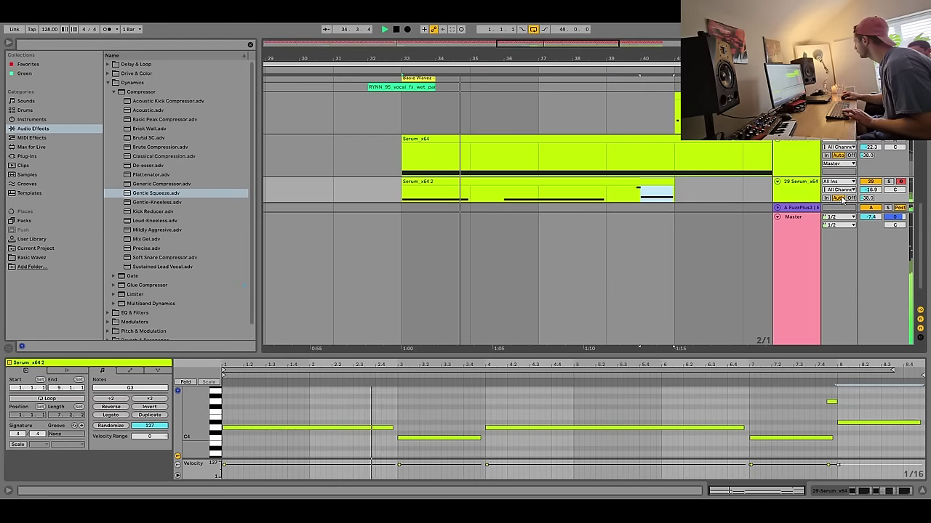
{"action": "double_click", "coordinate": [799, 189]}
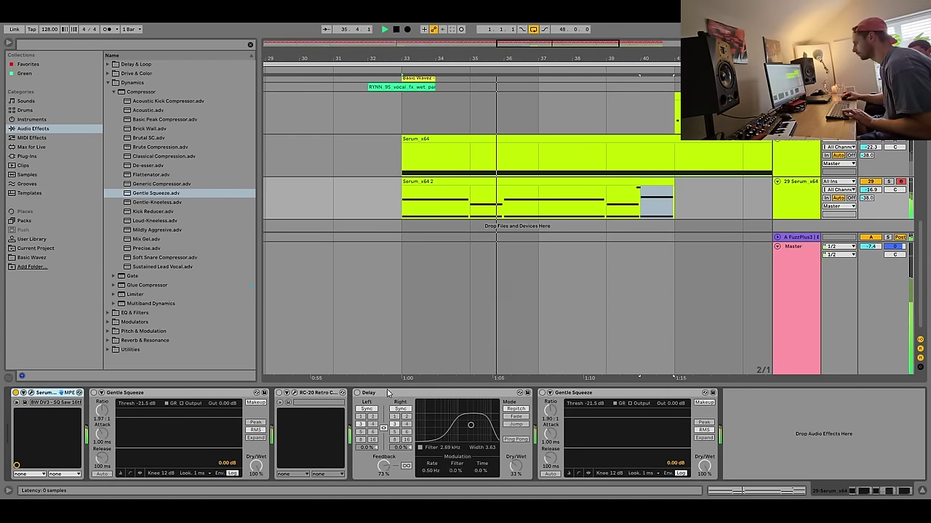
{"action": "left_click", "coordinate": [357, 392]}
{"action": "left_click", "coordinate": [278, 393]}
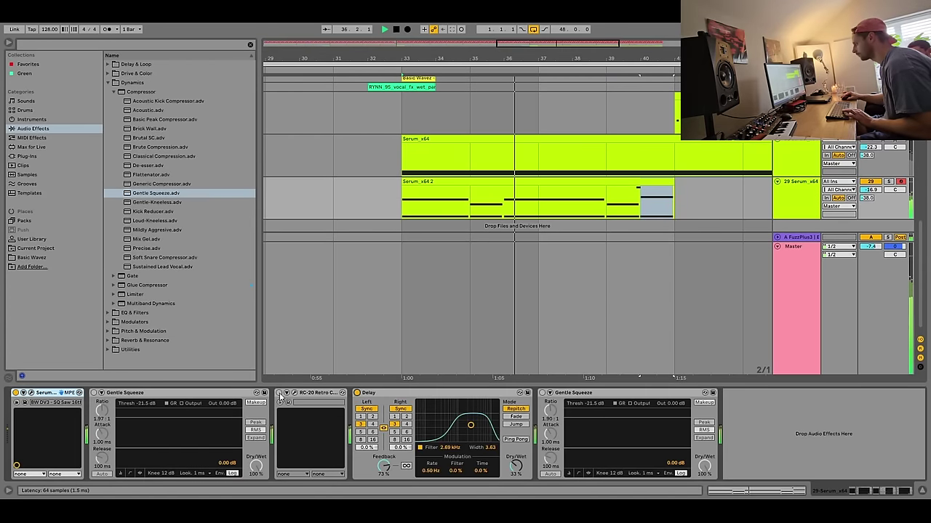
{"action": "left_click", "coordinate": [95, 393]}
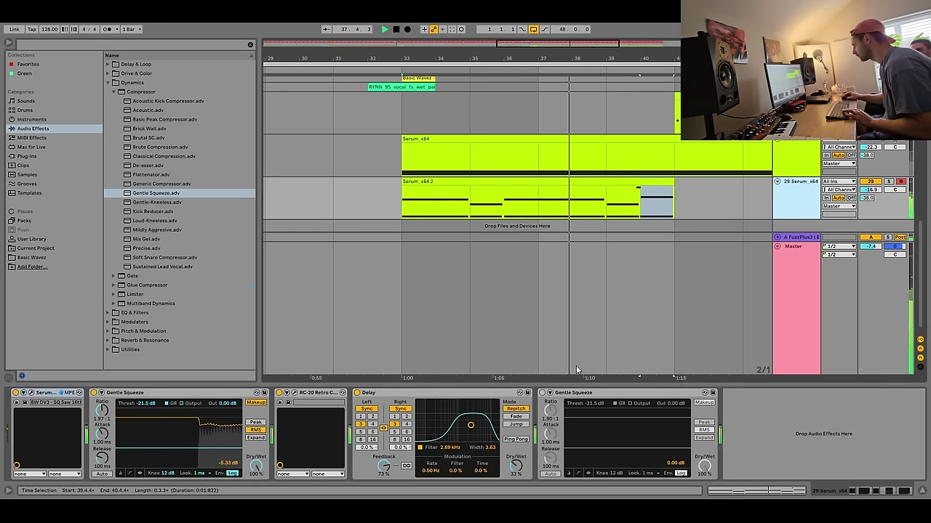
{"action": "left_click", "coordinate": [542, 393]}
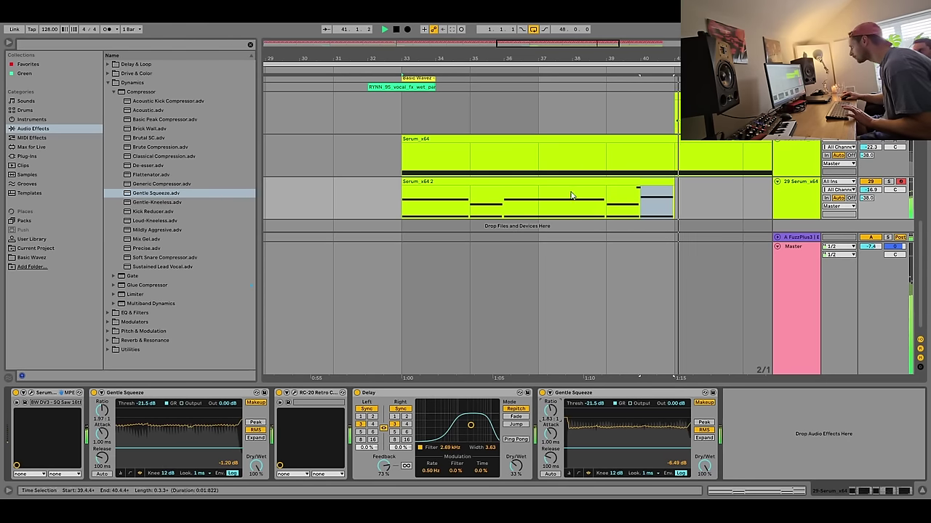
Duplicate track 29's clip to bar 41 and lower the track volume to -22.3 dB.
{"action": "scroll", "coordinate": [523, 194], "scroll_direction": "down", "scroll_amount": 3}
{"action": "left_click", "coordinate": [539, 181]}
{"action": "key", "text": "ctrl+d"}
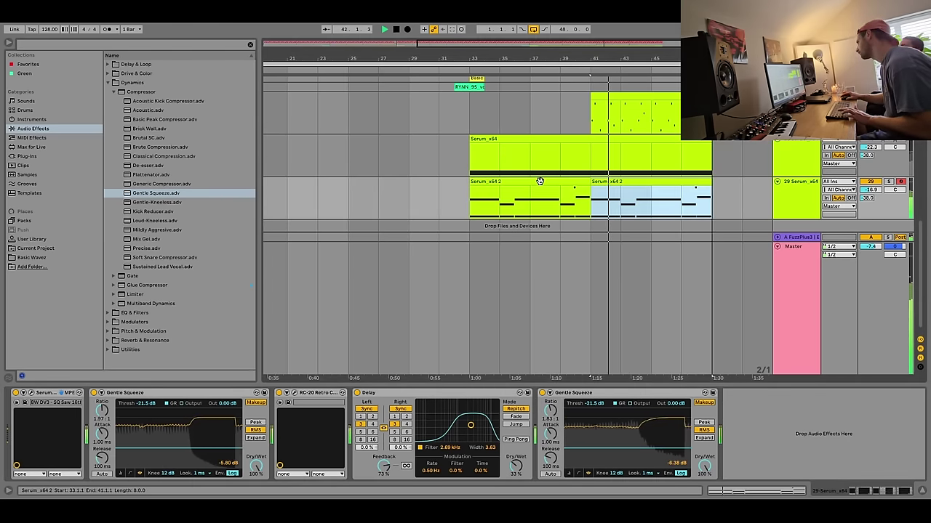
{"action": "left_click_drag", "start_coordinate": [870, 189], "coordinate": [863, 204]}
{"action": "key", "text": "space"}
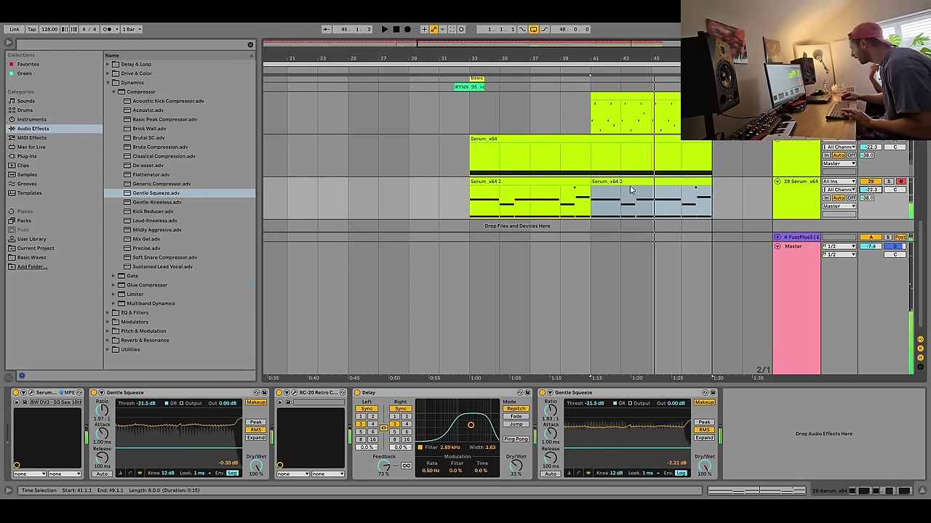
In track 29's first clip, start the lower G3 note of bar 4 at 4.2.3 and add a short F3 note at the start of bar 4.
{"action": "left_click", "coordinate": [504, 188]}
{"action": "double_click", "coordinate": [504, 188]}
{"action": "left_click", "coordinate": [511, 390]}
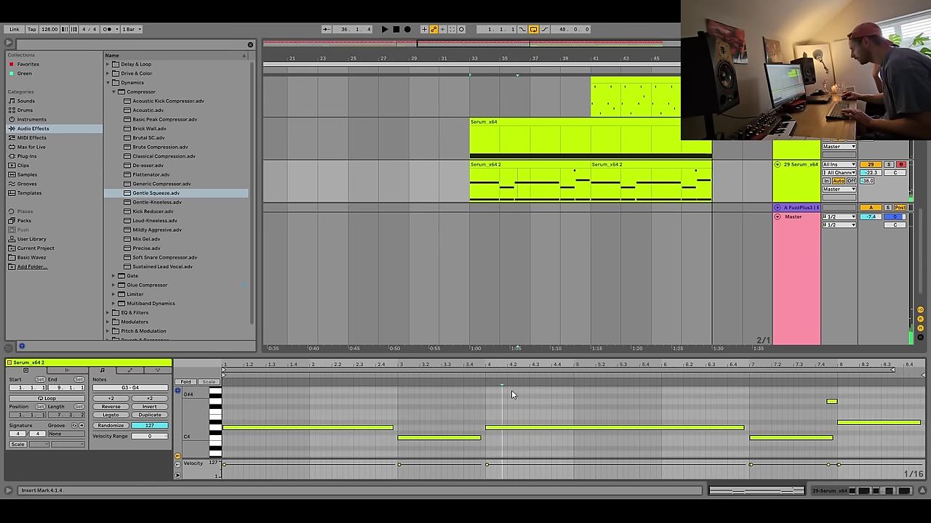
{"action": "left_click_drag", "start_coordinate": [519, 354], "coordinate": [516, 239]}
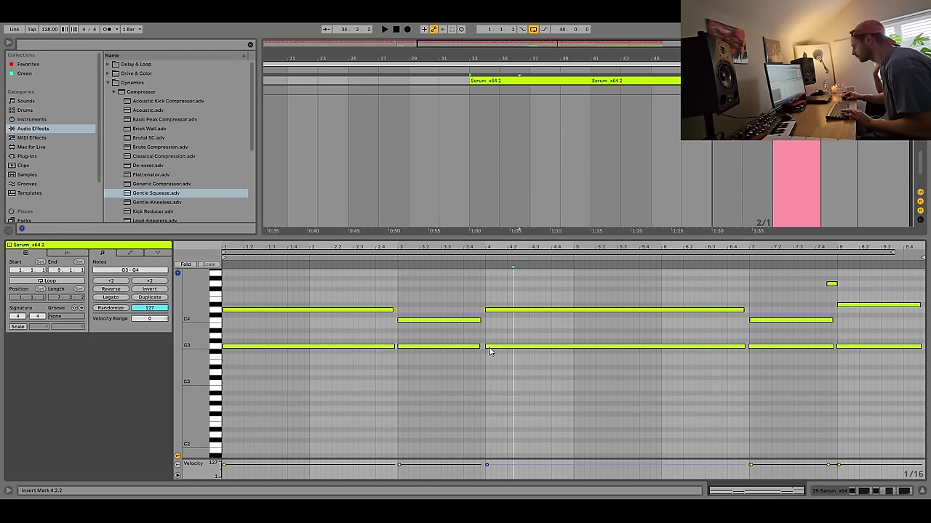
{"action": "left_click_drag", "start_coordinate": [486, 349], "coordinate": [518, 348]}
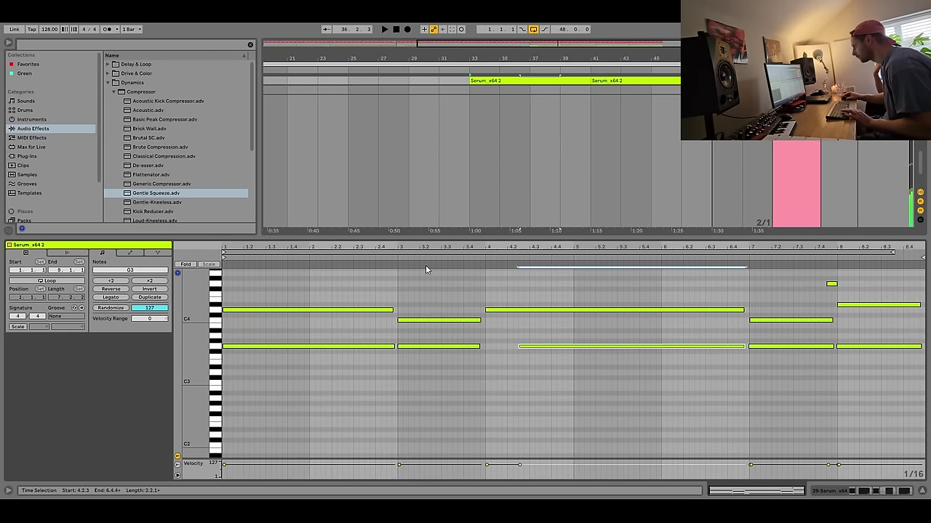
{"action": "key", "text": "space"}
{"action": "left_click_drag", "start_coordinate": [451, 347], "coordinate": [534, 355]}
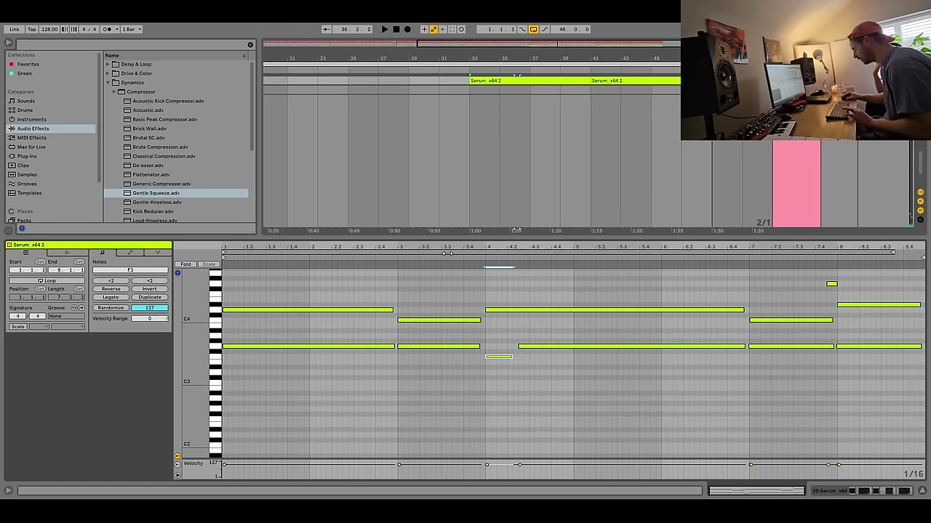
Lower the short F3 note in bar 4 to D#3, extend it to 4.4.1 and start the following G3 note there.
{"action": "key", "text": "space"}
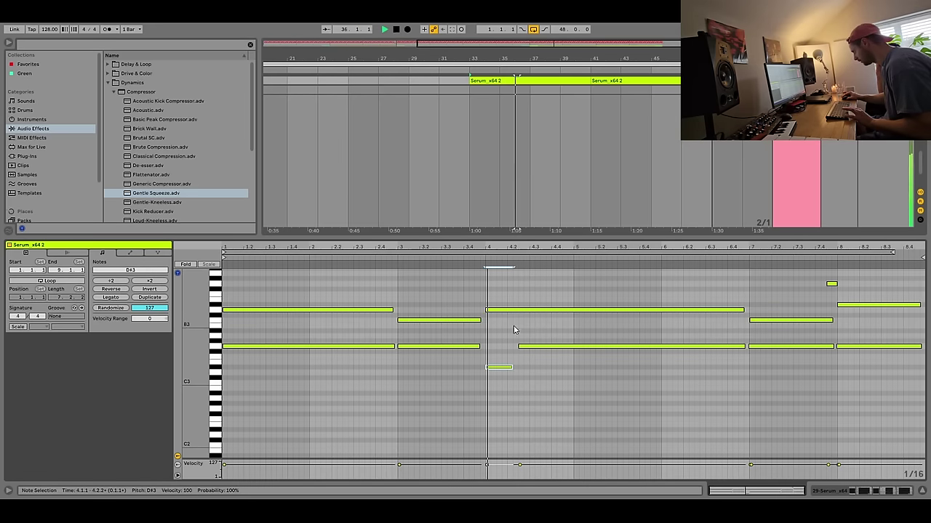
{"action": "left_click_drag", "start_coordinate": [519, 346], "coordinate": [552, 367]}
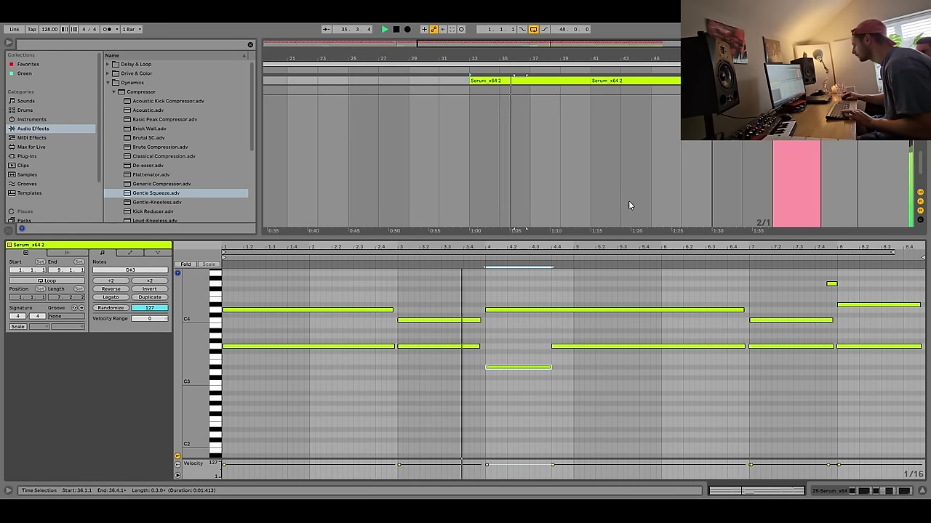
{"action": "key", "text": "space"}
Add a C4 note from 4.1.1 to 4.4.1, start the long D4 note at 4.4.1, and play the change.
{"action": "left_click", "coordinate": [495, 310]}
{"action": "left_click_drag", "start_coordinate": [473, 320], "coordinate": [545, 320]}
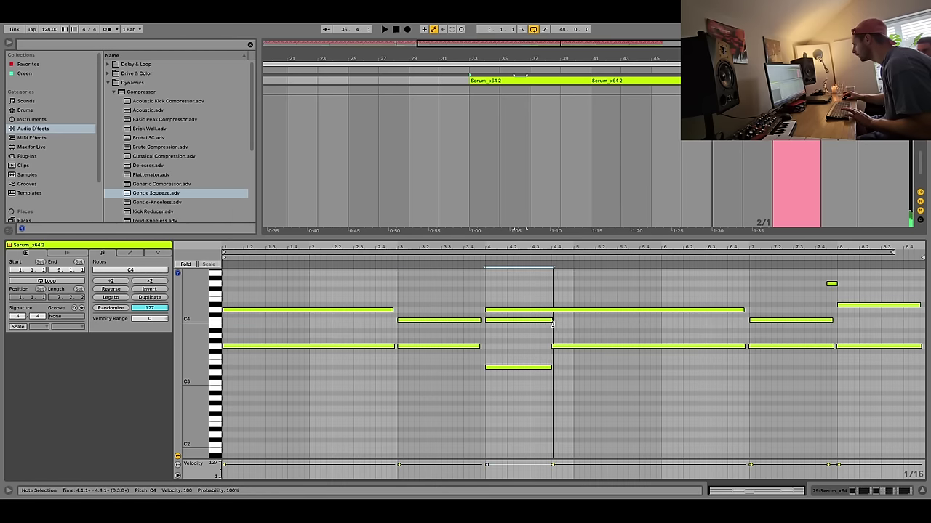
{"action": "left_click_drag", "start_coordinate": [487, 311], "coordinate": [551, 310]}
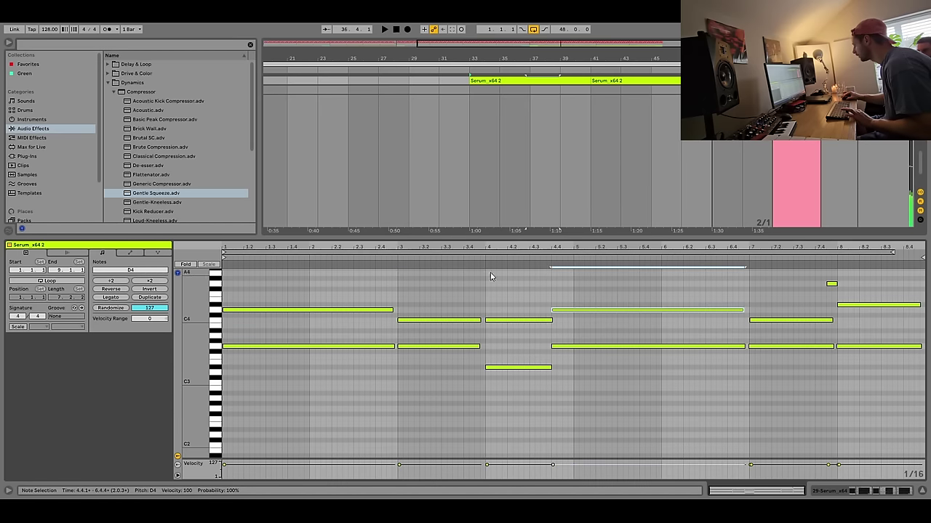
{"action": "key", "text": "space"}
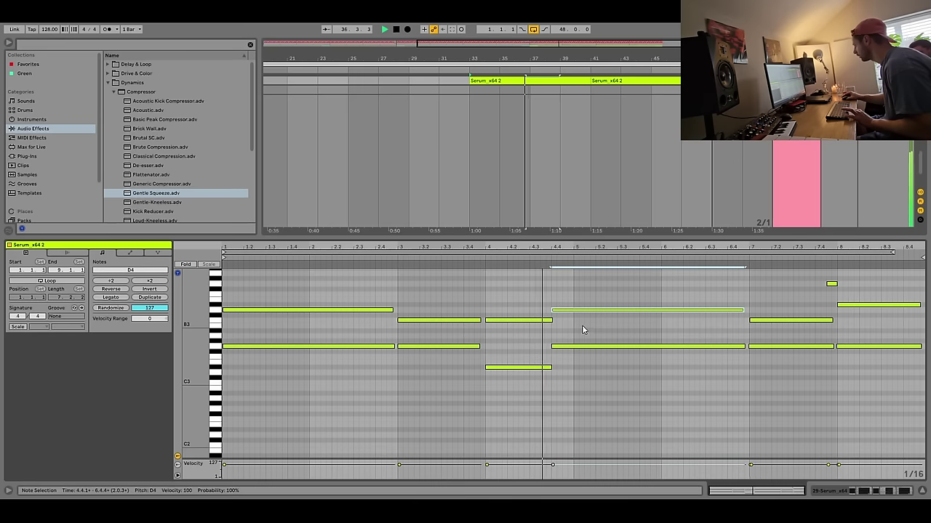
{"action": "key", "text": "space"}
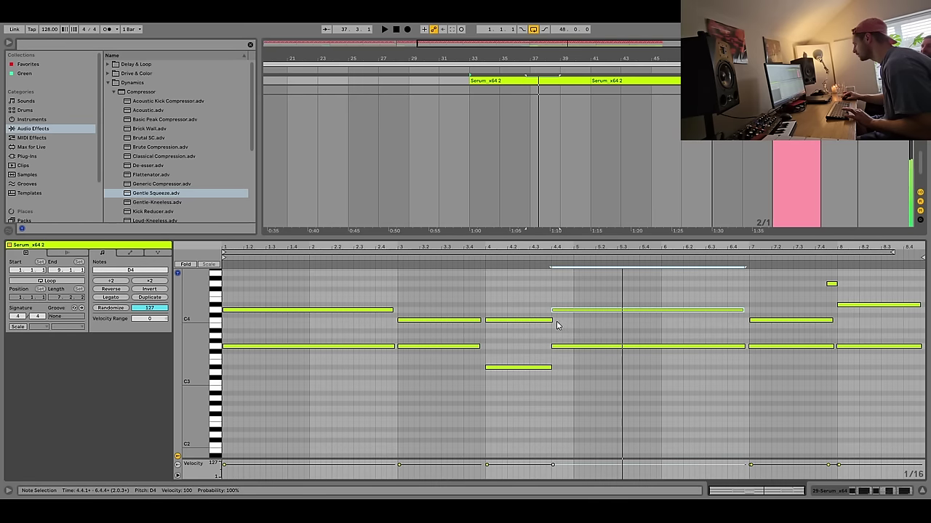
Extend bar 4's C4 and D#3 notes to bar 5 and make the following D4 and G3 notes run from 5.1.1 to 7.1.1.
{"action": "left_click", "coordinate": [551, 321]}
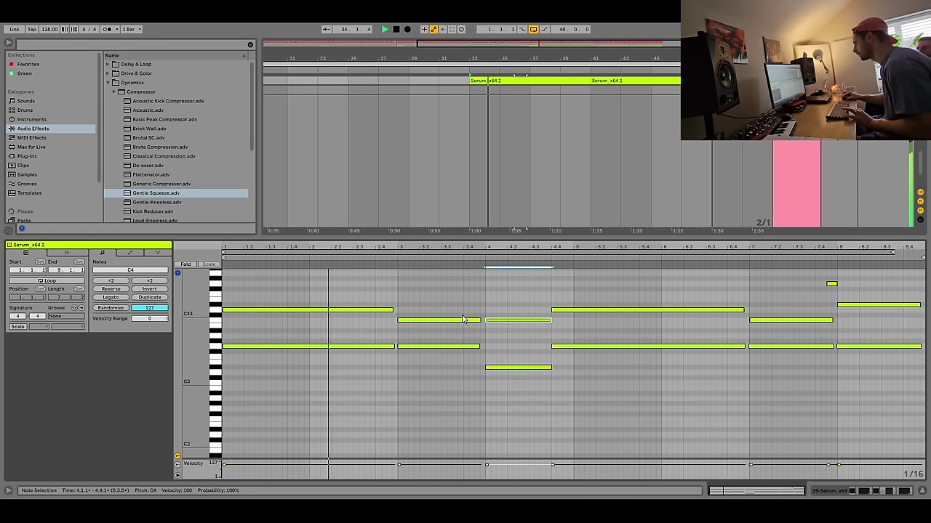
{"action": "left_click_drag", "start_coordinate": [559, 291], "coordinate": [573, 322]}
{"action": "left_click", "coordinate": [535, 368]}
{"action": "left_click", "coordinate": [540, 320], "text": "shift"}
{"action": "left_click", "coordinate": [744, 379]}
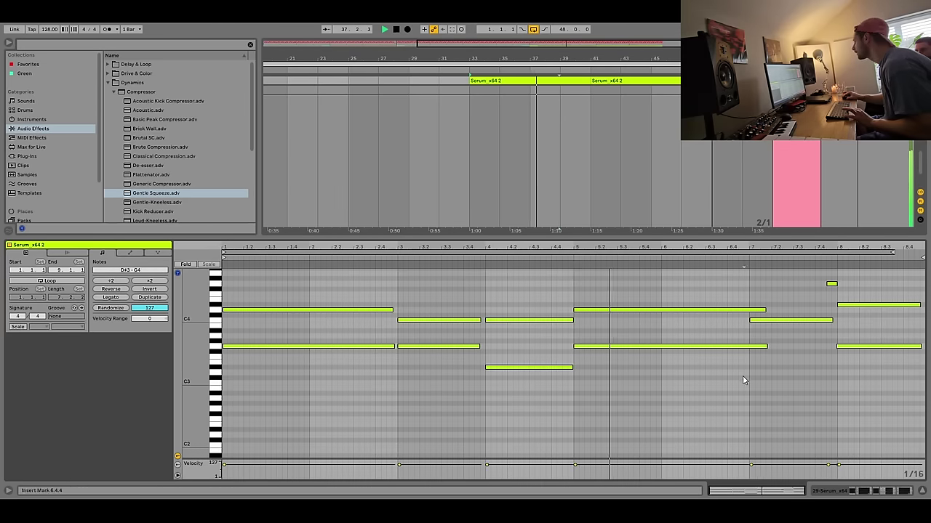
{"action": "left_click_drag", "start_coordinate": [743, 379], "coordinate": [748, 312]}
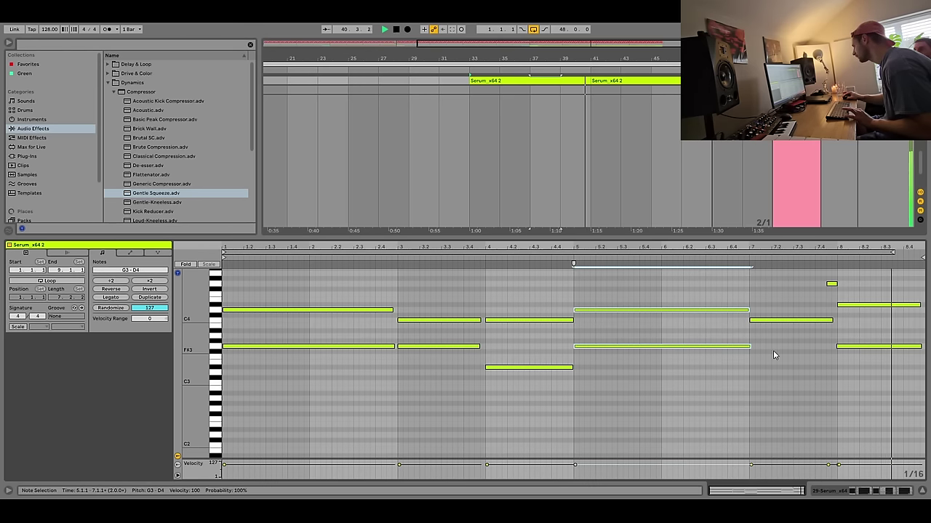
Start the last G3 note at 7.1.1 so that it spans bars 7 and 8.
{"action": "left_click_drag", "start_coordinate": [540, 367], "coordinate": [807, 355]}
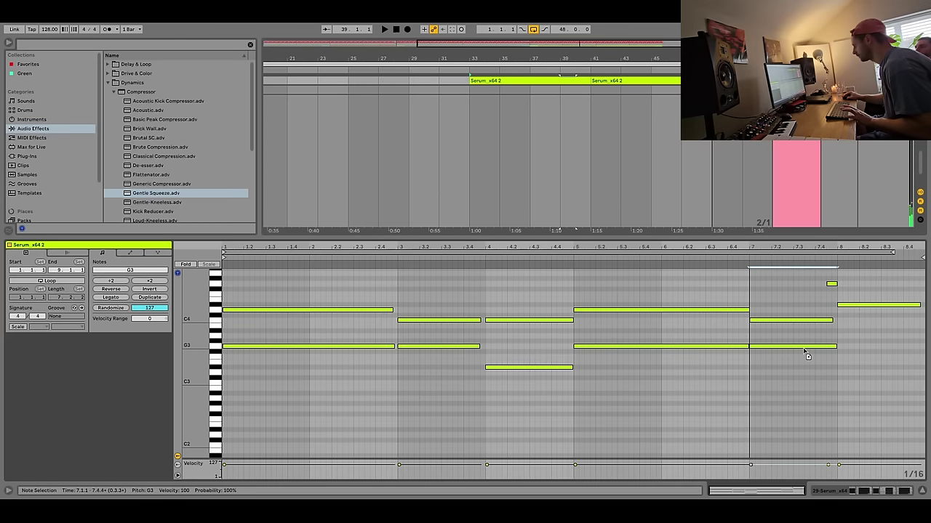
{"action": "key", "text": "space"}
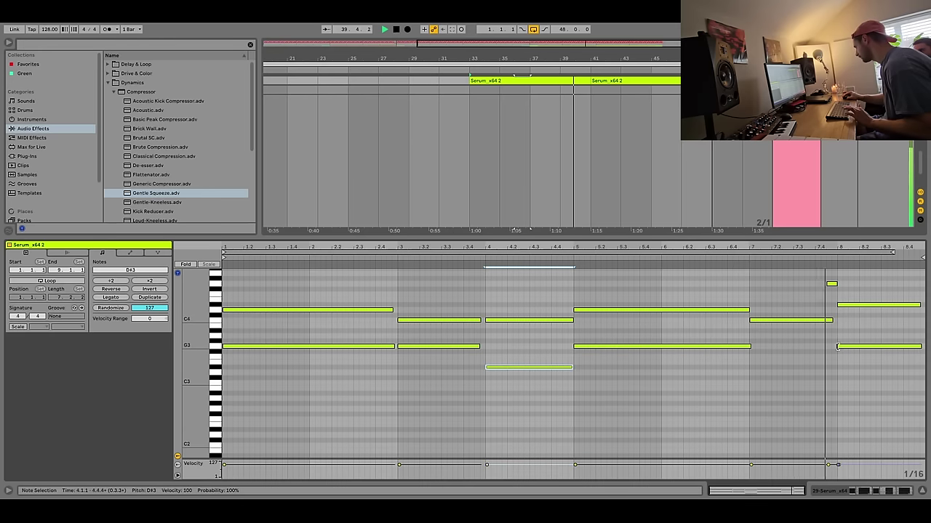
{"action": "left_click_drag", "start_coordinate": [837, 347], "coordinate": [749, 348]}
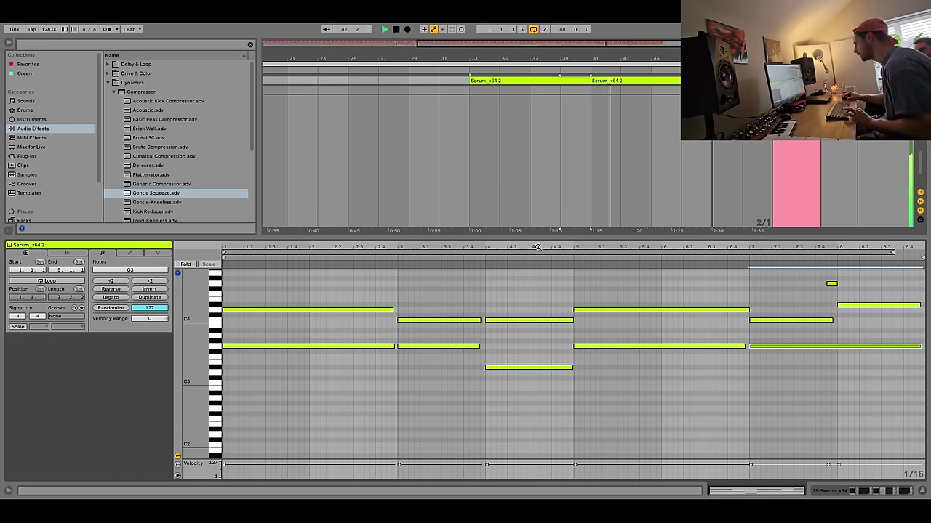
Shrink the note editor and duplicate track 29's edited first clip over the one at bar 41.
{"action": "left_click_drag", "start_coordinate": [540, 236], "coordinate": [538, 465]}
{"action": "left_click", "coordinate": [533, 269]}
{"action": "key", "text": "space"}
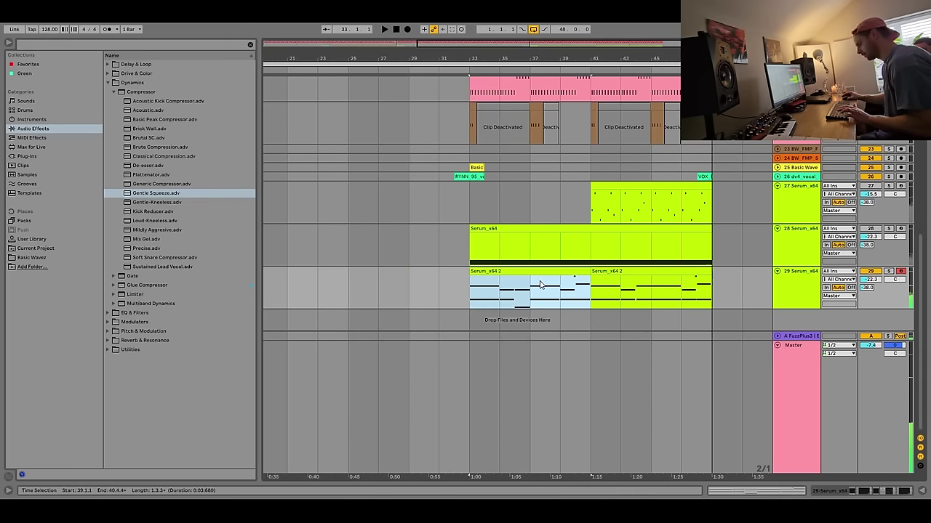
{"action": "key", "text": "ctrl+d"}
Play from bar 33 with track 29 soloed and raise its volume to -14.8 dB.
{"action": "left_click", "coordinate": [483, 294]}
{"action": "key", "text": "space"}
{"action": "left_click", "coordinate": [889, 271]}
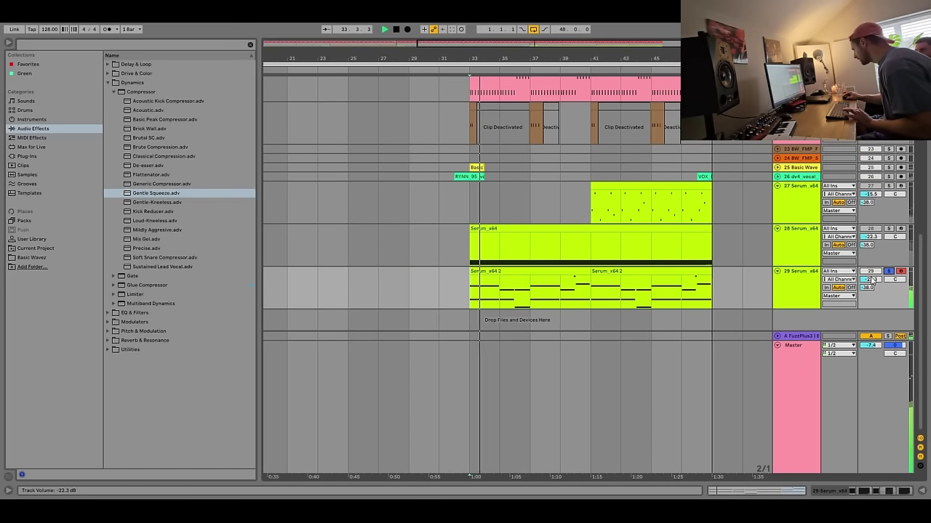
{"action": "left_click_drag", "start_coordinate": [870, 279], "coordinate": [871, 268]}
Show track 29's device chain, turn off its Delay and unsolo the track.
{"action": "left_click", "coordinate": [802, 289]}
{"action": "double_click", "coordinate": [802, 288]}
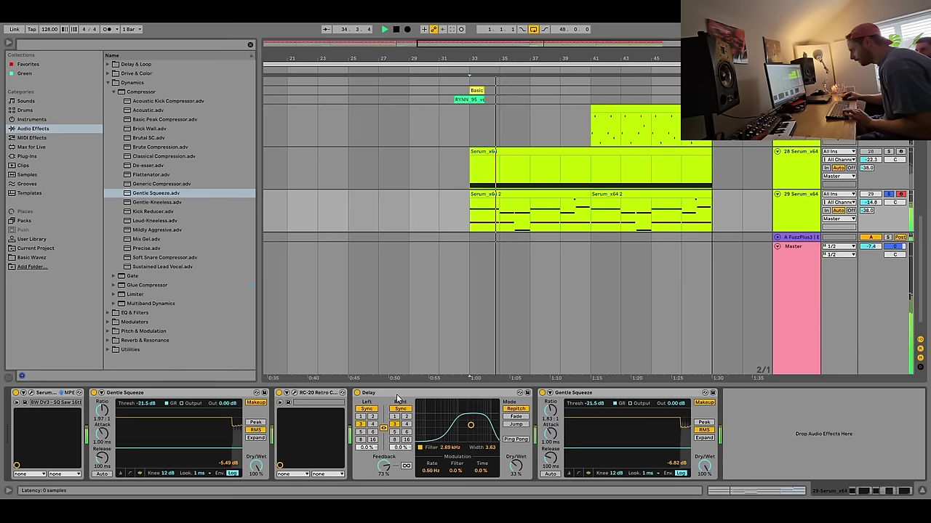
{"action": "left_click", "coordinate": [358, 392]}
{"action": "left_click", "coordinate": [888, 195]}
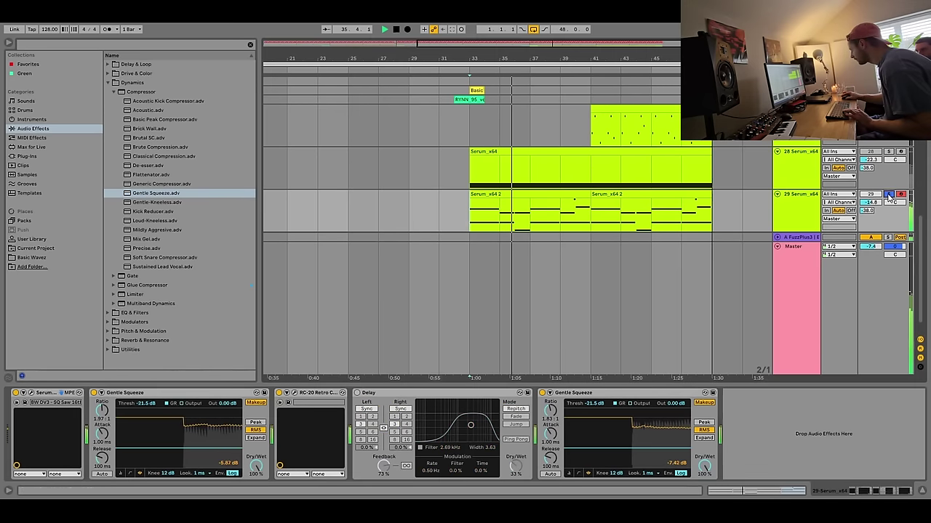
Open track 29's Serum, set the Env 1 release to 2.7 ms and show its effects page.
{"action": "left_click", "coordinate": [17, 402]}
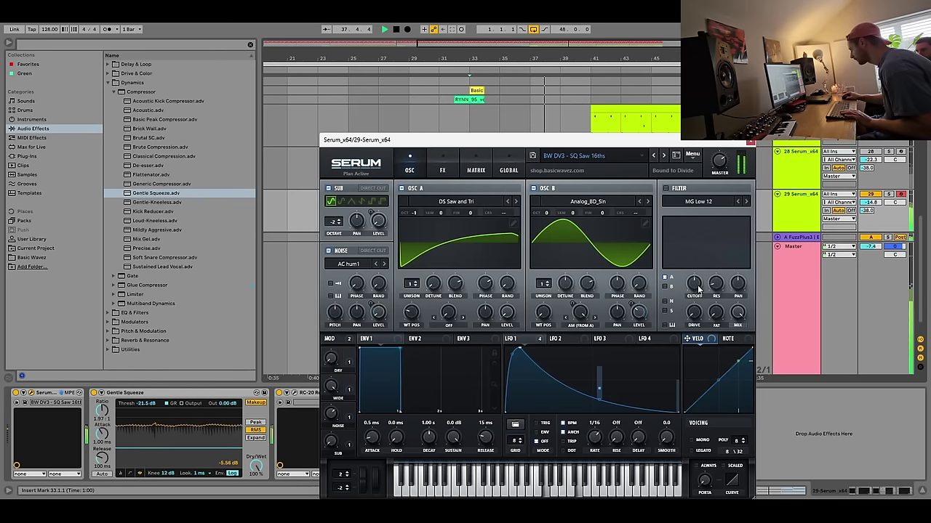
{"action": "left_click_drag", "start_coordinate": [484, 437], "coordinate": [452, 436]}
{"action": "left_click", "coordinate": [441, 169]}
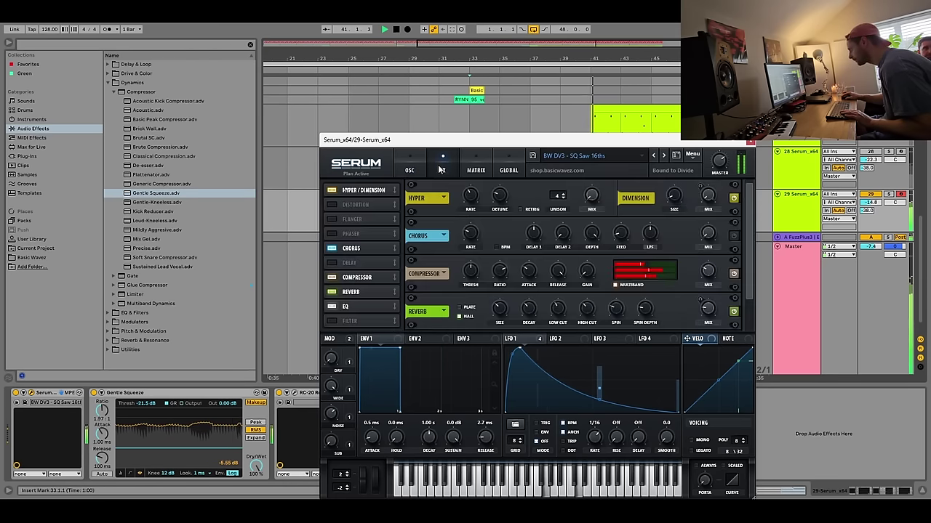
{"action": "left_click_drag", "start_coordinate": [564, 144], "coordinate": [619, 409]}
In track 29's first clip, pull the starts of the opening G3 and D4 notes back to 1.1.1 and resume playback.
{"action": "scroll", "coordinate": [594, 214], "scroll_direction": "up", "scroll_amount": 5}
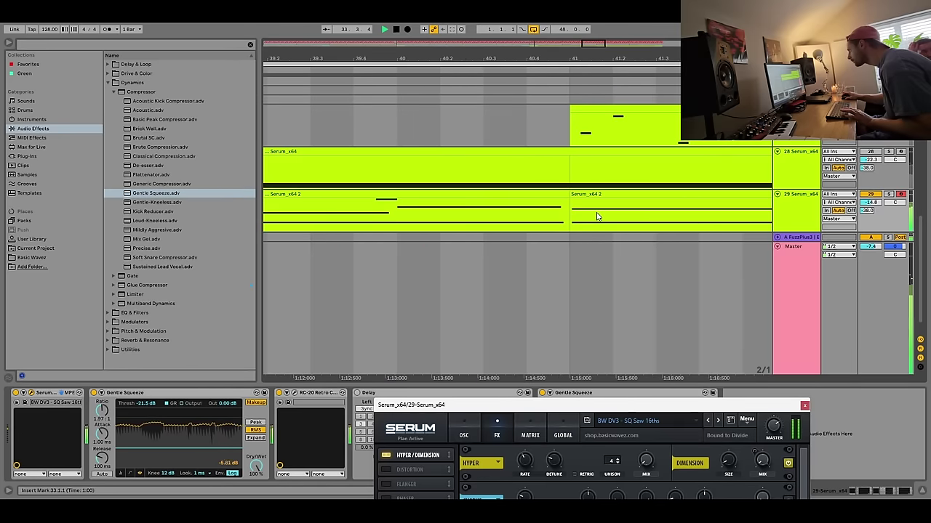
{"action": "scroll", "coordinate": [596, 216], "scroll_direction": "down", "scroll_amount": 10}
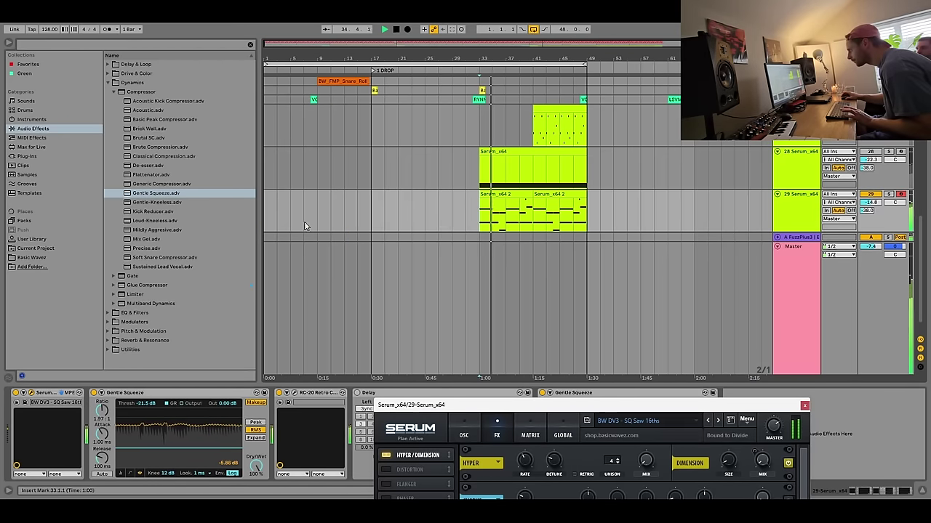
{"action": "scroll", "coordinate": [469, 221], "scroll_direction": "up", "scroll_amount": 10}
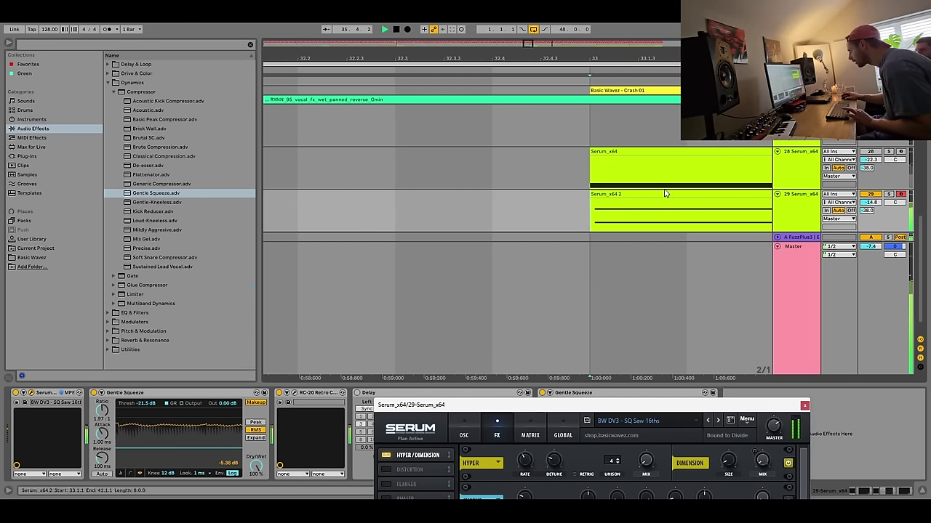
{"action": "left_click", "coordinate": [652, 196]}
{"action": "double_click", "coordinate": [653, 196]}
{"action": "key", "text": "space"}
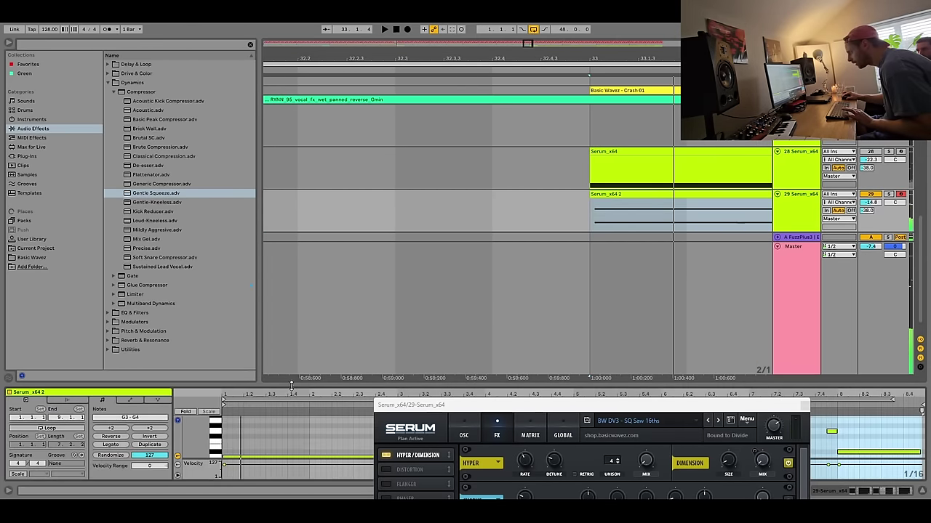
{"action": "left_click_drag", "start_coordinate": [292, 386], "coordinate": [291, 163]}
{"action": "left_click_drag", "start_coordinate": [266, 307], "coordinate": [222, 236]}
{"action": "key", "text": "space"}
{"action": "left_click_drag", "start_coordinate": [403, 163], "coordinate": [407, 335]}
Show the whole arrangement and select both of track 29's clips from bar 33 to bar 49.
{"action": "scroll", "coordinate": [410, 212], "scroll_direction": "down", "scroll_amount": 5}
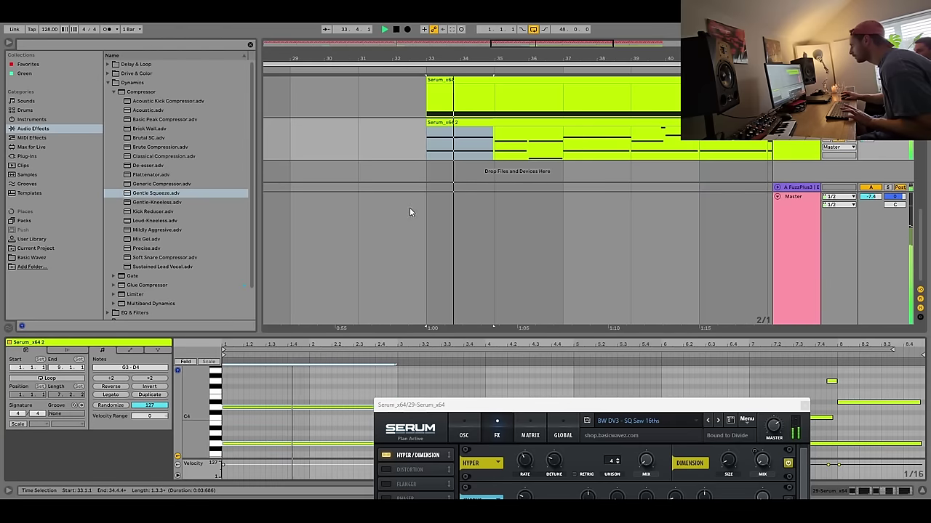
{"action": "scroll", "coordinate": [550, 122], "scroll_direction": "down", "scroll_amount": 5}
{"action": "left_click", "coordinate": [505, 123]}
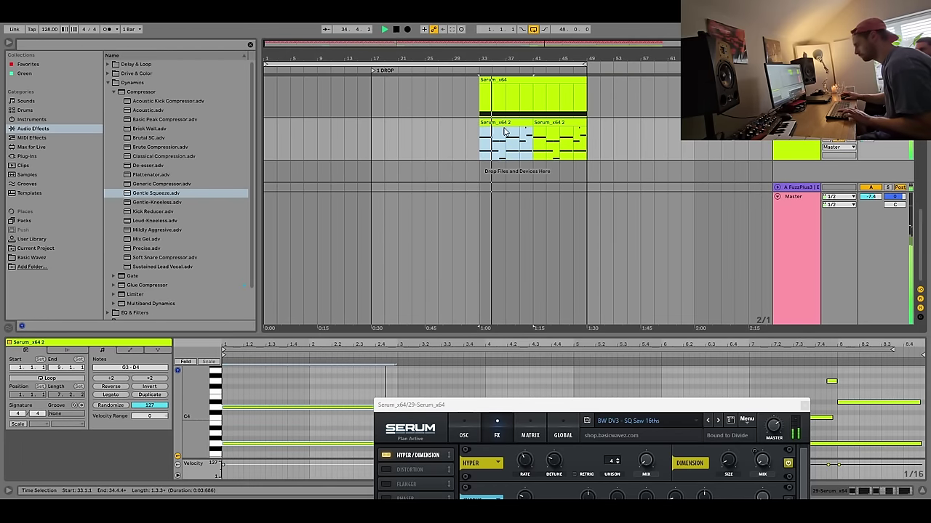
{"action": "left_click_drag", "start_coordinate": [584, 147], "coordinate": [481, 155]}
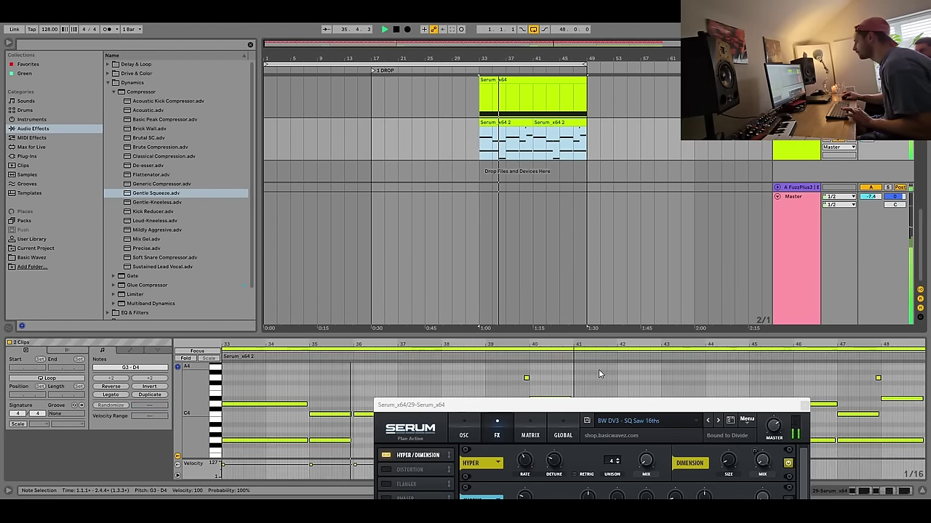
Try Serum's Hyper rate and Dimension size during playback from bar 33, sweeping the size up to 63%.
{"action": "left_click_drag", "start_coordinate": [596, 405], "coordinate": [578, 248]}
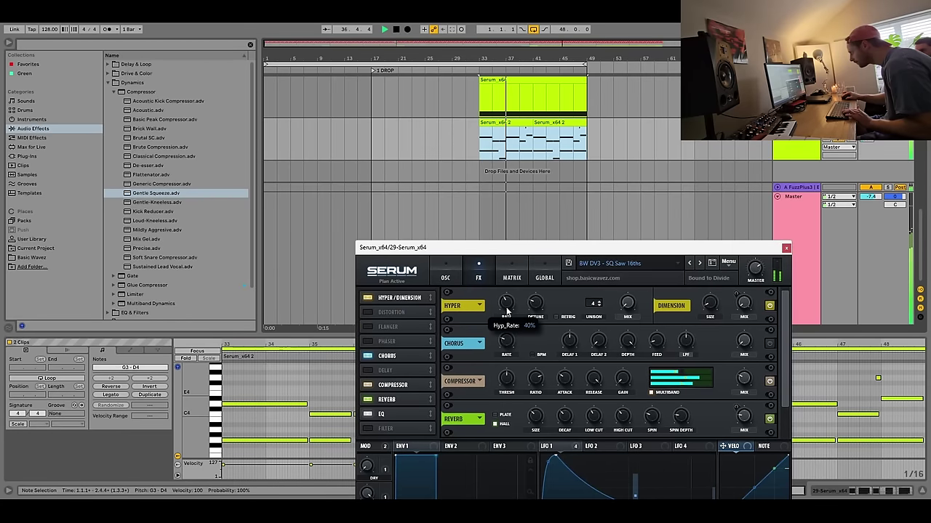
{"action": "left_click_drag", "start_coordinate": [507, 311], "coordinate": [508, 318]}
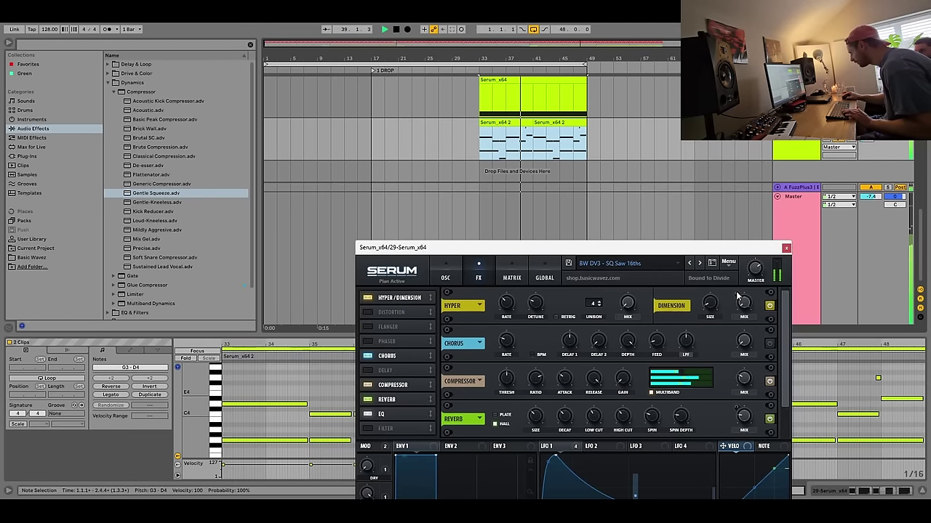
{"action": "left_click_drag", "start_coordinate": [712, 308], "coordinate": [726, 324]}
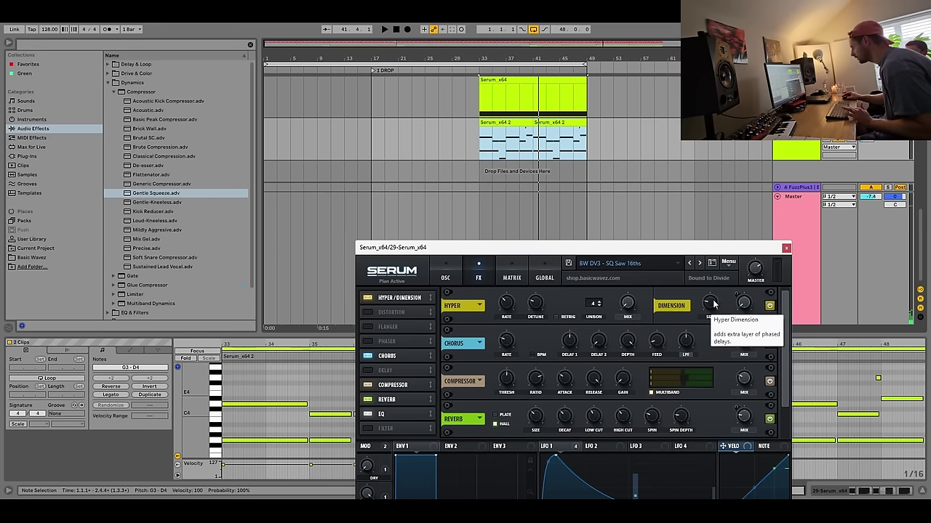
{"action": "left_click", "coordinate": [477, 171]}
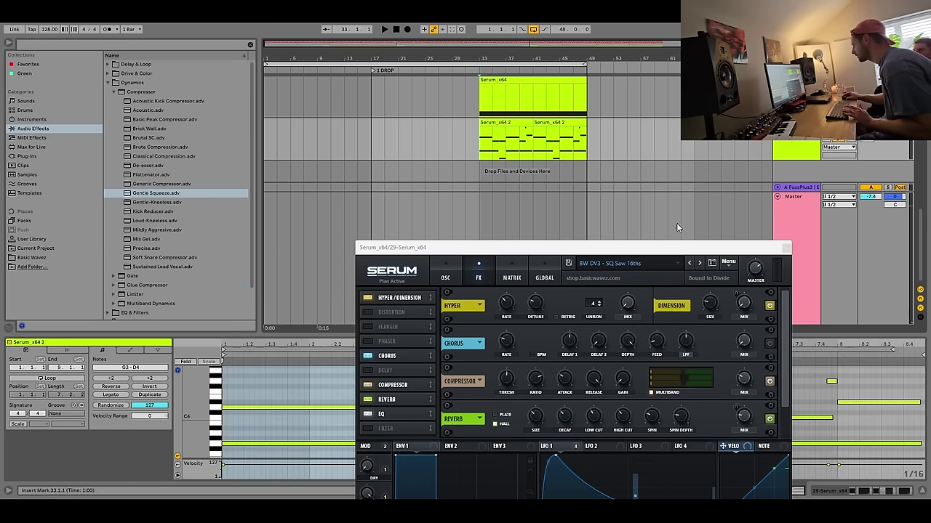
{"action": "key", "text": "space"}
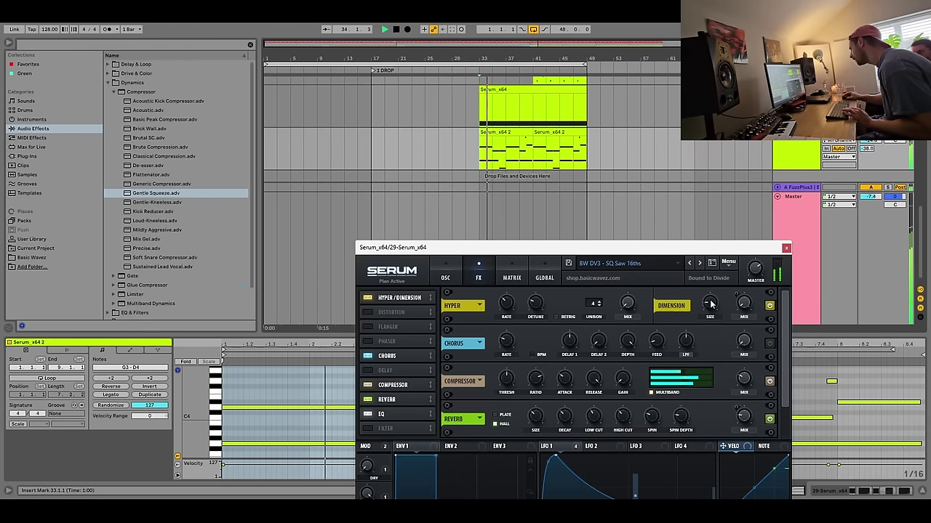
{"action": "mouse_move", "coordinate": [710, 305]}
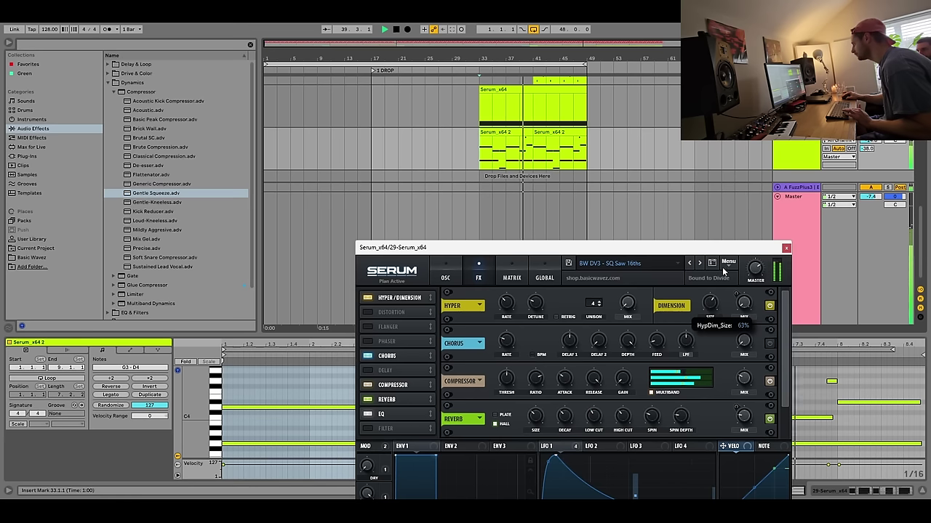
{"action": "left_click_drag", "start_coordinate": [717, 309], "coordinate": [718, 316]}
Stop playback, show track 29's HypDim Size automation, add a peak of about 0.51 at bar 41 and re-enable the automation.
{"action": "left_click", "coordinate": [797, 133]}
{"action": "key", "text": "space"}
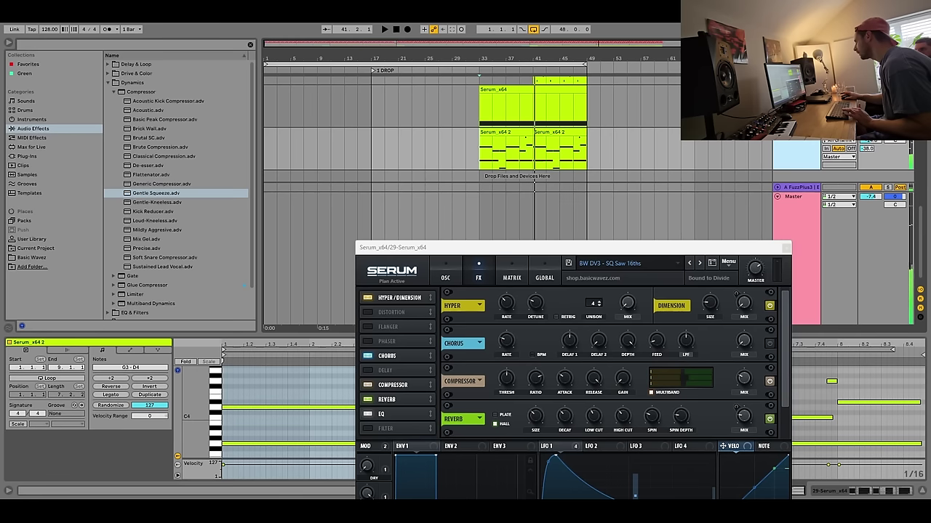
{"action": "key", "text": "a"}
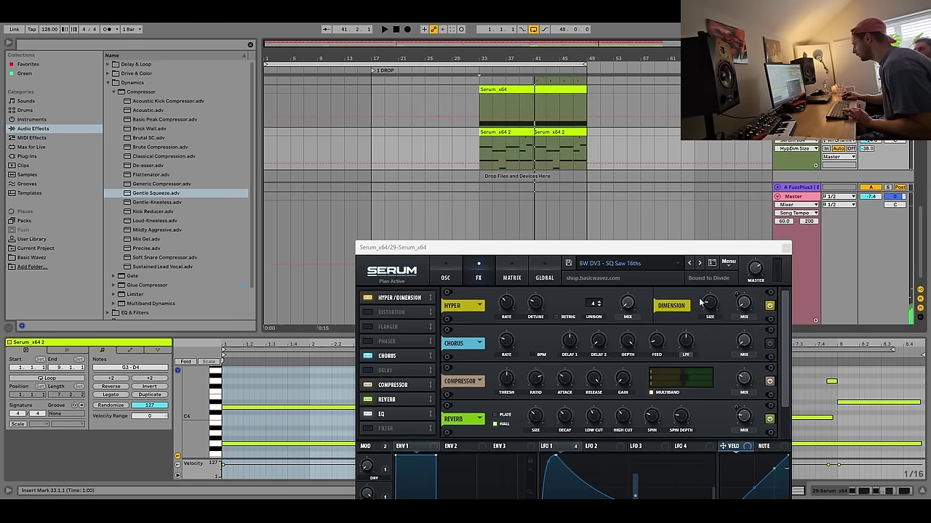
{"action": "left_click_drag", "start_coordinate": [673, 248], "coordinate": [580, 237]}
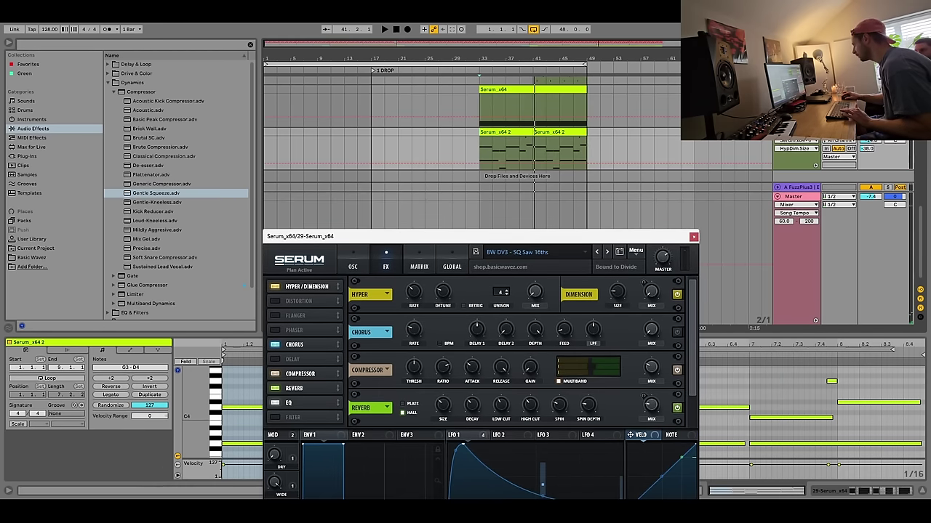
{"action": "scroll", "coordinate": [534, 165], "scroll_direction": "up", "scroll_amount": 5}
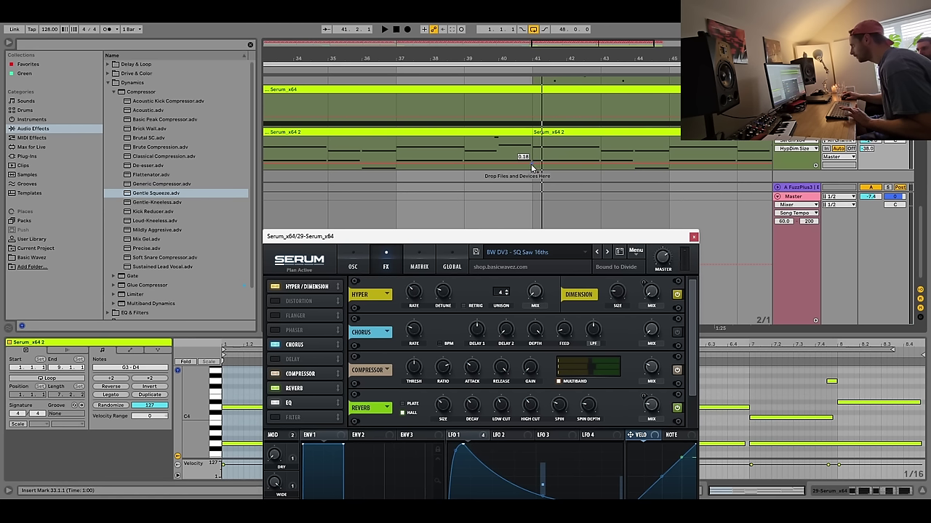
{"action": "left_click", "coordinate": [585, 163]}
{"action": "left_click_drag", "start_coordinate": [533, 164], "coordinate": [533, 160]}
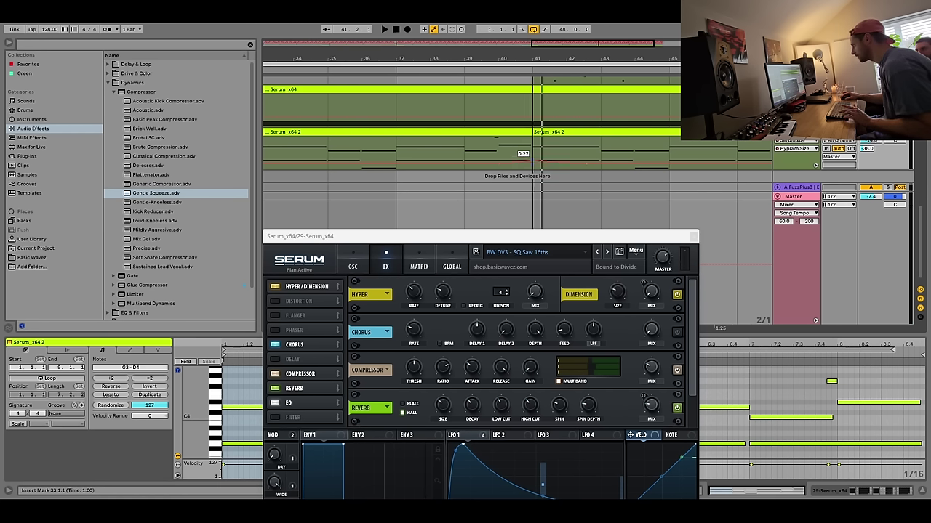
{"action": "left_click", "coordinate": [617, 294]}
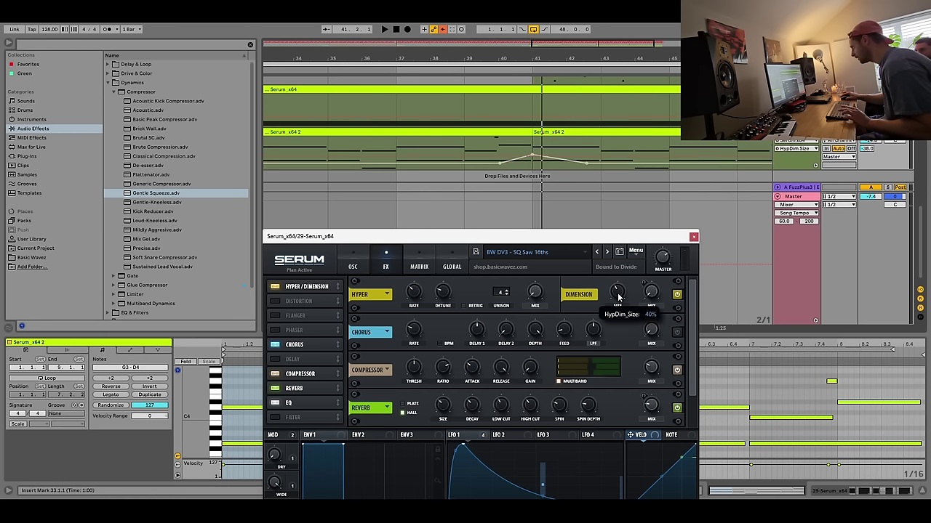
{"action": "left_click", "coordinate": [441, 30]}
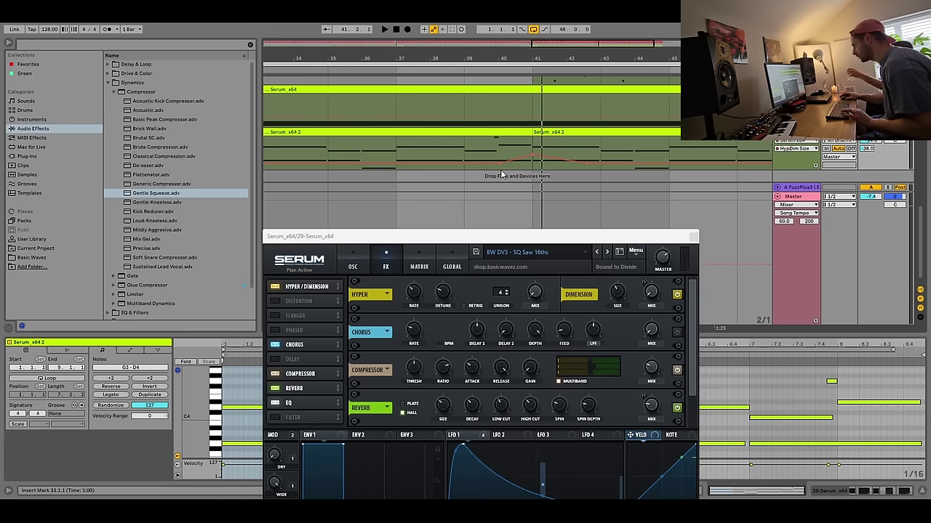
Start the HypDim Size rise at bar 39, end its fall at bar 41 and curve the rising segment.
{"action": "left_click_drag", "start_coordinate": [502, 165], "coordinate": [465, 164]}
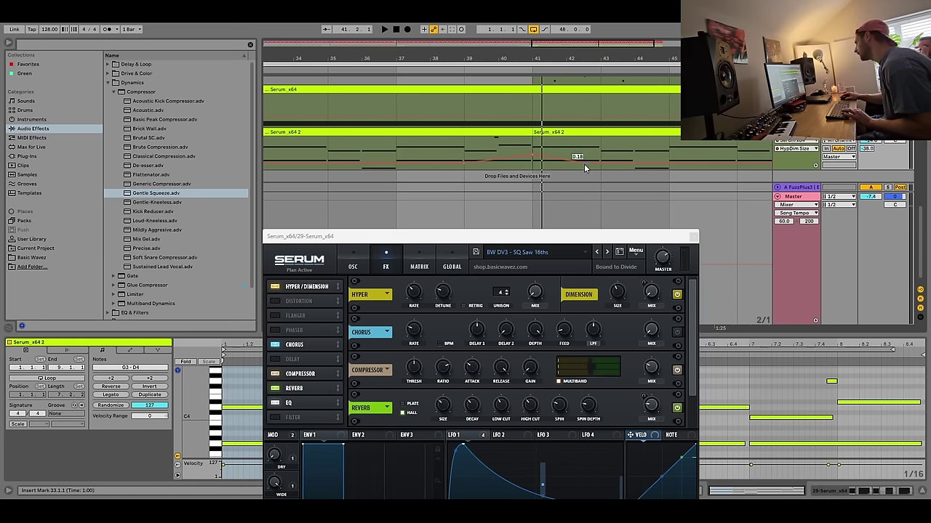
{"action": "left_click_drag", "start_coordinate": [584, 164], "coordinate": [539, 163]}
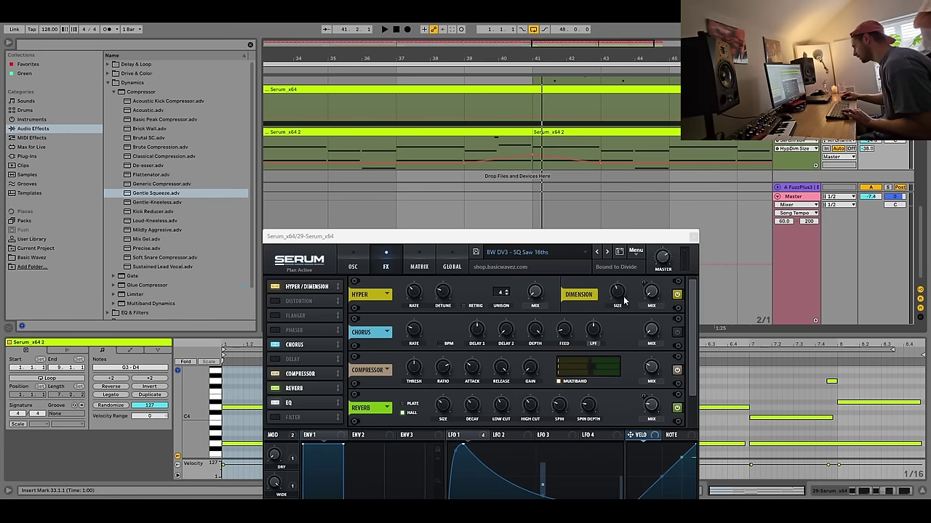
{"action": "left_click", "coordinate": [396, 150]}
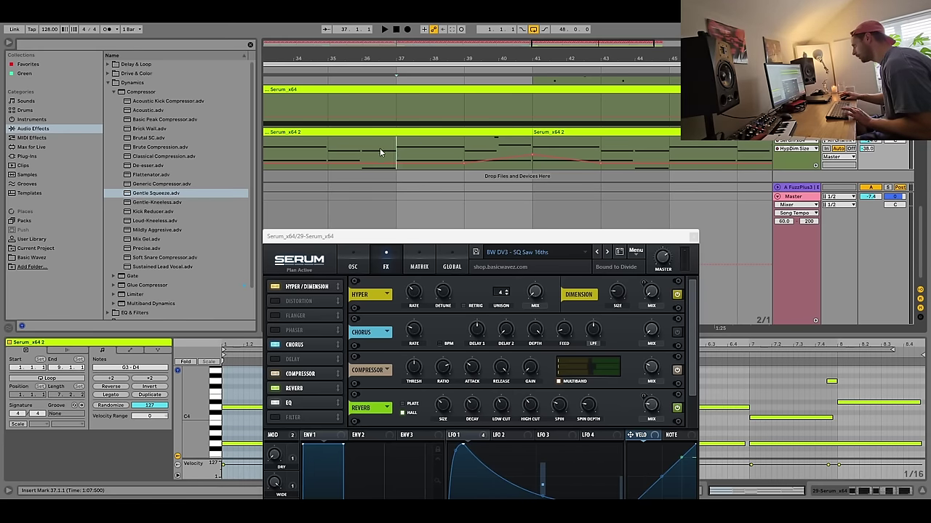
{"action": "left_click", "coordinate": [512, 155]}
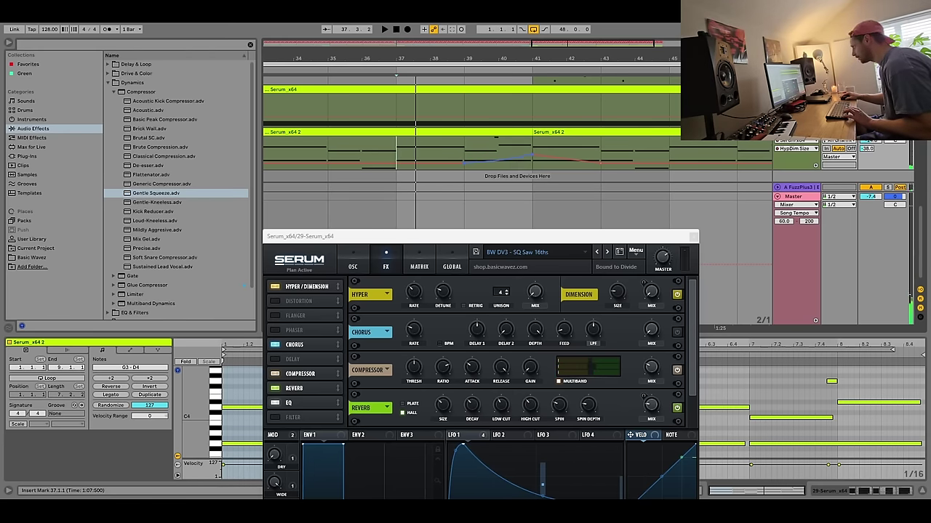
Play from bar 39 to listen to the Dimension size swell and its drop at bar 41.
{"action": "left_click", "coordinate": [473, 145]}
{"action": "key", "text": "space"}
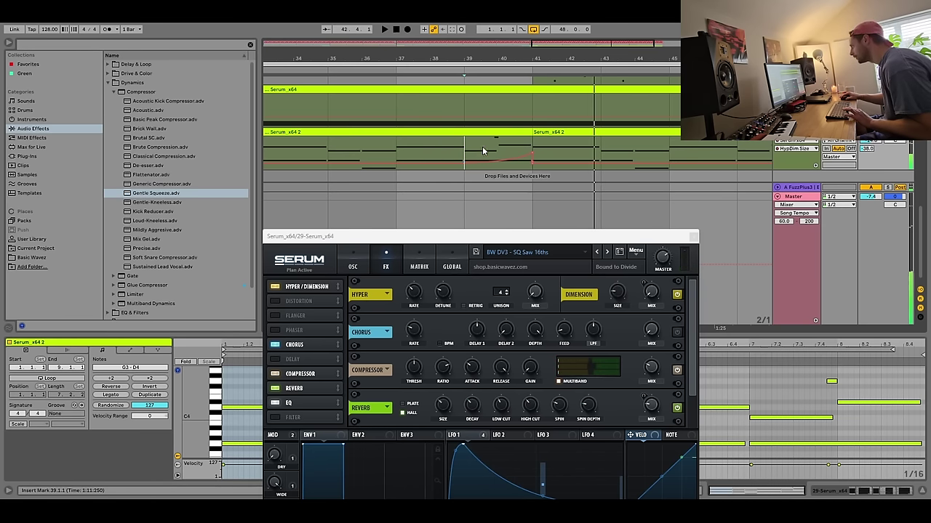
{"action": "key", "text": "space"}
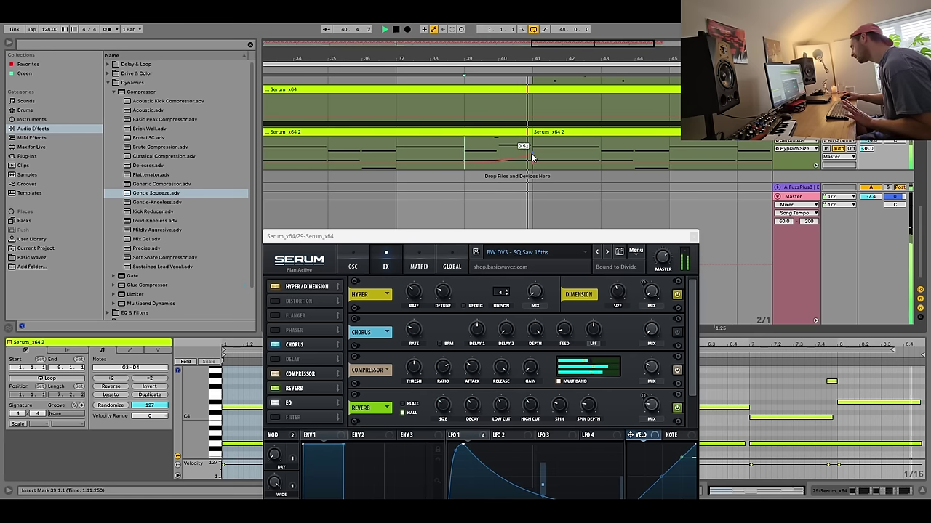
{"action": "scroll", "coordinate": [532, 164], "scroll_direction": "up", "scroll_amount": 5}
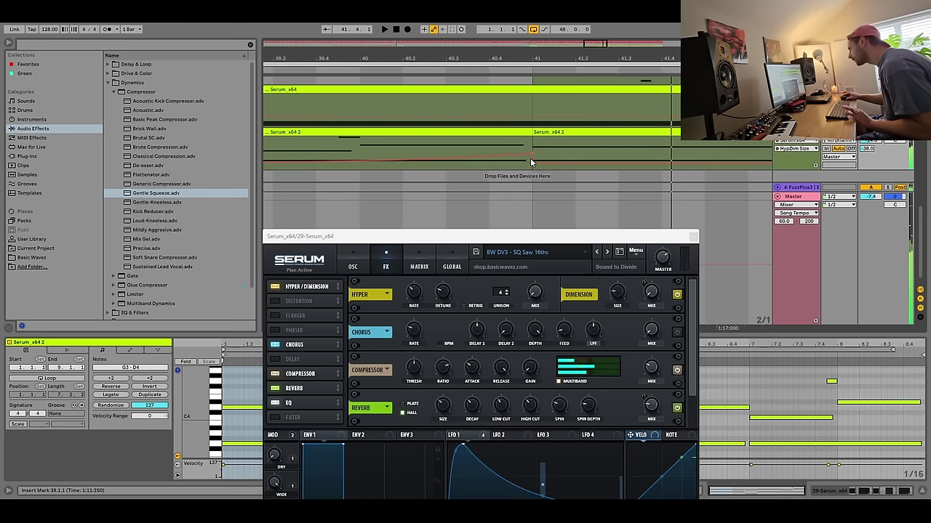
{"action": "key", "text": "space"}
Set the arrangement's fixed grid to 1/16 around bar 41.
{"action": "left_click", "coordinate": [532, 164]}
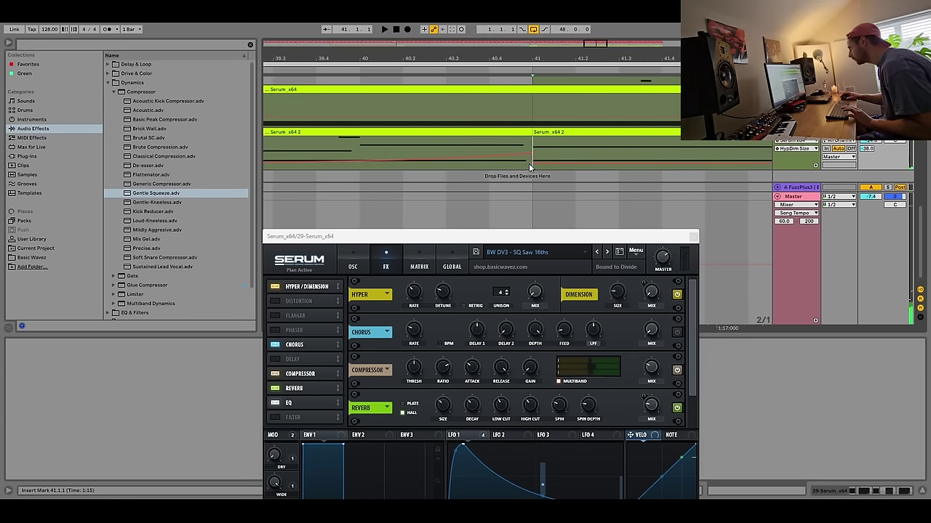
{"action": "scroll", "coordinate": [530, 167], "scroll_direction": "down", "scroll_amount": 3, "text": "ctrl"}
{"action": "right_click", "coordinate": [545, 174]}
{"action": "left_click", "coordinate": [615, 330]}
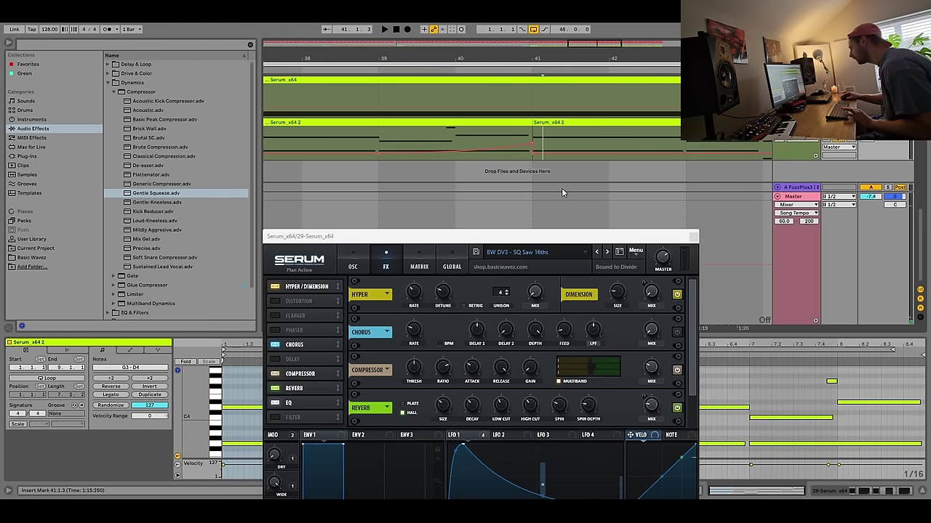
{"action": "right_click", "coordinate": [562, 188]}
{"action": "left_click", "coordinate": [626, 272]}
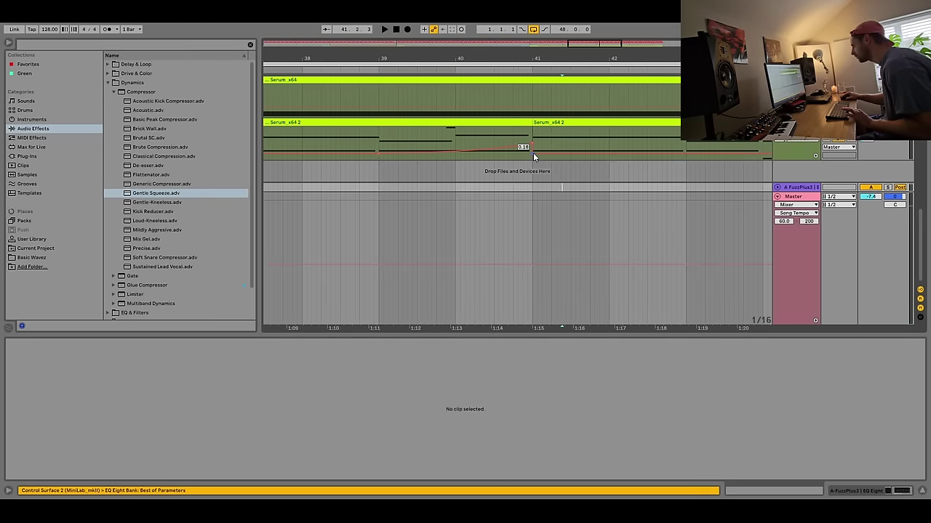
Move the end of the HypDim Size fall to just after bar 41 and audition the shorter release from bars 39 and 40.
{"action": "left_click_drag", "start_coordinate": [533, 152], "coordinate": [642, 297]}
{"action": "left_click", "coordinate": [454, 134]}
{"action": "key", "text": "space"}
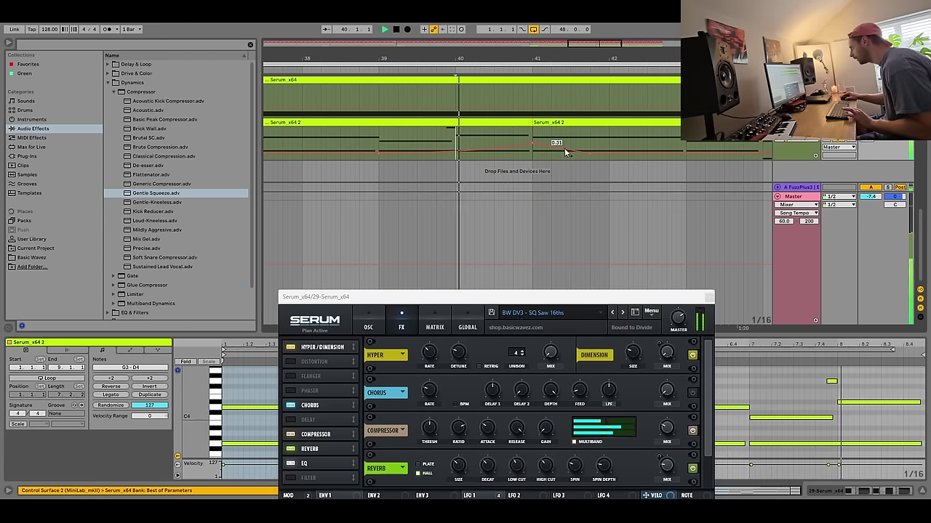
{"action": "left_click_drag", "start_coordinate": [590, 153], "coordinate": [551, 152]}
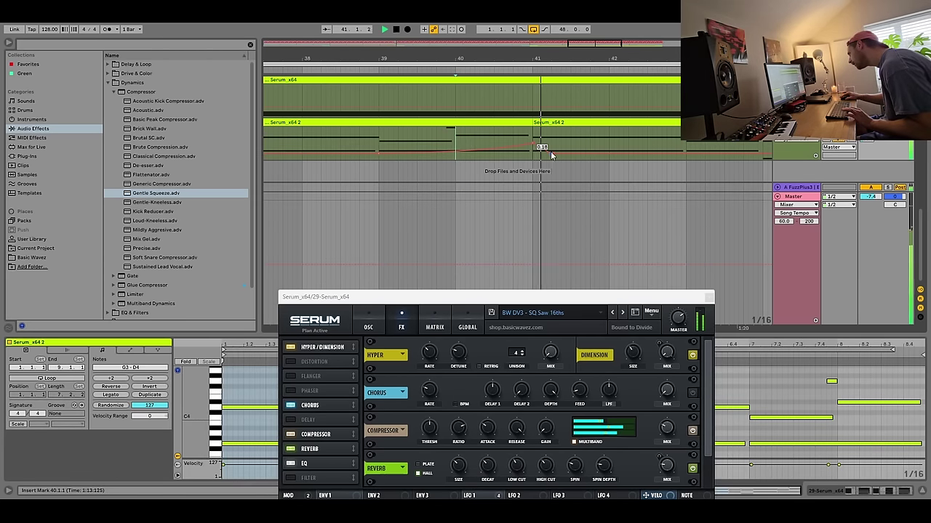
{"action": "key", "text": "space"}
{"action": "key", "text": "space"}
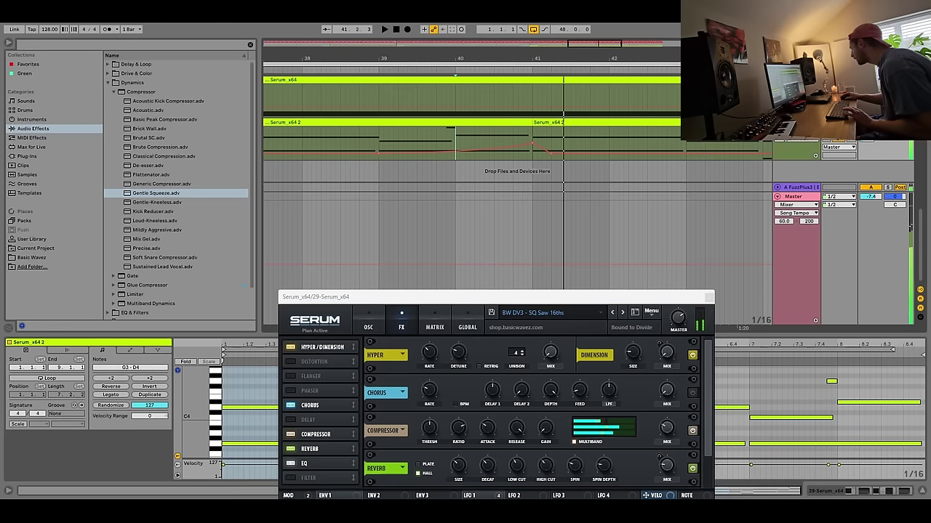
{"action": "left_click", "coordinate": [428, 136]}
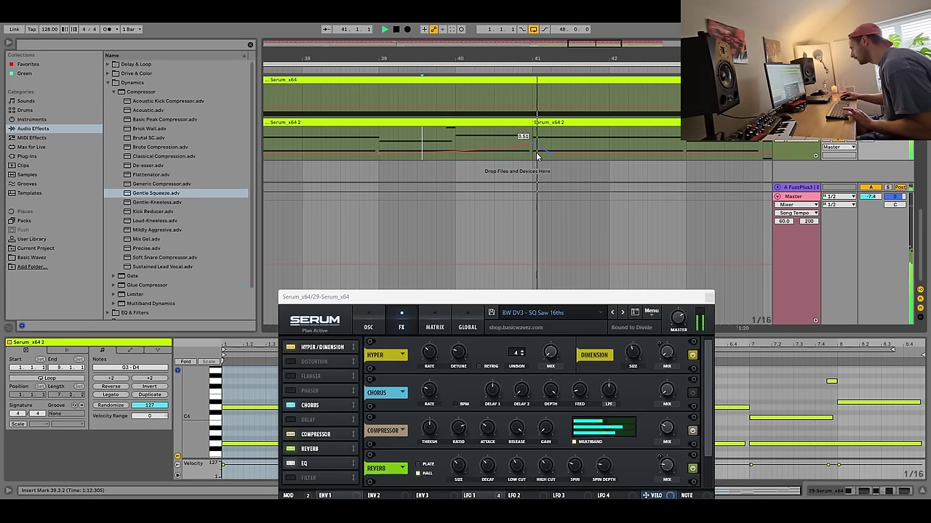
{"action": "key", "text": "space"}
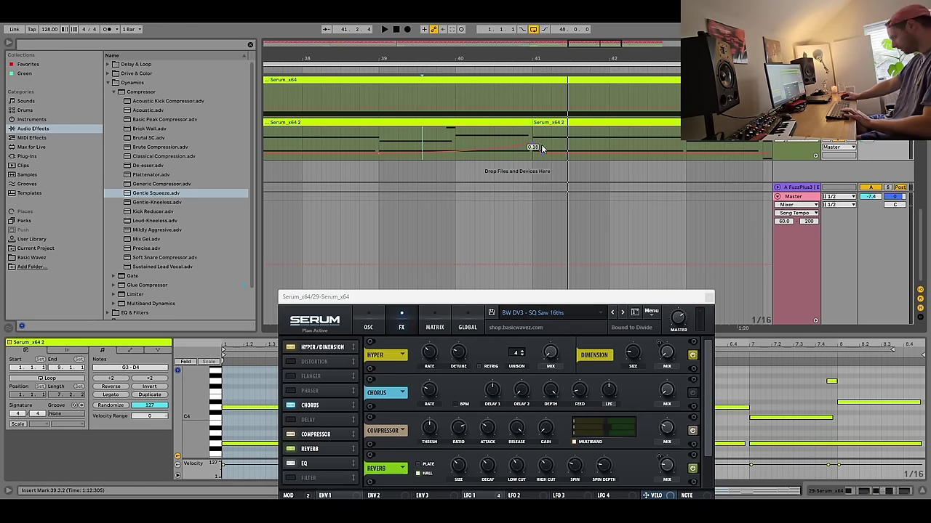
Replay the transition into bar 41 in a wider view, and restore the HypDim Size lane with its automation enabled.
{"action": "scroll", "coordinate": [543, 141], "scroll_direction": "down", "scroll_amount": 3}
{"action": "scroll", "coordinate": [542, 153], "scroll_direction": "down", "scroll_amount": 3}
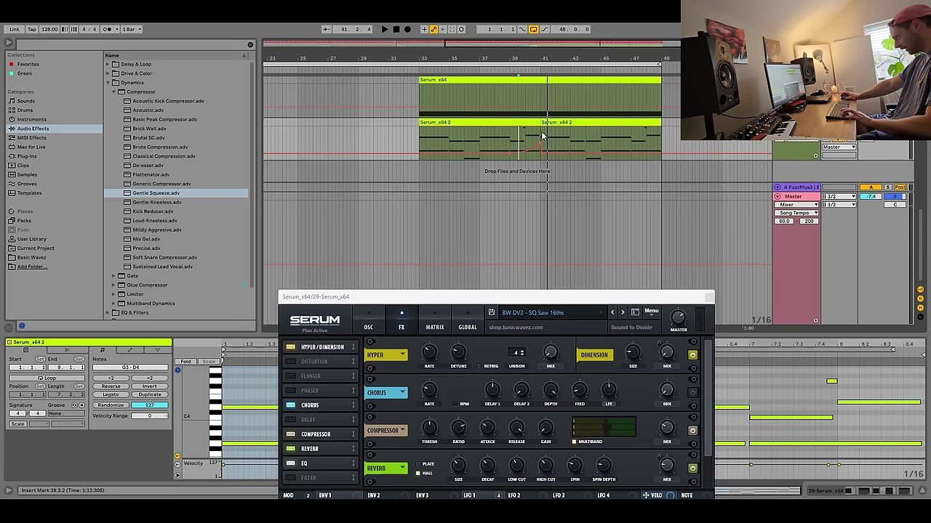
{"action": "key", "text": "space"}
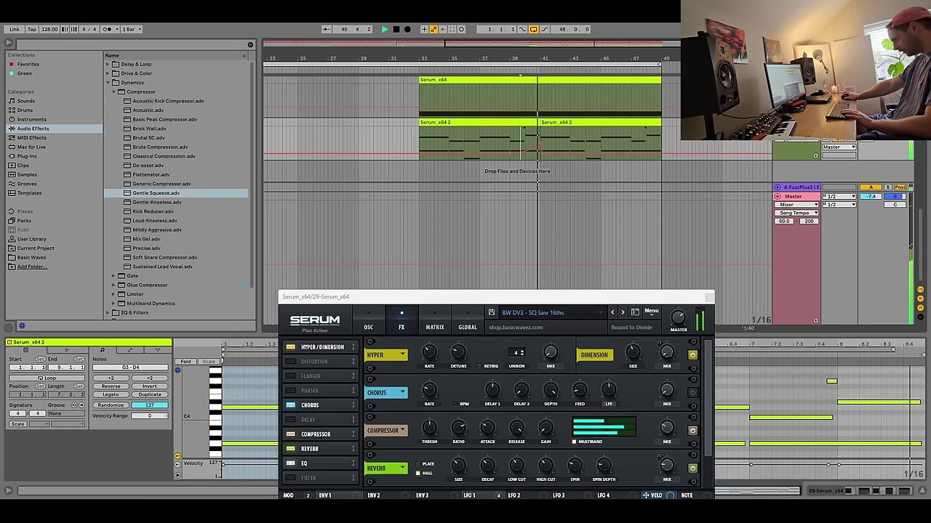
{"action": "key", "text": "space"}
{"action": "left_click", "coordinate": [523, 144]}
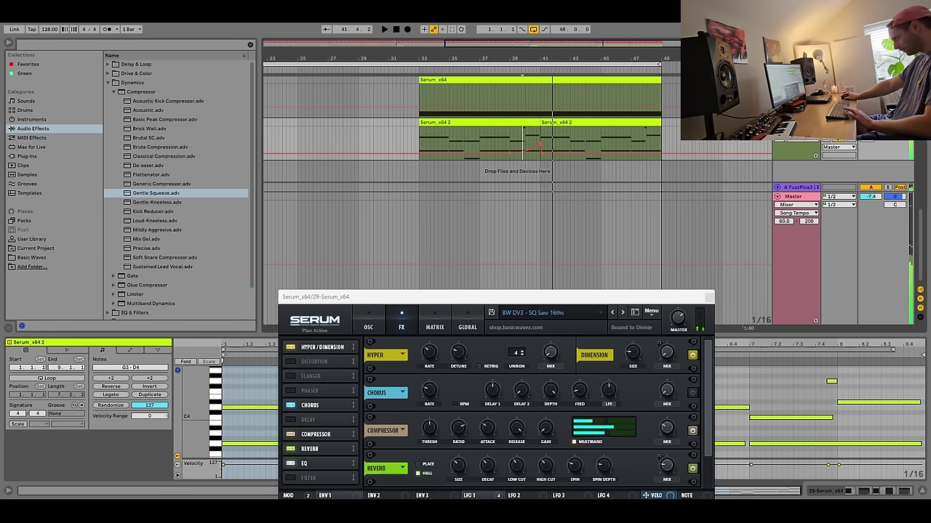
{"action": "key", "text": "space"}
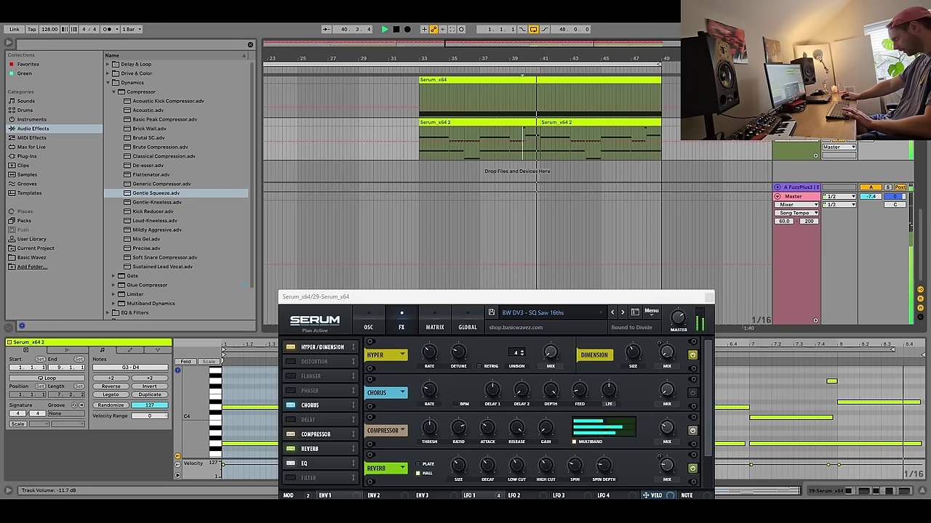
{"action": "key", "text": "space"}
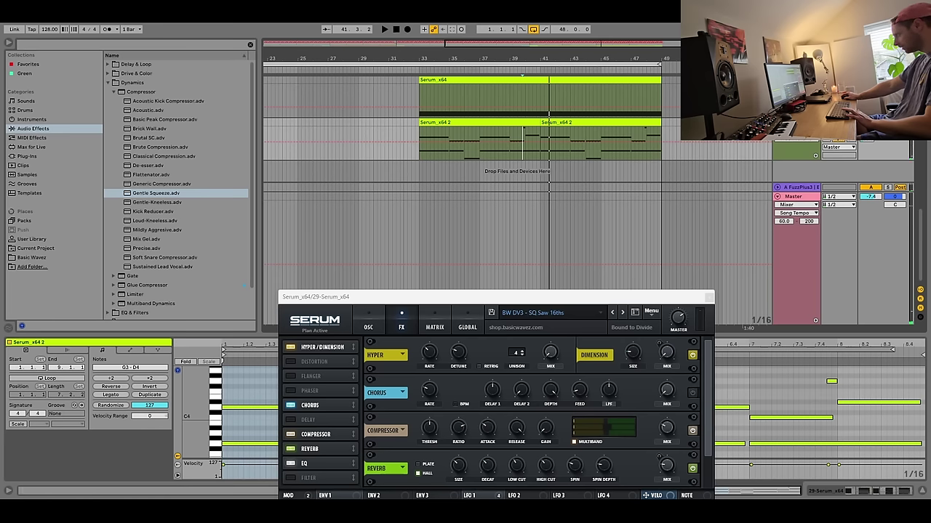
{"action": "left_click", "coordinate": [633, 353]}
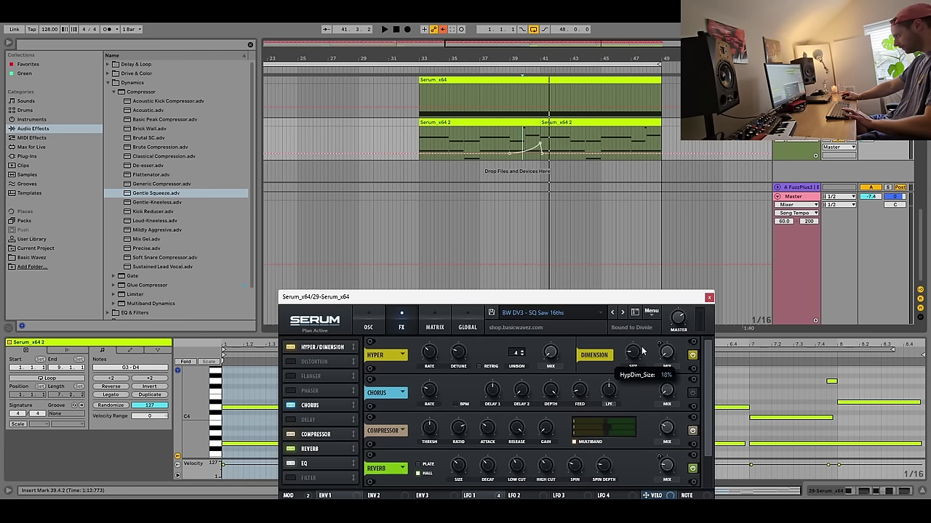
{"action": "left_click", "coordinate": [444, 30]}
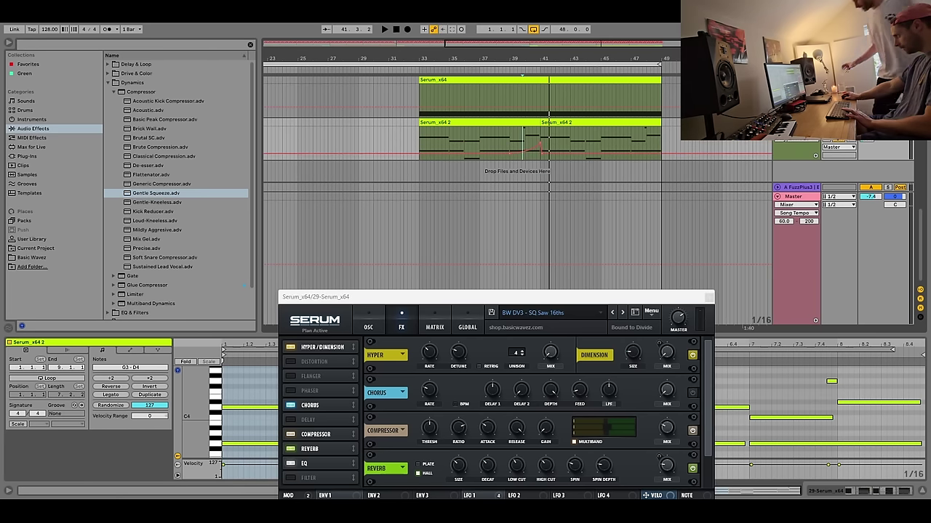
Switch to the Session mixer, close track 29's Serum window and insert return track B.
{"action": "key", "text": "Tab"}
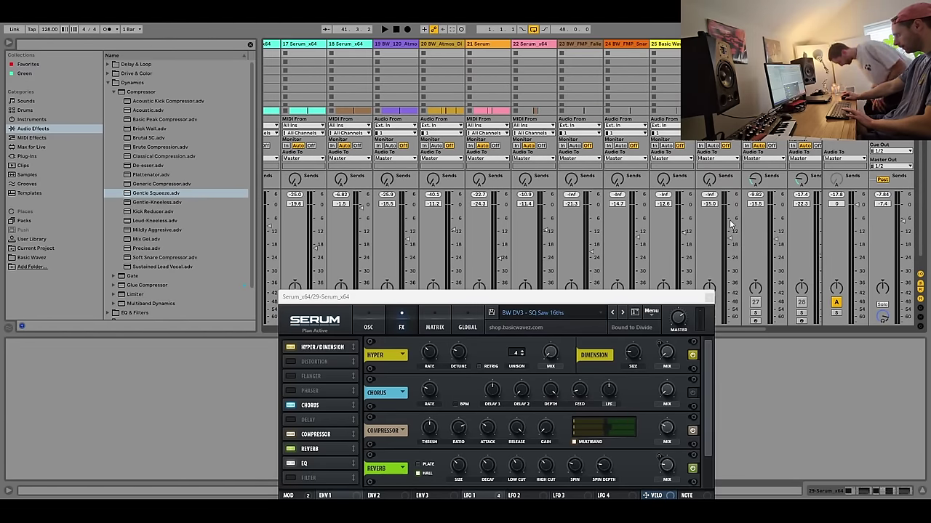
{"action": "left_click", "coordinate": [709, 298]}
{"action": "right_click", "coordinate": [848, 45]}
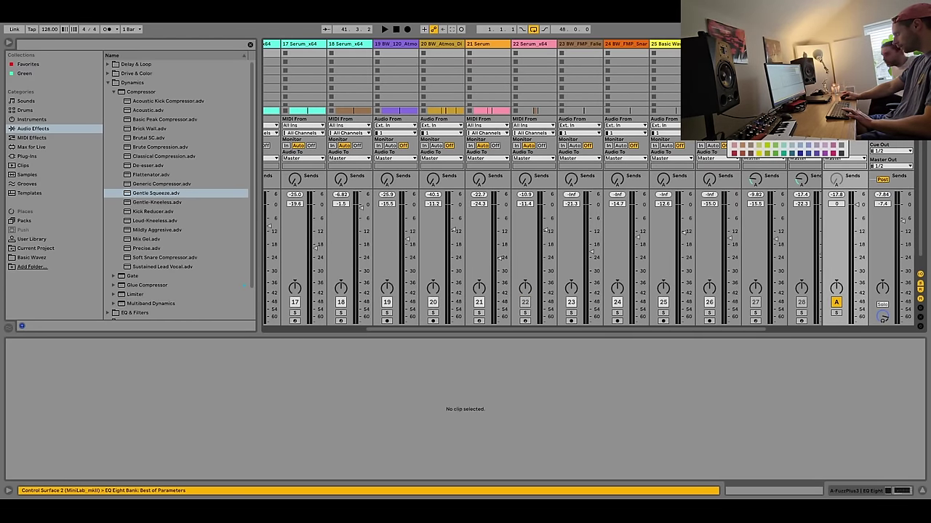
{"action": "left_click", "coordinate": [803, 101]}
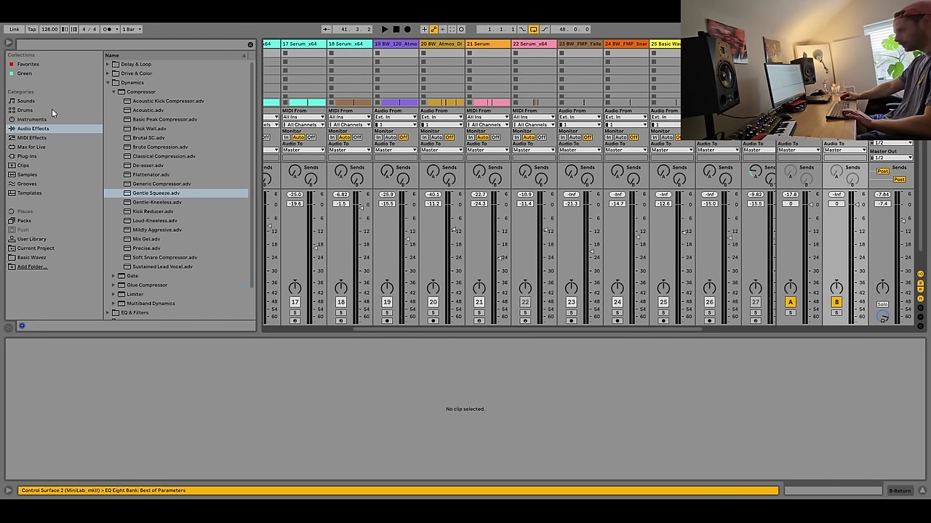
Add a Delay to return B with 87% feedback, 100% Dry/Wet, Ping Pong, and its filter at 1.73 kHz with width 4.64.
{"action": "left_click", "coordinate": [32, 129]}
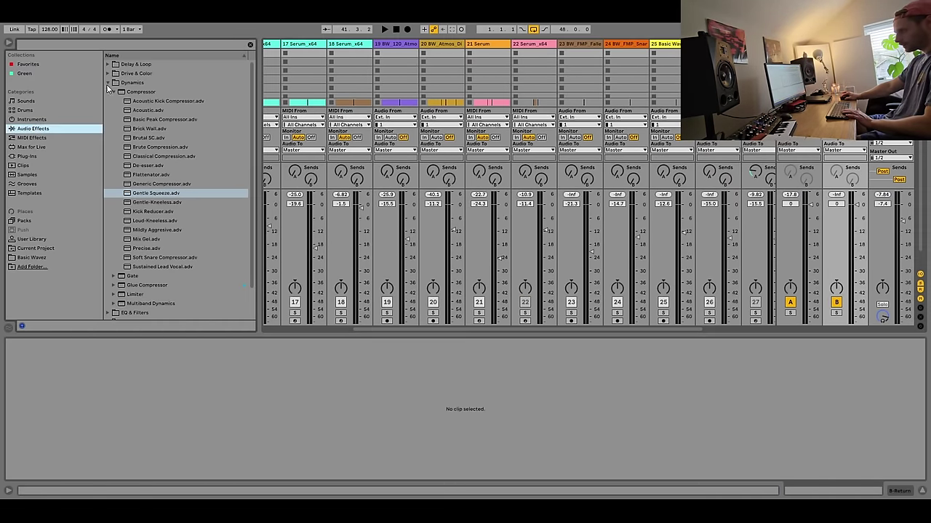
{"action": "left_click", "coordinate": [108, 83]}
{"action": "left_click", "coordinate": [108, 64]}
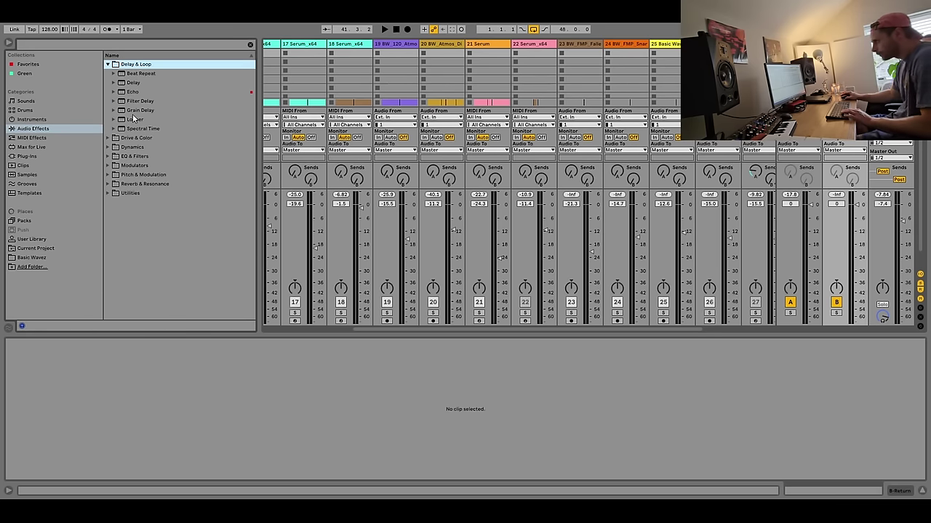
{"action": "left_click", "coordinate": [113, 83]}
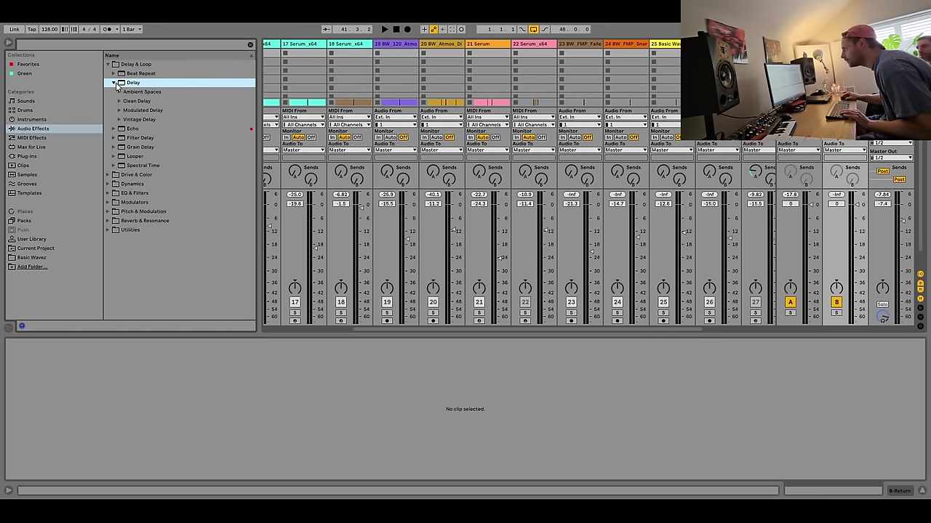
{"action": "left_click", "coordinate": [114, 82]}
{"action": "double_click", "coordinate": [132, 83]}
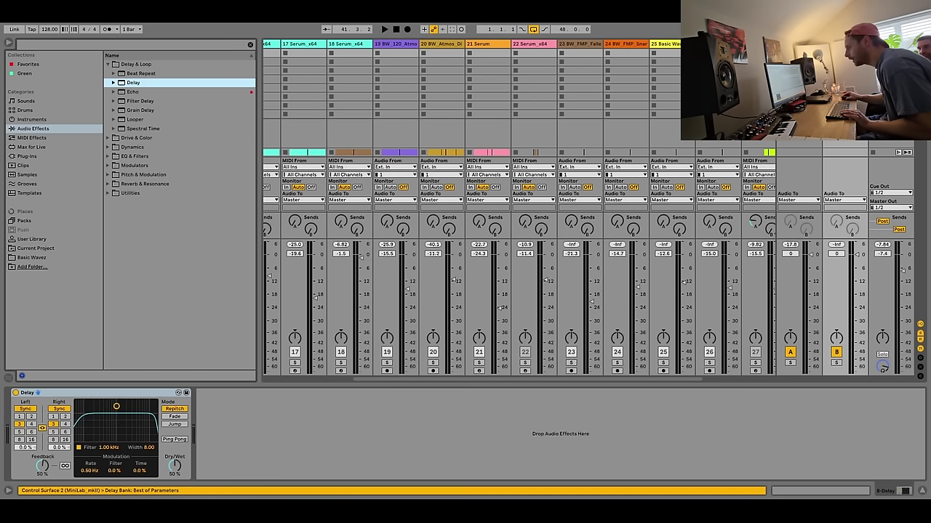
{"action": "left_click_drag", "start_coordinate": [43, 467], "coordinate": [42, 462]}
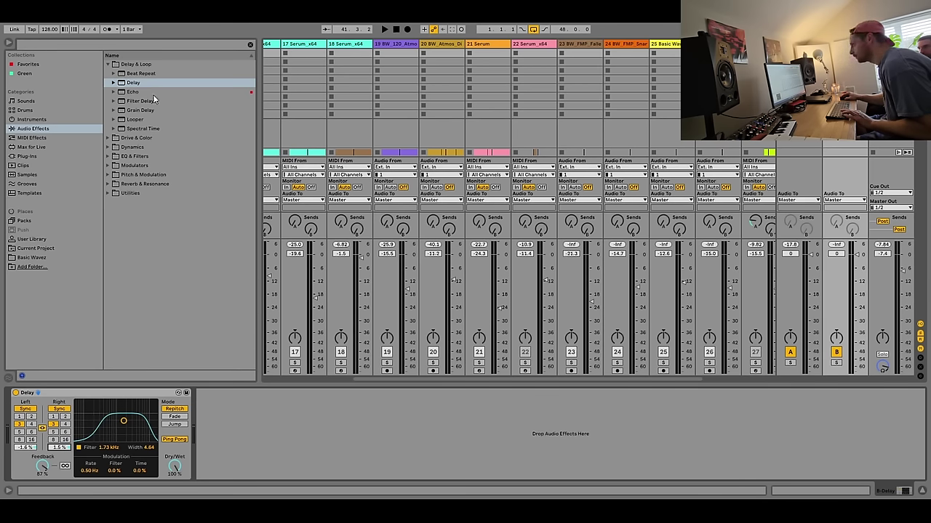
Add a Reverb after the Delay on return B, with a 5.04 s decay, size 100 and 64% Dry/Wet.
{"action": "left_click", "coordinate": [115, 82]}
{"action": "left_click", "coordinate": [107, 64]}
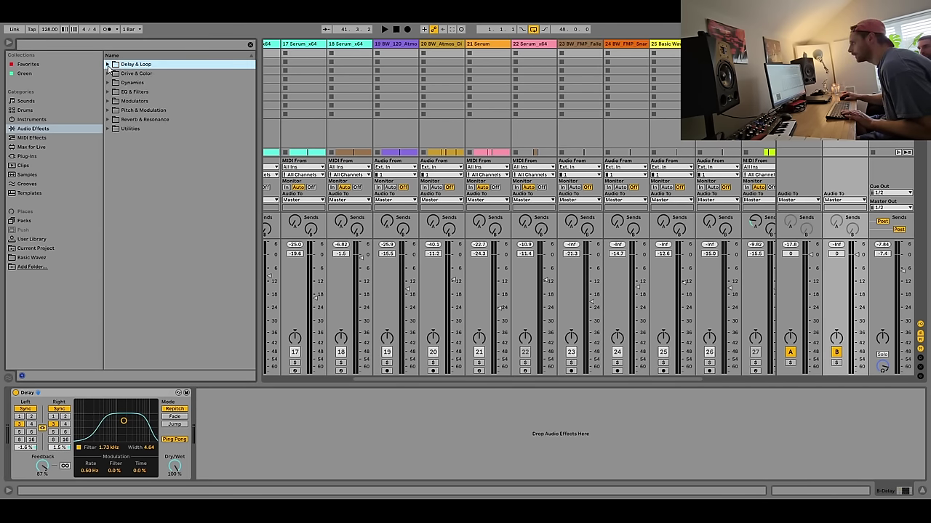
{"action": "left_click", "coordinate": [114, 119]}
{"action": "left_click", "coordinate": [108, 120]}
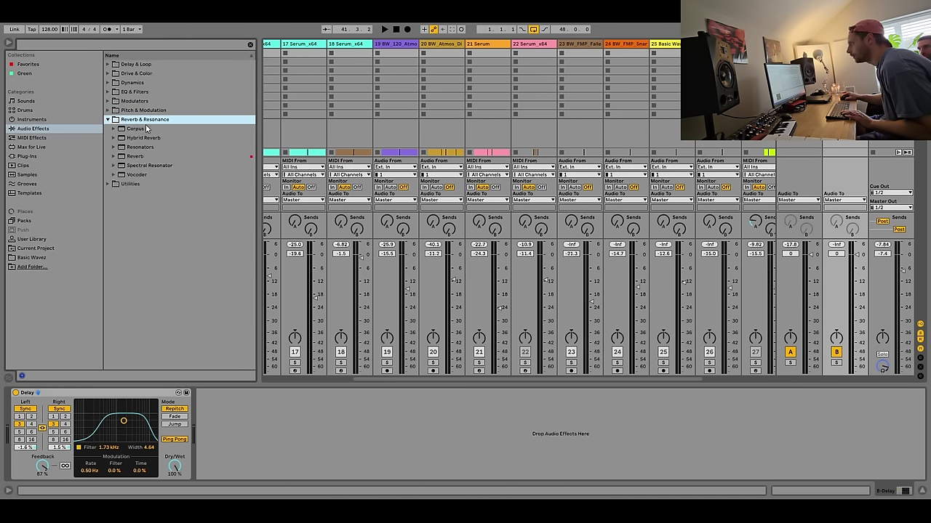
{"action": "double_click", "coordinate": [134, 155]}
{"action": "left_click_drag", "start_coordinate": [315, 473], "coordinate": [315, 447]}
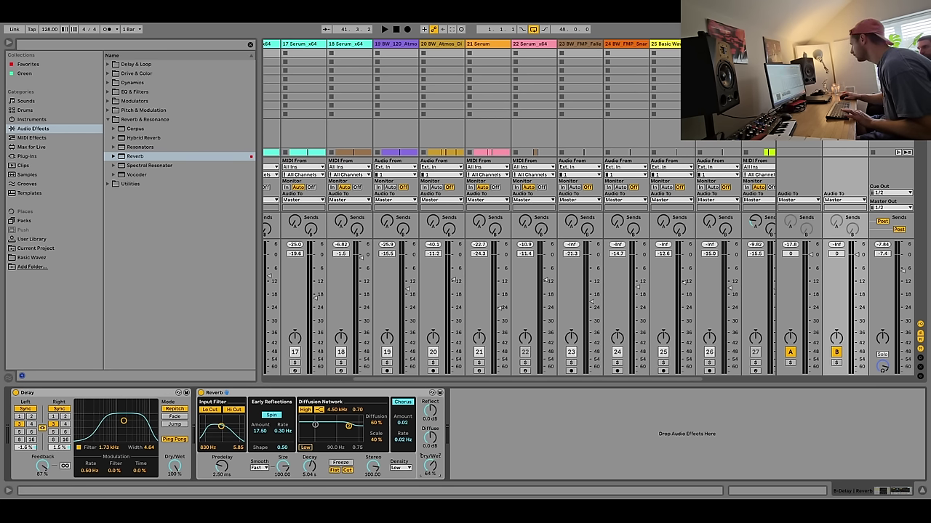
Return to the arrangement and audition track 29 from just after bar 40 through bar 41.
{"action": "key", "text": "Tab"}
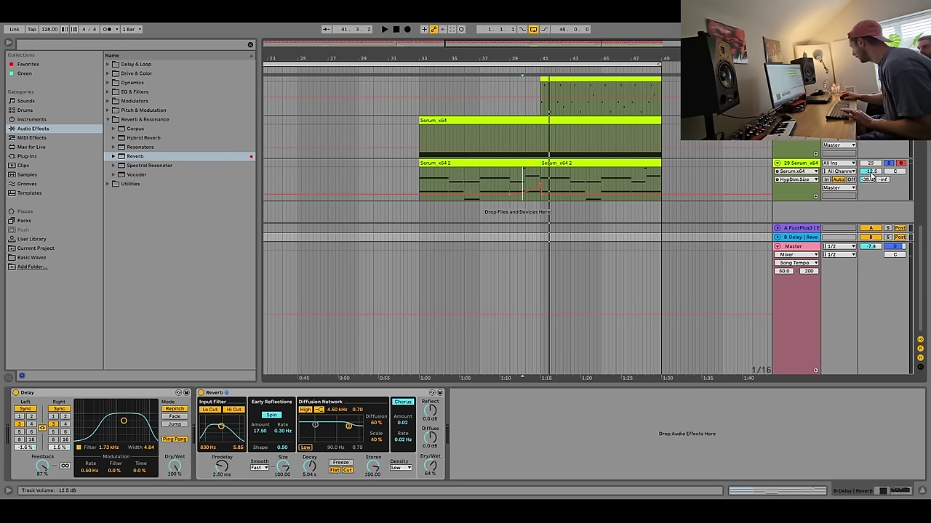
{"action": "left_click", "coordinate": [529, 182]}
{"action": "key", "text": "space"}
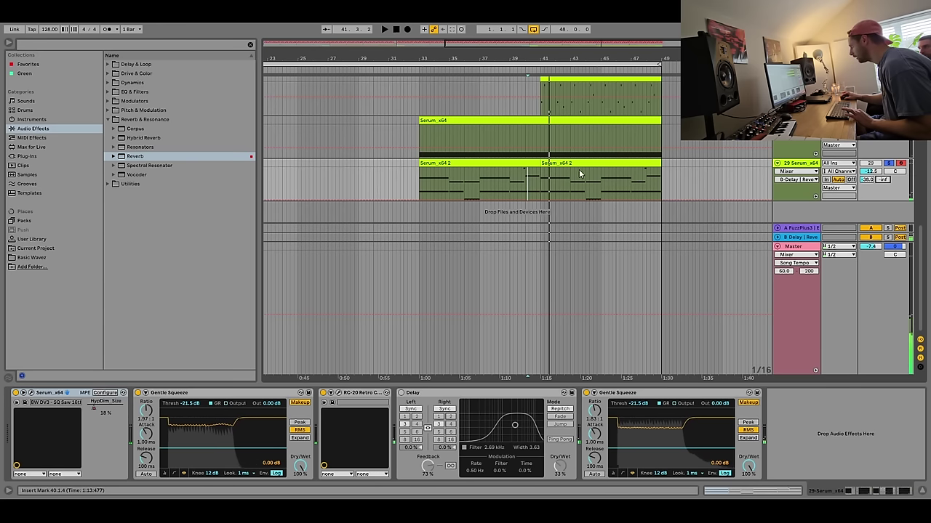
{"action": "left_click", "coordinate": [516, 183]}
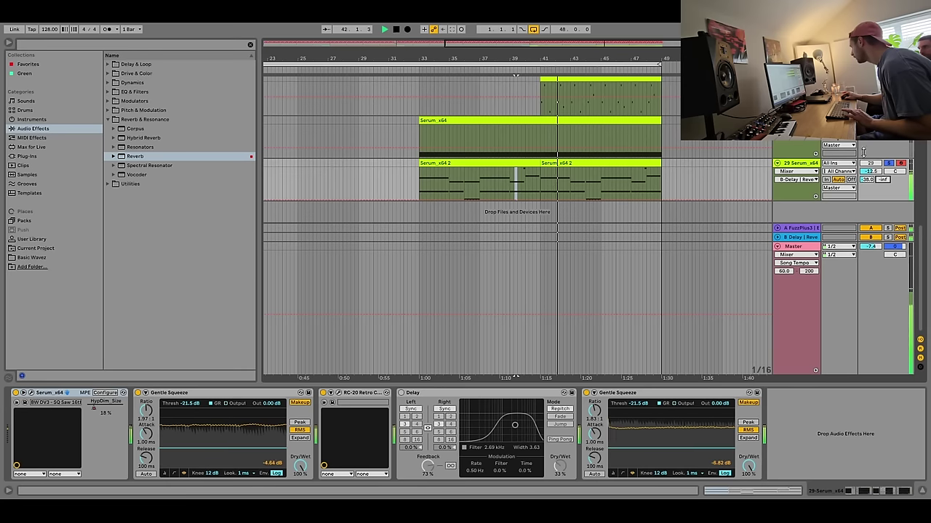
Unsolo track 29, lower its volume to -13.8 dB and replay the passage from bar 40.
{"action": "left_click", "coordinate": [887, 164]}
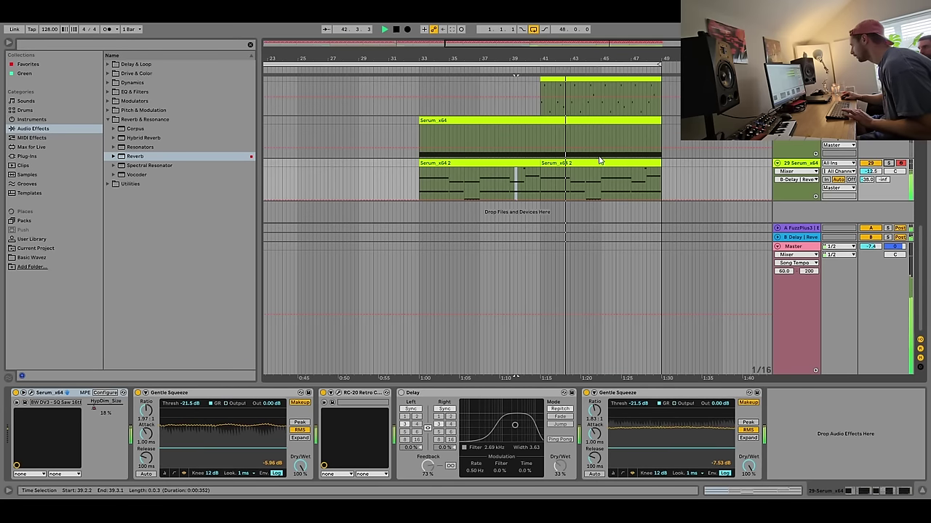
{"action": "left_click", "coordinate": [871, 164]}
{"action": "left_click", "coordinate": [871, 171]}
{"action": "left_click_drag", "start_coordinate": [871, 172], "coordinate": [871, 176]}
{"action": "left_click", "coordinate": [530, 175]}
{"action": "key", "text": "space"}
{"action": "key", "text": "space"}
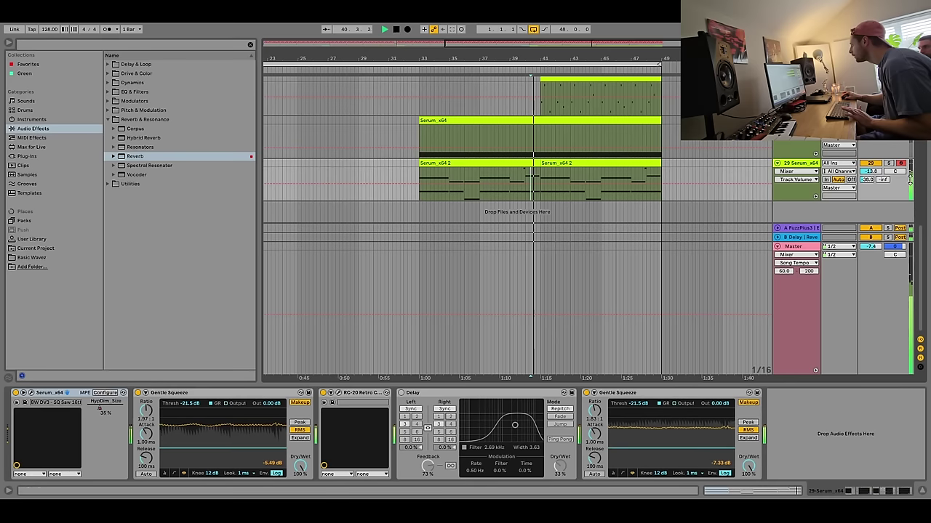
Automate track 29's send to return B with a short burst that rises just before bar 41 and falls back to -inf.
{"action": "left_click", "coordinate": [878, 180]}
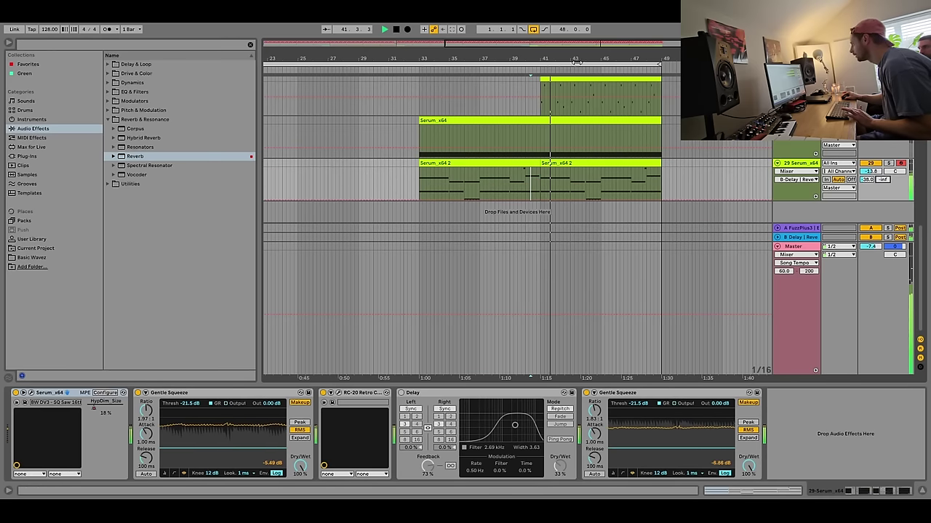
{"action": "key", "text": "space"}
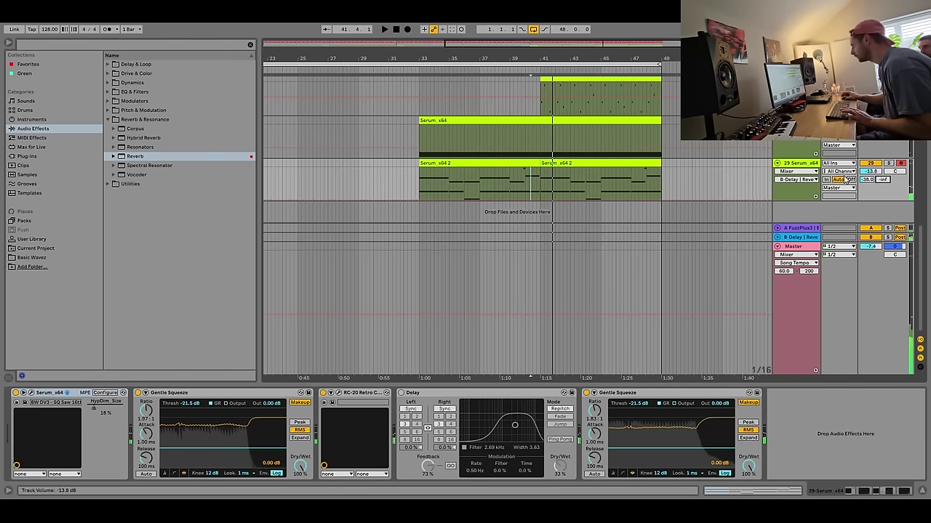
{"action": "scroll", "coordinate": [557, 182], "scroll_direction": "up", "scroll_amount": 5}
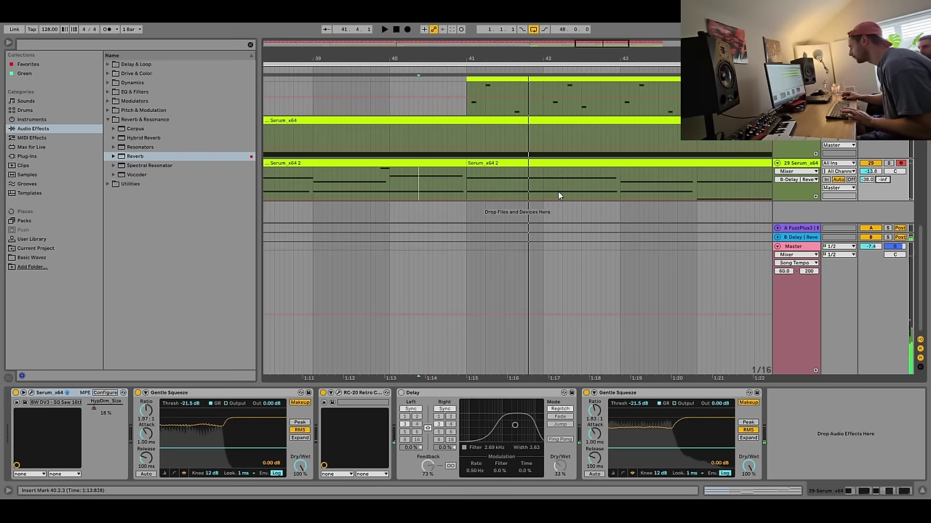
{"action": "left_click", "coordinate": [465, 200]}
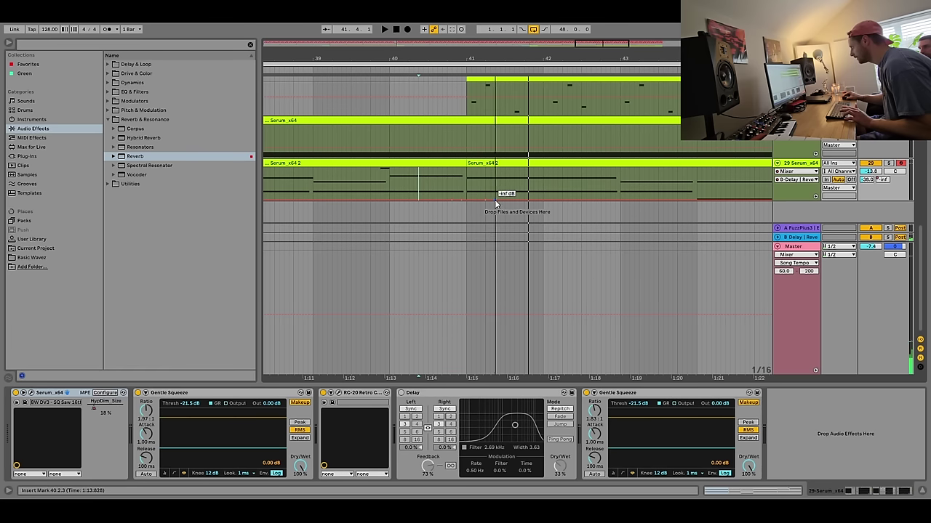
{"action": "mouse_move", "coordinate": [474, 197]}
{"action": "left_mouse_down"}
{"action": "mouse_move", "coordinate": [485, 182]}
{"action": "mouse_move", "coordinate": [464, 188]}
{"action": "left_mouse_up"}
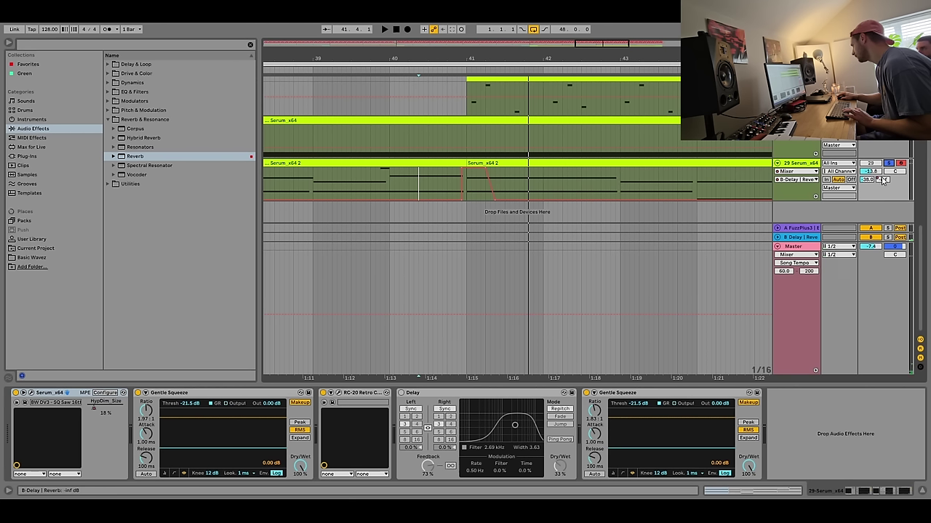
Audition the send burst at bar 41 by playing the arrangement from 38.3.3.
{"action": "key", "text": "Tab"}
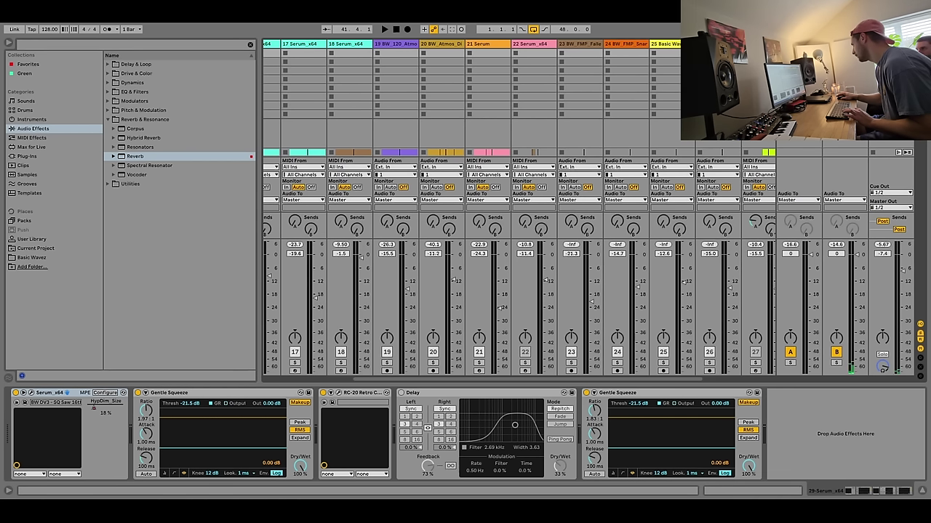
{"action": "key", "text": "Tab"}
{"action": "scroll", "coordinate": [440, 157], "scroll_direction": "down", "scroll_amount": 3}
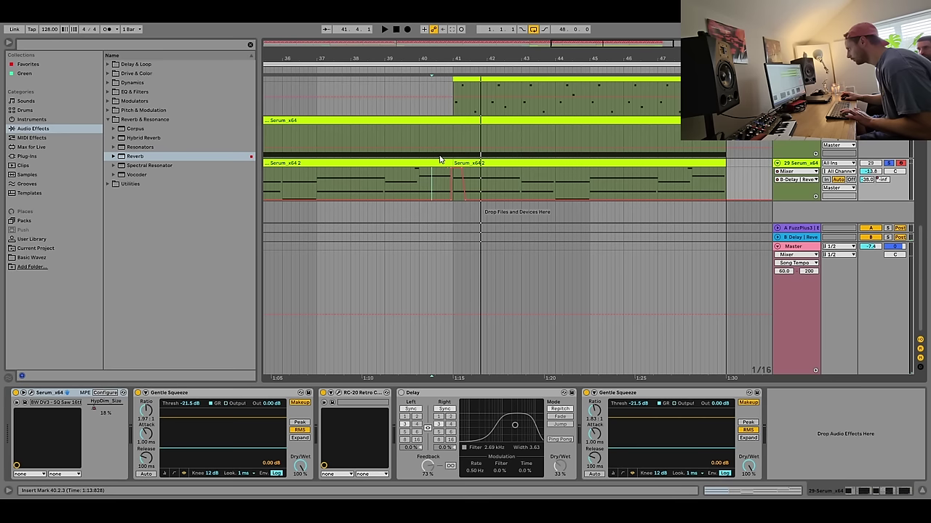
{"action": "left_click", "coordinate": [372, 183]}
{"action": "key", "text": "space"}
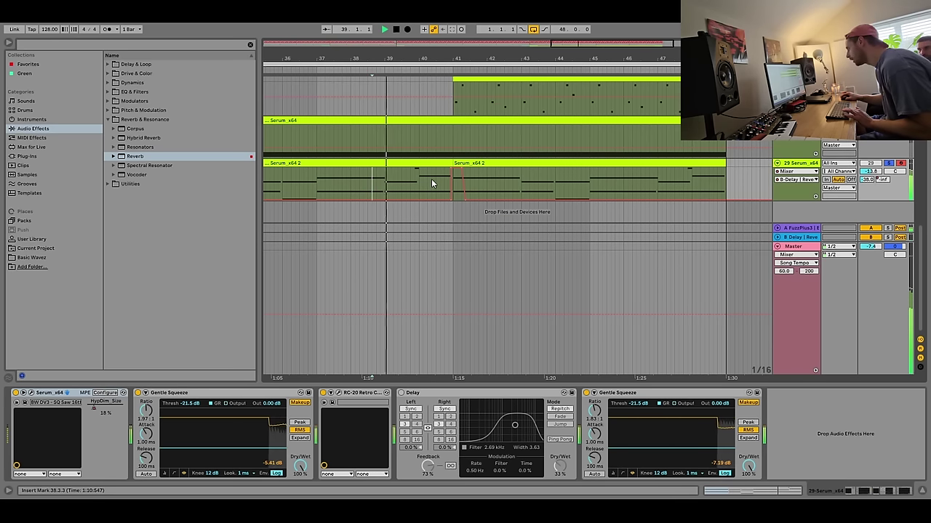
{"action": "scroll", "coordinate": [448, 202], "scroll_direction": "up", "scroll_amount": 3}
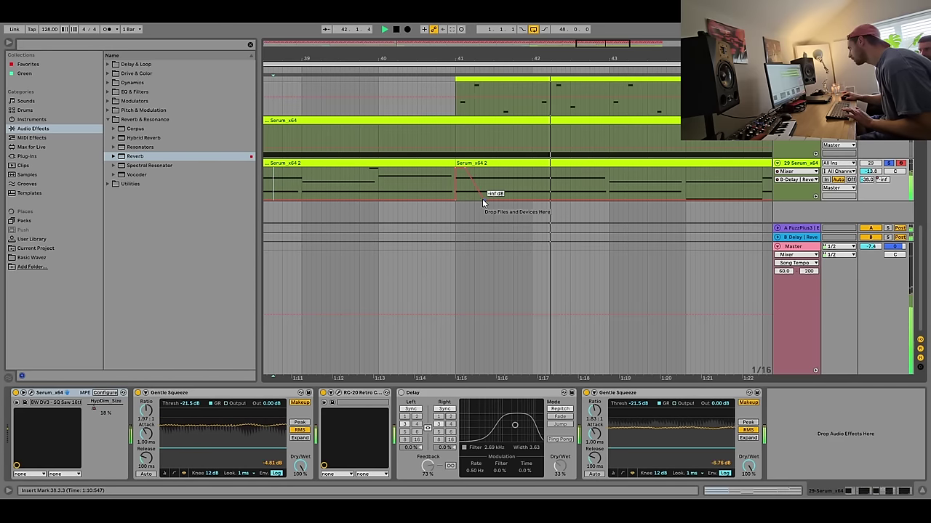
Solo return B in the Session mixer to hear its effects alone, then unsolo it and go back to the arrangement.
{"action": "key", "text": "Tab"}
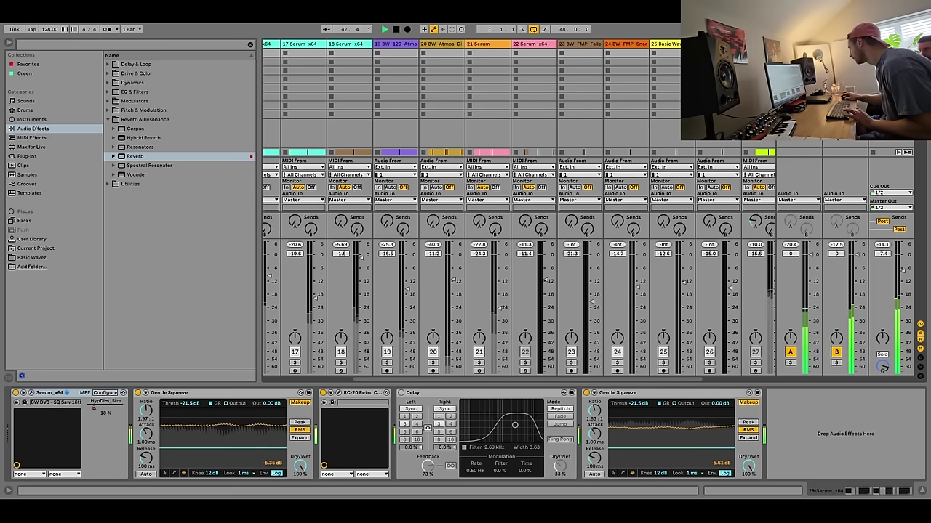
{"action": "left_click", "coordinate": [836, 363]}
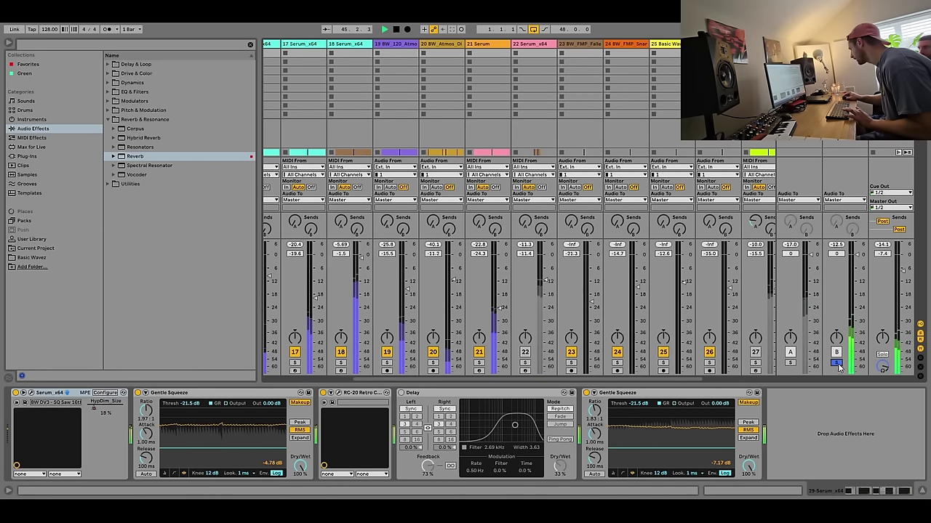
{"action": "left_click", "coordinate": [836, 363]}
{"action": "key", "text": "Tab"}
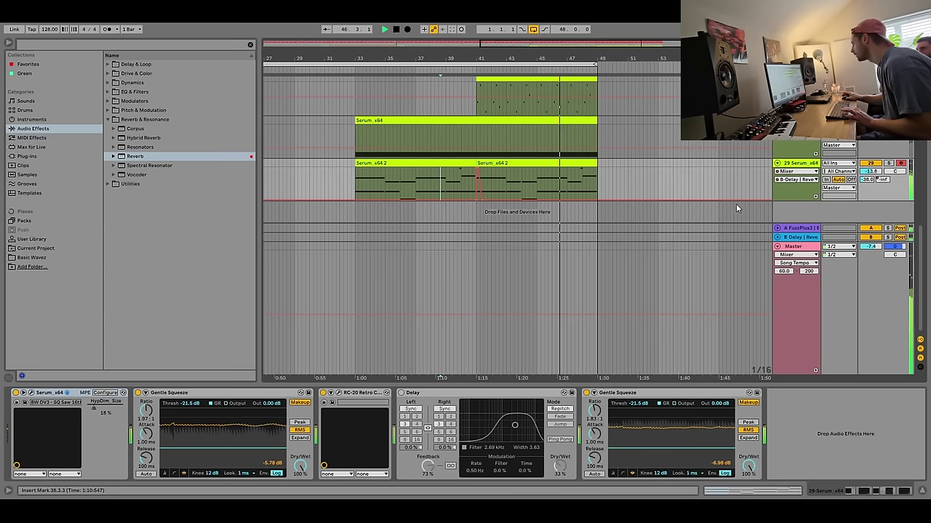
Extend the arrangement loop length to 57.2.2, try a 0 dB send from track 29 to return B, and undo that send change.
{"action": "left_click_drag", "start_coordinate": [592, 64], "coordinate": [739, 64]}
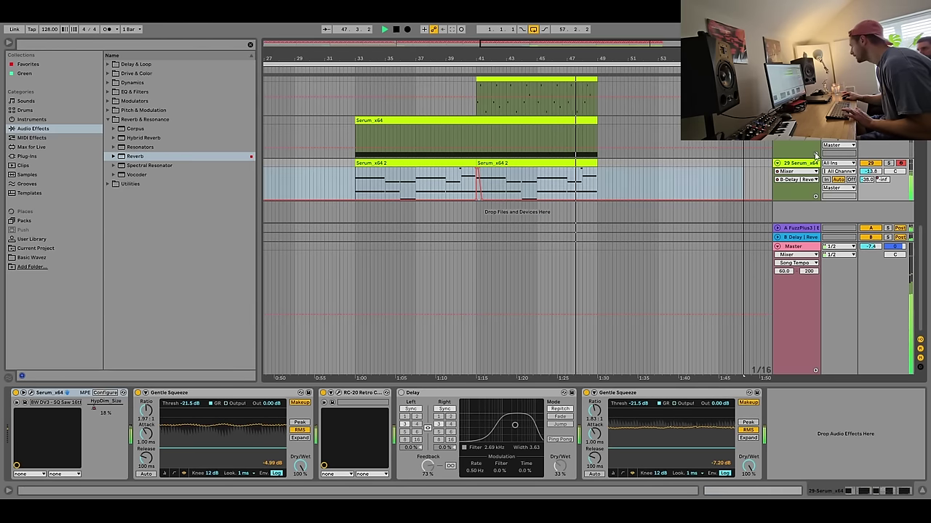
{"action": "left_click_drag", "start_coordinate": [883, 181], "coordinate": [882, 107]}
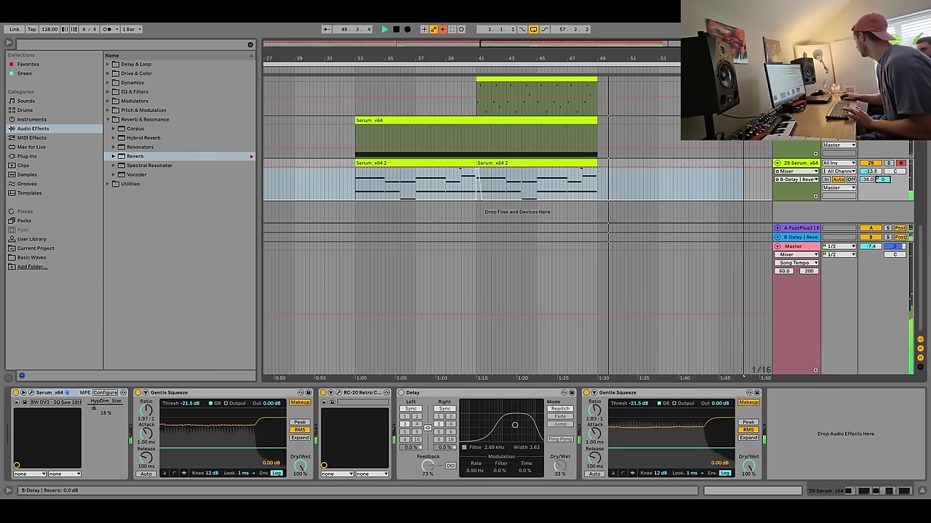
{"action": "key", "text": "ctrl+z"}
{"action": "scroll", "coordinate": [595, 196], "scroll_direction": "up", "scroll_amount": 5}
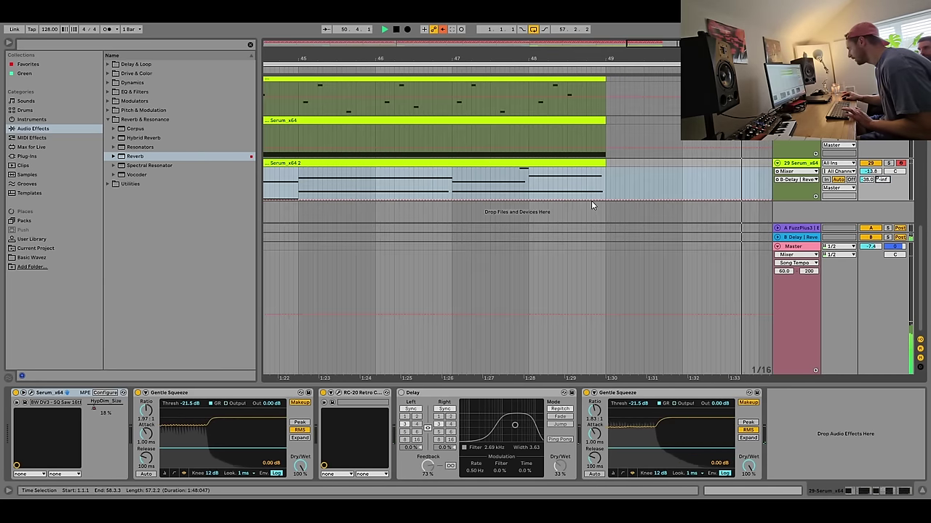
Add a brief rise in track 29's B-Delay send automation around bar 49, re-enable automation, and play from 46.3.1.
{"action": "left_click", "coordinate": [591, 200]}
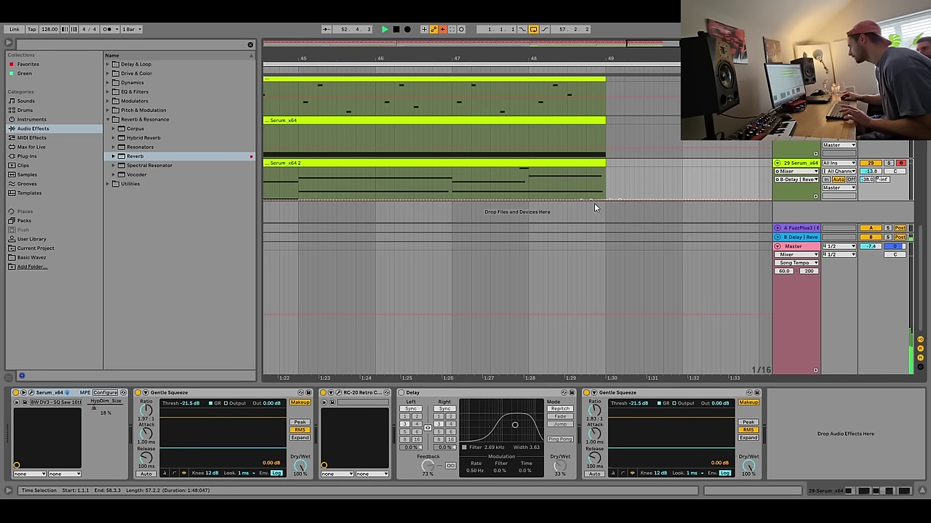
{"action": "left_click_drag", "start_coordinate": [594, 199], "coordinate": [582, 114]}
{"action": "left_click", "coordinate": [443, 30]}
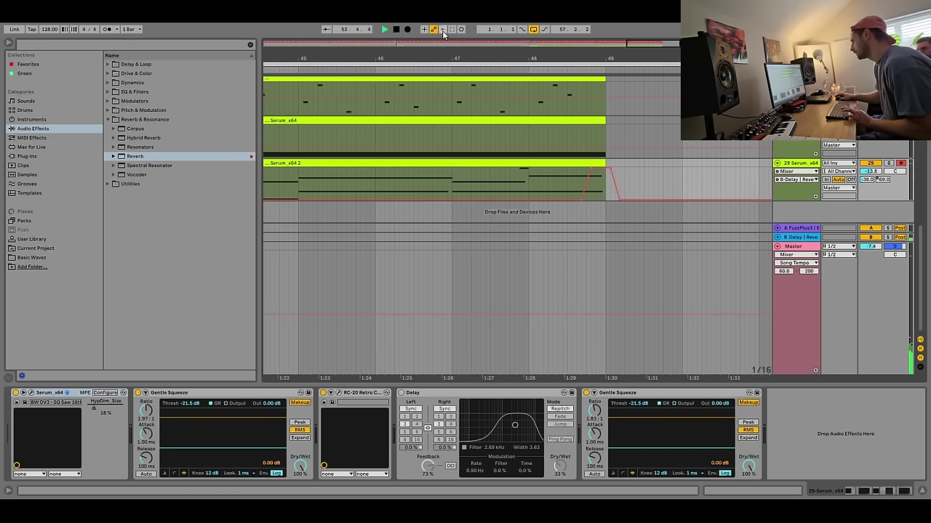
{"action": "scroll", "coordinate": [560, 218], "scroll_direction": "down", "scroll_amount": 5}
{"action": "scroll", "coordinate": [566, 260], "scroll_direction": "up", "scroll_amount": 8}
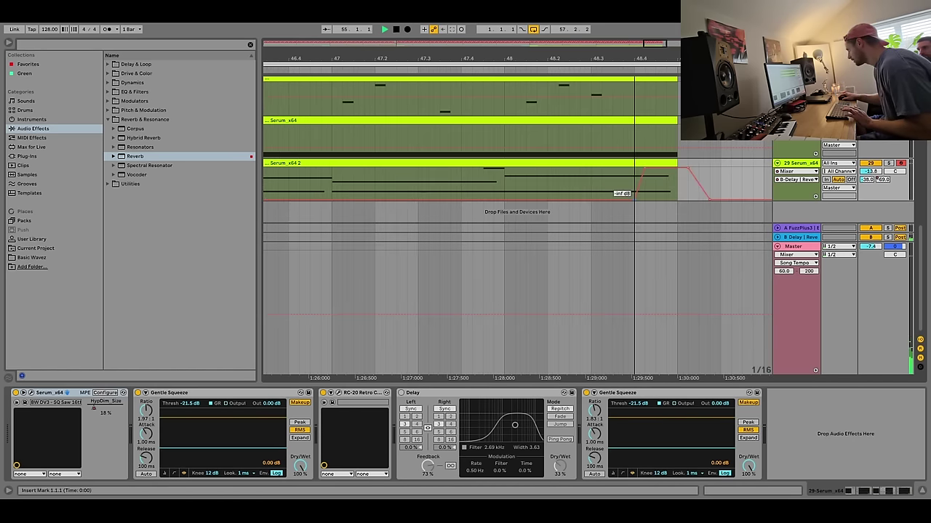
{"action": "scroll", "coordinate": [585, 206], "scroll_direction": "down", "scroll_amount": 5}
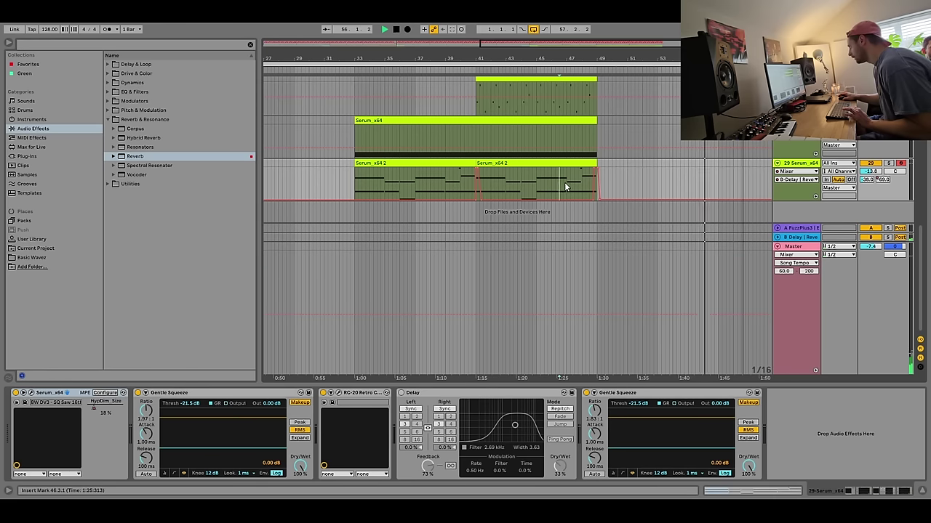
{"action": "key", "text": "space"}
{"action": "key", "text": "space"}
{"action": "key", "text": "space"}
Switch track 29's automation lane to the Serum_x64 HypDim Size parameter.
{"action": "left_click", "coordinate": [796, 172]}
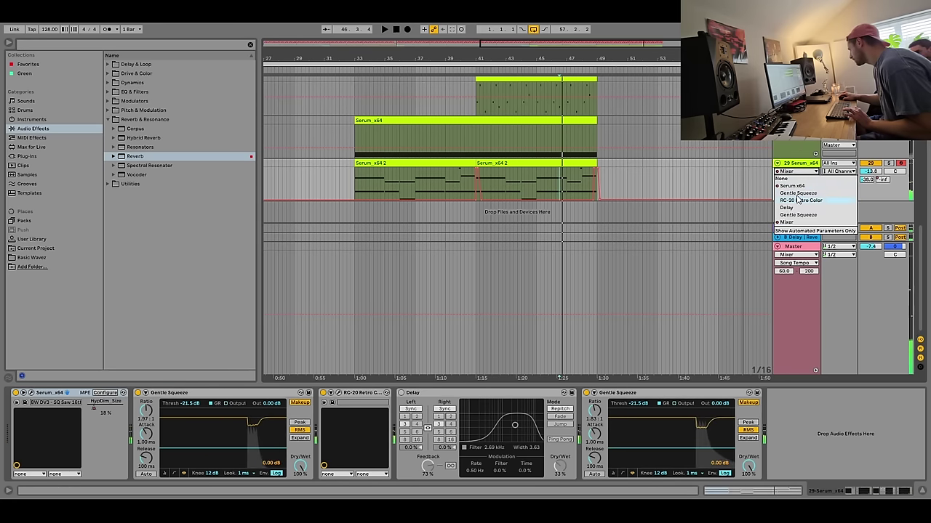
{"action": "left_click", "coordinate": [803, 172]}
{"action": "left_click", "coordinate": [803, 172]}
{"action": "left_click", "coordinate": [802, 171]}
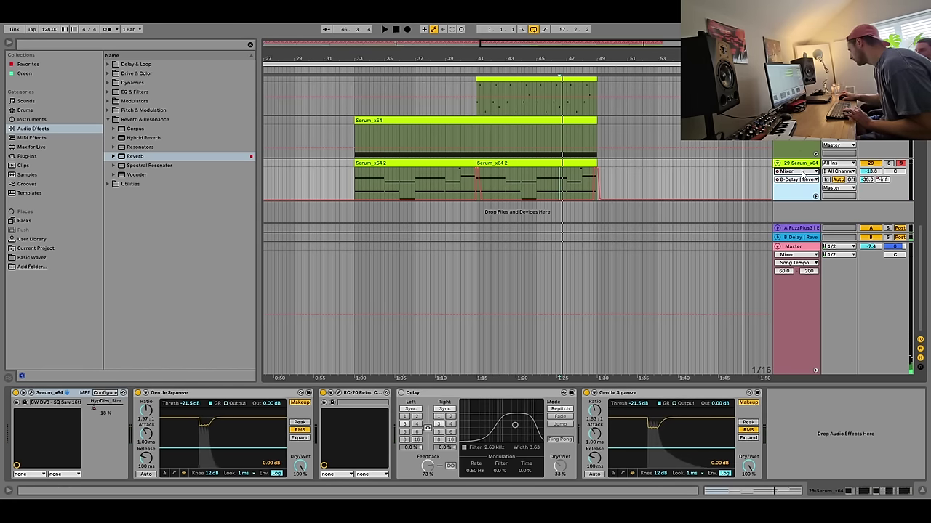
{"action": "left_click", "coordinate": [801, 173]}
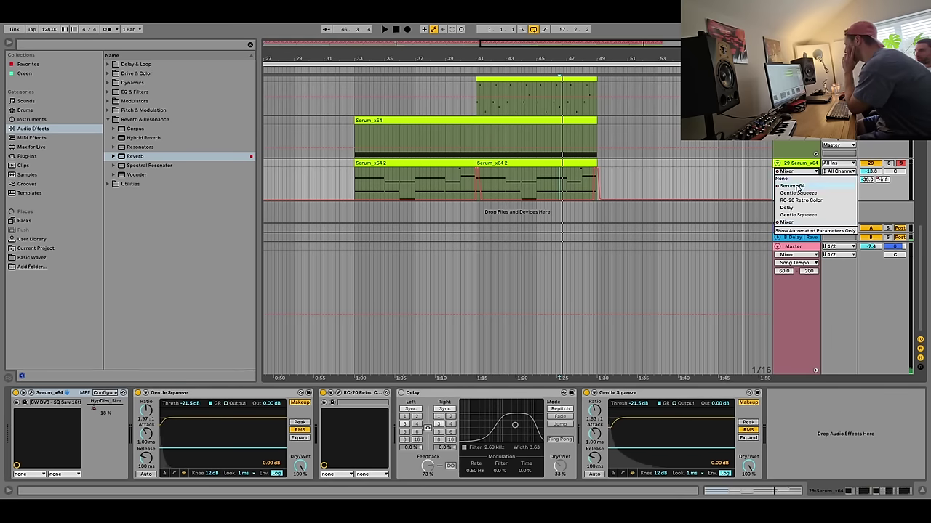
{"action": "left_click", "coordinate": [795, 186]}
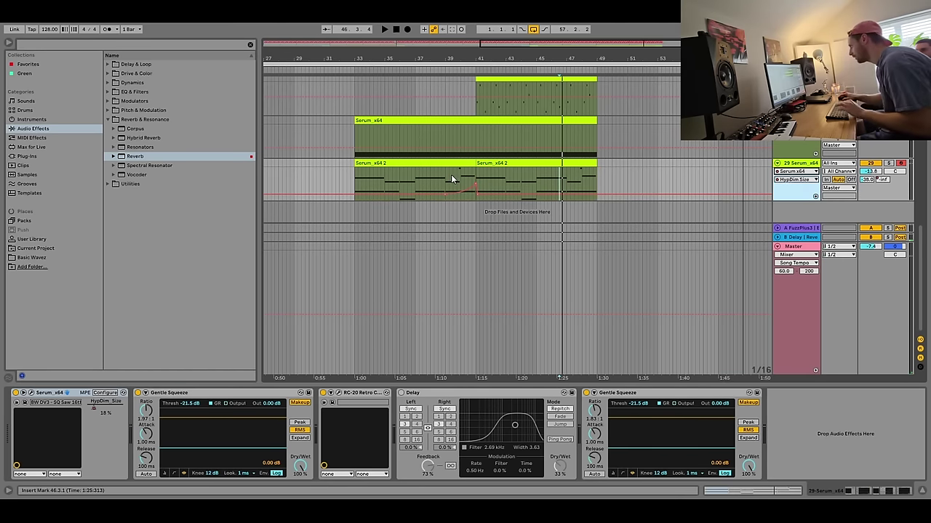
{"action": "left_click_drag", "start_coordinate": [451, 176], "coordinate": [477, 191]}
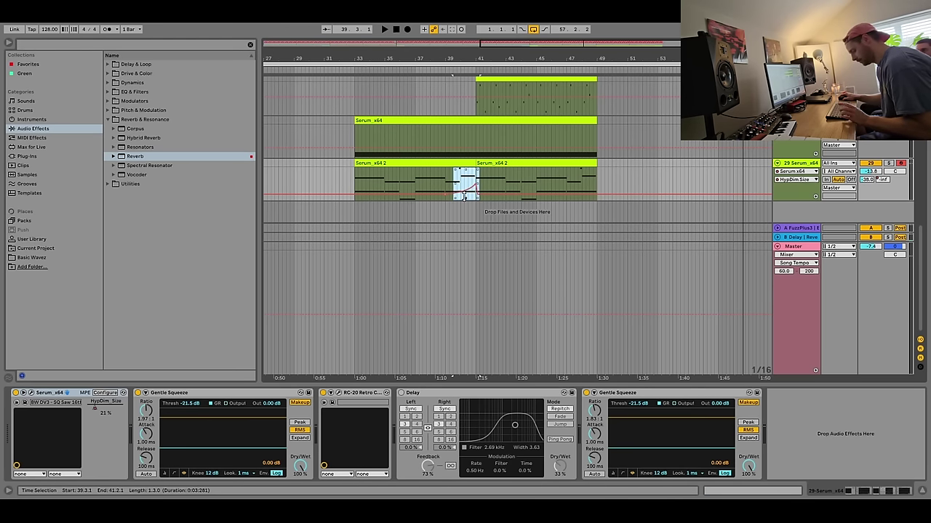
{"action": "left_click", "coordinate": [475, 190]}
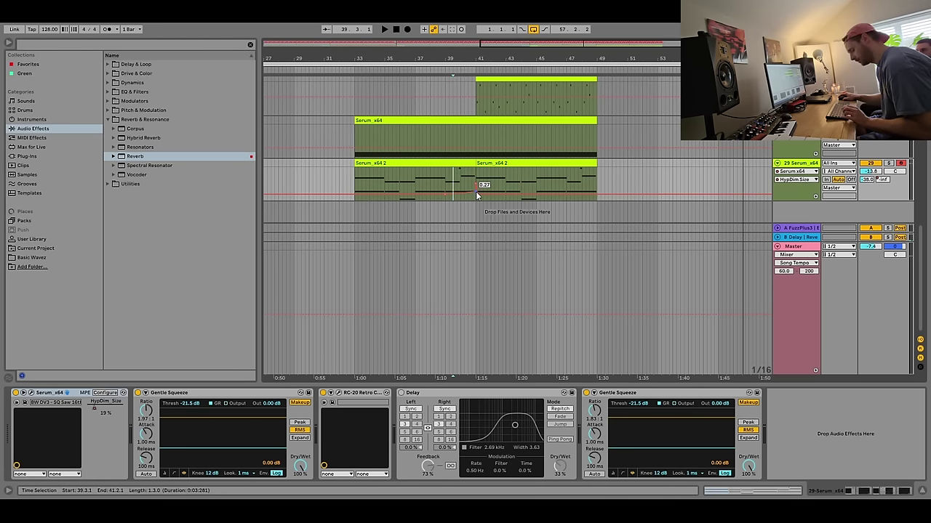
{"action": "mouse_move", "coordinate": [458, 181]}
{"action": "left_mouse_down"}
{"action": "mouse_move", "coordinate": [482, 195]}
{"action": "mouse_move", "coordinate": [451, 194]}
{"action": "left_mouse_up"}
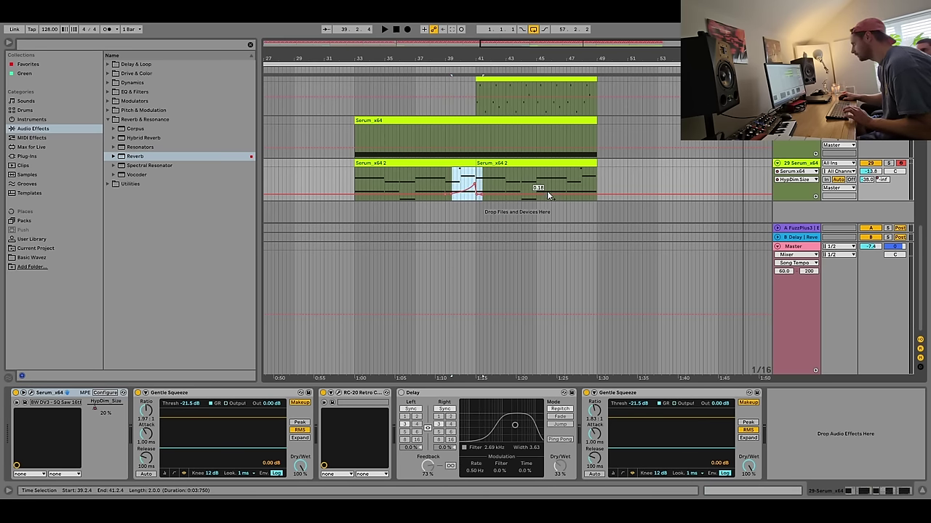
{"action": "left_click", "coordinate": [576, 179]}
{"action": "key", "text": "ctrl+v"}
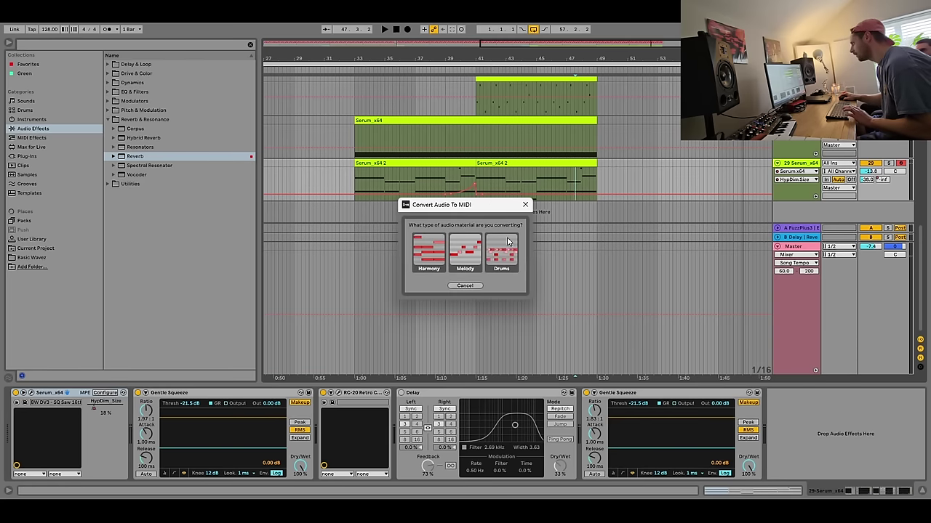
{"action": "left_click", "coordinate": [527, 206]}
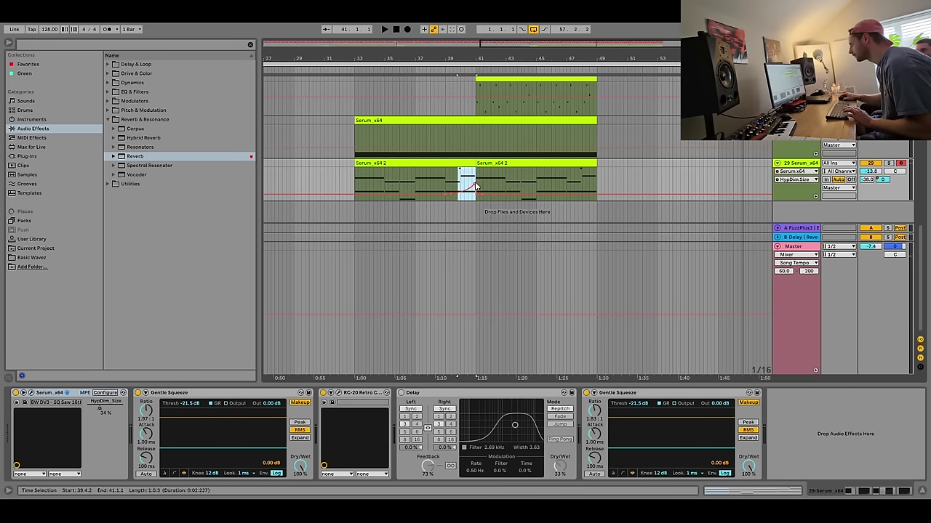
Copy track 29's HypDim Size automation ramp leading up to bar 41, paste it at 47.4.4, and play it back.
{"action": "left_click", "coordinate": [474, 182]}
{"action": "left_click", "coordinate": [579, 186]}
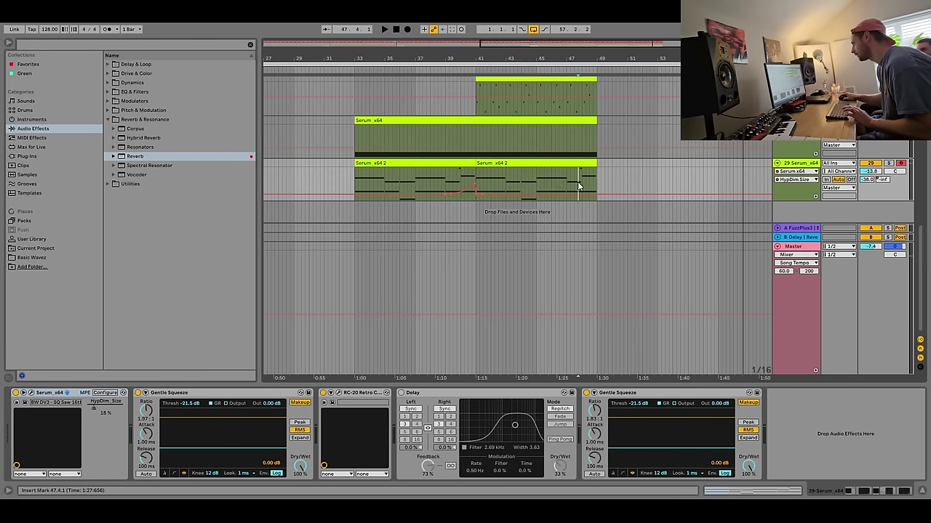
{"action": "left_click", "coordinate": [580, 183]}
{"action": "key", "text": "ctrl+v"}
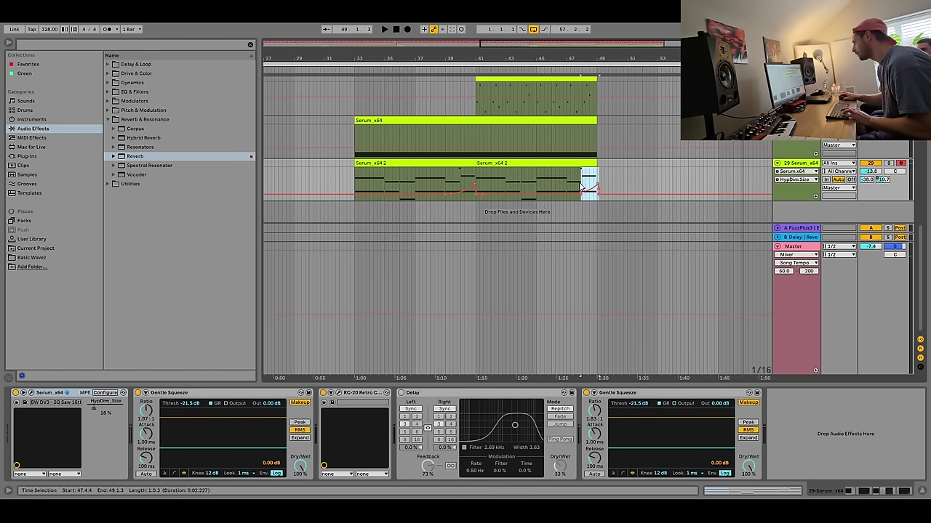
{"action": "left_click", "coordinate": [579, 188]}
{"action": "key", "text": "space"}
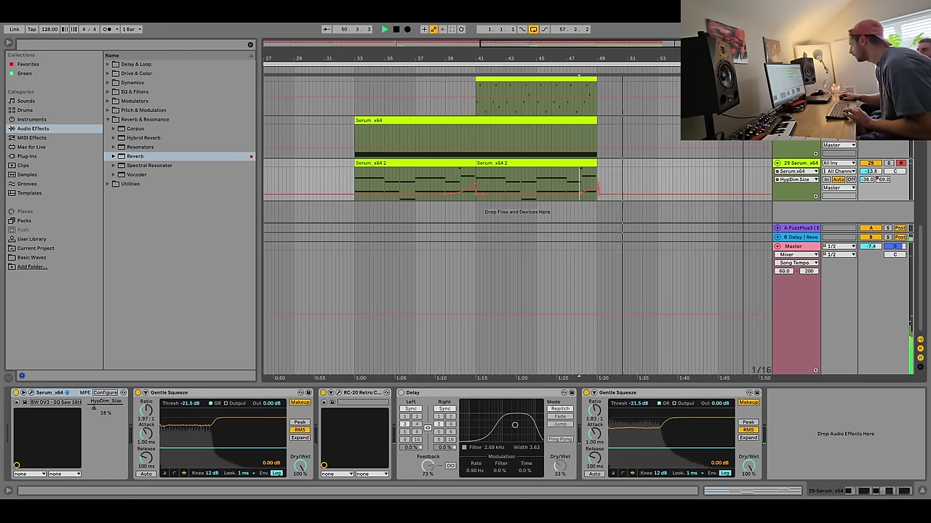
Hide the automation lanes, play the arrangement from 33.4.4, and lower track 29's volume to -21.2 dB.
{"action": "key", "text": "a"}
{"action": "key", "text": "minus"}
{"action": "key", "text": "minus"}
{"action": "key", "text": "space"}
{"action": "left_click", "coordinate": [474, 185]}
{"action": "left_click", "coordinate": [485, 187]}
{"action": "key", "text": "space"}
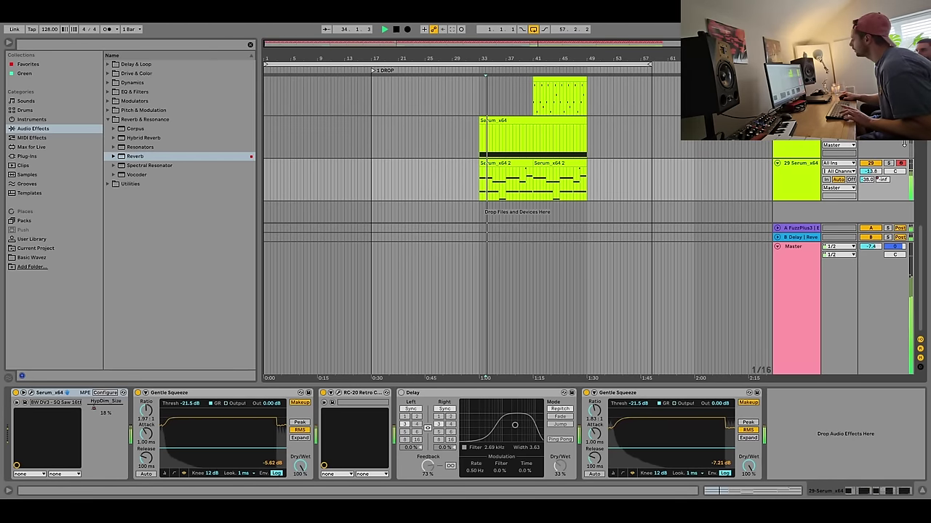
{"action": "left_click_drag", "start_coordinate": [875, 170], "coordinate": [875, 188]}
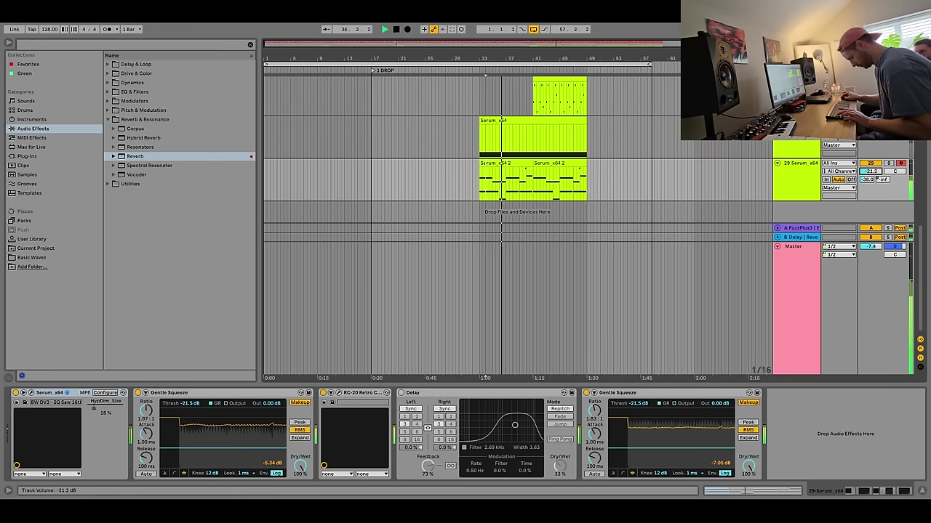
Solo tracks 28 and 29 together to listen to the two Serum layers, and restore the full mix.
{"action": "scroll", "coordinate": [796, 153], "scroll_direction": "up", "scroll_amount": 2}
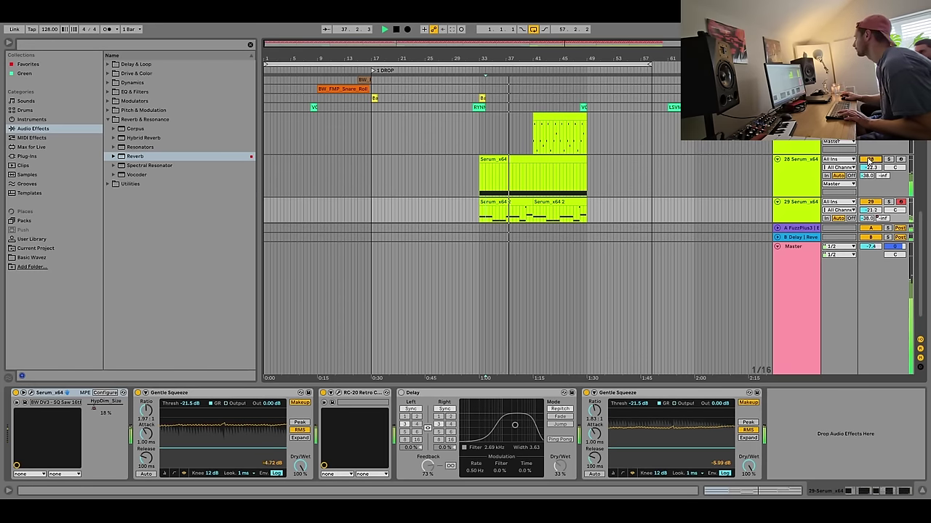
{"action": "left_click", "coordinate": [890, 160]}
{"action": "left_click", "coordinate": [890, 202], "text": "ctrl"}
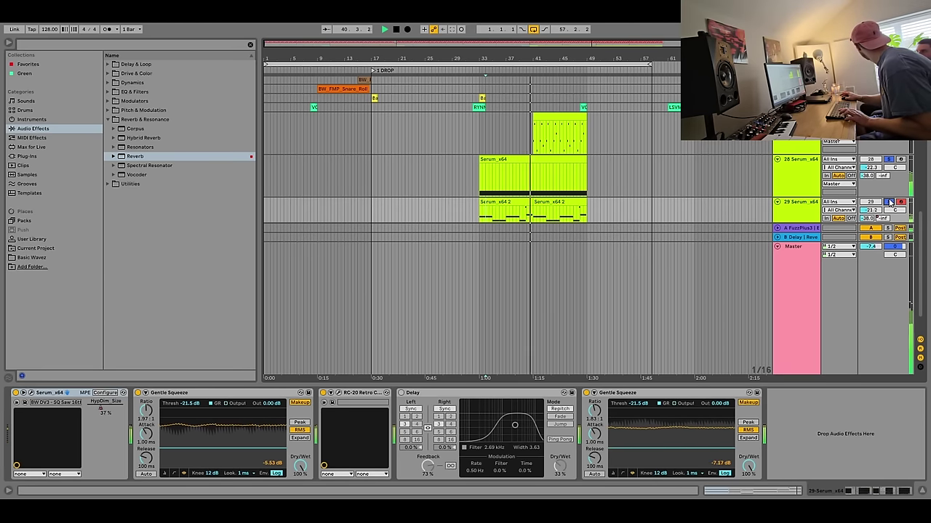
{"action": "left_click", "coordinate": [890, 203]}
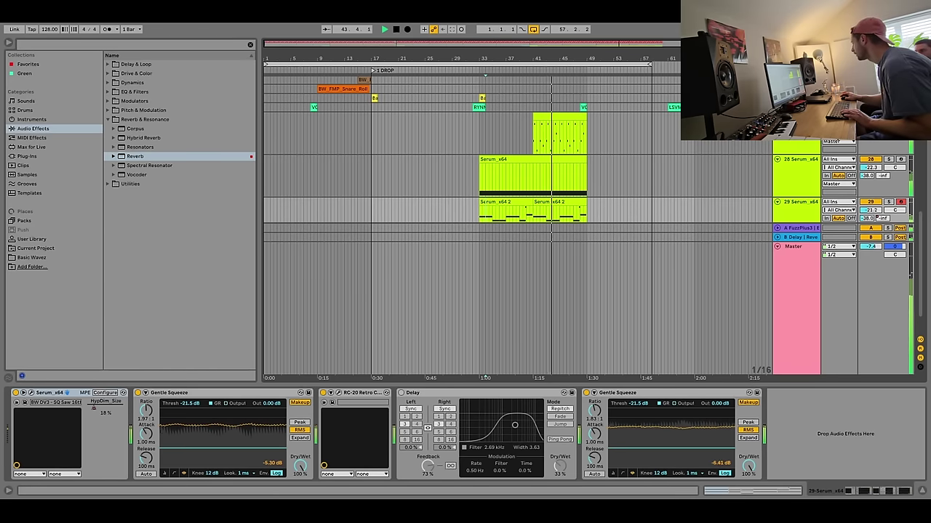
Compare the mix with track 29 muted and soloed, replaying from bar 33, and turn its solo off again.
{"action": "scroll", "coordinate": [818, 174], "scroll_direction": "down", "scroll_amount": 2}
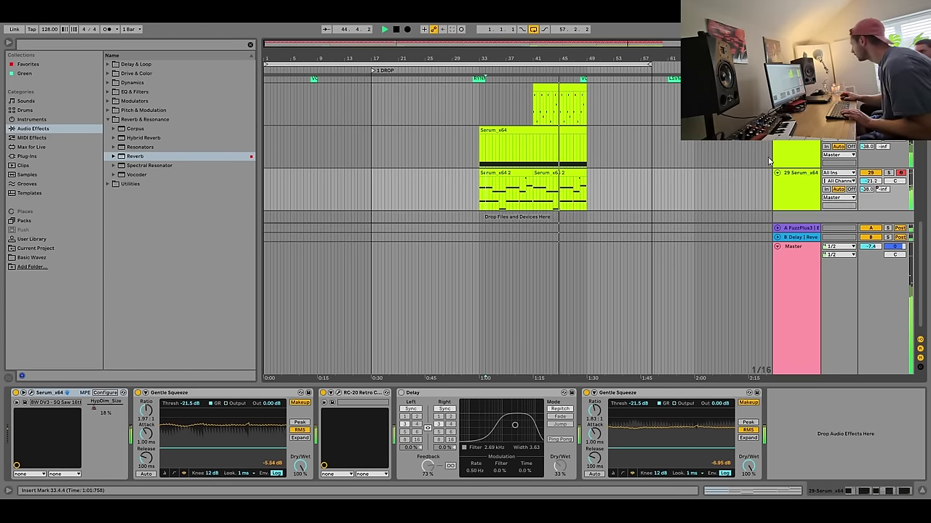
{"action": "left_click", "coordinate": [871, 174]}
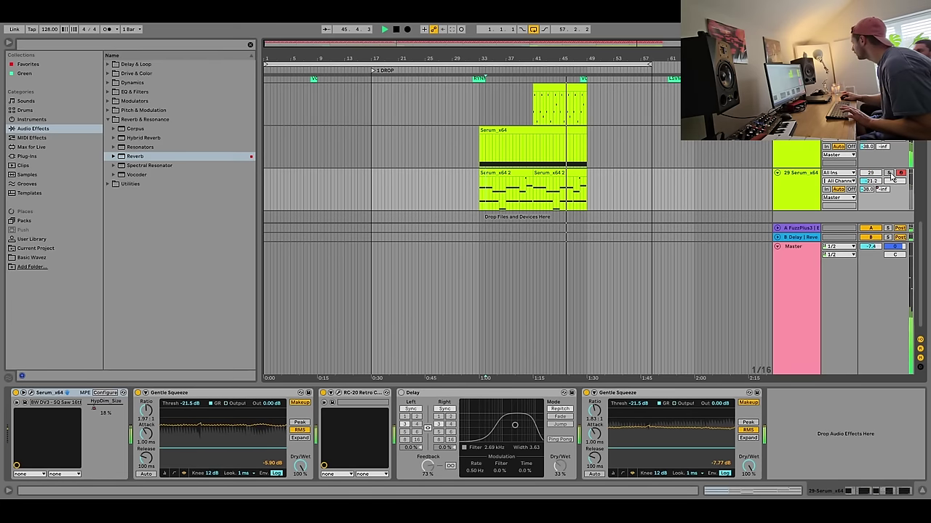
{"action": "left_click", "coordinate": [890, 174]}
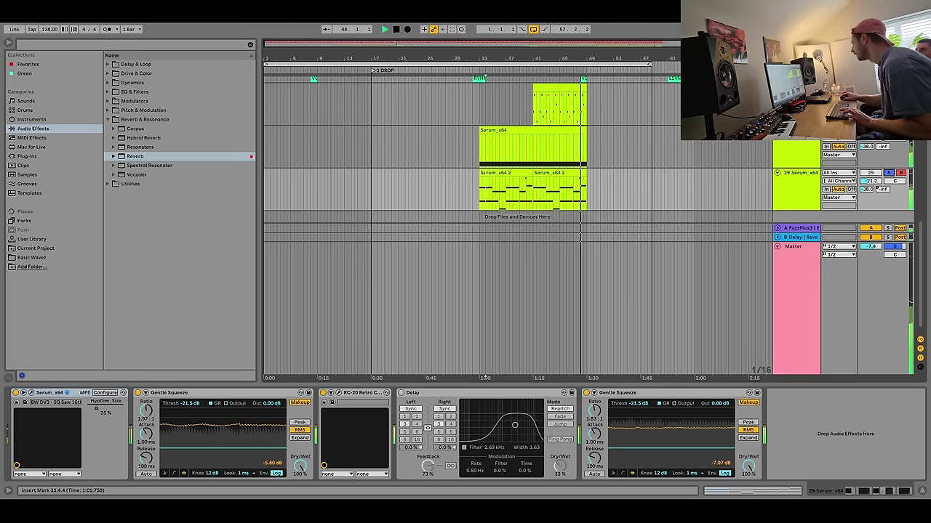
{"action": "left_click", "coordinate": [482, 162]}
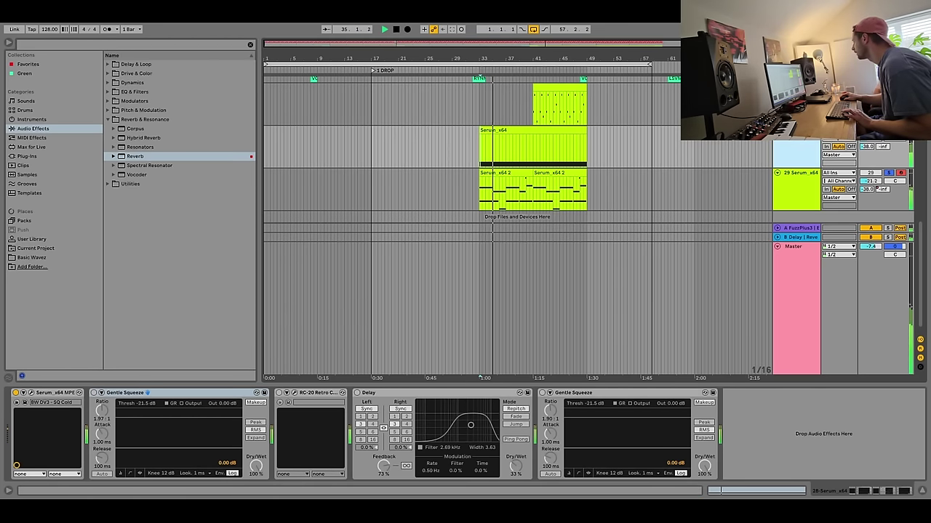
{"action": "key", "text": "Up"}
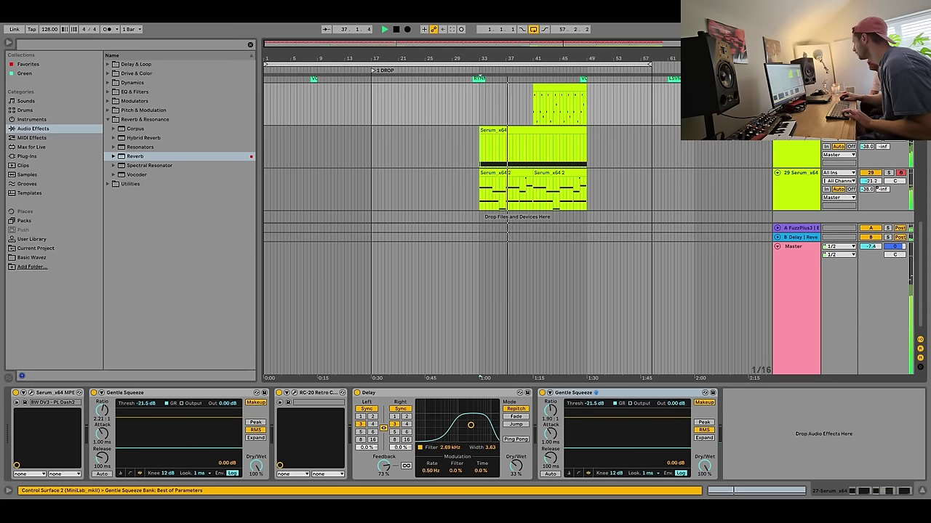
{"action": "left_click", "coordinate": [888, 174]}
{"action": "left_click", "coordinate": [889, 174]}
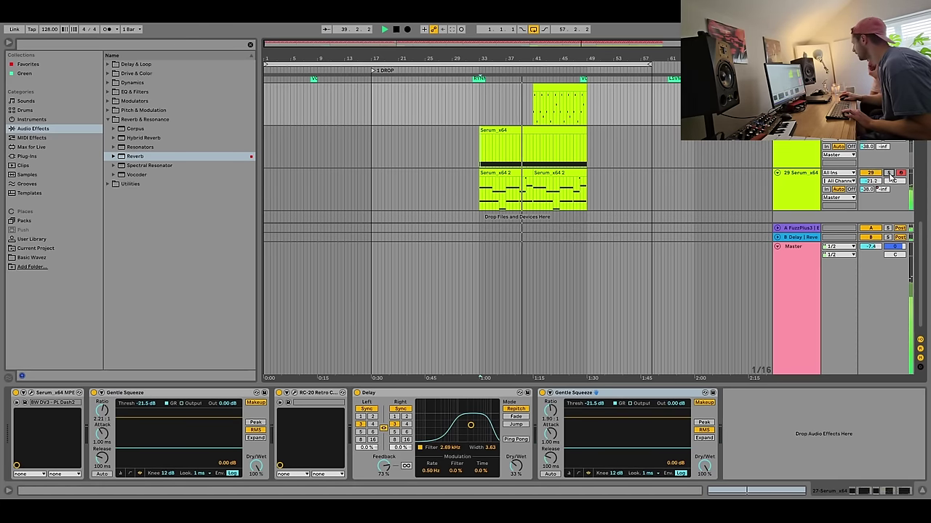
Duplicate track 28's 16-bar Serum_x64 clip directly after itself, starting at bar 49.
{"action": "left_click", "coordinate": [534, 131]}
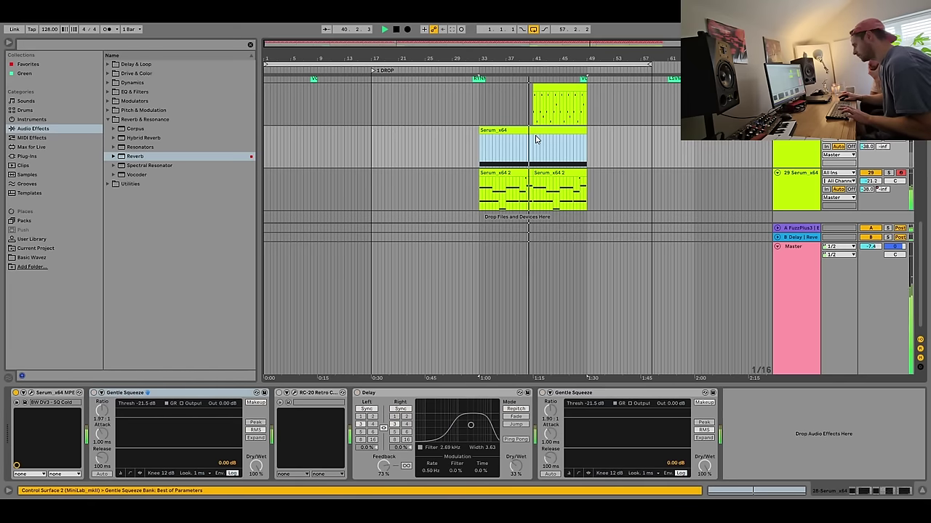
{"action": "key", "text": "ctrl+d"}
{"action": "left_click", "coordinate": [575, 190]}
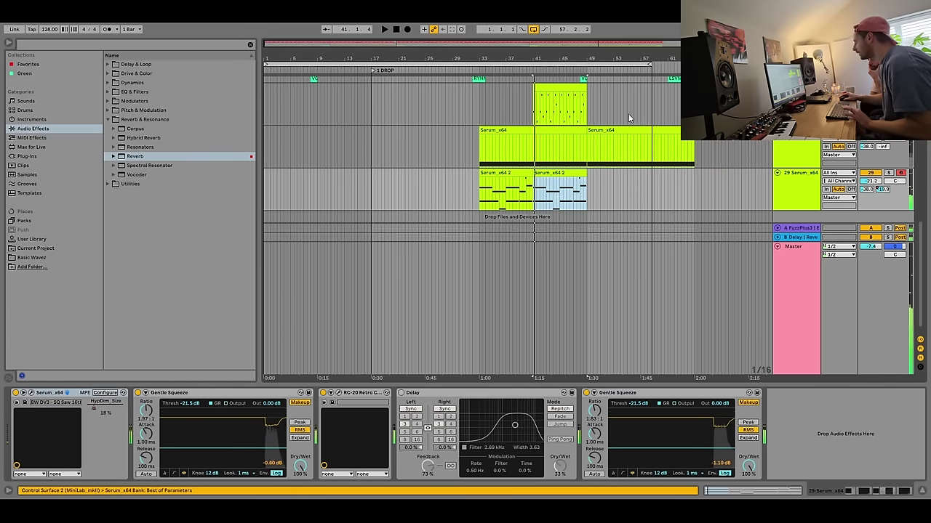
Set the fixed grid to 2 Bars and extend the arrangement loop length to 68 bars.
{"action": "scroll", "coordinate": [509, 164], "scroll_direction": "up", "scroll_amount": 5}
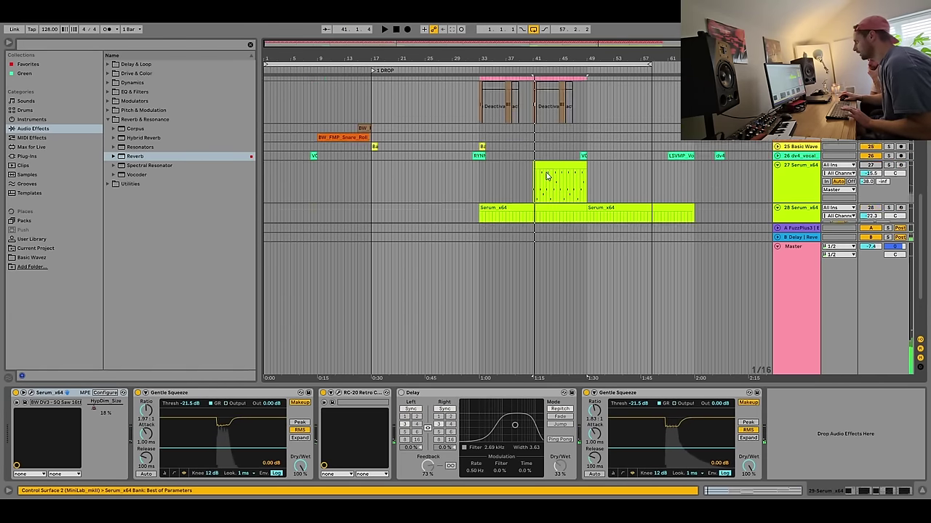
{"action": "scroll", "coordinate": [490, 156], "scroll_direction": "up", "scroll_amount": 2}
{"action": "scroll", "coordinate": [545, 196], "scroll_direction": "down", "scroll_amount": 10}
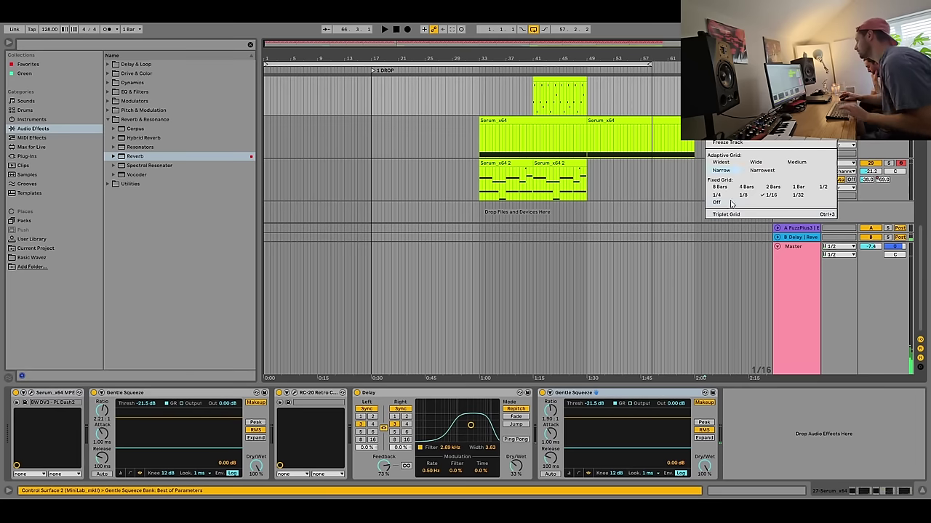
{"action": "left_click", "coordinate": [770, 203]}
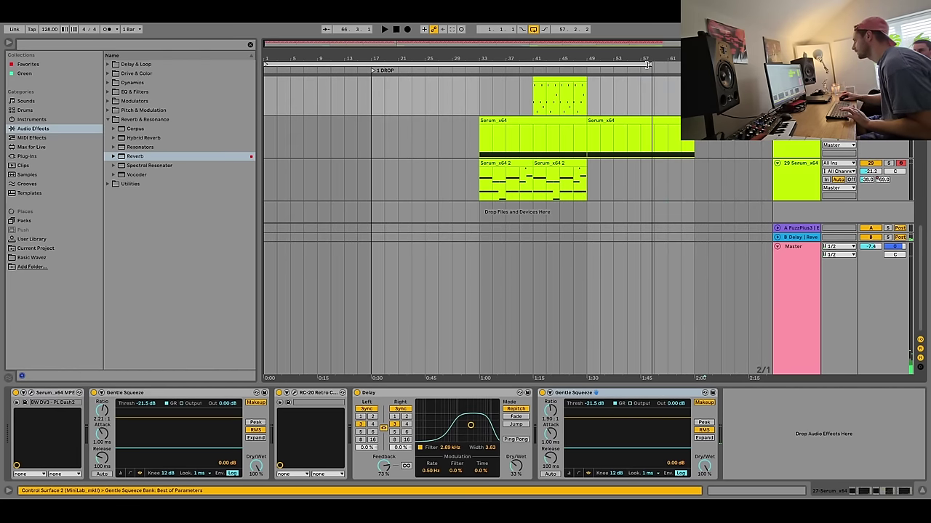
{"action": "left_click_drag", "start_coordinate": [649, 65], "coordinate": [722, 65]}
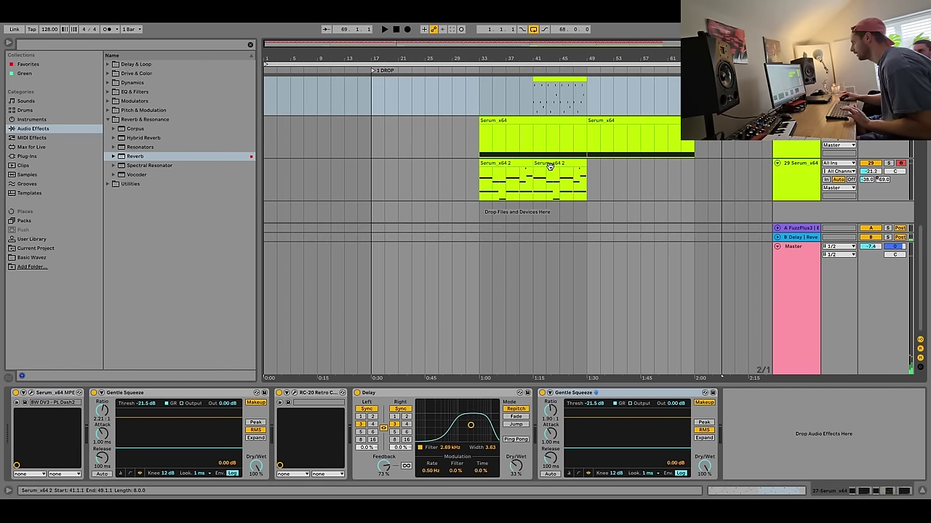
Duplicate both Serum_x64 2 clips on track 29 from bars 33–49 to bars 49–65.
{"action": "left_click", "coordinate": [520, 163]}
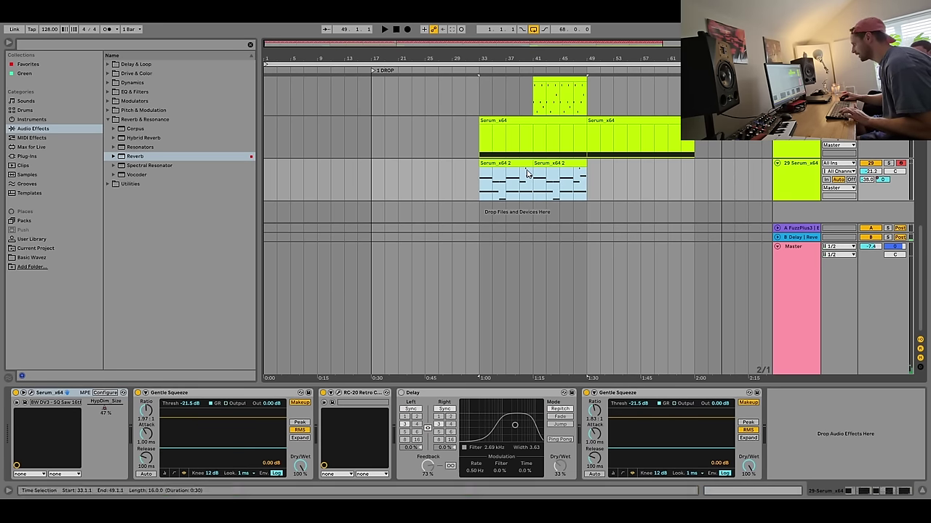
{"action": "key", "text": "ctrl+d"}
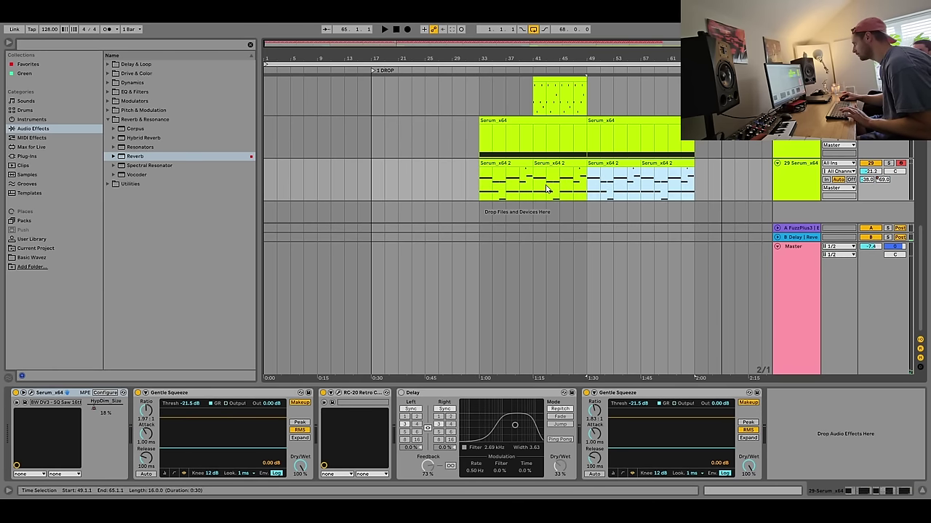
Deactivate track 28's Serum_x64 clip at bars 33–49 and play the arrangement from bar 47.
{"action": "left_click", "coordinate": [527, 130]}
{"action": "key", "text": "0"}
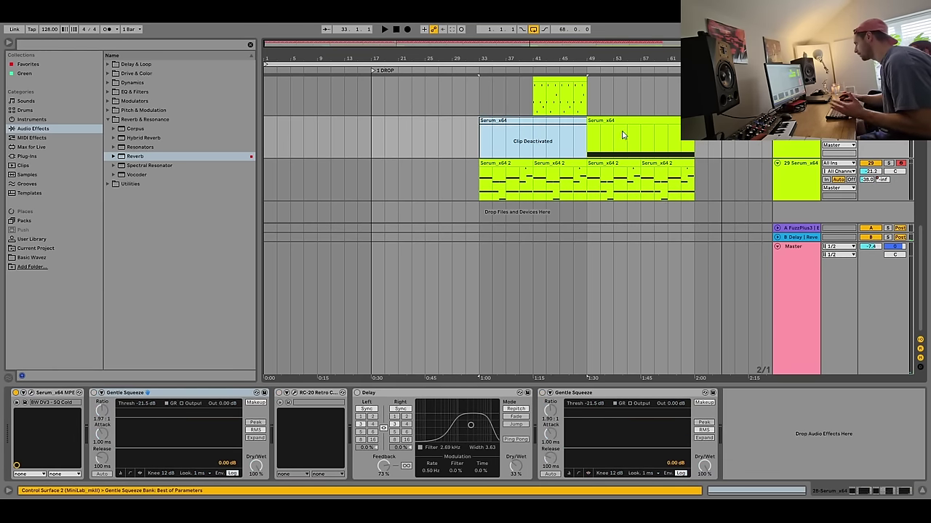
{"action": "scroll", "coordinate": [586, 152], "scroll_direction": "up", "scroll_amount": 10}
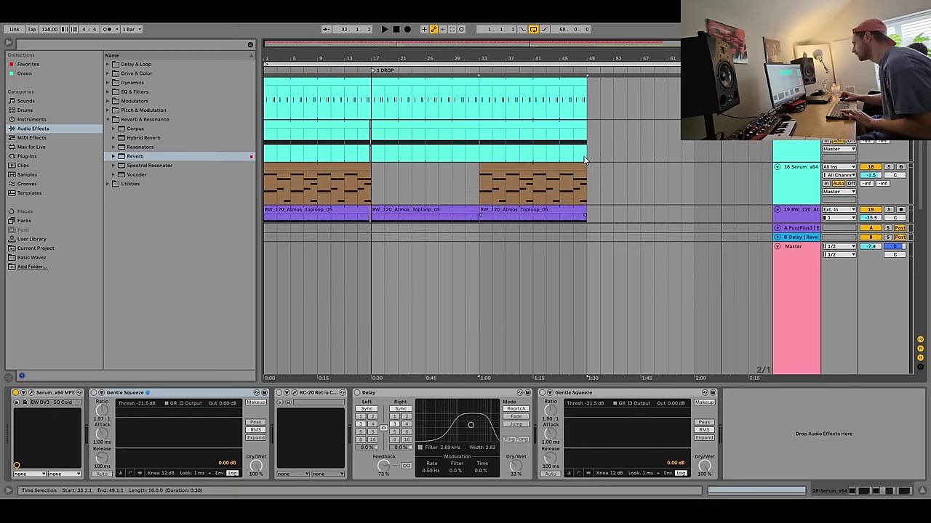
{"action": "scroll", "coordinate": [586, 160], "scroll_direction": "up", "scroll_amount": 3}
{"action": "scroll", "coordinate": [581, 167], "scroll_direction": "down", "scroll_amount": 12}
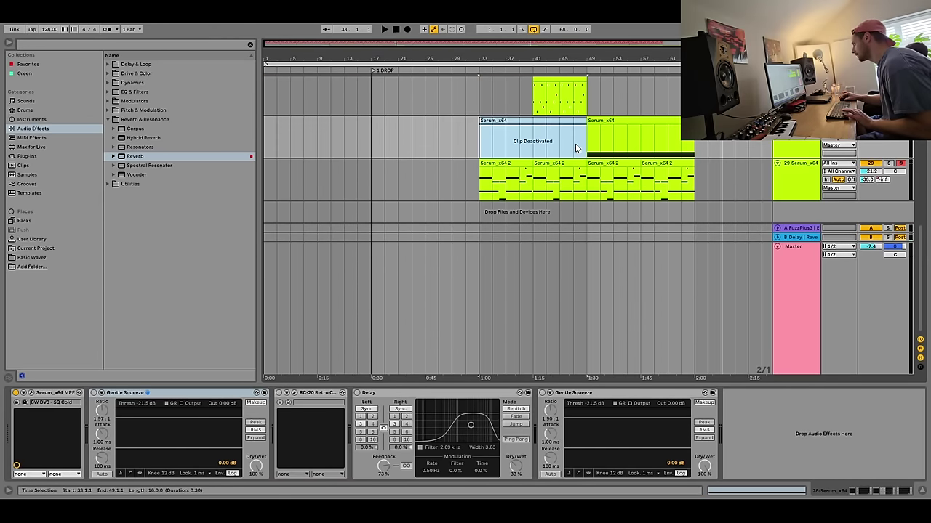
{"action": "left_click", "coordinate": [576, 148]}
{"action": "key", "text": "space"}
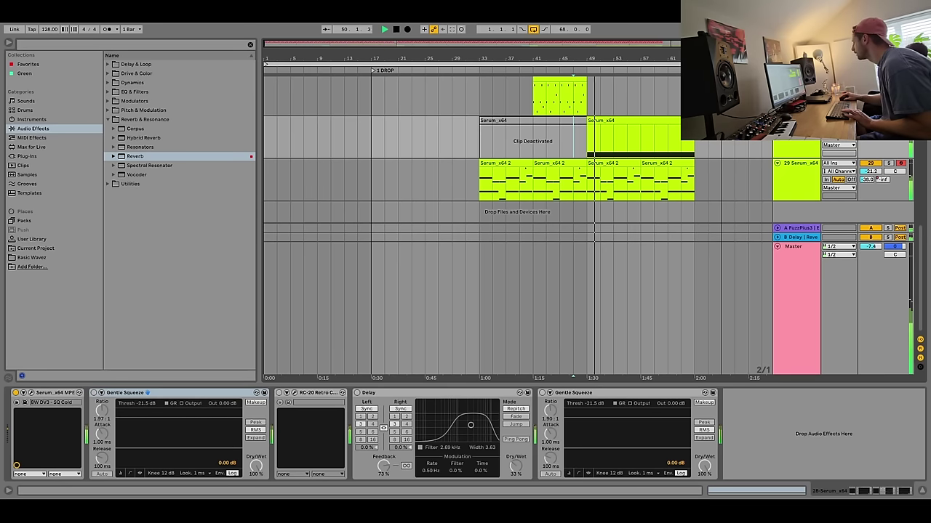
Switch on both Gentle Squeeze compressors and the RC-20 effect on track 28 during playback.
{"action": "left_click", "coordinate": [783, 142]}
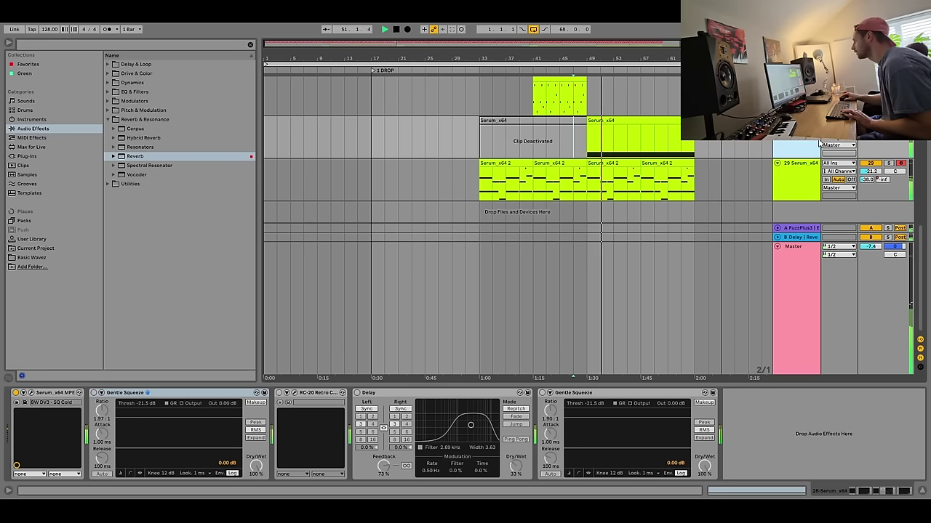
{"action": "key", "text": "s"}
{"action": "left_click", "coordinate": [94, 393]}
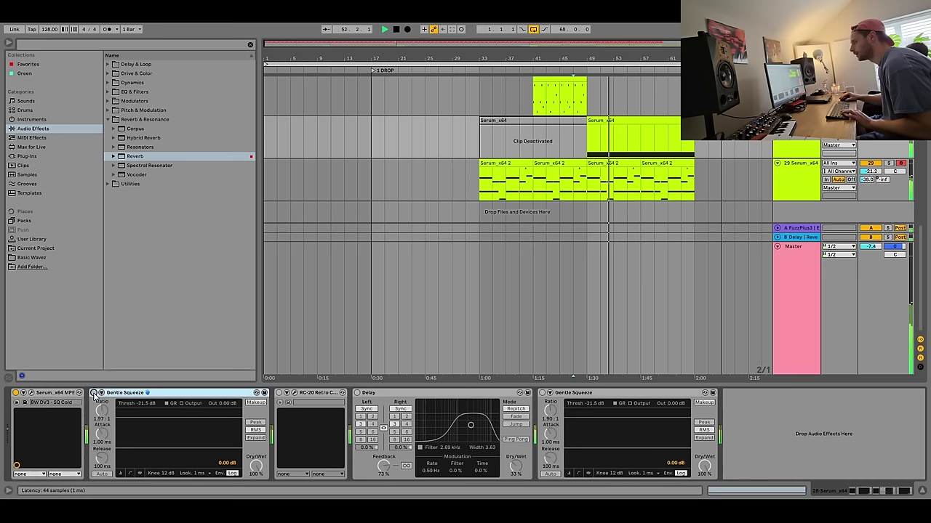
{"action": "left_click", "coordinate": [279, 393]}
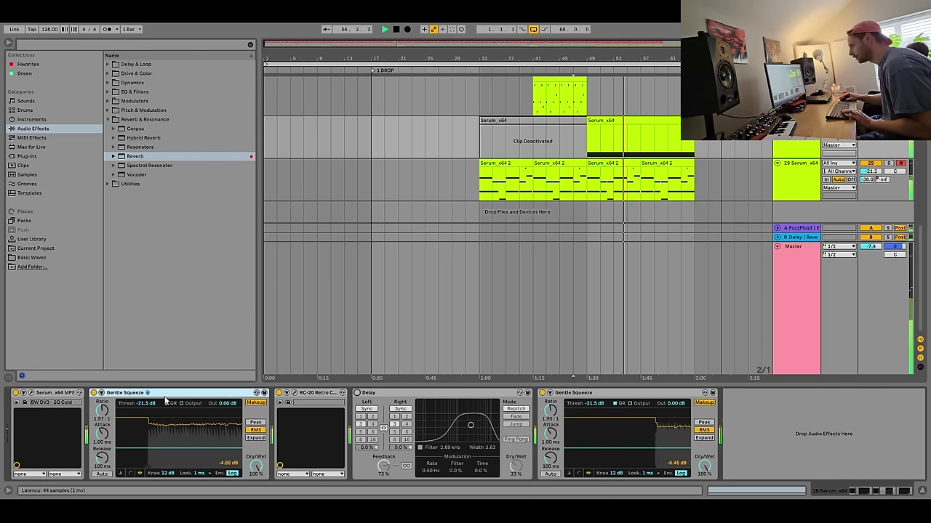
Open track 28's Serum, adjust its filter cutoff, and show its effects page with the plugin window clear of the clips.
{"action": "left_click", "coordinate": [32, 393]}
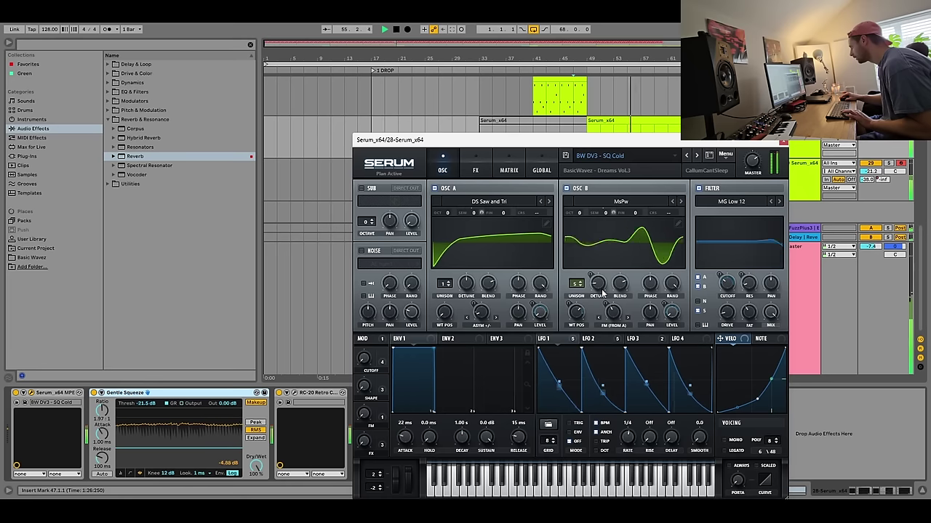
{"action": "mouse_move", "coordinate": [727, 283]}
{"action": "left_mouse_down"}
{"action": "mouse_move", "coordinate": [732, 242]}
{"action": "mouse_move", "coordinate": [731, 293]}
{"action": "left_mouse_up"}
{"action": "left_click", "coordinate": [475, 170]}
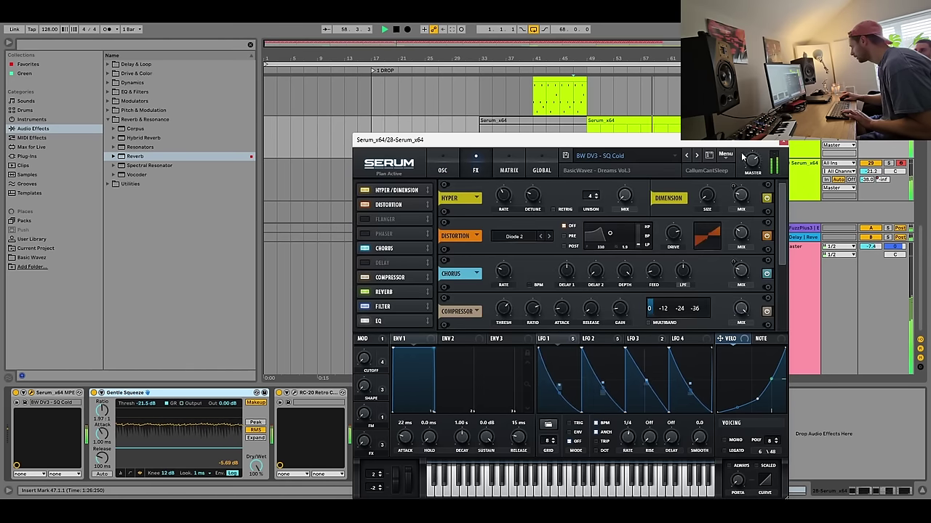
{"action": "left_click_drag", "start_coordinate": [734, 140], "coordinate": [692, 290]}
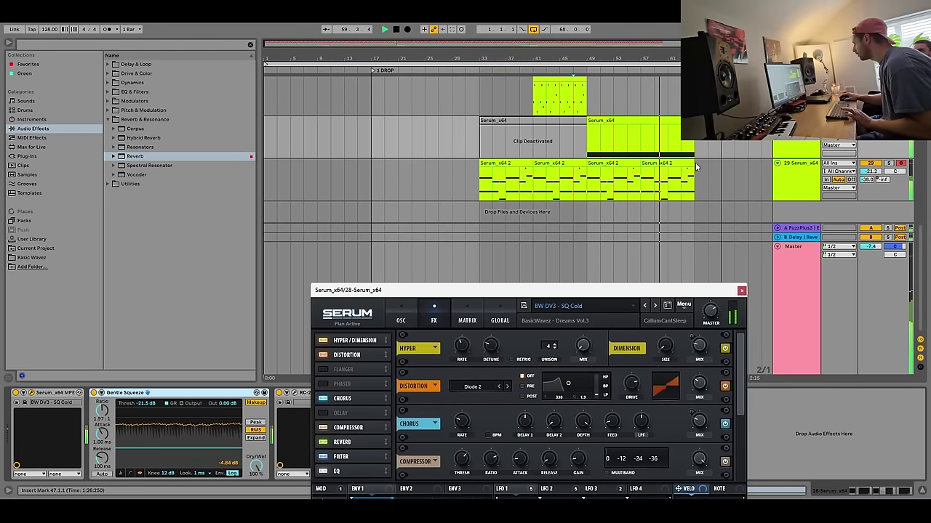
Set the arrangement loop to start at bar 49 with a length of 16 bars.
{"action": "scroll", "coordinate": [695, 162], "scroll_direction": "up", "scroll_amount": 1}
{"action": "left_click_drag", "start_coordinate": [721, 64], "coordinate": [694, 64]}
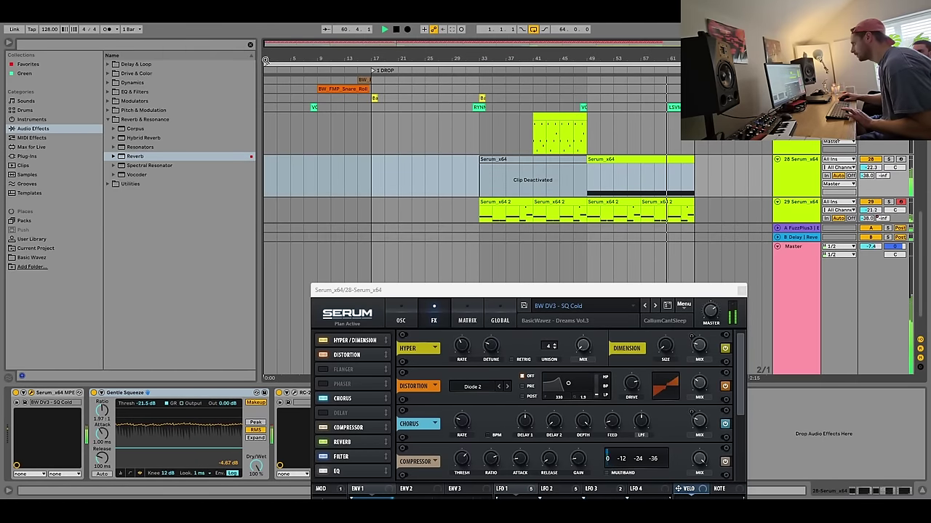
{"action": "left_click_drag", "start_coordinate": [265, 66], "coordinate": [587, 65]}
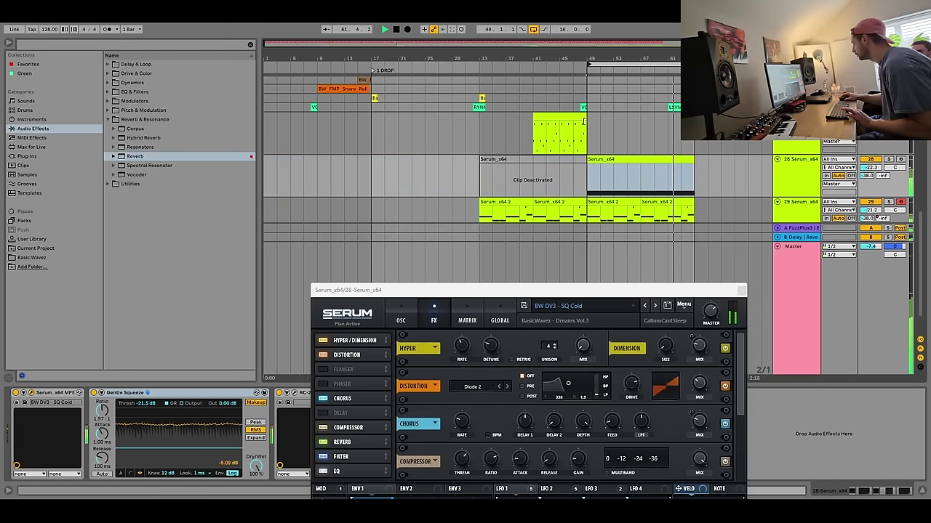
Copy a bass clip on track 14 further along the same track so that it starts at bar 57.
{"action": "scroll", "coordinate": [602, 184], "scroll_direction": "up", "scroll_amount": 3}
{"action": "scroll", "coordinate": [725, 180], "scroll_direction": "up", "scroll_amount": 2}
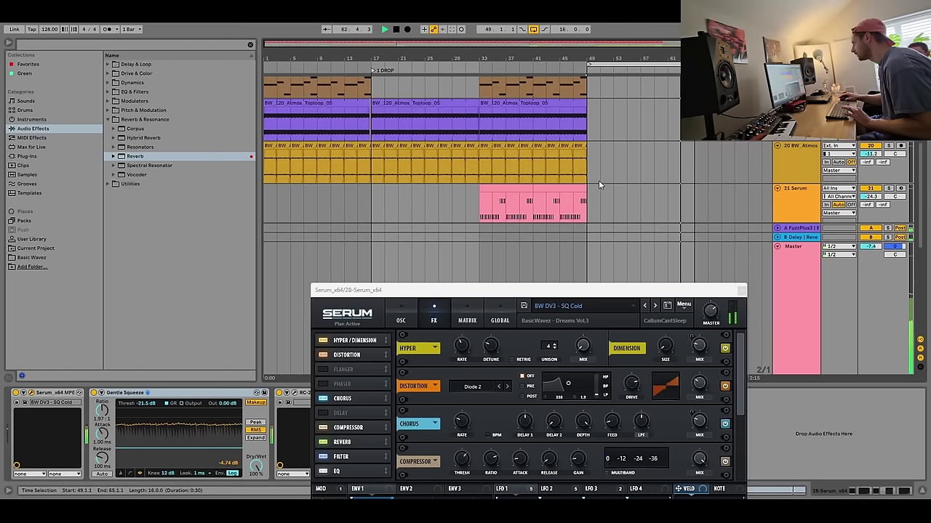
{"action": "scroll", "coordinate": [599, 181], "scroll_direction": "up", "scroll_amount": 3}
{"action": "scroll", "coordinate": [582, 179], "scroll_direction": "down", "scroll_amount": 4}
{"action": "scroll", "coordinate": [519, 166], "scroll_direction": "up", "scroll_amount": 1}
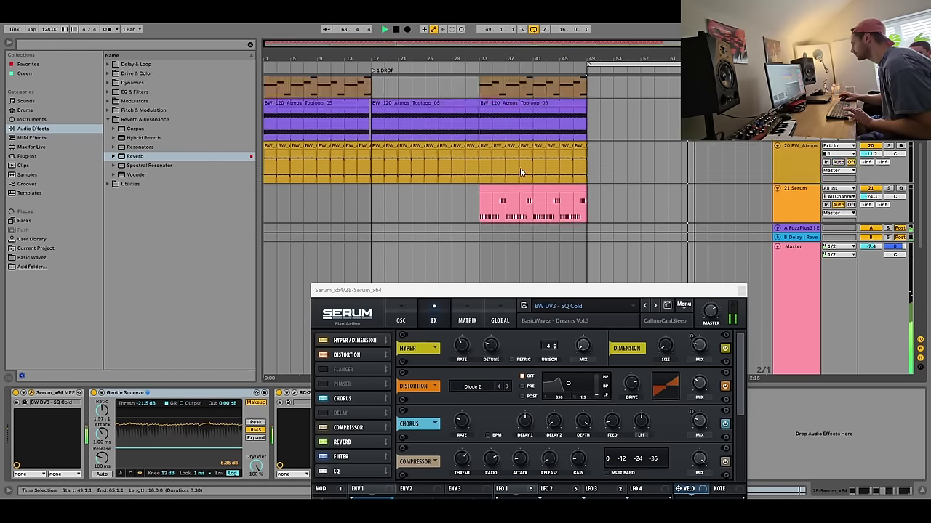
{"action": "scroll", "coordinate": [521, 173], "scroll_direction": "up", "scroll_amount": 5}
{"action": "left_click_drag", "start_coordinate": [372, 109], "coordinate": [696, 129]}
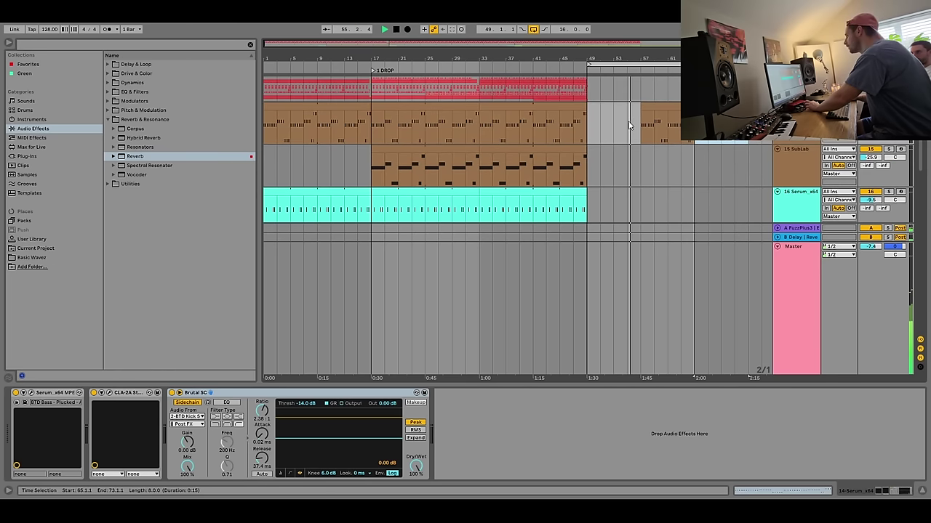
{"action": "scroll", "coordinate": [639, 149], "scroll_direction": "down", "scroll_amount": 3}
{"action": "scroll", "coordinate": [639, 151], "scroll_direction": "up", "scroll_amount": 3}
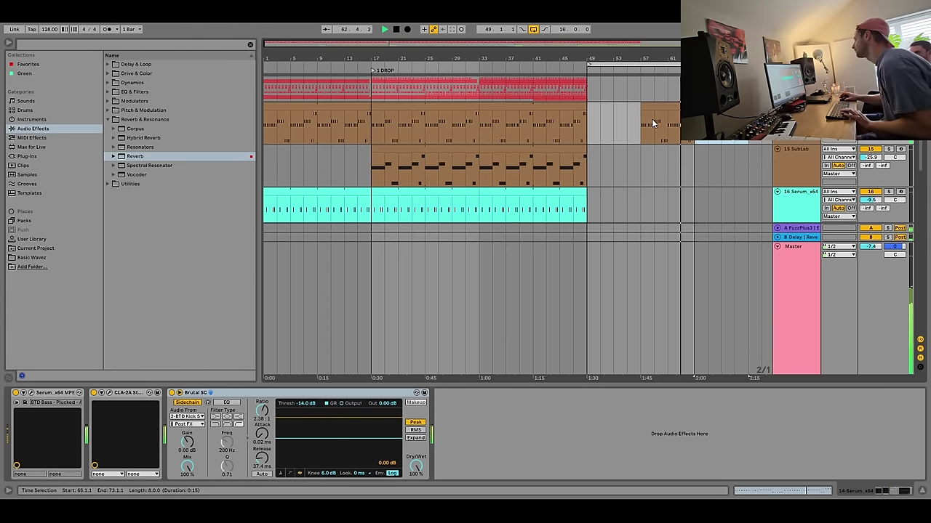
Extend the loop start back to bar 33 for a 32-bar loop.
{"action": "scroll", "coordinate": [653, 123], "scroll_direction": "down", "scroll_amount": 2}
{"action": "left_click_drag", "start_coordinate": [587, 65], "coordinate": [477, 94]}
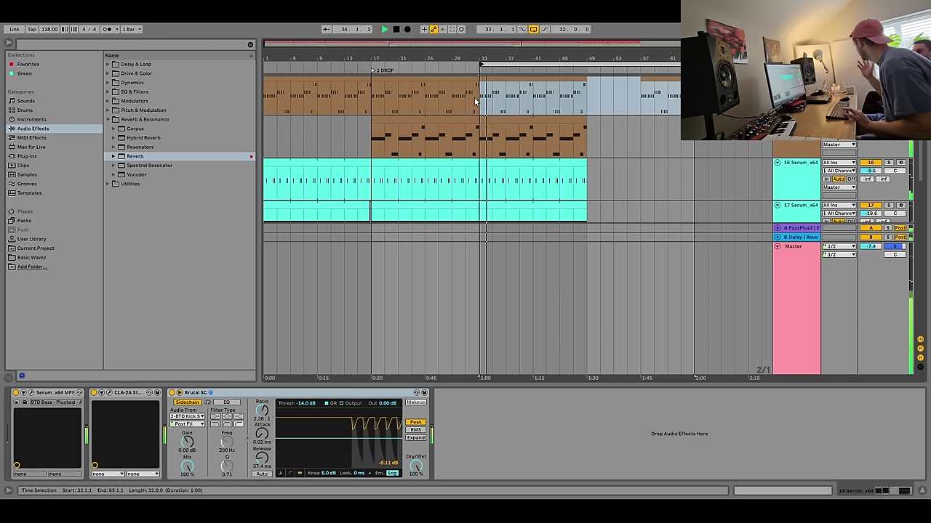
{"action": "scroll", "coordinate": [657, 114], "scroll_direction": "up", "scroll_amount": 2}
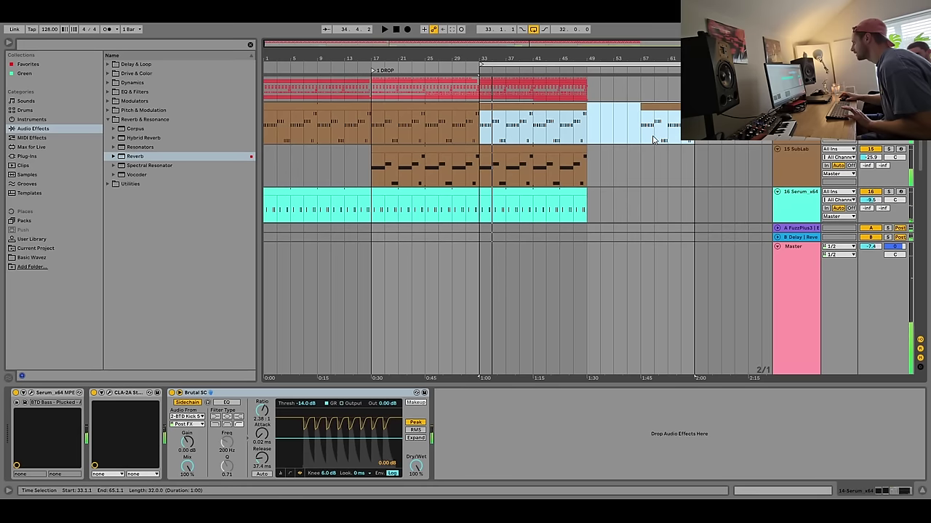
Go back to track 28, move its Serum window off the clips, and play from bar 49.
{"action": "scroll", "coordinate": [640, 160], "scroll_direction": "down", "scroll_amount": 8}
{"action": "scroll", "coordinate": [648, 178], "scroll_direction": "down", "scroll_amount": 2}
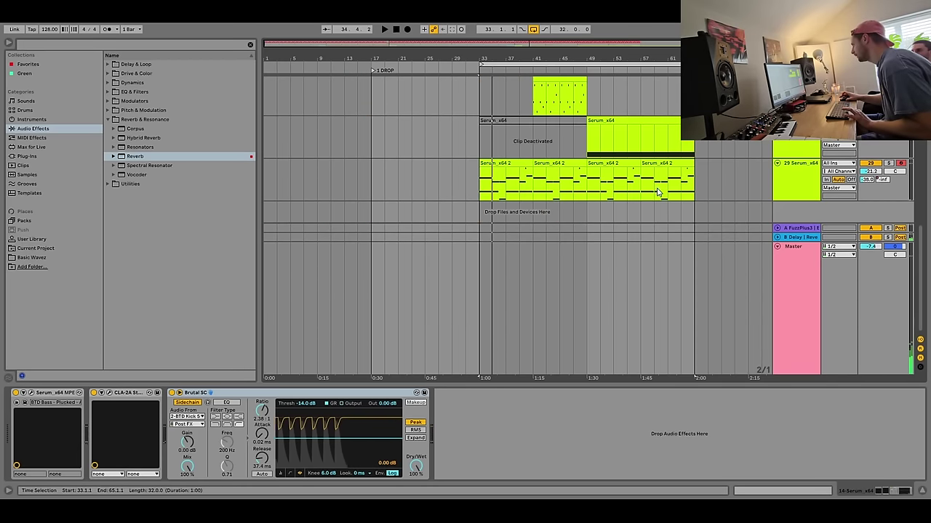
{"action": "left_click", "coordinate": [571, 119]}
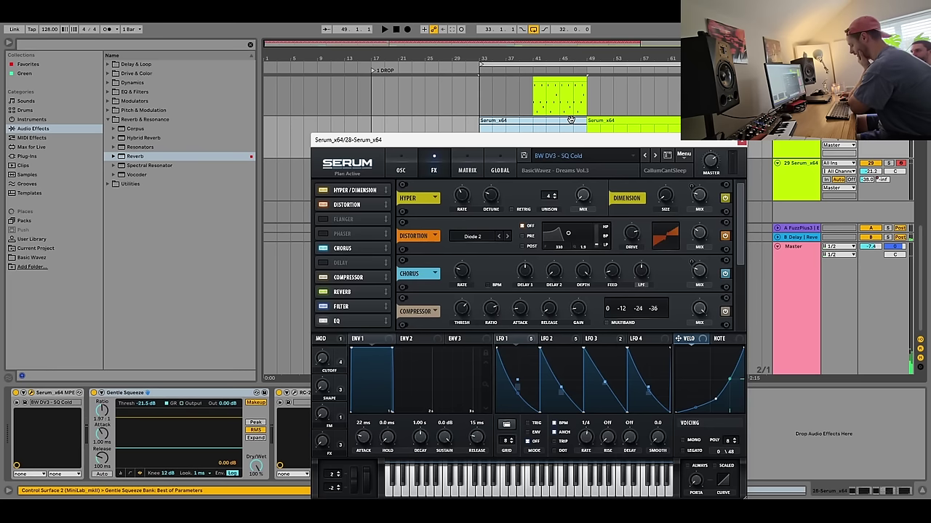
{"action": "left_click", "coordinate": [601, 109]}
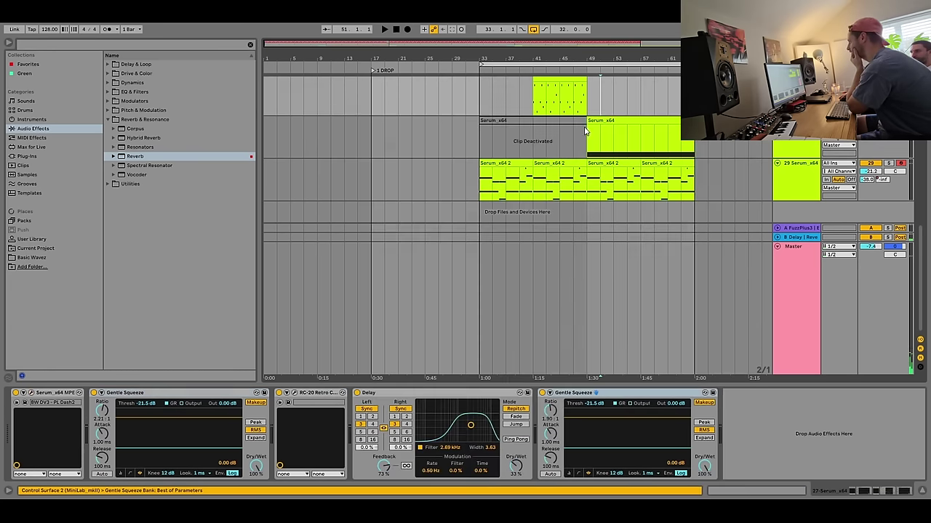
{"action": "left_click", "coordinate": [579, 122]}
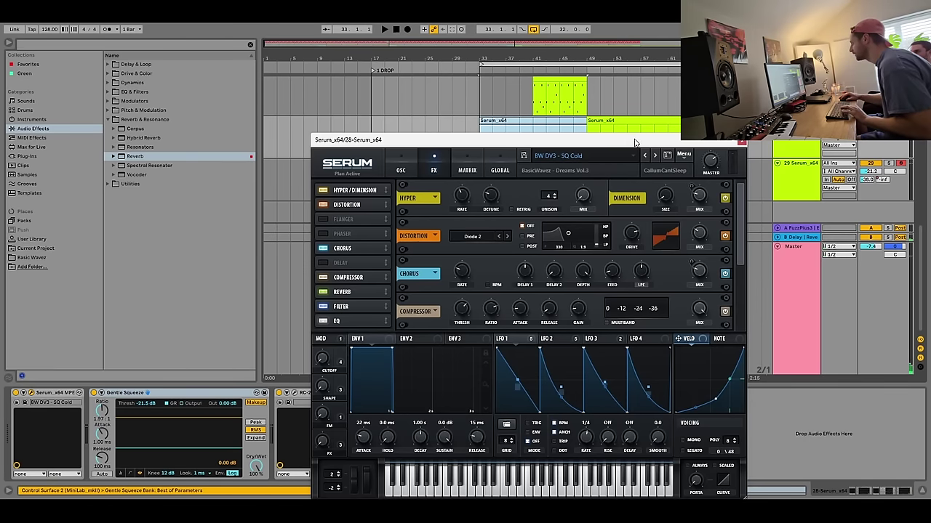
{"action": "left_click_drag", "start_coordinate": [636, 143], "coordinate": [635, 198]}
{"action": "left_click", "coordinate": [591, 147]}
{"action": "key", "text": "space"}
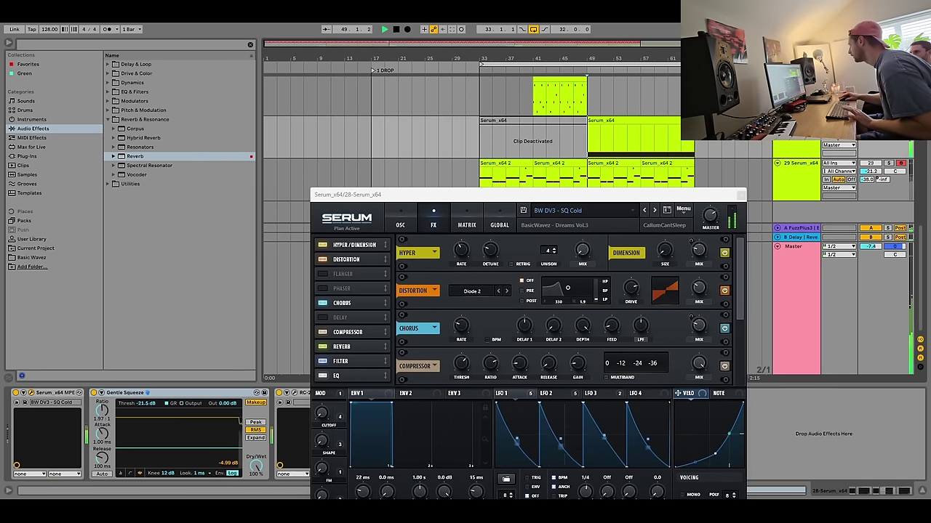
Compare the section with track 29 muted and soloed, restore the track's normal playback, and stop.
{"action": "left_click", "coordinate": [871, 163]}
{"action": "left_click", "coordinate": [890, 165]}
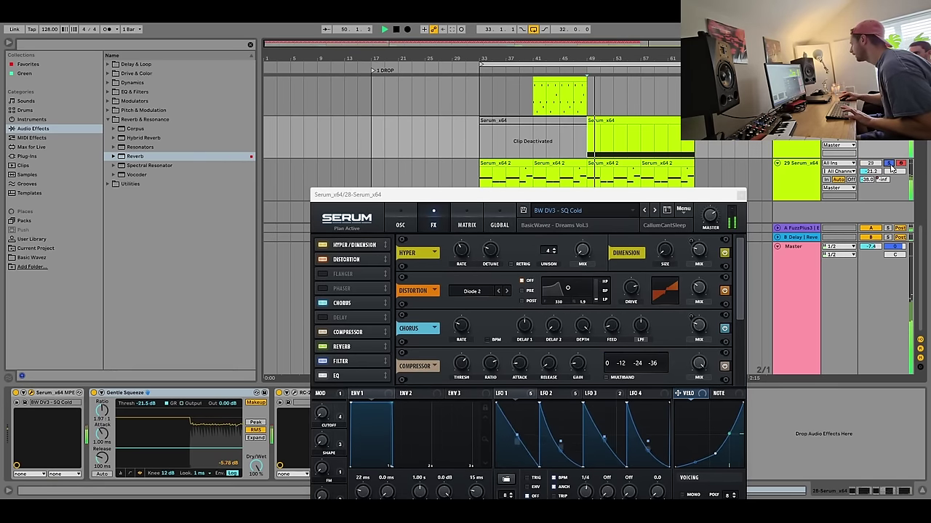
{"action": "left_click", "coordinate": [890, 165]}
{"action": "key", "text": "space"}
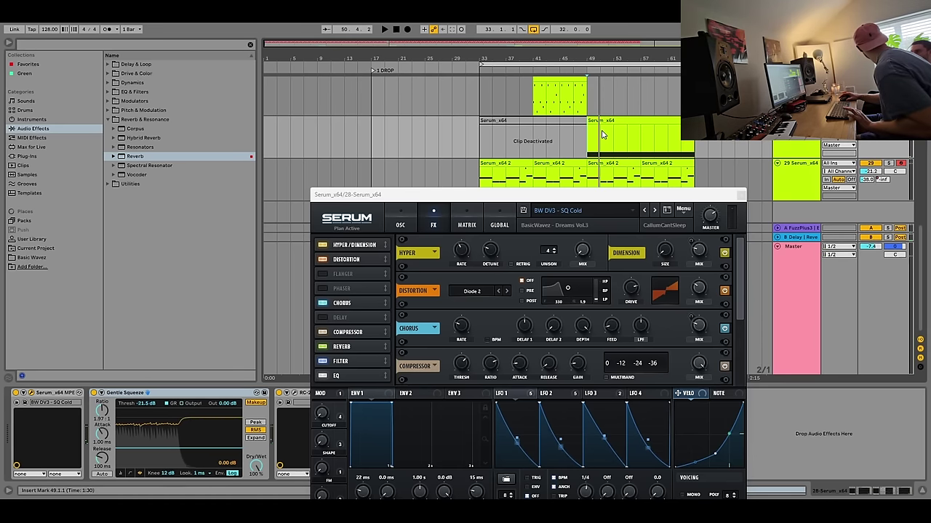
Delete the deactivated Serum_x64 clip at bars 33–49 on track 28 and play from bar 49.
{"action": "left_click", "coordinate": [565, 129]}
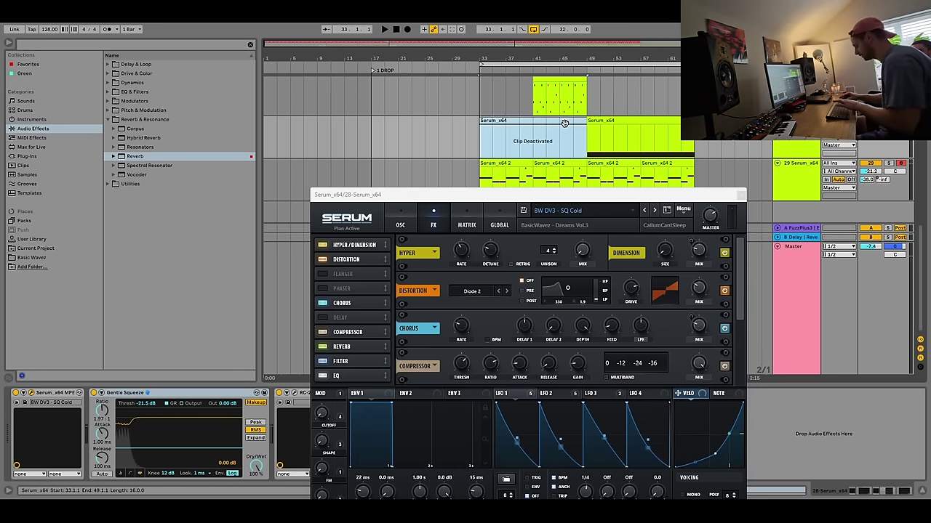
{"action": "key", "text": "Delete"}
{"action": "scroll", "coordinate": [704, 190], "scroll_direction": "up", "scroll_amount": 2}
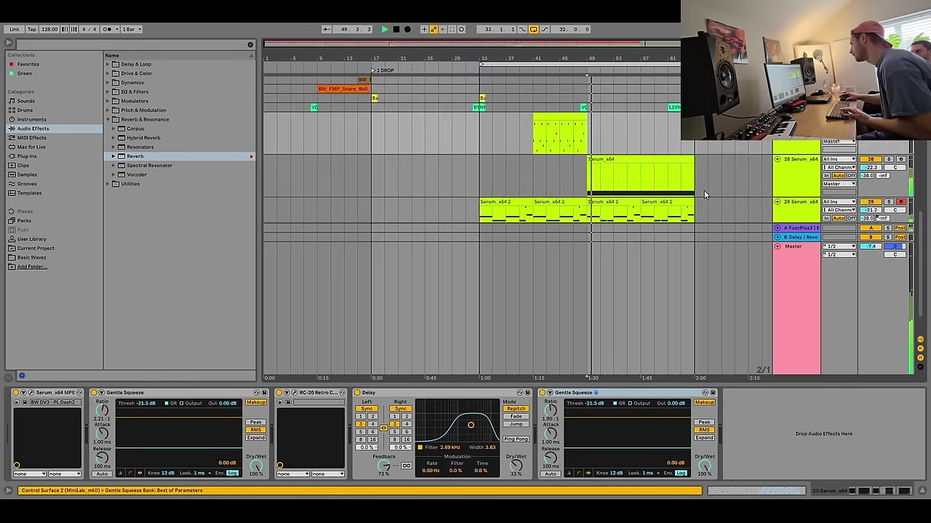
{"action": "scroll", "coordinate": [700, 190], "scroll_direction": "down", "scroll_amount": 3}
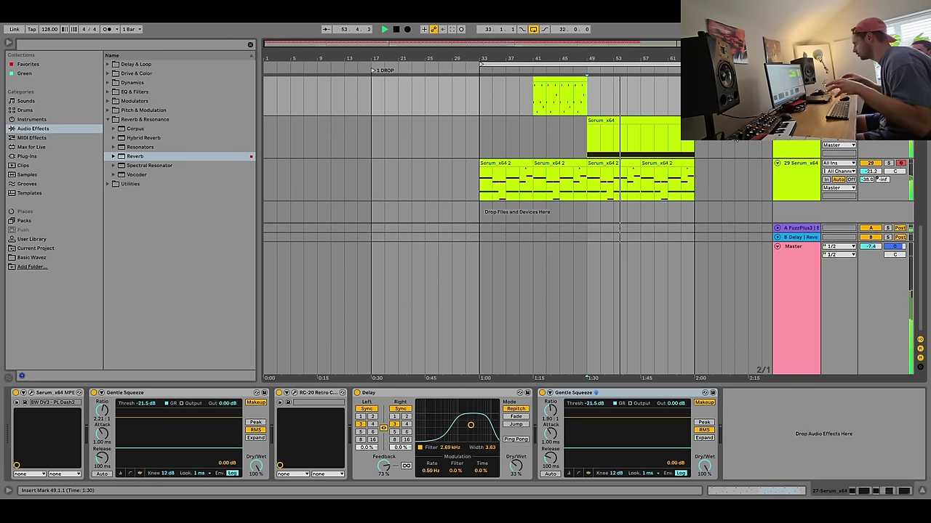
Try copying the SubLab clip on track 15 from bars 17–33 to bars 55–71, and undo the copy.
{"action": "scroll", "coordinate": [633, 123], "scroll_direction": "up", "scroll_amount": 10}
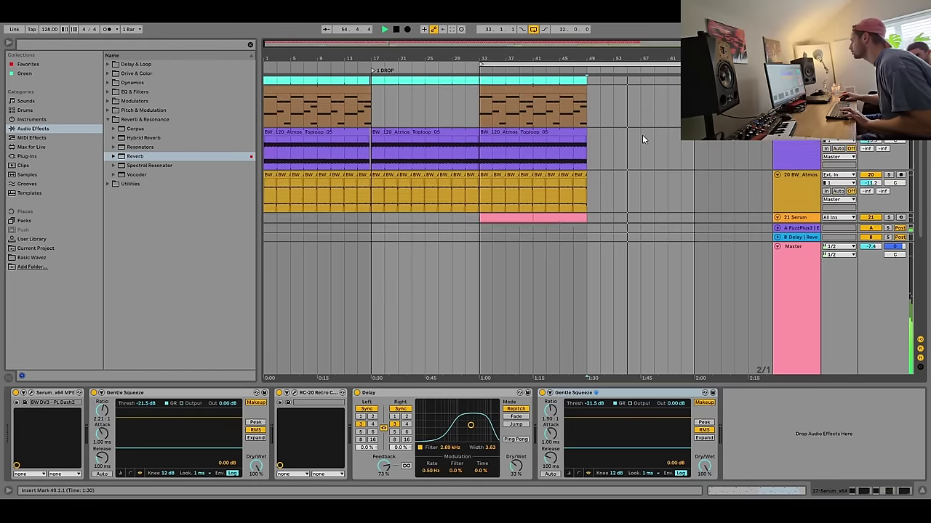
{"action": "scroll", "coordinate": [644, 147], "scroll_direction": "up", "scroll_amount": 2}
{"action": "scroll", "coordinate": [652, 149], "scroll_direction": "down", "scroll_amount": 3}
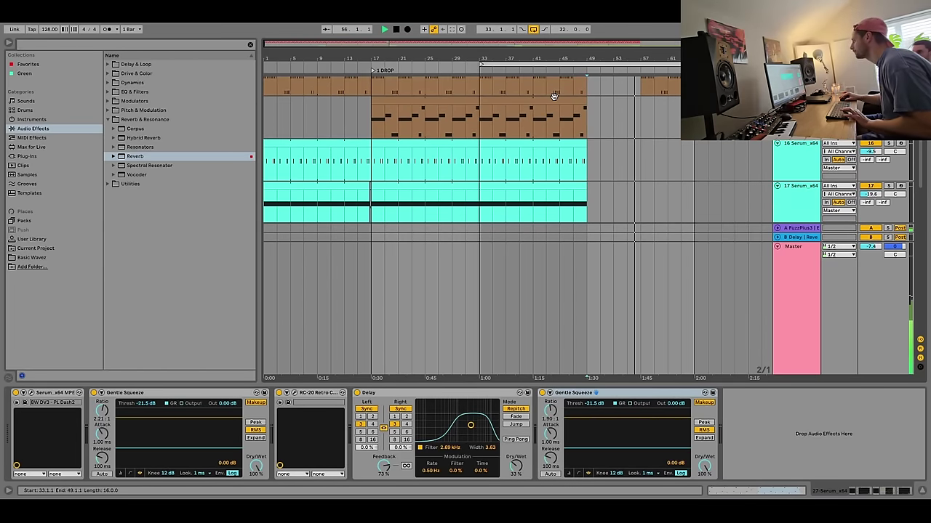
{"action": "left_click_drag", "start_coordinate": [415, 99], "coordinate": [659, 120]}
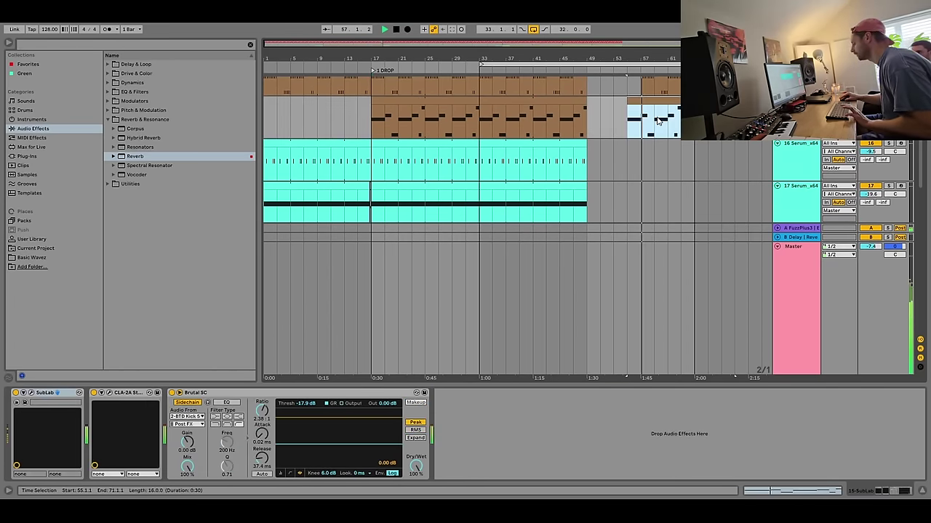
{"action": "key", "text": "ctrl+z"}
Extend the loop end to bar 73 for a 40-bar loop starting at bar 33.
{"action": "scroll", "coordinate": [656, 136], "scroll_direction": "up", "scroll_amount": 1}
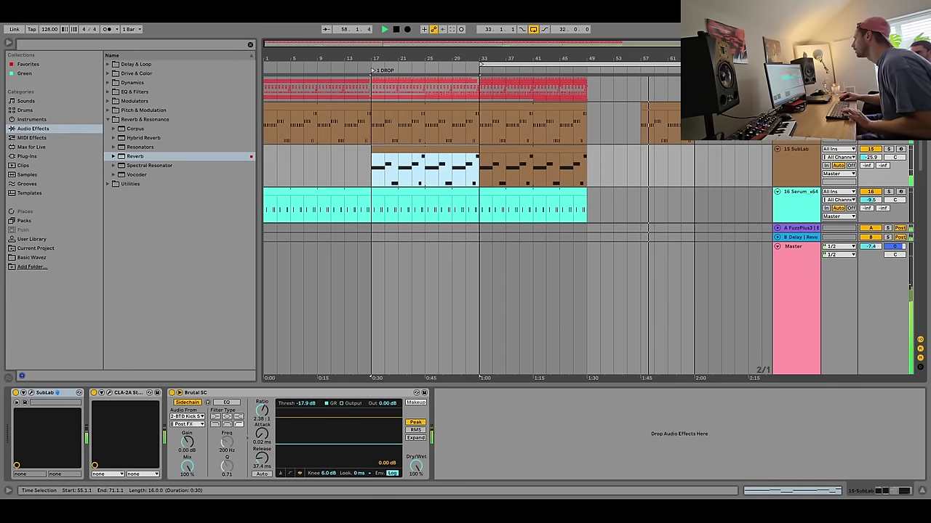
{"action": "left_click_drag", "start_coordinate": [694, 64], "coordinate": [748, 64]}
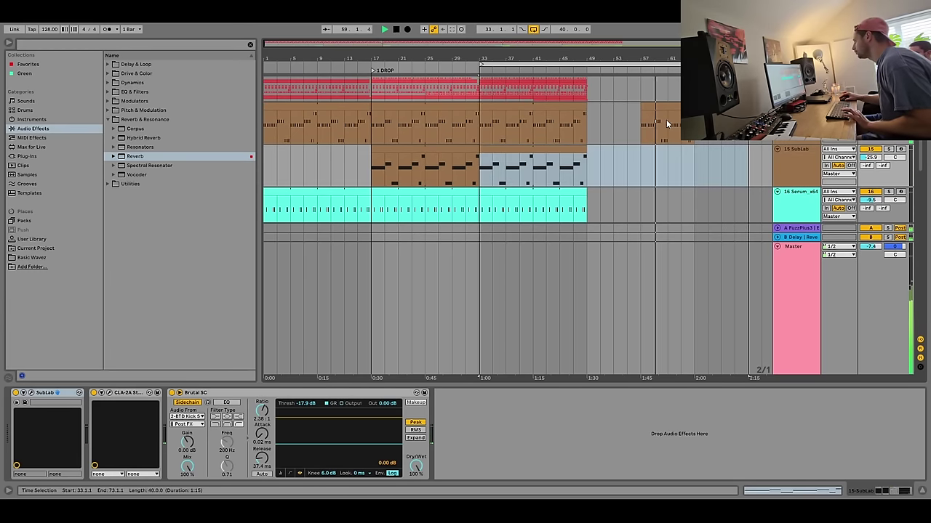
Duplicate the Serum clips on tracks 28 and 29 into bars 65–81 and extend the loop end to bar 81.
{"action": "scroll", "coordinate": [633, 152], "scroll_direction": "down", "scroll_amount": 5}
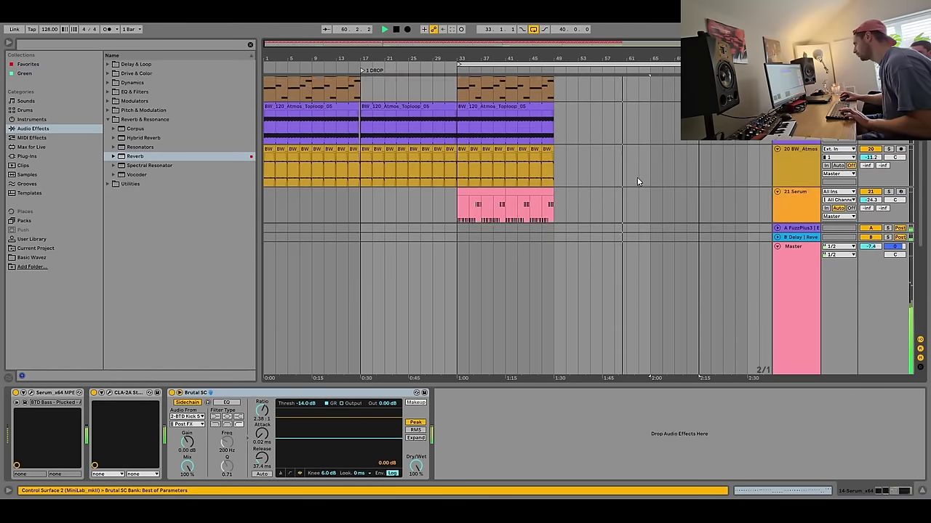
{"action": "scroll", "coordinate": [637, 181], "scroll_direction": "down", "scroll_amount": 5}
{"action": "left_click_drag", "start_coordinate": [639, 179], "coordinate": [554, 138]}
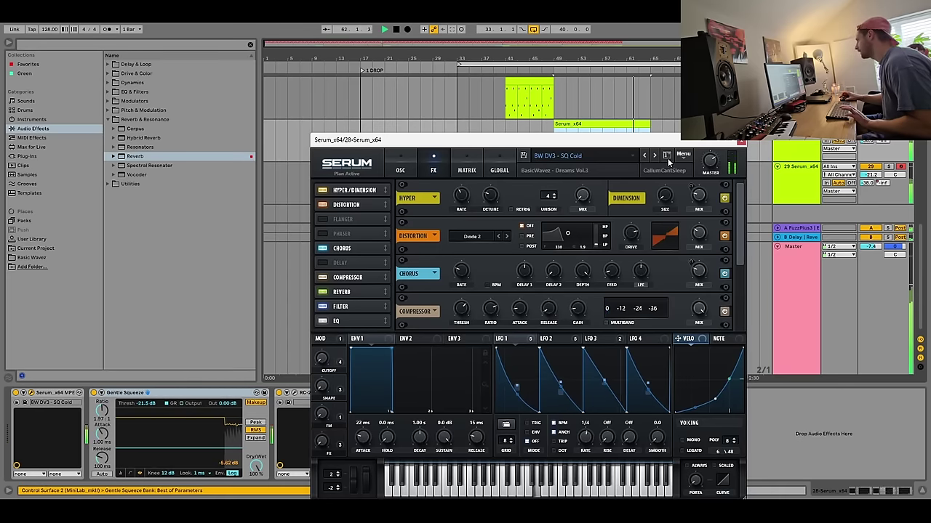
{"action": "left_click_drag", "start_coordinate": [677, 142], "coordinate": [679, 303]}
{"action": "key", "text": "ctrl+d"}
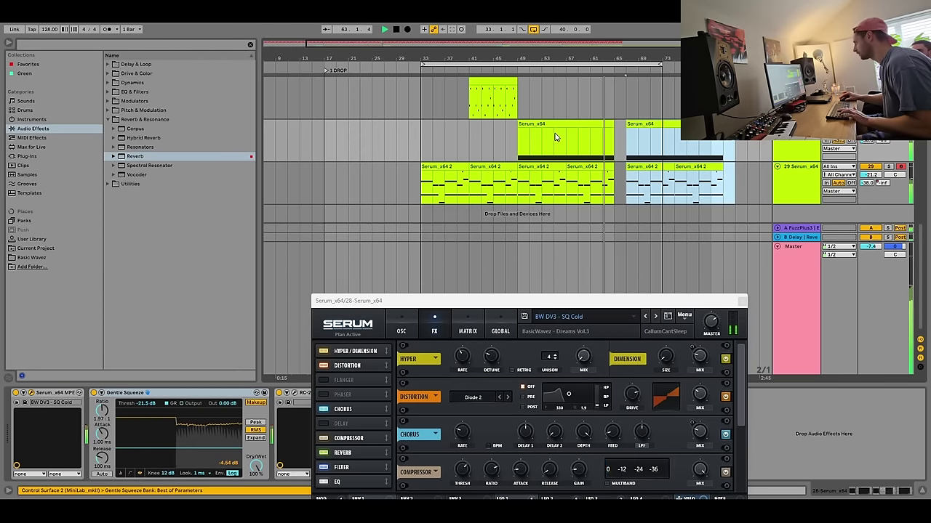
{"action": "left_click", "coordinate": [657, 131]}
{"action": "left_click_drag", "start_coordinate": [658, 132], "coordinate": [647, 125]}
{"action": "scroll", "coordinate": [649, 109], "scroll_direction": "up", "scroll_amount": 2}
{"action": "left_click_drag", "start_coordinate": [662, 65], "coordinate": [711, 64]}
Duplicate the Serum bass clip on track 14 so the copy starts at bar 73.
{"action": "scroll", "coordinate": [643, 132], "scroll_direction": "up", "scroll_amount": 10}
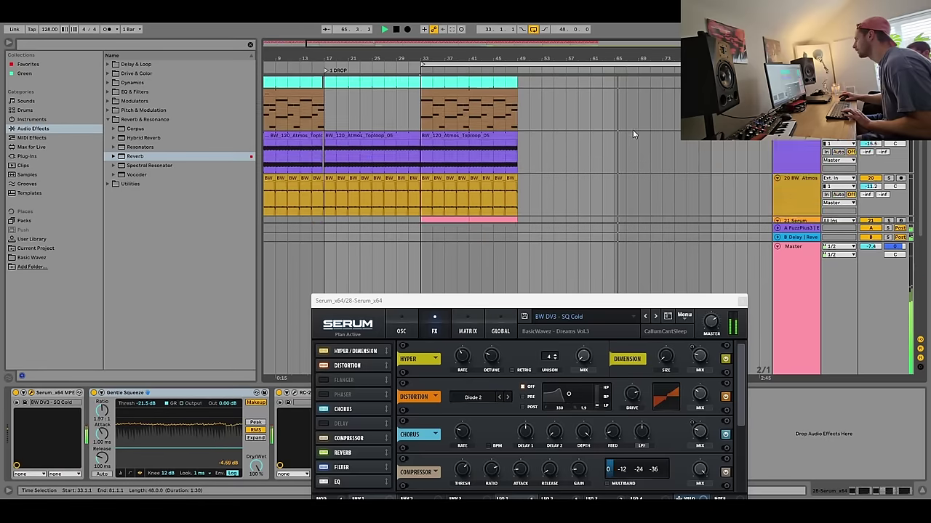
{"action": "scroll", "coordinate": [620, 124], "scroll_direction": "up", "scroll_amount": 1}
{"action": "left_click", "coordinate": [633, 108]}
{"action": "key", "text": "ctrl+d"}
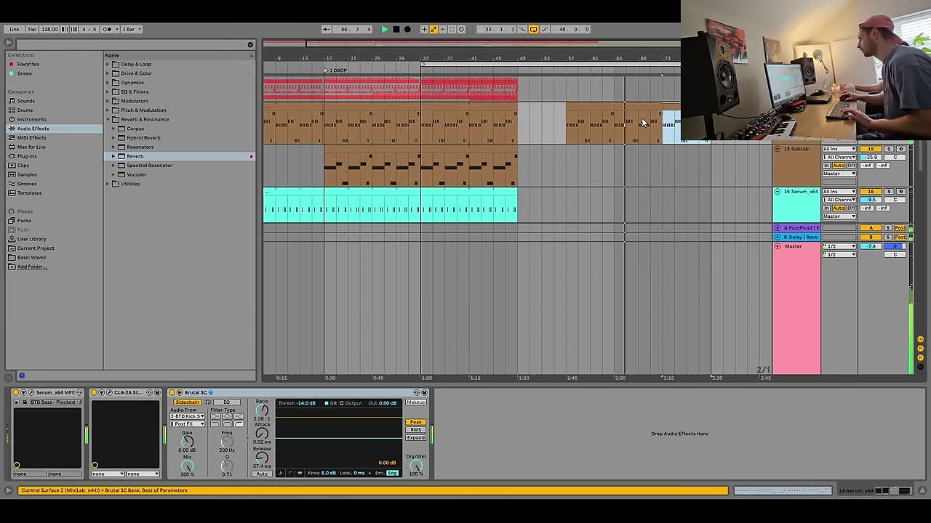
Play from about bar 47 and move the loop start to bar 41 for a 40-bar loop.
{"action": "scroll", "coordinate": [644, 119], "scroll_direction": "down", "scroll_amount": 1}
{"action": "scroll", "coordinate": [559, 121], "scroll_direction": "left", "scroll_amount": 3}
{"action": "key", "text": "space"}
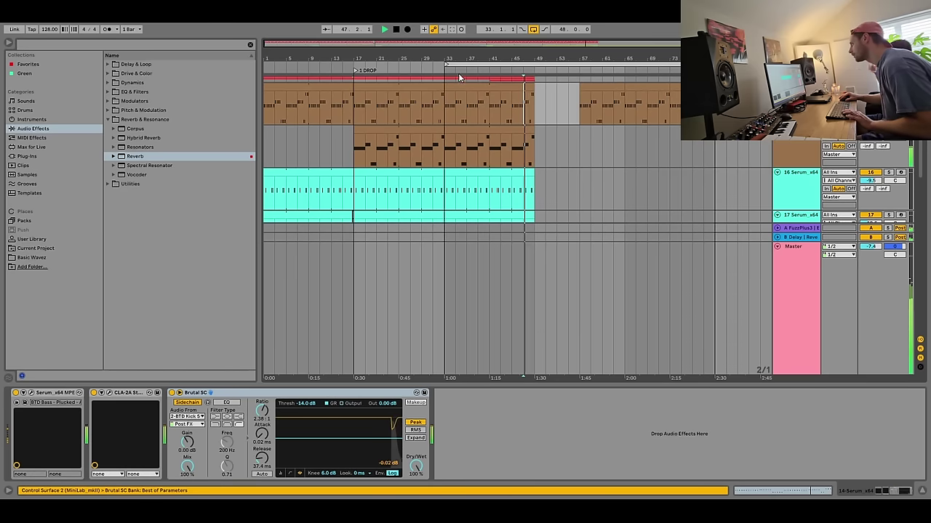
{"action": "left_click_drag", "start_coordinate": [447, 65], "coordinate": [493, 79]}
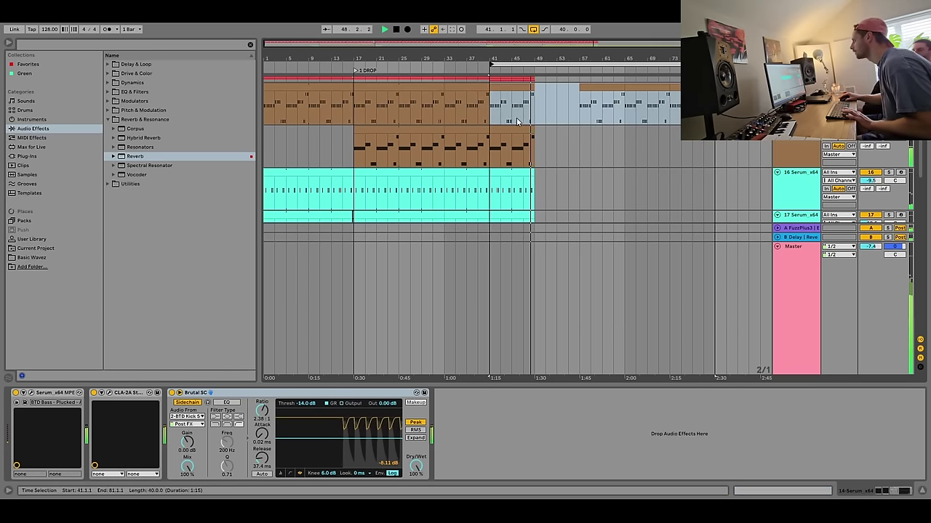
Copy the LSVMP vocal clip on track 26 from bar 61 to bars 53–57.
{"action": "scroll", "coordinate": [516, 117], "scroll_direction": "down", "scroll_amount": 10}
{"action": "scroll", "coordinate": [537, 144], "scroll_direction": "down", "scroll_amount": 2}
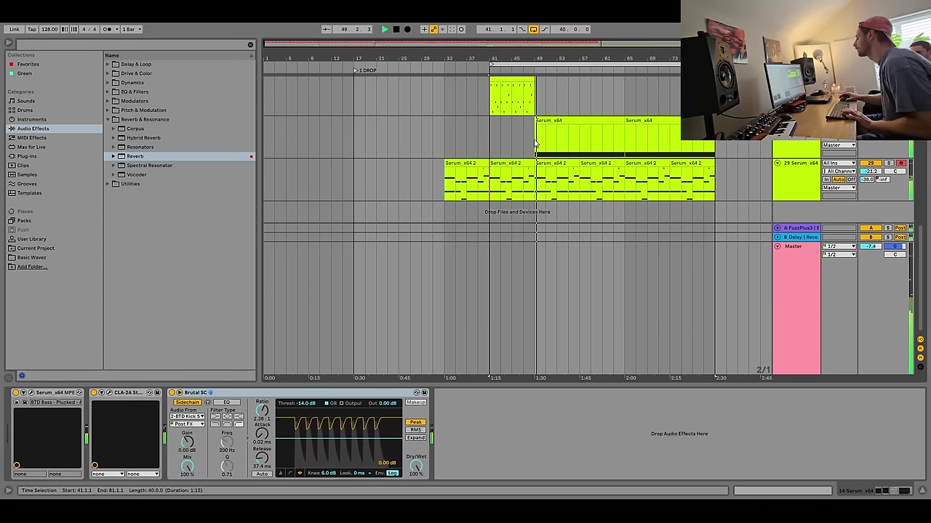
{"action": "scroll", "coordinate": [535, 142], "scroll_direction": "up", "scroll_amount": 3}
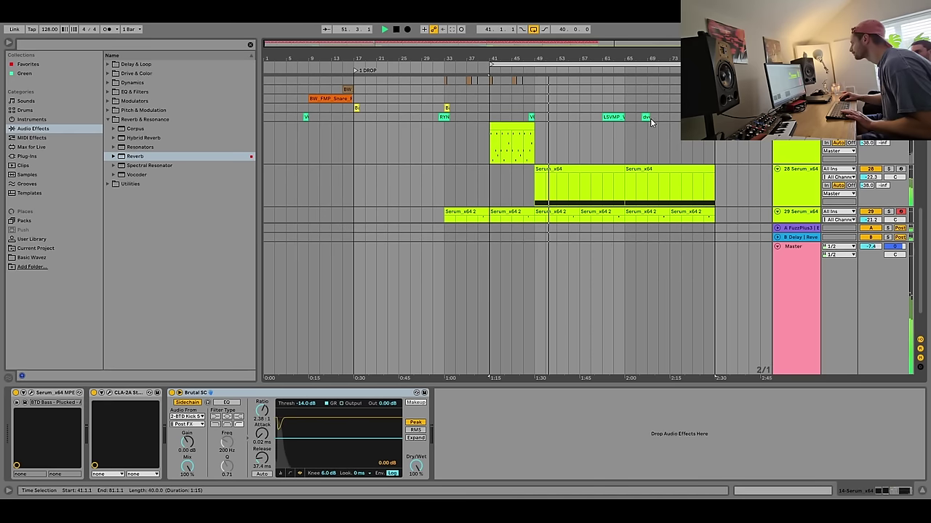
{"action": "scroll", "coordinate": [560, 146], "scroll_direction": "up", "scroll_amount": 1}
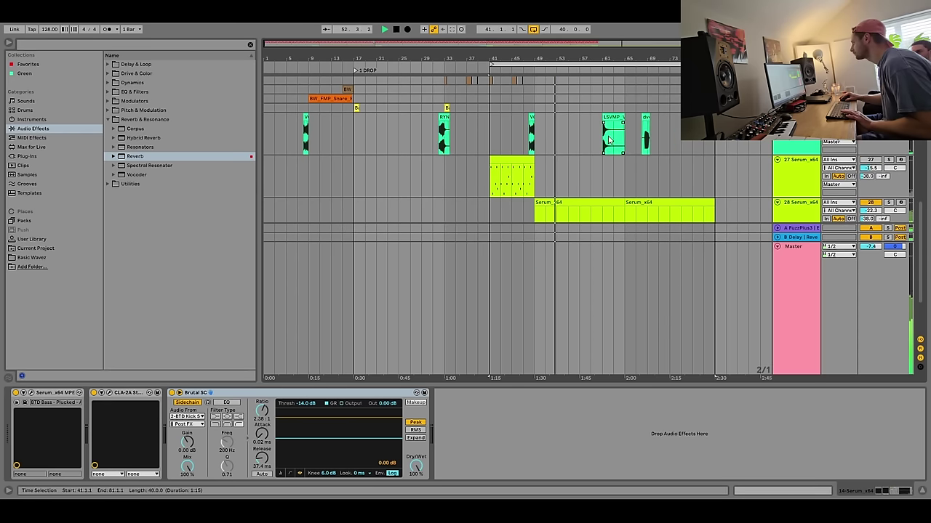
{"action": "left_click", "coordinate": [564, 136]}
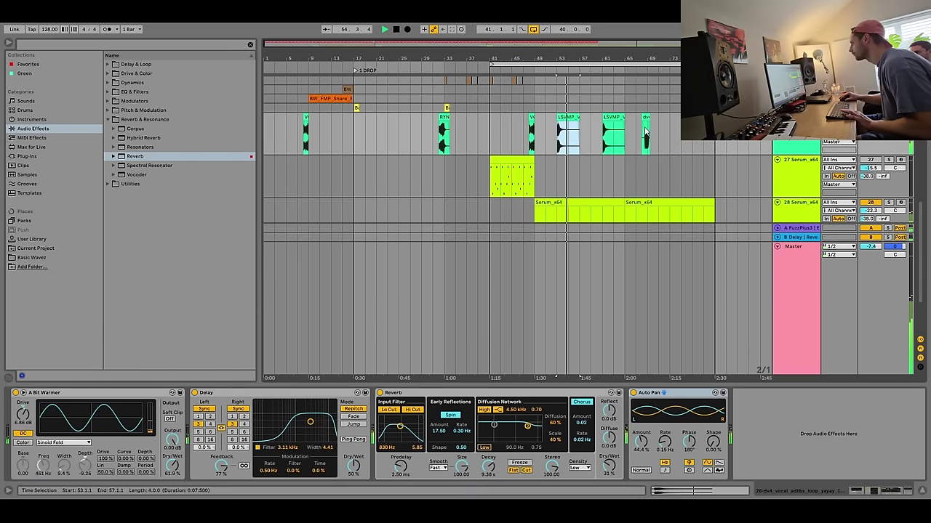
Try the short VOX clip at bars 57 and 59 on track 26, and place it at bar 61.
{"action": "left_click", "coordinate": [580, 138]}
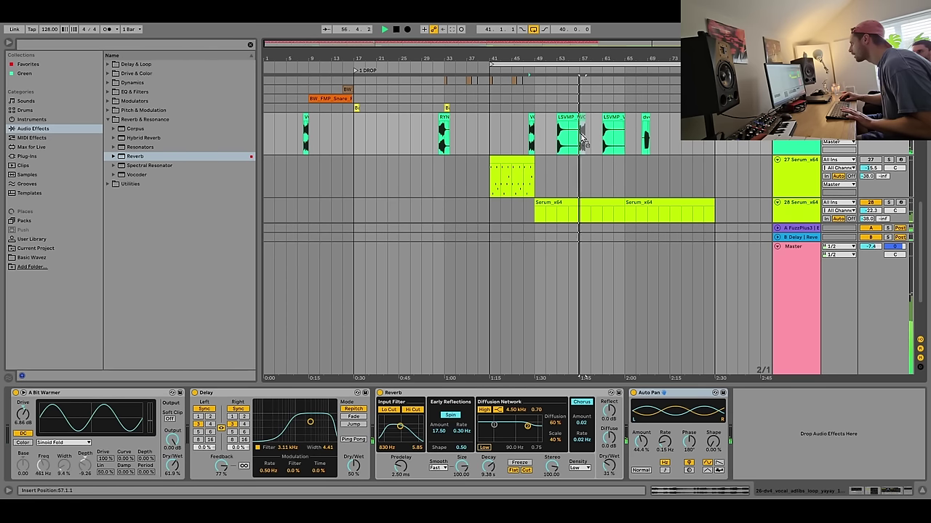
{"action": "left_click_drag", "start_coordinate": [581, 137], "coordinate": [582, 132]}
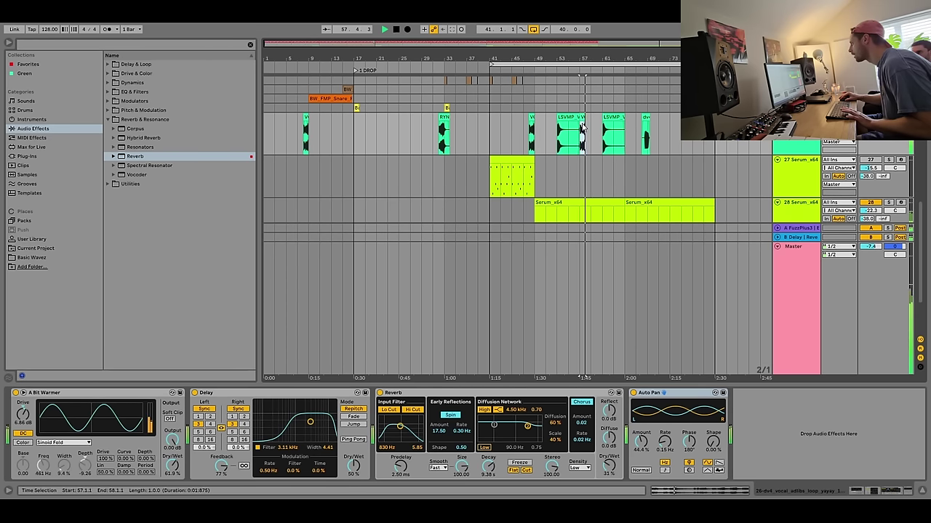
{"action": "left_click", "coordinate": [592, 129]}
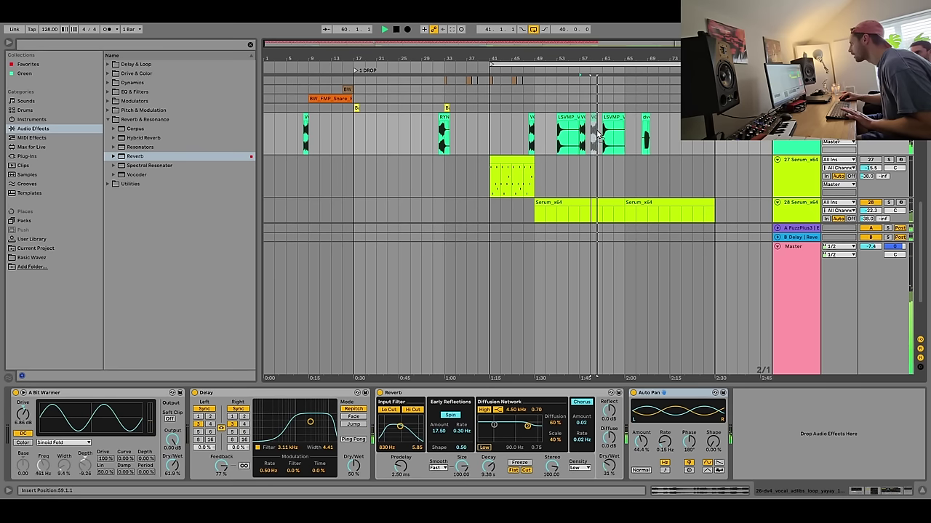
{"action": "left_click", "coordinate": [602, 135]}
{"action": "left_click_drag", "start_coordinate": [602, 136], "coordinate": [602, 136]}
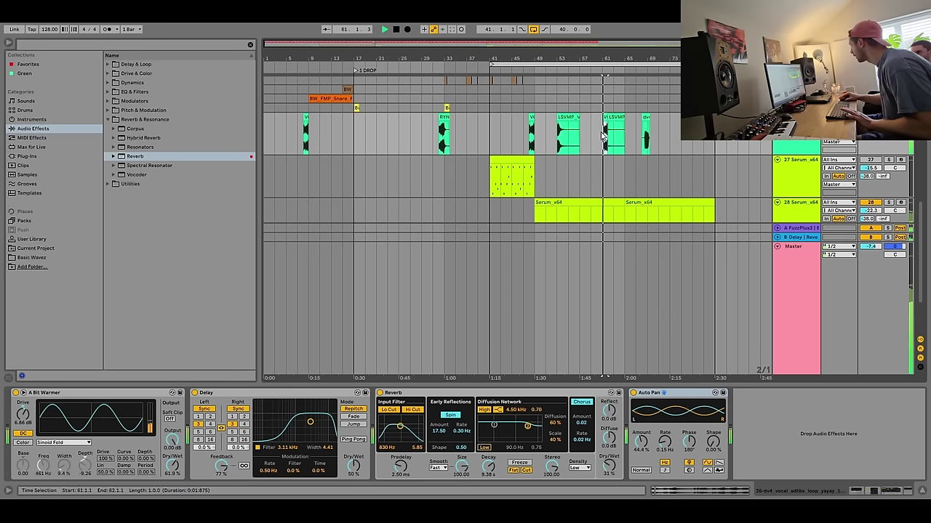
Delete the leftover LSVMP vocal clip at bars 62–65 and the short vocal clip within bars 67–71 on track 26.
{"action": "left_click", "coordinate": [615, 118]}
{"action": "key", "text": "Delete"}
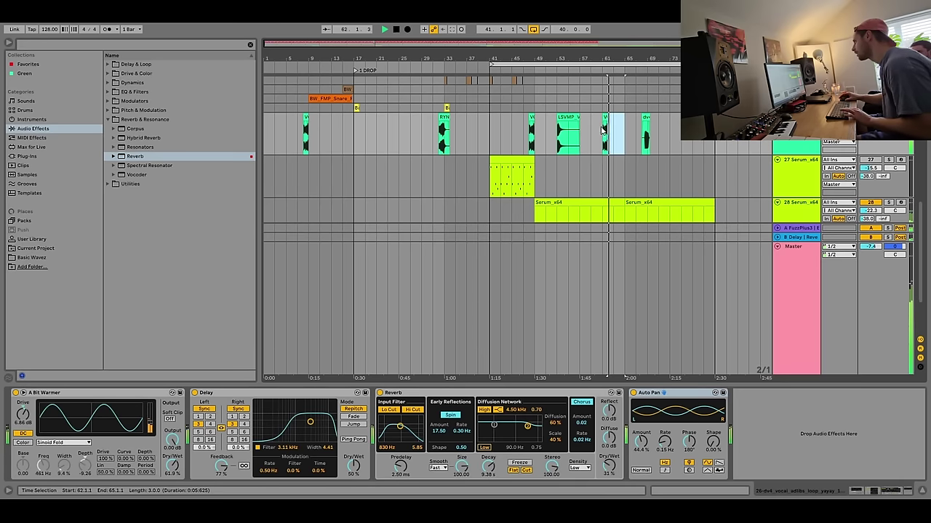
{"action": "left_click_drag", "start_coordinate": [636, 129], "coordinate": [658, 131]}
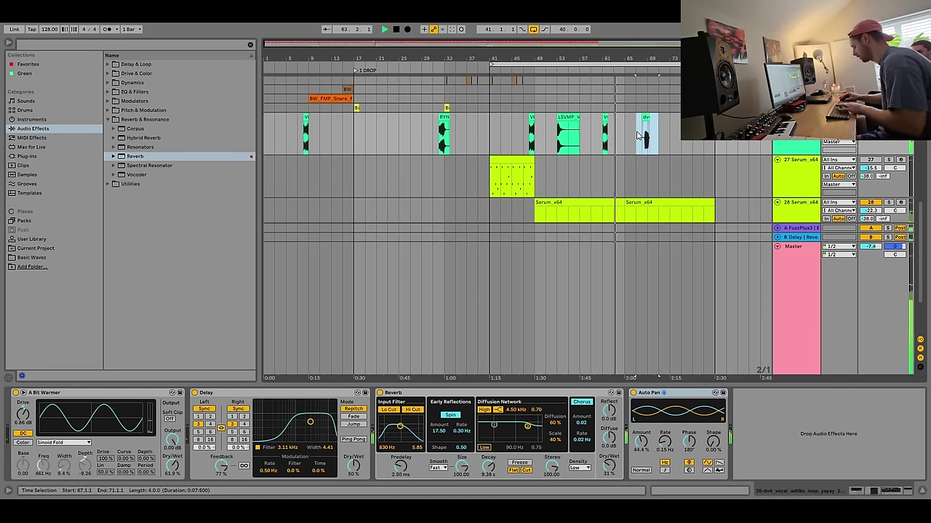
{"action": "key", "text": "Delete"}
Copy the LSVMP vocal clip from bar 53 to bars 65–69 on track 26 and stop playback.
{"action": "left_click_drag", "start_coordinate": [574, 116], "coordinate": [639, 136]}
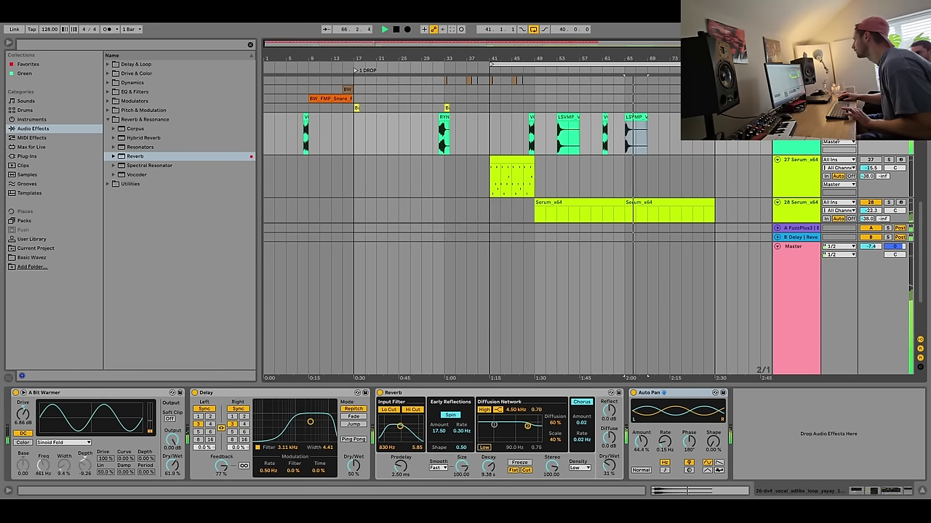
{"action": "scroll", "coordinate": [617, 151], "scroll_direction": "up", "scroll_amount": 2}
{"action": "scroll", "coordinate": [617, 151], "scroll_direction": "down", "scroll_amount": 2}
{"action": "left_click", "coordinate": [626, 146]}
{"action": "key", "text": "space"}
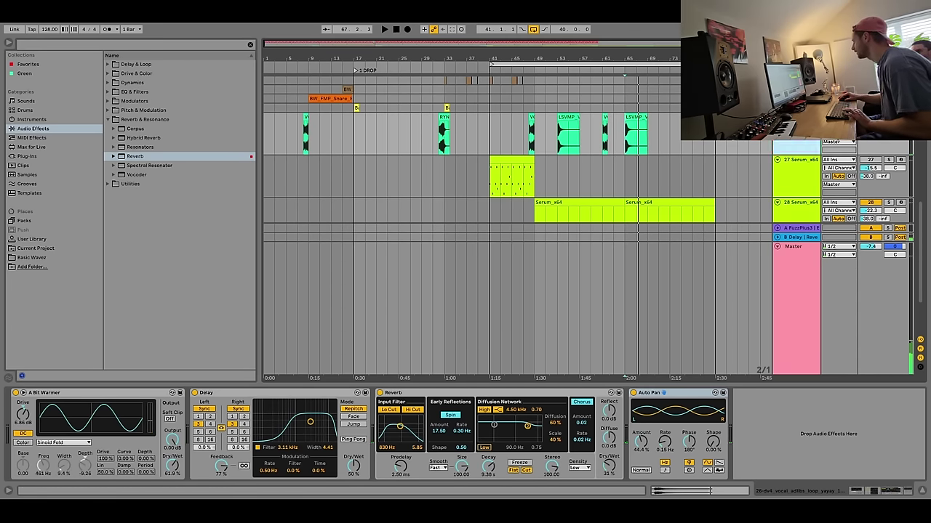
Show the automation lanes and inspect the Delay and Reverb devices on return track B.
{"action": "key", "text": "a"}
{"action": "scroll", "coordinate": [628, 155], "scroll_direction": "up", "scroll_amount": 3}
{"action": "key", "text": "Tab"}
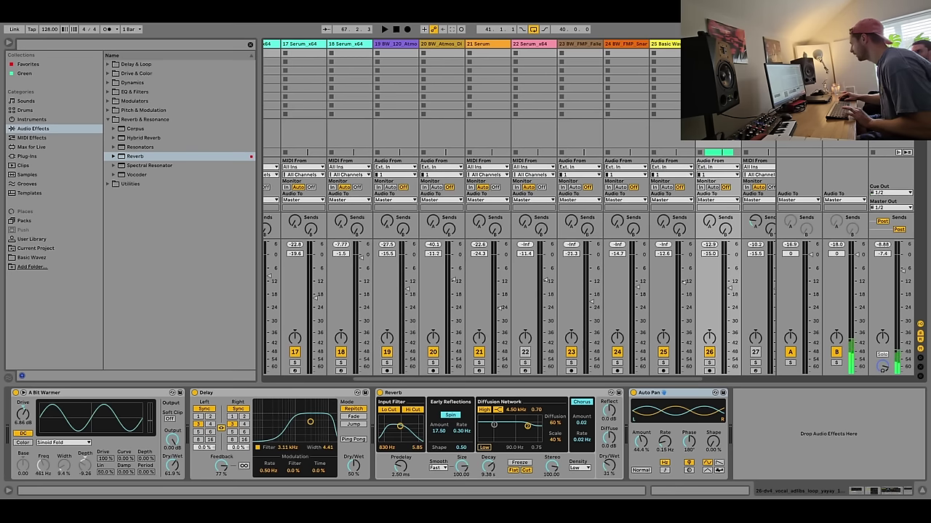
{"action": "left_click", "coordinate": [843, 45]}
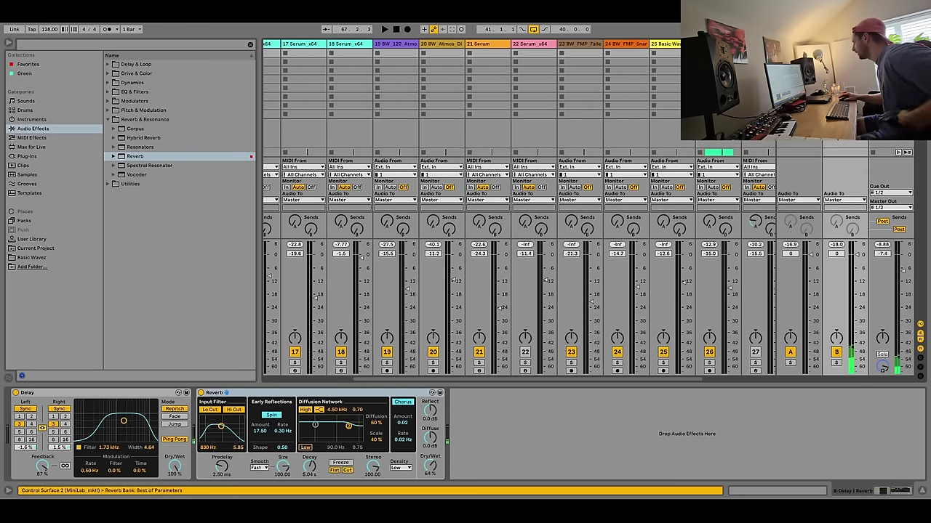
{"action": "key", "text": "Tab"}
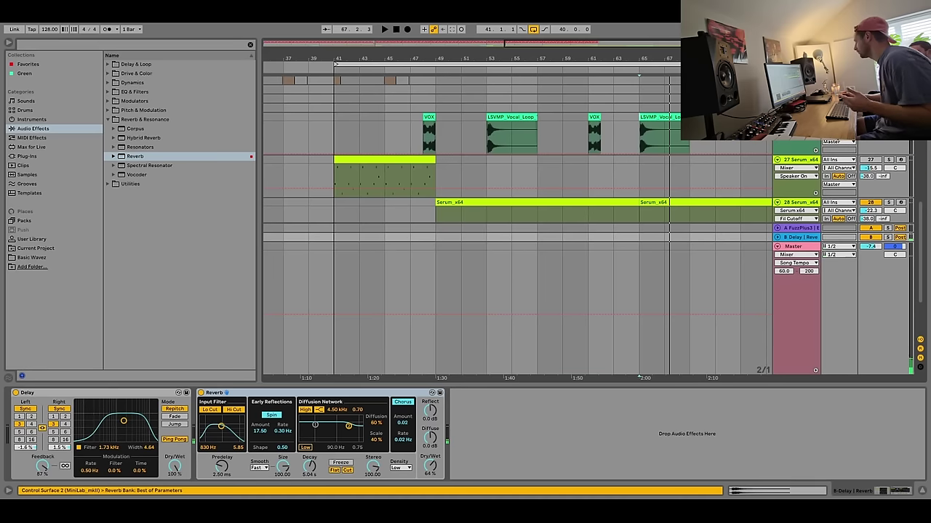
Draw a short automation peak at bar 65 on vocal track 26, play from there and check the mixer levels.
{"action": "left_click", "coordinate": [633, 152]}
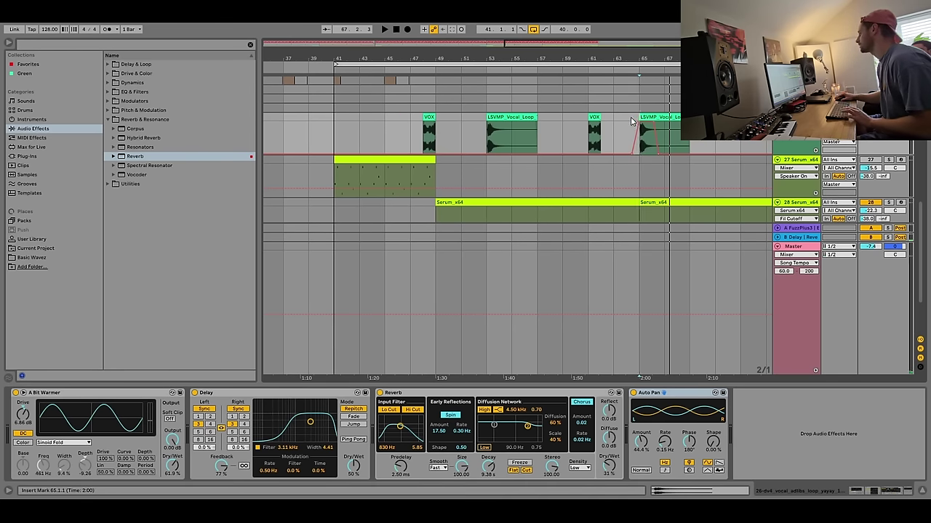
{"action": "key", "text": "space"}
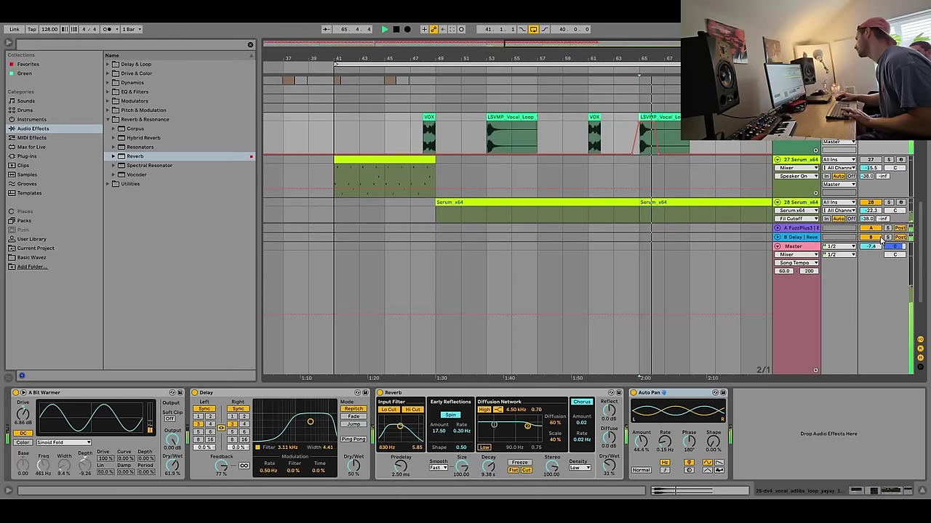
{"action": "key", "text": "Tab"}
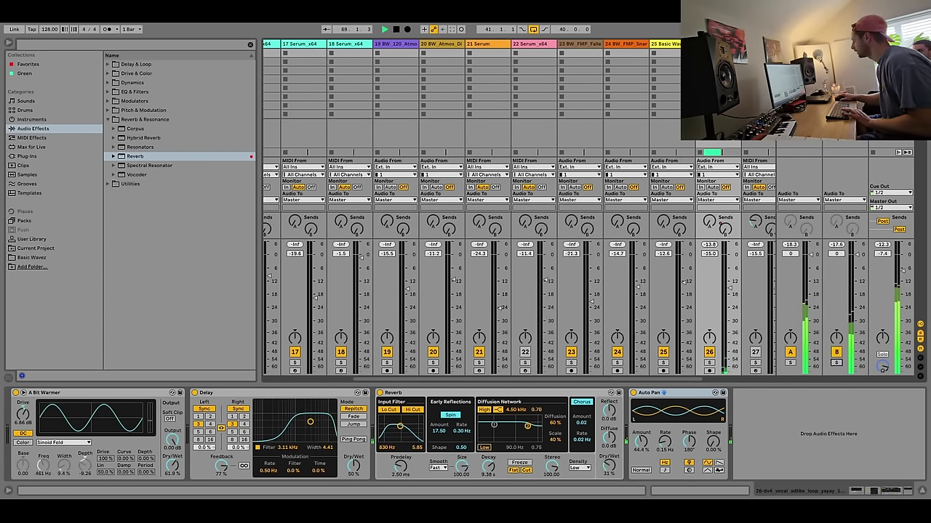
{"action": "key", "text": "Tab"}
Hide the automation lanes and move the loop start to bar 49 for a 32-bar loop.
{"action": "scroll", "coordinate": [584, 189], "scroll_direction": "up", "scroll_amount": 5}
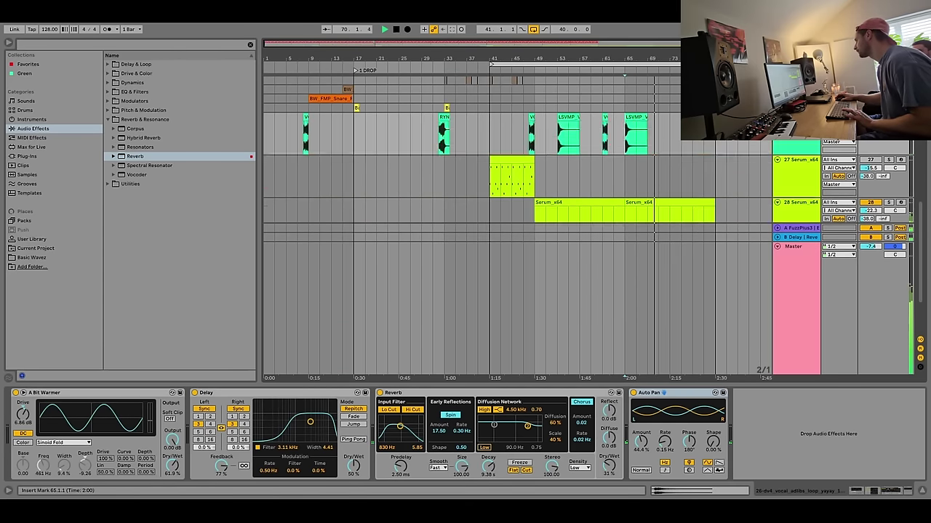
{"action": "scroll", "coordinate": [585, 187], "scroll_direction": "up", "scroll_amount": 10}
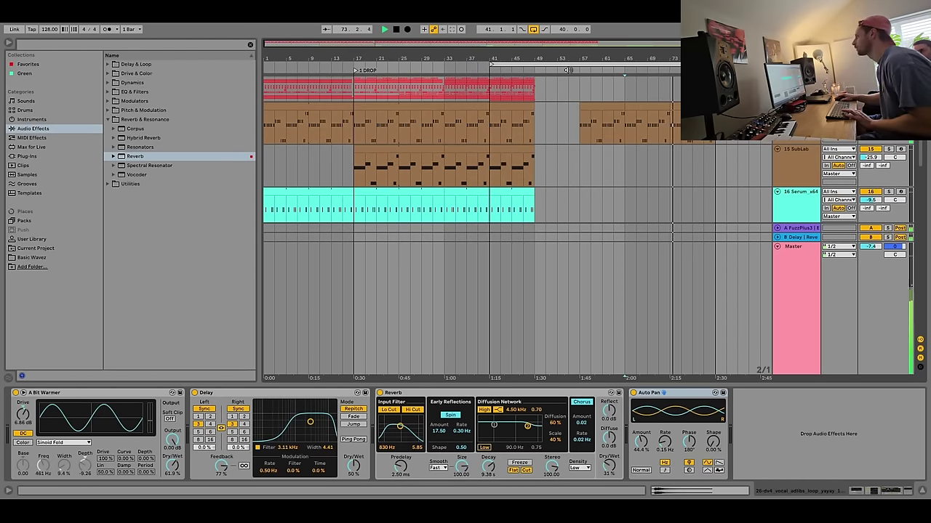
{"action": "left_click_drag", "start_coordinate": [492, 65], "coordinate": [537, 65]}
{"action": "scroll", "coordinate": [542, 122], "scroll_direction": "down", "scroll_amount": 3}
{"action": "scroll", "coordinate": [539, 120], "scroll_direction": "up", "scroll_amount": 3}
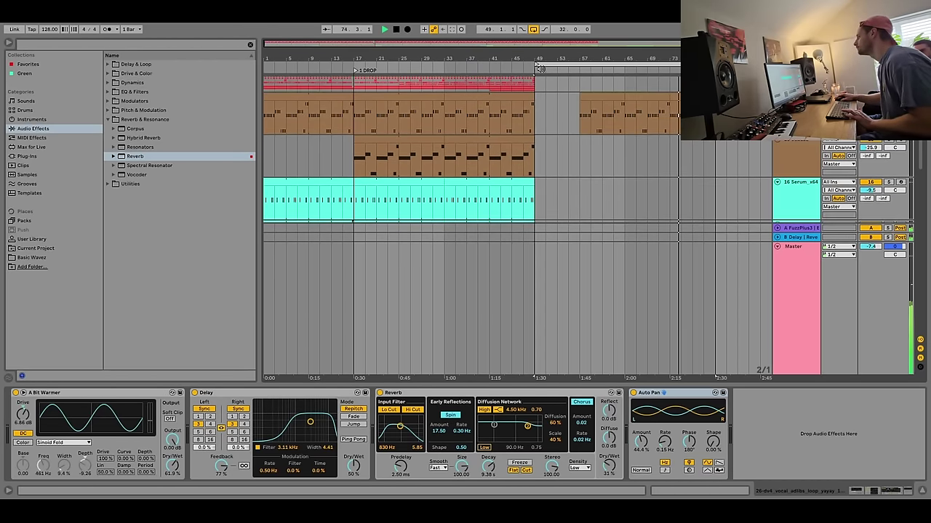
{"action": "scroll", "coordinate": [640, 177], "scroll_direction": "down", "scroll_amount": 10}
{"action": "right_click", "coordinate": [791, 211]}
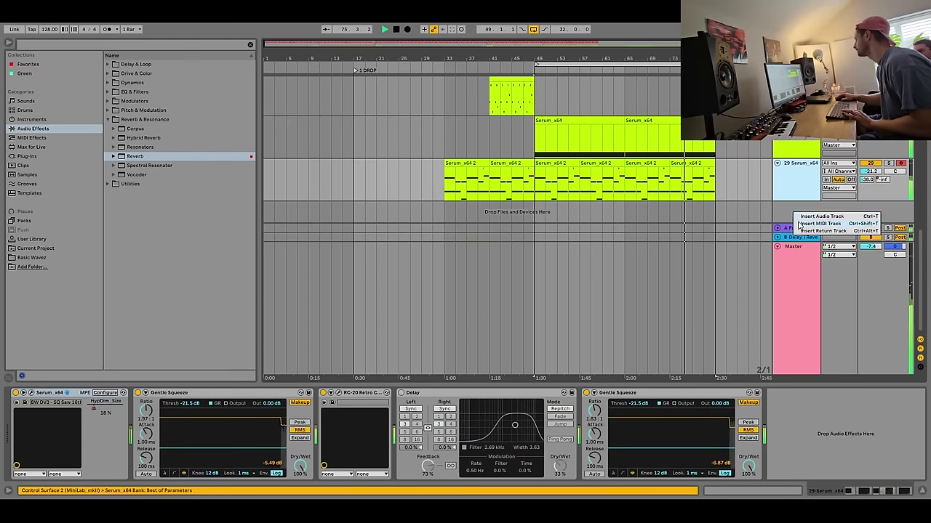
{"action": "left_click", "coordinate": [763, 176]}
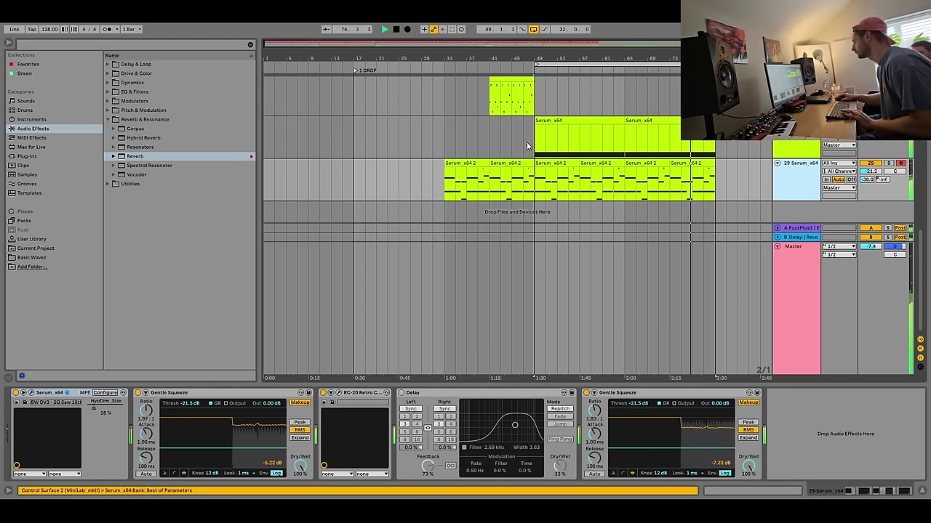
{"action": "scroll", "coordinate": [528, 146], "scroll_direction": "up", "scroll_amount": 4}
{"action": "scroll", "coordinate": [530, 162], "scroll_direction": "down", "scroll_amount": 2}
{"action": "scroll", "coordinate": [530, 162], "scroll_direction": "down", "scroll_amount": 2}
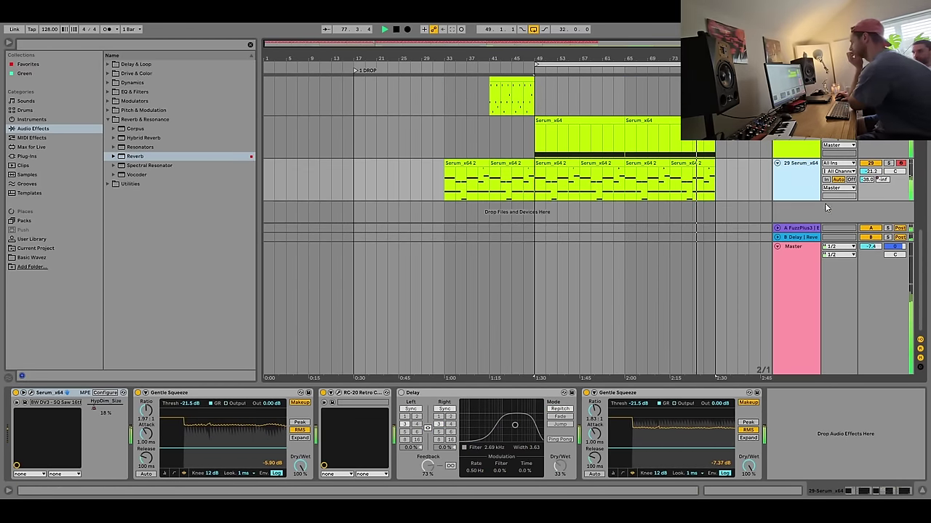
Play from bar 49 with track 28's Serum window open and solo track 29.
{"action": "left_click", "coordinate": [530, 154]}
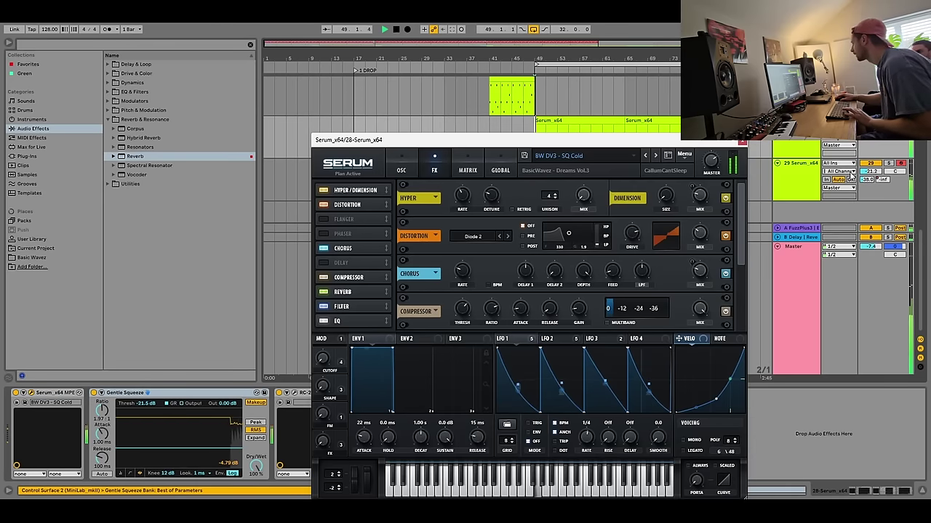
{"action": "left_click_drag", "start_coordinate": [625, 140], "coordinate": [636, 196]}
{"action": "left_click", "coordinate": [888, 164]}
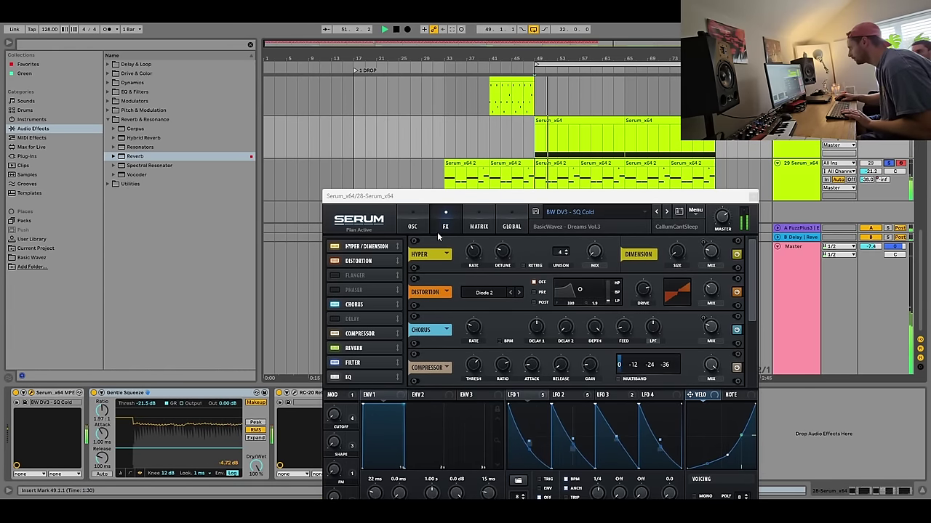
Lower the filter cutoff on the oscillator page of track 28's Serum and solo track 28.
{"action": "left_click", "coordinate": [413, 225]}
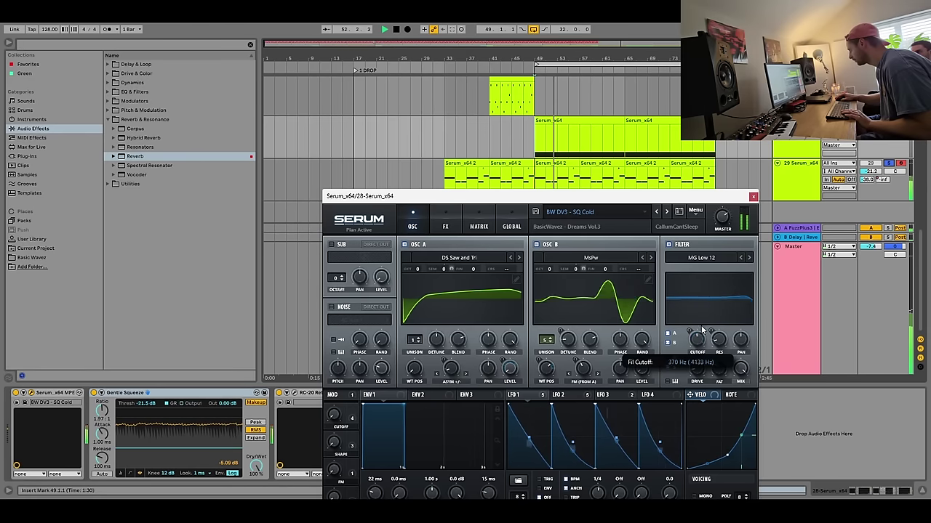
{"action": "left_click_drag", "start_coordinate": [701, 331], "coordinate": [698, 361]}
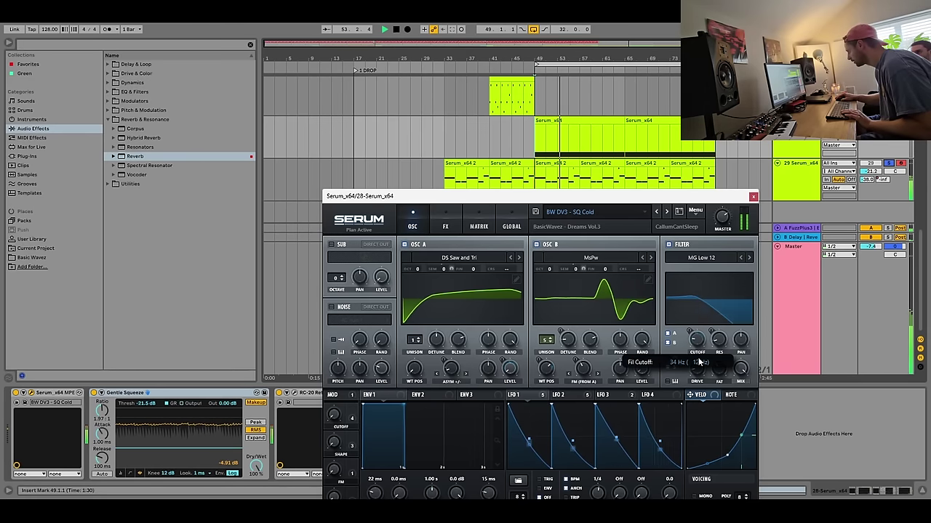
{"action": "left_click", "coordinate": [807, 183]}
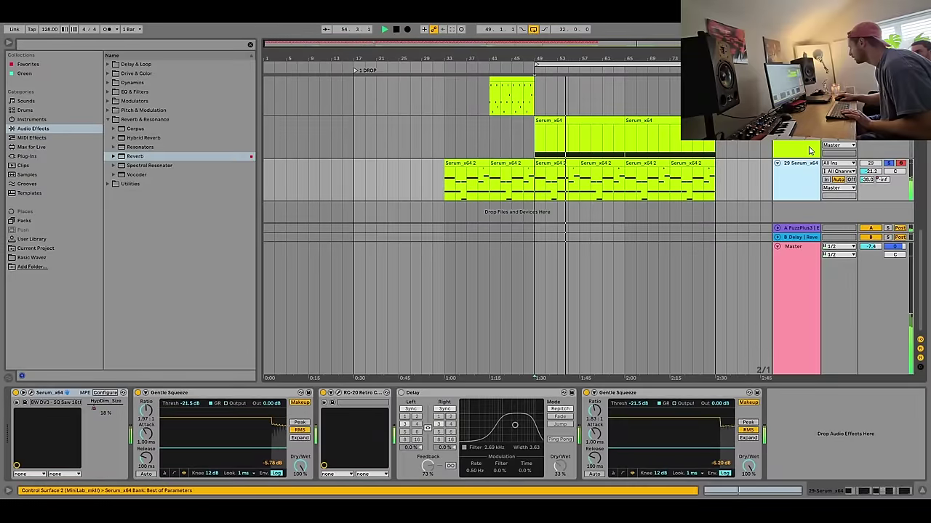
{"action": "left_click", "coordinate": [809, 150]}
{"action": "right_click", "coordinate": [886, 145]}
{"action": "left_click", "coordinate": [888, 121]}
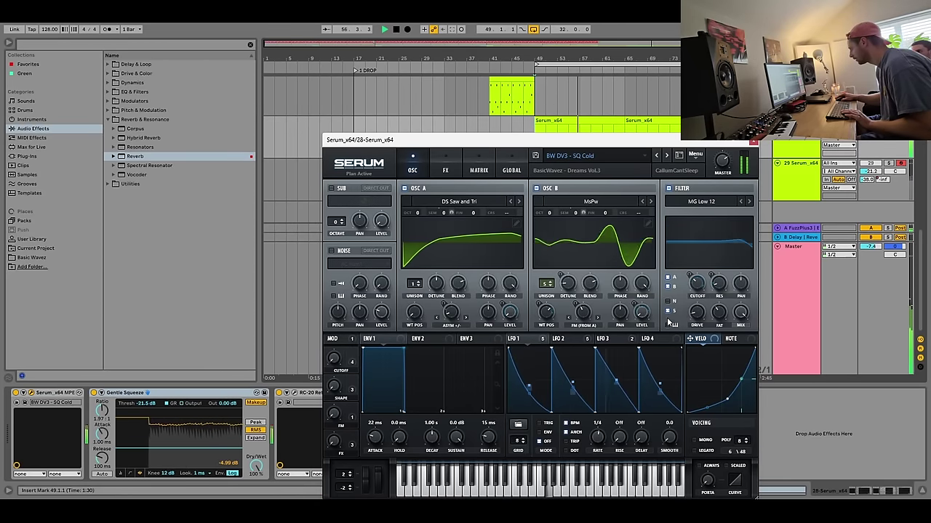
Set track 28's Serum Envelope 1 decay to 1.52 s and release to 193 ms, and adjust the filter resonance.
{"action": "left_click_drag", "start_coordinate": [489, 437], "coordinate": [441, 445]}
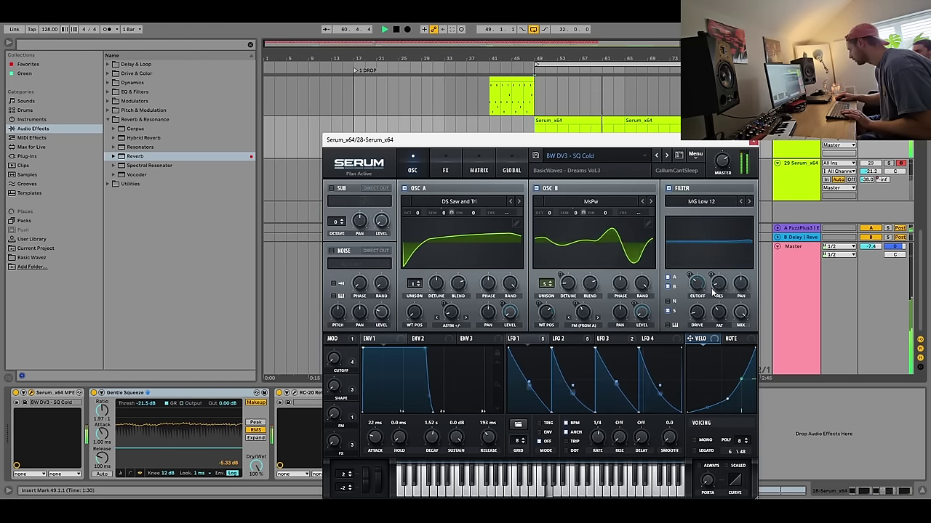
{"action": "left_click_drag", "start_coordinate": [720, 284], "coordinate": [721, 286]}
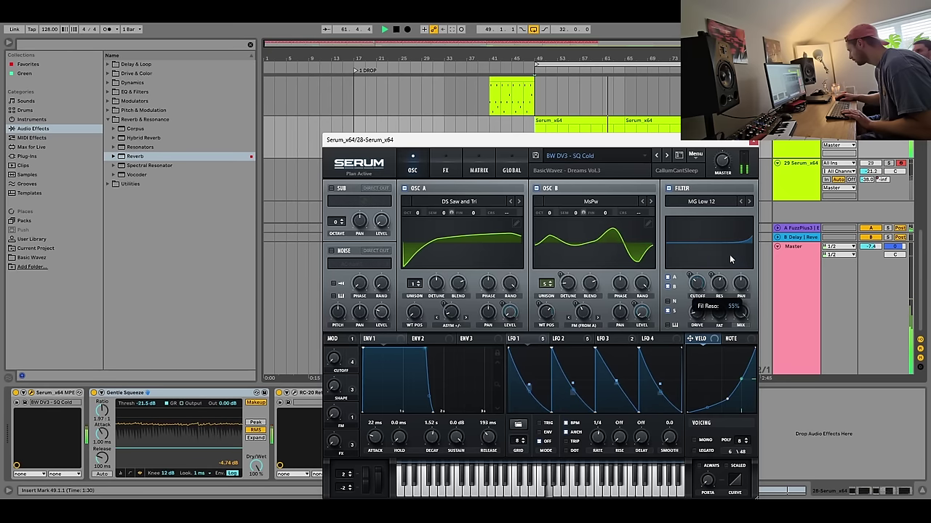
{"action": "left_click_drag", "start_coordinate": [736, 236], "coordinate": [726, 268]}
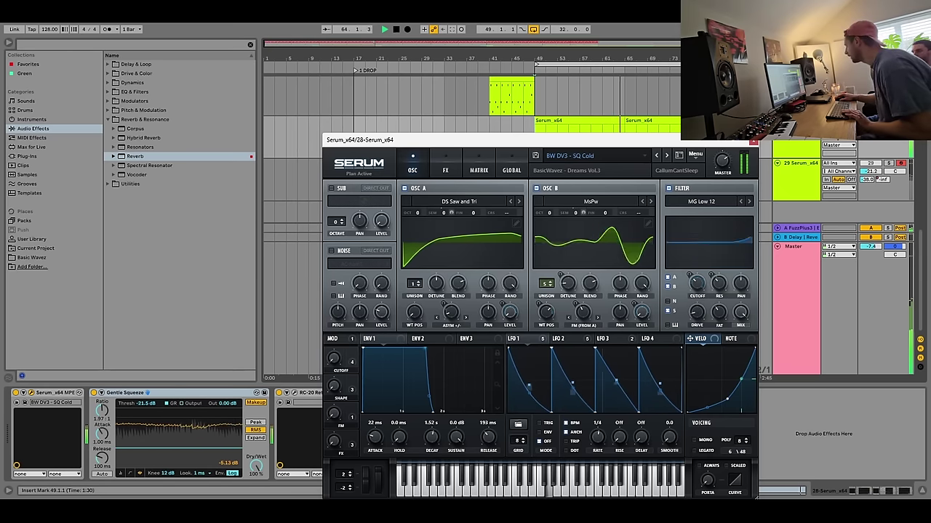
{"action": "left_click", "coordinate": [753, 142]}
{"action": "scroll", "coordinate": [546, 193], "scroll_direction": "up", "scroll_amount": 3}
{"action": "key", "text": "space"}
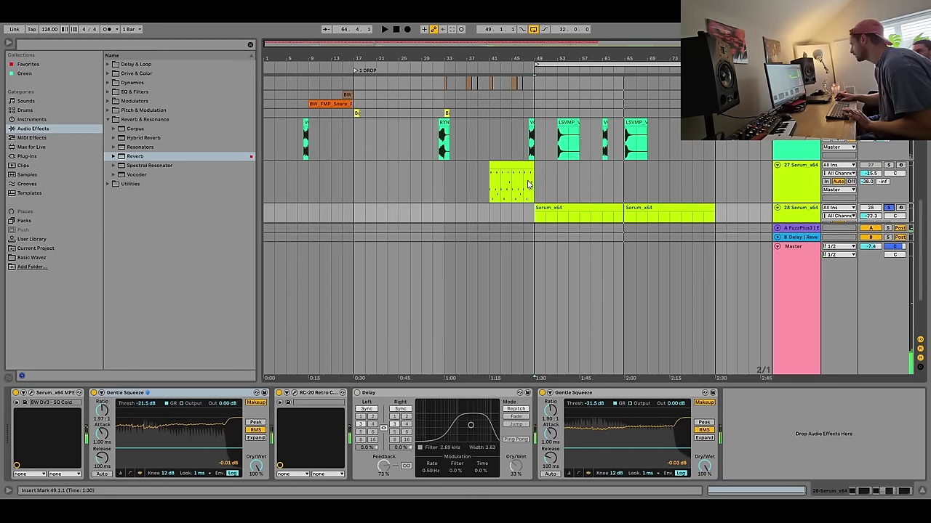
Try track 22's clips from bars 33–49 at bar 65, listen to them and delete the copies.
{"action": "scroll", "coordinate": [542, 173], "scroll_direction": "up", "scroll_amount": 3}
{"action": "left_click_drag", "start_coordinate": [534, 149], "coordinate": [447, 159]}
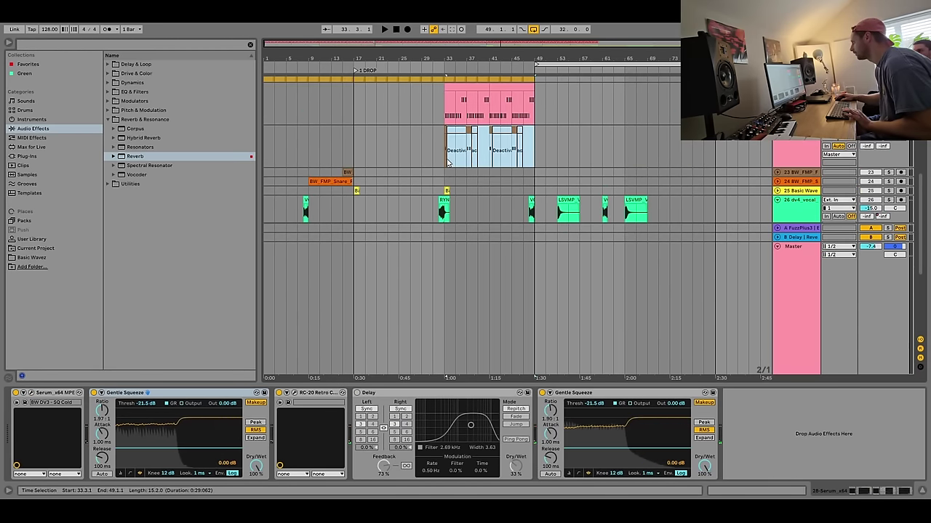
{"action": "left_click", "coordinate": [485, 138]}
{"action": "left_click_drag", "start_coordinate": [515, 132], "coordinate": [695, 133]}
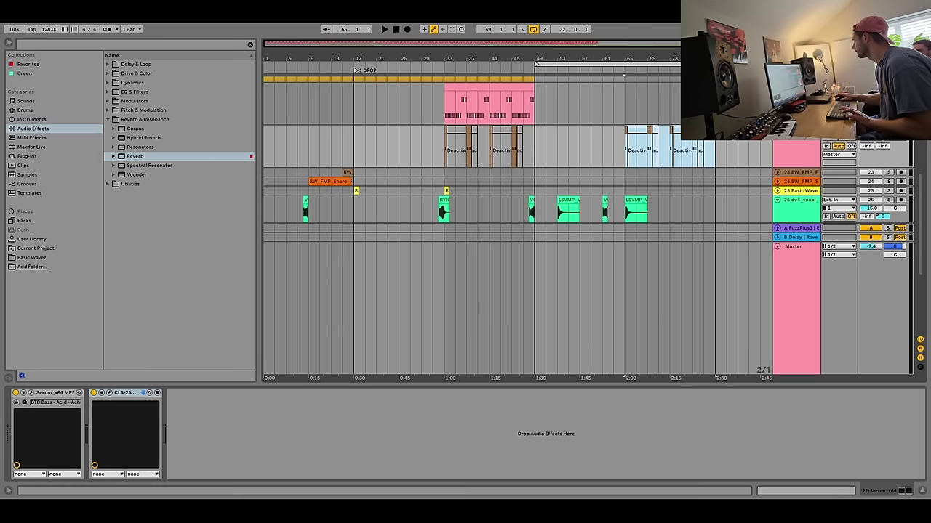
{"action": "key", "text": "space"}
{"action": "scroll", "coordinate": [624, 160], "scroll_direction": "up", "scroll_amount": 3}
{"action": "scroll", "coordinate": [624, 160], "scroll_direction": "up", "scroll_amount": 2}
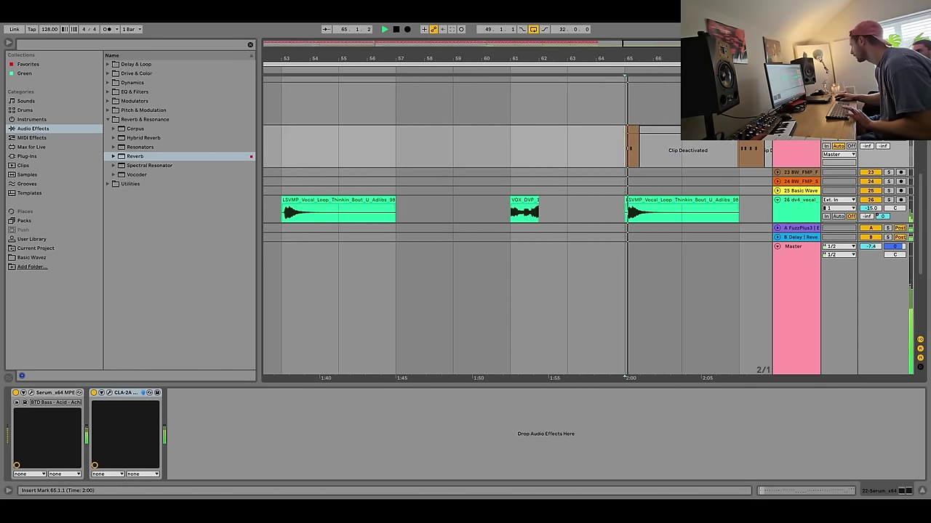
{"action": "scroll", "coordinate": [542, 183], "scroll_direction": "down", "scroll_amount": 2}
{"action": "scroll", "coordinate": [542, 184], "scroll_direction": "up", "scroll_amount": 2}
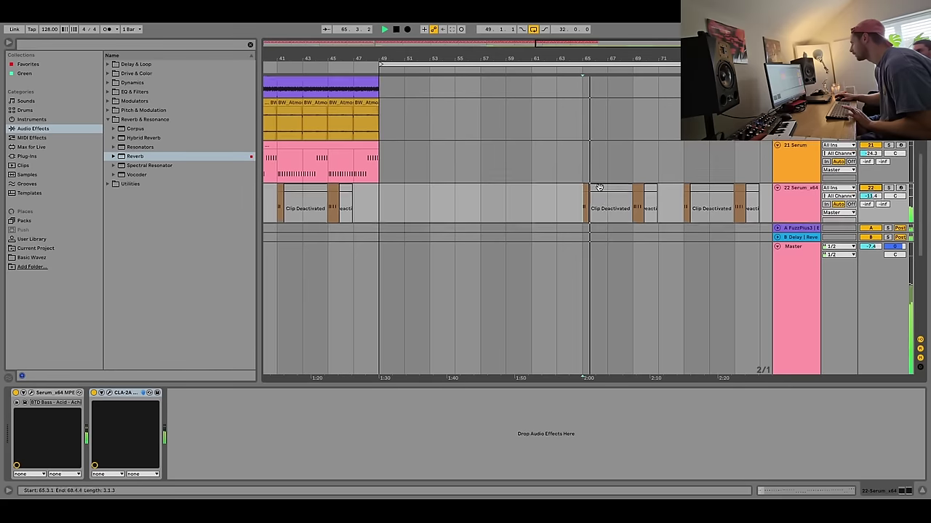
{"action": "scroll", "coordinate": [581, 182], "scroll_direction": "down", "scroll_amount": 2}
{"action": "scroll", "coordinate": [692, 165], "scroll_direction": "down", "scroll_amount": 4}
{"action": "scroll", "coordinate": [730, 156], "scroll_direction": "up", "scroll_amount": 1}
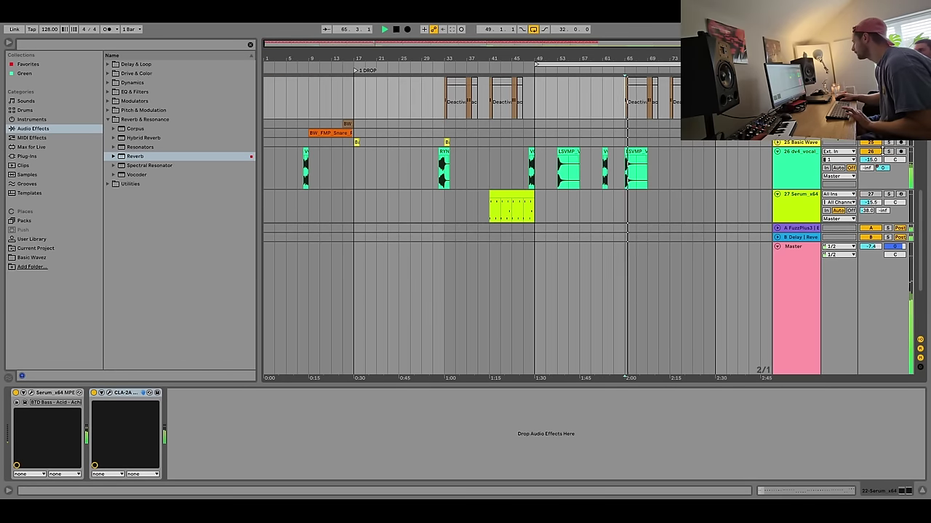
{"action": "scroll", "coordinate": [731, 155], "scroll_direction": "up", "scroll_amount": 2}
{"action": "left_click_drag", "start_coordinate": [736, 145], "coordinate": [571, 137]}
Copy track 14's MIDI clip at bar 65 to track 22 and keep only bars 73–81 of it.
{"action": "scroll", "coordinate": [651, 160], "scroll_direction": "up", "scroll_amount": 8}
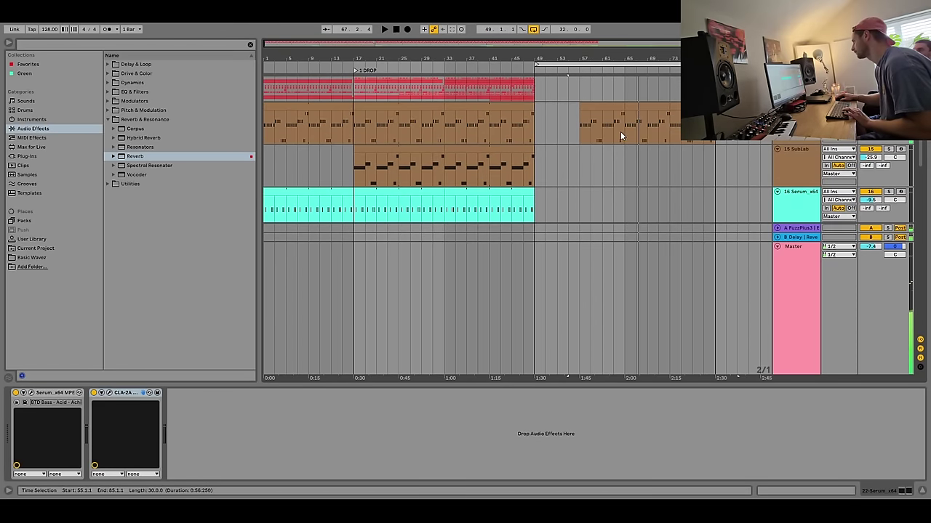
{"action": "left_click", "coordinate": [638, 124]}
{"action": "scroll", "coordinate": [639, 91], "scroll_direction": "down", "scroll_amount": 1}
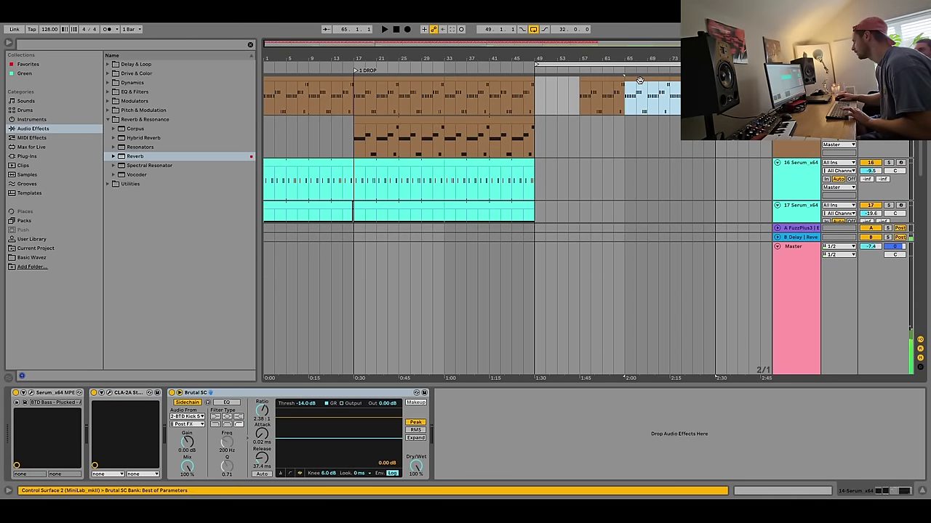
{"action": "left_click_drag", "start_coordinate": [639, 80], "coordinate": [670, 174]}
{"action": "scroll", "coordinate": [635, 227], "scroll_direction": "down", "scroll_amount": 3}
{"action": "scroll", "coordinate": [635, 228], "scroll_direction": "down", "scroll_amount": 5}
{"action": "scroll", "coordinate": [634, 227], "scroll_direction": "down", "scroll_amount": 2}
{"action": "key", "text": "space"}
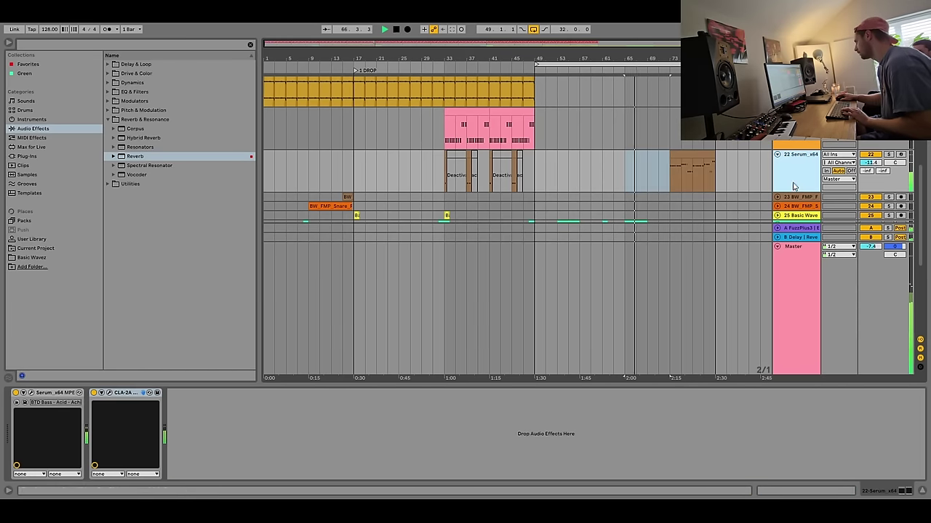
{"action": "left_click", "coordinate": [691, 158]}
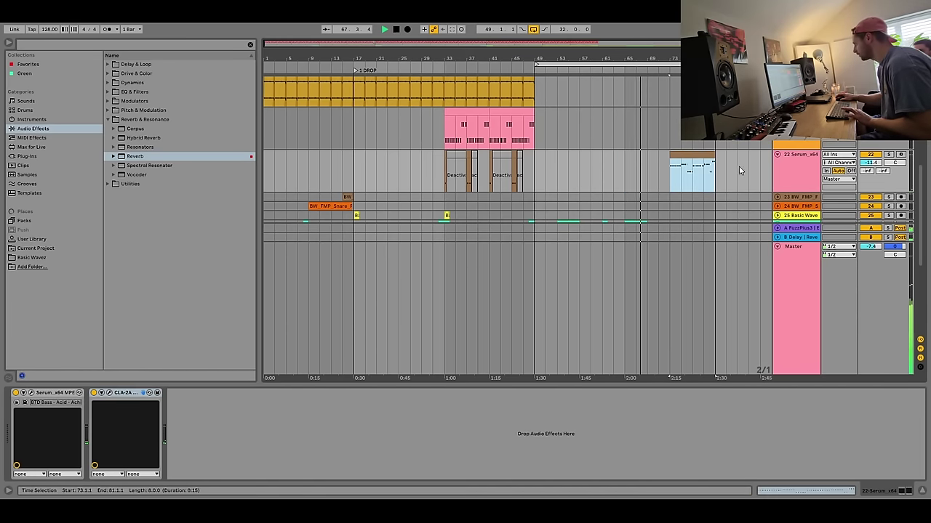
{"action": "left_click", "coordinate": [809, 180]}
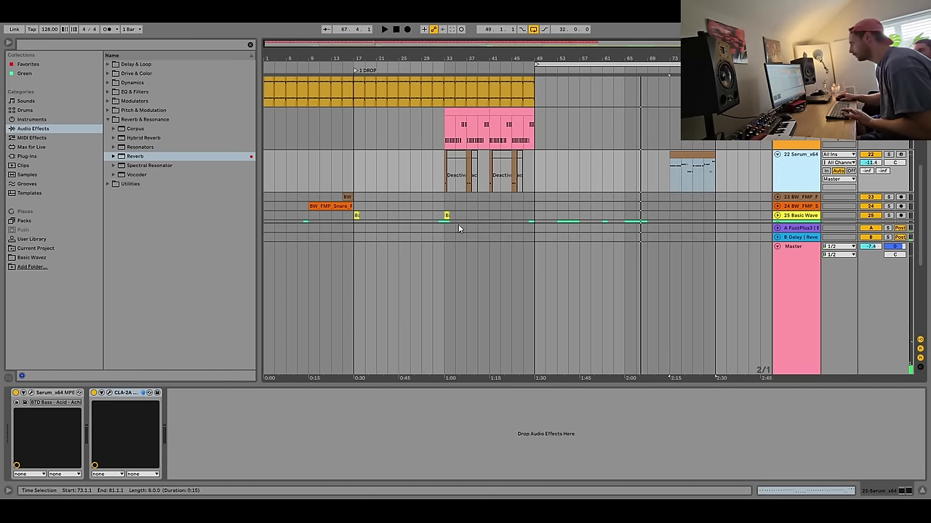
Copy the snare roll clip from bar 9 to bar 73 on track 23 and play from bar 73.
{"action": "scroll", "coordinate": [491, 173], "scroll_direction": "down", "scroll_amount": 3}
{"action": "left_click_drag", "start_coordinate": [335, 158], "coordinate": [696, 152]}
{"action": "key", "text": "z"}
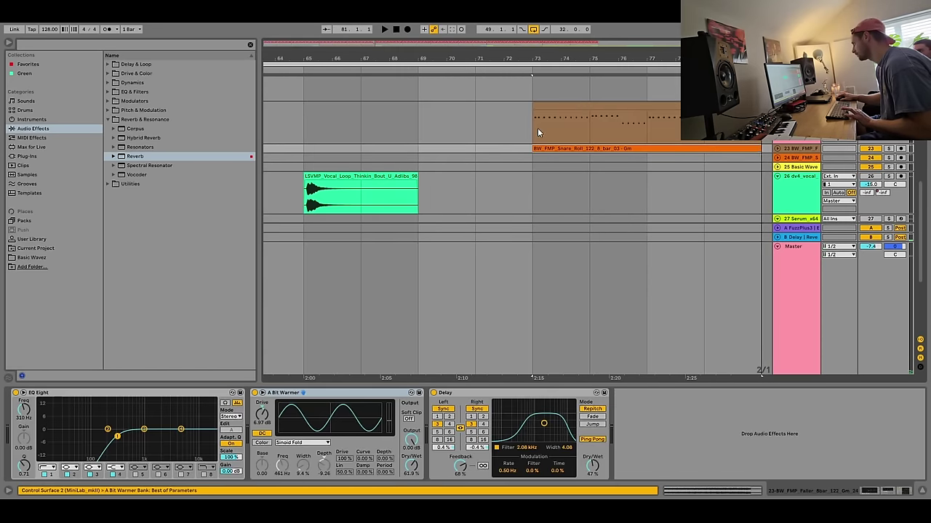
{"action": "left_click", "coordinate": [538, 129]}
{"action": "key", "text": "space"}
{"action": "key", "text": "x"}
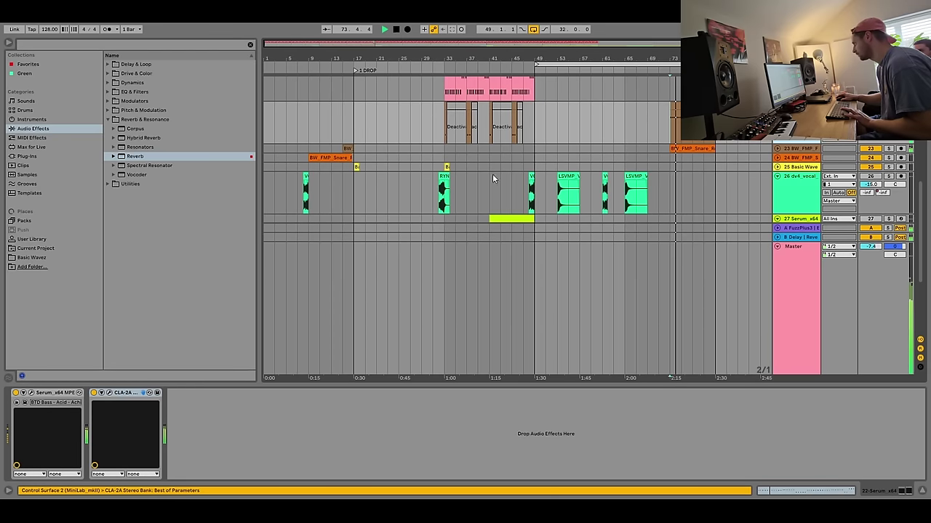
Adjust the filter cutoff in track 22's Serum during playback and move the loop start to bar 41 for a 40-bar loop.
{"action": "left_click", "coordinate": [32, 393]}
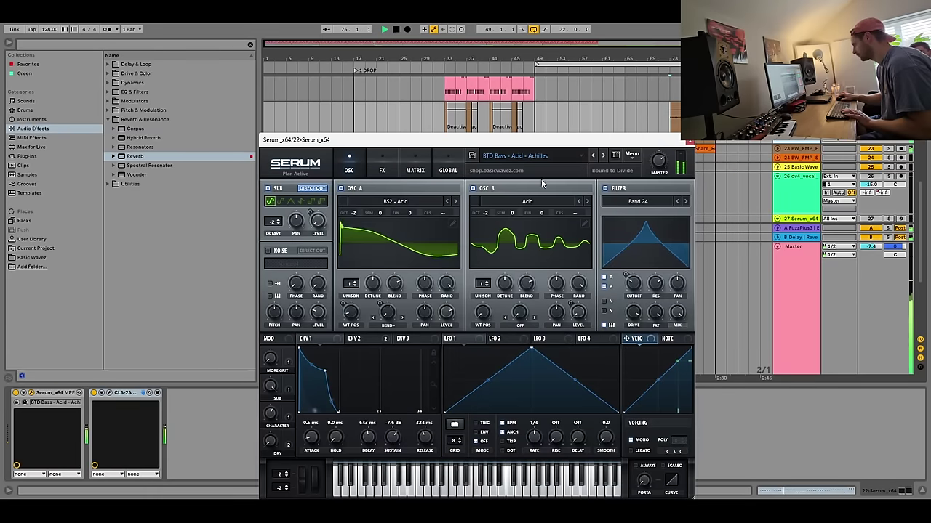
{"action": "left_click_drag", "start_coordinate": [635, 290], "coordinate": [633, 270]}
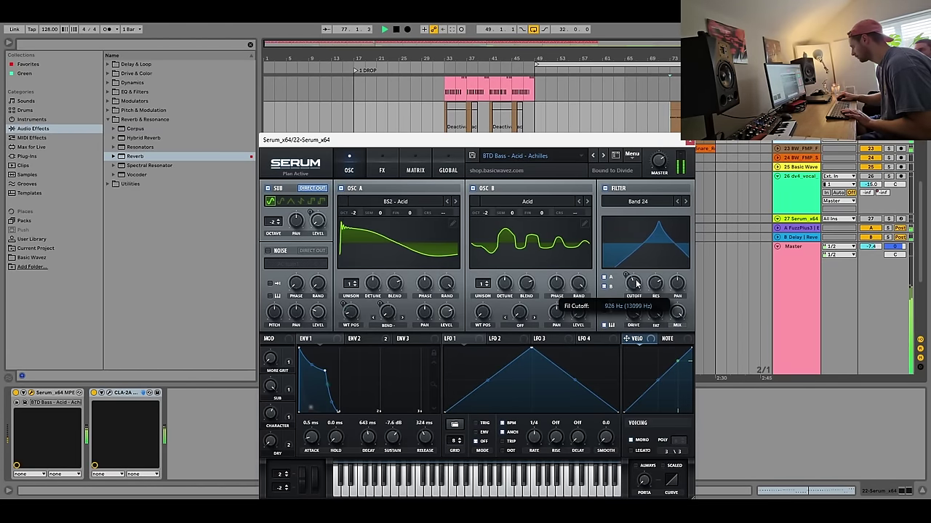
{"action": "left_click_drag", "start_coordinate": [636, 283], "coordinate": [636, 277]}
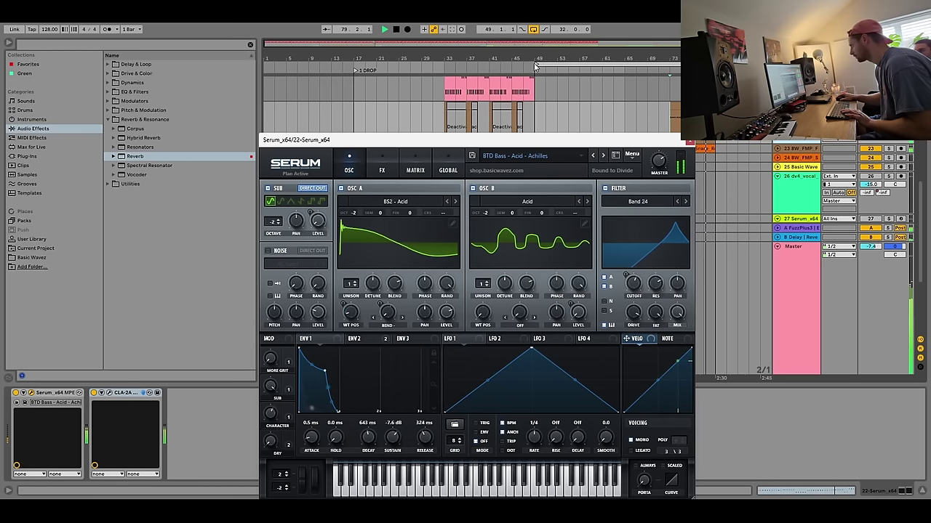
{"action": "left_click", "coordinate": [493, 80]}
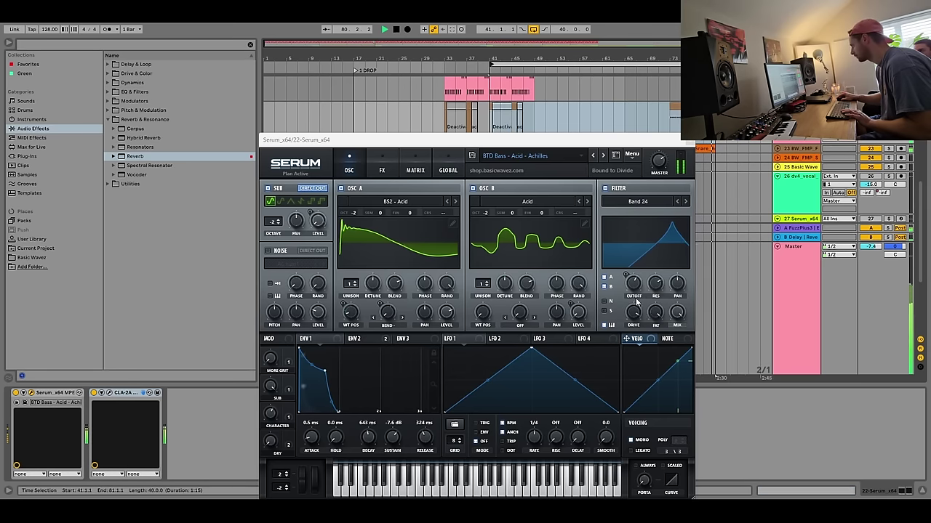
{"action": "left_click_drag", "start_coordinate": [634, 294], "coordinate": [635, 292]}
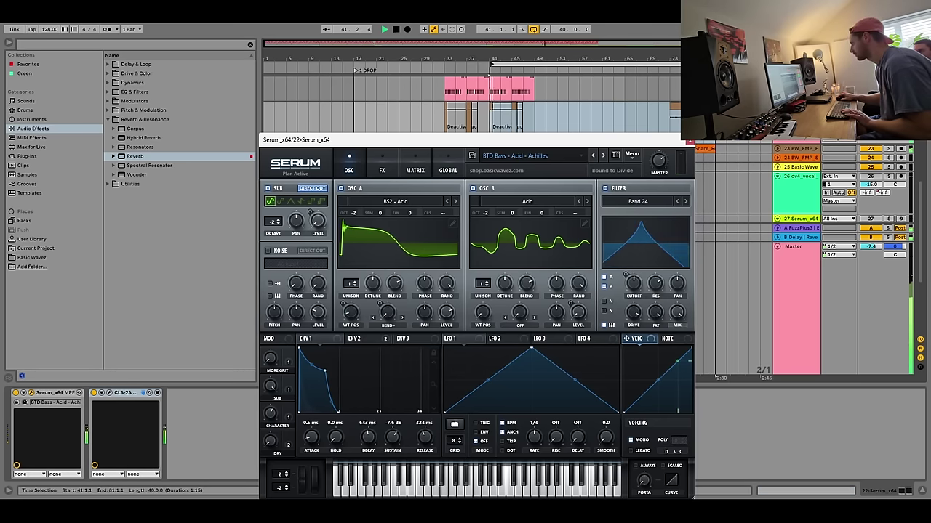
{"action": "left_click", "coordinate": [689, 142]}
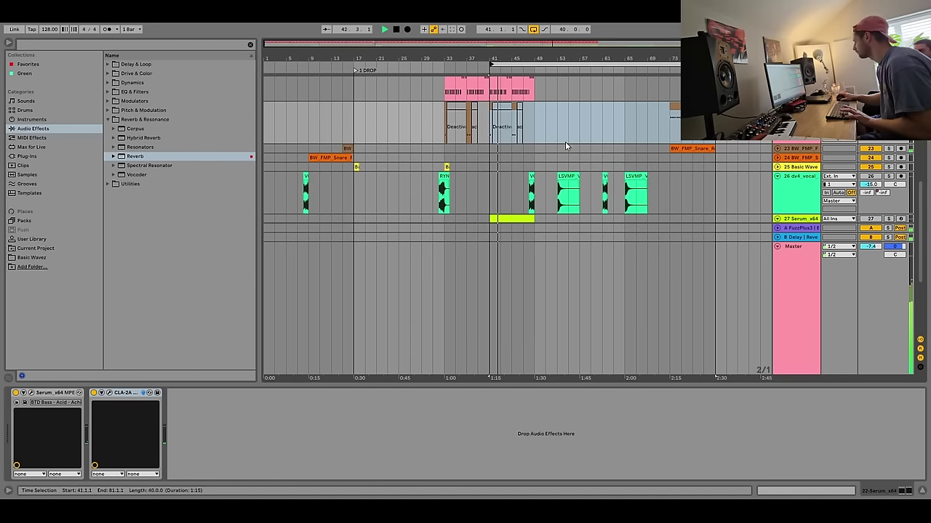
Delete track 22's clips between bars 27 and 59 and play from bar 73.
{"action": "left_click_drag", "start_coordinate": [590, 124], "coordinate": [409, 139]}
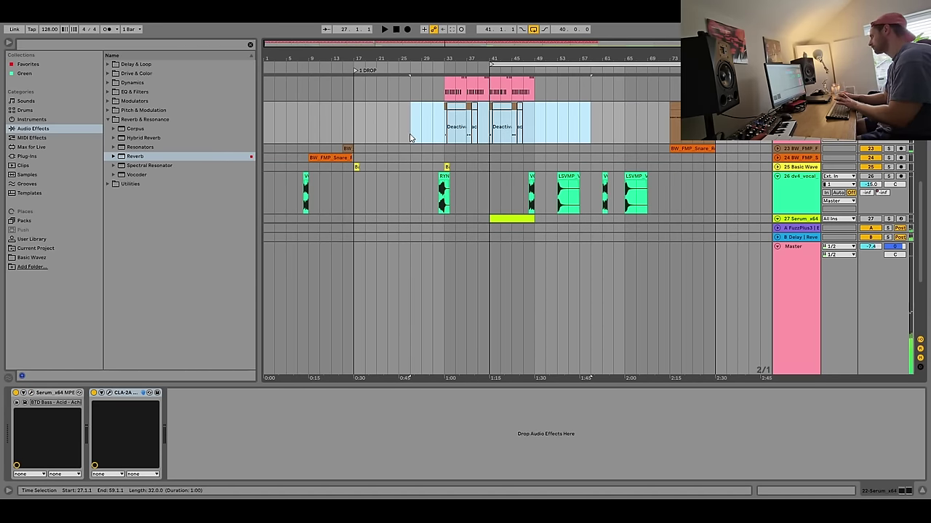
{"action": "key", "text": "Delete"}
{"action": "left_click", "coordinate": [672, 136]}
{"action": "key", "text": "space"}
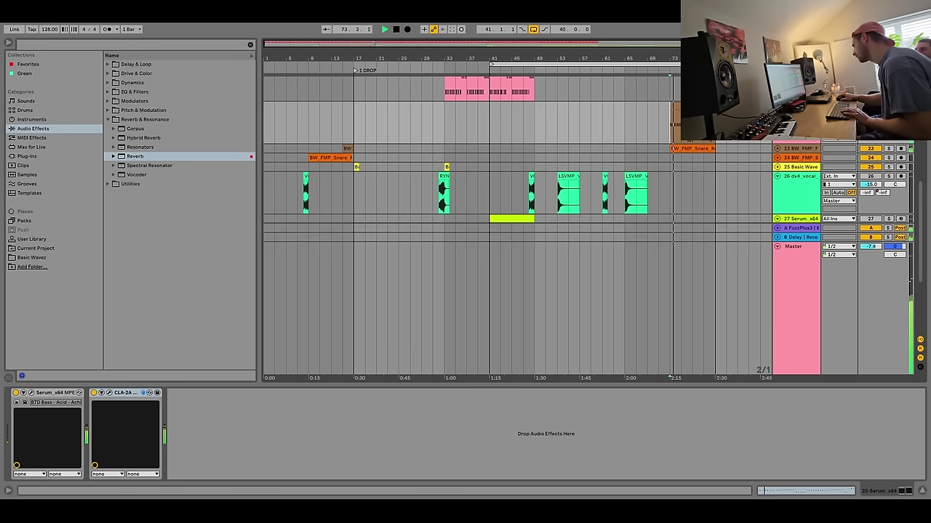
Check the filter settings in track 22's Serum window during playback.
{"action": "left_click", "coordinate": [31, 392]}
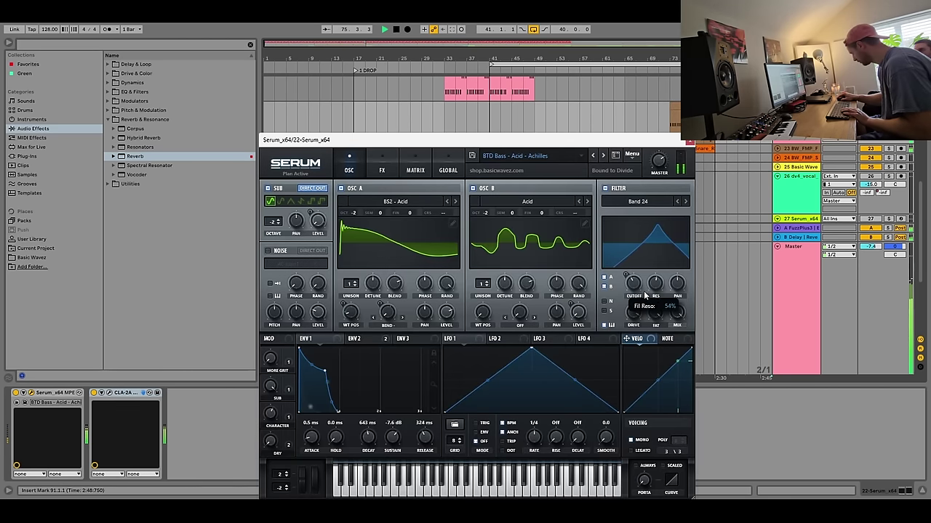
{"action": "left_click", "coordinate": [690, 141]}
{"action": "scroll", "coordinate": [569, 169], "scroll_direction": "down", "scroll_amount": 5}
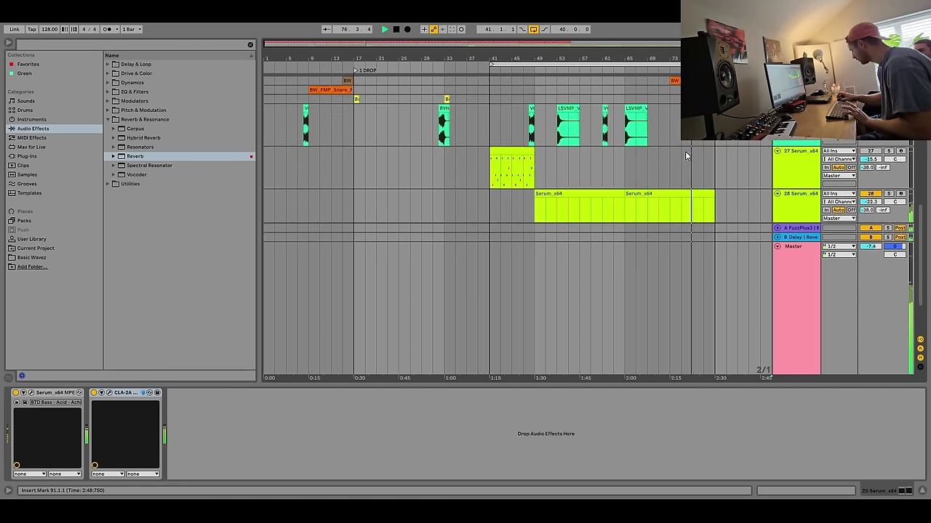
Play track 28's section from bar 61 and move the loop start to bar 33 for a 48-bar loop.
{"action": "left_click", "coordinate": [547, 173]}
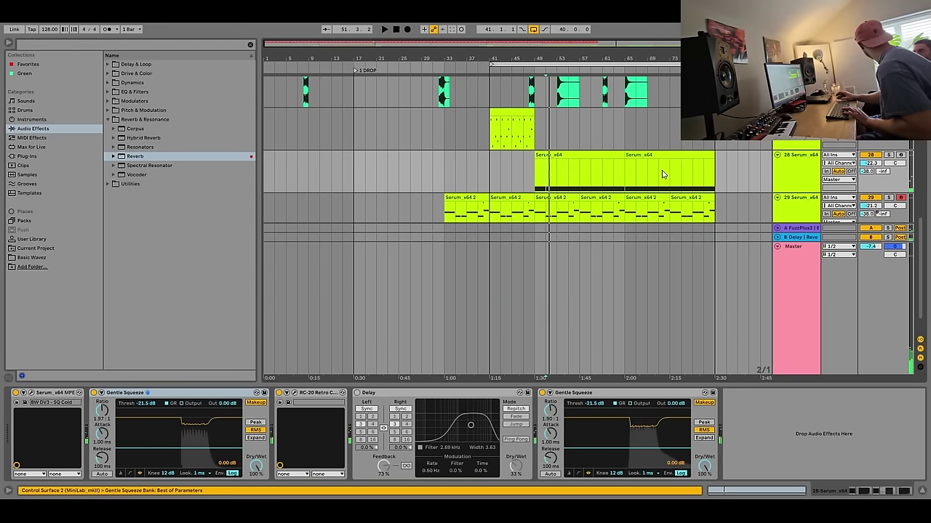
{"action": "left_click", "coordinate": [598, 143]}
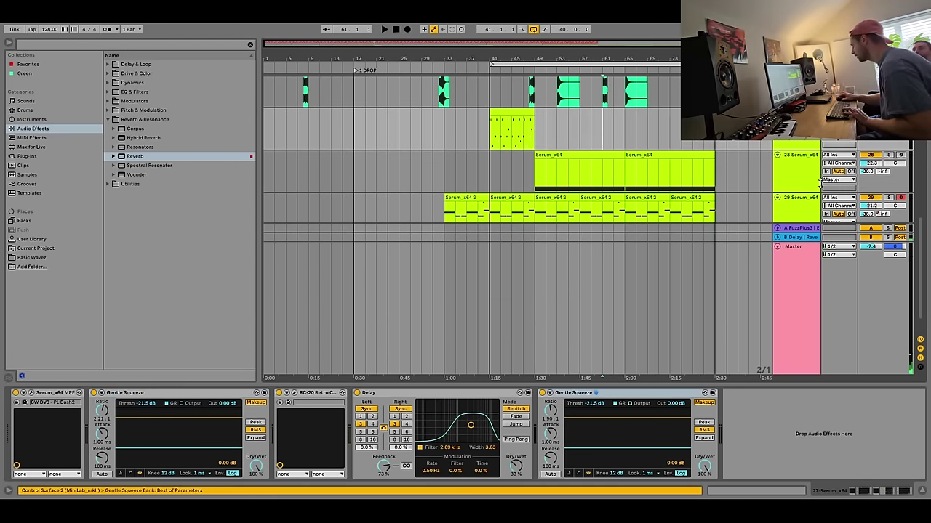
{"action": "left_click", "coordinate": [793, 175]}
{"action": "key", "text": "space"}
{"action": "scroll", "coordinate": [709, 175], "scroll_direction": "up", "scroll_amount": 5}
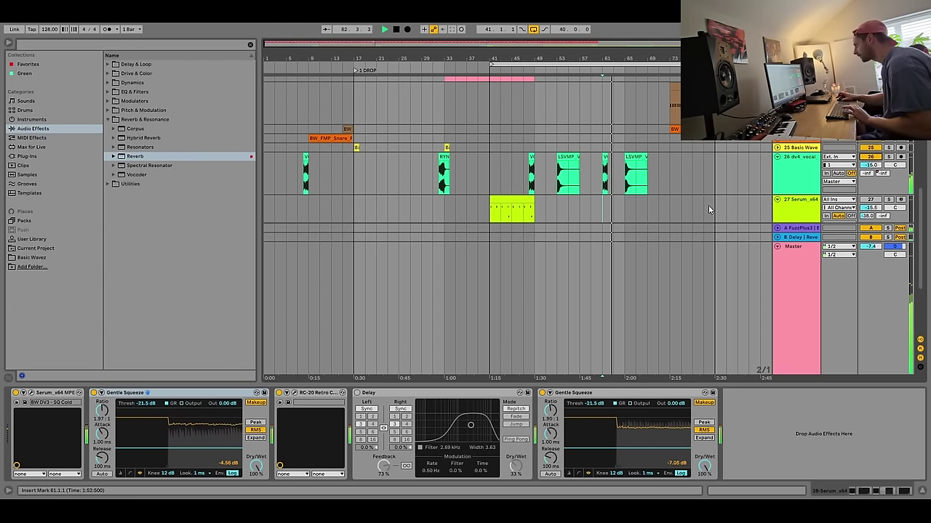
{"action": "scroll", "coordinate": [708, 206], "scroll_direction": "down", "scroll_amount": 5}
{"action": "key", "text": "space"}
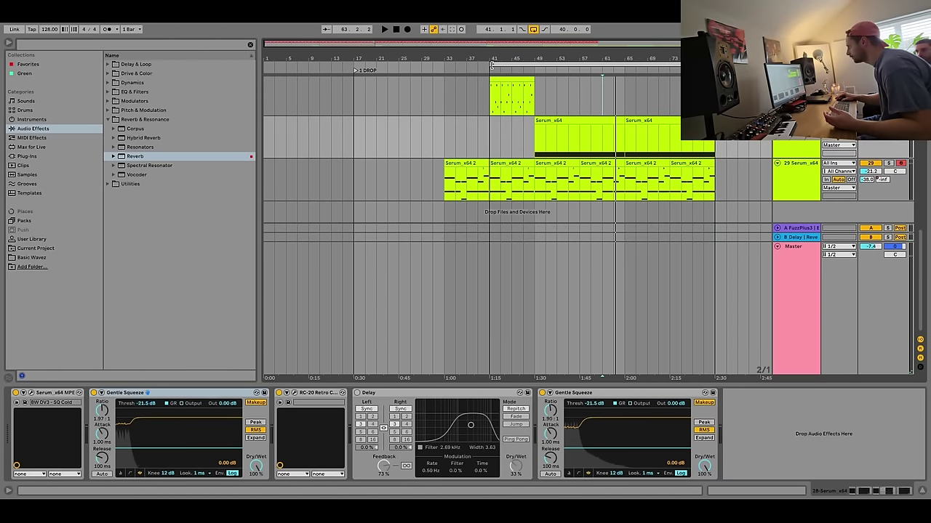
{"action": "left_click_drag", "start_coordinate": [491, 65], "coordinate": [446, 81]}
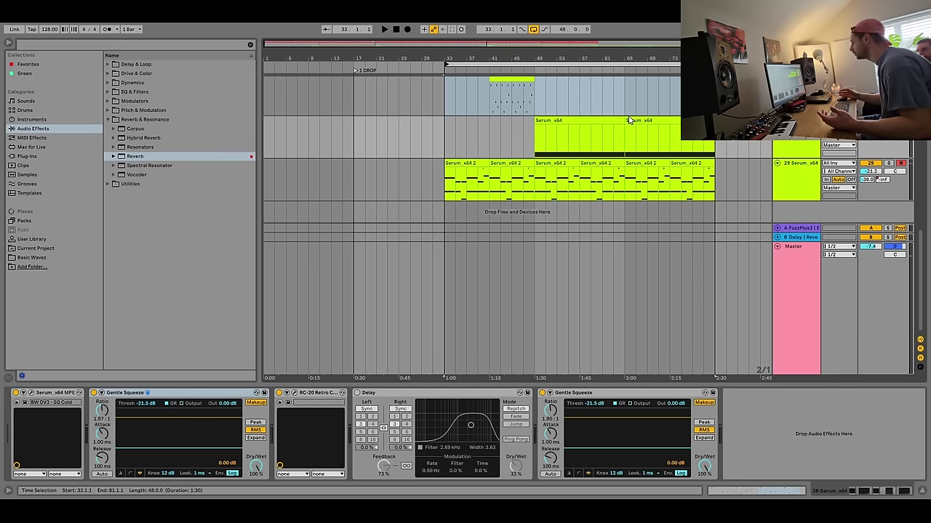
Examine the clip layout of the Serum, vocal, effects and percussion tracks across bars 33–81.
{"action": "scroll", "coordinate": [623, 227], "scroll_direction": "up", "scroll_amount": 2}
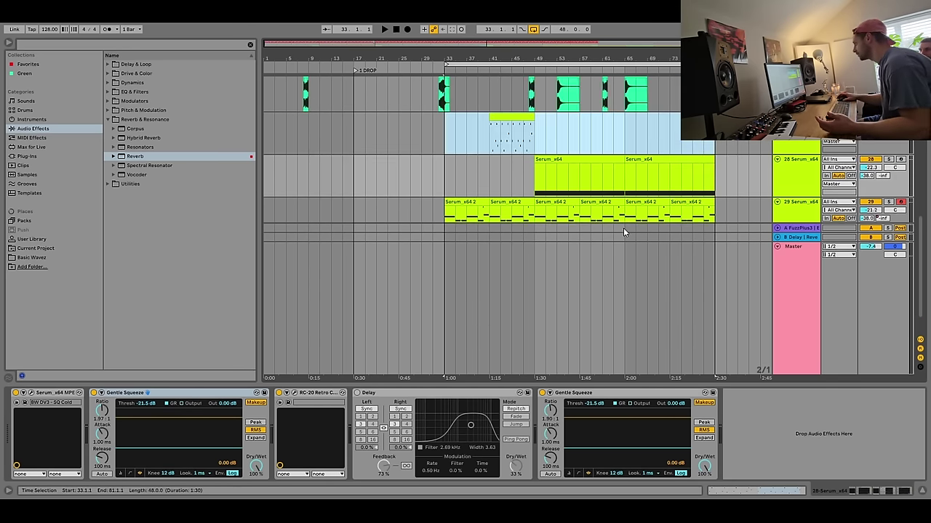
{"action": "scroll", "coordinate": [627, 224], "scroll_direction": "down", "scroll_amount": 2}
{"action": "scroll", "coordinate": [654, 170], "scroll_direction": "up", "scroll_amount": 1}
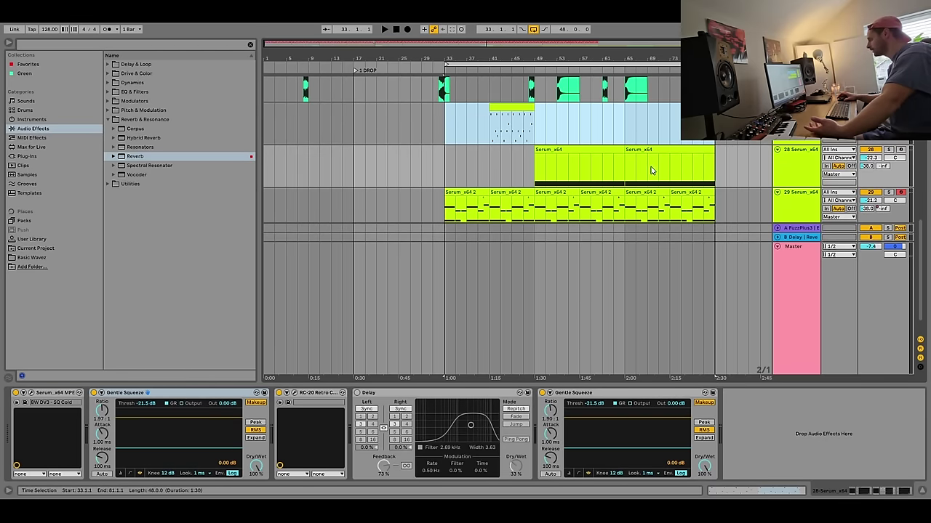
{"action": "scroll", "coordinate": [621, 152], "scroll_direction": "up", "scroll_amount": 2}
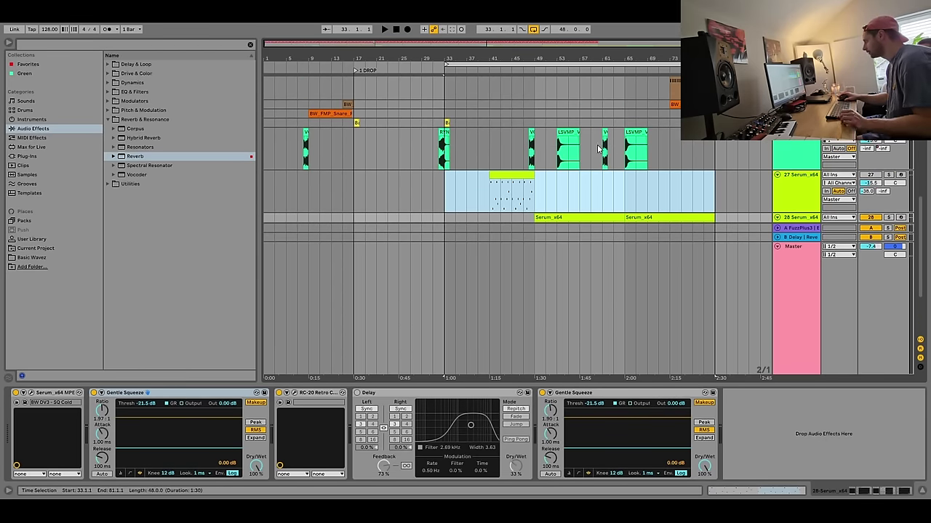
{"action": "scroll", "coordinate": [631, 181], "scroll_direction": "up", "scroll_amount": 3}
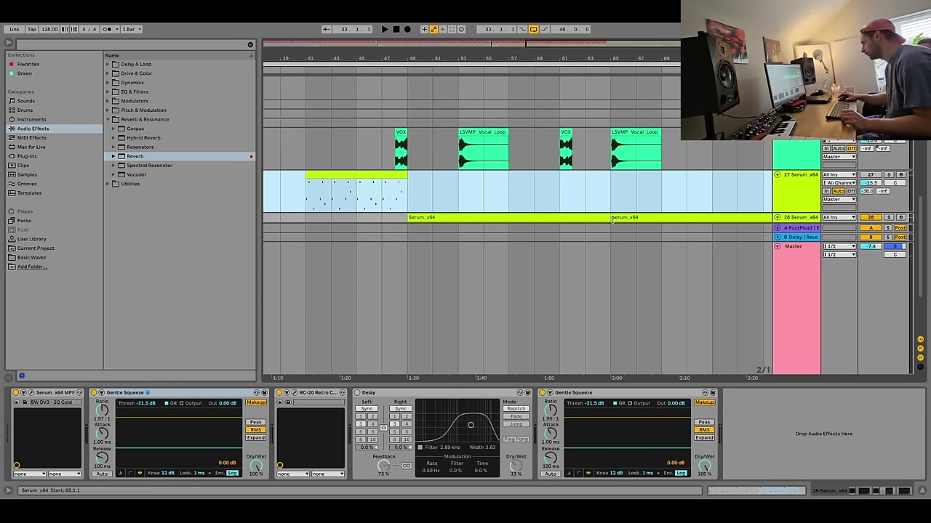
{"action": "scroll", "coordinate": [611, 217], "scroll_direction": "down", "scroll_amount": 3}
{"action": "scroll", "coordinate": [615, 161], "scroll_direction": "down", "scroll_amount": 3}
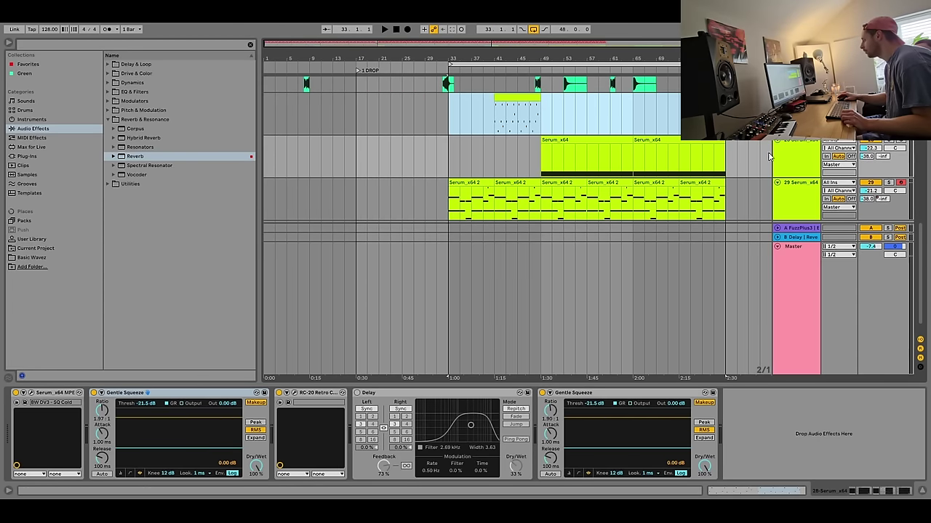
{"action": "scroll", "coordinate": [677, 152], "scroll_direction": "up", "scroll_amount": 3}
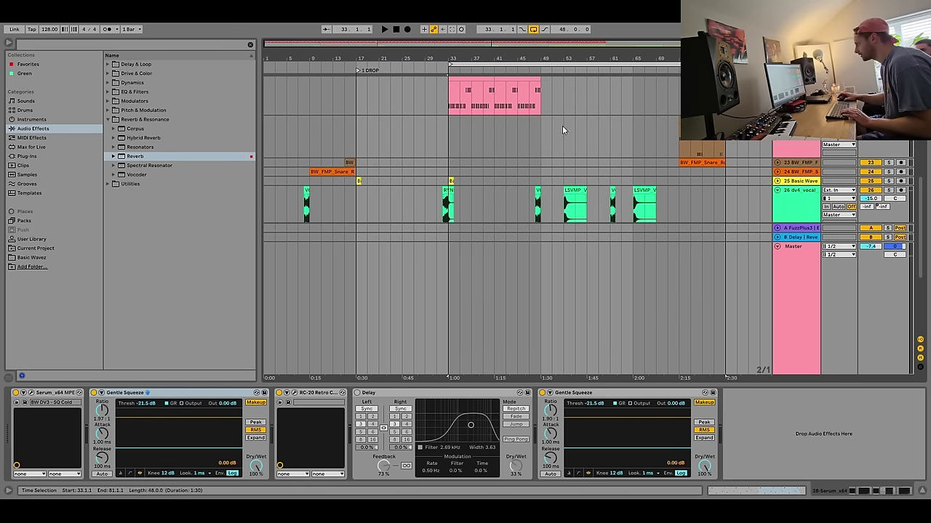
{"action": "scroll", "coordinate": [704, 150], "scroll_direction": "up", "scroll_amount": 3}
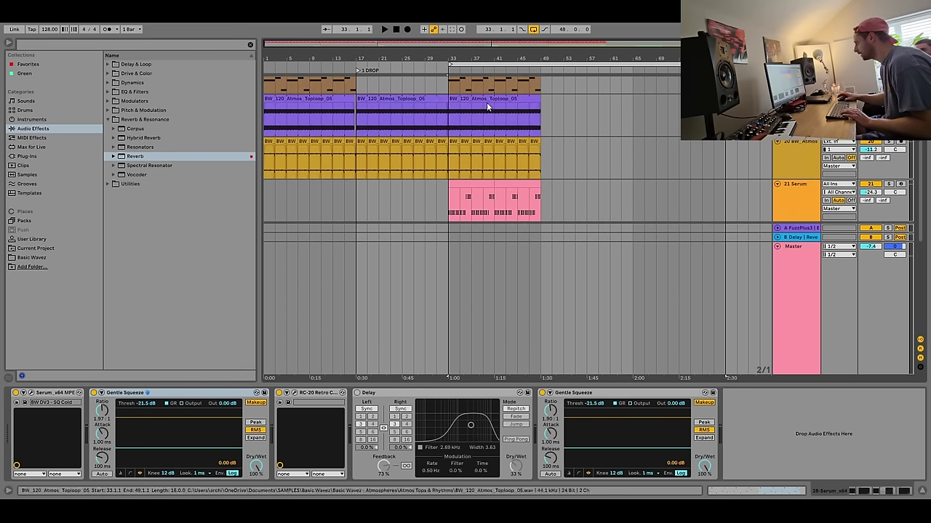
{"action": "scroll", "coordinate": [690, 207], "scroll_direction": "down", "scroll_amount": 3}
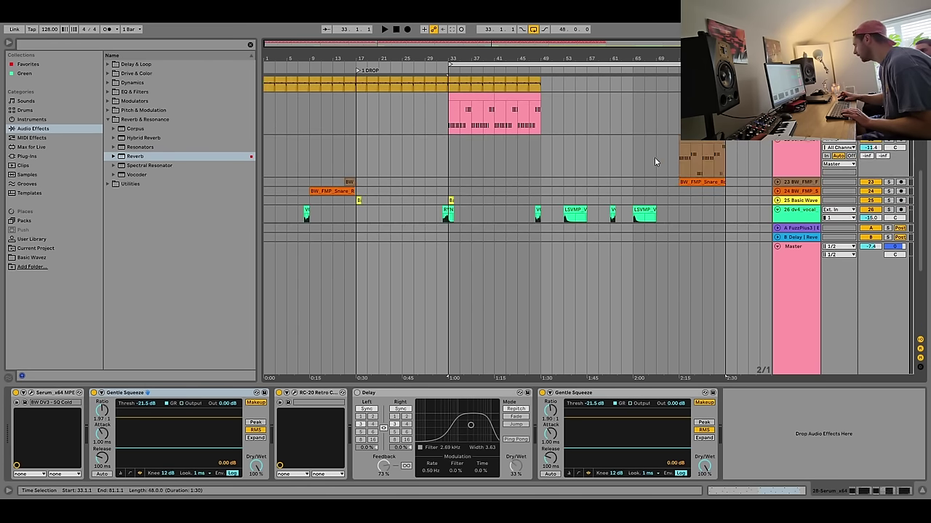
Play from bar 51 with track 28 selected and briefly check the tracks' automation lanes.
{"action": "scroll", "coordinate": [649, 160], "scroll_direction": "down", "scroll_amount": 5}
{"action": "left_click", "coordinate": [552, 144]}
{"action": "key", "text": "space"}
{"action": "left_click", "coordinate": [798, 142]}
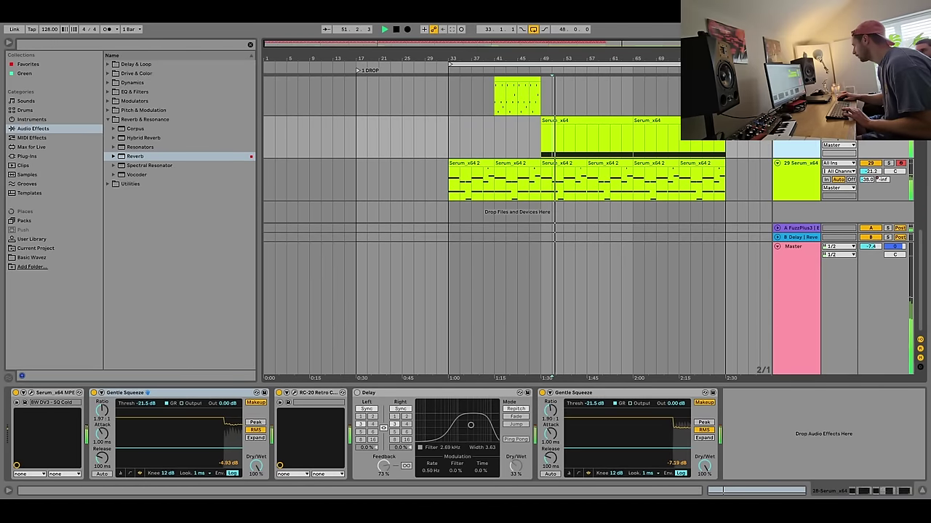
{"action": "key", "text": "a"}
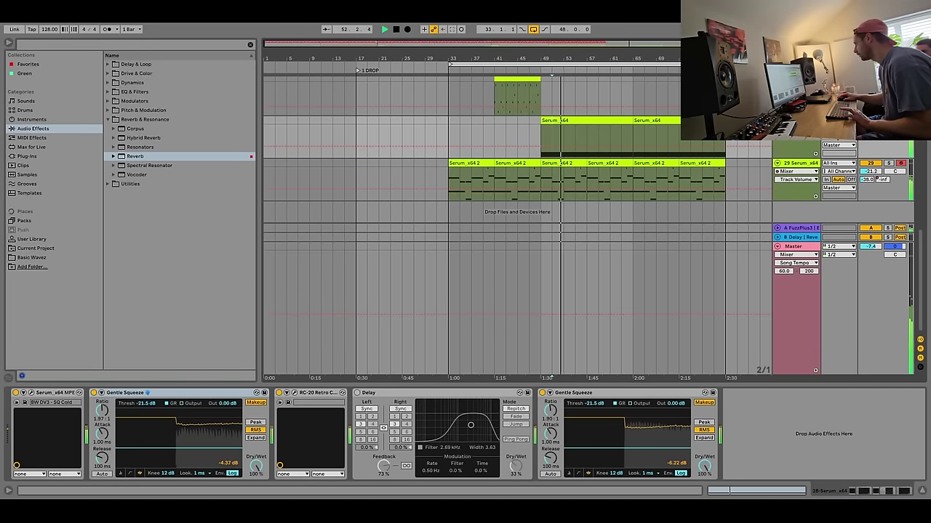
{"action": "key", "text": "a"}
{"action": "key", "text": "space"}
Copy bars 33–49 across all tracks and place the 16-bar copy at bars 81–97.
{"action": "scroll", "coordinate": [488, 198], "scroll_direction": "up", "scroll_amount": 4}
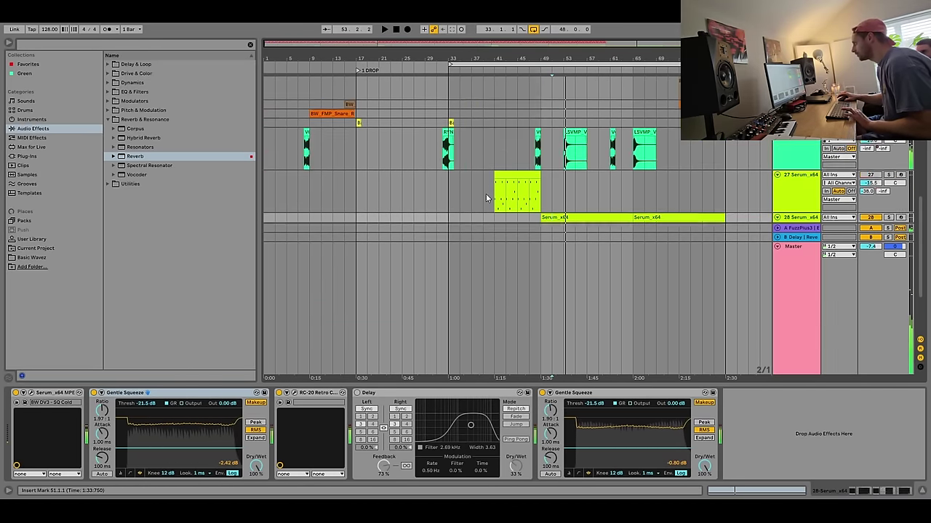
{"action": "scroll", "coordinate": [408, 171], "scroll_direction": "down", "scroll_amount": 4}
{"action": "scroll", "coordinate": [354, 211], "scroll_direction": "up", "scroll_amount": 2}
{"action": "scroll", "coordinate": [354, 221], "scroll_direction": "down", "scroll_amount": 2}
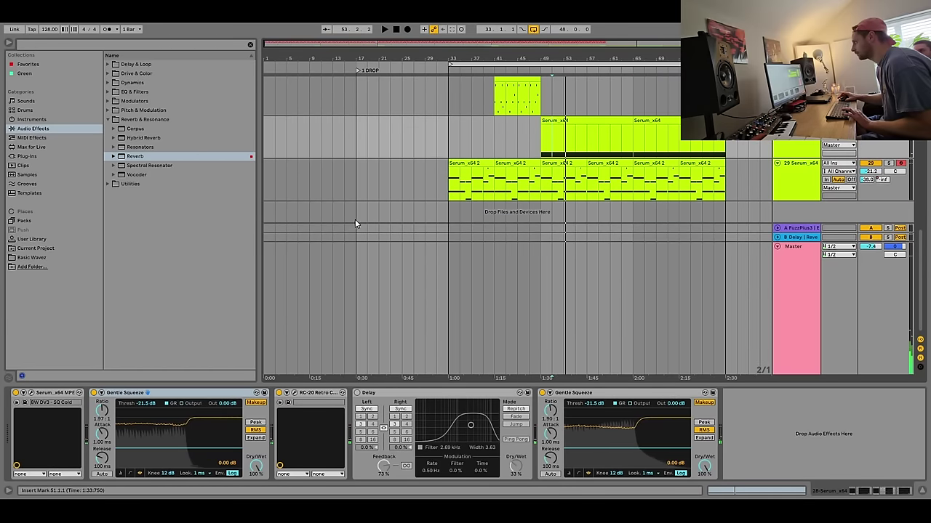
{"action": "scroll", "coordinate": [472, 219], "scroll_direction": "up", "scroll_amount": 3}
{"action": "scroll", "coordinate": [476, 216], "scroll_direction": "up", "scroll_amount": 3}
{"action": "scroll", "coordinate": [478, 210], "scroll_direction": "down", "scroll_amount": 6}
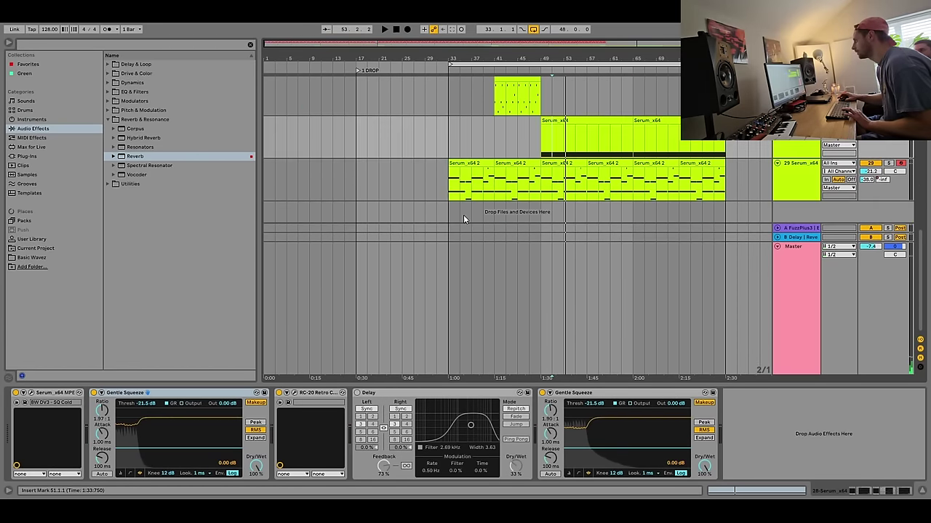
{"action": "left_click_drag", "start_coordinate": [450, 220], "coordinate": [540, 217]}
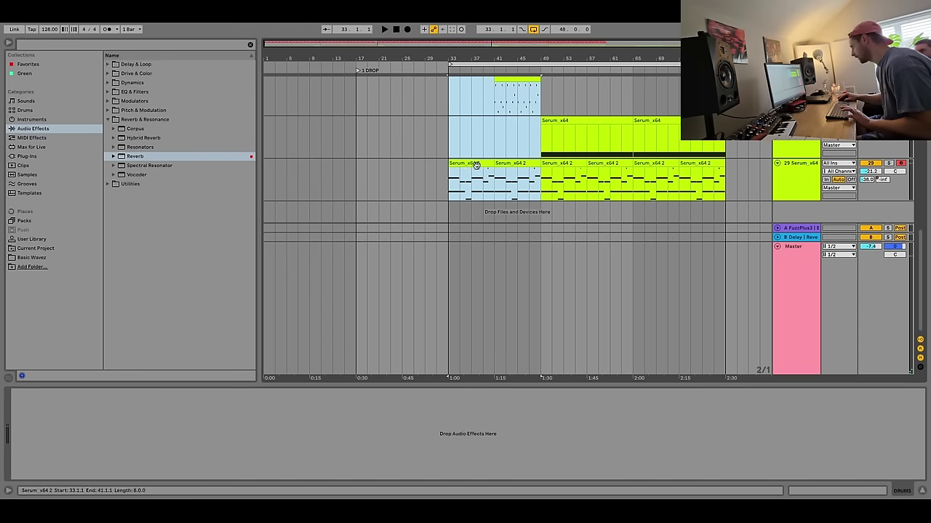
{"action": "key", "text": "ctrl+d"}
{"action": "key", "text": "ctrl+d"}
{"action": "key", "text": "ctrl+d"}
{"action": "key", "text": "minus"}
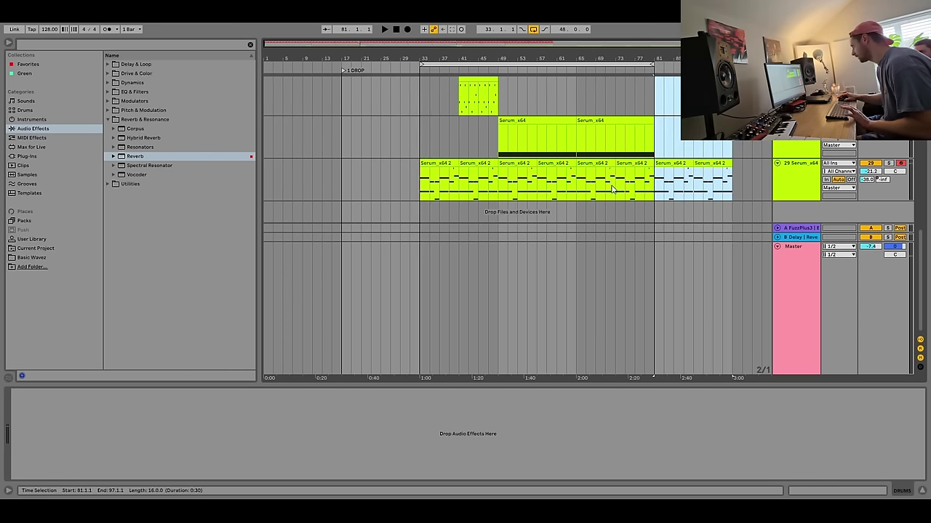
Move the snare roll at bar 73 from track 23 to track 24 and copy track 23's faller clip from bar 15 to bar 79.
{"action": "scroll", "coordinate": [612, 191], "scroll_direction": "up", "scroll_amount": 5}
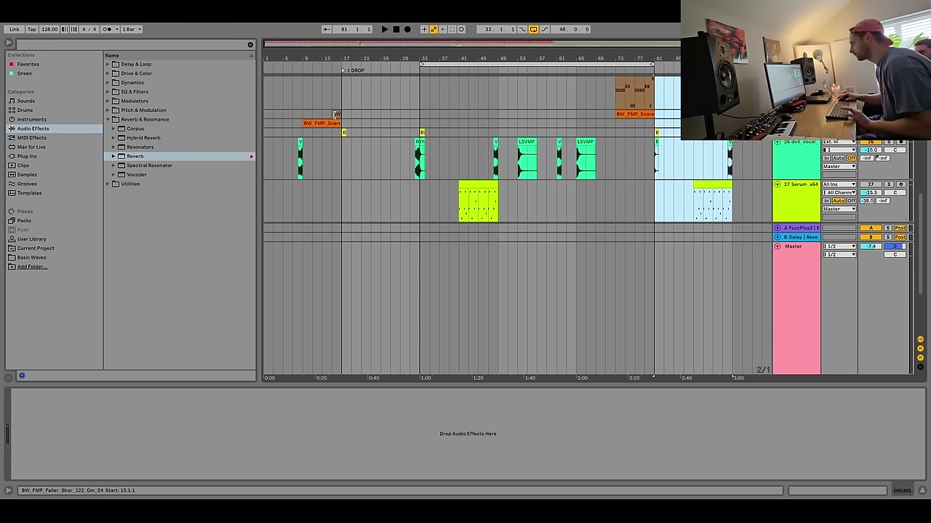
{"action": "left_click", "coordinate": [777, 114]}
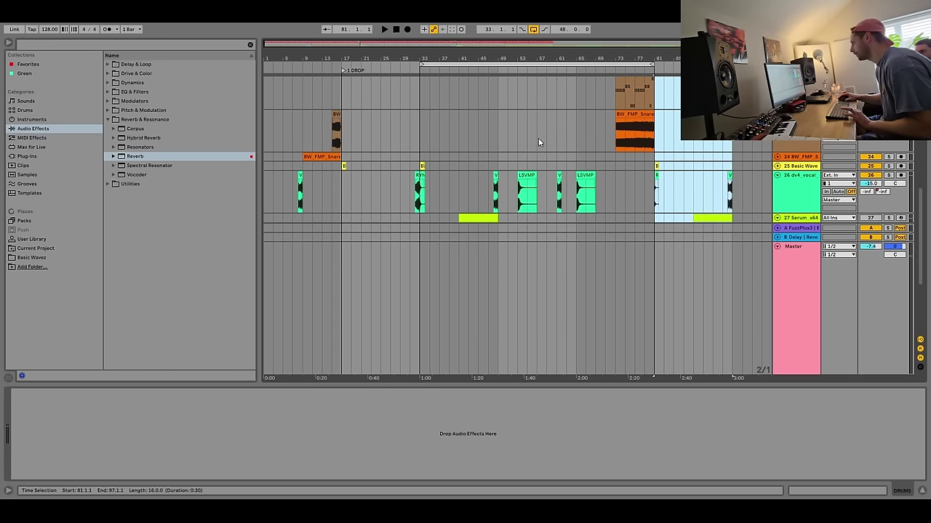
{"action": "scroll", "coordinate": [628, 118], "scroll_direction": "down", "scroll_amount": 1}
{"action": "left_click", "coordinate": [637, 105]}
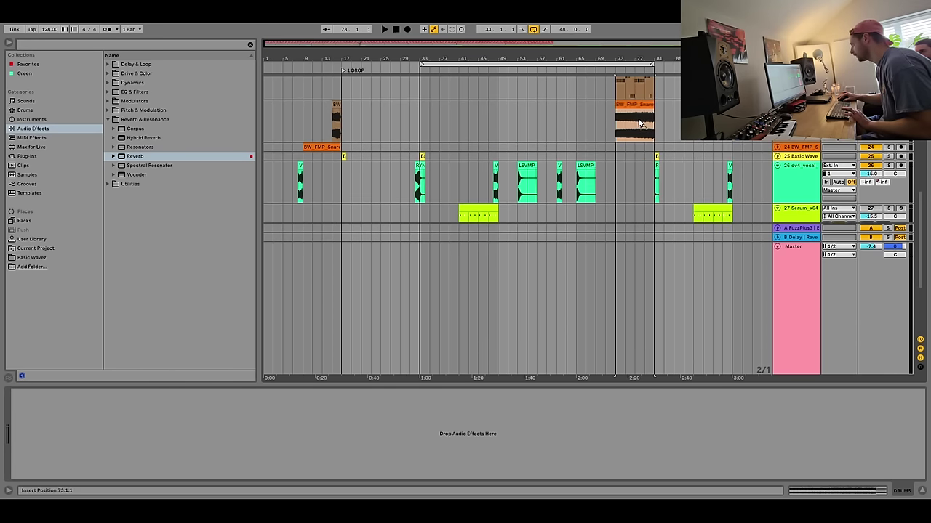
{"action": "left_click_drag", "start_coordinate": [640, 145], "coordinate": [640, 149]}
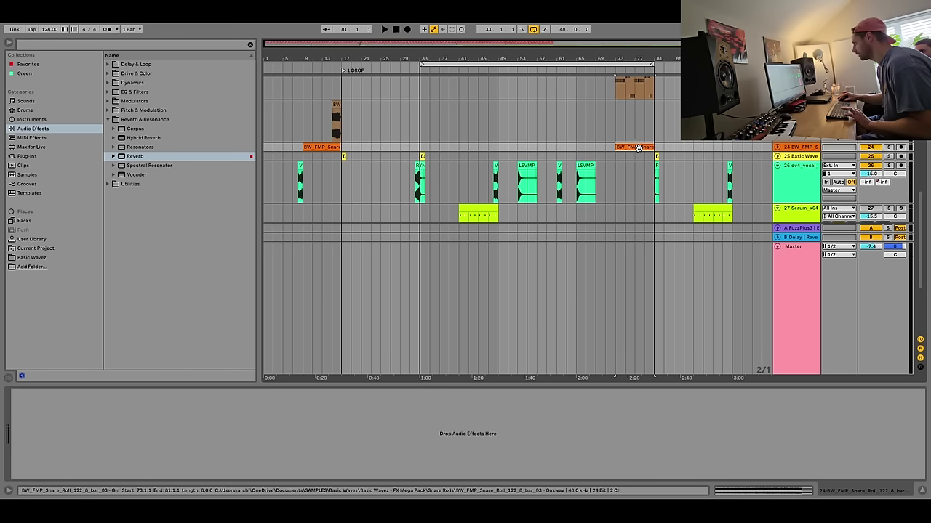
{"action": "key", "text": "space"}
{"action": "left_click_drag", "start_coordinate": [338, 104], "coordinate": [649, 123]}
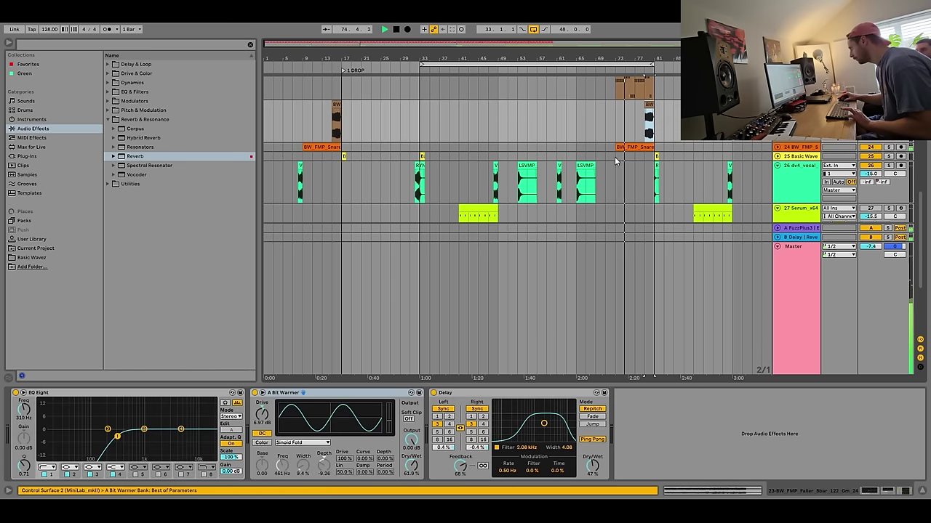
Extend track 13's clip at bar 89 back to bar 81 and lengthen the loop to 64 bars, ending at bar 97.
{"action": "left_click_drag", "start_coordinate": [654, 68], "coordinate": [703, 68]}
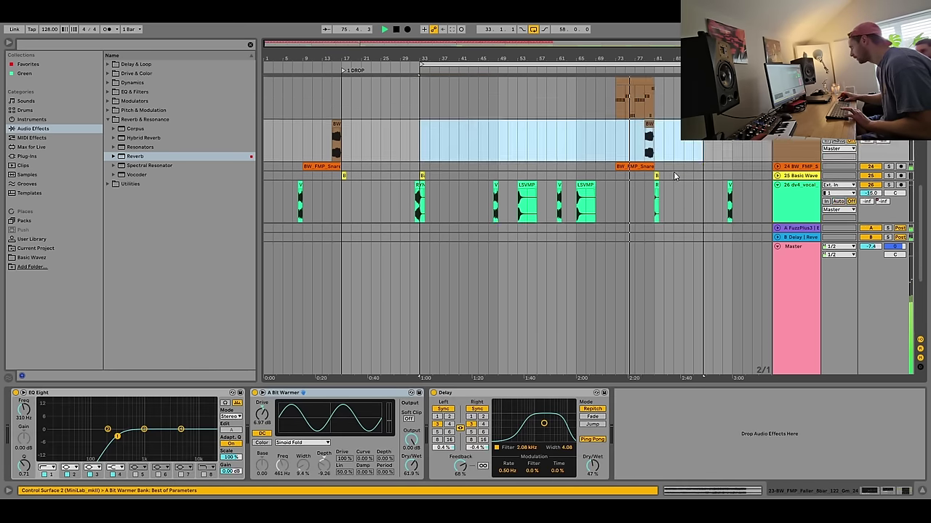
{"action": "scroll", "coordinate": [667, 171], "scroll_direction": "up", "scroll_amount": 5}
{"action": "scroll", "coordinate": [673, 164], "scroll_direction": "up", "scroll_amount": 5}
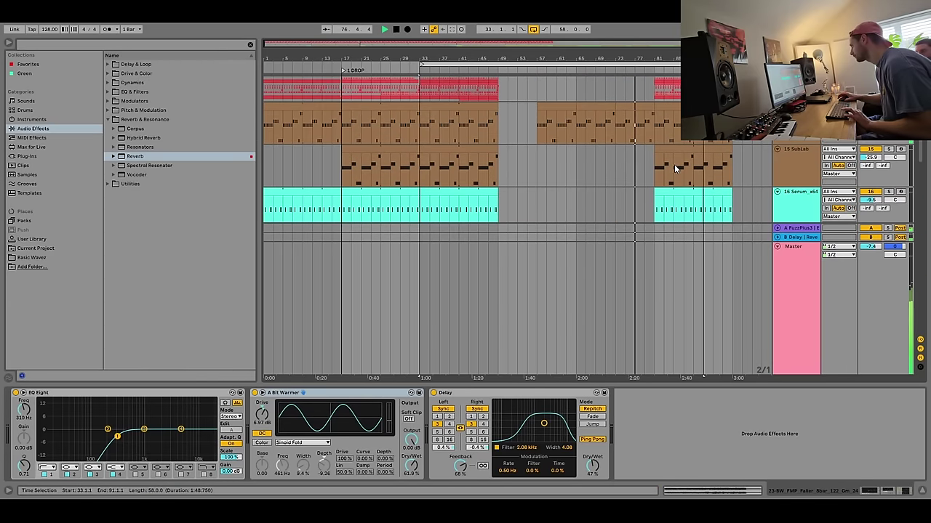
{"action": "scroll", "coordinate": [690, 137], "scroll_direction": "up", "scroll_amount": 5}
{"action": "scroll", "coordinate": [690, 137], "scroll_direction": "down", "scroll_amount": 3}
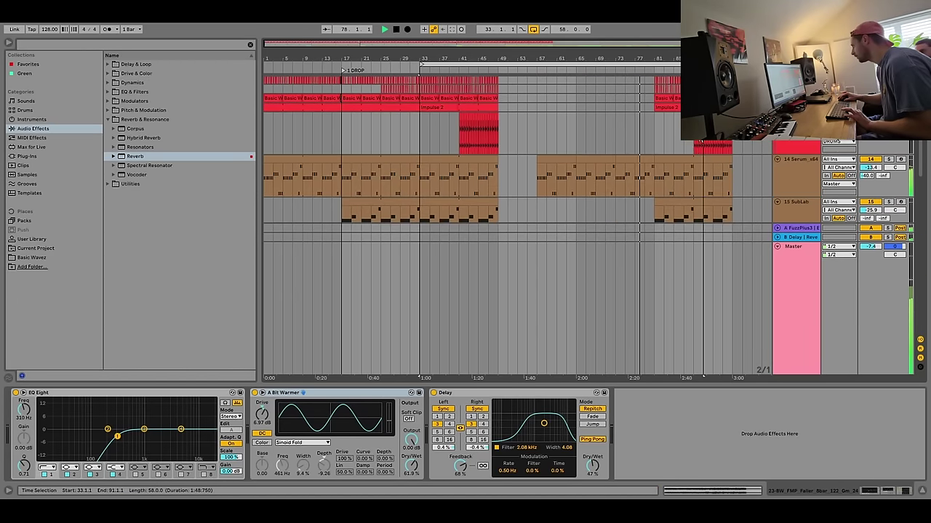
{"action": "mouse_move", "coordinate": [694, 141]}
{"action": "left_mouse_down"}
{"action": "mouse_move", "coordinate": [732, 140]}
{"action": "mouse_move", "coordinate": [725, 118]}
{"action": "mouse_move", "coordinate": [686, 130]}
{"action": "left_mouse_up"}
{"action": "left_click_drag", "start_coordinate": [702, 75], "coordinate": [730, 77]}
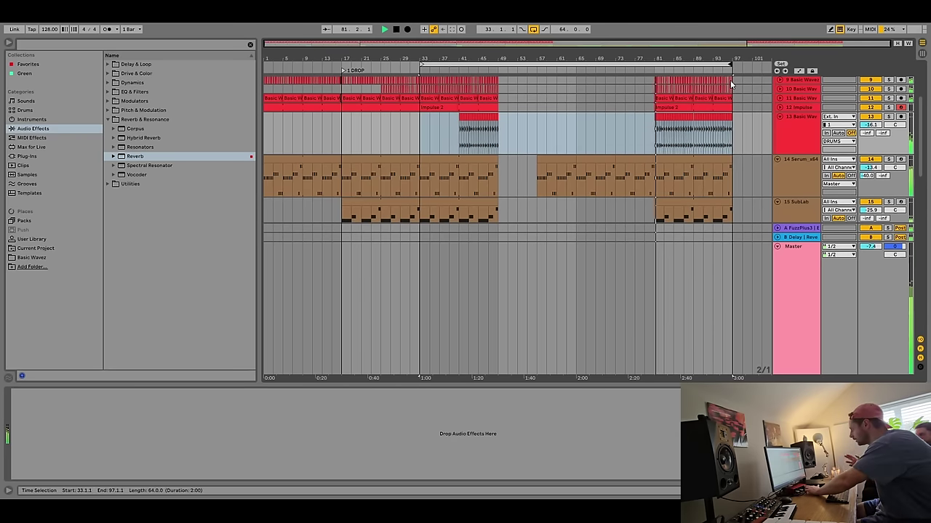
Duplicate track 28's Serum clip from bar 65 into bars 81–97 and start playback from bar 65.
{"action": "scroll", "coordinate": [667, 217], "scroll_direction": "down", "scroll_amount": 10}
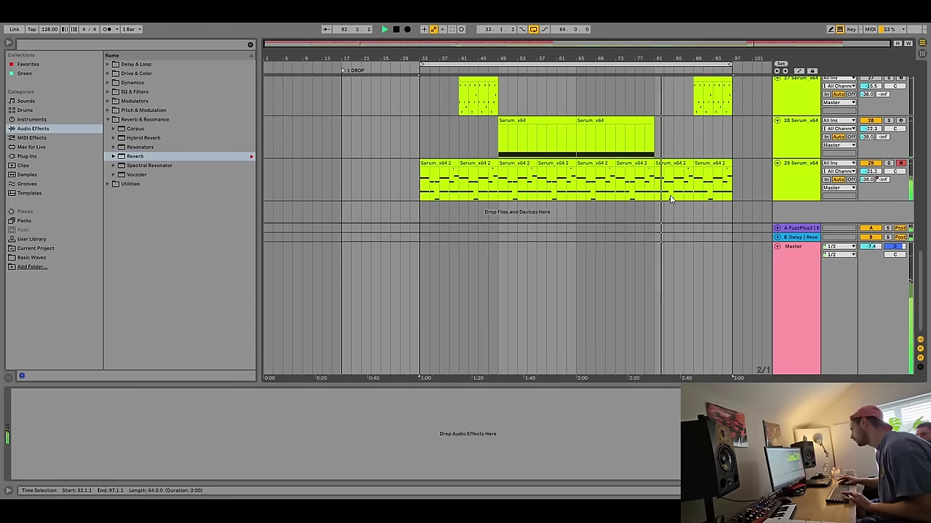
{"action": "left_click", "coordinate": [640, 120]}
{"action": "key", "text": "ctrl+d"}
{"action": "key", "text": "space"}
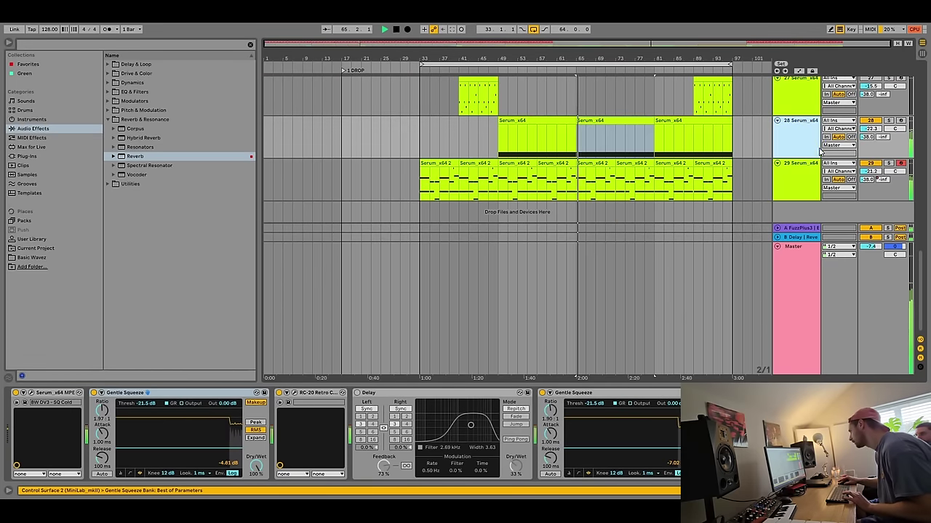
Show track 28's Serum automation, try the filter cutoff and resonance in the plug-in, and set the lane to Fil Reso.
{"action": "left_click", "coordinate": [800, 71]}
{"action": "left_click", "coordinate": [795, 128]}
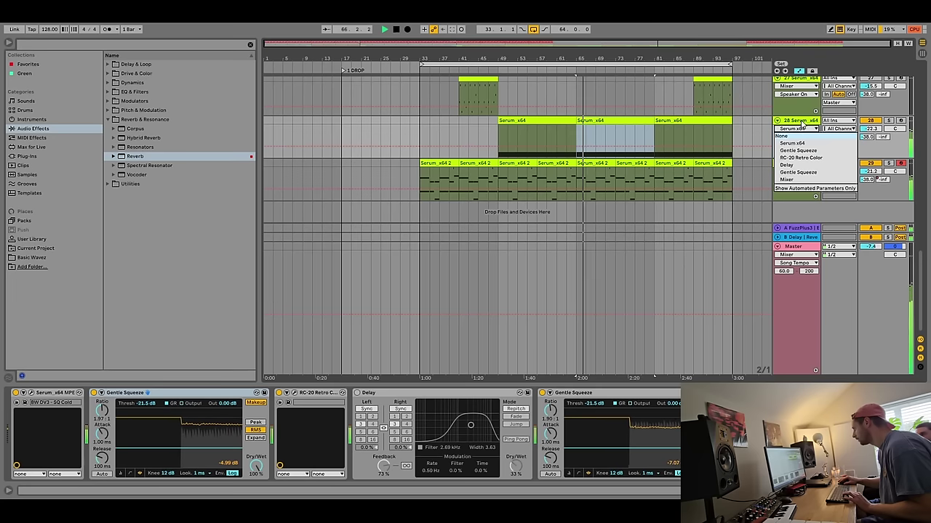
{"action": "left_click", "coordinate": [792, 144]}
{"action": "left_click", "coordinate": [32, 392]}
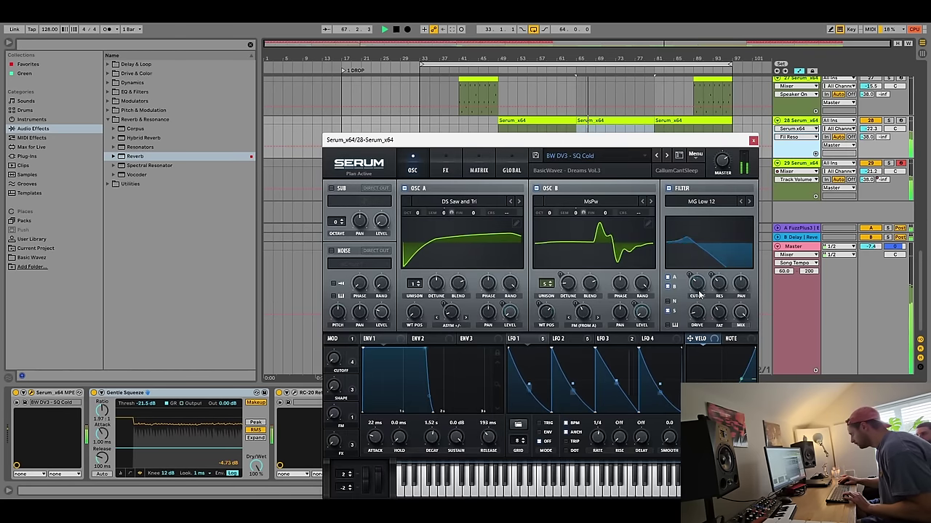
{"action": "left_click", "coordinate": [699, 285]}
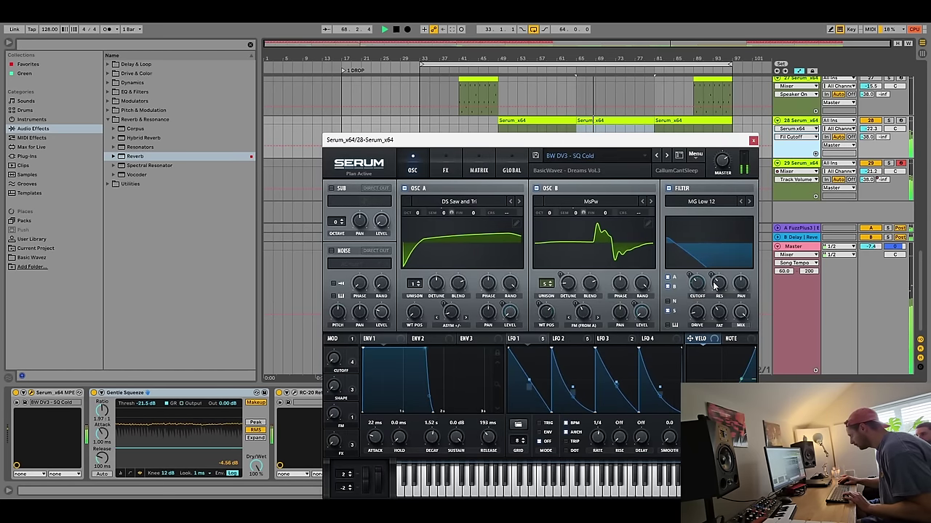
{"action": "left_click", "coordinate": [719, 276]}
{"action": "mouse_move", "coordinate": [719, 275]}
{"action": "left_mouse_down"}
{"action": "mouse_move", "coordinate": [726, 238]}
{"action": "mouse_move", "coordinate": [725, 268]}
{"action": "left_mouse_up"}
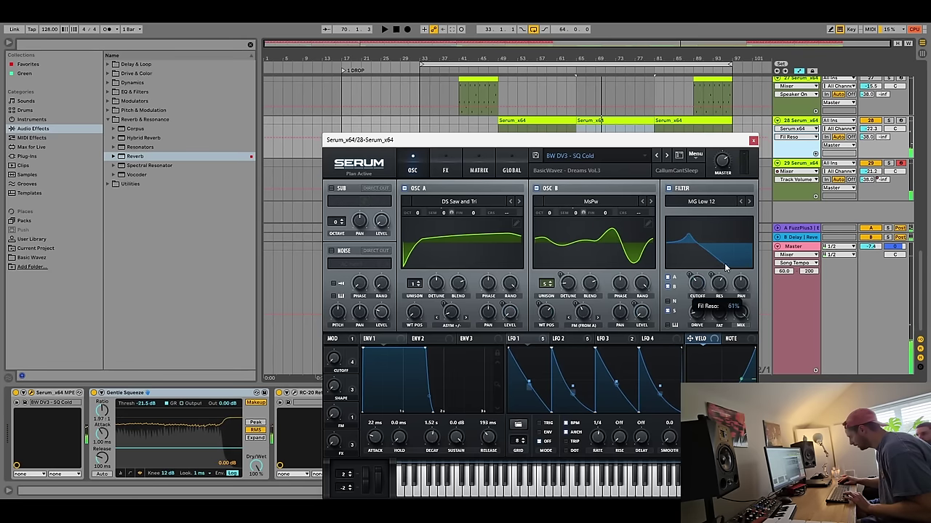
Draw a filter resonance automation ramp on track 28, rising from 0.38 at bar 65 towards bar 81.
{"action": "left_click_drag", "start_coordinate": [655, 139], "coordinate": [632, 260]}
{"action": "scroll", "coordinate": [816, 155], "scroll_direction": "up", "scroll_amount": 2}
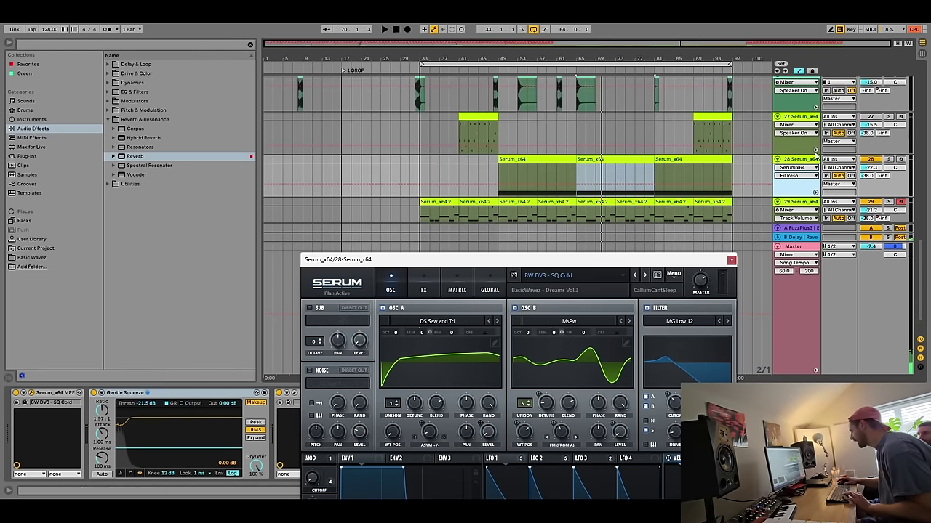
{"action": "scroll", "coordinate": [653, 203], "scroll_direction": "up", "scroll_amount": 3}
{"action": "scroll", "coordinate": [677, 231], "scroll_direction": "down", "scroll_amount": 4}
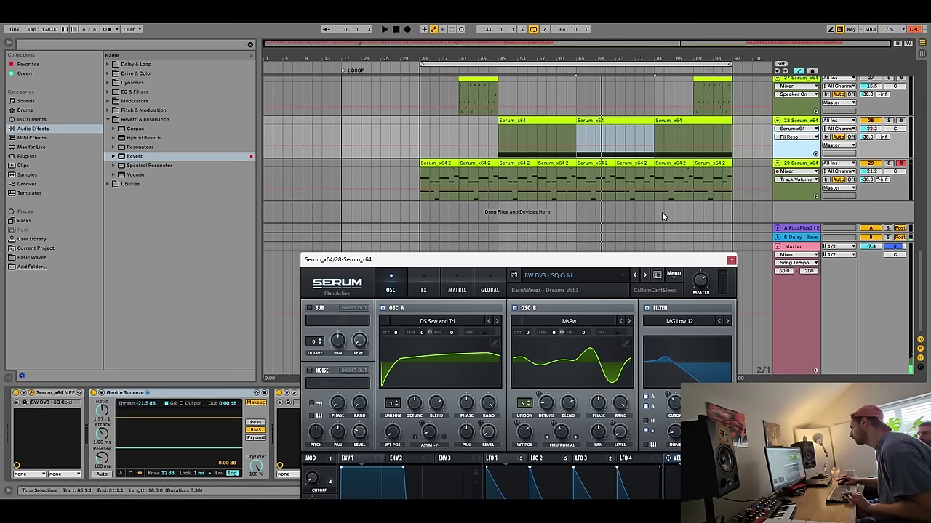
{"action": "left_click", "coordinate": [605, 148]}
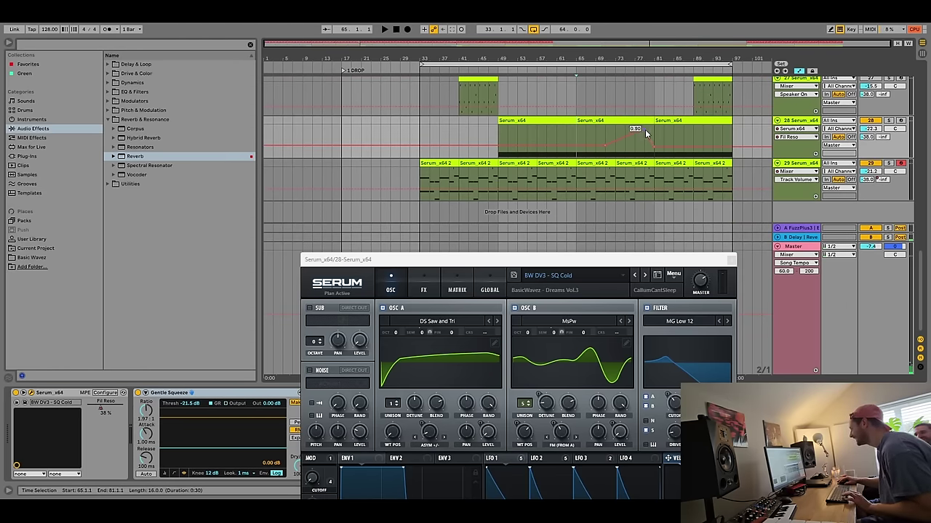
{"action": "left_click_drag", "start_coordinate": [650, 134], "coordinate": [576, 146]}
Play track 28's filter resonance ramp from bar 65, then again from bar 71.
{"action": "key", "text": "space"}
{"action": "key", "text": "space"}
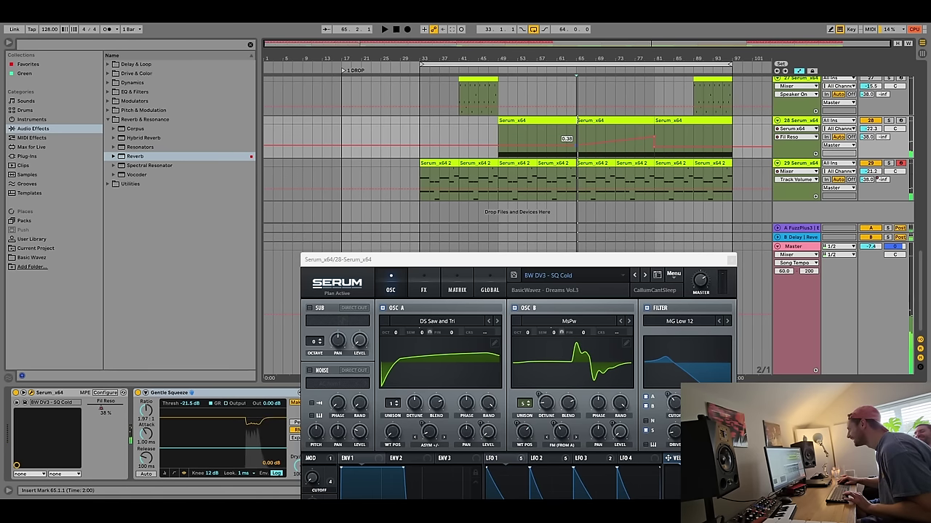
{"action": "left_click", "coordinate": [606, 144]}
{"action": "key", "text": "space"}
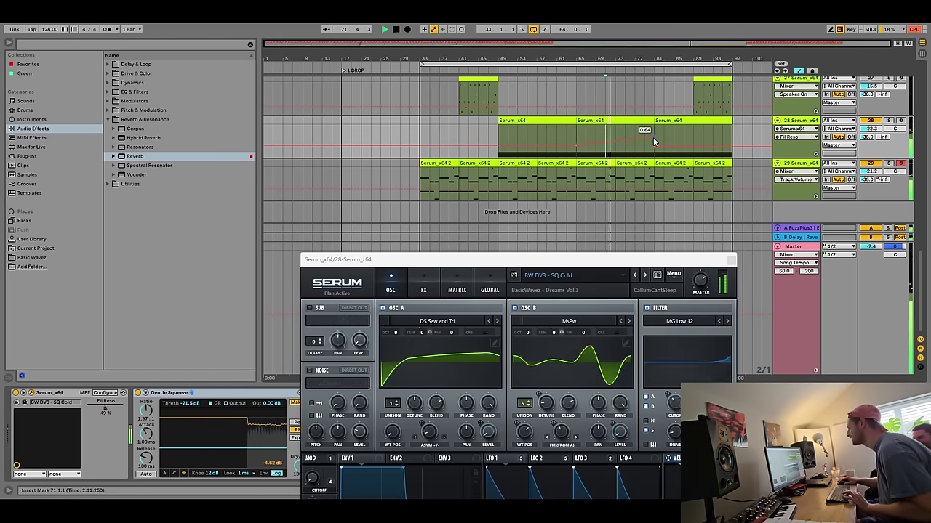
Replay the resonance ramp from bar 71, set track 28's volume to -21.7 dB, and close its Serum window.
{"action": "key", "text": "space"}
{"action": "key", "text": "space"}
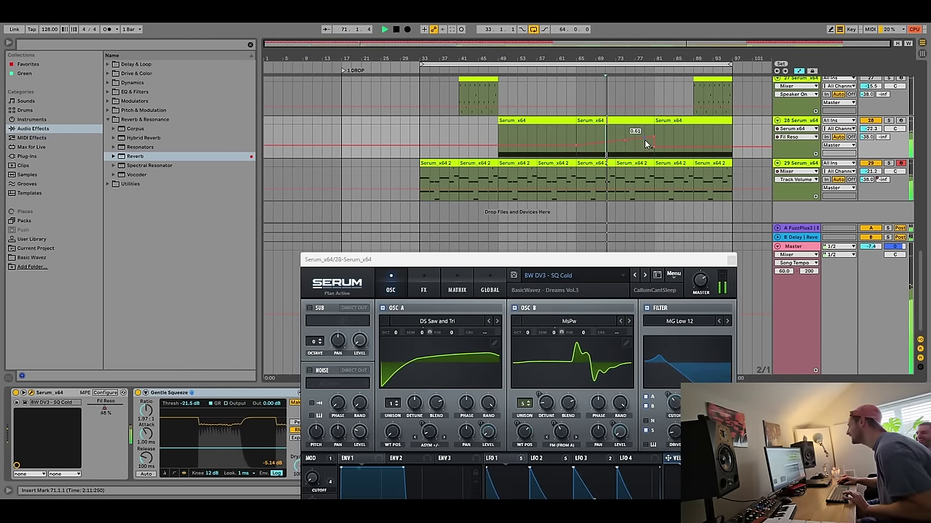
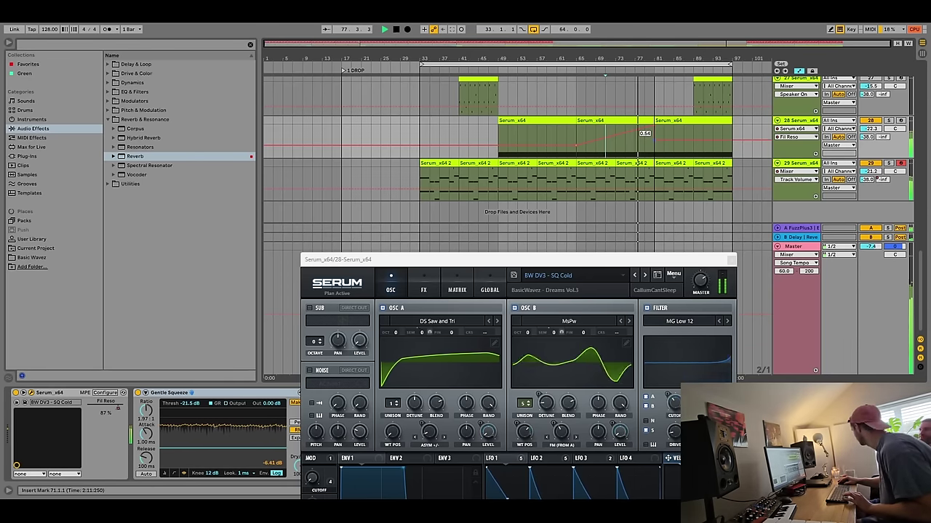
{"action": "left_click_drag", "start_coordinate": [870, 130], "coordinate": [871, 125]}
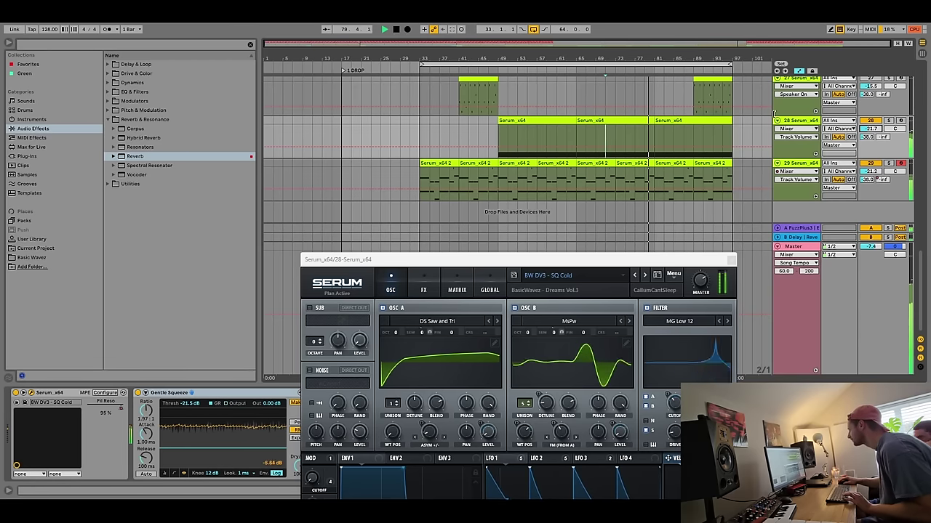
{"action": "left_click", "coordinate": [731, 260]}
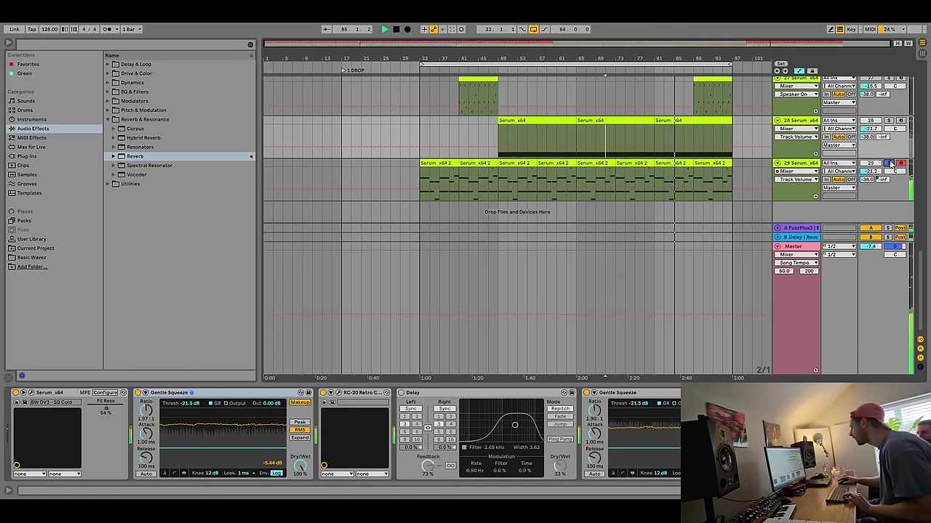
Copy track 18's Serum clip from the second drop into bars 65–81 and save the set, dismissing the temporary-files dialog.
{"action": "scroll", "coordinate": [644, 170], "scroll_direction": "up", "scroll_amount": 3}
{"action": "scroll", "coordinate": [644, 175], "scroll_direction": "up", "scroll_amount": 6}
{"action": "scroll", "coordinate": [644, 175], "scroll_direction": "down", "scroll_amount": 8}
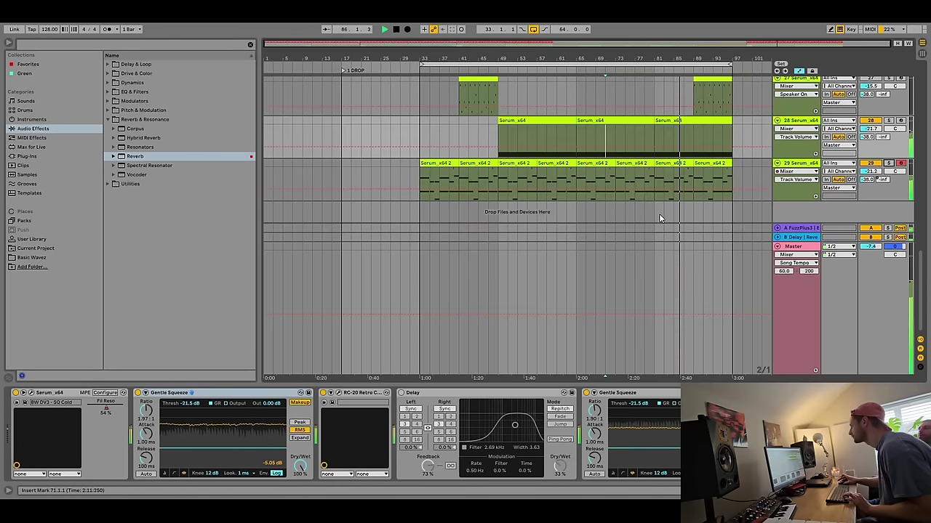
{"action": "scroll", "coordinate": [658, 213], "scroll_direction": "up", "scroll_amount": 1}
{"action": "scroll", "coordinate": [660, 207], "scroll_direction": "up", "scroll_amount": 8}
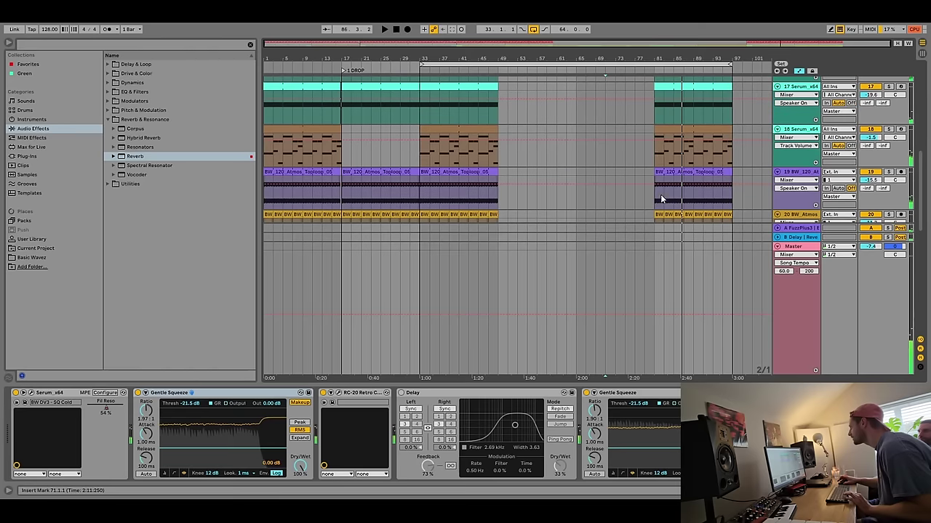
{"action": "left_click", "coordinate": [547, 134]}
{"action": "key", "text": "space"}
{"action": "left_click_drag", "start_coordinate": [665, 129], "coordinate": [577, 139]}
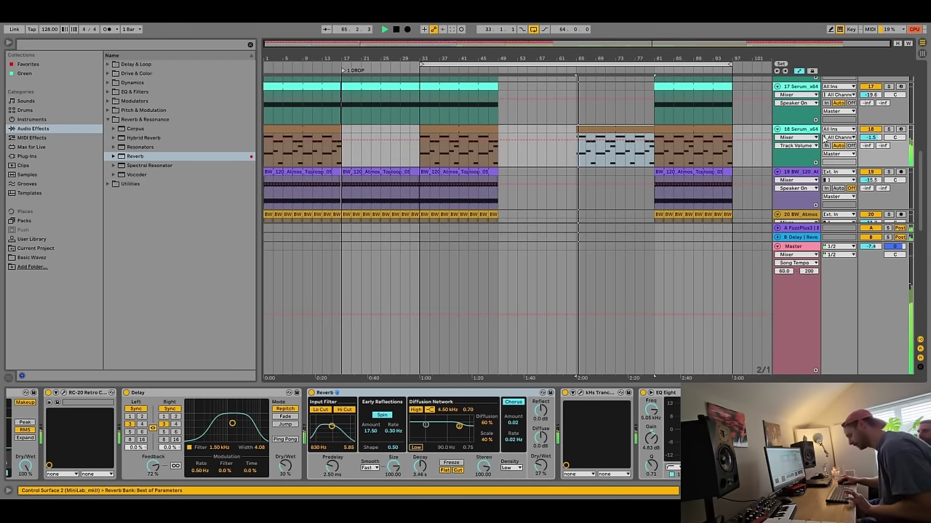
{"action": "key", "text": "ctrl+s"}
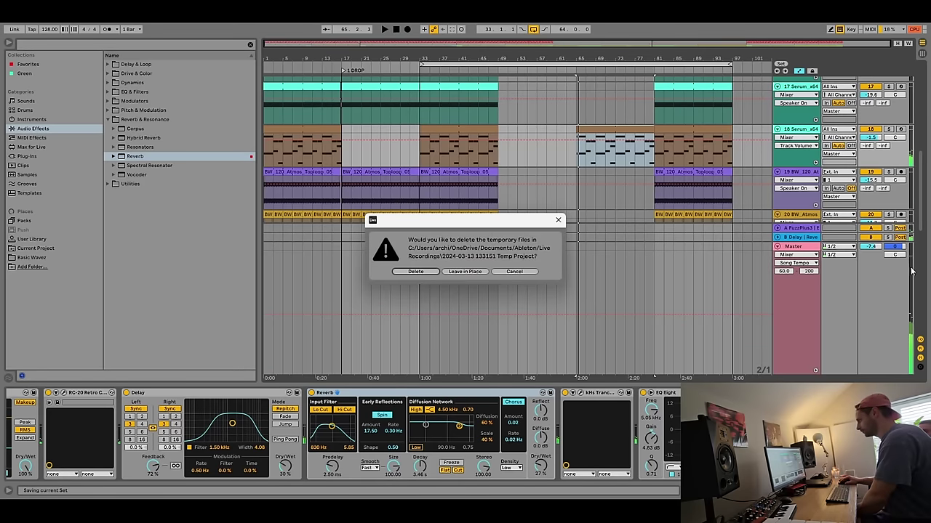
{"action": "left_click", "coordinate": [555, 221]}
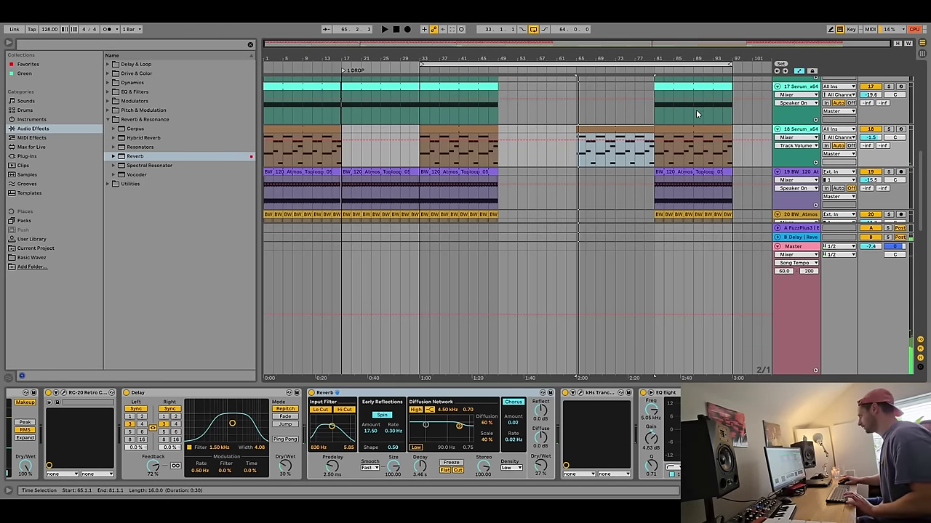
Play the arrangement from bar 65 with track 18's copied clip and review the layers across all tracks.
{"action": "left_click", "coordinate": [816, 120]}
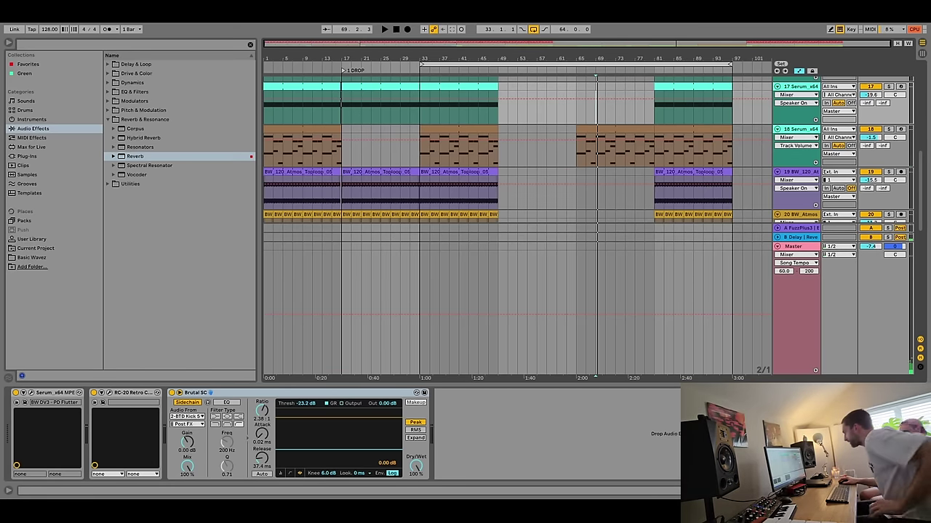
{"action": "key", "text": "ctrl+alt+l"}
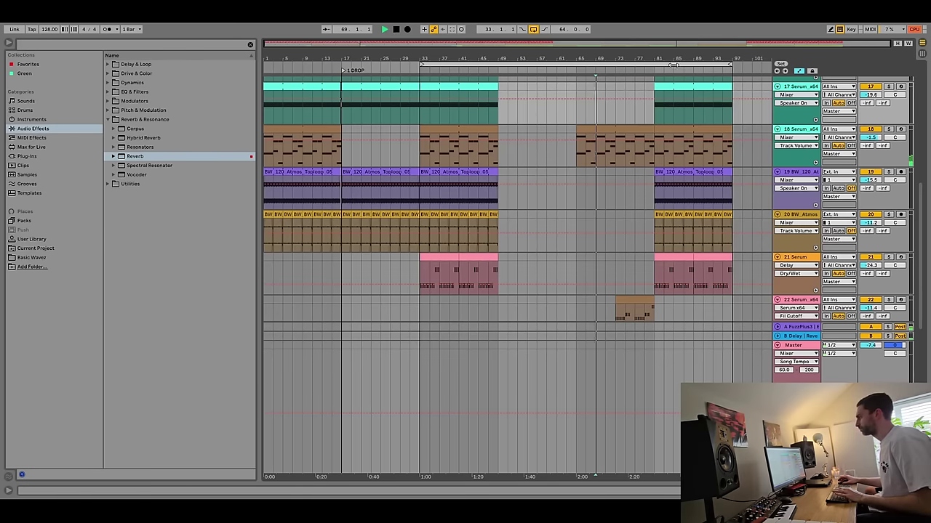
{"action": "left_click", "coordinate": [640, 130]}
{"action": "key", "text": "space"}
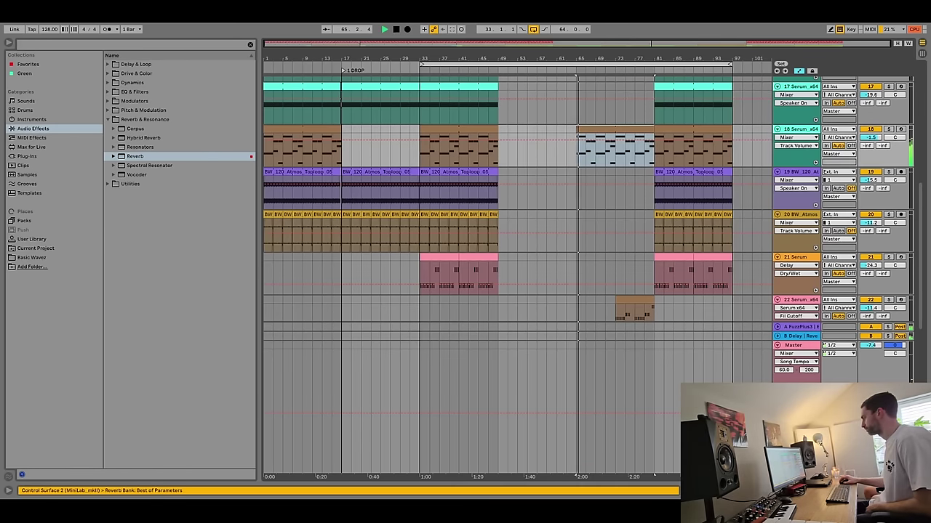
{"action": "key", "text": "ctrl+alt+l"}
{"action": "scroll", "coordinate": [691, 222], "scroll_direction": "down", "scroll_amount": 3}
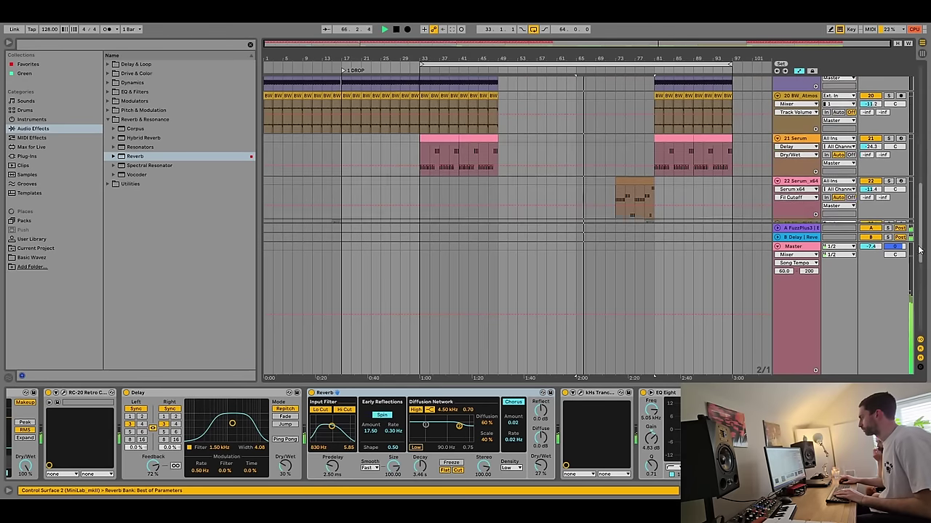
{"action": "scroll", "coordinate": [690, 222], "scroll_direction": "down", "scroll_amount": 5}
{"action": "scroll", "coordinate": [516, 218], "scroll_direction": "up", "scroll_amount": 10}
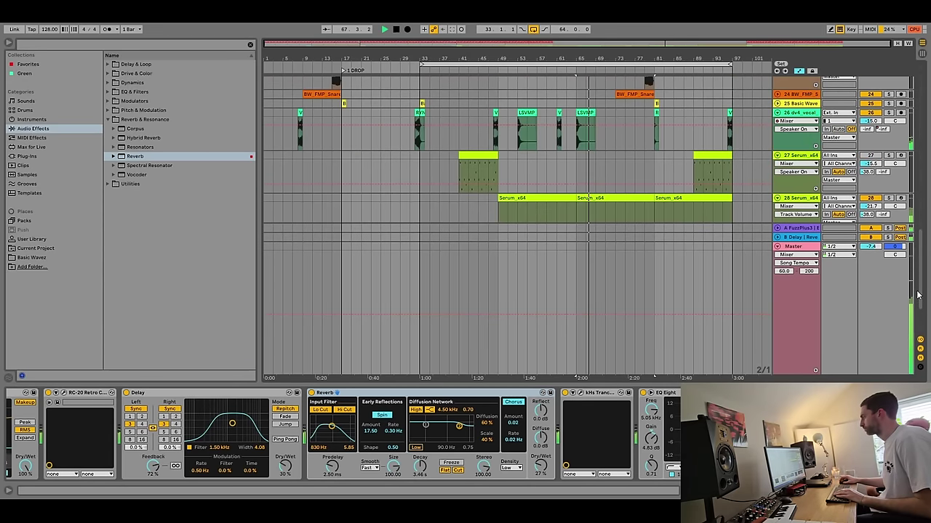
{"action": "key", "text": "super+alt+l"}
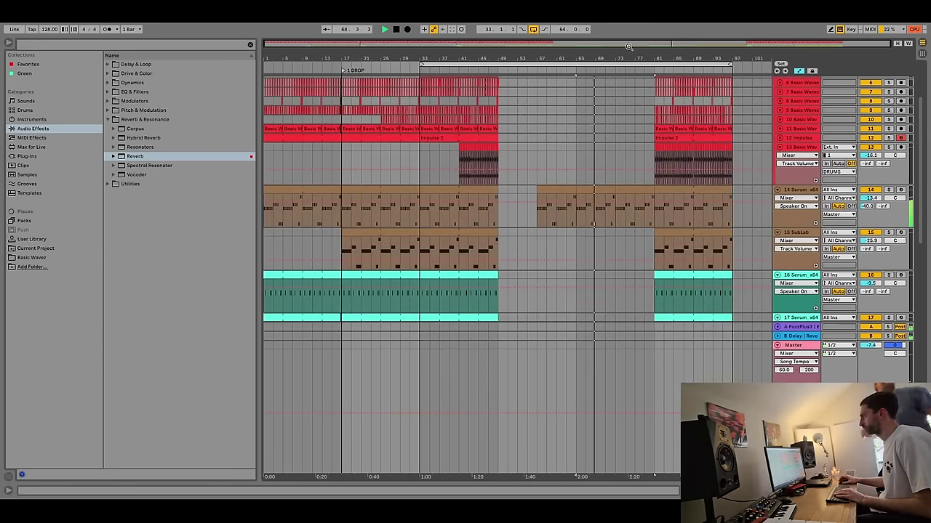
{"action": "scroll", "coordinate": [618, 120], "scroll_direction": "up", "scroll_amount": 3}
{"action": "scroll", "coordinate": [622, 180], "scroll_direction": "down", "scroll_amount": 15}
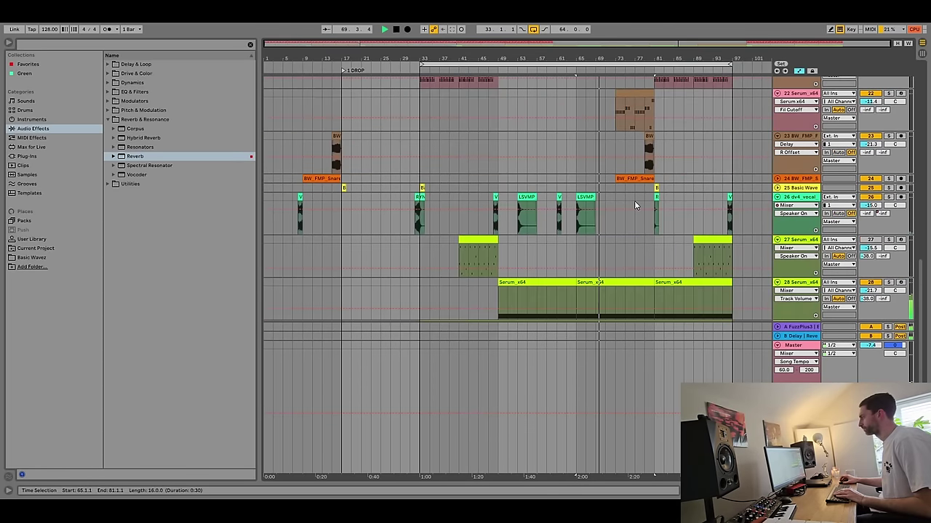
Show the Serum HypDim.Size automation on track 29 and the Serum Fil Reso automation on track 28.
{"action": "left_click", "coordinate": [802, 270]}
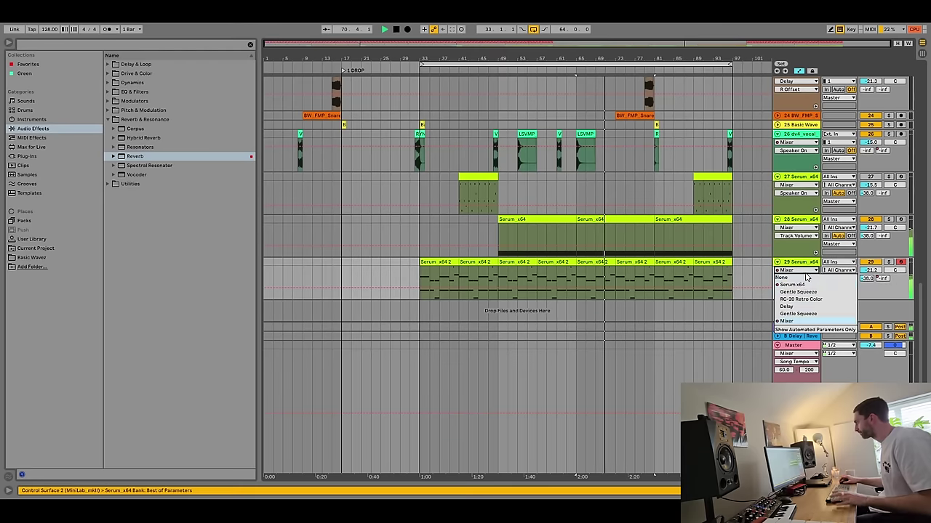
{"action": "left_click", "coordinate": [804, 288]}
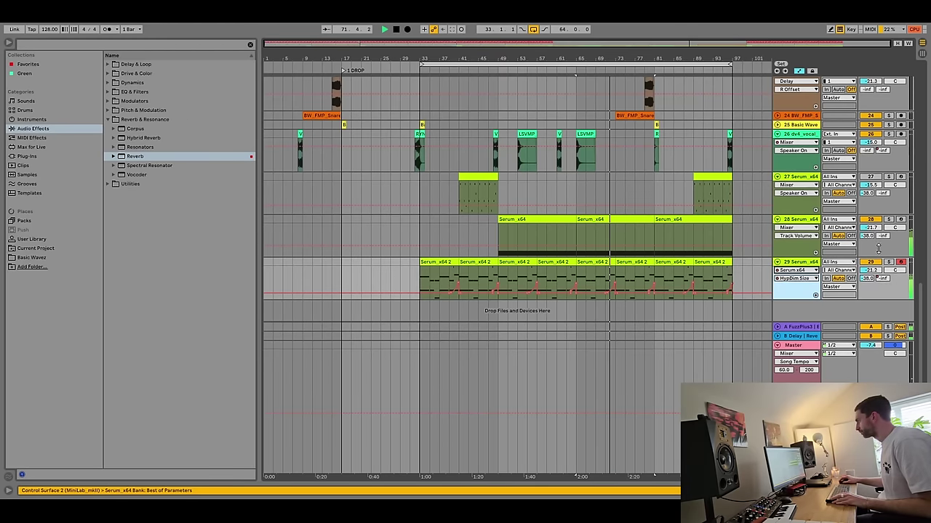
{"action": "left_click", "coordinate": [888, 219]}
{"action": "left_click", "coordinate": [798, 228]}
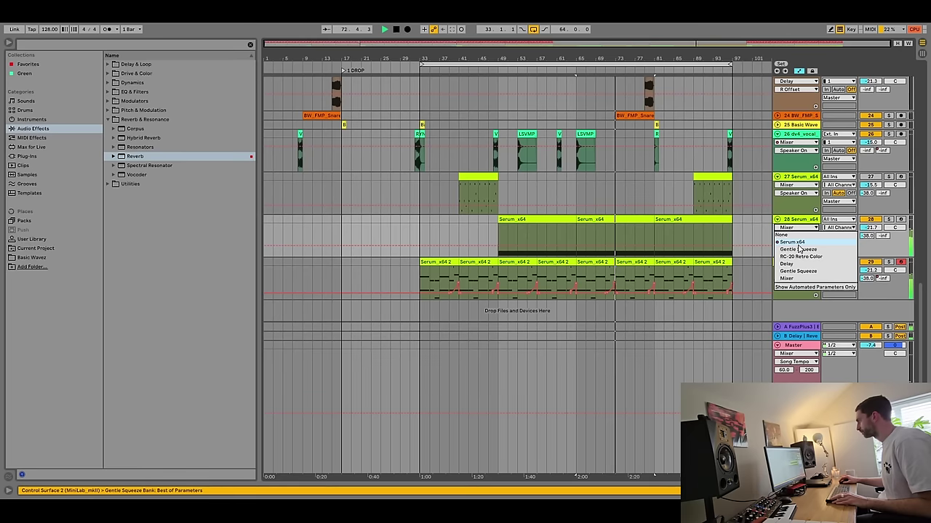
{"action": "left_click", "coordinate": [803, 245]}
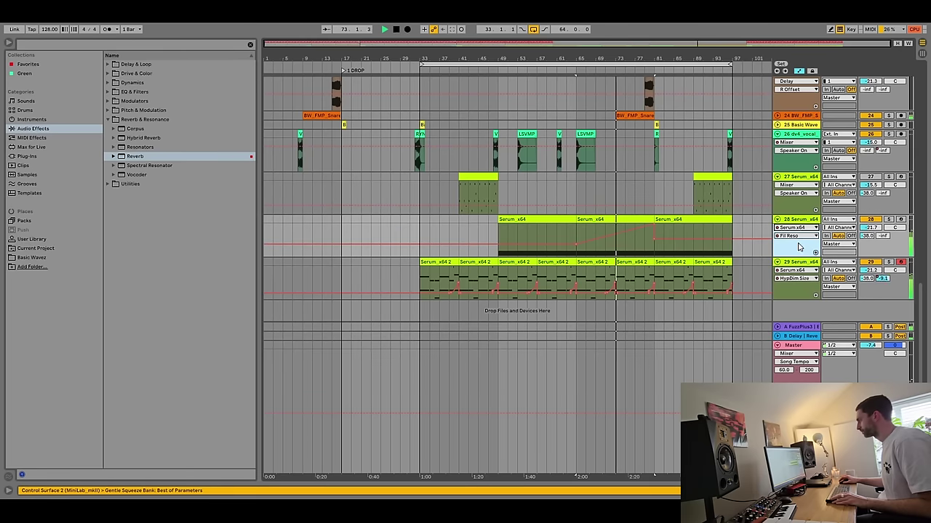
{"action": "left_click", "coordinate": [654, 229]}
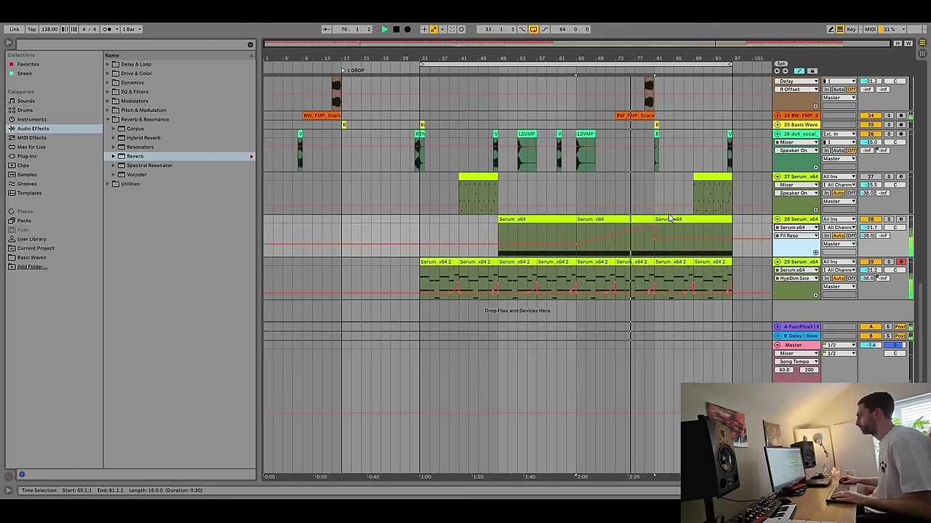
Listen through the transition into bar 81 and review the other tracks' clips around the second drop.
{"action": "left_click", "coordinate": [706, 218]}
{"action": "key", "text": "Tab"}
{"action": "key", "text": "Tab"}
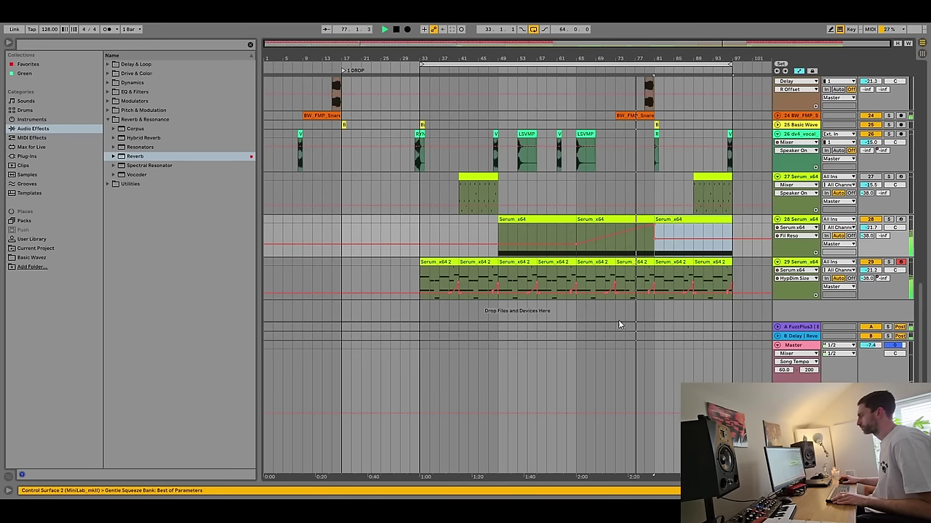
{"action": "scroll", "coordinate": [605, 153], "scroll_direction": "up", "scroll_amount": 3}
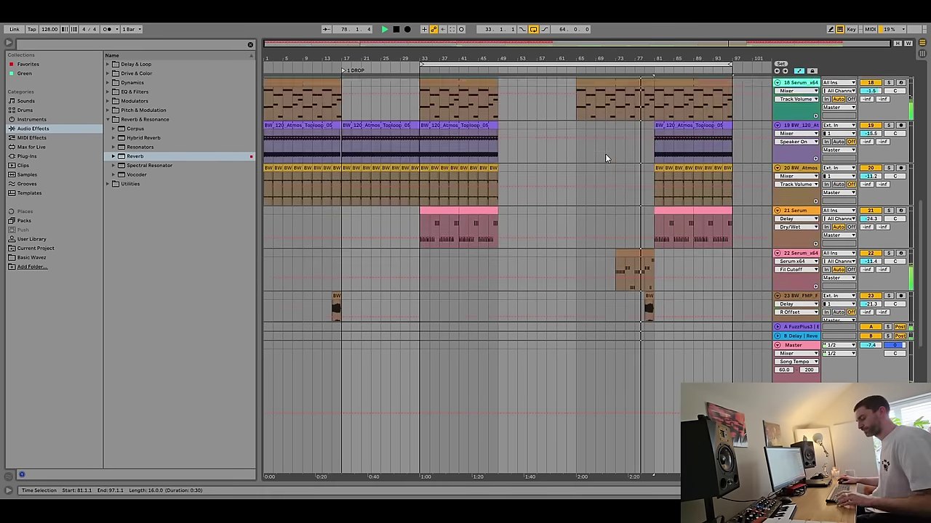
{"action": "key", "text": "Tab"}
{"action": "left_click_drag", "start_coordinate": [543, 379], "coordinate": [730, 380]}
{"action": "key", "text": "Tab"}
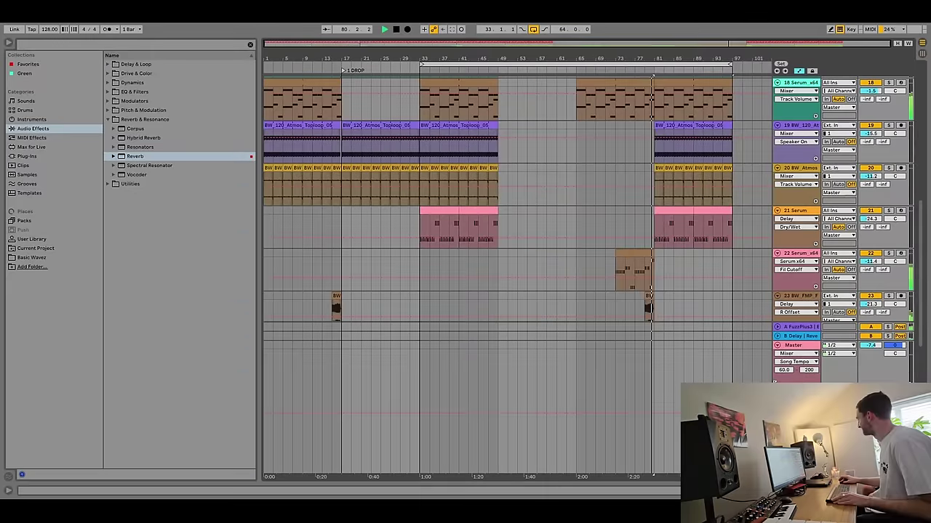
{"action": "key", "text": "Tab"}
{"action": "key", "text": "Tab"}
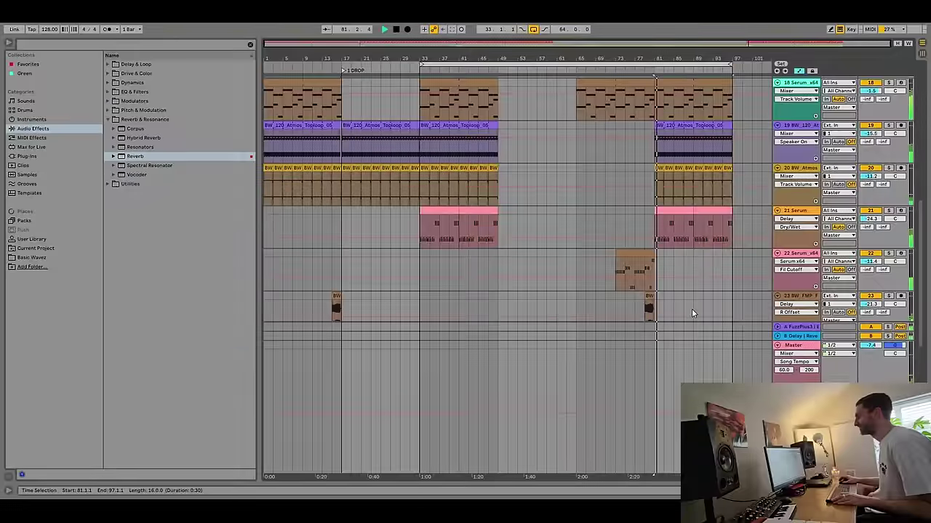
{"action": "key", "text": "Tab"}
{"action": "key", "text": "Tab"}
{"action": "scroll", "coordinate": [693, 248], "scroll_direction": "down", "scroll_amount": 3}
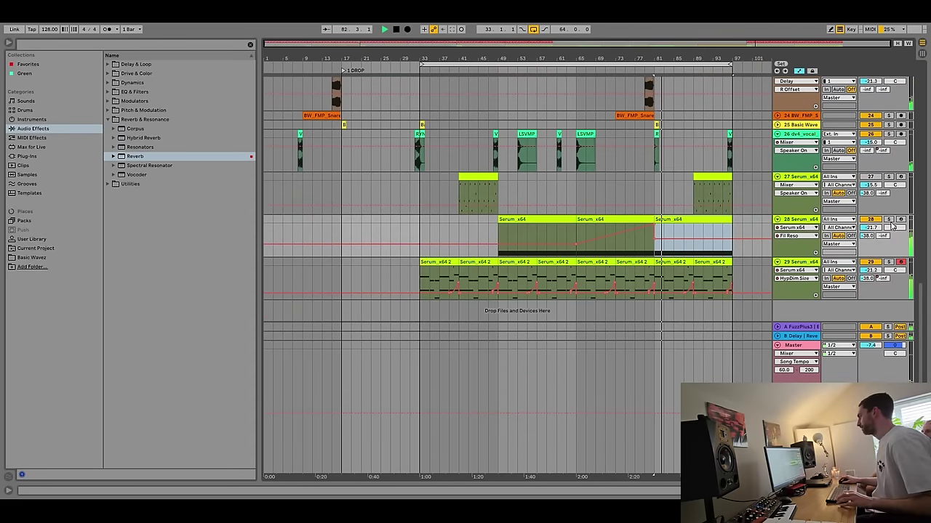
Play from bar 79 and lower track 28's filter resonance point at bar 81 to about 0.41.
{"action": "key", "text": "space"}
{"action": "left_click", "coordinate": [645, 251]}
{"action": "key", "text": "space"}
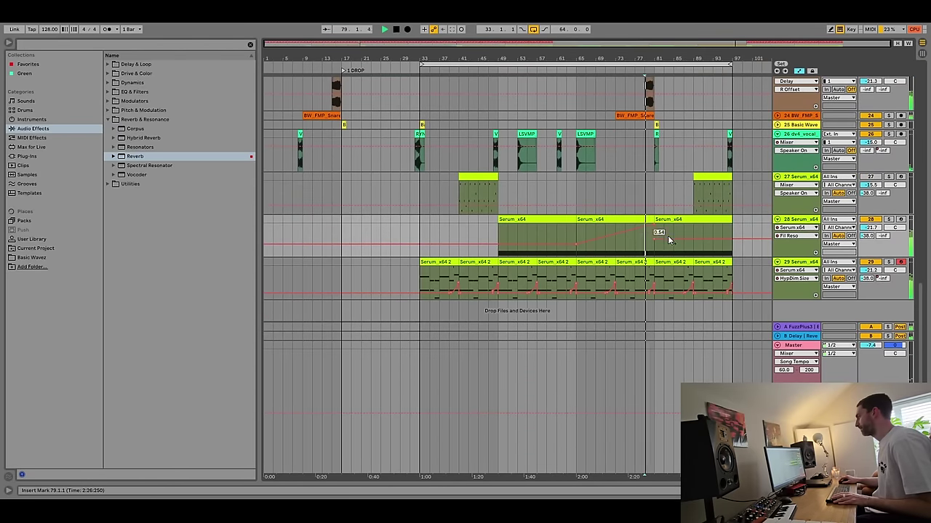
{"action": "left_click", "coordinate": [655, 239]}
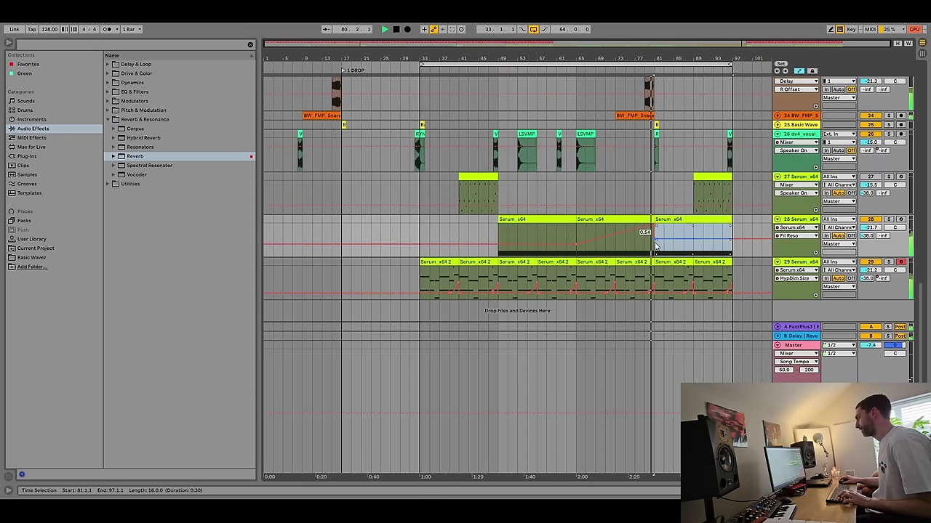
{"action": "left_click", "coordinate": [655, 246]}
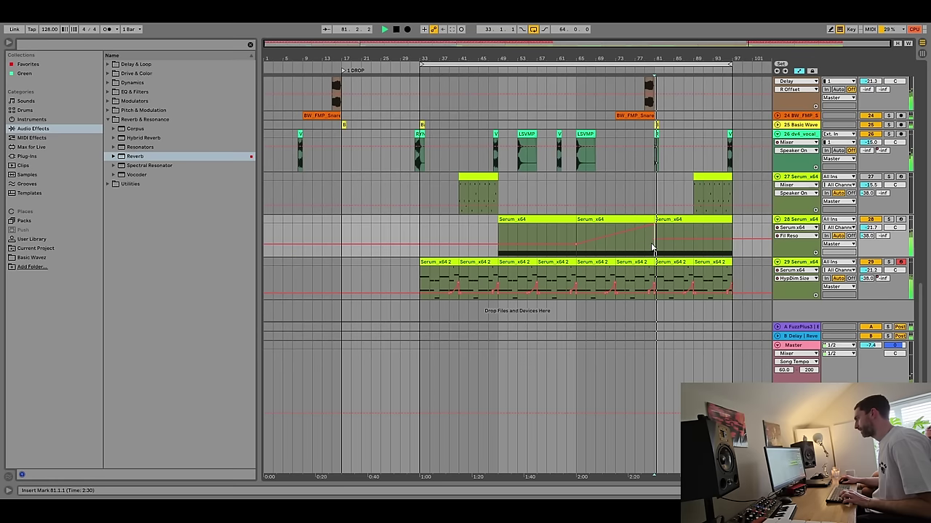
{"action": "key", "text": "space"}
{"action": "left_click_drag", "start_coordinate": [655, 239], "coordinate": [654, 244]}
{"action": "key", "text": "space"}
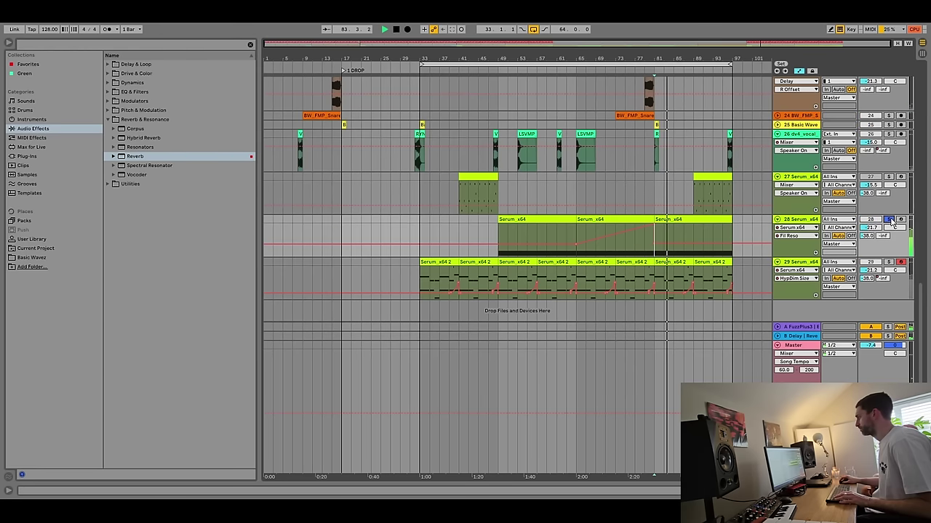
Lower track 28's resonance ramp peak before bar 81 to 0.61 and the drop point at bar 81 to 0.34.
{"action": "left_click", "coordinate": [633, 244]}
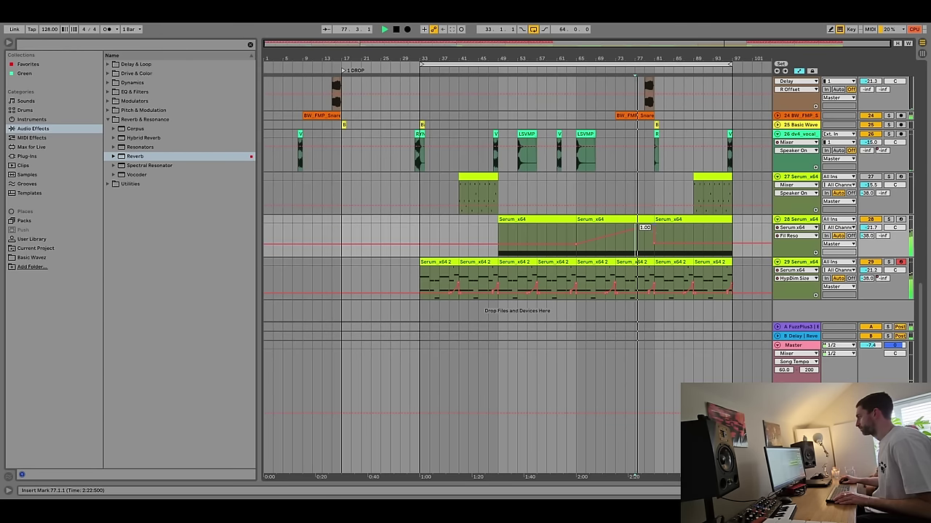
{"action": "left_click", "coordinate": [646, 231]}
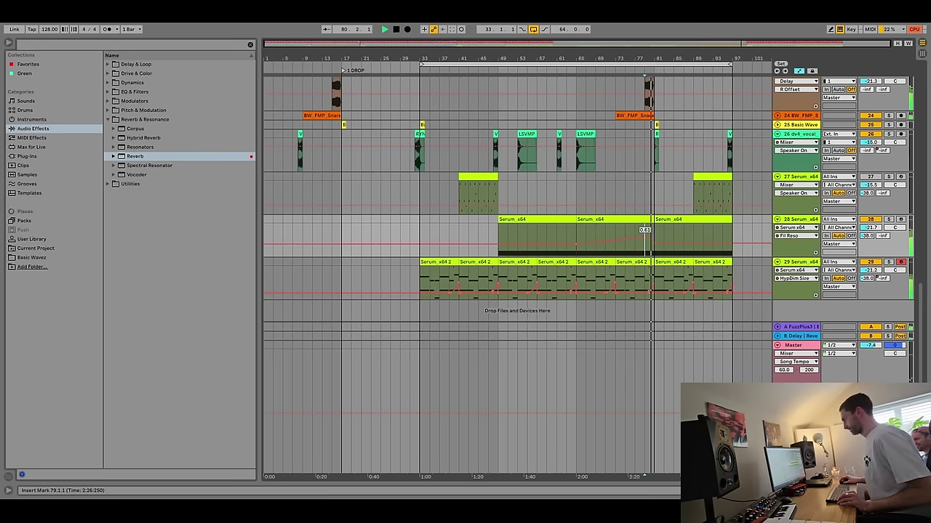
{"action": "left_click", "coordinate": [670, 218]}
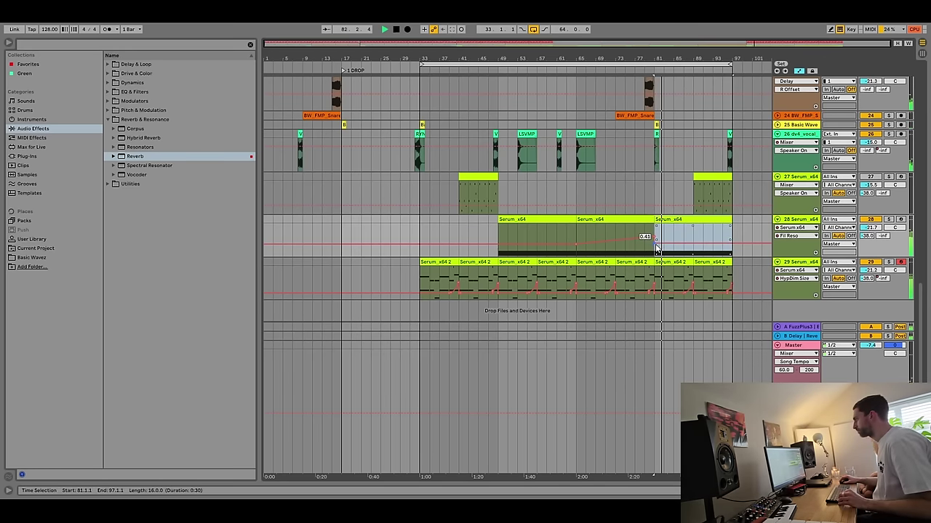
{"action": "left_click_drag", "start_coordinate": [655, 245], "coordinate": [655, 246]}
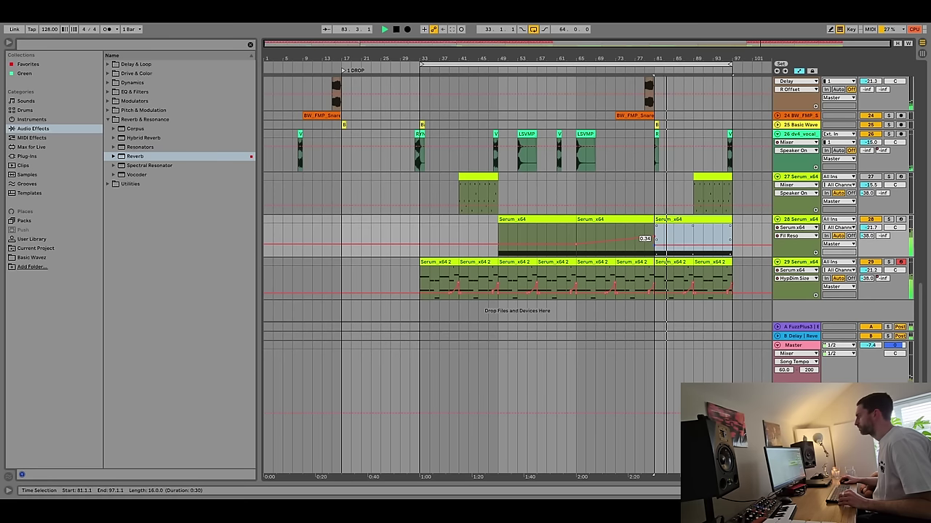
{"action": "left_click", "coordinate": [576, 228]}
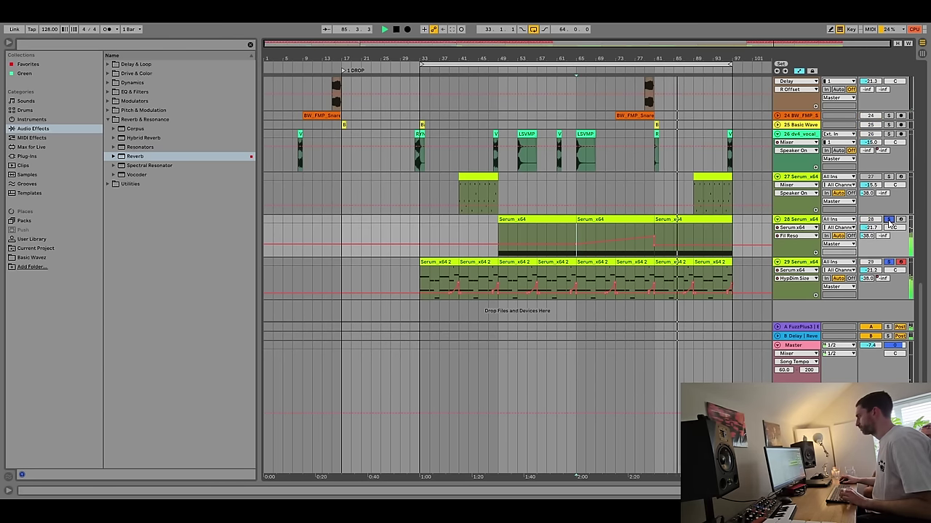
Select track 29's clip at bar 81 and play the track soloed, with track 28's solo switched off.
{"action": "key", "text": "Tab"}
{"action": "key", "text": "Tab"}
{"action": "key", "text": "Tab"}
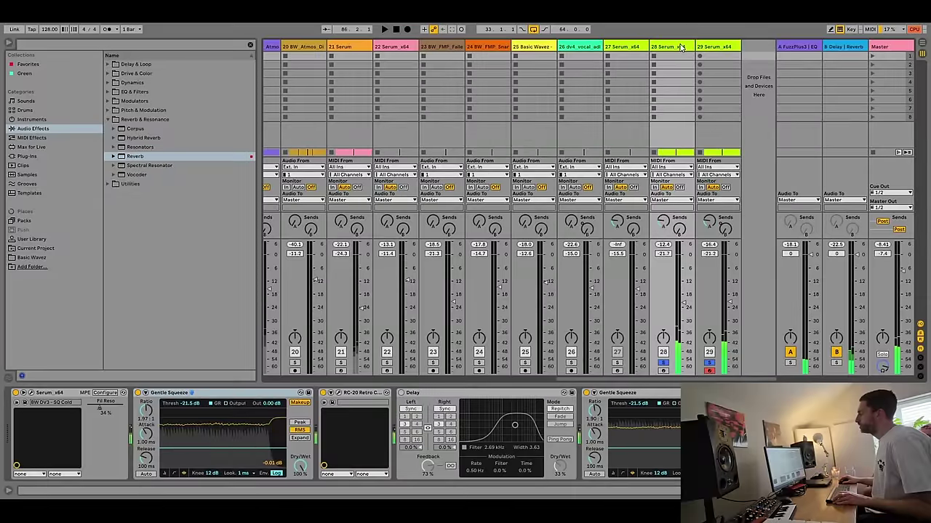
{"action": "left_click", "coordinate": [722, 47]}
{"action": "key", "text": "Tab"}
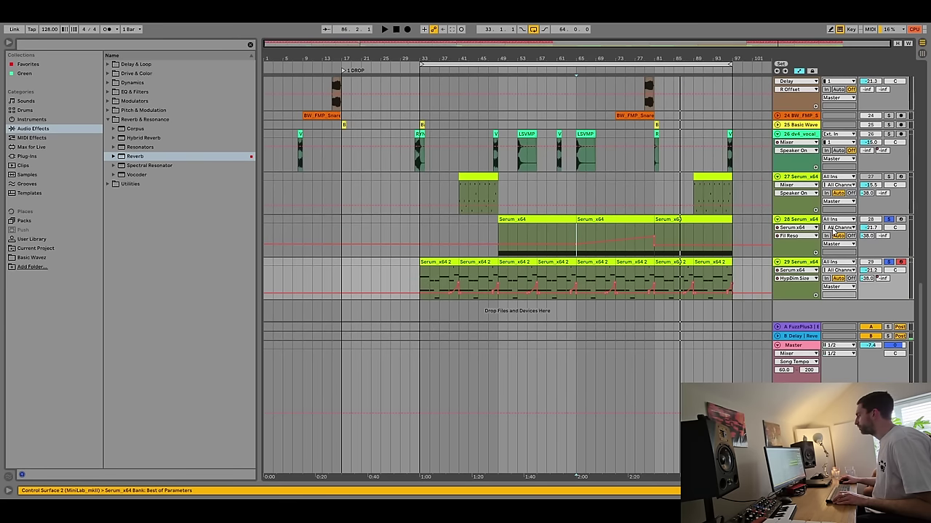
{"action": "left_click", "coordinate": [814, 225]}
{"action": "left_click", "coordinate": [783, 267]}
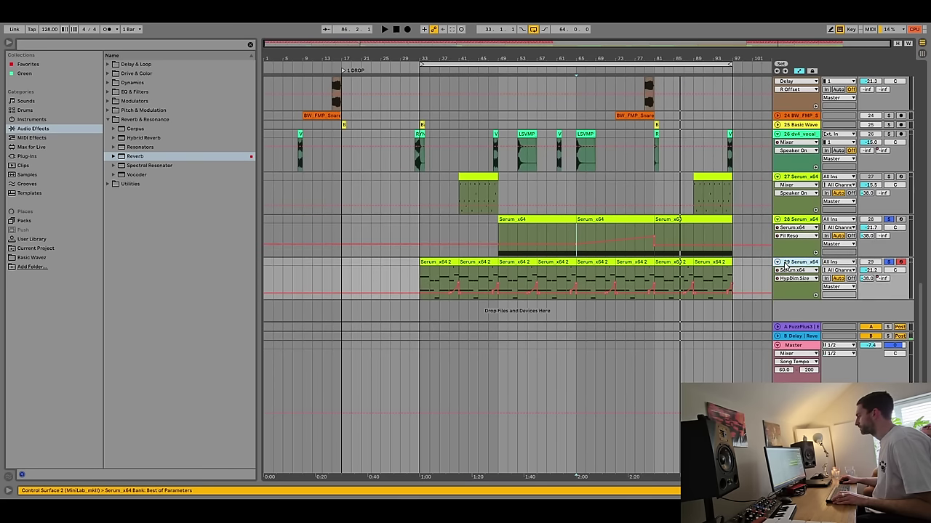
{"action": "left_click", "coordinate": [667, 263]}
{"action": "key", "text": "Tab"}
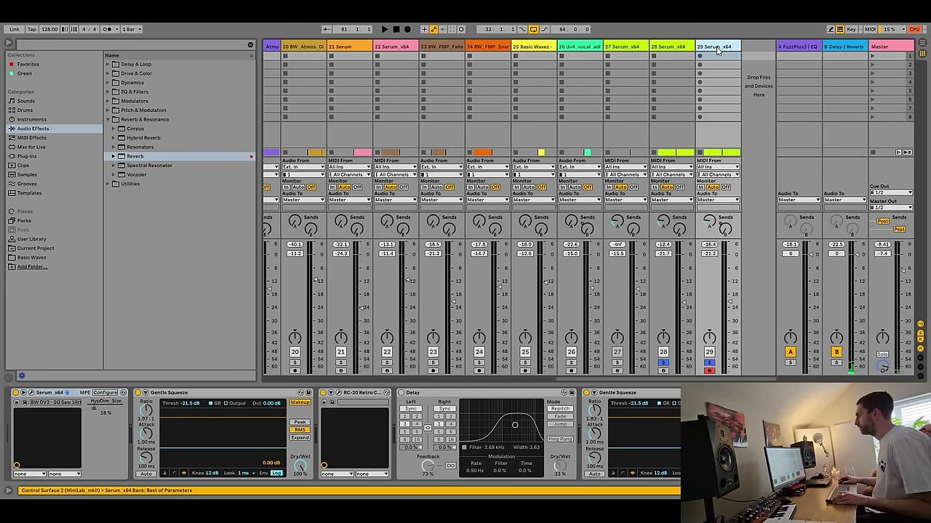
{"action": "left_click", "coordinate": [709, 362]}
{"action": "key", "text": "space"}
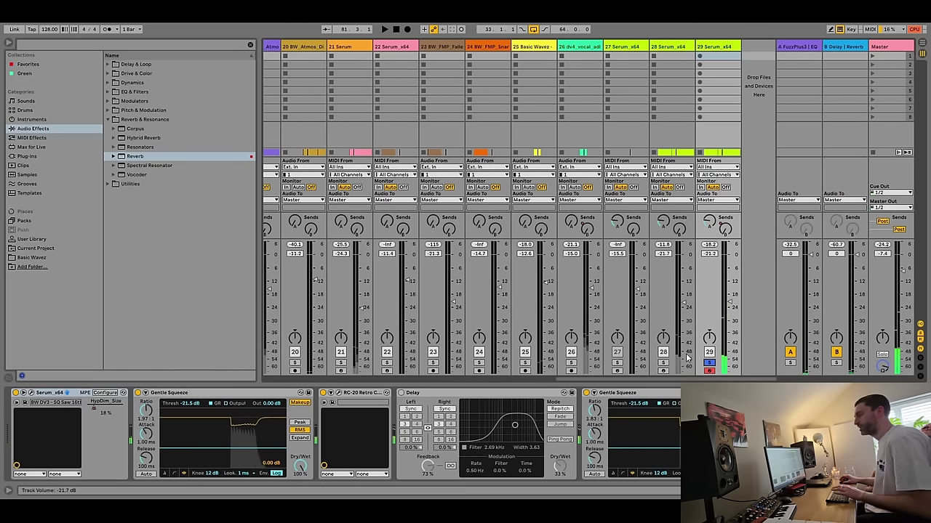
Search the plug-ins for "morph" and load MORPH VST on track 29, moving its window clear of the track's mixer controls.
{"action": "left_click", "coordinate": [27, 155]}
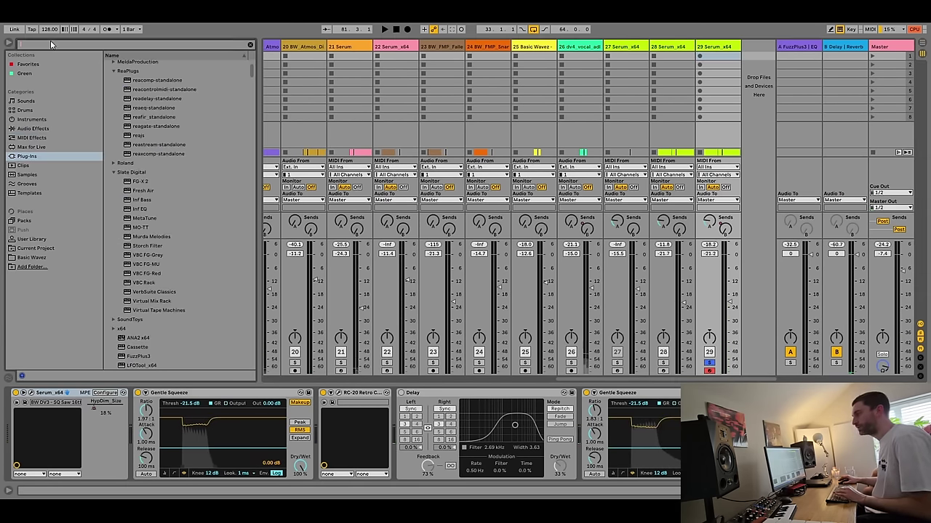
{"action": "left_click", "coordinate": [51, 44]}
{"action": "type", "text": "morph"}
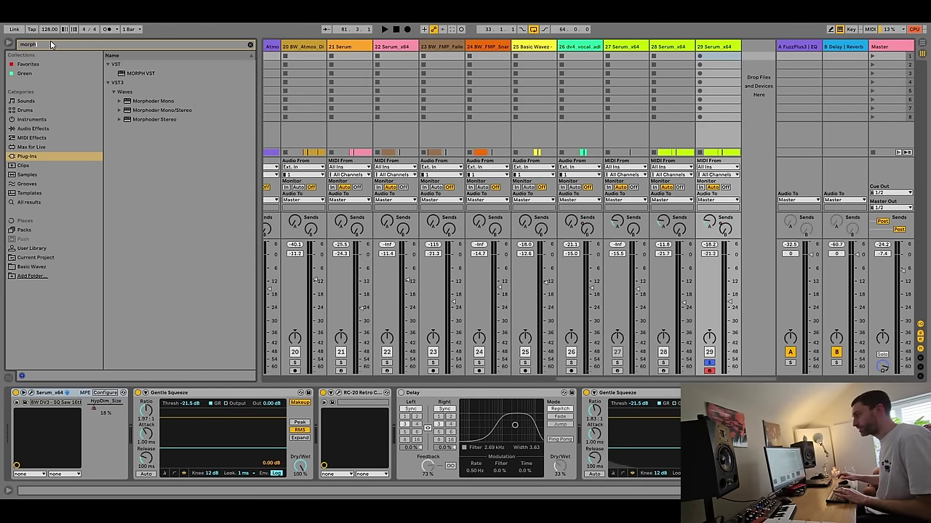
{"action": "left_click", "coordinate": [147, 74]}
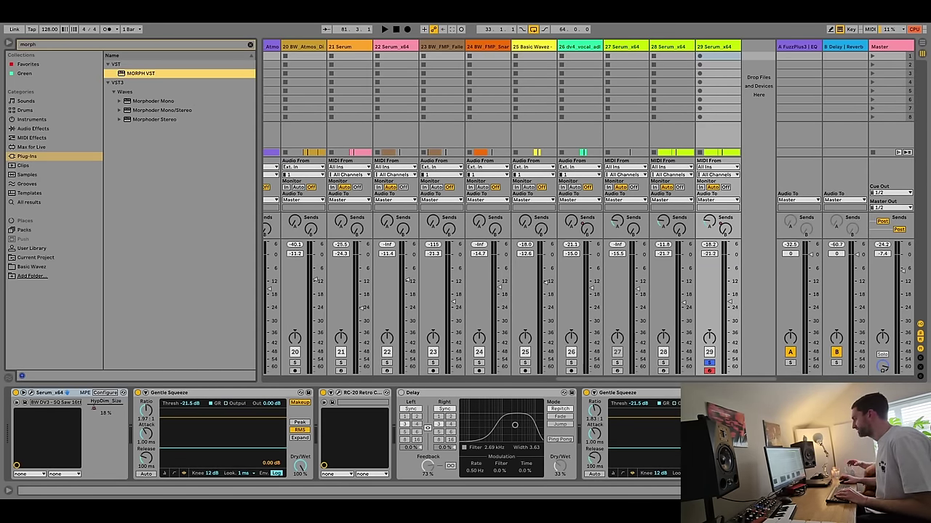
{"action": "key", "text": "Return"}
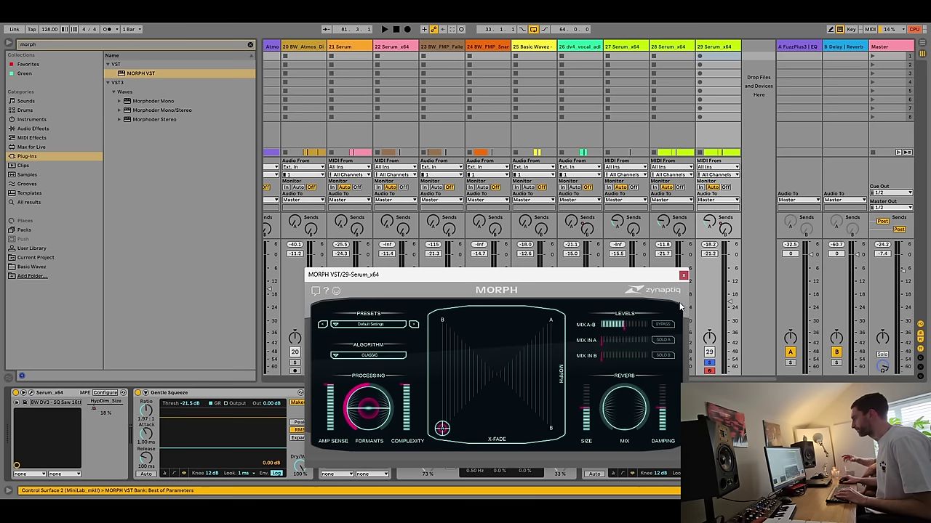
{"action": "left_click_drag", "start_coordinate": [636, 282], "coordinate": [510, 166]}
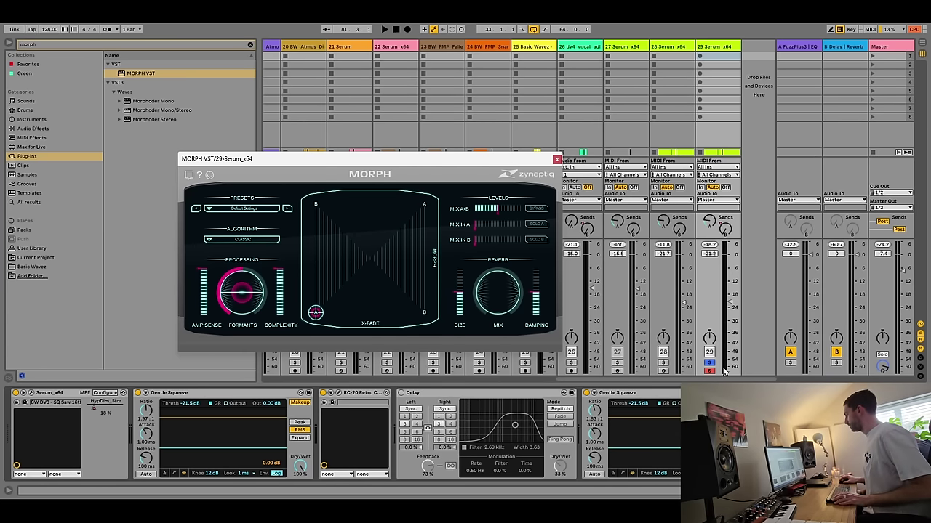
Deactivate track 28 and play the soloed track 29 from bar 81.
{"action": "key", "text": "Tab"}
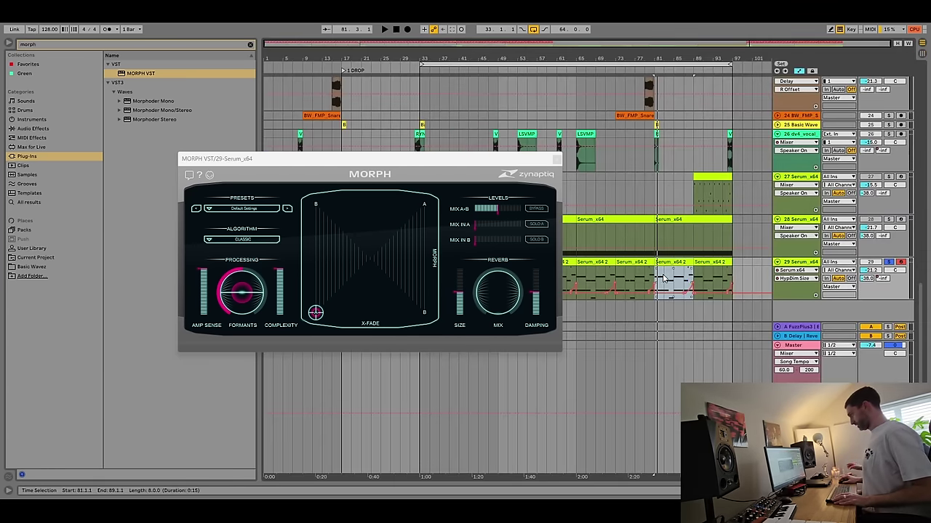
{"action": "key", "text": "Tab"}
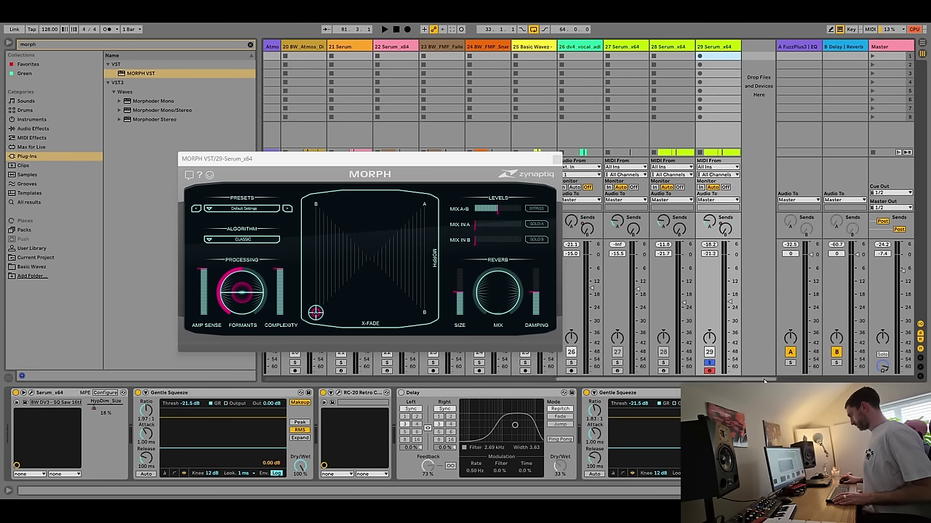
{"action": "key", "text": "space"}
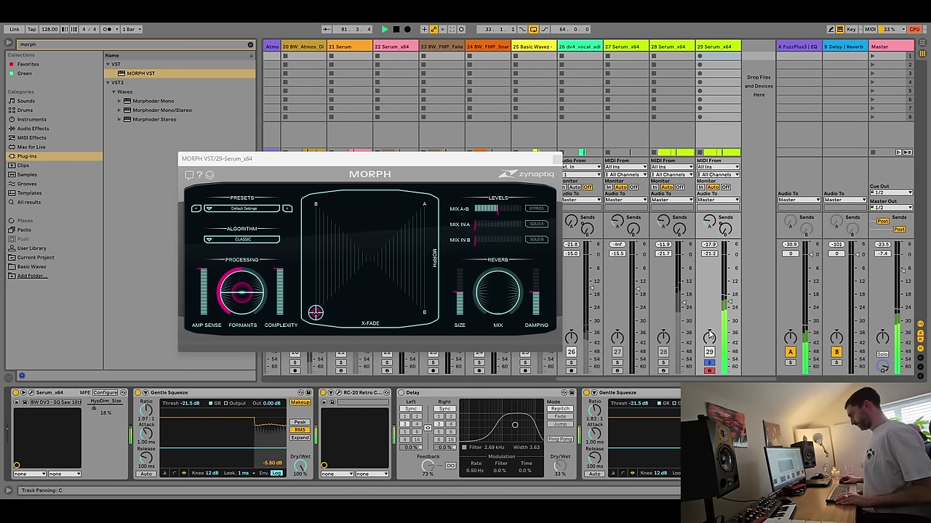
Delete the second Gentle Squeeze compressor, after the Delay, from track 29's device chain.
{"action": "left_click", "coordinate": [593, 393]}
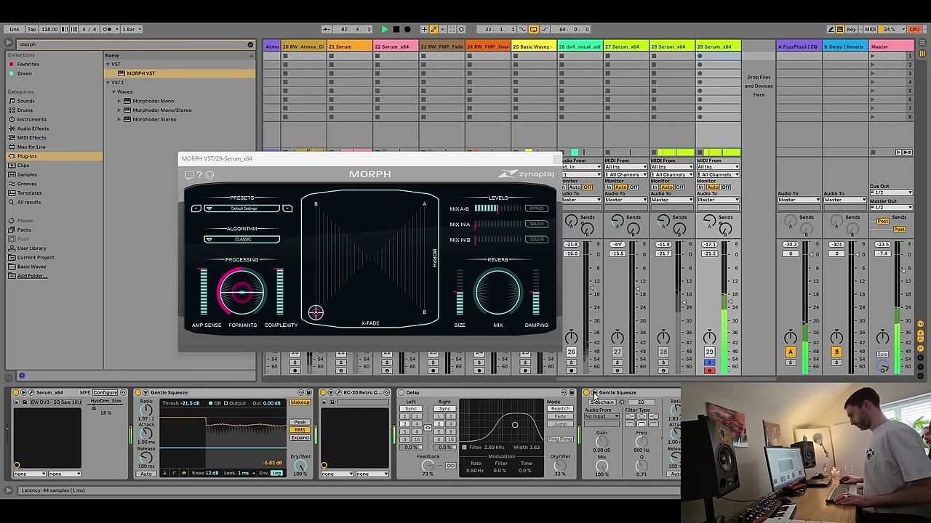
{"action": "left_click", "coordinate": [594, 393]}
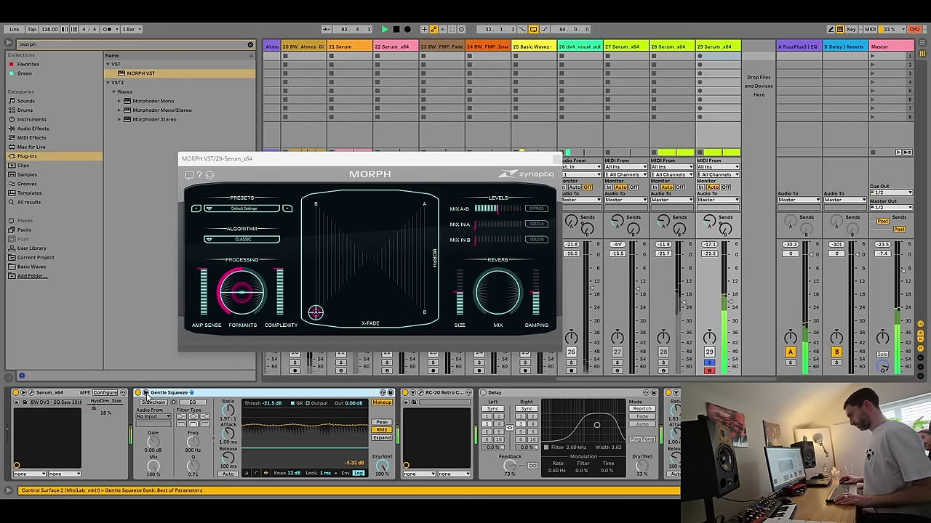
{"action": "left_click", "coordinate": [660, 396]}
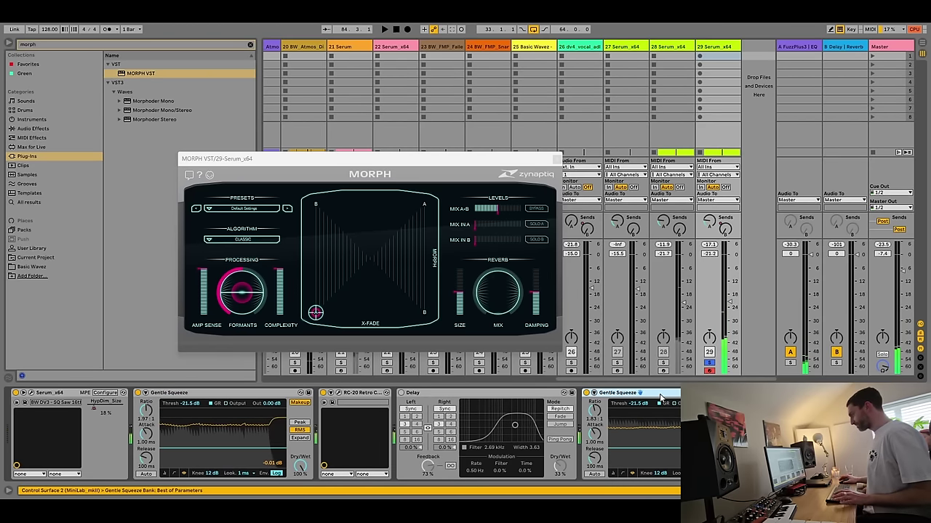
{"action": "key", "text": "space"}
{"action": "key", "text": "Delete"}
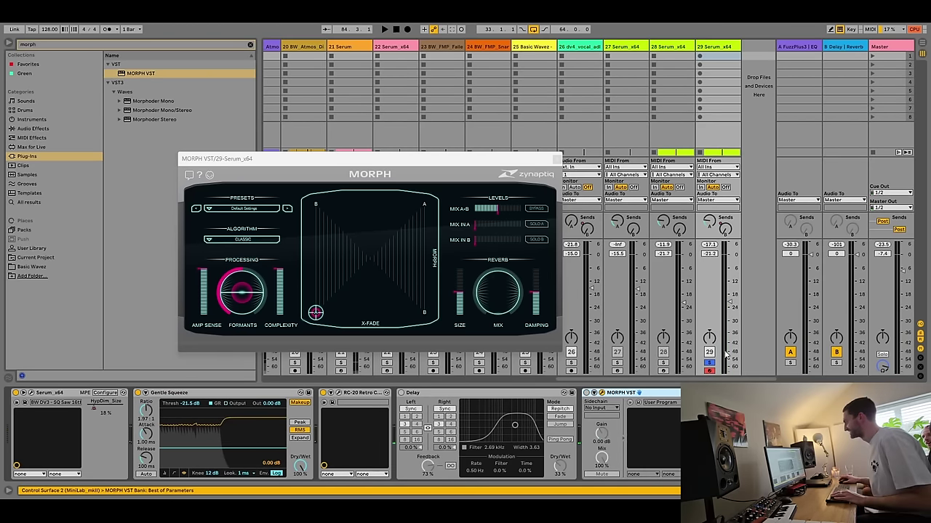
Raise track 29's volume to -14.0 dB during playback and turn on its MORPH VST device.
{"action": "key", "text": "space"}
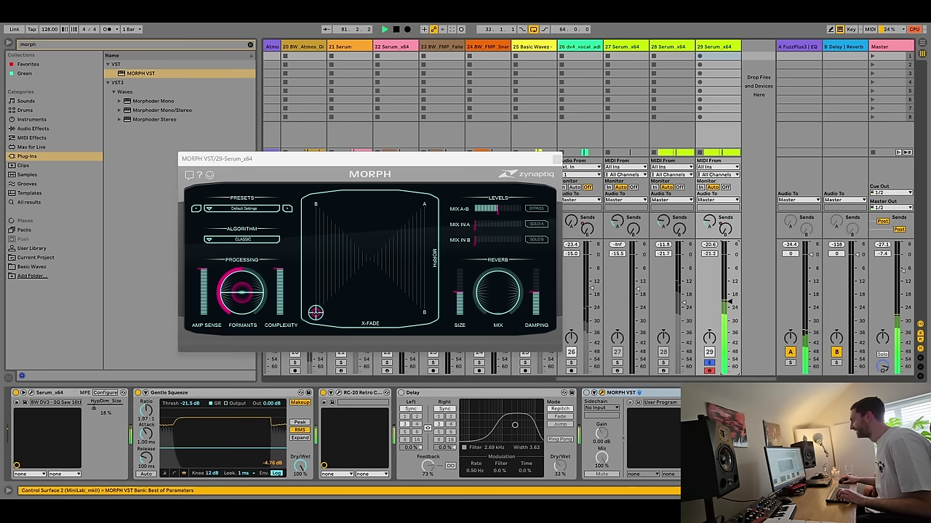
{"action": "left_click_drag", "start_coordinate": [740, 312], "coordinate": [740, 306]}
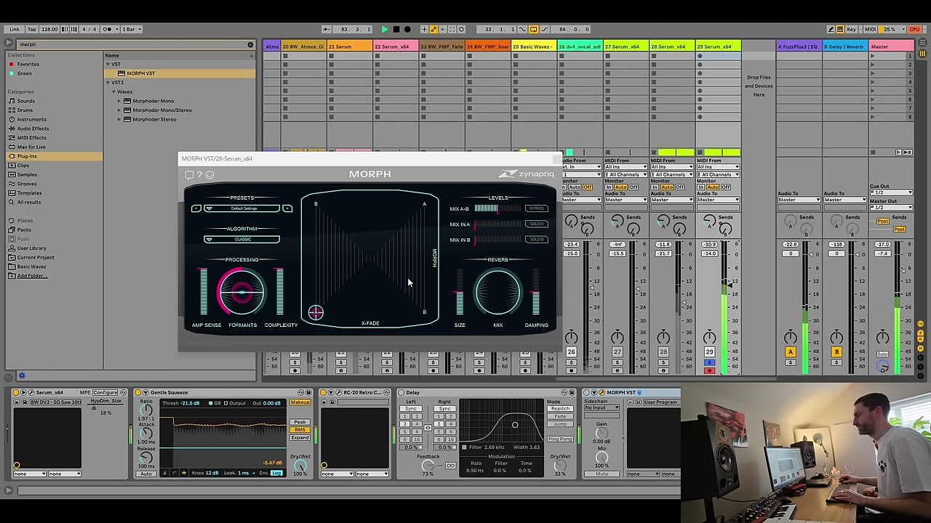
{"action": "left_click", "coordinate": [588, 394]}
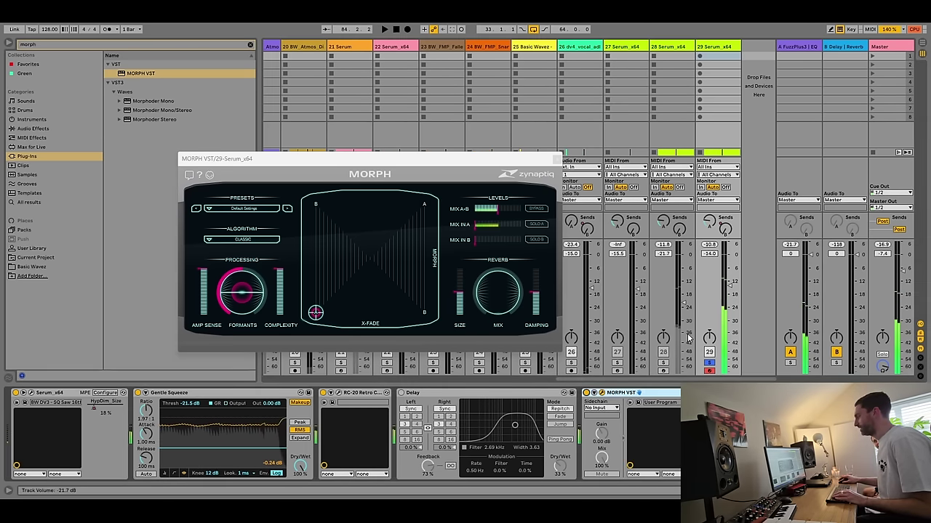
Solo track 28 to hear it from bar 81 and set it as the sidechain input of track 29's MORPH VST.
{"action": "left_click", "coordinate": [678, 47]}
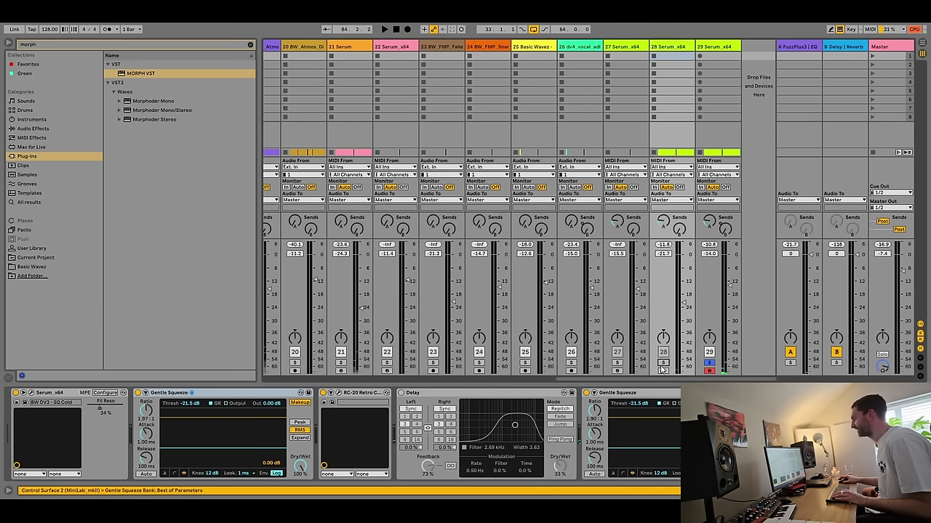
{"action": "left_click", "coordinate": [679, 45]}
{"action": "key", "text": "space"}
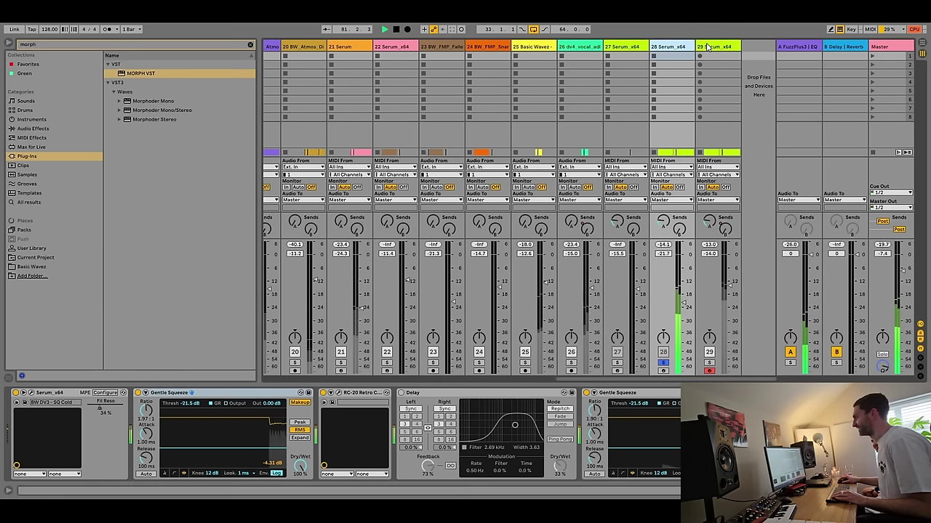
{"action": "left_click", "coordinate": [707, 46]}
{"action": "left_click", "coordinate": [662, 49]}
{"action": "left_click", "coordinate": [716, 48]}
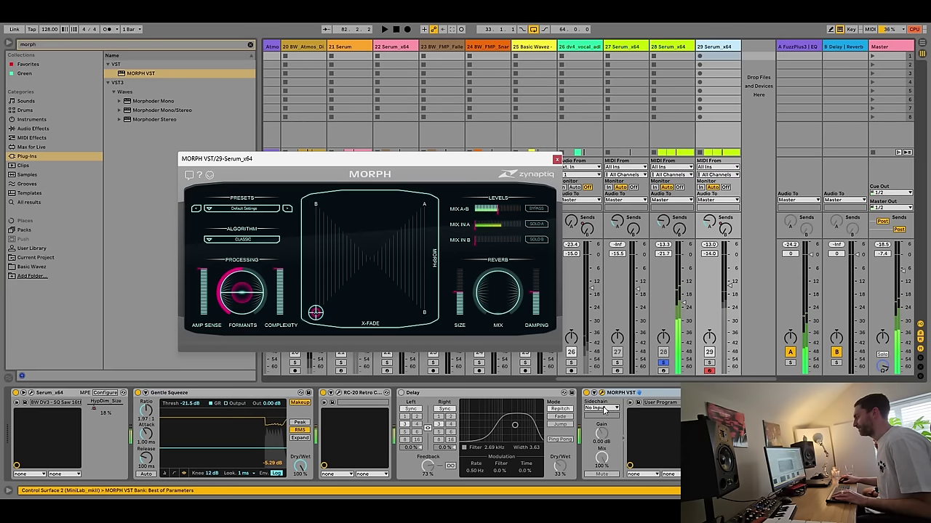
{"action": "left_click", "coordinate": [602, 408]}
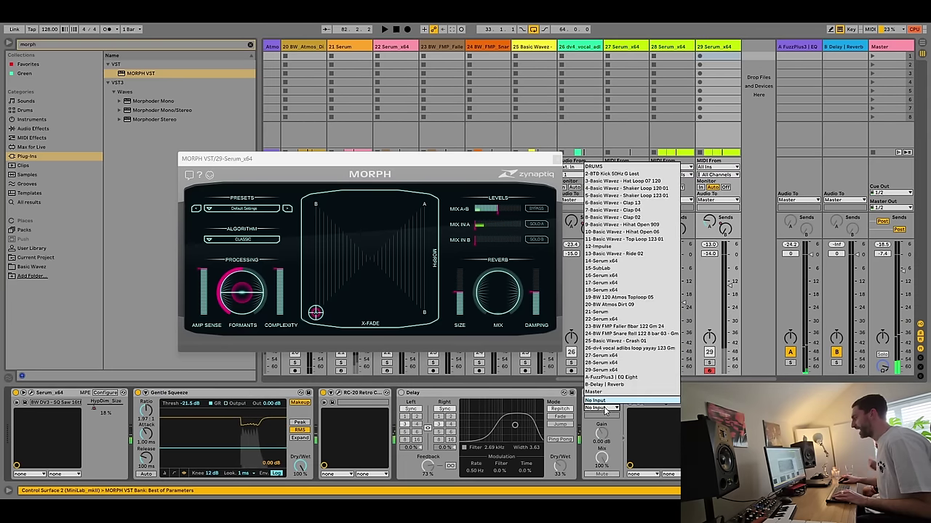
{"action": "left_click", "coordinate": [603, 363]}
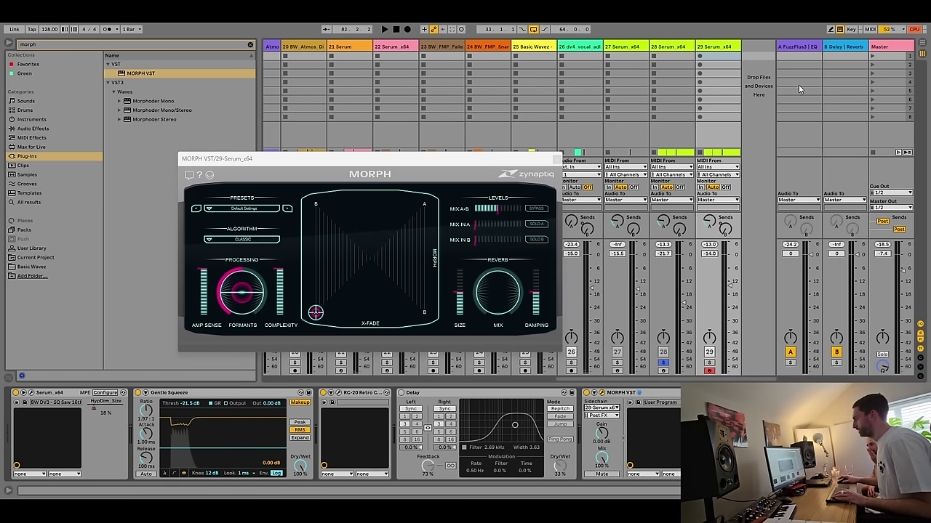
Solo track 29 and step through the MORPH presets during playback to Classic - In The Middle.
{"action": "left_click", "coordinate": [709, 362]}
{"action": "key", "text": "space"}
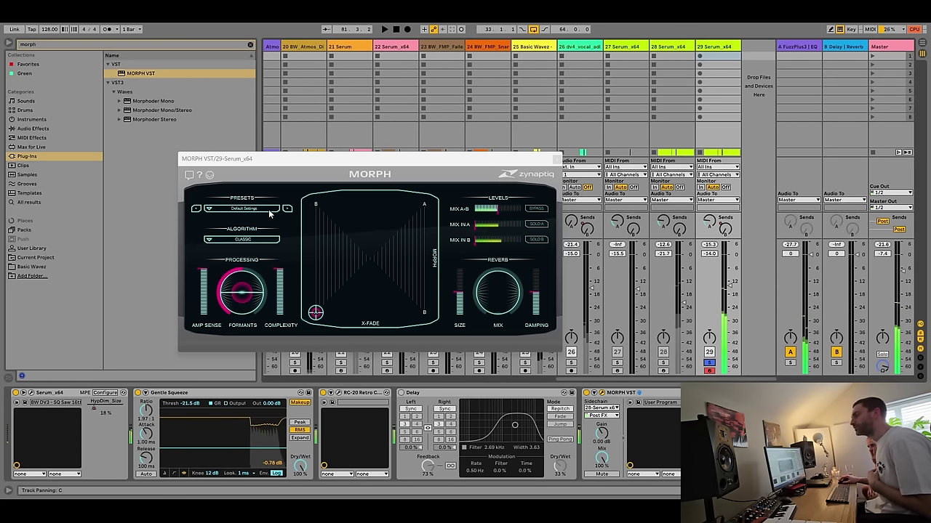
{"action": "left_click", "coordinate": [288, 209]}
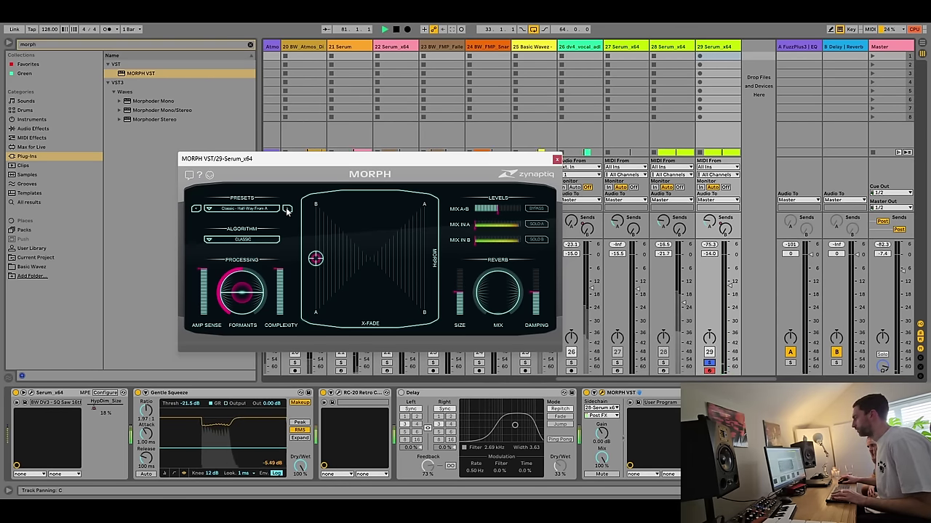
{"action": "left_click", "coordinate": [287, 209]}
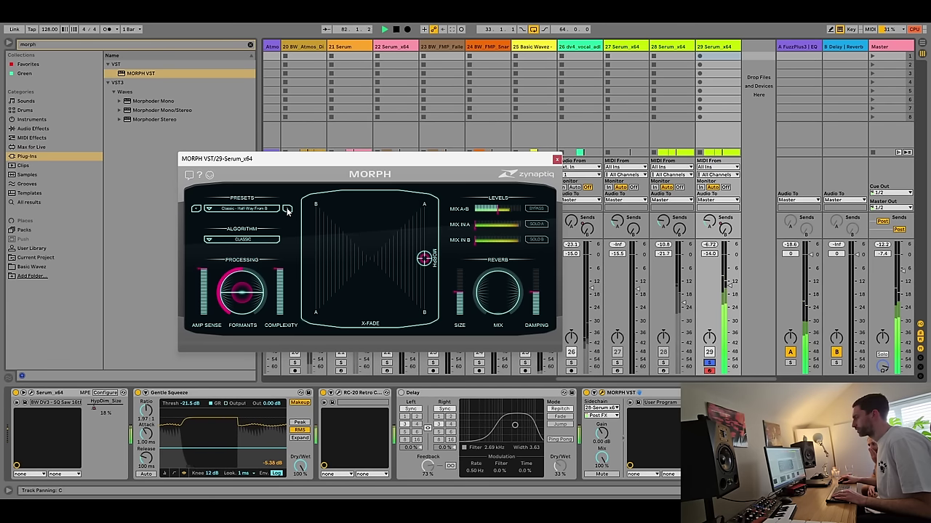
{"action": "left_click", "coordinate": [287, 209]}
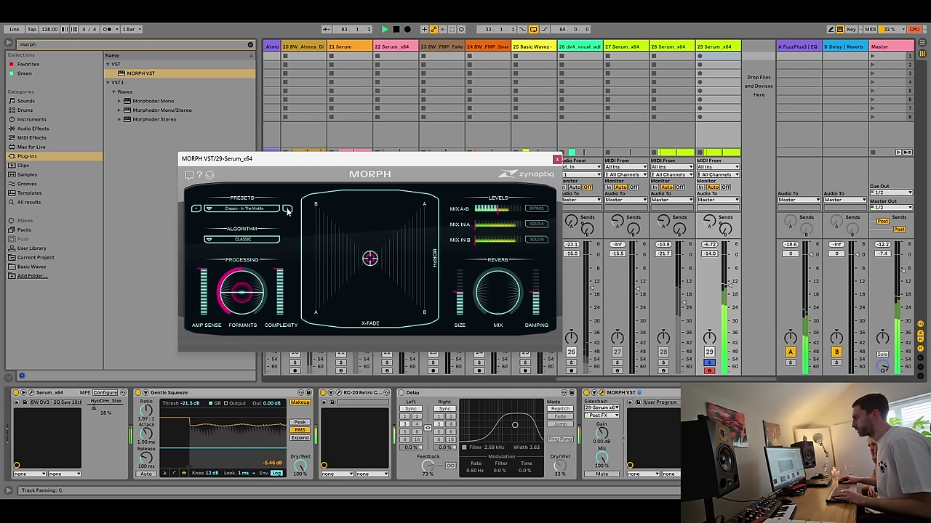
Try track 29's volume at -12.0 dB, return it to -14.0 dB, and unsolo the track.
{"action": "left_click", "coordinate": [729, 282]}
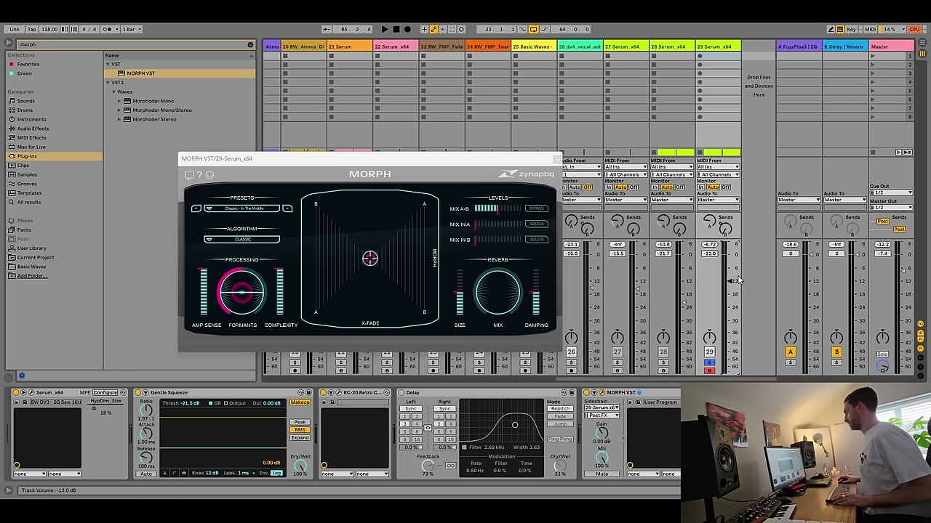
{"action": "key", "text": "space"}
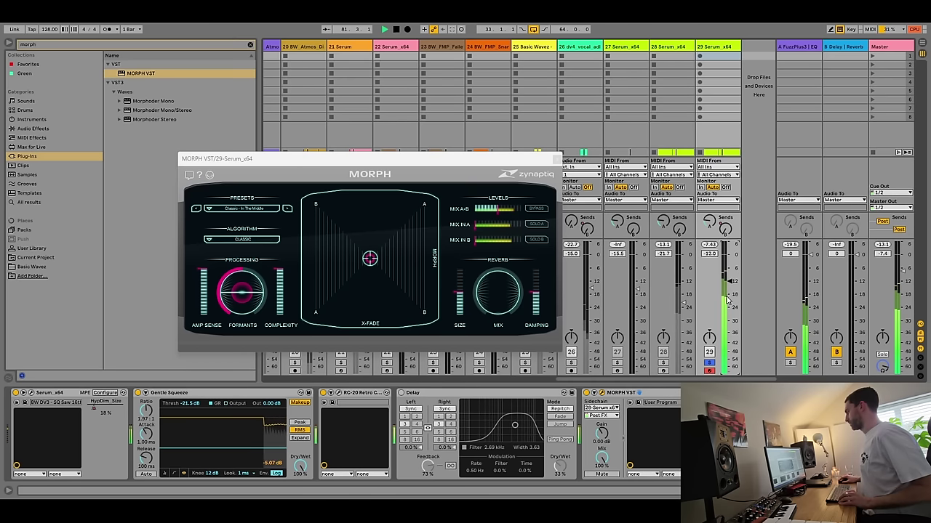
{"action": "left_click", "coordinate": [710, 361]}
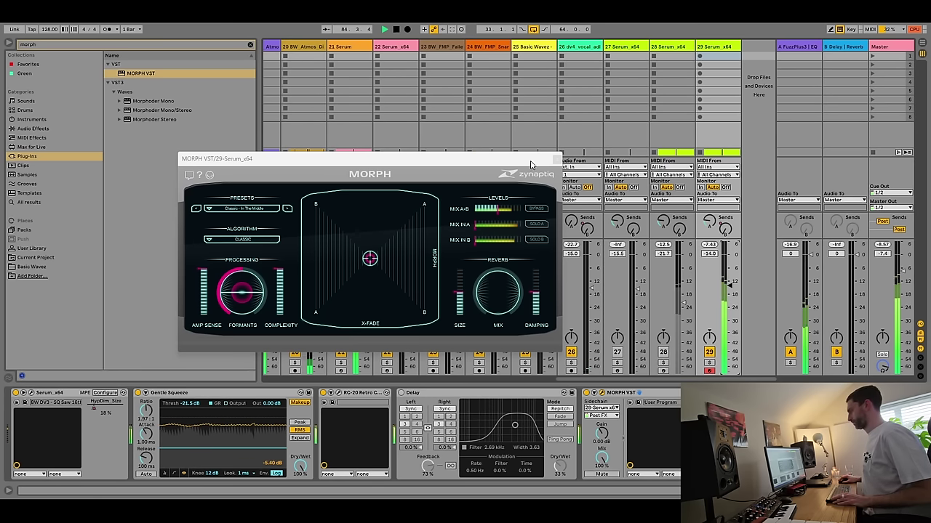
Close the MORPH VST window and play the full arrangement from bar 49.
{"action": "left_click", "coordinate": [558, 159]}
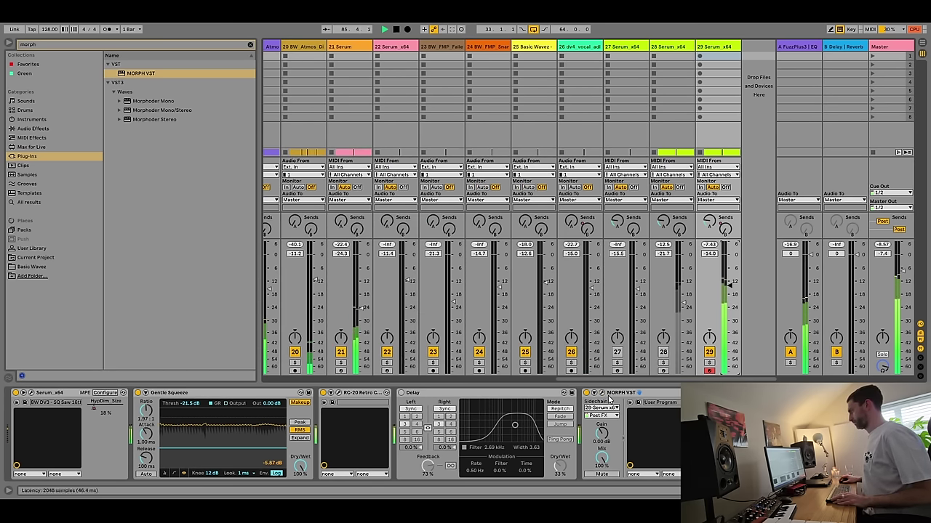
{"action": "key", "text": "Tab"}
{"action": "key", "text": "Tab"}
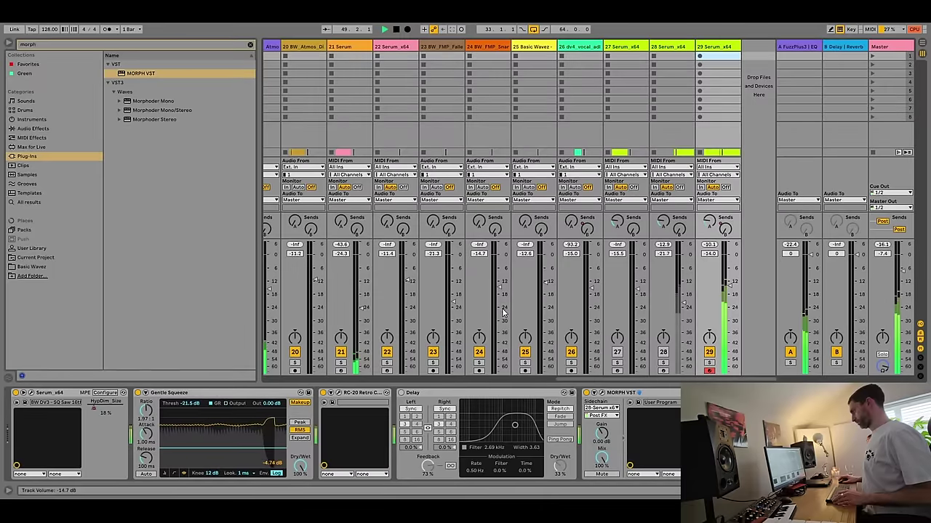
{"action": "key", "text": "Tab"}
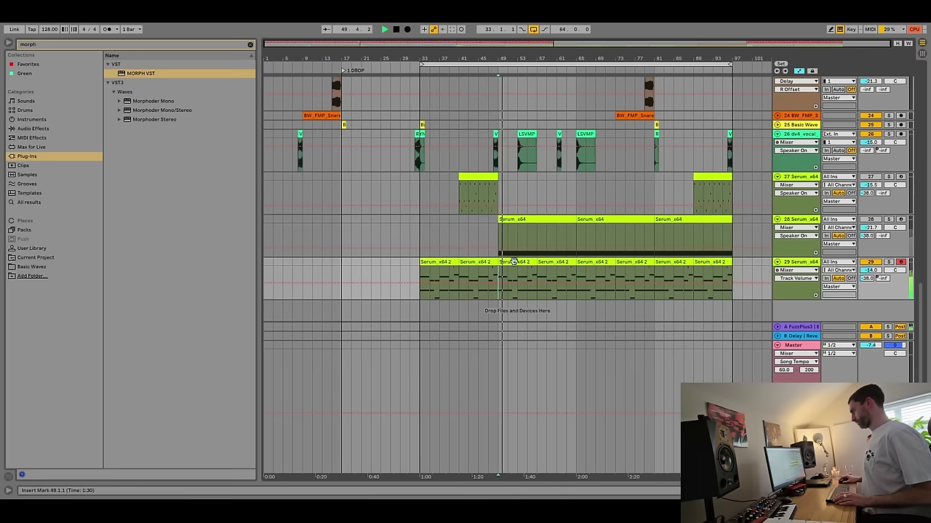
Show the Serum filter resonance automation on track 28 and bring up track 29's device chain in the mixer.
{"action": "left_click", "coordinate": [797, 229]}
{"action": "left_click", "coordinate": [801, 242]}
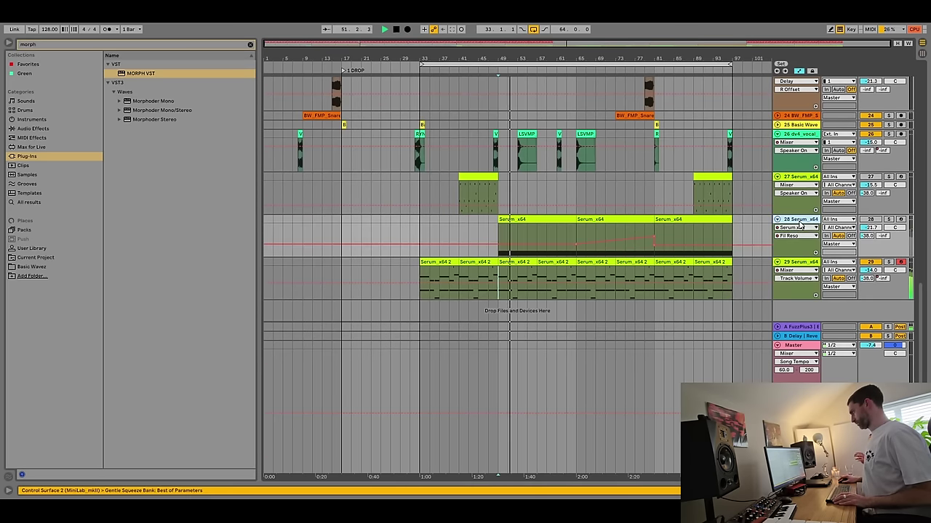
{"action": "key", "text": "Tab"}
{"action": "left_click", "coordinate": [720, 48]}
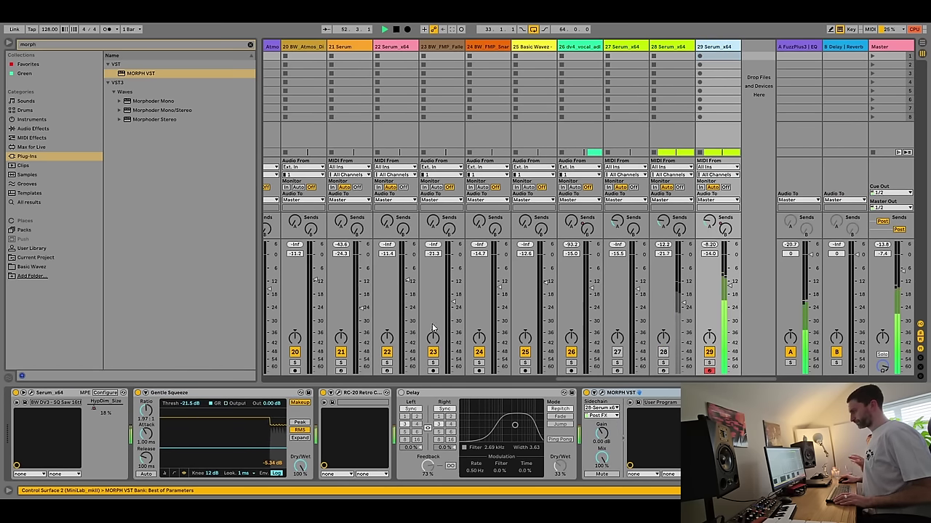
{"action": "left_click", "coordinate": [33, 128]}
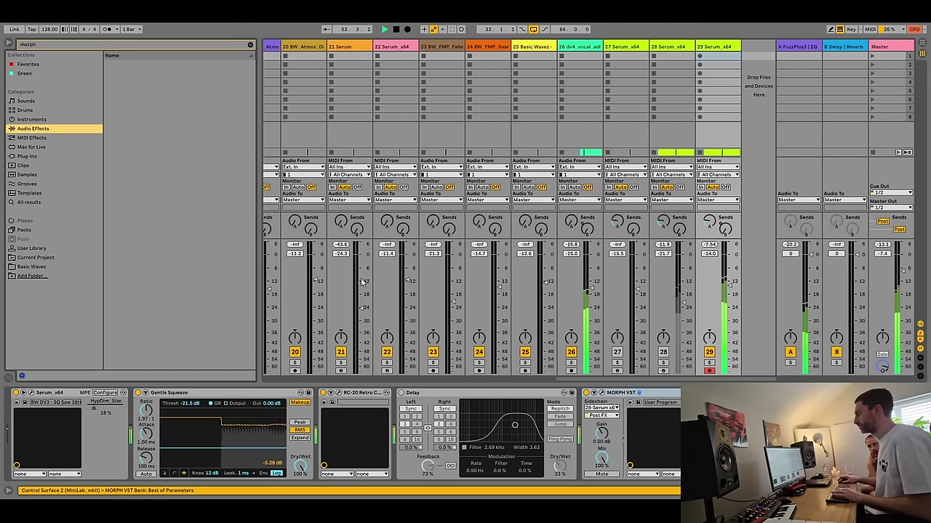
{"action": "left_click", "coordinate": [681, 48]}
{"action": "left_click", "coordinate": [709, 47]}
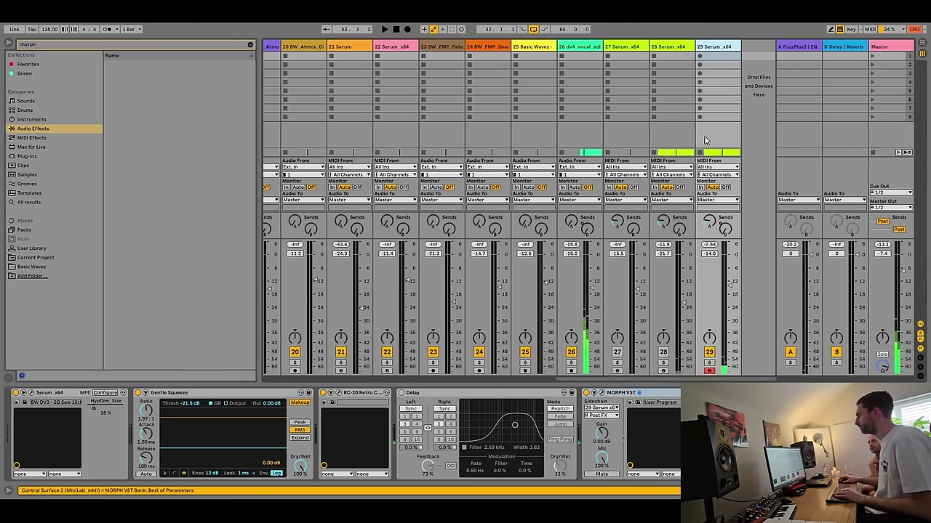
Clear the browser search and look through the audio effect, MIDI effect and instrument categories for a device for track 29.
{"action": "key", "text": "space"}
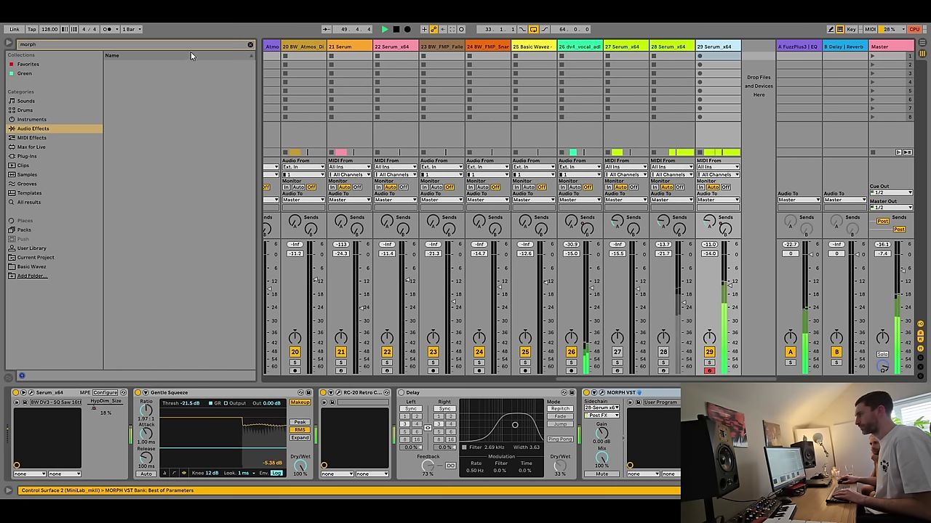
{"action": "left_click", "coordinate": [251, 45]}
{"action": "left_click", "coordinate": [108, 64]}
{"action": "key", "text": "space"}
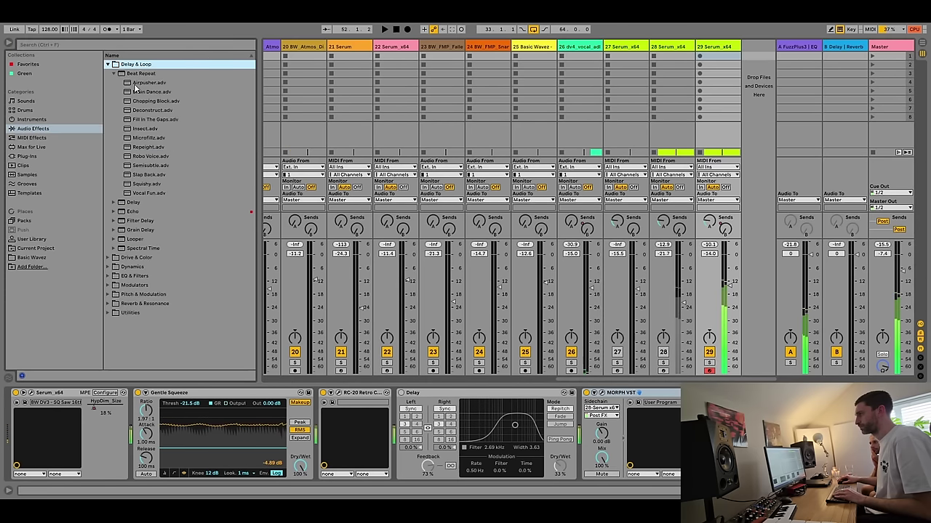
{"action": "left_click", "coordinate": [91, 121]}
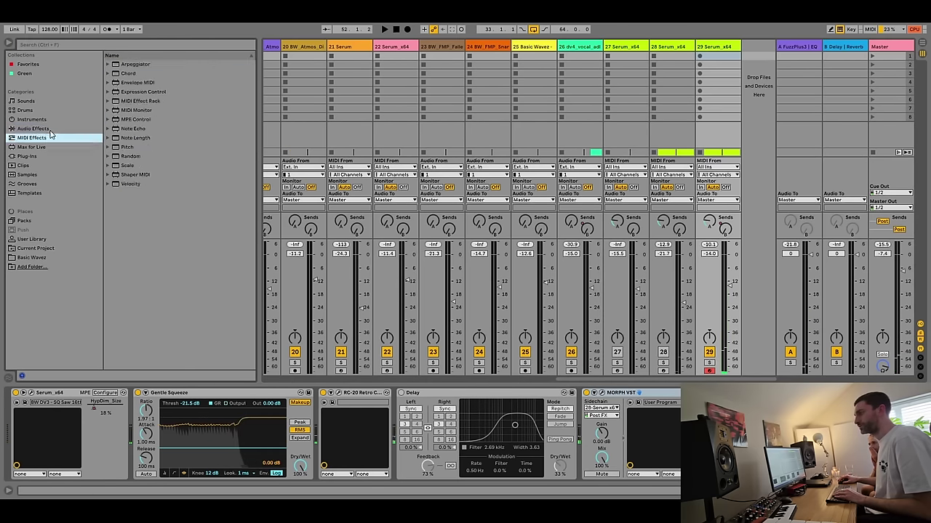
{"action": "left_click", "coordinate": [48, 127]}
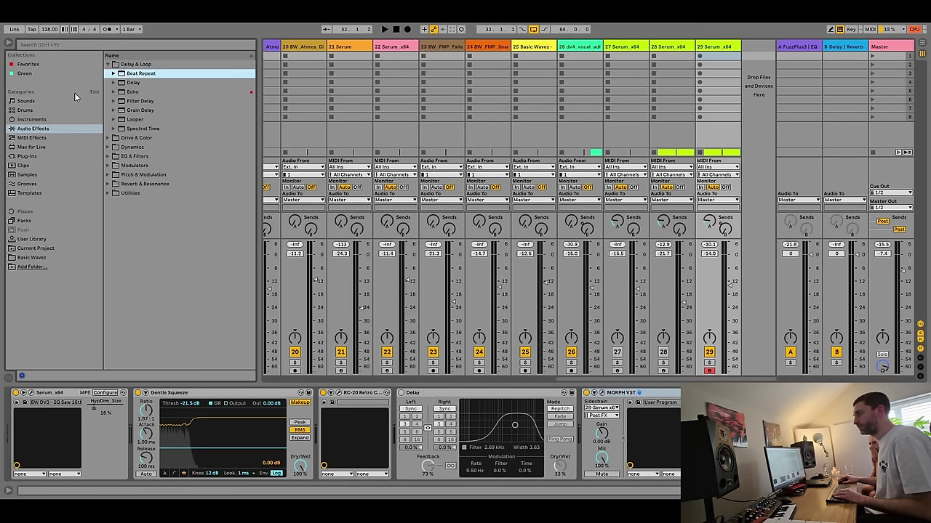
{"action": "left_click", "coordinate": [36, 121]}
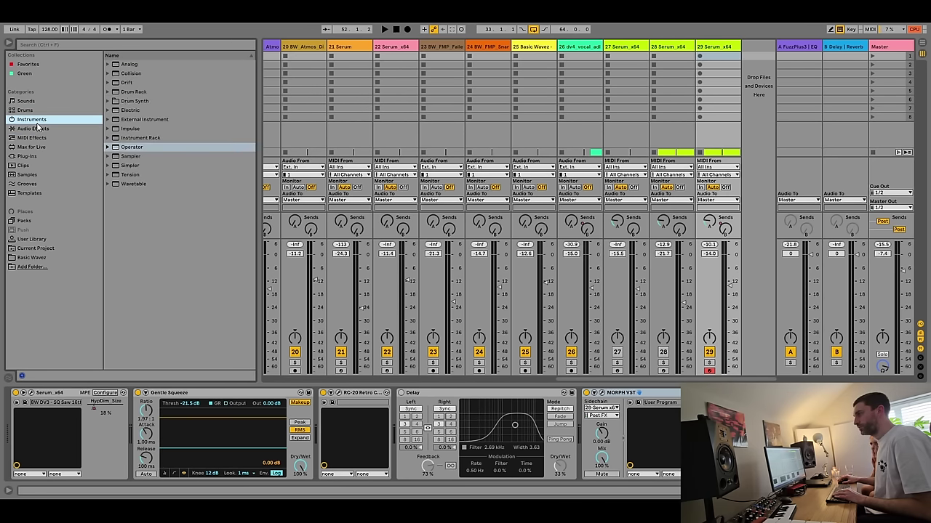
{"action": "left_click", "coordinate": [51, 129]}
{"action": "left_click", "coordinate": [50, 139]}
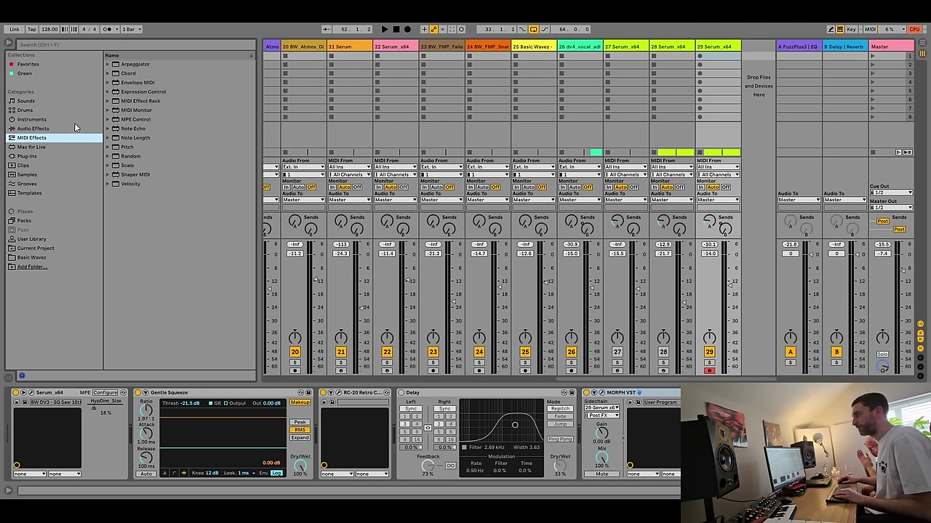
{"action": "left_click", "coordinate": [25, 129]}
{"action": "left_click", "coordinate": [66, 119]}
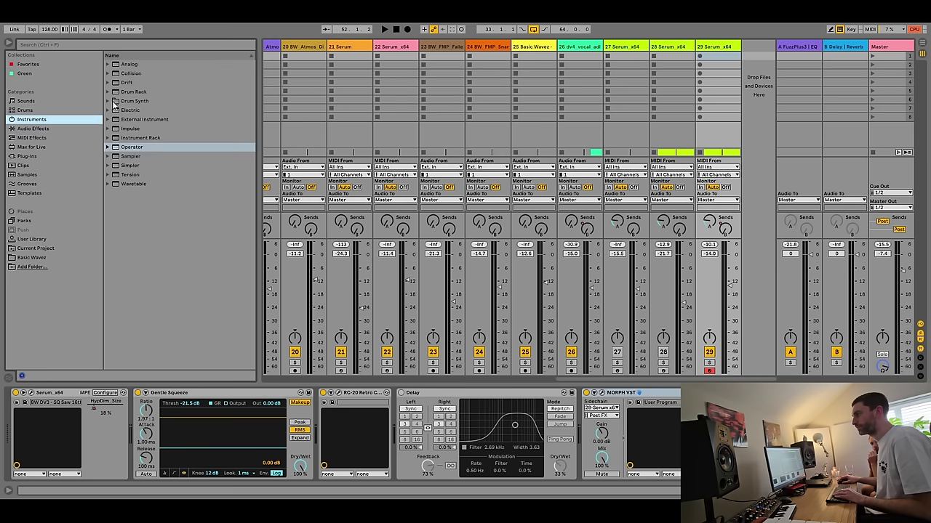
{"action": "left_click", "coordinate": [43, 129]}
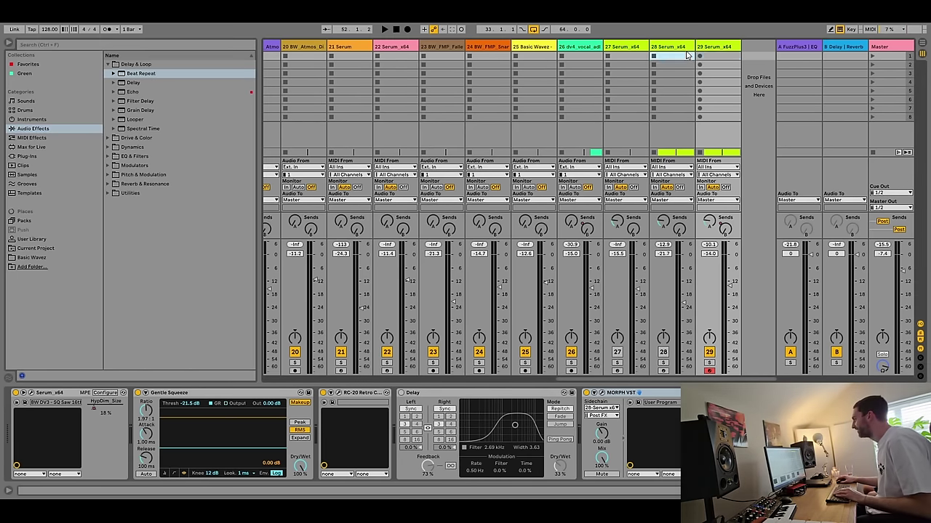
Add the Brutal SC compressor preset to track 29 and set its sidechain source to the 2-BTD Kick track.
{"action": "key", "text": "space"}
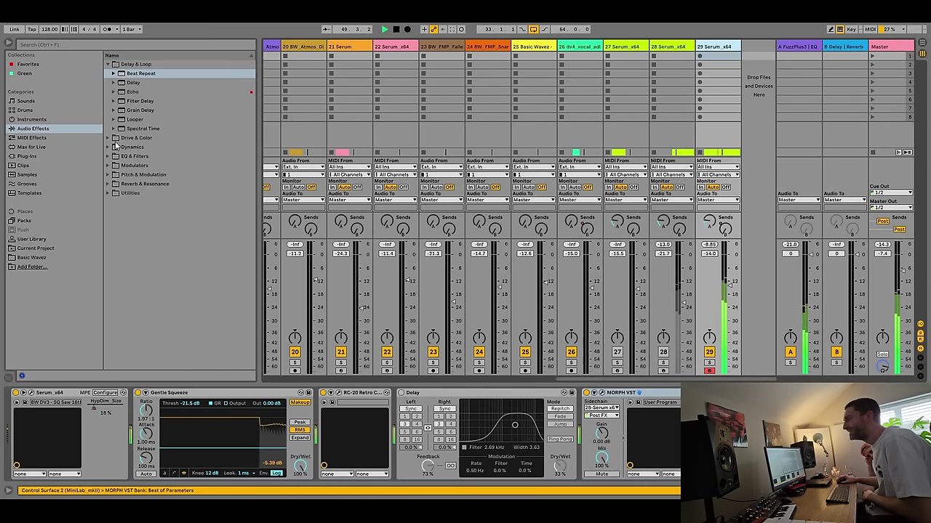
{"action": "left_click", "coordinate": [114, 146]}
{"action": "left_click", "coordinate": [143, 137]}
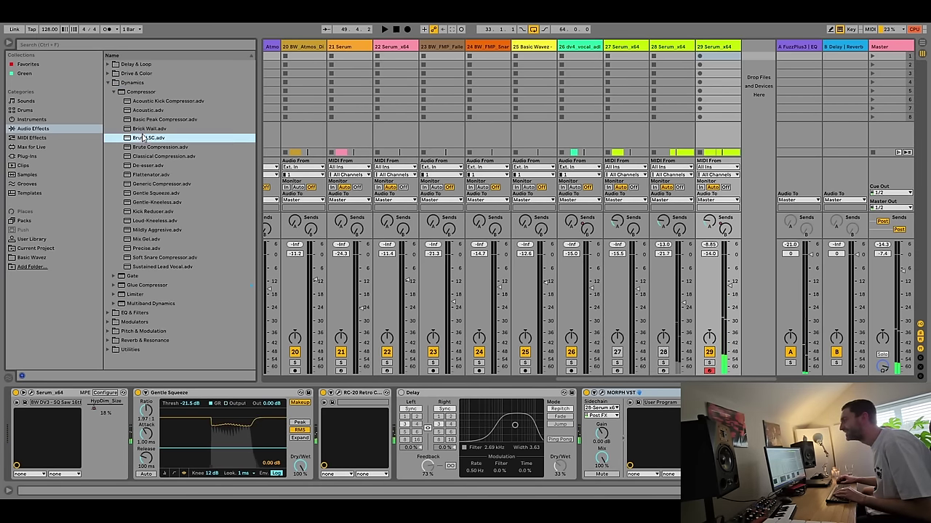
{"action": "double_click", "coordinate": [144, 138]}
{"action": "left_click", "coordinate": [680, 408]}
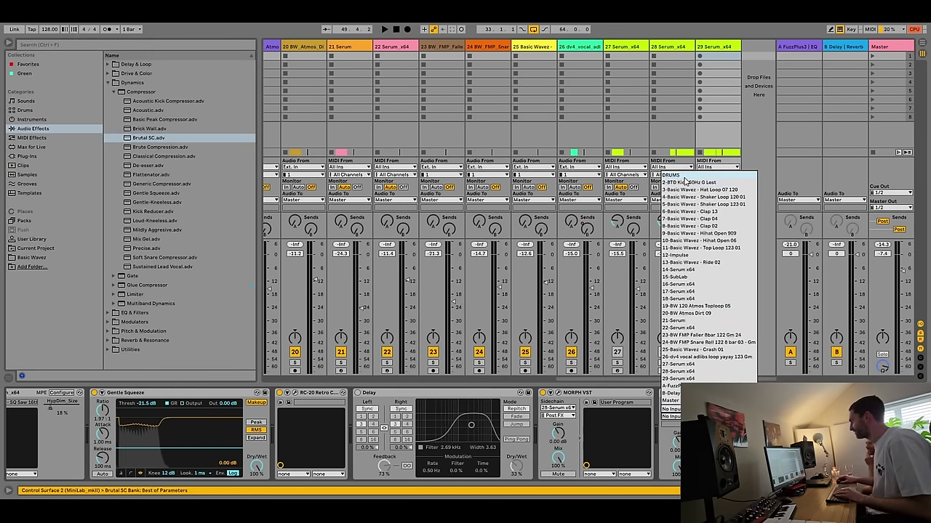
{"action": "left_click", "coordinate": [687, 187]}
{"action": "key", "text": "Tab"}
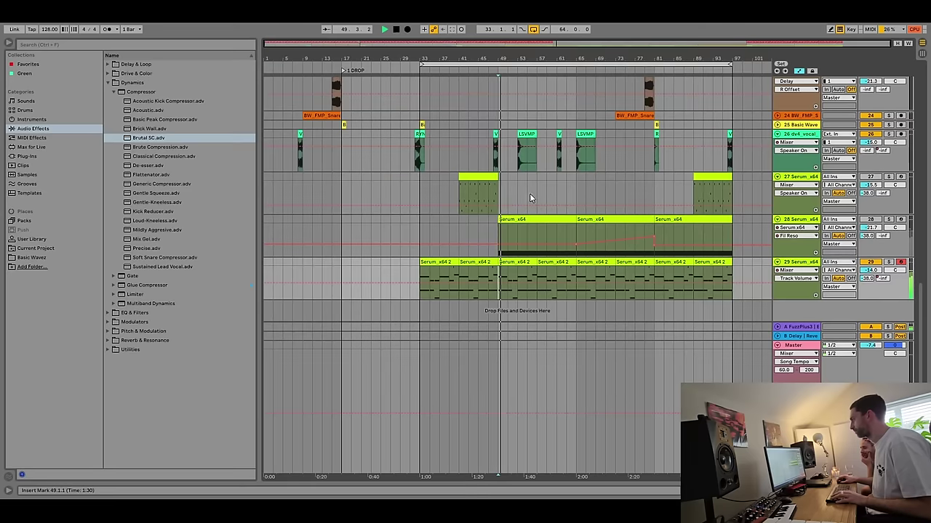
Add EQ Eight at the end of track 29's device chain and set its first band's frequency to 111 Hz.
{"action": "key", "text": "Tab"}
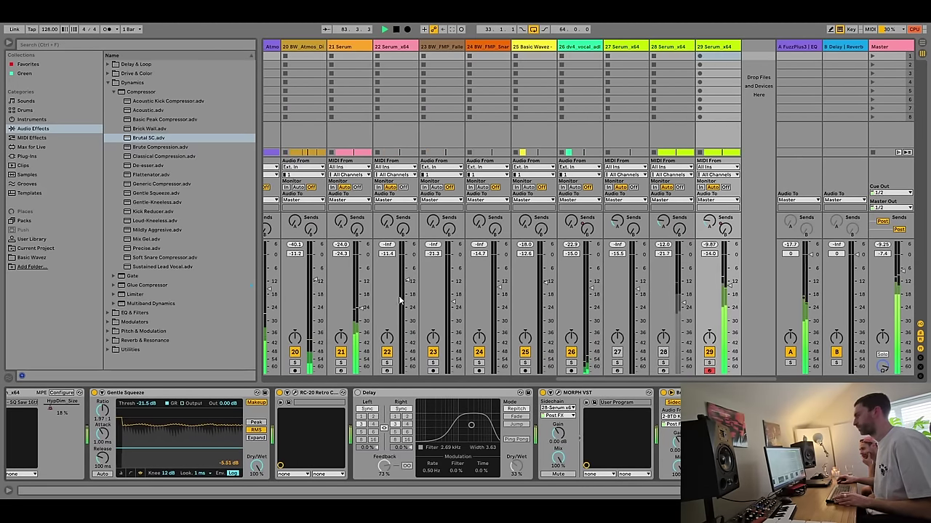
{"action": "left_click", "coordinate": [113, 92]}
{"action": "left_click", "coordinate": [109, 83]}
{"action": "left_click", "coordinate": [109, 92]}
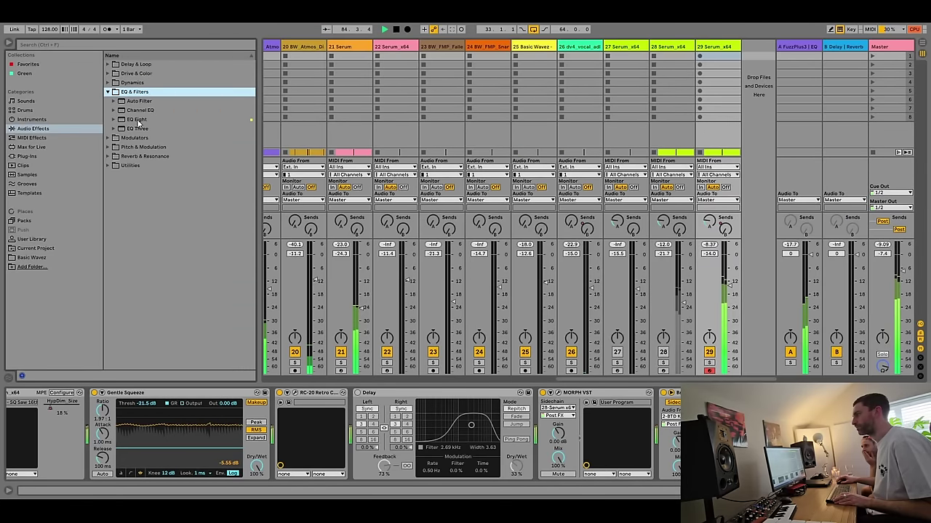
{"action": "left_click", "coordinate": [136, 122]}
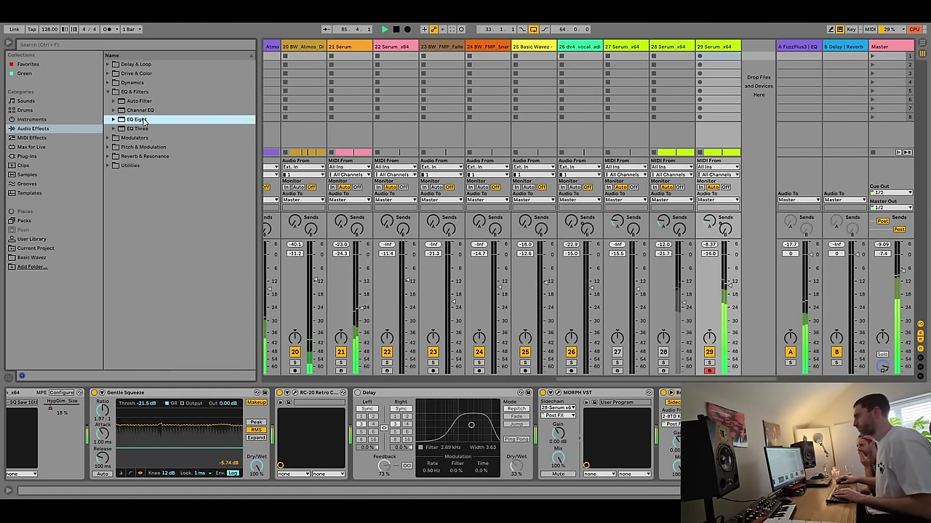
{"action": "double_click", "coordinate": [143, 121]}
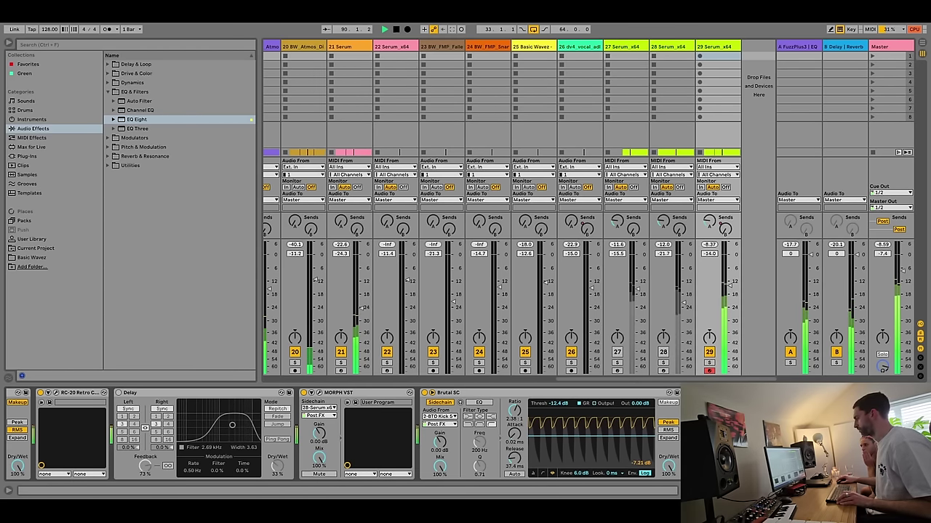
Play the second drop from bar 81 in the arrangement to hear track 29 with its new effects.
{"action": "key", "text": "Tab"}
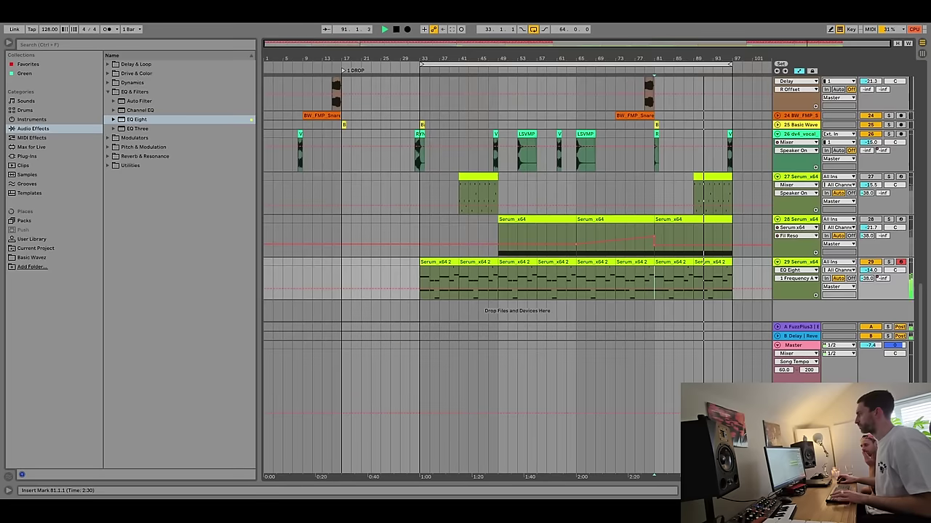
{"action": "scroll", "coordinate": [609, 221], "scroll_direction": "up", "scroll_amount": 6}
{"action": "left_click", "coordinate": [656, 221]}
{"action": "key", "text": "space"}
{"action": "key", "text": "space"}
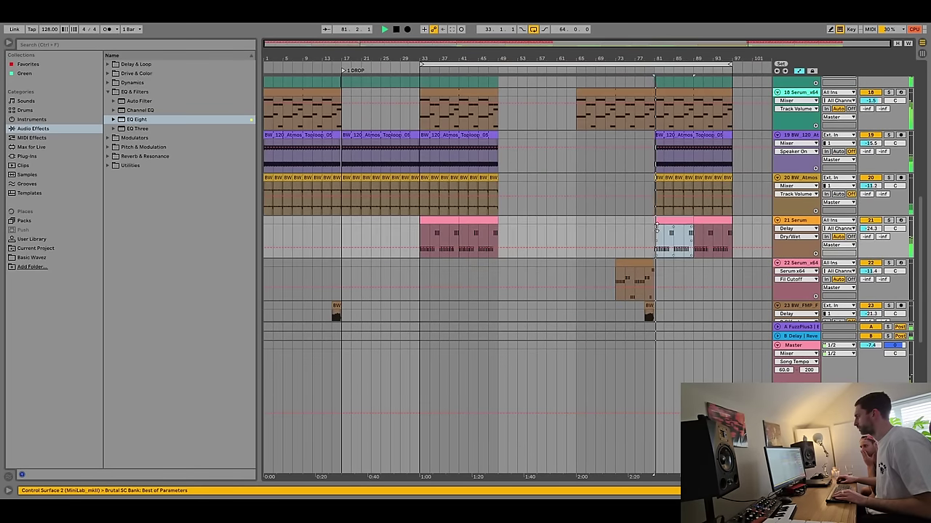
Play from track 22's clip at bar 73 and lower that track's volume to -13.0 dB.
{"action": "scroll", "coordinate": [655, 229], "scroll_direction": "down", "scroll_amount": 3}
{"action": "left_click", "coordinate": [626, 223]}
{"action": "key", "text": "space"}
{"action": "key", "text": "space"}
{"action": "key", "text": "Tab"}
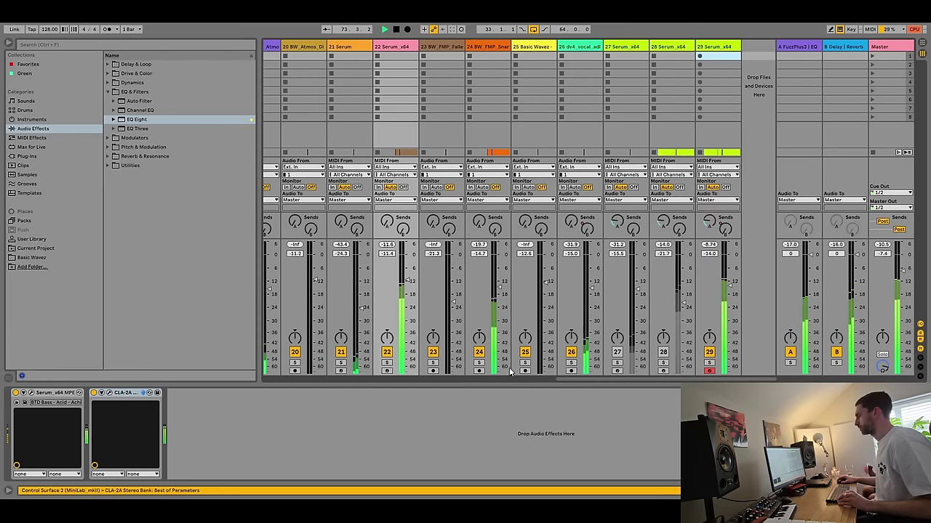
{"action": "left_click_drag", "start_coordinate": [407, 281], "coordinate": [407, 283]}
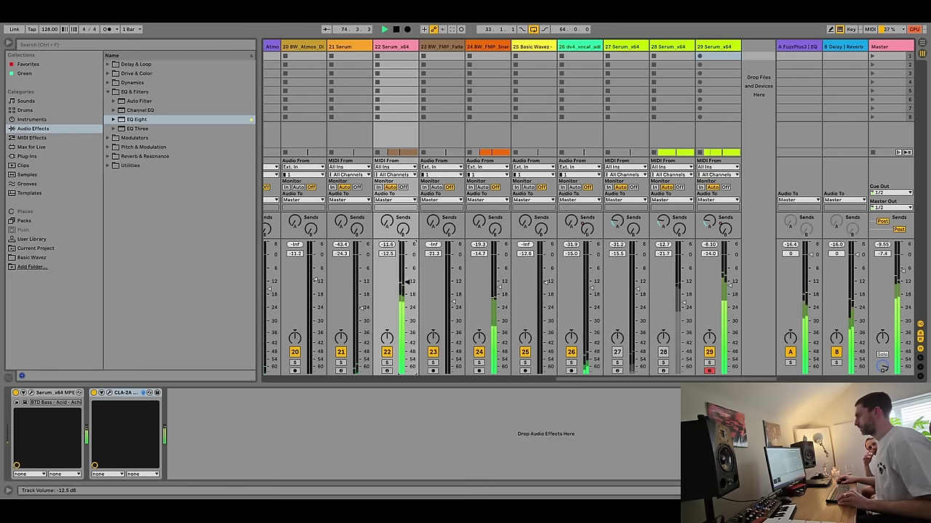
Select track 29's clip at bar 73 and play it with the track soloed.
{"action": "key", "text": "Tab"}
{"action": "scroll", "coordinate": [740, 281], "scroll_direction": "down", "scroll_amount": 3}
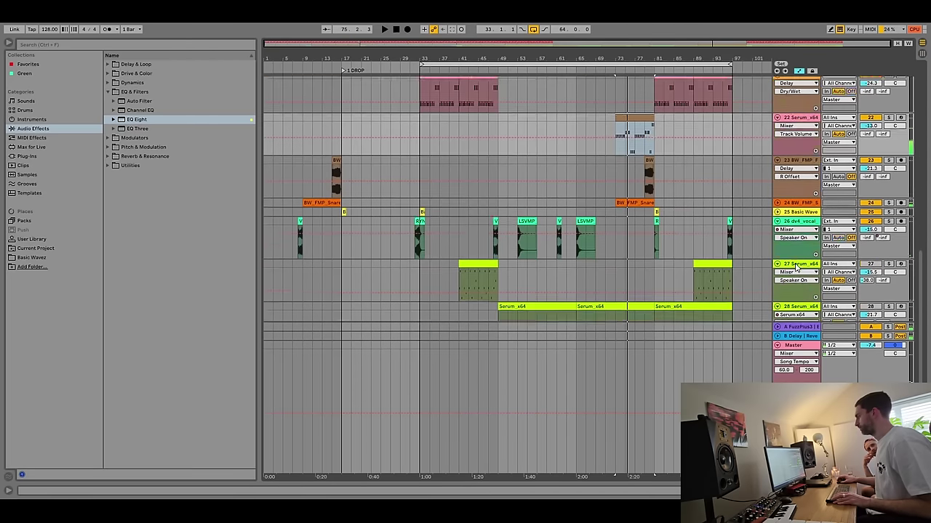
{"action": "left_click", "coordinate": [639, 260]}
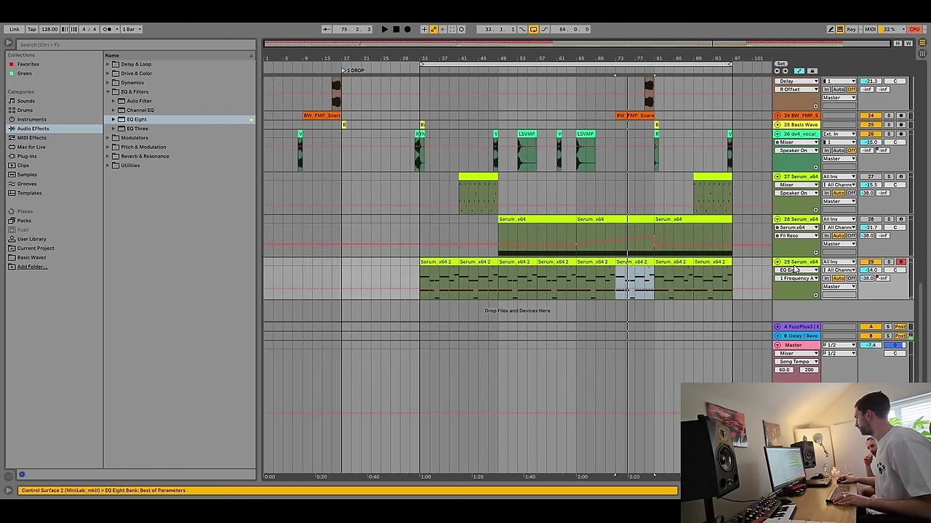
{"action": "key", "text": "Tab"}
{"action": "key", "text": "Tab"}
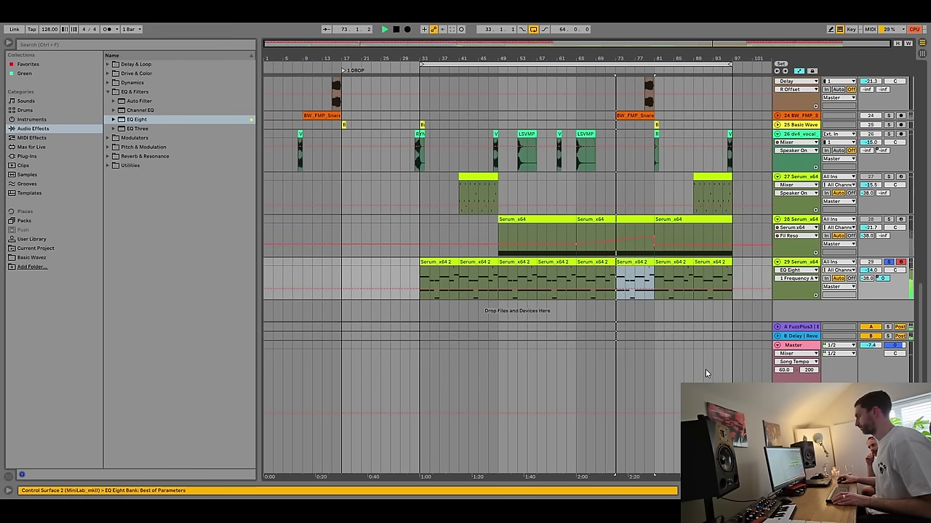
Search the plug-ins for "smack" and add Smack Attack Stereo to track 29.
{"action": "left_click", "coordinate": [29, 157]}
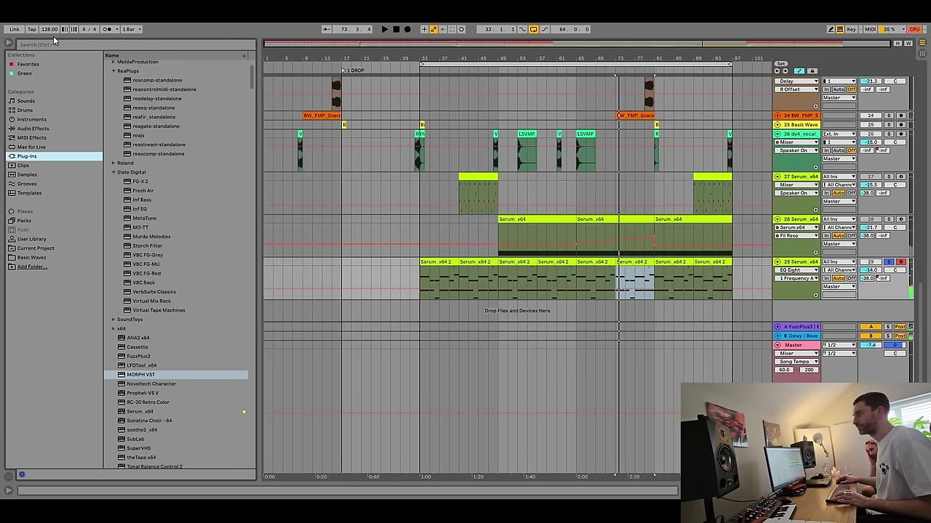
{"action": "left_click", "coordinate": [53, 44]}
{"action": "type", "text": "smack"}
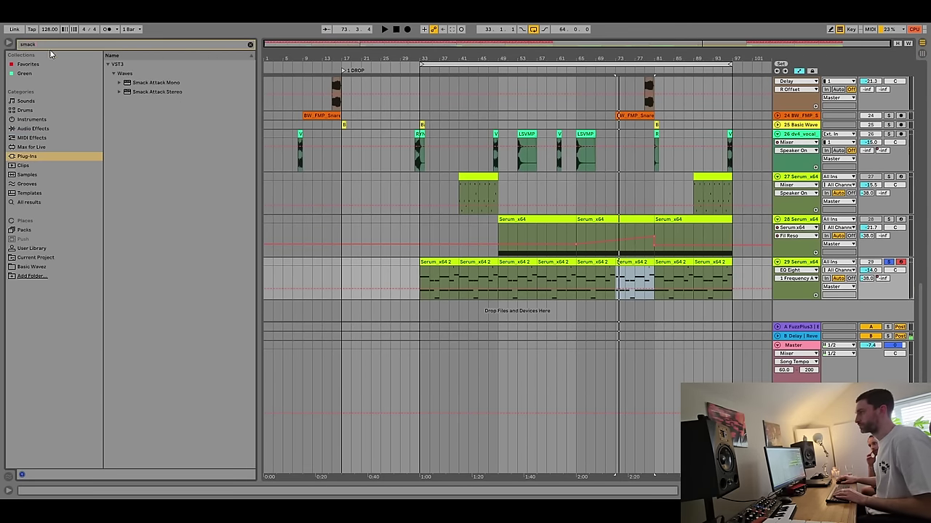
{"action": "left_click", "coordinate": [165, 93]}
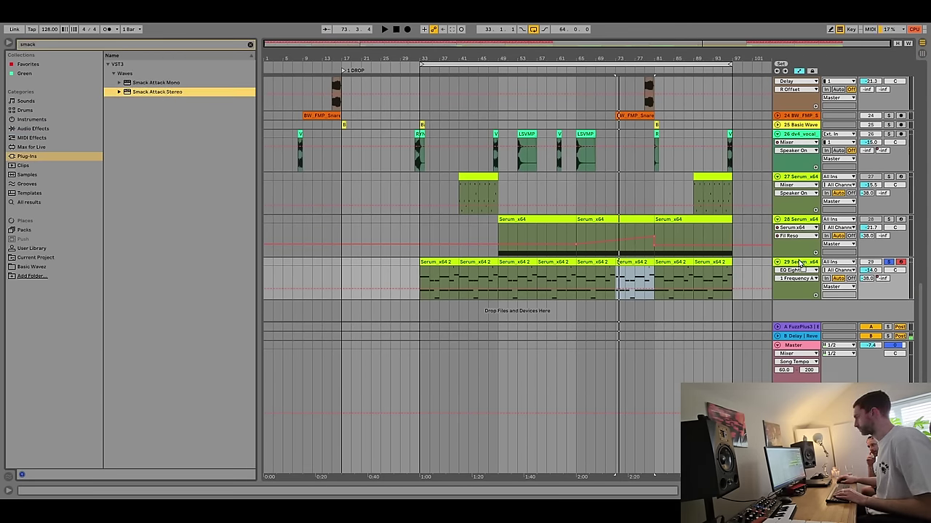
Set Smack Attack's Sustain to -35 while playing track 29 from bar 73.
{"action": "key", "text": "space"}
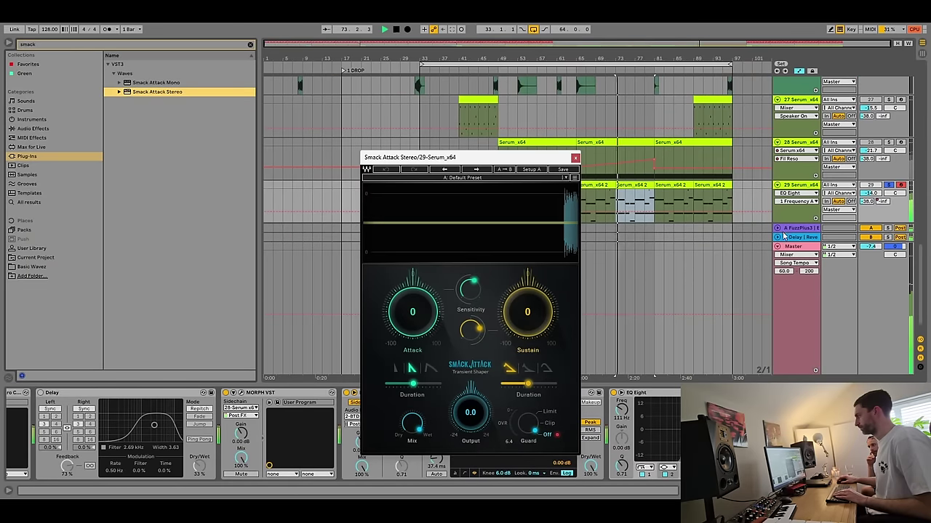
{"action": "left_click_drag", "start_coordinate": [515, 315], "coordinate": [515, 343]}
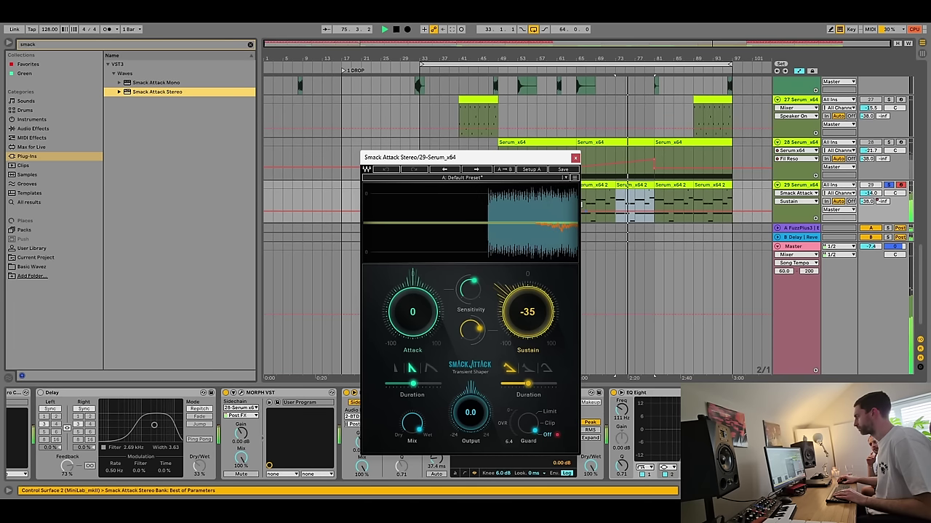
{"action": "key", "text": "space"}
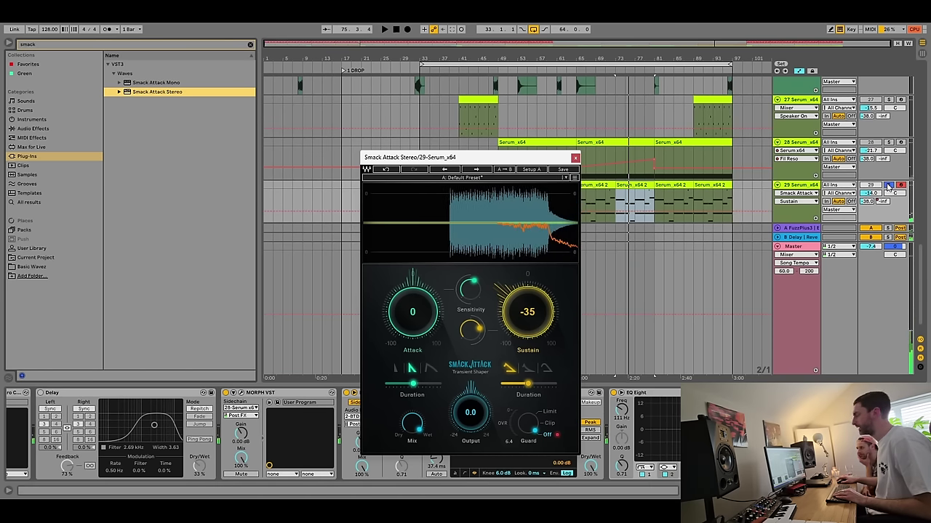
Unsolo track 29 during playback and raise its volume to -13.0 dB in the full mix.
{"action": "left_click", "coordinate": [890, 193]}
{"action": "key", "text": "Tab"}
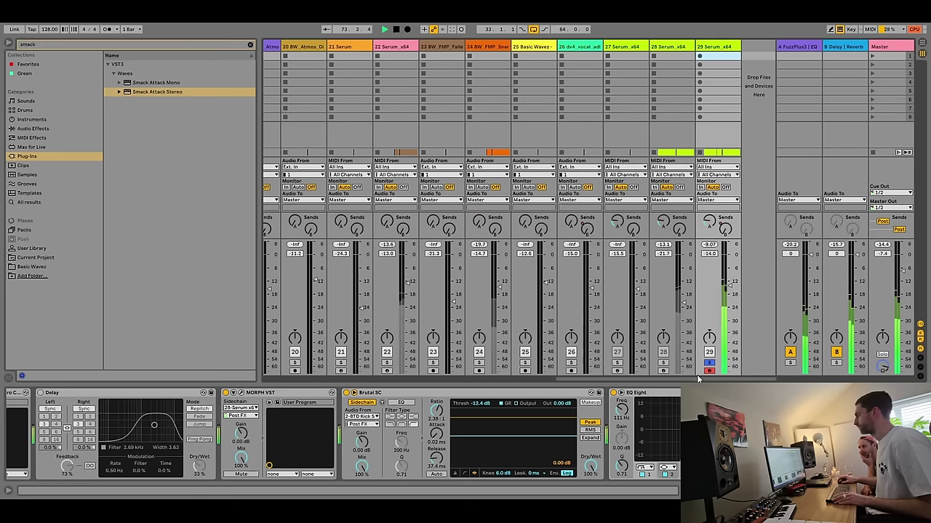
{"action": "left_click", "coordinate": [710, 365]}
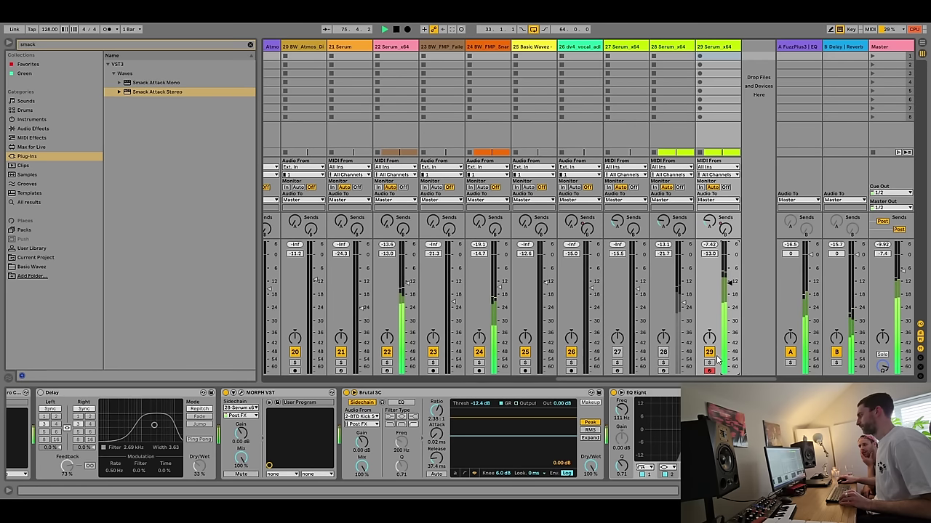
Raise track 29's volume to -11.5 dB while the second drop plays in the full mix.
{"action": "key", "text": "Tab"}
{"action": "key", "text": "Tab"}
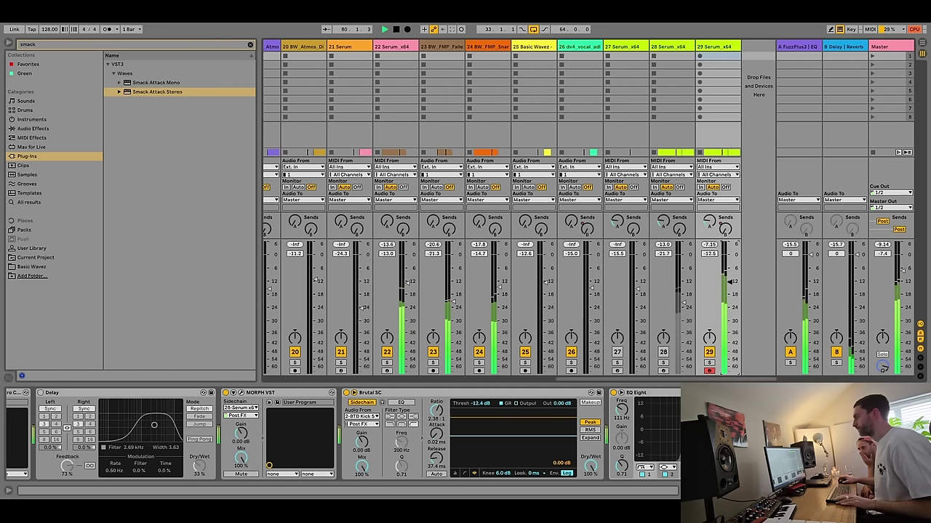
{"action": "key", "text": "Tab"}
{"action": "left_click", "coordinate": [777, 143]}
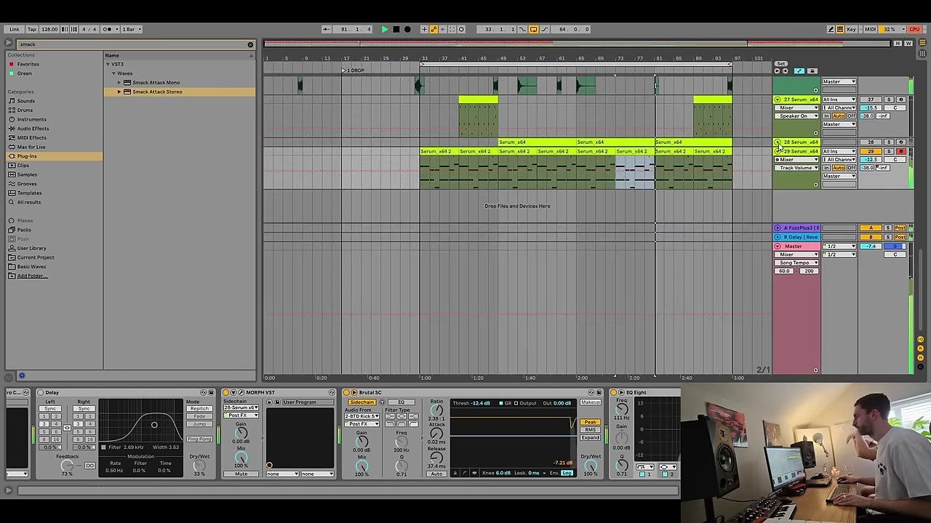
{"action": "key", "text": "Tab"}
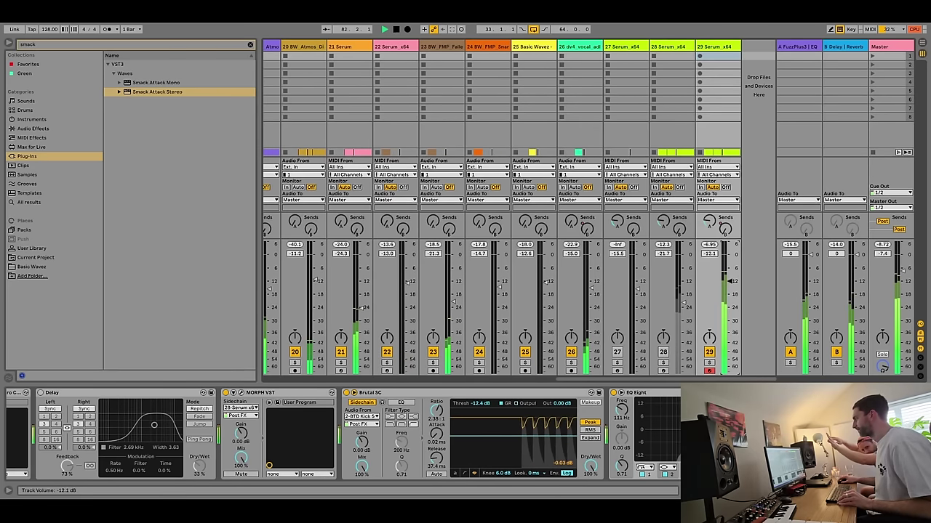
{"action": "left_click_drag", "start_coordinate": [731, 282], "coordinate": [730, 280]}
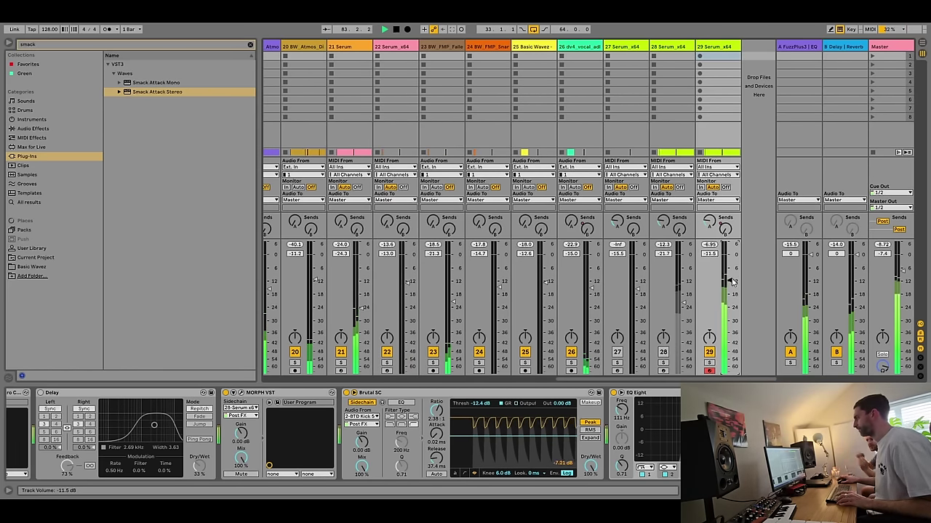
{"action": "key", "text": "Tab"}
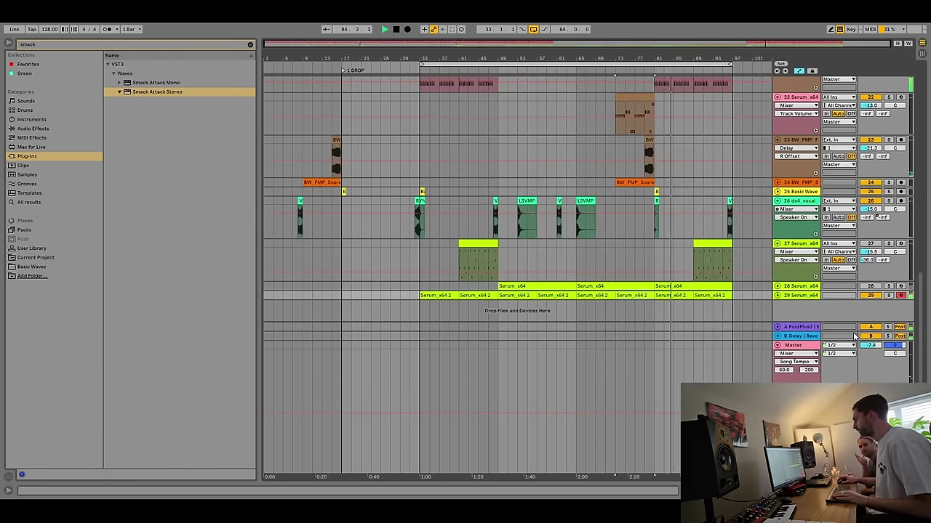
Play the drops from bars 33 and 81 to compare them, trying track 29's volume at -11.0 dB.
{"action": "scroll", "coordinate": [466, 152], "scroll_direction": "up", "scroll_amount": 5}
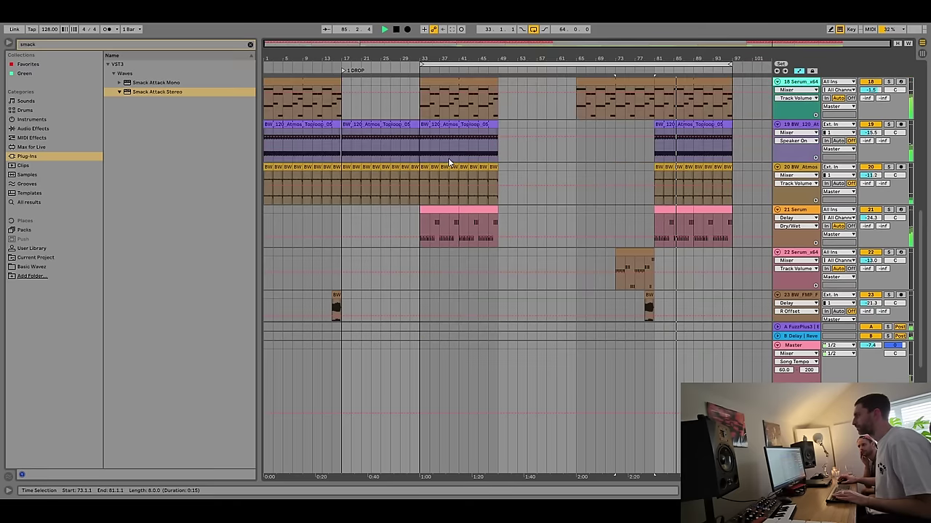
{"action": "left_click", "coordinate": [418, 208]}
{"action": "scroll", "coordinate": [450, 211], "scroll_direction": "down", "scroll_amount": 3}
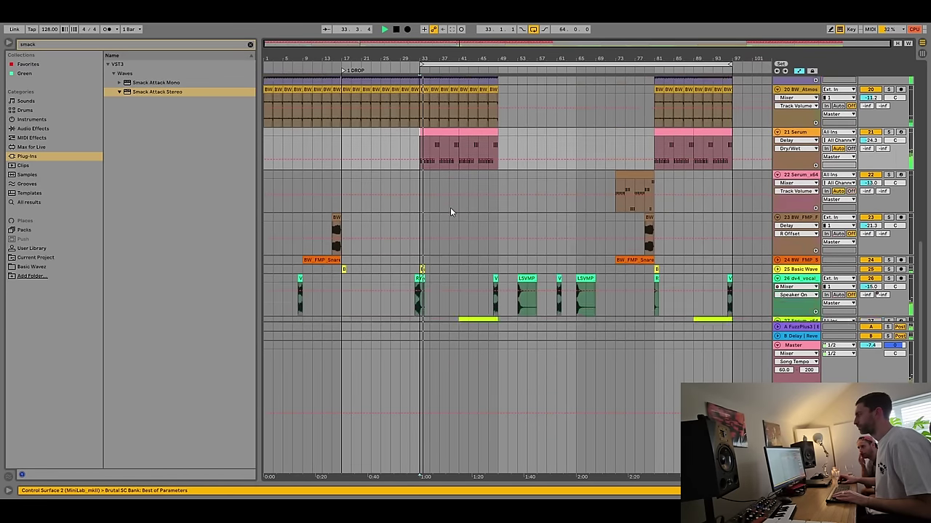
{"action": "scroll", "coordinate": [509, 182], "scroll_direction": "up", "scroll_amount": 5}
{"action": "scroll", "coordinate": [653, 128], "scroll_direction": "down", "scroll_amount": 2}
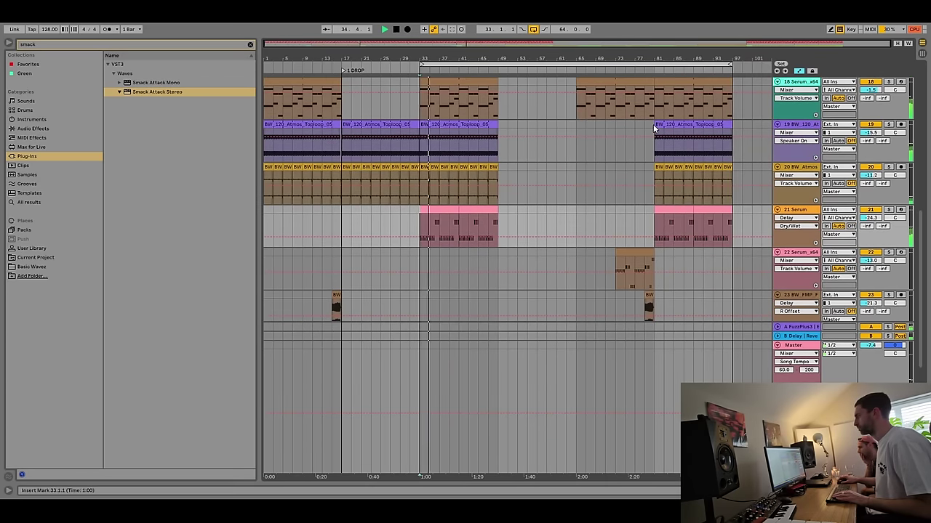
{"action": "key", "text": "Tab"}
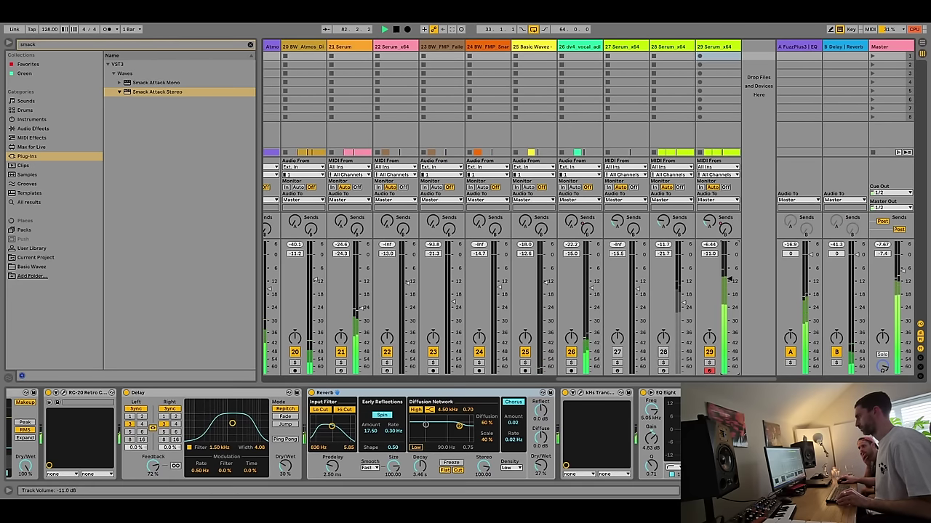
{"action": "key", "text": "Tab"}
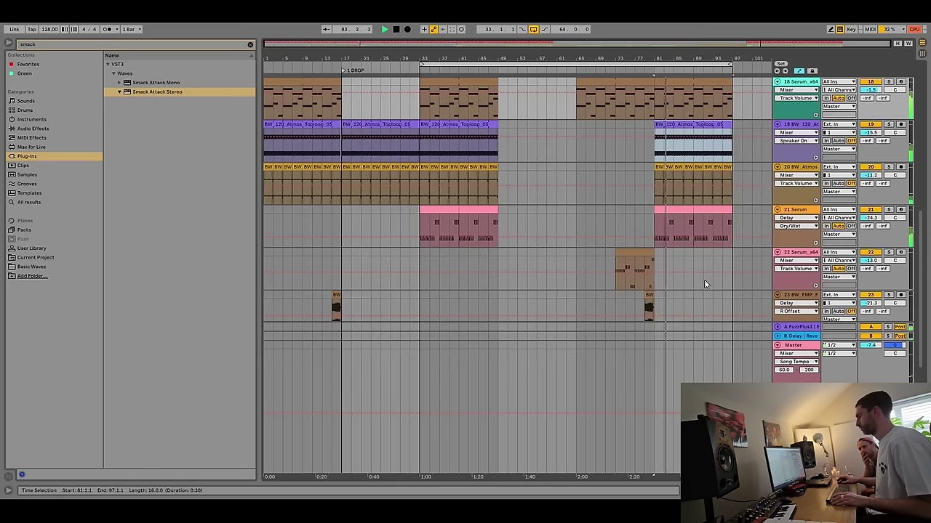
Solo track 29 from bar 81 and try its RC-20 Retro Color Distort amount at 41%.
{"action": "scroll", "coordinate": [691, 277], "scroll_direction": "down", "scroll_amount": 6}
{"action": "left_click", "coordinate": [888, 295]}
{"action": "key", "text": "space"}
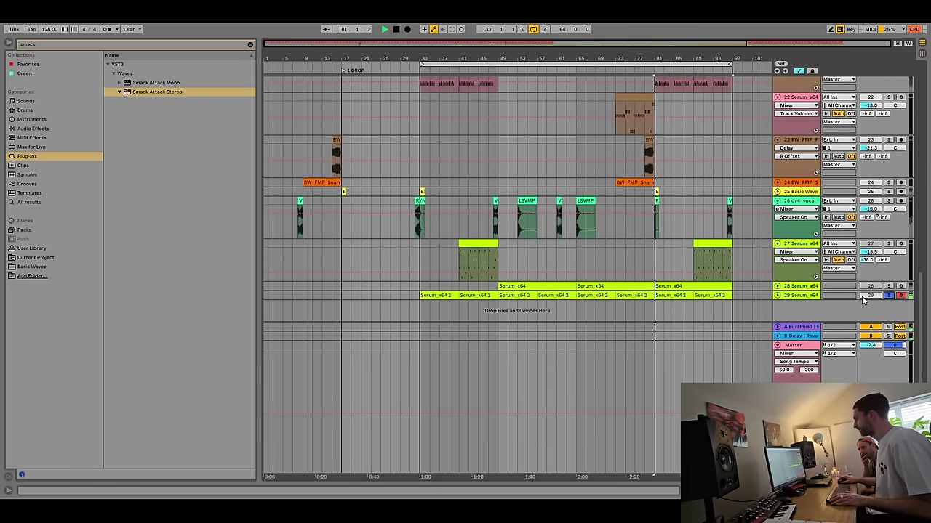
{"action": "double_click", "coordinate": [803, 296]}
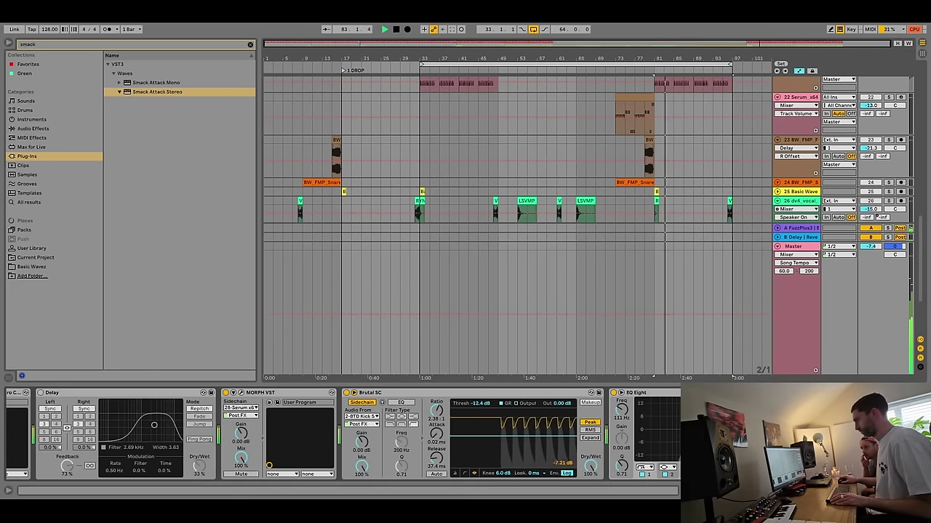
{"action": "scroll", "coordinate": [507, 463], "scroll_direction": "left", "scroll_amount": 5}
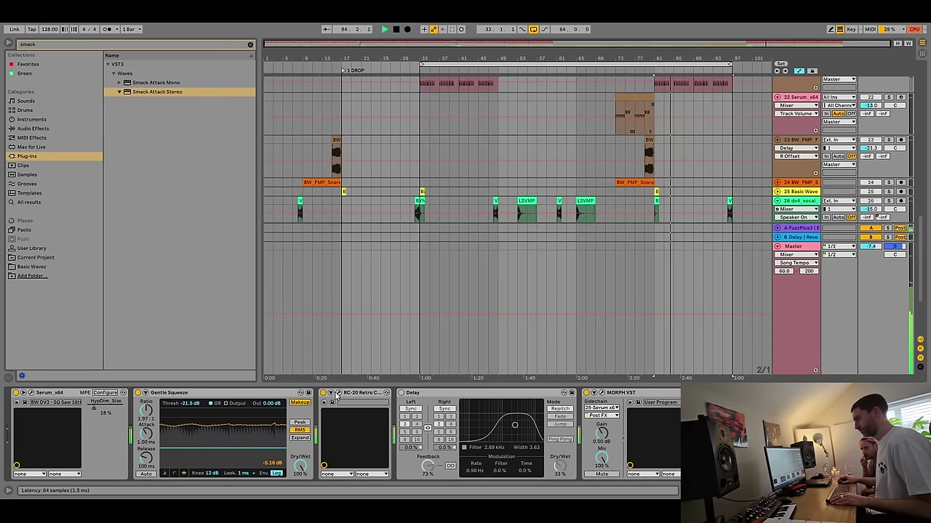
{"action": "left_click", "coordinate": [335, 394]}
{"action": "left_click_drag", "start_coordinate": [403, 350], "coordinate": [407, 379]}
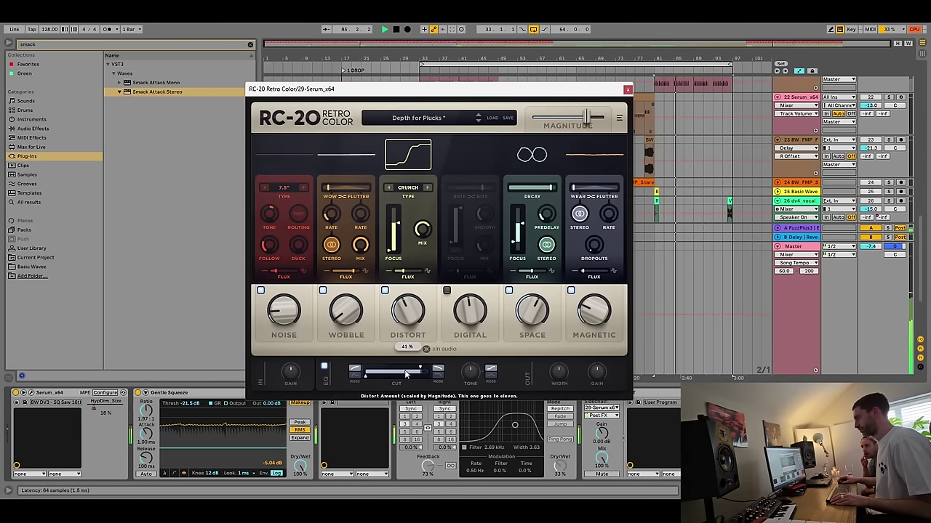
Replay bar 81 with track 29 unsoloed, set its volume to -11.5 dB and RC-20's Distort to 26%.
{"action": "key", "text": "space"}
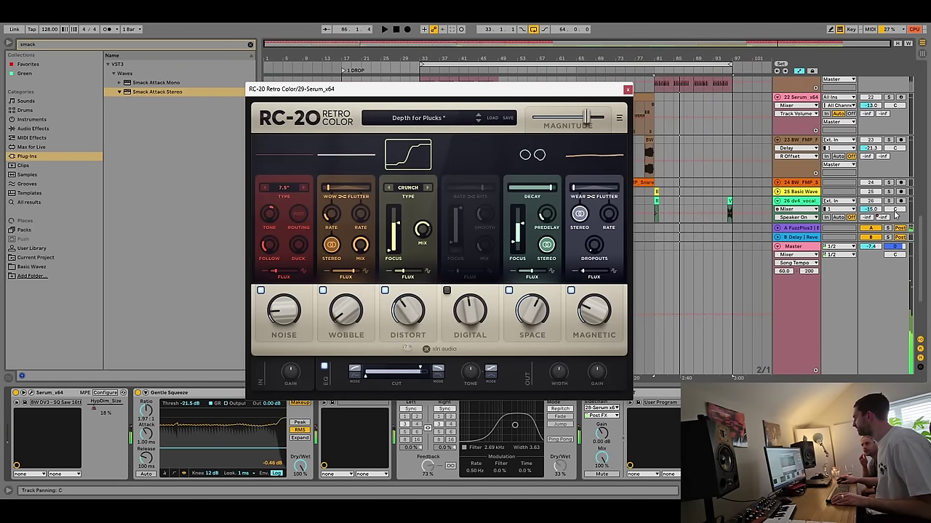
{"action": "scroll", "coordinate": [874, 166], "scroll_direction": "down", "scroll_amount": 3}
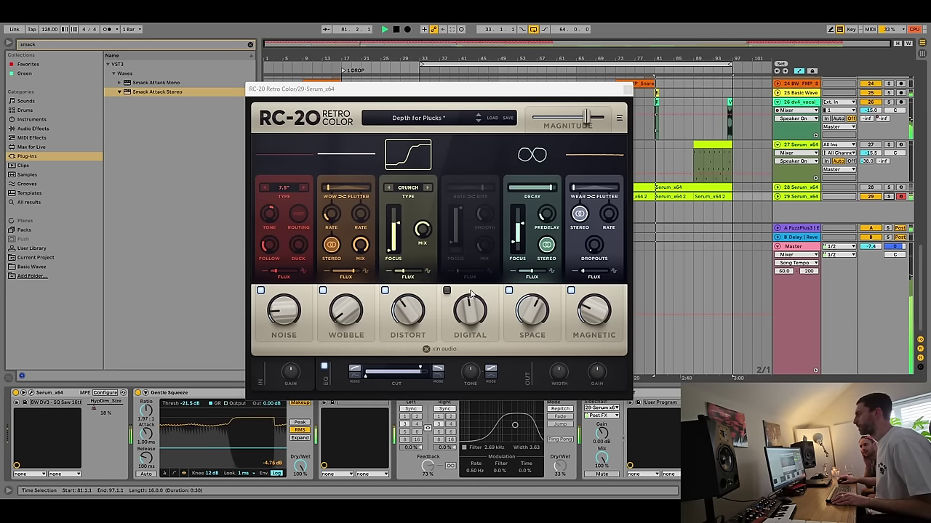
{"action": "key", "text": "Tab"}
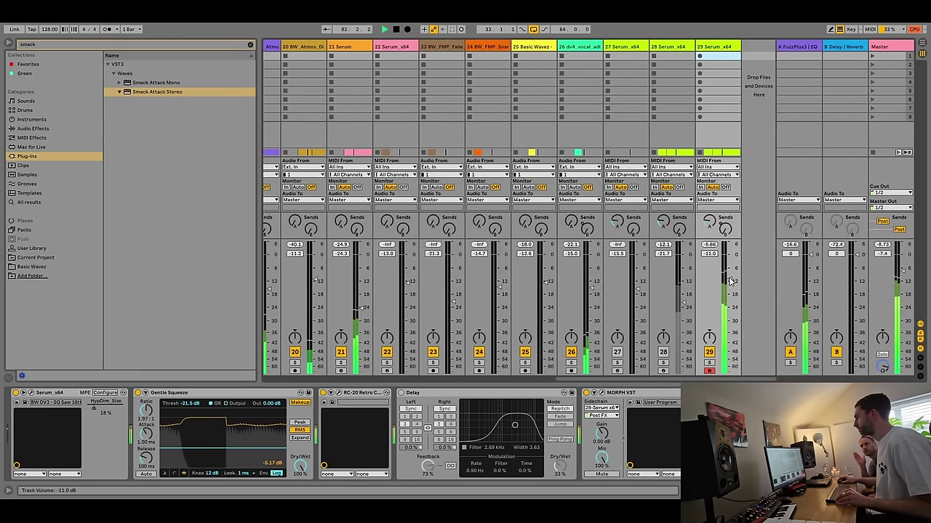
{"action": "left_click", "coordinate": [339, 394]}
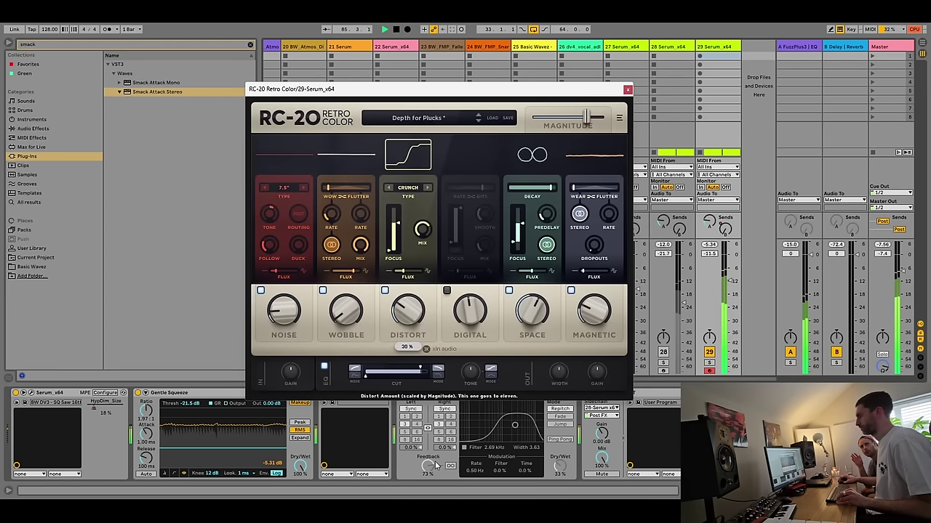
{"action": "left_click_drag", "start_coordinate": [391, 306], "coordinate": [405, 332]}
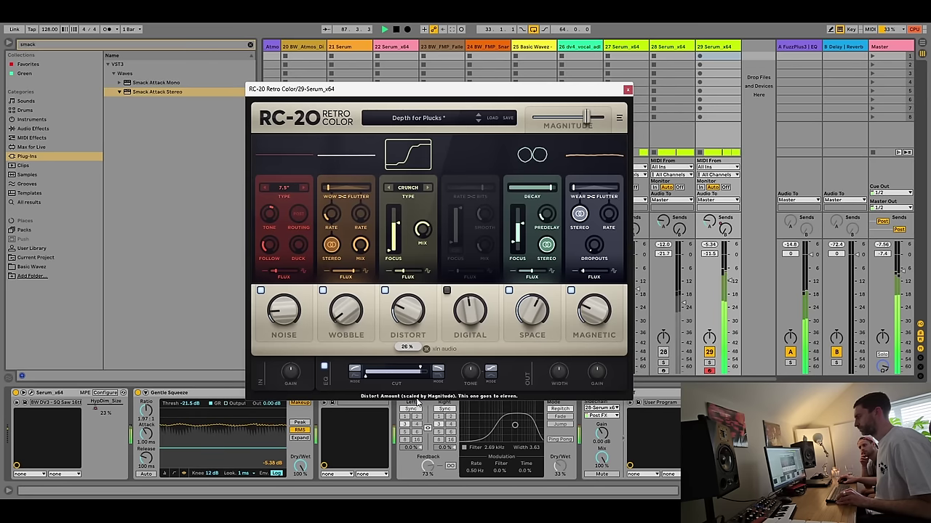
{"action": "left_click", "coordinate": [626, 90]}
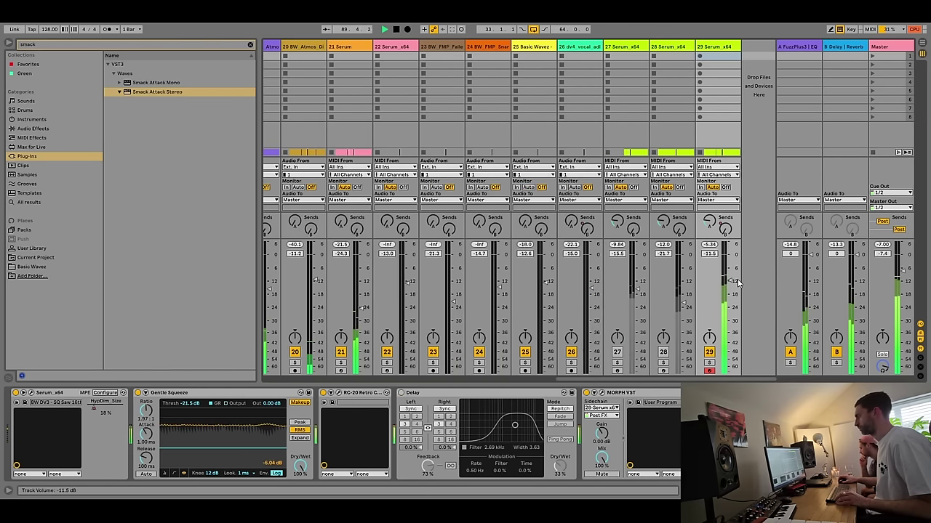
{"action": "key", "text": "Tab"}
{"action": "key", "text": "Tab"}
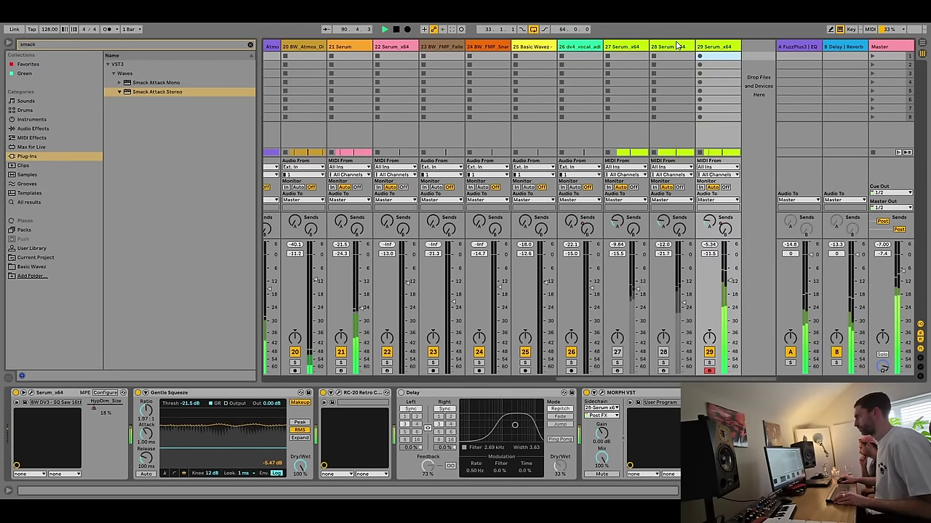
{"action": "key", "text": "Tab"}
{"action": "key", "text": "Tab"}
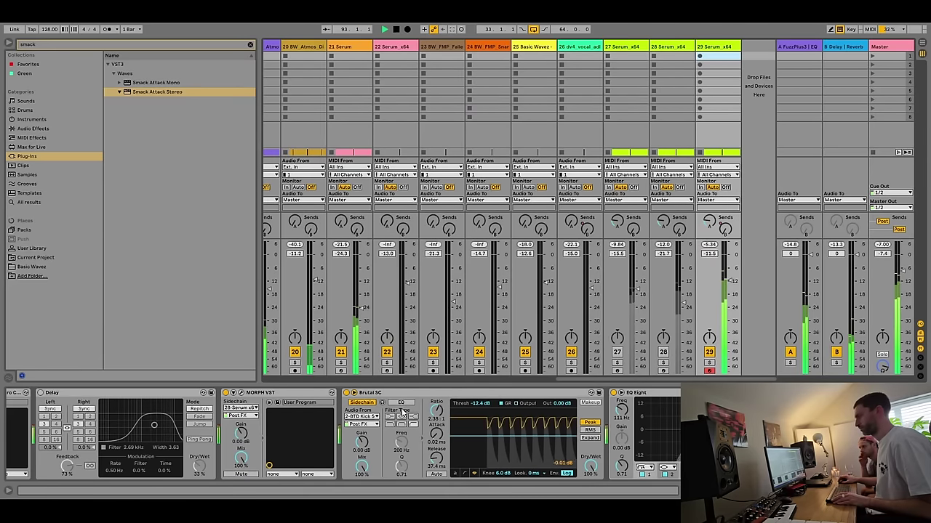
{"action": "left_click", "coordinate": [32, 137]}
{"action": "key", "text": "Tab"}
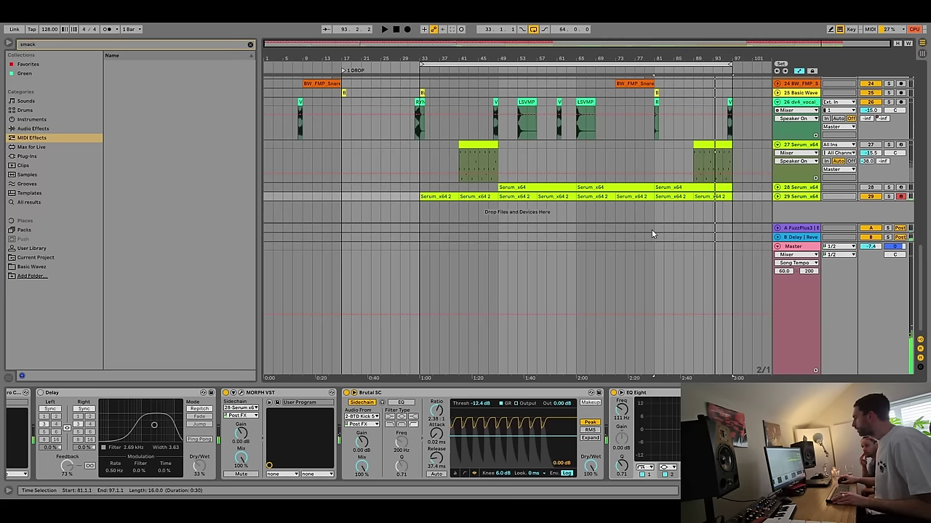
Examine the second drop's layers around bars 81–97 and select track 18's Serum clip there.
{"action": "key", "text": "ctrl+alt+l"}
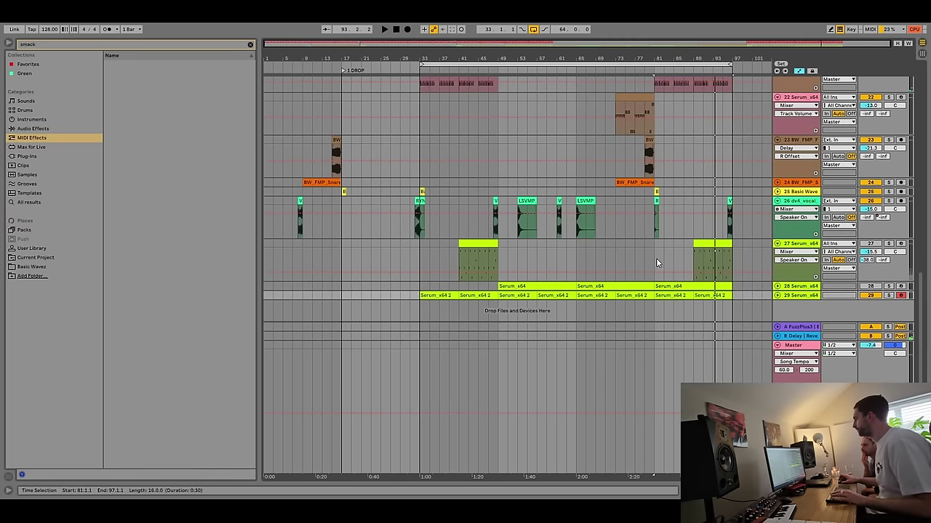
{"action": "left_click", "coordinate": [646, 267]}
{"action": "scroll", "coordinate": [658, 247], "scroll_direction": "up", "scroll_amount": 5}
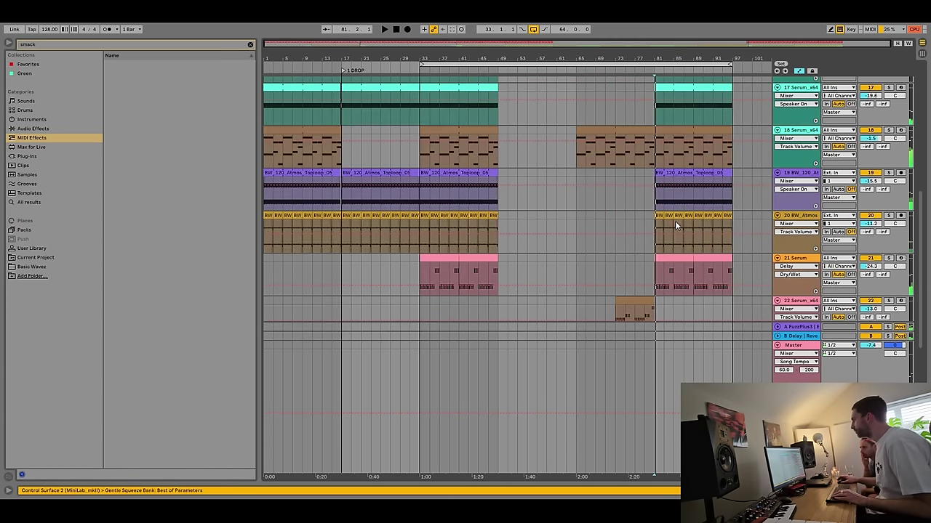
{"action": "left_click_drag", "start_coordinate": [758, 43], "coordinate": [767, 67]}
{"action": "scroll", "coordinate": [588, 200], "scroll_direction": "up", "scroll_amount": 4}
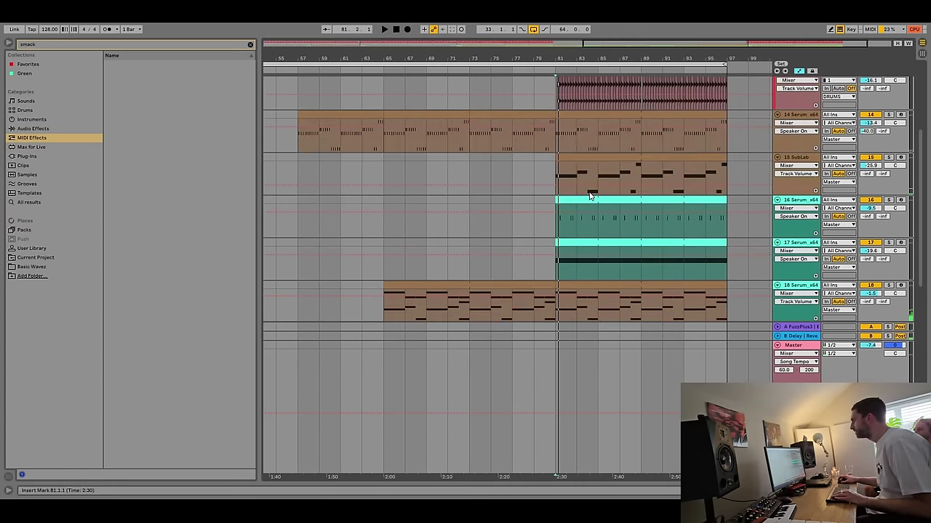
{"action": "scroll", "coordinate": [594, 201], "scroll_direction": "down", "scroll_amount": 5}
{"action": "left_click", "coordinate": [599, 93]}
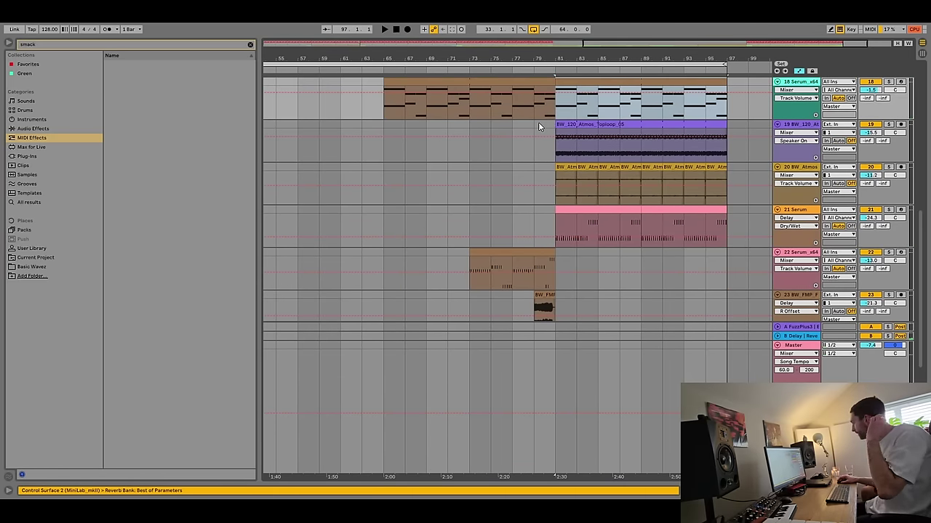
Play into the second drop and try deactivating track 18's clip at bars 81–97, switching it back on.
{"action": "left_click", "coordinate": [541, 126]}
{"action": "key", "text": "space"}
{"action": "scroll", "coordinate": [545, 128], "scroll_direction": "down", "scroll_amount": 3}
{"action": "scroll", "coordinate": [574, 116], "scroll_direction": "up", "scroll_amount": 3}
{"action": "left_click", "coordinate": [588, 109]}
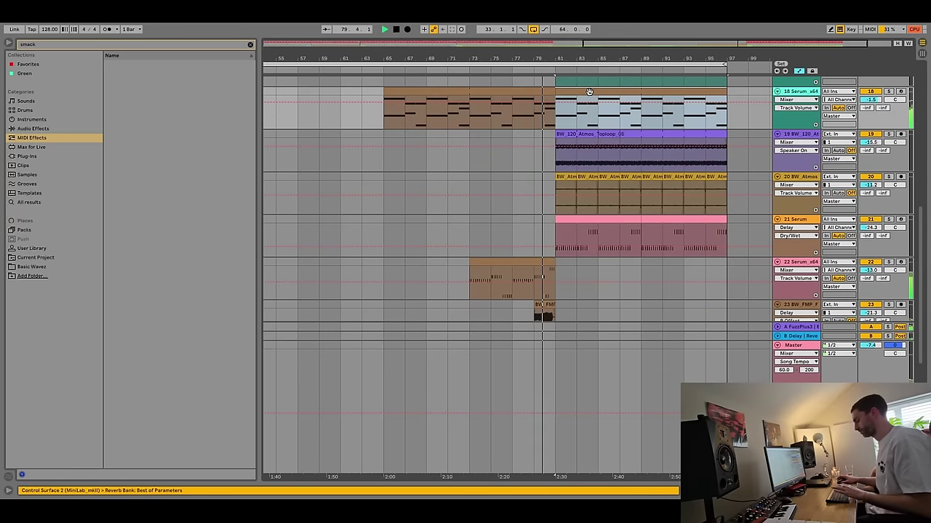
{"action": "key", "text": "0"}
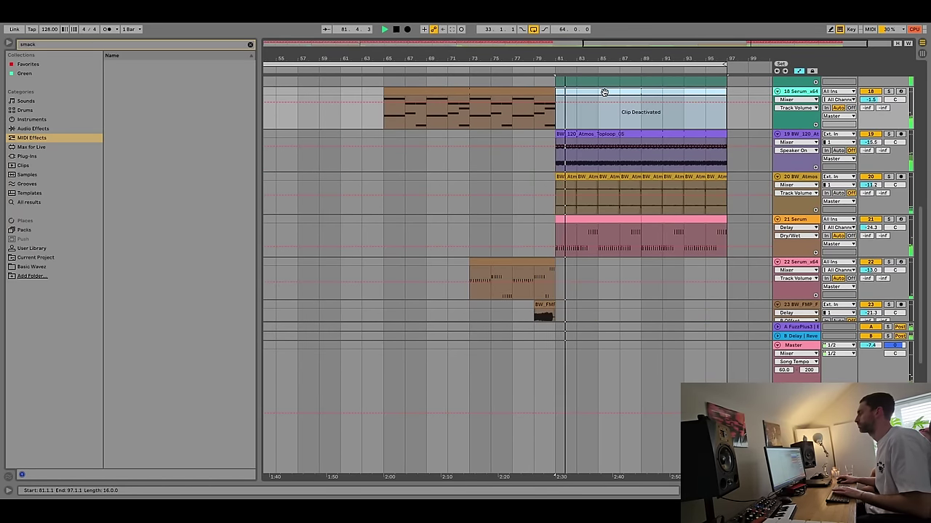
{"action": "key", "text": "0"}
{"action": "key", "text": "Tab"}
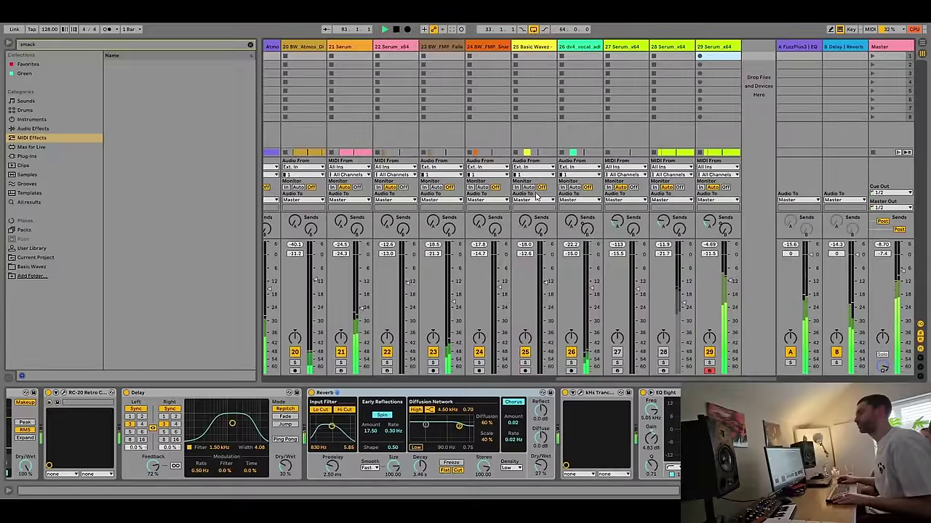
{"action": "key", "text": "Tab"}
{"action": "key", "text": "Tab"}
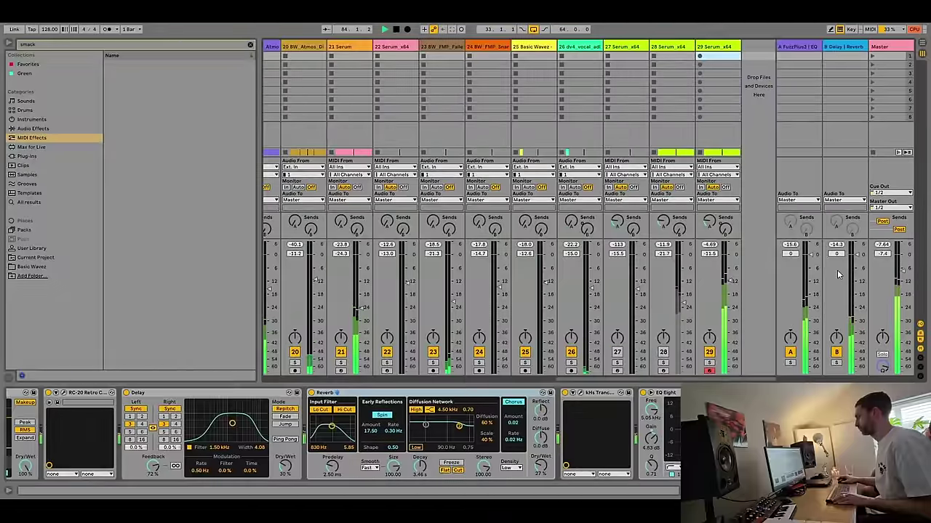
Insert a MIDI track below track 29 and load the Grand Piano instrument rack on it.
{"action": "key", "text": "Tab"}
{"action": "right_click", "coordinate": [814, 317]}
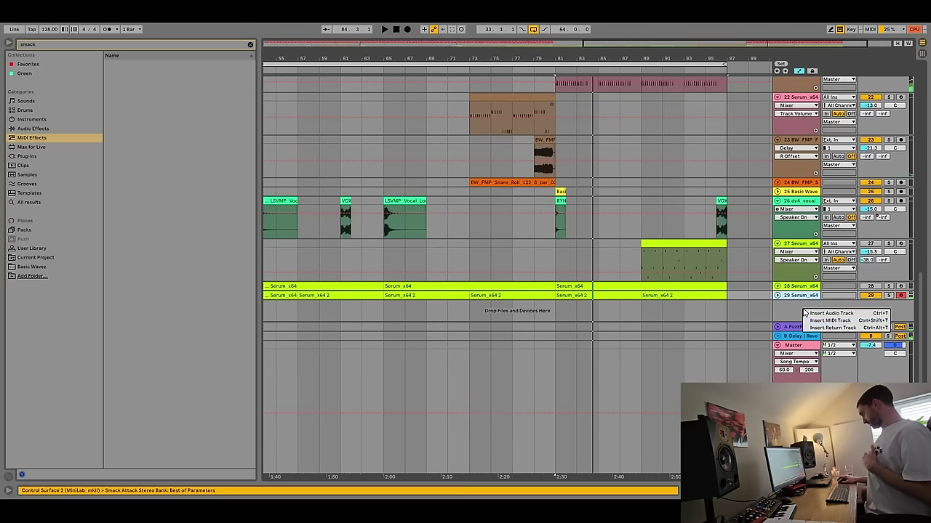
{"action": "left_click", "coordinate": [807, 321]}
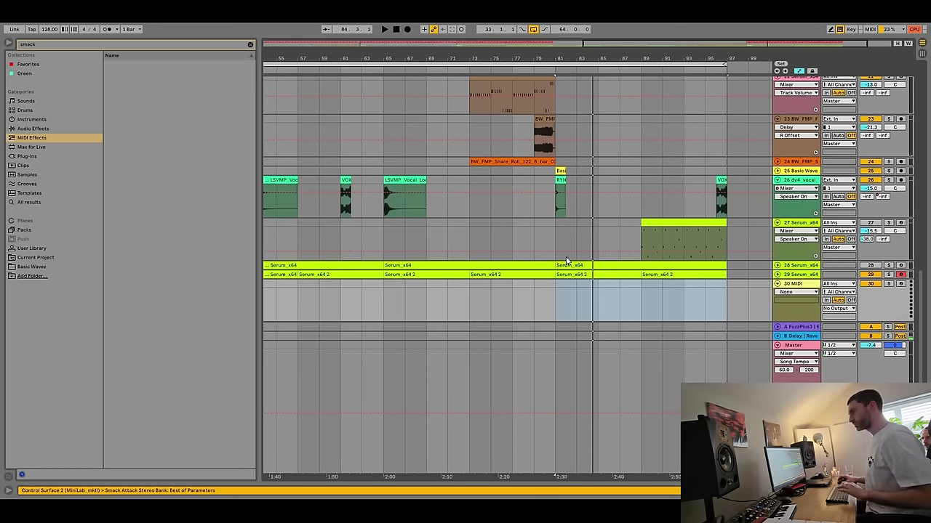
{"action": "scroll", "coordinate": [796, 299], "scroll_direction": "down", "scroll_amount": 1}
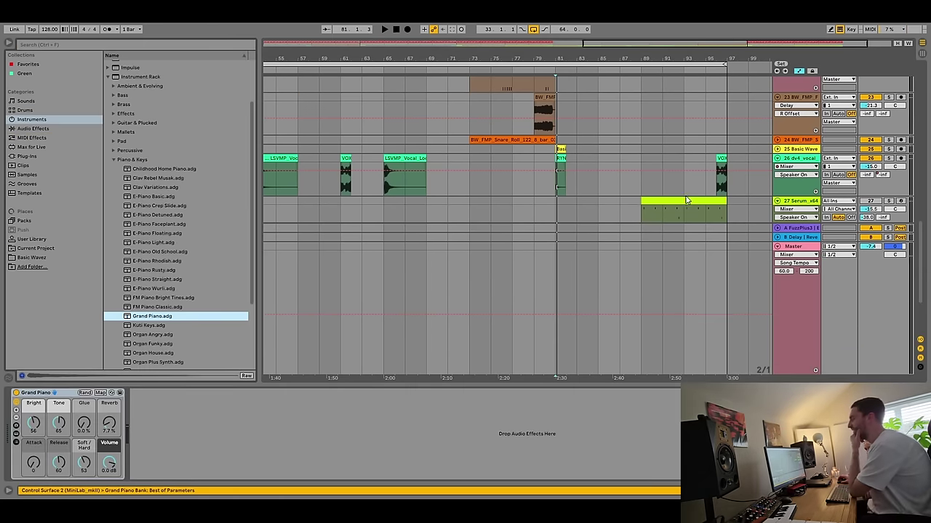
{"action": "scroll", "coordinate": [687, 198], "scroll_direction": "down", "scroll_amount": 3}
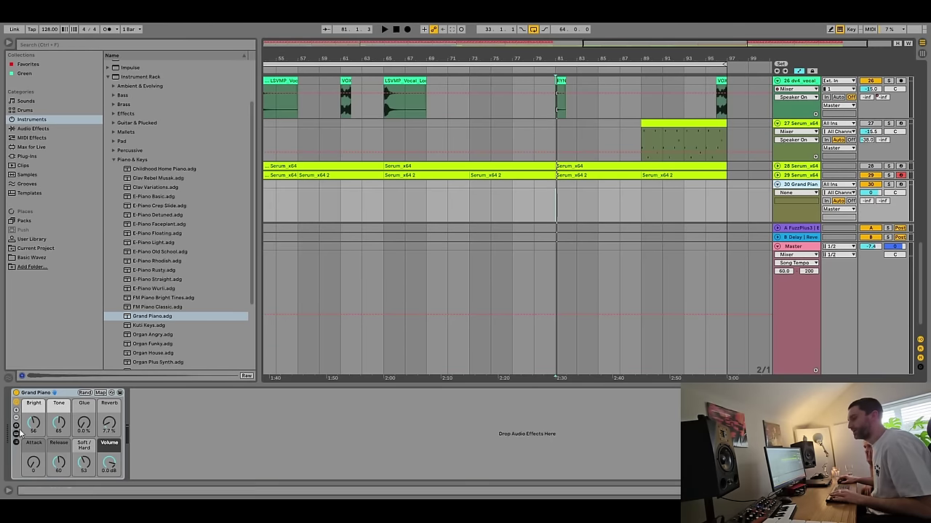
Copy track 18's chord clip from bars 65–81 onto the Grand Piano track at bar 65 and play it.
{"action": "key", "text": "space"}
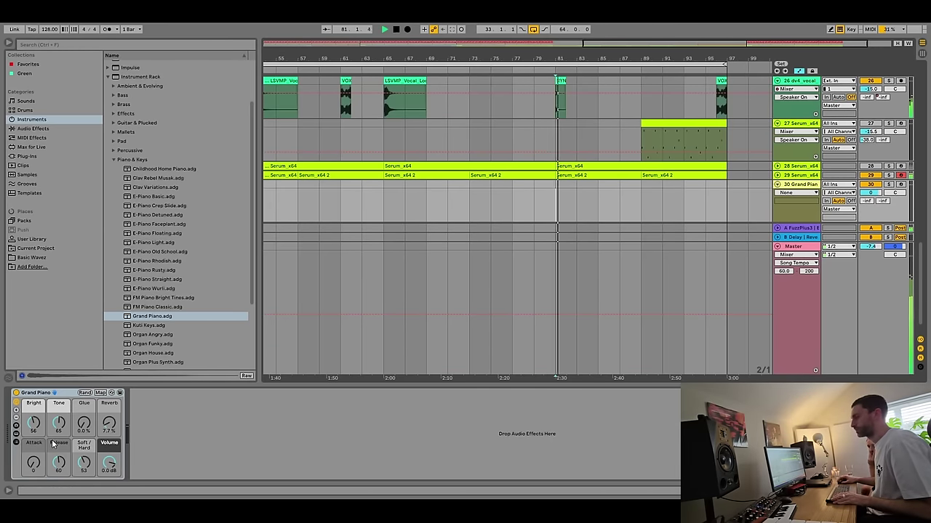
{"action": "scroll", "coordinate": [596, 168], "scroll_direction": "up", "scroll_amount": 15}
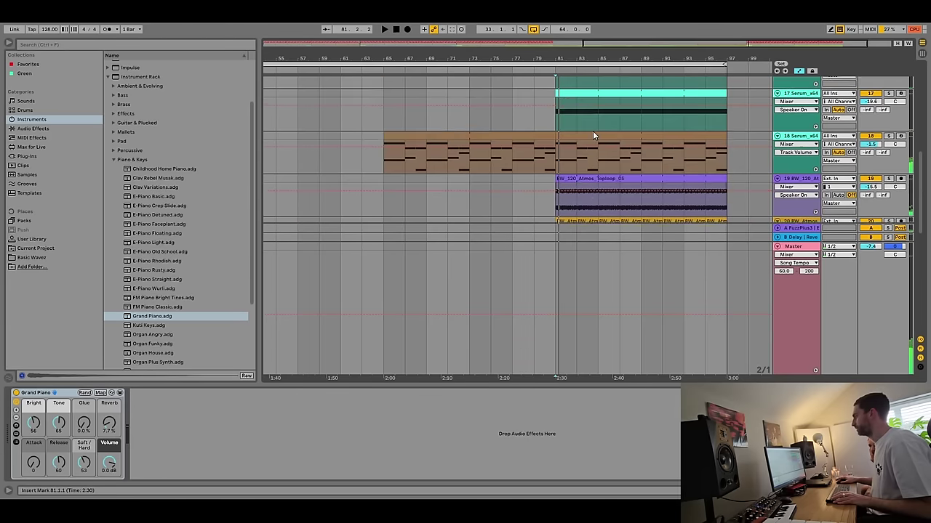
{"action": "left_click", "coordinate": [578, 154]}
{"action": "key", "text": "minus"}
{"action": "key", "text": "minus"}
{"action": "scroll", "coordinate": [584, 162], "scroll_direction": "down", "scroll_amount": 10}
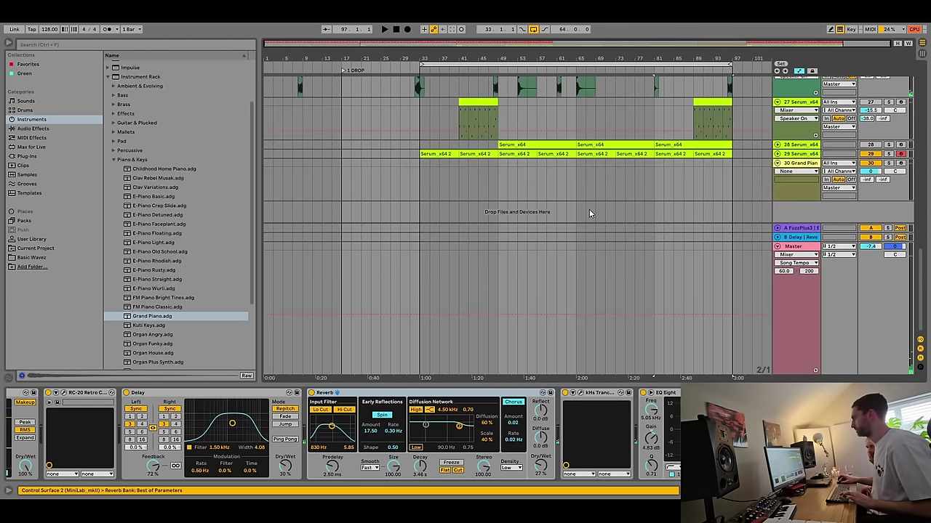
{"action": "left_click", "coordinate": [579, 175]}
{"action": "key", "text": "ctrl+v"}
{"action": "key", "text": "space"}
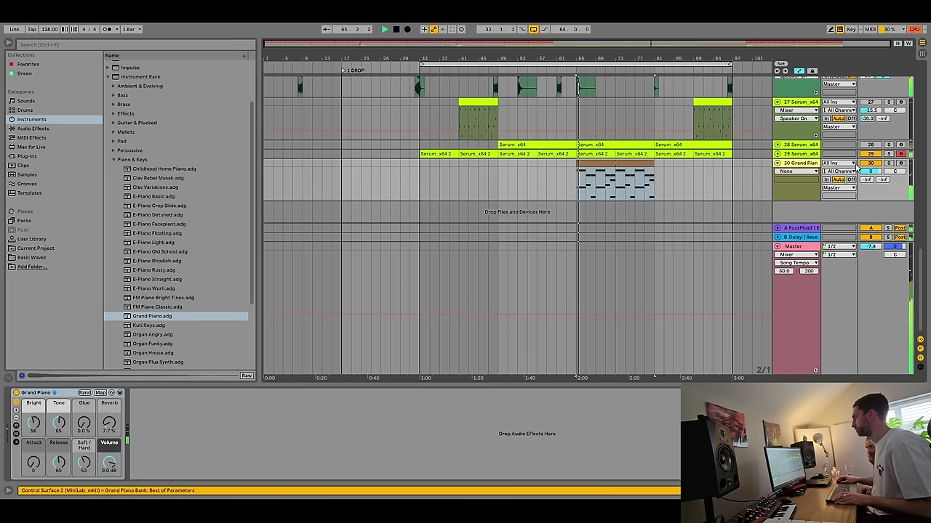
Solo the Grand Piano track and raise its volume to 5.1 dB.
{"action": "left_click", "coordinate": [888, 154]}
{"action": "left_click", "coordinate": [888, 164]}
{"action": "key", "text": "Tab"}
{"action": "key", "text": "space"}
{"action": "left_click_drag", "start_coordinate": [749, 379], "coordinate": [769, 379]}
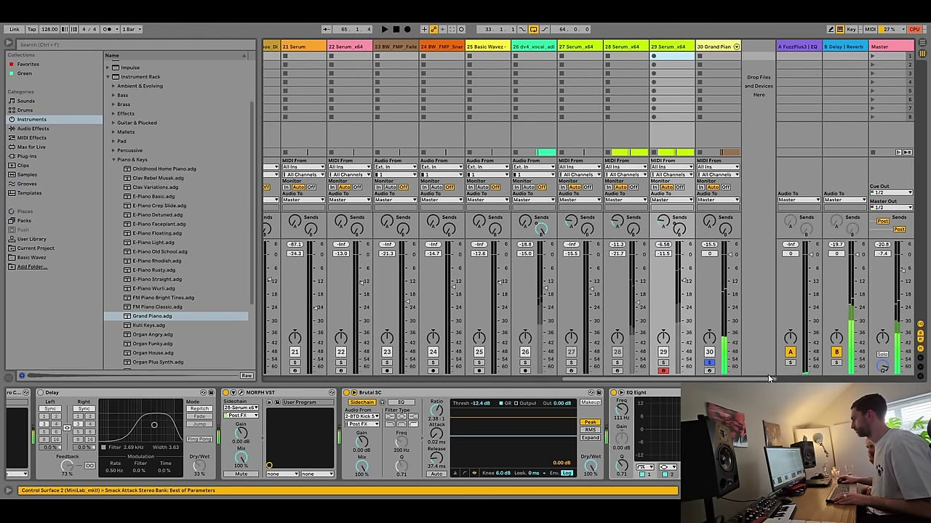
{"action": "key", "text": "Tab"}
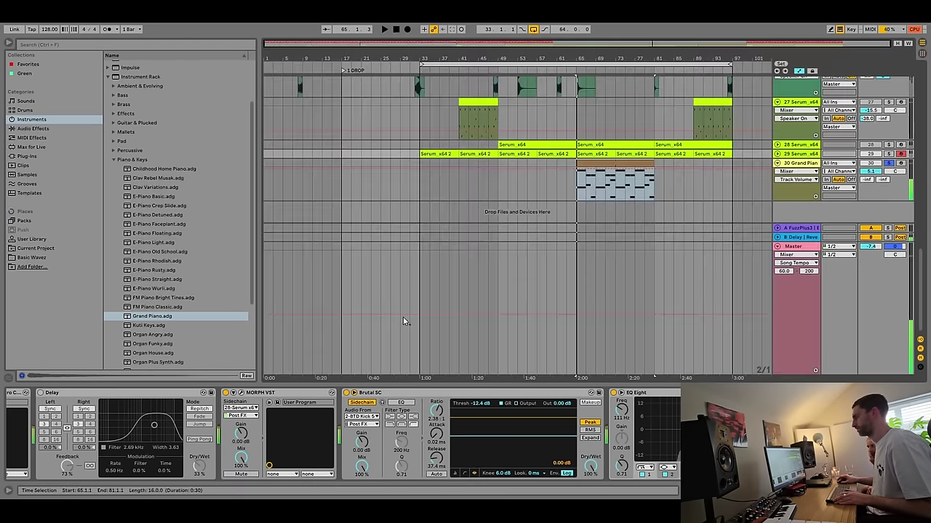
Transpose all notes in the Grand Piano clip down two octaves and play the result from bar 65.
{"action": "left_click", "coordinate": [634, 164]}
{"action": "key", "text": "shift+Tab"}
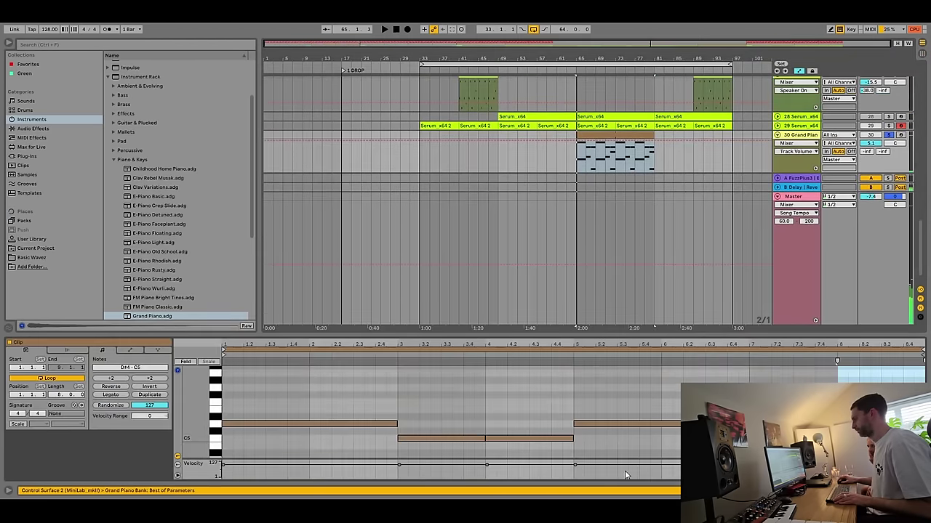
{"action": "left_click", "coordinate": [413, 391]}
{"action": "scroll", "coordinate": [422, 392], "scroll_direction": "down", "scroll_amount": 3}
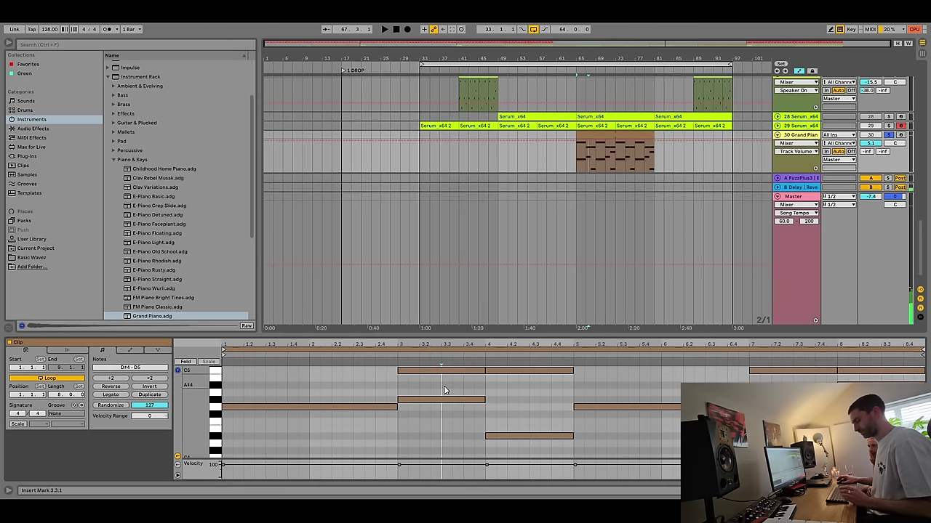
{"action": "key", "text": "ctrl+a"}
{"action": "key", "text": "shift+Down"}
{"action": "key", "text": "space"}
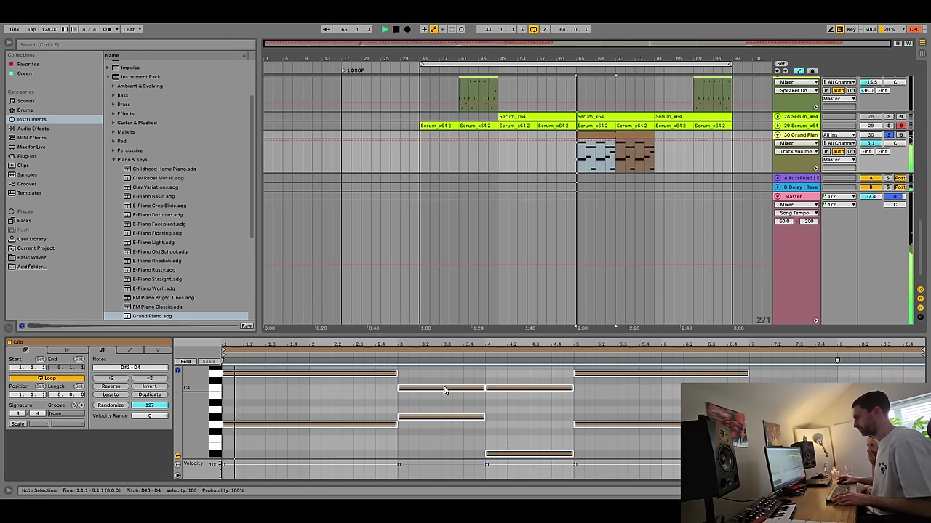
{"action": "key", "text": "shift+Down"}
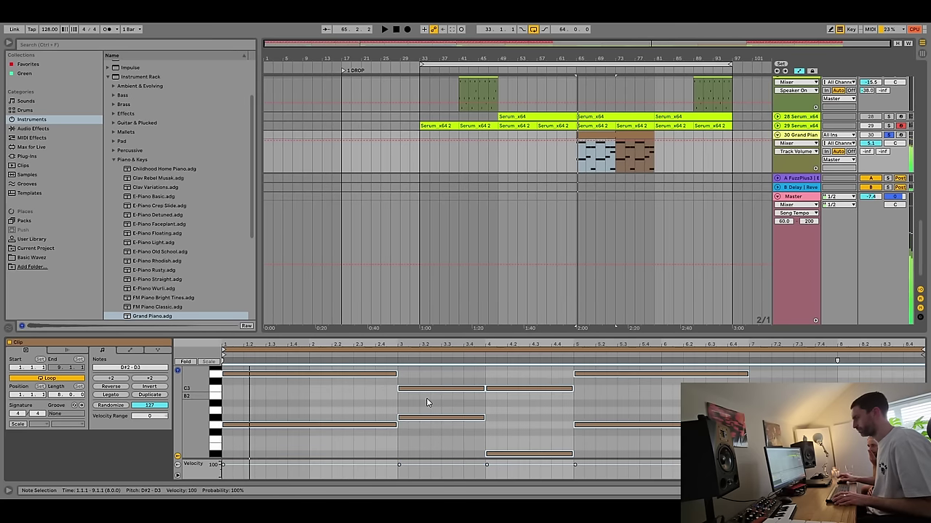
{"action": "key", "text": "space"}
{"action": "key", "text": "space"}
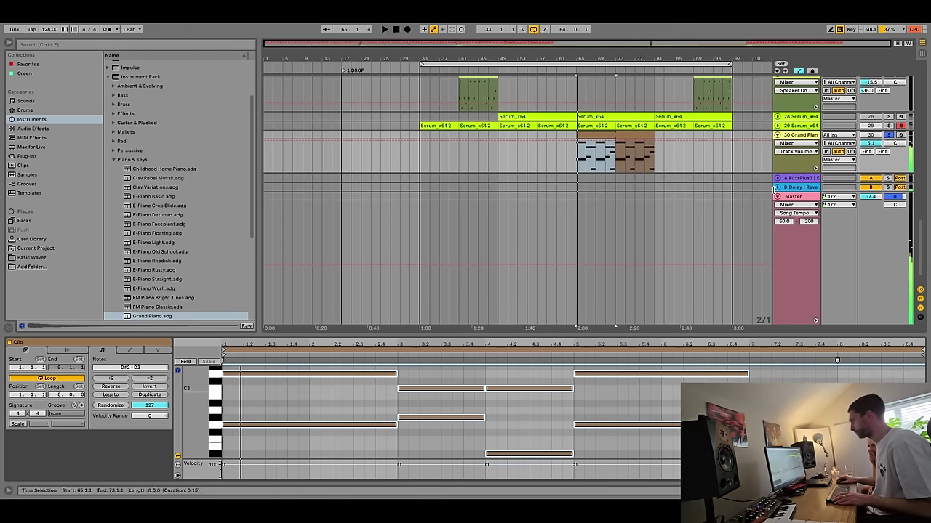
Unsolo the Grand Piano track and play it with the full mix from bar 65.
{"action": "left_click", "coordinate": [888, 135]}
{"action": "key", "text": "space"}
{"action": "key", "text": "Tab"}
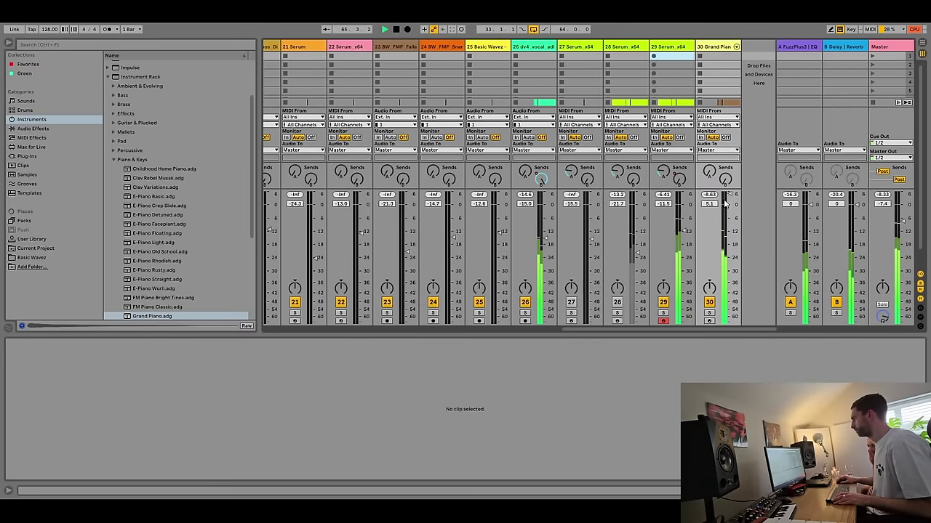
{"action": "key", "text": "Tab"}
{"action": "key", "text": "shift+Tab"}
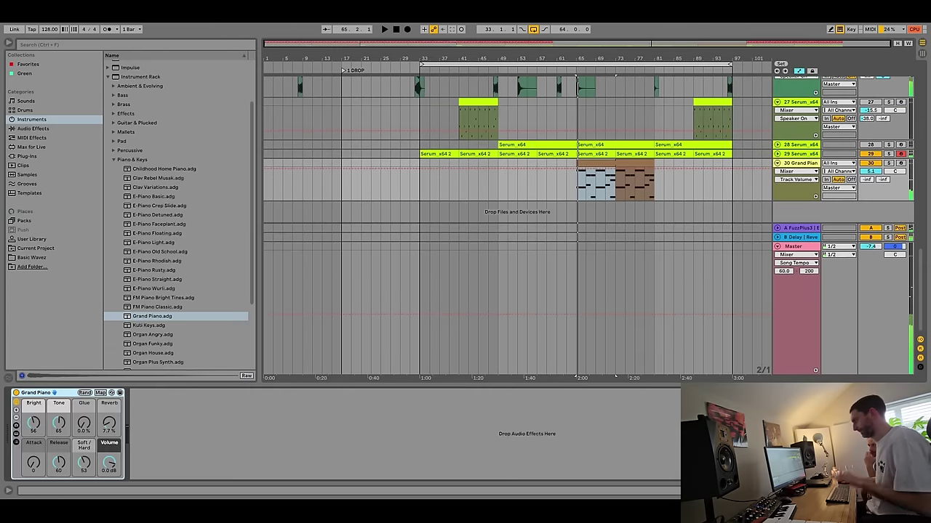
Set the Grand Piano rack's Bright to 81, Tone to 77, Glue to 87% and Soft/Hard to 127, with track volume at -5.0 dB.
{"action": "mouse_move", "coordinate": [84, 425]}
{"action": "left_mouse_down"}
{"action": "mouse_move", "coordinate": [84, 407]}
{"action": "mouse_move", "coordinate": [83, 416]}
{"action": "left_mouse_up"}
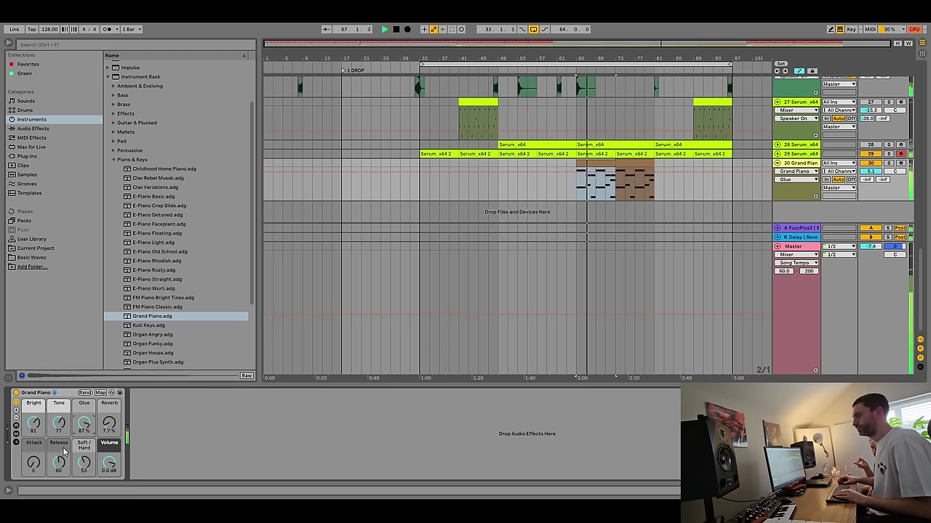
{"action": "left_click_drag", "start_coordinate": [85, 463], "coordinate": [85, 436]}
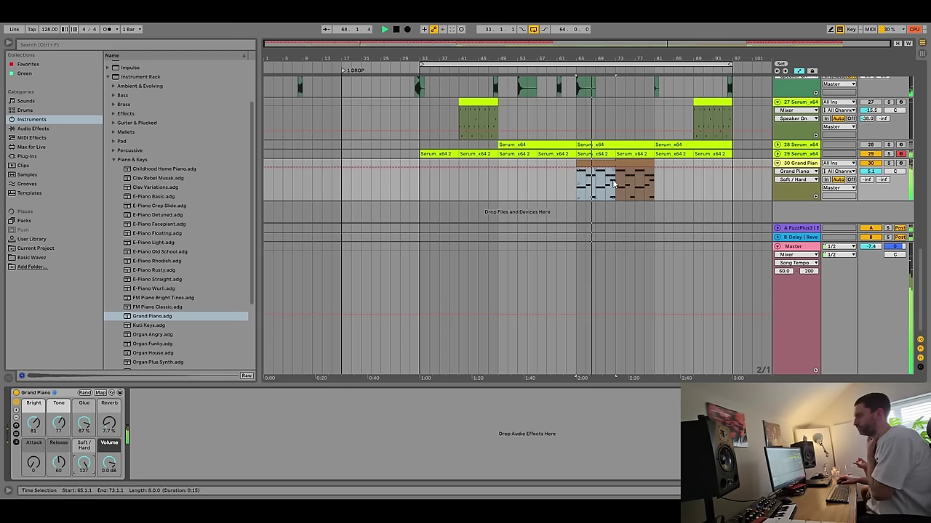
{"action": "left_click", "coordinate": [608, 177]}
{"action": "key", "text": "Tab"}
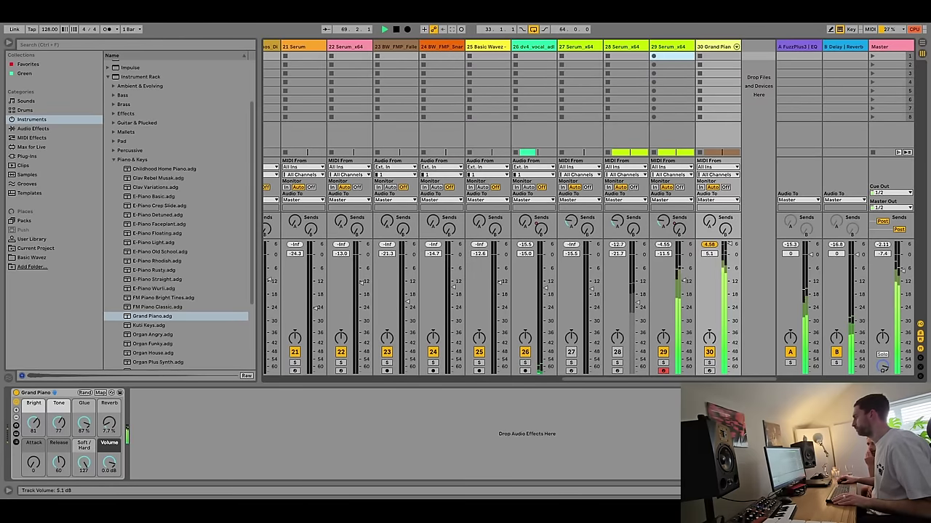
{"action": "key", "text": "Tab"}
Move the Grand Piano clips from bars 65–81 to bars 81–97 and play the second drop.
{"action": "left_click", "coordinate": [632, 168]}
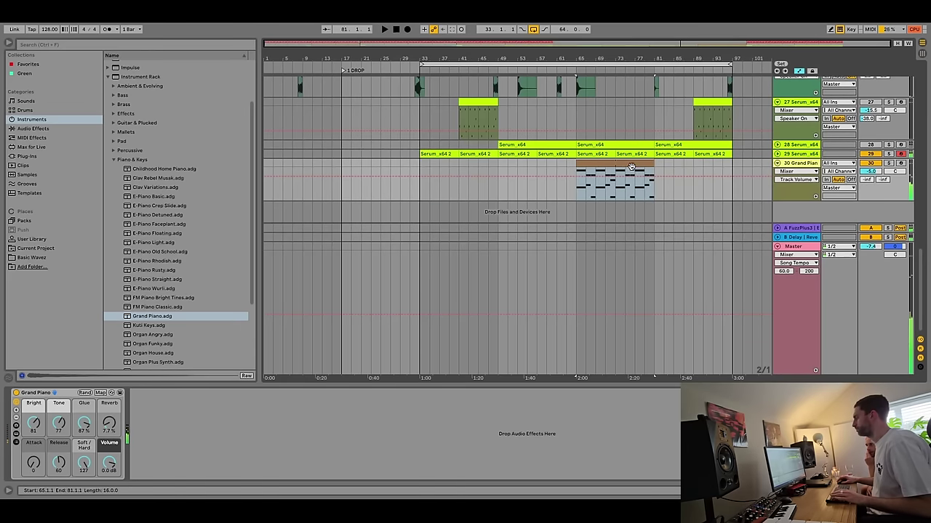
{"action": "left_click_drag", "start_coordinate": [601, 172], "coordinate": [680, 164]}
{"action": "key", "text": "space"}
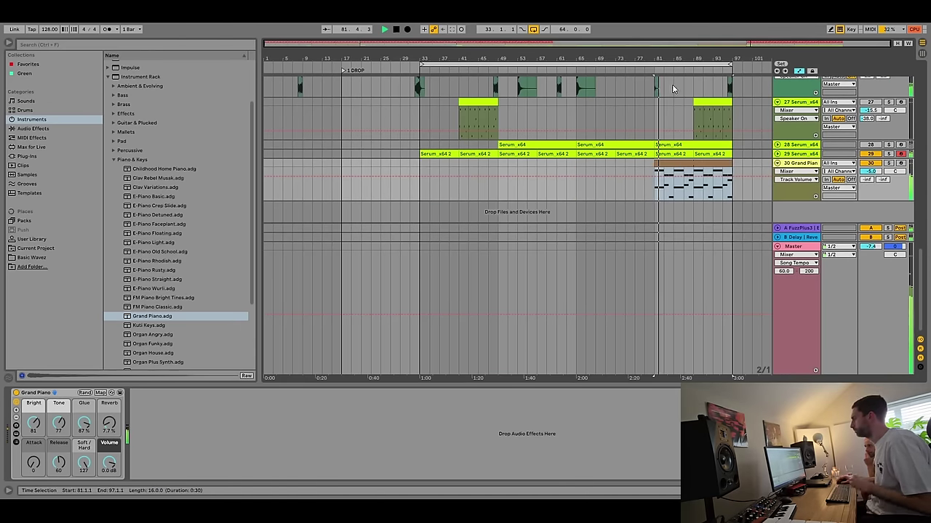
{"action": "left_click_drag", "start_coordinate": [700, 45], "coordinate": [807, 44]}
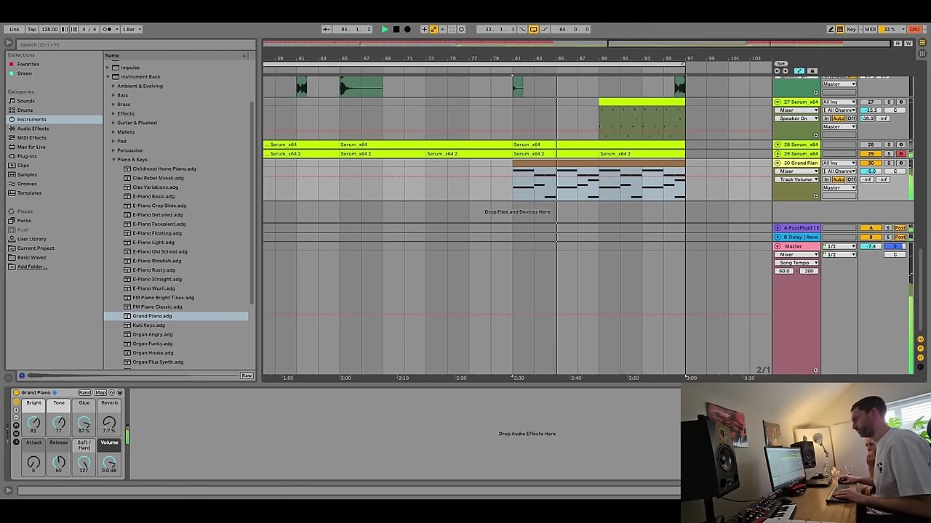
Shorten the piano clip's opening G2–D3 chord to an eighth note, duplicate it at 1.2 and turn off note preview.
{"action": "key", "text": "shift+Tab"}
{"action": "key", "text": "space"}
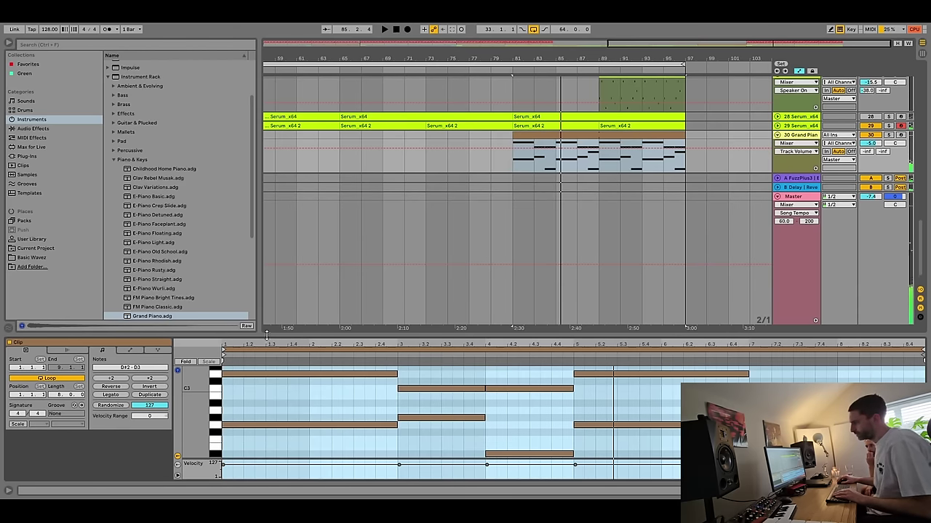
{"action": "left_click_drag", "start_coordinate": [266, 335], "coordinate": [267, 198]}
{"action": "scroll", "coordinate": [272, 266], "scroll_direction": "up", "scroll_amount": 2}
{"action": "left_click_drag", "start_coordinate": [272, 266], "coordinate": [233, 350]}
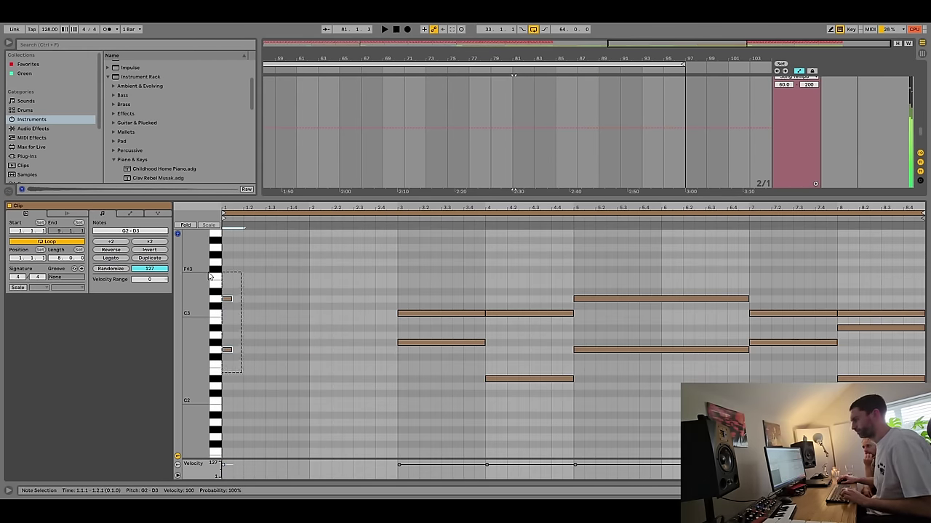
{"action": "key", "text": "ctrl+d"}
{"action": "key", "text": "space"}
{"action": "key", "text": "space"}
{"action": "left_click", "coordinate": [178, 234]}
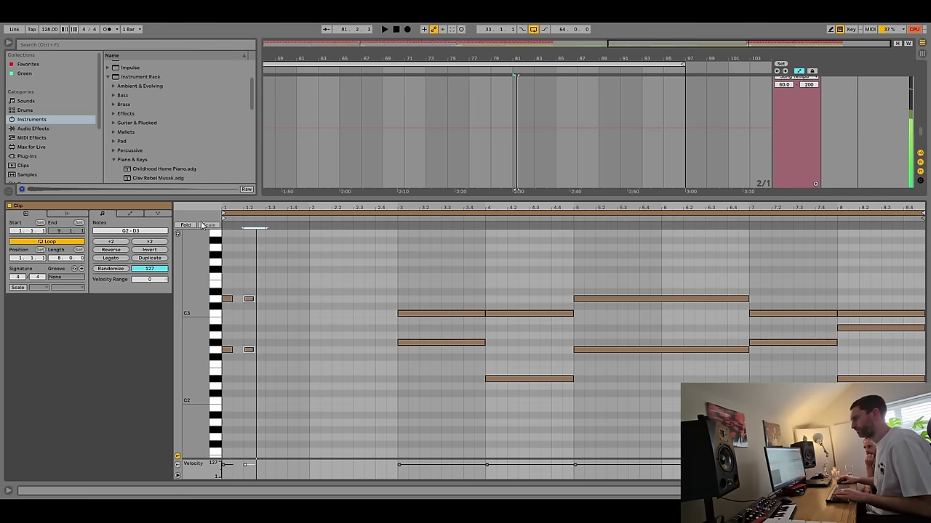
Play the piano rhythm and shift the second chord a sixteenth earlier to 1.1.4.
{"action": "left_click_drag", "start_coordinate": [243, 207], "coordinate": [244, 240]}
{"action": "key", "text": "space"}
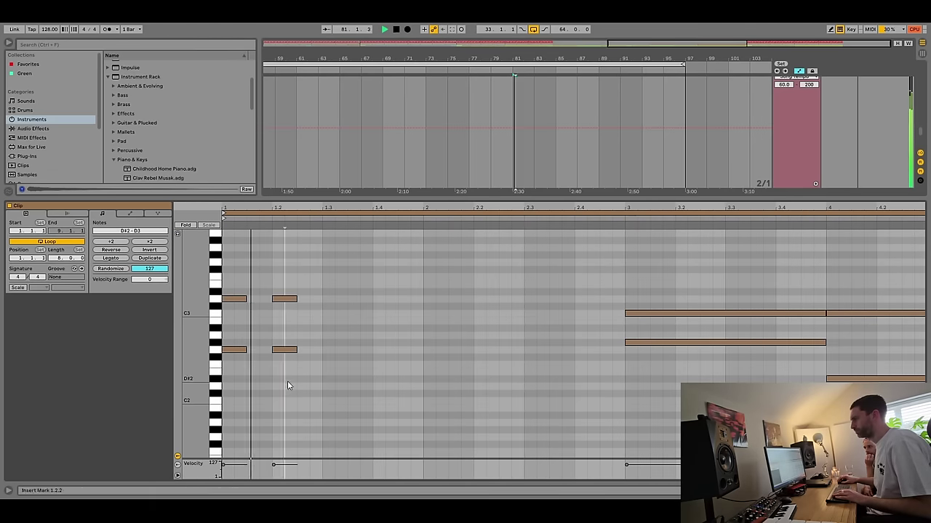
{"action": "key", "text": "space"}
{"action": "left_click_drag", "start_coordinate": [284, 300], "coordinate": [270, 301]}
{"action": "key", "text": "space"}
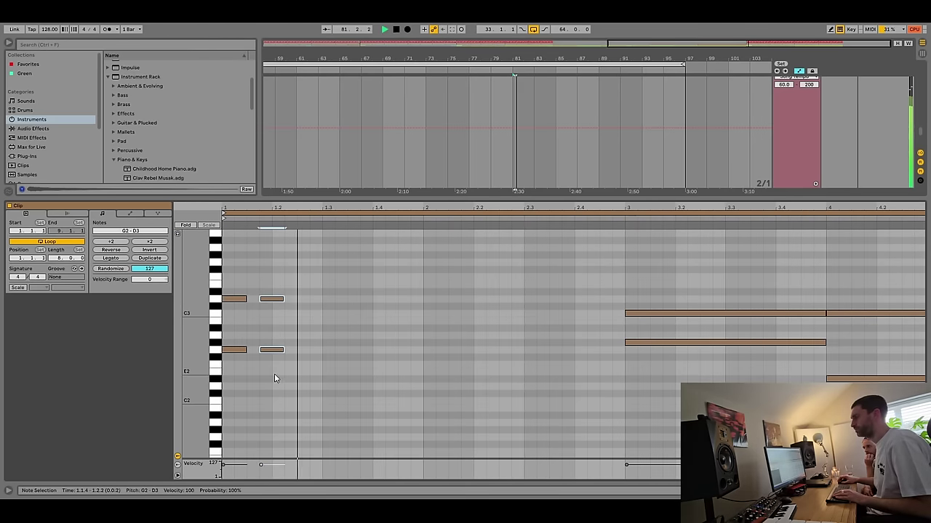
{"action": "key", "text": "space"}
{"action": "left_click_drag", "start_coordinate": [275, 374], "coordinate": [264, 275]}
Duplicate the second G2–D3 chord and place the copy at 1.2.3 as the third hit.
{"action": "key", "text": "ctrl+f"}
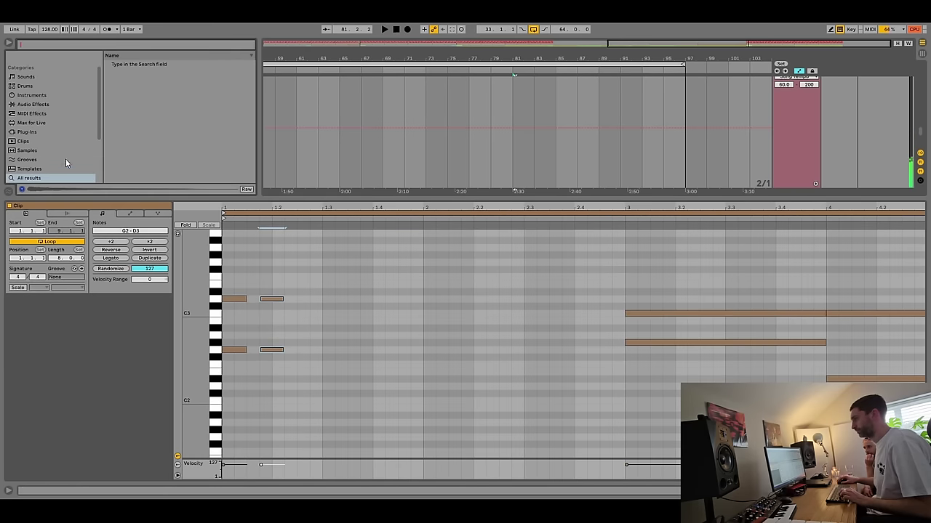
{"action": "left_click_drag", "start_coordinate": [324, 390], "coordinate": [274, 223]}
{"action": "key", "text": "ctrl+d"}
{"action": "key", "text": "space"}
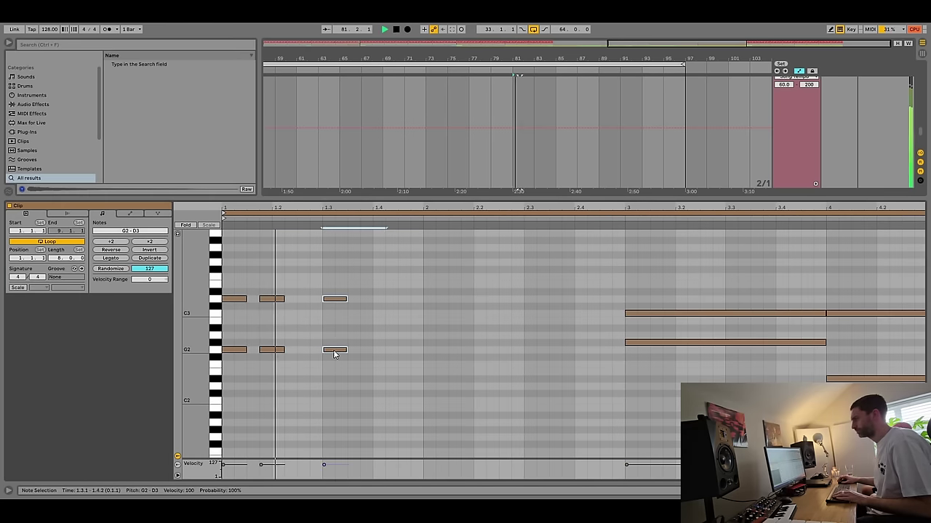
{"action": "key", "text": "Left"}
{"action": "key", "text": "Left"}
{"action": "key", "text": "space"}
Add two more copies of the short G2–D3 chord, placing them at 1.3.2 and 1.4.1.
{"action": "left_click_drag", "start_coordinate": [338, 370], "coordinate": [309, 272]}
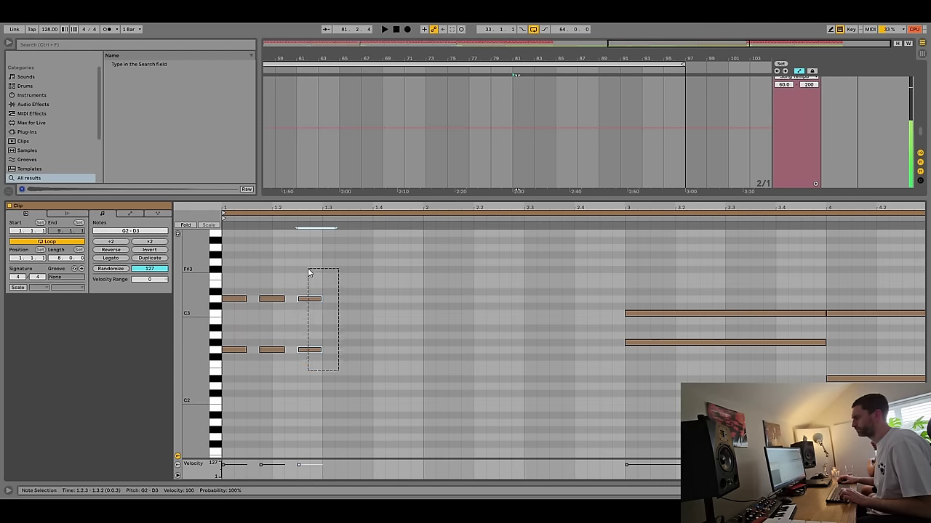
{"action": "key", "text": "Left"}
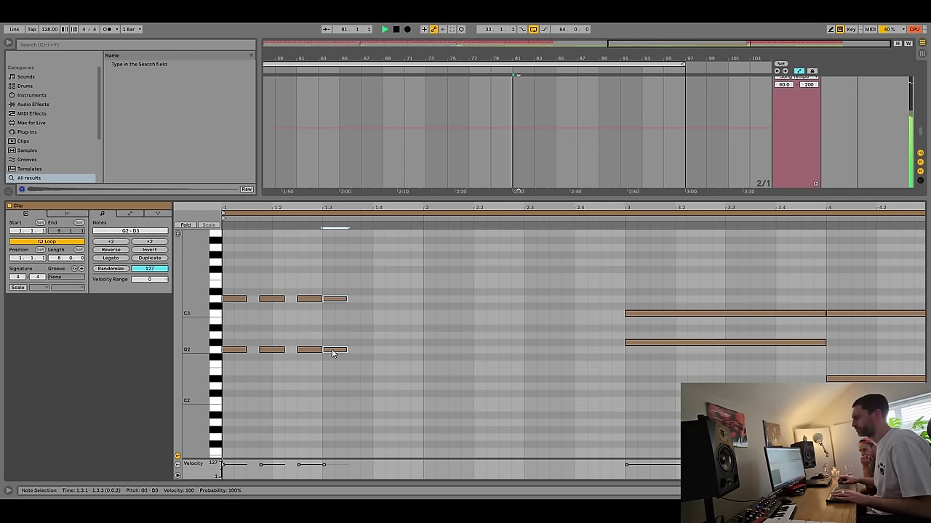
{"action": "left_click_drag", "start_coordinate": [357, 365], "coordinate": [357, 401]}
{"action": "key", "text": "ctrl+d"}
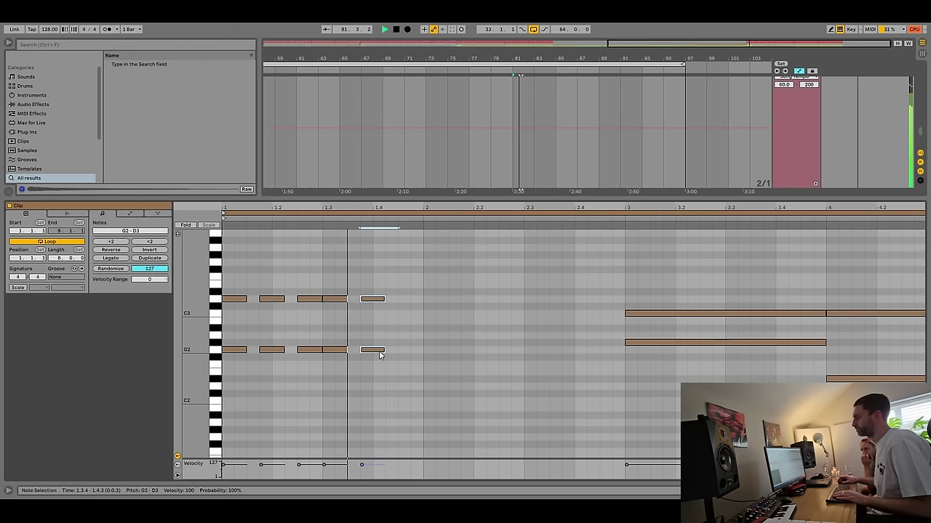
{"action": "left_click_drag", "start_coordinate": [369, 351], "coordinate": [380, 351]}
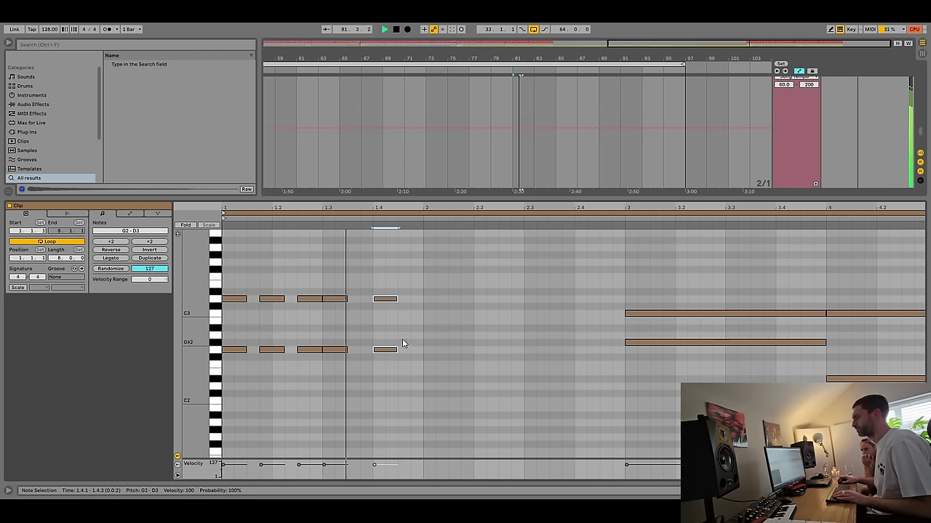
{"action": "left_click_drag", "start_coordinate": [343, 372], "coordinate": [333, 288]}
{"action": "left_click_drag", "start_coordinate": [338, 300], "coordinate": [346, 300]}
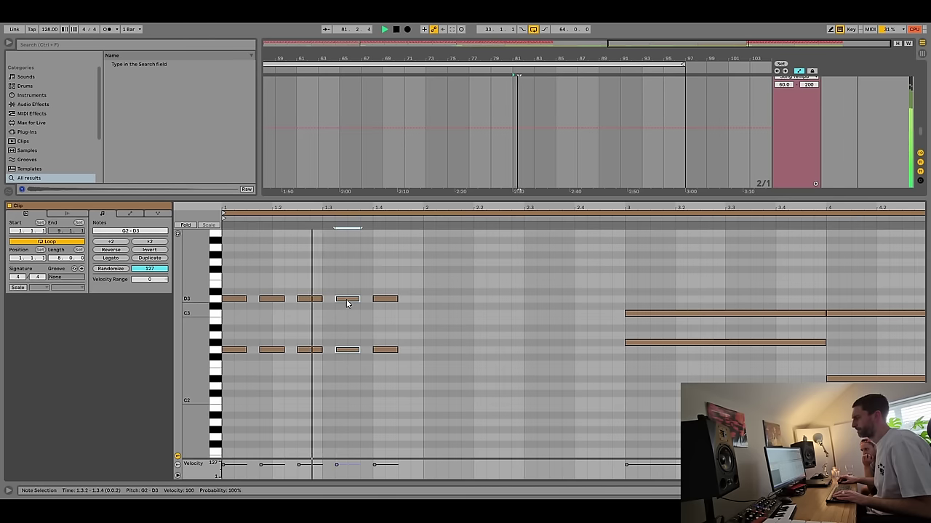
Duplicate the last chord to 1.4.3 and repeat the whole one-bar chord rhythm in the clip's bar 2.
{"action": "key", "text": "space"}
{"action": "left_click_drag", "start_coordinate": [396, 363], "coordinate": [394, 288]}
{"action": "key", "text": "ctrl+d"}
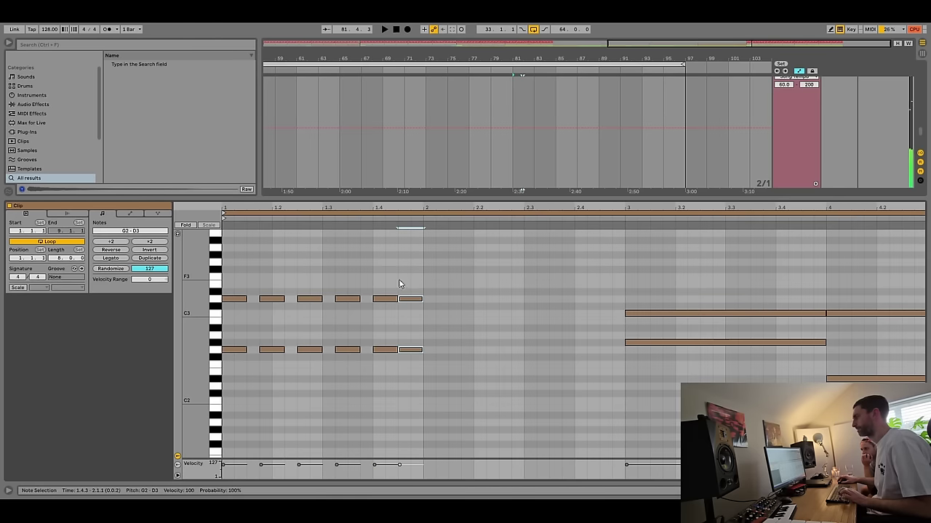
{"action": "key", "text": "space"}
{"action": "key", "text": "ctrl+a"}
{"action": "key", "text": "ctrl+d"}
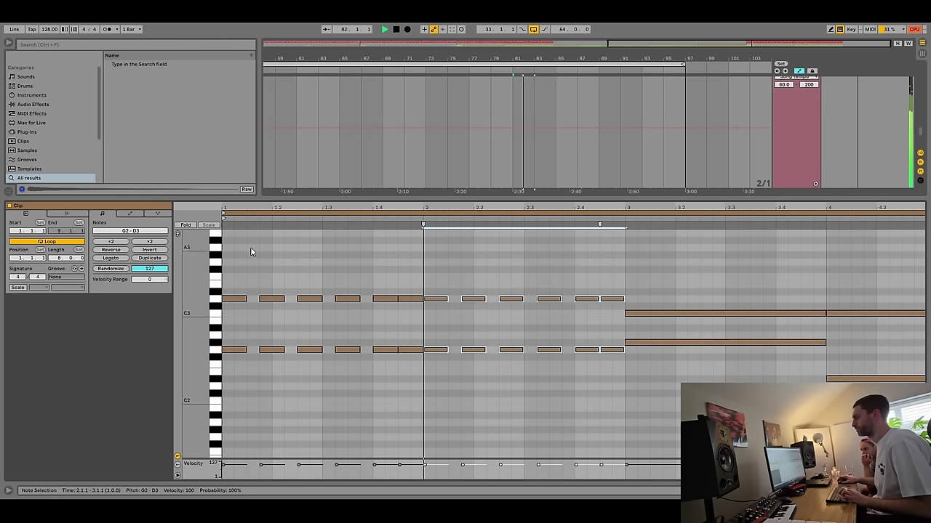
Add a one-sixteenth G2 note at 1.1.3 between the first two piano chords and play back the result.
{"action": "left_click_drag", "start_coordinate": [510, 208], "coordinate": [391, 195]}
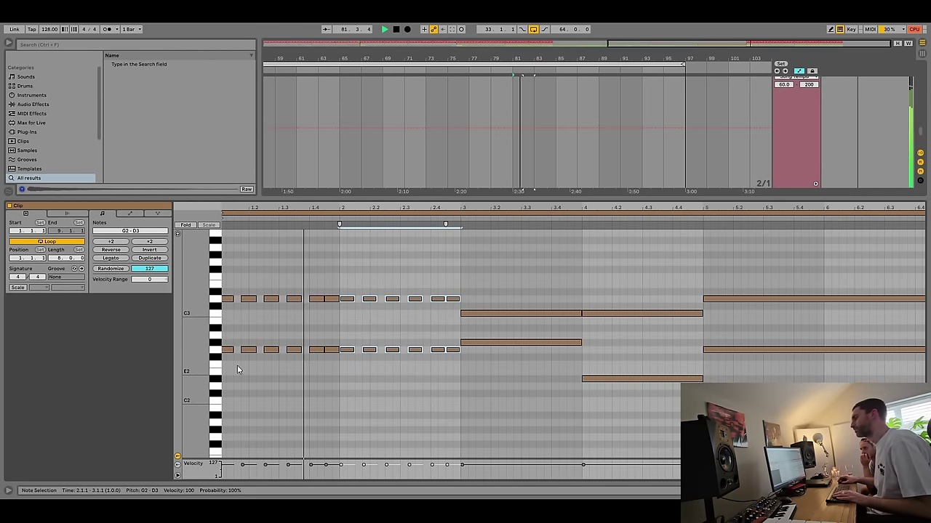
{"action": "double_click", "coordinate": [237, 439]}
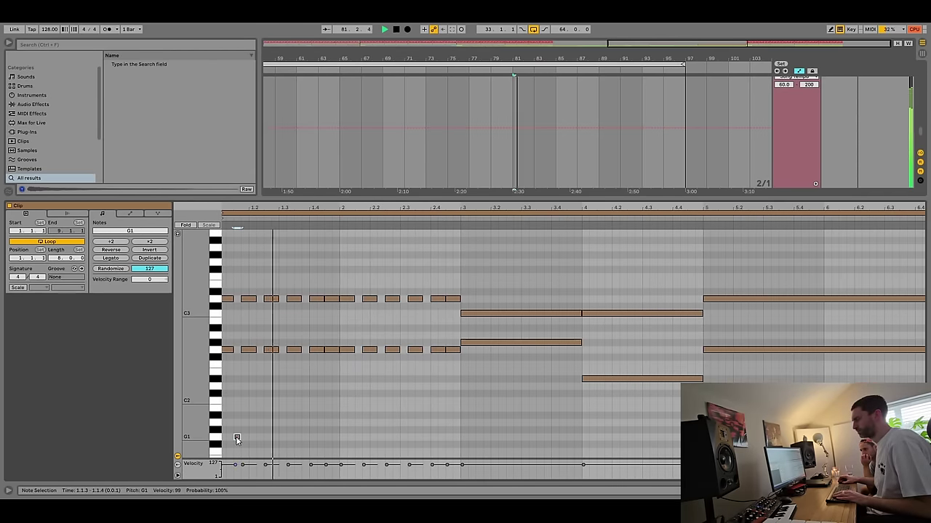
{"action": "left_click_drag", "start_coordinate": [237, 438], "coordinate": [237, 417]}
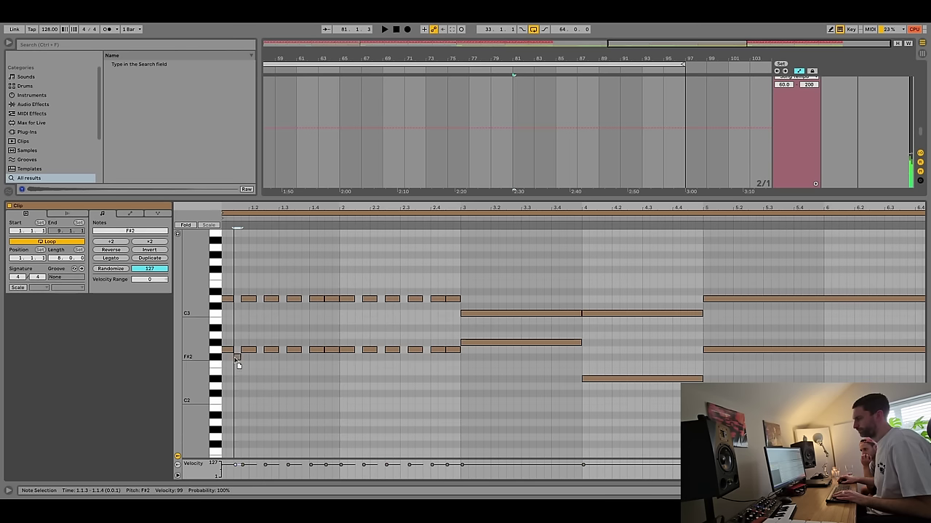
{"action": "left_click_drag", "start_coordinate": [237, 364], "coordinate": [237, 357]}
{"action": "key", "text": "space"}
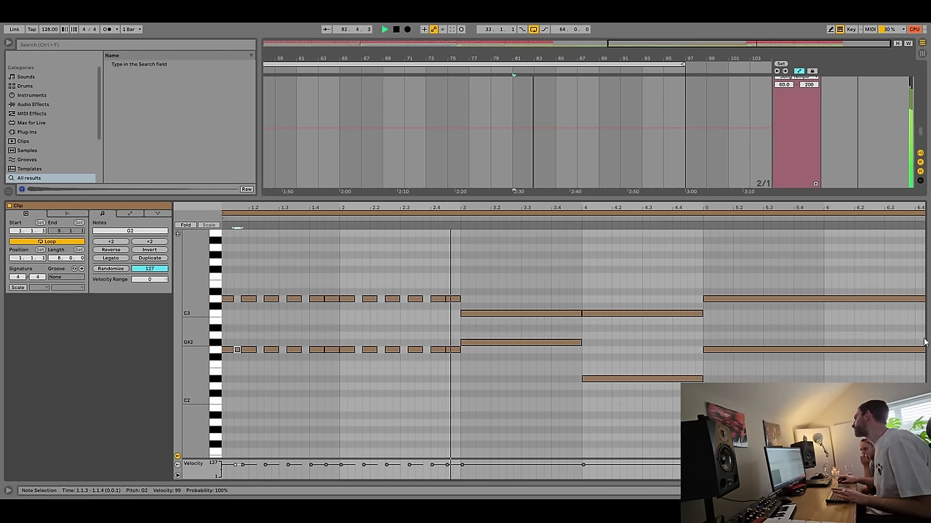
{"action": "key", "text": "space"}
Show the mixer and set the Grand Piano track's volume to -4.2 dB during playback.
{"action": "left_click", "coordinate": [921, 491]}
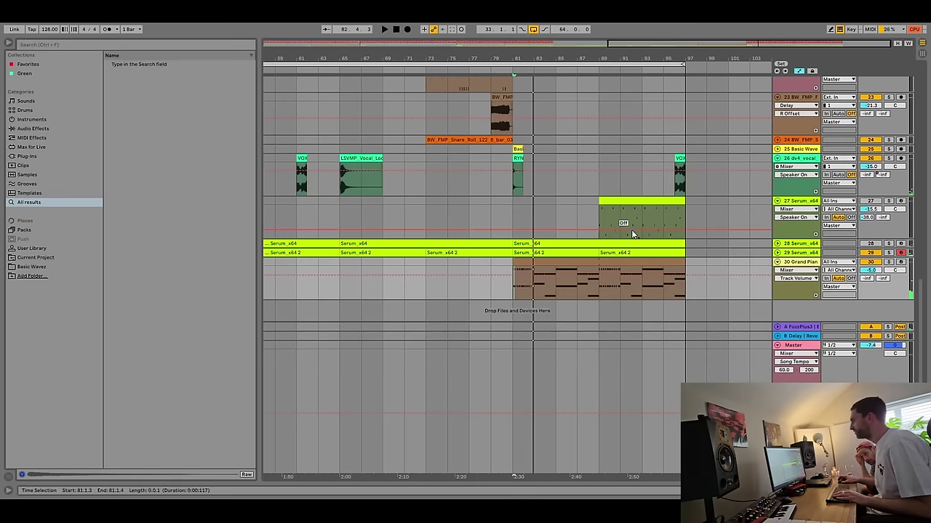
{"action": "left_click", "coordinate": [597, 259]}
{"action": "scroll", "coordinate": [578, 218], "scroll_direction": "up", "scroll_amount": 6}
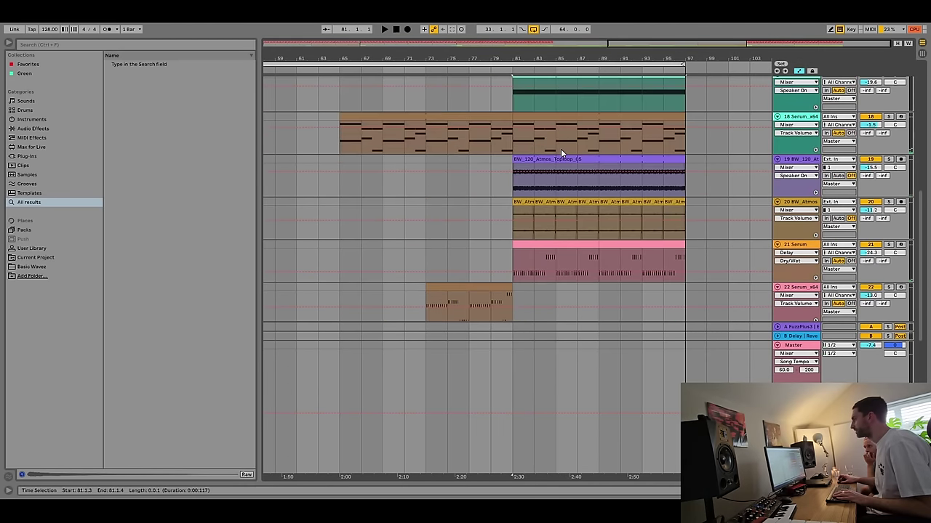
{"action": "scroll", "coordinate": [561, 148], "scroll_direction": "down", "scroll_amount": 5}
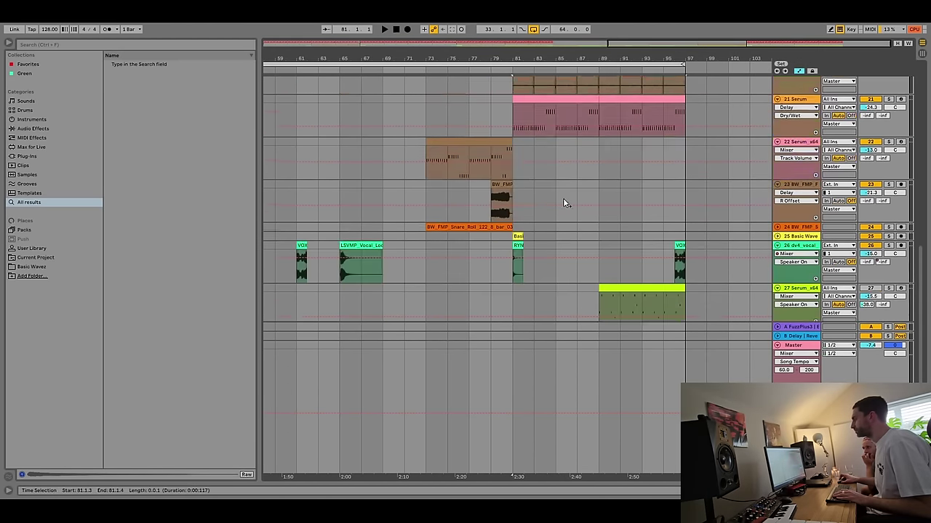
{"action": "scroll", "coordinate": [563, 203], "scroll_direction": "down", "scroll_amount": 3}
{"action": "key", "text": "Tab"}
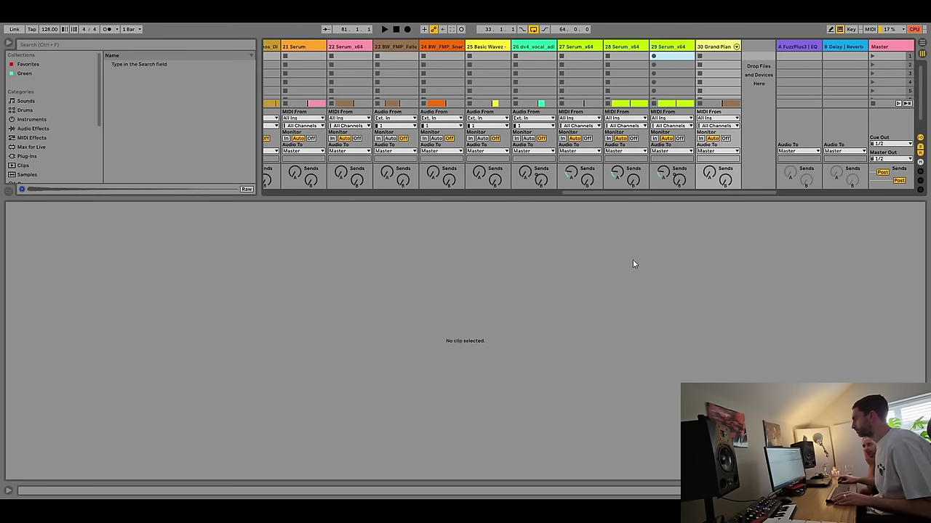
{"action": "left_click_drag", "start_coordinate": [682, 195], "coordinate": [698, 322]}
{"action": "key", "text": "Tab"}
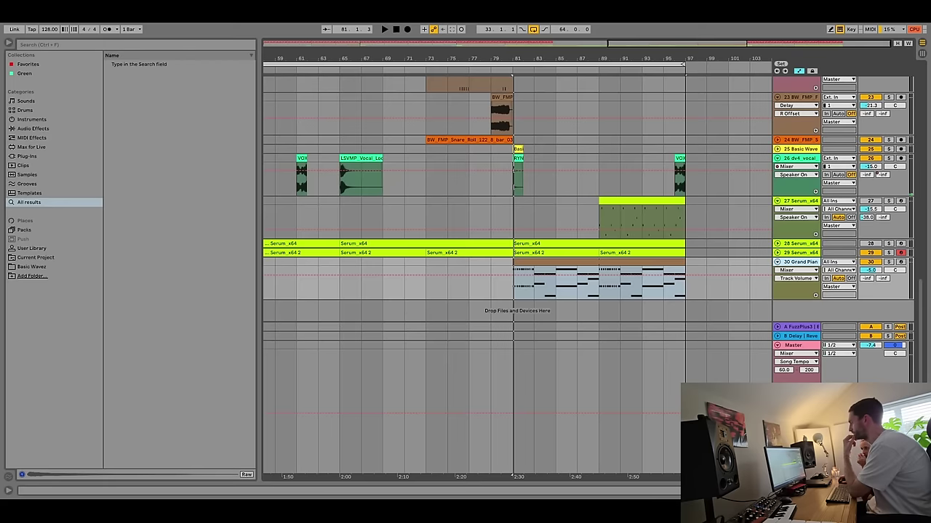
{"action": "key", "text": "shift+Tab"}
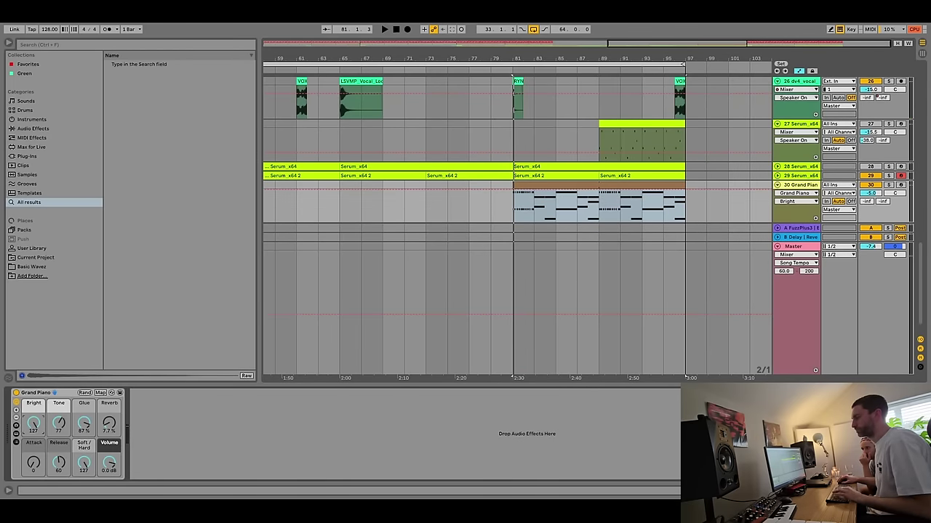
{"action": "key", "text": "Tab"}
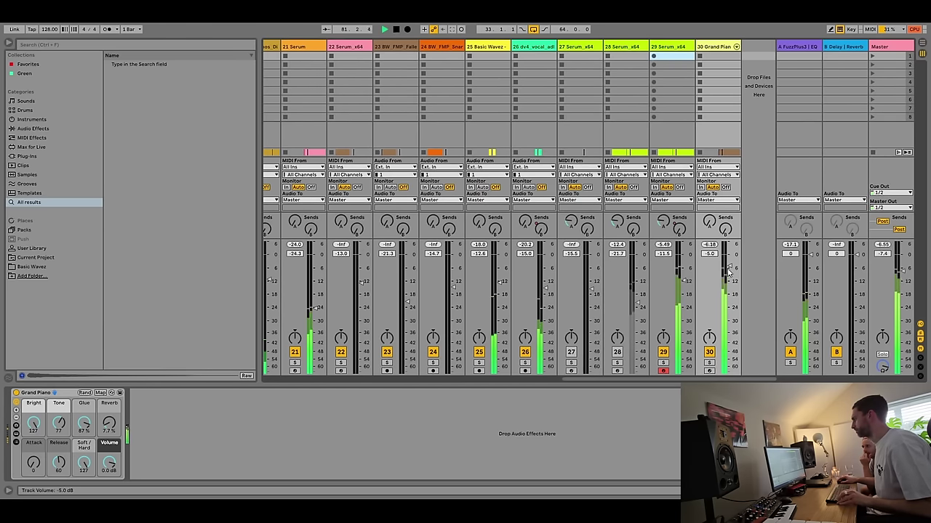
{"action": "key", "text": "Tab"}
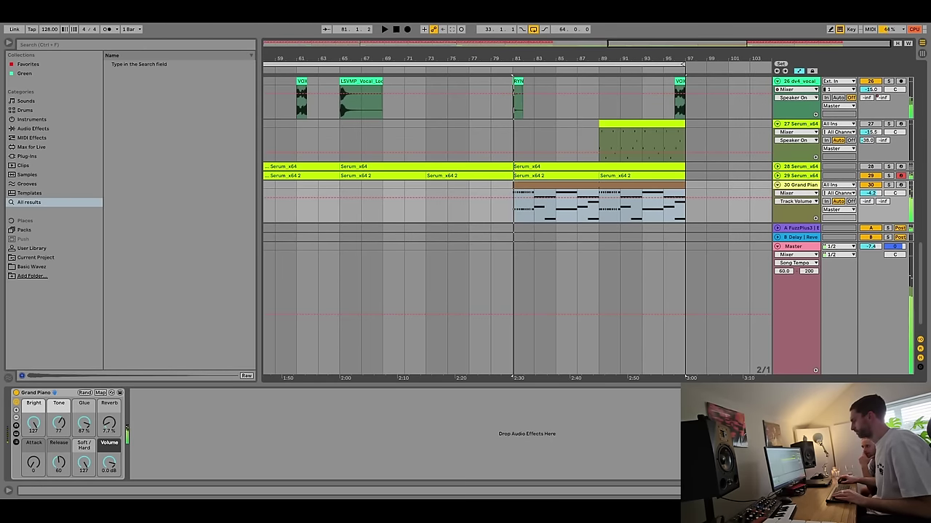
Reopen the Grand Piano clip's notes, add a two-sixteenth A#2 at 1.1.1 to the first chord, and play it.
{"action": "key", "text": "shift+Tab"}
{"action": "left_click_drag", "start_coordinate": [227, 386], "coordinate": [230, 260]}
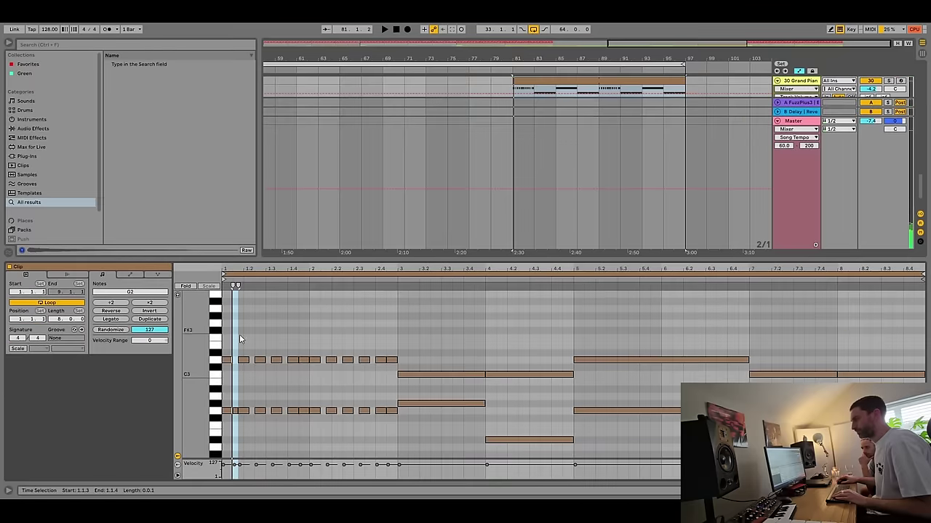
{"action": "left_click_drag", "start_coordinate": [195, 396], "coordinate": [222, 403]}
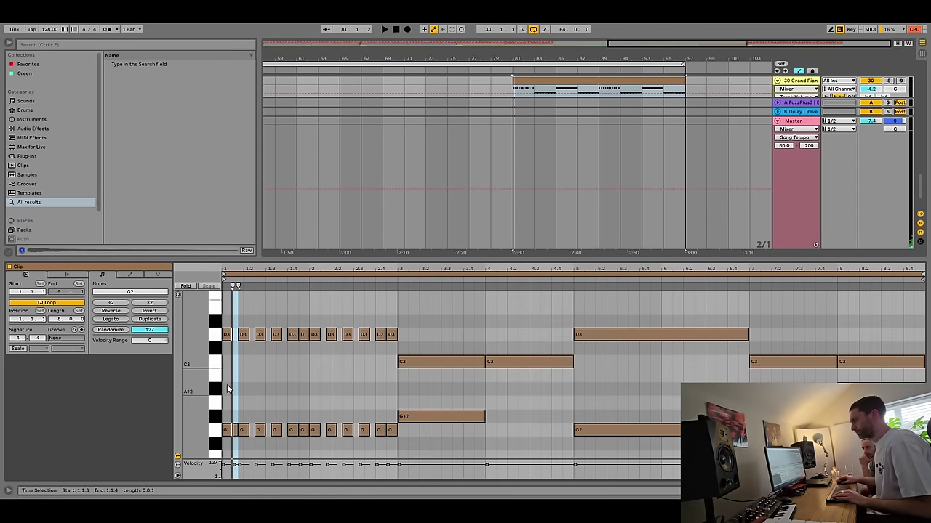
{"action": "double_click", "coordinate": [226, 374]}
{"action": "key", "text": "space"}
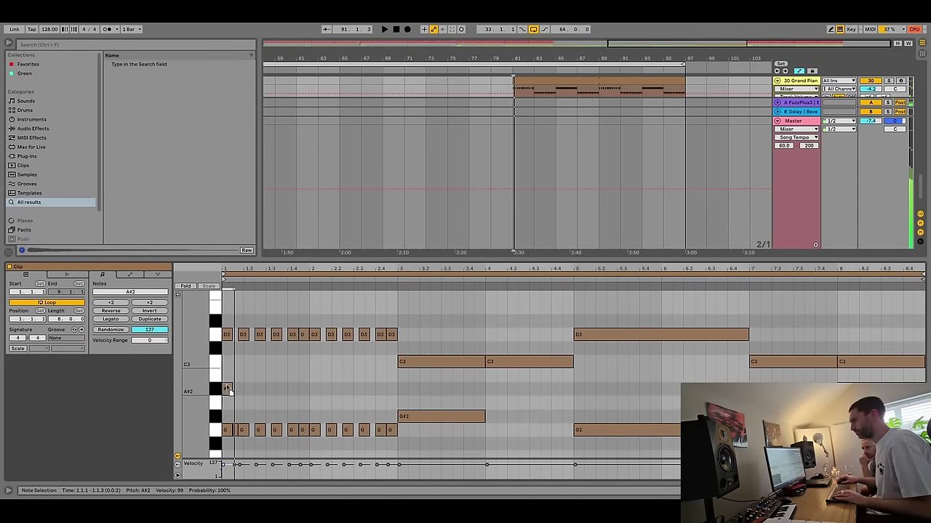
Stop playback and add an A#2 note at 1.1.4 to the second chord.
{"action": "key", "text": "plus"}
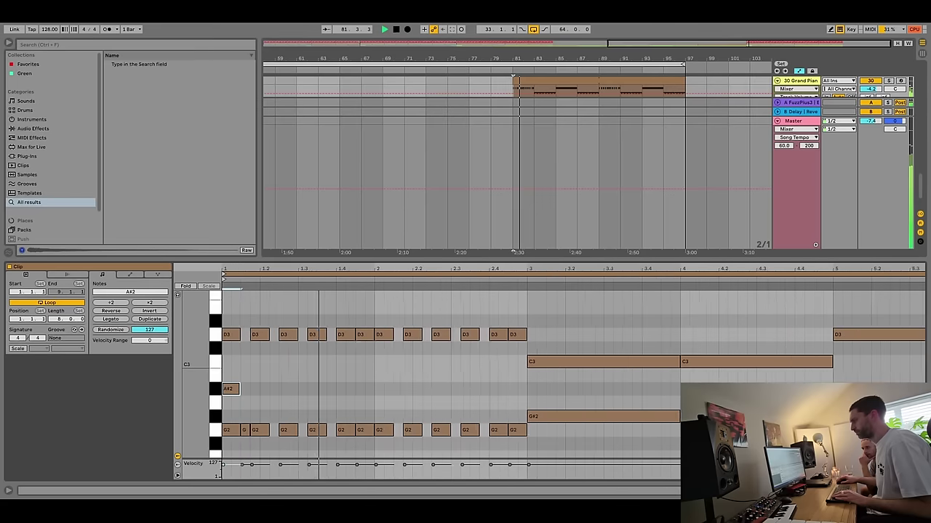
{"action": "key", "text": "space"}
{"action": "double_click", "coordinate": [259, 390]}
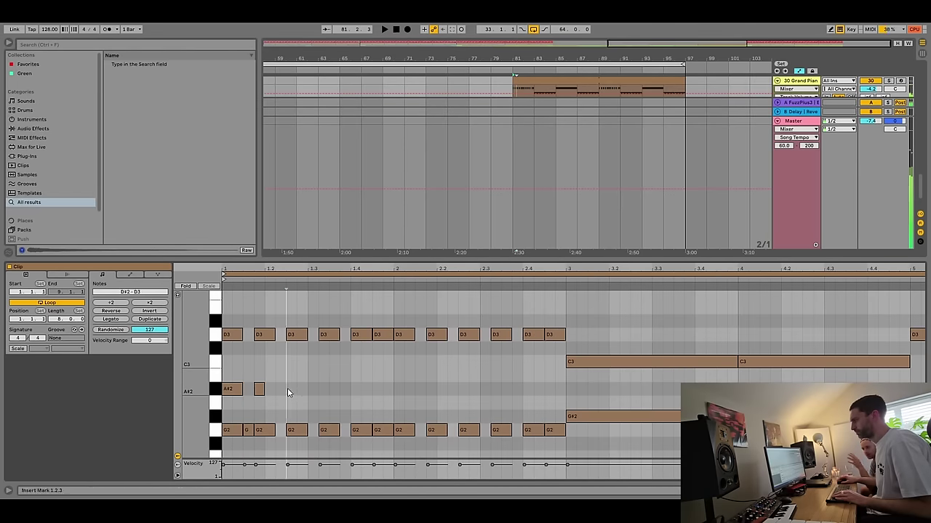
Add short A#2 notes from beat 1.2.3 to the end of bar 2, matching the rhythm of the D3 and G2 notes.
{"action": "double_click", "coordinate": [290, 389]}
{"action": "double_click", "coordinate": [324, 389]}
{"action": "double_click", "coordinate": [356, 390]}
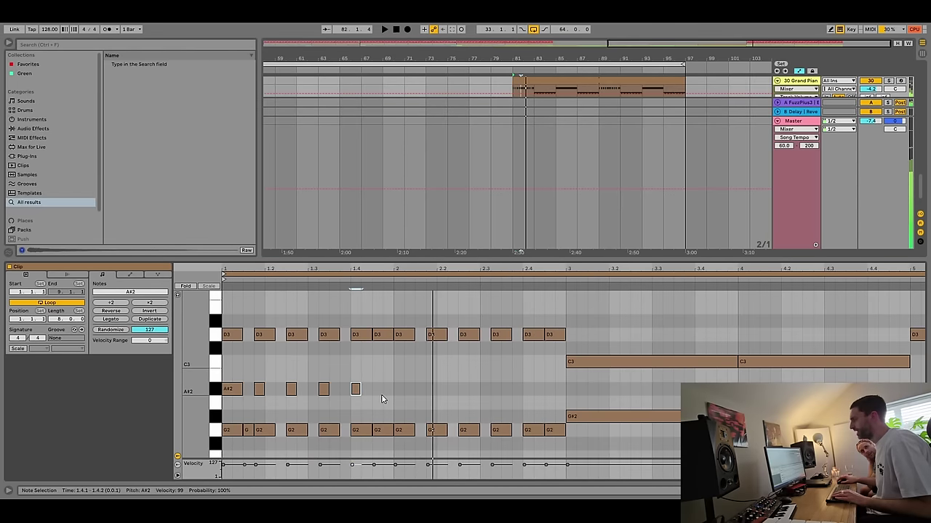
{"action": "double_click", "coordinate": [399, 390]}
{"action": "double_click", "coordinate": [431, 390]}
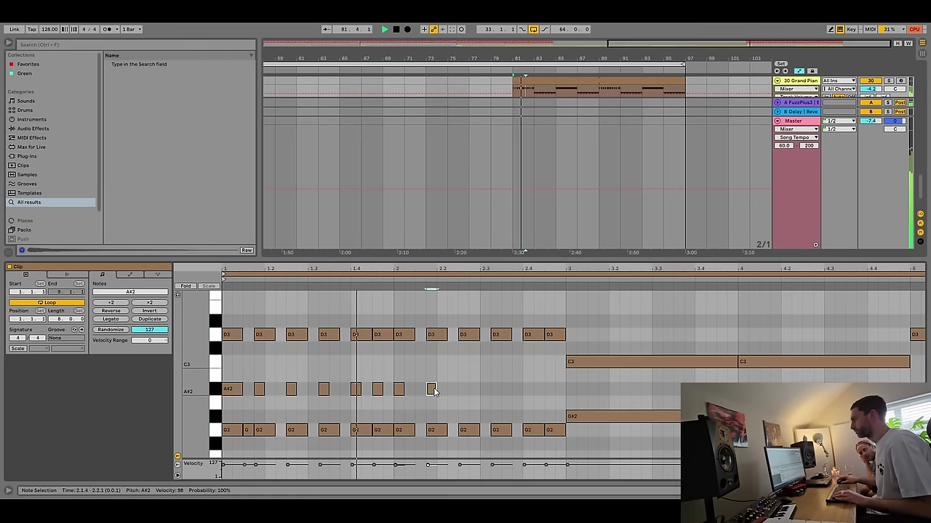
{"action": "double_click", "coordinate": [463, 391]}
{"action": "double_click", "coordinate": [495, 390]}
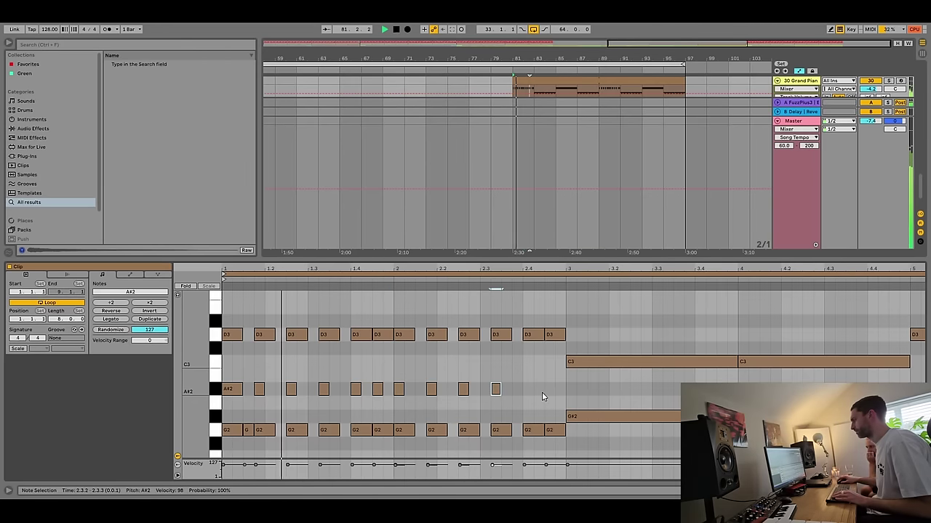
{"action": "double_click", "coordinate": [528, 389]}
{"action": "double_click", "coordinate": [549, 389]}
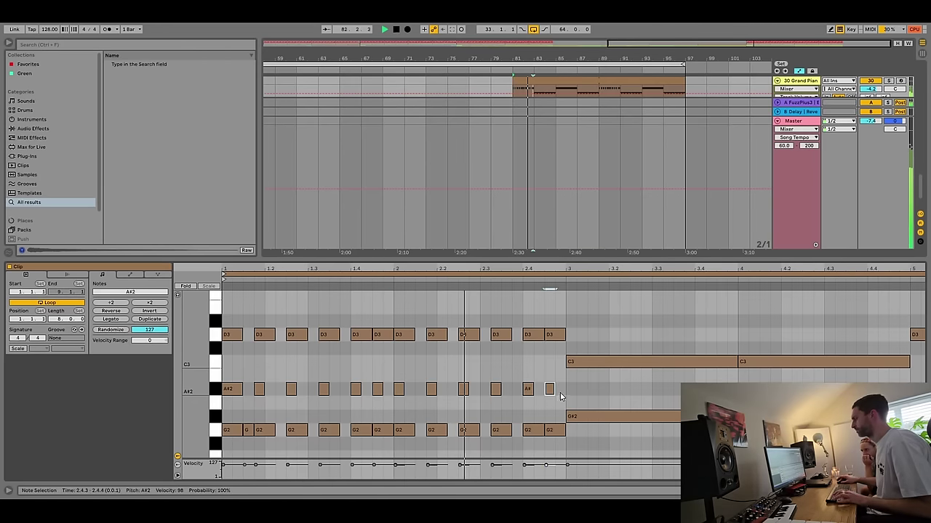
Lower the Grand Piano track's volume to -5.4 dB and enlarge the clip's note editor.
{"action": "key", "text": "Tab"}
{"action": "key", "text": "Tab"}
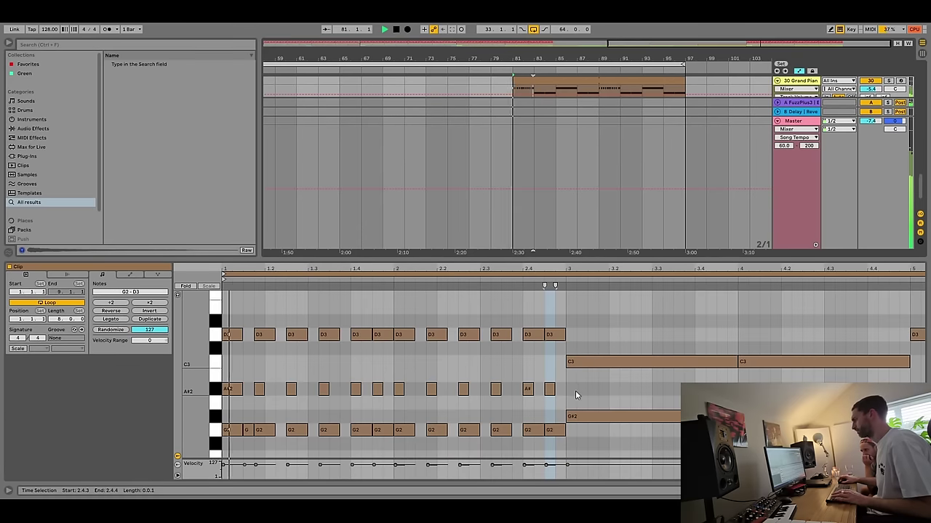
{"action": "left_click_drag", "start_coordinate": [589, 256], "coordinate": [590, 131]}
{"action": "left_click_drag", "start_coordinate": [203, 244], "coordinate": [203, 296]}
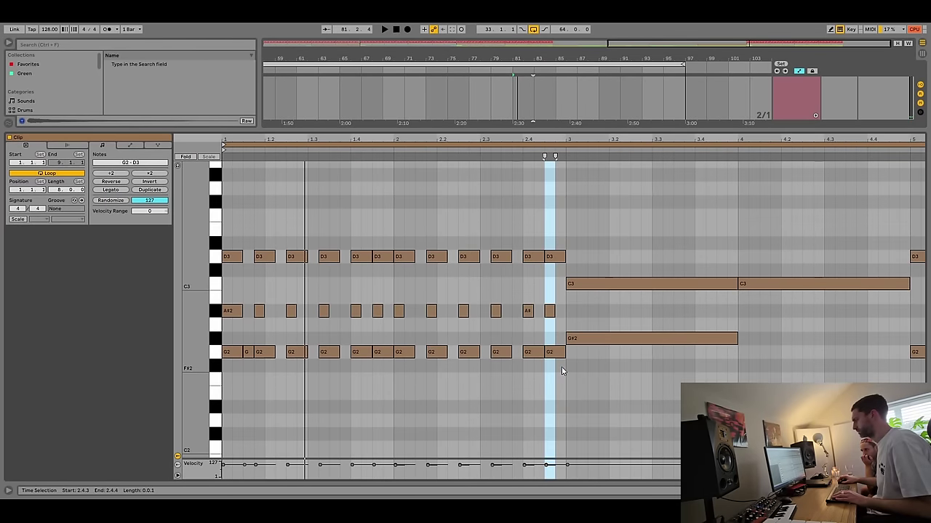
Fill bar 3 with a G#2 copy of the G2 rhythm from bars 1–2, removing the copies that fall in bar 4.
{"action": "left_click_drag", "start_coordinate": [558, 384], "coordinate": [223, 348]}
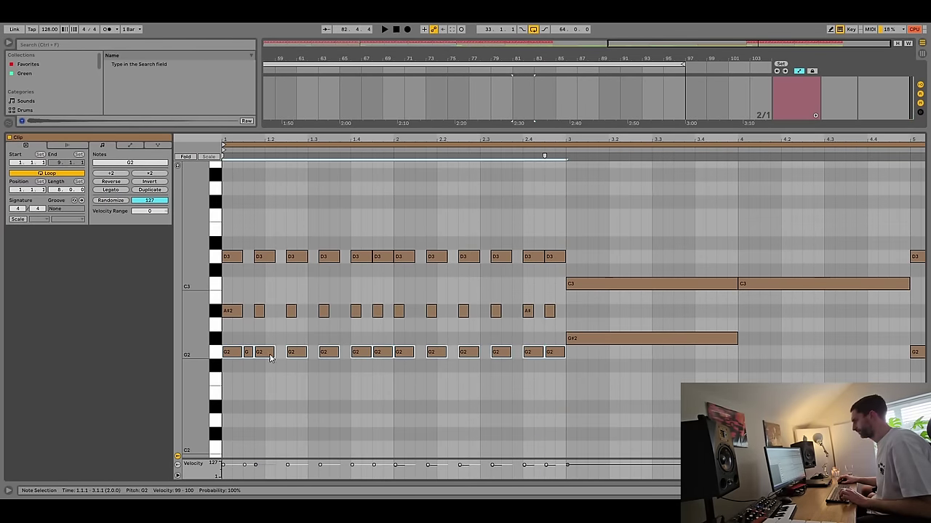
{"action": "key", "text": "ctrl+d"}
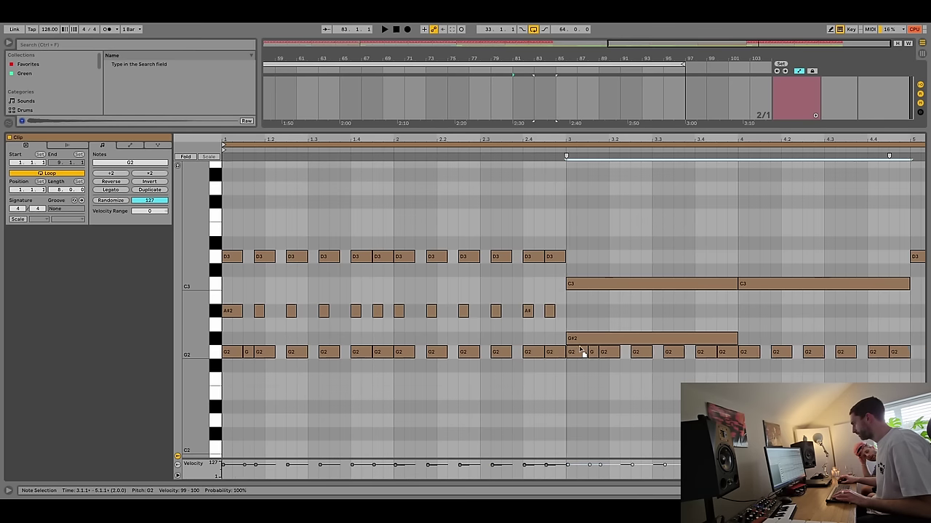
{"action": "key", "text": "Up"}
{"action": "left_click", "coordinate": [737, 356]}
{"action": "left_click_drag", "start_coordinate": [754, 355], "coordinate": [902, 327]}
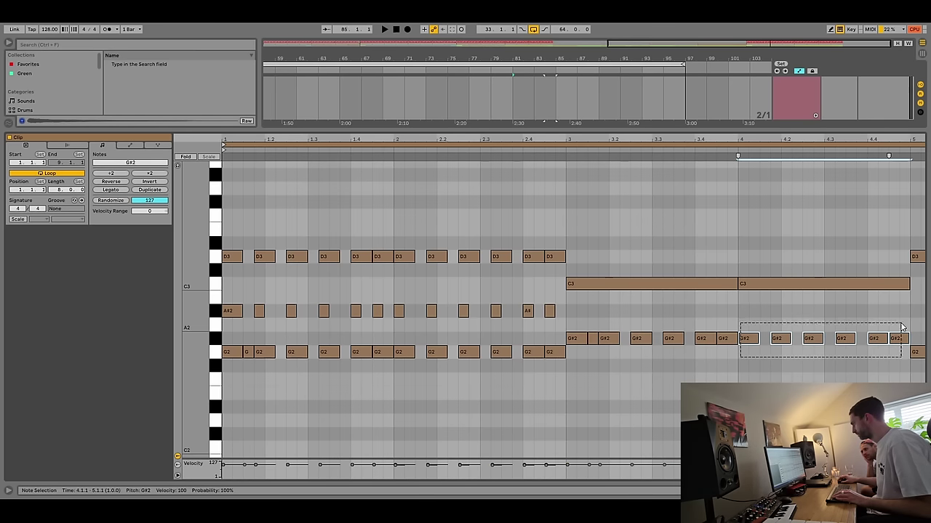
{"action": "key", "text": "Delete"}
{"action": "key", "text": "space"}
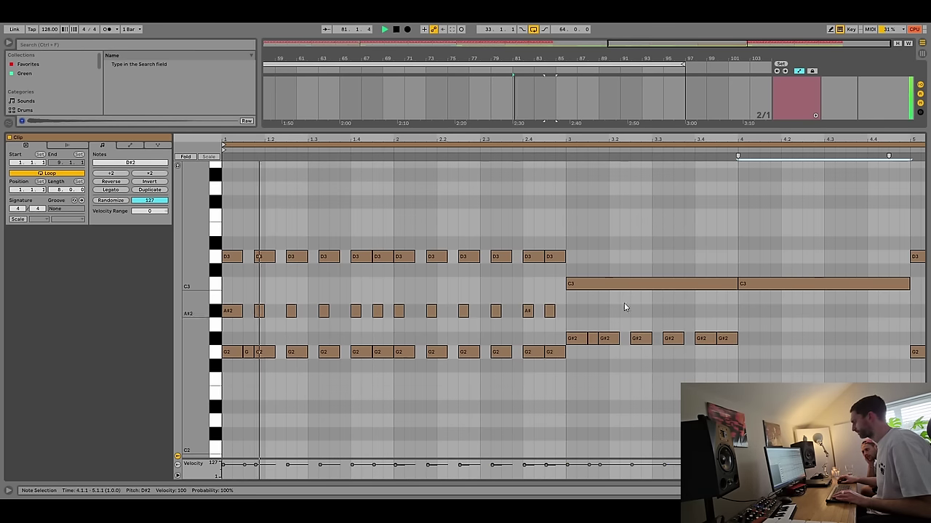
Copy the D3 rhythm from bars 1–2 into bars 3–4 and transpose it to C3, replacing the sustained C3 notes.
{"action": "left_click", "coordinate": [553, 257]}
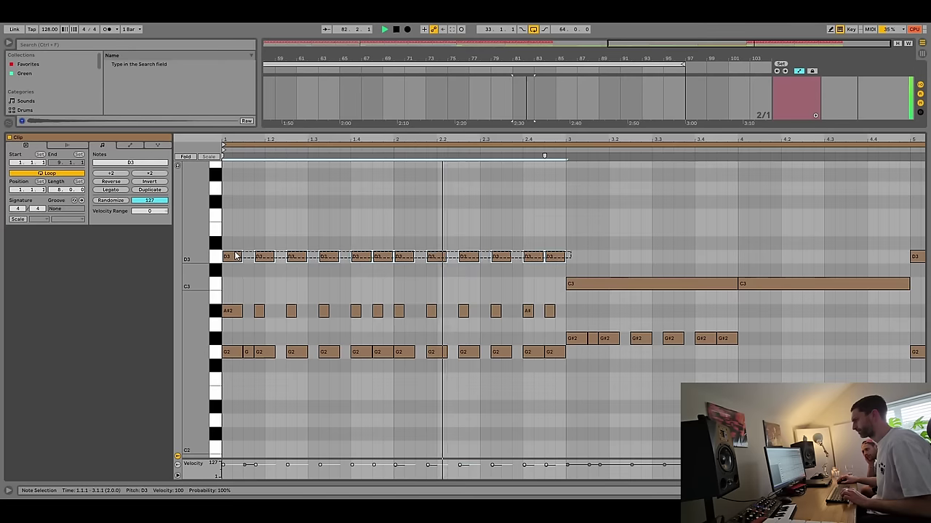
{"action": "left_click", "coordinate": [575, 259]}
{"action": "key", "text": "ctrl+v"}
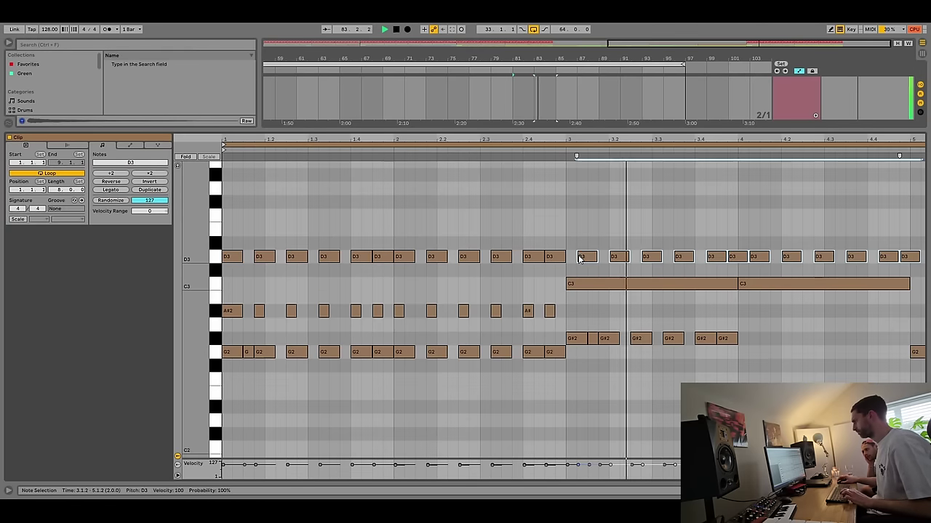
{"action": "key", "text": "Down"}
{"action": "key", "text": "Down"}
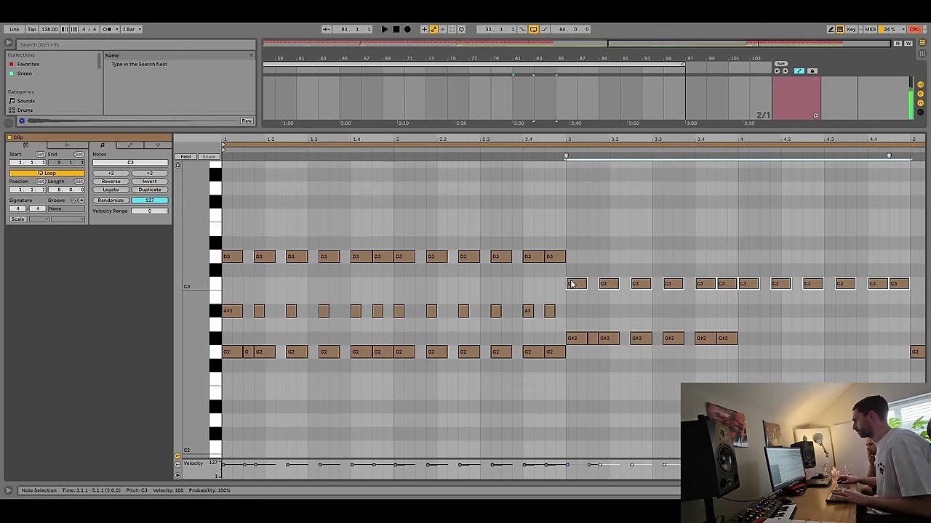
{"action": "key", "text": "space"}
Duplicate the A#2 notes from bars 1–2 into bars 3–4, starting at 3.1.1.
{"action": "left_click", "coordinate": [620, 296]}
{"action": "left_click_drag", "start_coordinate": [583, 314], "coordinate": [220, 306]}
{"action": "key", "text": "ctrl+d"}
{"action": "left_click_drag", "start_coordinate": [597, 314], "coordinate": [578, 316]}
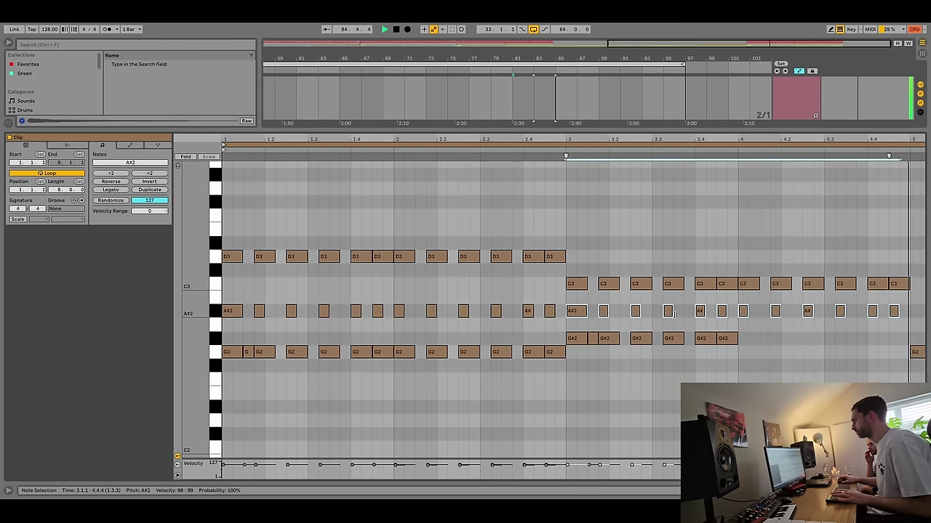
Raise the A#2 notes in bar 3 to D#3 and delete the short extra G#2 note near the start of that bar.
{"action": "left_click", "coordinate": [581, 324]}
{"action": "left_click_drag", "start_coordinate": [571, 303], "coordinate": [718, 316]}
{"action": "left_click_drag", "start_coordinate": [579, 315], "coordinate": [576, 244]}
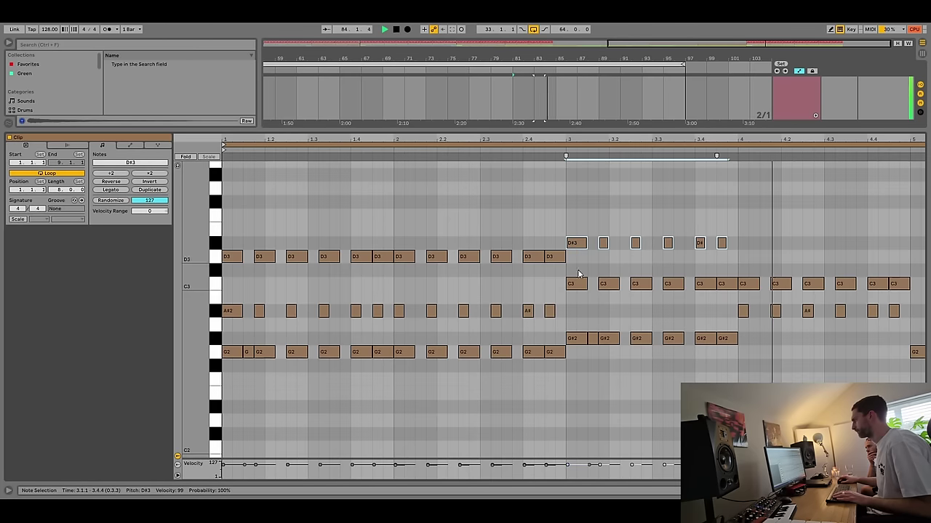
{"action": "left_click", "coordinate": [596, 340]}
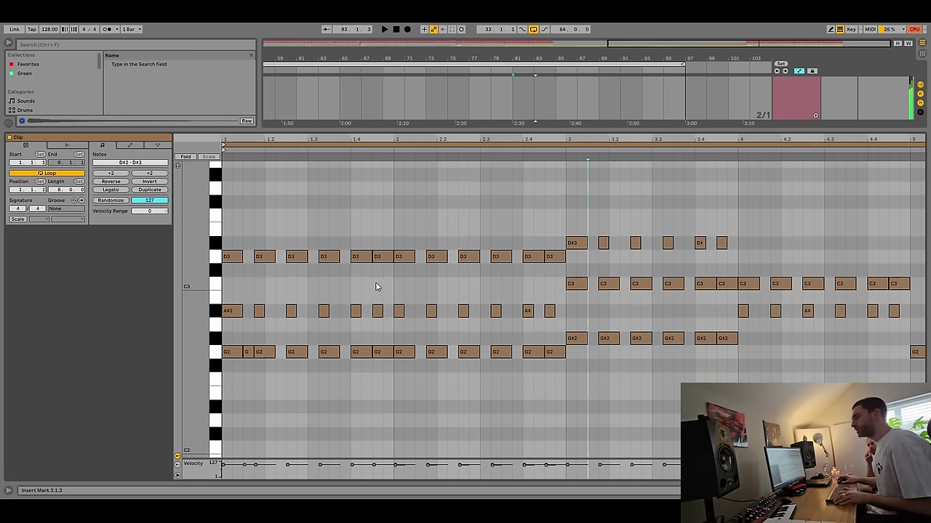
Look at the Grand Piano track's level in the mixer and play the new rhythm within the full arrangement.
{"action": "key", "text": "Tab"}
{"action": "left_click_drag", "start_coordinate": [592, 129], "coordinate": [614, 339]}
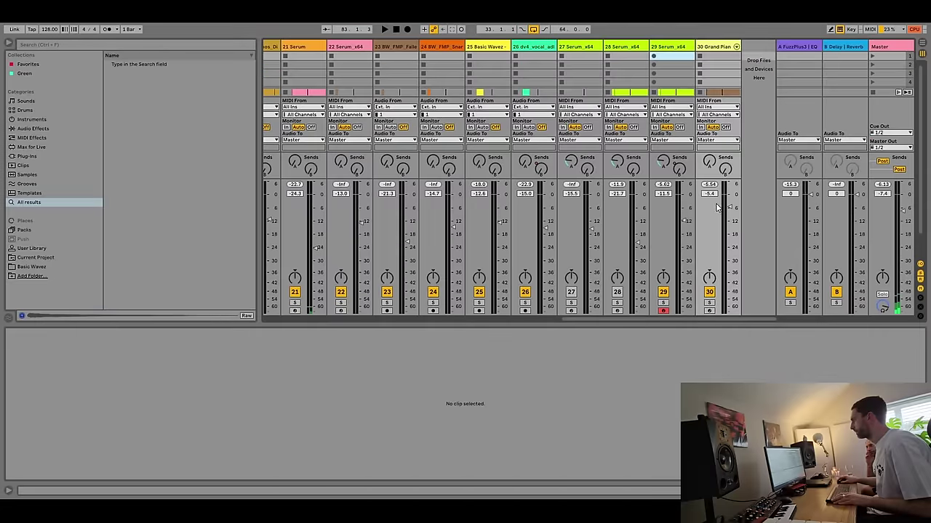
{"action": "key", "text": "Tab"}
{"action": "left_click", "coordinate": [922, 491]}
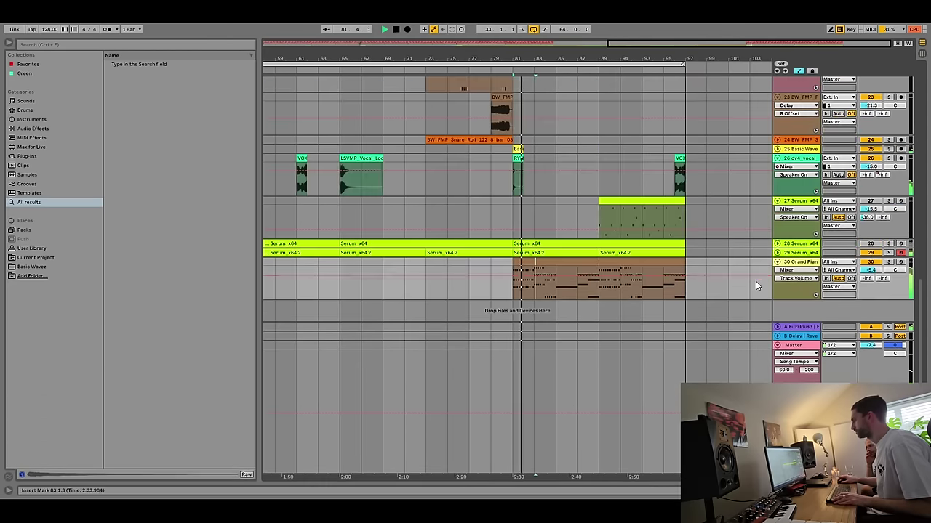
{"action": "key", "text": "Tab"}
{"action": "key", "text": "Tab"}
Open the Grand Piano clip in an enlarged note editor and delete all sustained notes in bars 5–8.
{"action": "left_click", "coordinate": [569, 262]}
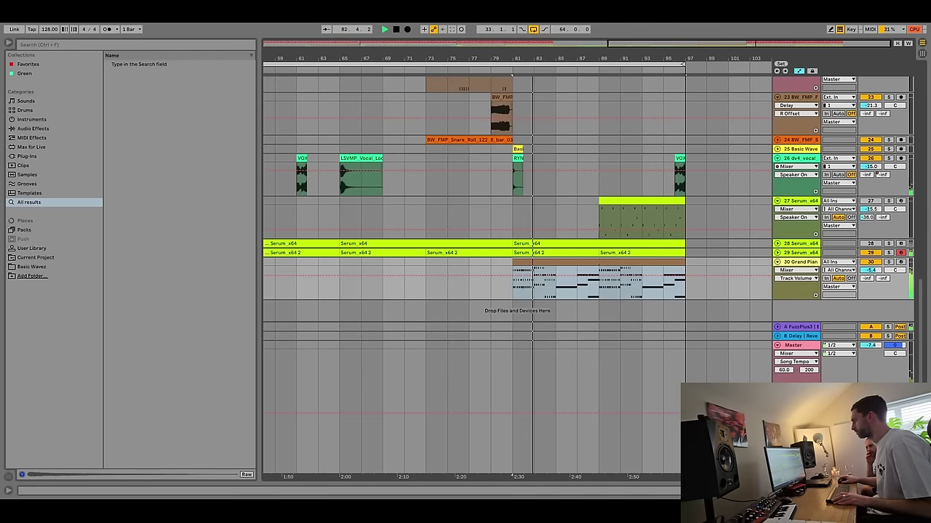
{"action": "key", "text": "ctrl+alt+l"}
{"action": "left_click_drag", "start_coordinate": [442, 324], "coordinate": [443, 161]}
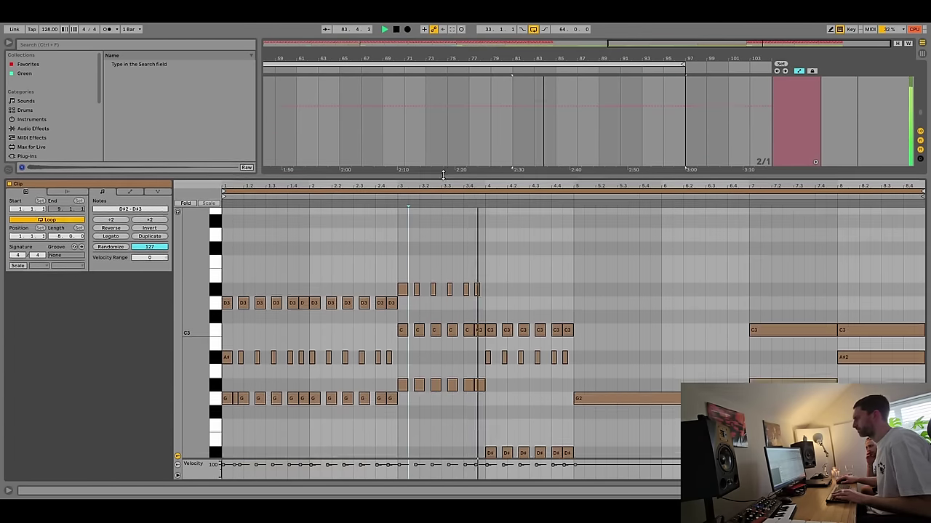
{"action": "left_click_drag", "start_coordinate": [206, 300], "coordinate": [213, 298]}
{"action": "left_click_drag", "start_coordinate": [676, 389], "coordinate": [841, 277]}
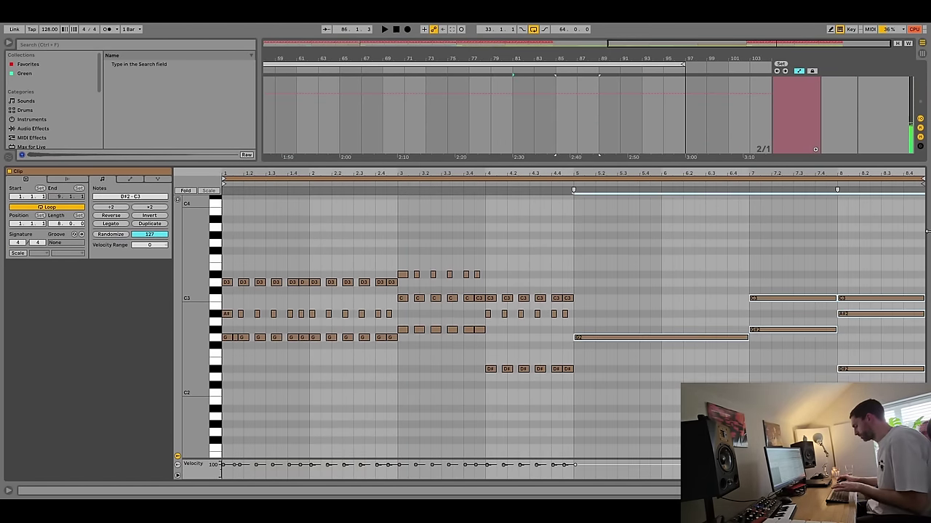
{"action": "key", "text": "Delete"}
Duplicate all notes of bars 1–4 and align the copy to start at 5.1.1, filling bars 5–8.
{"action": "key", "text": "space"}
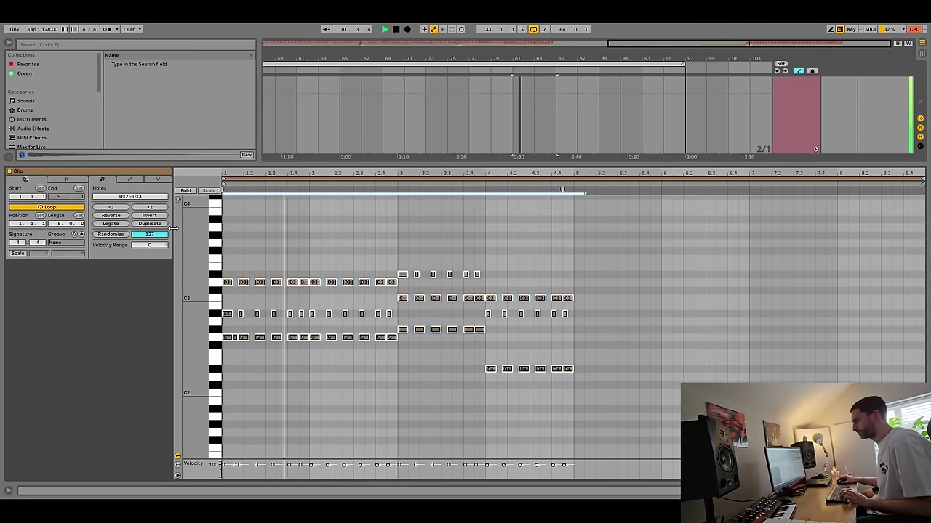
{"action": "left_click", "coordinate": [149, 224]}
{"action": "left_click_drag", "start_coordinate": [583, 341], "coordinate": [571, 341]}
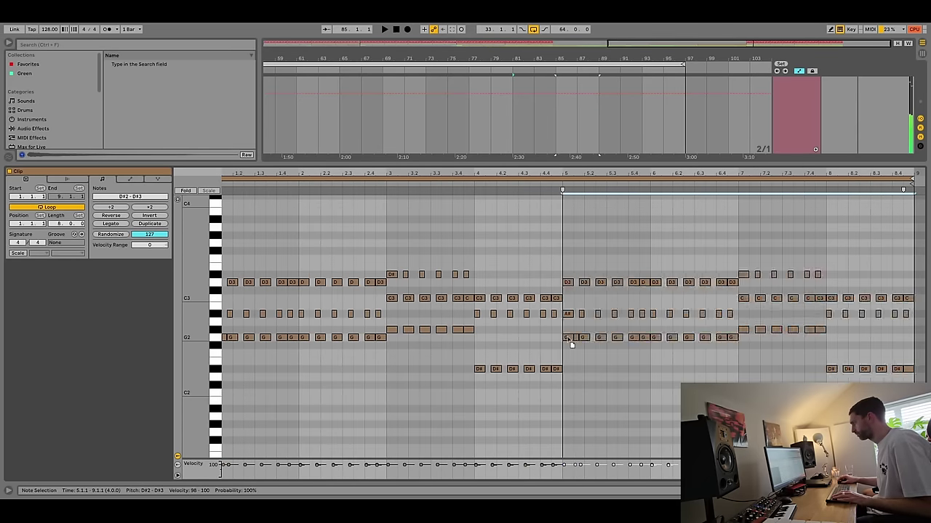
{"action": "key", "text": "space"}
Delete the short extra G2 note after the first chord in bar 1 and its copy in bar 5.
{"action": "left_click", "coordinate": [292, 356]}
{"action": "left_click_drag", "start_coordinate": [291, 175], "coordinate": [303, 175]}
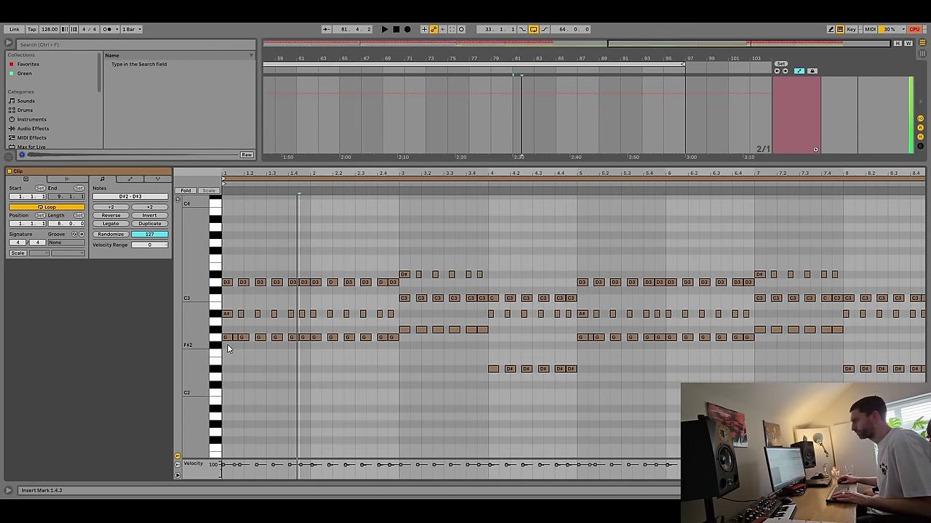
{"action": "left_click", "coordinate": [234, 337]}
{"action": "key", "text": "Delete"}
{"action": "key", "text": "space"}
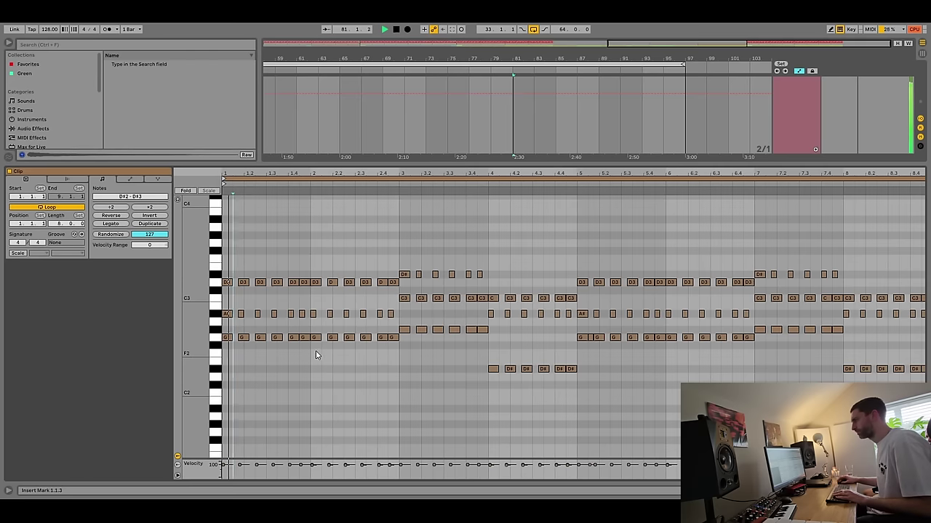
{"action": "left_click", "coordinate": [591, 338]}
{"action": "key", "text": "Delete"}
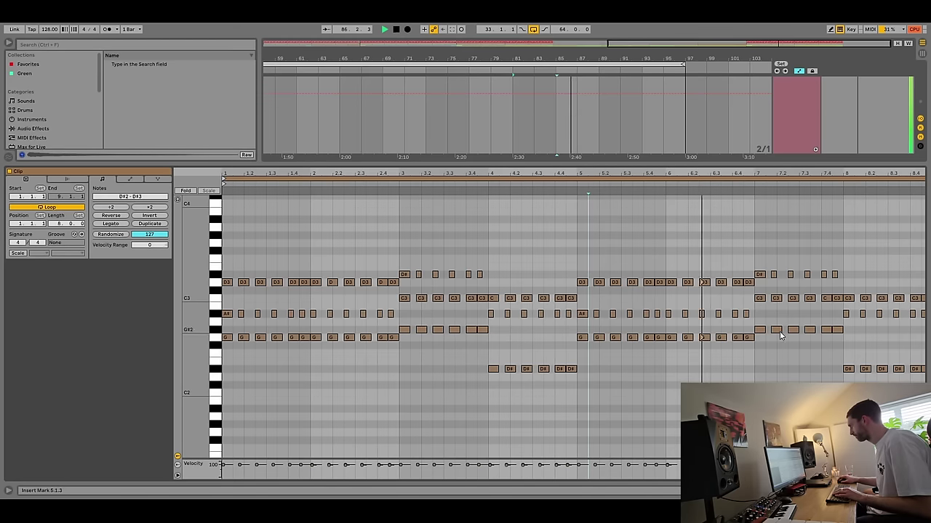
Check the Grand Piano track's playback level among the mixer channels and return to the full arrangement without the clip editor.
{"action": "key", "text": "Tab"}
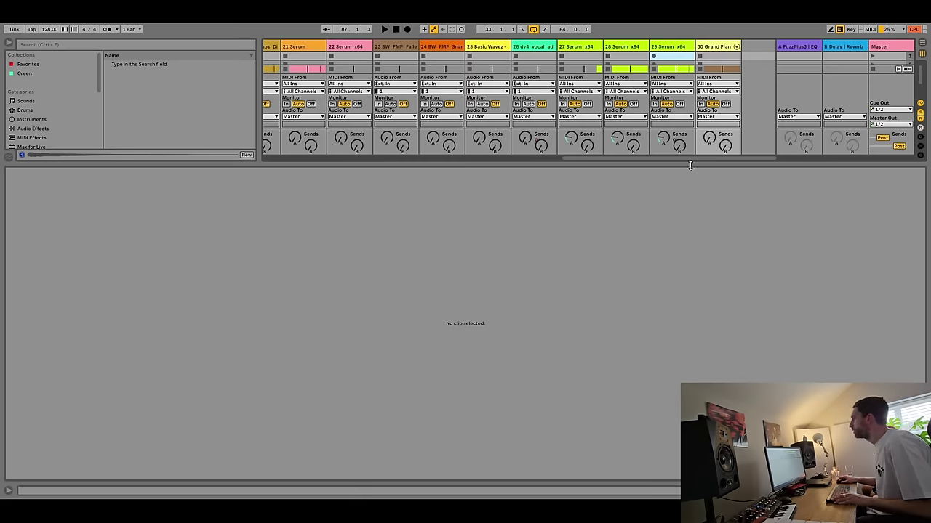
{"action": "left_click_drag", "start_coordinate": [689, 164], "coordinate": [690, 297]}
{"action": "key", "text": "Tab"}
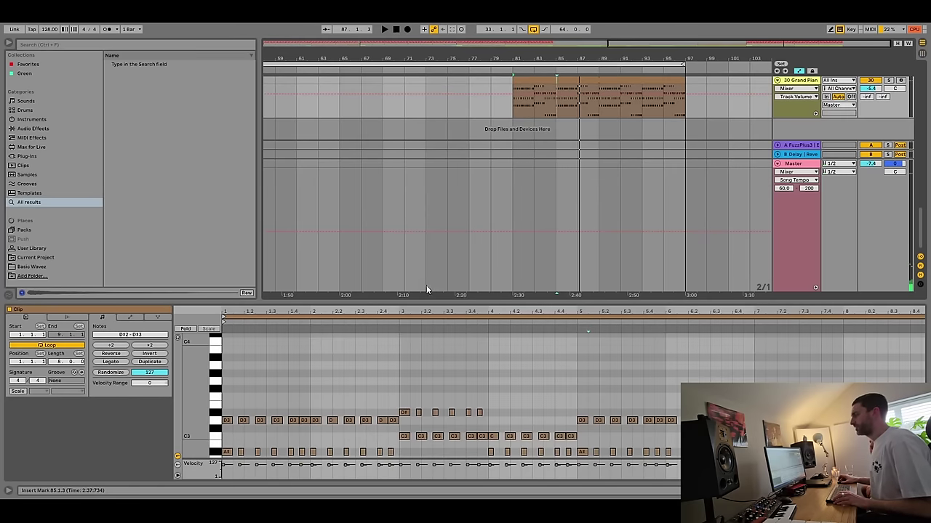
{"action": "key", "text": "Tab"}
{"action": "key", "text": "Tab"}
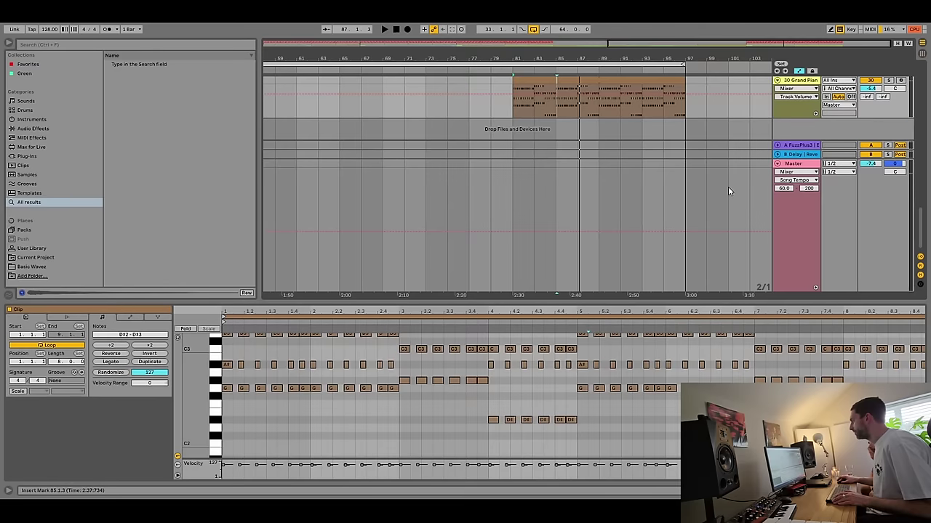
{"action": "key", "text": "Tab"}
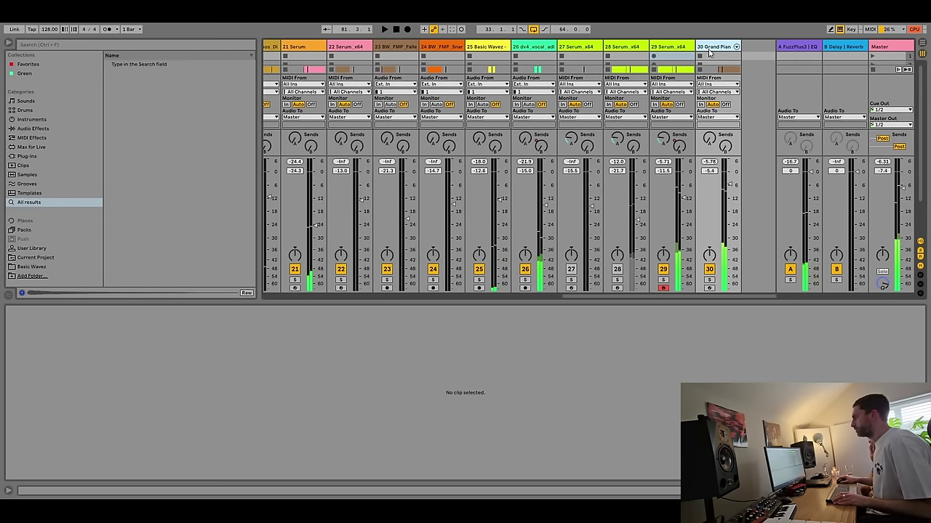
{"action": "key", "text": "Tab"}
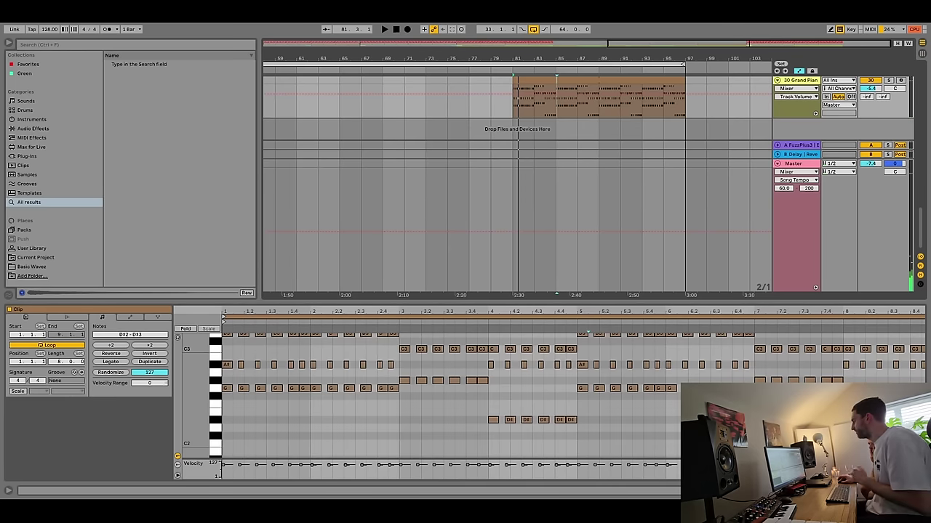
{"action": "left_click", "coordinate": [922, 491]}
Play the arrangement from bar 79 and deactivate the 18 Serum_x64 track to hear the piano part without it.
{"action": "scroll", "coordinate": [574, 269], "scroll_direction": "up", "scroll_amount": 4}
{"action": "scroll", "coordinate": [453, 282], "scroll_direction": "down", "scroll_amount": 4}
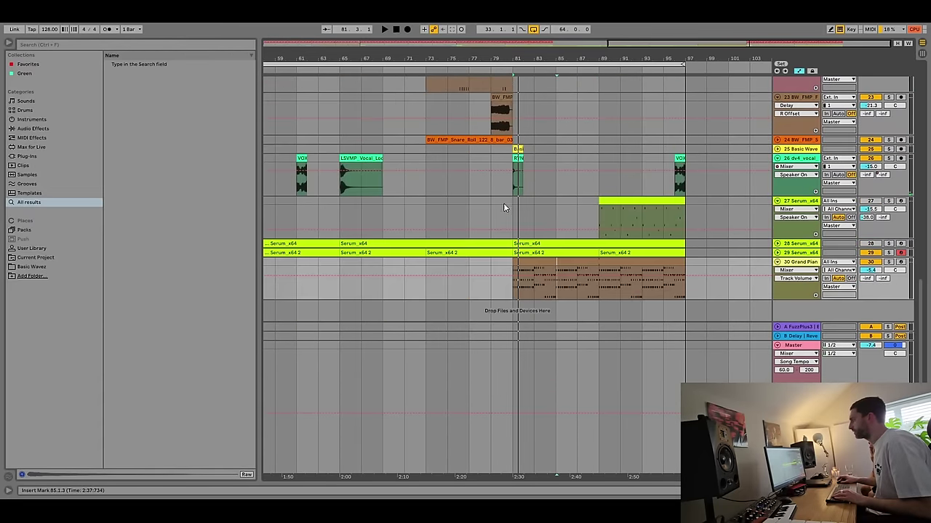
{"action": "left_click", "coordinate": [490, 221]}
{"action": "key", "text": "space"}
{"action": "scroll", "coordinate": [500, 227], "scroll_direction": "up", "scroll_amount": 3}
{"action": "scroll", "coordinate": [594, 203], "scroll_direction": "down", "scroll_amount": 2}
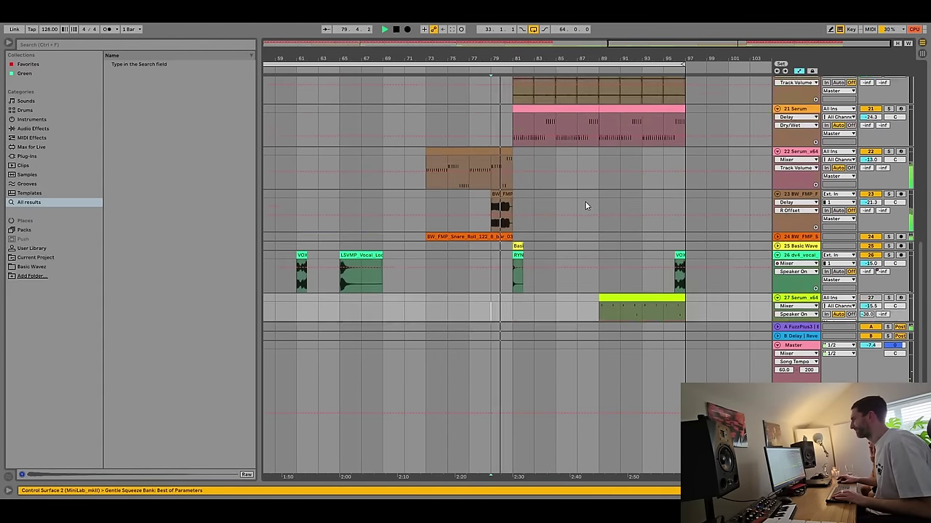
{"action": "scroll", "coordinate": [584, 201], "scroll_direction": "up", "scroll_amount": 8}
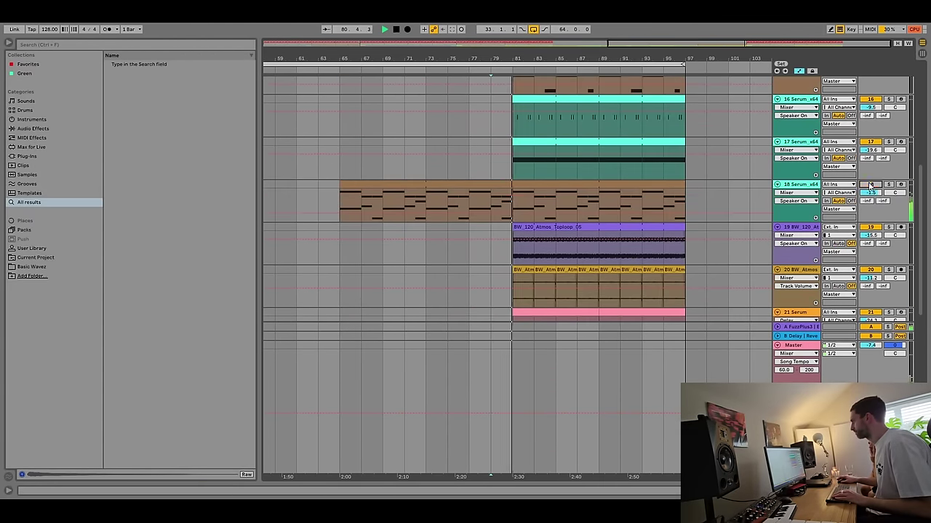
{"action": "scroll", "coordinate": [610, 221], "scroll_direction": "down", "scroll_amount": 10}
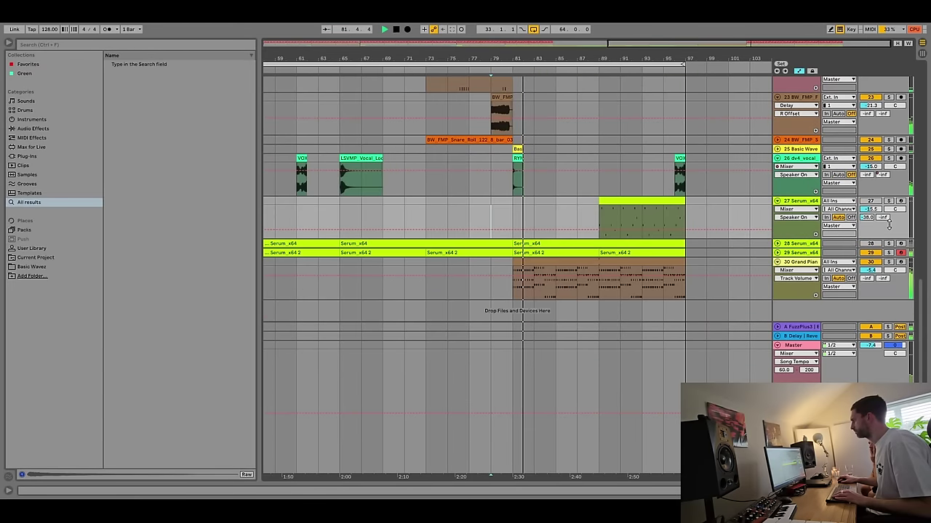
Add a Delay audio effect to the Grand Piano track's device chain and start playback.
{"action": "left_click", "coordinate": [565, 261]}
{"action": "key", "text": "Tab"}
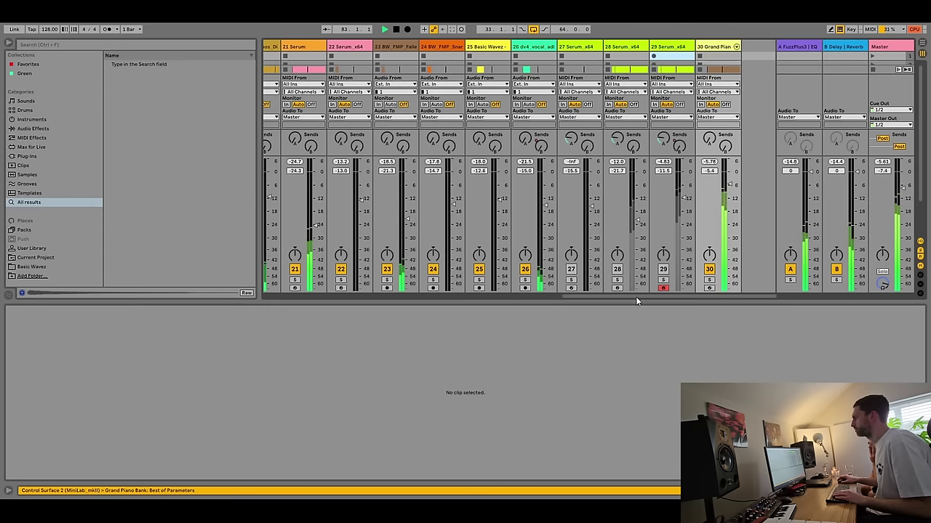
{"action": "left_click", "coordinate": [709, 51]}
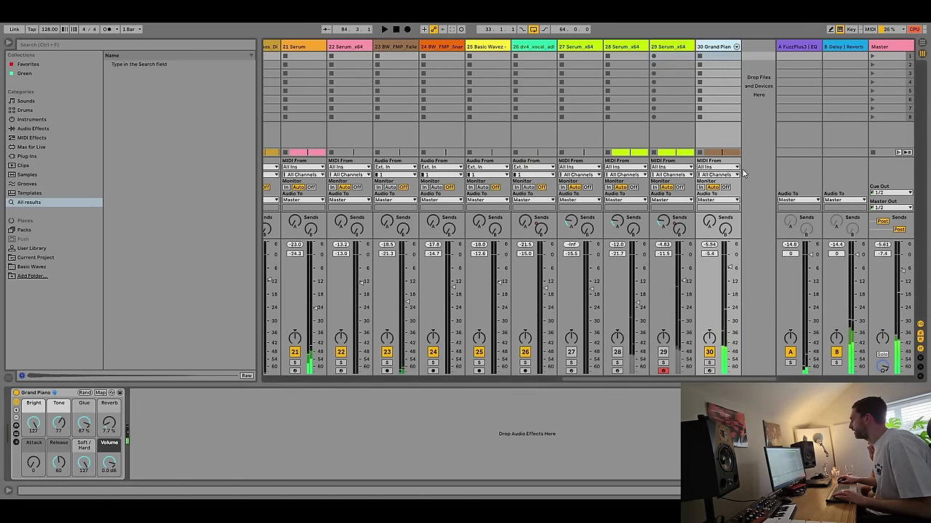
{"action": "left_click", "coordinate": [33, 128]}
{"action": "left_click", "coordinate": [32, 119]}
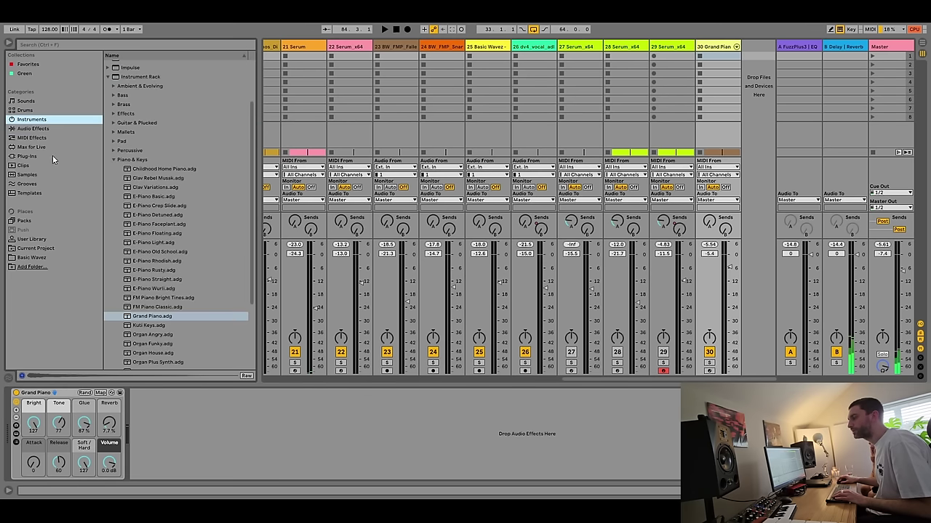
{"action": "left_click", "coordinate": [107, 76]}
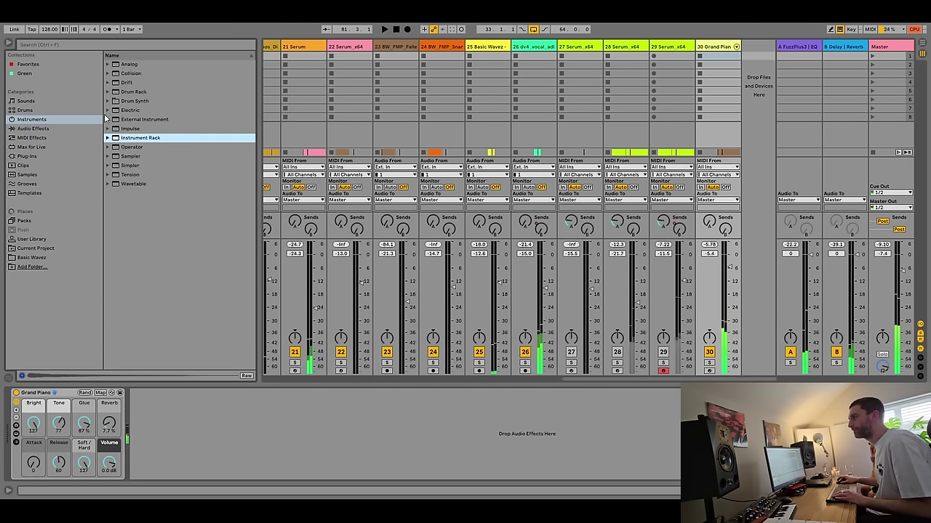
{"action": "left_click", "coordinate": [33, 129]}
{"action": "left_click", "coordinate": [107, 65]}
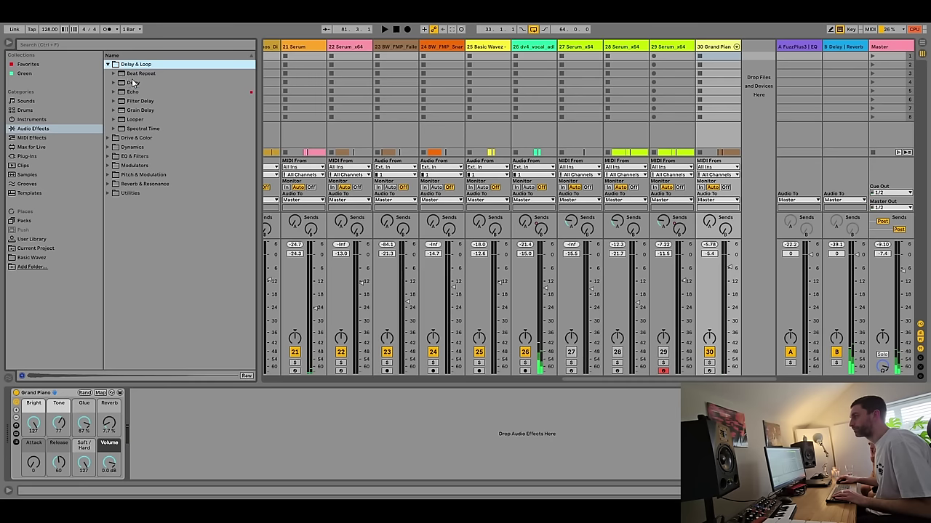
{"action": "double_click", "coordinate": [133, 83]}
{"action": "key", "text": "space"}
Set the Delay to 66% feedback, filter 1.34 kHz with width 3.30 and 34% dry/wet, and lower the Grand Piano track to -7.3 dB.
{"action": "left_click_drag", "start_coordinate": [161, 466], "coordinate": [161, 457]}
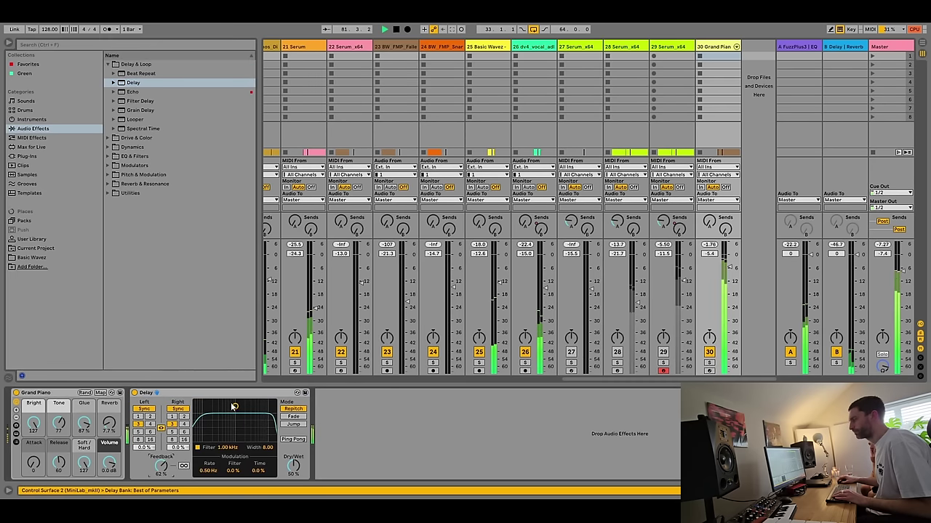
{"action": "left_click_drag", "start_coordinate": [234, 408], "coordinate": [239, 427]}
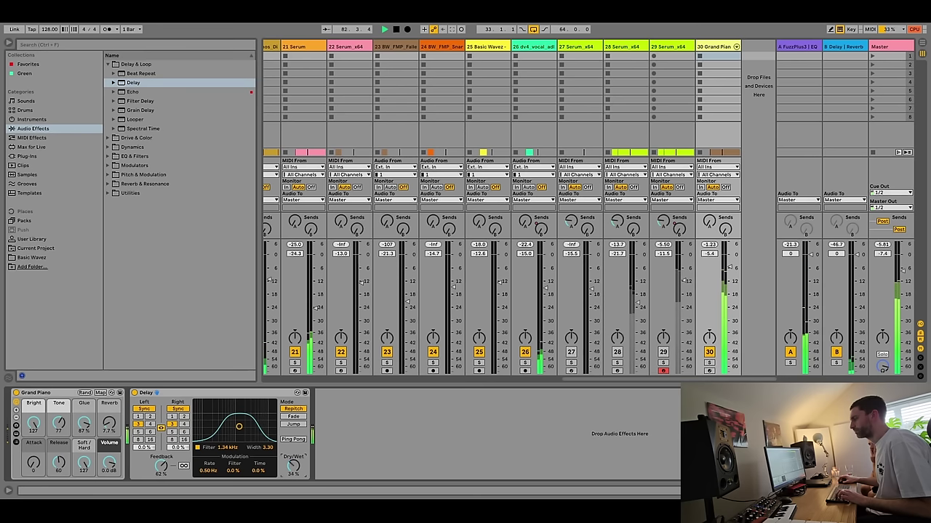
{"action": "left_click_drag", "start_coordinate": [730, 274], "coordinate": [730, 278]}
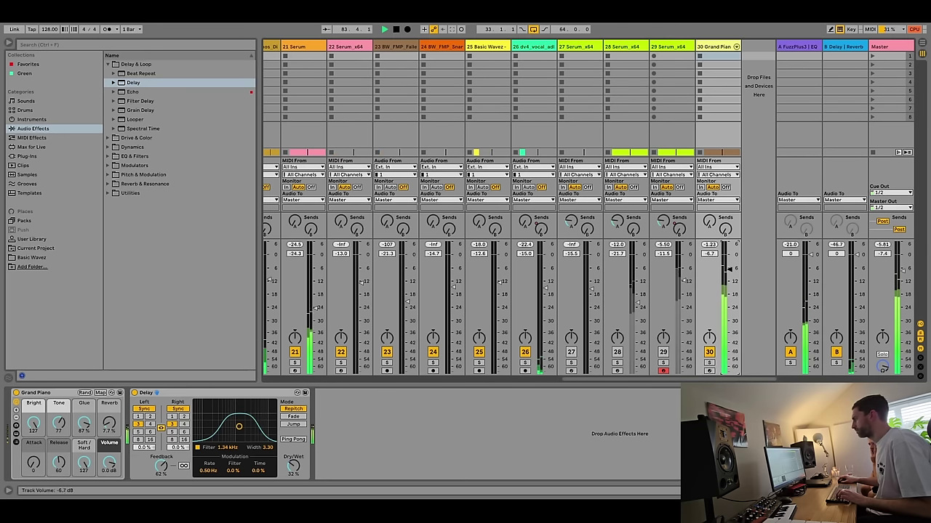
{"action": "left_click_drag", "start_coordinate": [161, 466], "coordinate": [161, 464]}
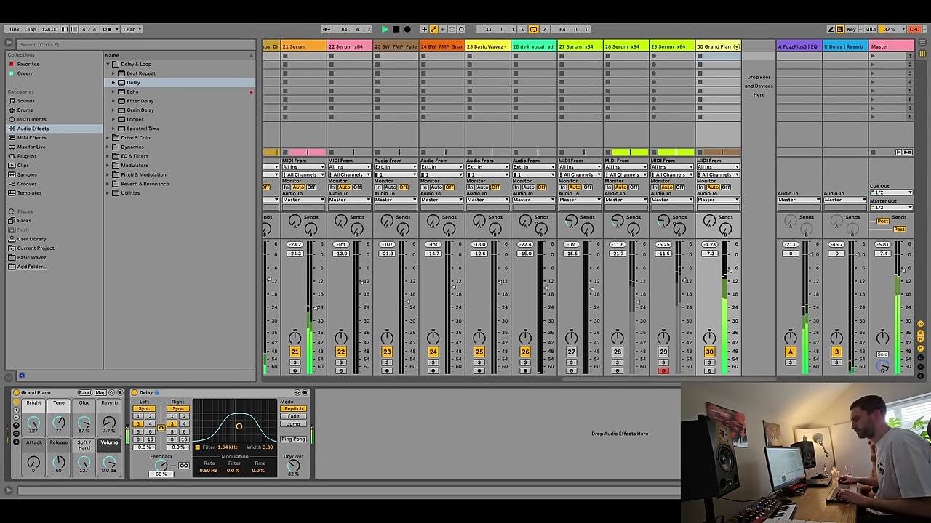
{"action": "left_click_drag", "start_coordinate": [291, 469], "coordinate": [291, 466]}
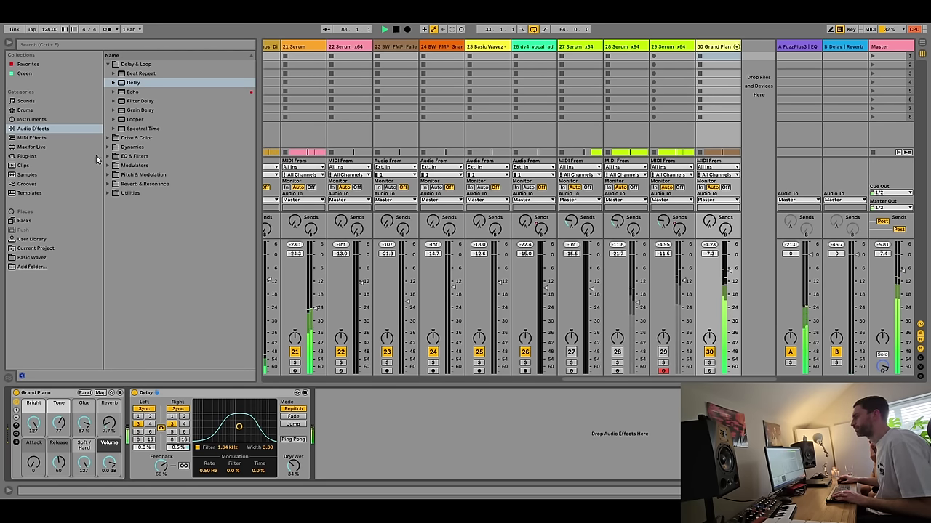
Add an EQ Eight after the Delay, make band 1 a low cut, and boost band 3 by 2.36 dB at 2.50 kHz.
{"action": "left_click", "coordinate": [107, 65]}
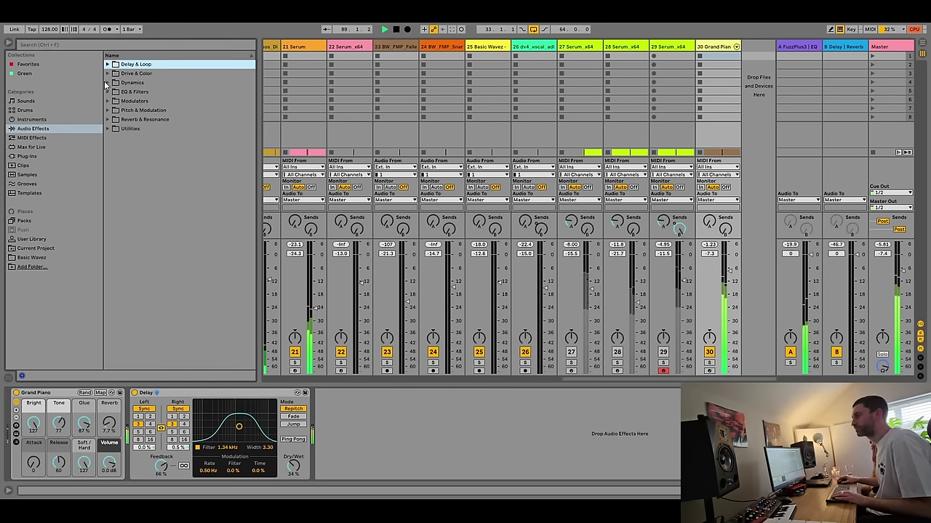
{"action": "left_click", "coordinate": [108, 93]}
{"action": "double_click", "coordinate": [140, 120]}
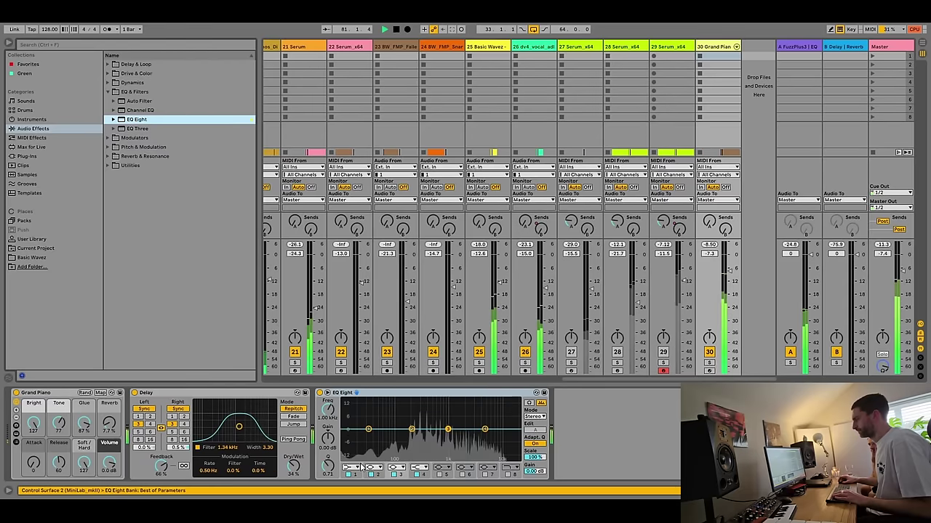
{"action": "left_click", "coordinate": [352, 468]}
{"action": "left_click", "coordinate": [347, 417]}
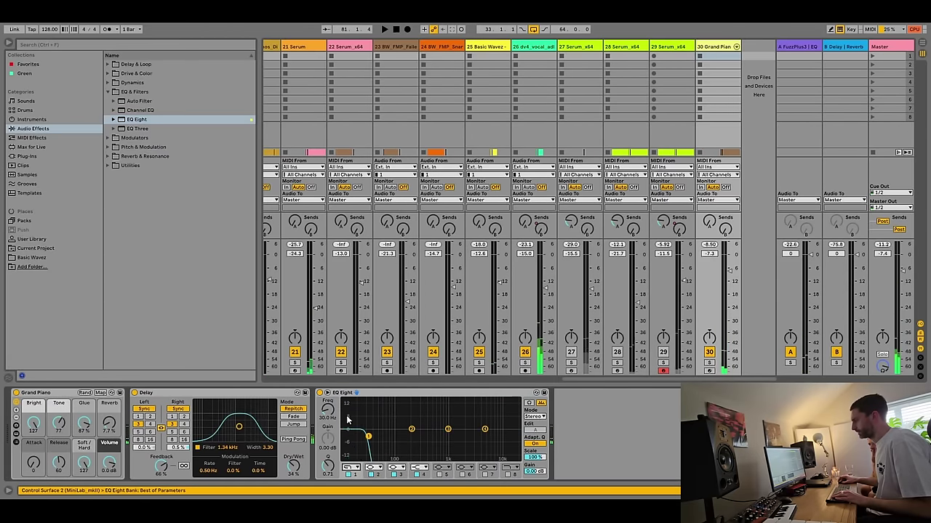
{"action": "key", "text": "space"}
{"action": "left_click_drag", "start_coordinate": [368, 436], "coordinate": [470, 428]}
{"action": "key", "text": "space"}
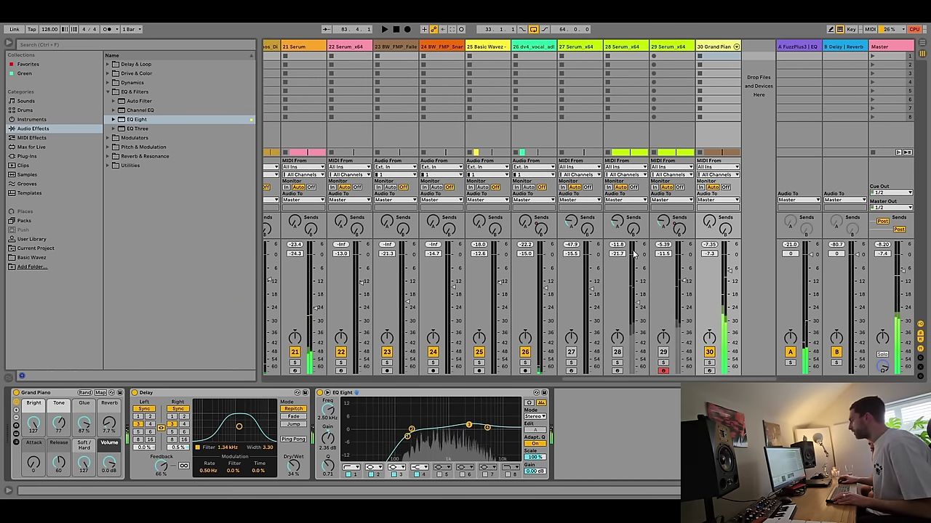
Check the DRUMS group's device chain and return to the Grand Piano track's devices.
{"action": "left_click_drag", "start_coordinate": [613, 379], "coordinate": [315, 404]}
{"action": "left_click", "coordinate": [284, 55]}
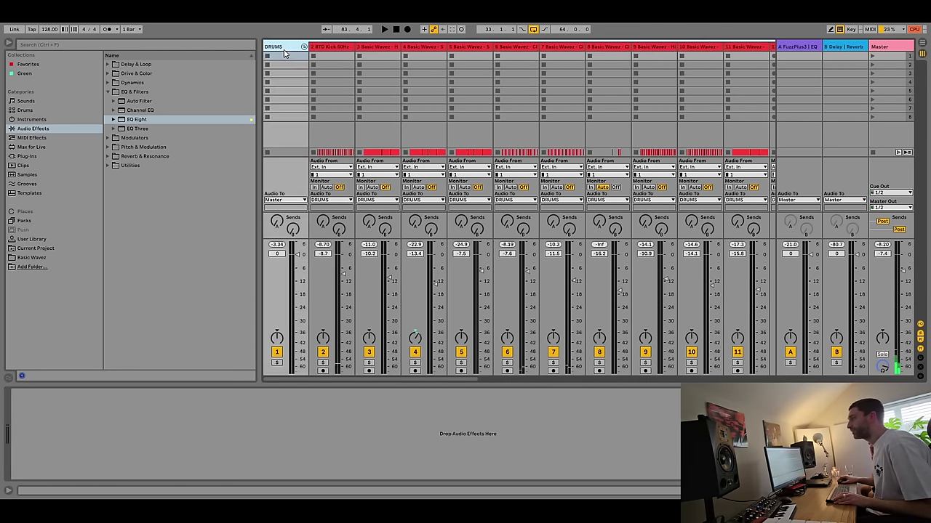
{"action": "left_click_drag", "start_coordinate": [428, 378], "coordinate": [698, 378]}
{"action": "left_click", "coordinate": [724, 55]}
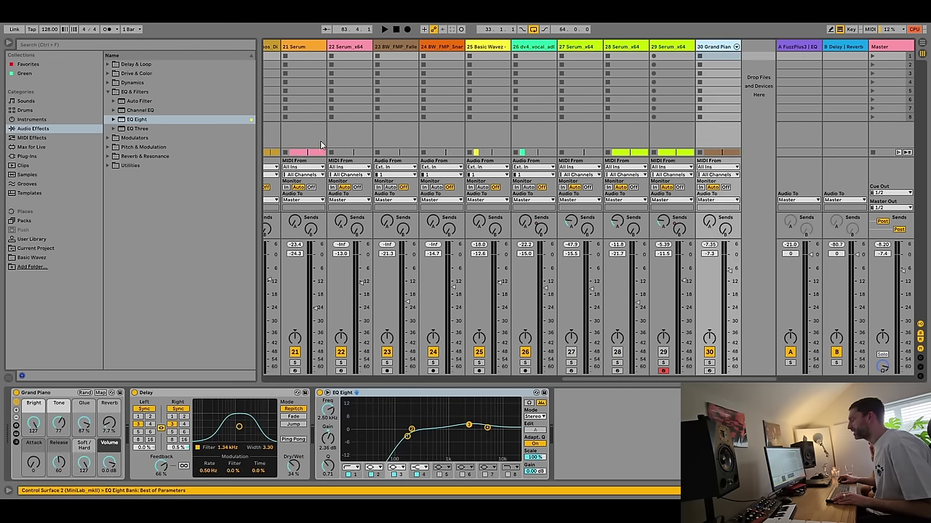
Add the Brutal SC compressor preset after the EQ Eight and set its sidechain input to the 2-BTD Kick 50Hz G Lost track.
{"action": "left_click", "coordinate": [107, 82]}
{"action": "left_click", "coordinate": [114, 92]}
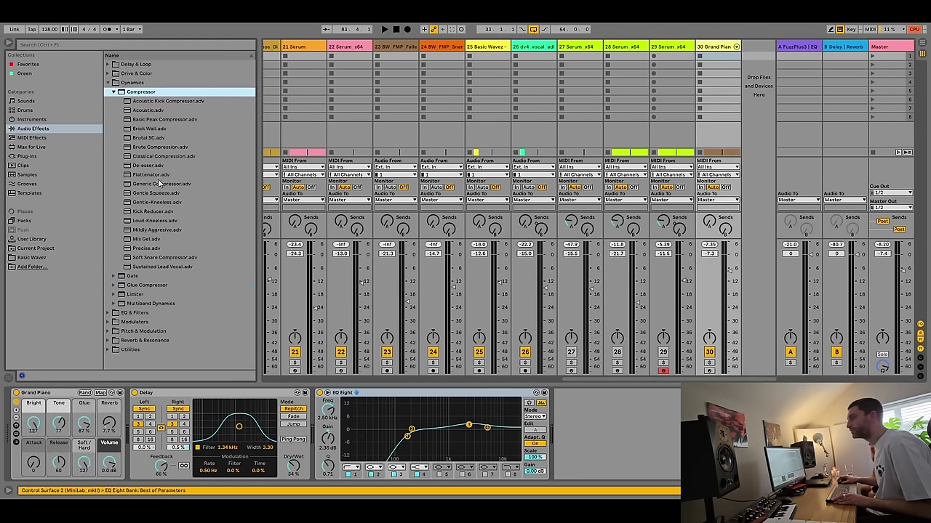
{"action": "left_click_drag", "start_coordinate": [147, 137], "coordinate": [598, 449]}
{"action": "left_click", "coordinate": [573, 417]}
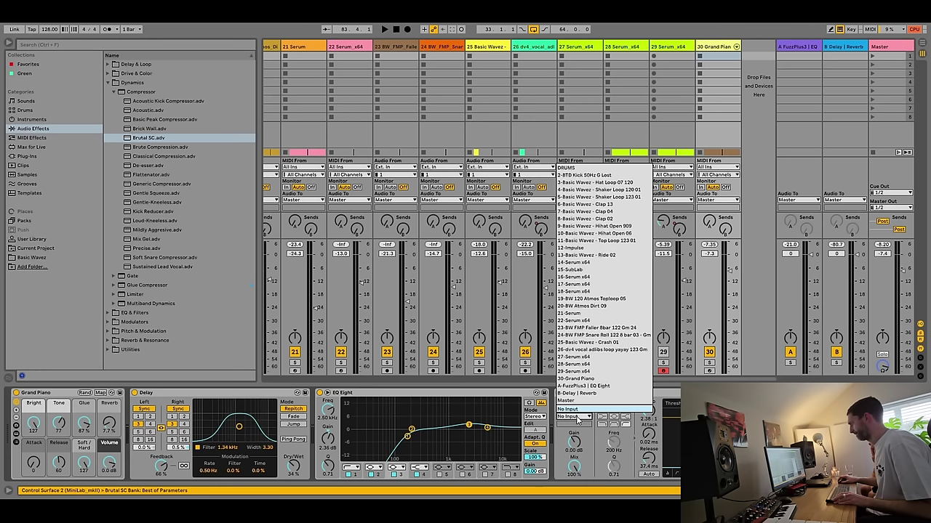
{"action": "left_click", "coordinate": [590, 176]}
Play the drop and set the Delay's dry/wet to 27% and its filter to 1.87 kHz with a width of 4.08.
{"action": "key", "text": "space"}
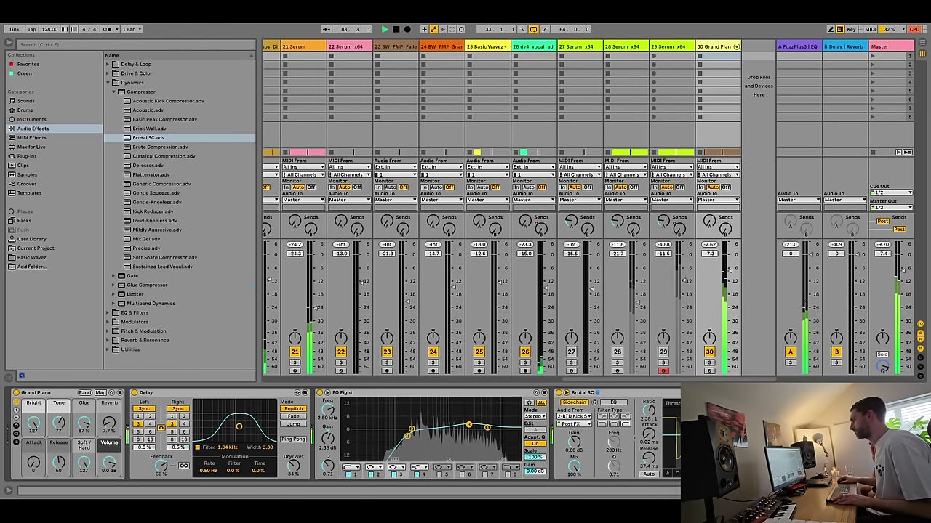
{"action": "left_click_drag", "start_coordinate": [293, 467], "coordinate": [294, 476]}
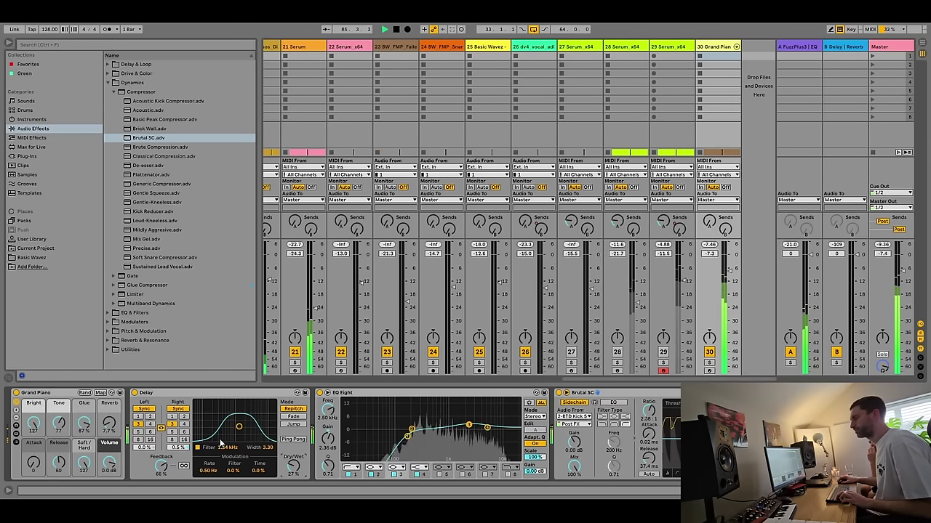
{"action": "left_click_drag", "start_coordinate": [239, 427], "coordinate": [244, 423]}
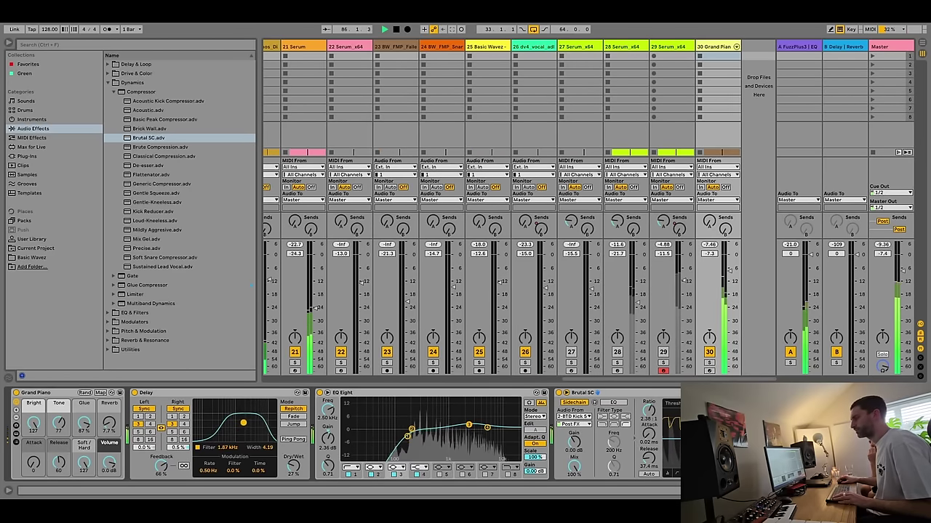
Insert a Reverb between the Delay and EQ Eight with 3.69 s decay and 23% dry/wet, and raise the Grand Piano track to -6.0 dB.
{"action": "left_click", "coordinate": [107, 82]}
{"action": "left_click", "coordinate": [111, 119]}
{"action": "double_click", "coordinate": [134, 156]}
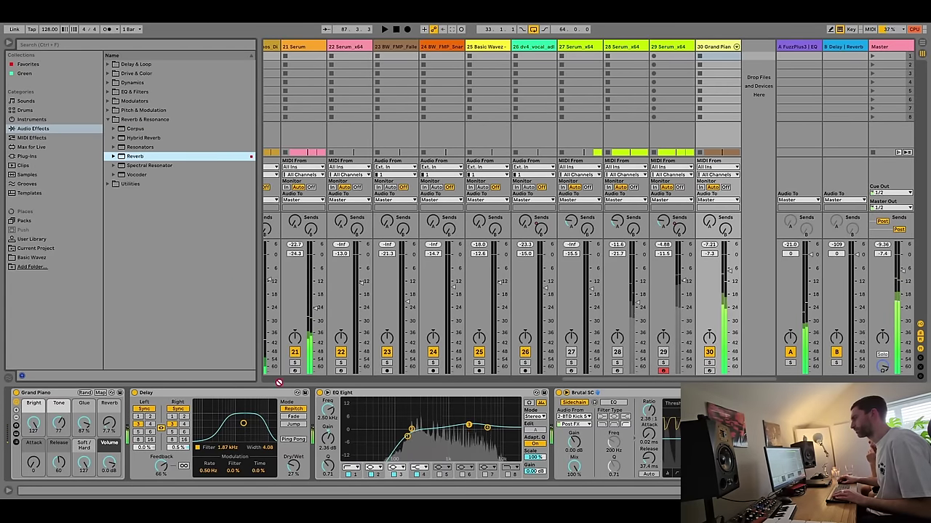
{"action": "left_click_drag", "start_coordinate": [428, 468], "coordinate": [428, 464]}
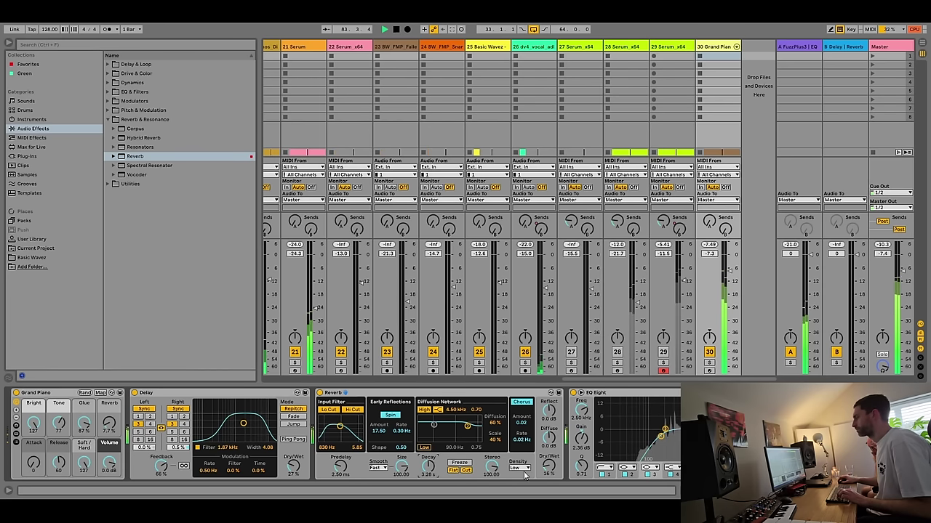
{"action": "left_click_drag", "start_coordinate": [733, 278], "coordinate": [733, 274]}
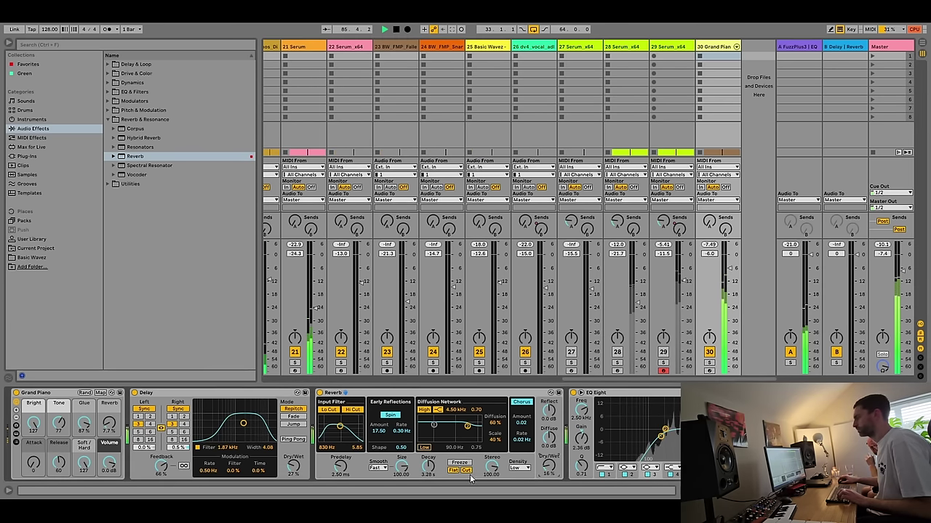
{"action": "scroll", "coordinate": [429, 436], "scroll_direction": "right", "scroll_amount": 3}
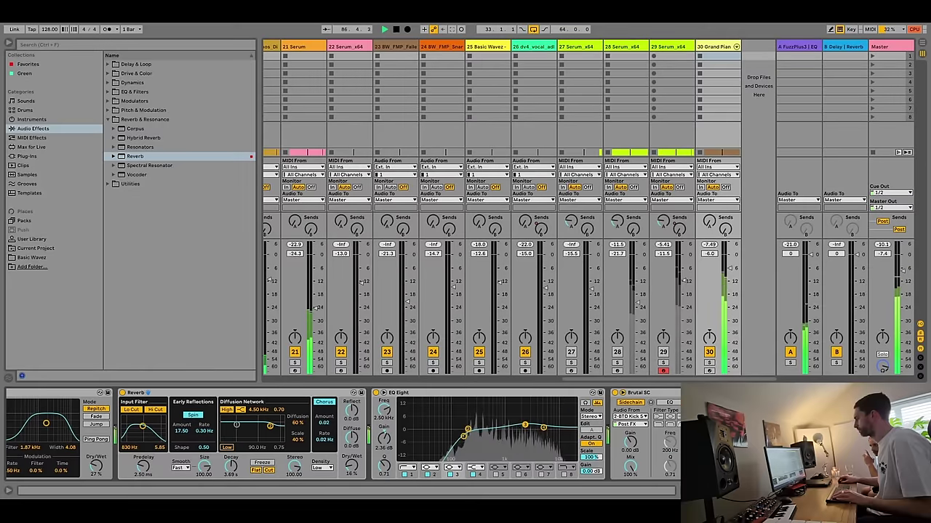
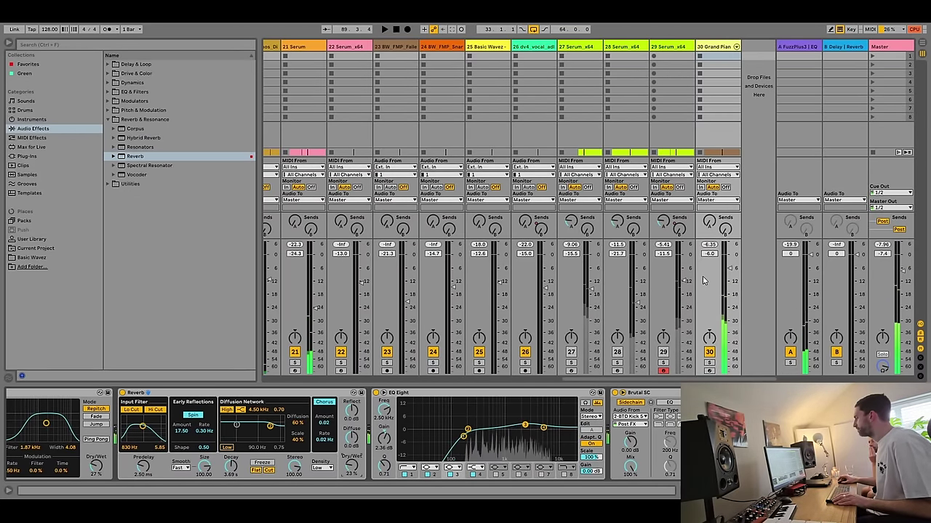
Play the arrangement from bar 73 and extend the Grand Piano clip's start back to bar 73.
{"action": "key", "text": "Tab"}
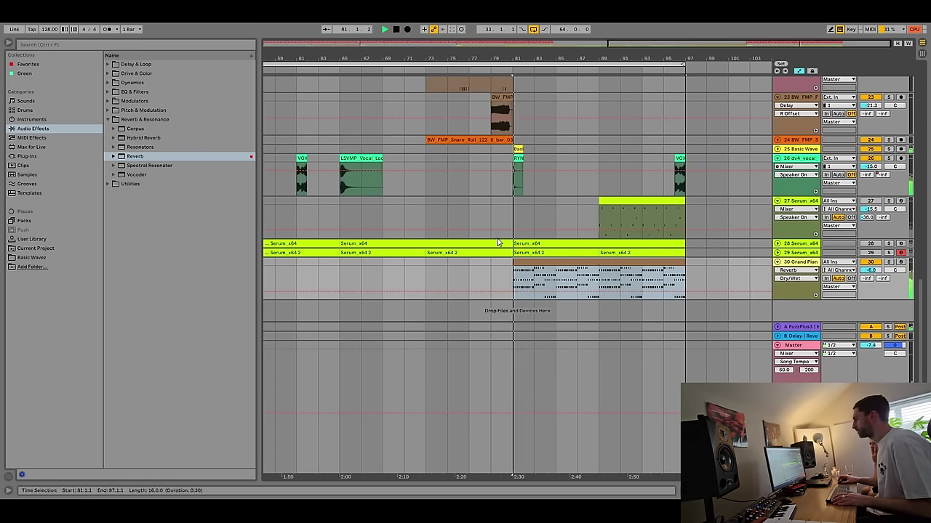
{"action": "key", "text": "space"}
{"action": "left_click_drag", "start_coordinate": [722, 42], "coordinate": [719, 25]}
{"action": "scroll", "coordinate": [630, 217], "scroll_direction": "up", "scroll_amount": 3}
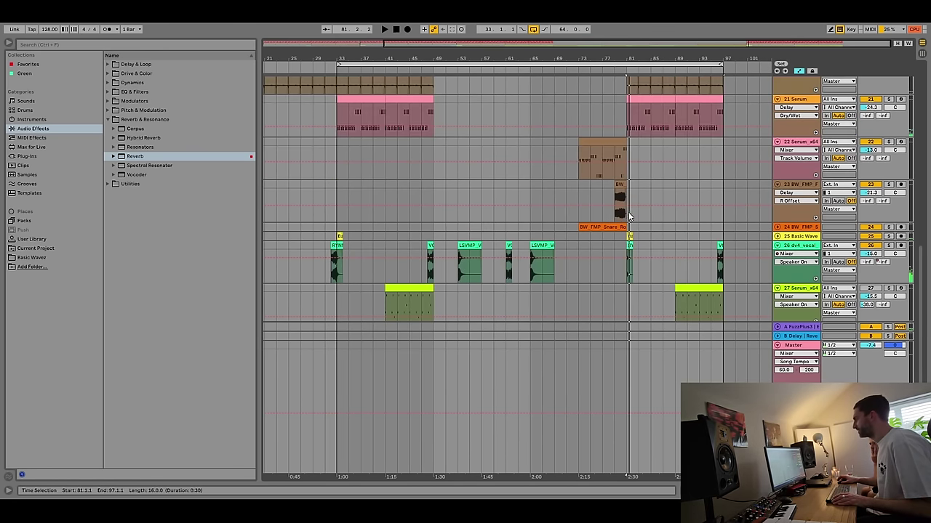
{"action": "scroll", "coordinate": [650, 238], "scroll_direction": "down", "scroll_amount": 3}
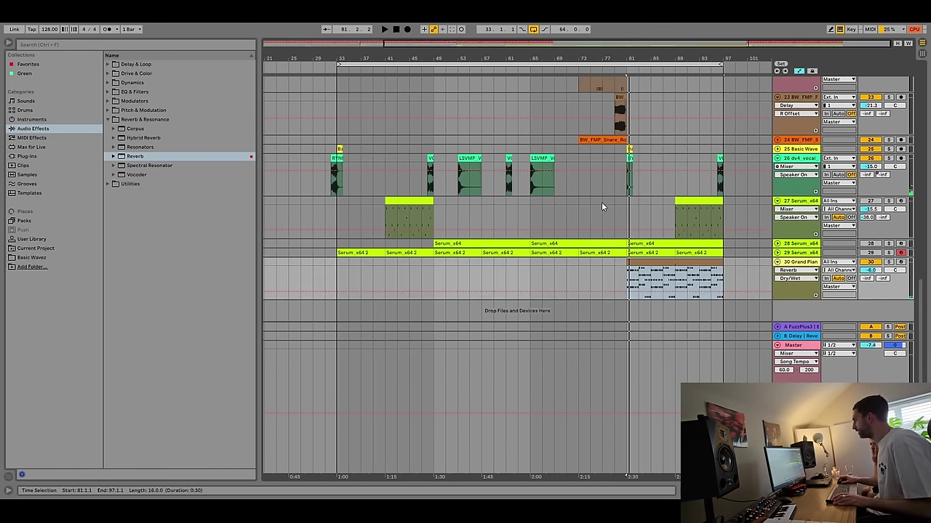
{"action": "left_click", "coordinate": [578, 202]}
{"action": "key", "text": "space"}
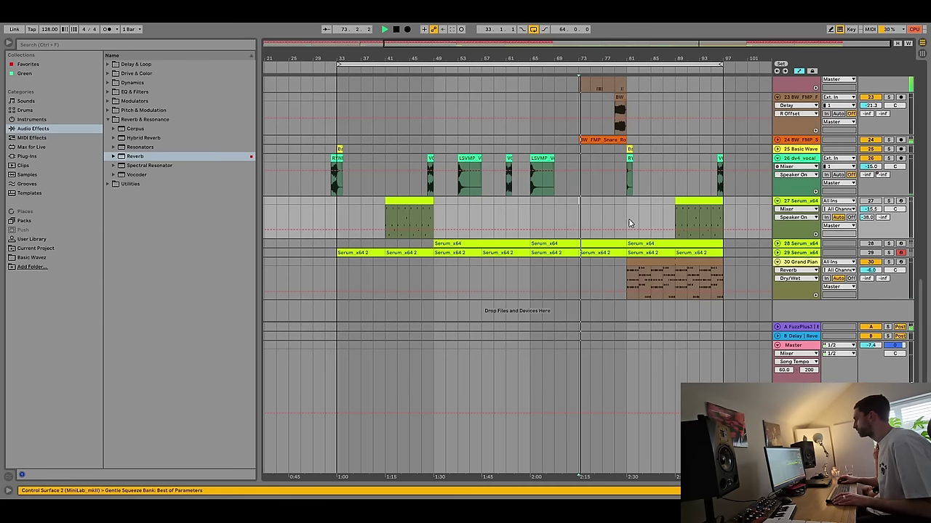
{"action": "left_click_drag", "start_coordinate": [626, 265], "coordinate": [575, 273]}
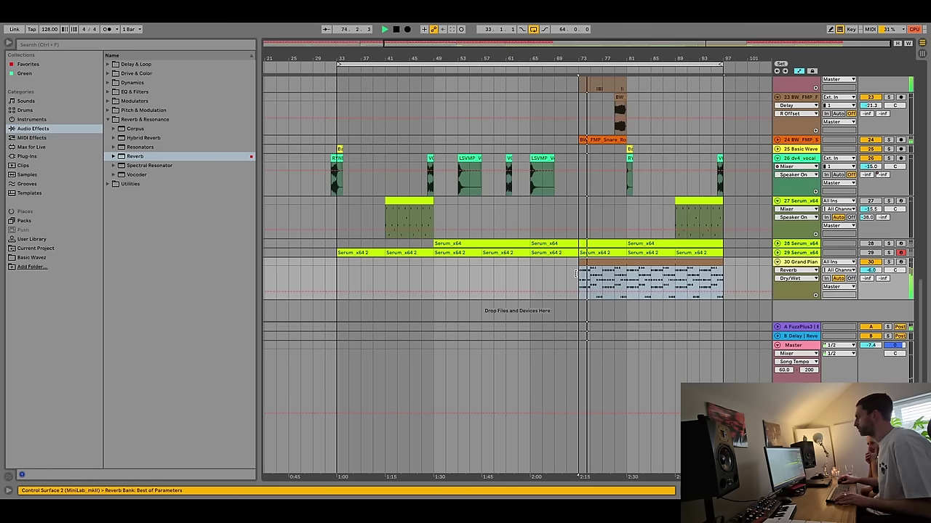
Raise the Grand Piano track to -5.5 dB, and reactivate the 29 Serum_x64 track at -14.0 dB.
{"action": "key", "text": "Tab"}
{"action": "left_click_drag", "start_coordinate": [730, 267], "coordinate": [730, 267]}
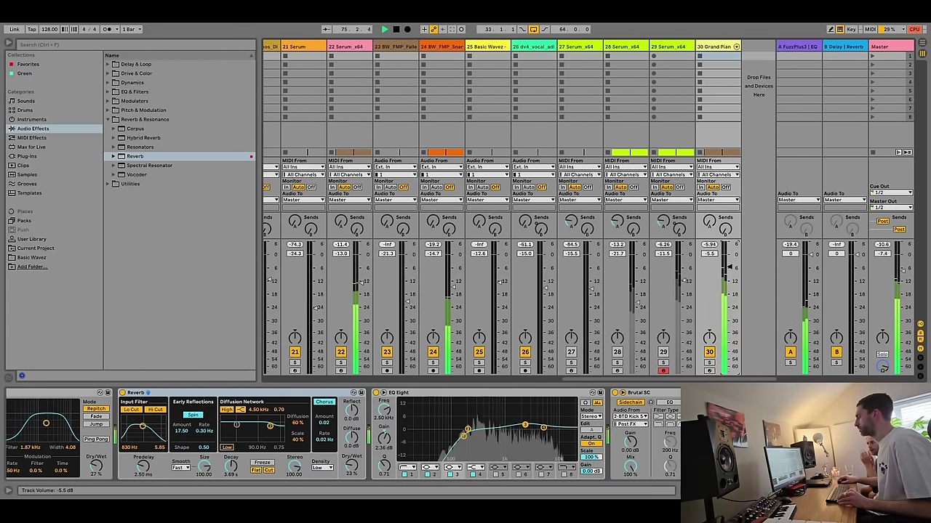
{"action": "left_click", "coordinate": [663, 352]}
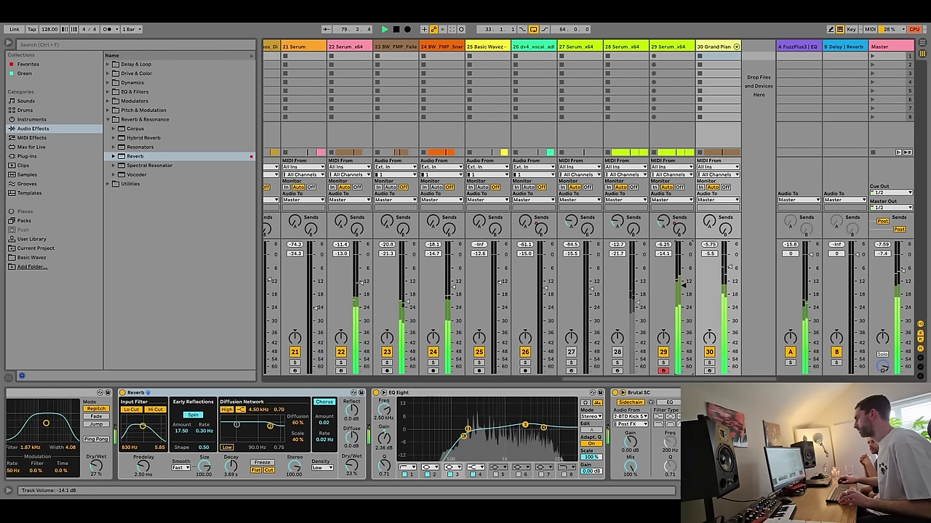
{"action": "key", "text": "Tab"}
{"action": "key", "text": "Tab"}
{"action": "key", "text": "Tab"}
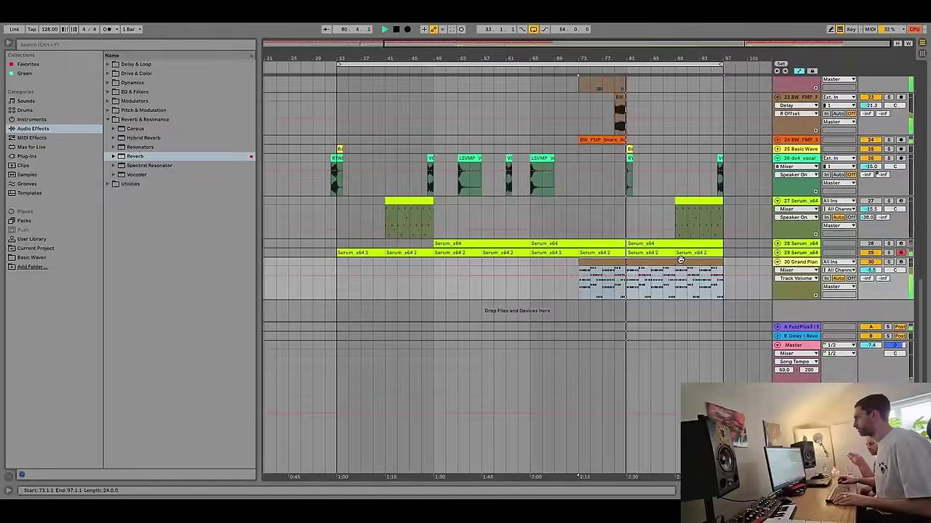
{"action": "key", "text": "Tab"}
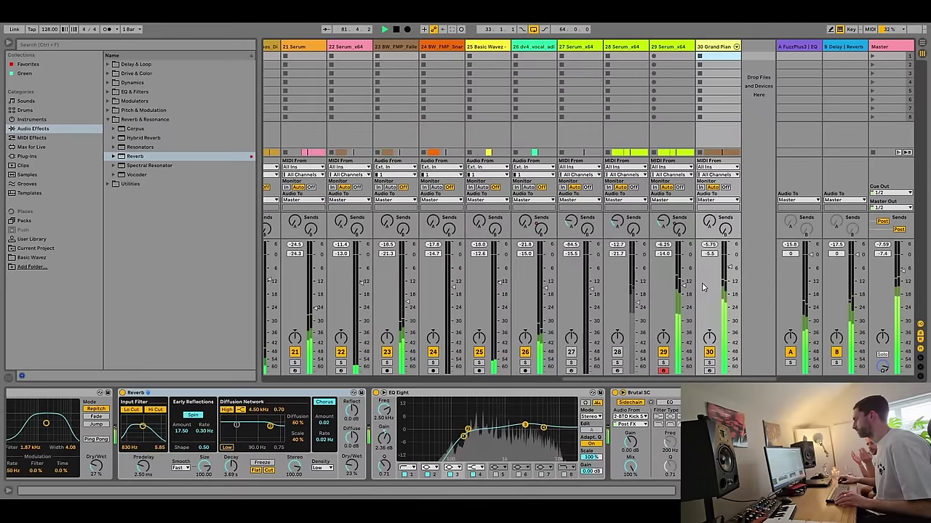
Lower the 29 Serum_x64 track to -14.5 dB and adjust the filter frequency in its EQ Eight.
{"action": "left_click_drag", "start_coordinate": [683, 286], "coordinate": [683, 288]}
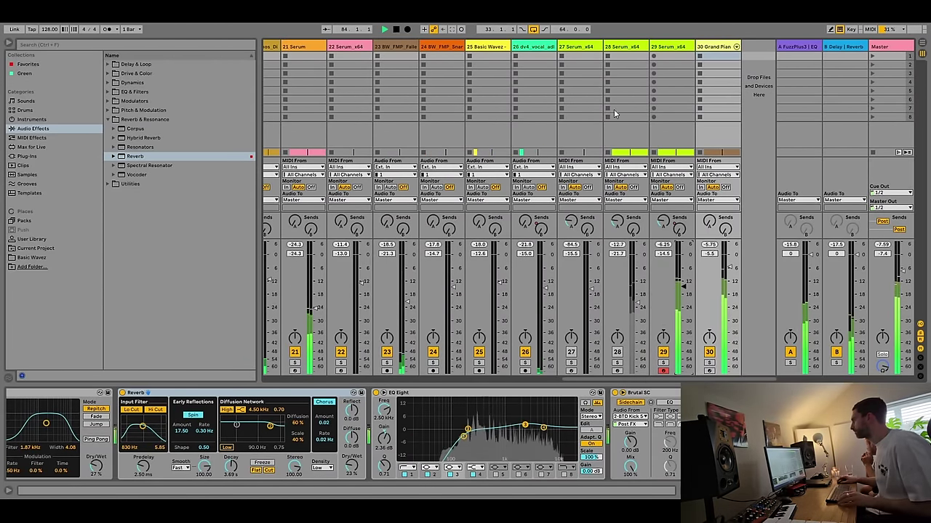
{"action": "left_click", "coordinate": [687, 46]}
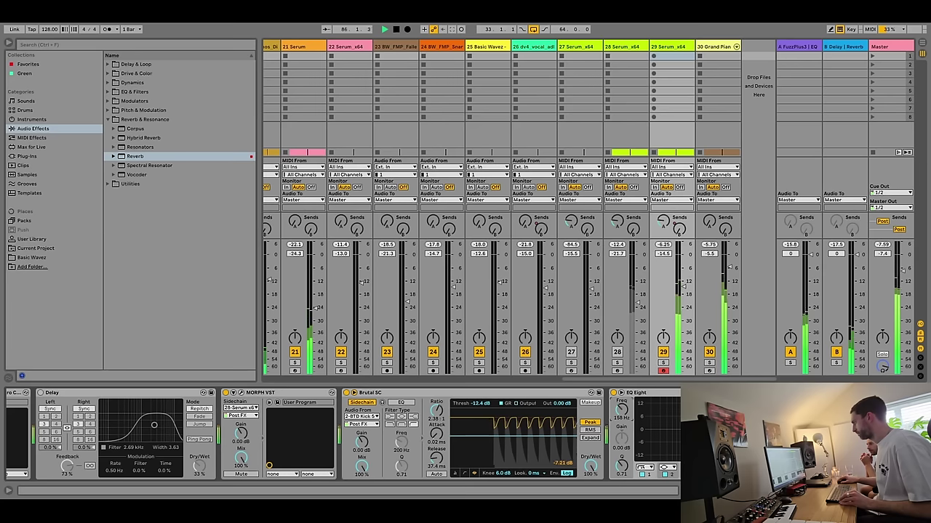
{"action": "left_click", "coordinate": [646, 467]}
{"action": "left_click", "coordinate": [640, 416]}
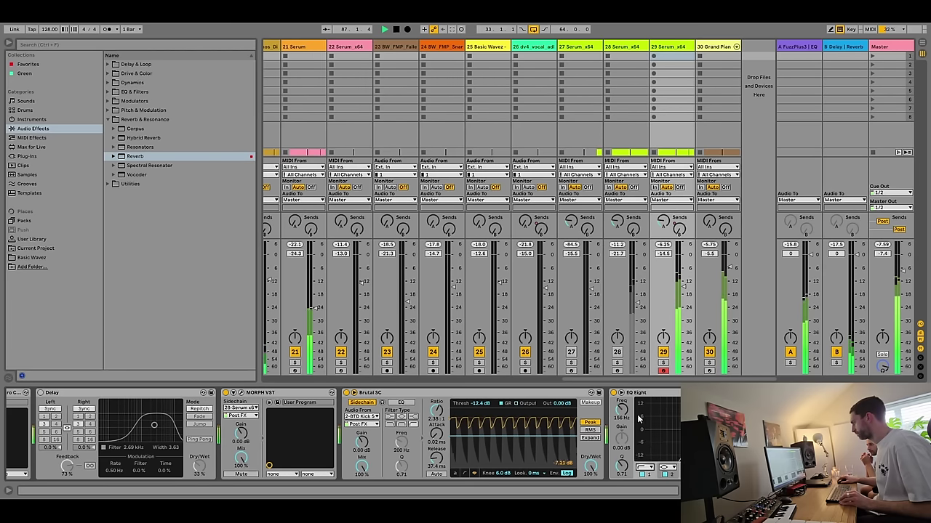
{"action": "left_click_drag", "start_coordinate": [698, 429], "coordinate": [703, 429]}
{"action": "left_click_drag", "start_coordinate": [621, 411], "coordinate": [622, 405]}
Play the arrangement from bar 73 and check the 18 Serum_x64 track's level and devices.
{"action": "key", "text": "Tab"}
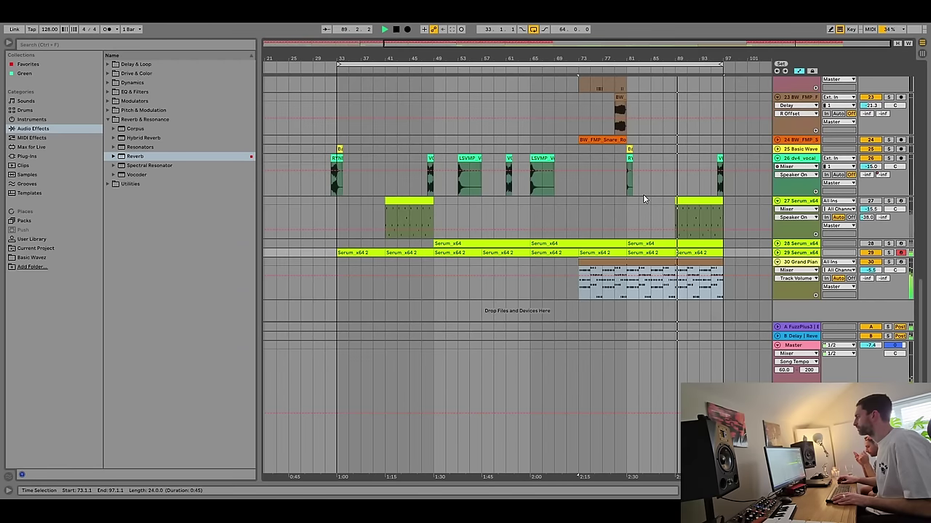
{"action": "scroll", "coordinate": [643, 194], "scroll_direction": "down", "scroll_amount": 5}
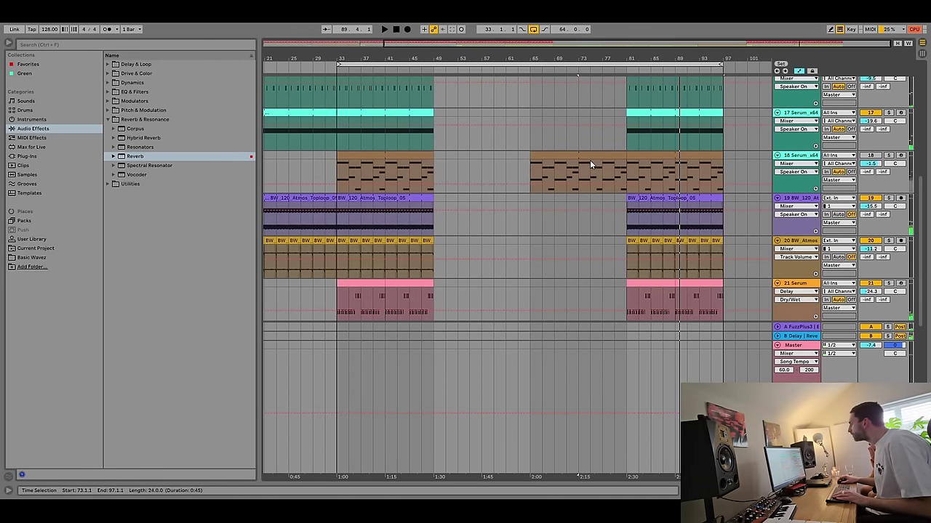
{"action": "left_click", "coordinate": [590, 165]}
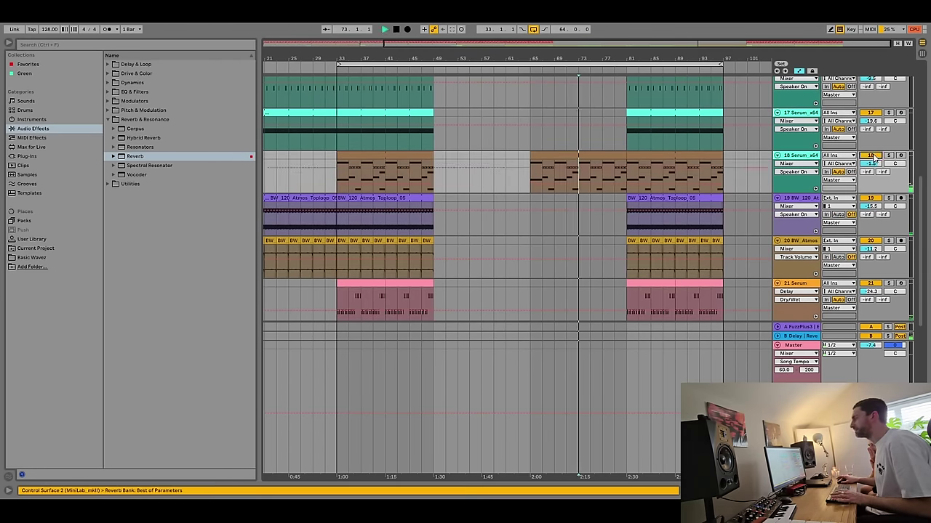
{"action": "key", "text": "Tab"}
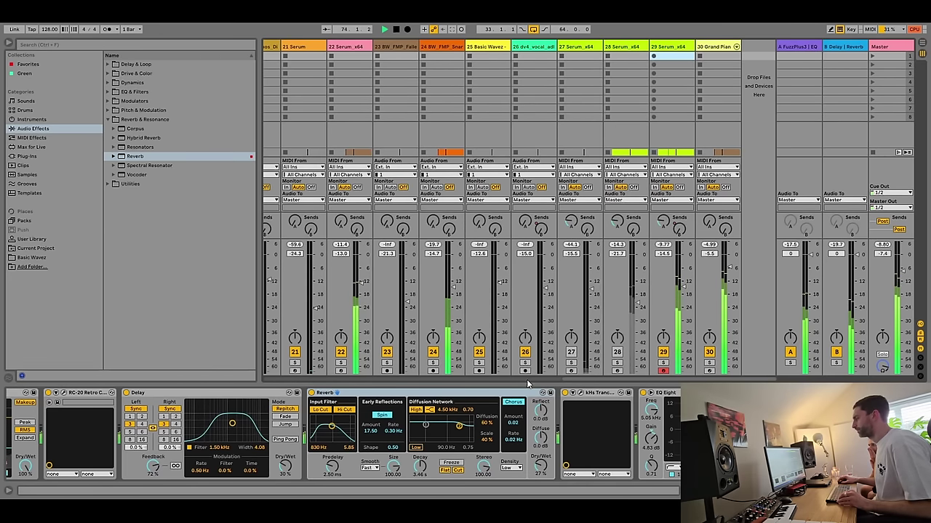
{"action": "left_click_drag", "start_coordinate": [571, 380], "coordinate": [472, 383]}
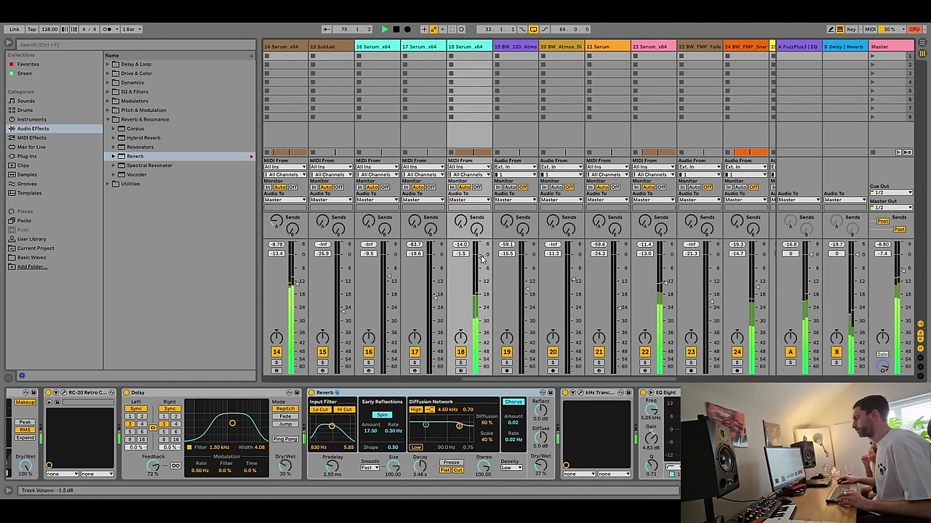
{"action": "key", "text": "Tab"}
{"action": "left_click", "coordinate": [811, 164]}
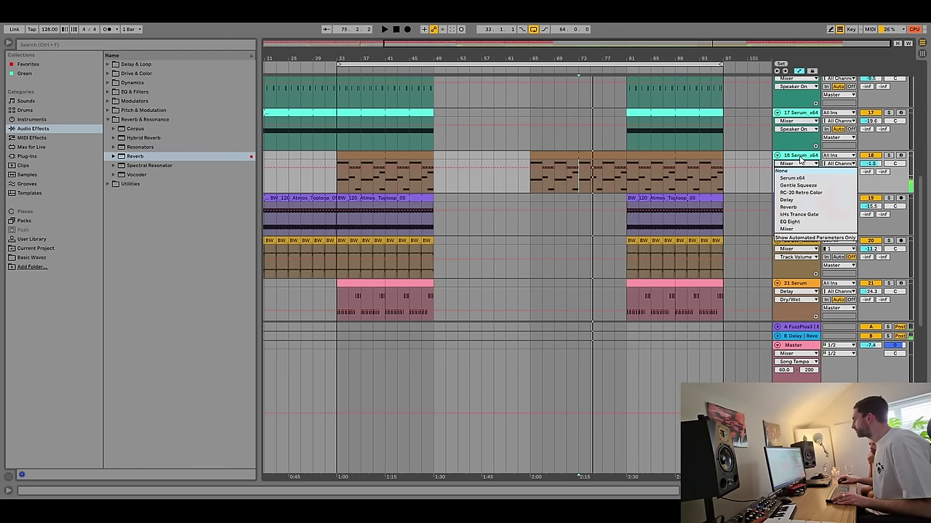
{"action": "left_click", "coordinate": [800, 161]}
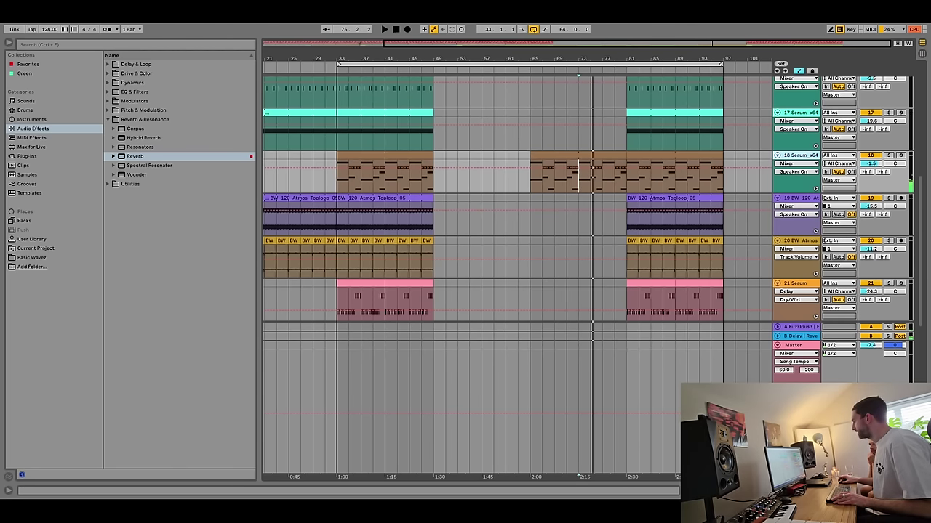
Solo the 18 Serum_x64 track, open its Serum synth and play it from bar 73.
{"action": "left_click", "coordinate": [888, 155]}
{"action": "key", "text": "space"}
{"action": "left_click", "coordinate": [921, 491]}
{"action": "key", "text": "space"}
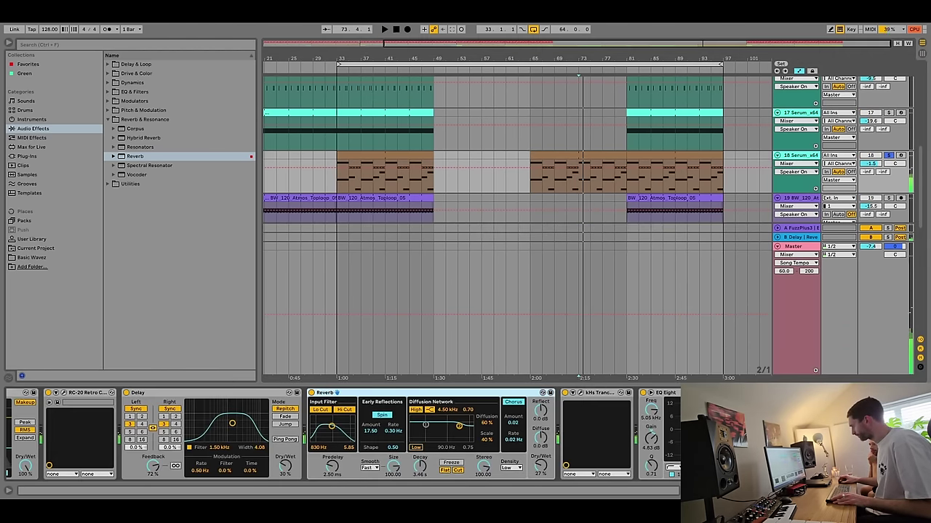
{"action": "scroll", "coordinate": [245, 446], "scroll_direction": "left", "scroll_amount": 3}
{"action": "left_click", "coordinate": [24, 397]}
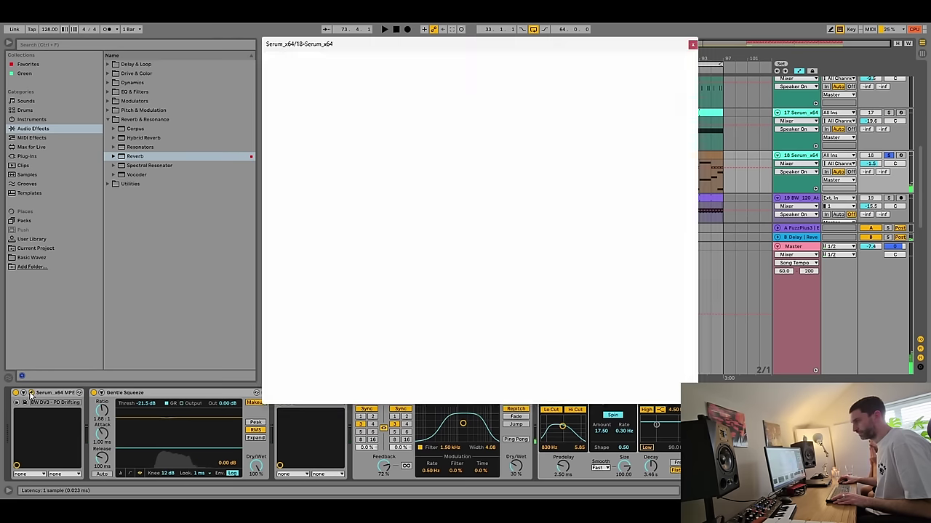
{"action": "key", "text": "space"}
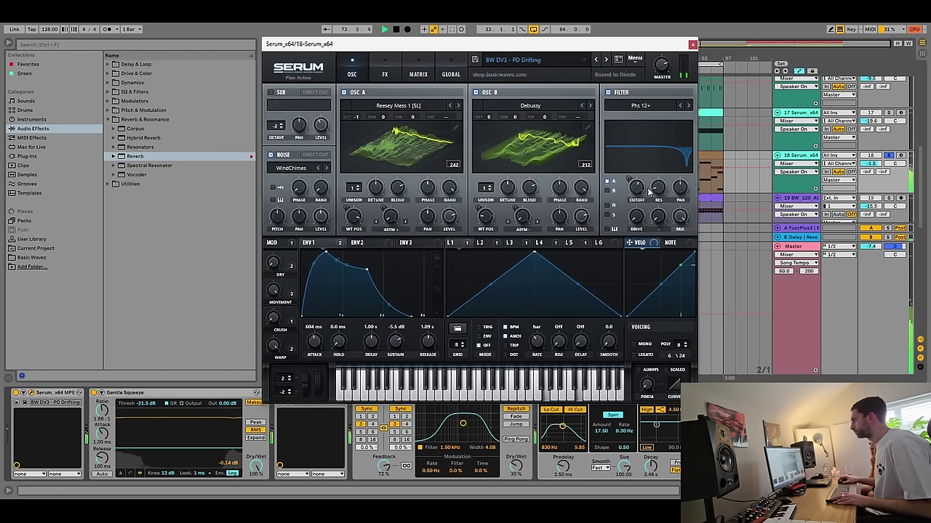
Adjust the filter cutoff in the 18 Serum_x64 synth, unsolo the track and close the synth window.
{"action": "left_click_drag", "start_coordinate": [637, 188], "coordinate": [642, 145]}
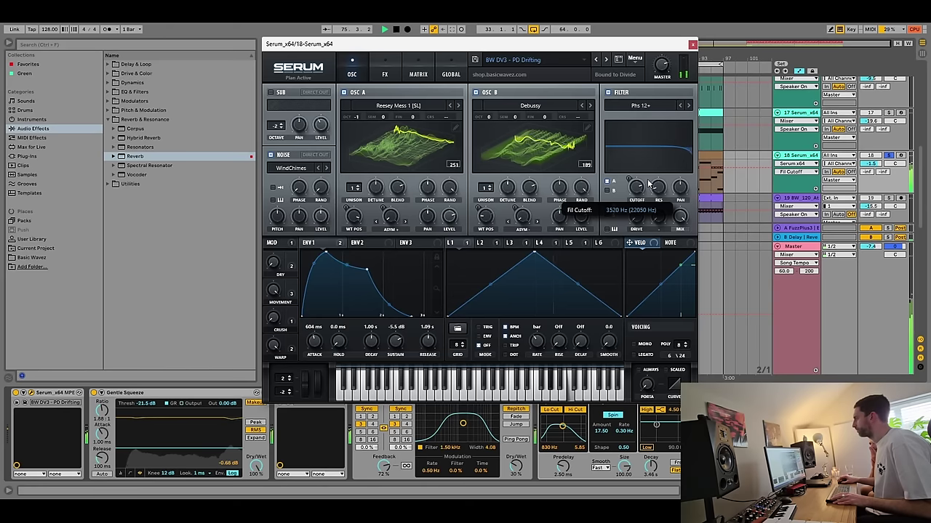
{"action": "key", "text": "space"}
{"action": "left_click", "coordinate": [887, 155]}
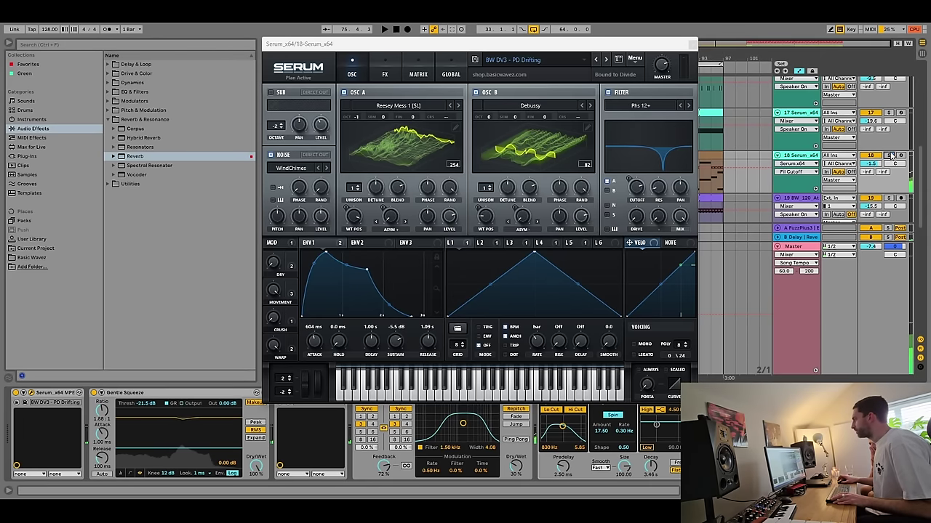
{"action": "left_click", "coordinate": [692, 45]}
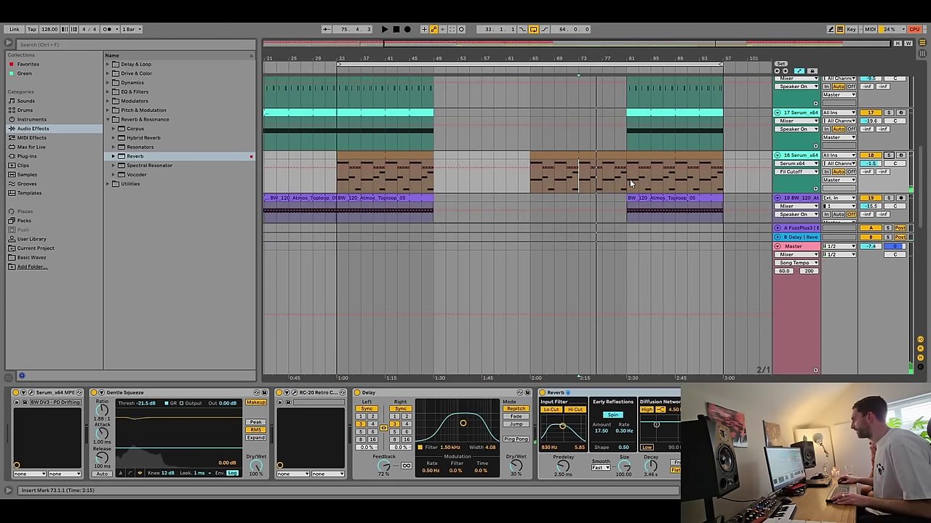
Lower the 18 Serum_x64 track to -4.0 dB while the drop plays.
{"action": "key", "text": "Tab"}
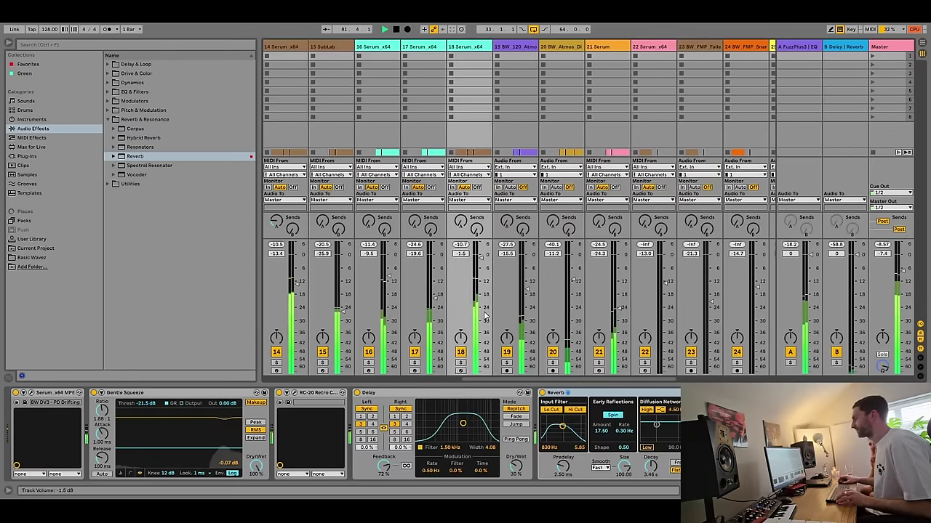
{"action": "left_click_drag", "start_coordinate": [481, 258], "coordinate": [490, 270]}
{"action": "key", "text": "Tab"}
Lower the 27 Serum_x64 track to -16.0 dB.
{"action": "scroll", "coordinate": [527, 347], "scroll_direction": "down", "scroll_amount": 10}
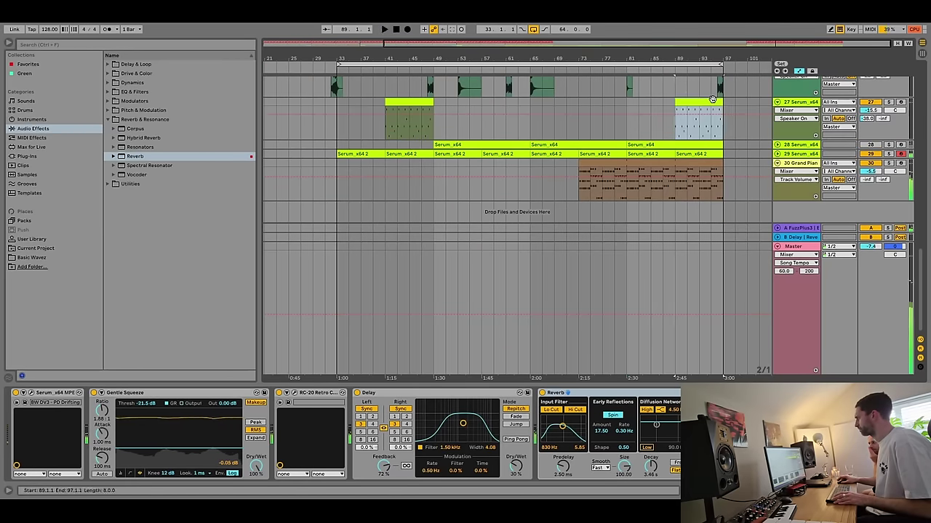
{"action": "key", "text": "Tab"}
{"action": "left_click_drag", "start_coordinate": [547, 382], "coordinate": [598, 381]}
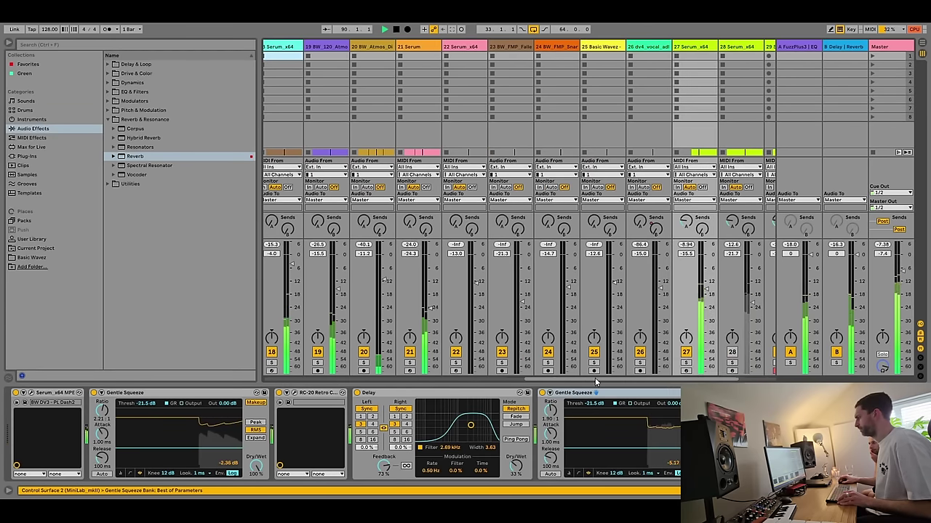
{"action": "left_click_drag", "start_coordinate": [705, 289], "coordinate": [706, 291]}
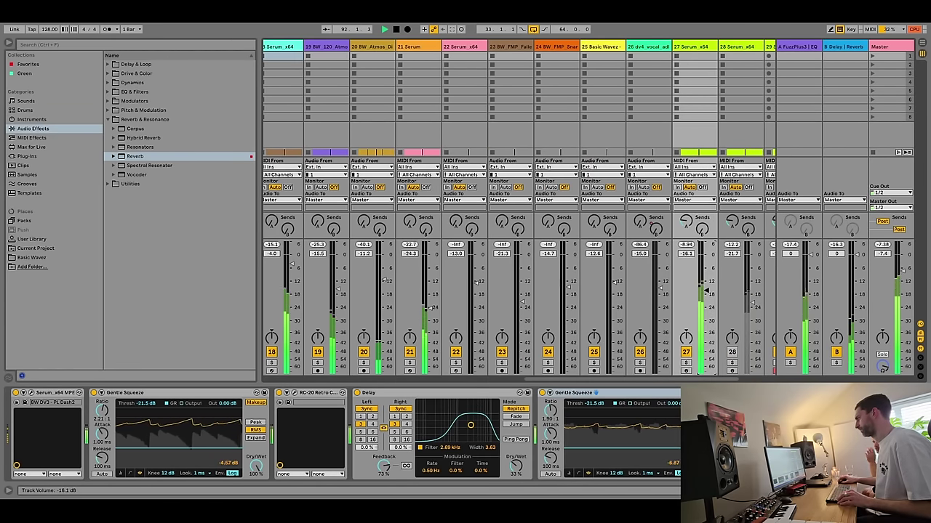
{"action": "key", "text": "Tab"}
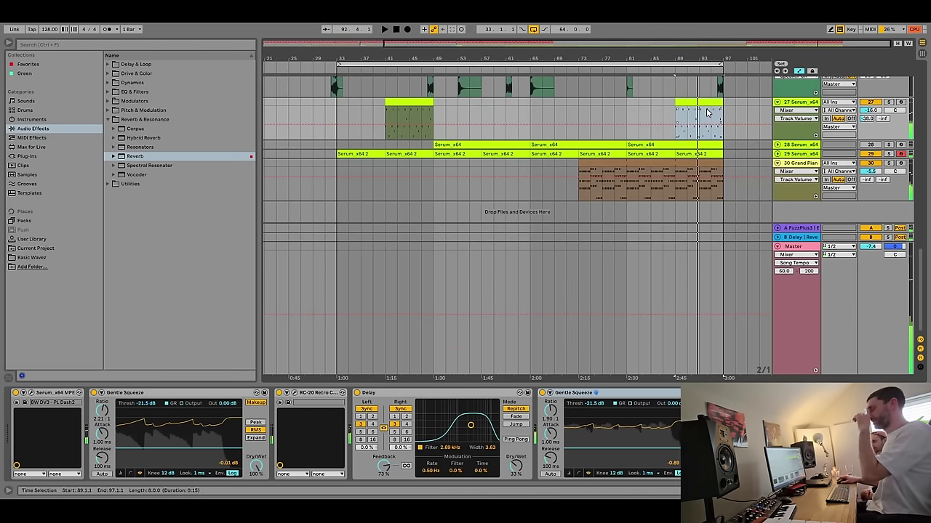
Play from bar 89 and check how the 27 Serum_x64 part sits against the Grand Piano.
{"action": "left_click", "coordinate": [706, 106]}
{"action": "key", "text": "space"}
{"action": "key", "text": "Tab"}
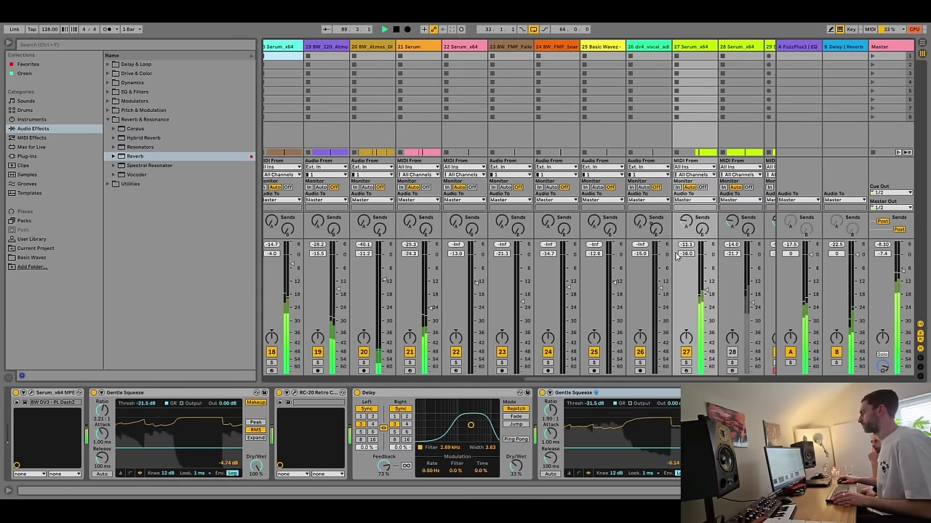
{"action": "key", "text": "Tab"}
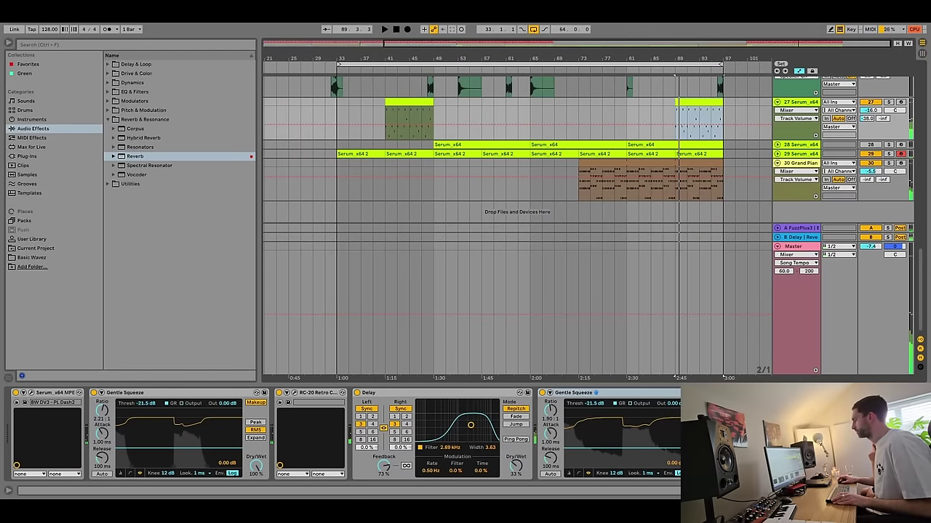
{"action": "left_click_drag", "start_coordinate": [749, 43], "coordinate": [789, 62]}
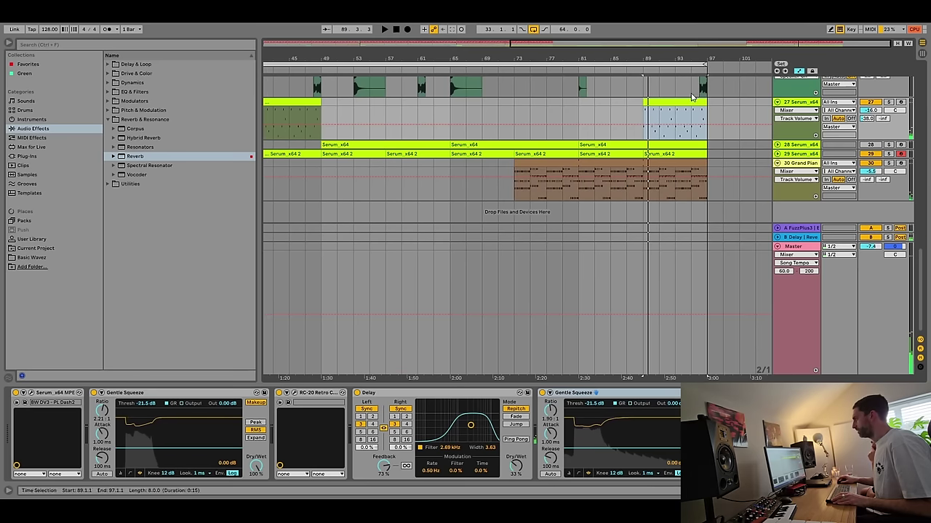
{"action": "left_click", "coordinate": [672, 102]}
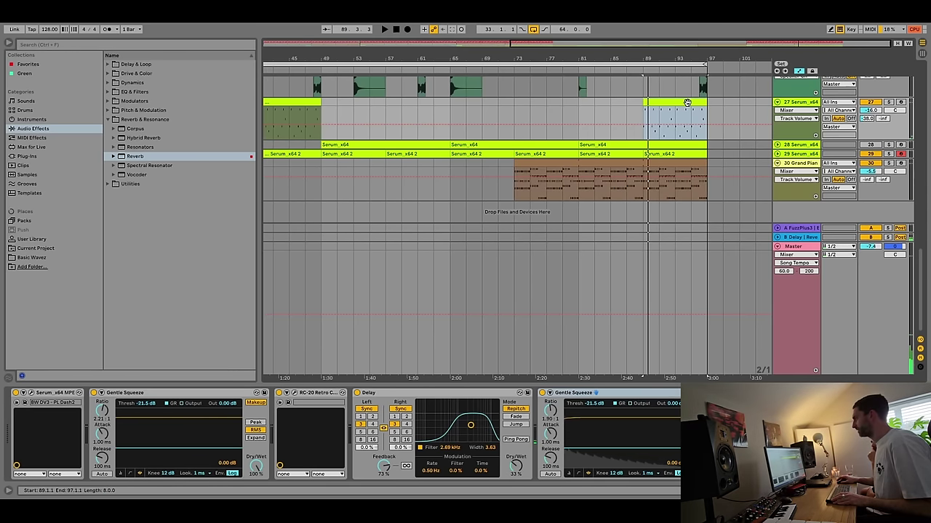
{"action": "left_click", "coordinate": [656, 101]}
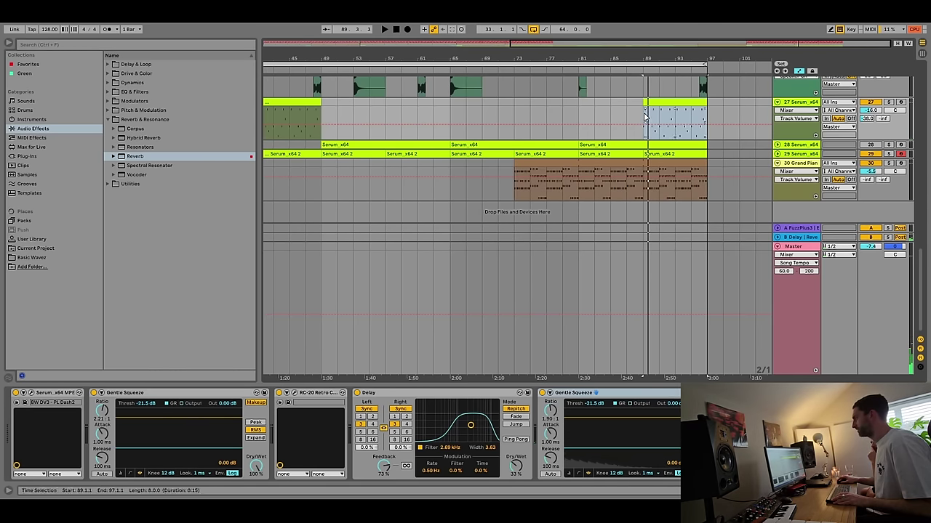
{"action": "left_click", "coordinate": [647, 203]}
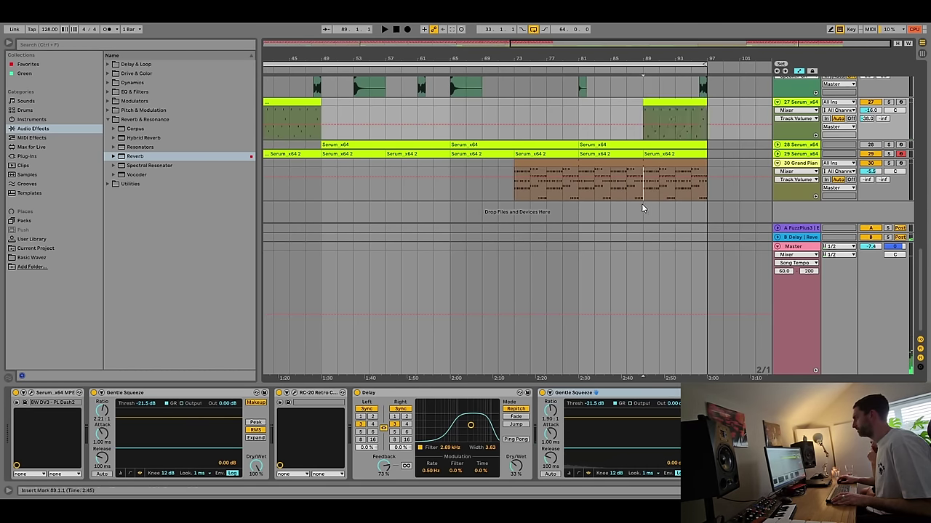
{"action": "key", "text": "Tab"}
{"action": "key", "text": "Tab"}
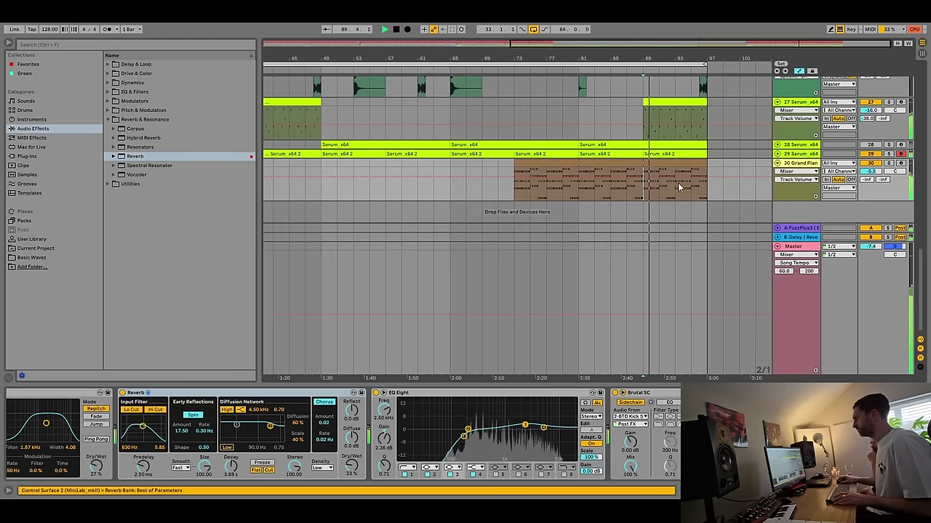
Open the 27 Serum_x64 clip at bar 89 for note editing and audition its opening notes.
{"action": "left_click", "coordinate": [656, 103]}
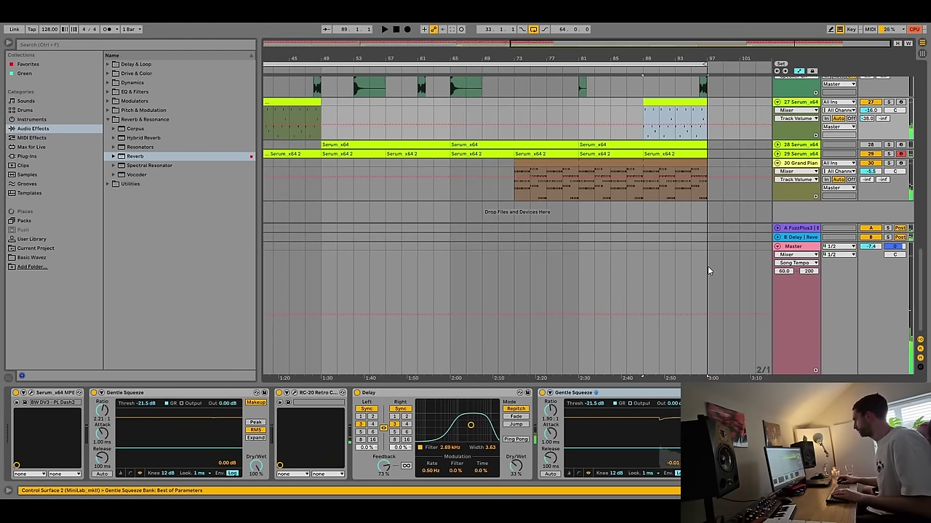
{"action": "key", "text": "shift+Tab"}
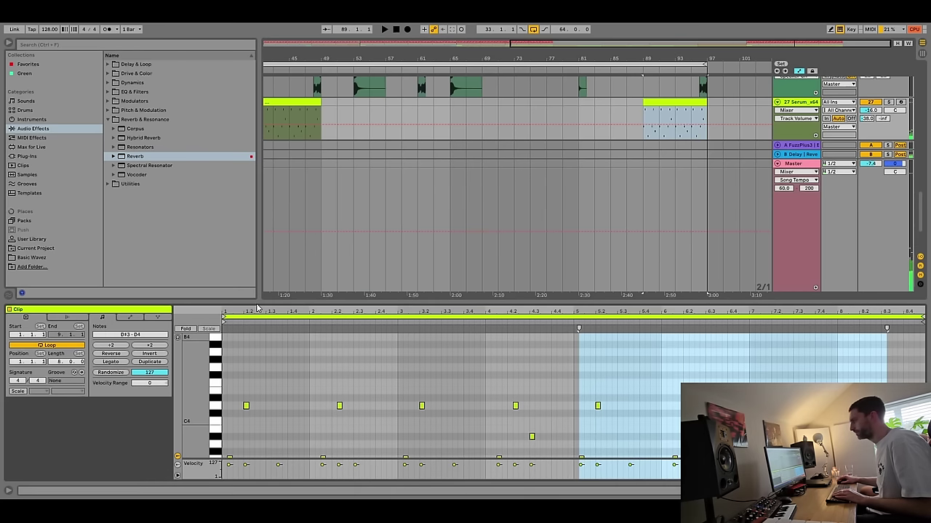
{"action": "left_click_drag", "start_coordinate": [259, 310], "coordinate": [272, 340]}
{"action": "scroll", "coordinate": [275, 377], "scroll_direction": "down", "scroll_amount": 2}
{"action": "scroll", "coordinate": [276, 396], "scroll_direction": "down", "scroll_amount": 2}
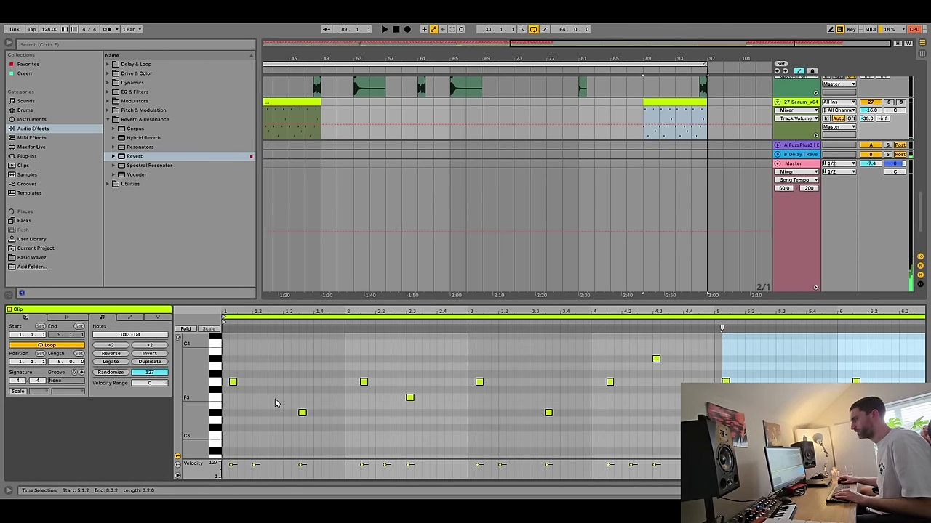
{"action": "scroll", "coordinate": [275, 404], "scroll_direction": "up", "scroll_amount": 2}
{"action": "key", "text": "space"}
{"action": "scroll", "coordinate": [268, 404], "scroll_direction": "down", "scroll_amount": 2}
{"action": "scroll", "coordinate": [264, 399], "scroll_direction": "up", "scroll_amount": 2}
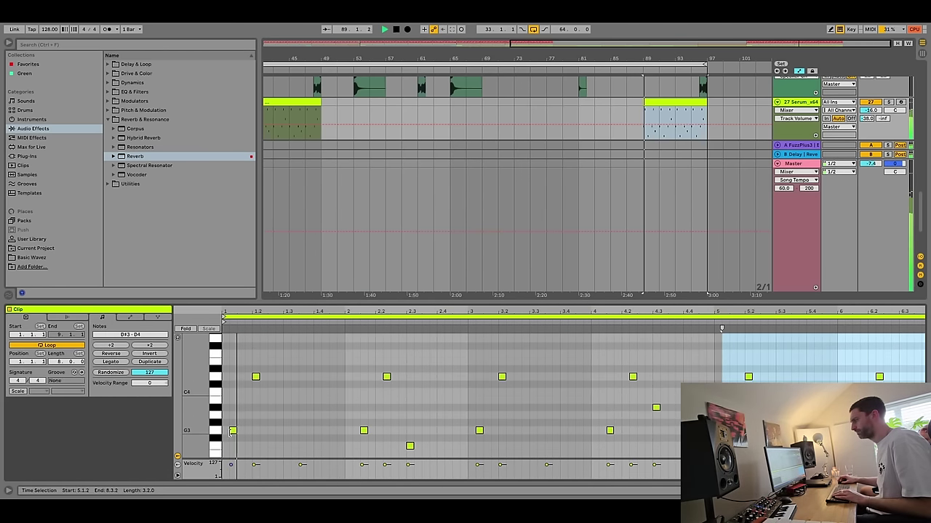
{"action": "key", "text": "space"}
Move the clip's first G3 note to 1.1.3, raise the note at 1.2.1 to F4, and play the result.
{"action": "left_click", "coordinate": [233, 431]}
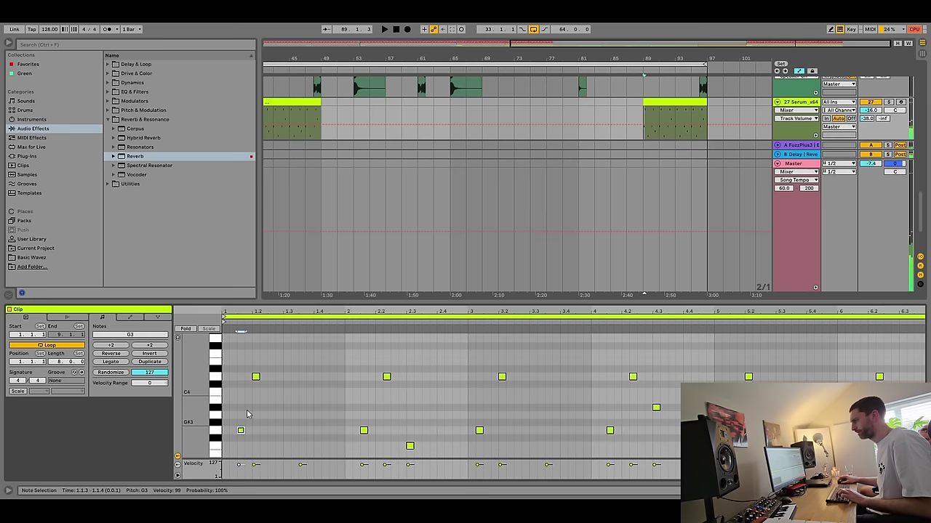
{"action": "left_click", "coordinate": [255, 378]}
{"action": "key", "text": "space"}
{"action": "scroll", "coordinate": [262, 372], "scroll_direction": "down", "scroll_amount": 4}
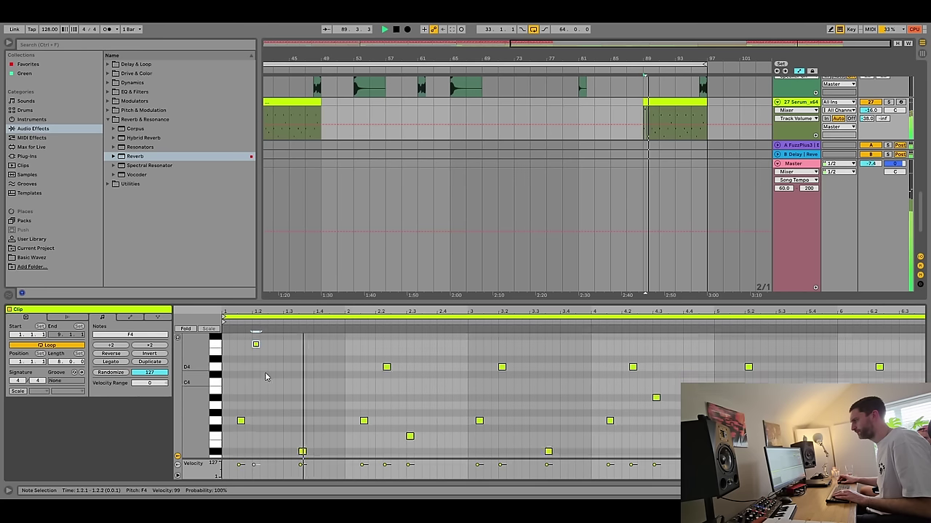
{"action": "scroll", "coordinate": [332, 382], "scroll_direction": "up", "scroll_amount": 5}
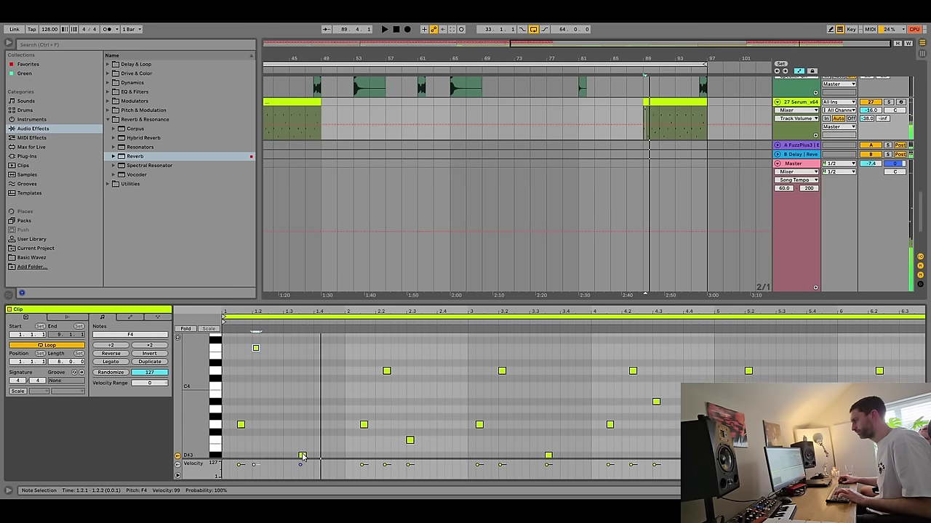
Move the bar 2 D4 note to 2.2.3 and raise it to D#4, and raise the D4 note in bar 3 to F4.
{"action": "mouse_move", "coordinate": [303, 457]}
{"action": "left_mouse_down"}
{"action": "mouse_move", "coordinate": [291, 459]}
{"action": "mouse_move", "coordinate": [305, 454]}
{"action": "left_mouse_up"}
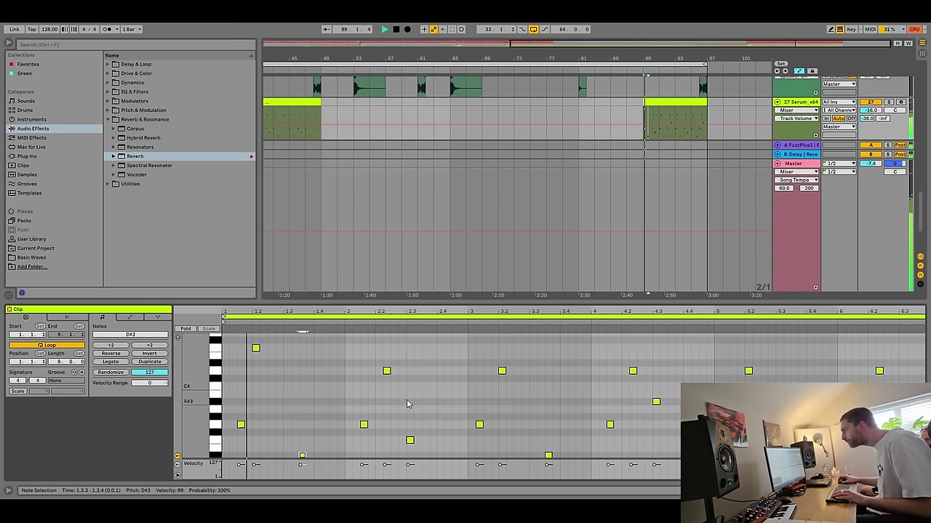
{"action": "left_click_drag", "start_coordinate": [387, 373], "coordinate": [394, 374]}
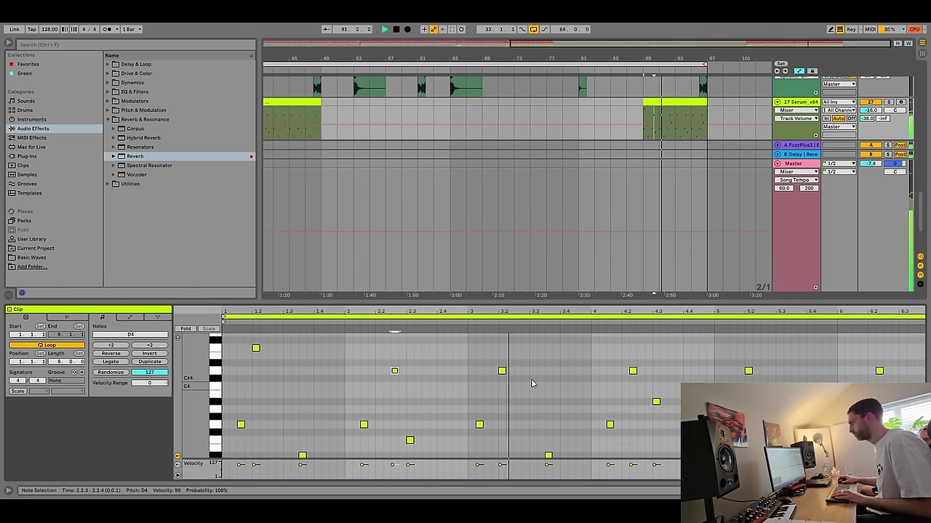
{"action": "left_click_drag", "start_coordinate": [502, 375], "coordinate": [507, 355]}
{"action": "scroll", "coordinate": [494, 371], "scroll_direction": "up", "scroll_amount": 2}
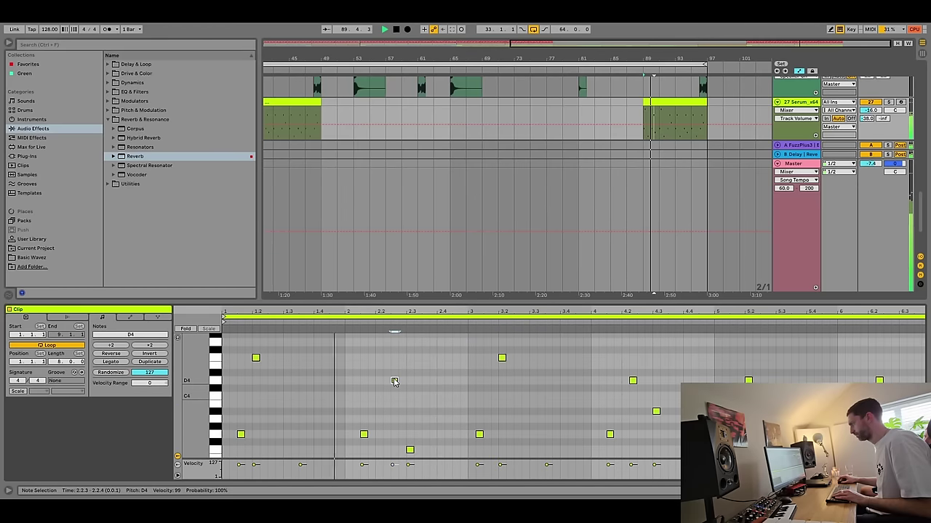
{"action": "left_click_drag", "start_coordinate": [395, 382], "coordinate": [395, 376]}
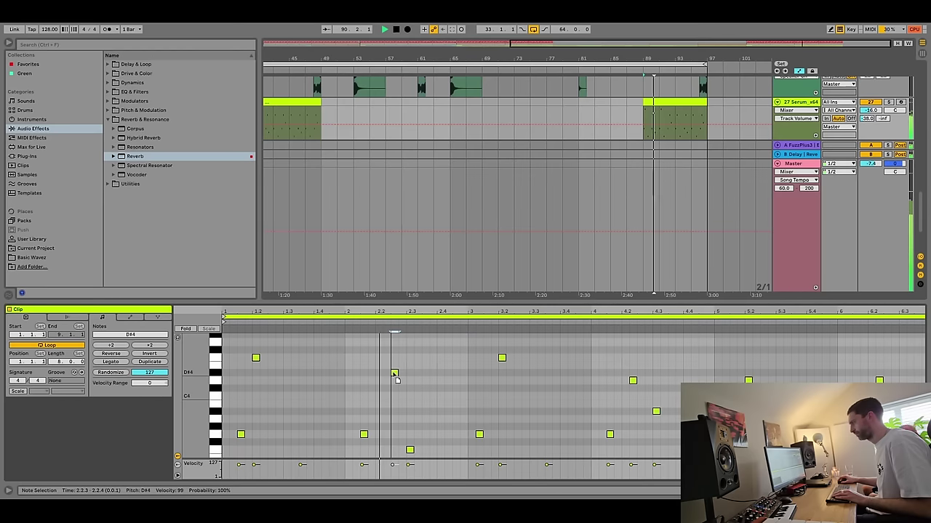
{"action": "scroll", "coordinate": [557, 417], "scroll_direction": "down", "scroll_amount": 3}
{"action": "scroll", "coordinate": [553, 441], "scroll_direction": "up", "scroll_amount": 5}
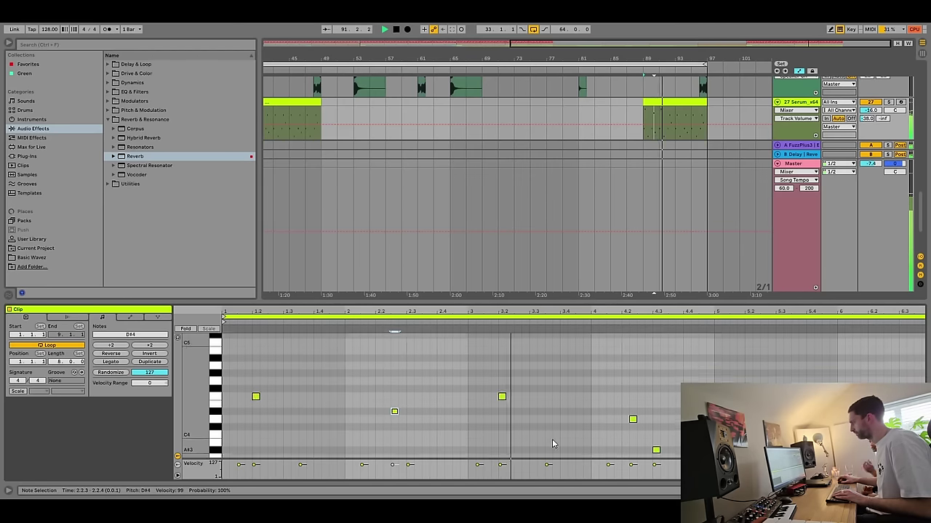
{"action": "scroll", "coordinate": [550, 436], "scroll_direction": "down", "scroll_amount": 6}
{"action": "scroll", "coordinate": [559, 426], "scroll_direction": "up", "scroll_amount": 5}
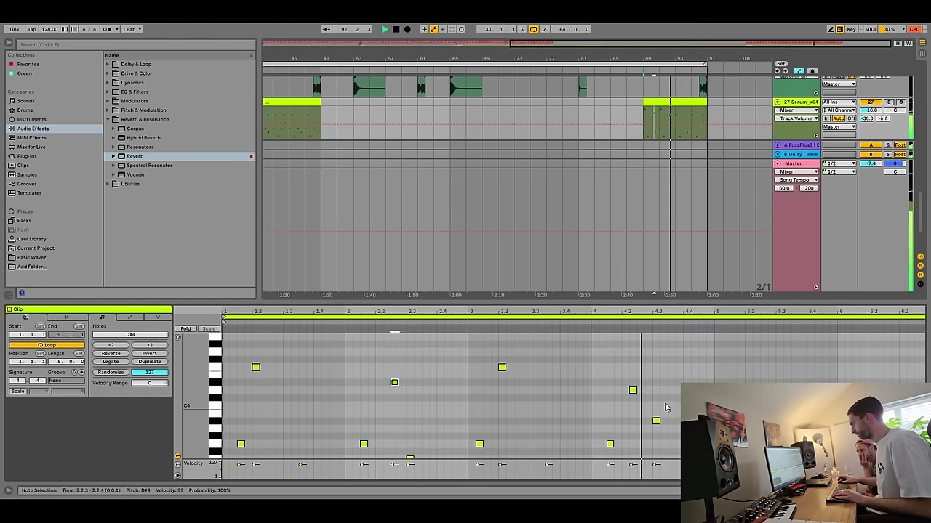
Trim the 27 Serum_x64 clip at bar 89 to four bars ending at bar 93, and enlarge the note editor.
{"action": "key", "text": "space"}
{"action": "scroll", "coordinate": [666, 408], "scroll_direction": "down", "scroll_amount": 5}
{"action": "left_click_drag", "start_coordinate": [922, 420], "coordinate": [719, 368]}
{"action": "scroll", "coordinate": [532, 425], "scroll_direction": "up", "scroll_amount": 3}
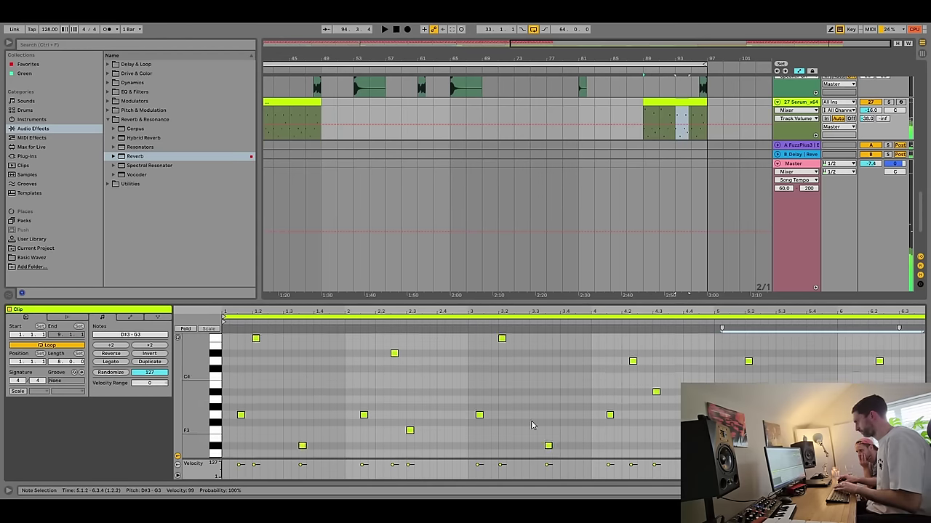
{"action": "scroll", "coordinate": [530, 426], "scroll_direction": "up", "scroll_amount": 2}
{"action": "key", "text": "ctrl+z"}
{"action": "key", "text": "space"}
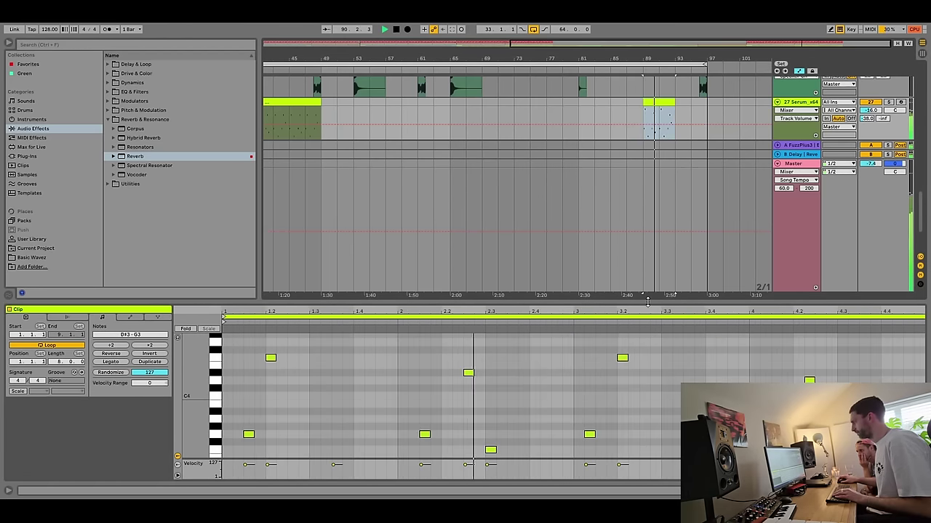
{"action": "left_click_drag", "start_coordinate": [647, 302], "coordinate": [647, 208]}
{"action": "scroll", "coordinate": [436, 349], "scroll_direction": "up", "scroll_amount": 3}
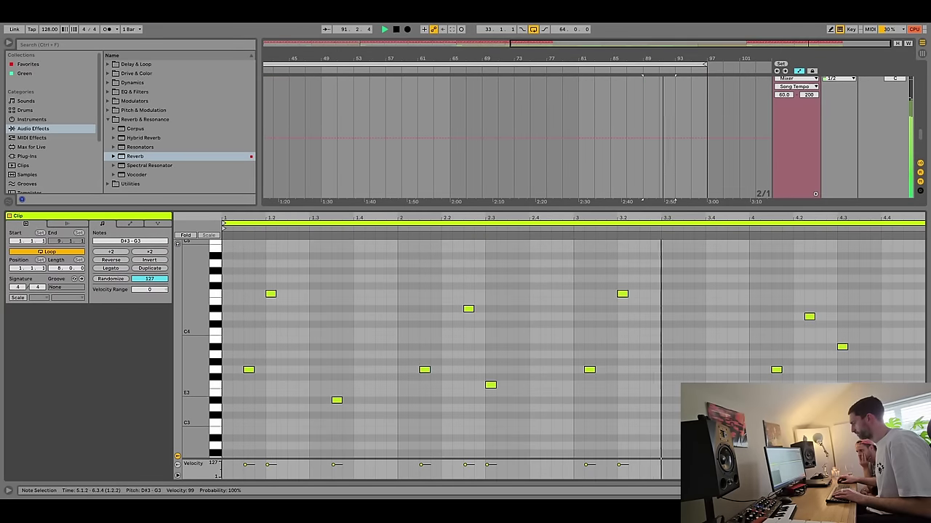
{"action": "left_click", "coordinate": [540, 339]}
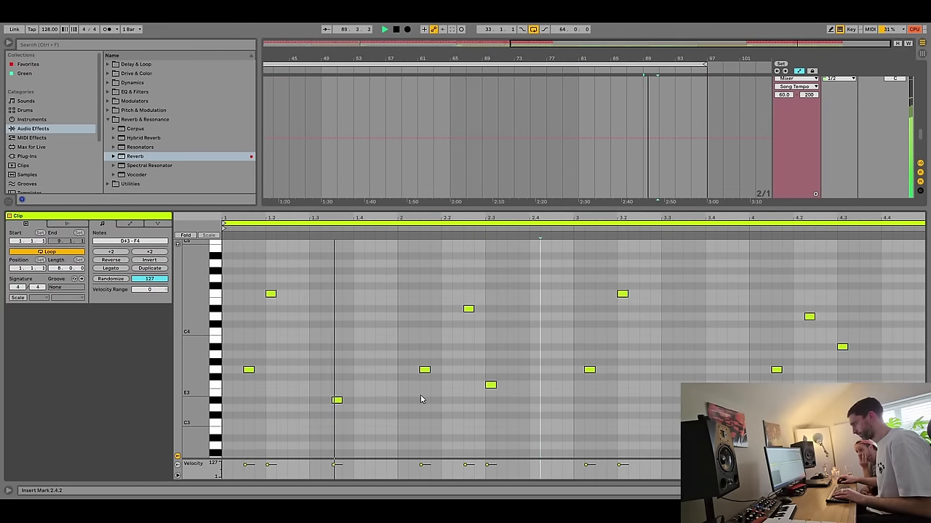
Replace the notes in the clip's bars 3 and 4 with a duplicate of the bar 1 and 2 notes, and play the result.
{"action": "left_click_drag", "start_coordinate": [563, 428], "coordinate": [865, 279]}
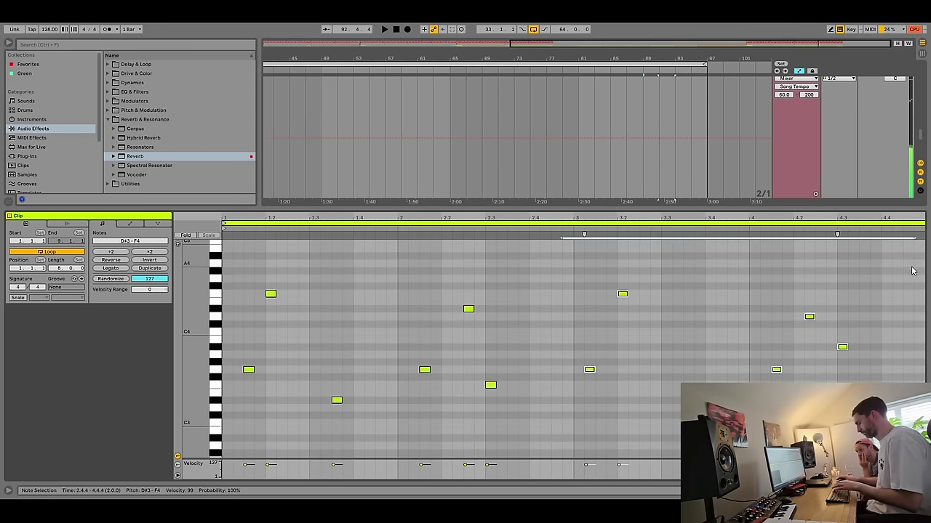
{"action": "key", "text": "Delete"}
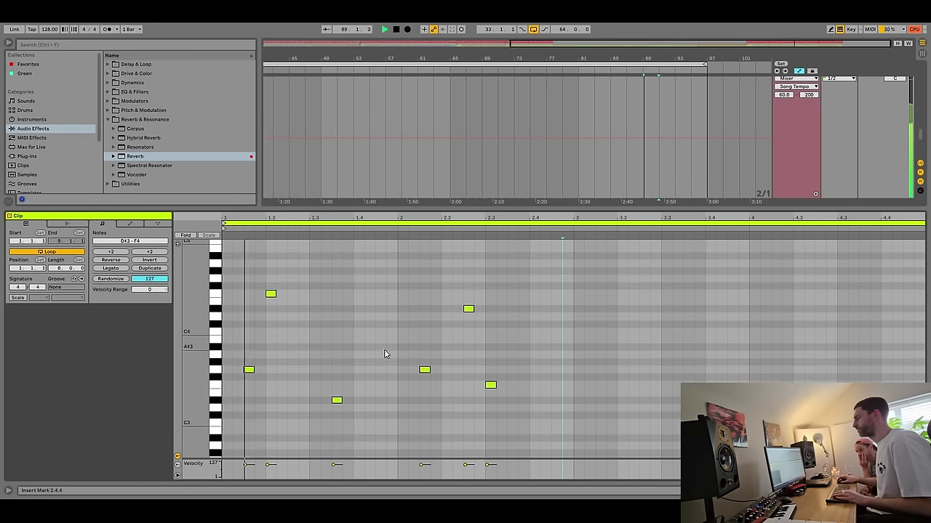
{"action": "left_click", "coordinate": [541, 398]}
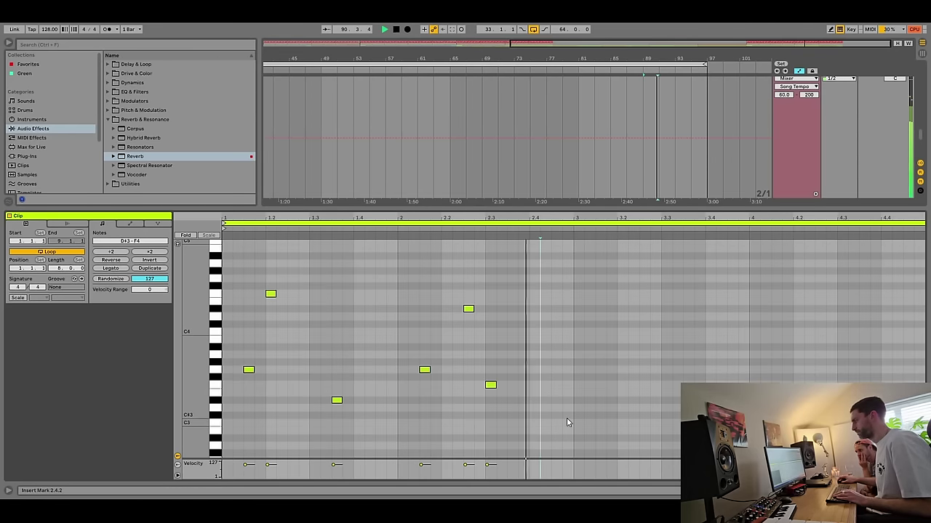
{"action": "key", "text": "ctrl+a"}
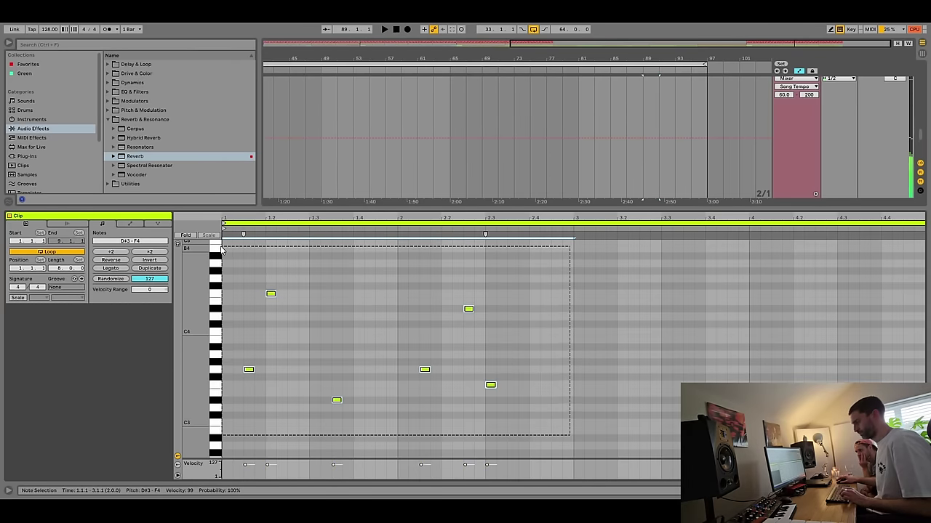
{"action": "key", "text": "ctrl+d"}
{"action": "left_click", "coordinate": [612, 370]}
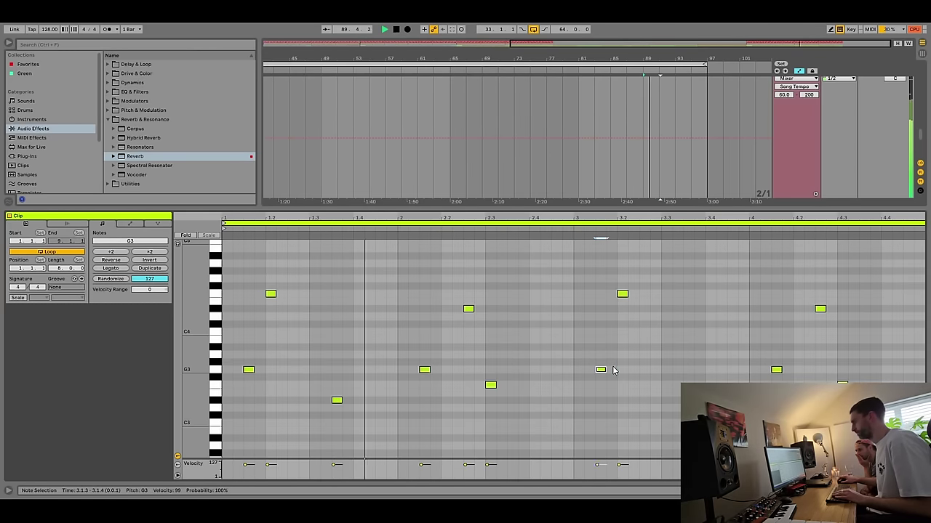
{"action": "left_click", "coordinate": [594, 392]}
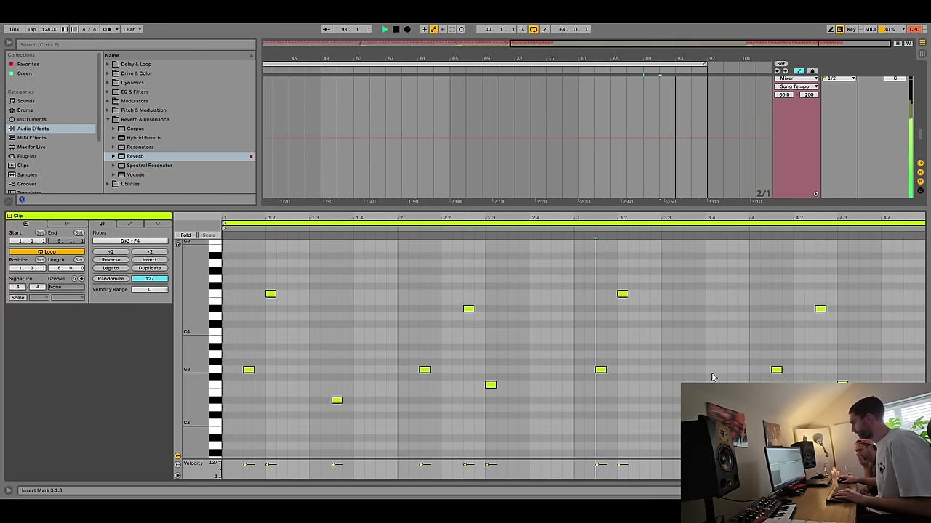
Try the duplicated bar 4 note at 4.2.3 on C#4, D#4 and A#3 during playback.
{"action": "left_click_drag", "start_coordinate": [819, 309], "coordinate": [820, 325]}
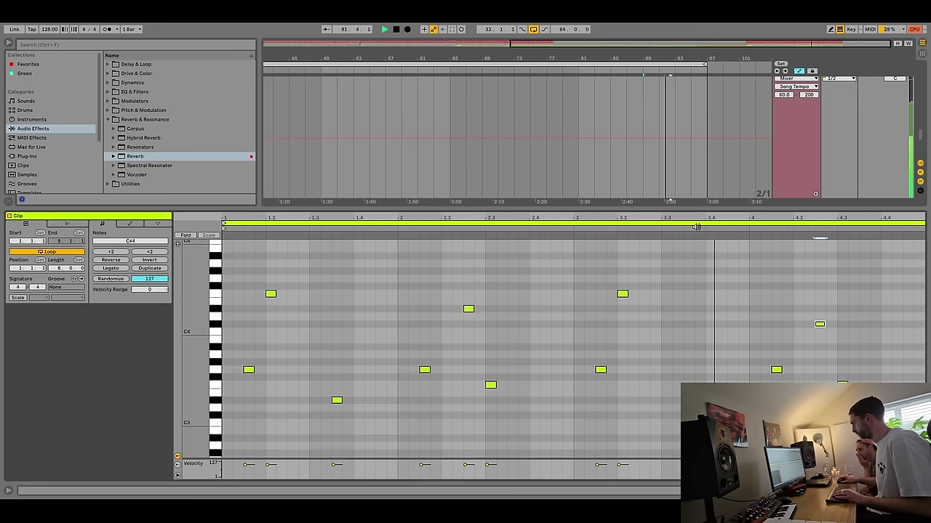
{"action": "left_click_drag", "start_coordinate": [819, 325], "coordinate": [820, 313]}
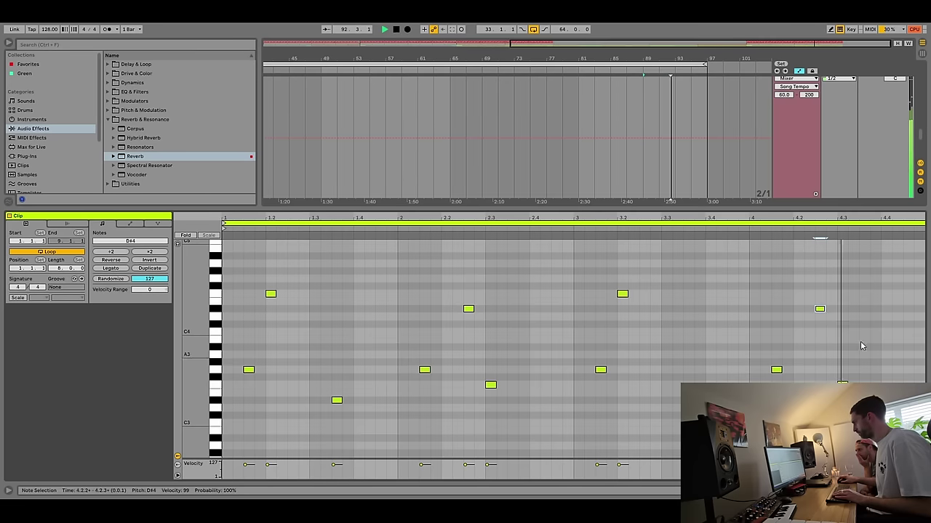
{"action": "left_click_drag", "start_coordinate": [821, 326], "coordinate": [826, 347]}
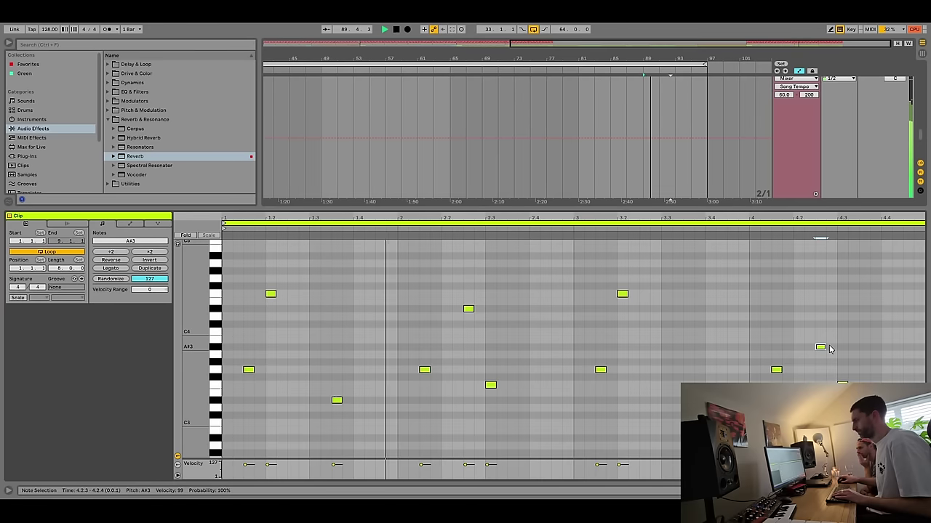
{"action": "left_click", "coordinate": [675, 382]}
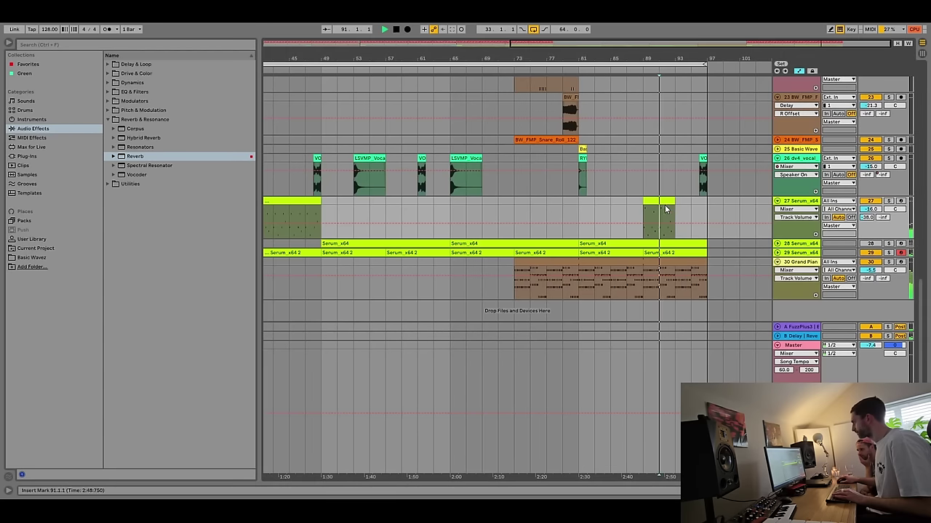
Raise the 27 Serum_x64 track volume to -13.0 dB and replay the clip from bar 89.
{"action": "left_click", "coordinate": [279, 198]}
{"action": "left_click", "coordinate": [650, 201]}
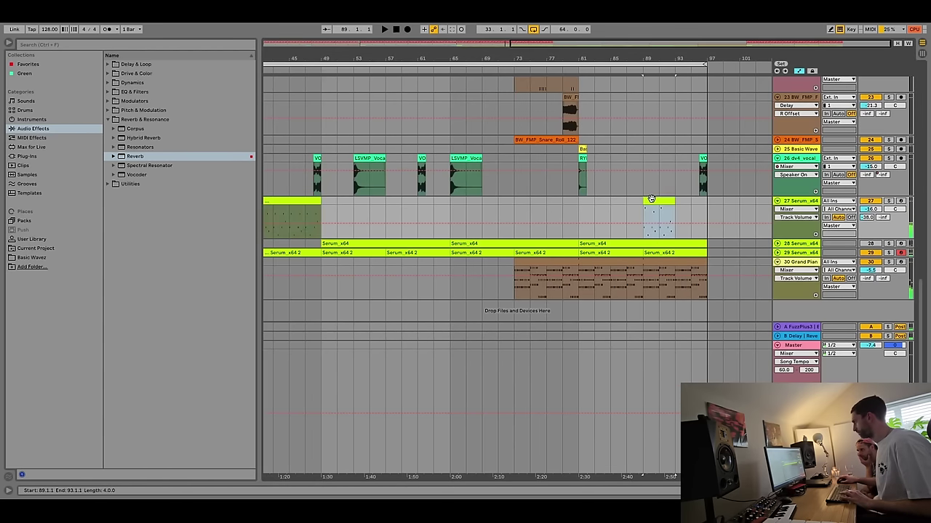
{"action": "key", "text": "space"}
{"action": "left_click_drag", "start_coordinate": [679, 208], "coordinate": [687, 206]}
{"action": "key", "text": "Tab"}
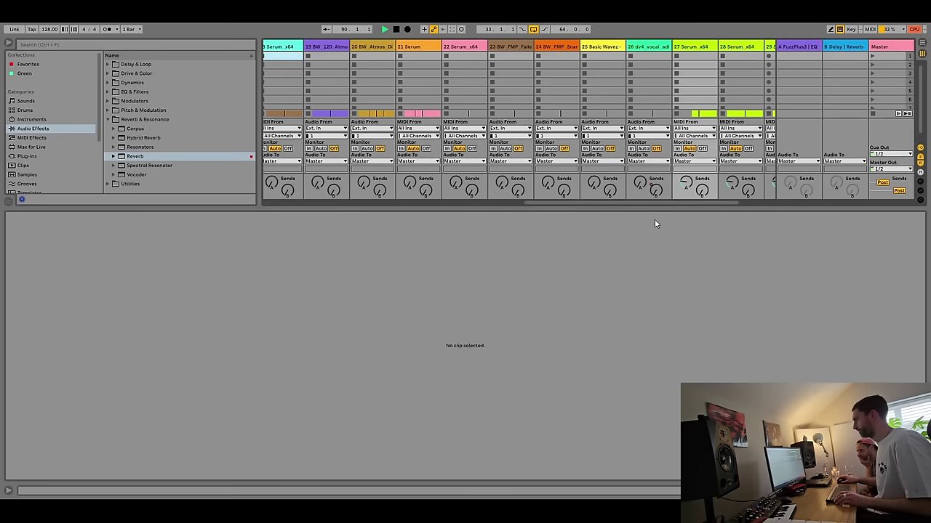
{"action": "left_click_drag", "start_coordinate": [579, 209], "coordinate": [602, 351]}
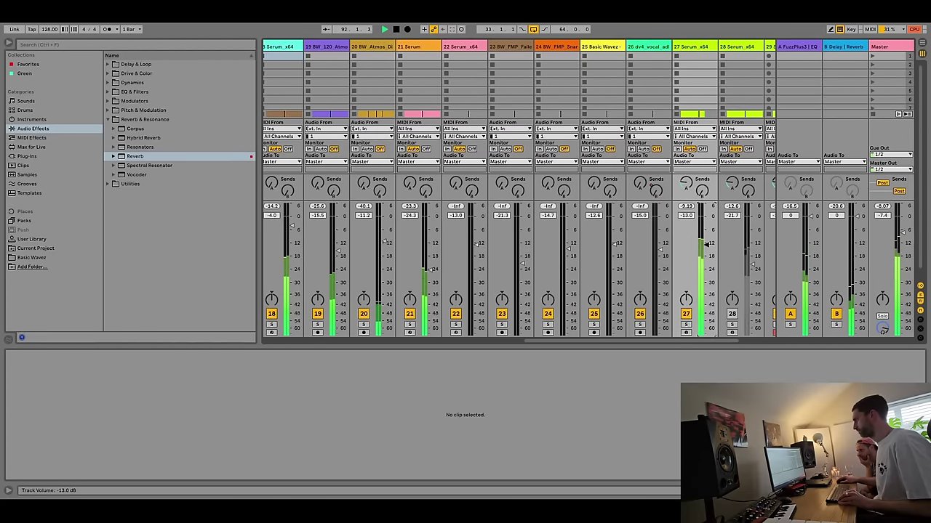
{"action": "key", "text": "Tab"}
{"action": "left_click", "coordinate": [666, 200]}
{"action": "key", "text": "space"}
{"action": "key", "text": "space"}
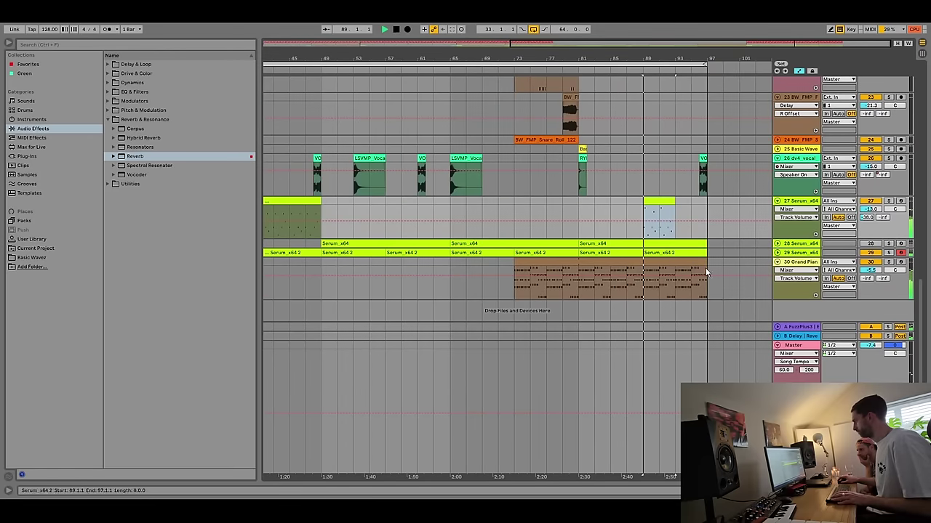
Reopen the bar 89 clip's notes, raise the note at 4.2.3 to C4 and play the result.
{"action": "key", "text": "shift+Tab"}
{"action": "left_click_drag", "start_coordinate": [756, 346], "coordinate": [762, 244]}
{"action": "scroll", "coordinate": [809, 373], "scroll_direction": "down", "scroll_amount": 2}
{"action": "left_click_drag", "start_coordinate": [820, 354], "coordinate": [820, 333]}
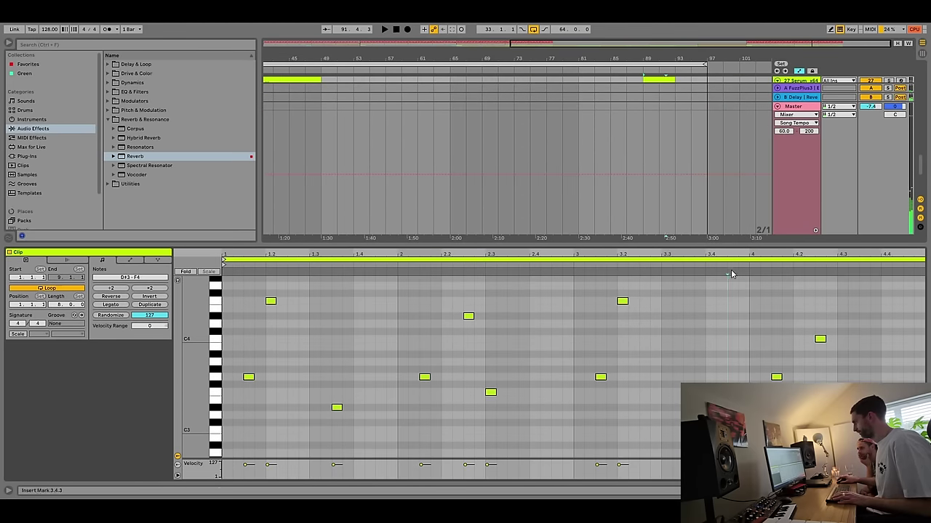
{"action": "key", "text": "space"}
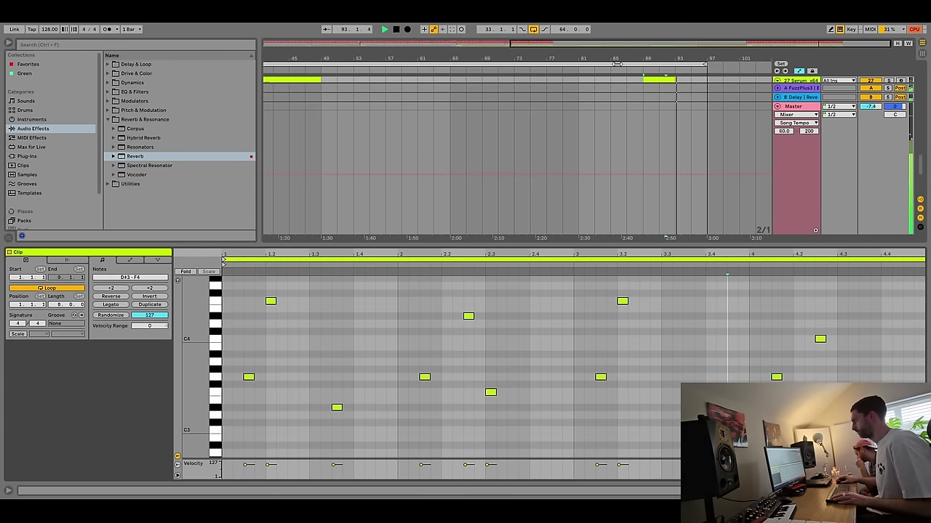
Duplicate the four-bar 27 Serum_x64 clip to bar 93 and set the track volume to -13.9 dB.
{"action": "left_click", "coordinate": [922, 490]}
{"action": "left_click", "coordinate": [649, 209]}
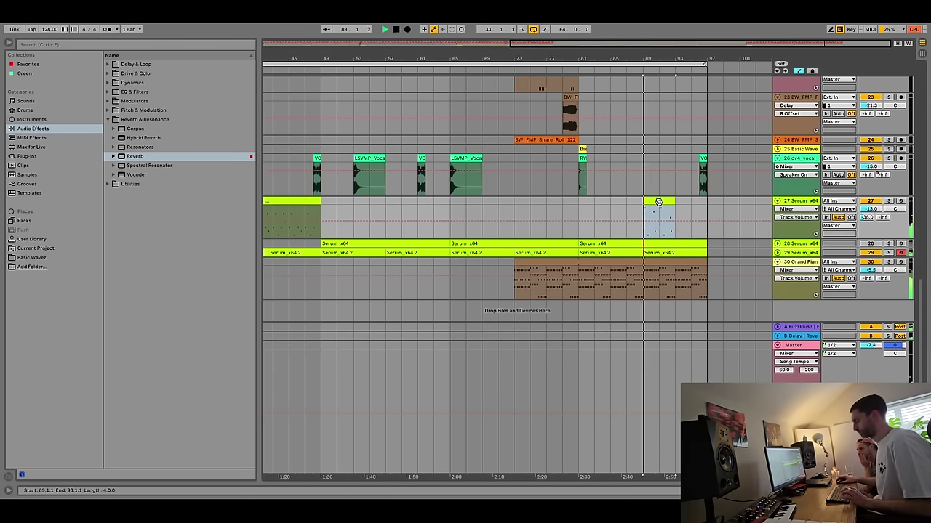
{"action": "key", "text": "ctrl+d"}
{"action": "key", "text": "Tab"}
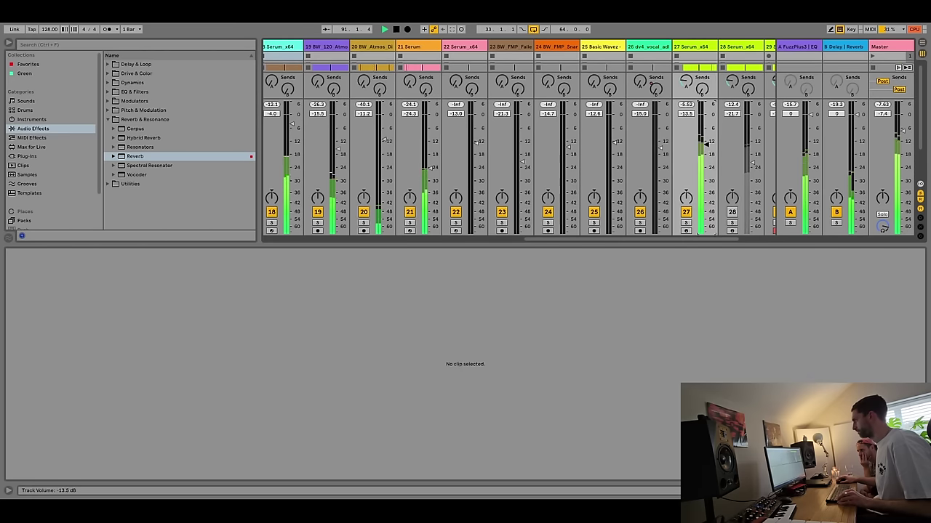
{"action": "key", "text": "Tab"}
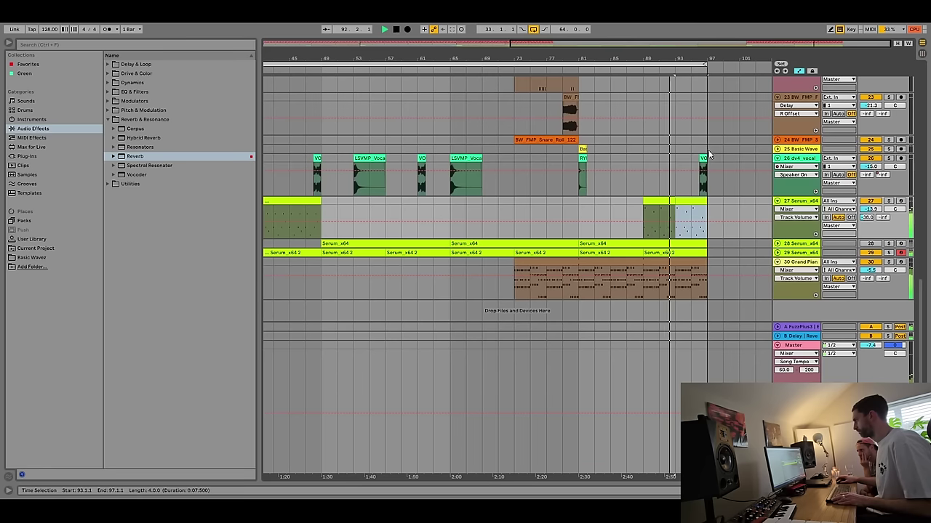
Open the earlier 27 Serum_x64 clip ending at bar 49 and audition the closing notes in its bar 8.
{"action": "left_click", "coordinate": [655, 202]}
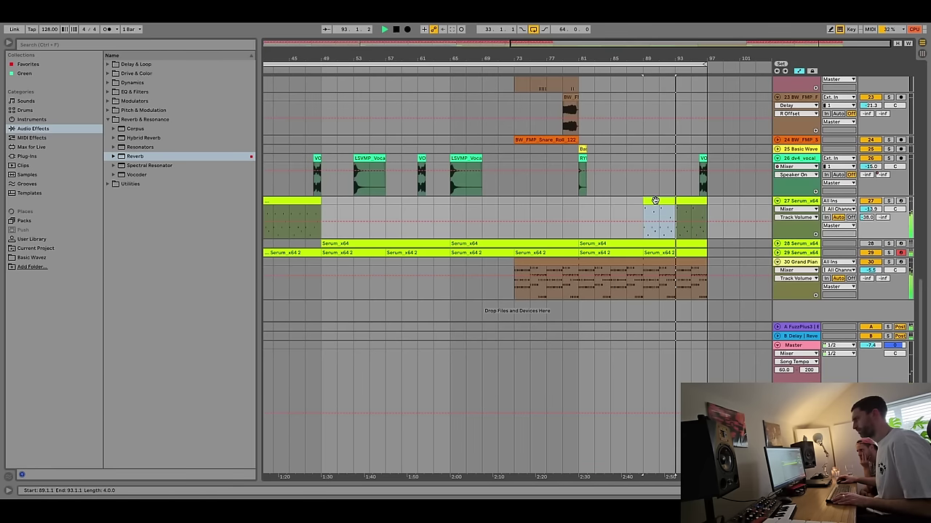
{"action": "left_click", "coordinate": [288, 213]}
{"action": "left_click", "coordinate": [922, 490]}
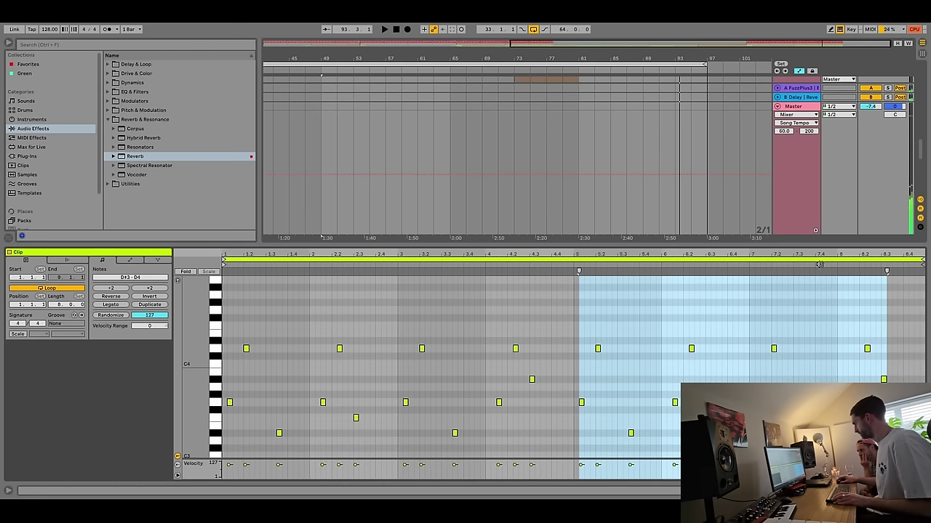
{"action": "key", "text": "space"}
{"action": "left_click_drag", "start_coordinate": [835, 330], "coordinate": [893, 407]}
{"action": "key", "text": "Delete"}
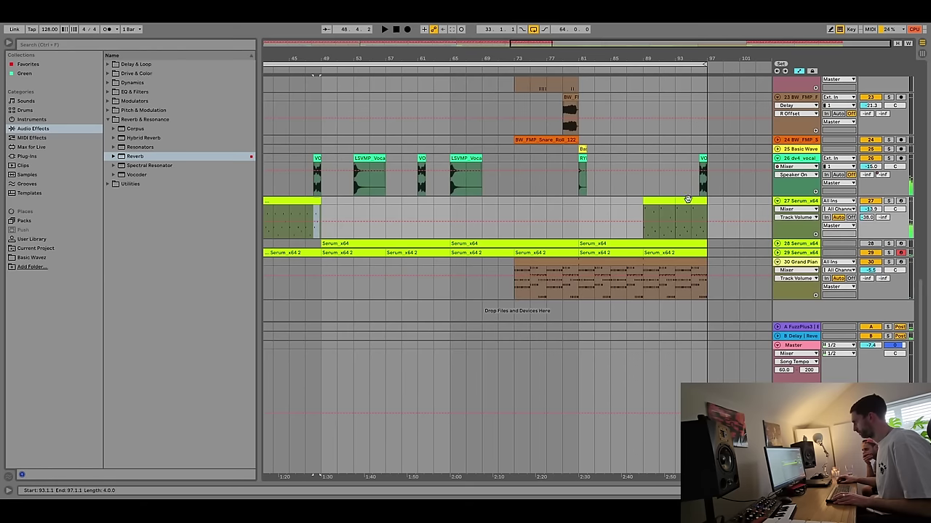
Play the 27 Serum_x64 part from bar 89 and show the track's device chain.
{"action": "left_click", "coordinate": [664, 202]}
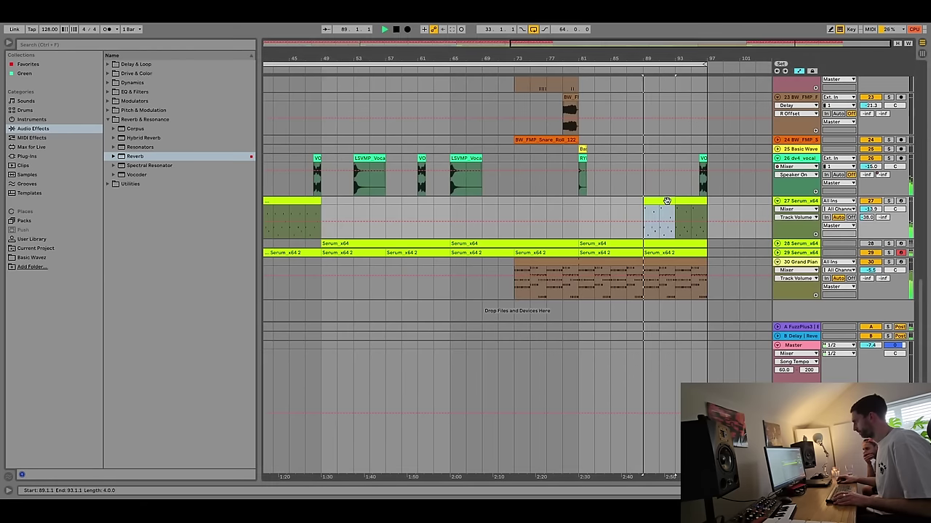
{"action": "key", "text": "Tab"}
{"action": "key", "text": "Tab"}
{"action": "key", "text": "space"}
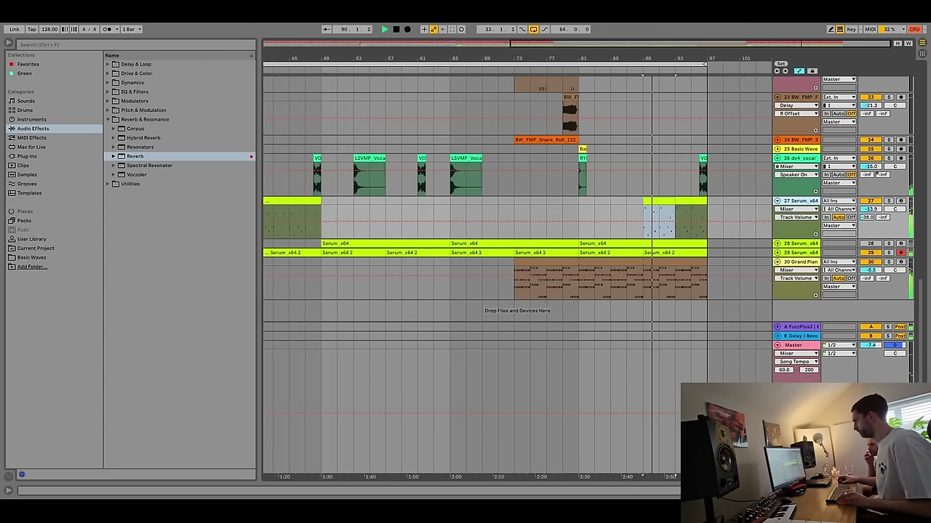
{"action": "double_click", "coordinate": [800, 201]}
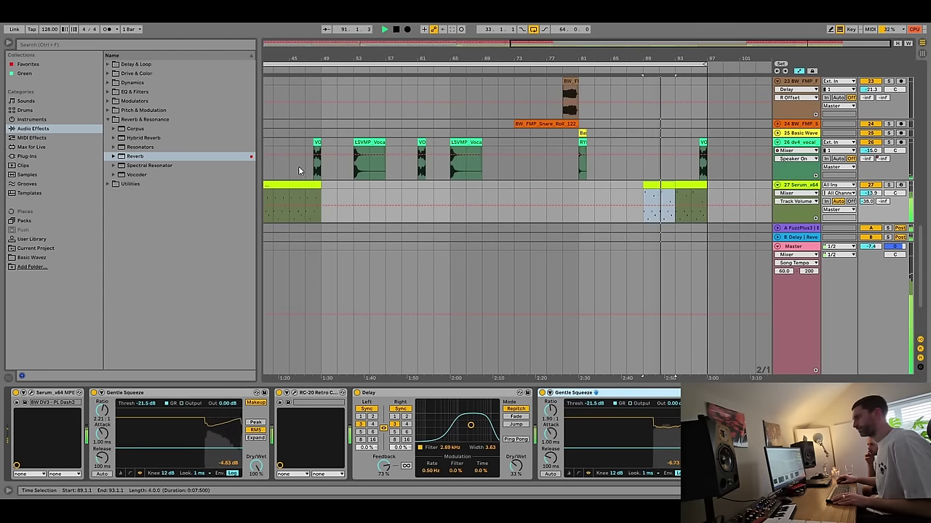
Add an EQ Eight to the end of the 27 Serum_x64 track's device chain.
{"action": "left_click", "coordinate": [135, 92]}
{"action": "double_click", "coordinate": [149, 121]}
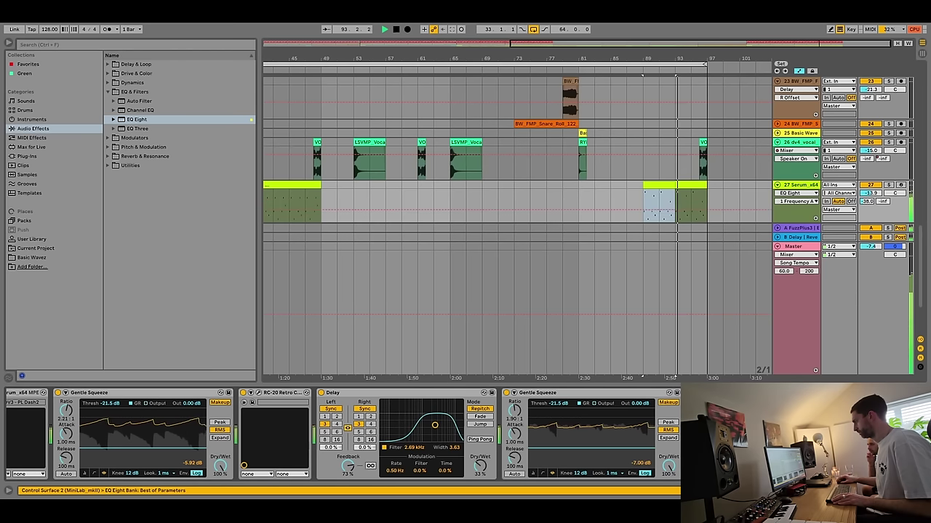
Open the 27 Serum_x64 clip at bar 93 and check the closing notes in its bar 4.
{"action": "left_click", "coordinate": [696, 185]}
{"action": "double_click", "coordinate": [697, 185]}
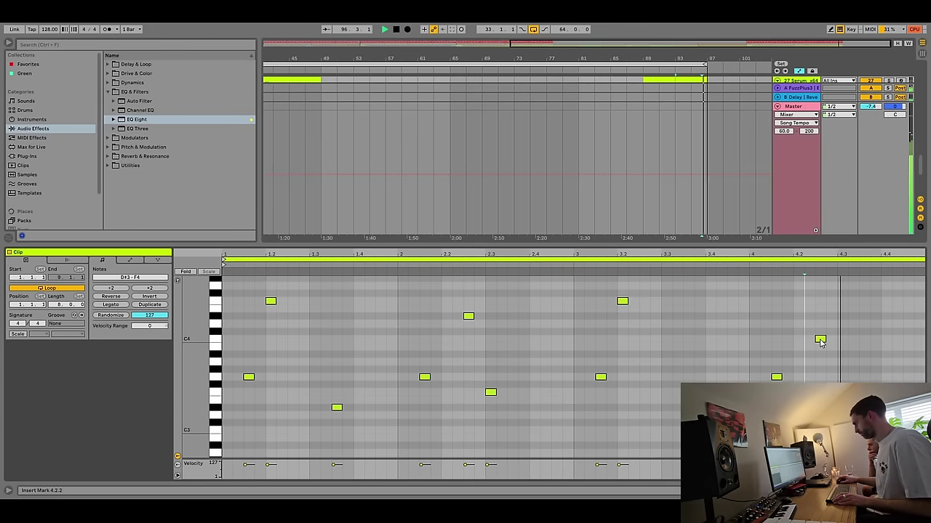
{"action": "key", "text": "space"}
{"action": "key", "text": "ctrl+alt+l"}
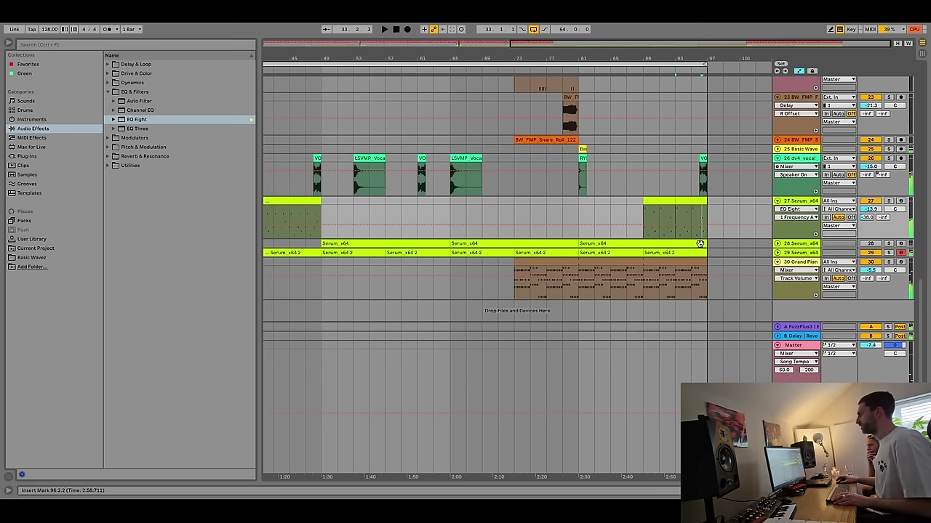
Play the arrangement from bar 81 and set the 27 Serum_x64 track volume to -16.5 dB in the mixer.
{"action": "left_click", "coordinate": [650, 210]}
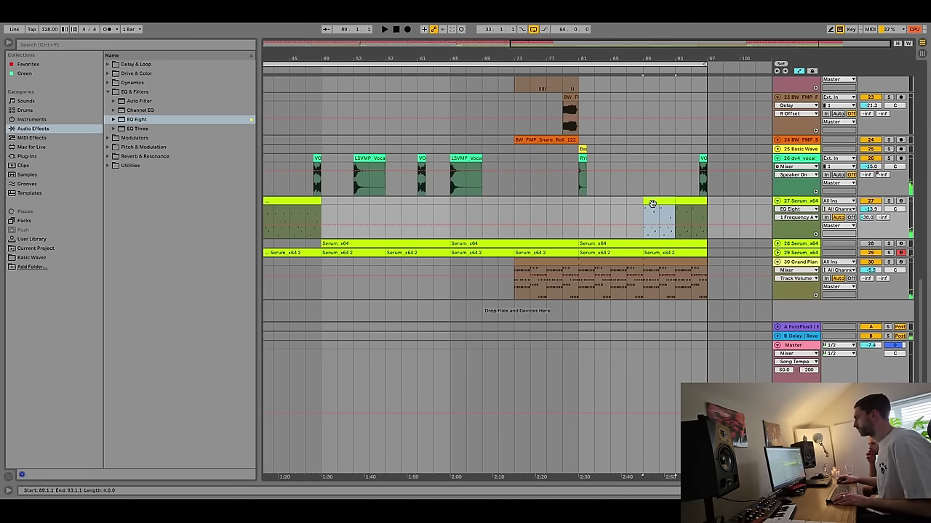
{"action": "left_click", "coordinate": [573, 209]}
{"action": "key", "text": "space"}
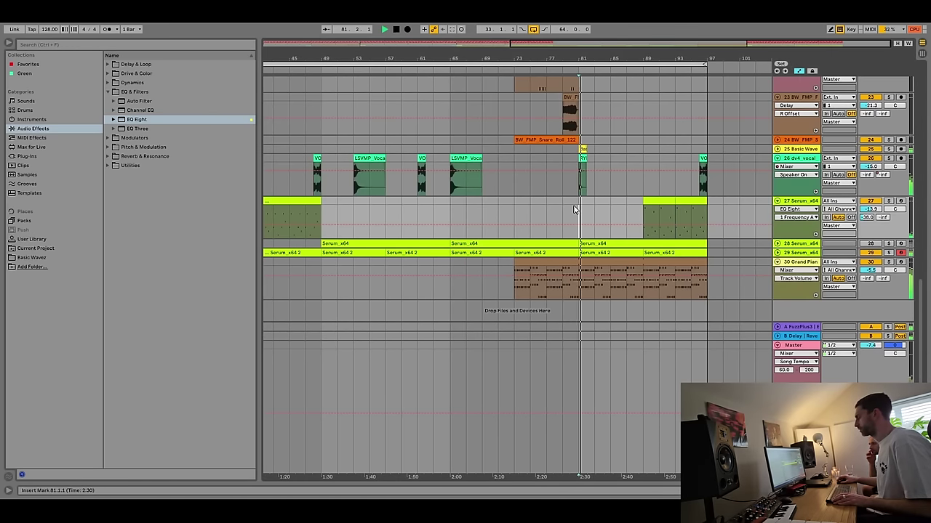
{"action": "left_click", "coordinate": [650, 208]}
{"action": "key", "text": "Tab"}
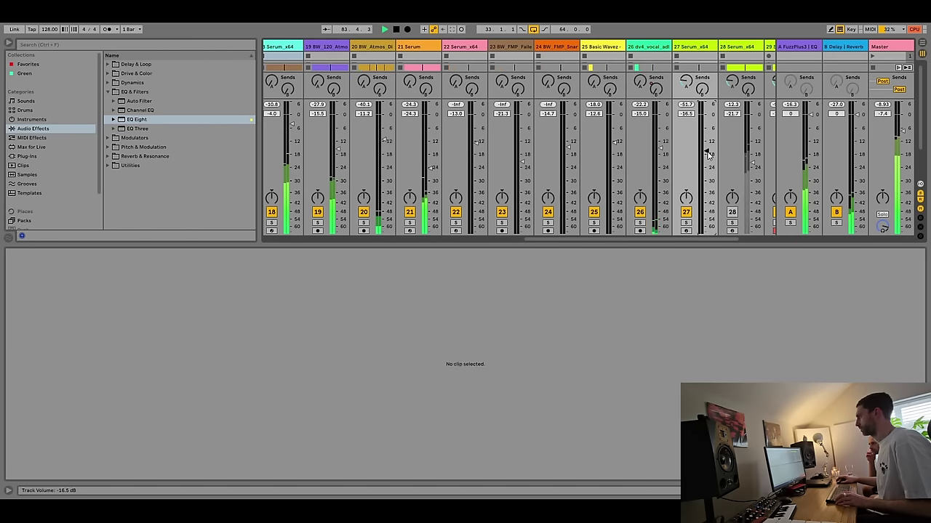
{"action": "key", "text": "Tab"}
{"action": "left_click", "coordinate": [922, 491]}
{"action": "left_click", "coordinate": [922, 491]}
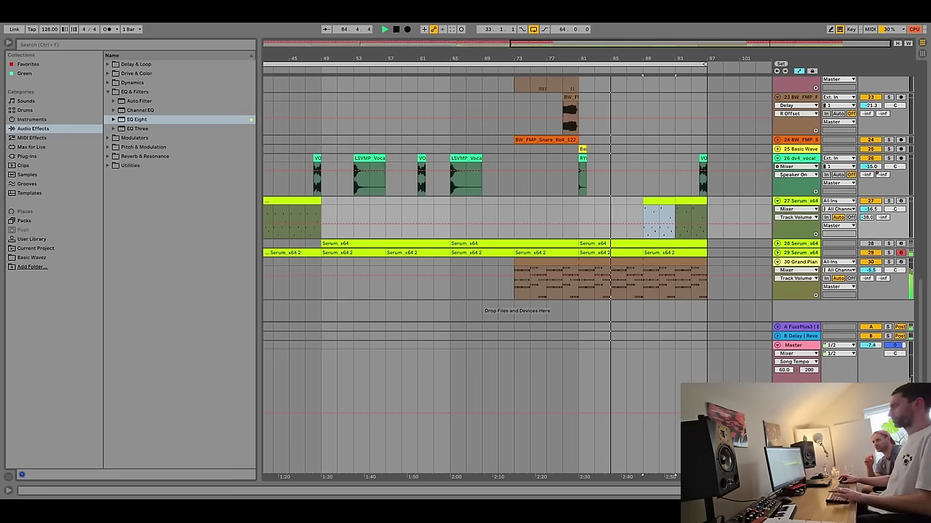
Play the arrangement from bar 45 and deactivate the 27 Serum_x64 clip spanning bars 41 to 49.
{"action": "key", "text": "space"}
{"action": "left_click", "coordinate": [290, 267]}
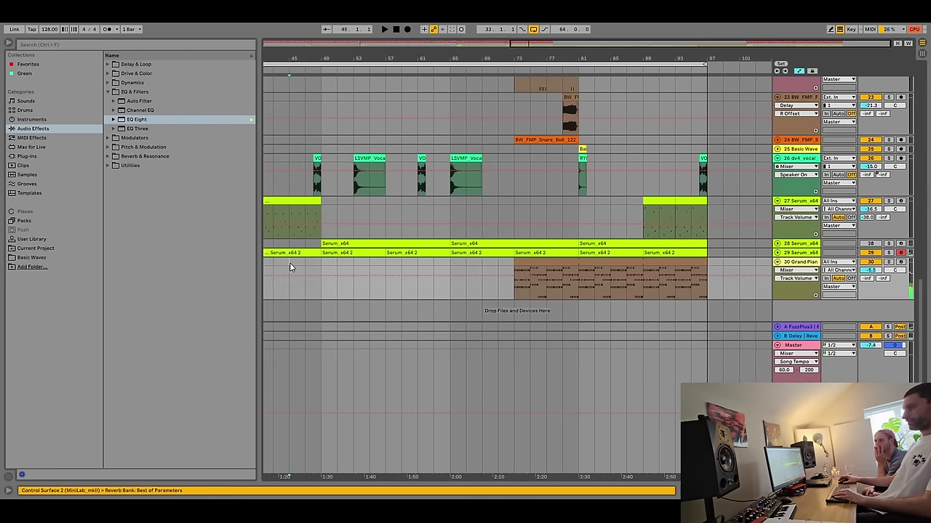
{"action": "left_click_drag", "start_coordinate": [546, 45], "coordinate": [435, 45]}
{"action": "scroll", "coordinate": [439, 78], "scroll_direction": "up", "scroll_amount": 3}
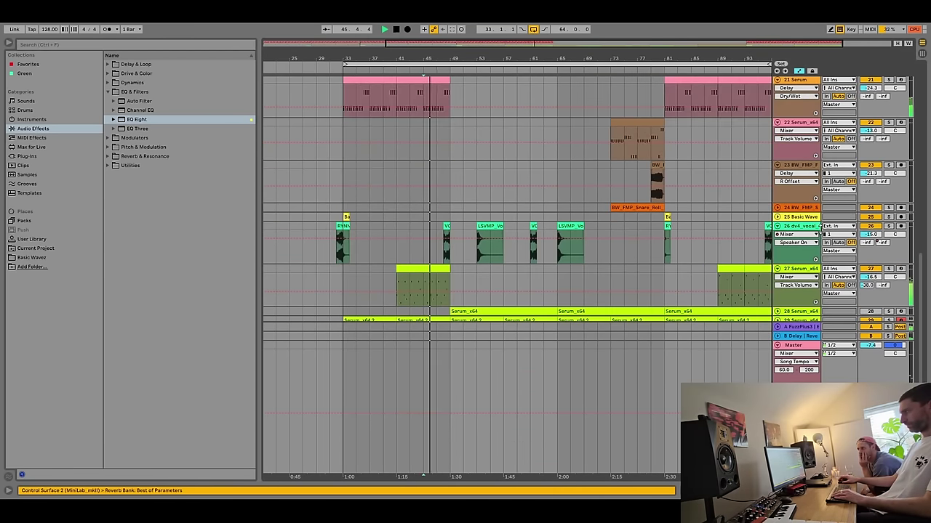
{"action": "scroll", "coordinate": [902, 267], "scroll_direction": "down", "scroll_amount": 3}
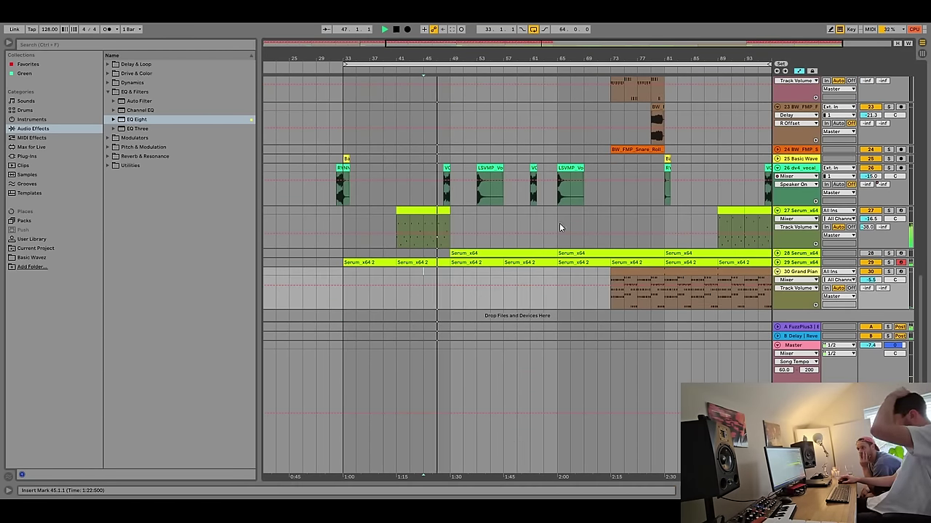
{"action": "left_click", "coordinate": [434, 214]}
{"action": "key", "text": "0"}
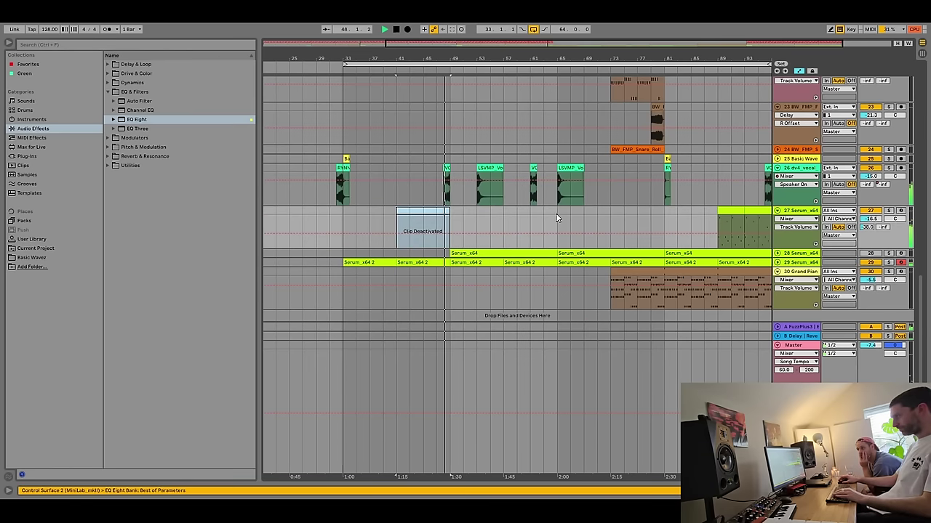
Collapse the Master and 30 Grand Piano tracks in the arrangement and stop playback.
{"action": "left_click_drag", "start_coordinate": [579, 43], "coordinate": [579, 30]}
{"action": "scroll", "coordinate": [547, 170], "scroll_direction": "up", "scroll_amount": 2}
{"action": "scroll", "coordinate": [540, 176], "scroll_direction": "down", "scroll_amount": 2}
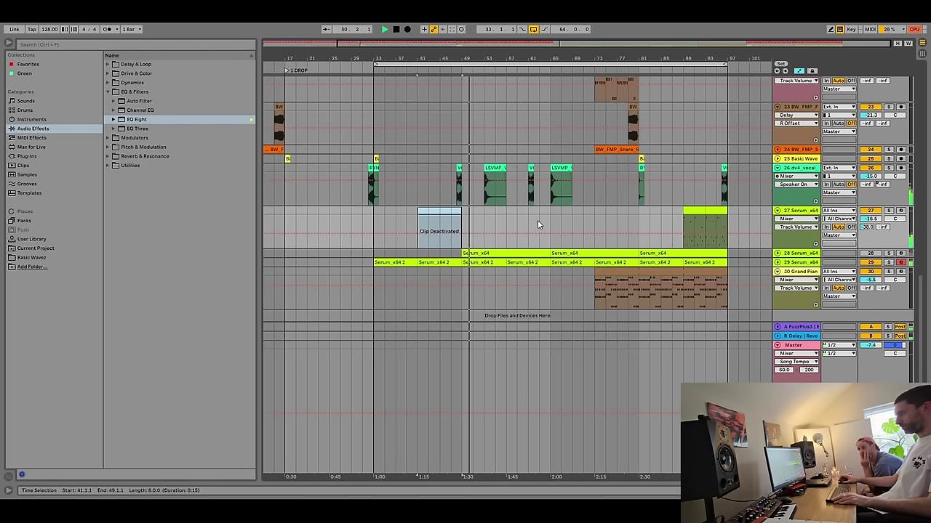
{"action": "scroll", "coordinate": [536, 224], "scroll_direction": "up", "scroll_amount": 3}
{"action": "scroll", "coordinate": [544, 215], "scroll_direction": "up", "scroll_amount": 4}
{"action": "scroll", "coordinate": [555, 212], "scroll_direction": "down", "scroll_amount": 3}
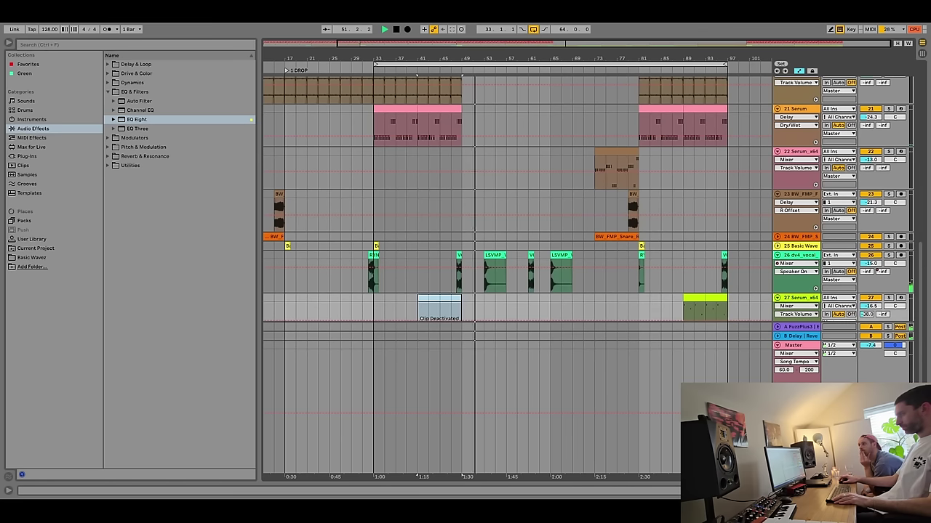
{"action": "left_click", "coordinate": [777, 345]}
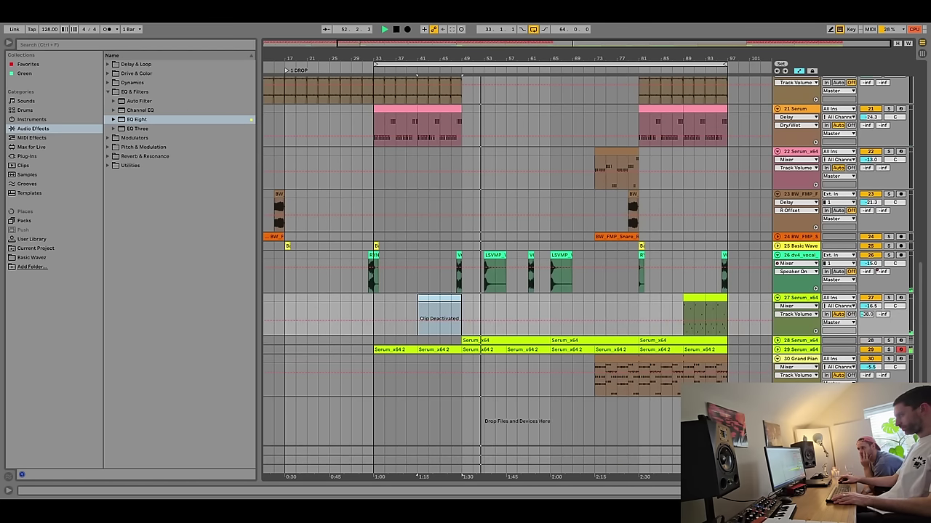
{"action": "key", "text": "space"}
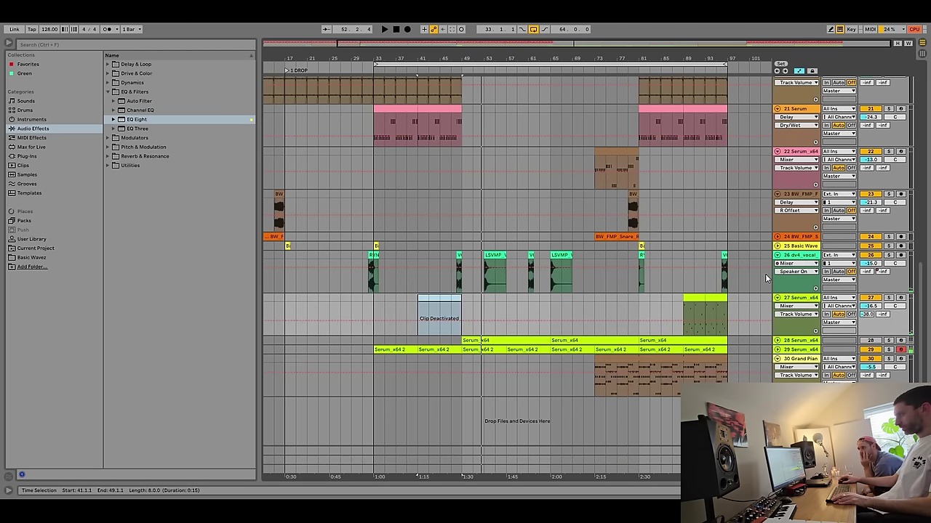
{"action": "left_click", "coordinate": [777, 360]}
Play the 27 Serum_x64 part from bar 89 and raise the note at 4.2.3 in its clip to D#4.
{"action": "left_click", "coordinate": [684, 298]}
{"action": "key", "text": "space"}
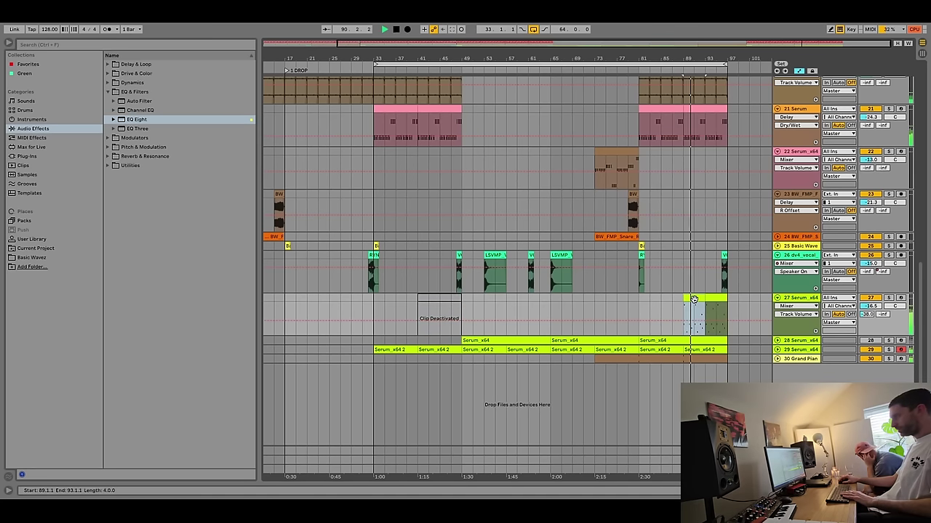
{"action": "key", "text": "shift+Tab"}
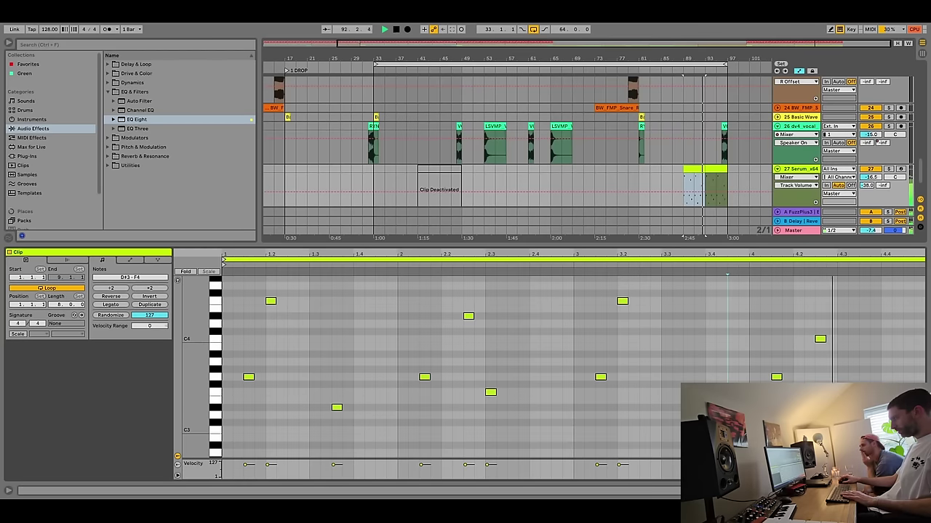
{"action": "left_click", "coordinate": [820, 339]}
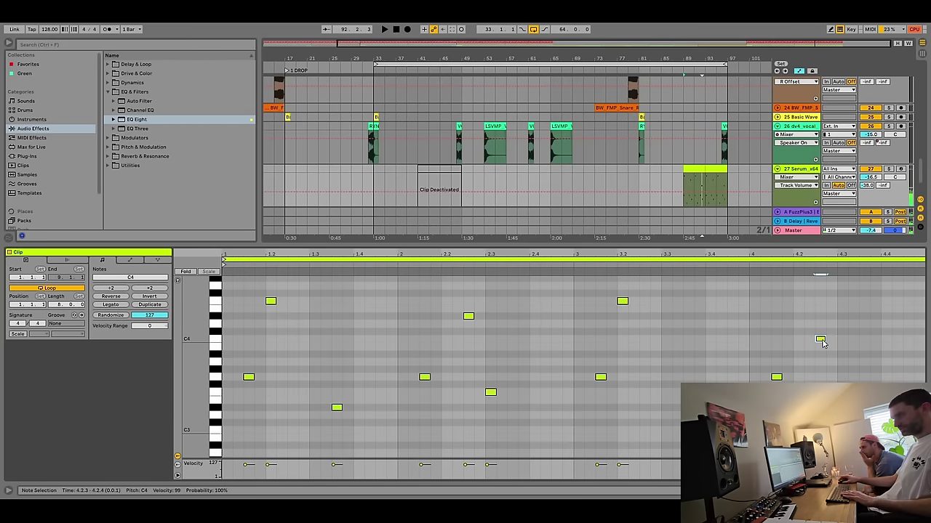
{"action": "left_click_drag", "start_coordinate": [822, 344], "coordinate": [824, 327]}
{"action": "key", "text": "space"}
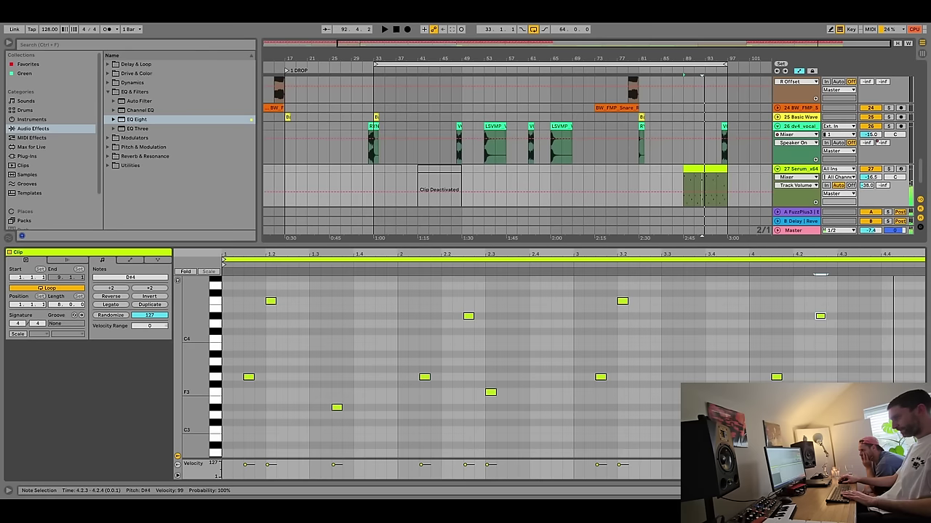
Add an A#3 note at 4.3.1 in the bar 89 Serum clip and duplicate the clip to bar 93.
{"action": "key", "text": "space"}
{"action": "double_click", "coordinate": [842, 354]}
{"action": "key", "text": "space"}
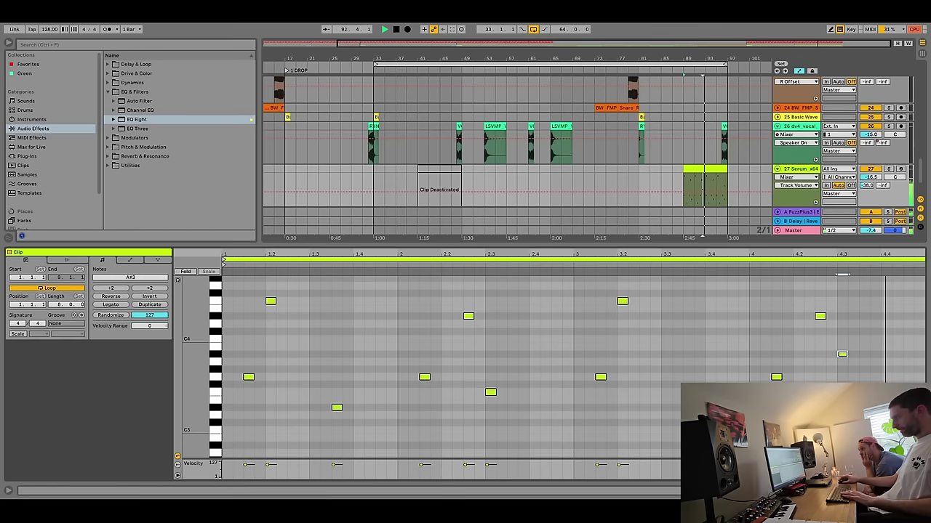
{"action": "left_click", "coordinate": [688, 168]}
{"action": "key", "text": "ctrl+d"}
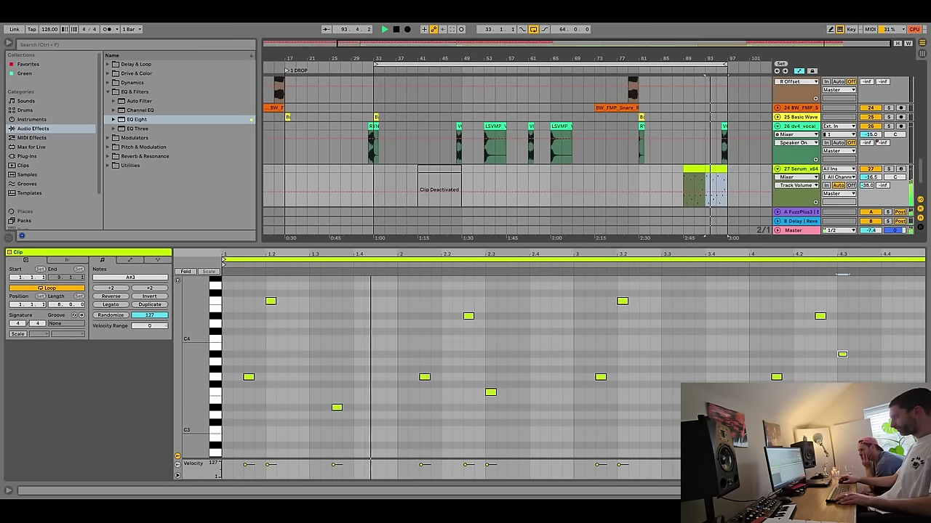
Set the 27 Serum_x64 track volume to -15.0 dB in the mixer and return to the arrangement.
{"action": "key", "text": "ctrl+alt+l"}
{"action": "key", "text": "Tab"}
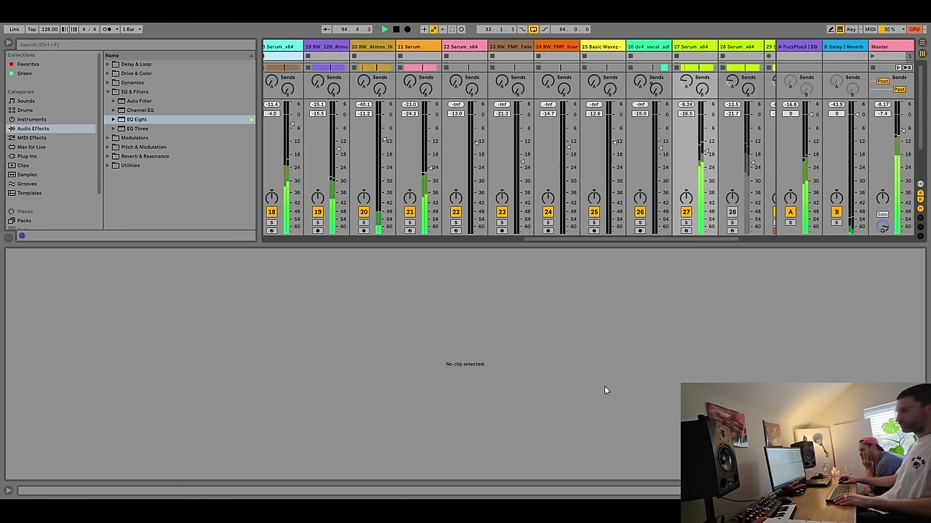
{"action": "left_click_drag", "start_coordinate": [703, 168], "coordinate": [703, 155]}
{"action": "key", "text": "Tab"}
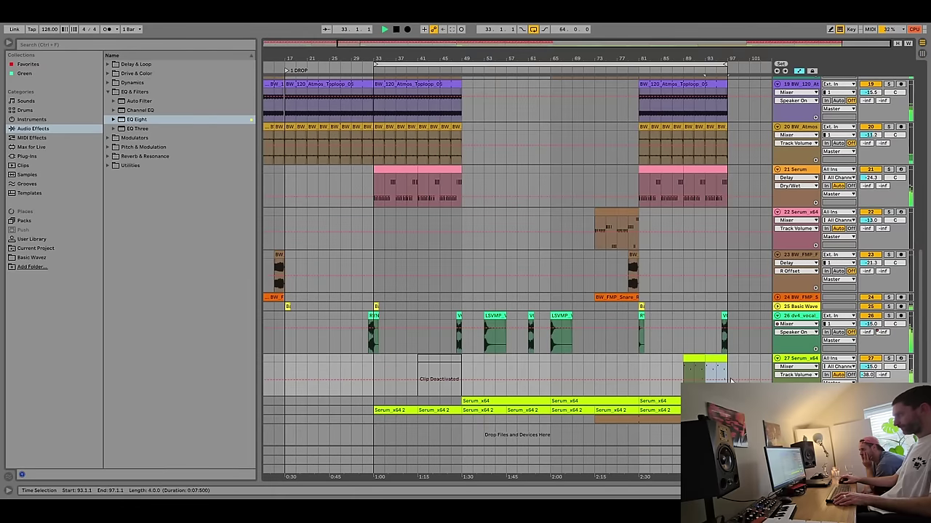
Reopen the bar 89 Serum clip, audition the 4.3.1 note at C4 and lower it to F3.
{"action": "left_click", "coordinate": [700, 359]}
{"action": "key", "text": "space"}
{"action": "key", "text": "shift+Tab"}
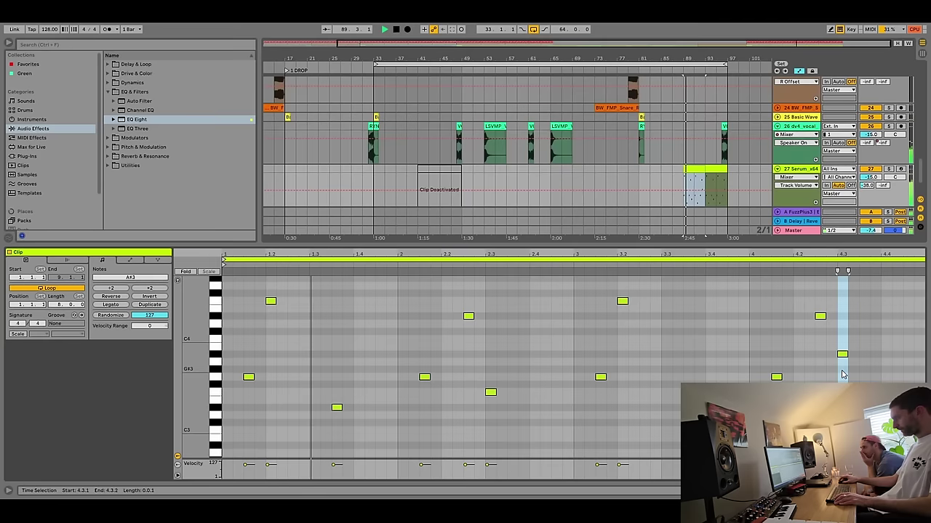
{"action": "left_click_drag", "start_coordinate": [842, 355], "coordinate": [842, 339]}
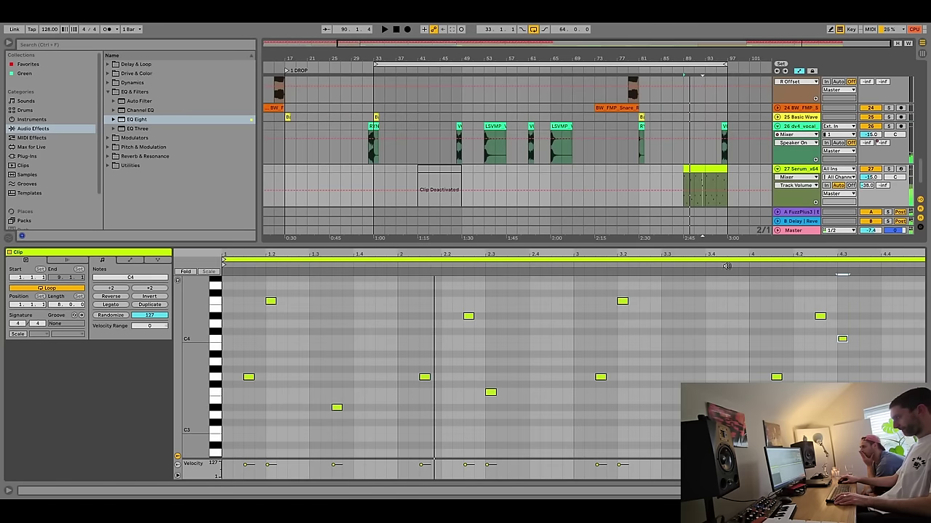
{"action": "key", "text": "space"}
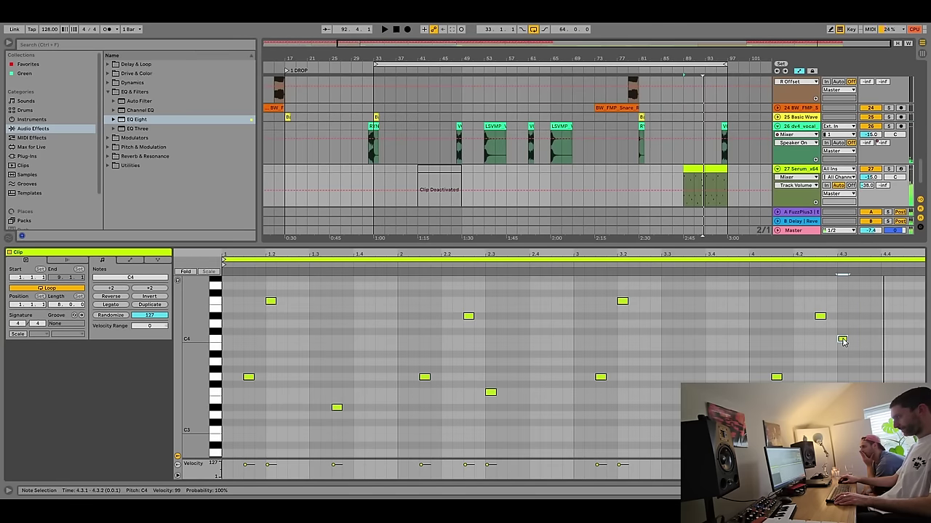
{"action": "left_click_drag", "start_coordinate": [843, 340], "coordinate": [845, 369]}
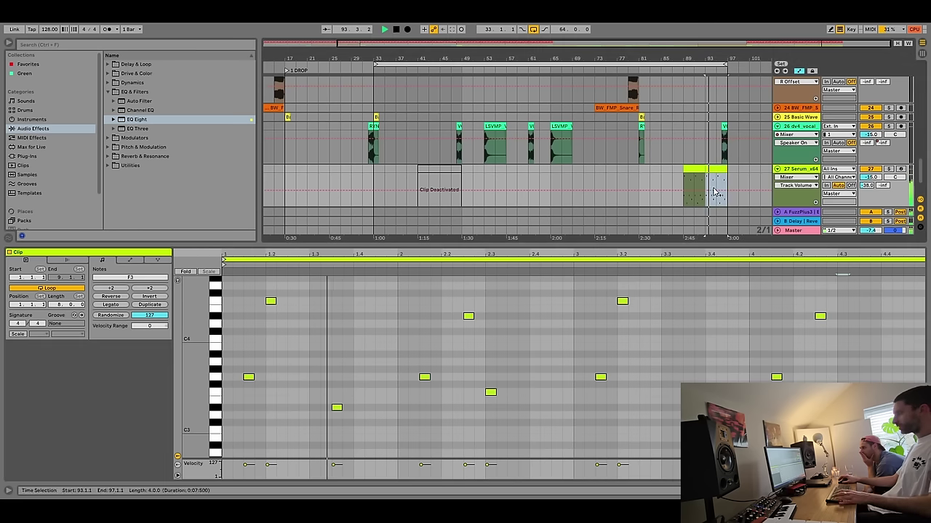
{"action": "key", "text": "ctrl+alt+l"}
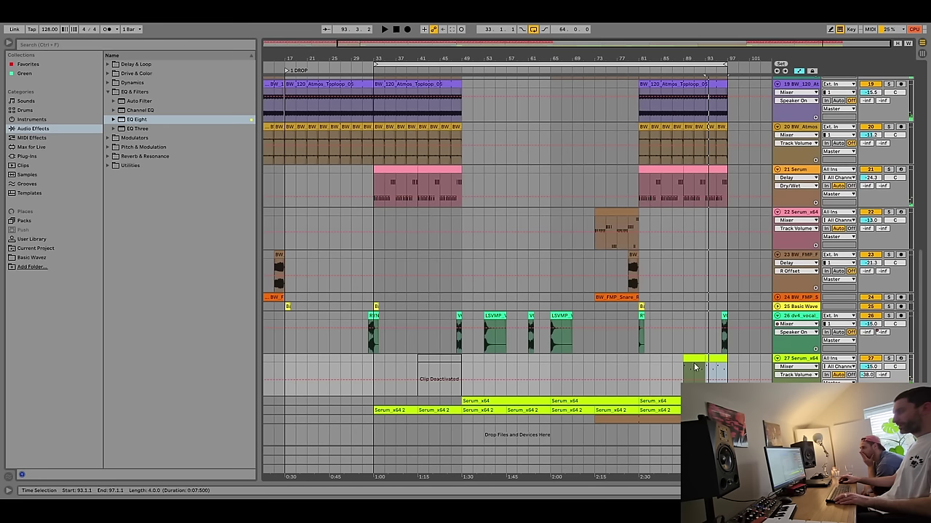
Play the arrangement from the start of the Grand Piano part at bar 73.
{"action": "key", "text": "space"}
{"action": "left_click", "coordinate": [632, 419]}
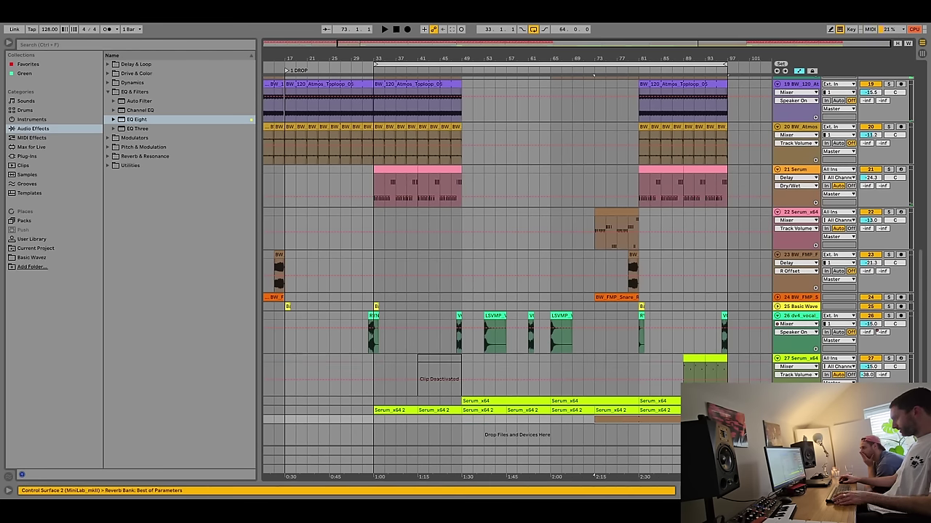
{"action": "key", "text": "space"}
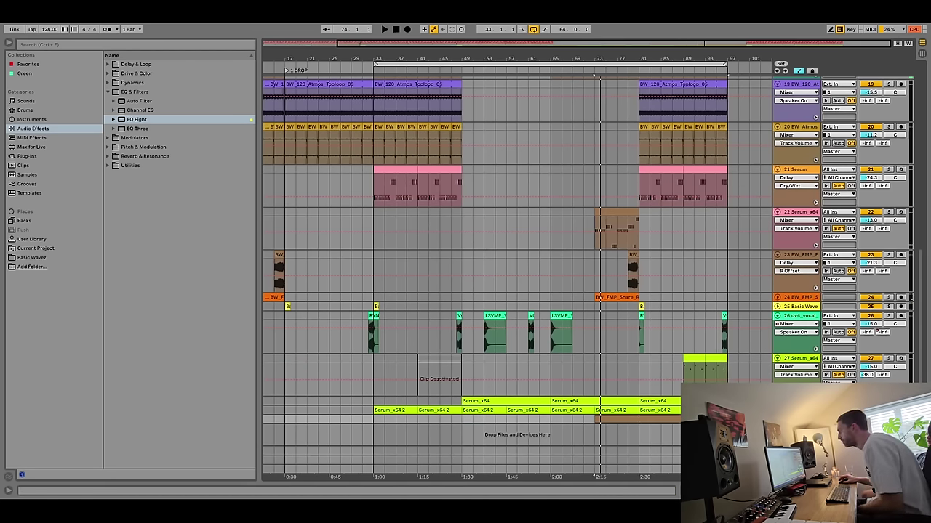
Duplicate the 30 Grand Piano track.
{"action": "scroll", "coordinate": [695, 375], "scroll_direction": "down", "scroll_amount": 2}
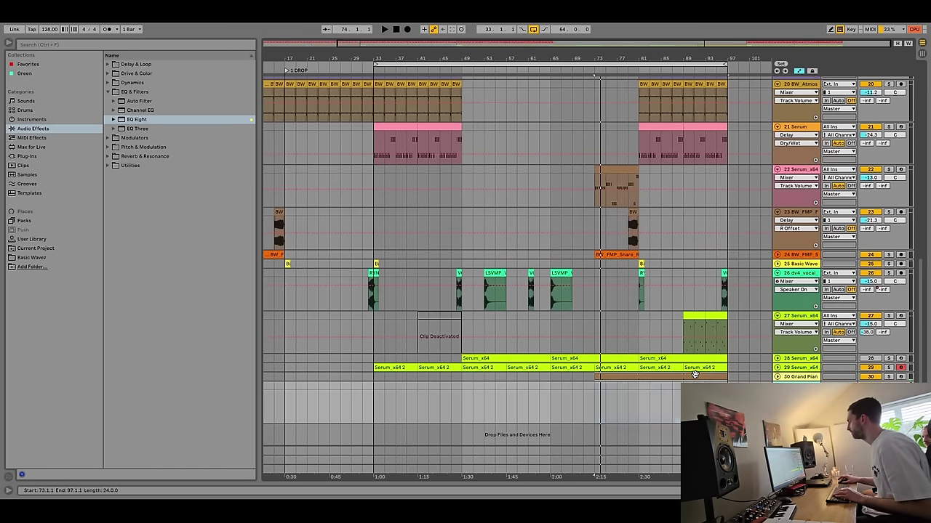
{"action": "right_click", "coordinate": [804, 377]}
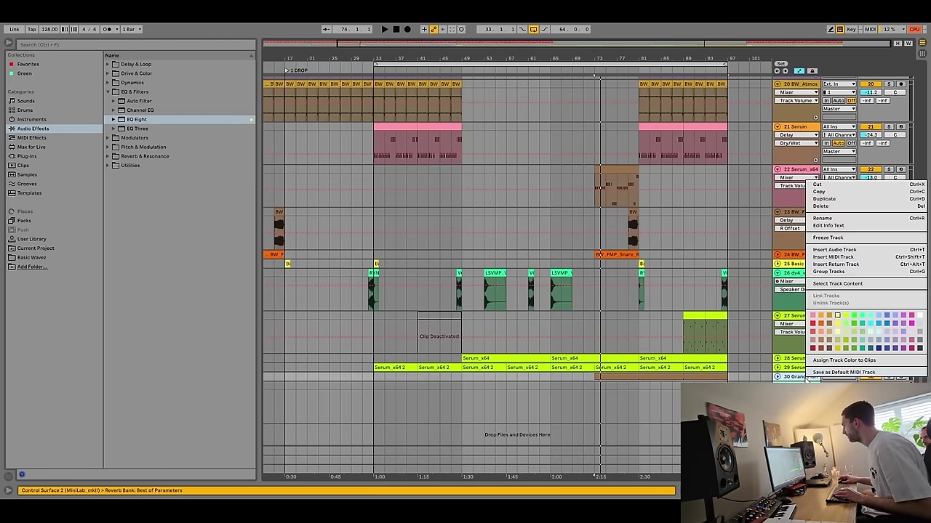
{"action": "left_click", "coordinate": [825, 199]}
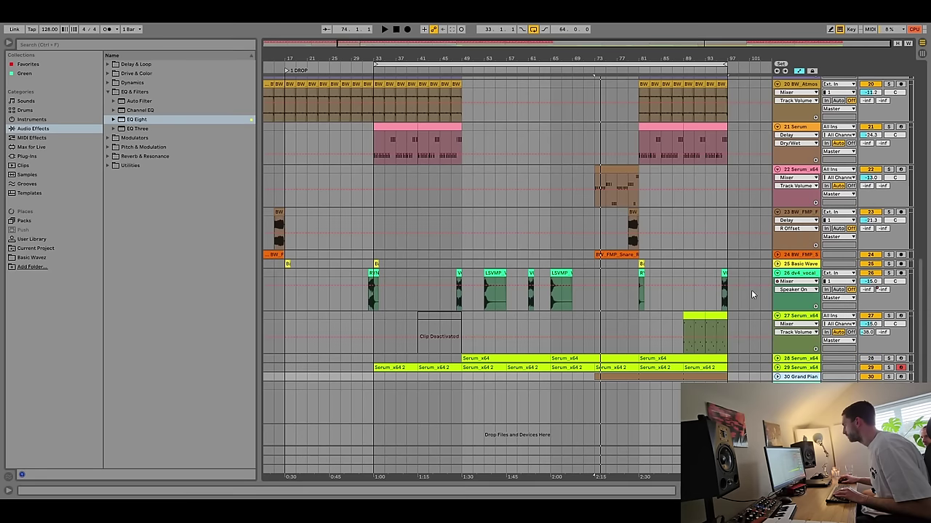
Open the MIDI clip of the 31 Grand Piano track and select all its notes.
{"action": "double_click", "coordinate": [660, 382]}
{"action": "key", "text": "ctrl+a"}
{"action": "scroll", "coordinate": [408, 409], "scroll_direction": "up", "scroll_amount": 1}
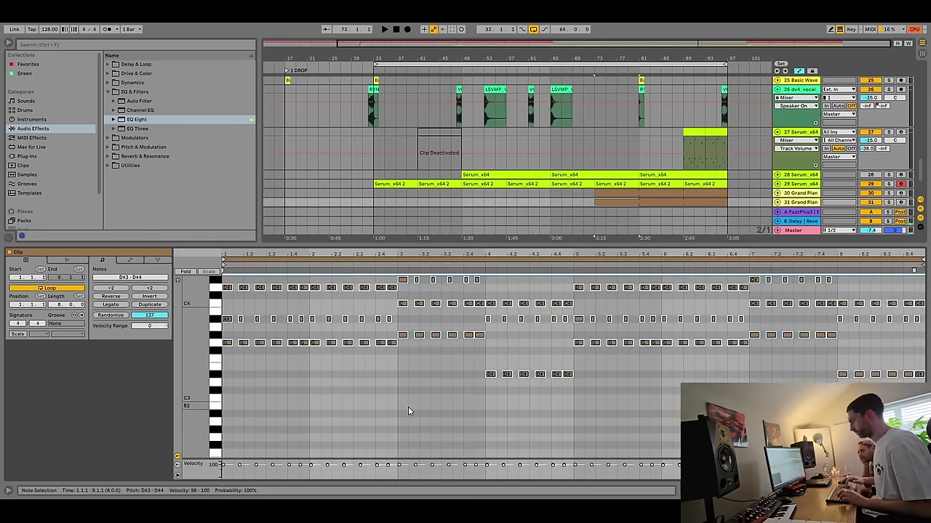
Solo the 30 and 31 Grand Piano tracks during playback and set track 31's volume to -8.0 dB.
{"action": "key", "text": "Tab"}
{"action": "scroll", "coordinate": [700, 241], "scroll_direction": "left", "scroll_amount": 2}
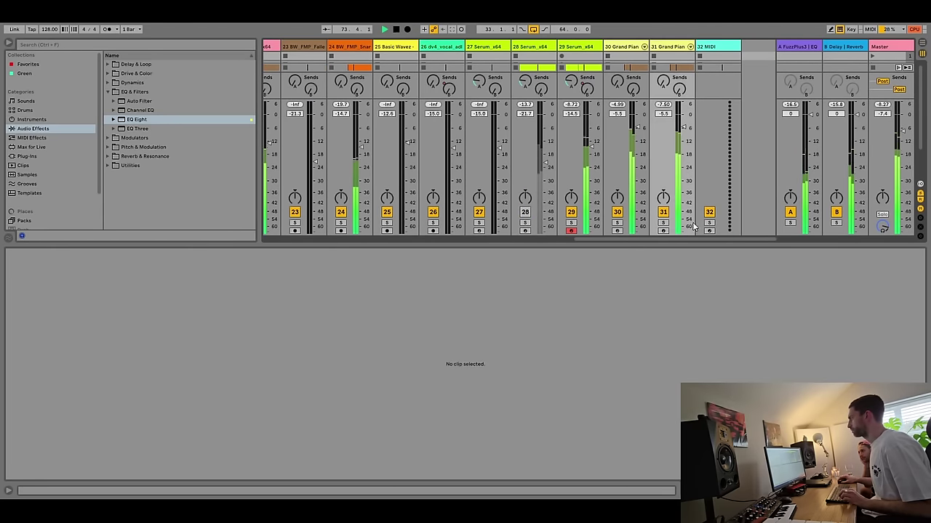
{"action": "left_click", "coordinate": [664, 222]}
{"action": "left_click", "coordinate": [617, 223], "text": "ctrl"}
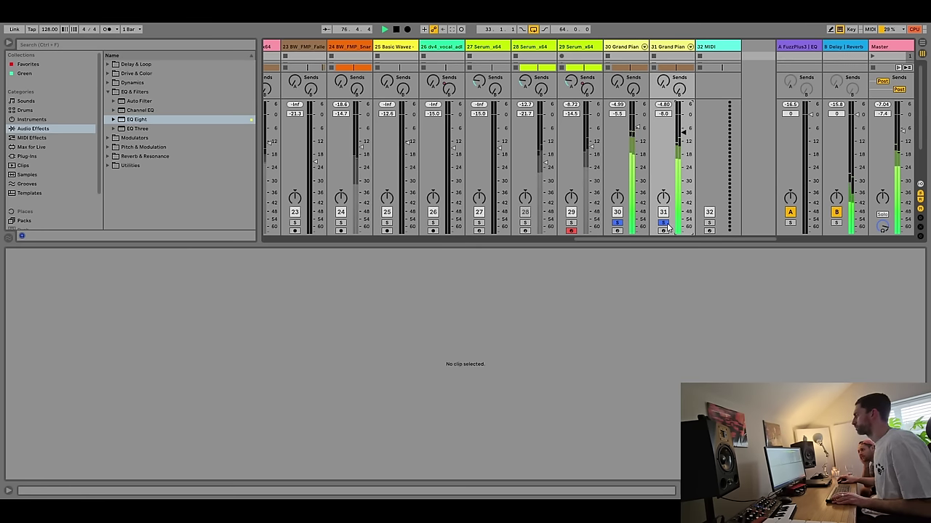
{"action": "key", "text": "Tab"}
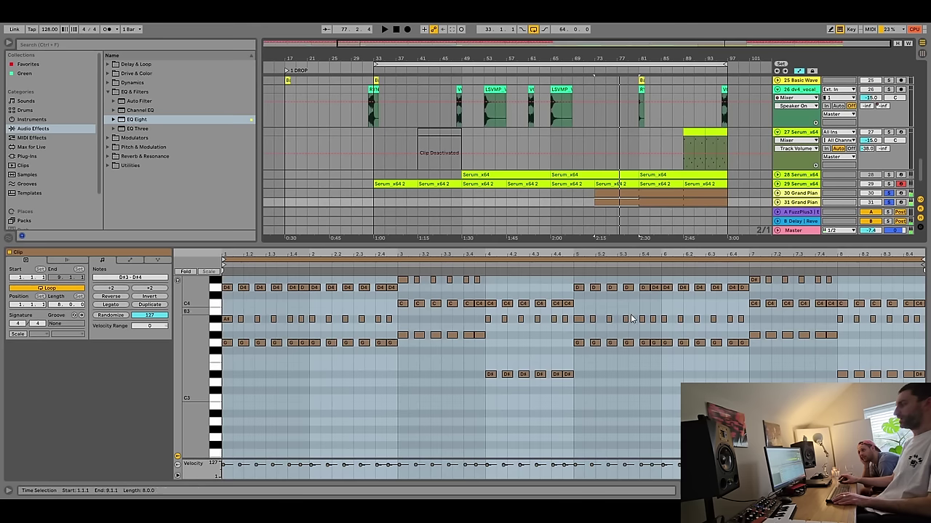
Clear the solo on both Grand Piano tracks and play the full mix from bar 73.
{"action": "left_click", "coordinate": [887, 192]}
{"action": "key", "text": "Tab"}
{"action": "key", "text": "Tab"}
{"action": "key", "text": "space"}
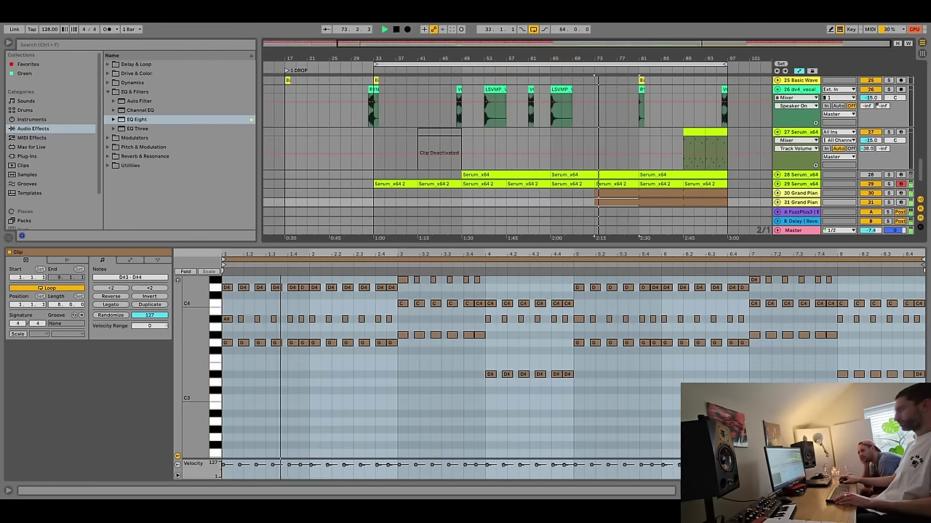
Lower both Grand Piano tracks together in the mixer, track 30 to -7.0 dB and track 31 to -9.5 dB.
{"action": "key", "text": "Tab"}
{"action": "left_click", "coordinate": [657, 146]}
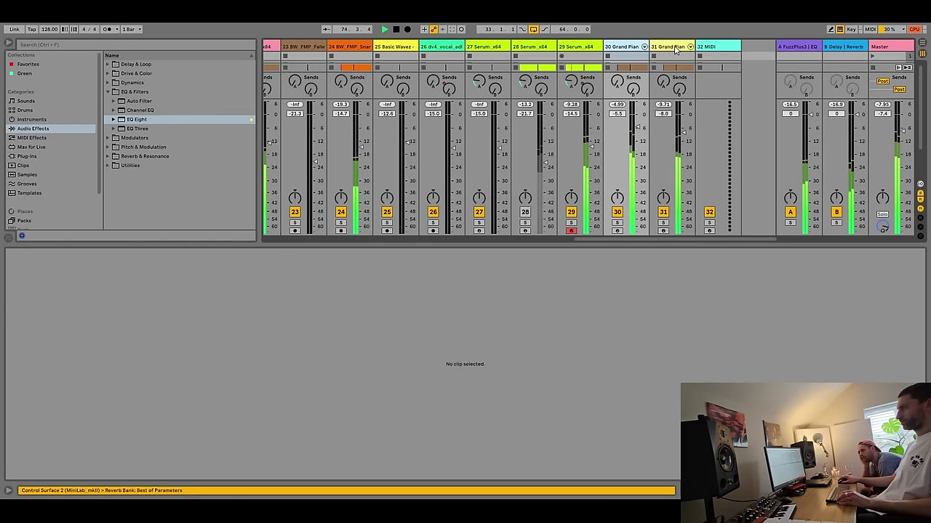
{"action": "left_click", "coordinate": [640, 135]}
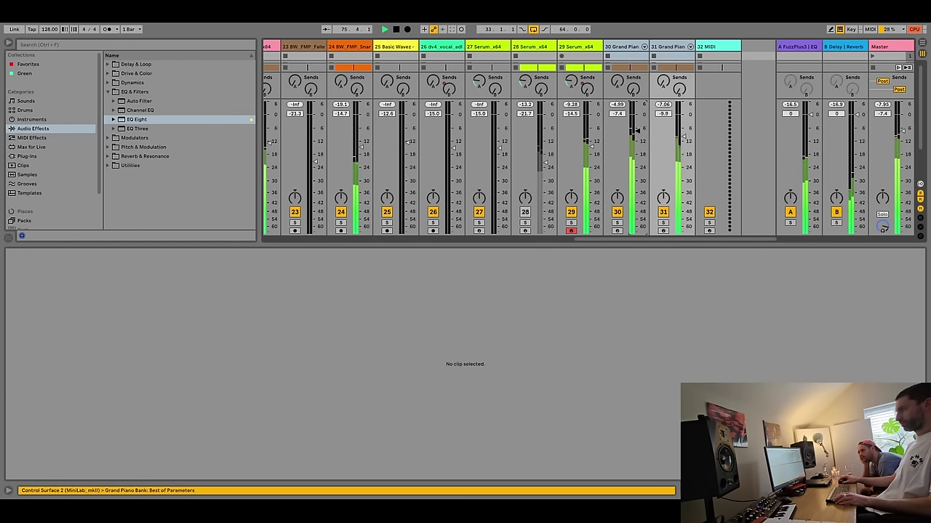
{"action": "key", "text": "Tab"}
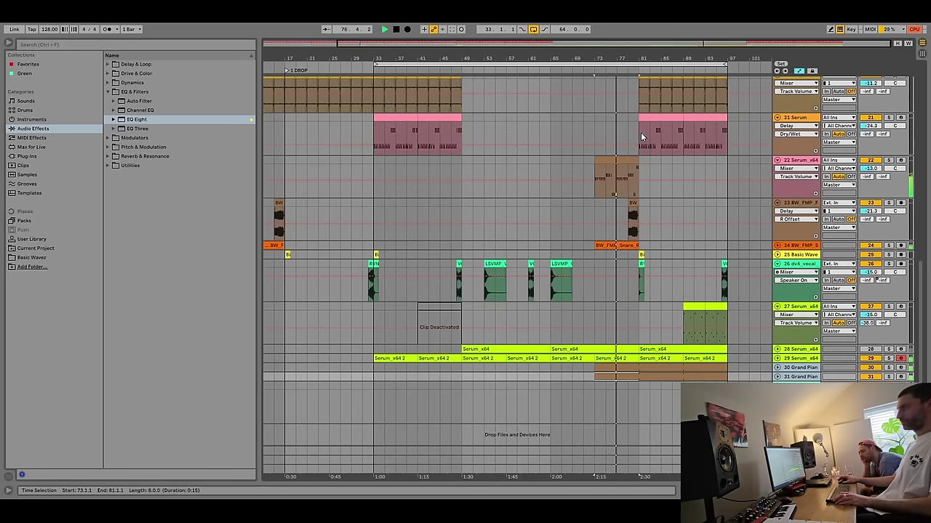
{"action": "key", "text": "Tab"}
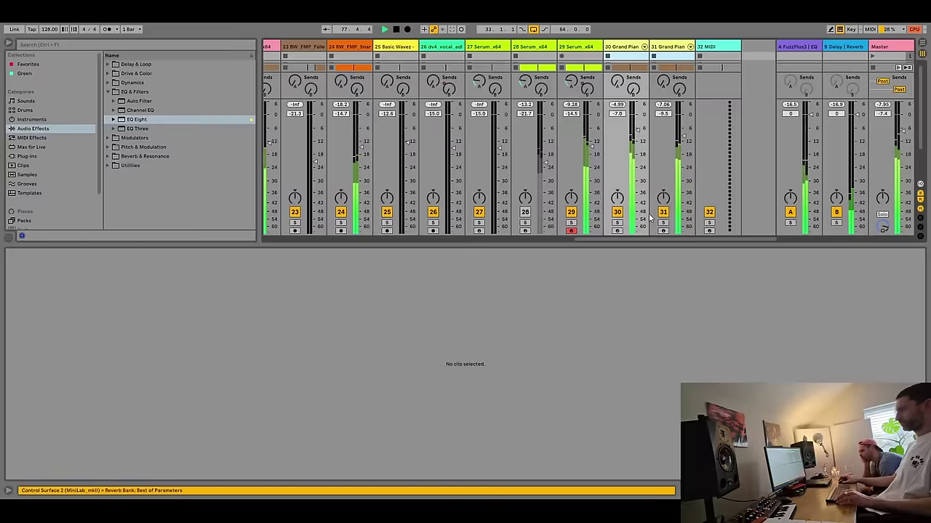
Fold the 26 dv4_vocal and 27 Serum_x64 tracks in the arrangement.
{"action": "key", "text": "Tab"}
{"action": "left_click", "coordinate": [782, 316]}
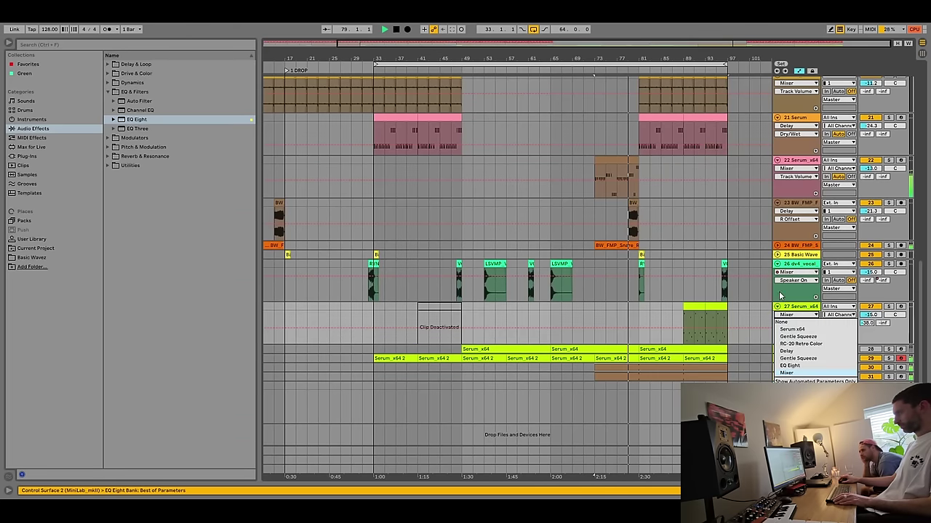
{"action": "left_click", "coordinate": [778, 266]}
{"action": "left_click", "coordinate": [777, 263]}
{"action": "left_click", "coordinate": [777, 273]}
{"action": "key", "text": "ctrl+shift+t"}
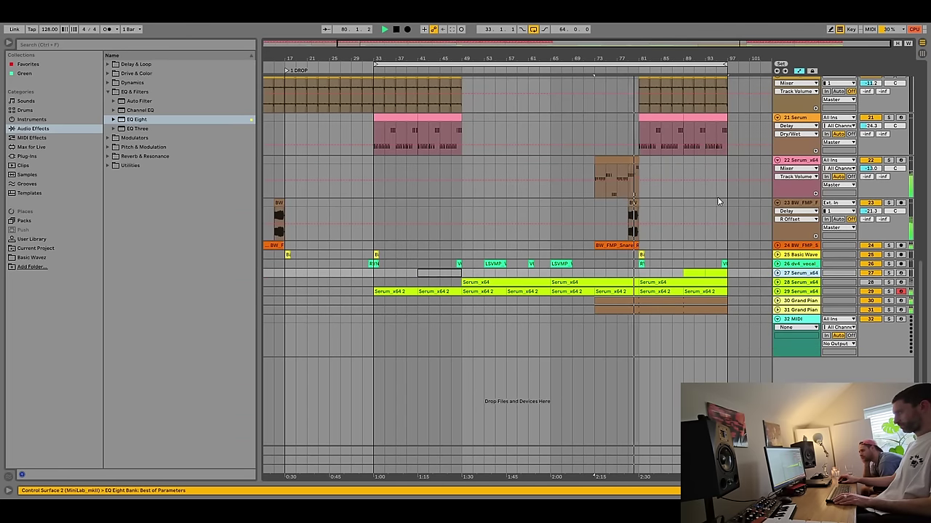
Lower the 29 Serum_x64 track's volume to -15.7 dB in the mixer and return to the arrangement.
{"action": "key", "text": "Tab"}
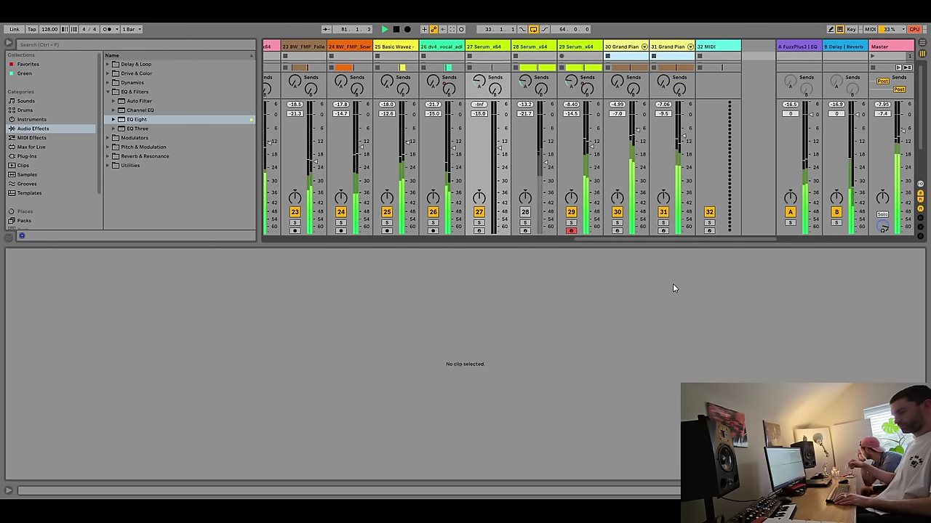
{"action": "key", "text": "Tab"}
{"action": "key", "text": "Tab"}
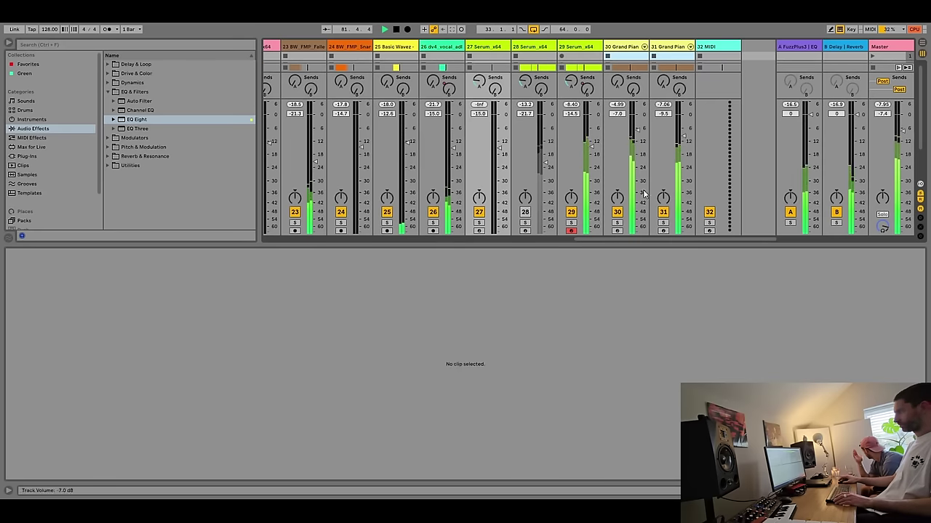
{"action": "left_click", "coordinate": [630, 49]}
{"action": "key", "text": "Tab"}
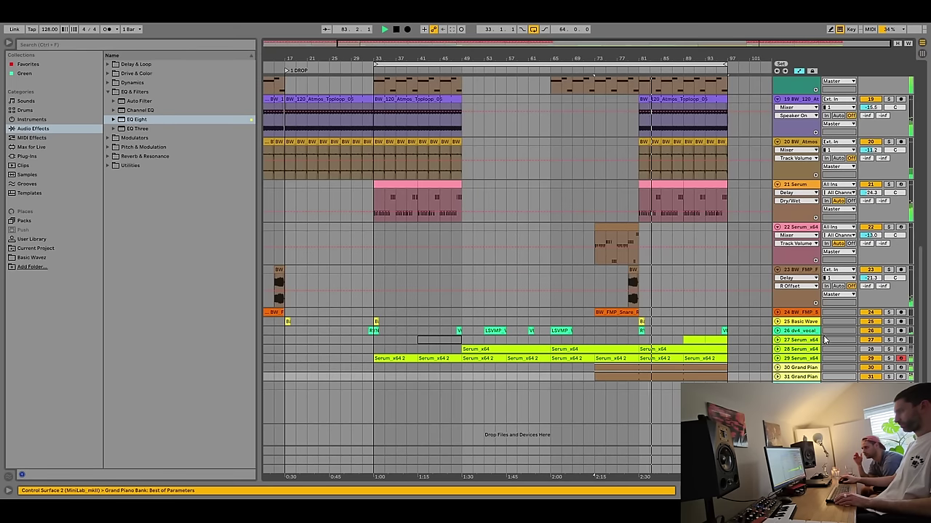
{"action": "key", "text": "Tab"}
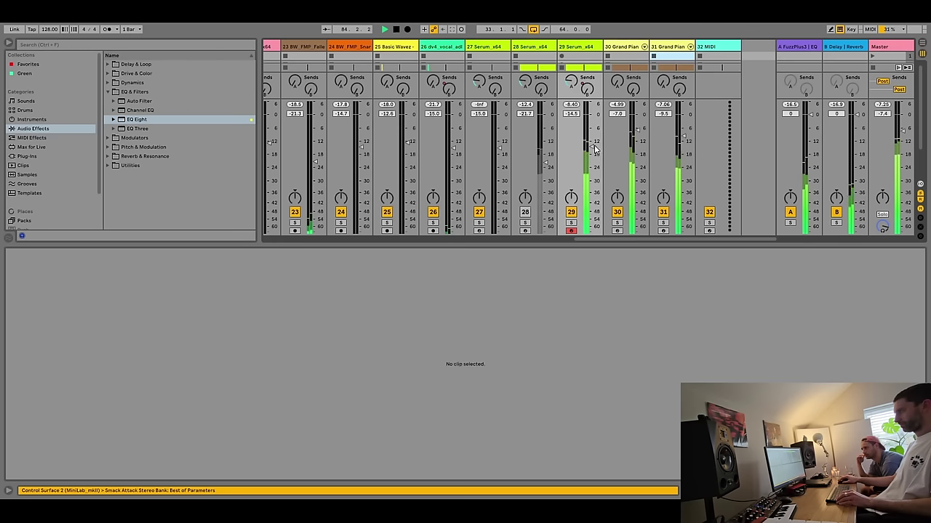
{"action": "left_click_drag", "start_coordinate": [595, 148], "coordinate": [595, 150]}
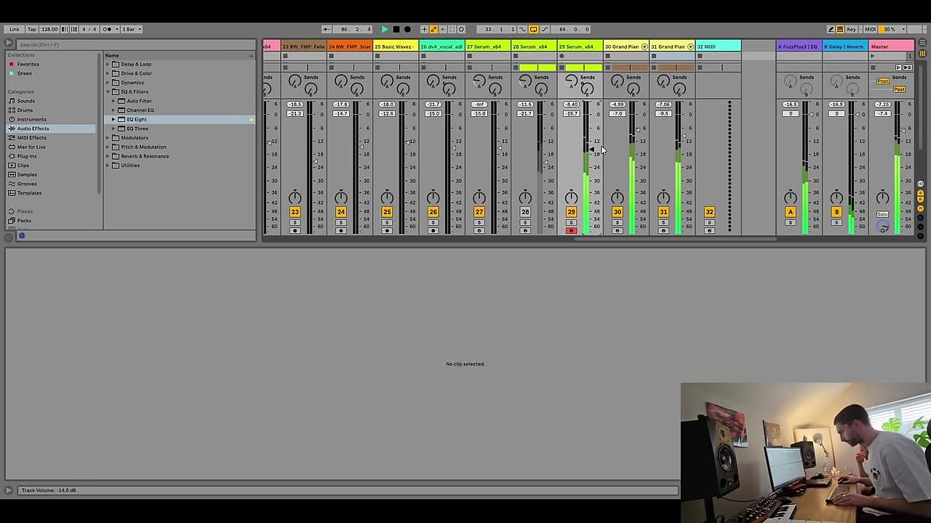
{"action": "key", "text": "Tab"}
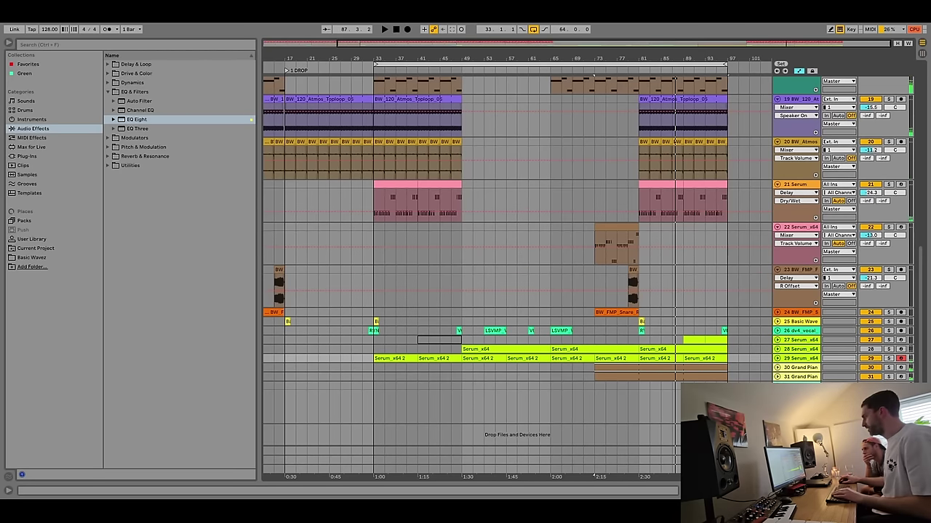
Search the plug-ins for serum and load Serum_x64 onto the empty 32 MIDI track.
{"action": "left_click", "coordinate": [796, 387]}
{"action": "left_click", "coordinate": [11, 158]}
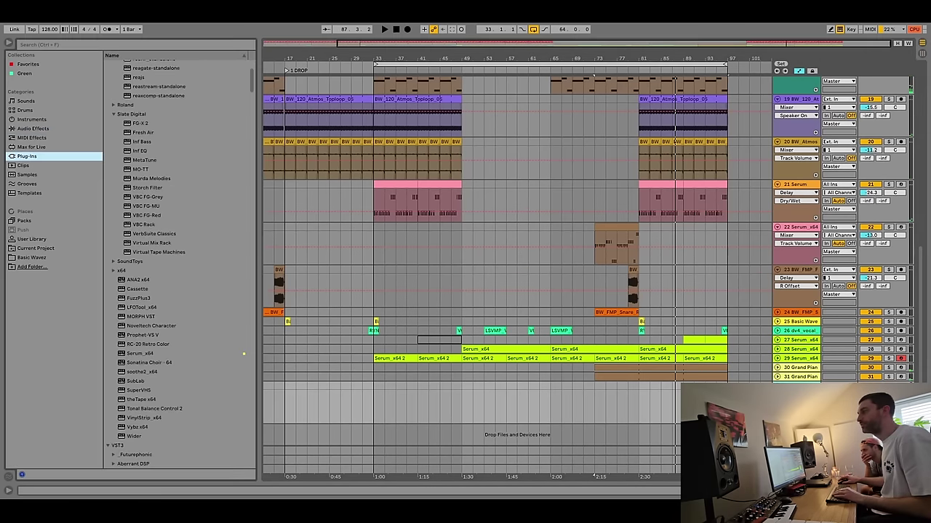
{"action": "left_click", "coordinate": [88, 44]}
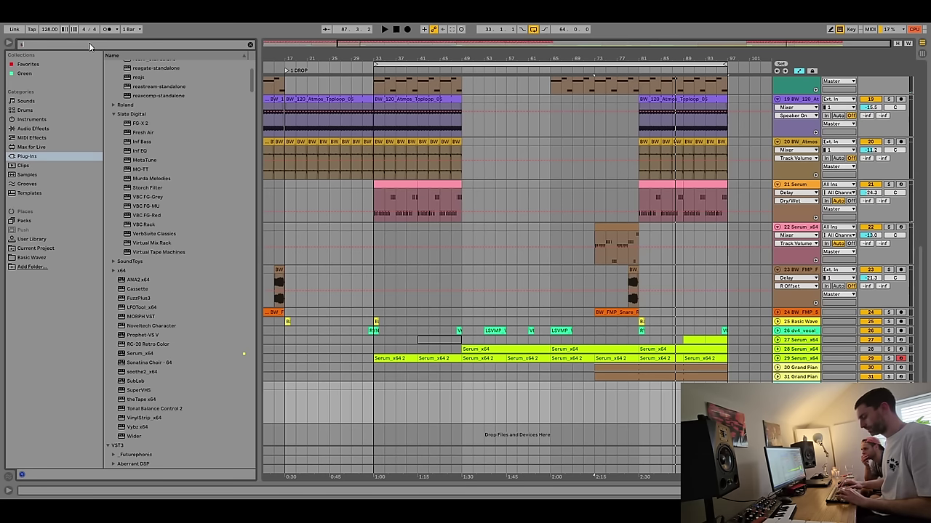
{"action": "type", "text": "serum"}
{"action": "double_click", "coordinate": [138, 74]}
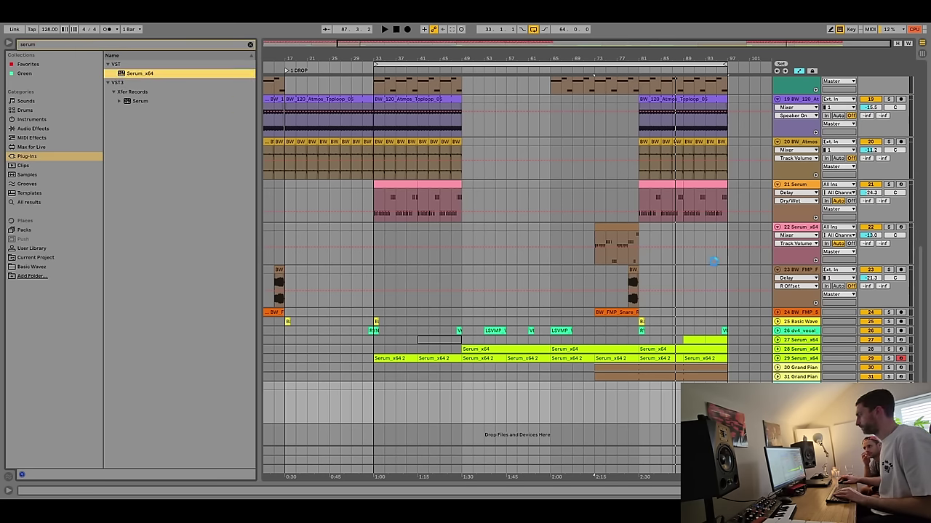
Load the BW Bass - Reese - Cassiopeia preset from the Bass Lab Vol. 3 presets in Serum.
{"action": "left_click", "coordinate": [530, 75]}
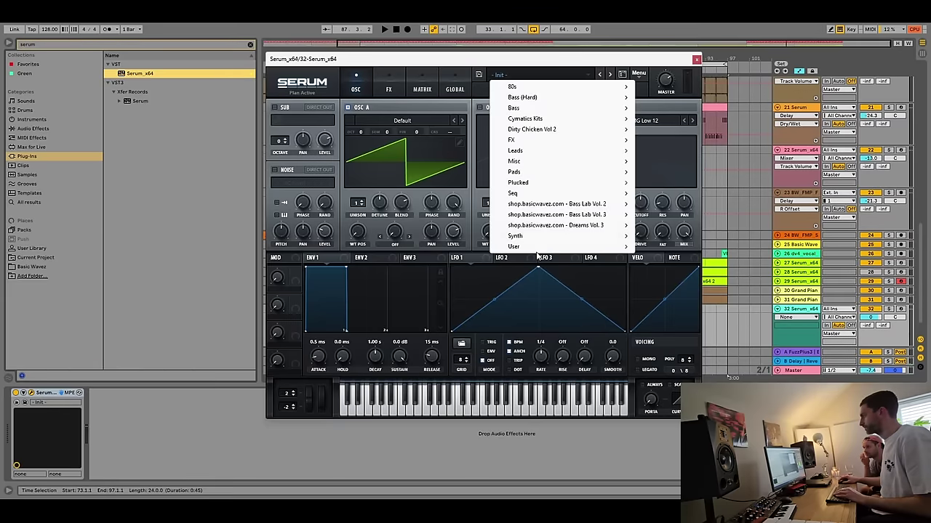
{"action": "mouse_move", "coordinate": [555, 207]}
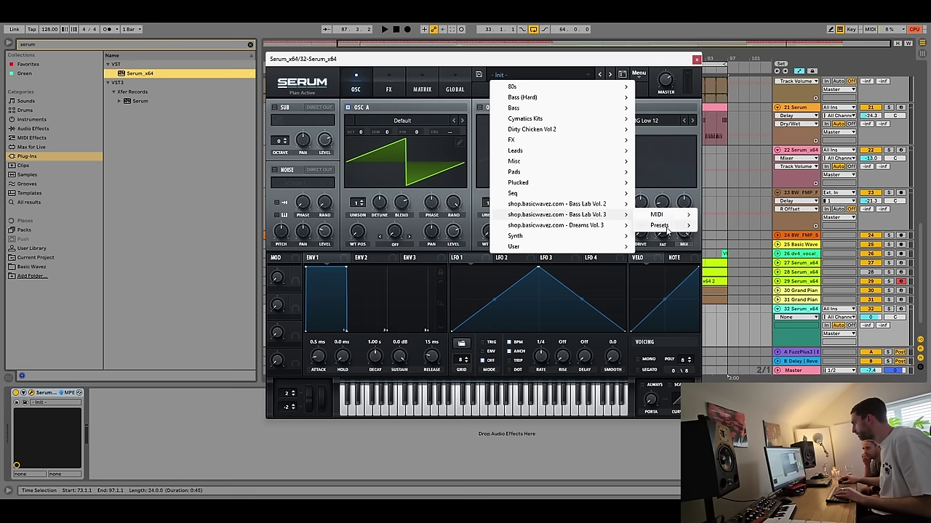
{"action": "mouse_move", "coordinate": [667, 230]}
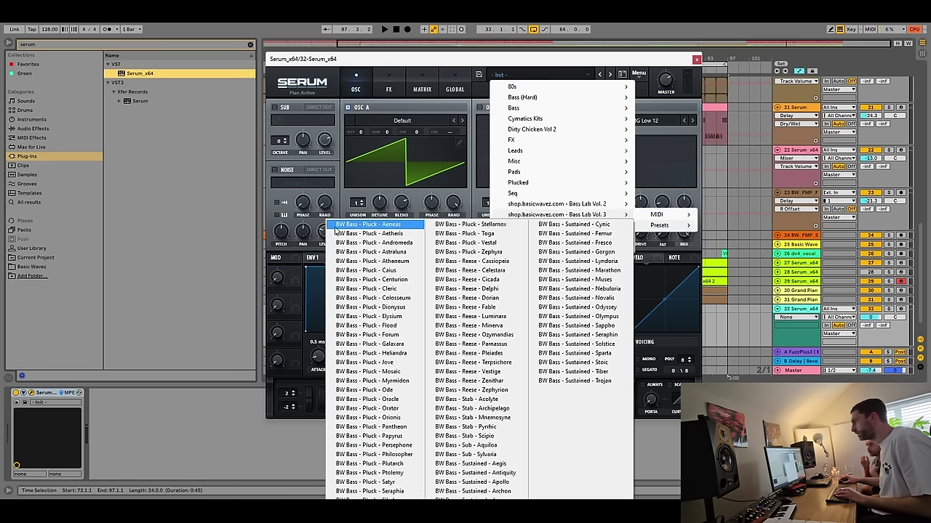
{"action": "left_click", "coordinate": [494, 263]}
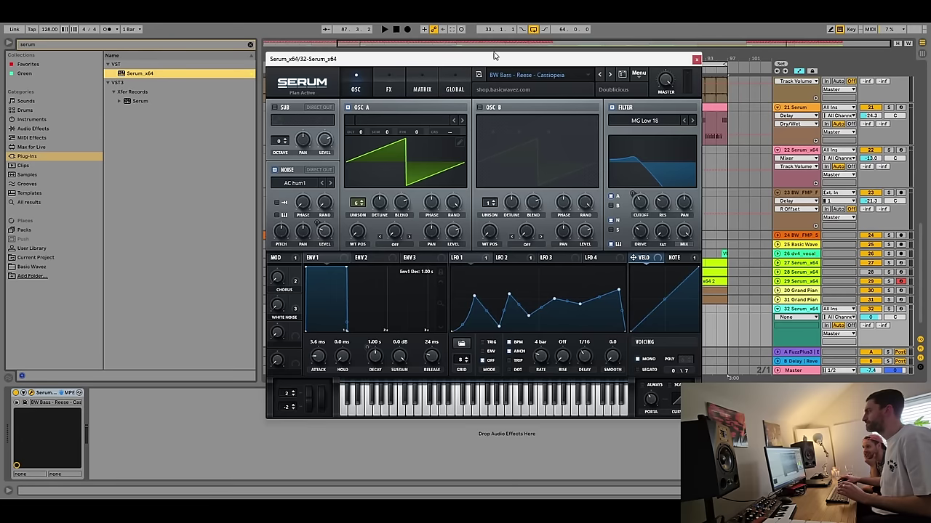
Arm the 32 Serum_x64 track in place of track 29 and audition the bass with the keyboard octave lowered to C0.
{"action": "left_click", "coordinate": [899, 288]}
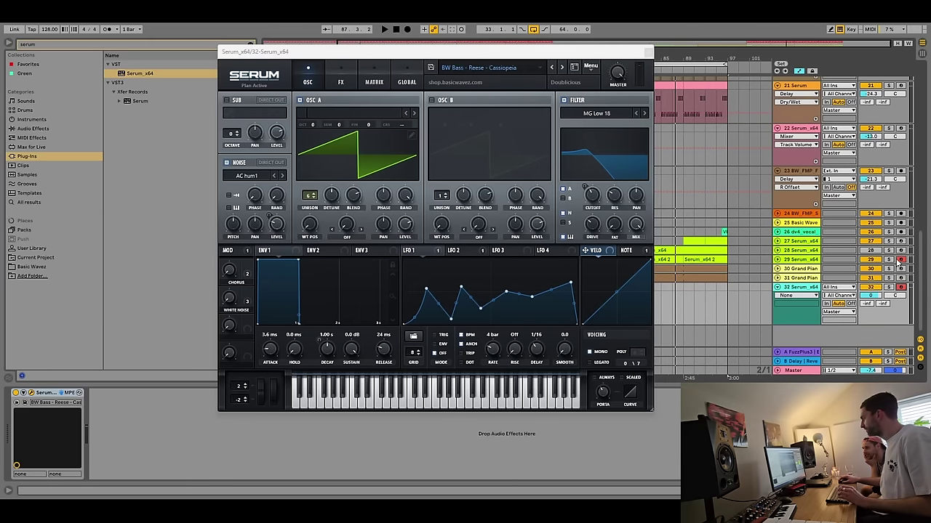
{"action": "key", "text": "f"}
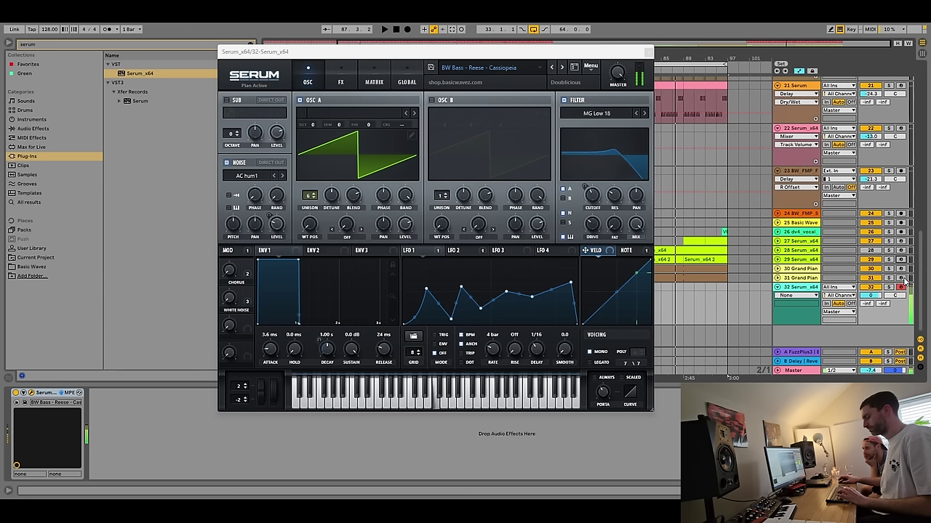
{"action": "key", "text": "z"}
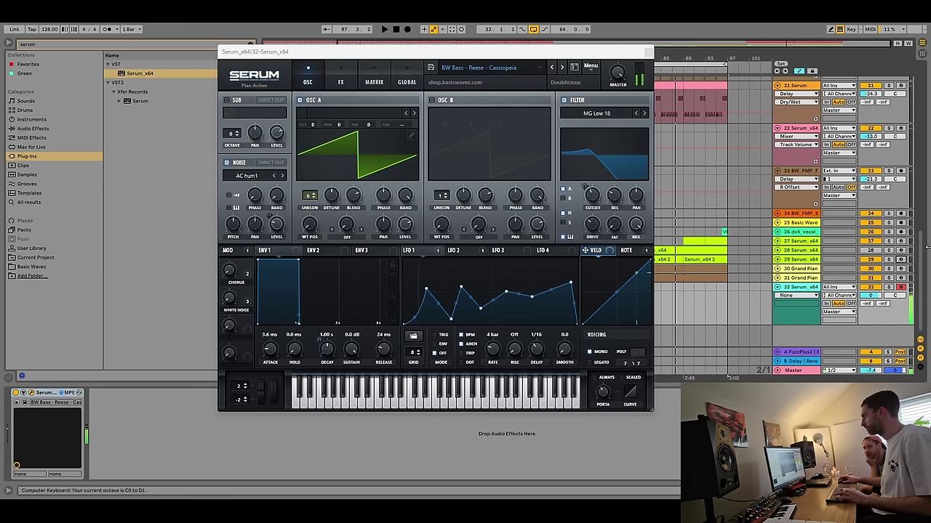
Audition the Celestara, Cicada, Delphi and Dorian reese presets in succession.
{"action": "left_click", "coordinate": [561, 68]}
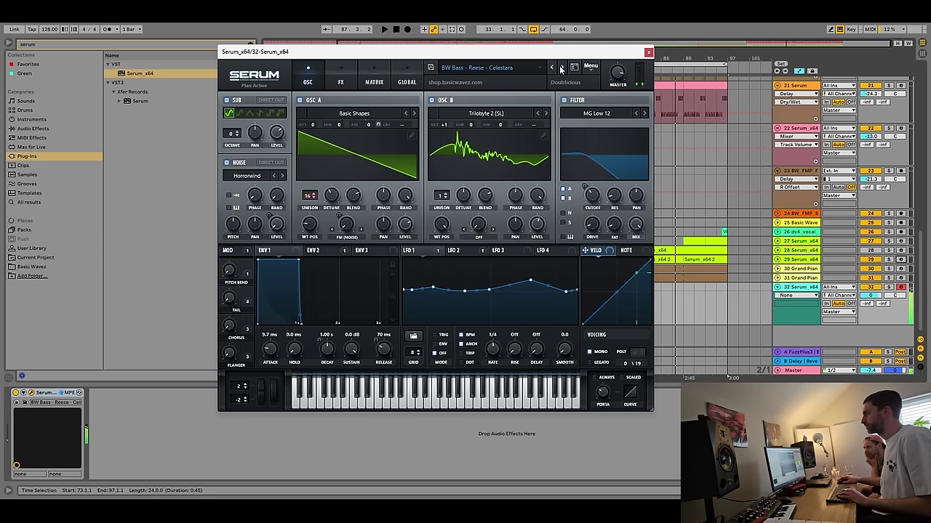
{"action": "left_click", "coordinate": [561, 68]}
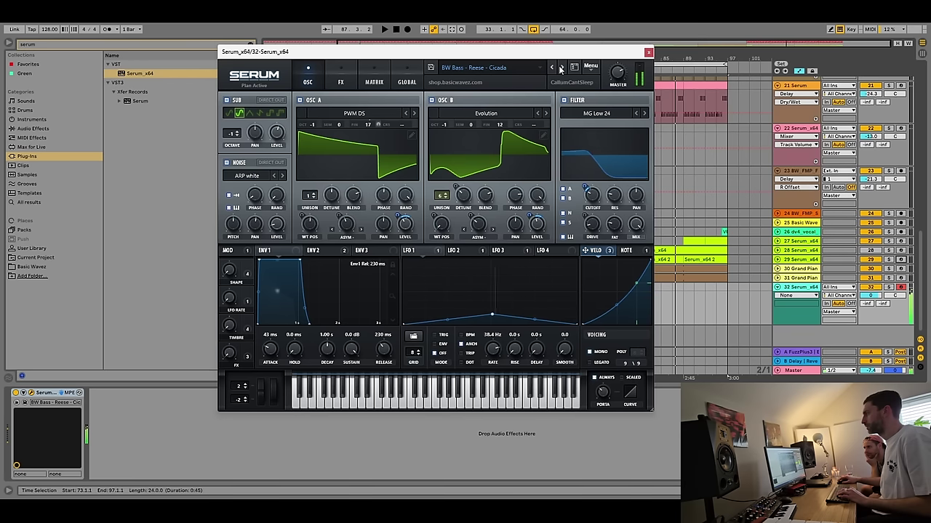
{"action": "left_click", "coordinate": [561, 68]}
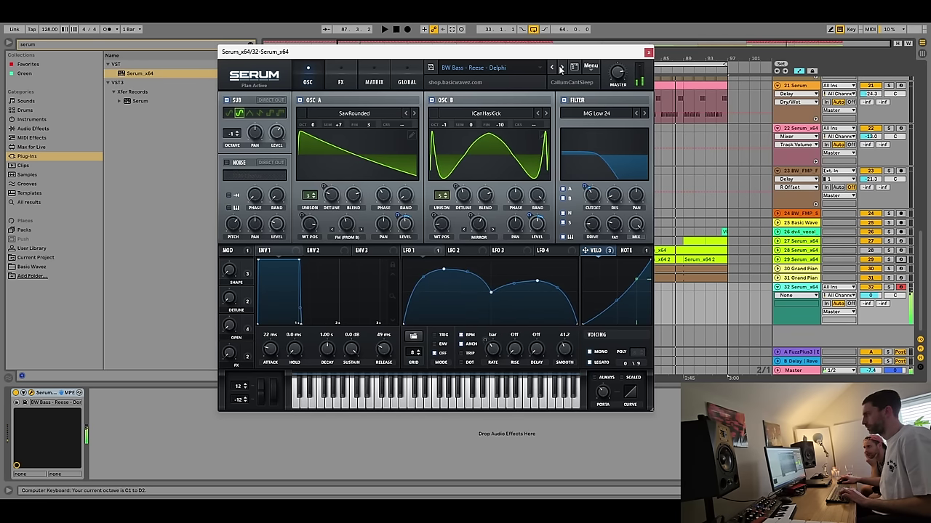
{"action": "left_click", "coordinate": [562, 67]}
Reload the BW Bass - Reese - Cassiopeia preset from Bass Lab Vol. 3 and audition it.
{"action": "left_click", "coordinate": [529, 69]}
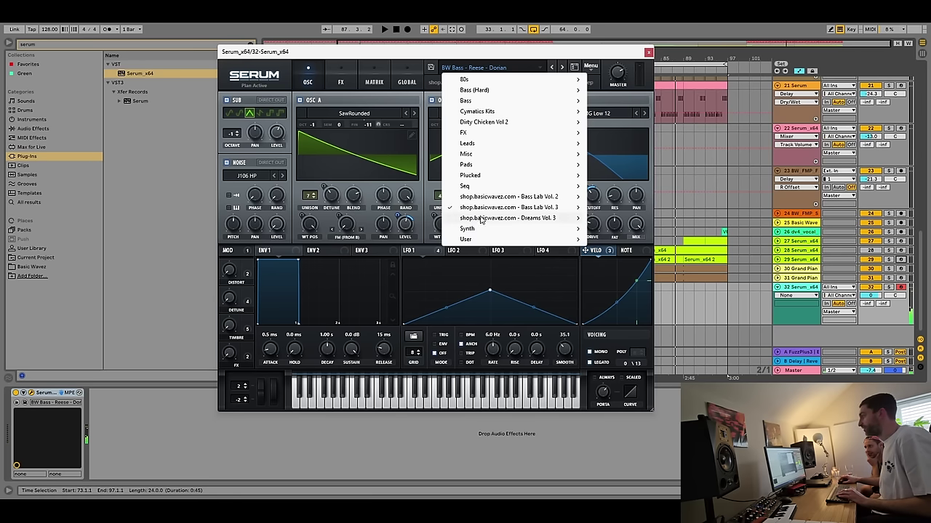
{"action": "mouse_move", "coordinate": [492, 208]}
{"action": "mouse_move", "coordinate": [610, 219]}
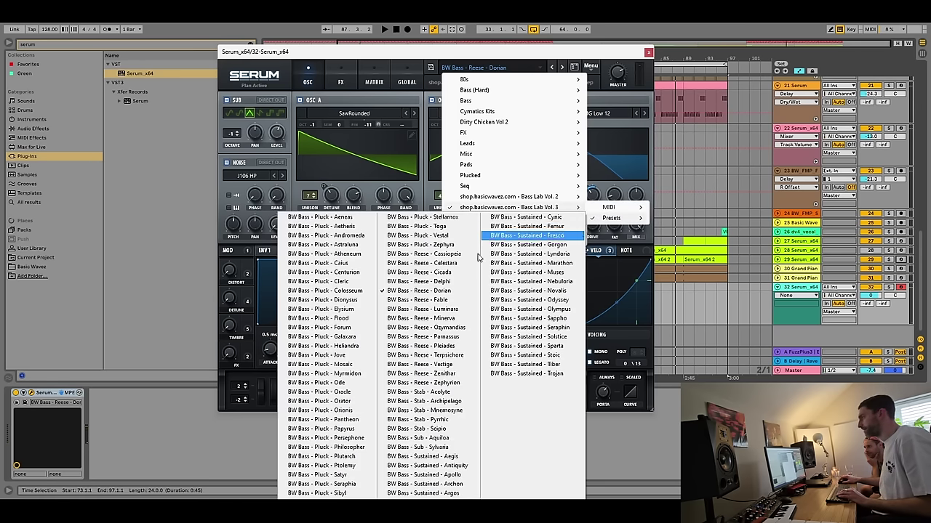
{"action": "left_click", "coordinate": [432, 253]}
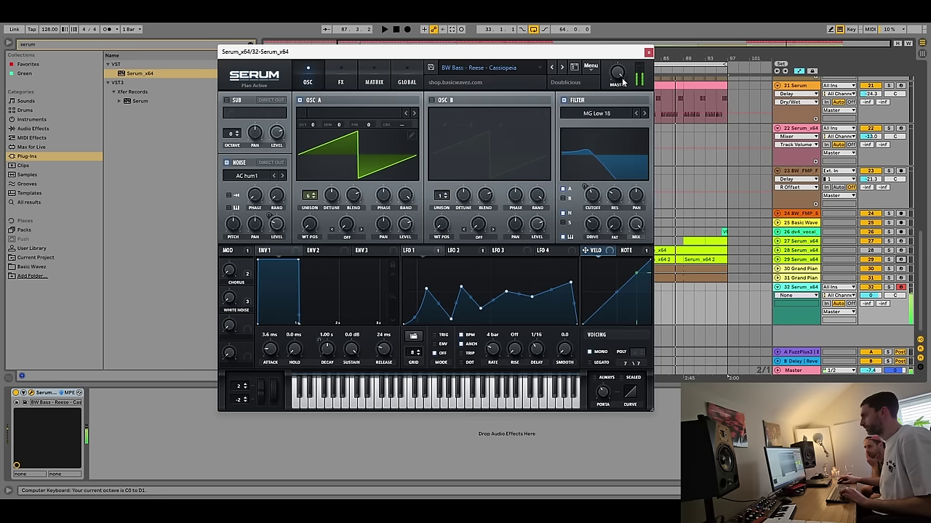
Close the Serum window and play the arrangement from bar 49 to try the reese bass against it.
{"action": "left_click", "coordinate": [648, 53]}
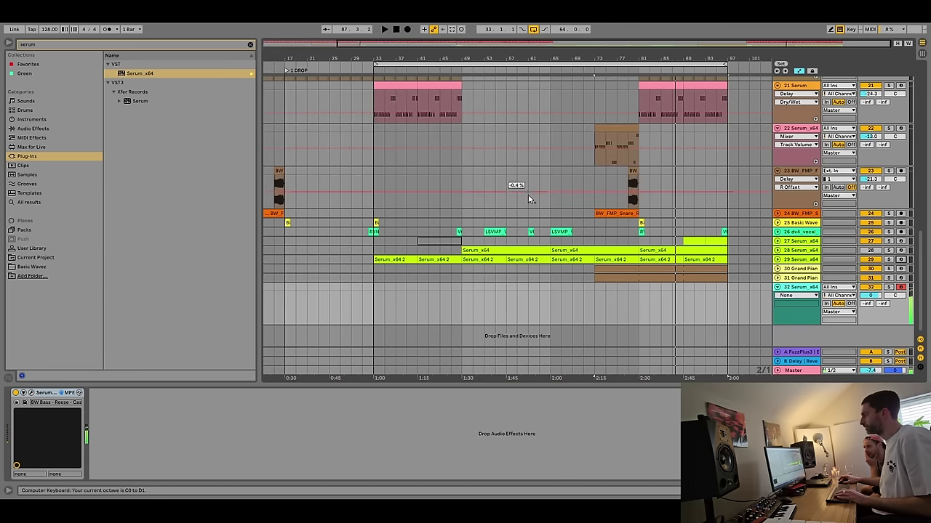
{"action": "left_click", "coordinate": [461, 283]}
{"action": "key", "text": "space"}
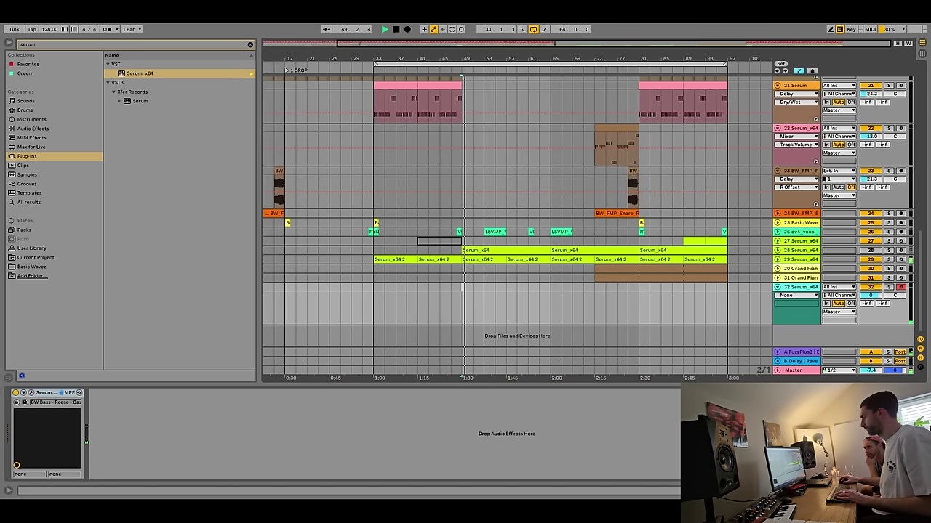
Copy the 16 bars of SubLab clips from bar 33 to bar 57 on the same track and play them.
{"action": "scroll", "coordinate": [582, 196], "scroll_direction": "up", "scroll_amount": 5}
{"action": "scroll", "coordinate": [450, 182], "scroll_direction": "down", "scroll_amount": 5}
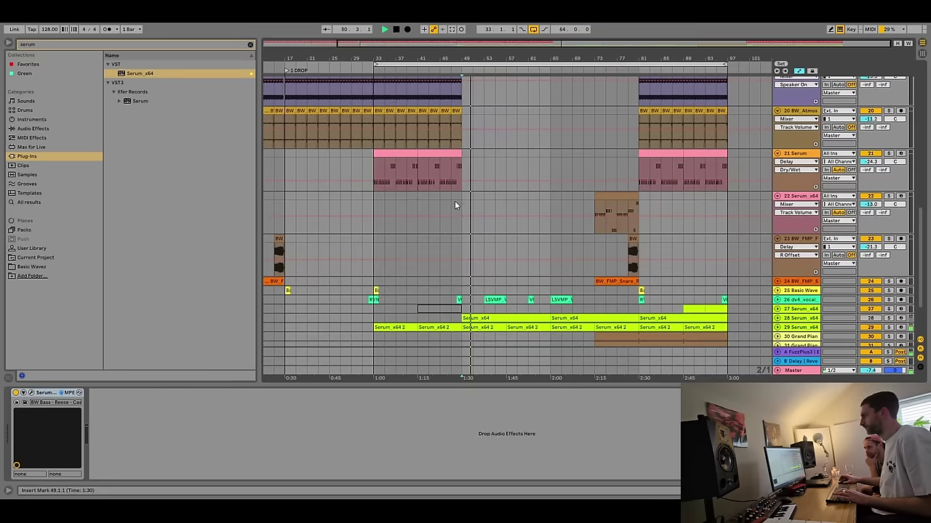
{"action": "scroll", "coordinate": [592, 208], "scroll_direction": "up", "scroll_amount": 3}
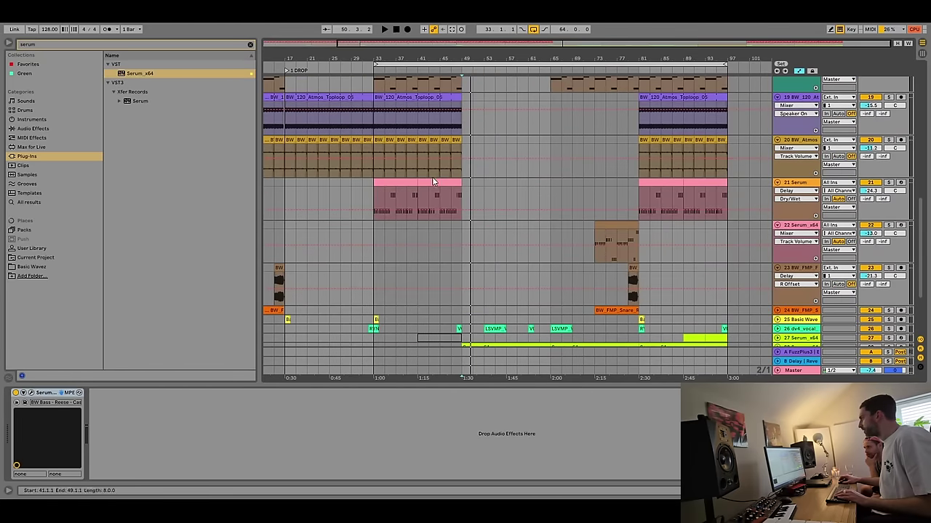
{"action": "scroll", "coordinate": [432, 181], "scroll_direction": "up", "scroll_amount": 8}
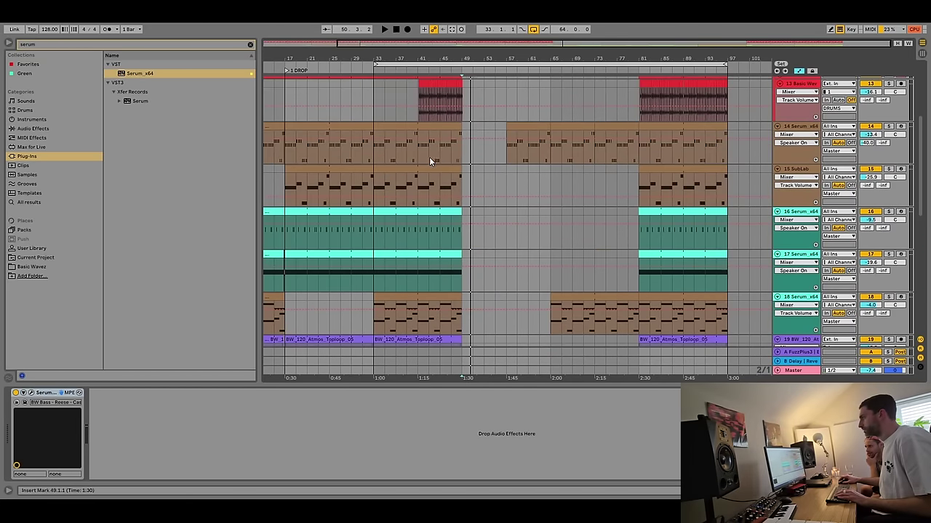
{"action": "left_click", "coordinate": [405, 169]}
{"action": "key", "text": "ctrl+c"}
{"action": "left_click", "coordinate": [507, 169]}
{"action": "key", "text": "ctrl+v"}
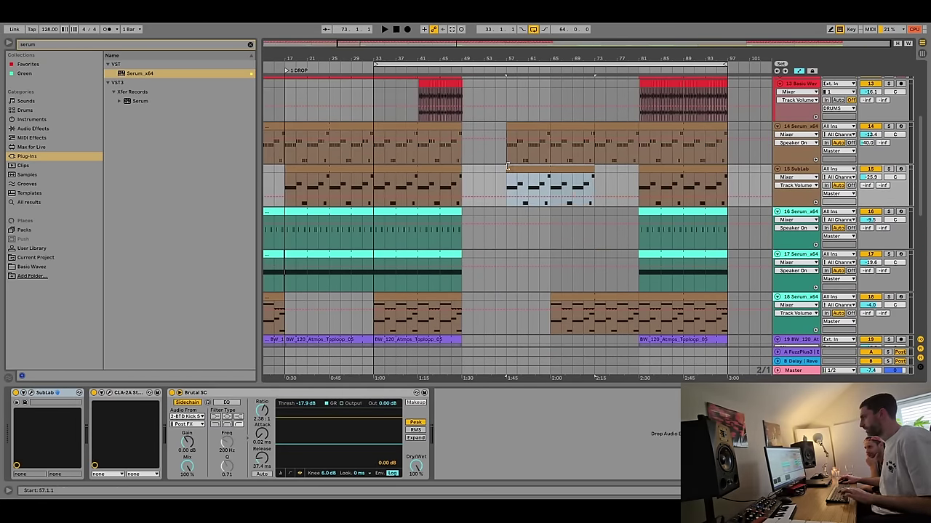
{"action": "key", "text": "space"}
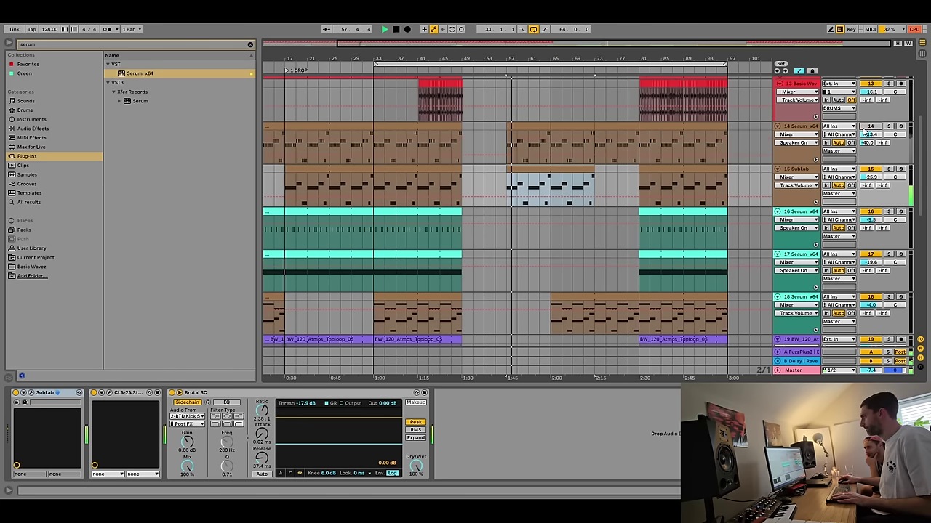
{"action": "key", "text": "space"}
Delete the SubLab copy at bar 57 and the 14 Serum_x64 clip between bars 57 and 65.
{"action": "scroll", "coordinate": [552, 164], "scroll_direction": "down", "scroll_amount": 1}
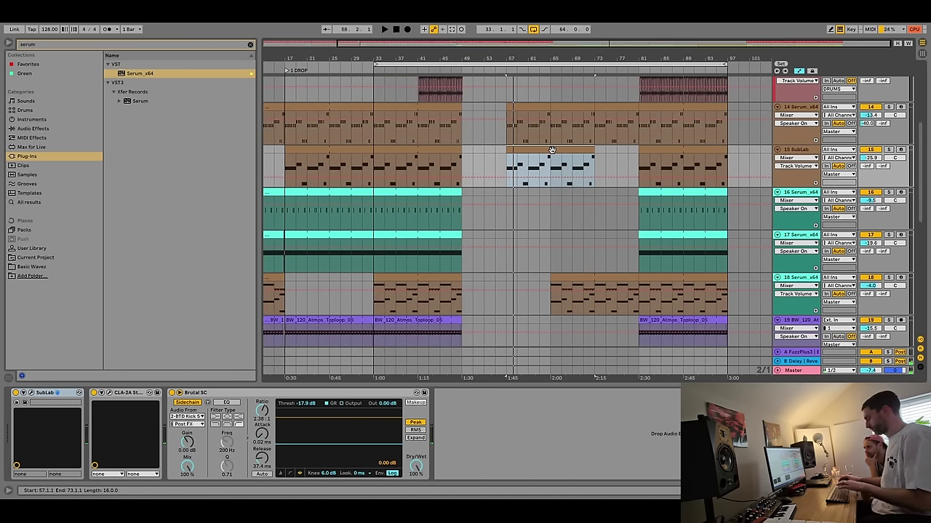
{"action": "key", "text": "Delete"}
{"action": "scroll", "coordinate": [538, 181], "scroll_direction": "down", "scroll_amount": 10}
{"action": "scroll", "coordinate": [507, 240], "scroll_direction": "up", "scroll_amount": 8}
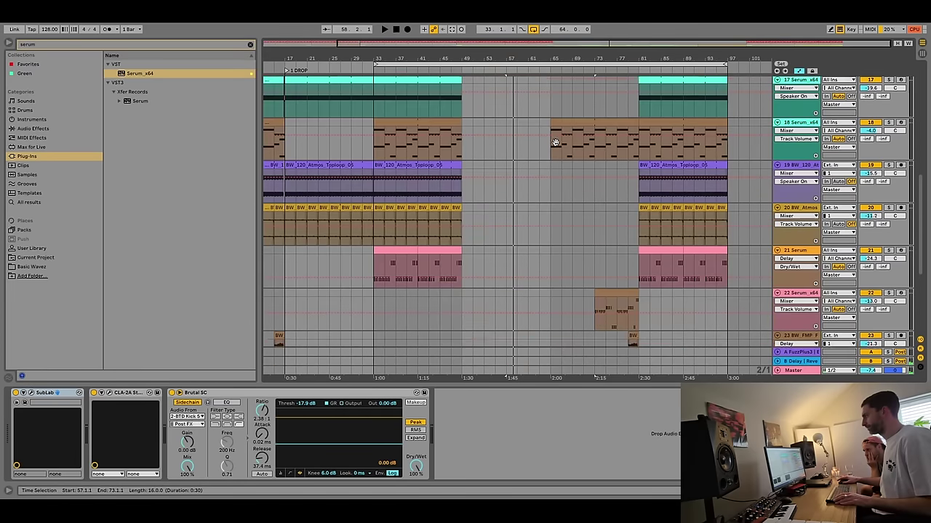
{"action": "scroll", "coordinate": [542, 130], "scroll_direction": "up", "scroll_amount": 1}
{"action": "left_click", "coordinate": [510, 89]}
{"action": "key", "text": "Delete"}
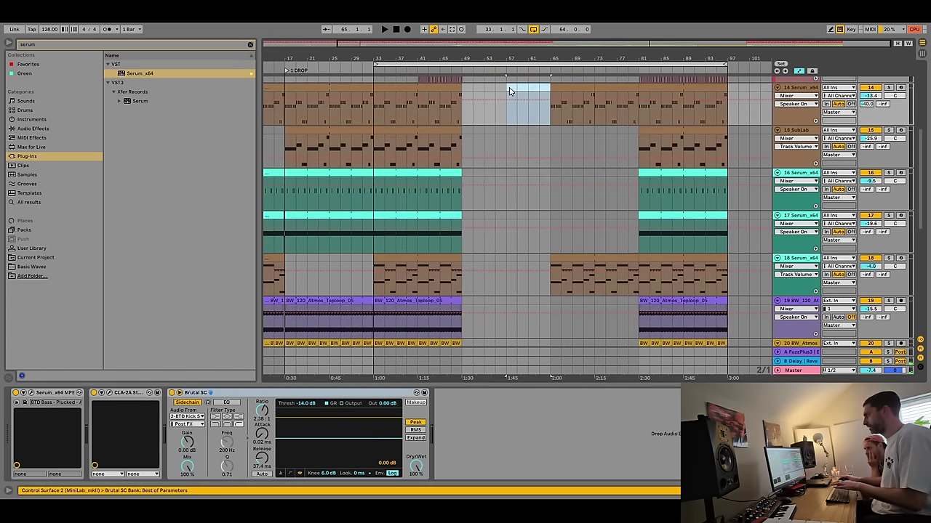
Move the reese bass Serum_x64 track up in the arrangement, directly below the 18 Serum_x64 track.
{"action": "scroll", "coordinate": [519, 217], "scroll_direction": "down", "scroll_amount": 6}
{"action": "scroll", "coordinate": [519, 220], "scroll_direction": "down", "scroll_amount": 5}
{"action": "left_click", "coordinate": [802, 296]}
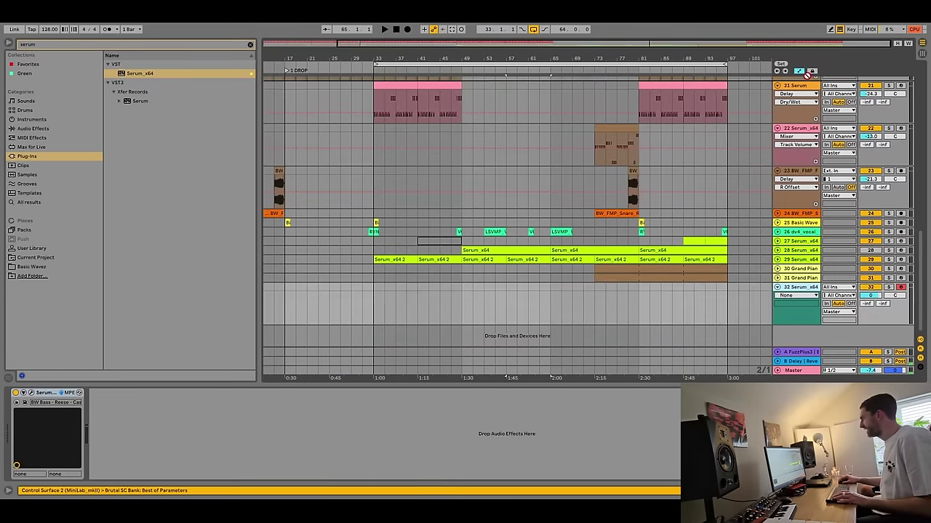
{"action": "scroll", "coordinate": [805, 88], "scroll_direction": "up", "scroll_amount": 4}
{"action": "scroll", "coordinate": [805, 88], "scroll_direction": "up", "scroll_amount": 3}
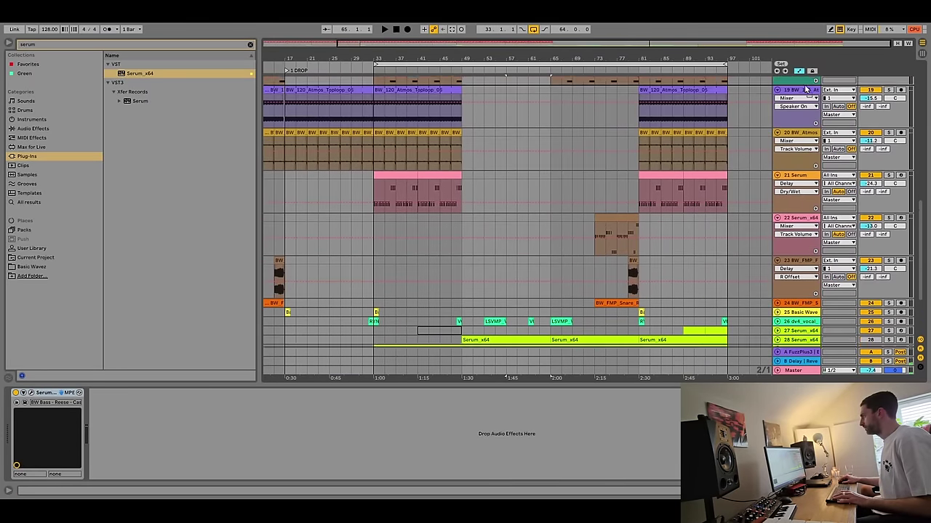
{"action": "left_click_drag", "start_coordinate": [805, 133], "coordinate": [778, 138]}
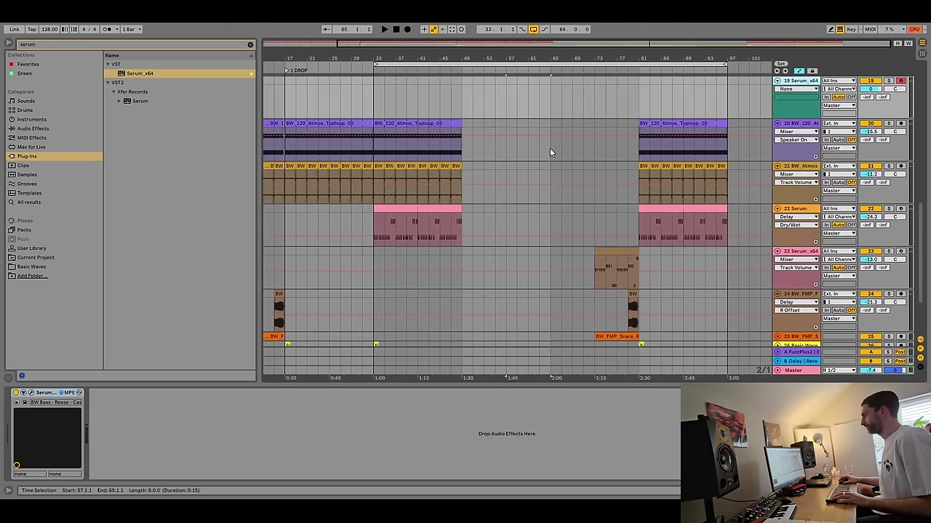
Paste the copied SubLab clips onto the 19 Serum_x64 track at bar 57 and play them through the reese bass.
{"action": "scroll", "coordinate": [507, 129], "scroll_direction": "up", "scroll_amount": 5}
{"action": "left_click", "coordinate": [501, 231]}
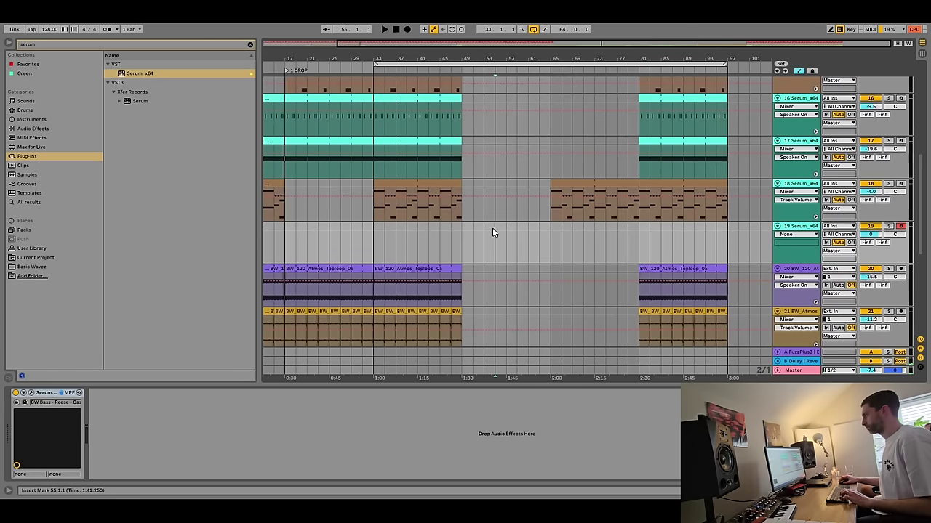
{"action": "key", "text": "ctrl+v"}
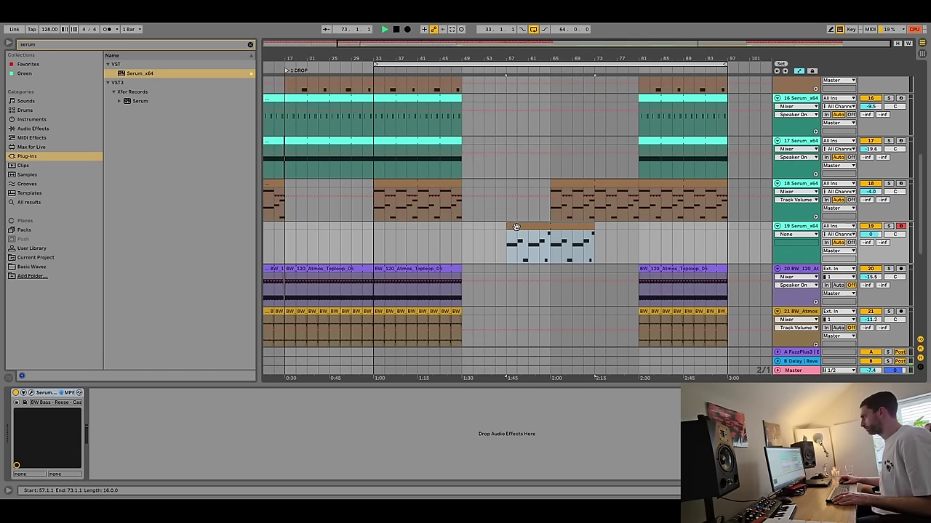
{"action": "scroll", "coordinate": [520, 224], "scroll_direction": "up", "scroll_amount": 5}
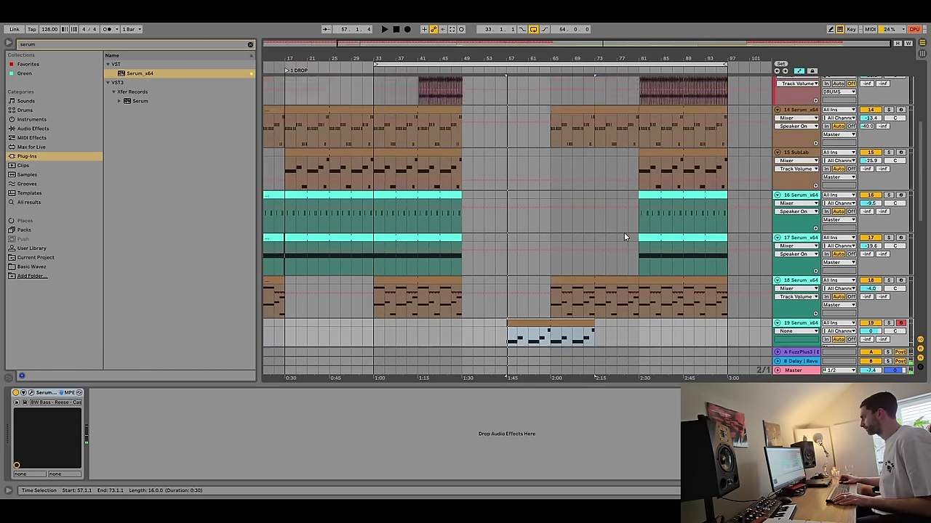
Transpose all notes in the first reese bass clip down two octaves and lengthen them slightly so they overlap.
{"action": "scroll", "coordinate": [623, 232], "scroll_direction": "down", "scroll_amount": 4}
{"action": "double_click", "coordinate": [525, 246]}
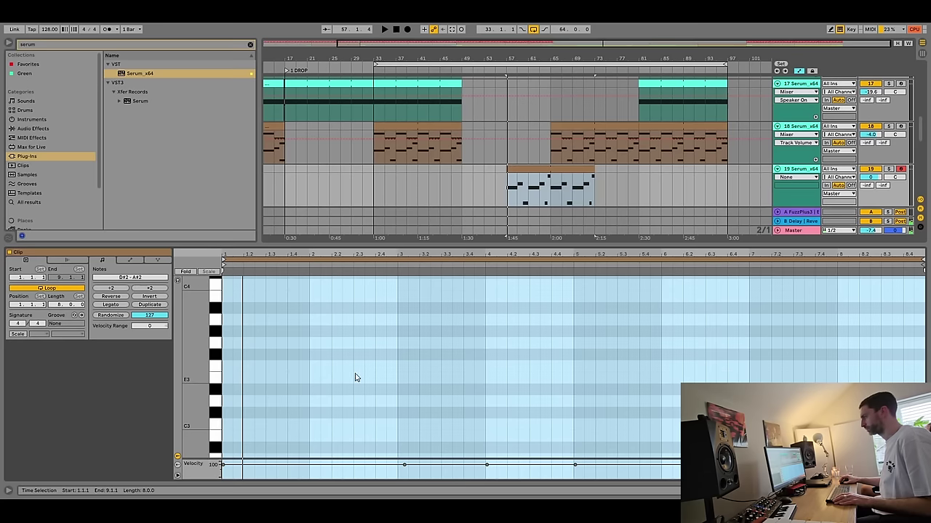
{"action": "scroll", "coordinate": [355, 377], "scroll_direction": "down", "scroll_amount": 4}
{"action": "left_click", "coordinate": [376, 330]}
{"action": "key", "text": "ctrl+a"}
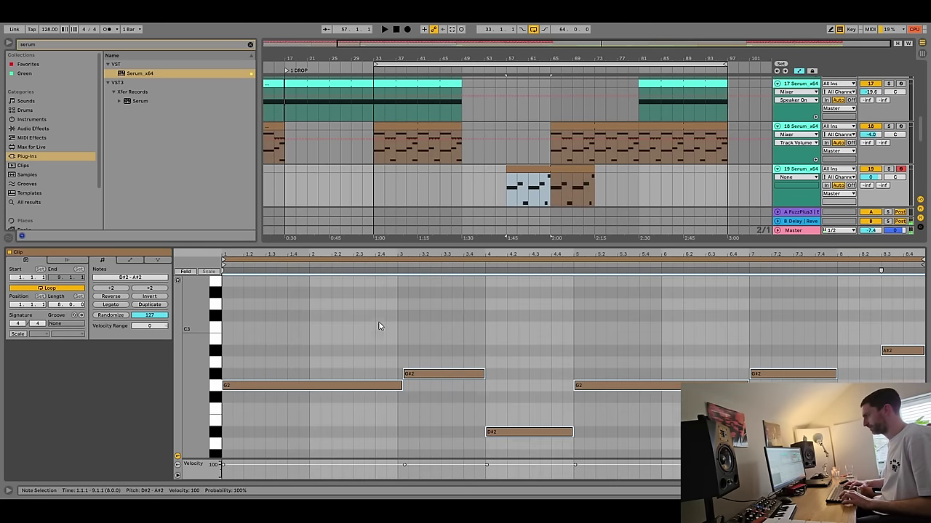
{"action": "key", "text": "shift+Down"}
{"action": "key", "text": "shift+Right"}
Play the reese bass from bar 57 and lower the 19 Serum_x64 track volume to -3.5 dB in the mixer.
{"action": "key", "text": "space"}
{"action": "key", "text": "Tab"}
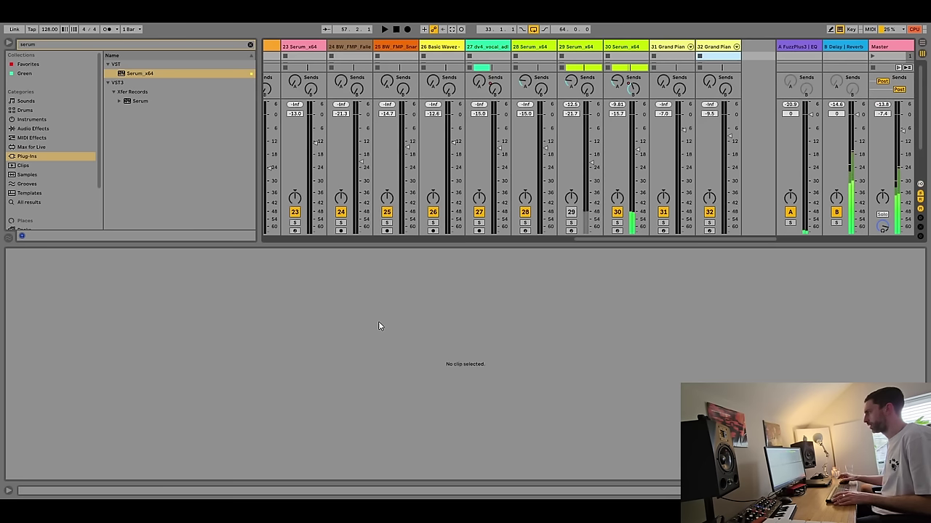
{"action": "key", "text": "Tab"}
{"action": "key", "text": "Tab"}
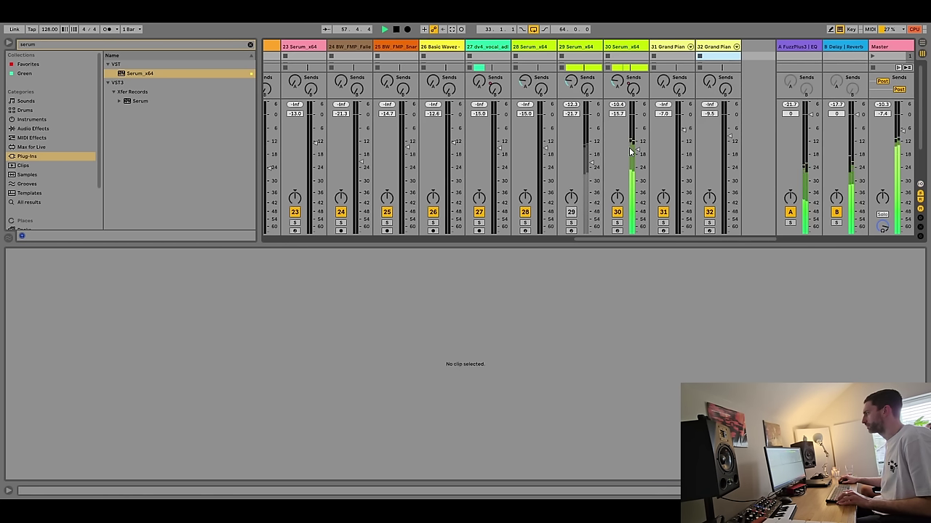
{"action": "key", "text": "Tab"}
{"action": "key", "text": "Tab"}
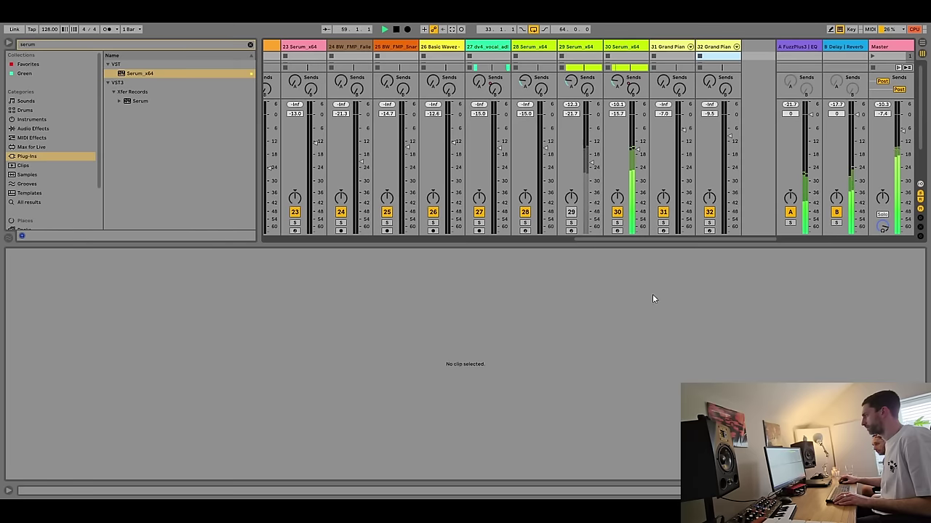
{"action": "left_click_drag", "start_coordinate": [592, 237], "coordinate": [425, 251]}
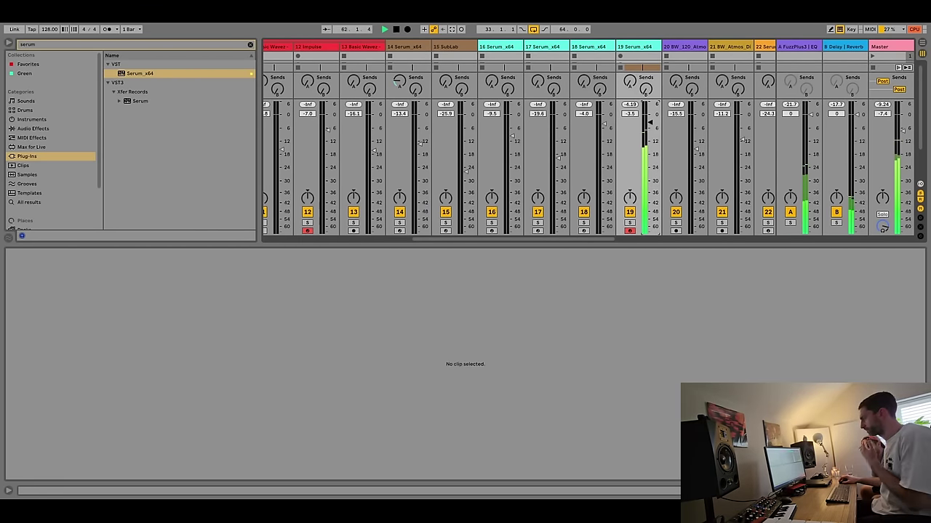
{"action": "left_click", "coordinate": [922, 491]}
{"action": "key", "text": "Tab"}
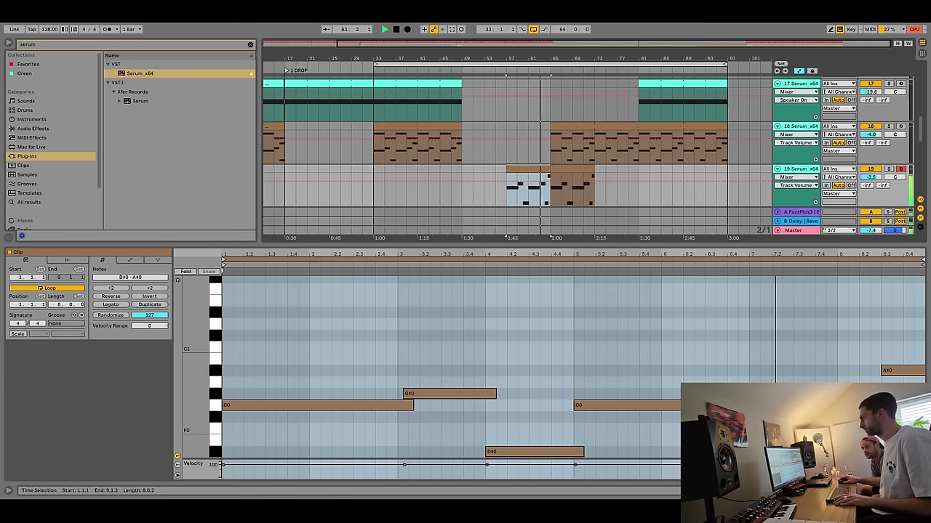
Extend the reese bass pattern on track 19 to bar 81 and lower the track's volume to about -7 dB.
{"action": "left_click", "coordinate": [573, 176], "text": "shift"}
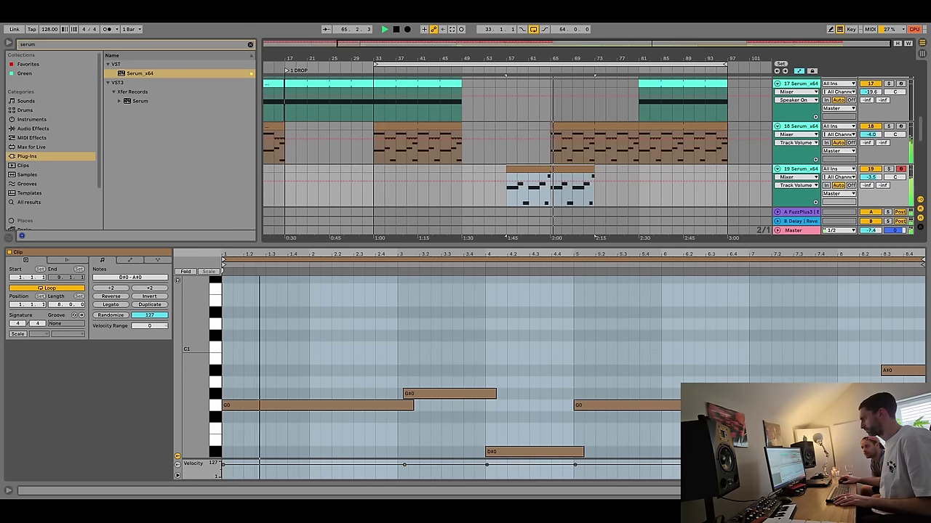
{"action": "key", "text": "ctrl+alt+l"}
{"action": "left_click_drag", "start_coordinate": [594, 176], "coordinate": [639, 174]}
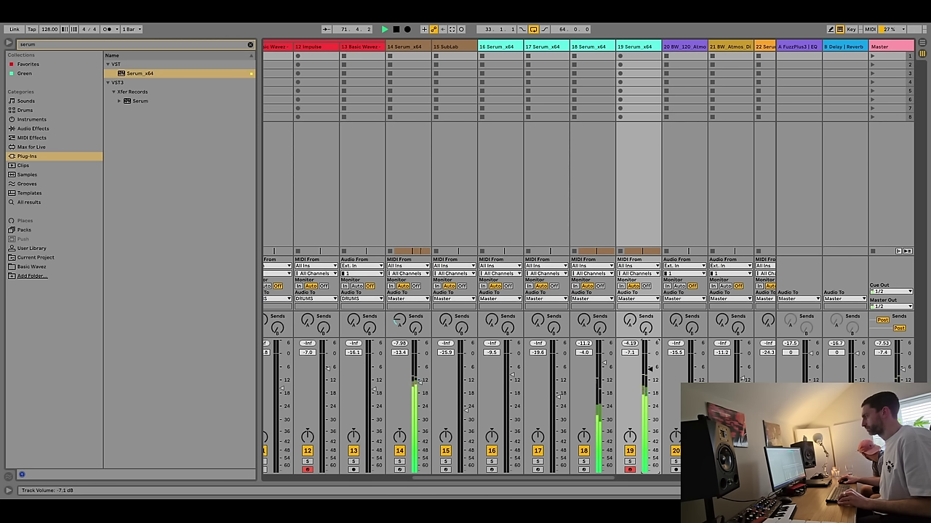
{"action": "key", "text": "Tab"}
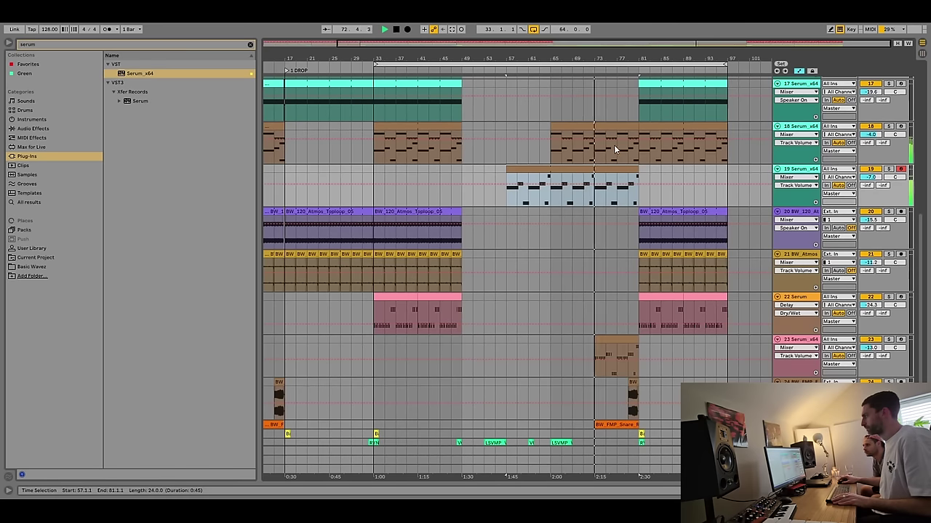
Stop playback and group the two Grand Piano tracks.
{"action": "scroll", "coordinate": [619, 312], "scroll_direction": "down", "scroll_amount": 3}
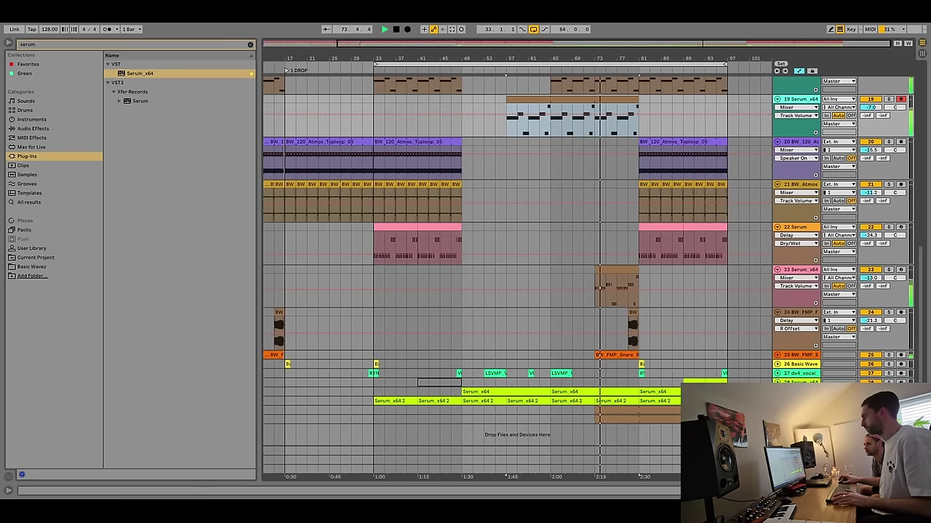
{"action": "key", "text": "space"}
{"action": "left_click", "coordinate": [797, 401]}
{"action": "key", "text": "Down"}
{"action": "key", "text": "Down"}
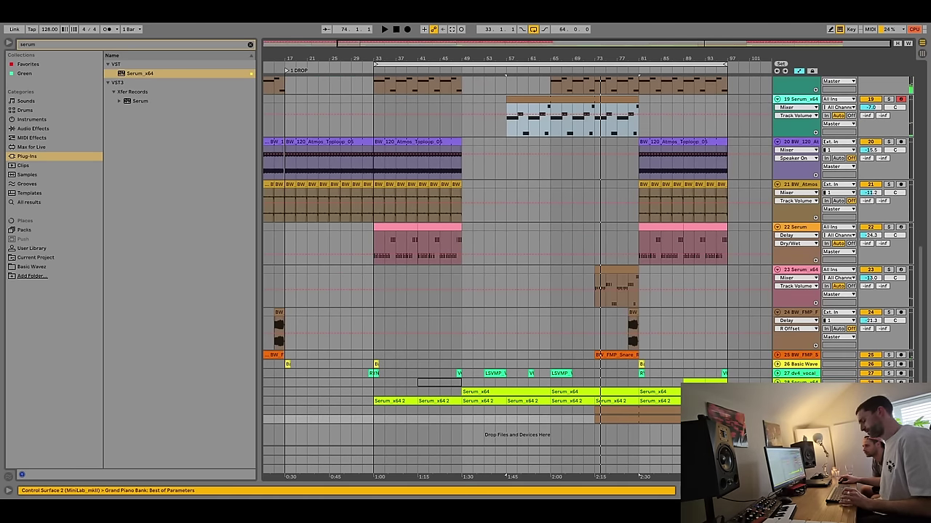
{"action": "right_click", "coordinate": [803, 224]}
{"action": "left_click", "coordinate": [825, 318]}
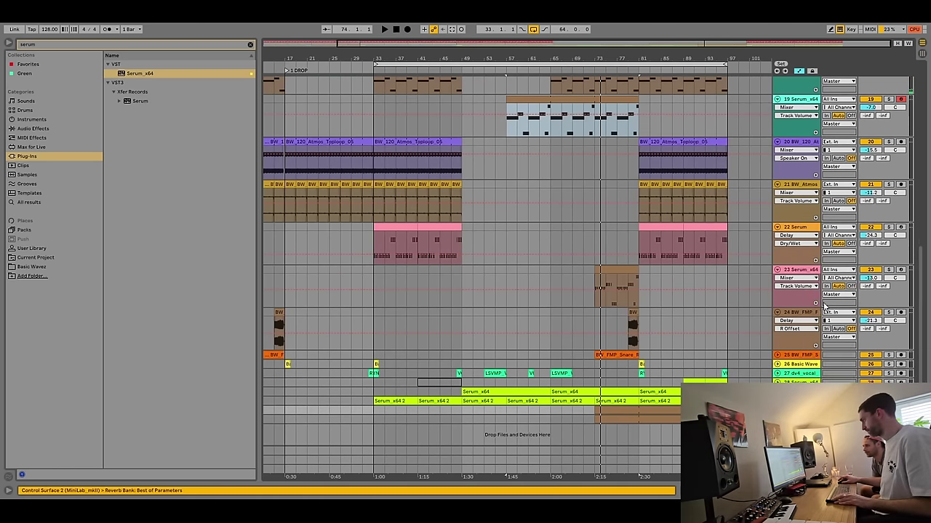
Add an Auto Filter from the EQ & Filters audio effects to the Grand Piano group.
{"action": "left_click", "coordinate": [55, 129]}
{"action": "left_click", "coordinate": [251, 45]}
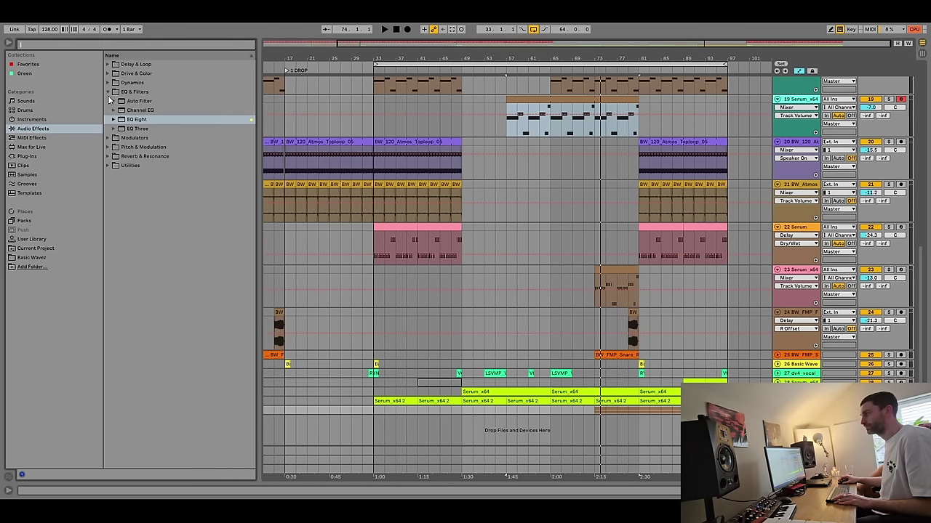
{"action": "double_click", "coordinate": [138, 101]}
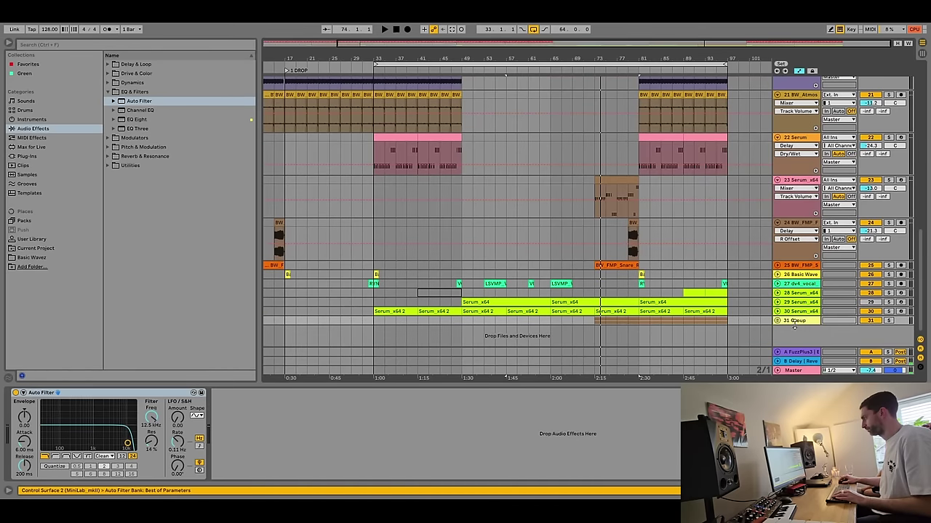
Lower the Auto Filter's low-pass frequency to about 183 Hz and play the arrangement from bar 73.
{"action": "key", "text": "space"}
{"action": "left_click_drag", "start_coordinate": [127, 443], "coordinate": [93, 442]}
{"action": "left_click", "coordinate": [598, 332]}
{"action": "key", "text": "space"}
{"action": "key", "text": "space"}
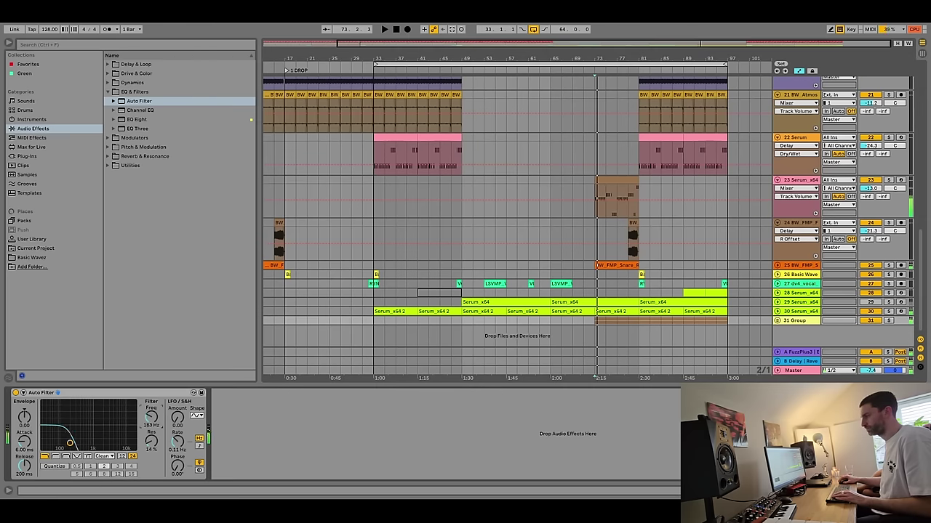
Unfold the Grand Piano group and automate its Auto Filter frequency to rise from about 192 Hz at bar 73.
{"action": "left_click", "coordinate": [778, 321]}
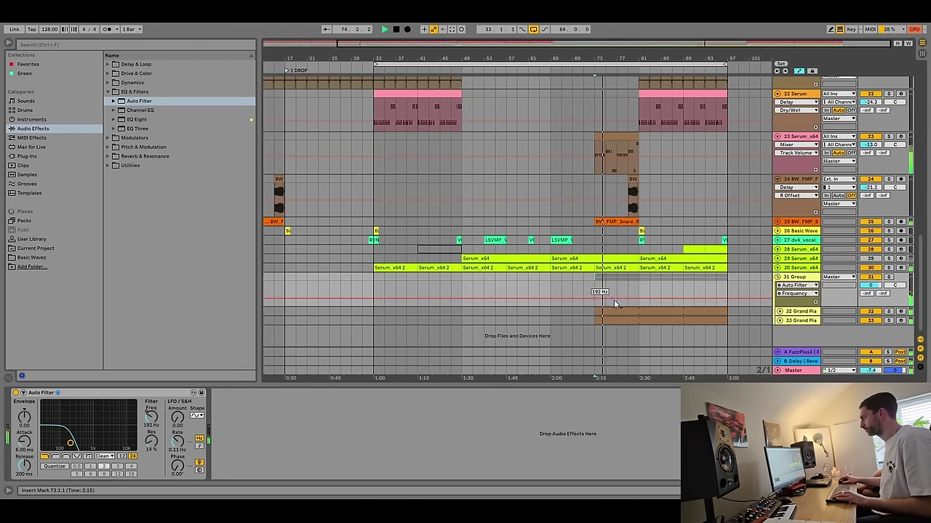
{"action": "key", "text": "Tab"}
{"action": "key", "text": "Tab"}
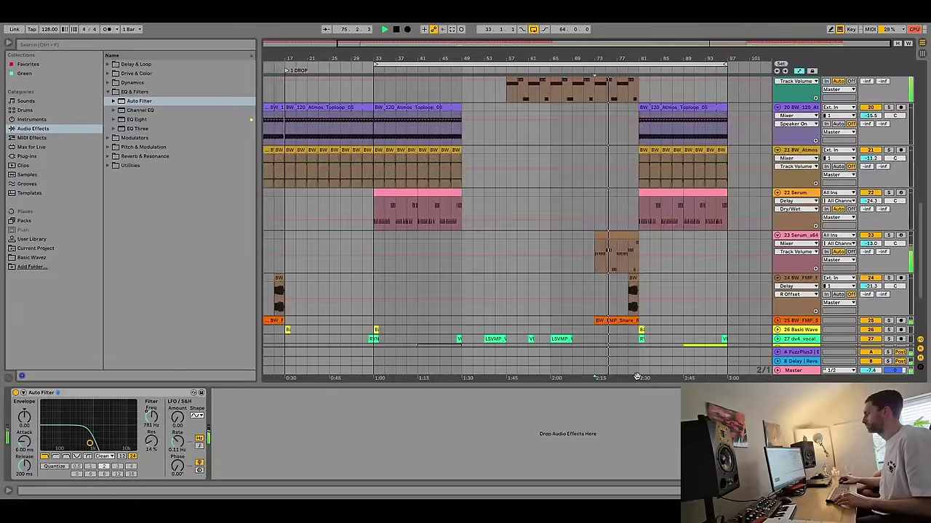
Lower the 30 Serum_x64 track volume to -16.0 dB in the mixer while the arrangement plays.
{"action": "key", "text": "Tab"}
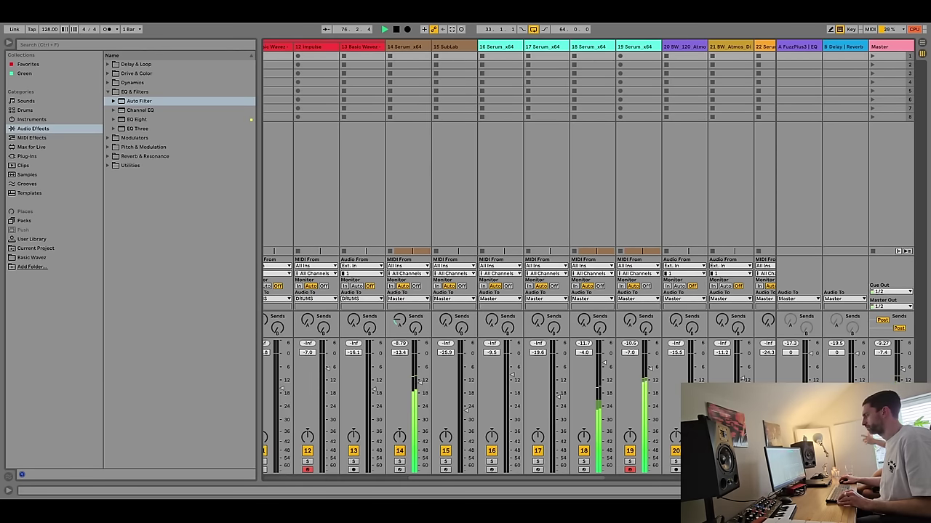
{"action": "left_click_drag", "start_coordinate": [573, 479], "coordinate": [756, 478]}
{"action": "left_click", "coordinate": [620, 48]}
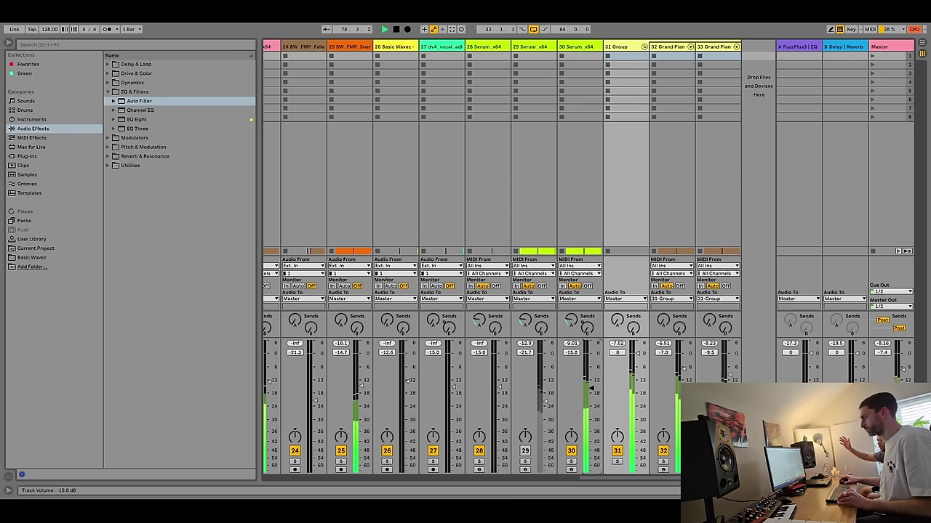
{"action": "key", "text": "Tab"}
{"action": "key", "text": "Tab"}
{"action": "key", "text": "Tab"}
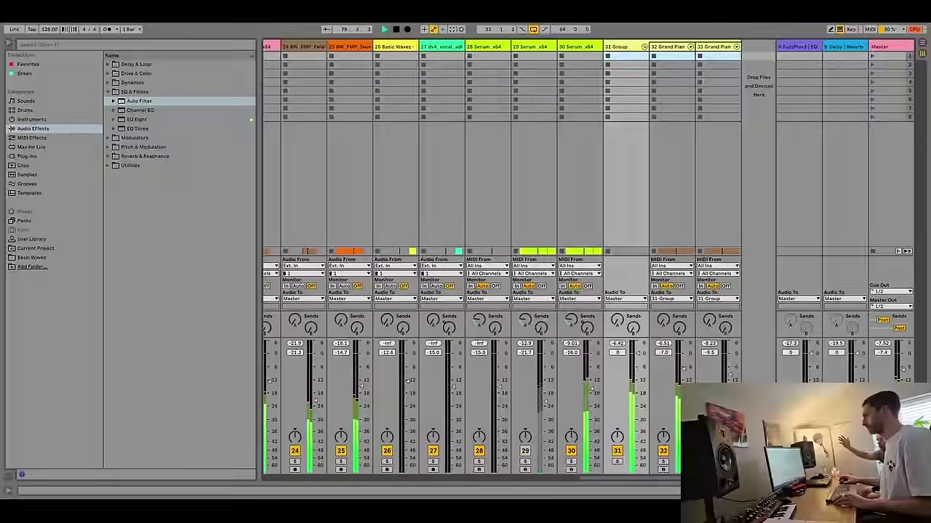
Return to the arrangement and fold the 31 Group track.
{"action": "key", "text": "super+alt+l"}
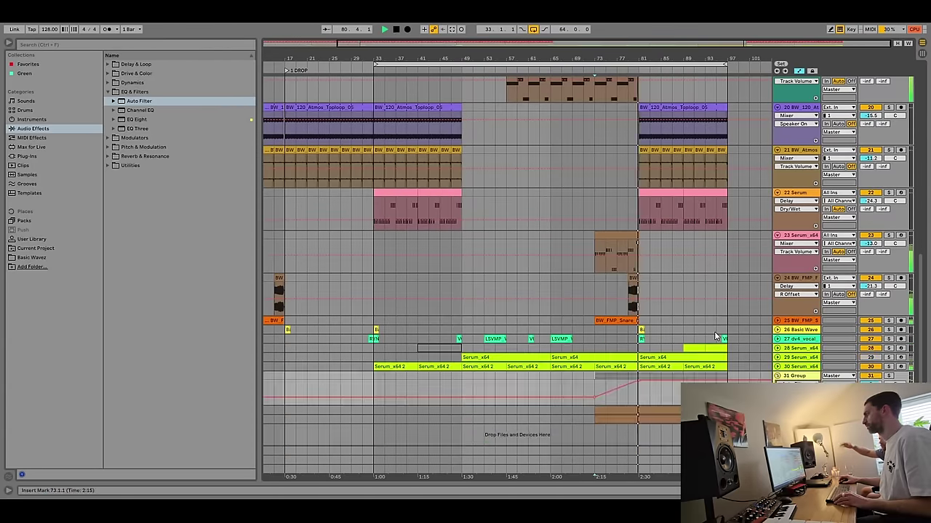
{"action": "key", "text": "Tab"}
{"action": "key", "text": "Tab"}
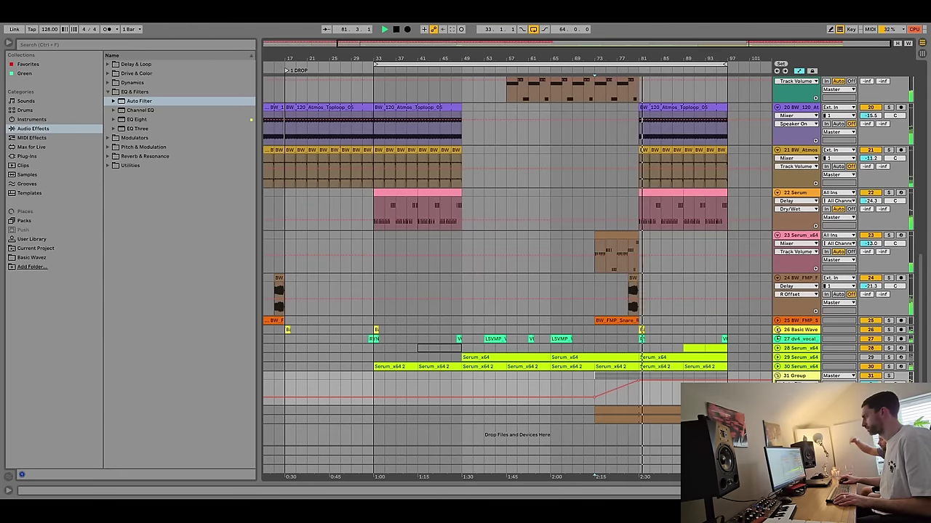
{"action": "left_click", "coordinate": [777, 376]}
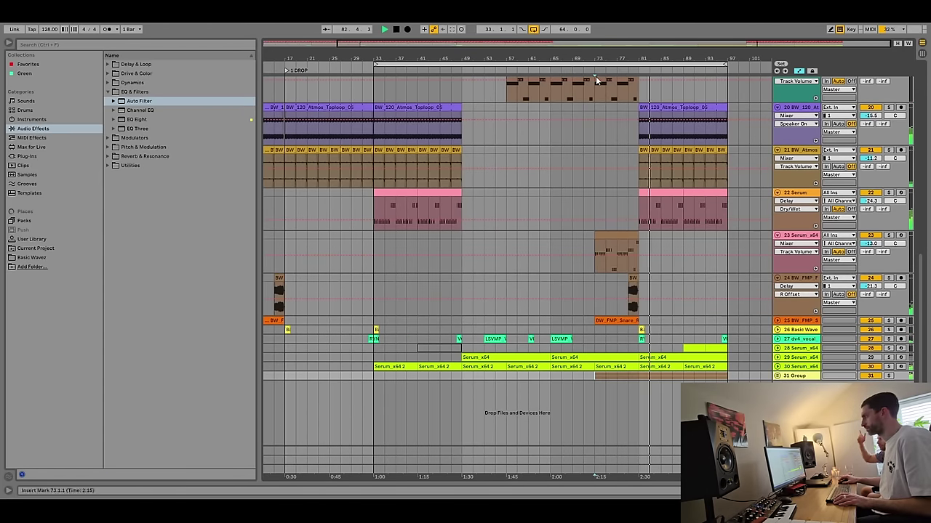
{"action": "scroll", "coordinate": [581, 249], "scroll_direction": "down", "scroll_amount": 2}
{"action": "scroll", "coordinate": [577, 253], "scroll_direction": "up", "scroll_amount": 2}
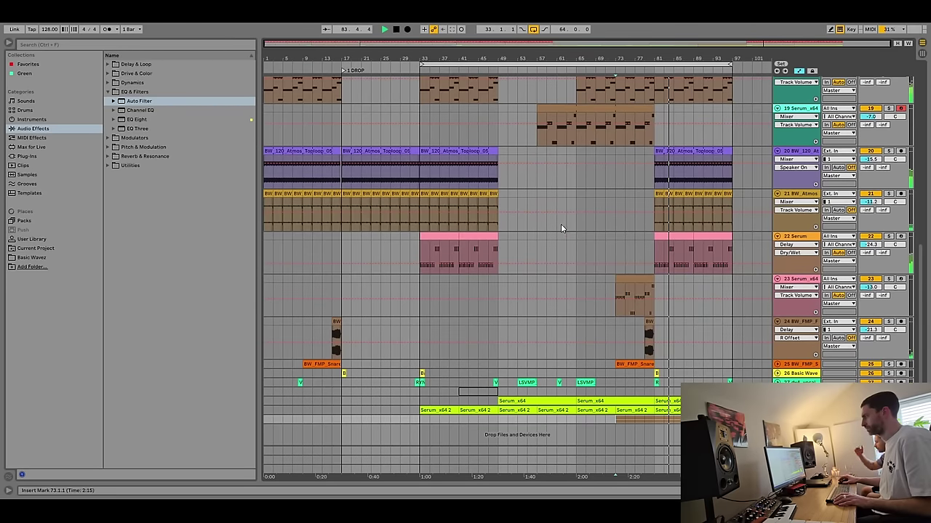
Play from the 19 Serum_x64 clip at bar 57 and lower that track's volume to -8.5 dB.
{"action": "left_click", "coordinate": [480, 393]}
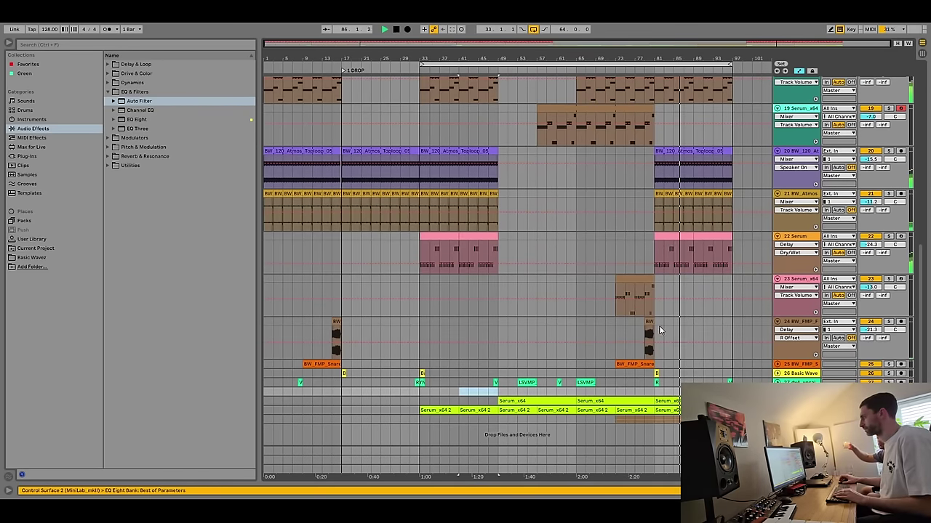
{"action": "scroll", "coordinate": [615, 230], "scroll_direction": "up", "scroll_amount": 2}
{"action": "scroll", "coordinate": [614, 230], "scroll_direction": "up", "scroll_amount": 3}
{"action": "scroll", "coordinate": [581, 218], "scroll_direction": "down", "scroll_amount": 2}
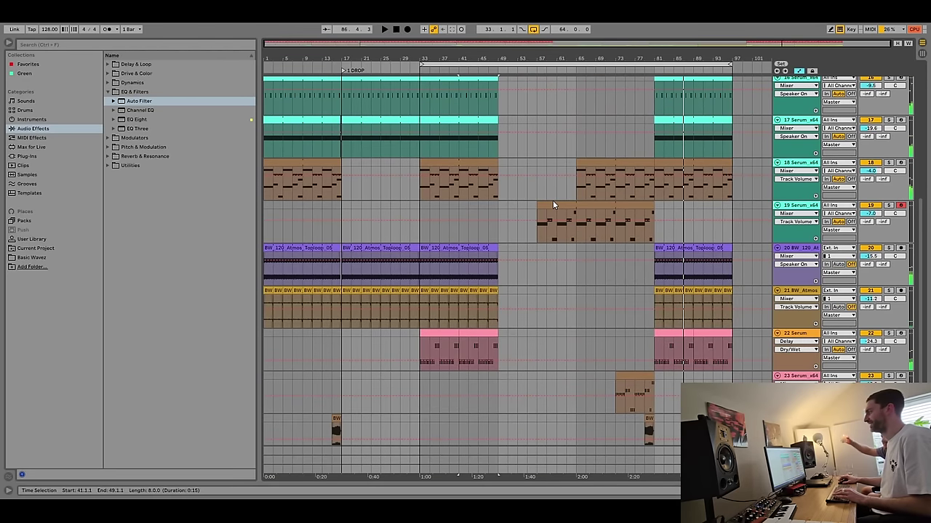
{"action": "left_click", "coordinate": [553, 203]}
{"action": "key", "text": "space"}
{"action": "key", "text": "Tab"}
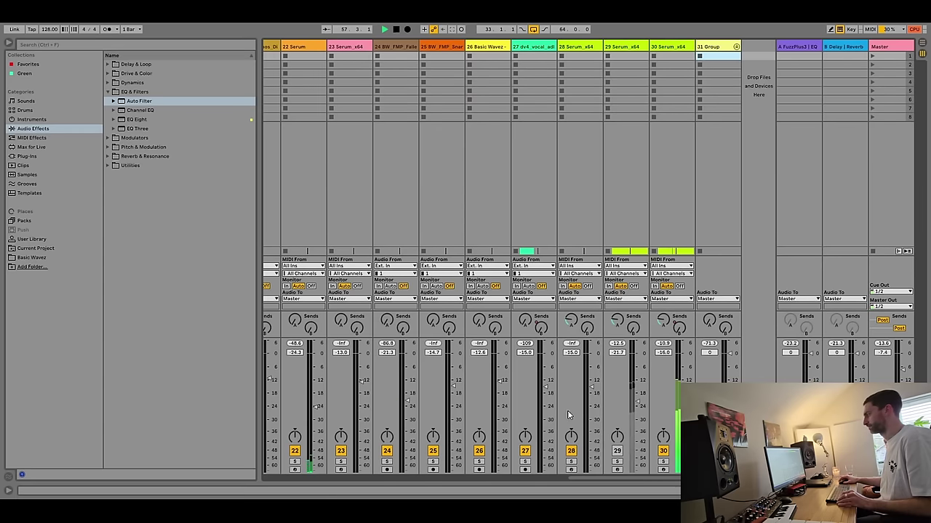
{"action": "left_click_drag", "start_coordinate": [614, 478], "coordinate": [525, 480]}
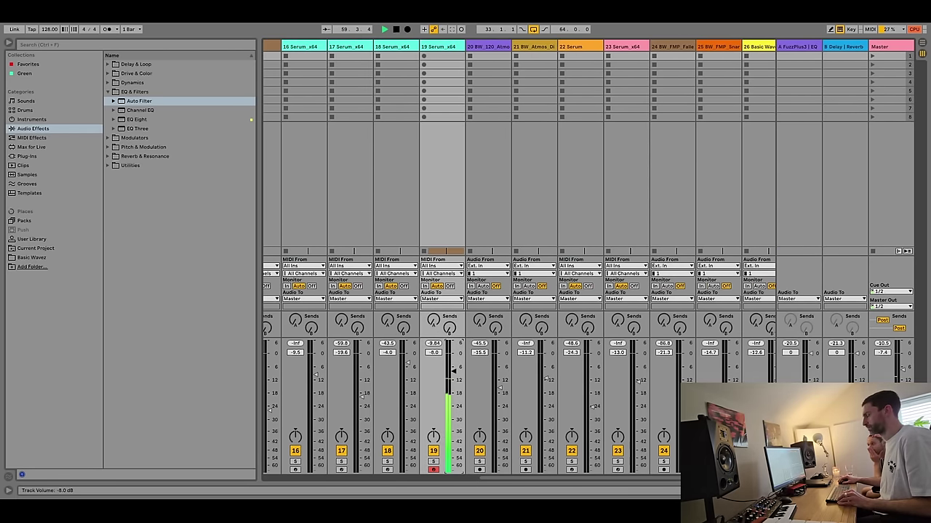
{"action": "key", "text": "Tab"}
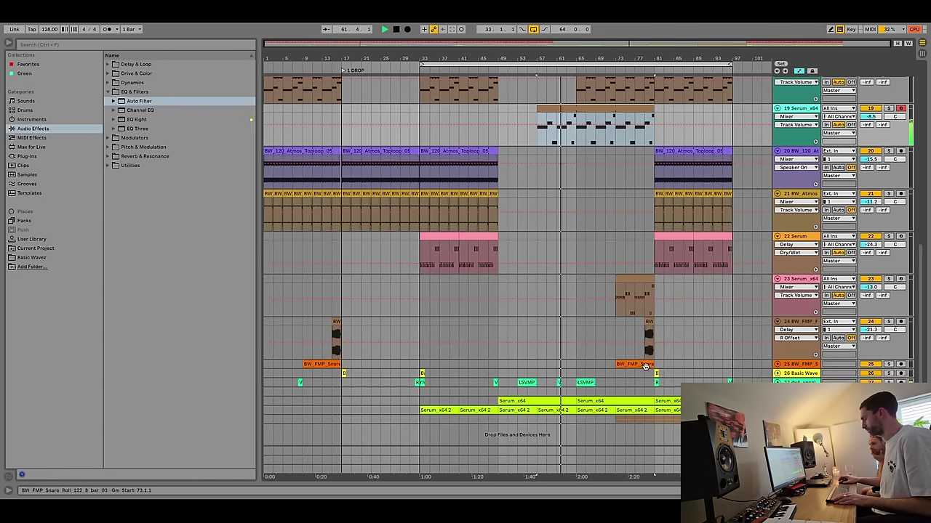
Select the LSVMP vocal clip at bar 65 and unfold the 27 dv4_vocal track.
{"action": "key", "text": "Down"}
{"action": "key", "text": "Down"}
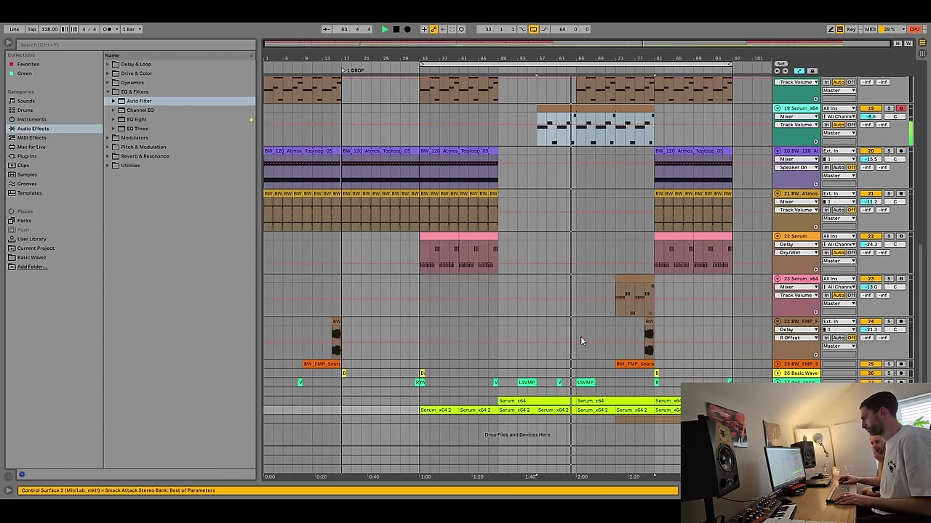
{"action": "left_click", "coordinate": [592, 382]}
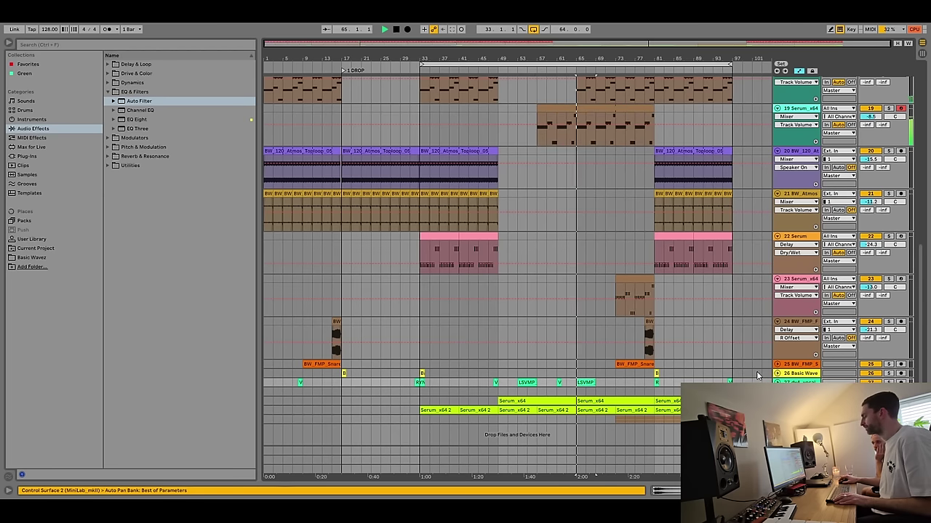
{"action": "left_click", "coordinate": [778, 383]}
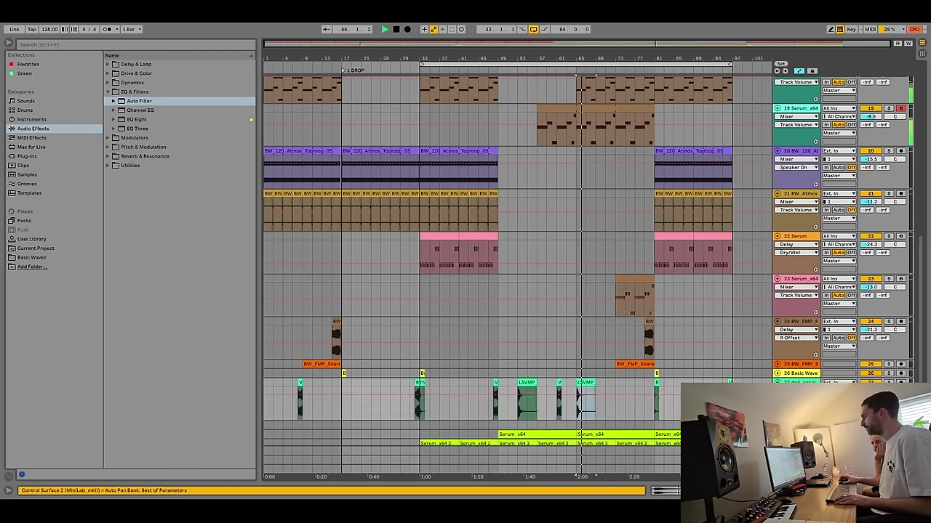
{"action": "scroll", "coordinate": [638, 340], "scroll_direction": "down", "scroll_amount": 2}
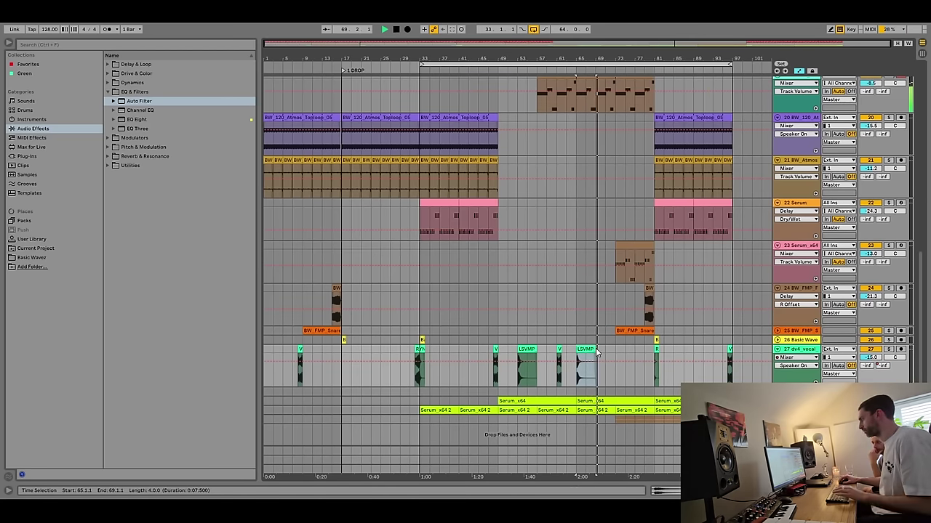
Copy the VOX_DVP_140 vocal clip at bar 48, switch to a finer fixed grid and paste the clip at bar 72.
{"action": "left_click", "coordinate": [495, 348]}
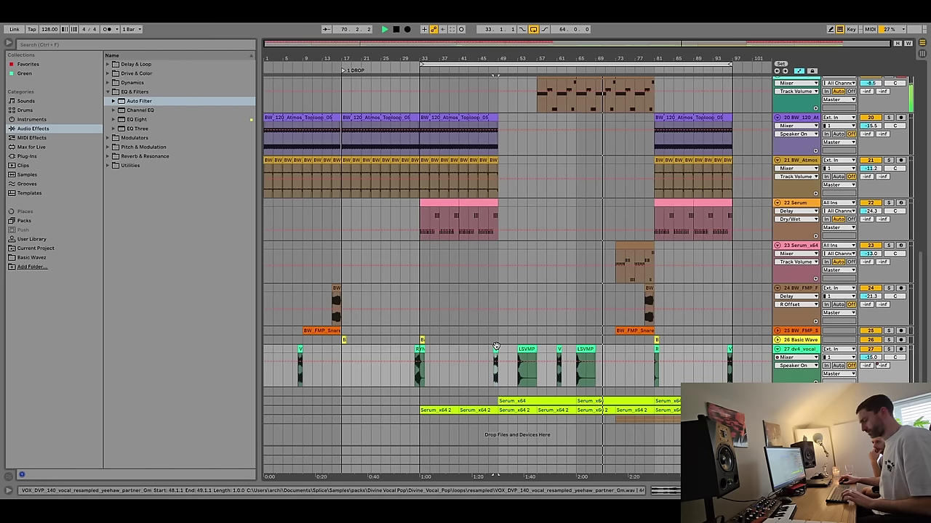
{"action": "right_click", "coordinate": [610, 352]}
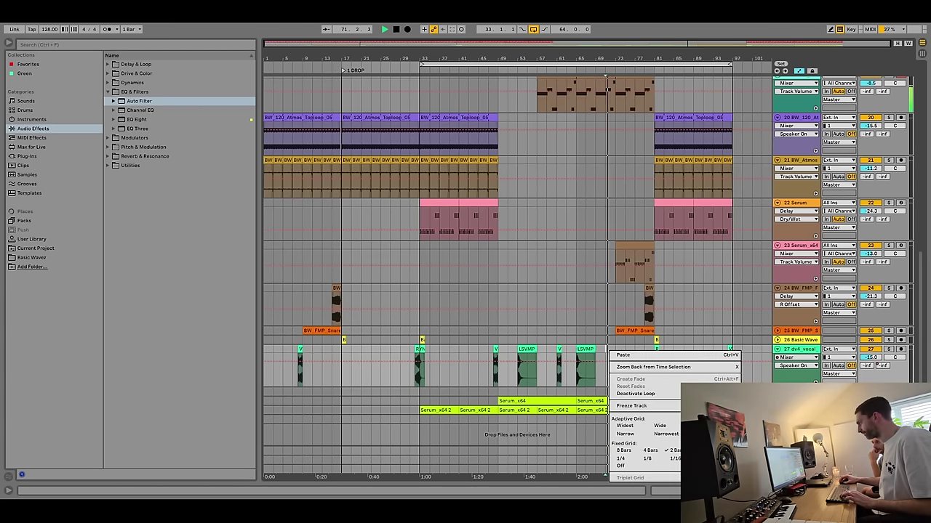
{"action": "left_click", "coordinate": [703, 451]}
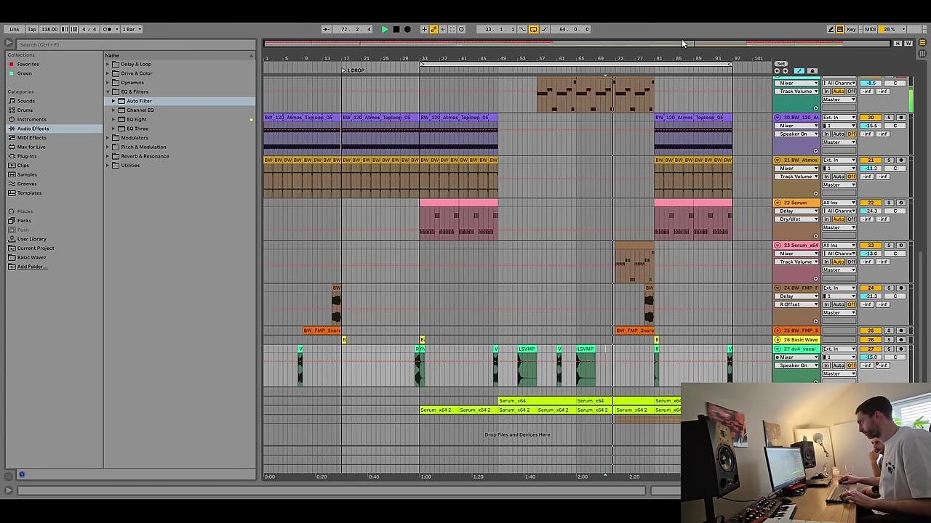
{"action": "left_click_drag", "start_coordinate": [681, 39], "coordinate": [685, 197]}
{"action": "key", "text": "ctrl+v"}
{"action": "key", "text": "space"}
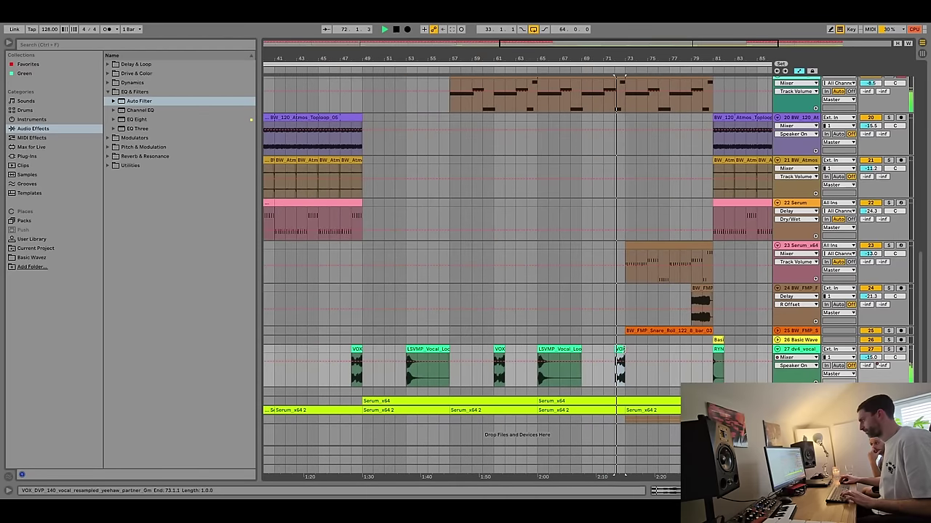
Paste further copies of the VOX vocal clip at bars 74, 76, 78 and 80 on the vocal track.
{"action": "left_click", "coordinate": [637, 355]}
{"action": "key", "text": "ctrl+v"}
{"action": "left_click", "coordinate": [660, 351]}
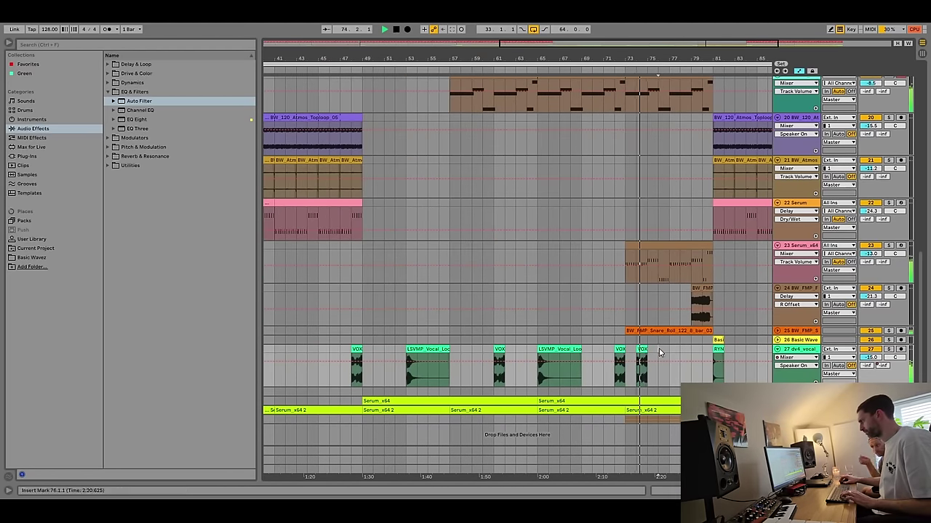
{"action": "key", "text": "ctrl+v"}
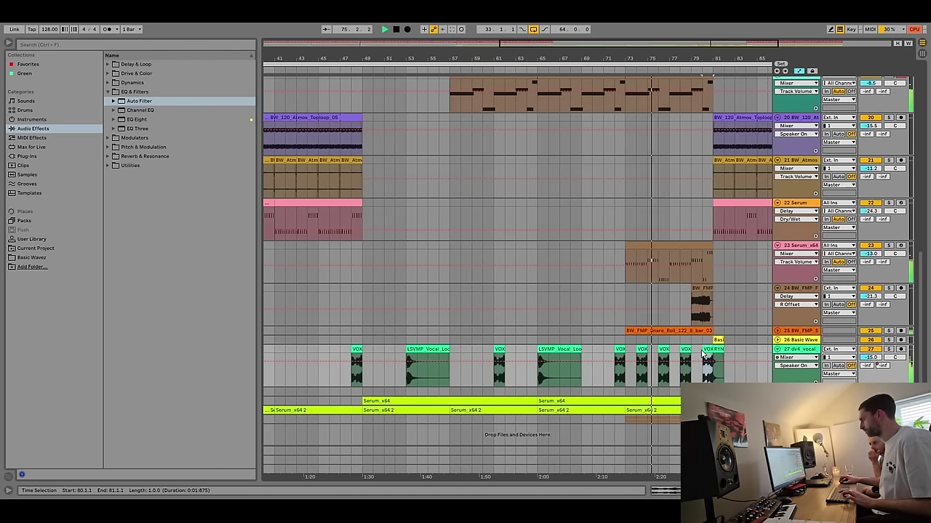
{"action": "key", "text": "ctrl+v"}
{"action": "key", "text": "ctrl+v"}
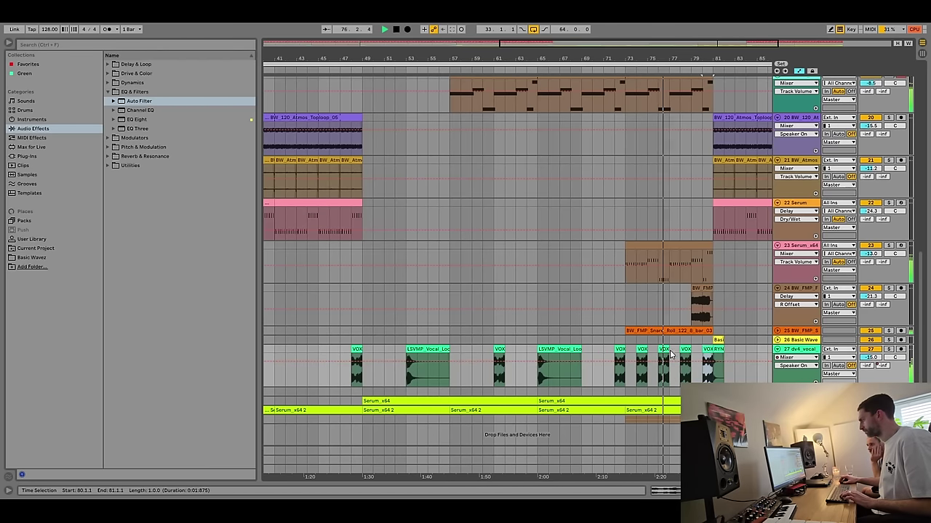
Insert a new audio track directly below the 27 dv4_vocal track.
{"action": "key", "text": "Tab"}
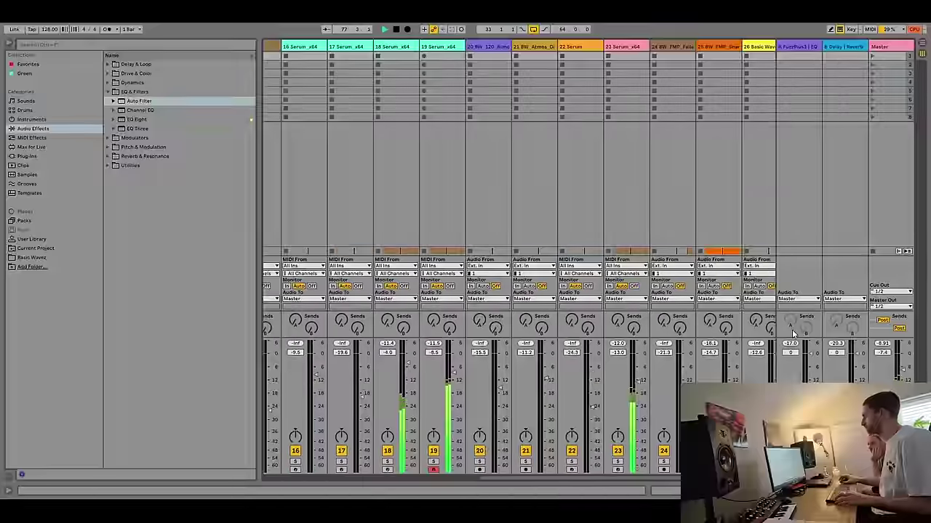
{"action": "key", "text": "Tab"}
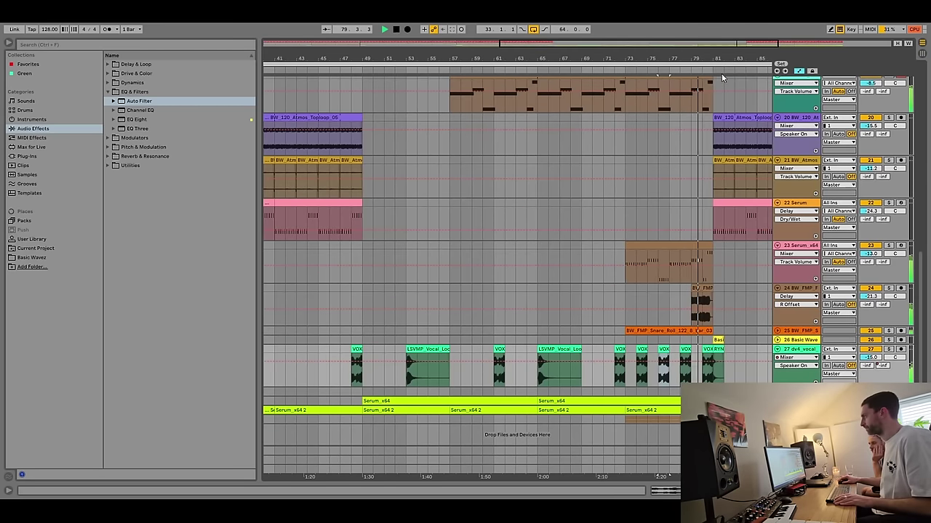
{"action": "left_click_drag", "start_coordinate": [720, 59], "coordinate": [610, 50]}
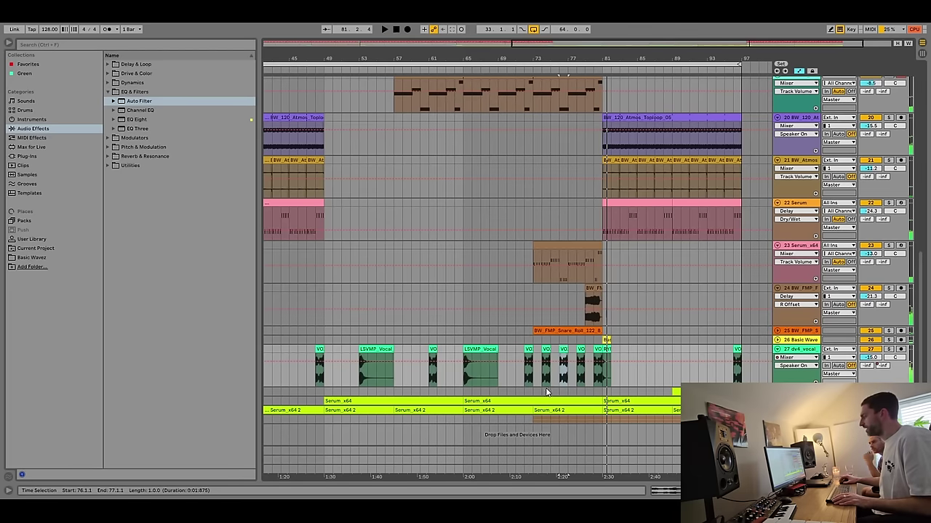
{"action": "left_click", "coordinate": [523, 392]}
{"action": "right_click", "coordinate": [796, 351]}
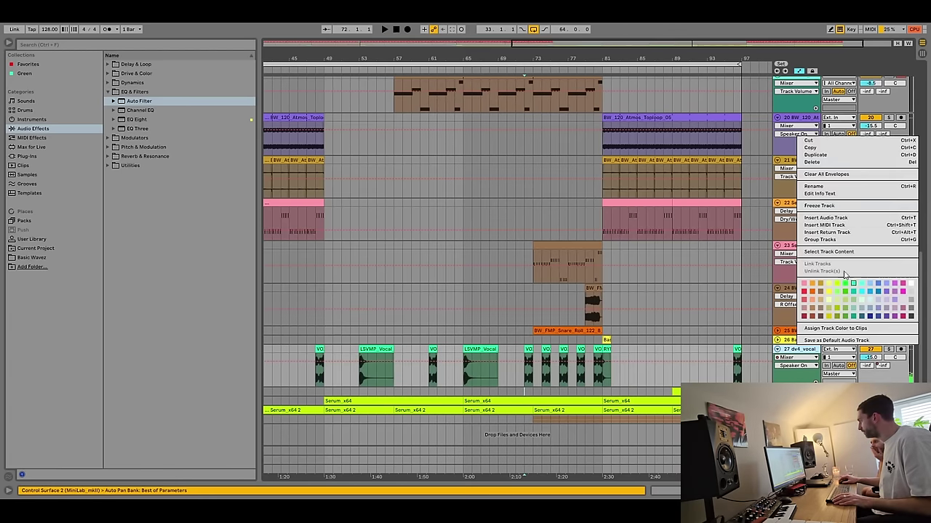
{"action": "left_click", "coordinate": [824, 218]}
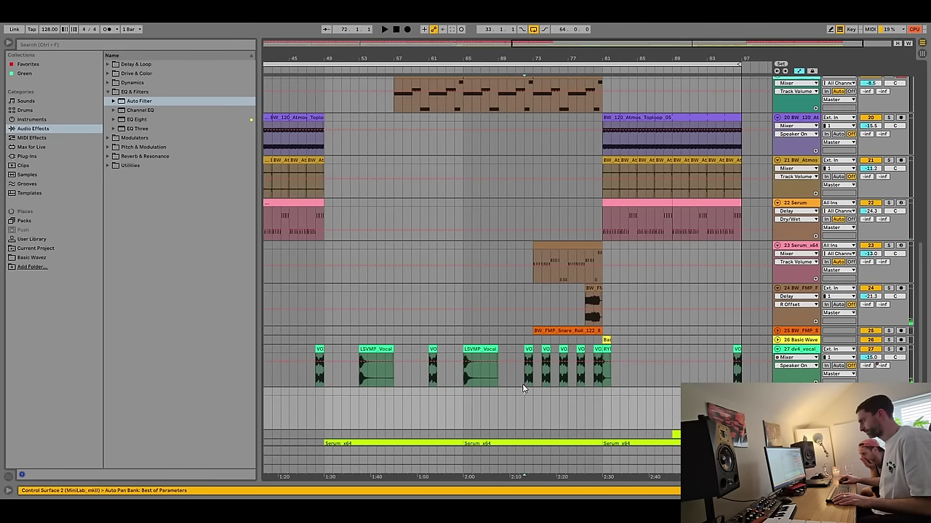
Move the five VOX vocal clips between bars 72 and 81 down to the new audio track, keeping their timing.
{"action": "left_click", "coordinate": [529, 376]}
{"action": "left_click_drag", "start_coordinate": [530, 380], "coordinate": [529, 413]}
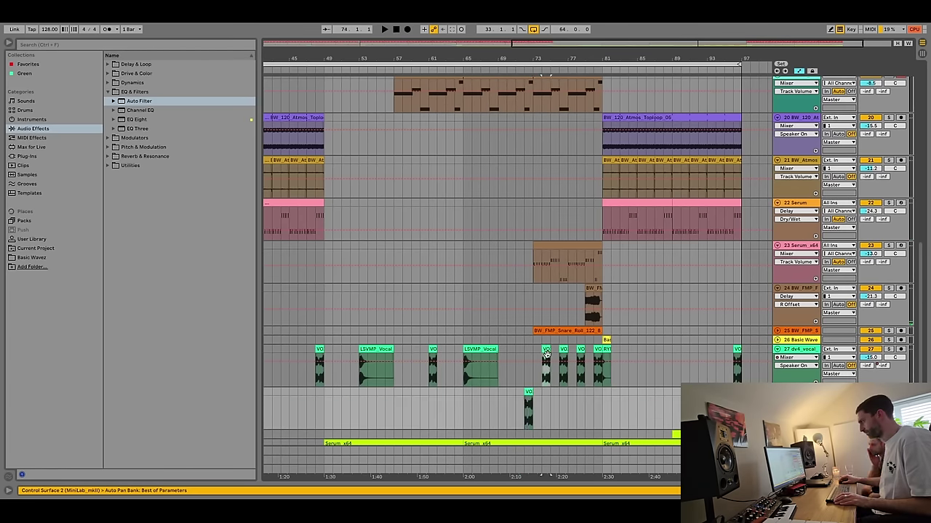
{"action": "left_click_drag", "start_coordinate": [546, 354], "coordinate": [546, 407]}
{"action": "left_click_drag", "start_coordinate": [563, 352], "coordinate": [564, 407]}
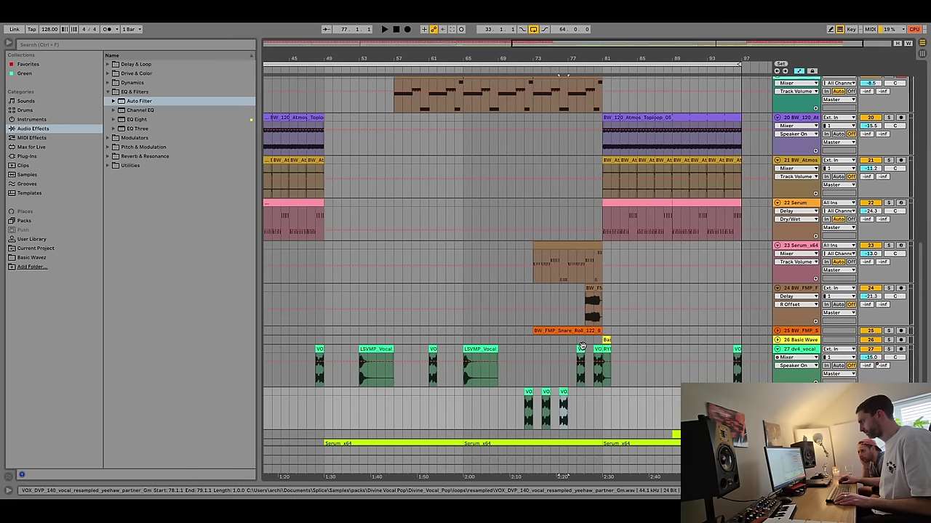
{"action": "left_click_drag", "start_coordinate": [581, 354], "coordinate": [580, 407]}
{"action": "left_click_drag", "start_coordinate": [598, 354], "coordinate": [598, 407]}
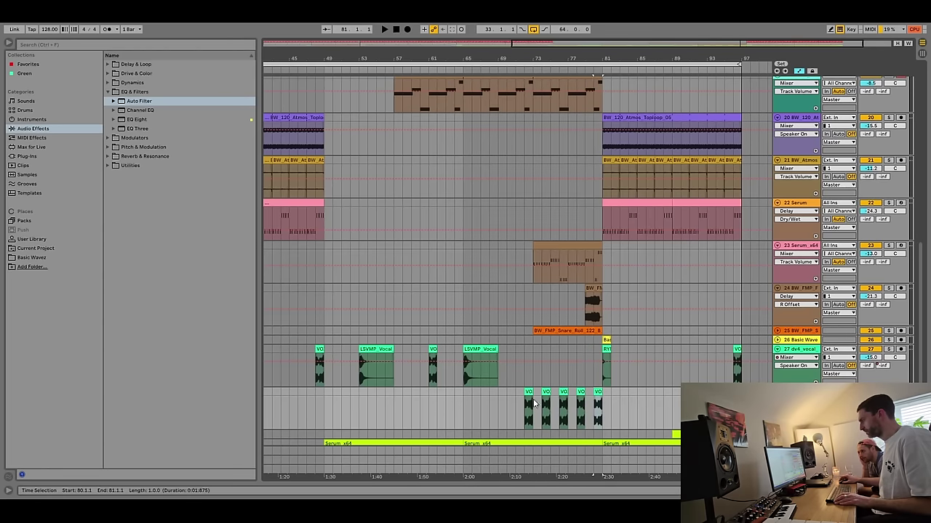
Add a Delay from the Delay & Loop audio effects to the new 28 VOX_DVP track.
{"action": "key", "text": "Tab"}
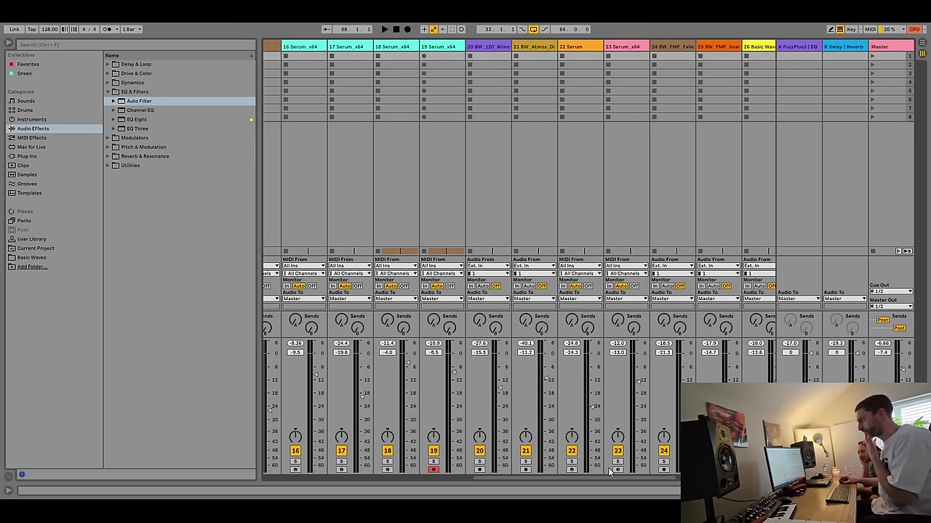
{"action": "left_click_drag", "start_coordinate": [625, 478], "coordinate": [728, 478]}
{"action": "key", "text": "Tab"}
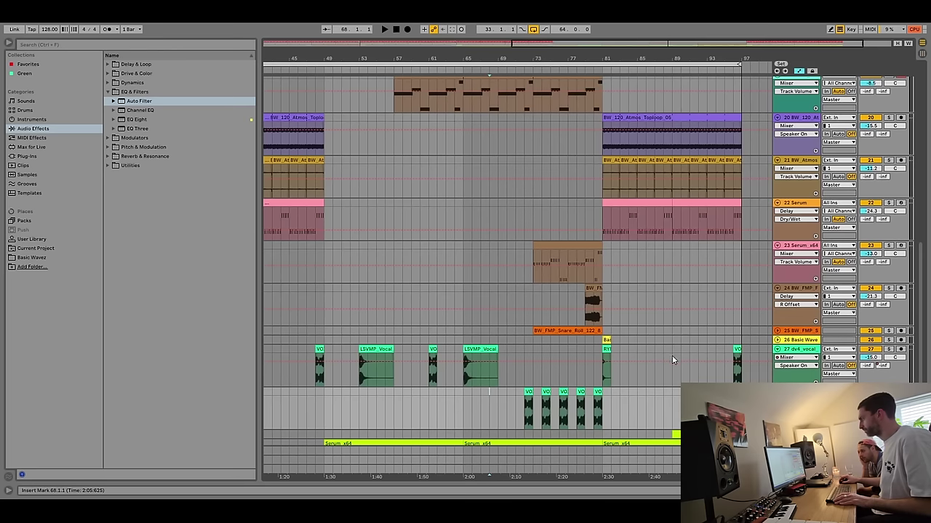
{"action": "key", "text": "shift+Tab"}
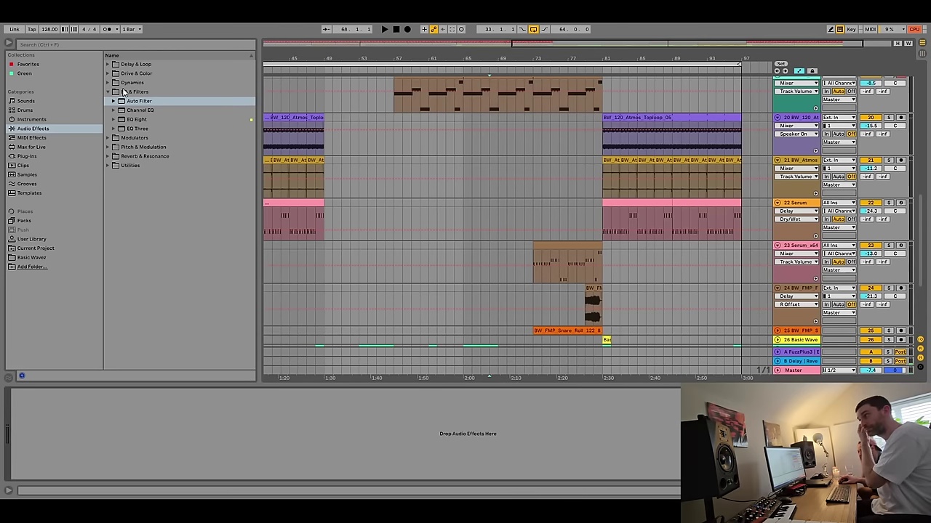
{"action": "left_click", "coordinate": [105, 64]}
{"action": "scroll", "coordinate": [465, 204], "scroll_direction": "down", "scroll_amount": 5}
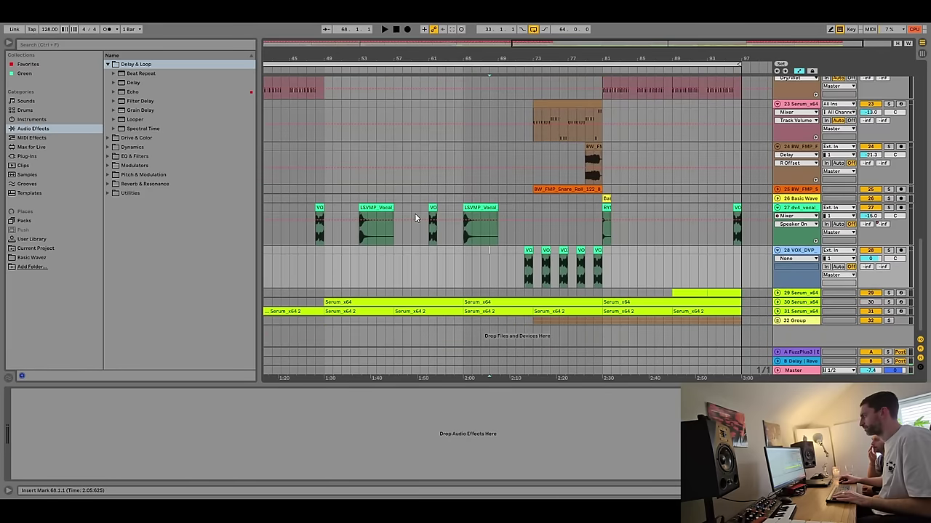
{"action": "left_click", "coordinate": [529, 250]}
{"action": "double_click", "coordinate": [134, 83]}
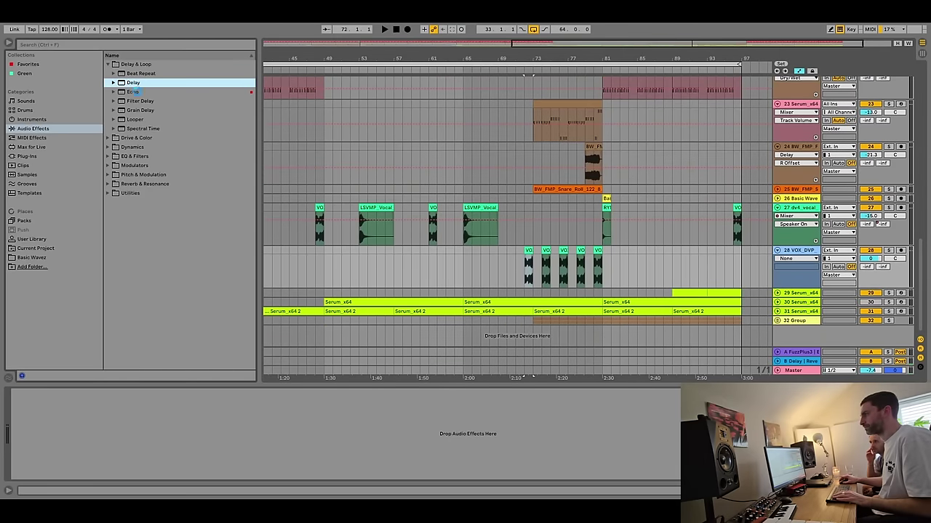
Play from bar 72, set the Delay's feedback to 68% and its filter to 776 Hz with width 5.98, and show the mixer.
{"action": "key", "text": "space"}
{"action": "left_click_drag", "start_coordinate": [42, 466], "coordinate": [42, 452]}
{"action": "left_click_drag", "start_coordinate": [116, 407], "coordinate": [113, 415]}
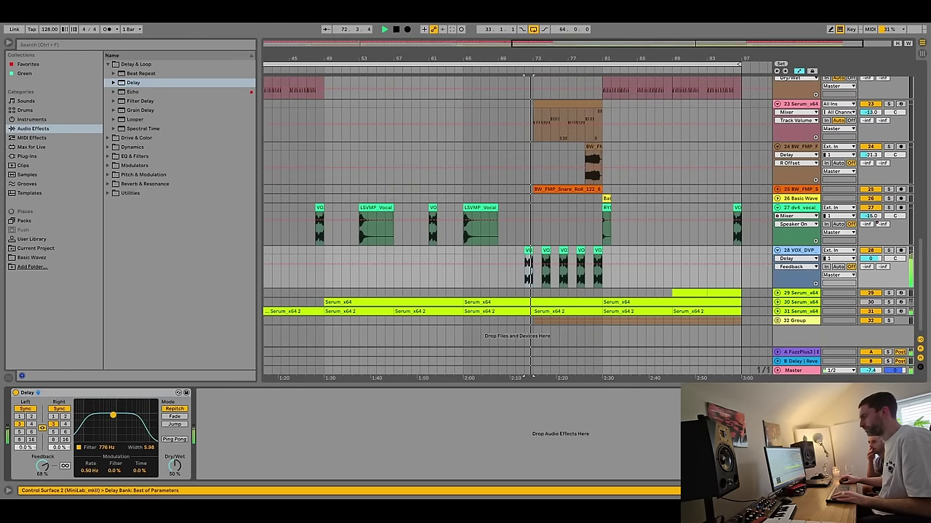
{"action": "key", "text": "Tab"}
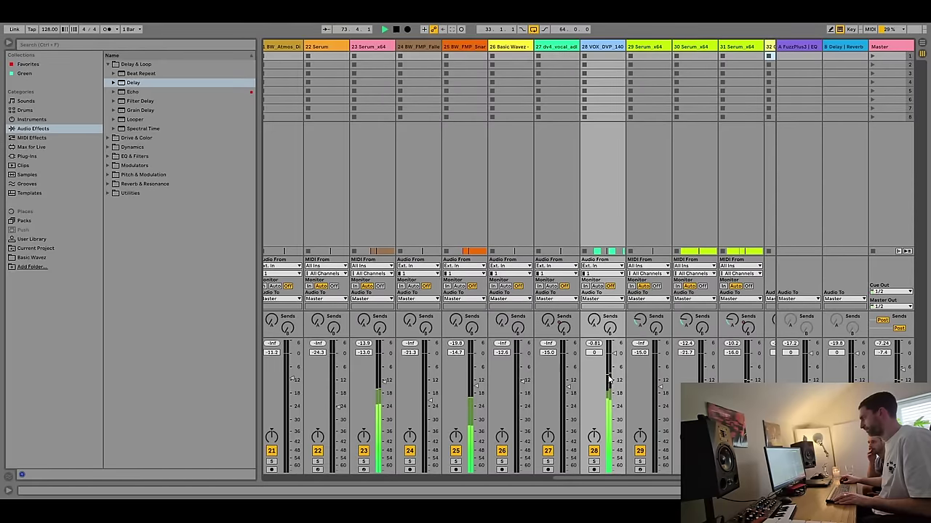
Show the arrangement and copy the whole effect chain of the 27 dv4_vocal track.
{"action": "key", "text": "Tab"}
{"action": "left_click", "coordinate": [804, 221]}
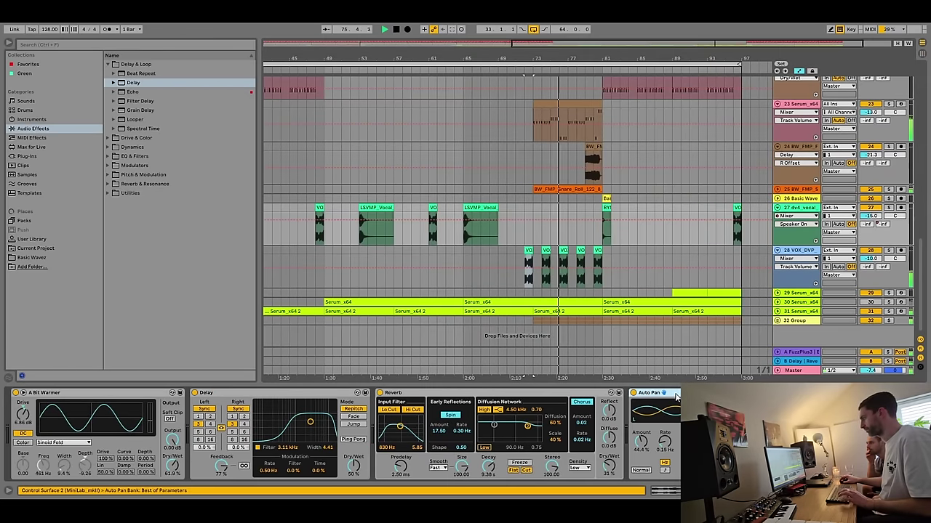
{"action": "key", "text": "ctrl+s"}
{"action": "left_click", "coordinate": [522, 271]}
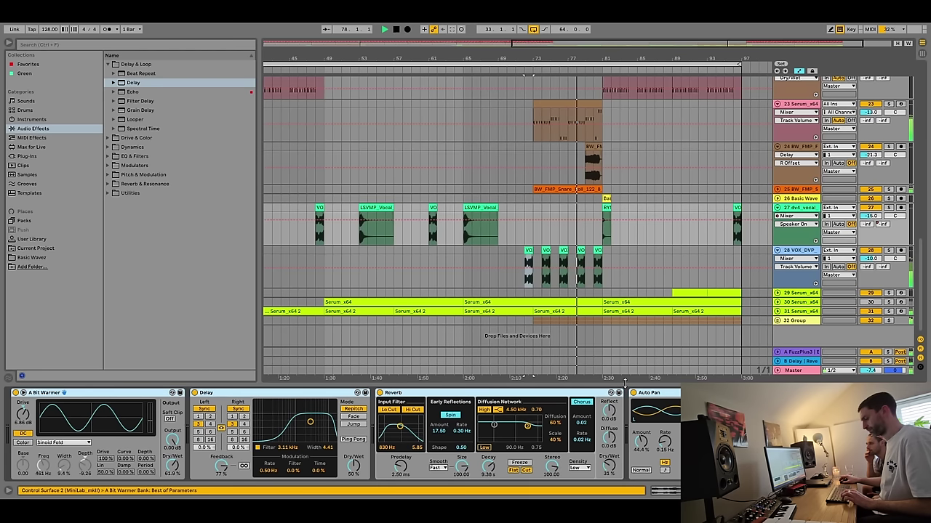
{"action": "left_click", "coordinate": [799, 251]}
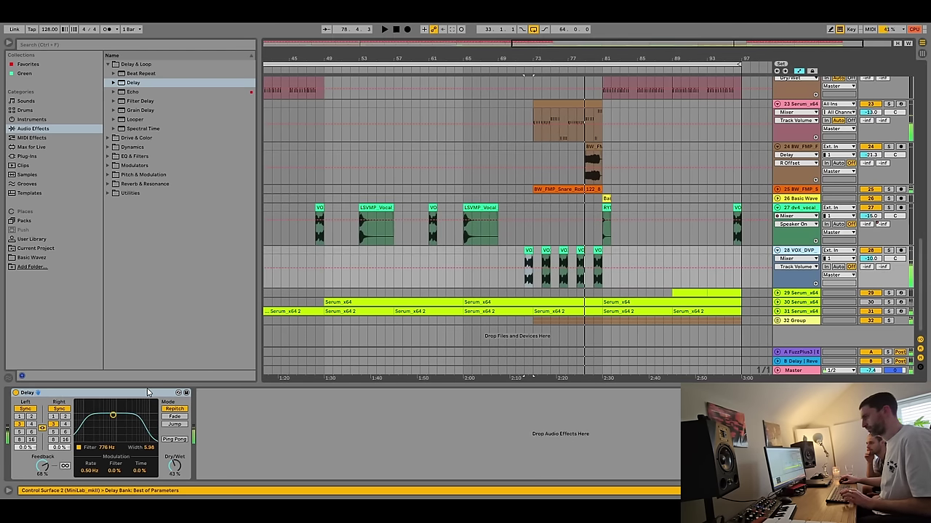
{"action": "key", "text": "Delete"}
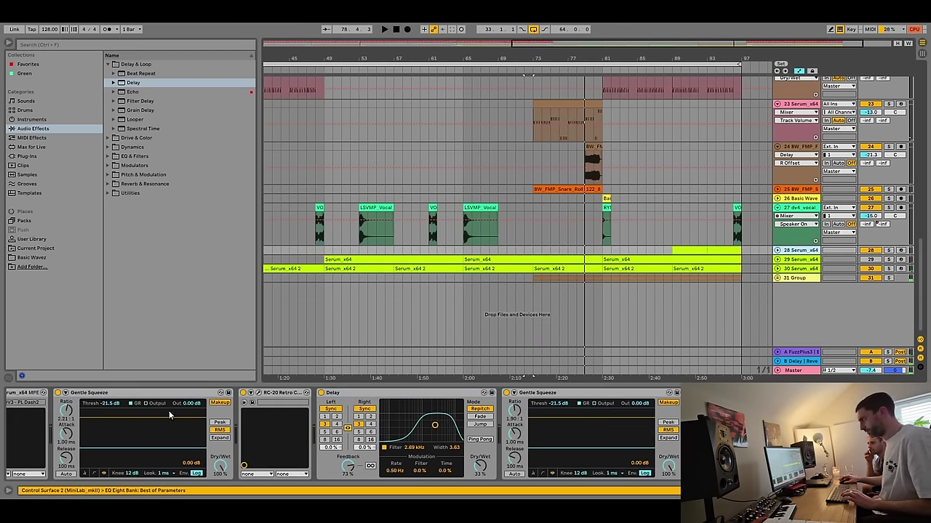
{"action": "left_click", "coordinate": [814, 243]}
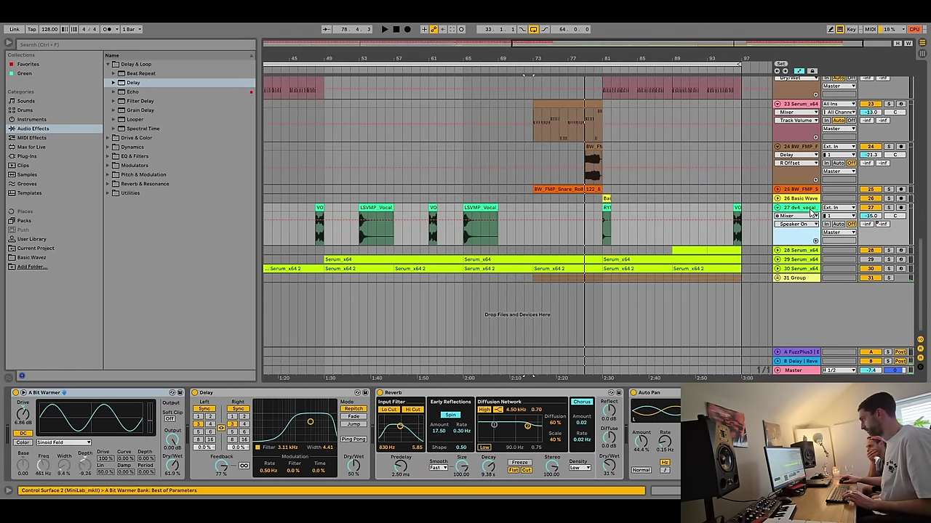
{"action": "key", "text": "ctrl+z"}
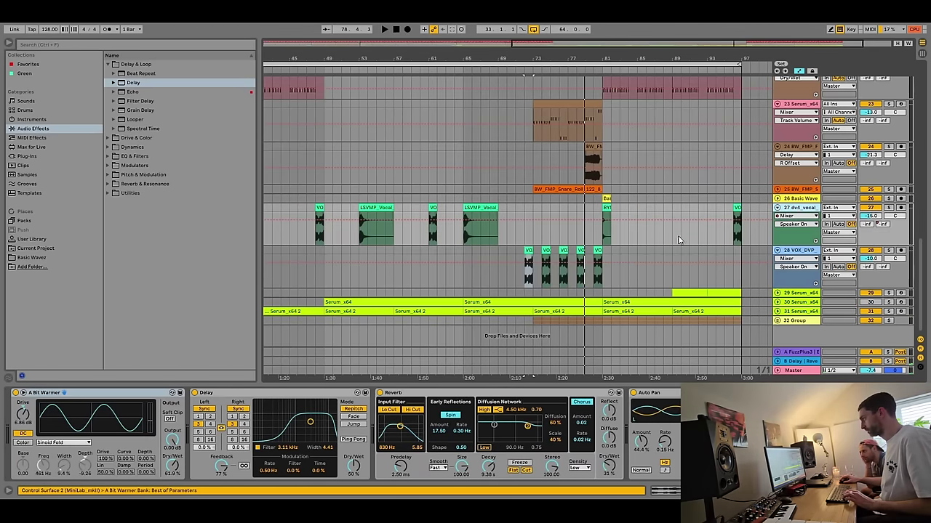
Replace the Delay on the 28 VOX_DVP track with the effect chain copied from 27 dv4_vocal.
{"action": "left_click", "coordinate": [802, 252]}
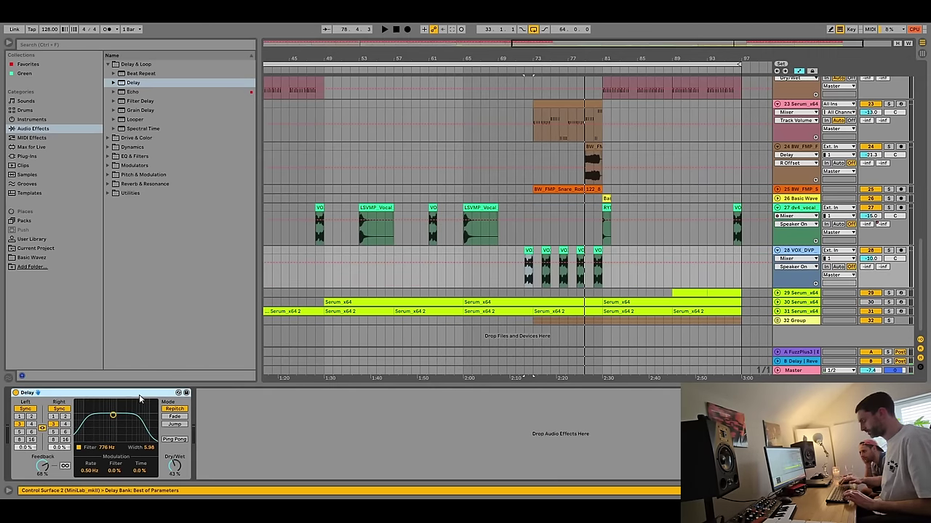
{"action": "key", "text": "Delete"}
{"action": "key", "text": "ctrl+v"}
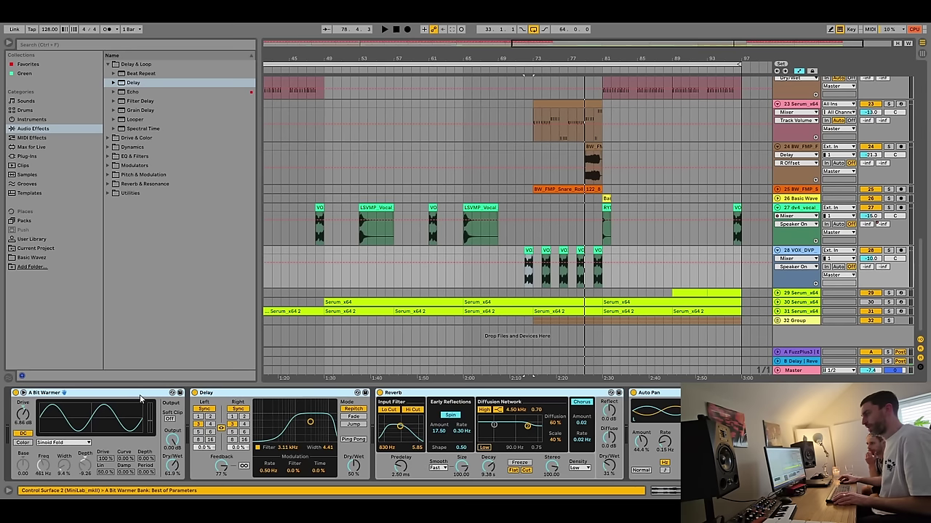
During playback, set the VOX_DVP track's Delay feedback to 90%, Reverb dry/wet to 64% and Auto Pan amount to 49.2%.
{"action": "key", "text": "space"}
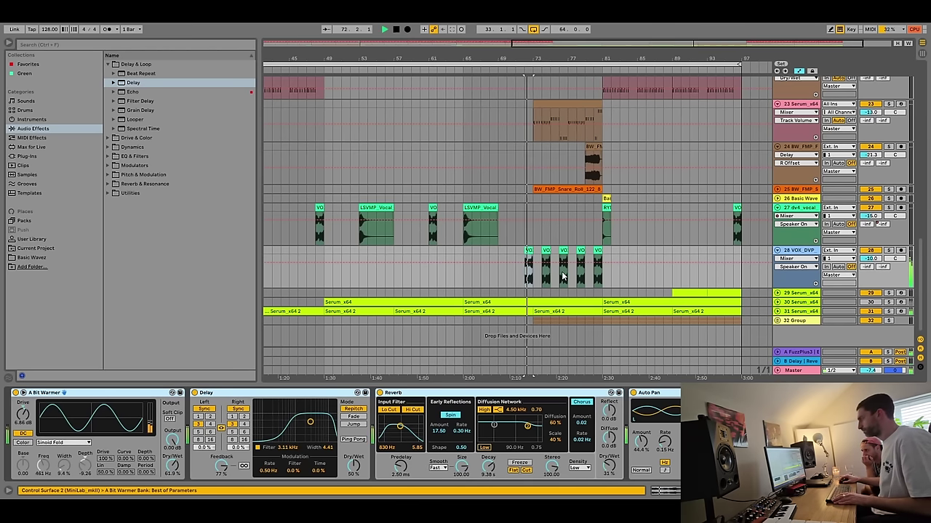
{"action": "left_click", "coordinate": [216, 471]}
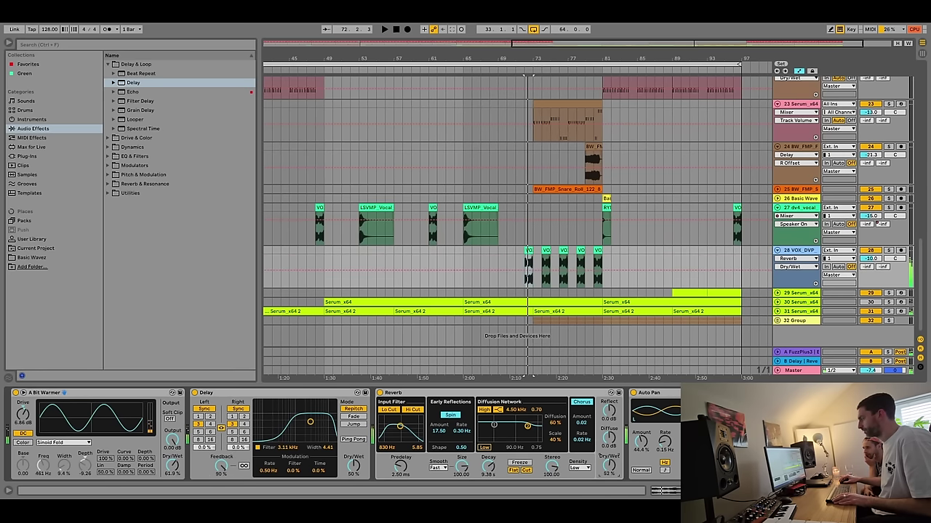
{"action": "key", "text": "space"}
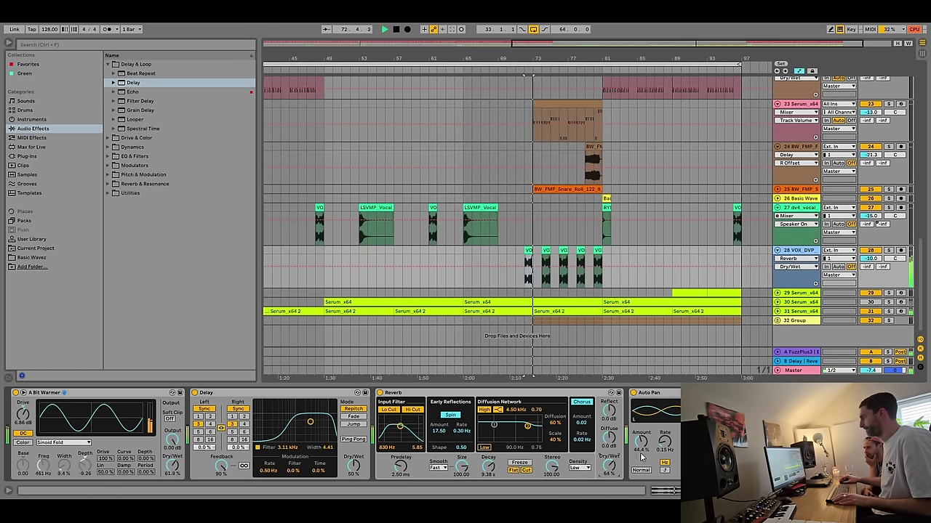
{"action": "left_click_drag", "start_coordinate": [640, 456], "coordinate": [641, 452]}
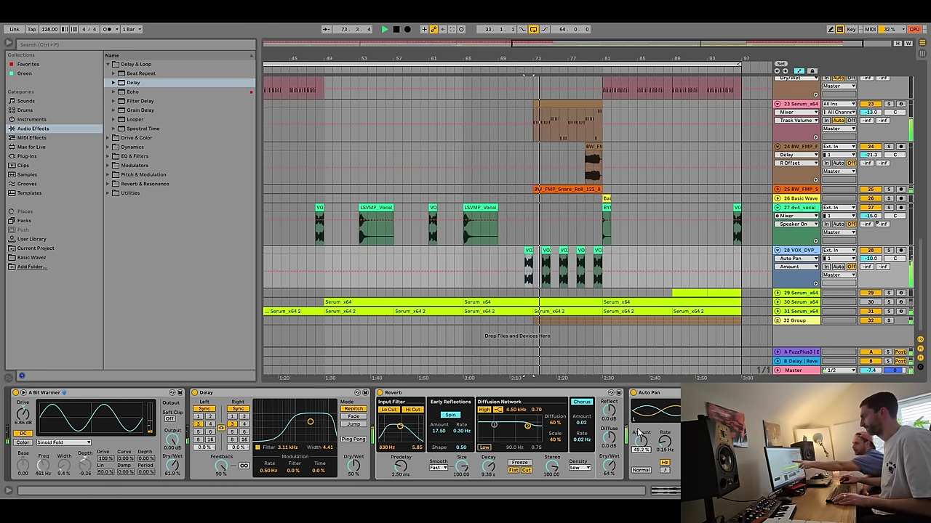
Copy the LSVMP_Vocal clip from bar 65 over the last VOX clip at bar 80 on track 28, and play it.
{"action": "left_click", "coordinate": [479, 207]}
{"action": "key", "text": "space"}
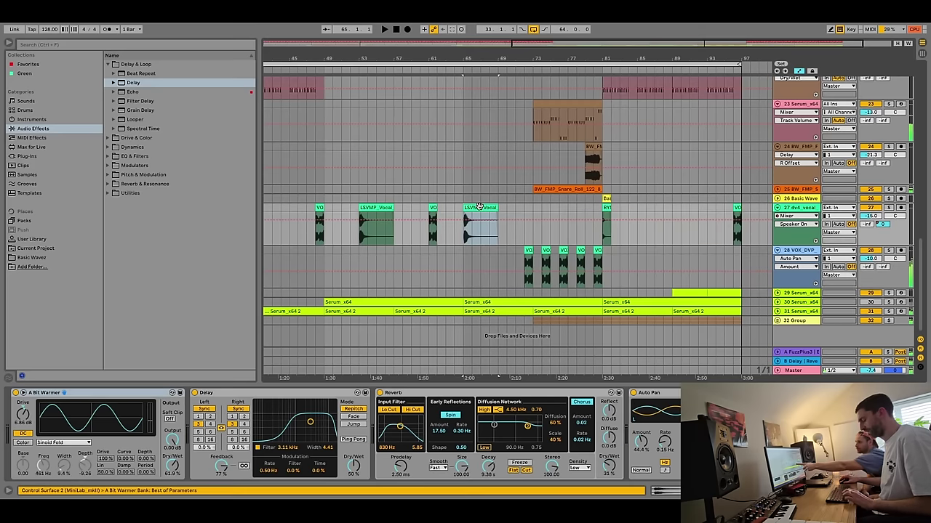
{"action": "left_click", "coordinate": [603, 255]}
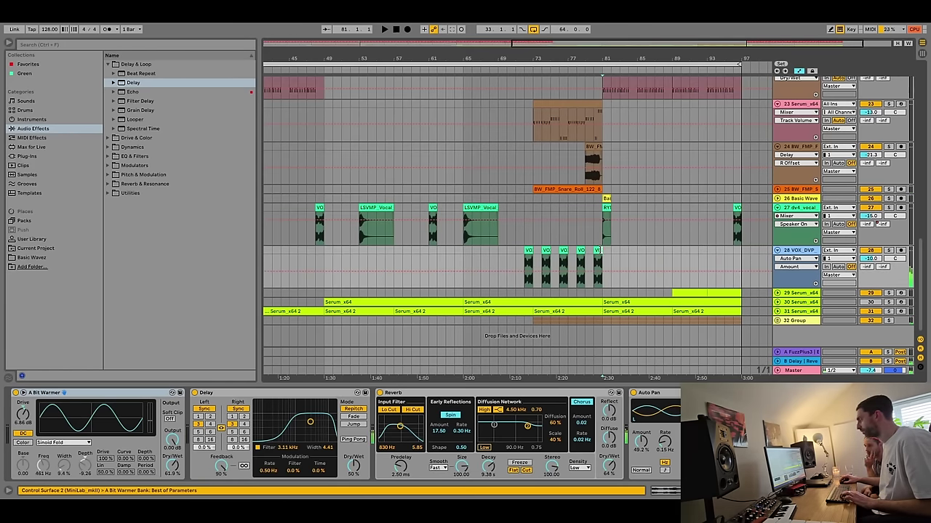
{"action": "key", "text": "space"}
{"action": "key", "text": "space"}
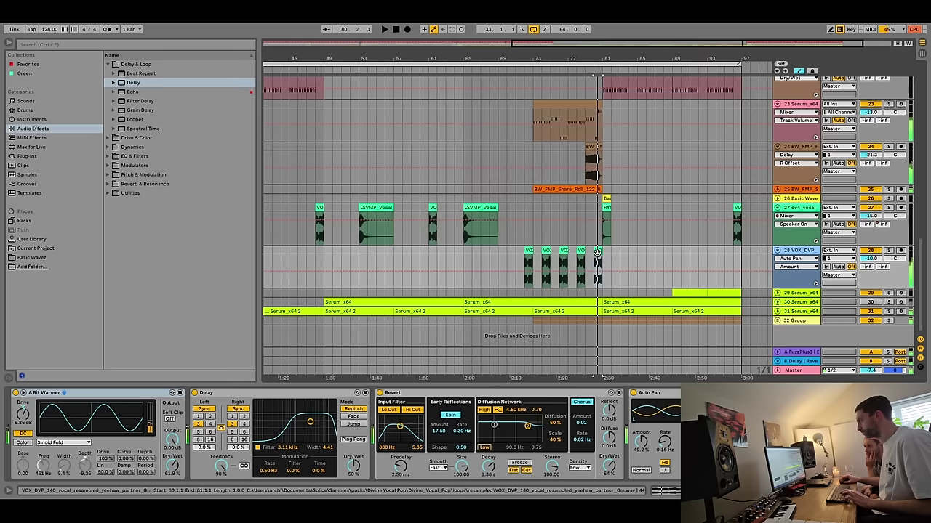
{"action": "key", "text": "ctrl+v"}
{"action": "key", "text": "space"}
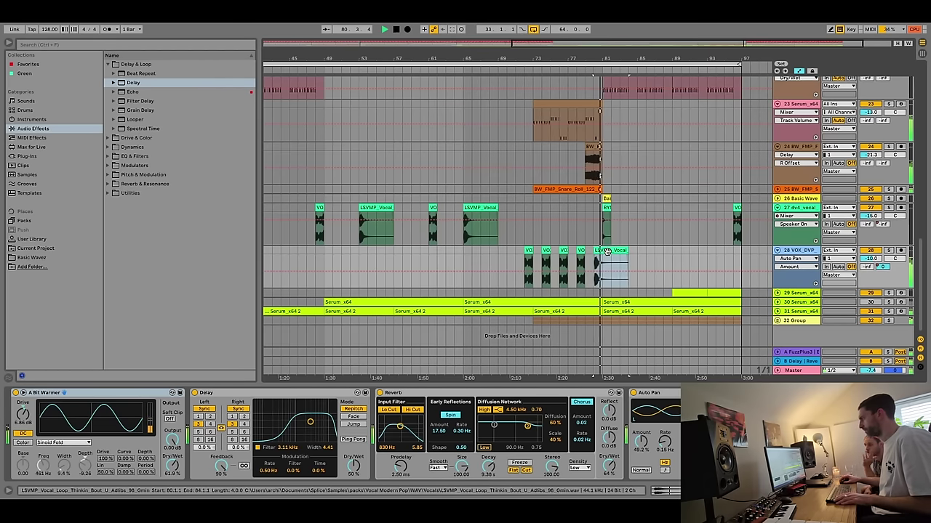
Place the insert mark at bar 72 and set the 28 VOX_DVP track's volume to -12.5 dB in the mixer.
{"action": "left_click", "coordinate": [528, 258]}
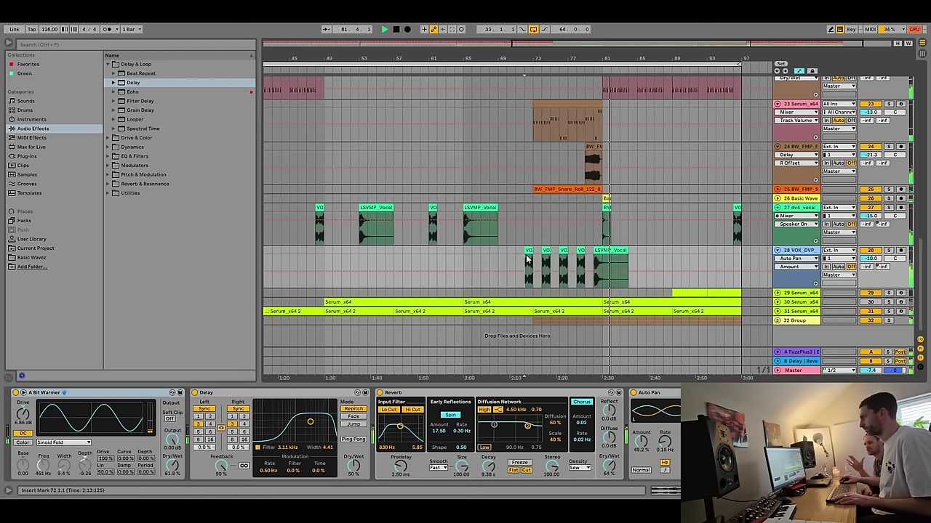
{"action": "key", "text": "Tab"}
{"action": "key", "text": "Tab"}
{"action": "key", "text": "Tab"}
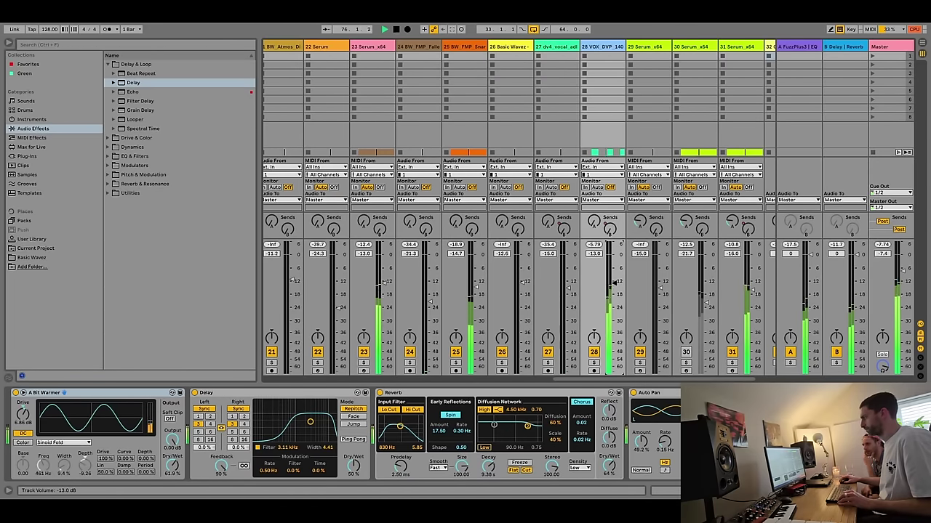
{"action": "key", "text": "Tab"}
{"action": "key", "text": "Tab"}
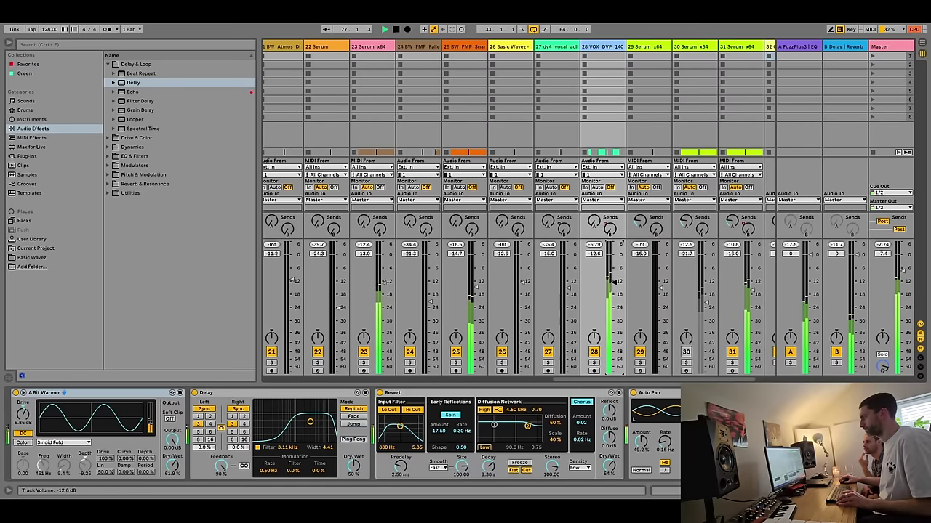
{"action": "key", "text": "Tab"}
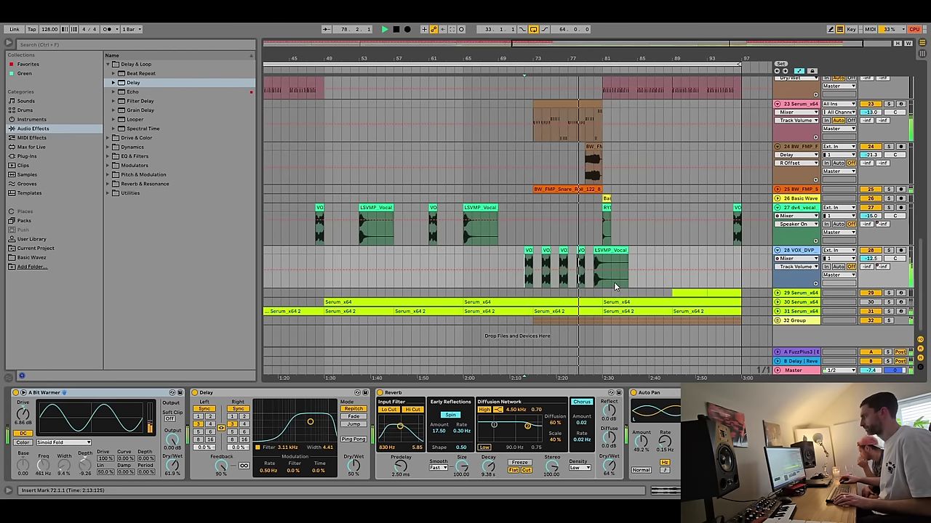
Shorten the LSVMP_Vocal clip at bar 80 to two bars and hide the automation lanes.
{"action": "left_click_drag", "start_coordinate": [627, 251], "coordinate": [594, 258]}
{"action": "left_click", "coordinate": [803, 72]}
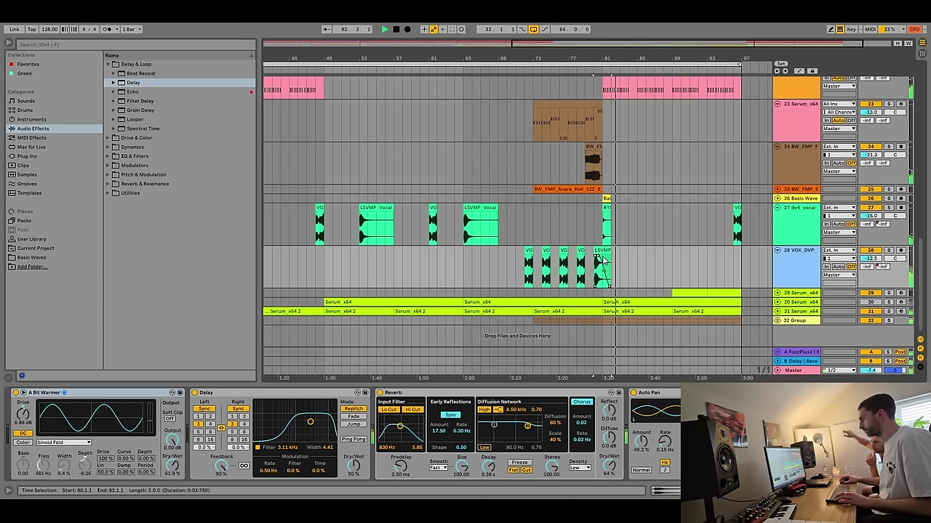
Copy the VOX clip from bar 72 to bar 84 on the 28 VOX_DVP track.
{"action": "left_click", "coordinate": [529, 248]}
{"action": "key", "text": "ctrl+c"}
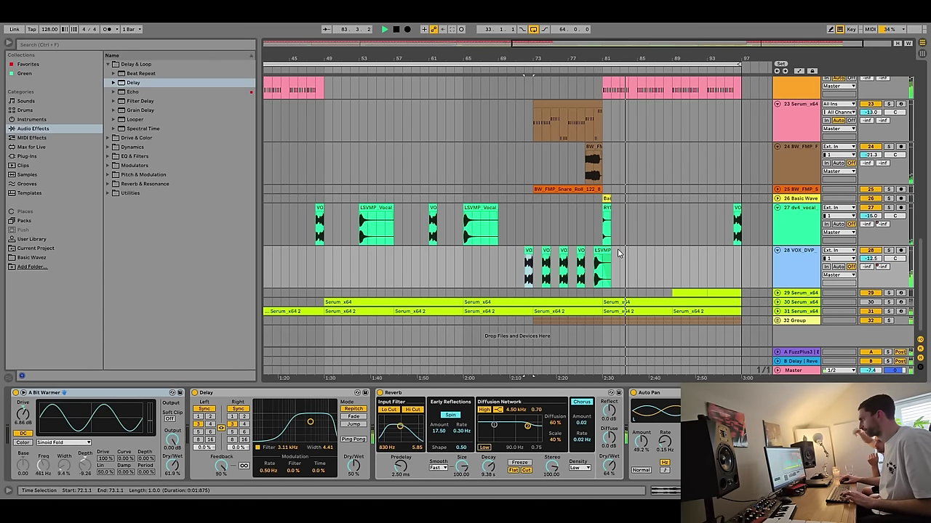
{"action": "left_click", "coordinate": [629, 249]}
{"action": "key", "text": "ctrl+v"}
{"action": "key", "text": "Tab"}
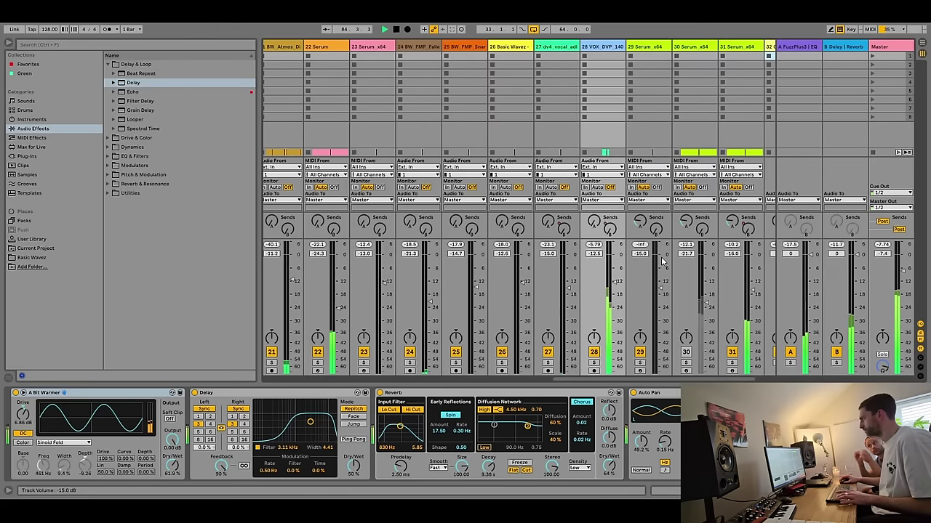
{"action": "key", "text": "Tab"}
Copy the VOX clip at bar 84 to bar 88 on the same track.
{"action": "left_click", "coordinate": [667, 258]}
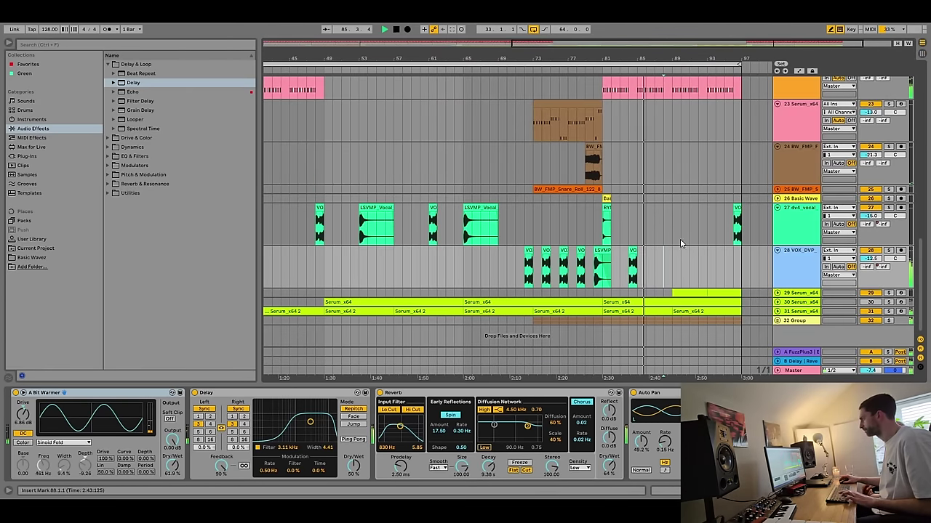
{"action": "left_click", "coordinate": [634, 252]}
{"action": "left_click", "coordinate": [669, 255]}
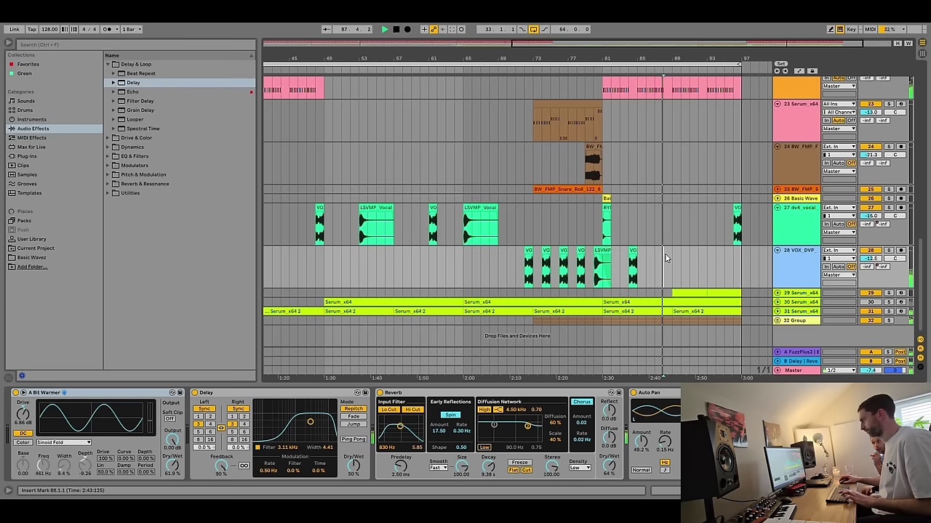
{"action": "key", "text": "ctrl+v"}
Copy the two-bar LSVMP_Vocal clip from bar 80 to bar 88, and play from bar 87.
{"action": "key", "text": "space"}
{"action": "left_click", "coordinate": [605, 253]}
{"action": "key", "text": "ctrl+c"}
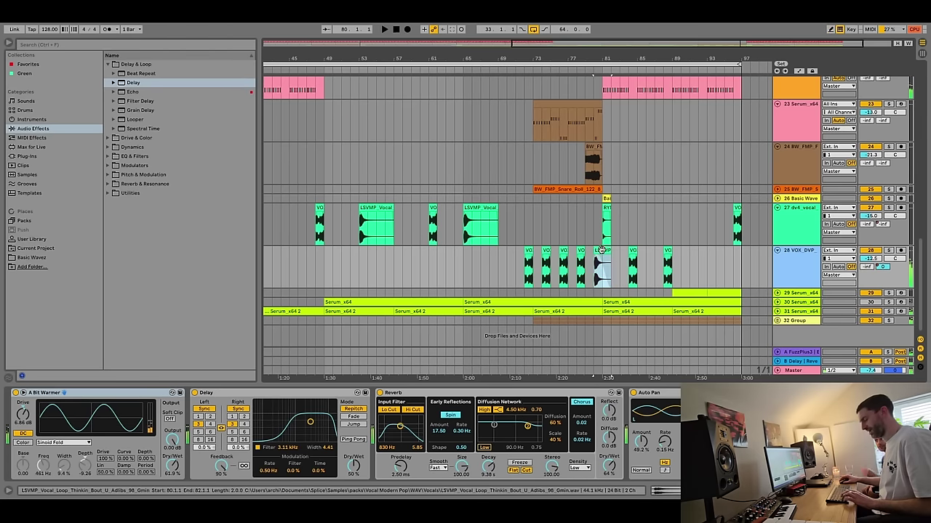
{"action": "left_click", "coordinate": [666, 250]}
{"action": "key", "text": "ctrl+v"}
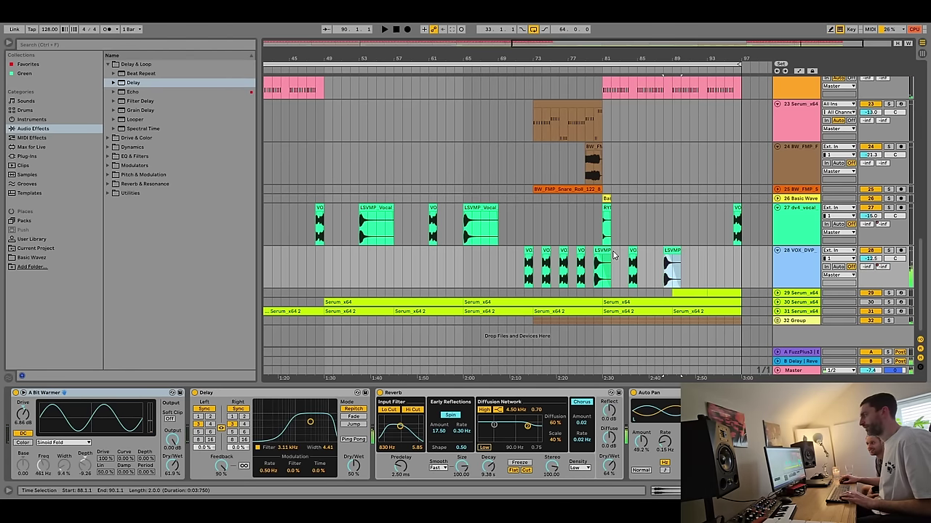
{"action": "left_click", "coordinate": [653, 255]}
{"action": "key", "text": "space"}
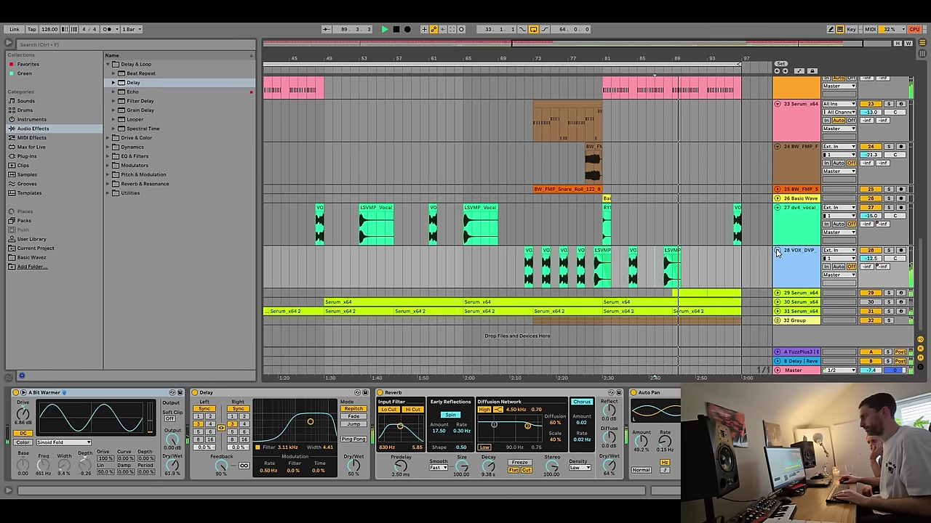
On the 28 VOX_DVP track, copy the VOX clip to bar 92 and the LSVMP_Vocal clip to bar 96.
{"action": "left_click", "coordinate": [675, 295]}
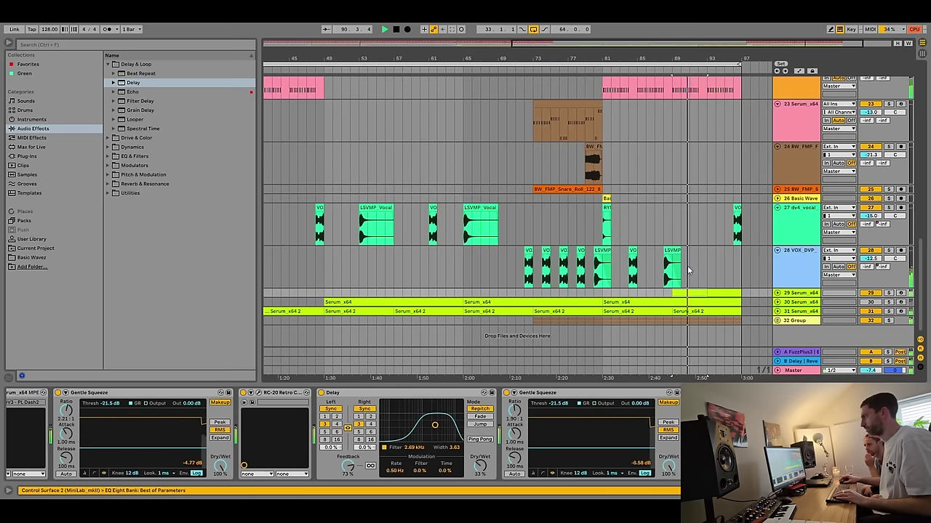
{"action": "left_click", "coordinate": [672, 252]}
{"action": "left_click", "coordinate": [633, 252]}
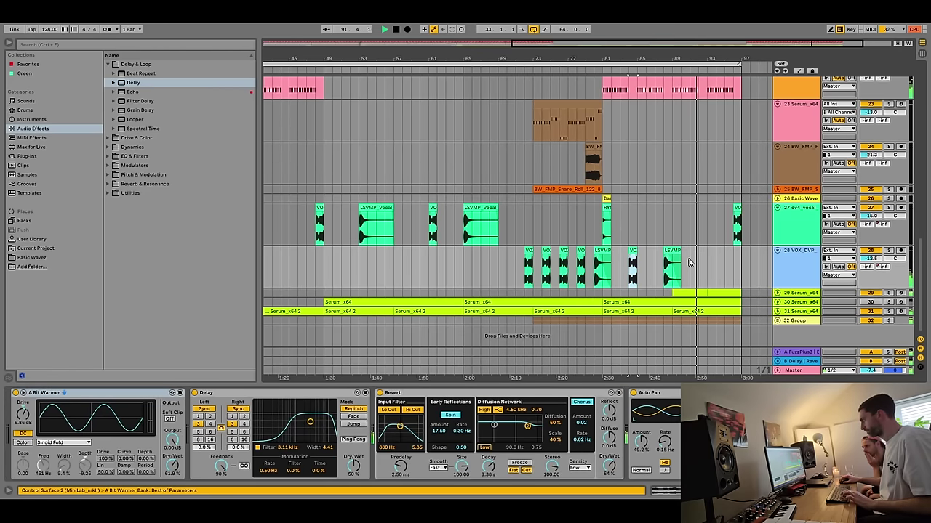
{"action": "left_click", "coordinate": [668, 251]}
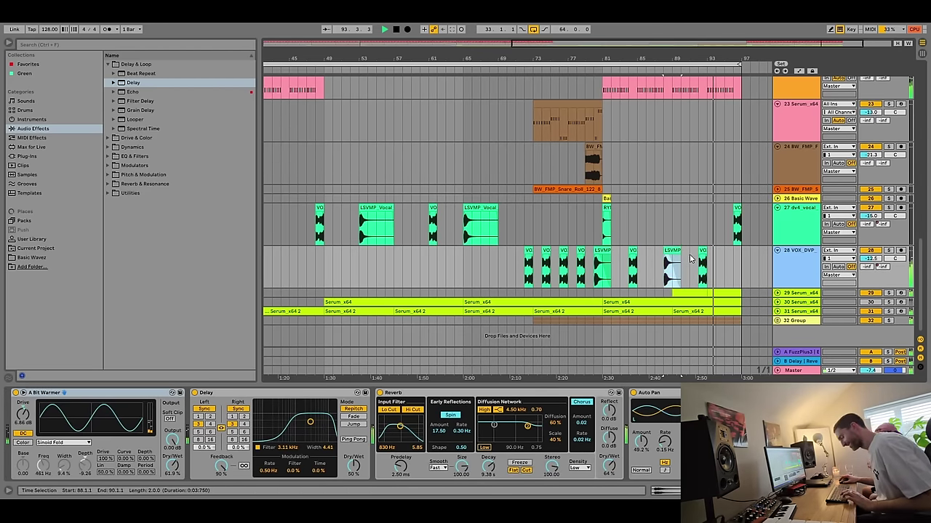
{"action": "left_click", "coordinate": [734, 251]}
{"action": "key", "text": "ctrl+v"}
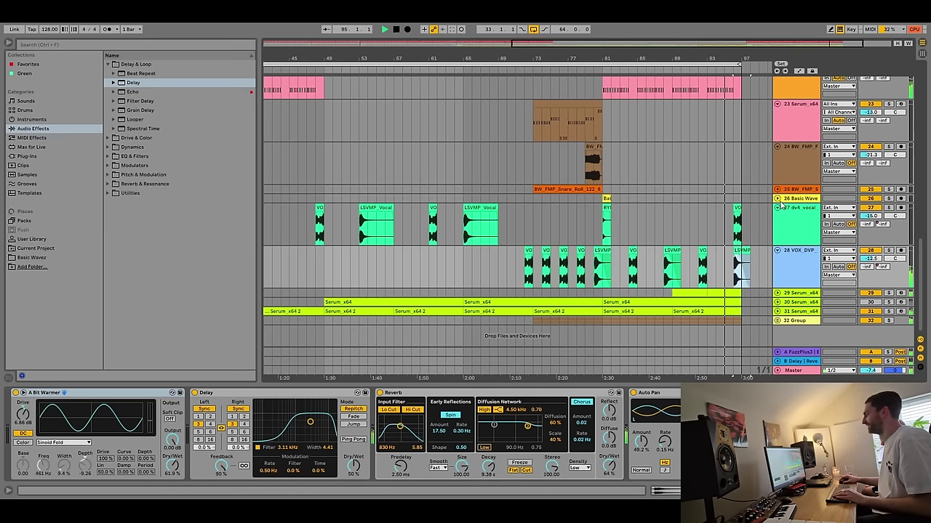
Insert a new MIDI track below the 32 Group and load the Serum_x64 plug-in on it.
{"action": "left_click", "coordinate": [736, 218]}
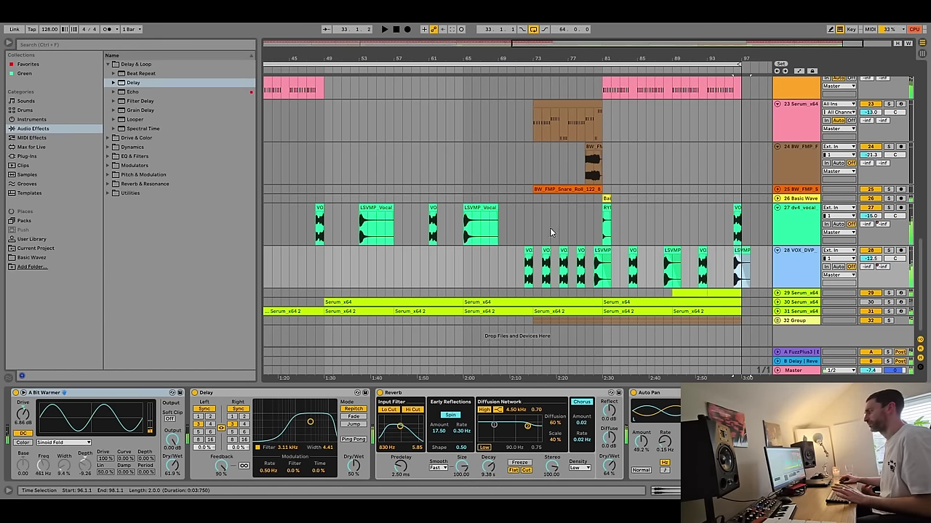
{"action": "left_click_drag", "start_coordinate": [594, 43], "coordinate": [594, 21]}
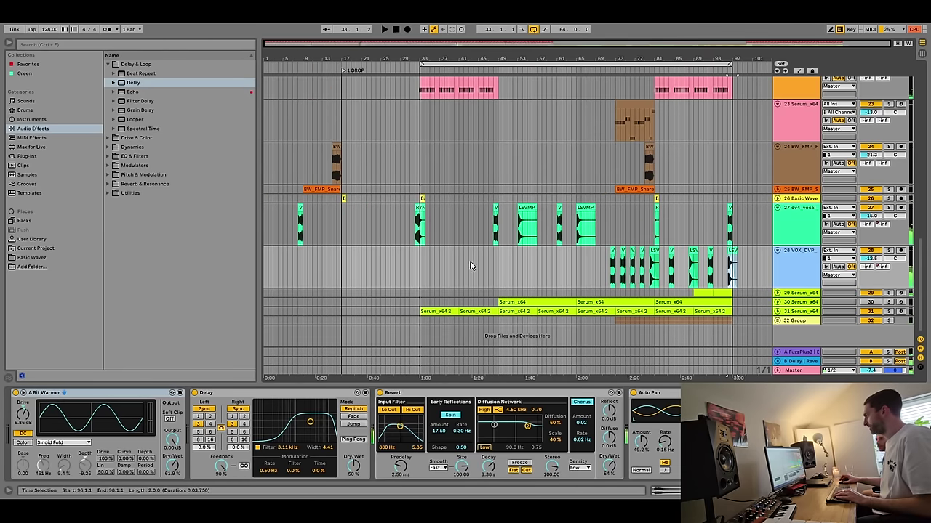
{"action": "right_click", "coordinate": [790, 337]}
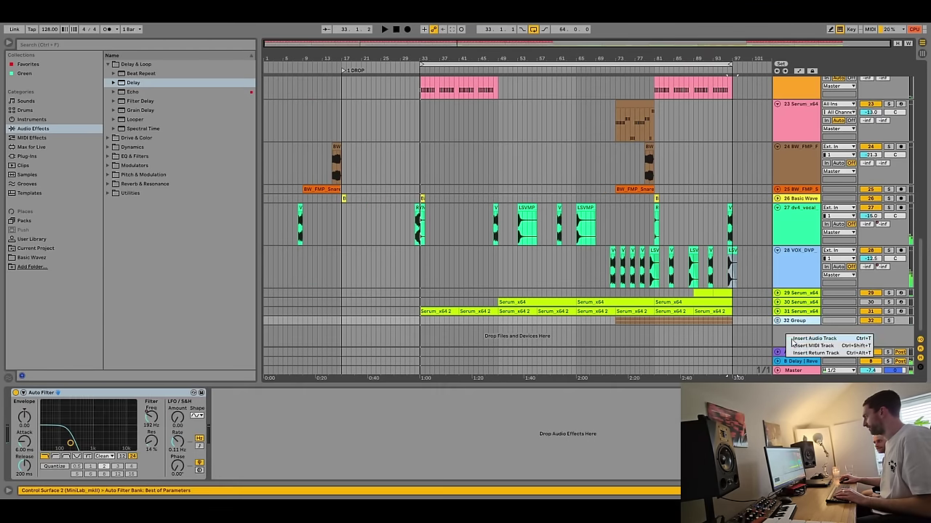
{"action": "left_click", "coordinate": [812, 346]}
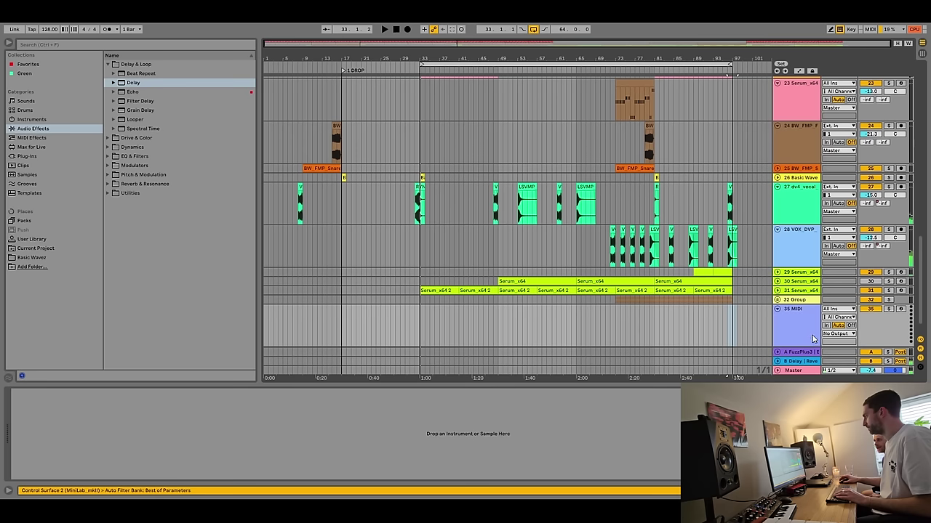
{"action": "left_click", "coordinate": [31, 147]}
{"action": "left_click", "coordinate": [32, 156]}
{"action": "key", "text": "ctrl+f"}
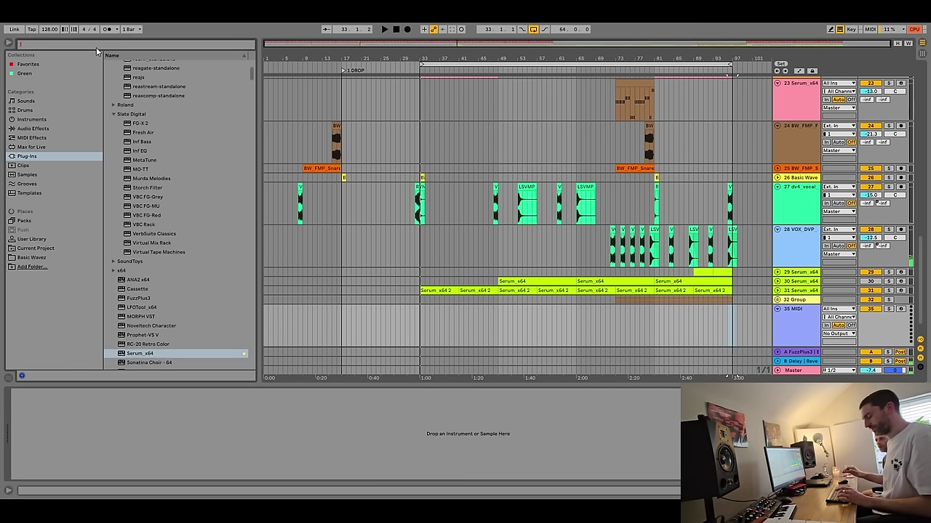
{"action": "type", "text": "serum"}
{"action": "left_click", "coordinate": [152, 74]}
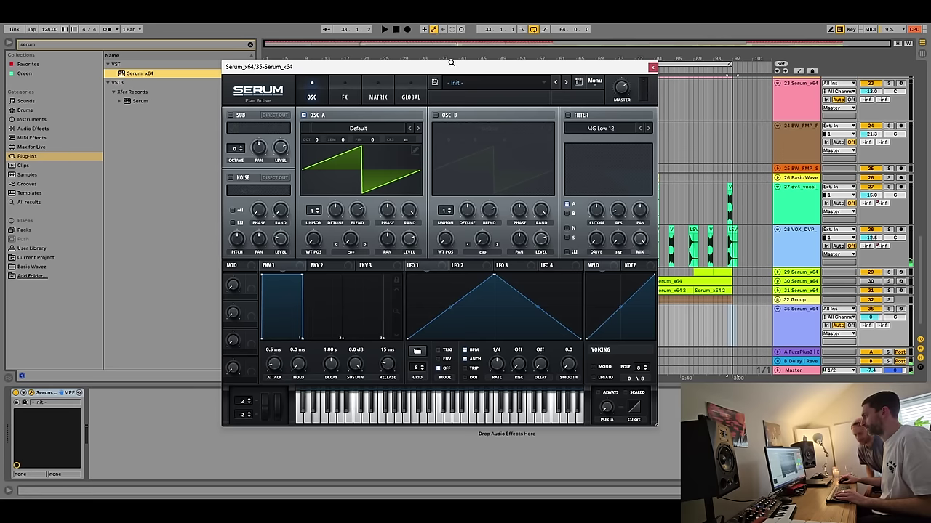
Load the Dreams Vol. 3 preset BW DV3 - FX Noise Fill in the new Serum and arm its track.
{"action": "left_click", "coordinate": [465, 82]}
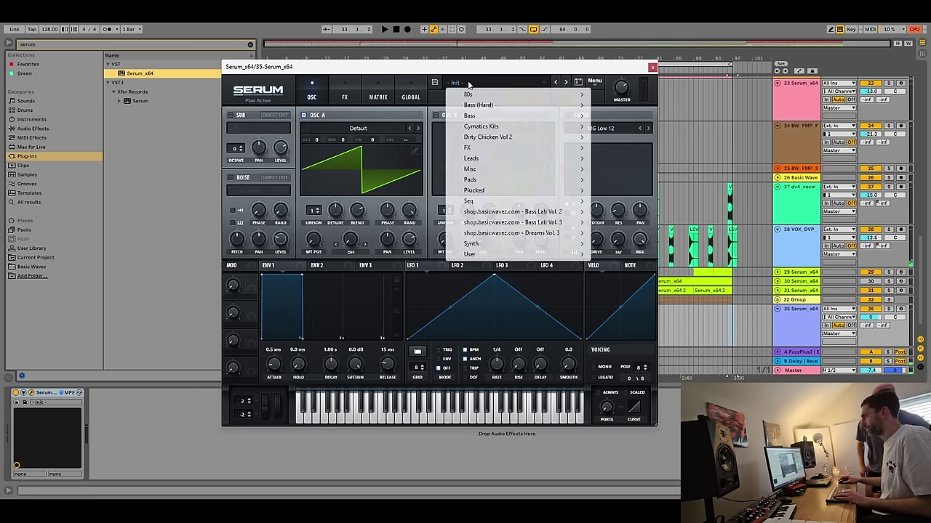
{"action": "mouse_move", "coordinate": [518, 162]}
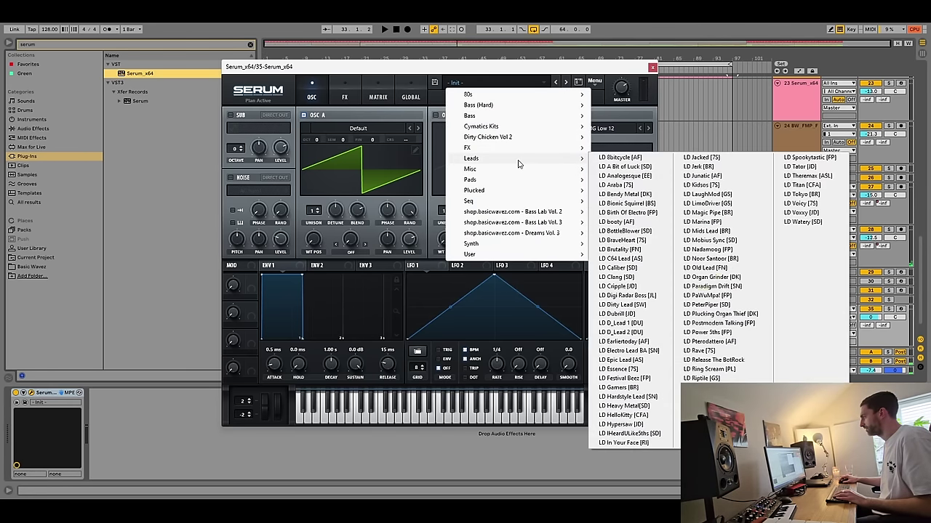
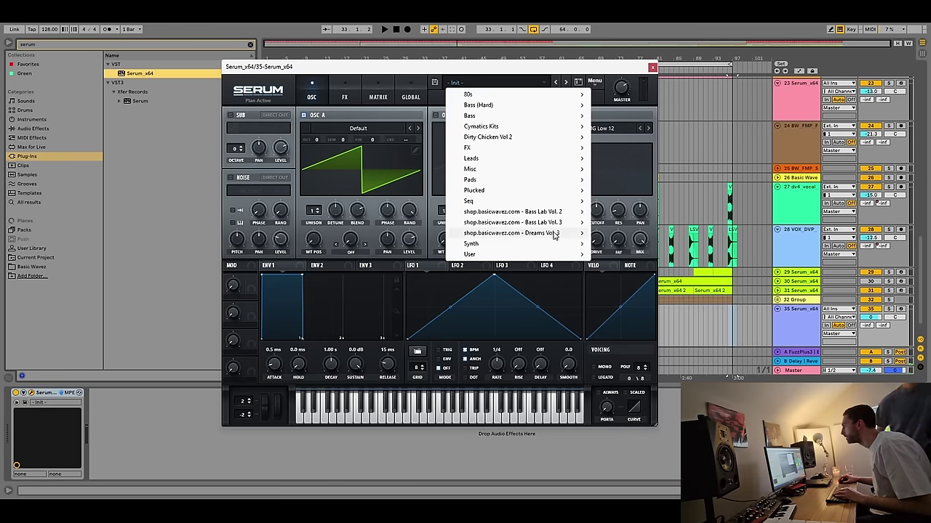
{"action": "mouse_move", "coordinate": [554, 234]}
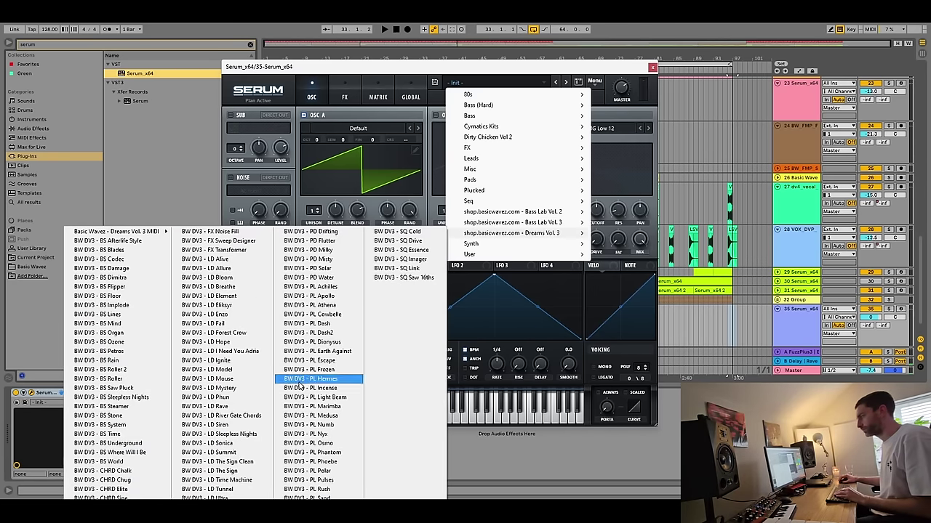
{"action": "left_click", "coordinate": [109, 516]}
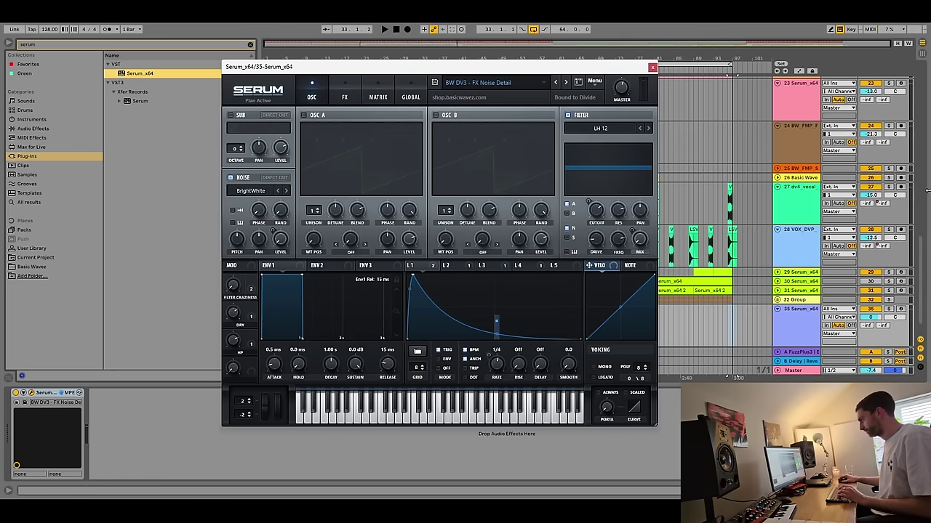
{"action": "scroll", "coordinate": [869, 227], "scroll_direction": "down", "scroll_amount": 1}
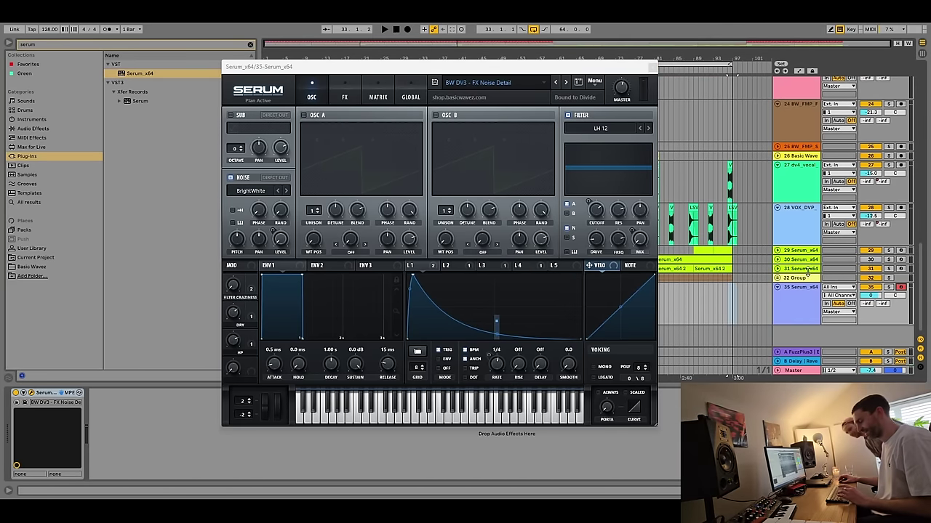
{"action": "left_click", "coordinate": [568, 82]}
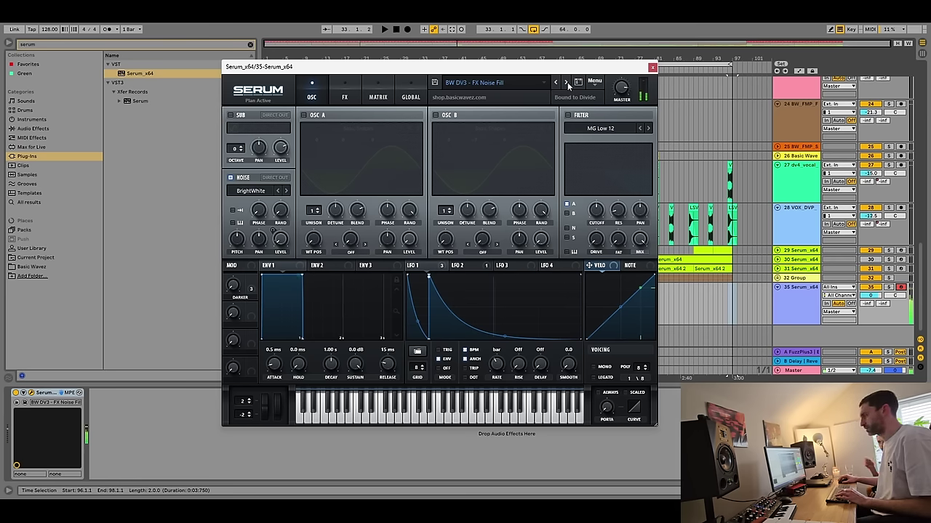
{"action": "left_click", "coordinate": [653, 69]}
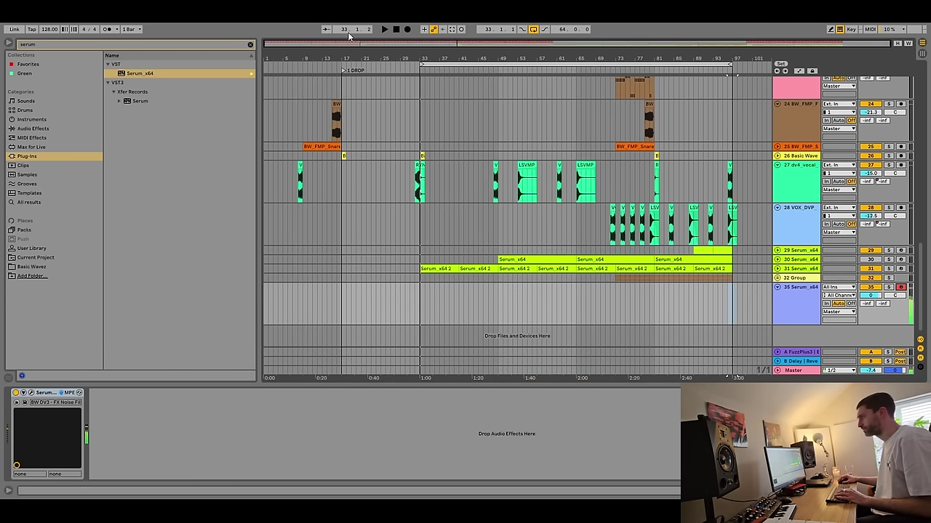
Create an empty two-bar MIDI clip at bar 9 on the 35 Serum_x64 track.
{"action": "left_click_drag", "start_coordinate": [338, 59], "coordinate": [314, 132]}
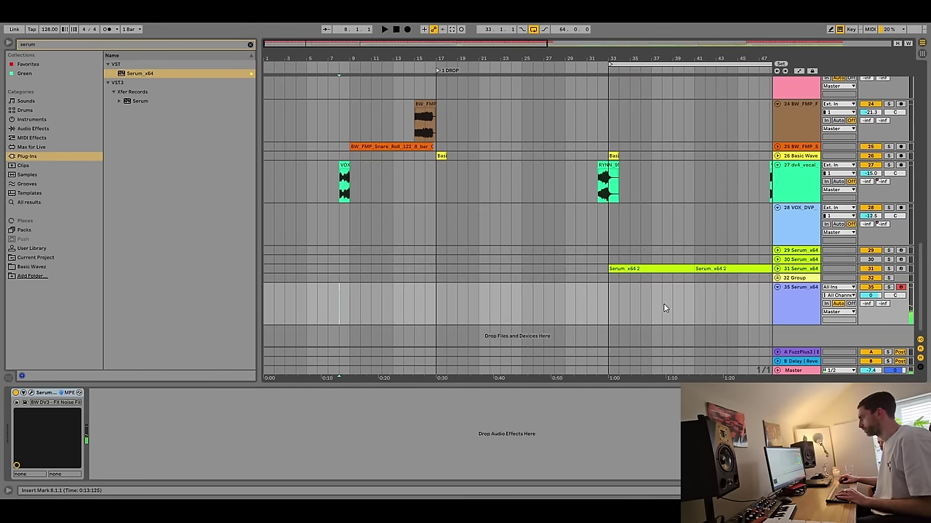
{"action": "scroll", "coordinate": [665, 309], "scroll_direction": "up", "scroll_amount": 10}
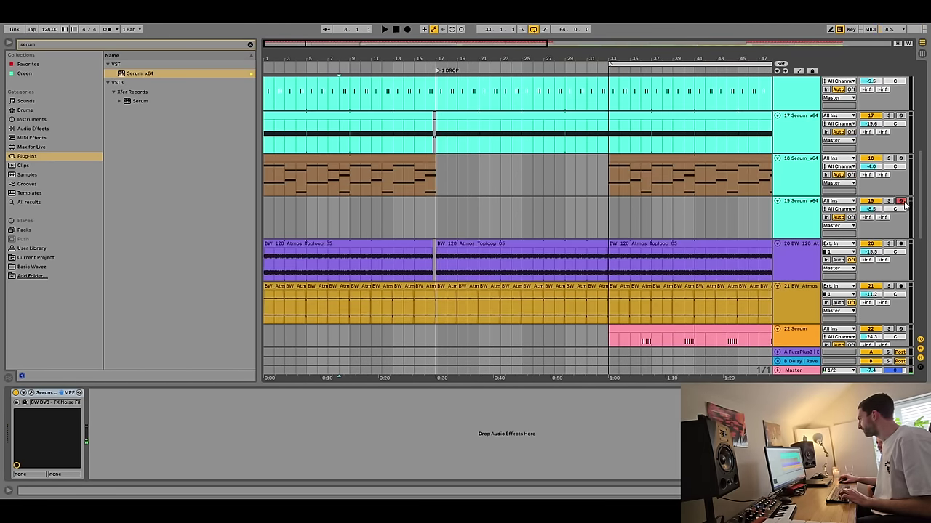
{"action": "scroll", "coordinate": [492, 214], "scroll_direction": "down", "scroll_amount": 10}
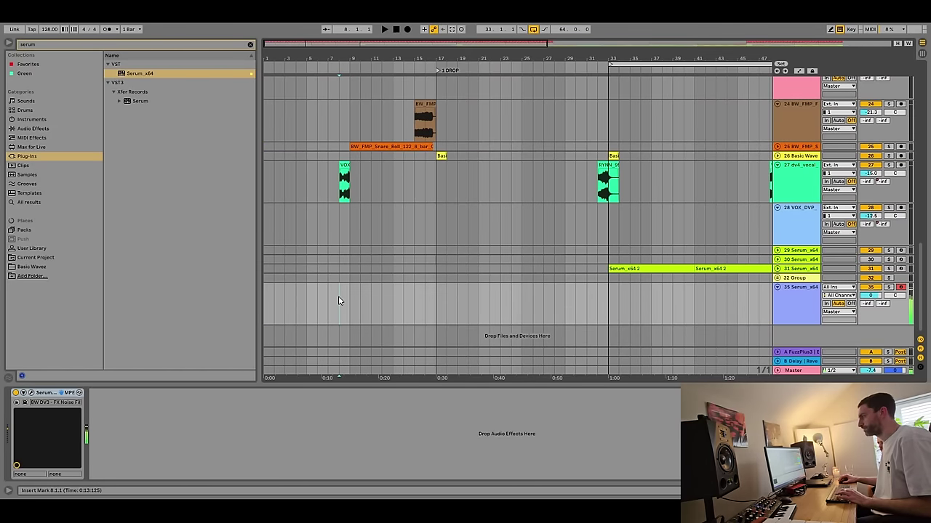
{"action": "left_click_drag", "start_coordinate": [338, 300], "coordinate": [437, 297]}
{"action": "left_click_drag", "start_coordinate": [351, 306], "coordinate": [368, 305]}
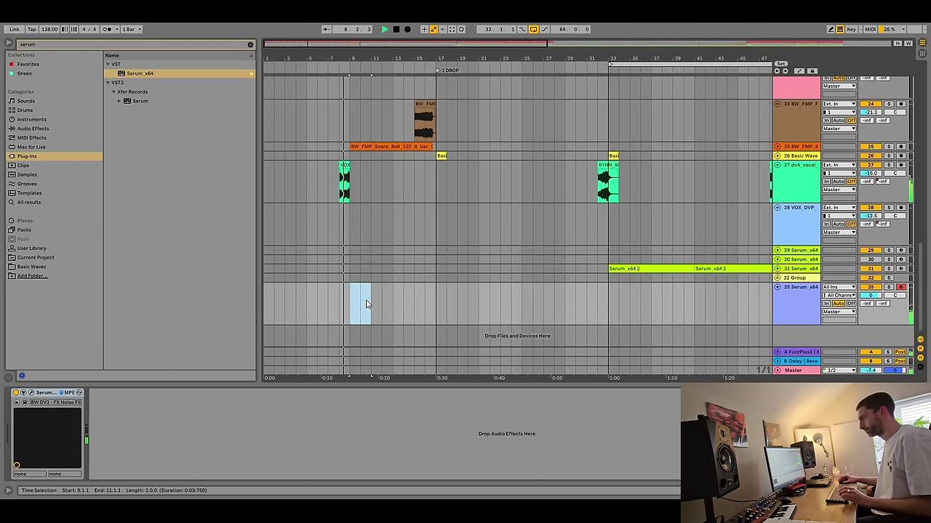
{"action": "key", "text": "ctrl+shift+m"}
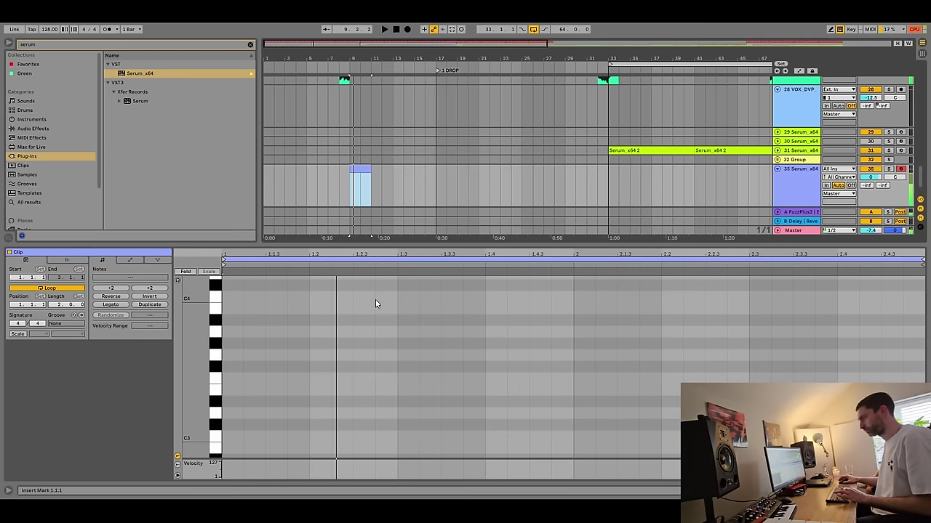
{"action": "key", "text": "space"}
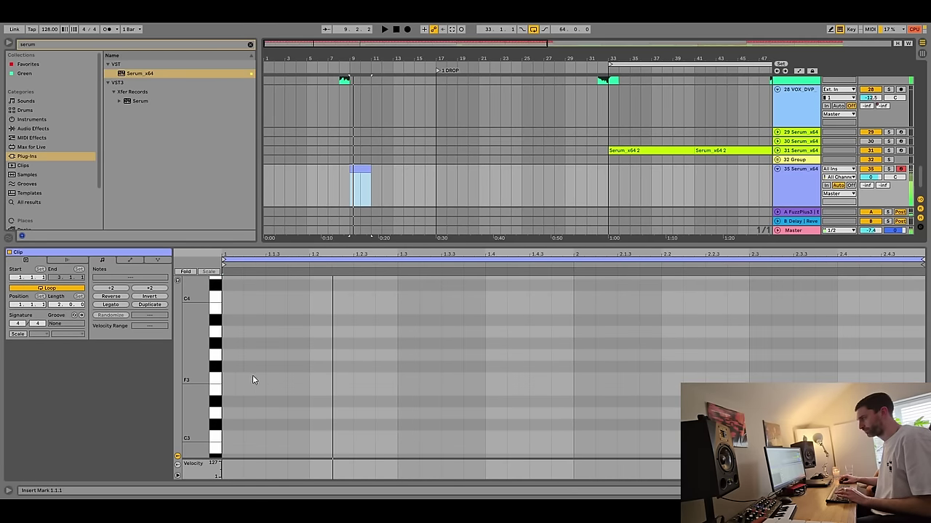
Draw a G0 note in the bar 9 clip, extend it to the clip's end and play it back.
{"action": "mouse_move", "coordinate": [190, 372]}
{"action": "left_mouse_down"}
{"action": "mouse_move", "coordinate": [191, 451]}
{"action": "mouse_move", "coordinate": [190, 8]}
{"action": "left_mouse_up"}
{"action": "left_click", "coordinate": [254, 410]}
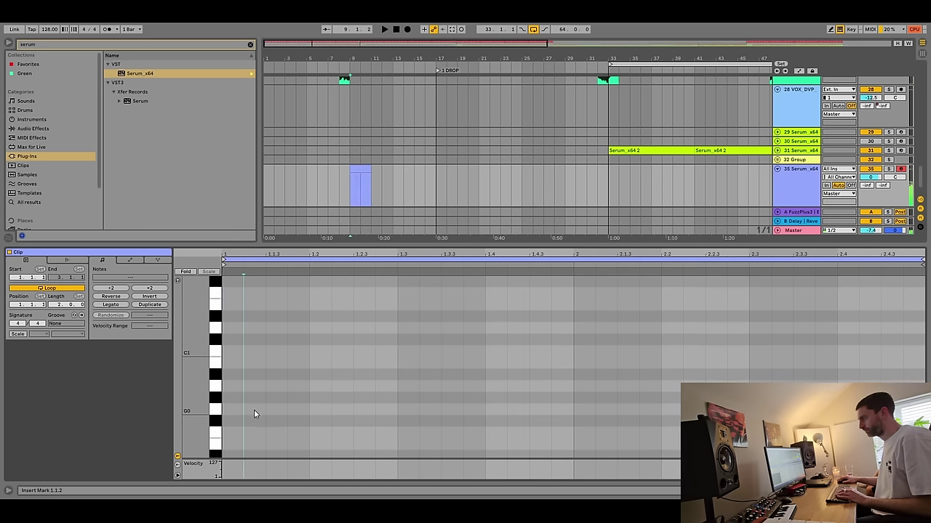
{"action": "double_click", "coordinate": [254, 410]}
{"action": "key", "text": "space"}
{"action": "key", "text": "space"}
{"action": "left_click_drag", "start_coordinate": [264, 410], "coordinate": [924, 412]}
{"action": "key", "text": "space"}
{"action": "left_click", "coordinate": [922, 491]}
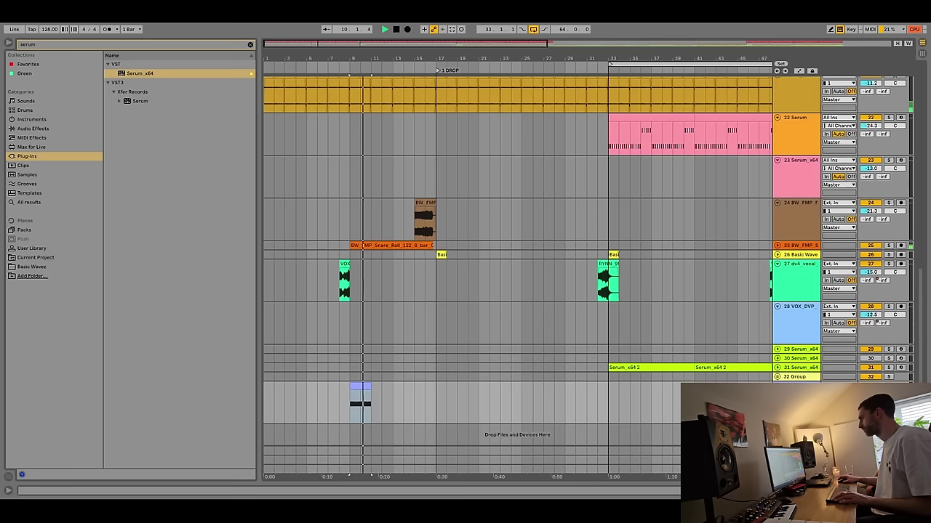
Copy the two-bar noise fill clip from bar 9 to bar 73 on the 35 Serum_x64 track.
{"action": "key", "text": "minus"}
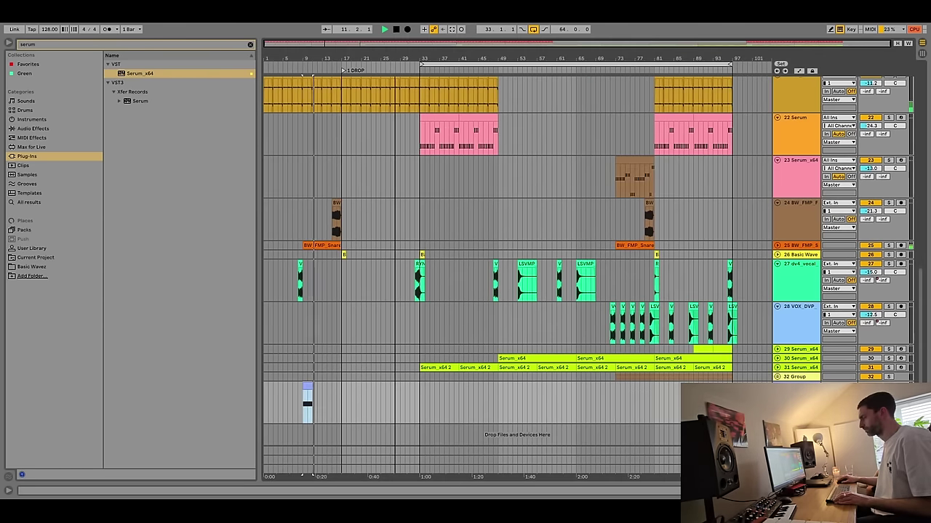
{"action": "key", "text": "Tab"}
{"action": "key", "text": "Tab"}
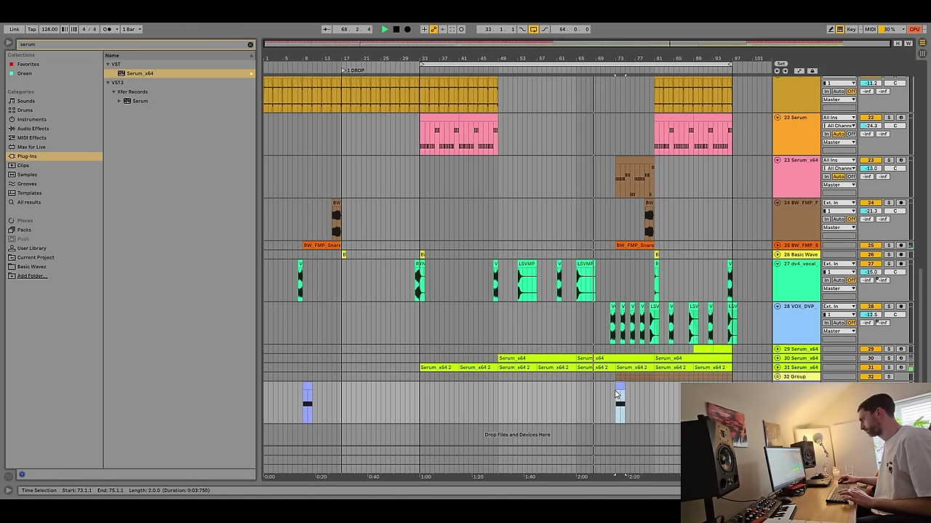
Lower the 35 Serum_x64 track's volume to about -7.8 dB in the mixer and fold the track in the arrangement.
{"action": "key", "text": "Tab"}
{"action": "left_click_drag", "start_coordinate": [716, 242], "coordinate": [802, 218]}
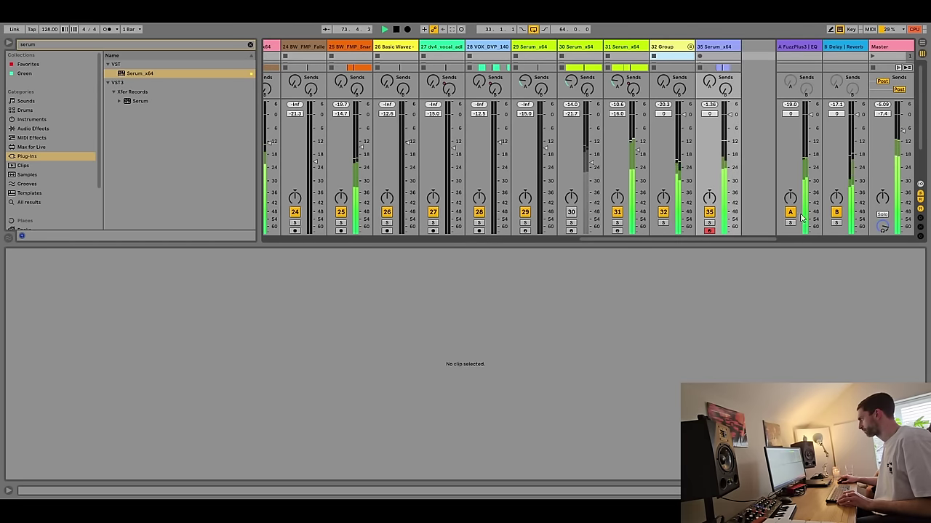
{"action": "left_click_drag", "start_coordinate": [729, 115], "coordinate": [729, 133]}
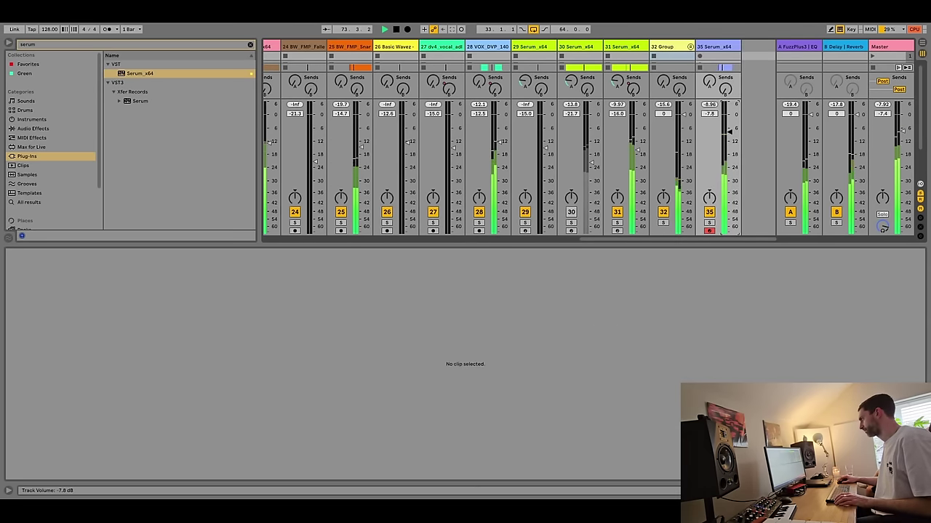
{"action": "key", "text": "Tab"}
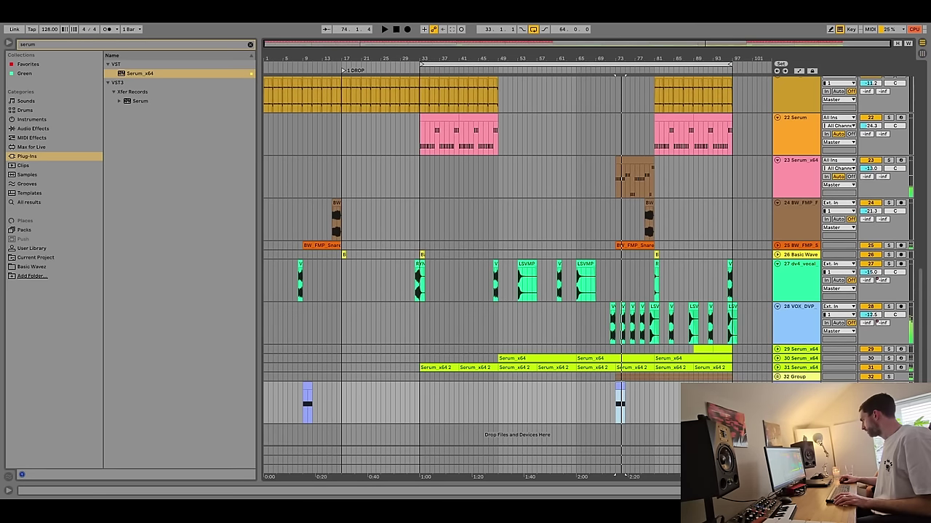
{"action": "left_click", "coordinate": [777, 386]}
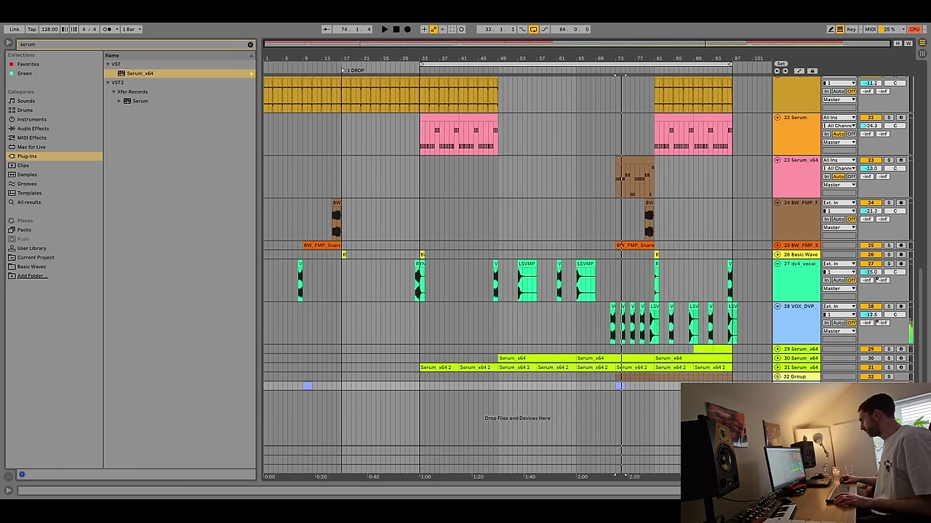
Add another Serum_x64 track with the Dreams Vol. 3 preset BW DV3 - FX Sweep Designer and arm it.
{"action": "key", "text": "Right"}
{"action": "double_click", "coordinate": [128, 75]}
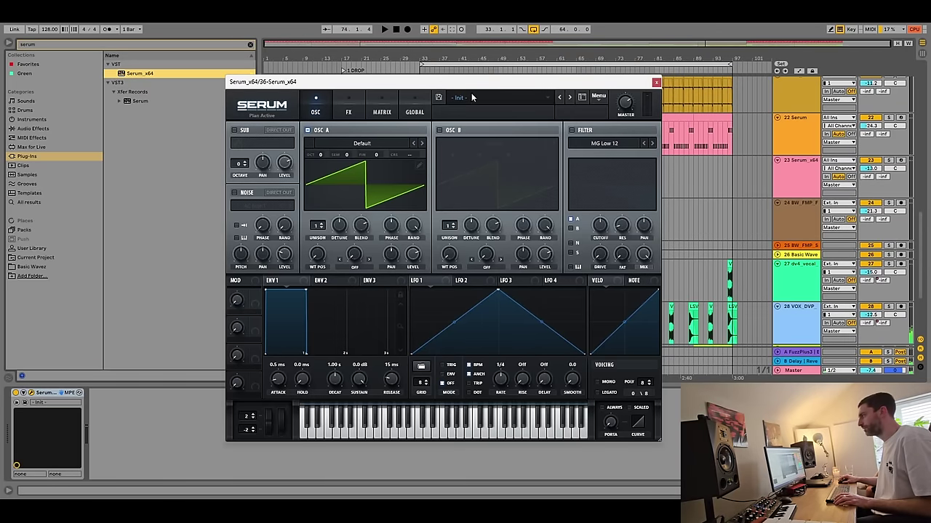
{"action": "left_click", "coordinate": [472, 97]}
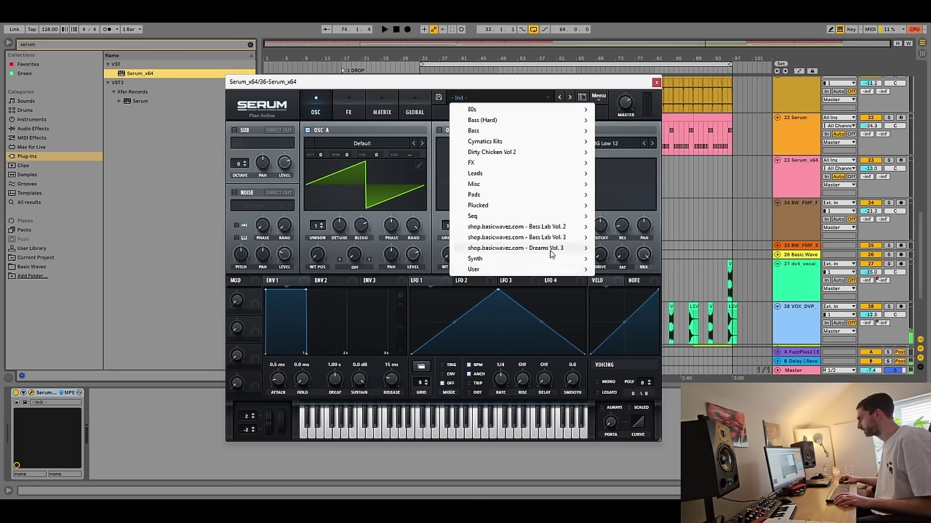
{"action": "mouse_move", "coordinate": [550, 251]}
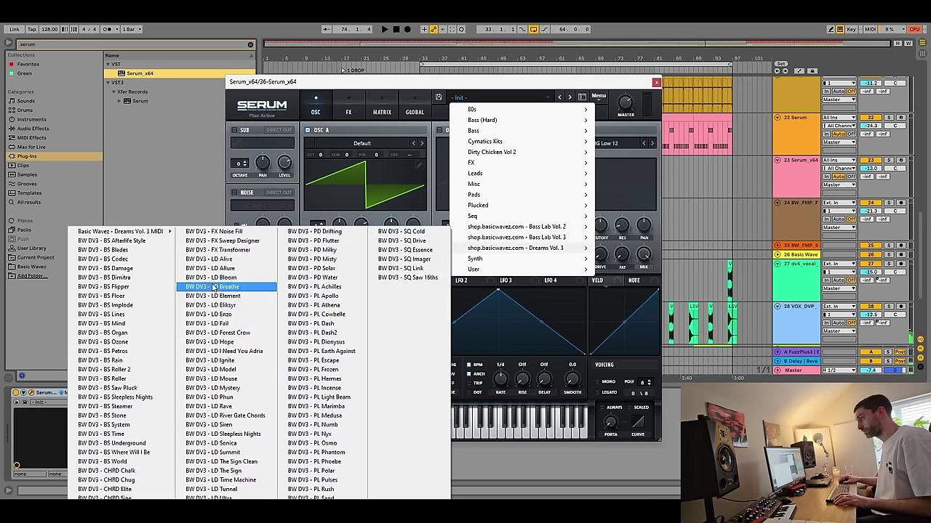
{"action": "left_click", "coordinate": [239, 241]}
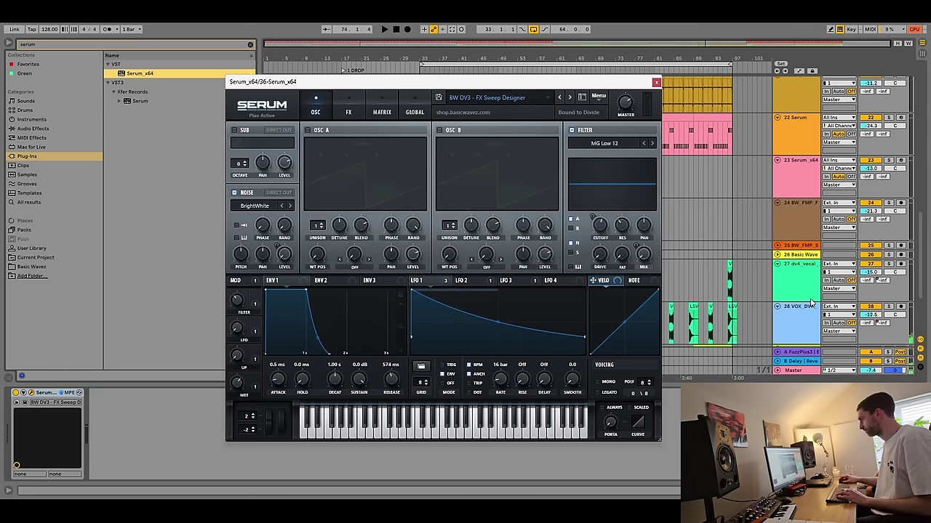
{"action": "scroll", "coordinate": [812, 304], "scroll_direction": "down", "scroll_amount": 3}
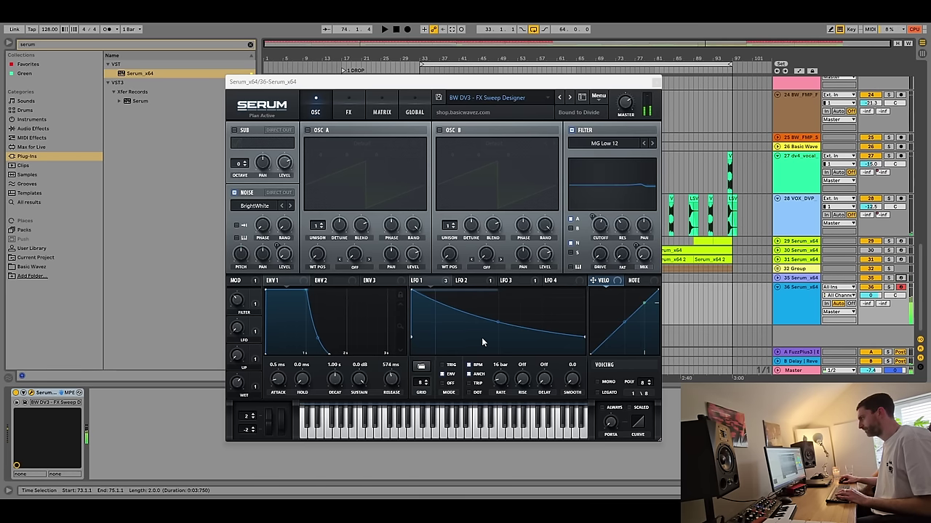
{"action": "left_click", "coordinate": [656, 82]}
Create a 16-bar MIDI clip from bar 81 to bar 97 on the 36 Serum_x64 track and set its note grid to 8 bars.
{"action": "right_click", "coordinate": [596, 293]}
{"action": "left_click", "coordinate": [637, 375]}
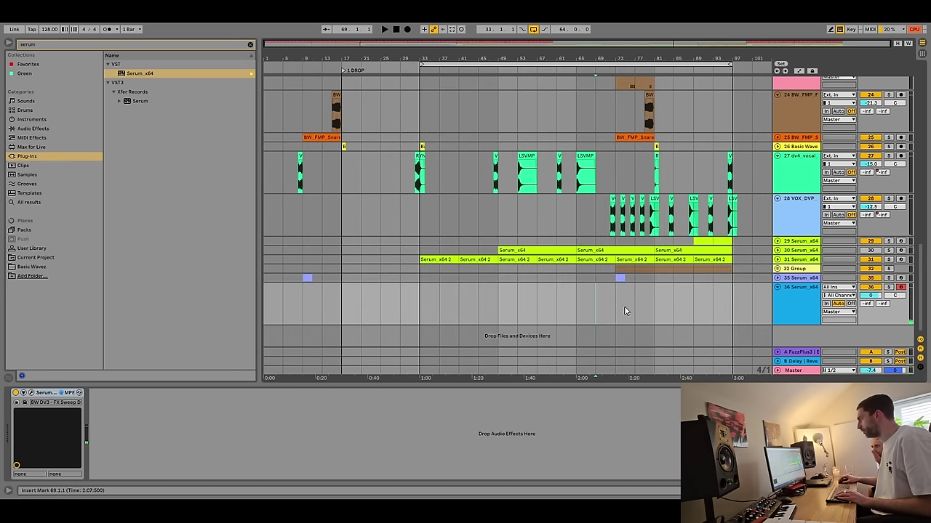
{"action": "left_click_drag", "start_coordinate": [617, 299], "coordinate": [741, 299]}
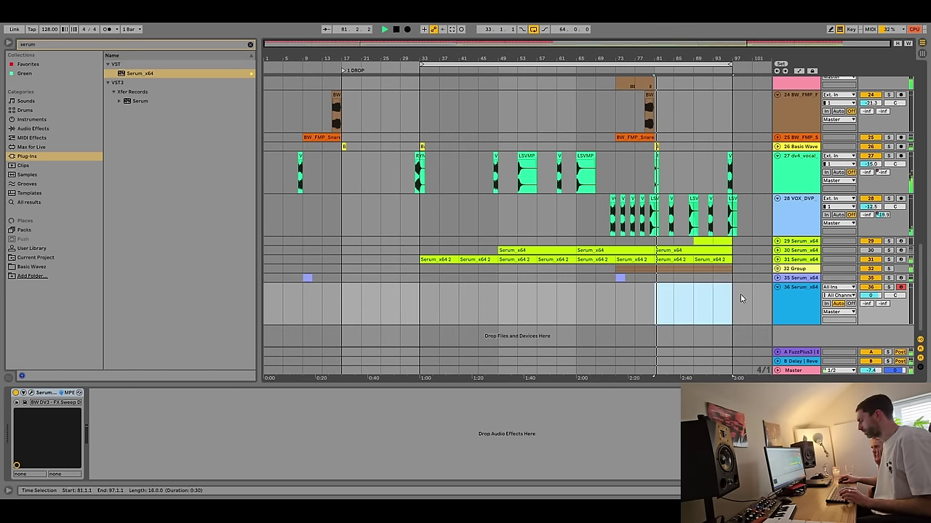
{"action": "key", "text": "ctrl+shift+m"}
{"action": "right_click", "coordinate": [477, 397]}
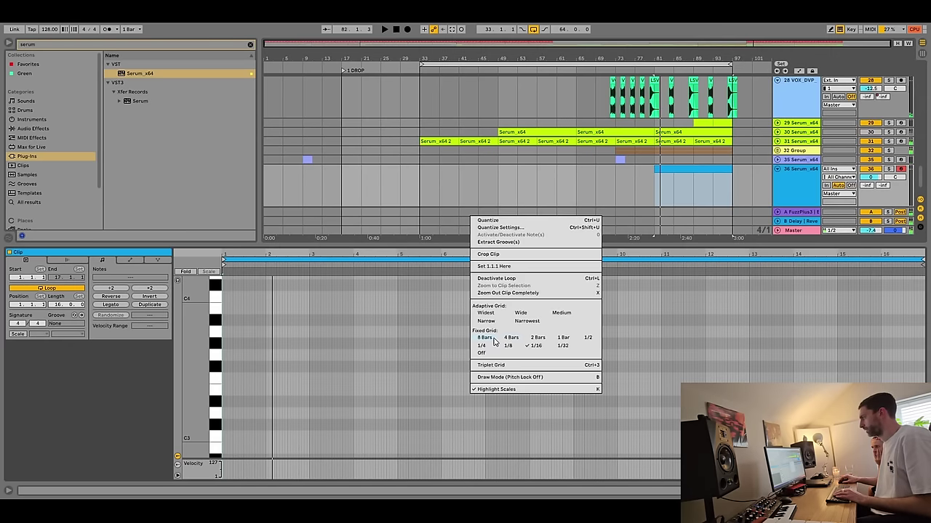
{"action": "left_click", "coordinate": [491, 341]}
Draw a G4 note at the start of the bar 81 clip, extend it to the clip's end and play it back.
{"action": "left_click_drag", "start_coordinate": [196, 374], "coordinate": [216, 493]}
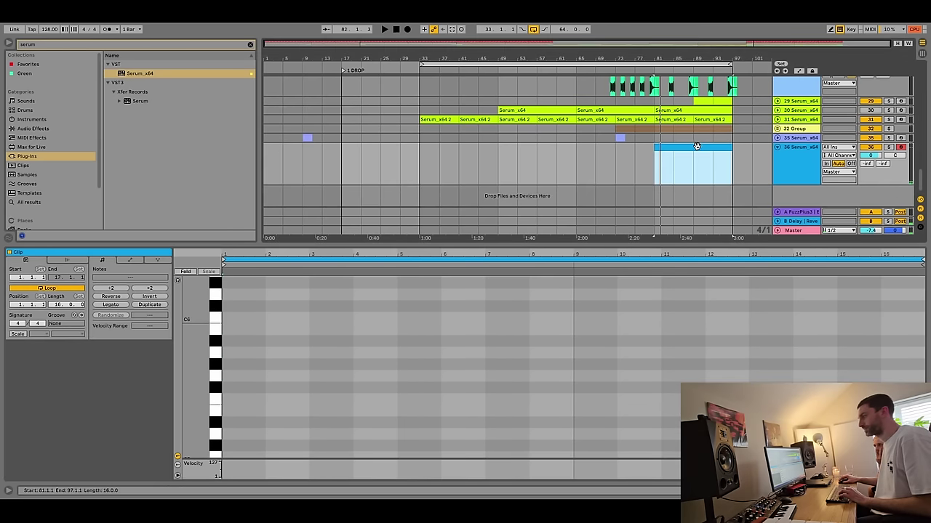
{"action": "left_click_drag", "start_coordinate": [192, 334], "coordinate": [192, 270]}
{"action": "key", "text": "z"}
{"action": "left_click_drag", "start_coordinate": [192, 364], "coordinate": [192, 288]}
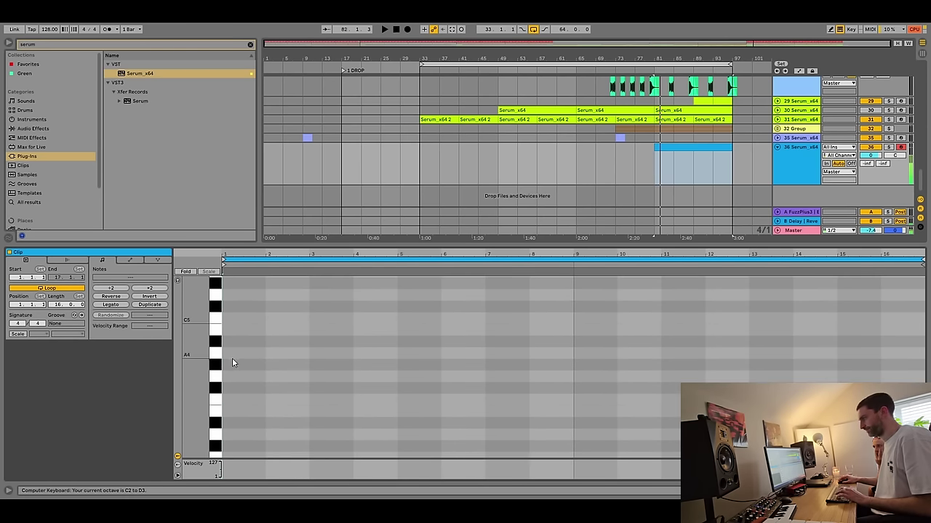
{"action": "key", "text": "space"}
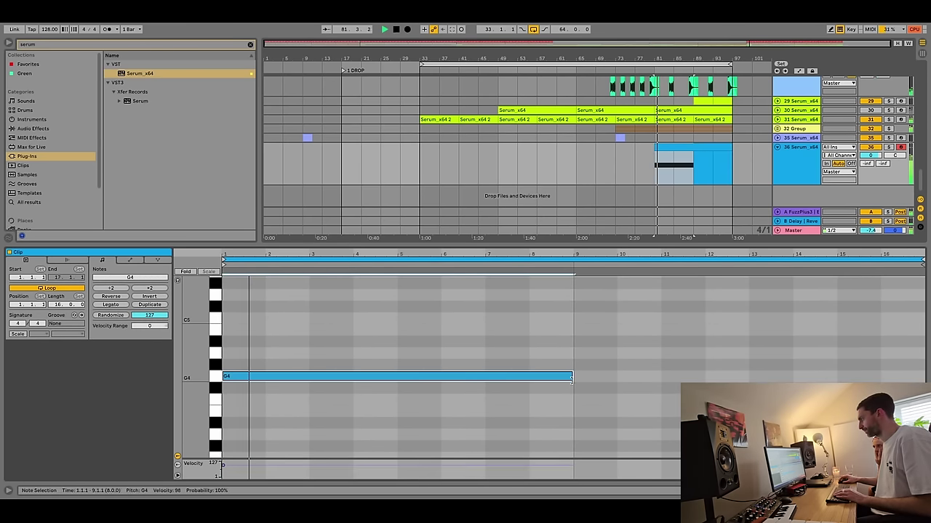
{"action": "left_click_drag", "start_coordinate": [573, 376], "coordinate": [925, 355]}
{"action": "key", "text": "ctrl+alt+l"}
{"action": "key", "text": "Tab"}
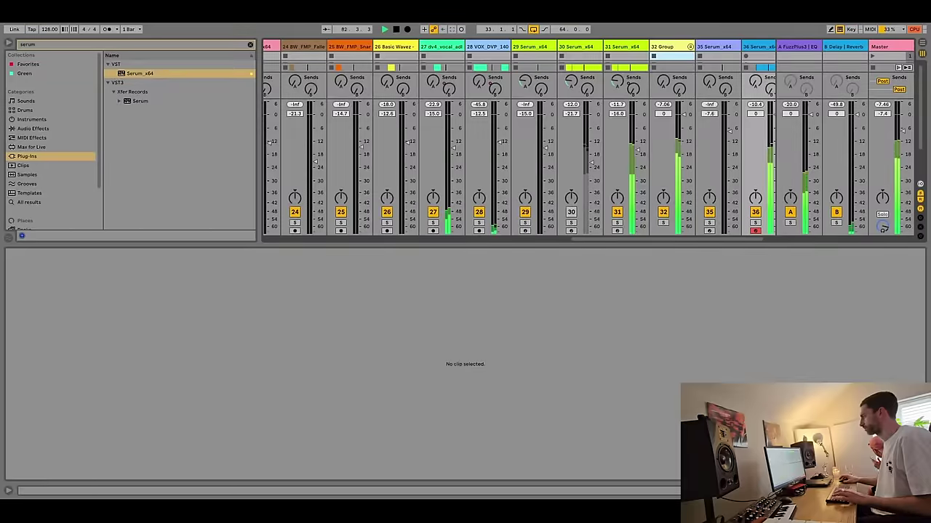
{"action": "key", "text": "Tab"}
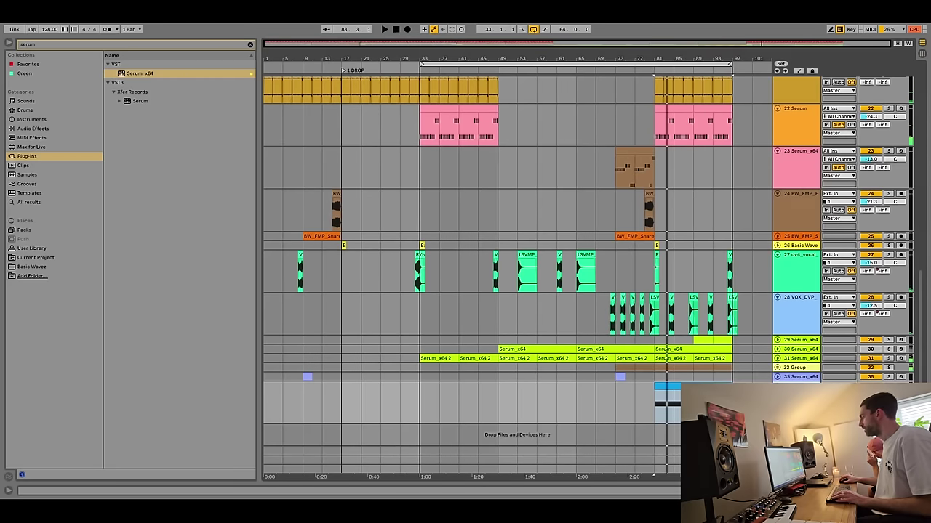
Show the 36 Serum_x64 device chain, clear the browser's serum search and list the audio effects.
{"action": "key", "text": "ctrl+alt+l"}
{"action": "left_click", "coordinate": [45, 130]}
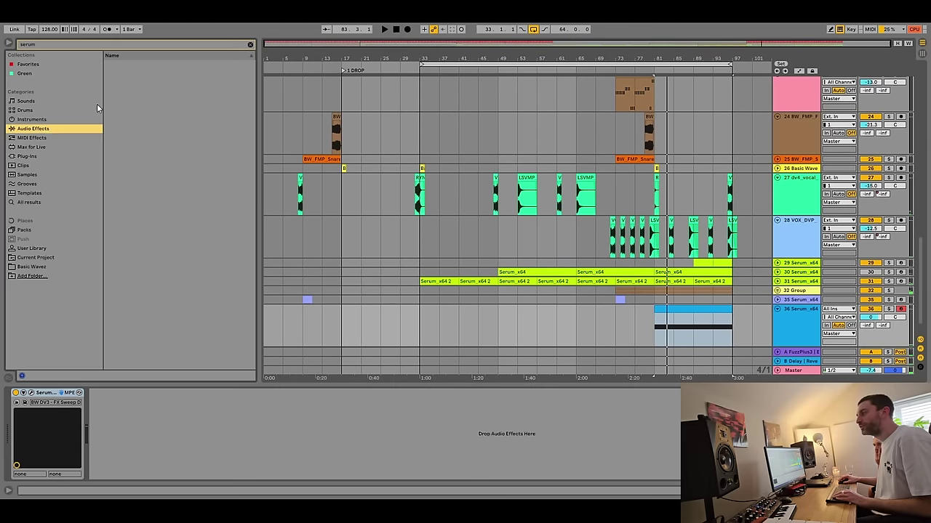
{"action": "left_click", "coordinate": [53, 120]}
{"action": "left_click", "coordinate": [250, 45]}
{"action": "left_click", "coordinate": [72, 130]}
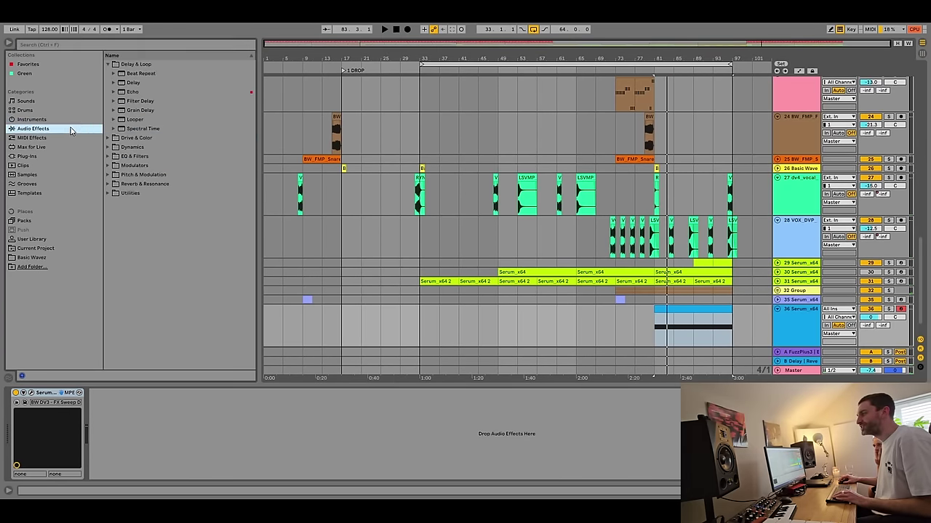
{"action": "left_click", "coordinate": [48, 139]}
{"action": "left_click", "coordinate": [48, 129]}
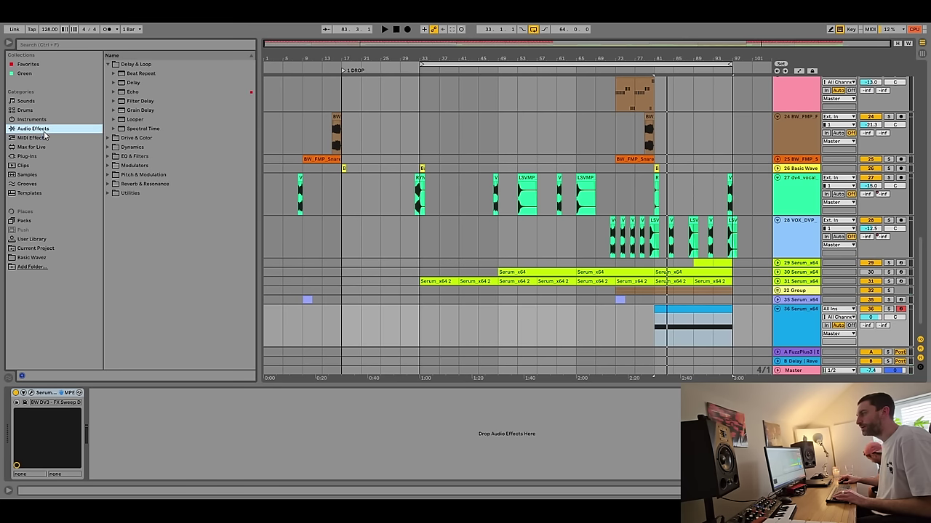
{"action": "left_click", "coordinate": [38, 120]}
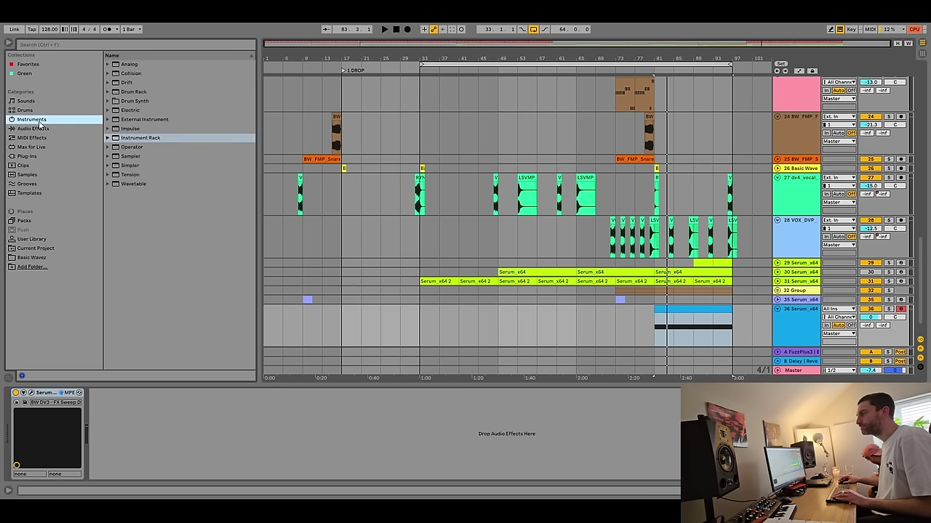
{"action": "left_click", "coordinate": [108, 139]}
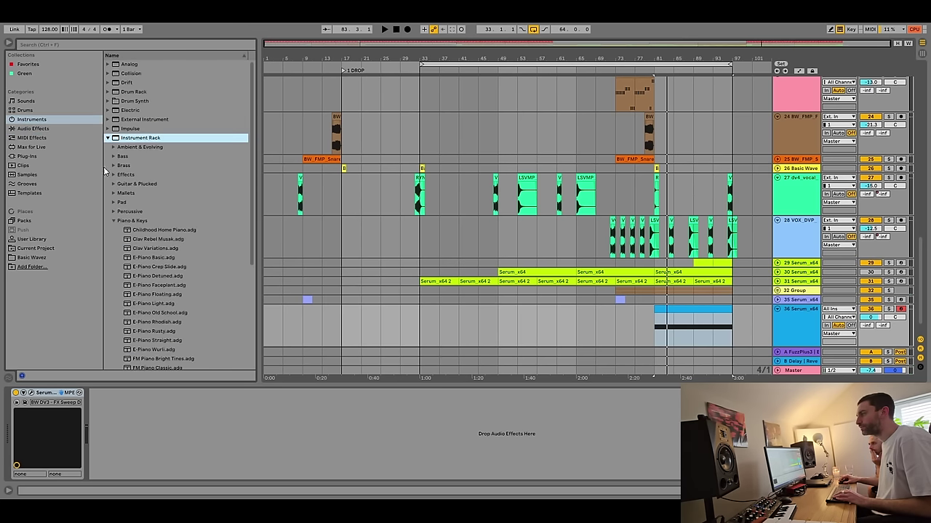
Load the Brutal SC compressor preset from the Dynamics audio effects after Serum on the 36 Serum_x64 track.
{"action": "left_click", "coordinate": [42, 129]}
{"action": "left_click", "coordinate": [109, 64]}
{"action": "left_click", "coordinate": [108, 64]}
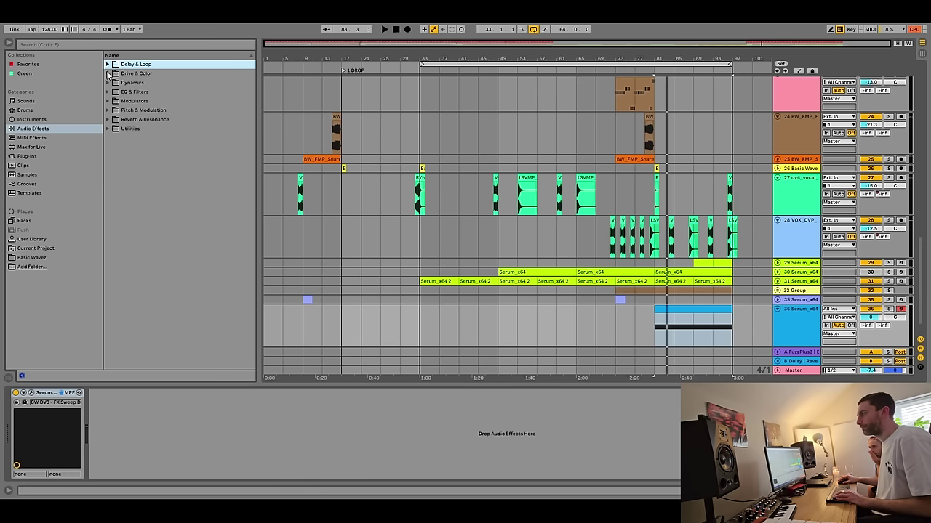
{"action": "left_click", "coordinate": [107, 83]}
{"action": "left_click", "coordinate": [114, 93]}
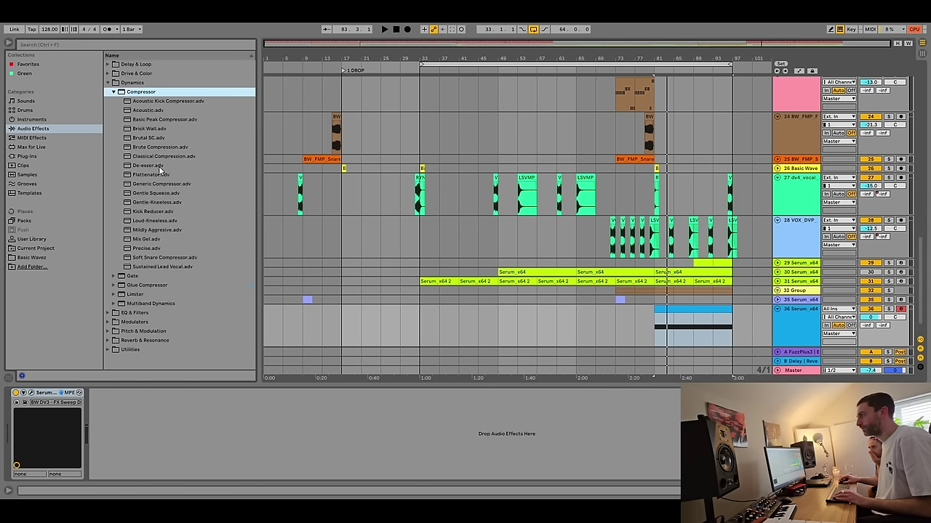
{"action": "left_click", "coordinate": [158, 138]}
{"action": "double_click", "coordinate": [156, 138]}
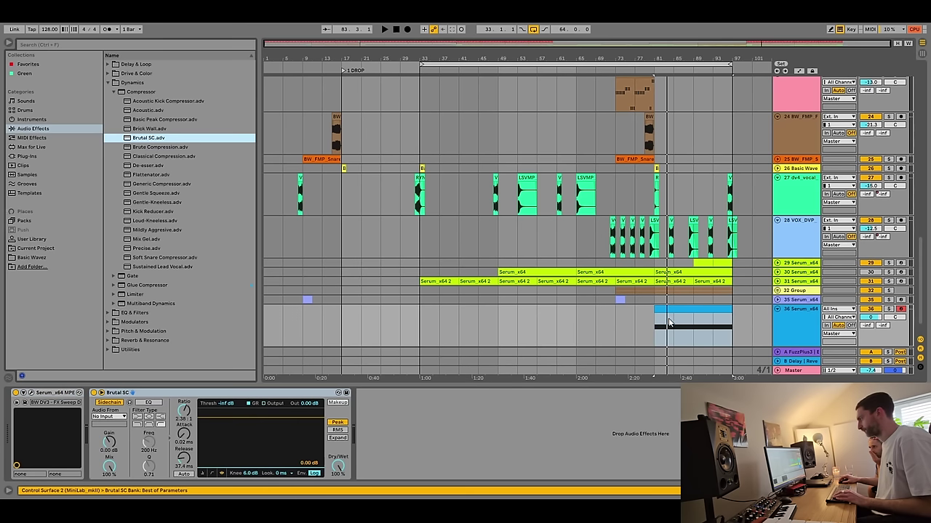
Set the Brutal SC compressor's sidechain source to the 2-BTD Kick 50Hz G Lost track while playing back from bar 81.
{"action": "key", "text": "space"}
{"action": "left_click", "coordinate": [102, 418]}
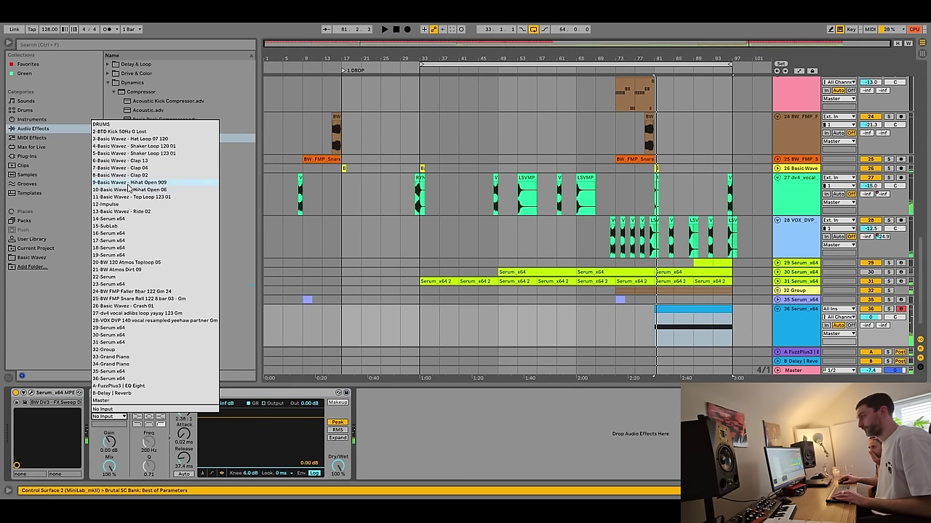
{"action": "left_click", "coordinate": [124, 132]}
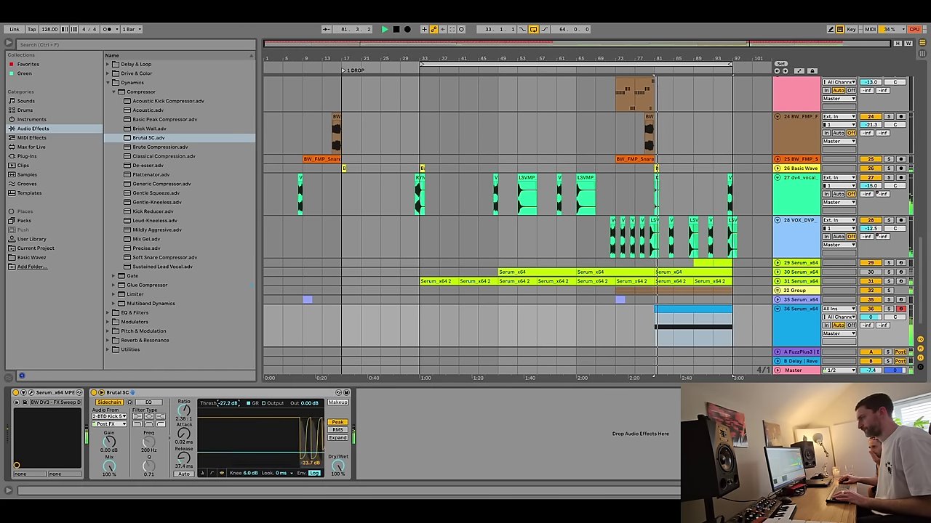
Lower the volume of track 36 to -12.0 dB and set its Brutal SC sidechain threshold to -19.3 dB.
{"action": "key", "text": "Tab"}
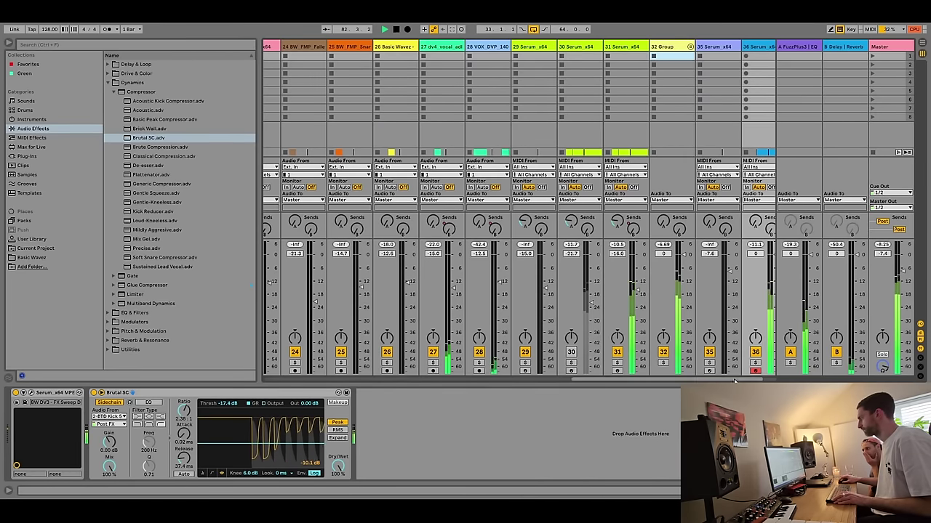
{"action": "scroll", "coordinate": [756, 288], "scroll_direction": "right", "scroll_amount": 3}
{"action": "left_click_drag", "start_coordinate": [729, 255], "coordinate": [729, 277]}
{"action": "left_click_drag", "start_coordinate": [227, 402], "coordinate": [226, 406]}
{"action": "left_click_drag", "start_coordinate": [729, 277], "coordinate": [730, 279]}
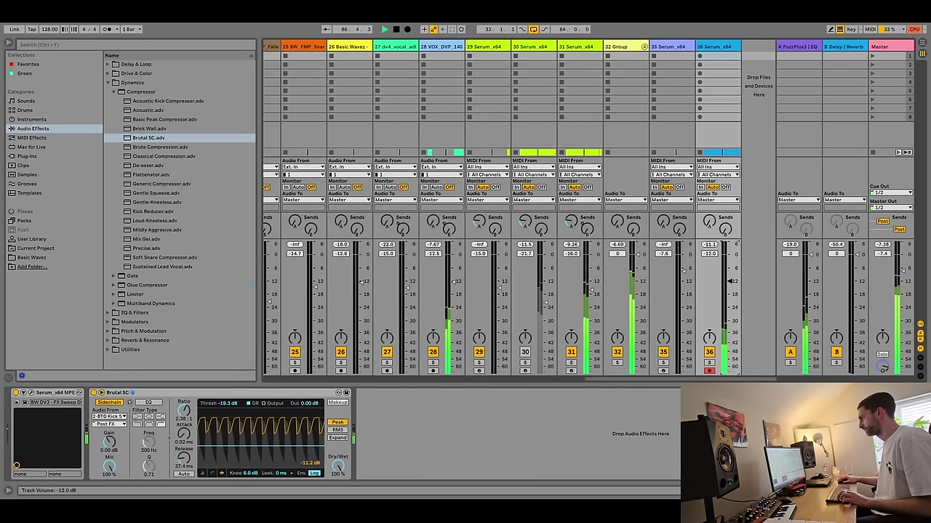
{"action": "key", "text": "Tab"}
Insert a new MIDI track below track 36 and load the Serum_x64 plug-in on it.
{"action": "scroll", "coordinate": [734, 304], "scroll_direction": "down", "scroll_amount": 2}
{"action": "right_click", "coordinate": [819, 340]}
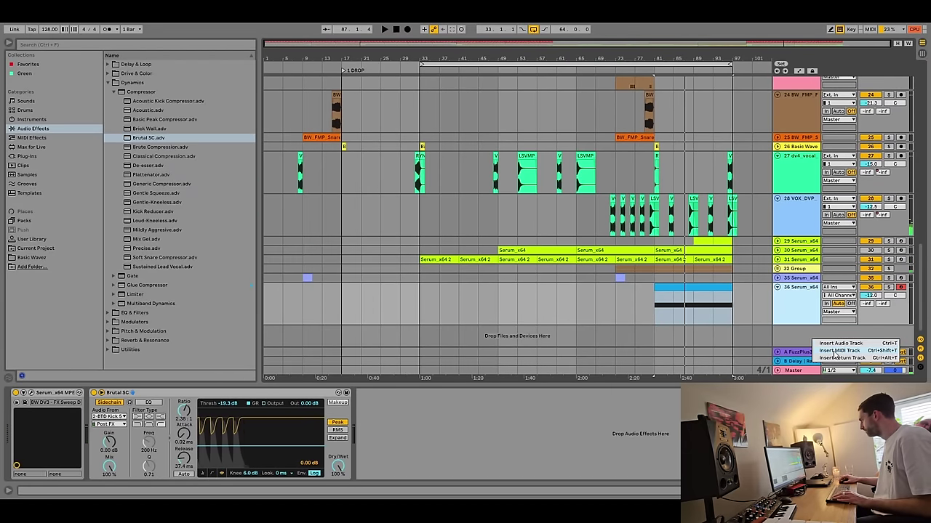
{"action": "left_click", "coordinate": [838, 351]}
{"action": "left_click", "coordinate": [26, 156]}
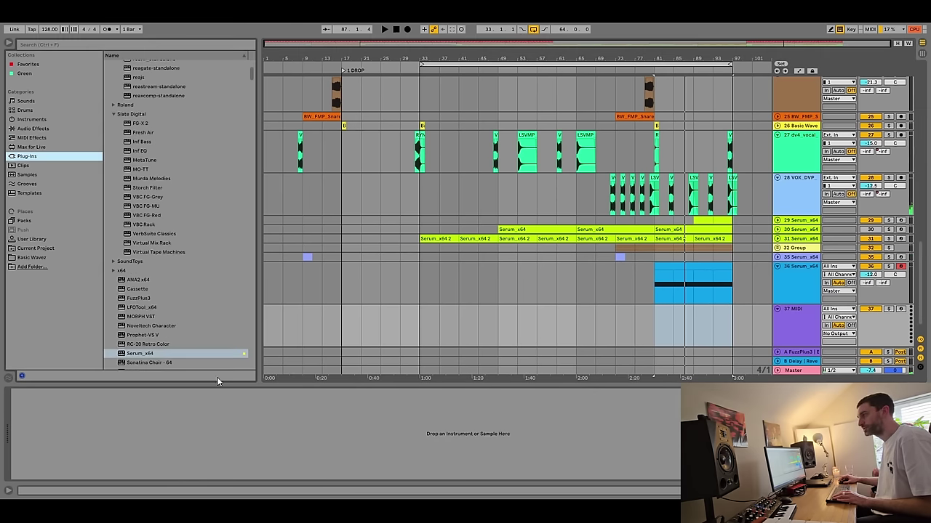
{"action": "left_click", "coordinate": [160, 354]}
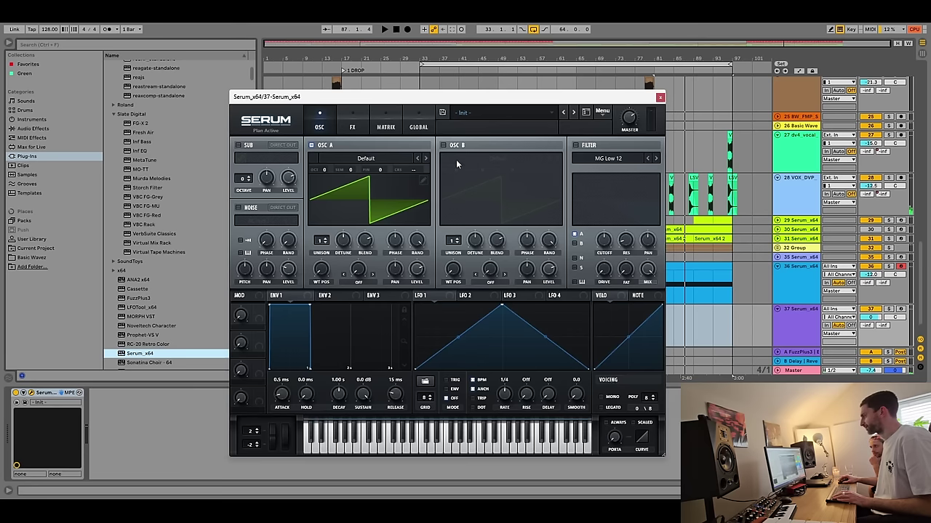
Load the BW DV3 - FX Transformer preset from Dreams Vol. 3, arm track 37 and play a note to audition it.
{"action": "left_click", "coordinate": [482, 112]}
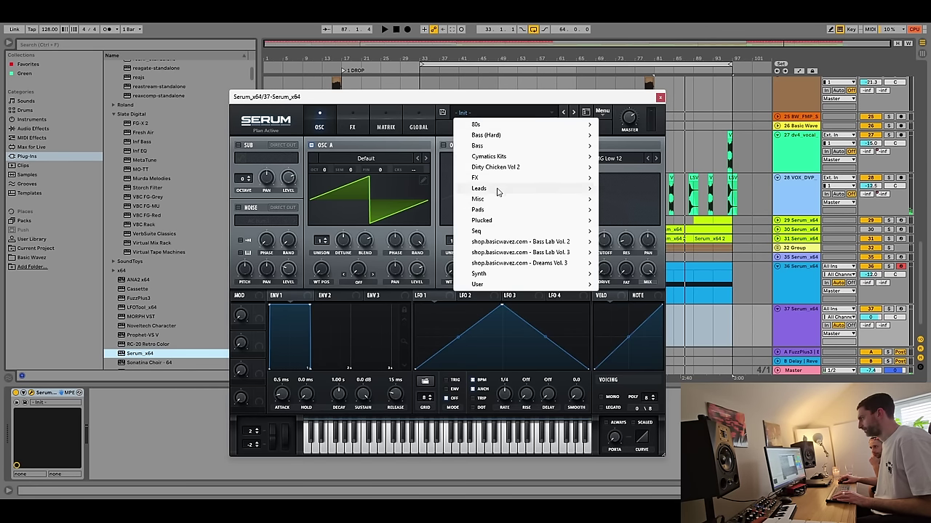
{"action": "mouse_move", "coordinate": [507, 266]}
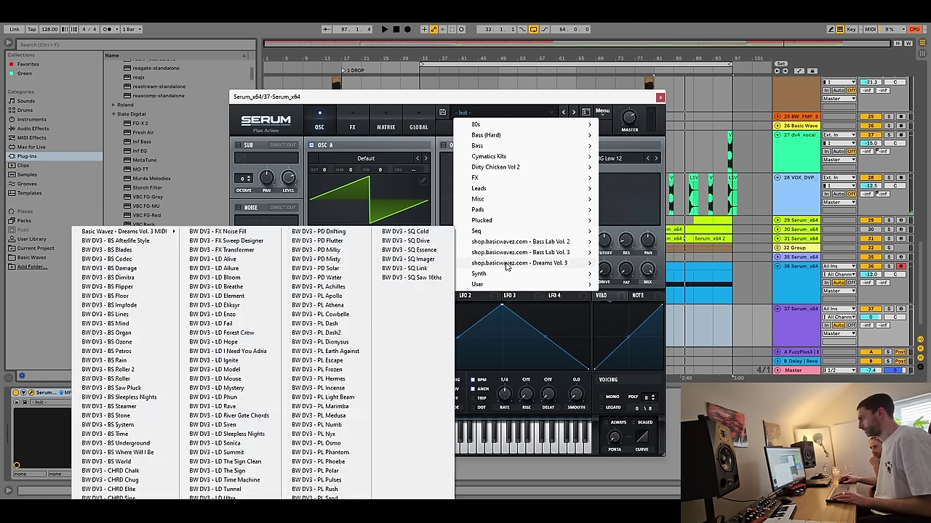
{"action": "left_click", "coordinate": [256, 251]}
{"action": "scroll", "coordinate": [891, 290], "scroll_direction": "down", "scroll_amount": 1}
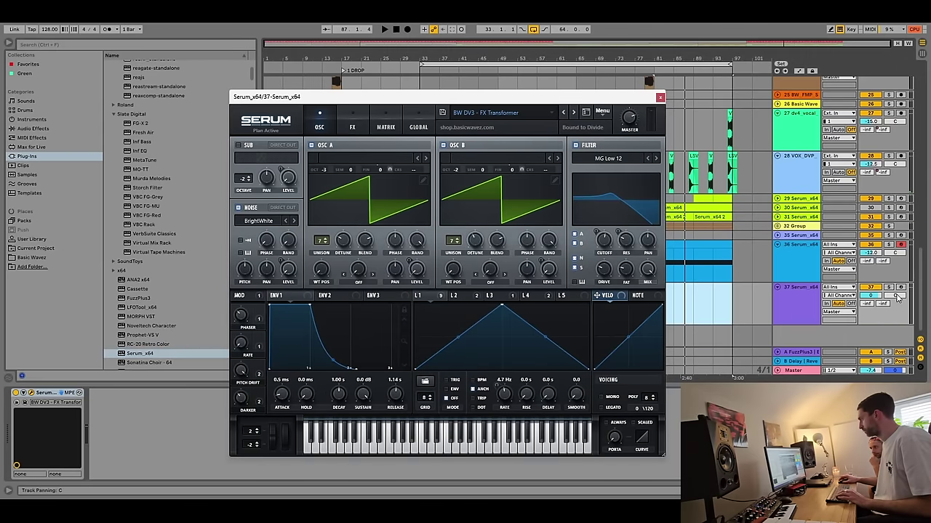
{"action": "left_click", "coordinate": [901, 288]}
{"action": "key", "text": "a"}
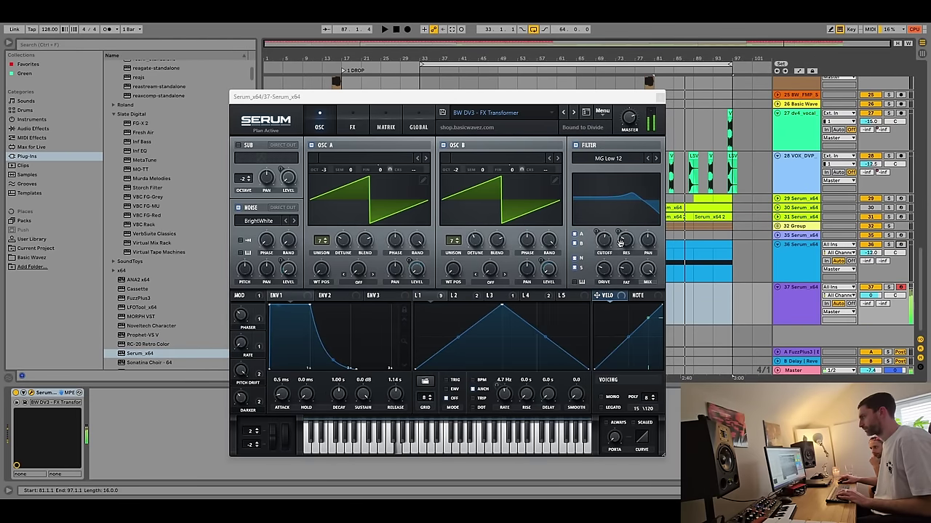
Look through the Bass Lab Vol. 3 presets in Serum without choosing one and close the plug-in window.
{"action": "left_click", "coordinate": [499, 114]}
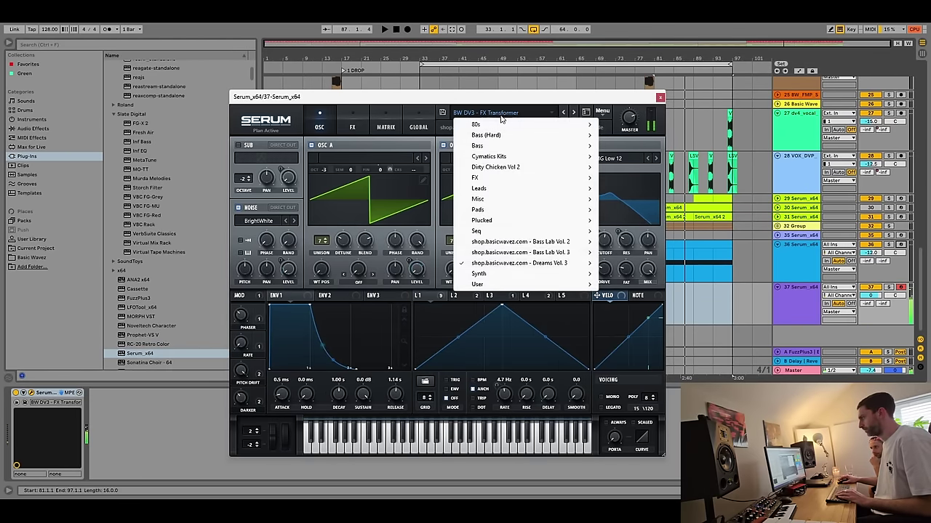
{"action": "mouse_move", "coordinate": [509, 268]}
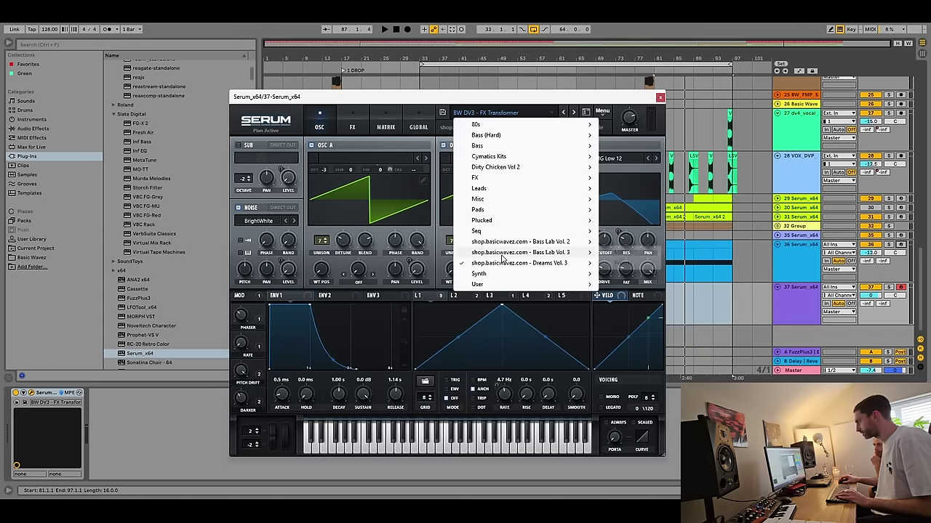
{"action": "mouse_move", "coordinate": [531, 258]}
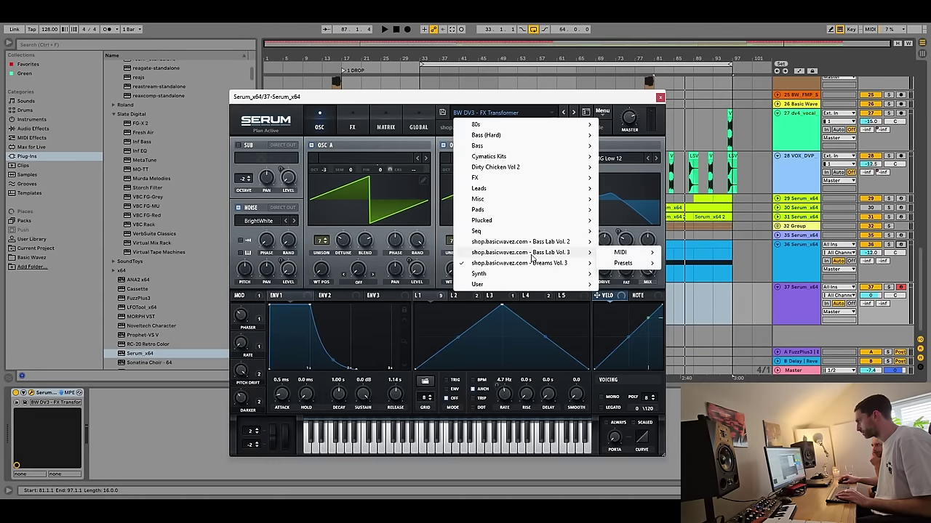
{"action": "mouse_move", "coordinate": [637, 266]}
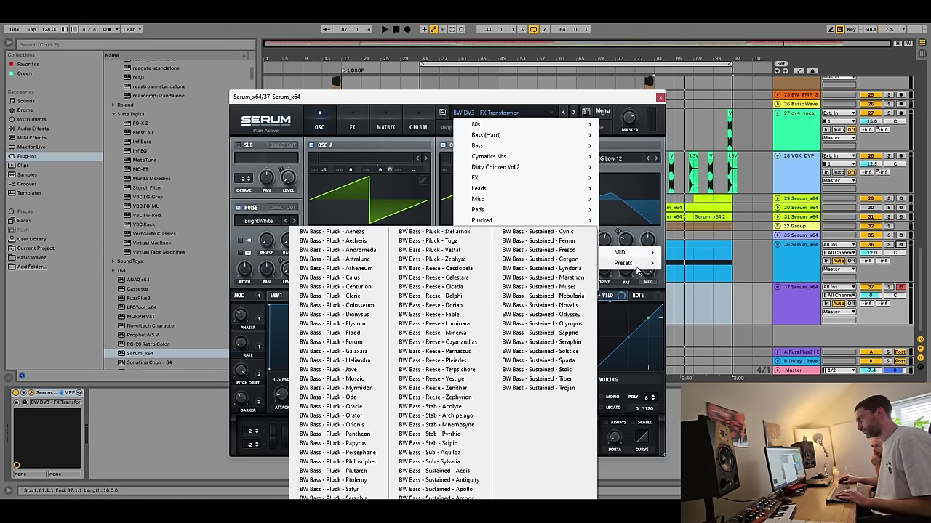
{"action": "left_click", "coordinate": [746, 215]}
{"action": "left_click", "coordinate": [661, 97]}
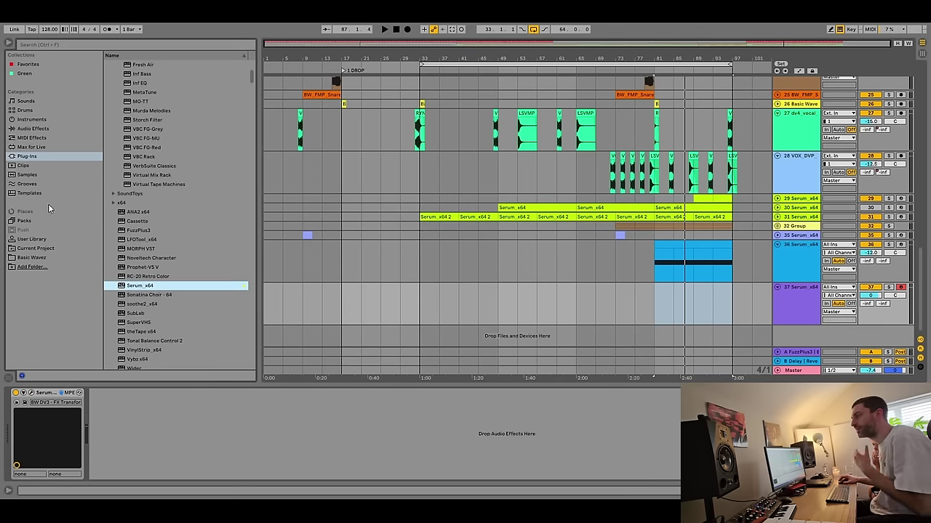
Search the Basic Wavez folder for "riser", expand the Risers folder in the FX Mega Pack, and delete Serum track 37.
{"action": "left_click", "coordinate": [44, 256]}
{"action": "scroll", "coordinate": [194, 199], "scroll_direction": "down", "scroll_amount": 3}
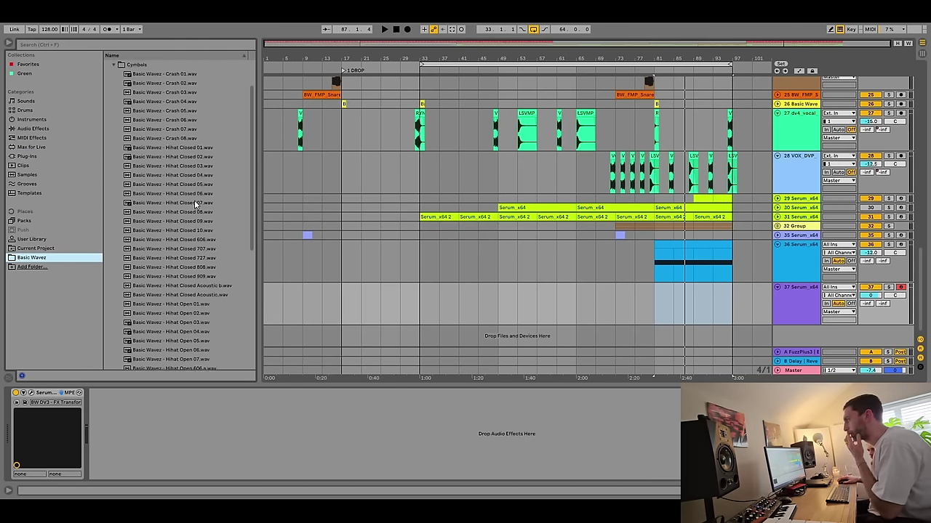
{"action": "left_click", "coordinate": [114, 109]}
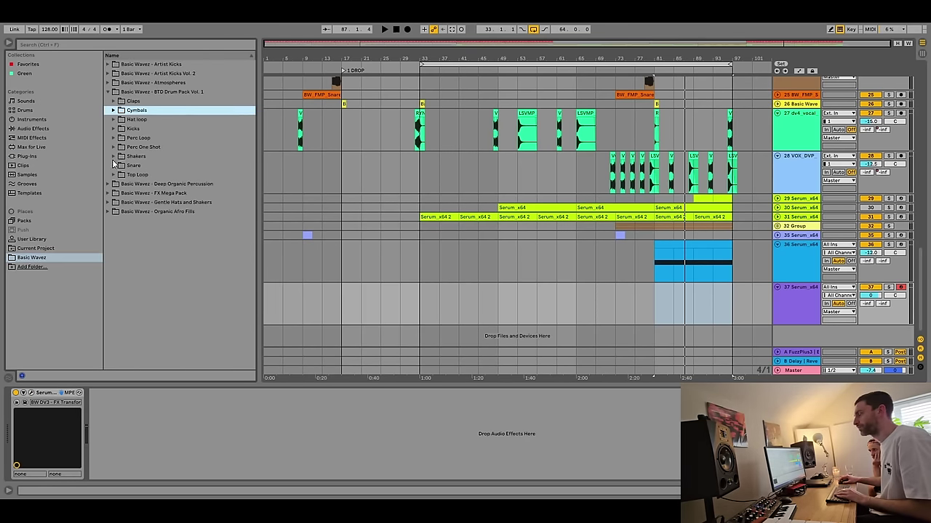
{"action": "left_click", "coordinate": [101, 46]}
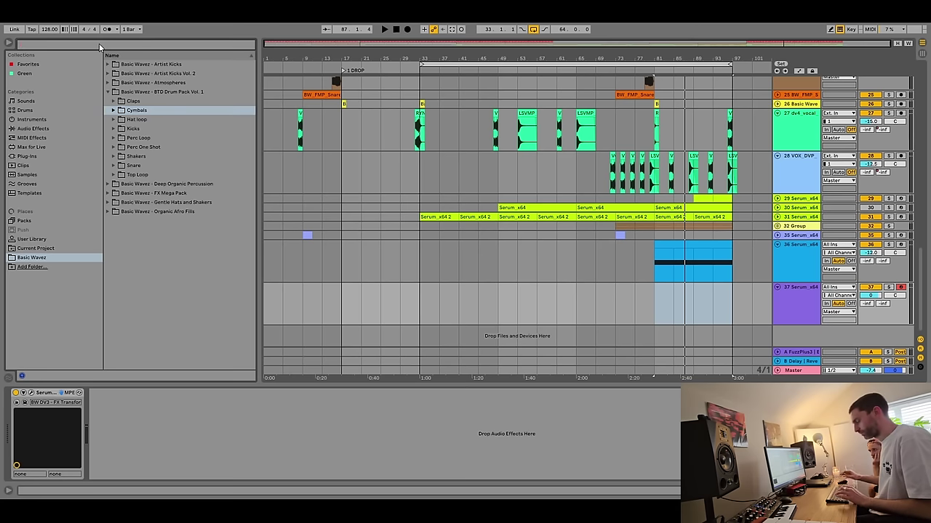
{"action": "type", "text": "riser"}
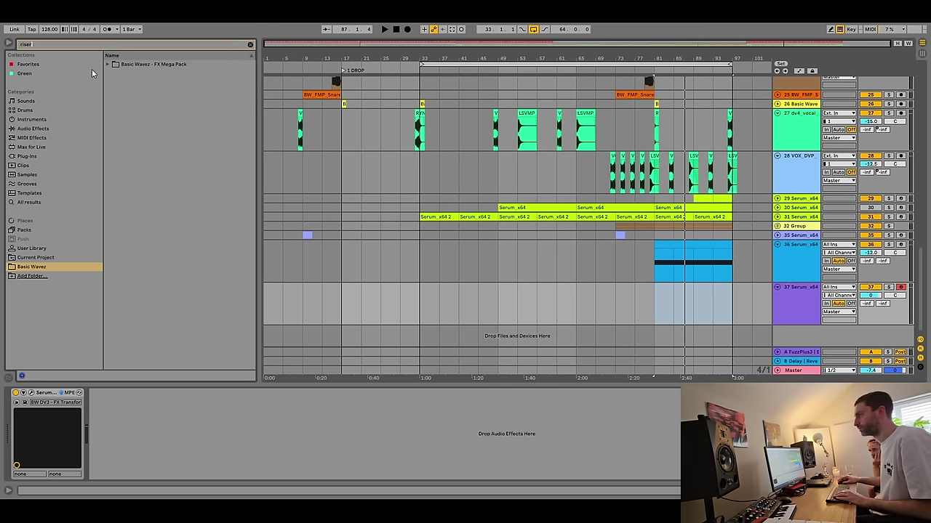
{"action": "left_click", "coordinate": [108, 64]}
{"action": "left_click", "coordinate": [114, 73]}
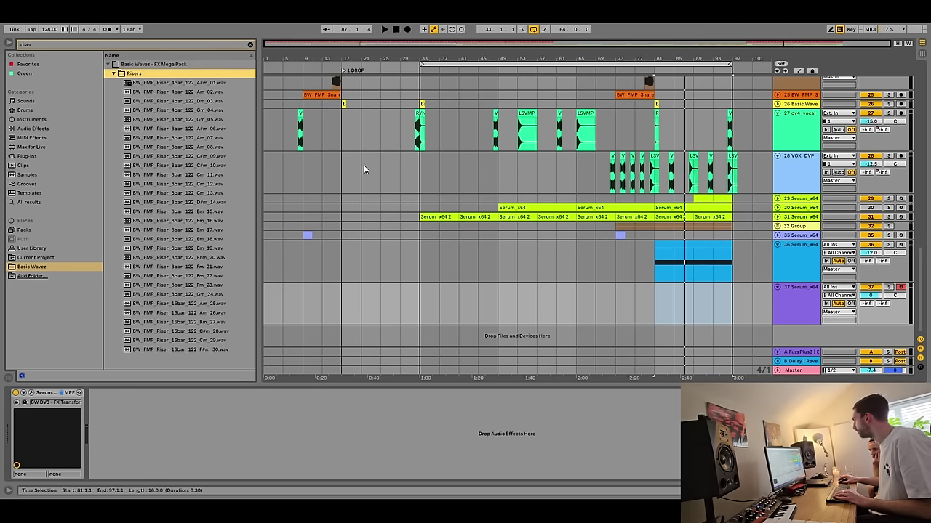
{"action": "key", "text": "Delete"}
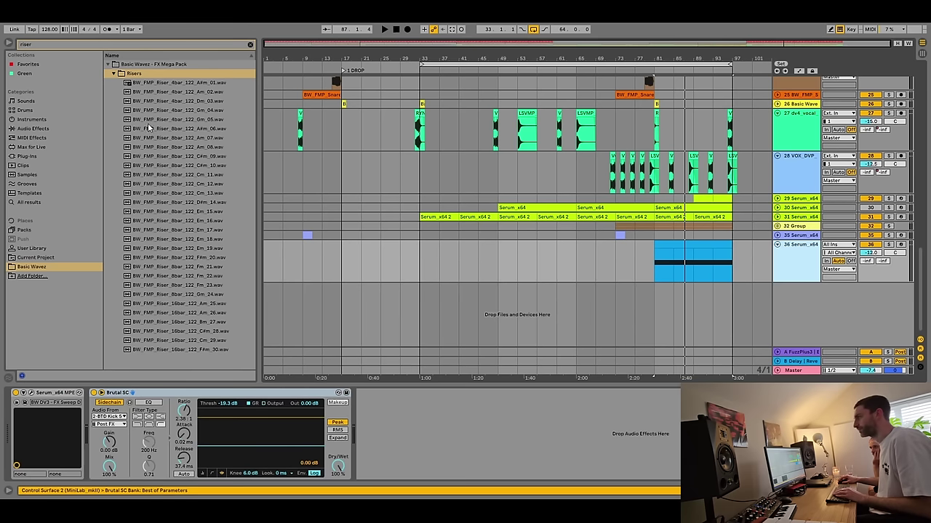
Audition several riser samples and place BW_FMP_Riser_4bar_122_Gm_04.wav on a new audio track at bar 69.
{"action": "left_click", "coordinate": [207, 83]}
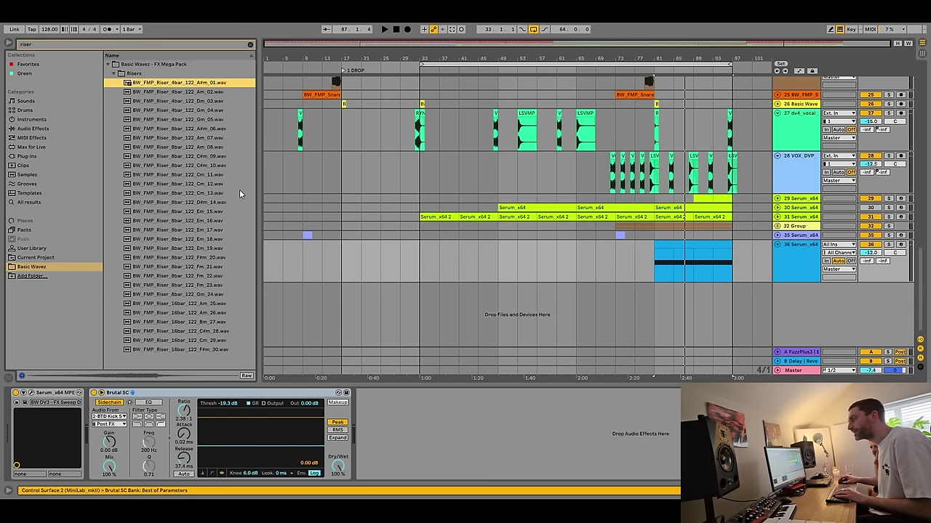
{"action": "left_click", "coordinate": [173, 294]}
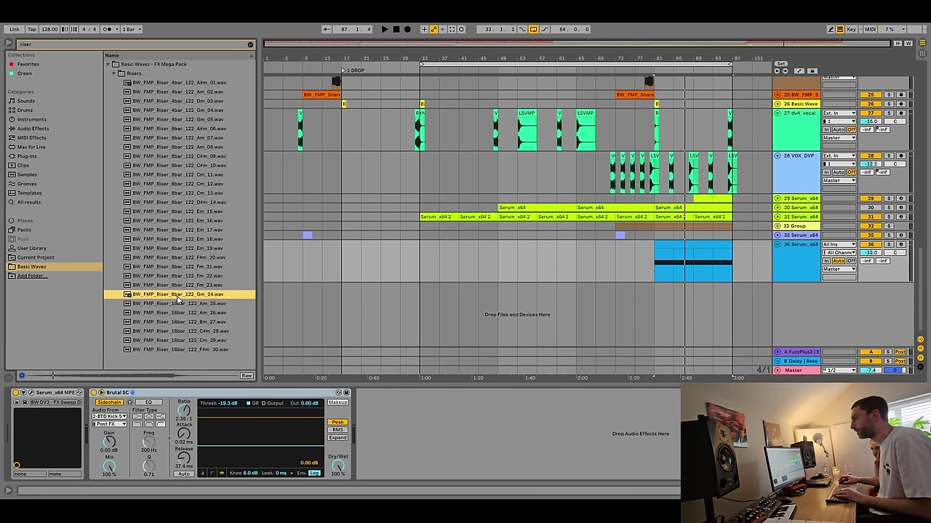
{"action": "left_click", "coordinate": [194, 82]}
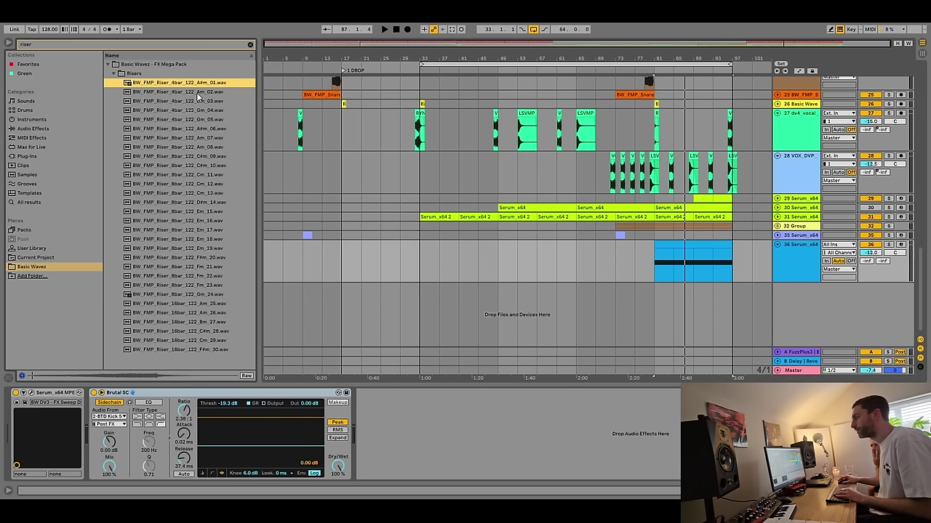
{"action": "left_click", "coordinate": [197, 92]}
{"action": "left_click", "coordinate": [194, 101]}
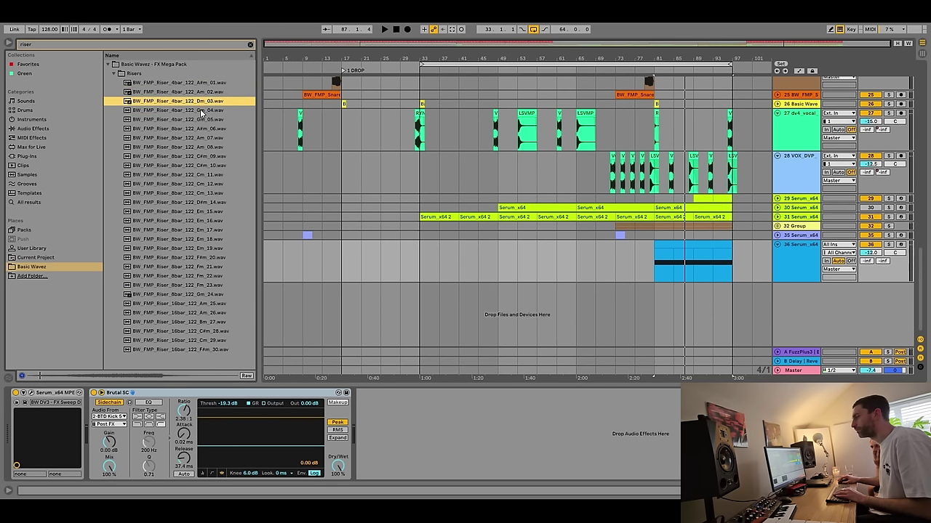
{"action": "left_click", "coordinate": [200, 110]}
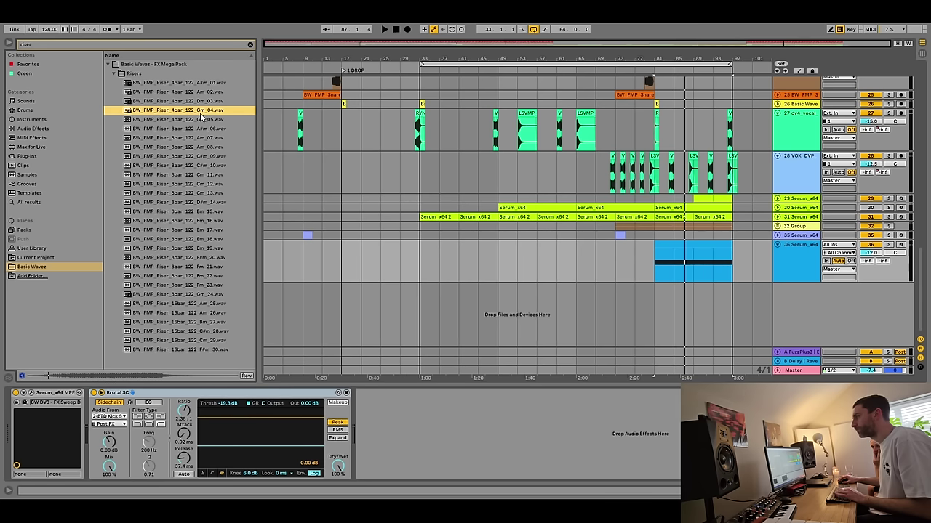
{"action": "left_click_drag", "start_coordinate": [201, 116], "coordinate": [618, 294]}
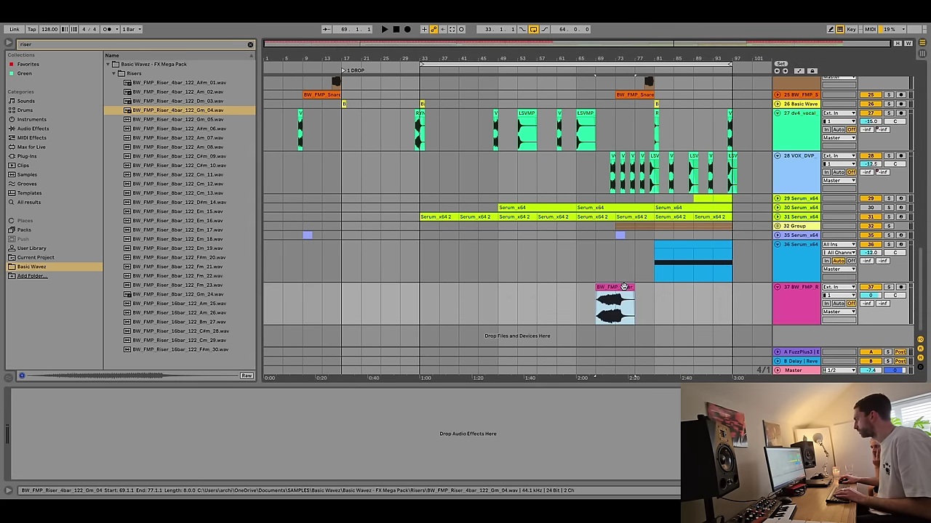
Set the riser clip's original tempo to 122 BPM and move the clip to start at bar 77, checking it in playback.
{"action": "key", "text": "shift+Tab"}
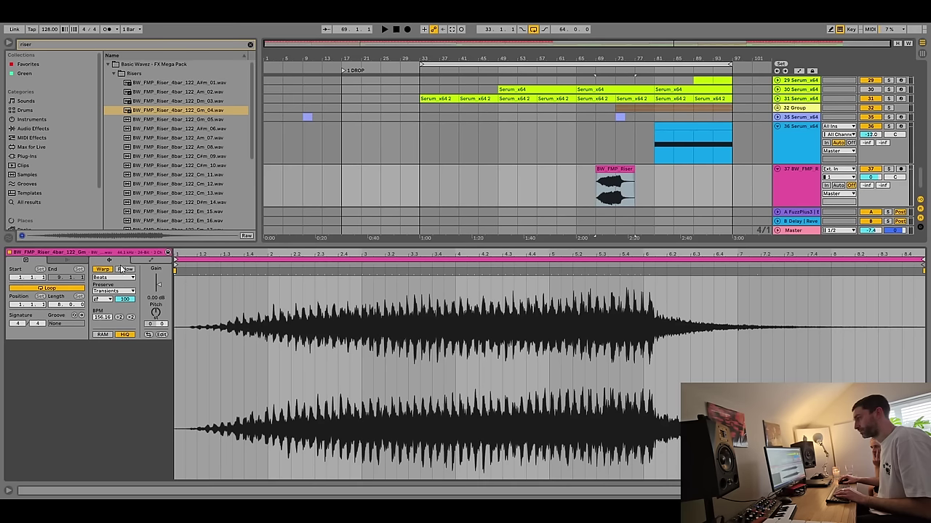
{"action": "left_click", "coordinate": [104, 318]}
{"action": "type", "text": "122"}
{"action": "key", "text": "Return"}
{"action": "key", "text": "space"}
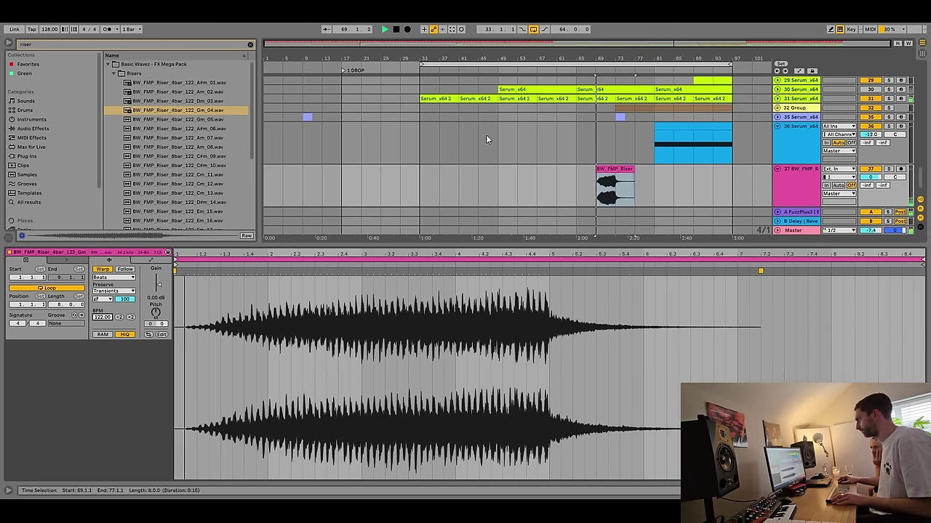
{"action": "key", "text": "space"}
{"action": "left_click_drag", "start_coordinate": [614, 169], "coordinate": [654, 177]}
{"action": "key", "text": "space"}
Lower the riser track's volume to -10.0 dB and set the riser clip's warp mode to Complex.
{"action": "key", "text": "Tab"}
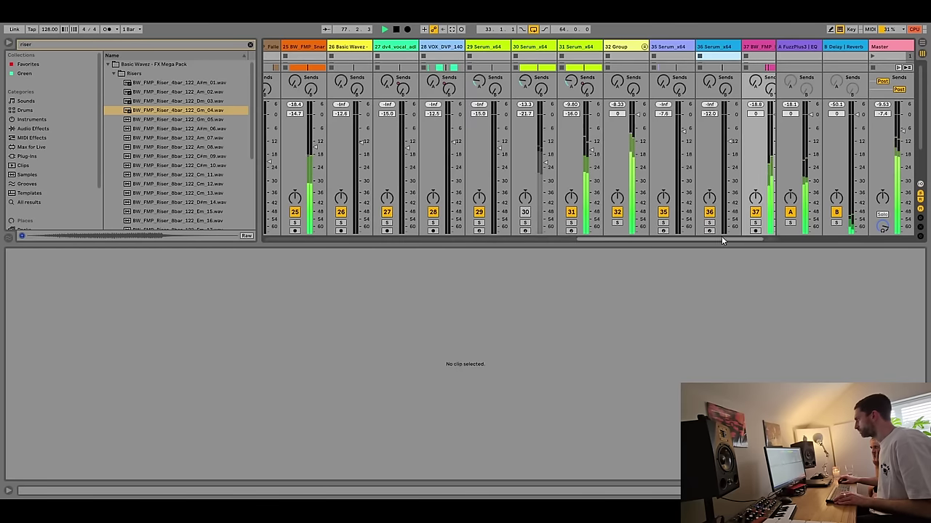
{"action": "left_click_drag", "start_coordinate": [729, 133], "coordinate": [729, 140]}
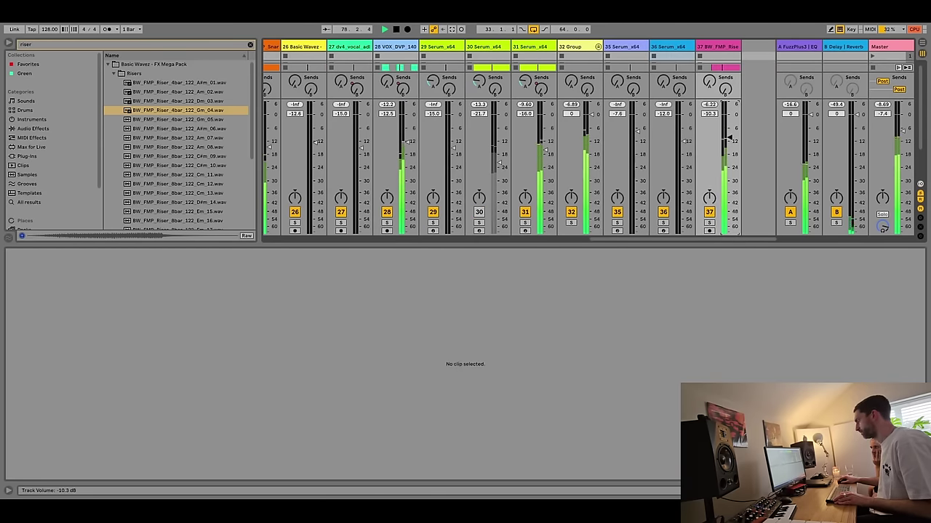
{"action": "key", "text": "Tab"}
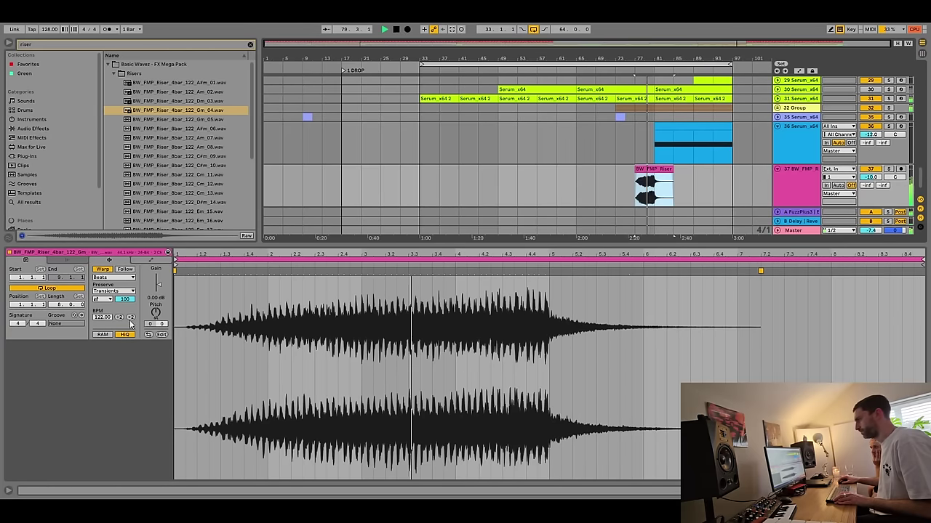
{"action": "left_click", "coordinate": [113, 277]}
{"action": "left_click", "coordinate": [109, 317]}
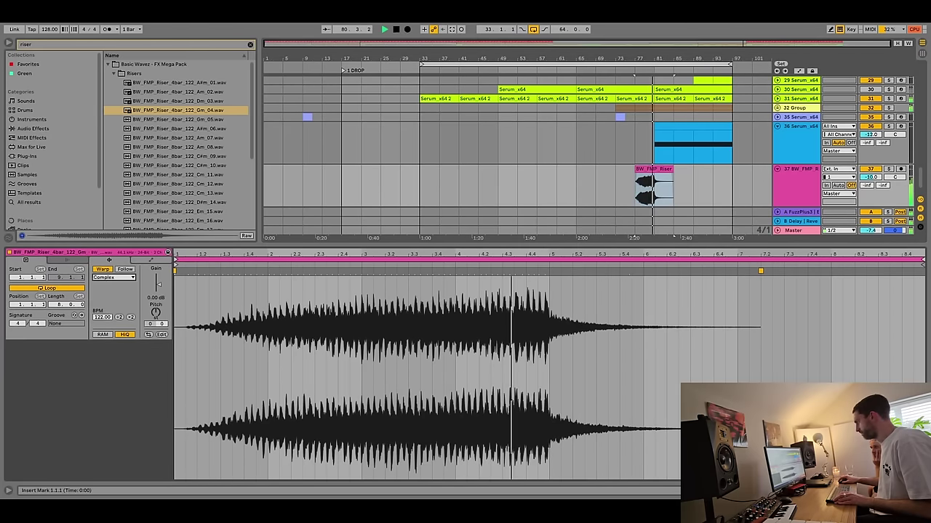
Hide the clip detail view and lower the riser track's volume to -16.5 dB.
{"action": "key", "text": "Tab"}
{"action": "left_click", "coordinate": [922, 491]}
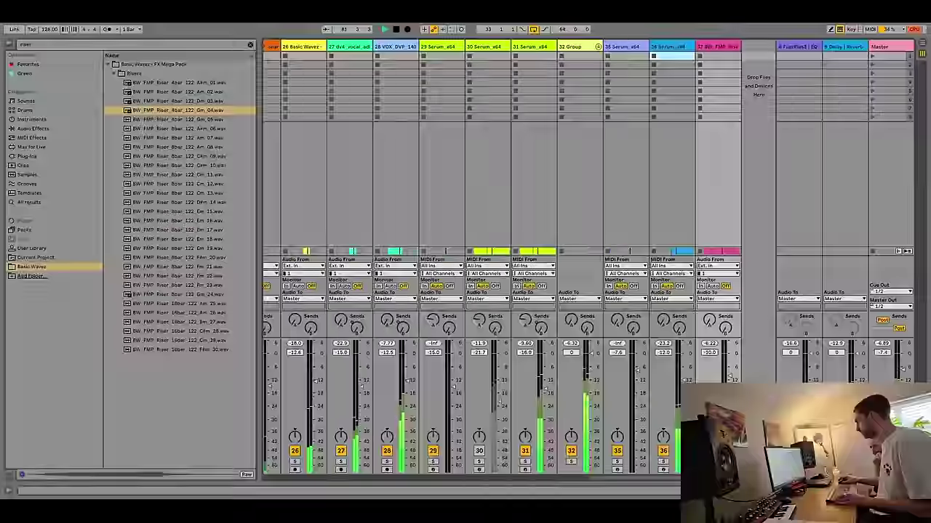
{"action": "key", "text": "Tab"}
{"action": "key", "text": "Tab"}
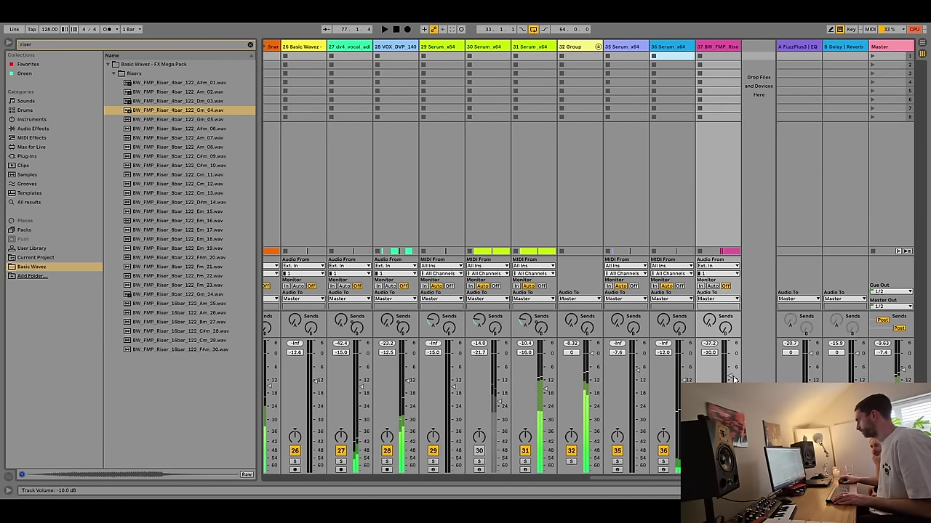
{"action": "left_click_drag", "start_coordinate": [732, 377], "coordinate": [732, 387]}
{"action": "key", "text": "Tab"}
{"action": "key", "text": "Tab"}
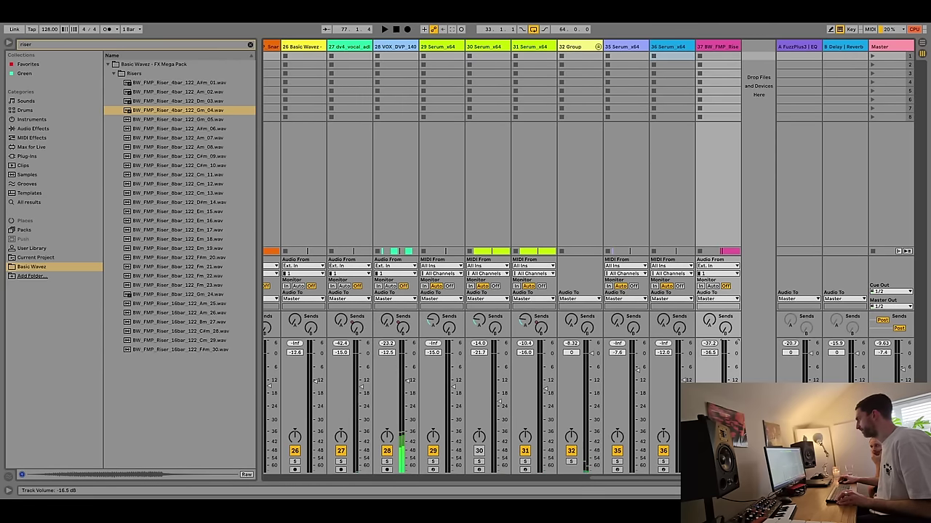
Clear the browser search to list the audio effects, and set the riser track's volume to -12.2 dB during playback.
{"action": "key", "text": "Tab"}
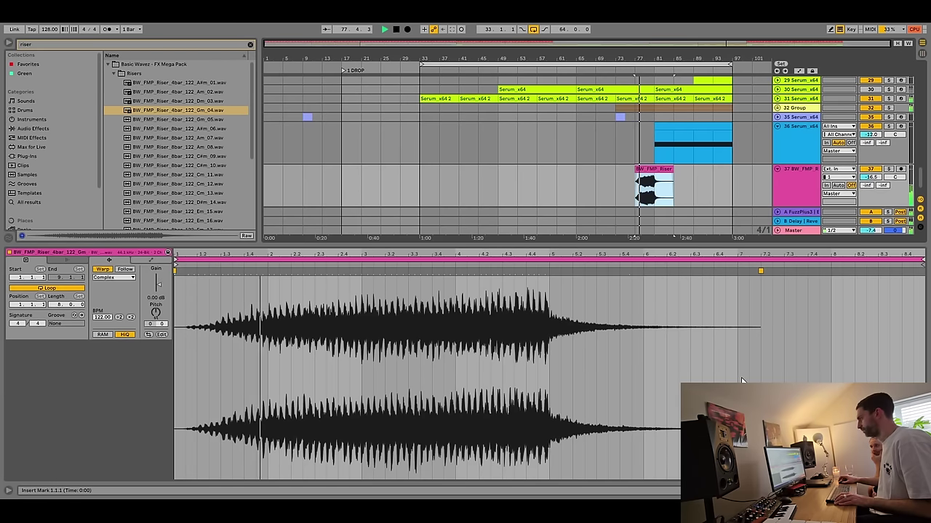
{"action": "key", "text": "Tab"}
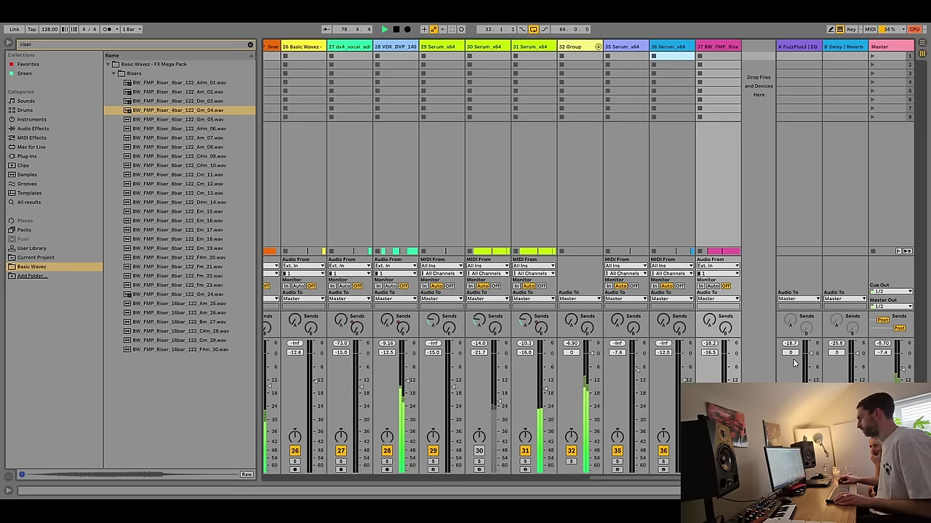
{"action": "left_click", "coordinate": [33, 128]}
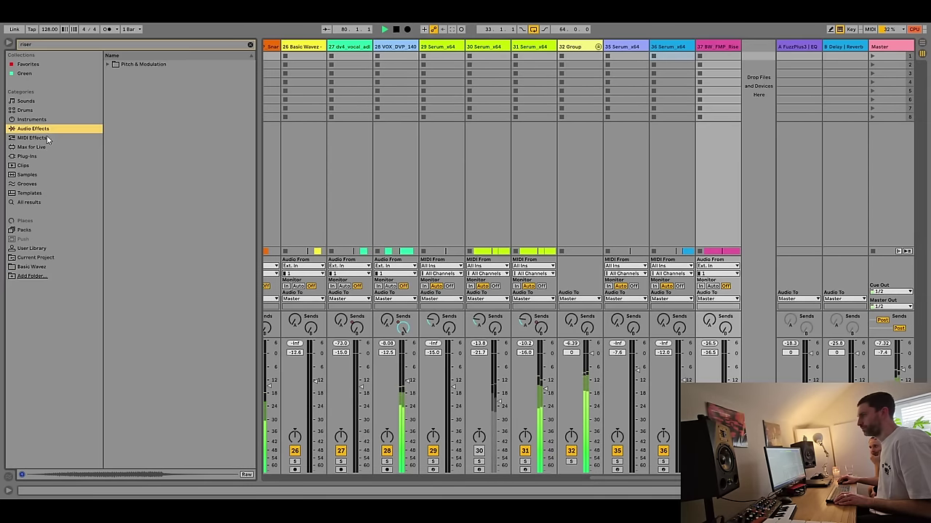
{"action": "left_click", "coordinate": [251, 46]}
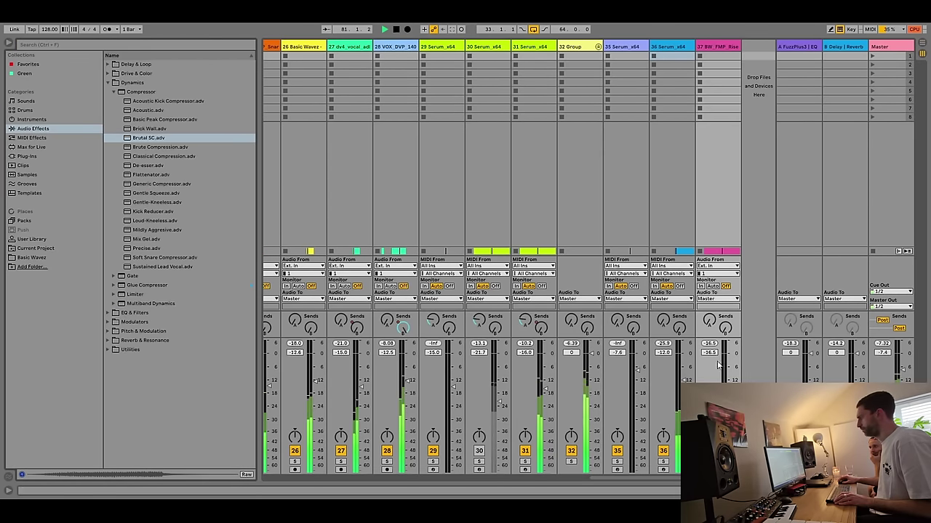
{"action": "left_click_drag", "start_coordinate": [730, 390], "coordinate": [730, 387]}
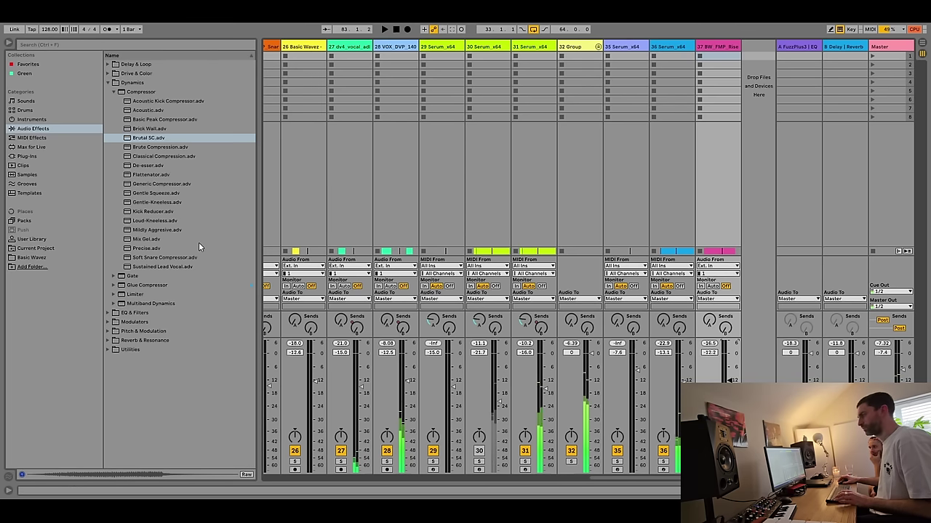
Review the arrangement's clips from the riser track up to the drums, including the vocal clip at bar 32.
{"action": "left_click", "coordinate": [921, 53]}
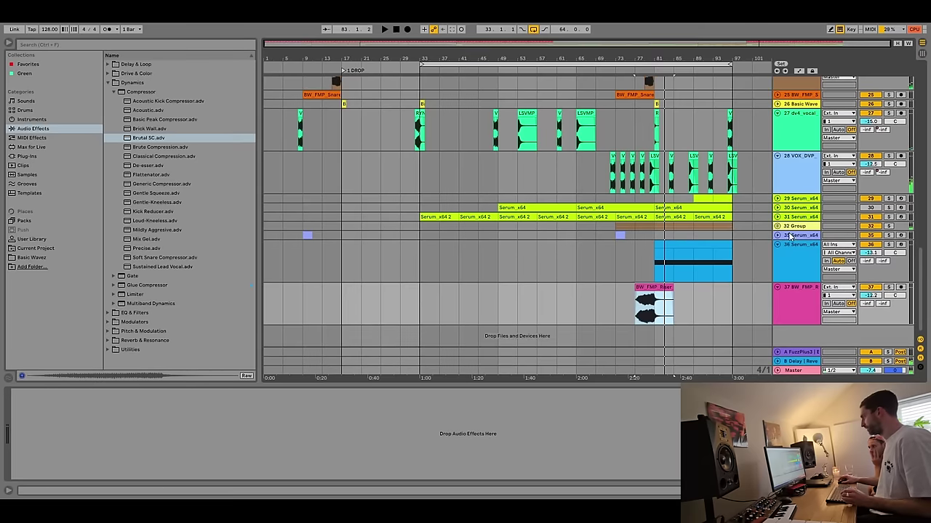
{"action": "scroll", "coordinate": [778, 242], "scroll_direction": "up", "scroll_amount": 10}
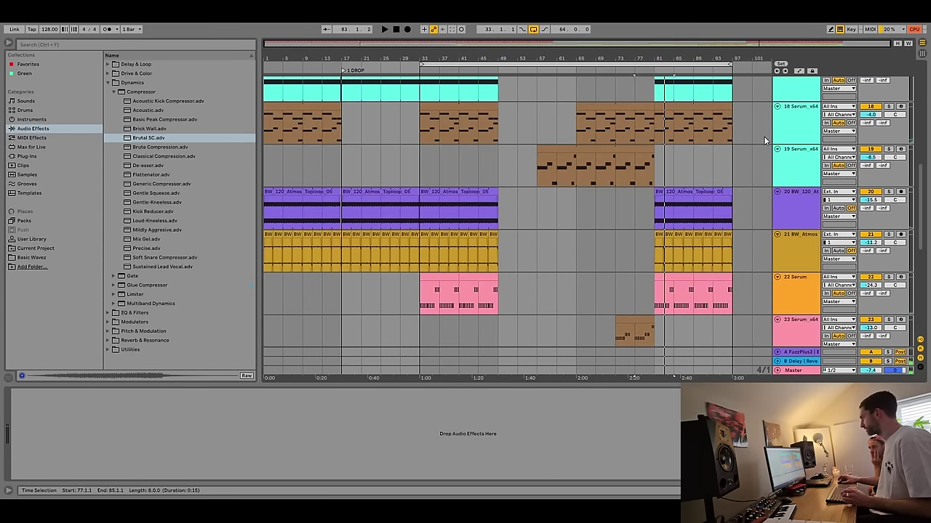
{"action": "scroll", "coordinate": [749, 170], "scroll_direction": "up", "scroll_amount": 3}
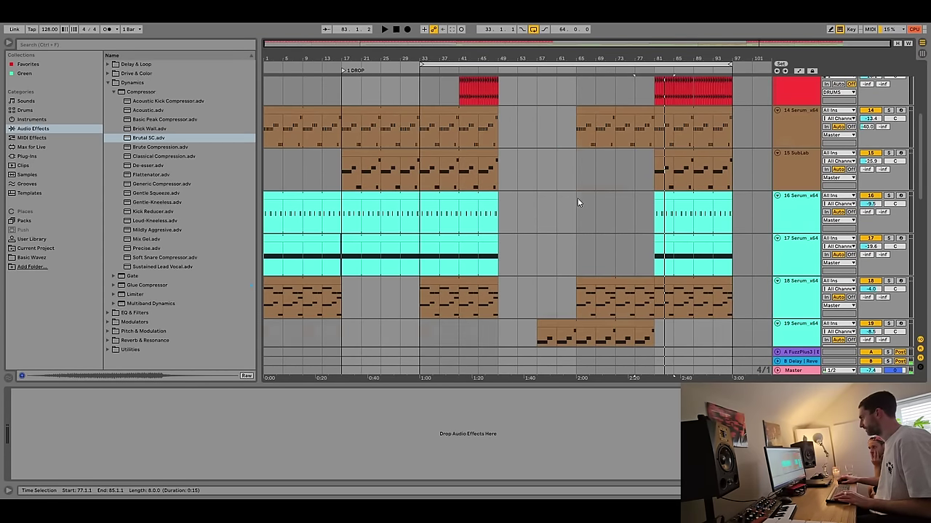
{"action": "scroll", "coordinate": [585, 203], "scroll_direction": "up", "scroll_amount": 5}
{"action": "scroll", "coordinate": [601, 214], "scroll_direction": "down", "scroll_amount": 15}
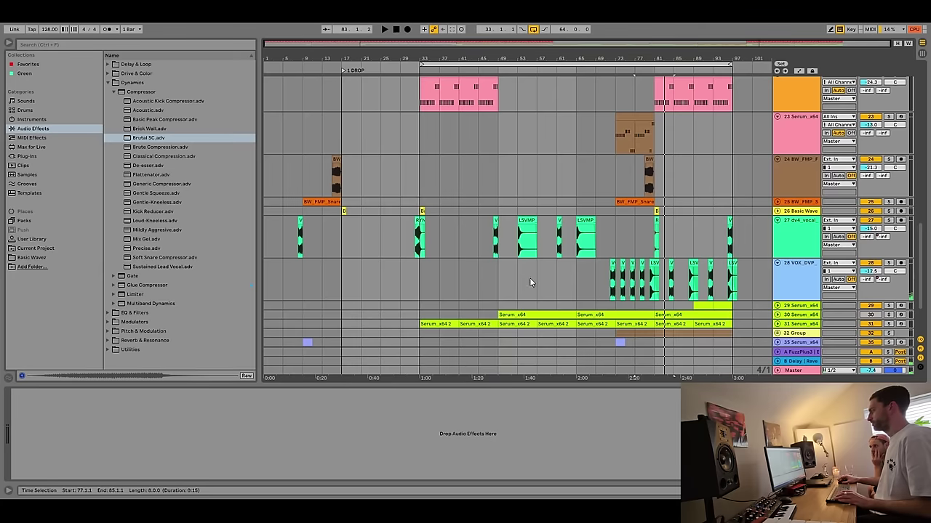
{"action": "scroll", "coordinate": [530, 282], "scroll_direction": "down", "scroll_amount": 4}
{"action": "left_click", "coordinate": [417, 159]}
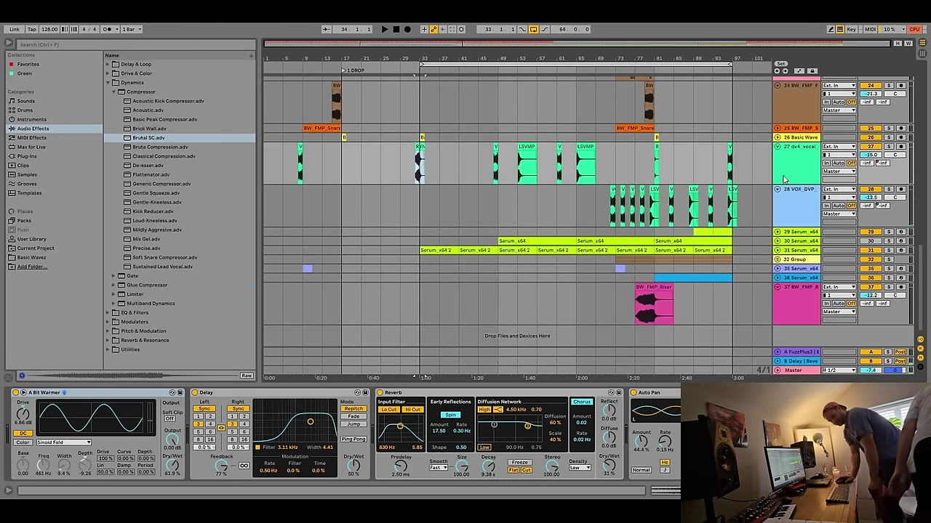
{"action": "scroll", "coordinate": [794, 168], "scroll_direction": "up", "scroll_amount": 5}
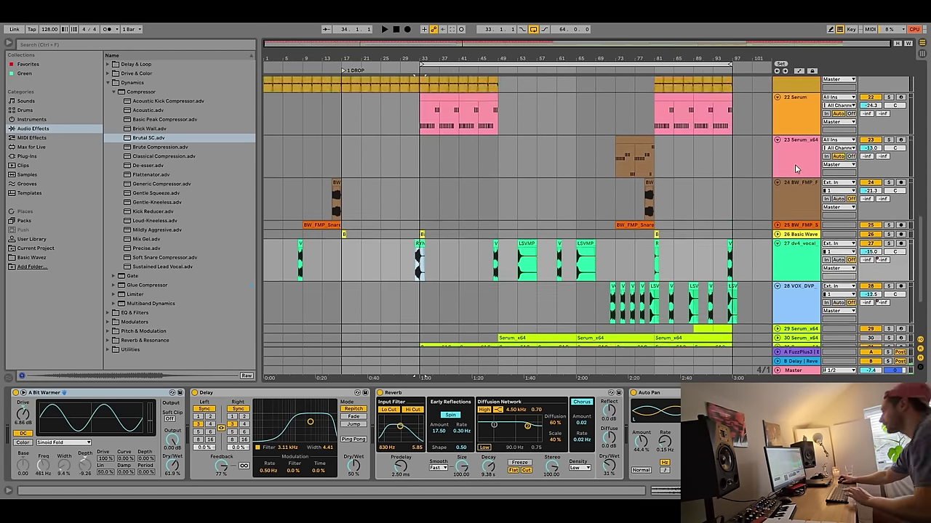
{"action": "scroll", "coordinate": [795, 164], "scroll_direction": "up", "scroll_amount": 10}
{"action": "scroll", "coordinate": [739, 127], "scroll_direction": "up", "scroll_amount": 15}
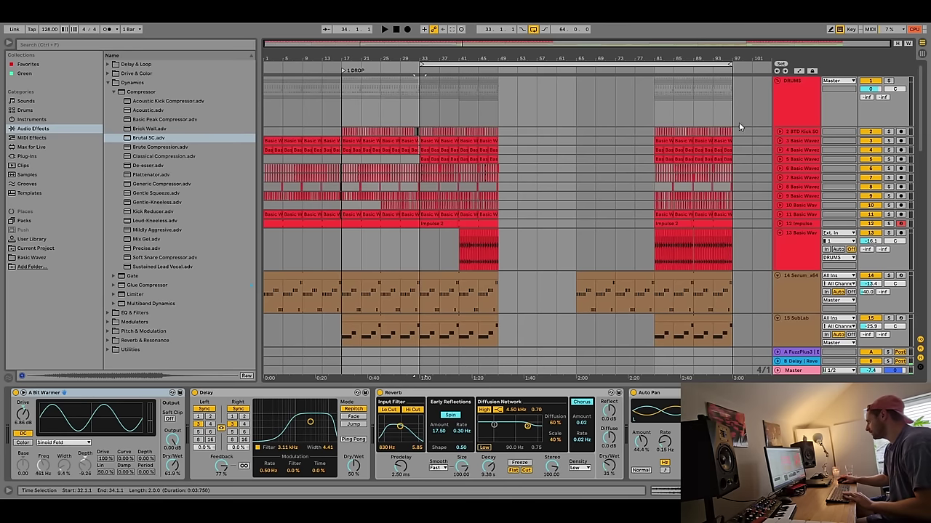
{"action": "scroll", "coordinate": [749, 128], "scroll_direction": "up", "scroll_amount": 3}
{"action": "scroll", "coordinate": [494, 105], "scroll_direction": "down", "scroll_amount": 5}
Set the loop to the 16 bars from bar 81, add EQ Eight to the kick track and play the loop.
{"action": "left_click", "coordinate": [424, 65]}
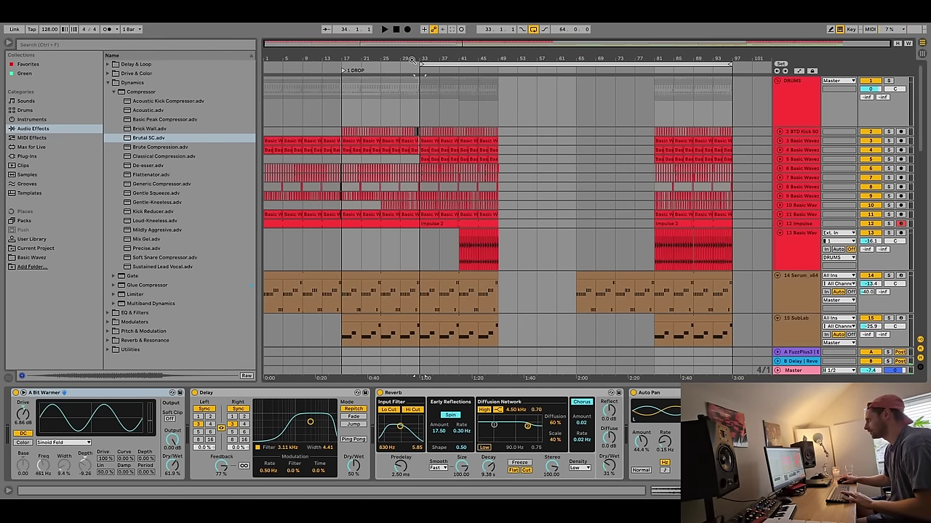
{"action": "left_click_drag", "start_coordinate": [423, 64], "coordinate": [656, 64]}
{"action": "key", "text": "space"}
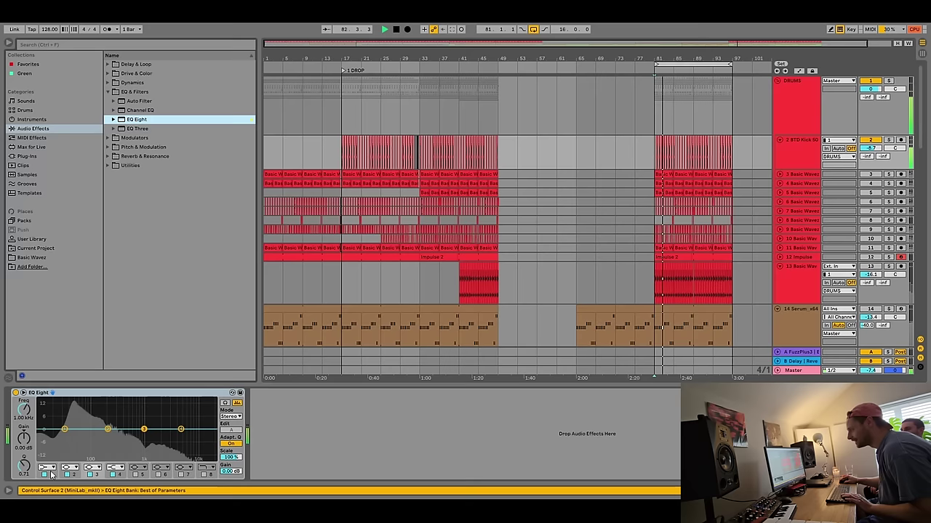
Change band 1 of the kick's EQ Eight to a low cut at 32.5 Hz and stop playback.
{"action": "left_click", "coordinate": [47, 467]}
{"action": "left_click", "coordinate": [48, 407]}
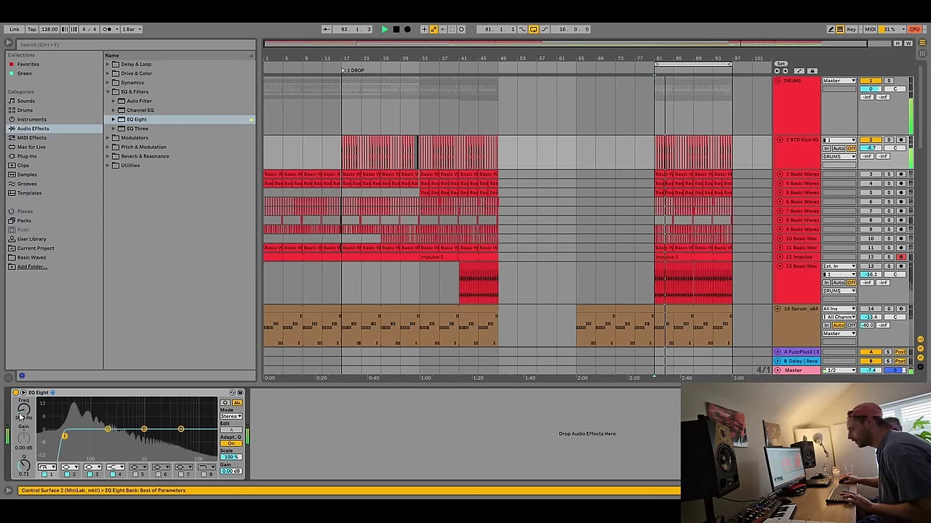
{"action": "left_click_drag", "start_coordinate": [23, 409], "coordinate": [23, 405]}
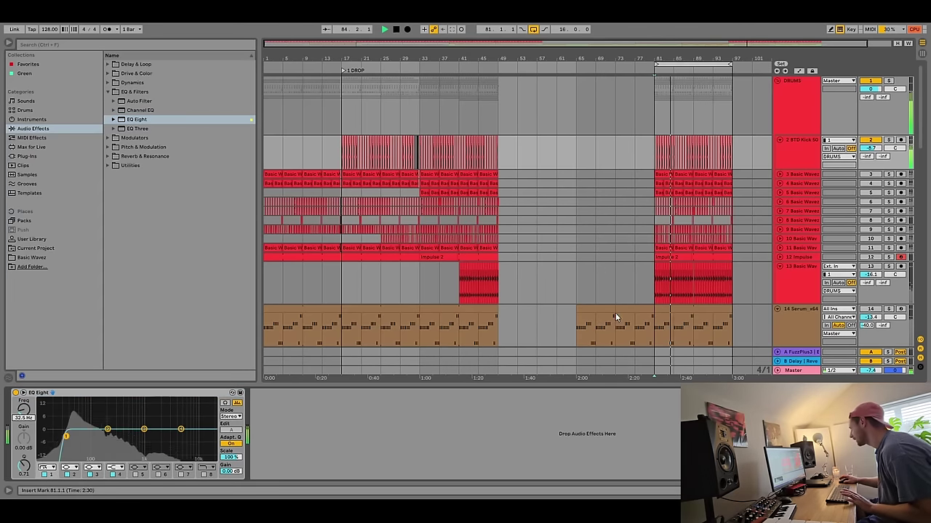
{"action": "key", "text": "space"}
Examine the synth, loop, vocal and effects tracks below the drums, and return to the drum group.
{"action": "scroll", "coordinate": [738, 207], "scroll_direction": "down", "scroll_amount": 5}
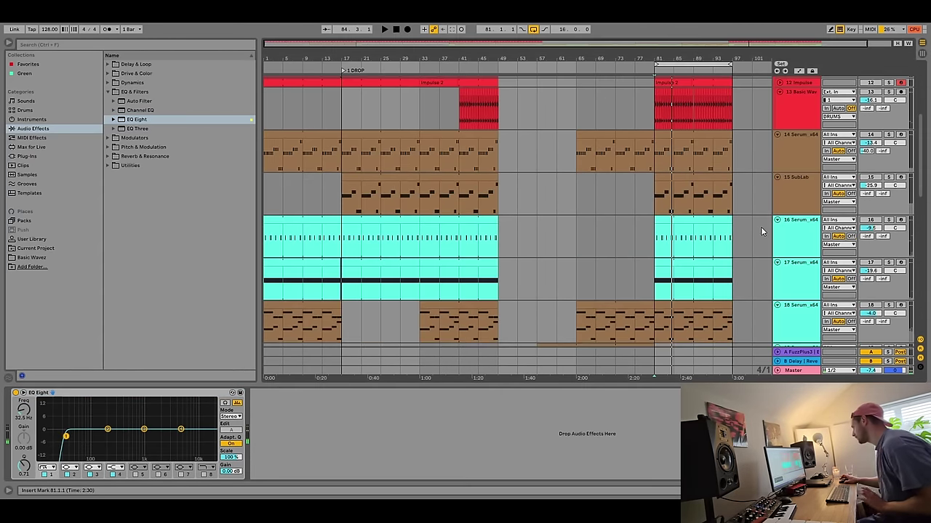
{"action": "scroll", "coordinate": [738, 207], "scroll_direction": "down", "scroll_amount": 15}
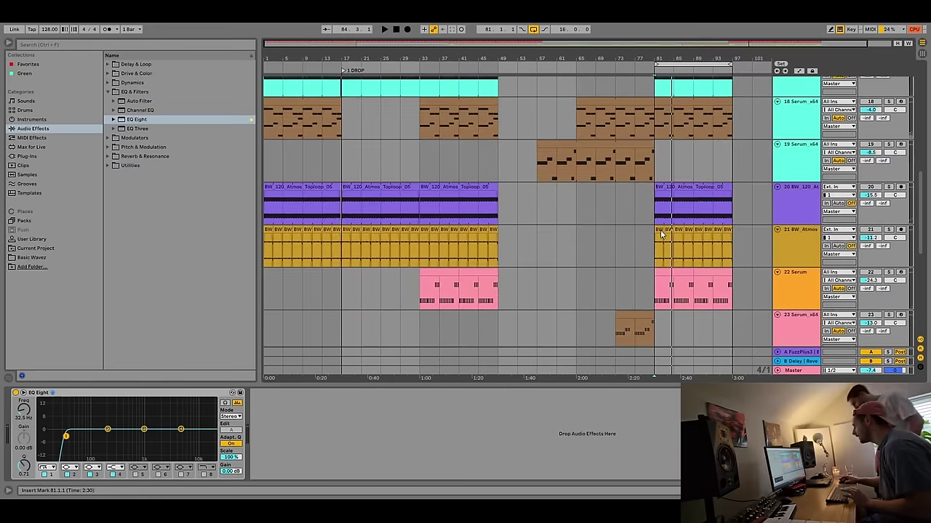
{"action": "scroll", "coordinate": [624, 221], "scroll_direction": "up", "scroll_amount": 2}
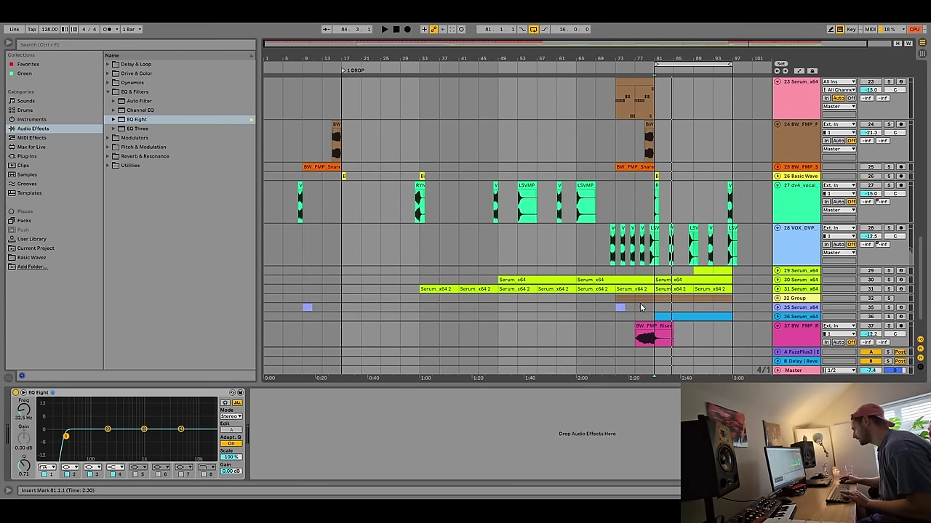
{"action": "scroll", "coordinate": [613, 151], "scroll_direction": "up", "scroll_amount": 3}
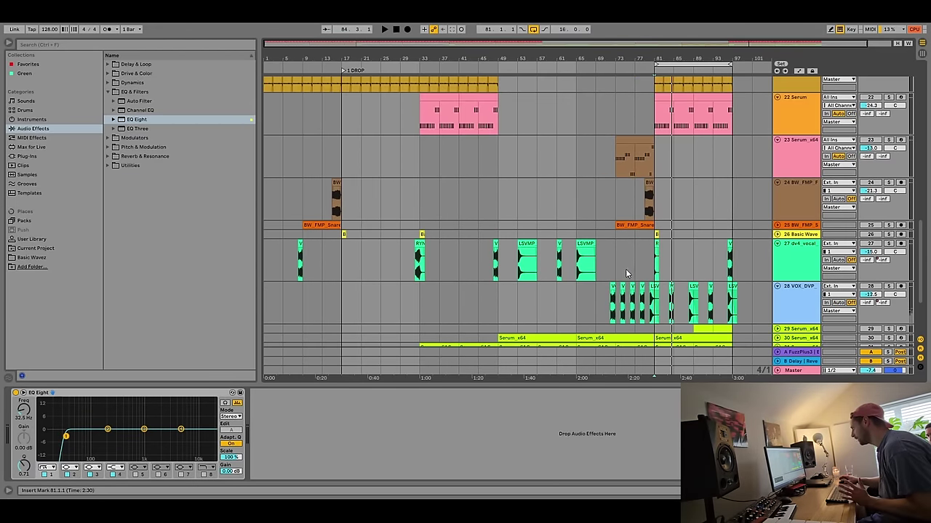
{"action": "scroll", "coordinate": [633, 275], "scroll_direction": "up", "scroll_amount": 6}
{"action": "scroll", "coordinate": [658, 273], "scroll_direction": "up", "scroll_amount": 10}
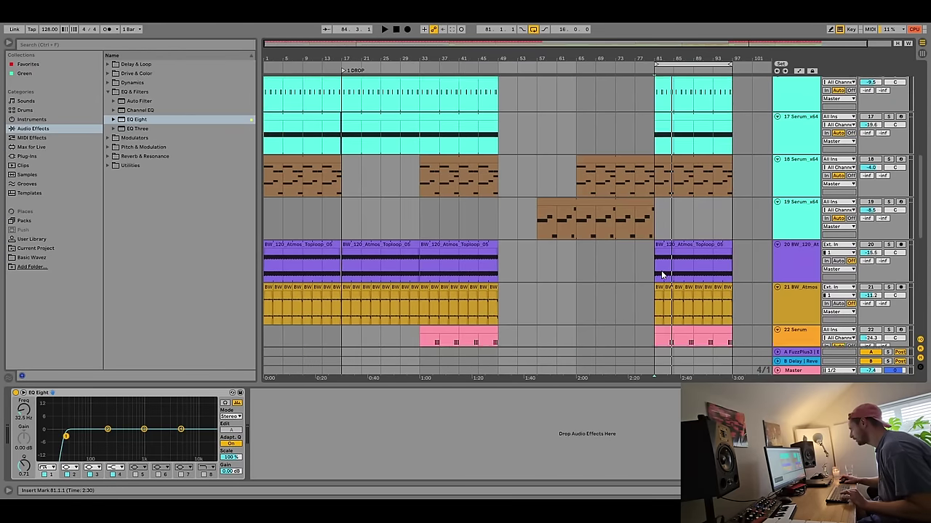
{"action": "scroll", "coordinate": [585, 309], "scroll_direction": "down", "scroll_amount": 10}
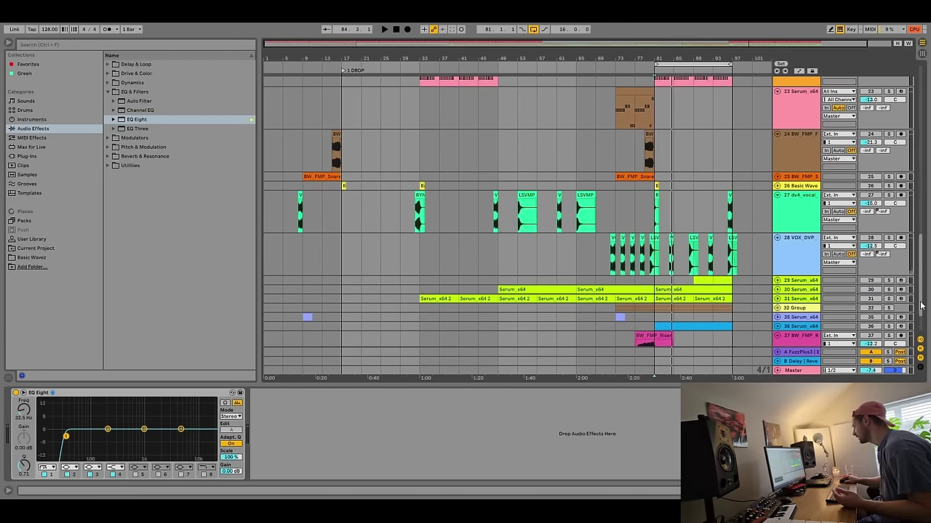
{"action": "left_click_drag", "start_coordinate": [920, 305], "coordinate": [924, 87]}
Set the kick EQ's low cut to 34.3 Hz and band 2 to a -1.36 dB dip at 182 Hz.
{"action": "key", "text": "space"}
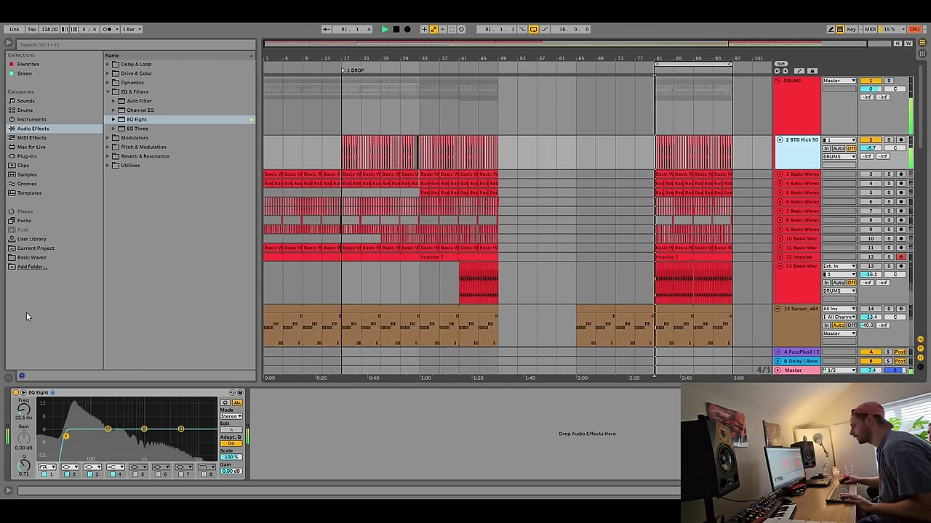
{"action": "right_click", "coordinate": [63, 393]}
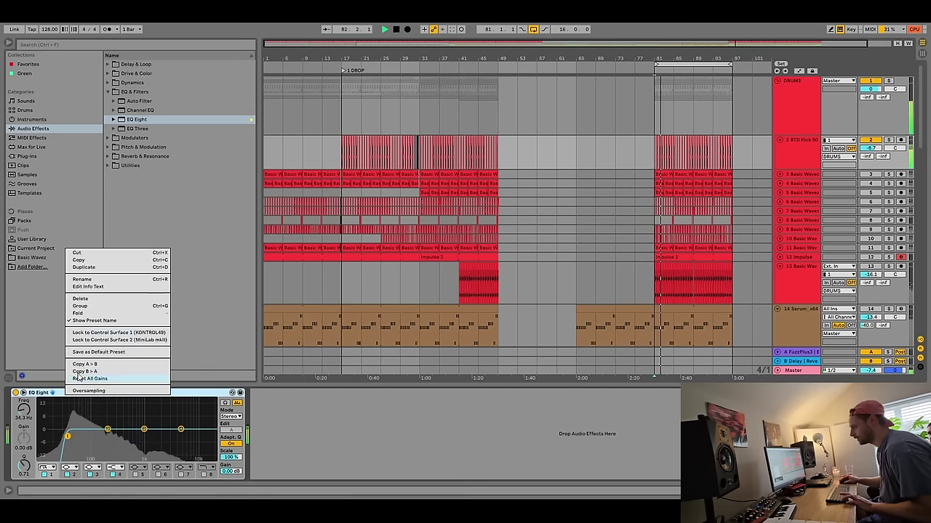
{"action": "left_click", "coordinate": [330, 399]}
{"action": "left_click_drag", "start_coordinate": [108, 429], "coordinate": [104, 429]}
{"action": "left_click_drag", "start_coordinate": [24, 410], "coordinate": [25, 447]}
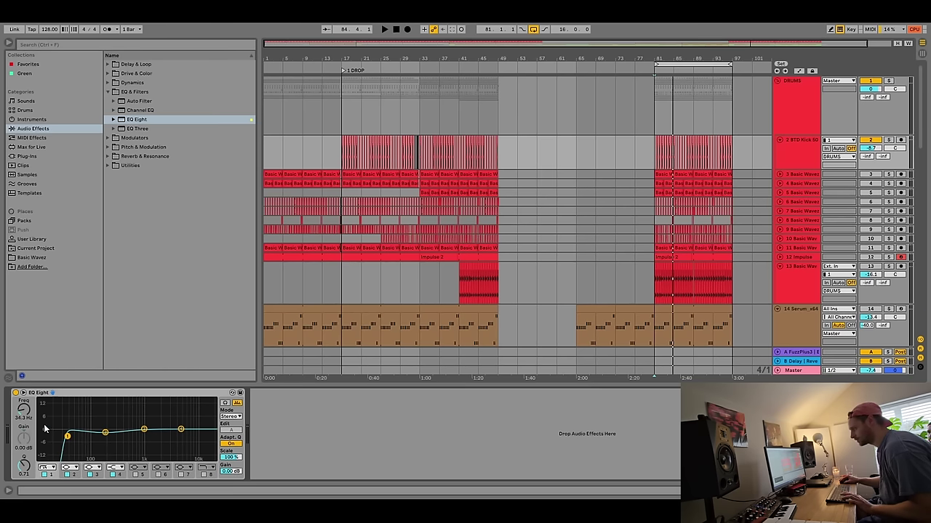
Play the loop and compare the kick with and without EQ band 2, leaving that band off.
{"action": "key", "text": "space"}
{"action": "left_click", "coordinate": [67, 474]}
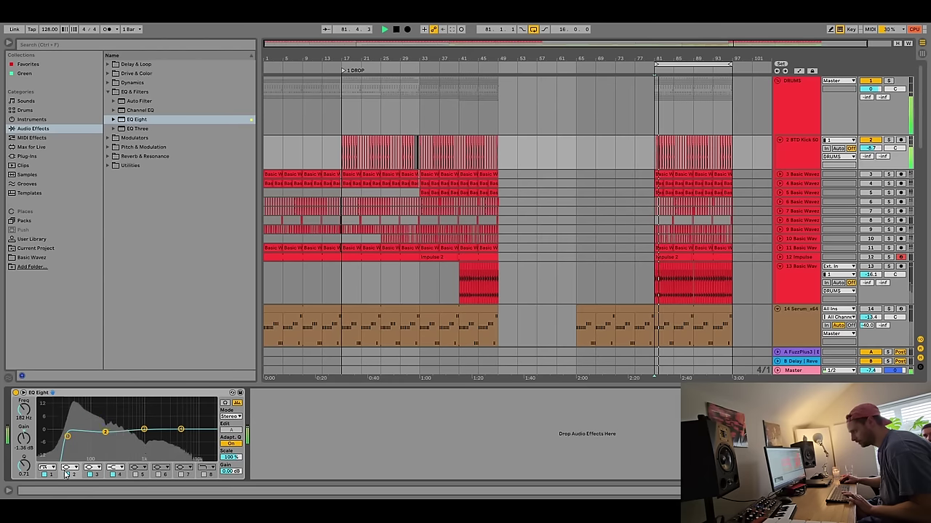
{"action": "left_click_drag", "start_coordinate": [24, 410], "coordinate": [24, 413]}
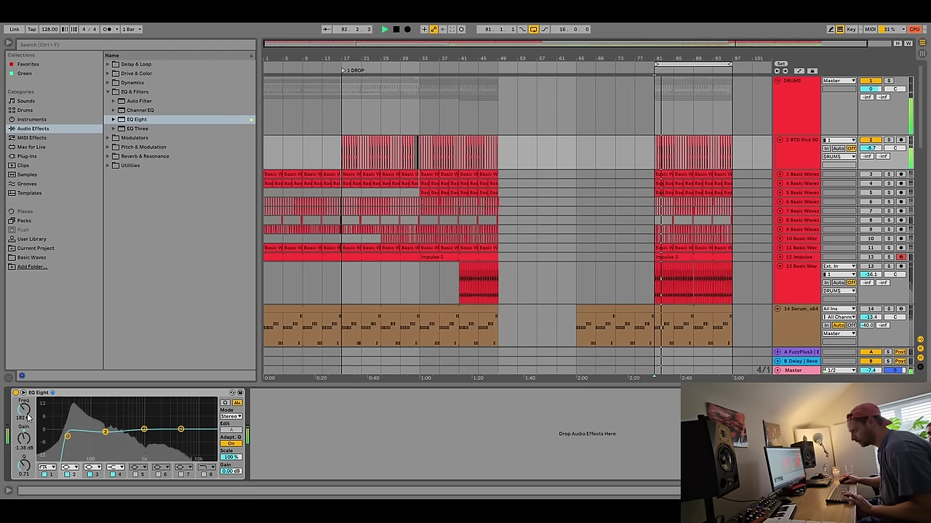
{"action": "left_click", "coordinate": [66, 474]}
Sweep the kick EQ's low cut down to 10 Hz and set it to 32.1 Hz while the loop plays.
{"action": "left_click", "coordinate": [51, 474]}
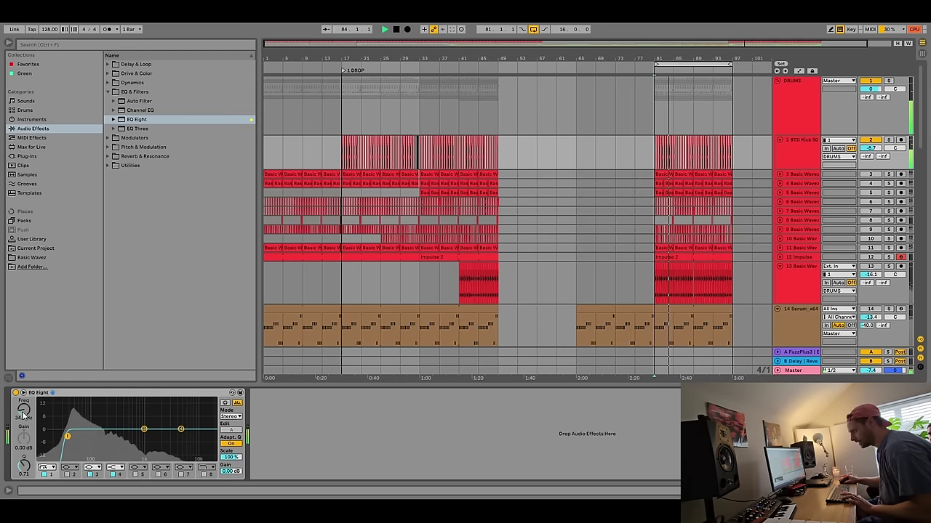
{"action": "left_click_drag", "start_coordinate": [24, 414], "coordinate": [24, 436]}
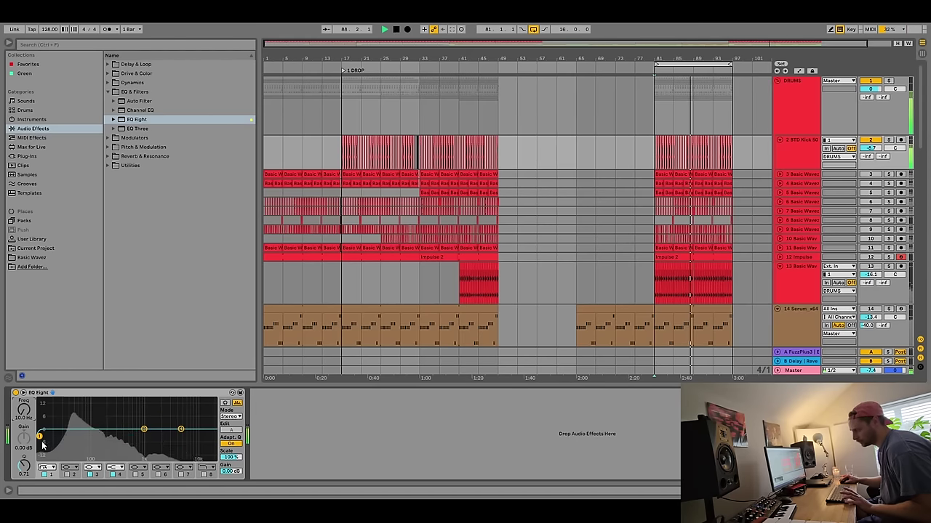
{"action": "left_click_drag", "start_coordinate": [41, 437], "coordinate": [65, 436]}
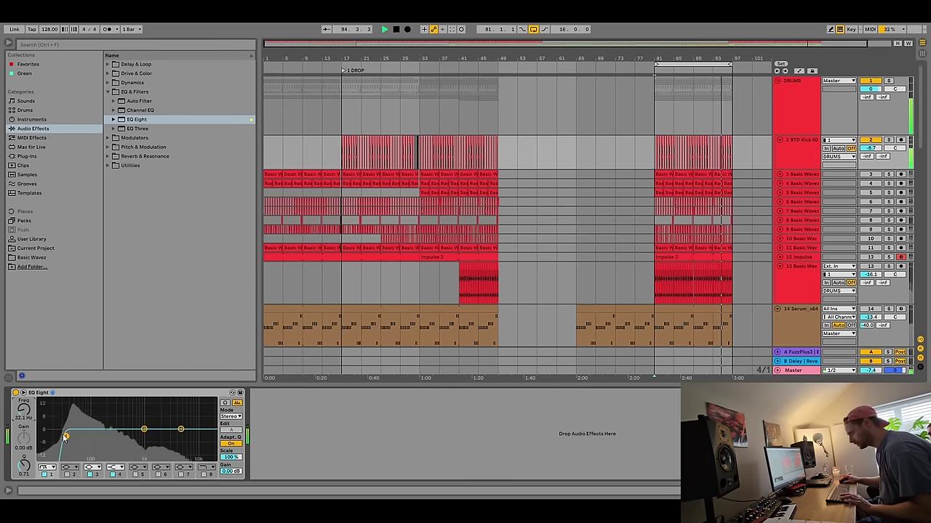
Re-enable band 2 as a -3.86 dB cut at 180 Hz with a Q of 3.01, and compare it against bypass.
{"action": "left_click", "coordinate": [68, 474]}
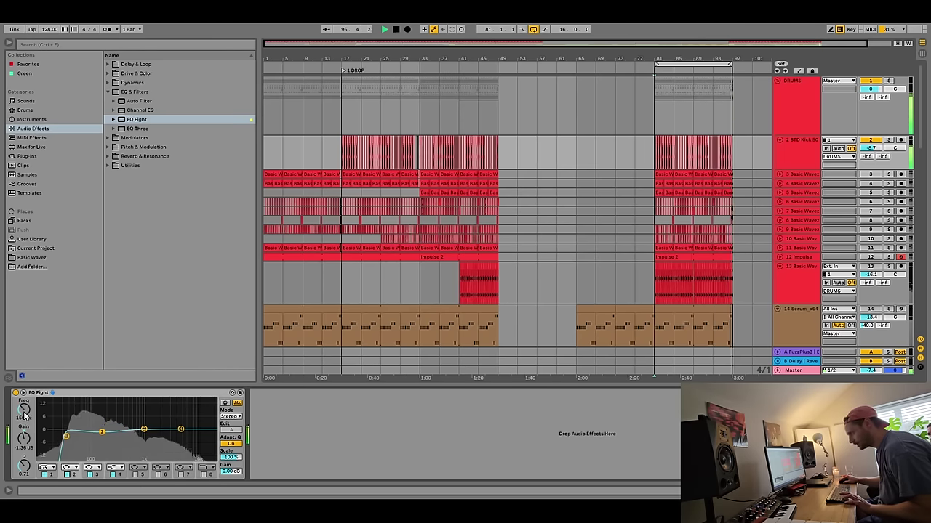
{"action": "left_click_drag", "start_coordinate": [24, 409], "coordinate": [24, 407]}
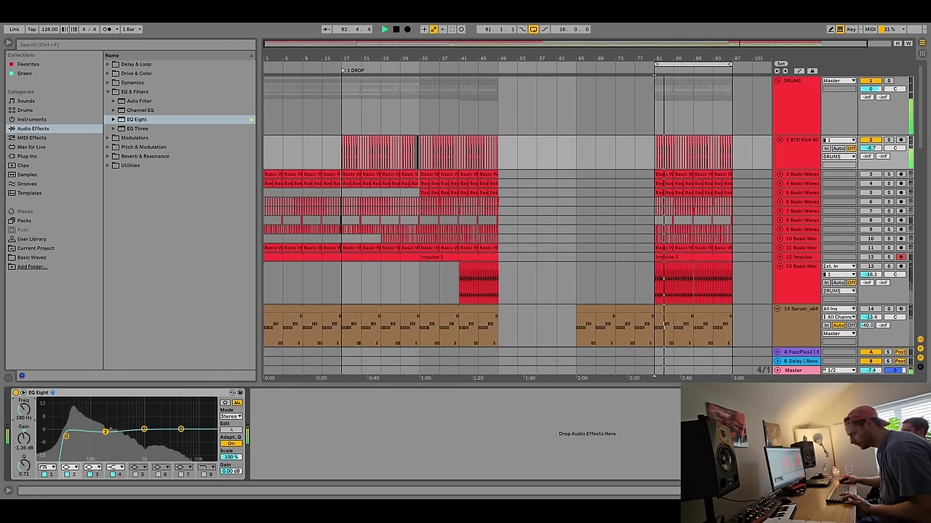
{"action": "left_click_drag", "start_coordinate": [22, 458], "coordinate": [24, 443]}
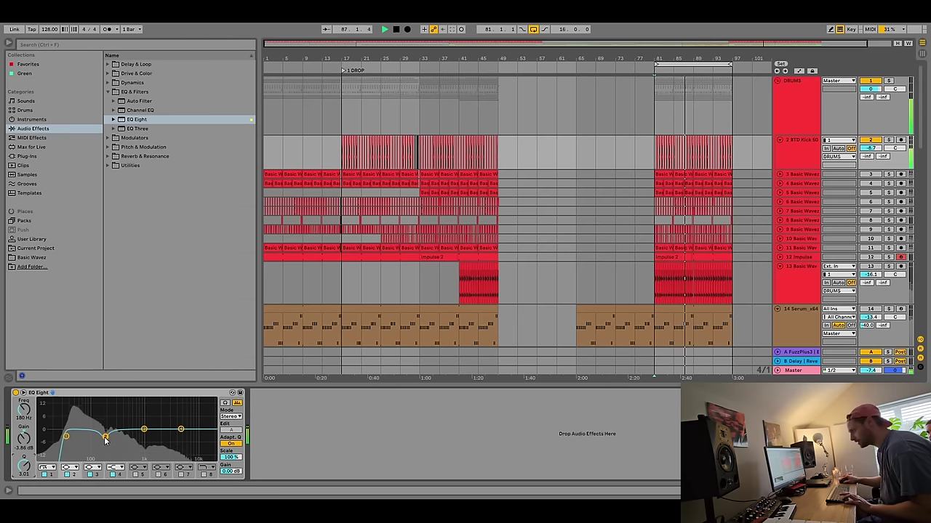
{"action": "left_click", "coordinate": [67, 474]}
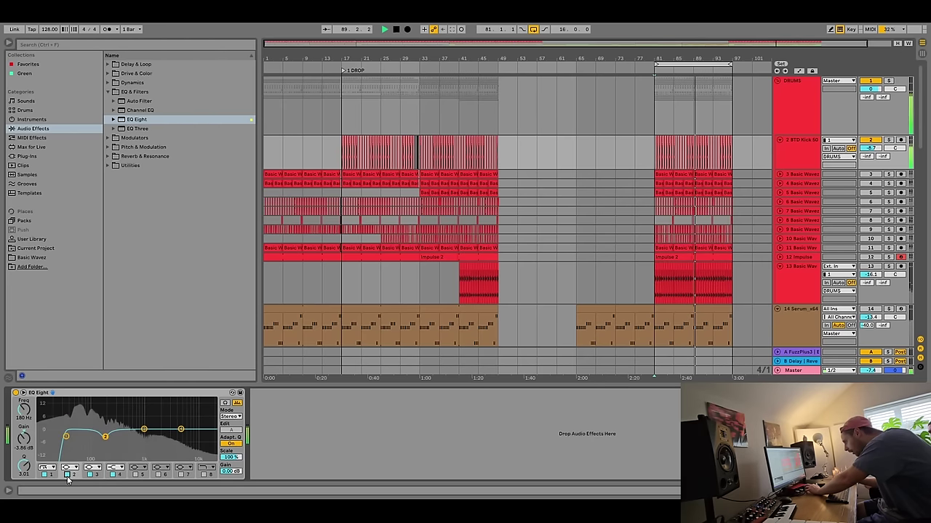
{"action": "left_click", "coordinate": [67, 474]}
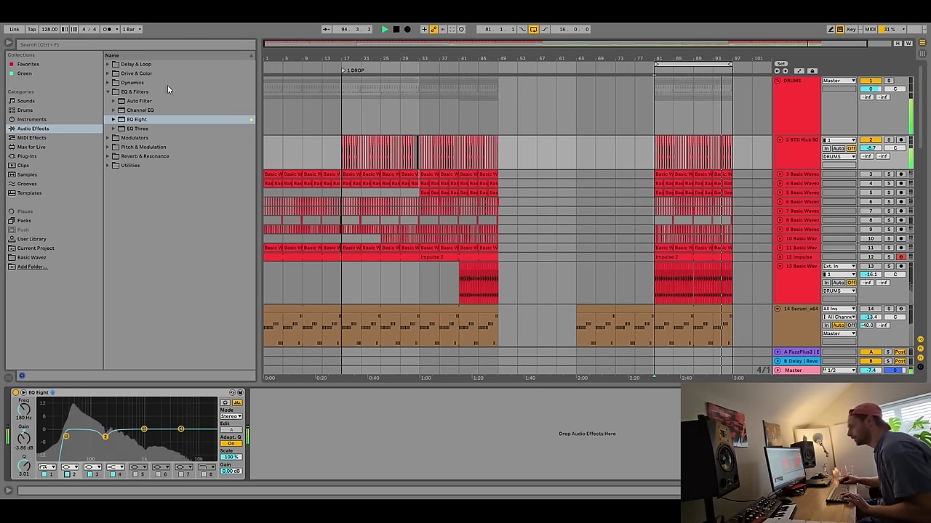
Add a Saturator from the Drive & Color effects after the EQ Eight on the kick track.
{"action": "left_click", "coordinate": [106, 91]}
{"action": "left_click", "coordinate": [107, 82]}
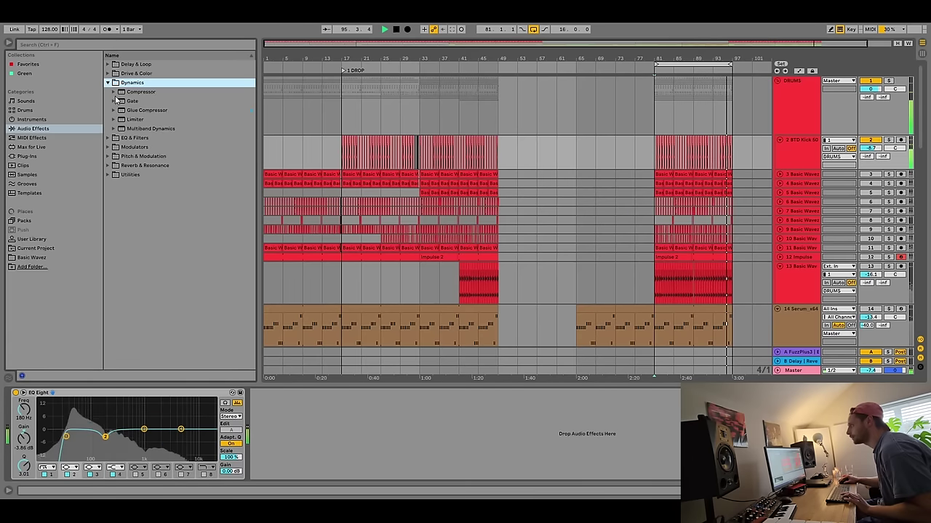
{"action": "left_click", "coordinate": [106, 83]}
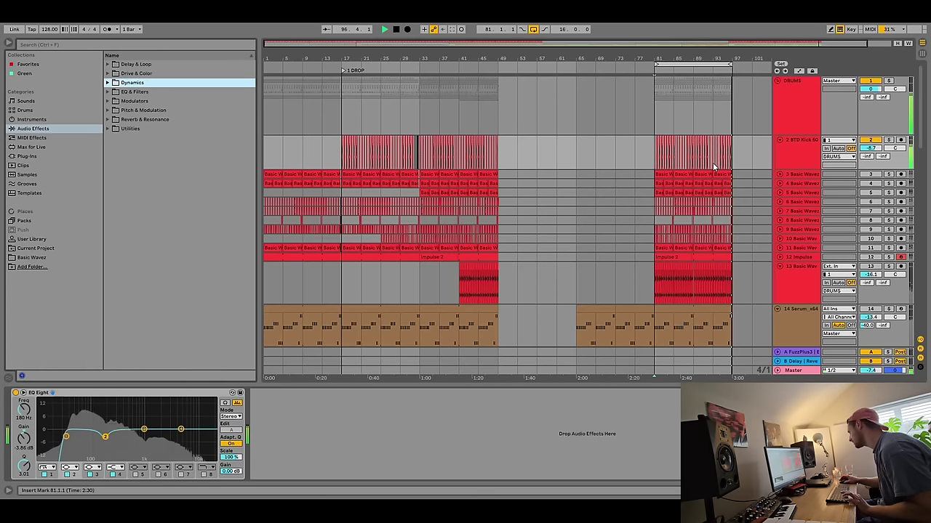
{"action": "left_click", "coordinate": [108, 93]}
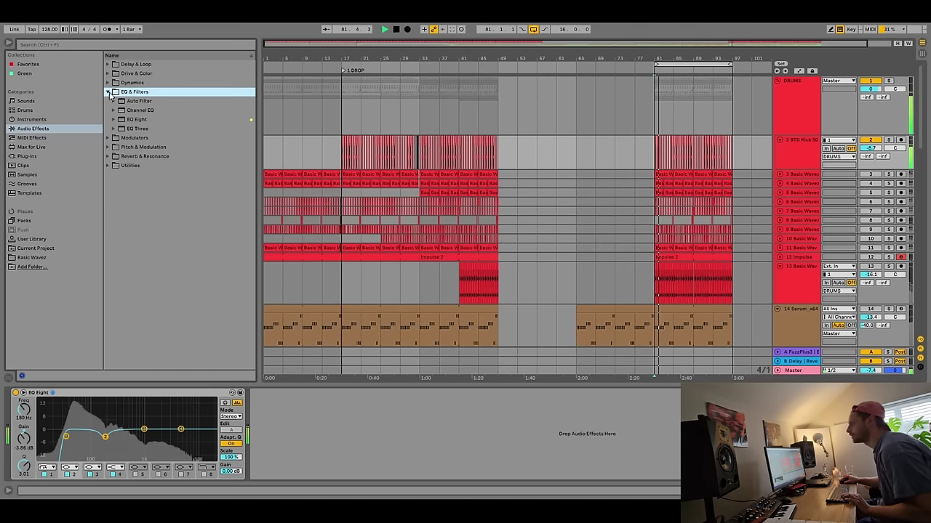
{"action": "left_click", "coordinate": [107, 92]}
{"action": "left_click", "coordinate": [108, 74]}
{"action": "left_click", "coordinate": [110, 83]}
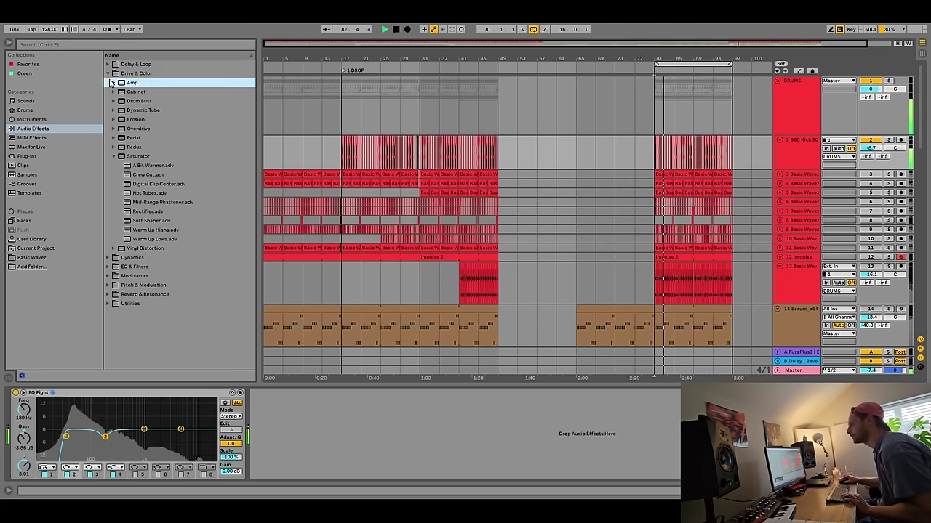
{"action": "left_click", "coordinate": [108, 74]}
{"action": "left_click", "coordinate": [108, 74]}
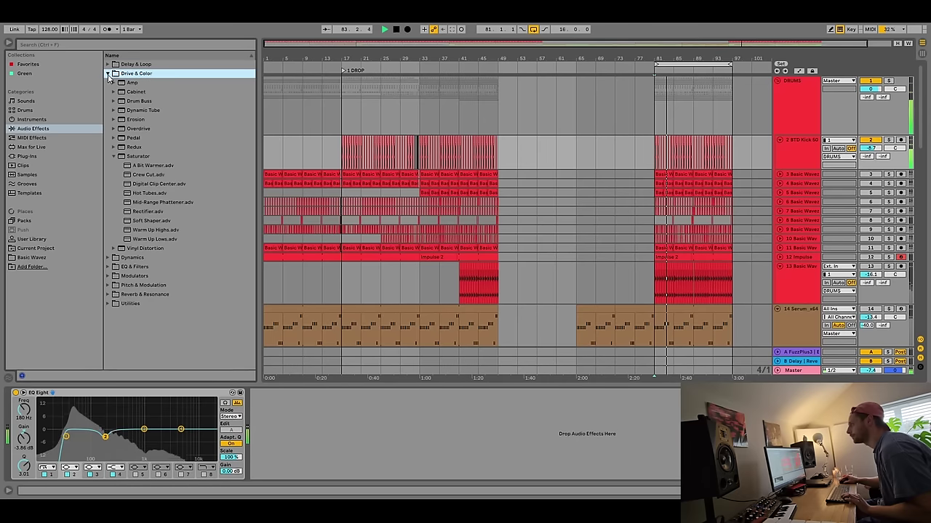
{"action": "double_click", "coordinate": [138, 157]}
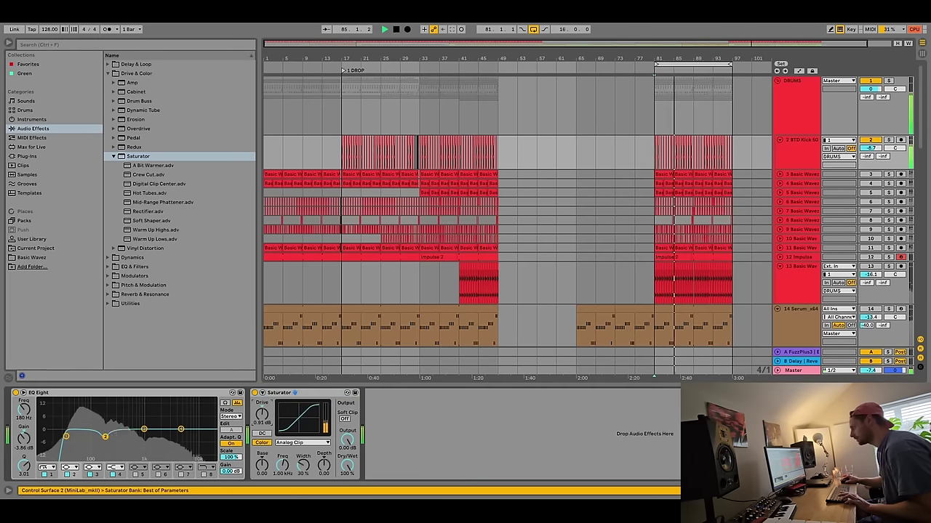
Set the kick Saturator's drive to about 1.83 dB and compare the kick with the effect on and bypassed.
{"action": "left_click", "coordinate": [254, 393]}
{"action": "left_click", "coordinate": [254, 394]}
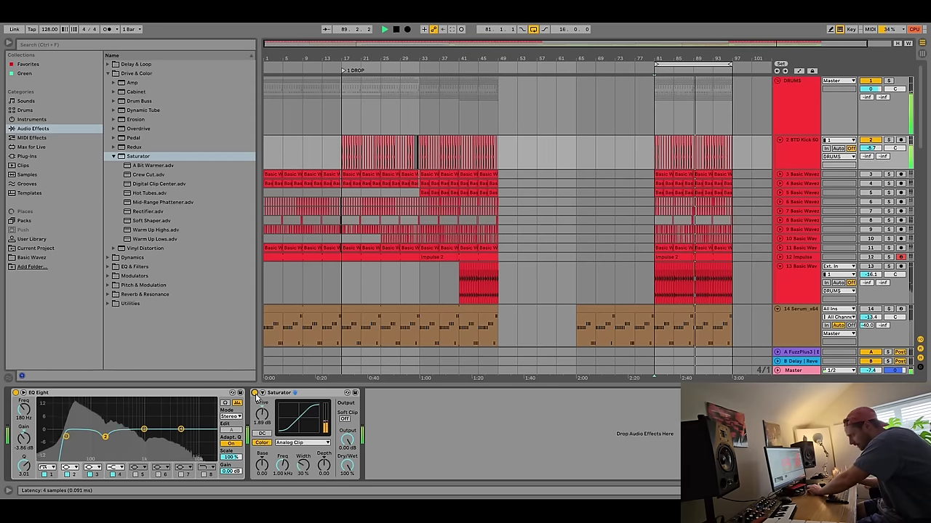
{"action": "left_click", "coordinate": [254, 393]}
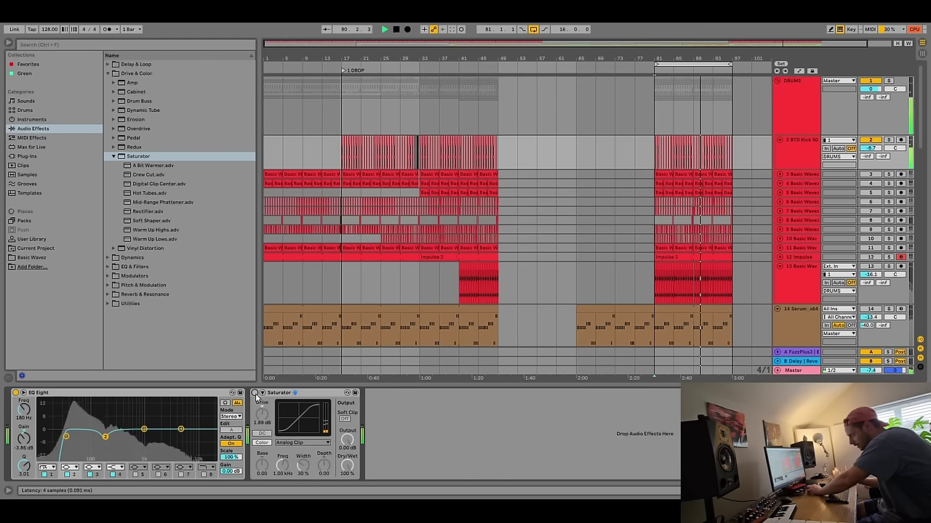
{"action": "left_click", "coordinate": [255, 393]}
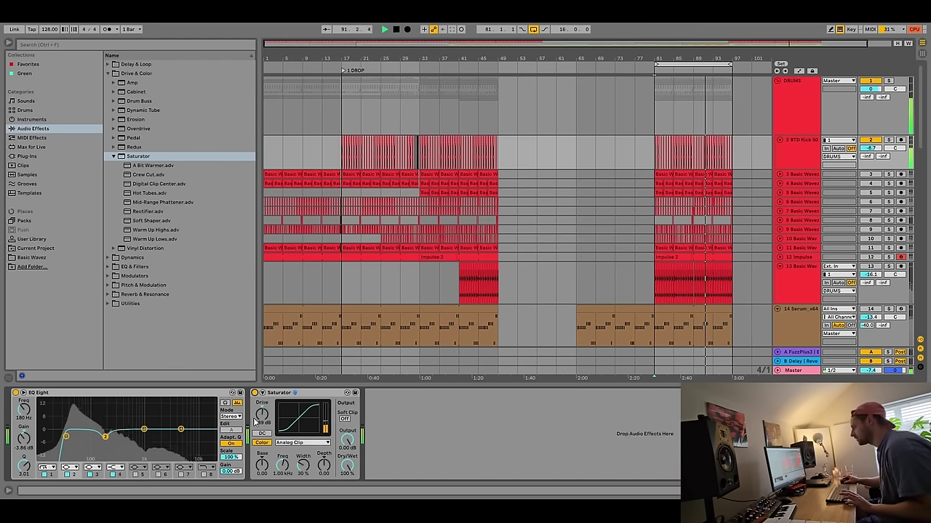
Audition track 3 briefly with the kick, and check the kick's level in the Session View mixer.
{"action": "left_click", "coordinate": [803, 156]}
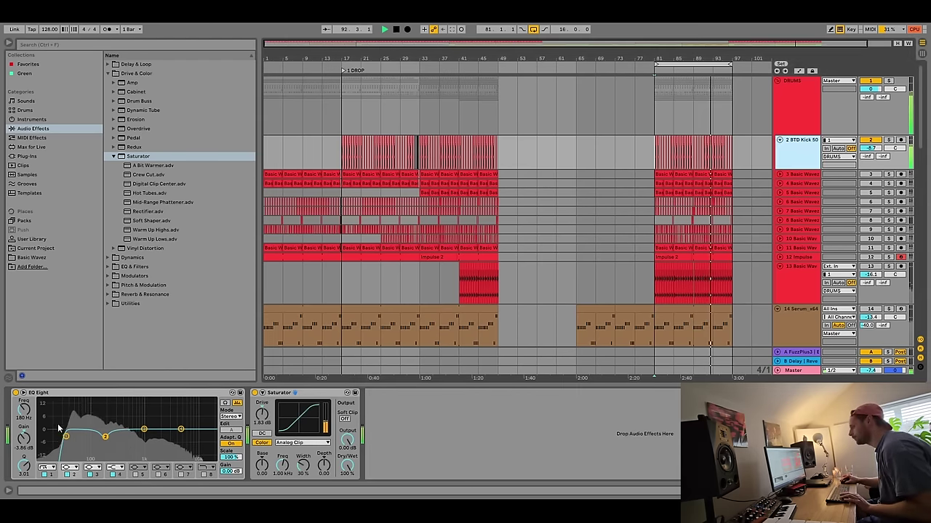
{"action": "left_click", "coordinate": [795, 176]}
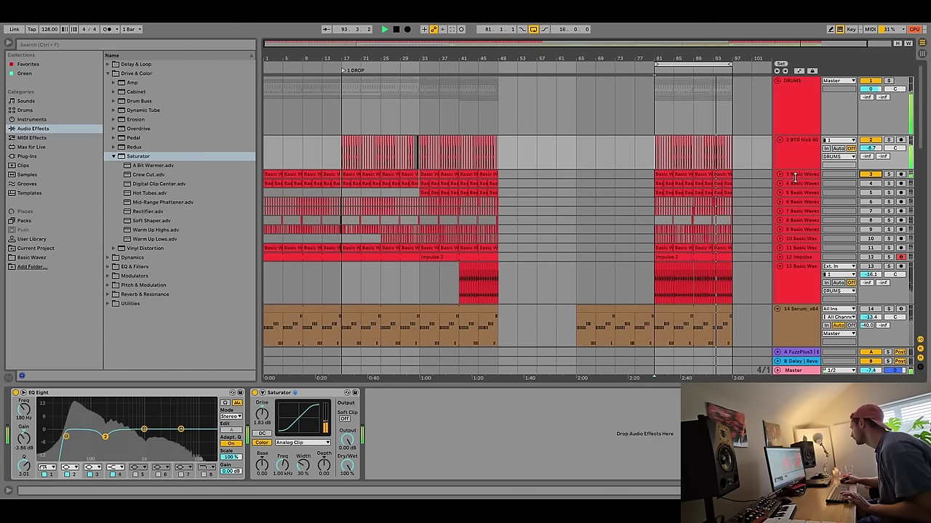
{"action": "left_click", "coordinate": [877, 176]}
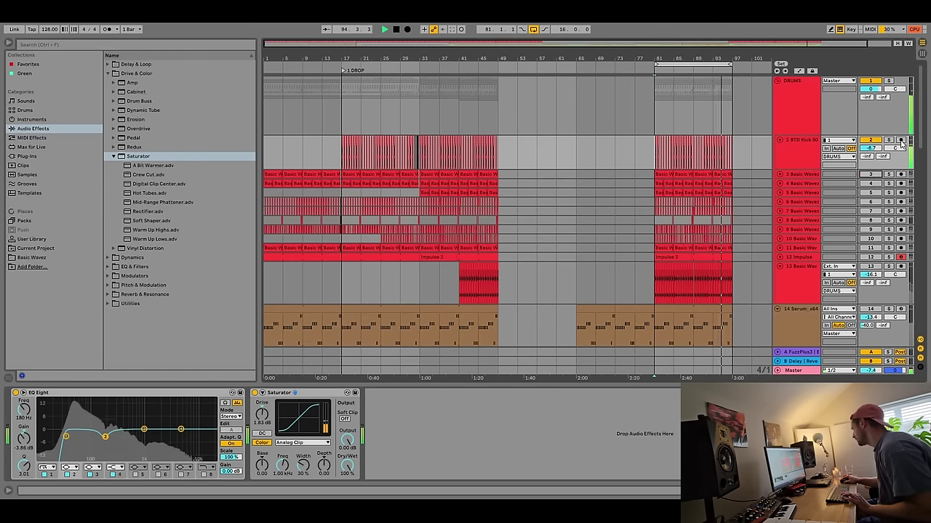
{"action": "left_click", "coordinate": [891, 145]}
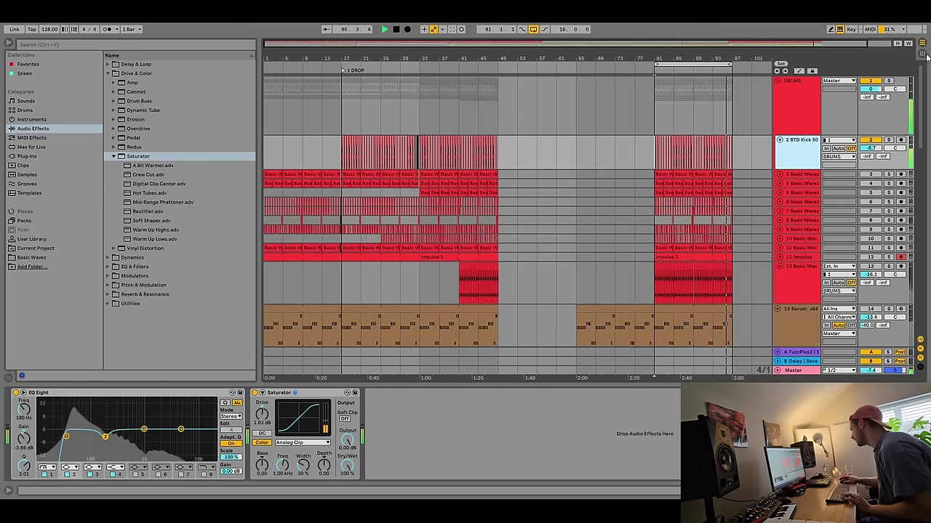
{"action": "key", "text": "Tab"}
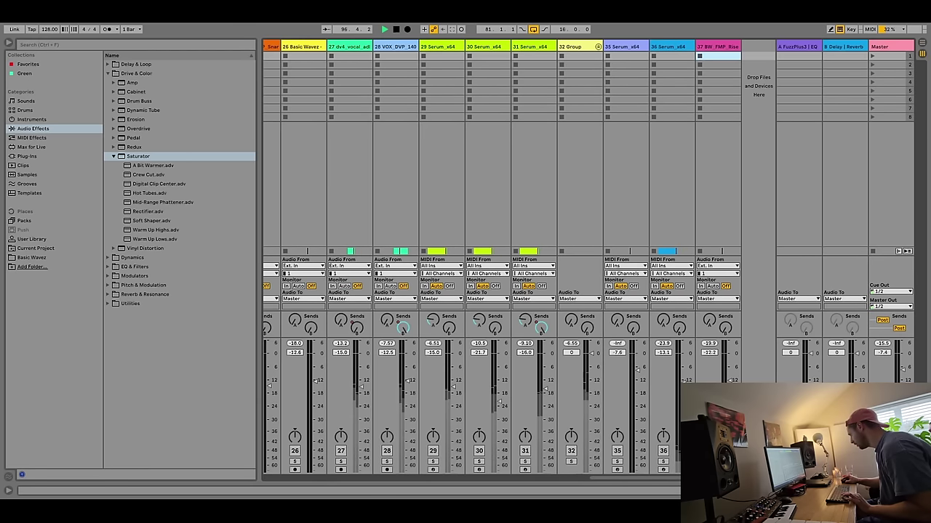
{"action": "left_click_drag", "start_coordinate": [731, 477], "coordinate": [392, 479]}
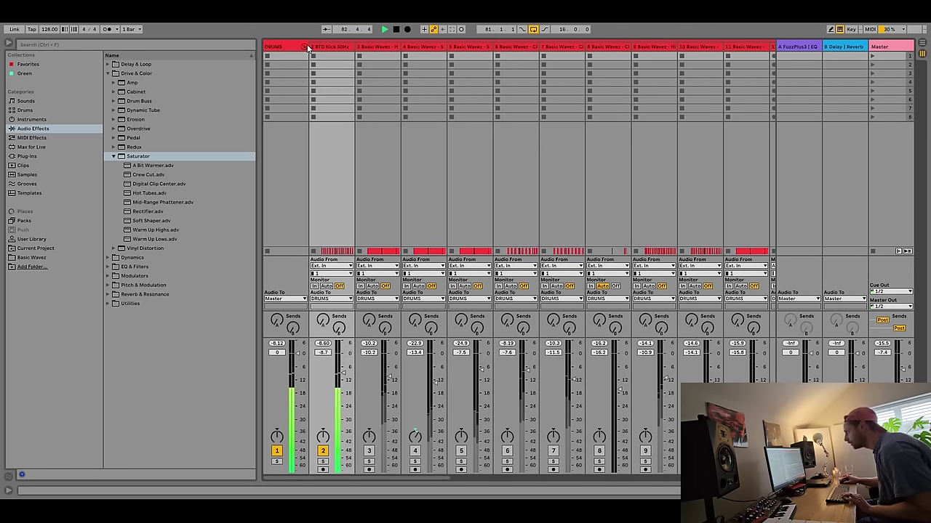
{"action": "left_click", "coordinate": [332, 48]}
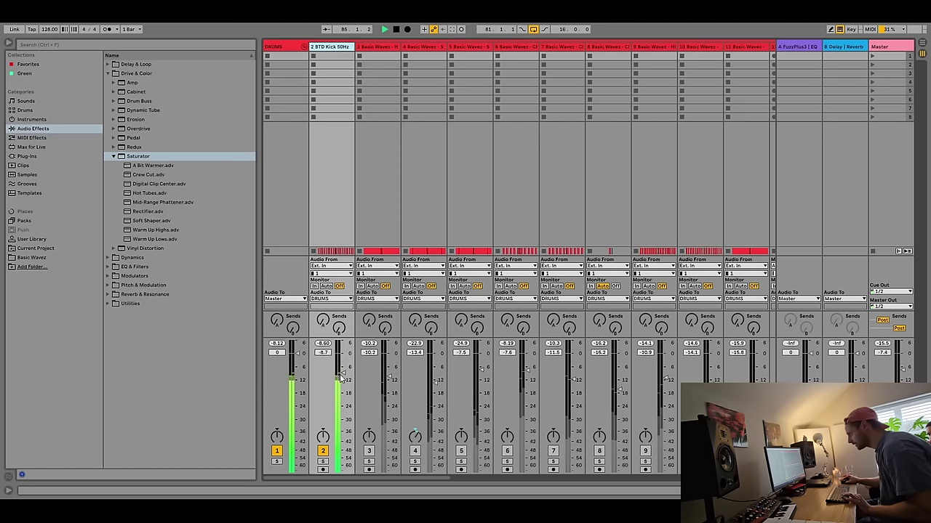
{"action": "key", "text": "Tab"}
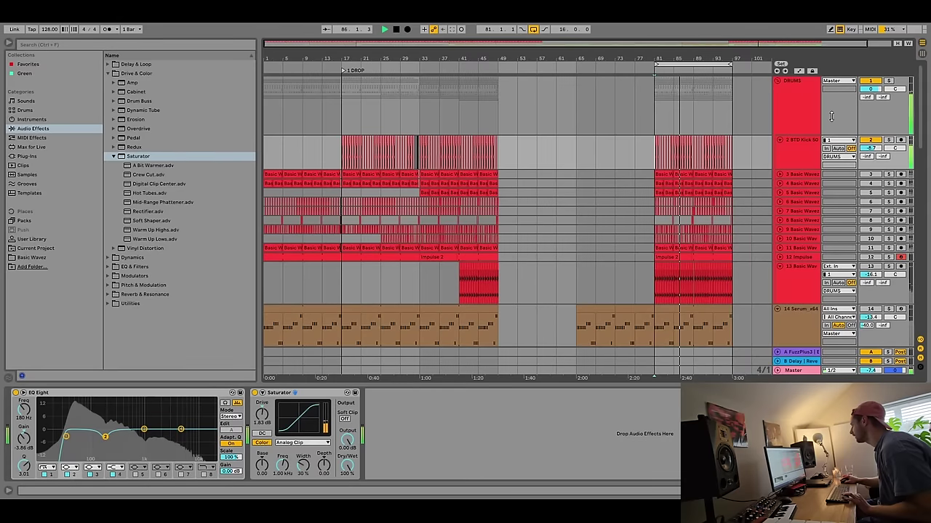
Add a Utility after the Saturator on the kick track and switch it to Mono.
{"action": "left_click", "coordinate": [788, 147]}
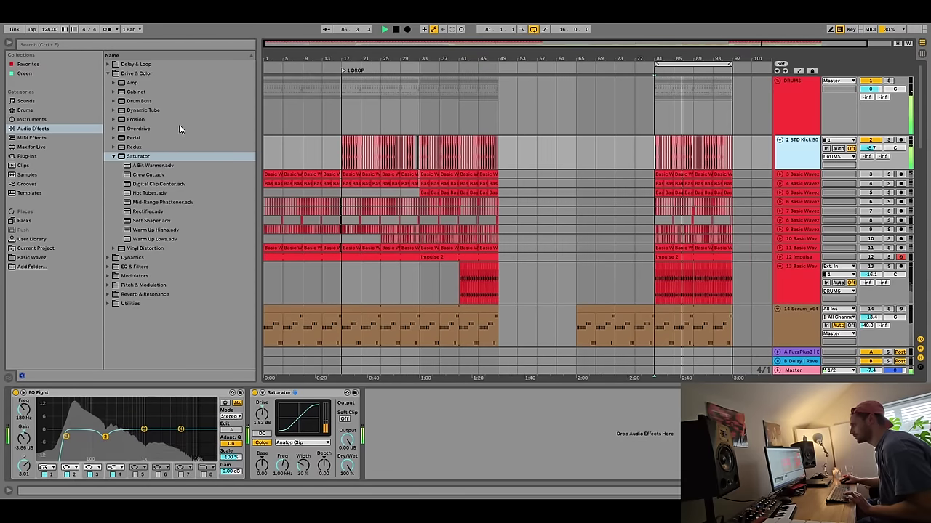
{"action": "left_click", "coordinate": [107, 73]}
{"action": "left_click", "coordinate": [107, 65]}
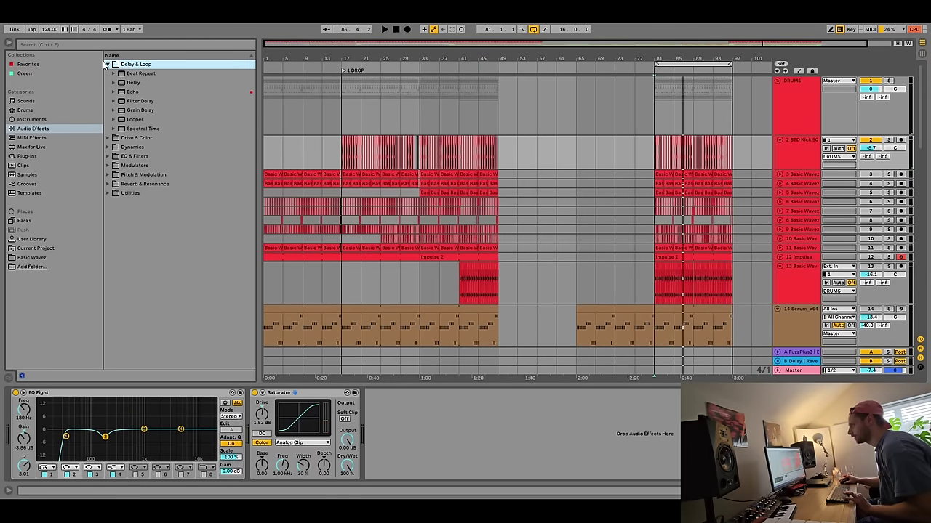
{"action": "left_click", "coordinate": [106, 65]}
{"action": "left_click", "coordinate": [108, 129]}
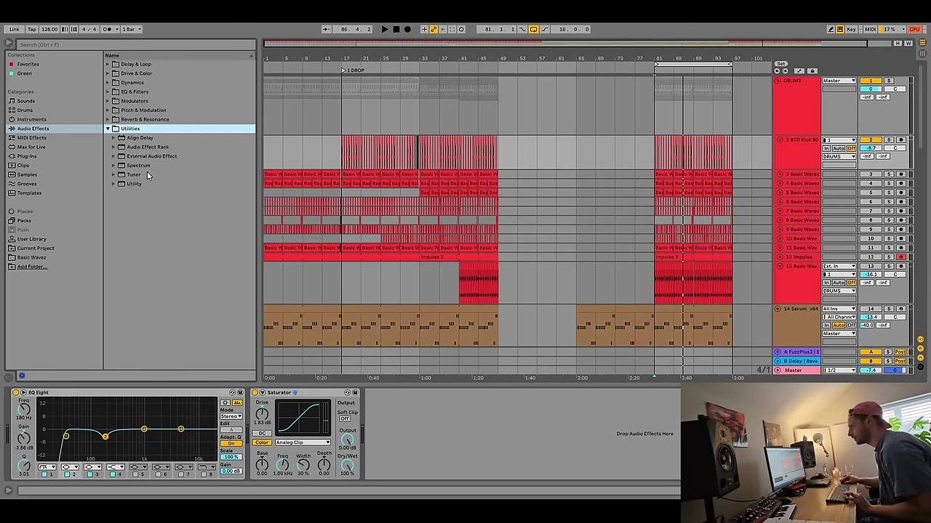
{"action": "left_click_drag", "start_coordinate": [120, 183], "coordinate": [392, 436]}
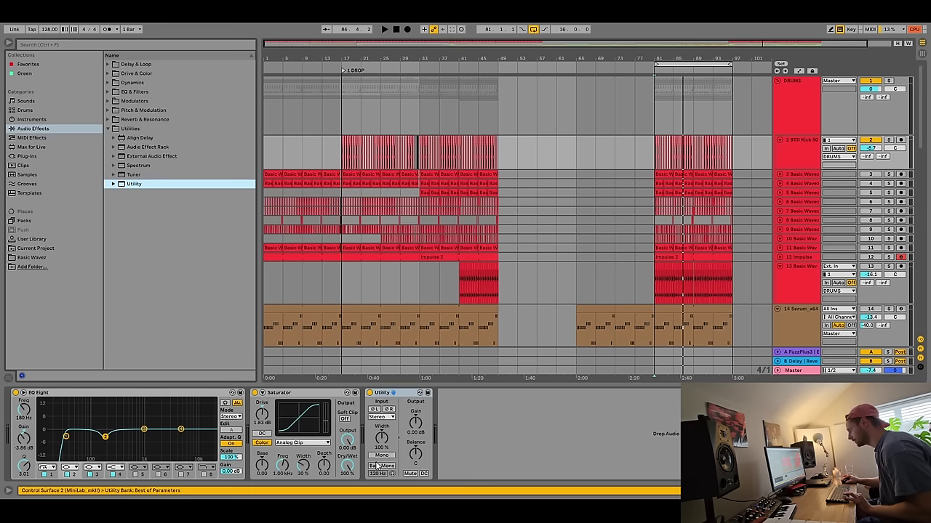
{"action": "left_click", "coordinate": [381, 455]}
Play the loop and check the mono kick's output level in the mixer.
{"action": "key", "text": "space"}
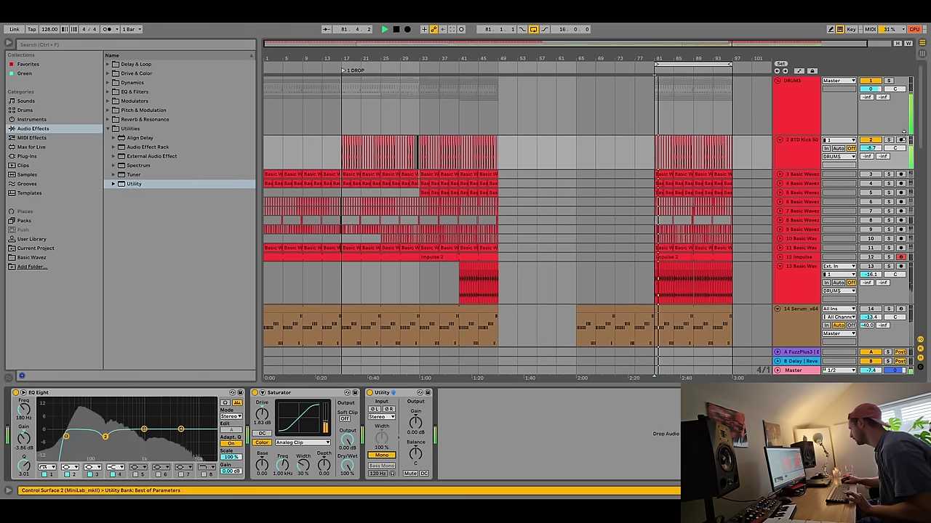
{"action": "key", "text": "Tab"}
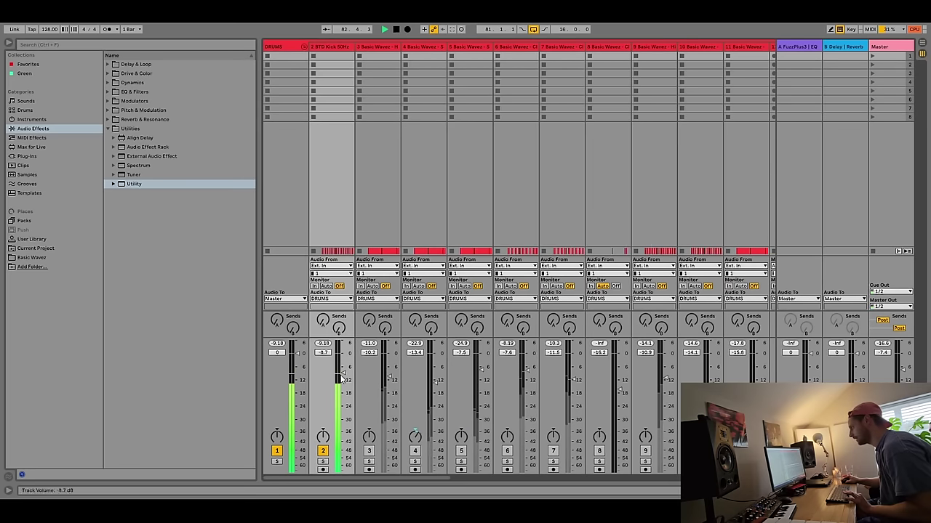
{"action": "key", "text": "Tab"}
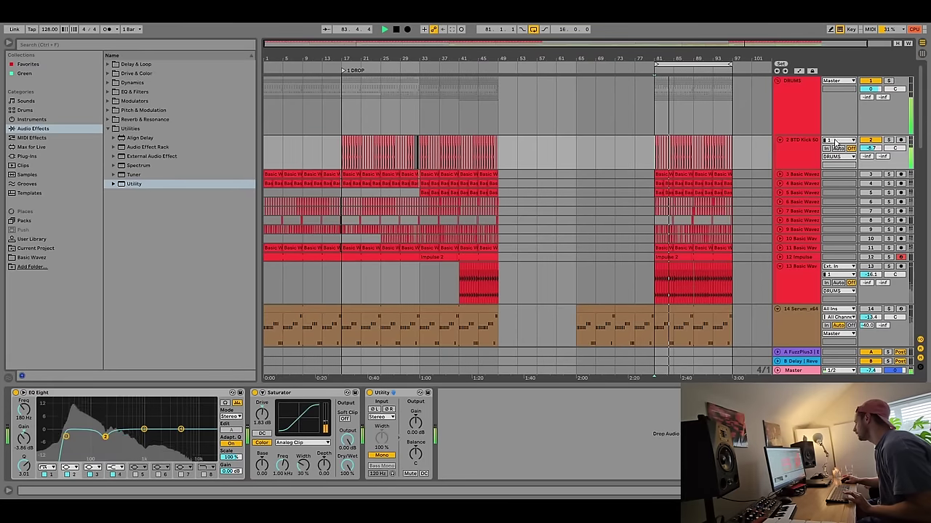
Unfold track 3 and activate it alongside the kick, comparing the loop with and without it.
{"action": "left_click", "coordinate": [784, 178]}
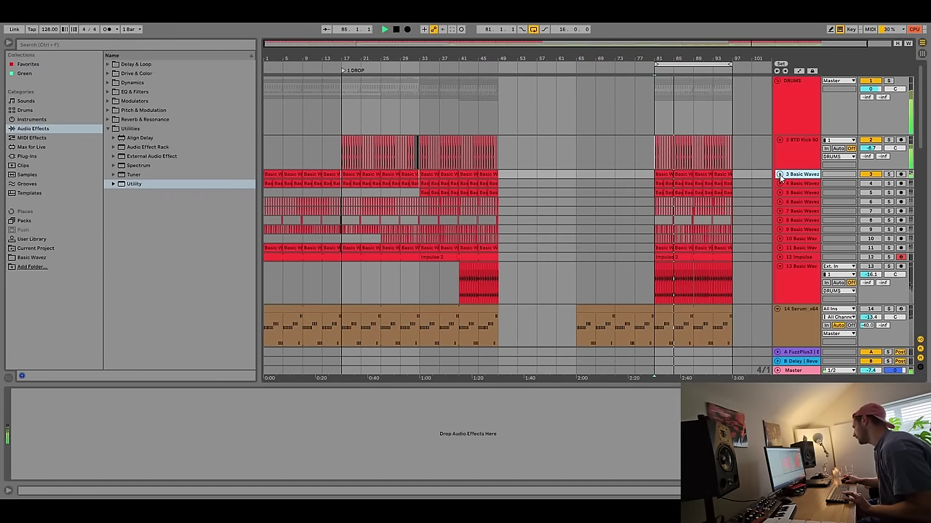
{"action": "left_click", "coordinate": [780, 175]}
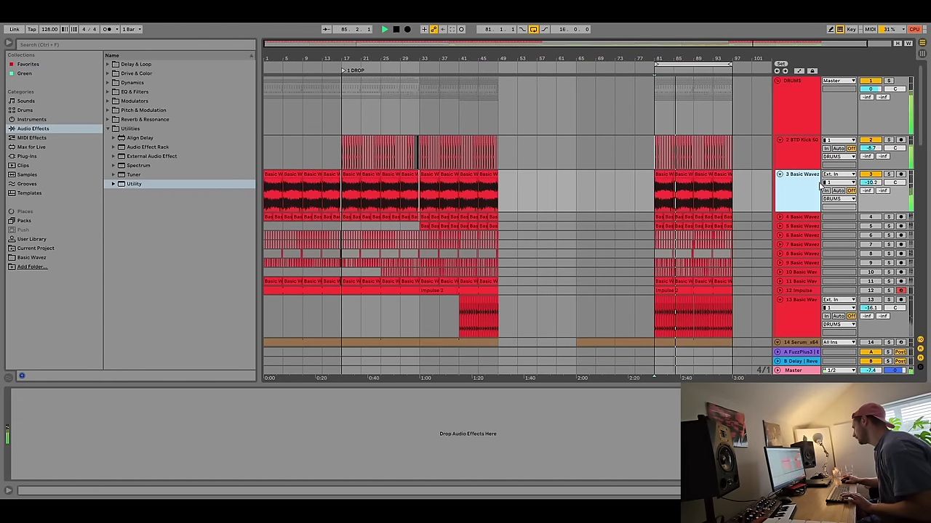
{"action": "left_click", "coordinate": [872, 175]}
{"action": "left_click", "coordinate": [869, 177]}
{"action": "left_click", "coordinate": [803, 188]}
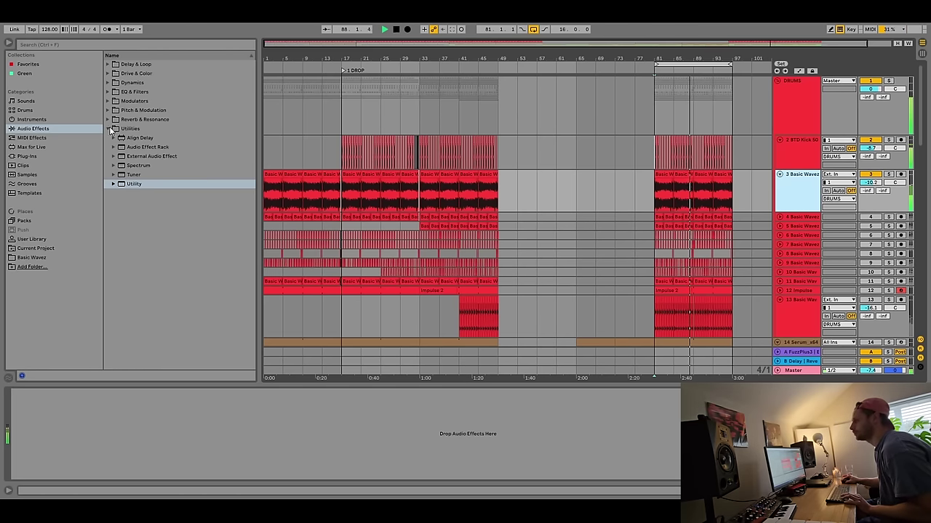
Add an EQ Eight from the EQ & Filters effects to track 3.
{"action": "left_click", "coordinate": [136, 111]}
{"action": "left_click", "coordinate": [127, 75]}
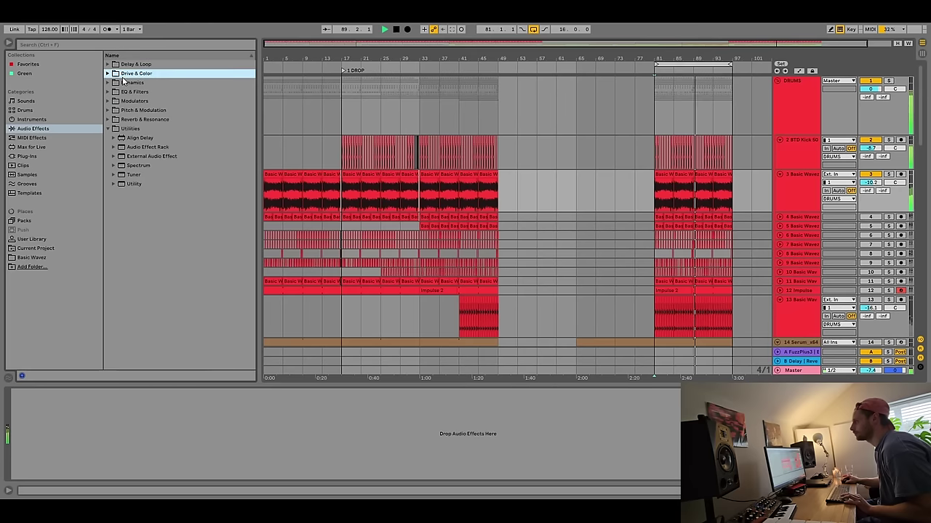
{"action": "double_click", "coordinate": [130, 92]}
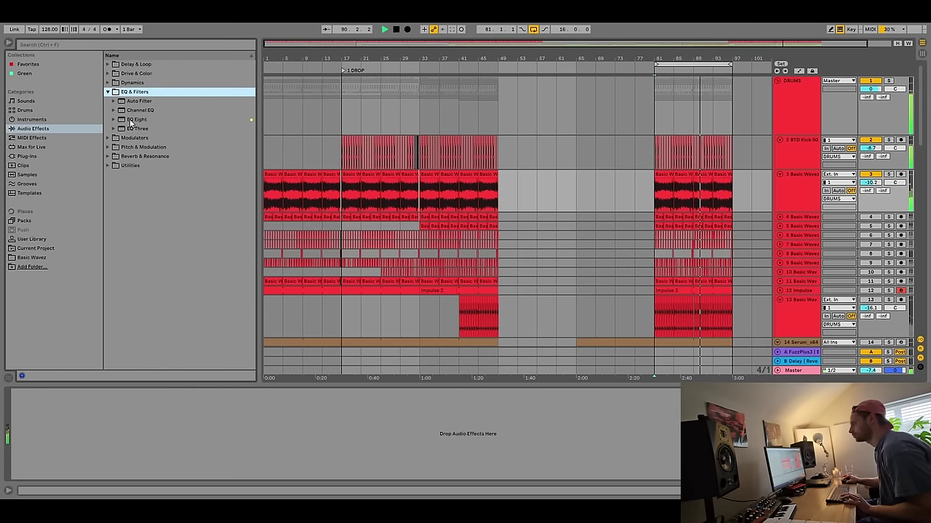
{"action": "left_click", "coordinate": [134, 120]}
{"action": "key", "text": "Return"}
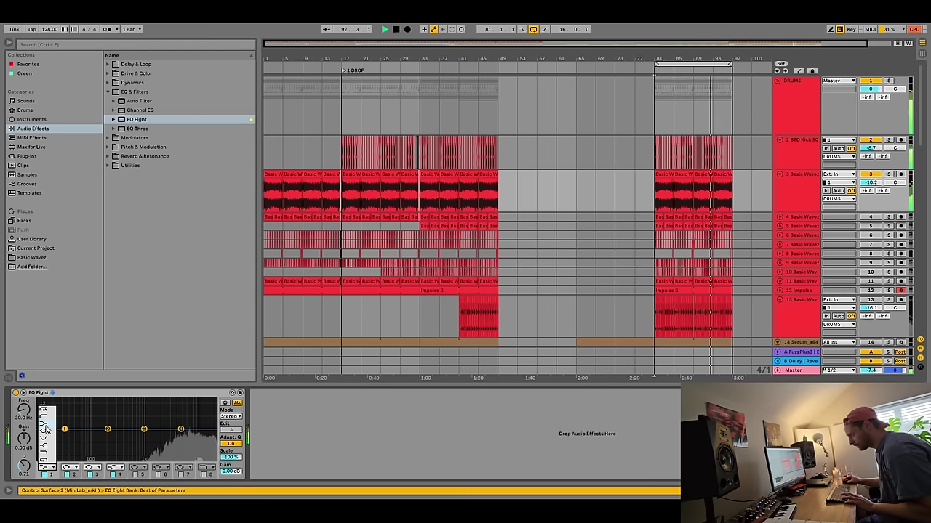
Set track 3's EQ band 1 as a low cut at 1.87 kHz and enable band 8 as a high cut at 20.3 kHz.
{"action": "left_click_drag", "start_coordinate": [64, 429], "coordinate": [158, 437]}
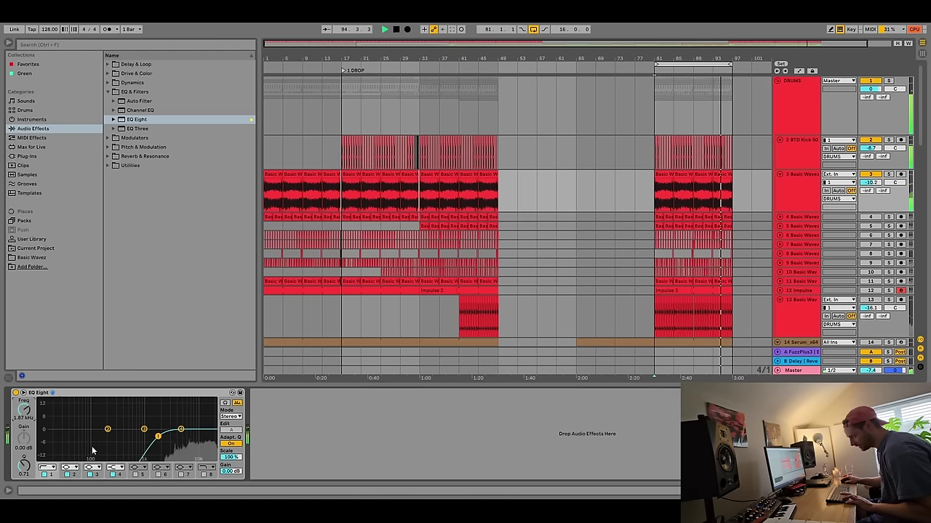
{"action": "left_click", "coordinate": [206, 467]}
{"action": "left_click", "coordinate": [229, 457]}
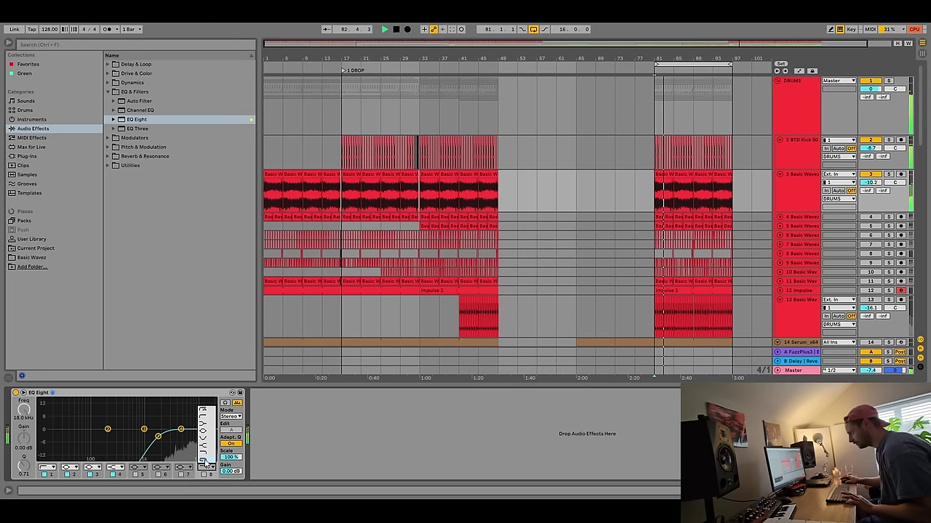
{"action": "left_click", "coordinate": [204, 475]}
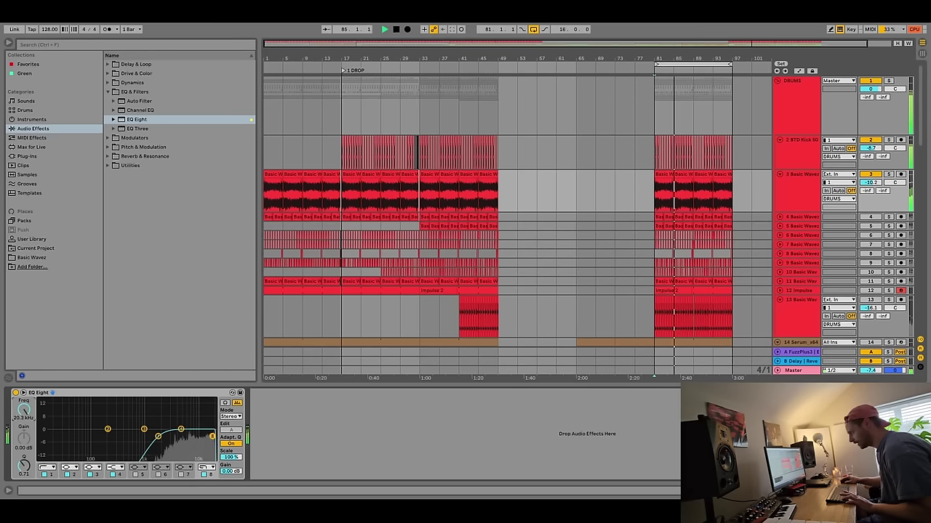
Lower the high cut on track 3's EQ slightly and set its band 1 low cut to 2.07 kHz.
{"action": "left_click_drag", "start_coordinate": [29, 416], "coordinate": [26, 409]}
{"action": "left_click", "coordinate": [51, 475]}
{"action": "left_click_drag", "start_coordinate": [161, 436], "coordinate": [161, 436]}
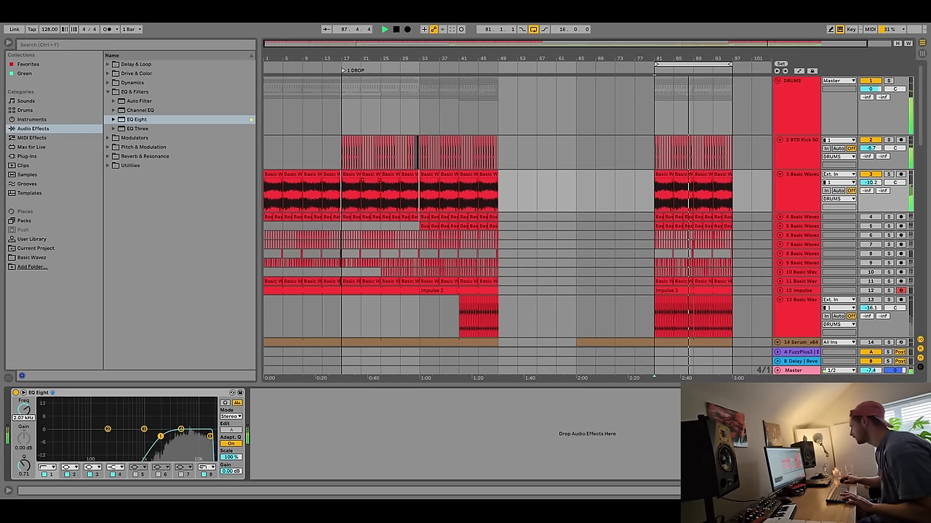
{"action": "left_click", "coordinate": [791, 193]}
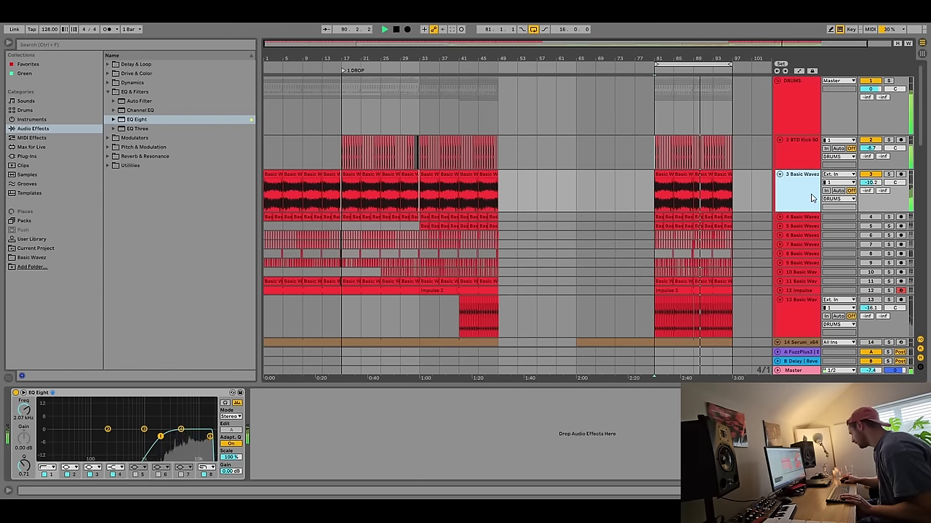
Add the Gentle Squeeze Compressor preset from the Dynamics effects after the EQ Eight on track 3.
{"action": "right_click", "coordinate": [370, 122]}
{"action": "left_click", "coordinate": [560, 141]}
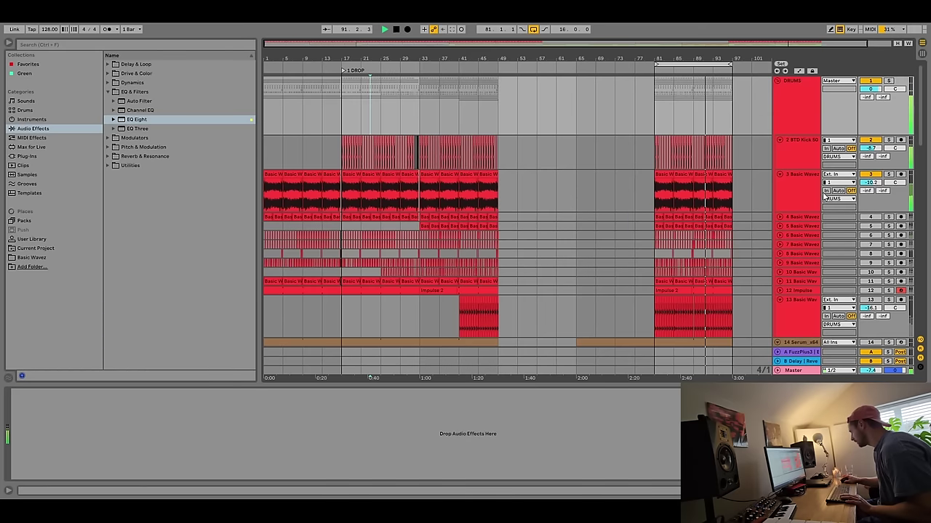
{"action": "left_click", "coordinate": [794, 191]}
{"action": "left_click", "coordinate": [132, 83]}
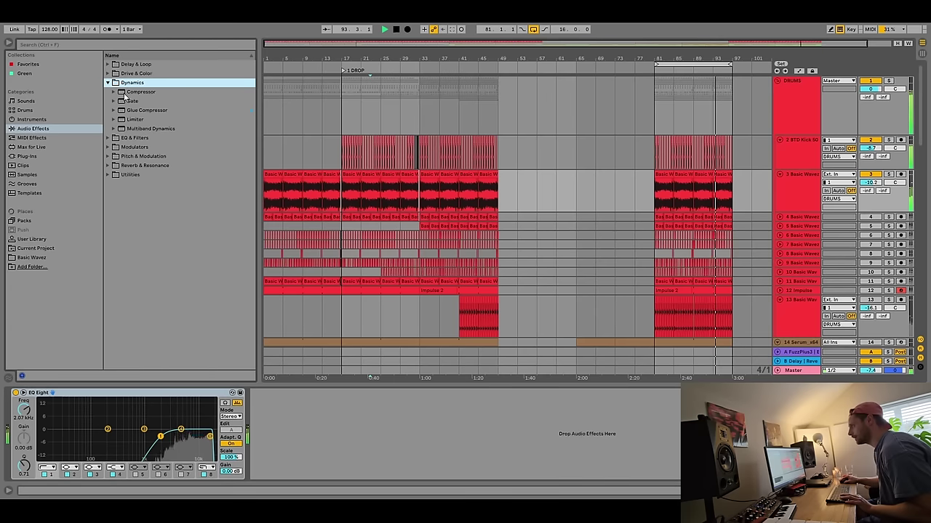
{"action": "left_click", "coordinate": [125, 93]}
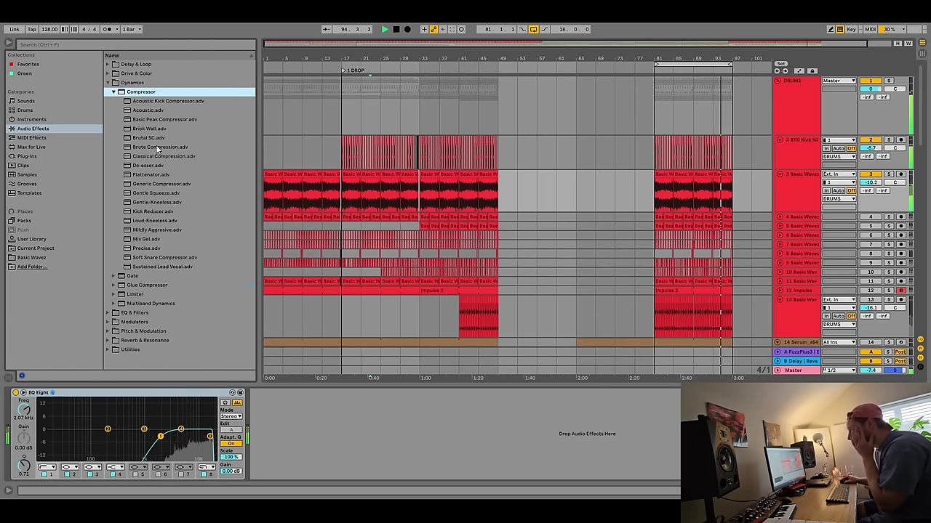
{"action": "left_click", "coordinate": [149, 192]}
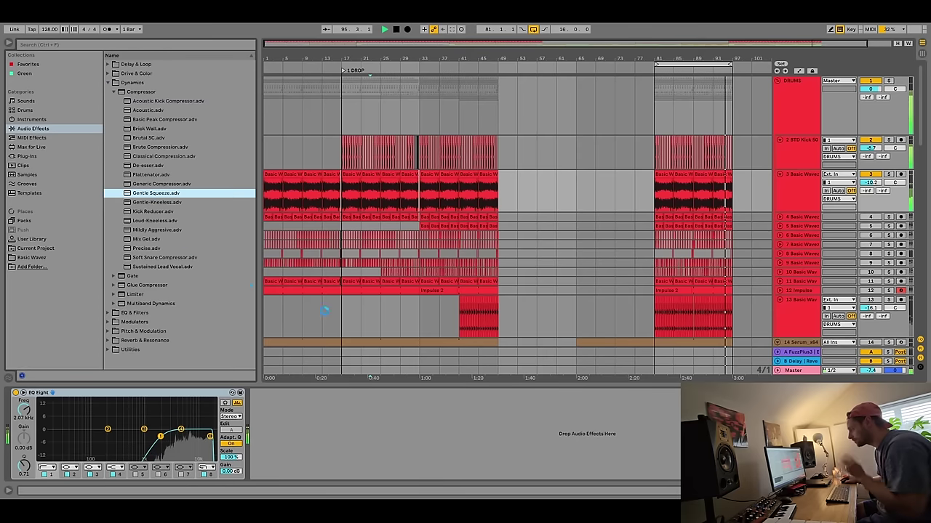
{"action": "left_click_drag", "start_coordinate": [325, 310], "coordinate": [310, 408]}
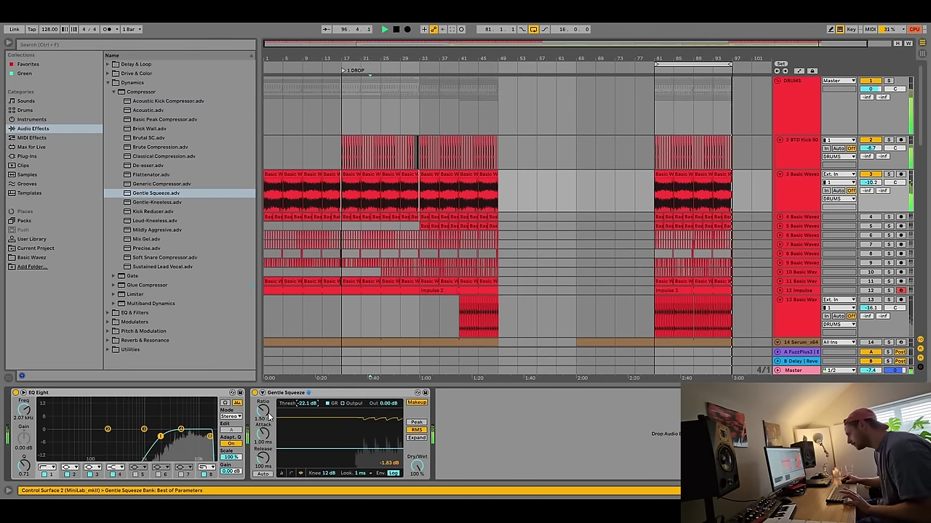
Set track 3's volume to -15.1 dB and replay the section to judge it against the kick.
{"action": "left_click", "coordinate": [266, 411]}
{"action": "left_click_drag", "start_coordinate": [864, 184], "coordinate": [864, 196]}
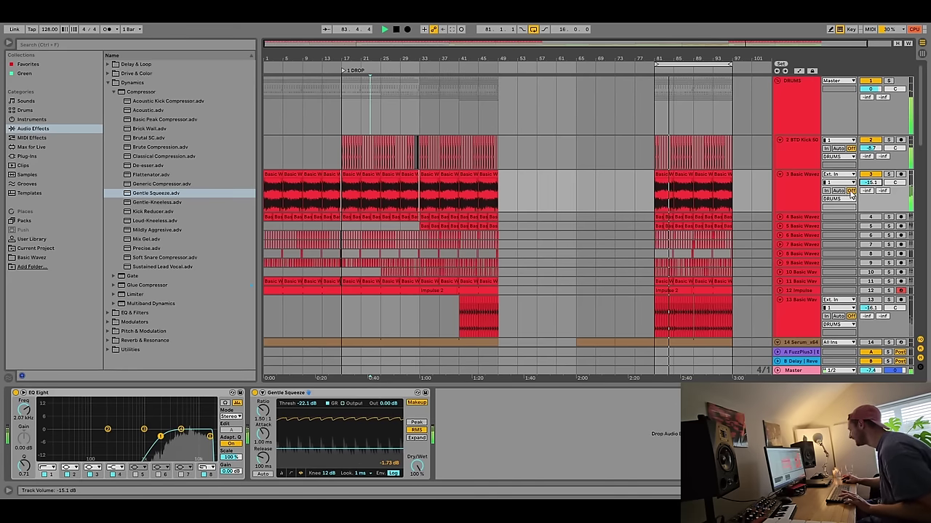
{"action": "left_click", "coordinate": [869, 218]}
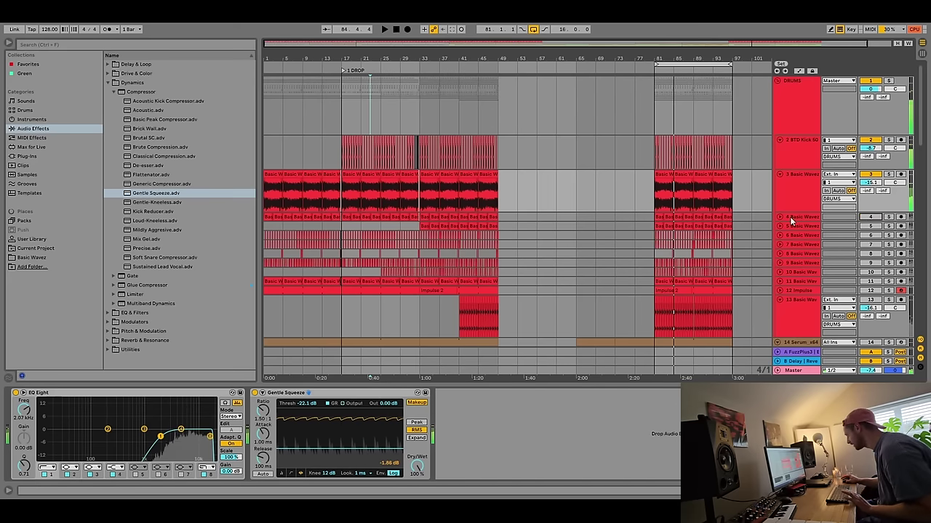
{"action": "key", "text": "space"}
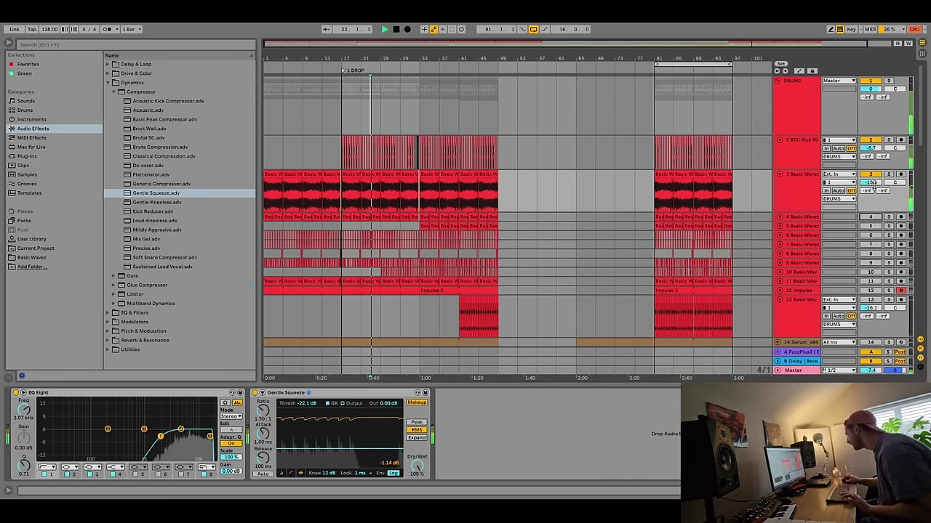
{"action": "left_click", "coordinate": [791, 197]}
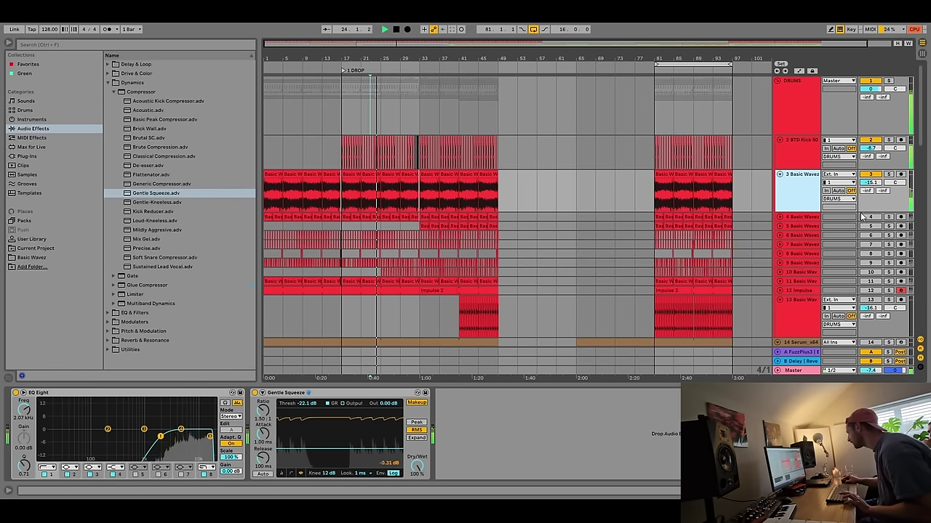
{"action": "left_click", "coordinate": [783, 216]}
{"action": "left_click", "coordinate": [801, 202]}
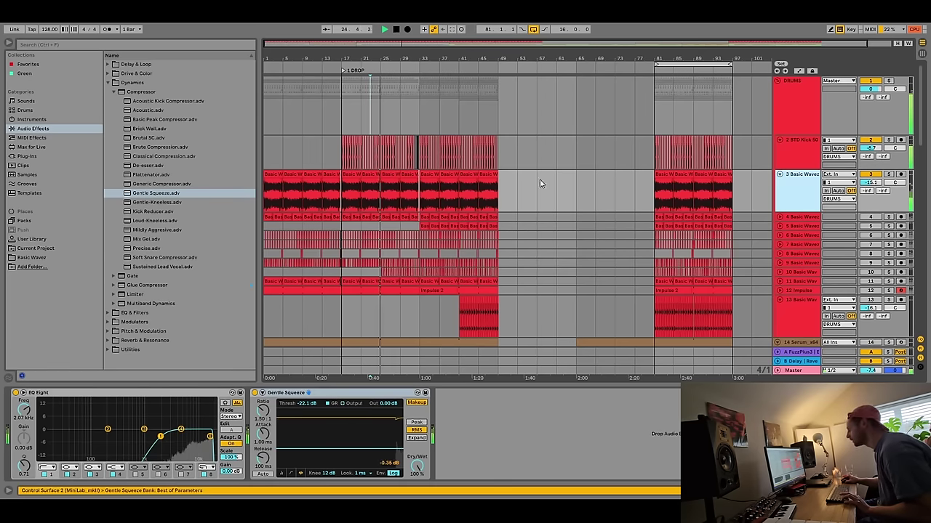
Solo track 3 and add the A Bit Warmer Saturator preset from the Drive & Color effects to it.
{"action": "left_click", "coordinate": [888, 175]}
{"action": "left_click", "coordinate": [781, 194]}
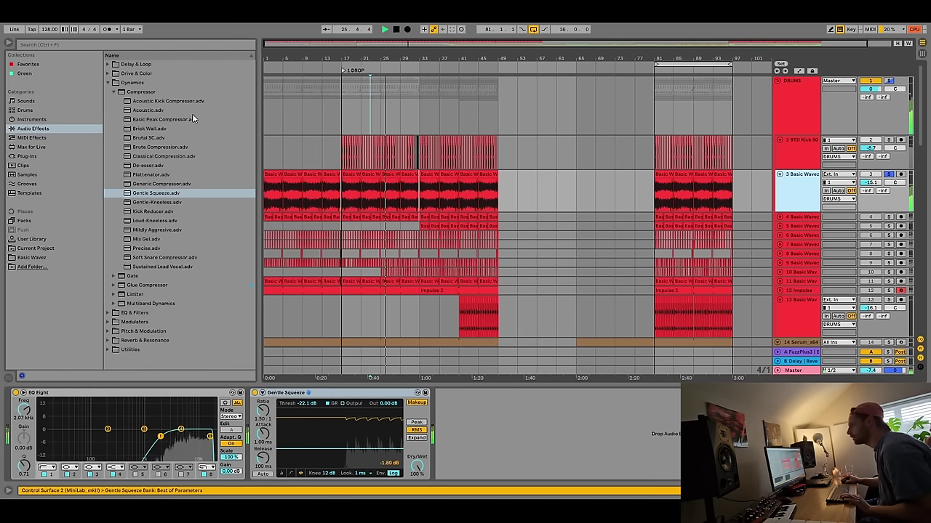
{"action": "left_click", "coordinate": [109, 83]}
{"action": "left_click", "coordinate": [108, 74]}
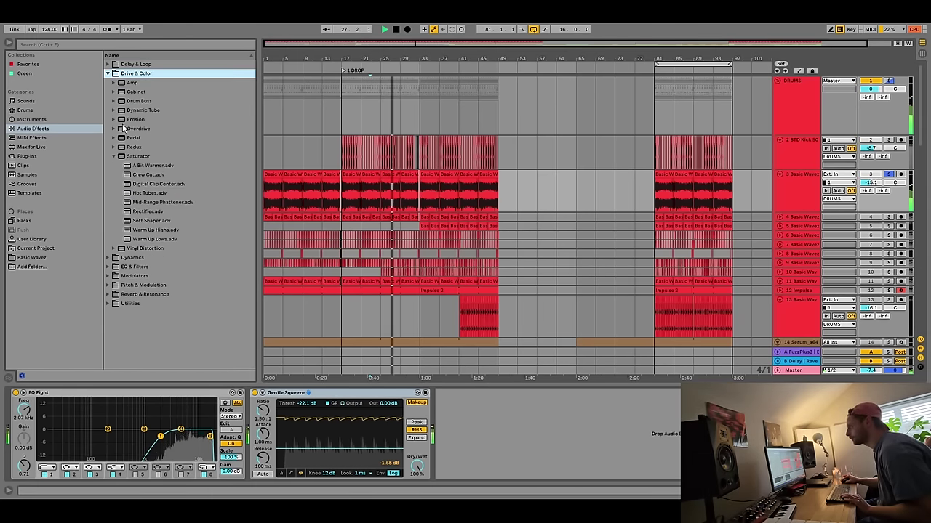
{"action": "double_click", "coordinate": [168, 165]}
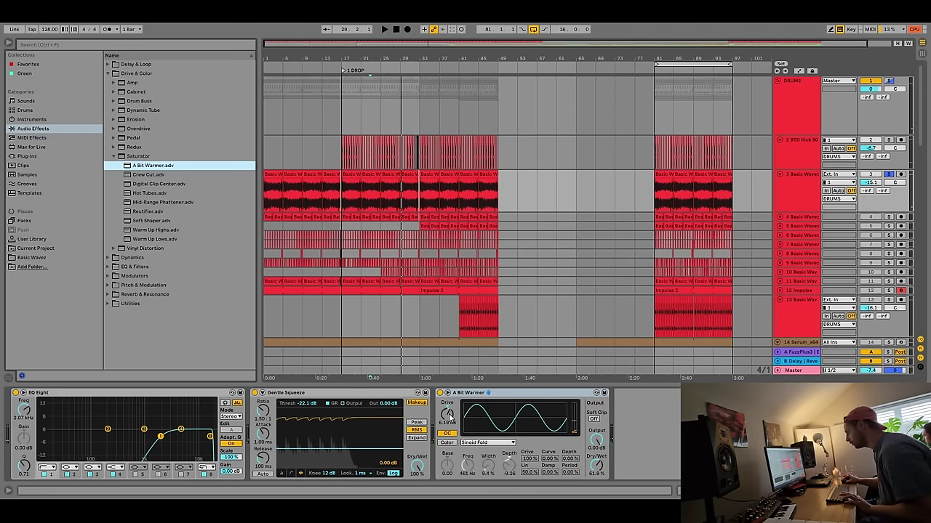
Set the Saturator's Drive to 4.23 dB, track 3's EQ low cut to 2.44 kHz and the track's volume to -16.6 dB.
{"action": "left_click_drag", "start_coordinate": [448, 414], "coordinate": [448, 427]}
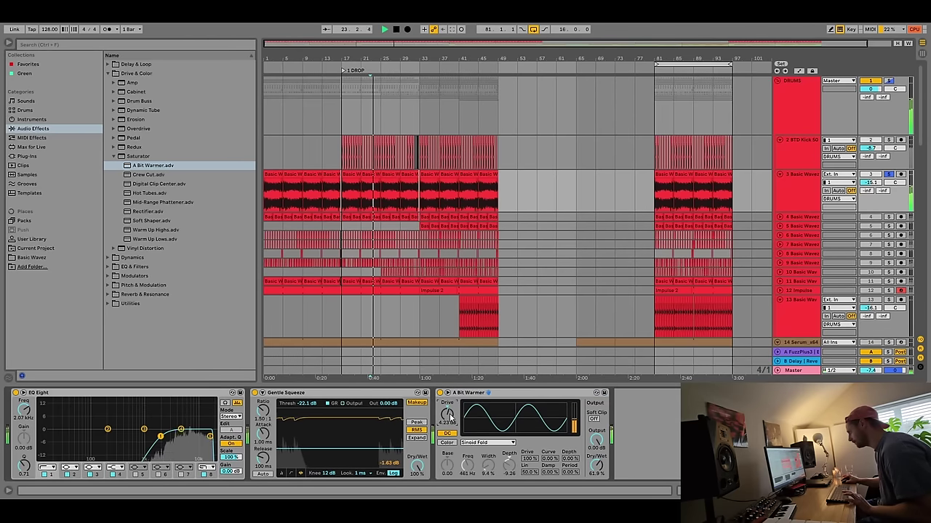
{"action": "left_click", "coordinate": [440, 393]}
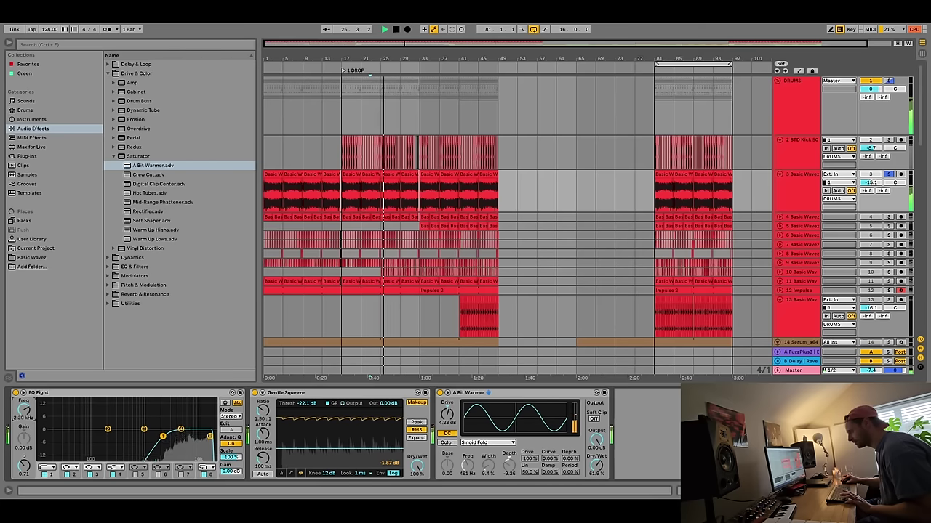
{"action": "key", "text": "space"}
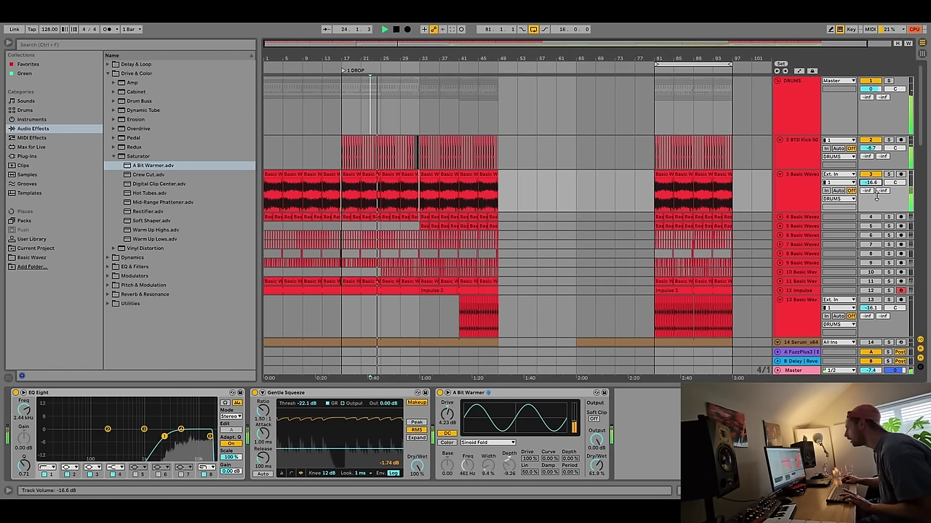
Activate track 4, unfold tracks 4 and 5, and solo track 4.
{"action": "left_click", "coordinate": [860, 218]}
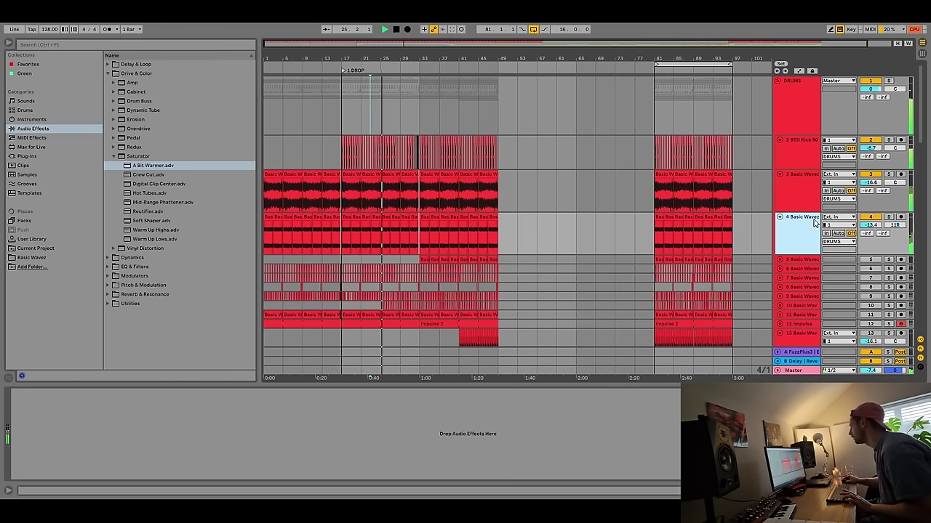
{"action": "left_click", "coordinate": [780, 260]}
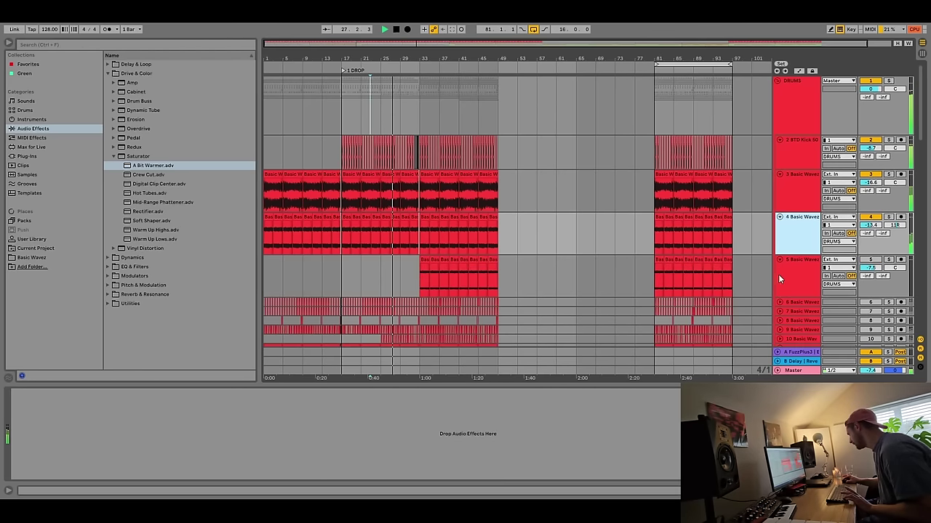
{"action": "scroll", "coordinate": [839, 278], "scroll_direction": "down", "scroll_amount": 1}
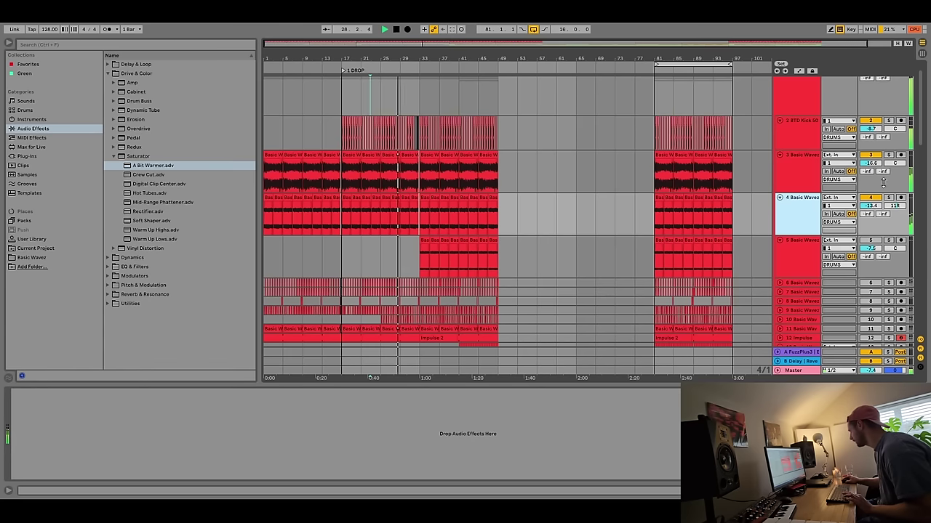
{"action": "left_click", "coordinate": [888, 154]}
{"action": "left_click", "coordinate": [889, 157]}
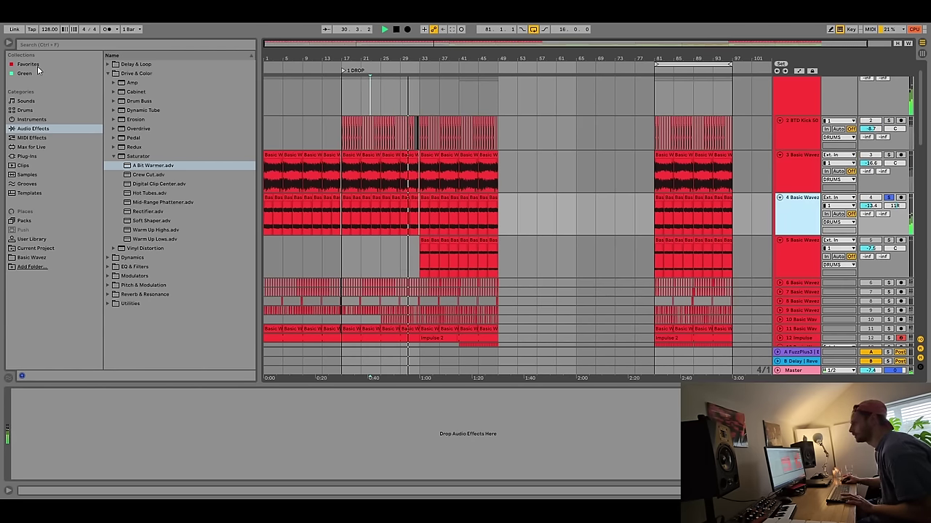
Copy the EQ Eight and Gentle Squeeze compressor from track 3 onto track 4.
{"action": "left_click", "coordinate": [811, 180]}
{"action": "key", "text": "space"}
{"action": "left_click", "coordinate": [207, 392]}
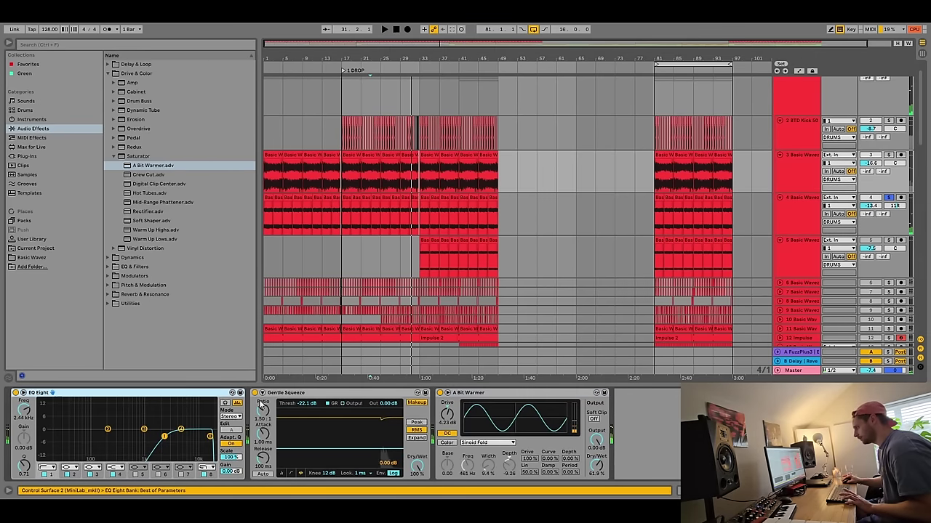
{"action": "left_click", "coordinate": [497, 396]}
{"action": "left_click", "coordinate": [168, 395]}
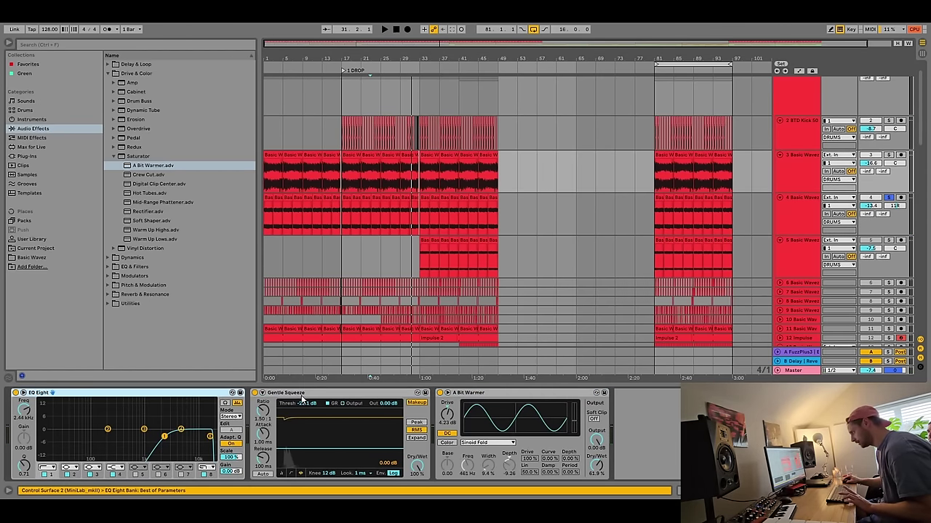
{"action": "left_click", "coordinate": [302, 396], "text": "shift"}
{"action": "left_click", "coordinate": [805, 218]}
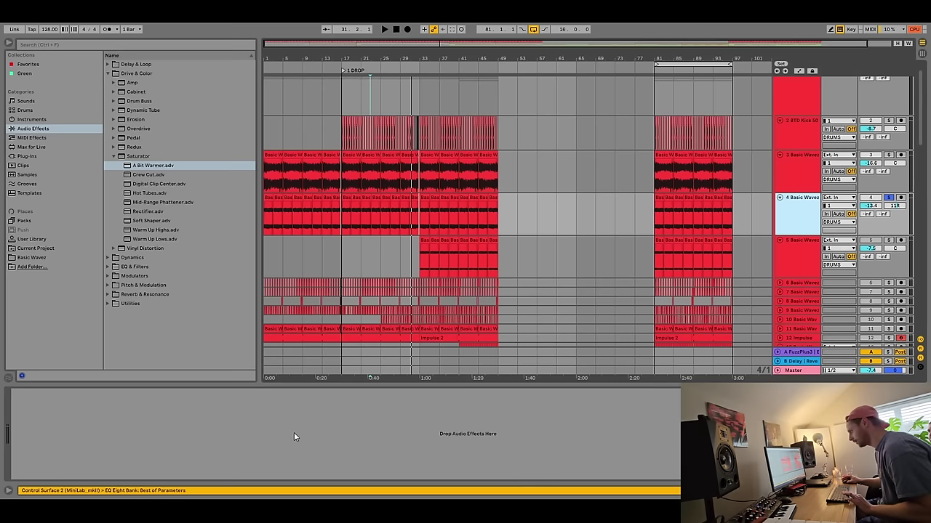
{"action": "key", "text": "ctrl+v"}
Set track 4's EQ low cut to 2.90 kHz and play it both soloed and with the other active drums.
{"action": "left_click", "coordinate": [887, 198]}
{"action": "key", "text": "space"}
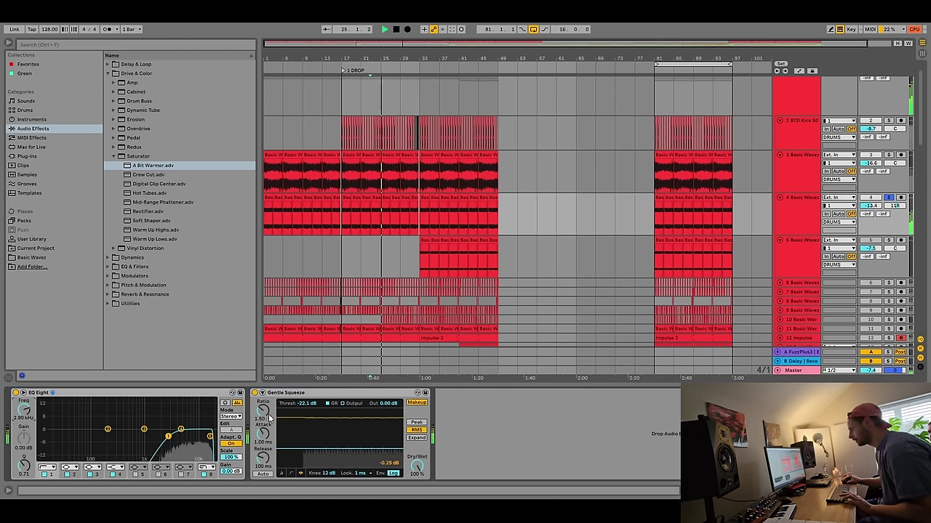
{"action": "left_click", "coordinate": [889, 198]}
{"action": "key", "text": "space"}
{"action": "key", "text": "space"}
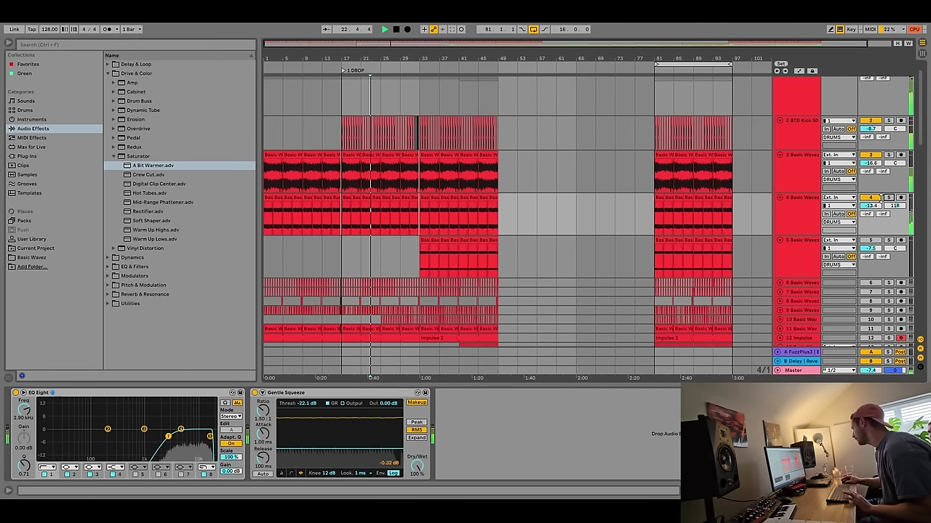
Compare the drums without track 4, set track 3's volume to -17.1 dB and pan track 4 to 12R.
{"action": "left_click", "coordinate": [871, 197]}
{"action": "left_click_drag", "start_coordinate": [871, 164], "coordinate": [870, 168]}
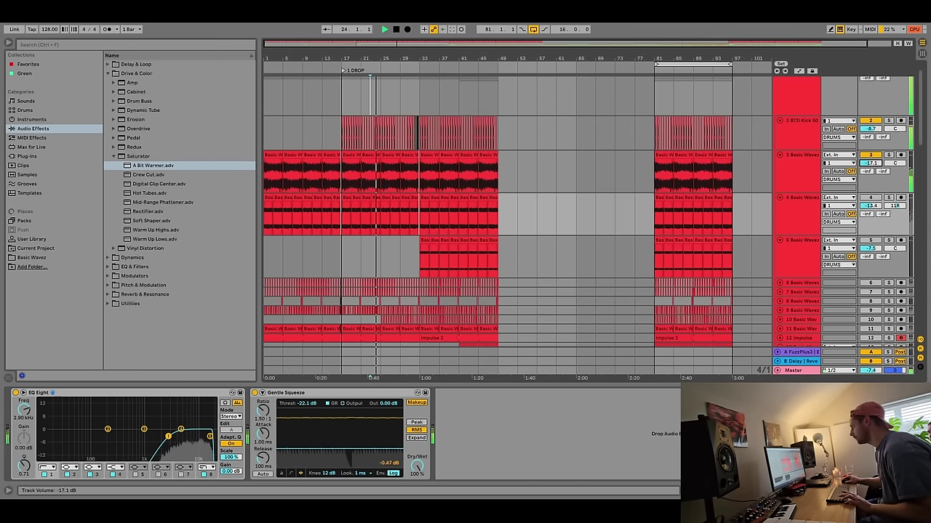
{"action": "left_click_drag", "start_coordinate": [892, 207], "coordinate": [891, 205]}
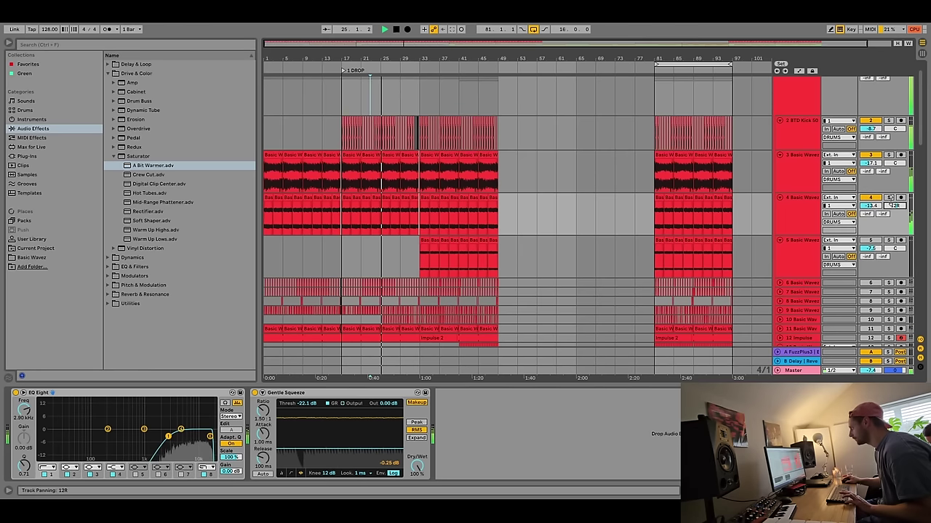
Solo track 4 and play the looped section from bar 81 to 97.
{"action": "left_click", "coordinate": [889, 199]}
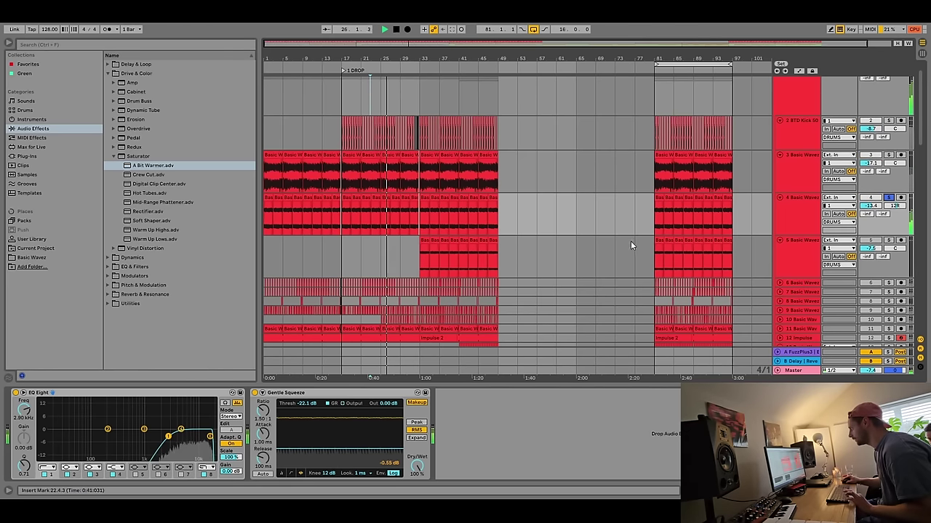
{"action": "left_click", "coordinate": [691, 64]}
{"action": "key", "text": "space"}
{"action": "key", "text": "space"}
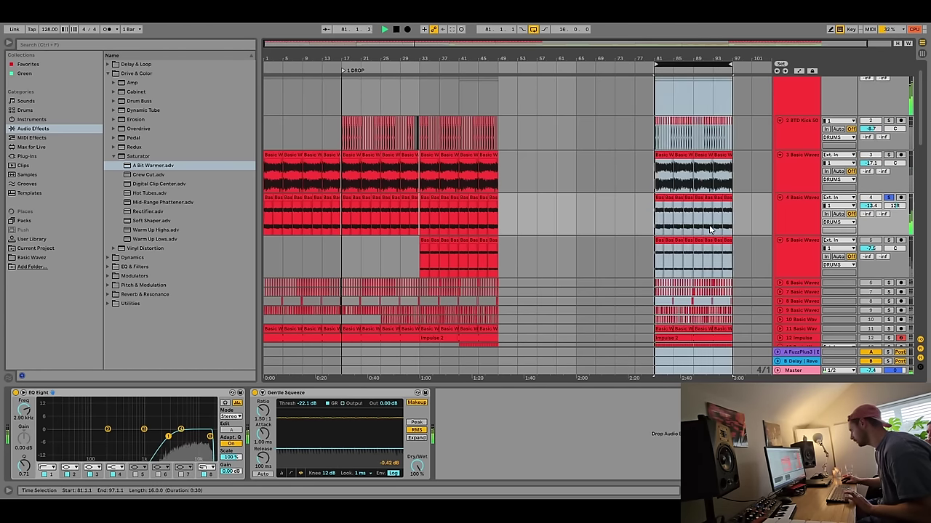
{"action": "scroll", "coordinate": [711, 230], "scroll_direction": "down", "scroll_amount": 3}
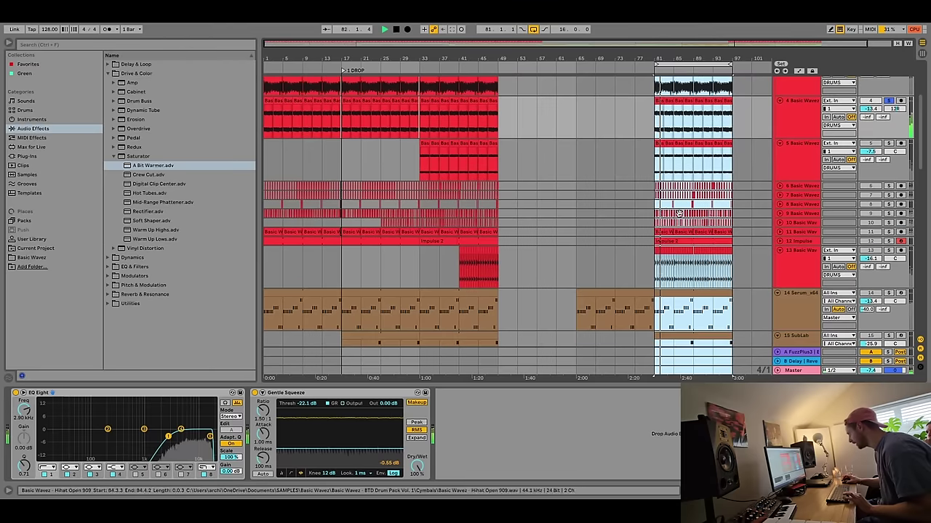
{"action": "scroll", "coordinate": [679, 213], "scroll_direction": "up", "scroll_amount": 1}
Solo track 5 alongside track 4 and pan track 5 to 5L.
{"action": "left_click", "coordinate": [888, 139]}
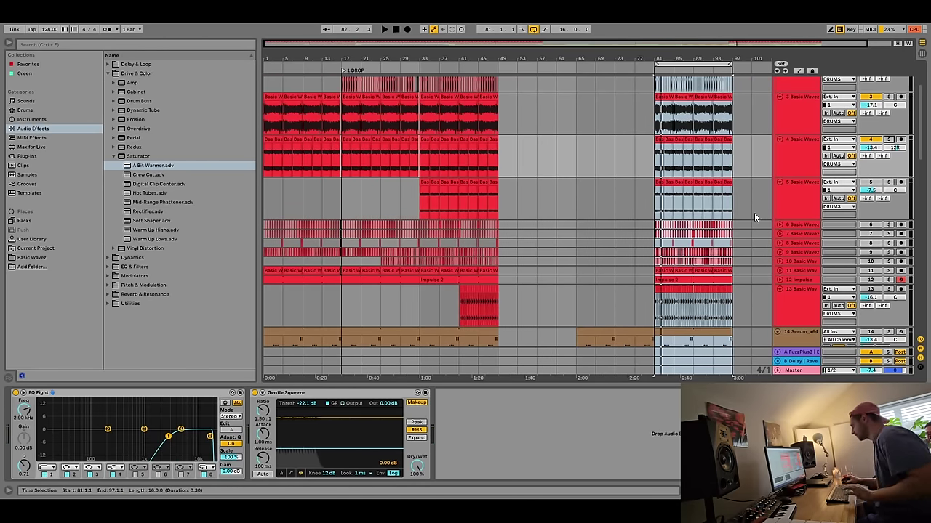
{"action": "left_click", "coordinate": [889, 182]}
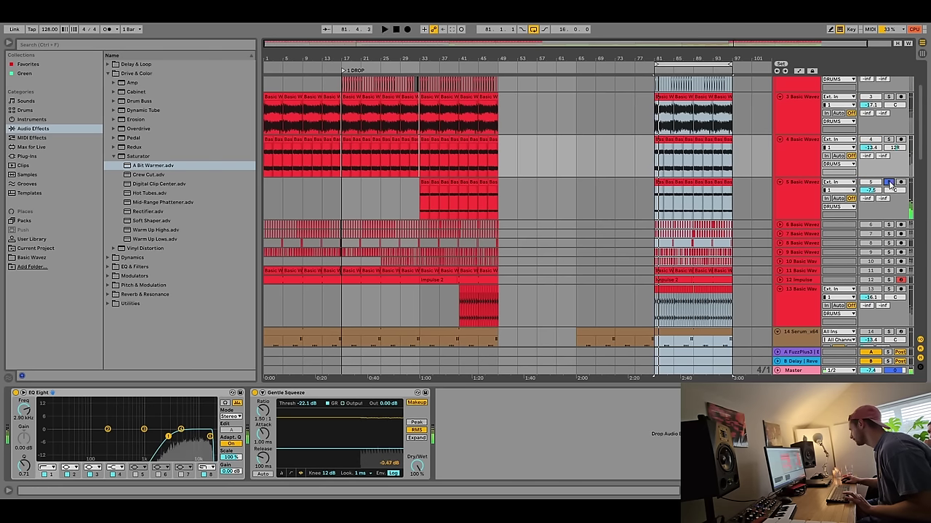
{"action": "left_click", "coordinate": [898, 200]}
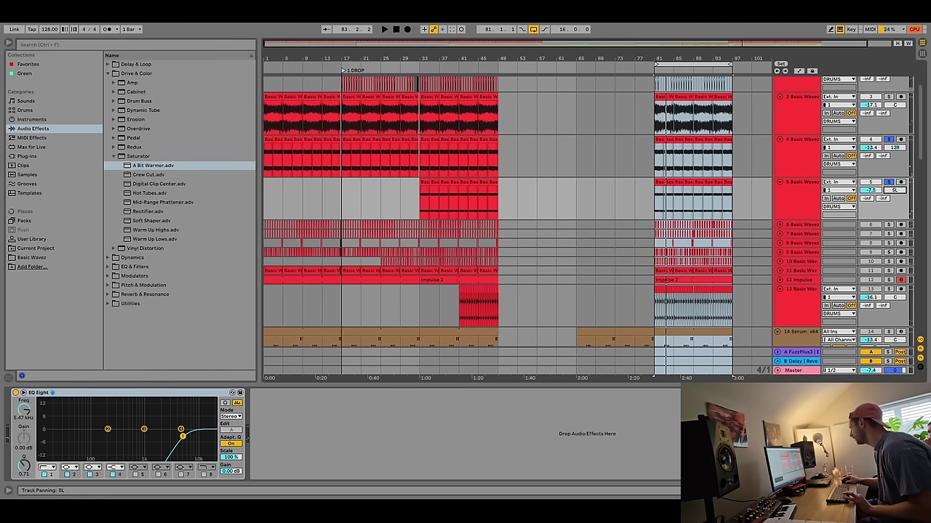
Replace track 5's EQ Eight with the copied EQ Eight and Gentle Squeeze compressor, and play the loop.
{"action": "left_click", "coordinate": [800, 198]}
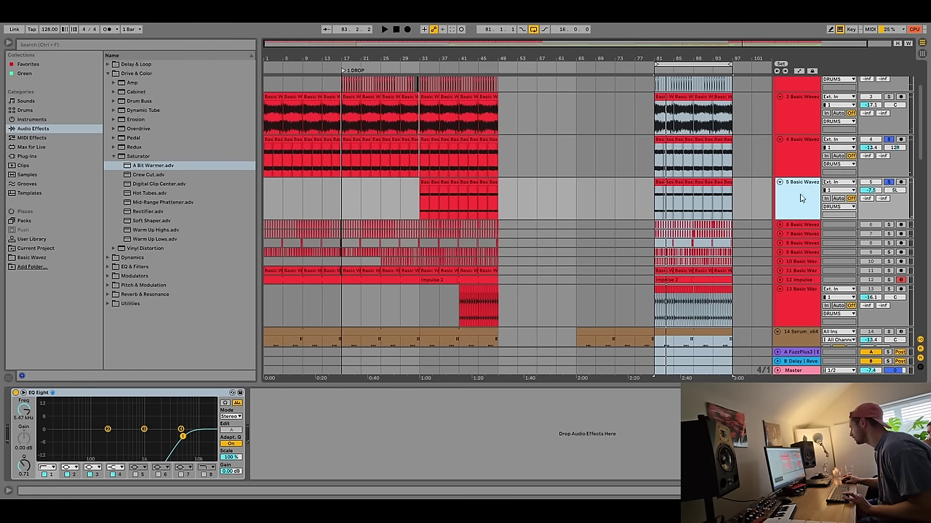
{"action": "left_click", "coordinate": [194, 397]}
{"action": "key", "text": "Delete"}
{"action": "key", "text": "ctrl+z"}
{"action": "key", "text": "space"}
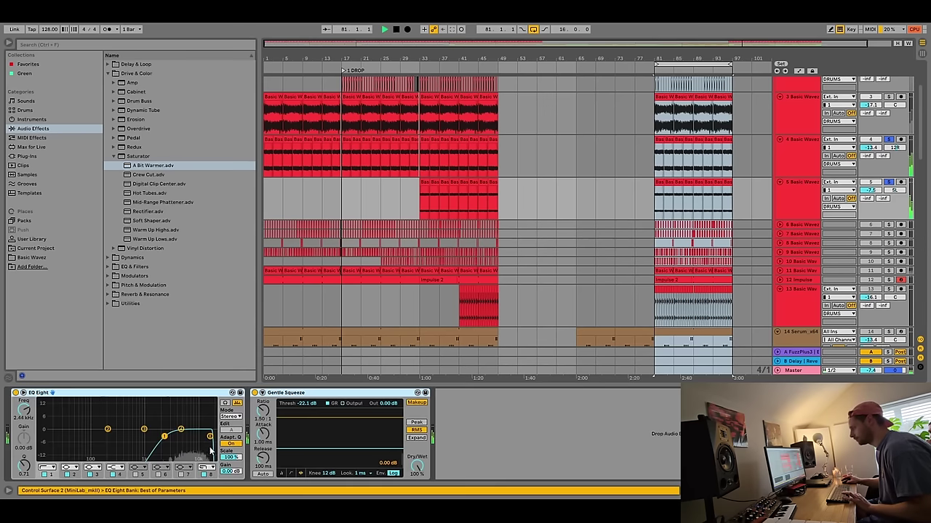
Unsolo track 5 and lower tracks 3, 4 and 5 together to -19.5, -16.7 and -17.4 dB.
{"action": "left_click", "coordinate": [889, 183]}
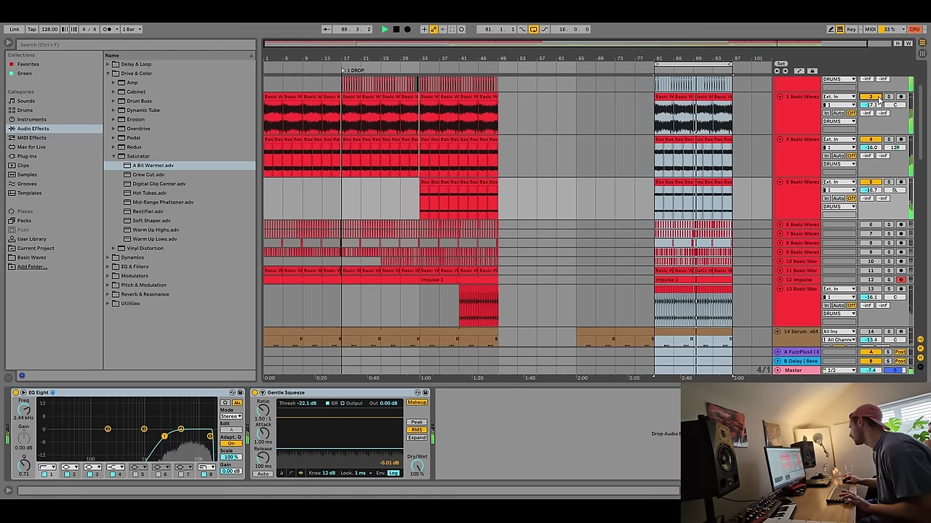
{"action": "left_click_drag", "start_coordinate": [872, 105], "coordinate": [872, 109]}
{"action": "left_click", "coordinate": [793, 118]}
{"action": "left_click", "coordinate": [799, 193], "text": "shift"}
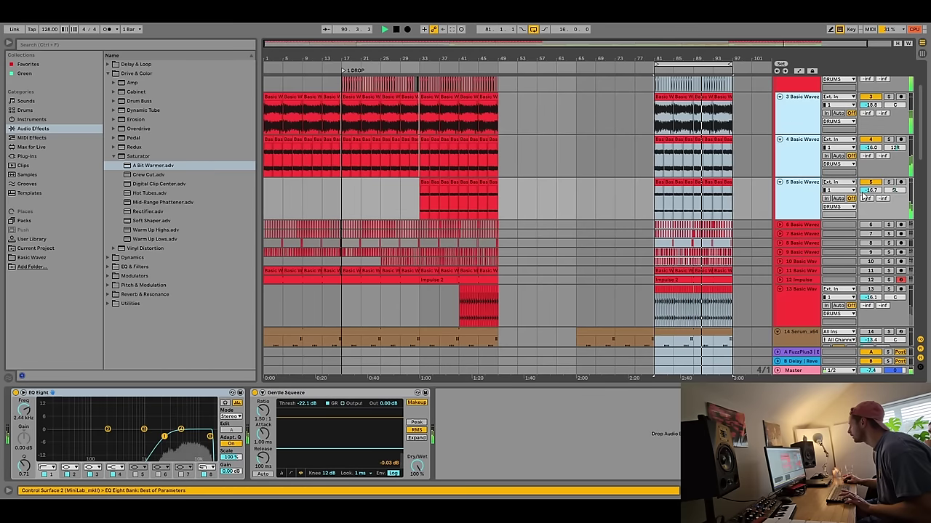
{"action": "left_click_drag", "start_coordinate": [870, 191], "coordinate": [871, 192]}
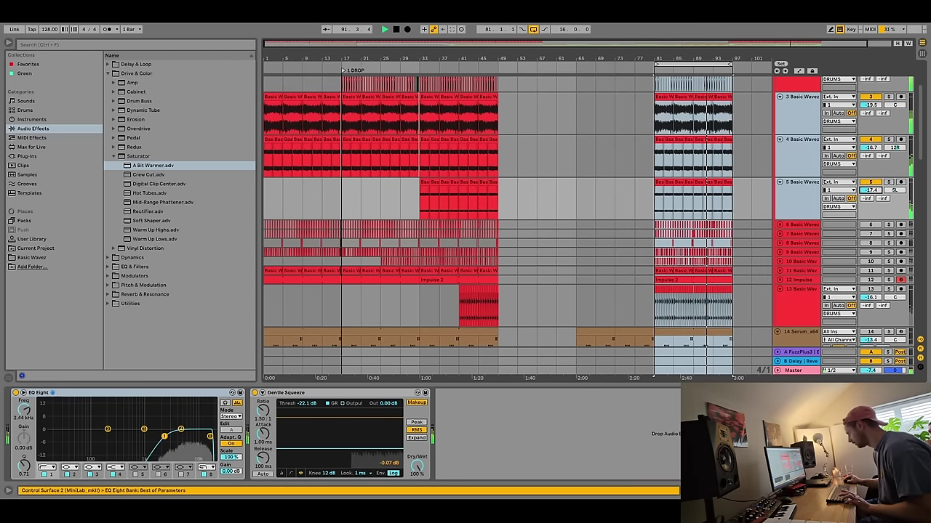
Activate and expand track 6, compare the drums without track 3, and set track 3's volume to -20.0 dB.
{"action": "left_click", "coordinate": [780, 225]}
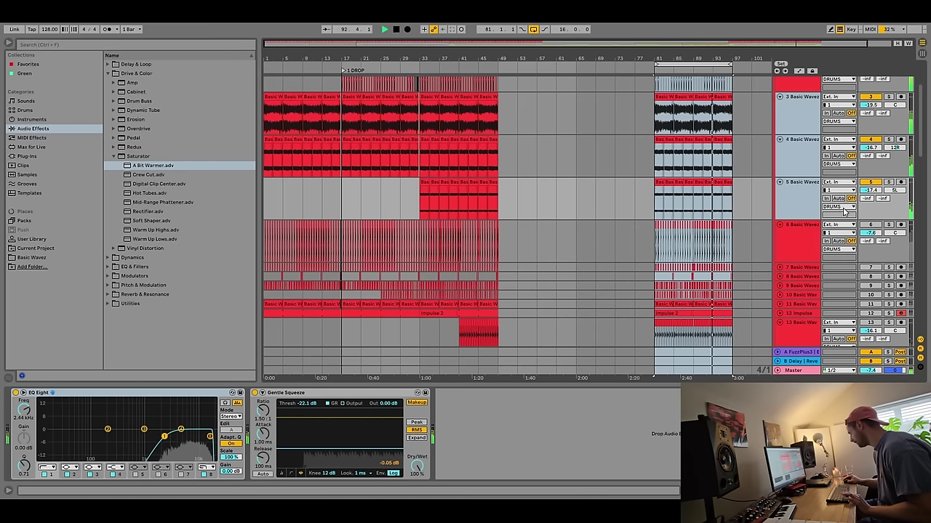
{"action": "left_click", "coordinate": [863, 228]}
{"action": "left_click", "coordinate": [798, 230]}
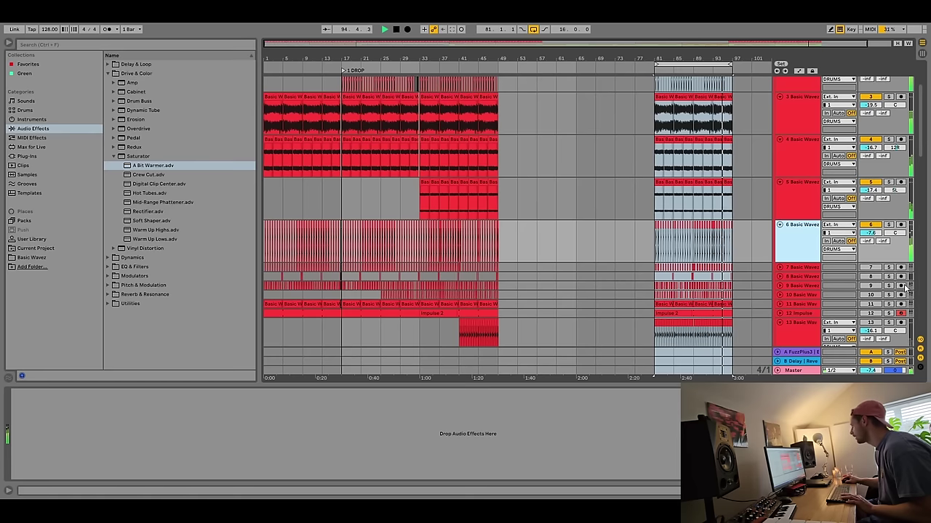
{"action": "left_click", "coordinate": [872, 269]}
{"action": "left_click", "coordinate": [798, 249]}
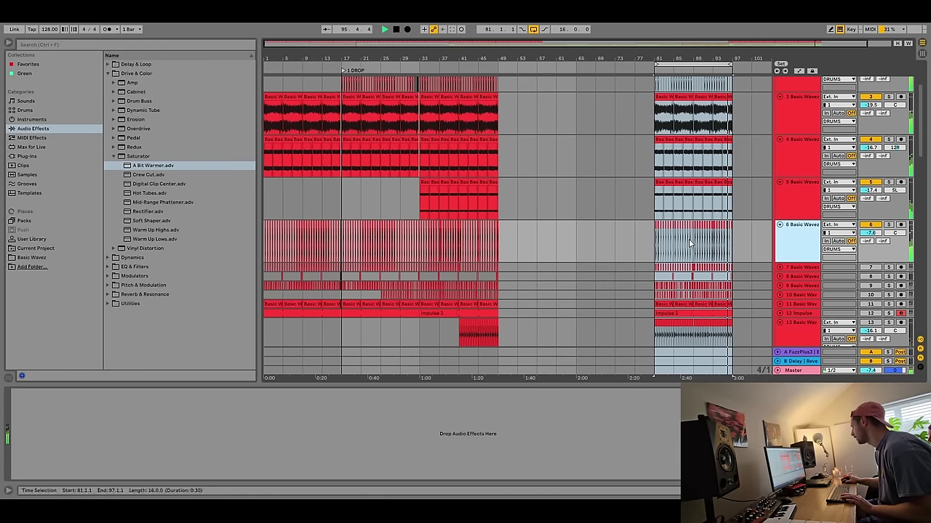
{"action": "left_click", "coordinate": [870, 97]}
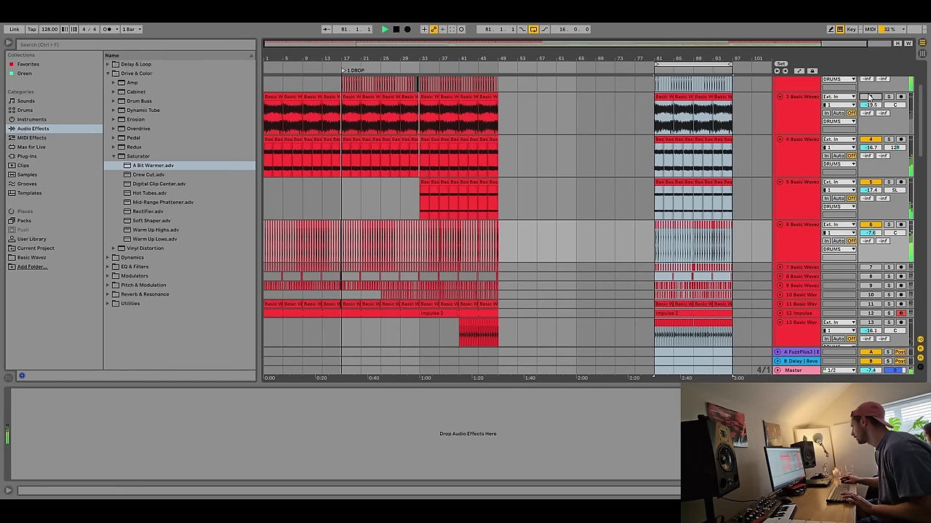
{"action": "left_click", "coordinate": [810, 241]}
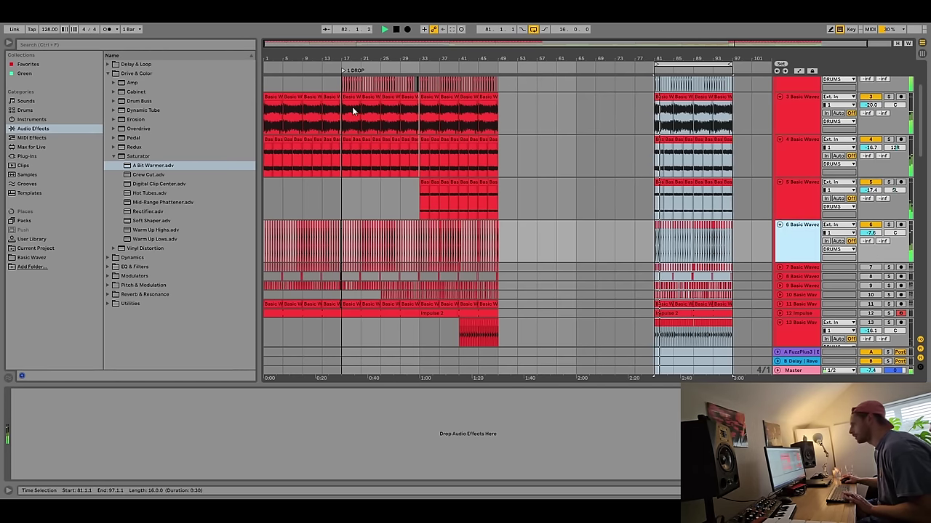
Collapse the Drive & Color folder, paste the copied EQ Eight and Gentle Squeeze compressor onto track 6, and play the loop.
{"action": "left_click", "coordinate": [115, 74]}
{"action": "left_click", "coordinate": [112, 72]}
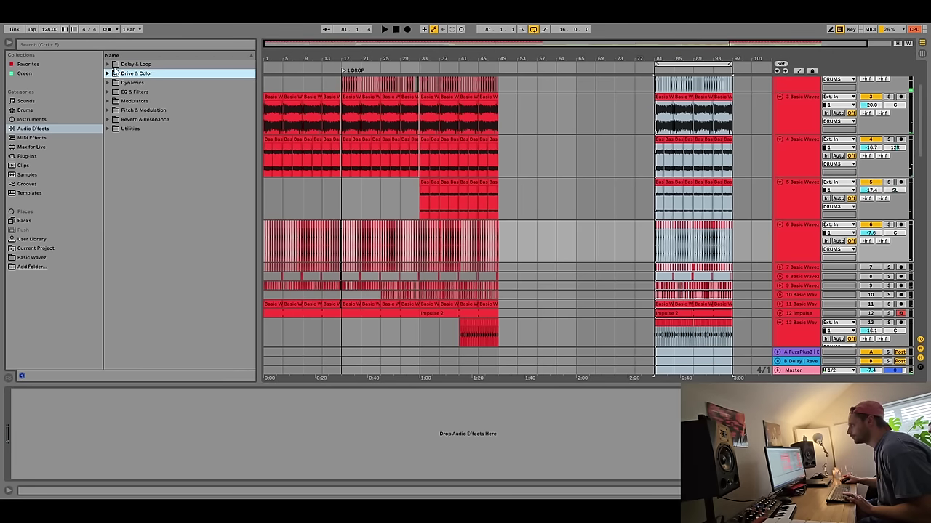
{"action": "left_click", "coordinate": [119, 90]}
{"action": "left_click", "coordinate": [121, 83]}
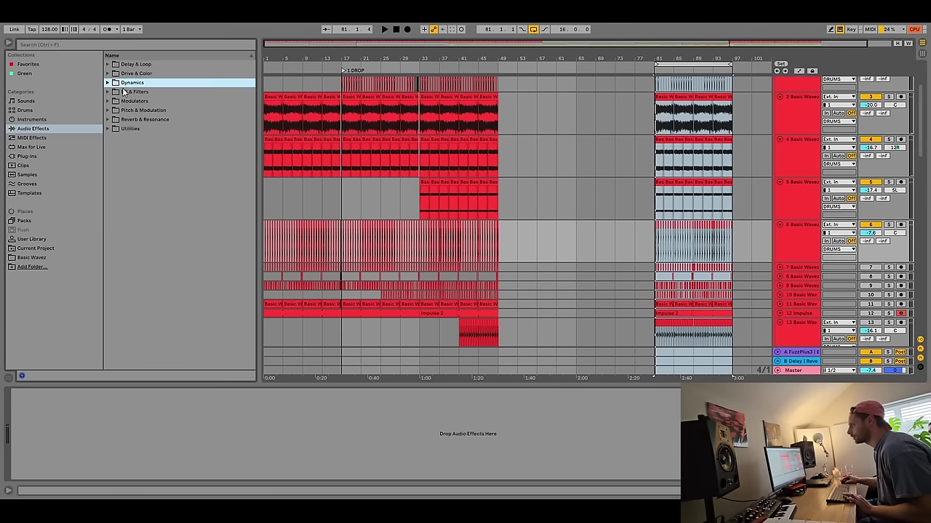
{"action": "left_click", "coordinate": [225, 429]}
{"action": "key", "text": "ctrl+v"}
{"action": "key", "text": "space"}
Set the low-cut frequency of track 6's EQ Eight to 693 Hz while the loop plays.
{"action": "left_click", "coordinate": [52, 474]}
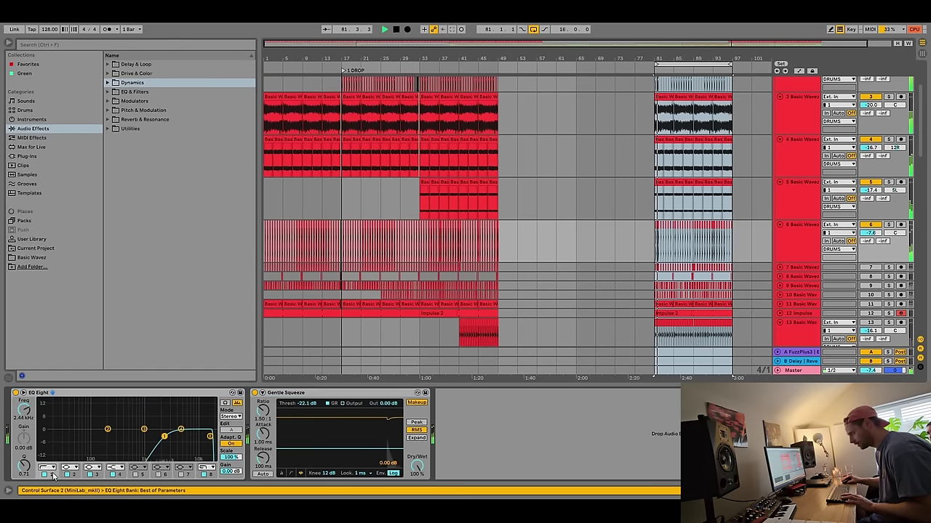
{"action": "left_click_drag", "start_coordinate": [164, 437], "coordinate": [130, 436]}
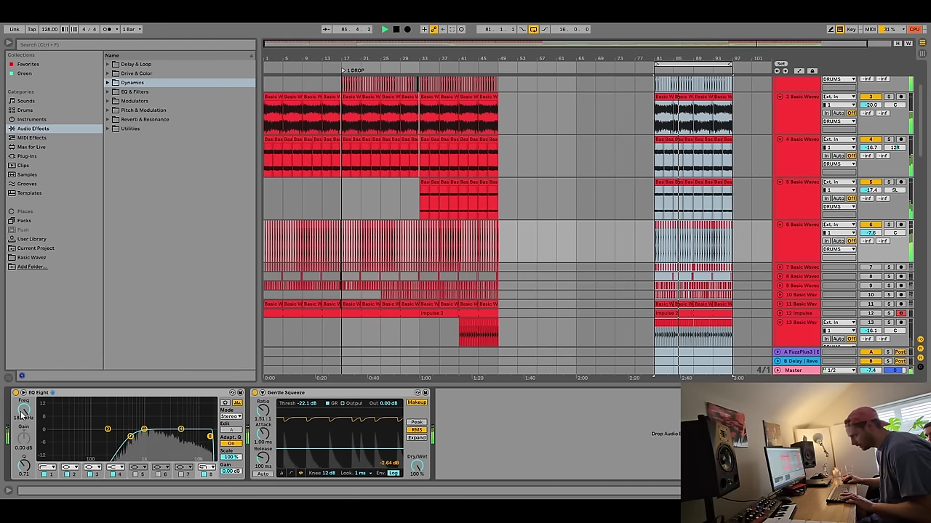
{"action": "left_click_drag", "start_coordinate": [21, 414], "coordinate": [24, 393]}
{"action": "left_click", "coordinate": [51, 475]}
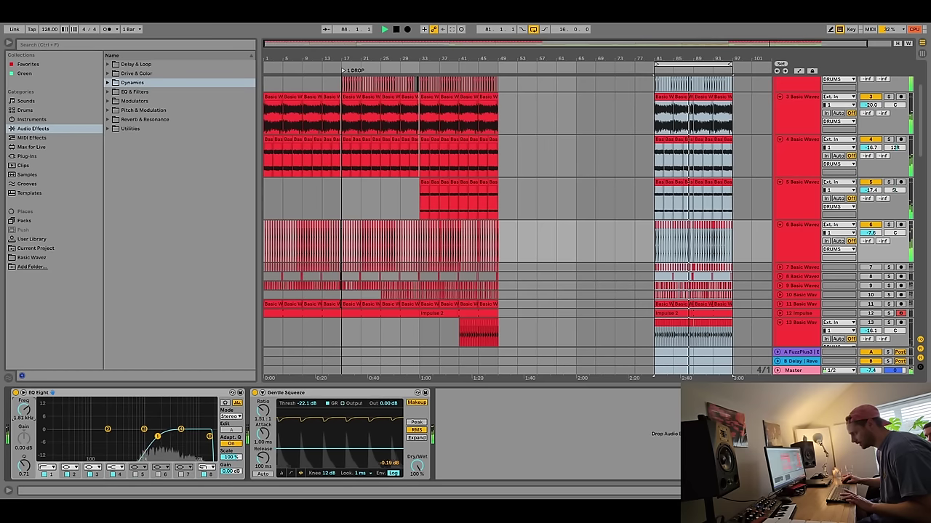
{"action": "left_click_drag", "start_coordinate": [157, 436], "coordinate": [128, 437]}
{"action": "key", "text": "space"}
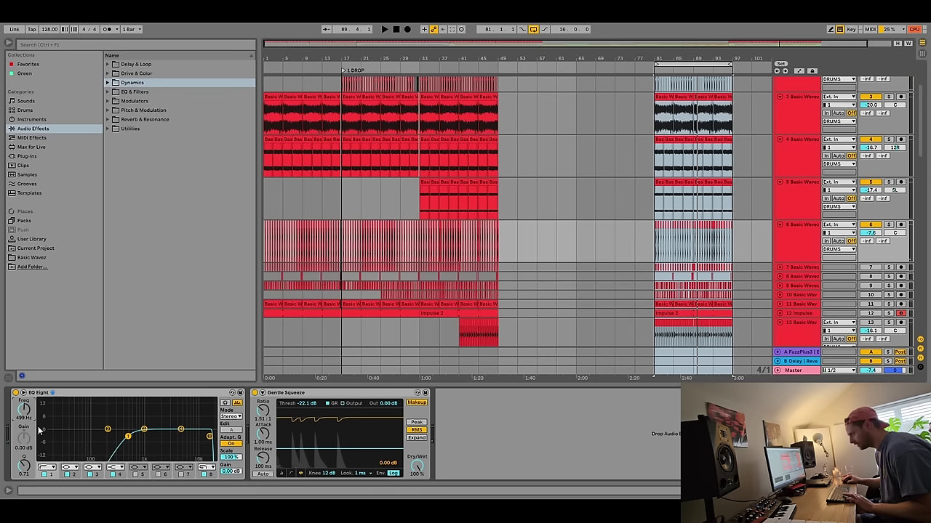
{"action": "key", "text": "space"}
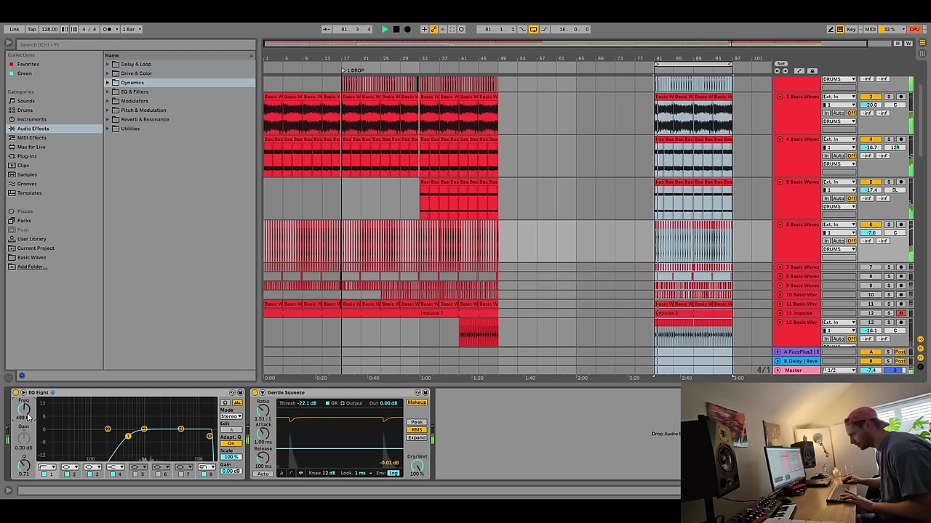
{"action": "left_click_drag", "start_coordinate": [28, 416], "coordinate": [26, 384]}
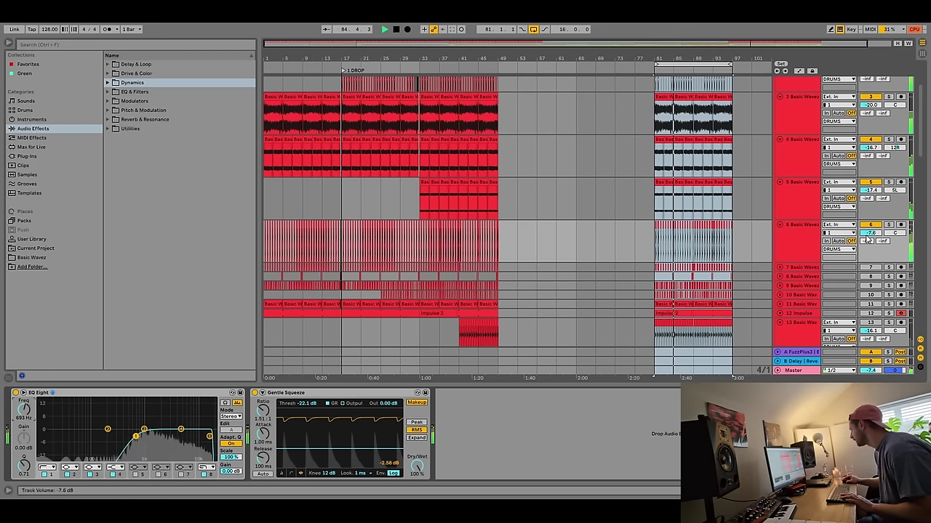
Activate and expand track 7, and pan track 6 to 8R and track 7 to 5L.
{"action": "left_click", "coordinate": [800, 267]}
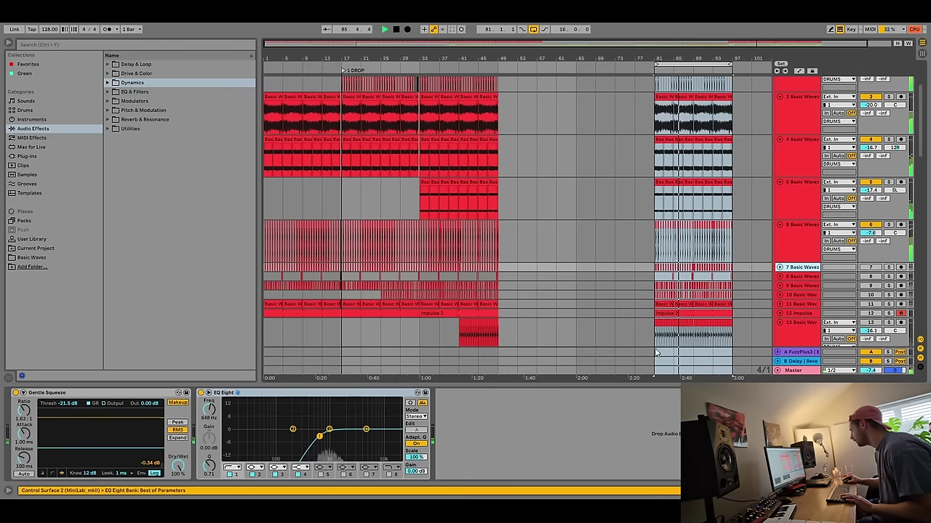
{"action": "right_click", "coordinate": [499, 463]}
{"action": "left_click", "coordinate": [468, 444]}
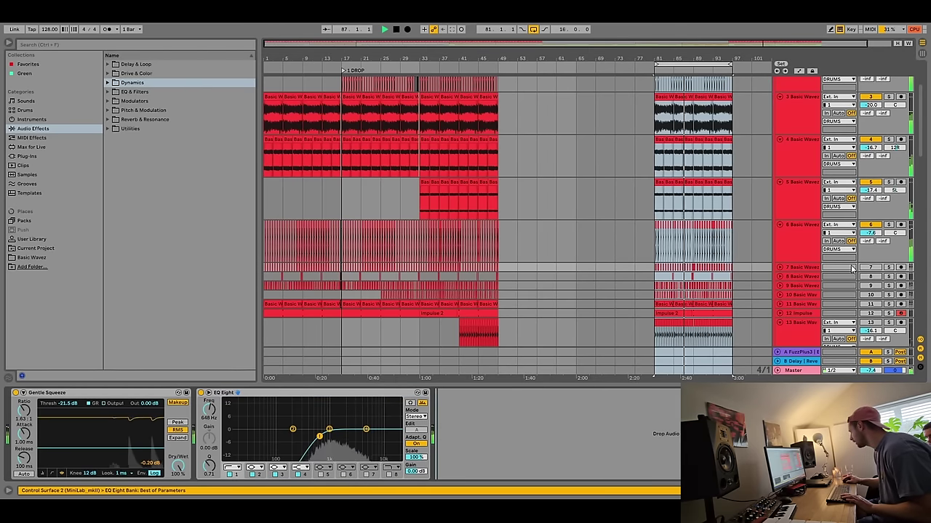
{"action": "left_click", "coordinate": [888, 269]}
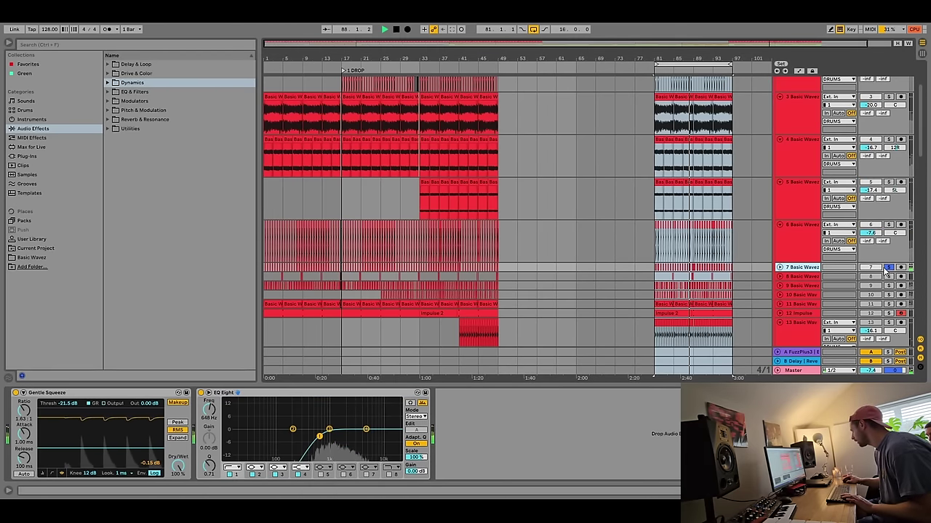
{"action": "left_click", "coordinate": [779, 268]}
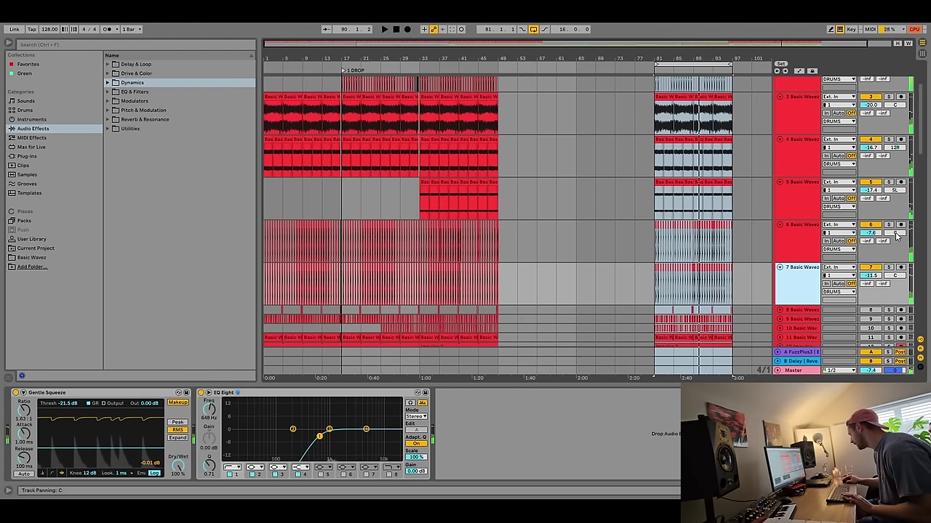
{"action": "left_click_drag", "start_coordinate": [895, 232], "coordinate": [895, 229]}
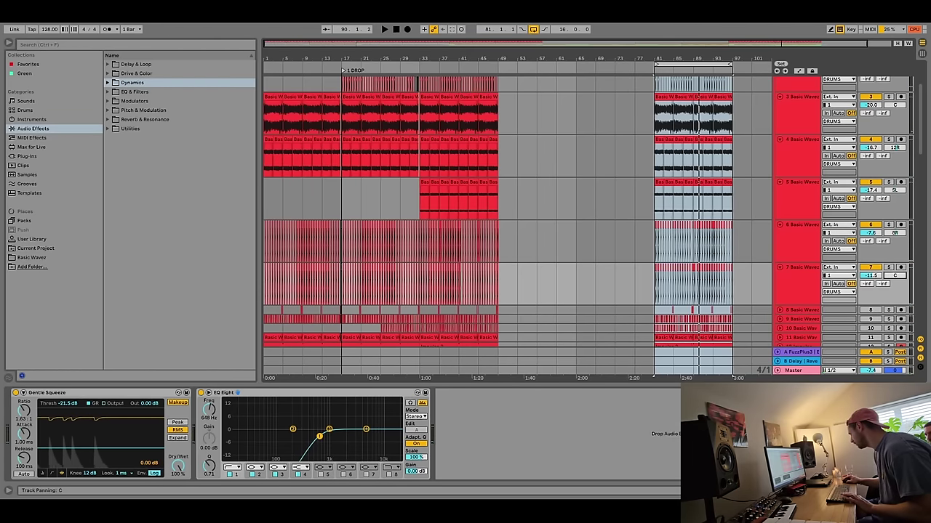
Lower the volumes of tracks 3, 4 and 5 together to -21.0, -17.7 and -18.4 dB.
{"action": "scroll", "coordinate": [899, 278], "scroll_direction": "up", "scroll_amount": 3}
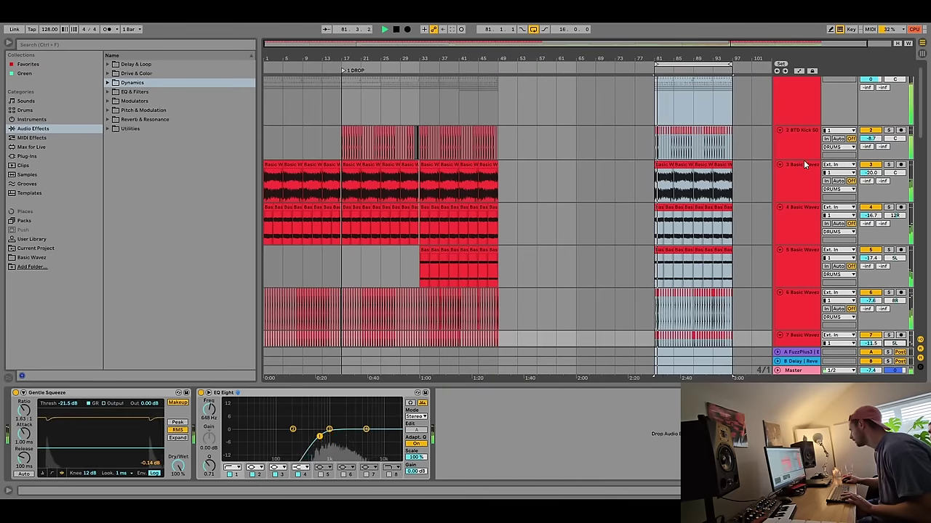
{"action": "left_click", "coordinate": [803, 154]}
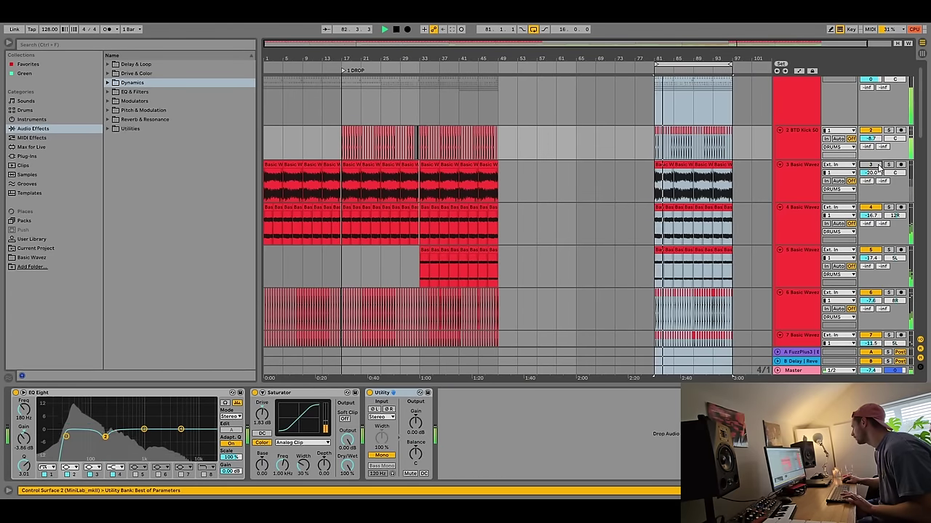
{"action": "left_click", "coordinate": [780, 181]}
{"action": "left_click", "coordinate": [786, 260], "text": "shift"}
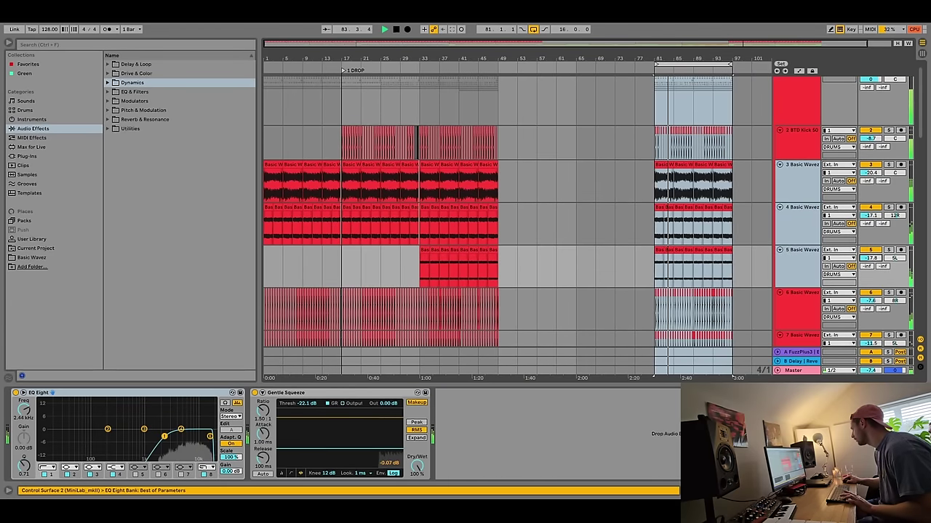
Set track 6 to -9.7 dB and track 7 to -12.3 dB, and lower both together to -10.7 and -13.3 dB.
{"action": "scroll", "coordinate": [795, 280], "scroll_direction": "down", "scroll_amount": 3}
{"action": "left_click", "coordinate": [796, 235]}
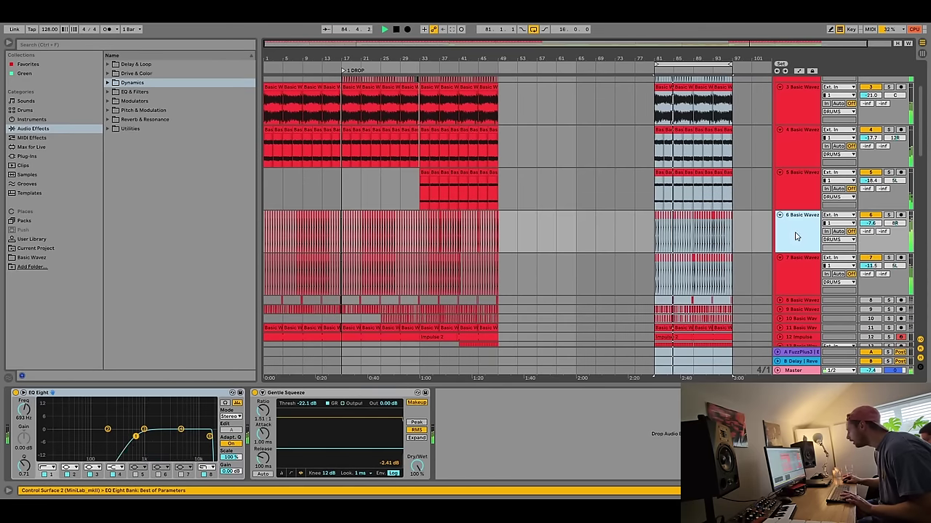
{"action": "left_click", "coordinate": [797, 271]}
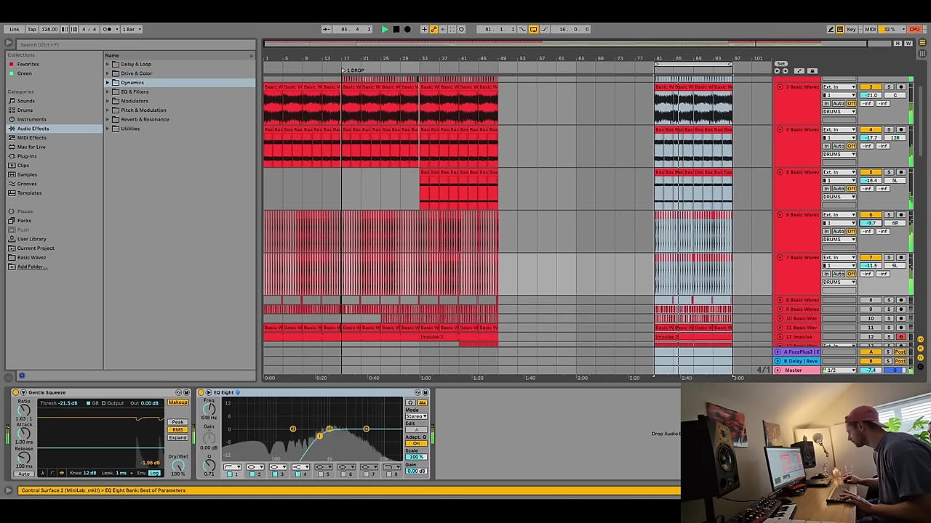
{"action": "left_click_drag", "start_coordinate": [869, 267], "coordinate": [869, 272]}
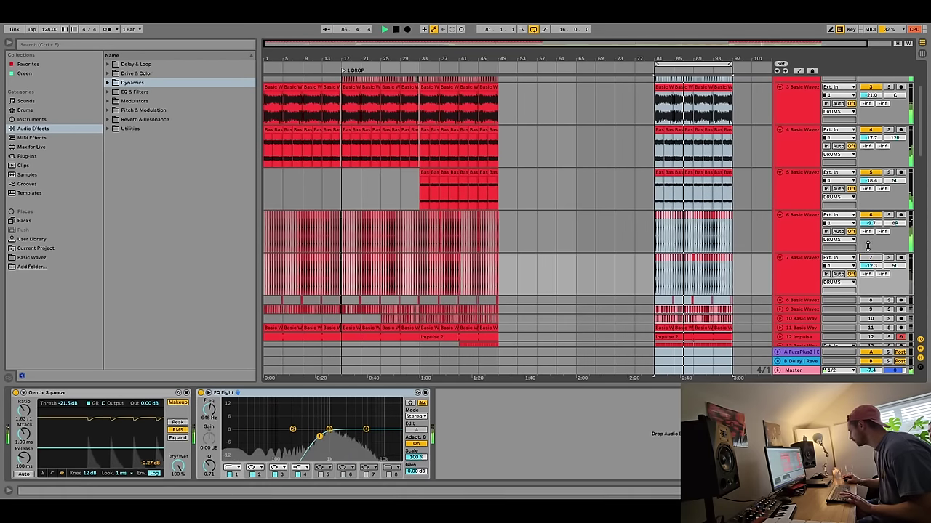
{"action": "left_click", "coordinate": [874, 260]}
{"action": "left_click", "coordinate": [874, 260]}
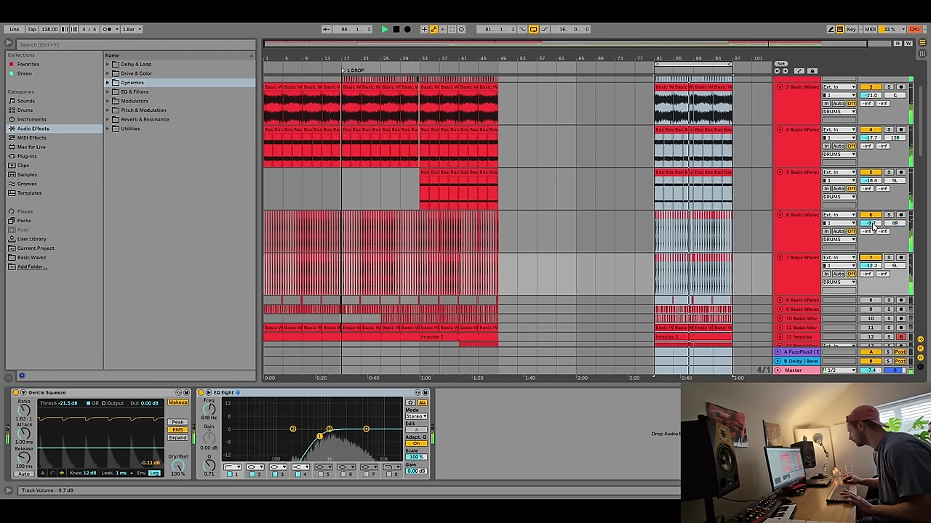
{"action": "left_click", "coordinate": [803, 238]}
{"action": "left_click", "coordinate": [806, 270]}
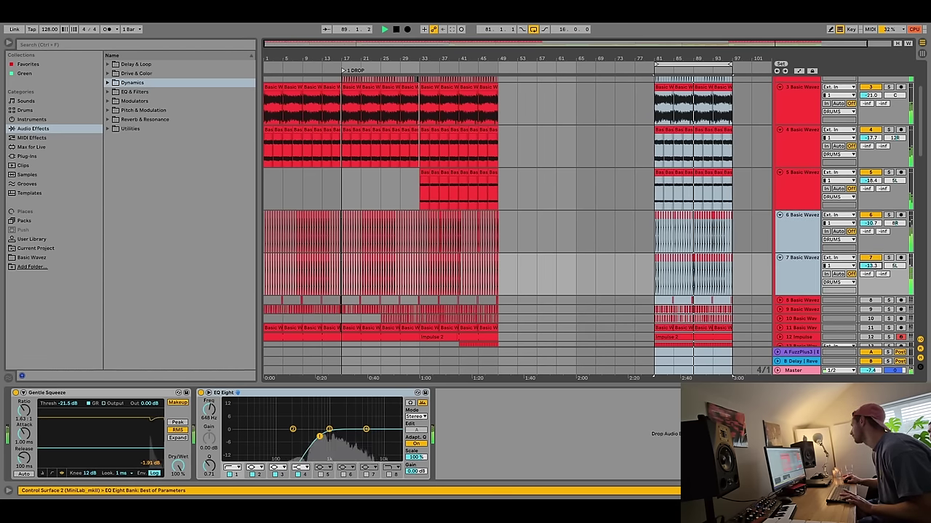
Activate track 8, paste the EQ Eight and Gentle Squeeze compressor onto it, and set its low cut to 540 Hz.
{"action": "scroll", "coordinate": [793, 236], "scroll_direction": "down", "scroll_amount": 3}
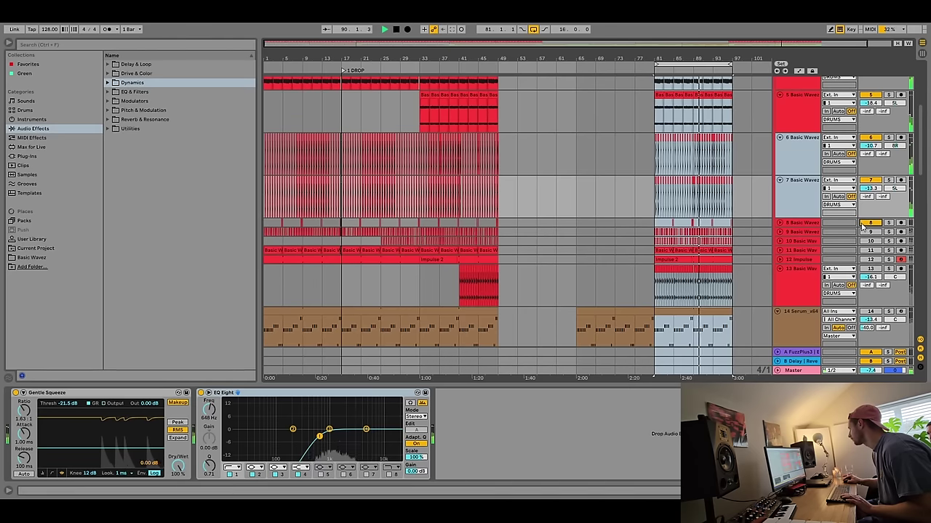
{"action": "left_click", "coordinate": [781, 224]}
{"action": "left_click", "coordinate": [572, 424]}
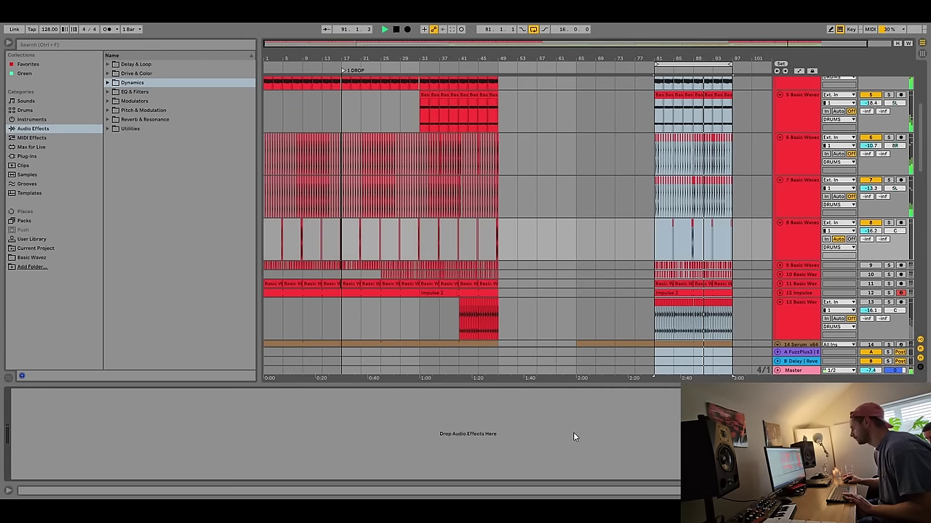
{"action": "key", "text": "ctrl+v"}
{"action": "left_click_drag", "start_coordinate": [206, 439], "coordinate": [130, 436]}
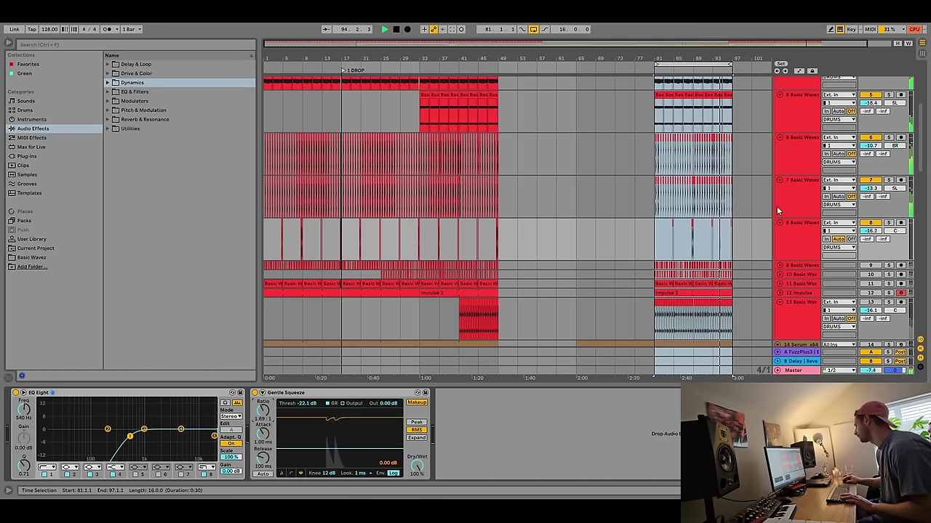
{"action": "left_click", "coordinate": [795, 248]}
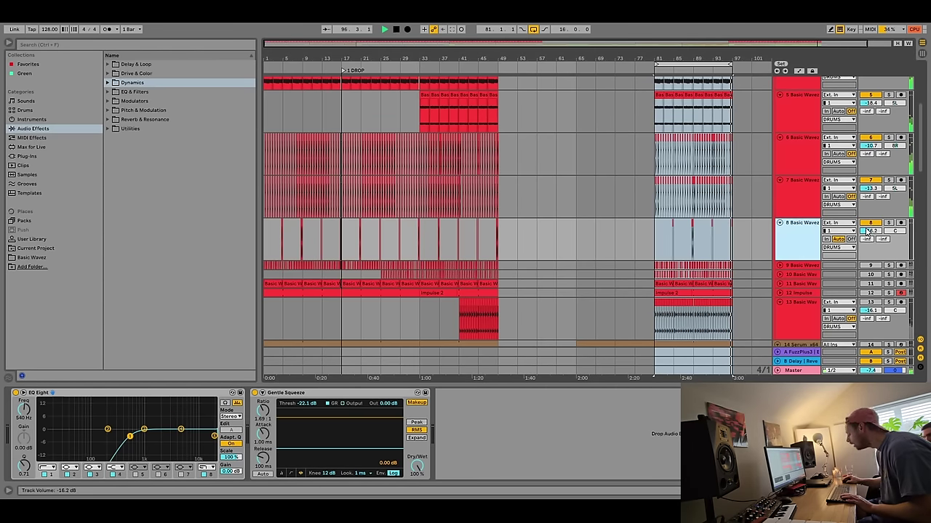
Activate track 9 and lower tracks 6 and 7 together to -11.5 and -14.1 dB.
{"action": "left_click", "coordinate": [871, 266]}
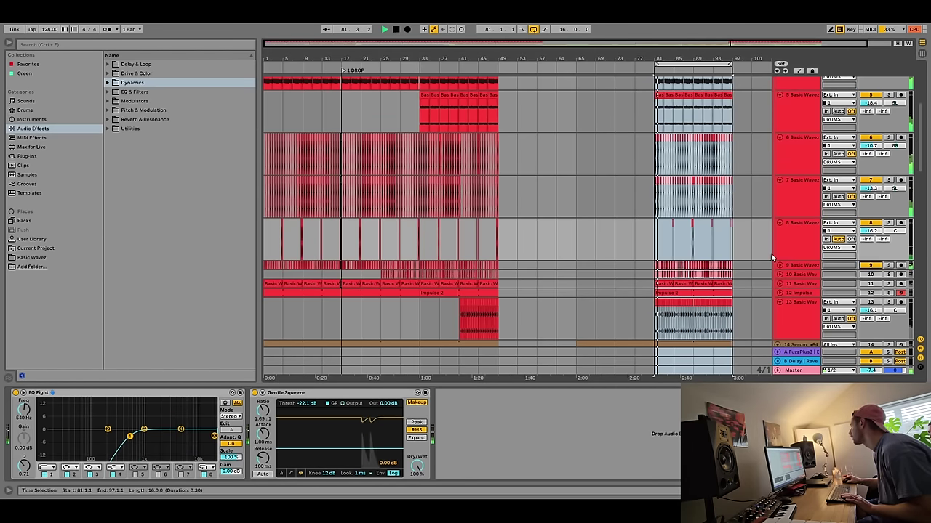
{"action": "left_click", "coordinate": [803, 182]}
{"action": "left_click", "coordinate": [800, 169], "text": "shift"}
{"action": "left_click_drag", "start_coordinate": [870, 146], "coordinate": [870, 154]}
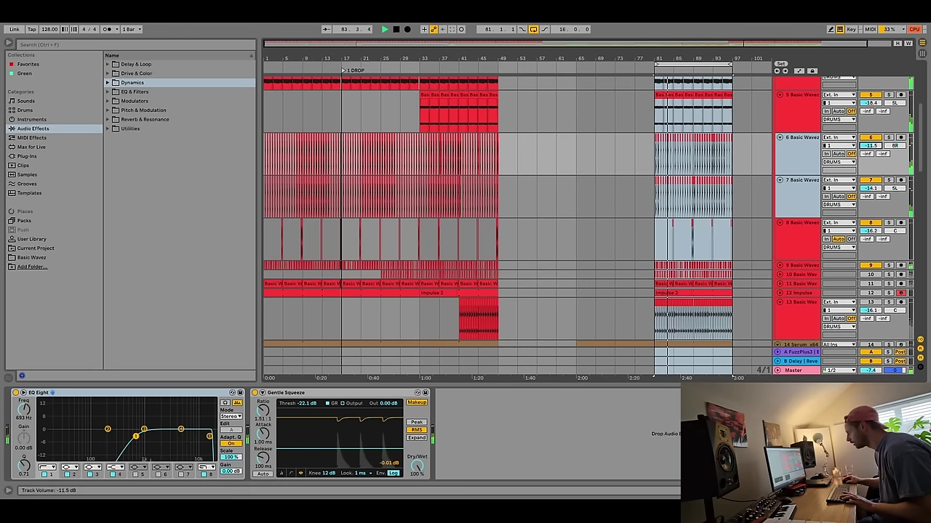
Unfold track 9 and replace its Gentle Squeeze compressor with the copied EQ Eight and Gentle Squeeze pair.
{"action": "left_click", "coordinate": [790, 264]}
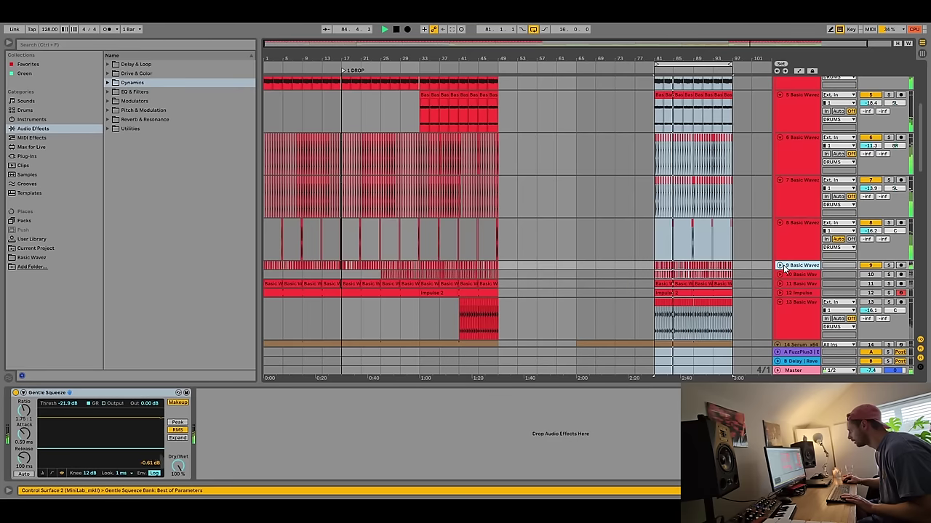
{"action": "left_click", "coordinate": [780, 265]}
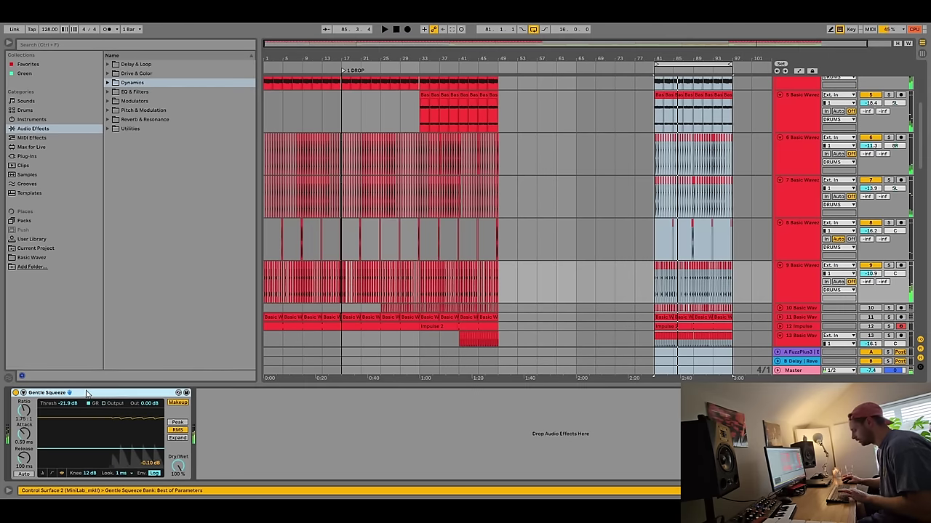
{"action": "key", "text": "ctrl+x"}
{"action": "right_click", "coordinate": [151, 416]}
{"action": "left_click", "coordinate": [164, 420]}
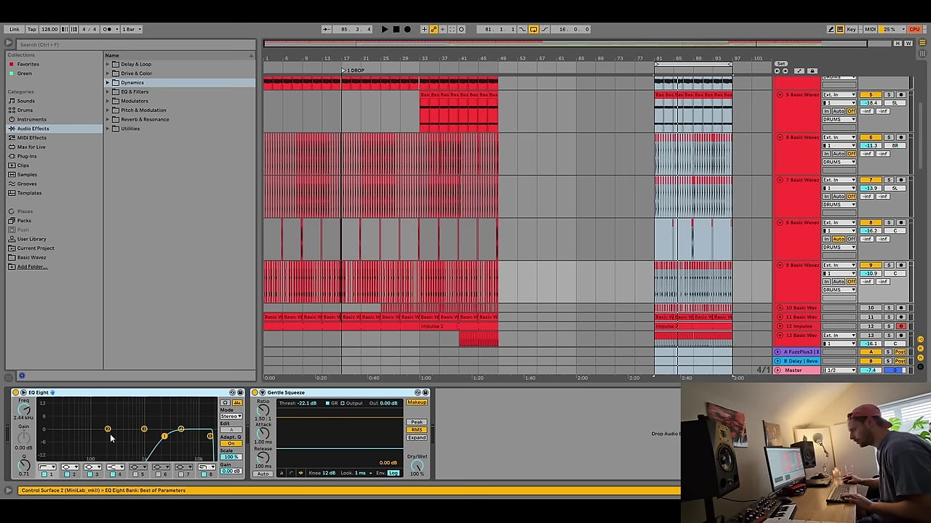
Set track 9's low cut to 588 Hz and its compressor to a 1.88:1 ratio with 0.95 ms attack.
{"action": "left_click", "coordinate": [57, 475]}
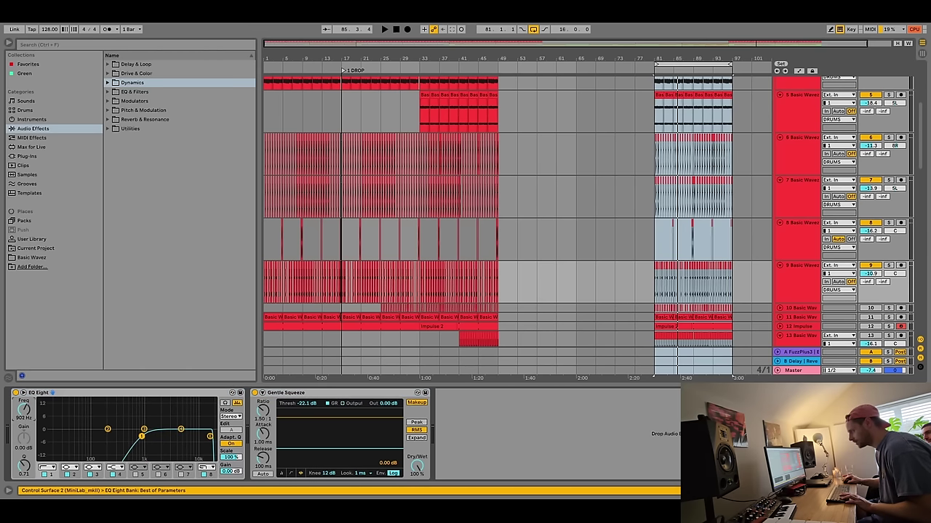
{"action": "left_click_drag", "start_coordinate": [24, 410], "coordinate": [24, 420]}
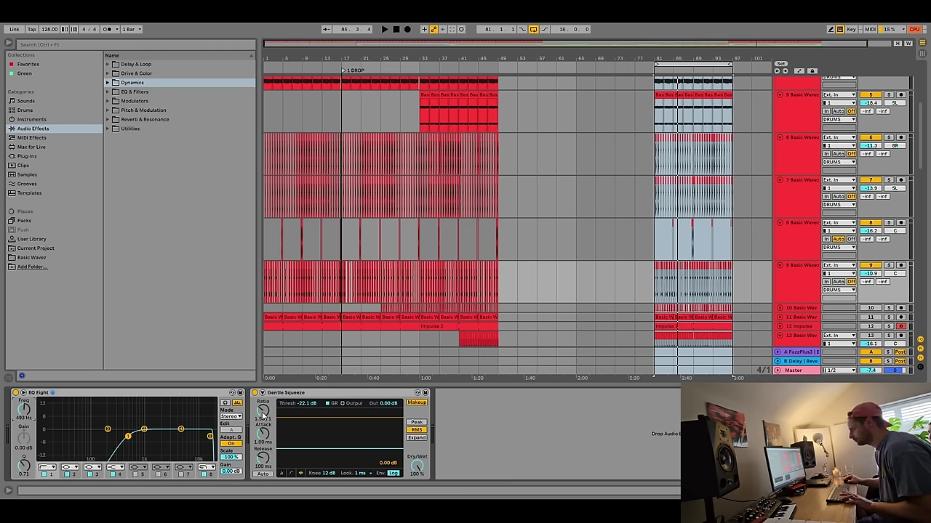
{"action": "key", "text": "space"}
{"action": "left_click_drag", "start_coordinate": [24, 410], "coordinate": [24, 406]}
{"action": "left_click_drag", "start_coordinate": [263, 411], "coordinate": [263, 435]}
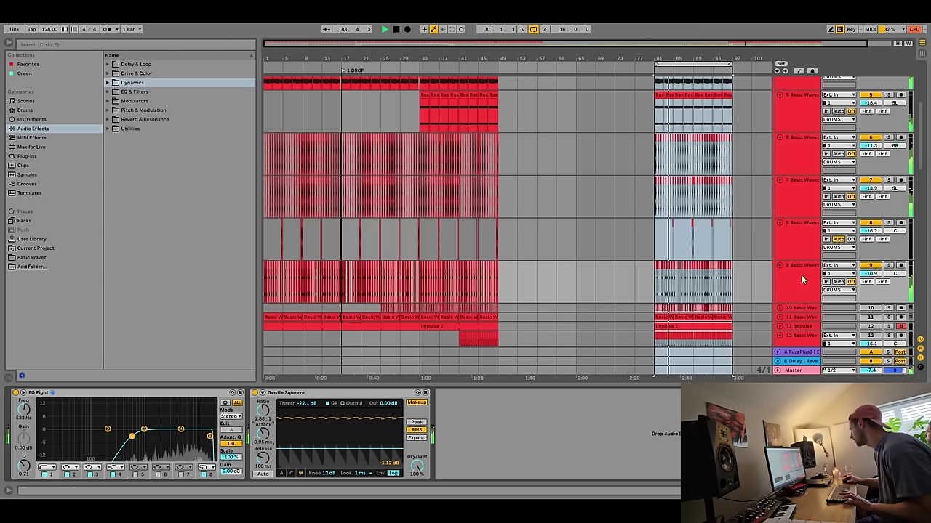
{"action": "left_click", "coordinate": [799, 252]}
{"action": "left_click", "coordinate": [799, 278]}
{"action": "left_click", "coordinate": [878, 274]}
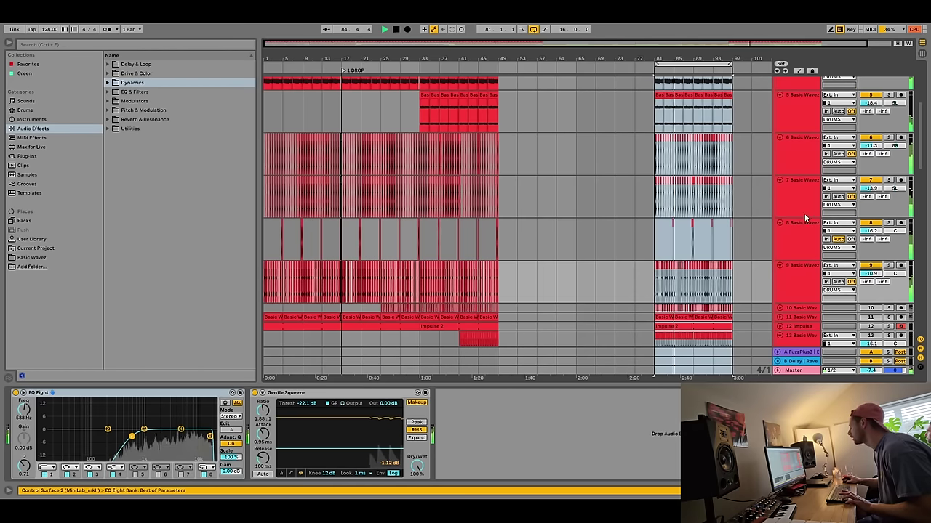
Audition track 3 in solo, and lower tracks 3, 4 and 5 together to -21.4, -18.1 and -18.8 dB.
{"action": "scroll", "coordinate": [804, 213], "scroll_direction": "up", "scroll_amount": 6}
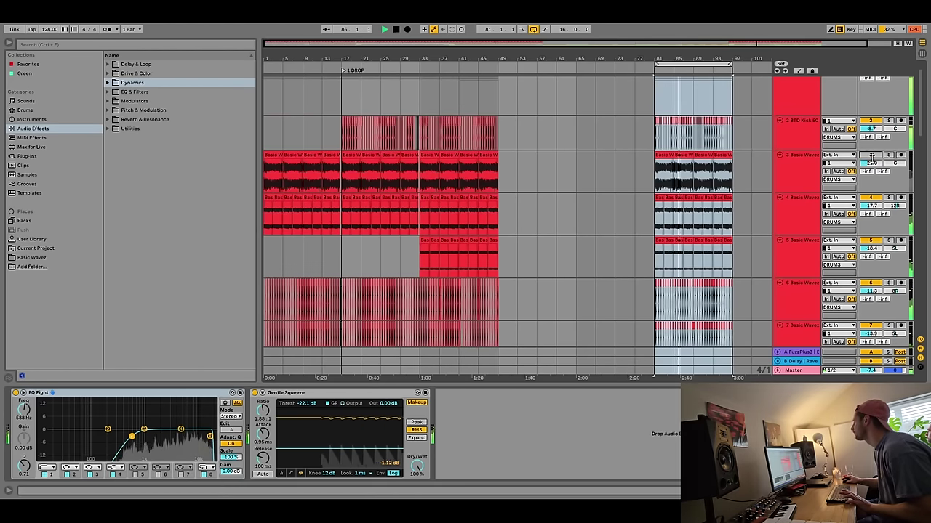
{"action": "left_click", "coordinate": [883, 159]}
{"action": "left_click", "coordinate": [889, 156]}
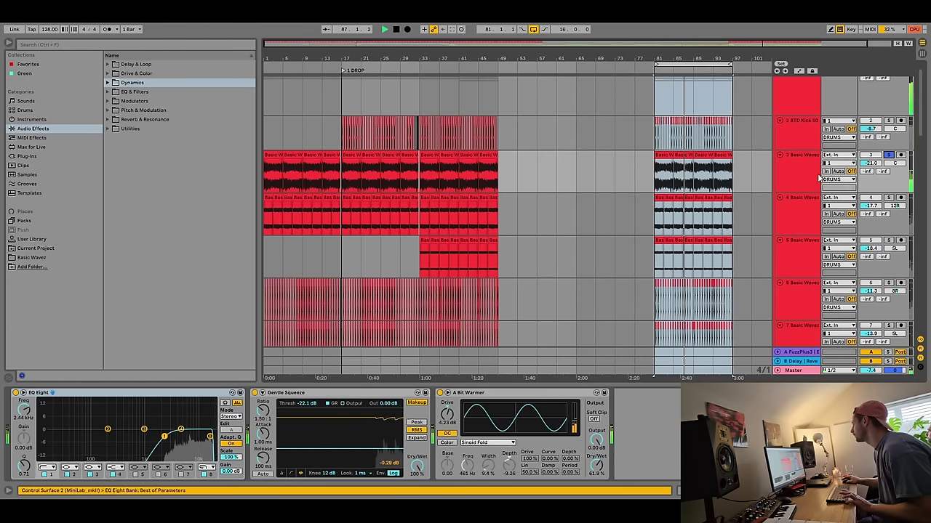
{"action": "left_click", "coordinate": [796, 176]}
{"action": "left_click", "coordinate": [888, 157]}
{"action": "left_click", "coordinate": [794, 177]}
{"action": "left_click", "coordinate": [796, 255], "text": "shift"}
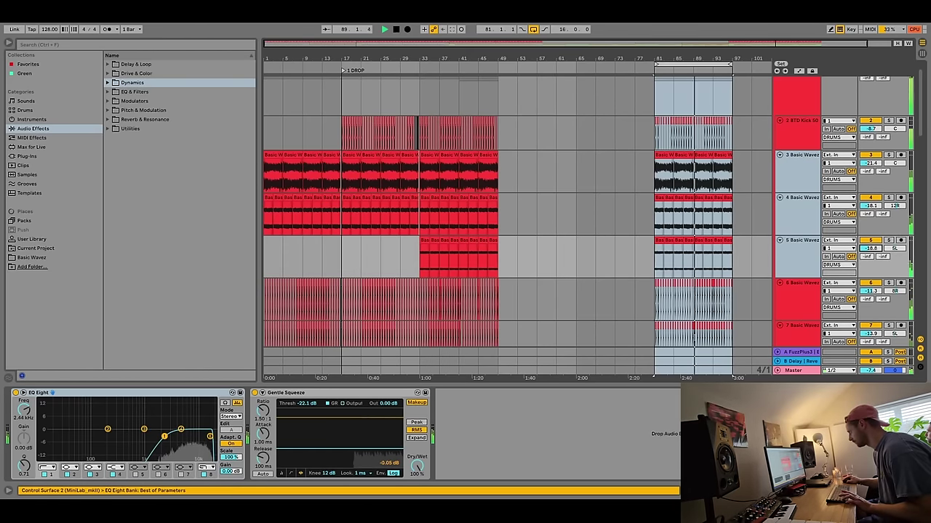
Check track 3 on its own against the playing mix and lower its volume to -22.7 dB.
{"action": "left_click", "coordinate": [798, 173]}
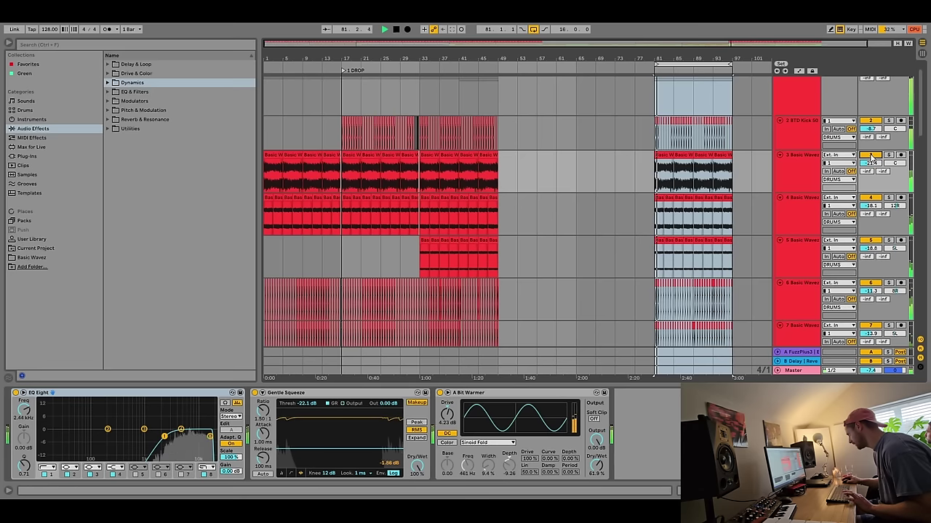
{"action": "scroll", "coordinate": [663, 217], "scroll_direction": "down", "scroll_amount": 3}
{"action": "scroll", "coordinate": [734, 236], "scroll_direction": "up", "scroll_amount": 3}
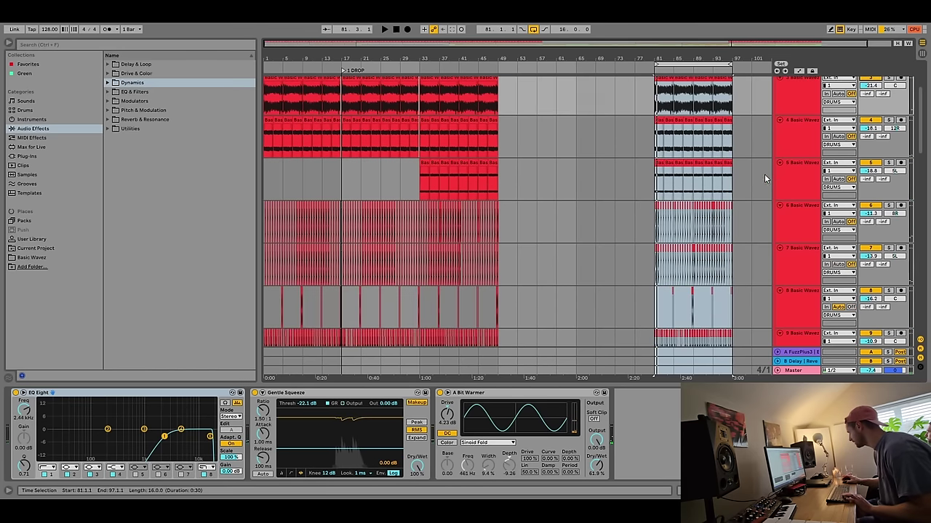
{"action": "scroll", "coordinate": [857, 147], "scroll_direction": "down", "scroll_amount": 2}
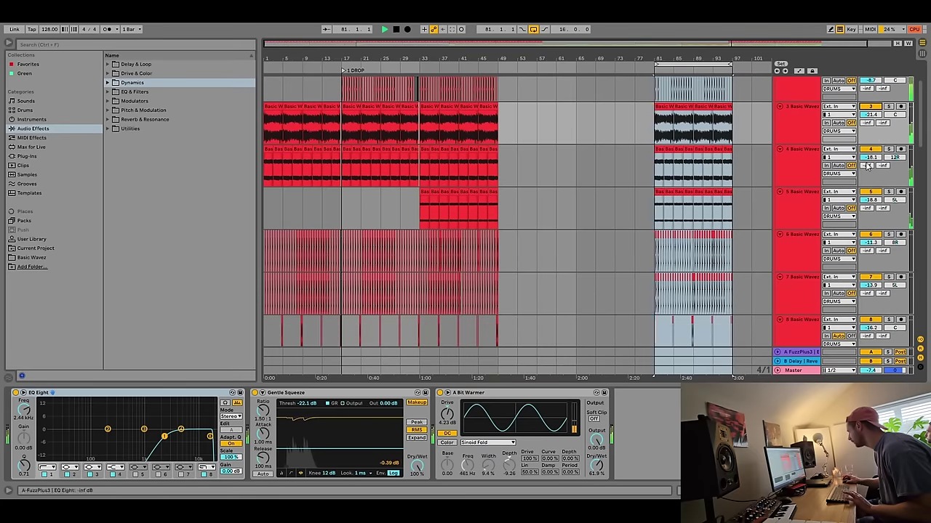
{"action": "key", "text": "space"}
{"action": "left_click", "coordinate": [876, 137]}
{"action": "left_click", "coordinate": [872, 144]}
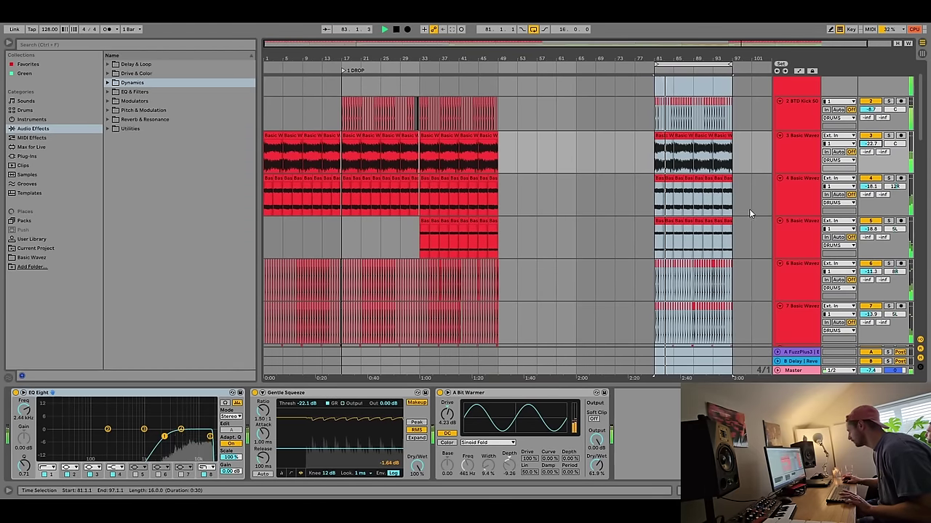
Raise track 9's low cut to 656 Hz and set its volume to -11.2 dB.
{"action": "scroll", "coordinate": [749, 208], "scroll_direction": "down", "scroll_amount": 8}
{"action": "left_click", "coordinate": [796, 211]}
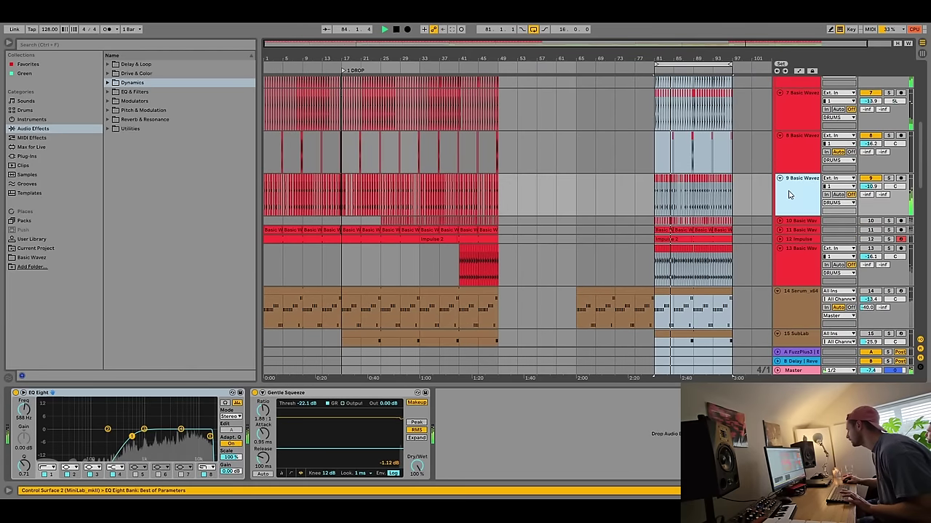
{"action": "left_click", "coordinate": [29, 431]}
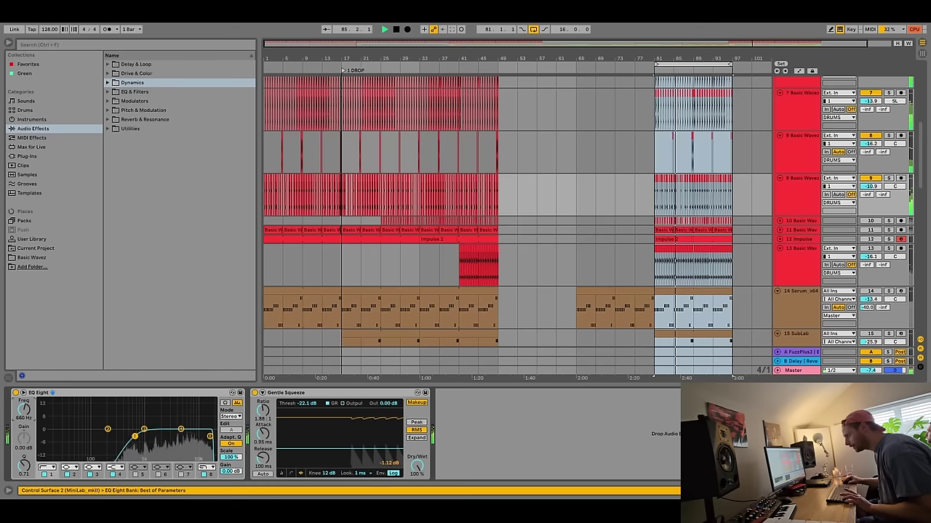
{"action": "left_click_drag", "start_coordinate": [24, 411], "coordinate": [24, 407]}
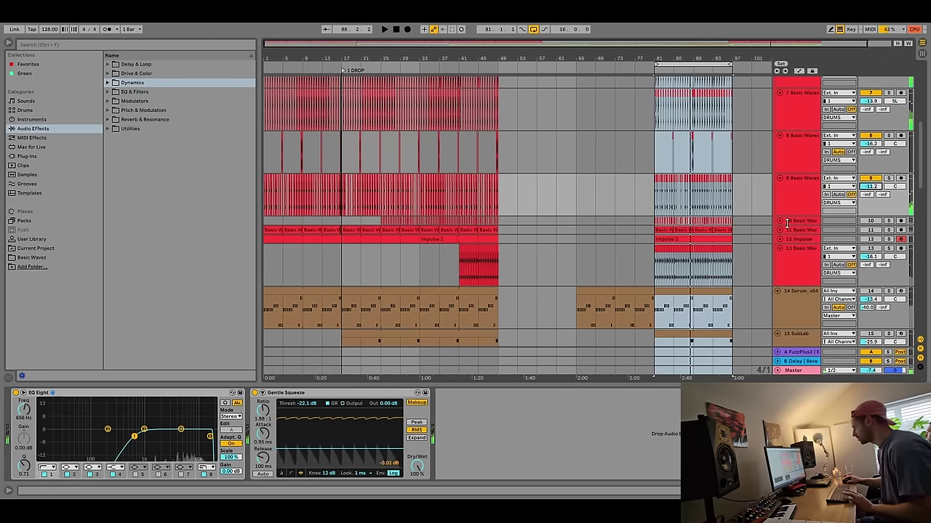
Unfold track 10 and activate it in the drum mix.
{"action": "scroll", "coordinate": [800, 211], "scroll_direction": "up", "scroll_amount": 3}
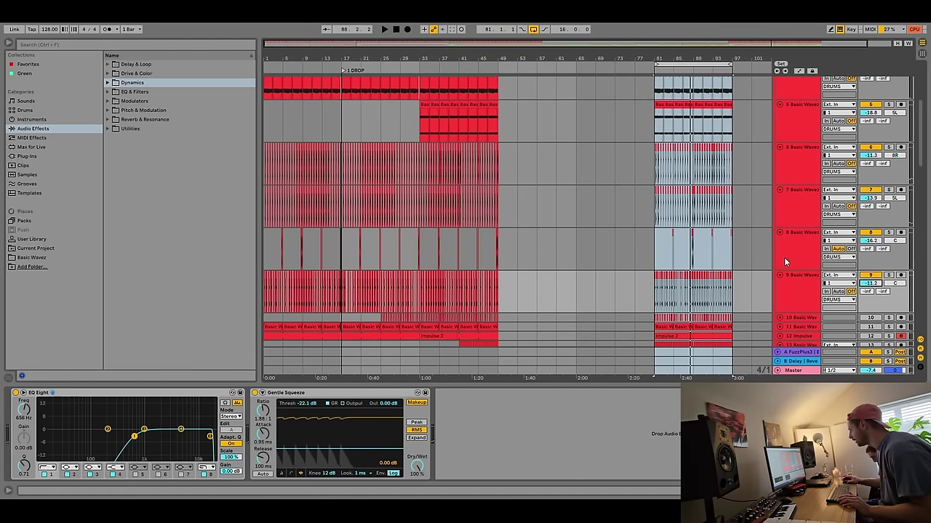
{"action": "scroll", "coordinate": [792, 257], "scroll_direction": "down", "scroll_amount": 3}
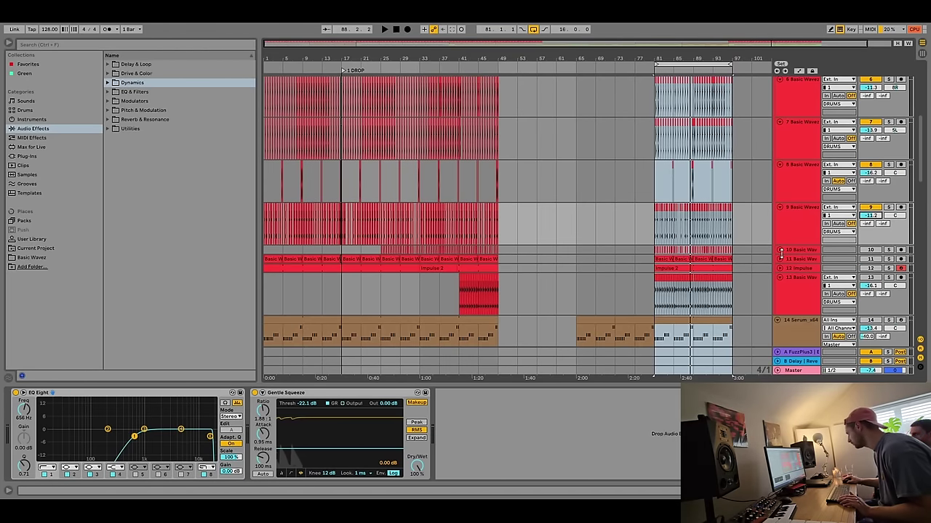
{"action": "left_click", "coordinate": [790, 252]}
{"action": "left_click", "coordinate": [779, 251]}
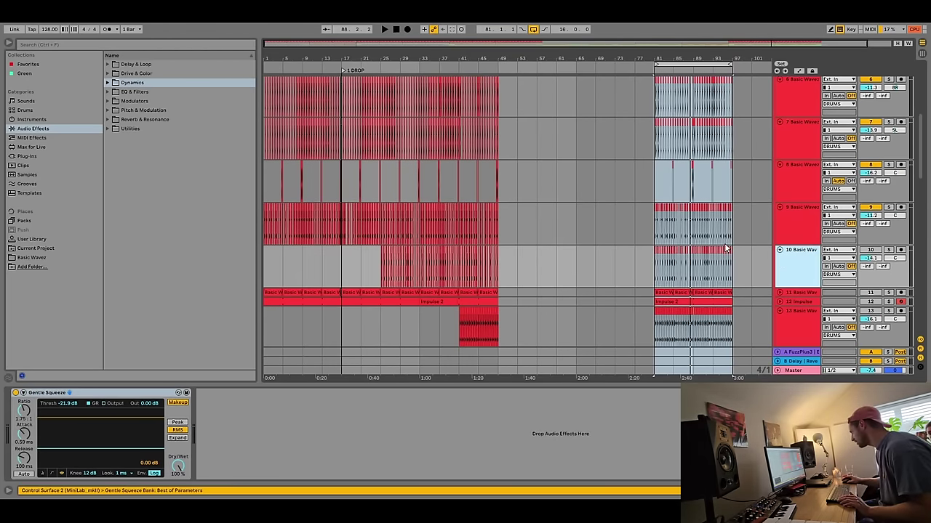
{"action": "scroll", "coordinate": [702, 209], "scroll_direction": "up", "scroll_amount": 2}
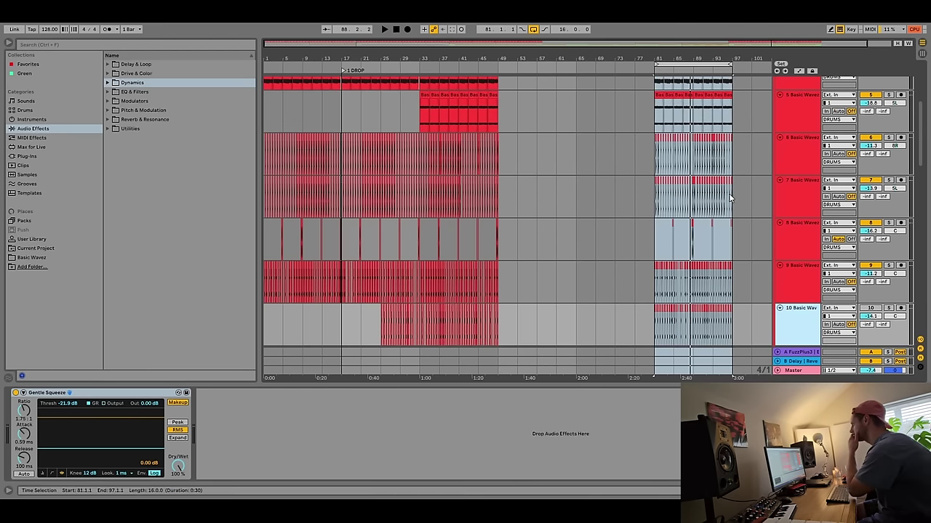
{"action": "scroll", "coordinate": [834, 137], "scroll_direction": "up", "scroll_amount": 1}
{"action": "left_click", "coordinate": [675, 175]}
{"action": "scroll", "coordinate": [760, 257], "scroll_direction": "down", "scroll_amount": 2}
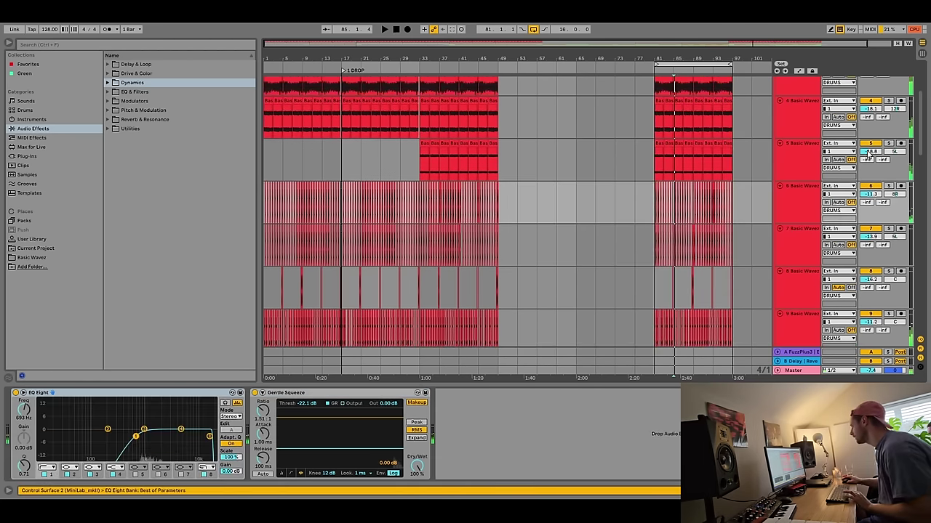
{"action": "scroll", "coordinate": [829, 246], "scroll_direction": "down", "scroll_amount": 2}
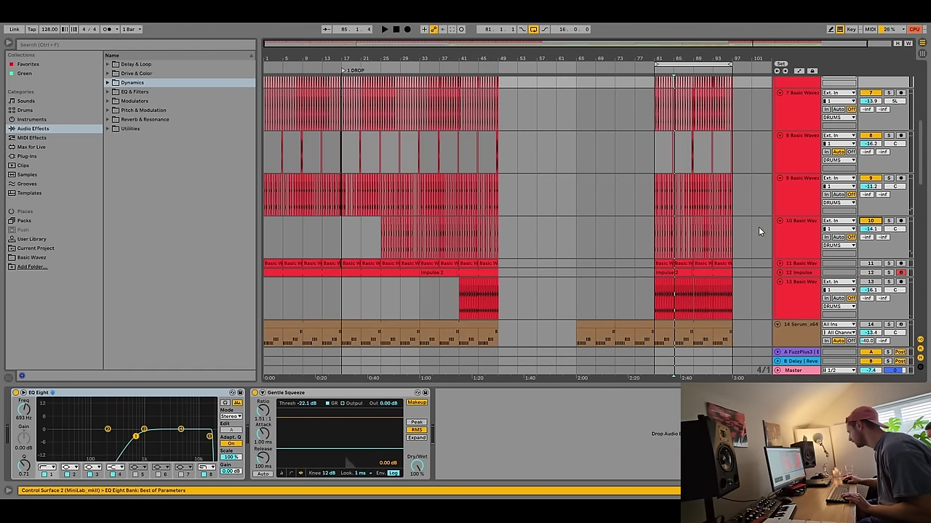
Audition track 10 in solo from bar 82, bring back the full mix and set its volume to -16.0 dB.
{"action": "left_click", "coordinate": [800, 249]}
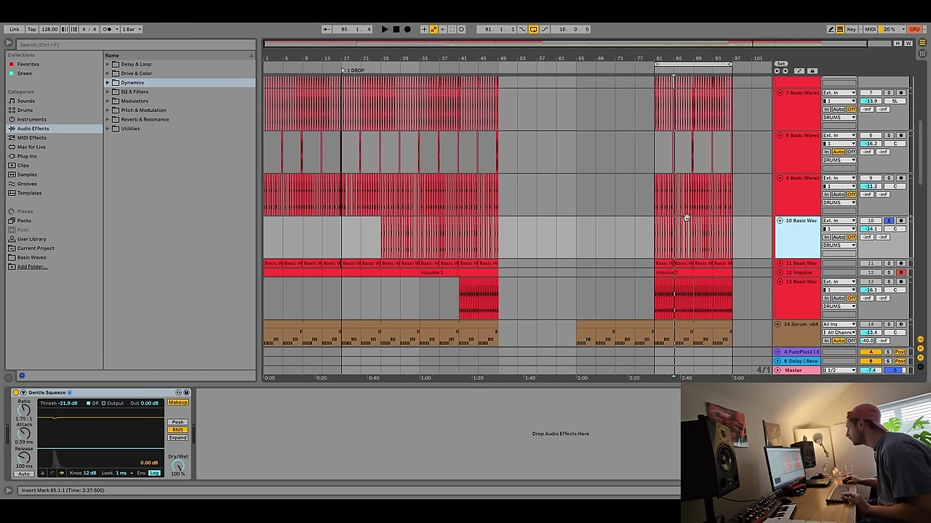
{"action": "left_click", "coordinate": [661, 247]}
{"action": "key", "text": "space"}
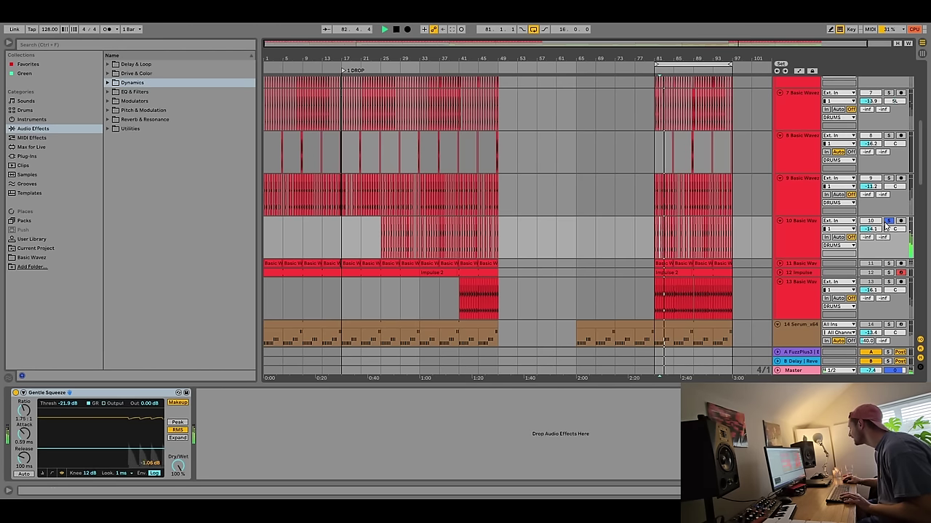
{"action": "left_click", "coordinate": [886, 221]}
{"action": "left_click_drag", "start_coordinate": [871, 229], "coordinate": [870, 233]}
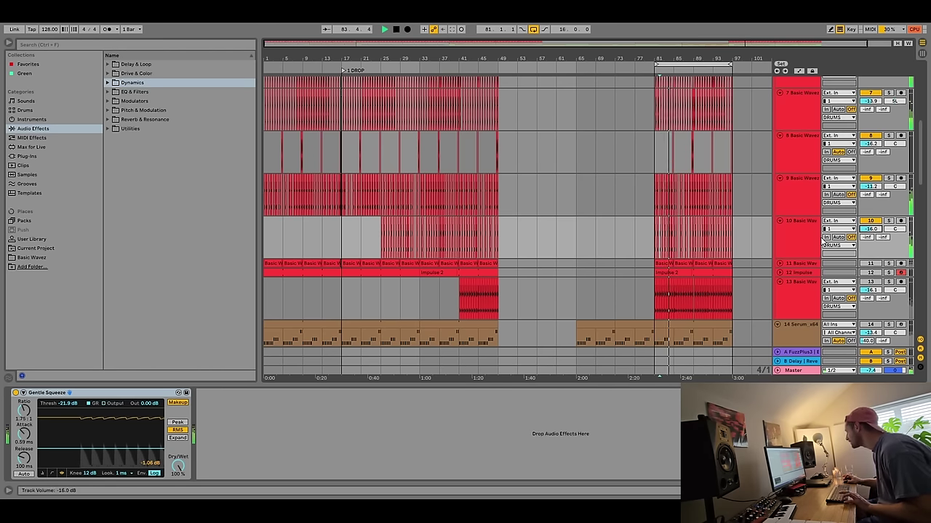
Lower the volumes of tracks 3, 4 and 5 together to -24.0, -19.4 and -20.1 dB.
{"action": "scroll", "coordinate": [822, 241], "scroll_direction": "up", "scroll_amount": 5}
{"action": "left_click", "coordinate": [812, 162]}
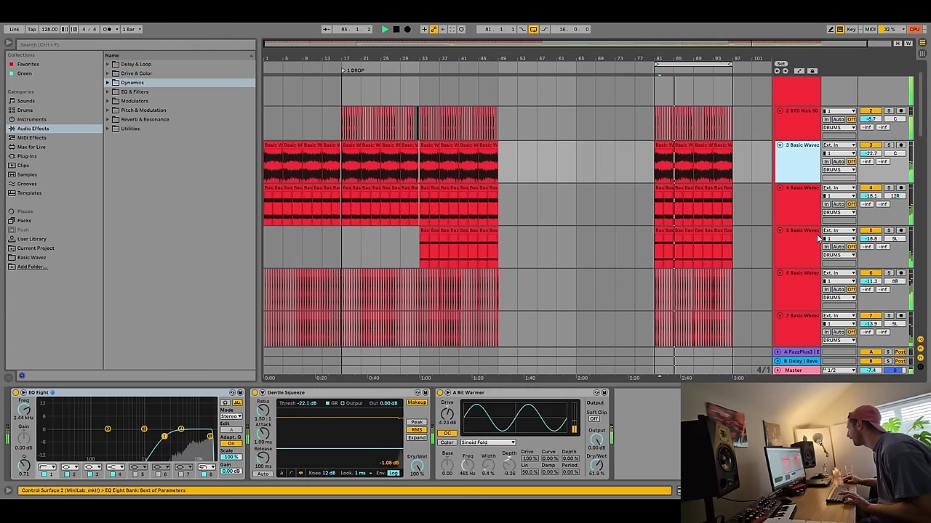
{"action": "left_click", "coordinate": [818, 238]}
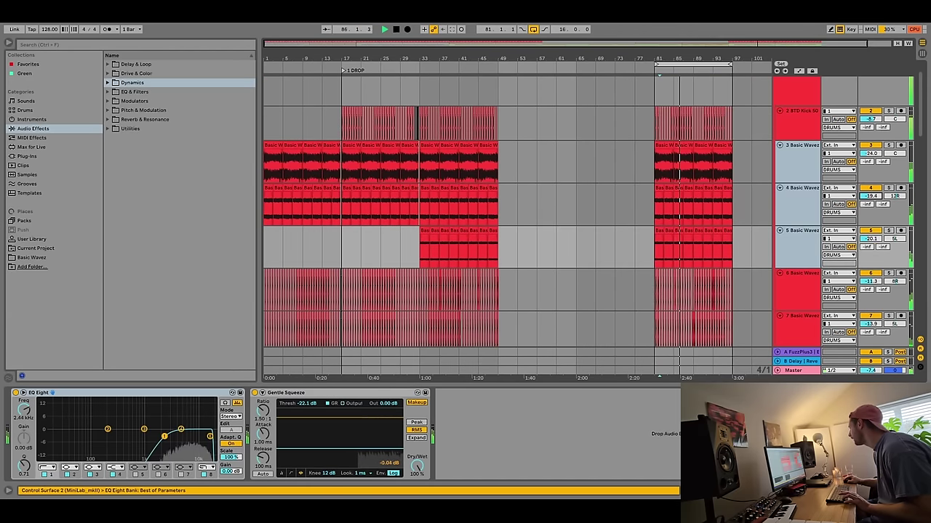
Unfold and activate track 11, and paste the copied EQ Eight and Gentle Squeeze compressor after its existing EQ.
{"action": "scroll", "coordinate": [863, 218], "scroll_direction": "down", "scroll_amount": 6}
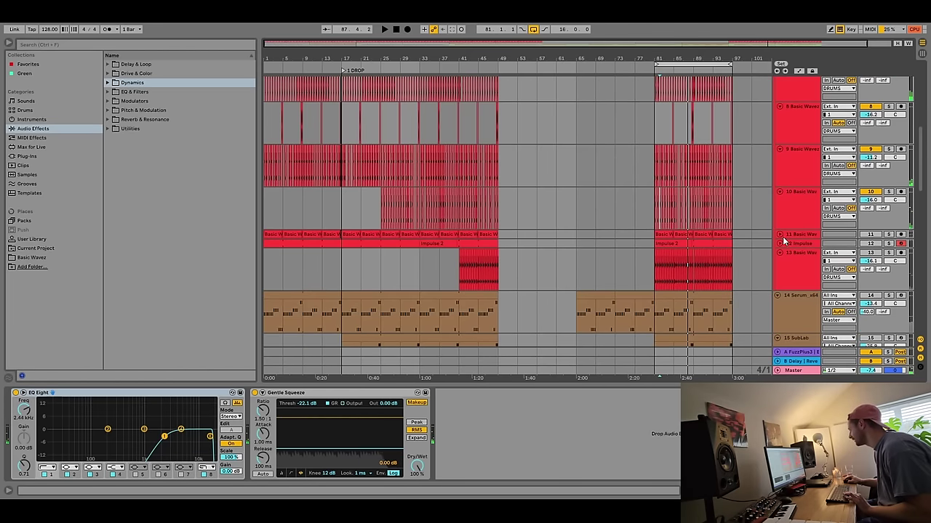
{"action": "left_click", "coordinate": [780, 235]}
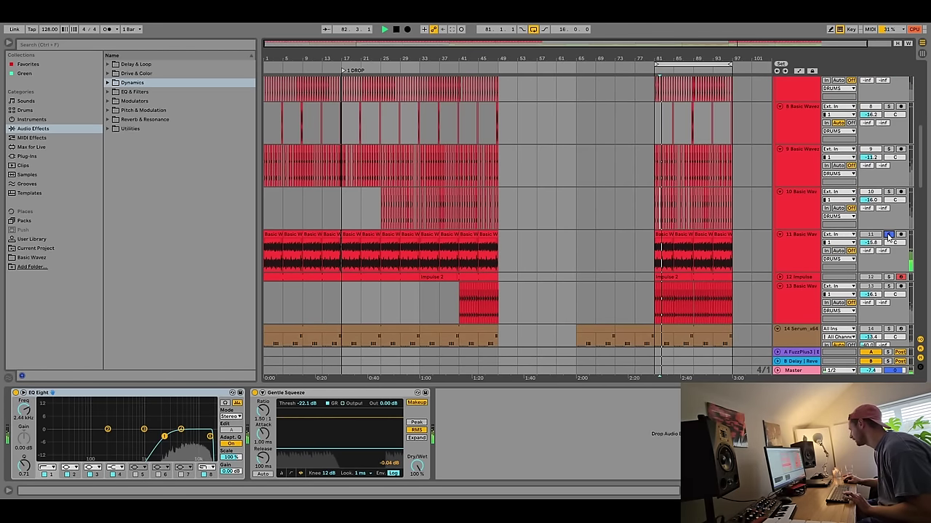
{"action": "left_click", "coordinate": [779, 266]}
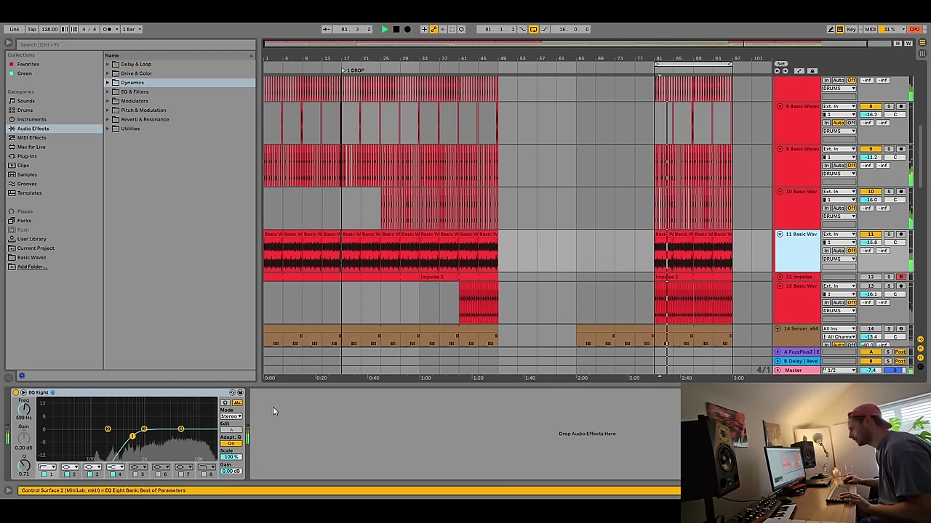
{"action": "right_click", "coordinate": [292, 434]}
{"action": "key", "text": "ctrl+v"}
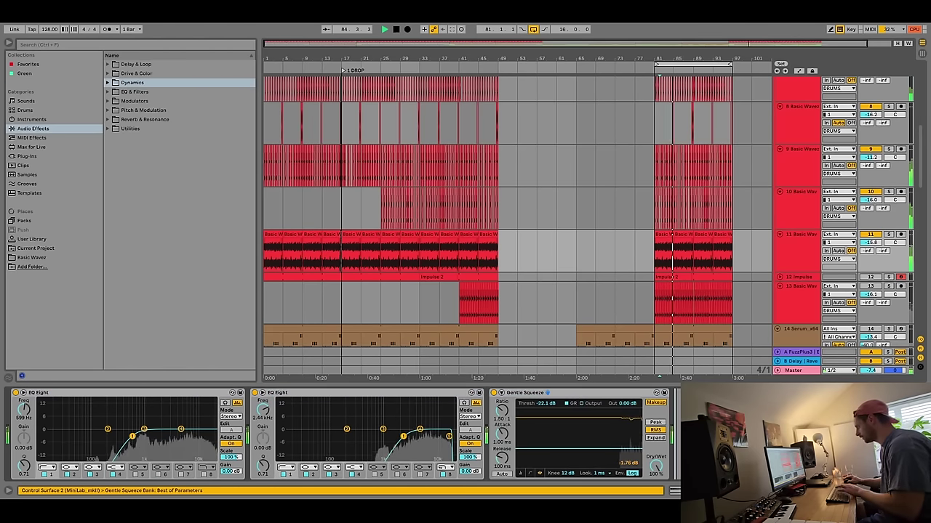
Delete the pasted second EQ Eight from track 11 and set the track's volume to -22.0 dB.
{"action": "left_click", "coordinate": [457, 394]}
{"action": "key", "text": "Delete"}
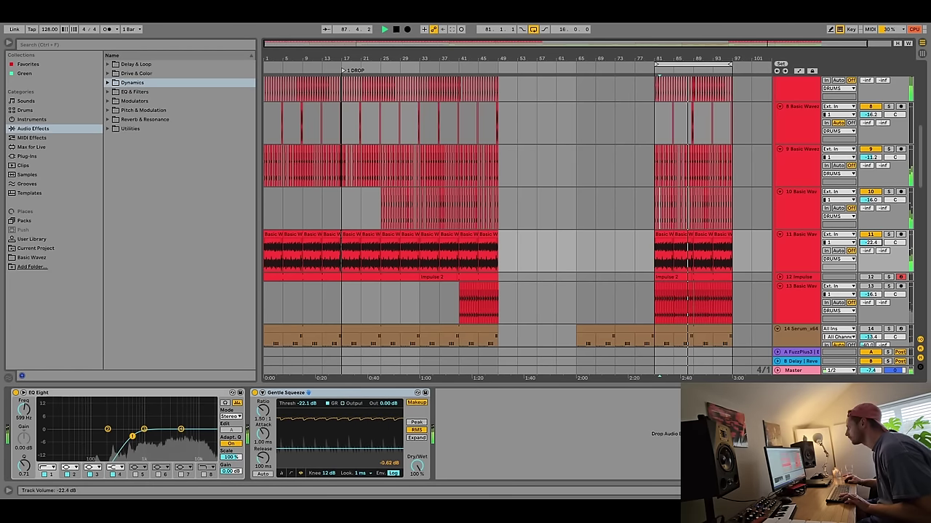
{"action": "left_click", "coordinate": [888, 235]}
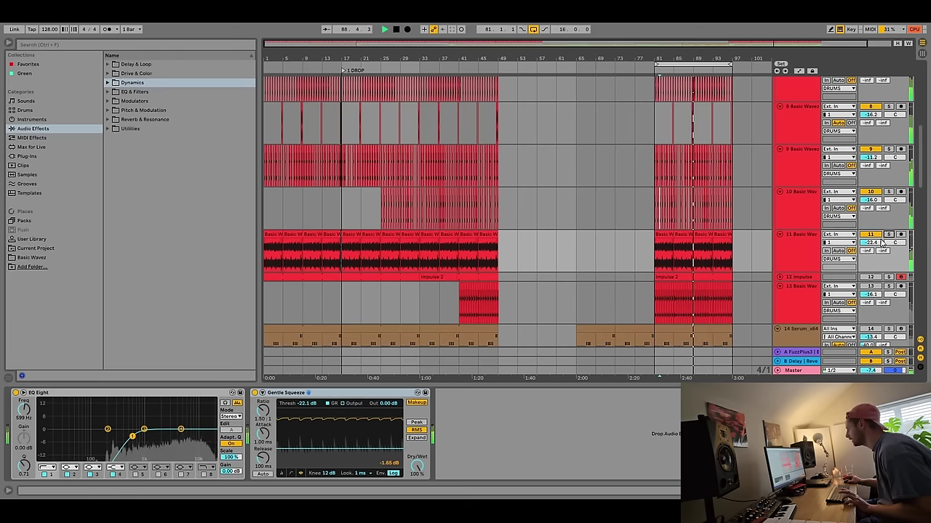
{"action": "left_click", "coordinate": [889, 235]}
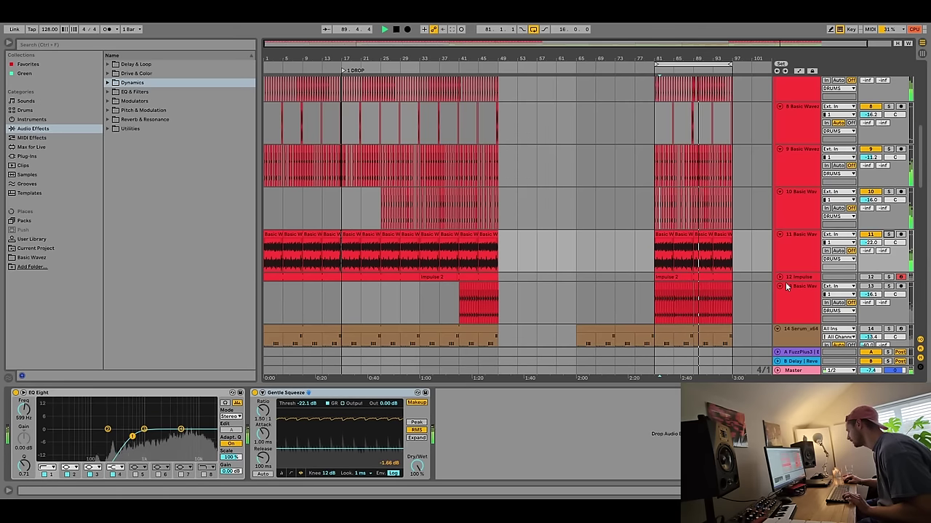
Compare the drums from bar 82 with and without track 9, and set that track's volume to -11.8 dB.
{"action": "scroll", "coordinate": [790, 215], "scroll_direction": "up", "scroll_amount": 3}
{"action": "scroll", "coordinate": [734, 202], "scroll_direction": "up", "scroll_amount": 5}
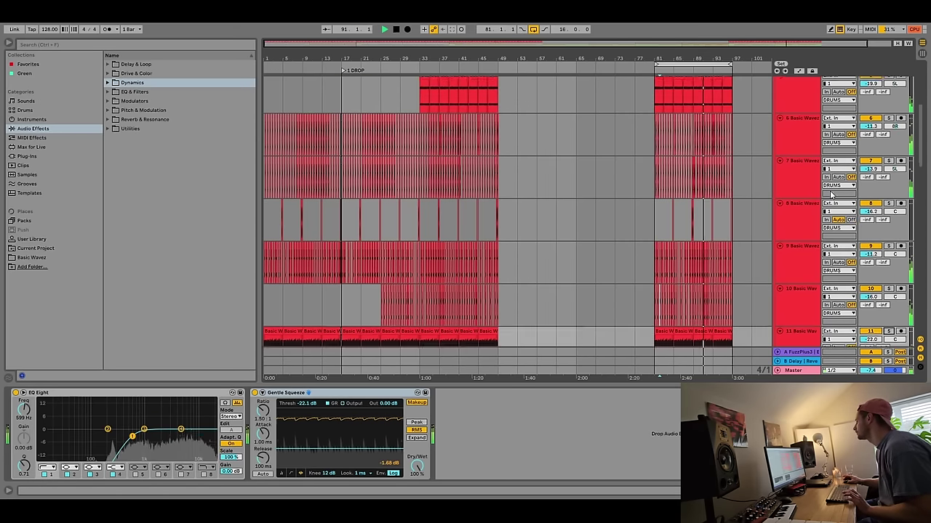
{"action": "scroll", "coordinate": [728, 207], "scroll_direction": "down", "scroll_amount": 4}
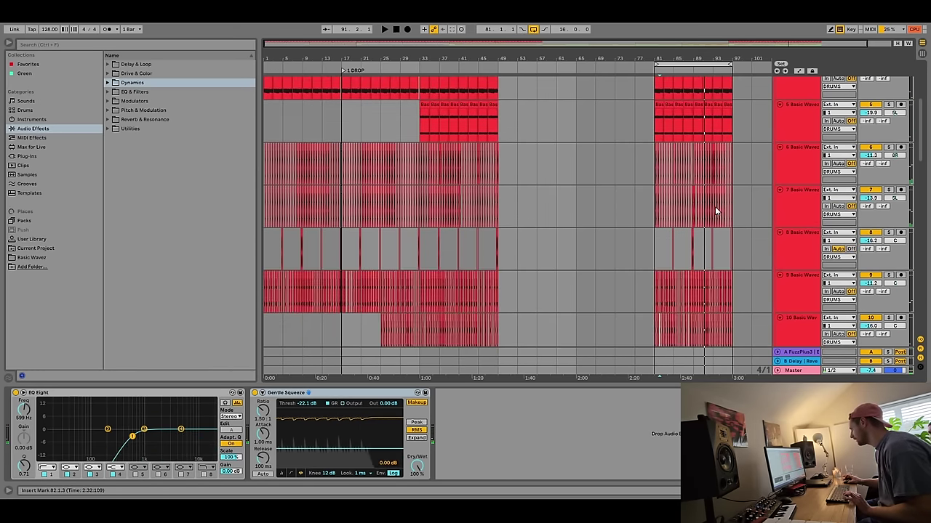
{"action": "key", "text": "space"}
{"action": "scroll", "coordinate": [836, 217], "scroll_direction": "down", "scroll_amount": 1}
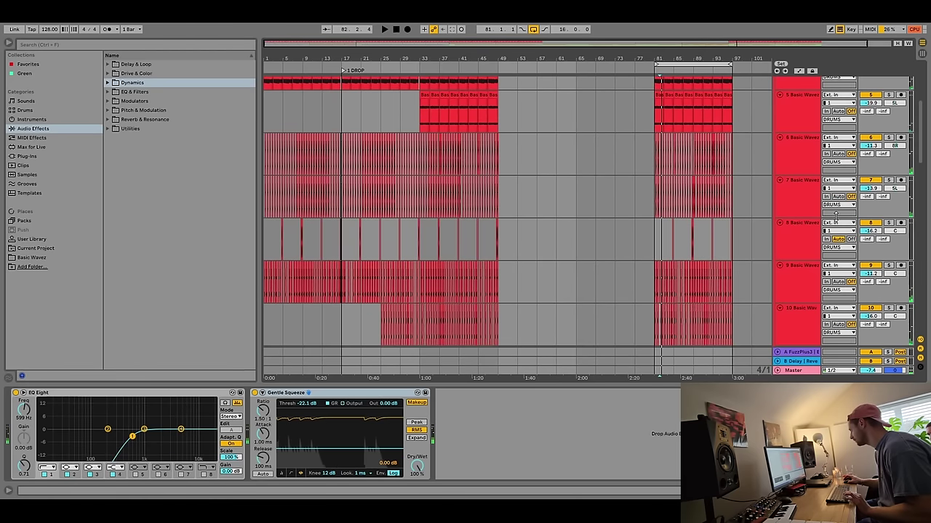
{"action": "key", "text": "space"}
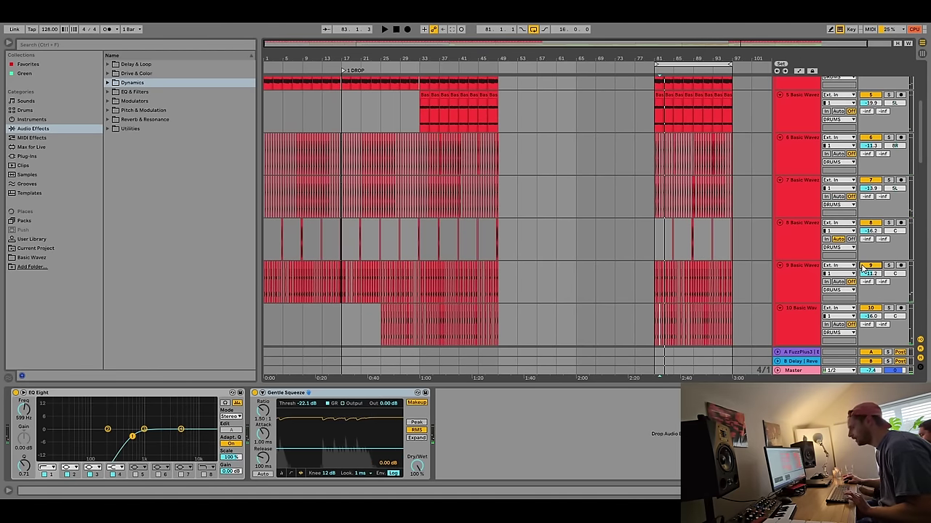
{"action": "key", "text": "space"}
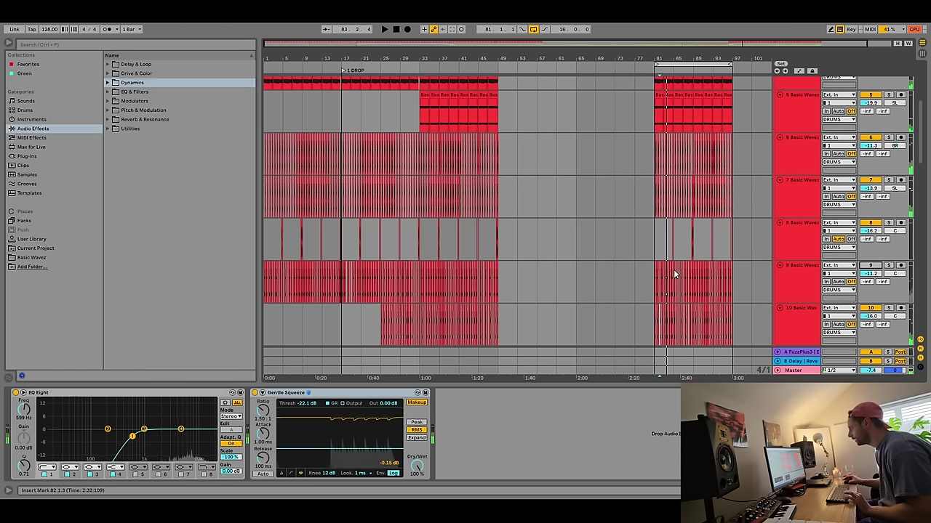
{"action": "key", "text": "space"}
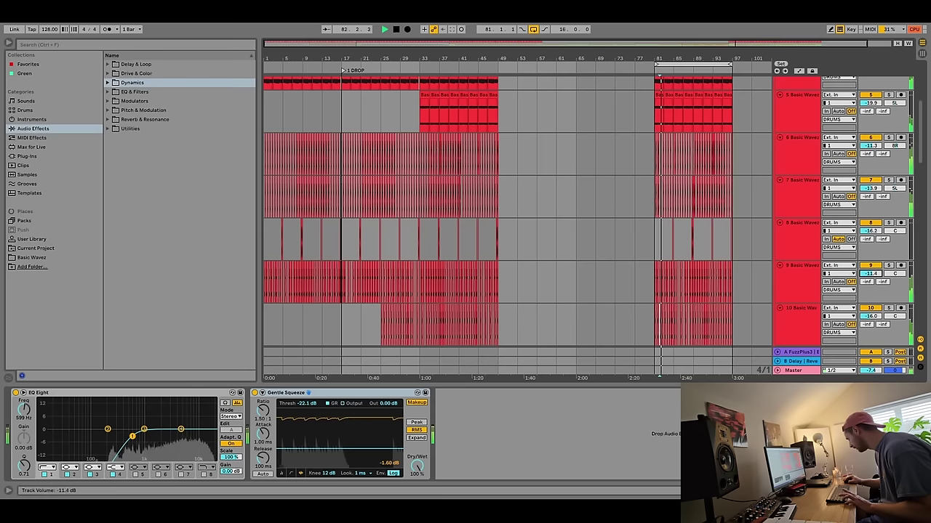
{"action": "left_click_drag", "start_coordinate": [871, 273], "coordinate": [870, 270]}
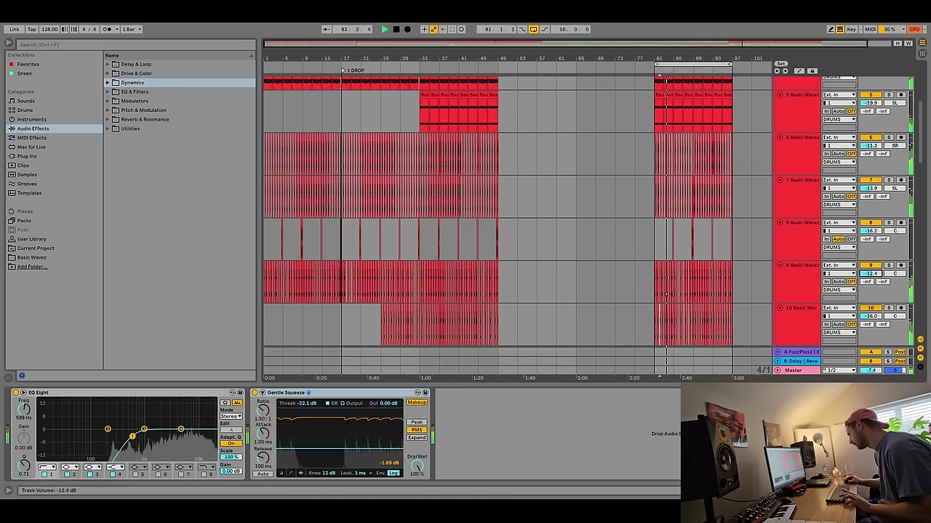
Check tracks 6 and 7, and set the volume of the kick on track 2 to -9.0 dB.
{"action": "left_click", "coordinate": [813, 158]}
{"action": "left_click", "coordinate": [815, 197], "text": "shift"}
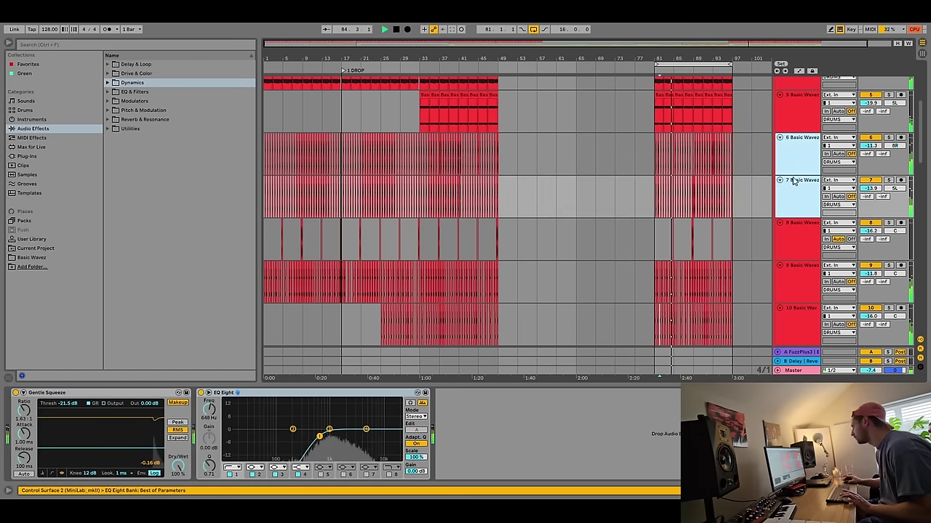
{"action": "scroll", "coordinate": [780, 116], "scroll_direction": "up", "scroll_amount": 5}
{"action": "left_click", "coordinate": [800, 145]}
{"action": "left_click_drag", "start_coordinate": [870, 148], "coordinate": [870, 152]}
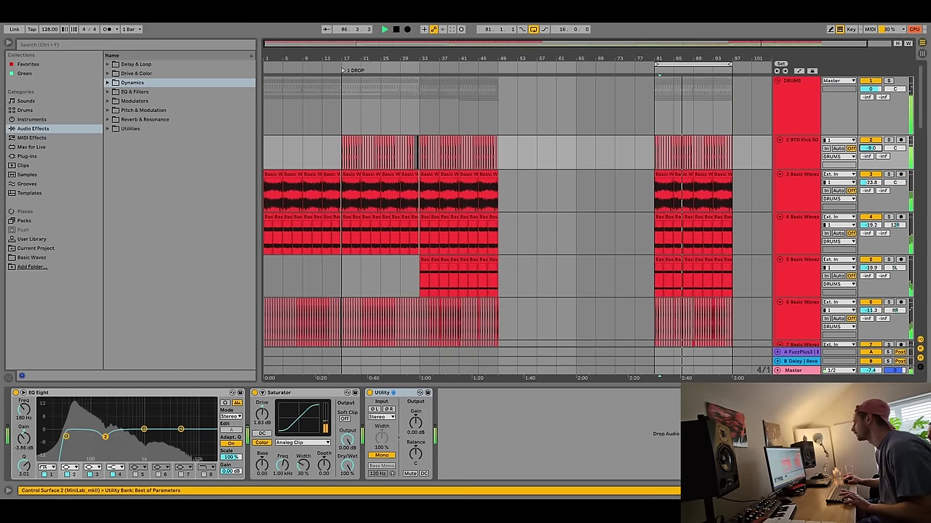
Unfold and activate track 12 Impulse, and copy its bars 17-33 pattern over bars 33-49 and 81-97.
{"action": "scroll", "coordinate": [733, 225], "scroll_direction": "down", "scroll_amount": 10}
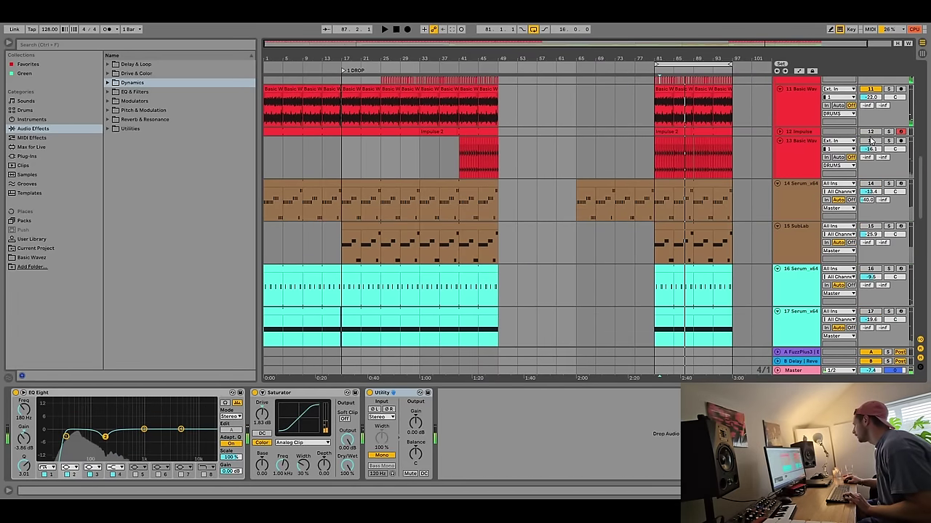
{"action": "left_click", "coordinate": [779, 131]}
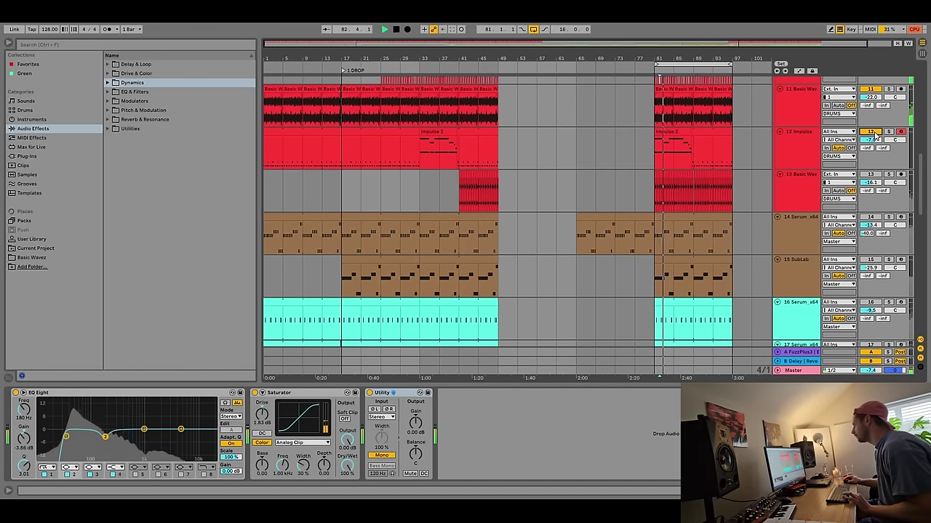
{"action": "left_click_drag", "start_coordinate": [344, 161], "coordinate": [411, 154]}
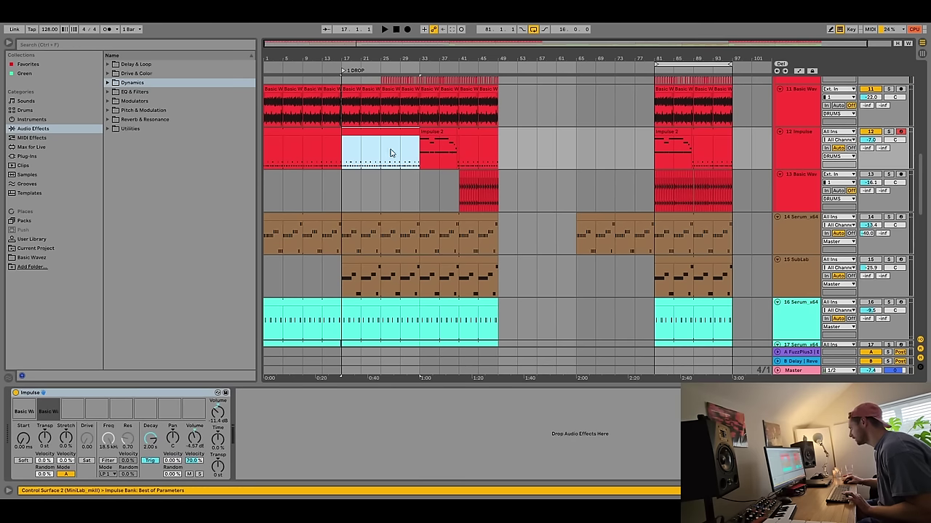
{"action": "key", "text": "ctrl+d"}
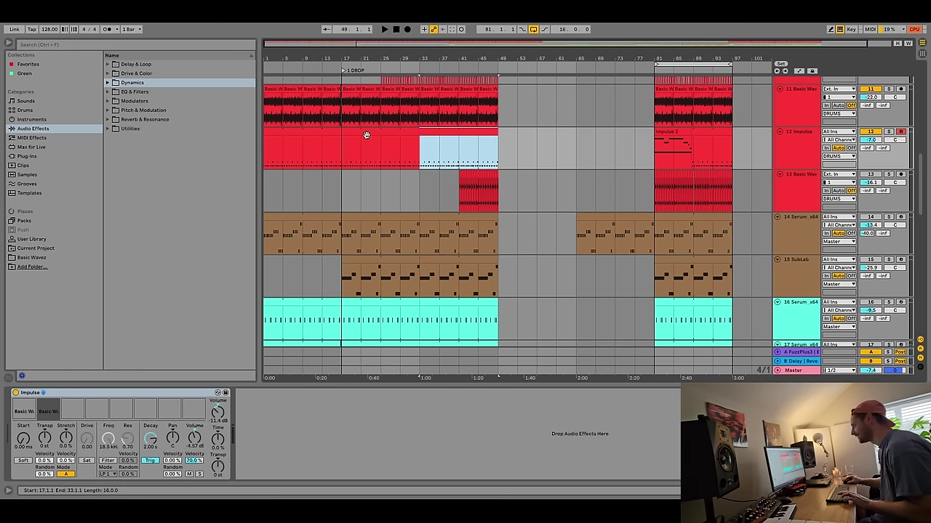
{"action": "left_click_drag", "start_coordinate": [533, 133], "coordinate": [724, 148]}
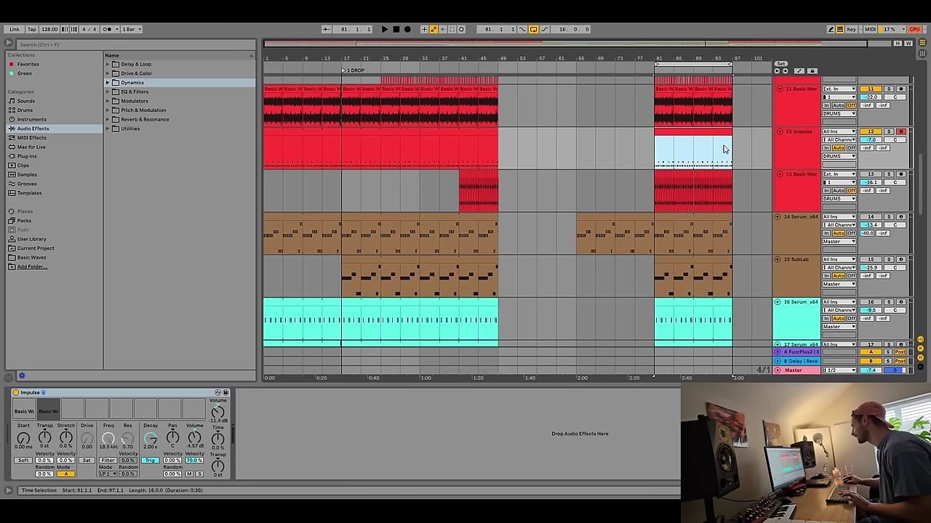
Solo track 12, paste the copied EQ Eight and Gentle Squeeze after its Impulse, and set the EQ's low cut to 325 Hz.
{"action": "key", "text": "space"}
{"action": "left_click", "coordinate": [888, 132]}
{"action": "left_click", "coordinate": [808, 150]}
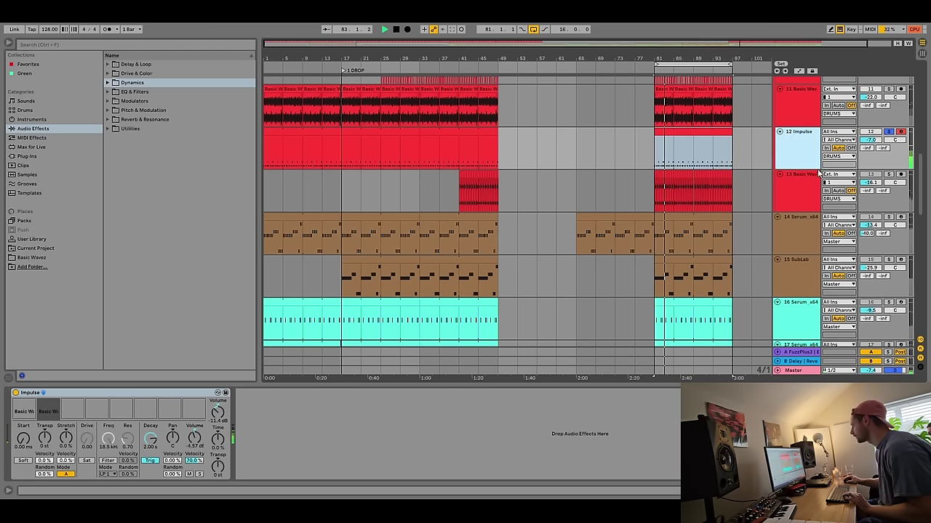
{"action": "right_click", "coordinate": [322, 446]}
{"action": "left_click", "coordinate": [331, 451]}
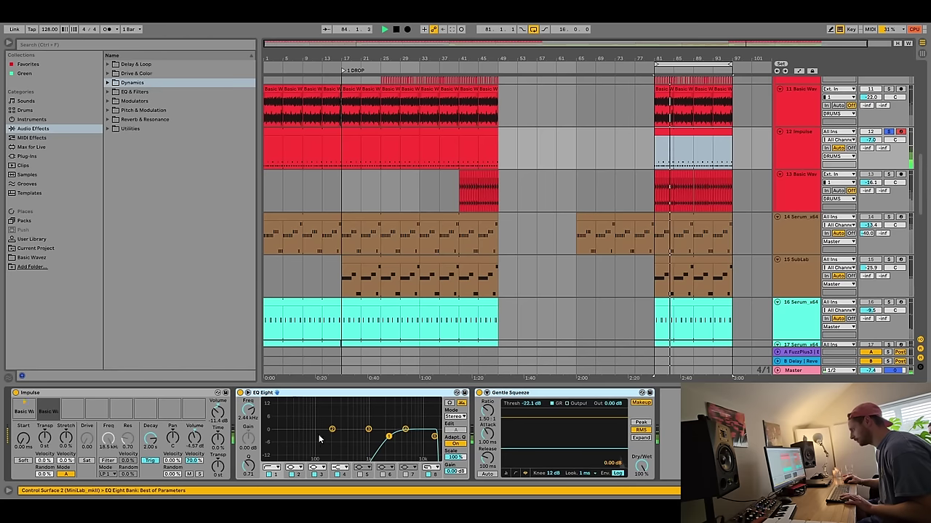
{"action": "left_click", "coordinate": [276, 474]}
{"action": "left_click_drag", "start_coordinate": [248, 411], "coordinate": [248, 442]}
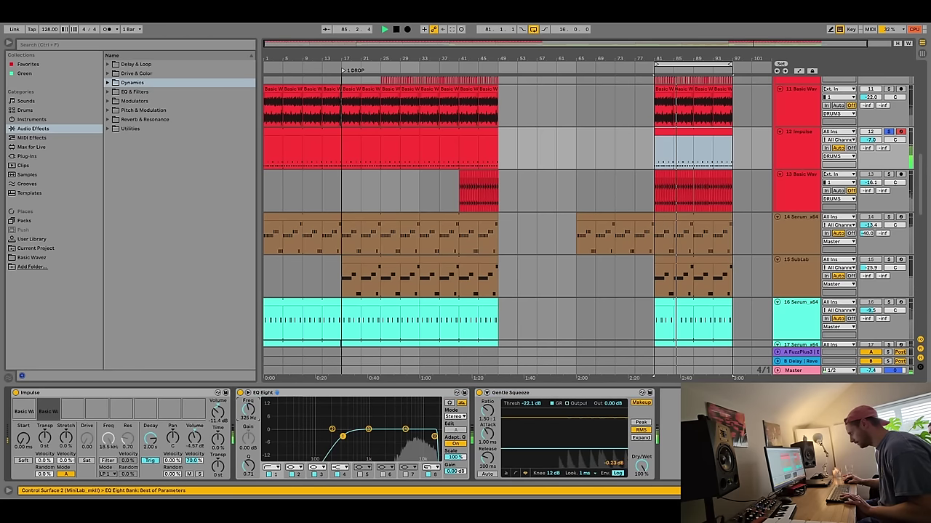
Add a Reverb after the Gentle Squeeze compressor on track 12 and audition it in solo.
{"action": "left_click", "coordinate": [120, 75]}
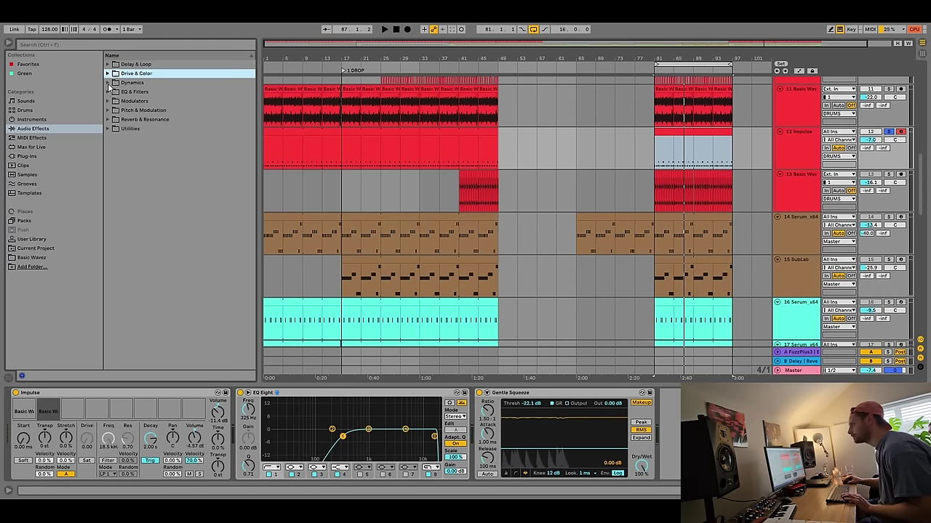
{"action": "left_click", "coordinate": [107, 73]}
{"action": "left_click", "coordinate": [107, 74]}
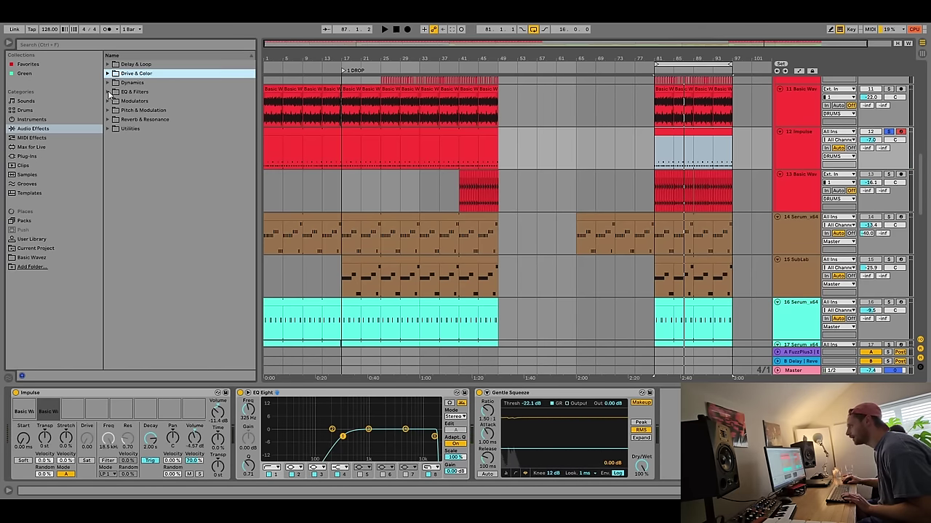
{"action": "left_click", "coordinate": [108, 119]}
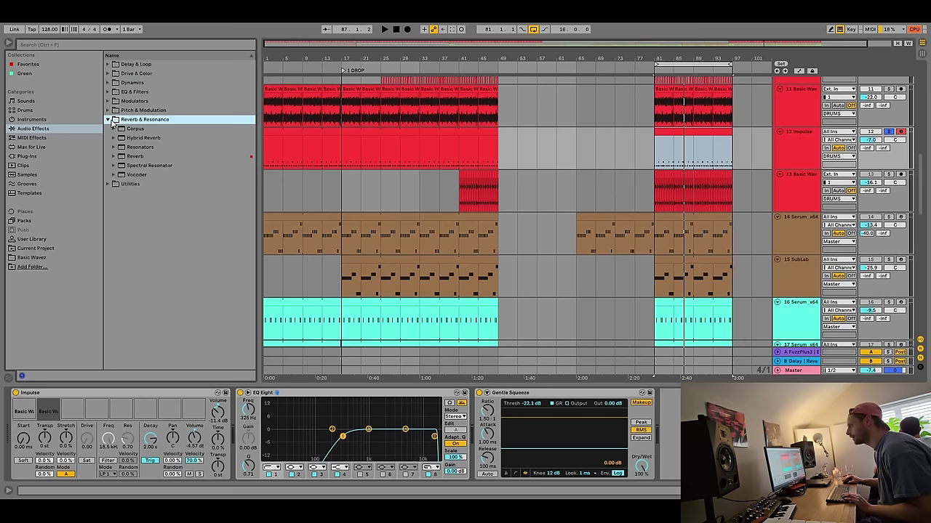
{"action": "double_click", "coordinate": [129, 158]}
{"action": "key", "text": "space"}
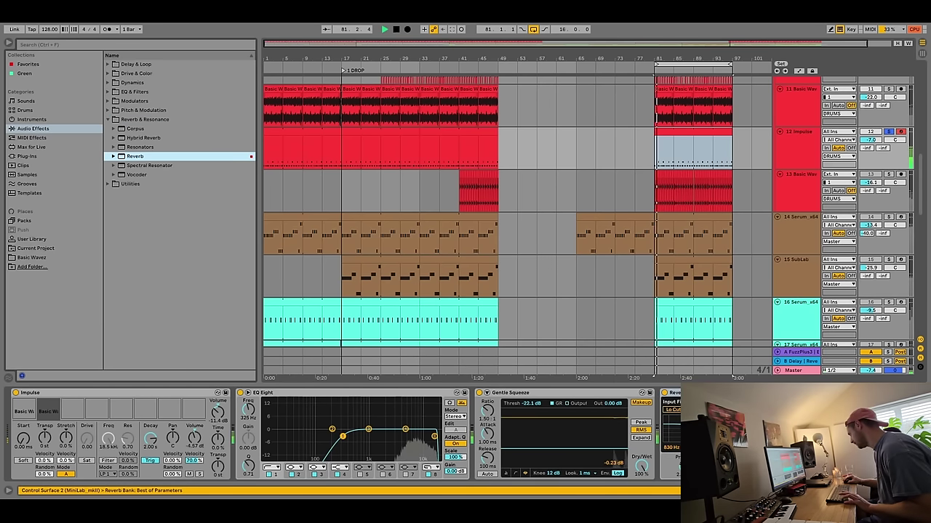
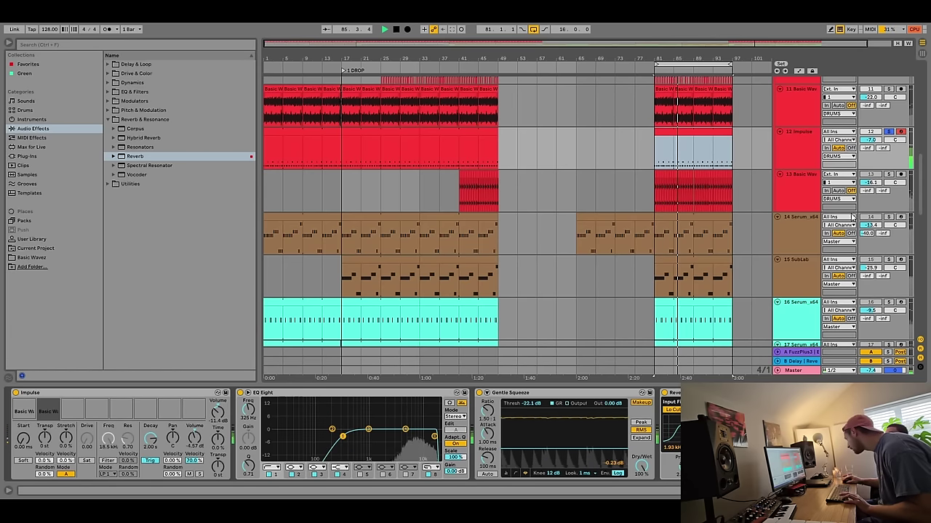
Bring back the full mix, raise track 12's low cut to 436 Hz and set its volume to -9.1 dB.
{"action": "left_click", "coordinate": [888, 131]}
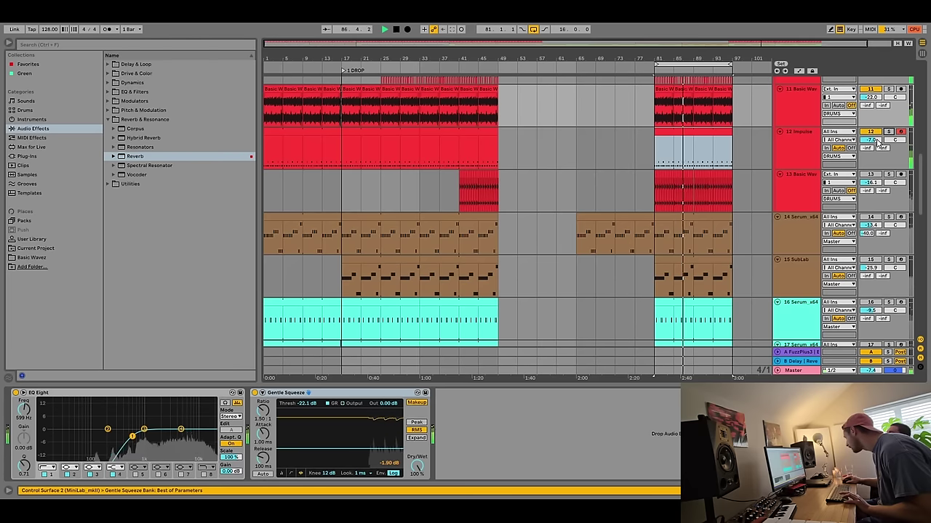
{"action": "left_click", "coordinate": [797, 149]}
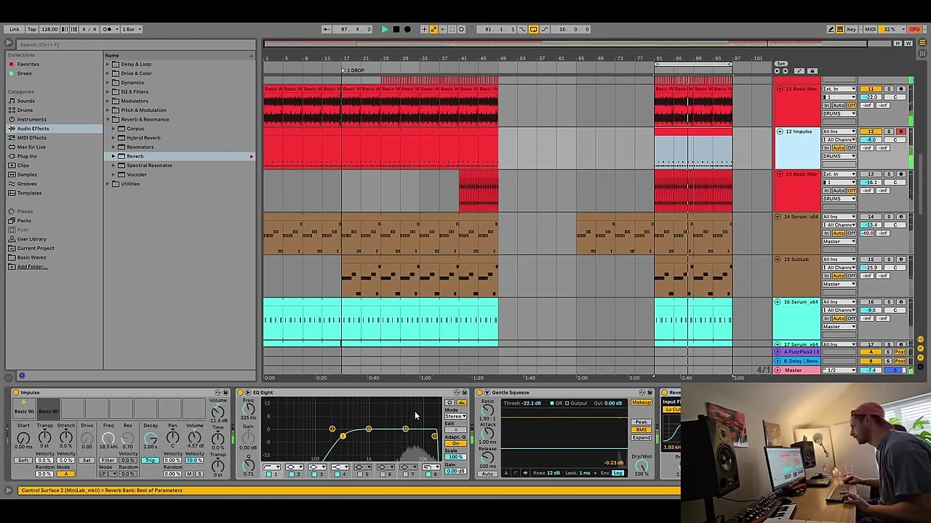
{"action": "left_click_drag", "start_coordinate": [254, 411], "coordinate": [255, 402]}
{"action": "left_click_drag", "start_coordinate": [870, 140], "coordinate": [870, 145]}
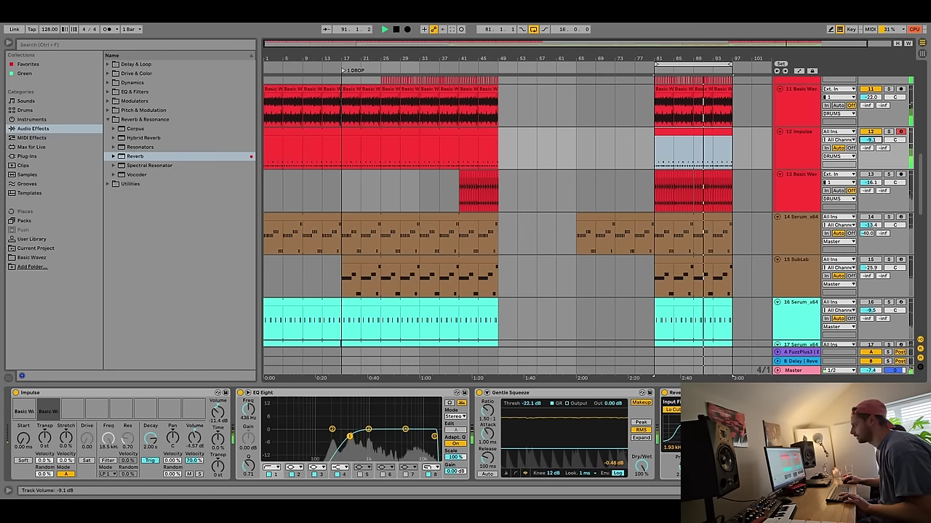
Compare the mix with track 9 off and on, and fine-tune the volumes of track 9 and the kick.
{"action": "scroll", "coordinate": [851, 148], "scroll_direction": "up", "scroll_amount": 1}
{"action": "scroll", "coordinate": [851, 147], "scroll_direction": "up", "scroll_amount": 4}
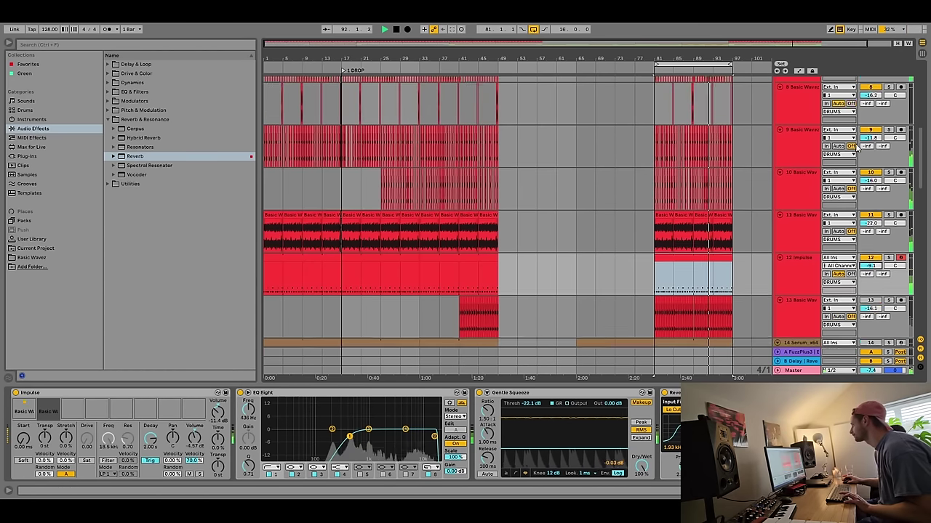
{"action": "scroll", "coordinate": [873, 104], "scroll_direction": "up", "scroll_amount": 1}
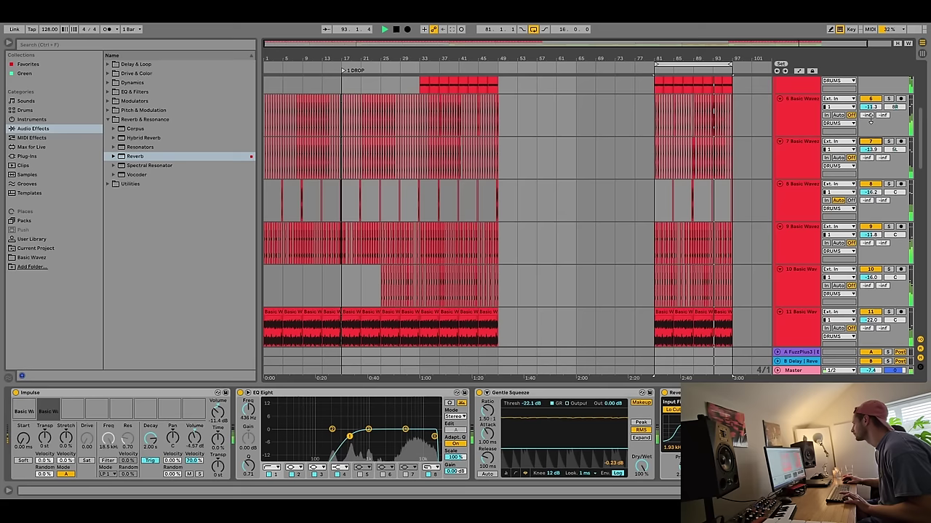
{"action": "left_click", "coordinate": [872, 227]}
{"action": "left_click", "coordinate": [872, 227]}
{"action": "left_click_drag", "start_coordinate": [871, 235], "coordinate": [872, 239]}
{"action": "scroll", "coordinate": [905, 92], "scroll_direction": "up", "scroll_amount": 5}
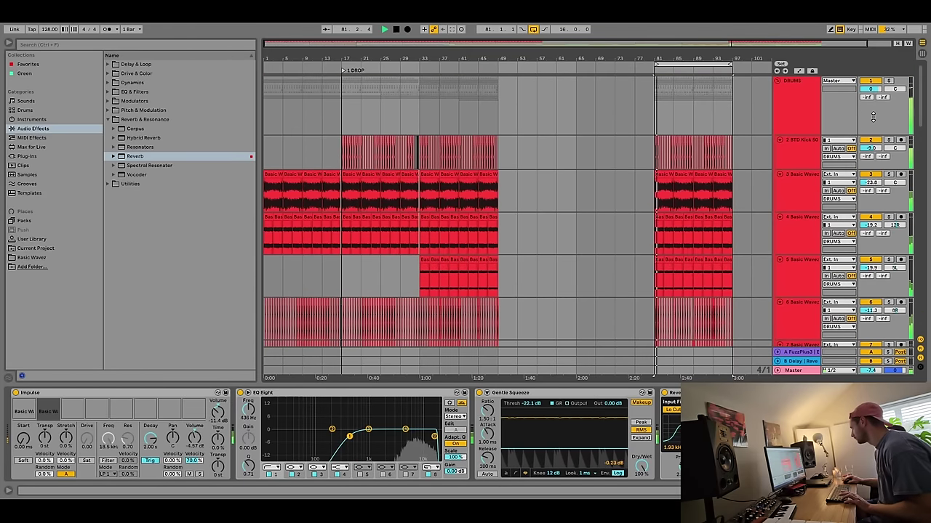
{"action": "left_click_drag", "start_coordinate": [870, 148], "coordinate": [870, 150]}
Activate track 13, audition it in solo and return to the full mix.
{"action": "scroll", "coordinate": [791, 173], "scroll_direction": "down", "scroll_amount": 10}
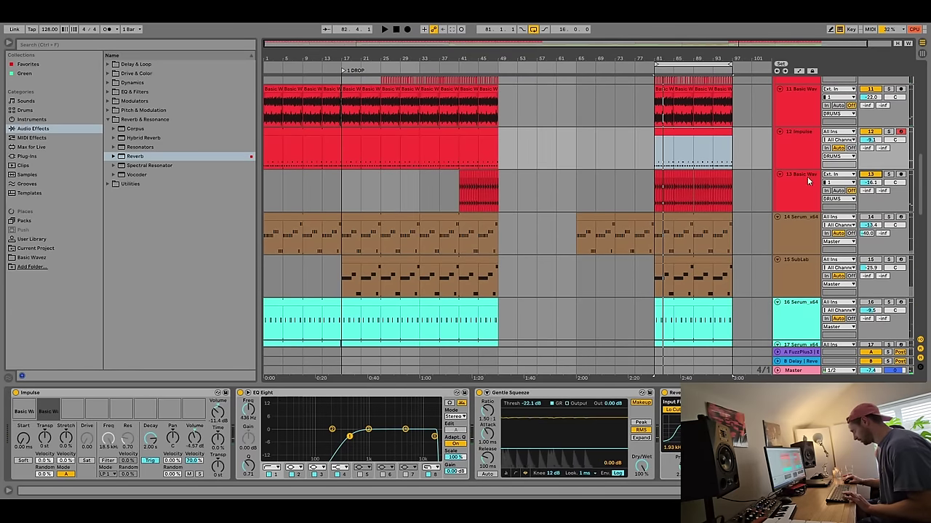
{"action": "left_click", "coordinate": [807, 182]}
{"action": "left_click", "coordinate": [888, 174]}
{"action": "key", "text": "space"}
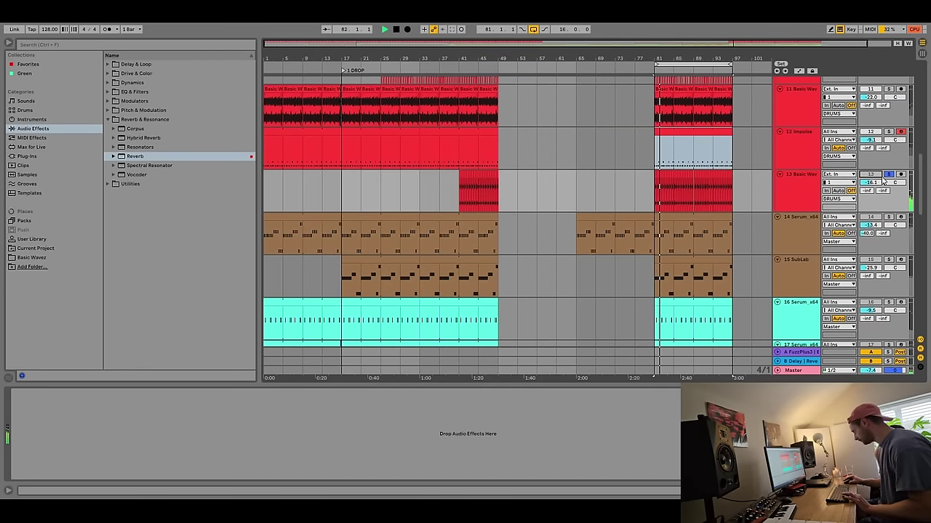
{"action": "left_click", "coordinate": [882, 179]}
Paste the copied EQ Eight and Gentle Squeeze onto track 13 and lower the EQ's low cut to 1.98 kHz.
{"action": "left_click", "coordinate": [791, 192]}
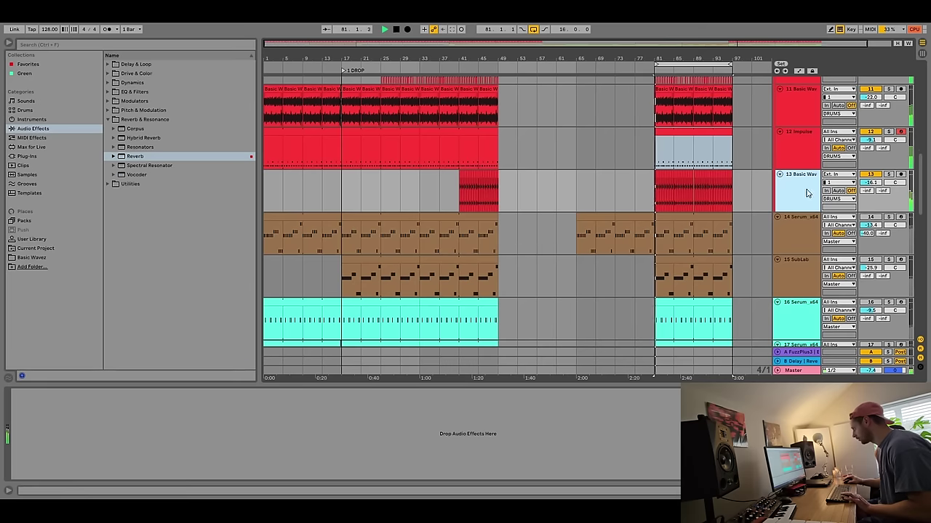
{"action": "right_click", "coordinate": [375, 450]}
{"action": "key", "text": "ctrl+v"}
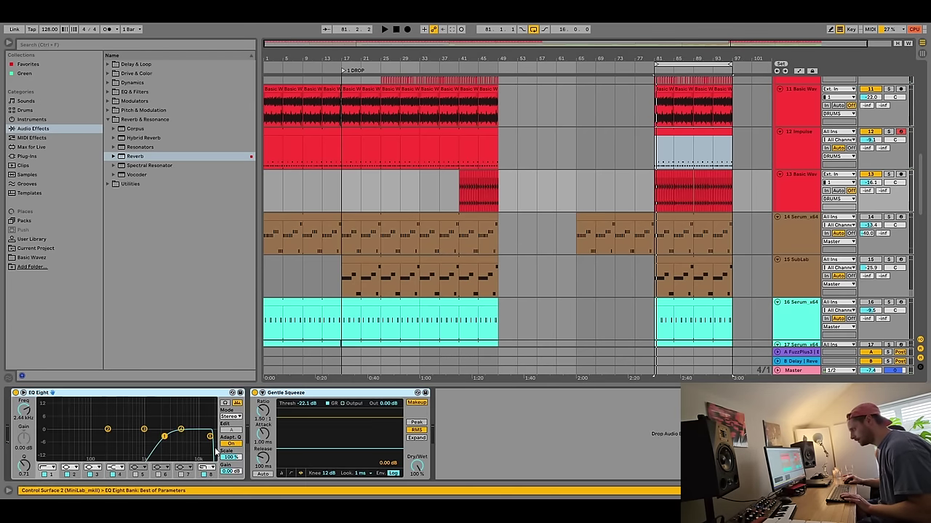
{"action": "key", "text": "space"}
{"action": "mouse_move", "coordinate": [165, 438]}
{"action": "left_mouse_down"}
{"action": "mouse_move", "coordinate": [146, 438]}
{"action": "mouse_move", "coordinate": [160, 439]}
{"action": "left_mouse_up"}
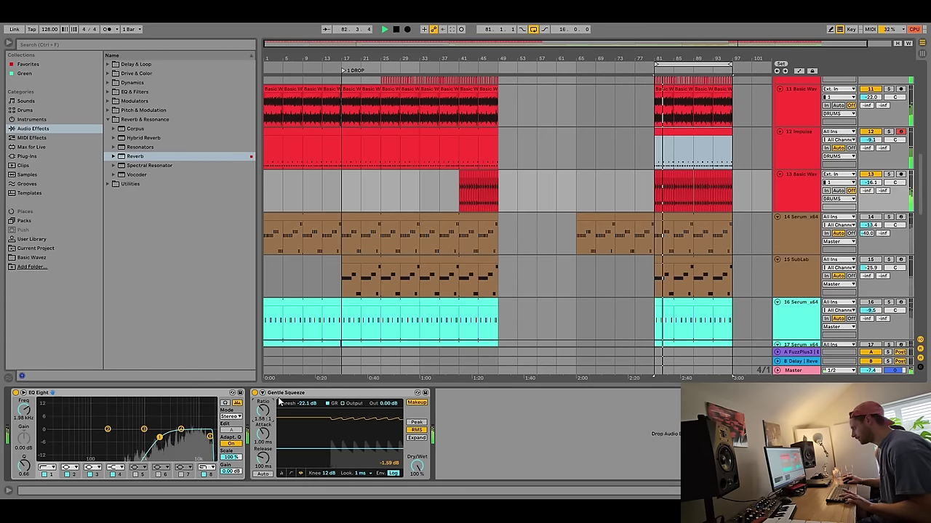
Set track 13's volume to -22.8 dB and audition the track in solo from bar 81.
{"action": "left_click_drag", "start_coordinate": [870, 182], "coordinate": [871, 198]}
{"action": "left_click", "coordinate": [888, 174]}
{"action": "key", "text": "space"}
{"action": "left_click", "coordinate": [800, 183]}
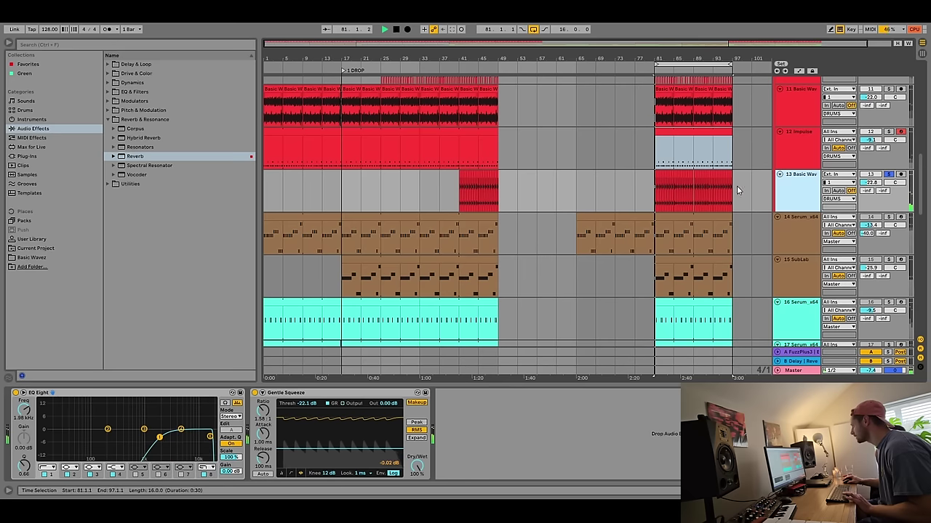
Add Auto Pan from the Pitch & Modulation effects to track 13 and set its amount to 46%.
{"action": "left_click", "coordinate": [108, 120]}
{"action": "left_click", "coordinate": [109, 101]}
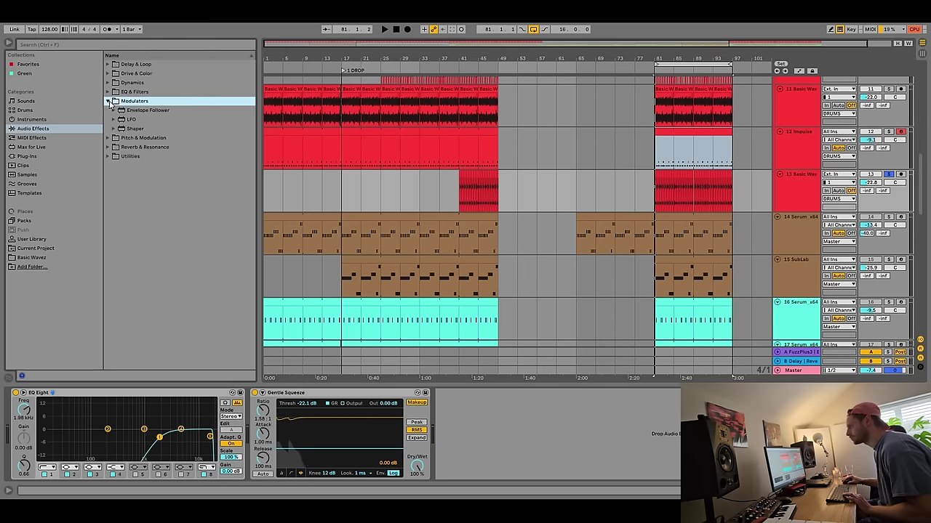
{"action": "left_click", "coordinate": [109, 101]}
{"action": "left_click", "coordinate": [110, 129]}
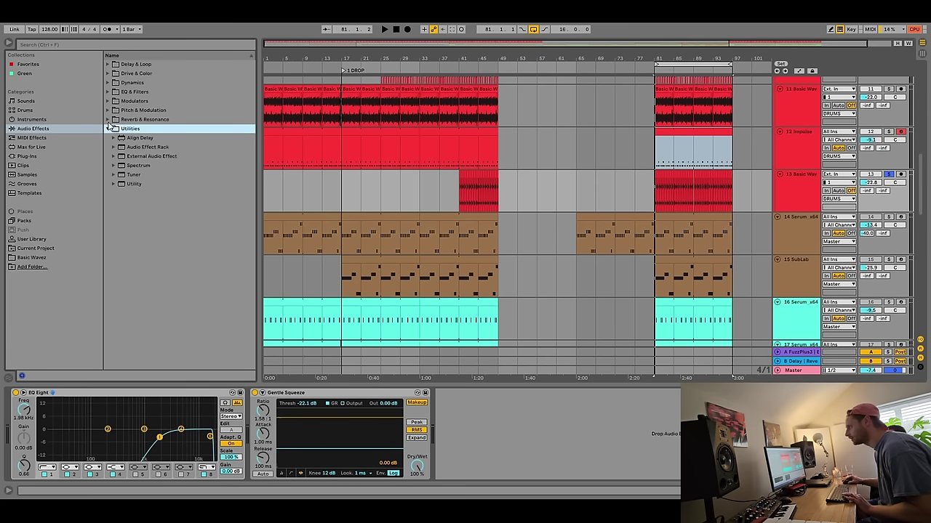
{"action": "left_click", "coordinate": [109, 109]}
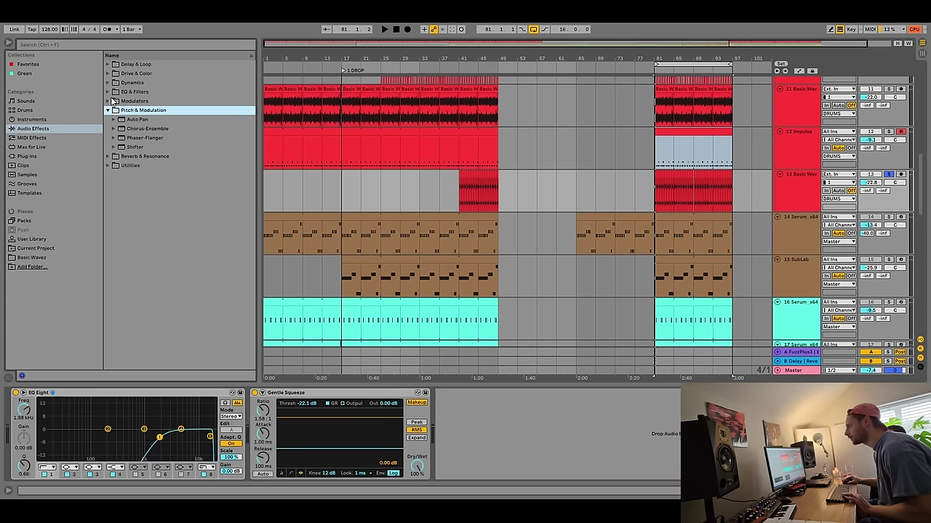
{"action": "double_click", "coordinate": [128, 119]}
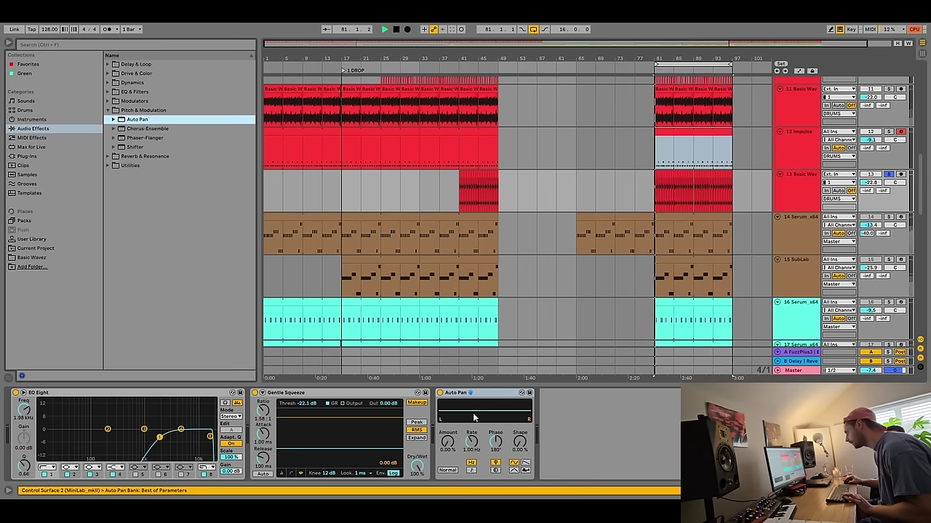
{"action": "key", "text": "space"}
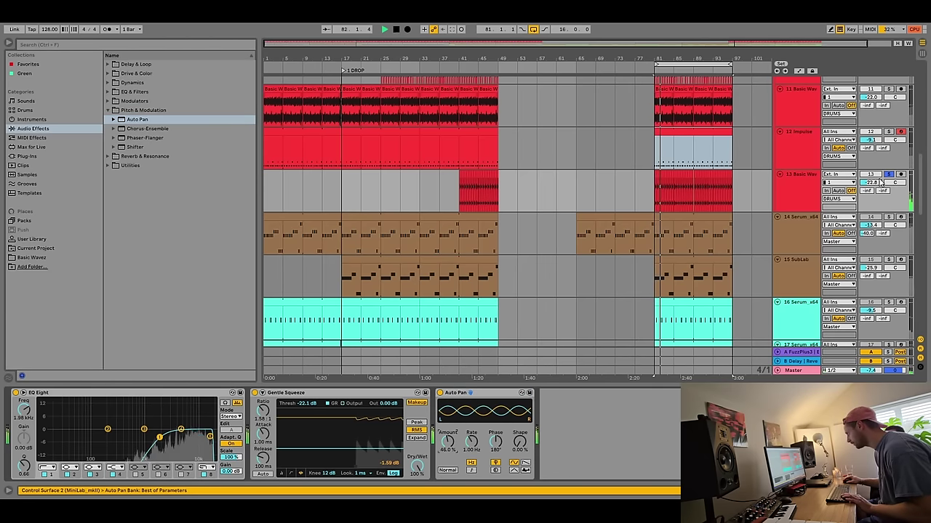
Lower track 13's volume to -25.0 dB, bring it back into the full drum mix and save the set.
{"action": "left_click_drag", "start_coordinate": [880, 182], "coordinate": [880, 191]}
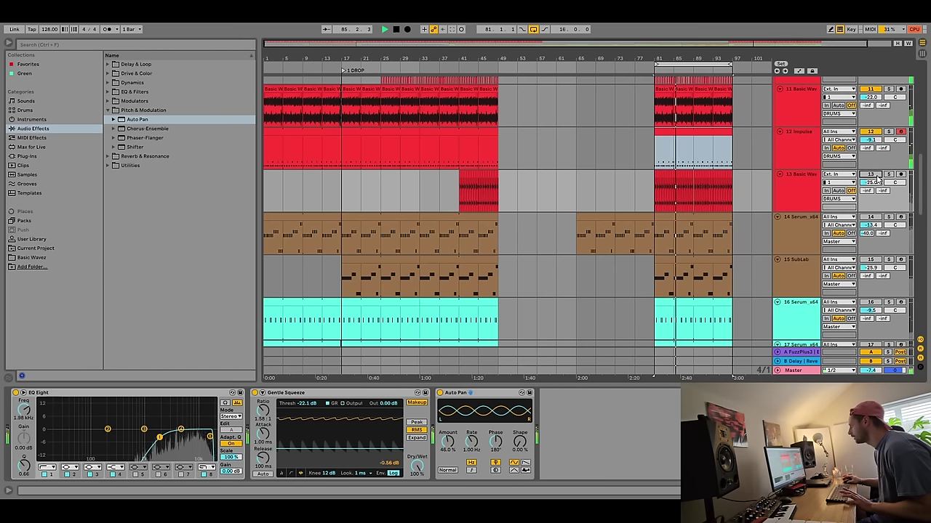
{"action": "left_click_drag", "start_coordinate": [879, 183], "coordinate": [879, 182]}
{"action": "left_click", "coordinate": [786, 188]}
{"action": "key", "text": "ctrl+s"}
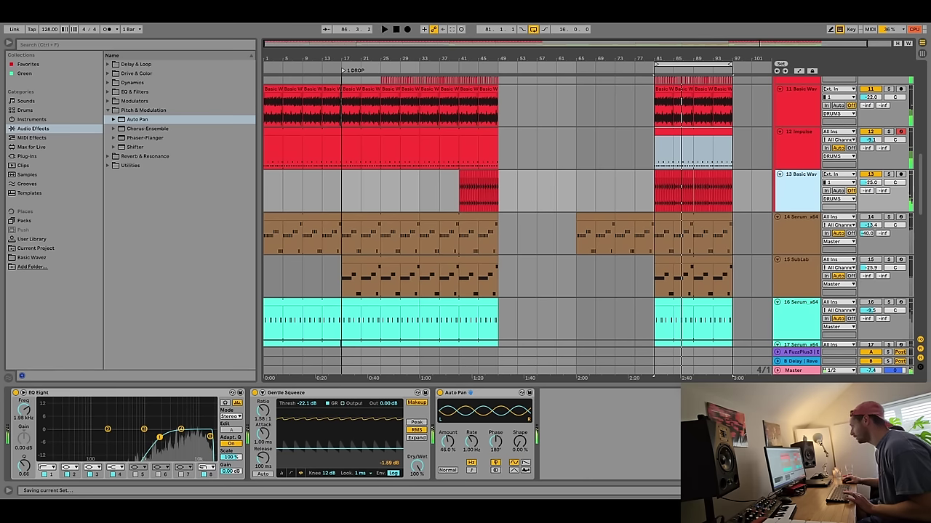
Audition the drum mix with track 13 from the start of bar 81.
{"action": "key", "text": "space"}
{"action": "left_click", "coordinate": [657, 135]}
{"action": "key", "text": "space"}
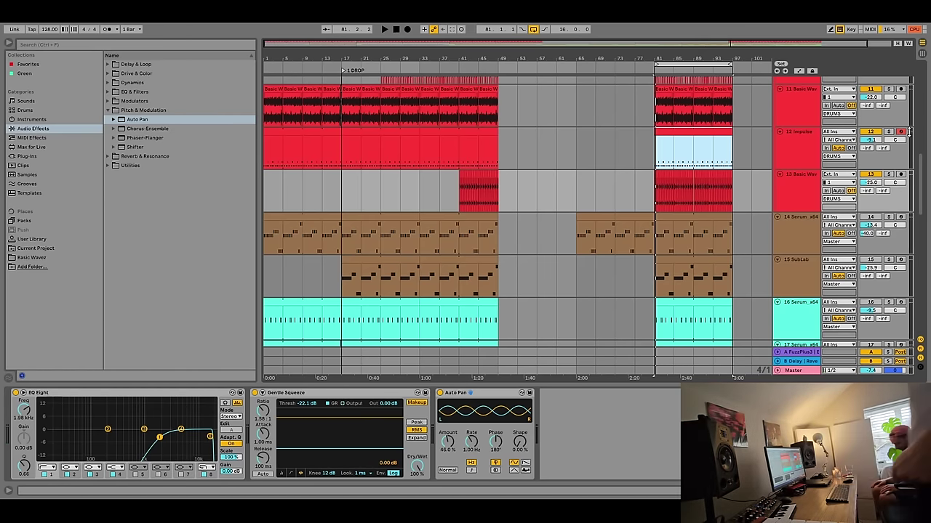
Switch to the Session mixer, select the DRUMS group and collapse it to a single channel.
{"action": "key", "text": "Tab"}
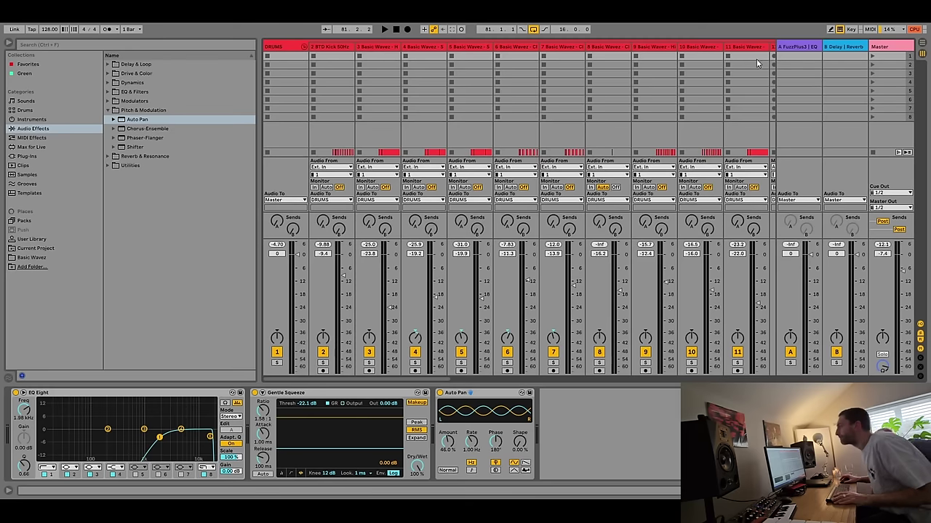
{"action": "left_click", "coordinate": [272, 46]}
{"action": "left_click", "coordinate": [303, 45]}
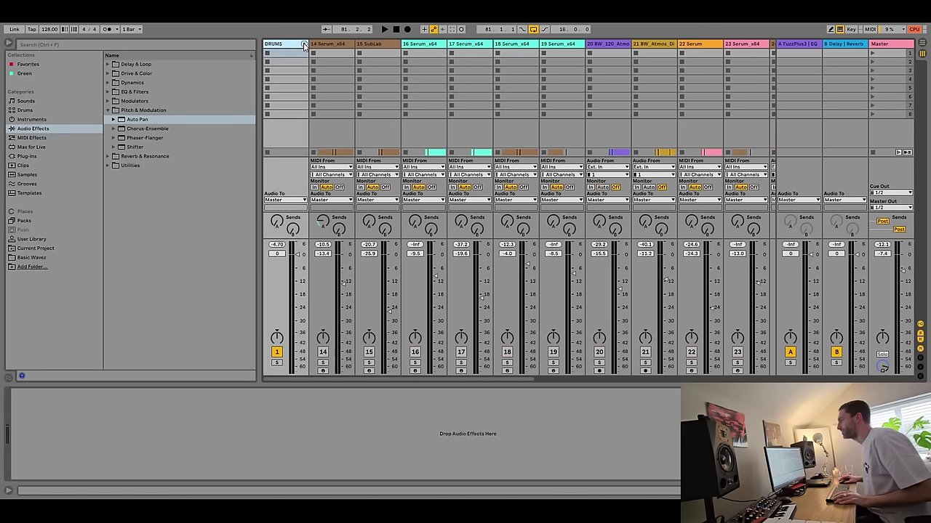
Listen to the collapsed DRUMS group as a whole and check its level in the mixer.
{"action": "key", "text": "space"}
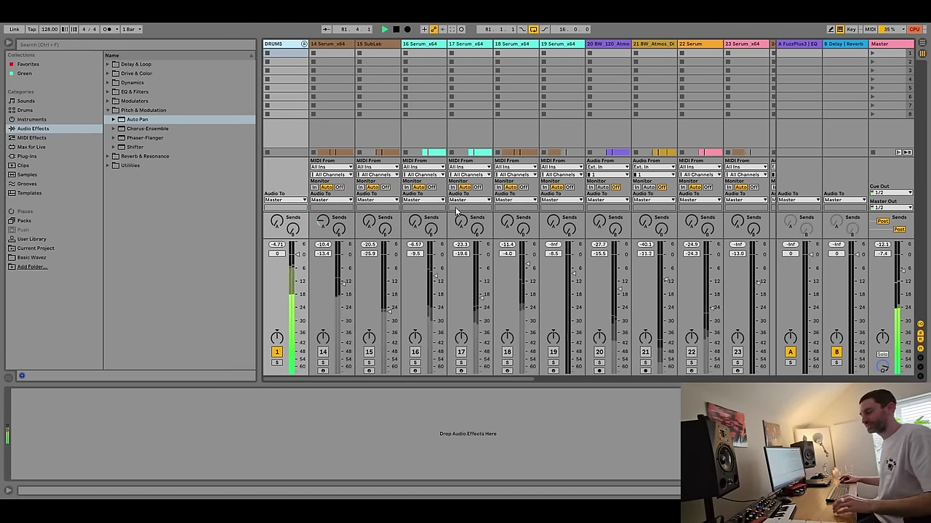
{"action": "key", "text": "Tab"}
{"action": "key", "text": "Tab"}
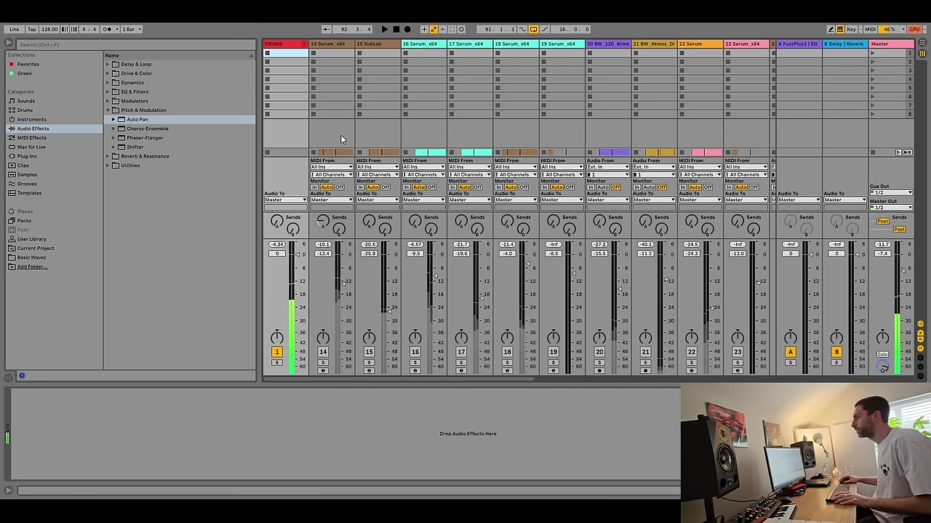
{"action": "left_click", "coordinate": [289, 46]}
{"action": "key", "text": "space"}
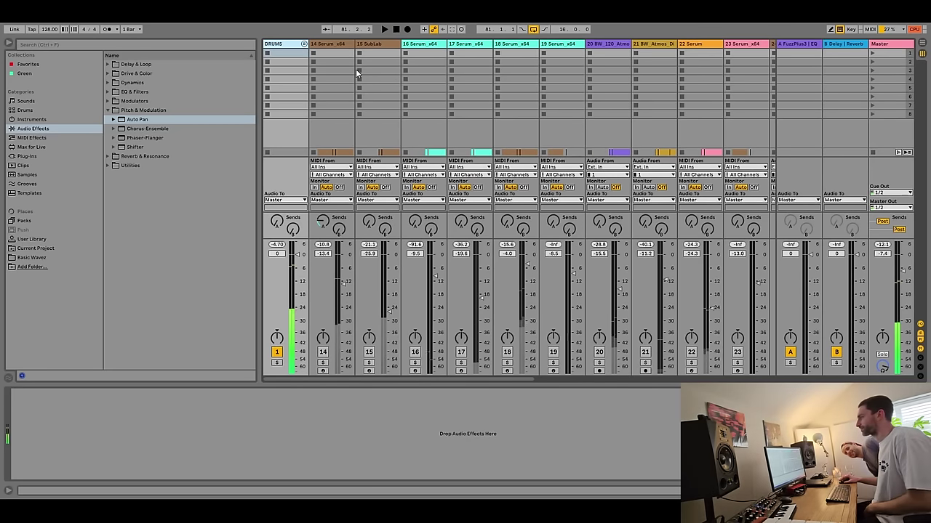
{"action": "key", "text": "space"}
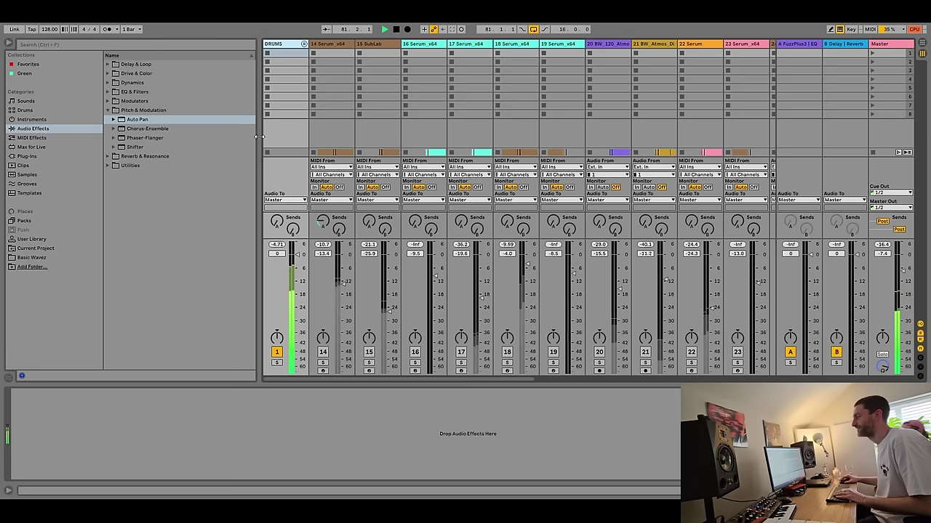
{"action": "key", "text": "space"}
Search the plug-ins for "virtual" and add Virtual Mix Rack to the DRUMS group.
{"action": "left_click", "coordinate": [29, 157]}
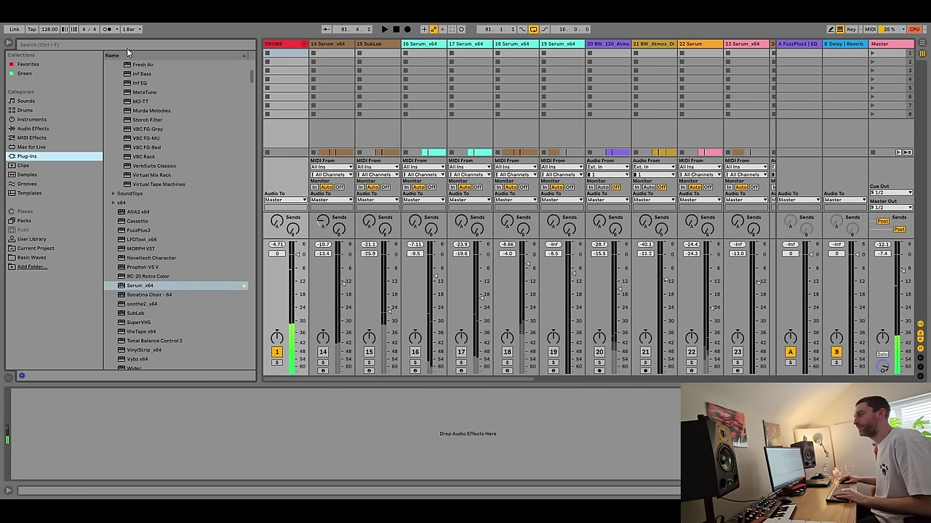
{"action": "left_click", "coordinate": [123, 46]}
{"action": "type", "text": "virtual"}
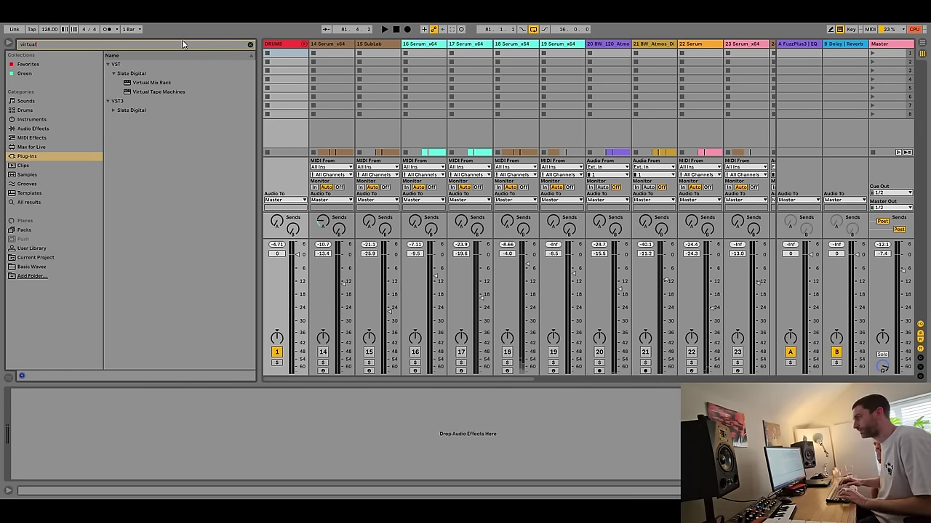
{"action": "left_click", "coordinate": [160, 83]}
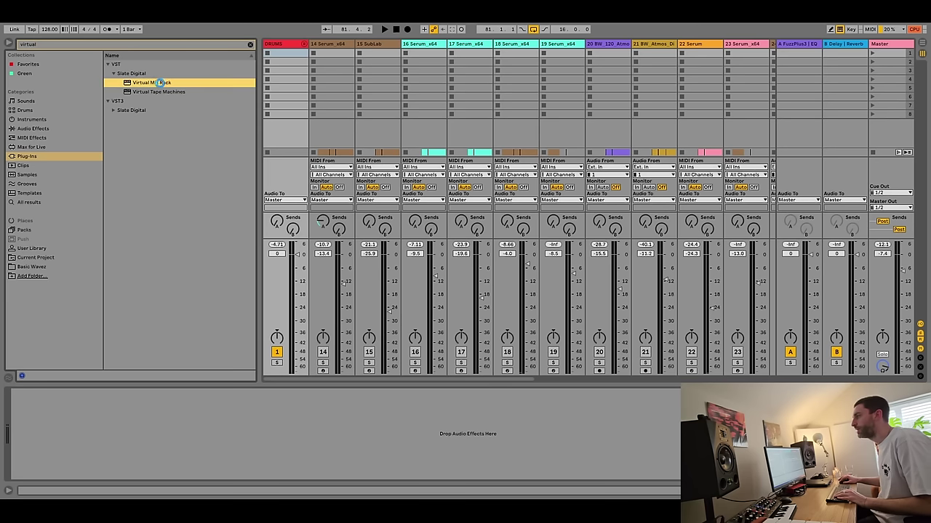
{"action": "double_click", "coordinate": [237, 86]}
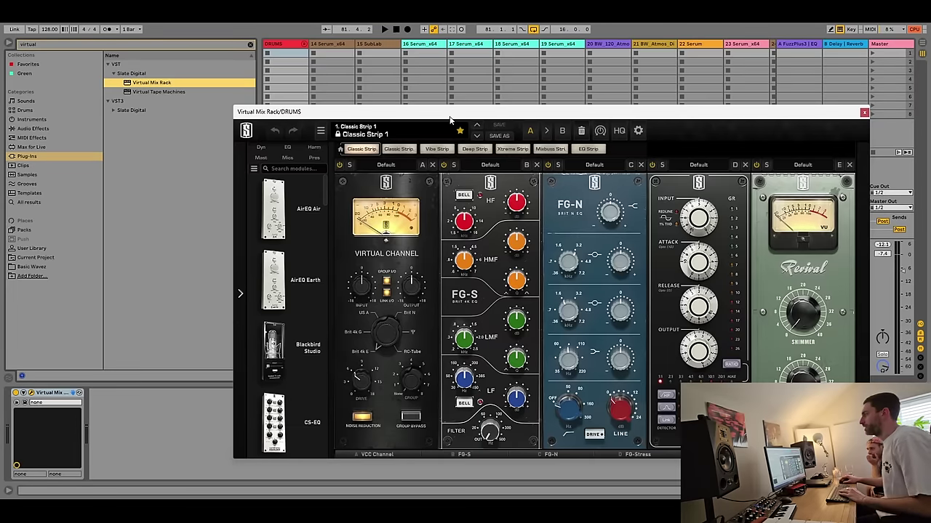
Load the Drum Buss Polish preset from the Drums presets in Virtual Mix Rack.
{"action": "left_click_drag", "start_coordinate": [451, 118], "coordinate": [342, 75]}
{"action": "left_click", "coordinate": [258, 91]}
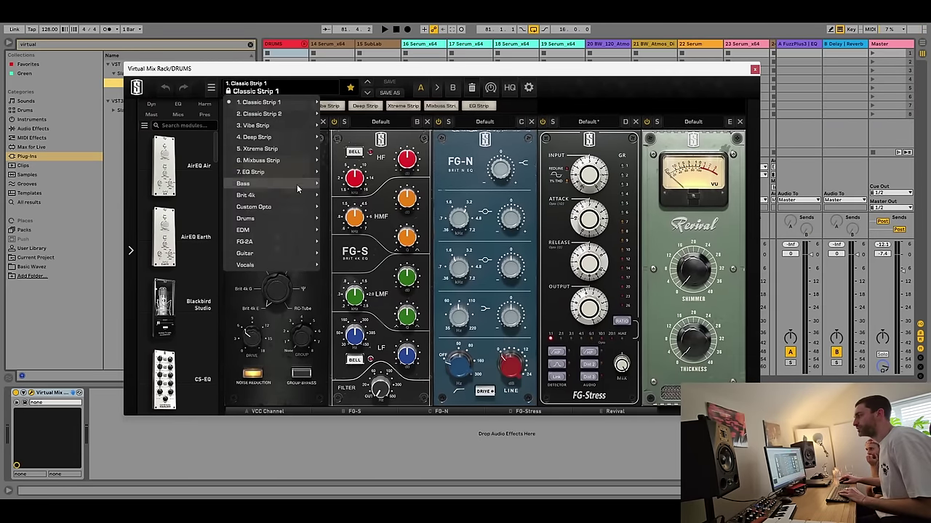
{"action": "mouse_move", "coordinate": [262, 219]}
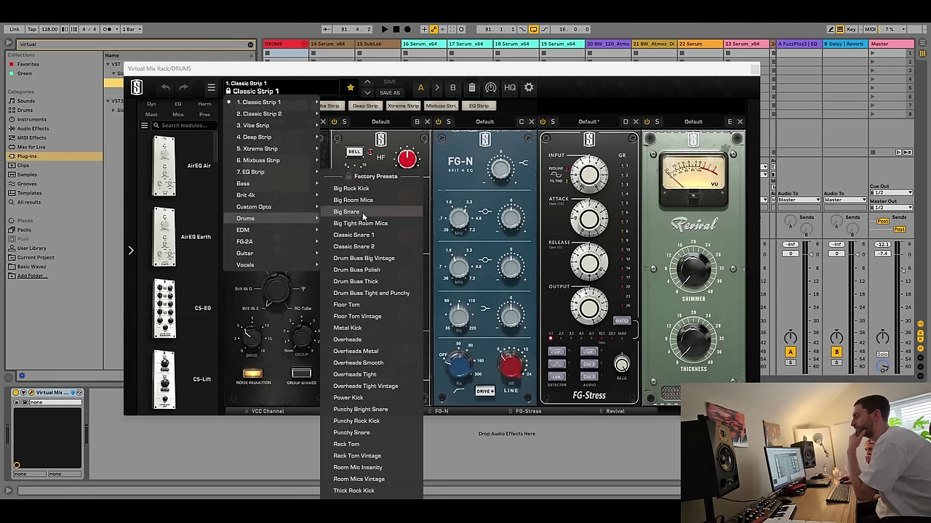
{"action": "left_click", "coordinate": [374, 270]}
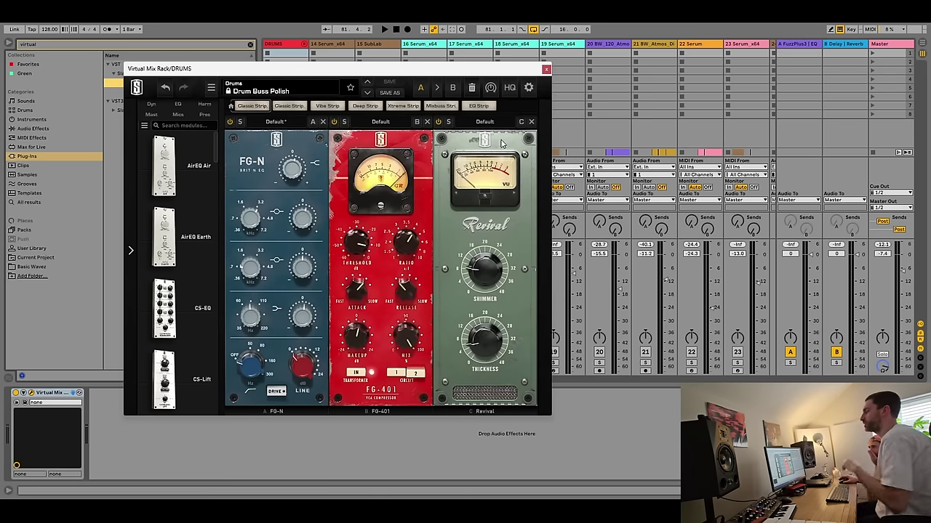
Audition the drum bus preset and fine-tune the FG-N equalizer's high-frequency gain during playback.
{"action": "key", "text": "space"}
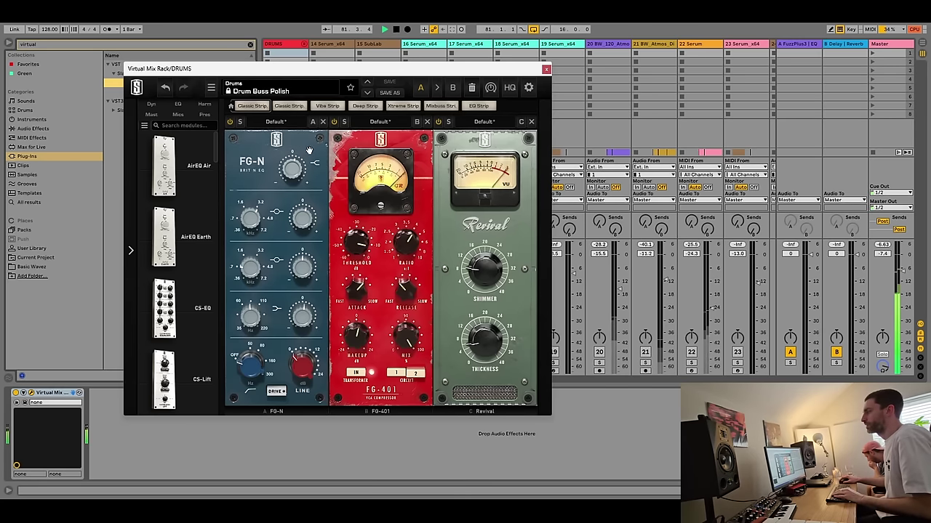
{"action": "key", "text": "space"}
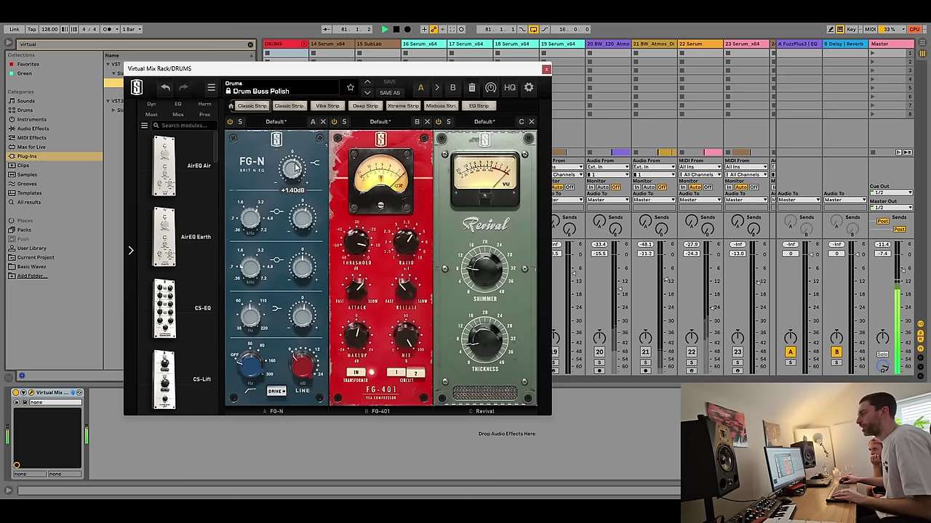
{"action": "left_click_drag", "start_coordinate": [295, 169], "coordinate": [296, 170]}
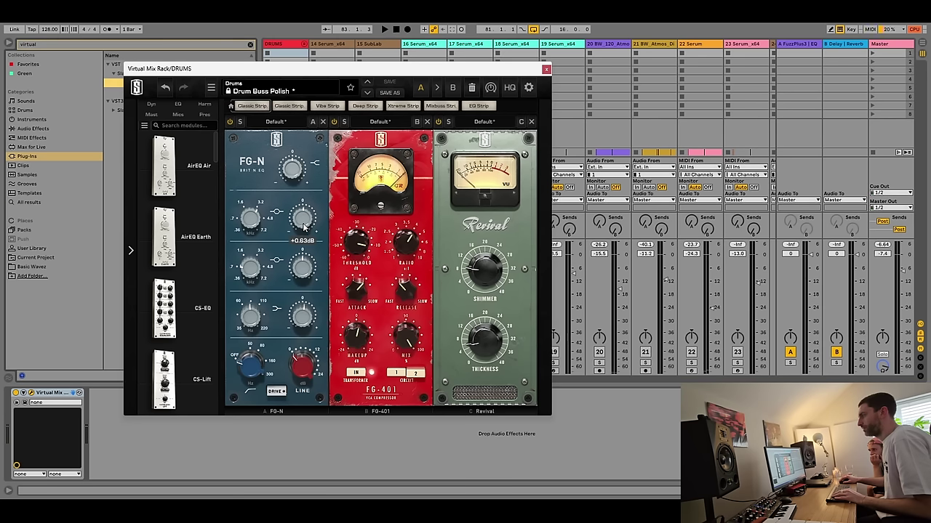
{"action": "key", "text": "space"}
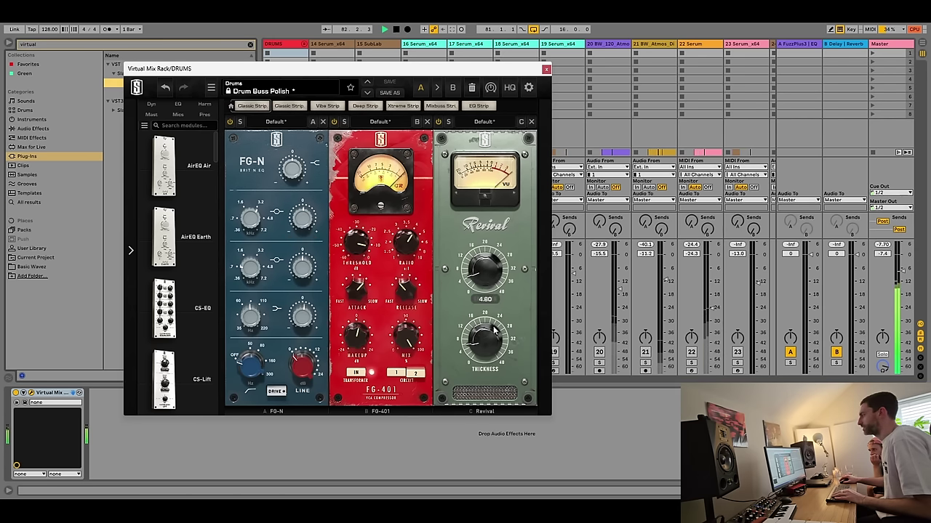
Compare the DRUMS group with Virtual Mix Rack bypassed and active, then stop playback and close the plug-in window.
{"action": "left_click", "coordinate": [15, 393]}
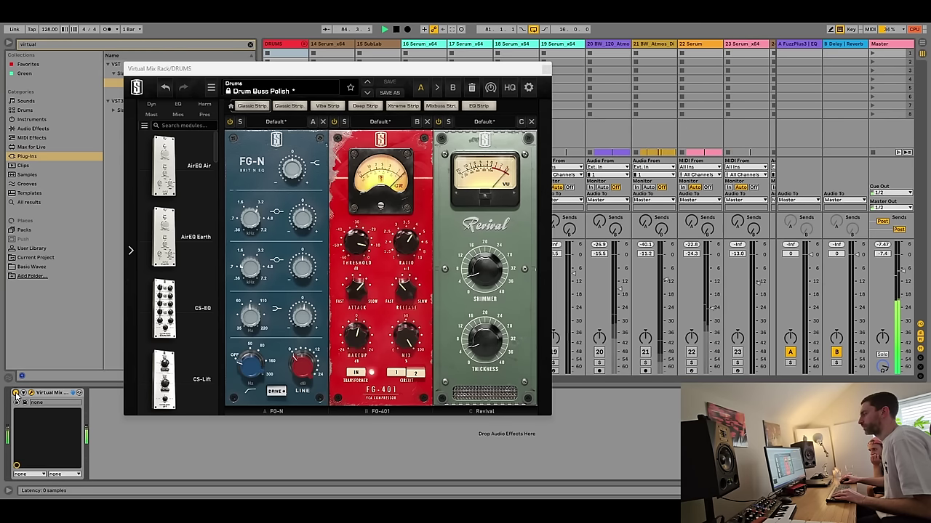
{"action": "key", "text": "space"}
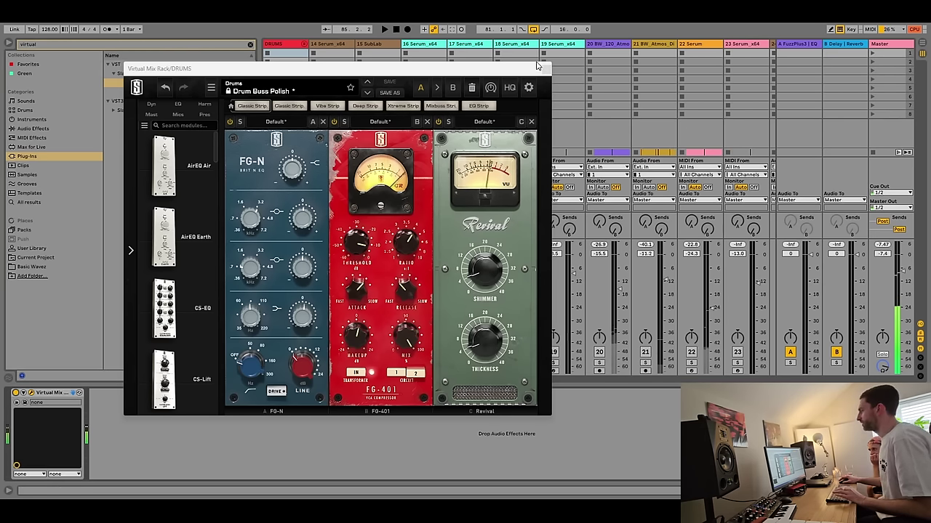
{"action": "left_click", "coordinate": [547, 70]}
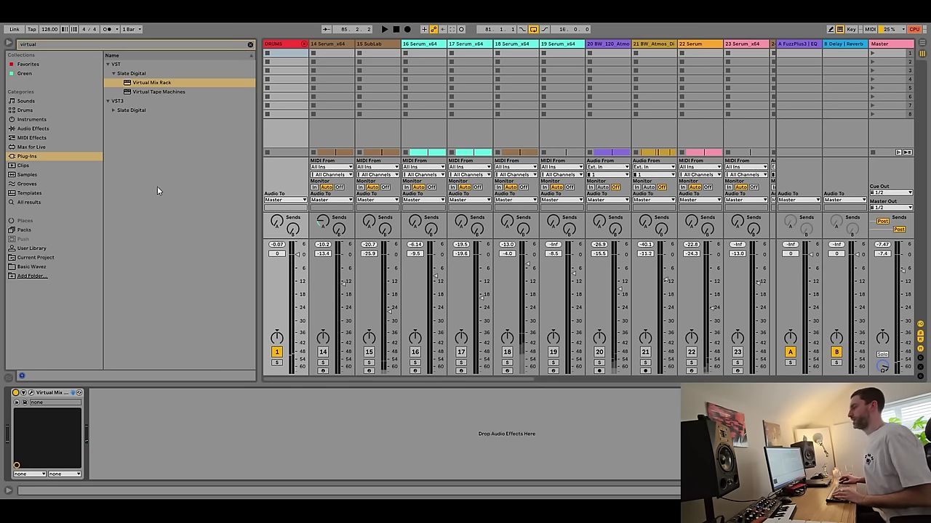
Search the plug-ins for "soo" and add soothe2_x64 after Virtual Mix Rack on the DRUMS group.
{"action": "left_click", "coordinate": [47, 44]}
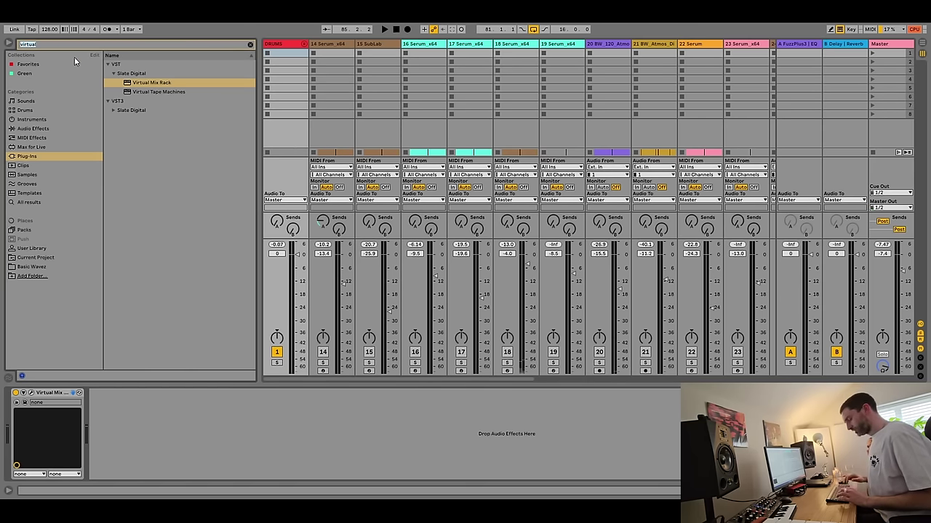
{"action": "type", "text": "soth"}
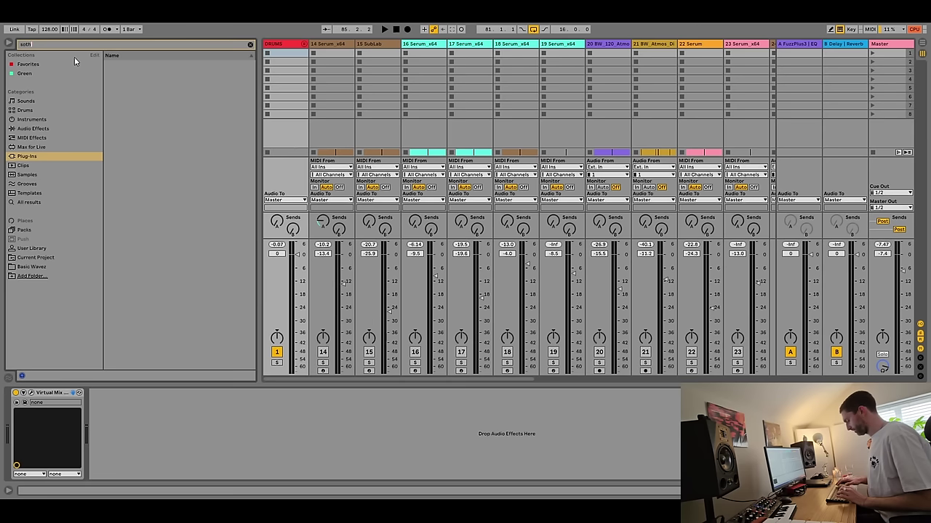
{"action": "key", "text": "BackSpace"}
{"action": "key", "text": "BackSpace"}
{"action": "type", "text": "o"}
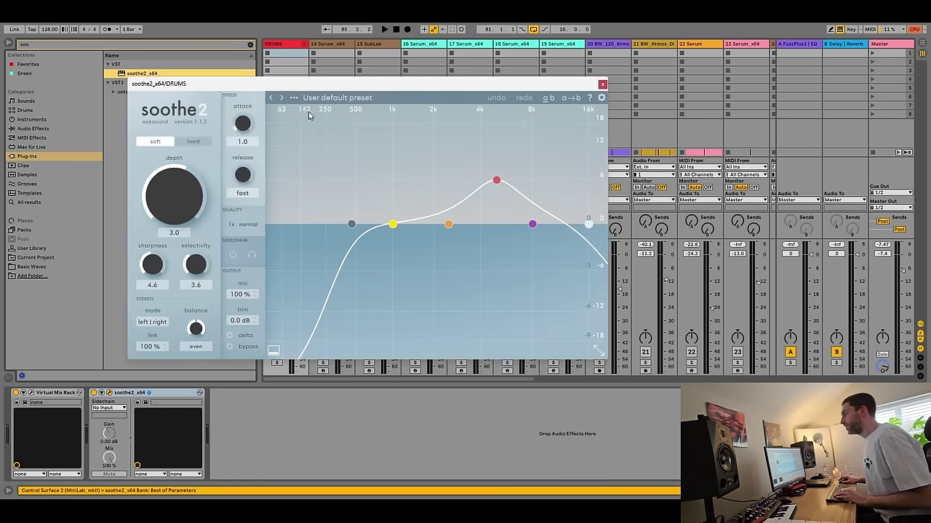
Load soothe2's Drum room harsh preset from its Drums presets and audition it on the DRUMS group.
{"action": "left_click", "coordinate": [294, 98]}
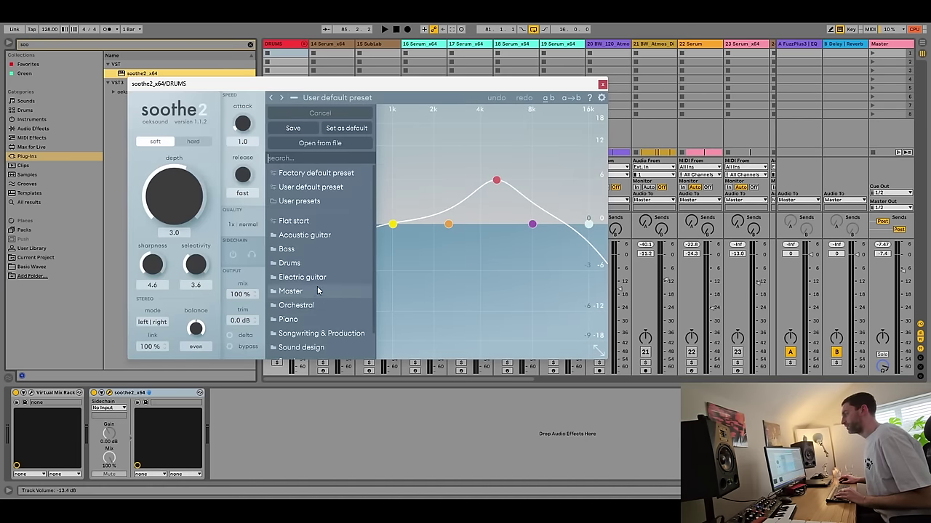
{"action": "left_click", "coordinate": [305, 265]}
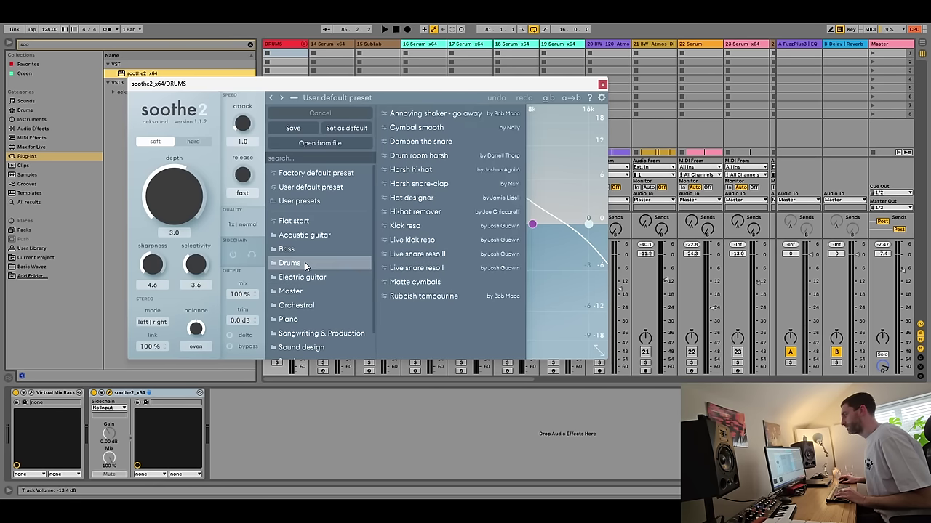
{"action": "left_click", "coordinate": [436, 156]}
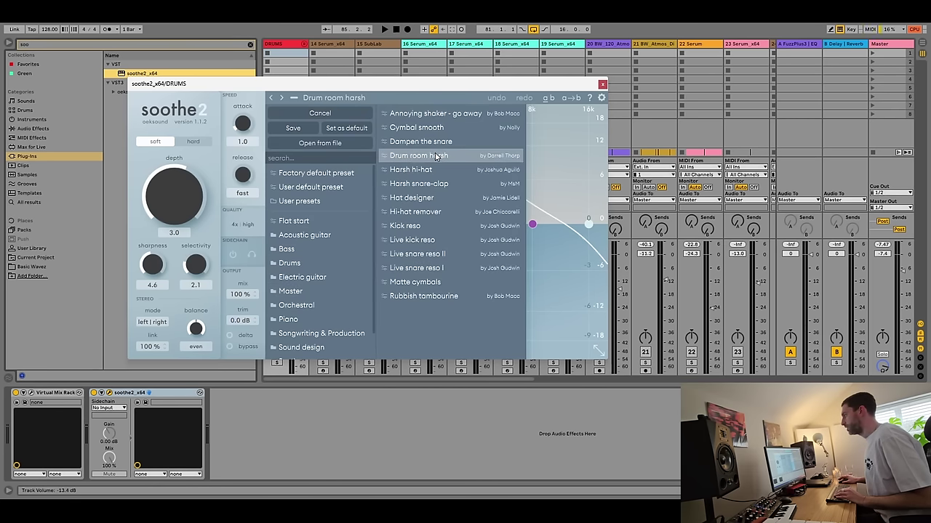
{"action": "left_click", "coordinate": [571, 428]}
{"action": "key", "text": "space"}
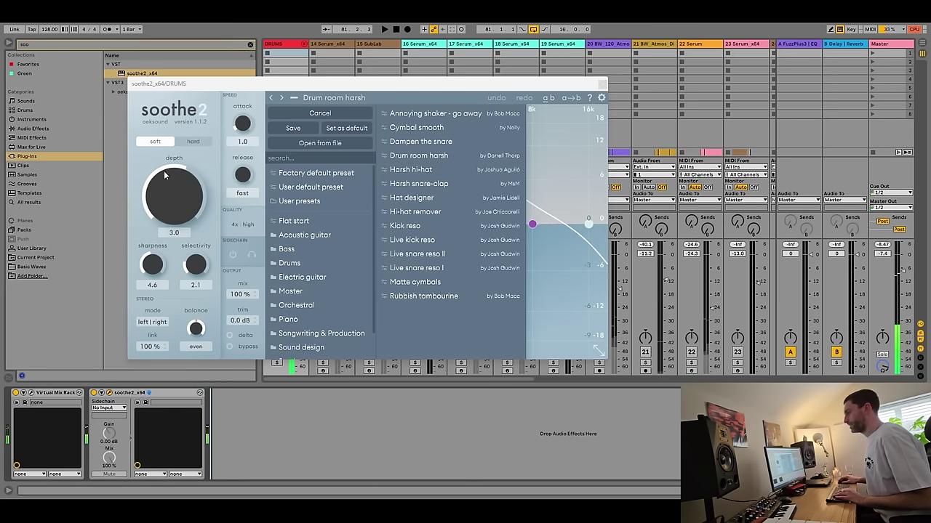
Lower soothe2's depth to about -0.6 on the DRUMS group, compare it bypassed and active during playback, and close its window.
{"action": "left_click_drag", "start_coordinate": [180, 197], "coordinate": [187, 191]}
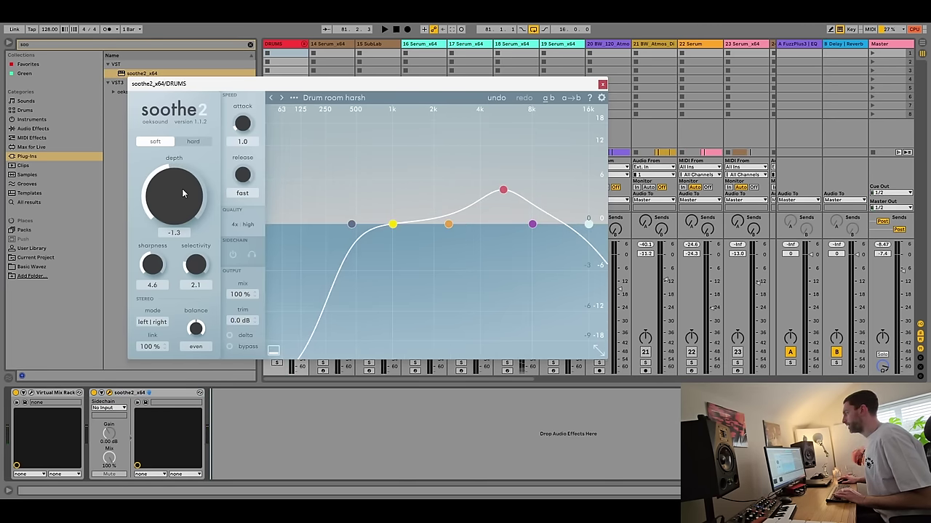
{"action": "key", "text": "space"}
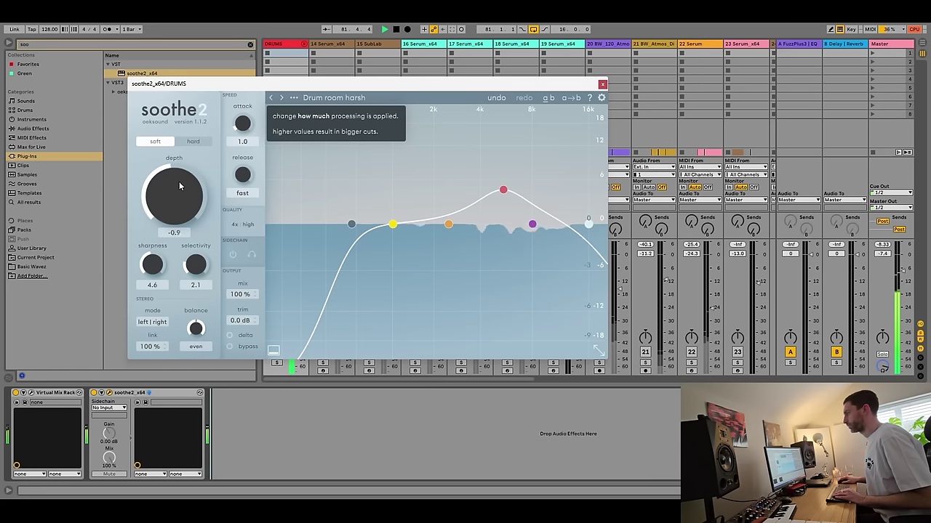
{"action": "left_click", "coordinate": [94, 395]}
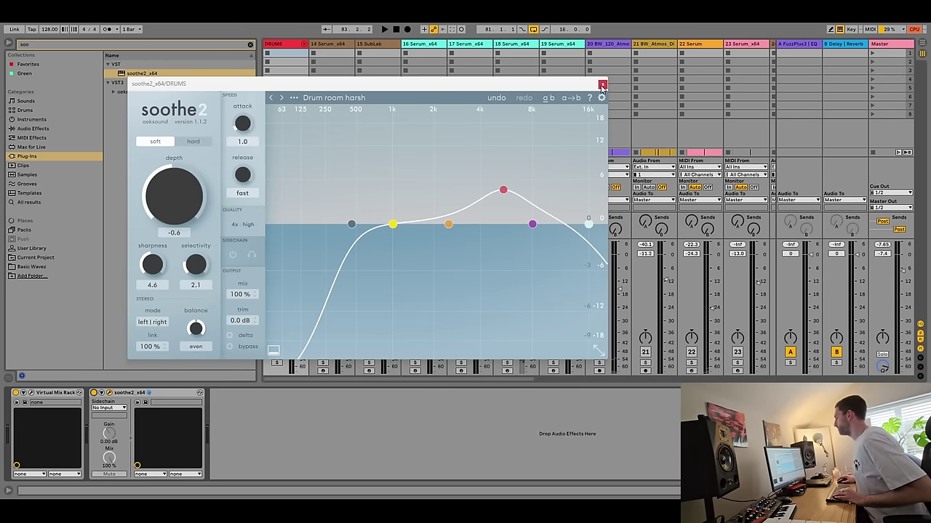
{"action": "left_click", "coordinate": [601, 85]}
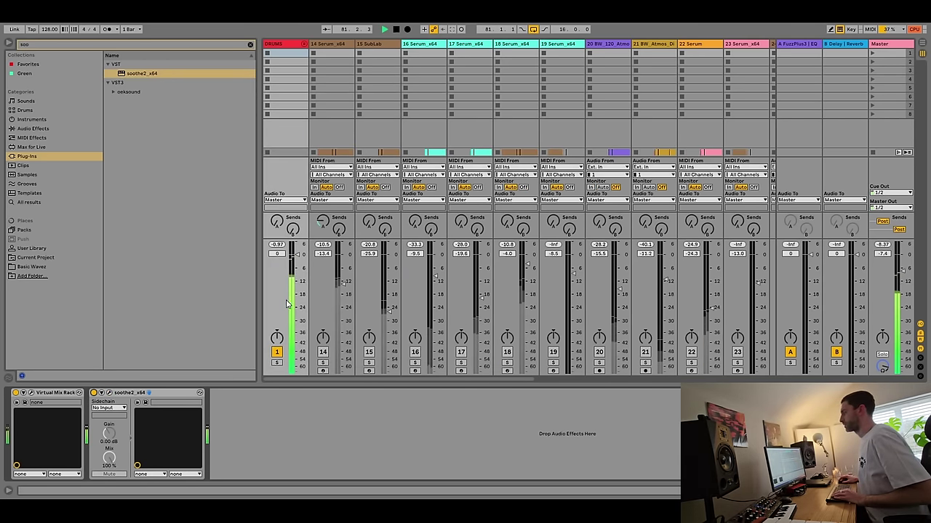
Unfold the DRUMS group and audition the BTD Kick 50Hz track in the mix.
{"action": "left_click", "coordinate": [304, 45]}
{"action": "left_click", "coordinate": [324, 55]}
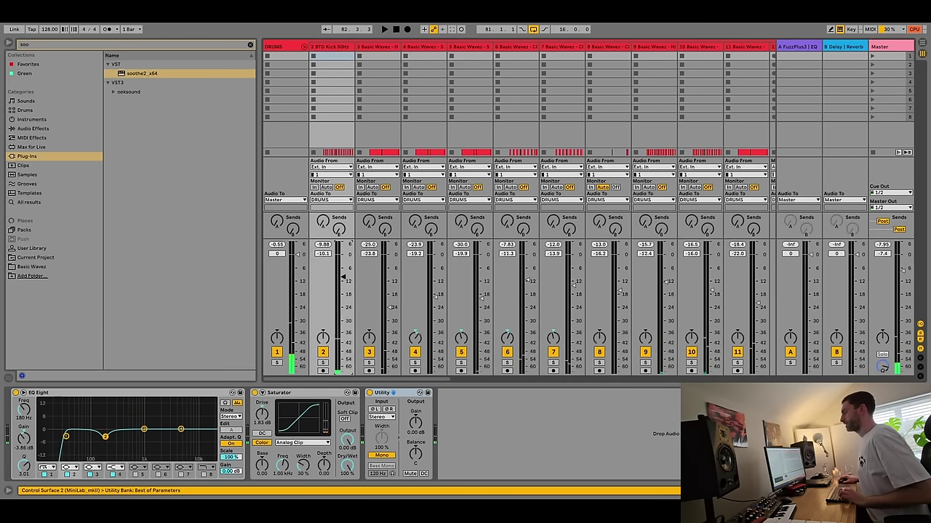
{"action": "key", "text": "space"}
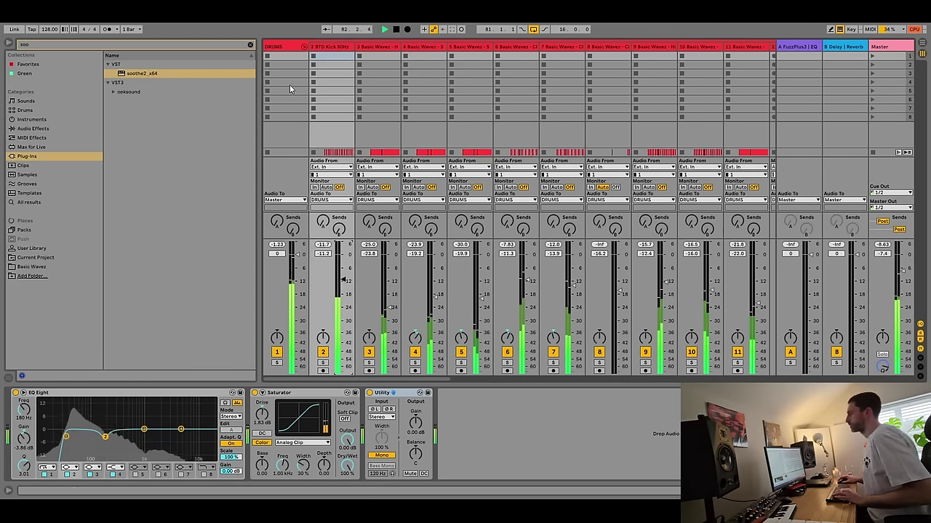
Collapse the DRUMS group and compare it with Virtual Mix Rack and soothe2 bypassed and active.
{"action": "left_click", "coordinate": [283, 56]}
{"action": "left_click", "coordinate": [304, 46]}
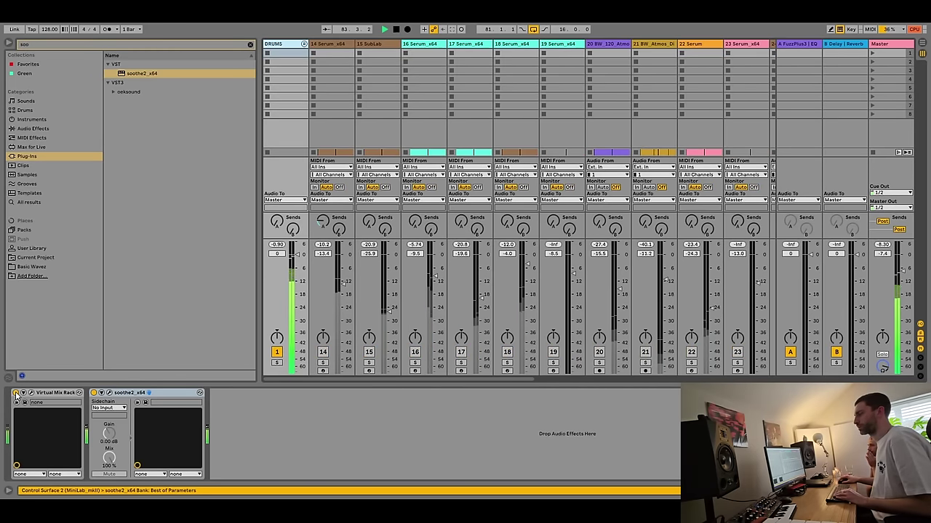
{"action": "left_click", "coordinate": [16, 395]}
{"action": "left_click", "coordinate": [94, 393]}
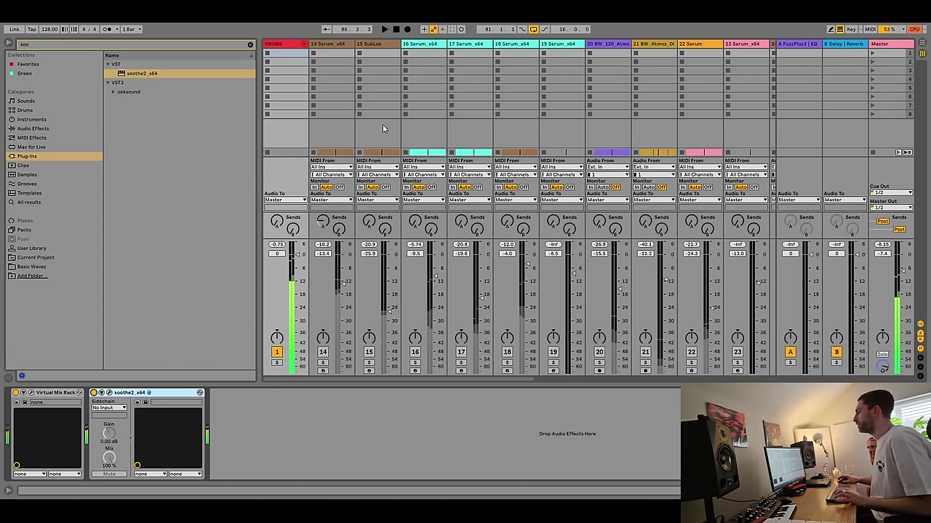
Set the playback start to bar 17 on the 14 Serum_x64 track in the arrangement and return to the mixer.
{"action": "key", "text": "Tab"}
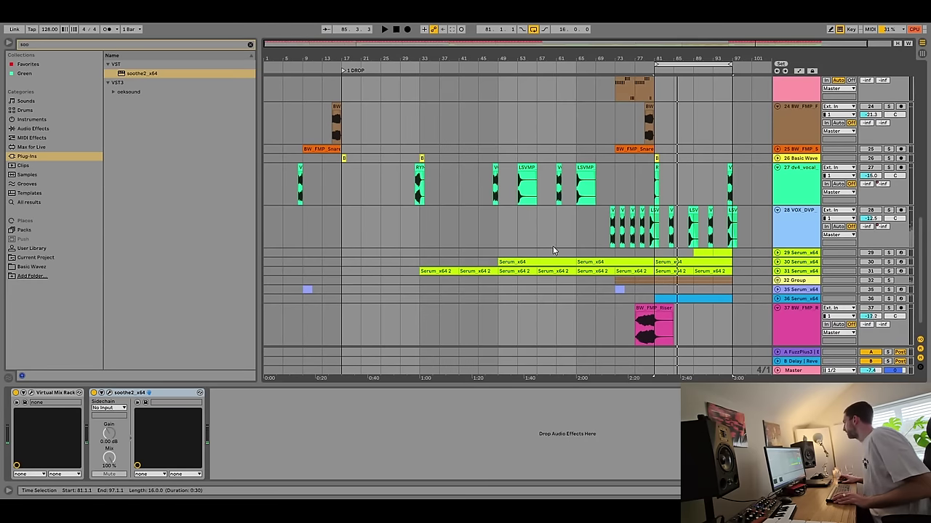
{"action": "scroll", "coordinate": [553, 246], "scroll_direction": "up", "scroll_amount": 10}
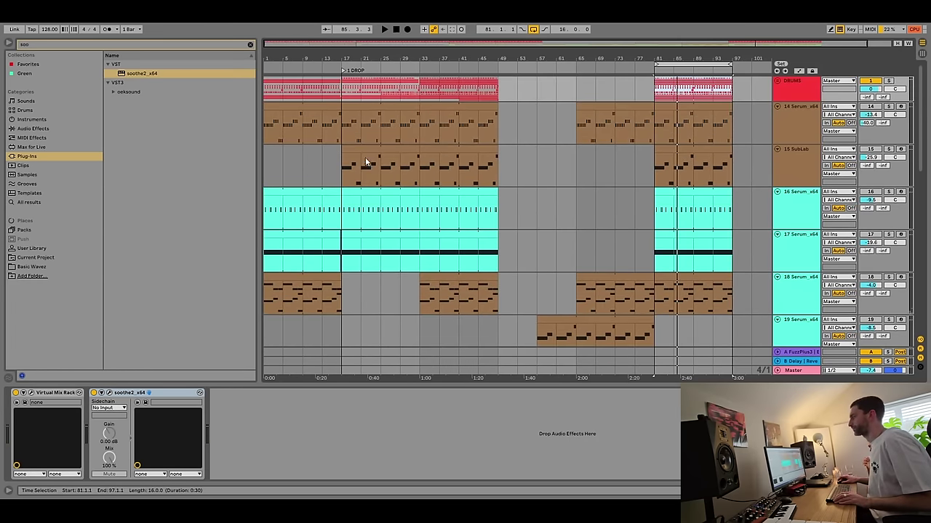
{"action": "left_click", "coordinate": [366, 162]}
{"action": "left_click", "coordinate": [366, 111]}
{"action": "key", "text": "Tab"}
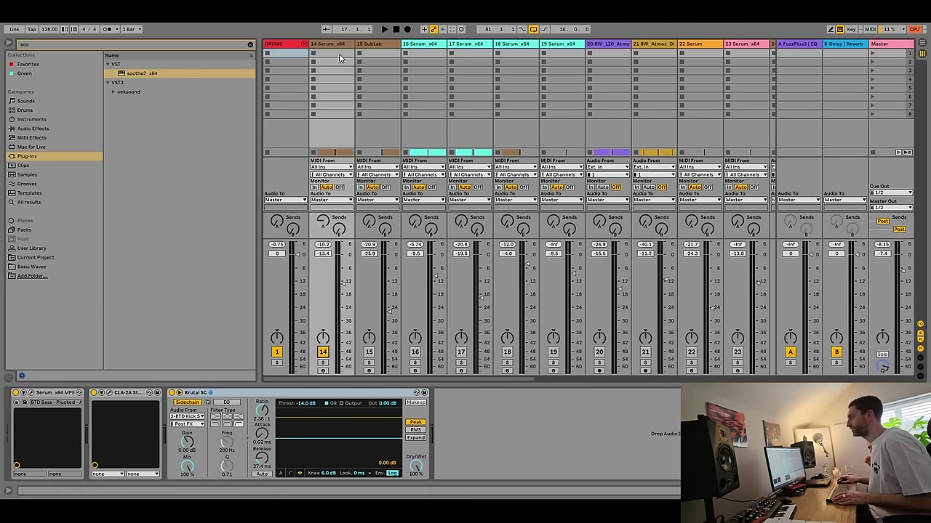
Play the drop from bar 17 and raise the 14 Serum_x64 track's volume to -10.5 dB.
{"action": "key", "text": "Tab"}
{"action": "key", "text": "space"}
{"action": "key", "text": "Tab"}
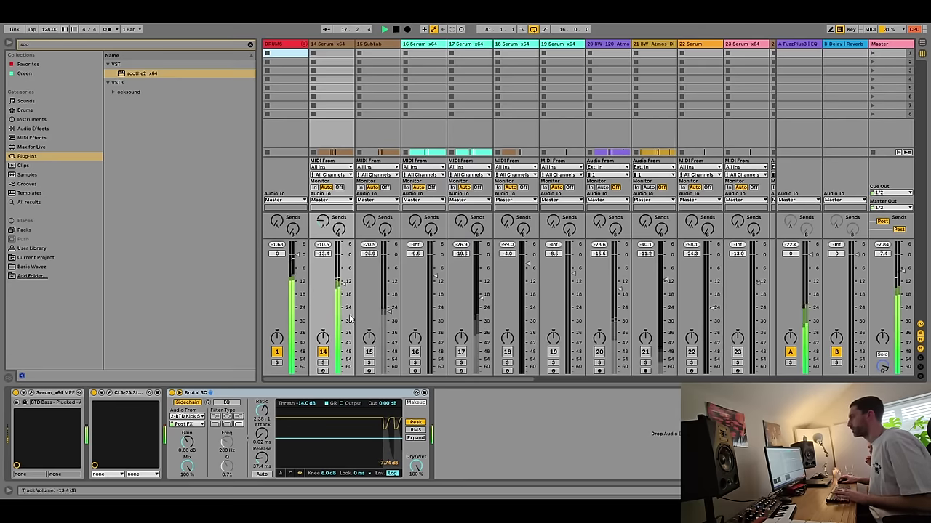
{"action": "left_click", "coordinate": [325, 45]}
{"action": "left_click_drag", "start_coordinate": [352, 277], "coordinate": [352, 275]}
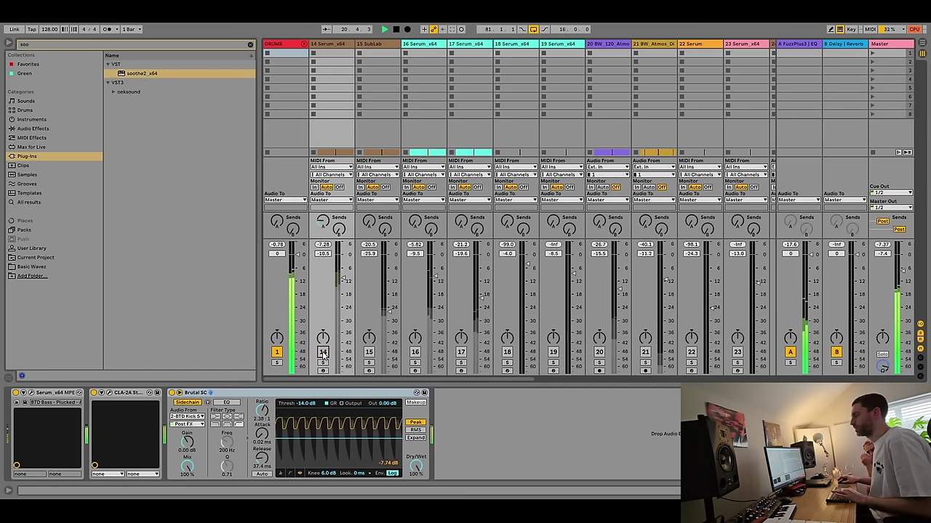
Check the CLA-2A compressor on 14 Serum_x64 while comparing the track muted and active, then close the plug-in window.
{"action": "left_click", "coordinate": [109, 392]}
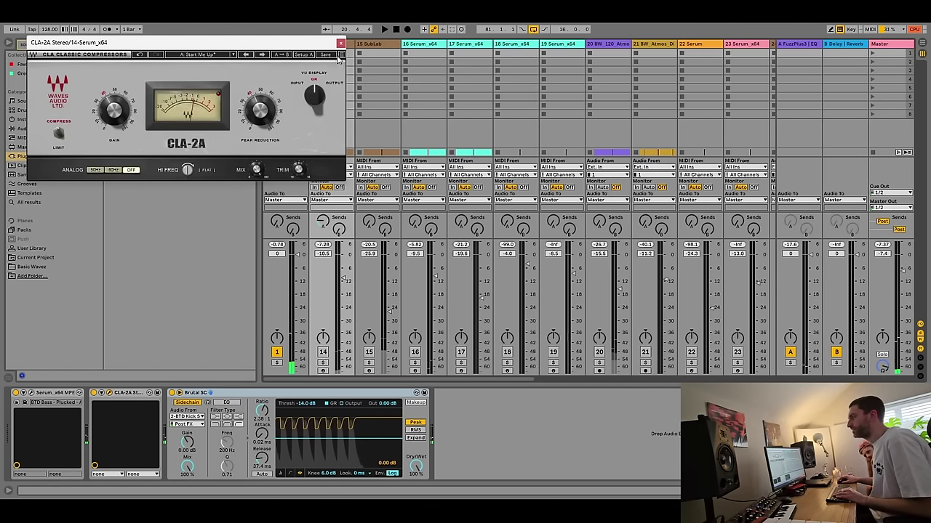
{"action": "key", "text": "space"}
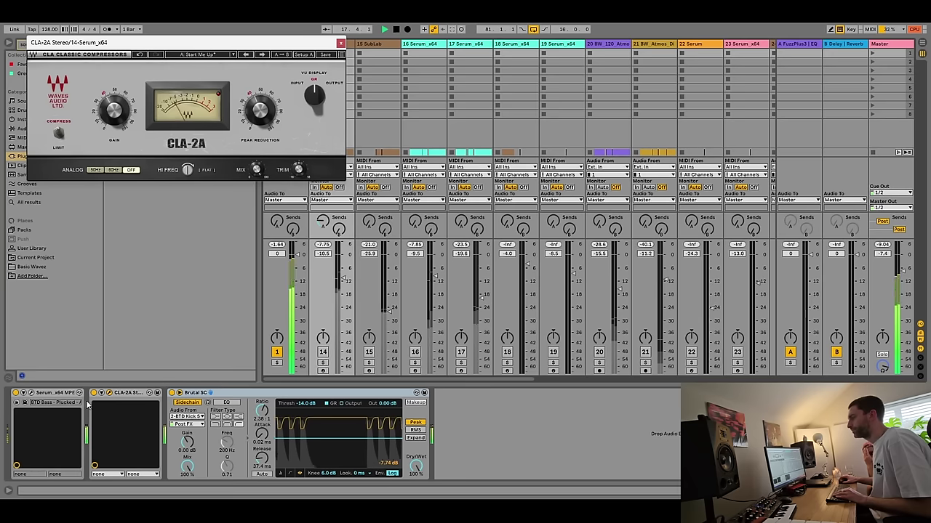
{"action": "left_click", "coordinate": [323, 352]}
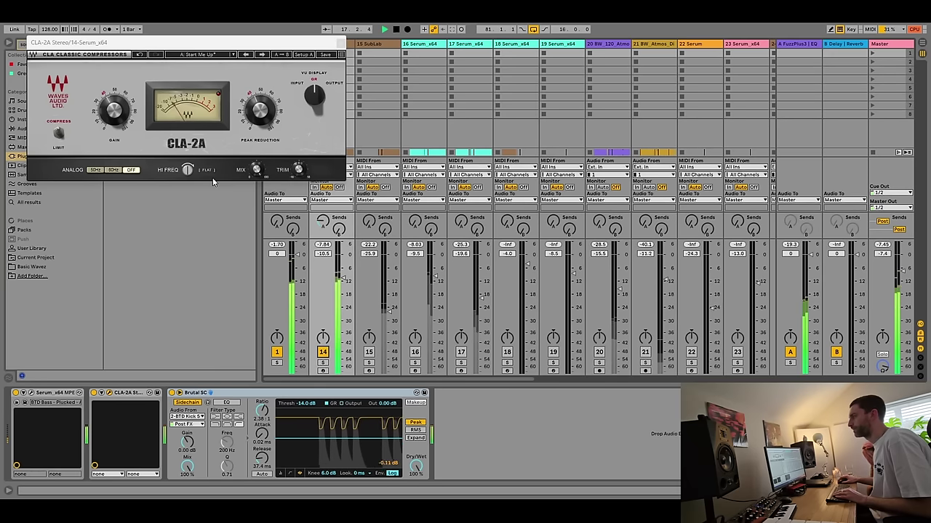
{"action": "left_click", "coordinate": [341, 43]}
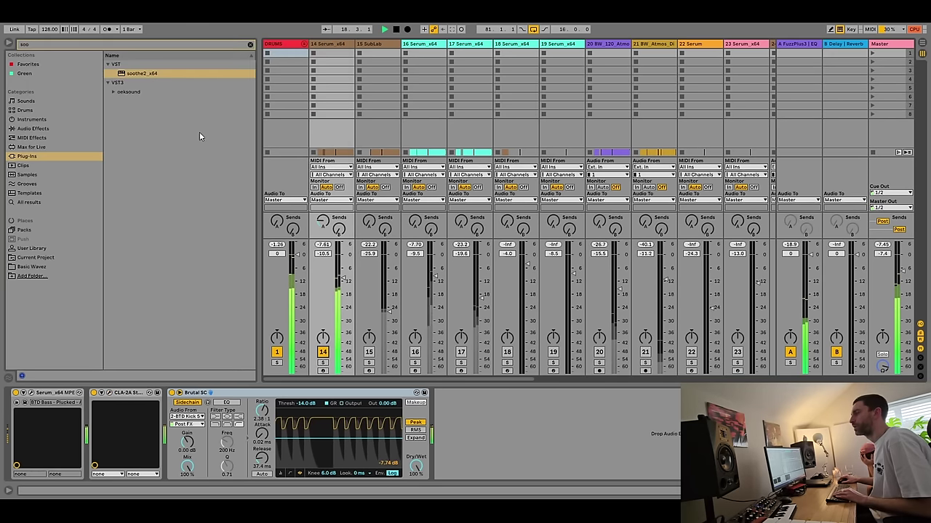
Add an EQ Eight from the EQ & Filters audio effects to 14 Serum_x64, placed between CLA-2A and Brutal SC.
{"action": "left_click", "coordinate": [40, 130]}
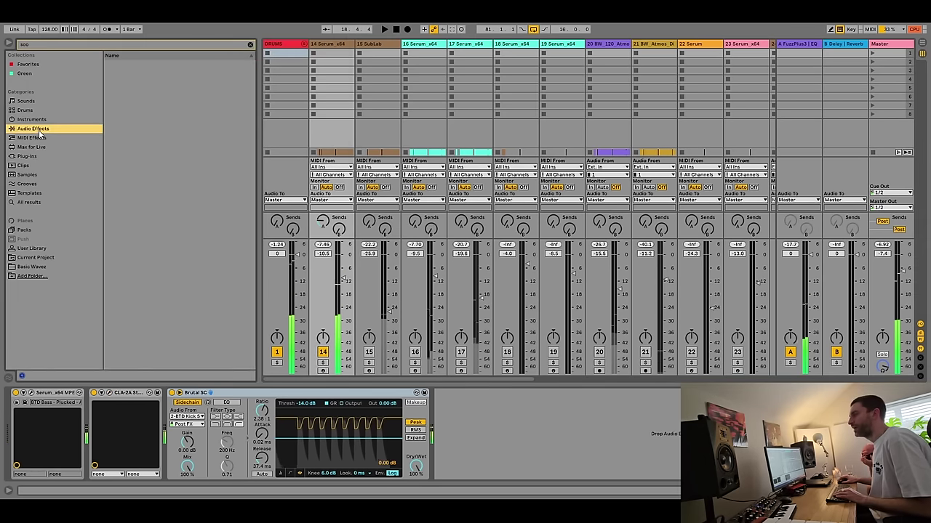
{"action": "left_click", "coordinate": [250, 44]}
{"action": "left_click", "coordinate": [109, 93]}
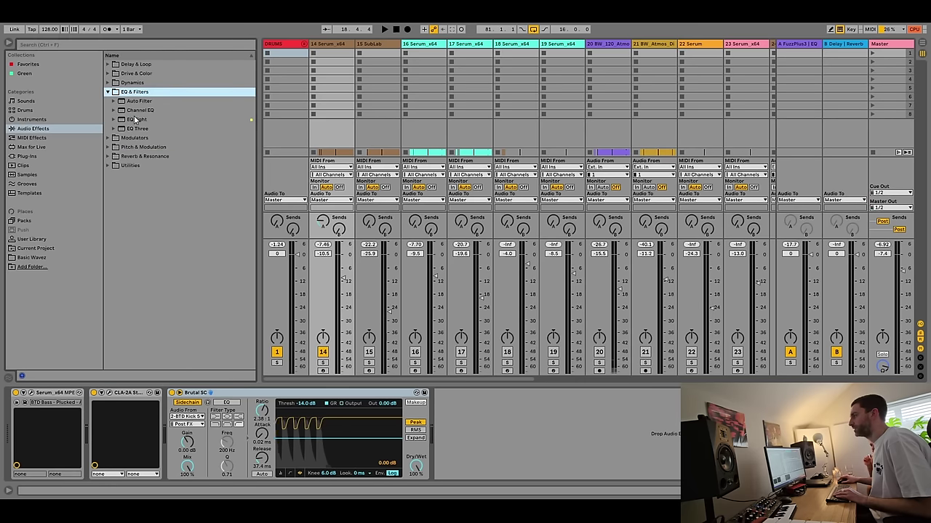
{"action": "double_click", "coordinate": [136, 119]}
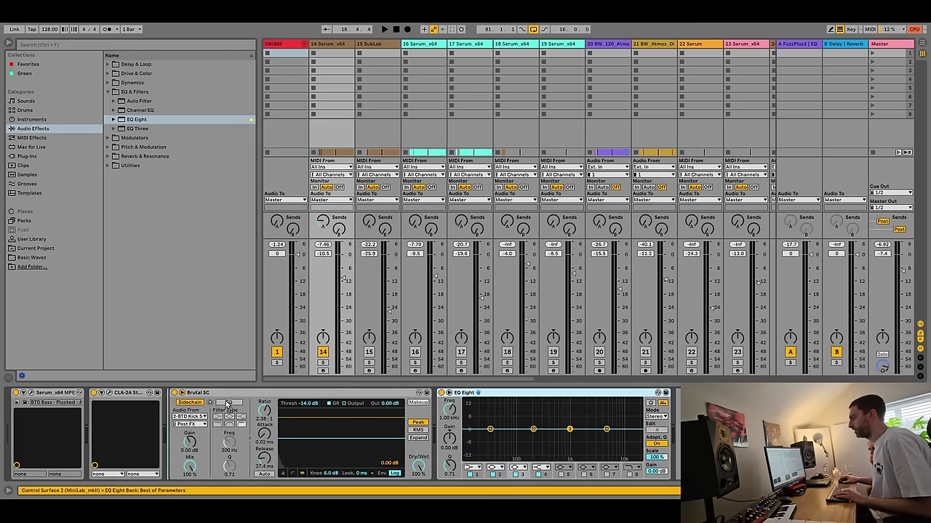
{"action": "left_click_drag", "start_coordinate": [209, 403], "coordinate": [213, 451]}
Set EQ Eight's first band to a low cut at about 80 Hz and audition the bass.
{"action": "left_click", "coordinate": [207, 469]}
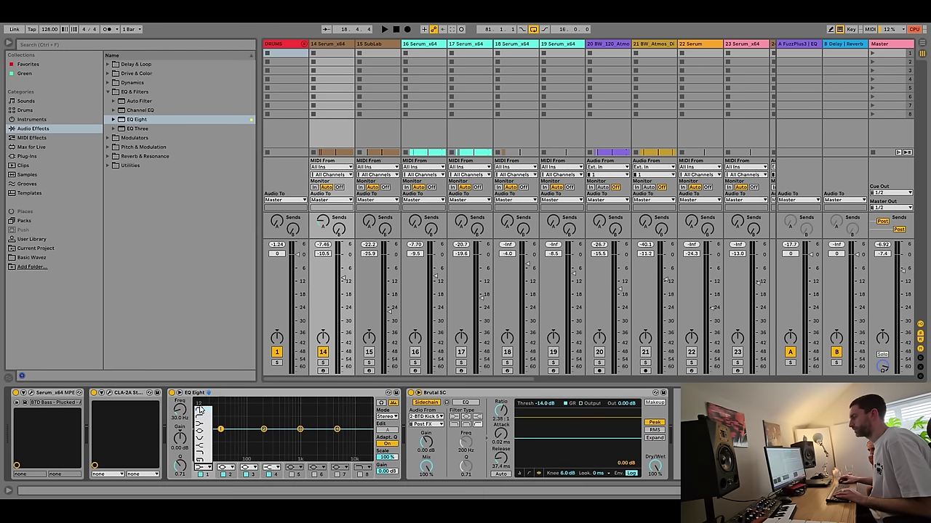
{"action": "left_click", "coordinate": [202, 416]}
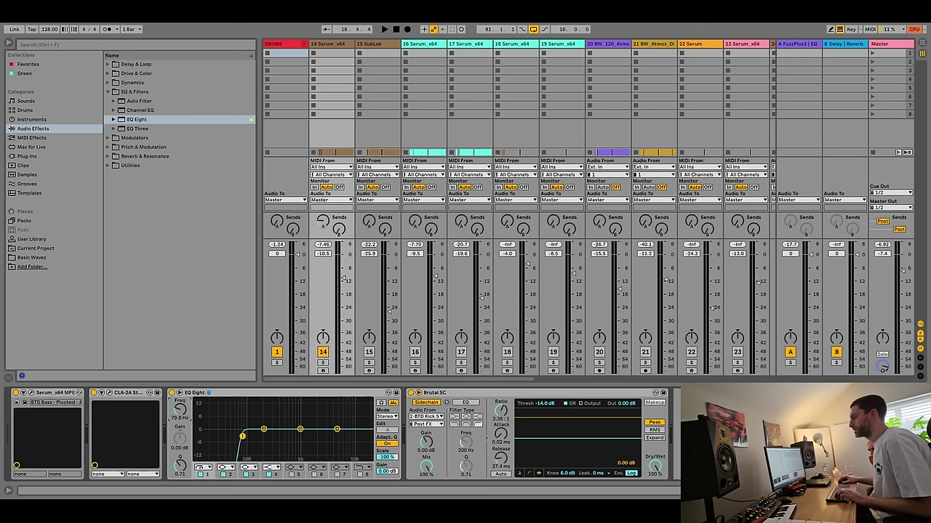
{"action": "key", "text": "space"}
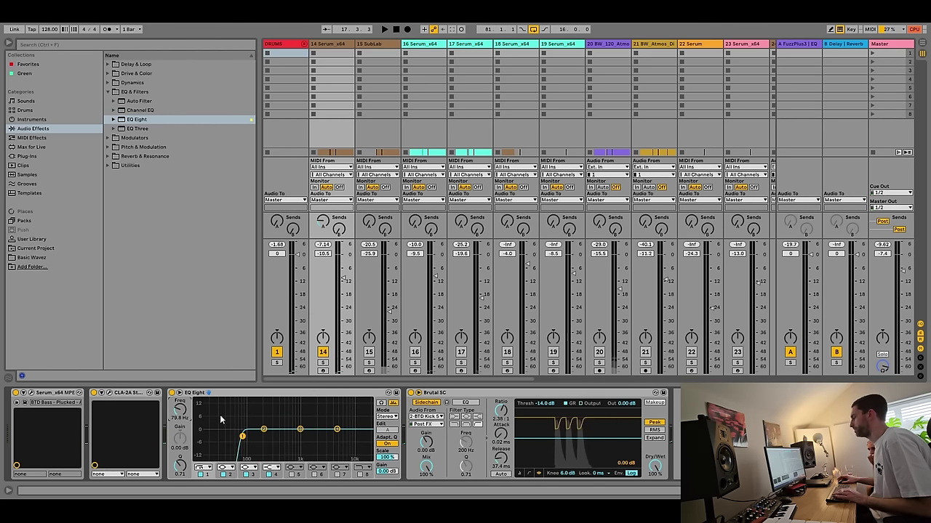
{"action": "key", "text": "space"}
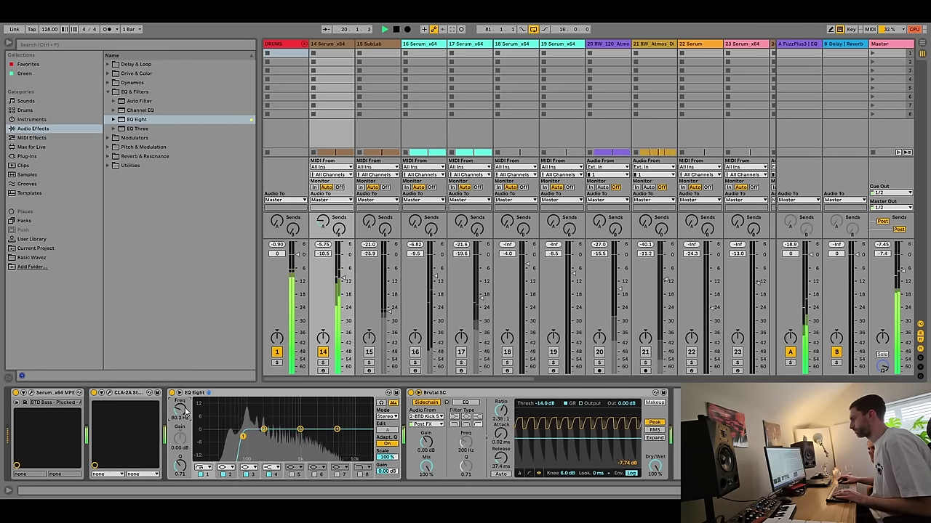
{"action": "key", "text": "space"}
Solo the 14 Serum_x64 track and add a Utility from the Utilities audio effects after Brutal SC.
{"action": "left_click", "coordinate": [552, 394]}
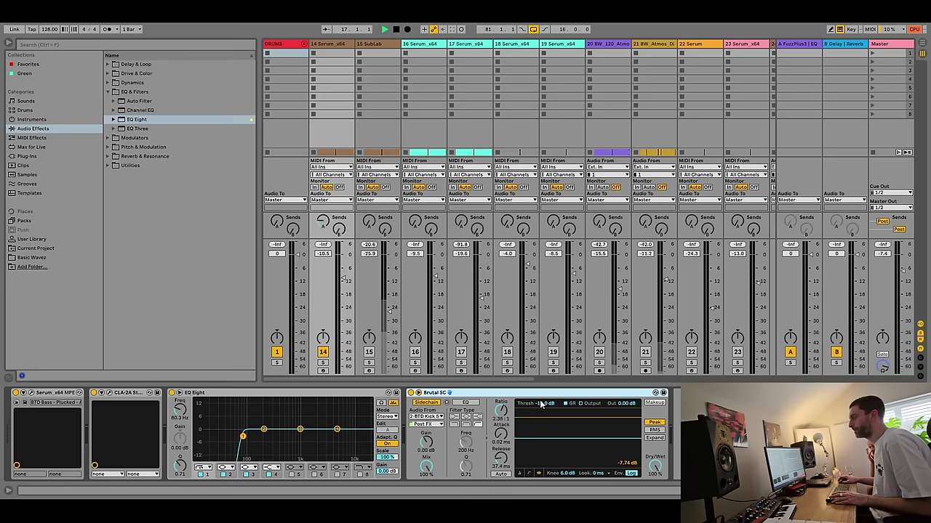
{"action": "left_click", "coordinate": [323, 362]}
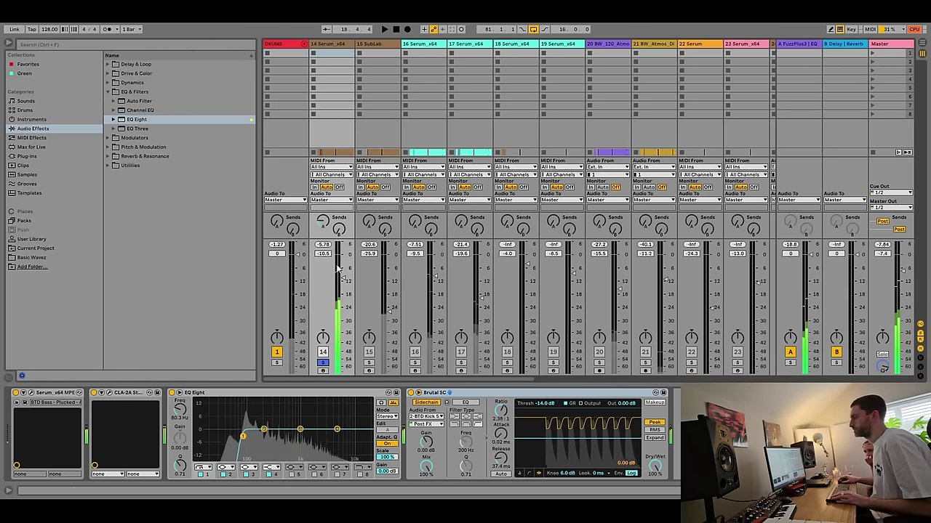
{"action": "left_click", "coordinate": [107, 165]}
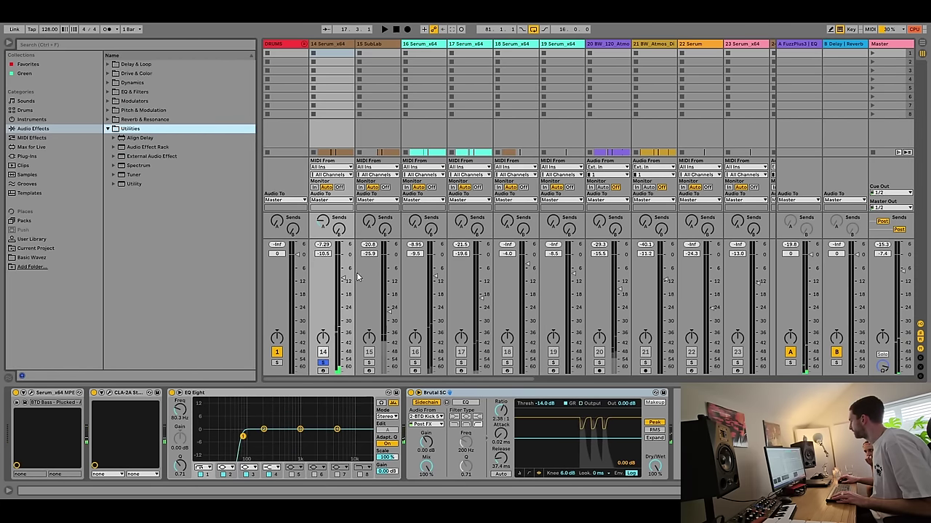
{"action": "left_click", "coordinate": [112, 186]}
{"action": "left_click", "coordinate": [113, 186]}
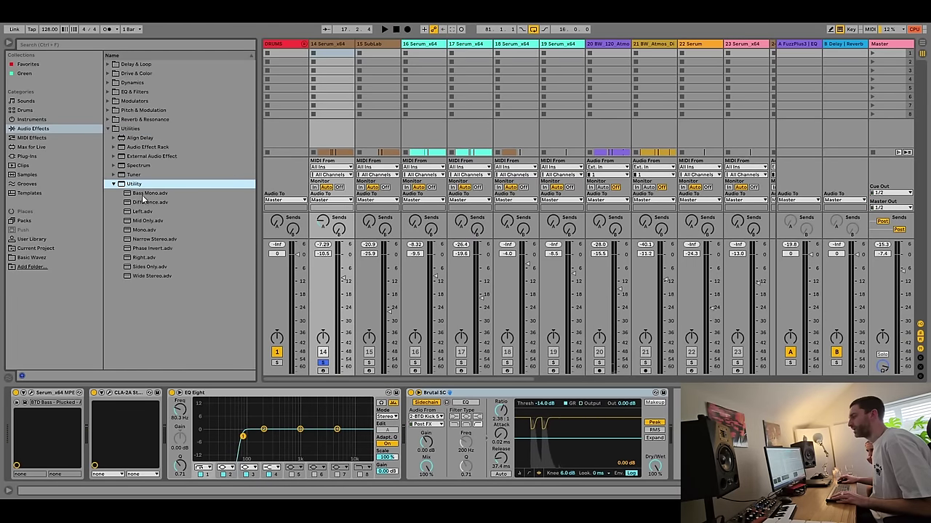
Audition 14 Serum_x64 in solo, unsolo it, and balance the volumes at -2.0 dB for DRUMS and -11.5 dB for 14 Serum_x64.
{"action": "key", "text": "space"}
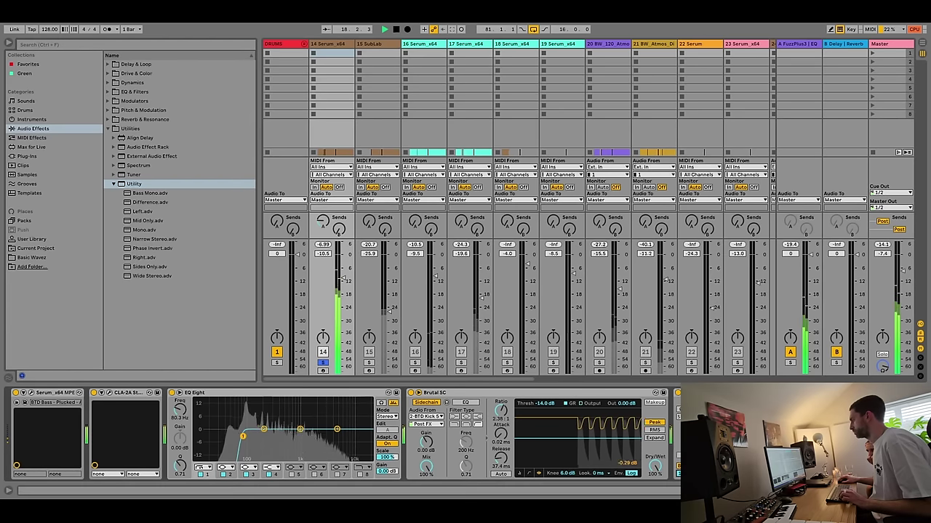
{"action": "key", "text": "space"}
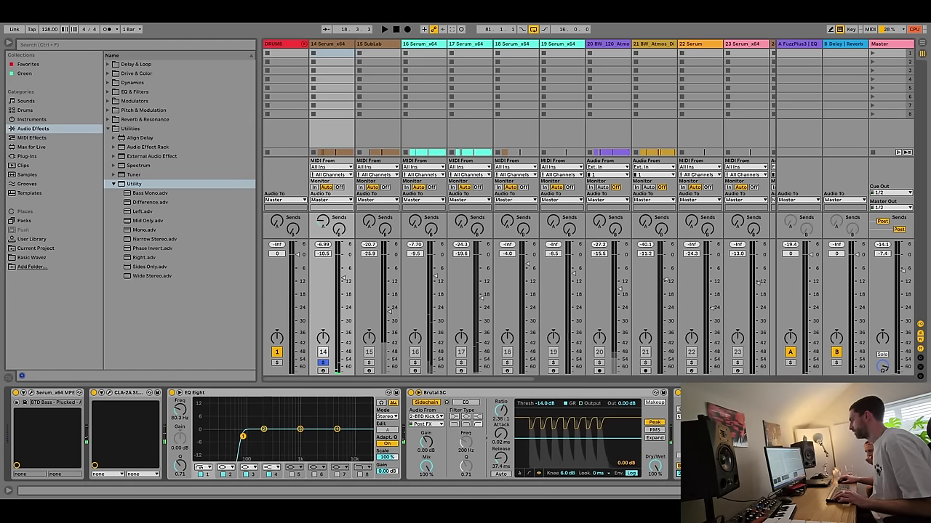
{"action": "key", "text": "space"}
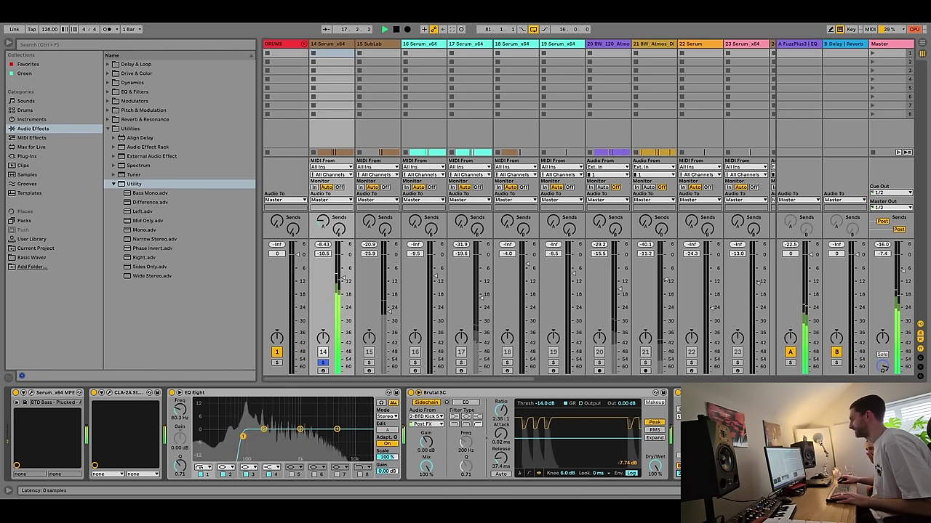
{"action": "left_click", "coordinate": [323, 363]}
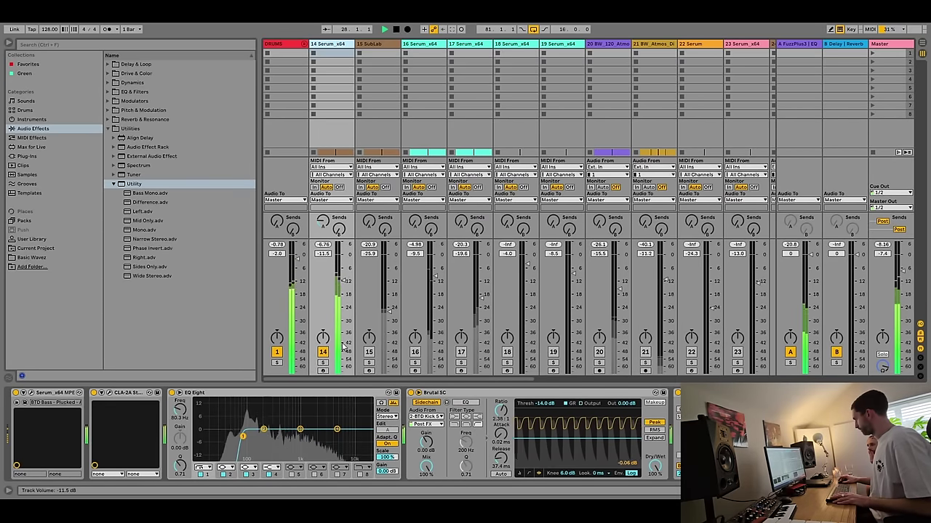
Delete the CLA-2A compressor from the 15 SubLab track's device chain.
{"action": "left_click", "coordinate": [372, 43]}
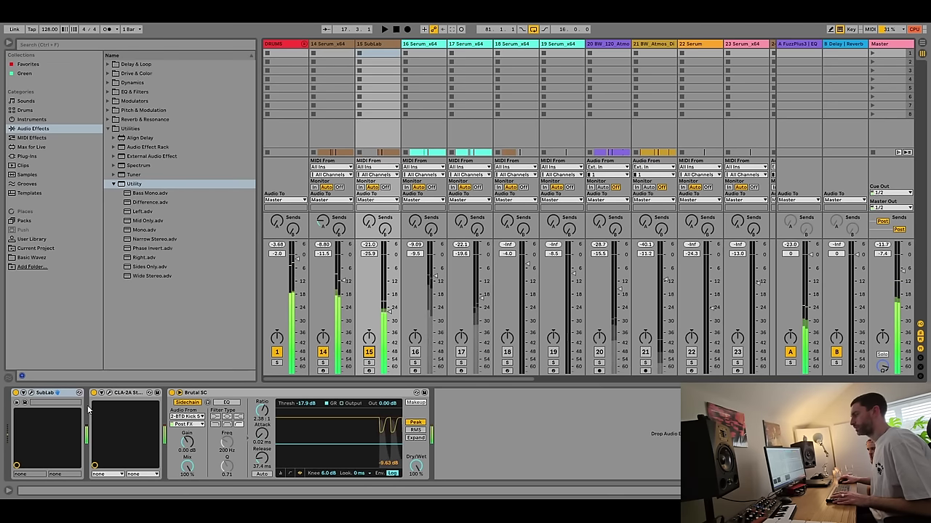
{"action": "left_click", "coordinate": [120, 393]}
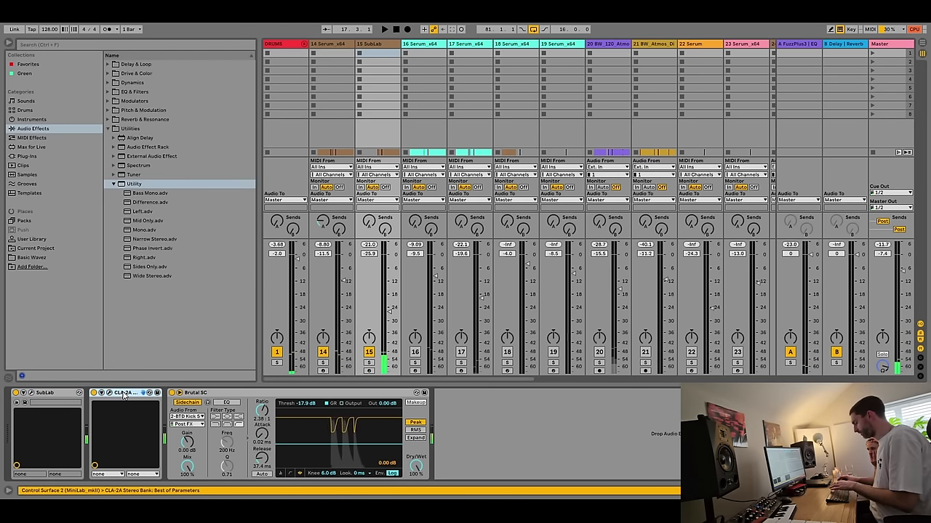
{"action": "key", "text": "Delete"}
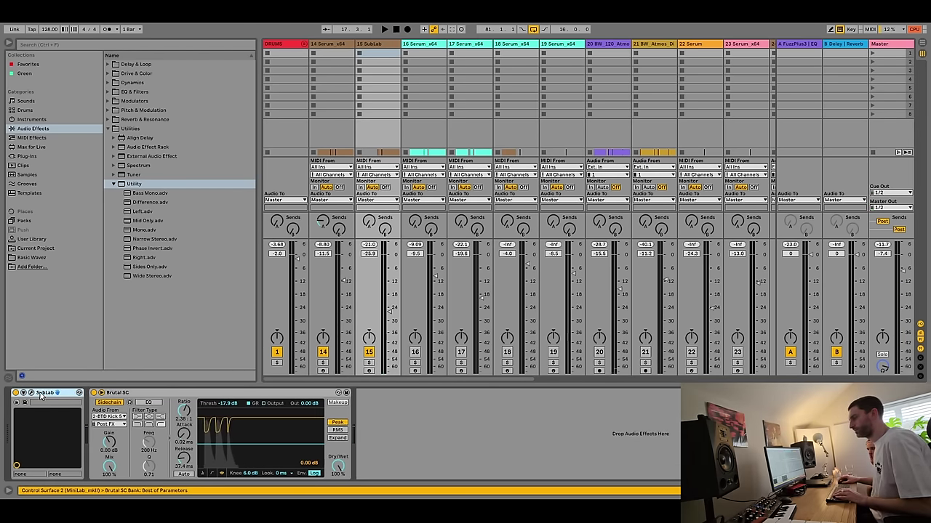
Open SubLab's plug-in window on the 15 SubLab track, inspect the sound settings and close it.
{"action": "left_click", "coordinate": [32, 393]}
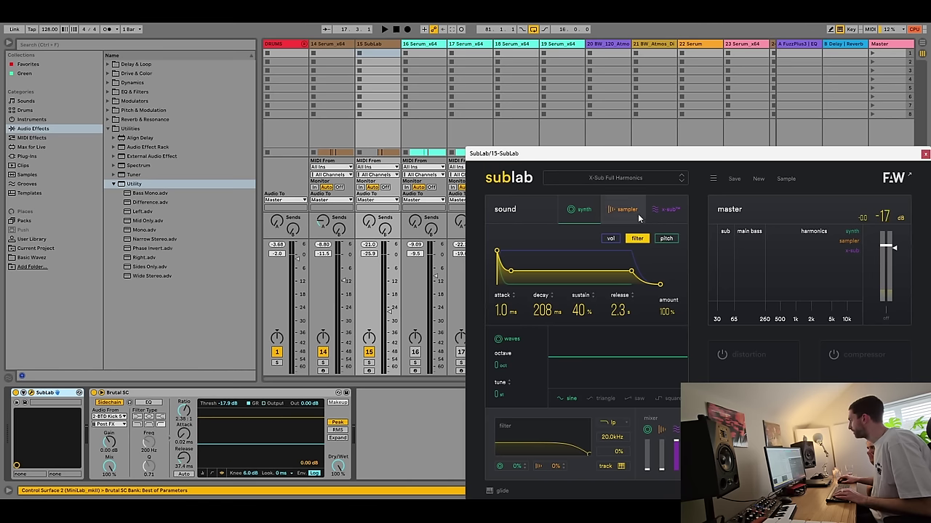
{"action": "left_click_drag", "start_coordinate": [882, 158], "coordinate": [715, 106]}
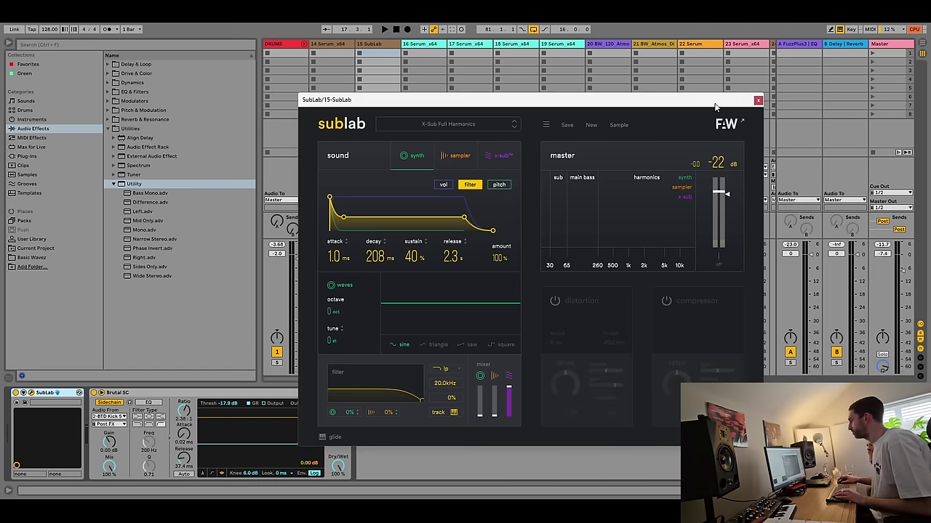
{"action": "left_click", "coordinate": [759, 102]}
Raise the 15 SubLab volume to -19.1 dB and set its Brutal SC threshold to -18.2 dB.
{"action": "key", "text": "Left"}
{"action": "key", "text": "Right"}
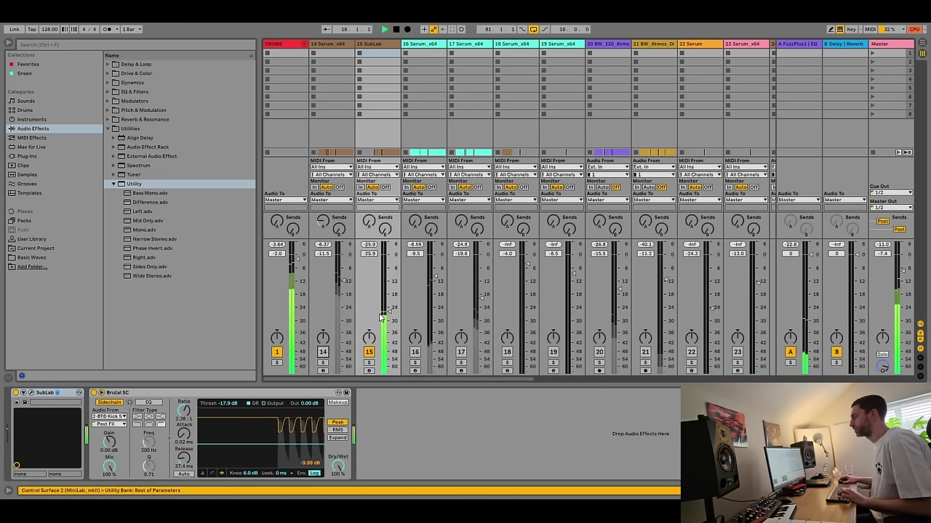
{"action": "left_click_drag", "start_coordinate": [390, 313], "coordinate": [390, 295]}
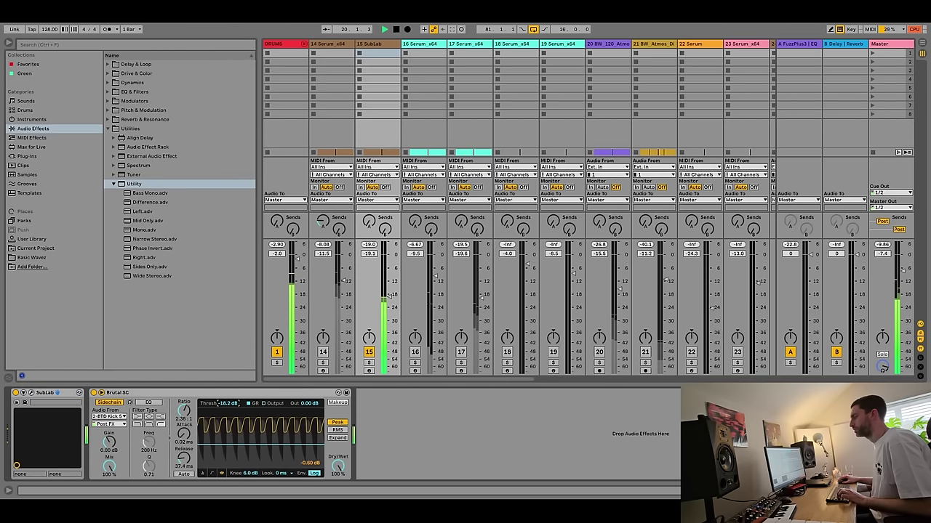
{"action": "left_click_drag", "start_coordinate": [230, 403], "coordinate": [230, 406]}
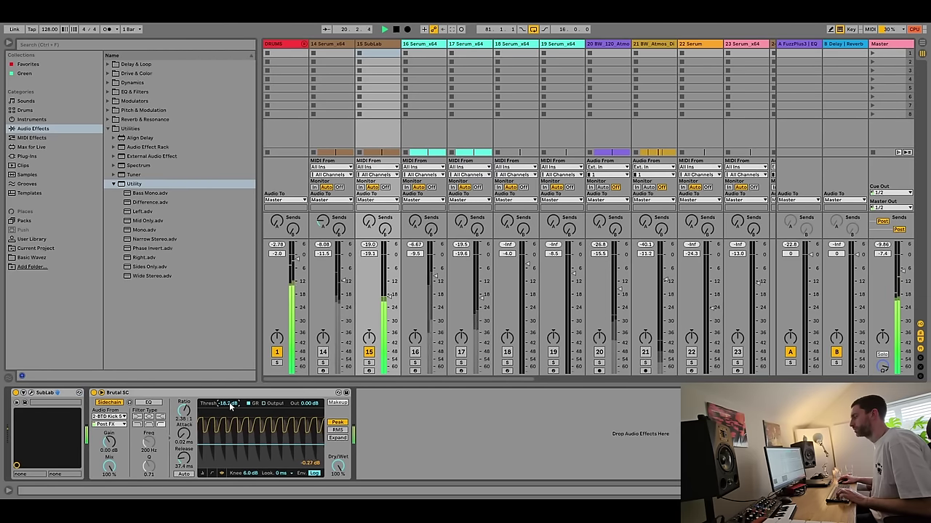
Add an EQ Eight after Brutal SC on 15 SubLab and set its second band to a high cut at about 112 Hz.
{"action": "left_click", "coordinate": [108, 92]}
{"action": "left_click_drag", "start_coordinate": [136, 119], "coordinate": [443, 429]}
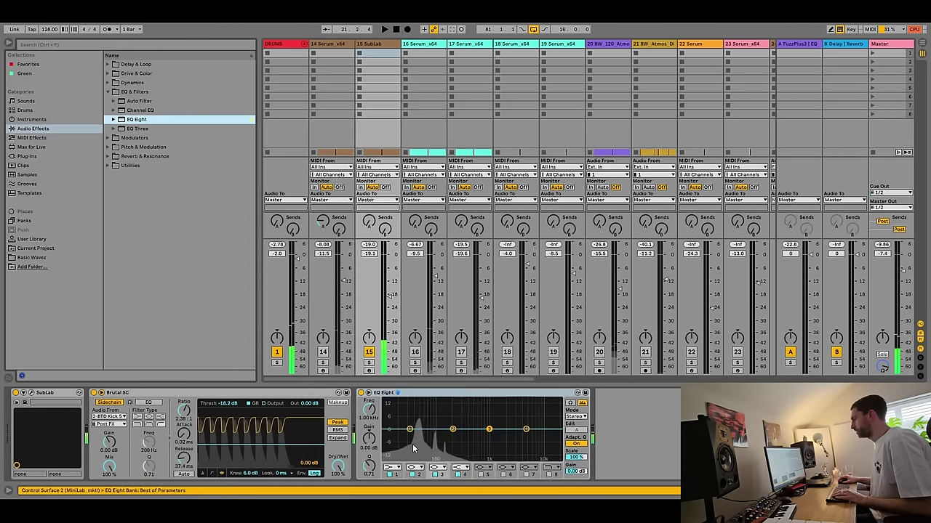
{"action": "left_click", "coordinate": [454, 432]}
{"action": "left_click", "coordinate": [414, 469]}
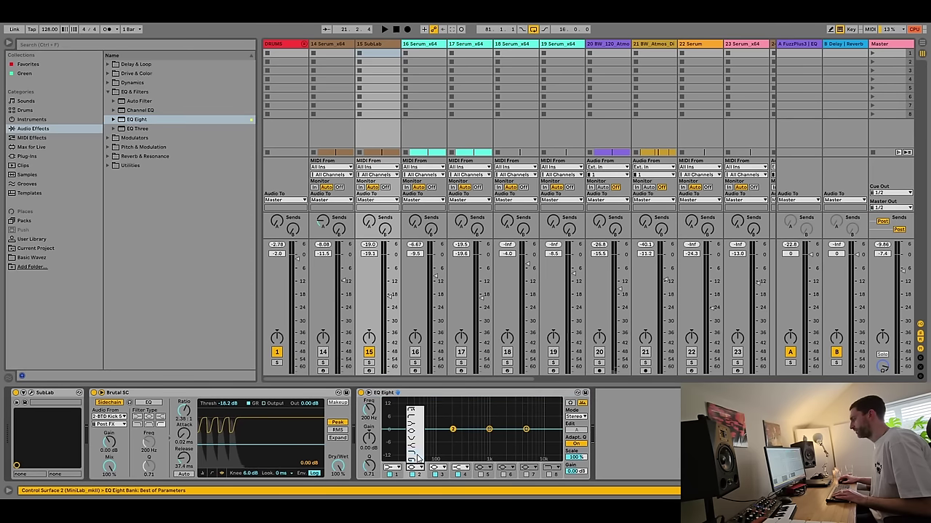
{"action": "left_click", "coordinate": [415, 456]}
{"action": "key", "text": "space"}
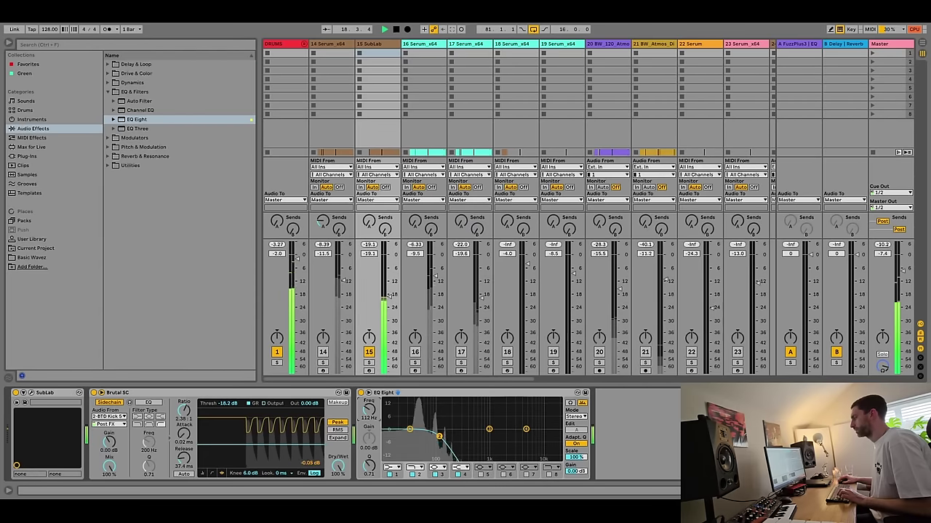
Reactivate the 14 Serum_x64 track and lower the 15 SubLab volume to -21.0 dB.
{"action": "left_click", "coordinate": [323, 353]}
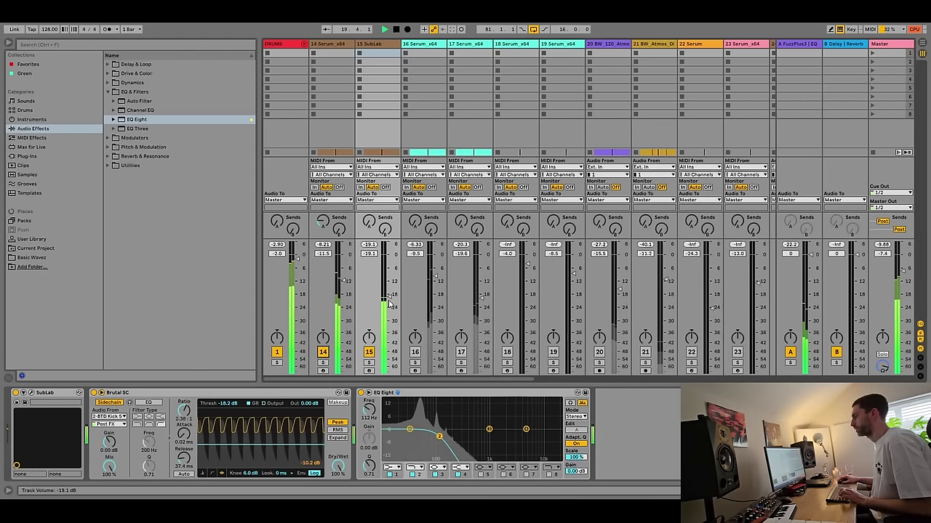
{"action": "left_click_drag", "start_coordinate": [389, 296], "coordinate": [389, 298]}
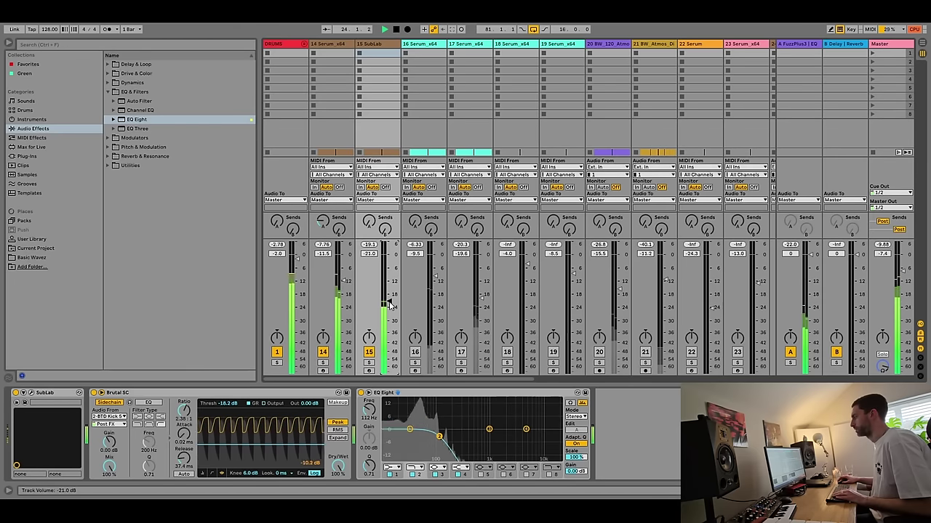
{"action": "key", "text": "Tab"}
{"action": "key", "text": "Tab"}
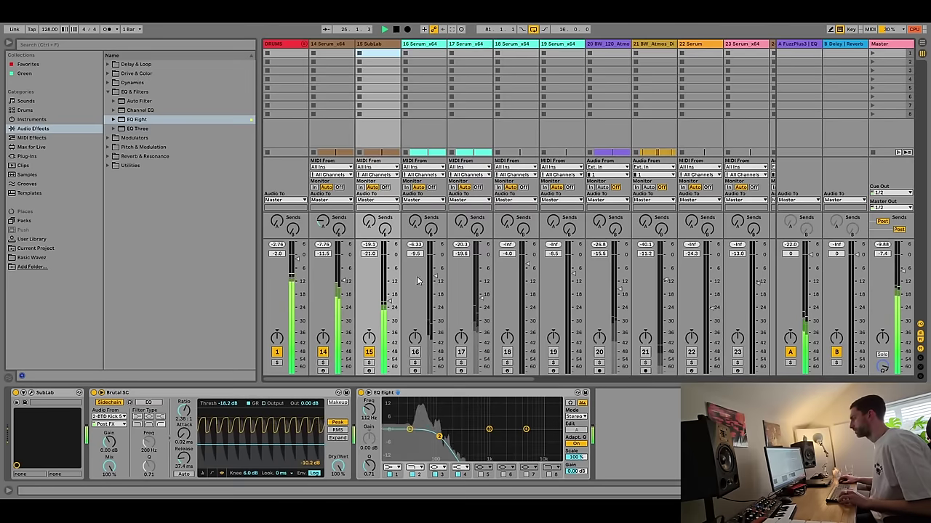
Boost the third EQ Eight band on 14 Serum_x64 by about 1.61 dB at 1.56 kHz.
{"action": "left_click", "coordinate": [318, 44]}
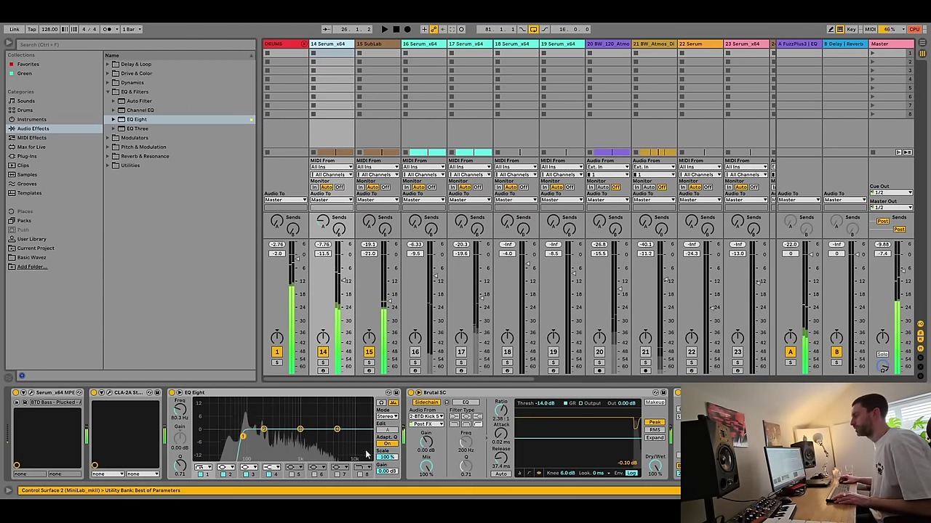
{"action": "key", "text": "space"}
{"action": "key", "text": "space"}
{"action": "left_click_drag", "start_coordinate": [301, 429], "coordinate": [310, 427]}
{"action": "key", "text": "Tab"}
{"action": "key", "text": "Tab"}
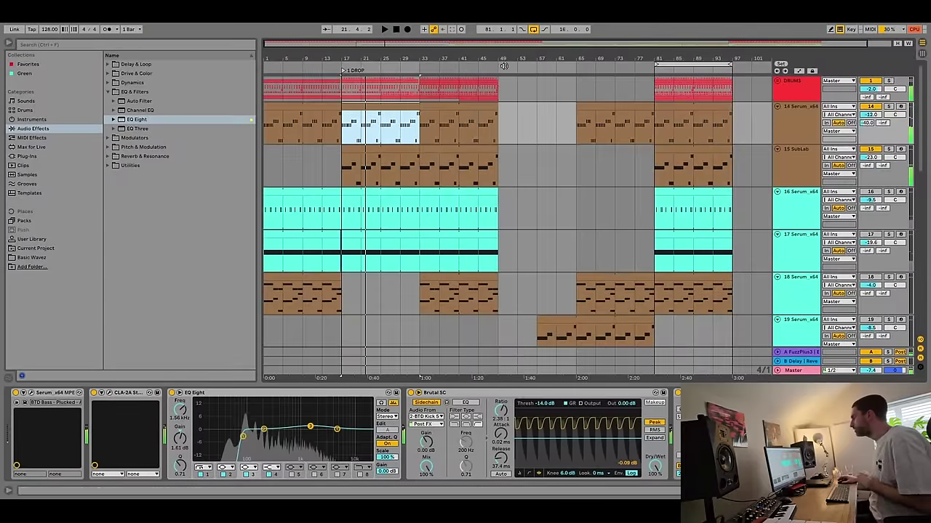
Examine the arrangement and the device chains of the tracks around 15 SubLab to choose what to mix.
{"action": "scroll", "coordinate": [393, 218], "scroll_direction": "down", "scroll_amount": 4}
{"action": "scroll", "coordinate": [443, 146], "scroll_direction": "up", "scroll_amount": 4}
{"action": "scroll", "coordinate": [445, 166], "scroll_direction": "down", "scroll_amount": 4}
{"action": "scroll", "coordinate": [445, 166], "scroll_direction": "up", "scroll_amount": 4}
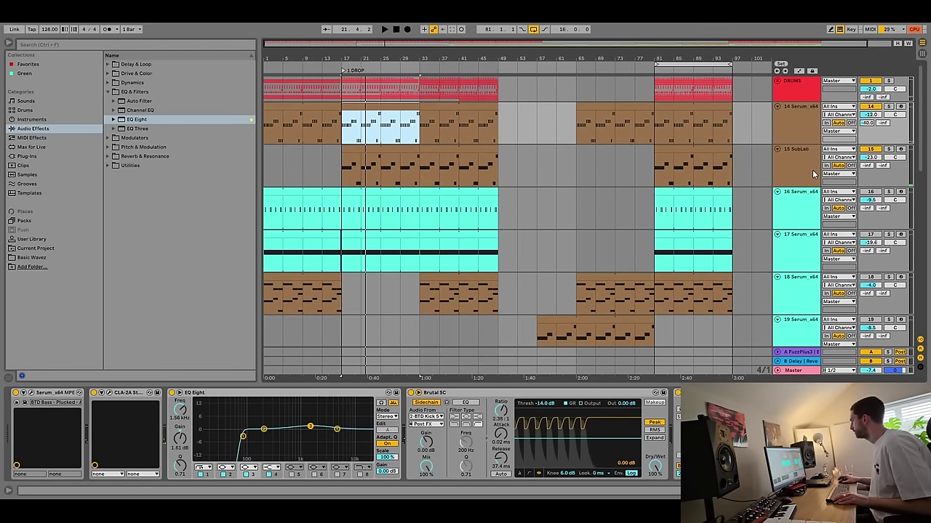
{"action": "left_click", "coordinate": [800, 166]}
{"action": "key", "text": "Up"}
{"action": "key", "text": "Down"}
{"action": "key", "text": "Down"}
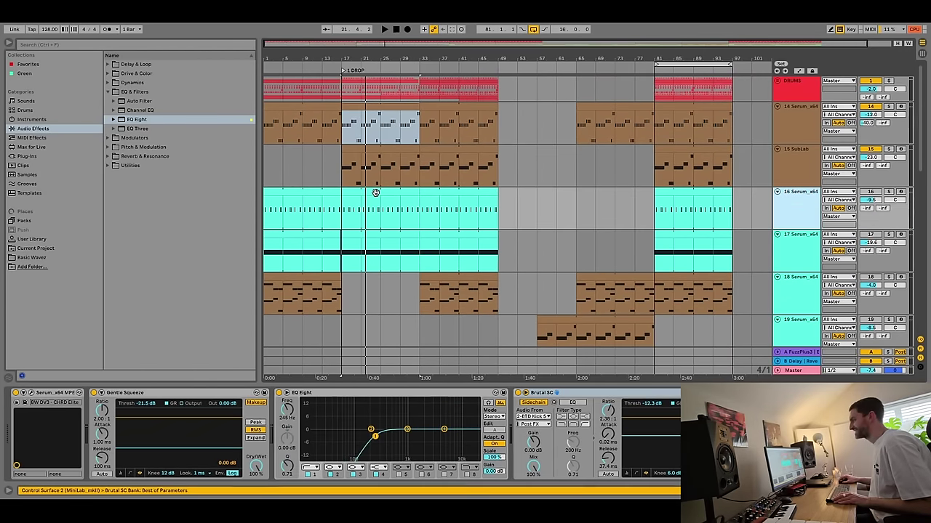
{"action": "scroll", "coordinate": [375, 193], "scroll_direction": "down", "scroll_amount": 6}
{"action": "scroll", "coordinate": [381, 202], "scroll_direction": "up", "scroll_amount": 5}
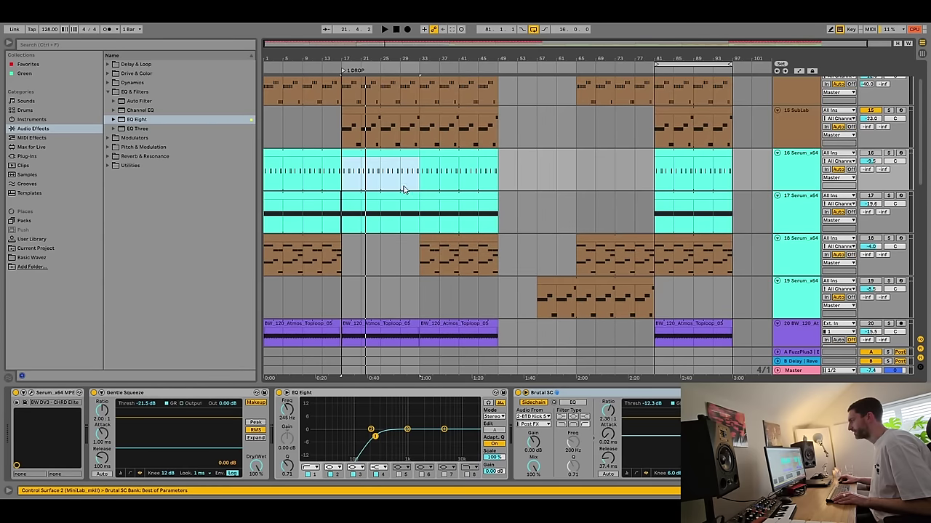
Move the 18 Serum_x64 track above 16 Serum_x64, activate it and play its clip from bar 33.
{"action": "left_click", "coordinate": [463, 241]}
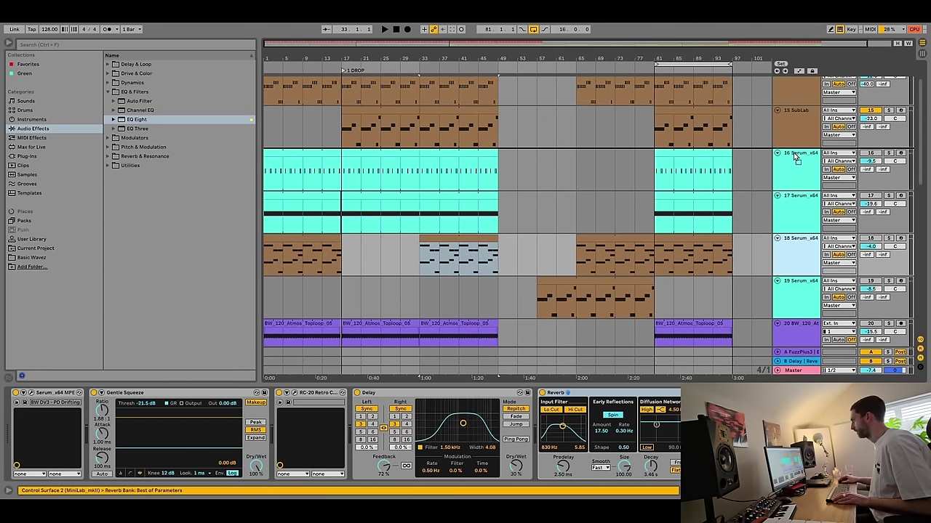
{"action": "left_click", "coordinate": [449, 152]}
{"action": "left_click", "coordinate": [870, 153]}
{"action": "key", "text": "space"}
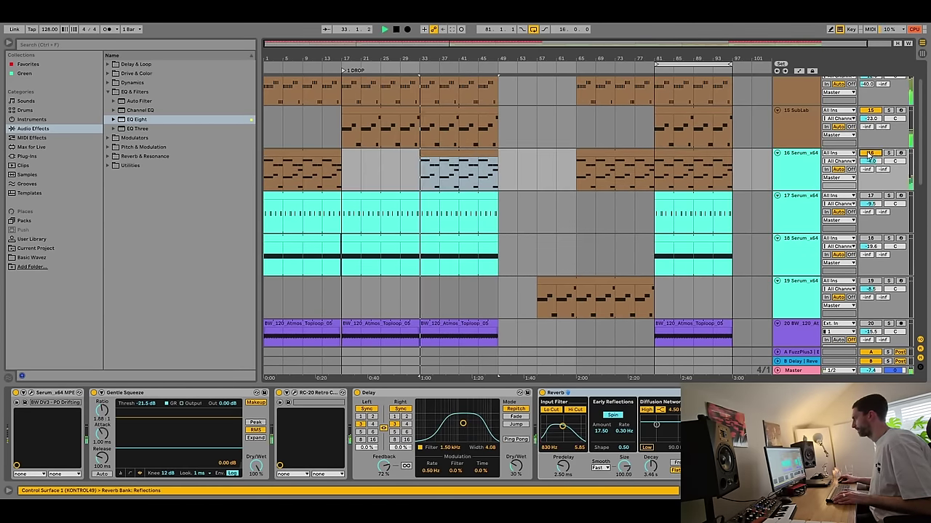
Set the Gentle Squeeze ratio on 16 Serum_x64 to about 1.95:1 and lower the track volume to -4.9 dB.
{"action": "key", "text": "Tab"}
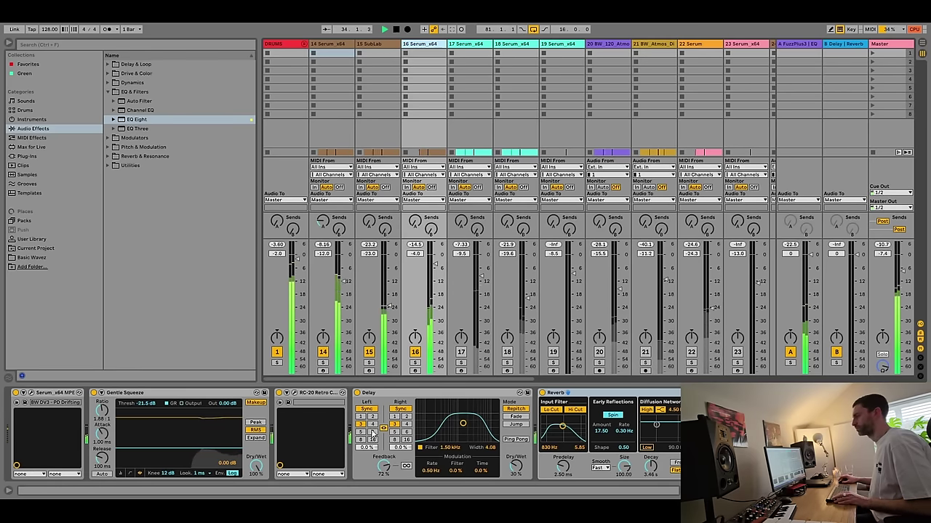
{"action": "left_click_drag", "start_coordinate": [103, 414], "coordinate": [104, 413]}
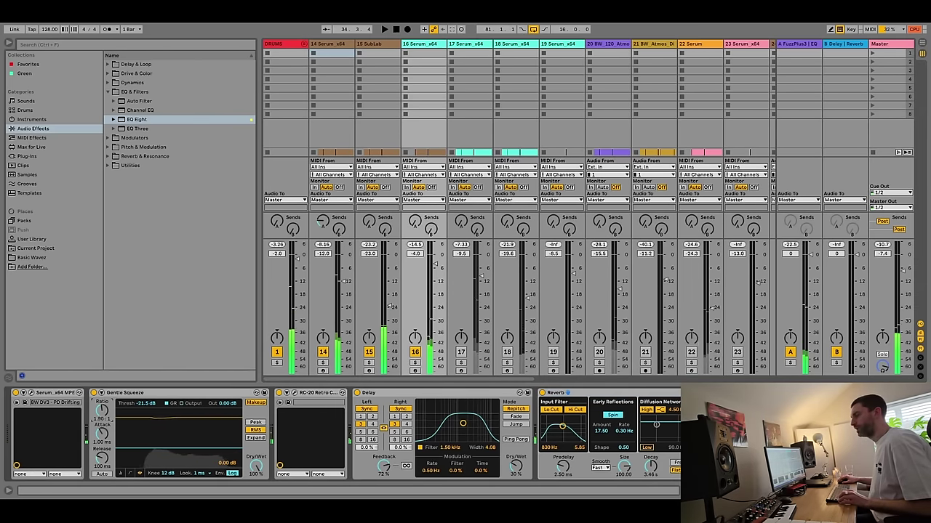
{"action": "key", "text": "space"}
{"action": "left_click_drag", "start_coordinate": [435, 264], "coordinate": [435, 266]}
Collapse the EQ & Filters folder and set the Reverb decay on 16 Serum_x64 to 3.71 s.
{"action": "scroll", "coordinate": [429, 436], "scroll_direction": "right", "scroll_amount": 5}
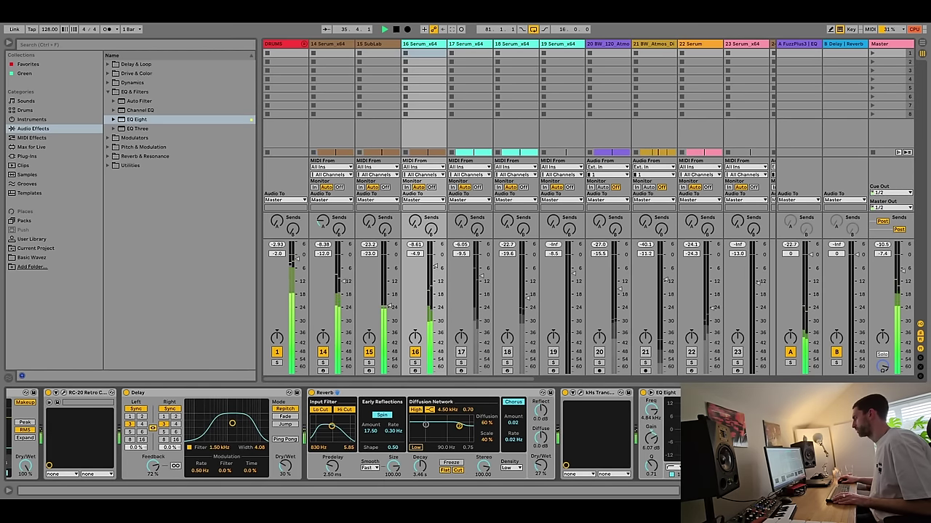
{"action": "scroll", "coordinate": [429, 436], "scroll_direction": "left", "scroll_amount": 5}
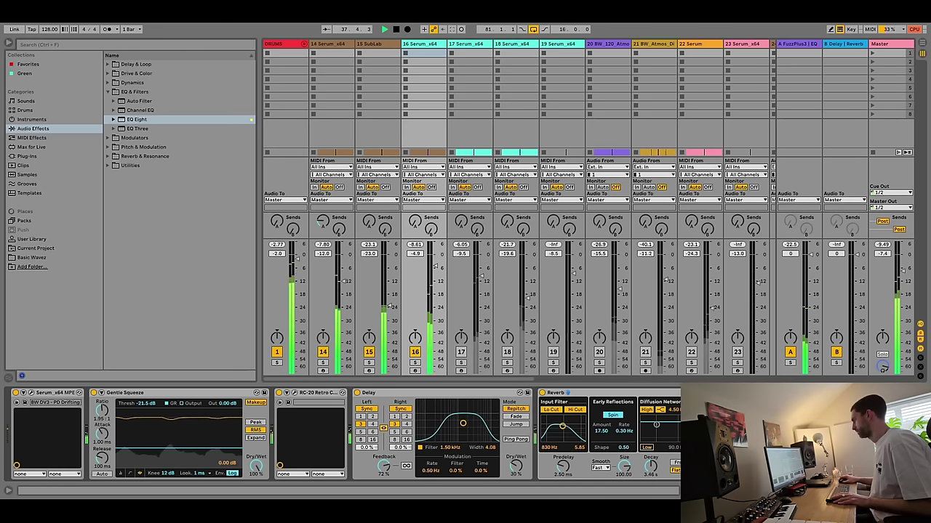
{"action": "key", "text": "Right"}
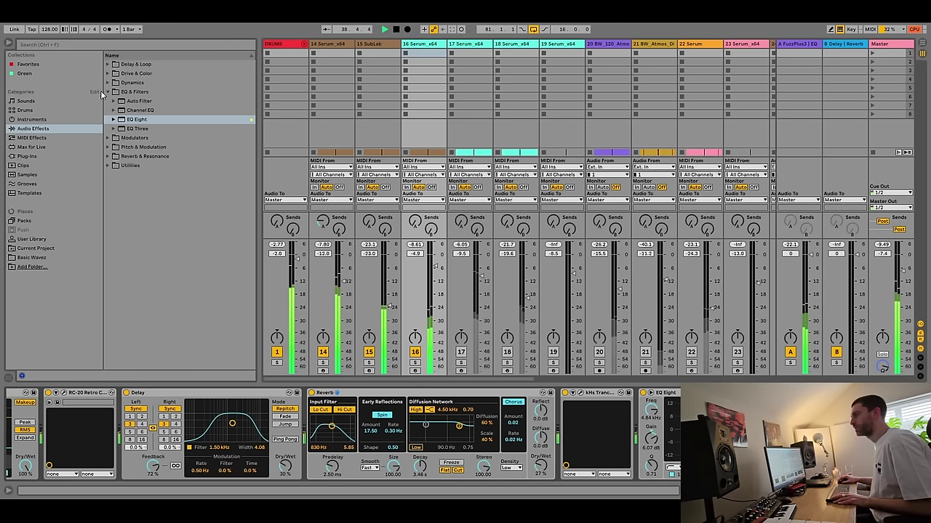
{"action": "left_click", "coordinate": [106, 93]}
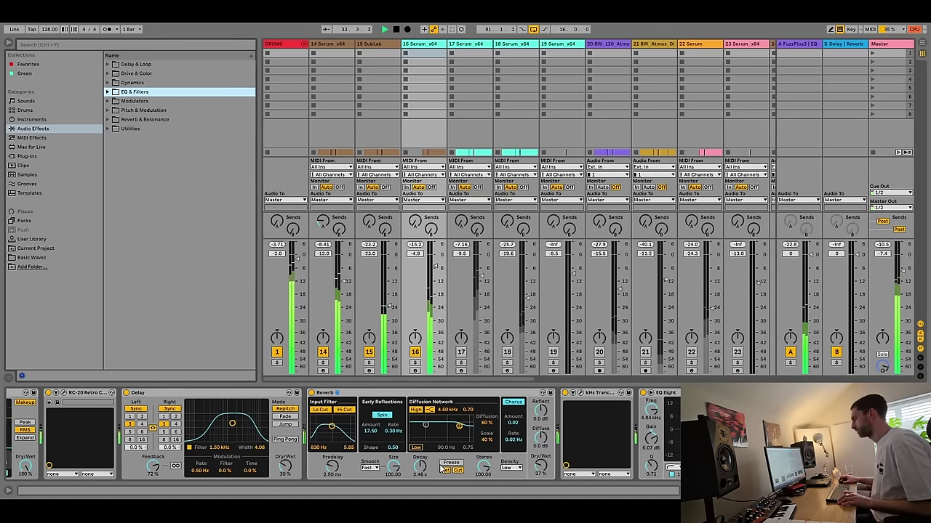
{"action": "left_click_drag", "start_coordinate": [420, 468], "coordinate": [420, 465]}
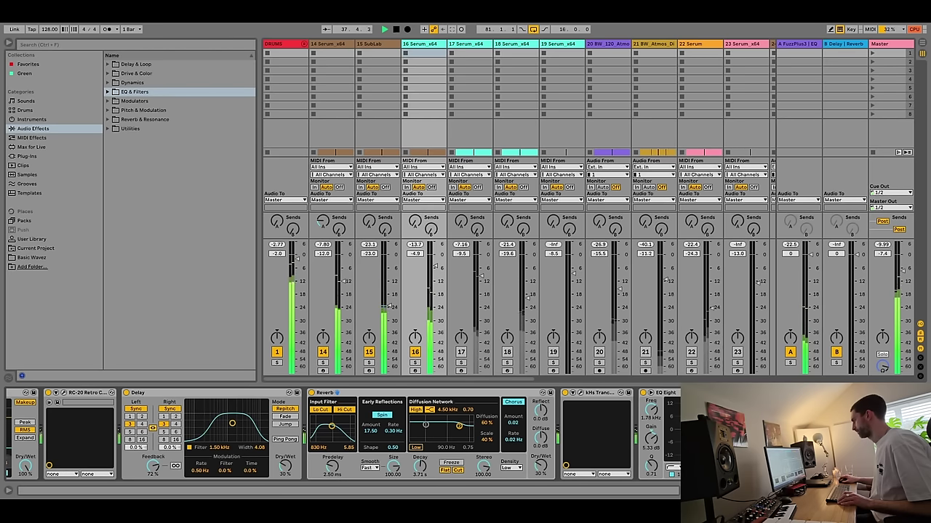
Copy the Brutal SC sidechain compressor from 15 SubLab to after EQ Eight on 16 Serum_x64 and audition it.
{"action": "scroll", "coordinate": [342, 434], "scroll_direction": "left", "scroll_amount": 5}
{"action": "scroll", "coordinate": [342, 434], "scroll_direction": "right", "scroll_amount": 5}
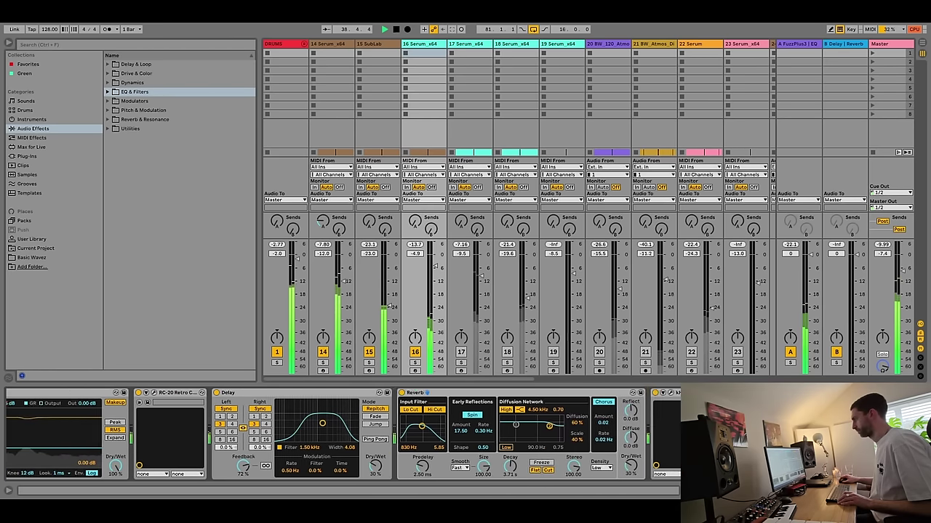
{"action": "scroll", "coordinate": [341, 434], "scroll_direction": "left", "scroll_amount": 5}
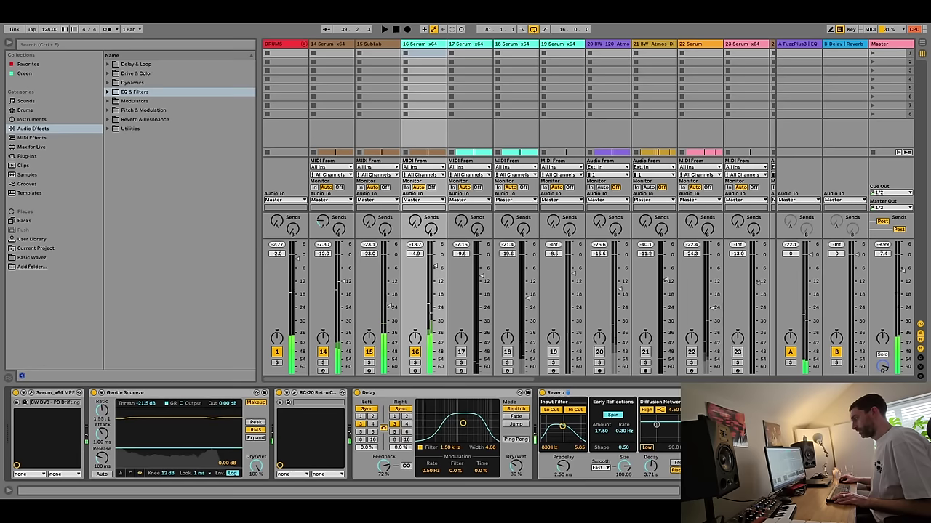
{"action": "scroll", "coordinate": [341, 434], "scroll_direction": "right", "scroll_amount": 5}
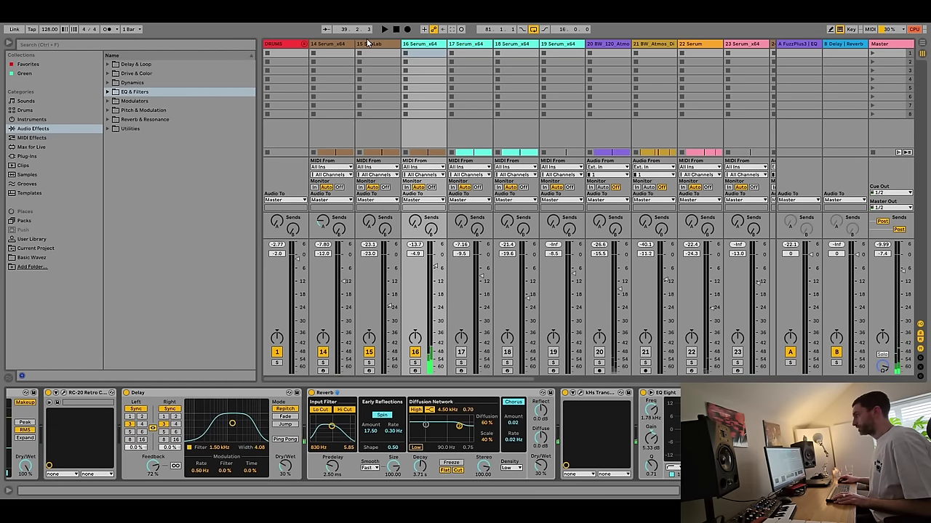
{"action": "left_click", "coordinate": [369, 44]}
{"action": "left_click", "coordinate": [221, 394]}
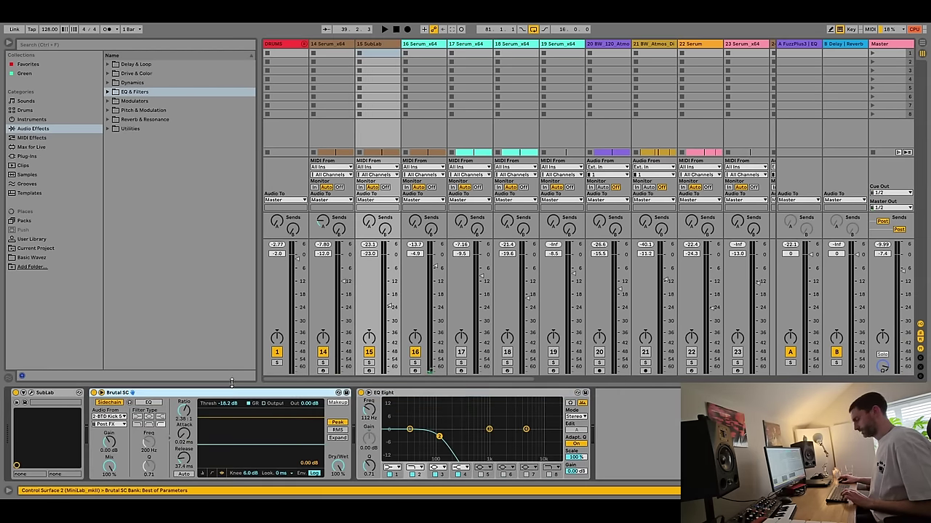
{"action": "left_click", "coordinate": [421, 45]}
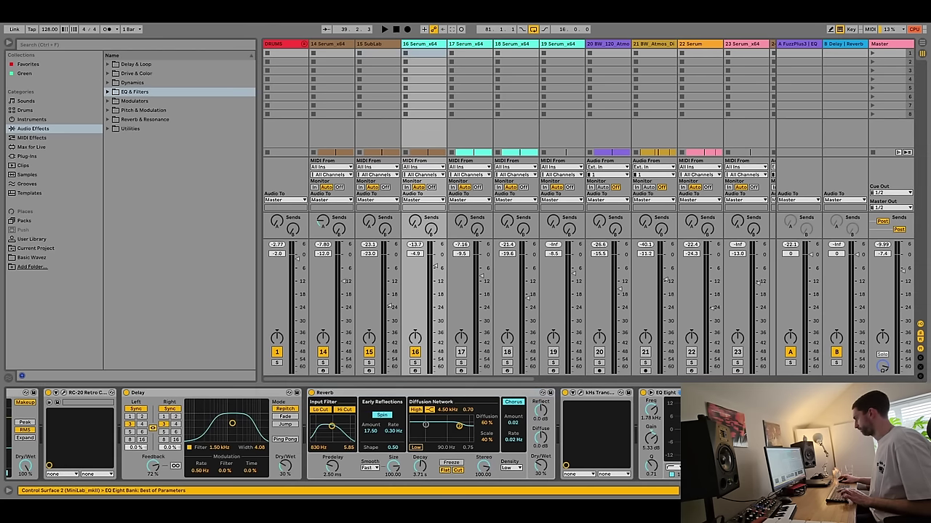
{"action": "key", "text": "space"}
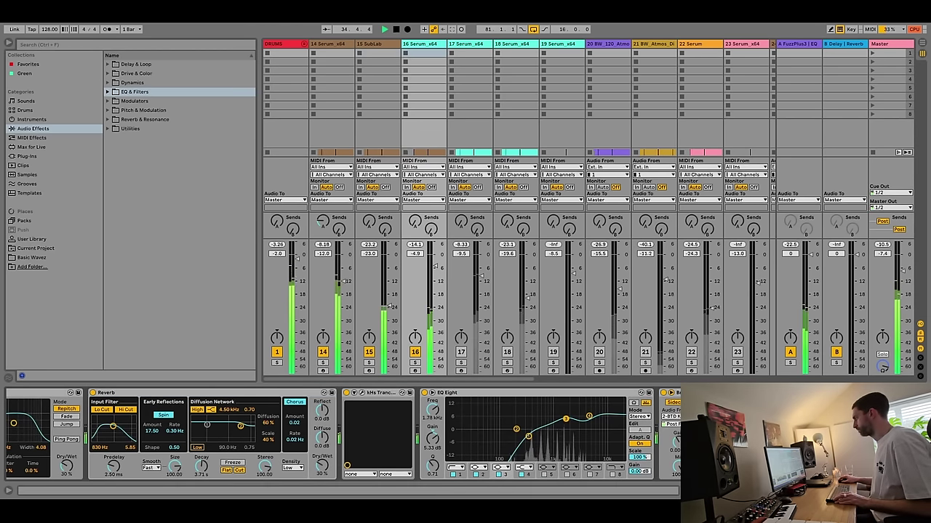
Look over the arrangement and examine the clips and device chains of 17 Serum_x64 and 18 Serum_x64 at the drop.
{"action": "key", "text": "Tab"}
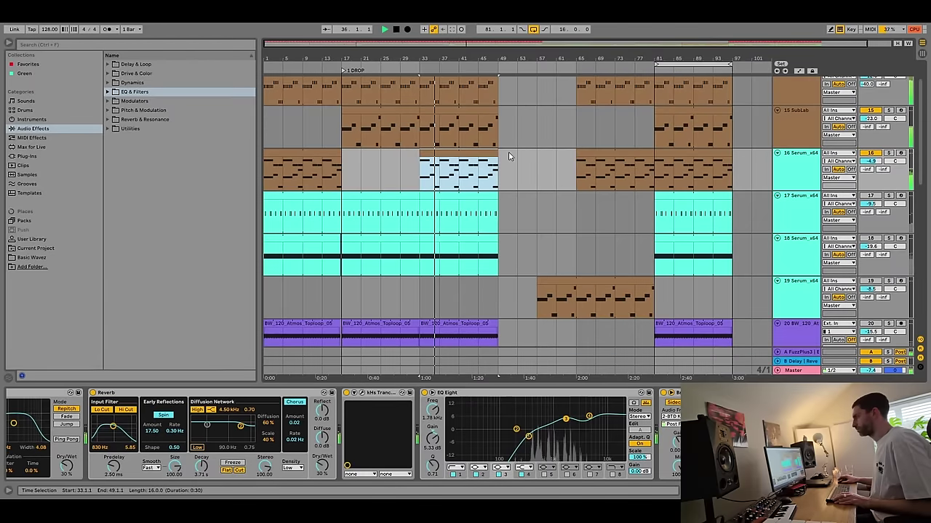
{"action": "key", "text": "Tab"}
{"action": "key", "text": "Tab"}
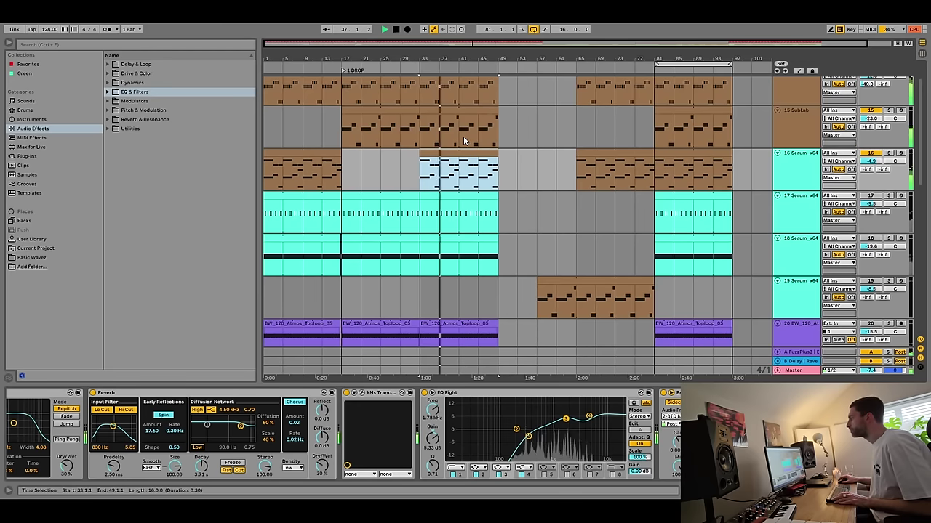
{"action": "left_click", "coordinate": [805, 169]}
{"action": "scroll", "coordinate": [800, 172], "scroll_direction": "down", "scroll_amount": 2}
{"action": "left_click", "coordinate": [416, 147]}
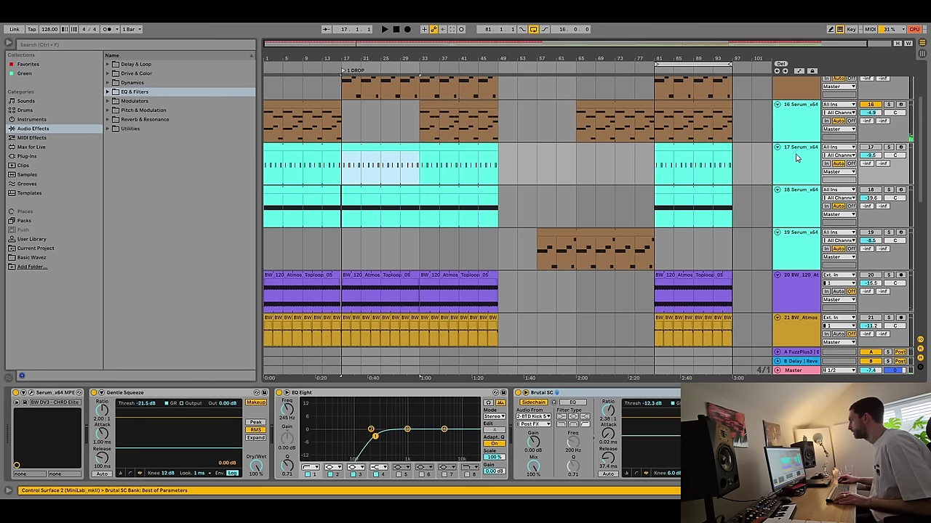
{"action": "scroll", "coordinate": [436, 220], "scroll_direction": "down", "scroll_amount": 1}
{"action": "key", "text": "Down"}
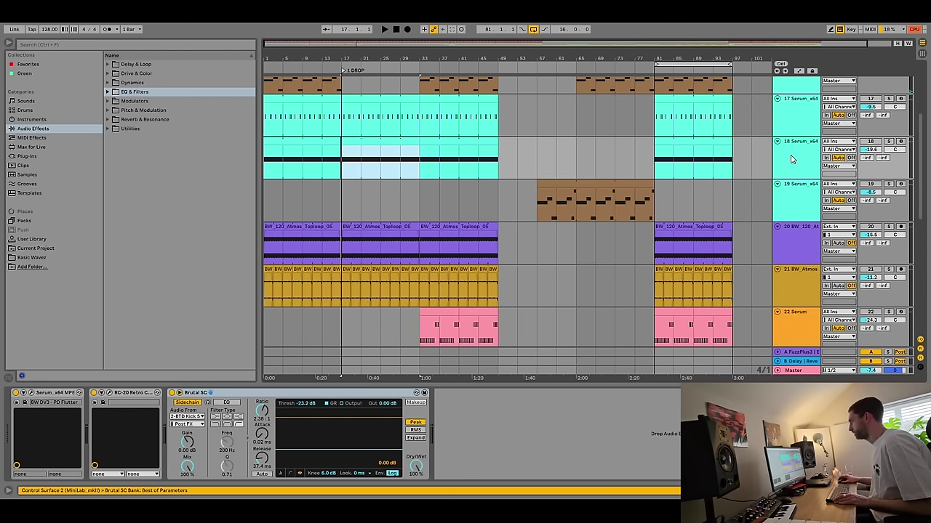
Inspect the BW_120_Atmos_Toploop_05 clip at the drop and its devices, enable its track and play from bar 17.
{"action": "scroll", "coordinate": [408, 211], "scroll_direction": "up", "scroll_amount": 1}
{"action": "scroll", "coordinate": [385, 277], "scroll_direction": "up", "scroll_amount": 1}
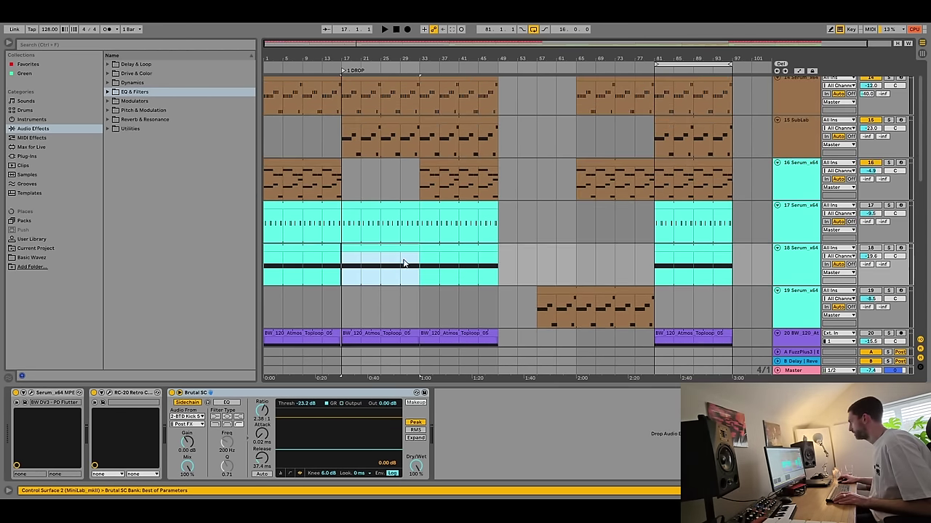
{"action": "scroll", "coordinate": [436, 266], "scroll_direction": "down", "scroll_amount": 2}
{"action": "left_click", "coordinate": [386, 247]}
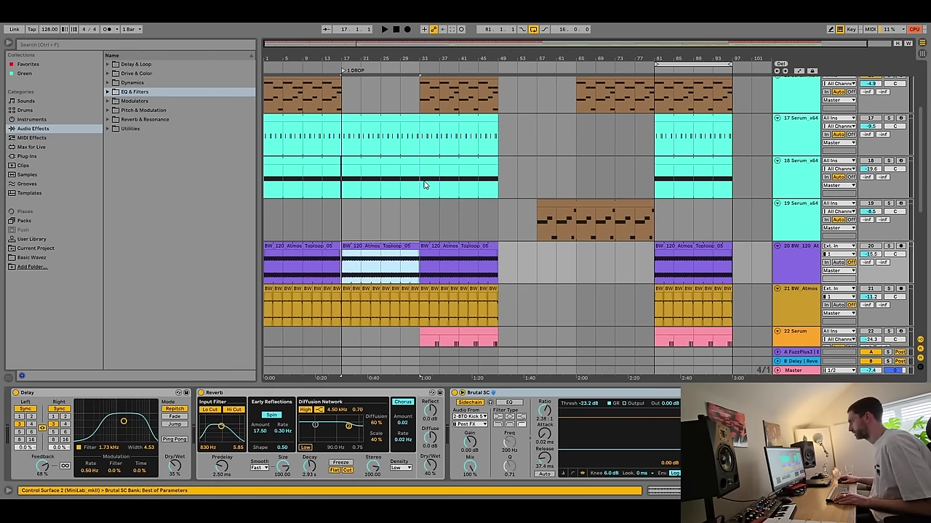
{"action": "scroll", "coordinate": [447, 226], "scroll_direction": "up", "scroll_amount": 1}
{"action": "scroll", "coordinate": [451, 266], "scroll_direction": "down", "scroll_amount": 2}
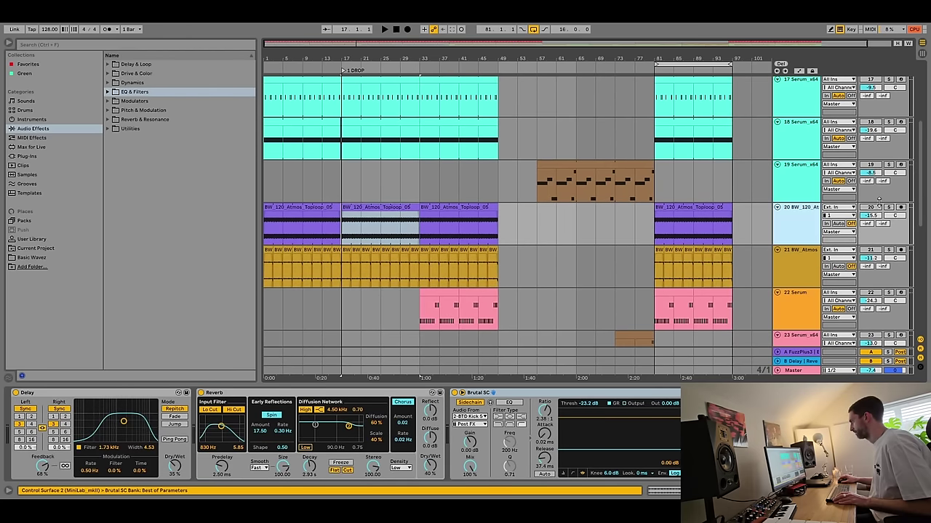
{"action": "scroll", "coordinate": [511, 211], "scroll_direction": "up", "scroll_amount": 1}
{"action": "key", "text": "space"}
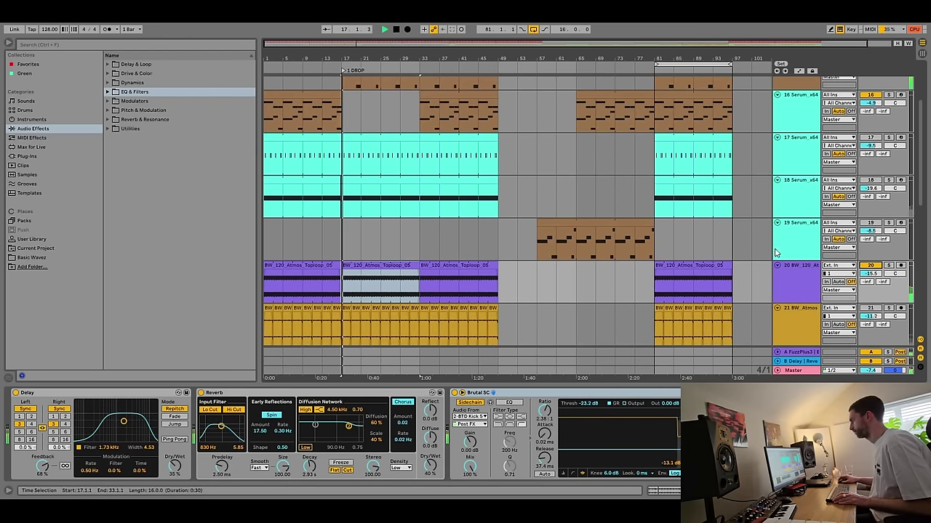
Move the BW_120_Atmos track up in the arrangement so it sits directly below 16 Serum_x64.
{"action": "scroll", "coordinate": [803, 88], "scroll_direction": "up", "scroll_amount": 1}
{"action": "left_click_drag", "start_coordinate": [803, 89], "coordinate": [788, 131]}
{"action": "scroll", "coordinate": [789, 174], "scroll_direction": "up", "scroll_amount": 2}
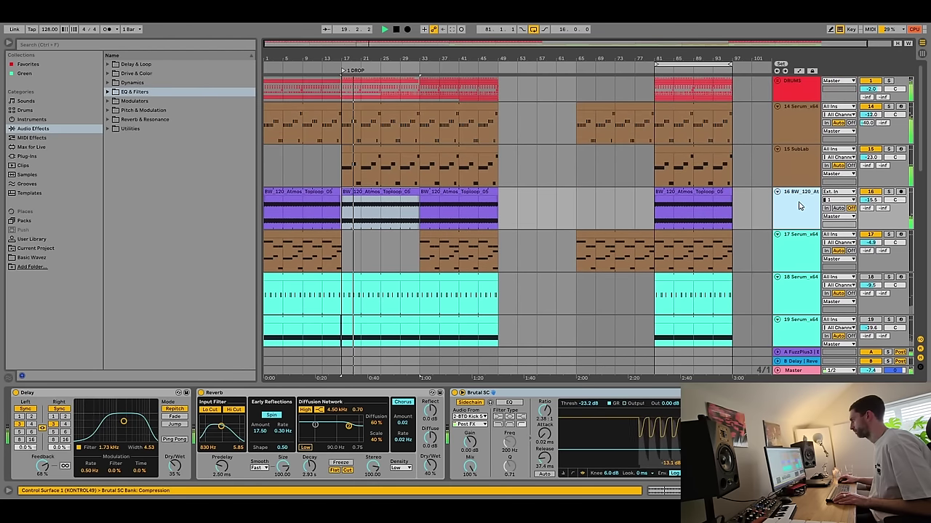
{"action": "left_click_drag", "start_coordinate": [792, 208], "coordinate": [805, 269]}
Add the Gentle Squeeze compressor preset before the Delay on 17 BW_120_Atmos and audition it in the mix.
{"action": "key", "text": "Tab"}
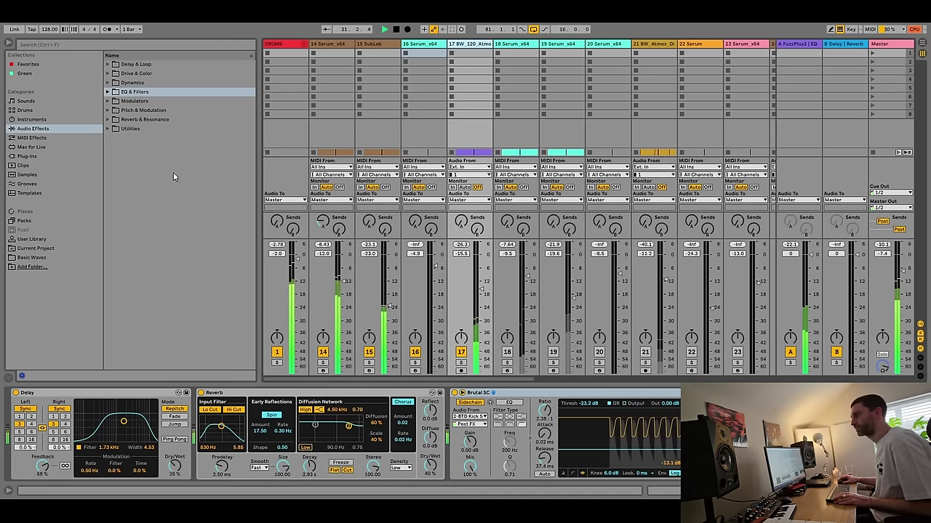
{"action": "left_click", "coordinate": [108, 83]}
{"action": "left_click", "coordinate": [113, 92]}
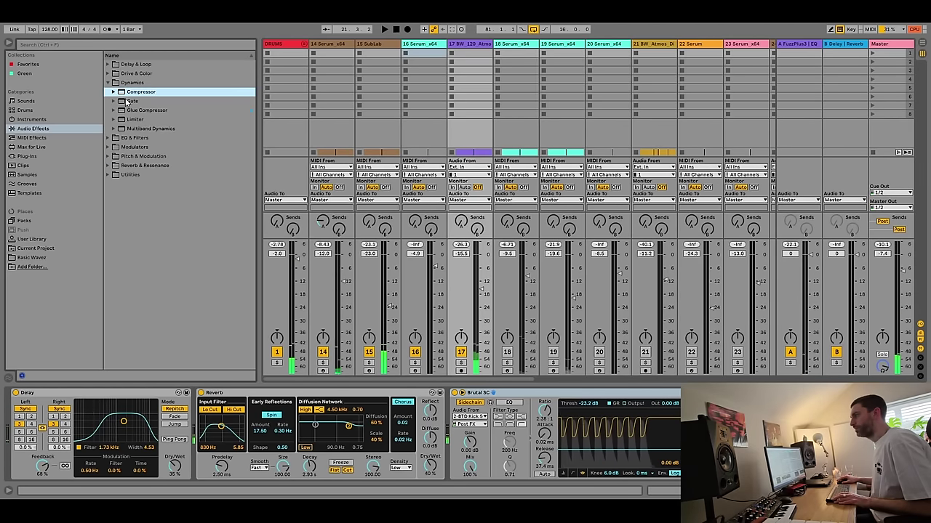
{"action": "key", "text": "Right"}
{"action": "left_click_drag", "start_coordinate": [150, 193], "coordinate": [21, 441]}
{"action": "key", "text": "space"}
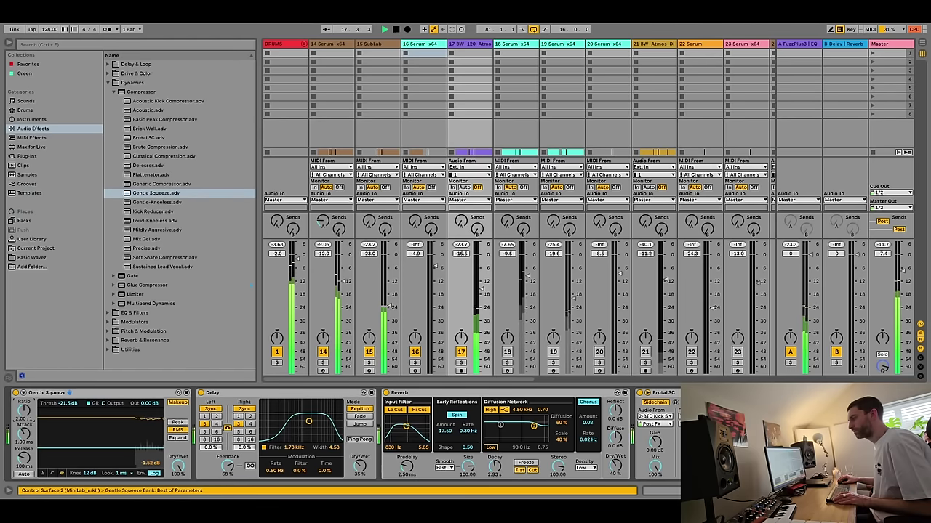
Lower the 17 BW_120_Atmos track volume to -21.1 dB and return to the arrangement.
{"action": "left_click_drag", "start_coordinate": [481, 289], "coordinate": [481, 291]}
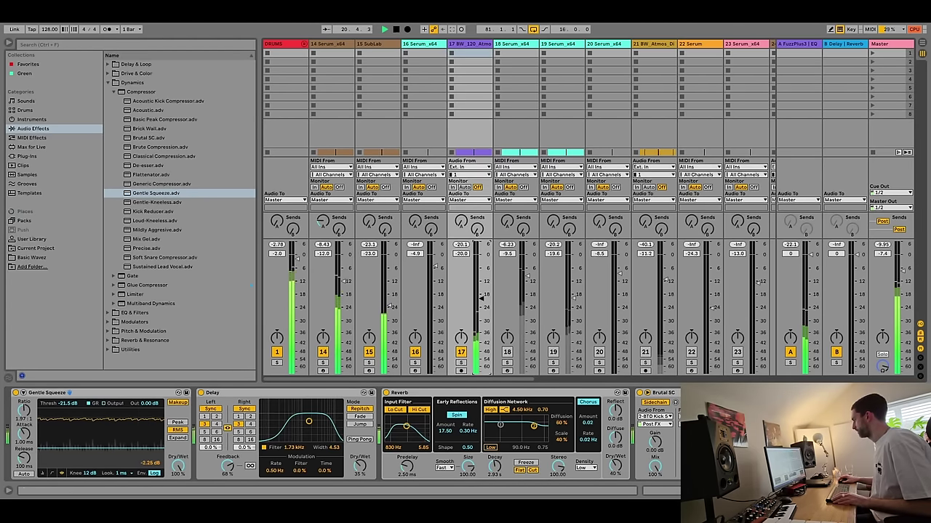
{"action": "left_click", "coordinate": [467, 306]}
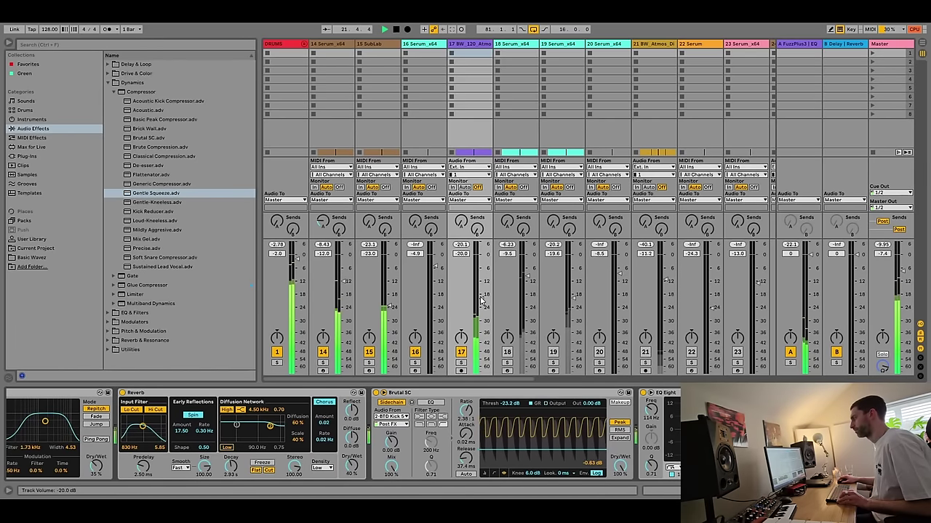
{"action": "left_click_drag", "start_coordinate": [477, 300], "coordinate": [477, 304]}
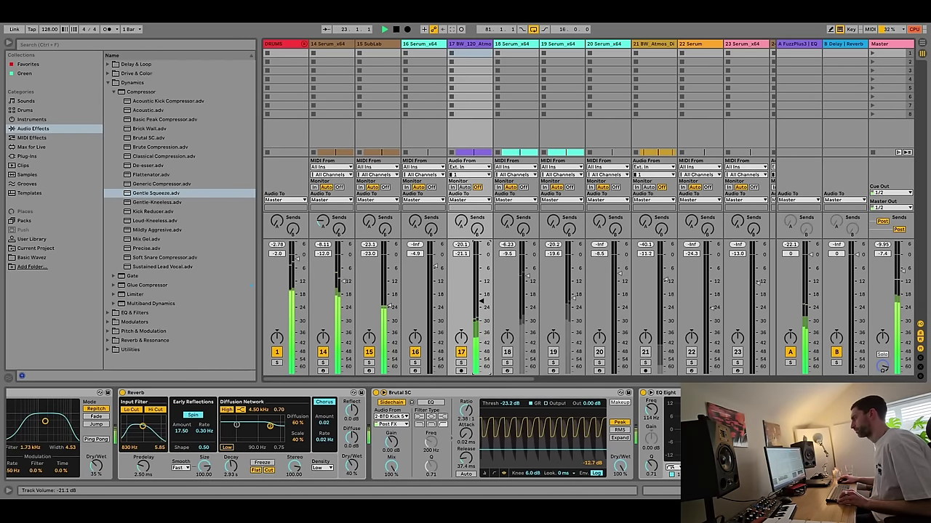
{"action": "key", "text": "Tab"}
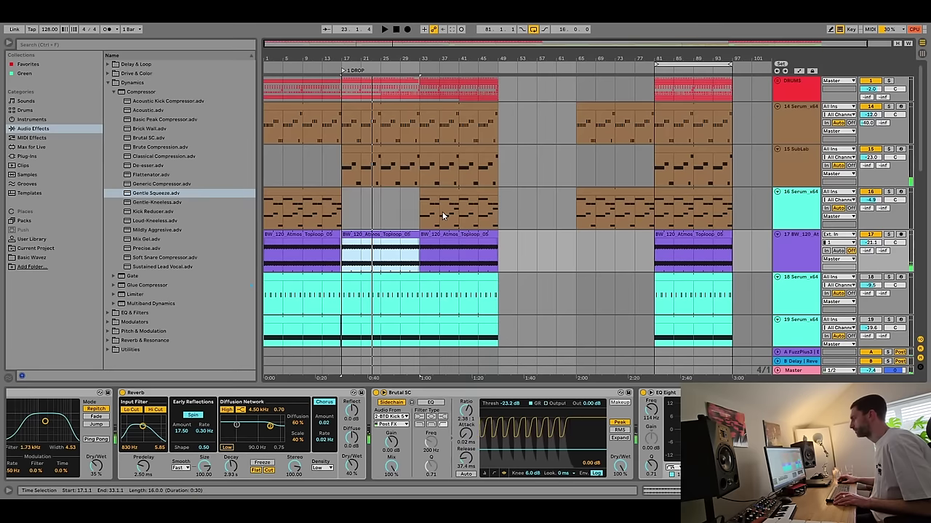
Select the Serum track 18 and set its volume to -9.6 dB while playing the drop.
{"action": "scroll", "coordinate": [429, 236], "scroll_direction": "down", "scroll_amount": 3}
{"action": "scroll", "coordinate": [415, 236], "scroll_direction": "up", "scroll_amount": 3}
{"action": "scroll", "coordinate": [412, 224], "scroll_direction": "down", "scroll_amount": 3}
{"action": "key", "text": "Down"}
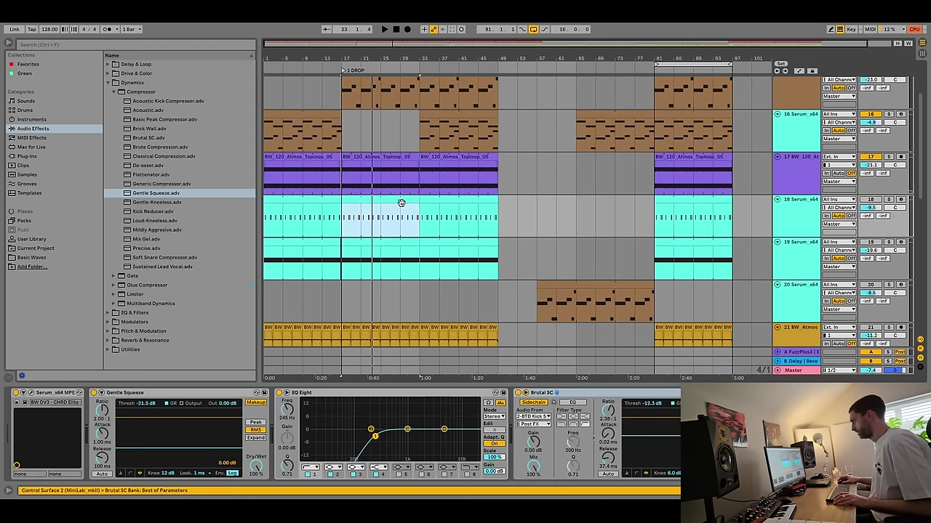
{"action": "key", "text": "Tab"}
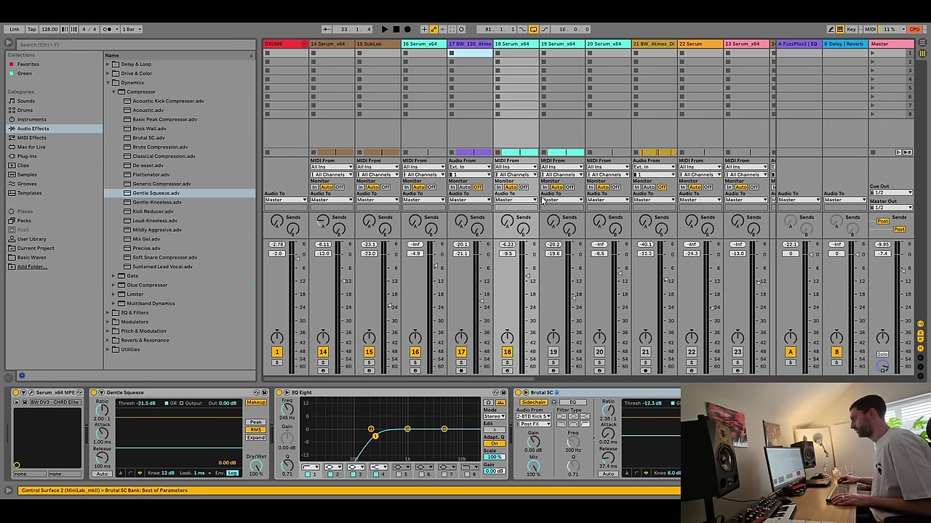
{"action": "left_click", "coordinate": [510, 47]}
{"action": "key", "text": "space"}
{"action": "left_click_drag", "start_coordinate": [528, 277], "coordinate": [527, 277]}
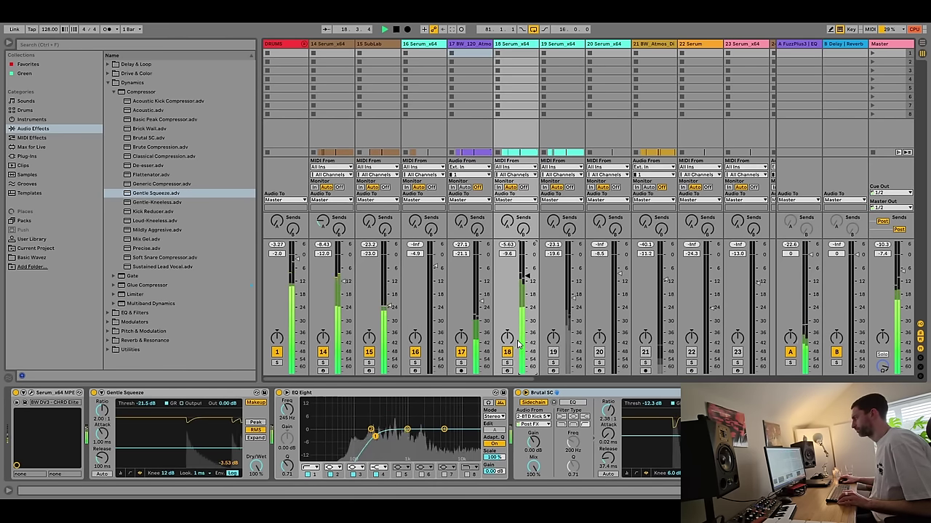
Search the plug-ins for RC-20 and load RC-20 Retro Color onto track 18, before the EQ Eight.
{"action": "left_click", "coordinate": [27, 156]}
{"action": "left_click", "coordinate": [61, 44]}
{"action": "type", "text": "fc-20"}
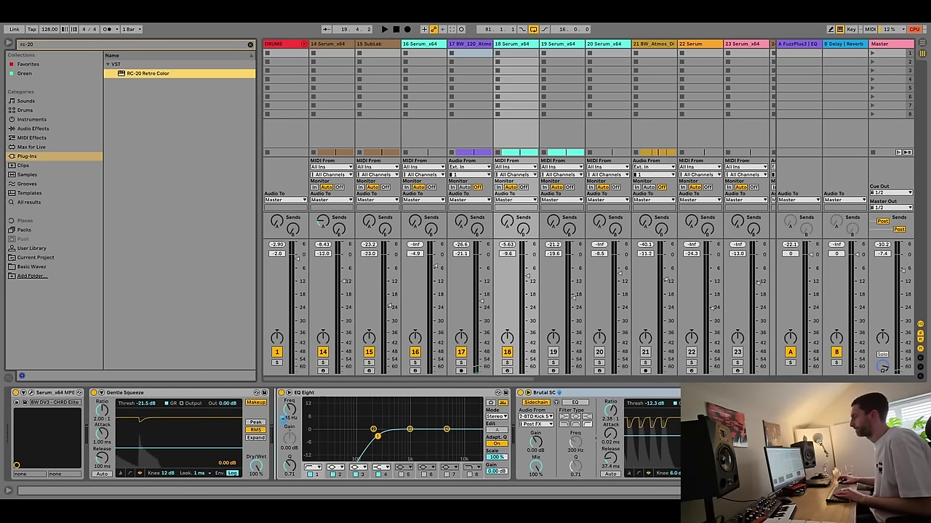
{"action": "key", "text": "Return"}
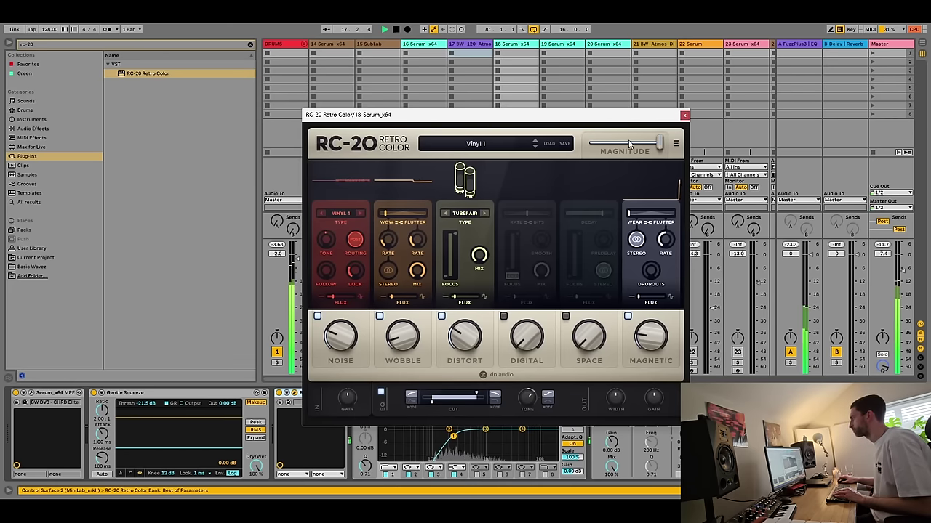
Reduce the Magnitude in RC-20 Retro Color, enable its Space module and close the plug-in window.
{"action": "left_click_drag", "start_coordinate": [629, 145], "coordinate": [637, 152]}
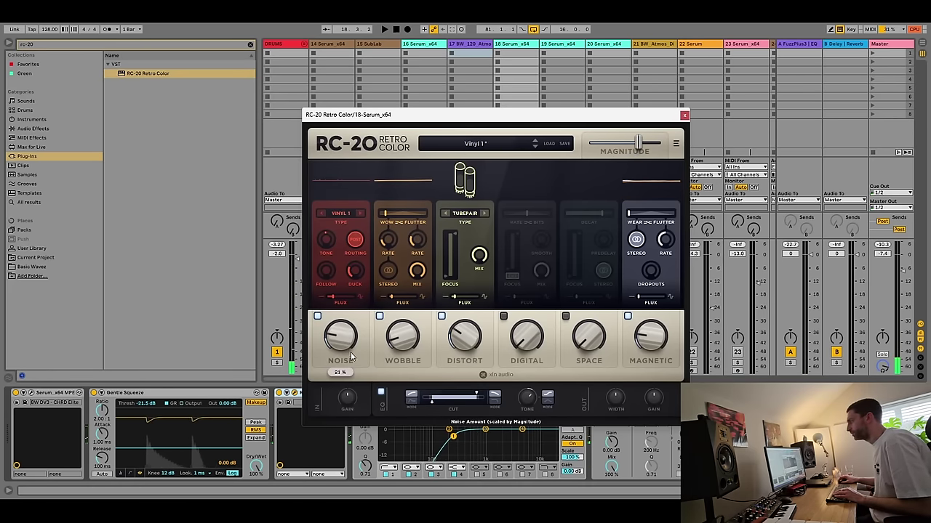
{"action": "left_click_drag", "start_coordinate": [355, 377], "coordinate": [356, 379]}
{"action": "key", "text": "space"}
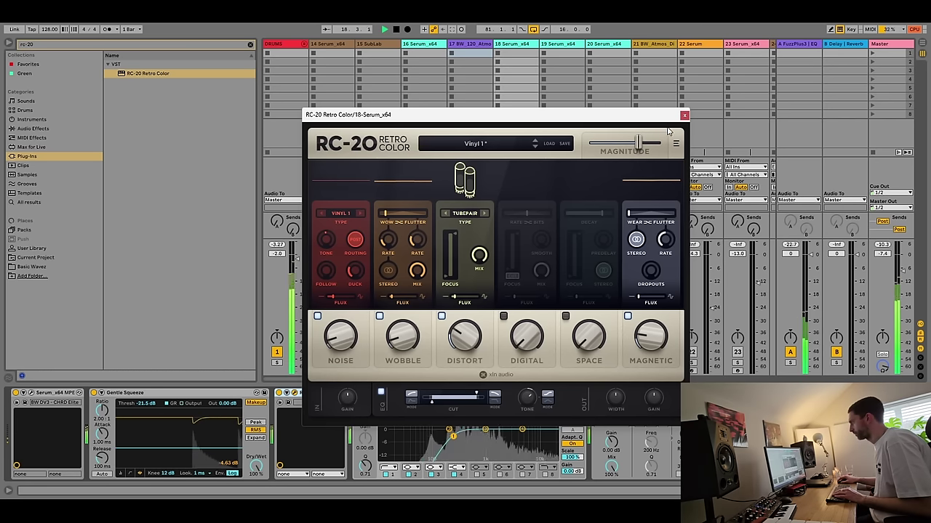
{"action": "left_click", "coordinate": [565, 317]}
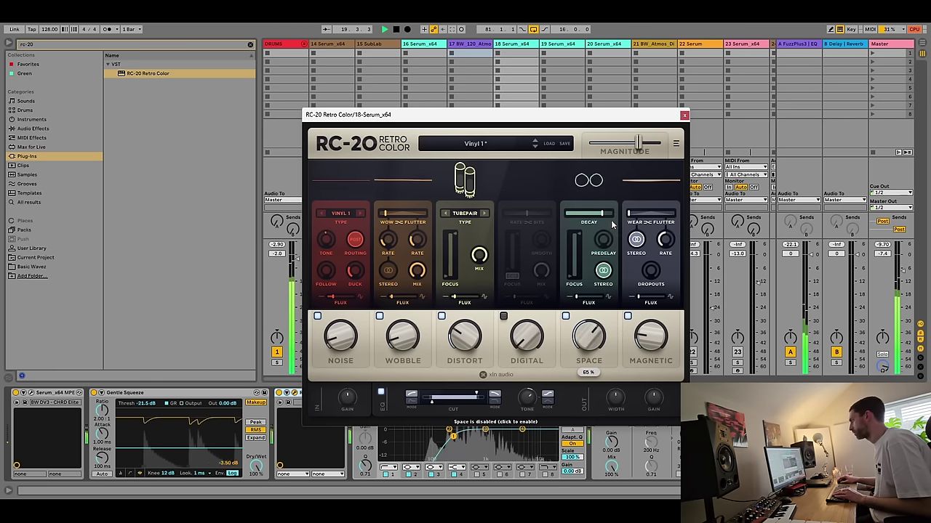
{"action": "left_click", "coordinate": [684, 116]}
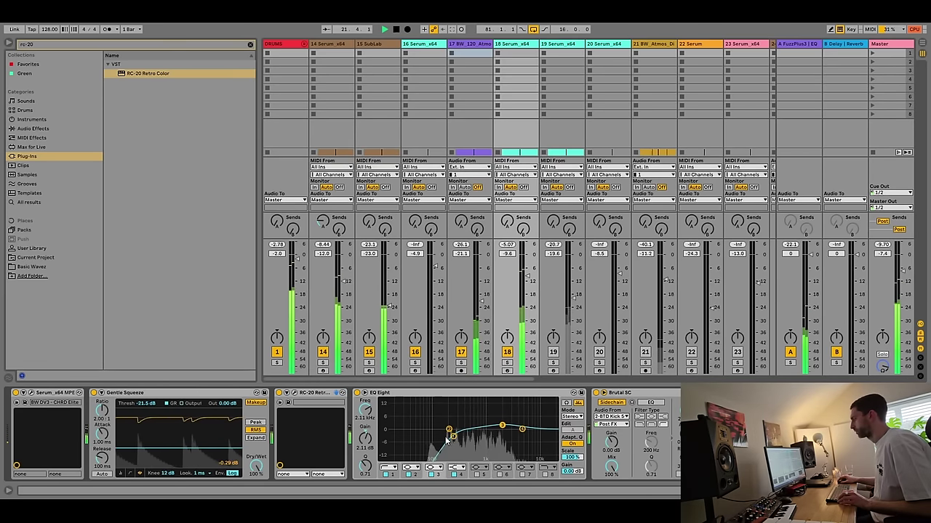
Lower track 18's volume to -12.5 dB, return to the arrangement and stop playback.
{"action": "left_click_drag", "start_coordinate": [527, 276], "coordinate": [525, 281]}
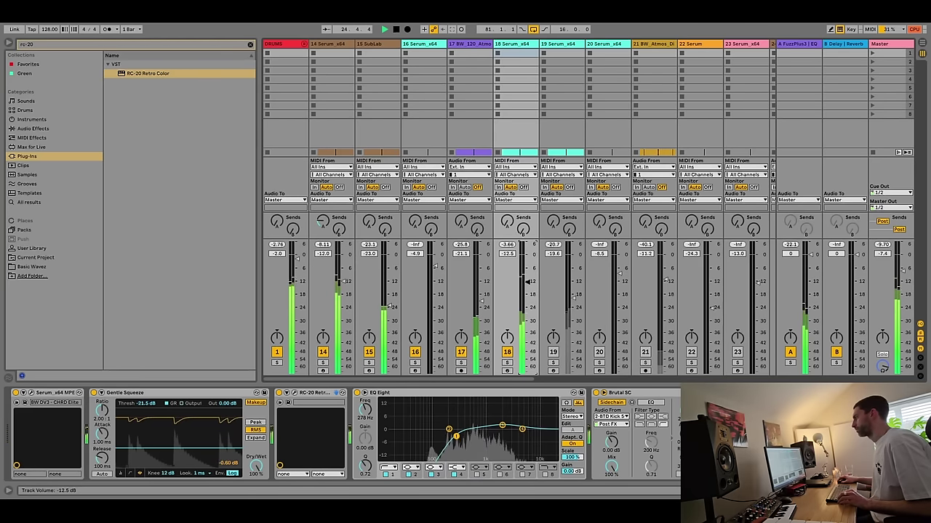
{"action": "key", "text": "Tab"}
{"action": "scroll", "coordinate": [480, 236], "scroll_direction": "down", "scroll_amount": 3}
{"action": "key", "text": "space"}
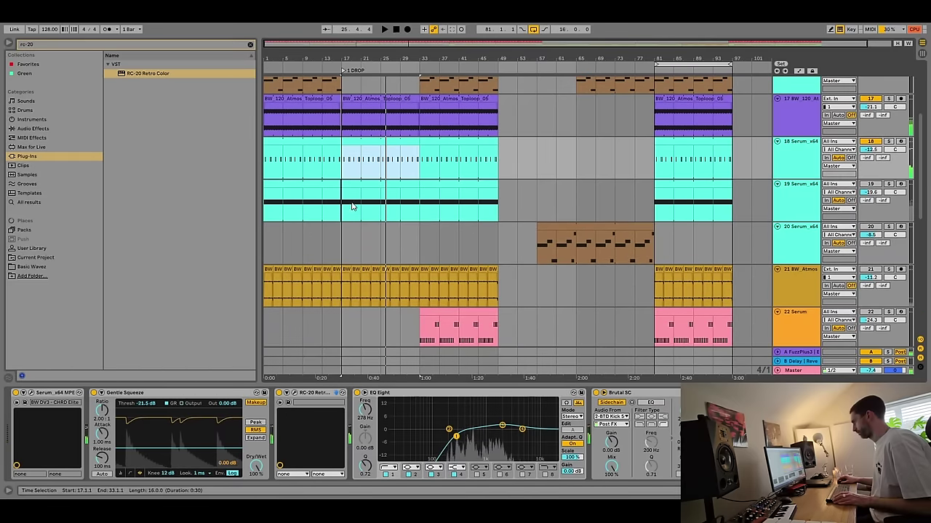
Audition the drop part of the Serum track 19, soloed and against the full mix.
{"action": "left_click", "coordinate": [375, 196]}
{"action": "key", "text": "Tab"}
{"action": "key", "text": "space"}
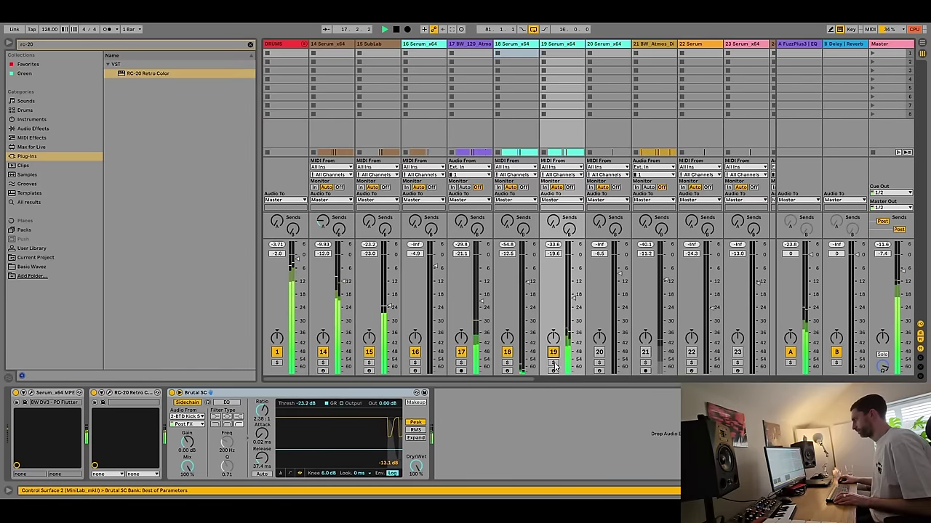
{"action": "left_click", "coordinate": [553, 362]}
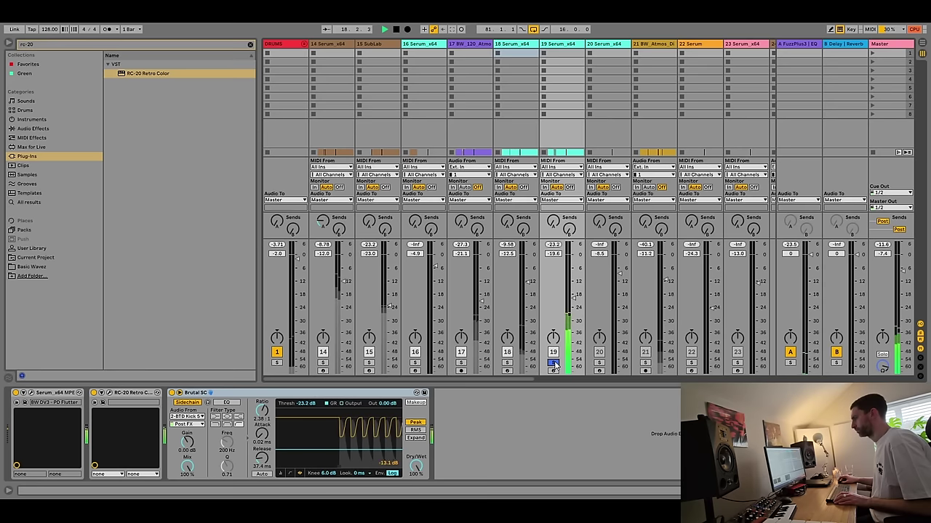
{"action": "left_click", "coordinate": [553, 362]}
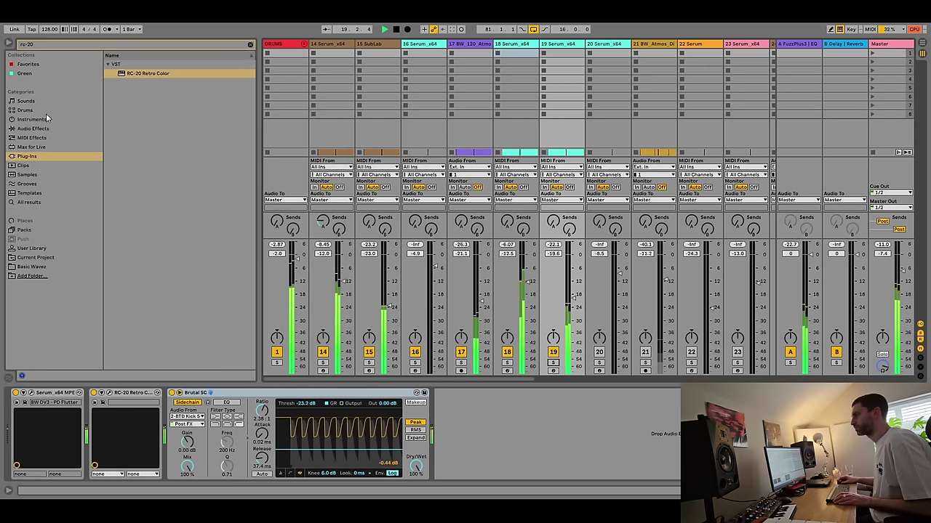
Insert a Delay before Brutal SC on track 19, with the filter at 1.80 kHz, width 4.19 and dry/wet 33%.
{"action": "left_click", "coordinate": [33, 128]}
{"action": "left_click", "coordinate": [250, 44]}
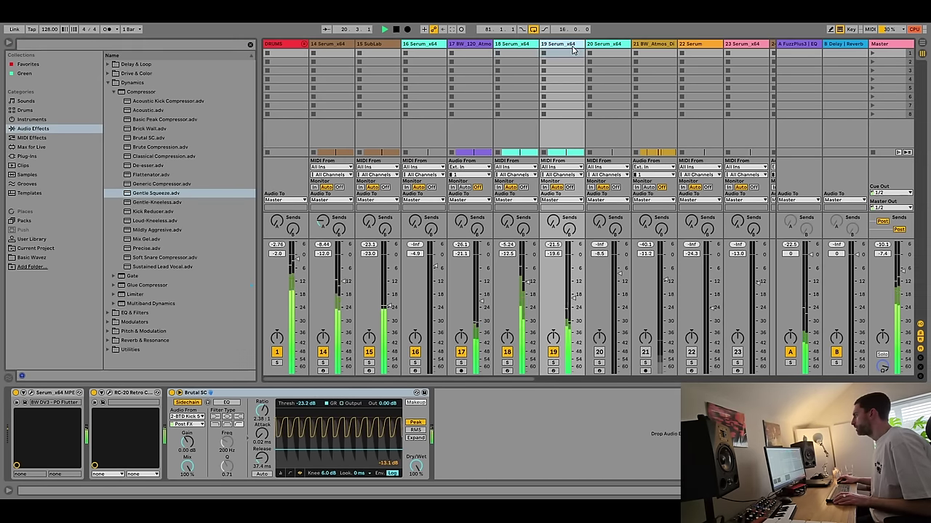
{"action": "key", "text": "space"}
{"action": "left_click", "coordinate": [108, 64]}
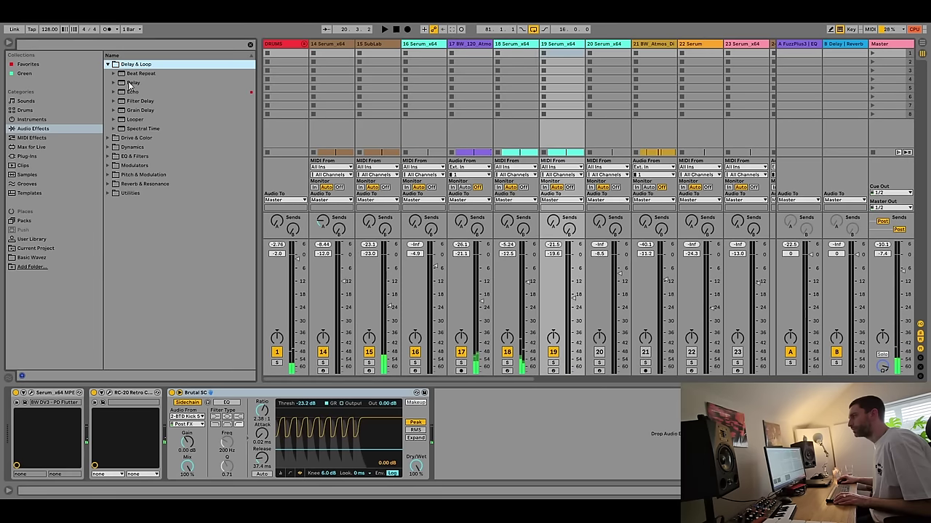
{"action": "double_click", "coordinate": [133, 83]}
{"action": "left_click_drag", "start_coordinate": [300, 394], "coordinate": [626, 404]}
{"action": "key", "text": "space"}
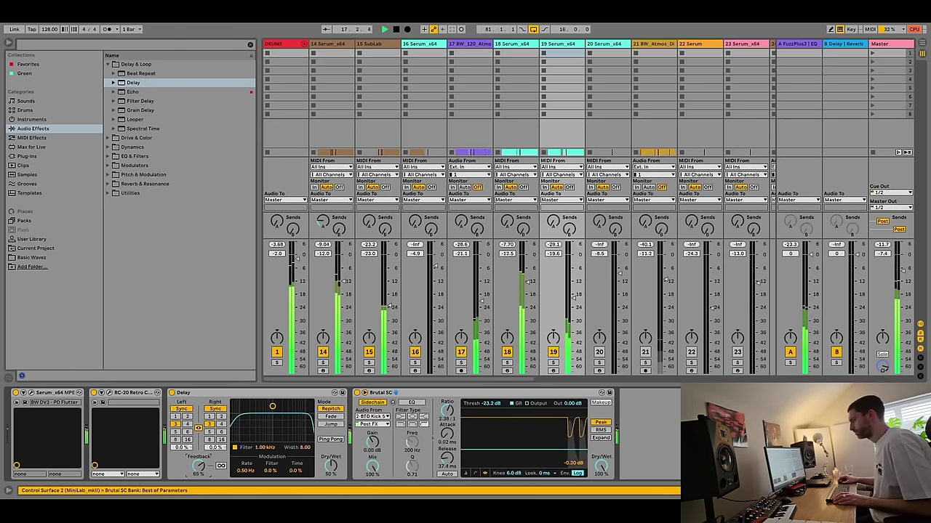
{"action": "left_click_drag", "start_coordinate": [264, 416], "coordinate": [280, 423]}
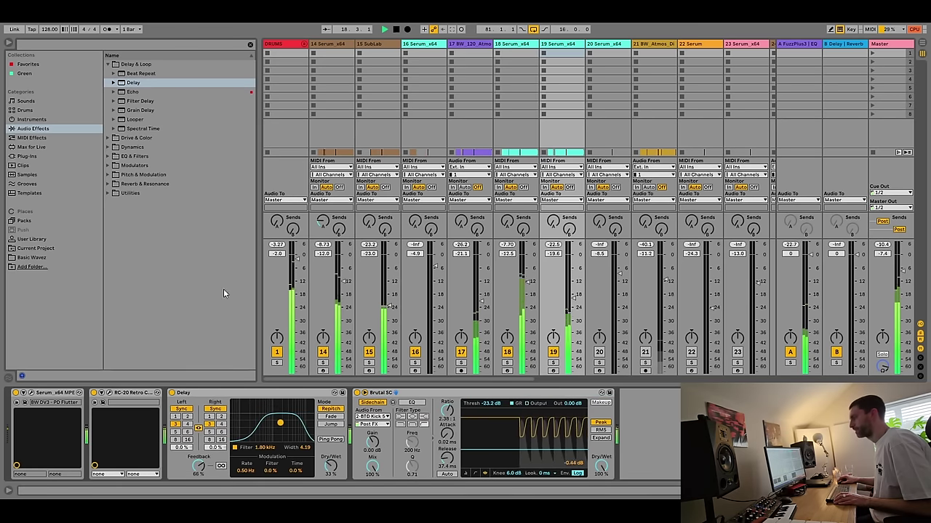
Insert a Reverb between the Delay and Brutal SC, with low cut on, decay 4.53 s and dry/wet 22%.
{"action": "left_click", "coordinate": [132, 183]}
{"action": "left_click_drag", "start_coordinate": [134, 157], "coordinate": [360, 434]}
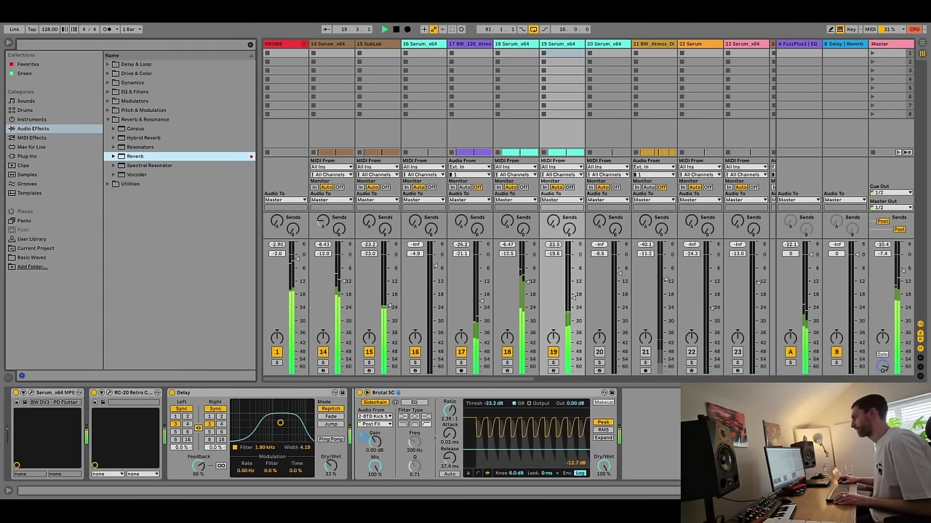
{"action": "left_click_drag", "start_coordinate": [465, 469], "coordinate": [465, 454]}
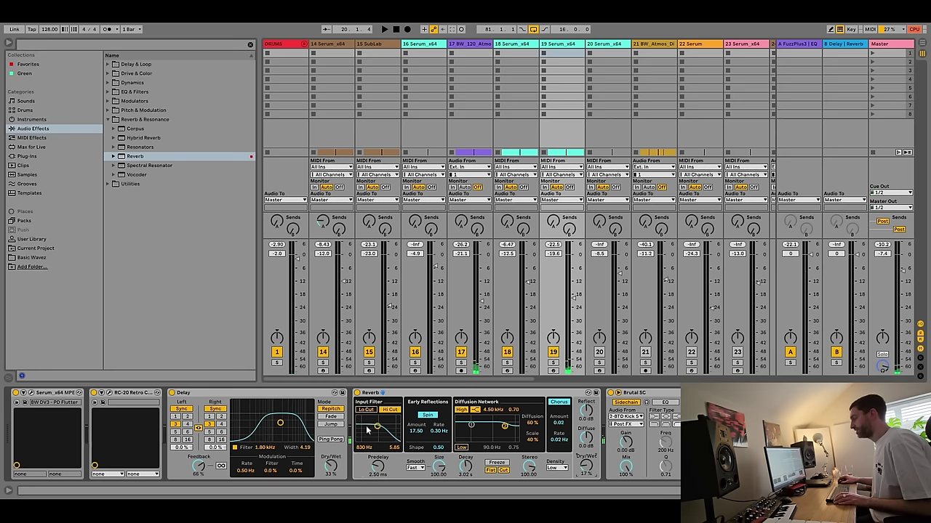
{"action": "key", "text": "space"}
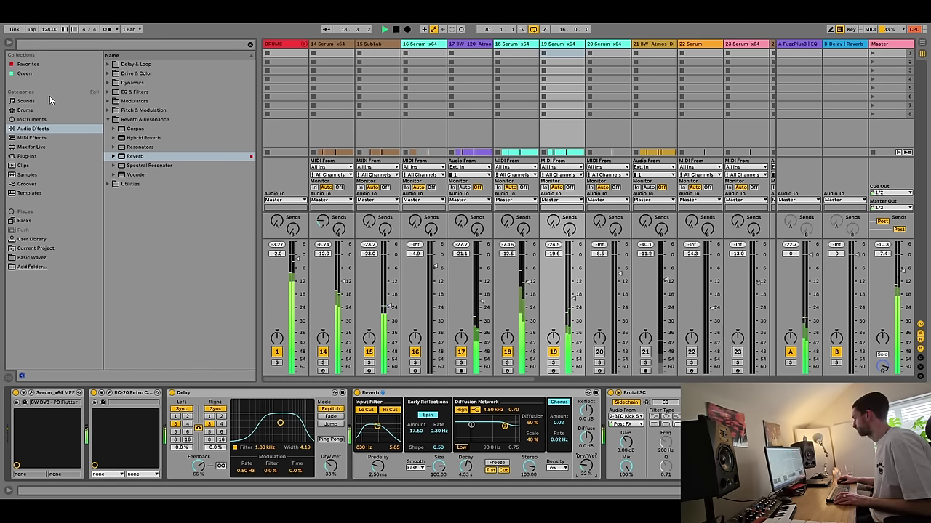
Add an EQ Eight to track 19 and lower the track's volume to -23.9 dB.
{"action": "left_click", "coordinate": [111, 93]}
{"action": "left_click", "coordinate": [136, 120]}
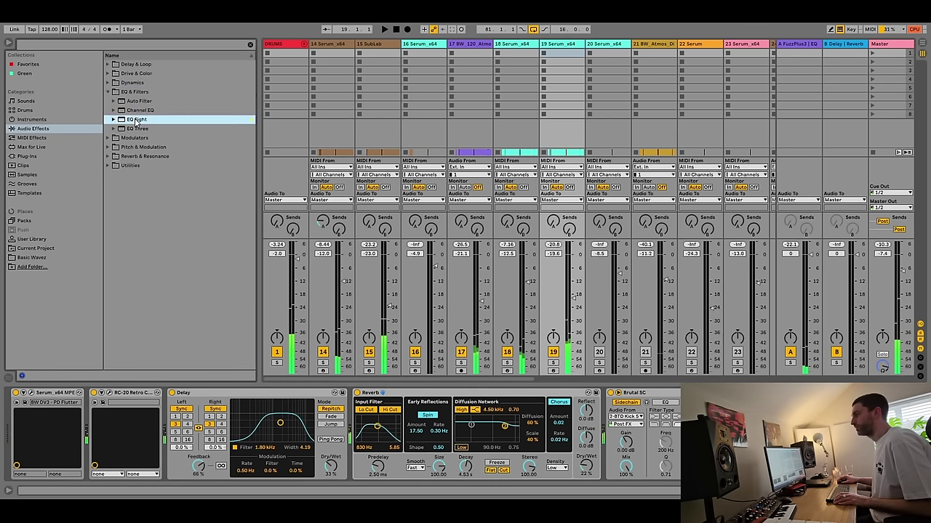
{"action": "key", "text": "Return"}
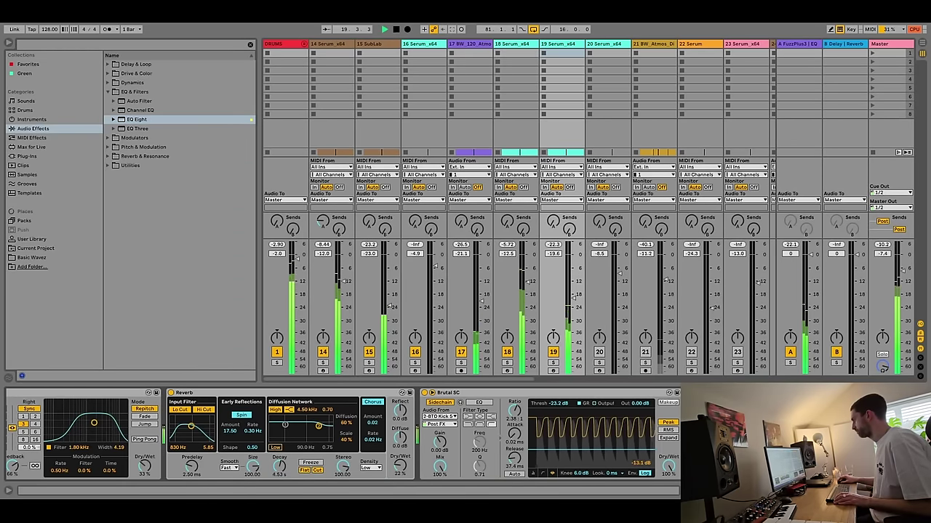
{"action": "left_click_drag", "start_coordinate": [573, 299], "coordinate": [573, 308]}
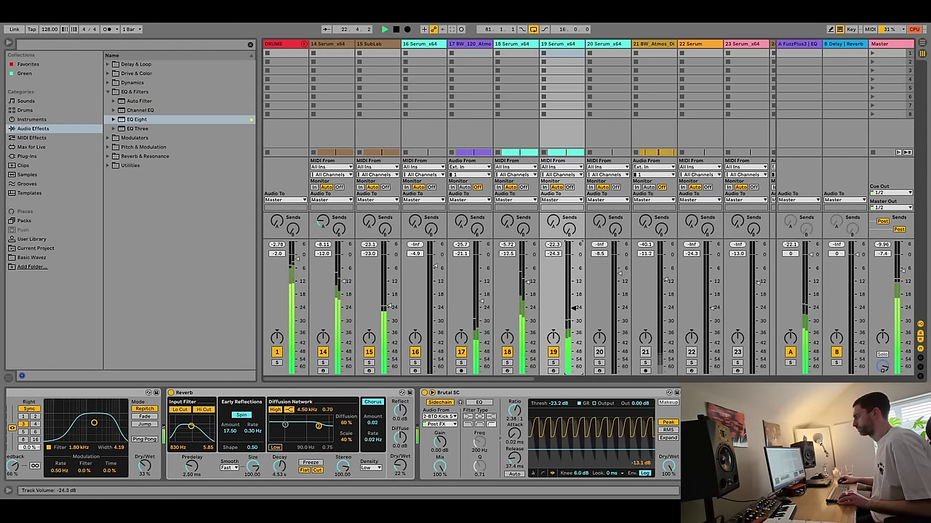
Move the BW_Atmos audio track above the Serum track 20, directly below track 19.
{"action": "key", "text": "Tab"}
{"action": "scroll", "coordinate": [509, 222], "scroll_direction": "down", "scroll_amount": 2}
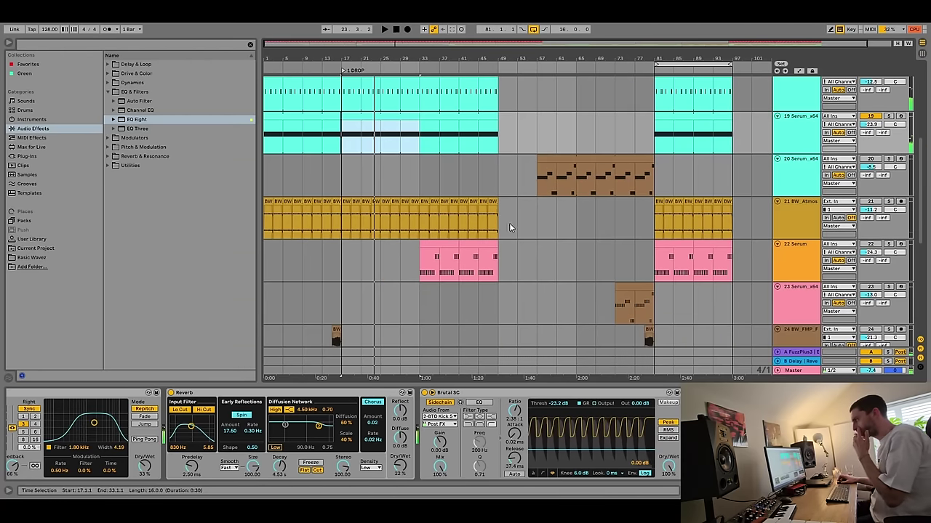
{"action": "scroll", "coordinate": [380, 184], "scroll_direction": "down", "scroll_amount": 2}
{"action": "scroll", "coordinate": [380, 185], "scroll_direction": "up", "scroll_amount": 2}
{"action": "scroll", "coordinate": [878, 195], "scroll_direction": "up", "scroll_amount": 2}
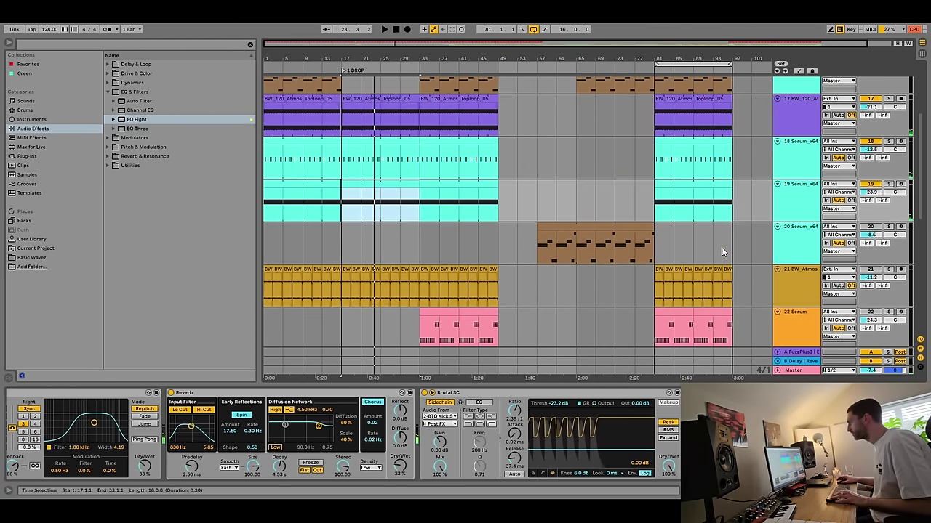
{"action": "left_click", "coordinate": [805, 232]}
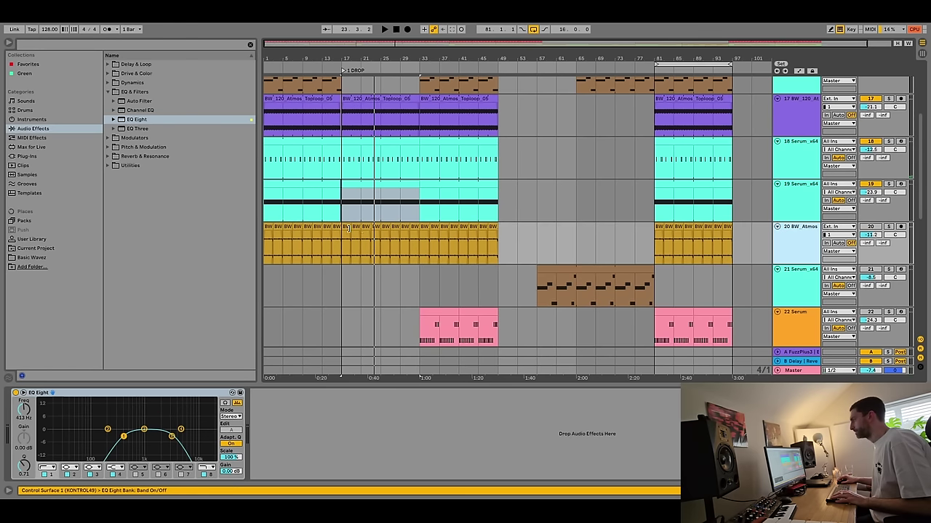
Audition the BW_Atmos track from bar 17, soloed and against the full mix.
{"action": "left_click", "coordinate": [350, 227]}
{"action": "key", "text": "space"}
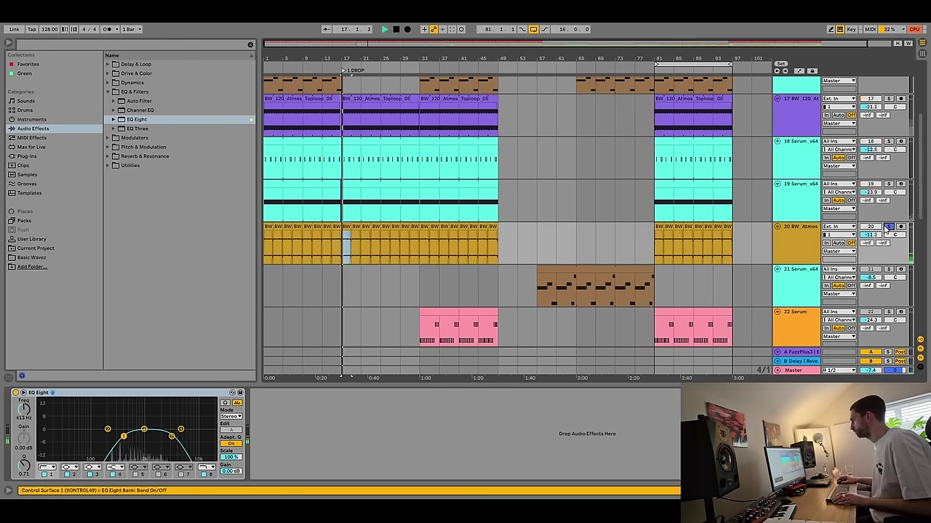
{"action": "key", "text": "Tab"}
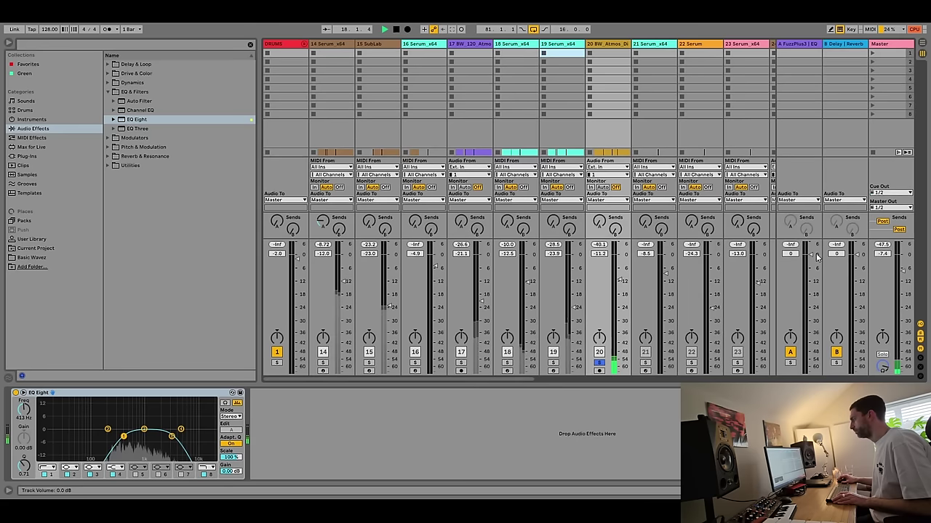
{"action": "left_click", "coordinate": [600, 362]}
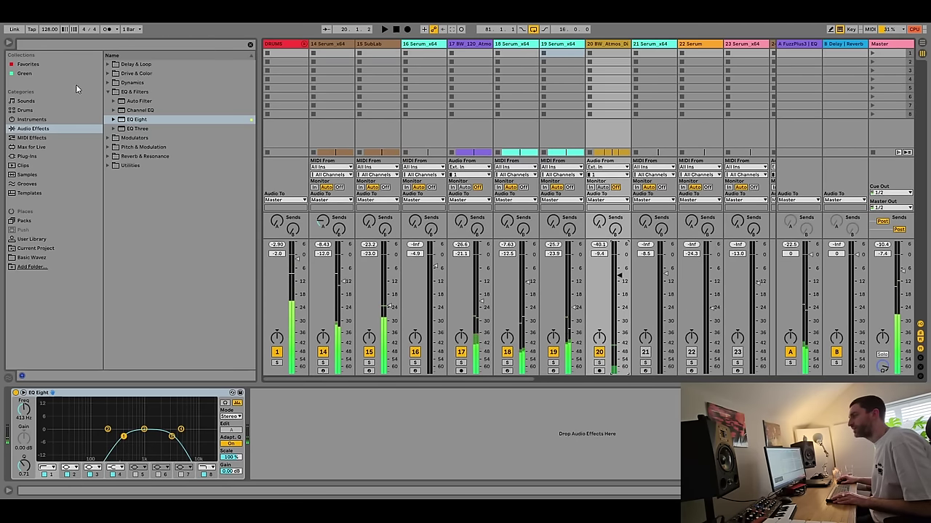
Lower the BW_Atmos track's volume to -12.0 dB and play the drop.
{"action": "left_click", "coordinate": [109, 83]}
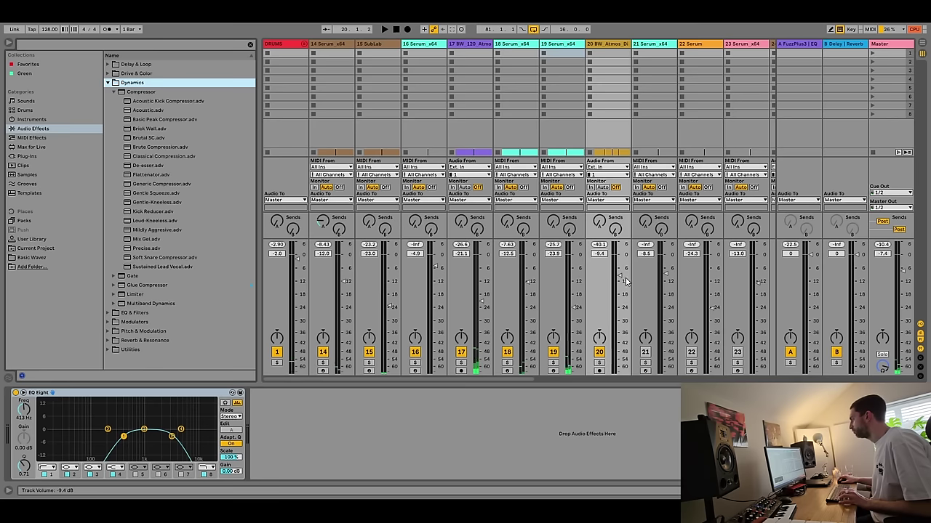
{"action": "left_click_drag", "start_coordinate": [624, 281], "coordinate": [625, 285]}
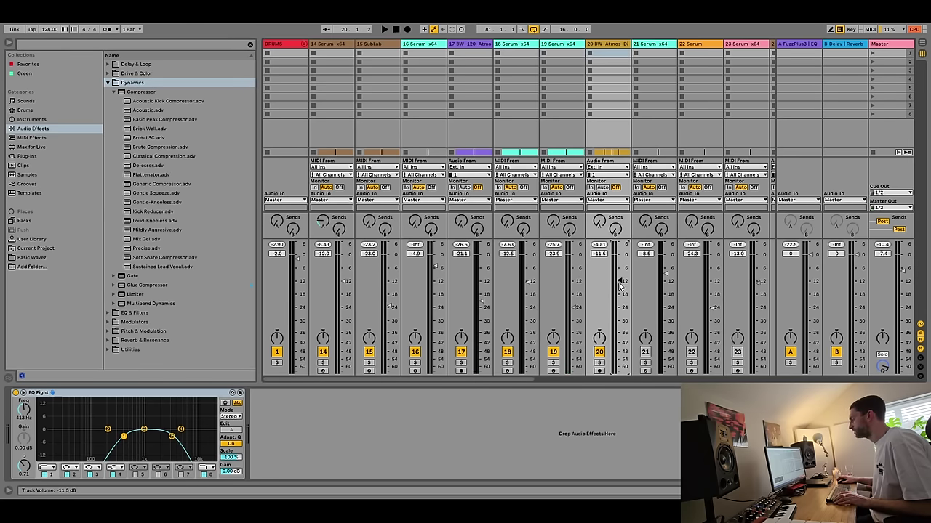
{"action": "key", "text": "space"}
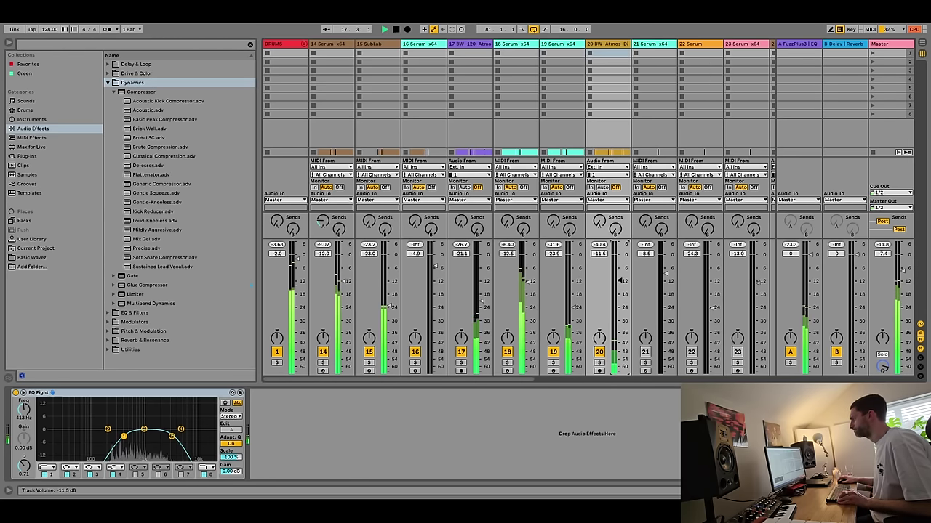
Look through the arrangement's tracks below BW_Atmos for the next part to mix into the drop.
{"action": "key", "text": "Tab"}
{"action": "scroll", "coordinate": [446, 212], "scroll_direction": "down", "scroll_amount": 8}
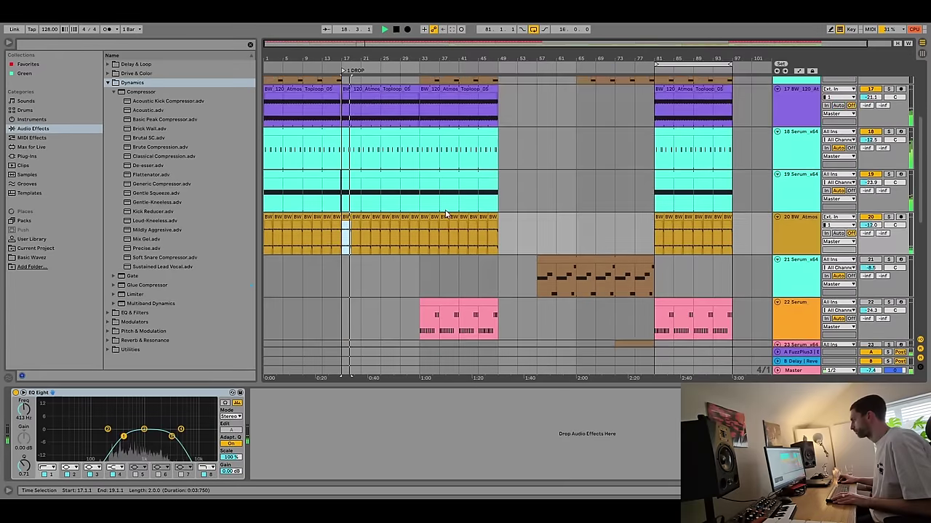
{"action": "scroll", "coordinate": [441, 218], "scroll_direction": "up", "scroll_amount": 3}
{"action": "scroll", "coordinate": [454, 221], "scroll_direction": "down", "scroll_amount": 3}
{"action": "scroll", "coordinate": [430, 198], "scroll_direction": "down", "scroll_amount": 2}
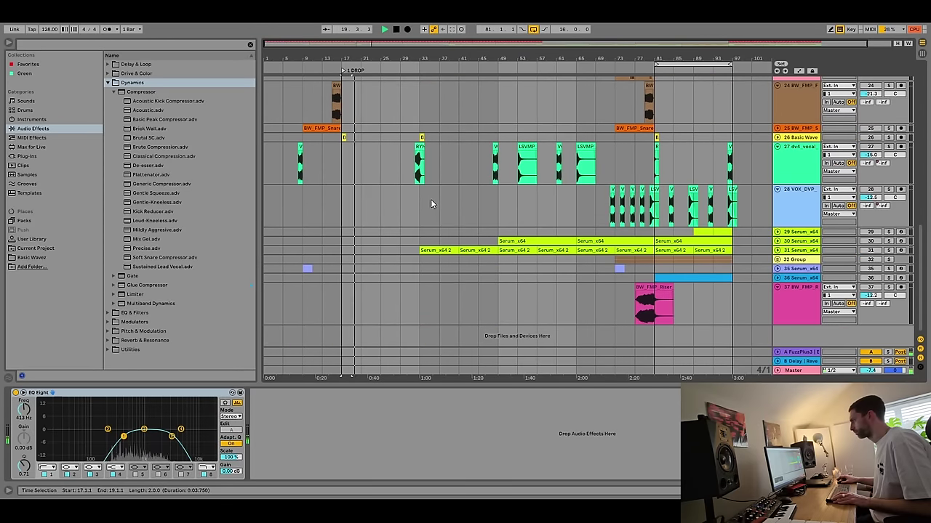
{"action": "scroll", "coordinate": [438, 201], "scroll_direction": "up", "scroll_amount": 5}
{"action": "scroll", "coordinate": [407, 210], "scroll_direction": "down", "scroll_amount": 2}
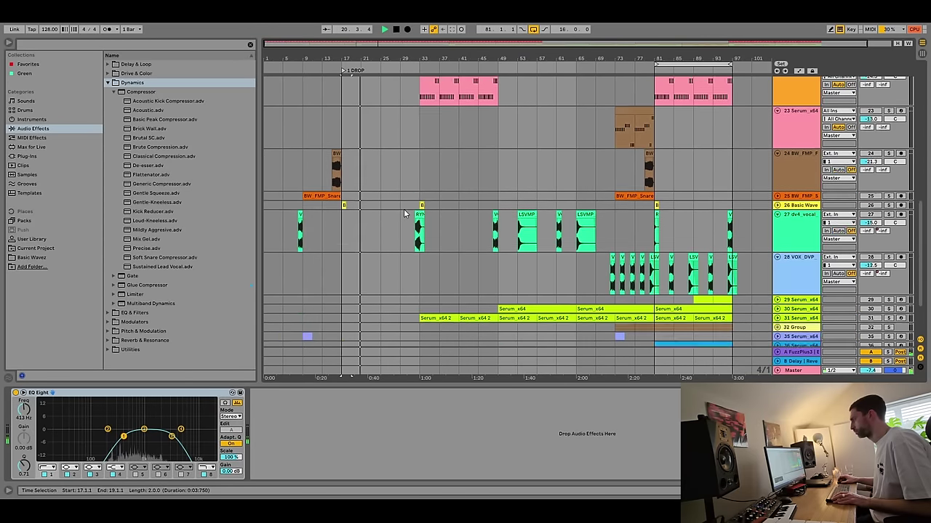
{"action": "scroll", "coordinate": [413, 214], "scroll_direction": "up", "scroll_amount": 2}
{"action": "scroll", "coordinate": [418, 219], "scroll_direction": "down", "scroll_amount": 2}
{"action": "scroll", "coordinate": [422, 218], "scroll_direction": "down", "scroll_amount": 2}
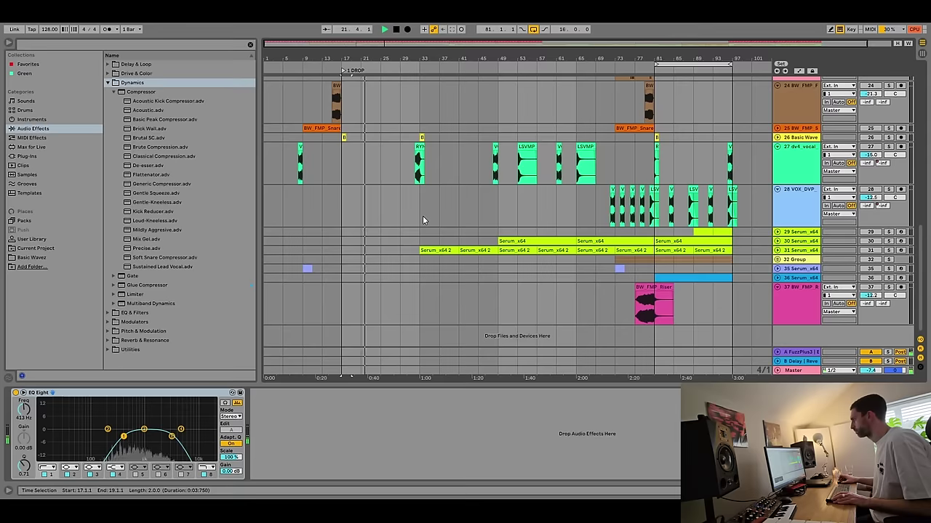
{"action": "scroll", "coordinate": [588, 231], "scroll_direction": "up", "scroll_amount": 4}
{"action": "scroll", "coordinate": [647, 207], "scroll_direction": "down", "scroll_amount": 3}
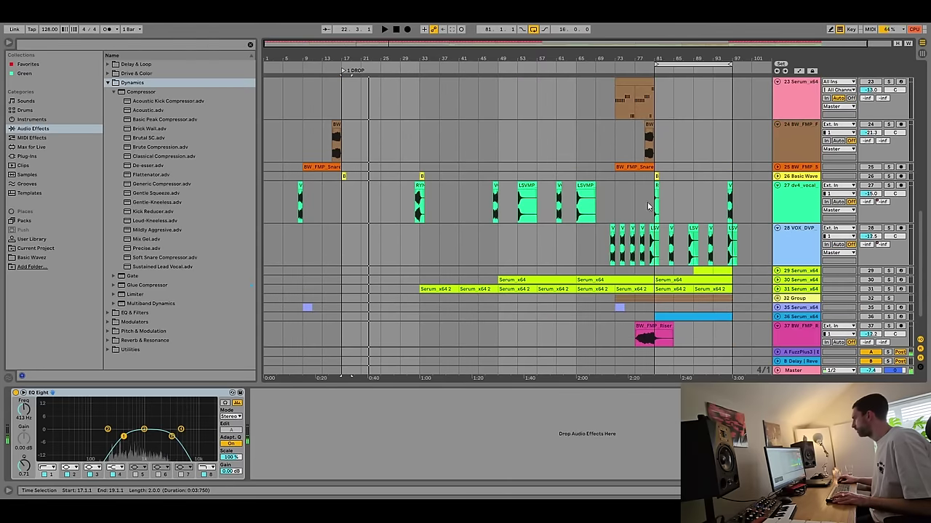
Move the dv4_vocal audio track directly below the BW_Atmos track 20.
{"action": "left_click", "coordinate": [794, 198]}
{"action": "scroll", "coordinate": [794, 203], "scroll_direction": "up", "scroll_amount": 2}
{"action": "scroll", "coordinate": [795, 95], "scroll_direction": "up", "scroll_amount": 2}
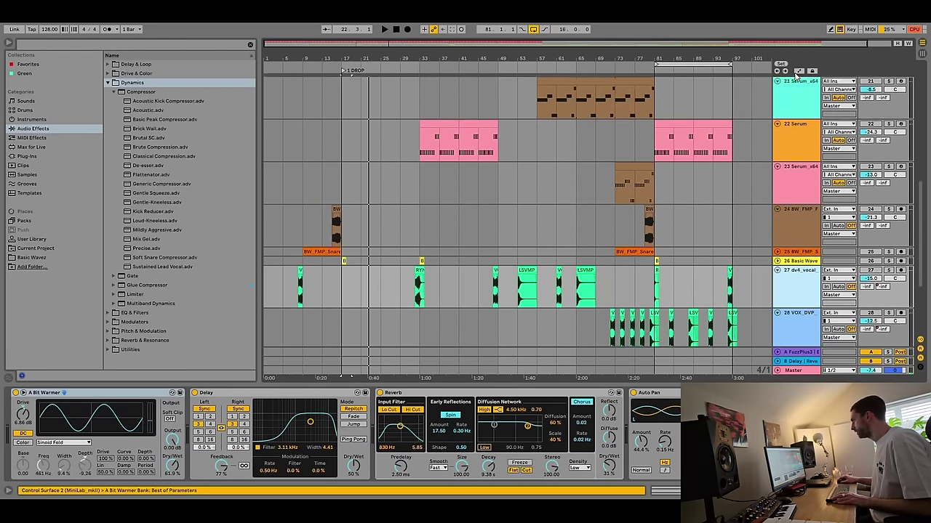
{"action": "left_click_drag", "start_coordinate": [799, 117], "coordinate": [797, 117]}
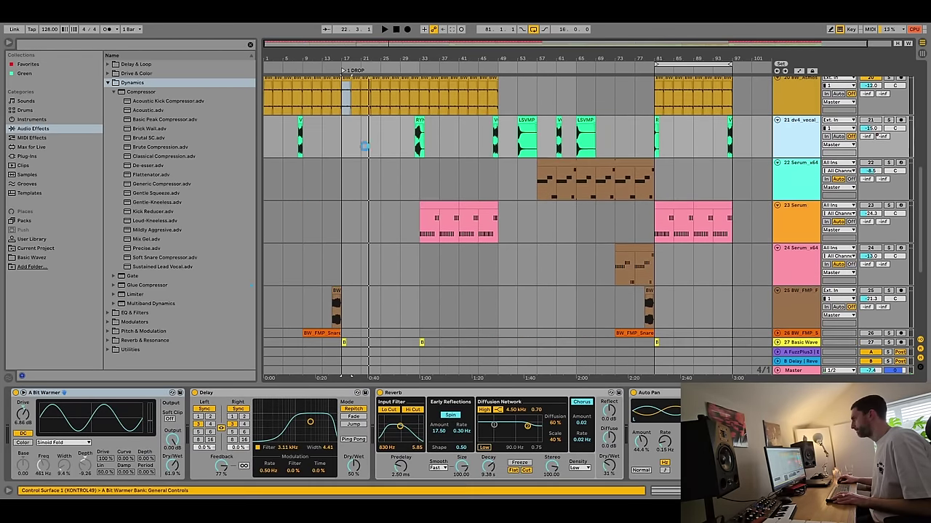
Activate the dv4_vocal track, play its clip before bar 33 and raise the track's volume to -12.8 dB.
{"action": "left_click", "coordinate": [415, 129]}
{"action": "key", "text": "space"}
{"action": "key", "text": "Tab"}
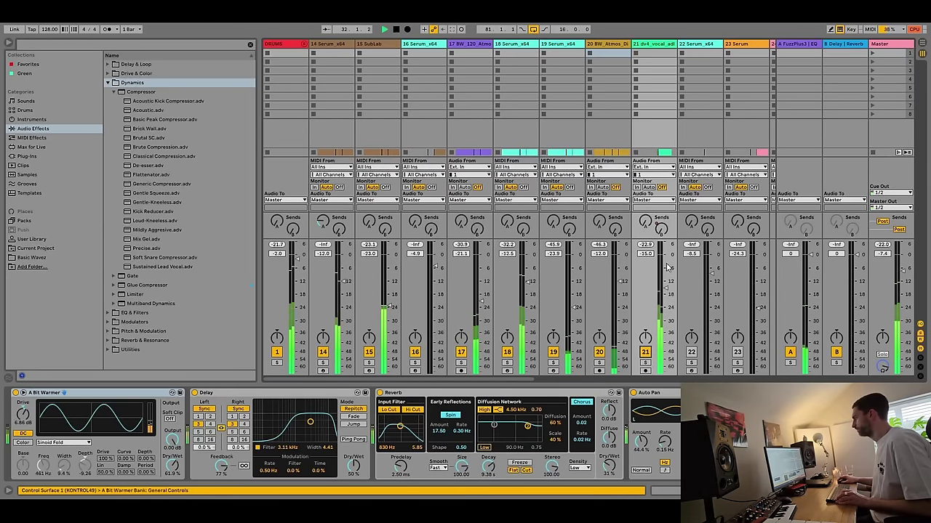
{"action": "left_click_drag", "start_coordinate": [671, 292], "coordinate": [666, 283]}
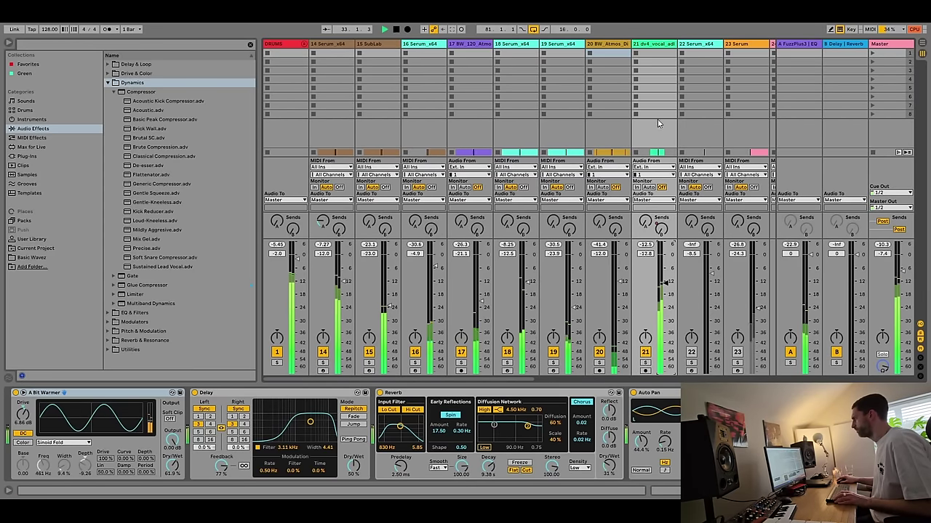
Insert the Gentle Squeeze compressor preset in front of A Bit Warmer on the dv4_vocal track and play the part.
{"action": "left_click", "coordinate": [657, 46]}
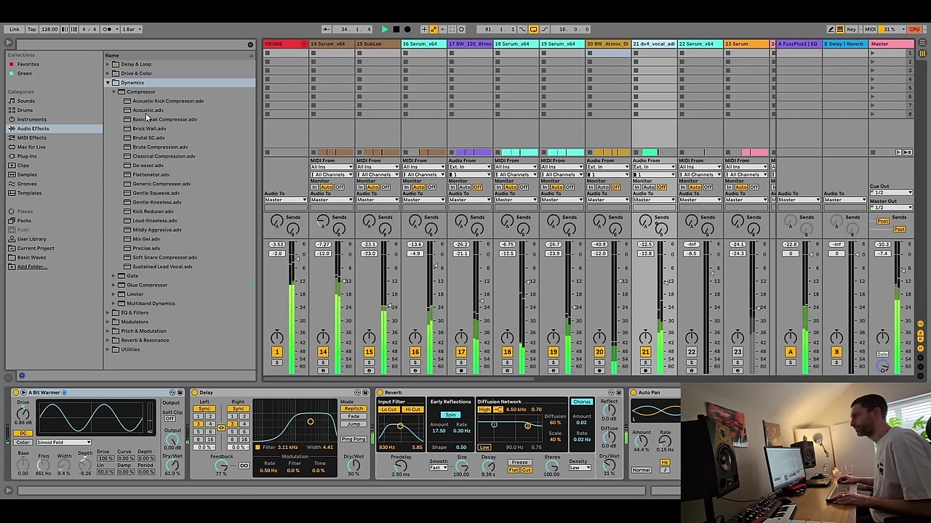
{"action": "left_click", "coordinate": [154, 194]}
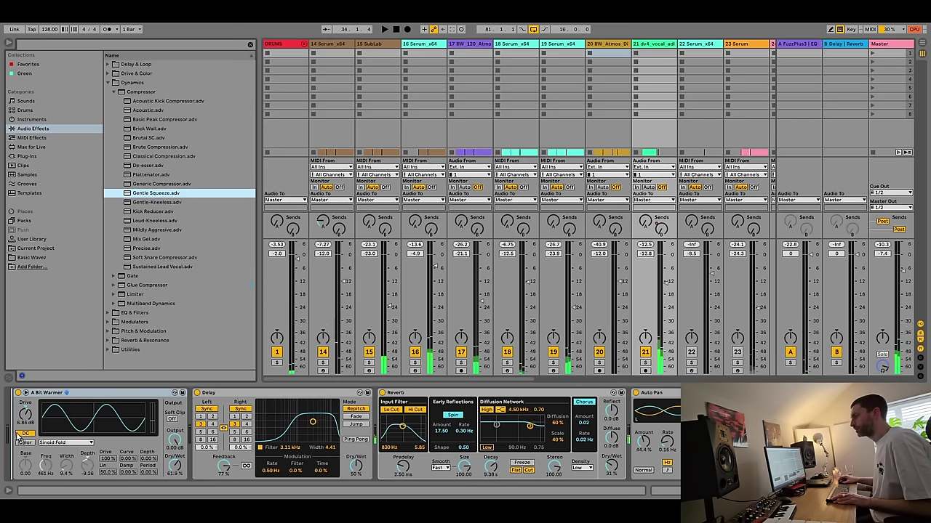
{"action": "left_click_drag", "start_coordinate": [154, 193], "coordinate": [21, 417]}
{"action": "key", "text": "space"}
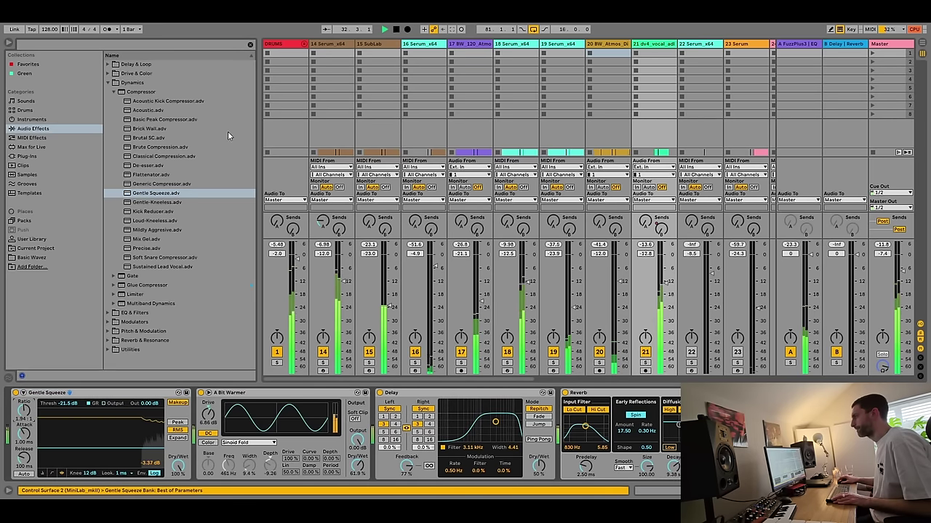
Add an EQ Eight to the end of the dv4_vocal track's effect chain.
{"action": "left_click", "coordinate": [114, 93]}
{"action": "left_click", "coordinate": [109, 83]}
{"action": "key", "text": "space"}
{"action": "left_click", "coordinate": [109, 92]}
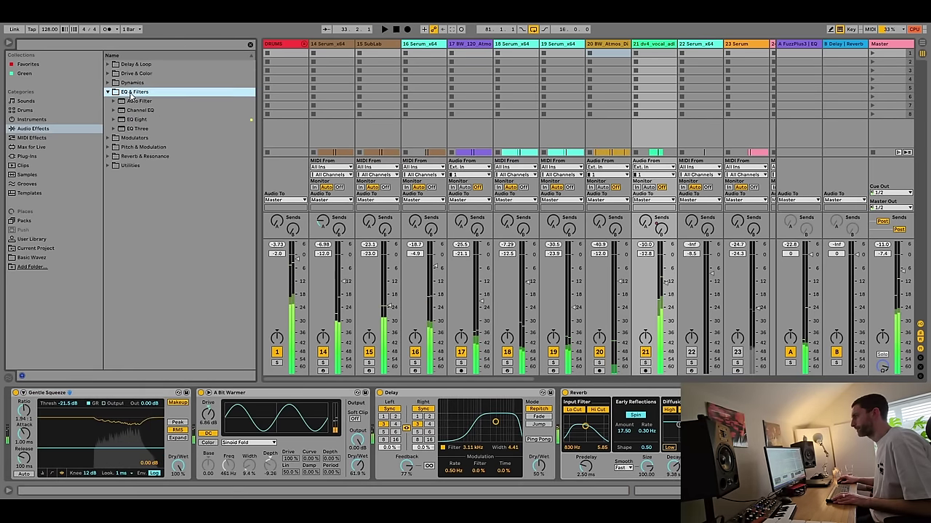
{"action": "double_click", "coordinate": [134, 119]}
{"action": "key", "text": "Return"}
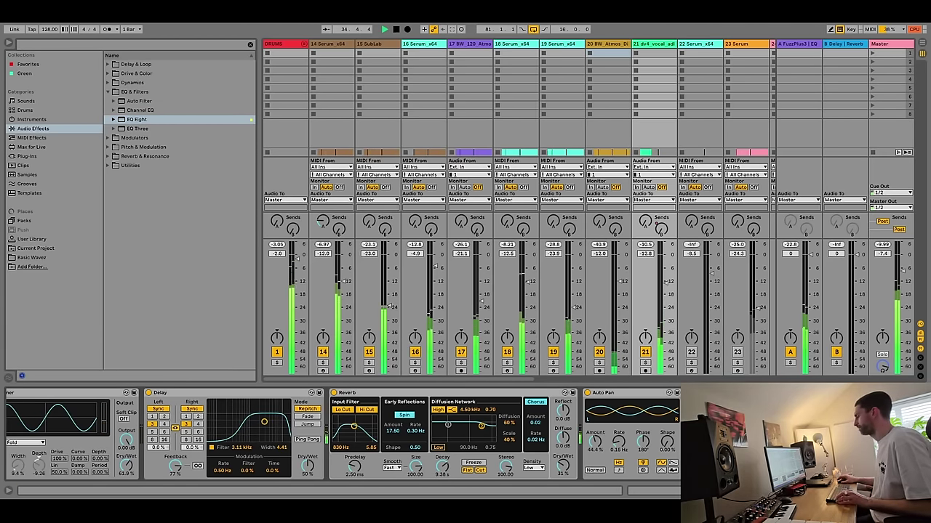
Set the dv4_vocal track's volume to -14.0 dB and its A Bit Warmer to 3.89 dB drive and 56.6 % dry/wet.
{"action": "key", "text": "Tab"}
{"action": "key", "text": "Tab"}
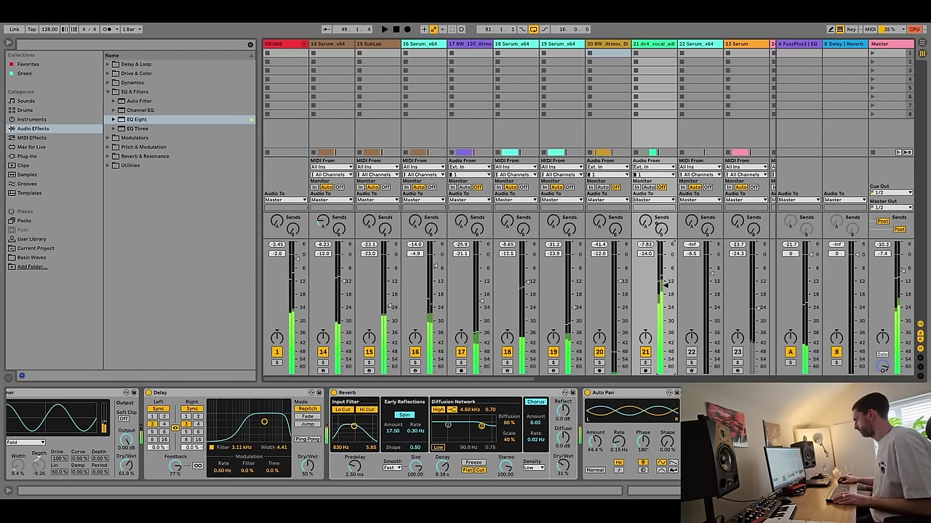
{"action": "scroll", "coordinate": [216, 432], "scroll_direction": "left", "scroll_amount": 3}
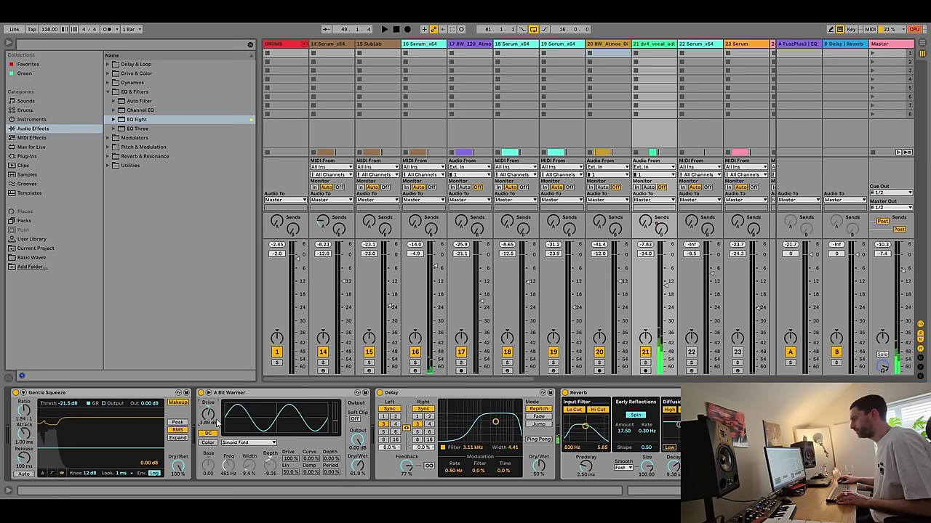
{"action": "key", "text": "space"}
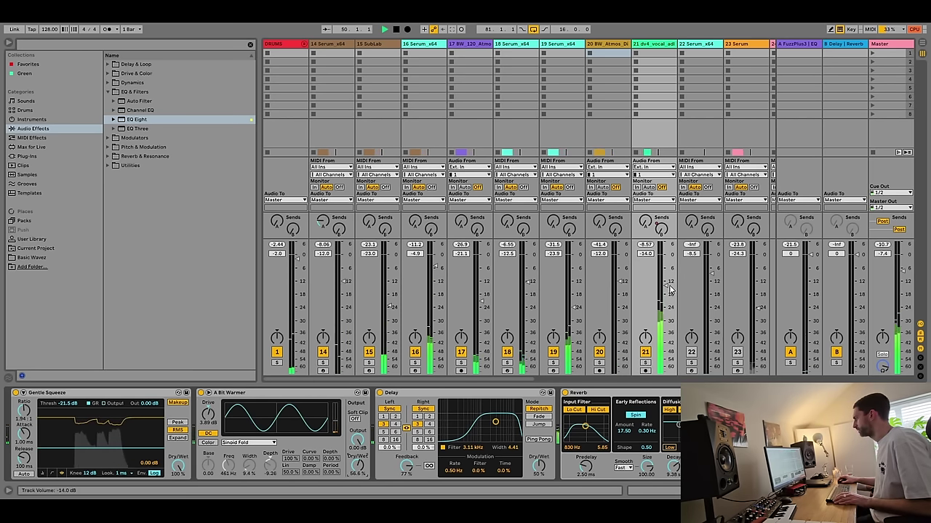
Lower the dv4_vocal track's volume to -16.4 dB and set its EQ Eight filter frequency to 376 Hz.
{"action": "key", "text": "space"}
{"action": "key", "text": "space"}
{"action": "left_click_drag", "start_coordinate": [666, 286], "coordinate": [664, 293]}
{"action": "scroll", "coordinate": [683, 437], "scroll_direction": "right", "scroll_amount": 4}
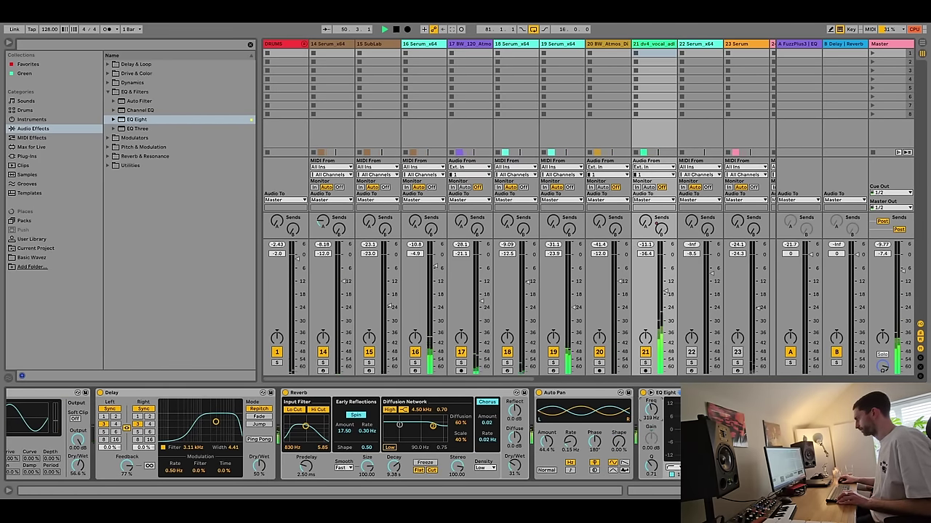
Activate the Serum track 31 and play its part from bar 33.
{"action": "key", "text": "Tab"}
{"action": "scroll", "coordinate": [521, 287], "scroll_direction": "down", "scroll_amount": 5}
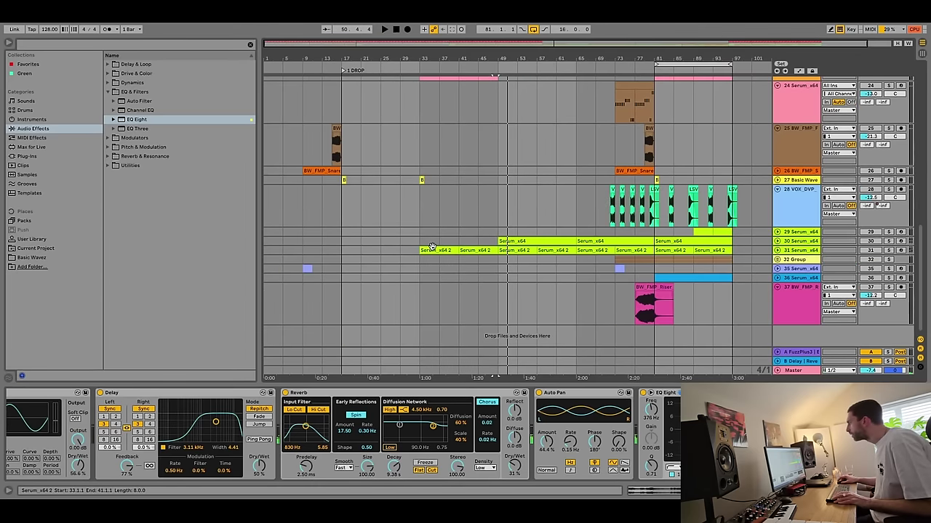
{"action": "left_click", "coordinate": [433, 250]}
{"action": "scroll", "coordinate": [438, 245], "scroll_direction": "up", "scroll_amount": 5}
{"action": "scroll", "coordinate": [441, 244], "scroll_direction": "down", "scroll_amount": 5}
{"action": "key", "text": "space"}
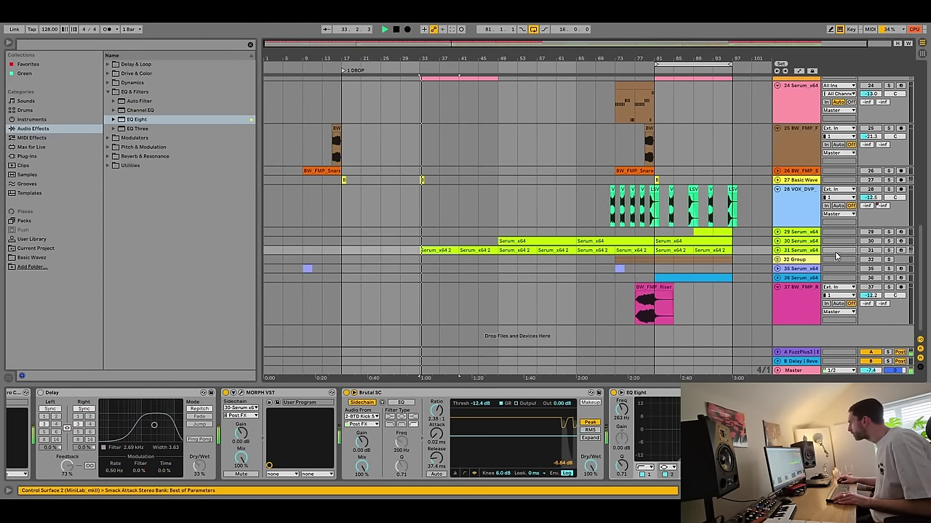
{"action": "left_click", "coordinate": [879, 252]}
{"action": "left_click", "coordinate": [888, 250]}
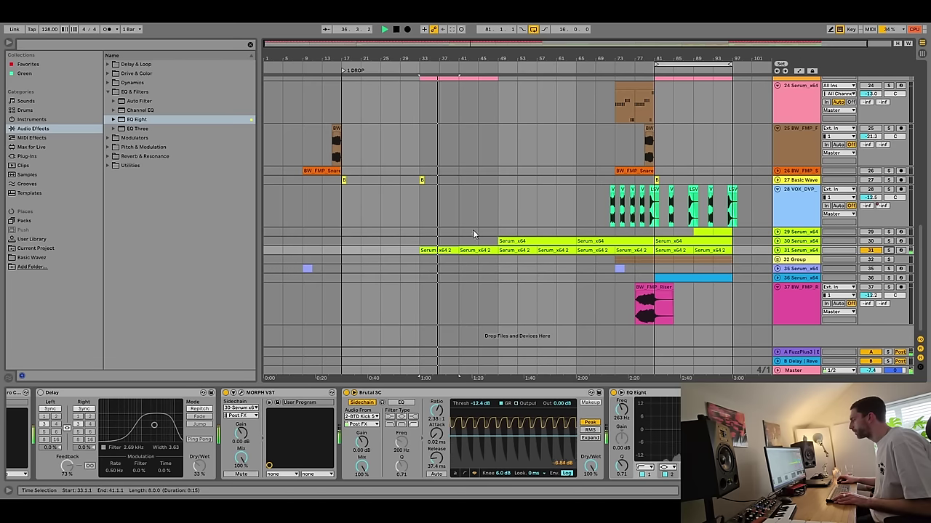
Audition track 31 soloed, including from bar 49, and compare it with the full mix.
{"action": "scroll", "coordinate": [474, 231], "scroll_direction": "up", "scroll_amount": 3}
{"action": "scroll", "coordinate": [476, 233], "scroll_direction": "down", "scroll_amount": 3}
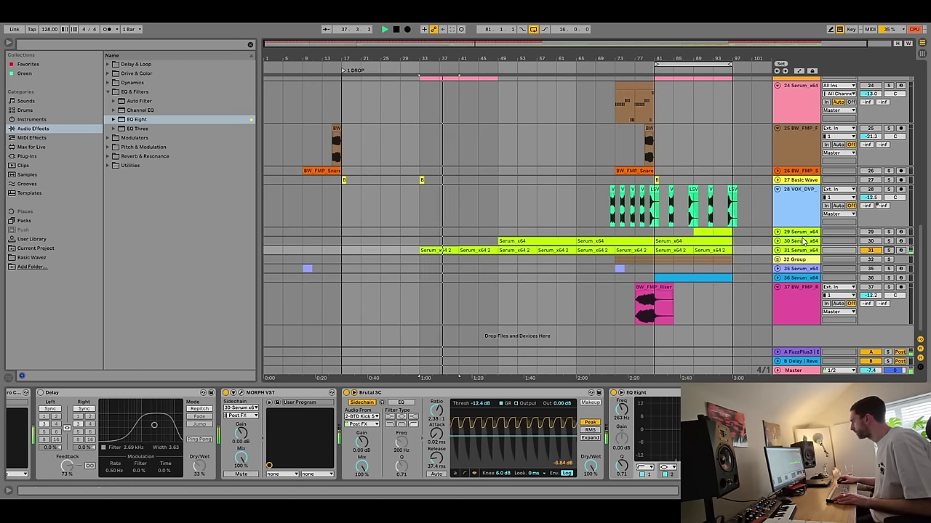
{"action": "key", "text": "Tab"}
{"action": "left_click_drag", "start_coordinate": [517, 379], "coordinate": [706, 386]}
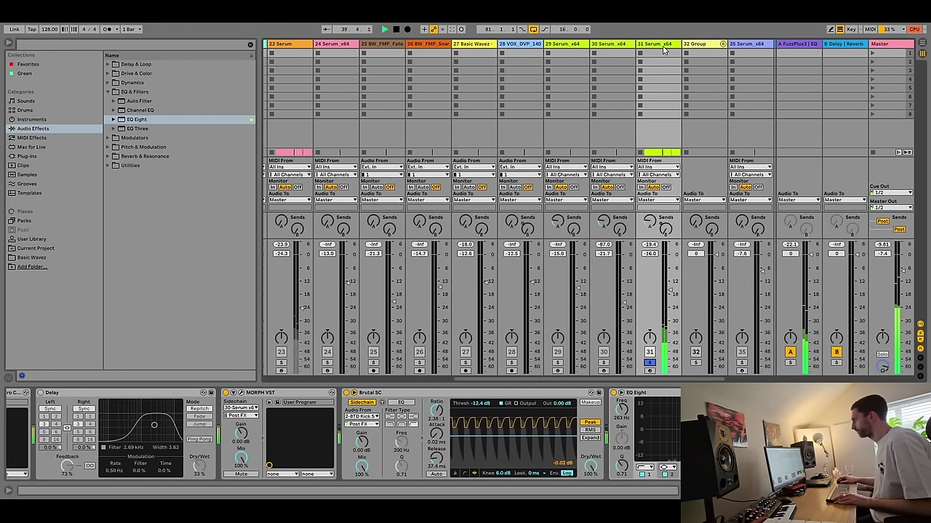
{"action": "key", "text": "Tab"}
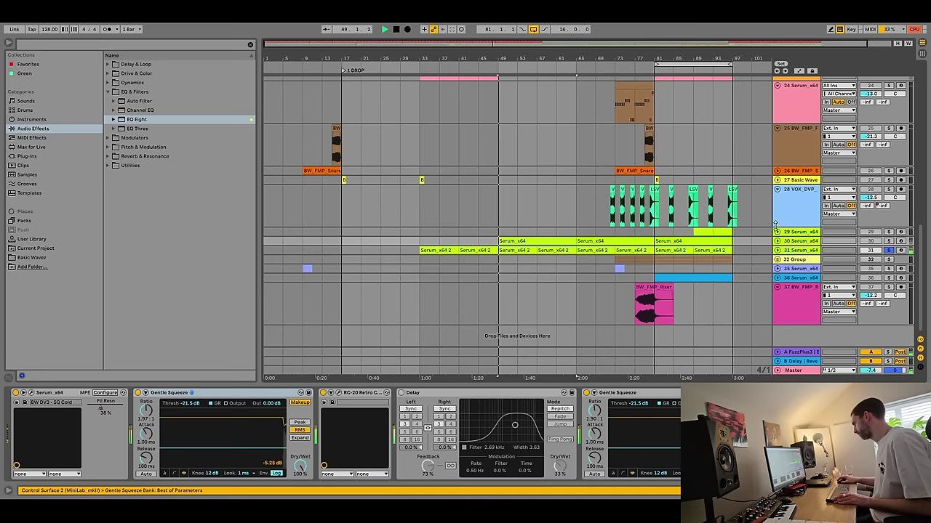
{"action": "left_click", "coordinate": [807, 250]}
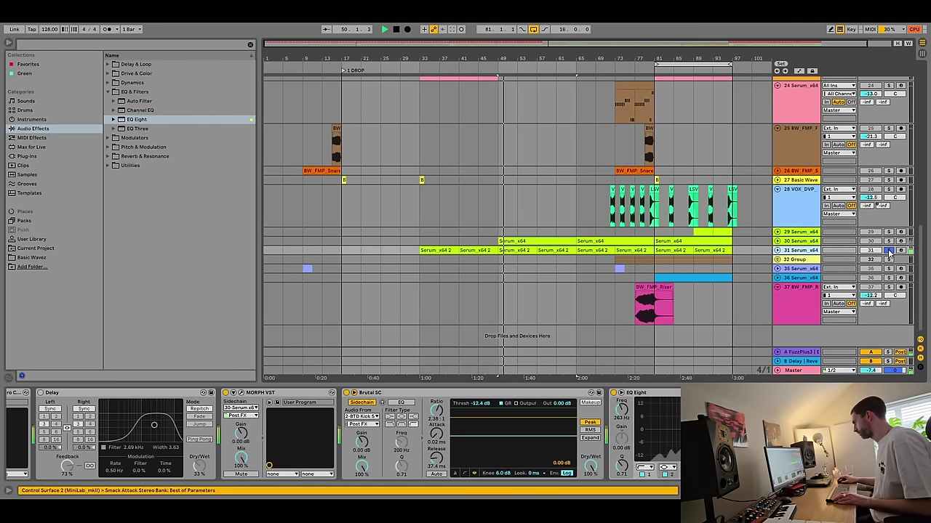
{"action": "key", "text": "Tab"}
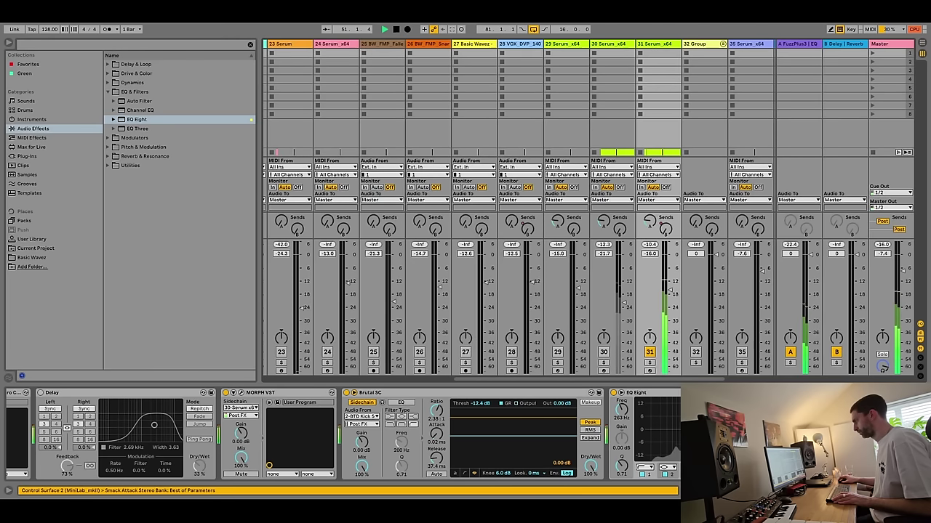
Play the section from bar 81 and raise track 31's volume to -14.0 dB.
{"action": "key", "text": "Tab"}
{"action": "key", "text": "space"}
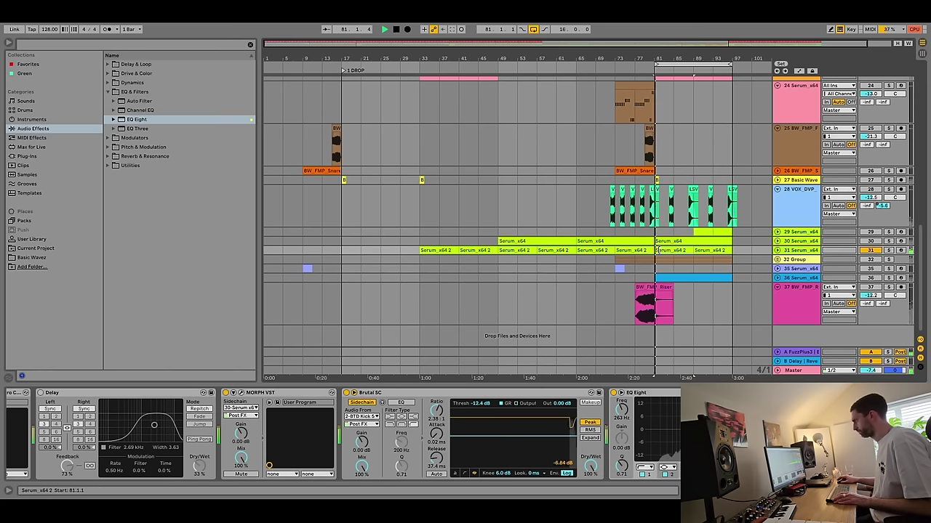
{"action": "key", "text": "Tab"}
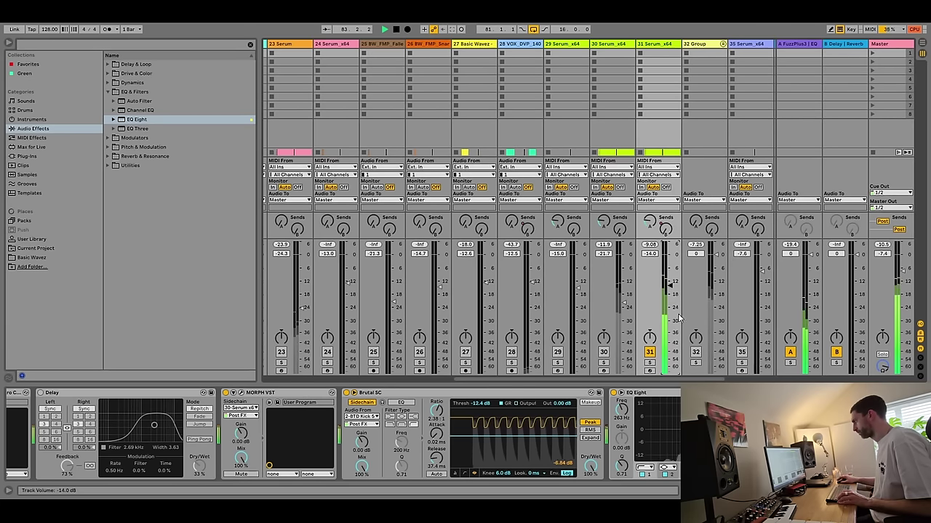
{"action": "key", "text": "space"}
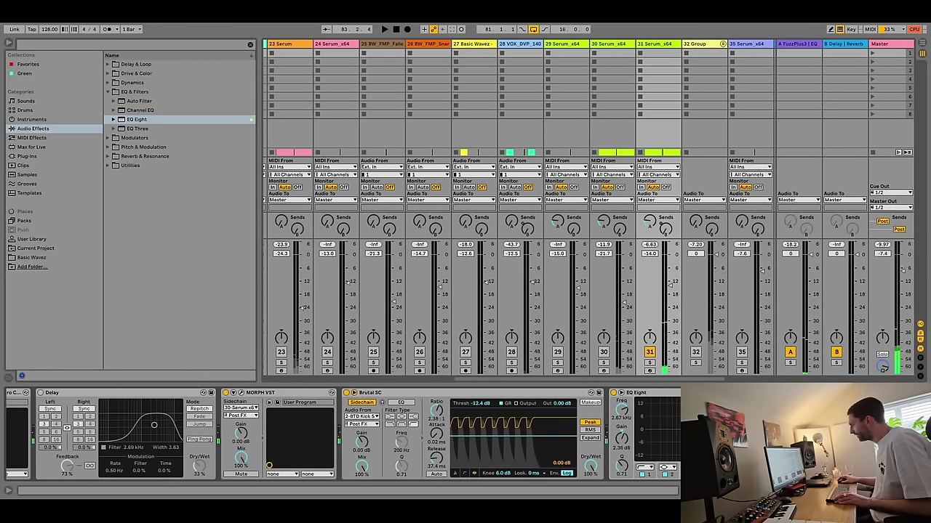
On track 31, set the Brutal SC threshold to -12.2 dB and the EQ Eight low-cut frequency to 381 Hz.
{"action": "key", "text": "space"}
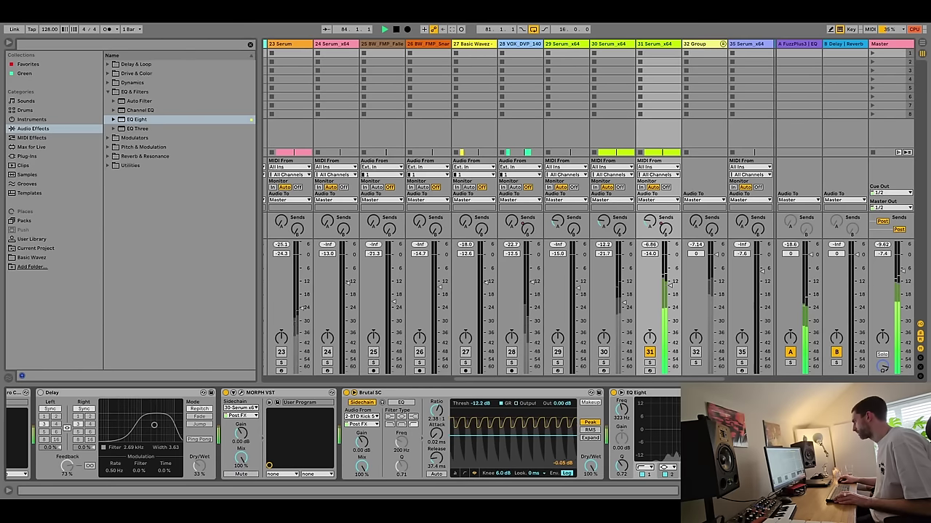
{"action": "scroll", "coordinate": [671, 436], "scroll_direction": "right", "scroll_amount": 2}
{"action": "left_click_drag", "start_coordinate": [667, 436], "coordinate": [671, 436]}
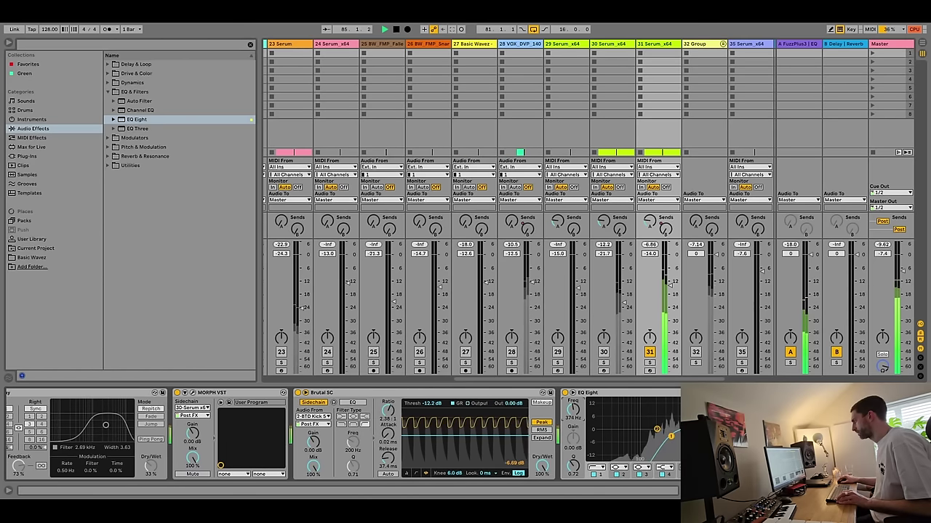
Check the clips and devices of group 32 during playback, and return to track 31's clip at bar 81.
{"action": "key", "text": "Tab"}
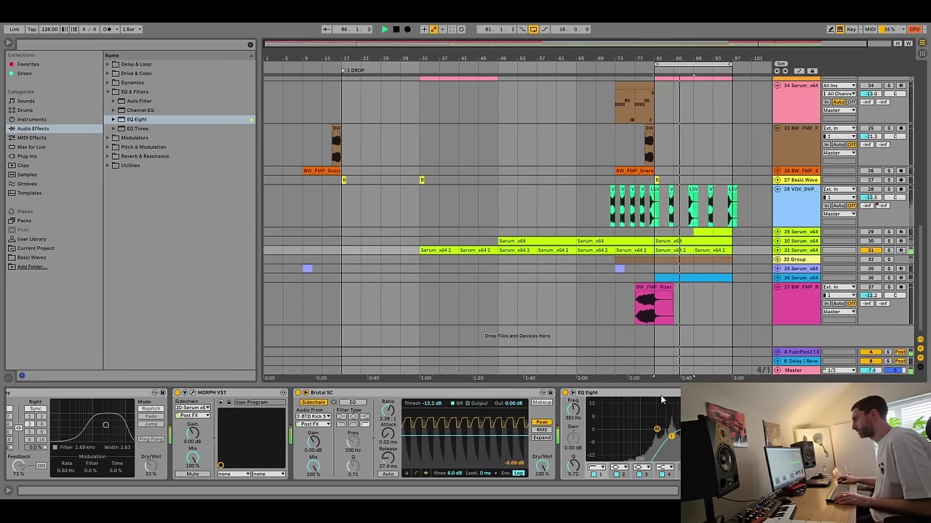
{"action": "scroll", "coordinate": [660, 308], "scroll_direction": "up", "scroll_amount": 2}
{"action": "scroll", "coordinate": [668, 266], "scroll_direction": "down", "scroll_amount": 2}
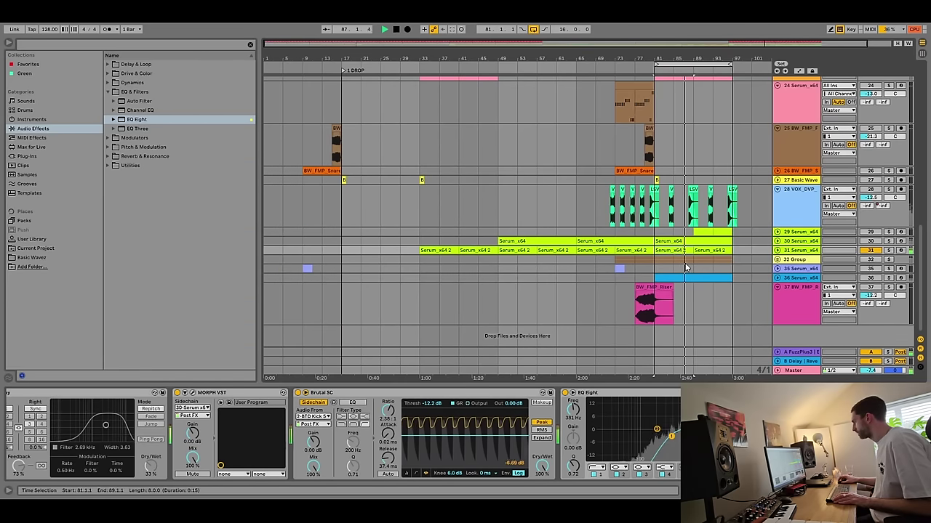
{"action": "left_click", "coordinate": [685, 268]}
{"action": "left_click", "coordinate": [617, 260]}
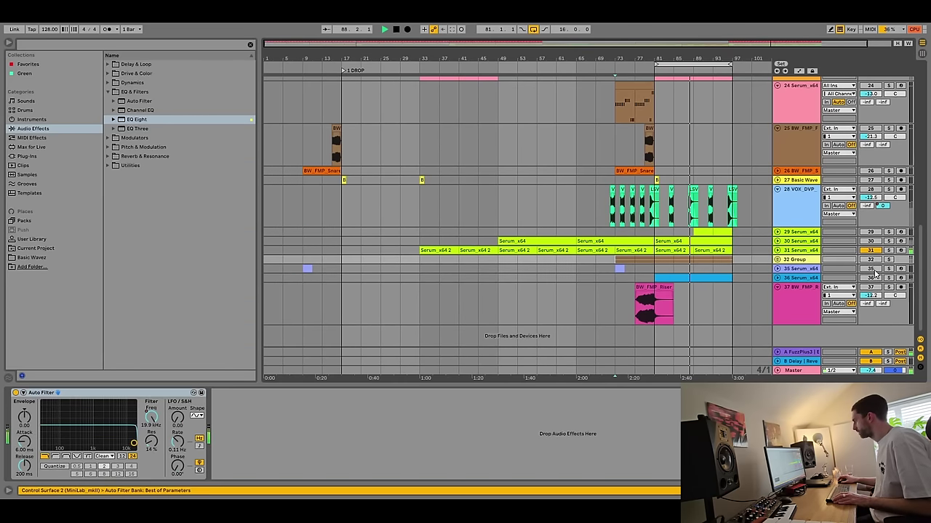
{"action": "left_click", "coordinate": [693, 250]}
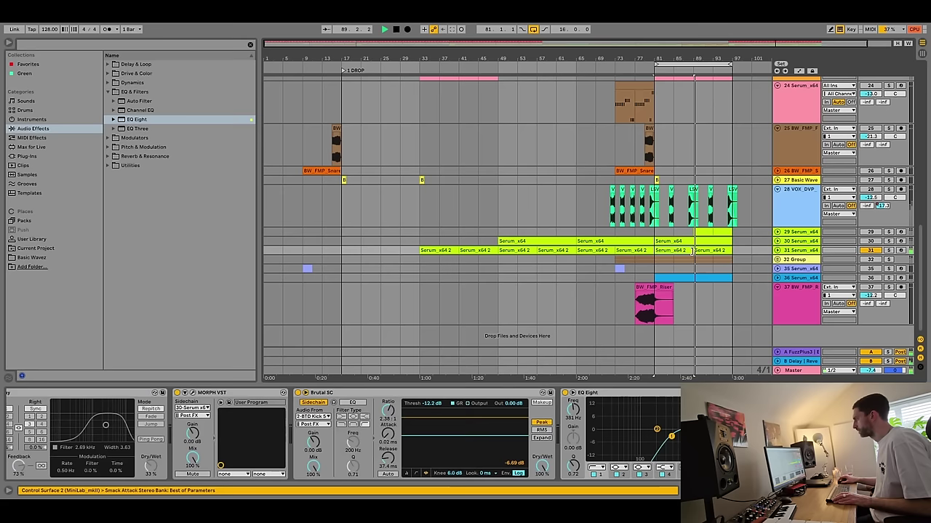
Compare the clips and device chains of tracks 30 and 31 during playback, and stop playback with track 31 selected.
{"action": "left_click", "coordinate": [701, 240]}
{"action": "left_click", "coordinate": [709, 233]}
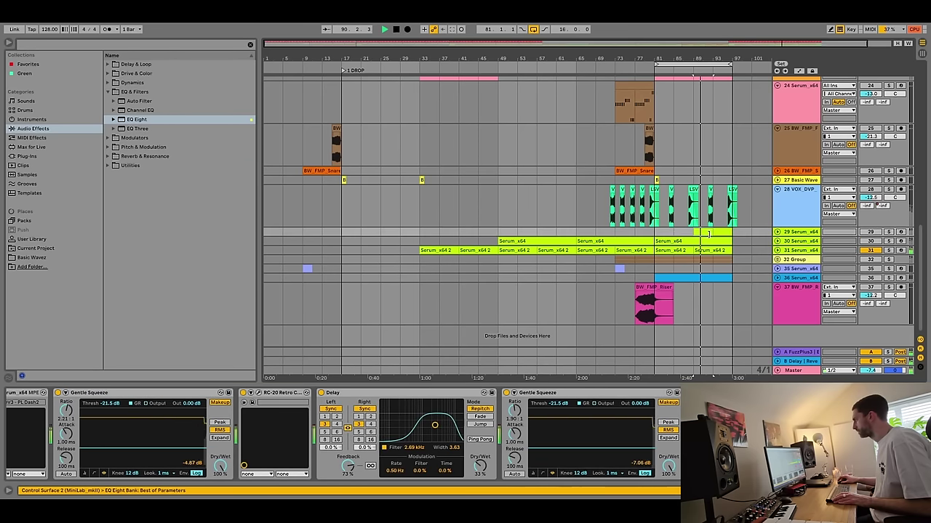
{"action": "scroll", "coordinate": [625, 230], "scroll_direction": "up", "scroll_amount": 5}
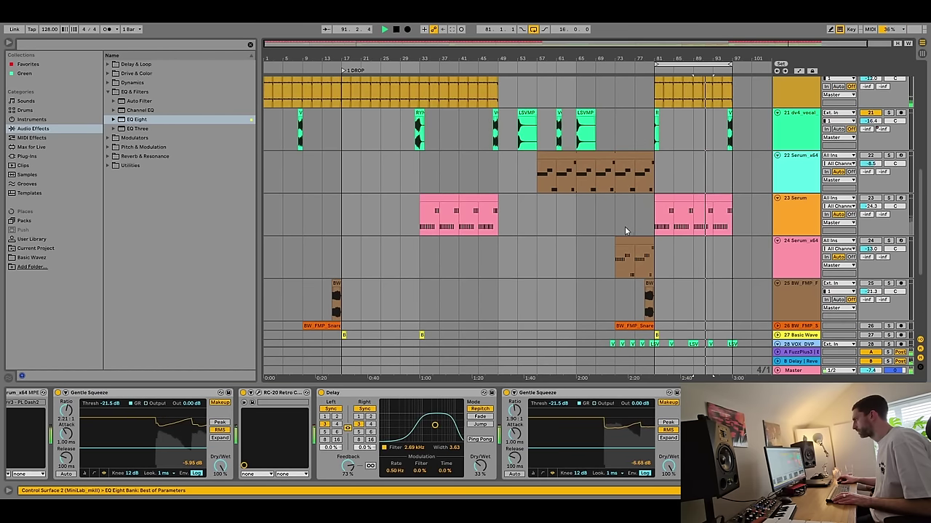
{"action": "scroll", "coordinate": [625, 230], "scroll_direction": "down", "scroll_amount": 5}
{"action": "left_click", "coordinate": [703, 250]}
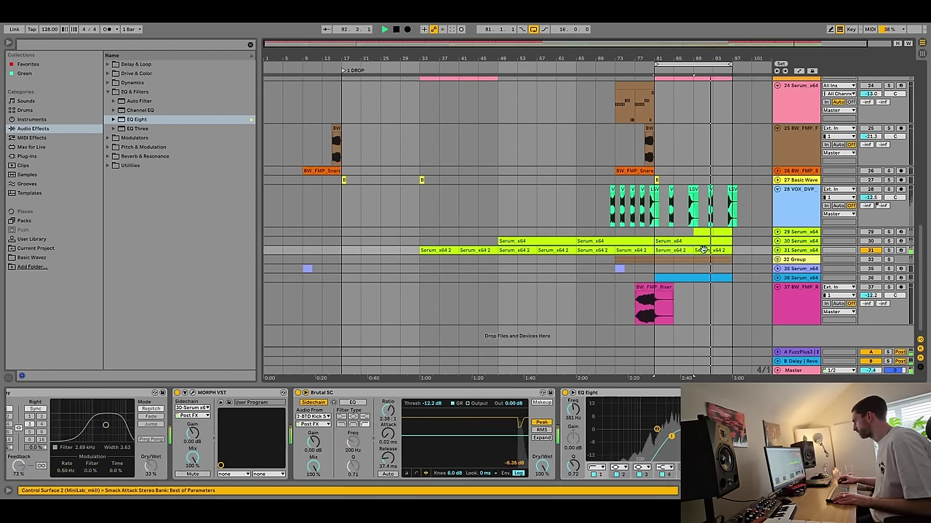
{"action": "key", "text": "Tab"}
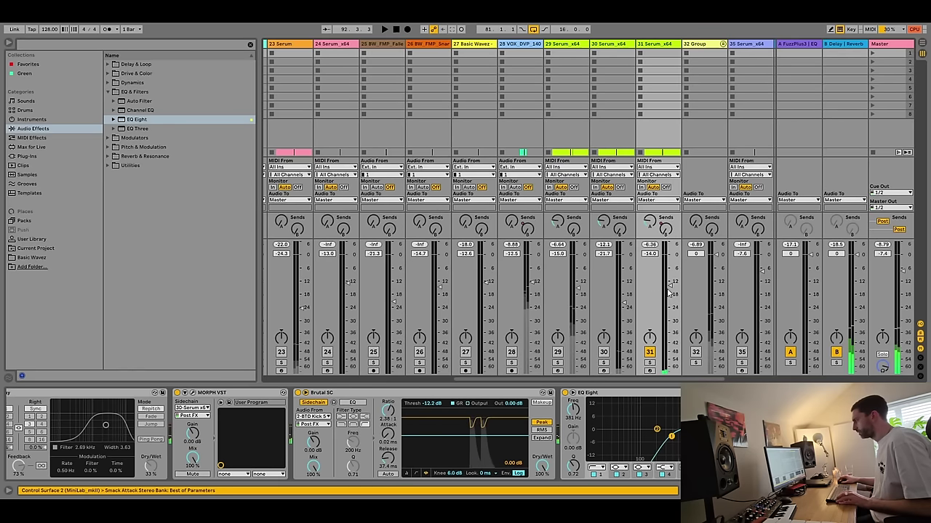
{"action": "left_click", "coordinate": [625, 45]}
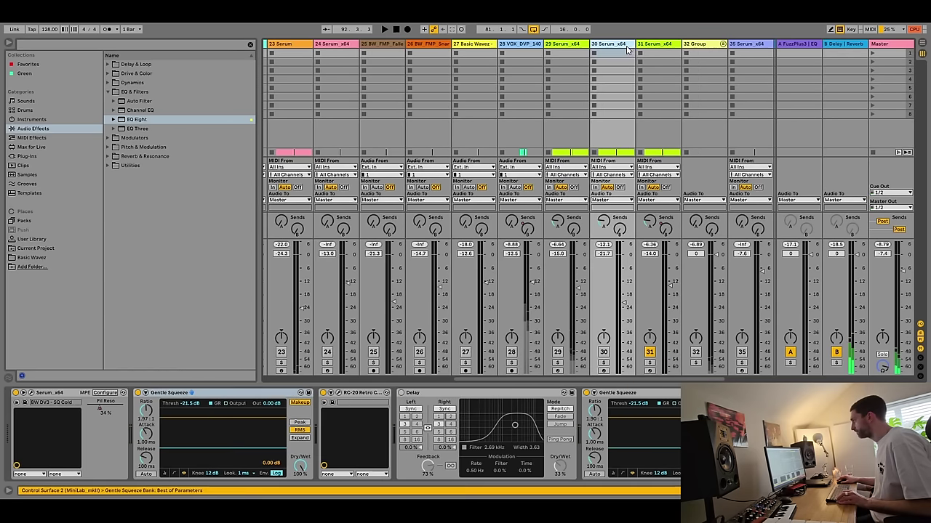
{"action": "left_click", "coordinate": [644, 45]}
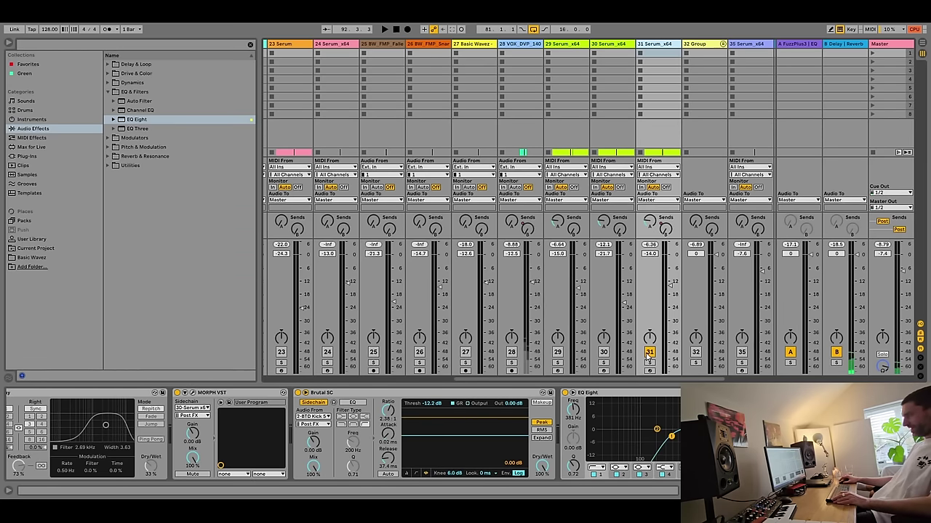
Deactivate track 31, activate group 32, and play the loop from bar 81.
{"action": "key", "text": "Tab"}
{"action": "key", "text": "Tab"}
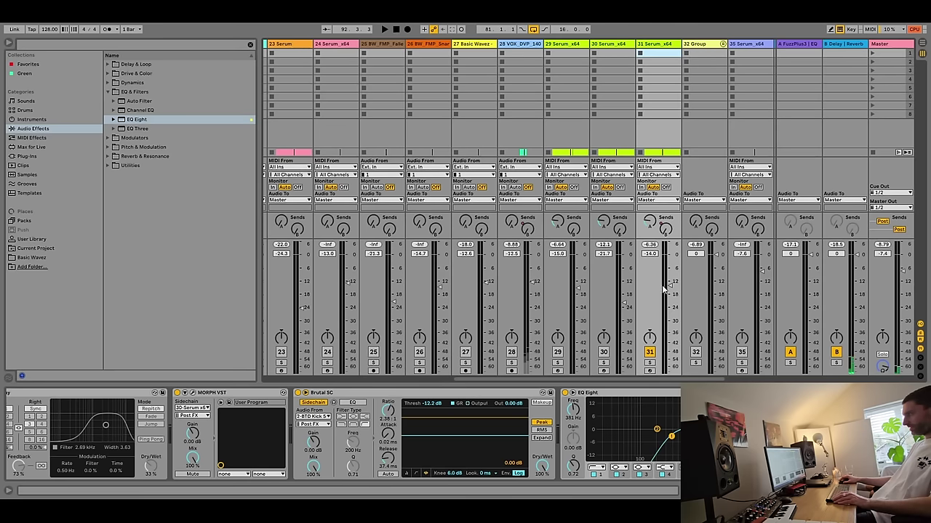
{"action": "key", "text": "Tab"}
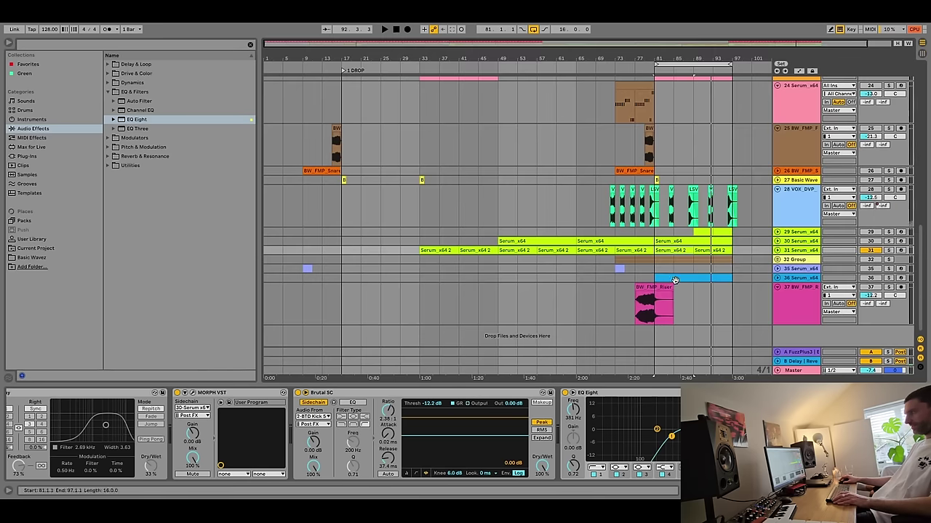
{"action": "left_click", "coordinate": [627, 240]}
{"action": "key", "text": "Tab"}
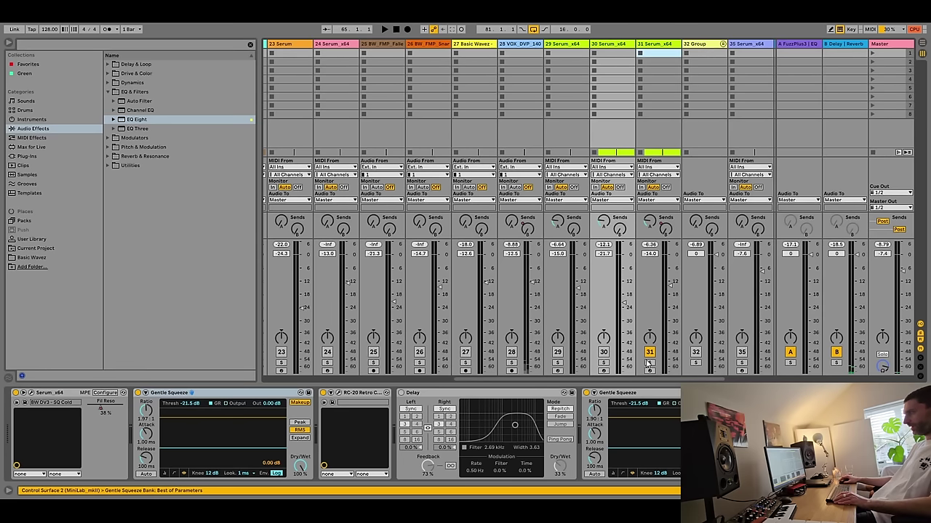
{"action": "key", "text": "Tab"}
{"action": "key", "text": "space"}
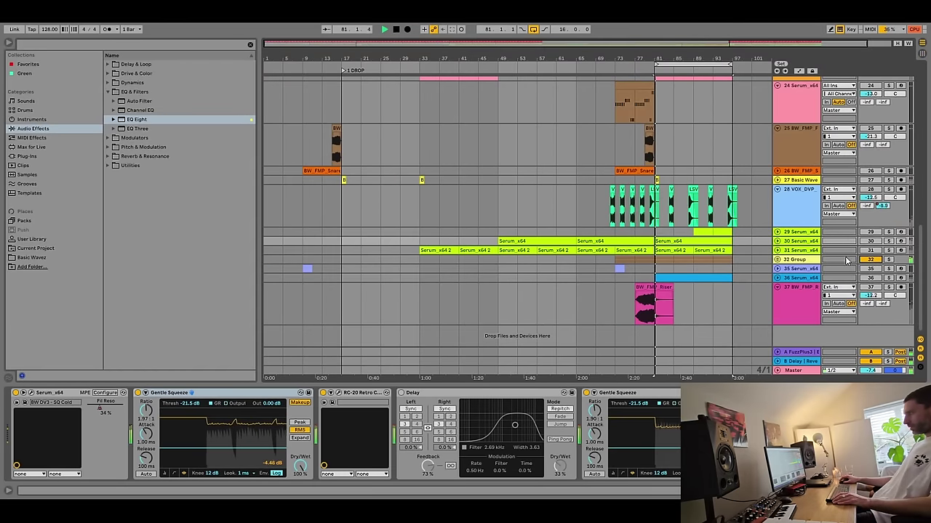
Unfold group 32 during playback, check the devices of Grand Piano track 33 and the group, and fold it again.
{"action": "left_click", "coordinate": [811, 261]}
{"action": "key", "text": "Tab"}
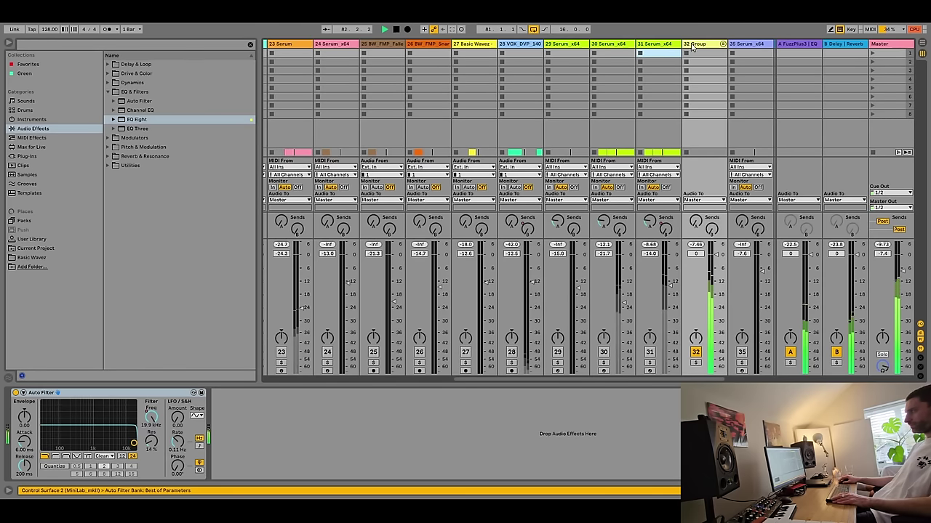
{"action": "left_click", "coordinate": [723, 45]}
{"action": "left_click", "coordinate": [747, 46]}
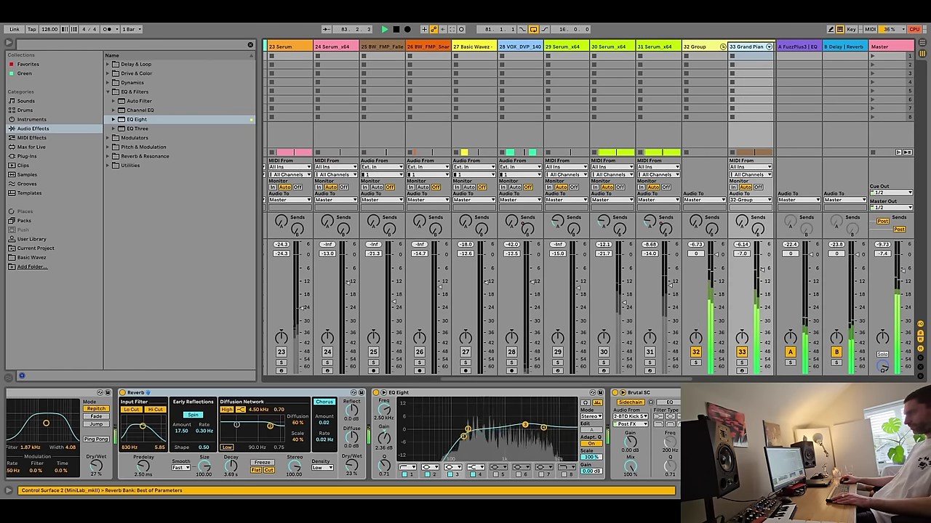
{"action": "double_click", "coordinate": [747, 47]}
{"action": "left_click", "coordinate": [713, 49]}
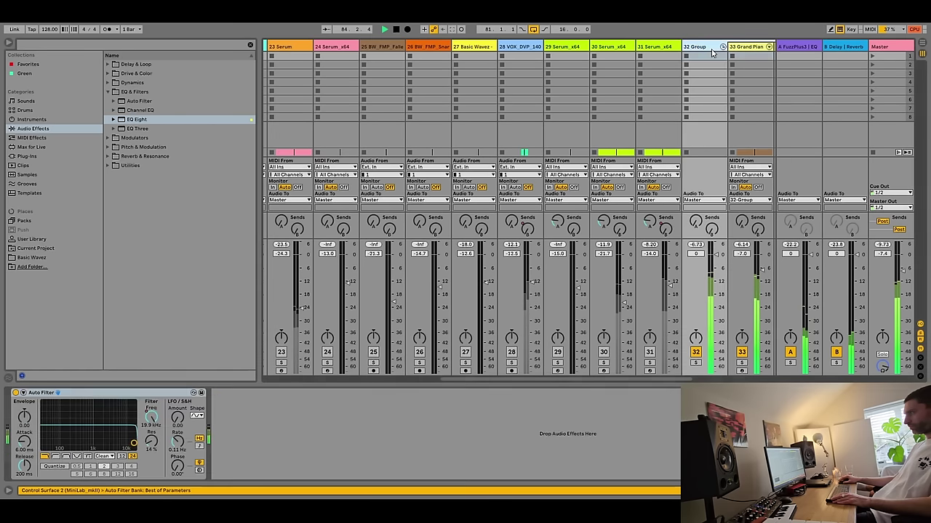
{"action": "left_click", "coordinate": [723, 46]}
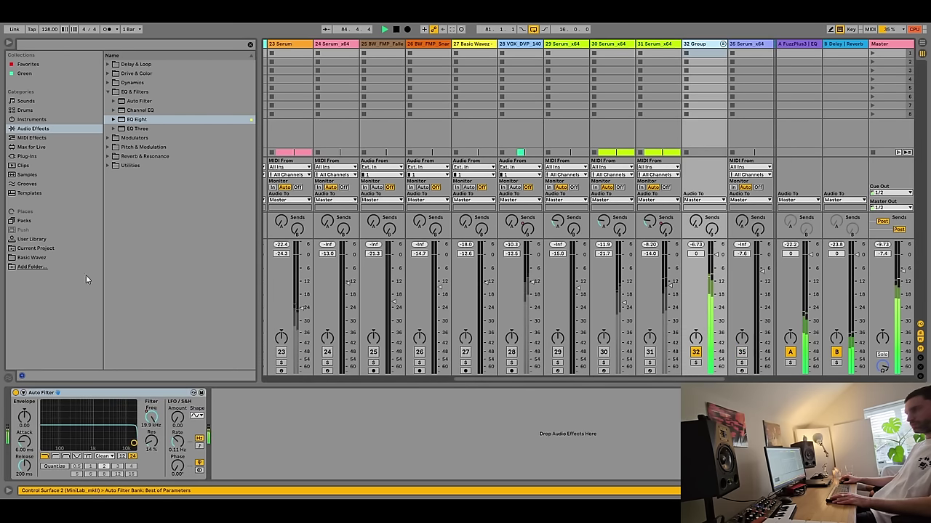
Add the Gentle Squeeze compressor preset to group 32 ahead of its Auto Filter.
{"action": "left_click", "coordinate": [107, 83]}
{"action": "left_click", "coordinate": [114, 92]}
{"action": "left_click_drag", "start_coordinate": [144, 195], "coordinate": [23, 445]}
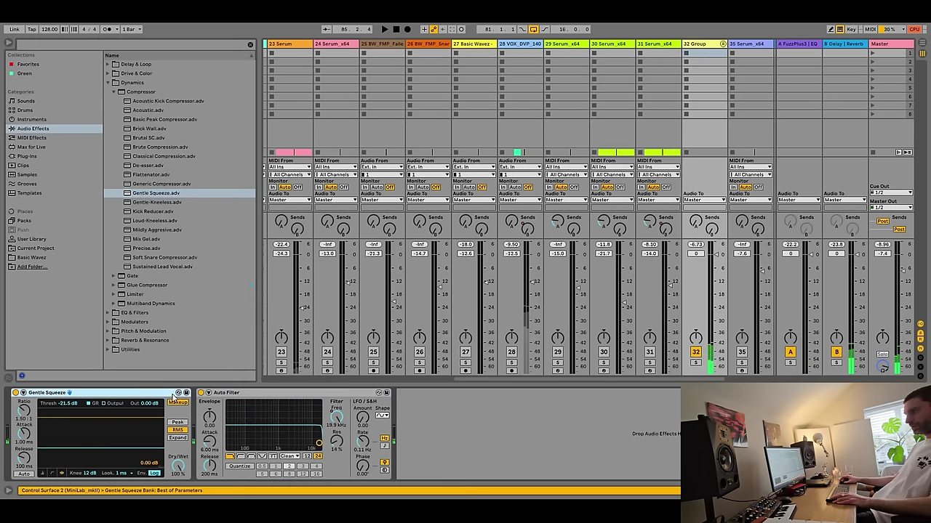
Copy Delay, Reverb, EQ Eight and Brutal SC from Grand Piano track 33 to group 32, after the Auto Filter.
{"action": "left_click", "coordinate": [723, 47]}
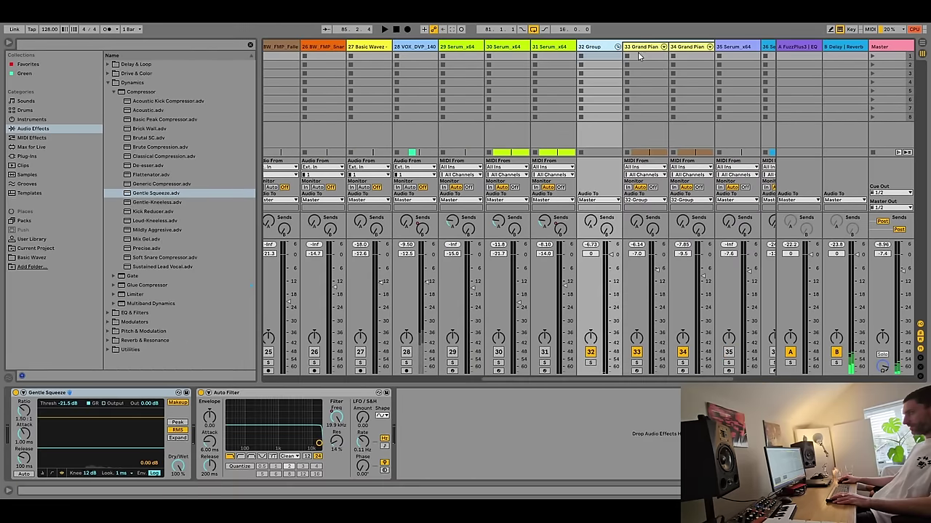
{"action": "left_click", "coordinate": [639, 56]}
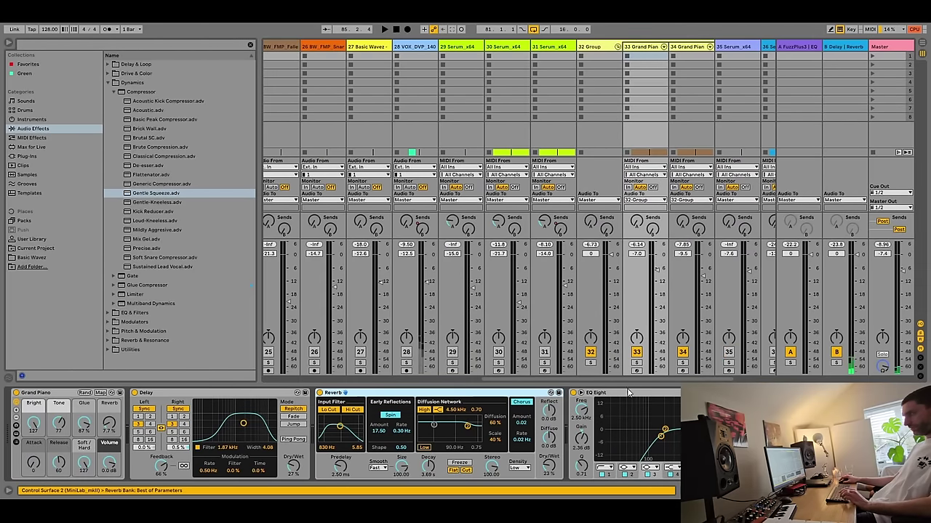
{"action": "left_click", "coordinate": [275, 400]}
{"action": "scroll", "coordinate": [437, 393], "scroll_direction": "right", "scroll_amount": 2}
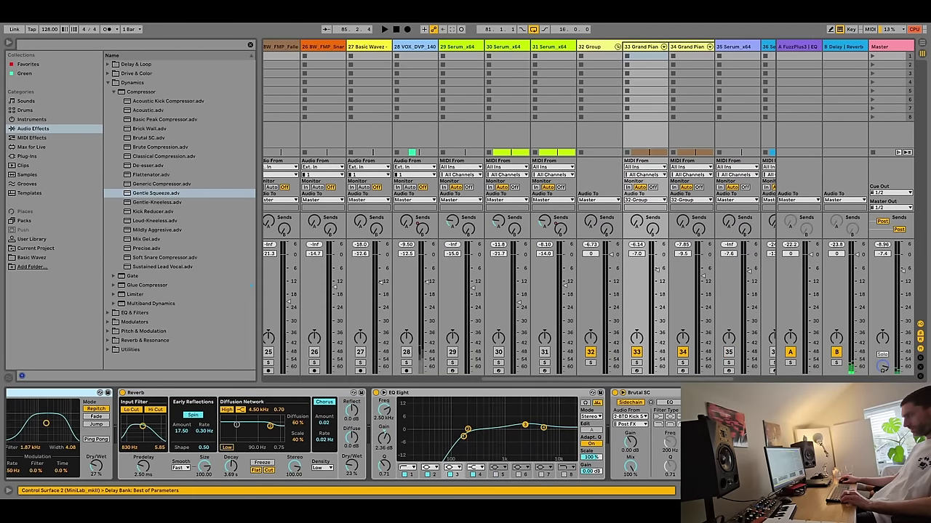
{"action": "left_click", "coordinate": [451, 394], "text": "shift"}
{"action": "left_click", "coordinate": [613, 47]}
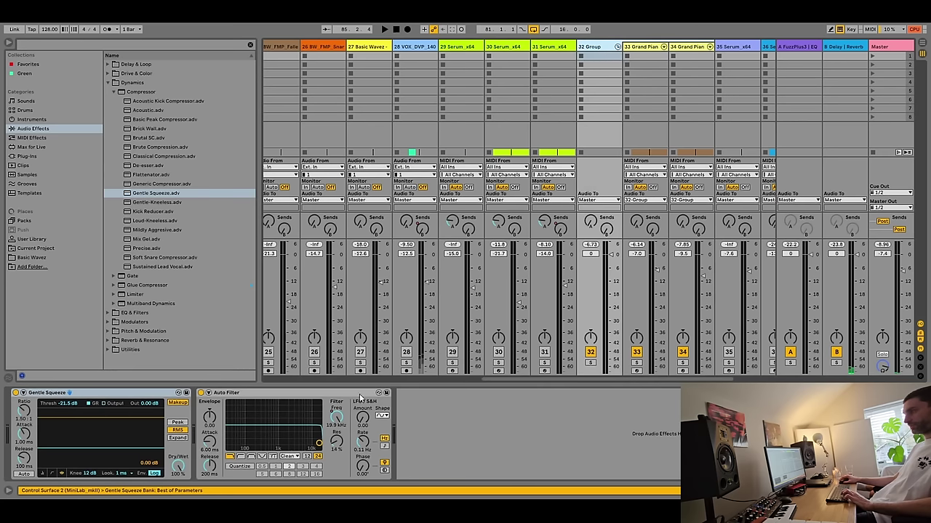
{"action": "left_click", "coordinate": [440, 414]}
{"action": "key", "text": "Right"}
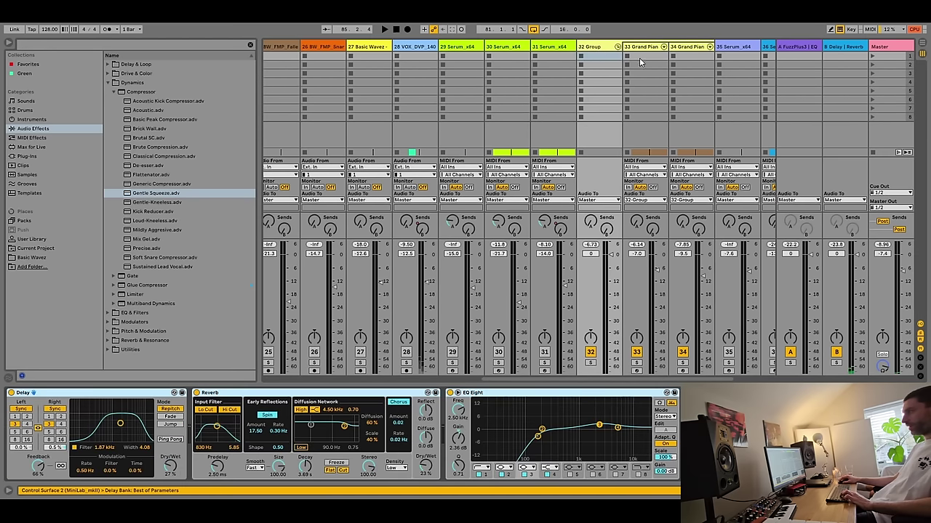
Delete Delay, Reverb, EQ Eight and Brutal SC from Grand Piano track 34.
{"action": "left_click", "coordinate": [690, 47]}
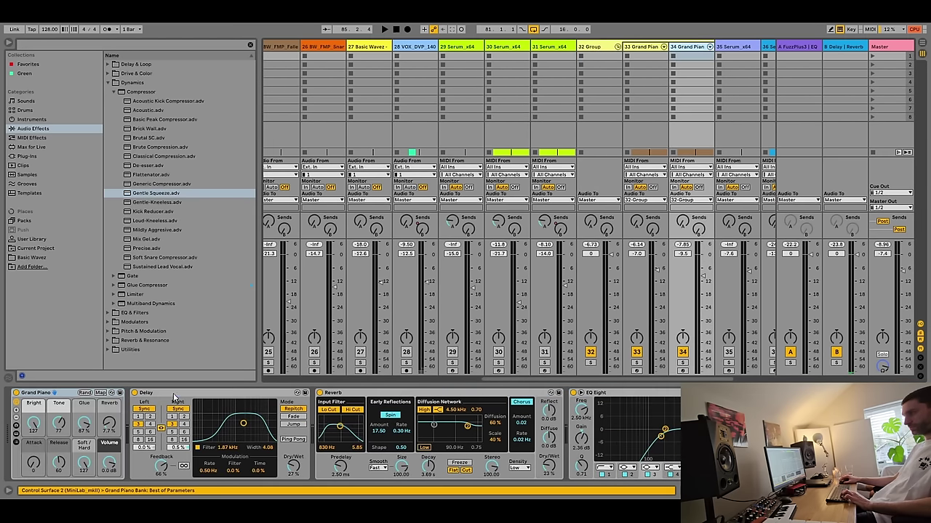
{"action": "left_click", "coordinate": [175, 394]}
{"action": "key", "text": "Delete"}
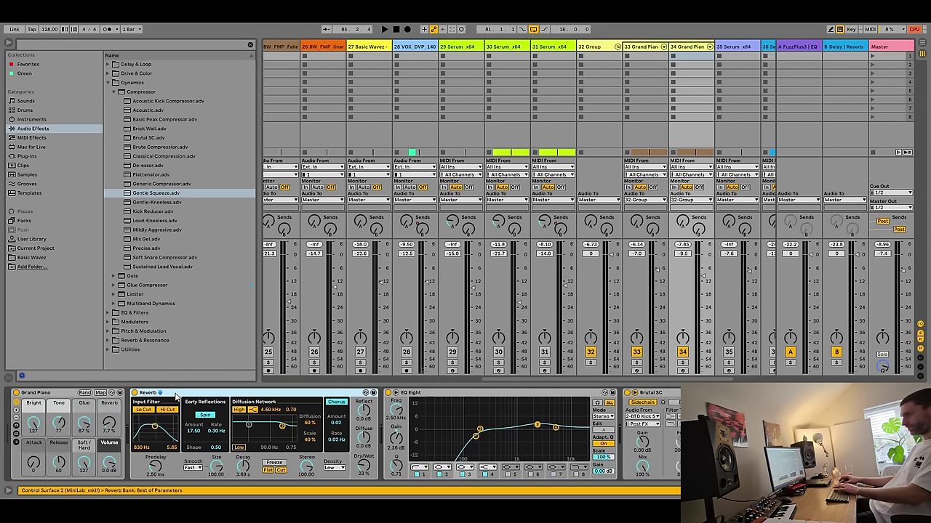
{"action": "key", "text": "Delete"}
{"action": "key", "text": "Delete"}
{"action": "key", "text": "Delete"}
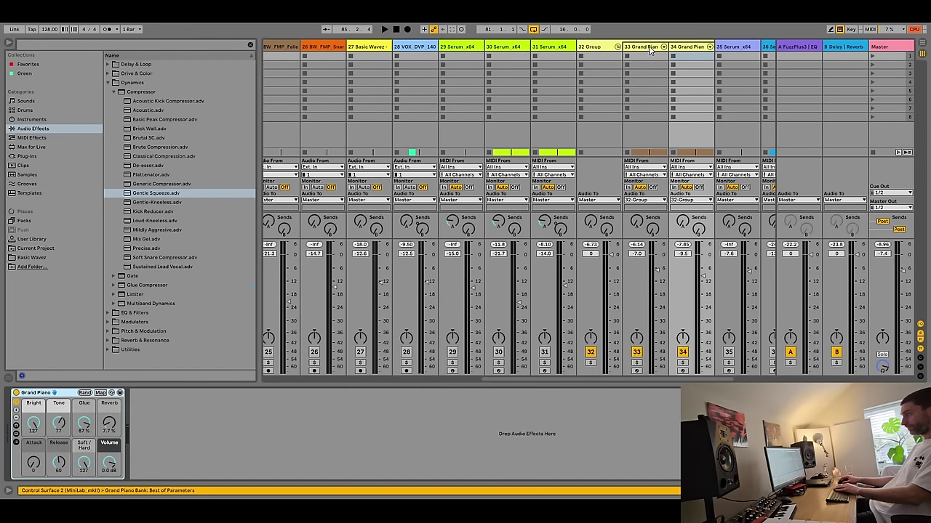
Delete Delay, Reverb, EQ Eight and Brutal SC from Grand Piano track 33.
{"action": "left_click", "coordinate": [649, 48]}
{"action": "left_click", "coordinate": [136, 392]}
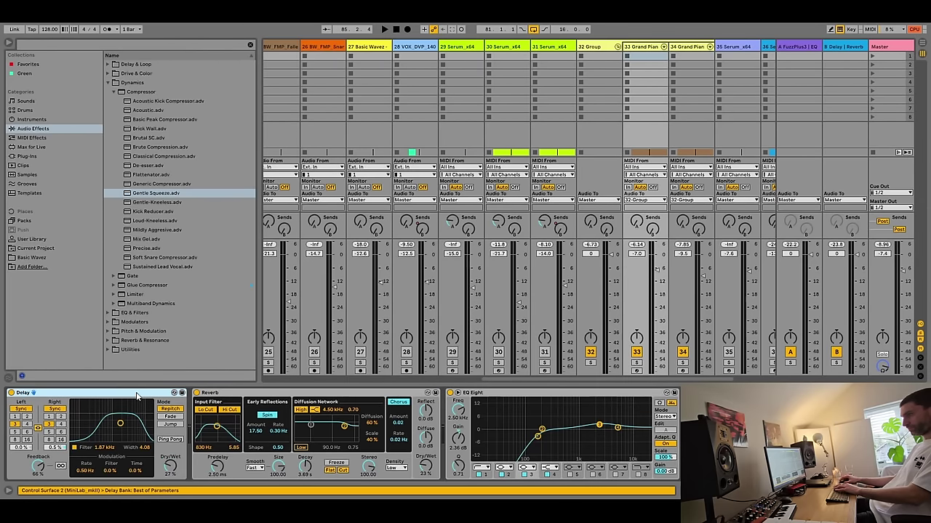
{"action": "key", "text": "Delete"}
{"action": "key", "text": "Delete"}
{"action": "key", "text": "Delete"}
{"action": "key", "text": "Delete"}
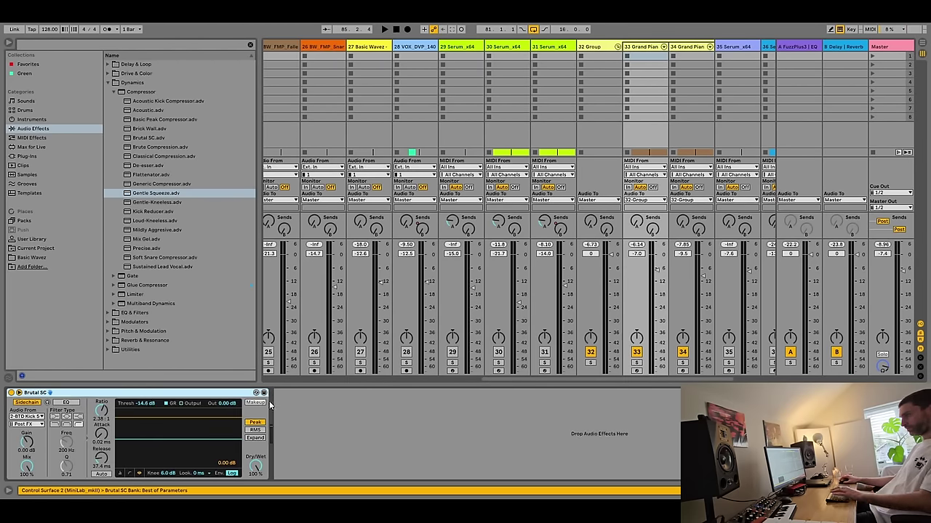
During playback, set group 32's volume to -4.5 dB and lower tracks 33 and 34 together to -8.0 and -10.5 dB.
{"action": "key", "text": "space"}
{"action": "left_click", "coordinate": [601, 48]}
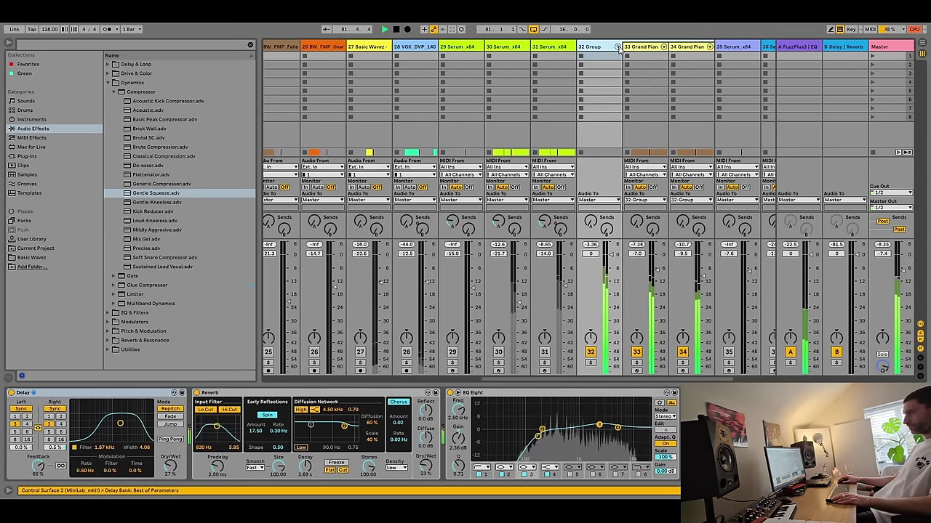
{"action": "left_click_drag", "start_coordinate": [615, 264], "coordinate": [610, 262]}
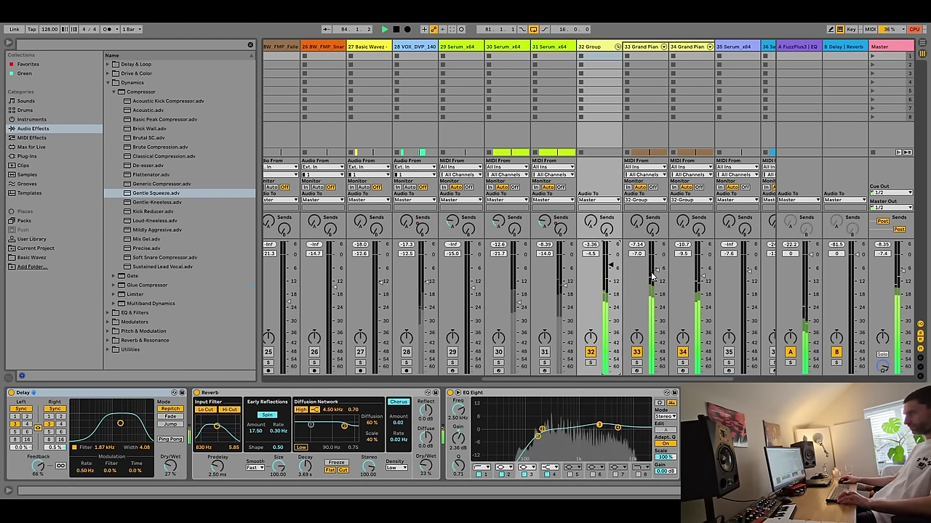
{"action": "left_click", "coordinate": [646, 81]}
{"action": "left_click", "coordinate": [684, 57]}
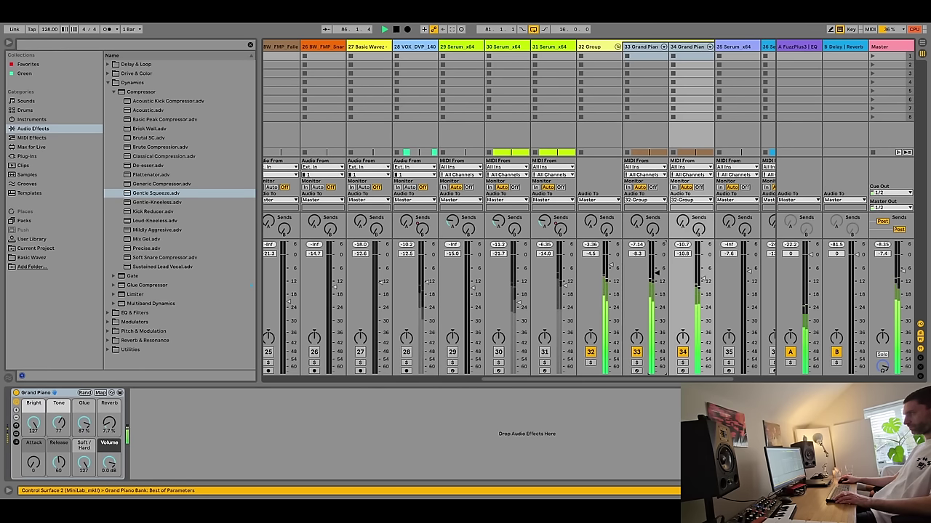
Set the low-cut frequency of group 32's EQ Eight to 198 Hz and the group's volume to -4.0 dB.
{"action": "left_click", "coordinate": [594, 57]}
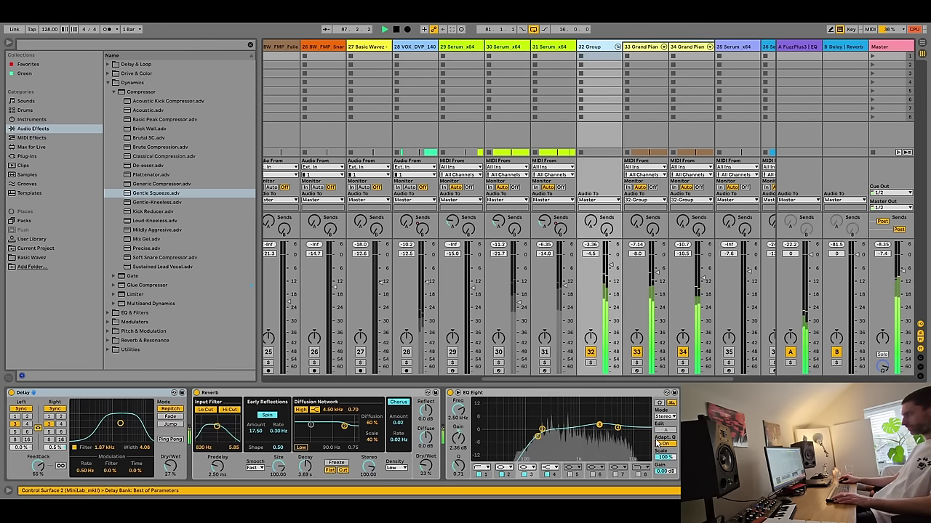
{"action": "scroll", "coordinate": [578, 436], "scroll_direction": "right", "scroll_amount": 3}
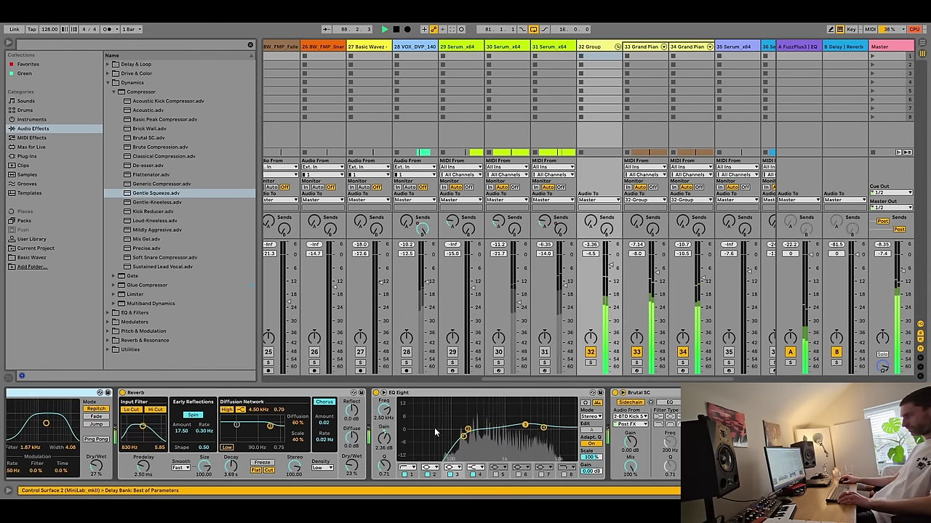
{"action": "left_click", "coordinate": [463, 437]}
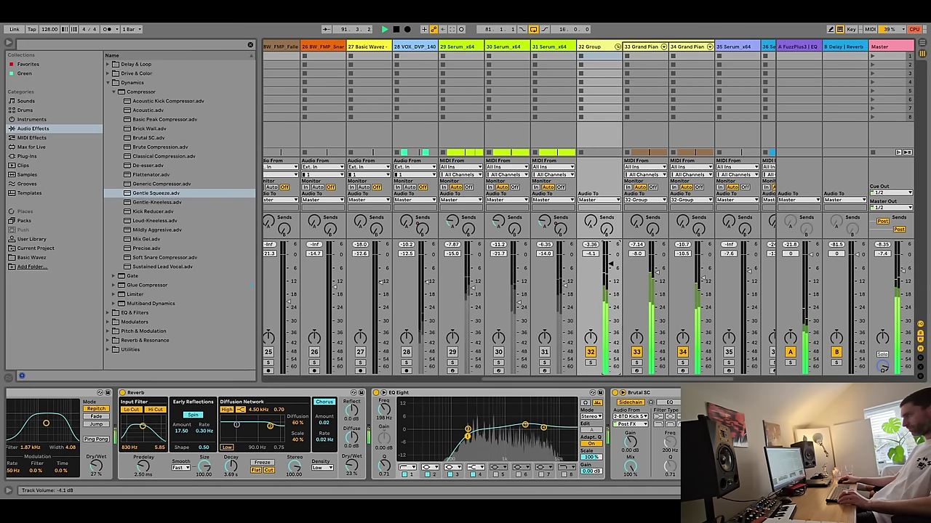
{"action": "left_click_drag", "start_coordinate": [611, 262], "coordinate": [611, 264]}
{"action": "key", "text": "space"}
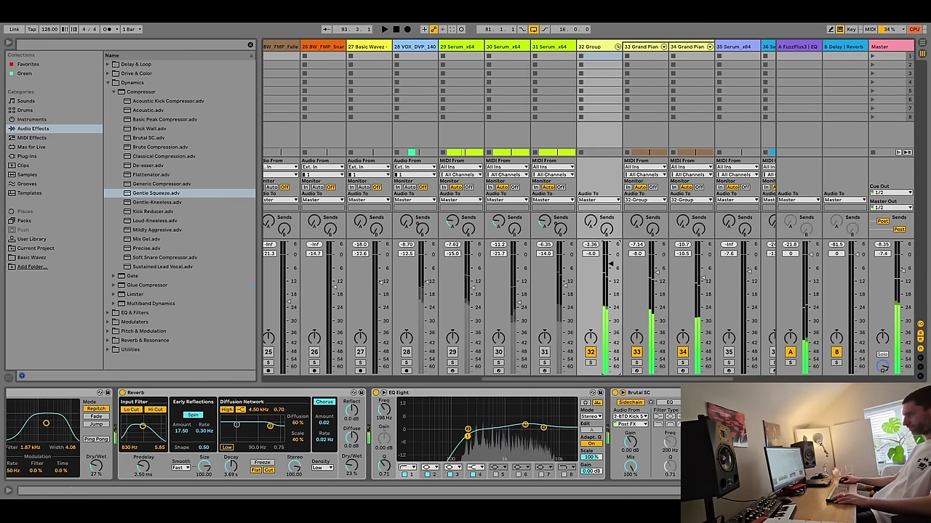
Add the A Bit Warmer saturator preset to group 32 between Gentle Squeeze and Auto Filter, and play the loop.
{"action": "scroll", "coordinate": [429, 451], "scroll_direction": "left", "scroll_amount": 6}
{"action": "left_click", "coordinate": [110, 91]}
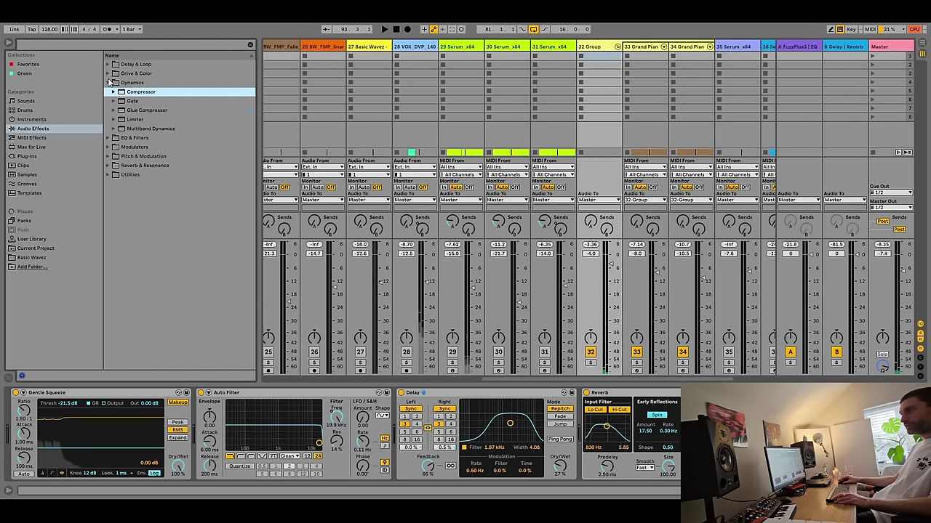
{"action": "left_click", "coordinate": [107, 83]}
{"action": "left_click", "coordinate": [108, 119]}
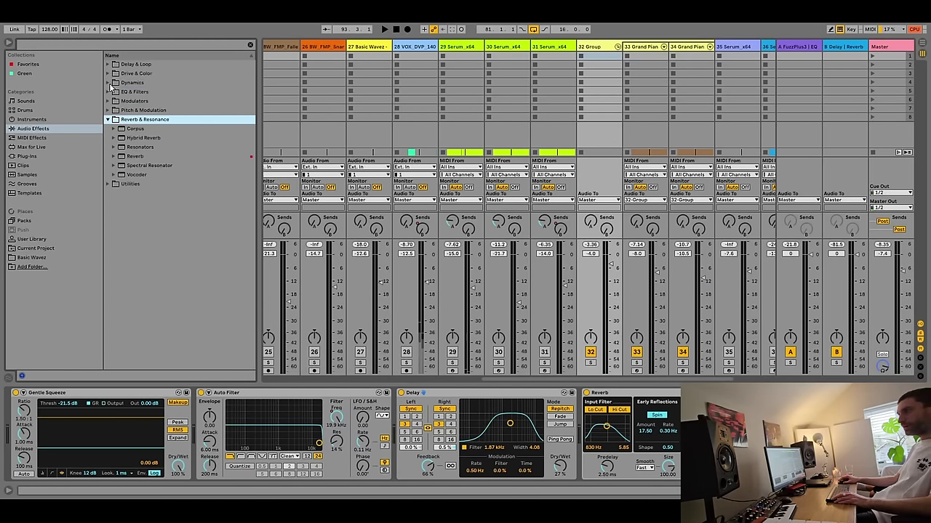
{"action": "left_click", "coordinate": [108, 73]}
{"action": "left_click_drag", "start_coordinate": [145, 166], "coordinate": [273, 434]}
{"action": "key", "text": "space"}
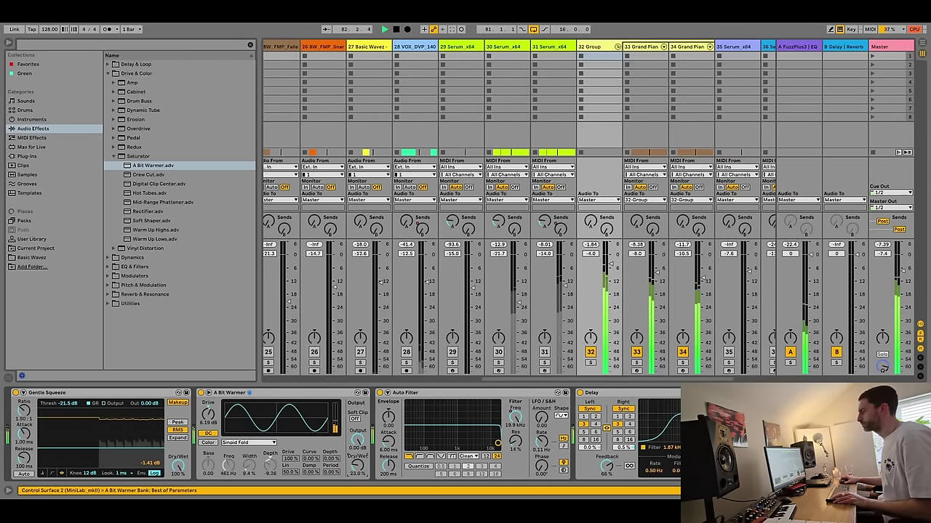
Set A Bit Warmer's dry/wet to 22.2% and group 32's volume to -6.0 dB, and stop playback.
{"action": "left_click_drag", "start_coordinate": [357, 466], "coordinate": [357, 468]}
{"action": "left_click_drag", "start_coordinate": [613, 268], "coordinate": [613, 269]}
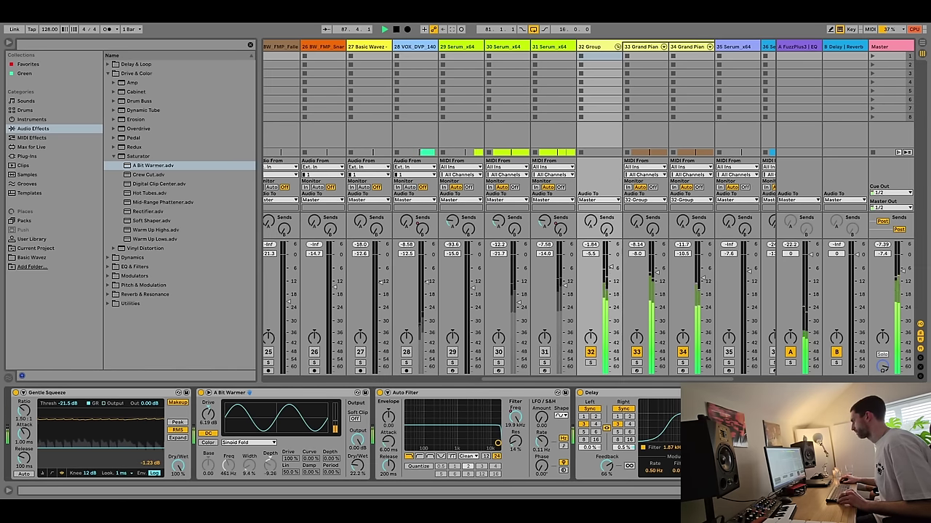
{"action": "scroll", "coordinate": [341, 435], "scroll_direction": "right", "scroll_amount": 10}
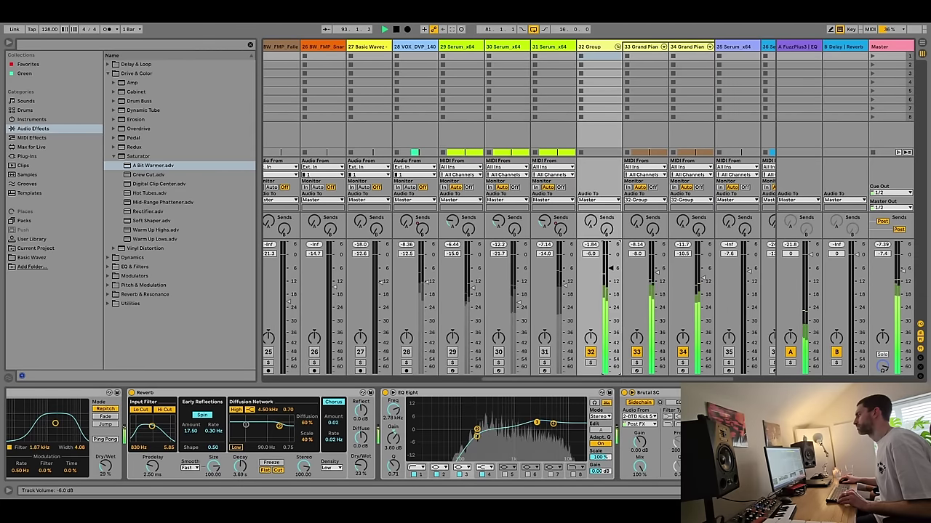
{"action": "key", "text": "space"}
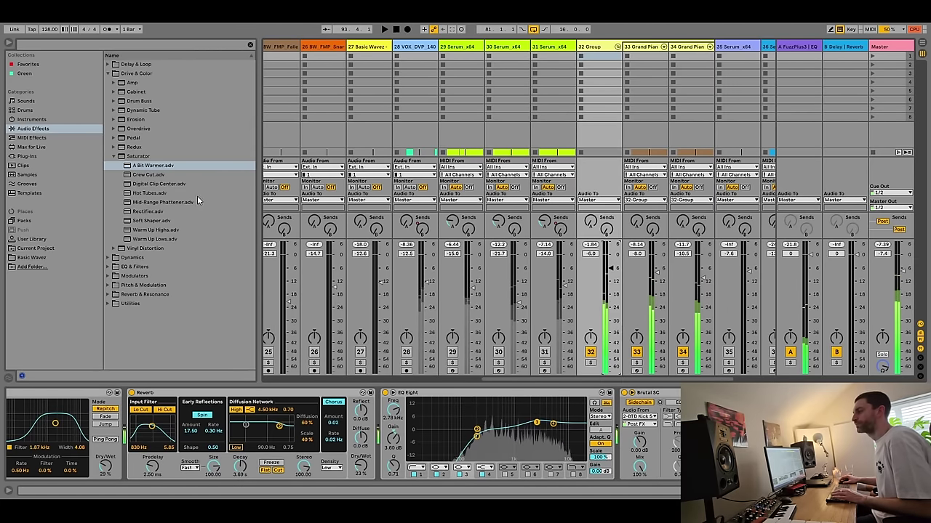
Search the plug-ins for soothe and add soothe2_x64 to group 32.
{"action": "left_click", "coordinate": [28, 157]}
{"action": "left_click", "coordinate": [117, 43]}
{"action": "type", "text": "s"}
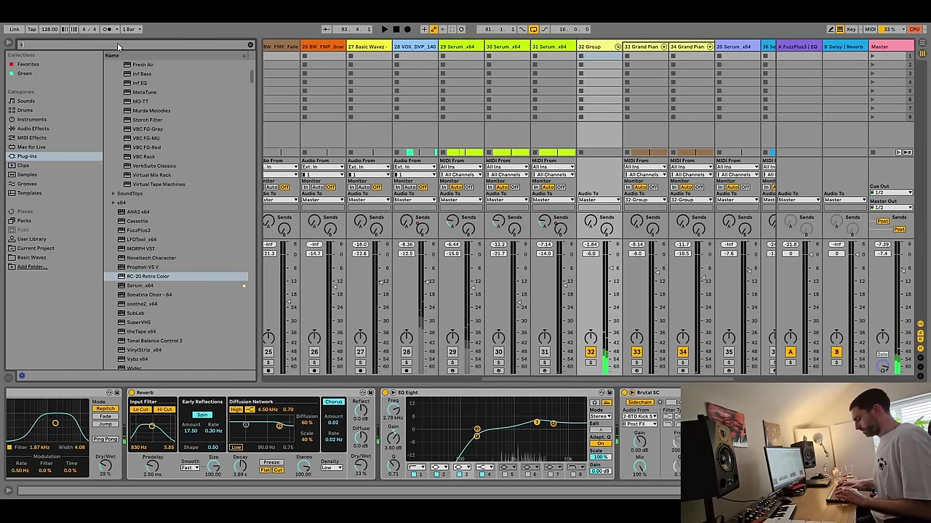
{"action": "type", "text": "oothe"}
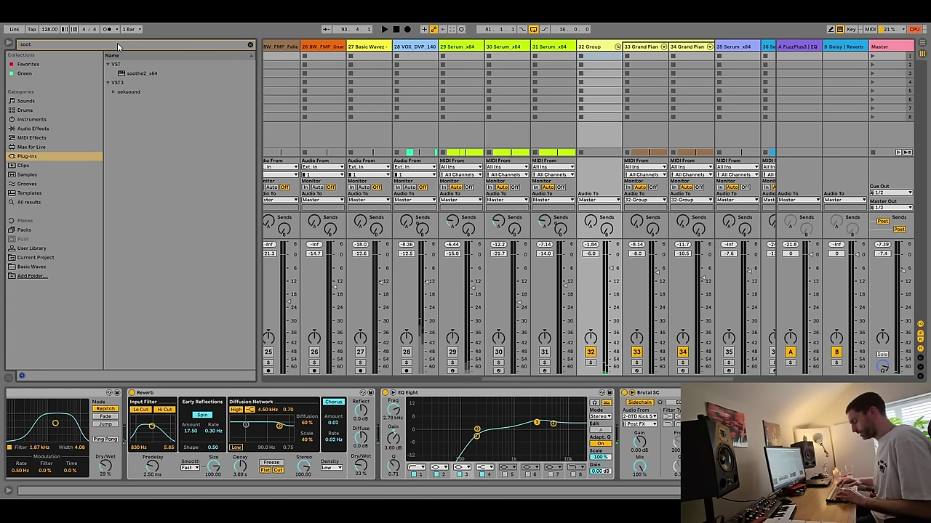
{"action": "double_click", "coordinate": [141, 74]}
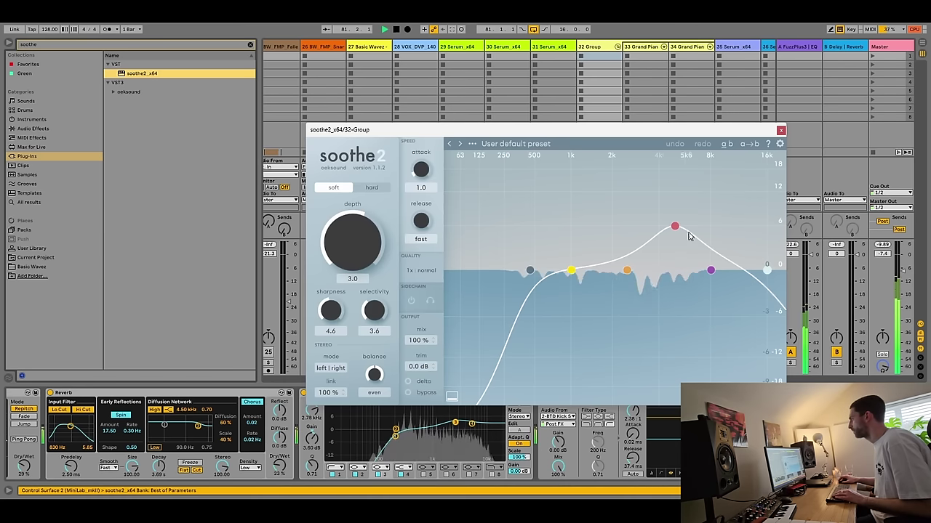
Audition soothe2's Hard piano preset from the Piano category and load Less spikes more size instead.
{"action": "left_click", "coordinate": [472, 144]}
{"action": "scroll", "coordinate": [527, 316], "scroll_direction": "down", "scroll_amount": 1}
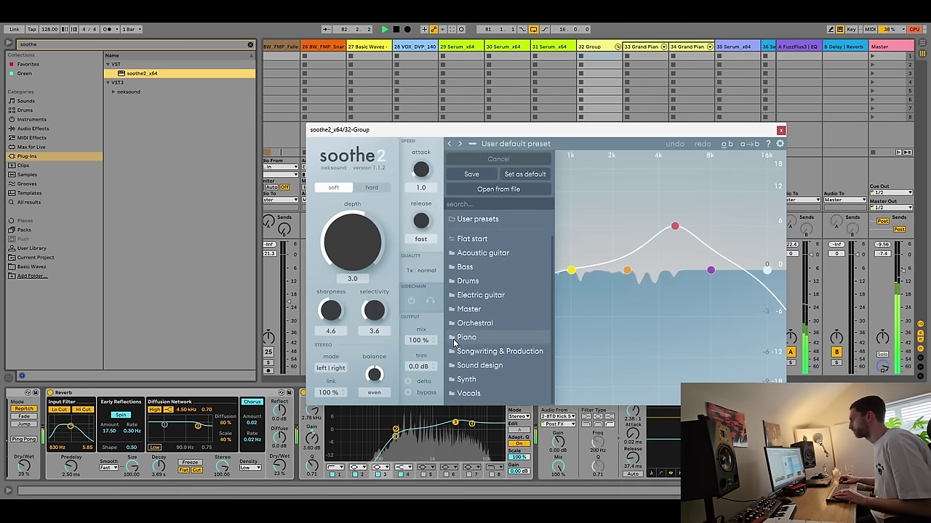
{"action": "left_click", "coordinate": [467, 339]}
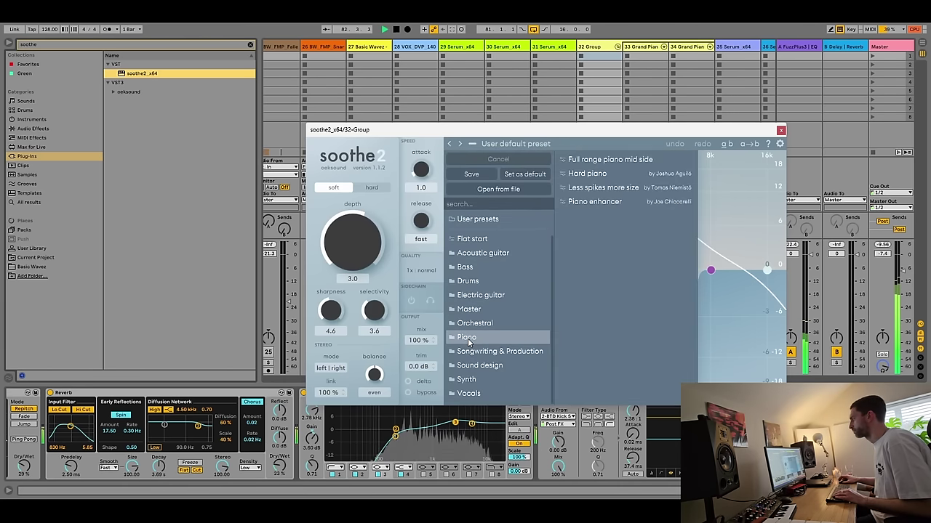
{"action": "left_click", "coordinate": [609, 173]}
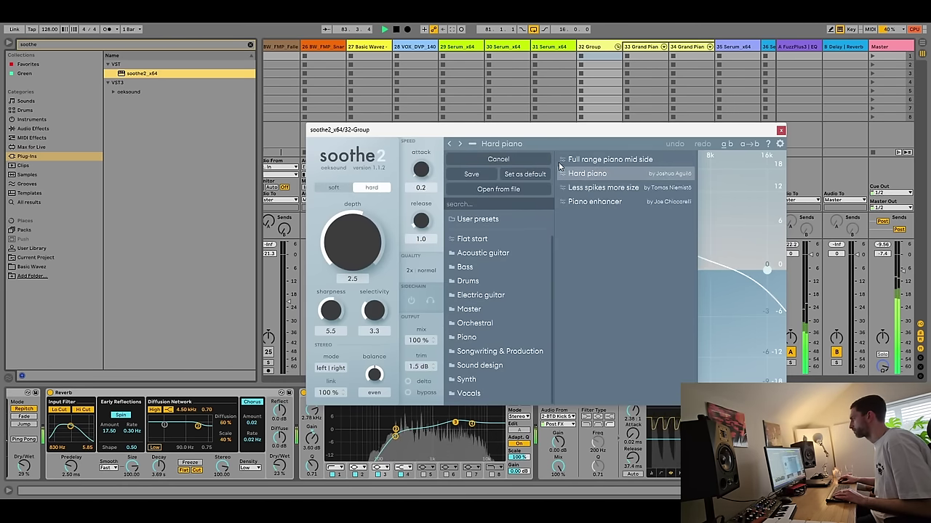
{"action": "left_click", "coordinate": [619, 187]}
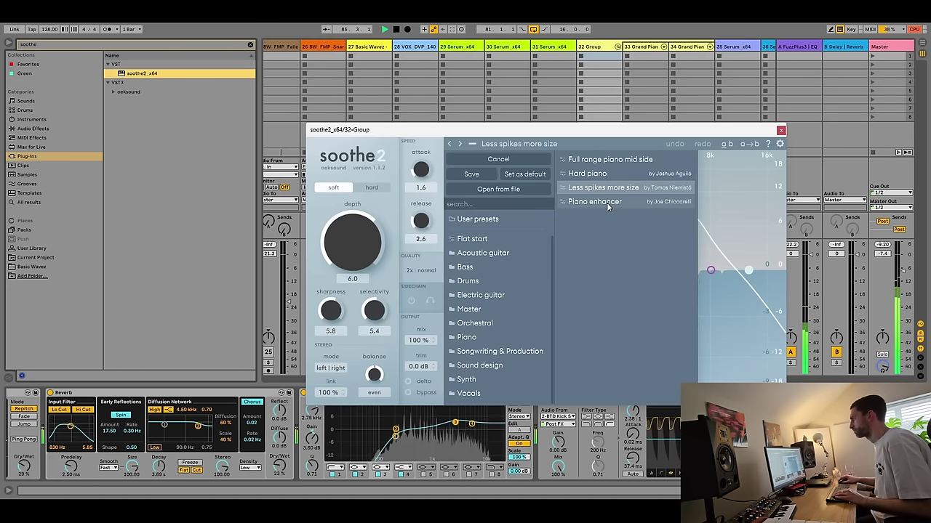
Lower soothe2's depth to 1.4 during playback and close the plug-in window.
{"action": "left_click", "coordinate": [368, 255]}
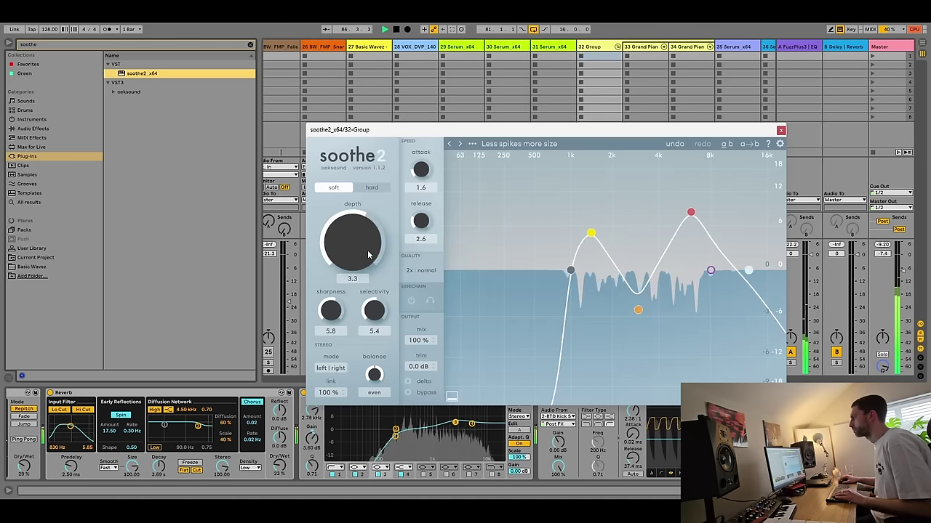
{"action": "left_click_drag", "start_coordinate": [367, 254], "coordinate": [371, 260]}
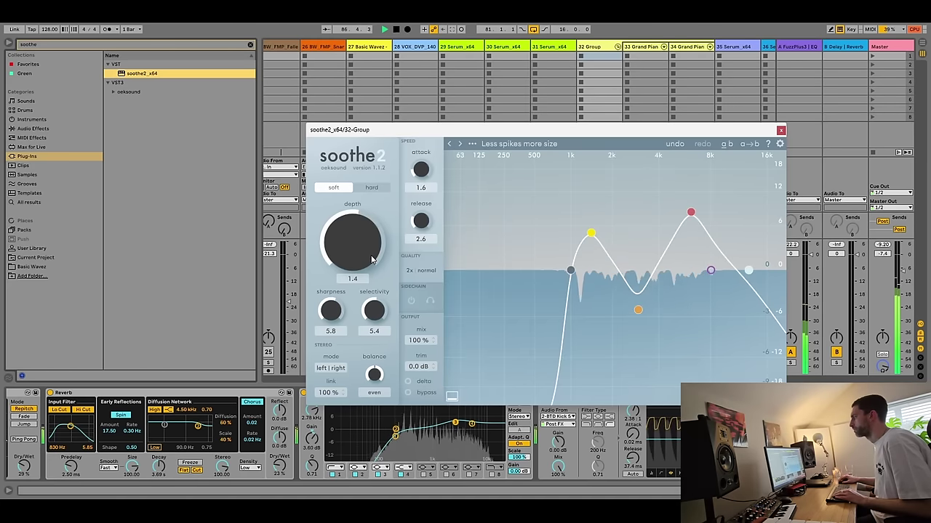
{"action": "left_click", "coordinate": [781, 130]}
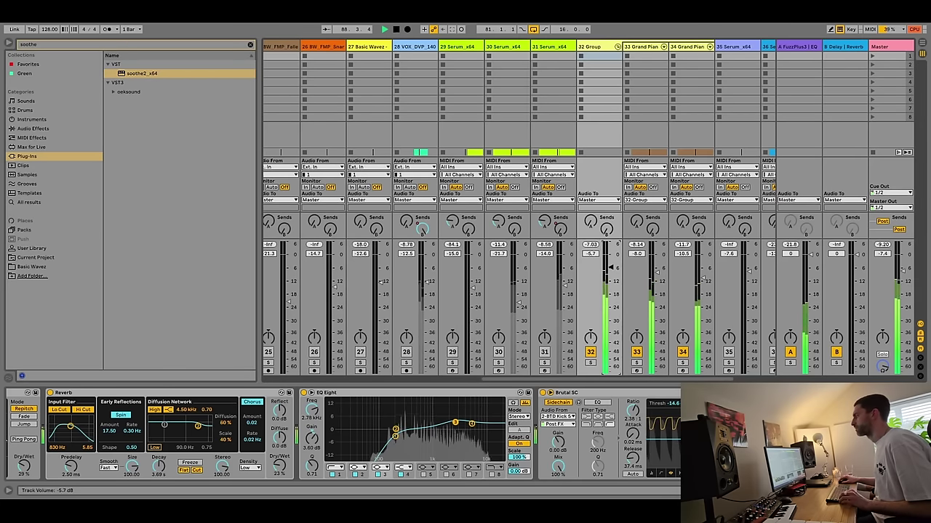
Set the low-cut frequency of group 32's EQ Eight to 249 Hz and the group's volume to -6.1 dB, and stop playback.
{"action": "key", "text": "Tab"}
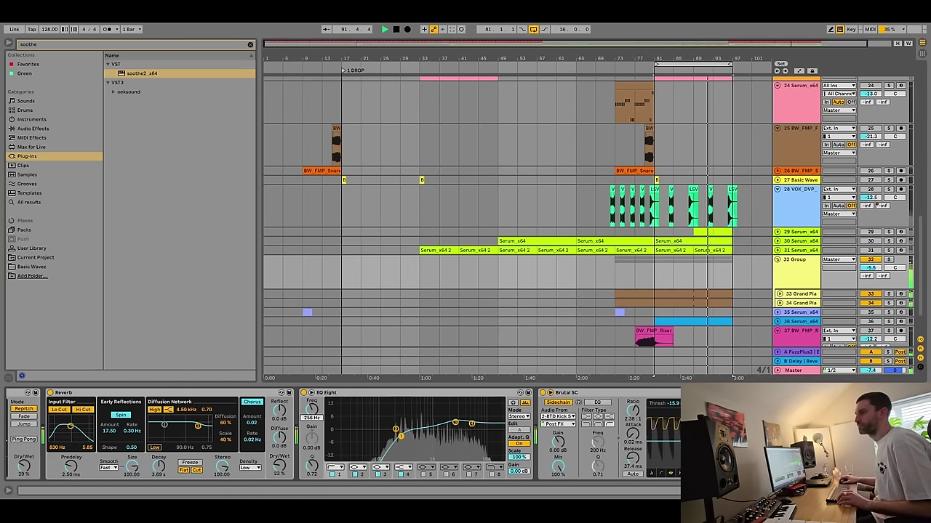
{"action": "key", "text": "Tab"}
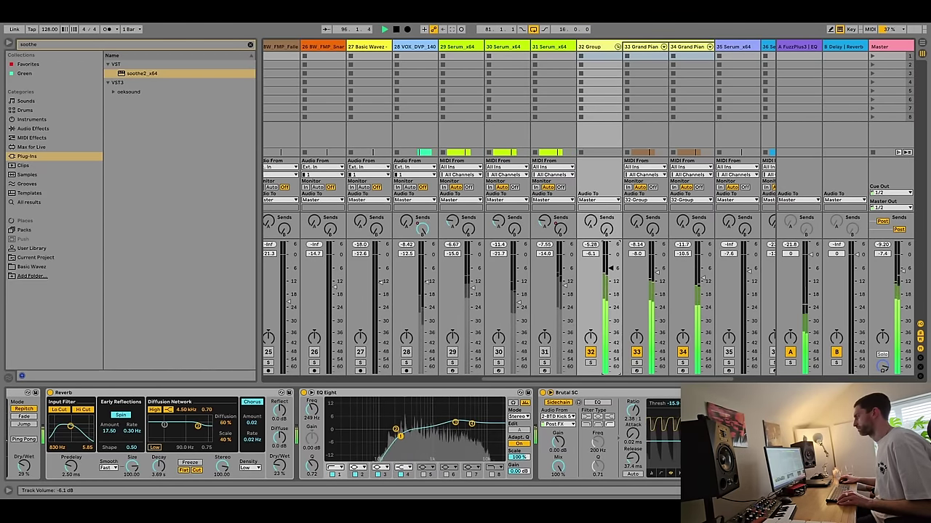
{"action": "key", "text": "space"}
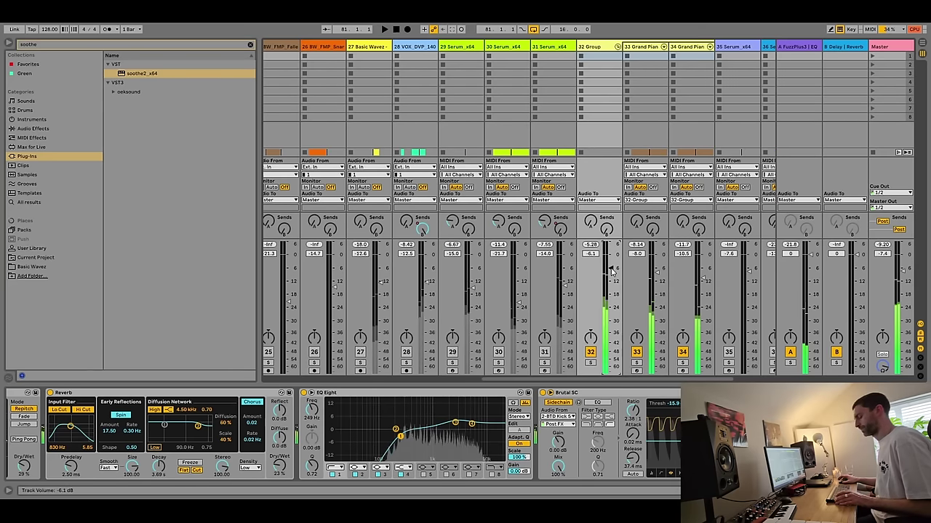
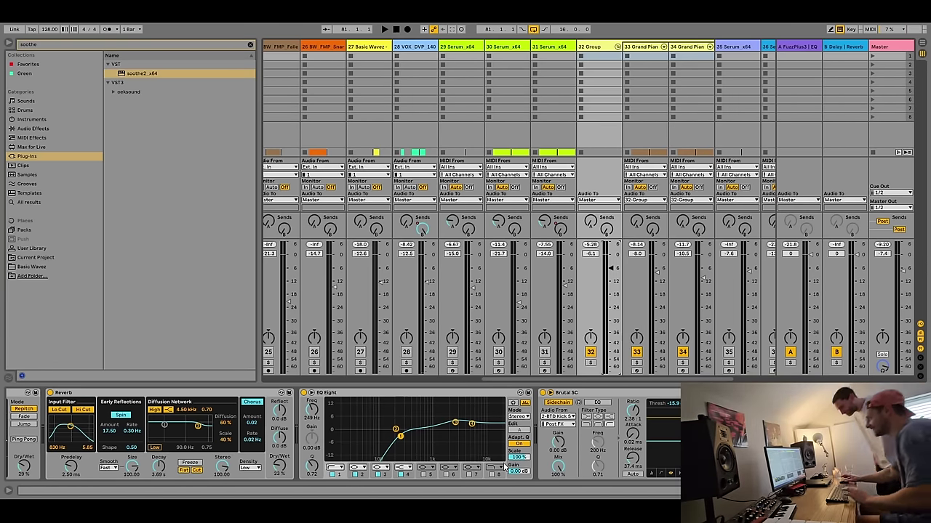
Open the arrangement and play it from bar 33.
{"action": "key", "text": "space"}
{"action": "left_click", "coordinate": [921, 48]}
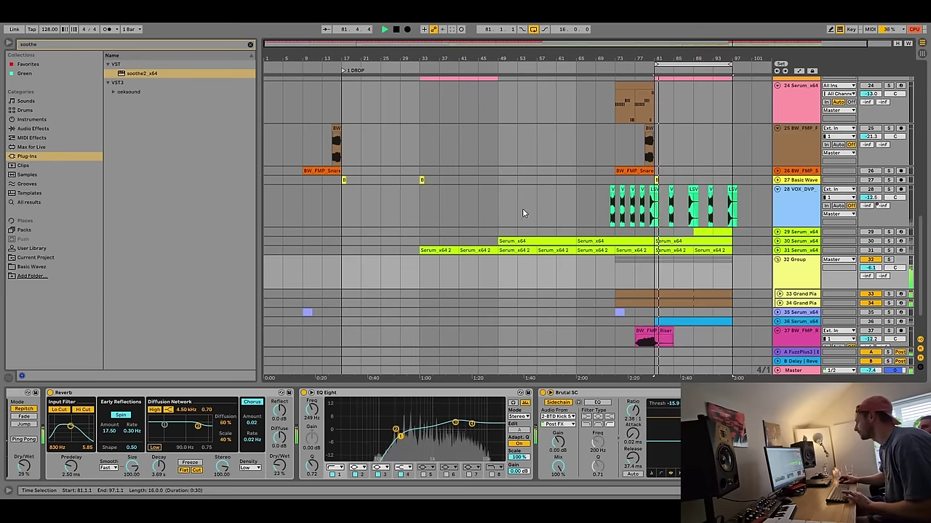
{"action": "scroll", "coordinate": [522, 210], "scroll_direction": "down", "scroll_amount": 2}
{"action": "left_click", "coordinate": [422, 230]}
{"action": "key", "text": "space"}
{"action": "key", "text": "space"}
{"action": "scroll", "coordinate": [791, 210], "scroll_direction": "up", "scroll_amount": 1}
{"action": "scroll", "coordinate": [554, 191], "scroll_direction": "up", "scroll_amount": 5}
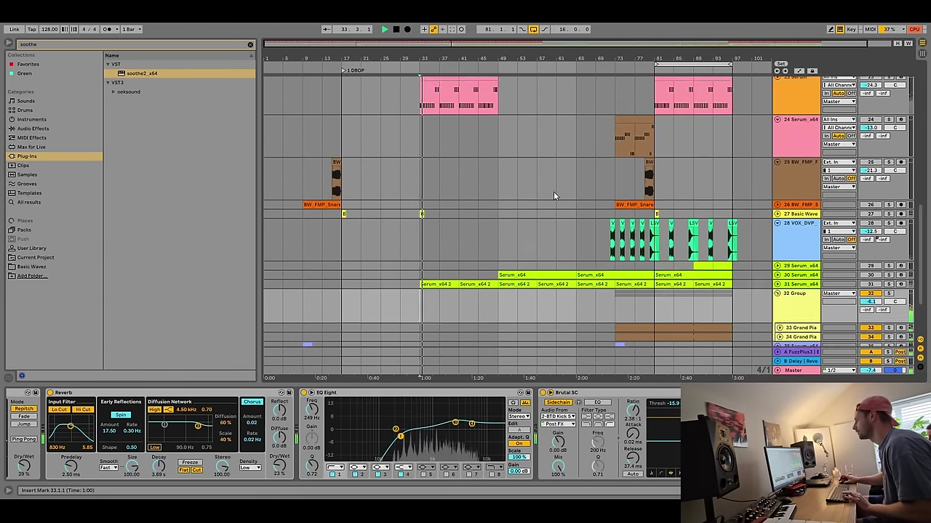
Play the section from bar 57, place the insert marker at bar 65, and stop playback.
{"action": "left_click", "coordinate": [539, 210]}
{"action": "scroll", "coordinate": [573, 214], "scroll_direction": "up", "scroll_amount": 3}
{"action": "scroll", "coordinate": [573, 226], "scroll_direction": "down", "scroll_amount": 8}
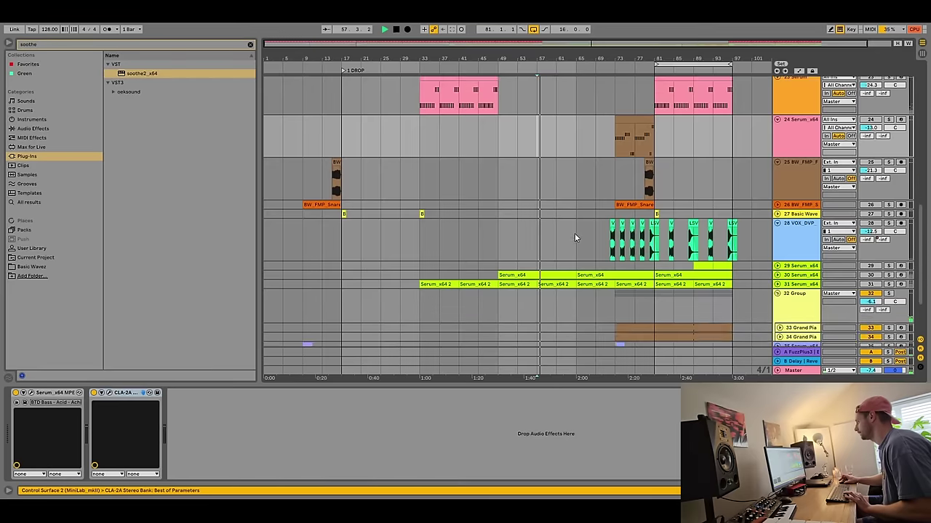
{"action": "left_click", "coordinate": [575, 233]}
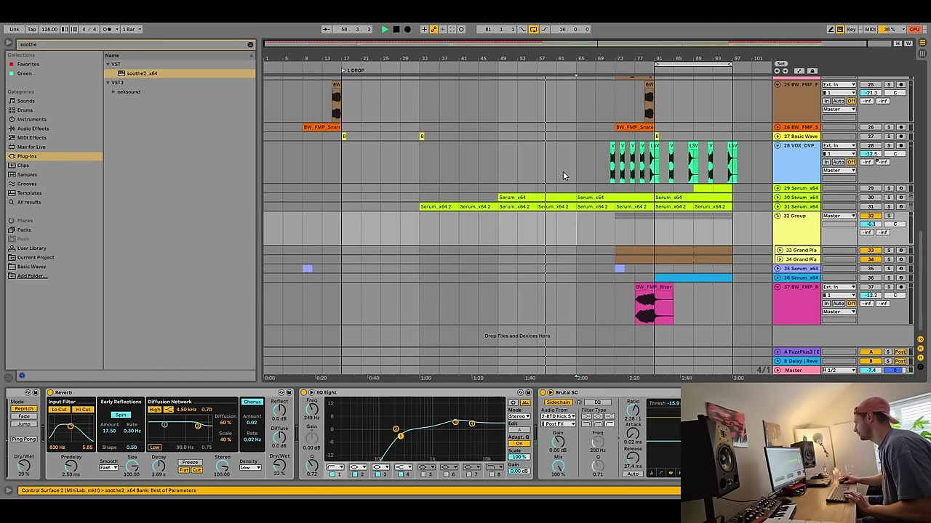
{"action": "left_click", "coordinate": [579, 177]}
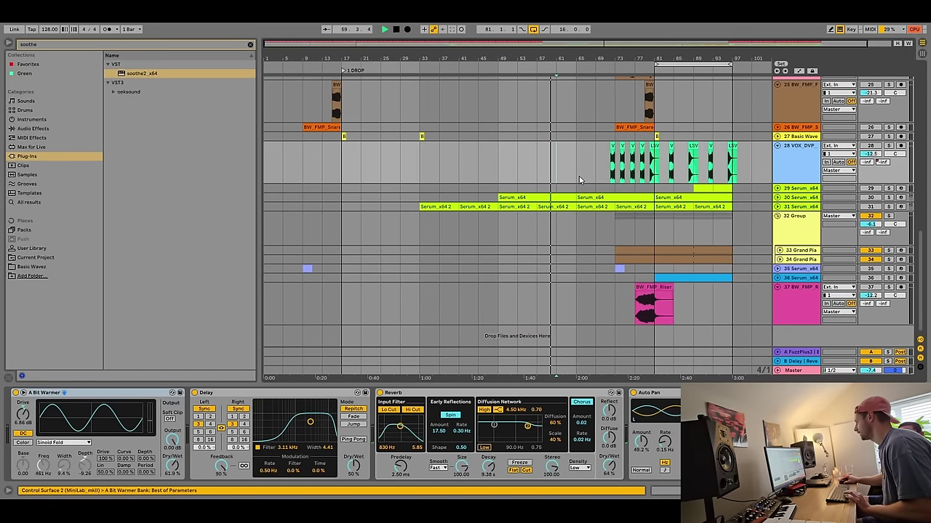
{"action": "left_click", "coordinate": [577, 174]}
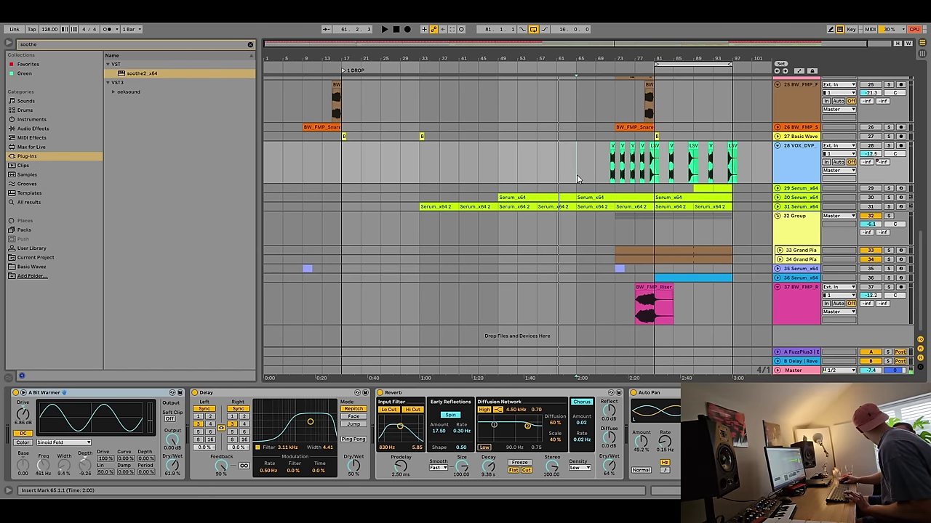
{"action": "scroll", "coordinate": [578, 210], "scroll_direction": "up", "scroll_amount": 1}
{"action": "scroll", "coordinate": [579, 207], "scroll_direction": "up", "scroll_amount": 6}
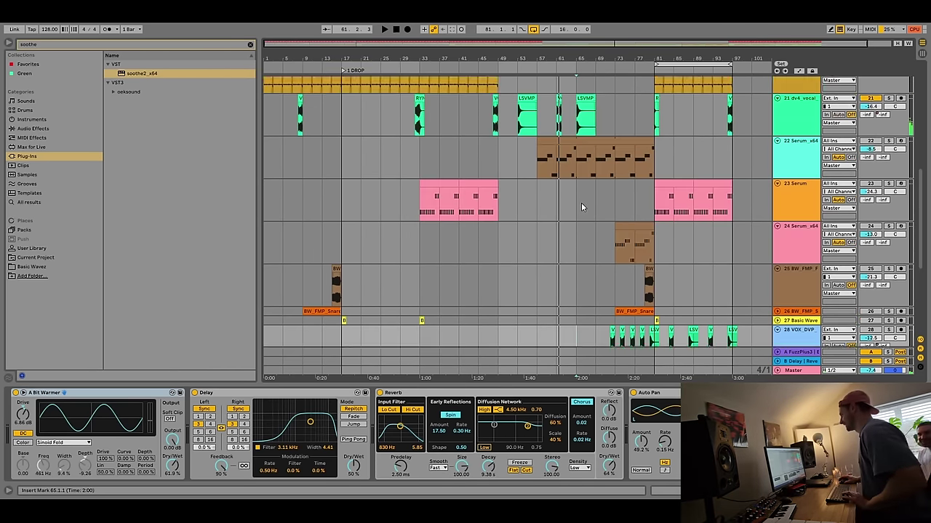
Play the arrangement from bar 57 and examine the clips around Serum track 22 and in the lower tracks.
{"action": "left_click", "coordinate": [510, 195]}
{"action": "scroll", "coordinate": [610, 208], "scroll_direction": "down", "scroll_amount": 1}
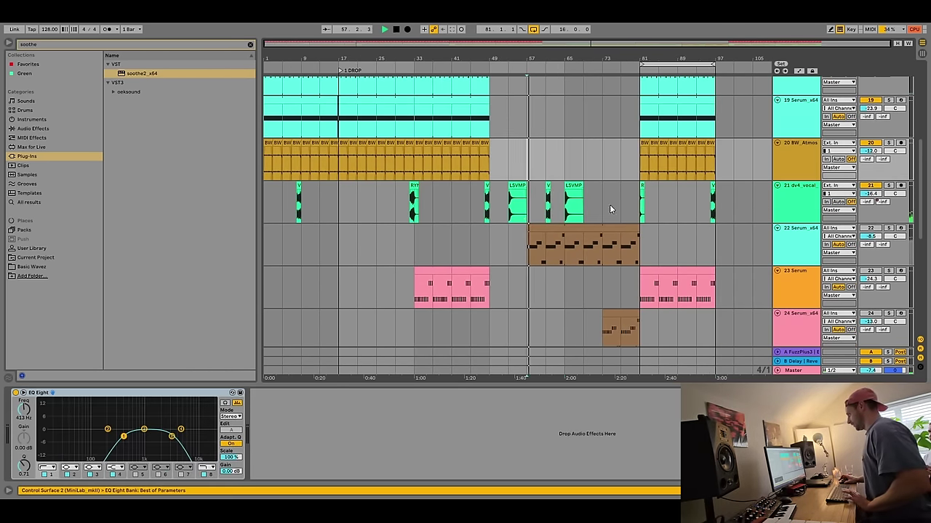
{"action": "key", "text": "space"}
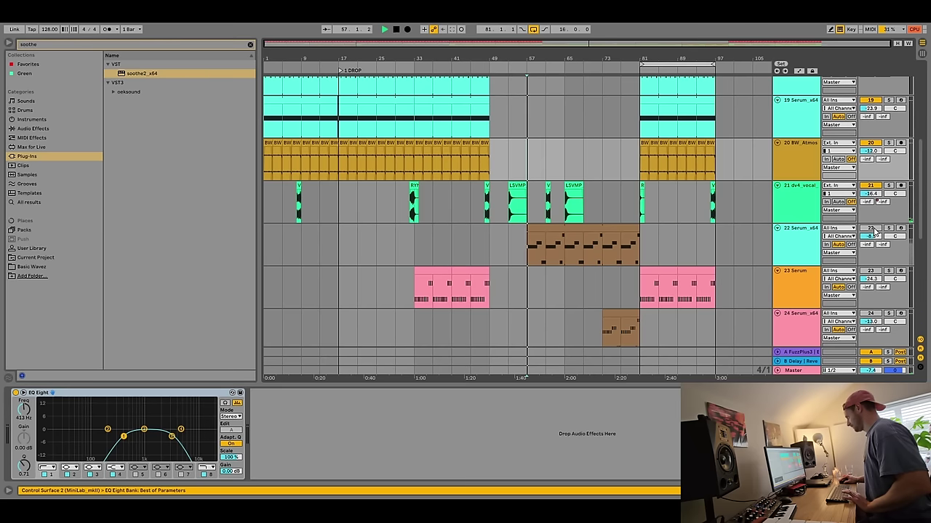
{"action": "scroll", "coordinate": [669, 216], "scroll_direction": "up", "scroll_amount": 5}
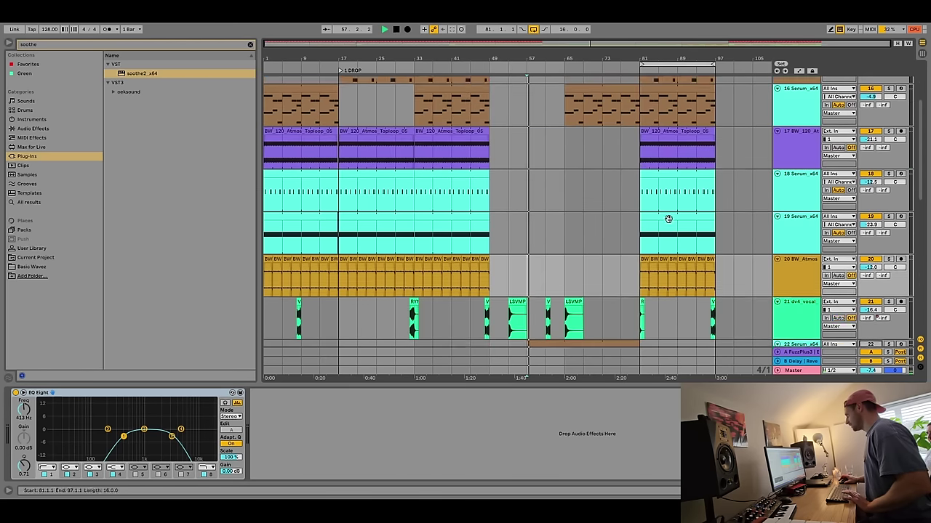
{"action": "scroll", "coordinate": [585, 186], "scroll_direction": "down", "scroll_amount": 3}
{"action": "scroll", "coordinate": [589, 192], "scroll_direction": "down", "scroll_amount": 6}
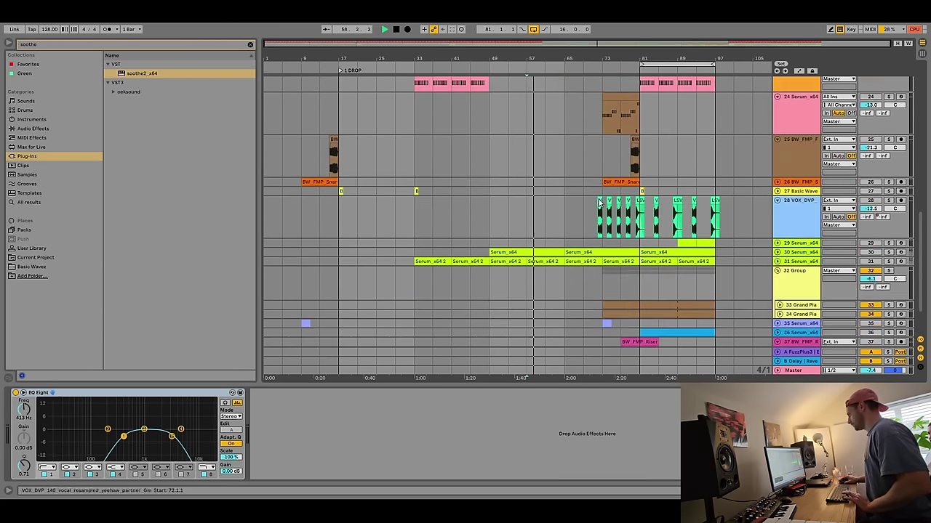
{"action": "scroll", "coordinate": [600, 195], "scroll_direction": "up", "scroll_amount": 4}
{"action": "scroll", "coordinate": [605, 197], "scroll_direction": "down", "scroll_amount": 4}
{"action": "scroll", "coordinate": [753, 189], "scroll_direction": "up", "scroll_amount": 8}
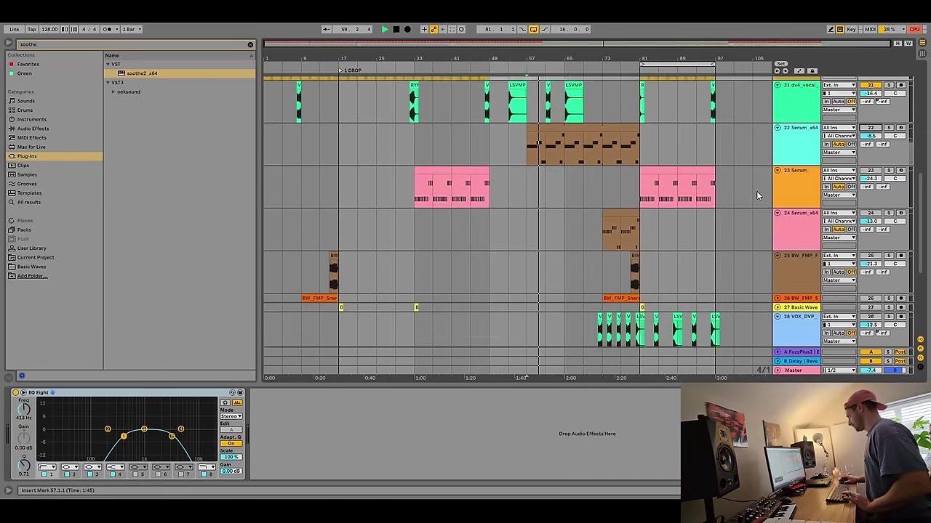
{"action": "left_click", "coordinate": [529, 196]}
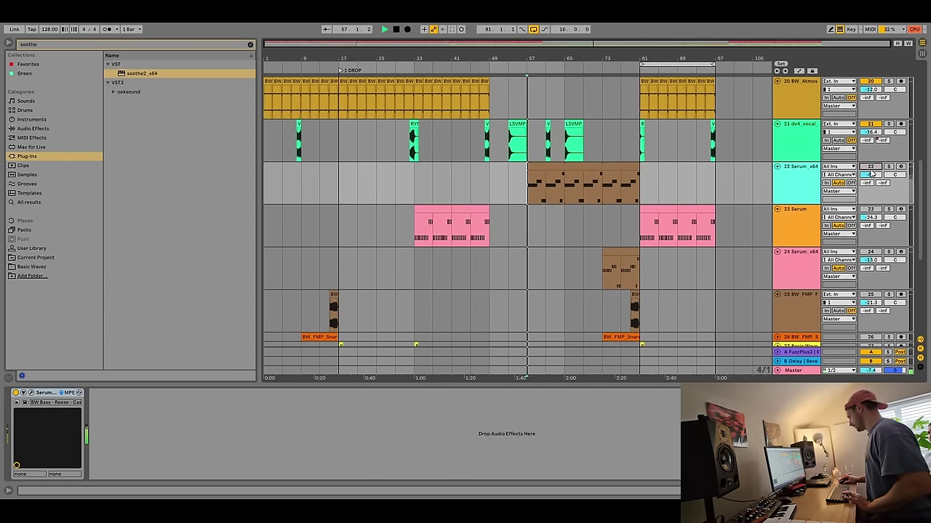
Solo group 32, play it from bar 85 in the drop, and stop playback.
{"action": "scroll", "coordinate": [694, 192], "scroll_direction": "down", "scroll_amount": 5}
{"action": "left_click", "coordinate": [584, 179]}
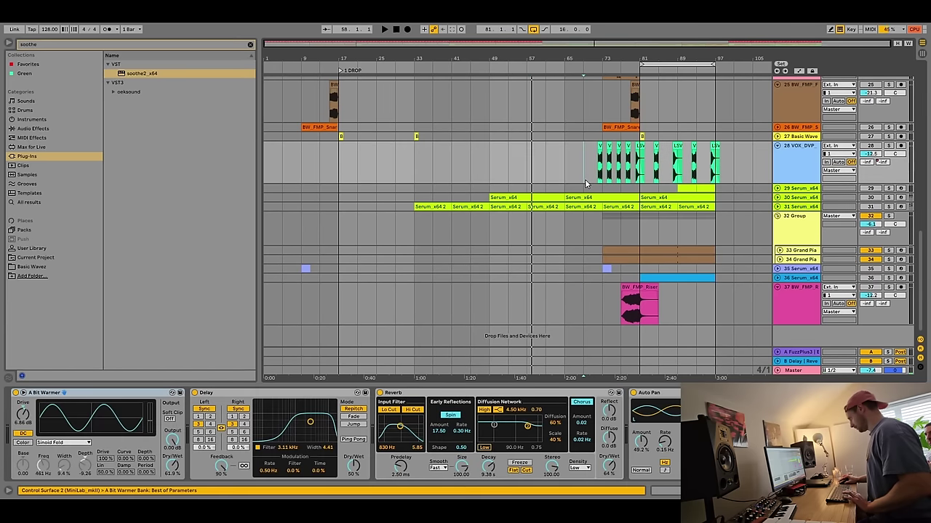
{"action": "left_click", "coordinate": [607, 237]}
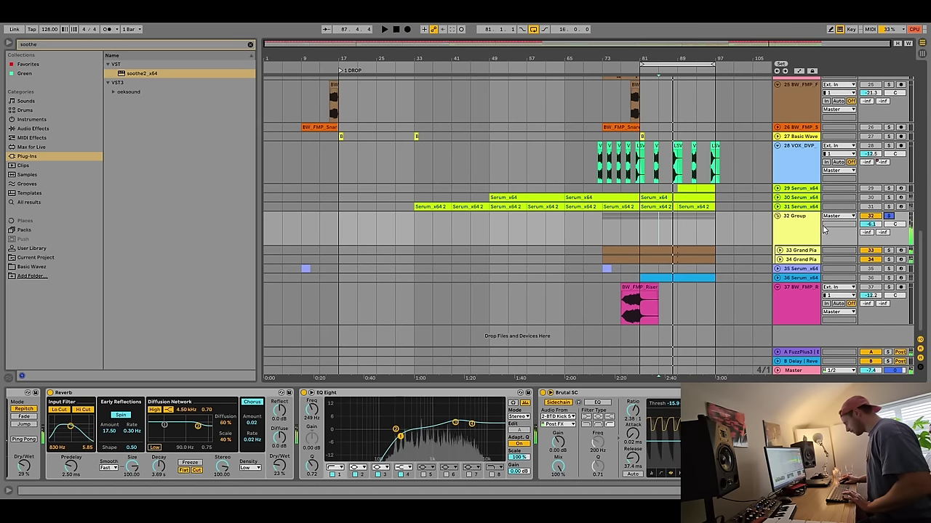
{"action": "left_click", "coordinate": [888, 216]}
Search the plug-ins for "ssl" and add SSLGChannel Stereo to group 32.
{"action": "left_click_drag", "start_coordinate": [42, 45], "coordinate": [4, 43]}
{"action": "key", "text": "BackSpace"}
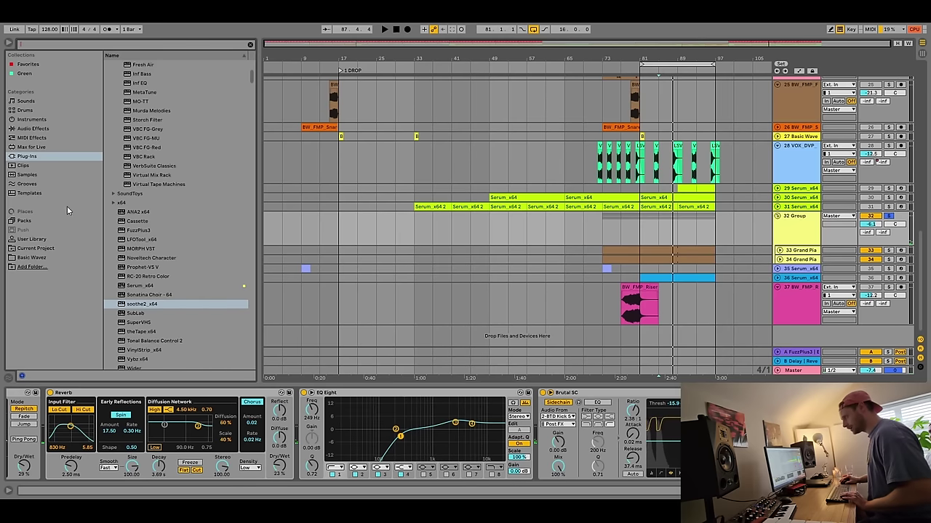
{"action": "left_click", "coordinate": [33, 158]}
{"action": "left_click", "coordinate": [72, 45]}
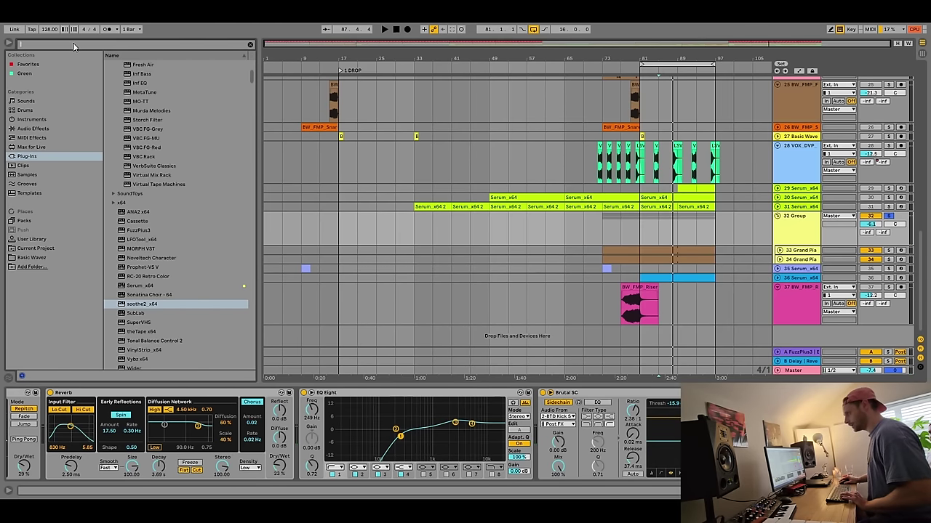
{"action": "type", "text": "ssl"}
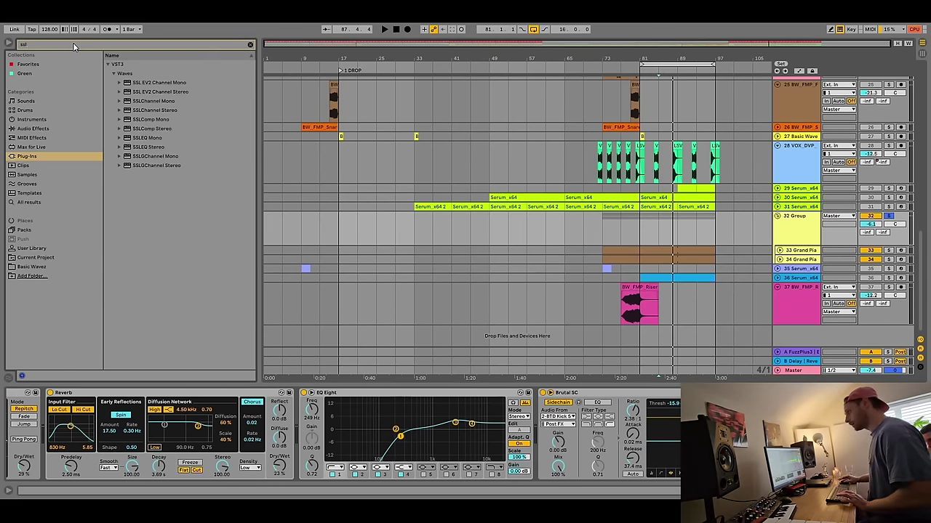
{"action": "double_click", "coordinate": [146, 166]}
Play the soloed group 32 in the drop to listen to it through the SSLGChannel plug-in.
{"action": "key", "text": "space"}
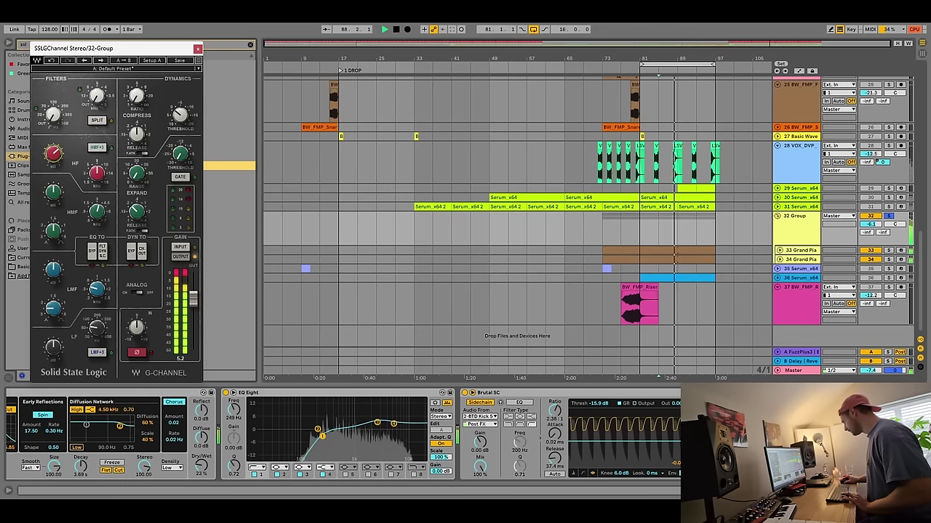
{"action": "left_click", "coordinate": [735, 393]}
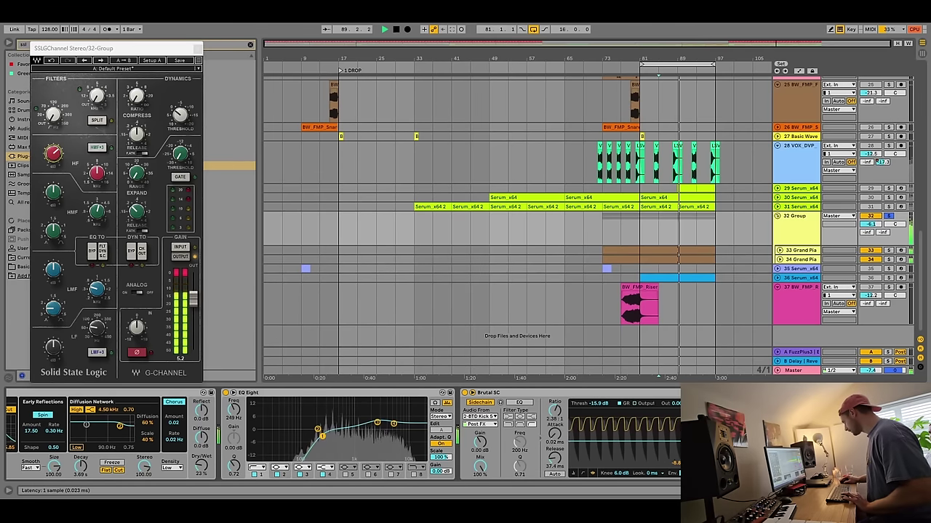
{"action": "key", "text": "space"}
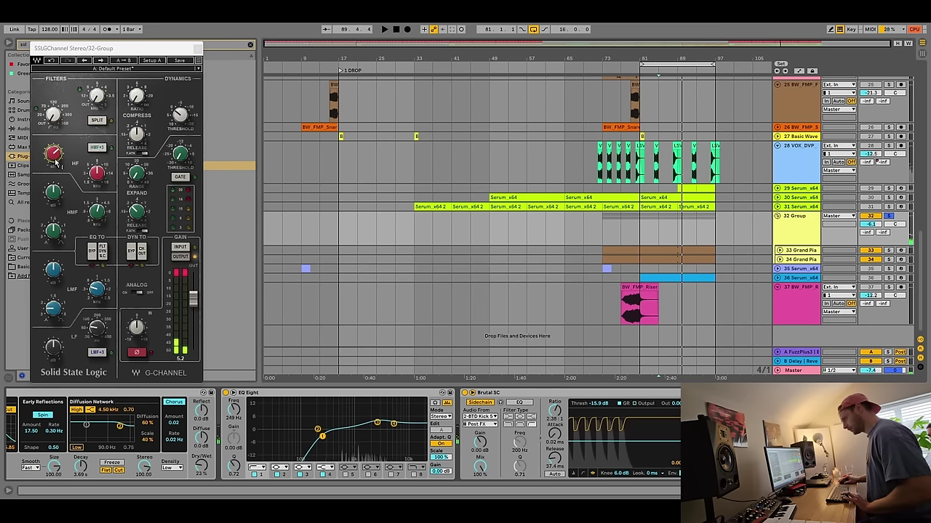
{"action": "key", "text": "space"}
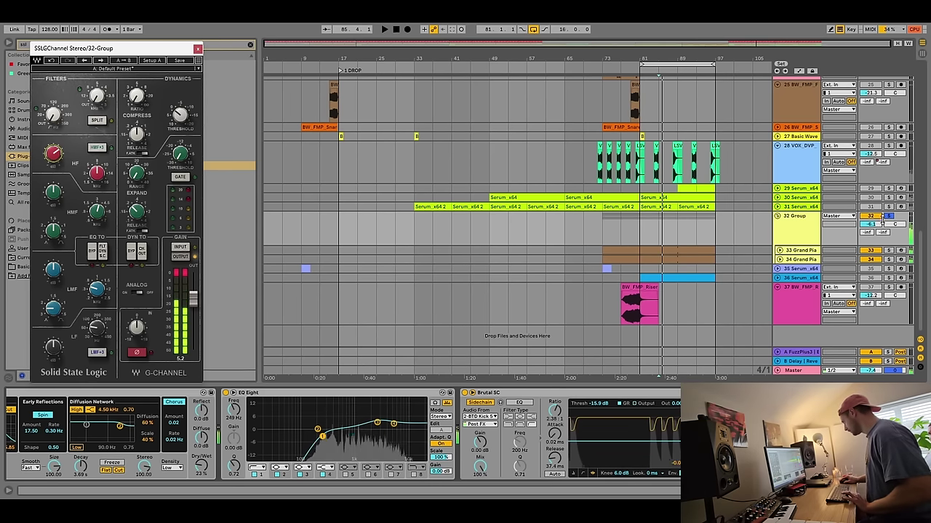
Unsolo group 32, lower its volume to -7.1 dB during playback, and close the SSLGChannel window.
{"action": "left_click", "coordinate": [888, 216]}
{"action": "key", "text": "space"}
{"action": "left_click", "coordinate": [198, 49]}
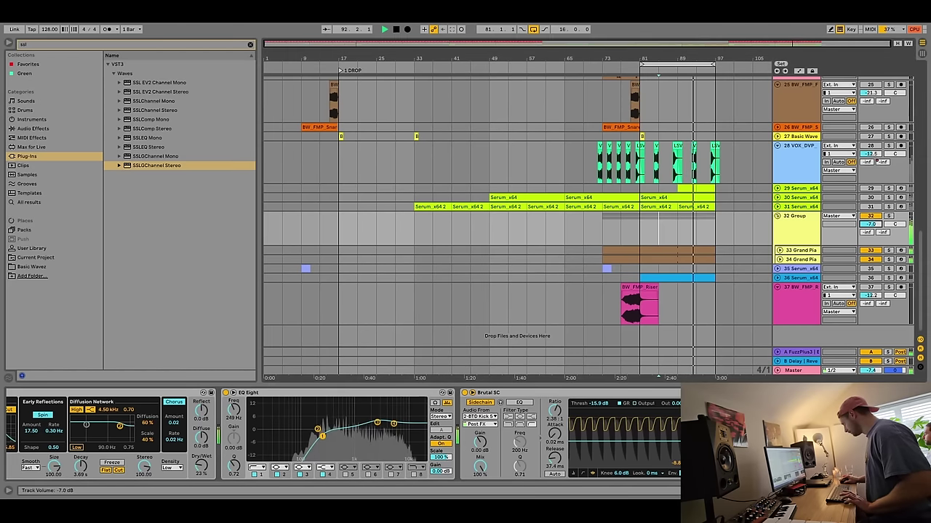
{"action": "key", "text": "Return"}
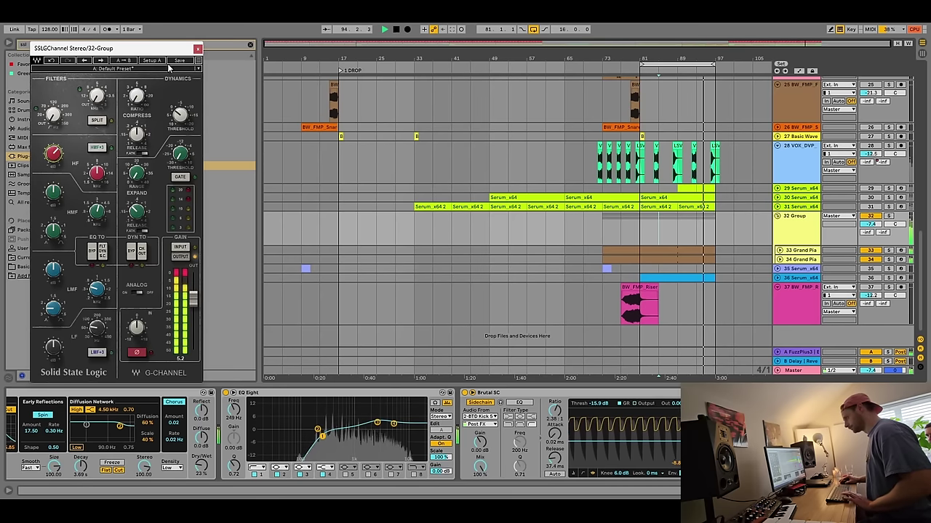
{"action": "left_click", "coordinate": [197, 49]}
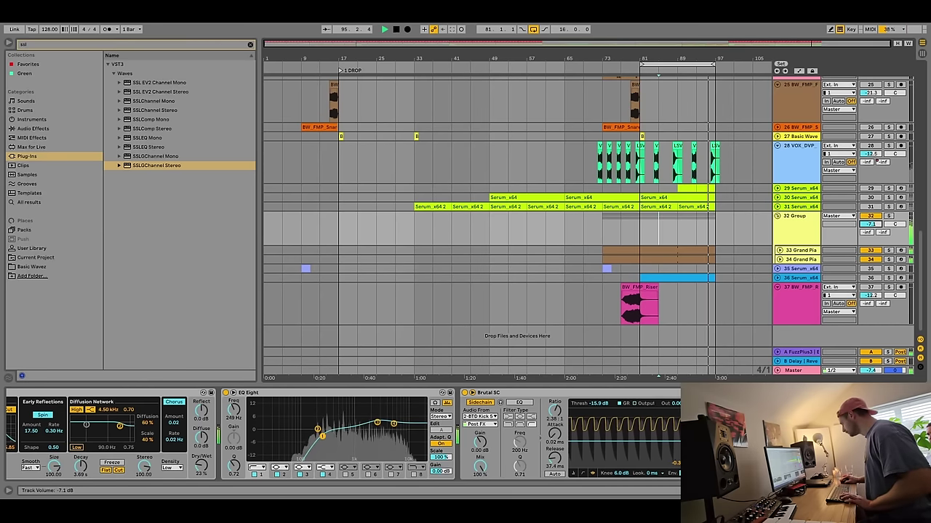
Stop playback, look over the tracks above group 32, and play the arrangement from bar 57.
{"action": "scroll", "coordinate": [566, 222], "scroll_direction": "up", "scroll_amount": 2}
{"action": "scroll", "coordinate": [567, 222], "scroll_direction": "up", "scroll_amount": 2}
{"action": "left_click", "coordinate": [566, 222]}
{"action": "key", "text": "space"}
{"action": "scroll", "coordinate": [611, 242], "scroll_direction": "up", "scroll_amount": 3}
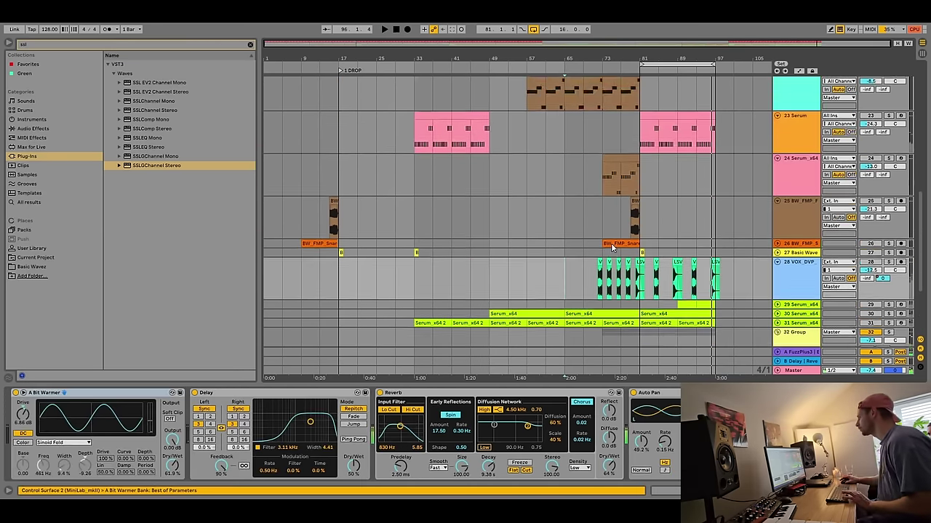
{"action": "scroll", "coordinate": [612, 258], "scroll_direction": "down", "scroll_amount": 6}
{"action": "scroll", "coordinate": [567, 211], "scroll_direction": "up", "scroll_amount": 7}
{"action": "left_click", "coordinate": [533, 175]}
{"action": "key", "text": "space"}
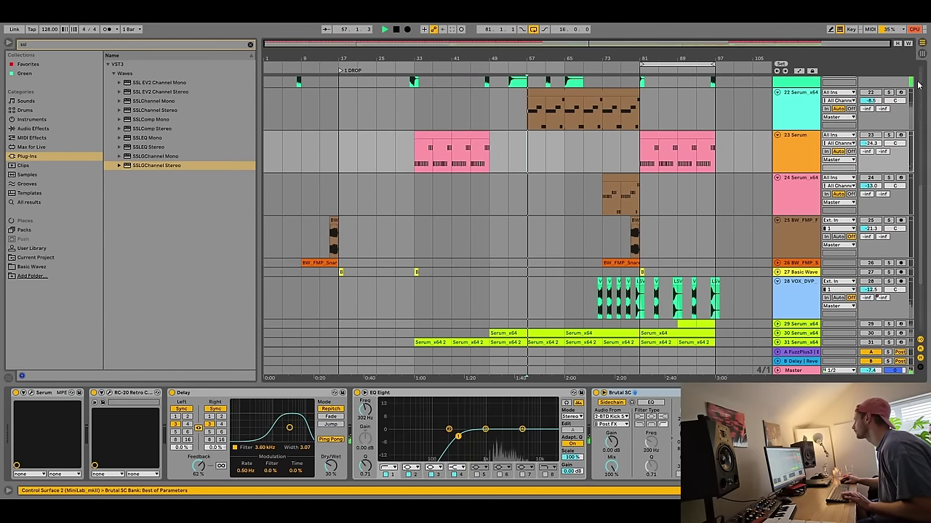
Activate Serum track 22 and clear the browser search.
{"action": "left_click", "coordinate": [870, 92]}
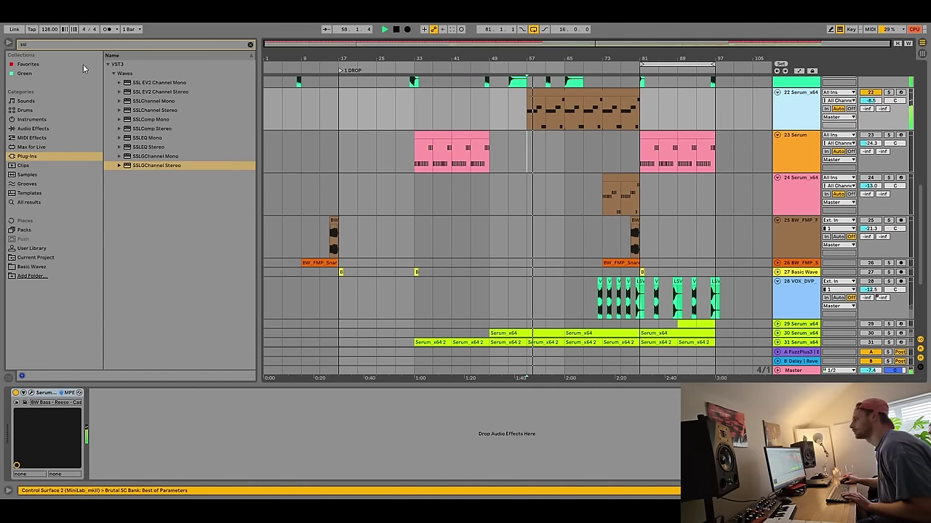
{"action": "left_click_drag", "start_coordinate": [29, 45], "coordinate": [3, 51]}
{"action": "key", "text": "BackSpace"}
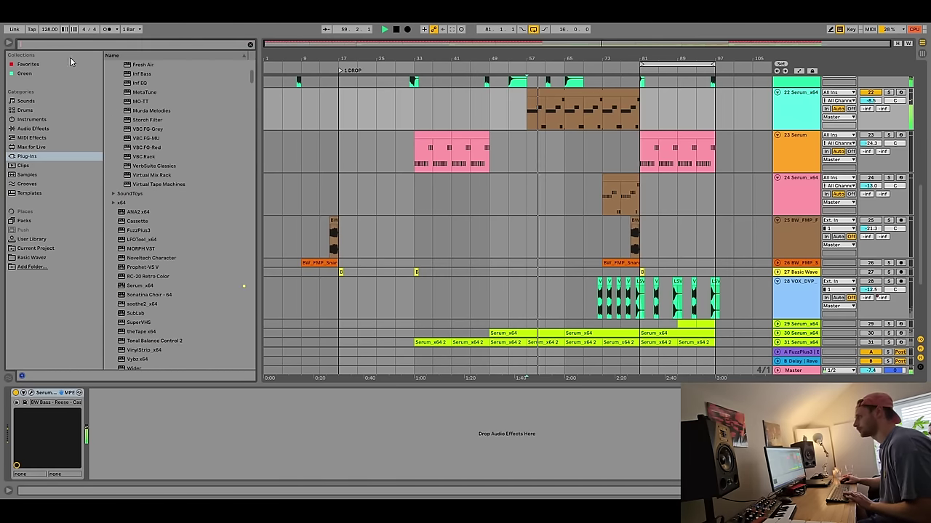
Check the effects on return track A, and set send A of Serum track 22 to -23.4 dB.
{"action": "left_click", "coordinate": [522, 160]}
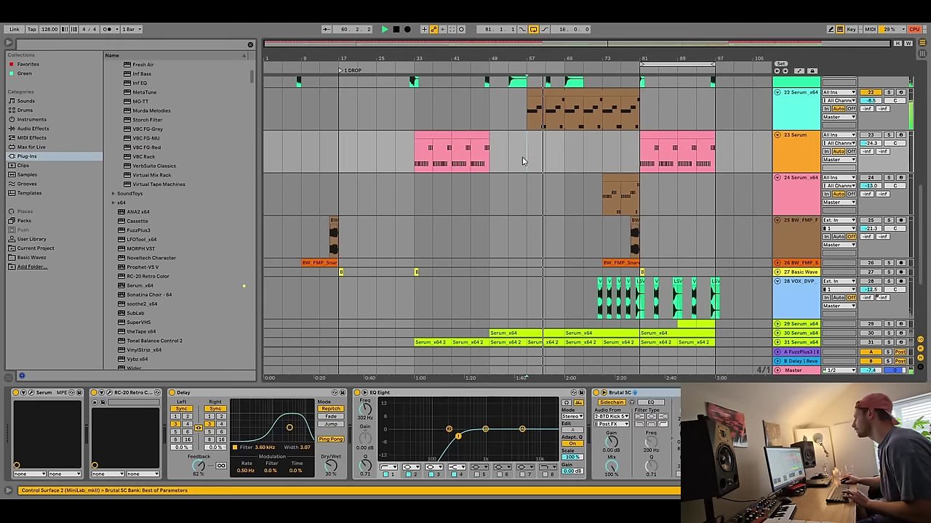
{"action": "left_click", "coordinate": [922, 55]}
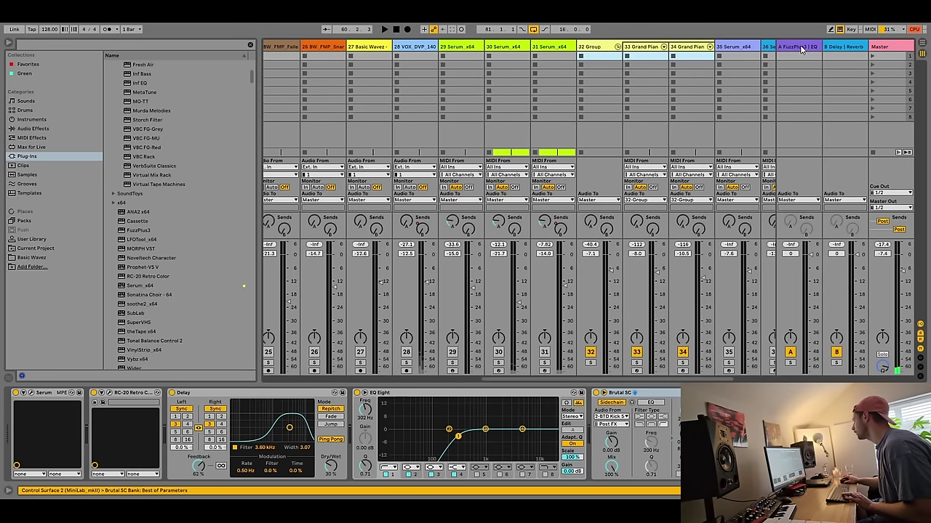
{"action": "left_click", "coordinate": [802, 48]}
{"action": "left_click", "coordinate": [921, 47]}
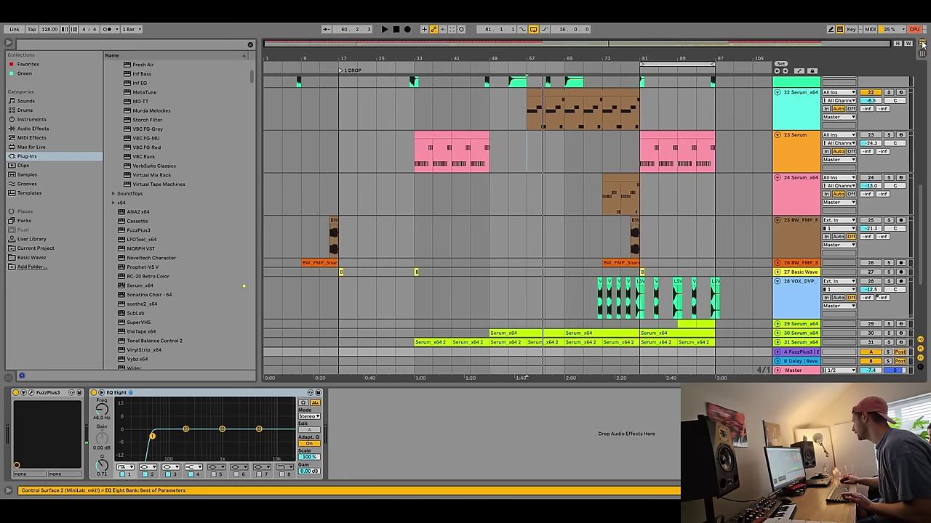
{"action": "left_click", "coordinate": [799, 99]}
{"action": "key", "text": "space"}
{"action": "left_click_drag", "start_coordinate": [865, 109], "coordinate": [865, 84]}
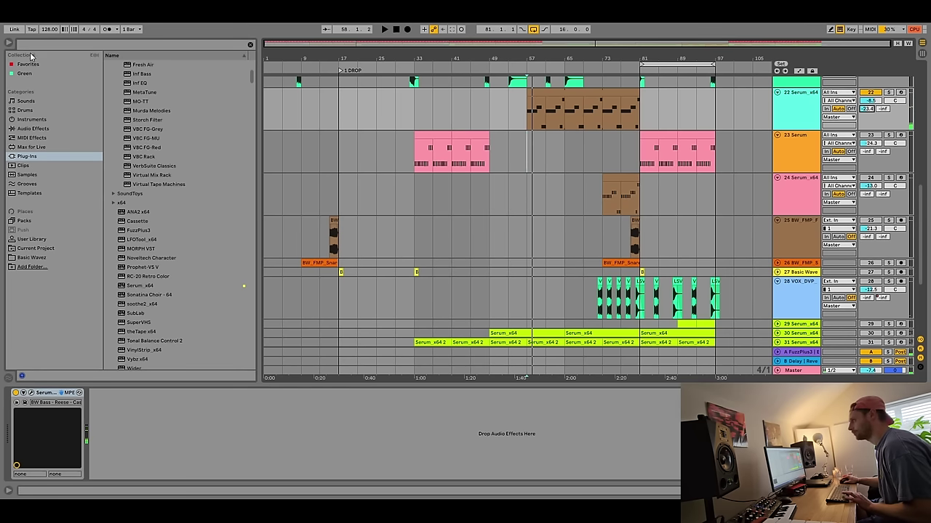
Search the plug-ins for "cla" and add CLA-2A Stereo to Serum track 22.
{"action": "left_click", "coordinate": [42, 157]}
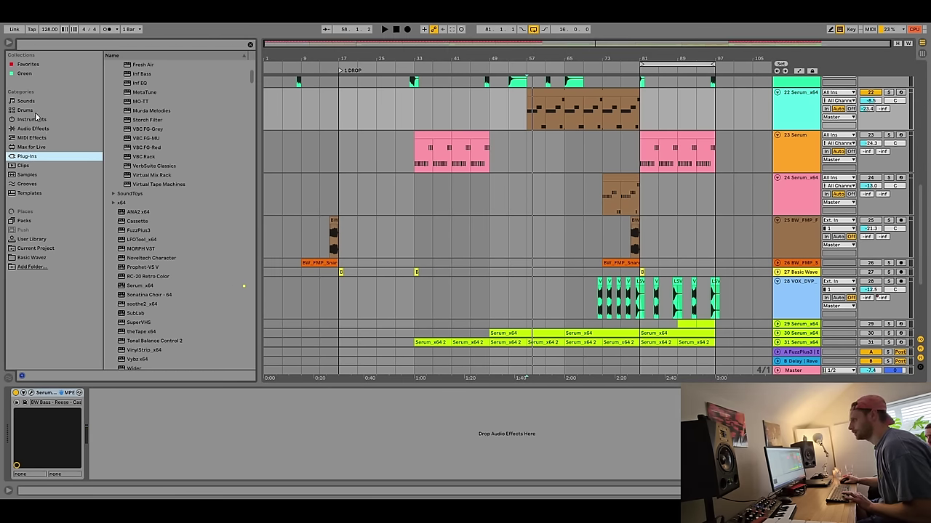
{"action": "left_click", "coordinate": [36, 118]}
{"action": "left_click", "coordinate": [38, 129]}
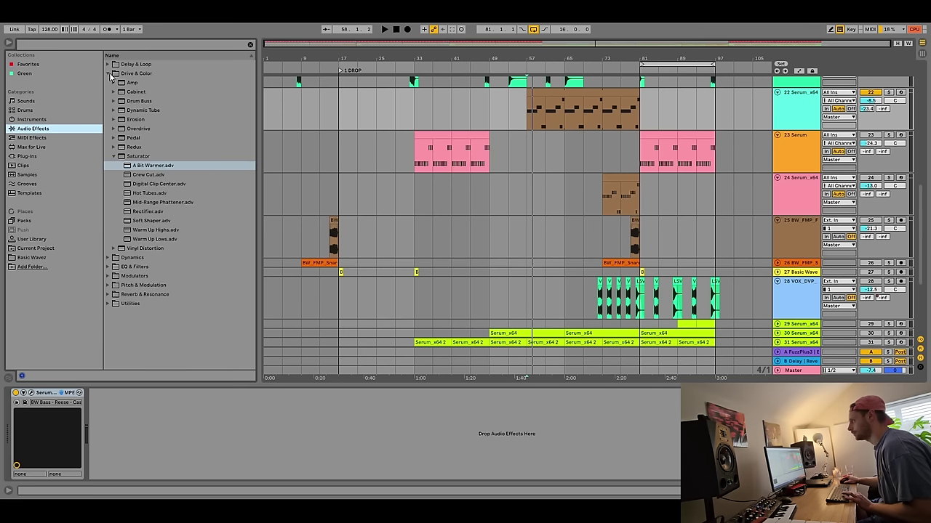
{"action": "left_click", "coordinate": [110, 74]}
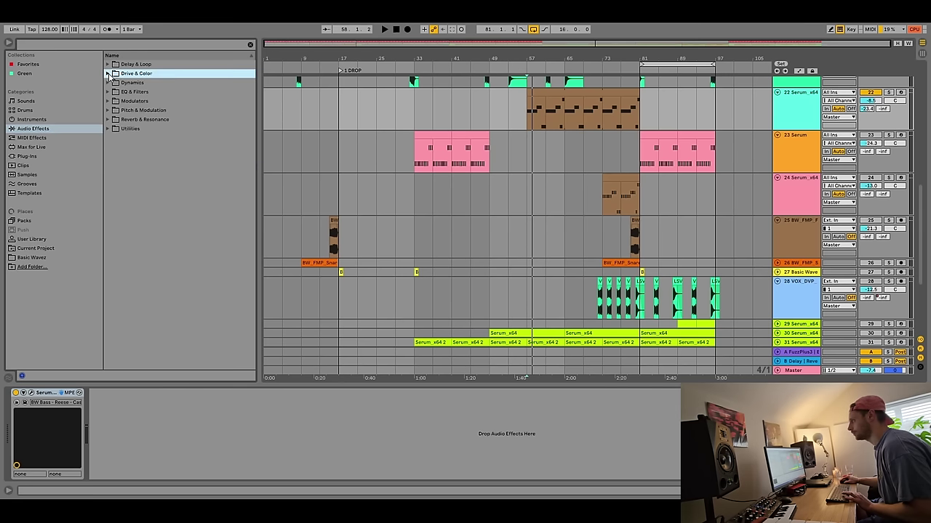
{"action": "left_click", "coordinate": [32, 147]}
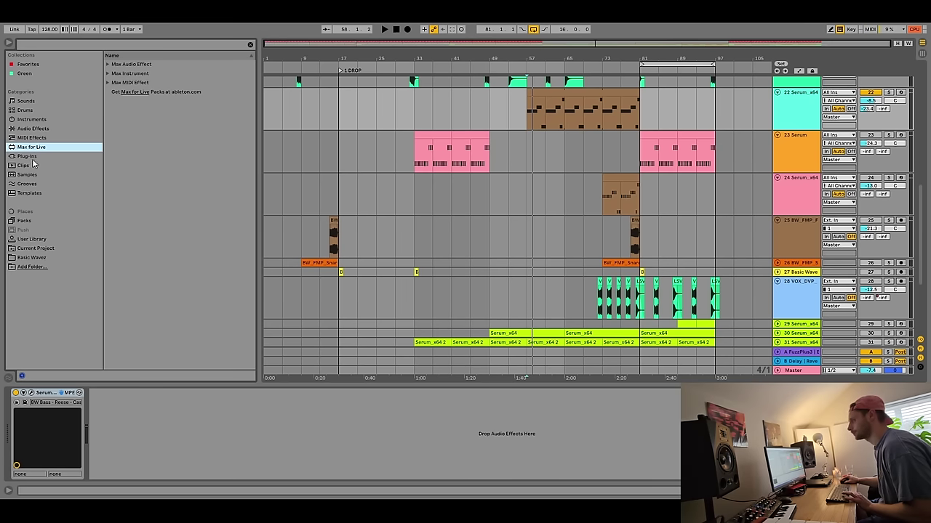
{"action": "left_click", "coordinate": [32, 158]}
{"action": "left_click", "coordinate": [53, 45]}
{"action": "type", "text": "cla"}
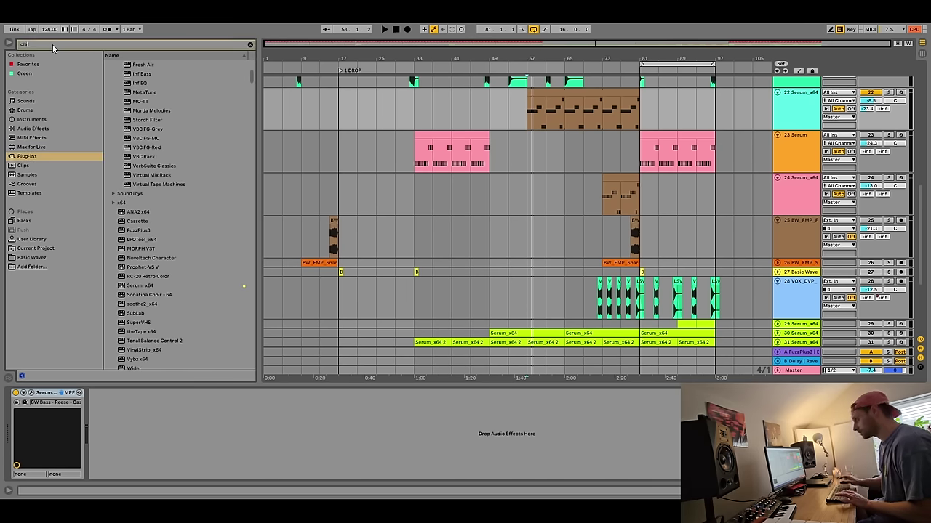
{"action": "double_click", "coordinate": [162, 342]}
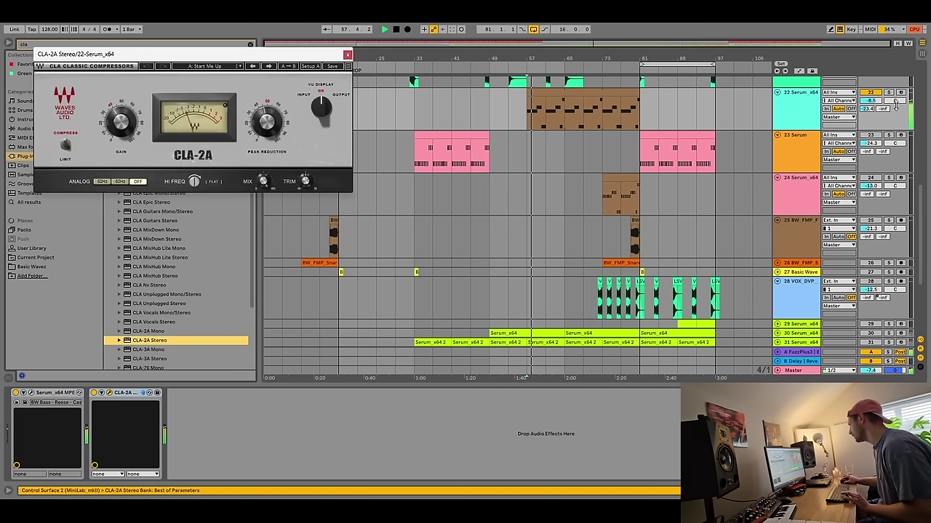
Close the CLA-2A window and lower track 22's volume to -16.3 dB while playing from bar 57.
{"action": "left_click", "coordinate": [348, 56]}
{"action": "key", "text": "space"}
{"action": "key", "text": "space"}
{"action": "key", "text": "space"}
{"action": "left_click_drag", "start_coordinate": [878, 101], "coordinate": [871, 109]}
{"action": "key", "text": "space"}
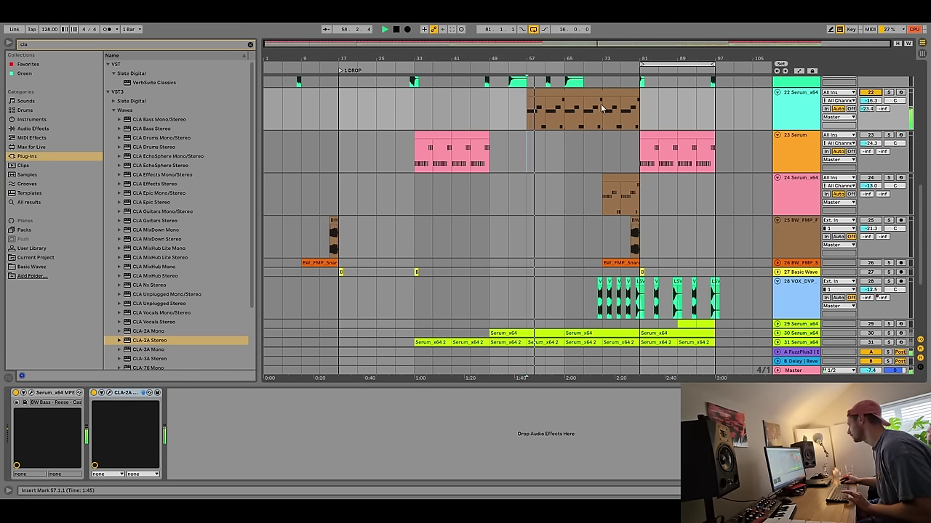
{"action": "left_click", "coordinate": [878, 100]}
Play from bar 69, compare track 22 with the surrounding tracks, and set its volume to -19.3 dB.
{"action": "scroll", "coordinate": [884, 145], "scroll_direction": "up", "scroll_amount": 3}
{"action": "scroll", "coordinate": [682, 196], "scroll_direction": "down", "scroll_amount": 4}
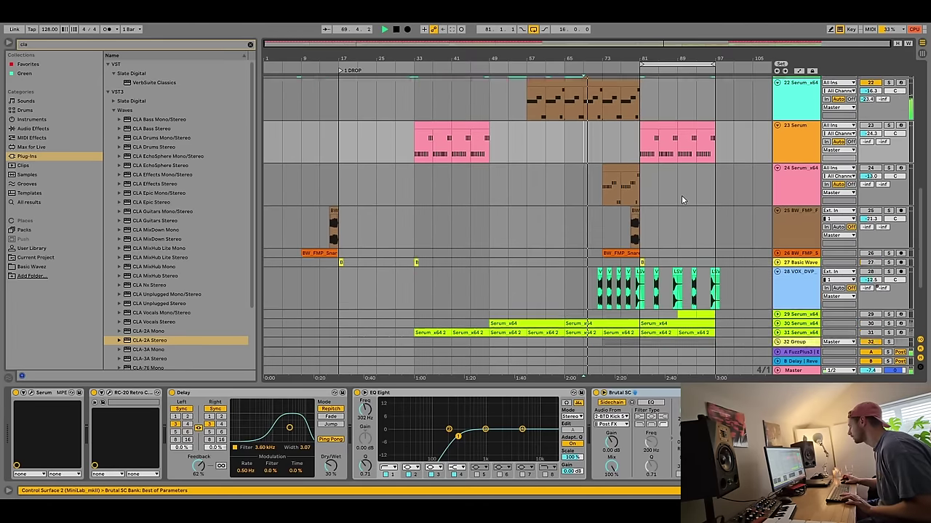
{"action": "scroll", "coordinate": [621, 201], "scroll_direction": "up", "scroll_amount": 3}
{"action": "scroll", "coordinate": [612, 201], "scroll_direction": "up", "scroll_amount": 4}
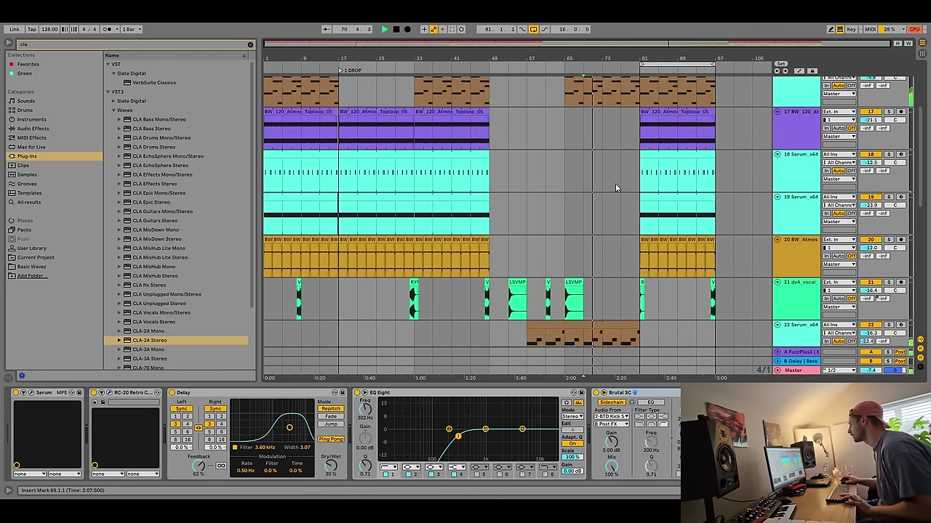
{"action": "scroll", "coordinate": [611, 182], "scroll_direction": "down", "scroll_amount": 8}
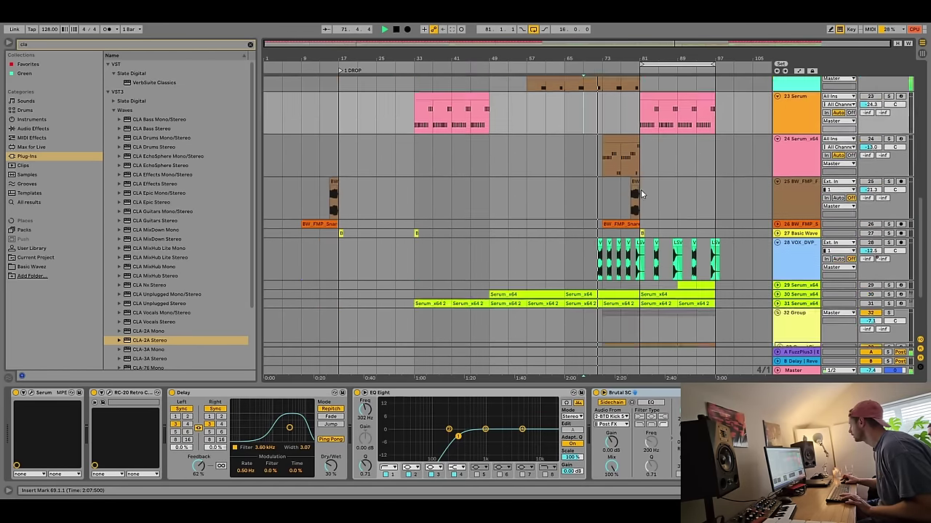
{"action": "scroll", "coordinate": [643, 196], "scroll_direction": "up", "scroll_amount": 3}
{"action": "scroll", "coordinate": [643, 196], "scroll_direction": "up", "scroll_amount": 2}
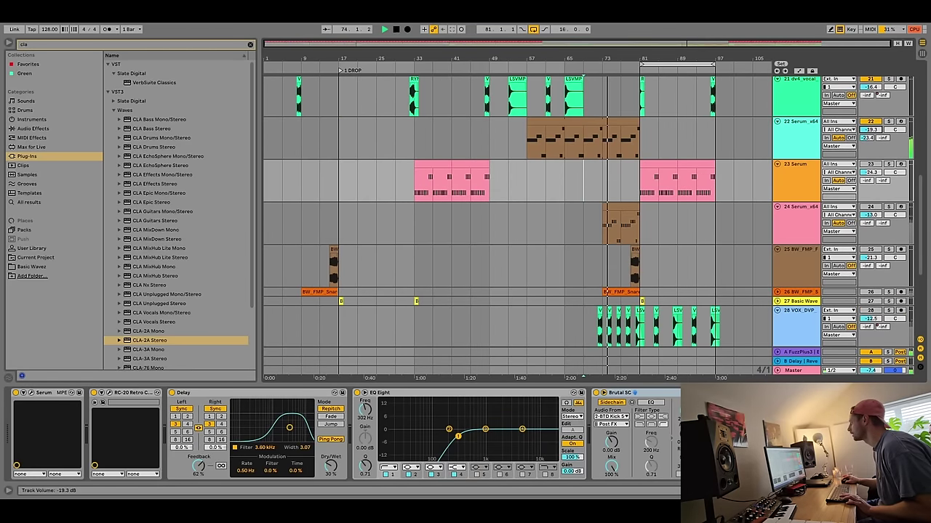
{"action": "scroll", "coordinate": [619, 152], "scroll_direction": "up", "scroll_amount": 1}
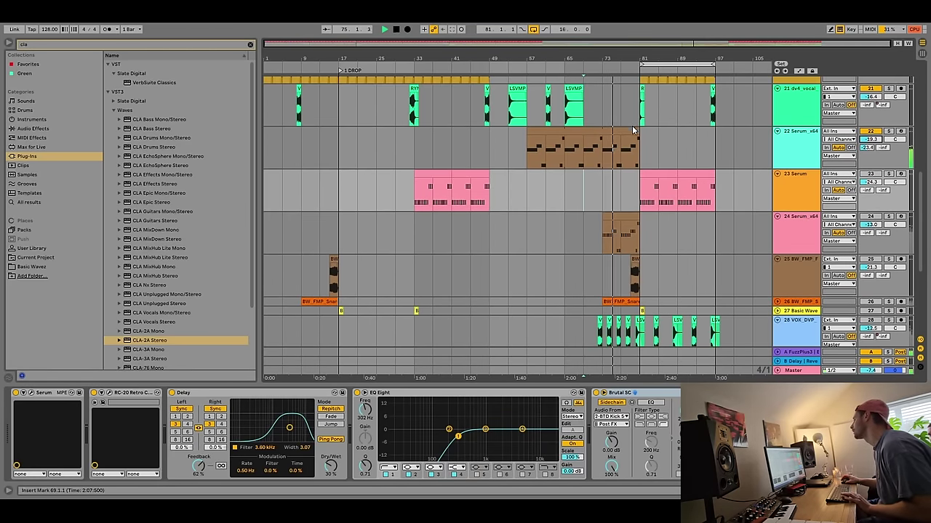
Activate Serum track 24 and set its volume to -15.9 dB during playback.
{"action": "scroll", "coordinate": [637, 149], "scroll_direction": "down", "scroll_amount": 4}
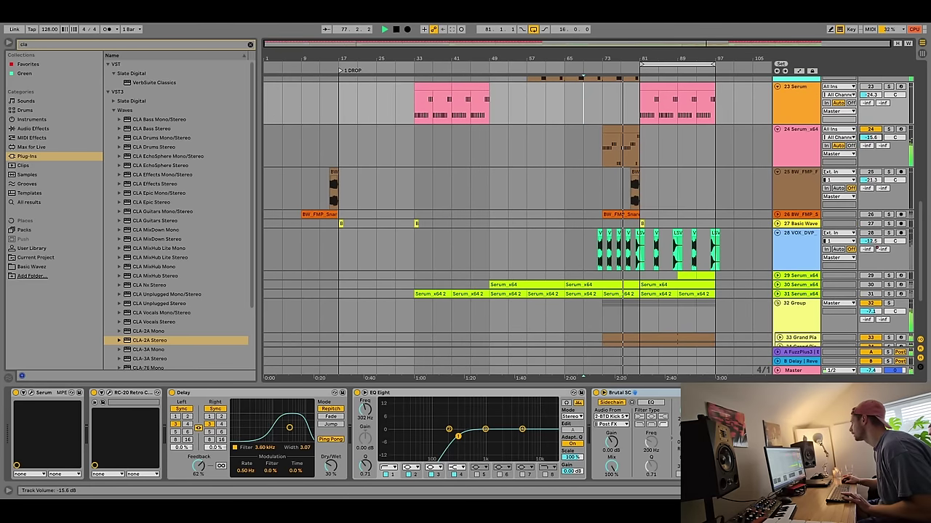
{"action": "left_click", "coordinate": [441, 165]}
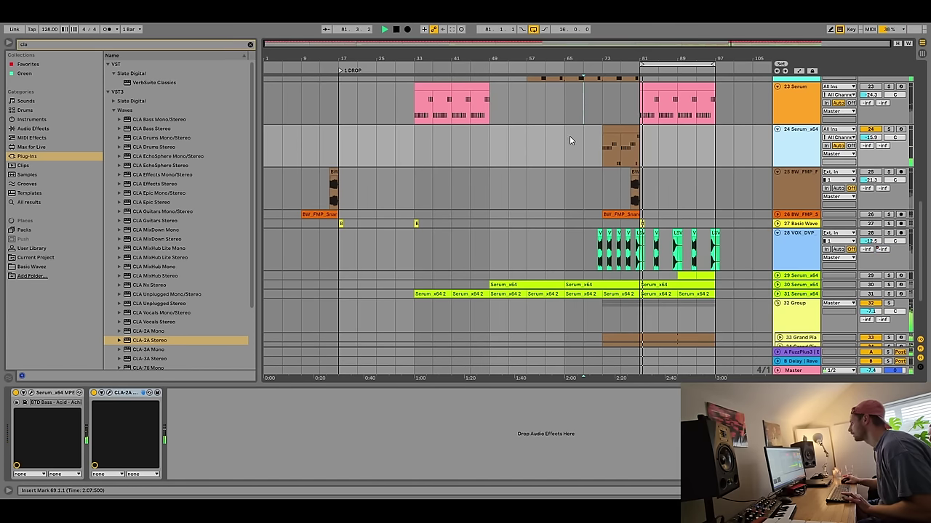
Try duplicating track 24's clip from bar 73 into bars 81 to 89, and compare it with the upper tracks.
{"action": "left_click", "coordinate": [618, 143]}
{"action": "key", "text": "ctrl+d"}
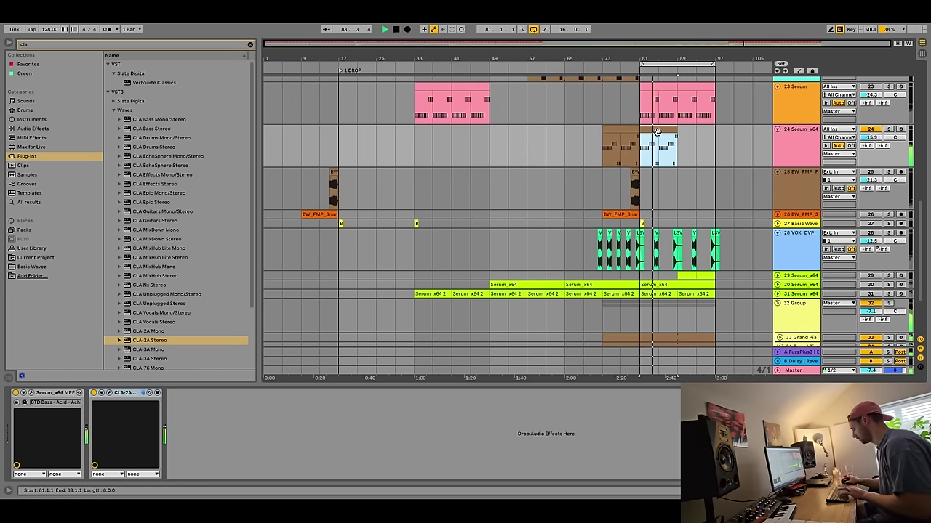
{"action": "scroll", "coordinate": [659, 142], "scroll_direction": "up", "scroll_amount": 5}
{"action": "scroll", "coordinate": [659, 142], "scroll_direction": "up", "scroll_amount": 5}
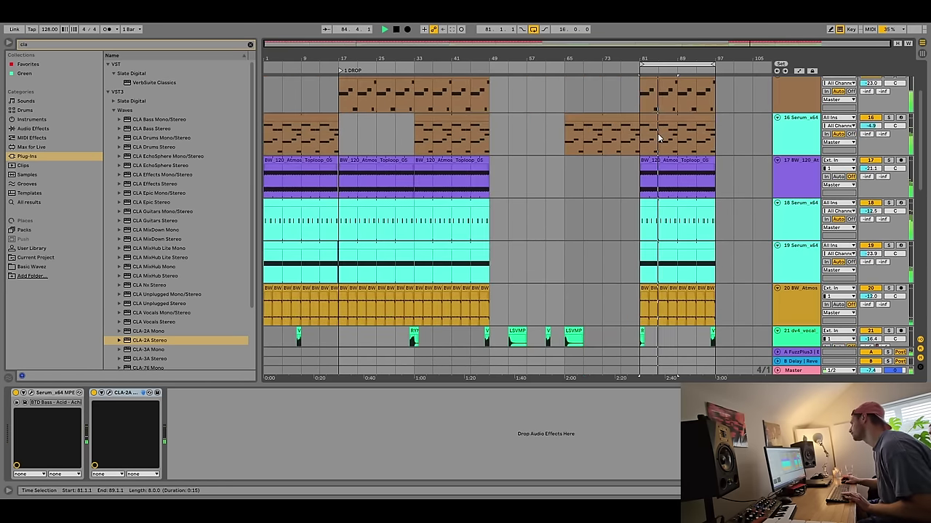
Play the arrangement from bar 57.
{"action": "scroll", "coordinate": [658, 133], "scroll_direction": "down", "scroll_amount": 10}
{"action": "left_click", "coordinate": [526, 172]}
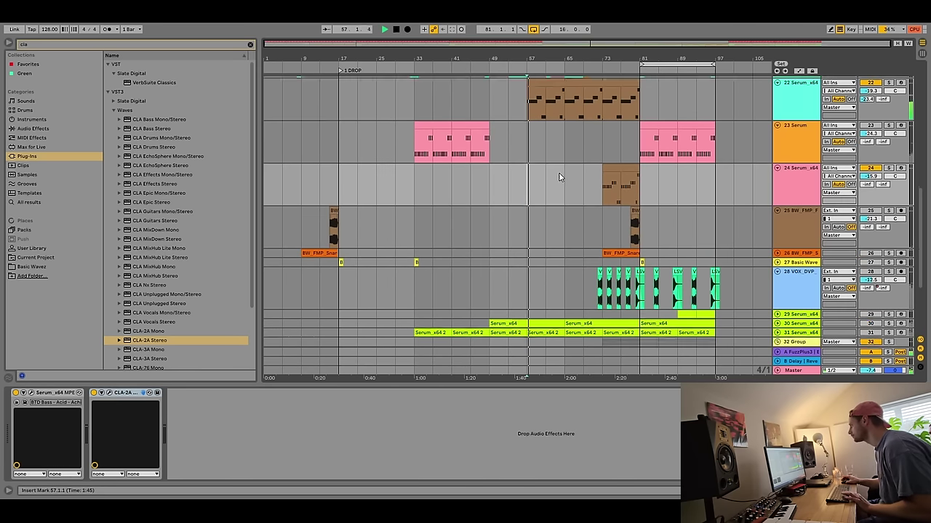
Play from bar 61, audition Serum tracks 30 and 31 in the mix, and keep only track 31 active.
{"action": "scroll", "coordinate": [501, 153], "scroll_direction": "up", "scroll_amount": 2}
{"action": "left_click", "coordinate": [470, 134]}
{"action": "left_click", "coordinate": [545, 173]}
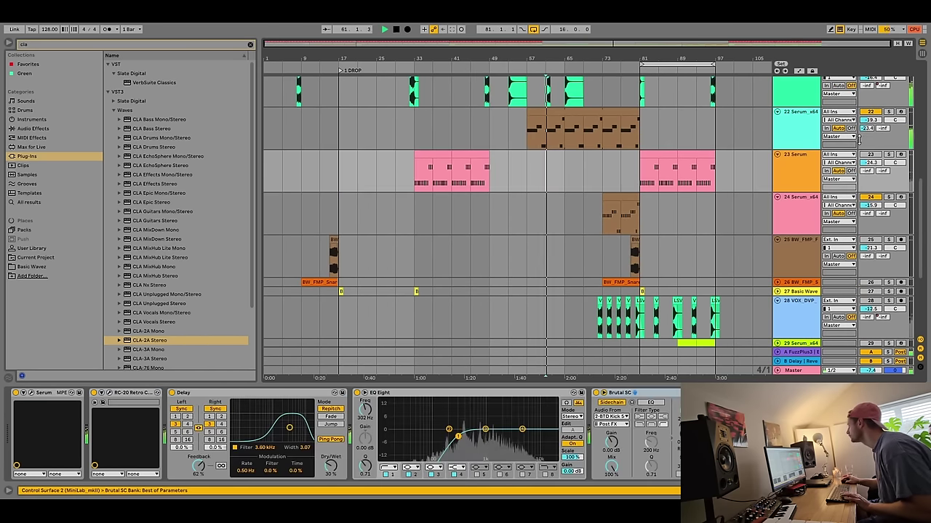
{"action": "scroll", "coordinate": [551, 209], "scroll_direction": "down", "scroll_amount": 4}
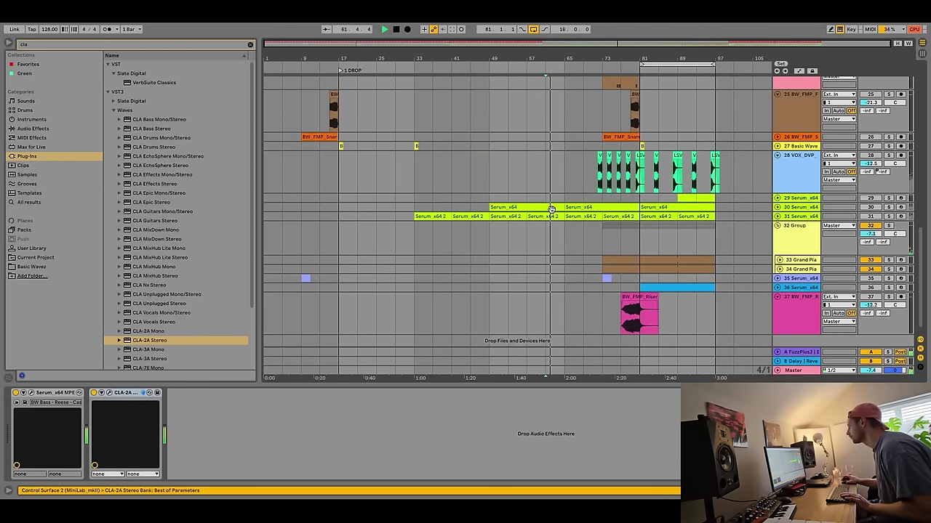
{"action": "left_click", "coordinate": [871, 208]}
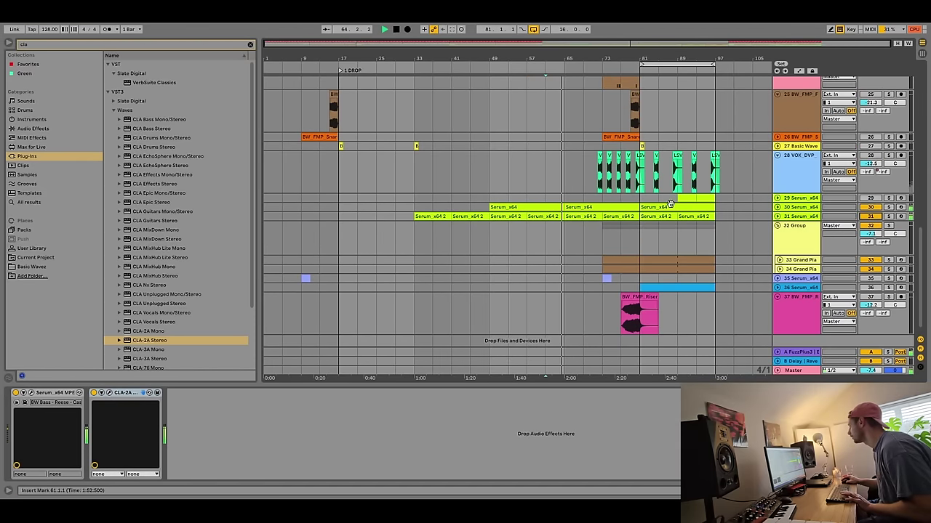
{"action": "left_click", "coordinate": [872, 208]}
{"action": "left_click", "coordinate": [868, 218]}
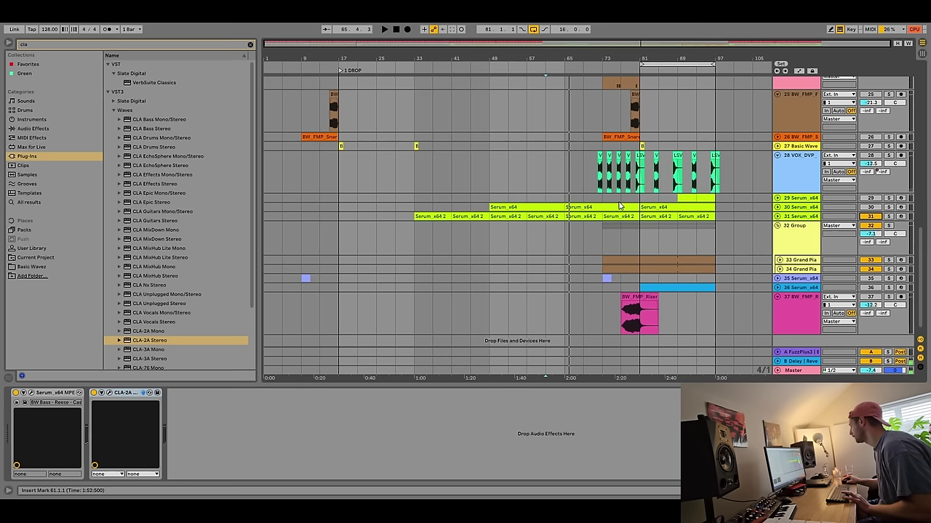
Play from bar 81 and compare track 31 soloed with the full mix.
{"action": "key", "text": "space"}
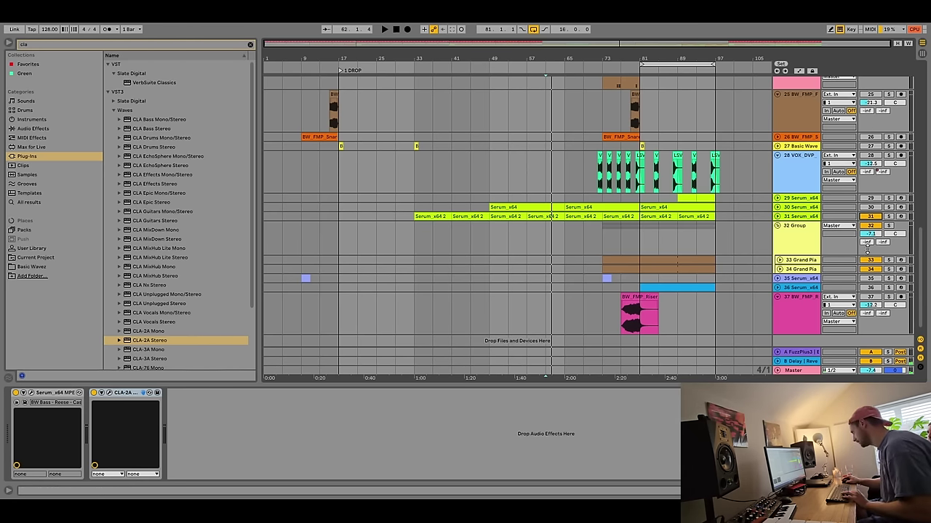
{"action": "left_click", "coordinate": [620, 242]}
{"action": "key", "text": "space"}
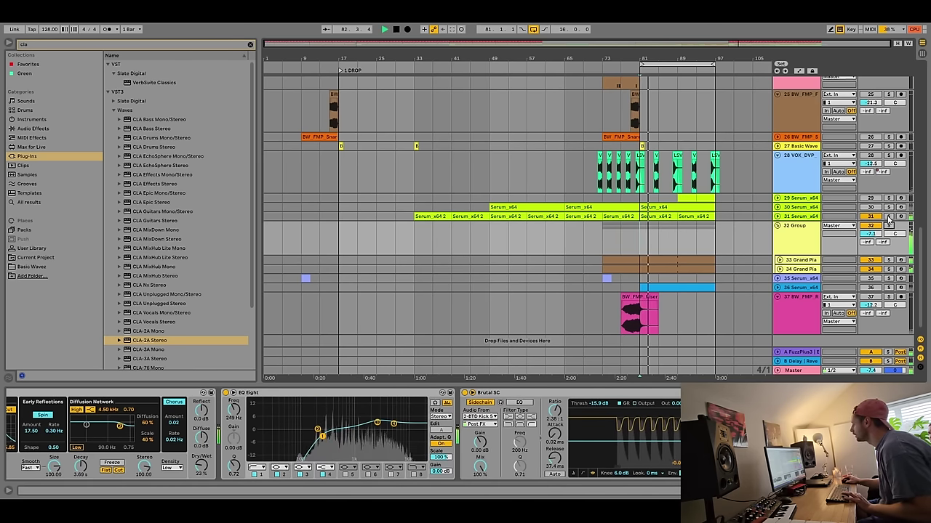
{"action": "left_click", "coordinate": [888, 217]}
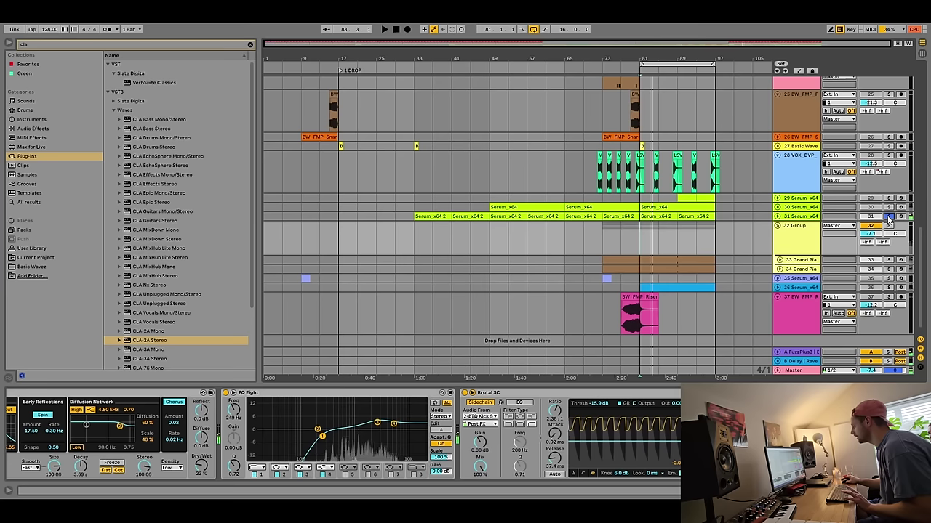
{"action": "left_click", "coordinate": [887, 218]}
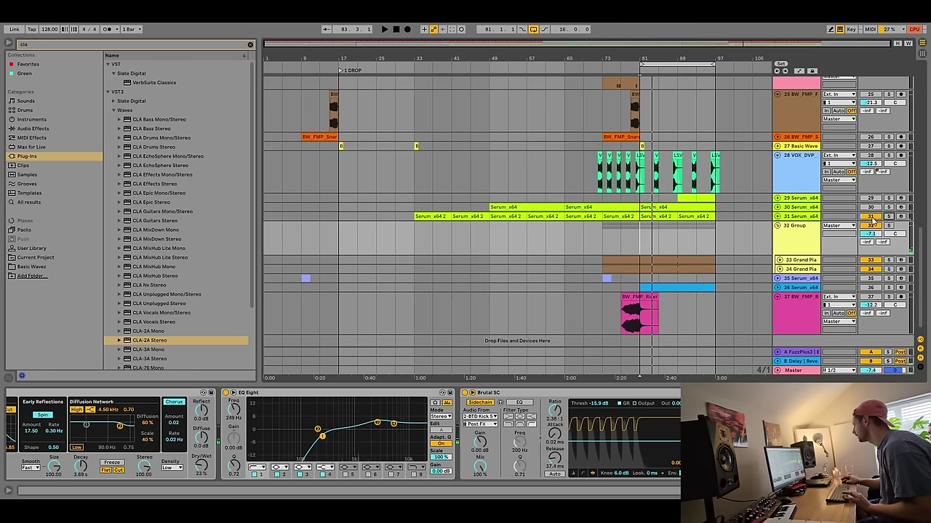
{"action": "key", "text": "space"}
Unfold track 31, set its volume to -16.4 dB, and extend the loop start back to bar 65.
{"action": "left_click", "coordinate": [777, 217]}
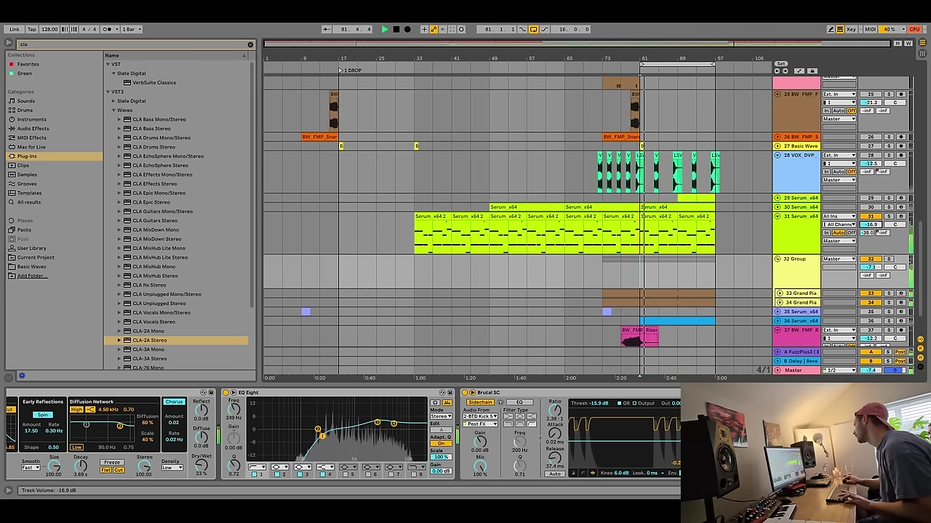
{"action": "left_click", "coordinate": [792, 223]}
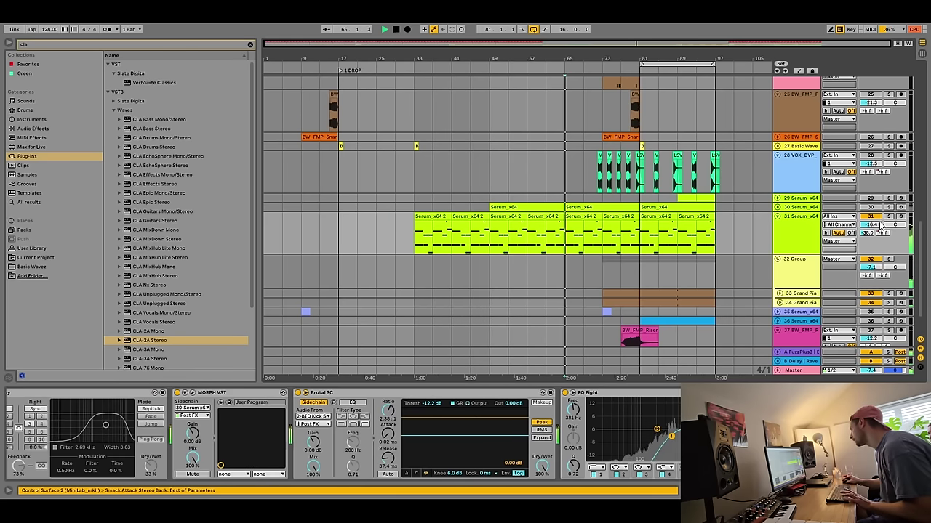
{"action": "left_click_drag", "start_coordinate": [642, 64], "coordinate": [567, 64]}
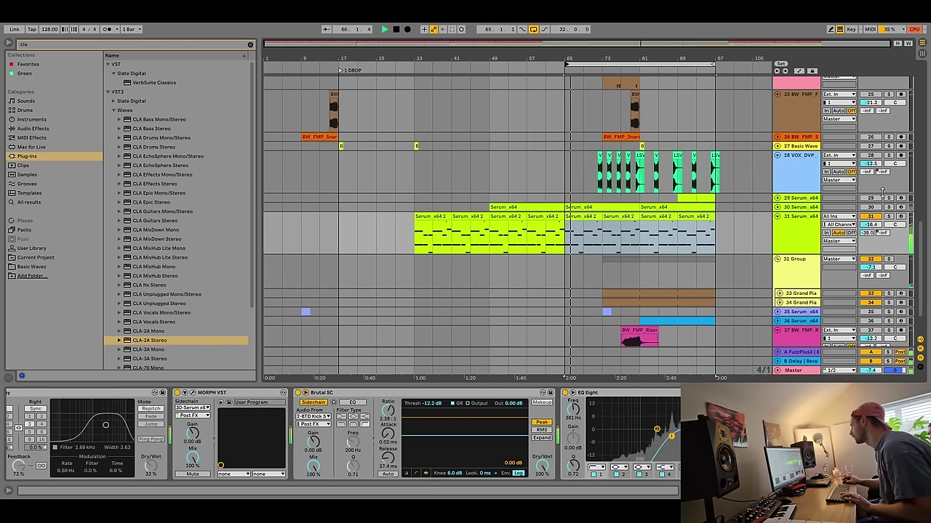
{"action": "left_click", "coordinate": [807, 234]}
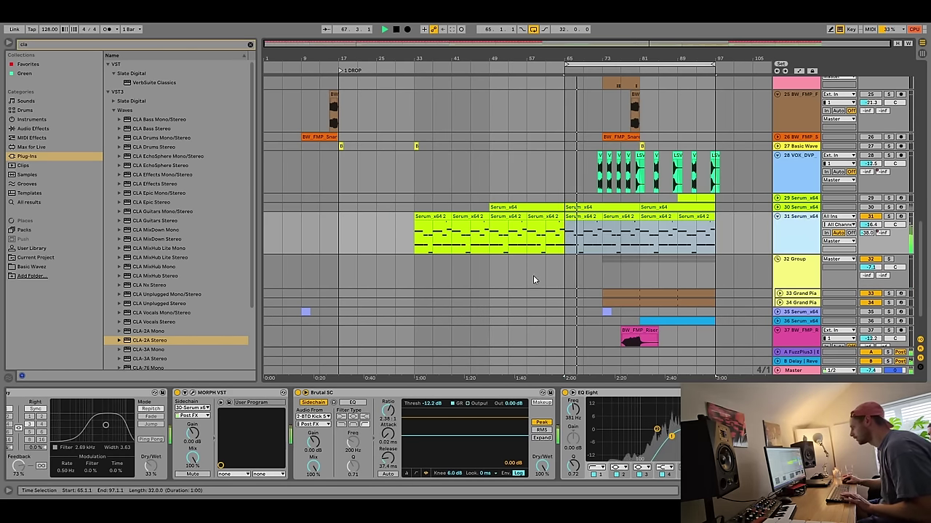
Solo track 31 briefly, add the Reverb audio effect to its device chain, and play it back in the mix.
{"action": "key", "text": "space"}
{"action": "left_click", "coordinate": [888, 217]}
{"action": "left_click_drag", "start_coordinate": [46, 47], "coordinate": [6, 43]}
{"action": "key", "text": "BackSpace"}
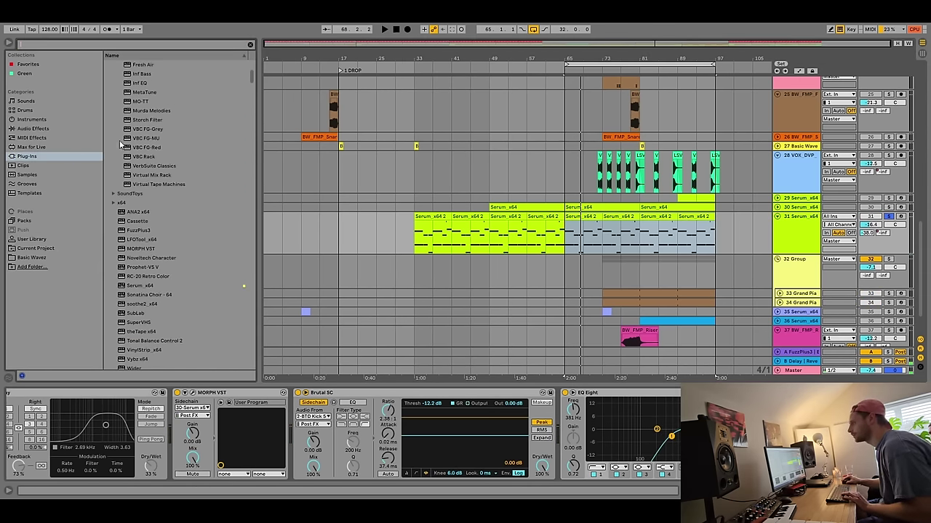
{"action": "left_click", "coordinate": [53, 150]}
{"action": "left_click", "coordinate": [51, 138]}
{"action": "left_click", "coordinate": [48, 123]}
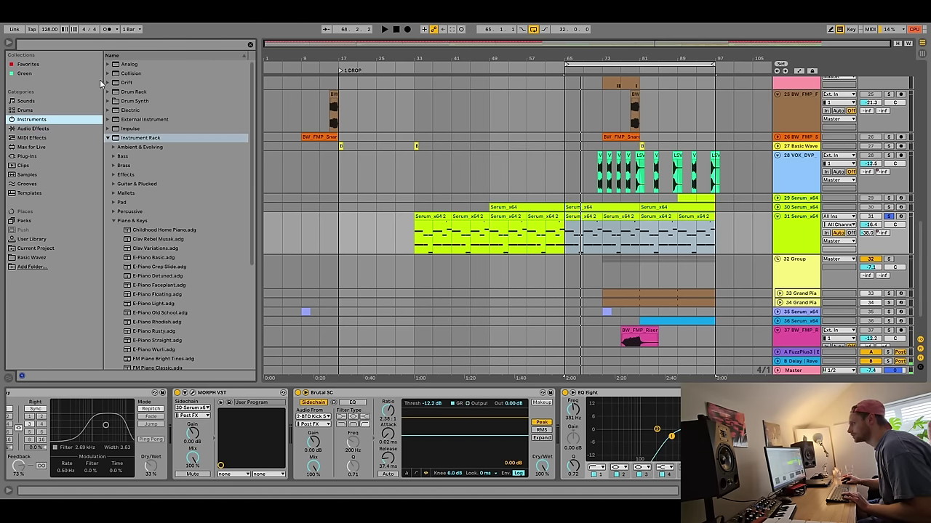
{"action": "left_click", "coordinate": [40, 128]}
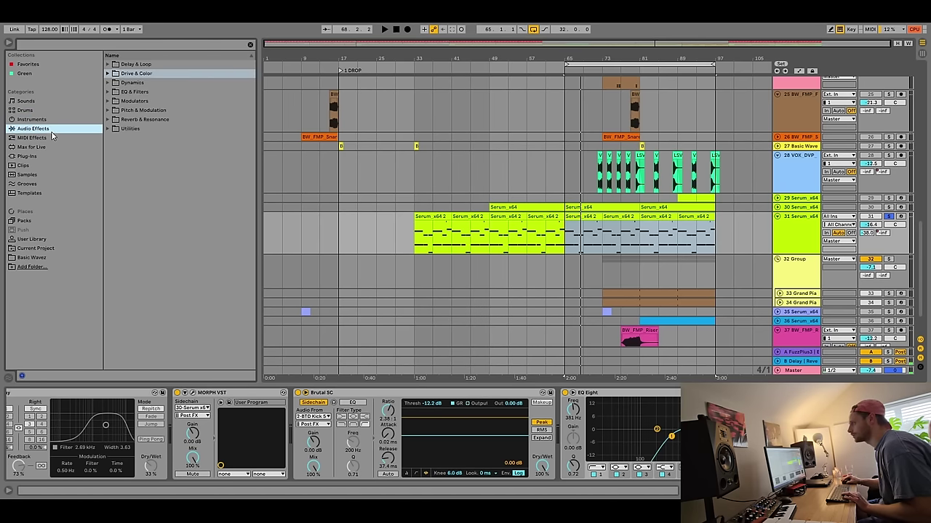
{"action": "left_click", "coordinate": [136, 121]}
{"action": "double_click", "coordinate": [141, 156]}
{"action": "key", "text": "space"}
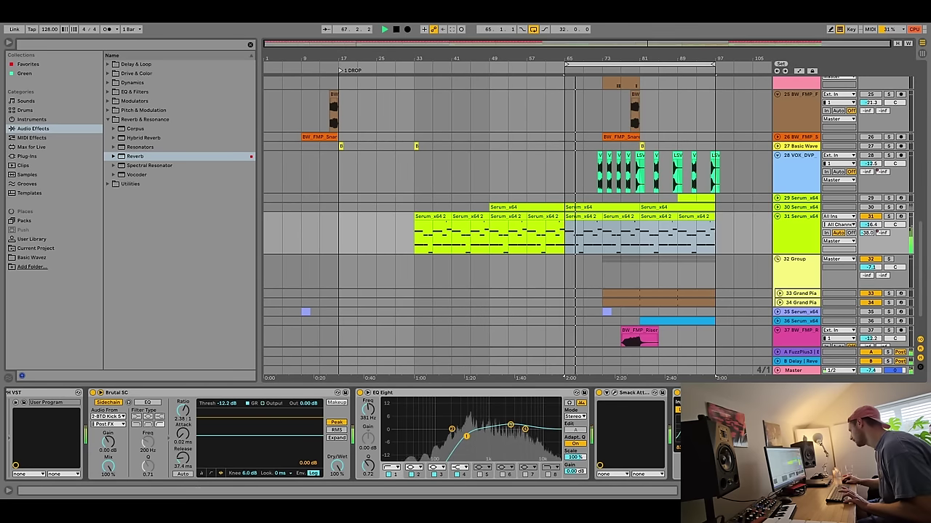
Compare track 31 in the mix up to bar 81 and set its volume to -16.5 dB.
{"action": "left_click", "coordinate": [876, 217]}
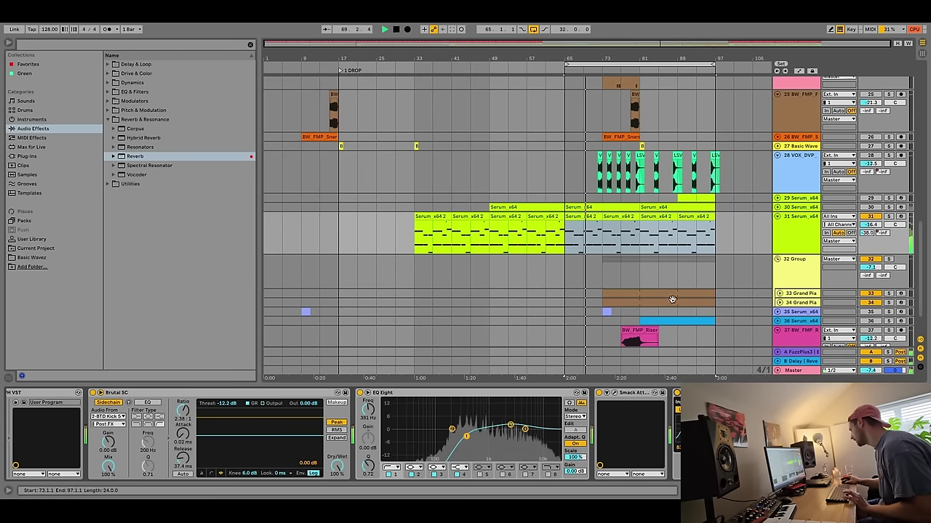
{"action": "left_click", "coordinate": [603, 242]}
{"action": "key", "text": "space"}
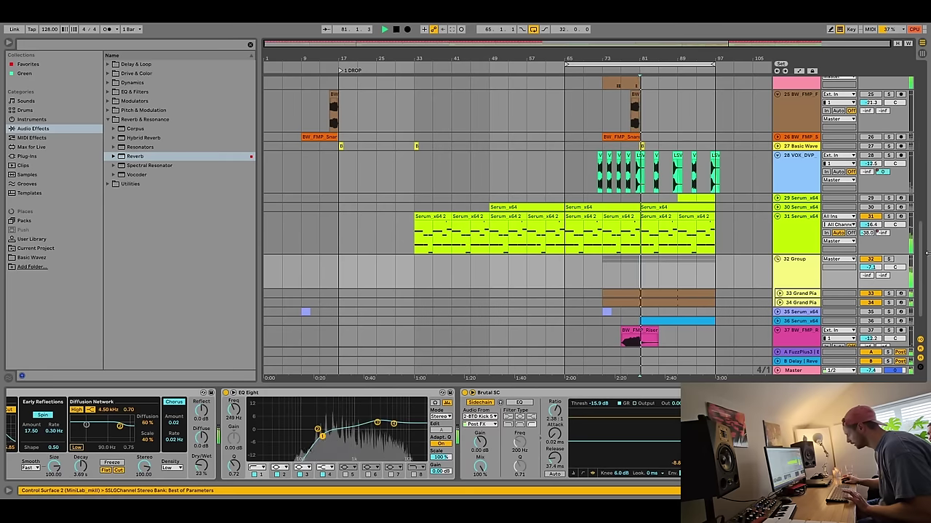
{"action": "left_click", "coordinate": [804, 240]}
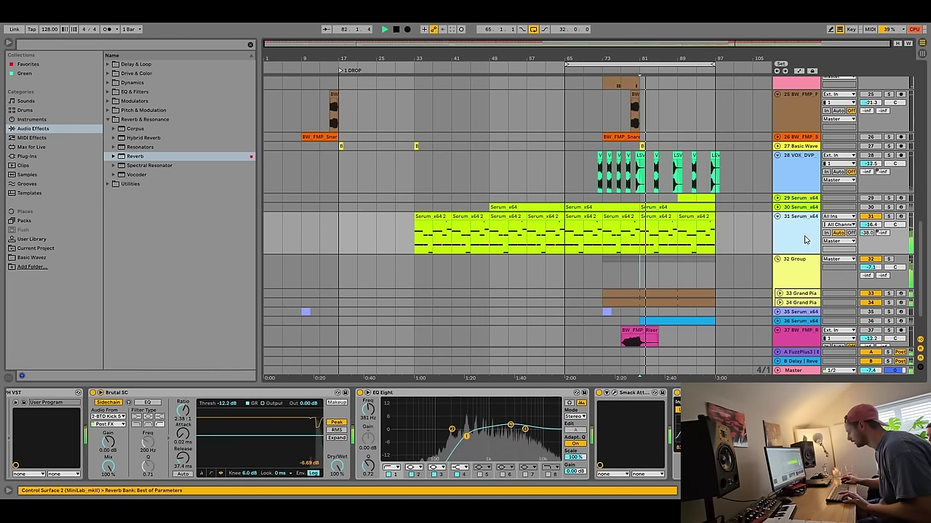
{"action": "left_click", "coordinate": [872, 218]}
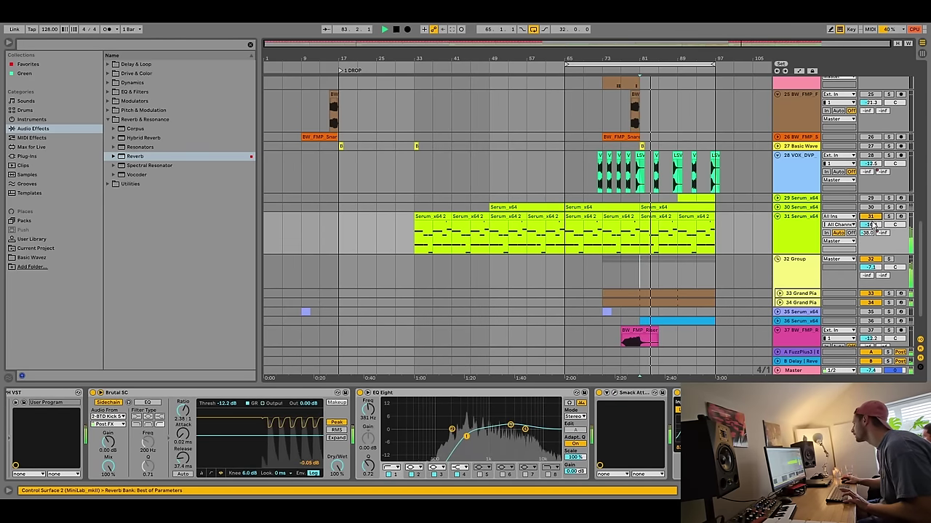
{"action": "left_click", "coordinate": [642, 247]}
{"action": "scroll", "coordinate": [642, 247], "scroll_direction": "down", "scroll_amount": 2}
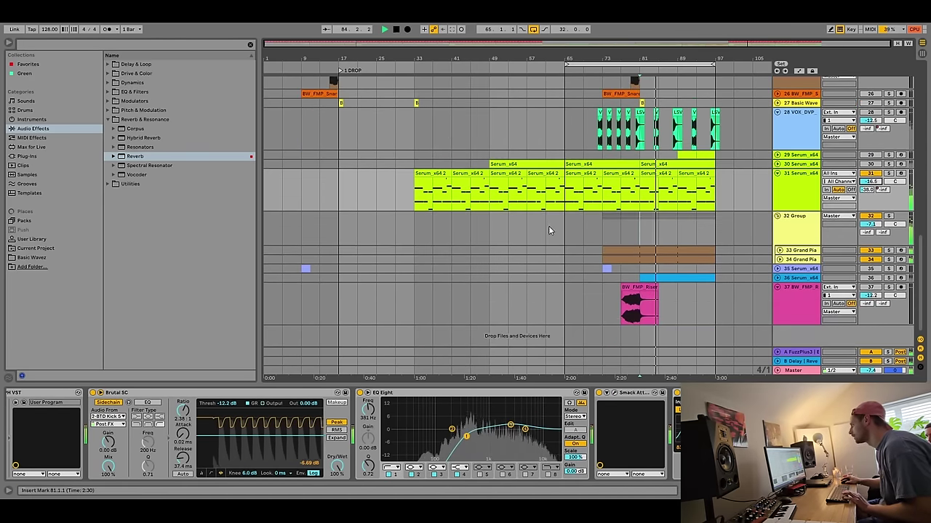
Play from bar 65, unfold the BW_FMP snare track 26, and activate it.
{"action": "left_click", "coordinate": [567, 229]}
{"action": "scroll", "coordinate": [594, 269], "scroll_direction": "up", "scroll_amount": 5}
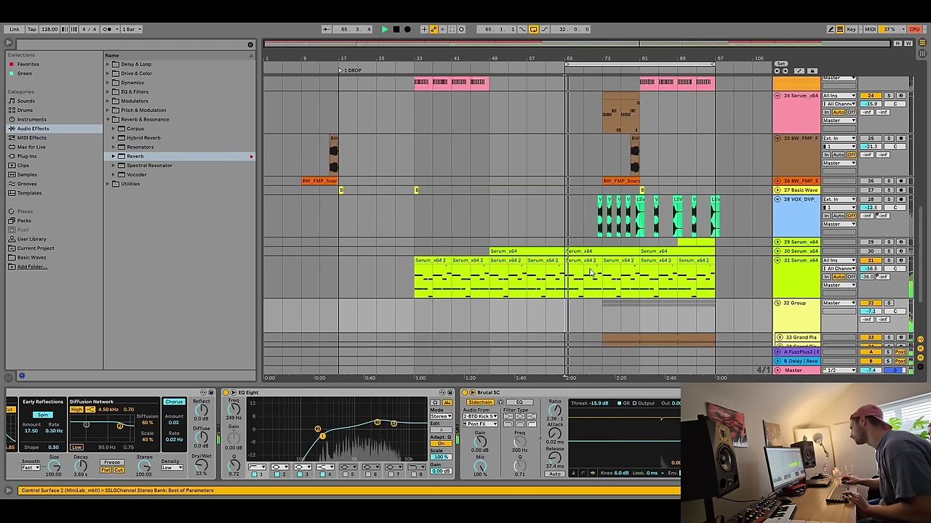
{"action": "left_click", "coordinate": [777, 220]}
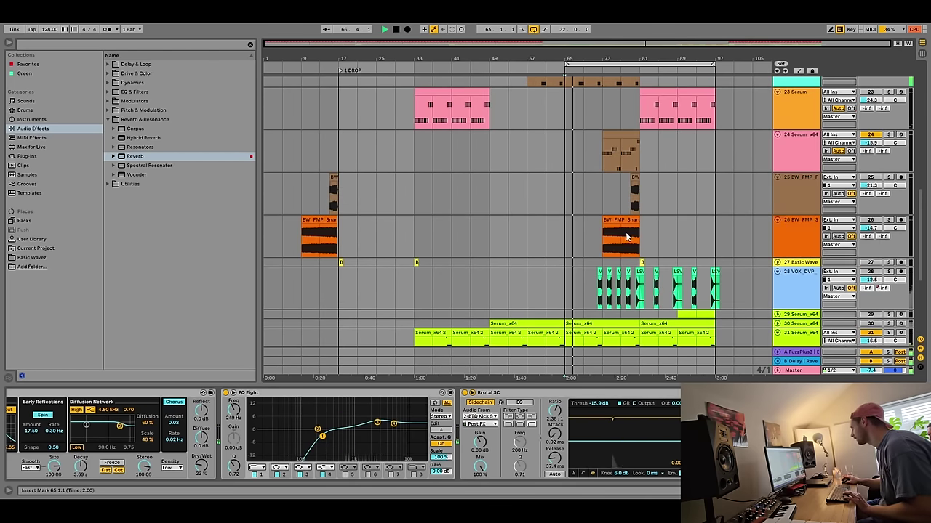
{"action": "scroll", "coordinate": [836, 240], "scroll_direction": "up", "scroll_amount": 1}
{"action": "left_click", "coordinate": [798, 252]}
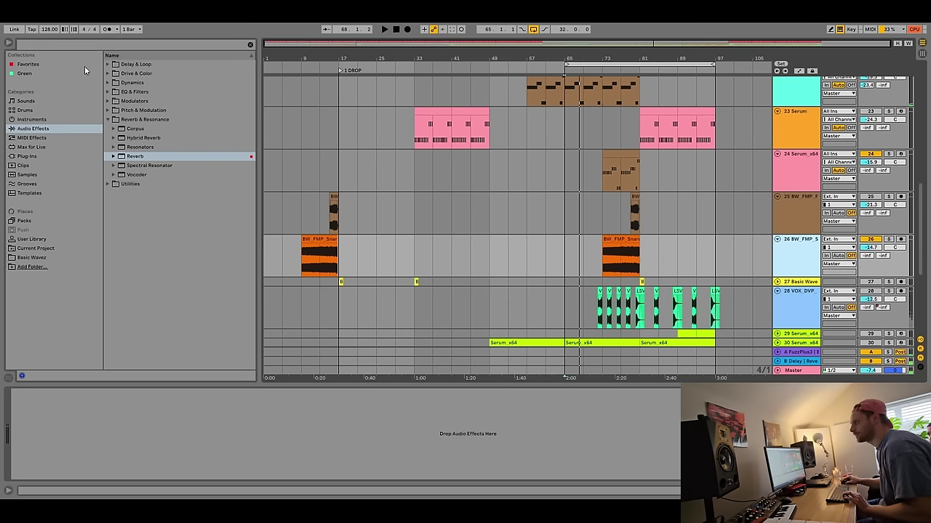
Try a pasted chain of Delay, Reverb and EQ Eight on snare track 26.
{"action": "right_click", "coordinate": [161, 475]}
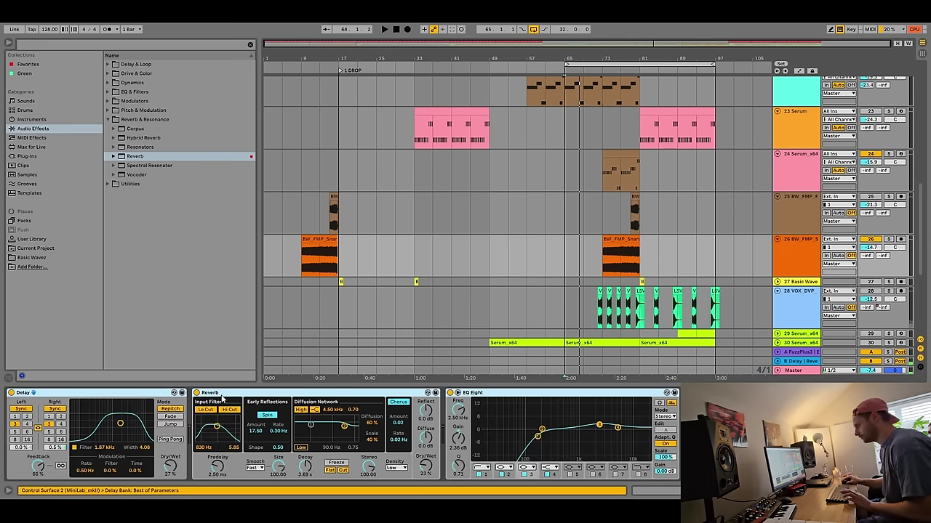
{"action": "key", "text": "Delete"}
{"action": "left_click", "coordinate": [806, 256]}
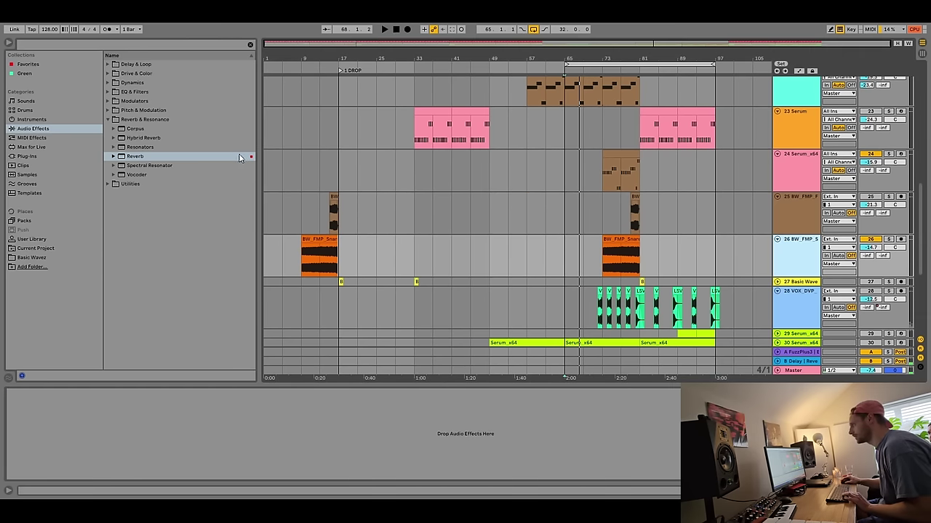
Audition snare track 26 from bar 73 and add an EQ Eight to it.
{"action": "left_click_drag", "start_coordinate": [618, 270], "coordinate": [609, 268]}
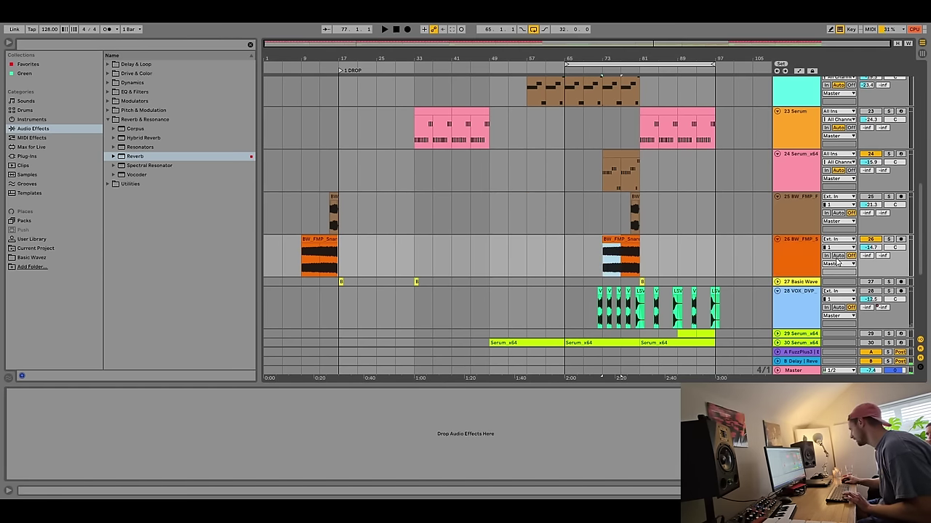
{"action": "left_click", "coordinate": [801, 258]}
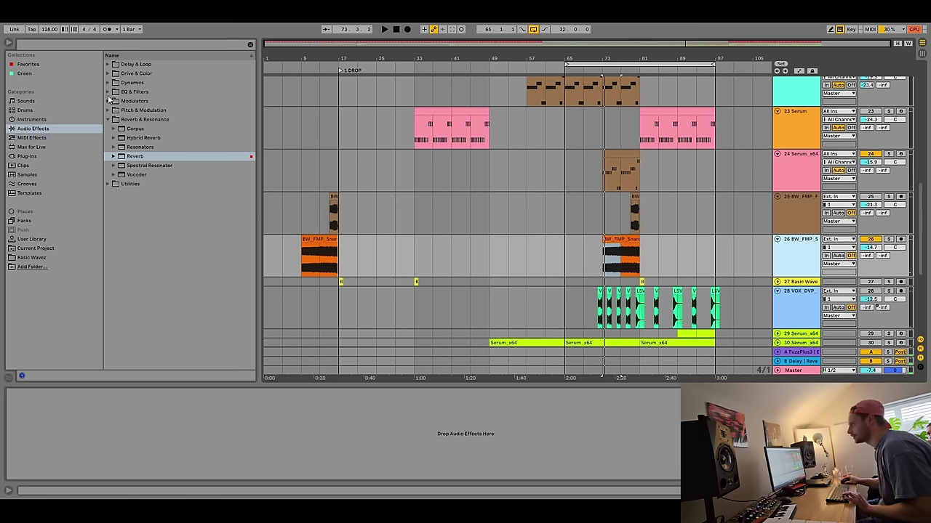
{"action": "left_click", "coordinate": [107, 120]}
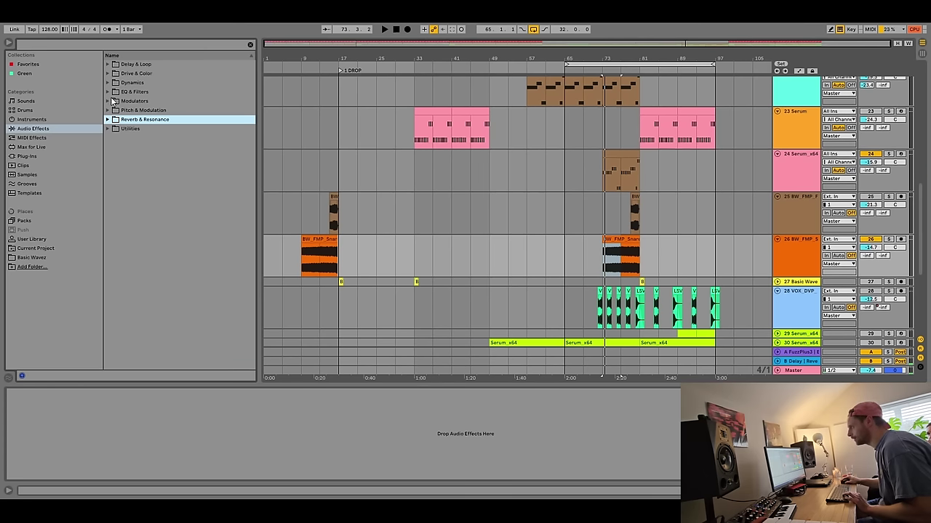
{"action": "left_click", "coordinate": [108, 92]}
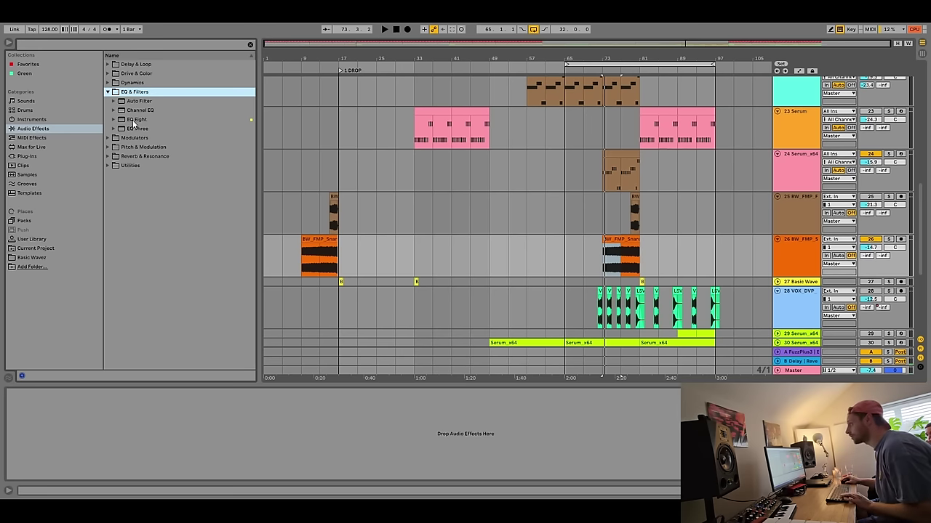
{"action": "left_click_drag", "start_coordinate": [133, 121], "coordinate": [73, 426]}
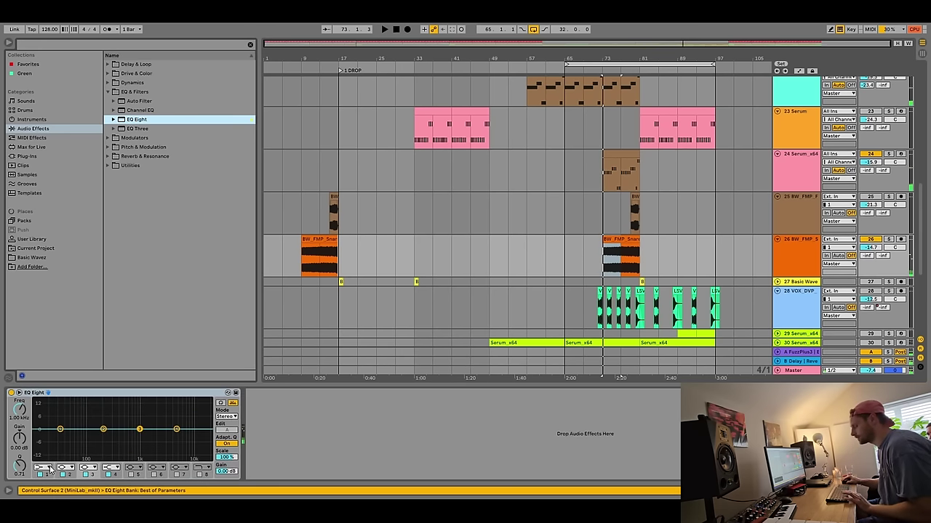
Make band 1 of track 26's EQ Eight a low cut and raise its frequency to 306 Hz during playback.
{"action": "left_click", "coordinate": [48, 468]}
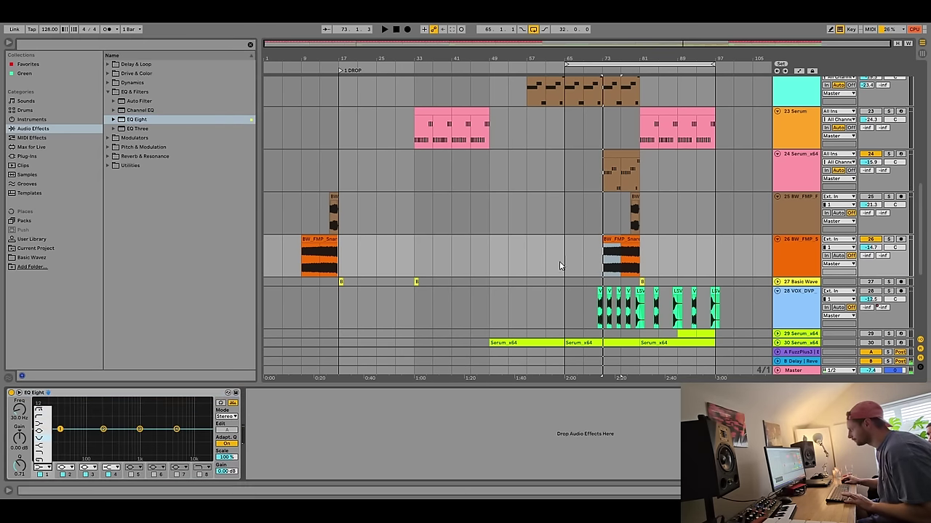
{"action": "key", "text": "space"}
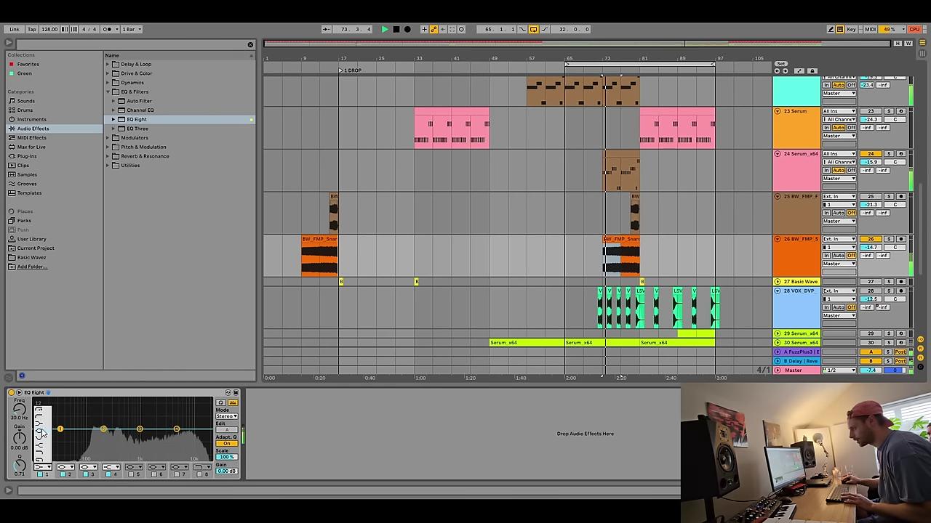
{"action": "left_click", "coordinate": [38, 410]}
{"action": "left_click_drag", "start_coordinate": [24, 415], "coordinate": [24, 382]}
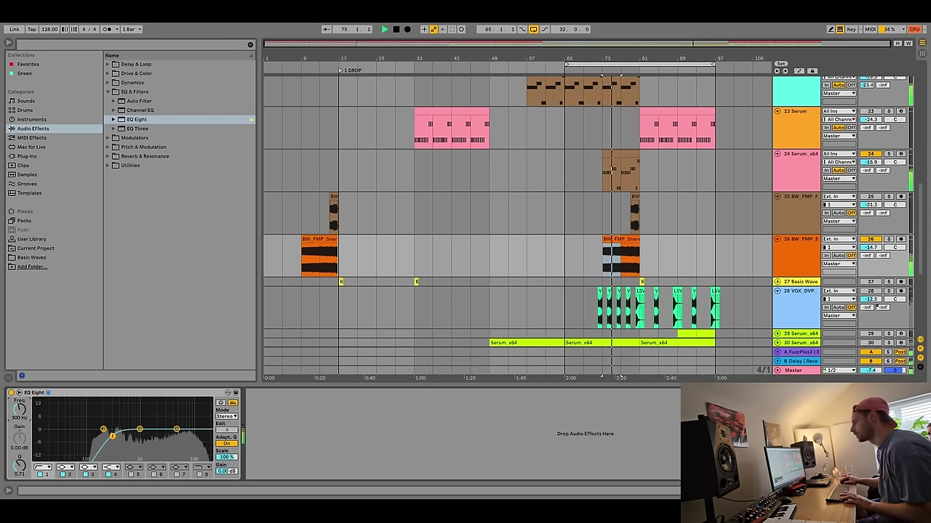
Add a Saturator and the Gentle Squeeze compressor preset to the effect chain on snare track 26.
{"action": "left_click", "coordinate": [107, 75]}
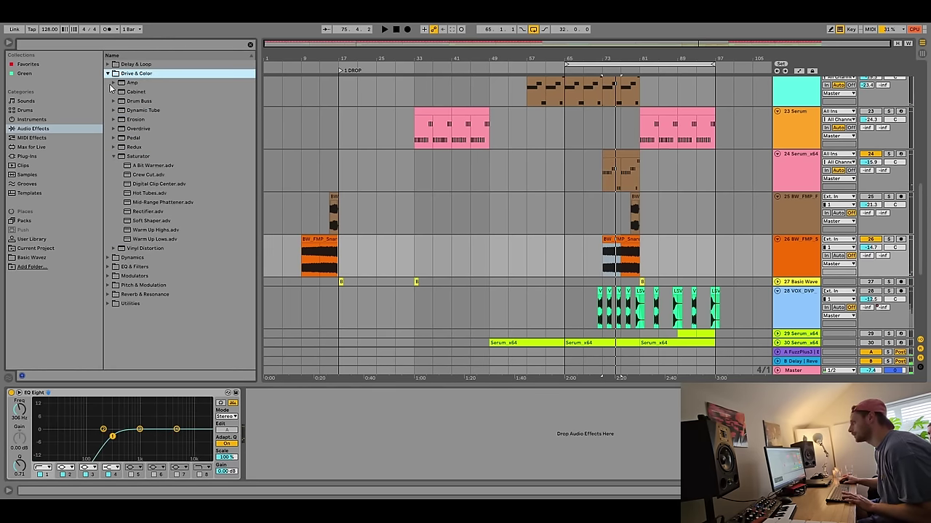
{"action": "double_click", "coordinate": [138, 156]}
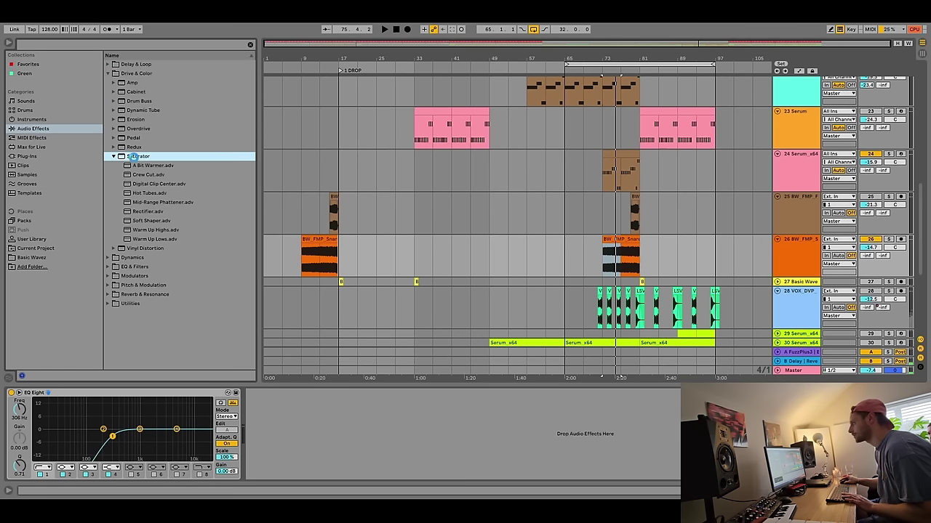
{"action": "left_click", "coordinate": [124, 66]}
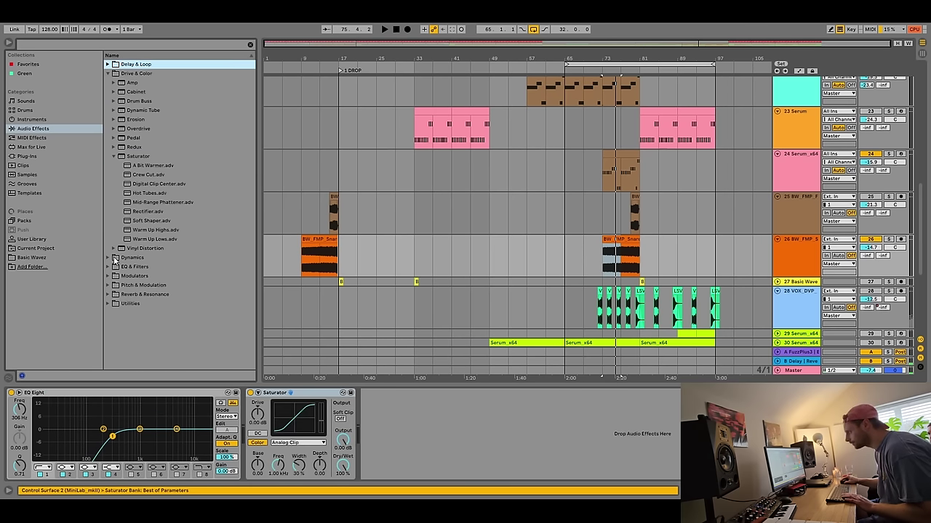
{"action": "left_click", "coordinate": [111, 258]}
{"action": "left_click", "coordinate": [114, 93]}
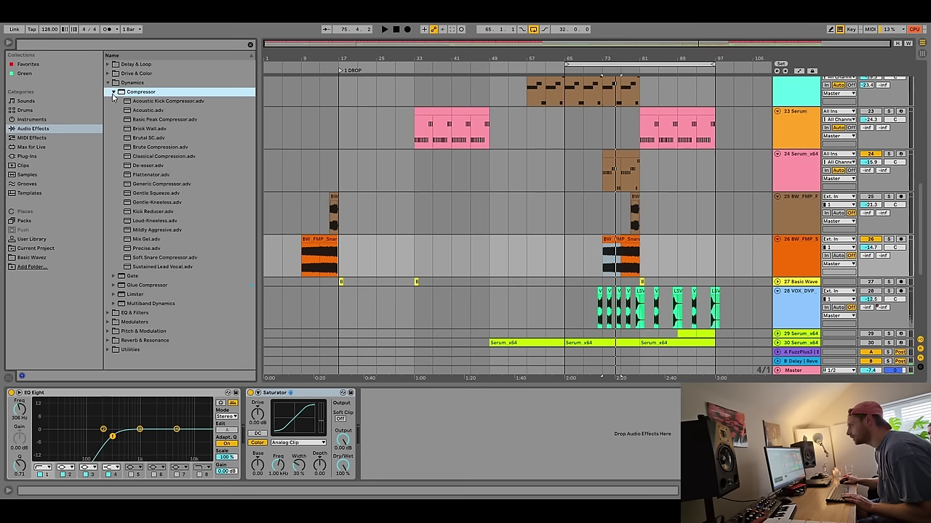
{"action": "double_click", "coordinate": [140, 195]}
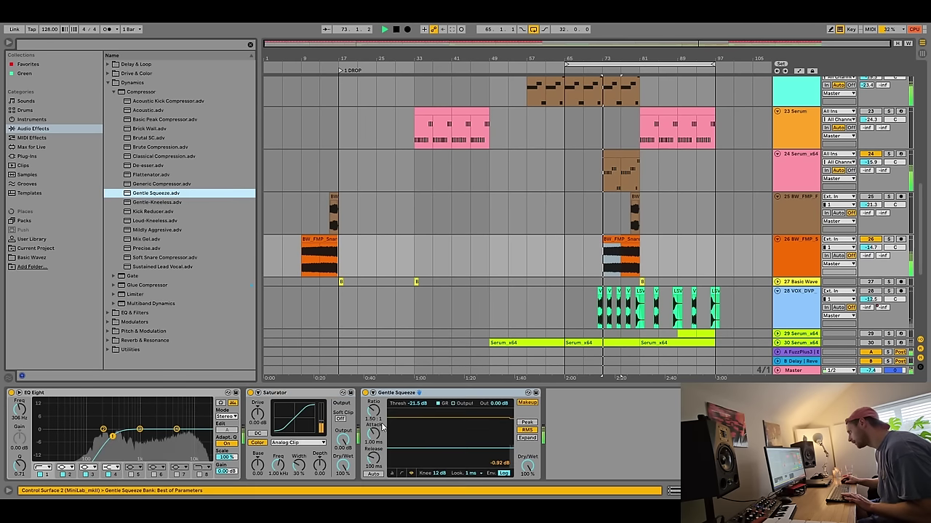
Place Gentle Squeeze before the Saturator, with ratio 1.62:1 and attack 0.11 ms, and set the Saturator's drive to 1.43 dB.
{"action": "left_click_drag", "start_coordinate": [266, 412], "coordinate": [263, 412]}
{"action": "left_click_drag", "start_coordinate": [443, 415], "coordinate": [443, 413]}
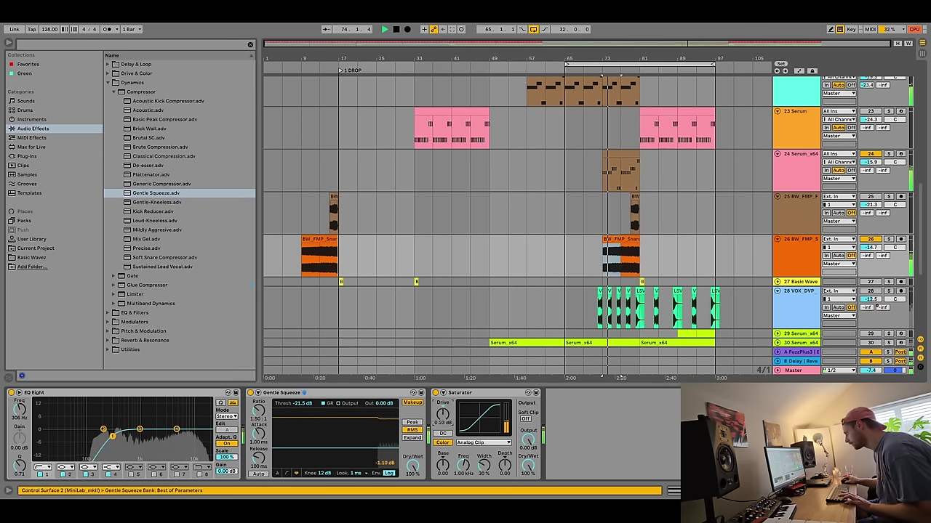
{"action": "left_click_drag", "start_coordinate": [258, 434], "coordinate": [258, 453]}
{"action": "left_click_drag", "start_coordinate": [258, 411], "coordinate": [258, 408]}
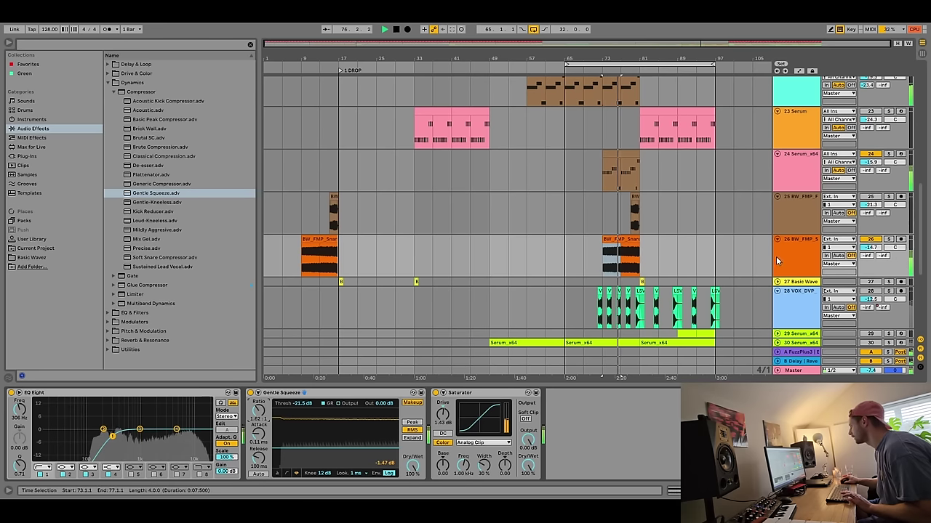
Set snare track 26's volume to -16.0 dB and replay from bar 73.
{"action": "left_click_drag", "start_coordinate": [870, 248], "coordinate": [870, 253]}
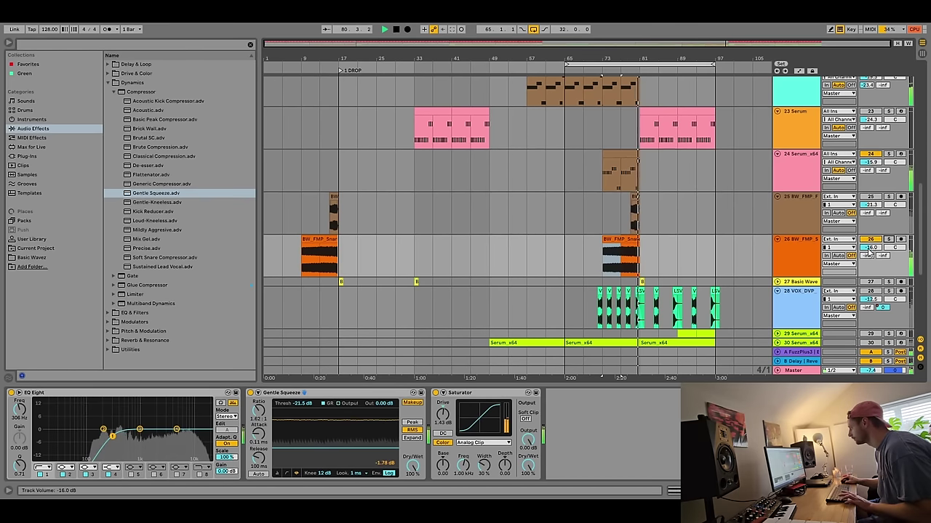
{"action": "left_click", "coordinate": [605, 264]}
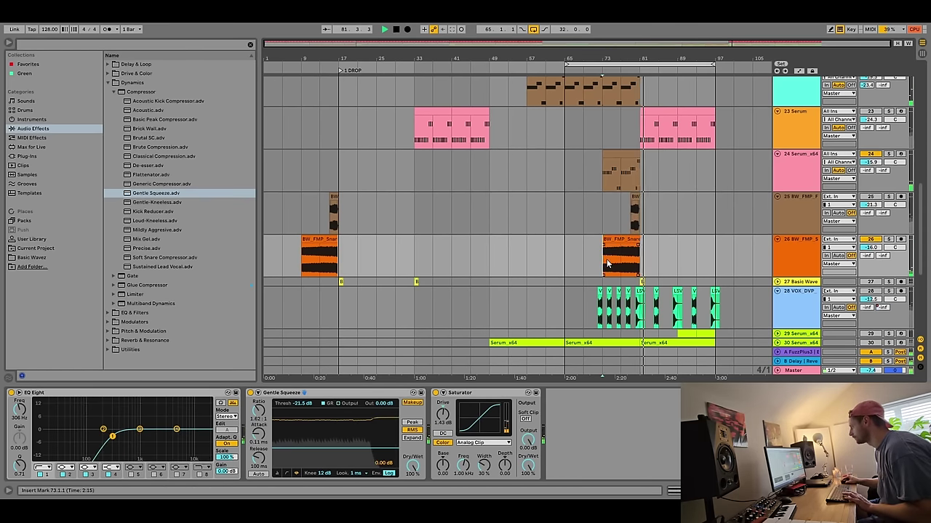
{"action": "key", "text": "space"}
{"action": "key", "text": "space"}
Activate Basic Wave track 27 and paste track 26's EQ Eight, Gentle Squeeze and Saturator chain onto it.
{"action": "scroll", "coordinate": [606, 264], "scroll_direction": "down", "scroll_amount": 2}
{"action": "left_click", "coordinate": [866, 244]}
{"action": "left_click", "coordinate": [797, 231]}
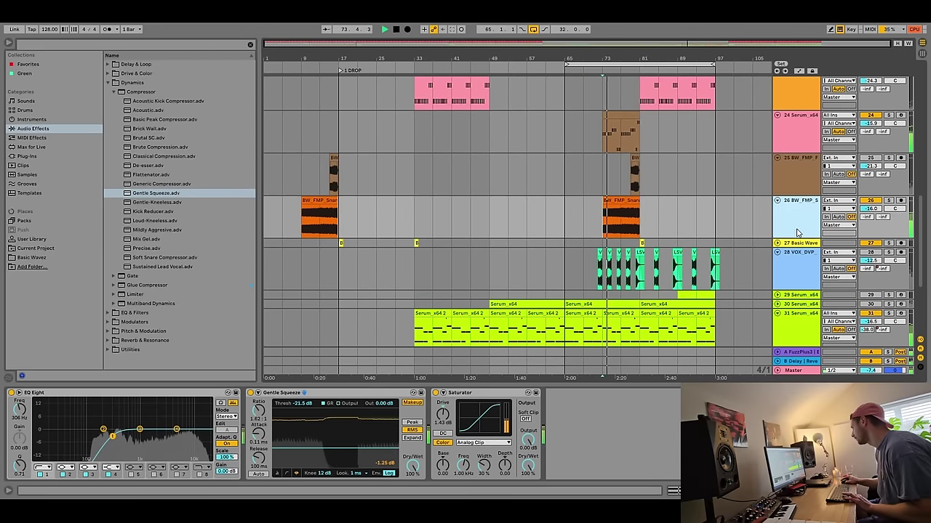
{"action": "left_click", "coordinate": [188, 395]}
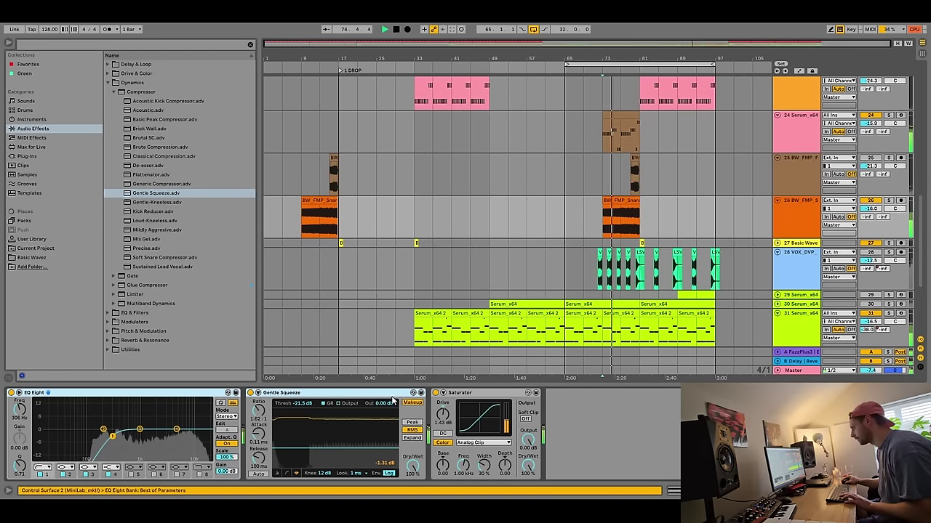
{"action": "left_click", "coordinate": [799, 243]}
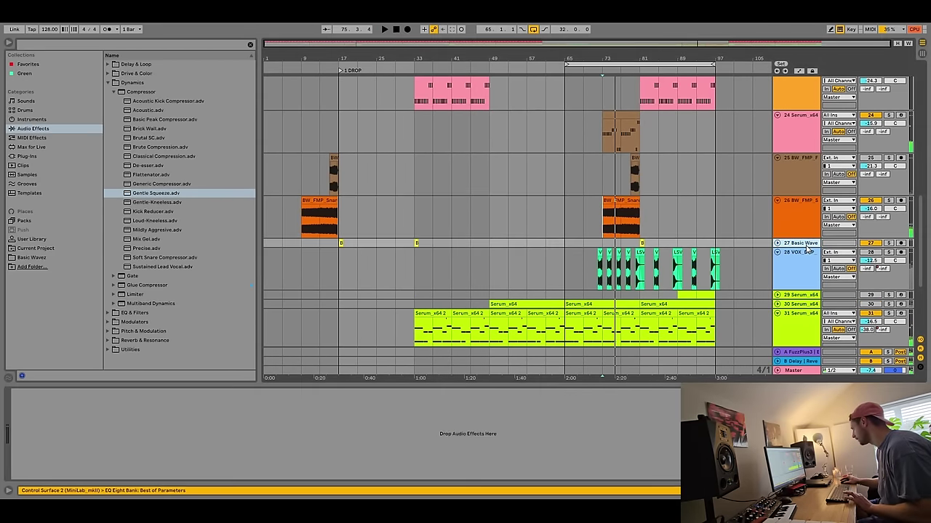
{"action": "right_click", "coordinate": [461, 472]}
{"action": "key", "text": "ctrl+v"}
{"action": "key", "text": "space"}
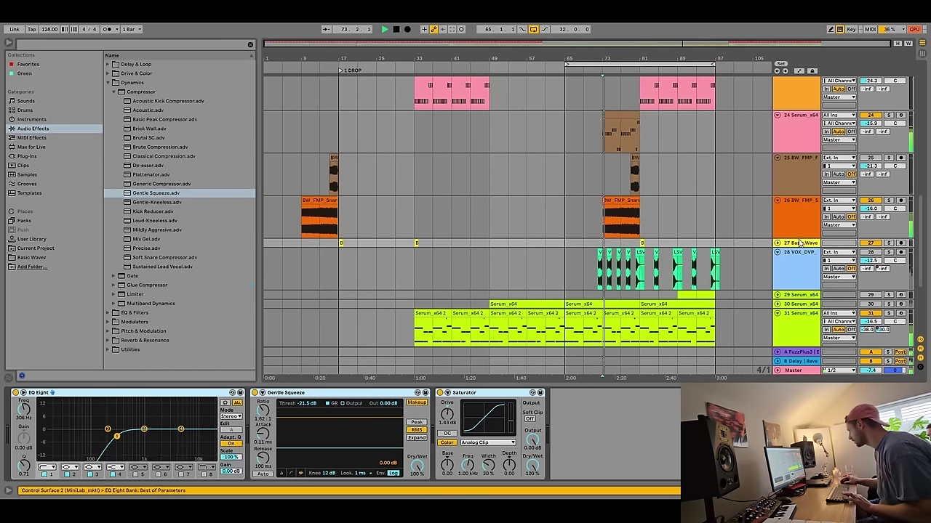
Audition the Basic Wave clip from bar 81, replay the snare roll from bar 73, and unfold track 27.
{"action": "left_click", "coordinate": [638, 244]}
{"action": "key", "text": "space"}
{"action": "key", "text": "space"}
{"action": "key", "text": "plus"}
{"action": "key", "text": "plus"}
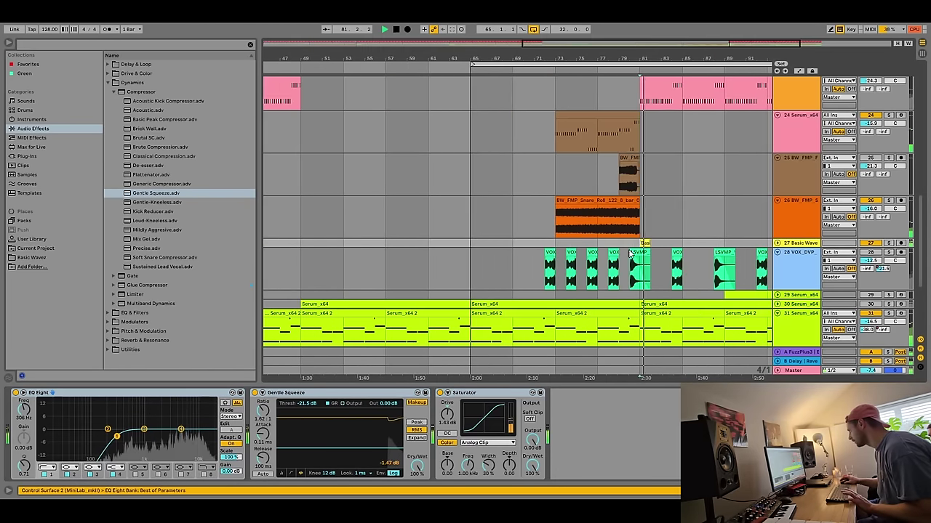
{"action": "key", "text": "space"}
{"action": "key", "text": "space"}
{"action": "key", "text": "space"}
{"action": "left_click", "coordinate": [618, 202]}
{"action": "key", "text": "space"}
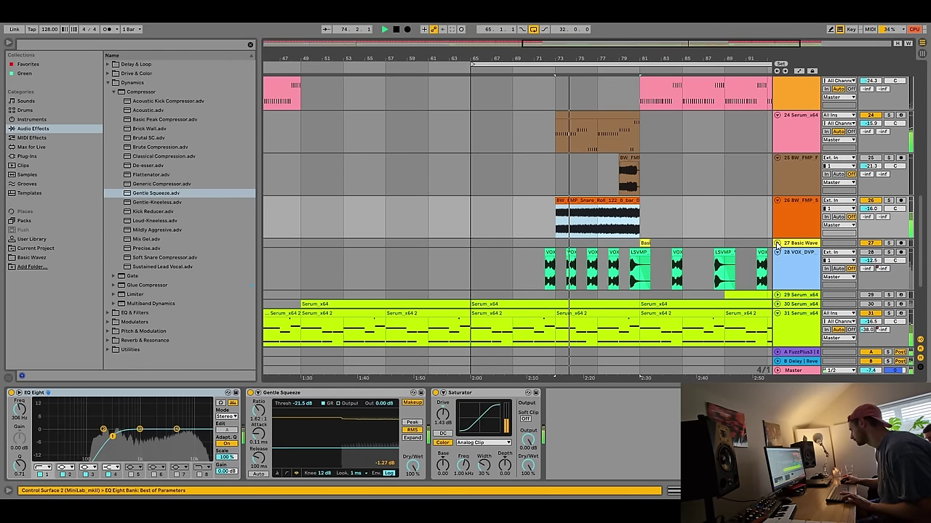
{"action": "left_click", "coordinate": [777, 243]}
Activate riser track 37, paste the EQ Eight, Gentle Squeeze and Saturator chain, and set the low cut to 331 Hz and volume to -21.0 dB.
{"action": "scroll", "coordinate": [636, 249], "scroll_direction": "down", "scroll_amount": 5}
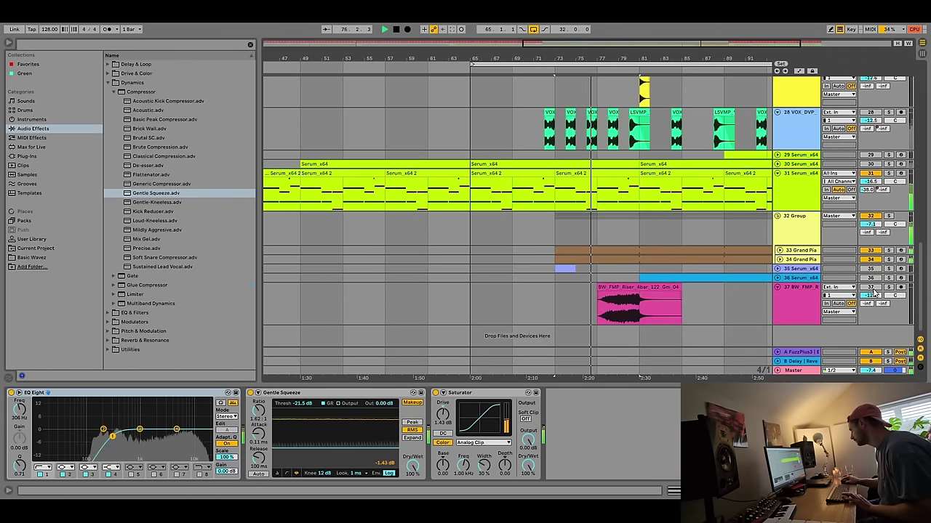
{"action": "left_click", "coordinate": [874, 291]}
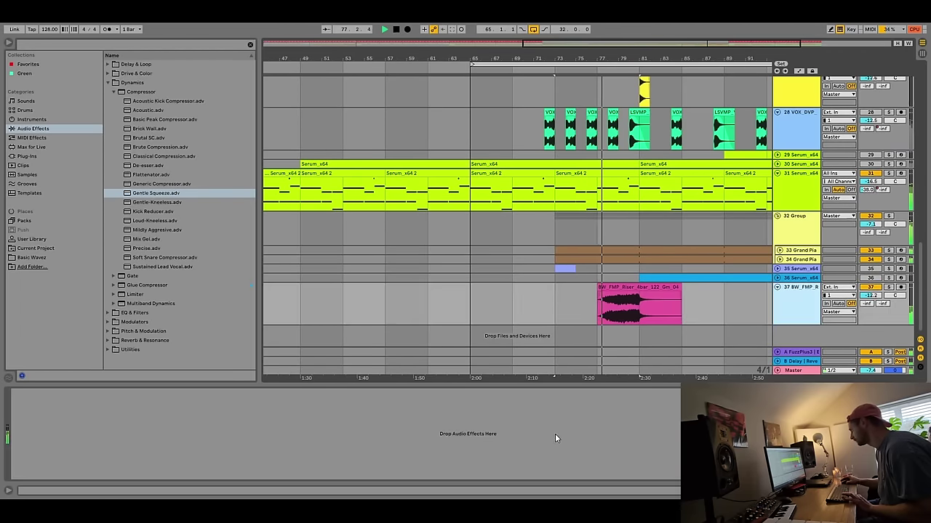
{"action": "right_click", "coordinate": [551, 440]}
{"action": "left_click", "coordinate": [564, 440]}
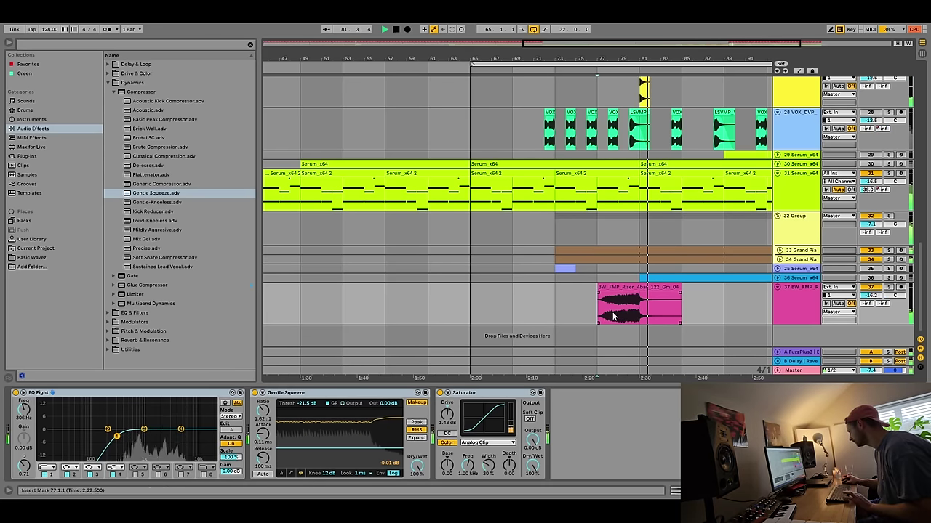
{"action": "left_click_drag", "start_coordinate": [880, 300], "coordinate": [879, 299]}
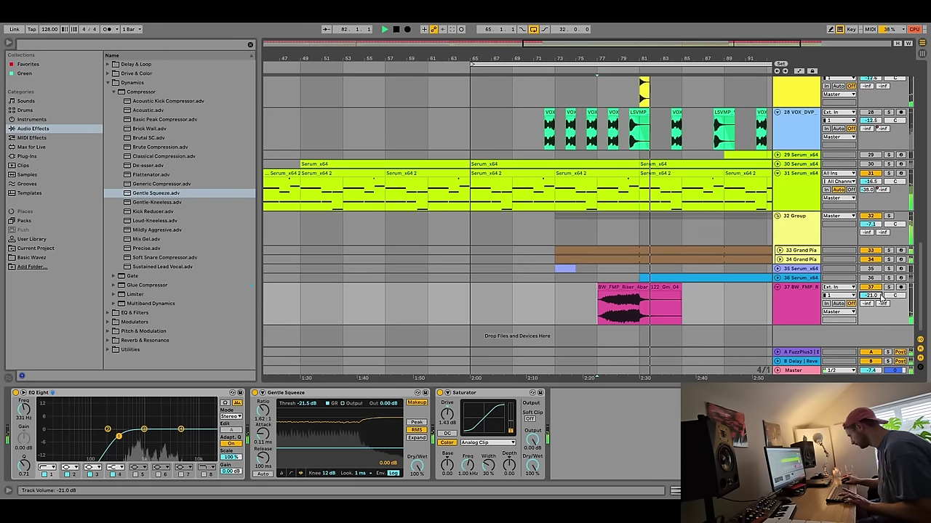
Activate BW_FMP track 25 and set its volume to -19.4 dB while playing from bar 79.
{"action": "scroll", "coordinate": [547, 235], "scroll_direction": "up", "scroll_amount": 10}
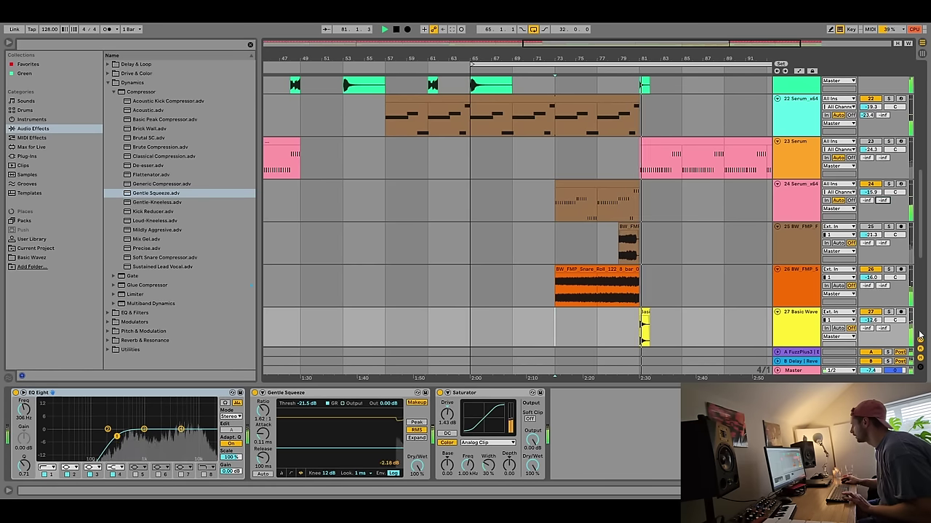
{"action": "scroll", "coordinate": [565, 229], "scroll_direction": "up", "scroll_amount": 2}
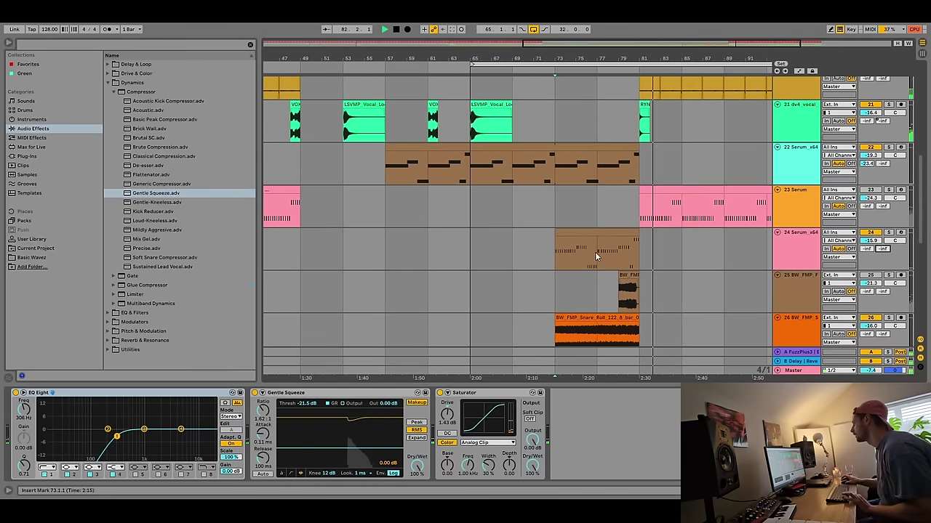
{"action": "left_click", "coordinate": [626, 294]}
{"action": "scroll", "coordinate": [655, 284], "scroll_direction": "down", "scroll_amount": 4}
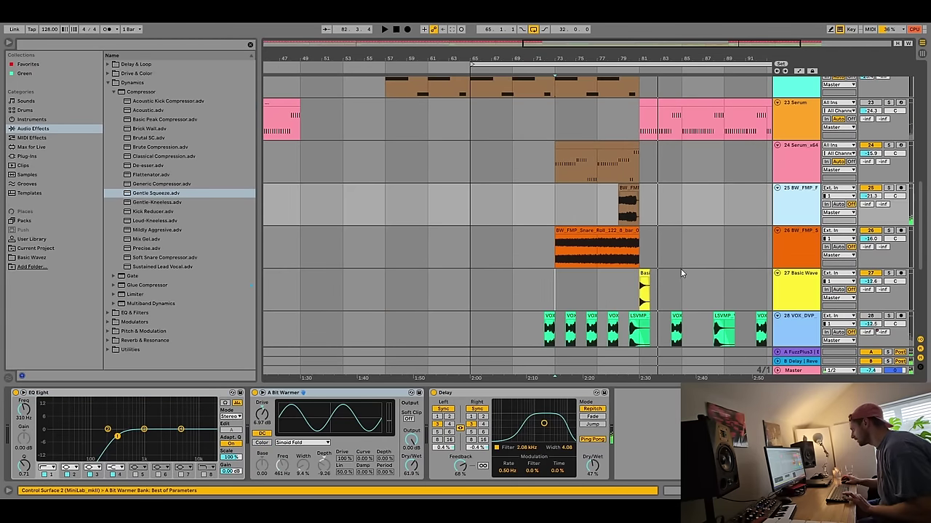
{"action": "left_click", "coordinate": [614, 210]}
{"action": "key", "text": "space"}
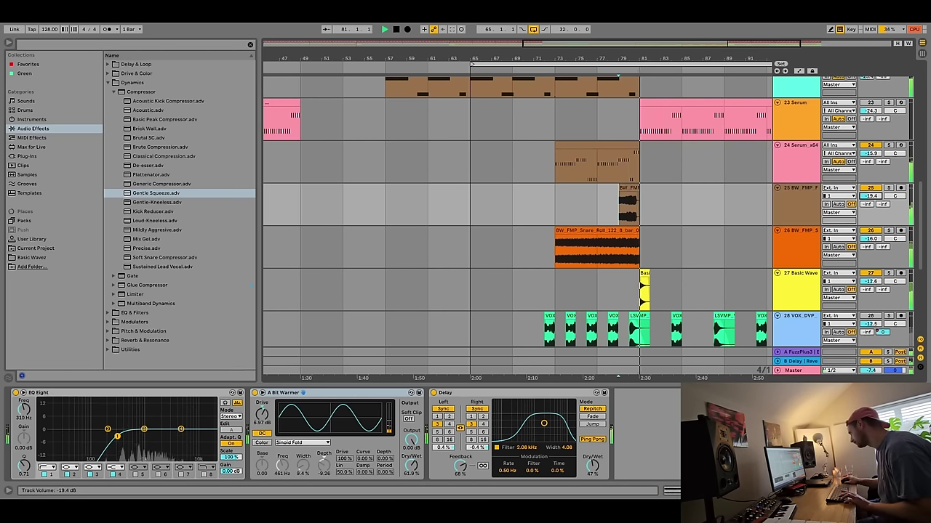
Activate and unfold Serum track 36, paste the copied effect chain after Brutal SC, and delete the pasted EQ Eight.
{"action": "scroll", "coordinate": [590, 240], "scroll_direction": "up", "scroll_amount": 4}
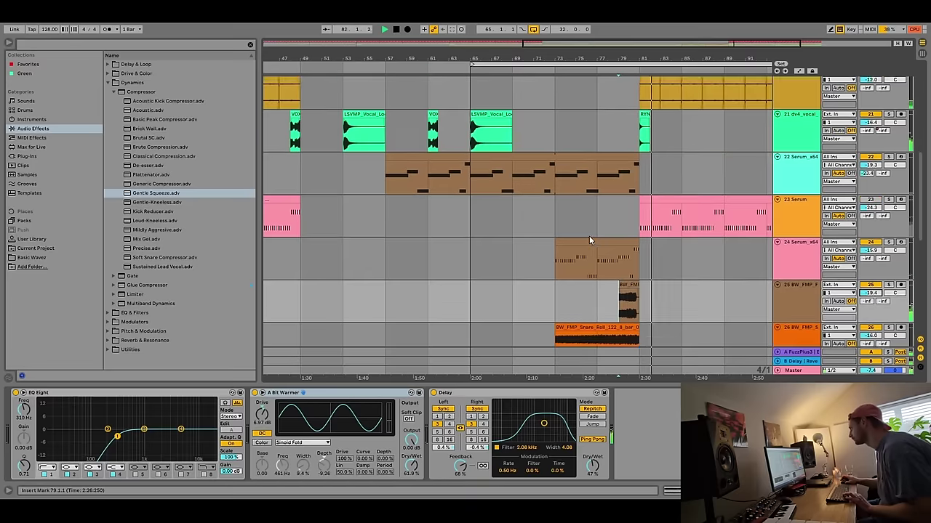
{"action": "scroll", "coordinate": [589, 240], "scroll_direction": "down", "scroll_amount": 10}
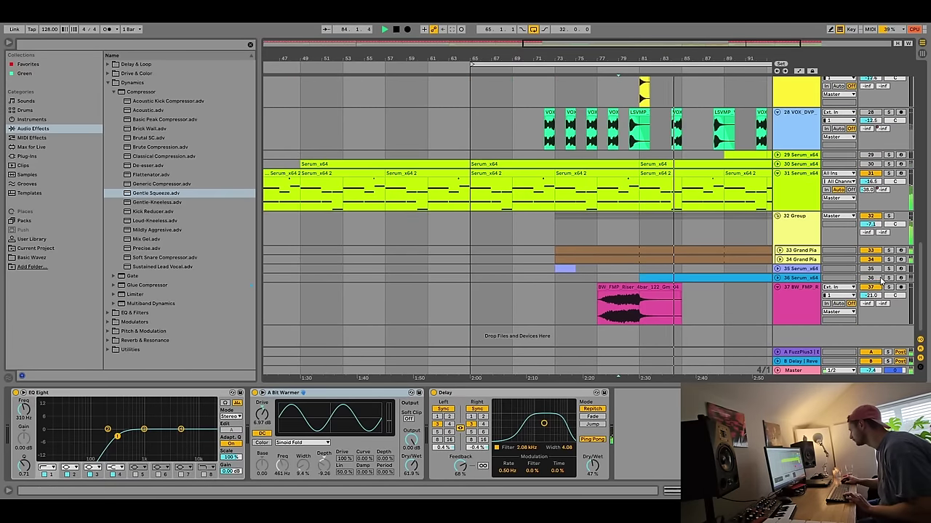
{"action": "left_click", "coordinate": [795, 279]}
{"action": "key", "text": "space"}
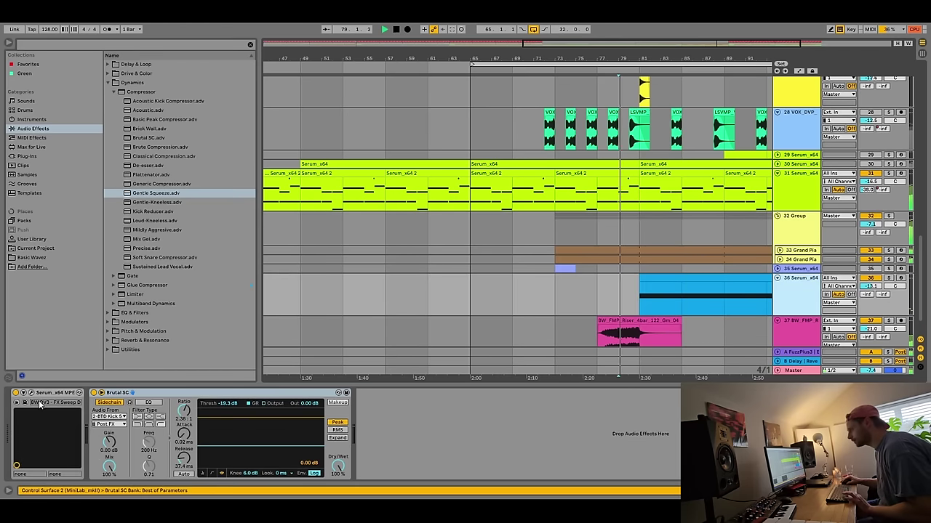
{"action": "key", "text": "space"}
{"action": "right_click", "coordinate": [404, 425]}
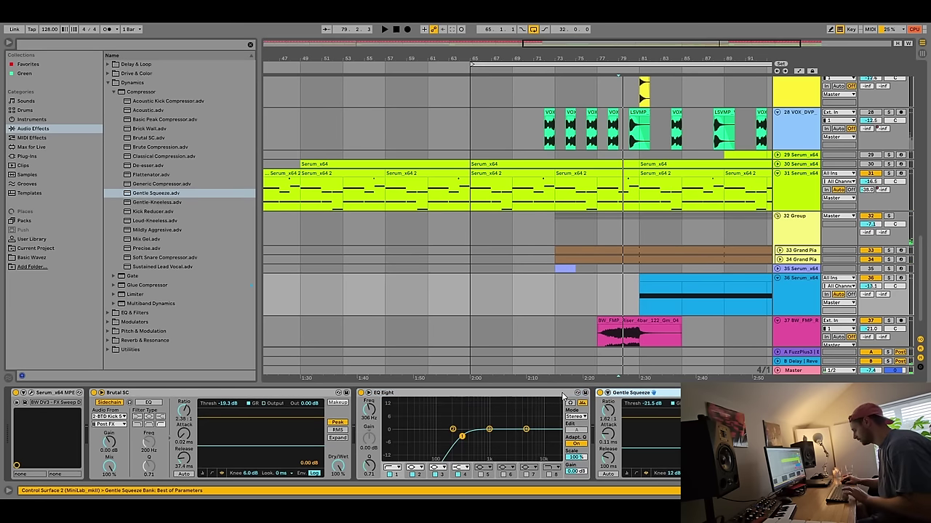
{"action": "key", "text": "Delete"}
Move Brutal SC to the end of track 36's chain, set Gentle Squeeze to -26.5 dB threshold and 1.87:1 ratio, and track volume to -14.1 dB.
{"action": "left_click", "coordinate": [104, 396]}
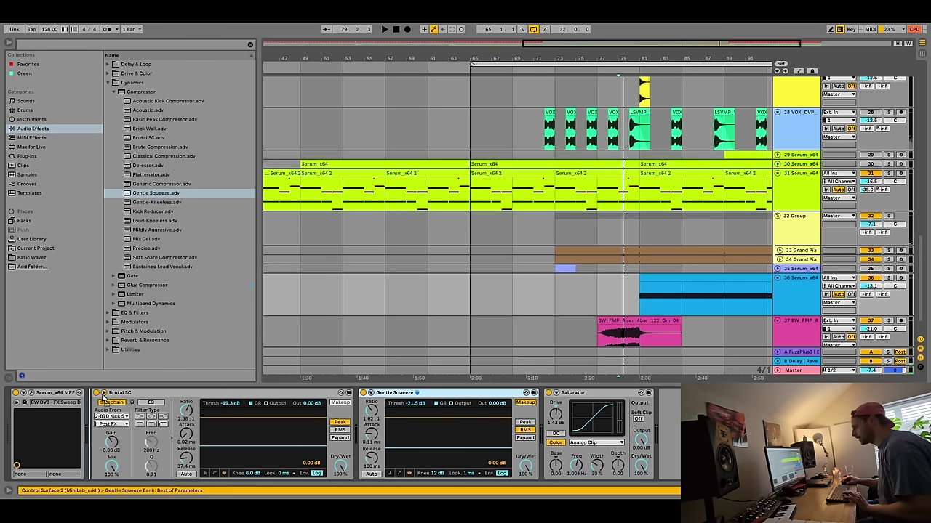
{"action": "left_click_drag", "start_coordinate": [106, 392], "coordinate": [452, 422]}
{"action": "left_click", "coordinate": [610, 395]}
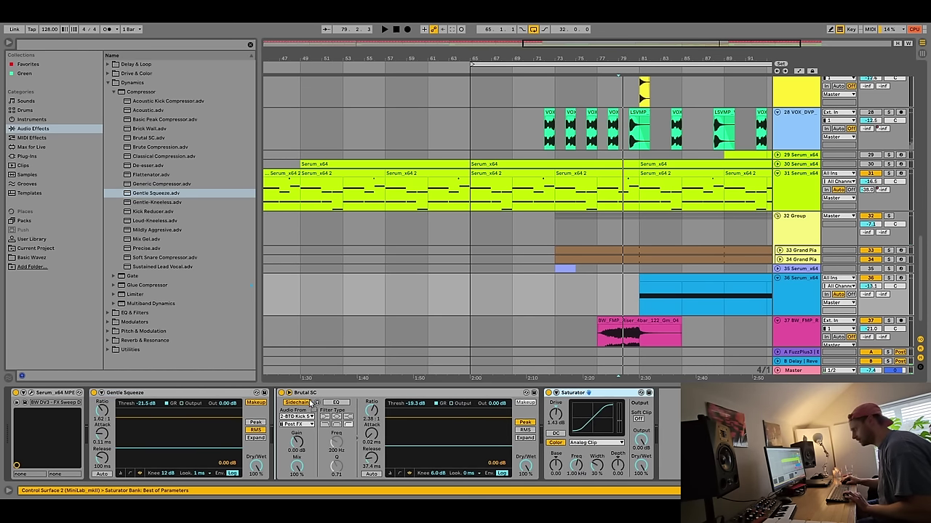
{"action": "left_click_drag", "start_coordinate": [300, 394], "coordinate": [297, 394]}
{"action": "key", "text": "space"}
{"action": "left_click_drag", "start_coordinate": [104, 413], "coordinate": [104, 411]}
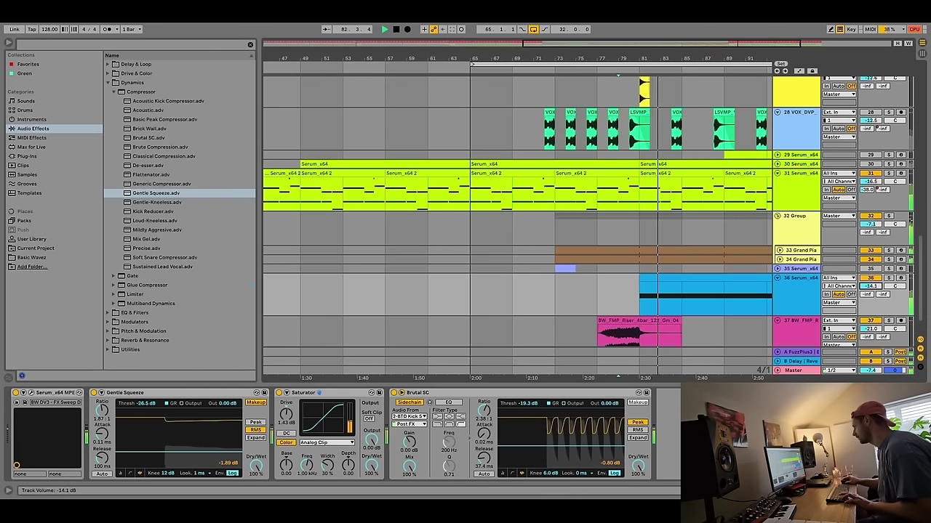
Activate and unfold Serum track 35, paste the three-effect chain, and set the low cut to 395 Hz and volume to -11.0 dB.
{"action": "left_click", "coordinate": [777, 269]}
{"action": "left_click", "coordinate": [562, 297]}
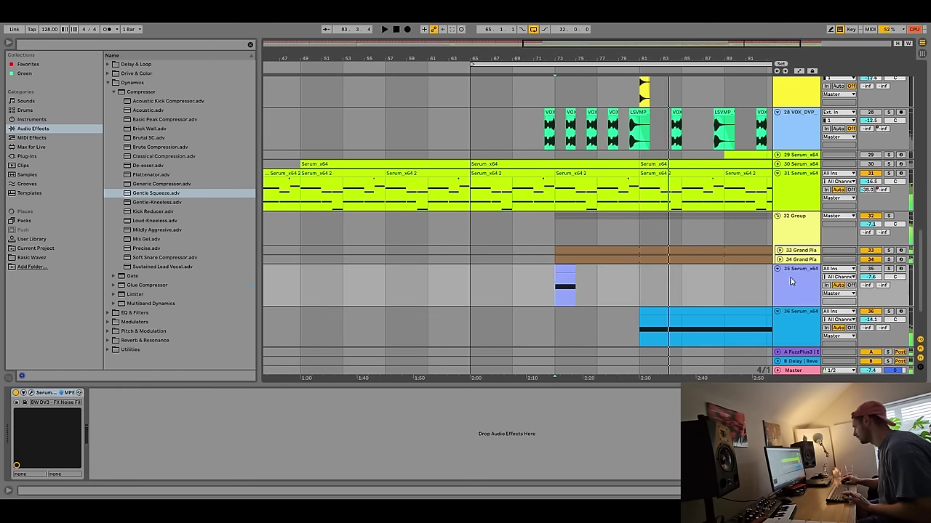
{"action": "key", "text": "space"}
{"action": "key", "text": "space"}
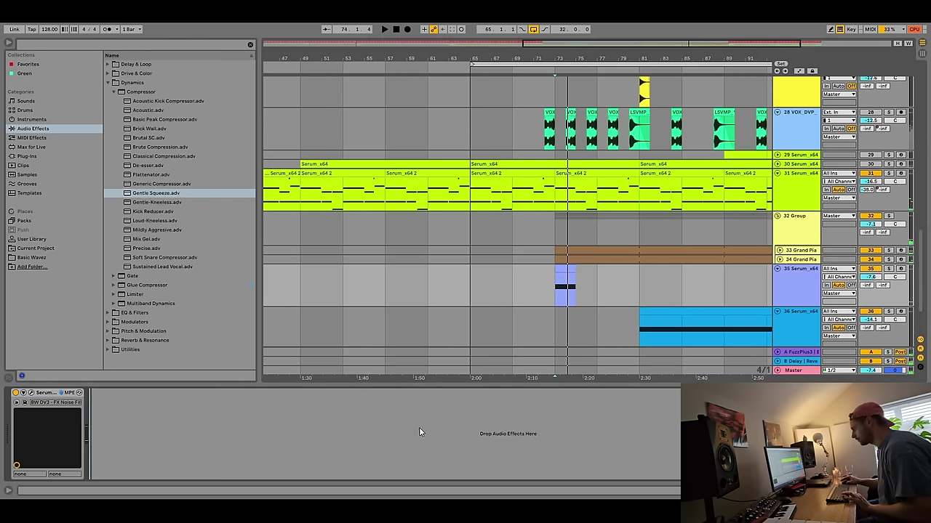
{"action": "key", "text": "ctrl+v"}
{"action": "right_click", "coordinate": [344, 432]}
{"action": "left_click", "coordinate": [397, 403]}
{"action": "key", "text": "space"}
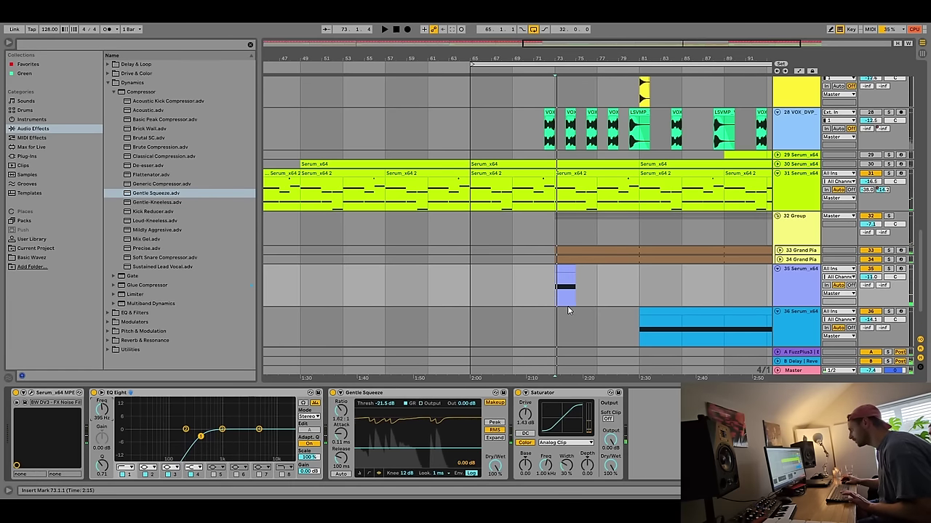
Raise the low cut on Serum track 35's EQ Eight to 436 Hz and replay from bar 73.
{"action": "scroll", "coordinate": [570, 309], "scroll_direction": "up", "scroll_amount": 3}
{"action": "key", "text": "space"}
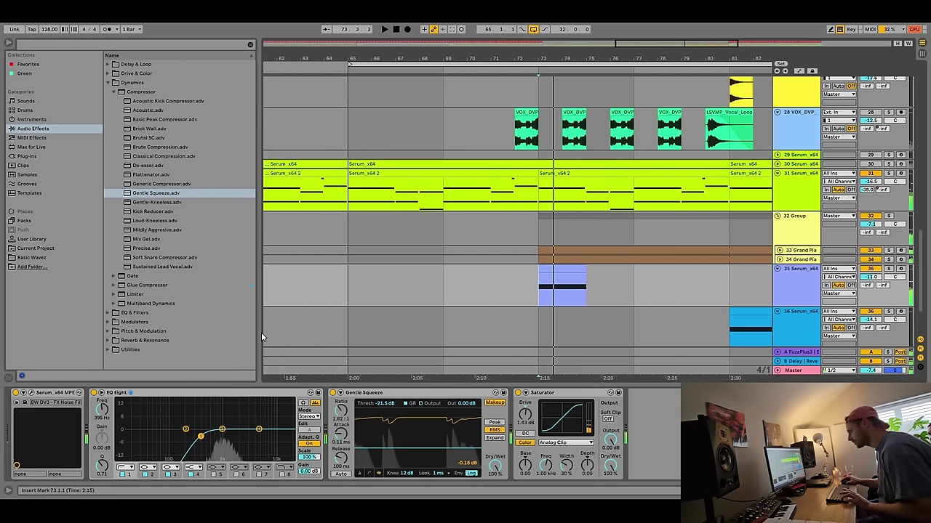
{"action": "left_click_drag", "start_coordinate": [102, 411], "coordinate": [102, 408]}
{"action": "key", "text": "space"}
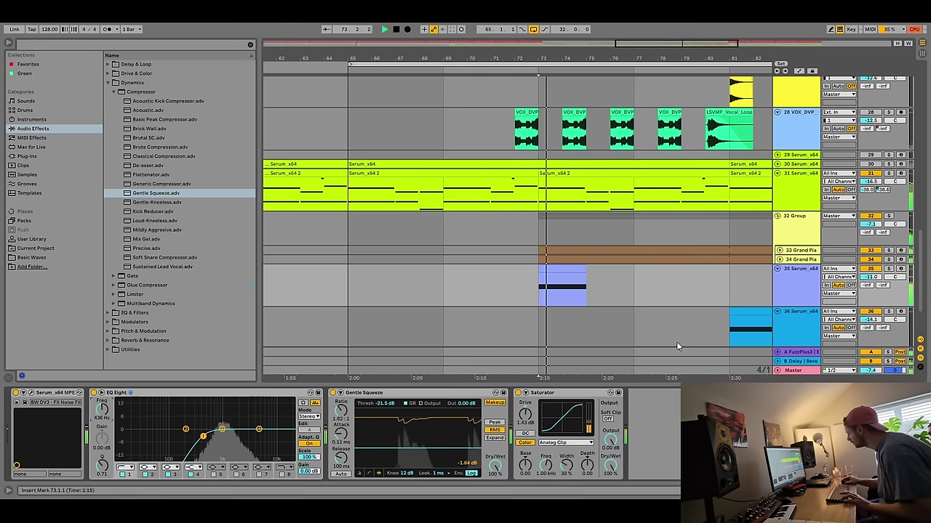
Set Serum track 35's volume to -11.4 dB and replay its part.
{"action": "left_click", "coordinate": [871, 277]}
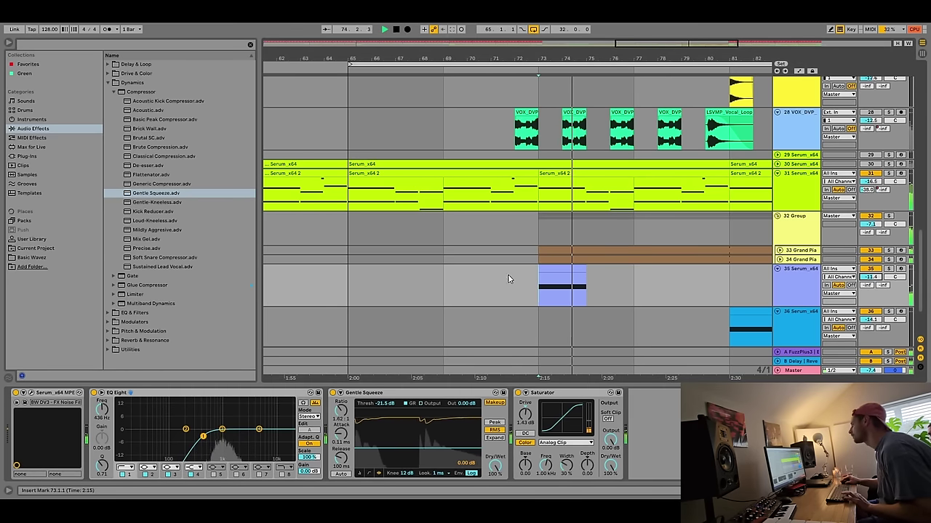
{"action": "key", "text": "space"}
{"action": "key", "text": "space"}
Solo vocal track 28 and show its effect chain.
{"action": "key", "text": "minus"}
{"action": "scroll", "coordinate": [665, 228], "scroll_direction": "up", "scroll_amount": 3}
{"action": "scroll", "coordinate": [618, 240], "scroll_direction": "down", "scroll_amount": 2}
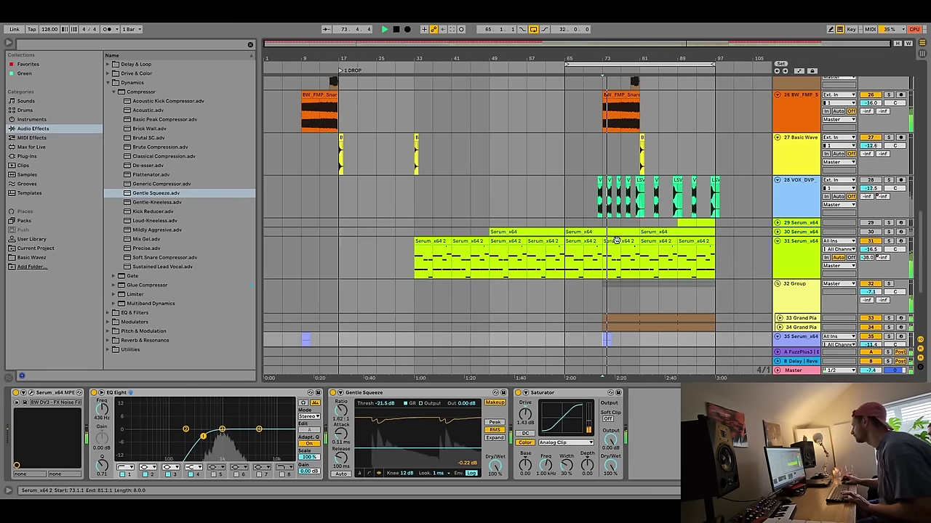
{"action": "scroll", "coordinate": [789, 245], "scroll_direction": "down", "scroll_amount": 2}
{"action": "scroll", "coordinate": [792, 236], "scroll_direction": "up", "scroll_amount": 2}
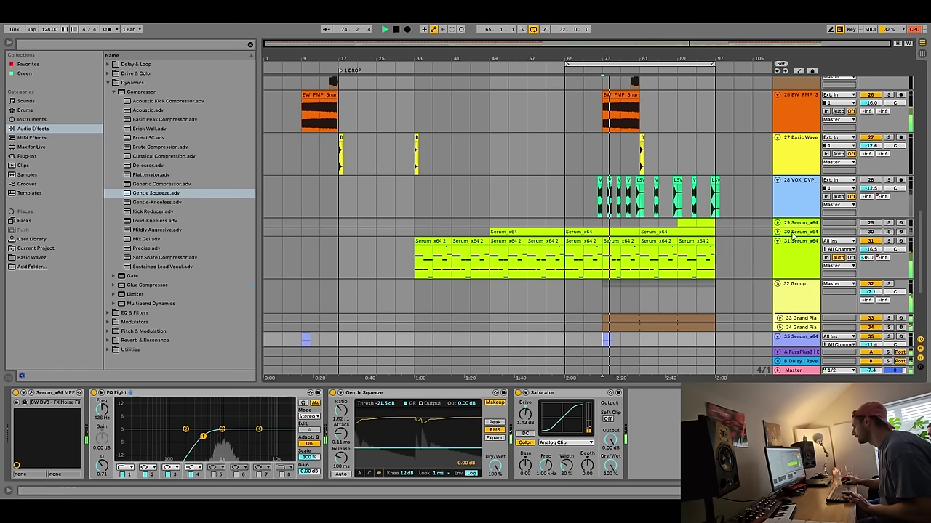
{"action": "left_click", "coordinate": [888, 180]}
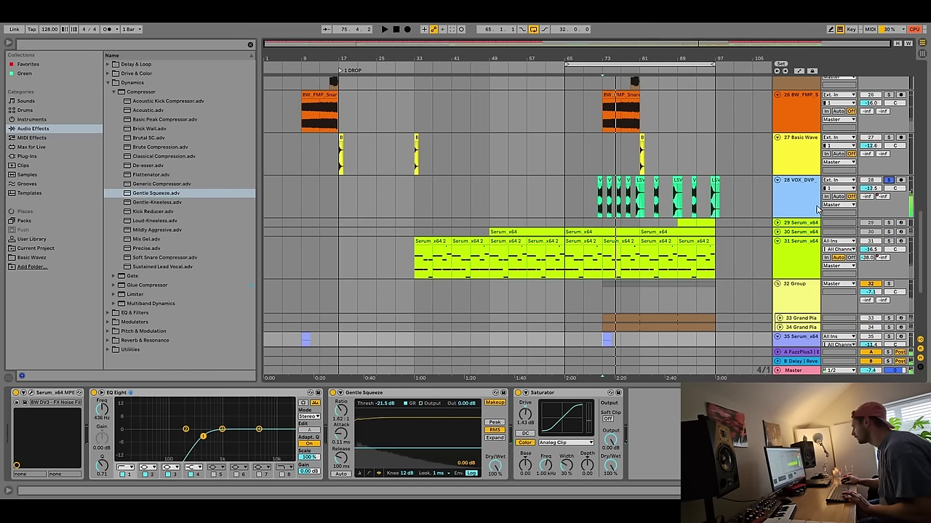
{"action": "left_click", "coordinate": [804, 208]}
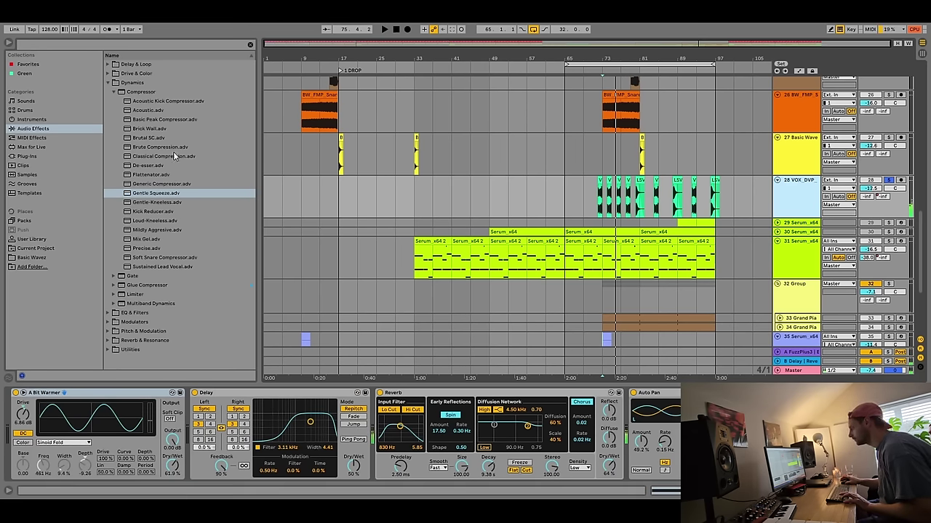
Add an EQ Eight from the EQ & Filters effects to vocal track 28's chain.
{"action": "left_click", "coordinate": [120, 93]}
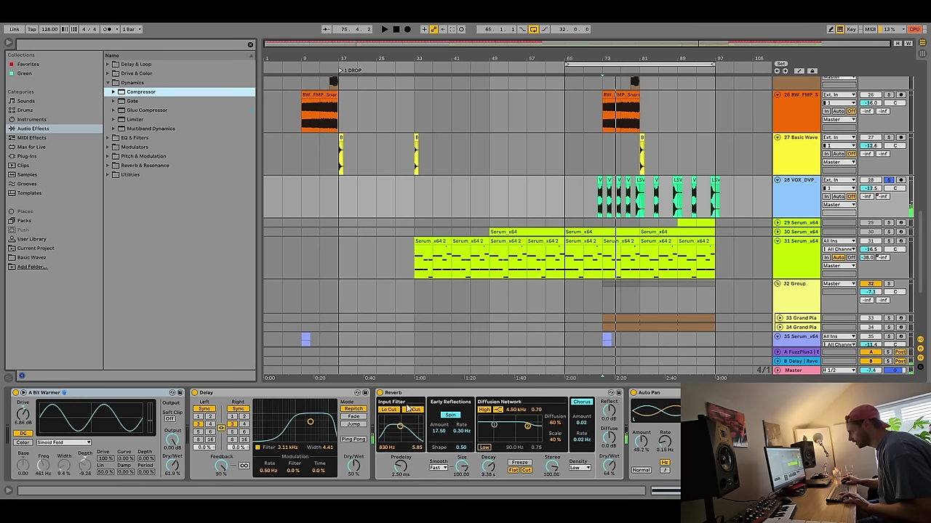
{"action": "left_click", "coordinate": [109, 83]}
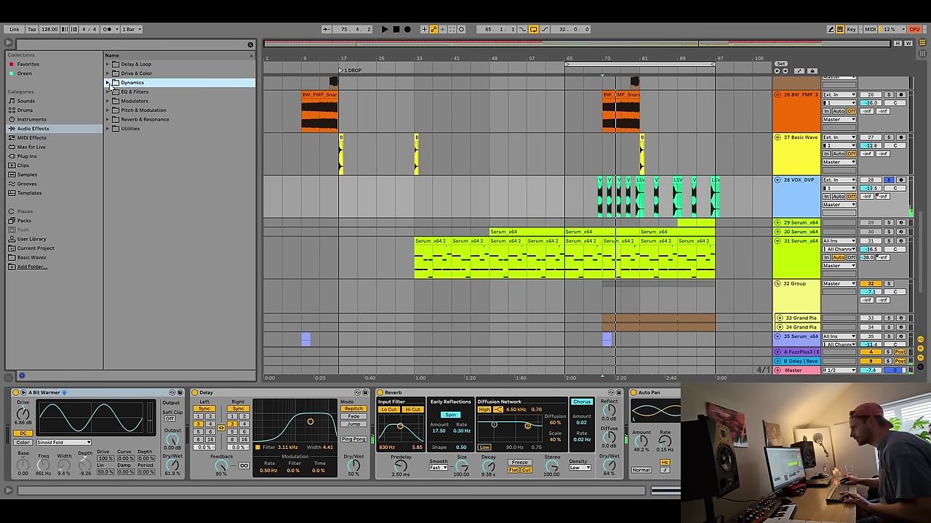
{"action": "left_click", "coordinate": [108, 92]}
{"action": "left_click", "coordinate": [147, 104]}
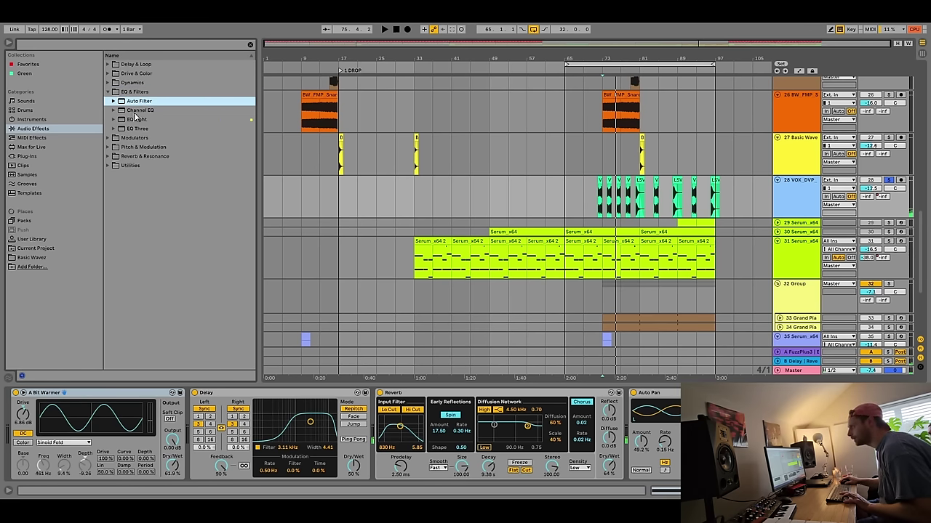
{"action": "left_click", "coordinate": [137, 120]}
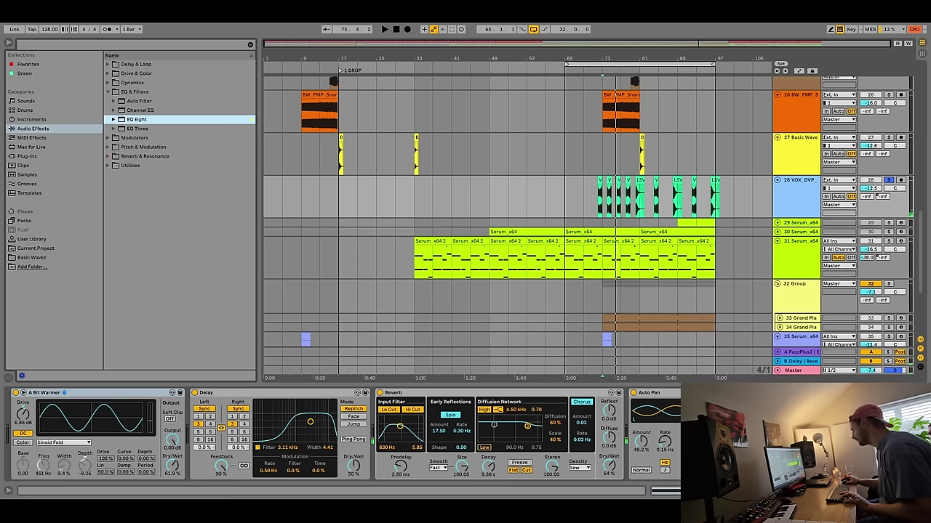
{"action": "key", "text": "Return"}
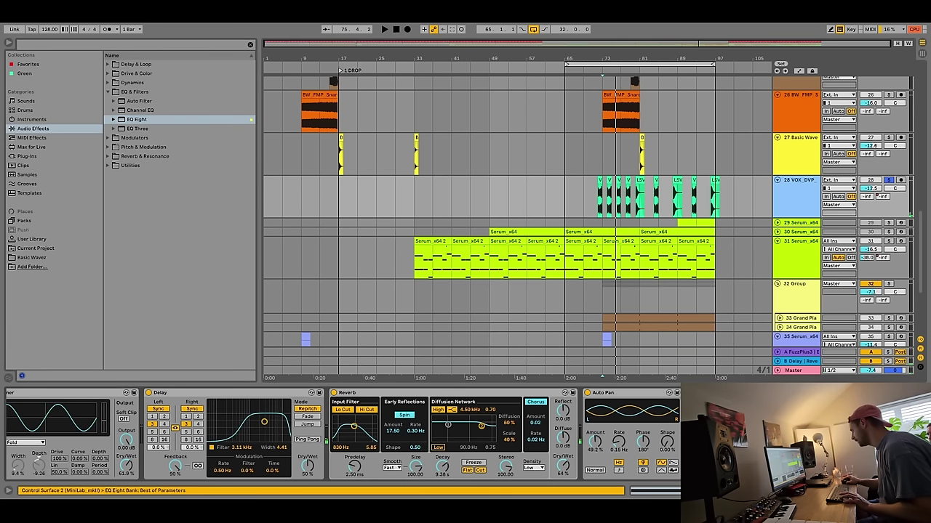
Audition vocal track 28 soloed from bar 72, unsolo it, and set its volume to -15.3 dB.
{"action": "key", "text": "space"}
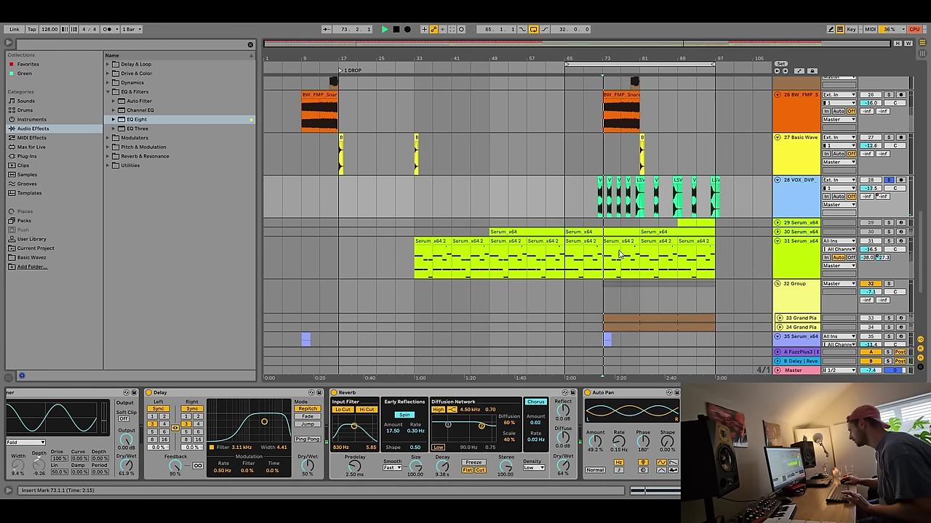
{"action": "key", "text": "space"}
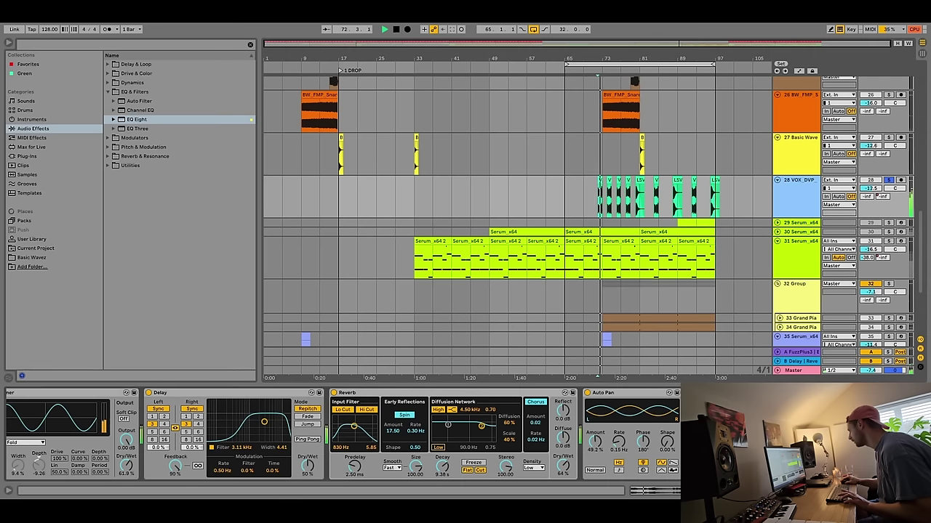
{"action": "left_click", "coordinate": [888, 180]}
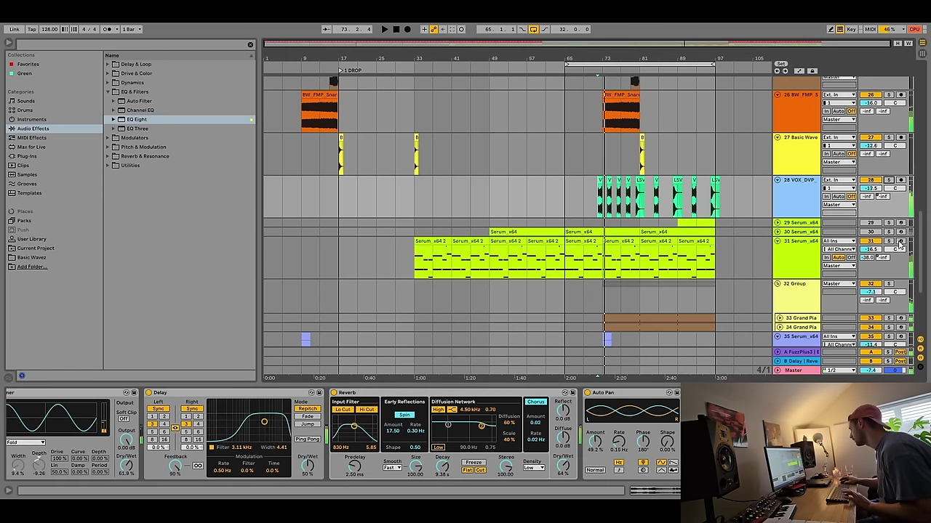
{"action": "key", "text": "space"}
{"action": "key", "text": "space"}
{"action": "left_click_drag", "start_coordinate": [874, 190], "coordinate": [874, 199]}
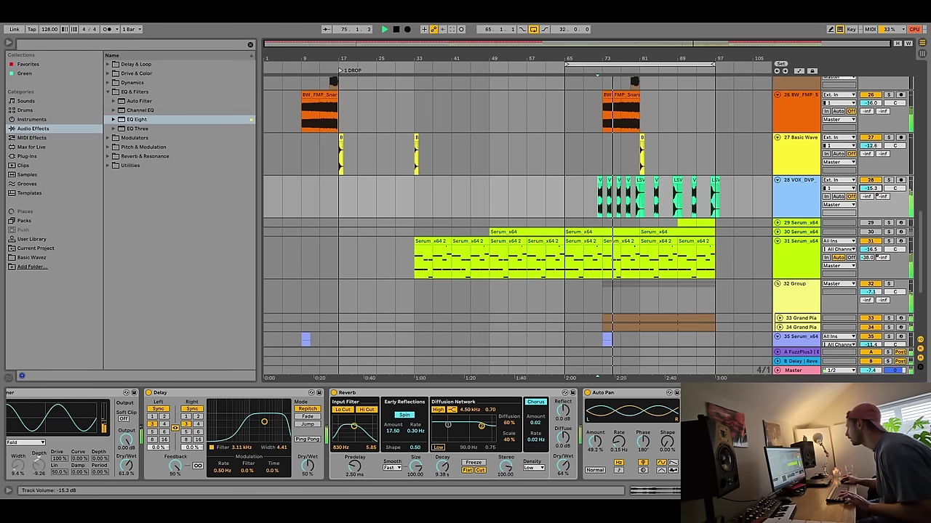
Replay the build-up in the full mix, restarting from bar 77, to check the vocal level into bar 81.
{"action": "scroll", "coordinate": [676, 192], "scroll_direction": "up", "scroll_amount": 10}
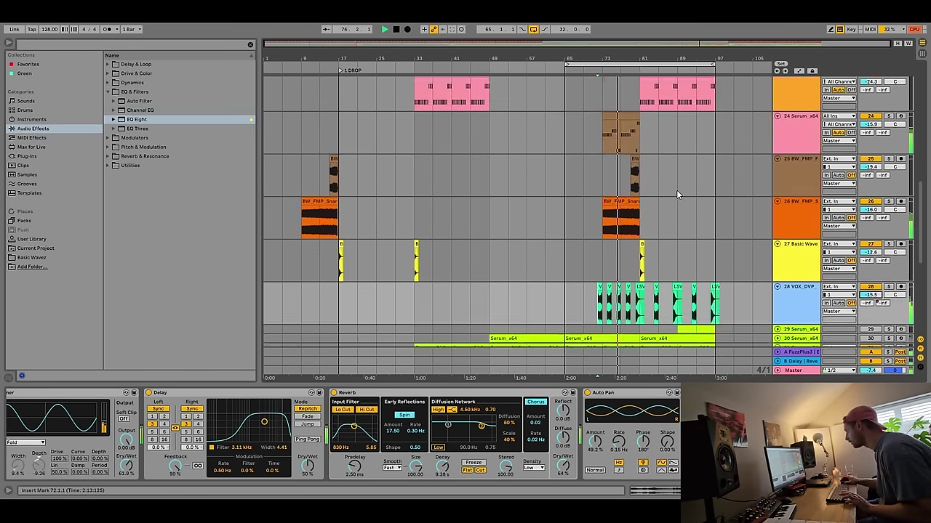
{"action": "scroll", "coordinate": [742, 201], "scroll_direction": "down", "scroll_amount": 6}
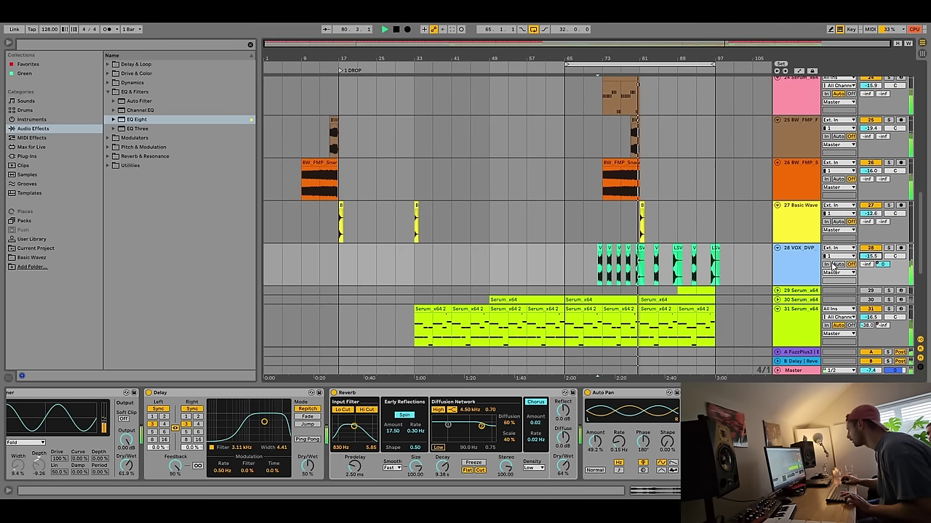
{"action": "key", "text": "space"}
{"action": "key", "text": "space"}
{"action": "left_click", "coordinate": [634, 237], "text": "shift"}
{"action": "key", "text": "space"}
{"action": "left_click", "coordinate": [621, 234]}
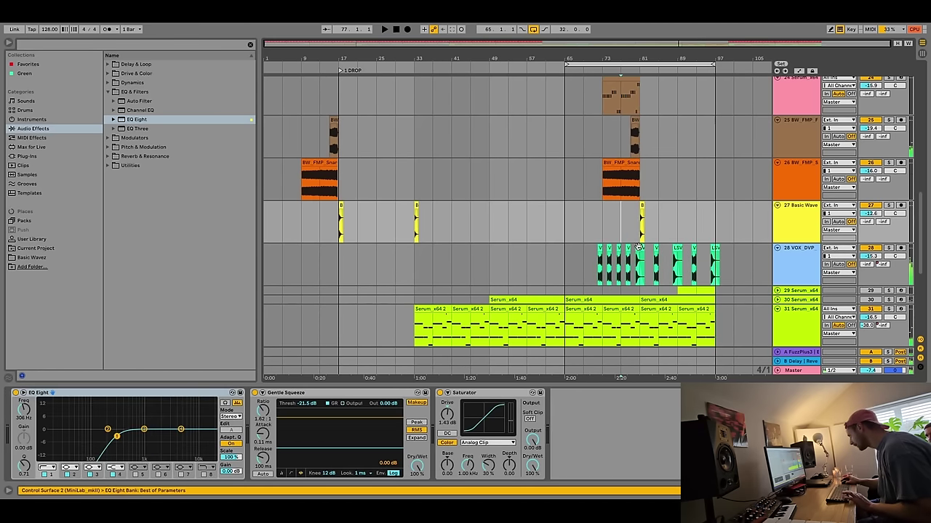
{"action": "key", "text": "space"}
{"action": "scroll", "coordinate": [635, 260], "scroll_direction": "up", "scroll_amount": 1}
{"action": "key", "text": "space"}
Open the LSVMP vocal loop clip at bar 80 on track 28 and set its clip gain to 1.75 dB.
{"action": "scroll", "coordinate": [641, 283], "scroll_direction": "up", "scroll_amount": 5}
{"action": "double_click", "coordinate": [617, 280]}
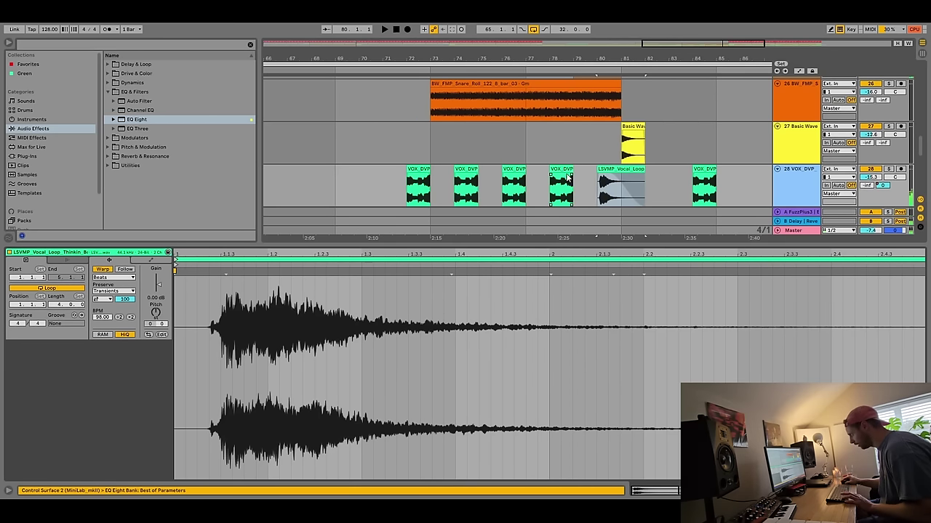
{"action": "left_click", "coordinate": [563, 169]}
{"action": "left_click", "coordinate": [602, 168]}
{"action": "left_click", "coordinate": [563, 170]}
{"action": "left_click", "coordinate": [603, 169]}
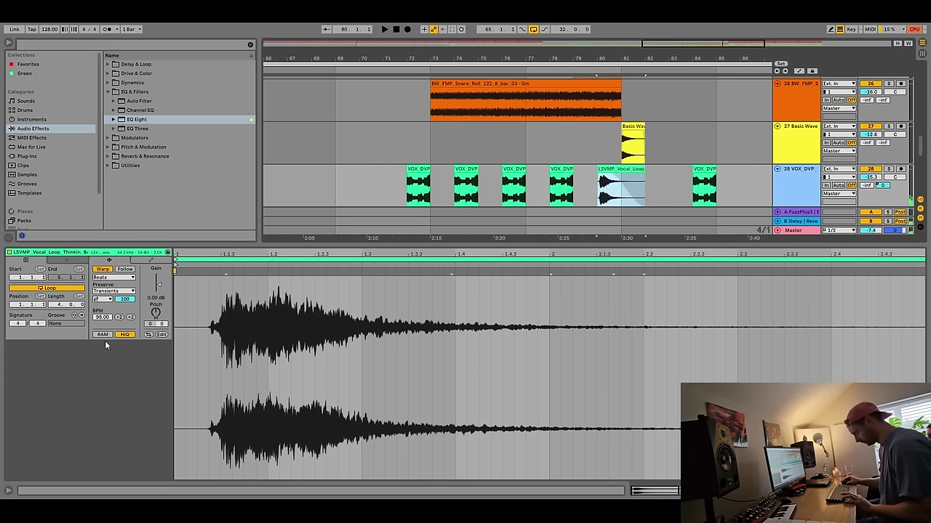
{"action": "left_click_drag", "start_coordinate": [161, 289], "coordinate": [161, 282]}
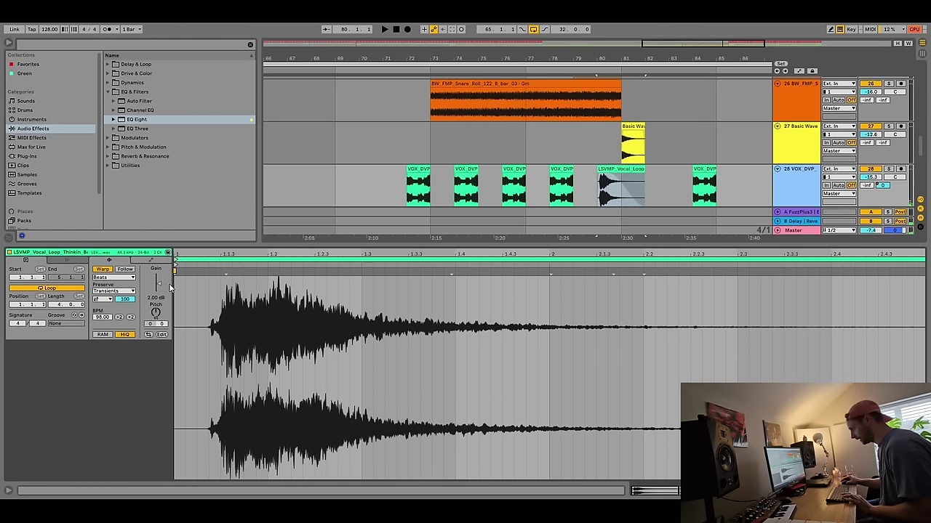
{"action": "left_click_drag", "start_coordinate": [161, 283], "coordinate": [161, 284]}
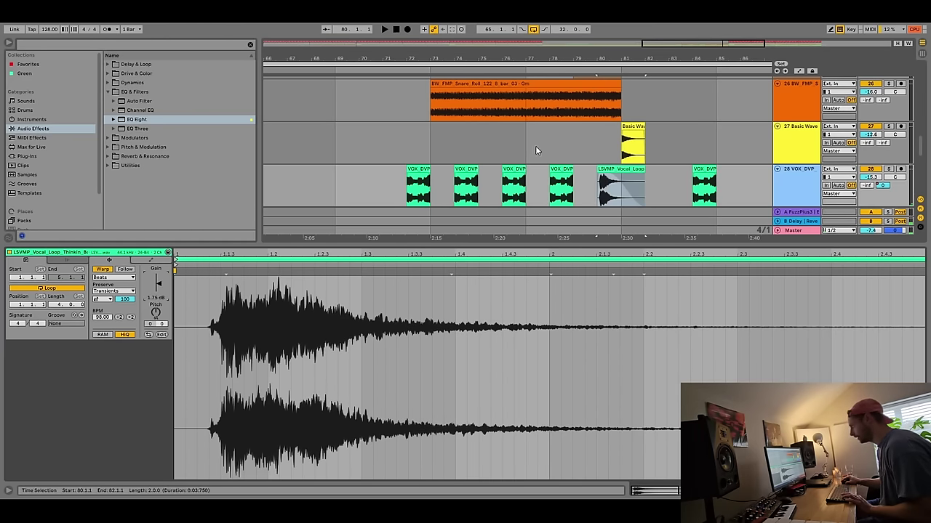
Raise the LSVMP vocal loop's clip gain to 3.22 dB during playback and replay it from bar 79.
{"action": "left_click", "coordinate": [557, 158]}
{"action": "key", "text": "space"}
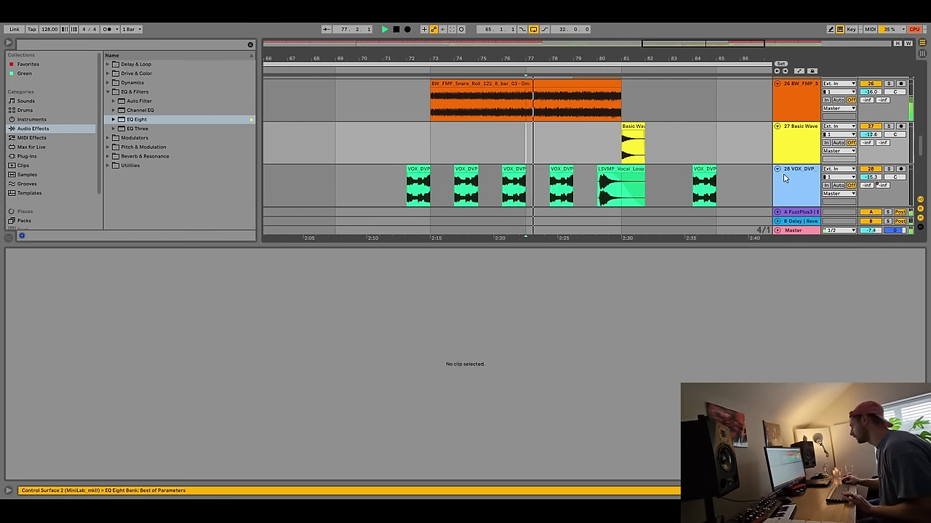
{"action": "left_click", "coordinate": [622, 193]}
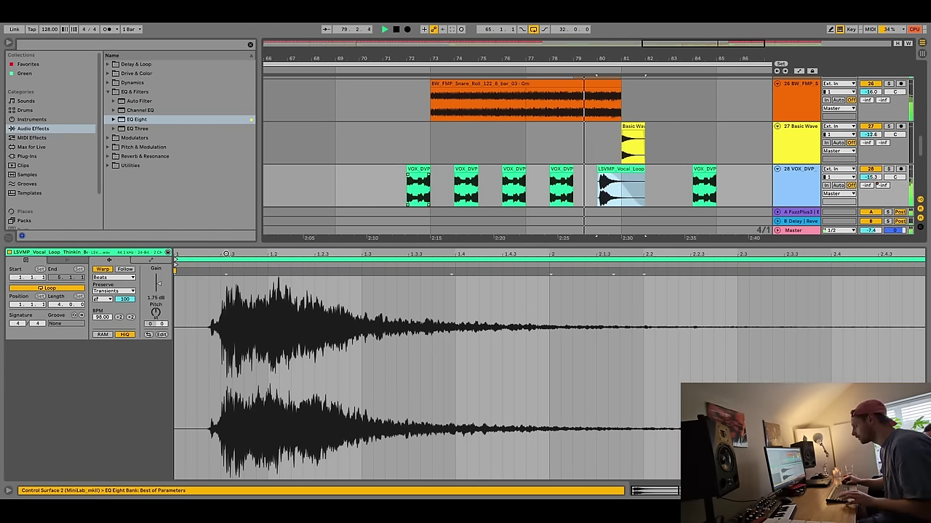
{"action": "left_click_drag", "start_coordinate": [159, 284], "coordinate": [158, 280]}
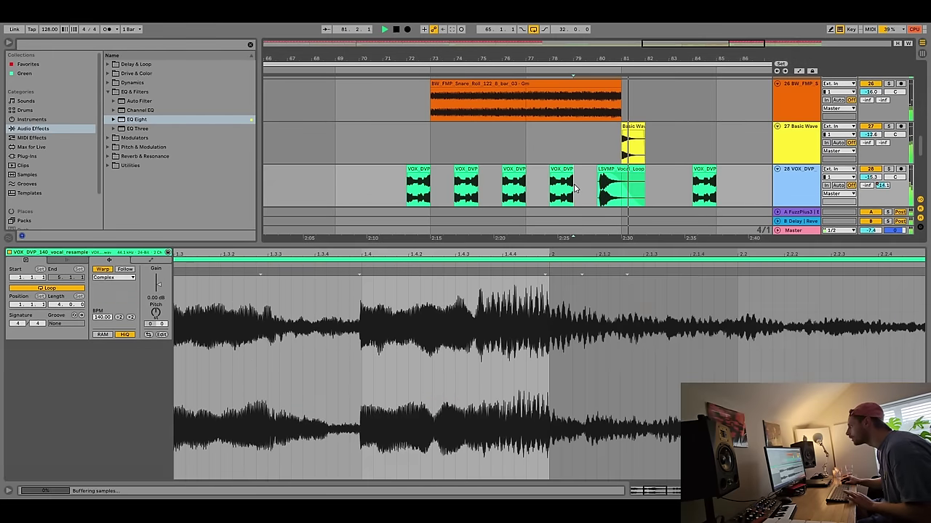
{"action": "left_click", "coordinate": [576, 188]}
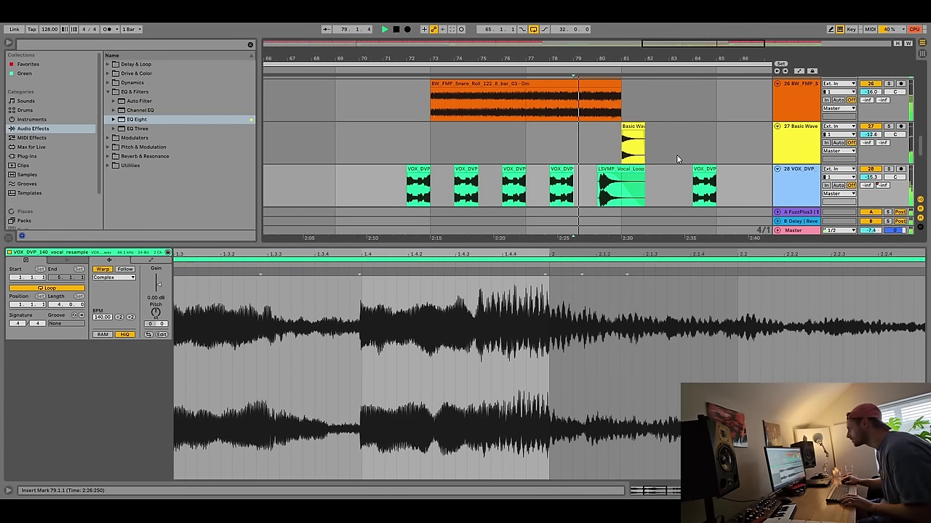
{"action": "left_click", "coordinate": [618, 187]}
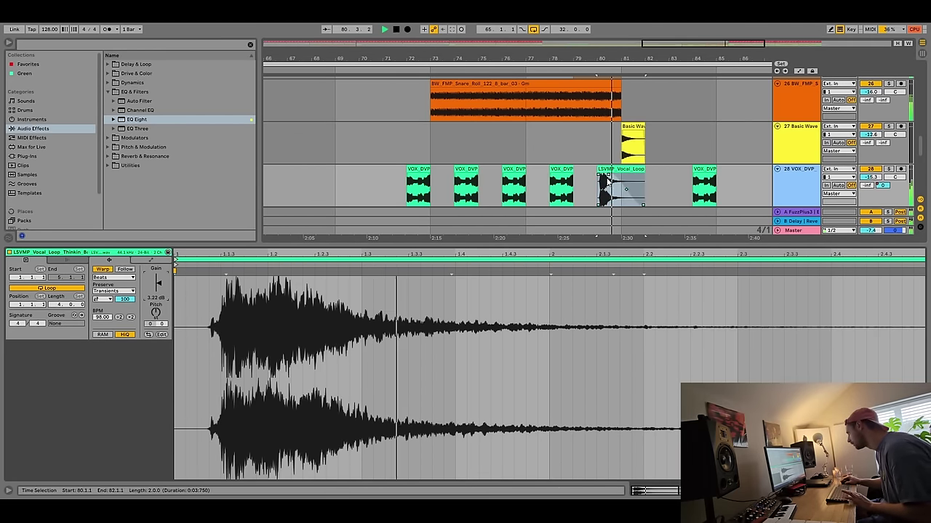
Show the full arrangement length, place the insert marker at bar 65, and shrink the clip view to enlarge the arrangement.
{"action": "key", "text": "w"}
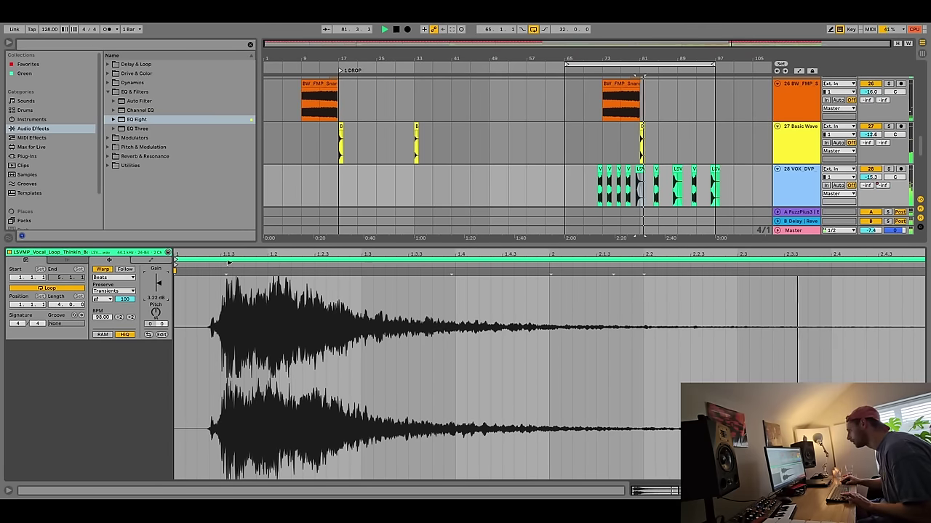
{"action": "left_click", "coordinate": [576, 190]}
{"action": "left_click_drag", "start_coordinate": [583, 246], "coordinate": [586, 476]}
{"action": "scroll", "coordinate": [618, 152], "scroll_direction": "up", "scroll_amount": 1}
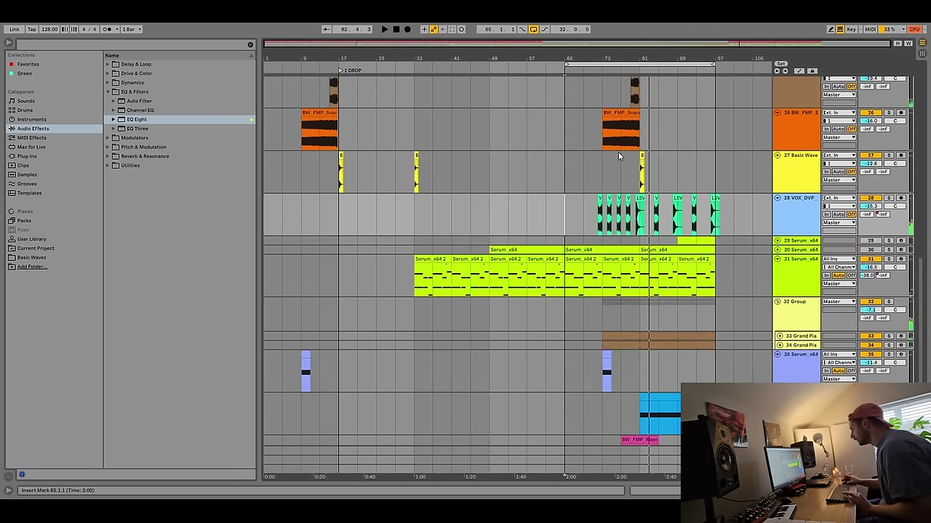
{"action": "scroll", "coordinate": [619, 155], "scroll_direction": "down", "scroll_amount": 2}
{"action": "scroll", "coordinate": [647, 196], "scroll_direction": "up", "scroll_amount": 1}
{"action": "scroll", "coordinate": [687, 222], "scroll_direction": "down", "scroll_amount": 1}
{"action": "scroll", "coordinate": [807, 334], "scroll_direction": "up", "scroll_amount": 6}
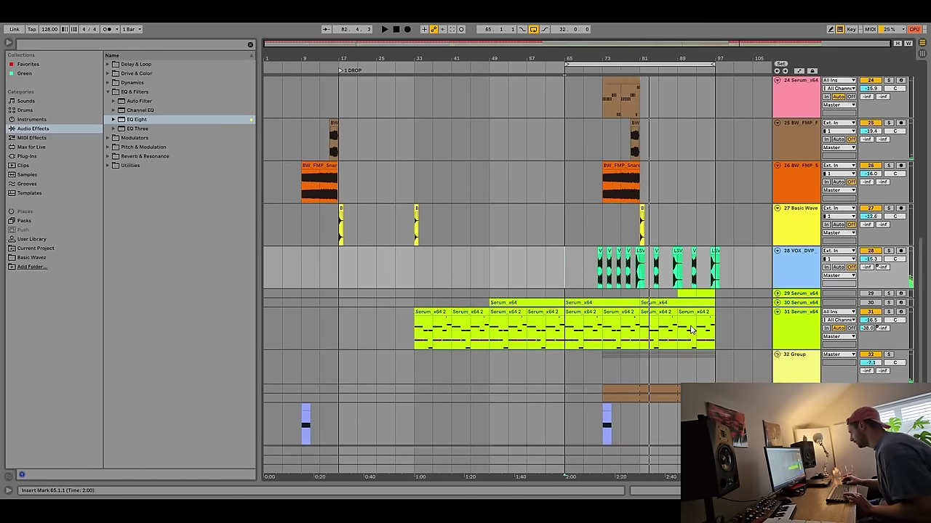
{"action": "left_click", "coordinate": [775, 337]}
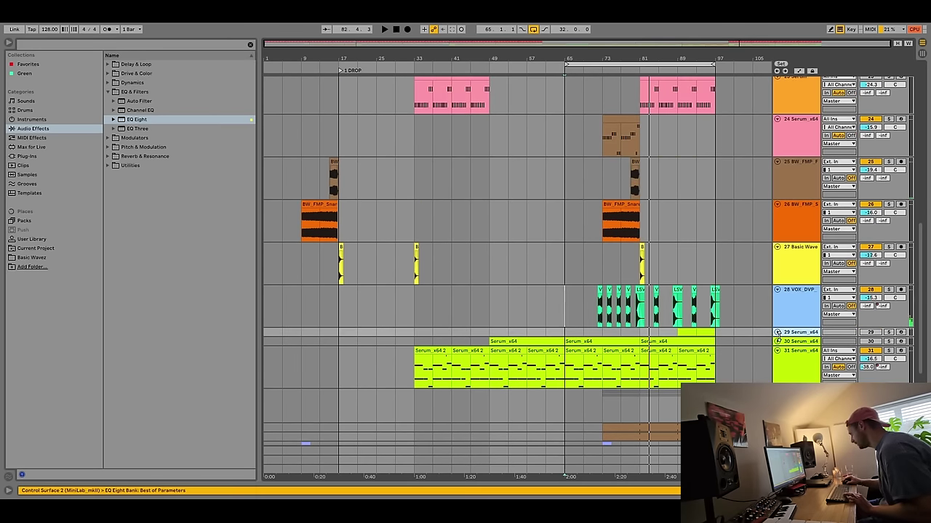
{"action": "left_click", "coordinate": [777, 333]}
{"action": "left_click", "coordinate": [776, 333]}
Solo Serum track 23, audition its part from bar 81, and unsolo it.
{"action": "scroll", "coordinate": [757, 326], "scroll_direction": "up", "scroll_amount": 6}
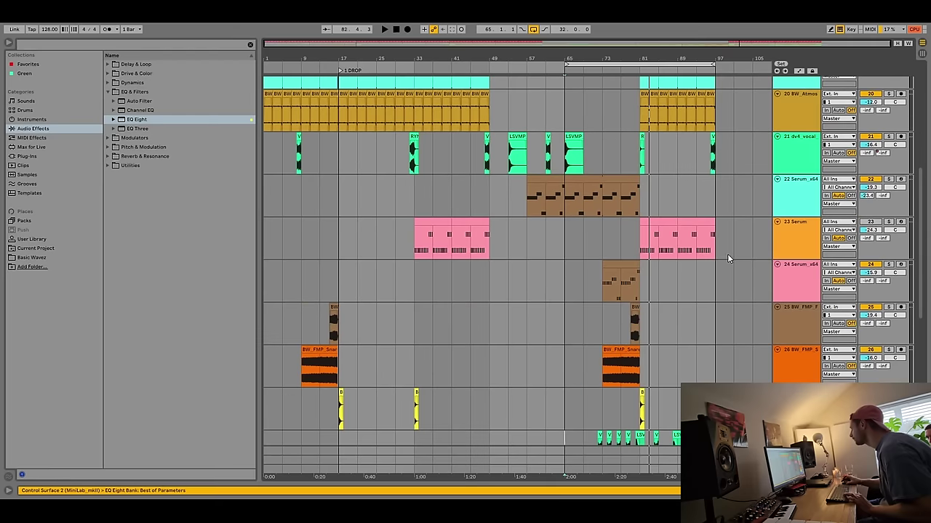
{"action": "left_click", "coordinate": [888, 222]}
{"action": "key", "text": "space"}
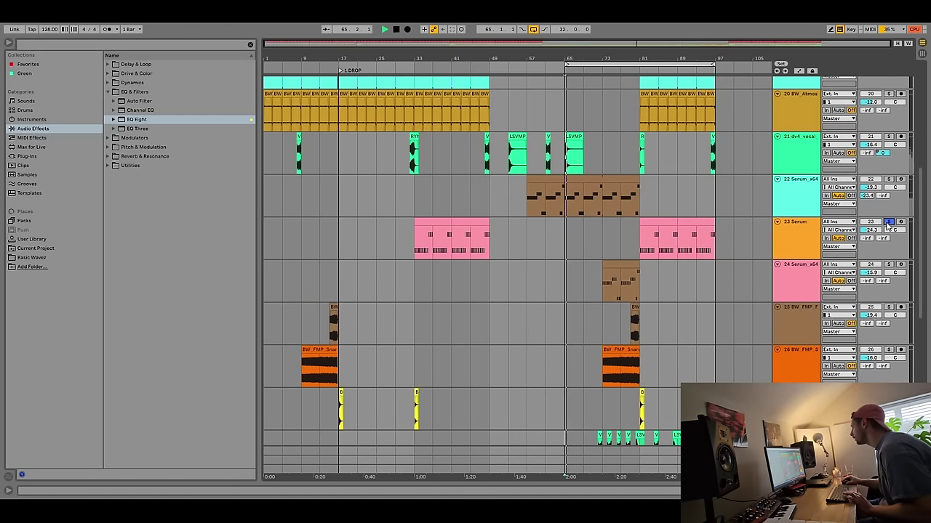
{"action": "left_click", "coordinate": [644, 252]}
{"action": "key", "text": "space"}
{"action": "key", "text": "space"}
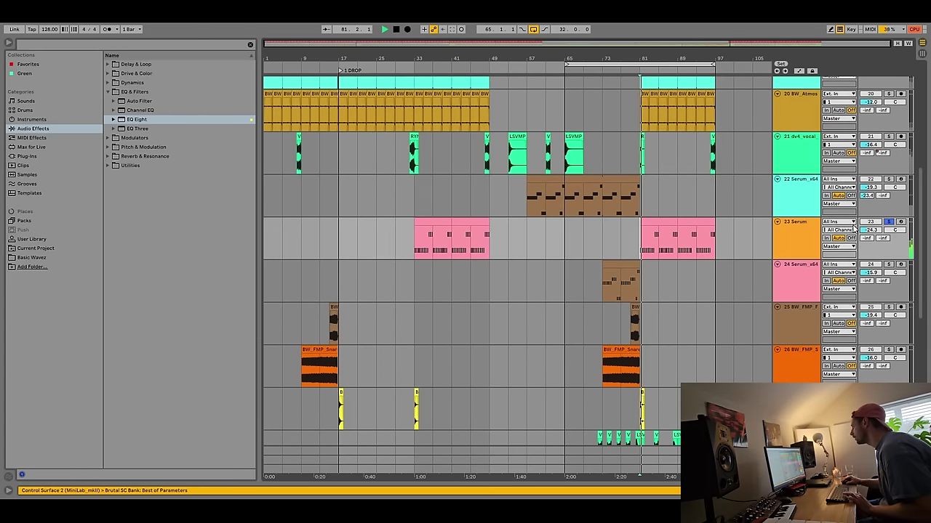
{"action": "left_click", "coordinate": [887, 222]}
{"action": "left_click", "coordinate": [871, 221]}
Stop playback, select bars 65 to 97 on Serum track 23, and select that track.
{"action": "scroll", "coordinate": [662, 231], "scroll_direction": "up", "scroll_amount": 4}
{"action": "key", "text": "space"}
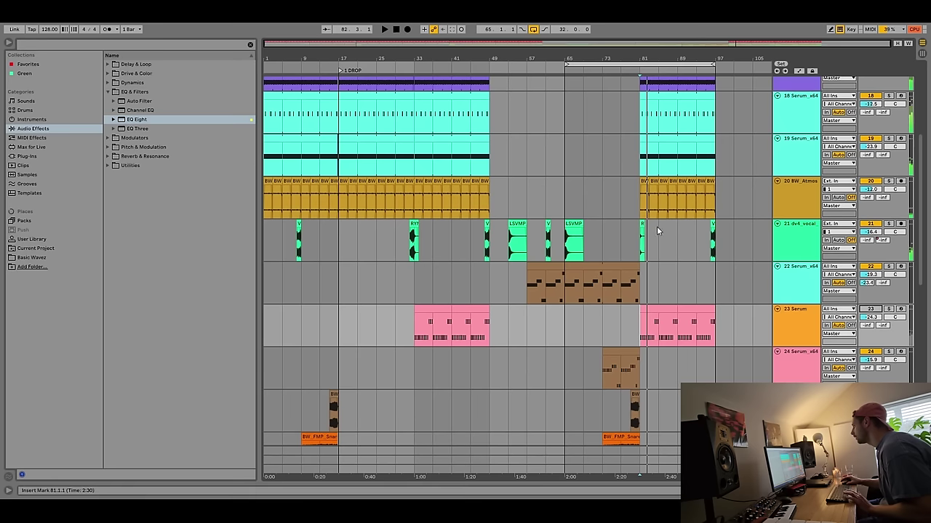
{"action": "left_click_drag", "start_coordinate": [566, 63], "coordinate": [567, 105]}
{"action": "left_click", "coordinate": [797, 331]}
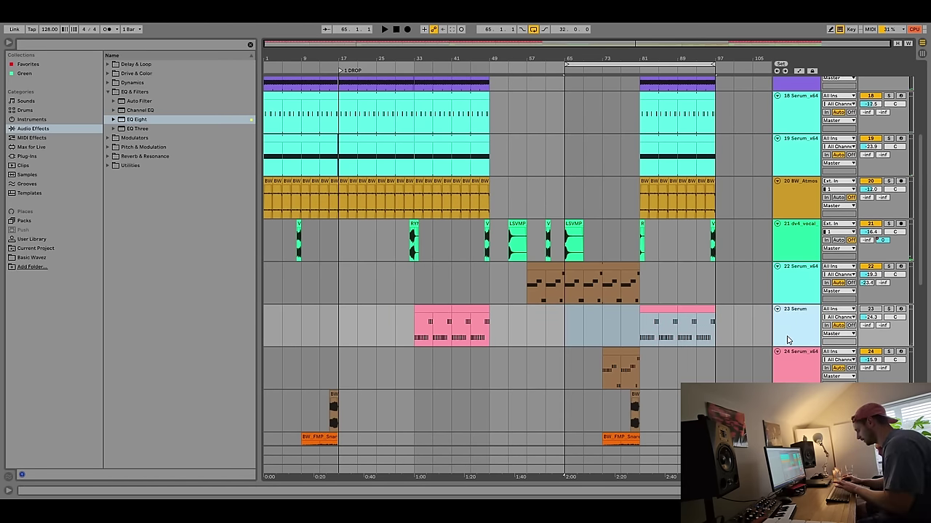
Audition the riser build-up into bar 81, playing it twice from bar 77.
{"action": "scroll", "coordinate": [597, 292], "scroll_direction": "down", "scroll_amount": 6}
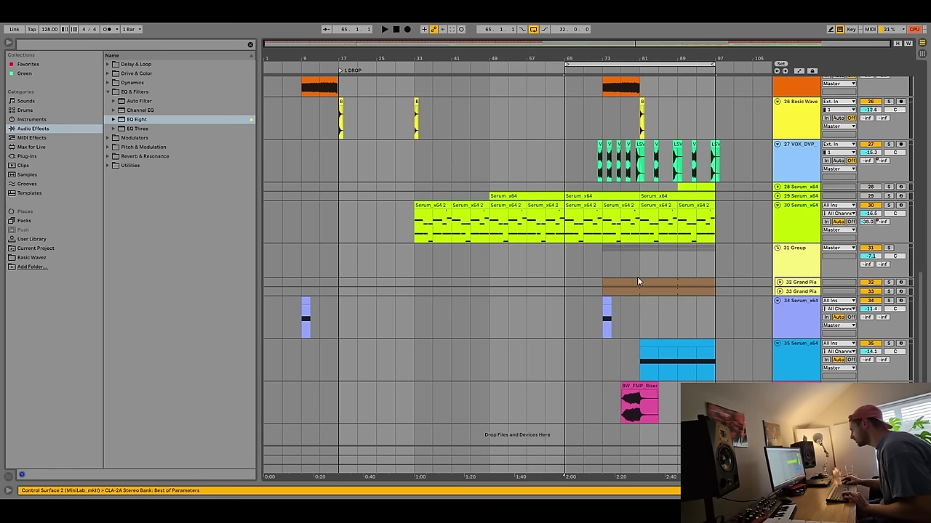
{"action": "left_click", "coordinate": [626, 375]}
{"action": "key", "text": "space"}
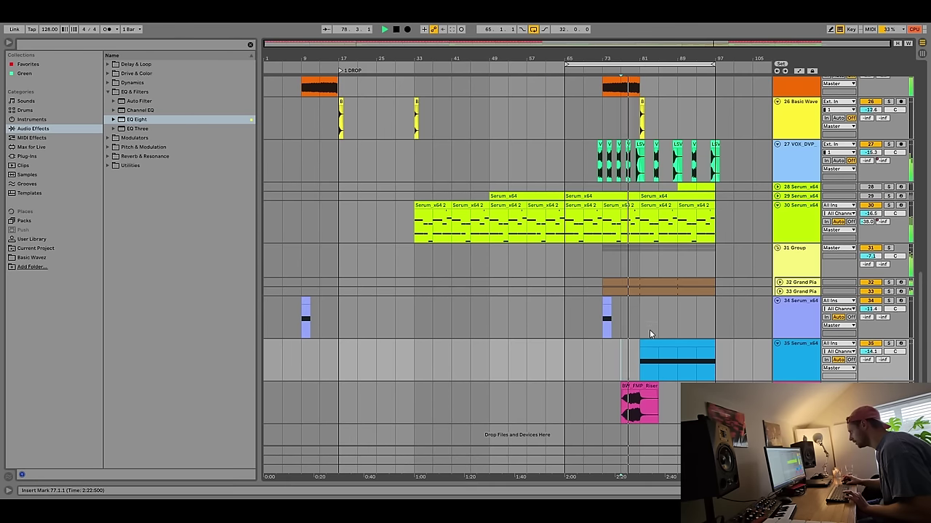
{"action": "scroll", "coordinate": [648, 331], "scroll_direction": "up", "scroll_amount": 2}
{"action": "scroll", "coordinate": [647, 335], "scroll_direction": "down", "scroll_amount": 2}
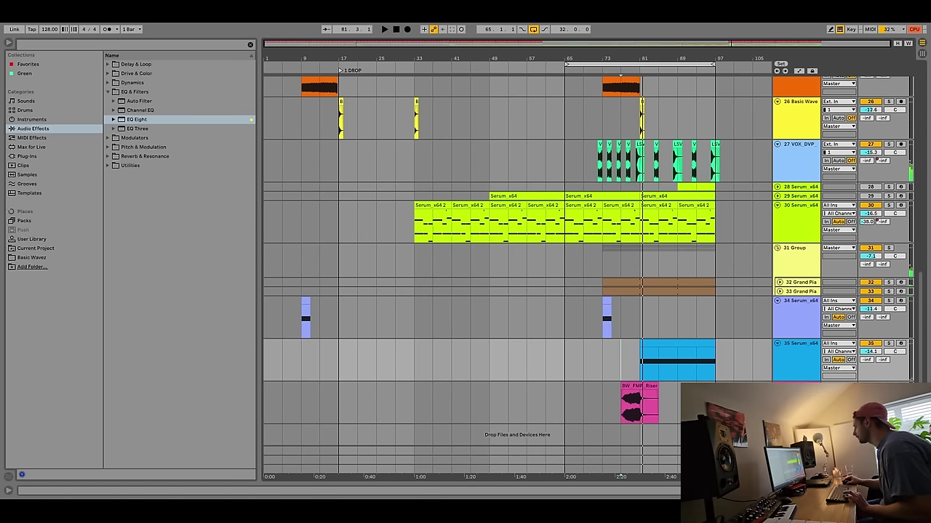
{"action": "left_click", "coordinate": [778, 460]}
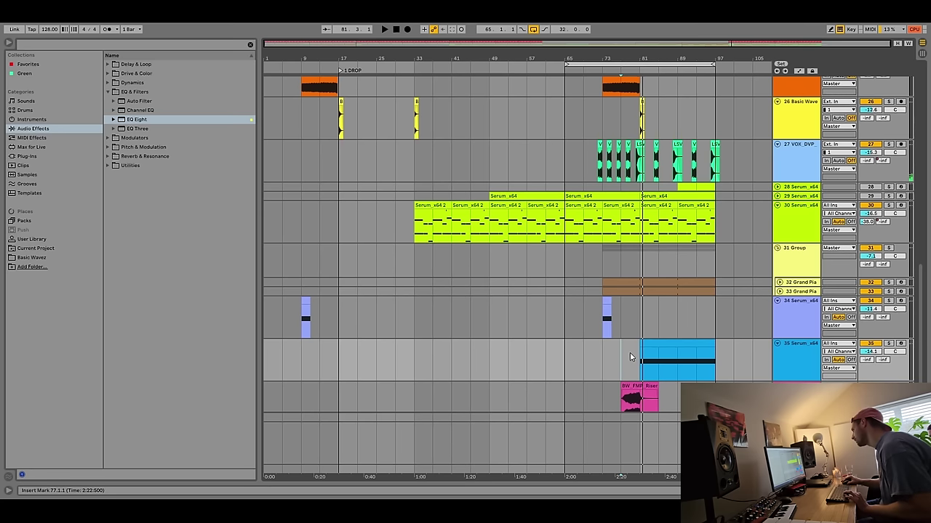
{"action": "key", "text": "space"}
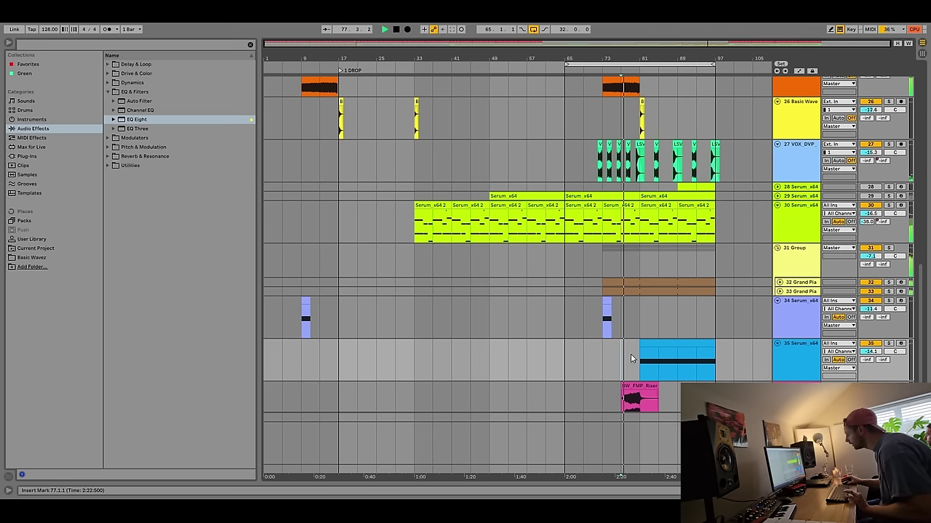
Replay the transition into bar 81 from bar 79, stop, and place the insert marker at bar 81 on Serum track 34.
{"action": "right_click", "coordinate": [642, 336]}
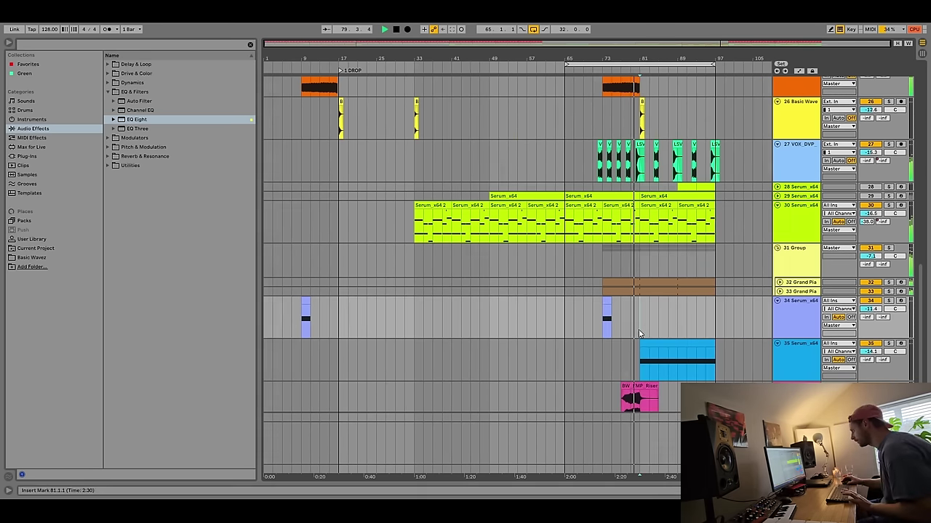
{"action": "key", "text": "plus"}
{"action": "key", "text": "plus"}
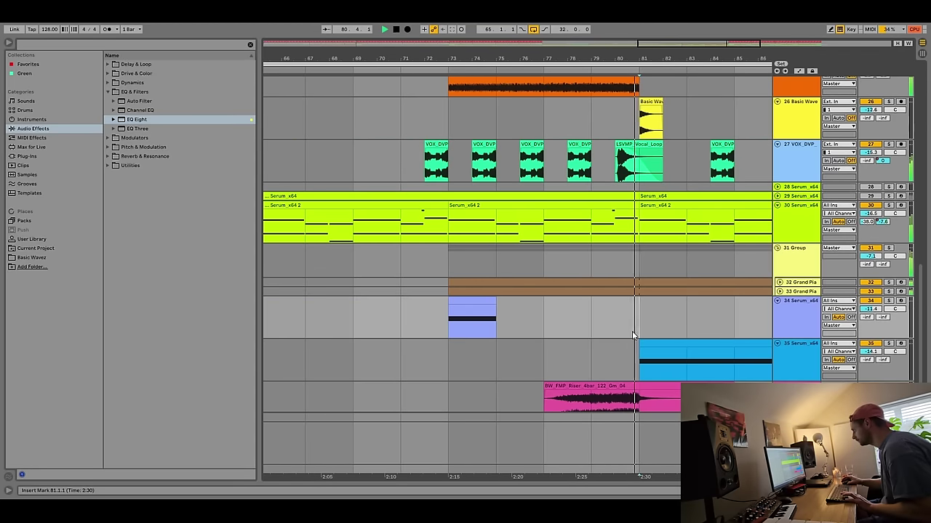
{"action": "left_click", "coordinate": [597, 329]}
{"action": "key", "text": "space"}
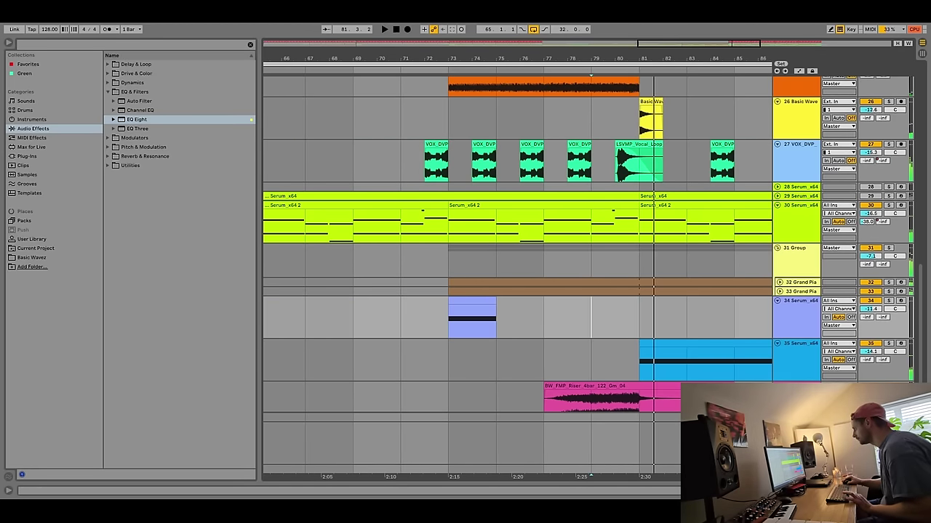
{"action": "left_click_drag", "start_coordinate": [641, 320], "coordinate": [727, 326]}
{"action": "left_click", "coordinate": [654, 316]}
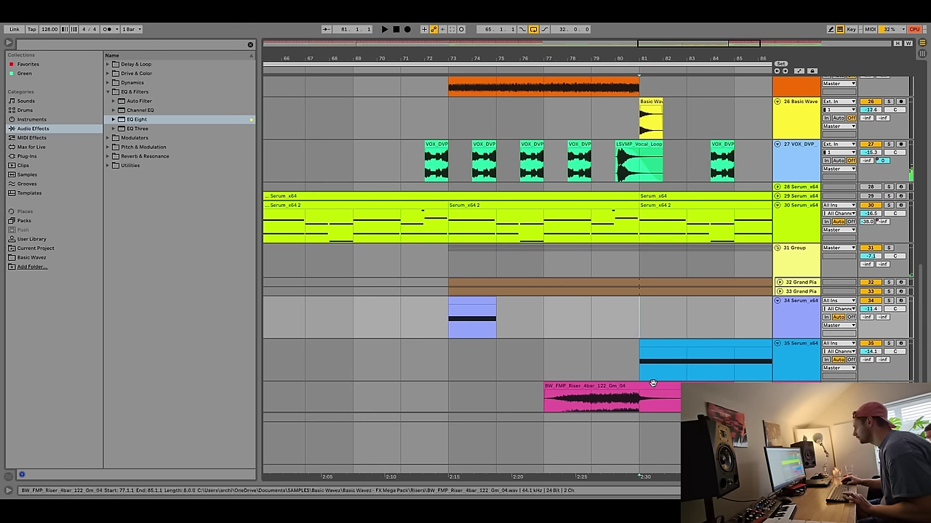
Select the Master track and show it in the Session View mixer.
{"action": "key", "text": "minus"}
{"action": "key", "text": "minus"}
{"action": "scroll", "coordinate": [624, 352], "scroll_direction": "down", "scroll_amount": 2}
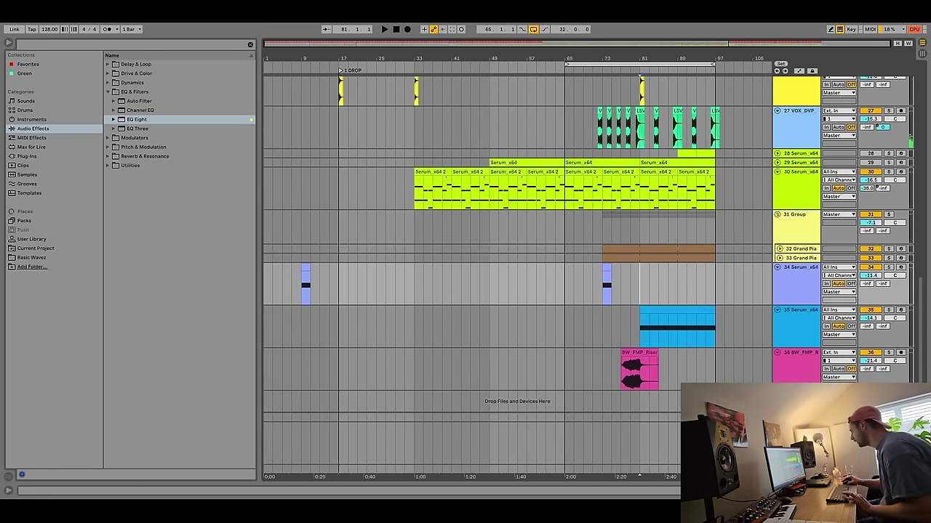
{"action": "left_click", "coordinate": [796, 470]}
{"action": "left_click", "coordinate": [921, 54]}
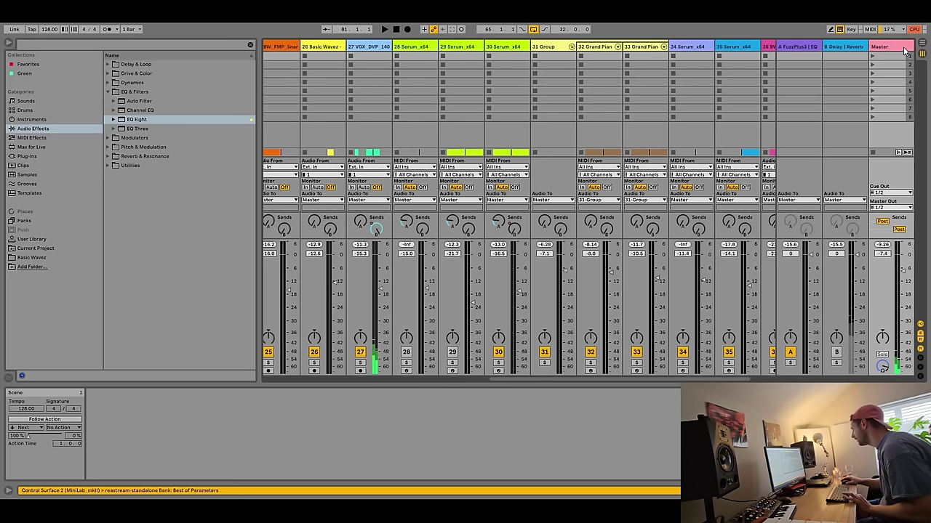
Search the User Library for "wash" and add the Washout audio effect rack to the Master track.
{"action": "left_click", "coordinate": [31, 147]}
{"action": "left_click", "coordinate": [31, 156]}
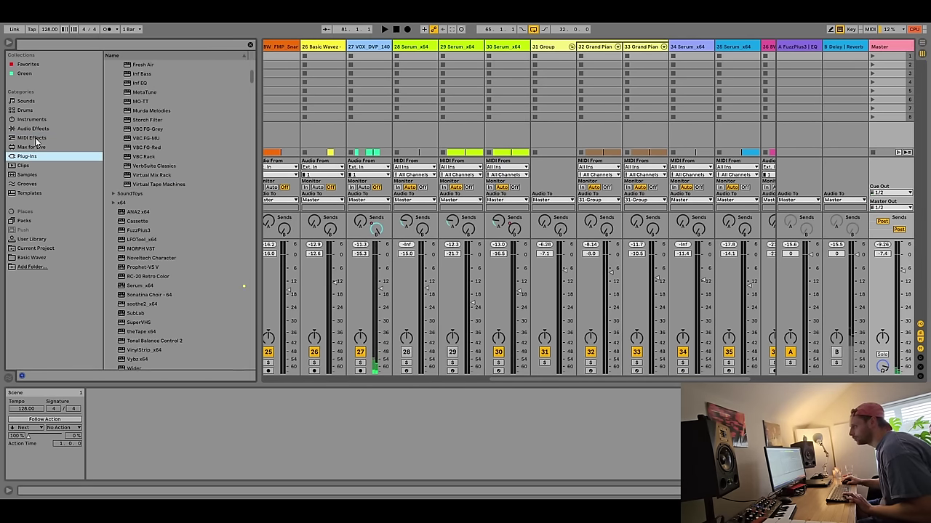
{"action": "left_click", "coordinate": [36, 146]}
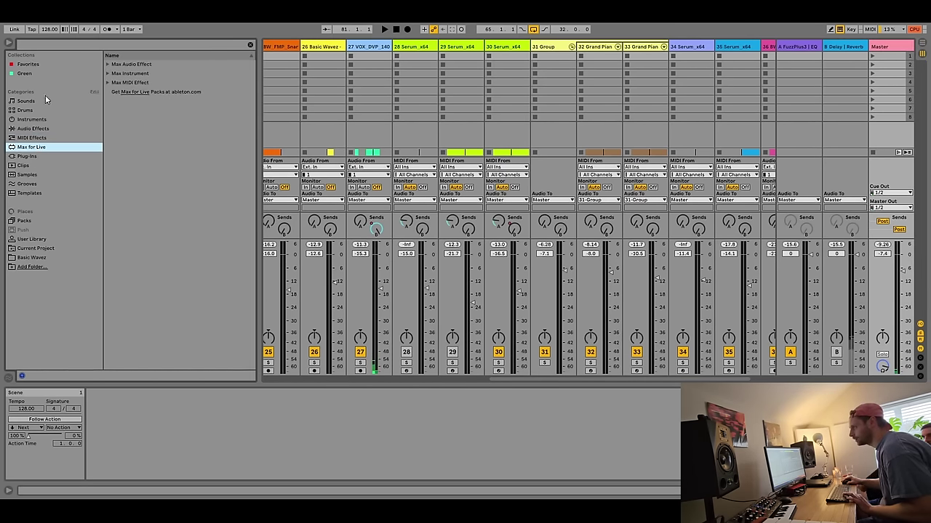
{"action": "left_click", "coordinate": [32, 157]}
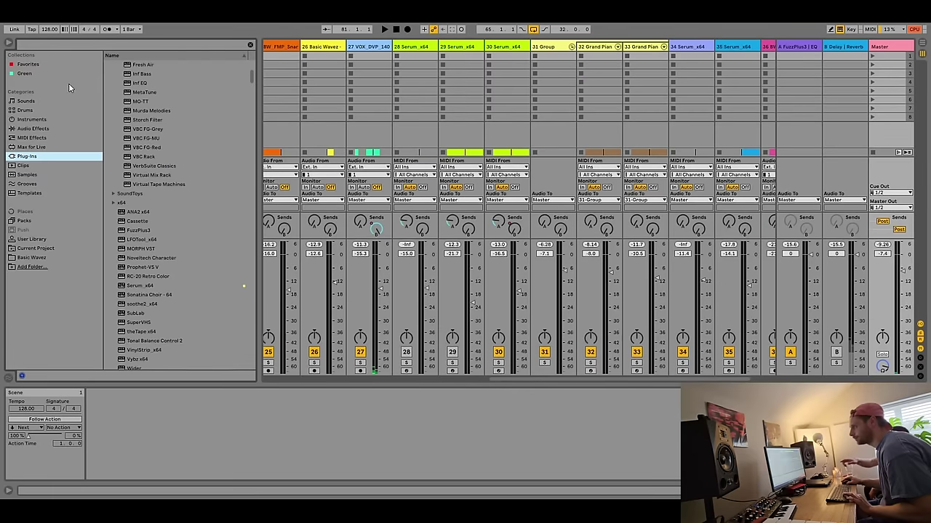
{"action": "left_click", "coordinate": [32, 239]}
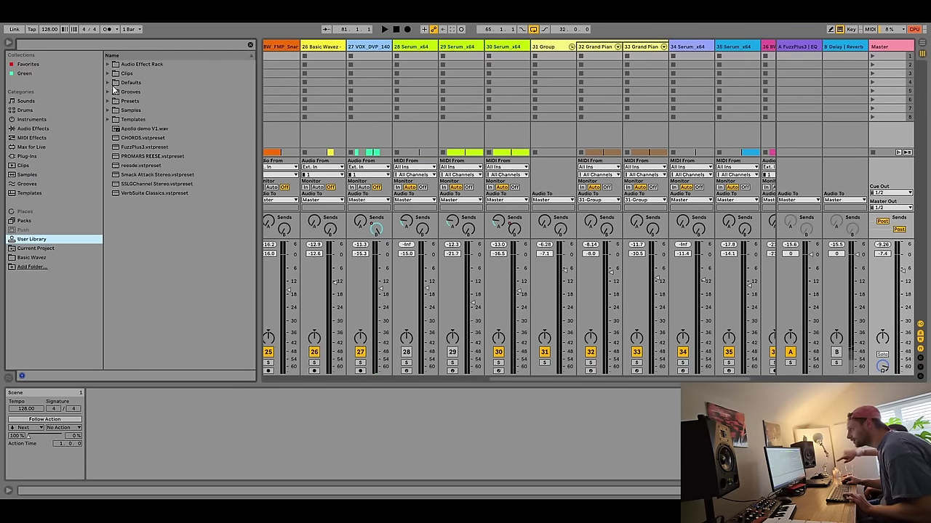
{"action": "left_click", "coordinate": [112, 45]}
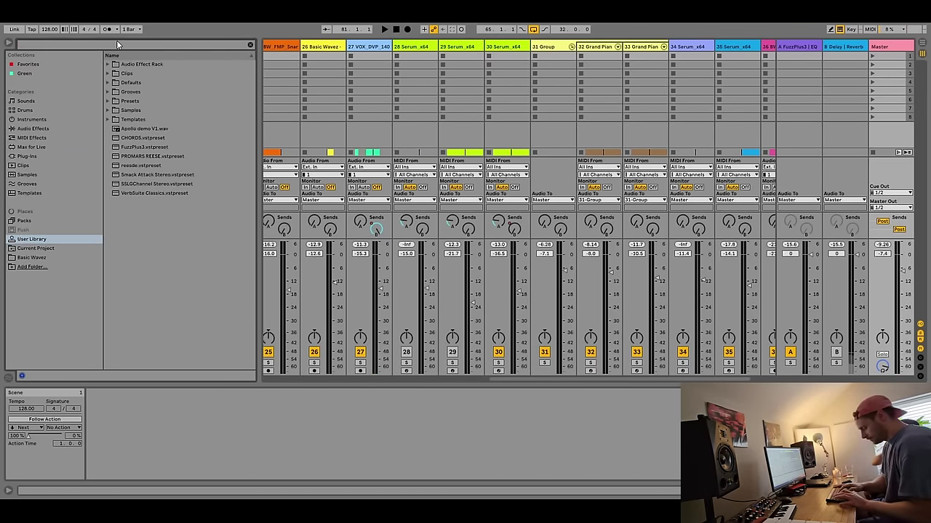
{"action": "type", "text": "wash"}
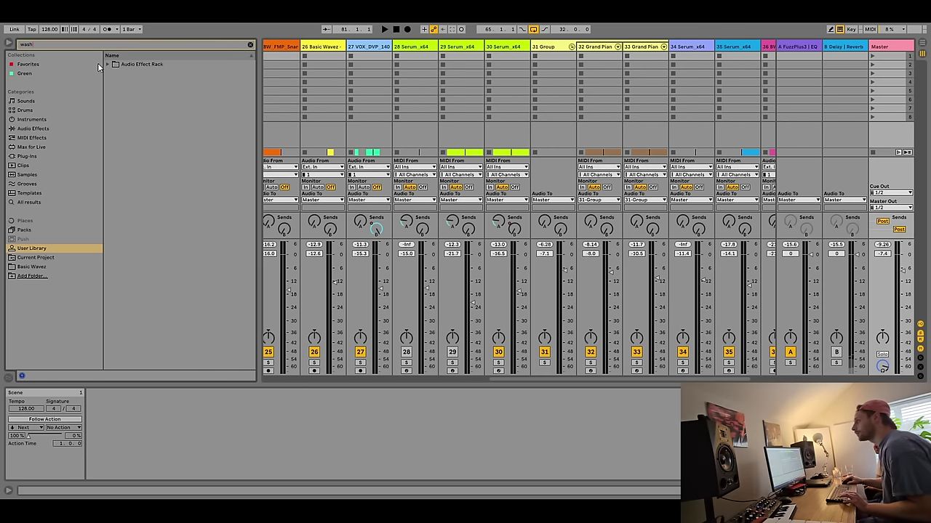
{"action": "left_click", "coordinate": [108, 64]}
{"action": "left_click", "coordinate": [132, 75]}
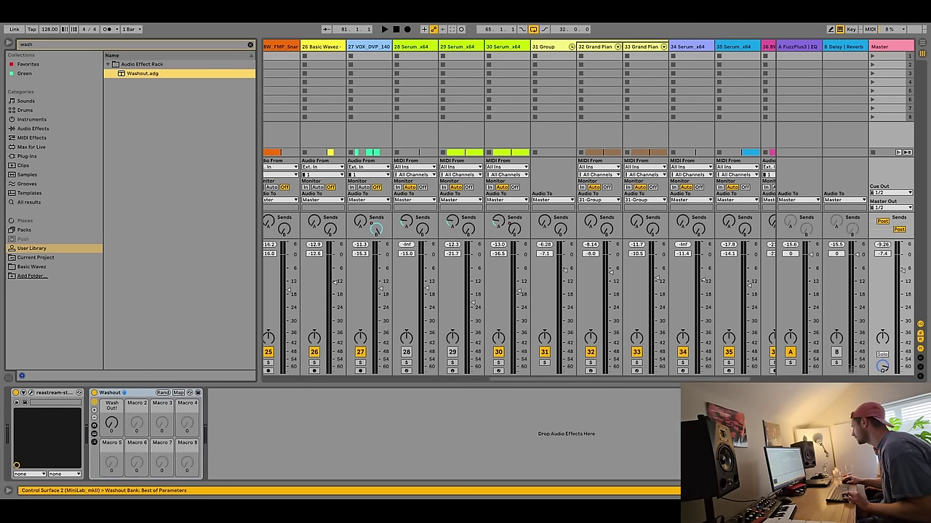
Try the Washout rack's Wash Out! macro on the Master track during playback from bar 81.
{"action": "left_click", "coordinate": [145, 393]}
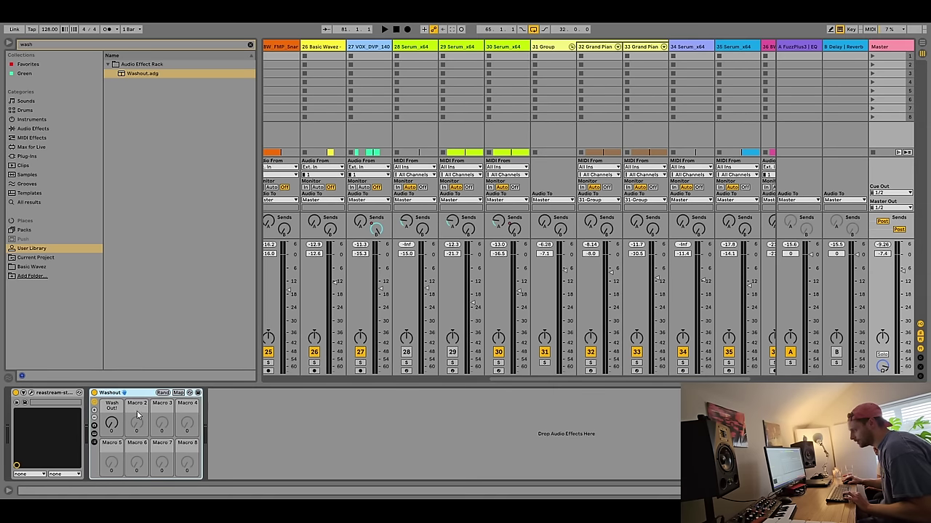
{"action": "key", "text": "space"}
{"action": "key", "text": "space"}
{"action": "left_click_drag", "start_coordinate": [114, 424], "coordinate": [114, 396]}
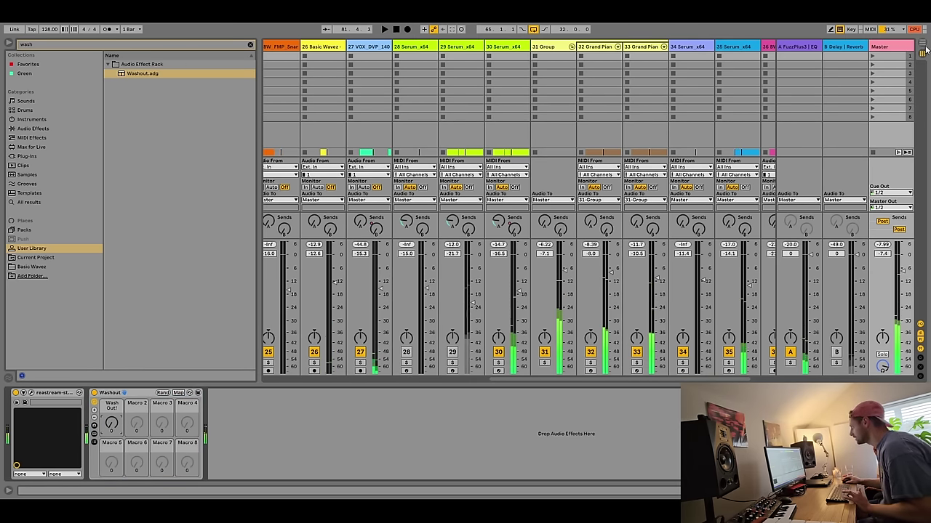
Return to the Arrangement View and audition the section from bar 65, then from bar 73.
{"action": "key", "text": "Tab"}
{"action": "left_click", "coordinate": [569, 371]}
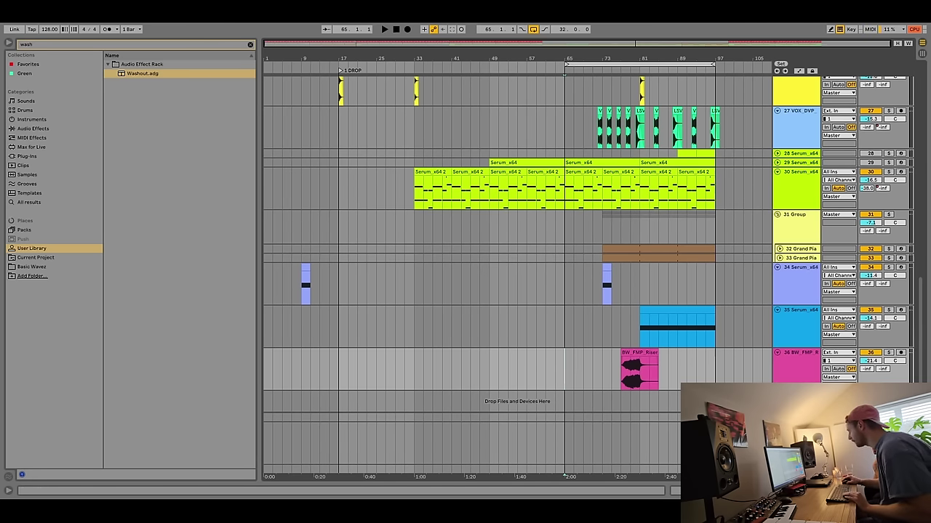
{"action": "left_click", "coordinate": [920, 53]}
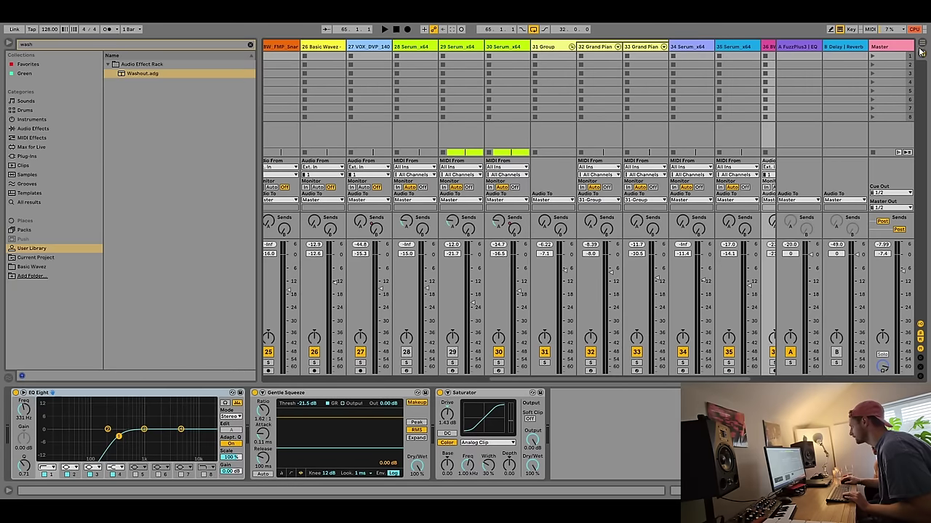
{"action": "left_click", "coordinate": [920, 49]}
{"action": "left_click", "coordinate": [920, 55]}
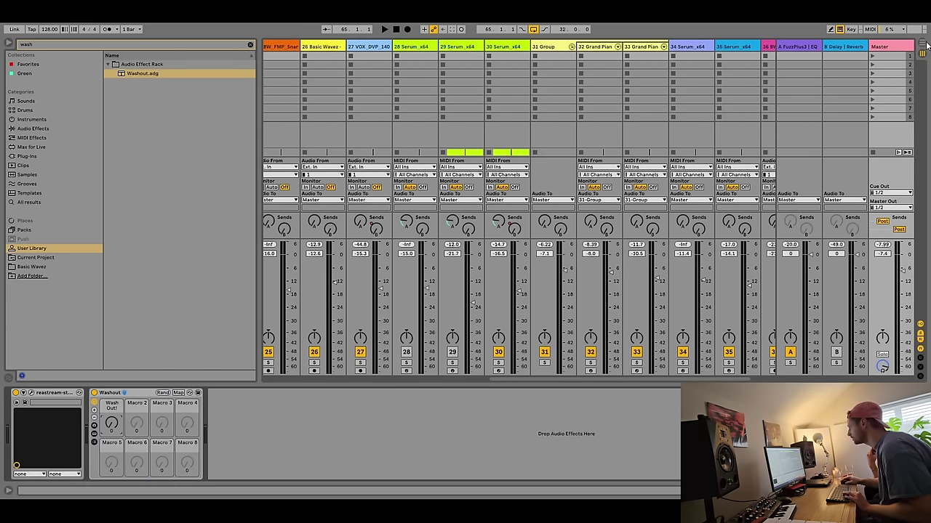
{"action": "left_click", "coordinate": [923, 44]}
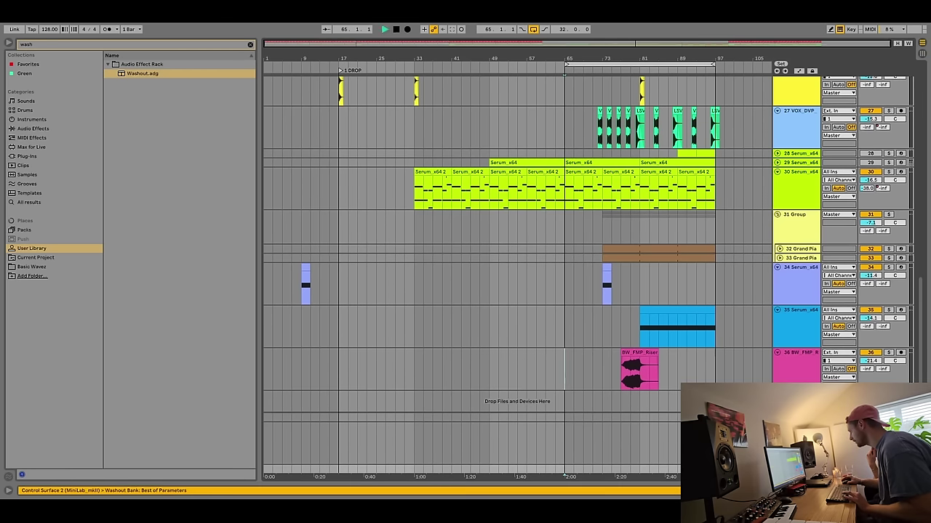
{"action": "key", "text": "space"}
{"action": "left_click", "coordinate": [604, 384]}
{"action": "key", "text": "space"}
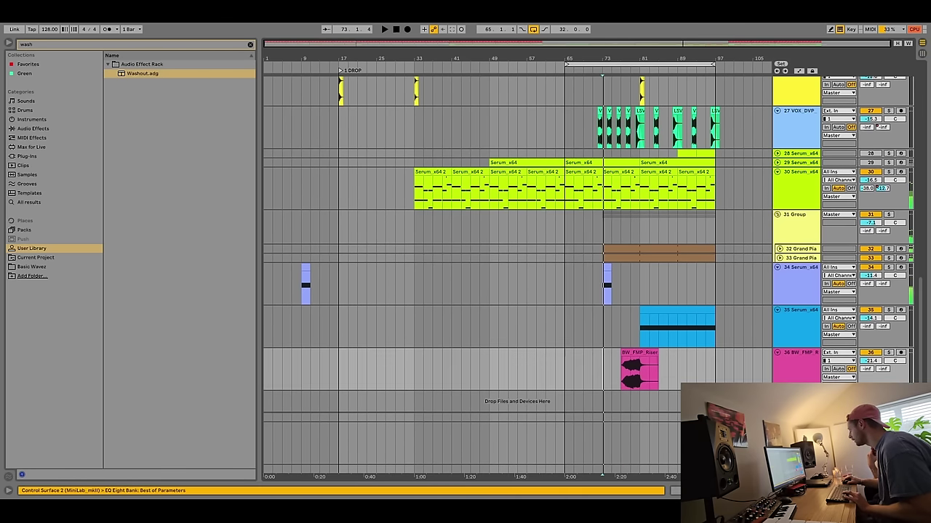
Turn on automation mode and display the Washout rack's Wash Out! parameter on the Master track.
{"action": "left_click", "coordinate": [778, 469]}
{"action": "left_click", "coordinate": [921, 44]}
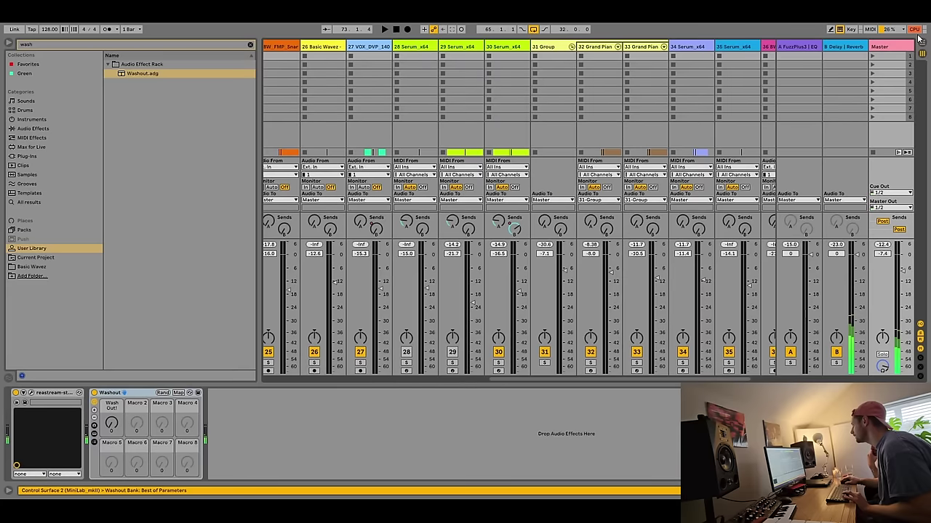
{"action": "left_click", "coordinate": [921, 43]}
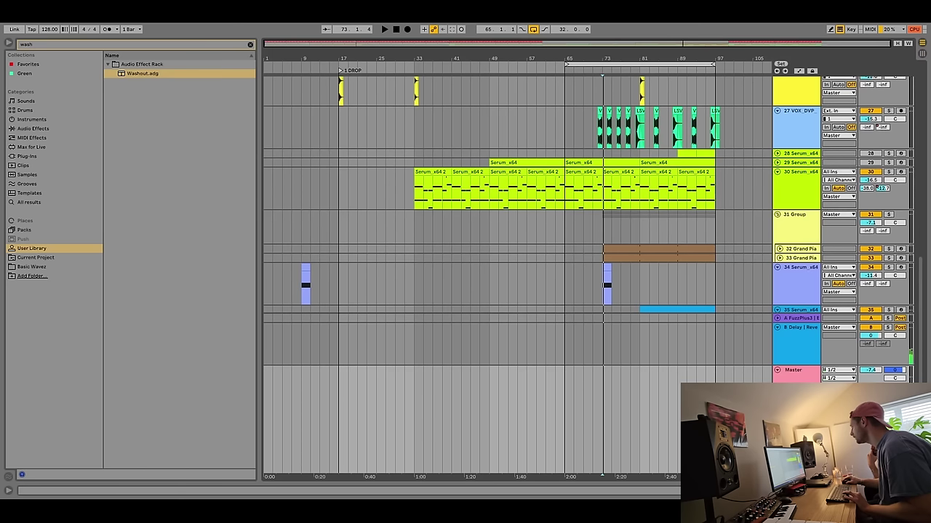
{"action": "left_click", "coordinate": [799, 71]}
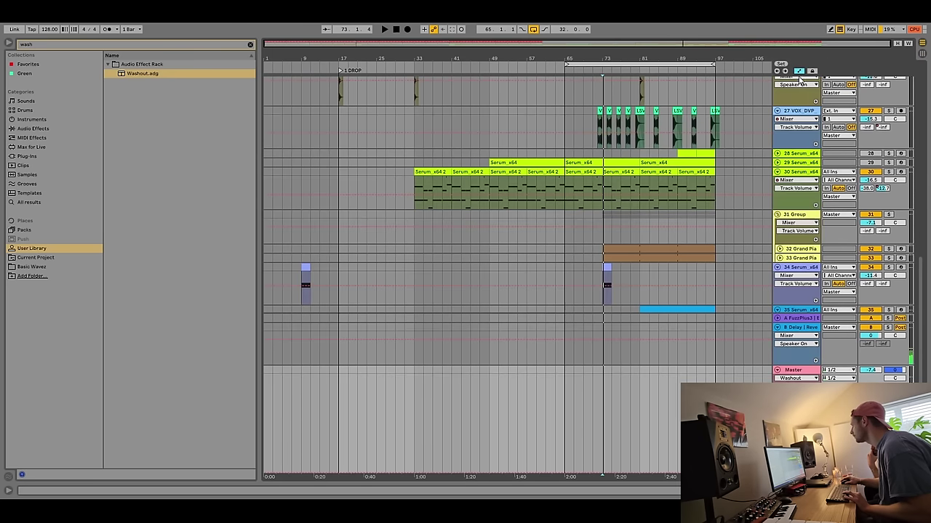
{"action": "left_click", "coordinate": [802, 386]}
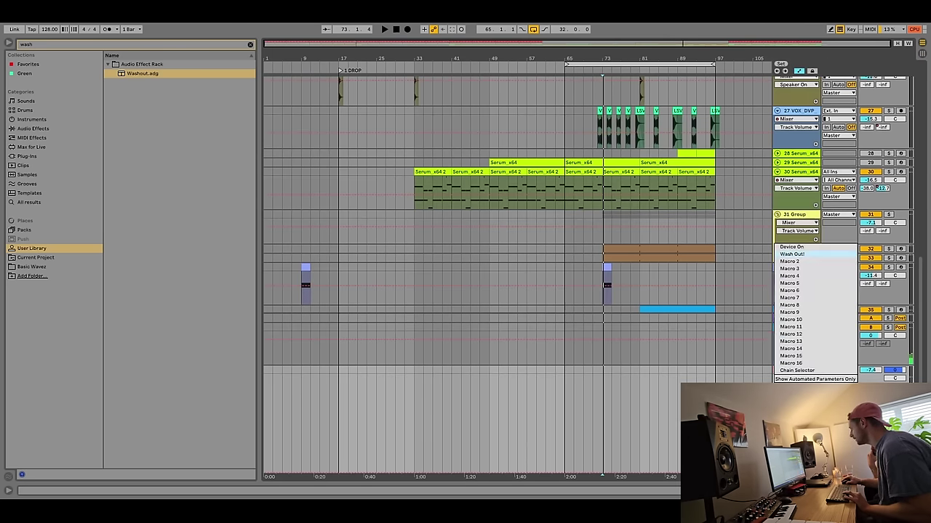
{"action": "left_click", "coordinate": [793, 254]}
Draw a curved Wash Out! automation ramp on the Master track from bar 73 up to 86 at bar 81.
{"action": "mouse_move", "coordinate": [618, 473]}
{"action": "left_mouse_down"}
{"action": "mouse_move", "coordinate": [620, 442]}
{"action": "mouse_move", "coordinate": [603, 467]}
{"action": "mouse_move", "coordinate": [639, 438]}
{"action": "mouse_move", "coordinate": [657, 471]}
{"action": "mouse_move", "coordinate": [616, 465]}
{"action": "left_mouse_up"}
{"action": "key", "text": "space"}
{"action": "scroll", "coordinate": [628, 463], "scroll_direction": "up", "scroll_amount": 4}
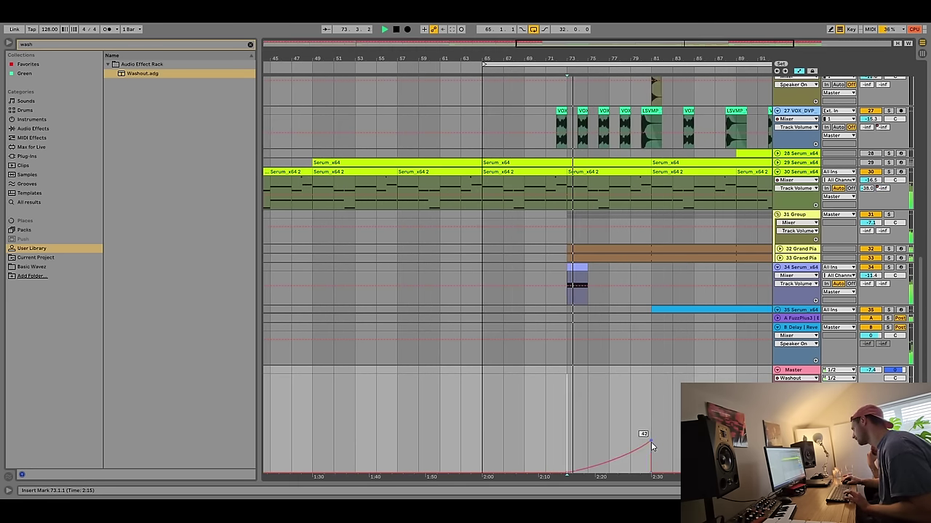
{"action": "left_click_drag", "start_coordinate": [651, 439], "coordinate": [650, 405]}
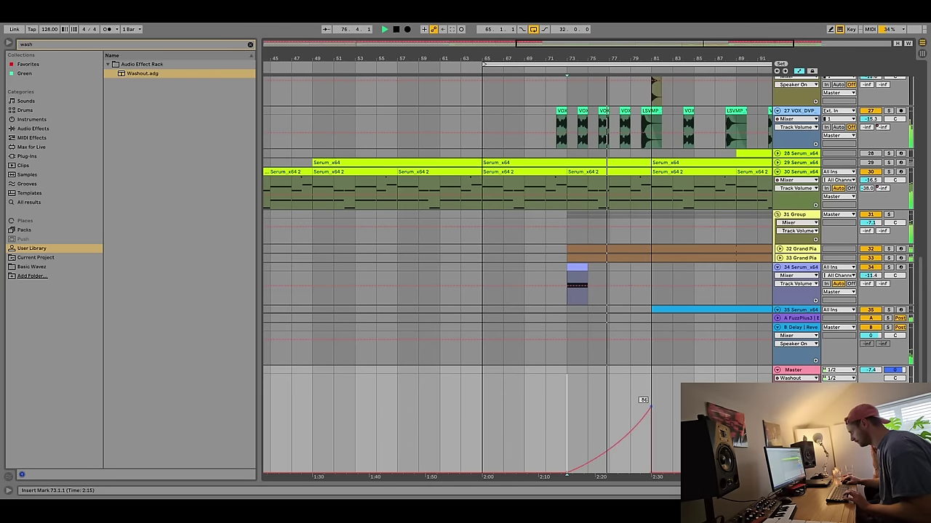
Move the Wash Out! automation peak of 86 to about bar 80.2 and curve its fall to zero at bar 81.
{"action": "scroll", "coordinate": [650, 408], "scroll_direction": "up", "scroll_amount": 5}
{"action": "right_click", "coordinate": [686, 425]}
{"action": "left_click", "coordinate": [753, 373]}
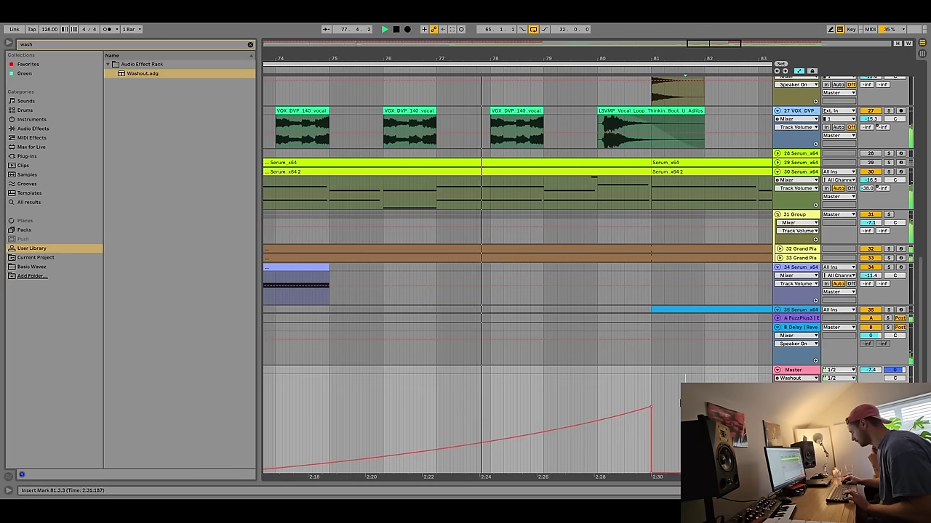
{"action": "left_click_drag", "start_coordinate": [651, 407], "coordinate": [626, 416]}
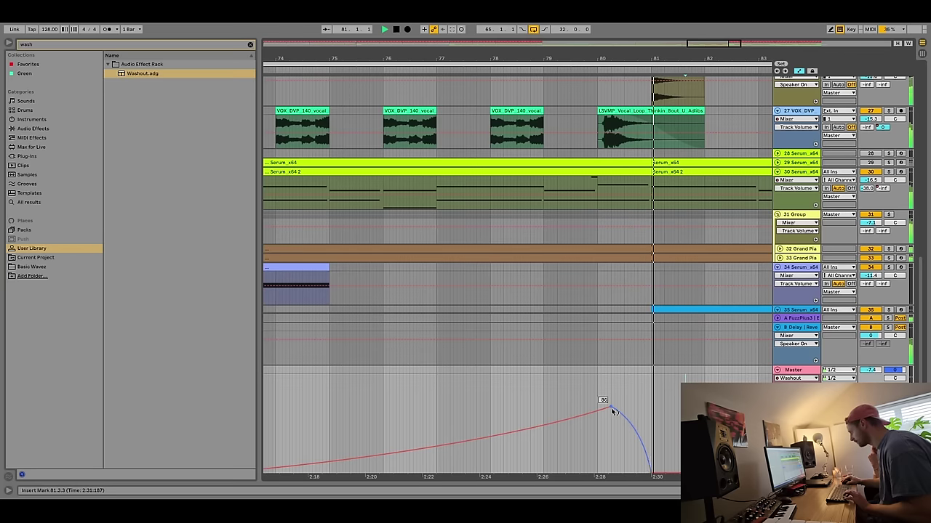
Lower the Wash Out! automation peak on the Master track and shift it to about bar 80.3 while auditioning it.
{"action": "left_click_drag", "start_coordinate": [612, 412], "coordinate": [630, 434]}
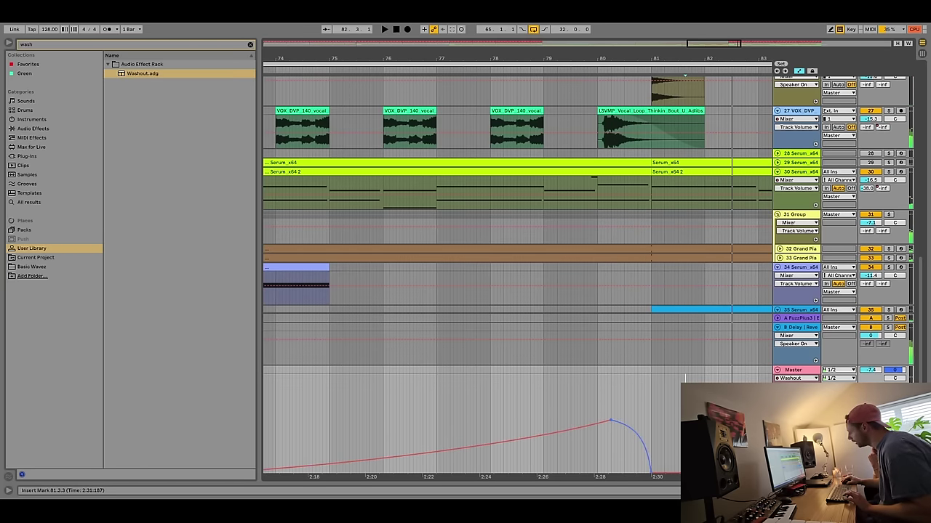
{"action": "key", "text": "space"}
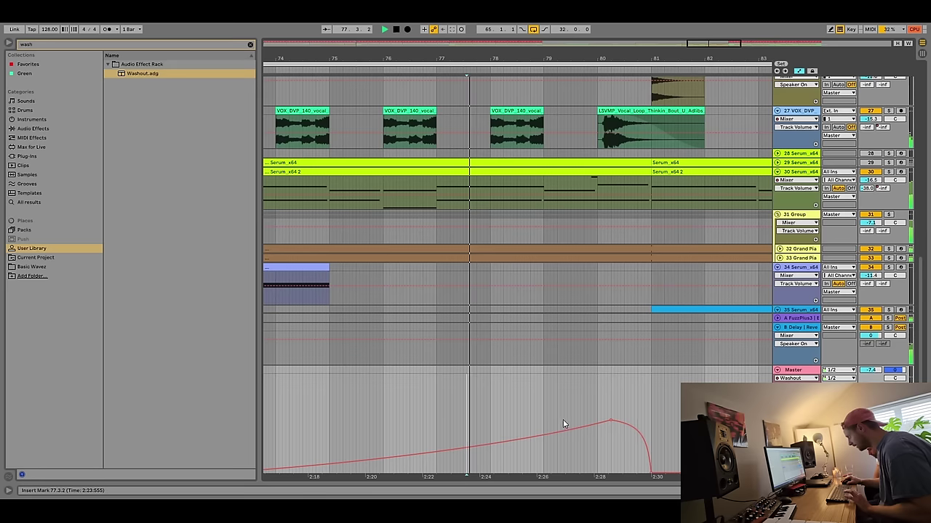
{"action": "mouse_move", "coordinate": [611, 420]}
{"action": "left_mouse_down"}
{"action": "mouse_move", "coordinate": [623, 412]}
{"action": "mouse_move", "coordinate": [614, 424]}
{"action": "mouse_move", "coordinate": [623, 428]}
{"action": "left_mouse_up"}
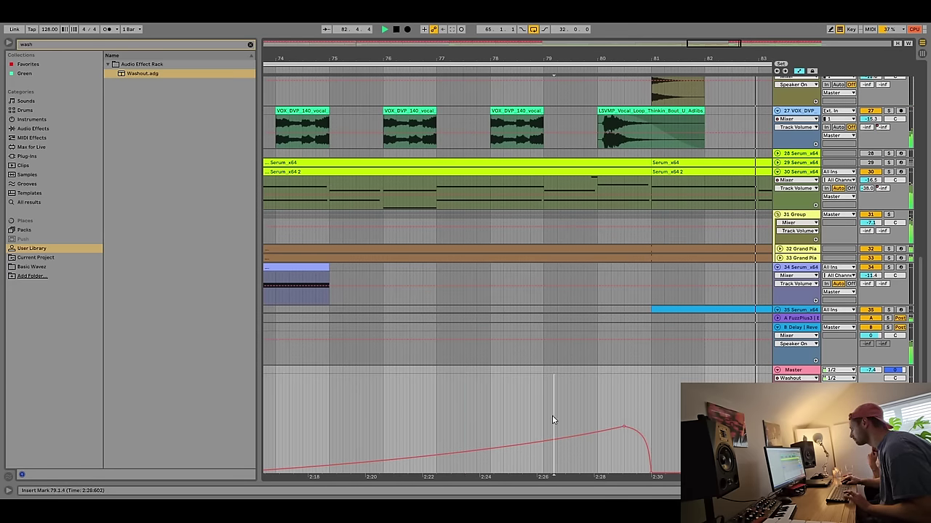
{"action": "left_click_drag", "start_coordinate": [619, 427], "coordinate": [624, 421]}
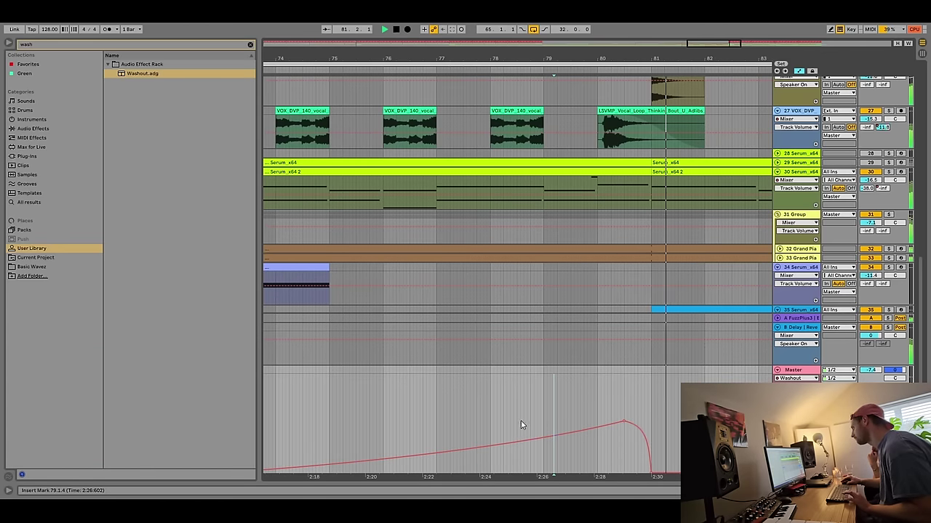
{"action": "mouse_move", "coordinate": [626, 428]}
{"action": "left_click_drag", "start_coordinate": [626, 427], "coordinate": [626, 432]}
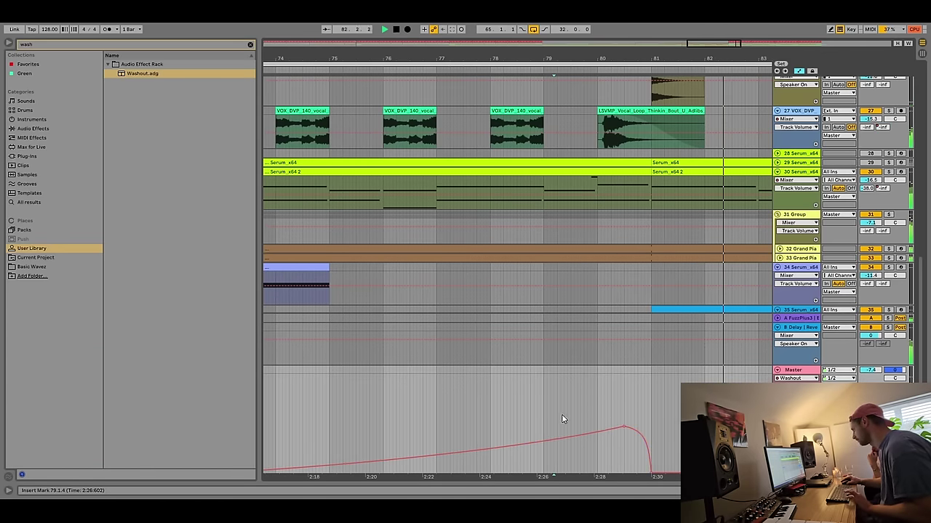
Audition the Wash Out! build-up into the bar 81 drop on the Master track.
{"action": "key", "text": "space"}
{"action": "key", "text": "space"}
{"action": "key", "text": "minus"}
{"action": "key", "text": "minus"}
{"action": "left_click_drag", "start_coordinate": [532, 447], "coordinate": [531, 455]}
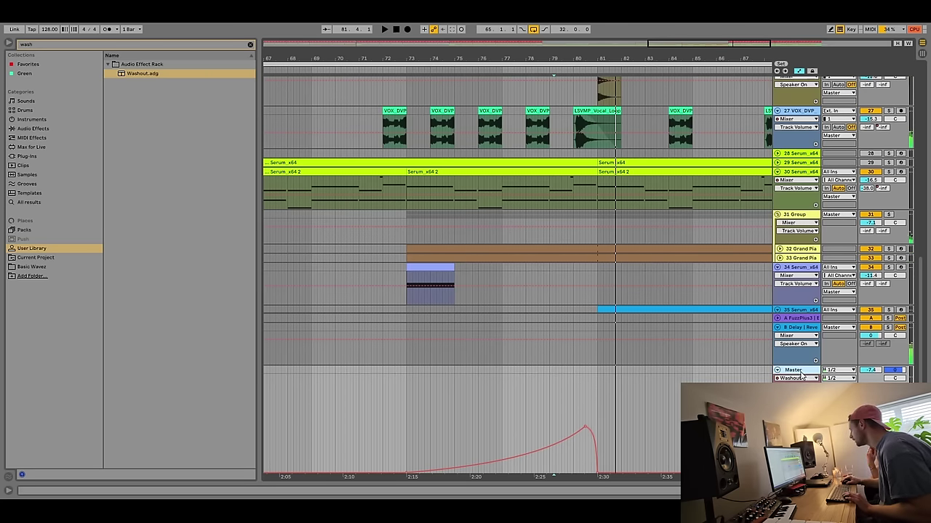
{"action": "left_click", "coordinate": [541, 408]}
{"action": "key", "text": "space"}
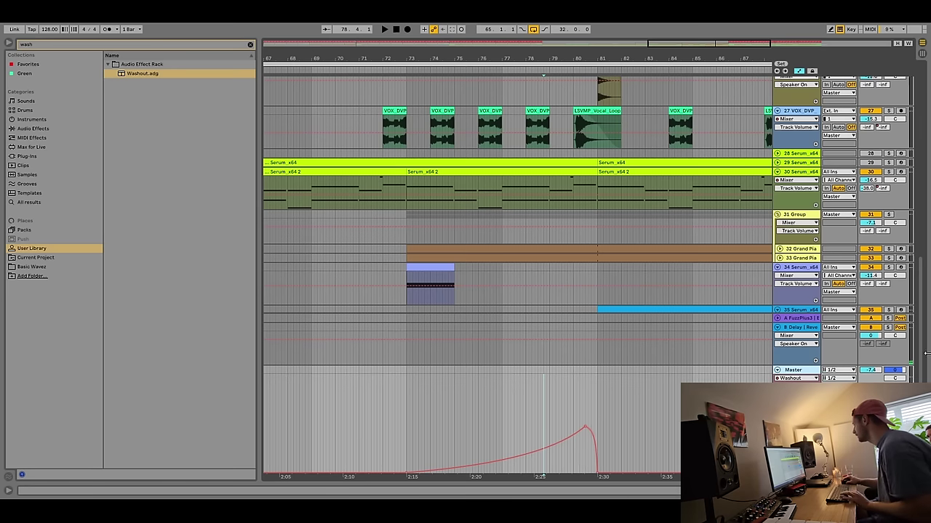
Hide the automation lanes, show the full arrangement, and start playback around bar 72.
{"action": "left_click", "coordinate": [802, 72]}
{"action": "key", "text": "w"}
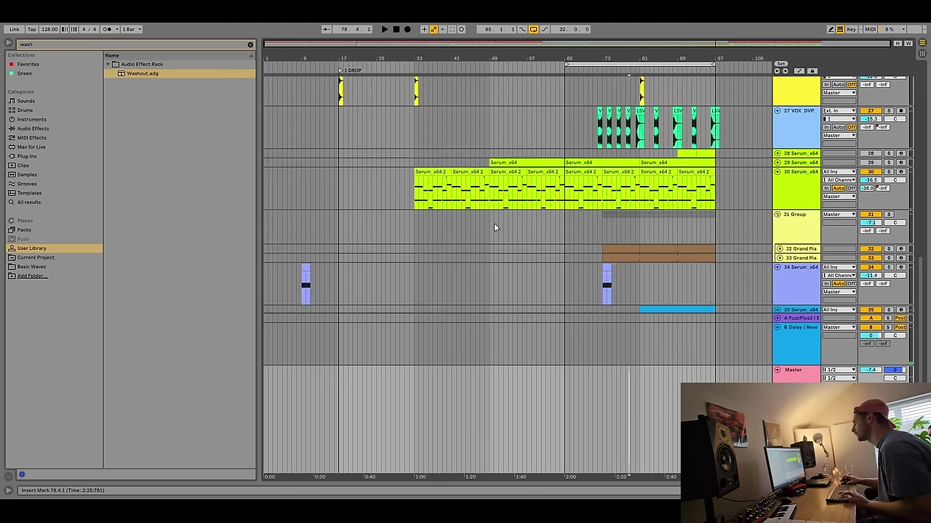
{"action": "scroll", "coordinate": [665, 333], "scroll_direction": "up", "scroll_amount": 4}
{"action": "left_click", "coordinate": [596, 170]}
{"action": "key", "text": "space"}
{"action": "scroll", "coordinate": [624, 169], "scroll_direction": "up", "scroll_amount": 6}
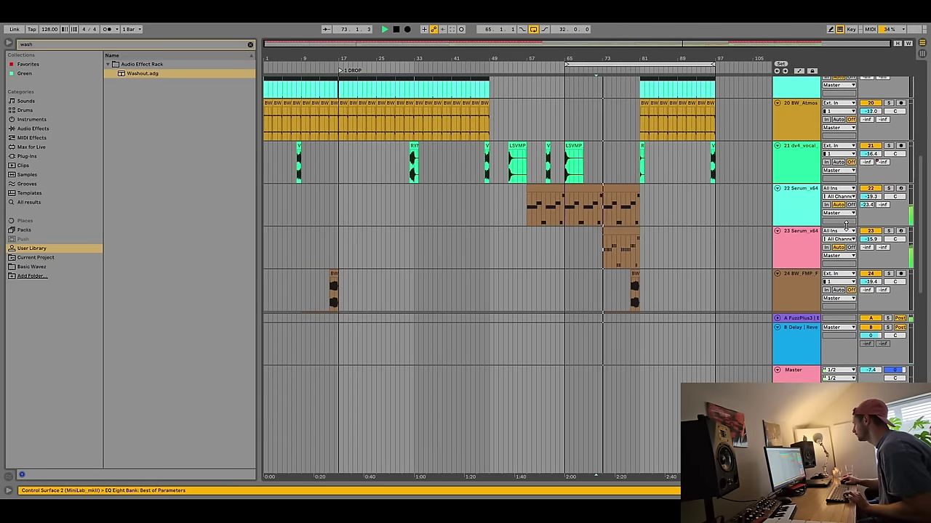
{"action": "scroll", "coordinate": [658, 233], "scroll_direction": "up", "scroll_amount": 2}
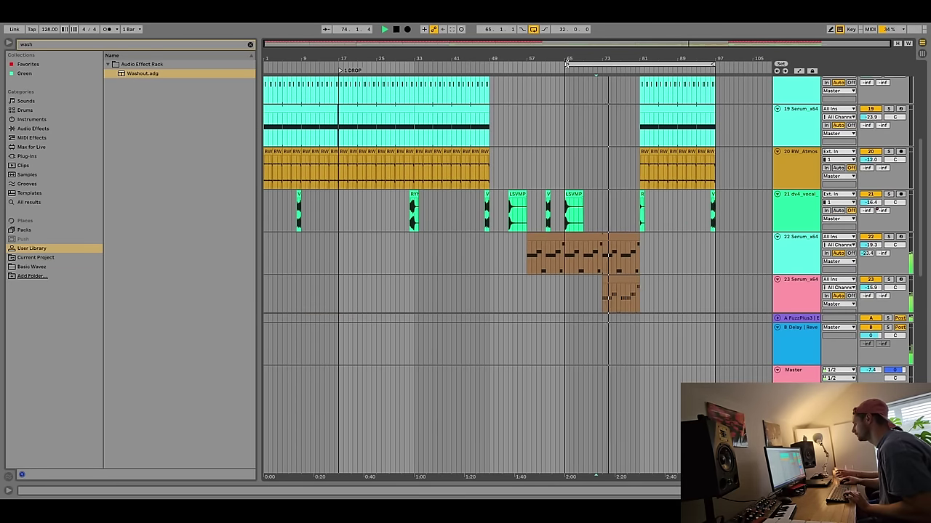
Extend the loop start back to bar 57 and look over the tracks around the bar 81 drop.
{"action": "left_click_drag", "start_coordinate": [566, 65], "coordinate": [528, 72]}
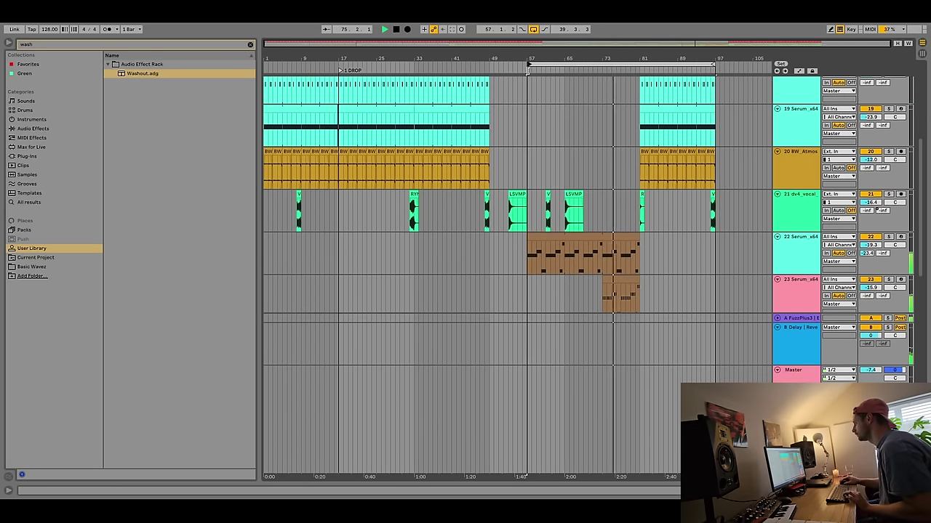
{"action": "scroll", "coordinate": [689, 268], "scroll_direction": "up", "scroll_amount": 2}
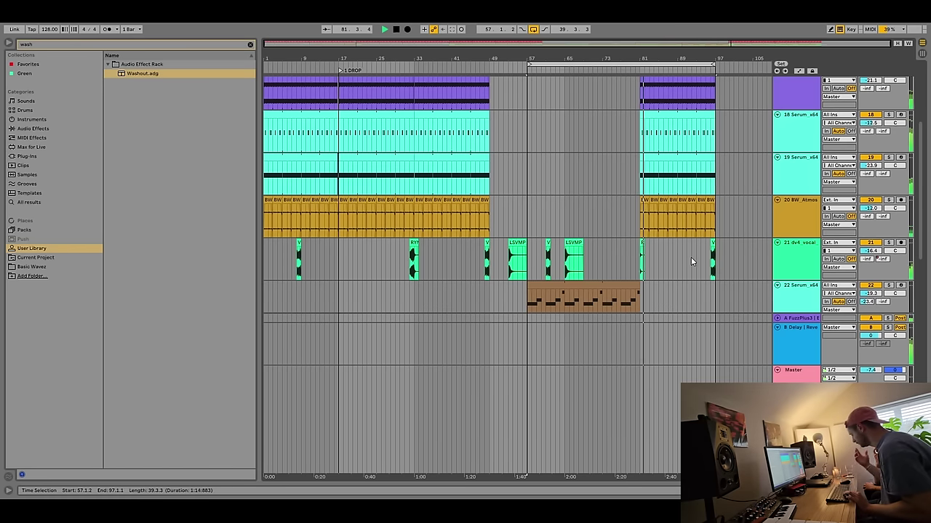
{"action": "scroll", "coordinate": [617, 212], "scroll_direction": "down", "scroll_amount": 5}
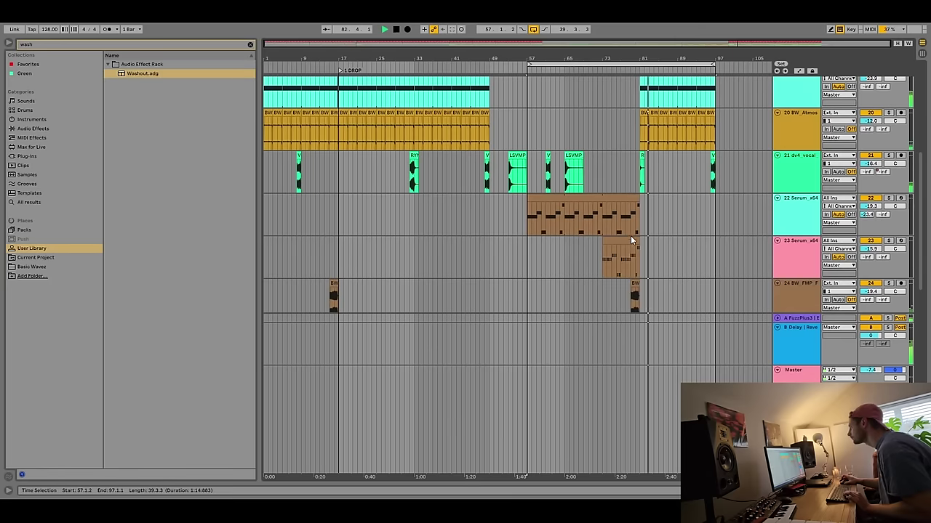
{"action": "scroll", "coordinate": [662, 189], "scroll_direction": "down", "scroll_amount": 5}
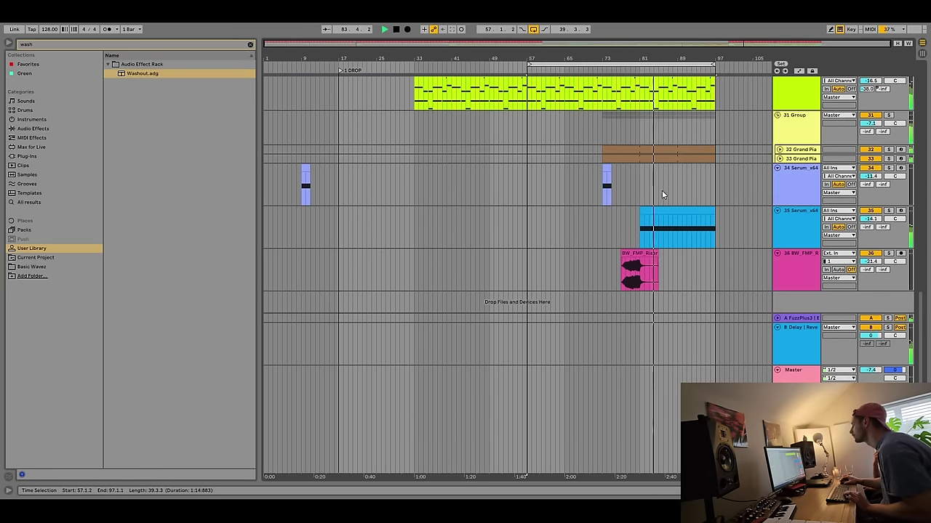
{"action": "scroll", "coordinate": [659, 190], "scroll_direction": "up", "scroll_amount": 3}
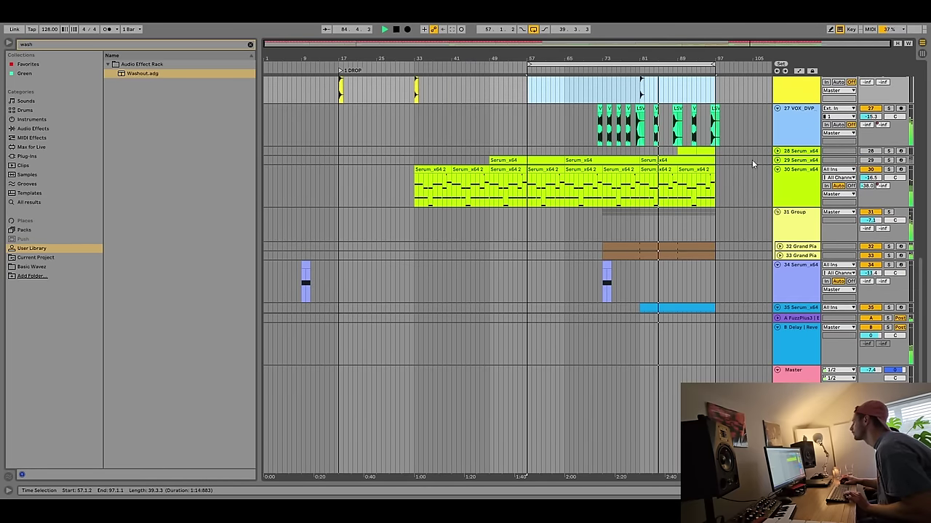
{"action": "scroll", "coordinate": [751, 159], "scroll_direction": "up", "scroll_amount": 3}
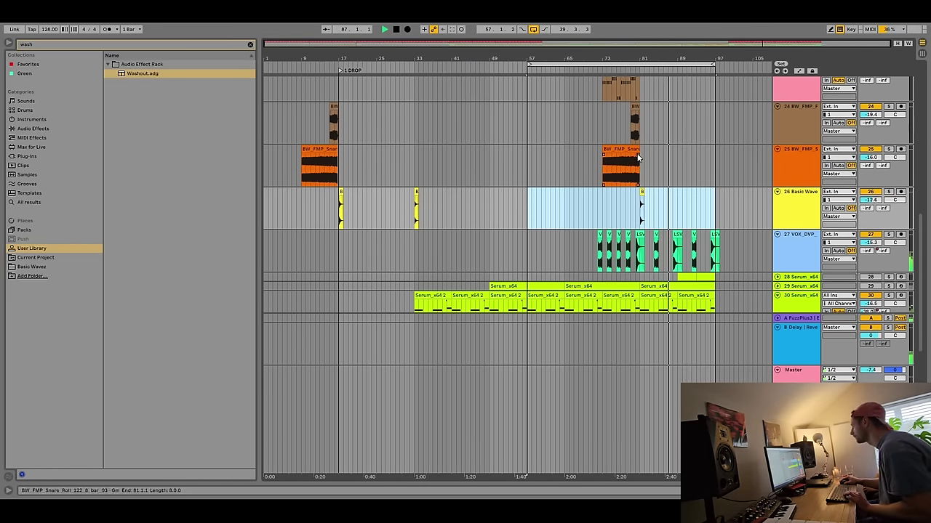
{"action": "scroll", "coordinate": [709, 177], "scroll_direction": "up", "scroll_amount": 3}
{"action": "scroll", "coordinate": [709, 176], "scroll_direction": "up", "scroll_amount": 6}
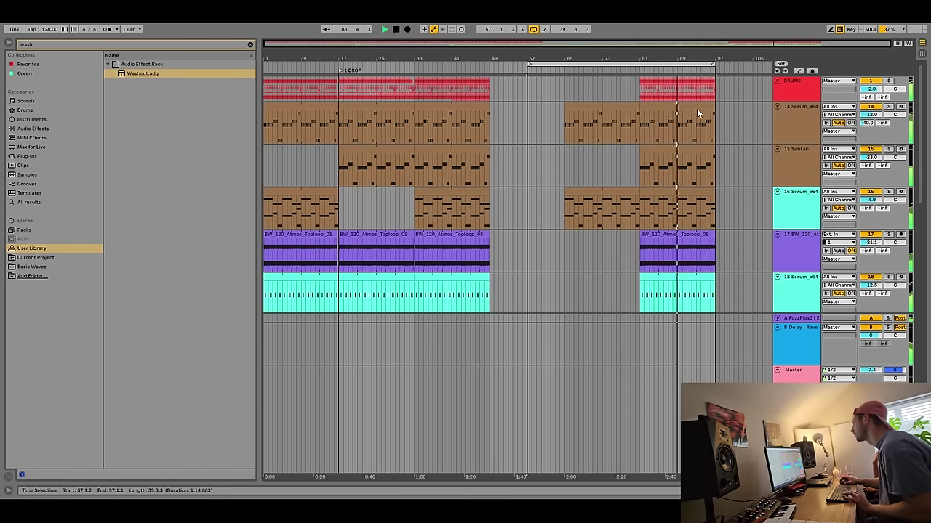
Unfold the DRUMS group and extend the loop end to about bar 104.
{"action": "left_click", "coordinate": [777, 82]}
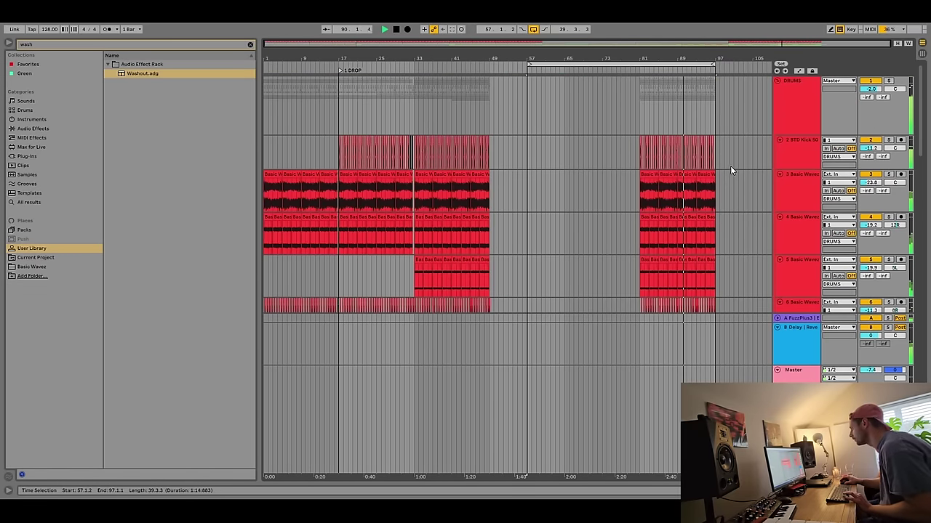
{"action": "left_click_drag", "start_coordinate": [714, 64], "coordinate": [745, 64]}
{"action": "right_click", "coordinate": [735, 118]}
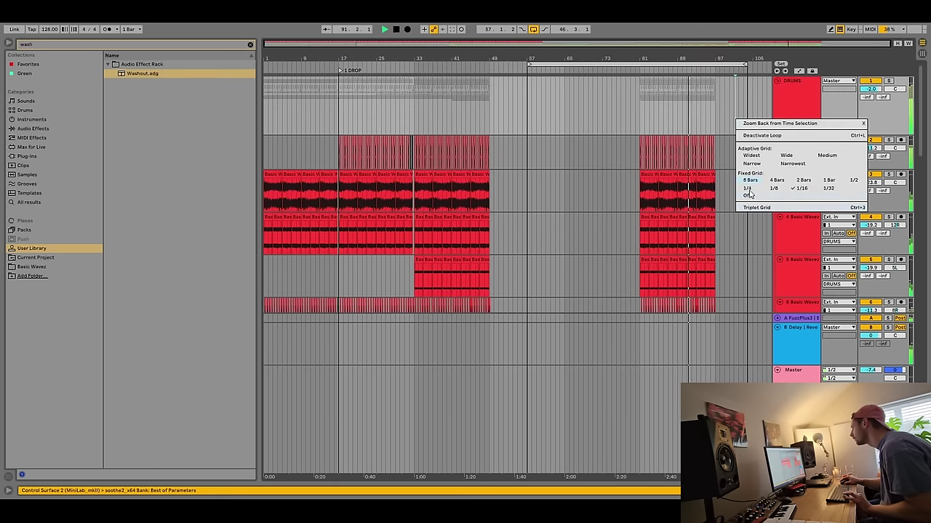
{"action": "left_click", "coordinate": [722, 186]}
{"action": "scroll", "coordinate": [721, 190], "scroll_direction": "down", "scroll_amount": 1}
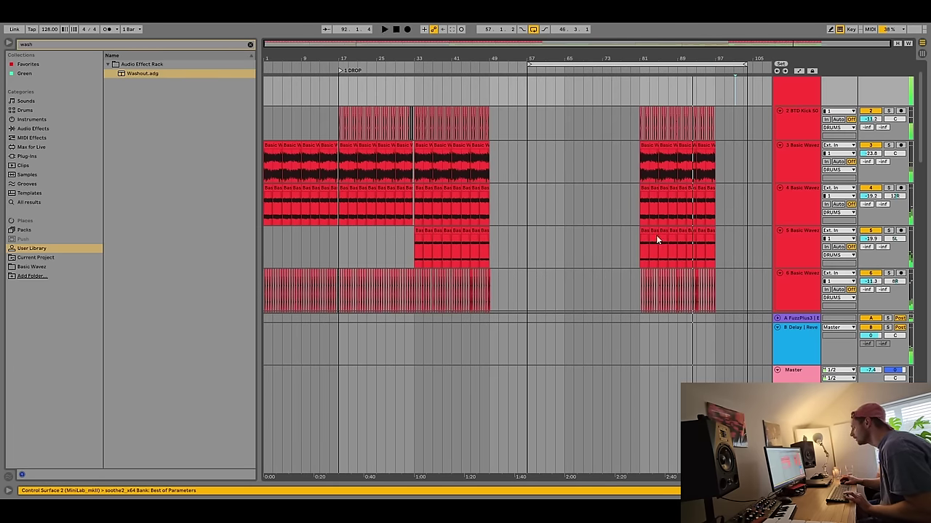
Select bars 81 to 97 across all tracks and duplicate them to start at bar 97.
{"action": "scroll", "coordinate": [657, 237], "scroll_direction": "down", "scroll_amount": 10}
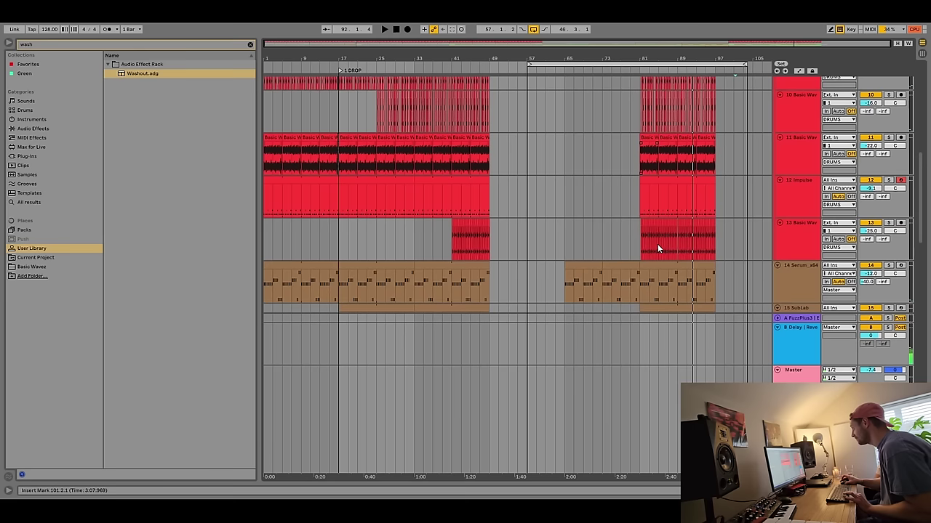
{"action": "left_click_drag", "start_coordinate": [639, 250], "coordinate": [713, 134]}
{"action": "scroll", "coordinate": [709, 146], "scroll_direction": "up", "scroll_amount": 2}
{"action": "left_click_drag", "start_coordinate": [637, 298], "coordinate": [715, 24]}
{"action": "scroll", "coordinate": [711, 115], "scroll_direction": "up", "scroll_amount": 2}
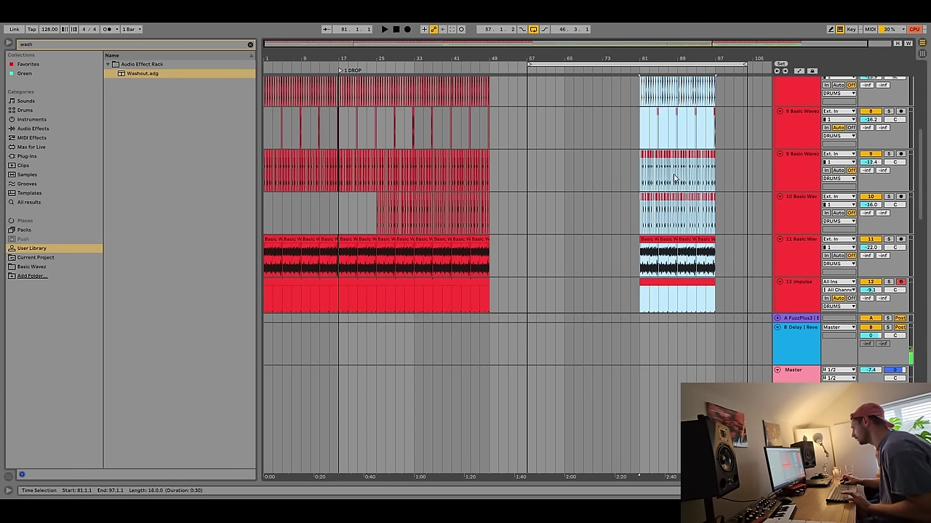
{"action": "scroll", "coordinate": [674, 178], "scroll_direction": "down", "scroll_amount": 20}
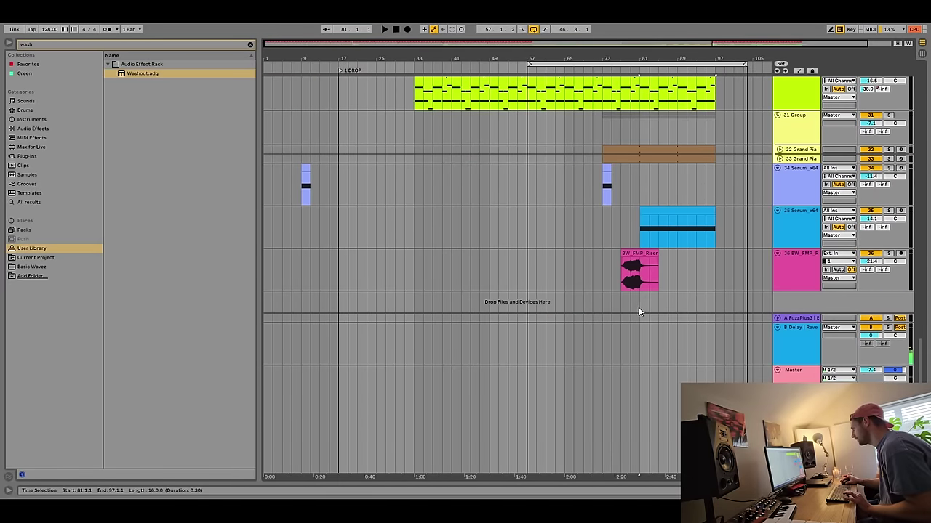
{"action": "left_click_drag", "start_coordinate": [639, 313], "coordinate": [725, 76]}
{"action": "scroll", "coordinate": [654, 218], "scroll_direction": "up", "scroll_amount": 6}
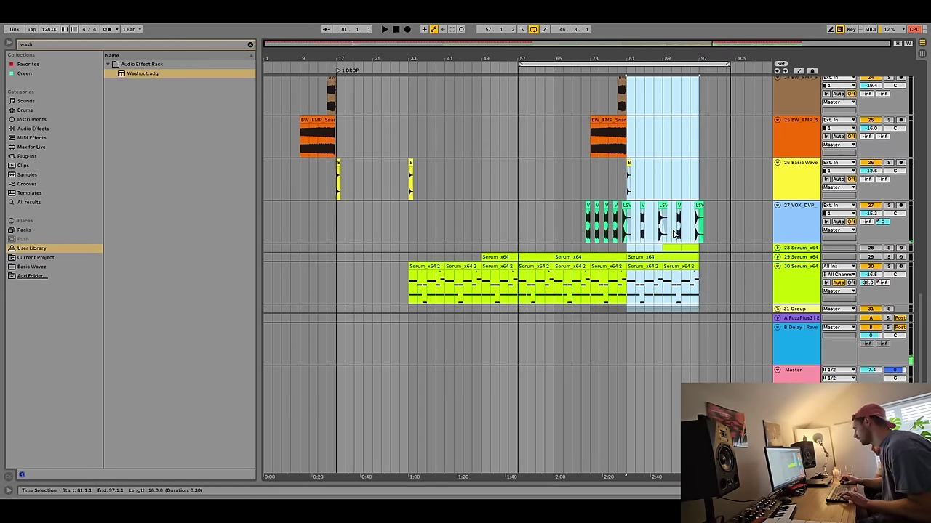
{"action": "key", "text": "ctrl+d"}
Extend the loop end to bar 115 to take in the duplicated section.
{"action": "scroll", "coordinate": [716, 235], "scroll_direction": "up", "scroll_amount": 3}
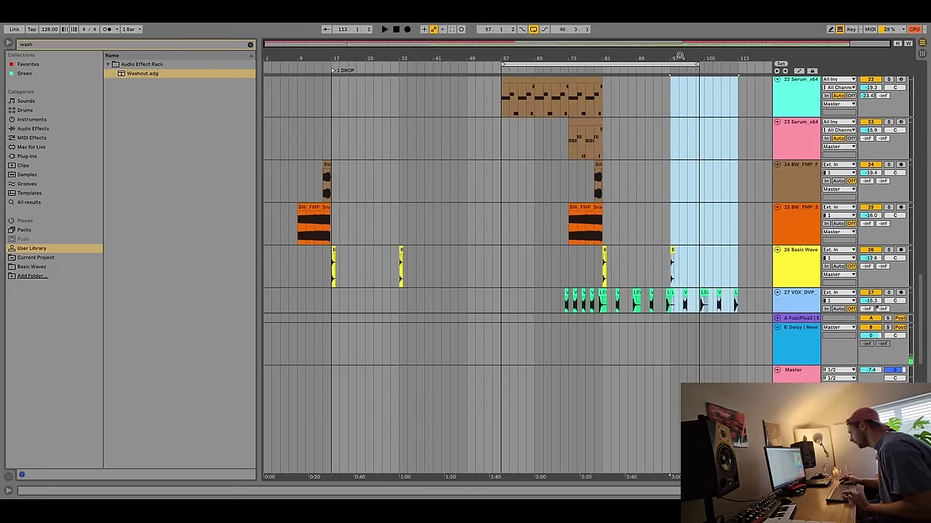
{"action": "left_click_drag", "start_coordinate": [697, 66], "coordinate": [746, 66]}
{"action": "scroll", "coordinate": [690, 153], "scroll_direction": "up", "scroll_amount": 6}
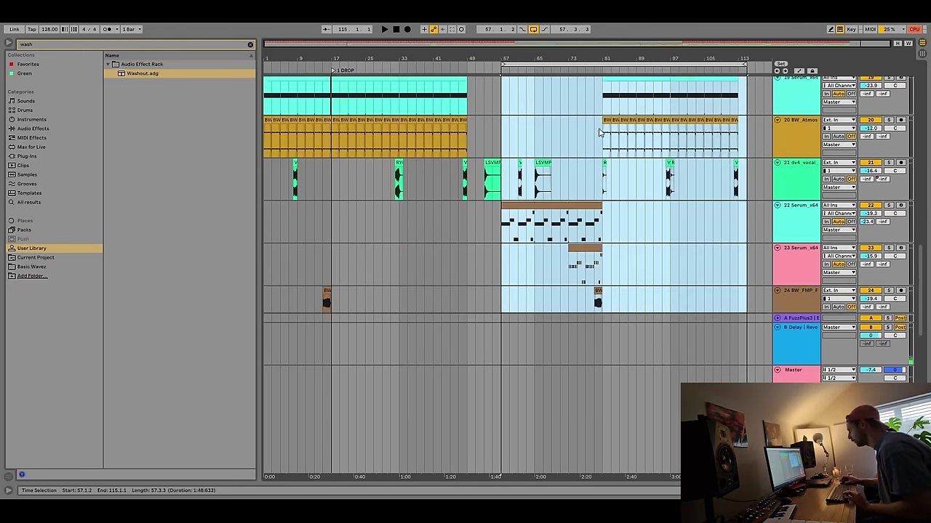
{"action": "scroll", "coordinate": [507, 153], "scroll_direction": "up", "scroll_amount": 10}
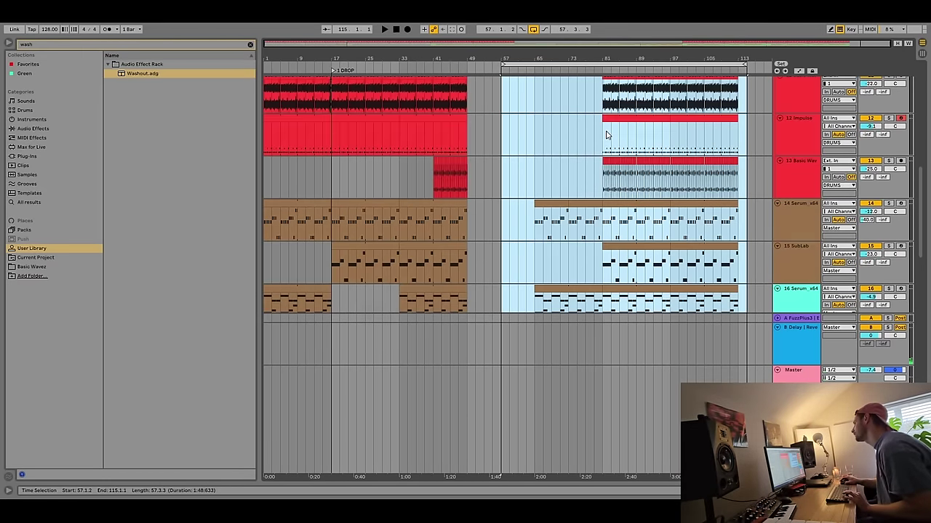
{"action": "scroll", "coordinate": [589, 124], "scroll_direction": "up", "scroll_amount": 8}
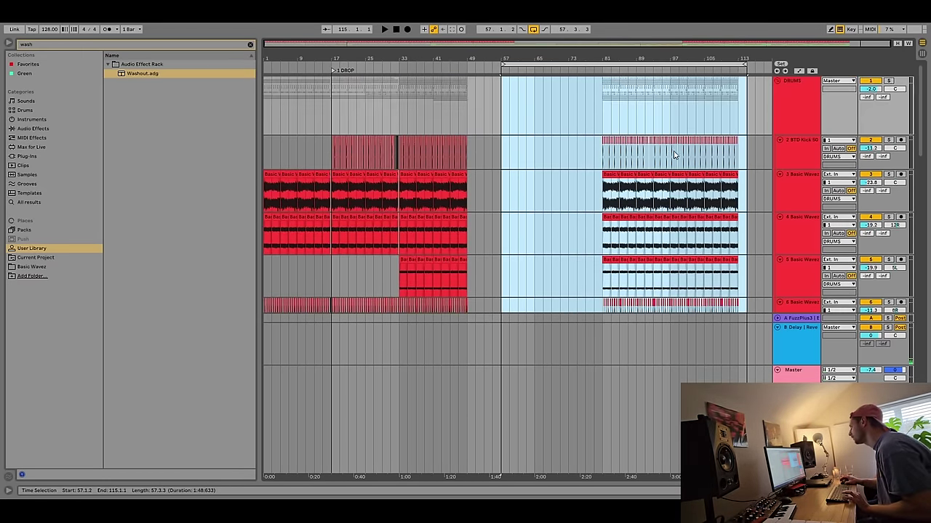
{"action": "scroll", "coordinate": [701, 175], "scroll_direction": "up", "scroll_amount": 2}
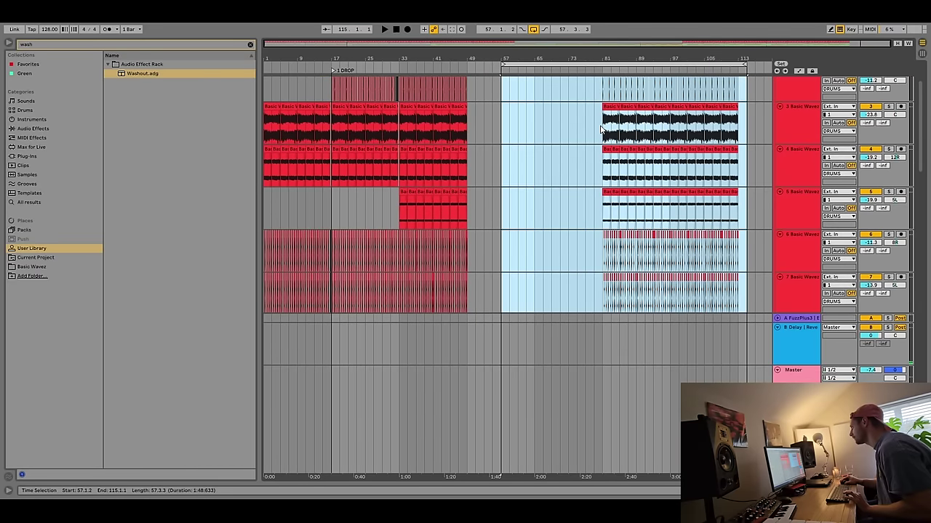
Select bars 81 to 97 on drum track 3 and play from bar 81.
{"action": "left_click_drag", "start_coordinate": [600, 129], "coordinate": [661, 134]}
{"action": "key", "text": "space"}
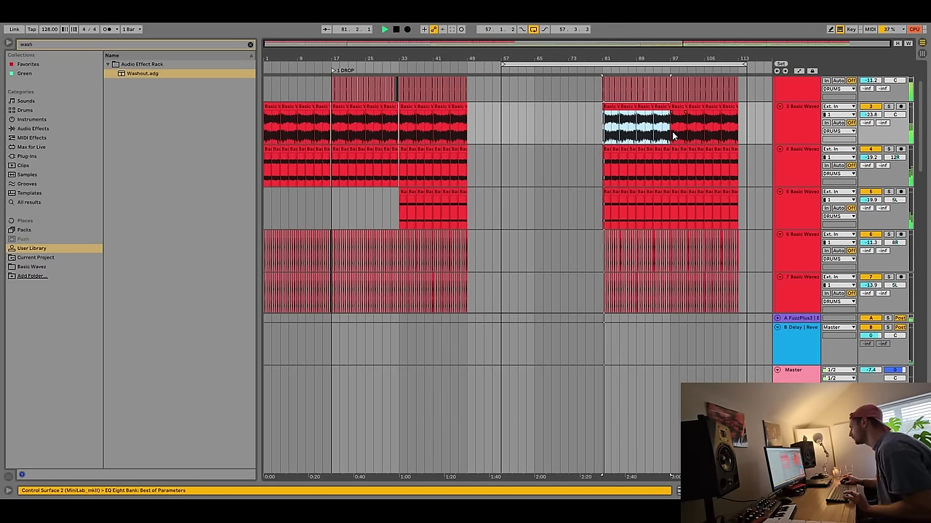
{"action": "scroll", "coordinate": [739, 139], "scroll_direction": "up", "scroll_amount": 1}
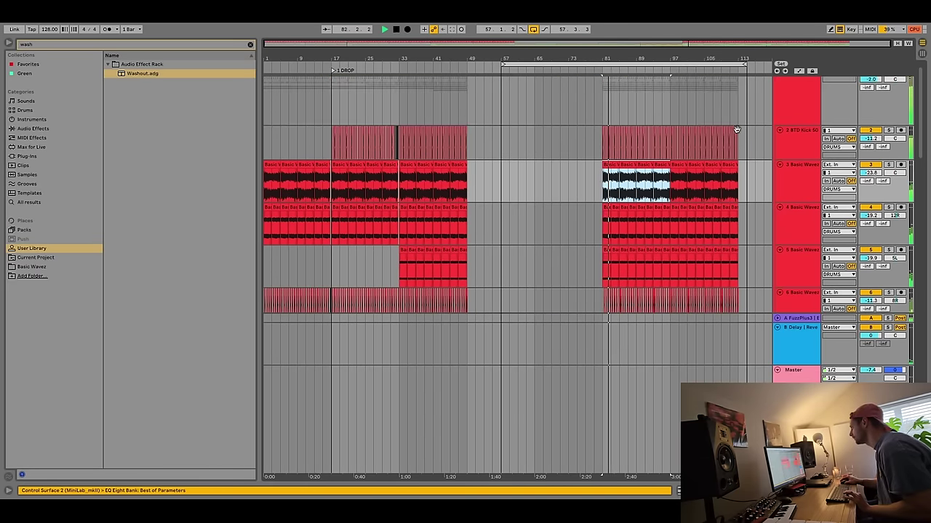
{"action": "scroll", "coordinate": [738, 182], "scroll_direction": "up", "scroll_amount": 1}
Deactivate the clips in bars 97 to 105 on drum tracks 3, 4 and 5.
{"action": "left_click_drag", "start_coordinate": [738, 215], "coordinate": [670, 155]}
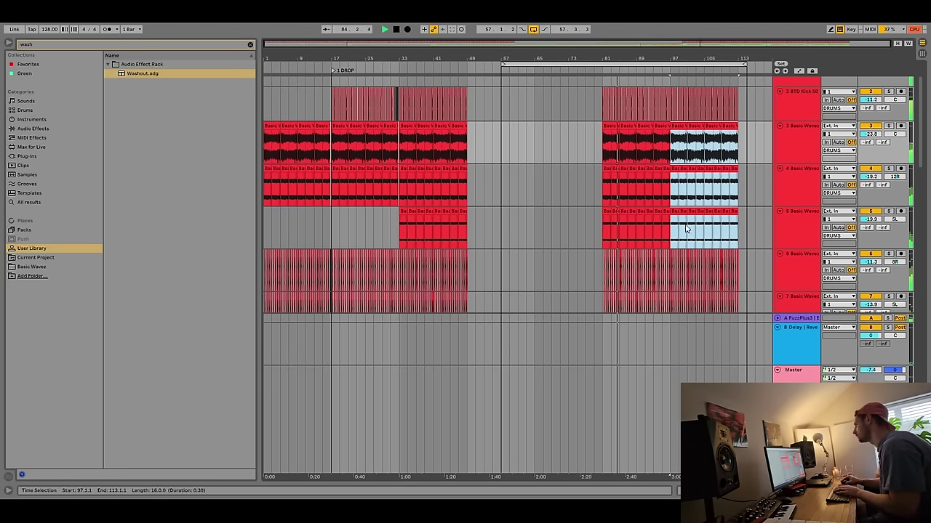
{"action": "left_click_drag", "start_coordinate": [673, 236], "coordinate": [694, 161]}
{"action": "scroll", "coordinate": [703, 157], "scroll_direction": "down", "scroll_amount": 6}
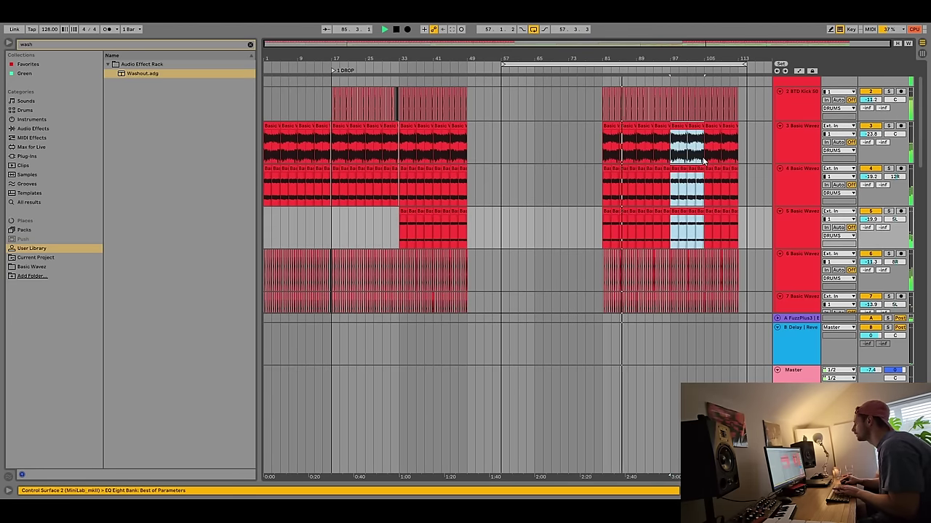
{"action": "scroll", "coordinate": [674, 267], "scroll_direction": "down", "scroll_amount": 2}
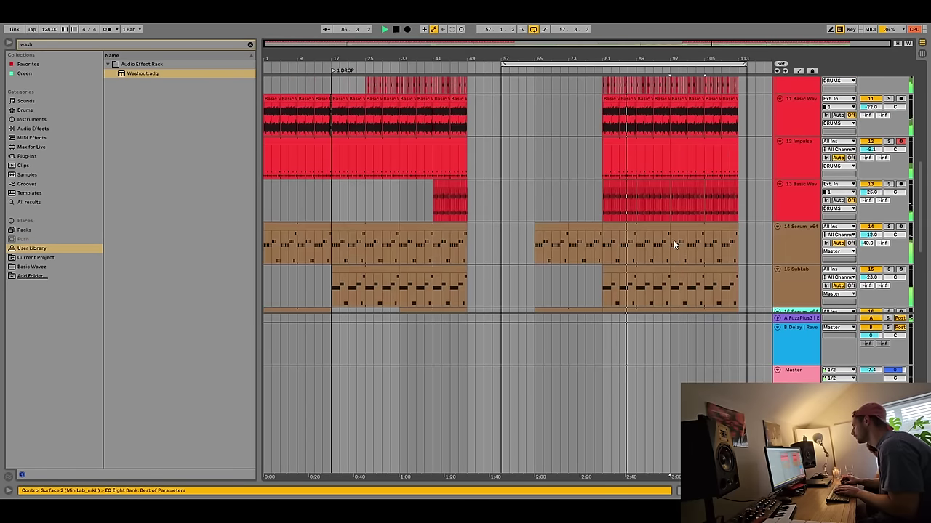
Deactivate the clips in bars 97 to 105 on drum tracks 6 through 12.
{"action": "left_click_drag", "start_coordinate": [670, 179], "coordinate": [703, 99]}
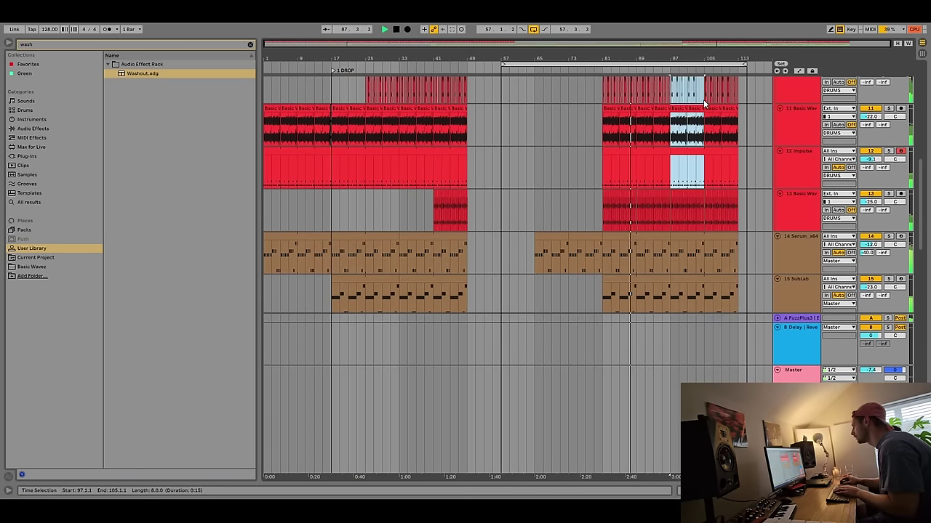
{"action": "scroll", "coordinate": [682, 181], "scroll_direction": "up", "scroll_amount": 4}
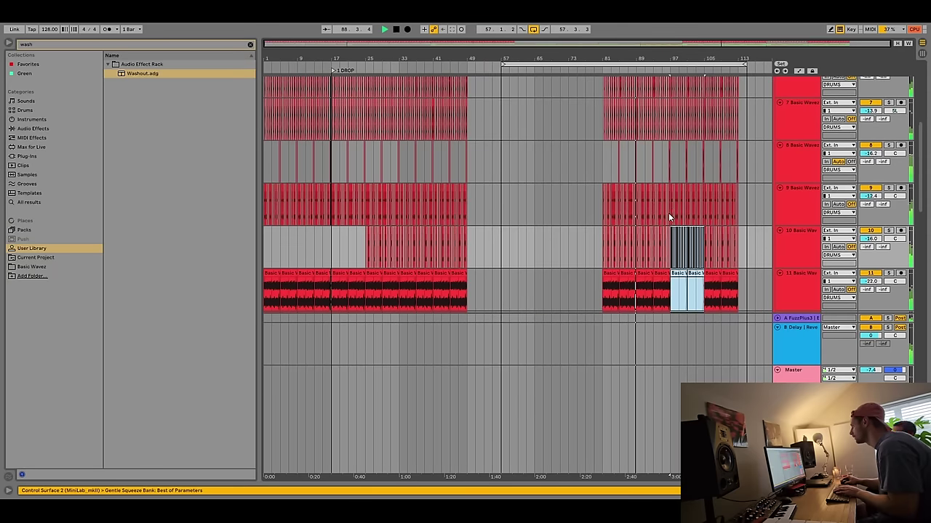
{"action": "left_click_drag", "start_coordinate": [669, 215], "coordinate": [706, 95]}
{"action": "scroll", "coordinate": [700, 130], "scroll_direction": "up", "scroll_amount": 2}
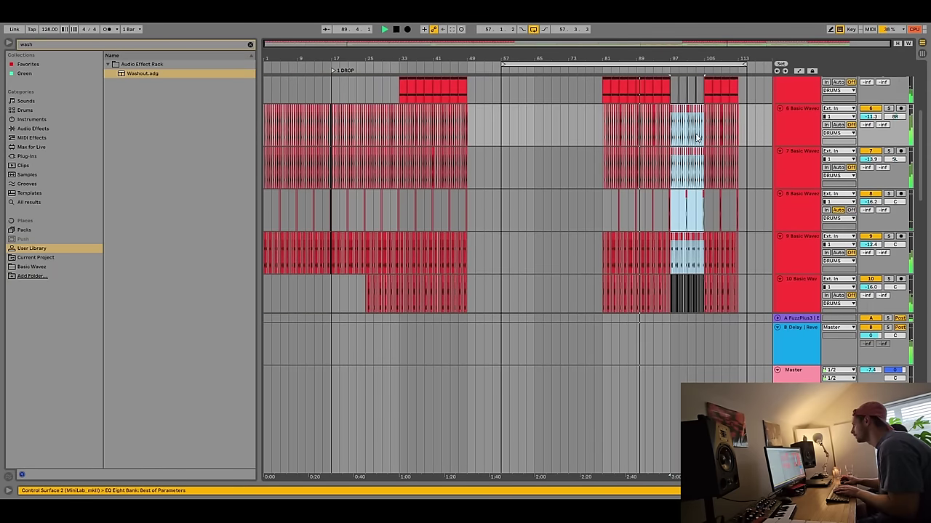
{"action": "key", "text": "0"}
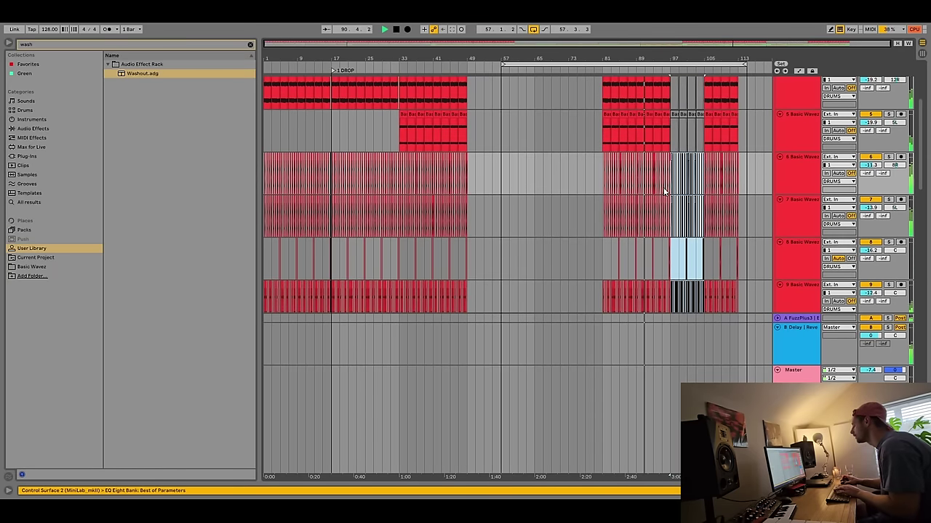
Mute drum track 13 during playback of the stripped-back section.
{"action": "scroll", "coordinate": [664, 190], "scroll_direction": "down", "scroll_amount": 7}
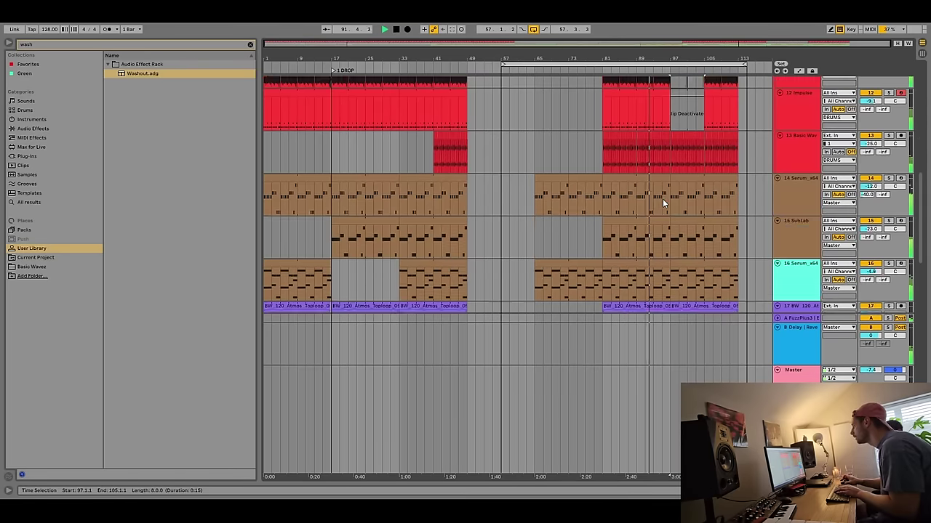
{"action": "scroll", "coordinate": [661, 207], "scroll_direction": "up", "scroll_amount": 3}
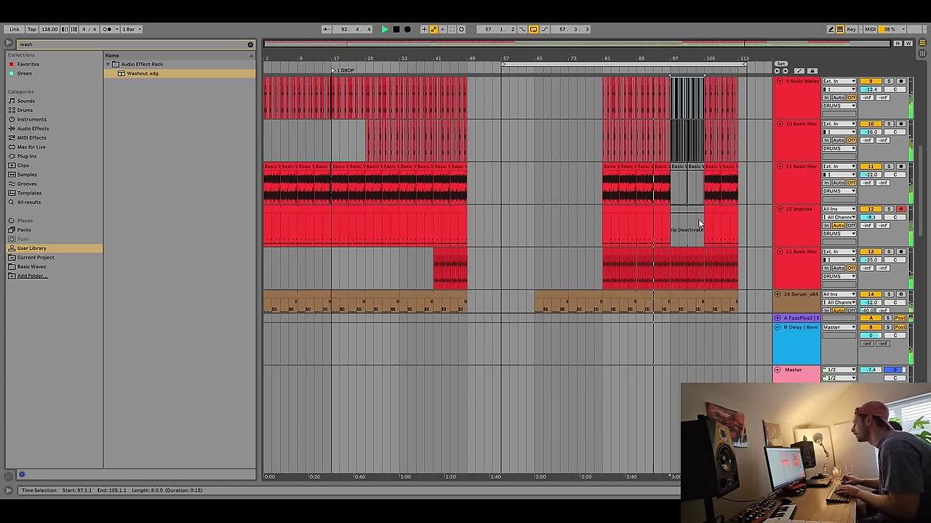
{"action": "scroll", "coordinate": [676, 226], "scroll_direction": "down", "scroll_amount": 2}
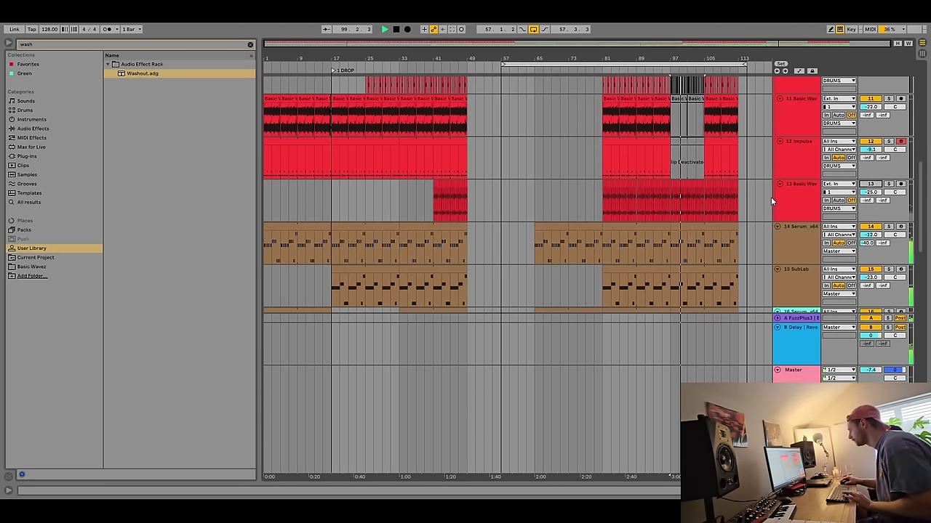
{"action": "scroll", "coordinate": [708, 166], "scroll_direction": "up", "scroll_amount": 2}
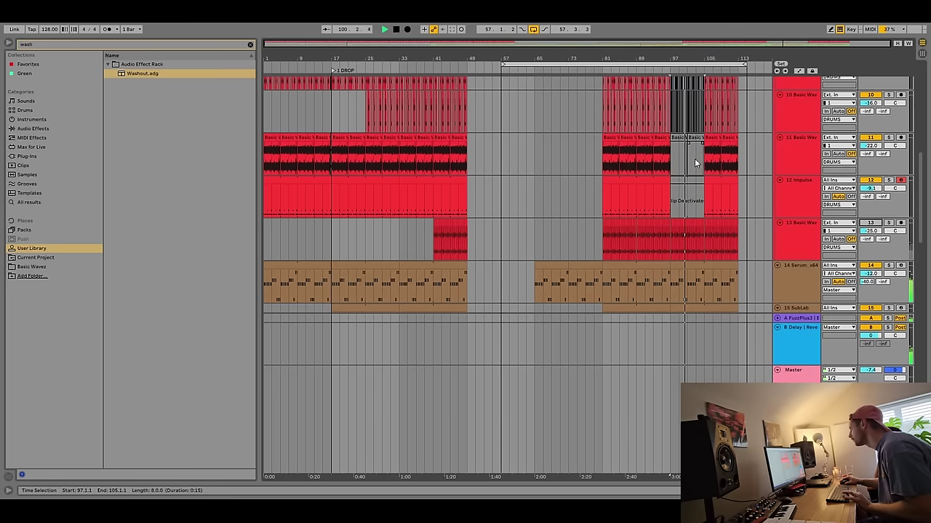
{"action": "scroll", "coordinate": [699, 153], "scroll_direction": "down", "scroll_amount": 5}
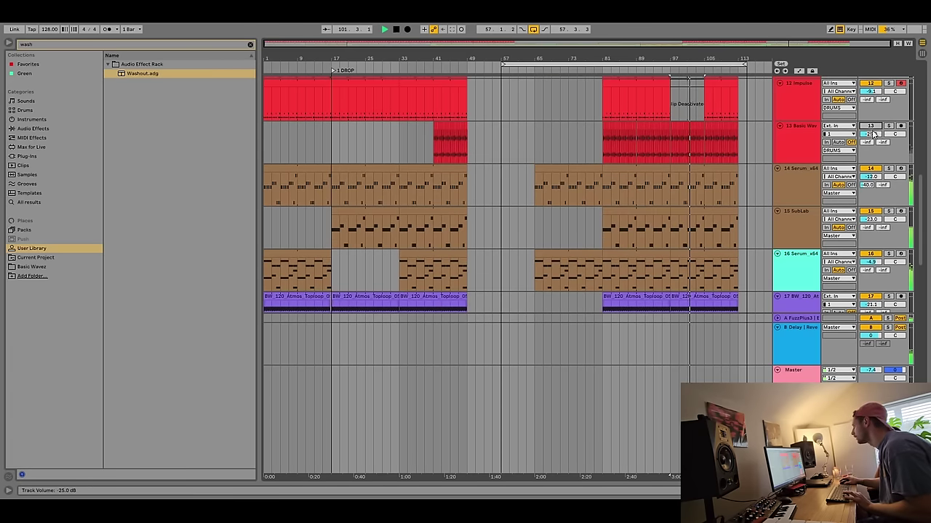
Deactivate the kick clips on track 2 from 103.4.1 to 105.1.1.
{"action": "scroll", "coordinate": [720, 166], "scroll_direction": "up", "scroll_amount": 4}
{"action": "scroll", "coordinate": [714, 166], "scroll_direction": "up", "scroll_amount": 17}
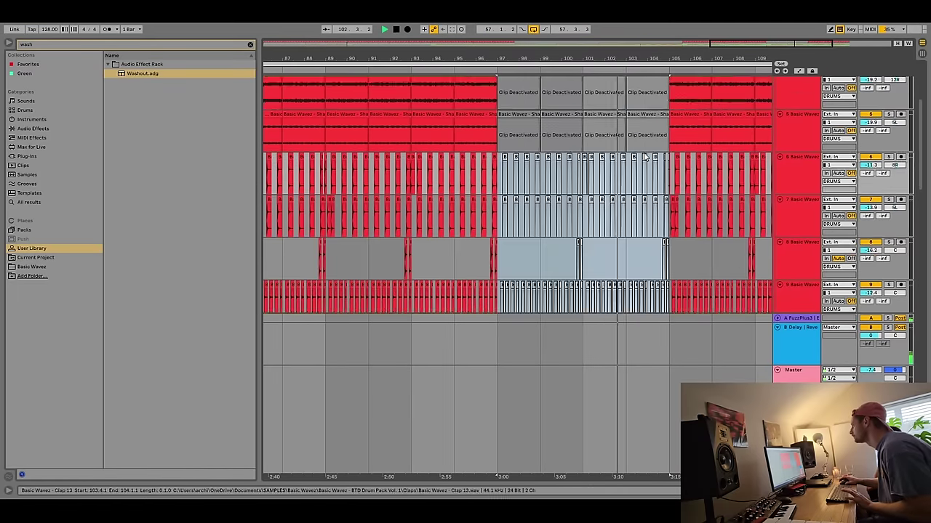
{"action": "scroll", "coordinate": [654, 146], "scroll_direction": "up", "scroll_amount": 8}
{"action": "left_click_drag", "start_coordinate": [664, 157], "coordinate": [642, 161]}
{"action": "scroll", "coordinate": [672, 160], "scroll_direction": "down", "scroll_amount": 5}
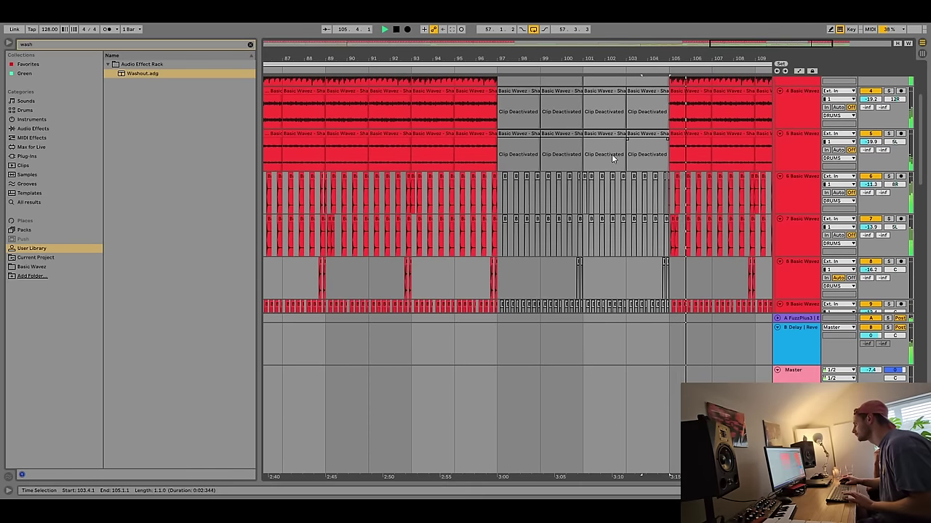
Stop playback and place the insert marker at bar 105 on the kick track.
{"action": "scroll", "coordinate": [613, 161], "scroll_direction": "down", "scroll_amount": 10}
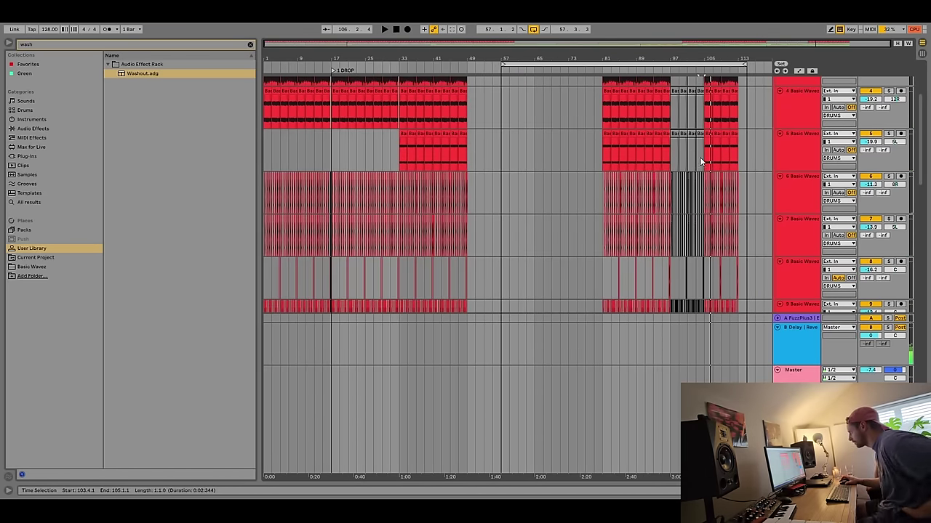
{"action": "scroll", "coordinate": [688, 181], "scroll_direction": "up", "scroll_amount": 3}
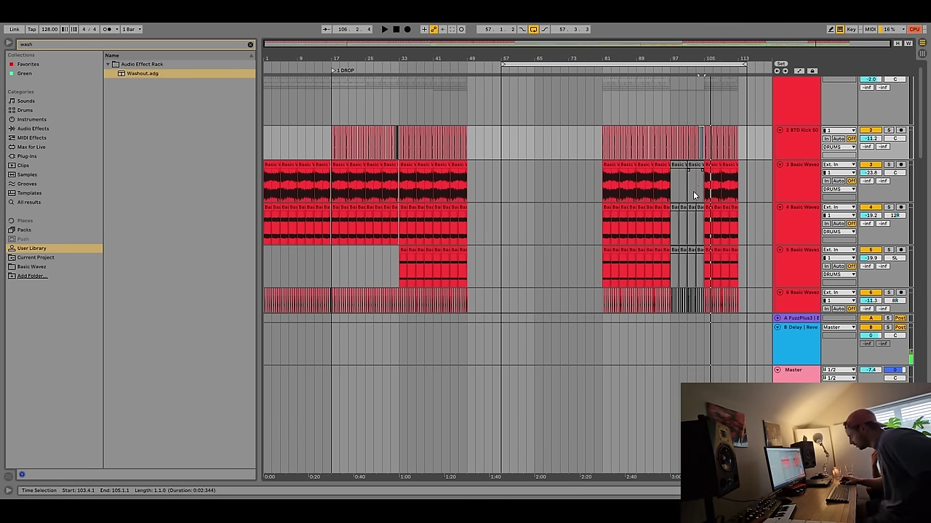
{"action": "scroll", "coordinate": [692, 192], "scroll_direction": "up", "scroll_amount": 1}
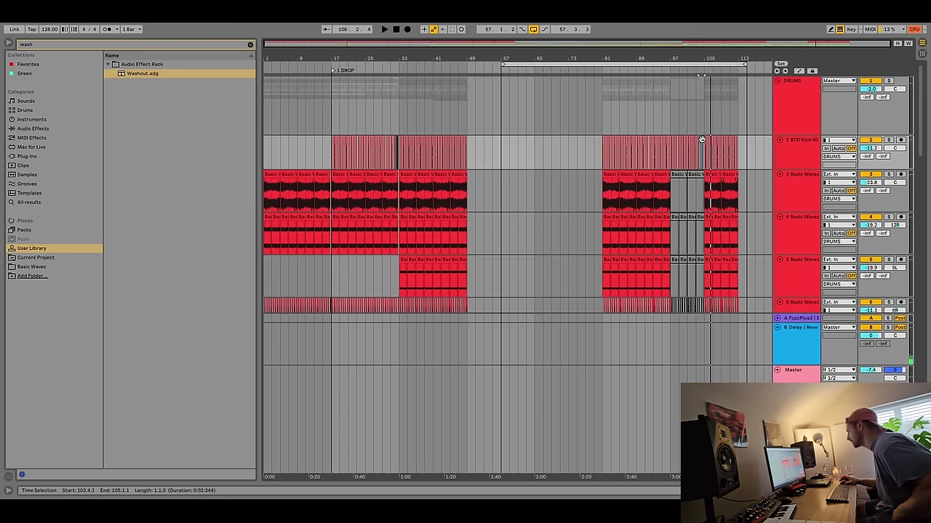
{"action": "scroll", "coordinate": [697, 153], "scroll_direction": "down", "scroll_amount": 4}
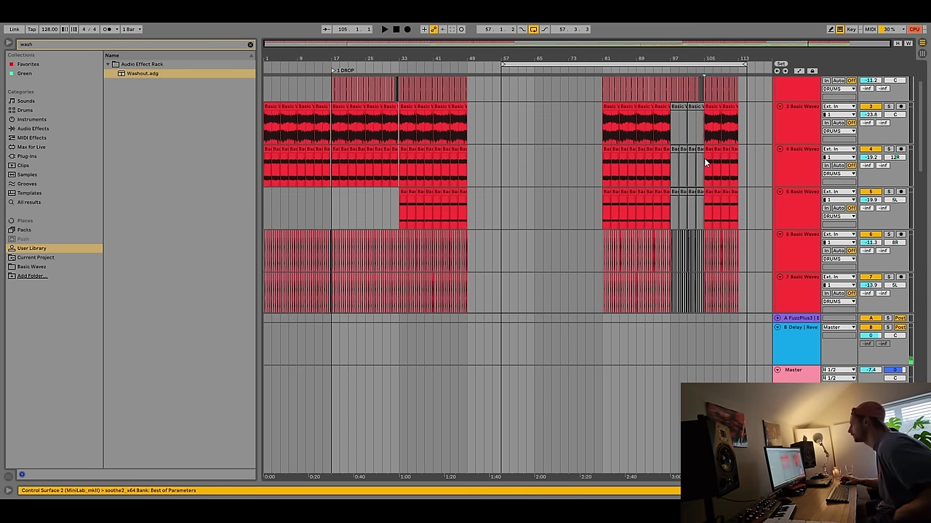
{"action": "scroll", "coordinate": [709, 170], "scroll_direction": "down", "scroll_amount": 3}
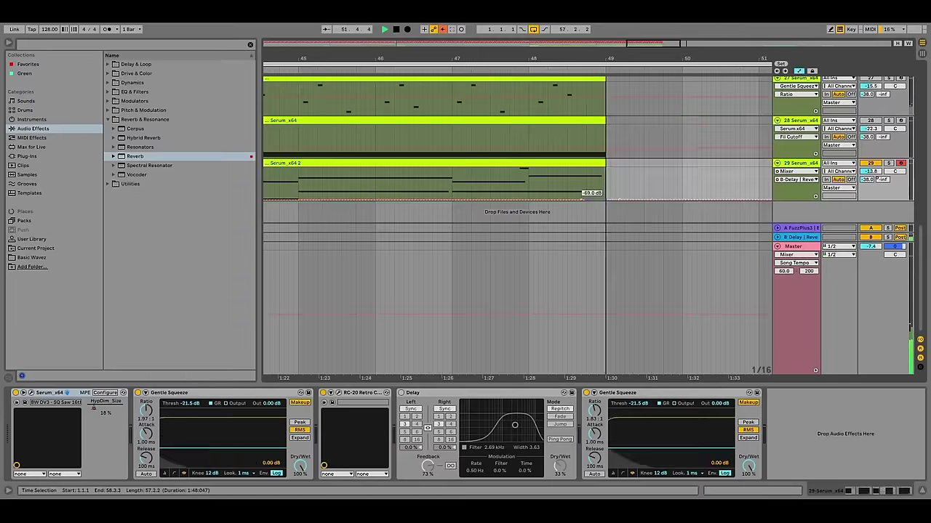
Show the Serum HypDim Size automation on track 29 and toggle playback.
{"action": "left_click", "coordinate": [789, 171]}
{"action": "left_click", "coordinate": [792, 185]}
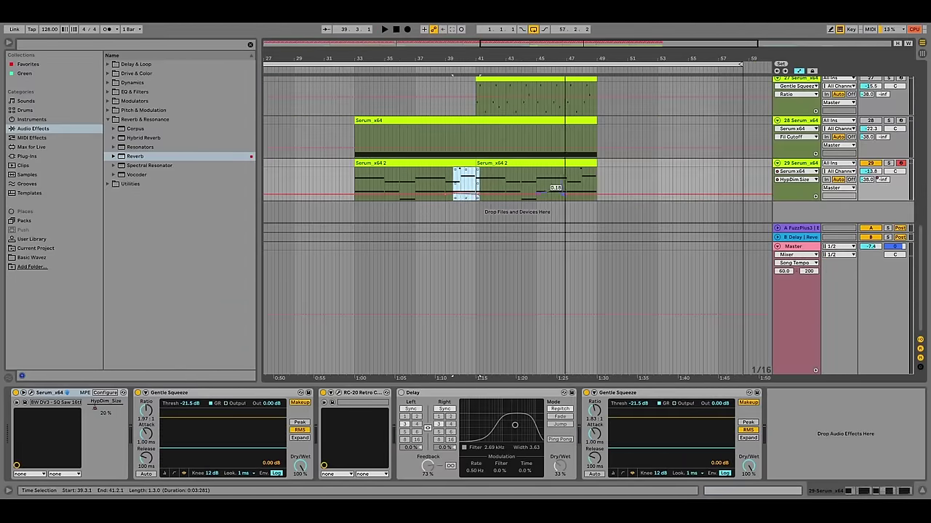
{"action": "key", "text": "space"}
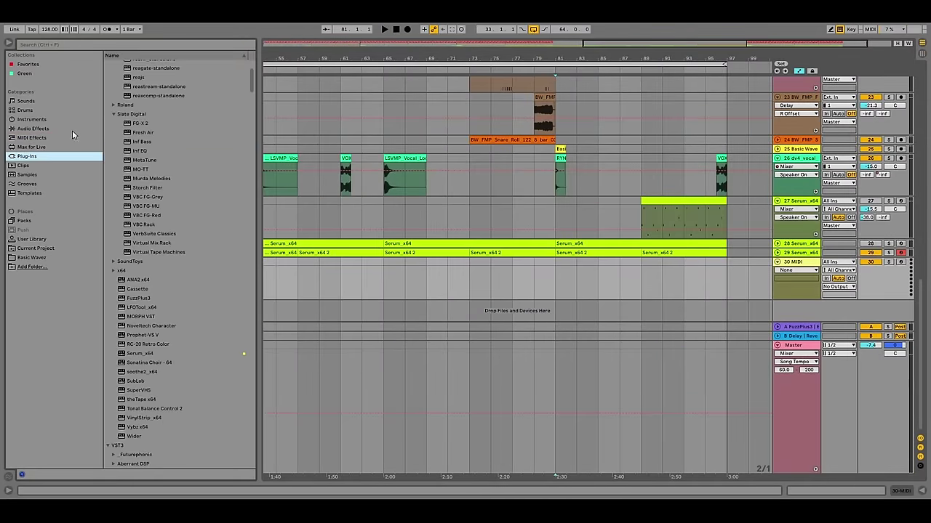
Show the Instruments category in the browser for the new MIDI track 30.
{"action": "left_click", "coordinate": [32, 119]}
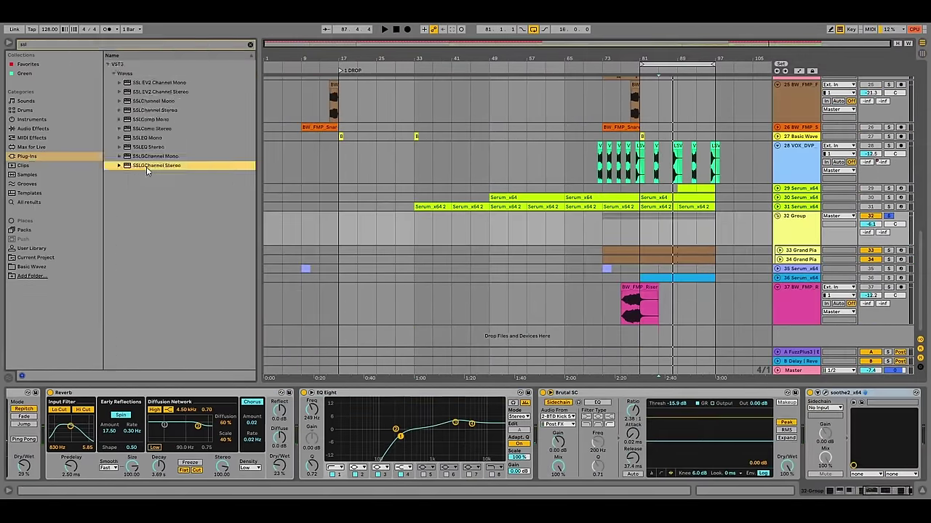
Load the SSLGChannel Stereo plug-in onto group track 32.
{"action": "double_click", "coordinate": [157, 166]}
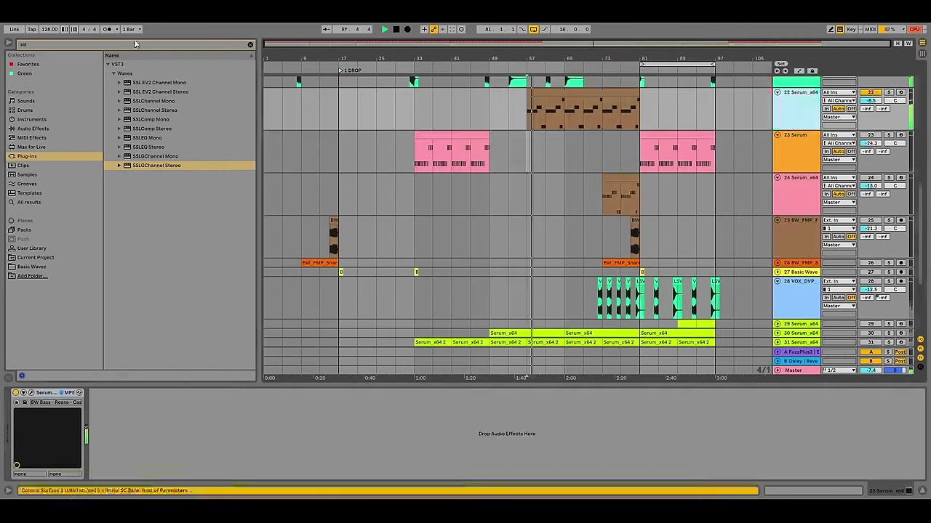